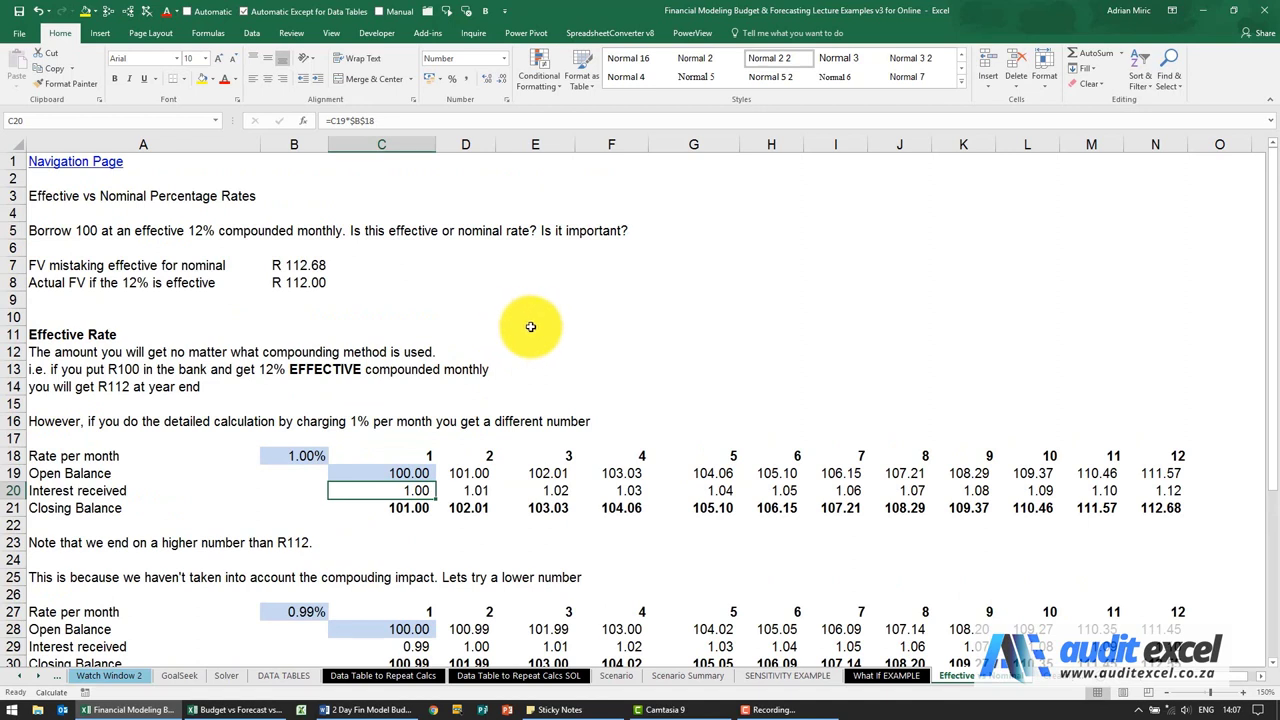
Check the open balance and monthly rate in the first schedule, and trace the precedents of the first month's interest in C20
scroll(527, 329, "down", 1)
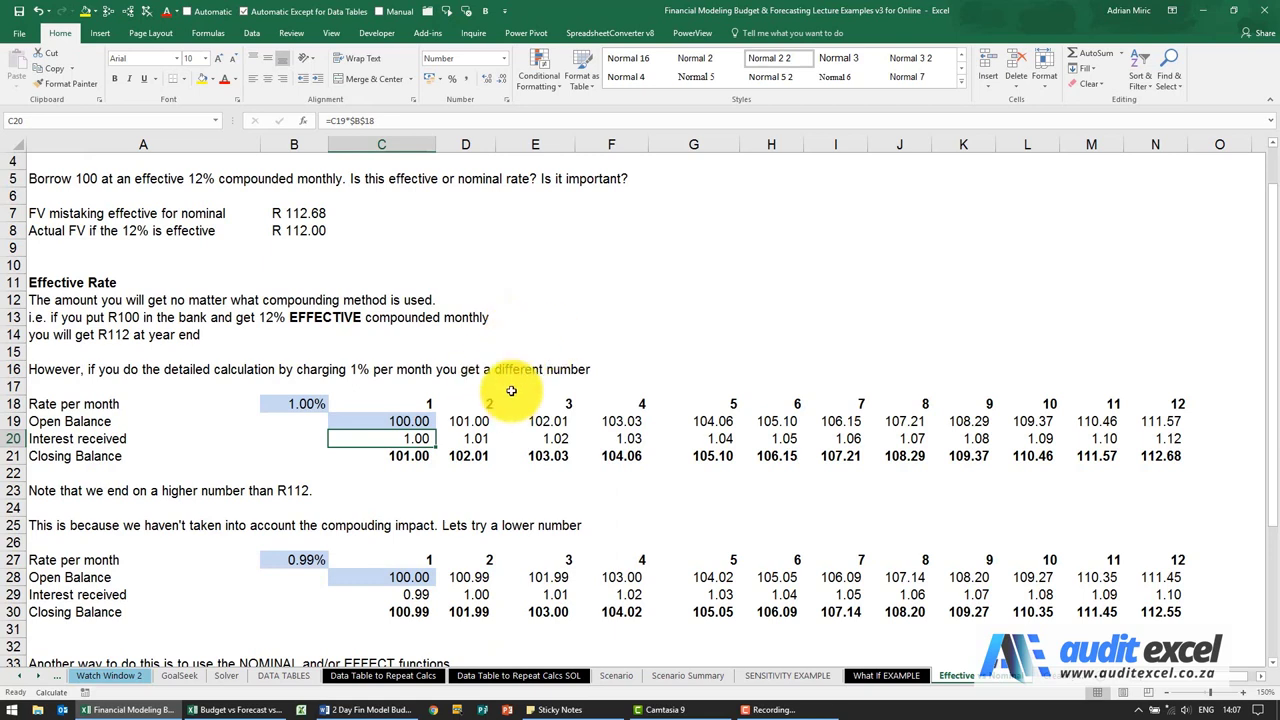
scroll(520, 361, "up", 1)
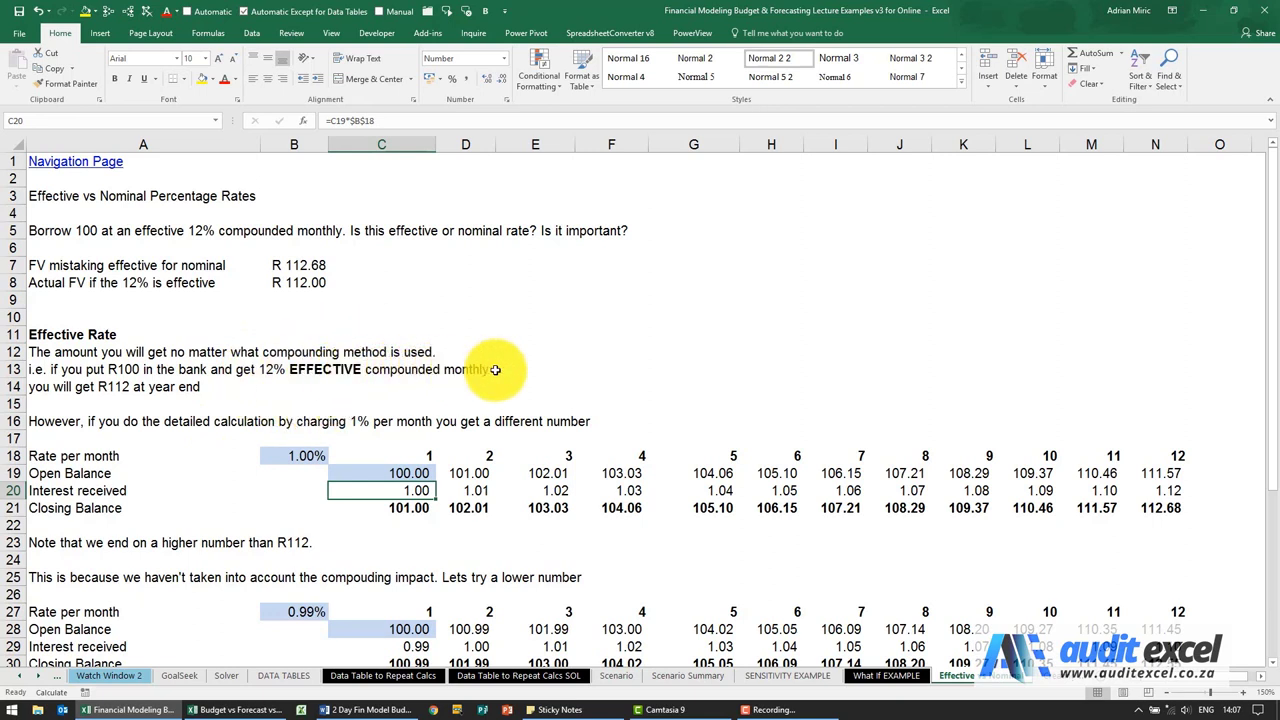
scroll(648, 366, "down", 2)
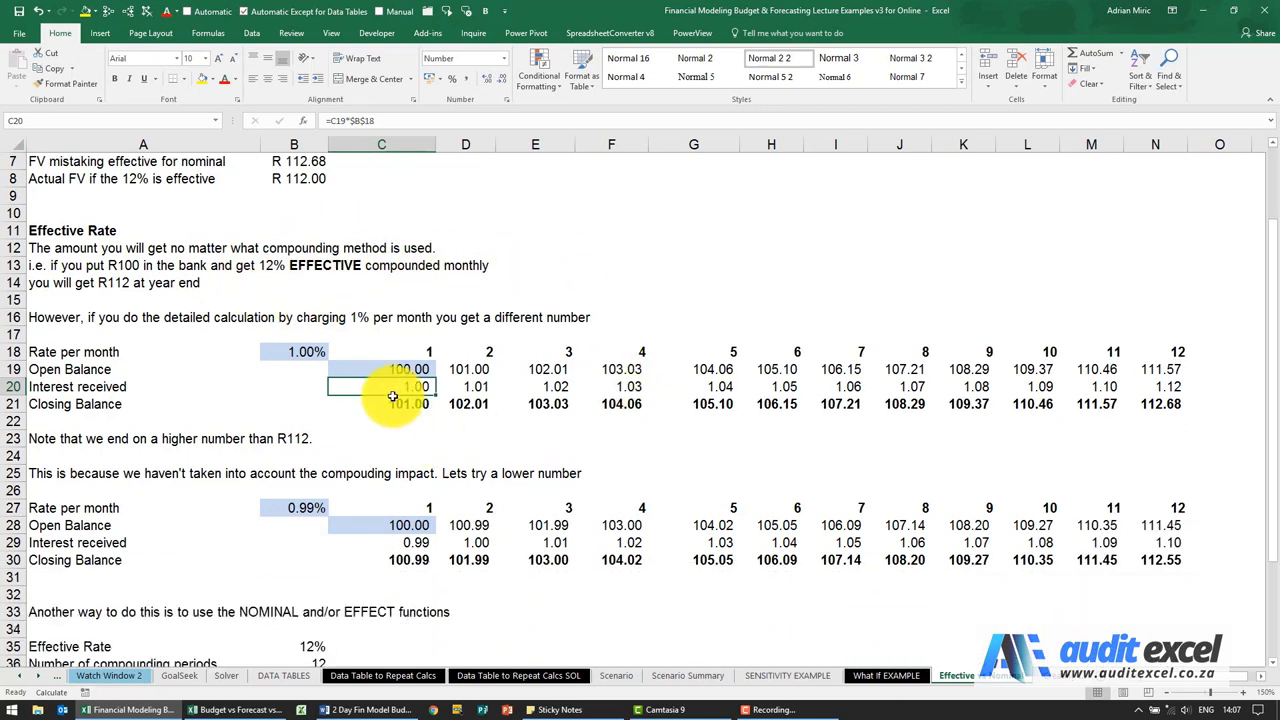
left_click(404, 369)
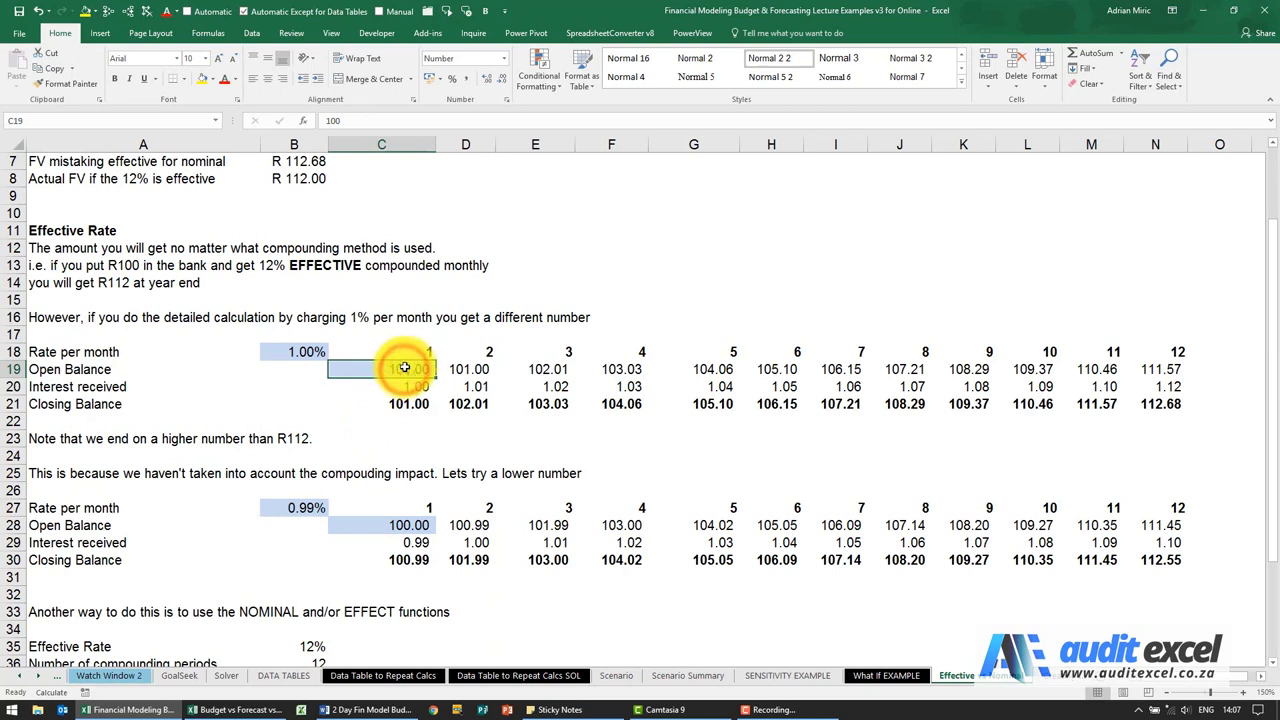
left_click(305, 351)
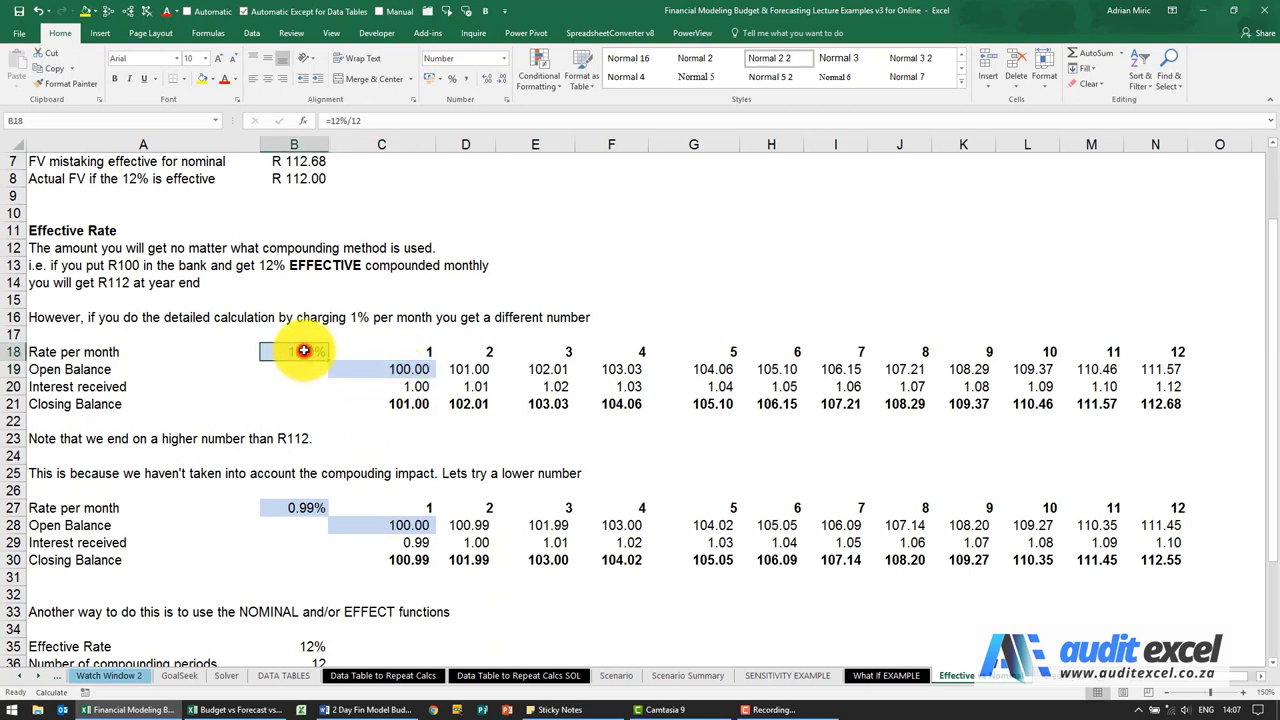
left_click(393, 386)
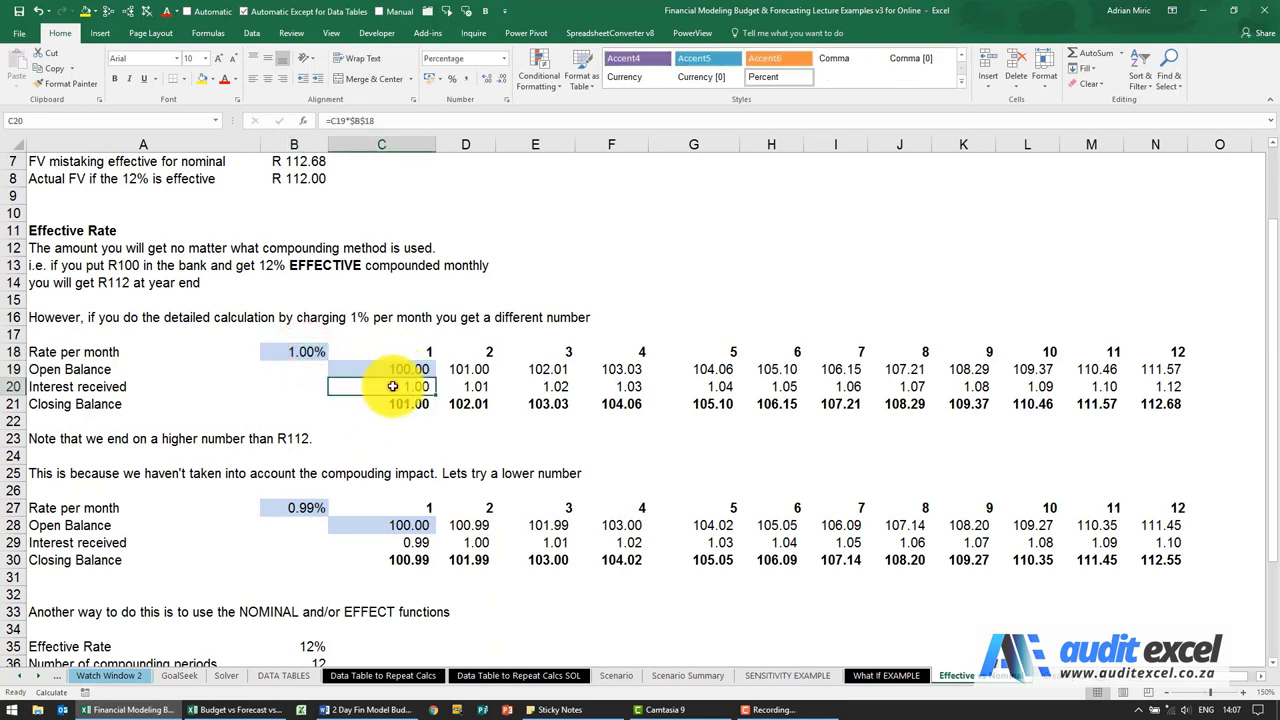
left_click(114, 15)
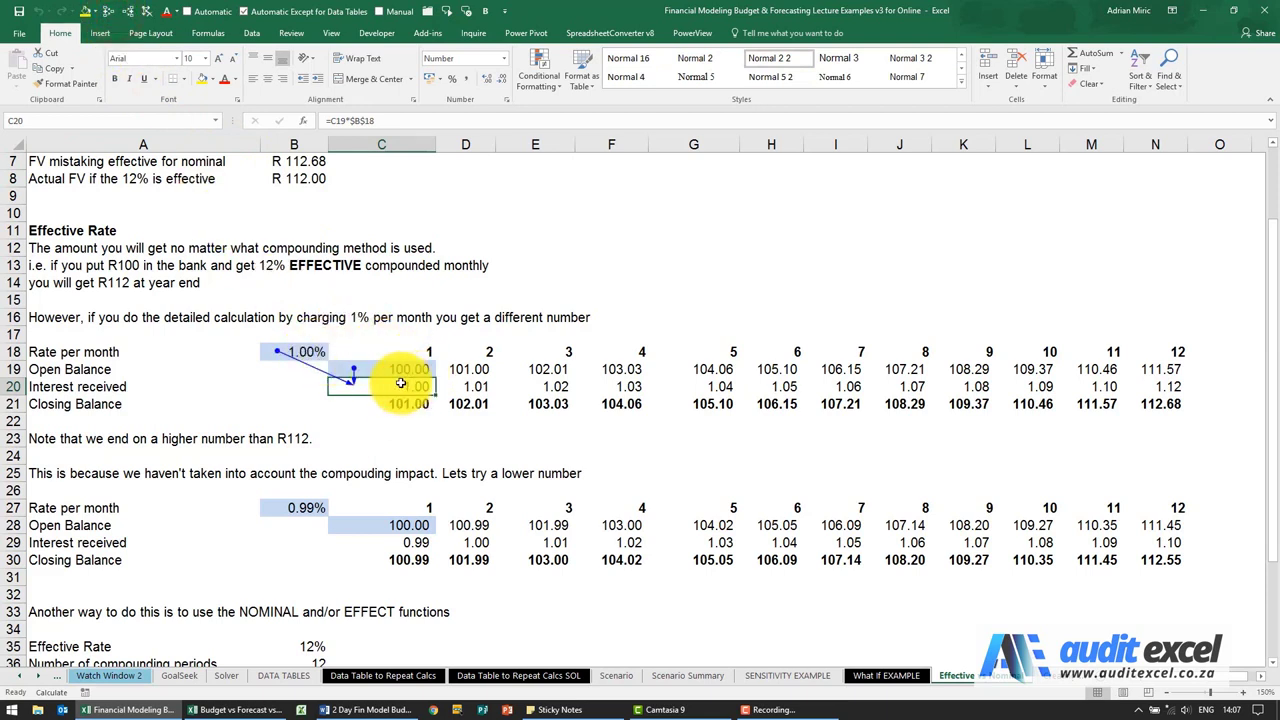
Examine the closing balances from month 1 through month 12 in the first schedule, and remove the tracer arrows
left_click(408, 402)
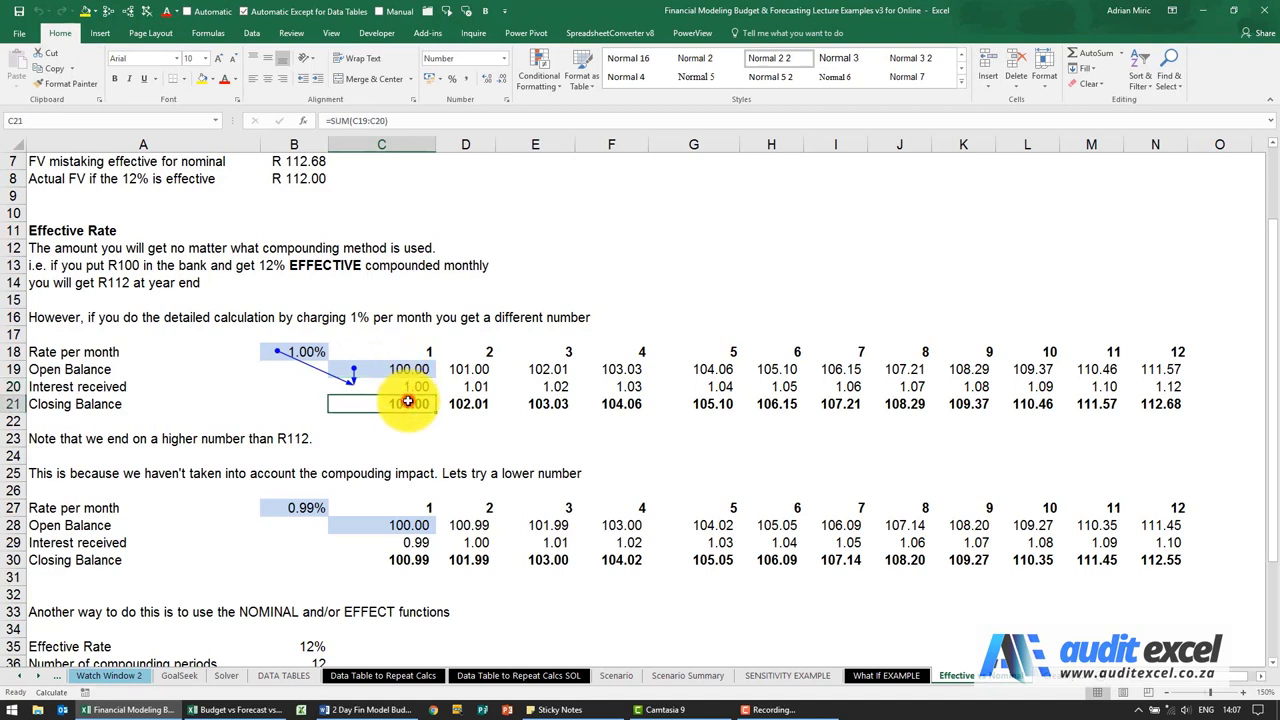
left_click(481, 370)
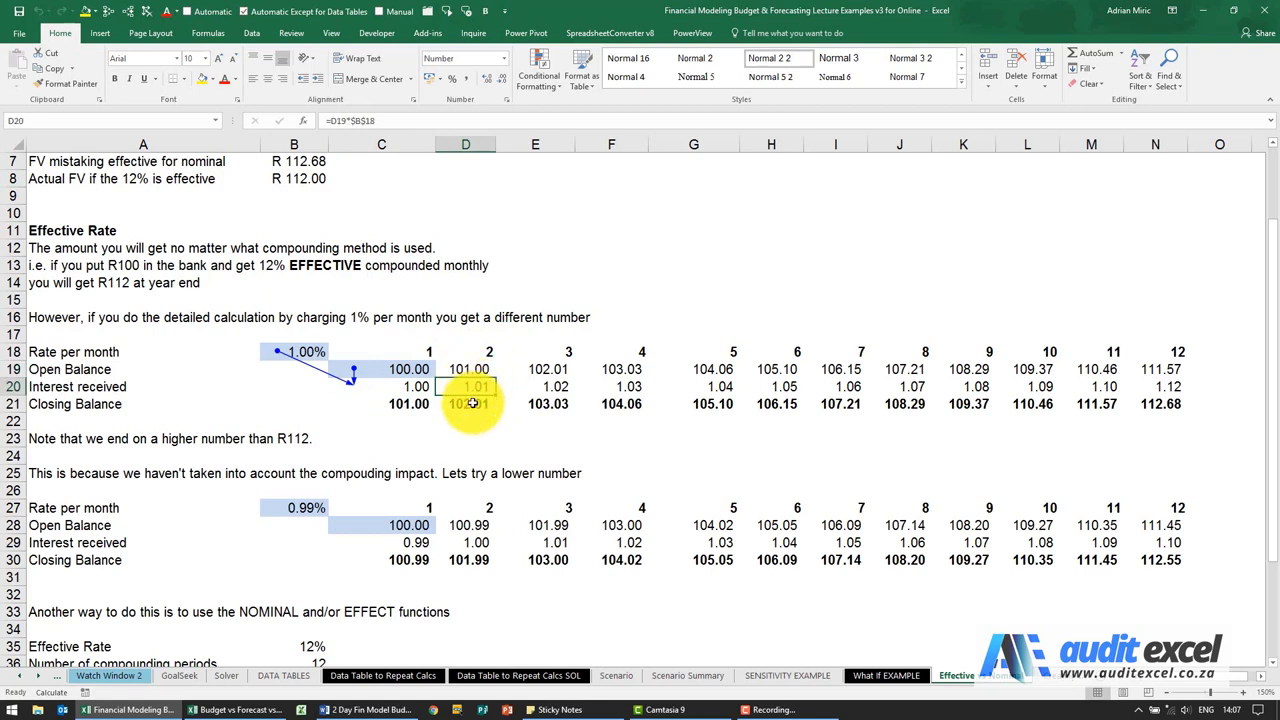
left_click(1159, 407)
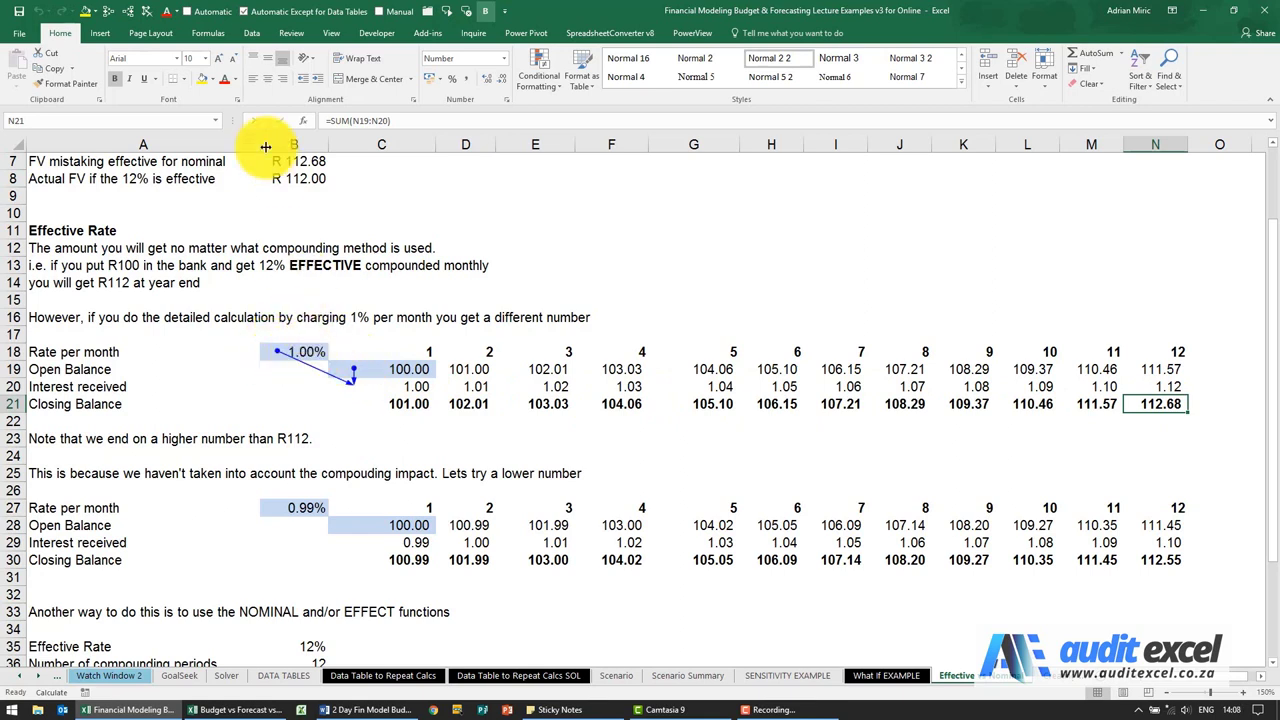
left_click(145, 11)
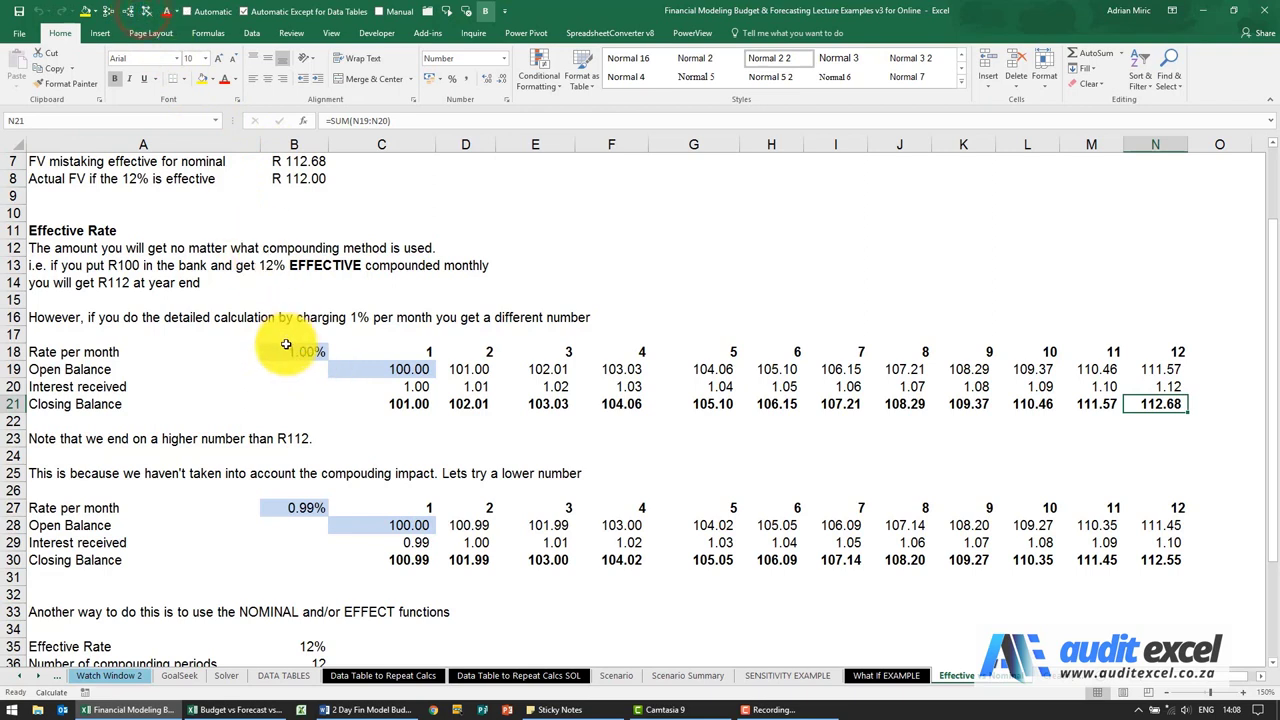
Try monthly rates of 0.99% and 0.98% in cell B18 of the first schedule
left_click(287, 350)
type(".")
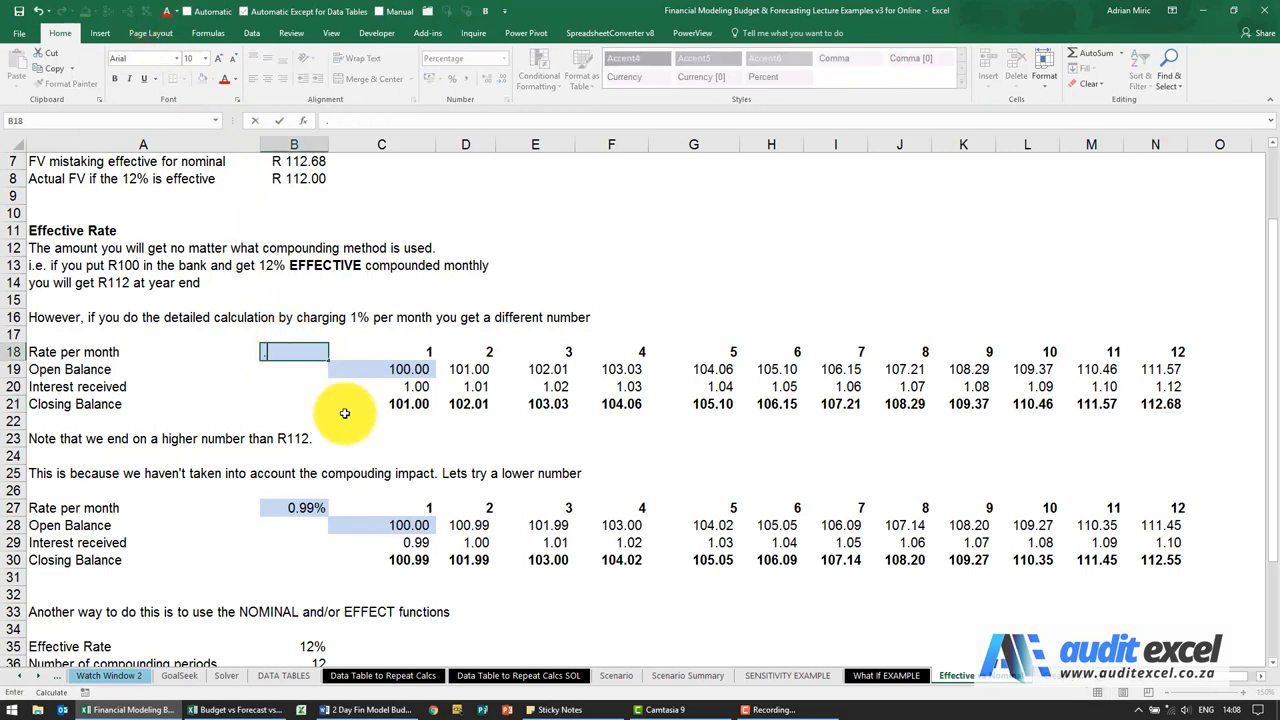
type("99")
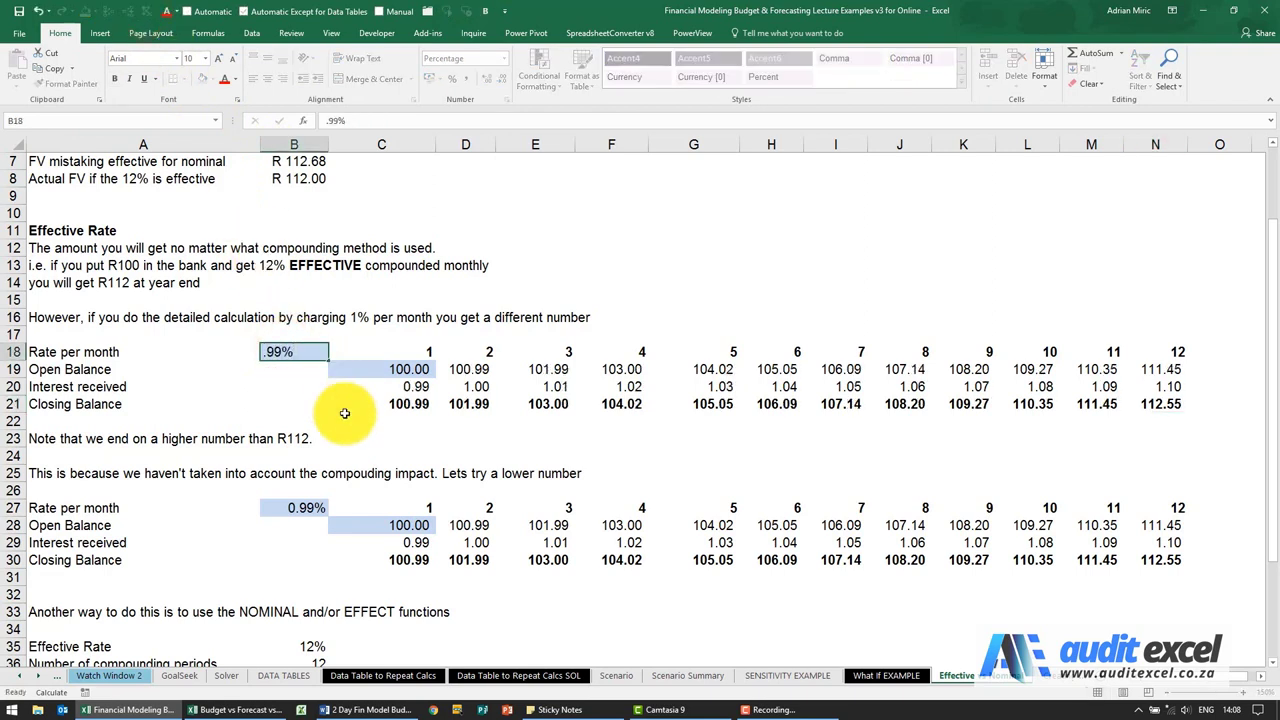
key("Return")
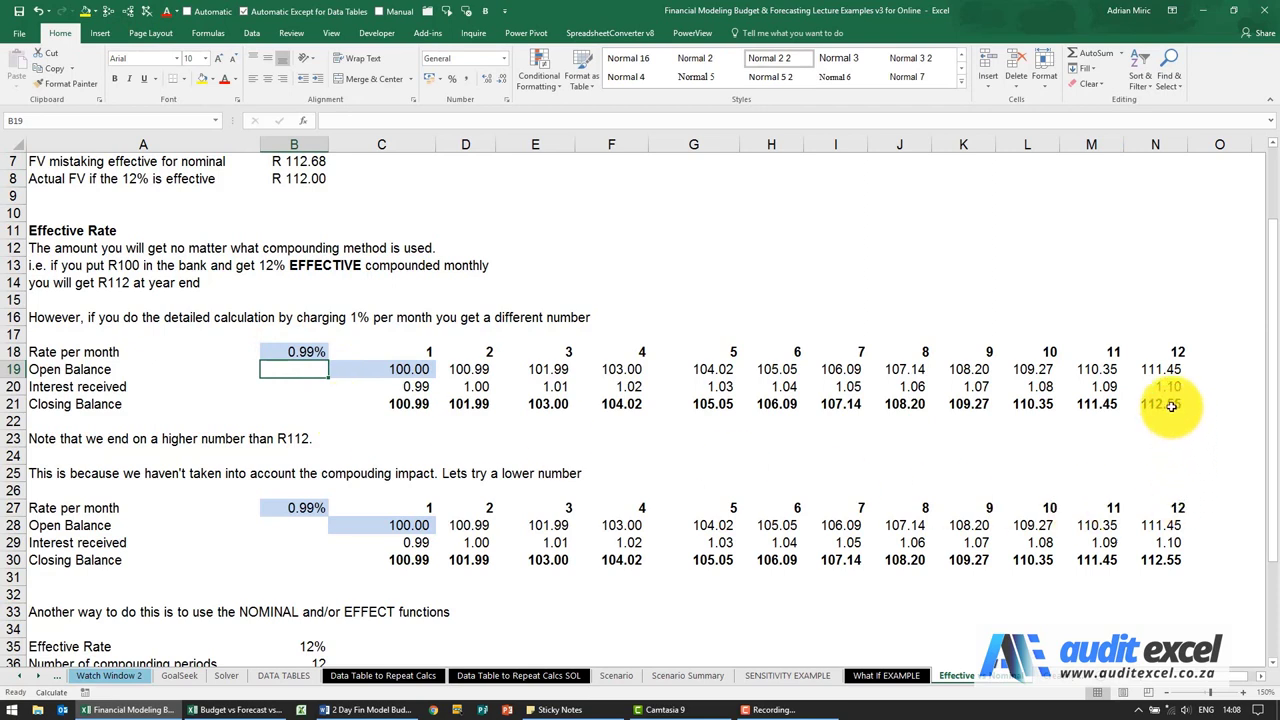
left_click(270, 350)
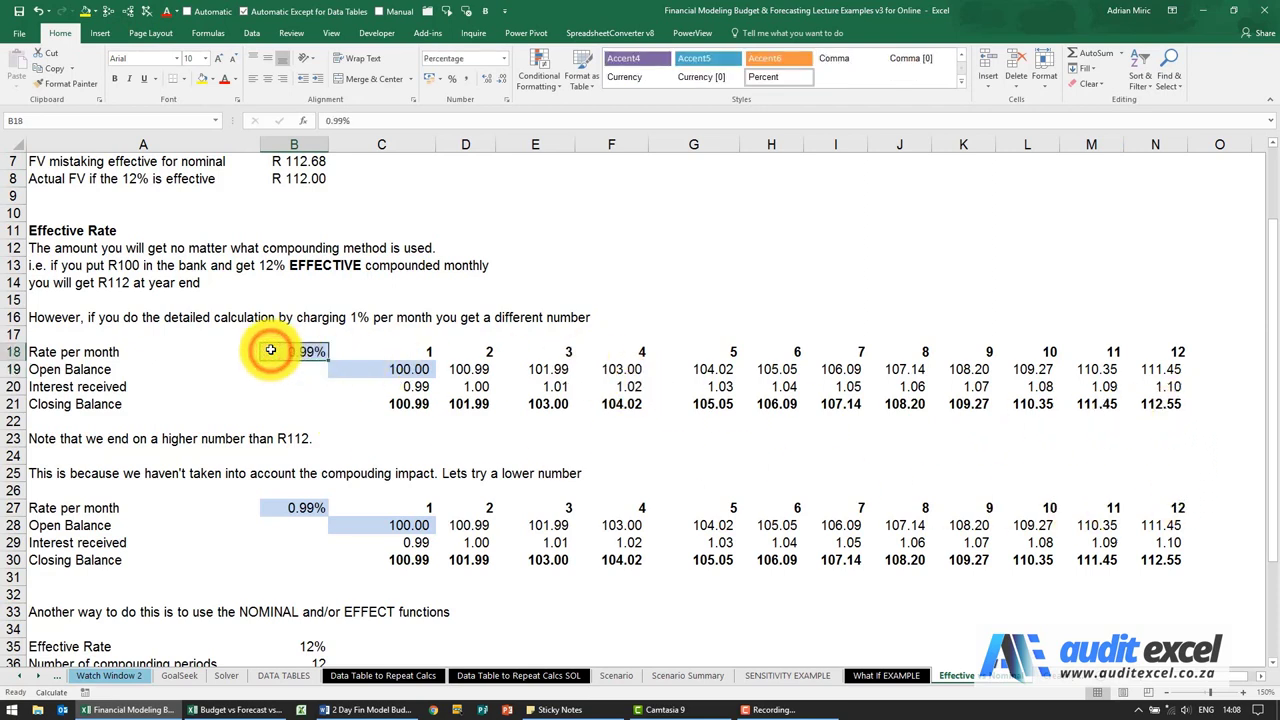
type(".")
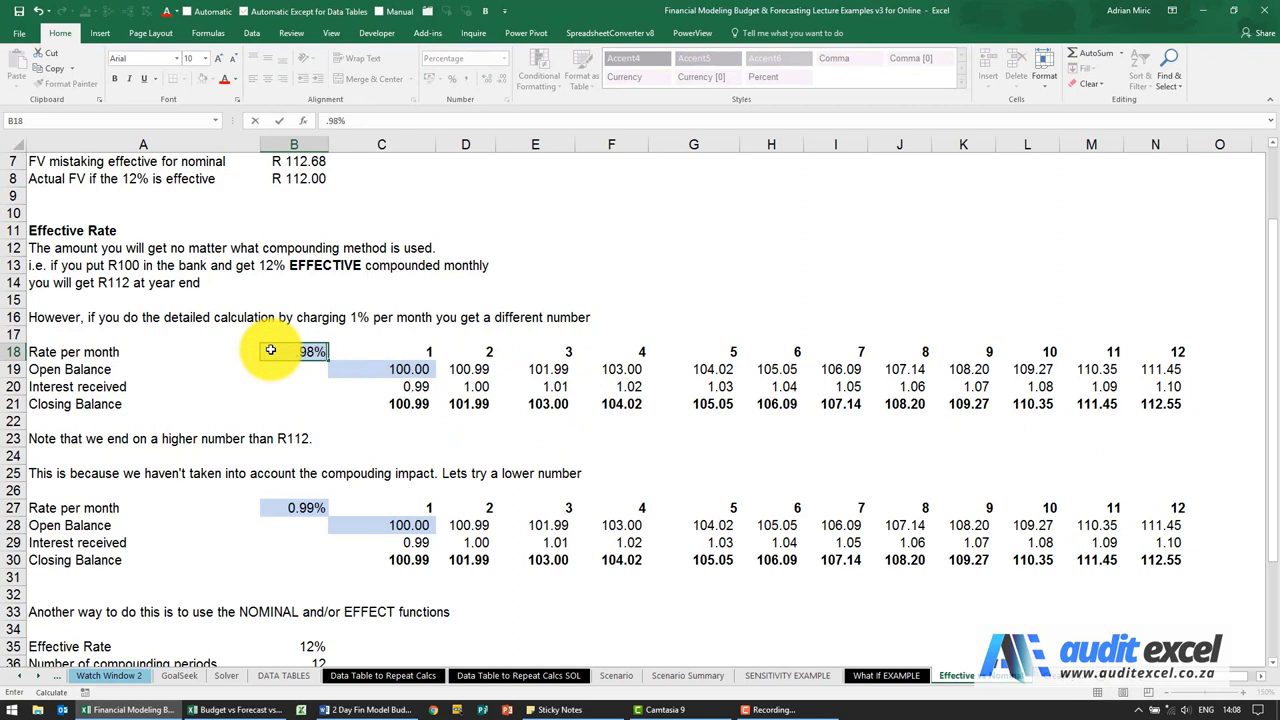
key("ctrl+Return")
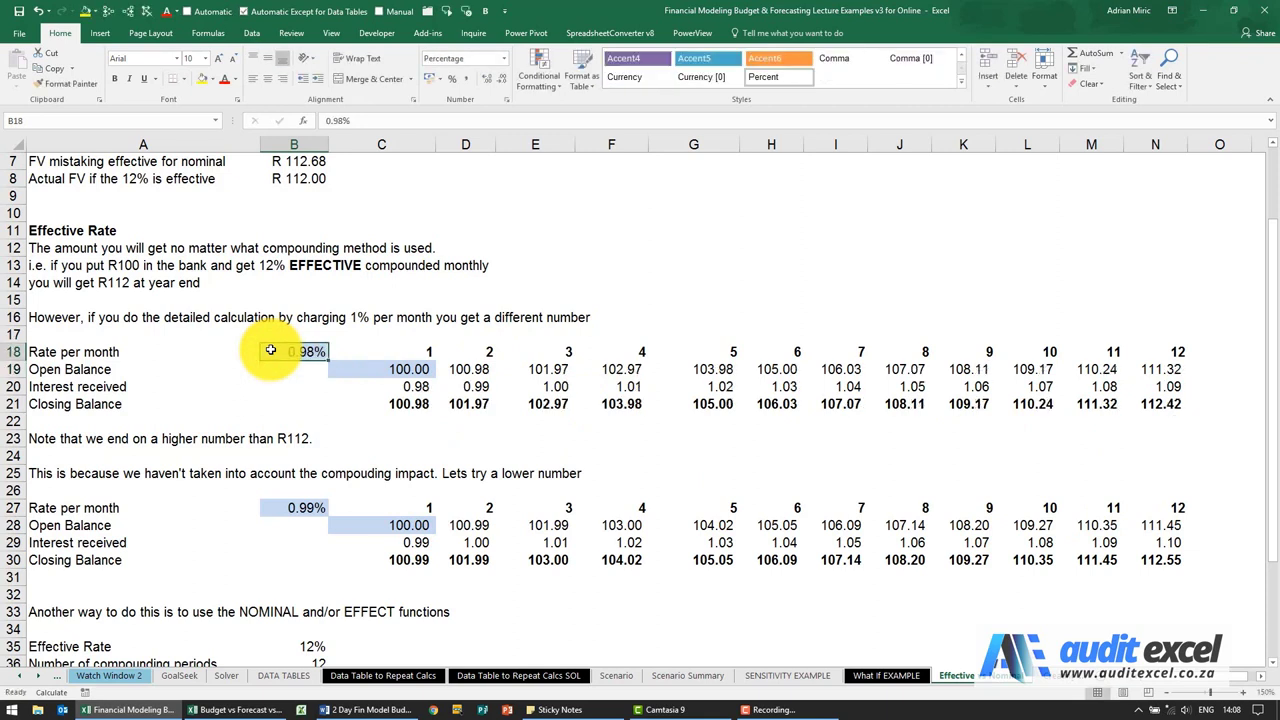
Run Goal Seek to bring the month 12 closing balance in N21 to 112 by changing the monthly rate in B18
left_click(247, 35)
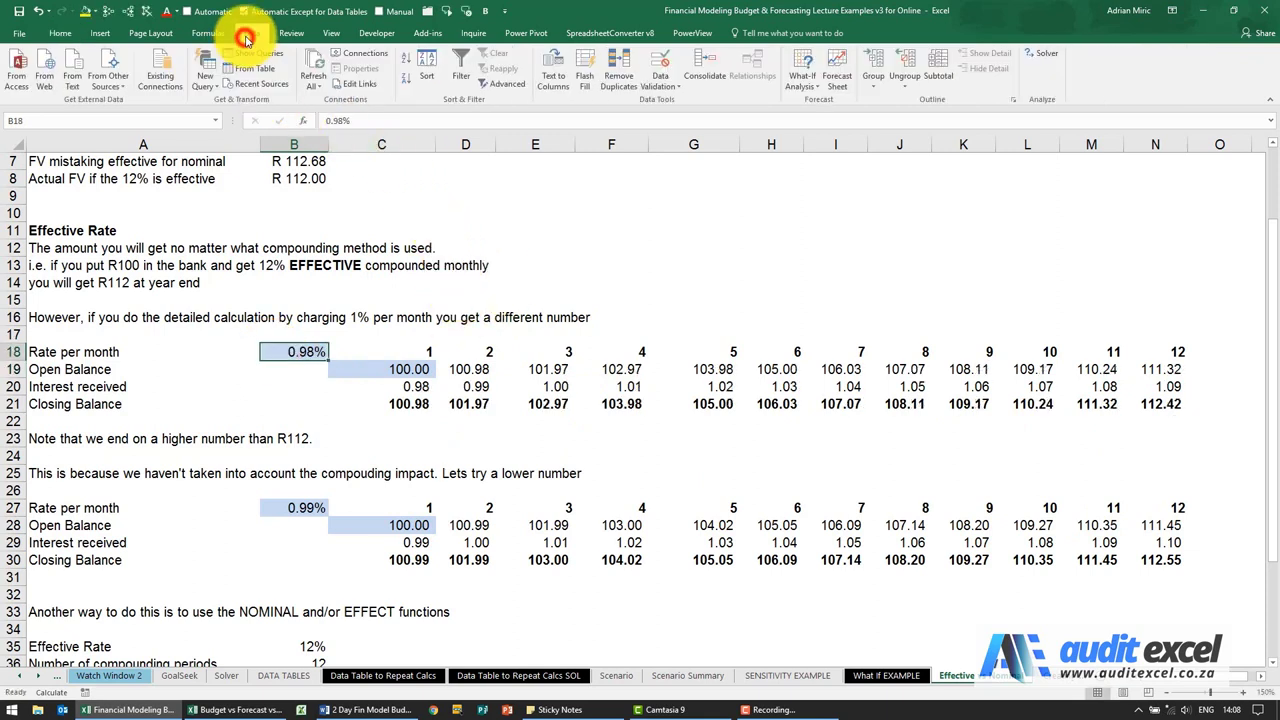
left_click(801, 62)
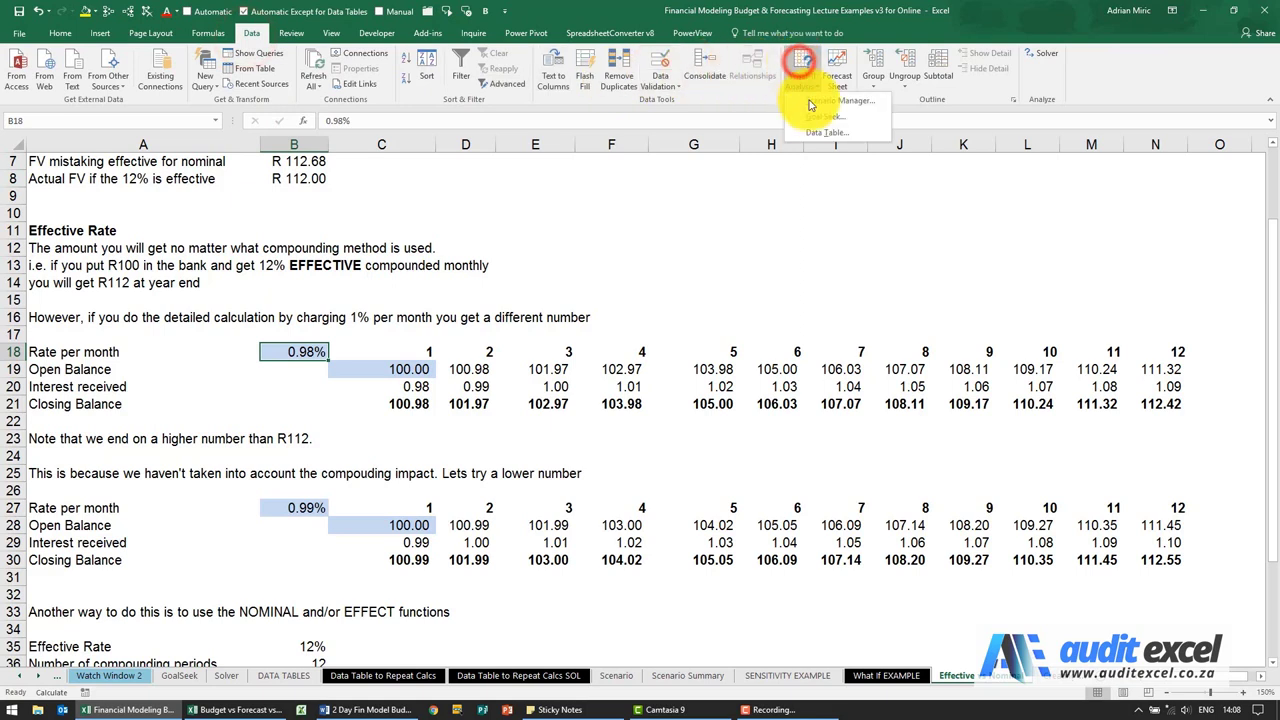
left_click(820, 117)
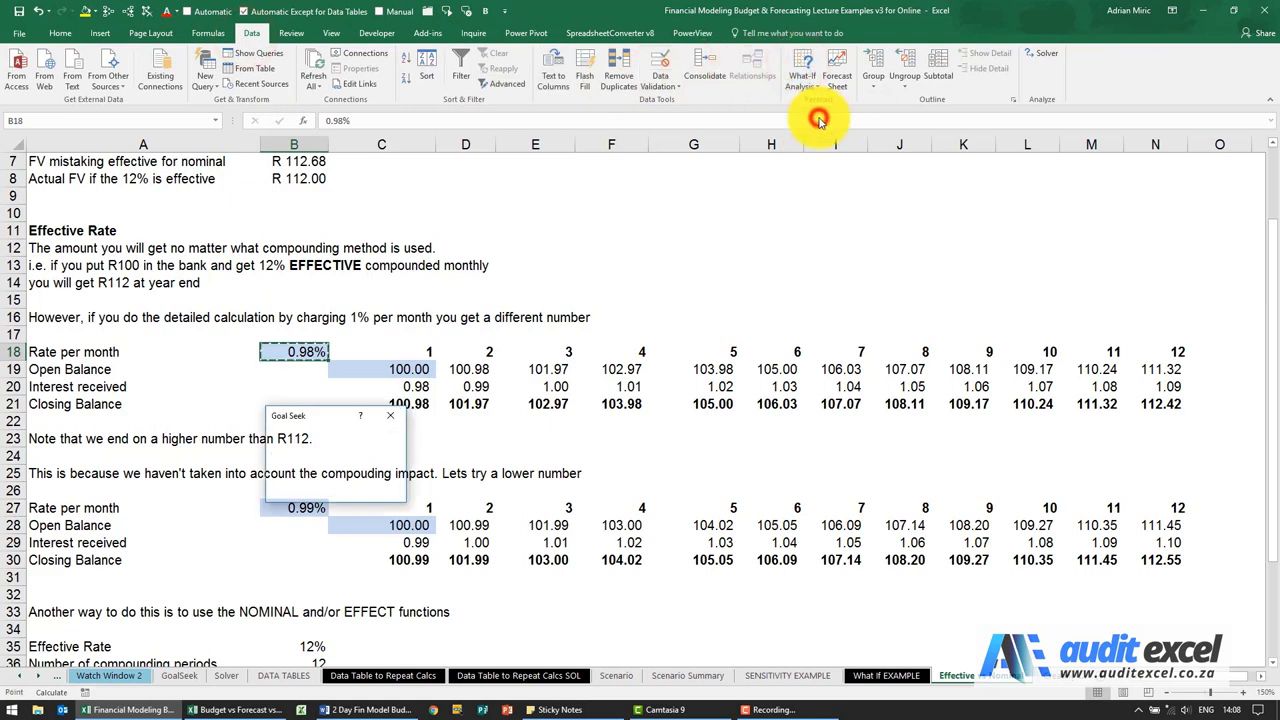
left_click(1145, 404)
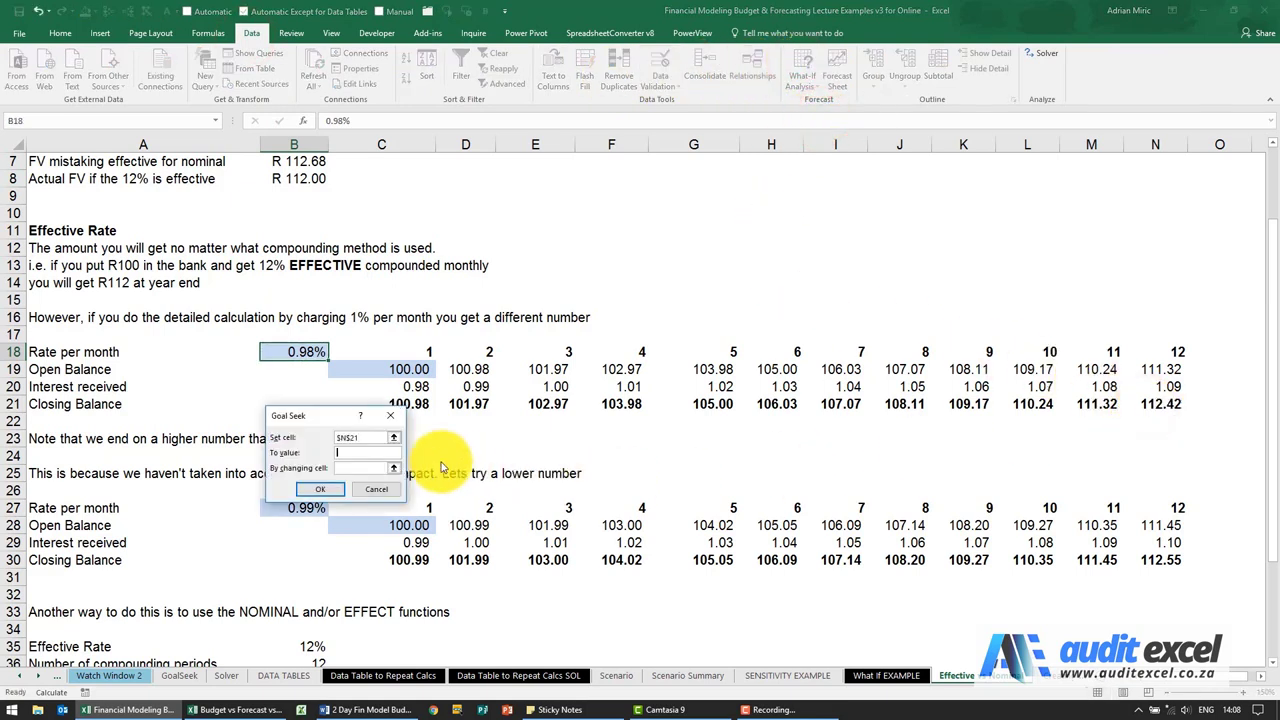
left_click(372, 451)
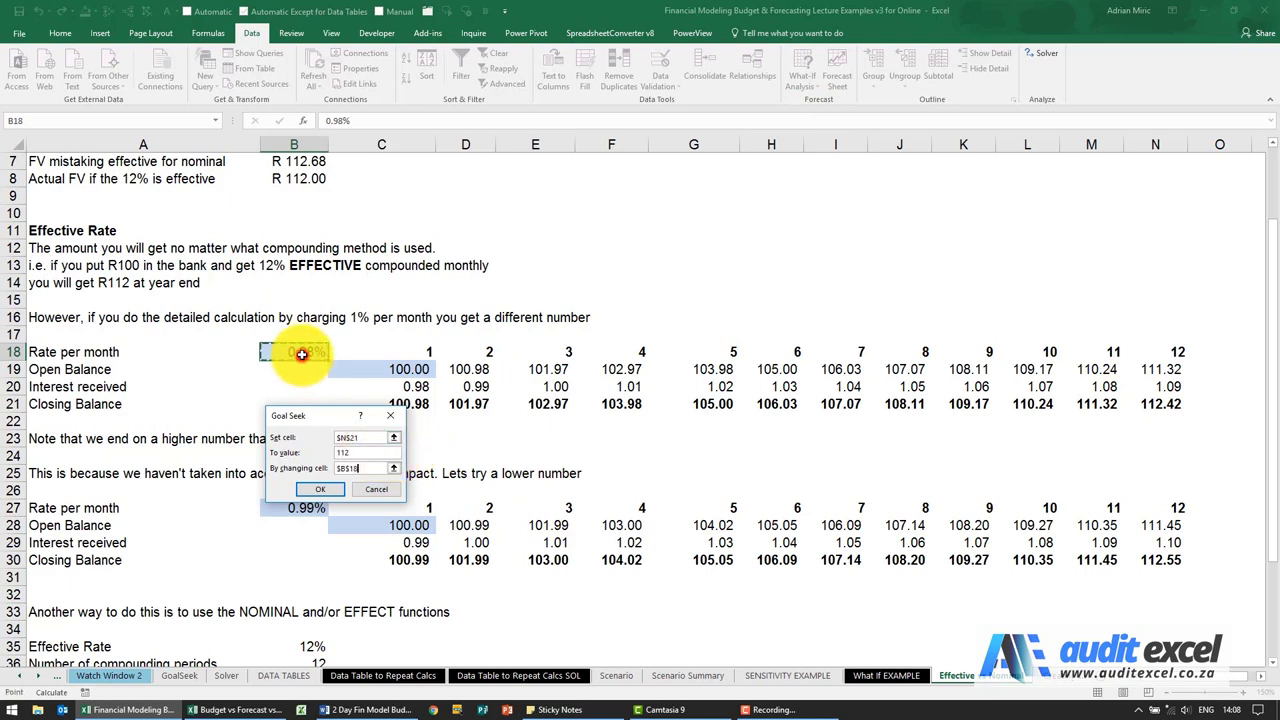
left_click(318, 488)
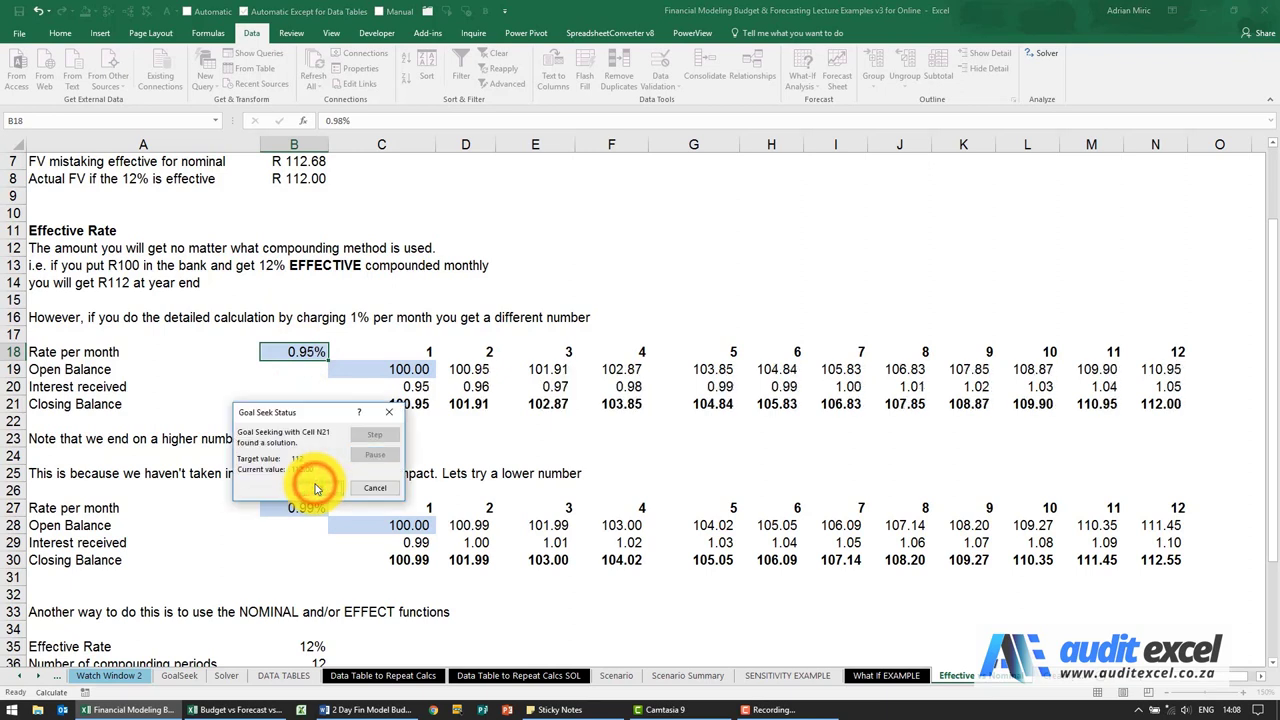
left_click(325, 482)
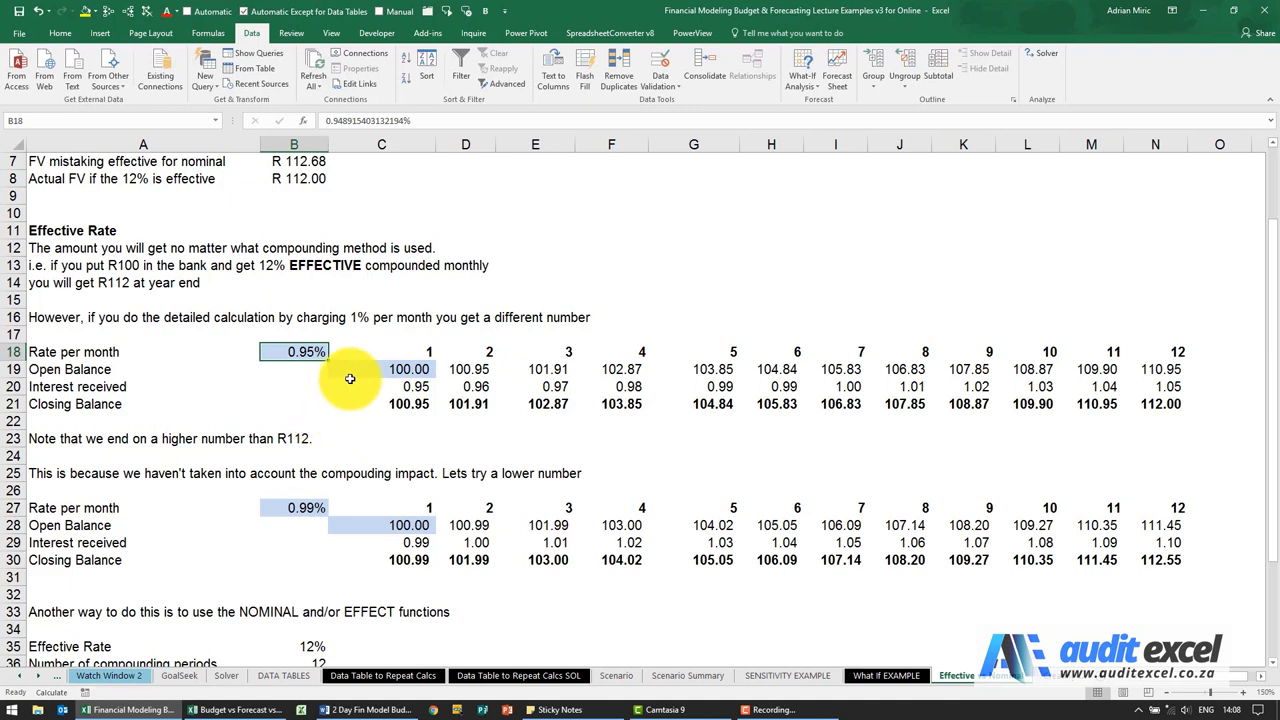
Enter the label "Nominal Rate" in cell A26, directly above the second schedule's rate per month
left_click(418, 466)
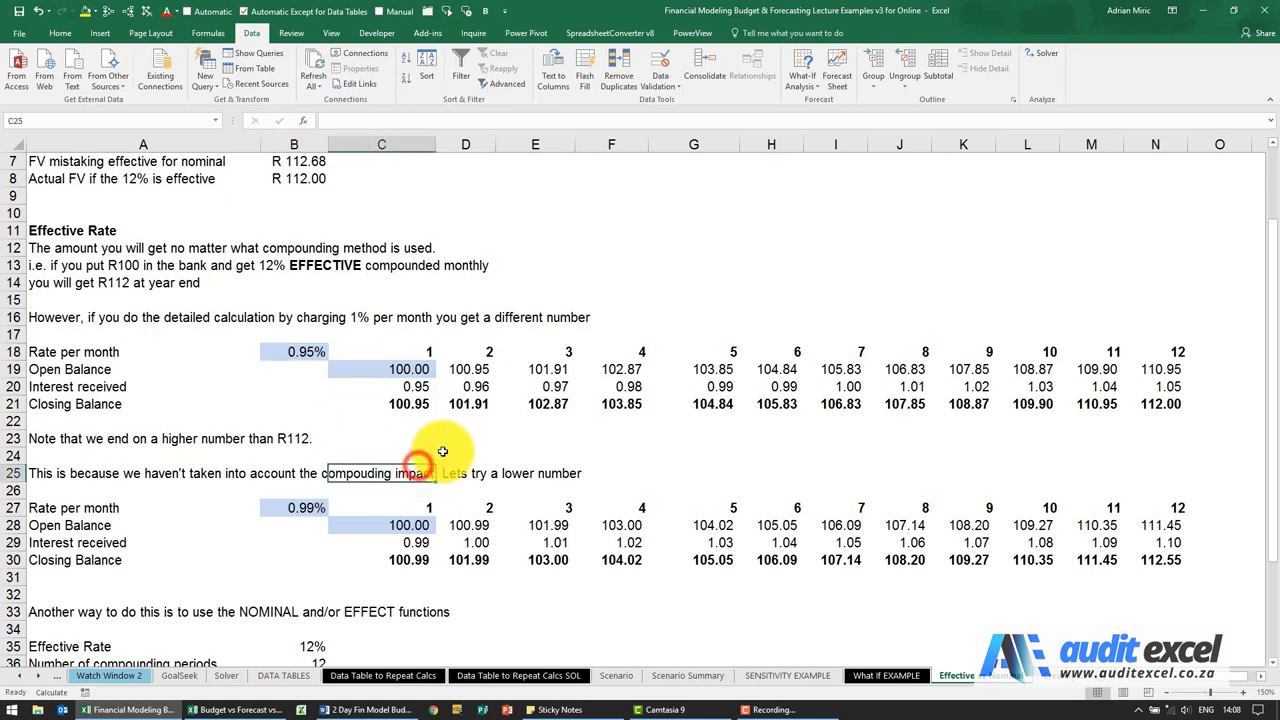
scroll(422, 460, "down", 2)
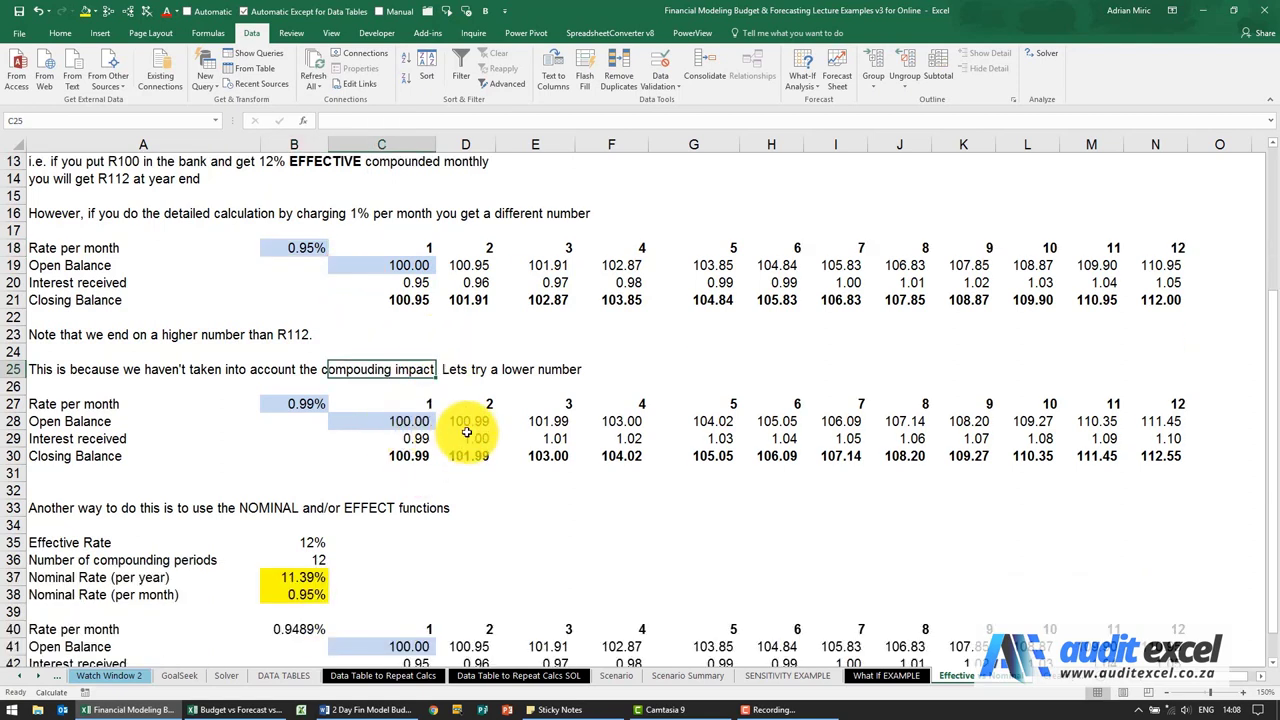
left_click(305, 403)
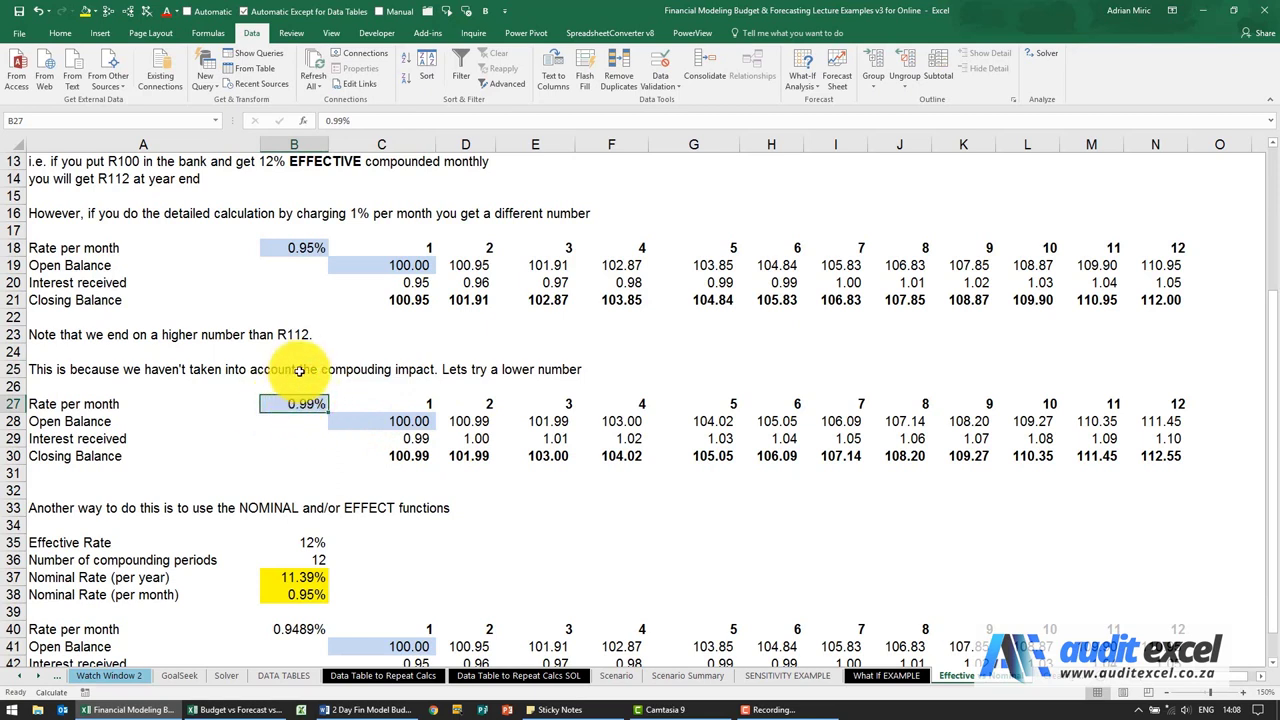
left_click(307, 248)
left_click(300, 385)
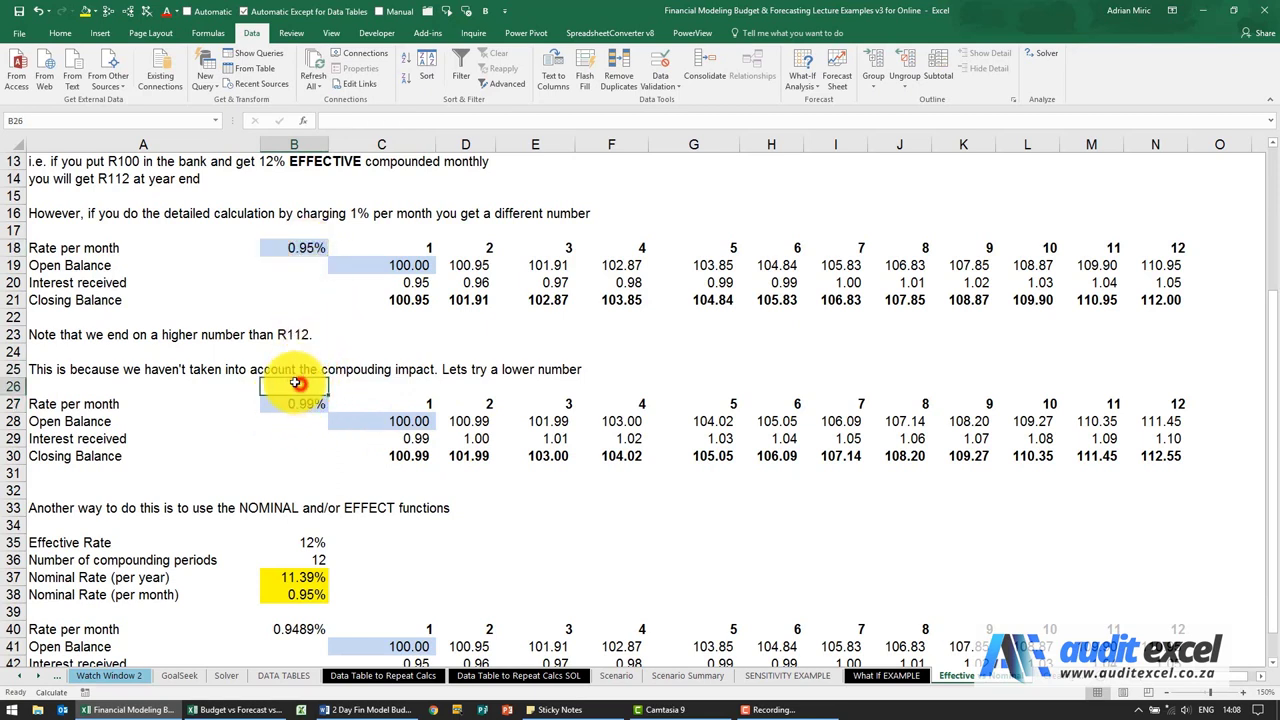
left_click(79, 382)
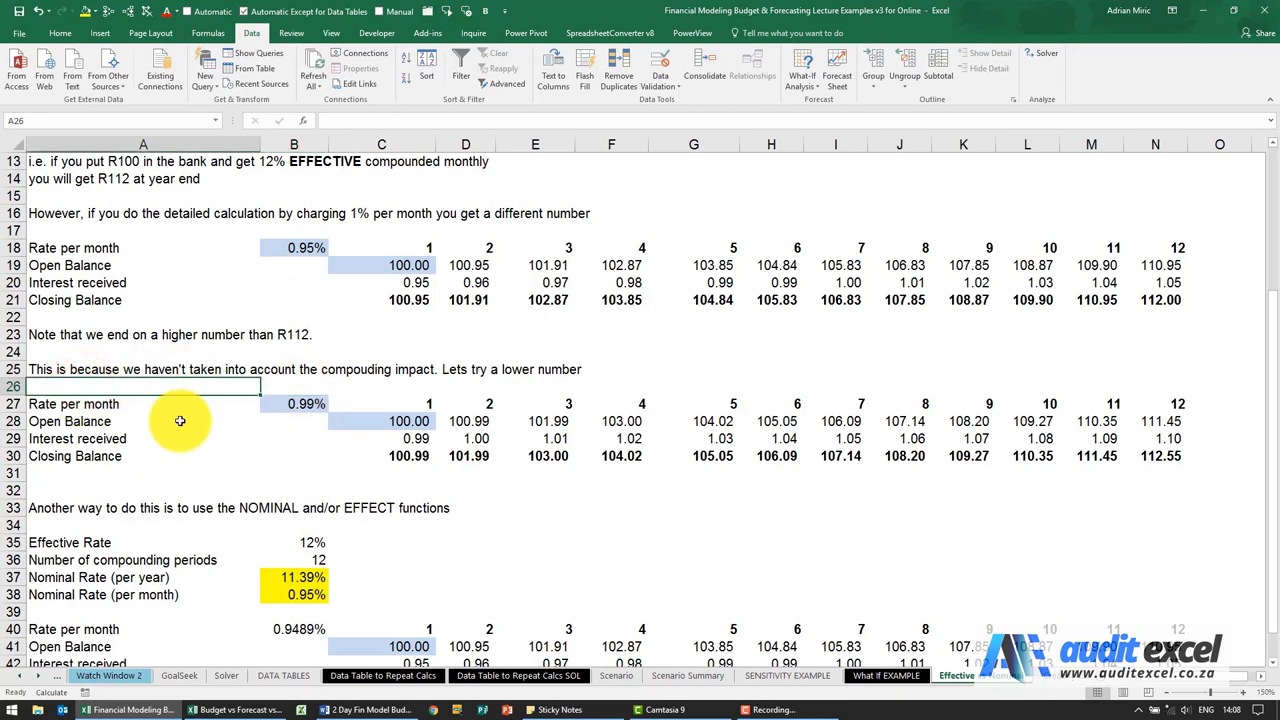
type("Nominal Rate")
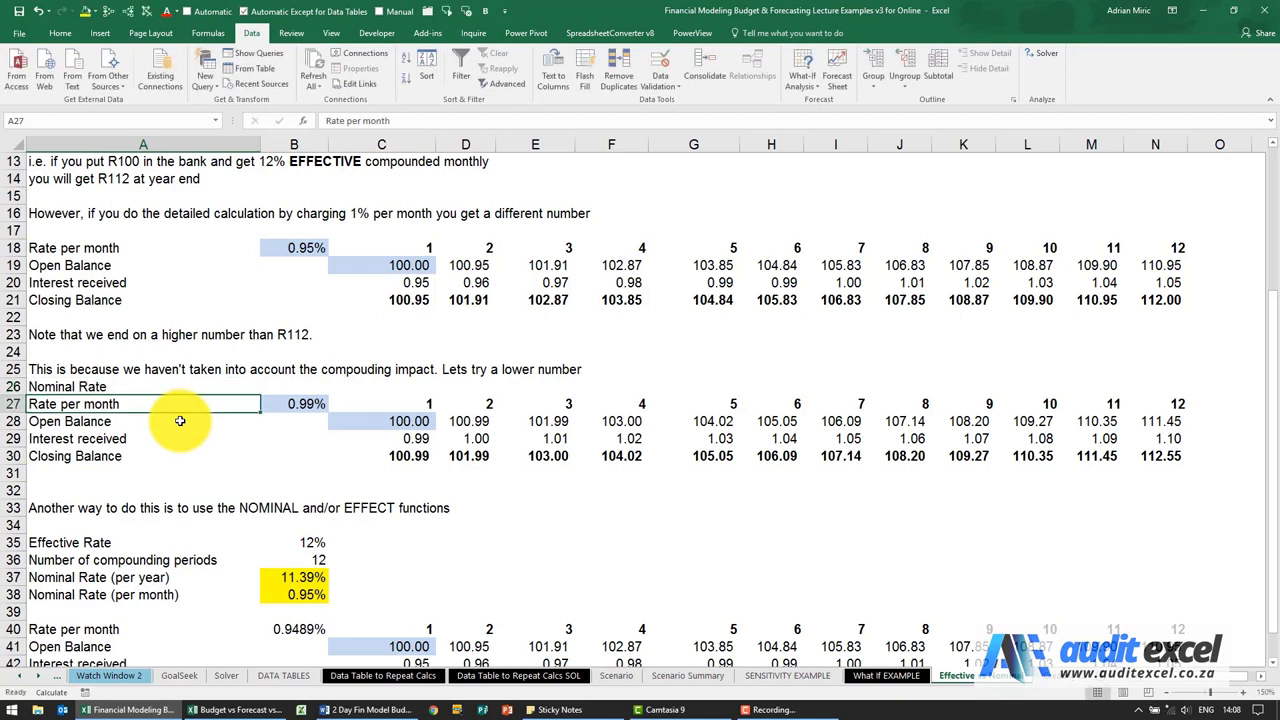
Insert a NOMINAL function in B26 with the effective rate from B35 and 12 compounding periods
key("Tab")
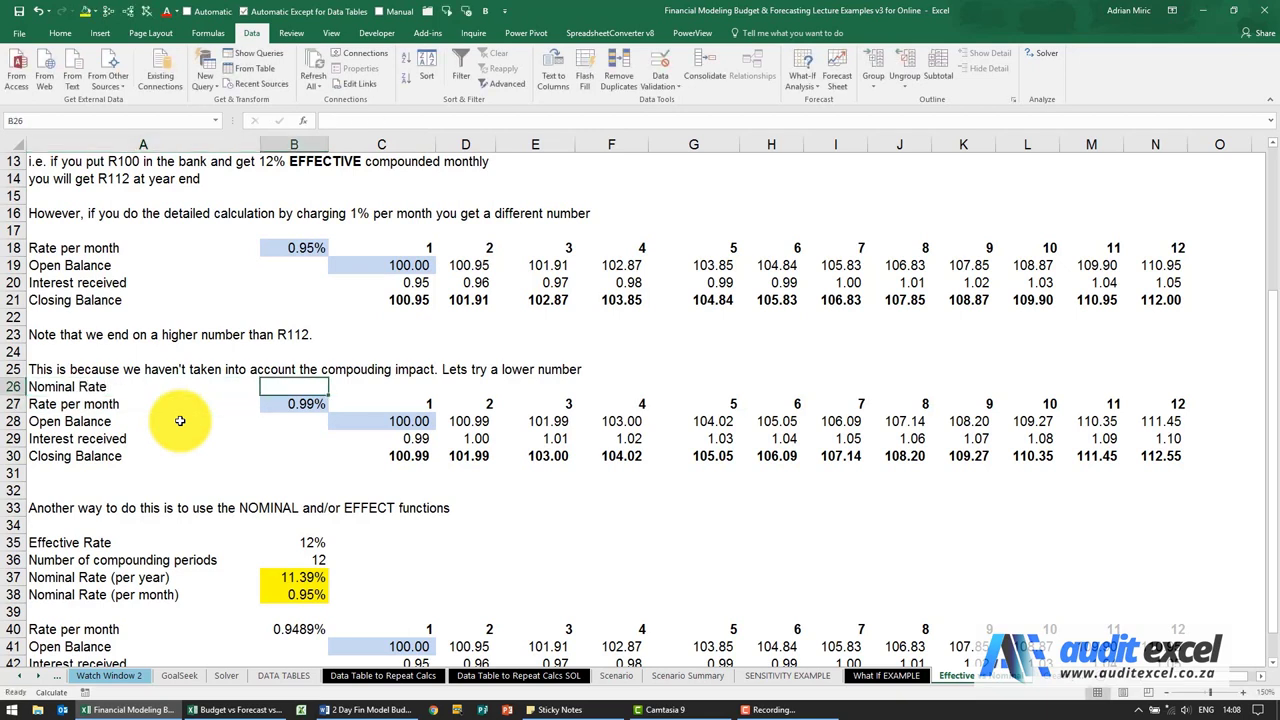
left_click(303, 121)
left_click_drag(328, 334, 650, 278)
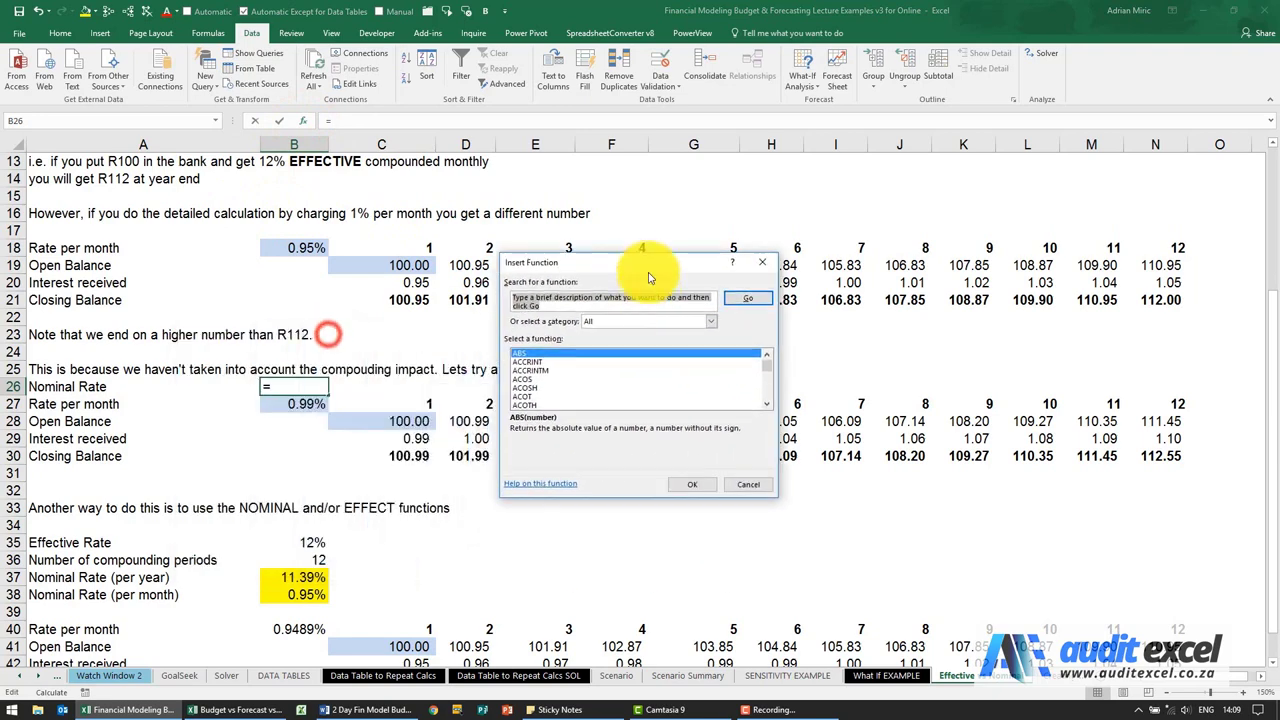
left_click(623, 368)
type("nom")
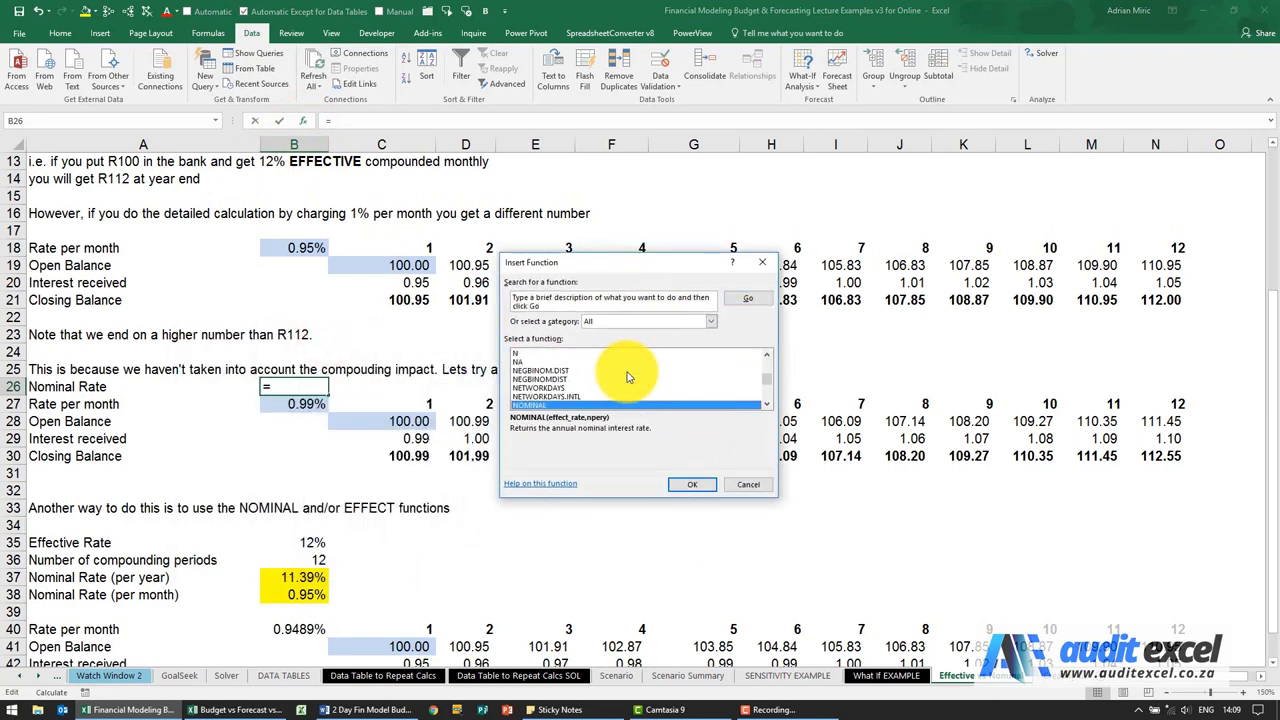
left_click(692, 484)
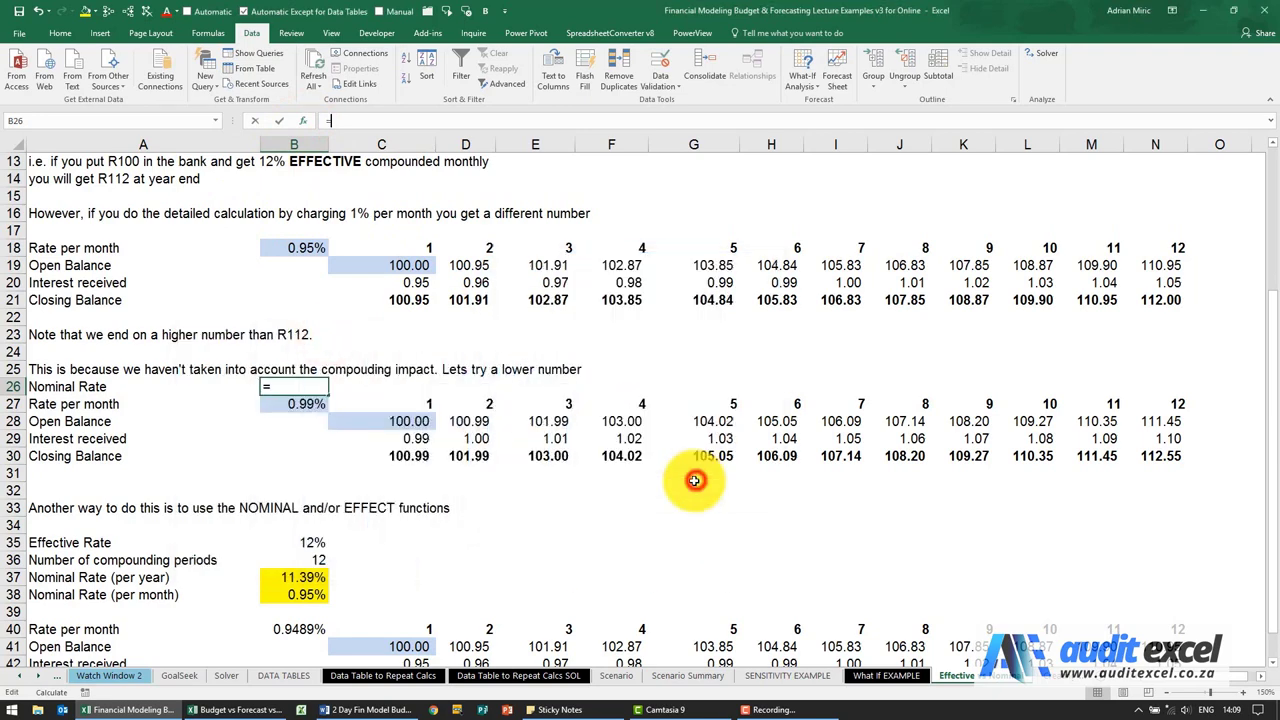
left_click_drag(584, 299, 586, 323)
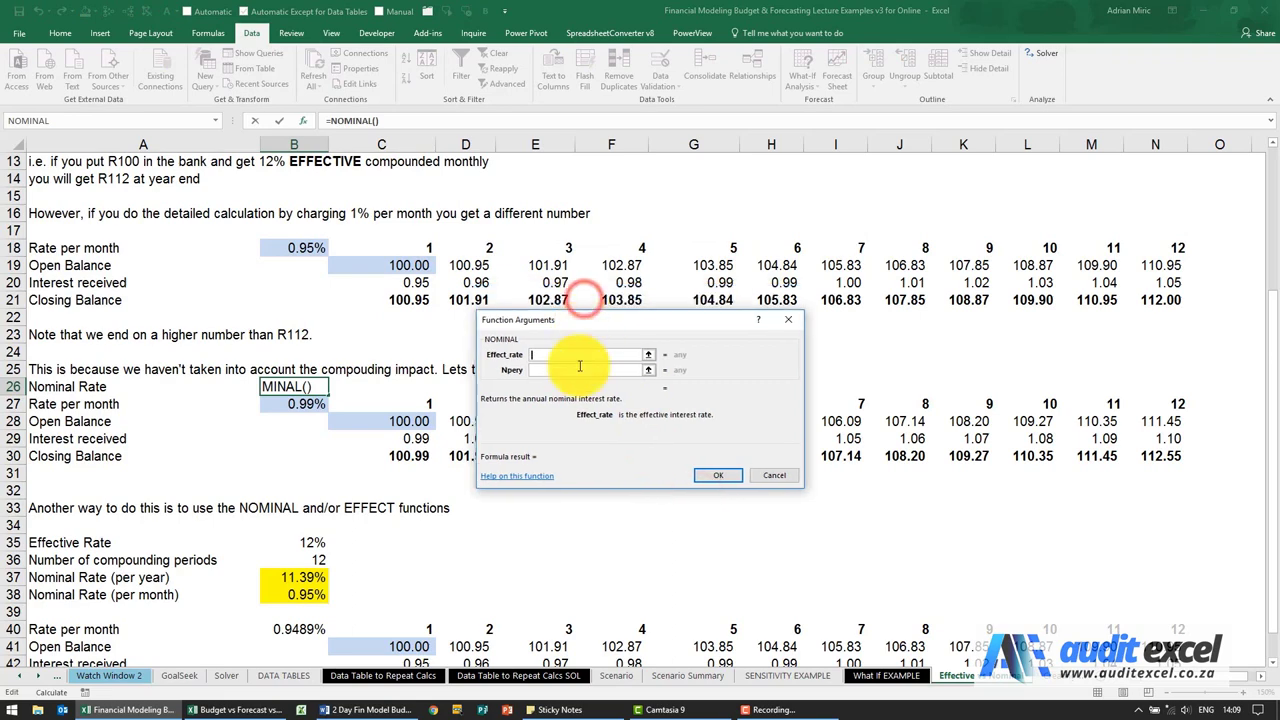
scroll(409, 404, "up", 2)
scroll(409, 404, "up", 2)
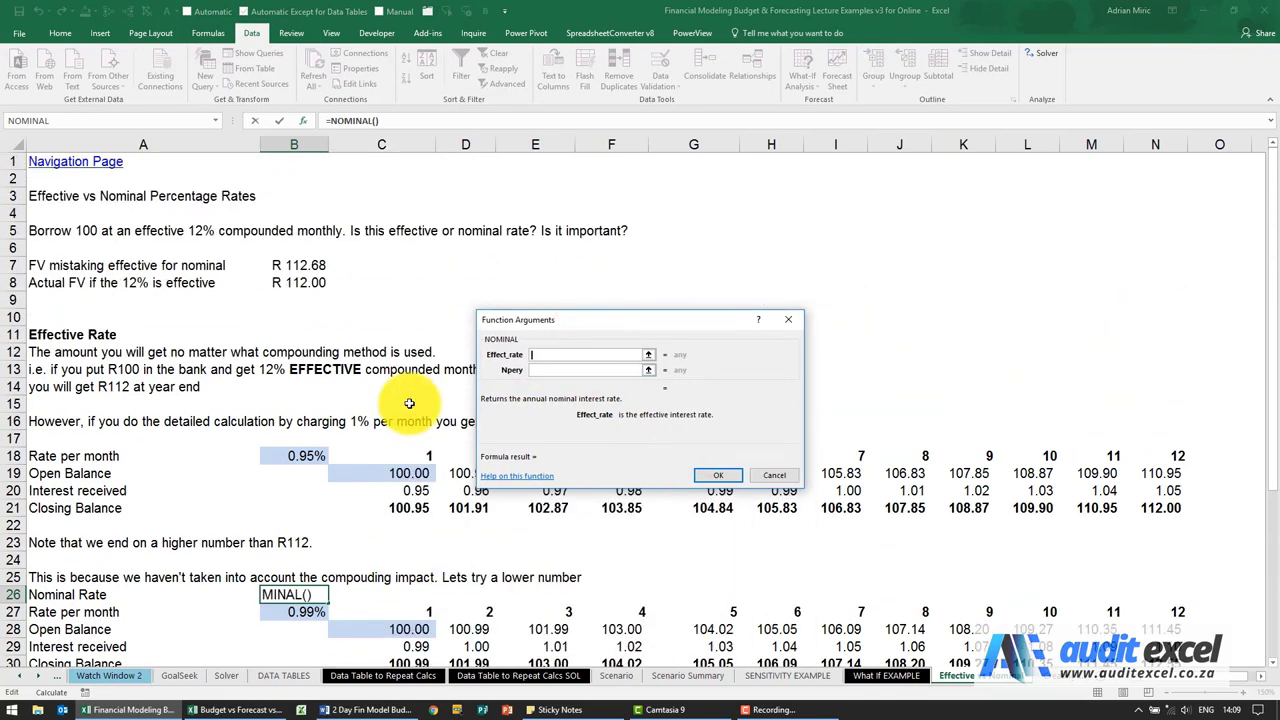
scroll(410, 400, "down", 4)
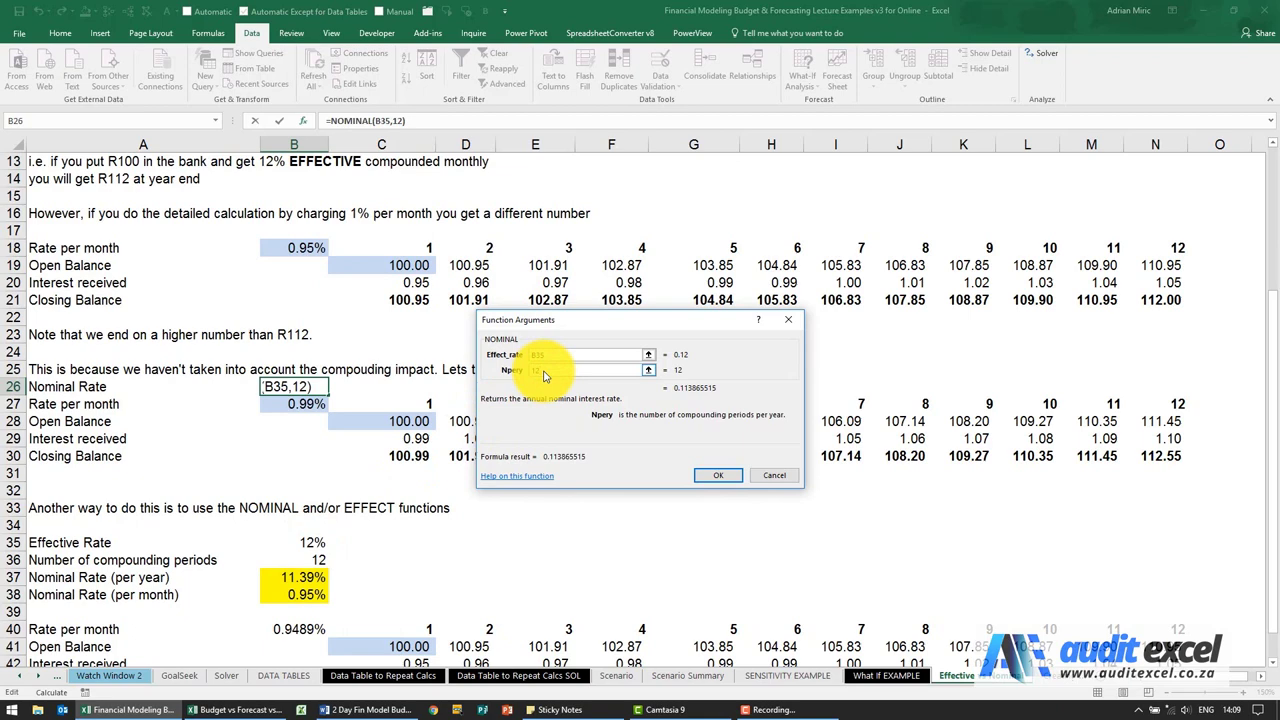
left_click(720, 475)
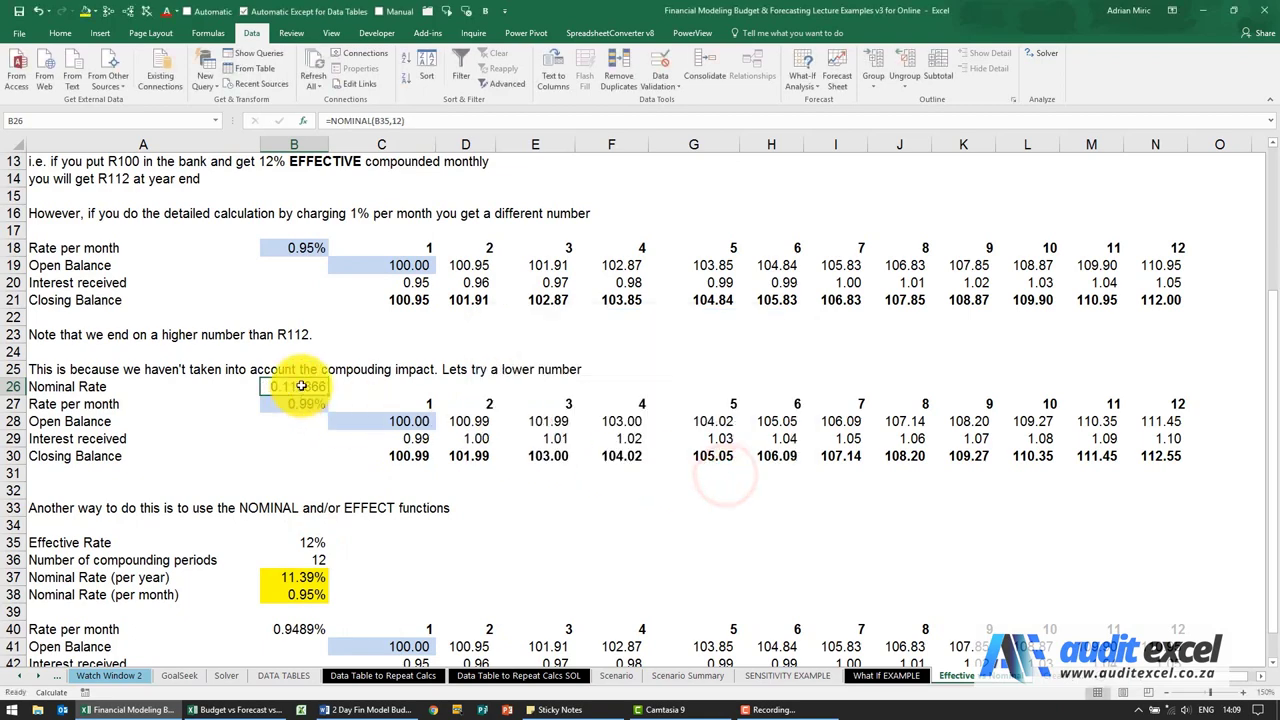
Format the nominal rate in B26 as a percentage with two decimal places
left_click(60, 33)
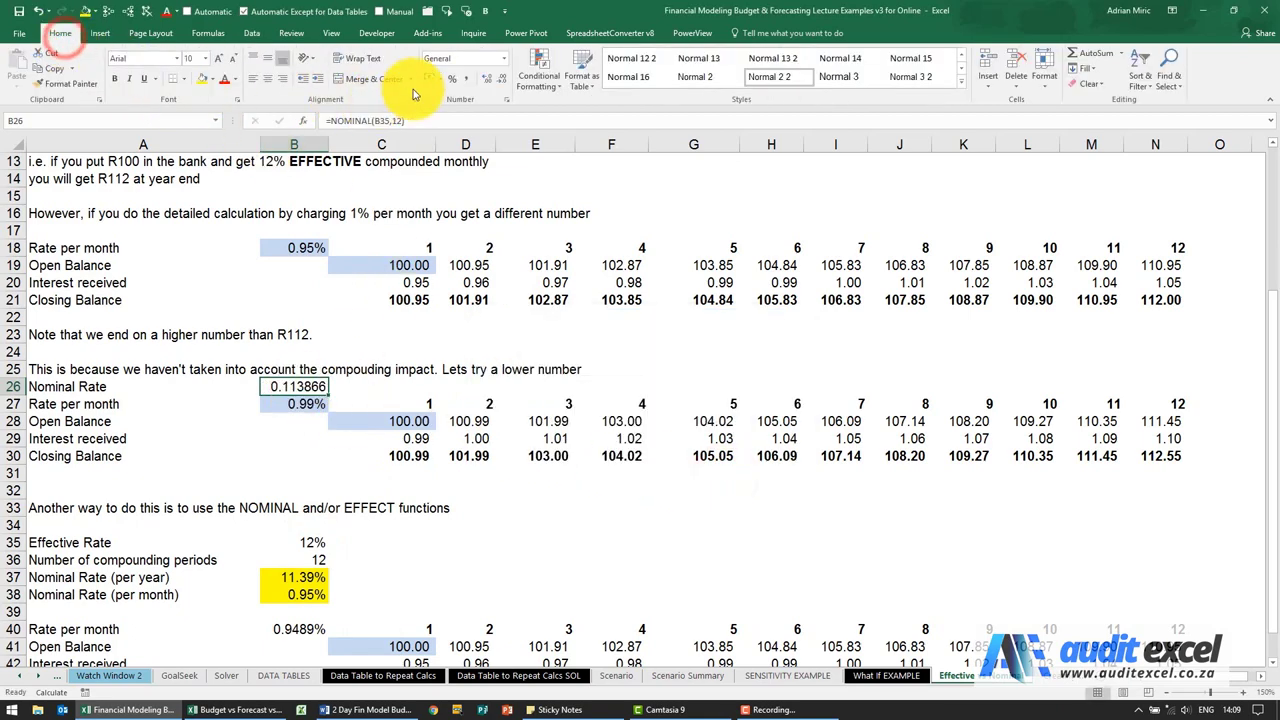
left_click(451, 80)
left_click(489, 80)
left_click(489, 80)
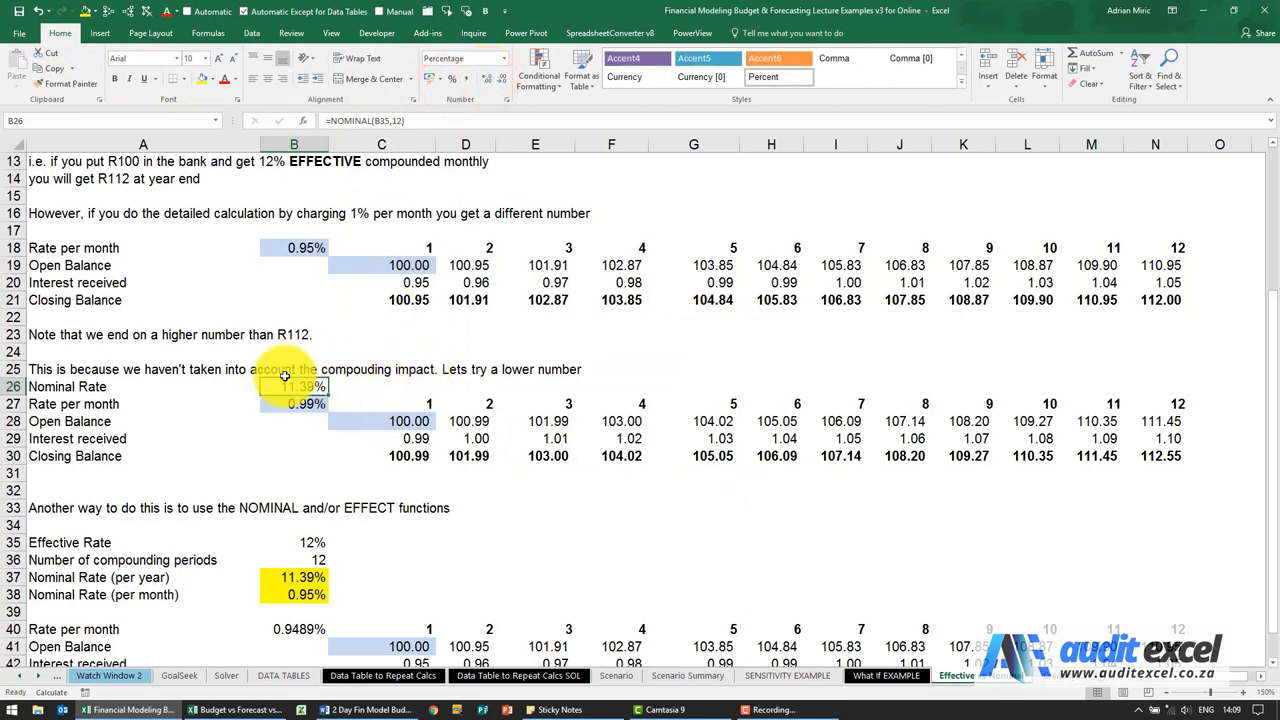
Calculate the rate per month in B27 as the nominal rate in B26 divided by 12, and check the month 12 closing balance
left_click(301, 403)
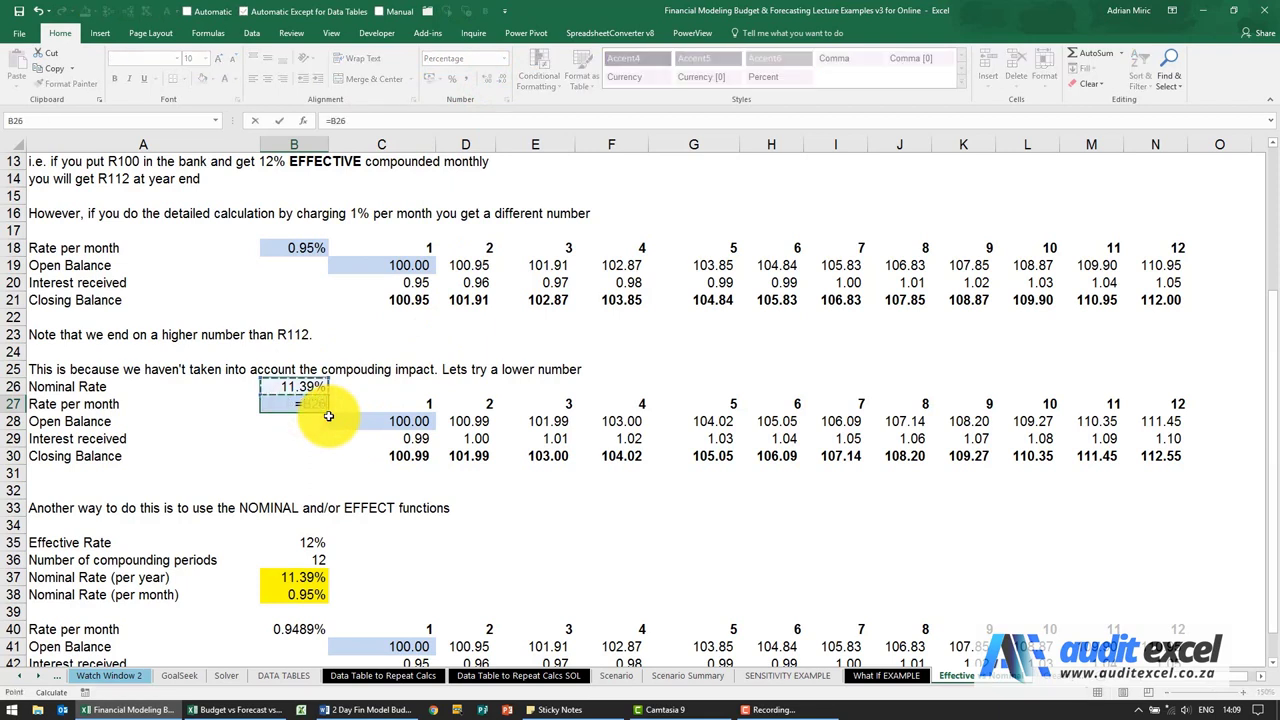
key("Return")
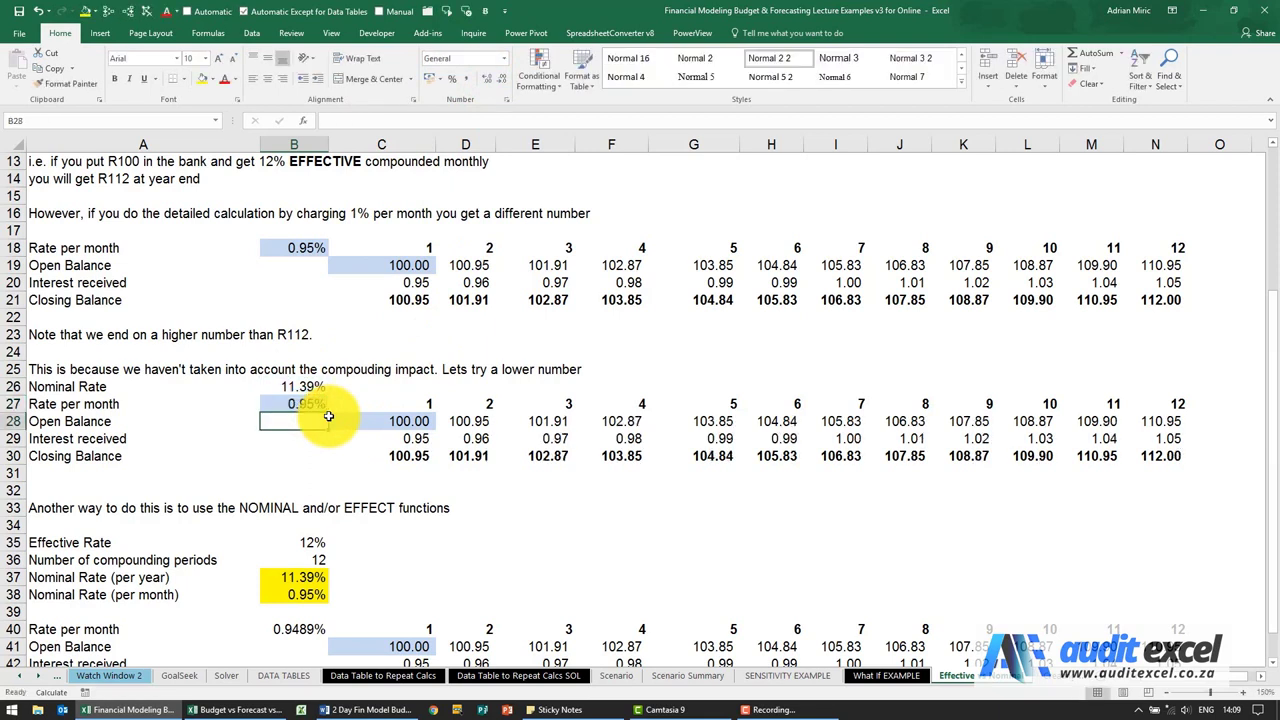
left_click(401, 440)
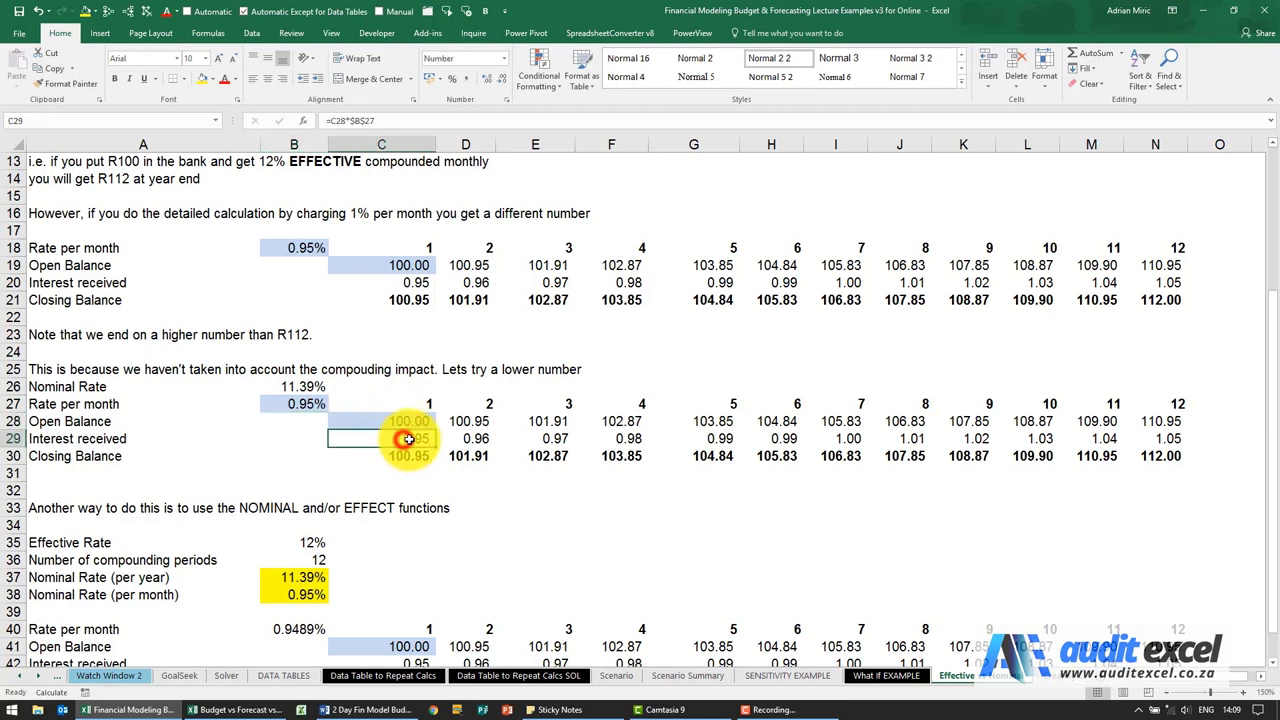
left_click(1166, 455)
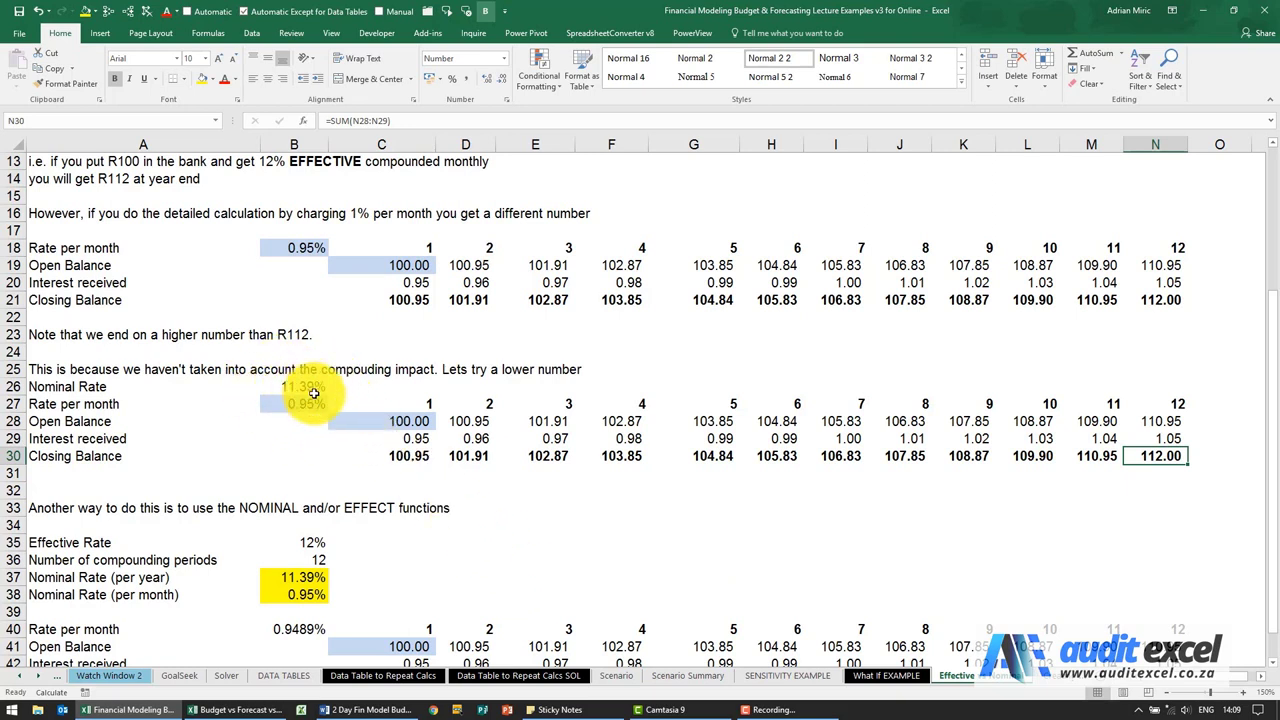
Insert an EFFECT function in C26 with the nominal rate from B26 and 12 compounding periods
left_click(398, 386)
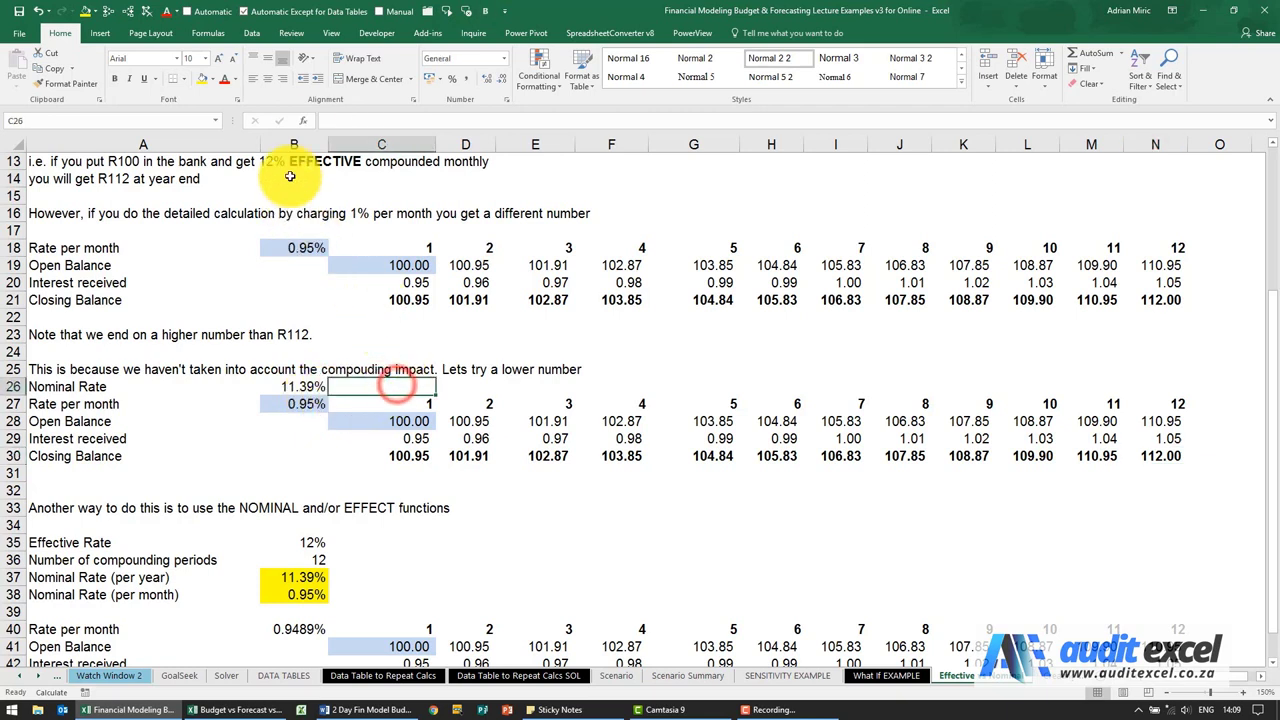
left_click(303, 120)
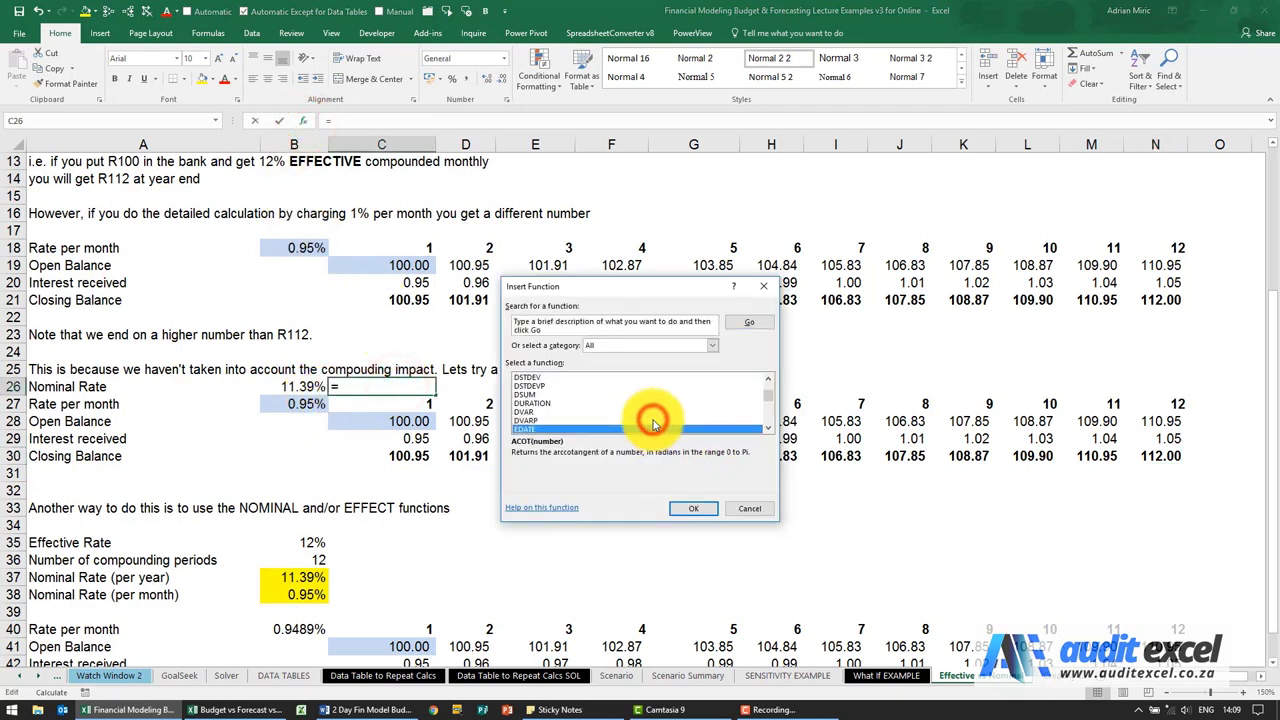
left_click(653, 428)
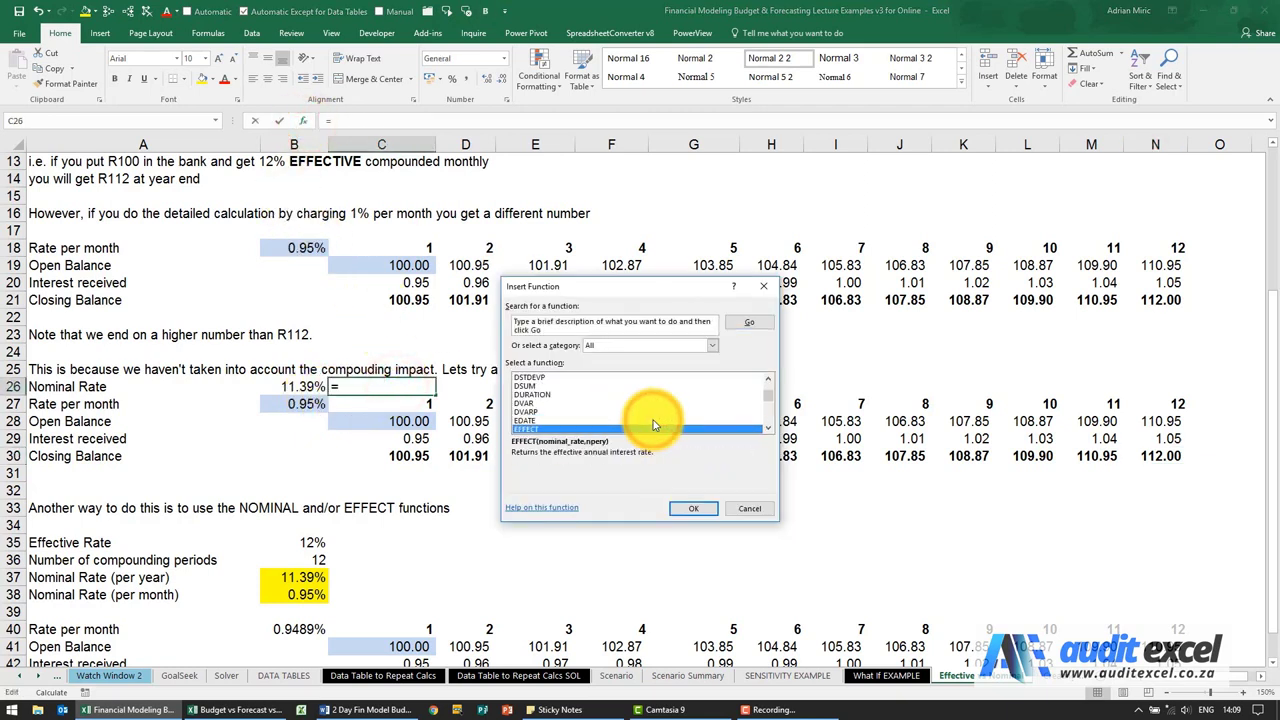
left_click(688, 508)
left_click_drag(637, 316, 791, 296)
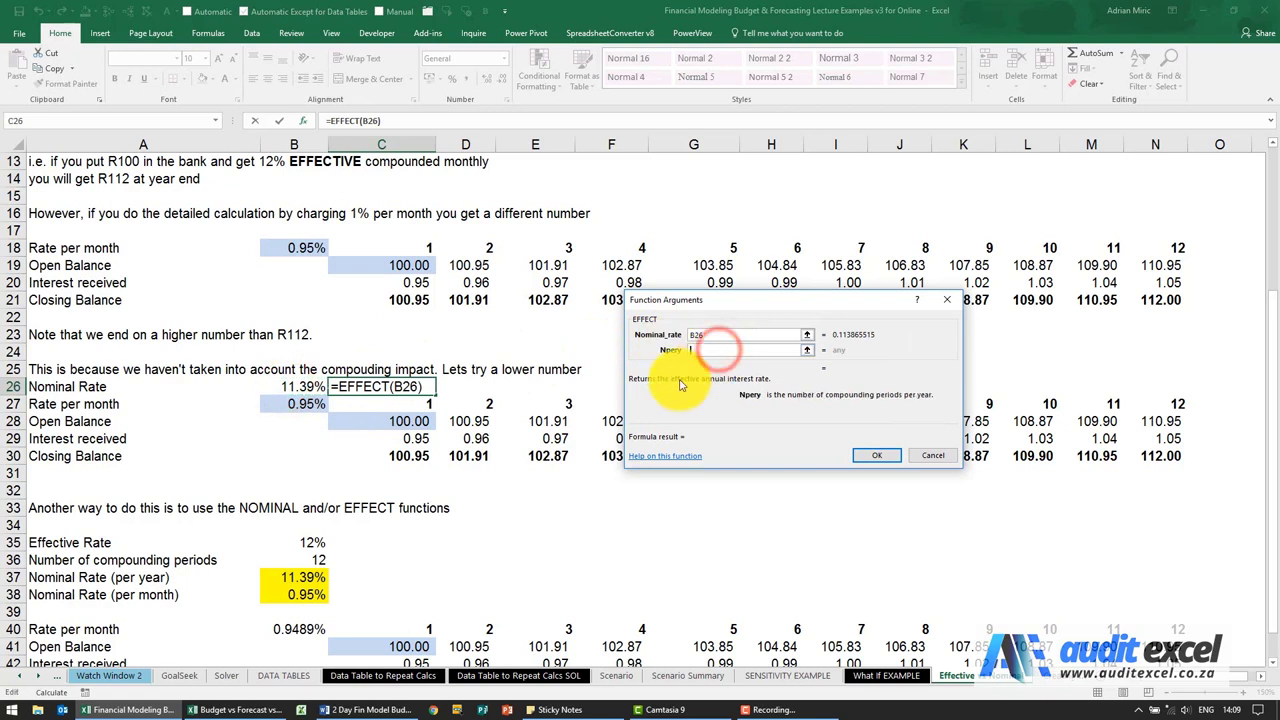
left_click(860, 455)
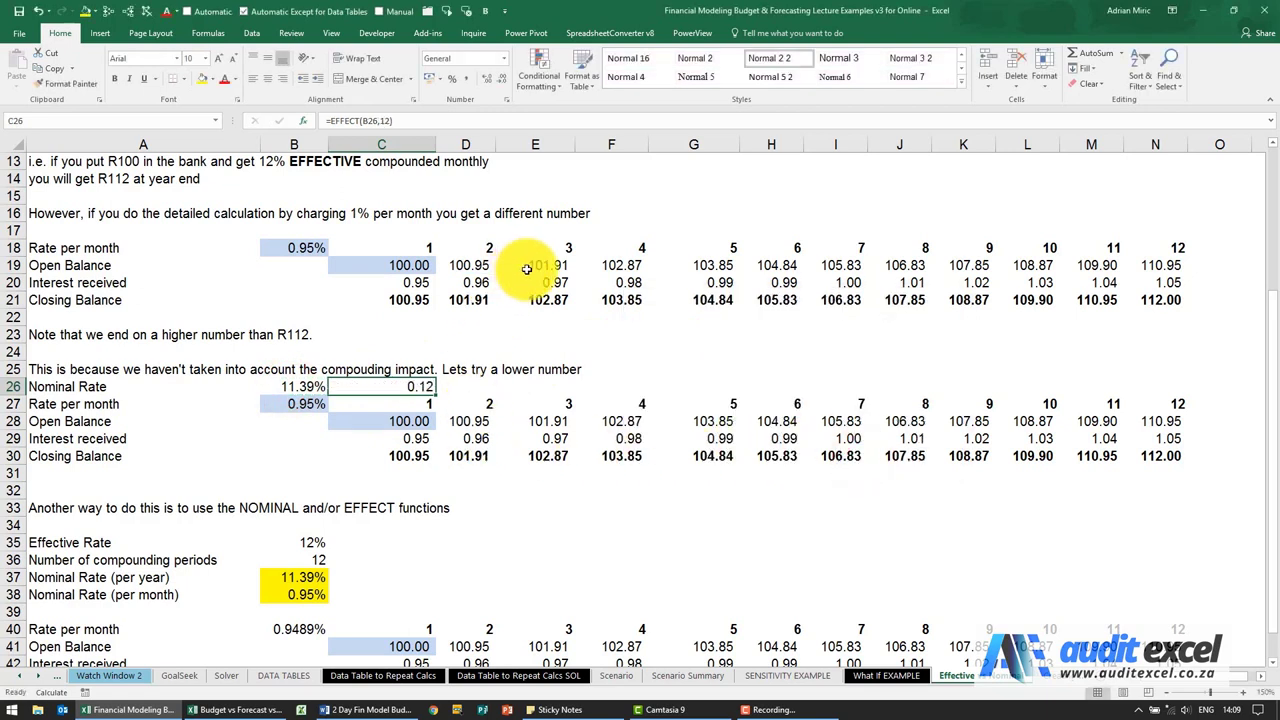
Format the effective rate in C26 as a percentage with two decimal places
left_click(452, 79)
left_click(484, 82)
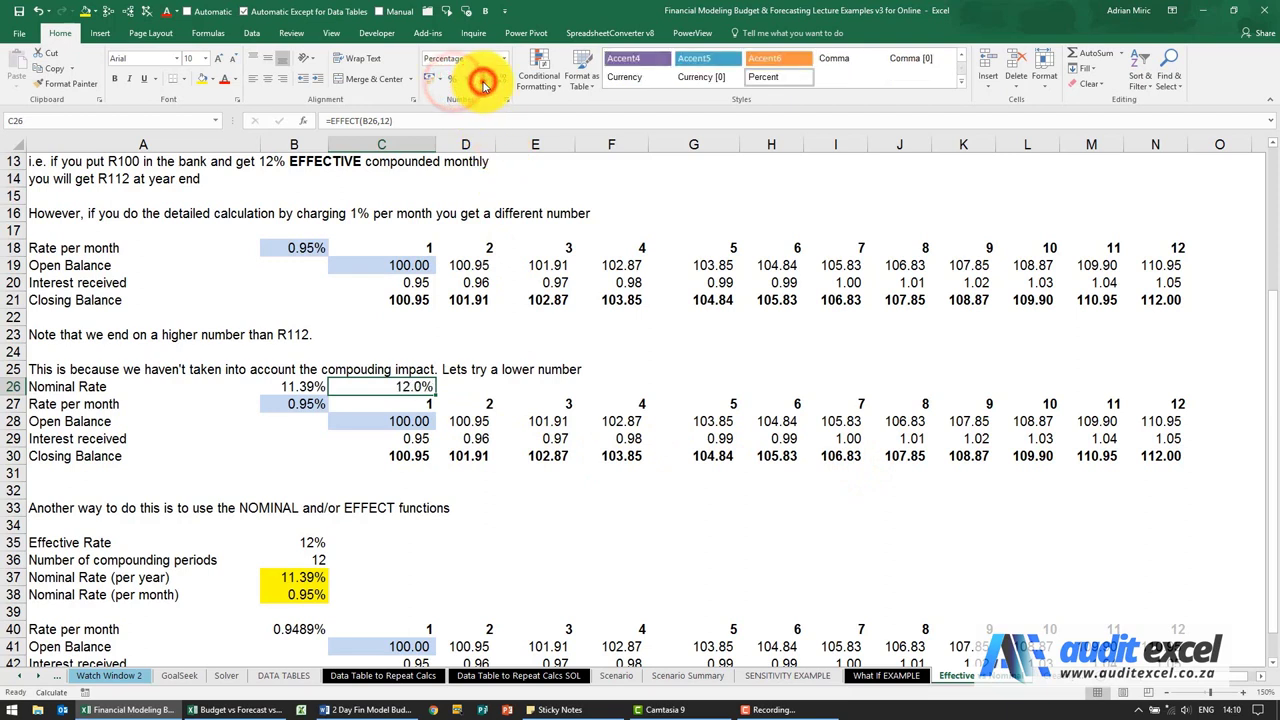
left_click(485, 81)
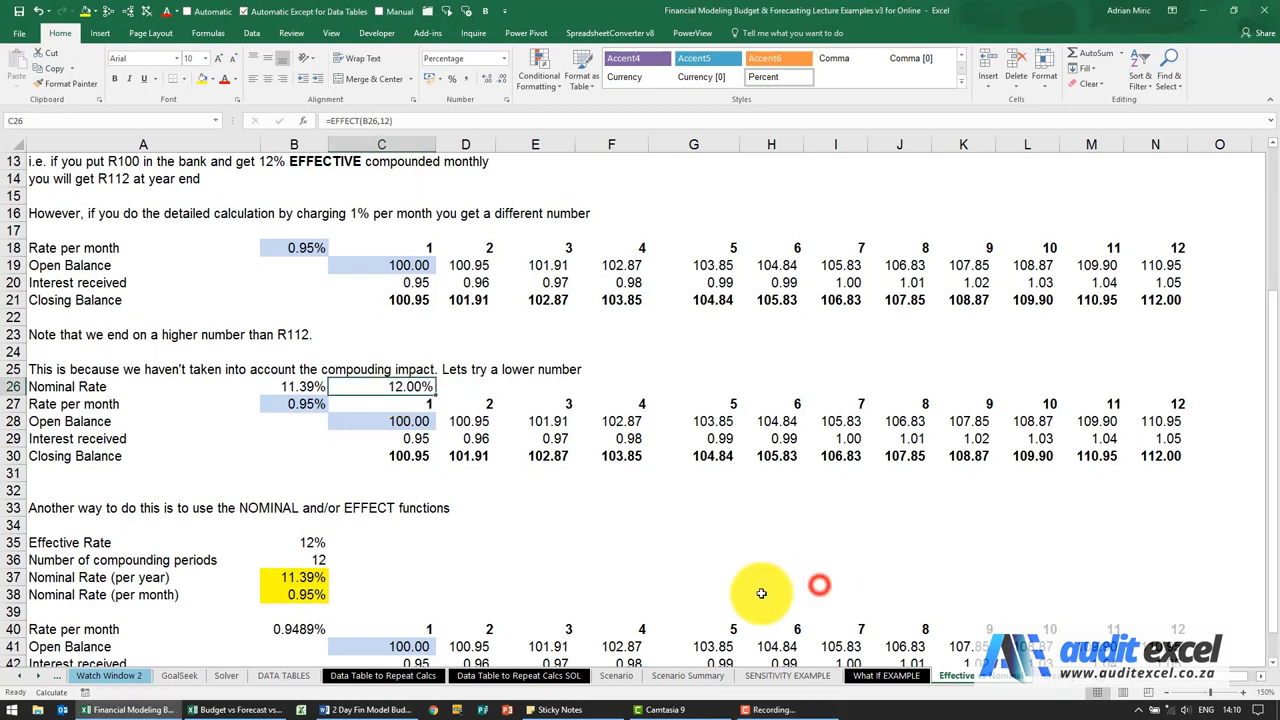
Open the sheet "Creating Factors linear vs step" and set its zoom to 130%
left_click(38, 677)
left_click(38, 677)
left_click(38, 677)
left_click(38, 677)
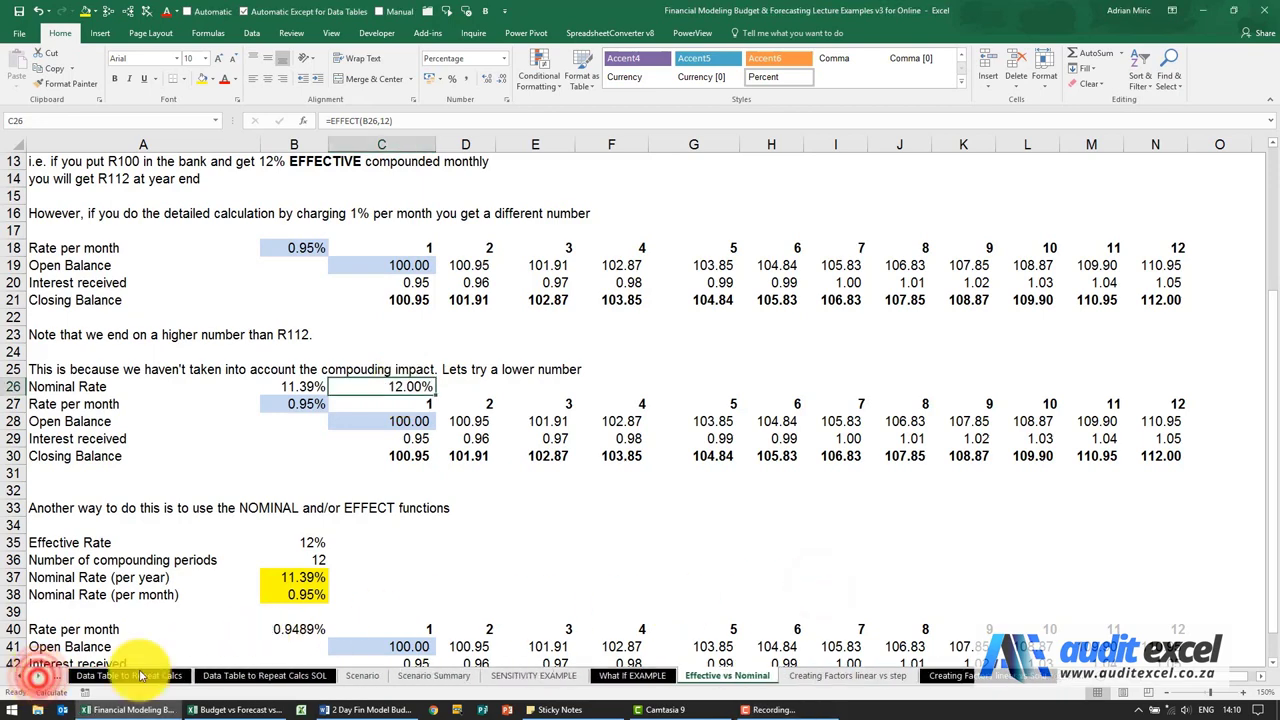
left_click(845, 677)
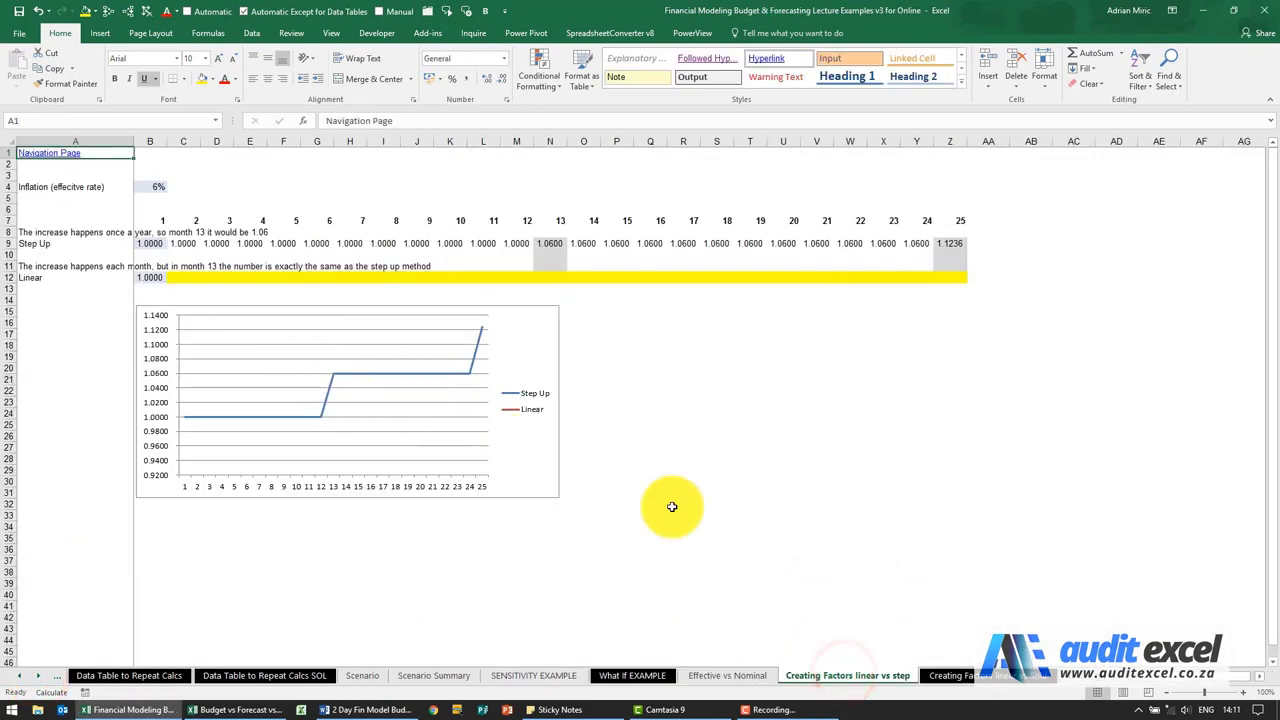
left_click(1245, 694)
left_click(1245, 694)
left_click(1245, 694)
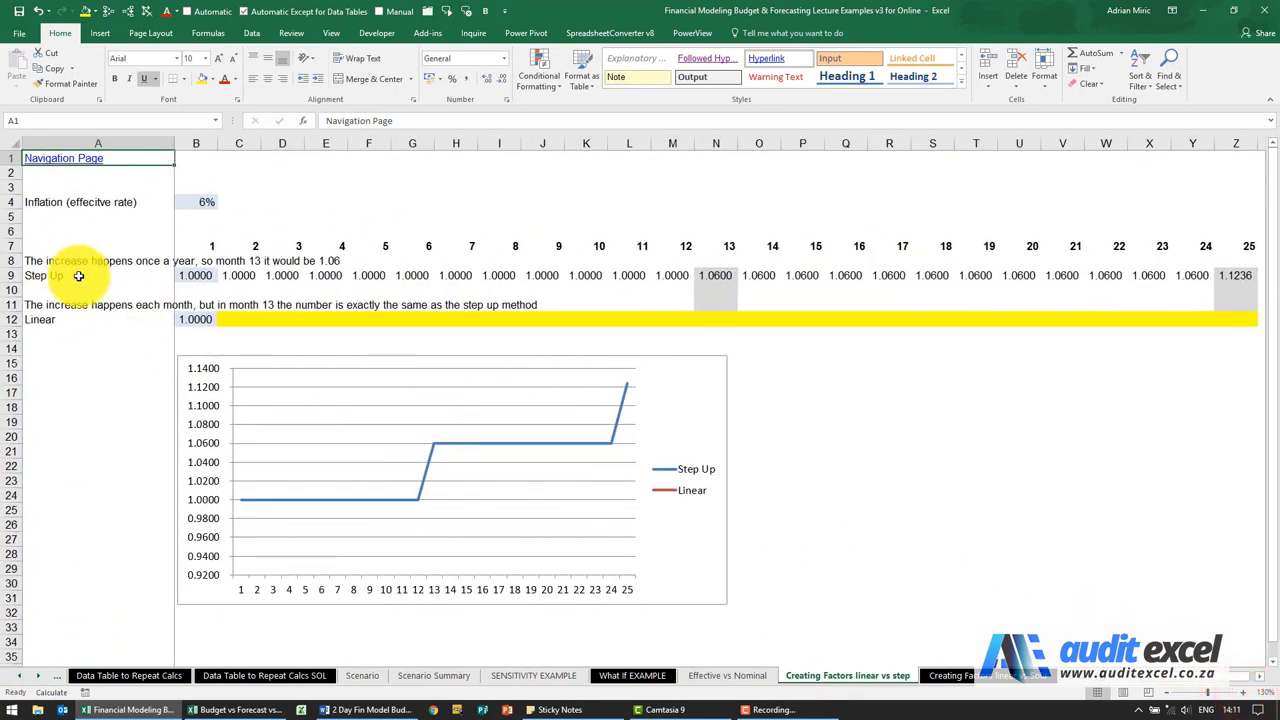
Examine the effective inflation rate and the Step Up factors for months 1 and 13
left_click(47, 203)
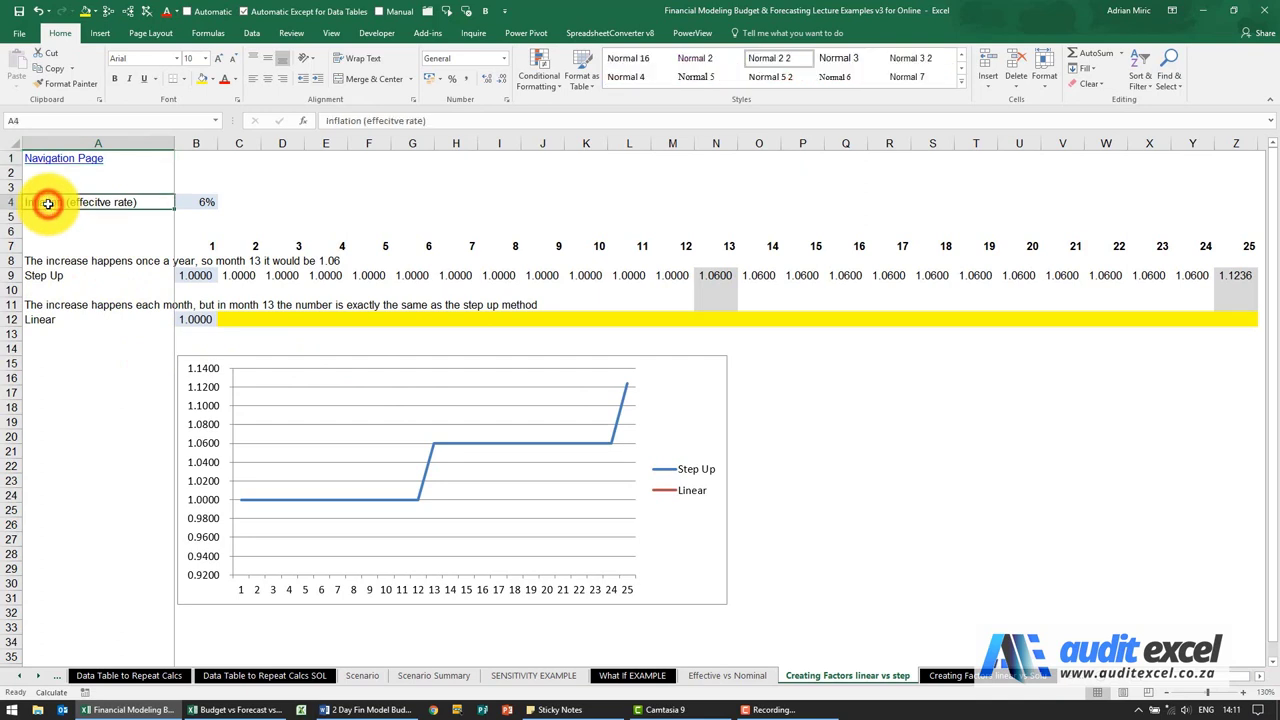
left_click(197, 199)
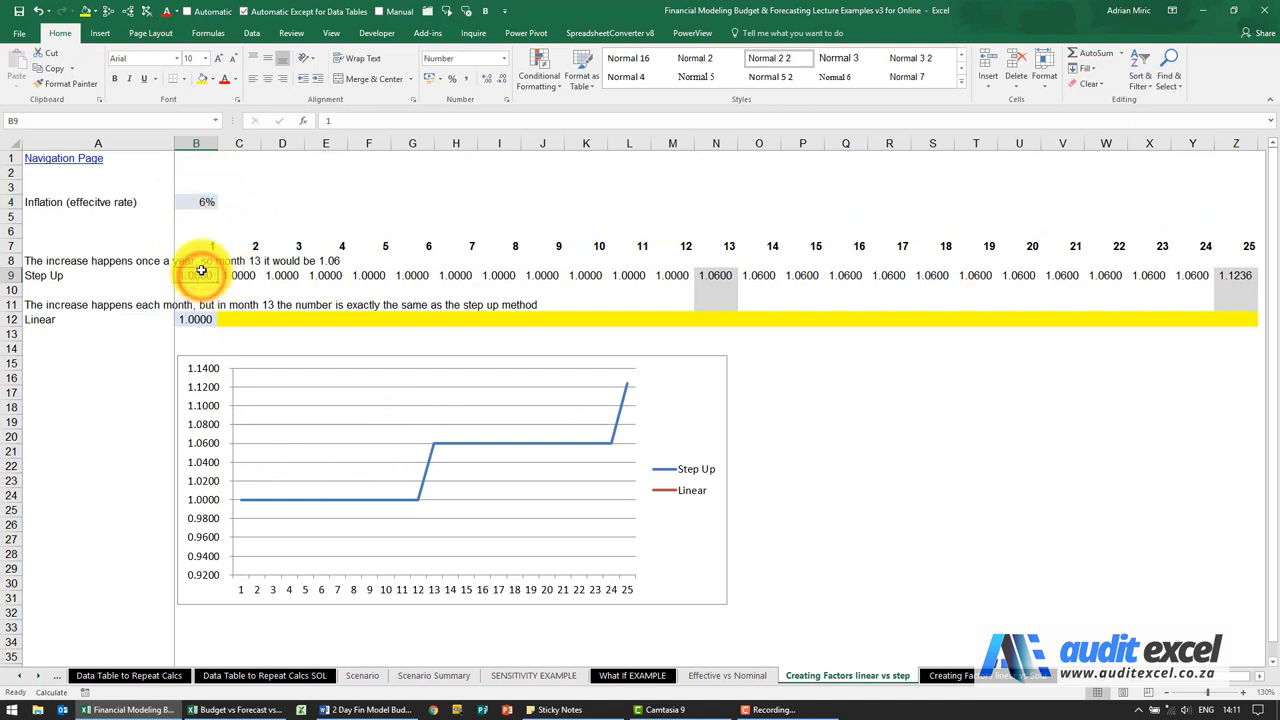
left_click(708, 274)
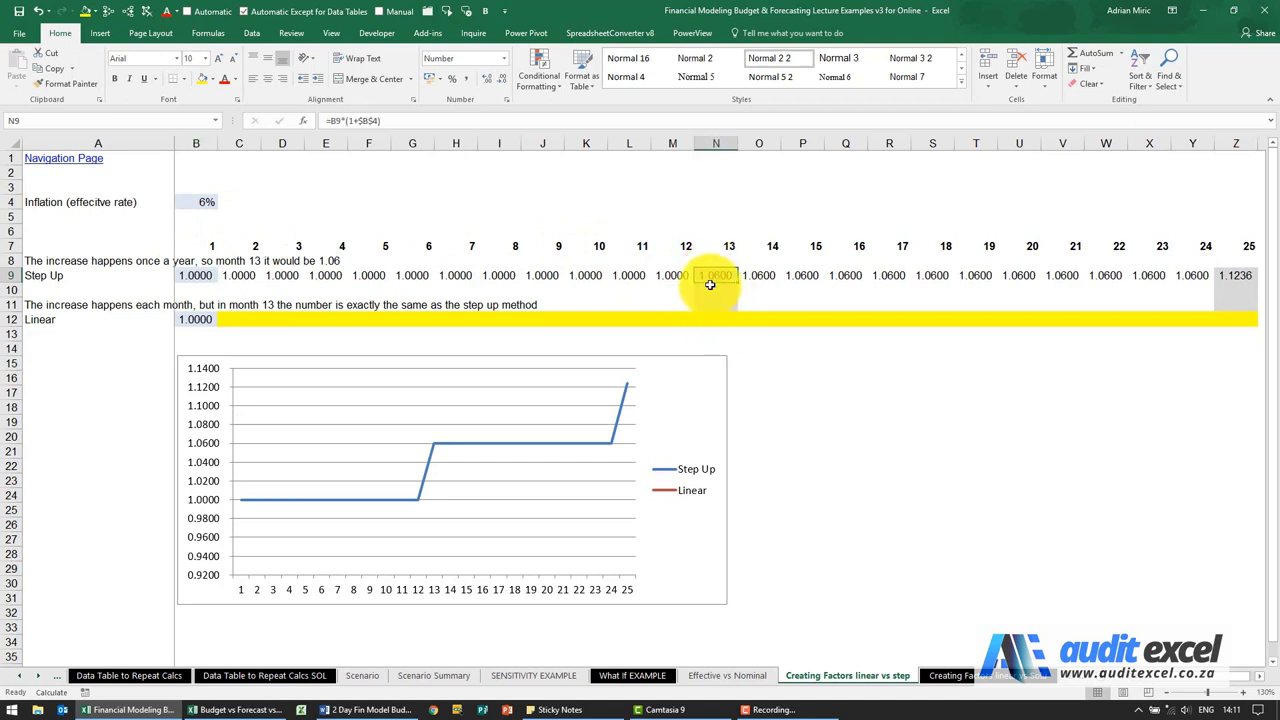
Calculate a monthly inflation rate in C4 with the formula =B4/12
left_click(240, 204)
type("=")
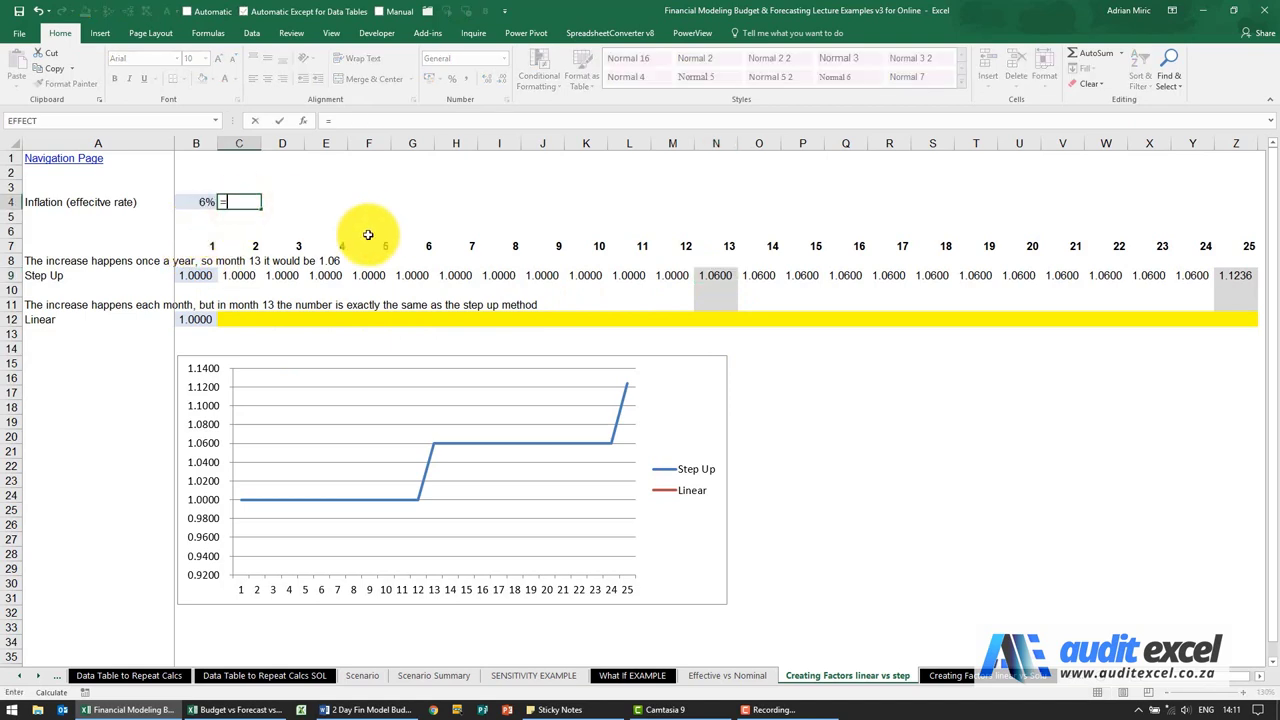
key("ctrl+Return")
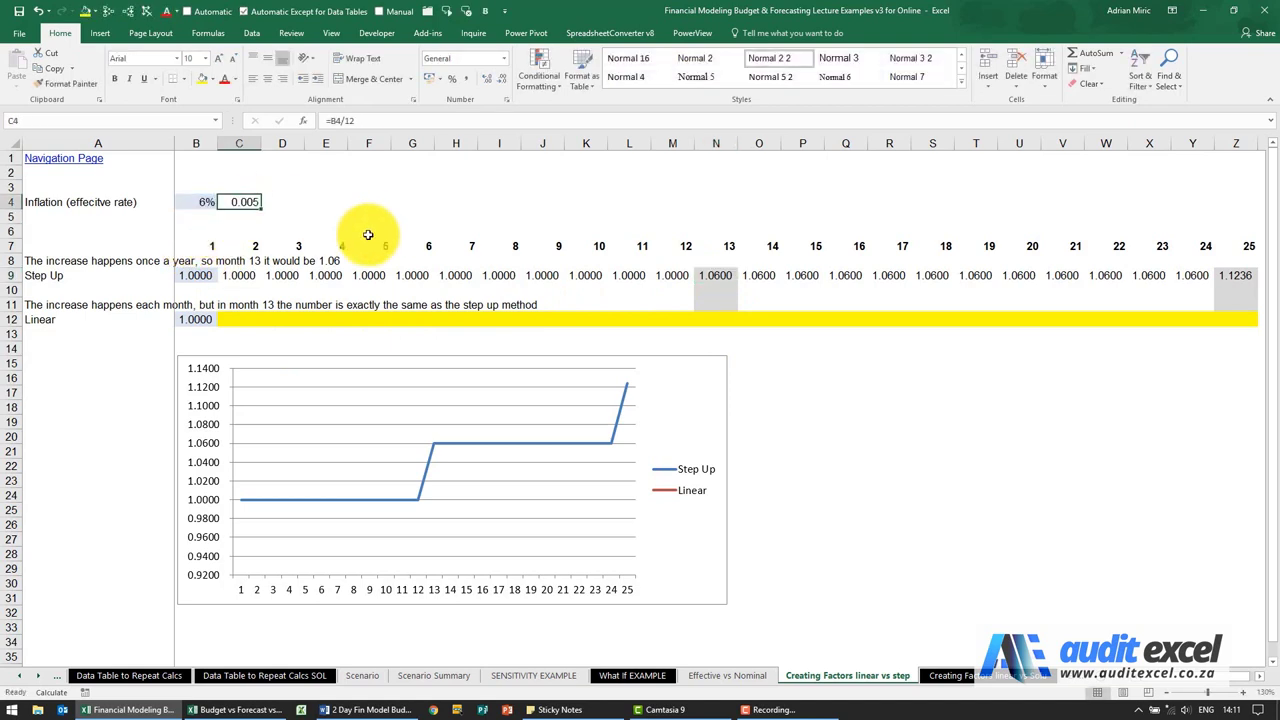
Enter the month 2 Linear factor in C12 with the formula =B12*(1+$C$4)
left_click(245, 318)
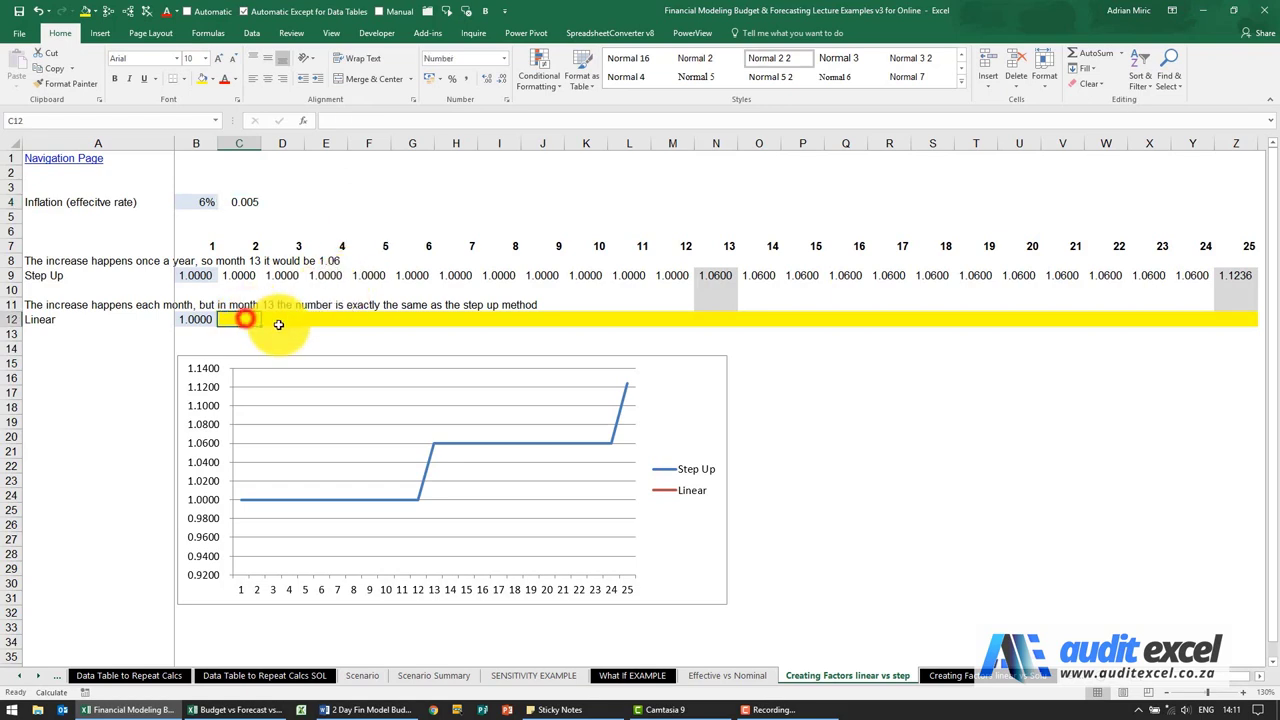
type("=")
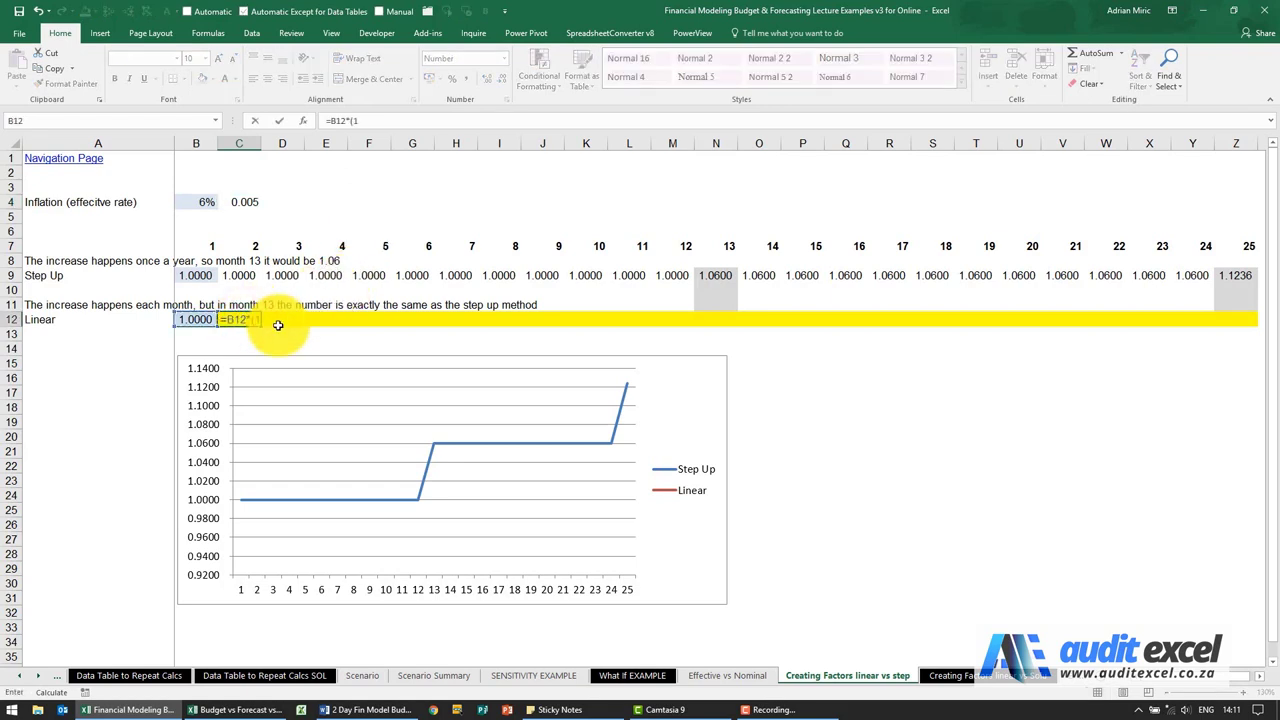
type("B12*(1+")
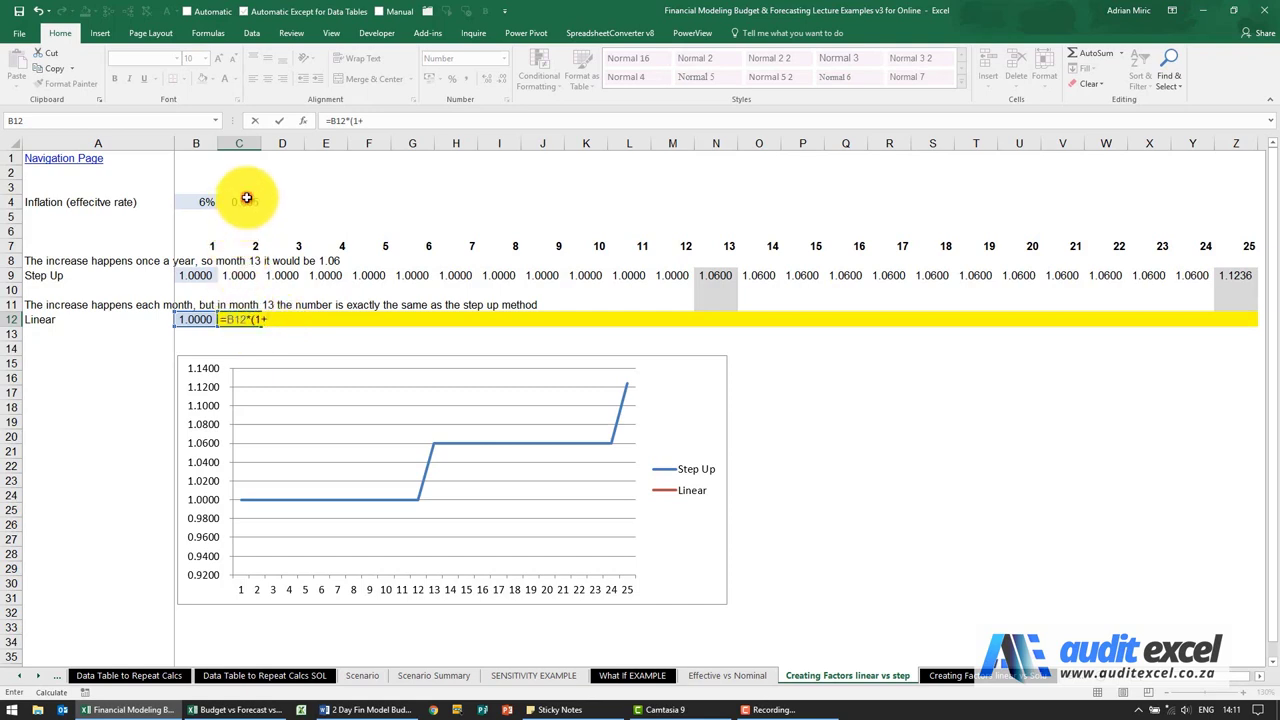
key("F4")
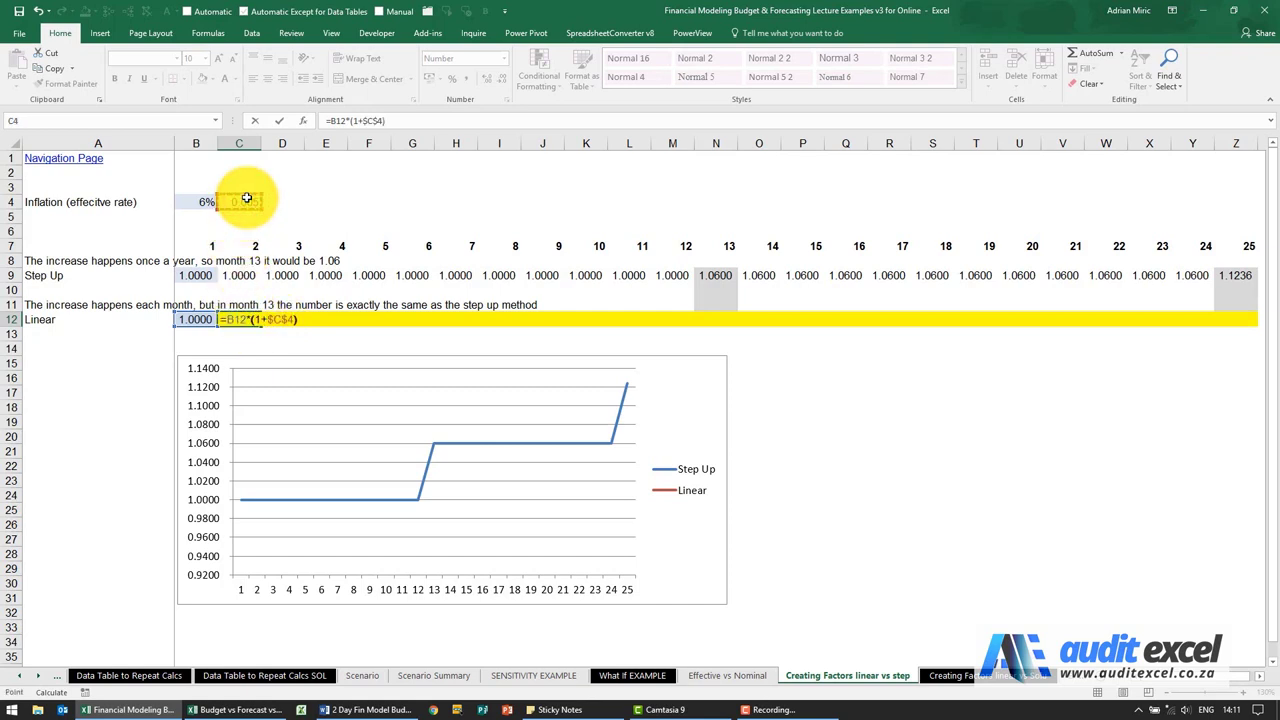
type(")")
key("ctrl+Return")
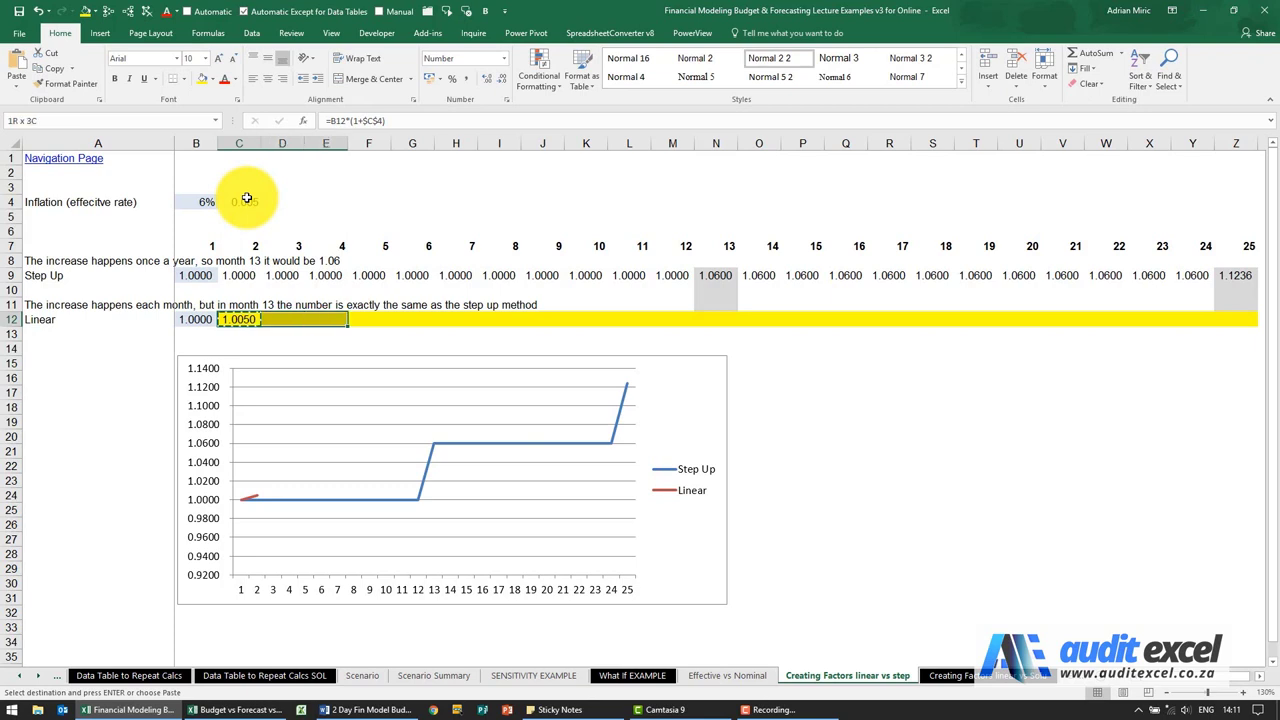
Copy the month 2 Linear factor formula across row 12 through month 13 in N12
key("shift+Right")
key("shift+Right")
key("shift+Right")
key("shift+Right")
key("shift+Right")
key("shift+Right")
key("shift+Right")
key("shift+Right")
key("shift+Right")
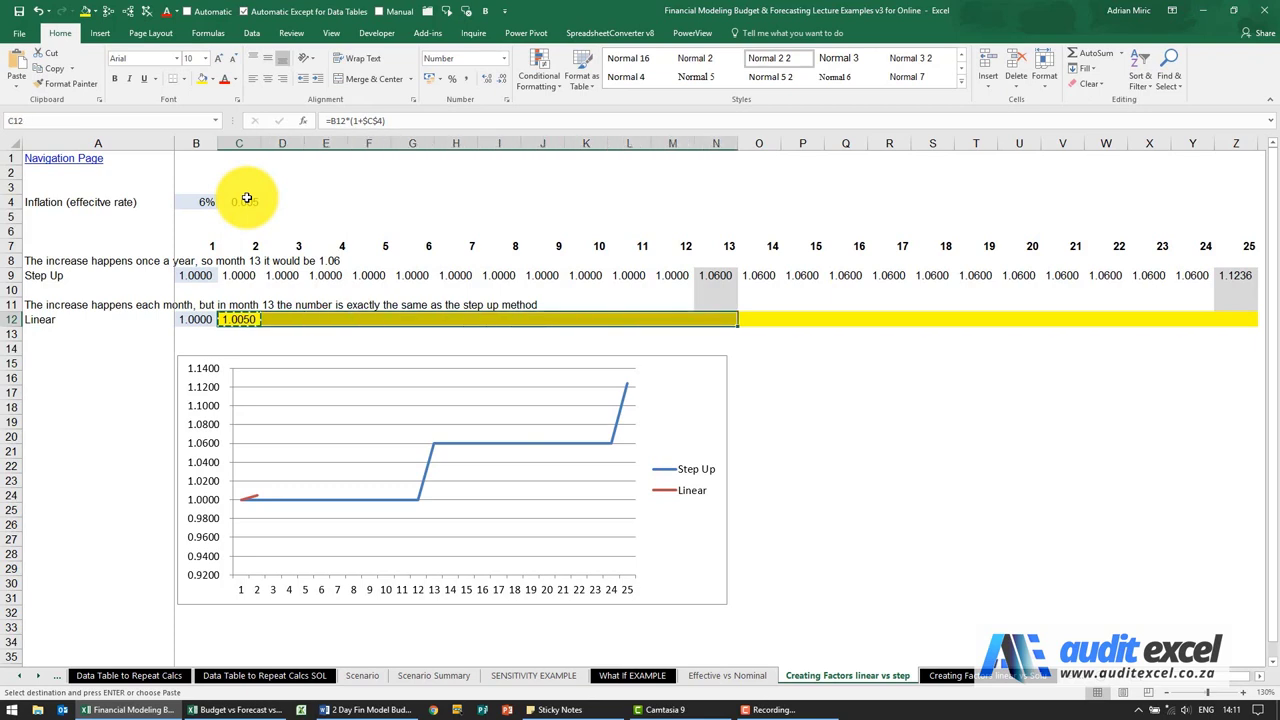
type("1.0100\t1.0151\t1.0202\t1.0253\t1.0304\t1.0355\t1.0407\t1.0459\t1.0511\t1.0564\t1.0617")
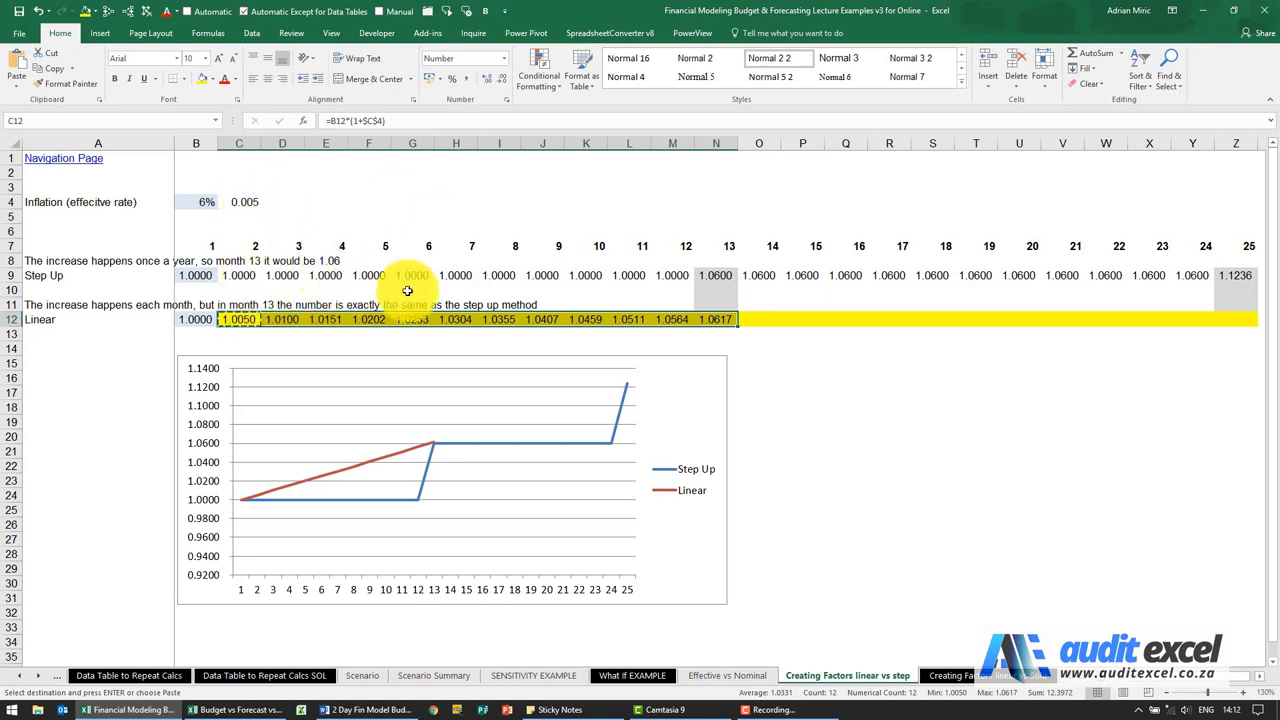
left_click(704, 318)
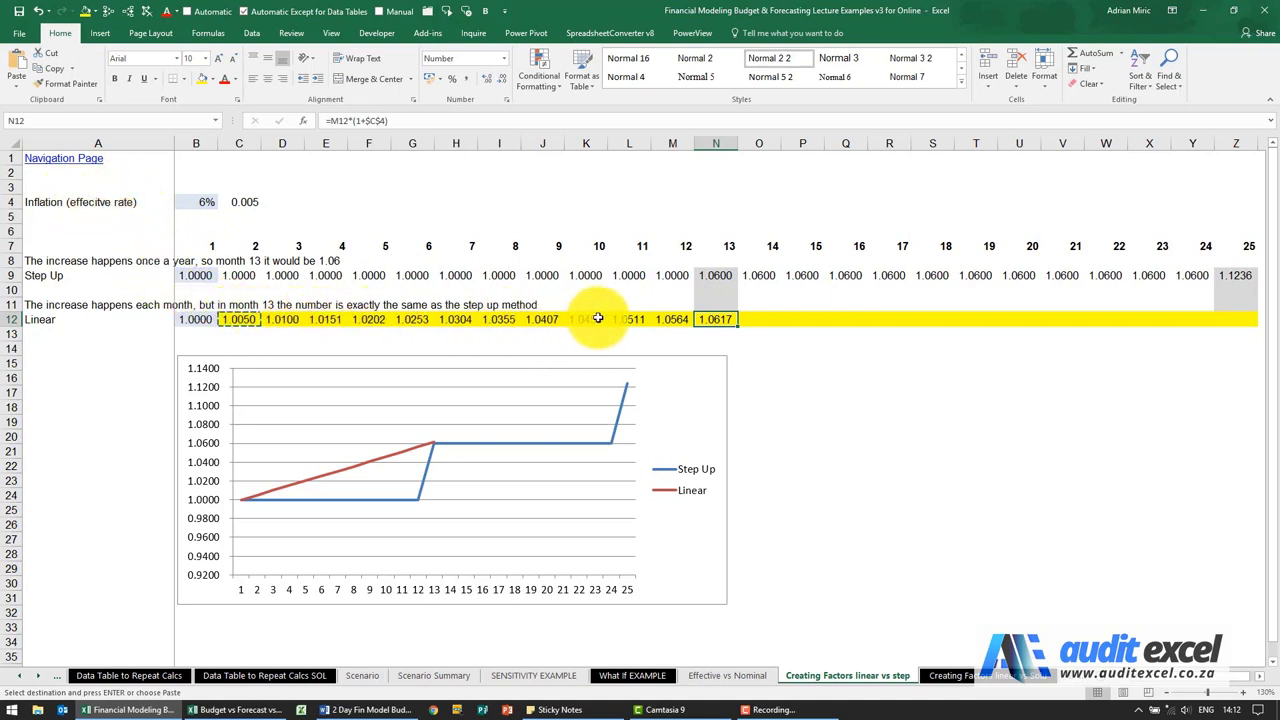
Replace the monthly rate formula in C4 with the NOMINAL function, using B4 as the effective rate and 12 periods per year
left_click(247, 202)
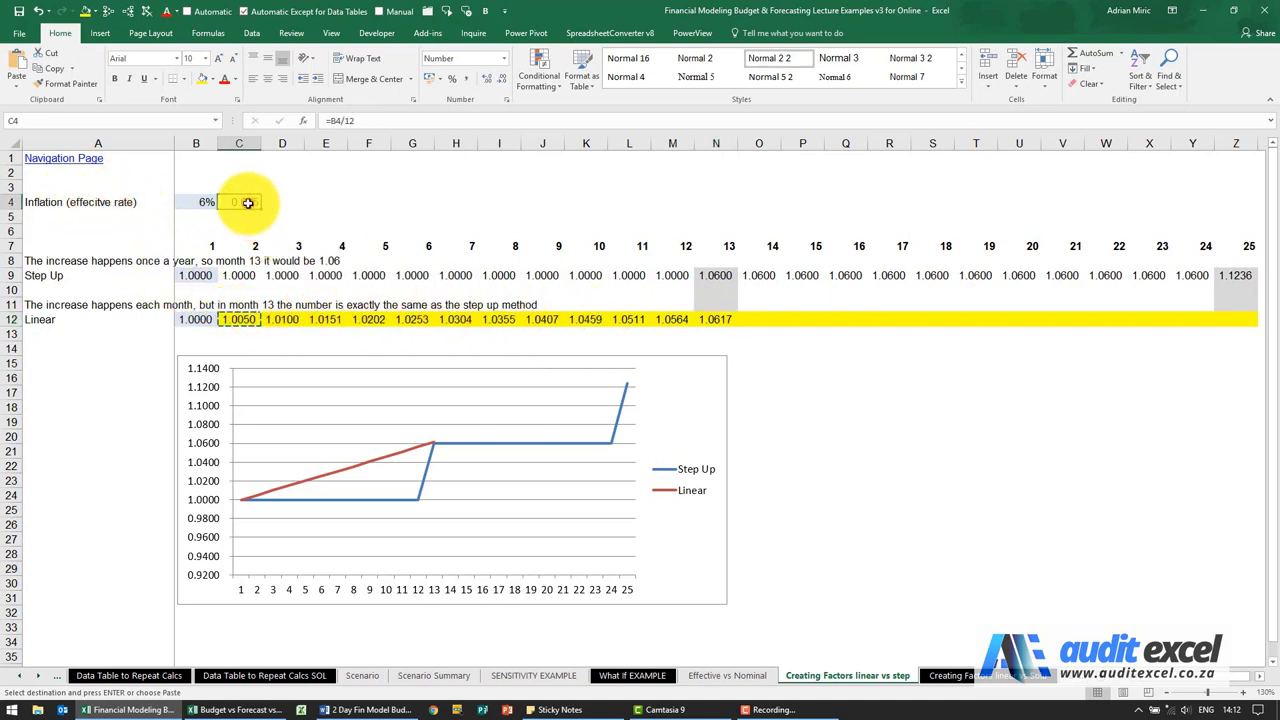
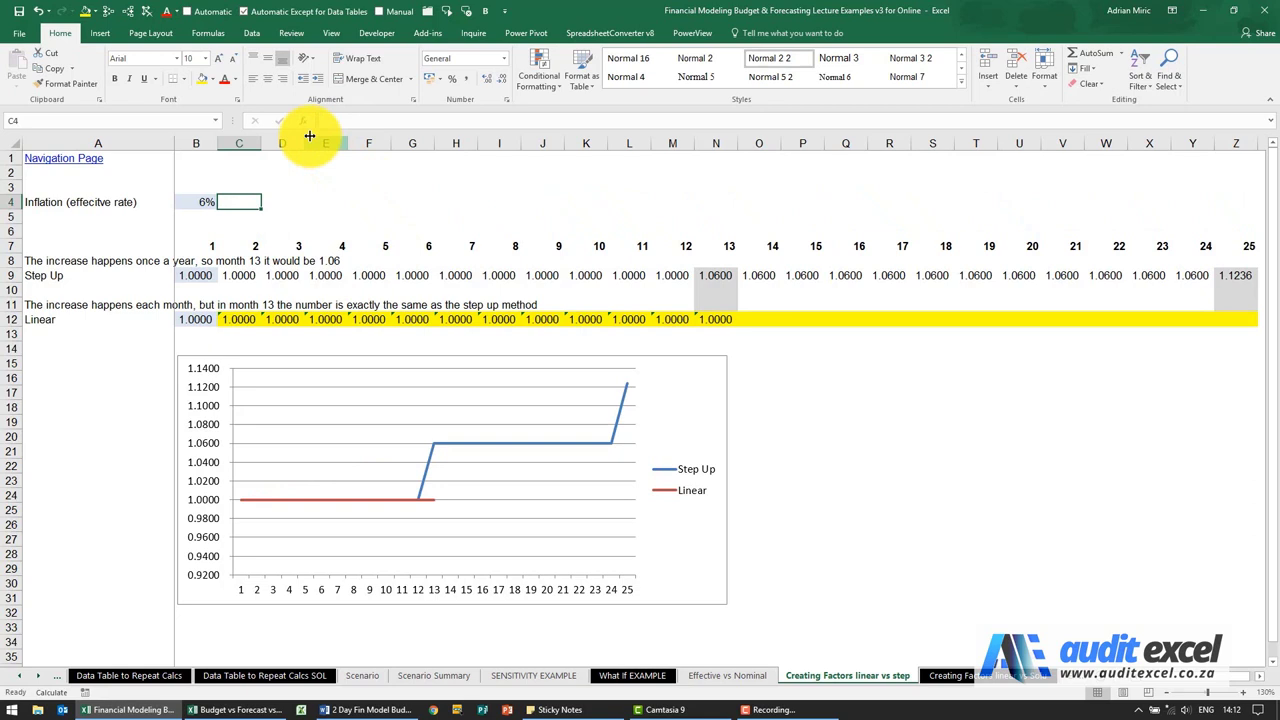
left_click(304, 121)
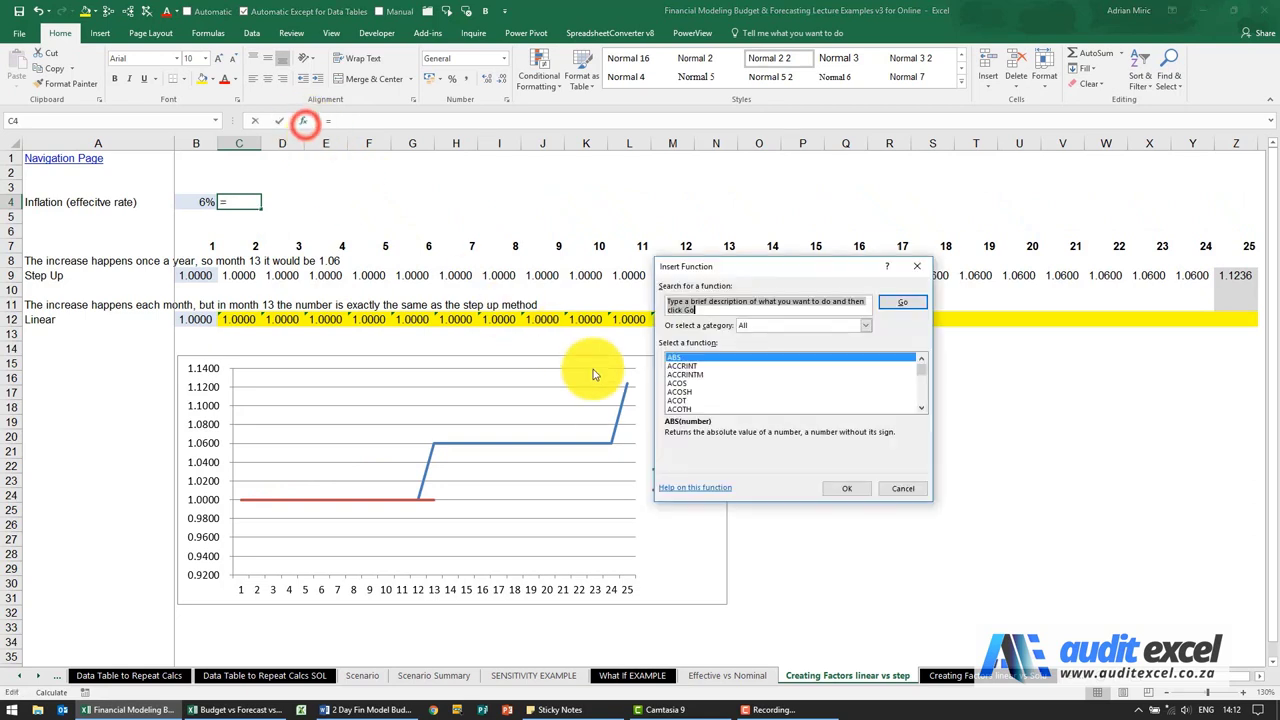
left_click(688, 395)
type("nom")
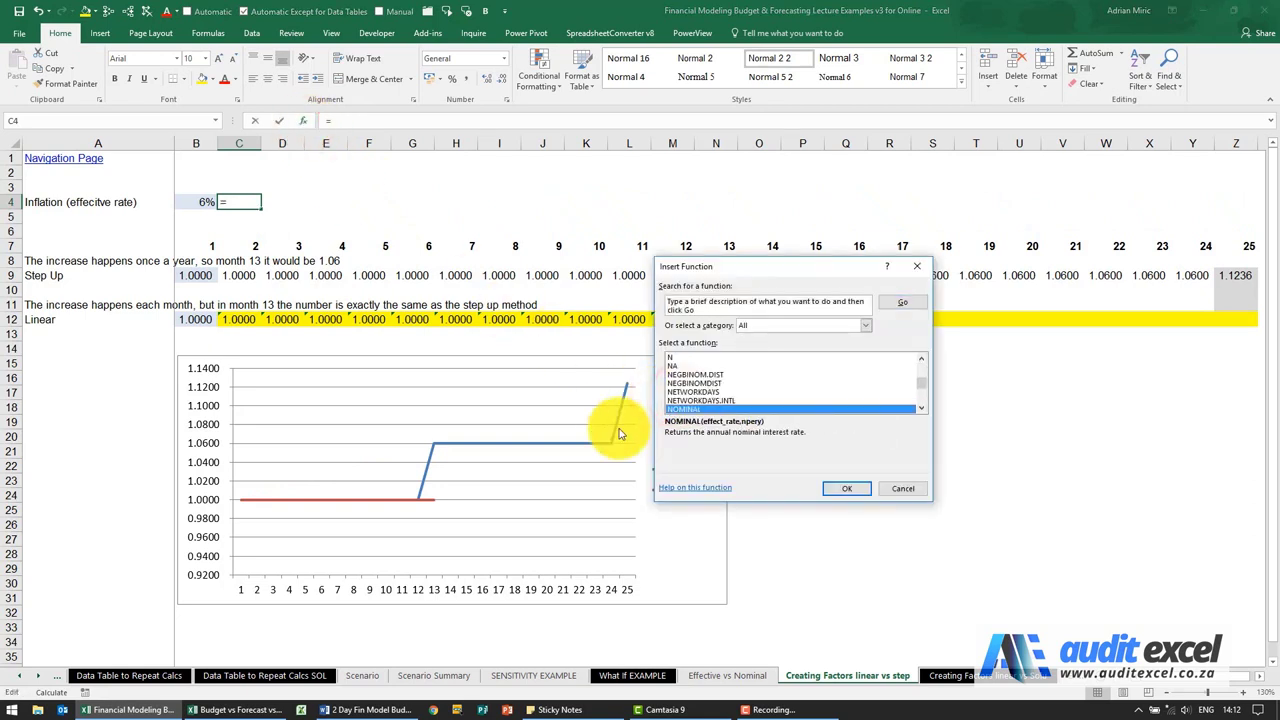
key("Return")
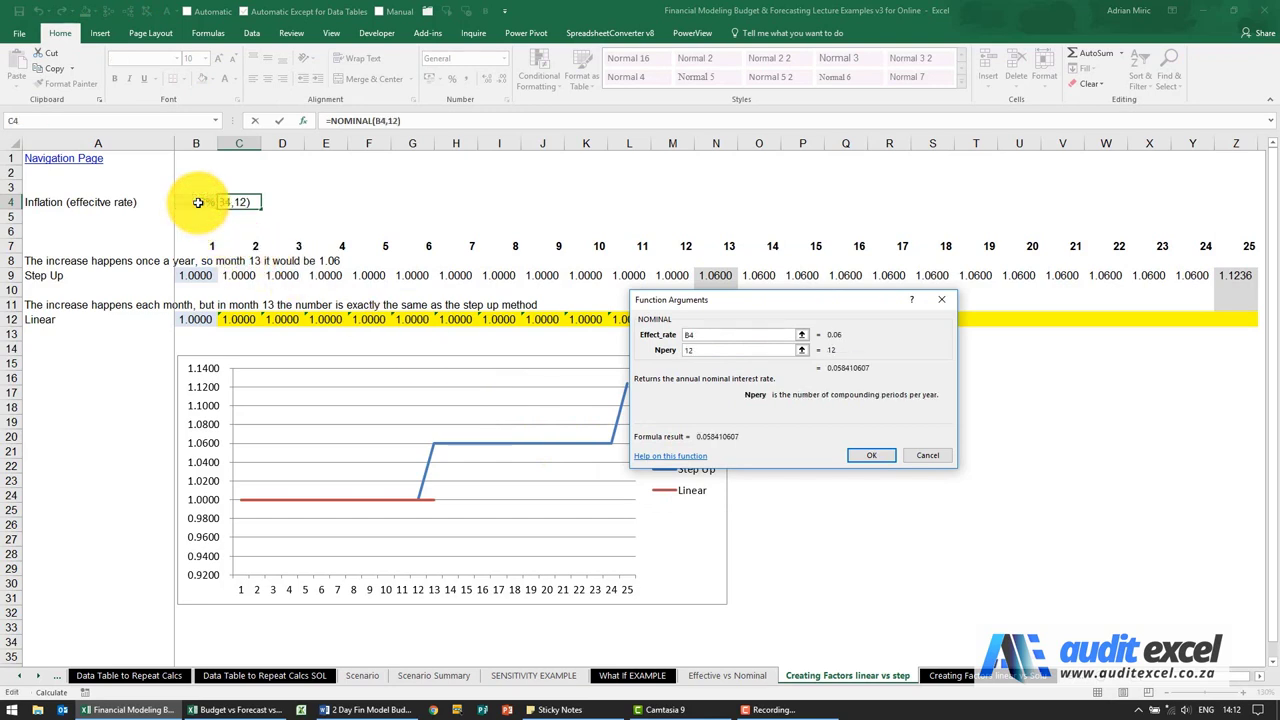
left_click(853, 457)
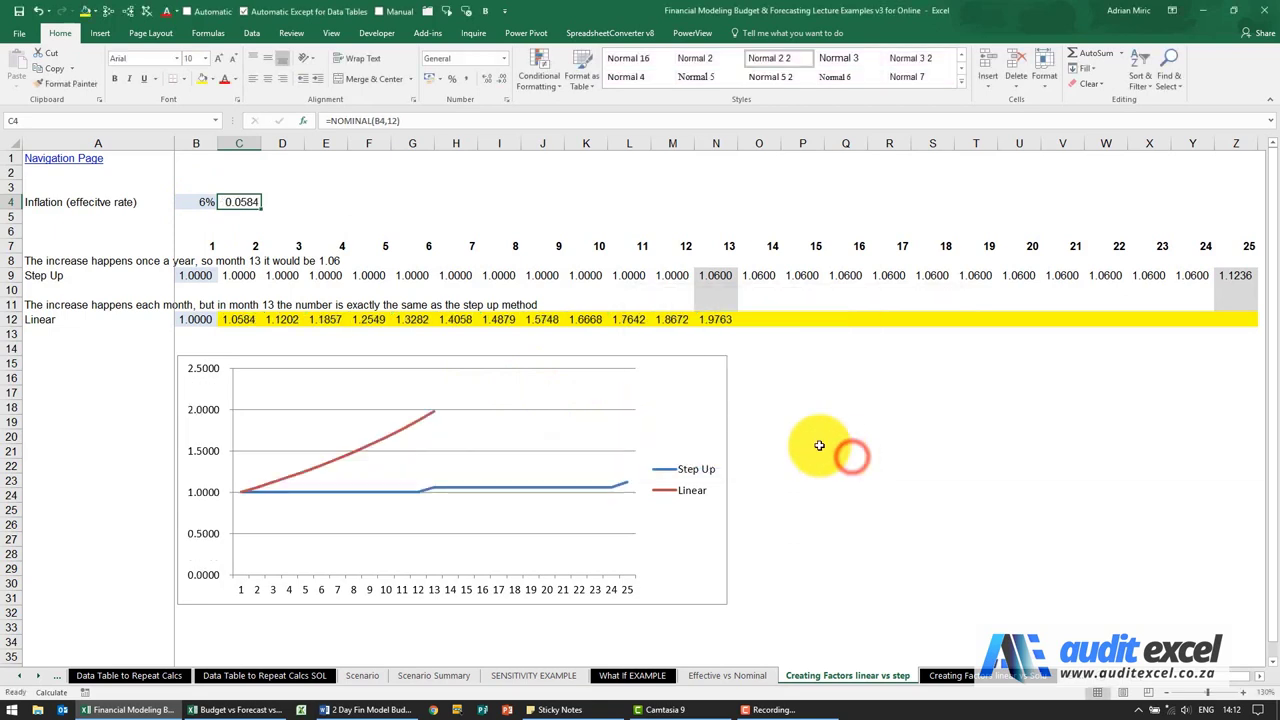
Format C4 as a percentage with two decimals and extend its formula to =NOMINAL(B4,12)/12
left_click(453, 81)
left_click(484, 82)
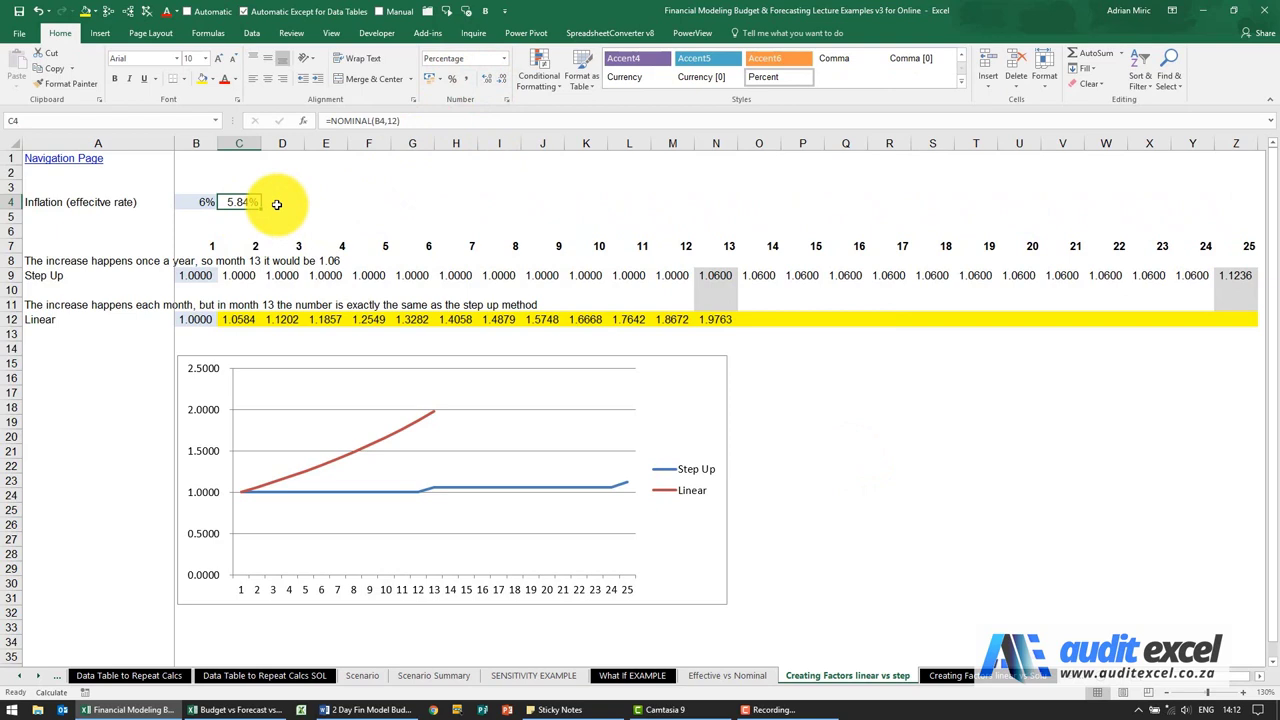
left_click(414, 121)
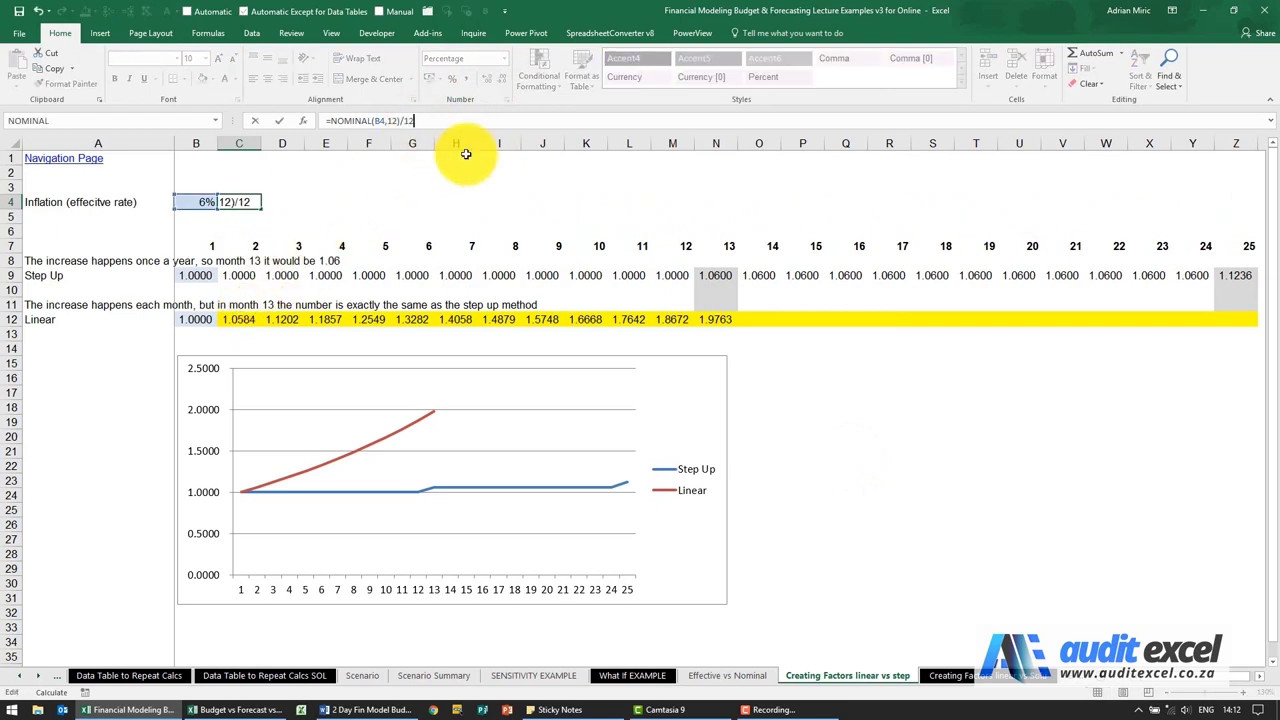
key("Return")
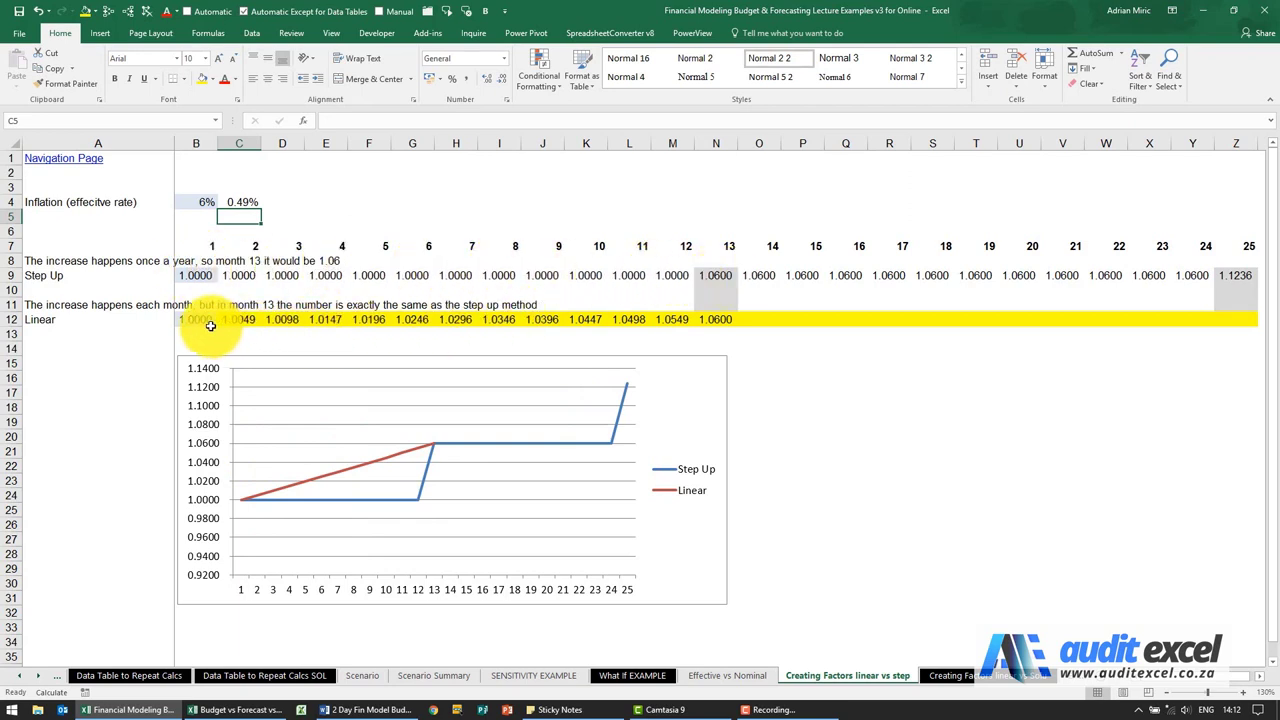
Copy the month 13 Linear factor formula from N12 across months 14 to 25
left_click(715, 320)
key("ctrl+c")
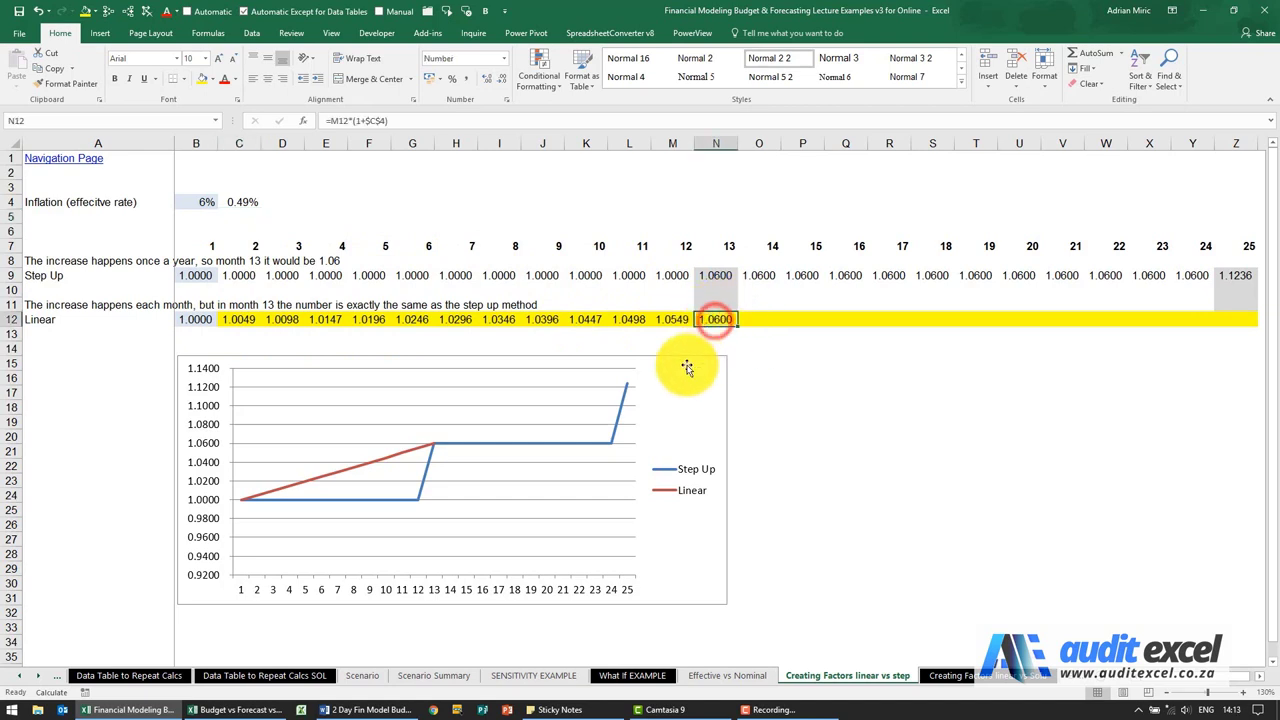
key("ctrl+Up")
key("ctrl+Right")
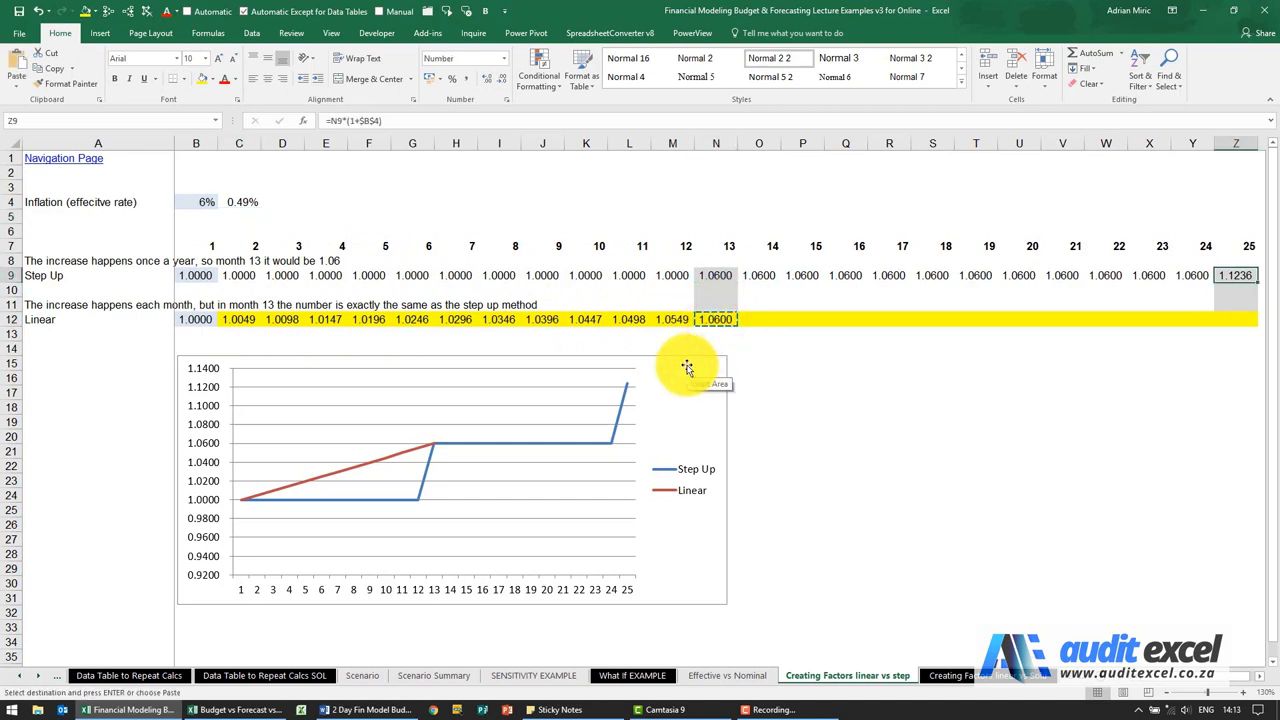
key("ctrl+shift+Left")
key("ctrl+v")
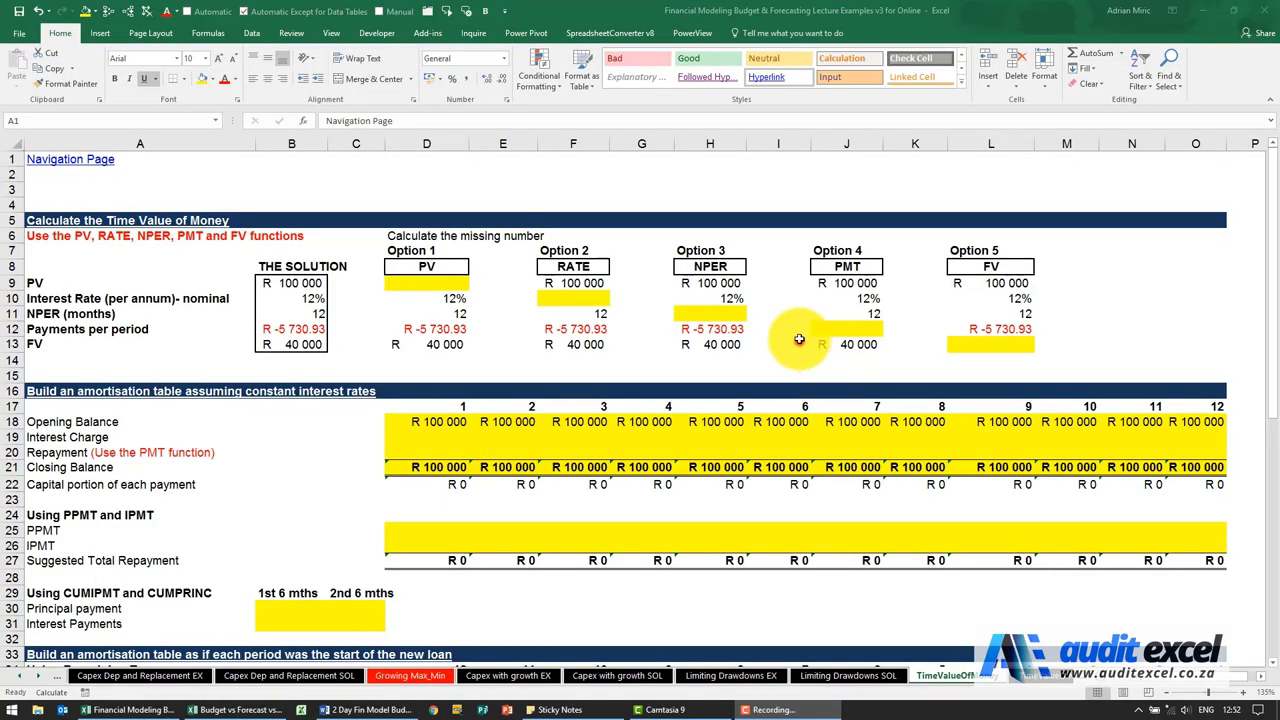
Examine the PV, nominal interest rate, NPER, payment and FV in the solution column of the time value of money sheet
left_click(800, 343)
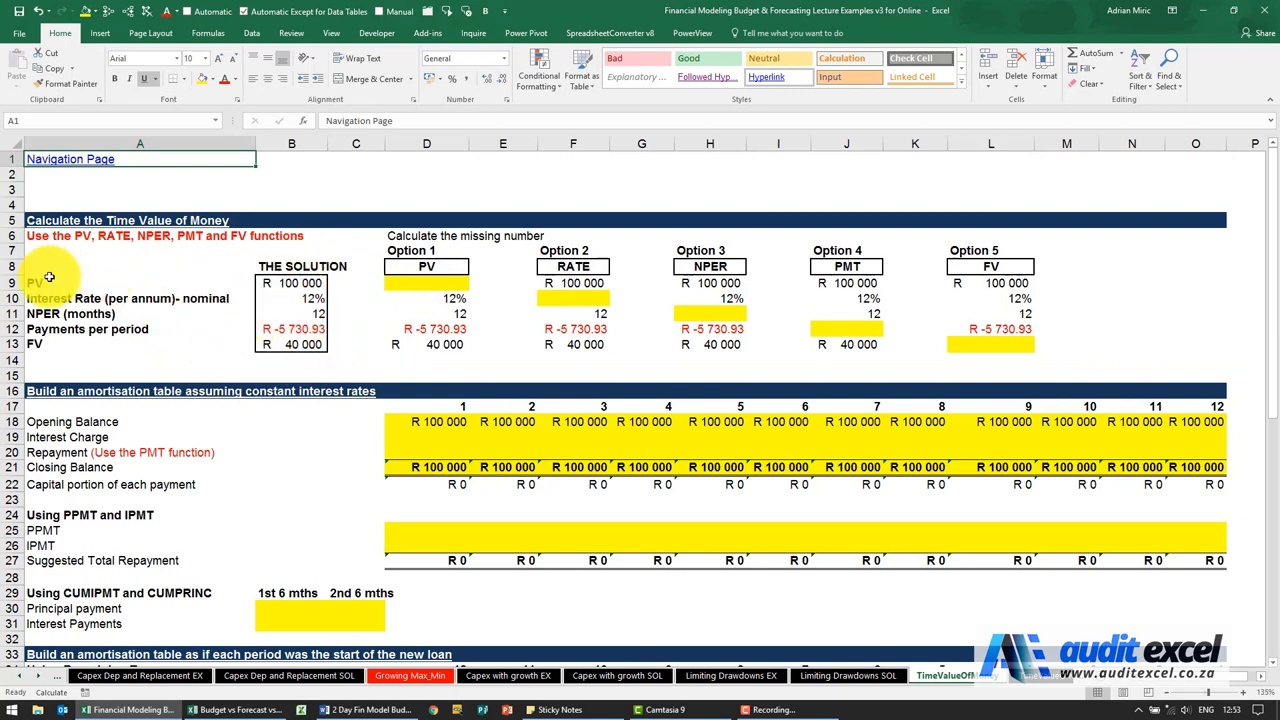
left_click(305, 283)
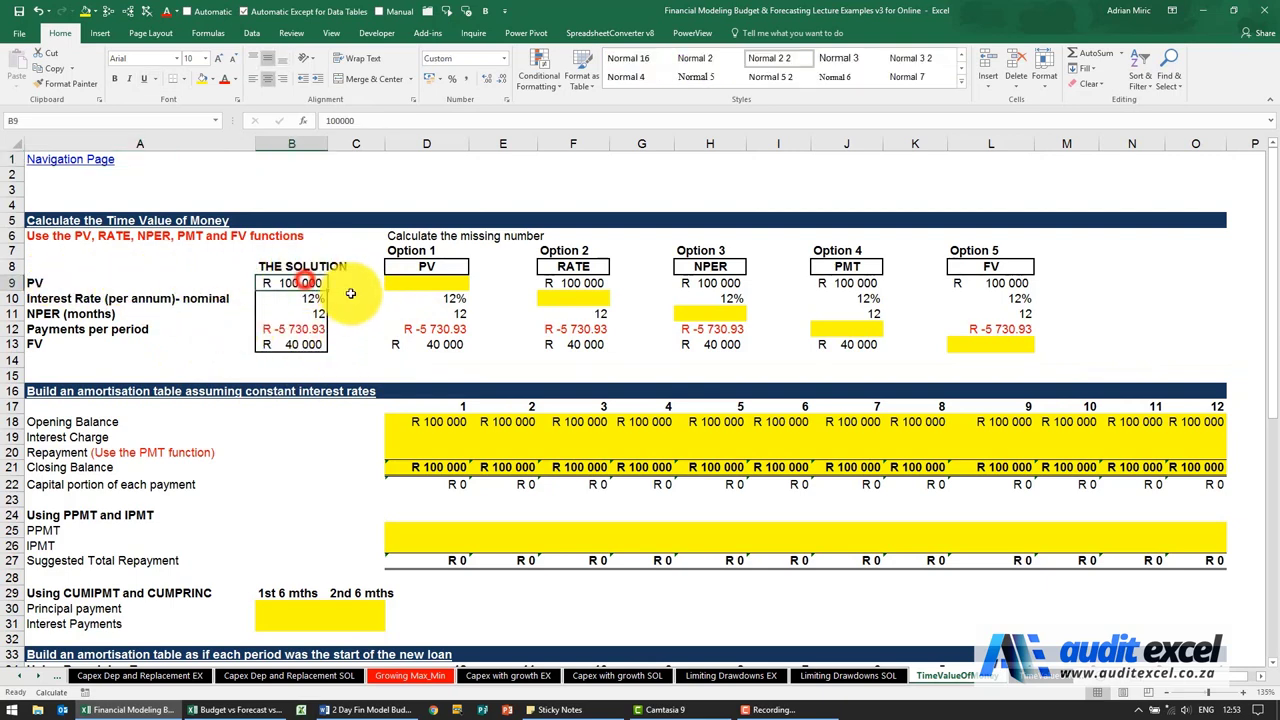
left_click(200, 298)
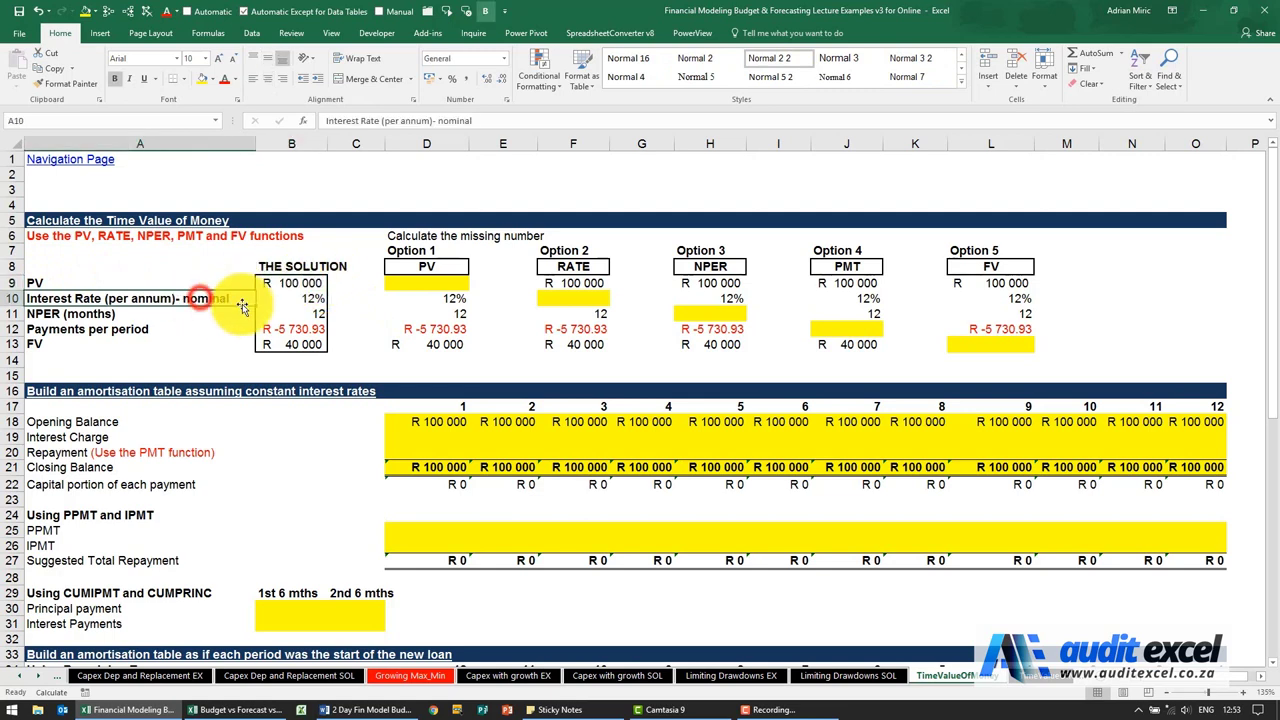
left_click(298, 313)
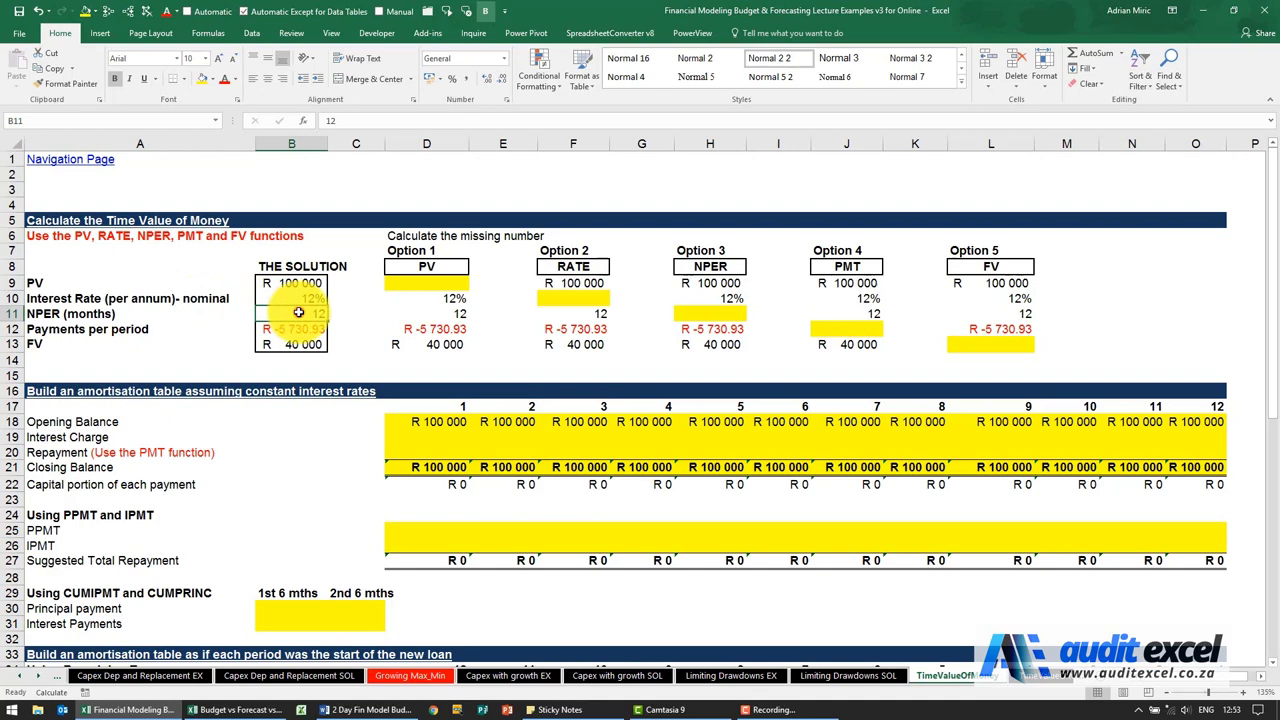
left_click(303, 328)
left_click(305, 344)
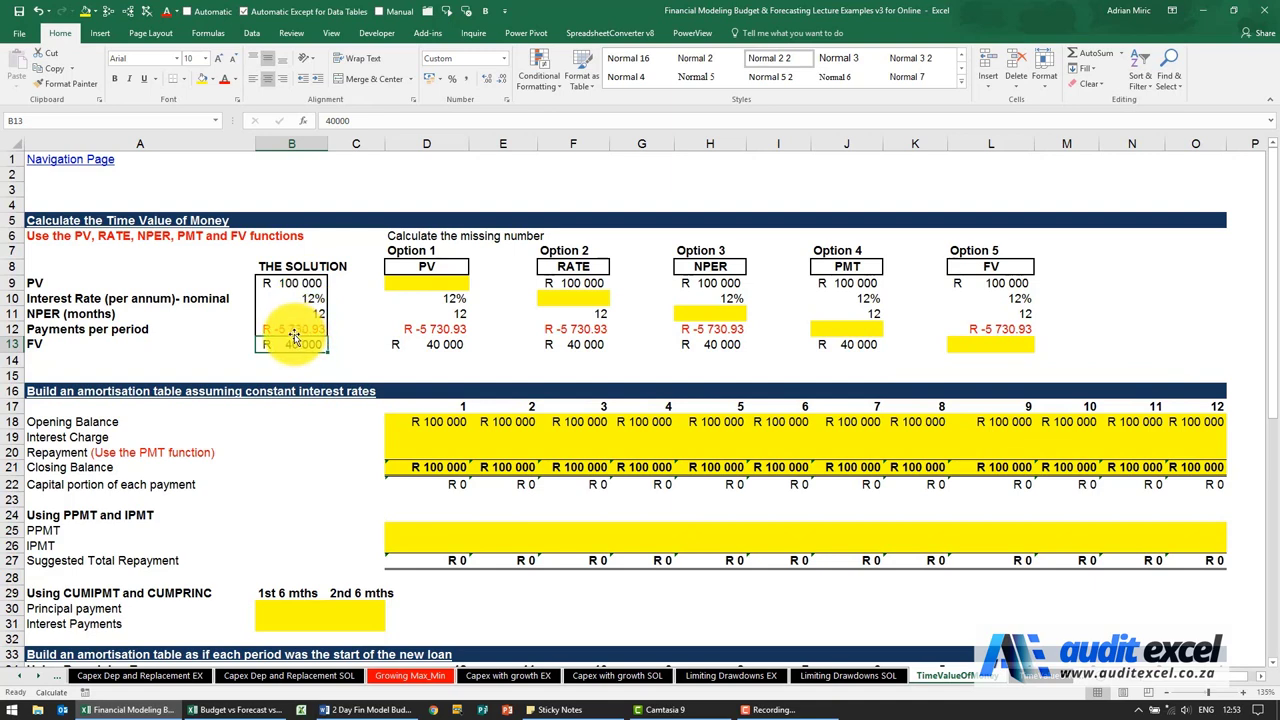
Insert the PV function in D9 for Option 1, with Rate D10/12 and Nper D11
left_click(429, 283)
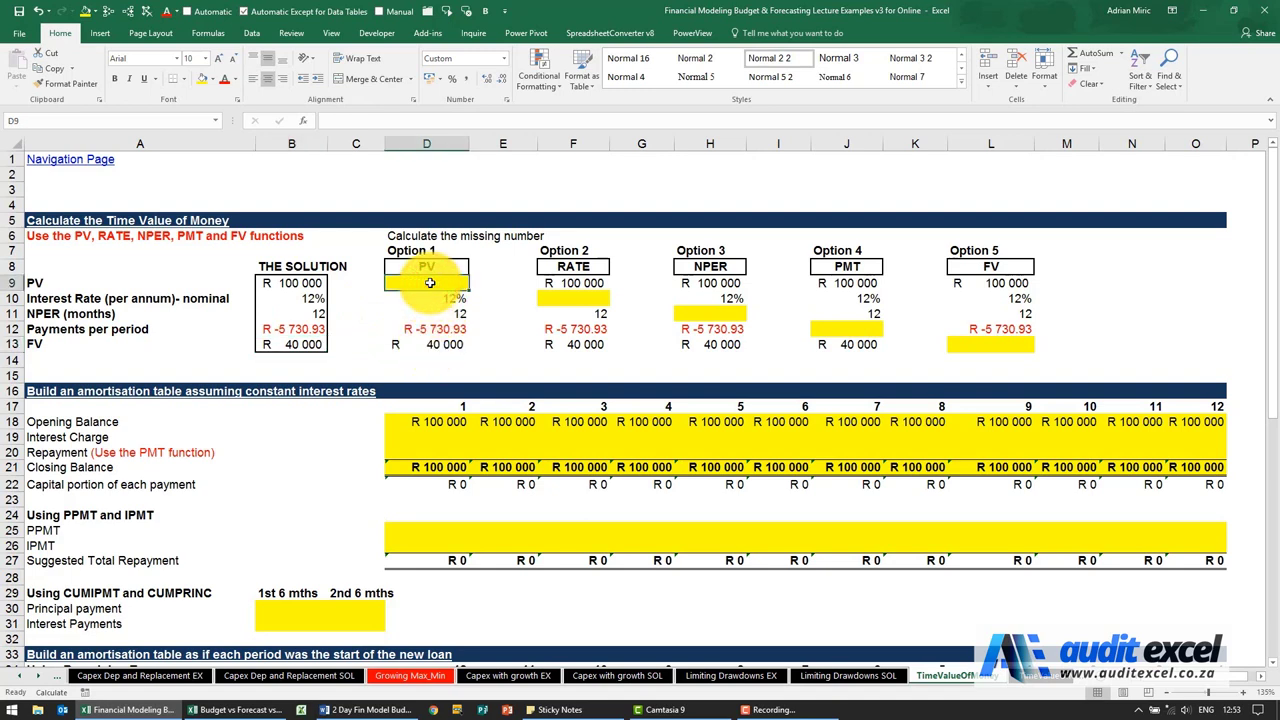
left_click(302, 120)
left_click(630, 505)
key("p")
key("v")
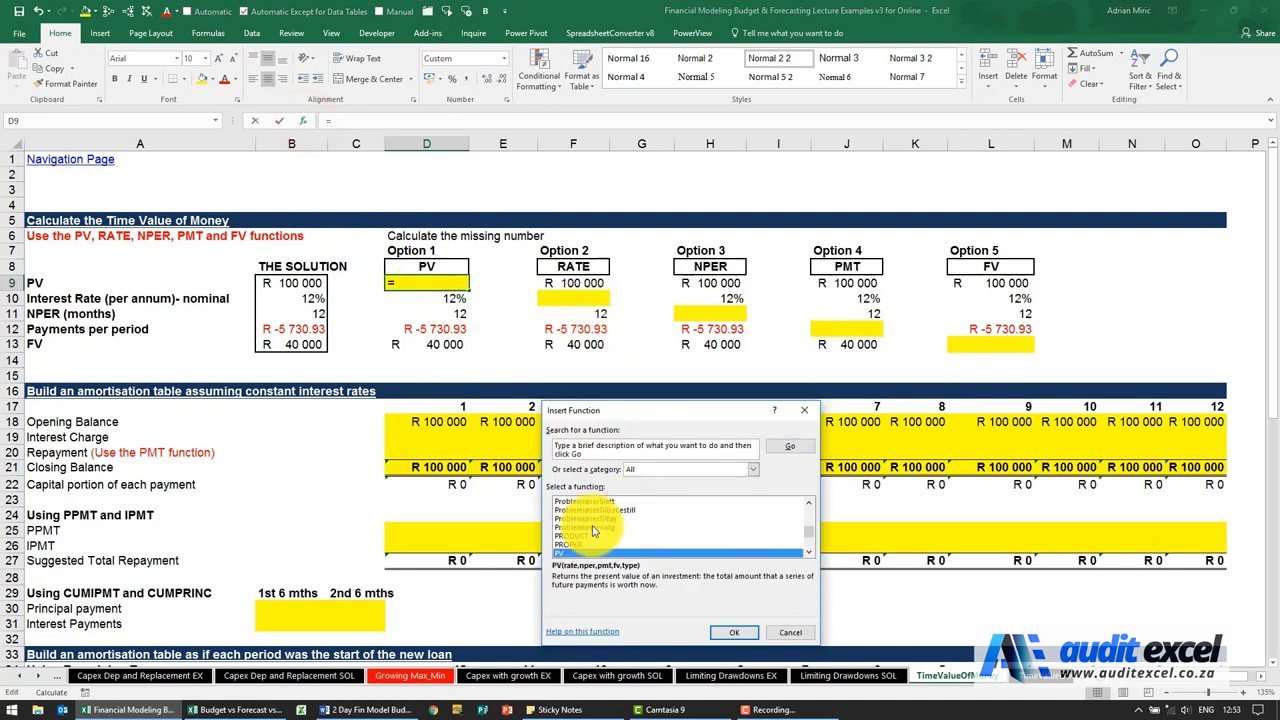
key("Return")
left_click_drag(585, 435, 401, 357)
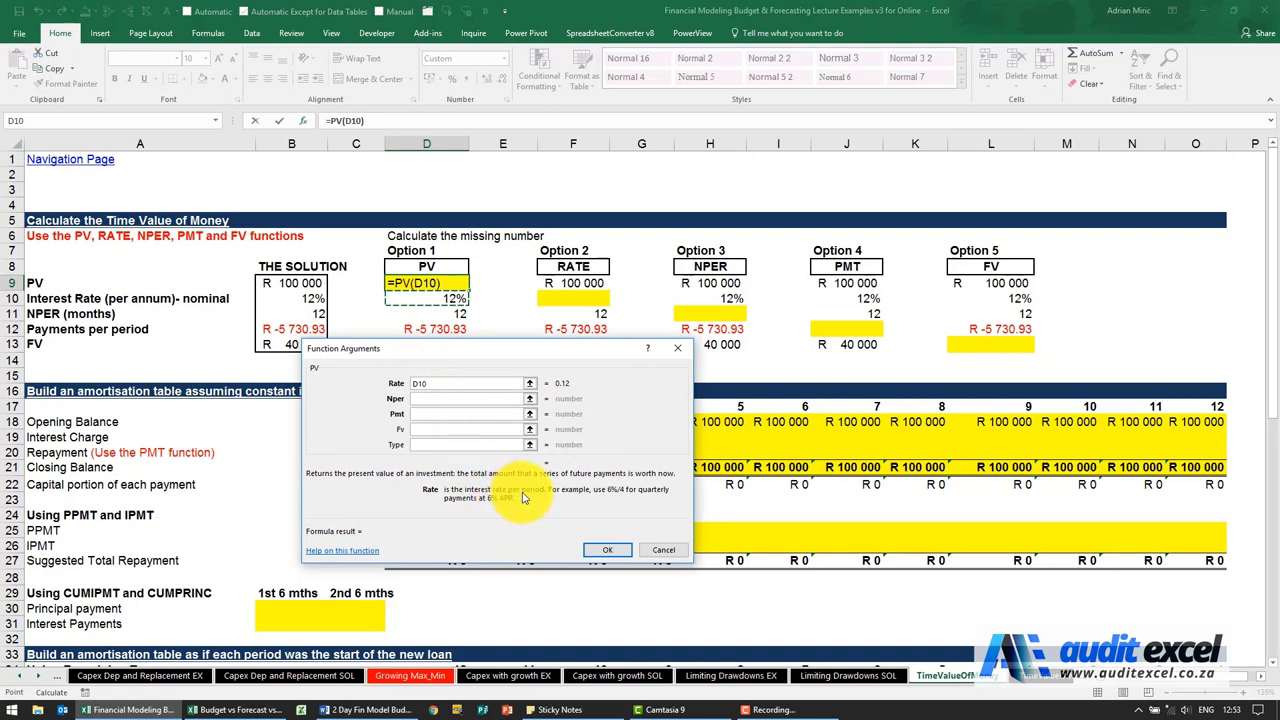
left_click(440, 384)
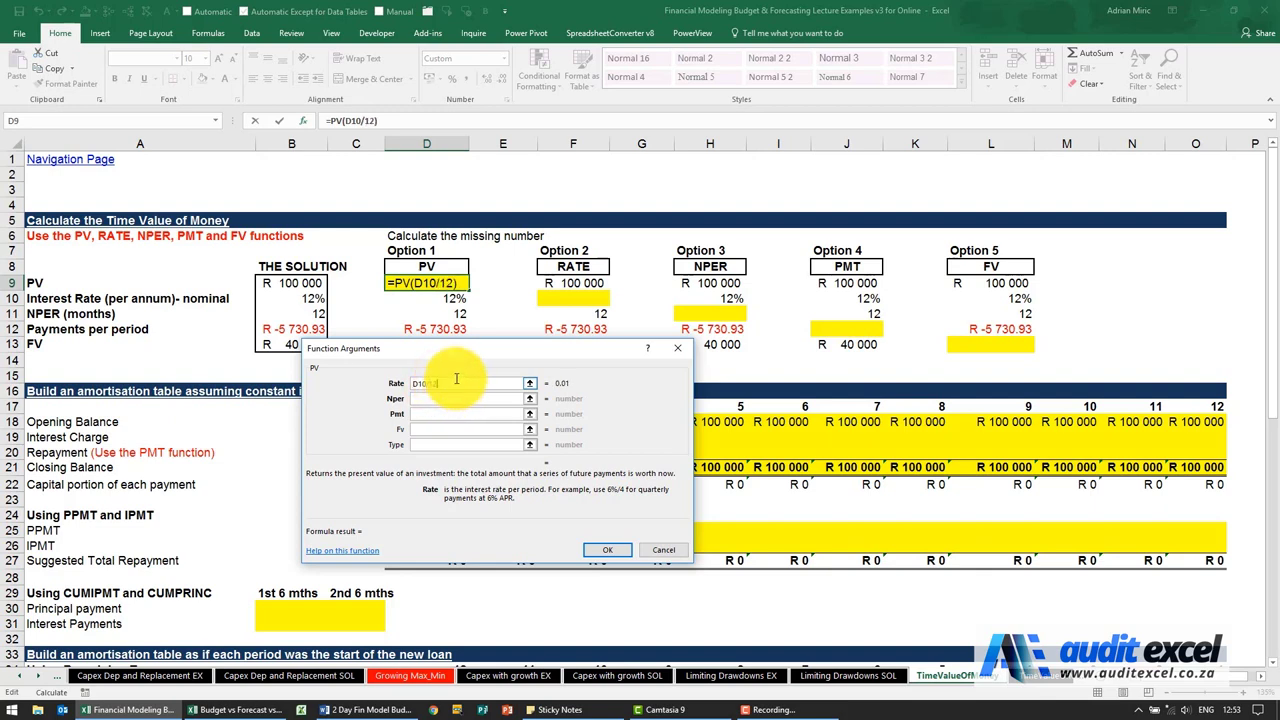
left_click(440, 398)
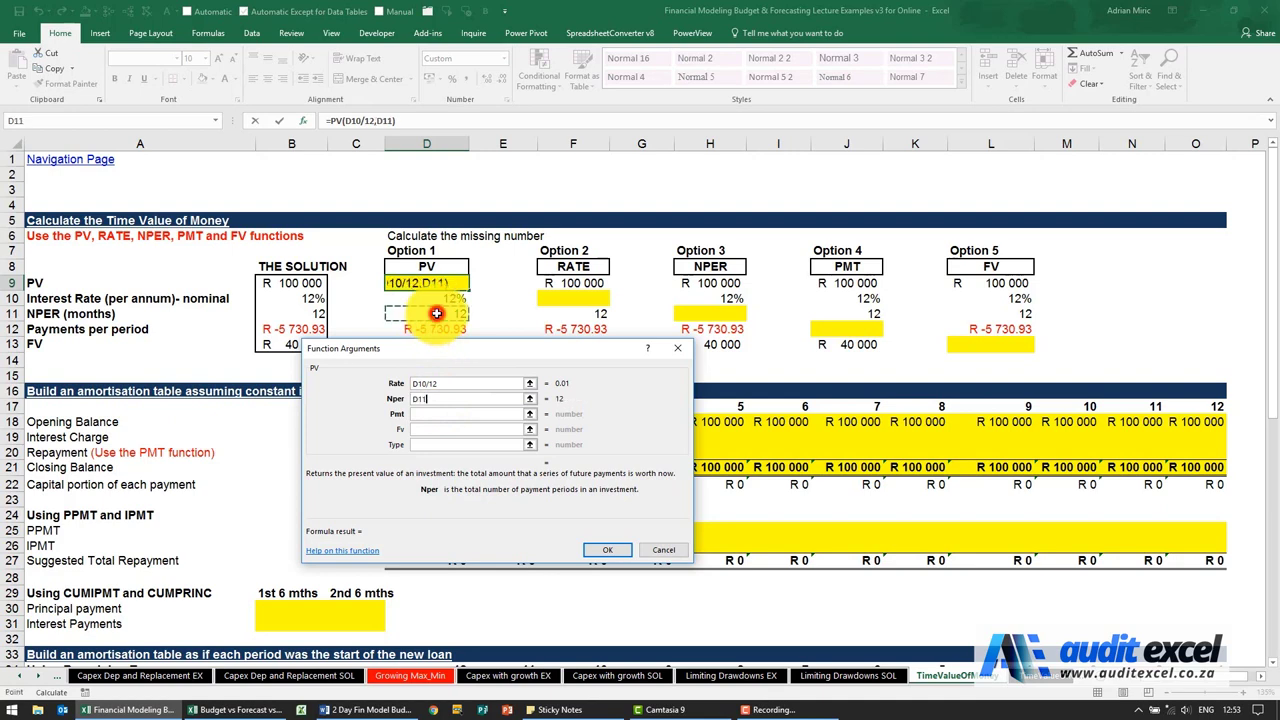
Complete the PV function in D9 with Pmt D12, Fv -D13 and Type 0
left_click(432, 414)
left_click(433, 329)
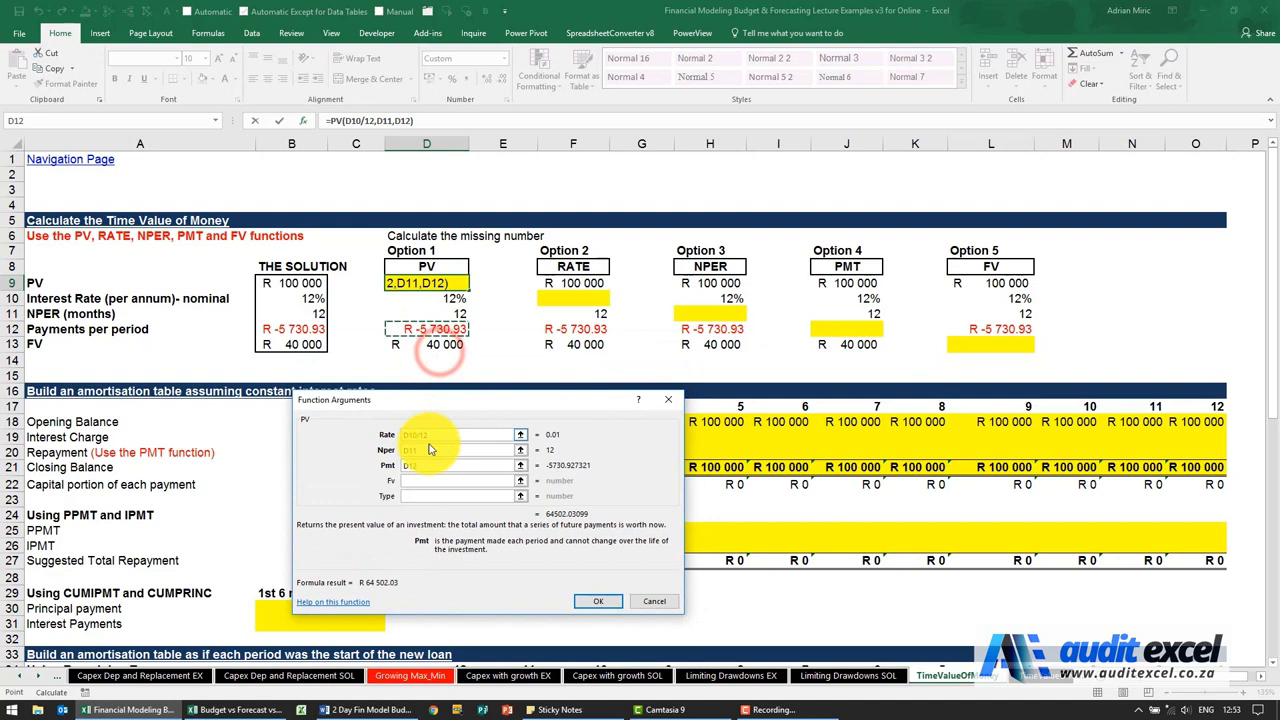
left_click(428, 480)
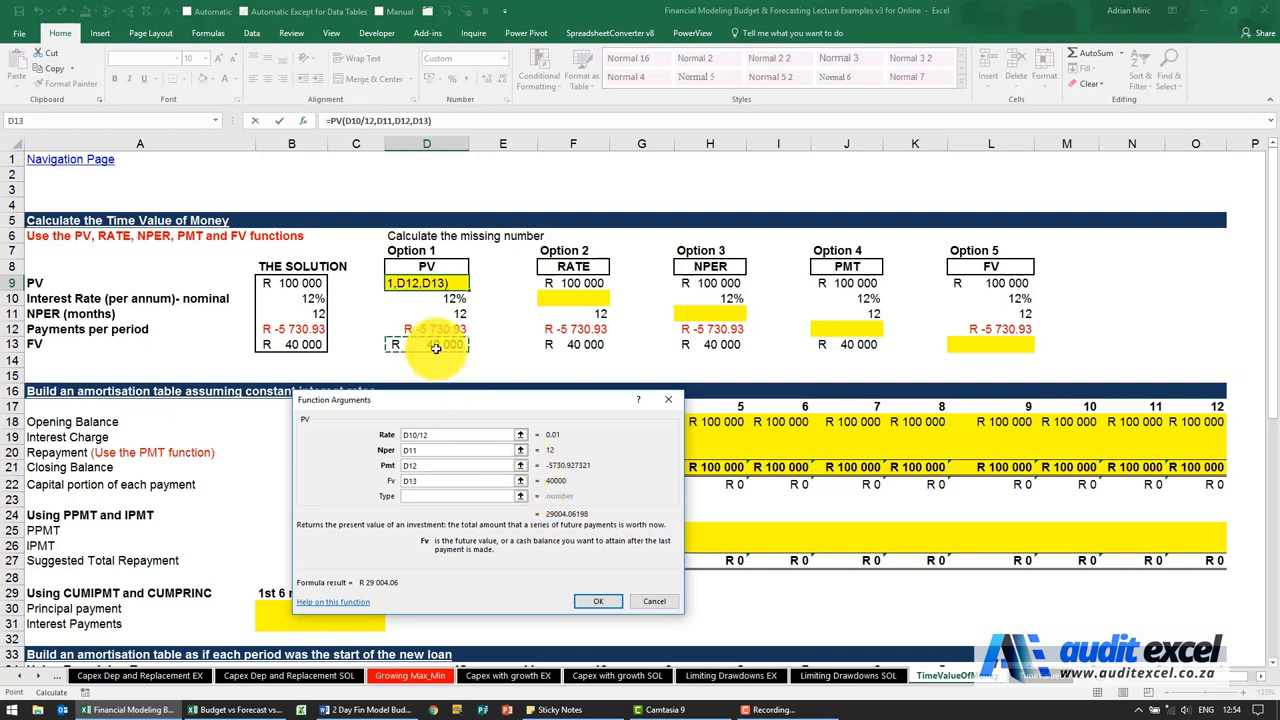
left_click(405, 481)
type("-")
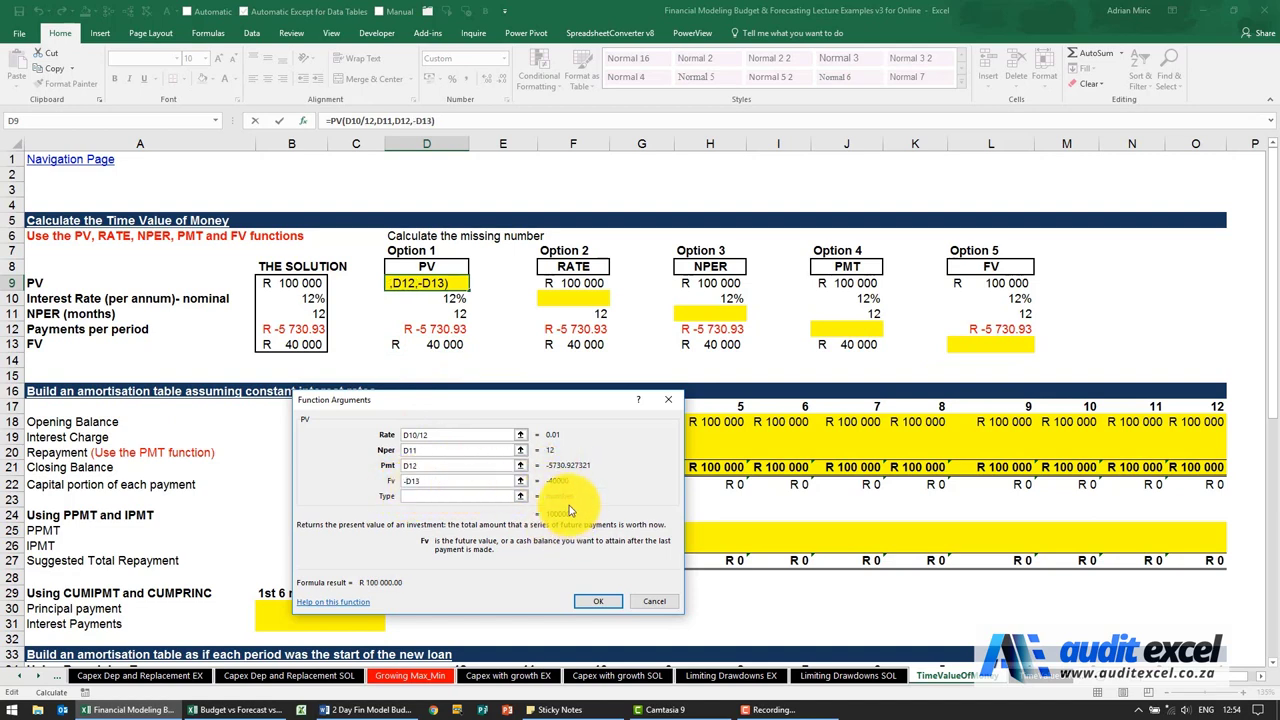
left_click(455, 497)
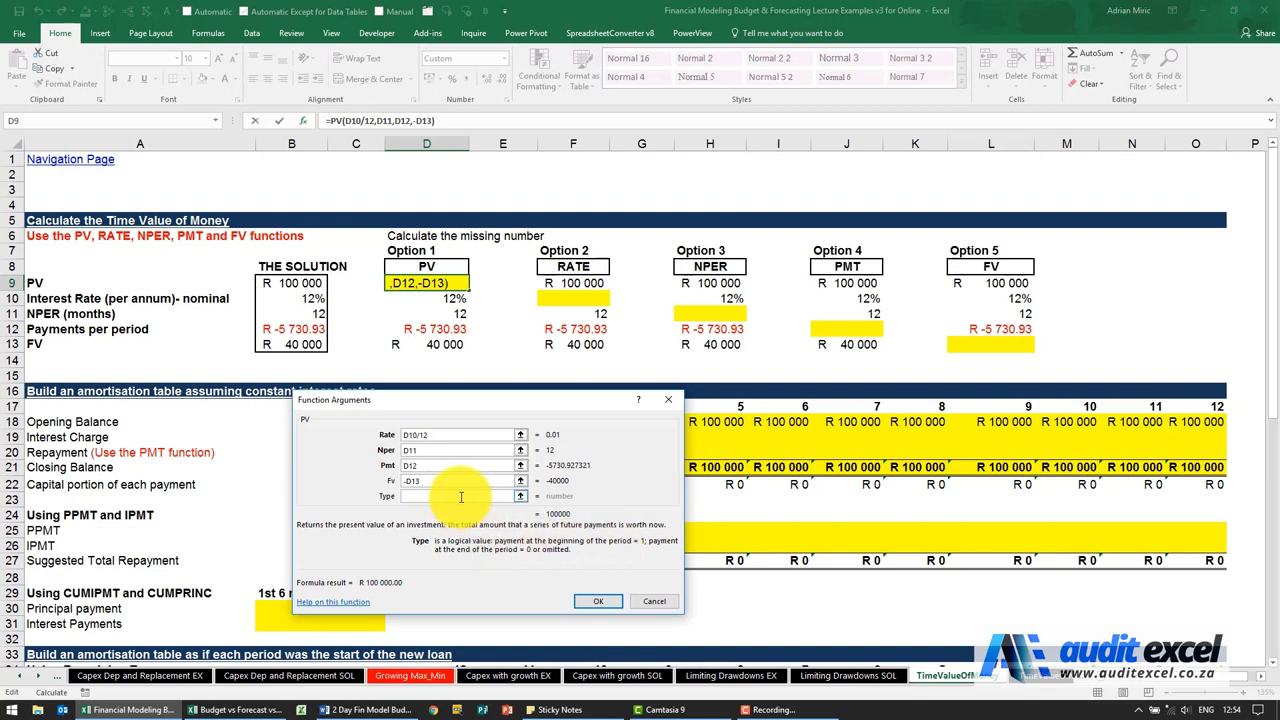
type("0")
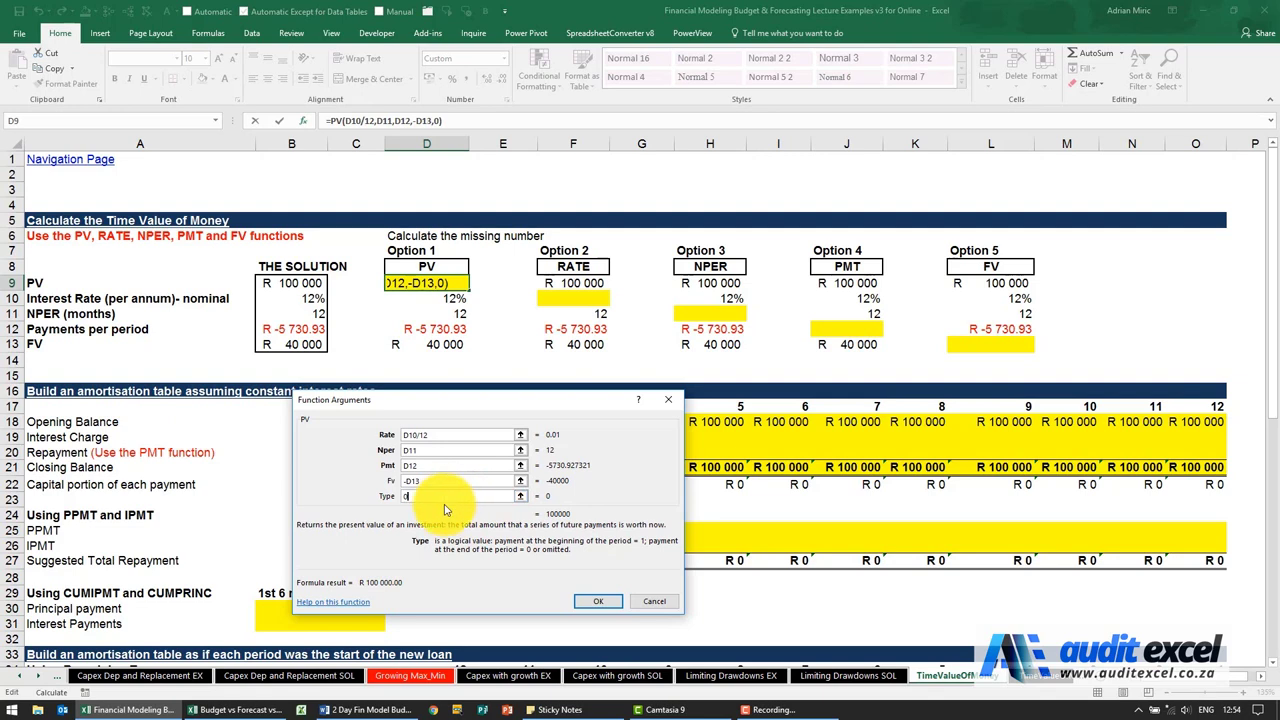
left_click(590, 602)
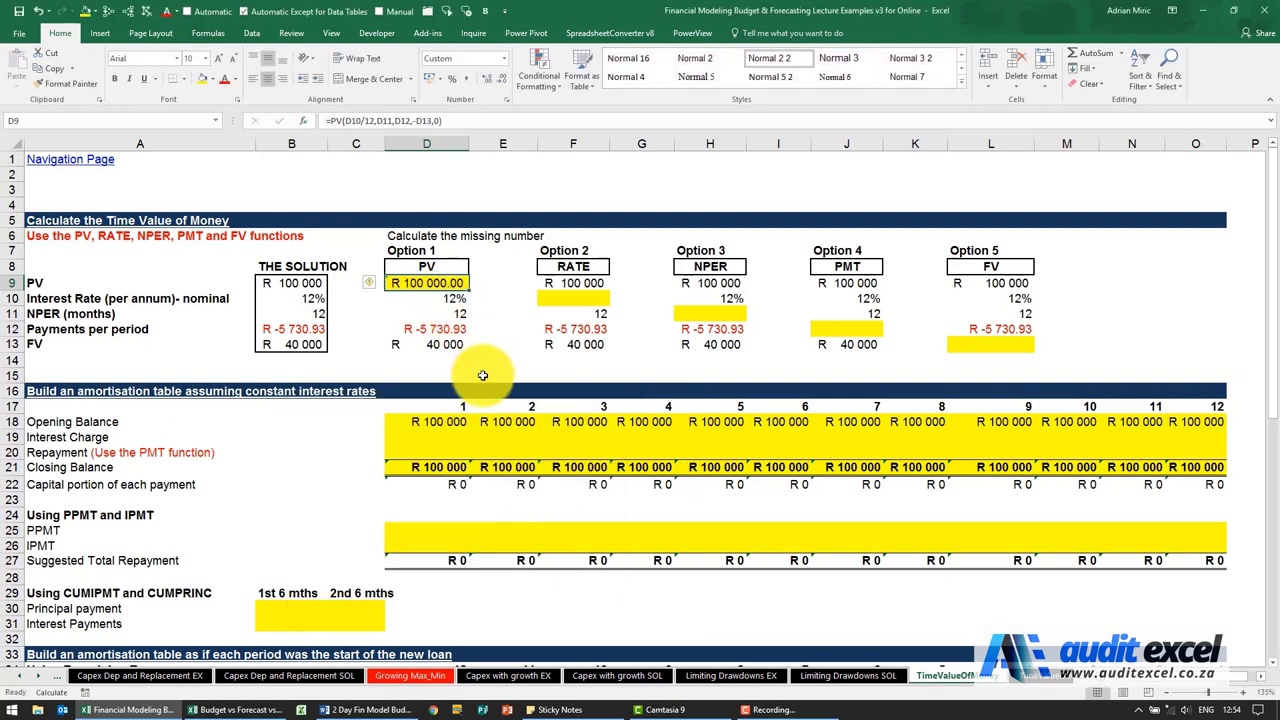
Insert the RATE function in F10 for Option 2, with Nper F11 and Pmt F12
left_click(585, 421)
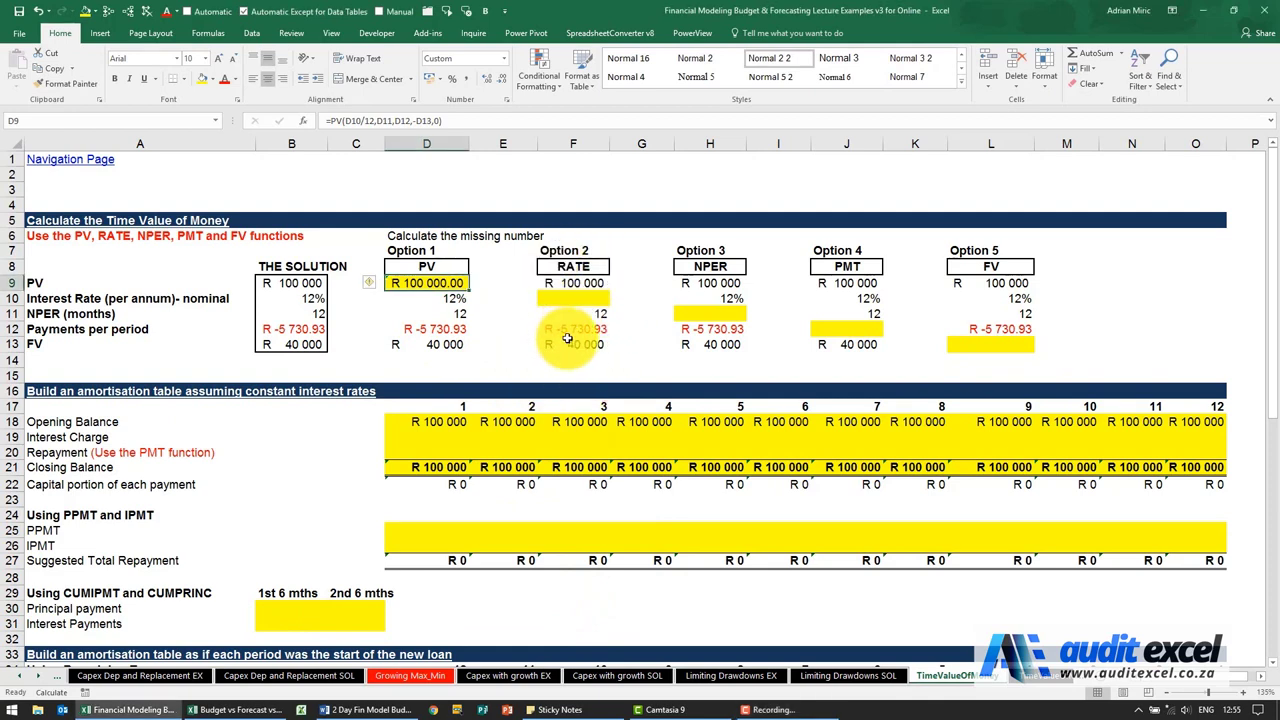
left_click(584, 284)
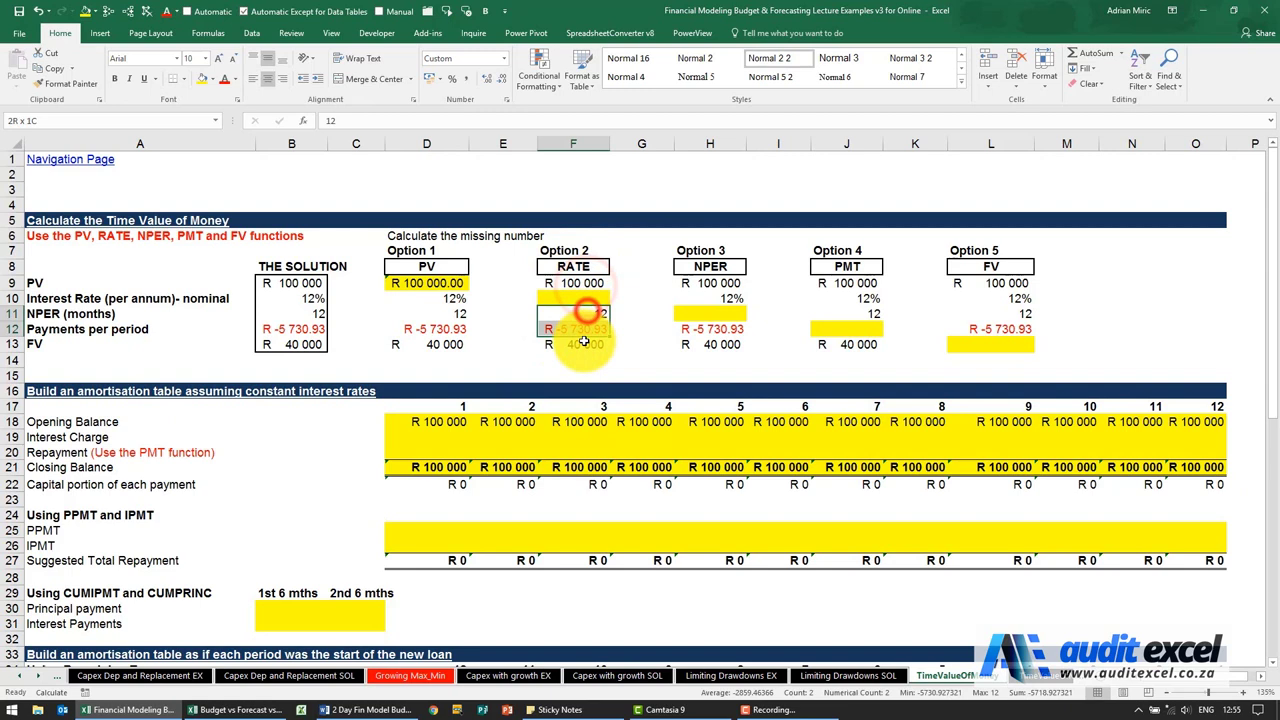
left_click(581, 299)
left_click(574, 300)
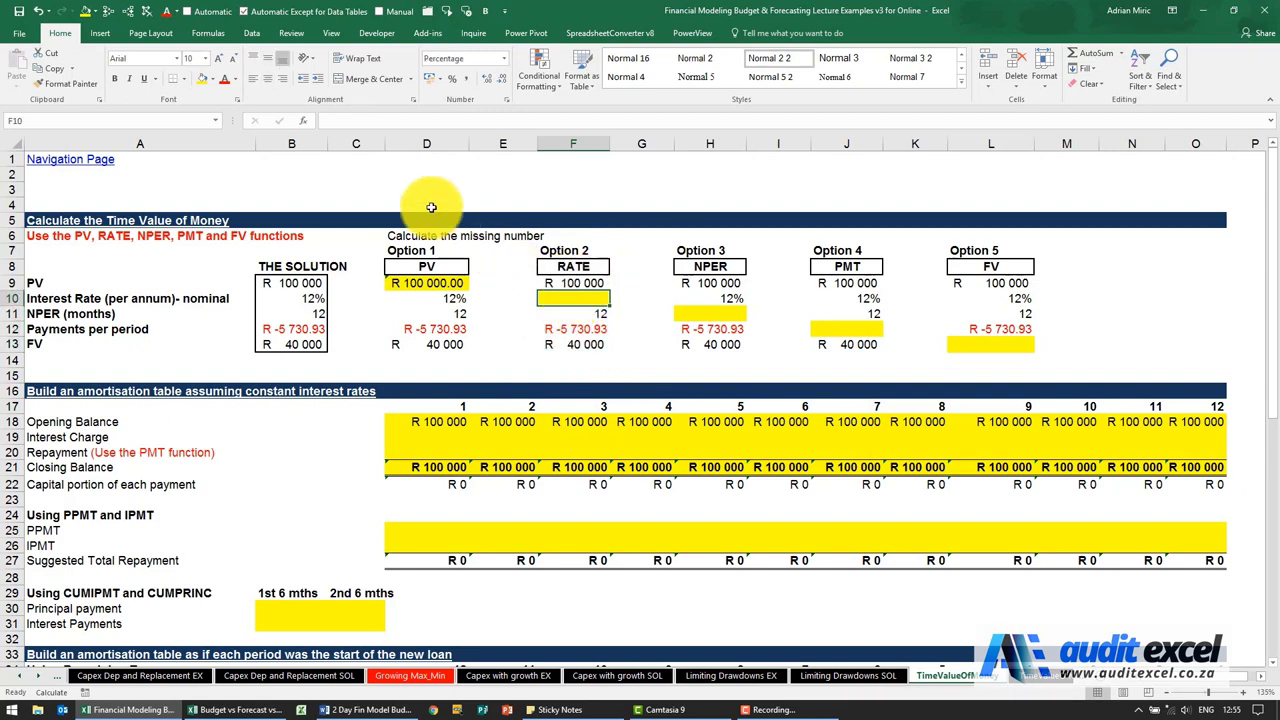
left_click(302, 120)
left_click(510, 511)
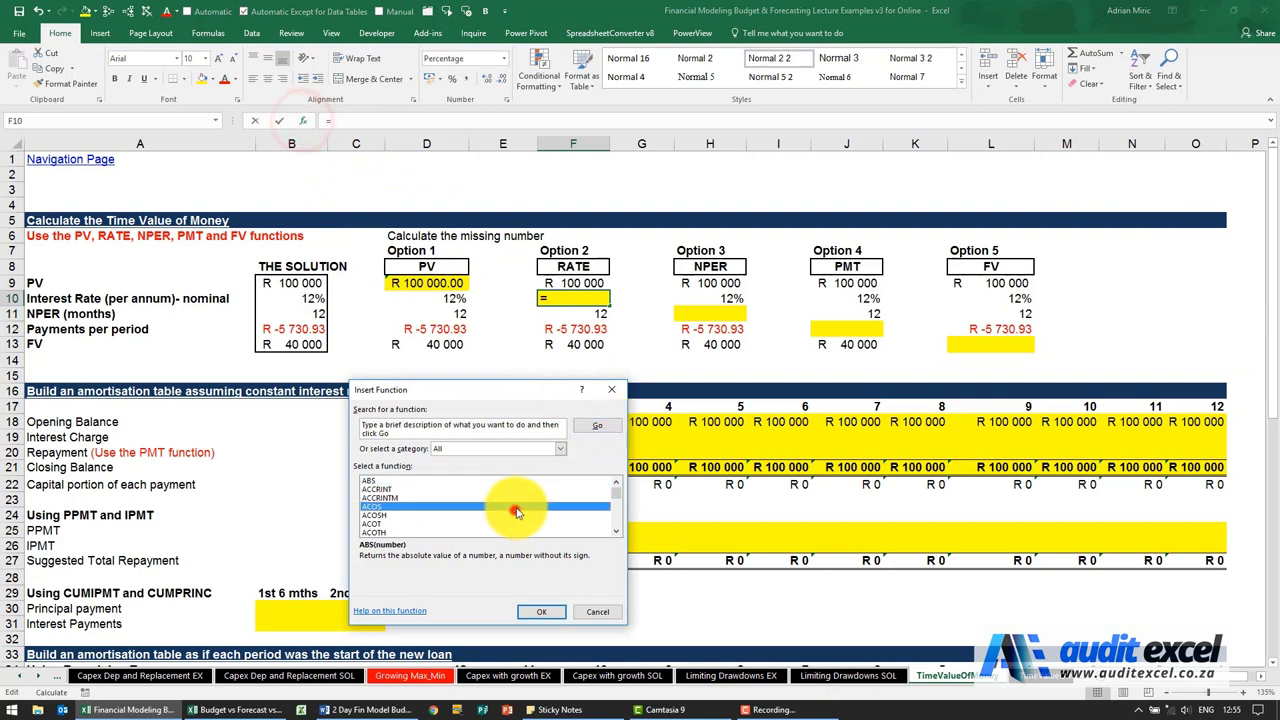
type("rate")
key("Return")
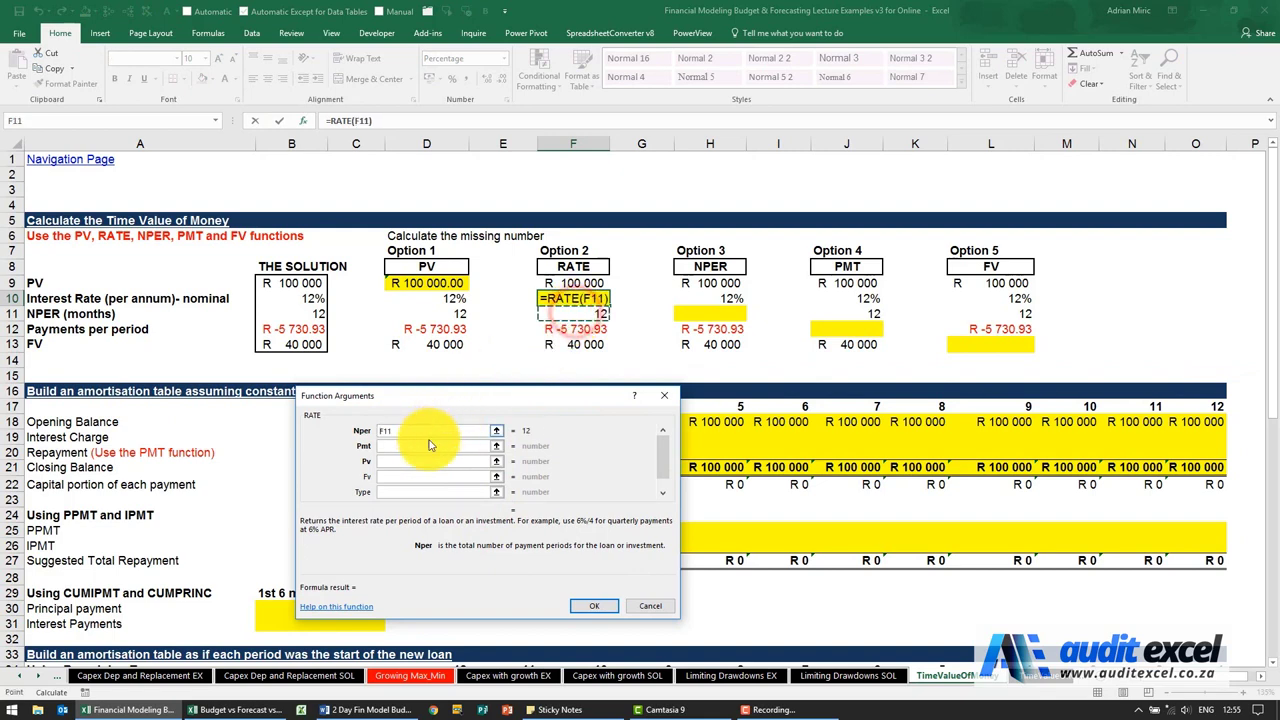
left_click(425, 447)
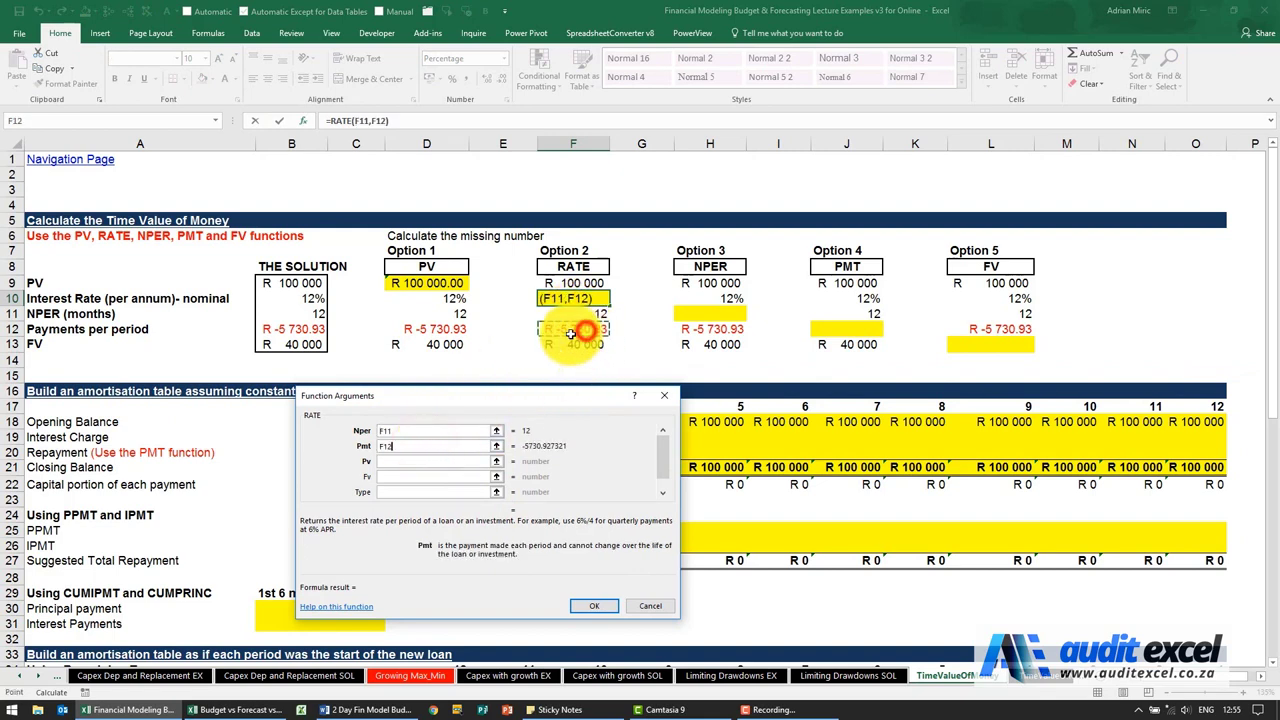
Complete the RATE function in F10 with Pv F9, Fv -F13 and Type 0
left_click(425, 461)
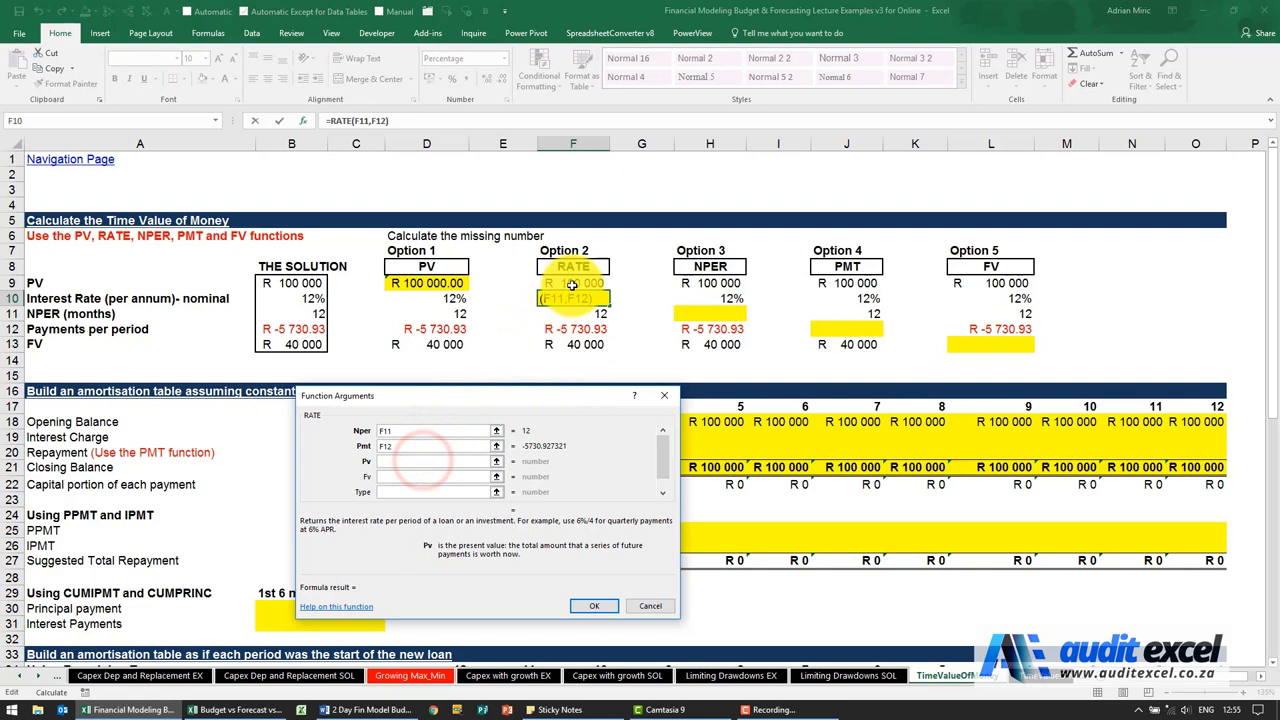
left_click(432, 479)
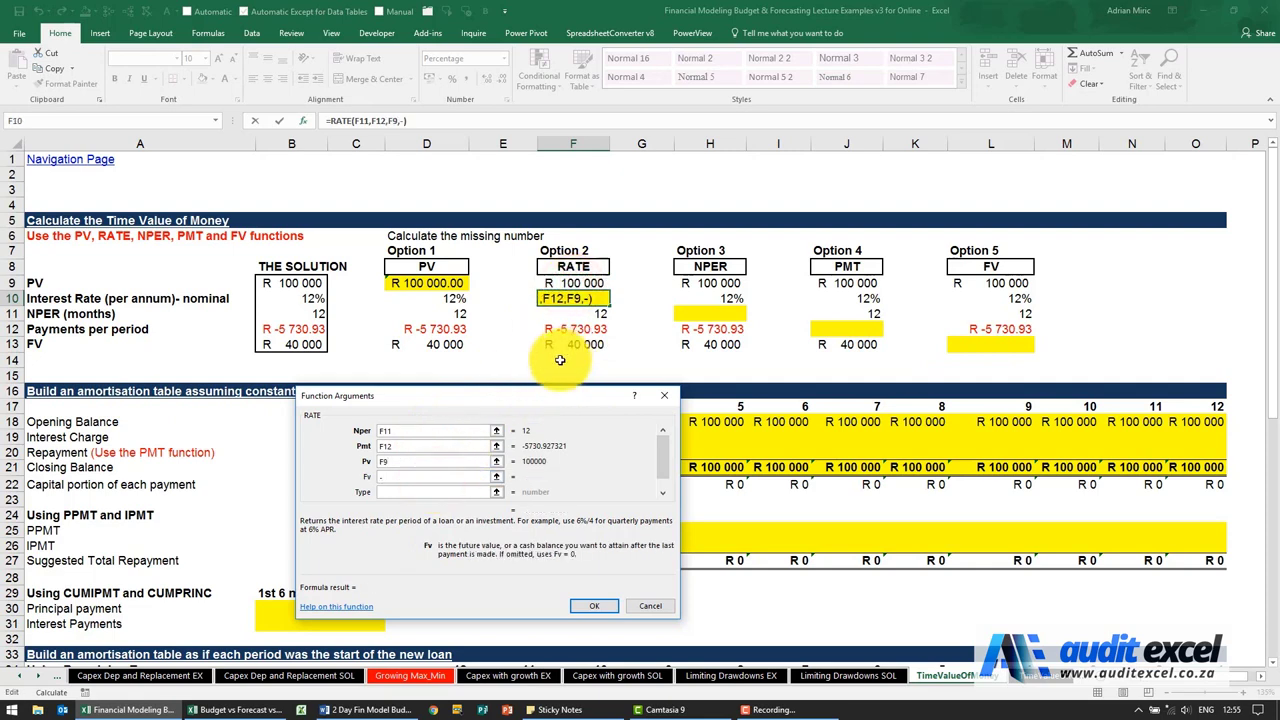
left_click(572, 345)
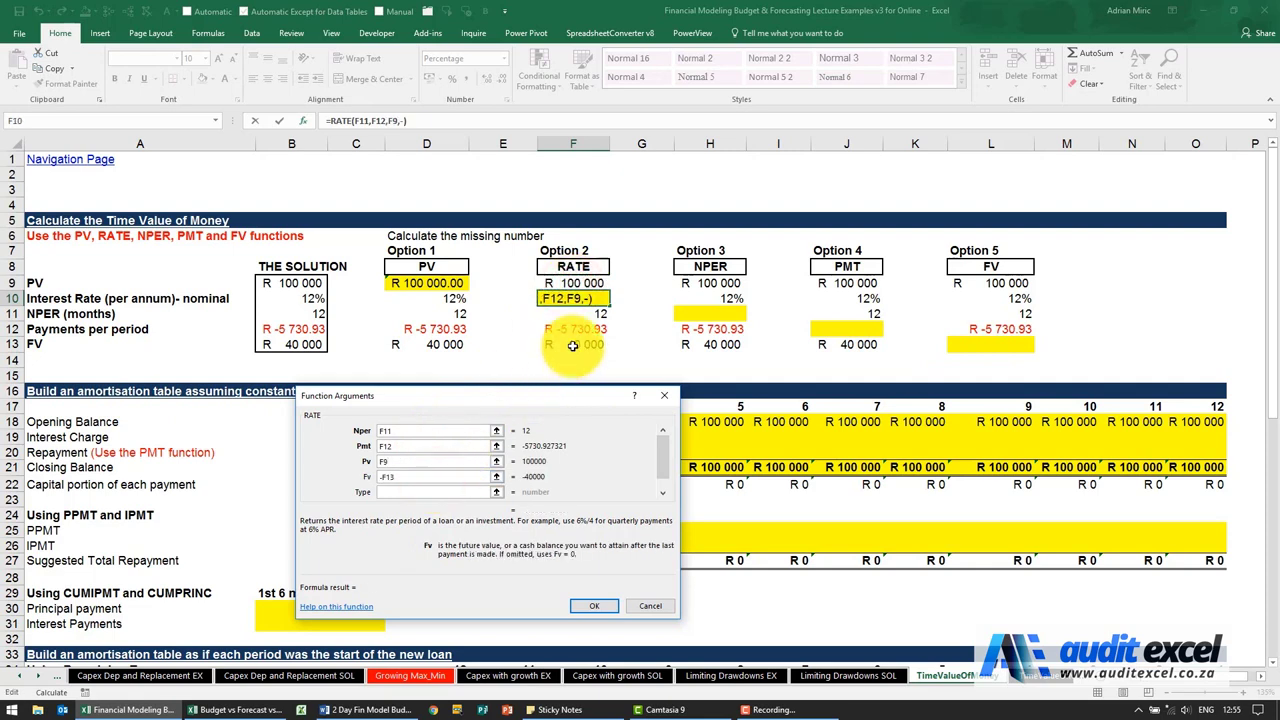
left_click(452, 492)
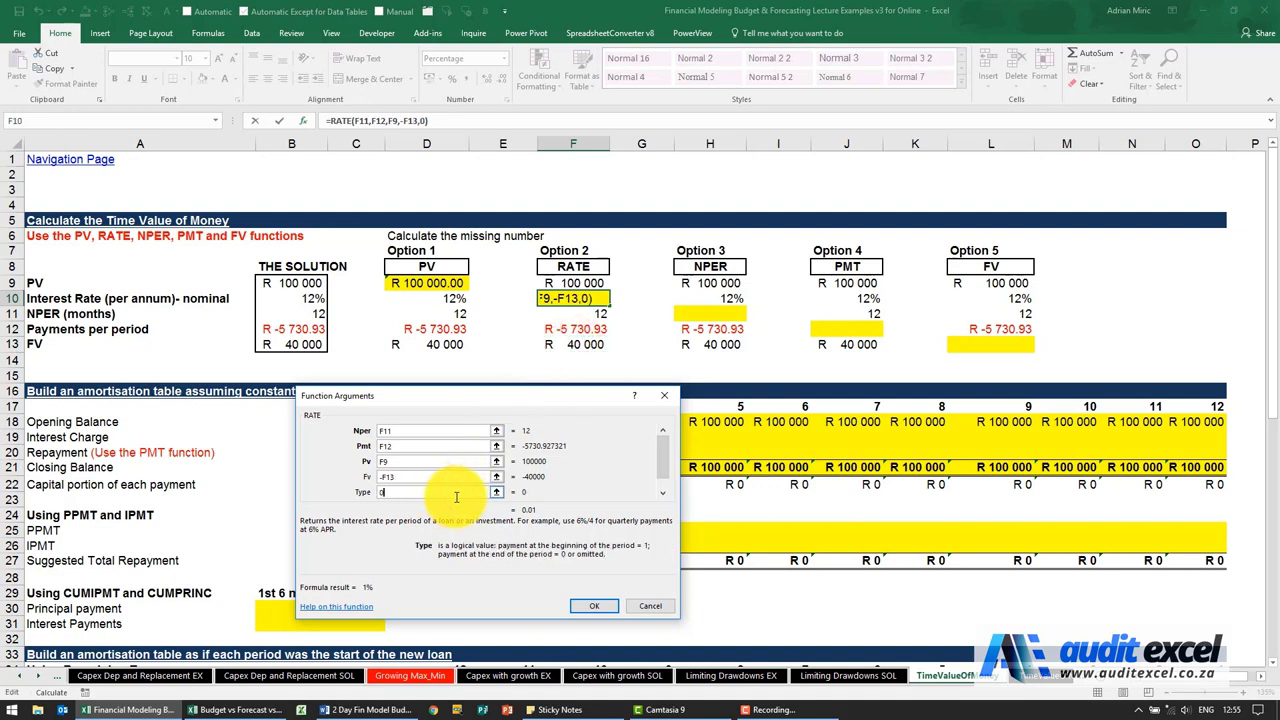
left_click(586, 605)
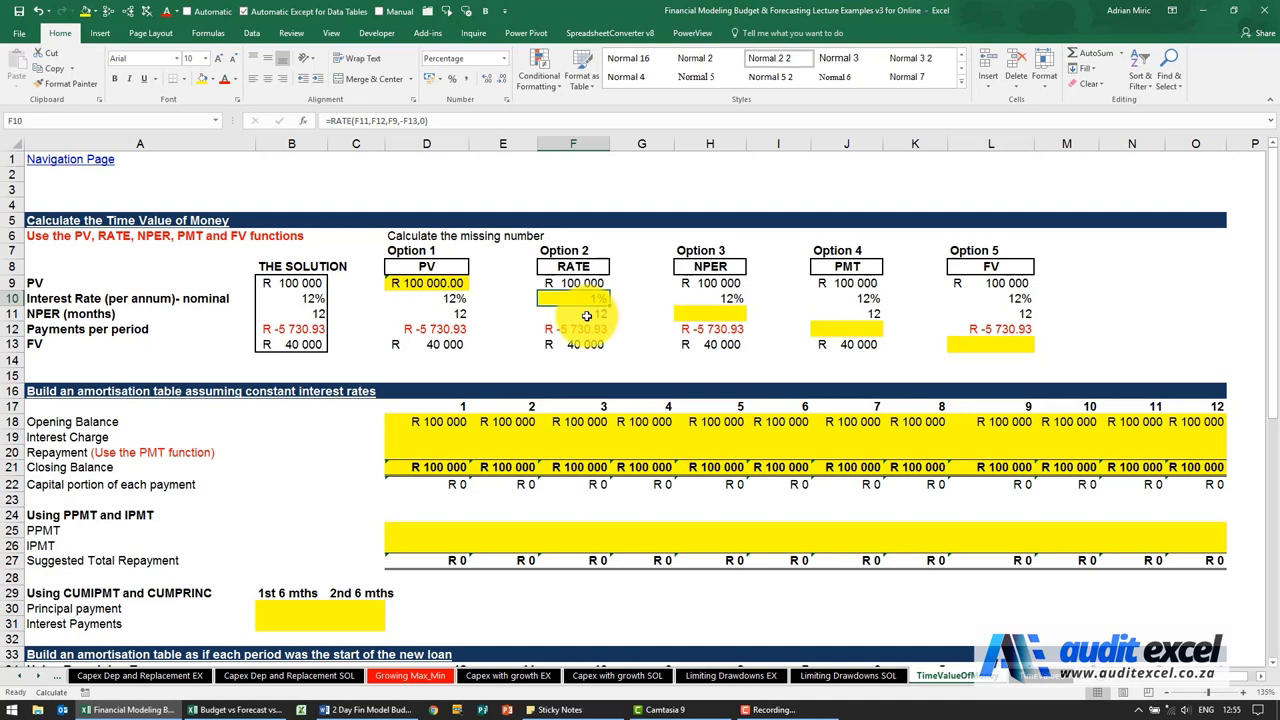
Multiply the RATE formula in F10 by 12 to turn the monthly rate into an annual nominal rate
left_click(455, 120)
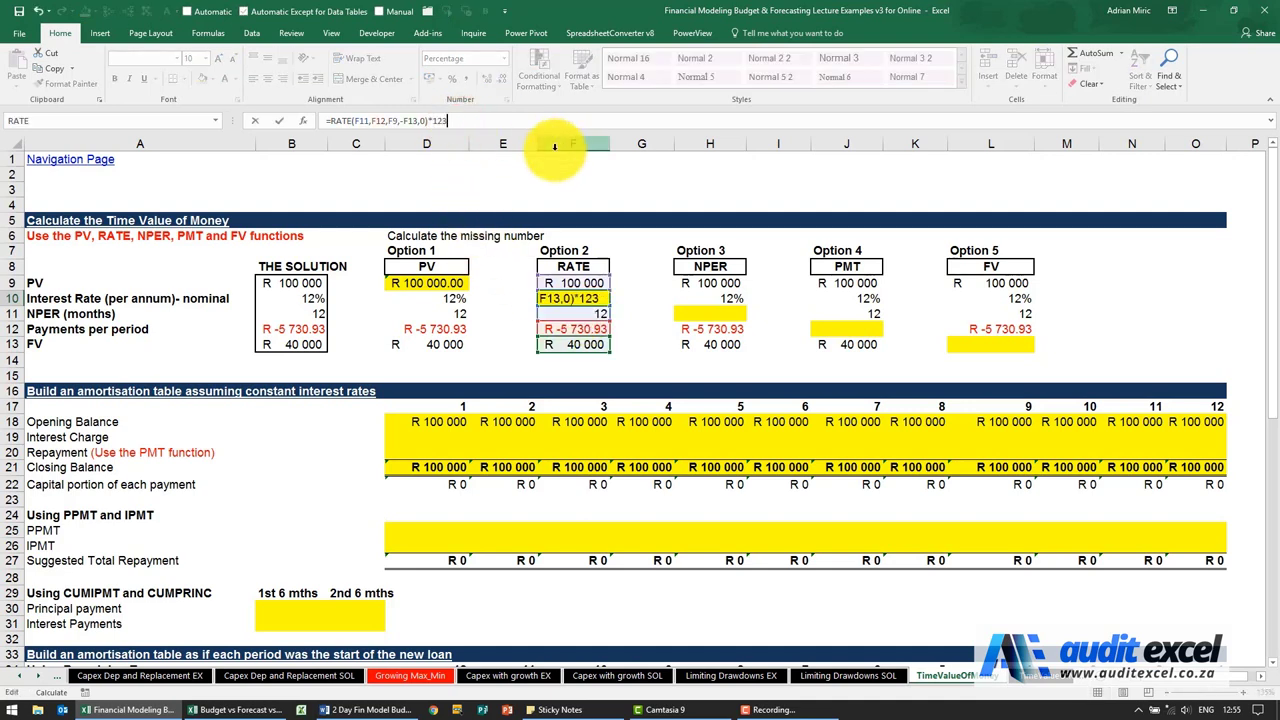
key("Return")
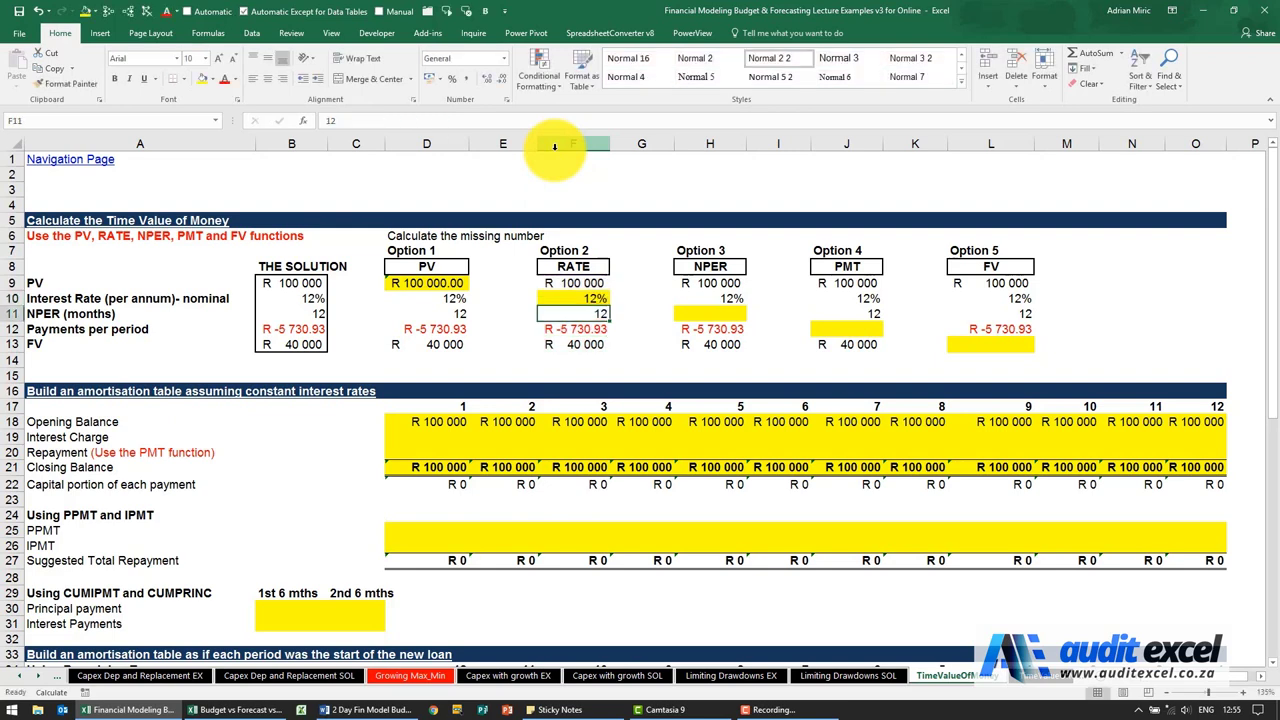
left_click(590, 297)
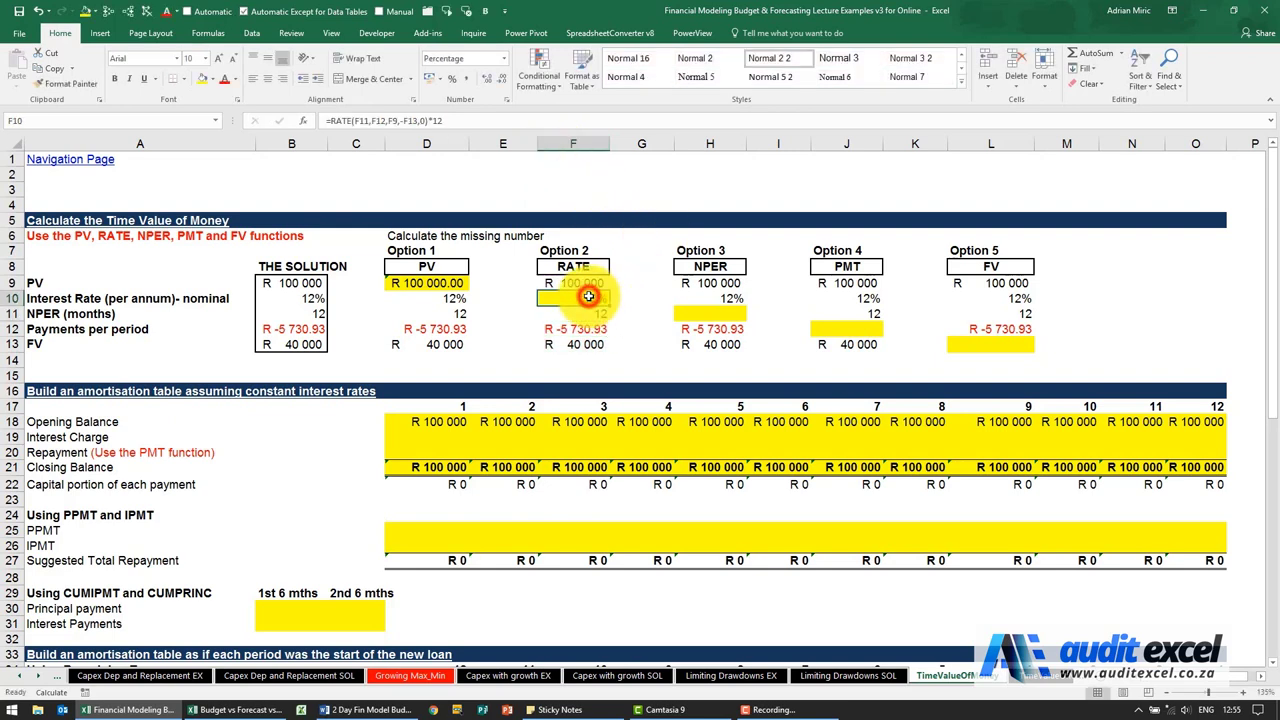
Insert the NPER function in H11 for Option 3, with Rate H10/12
left_click(710, 313)
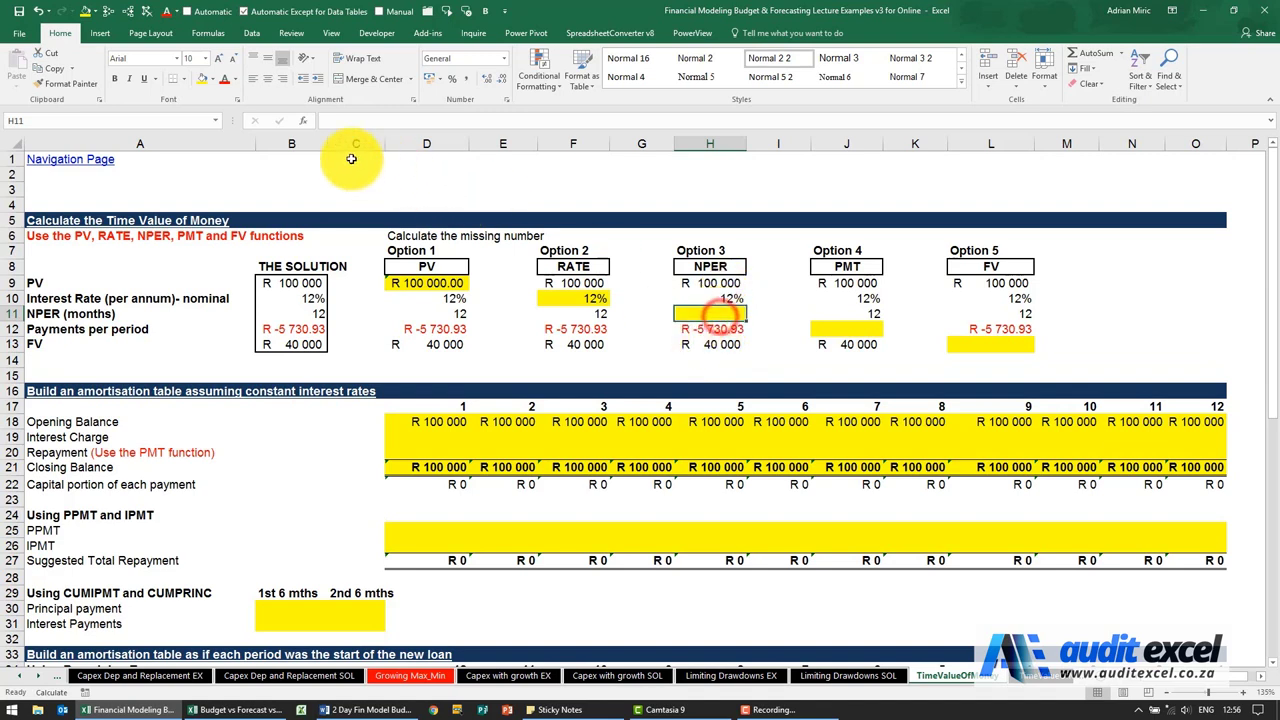
left_click(305, 122)
left_click(497, 498)
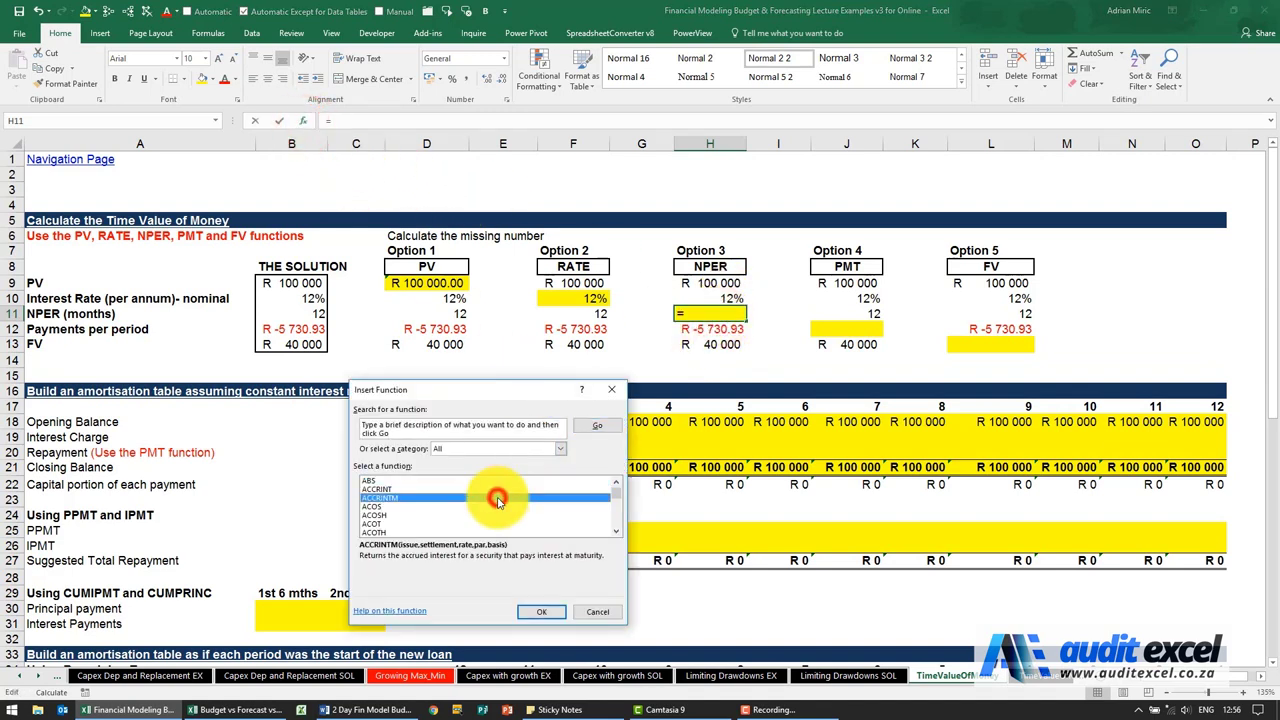
key("n")
key("p")
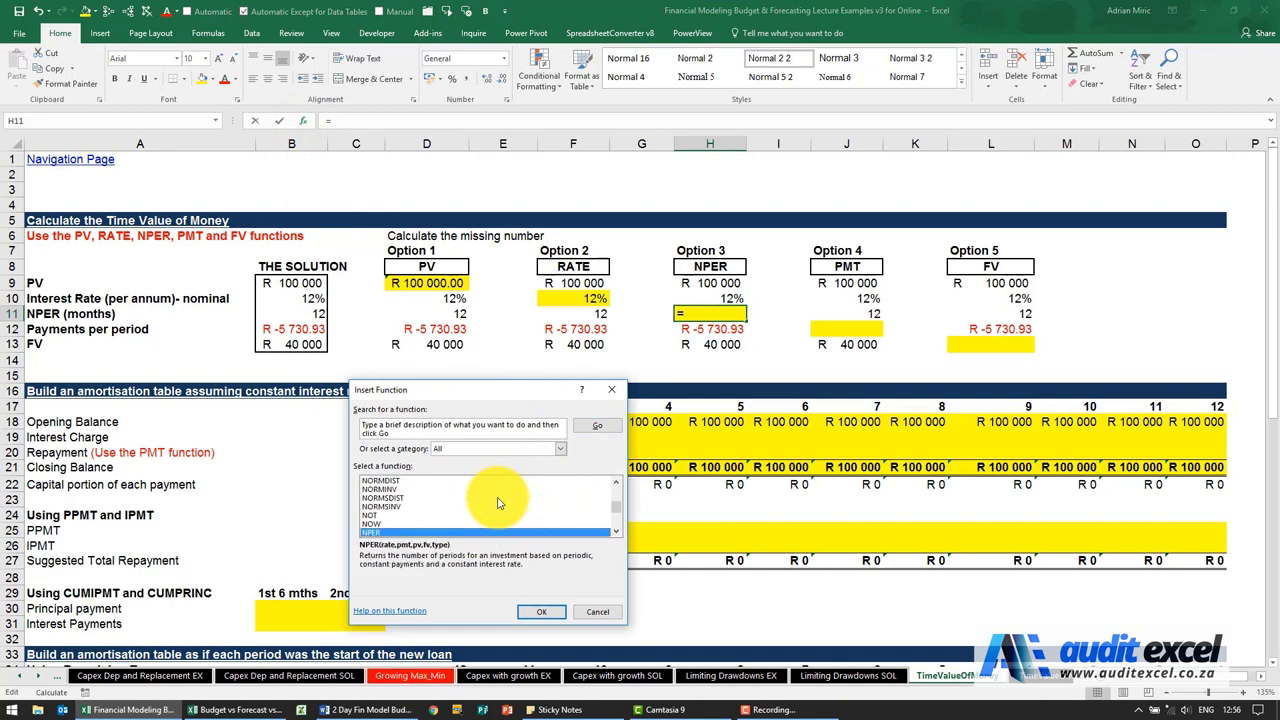
key("Return")
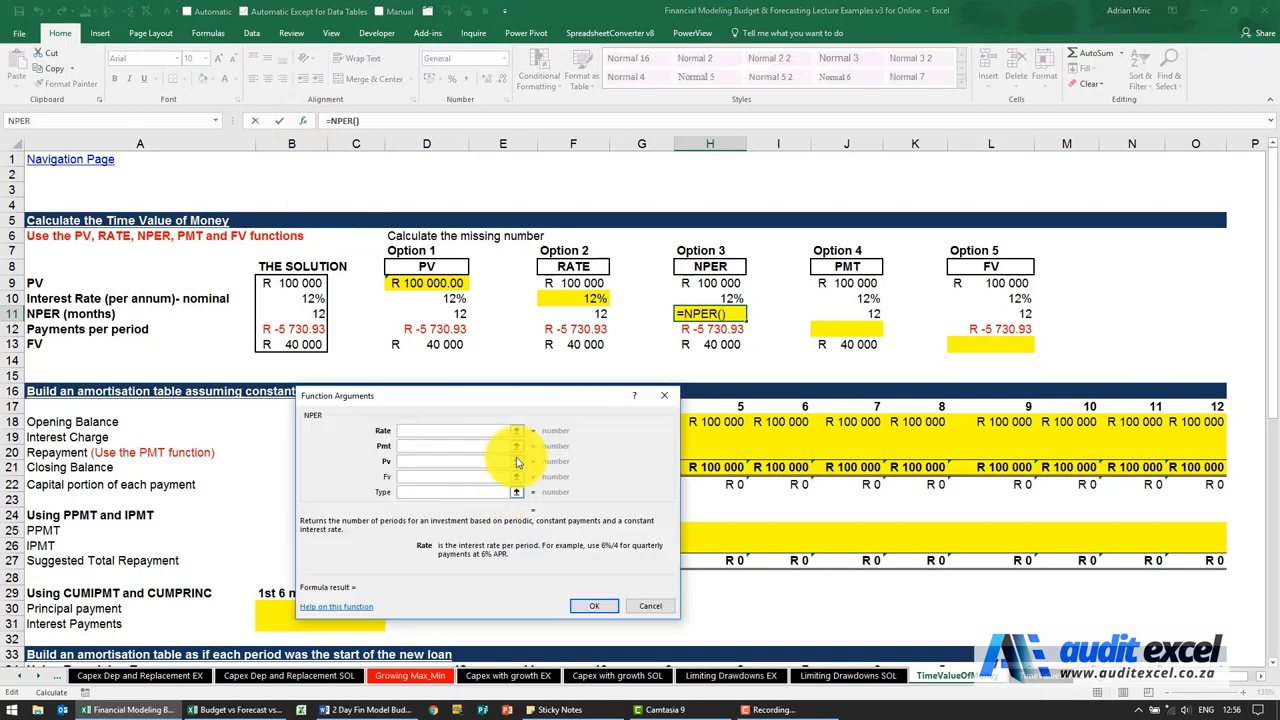
left_click(727, 298)
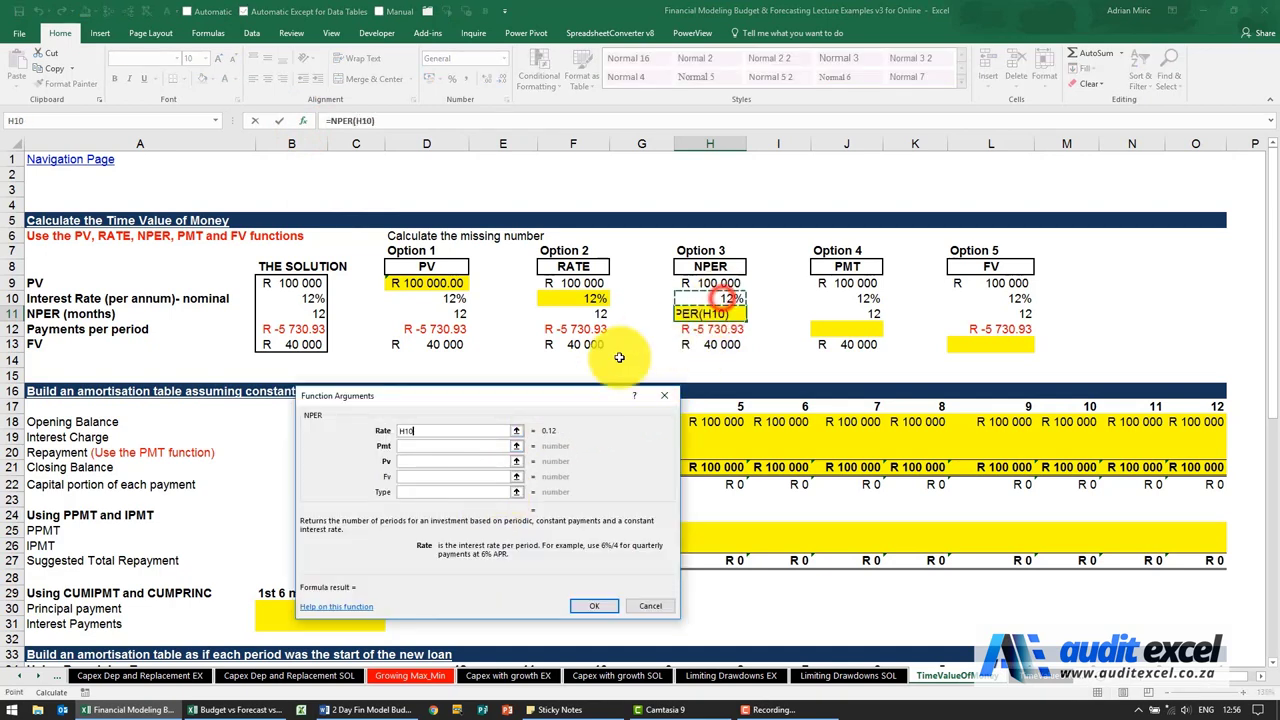
type("/12")
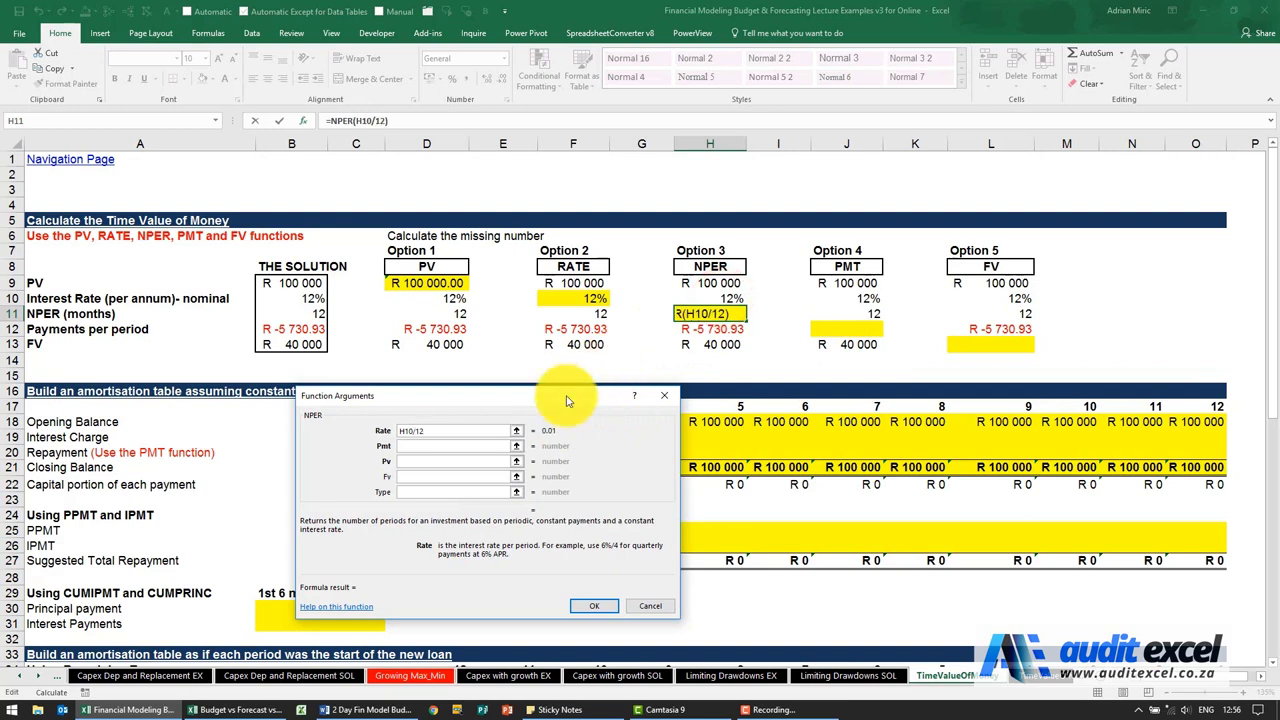
Complete the NPER function in H11 with Pmt H12, Pv H9, Fv -H13 and Type 0
left_click(420, 459)
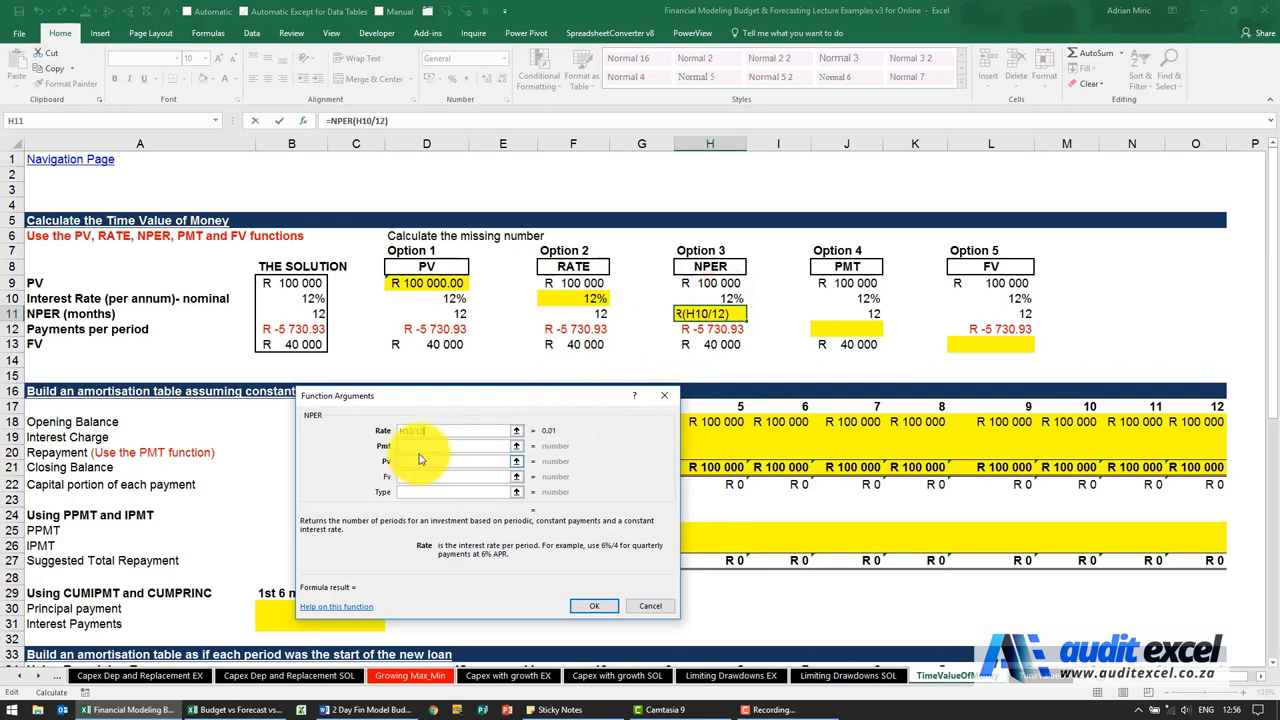
left_click(705, 329)
left_click(477, 461)
left_click(727, 282)
left_click(493, 476)
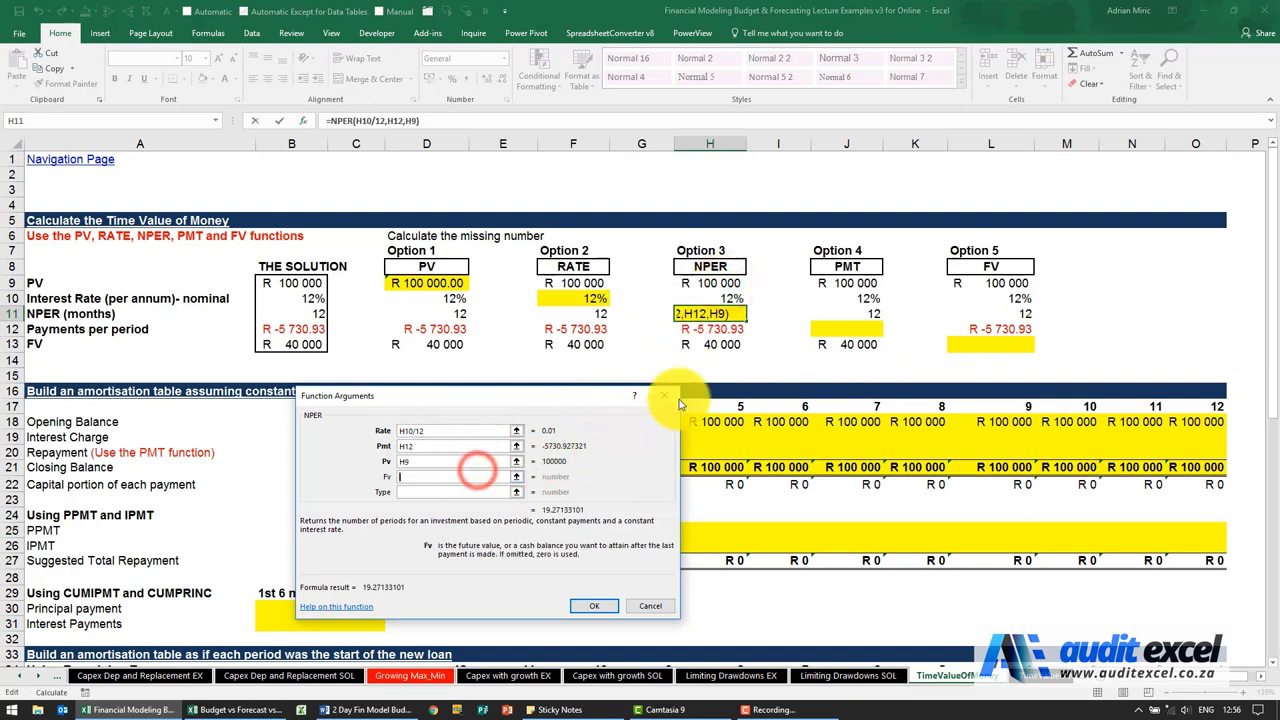
type("-")
left_click(724, 344)
left_click(486, 494)
type("0")
left_click(587, 603)
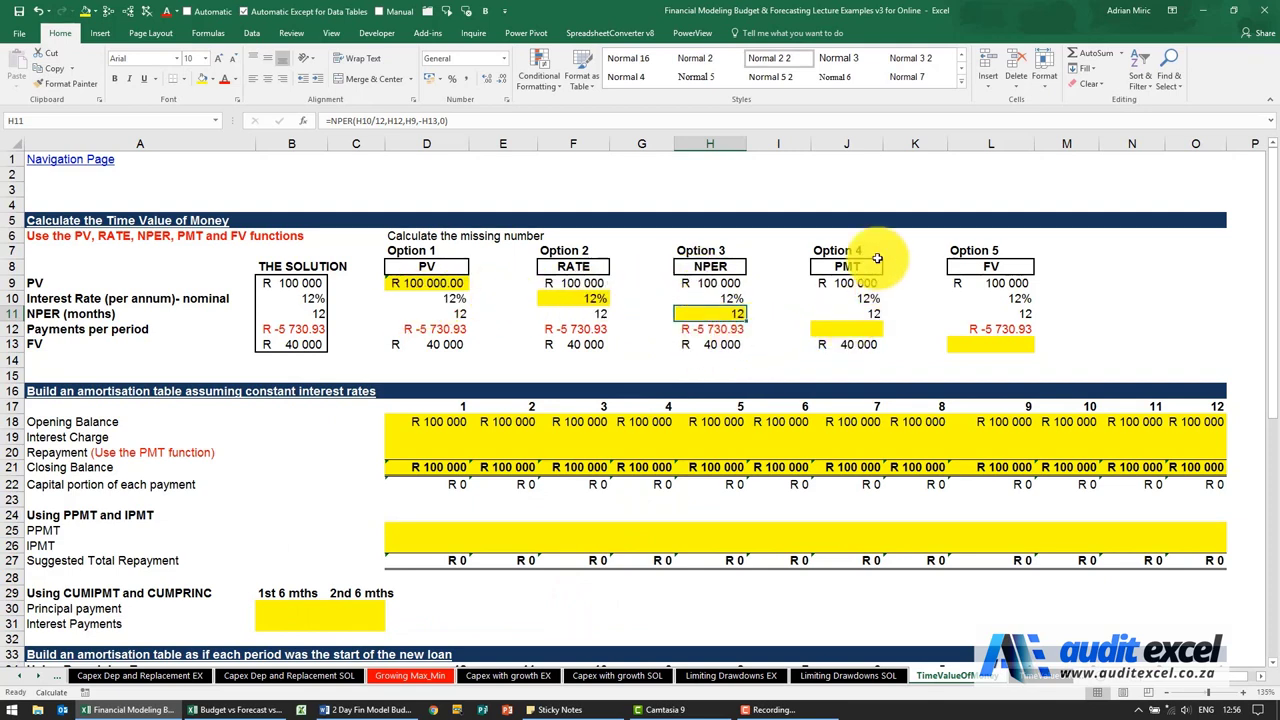
Insert the PMT function in J12 for Option 4, with Rate J10/12 and Nper J11
left_click(848, 330)
left_click(304, 120)
left_click(545, 506)
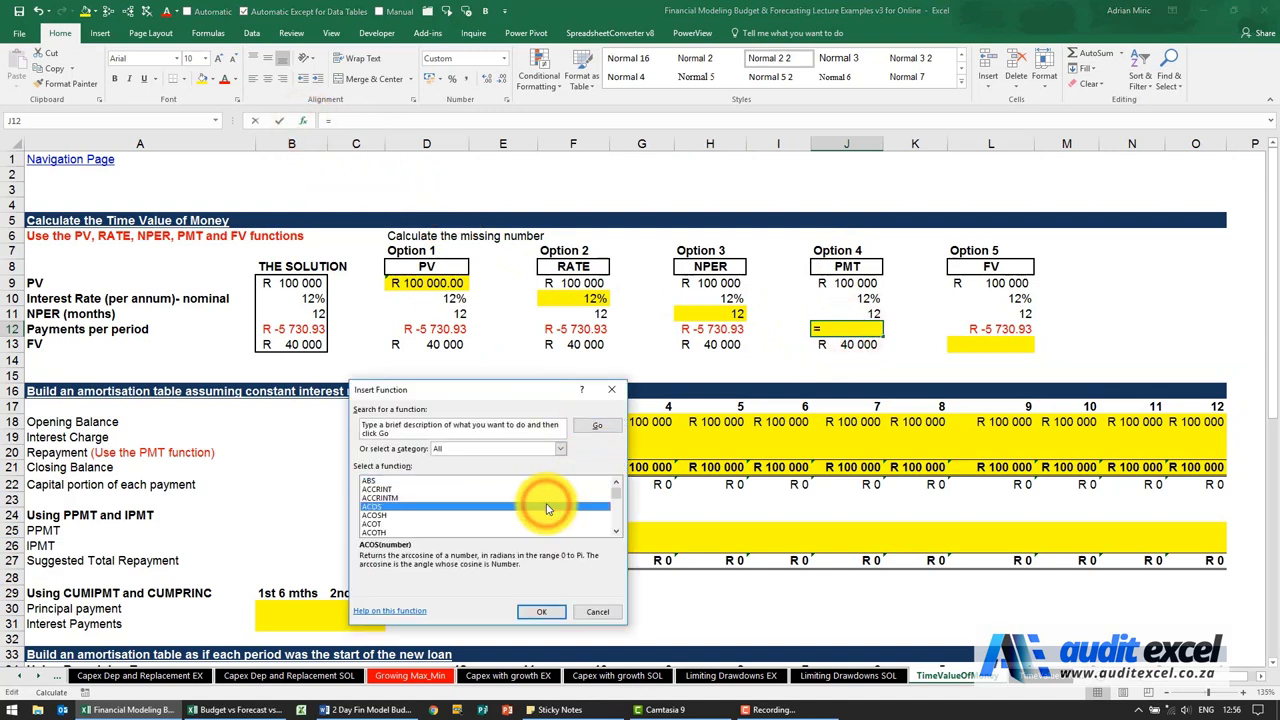
type("pmt")
key("Return")
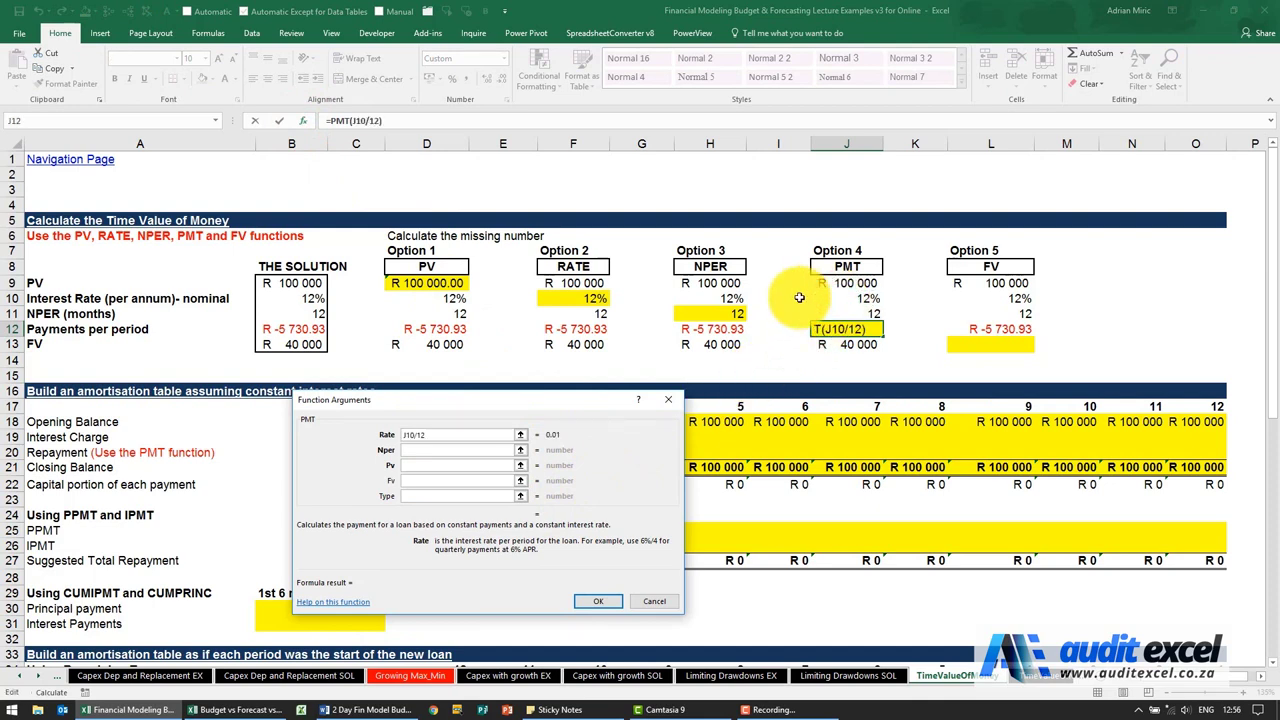
key("Tab")
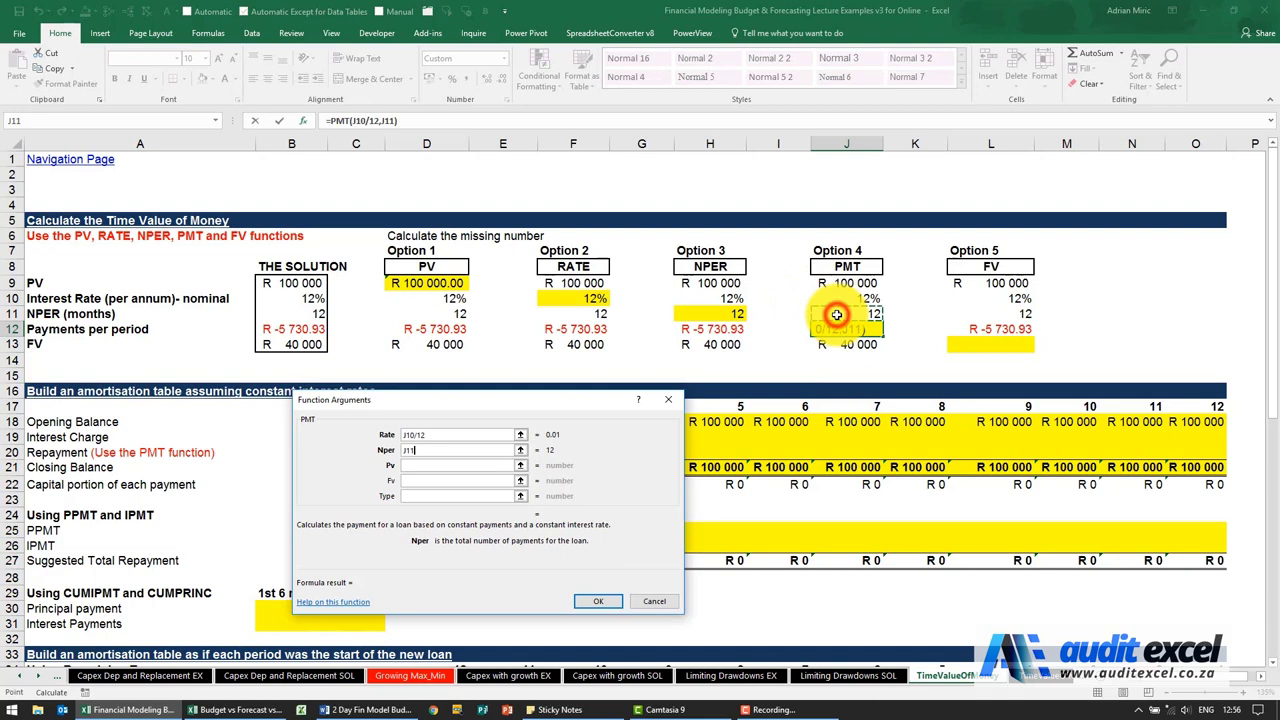
Complete the PMT function in J12 with Pv J9, Fv -J13 and Type 0
key("Tab")
key("Tab")
type("-")
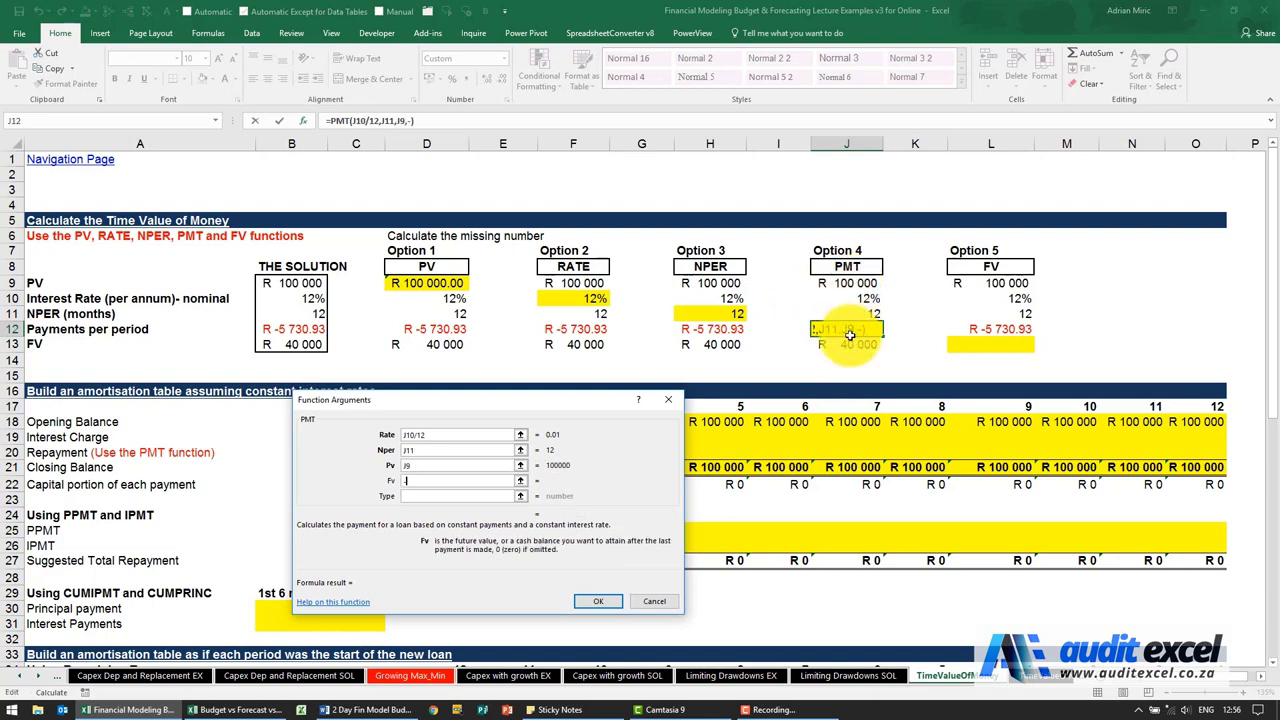
left_click(848, 342)
left_click(497, 497)
type("0")
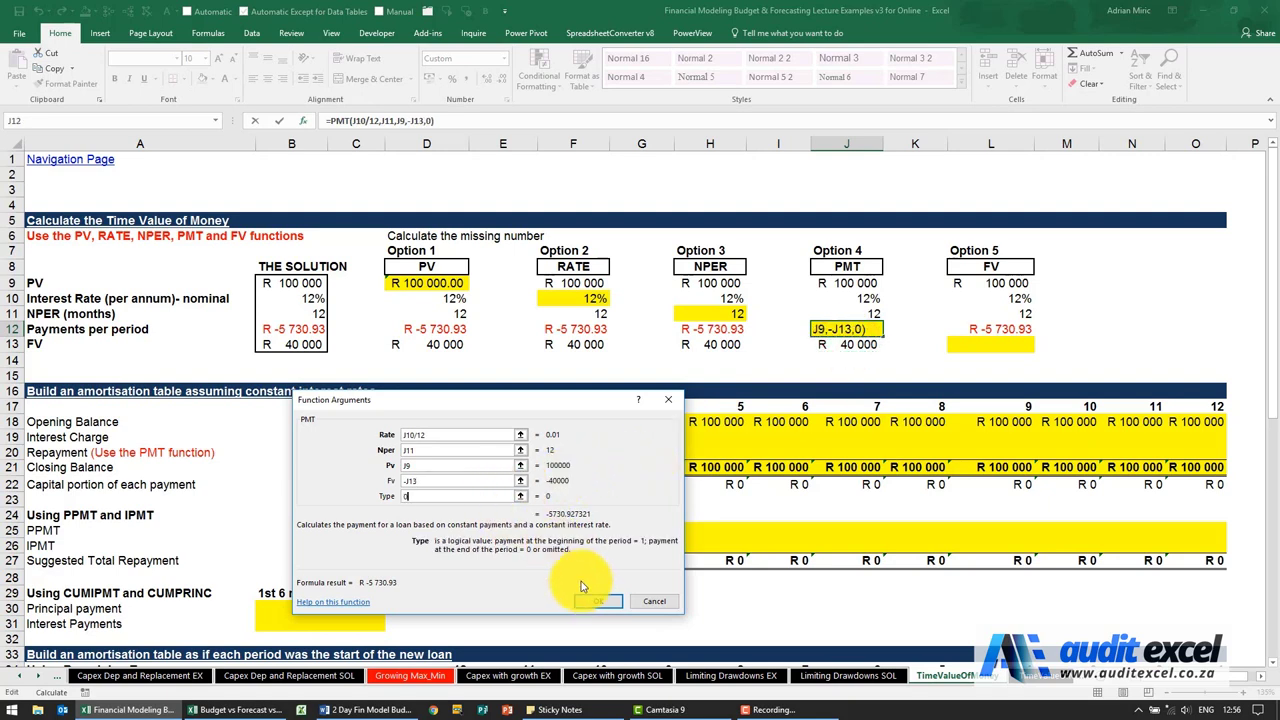
left_click(594, 601)
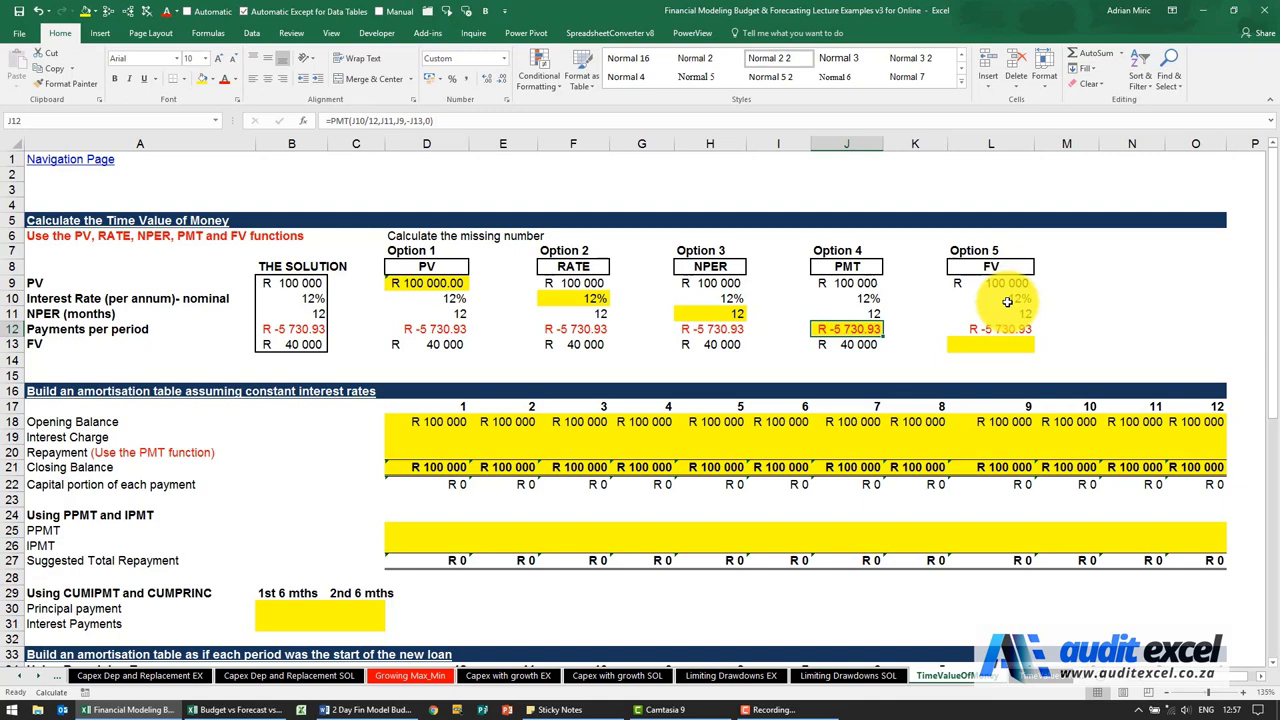
Insert the FV function in L13 for Option 5, with Rate L10/12
left_click(1006, 346)
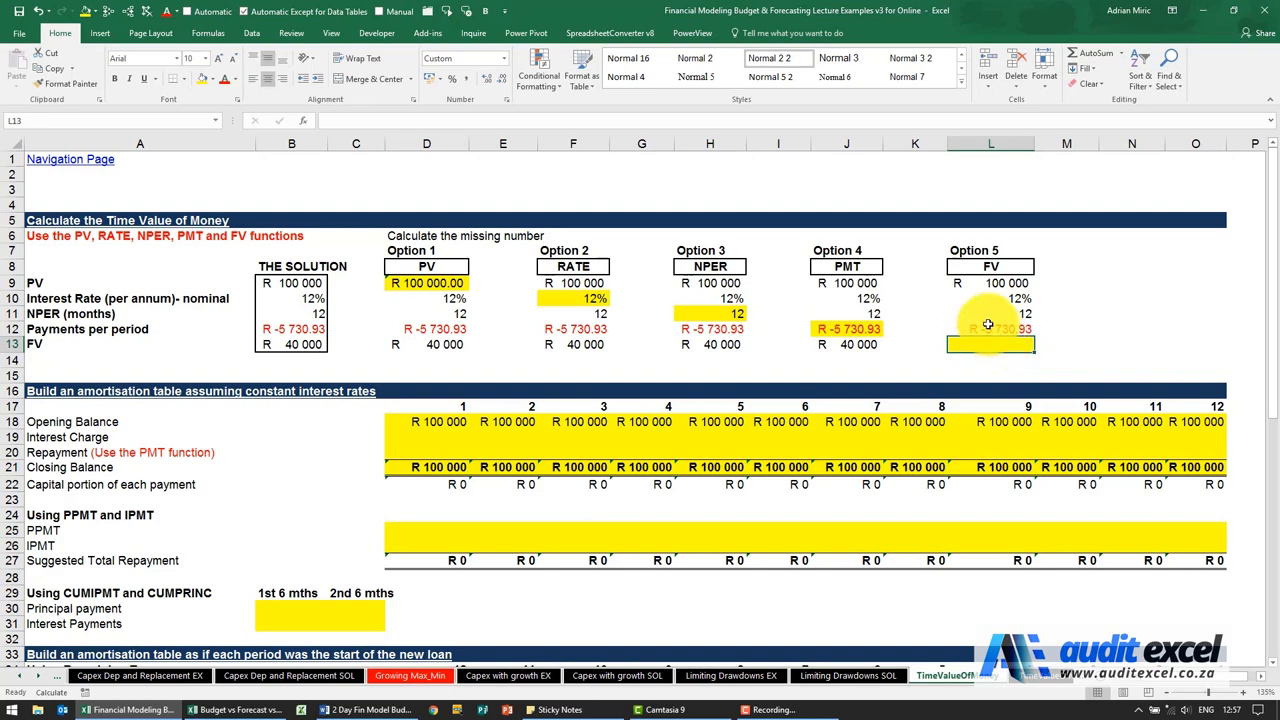
left_click(306, 121)
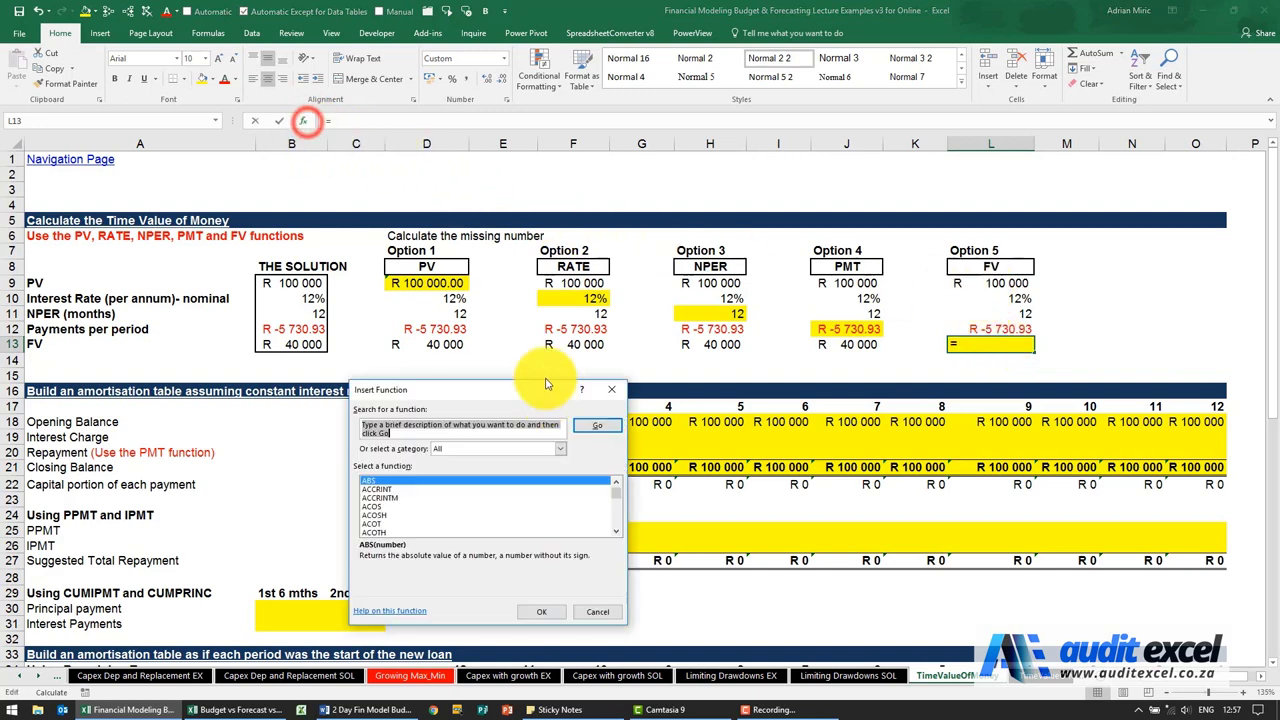
left_click(480, 497)
key("f")
key("v")
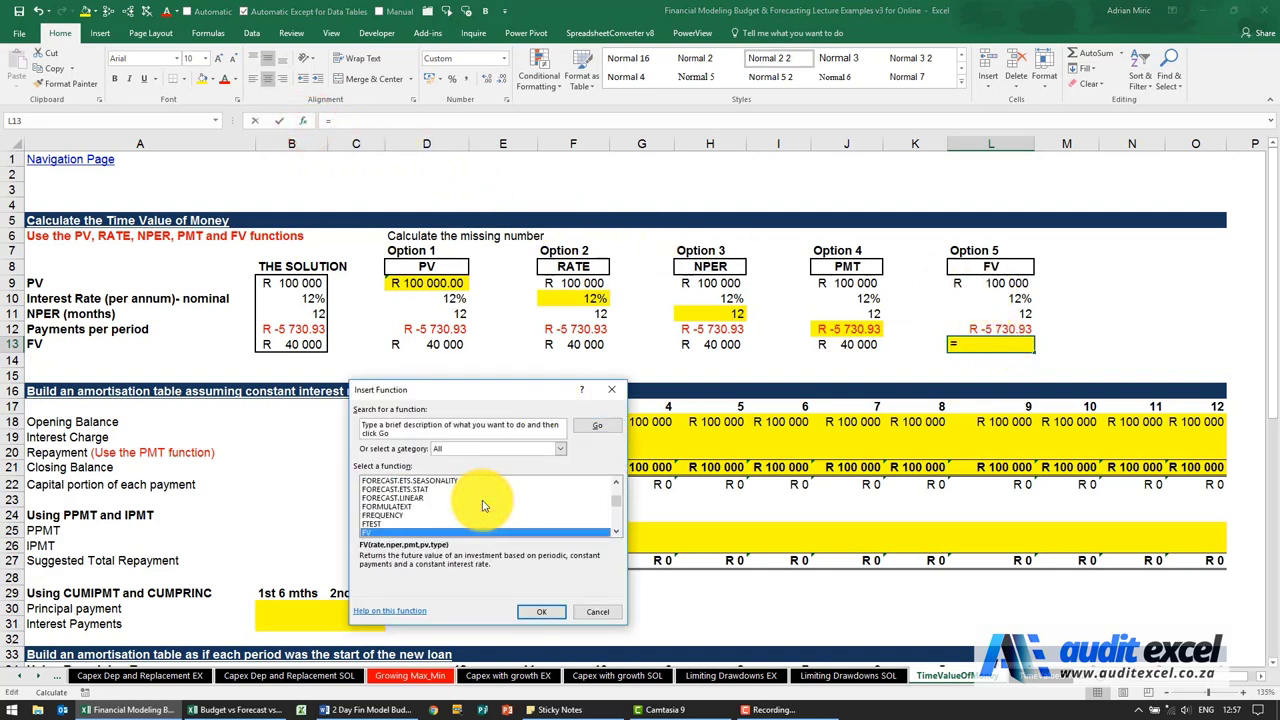
double_click(471, 488)
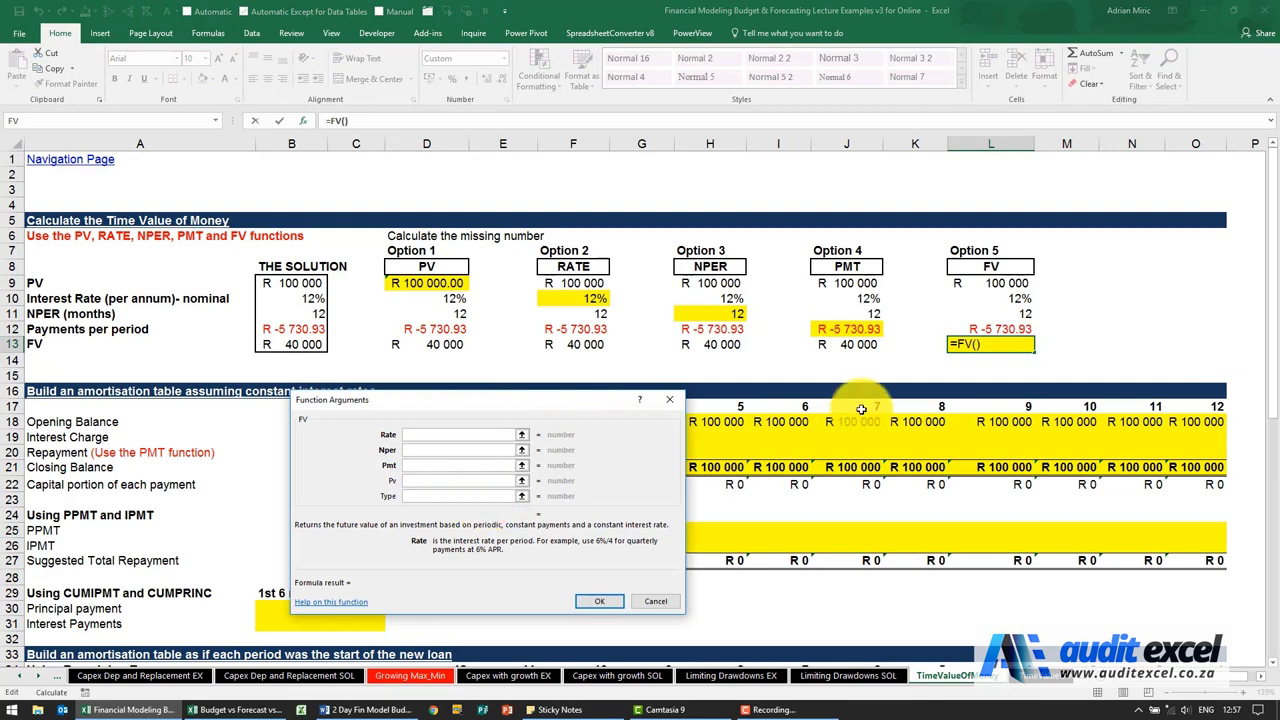
left_click(1008, 300)
left_click(497, 432)
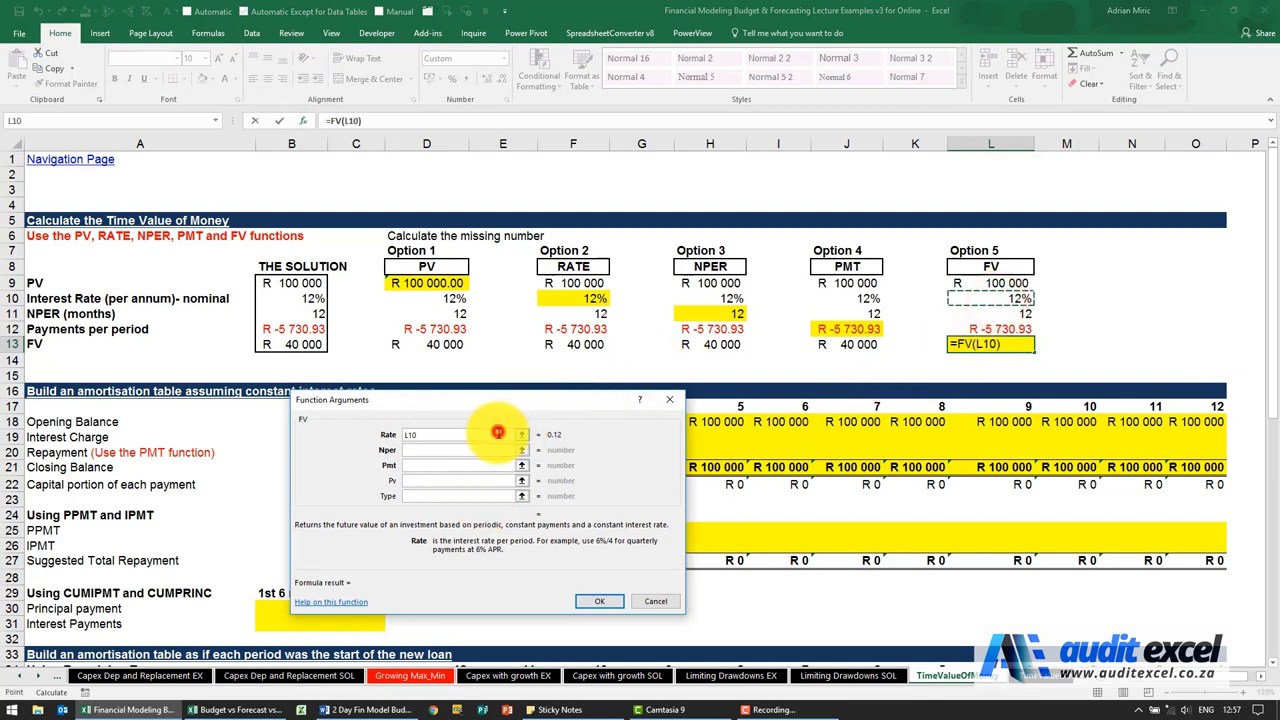
type("/12")
Complete the FV function in L13 with Nper L11, Pmt L12, Pv L9 and Type 0
left_click(483, 450)
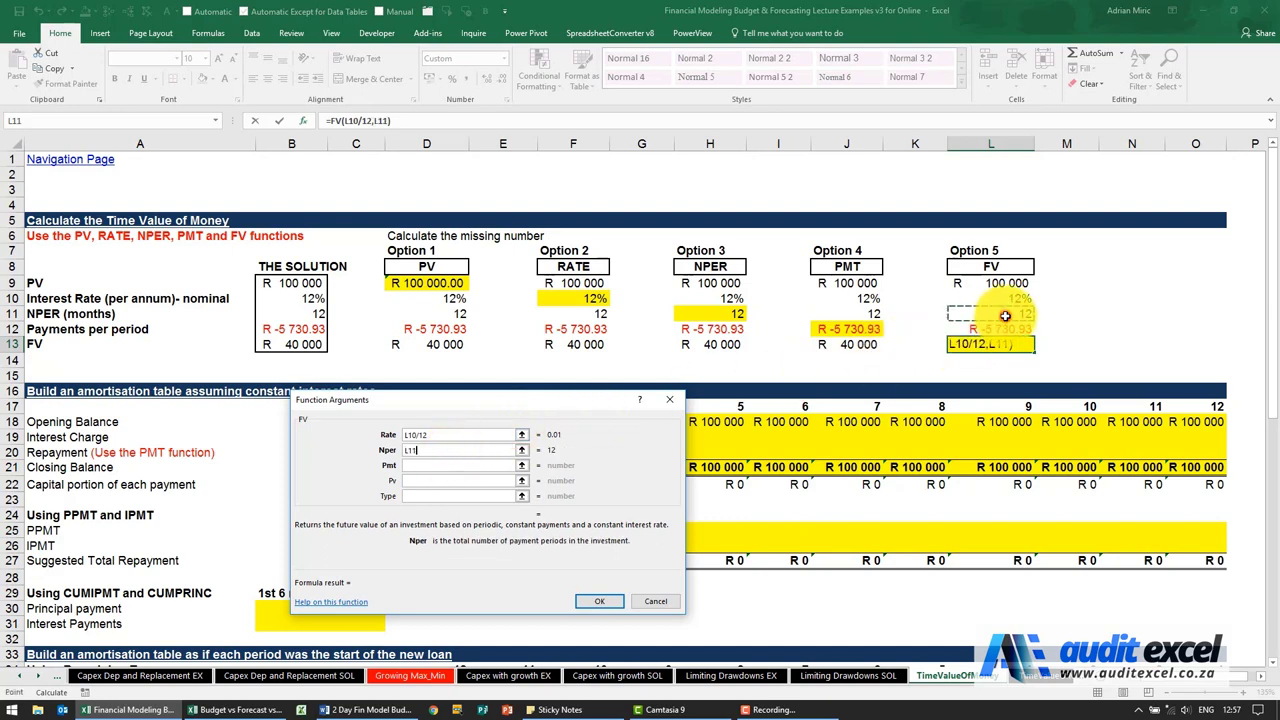
key("Tab")
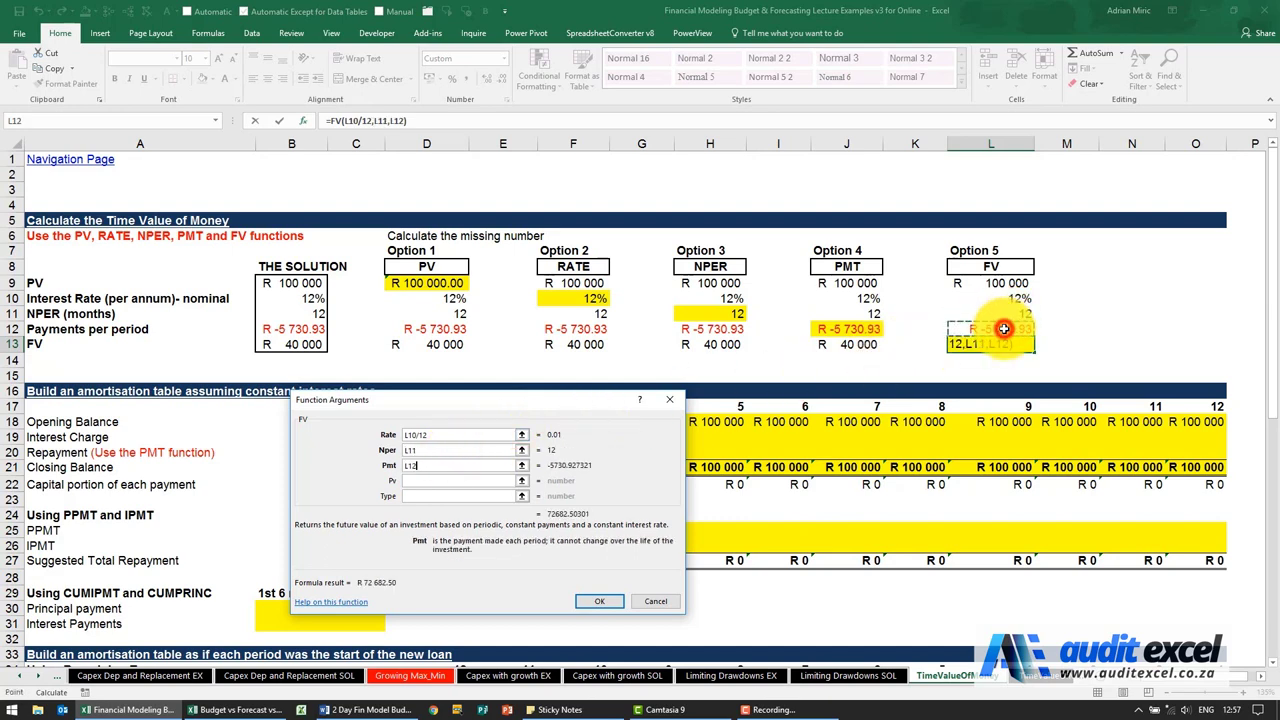
key("Tab")
left_click(1013, 283)
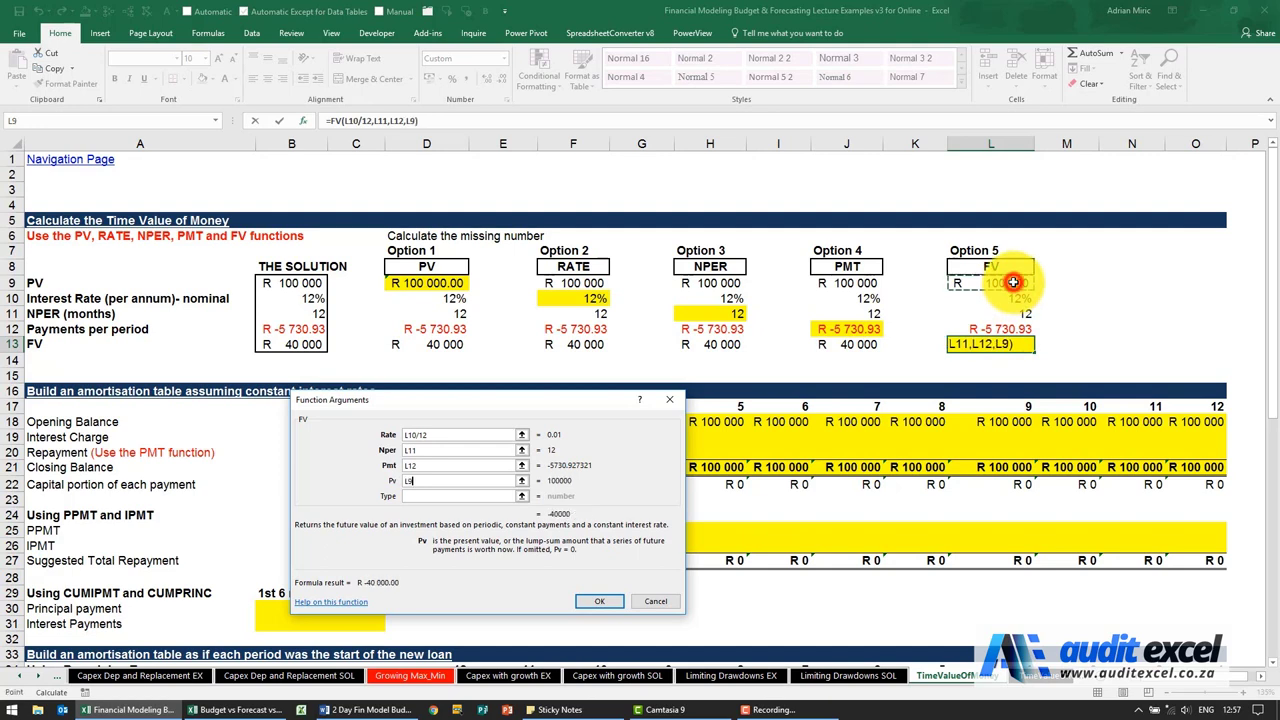
left_click(477, 497)
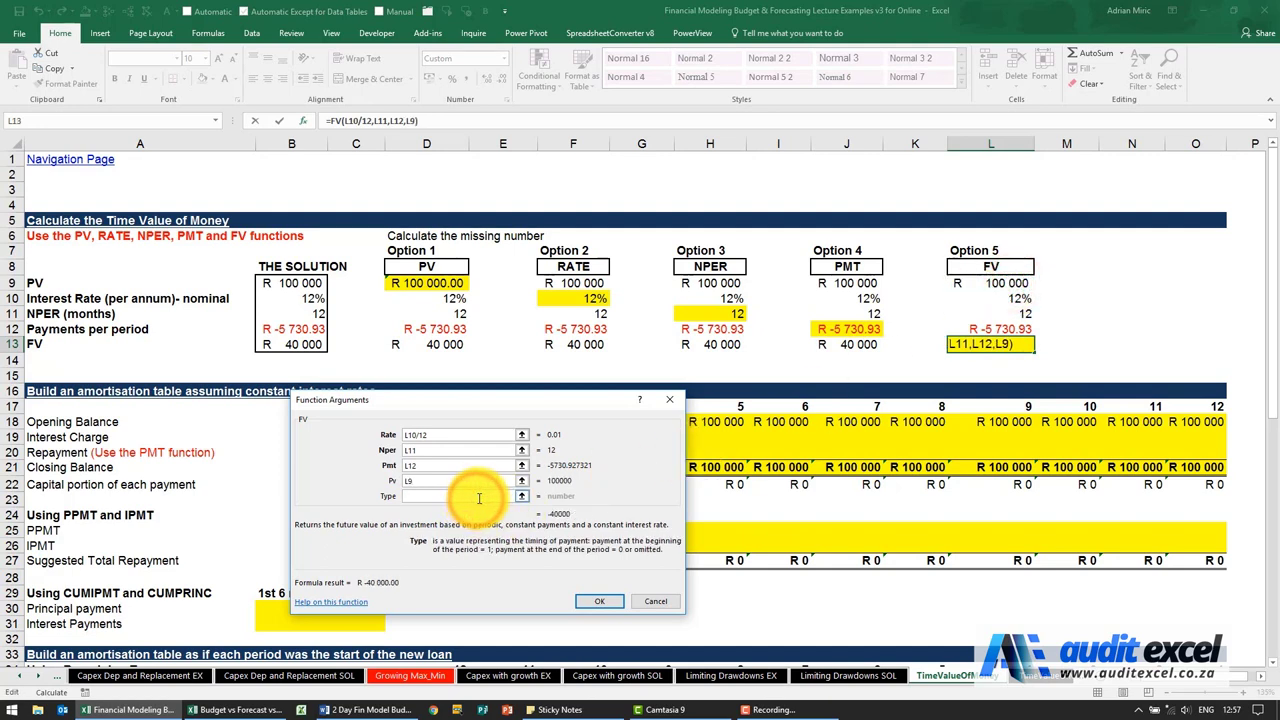
type("0")
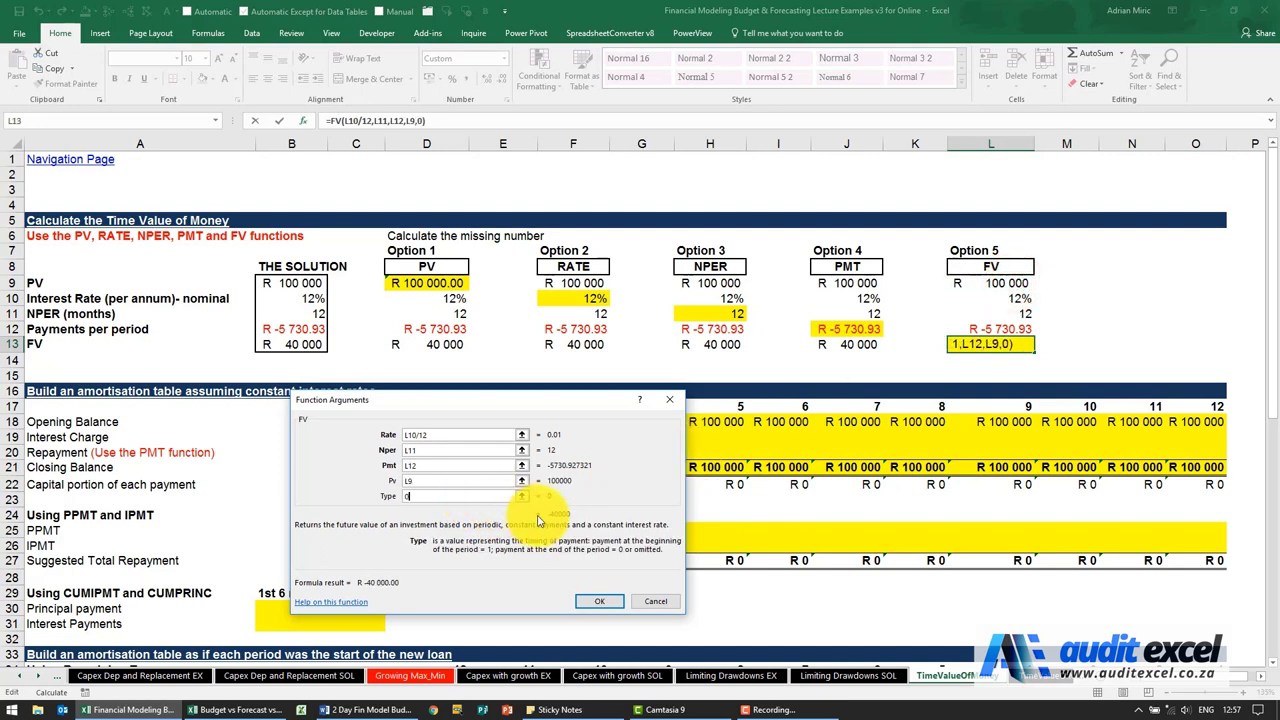
left_click(598, 604)
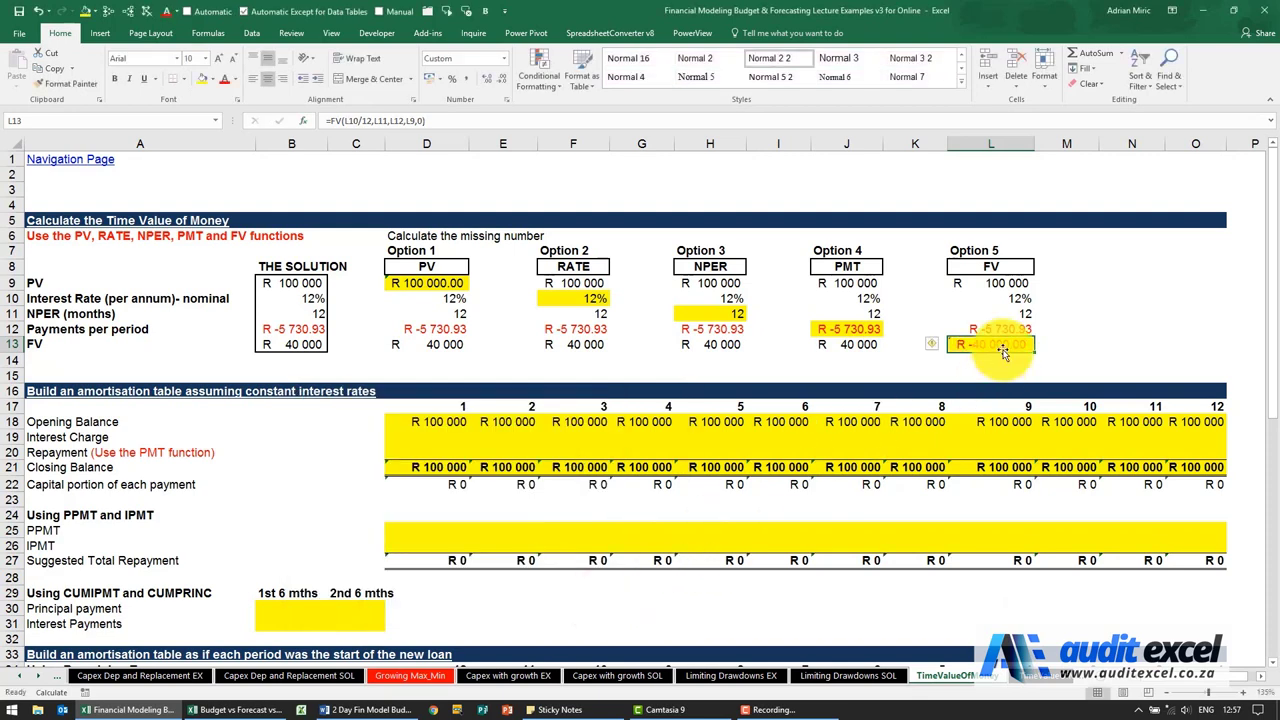
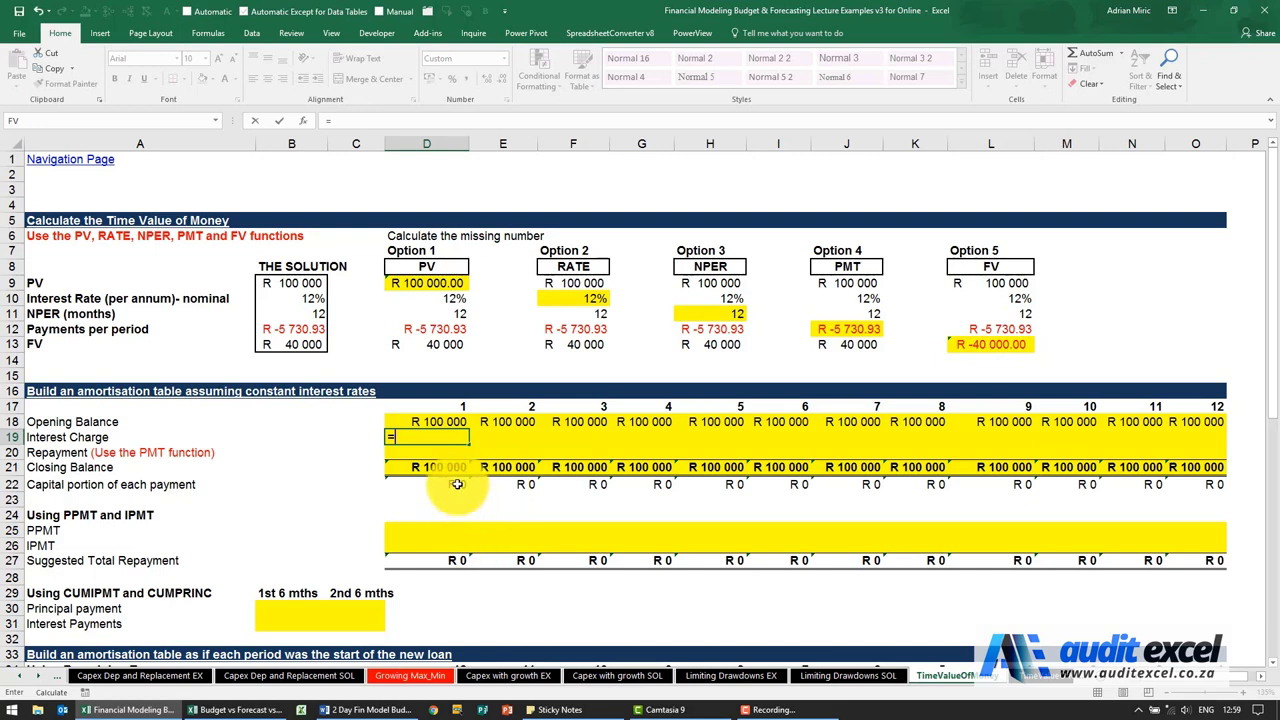
left_click(436, 420)
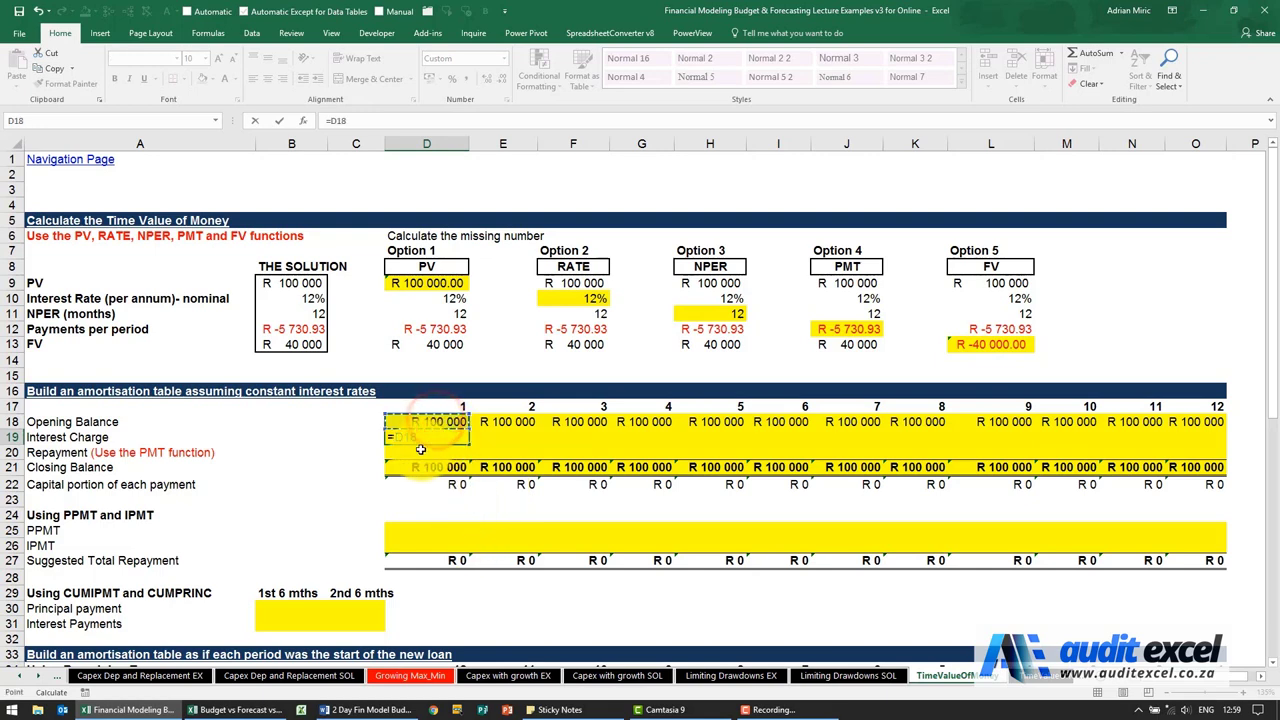
key("Return")
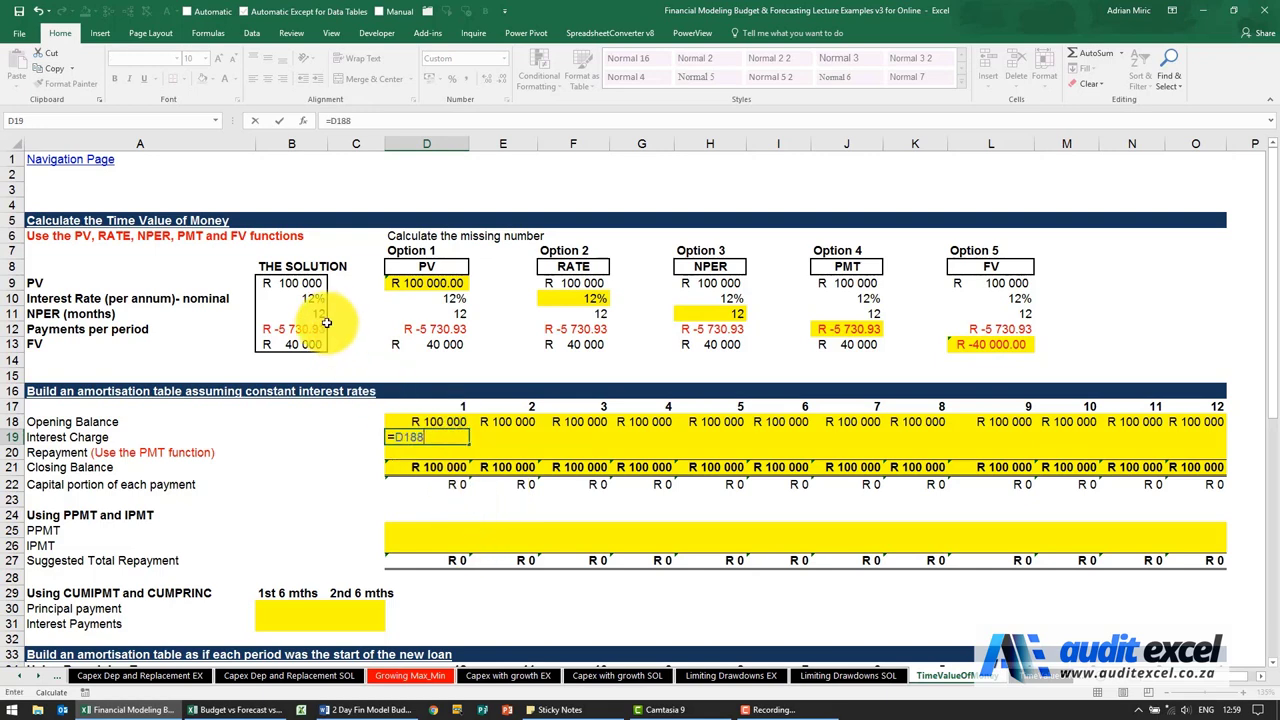
left_click(309, 298)
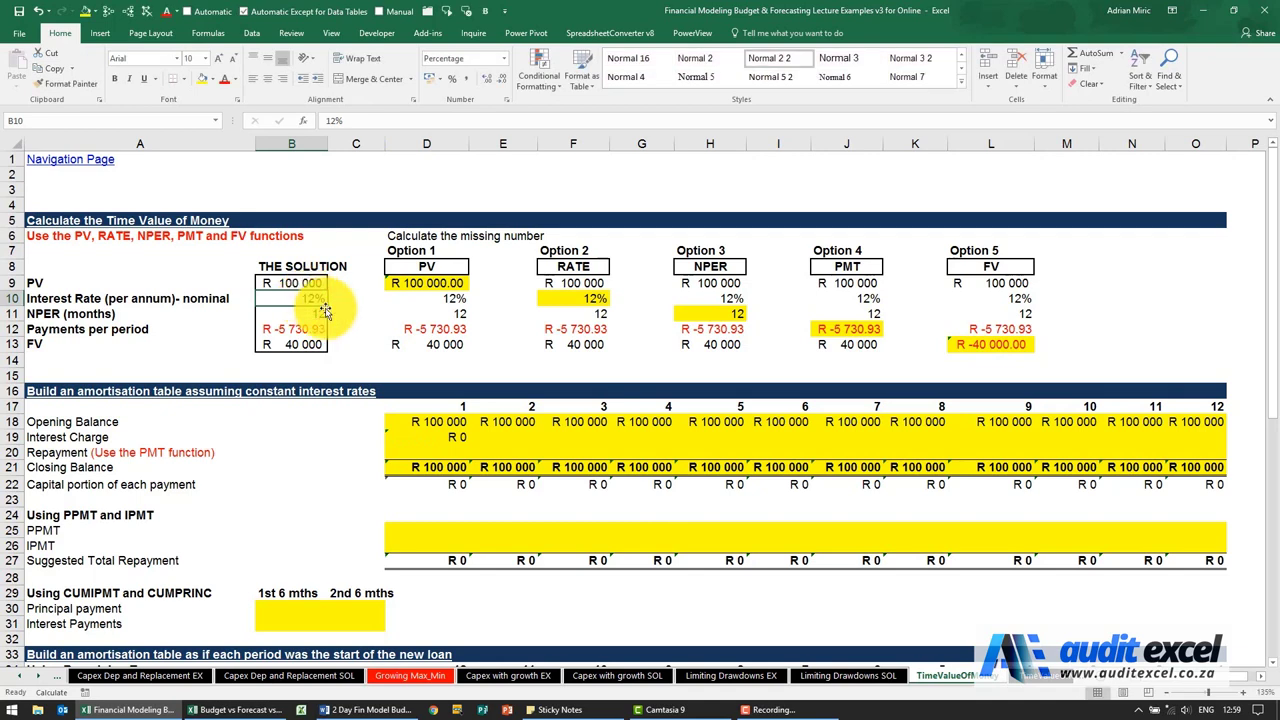
Enter the period 1 interest charge in D19 as =D18*$B$10/12
left_click(426, 437)
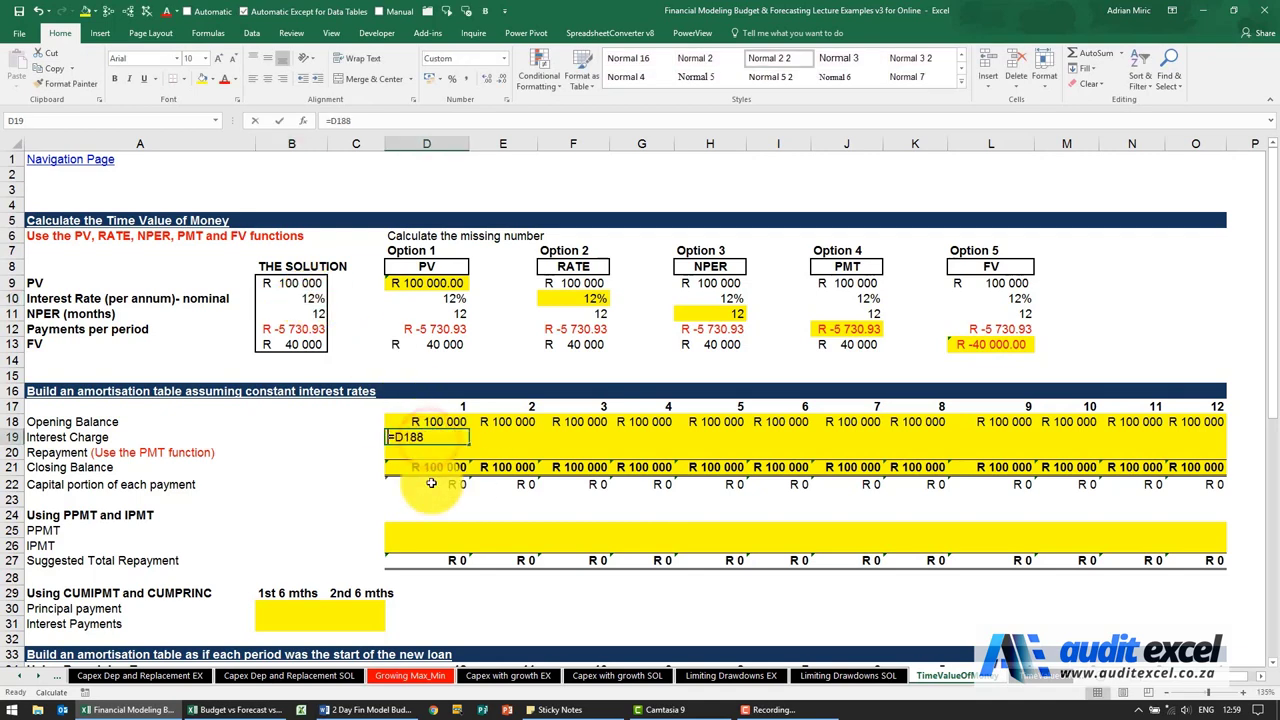
type("=D18")
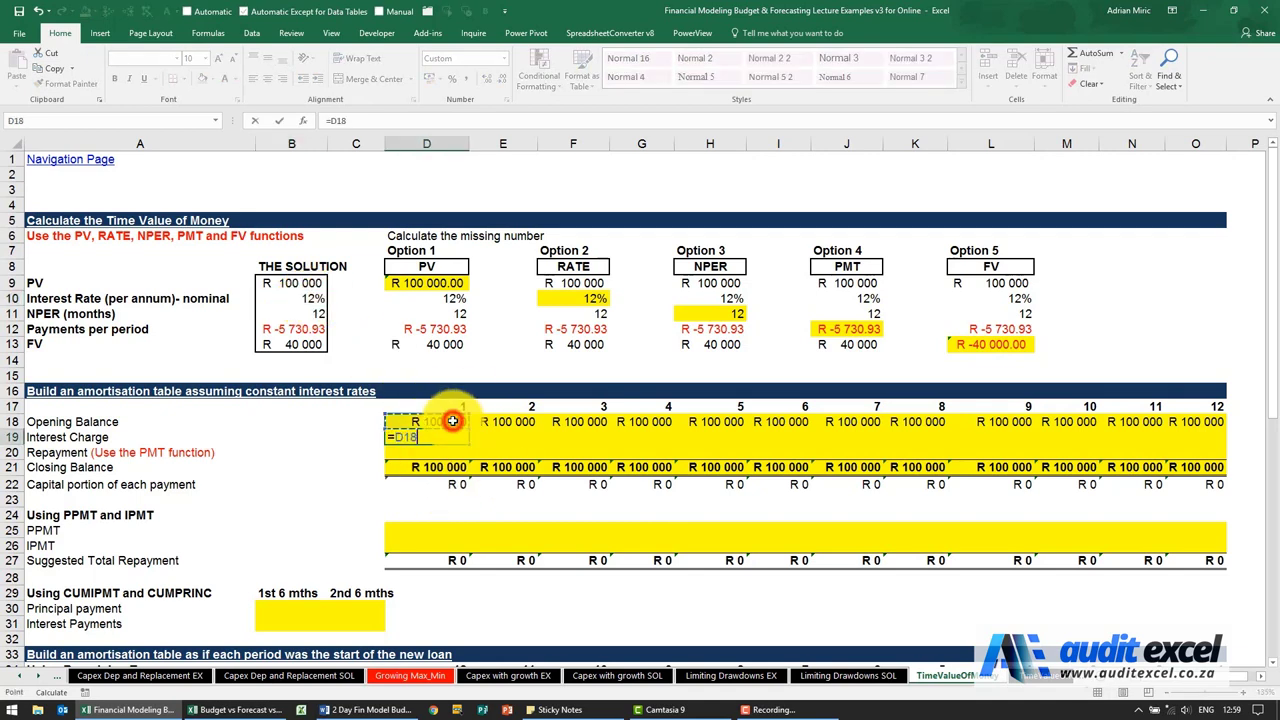
type("*")
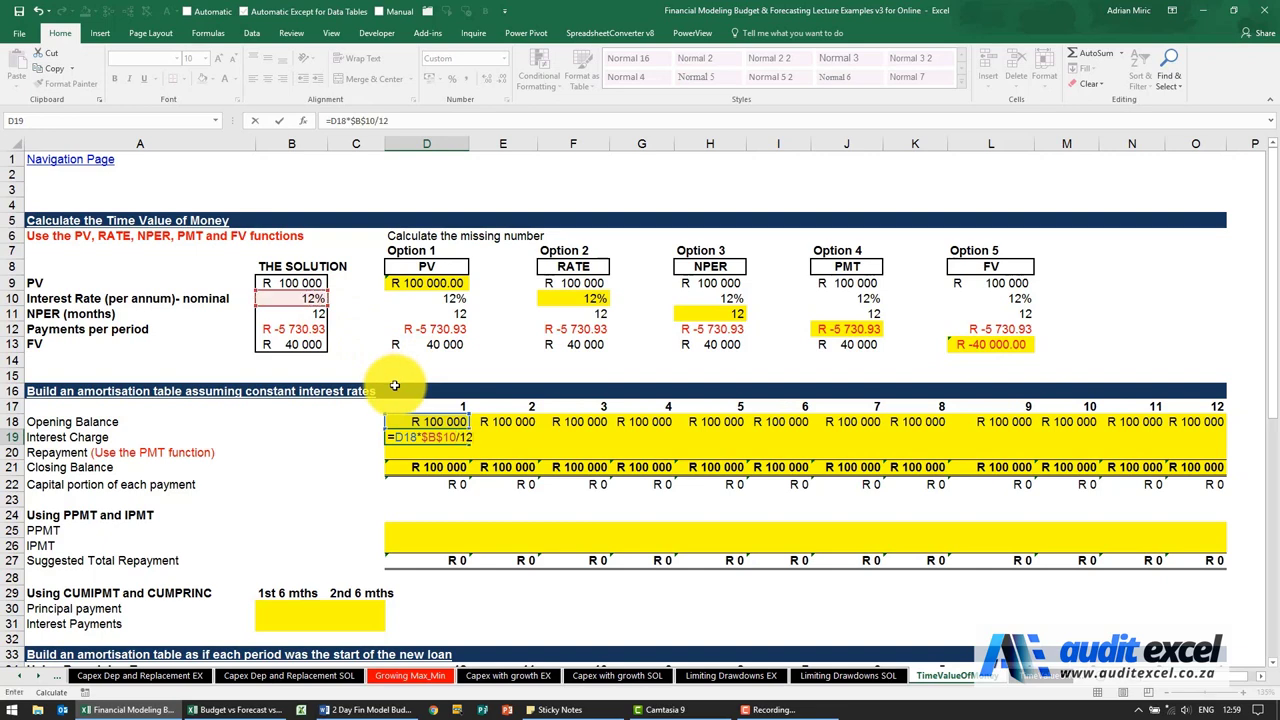
key("ctrl+Return")
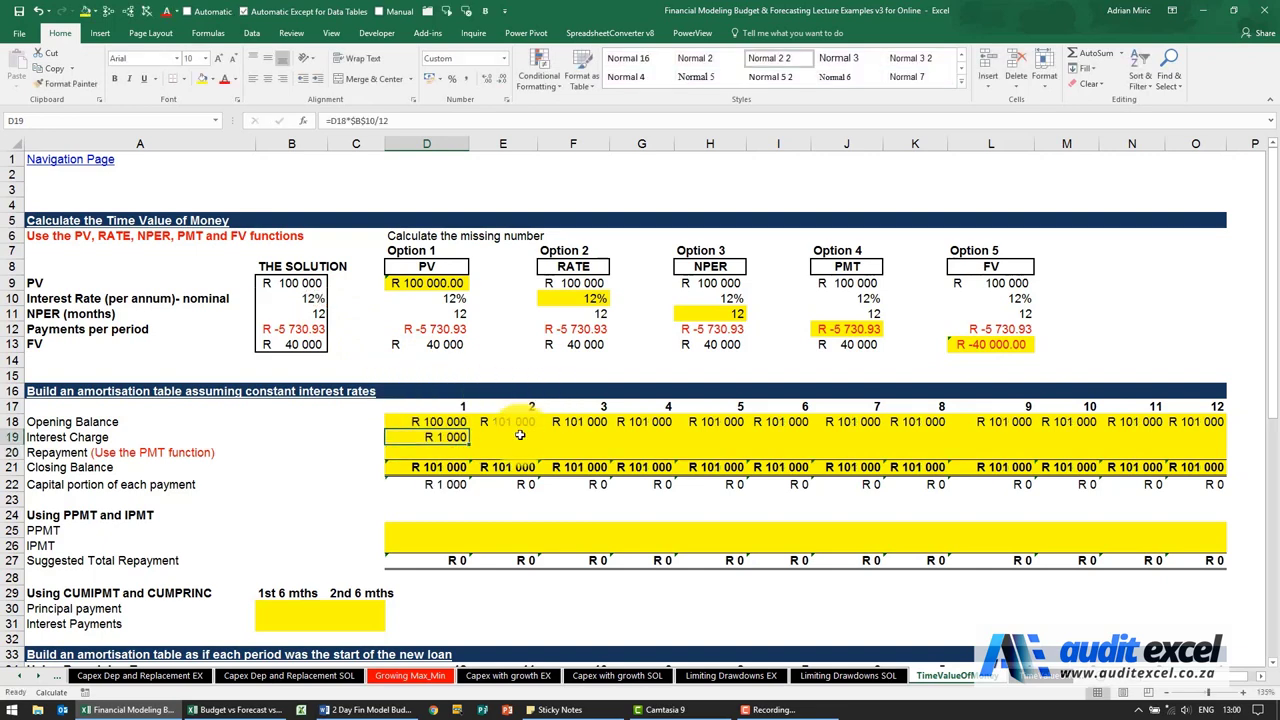
Link the period 1 repayment in D20 to the payments per period in B12 with an absolute reference
left_click(442, 448)
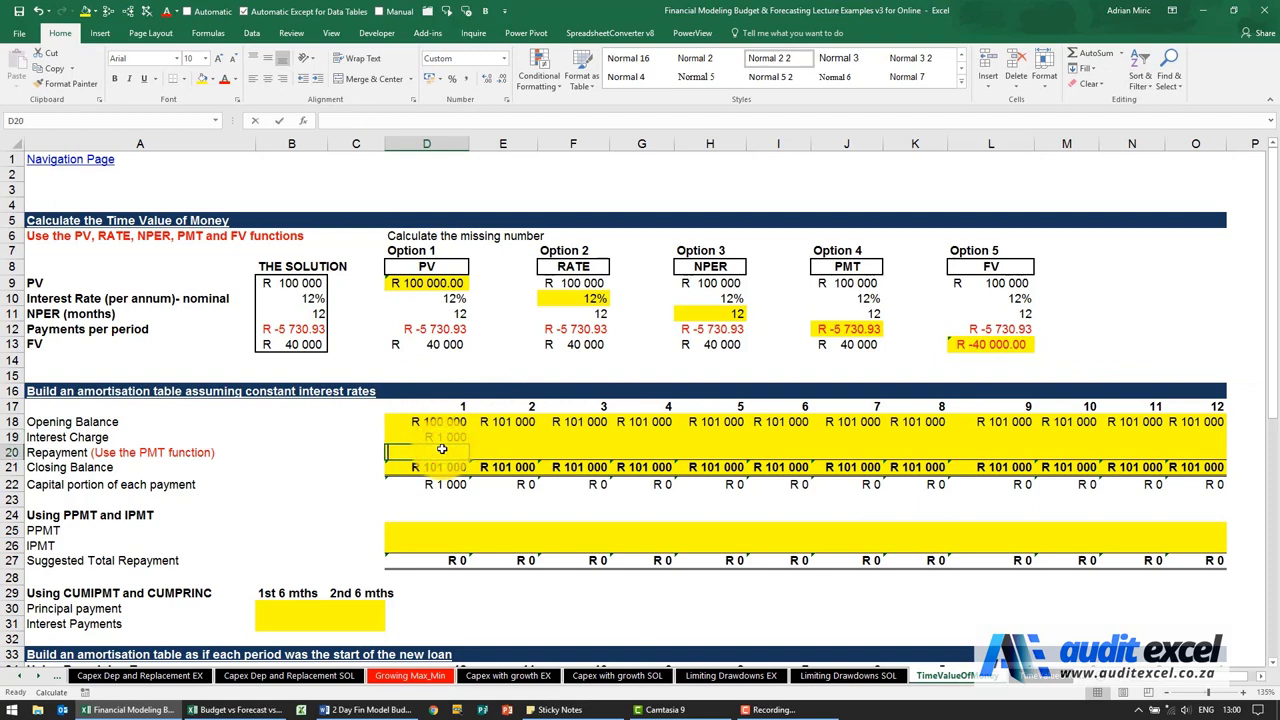
type("=")
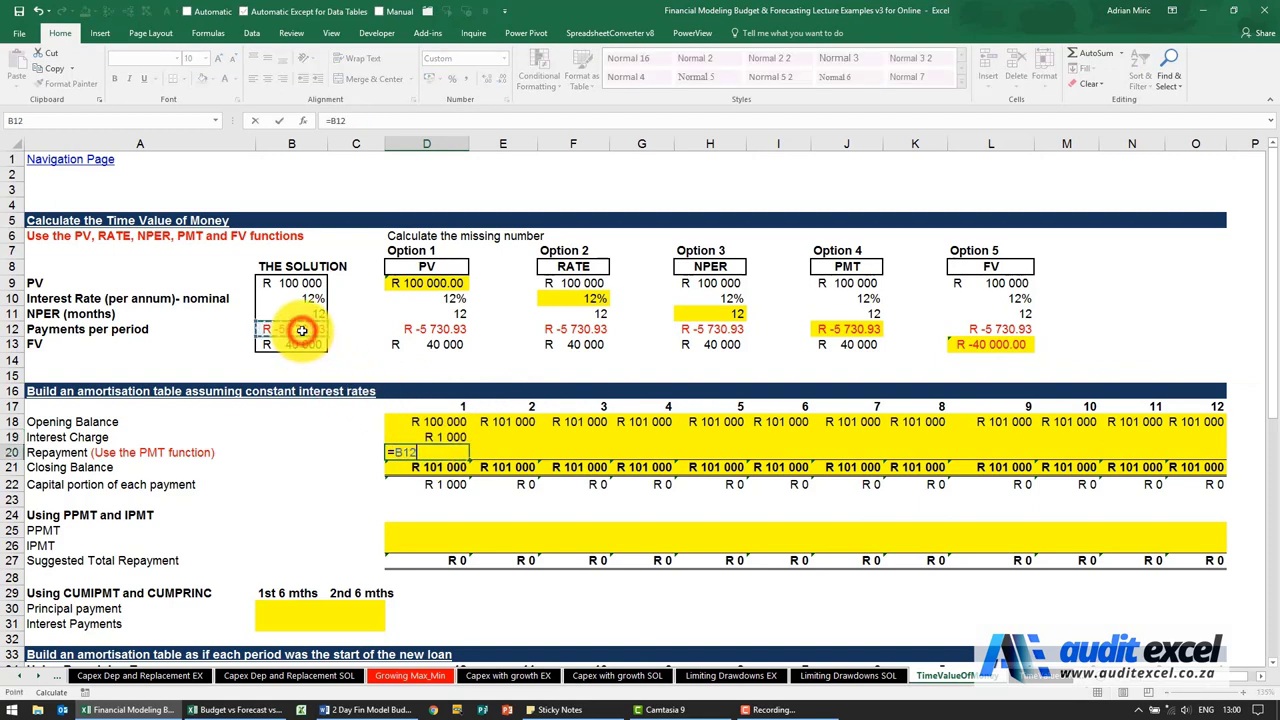
key("Return")
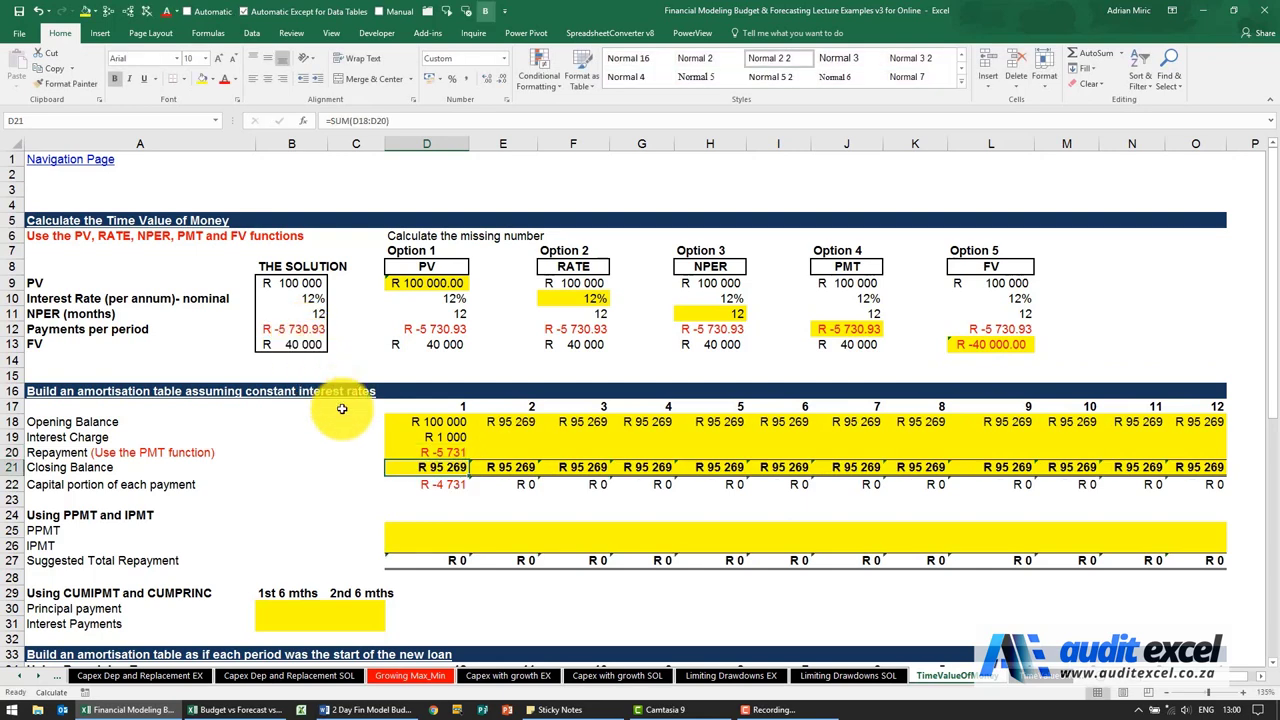
Trace the precedents of the closing balance in D21 and of the period 2 opening balance in E18
left_click(425, 463)
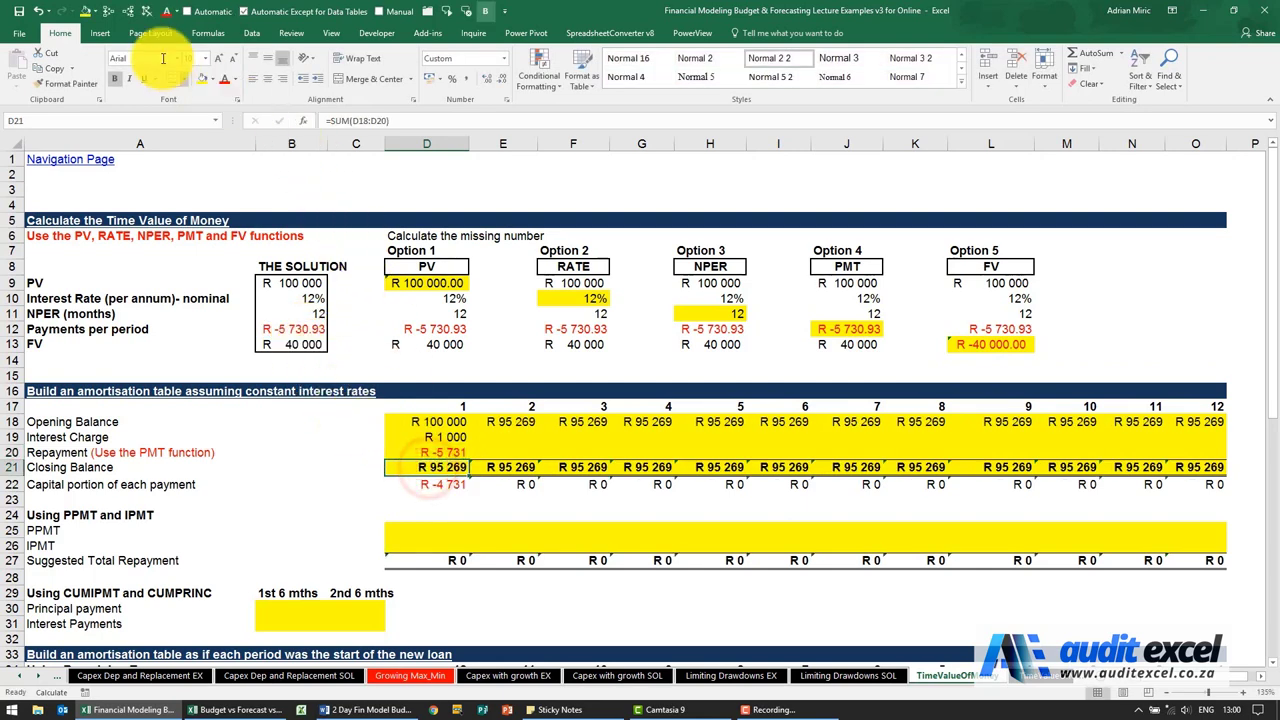
left_click(515, 421)
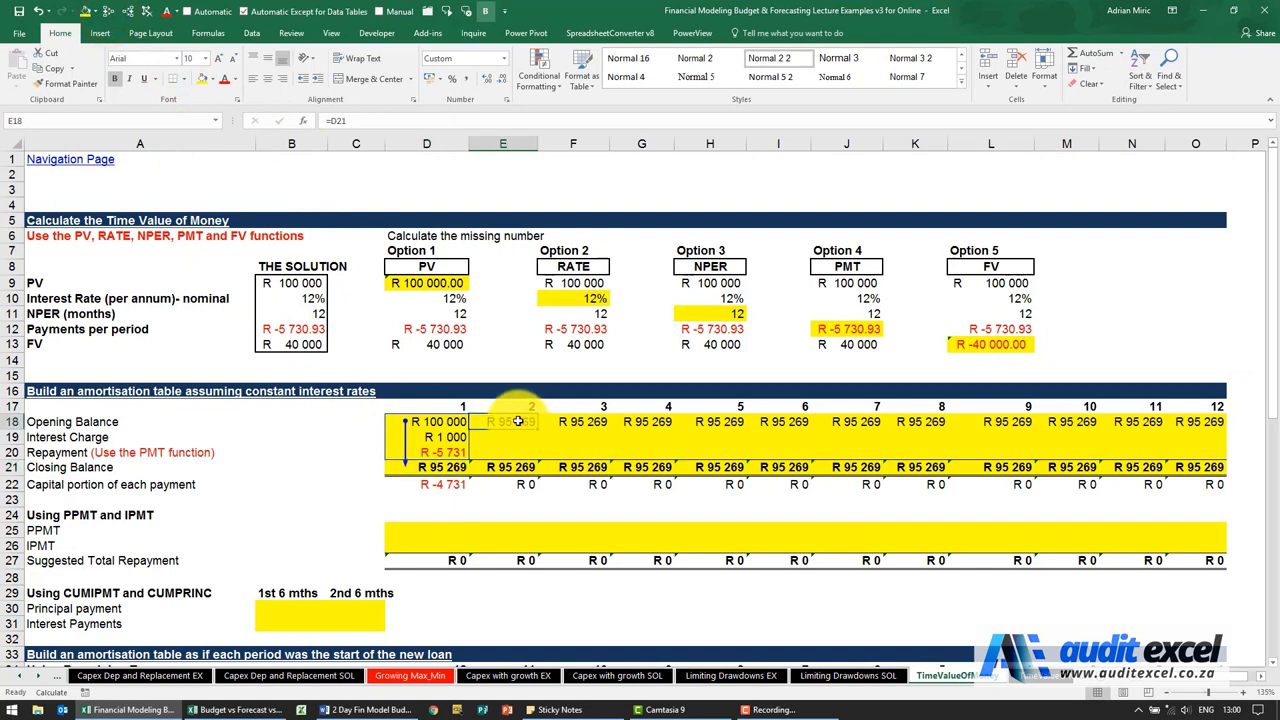
left_click(107, 11)
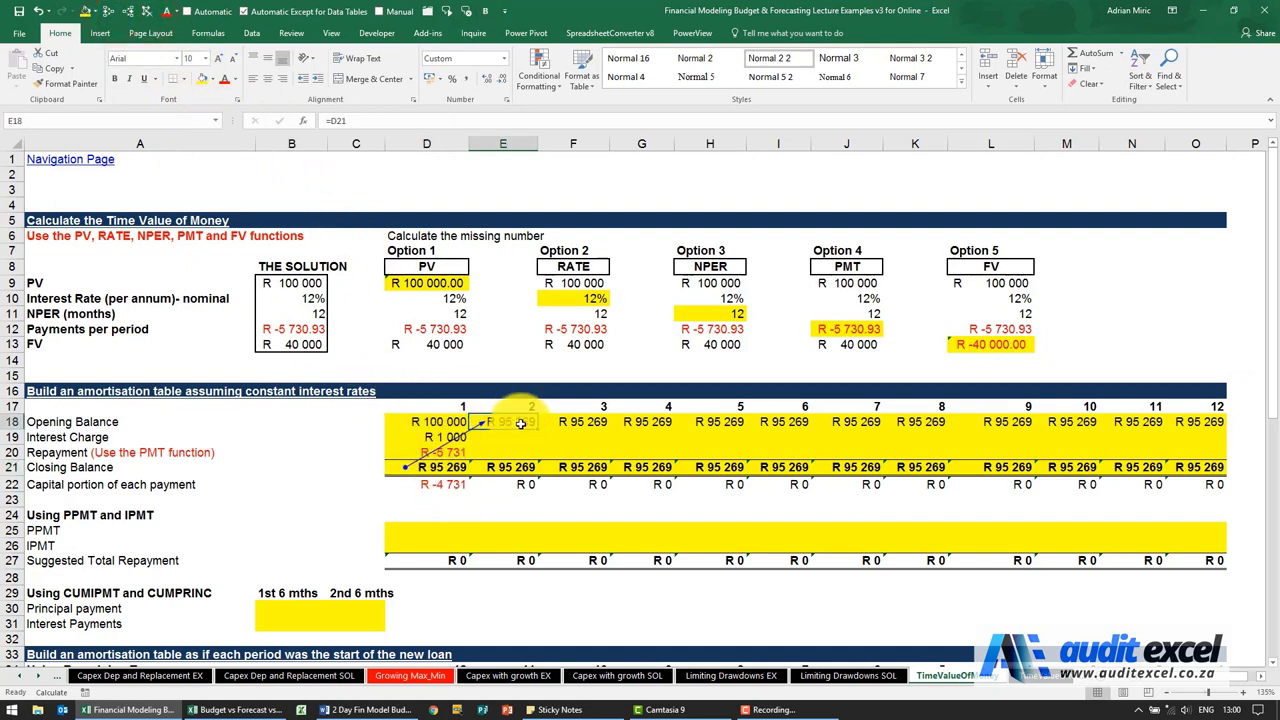
Copy the interest charge and repayment formulas in D19:D20 across to period 12 in column O and remove the tracing arrows
left_click_drag(441, 437, 447, 452)
key("ctrl+c")
double_click(437, 425)
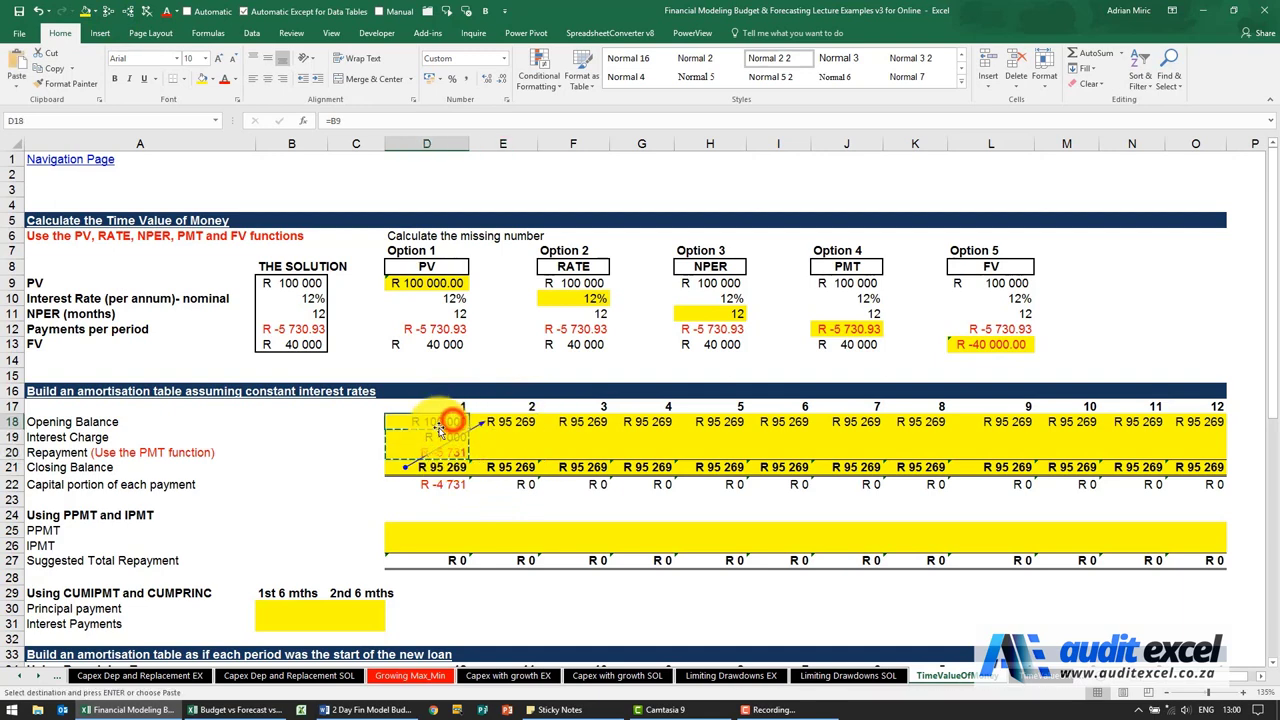
key("ctrl+shift+Left")
key("shift+Down")
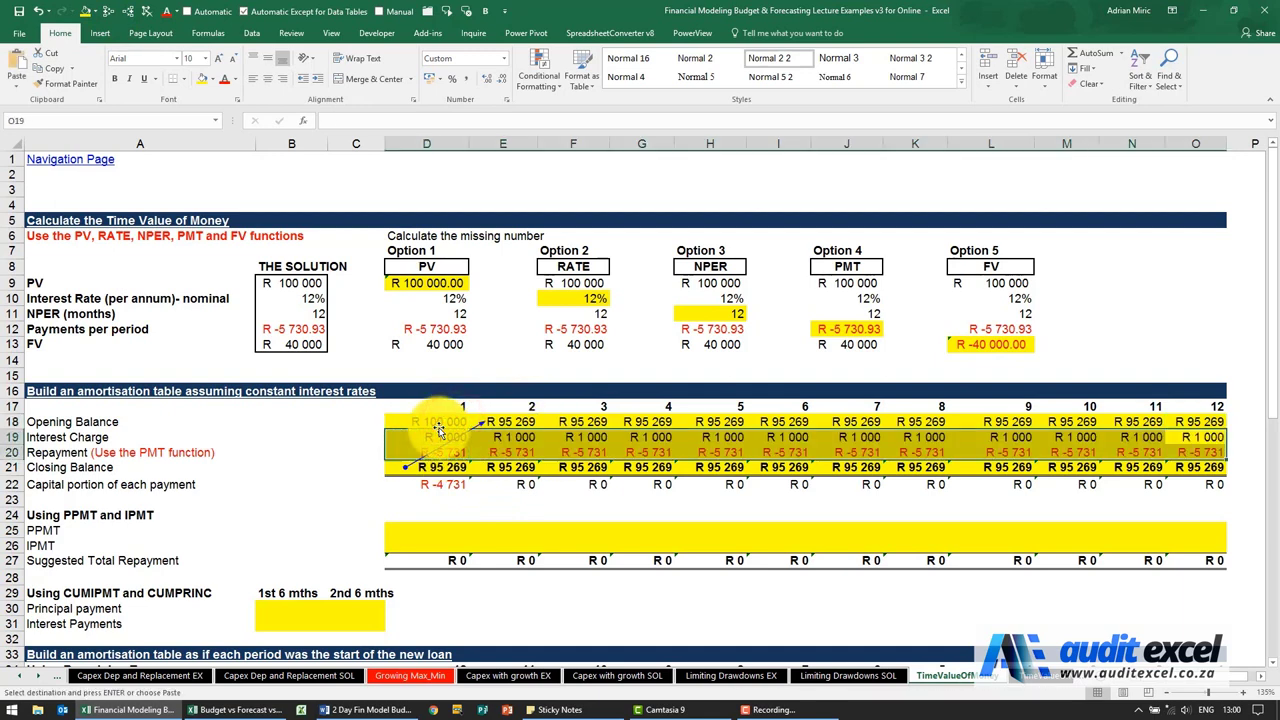
key("ctrl+v")
left_click(440, 433)
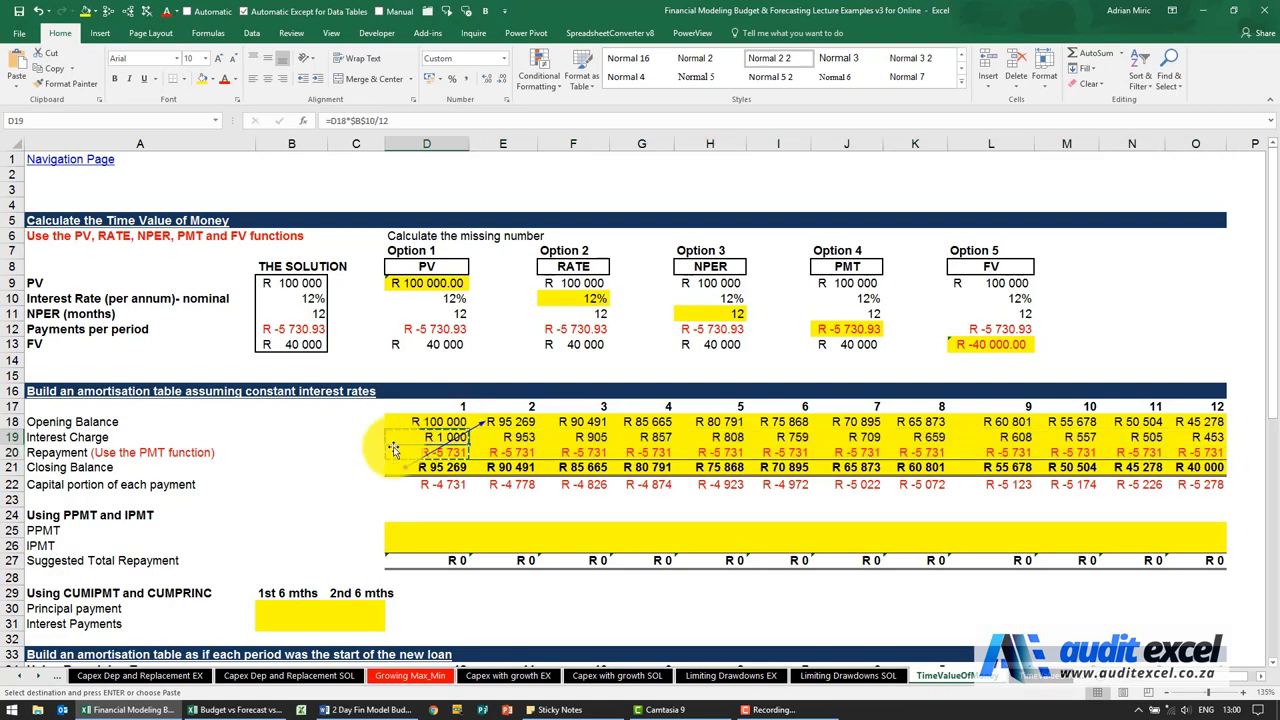
left_click(165, 11)
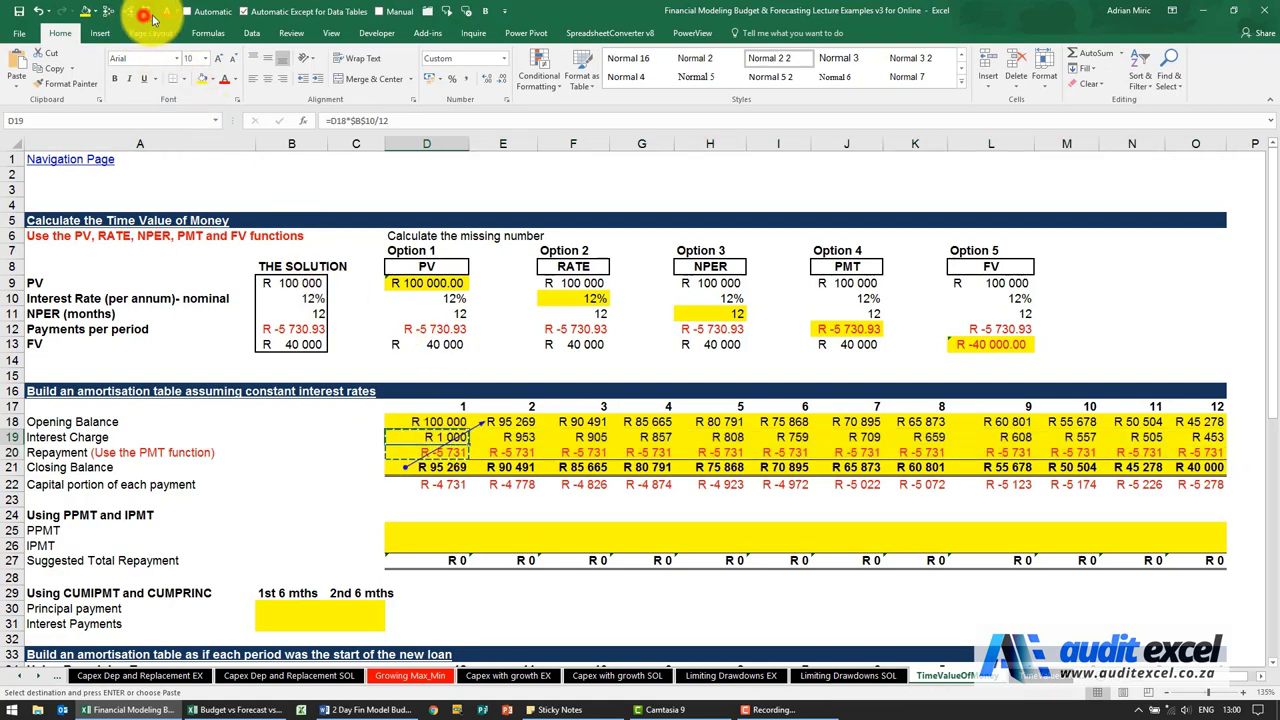
left_click(523, 432)
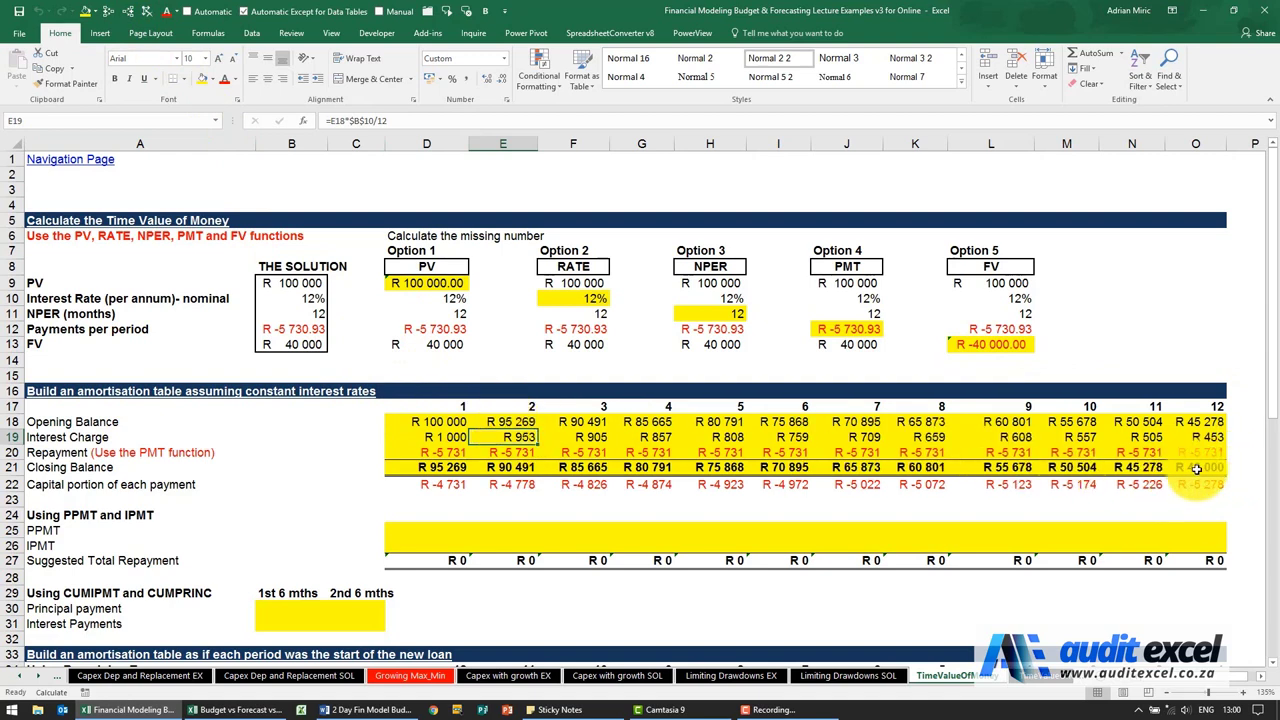
Trace the precedents of the period 1 capital portion in D22
left_click(80, 485)
left_click(440, 487)
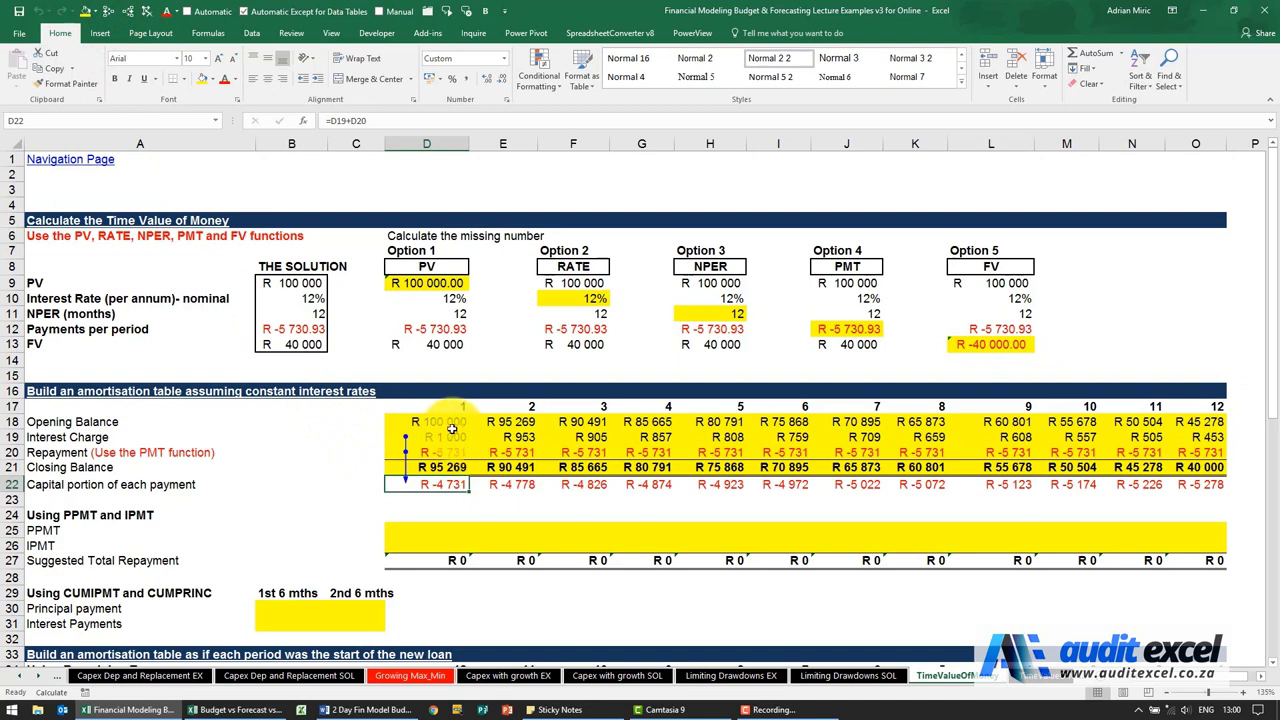
left_click(440, 484)
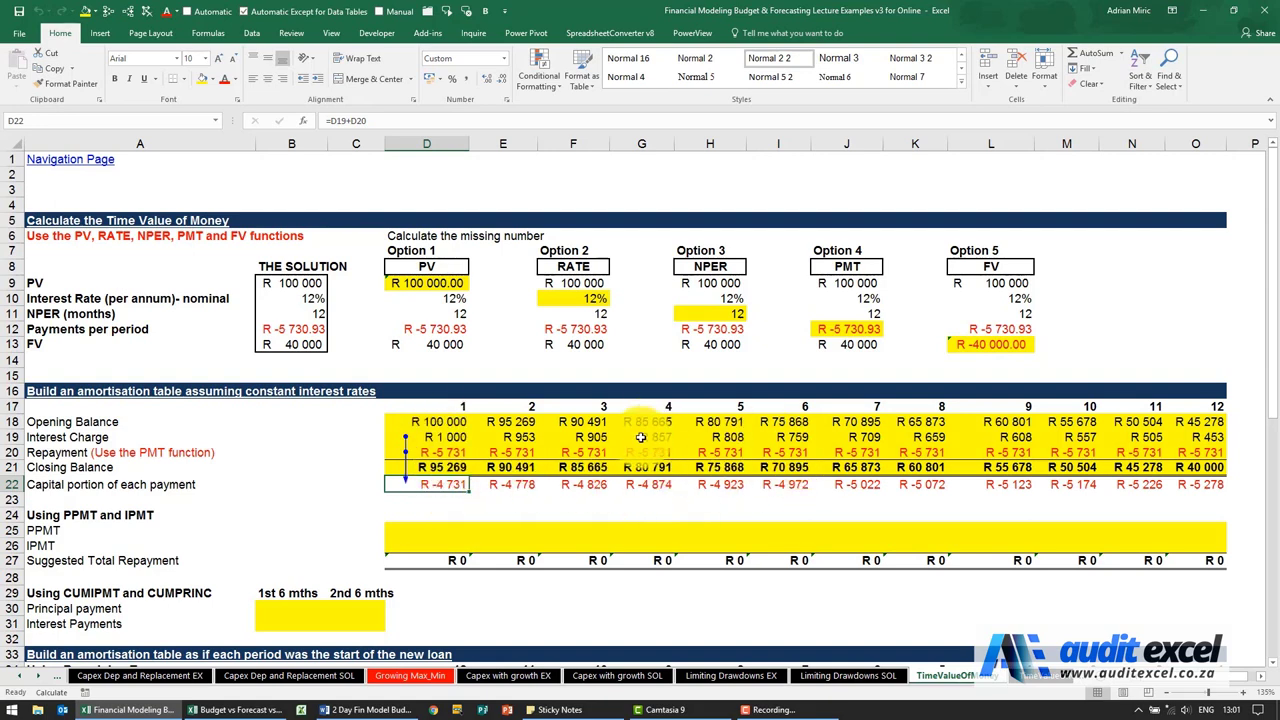
Start a PPMT function in I25 for period 6 with the rate set to $B$10/12
left_click(788, 527)
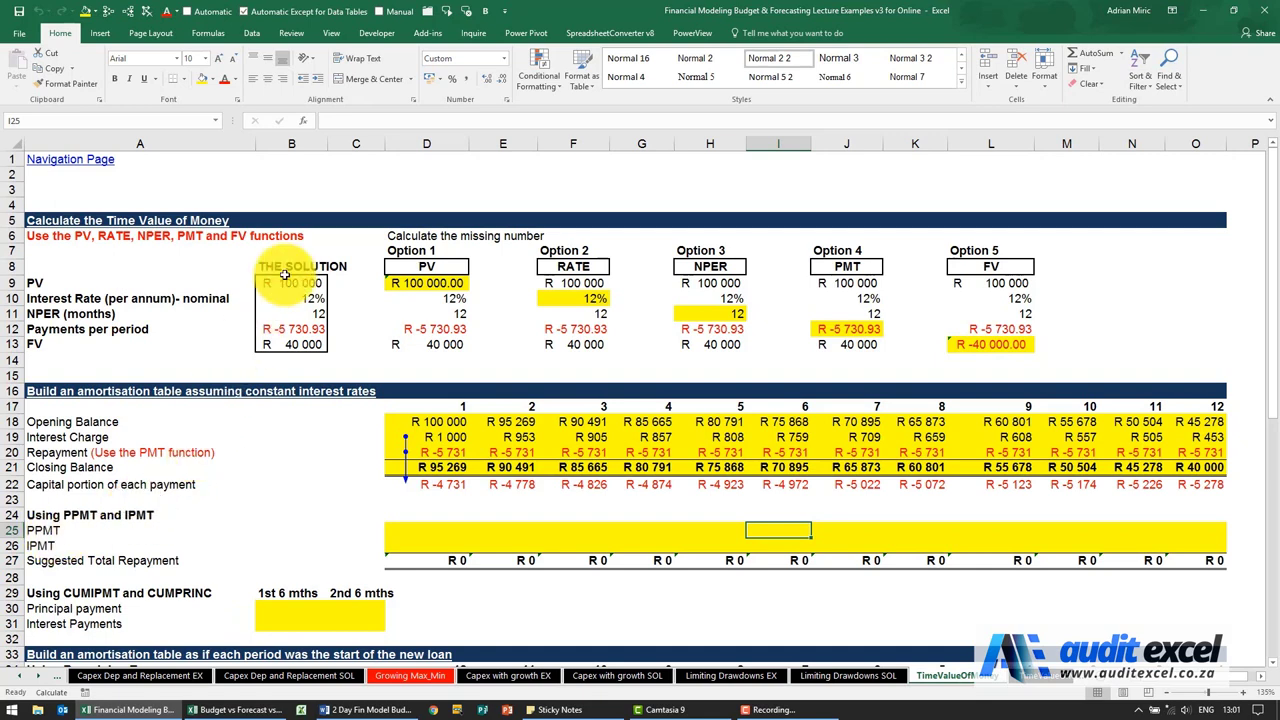
left_click(310, 124)
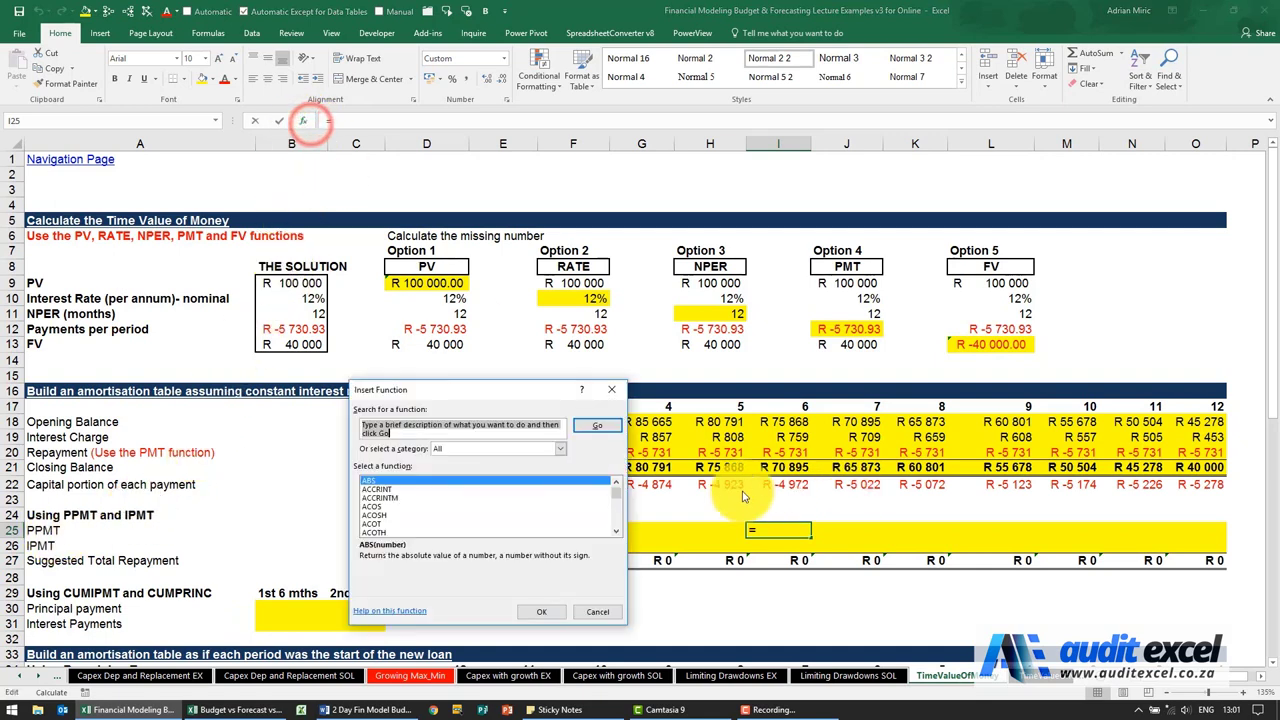
left_click(558, 516)
type("ppmt")
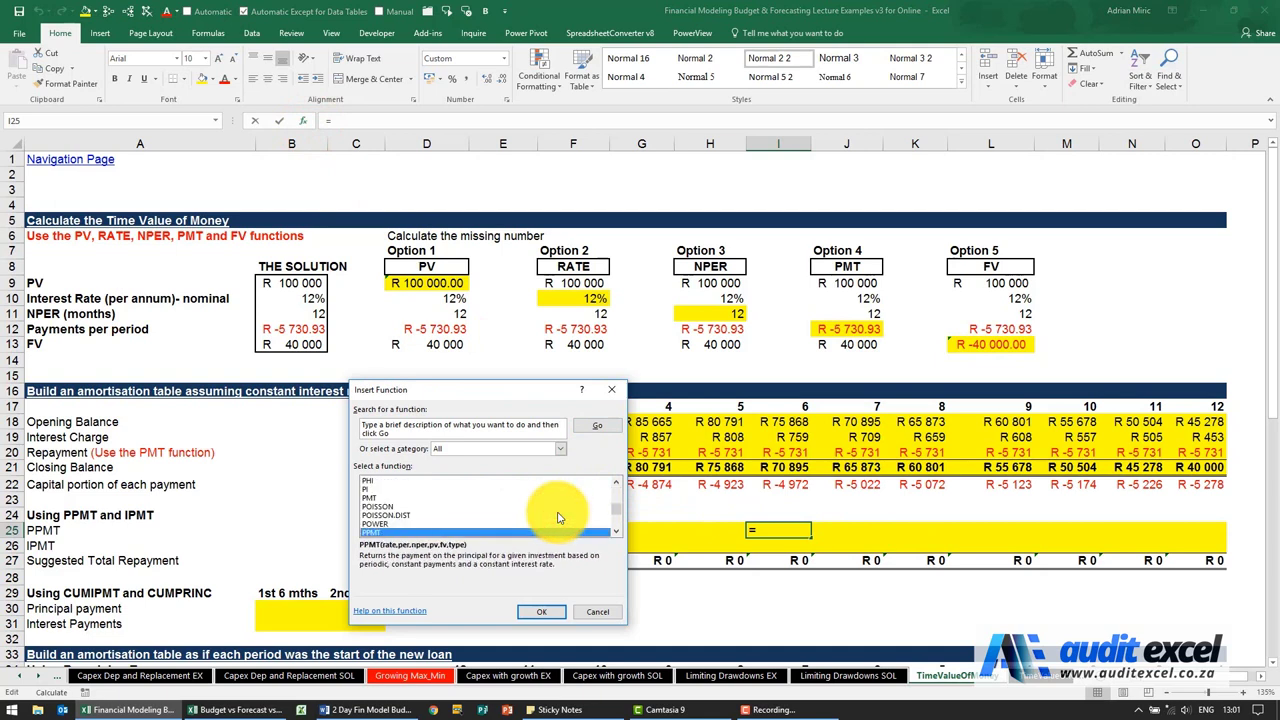
left_click(529, 611)
left_click_drag(515, 402, 540, 553)
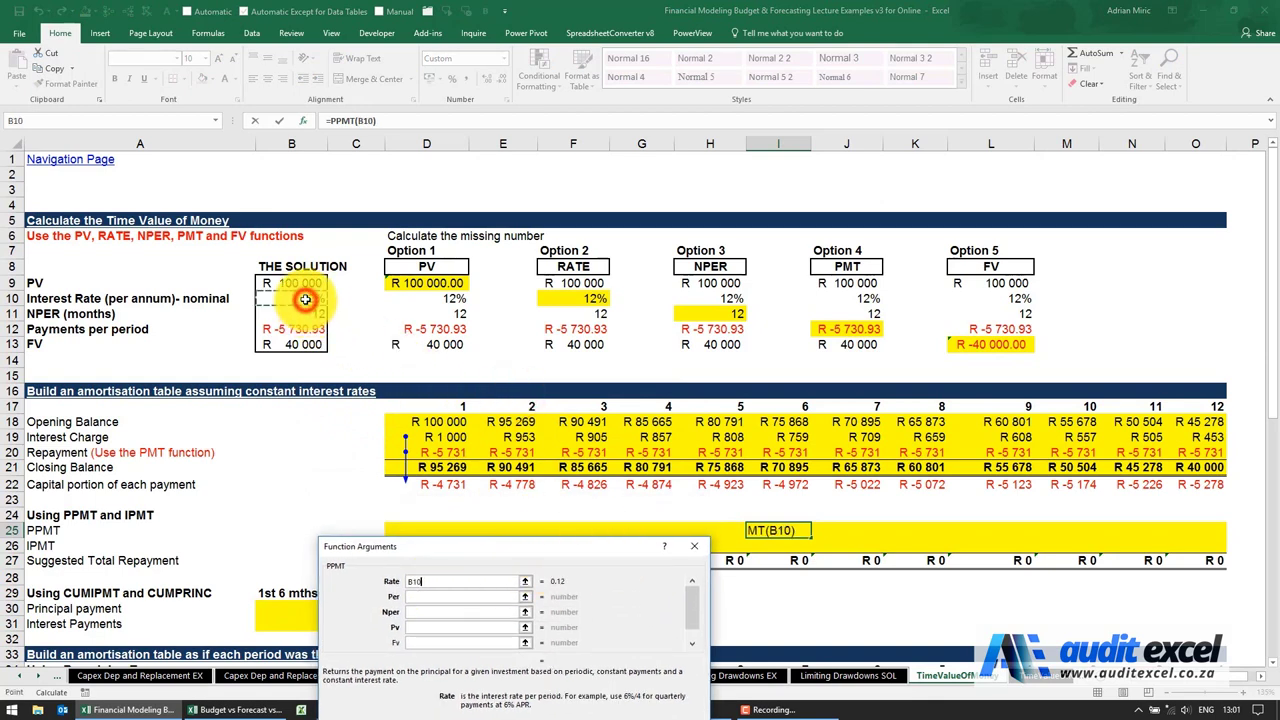
key("F4")
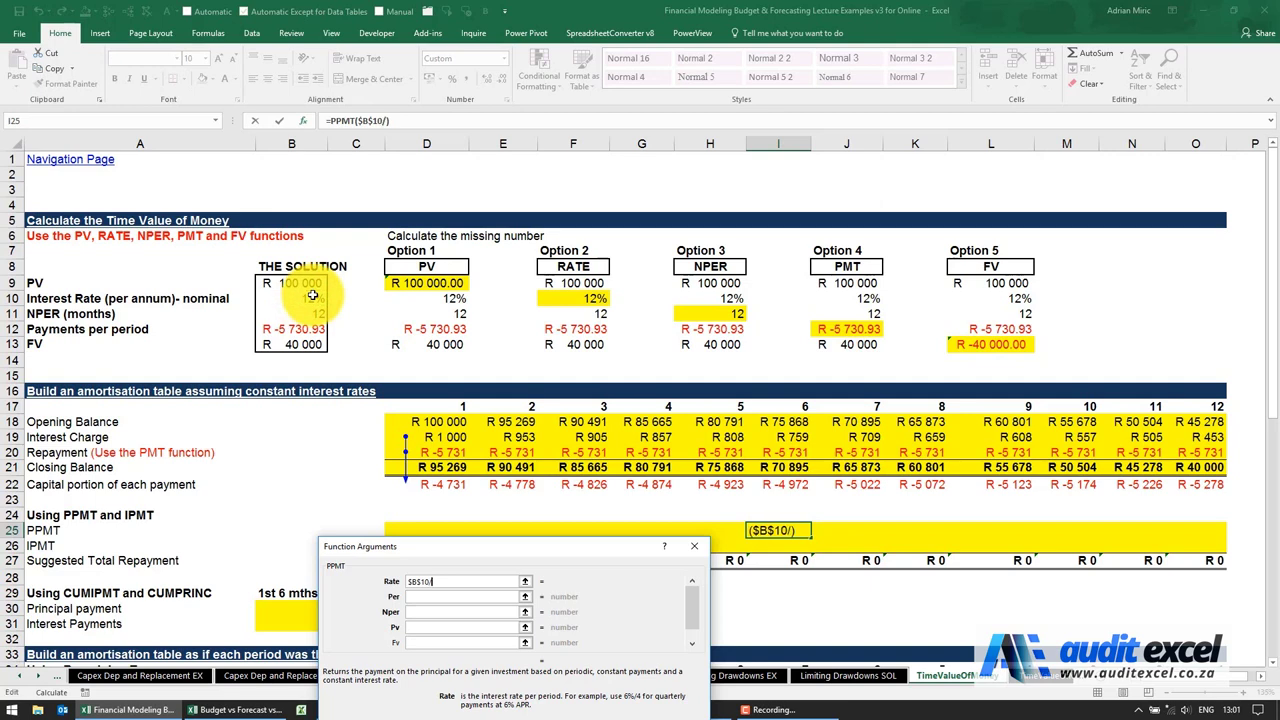
Set the PPMT Nper argument to the absolute reference $B$11 and Per to the period number in I17
left_click(436, 597)
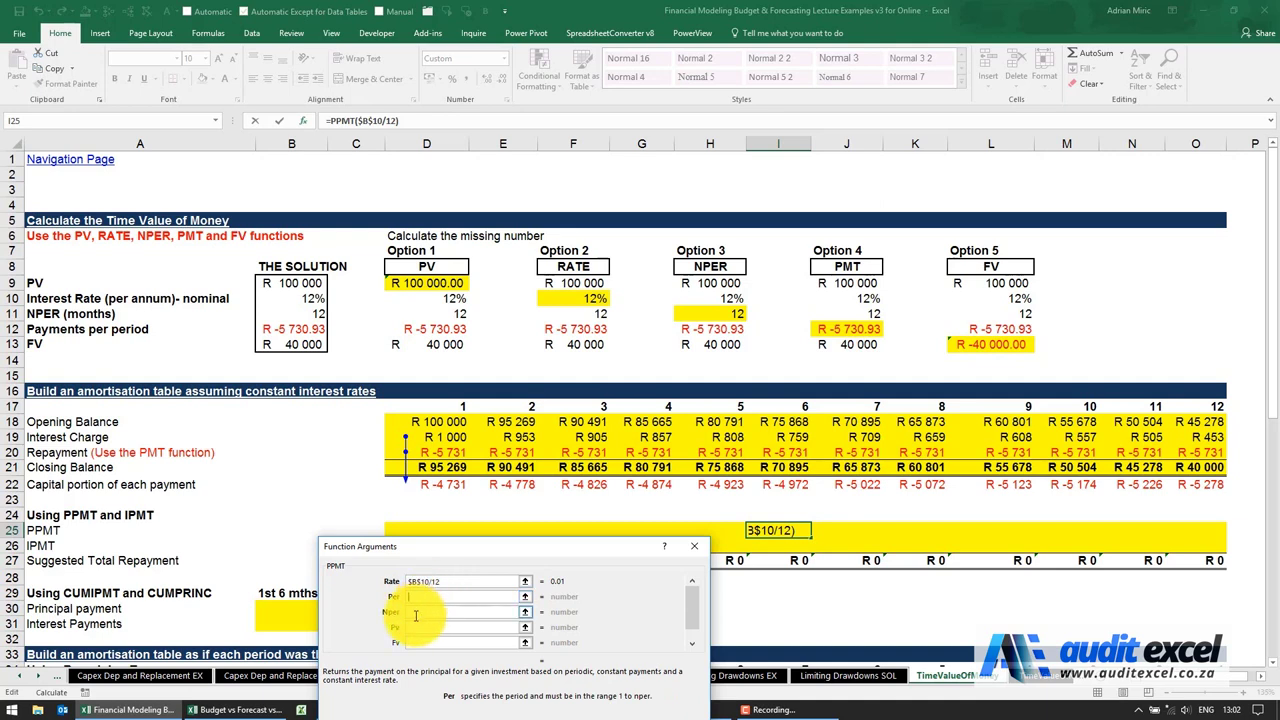
left_click(414, 611)
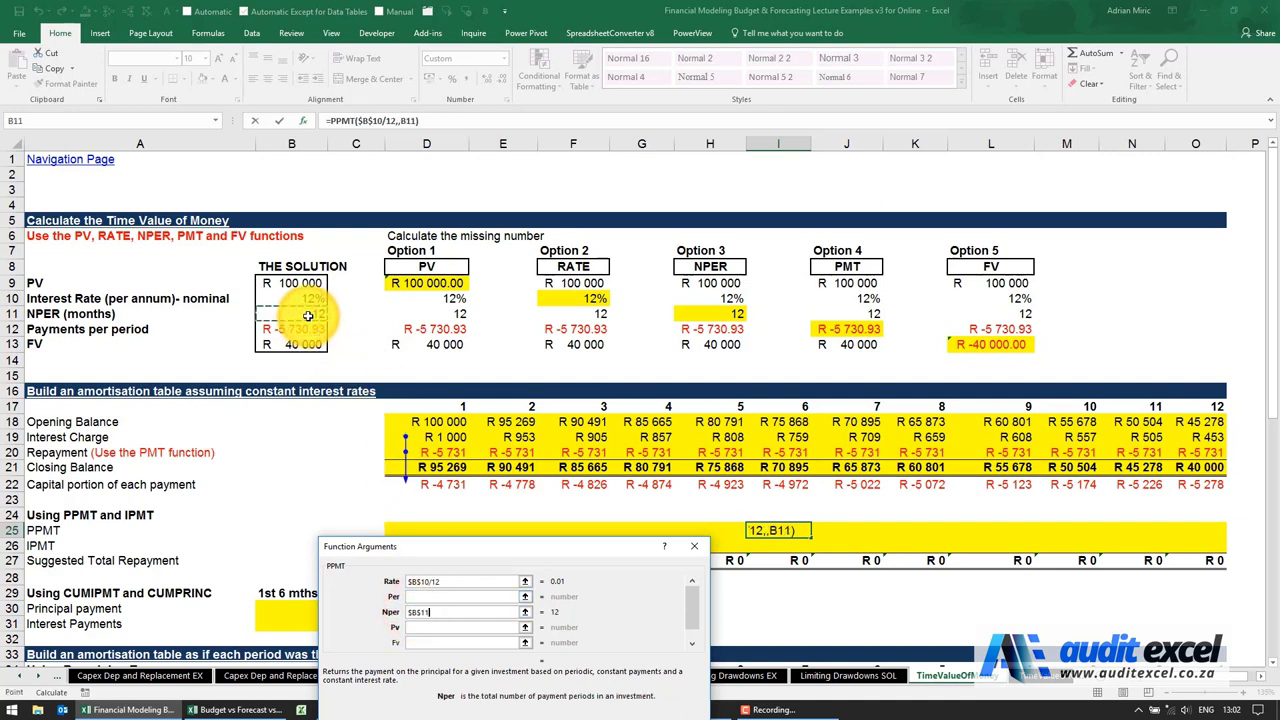
key("F4")
left_click(453, 596)
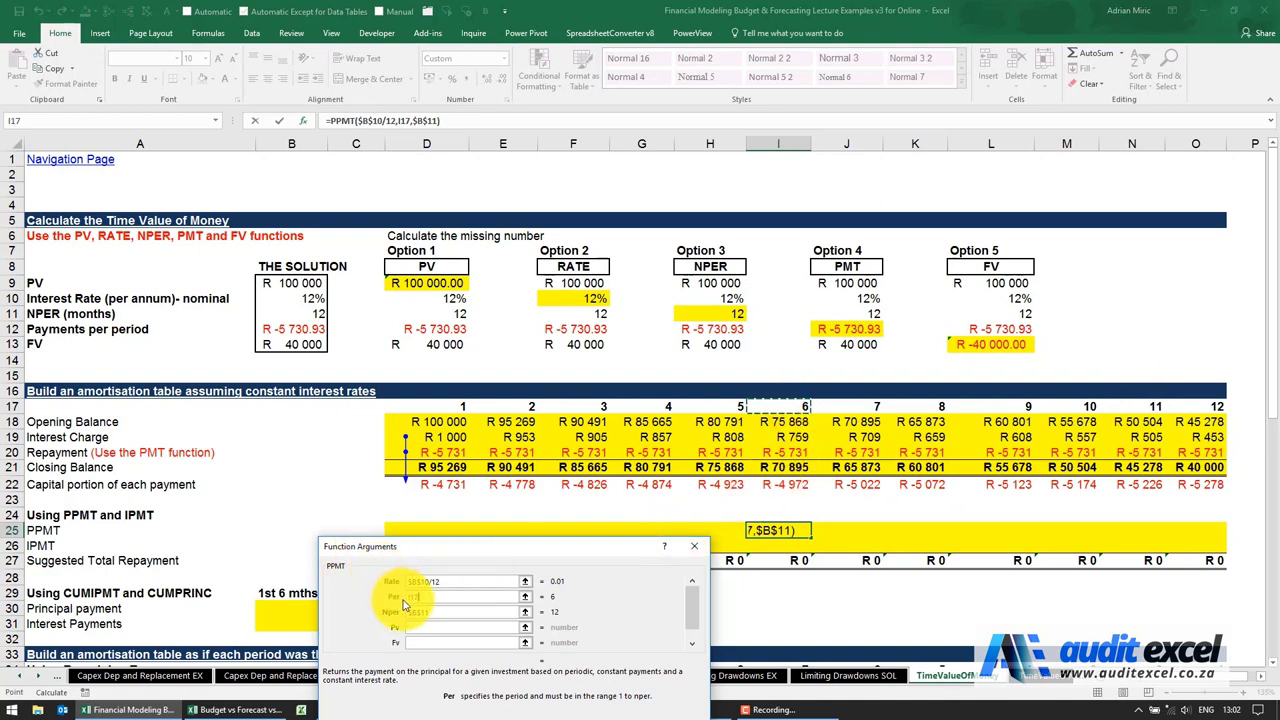
left_click(444, 597)
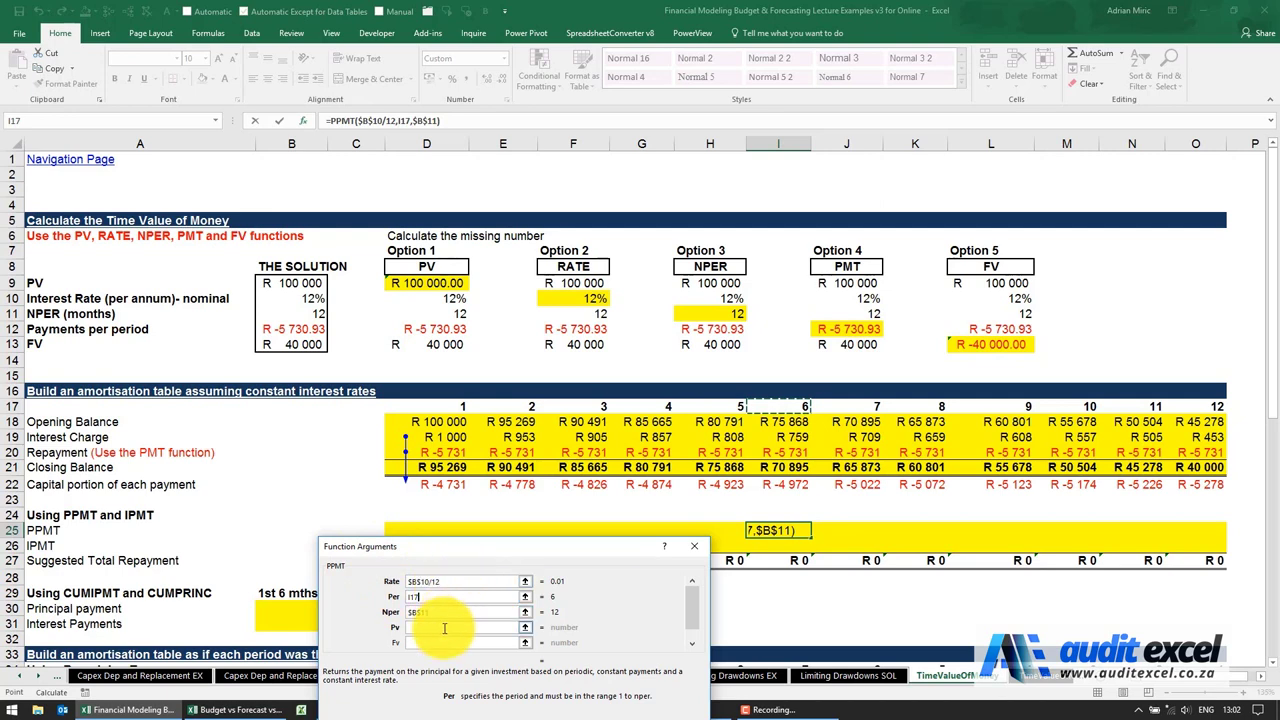
Complete the PPMT formula in I25 with Pv as $B$9, Fv as -$B$13 and Type as 0
left_click(442, 628)
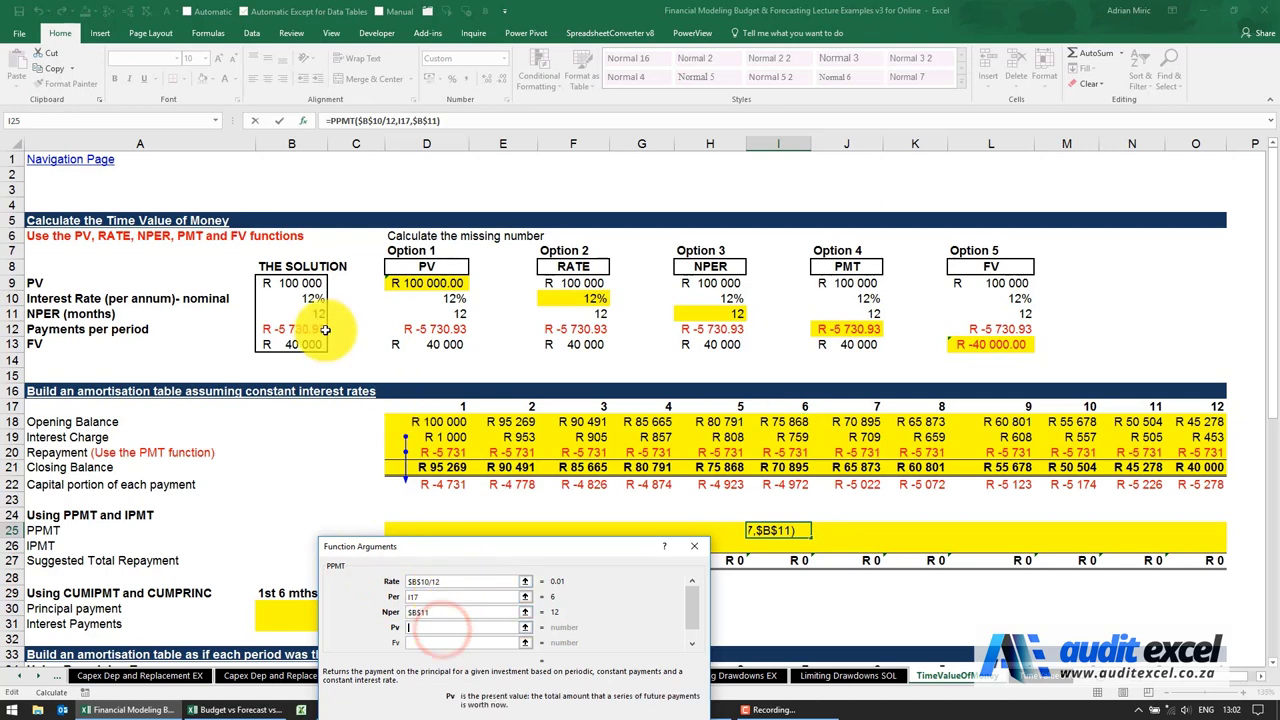
left_click(299, 283)
left_click(423, 435)
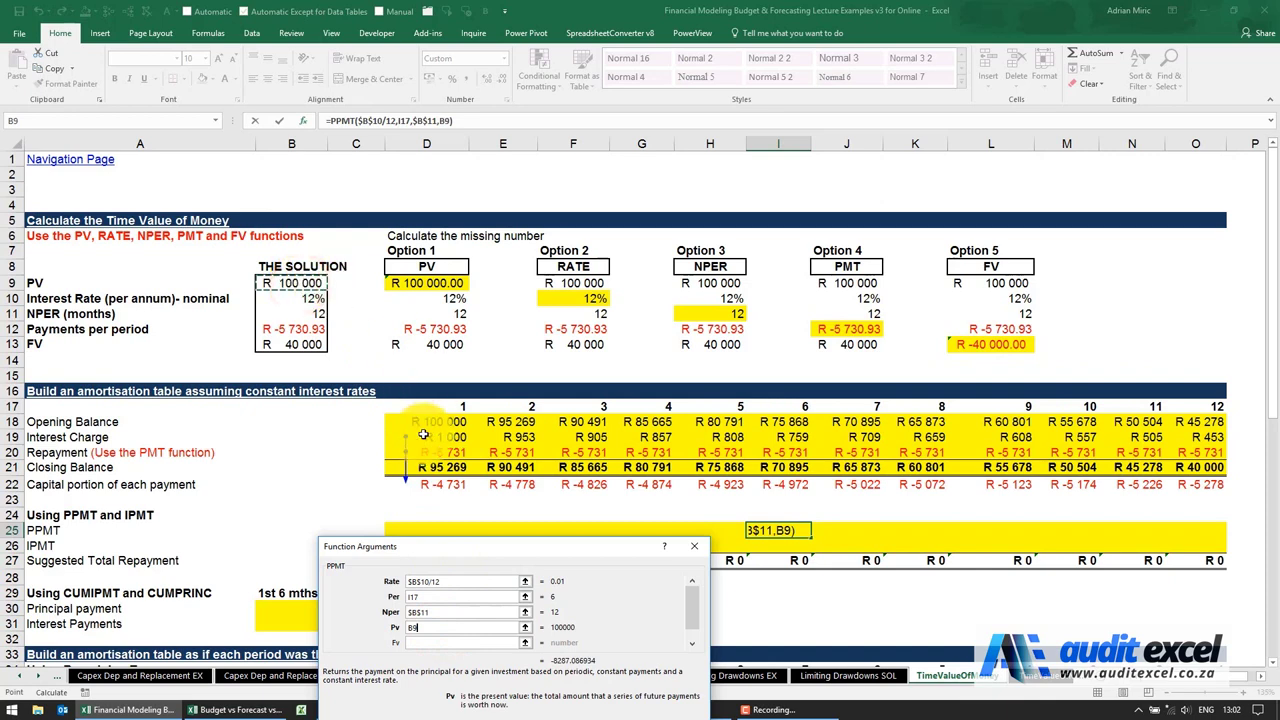
left_click(436, 642)
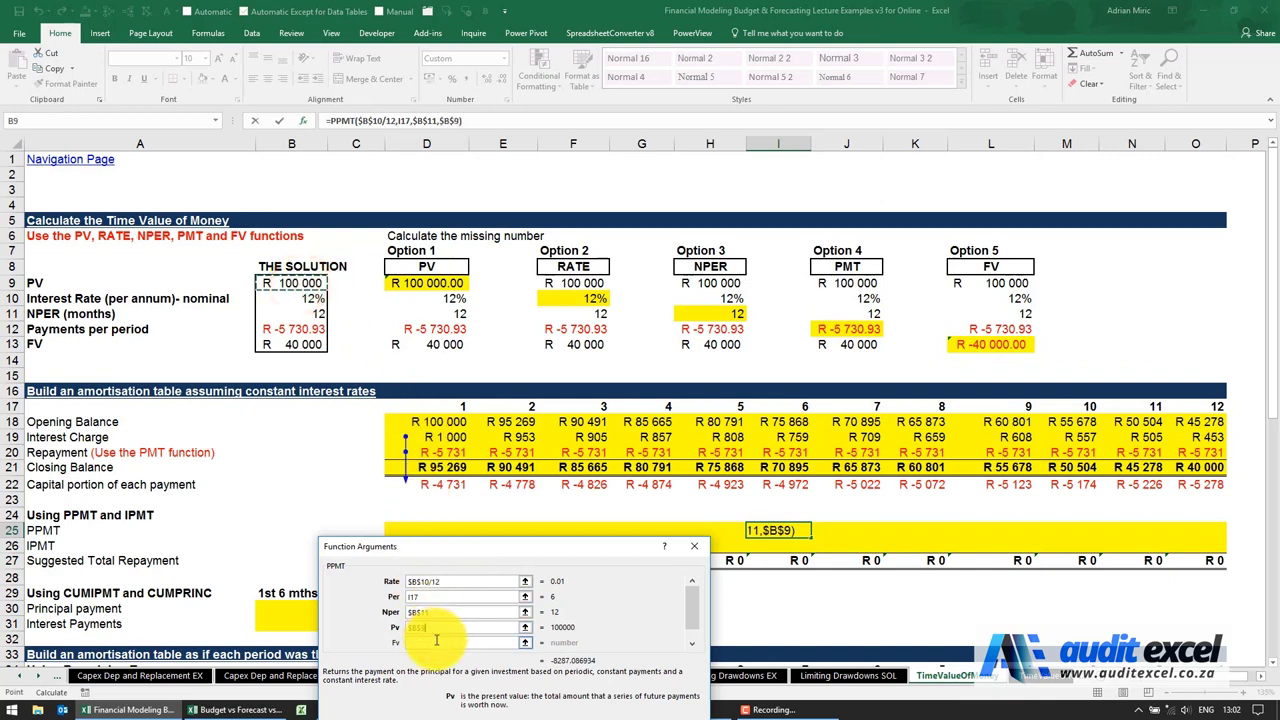
type("-B13")
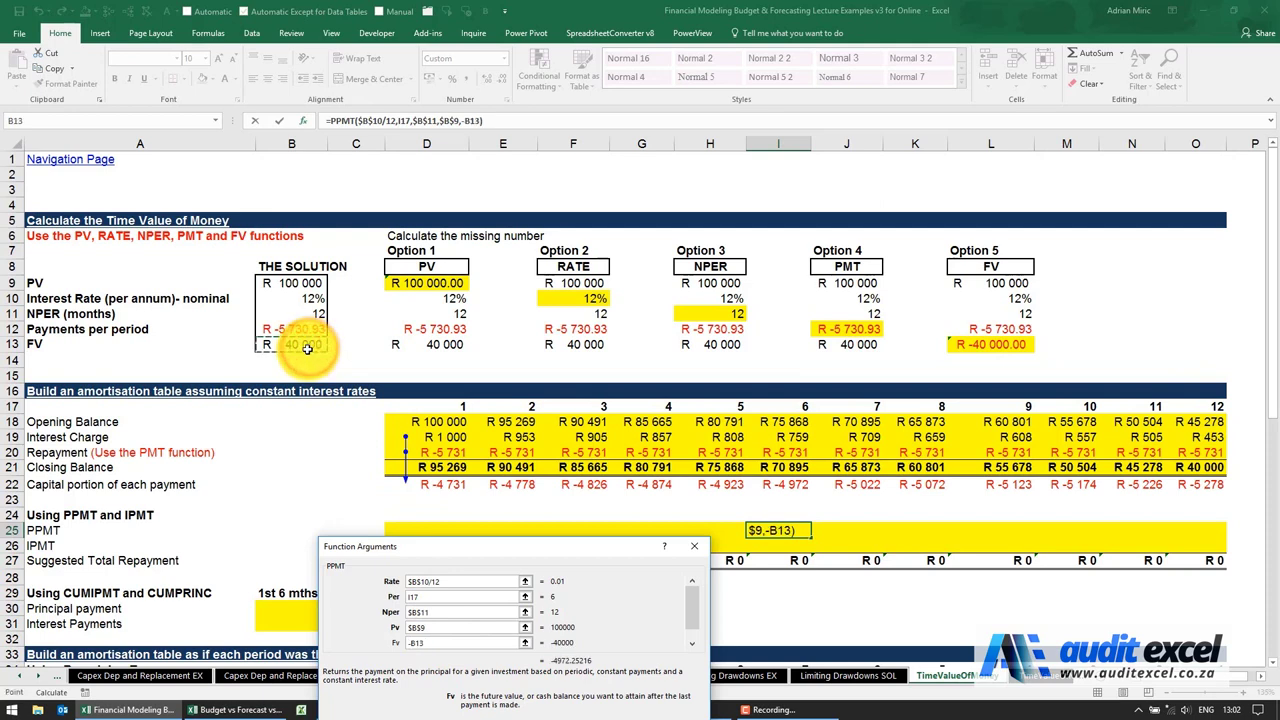
key("F4")
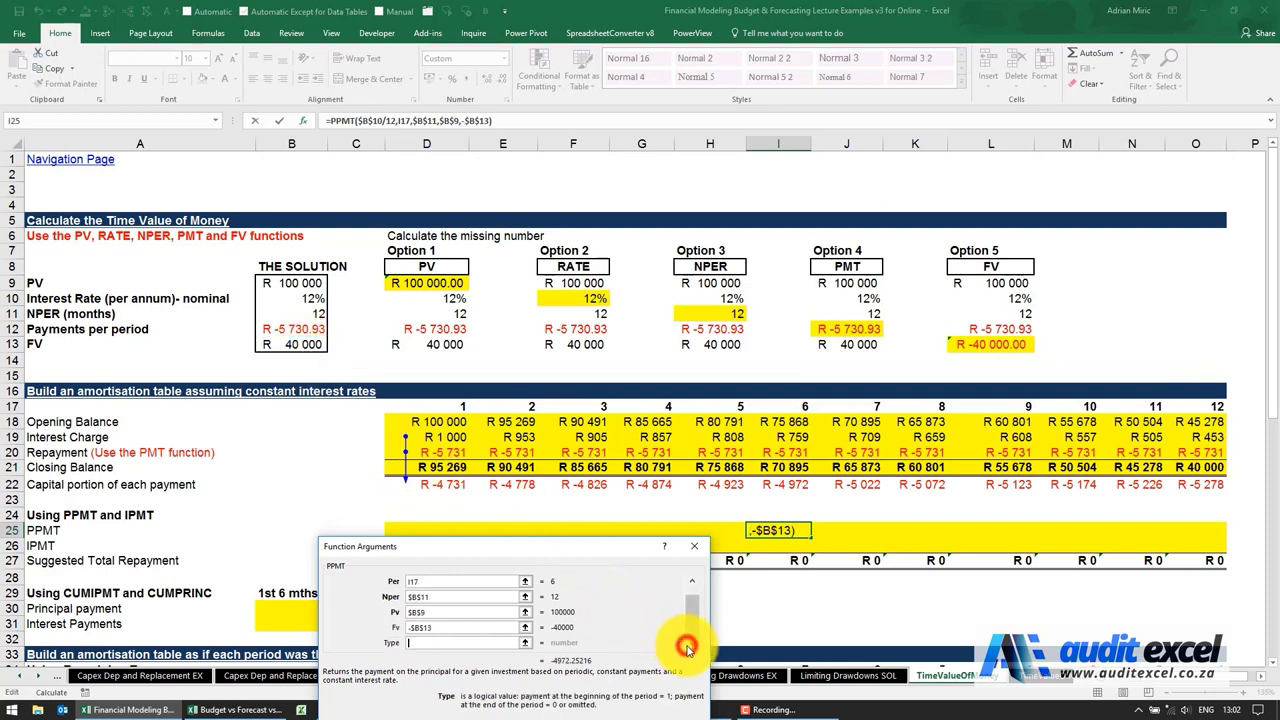
left_click(690, 643)
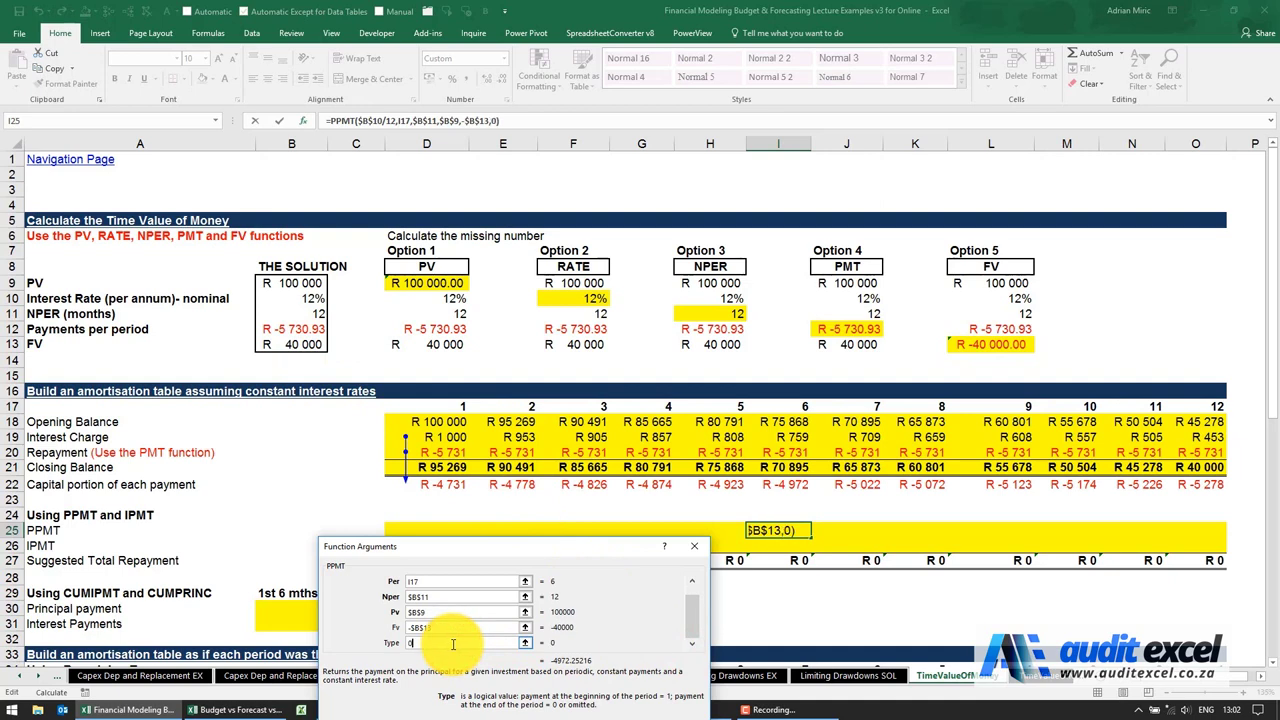
key("Return")
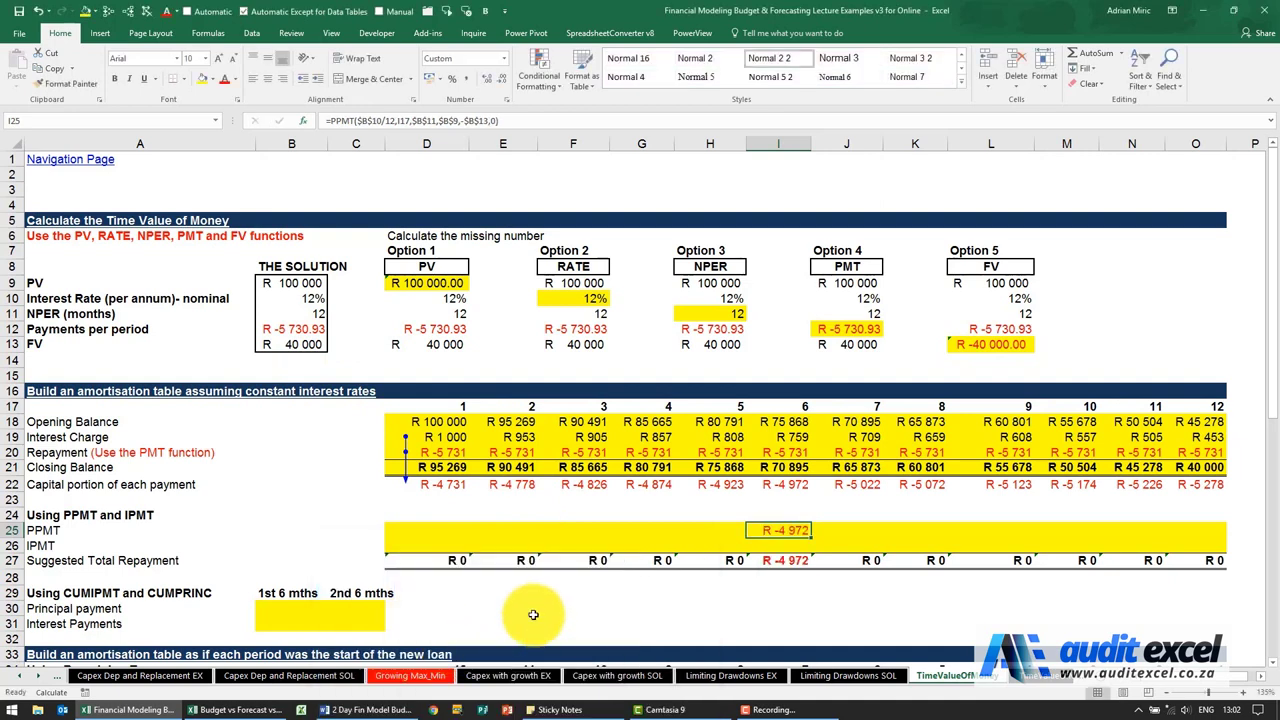
Copy the PPMT formula from I25 across all twelve periods, D25 to O25
left_click(795, 484)
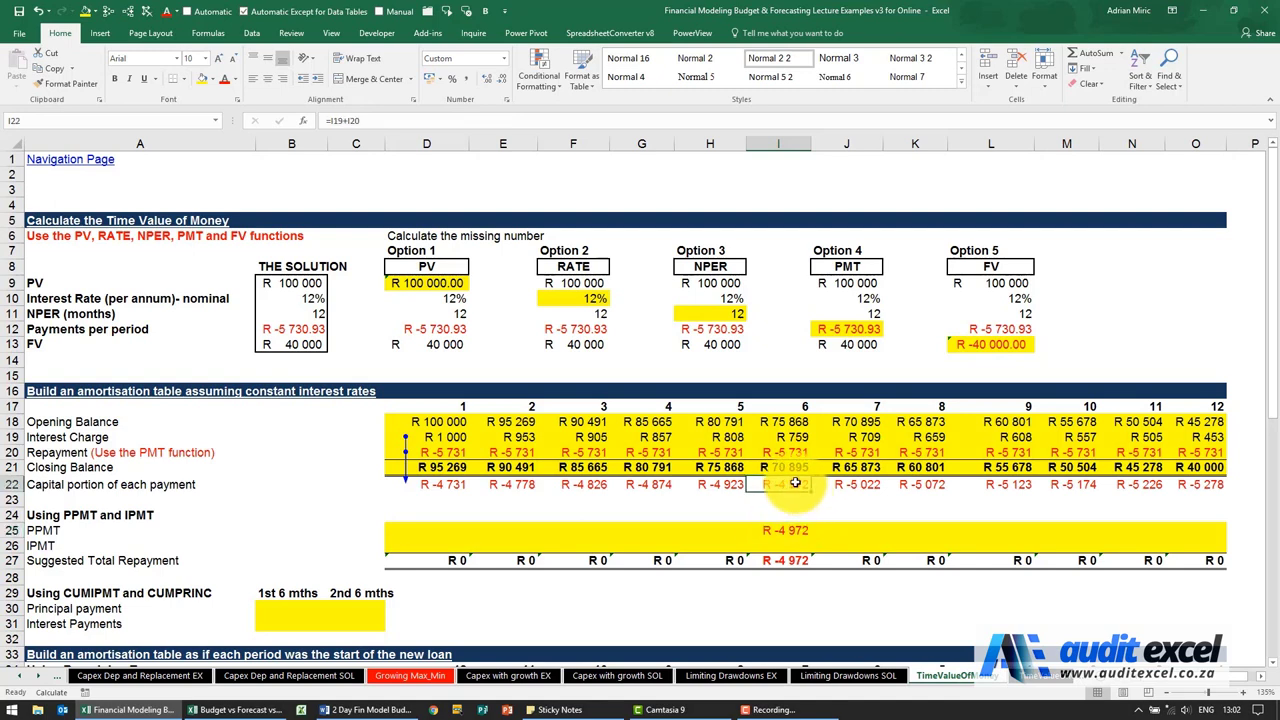
left_click(775, 530)
left_click_drag(810, 536, 420, 531)
left_click_drag(811, 537, 1201, 543)
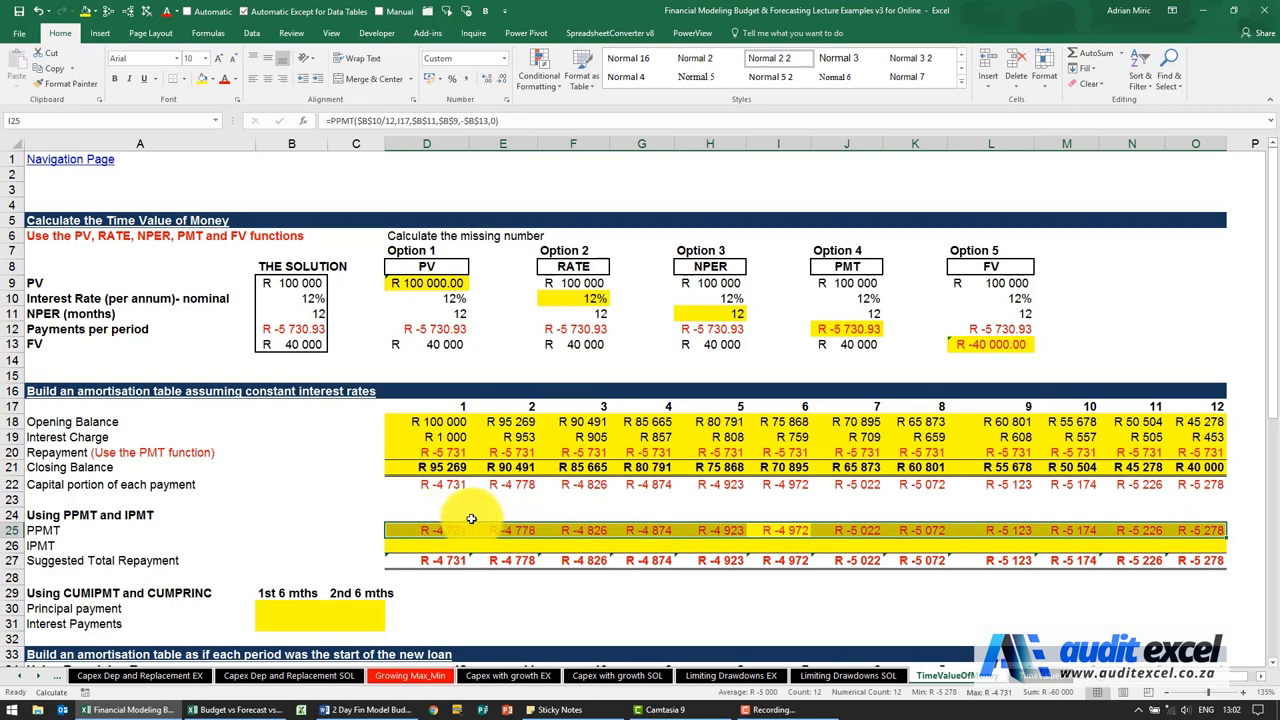
left_click(778, 529)
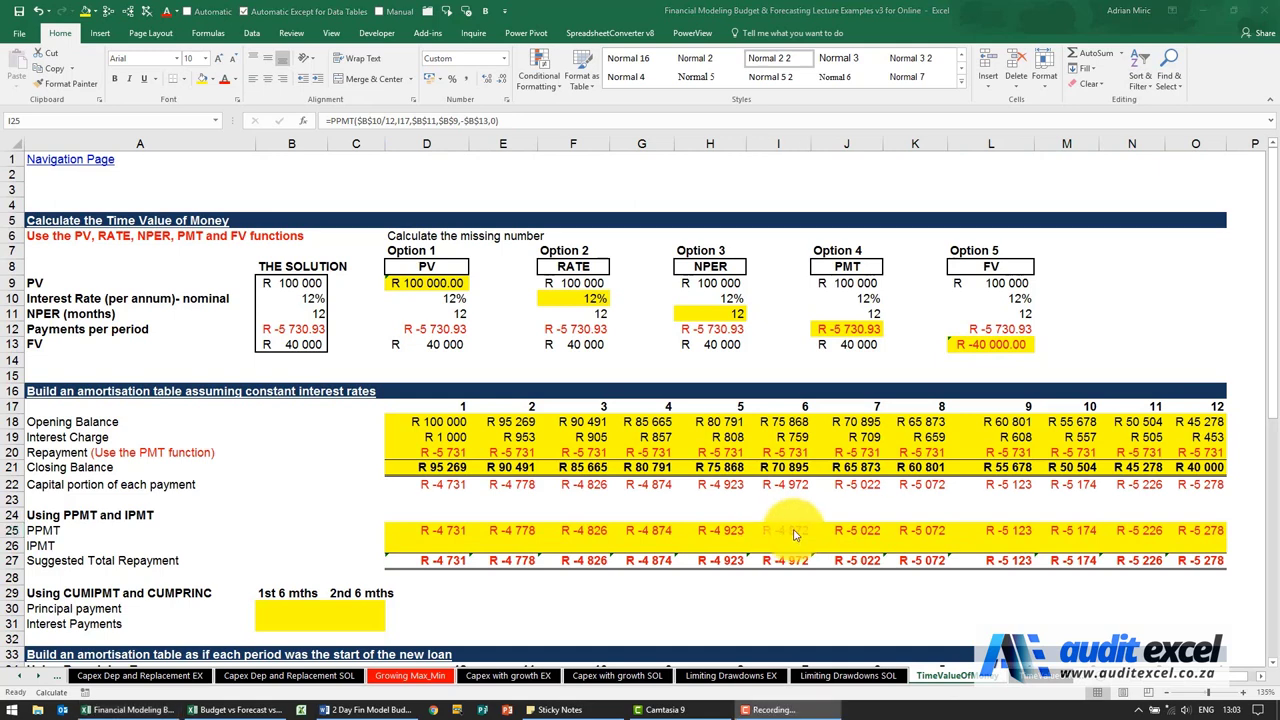
left_click(786, 525)
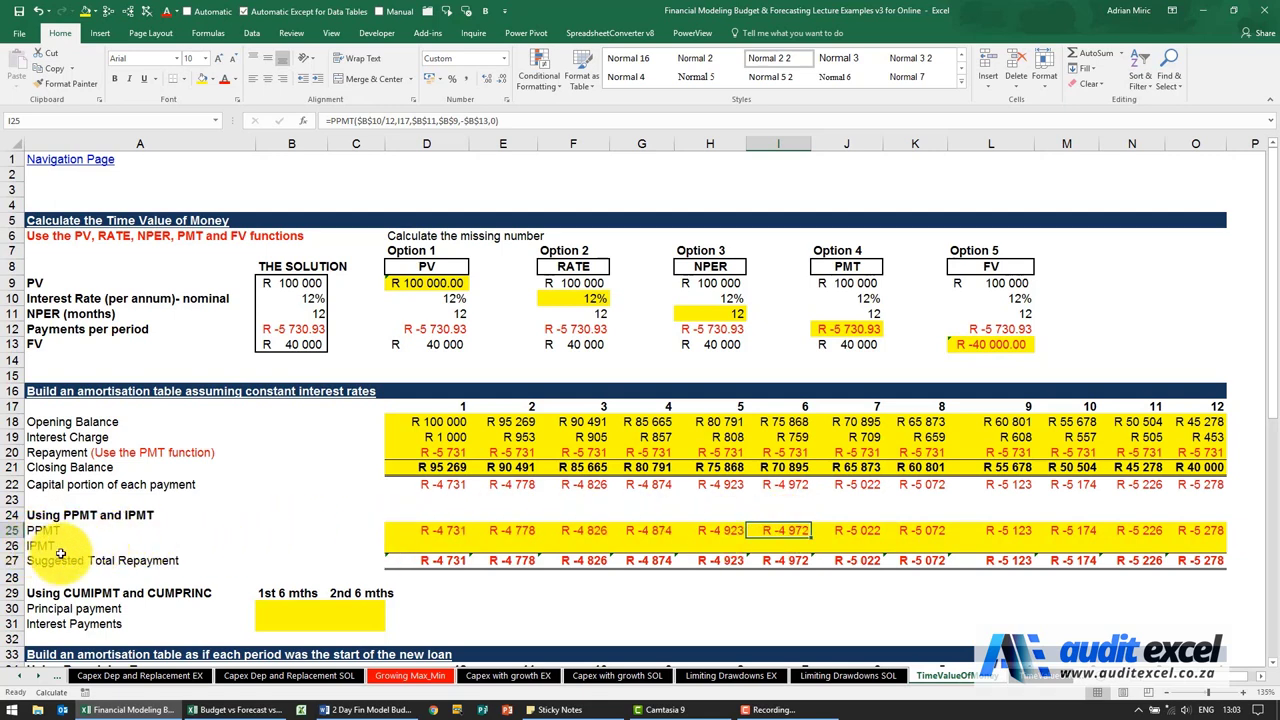
Start an IPMT function in I26 for period 6 with the rate set to $B$10/12
left_click(789, 544)
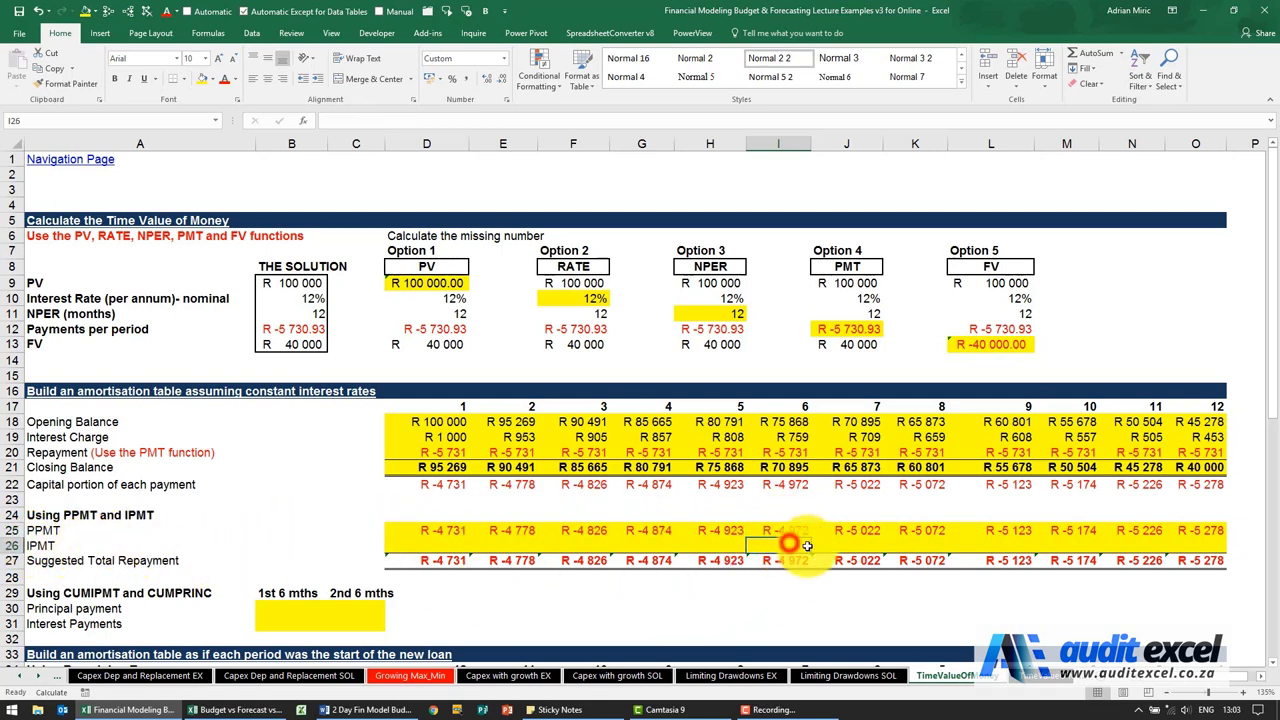
left_click(304, 122)
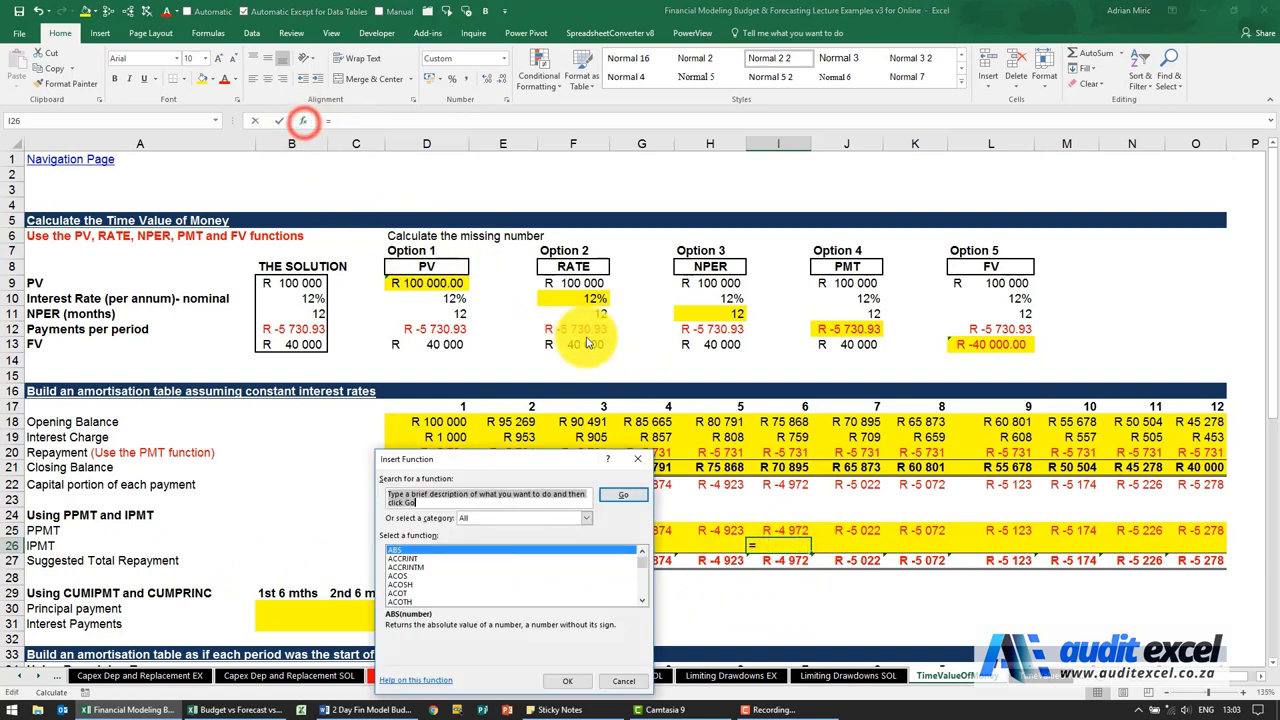
left_click(510, 586)
type("ipmt")
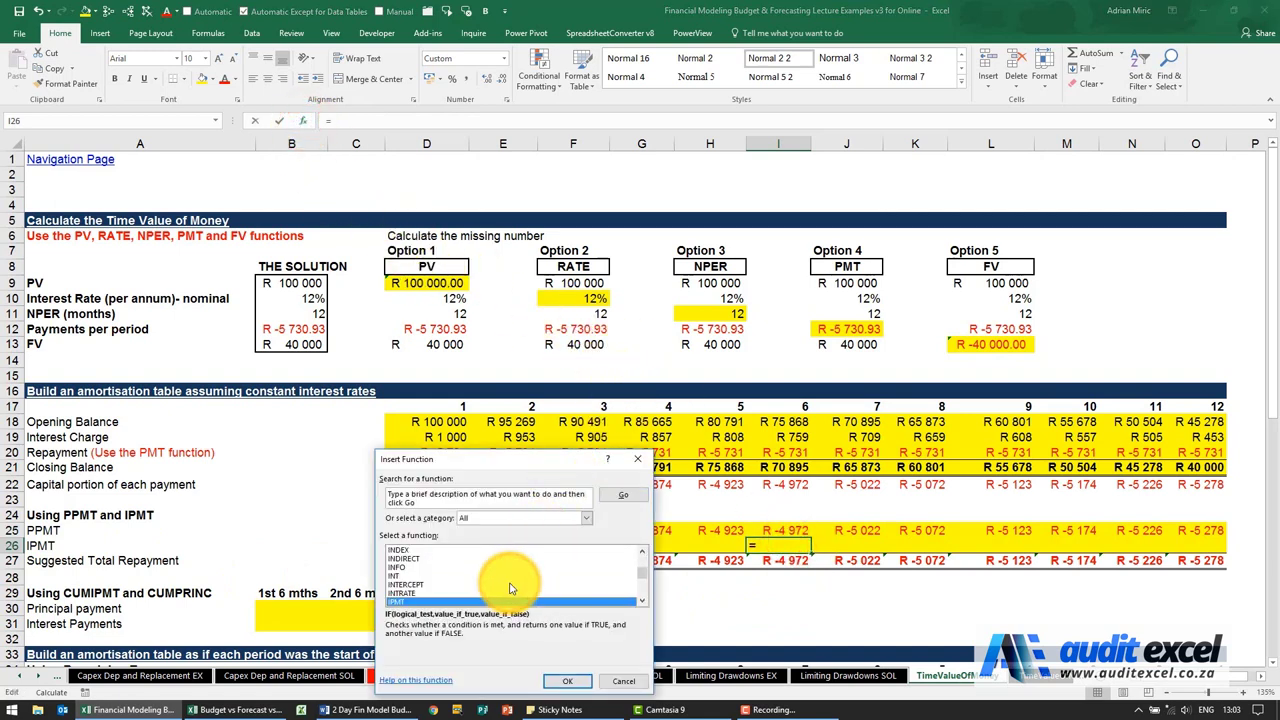
key("Return")
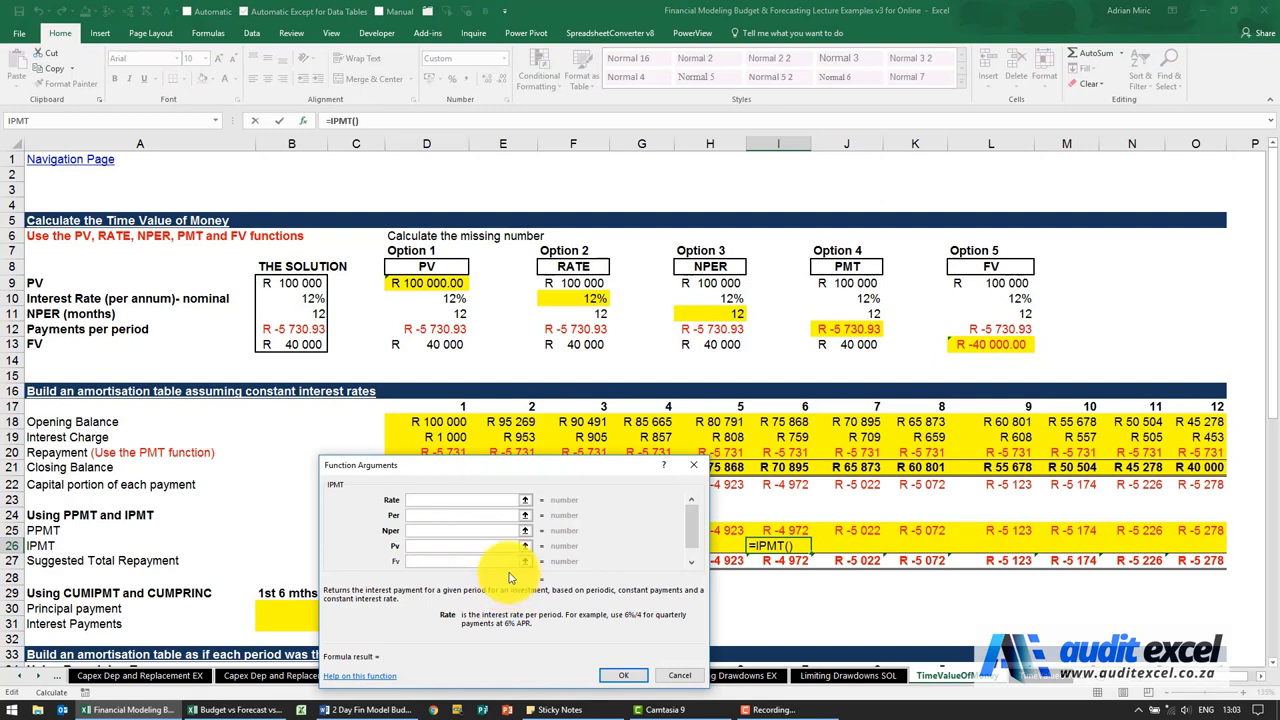
left_click_drag(495, 473, 487, 542)
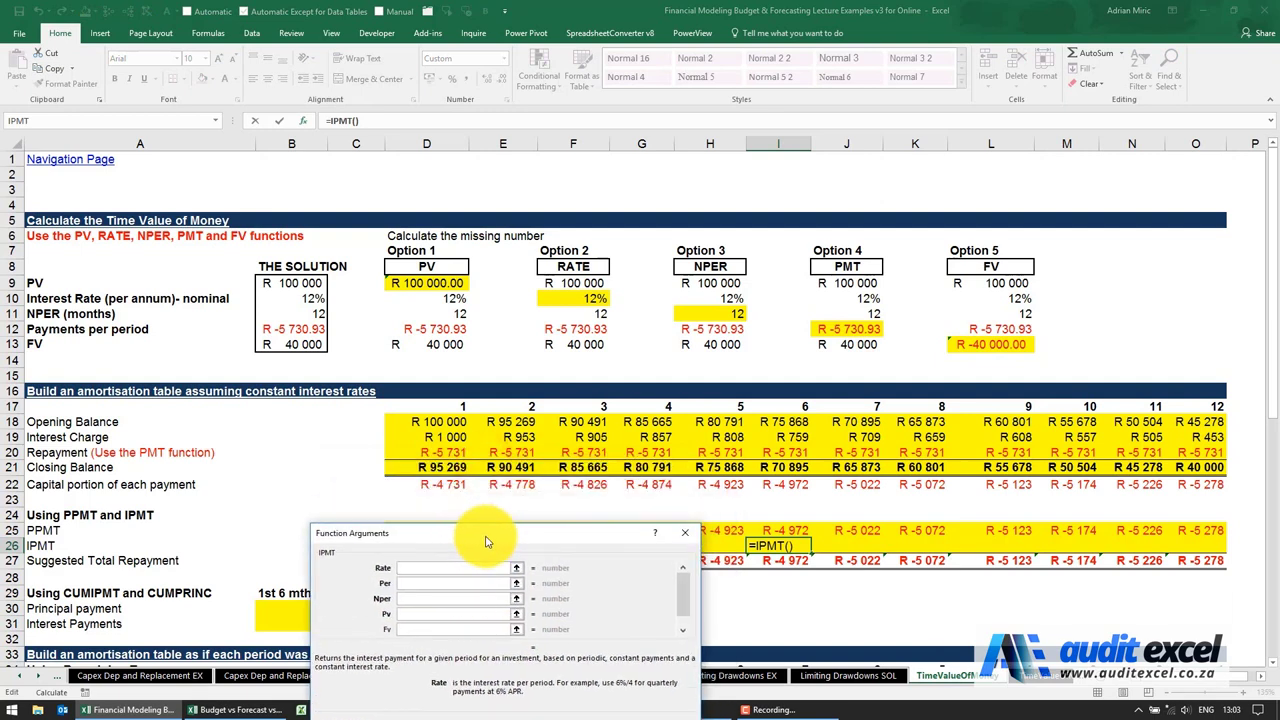
left_click(306, 298)
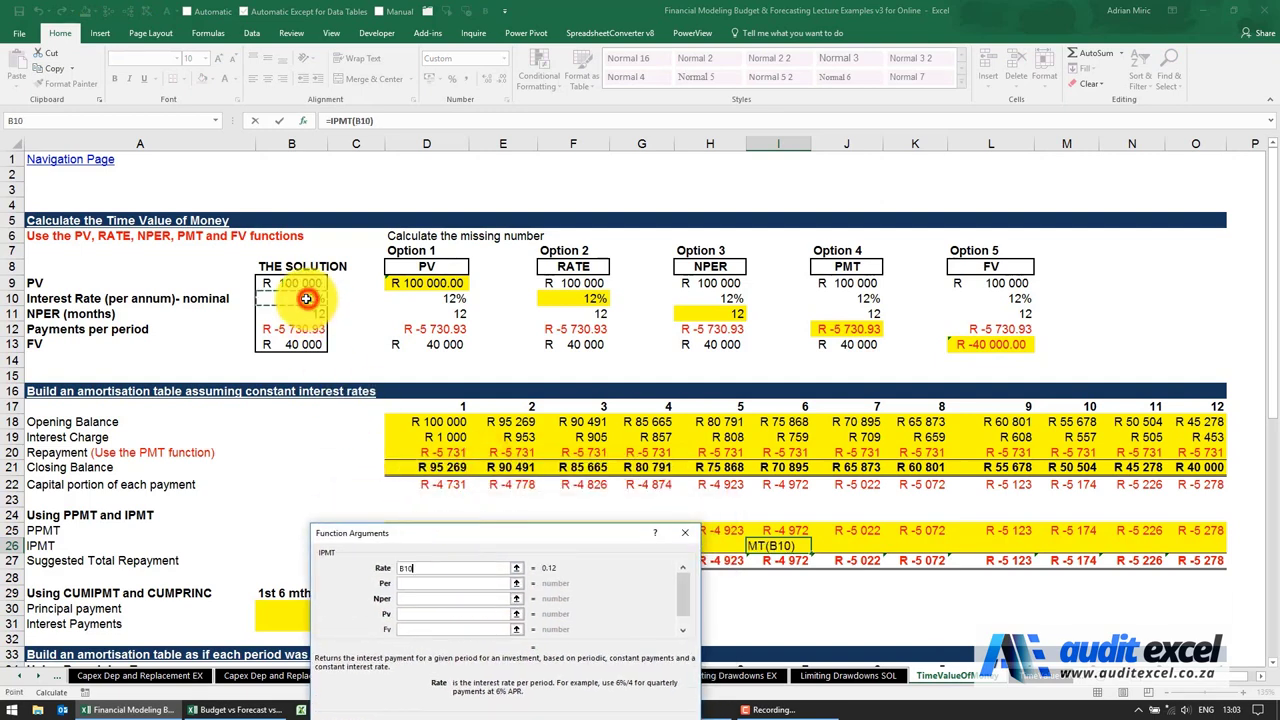
key("F4")
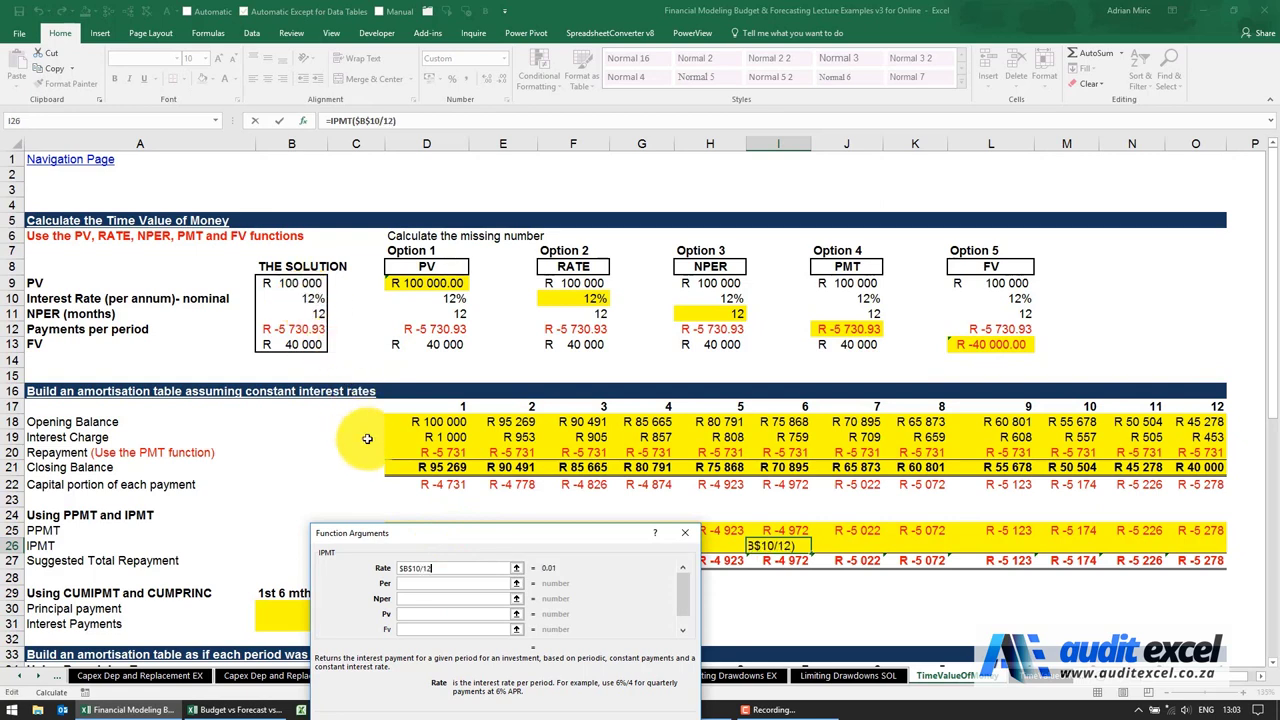
Set the IPMT Per argument to I17 and Nper to the absolute reference $B$11
left_click(421, 585)
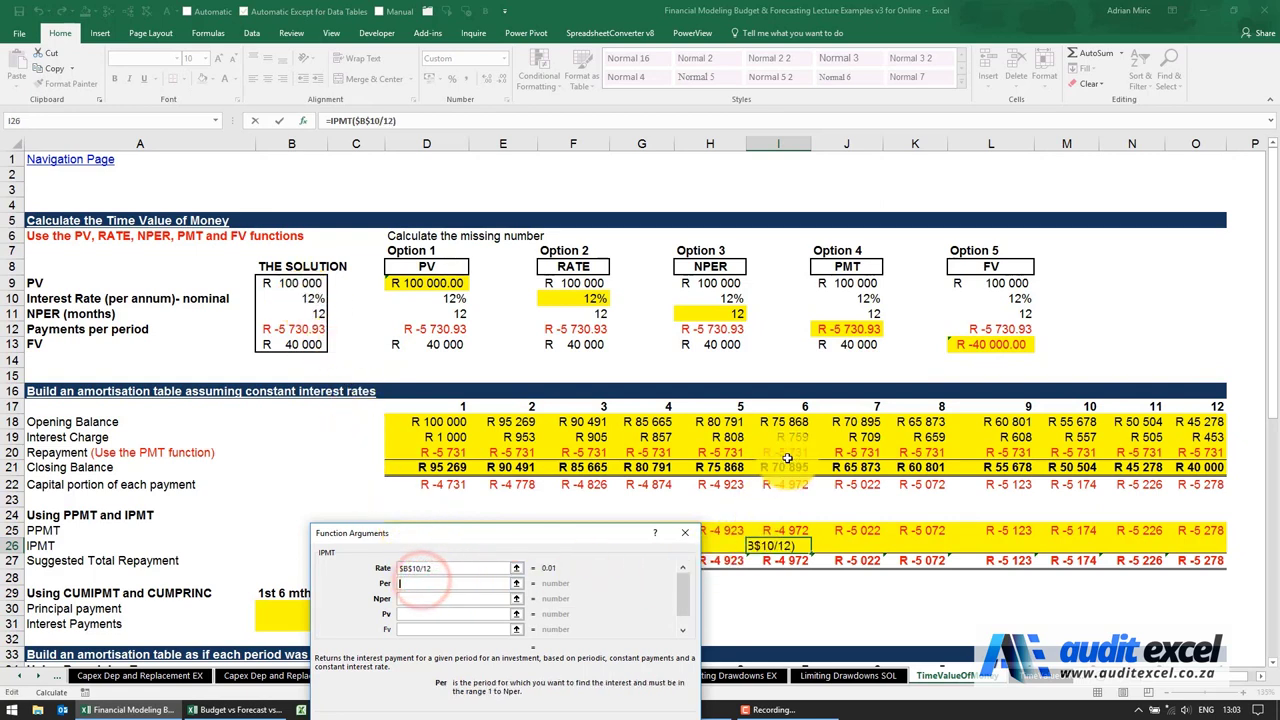
left_click(791, 406)
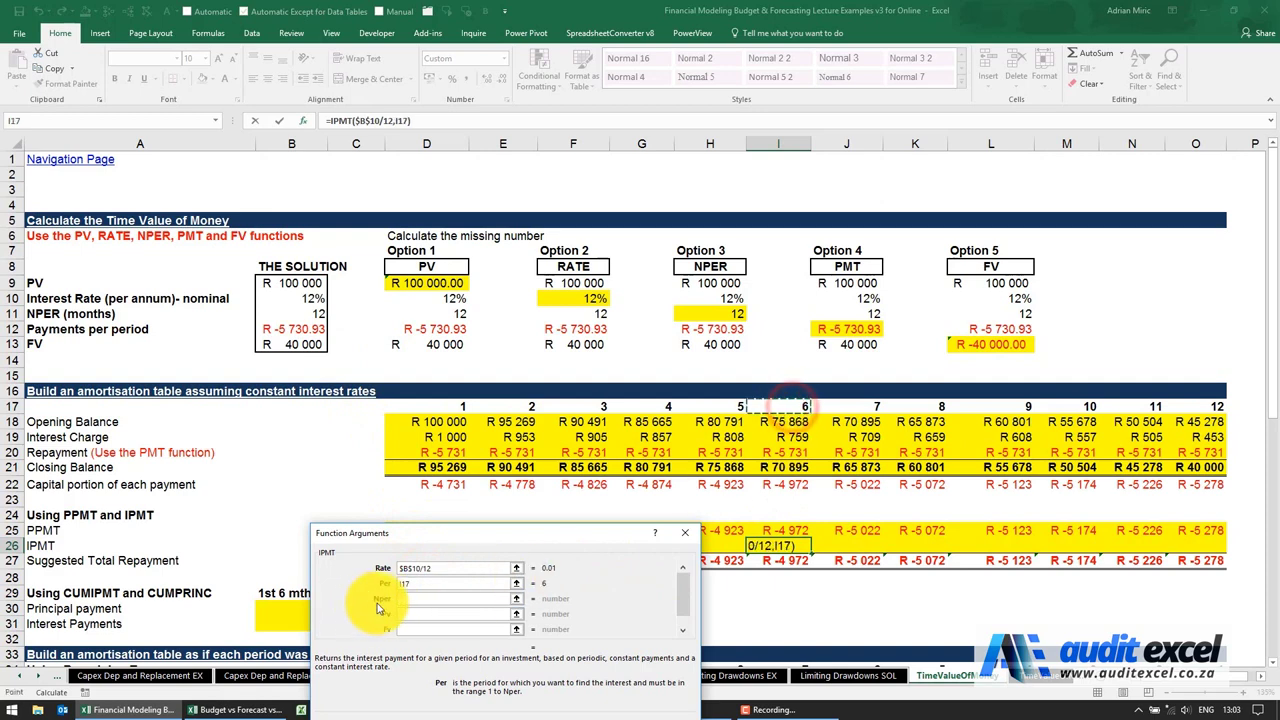
left_click(413, 598)
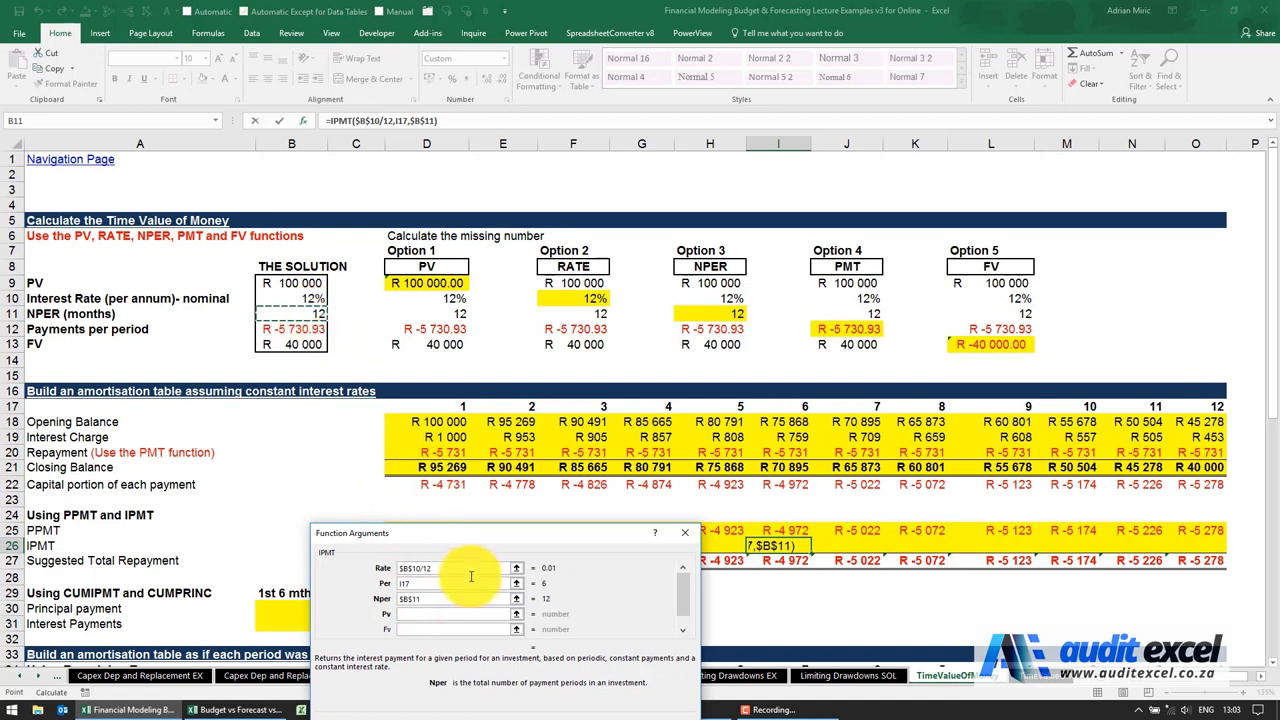
Complete the IPMT formula in I26 with Pv as $B$9, Fv as -$B$13 and Type as 0
left_click(453, 614)
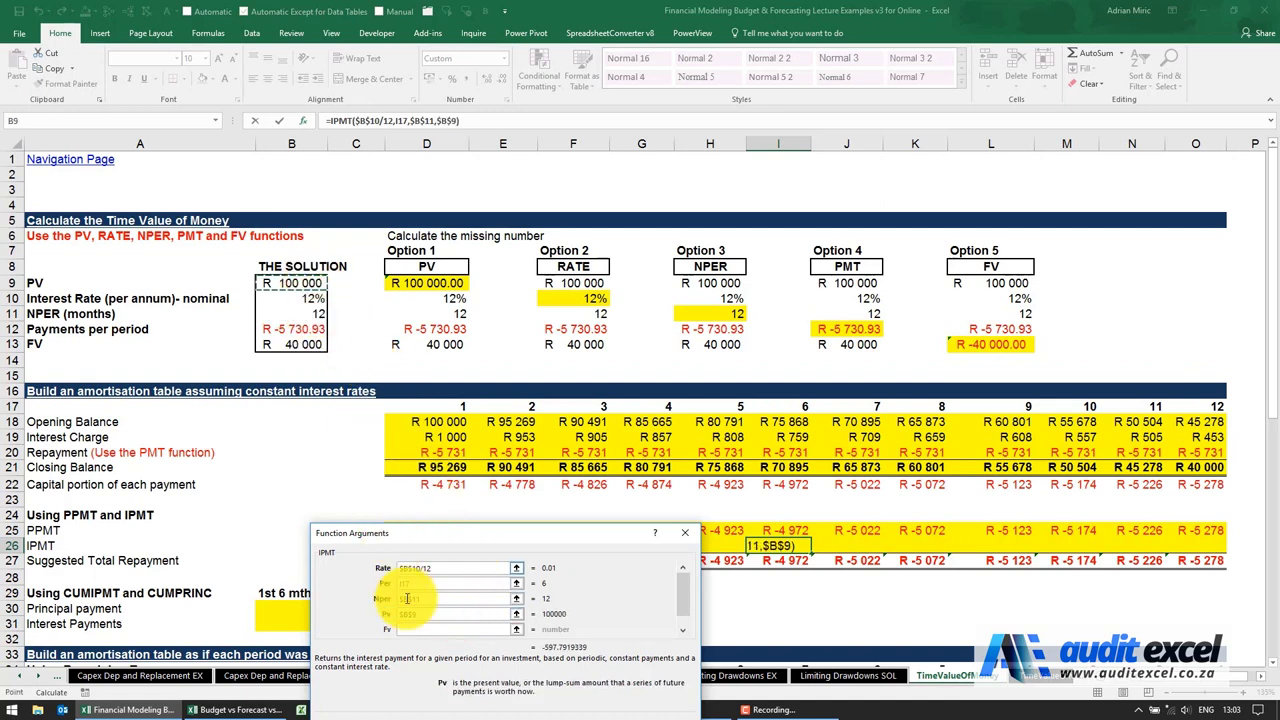
left_click(417, 628)
type("-")
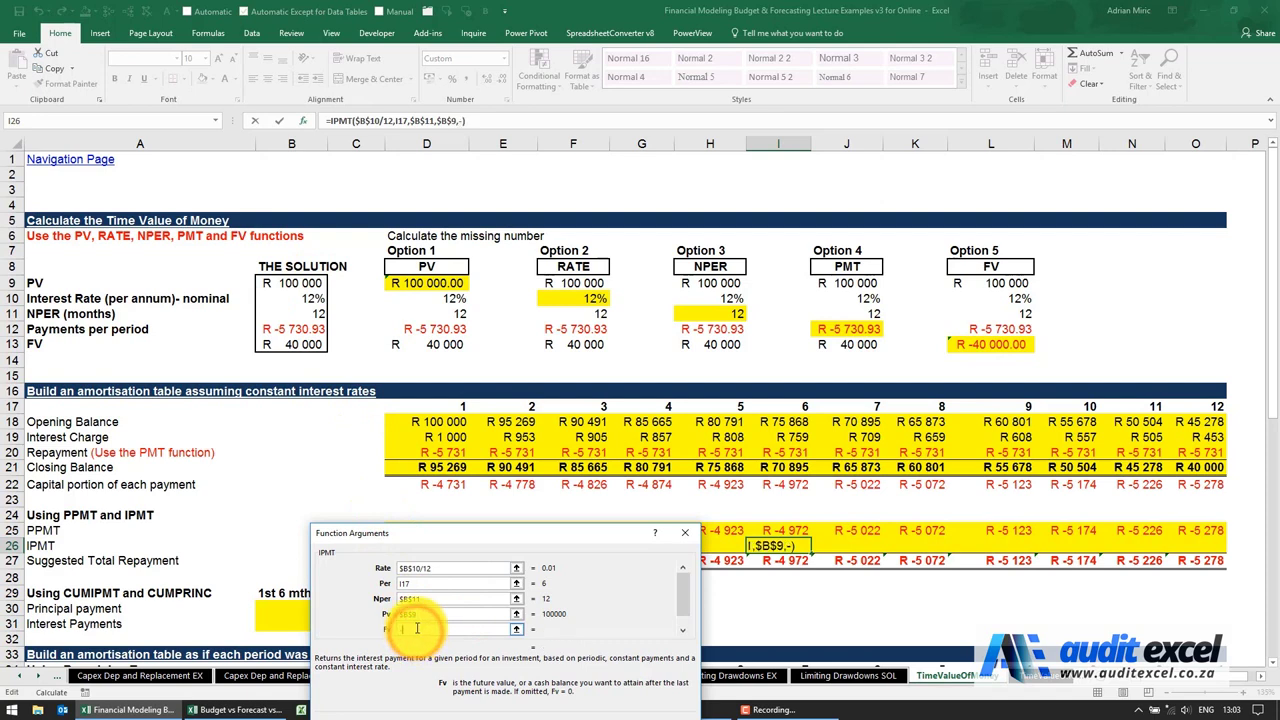
left_click(290, 344)
key("F4")
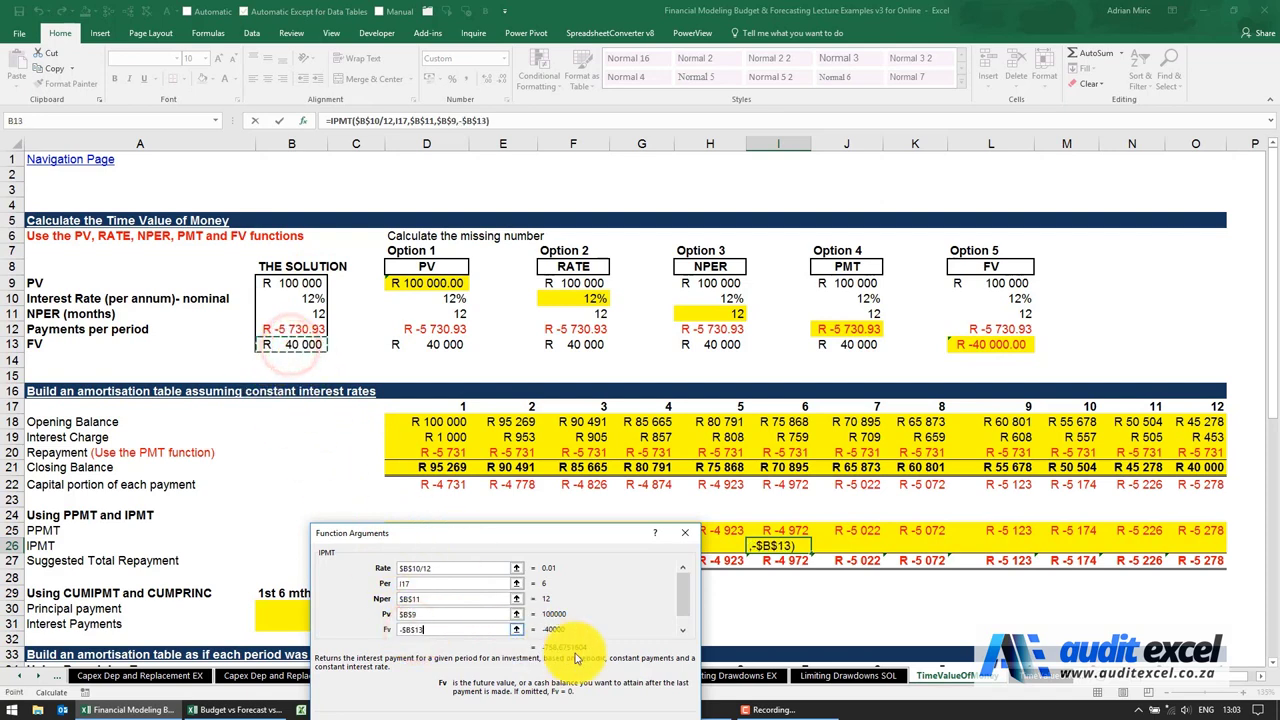
left_click(680, 629)
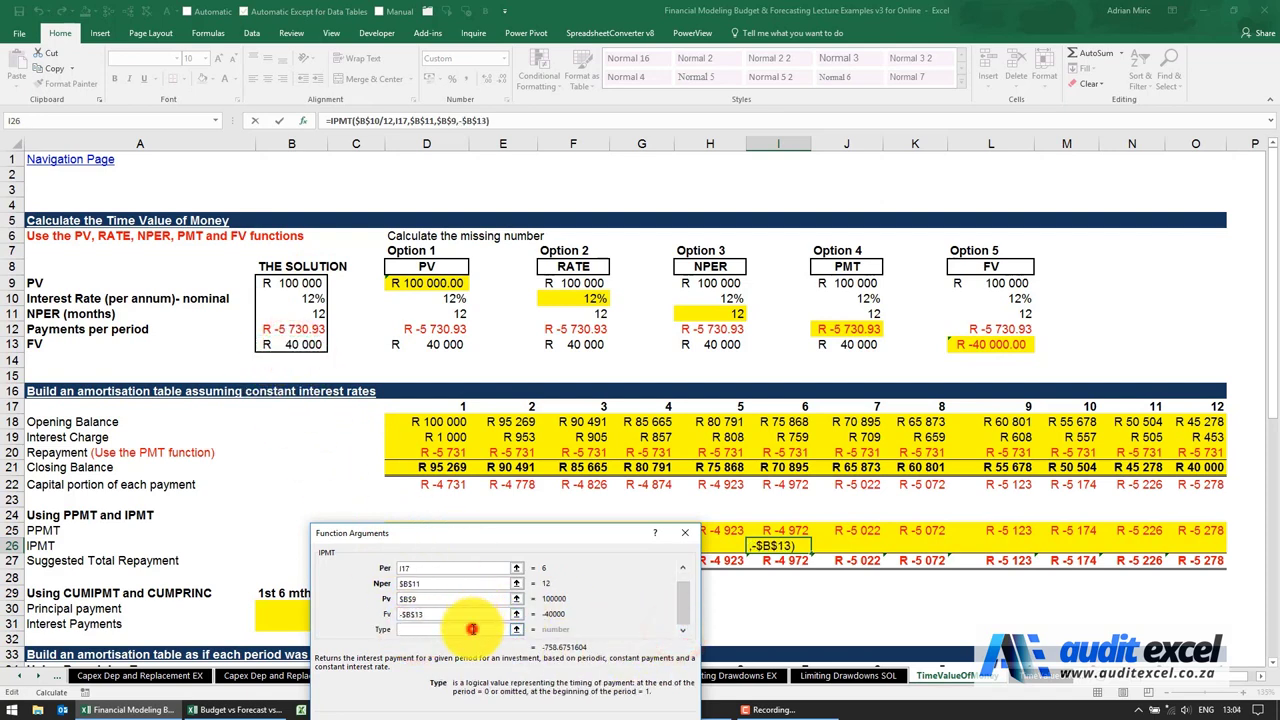
type("0")
key("Return")
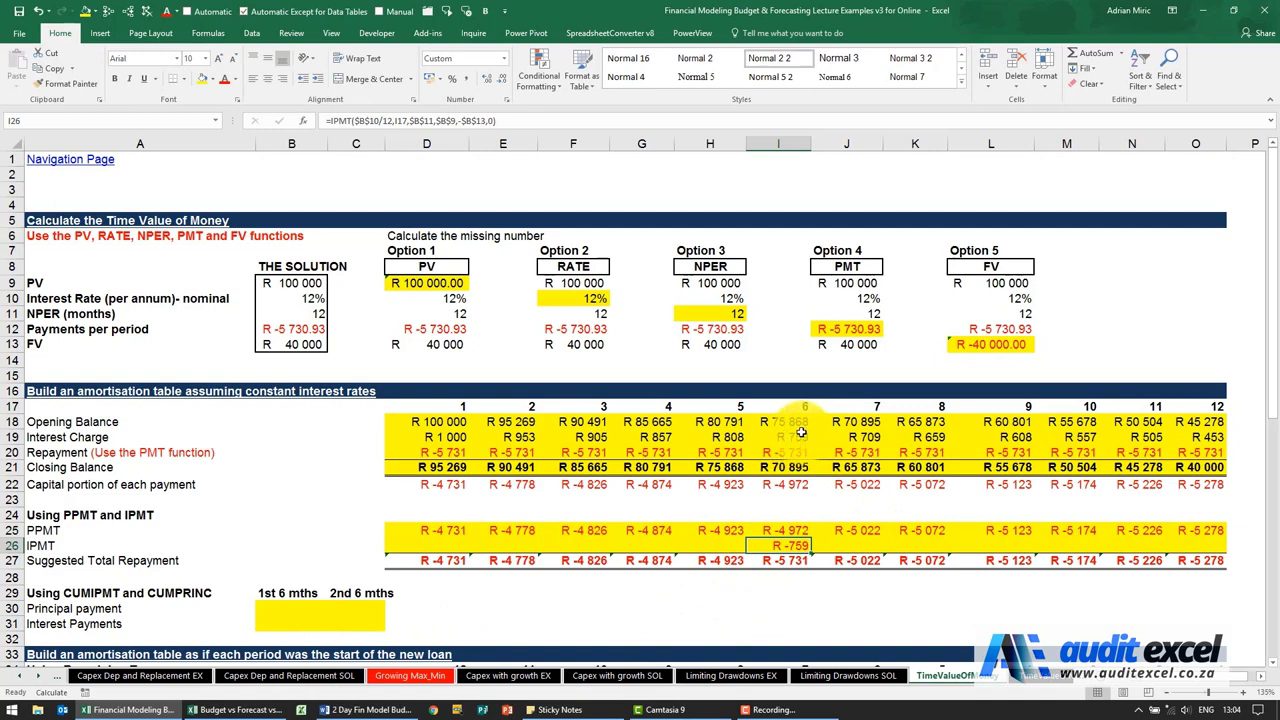
Copy the IPMT formula from I26 across all twelve periods, D26 to O26, and check the total repayment formula in D27
left_click(782, 546)
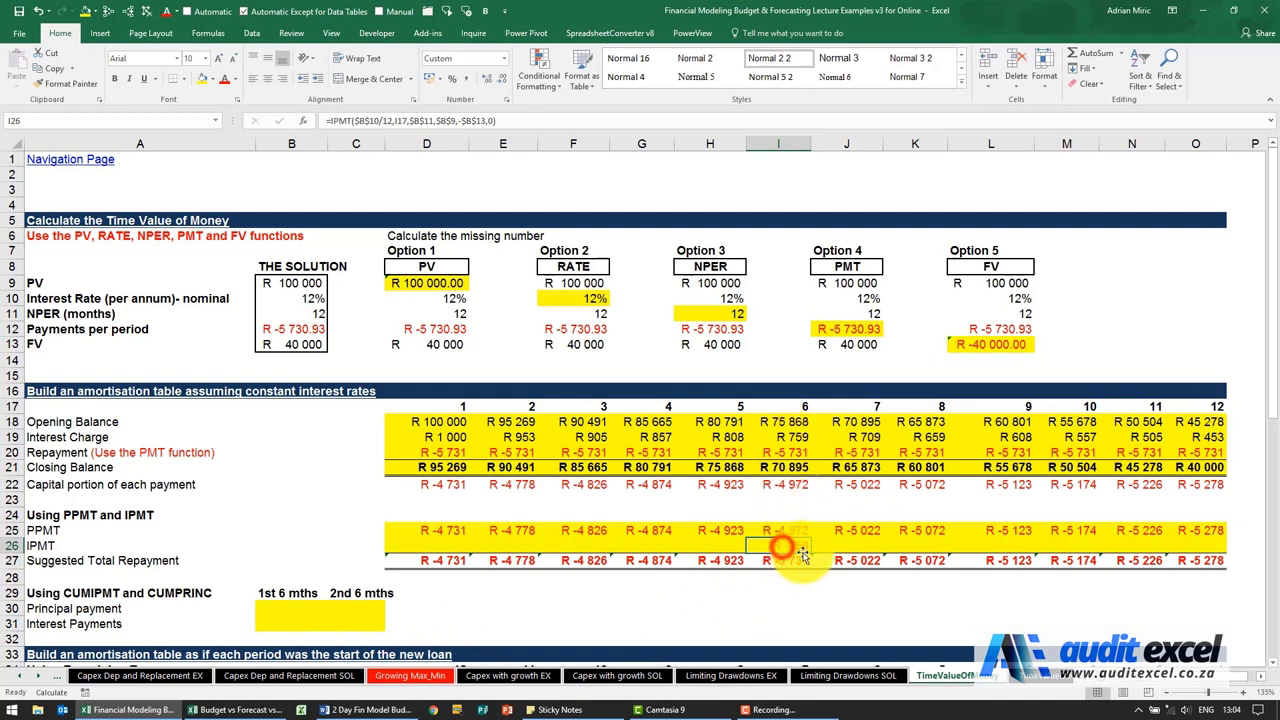
left_click_drag(810, 553, 1197, 548)
left_click(785, 545)
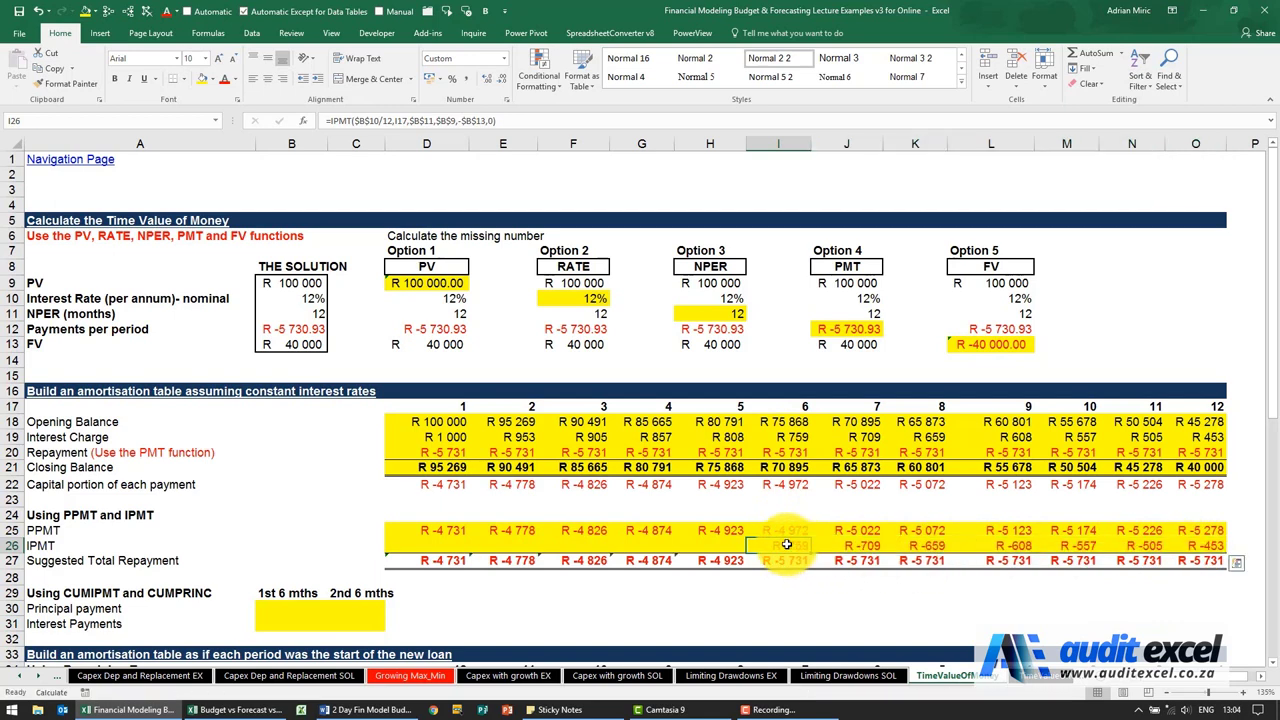
left_click_drag(811, 552, 421, 541)
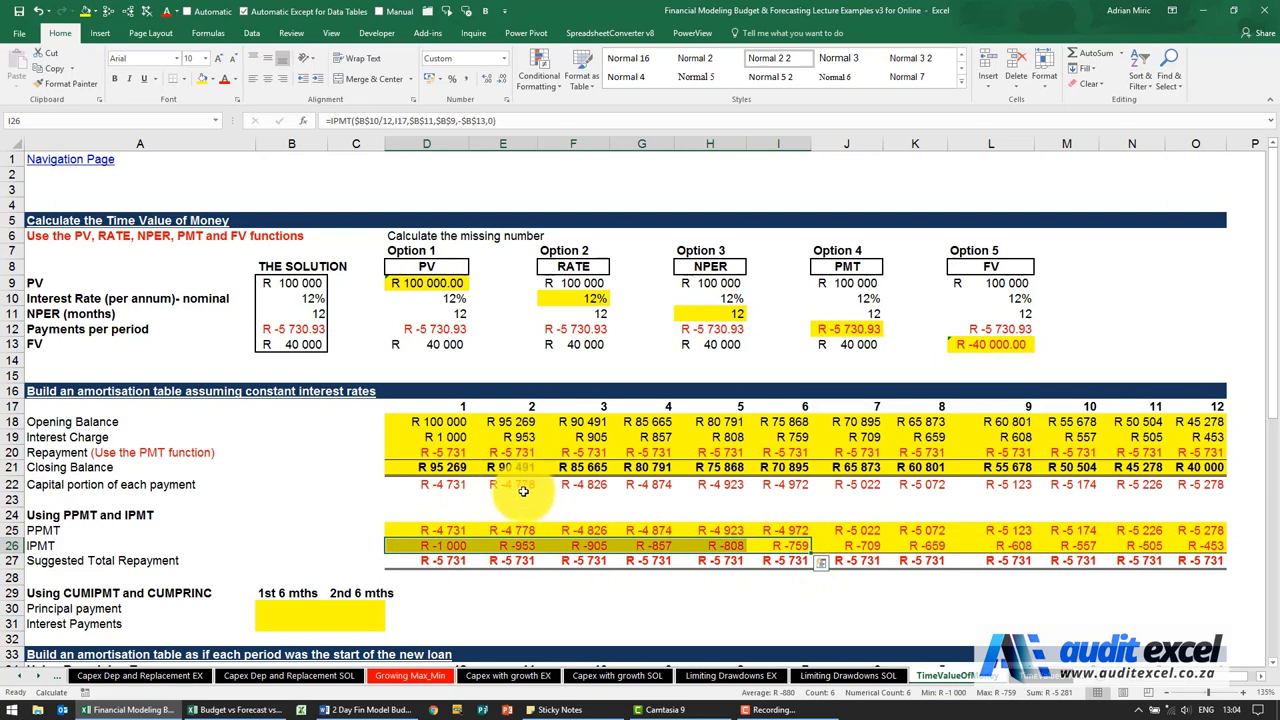
left_click(448, 562)
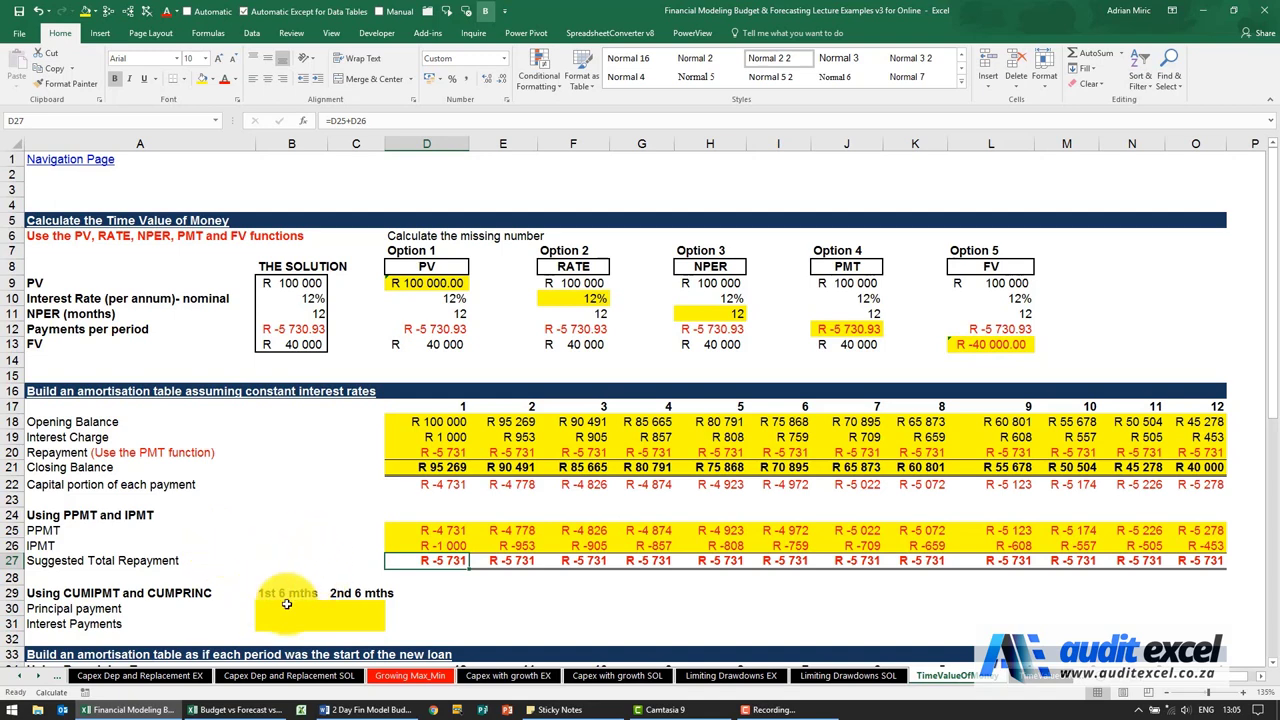
Set the solution's FV in B13 to 0
left_click_drag(410, 531, 790, 531)
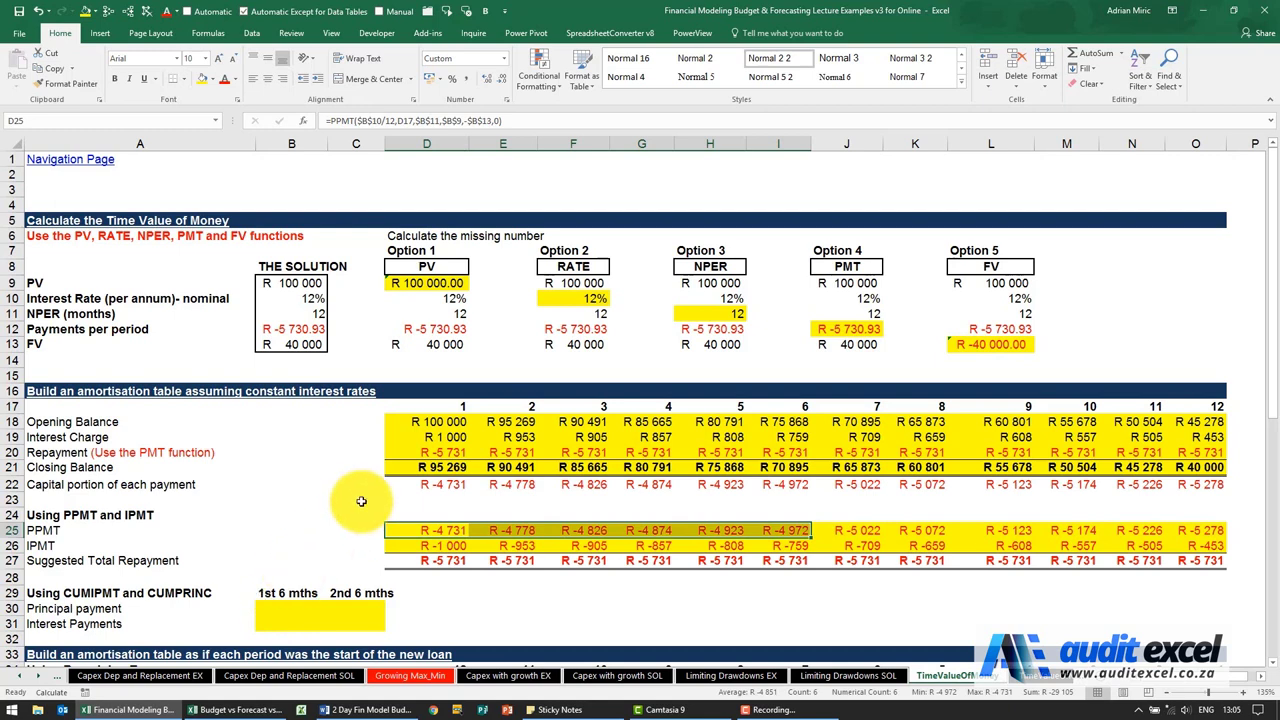
left_click(313, 345)
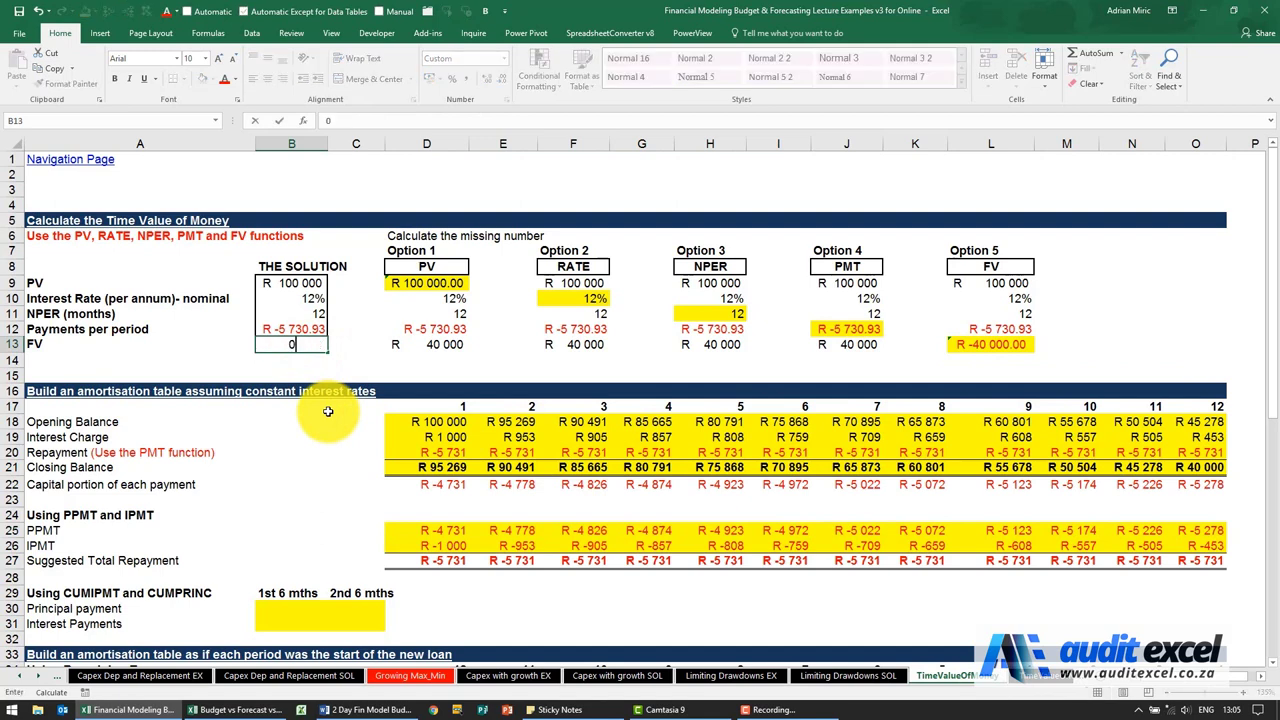
type("0")
key("Return")
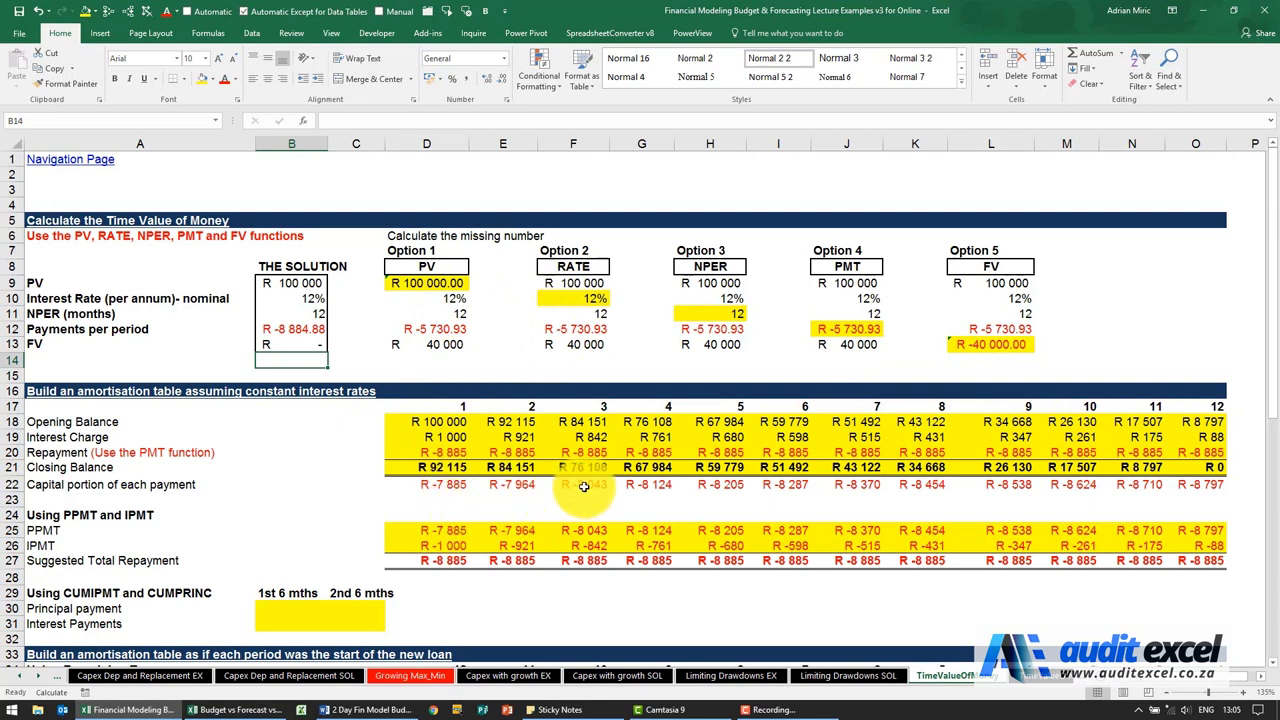
Insert the CUMPRINC function in B30 for the principal payment of the first six months
left_click(296, 609)
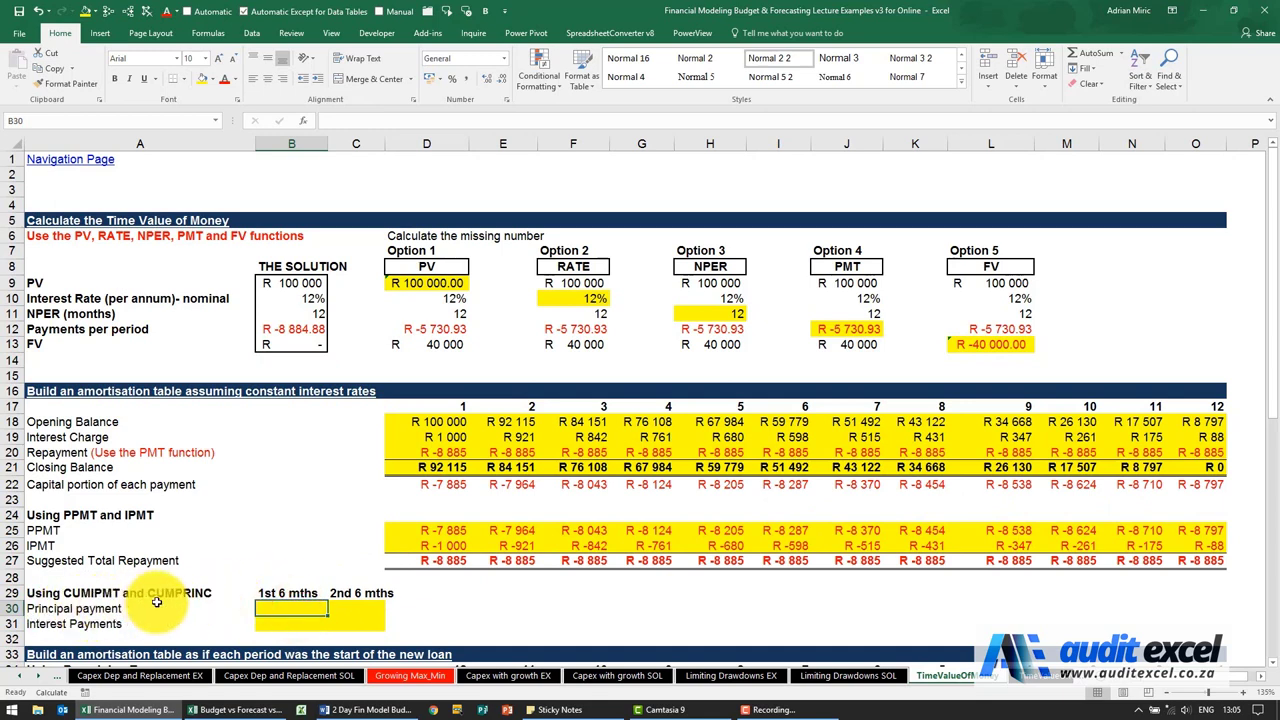
left_click(306, 121)
left_click(445, 574)
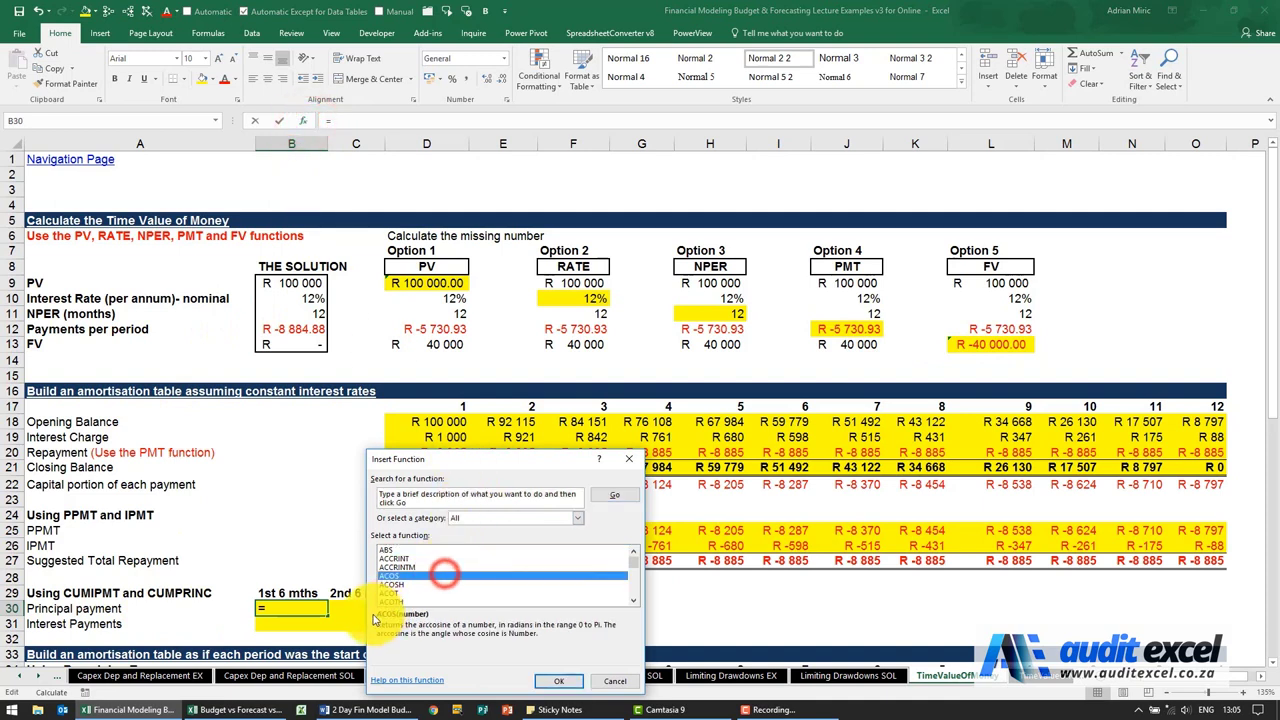
key("c")
key("u")
key("m")
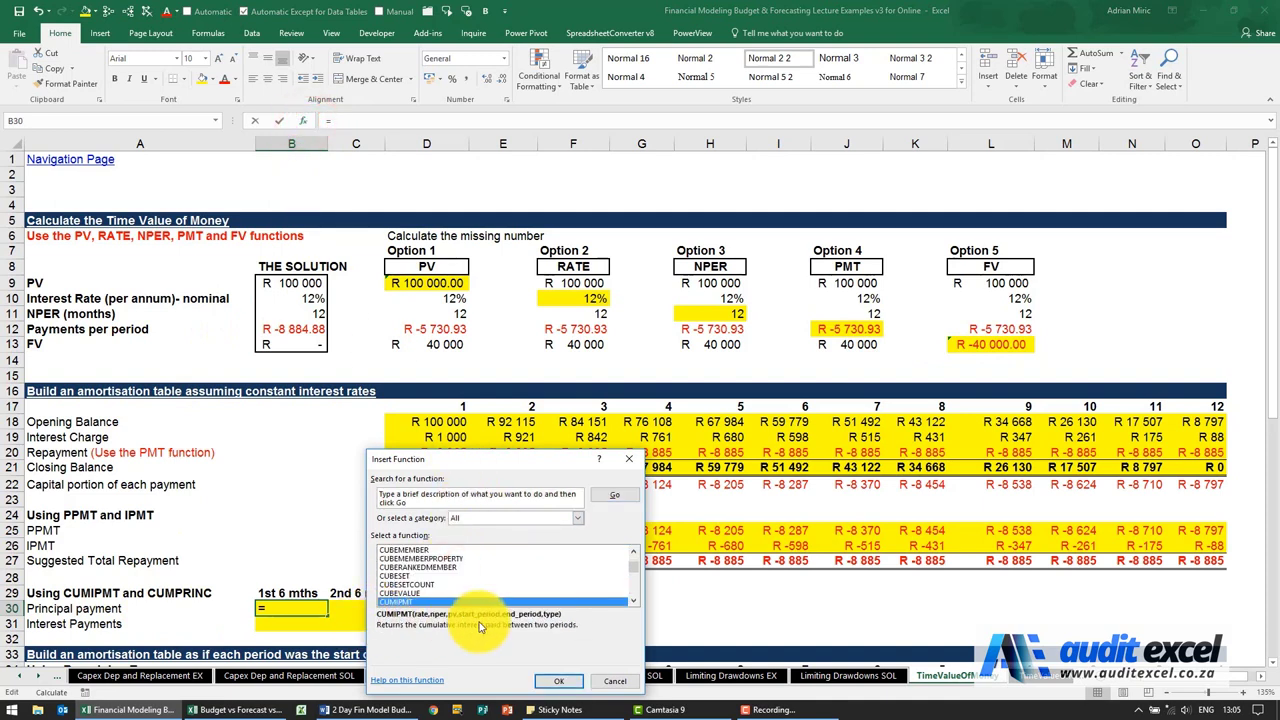
left_click(632, 598)
left_click(632, 598)
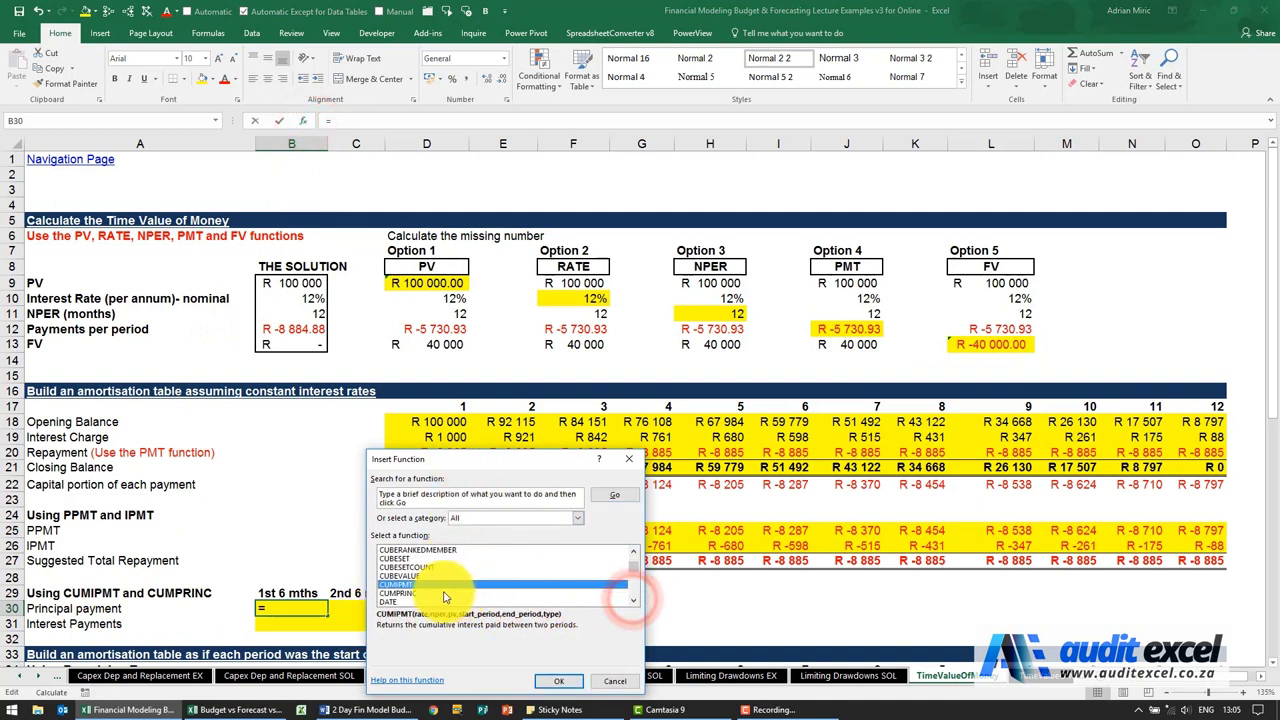
left_click(549, 677)
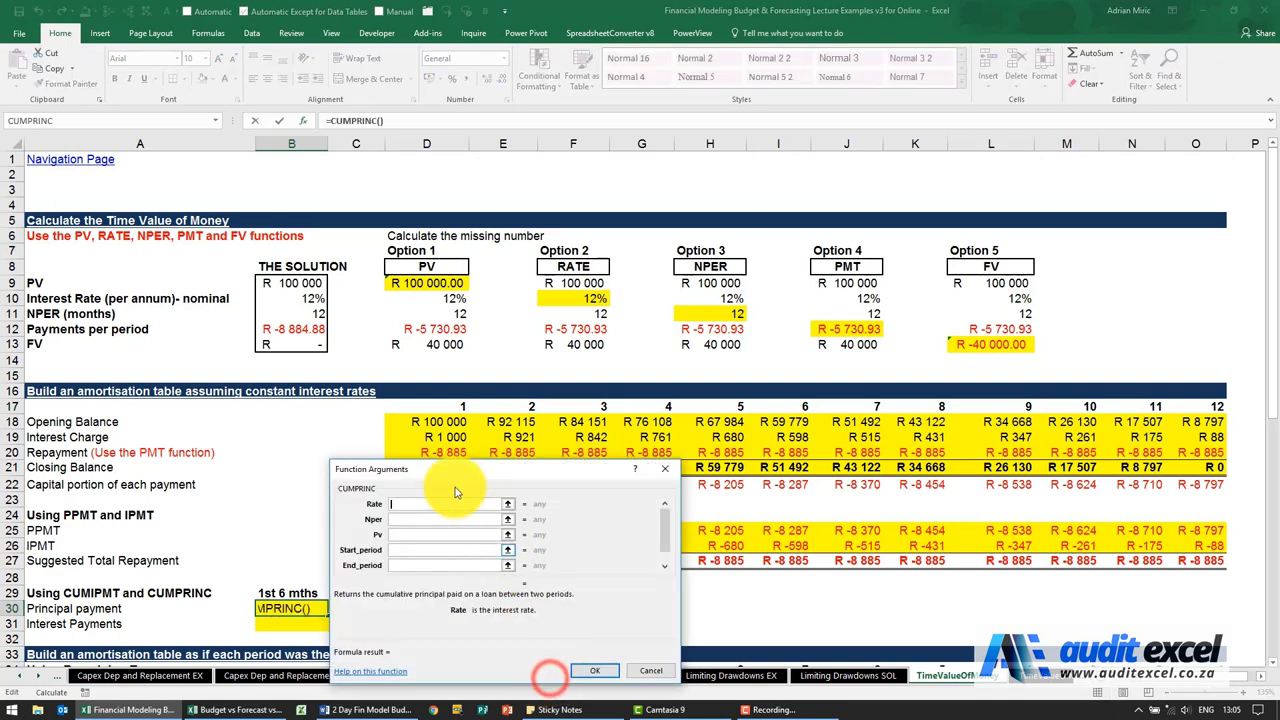
Set the CUMPRINC arguments to Rate $B$10/12, Nper $B$11 and Pv $B$9
left_click_drag(434, 468, 777, 447)
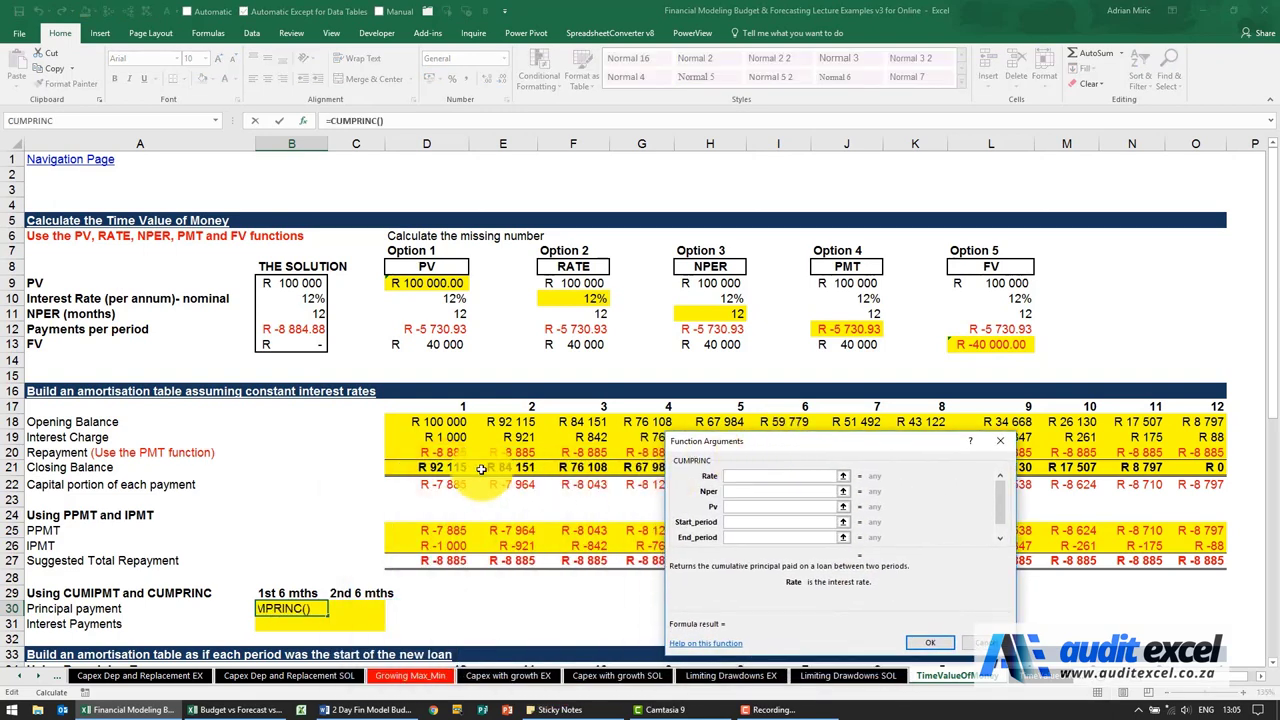
left_click(313, 299)
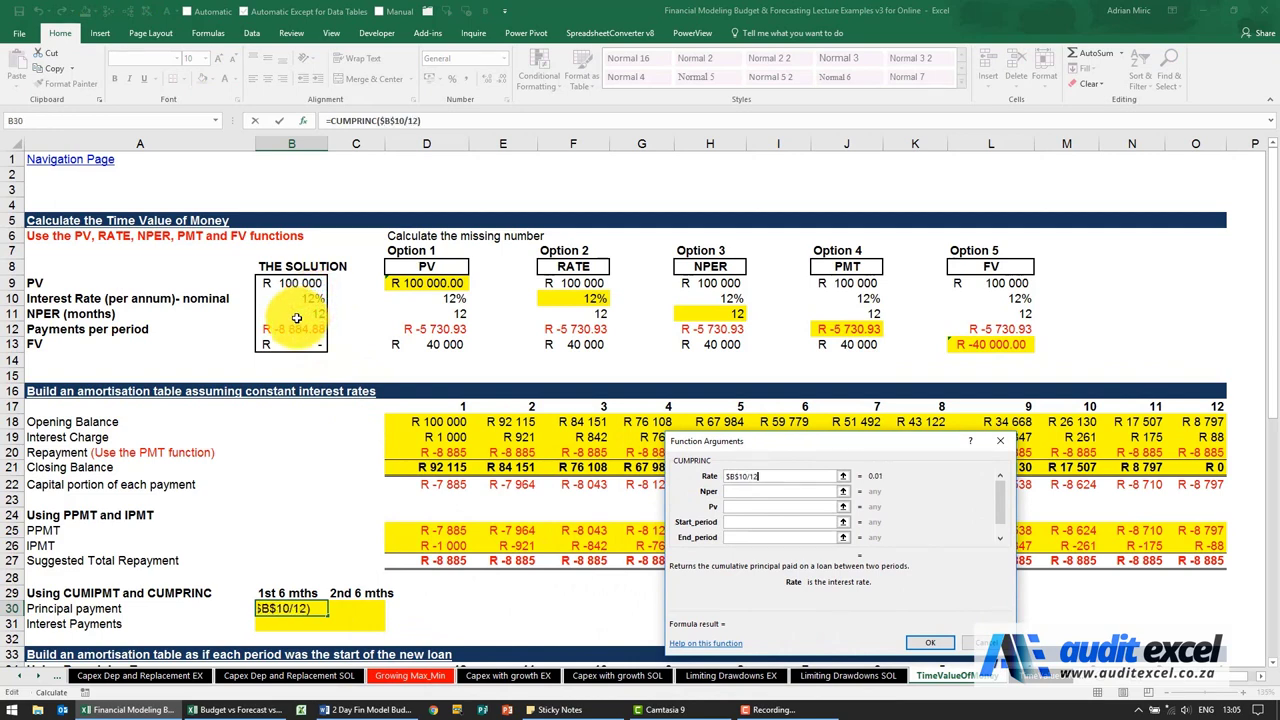
left_click(733, 490)
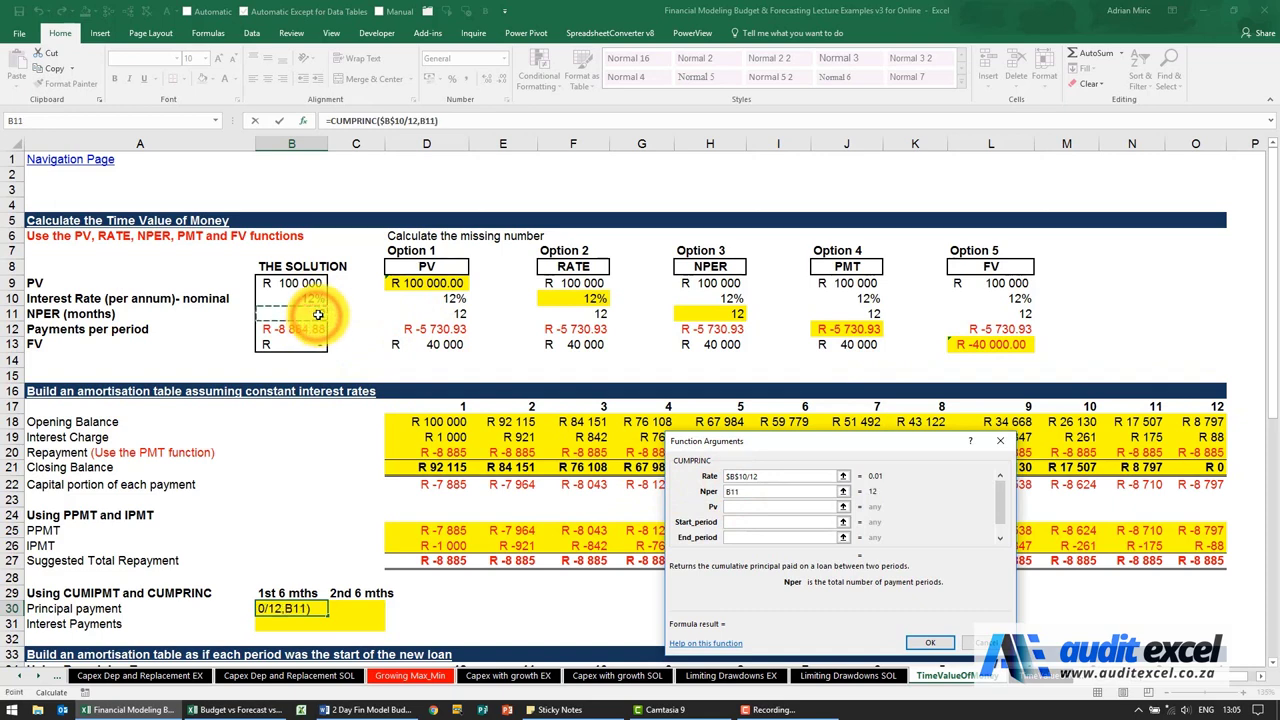
key("F4")
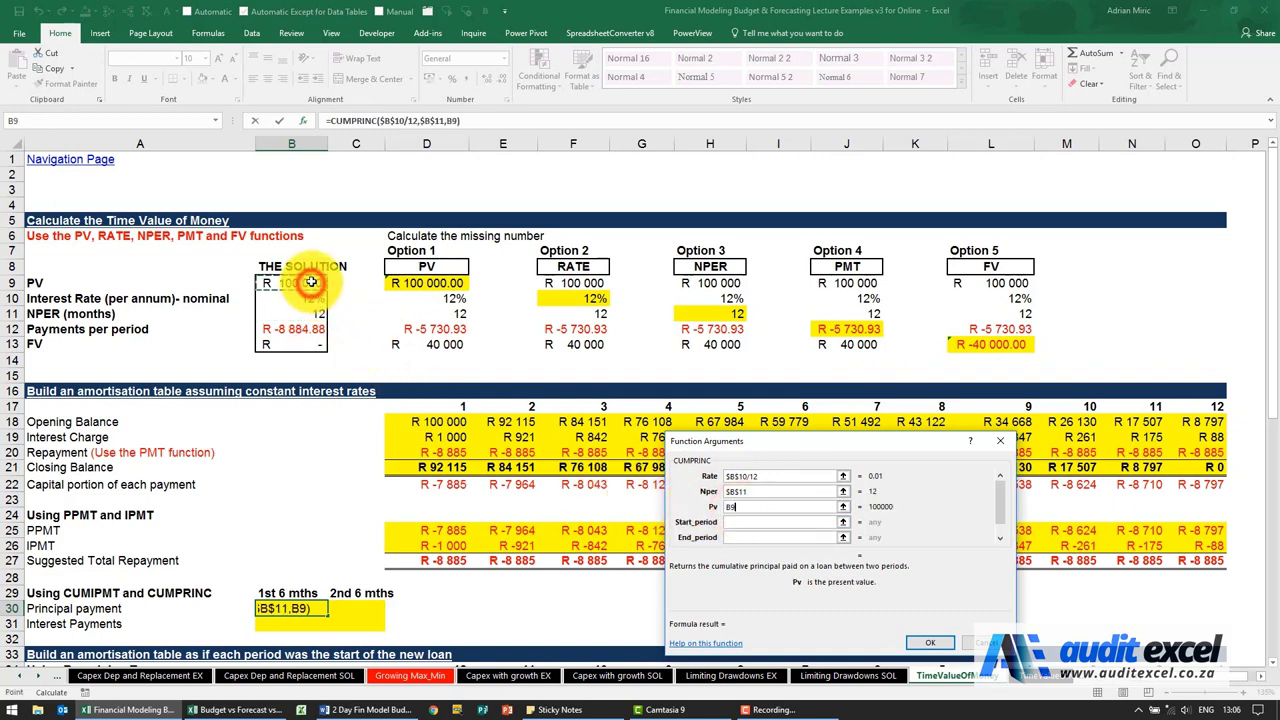
key("F4")
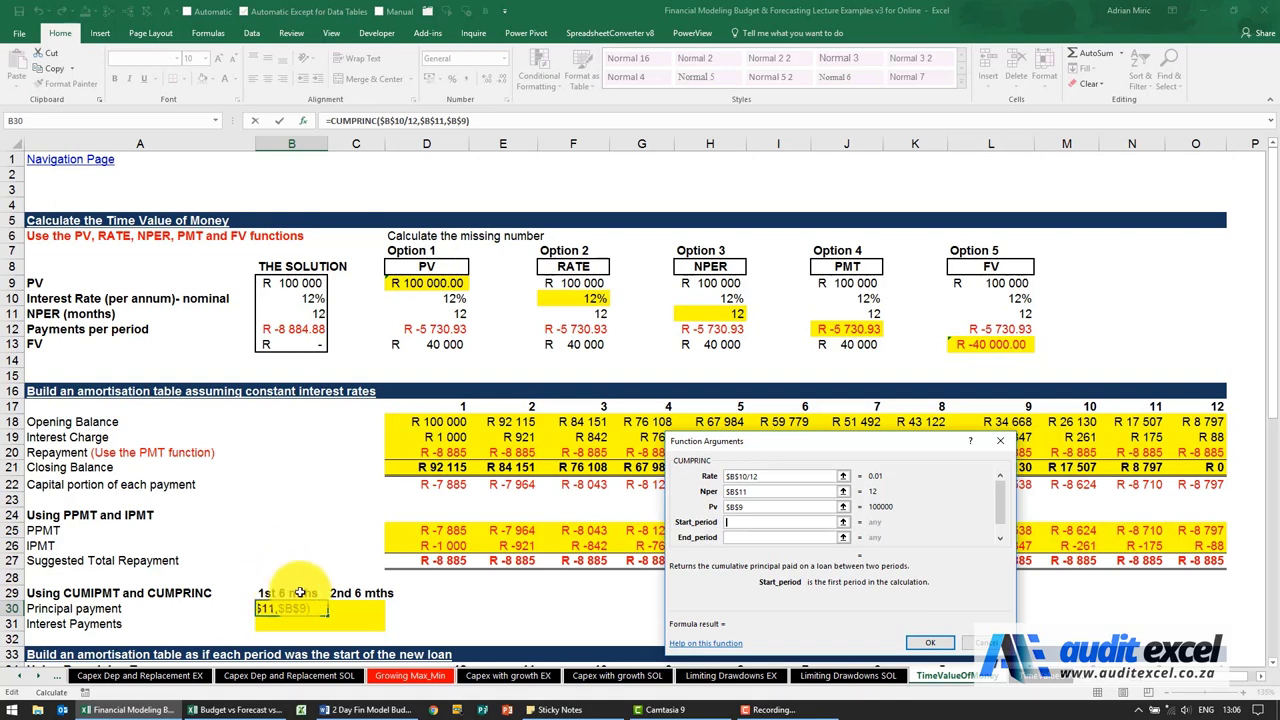
Complete the CUMPRINC formula with Start_period 1, End_period 6 and Type 0, and compare it with the sum of D25 to I25
left_click(749, 538)
type("6")
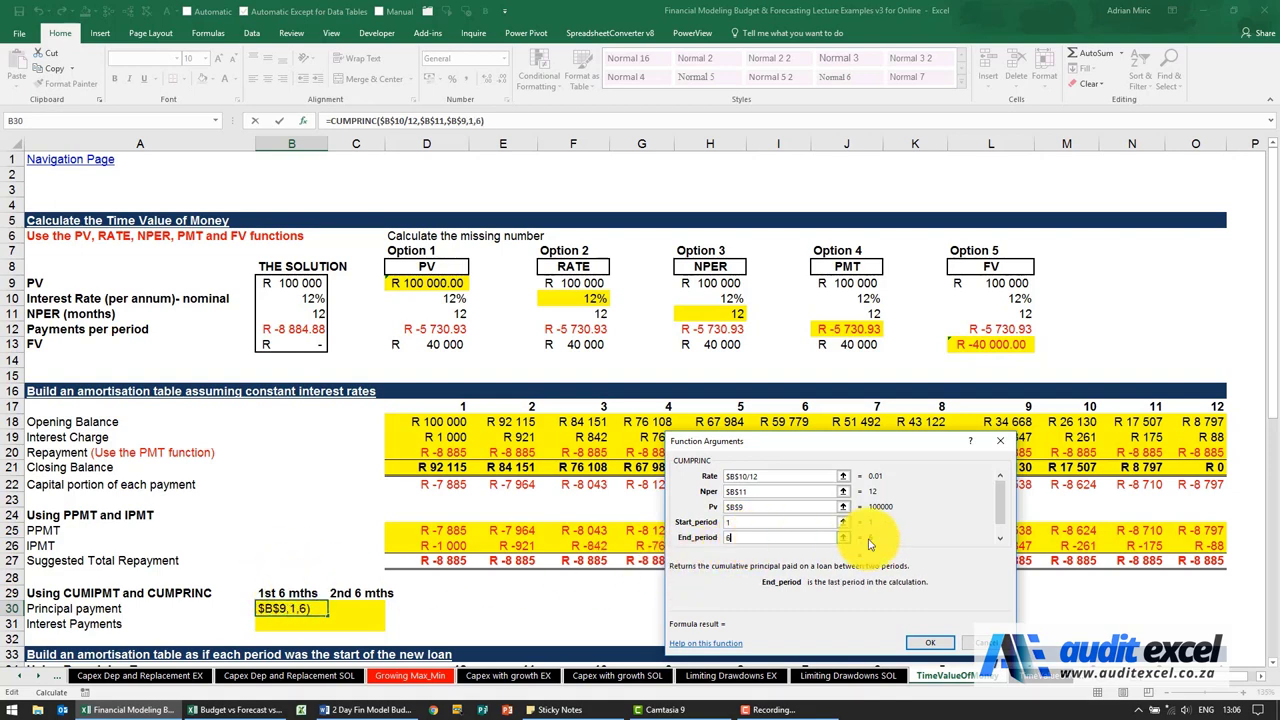
left_click(1001, 541)
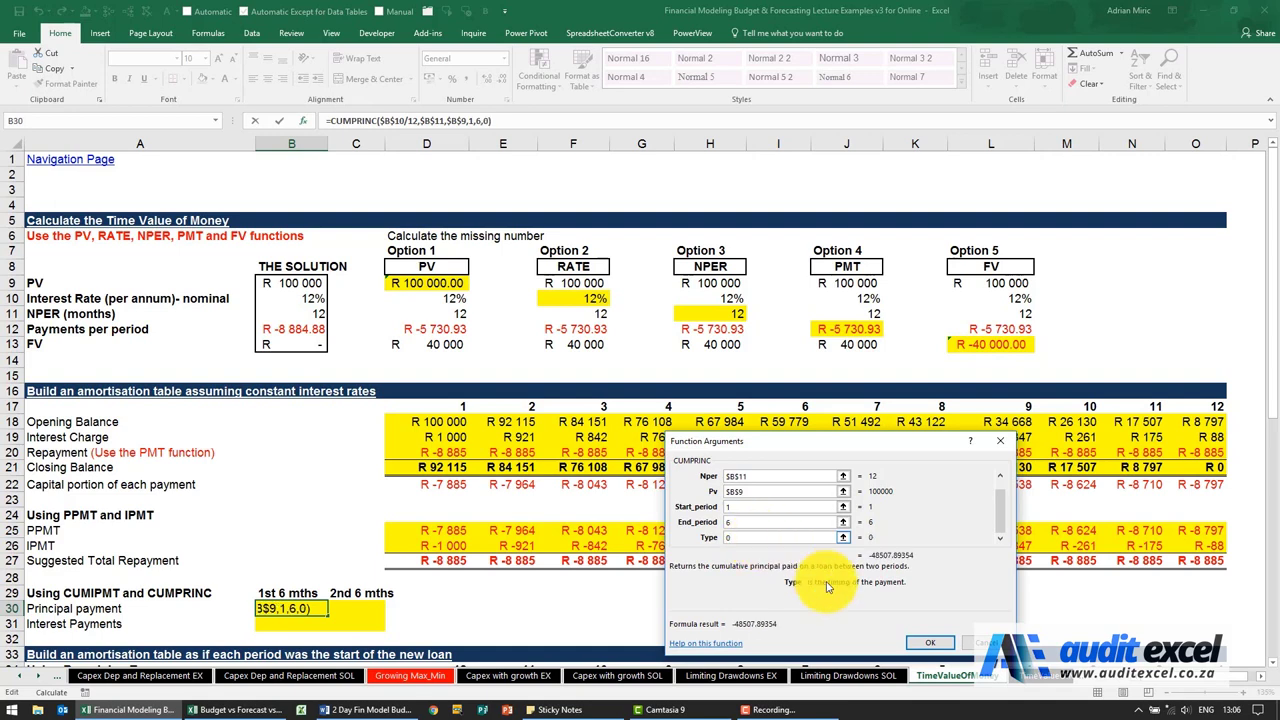
left_click(910, 643)
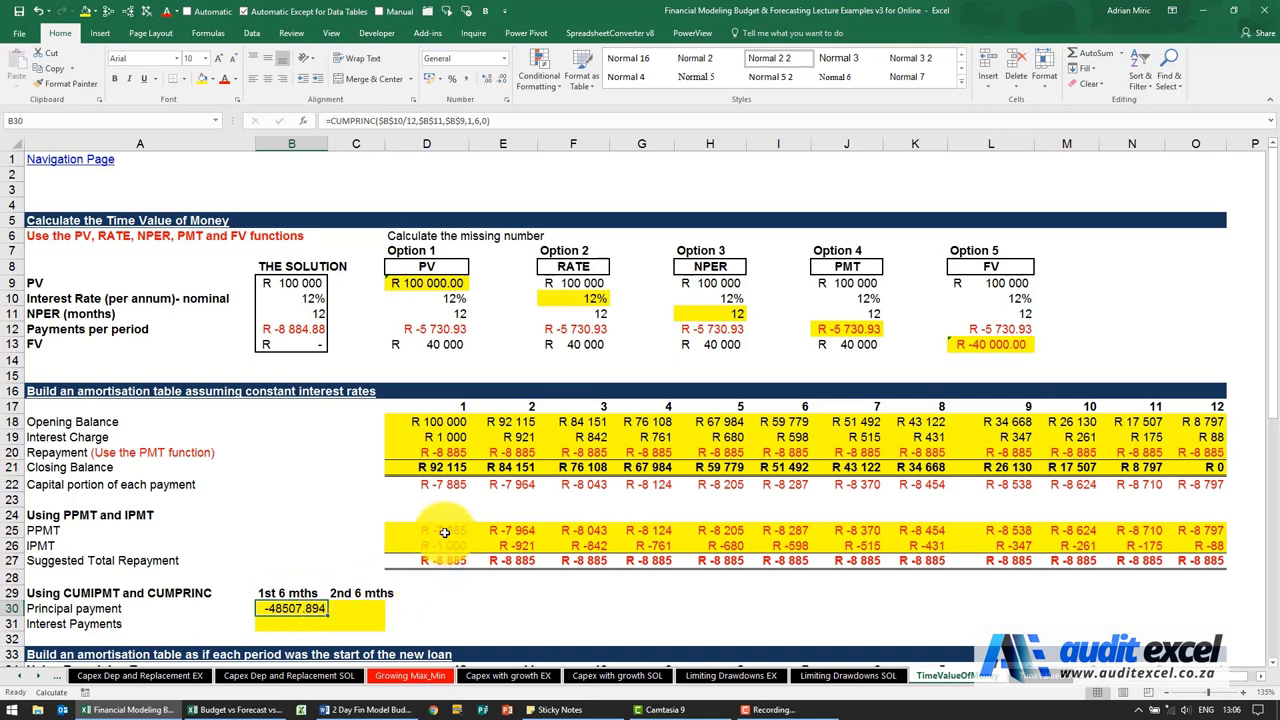
left_click_drag(444, 531, 778, 531)
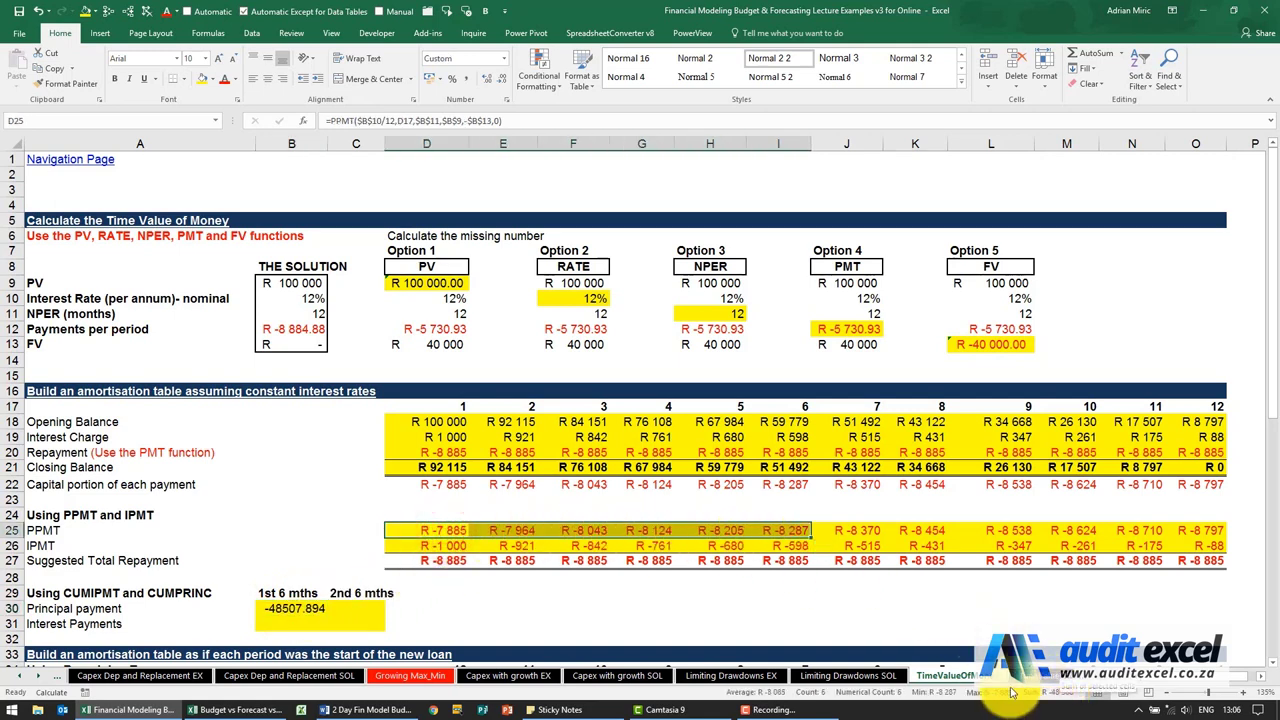
Copy the CUMPRINC formula from B30 to C30, change its Start_period to 7 and End_period to 12, and check the two cells' sum
left_click(312, 606)
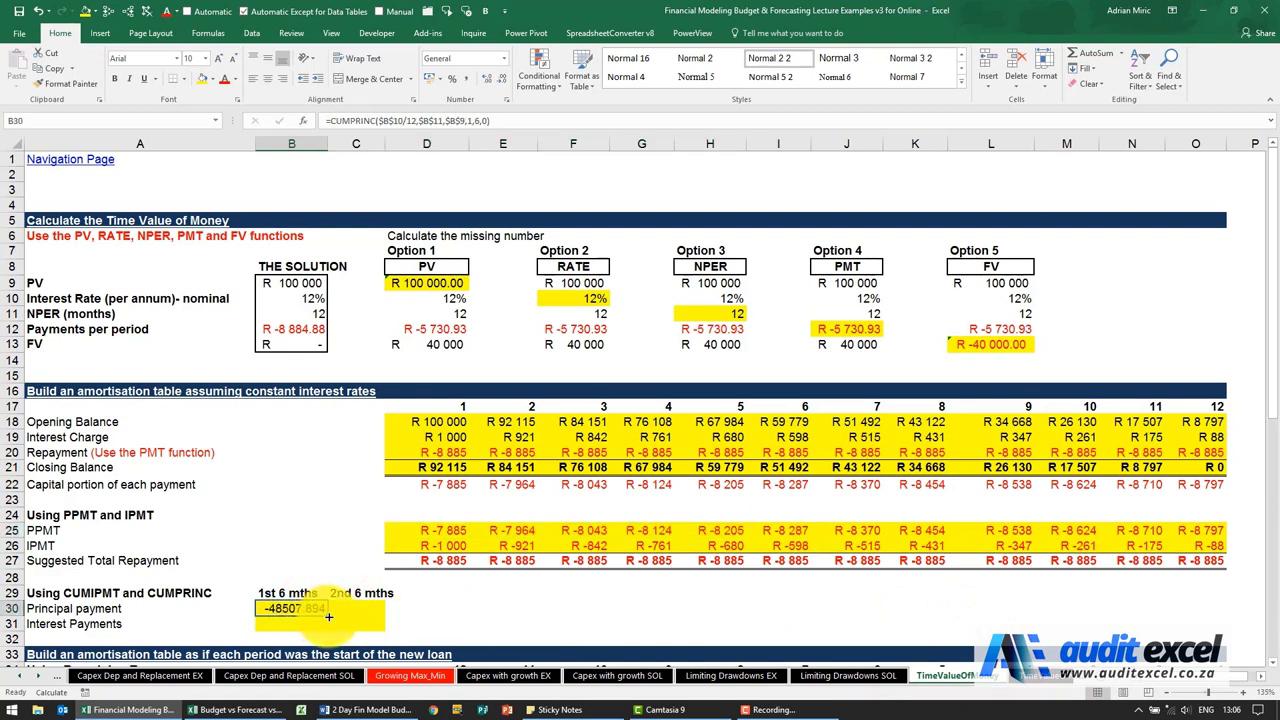
left_click_drag(330, 617, 372, 615)
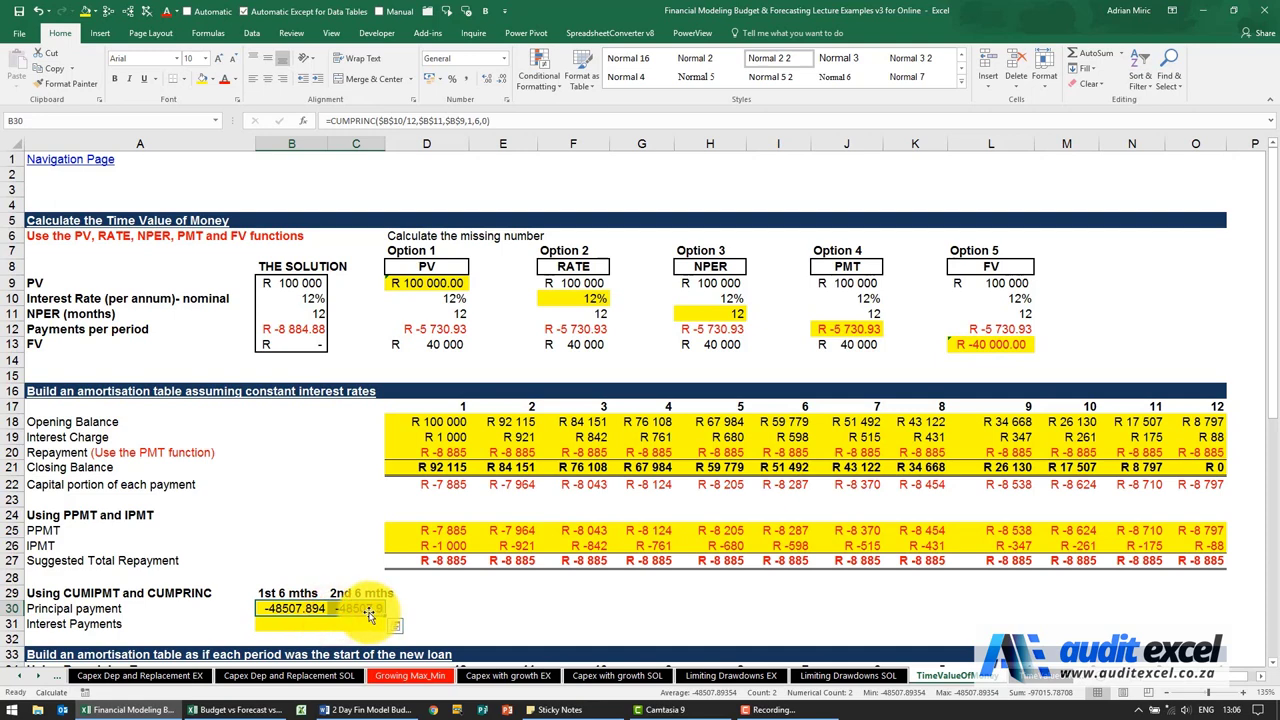
left_click(366, 610)
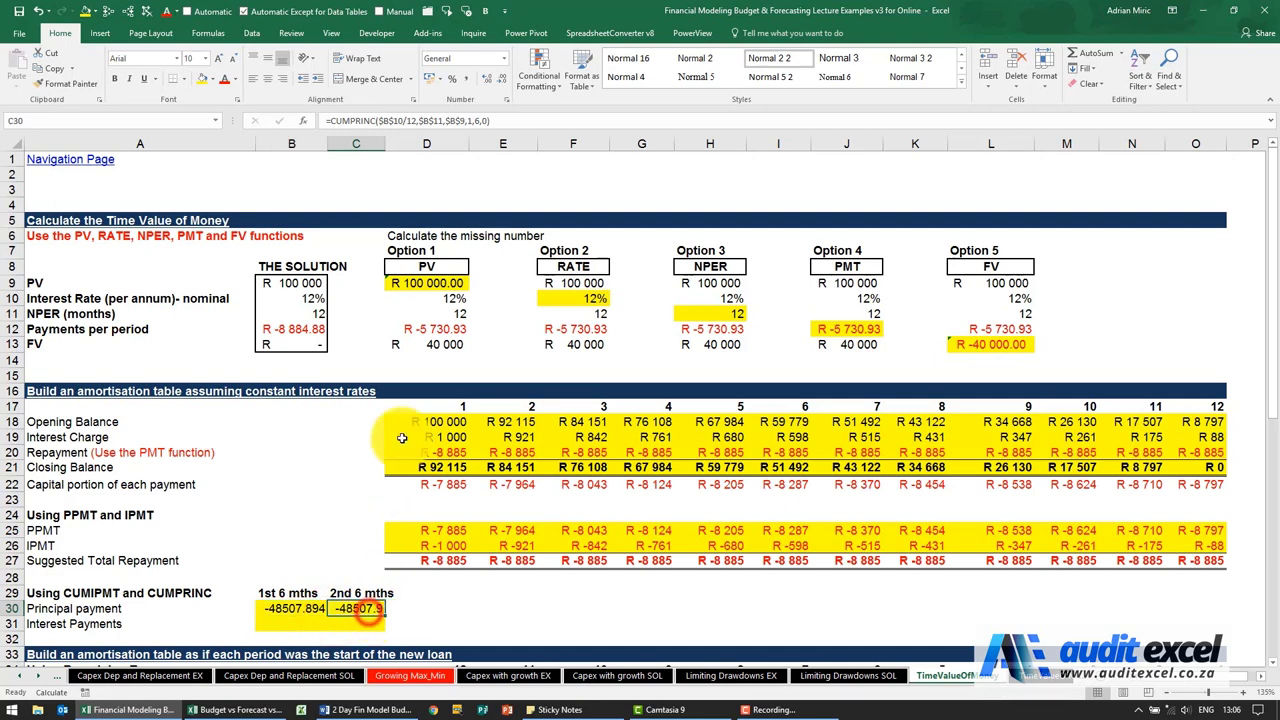
left_click(308, 121)
left_click(735, 523)
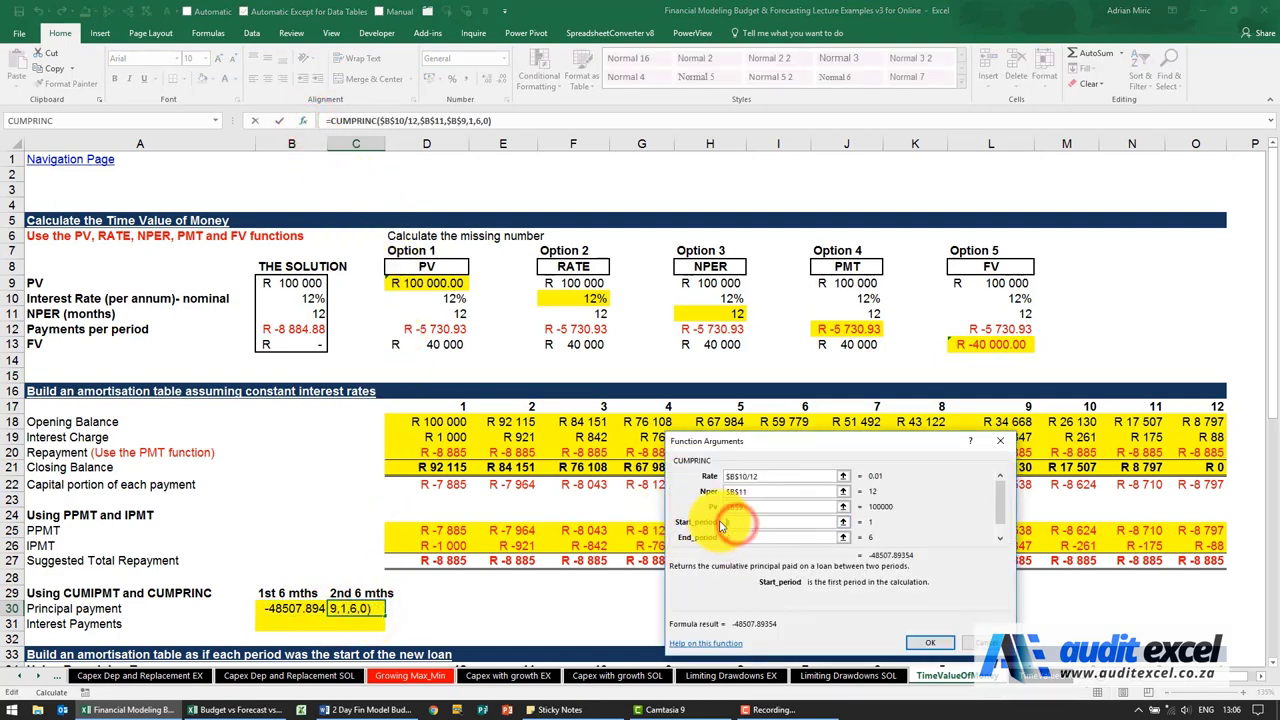
key("BackSpace")
type("7")
left_click(735, 540)
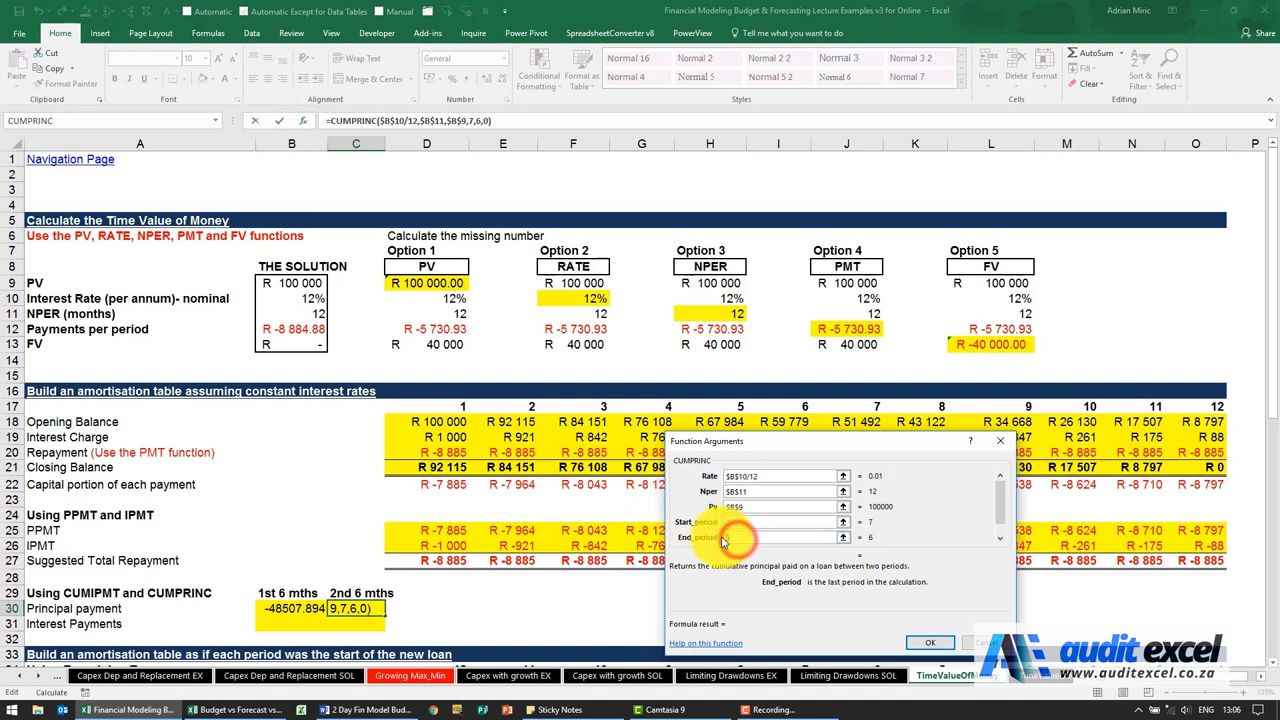
type("12")
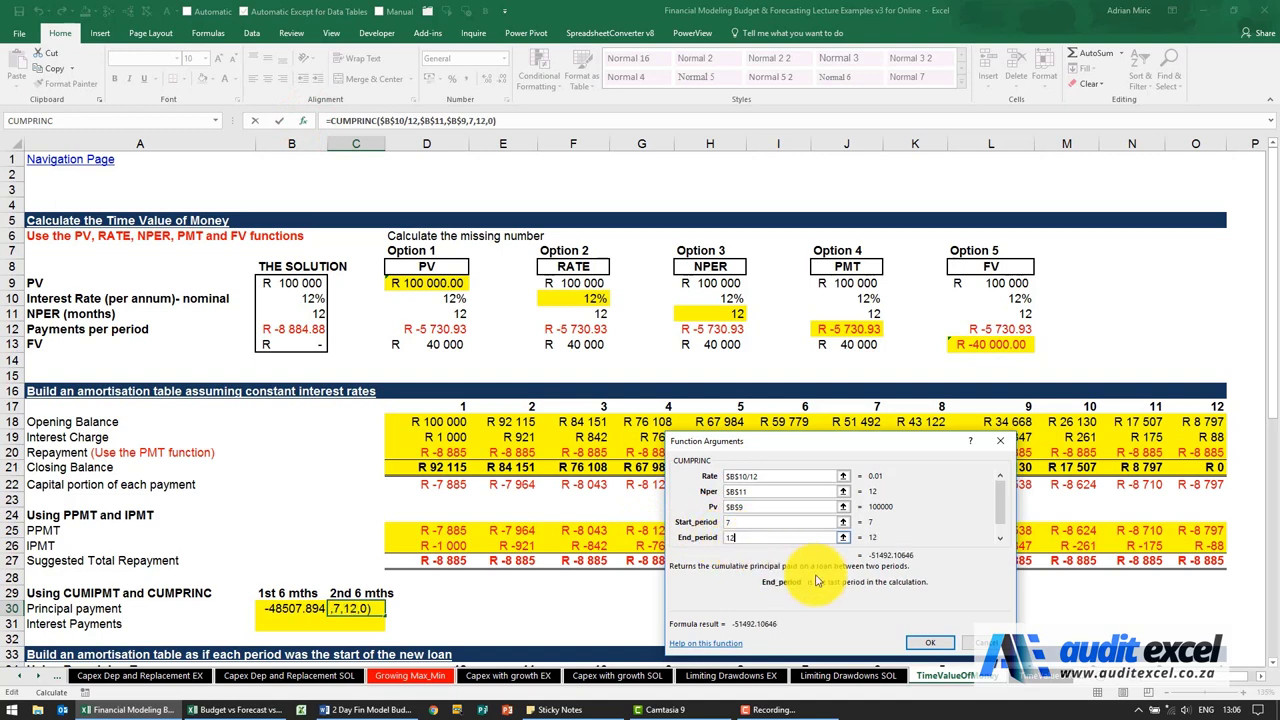
left_click(919, 643)
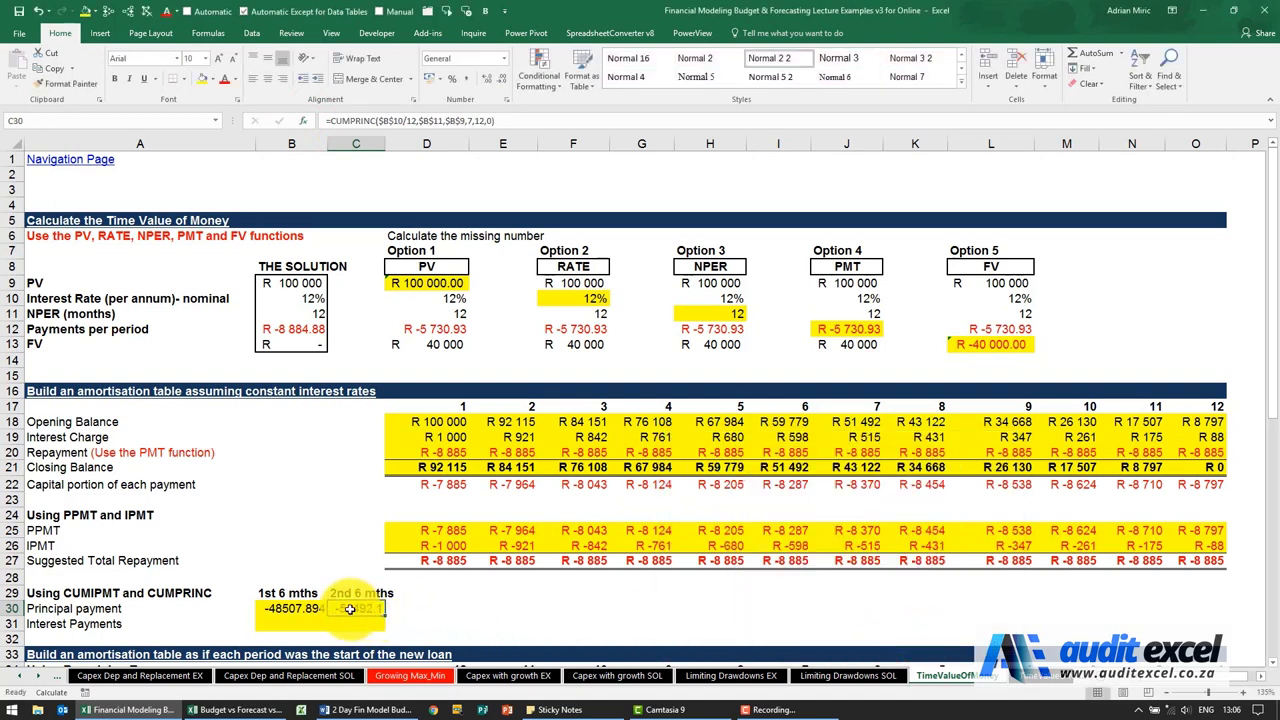
left_click_drag(298, 607, 358, 607)
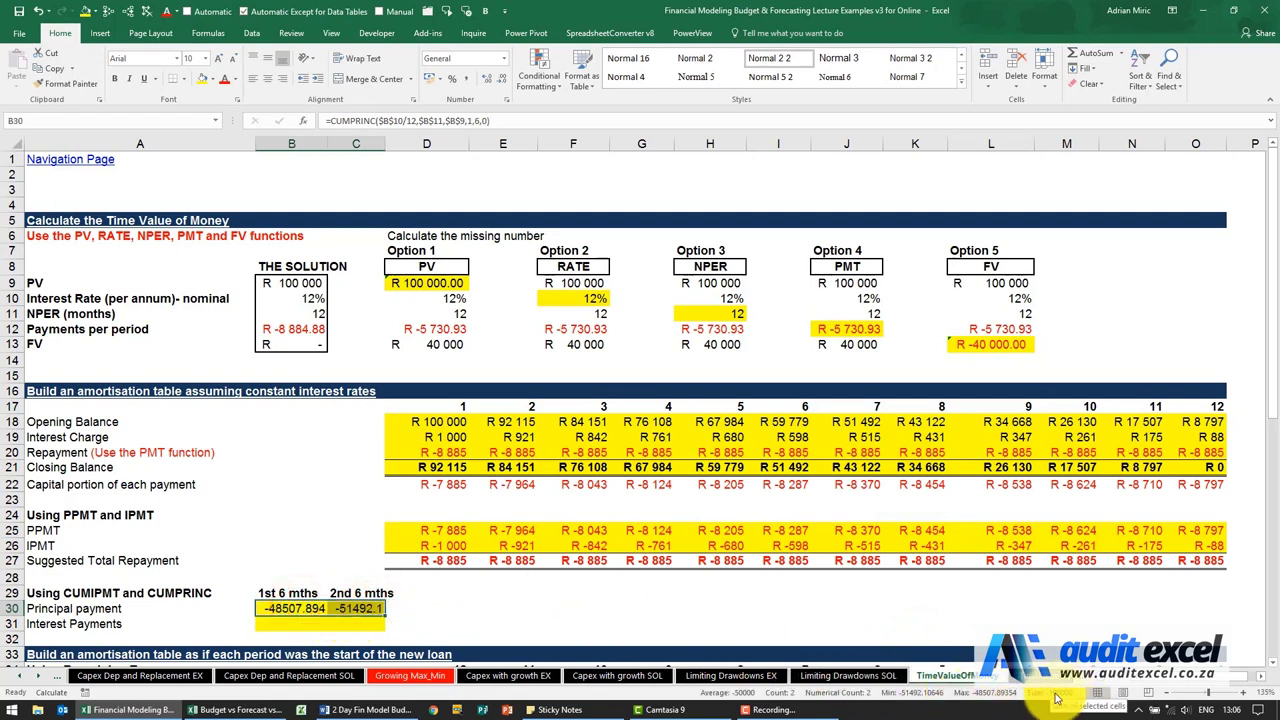
Insert the CUMIPMT function in B31 for the interest payments of the first six months
left_click(292, 624)
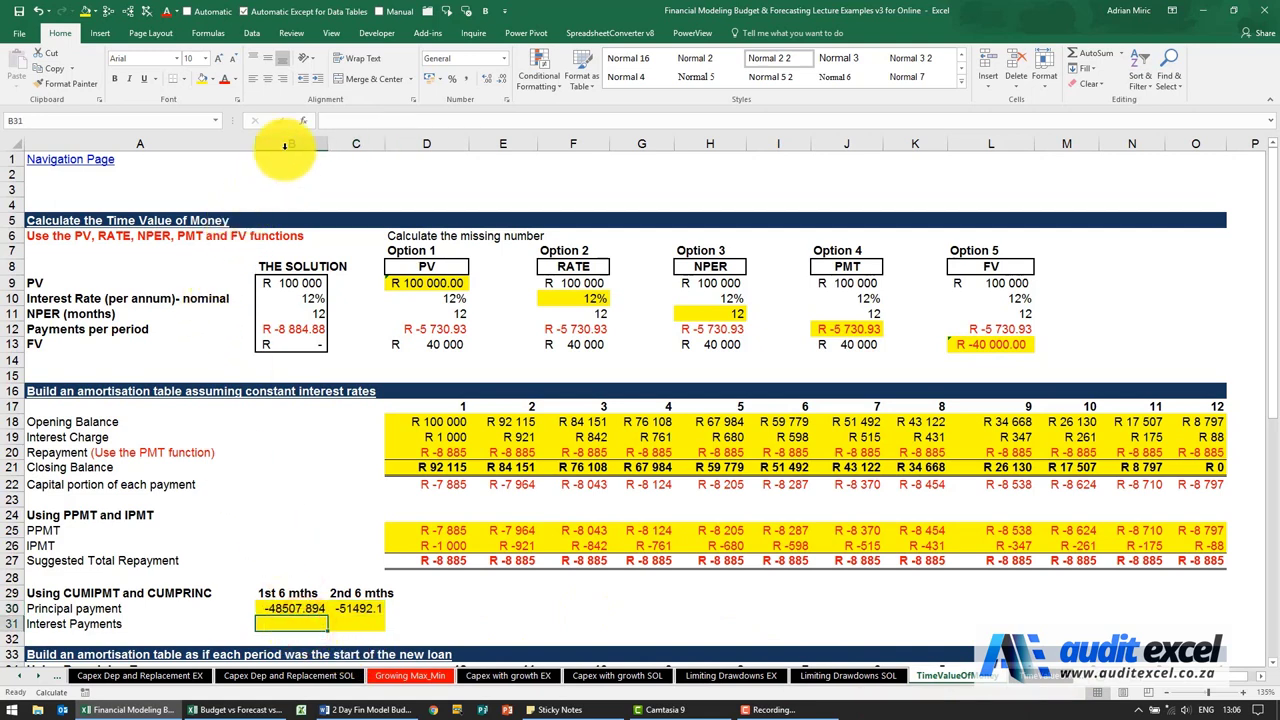
left_click(303, 120)
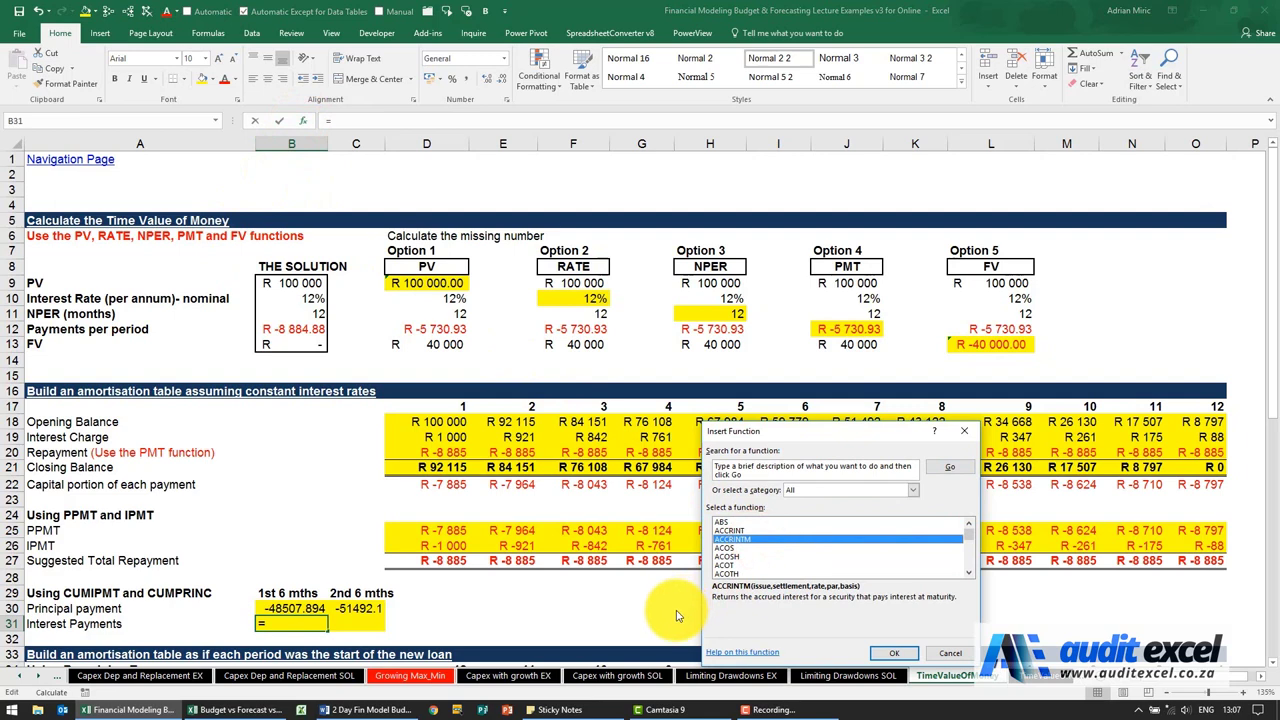
type("cum")
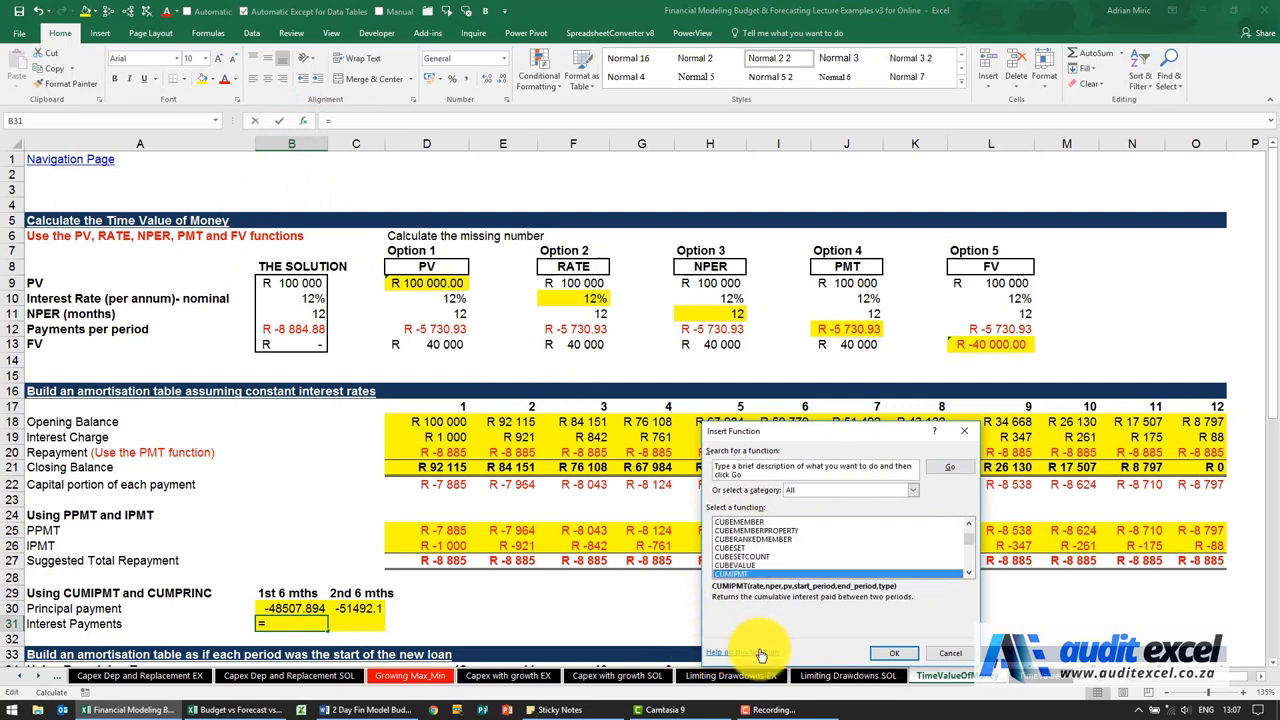
left_click(903, 651)
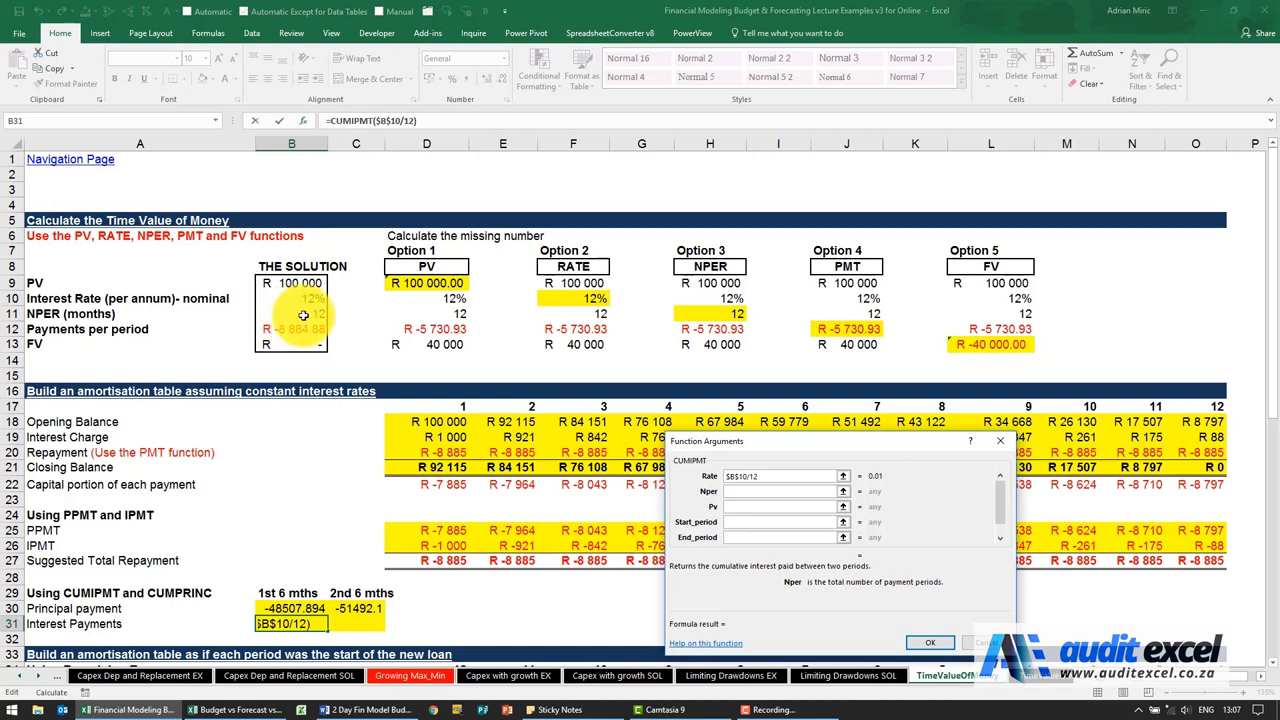
Set the CUMIPMT arguments to Rate $B$10/12, Nper $B$11 and Pv $B$9
key("F4")
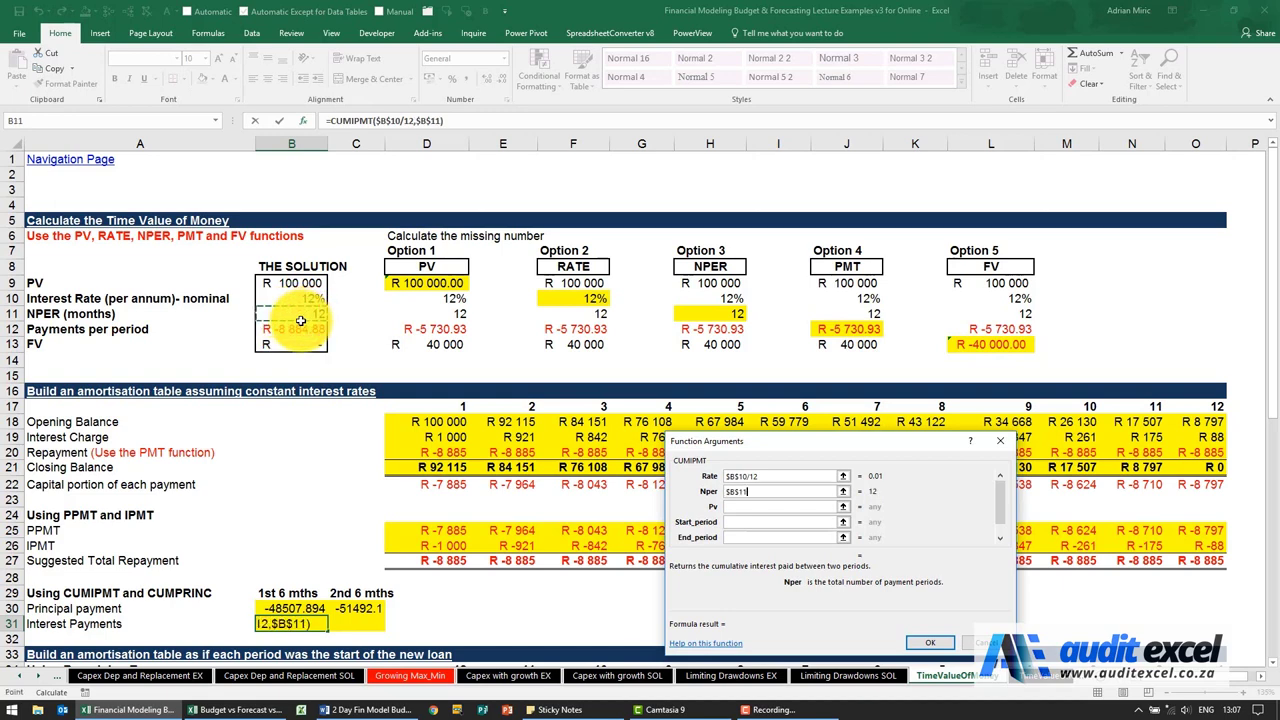
key("Tab")
key("F4")
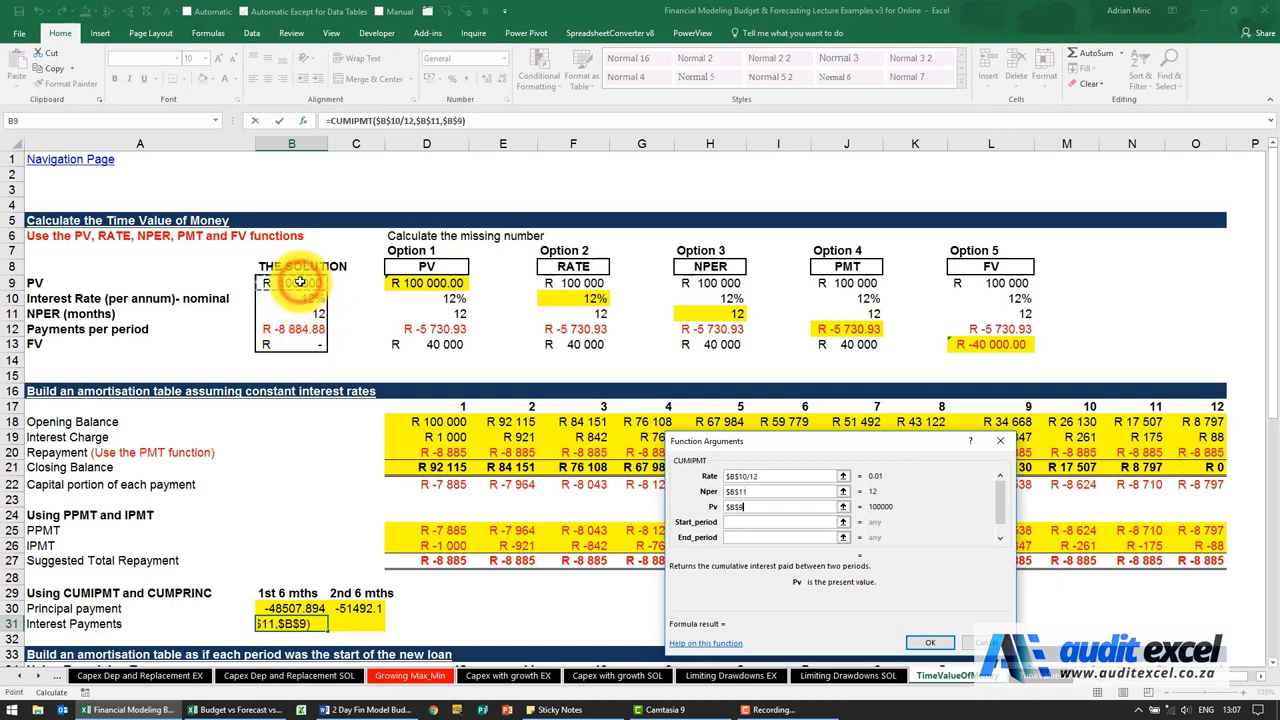
Complete the CUMIPMT formula with Start_period 1, End_period 6 and Type 0, and compare it with the sum of D19 to I19
key("Tab")
type("1")
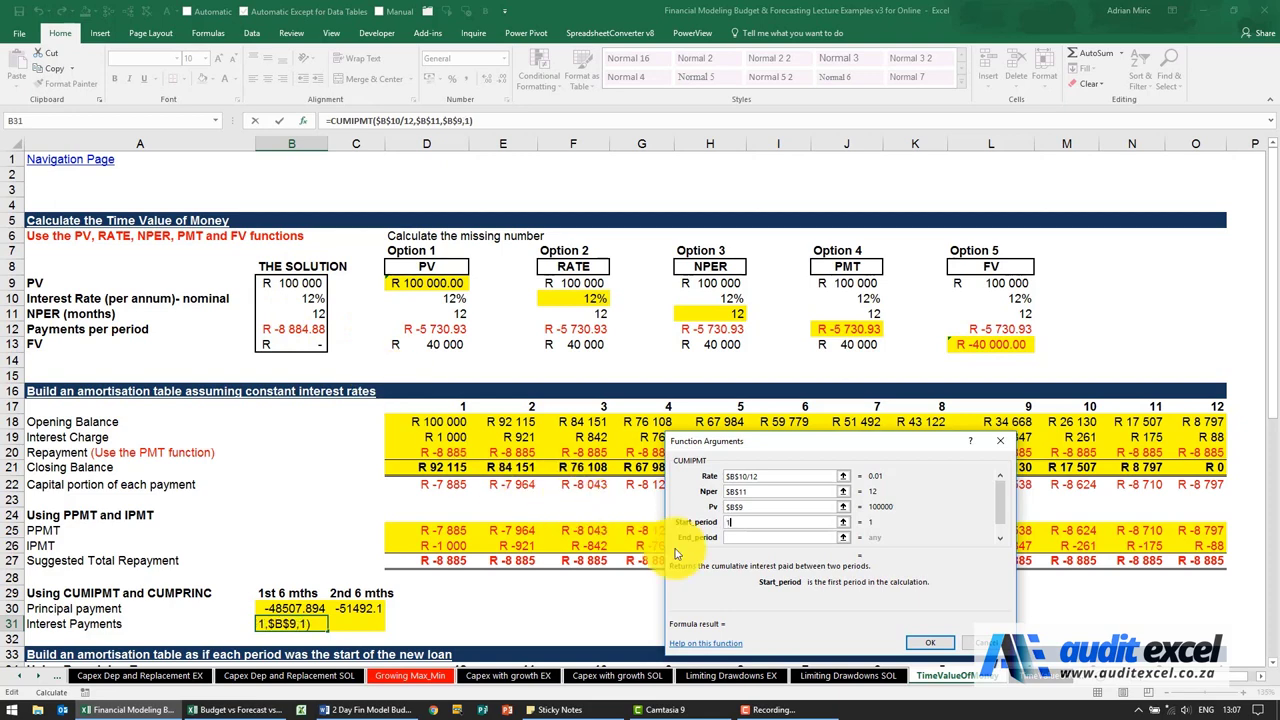
left_click(746, 537)
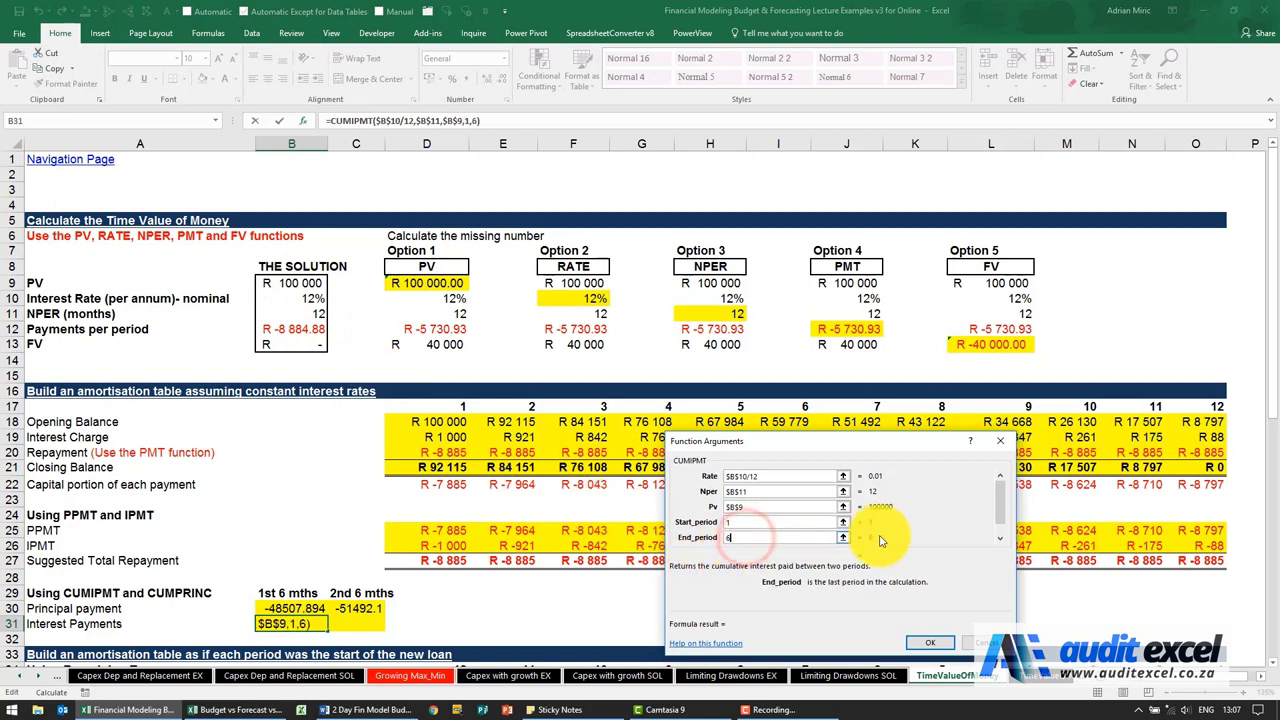
type("6")
left_click(998, 545)
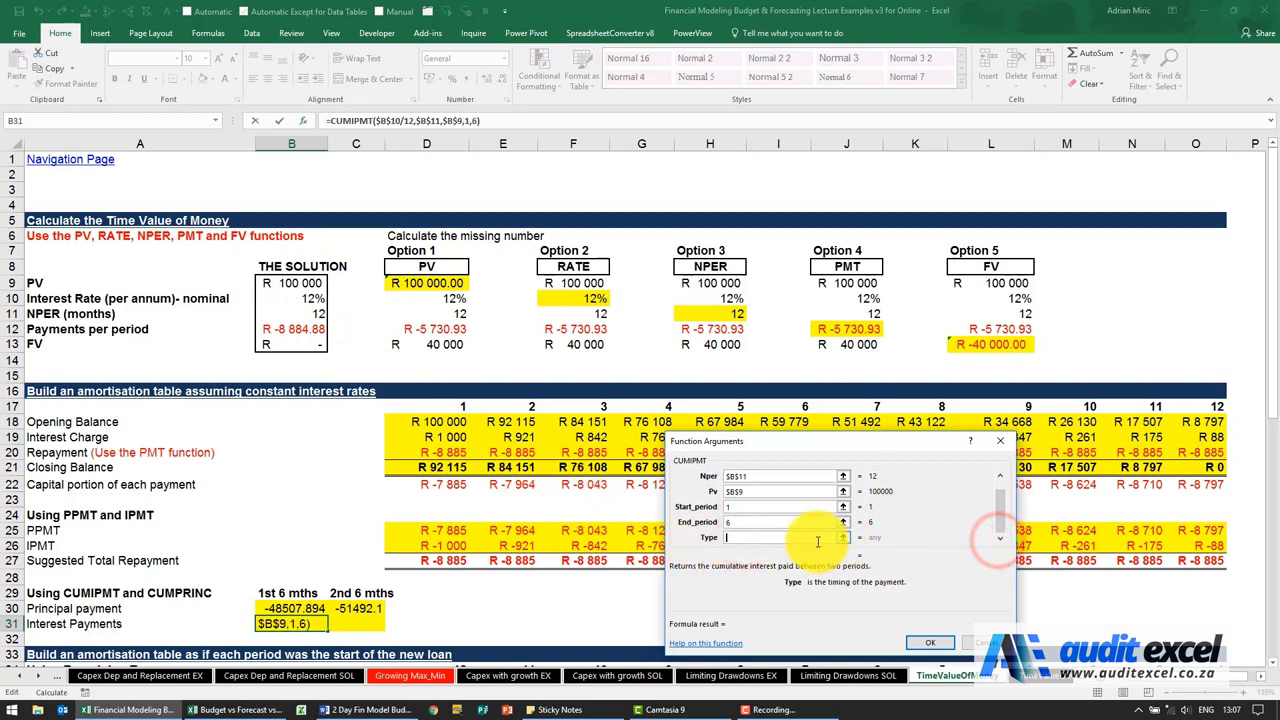
type("0")
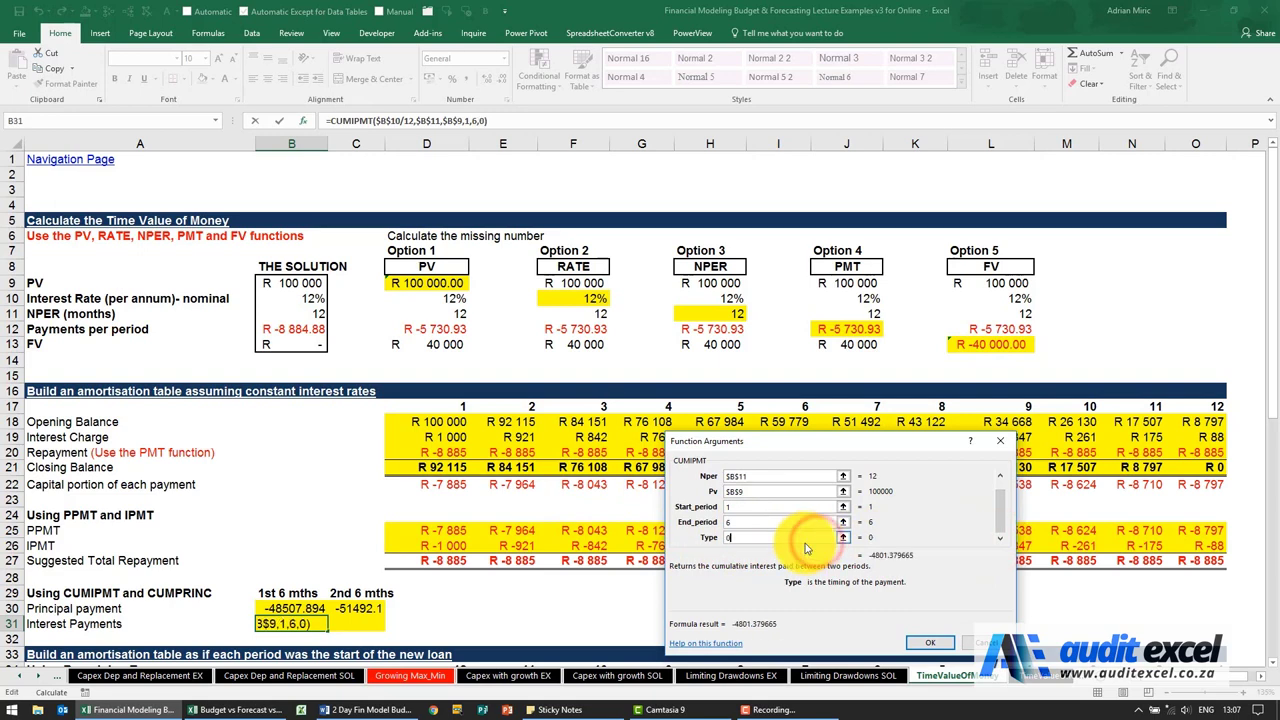
left_click(920, 641)
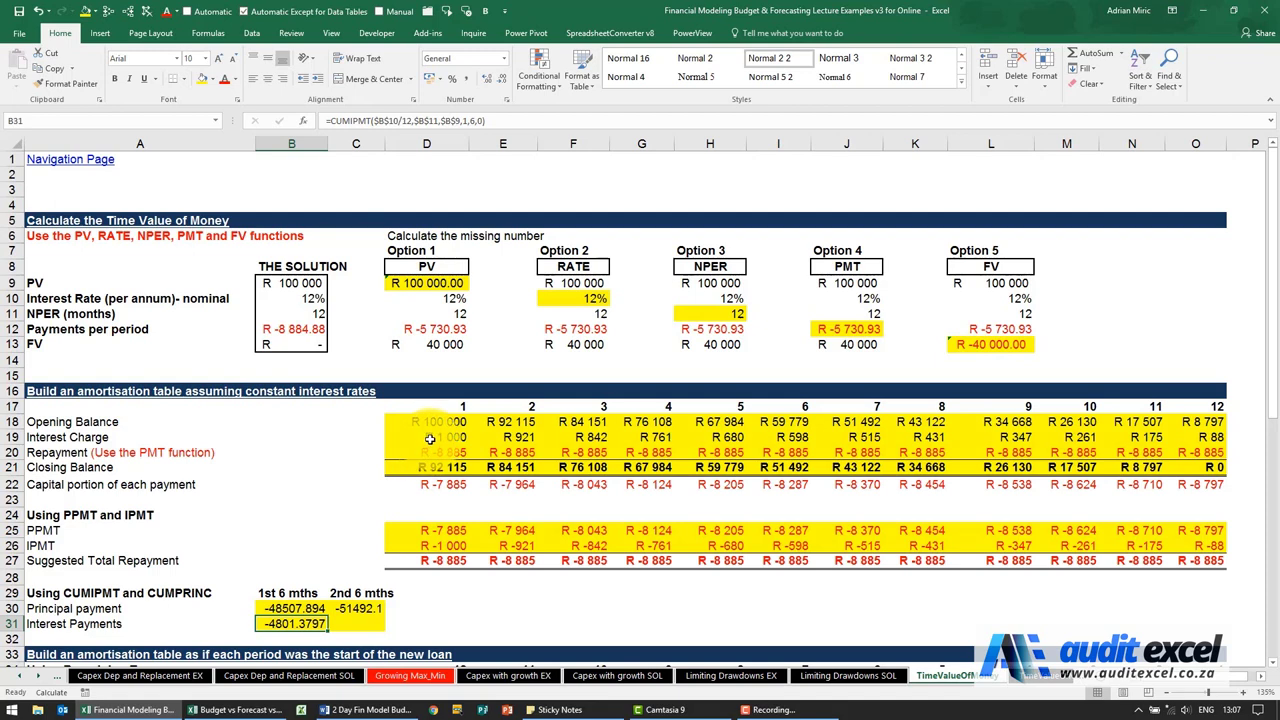
left_click_drag(430, 438, 773, 437)
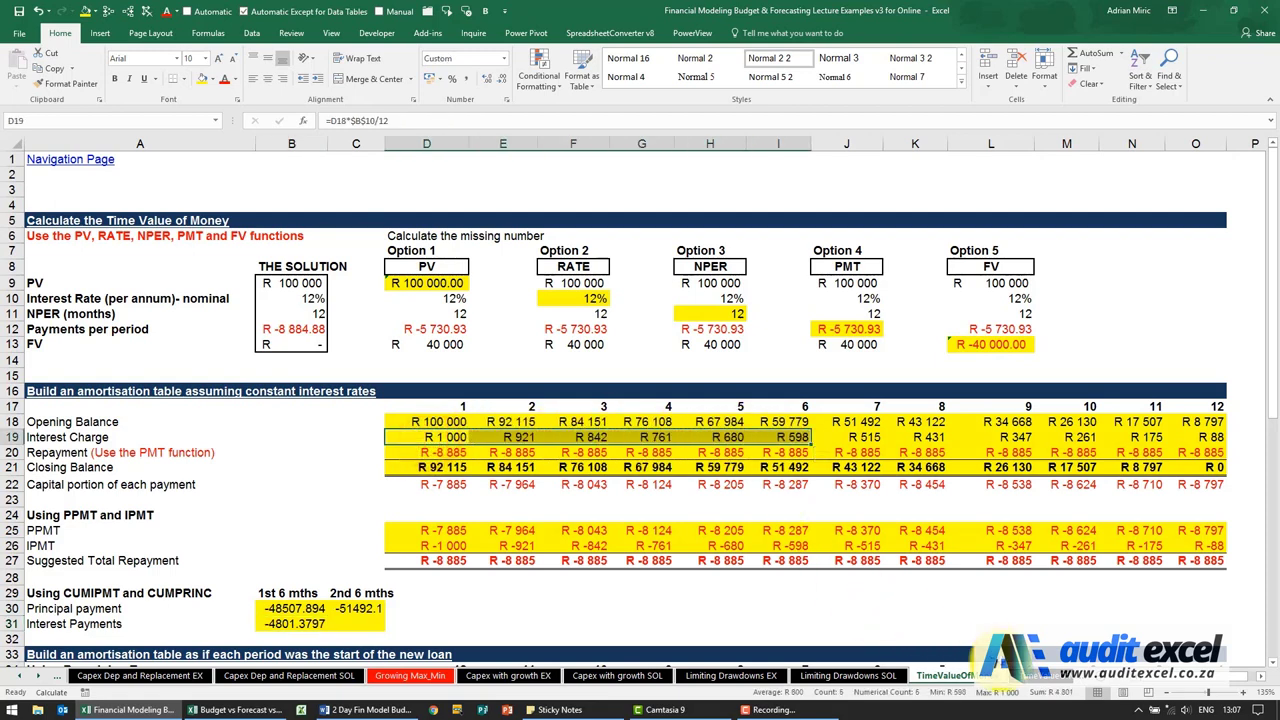
Copy the CUMIPMT formula from B31 to C31 for the second six months
left_click(290, 623)
key("ctrl+c")
left_click(352, 623)
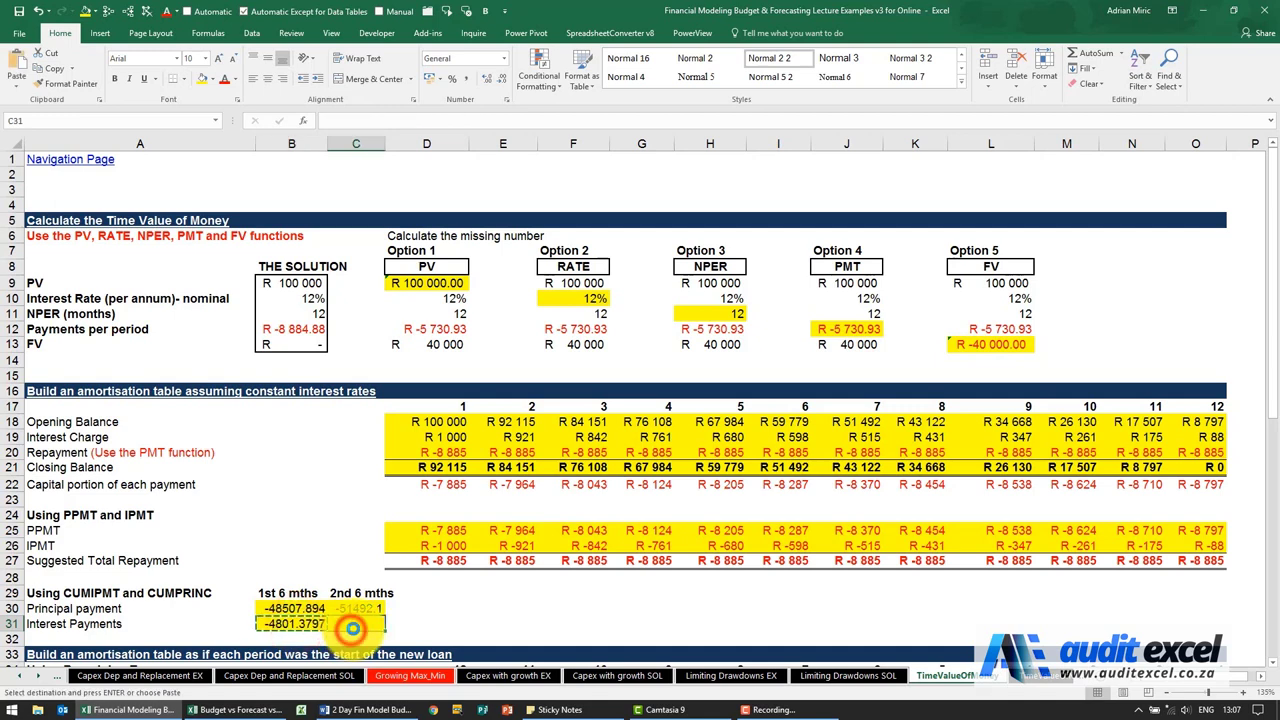
key("ctrl+v")
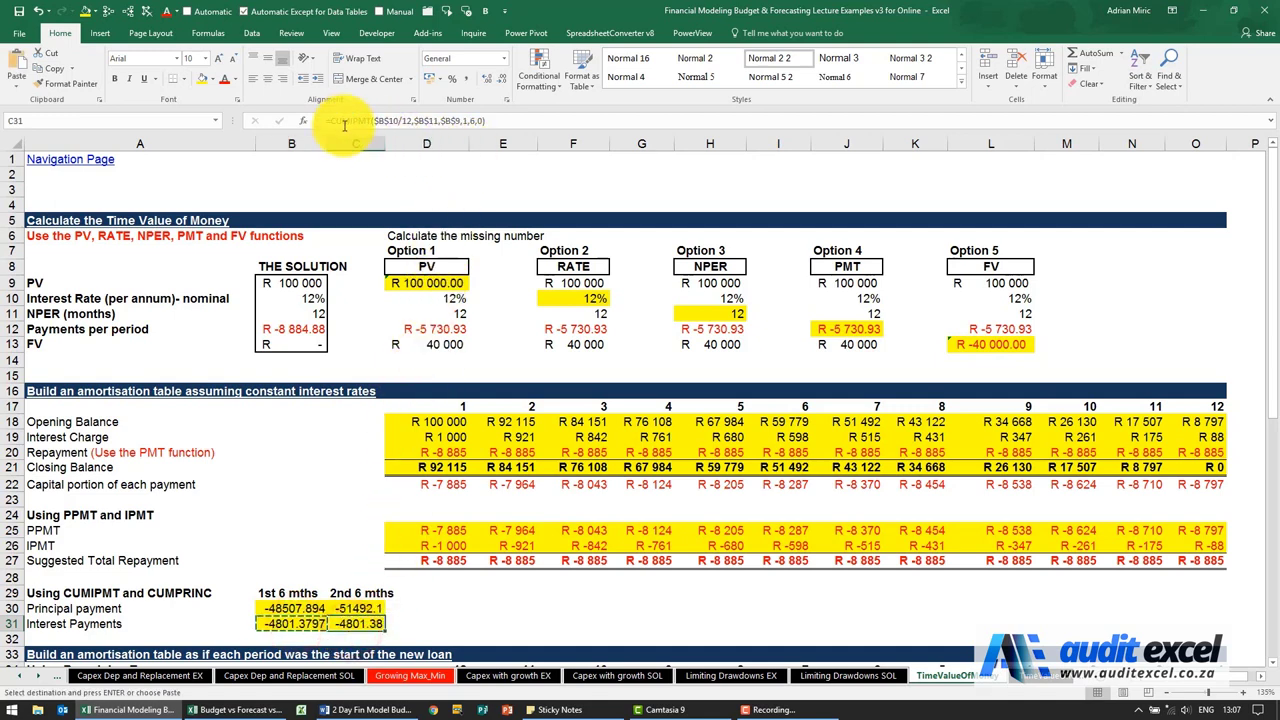
Change the CUMIPMT arguments in C31 to Start_period 7 and End_period 12, and check the sum of B31 and C31
left_click(303, 120)
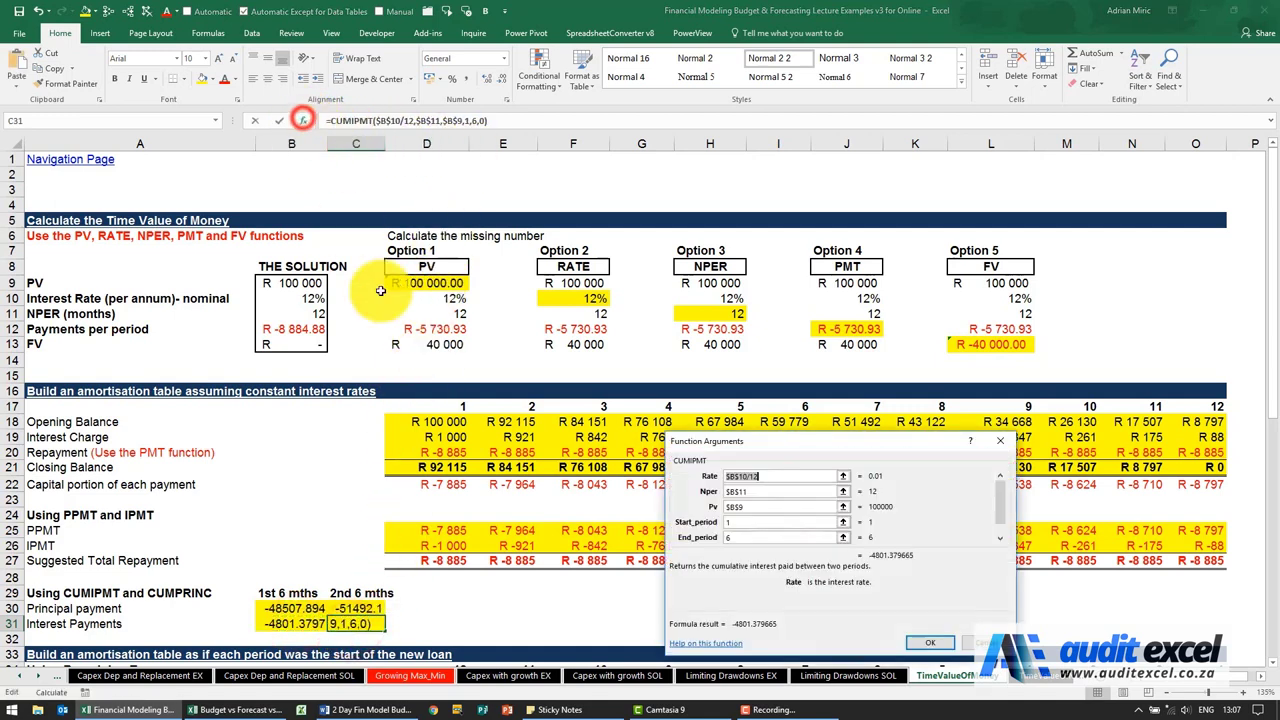
double_click(729, 522)
type("7,")
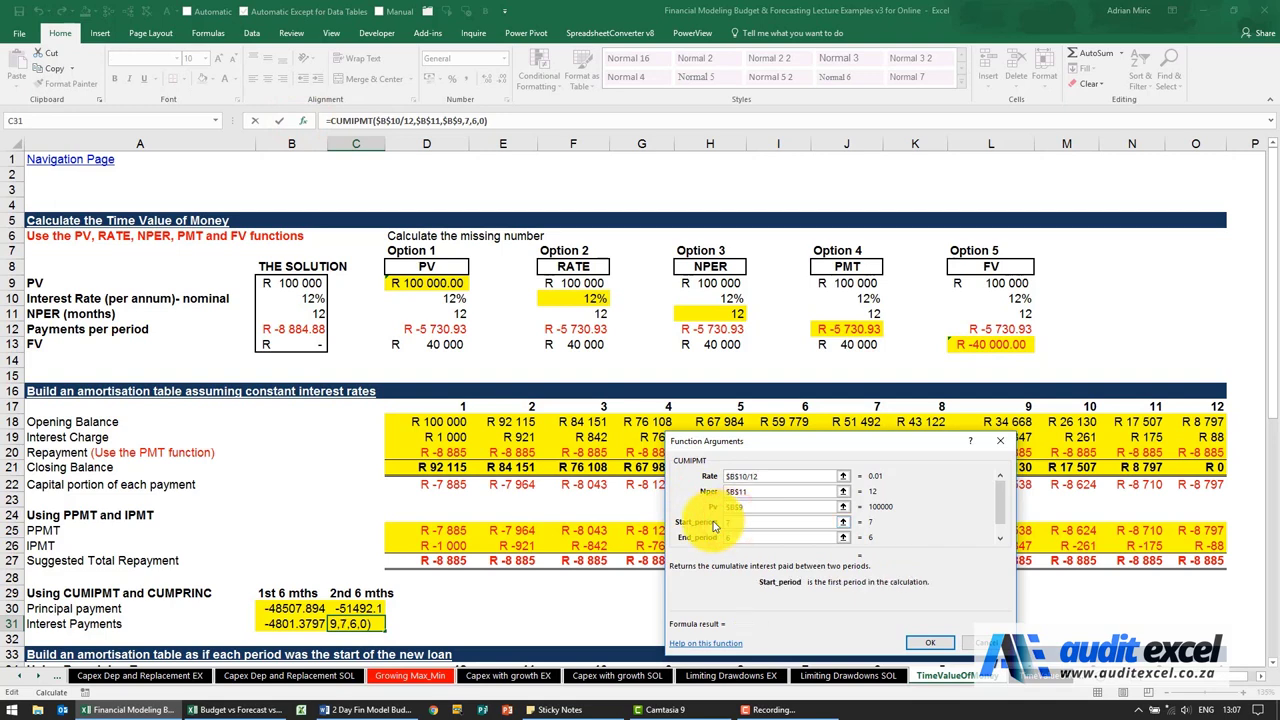
type("12")
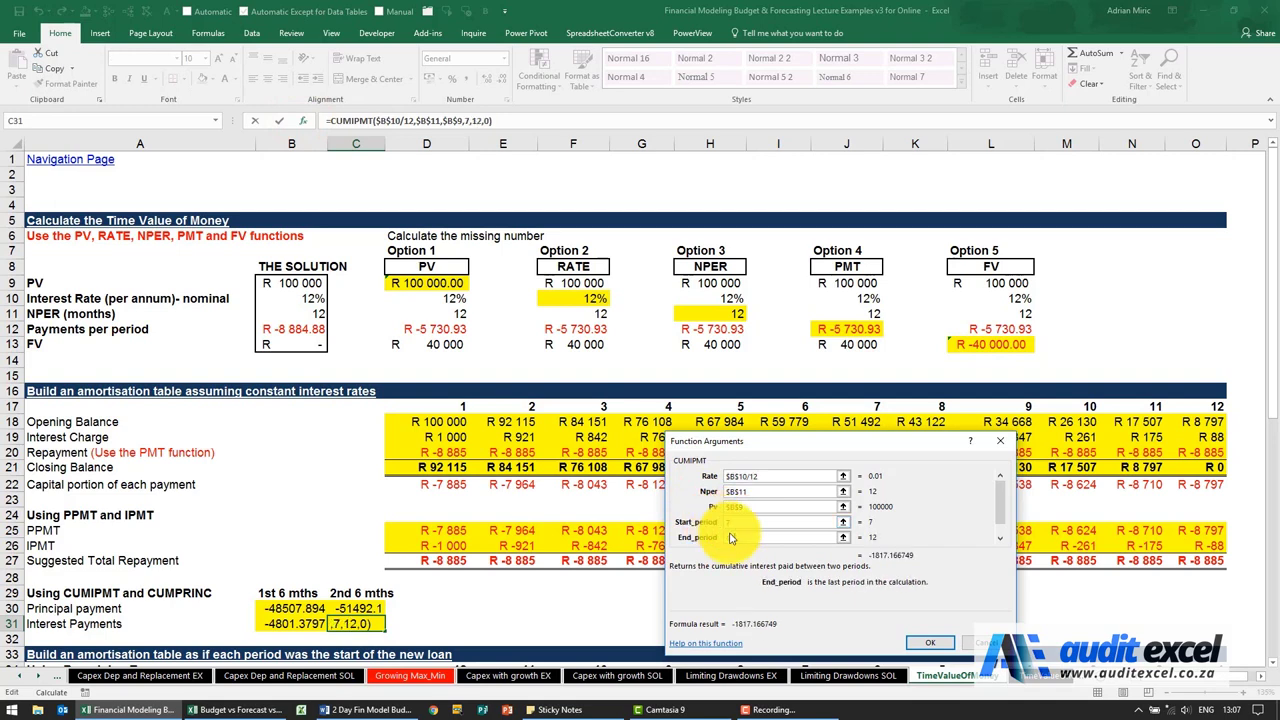
left_click(917, 642)
left_click_drag(298, 624, 355, 623)
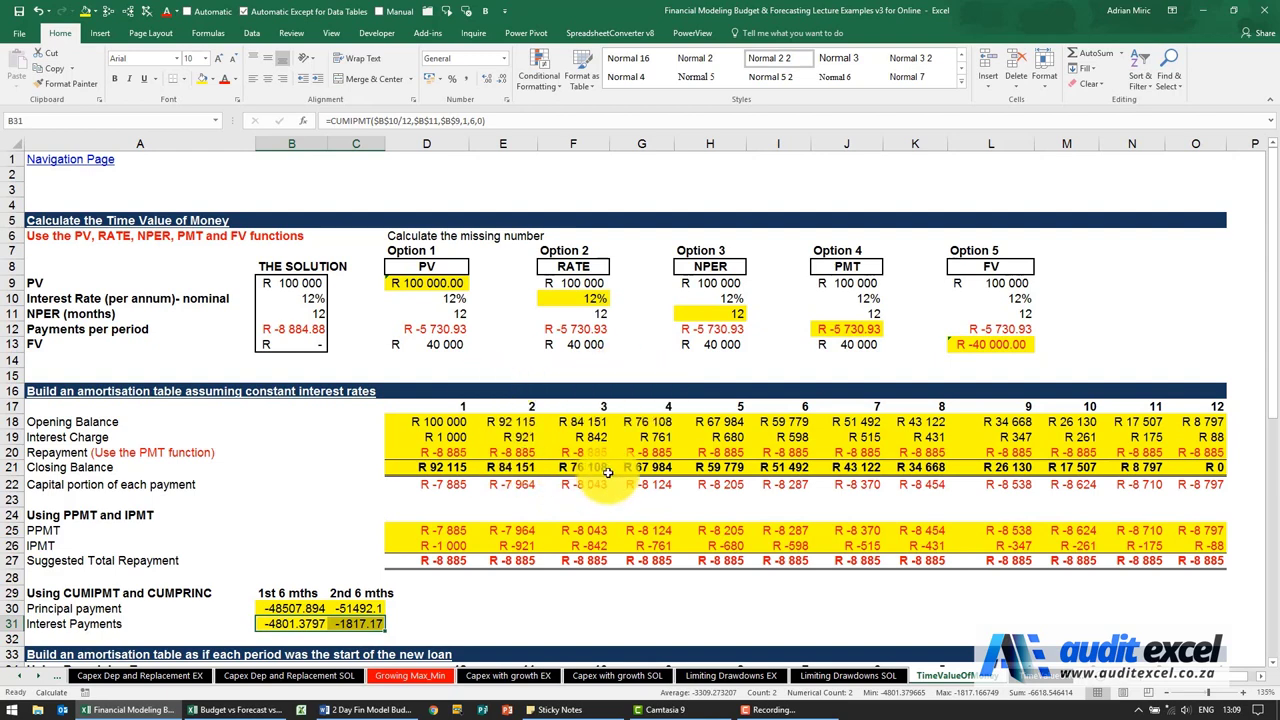
Set the future value in B13 of the solution column to 40000
left_click(306, 343)
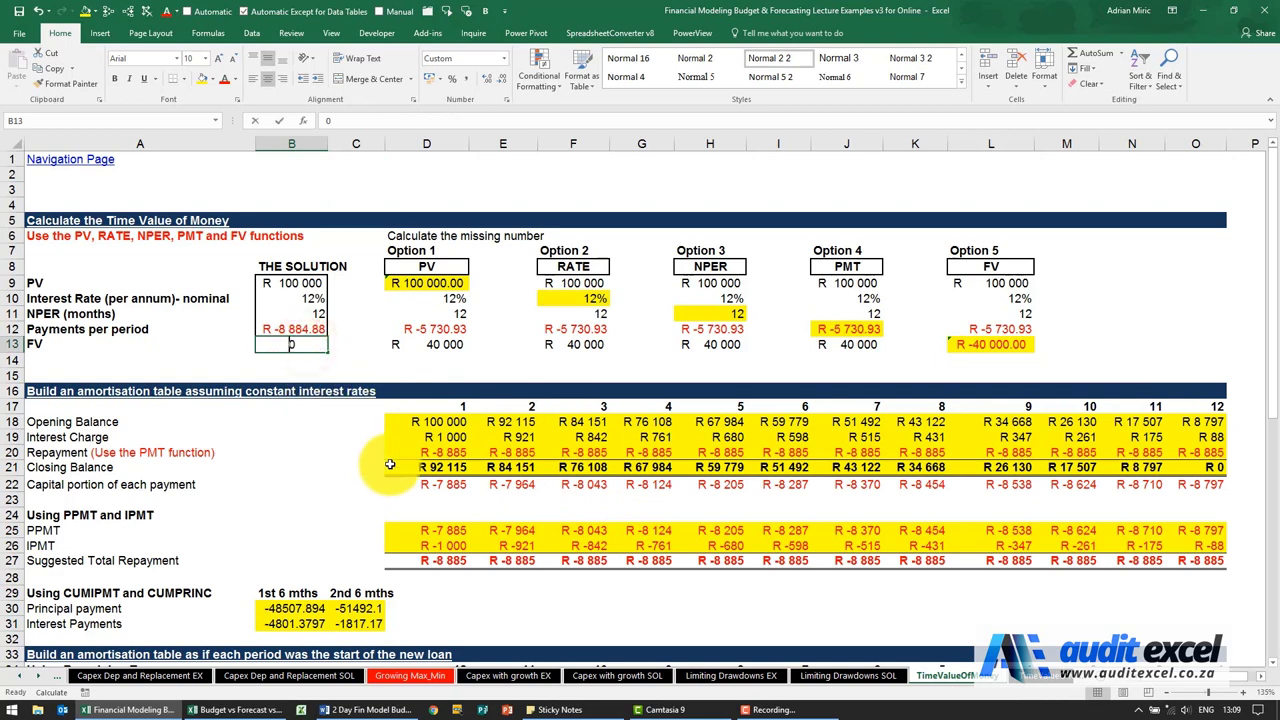
type("40000")
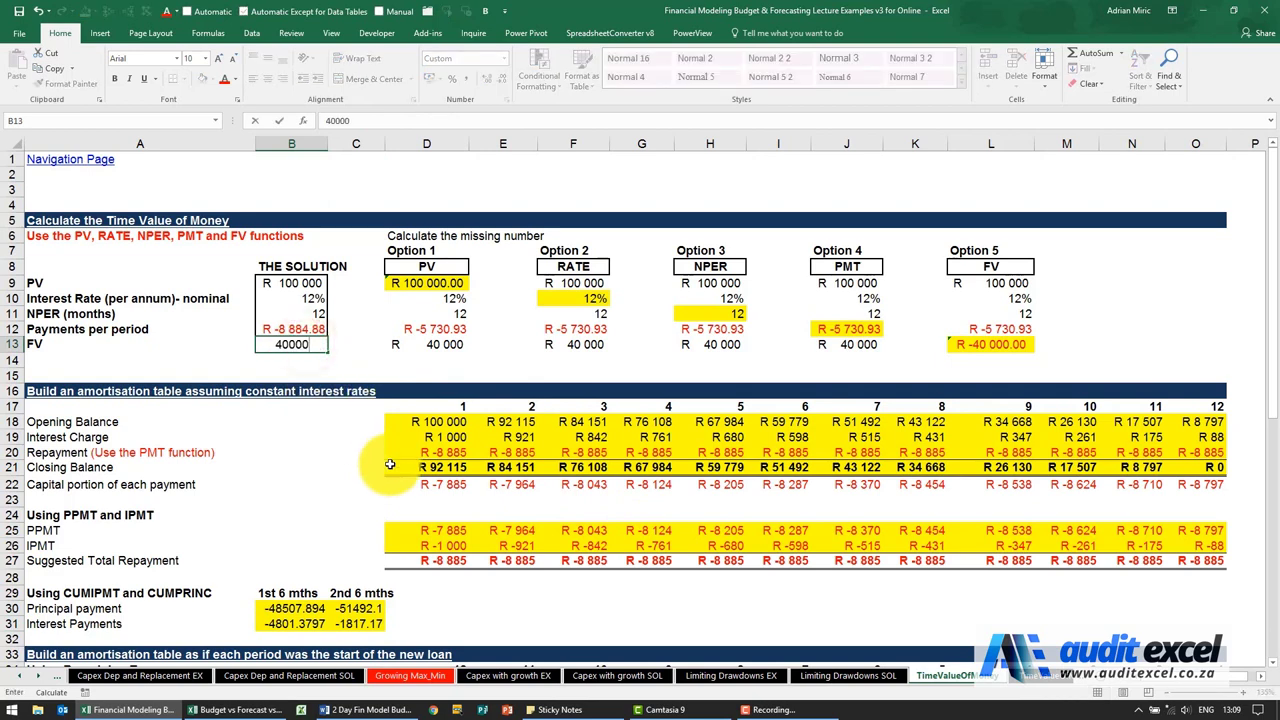
key("Return")
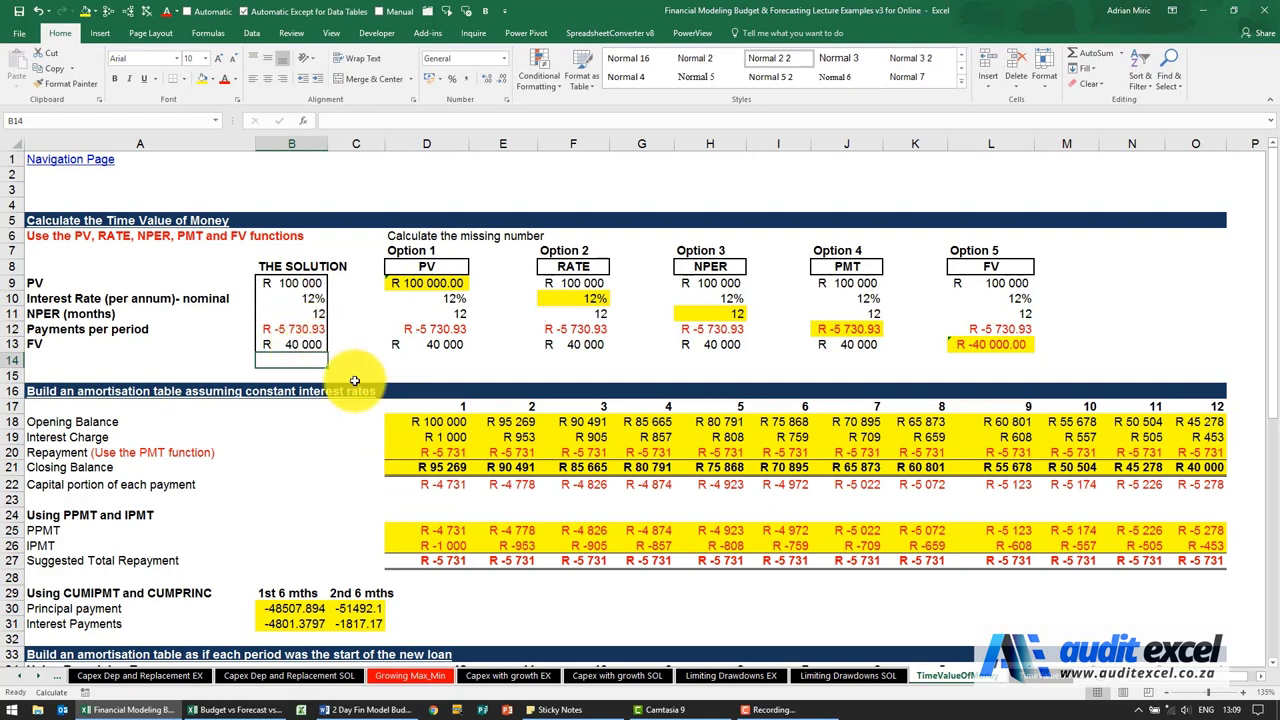
Insert the PMT function in D38 for the first repayment of the amortisation table that uses remaining terms
scroll(351, 371, "down", 4)
scroll(455, 401, "down", 3)
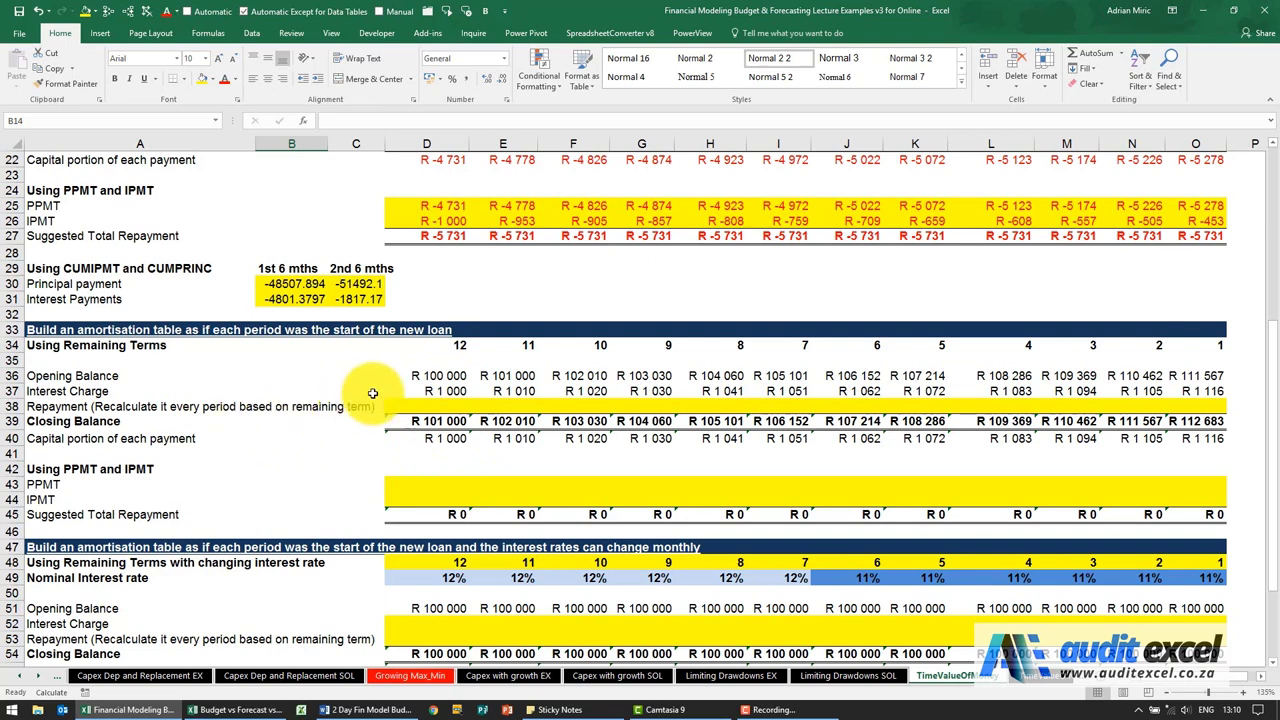
left_click(429, 379)
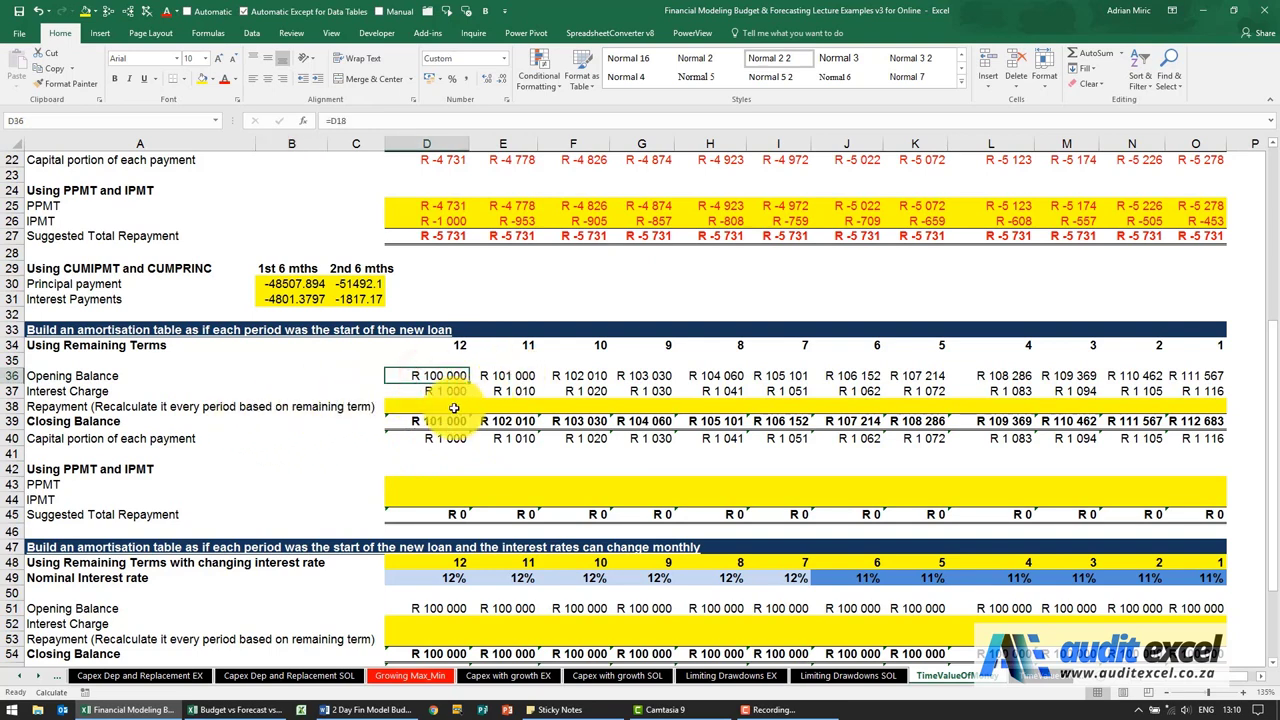
left_click(452, 391)
scroll(512, 262, "up", 1)
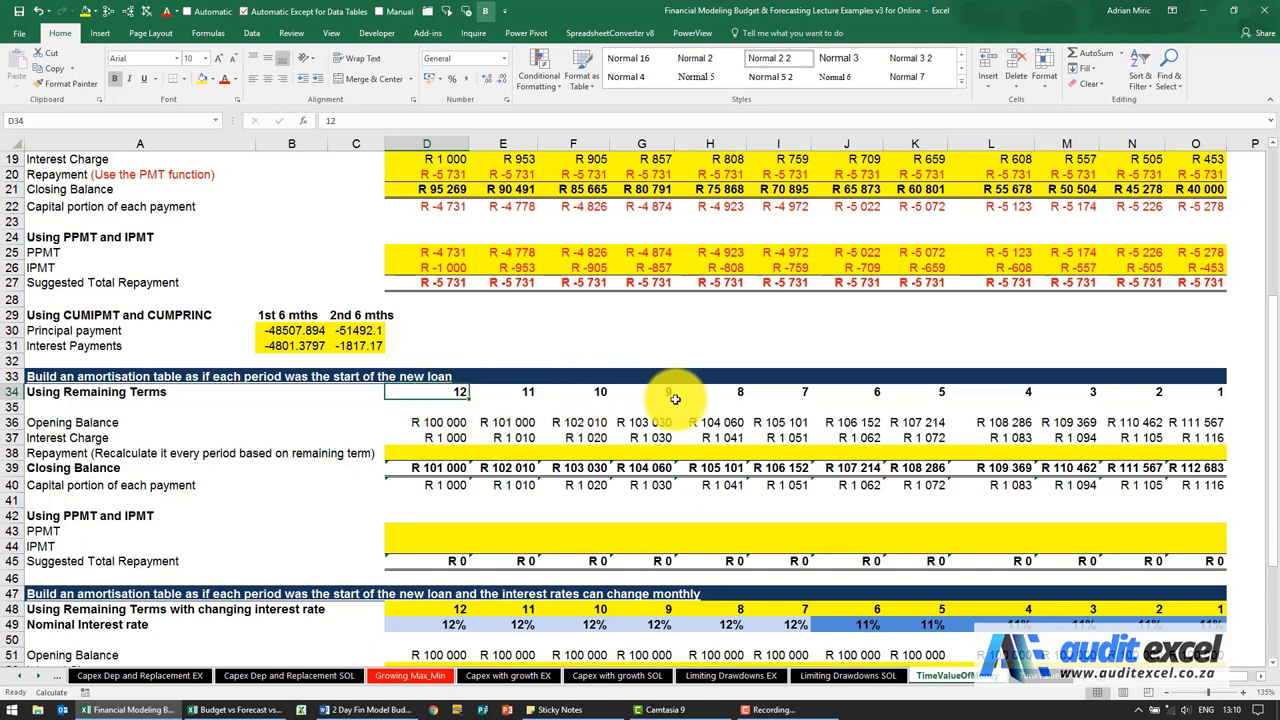
left_click(455, 454)
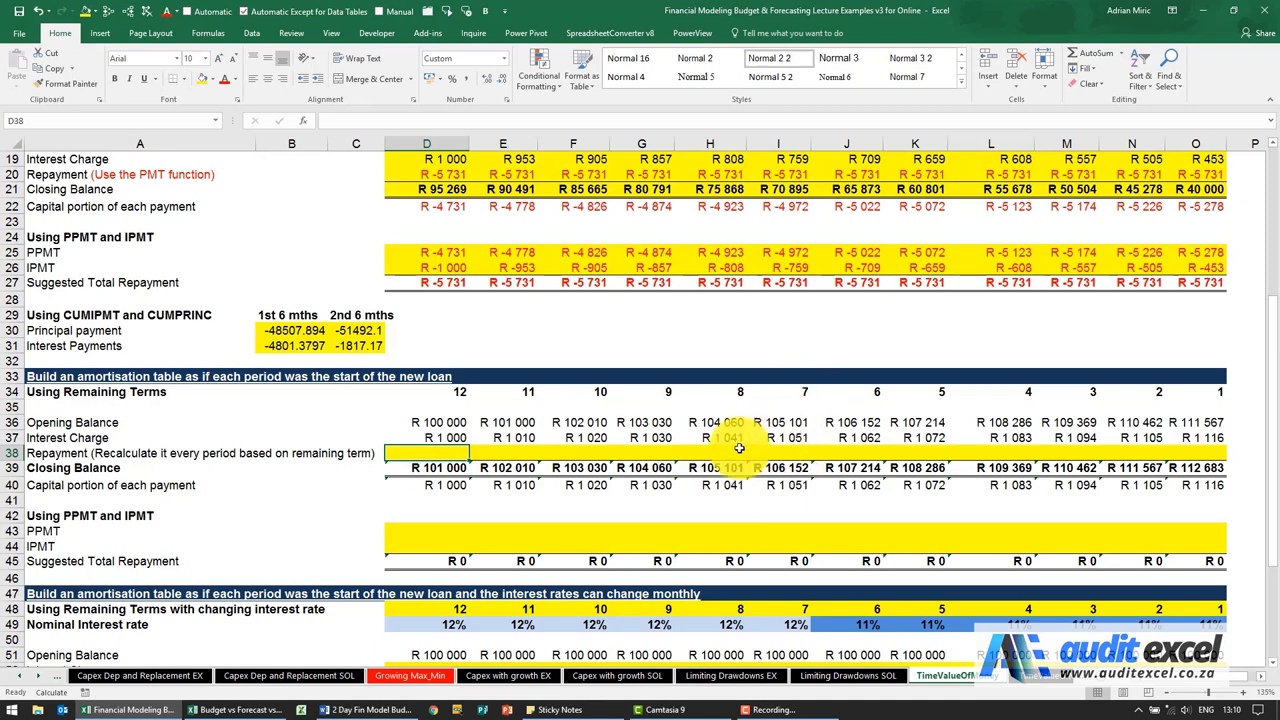
left_click(302, 125)
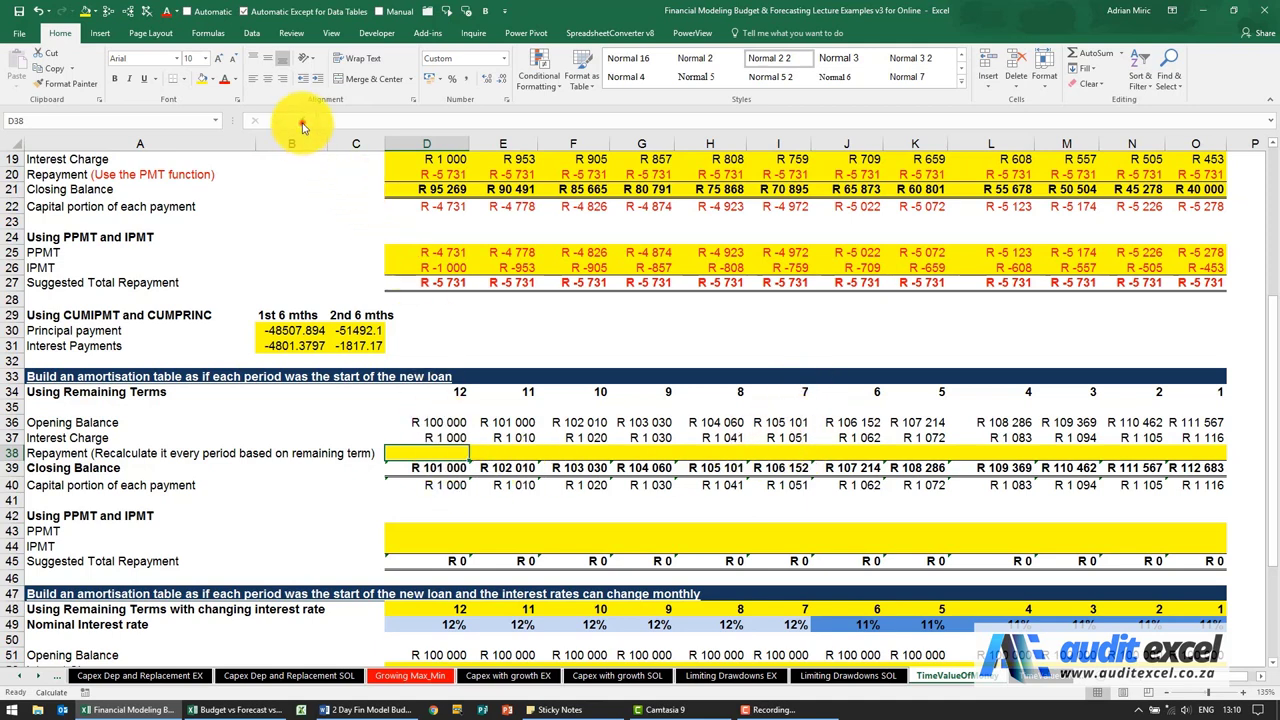
left_click(760, 532)
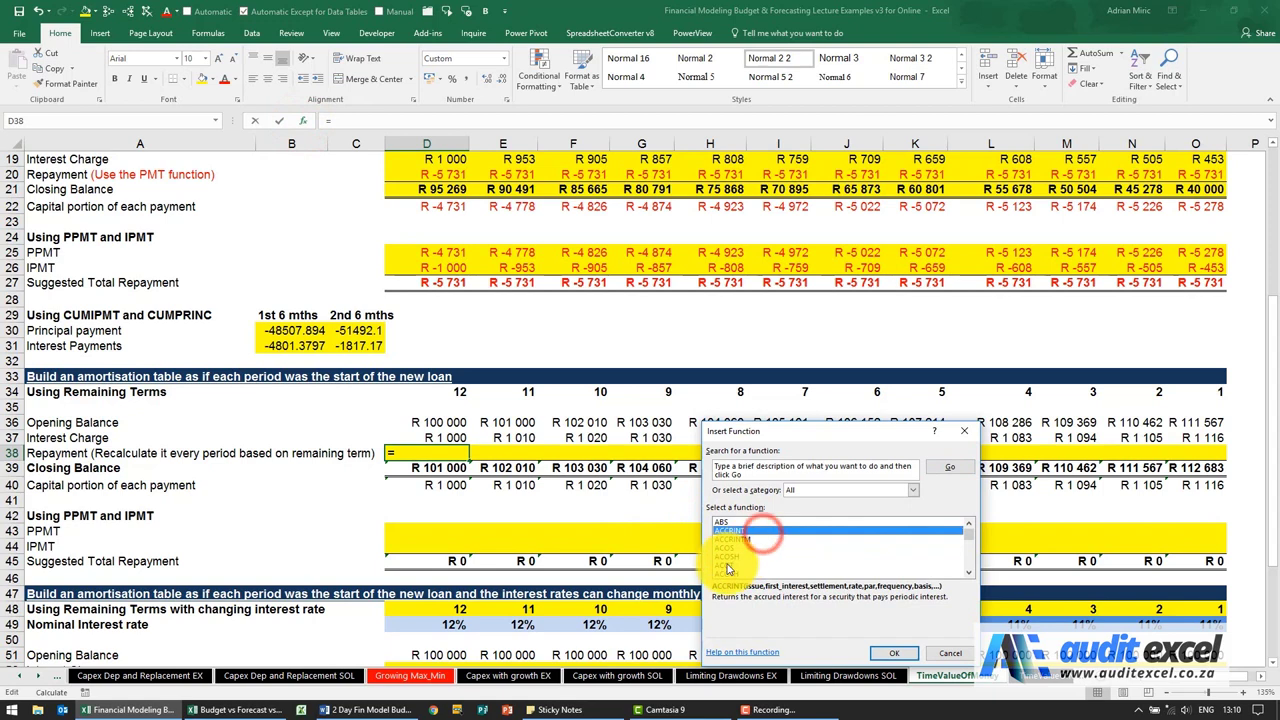
type("pmt")
double_click(728, 570)
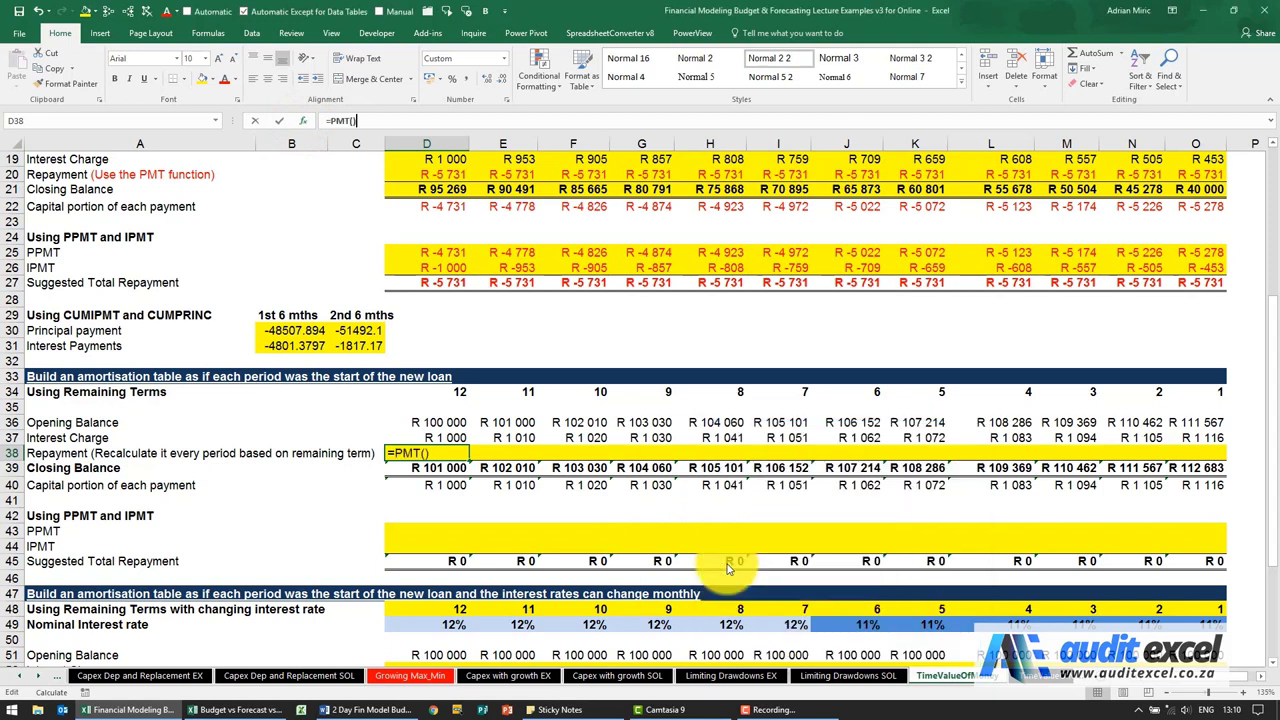
Set the PMT arguments in D38 to Rate $B$10/12, Nper D34, Pv D36, Fv -$B$13 and Type 0
scroll(668, 518, "up", 3)
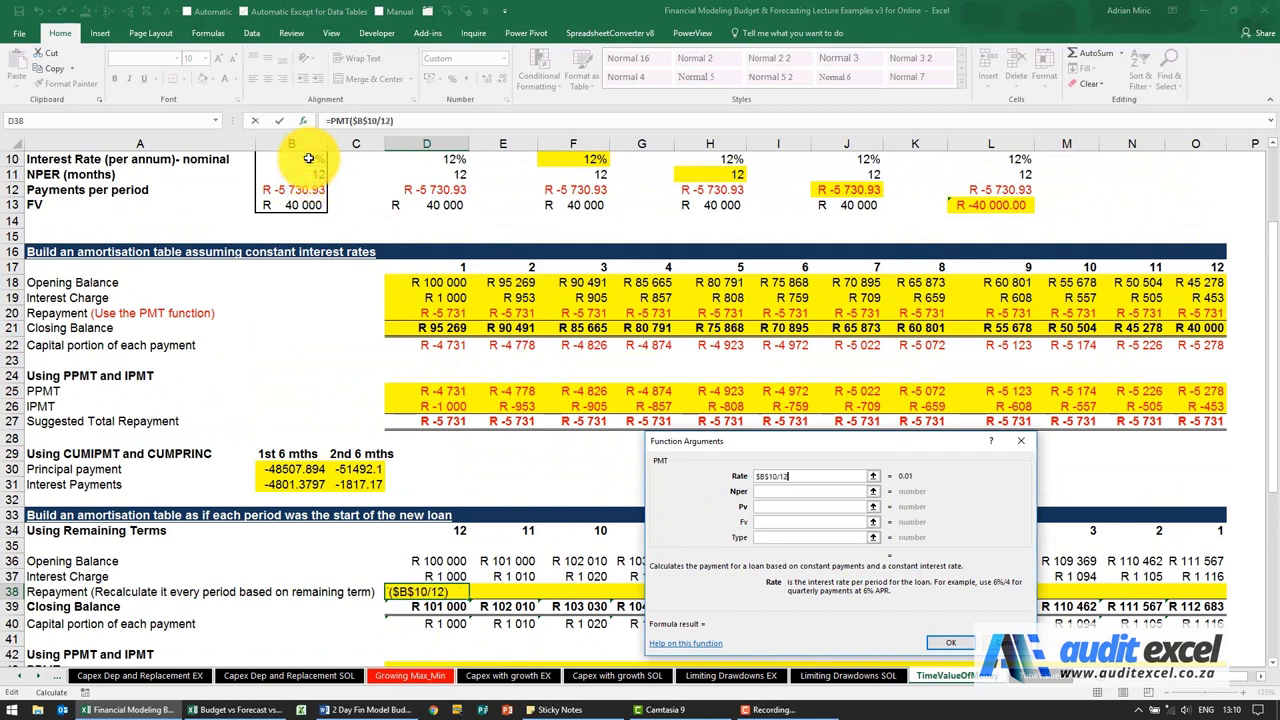
left_click(764, 493)
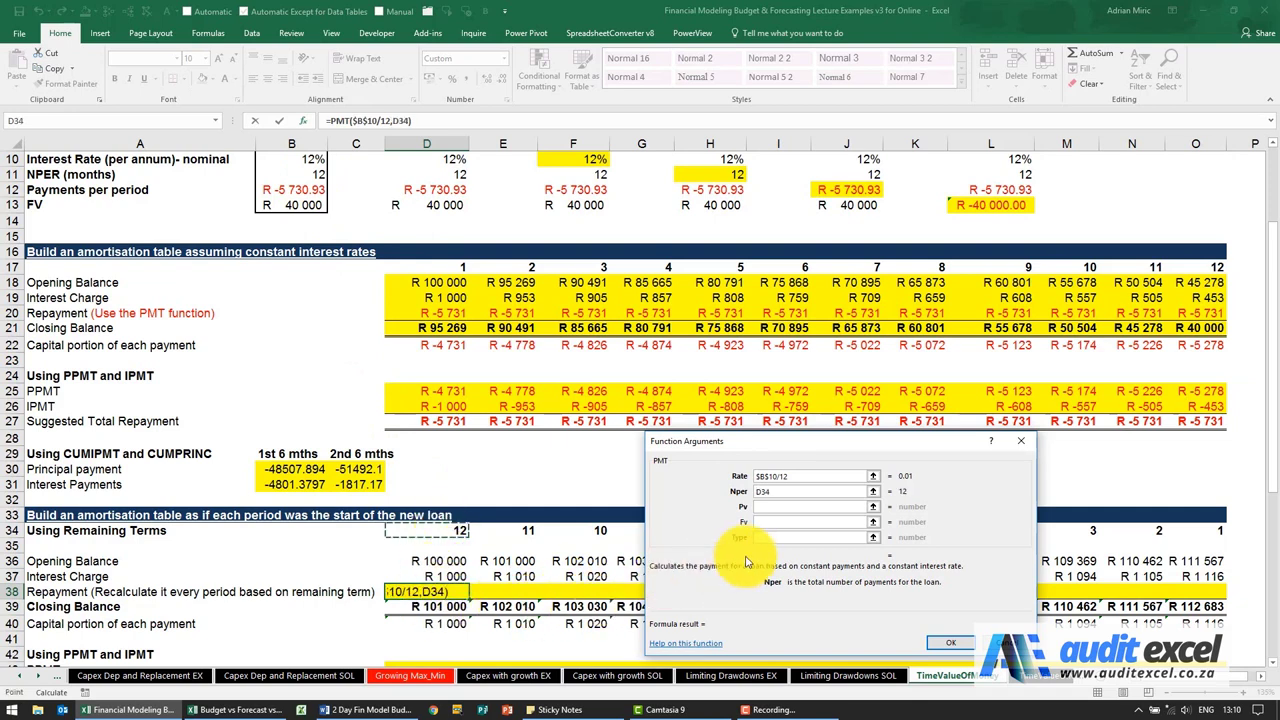
left_click(788, 508)
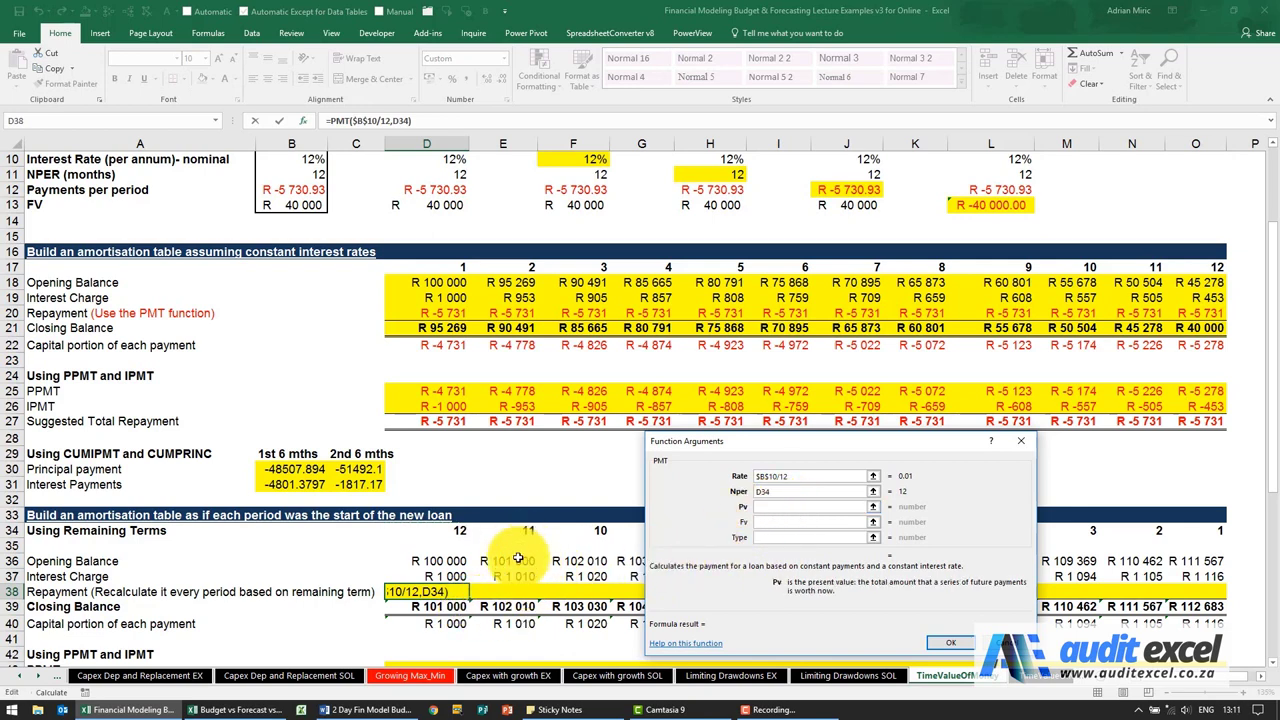
left_click(440, 561)
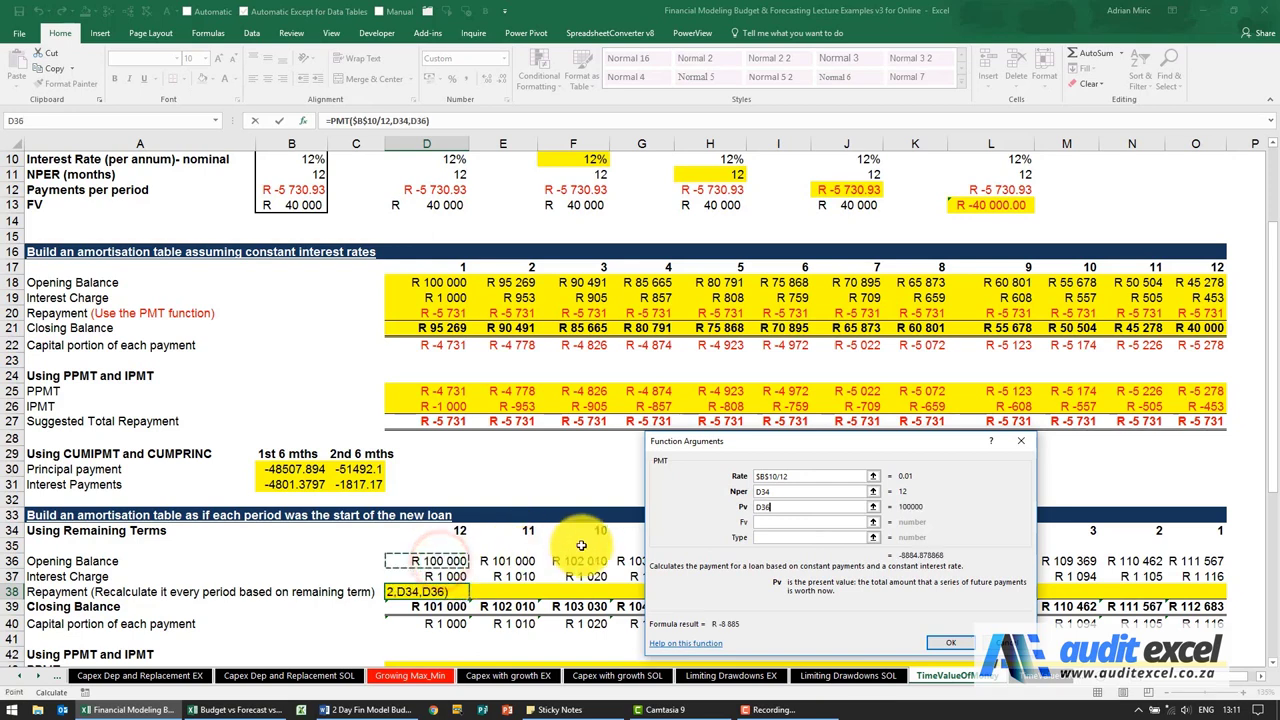
left_click(770, 521)
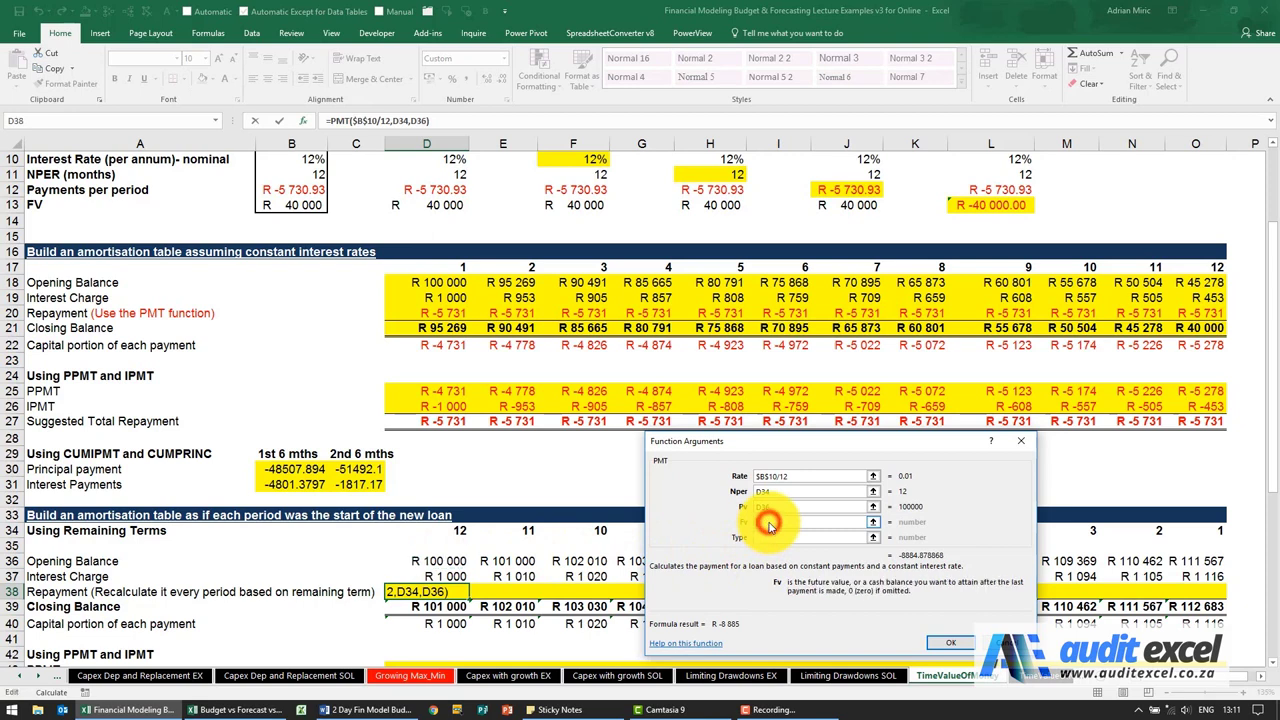
type("-")
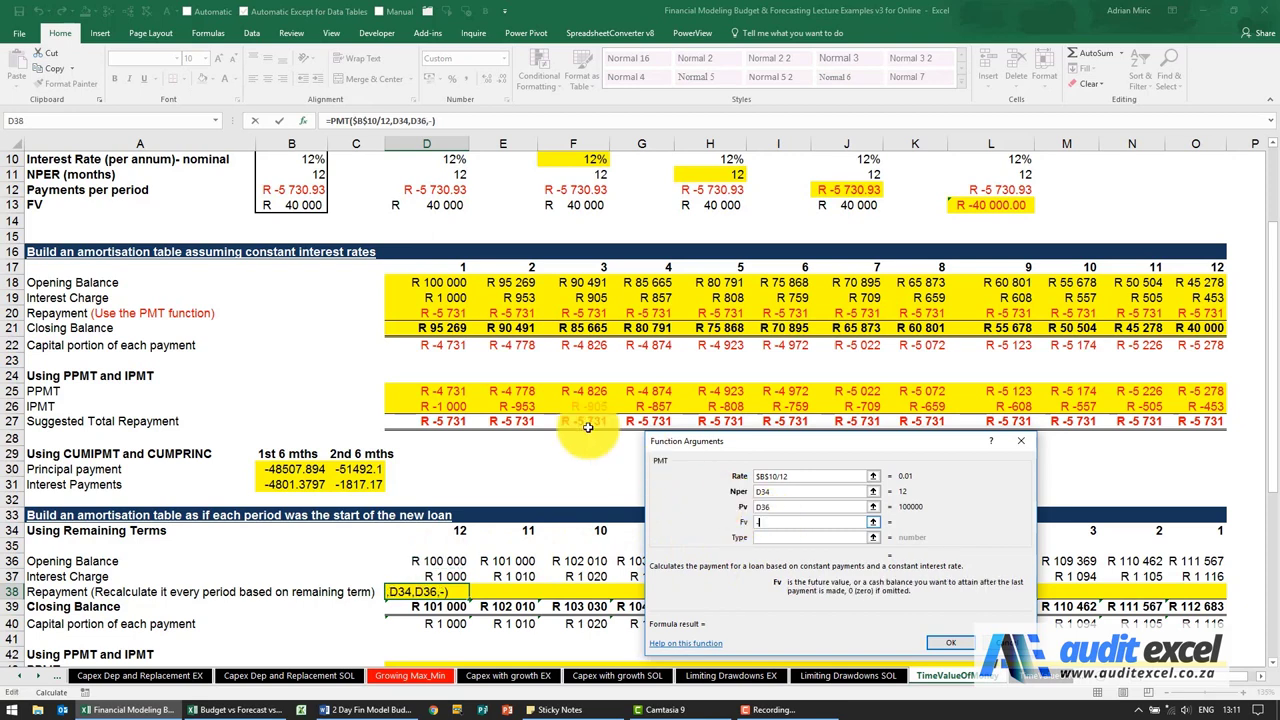
left_click(298, 204)
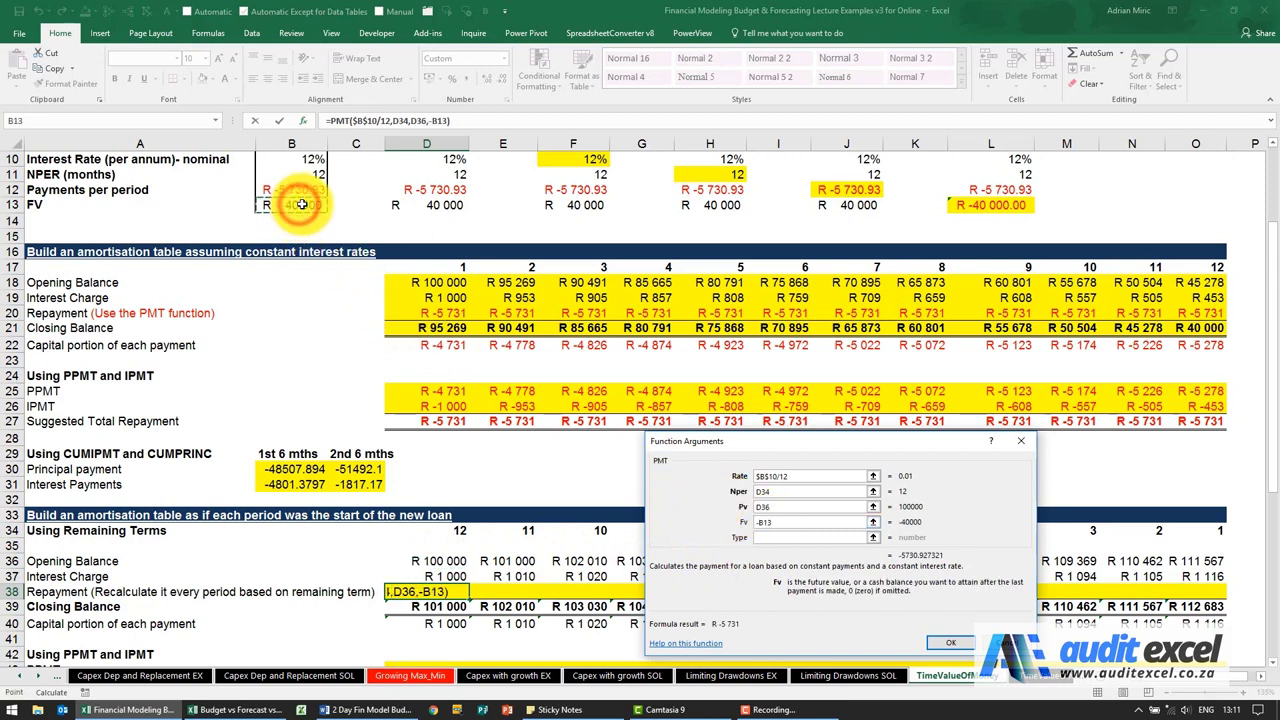
left_click(762, 538)
type("0")
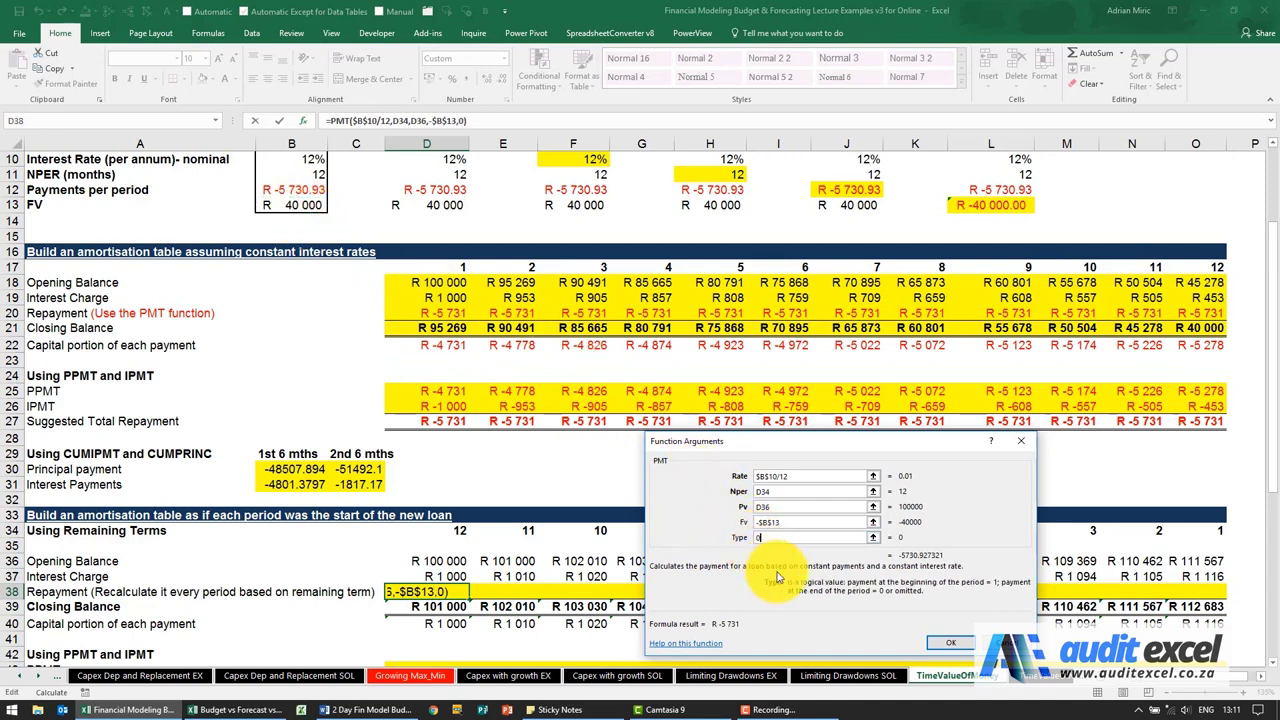
left_click(950, 642)
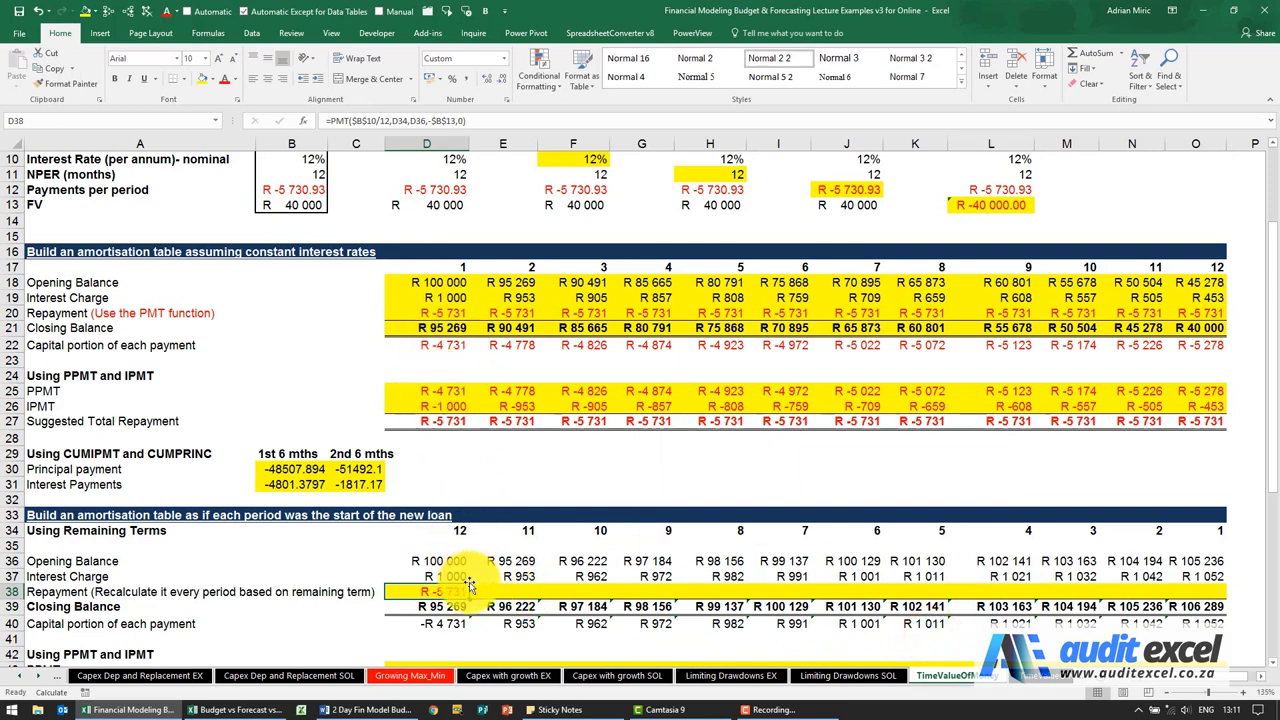
Copy the repayment formula from D38 across to O38 and review the PMT arguments in H38
left_click_drag(469, 598, 1200, 593)
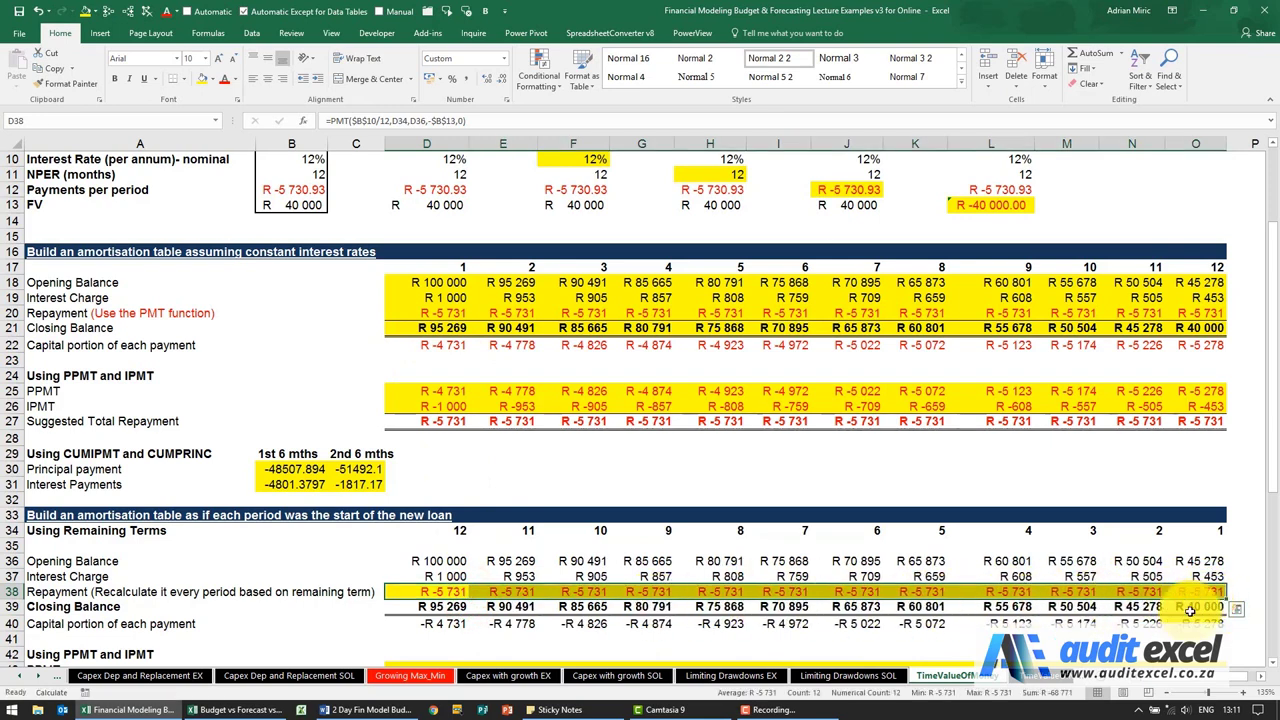
left_click(721, 591)
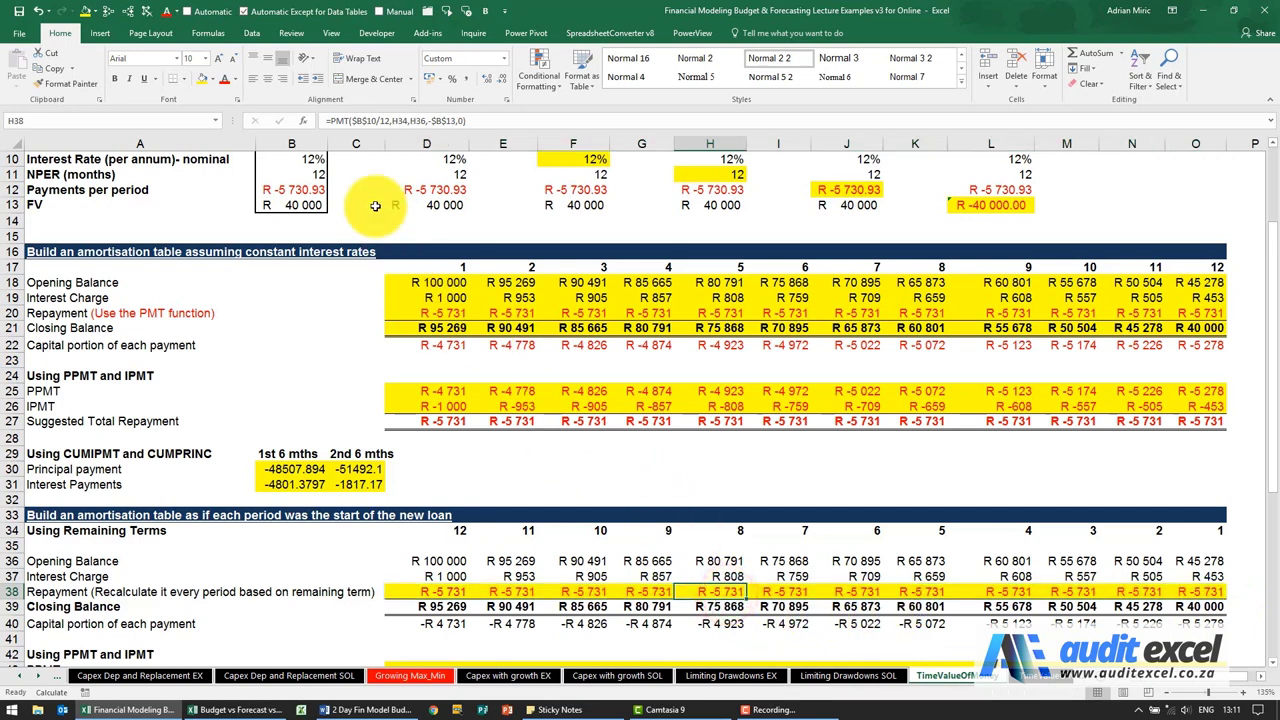
left_click(298, 124)
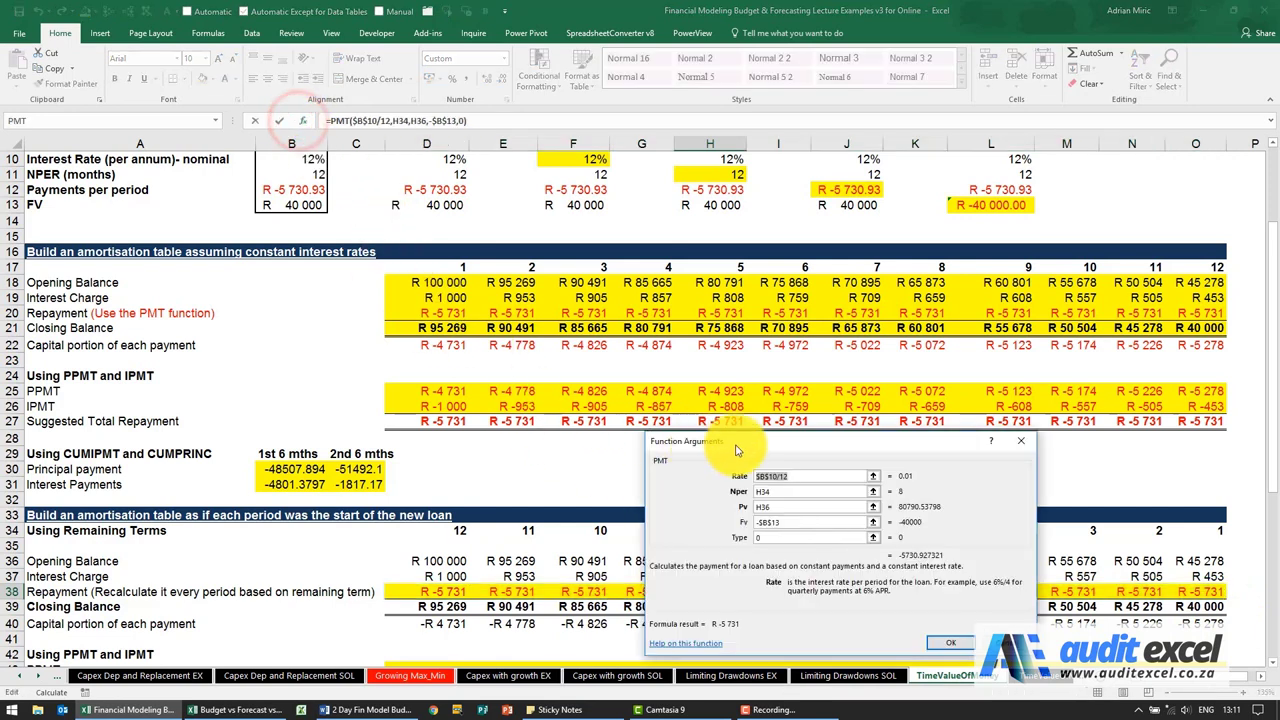
left_click_drag(735, 438, 931, 363)
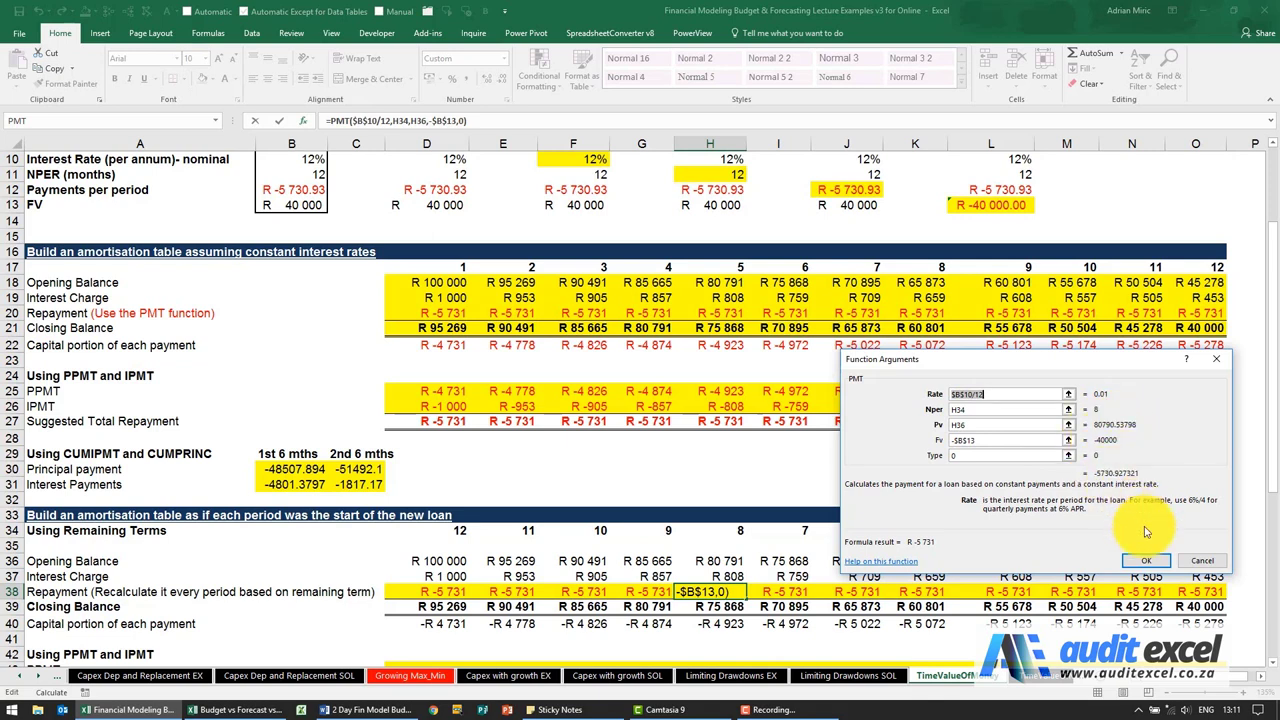
left_click(1145, 561)
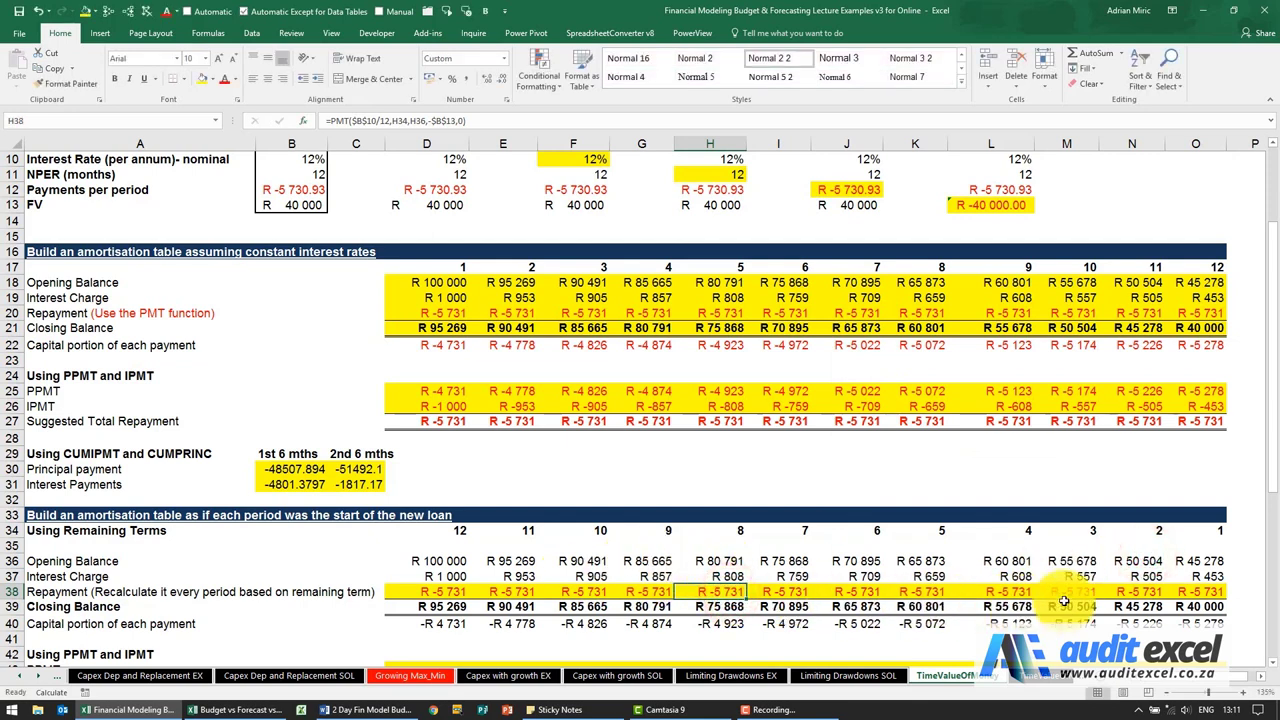
Add 50000 to the opening balance formula in H36 as =G39+50000, and check the recalculated repayment in H38
left_click(731, 561)
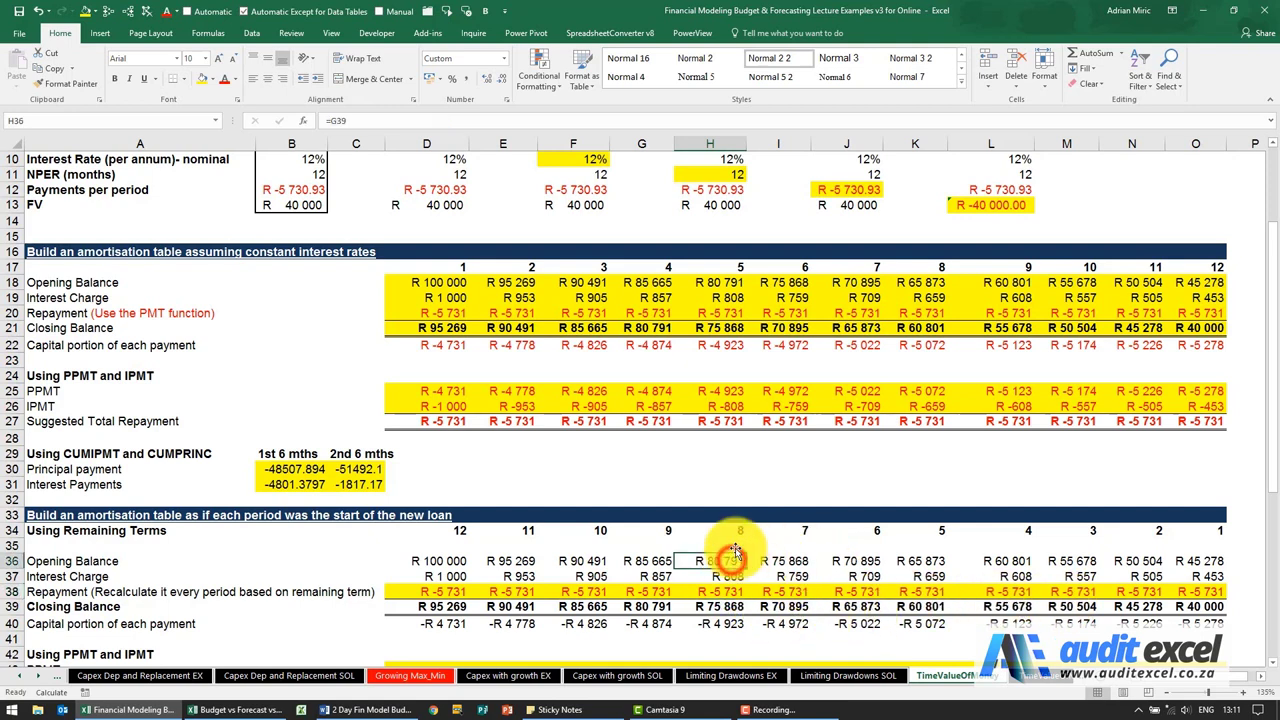
left_click(365, 126)
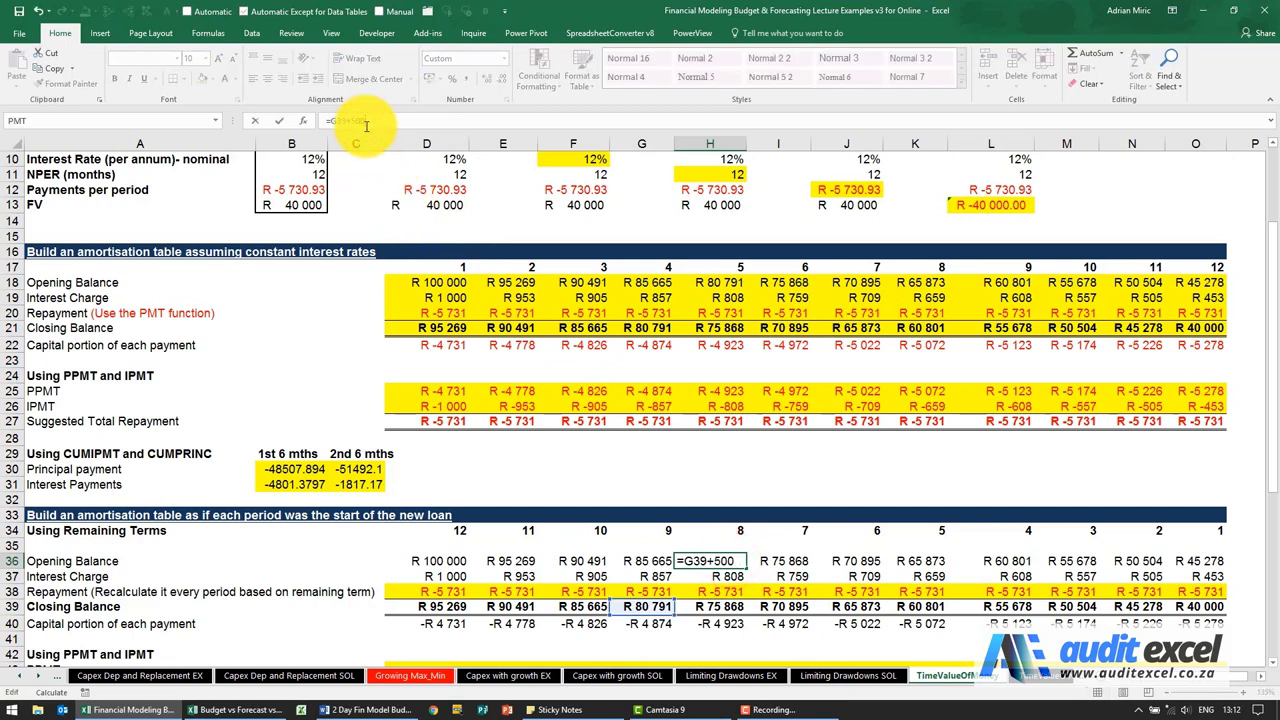
key("Return")
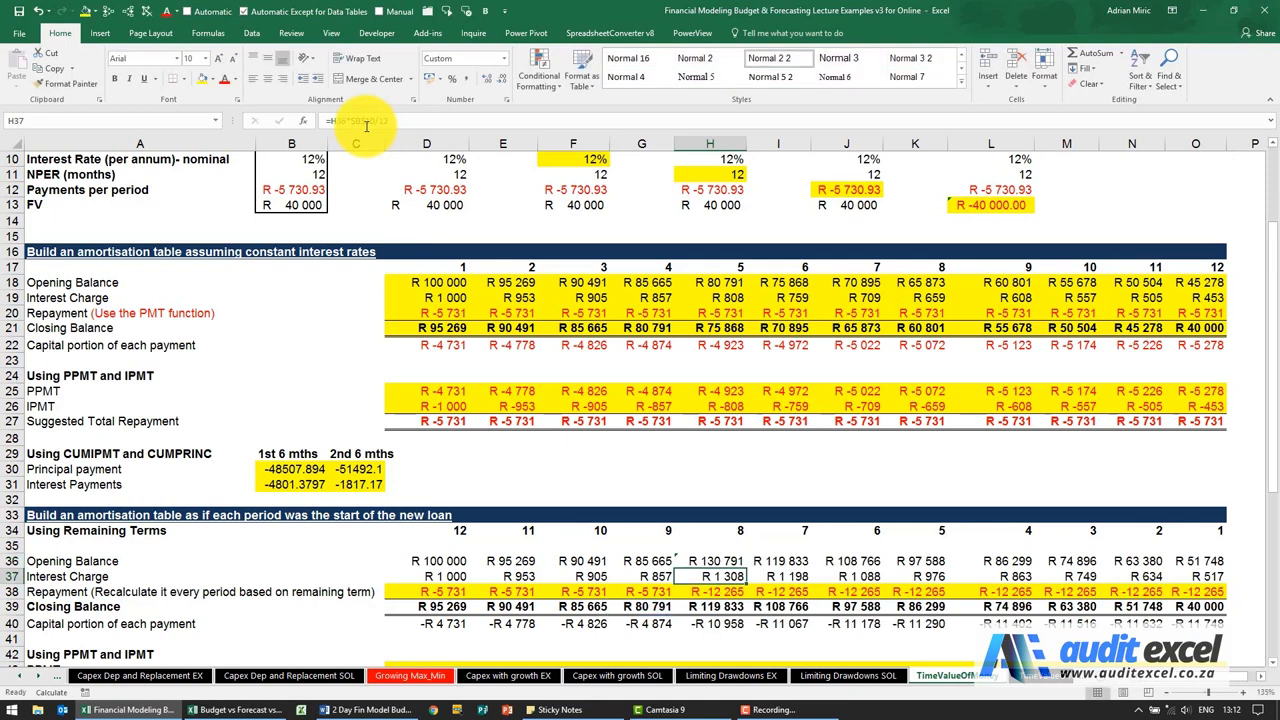
left_click(706, 592)
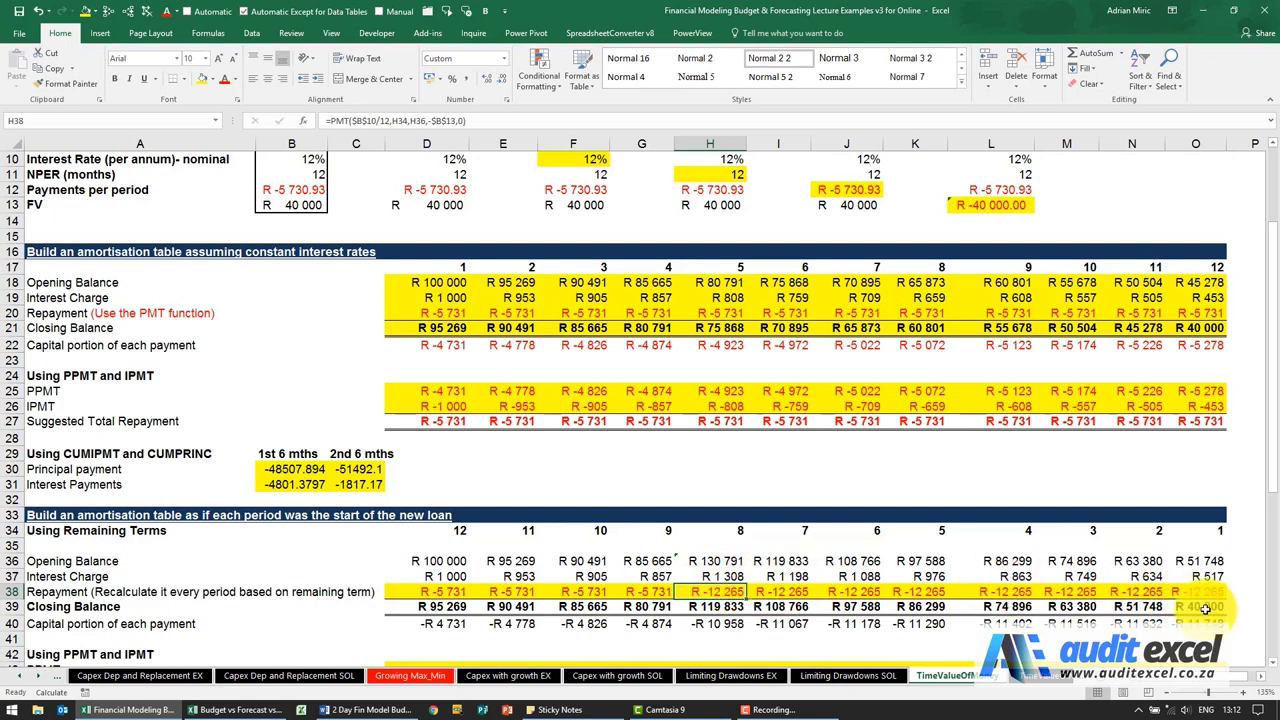
Reduce the opening balance in L36 by 30000 with the formula =K39-30000
left_click(990, 561)
type("=K39-30")
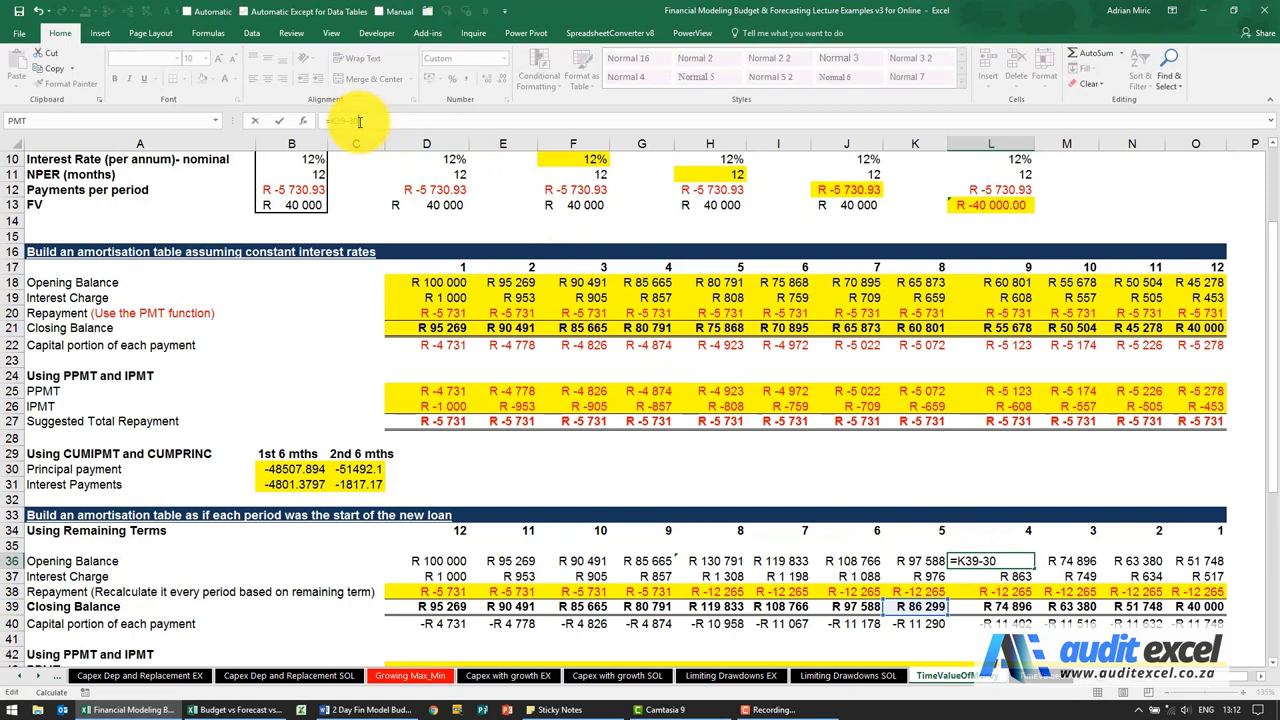
type("000")
key("Return")
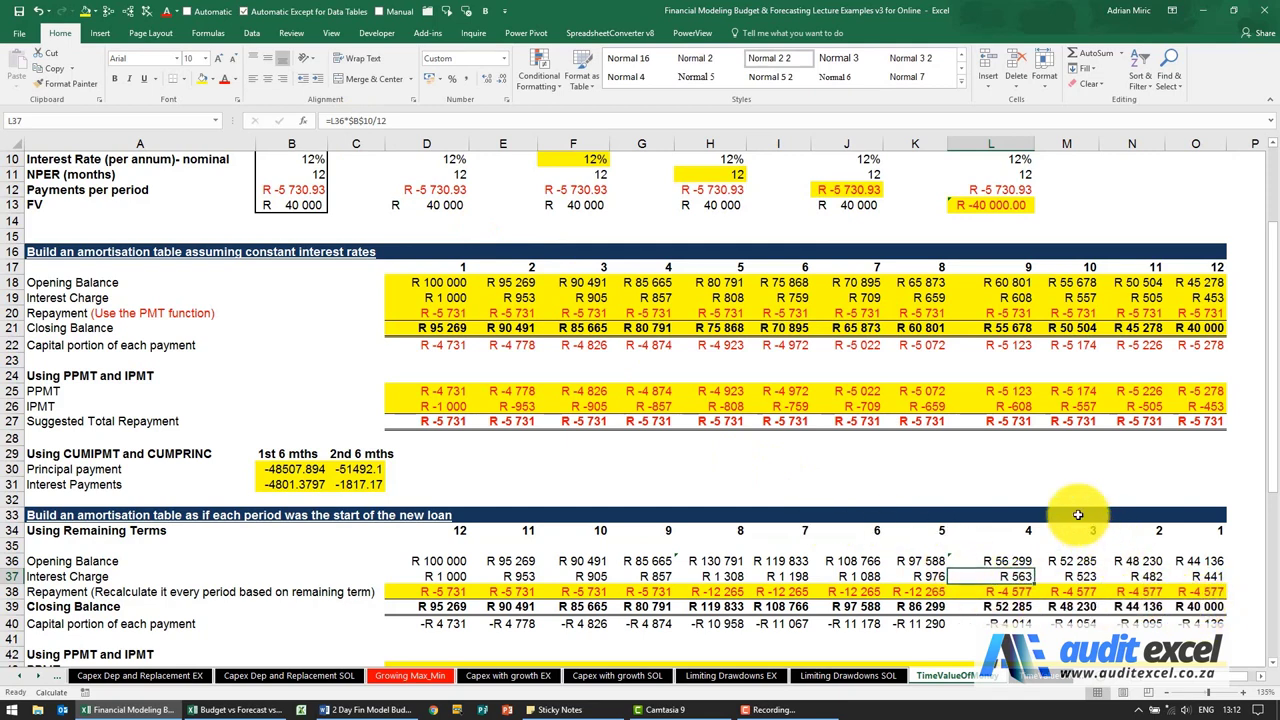
Insert the PPMT function in H43 of the remaining-terms table
scroll(1051, 504, "down", 1)
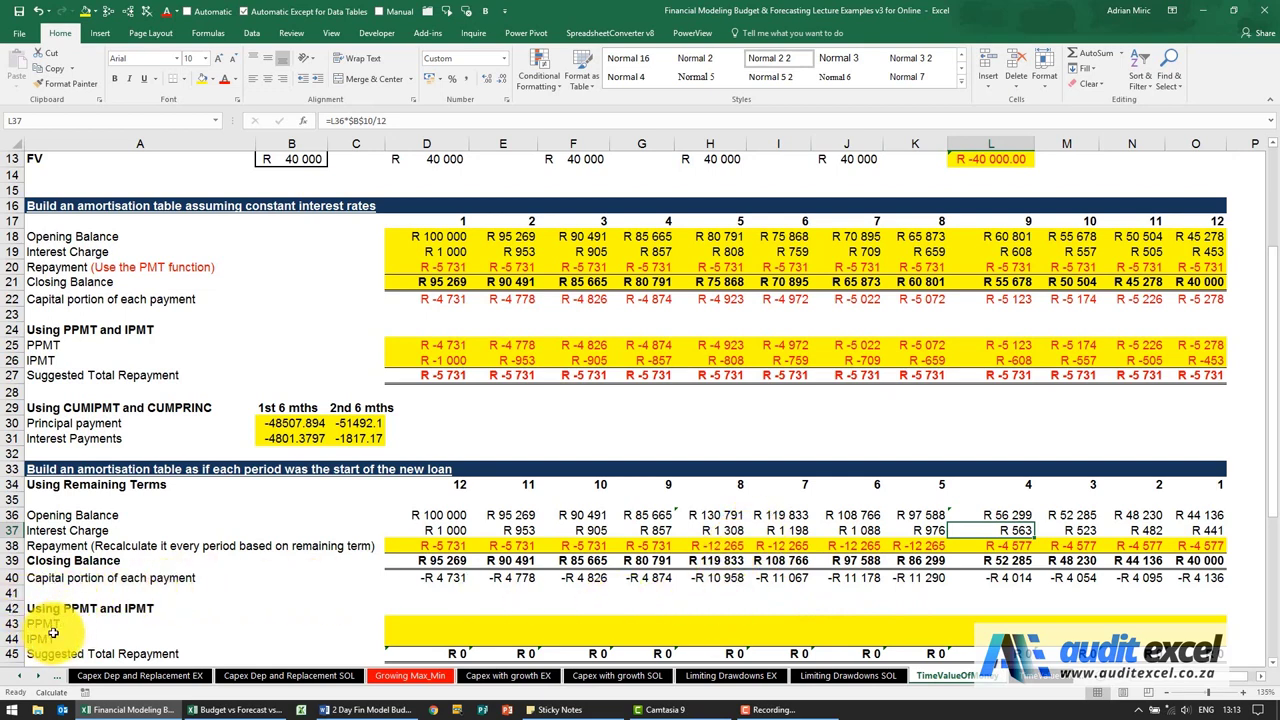
left_click(729, 621)
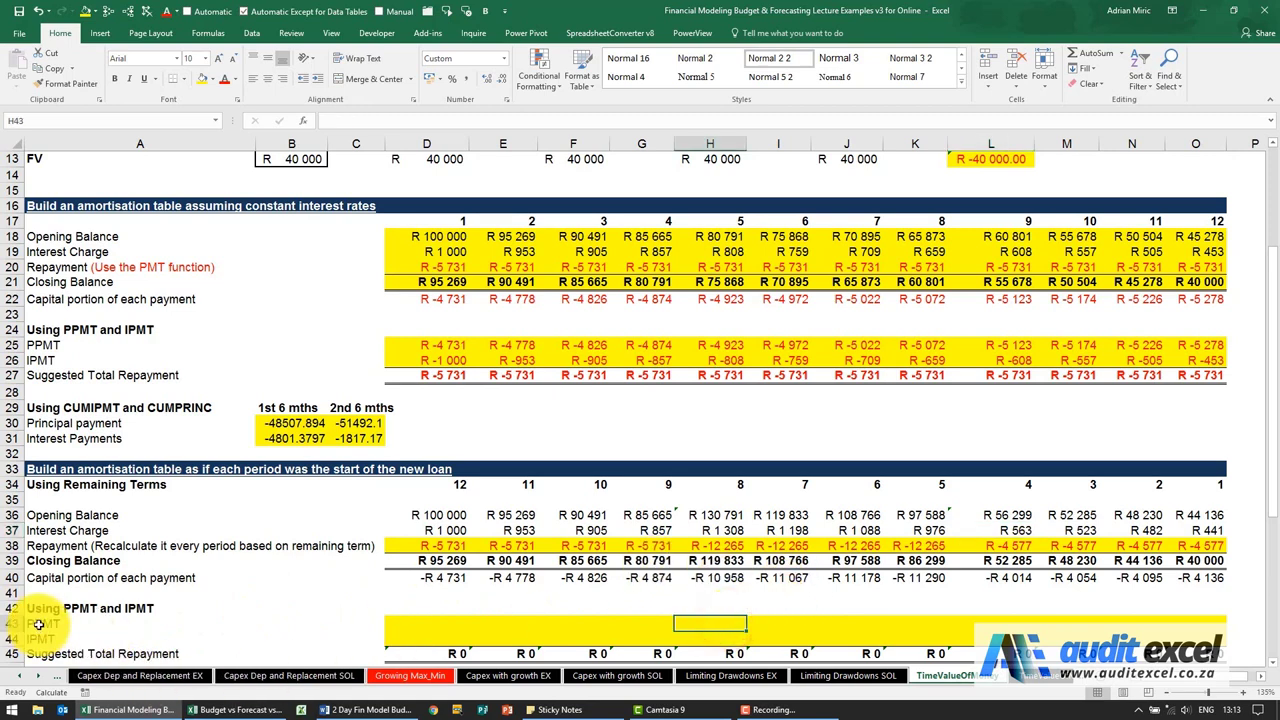
left_click(303, 120)
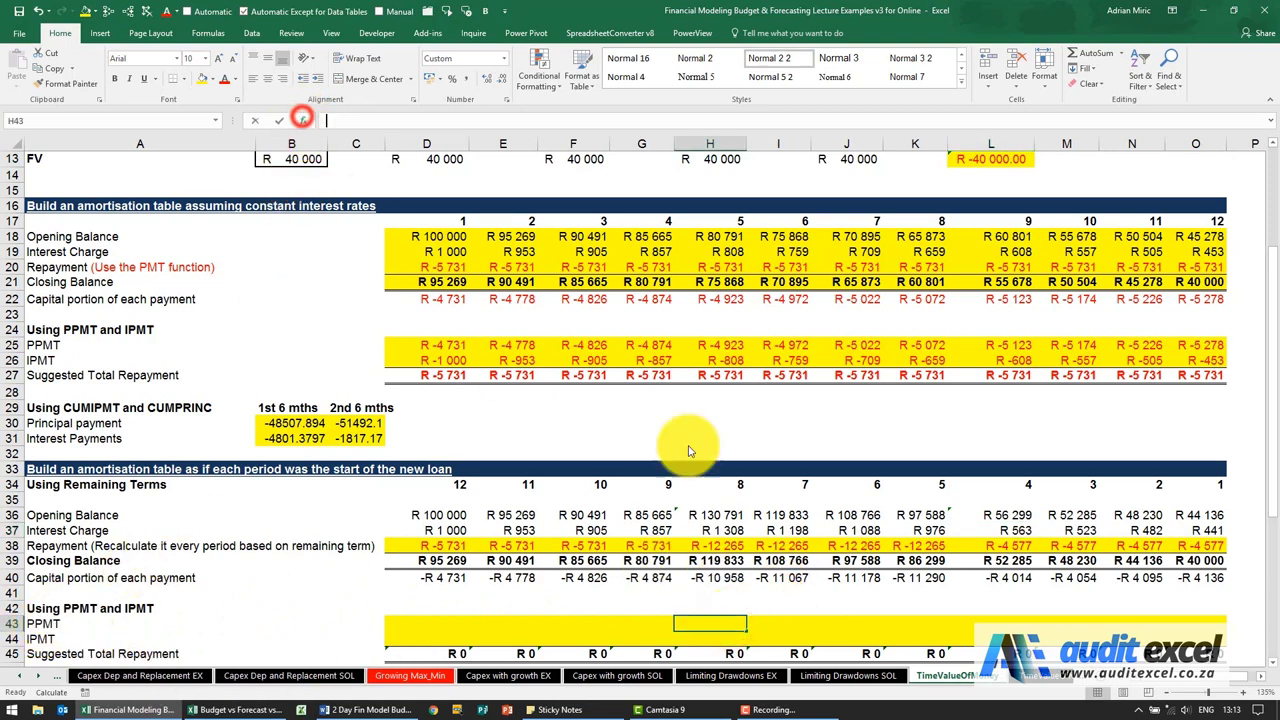
left_click(985, 477)
type("ppmt")
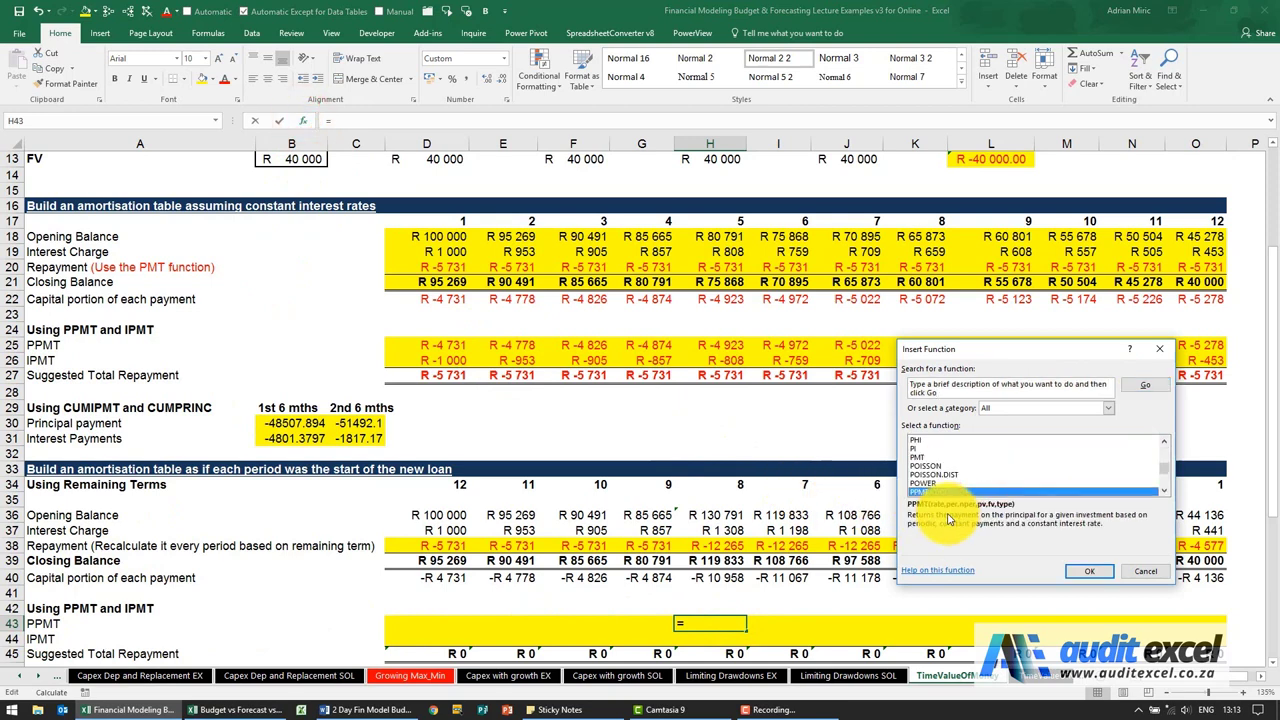
key("Return")
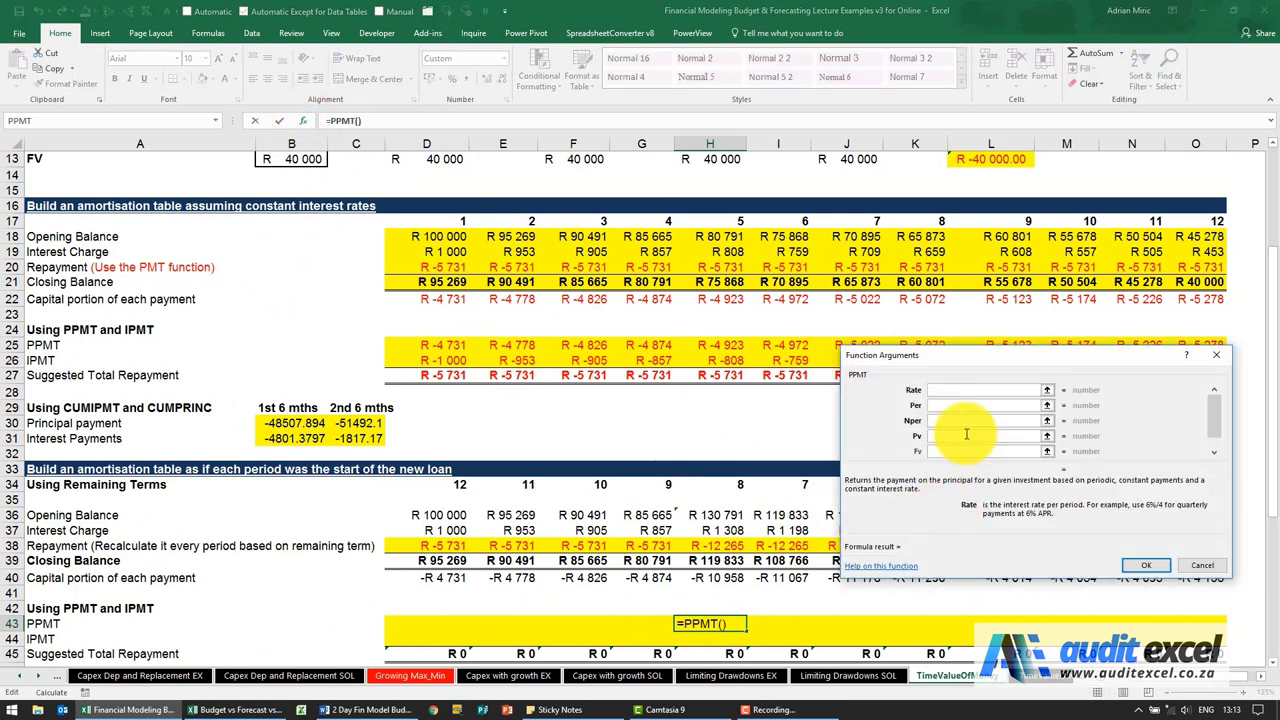
Set the PPMT arguments in H43 to Rate $B$10/12, Nper H34 and Pv H36
scroll(462, 308, "up", 1)
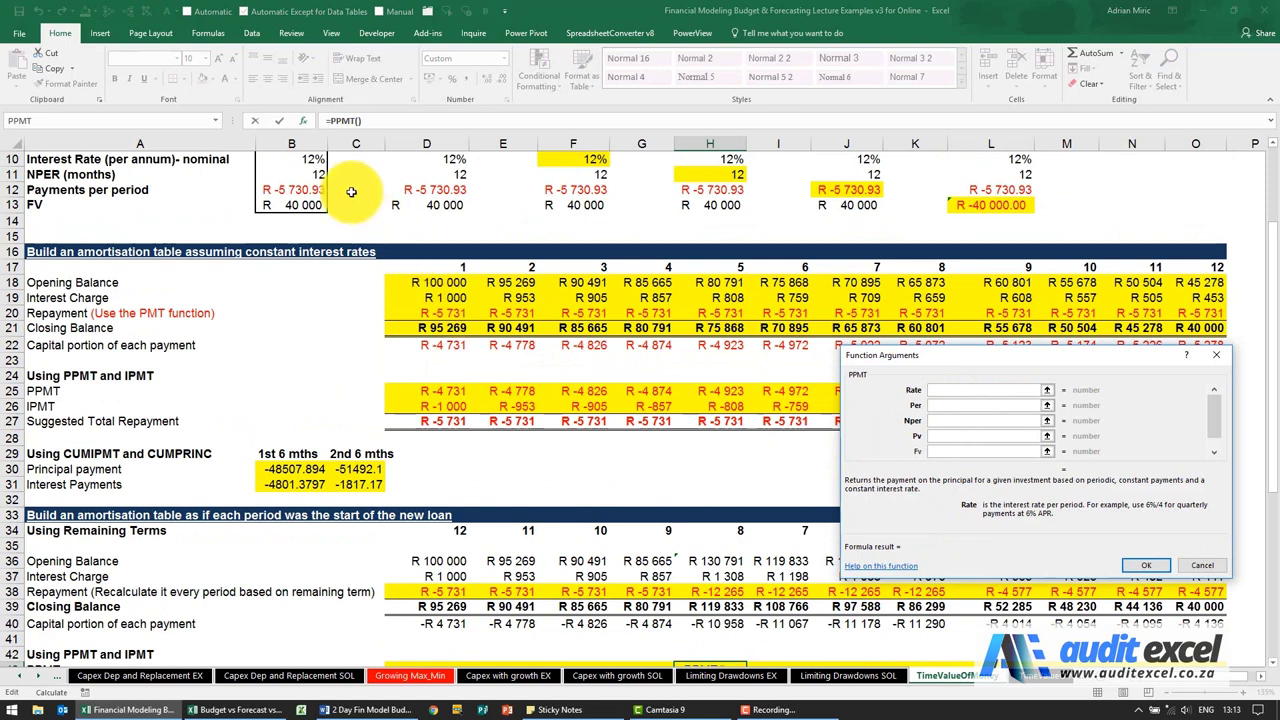
key("F4")
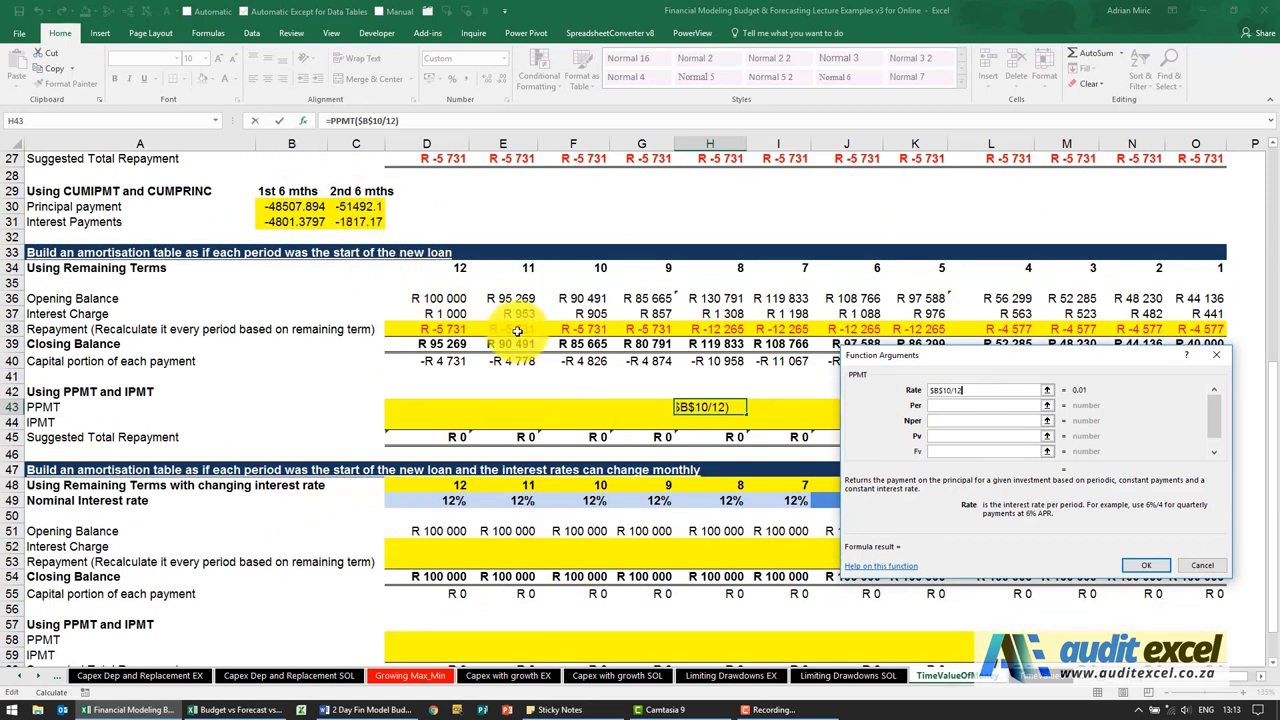
left_click(947, 421)
scroll(744, 476, "up", 1)
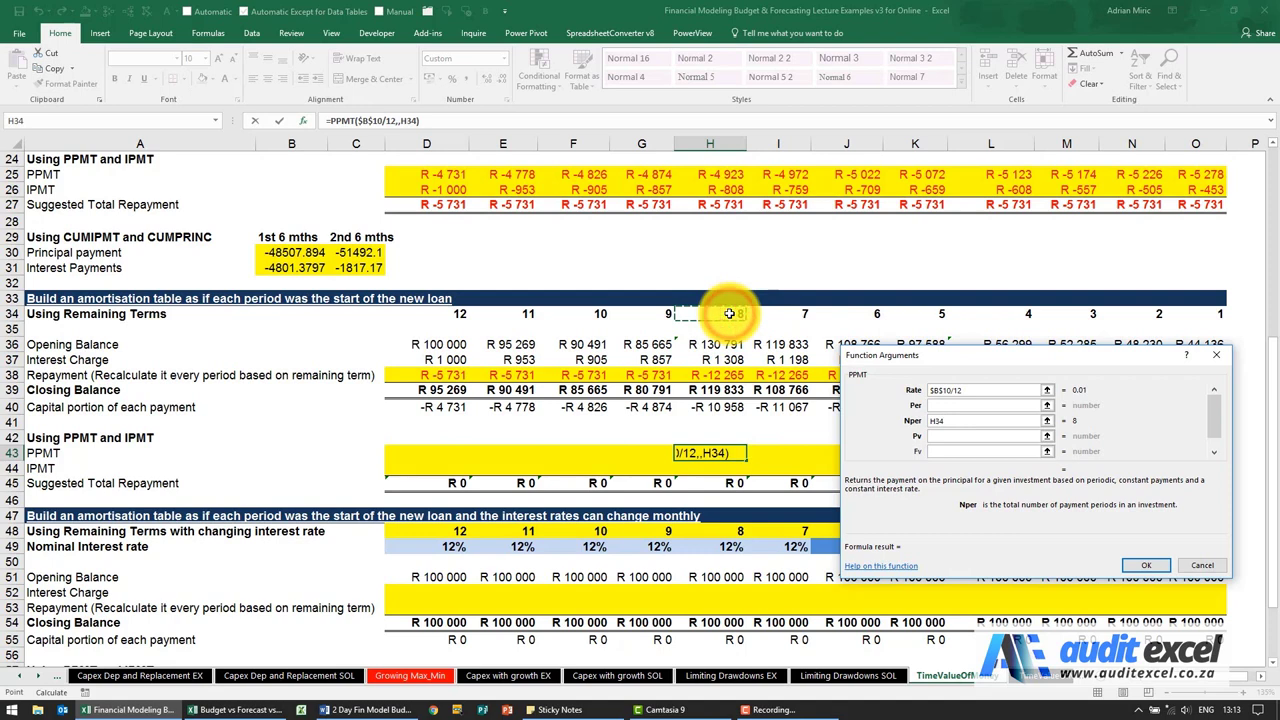
left_click(947, 436)
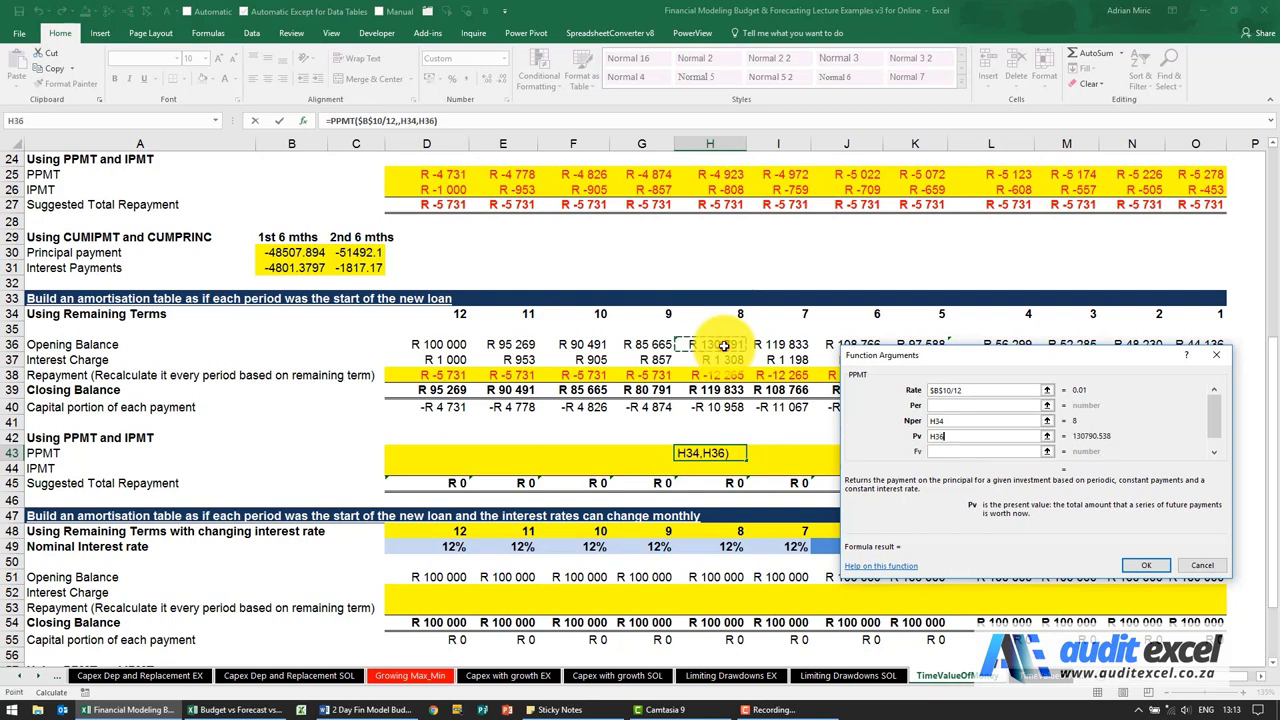
Complete the PPMT arguments in H43 with Fv -$B$13, Type 0 and Per 1
left_click(936, 451)
type("-")
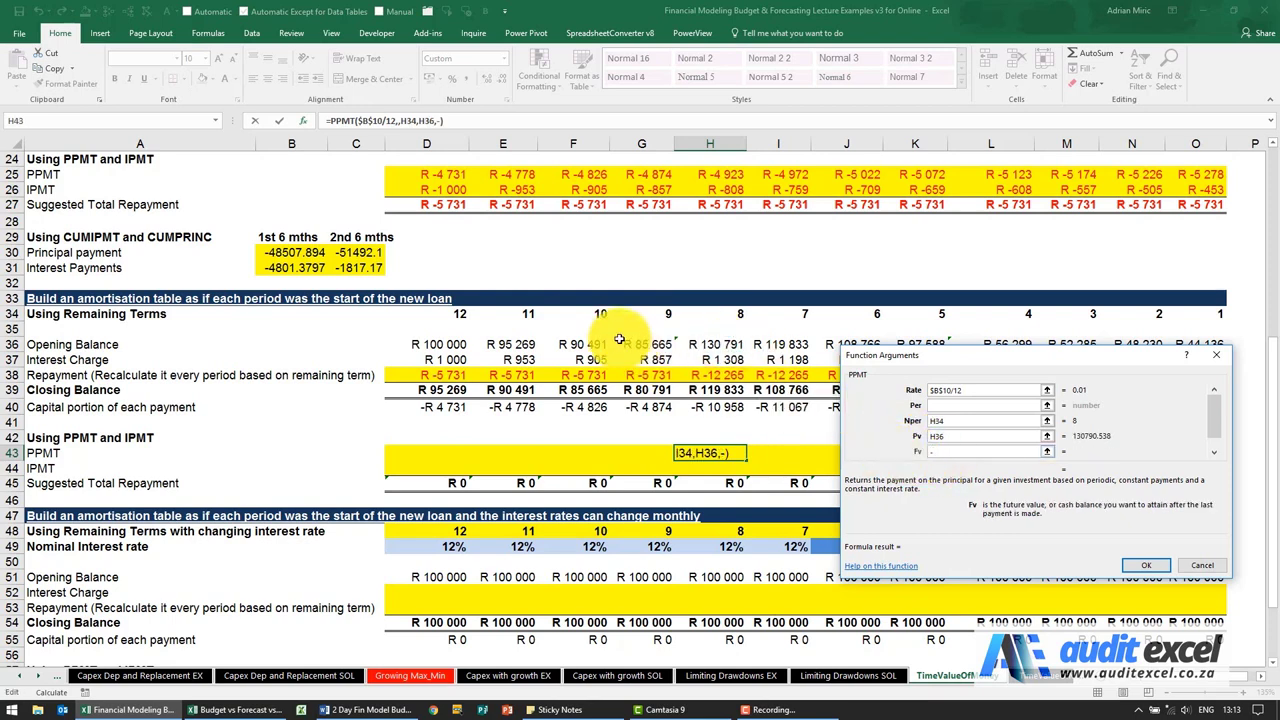
scroll(570, 325, "up", 2)
scroll(540, 320, "up", 2)
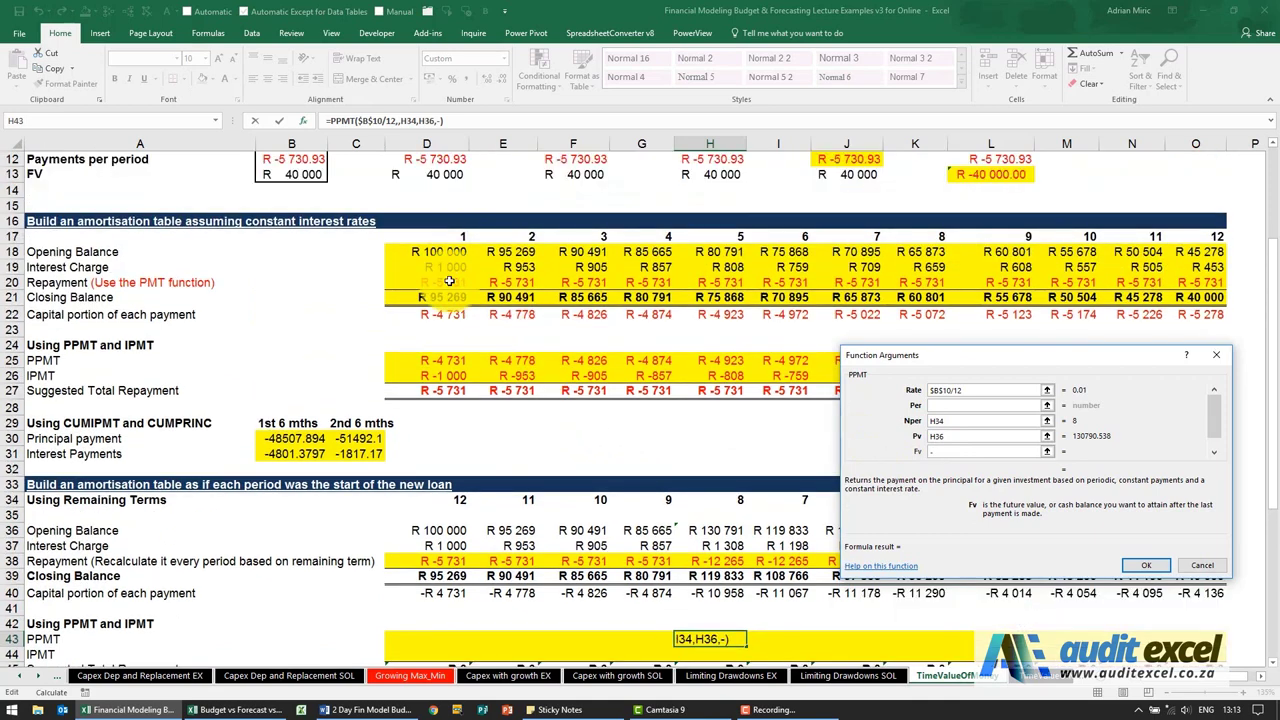
left_click(313, 174)
key("F4")
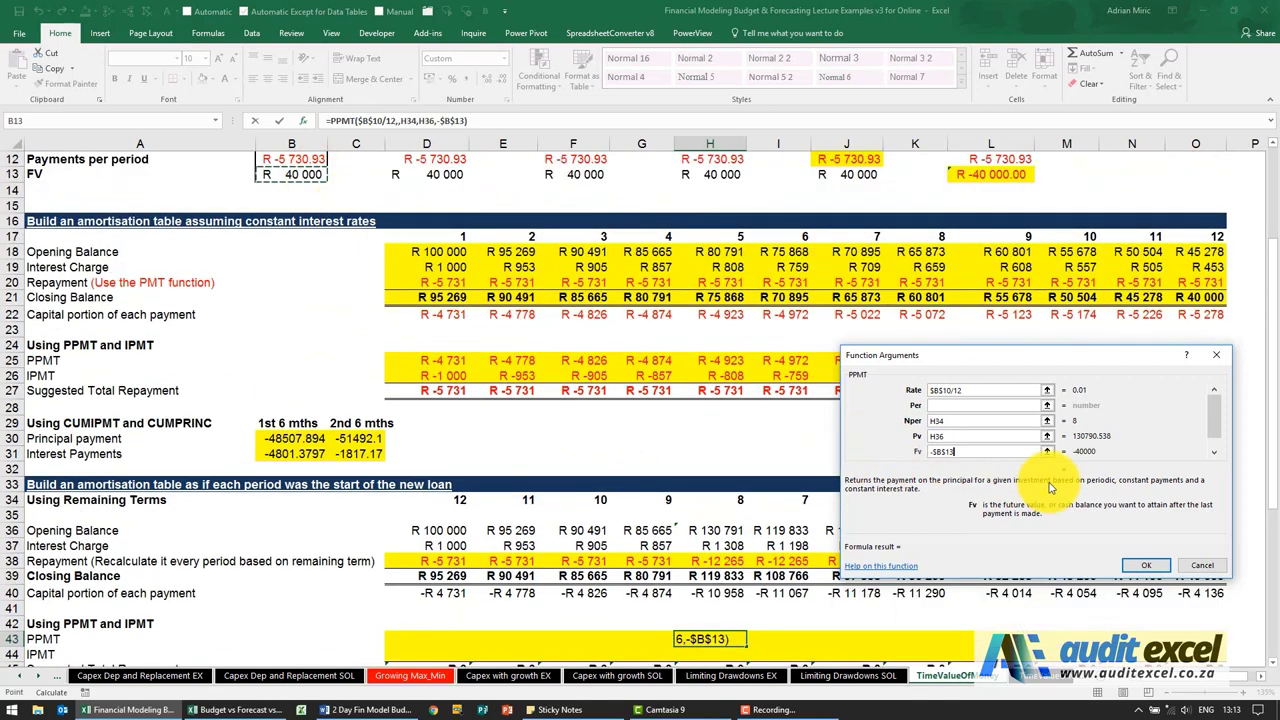
left_click(1215, 457)
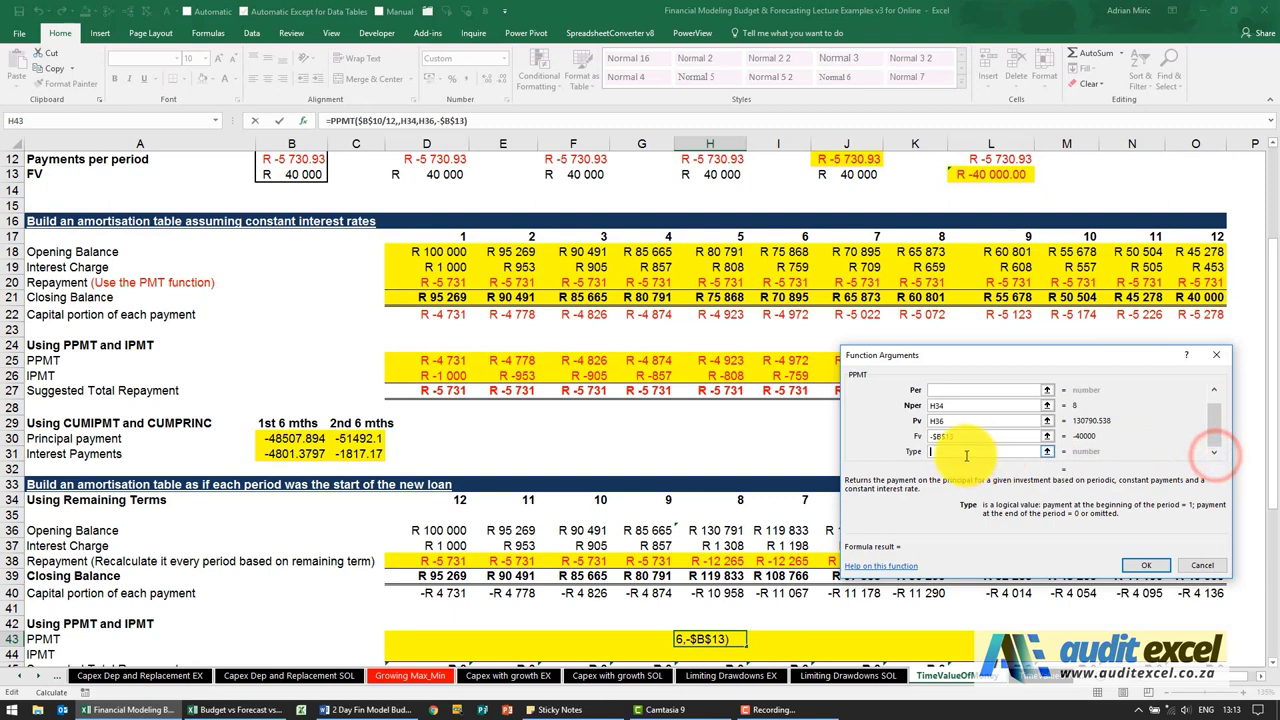
type("0")
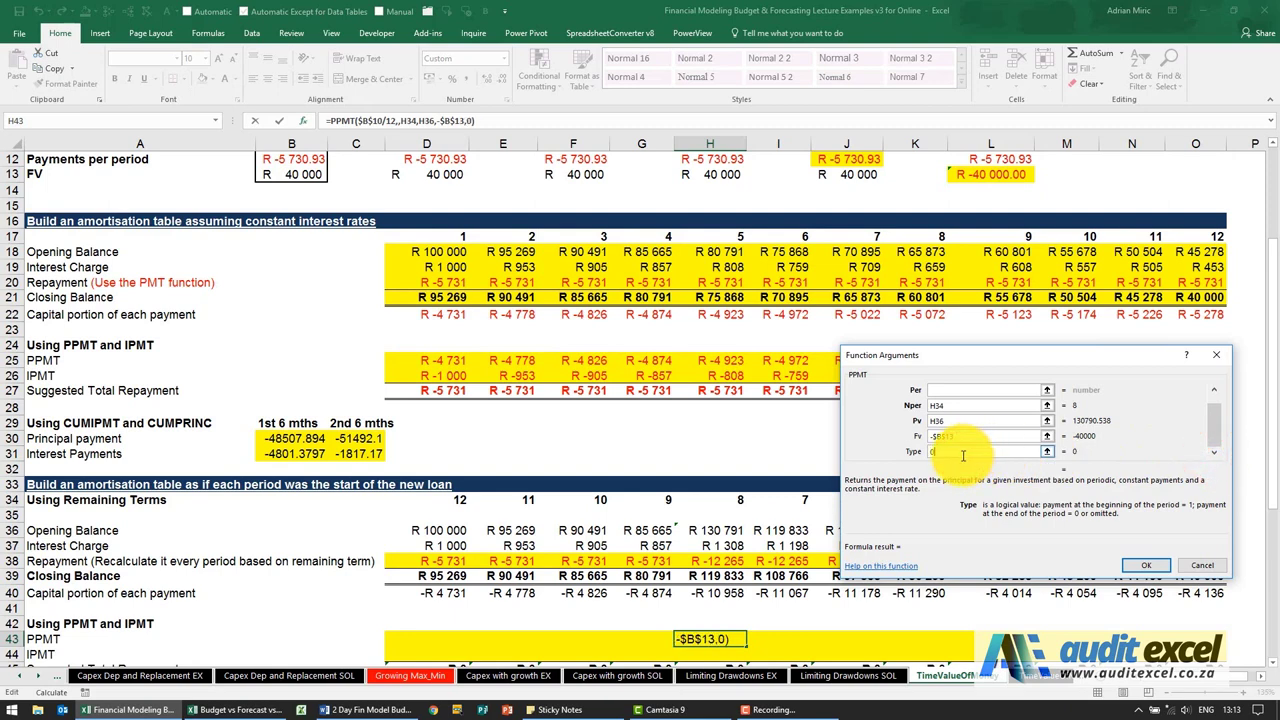
left_click(988, 390)
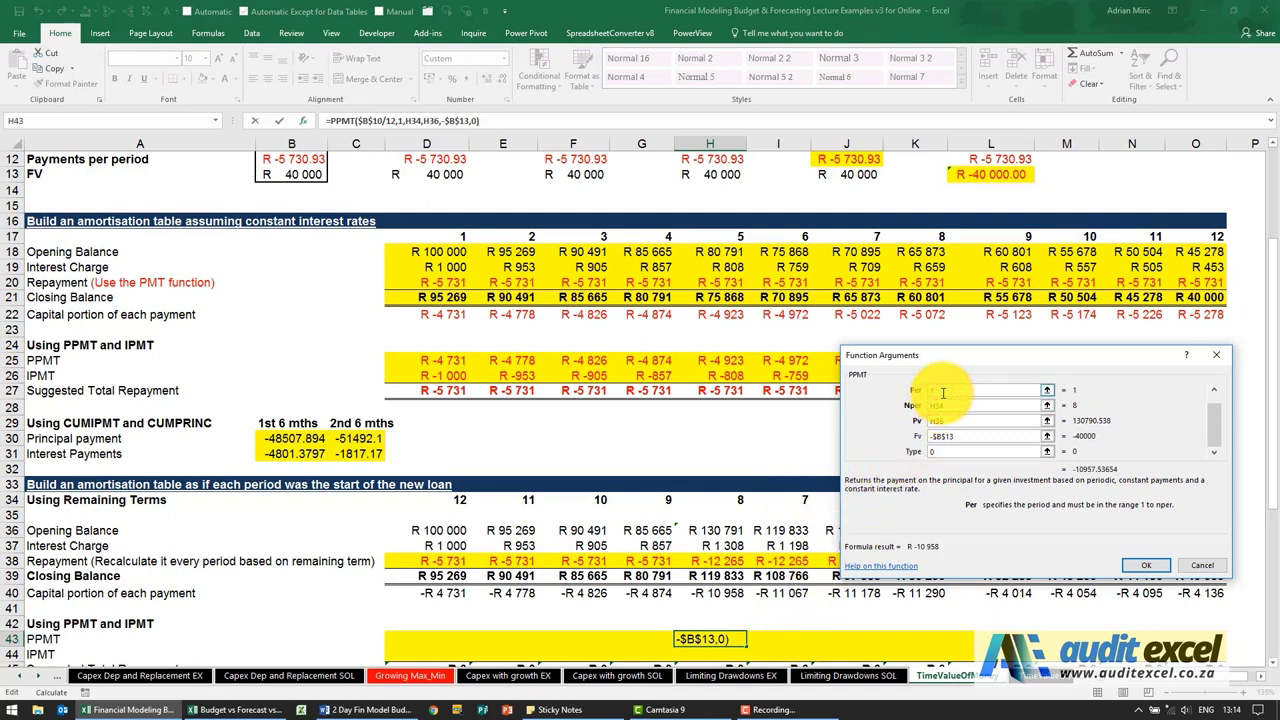
Confirm the PPMT formula in H43 and fill it across row 43 from column D to column O
left_click(1136, 571)
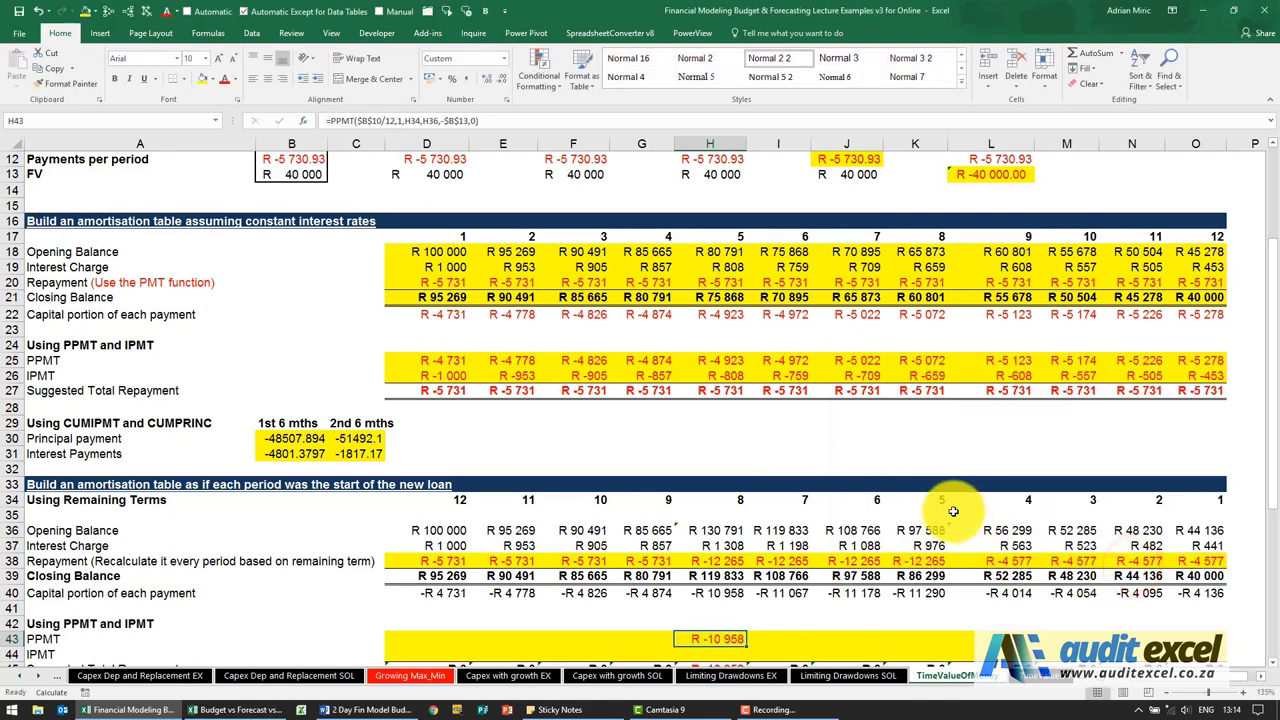
scroll(941, 504, "down", 1)
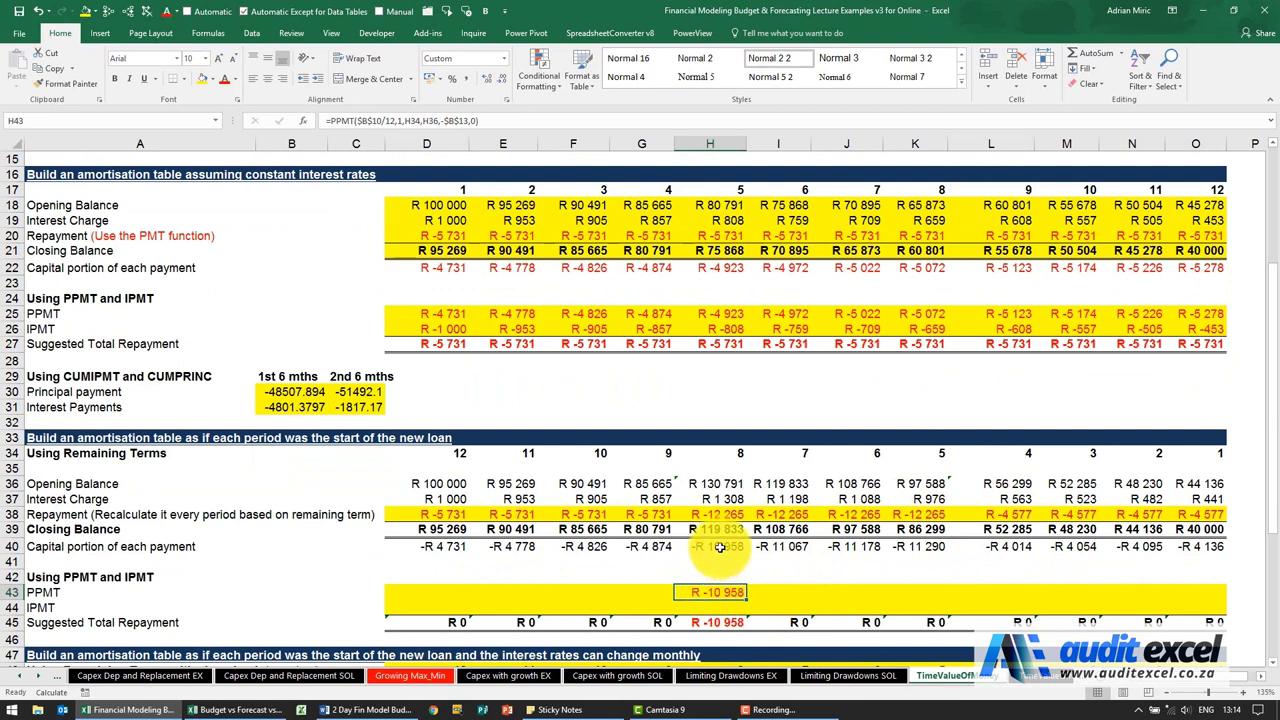
left_click_drag(748, 601, 1207, 597)
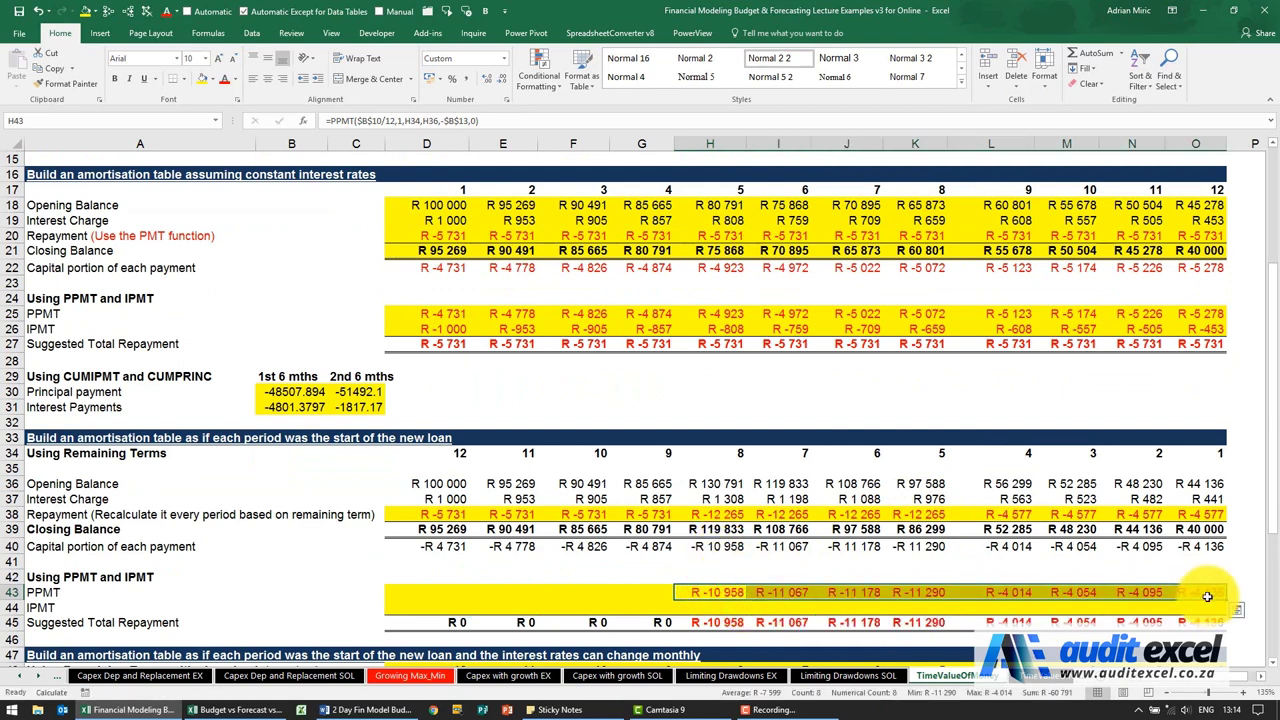
left_click(720, 595)
left_click_drag(748, 600, 395, 592)
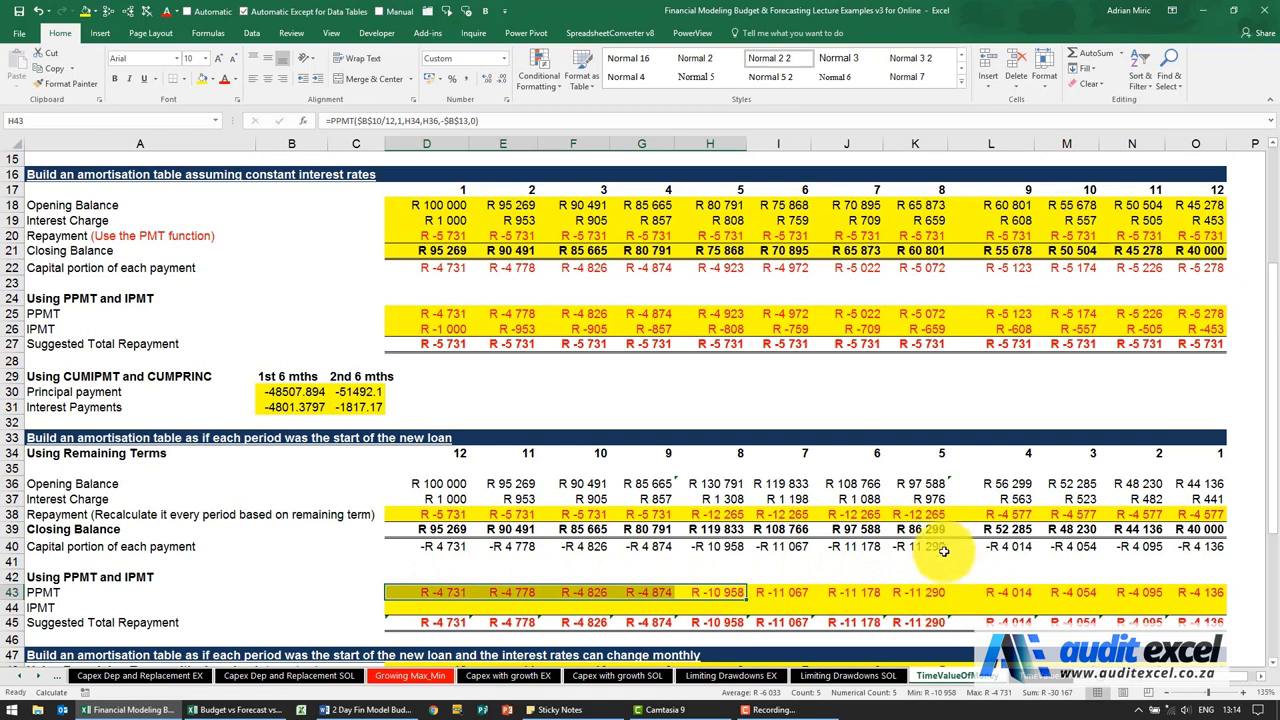
left_click(916, 484)
left_click(966, 485)
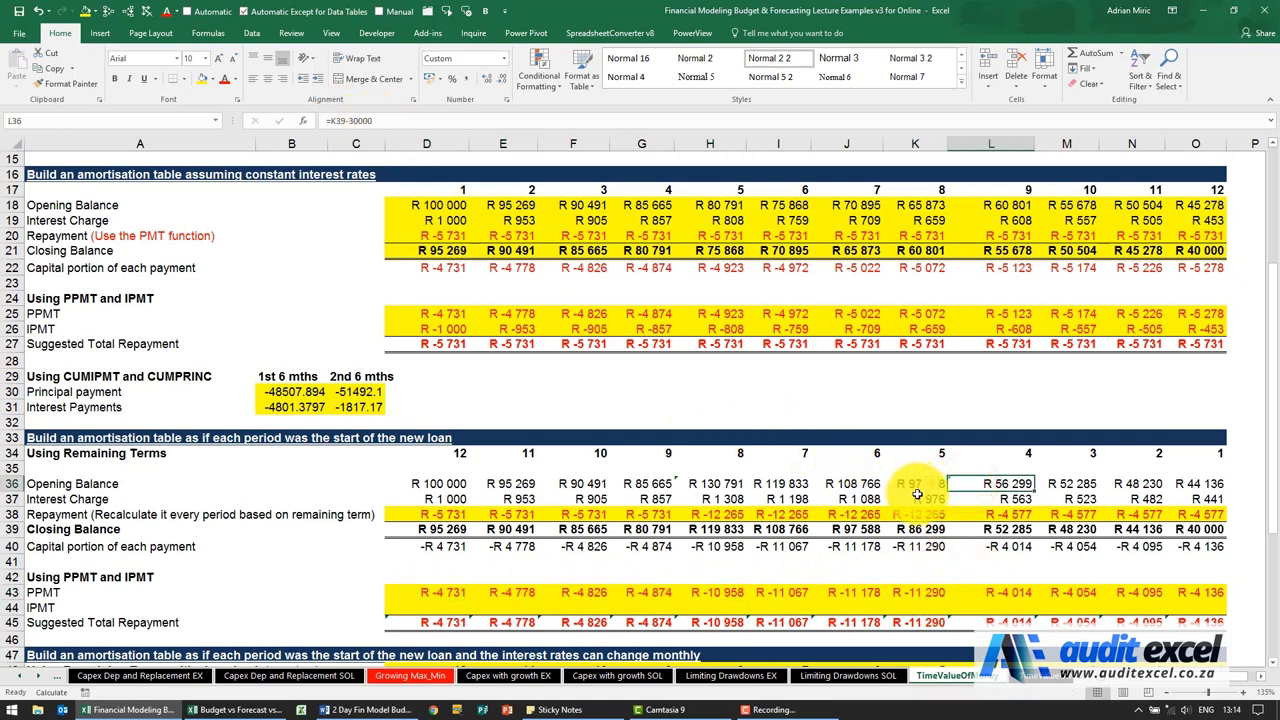
Insert the IPMT function in H44 of the remaining-terms table
left_click(733, 605)
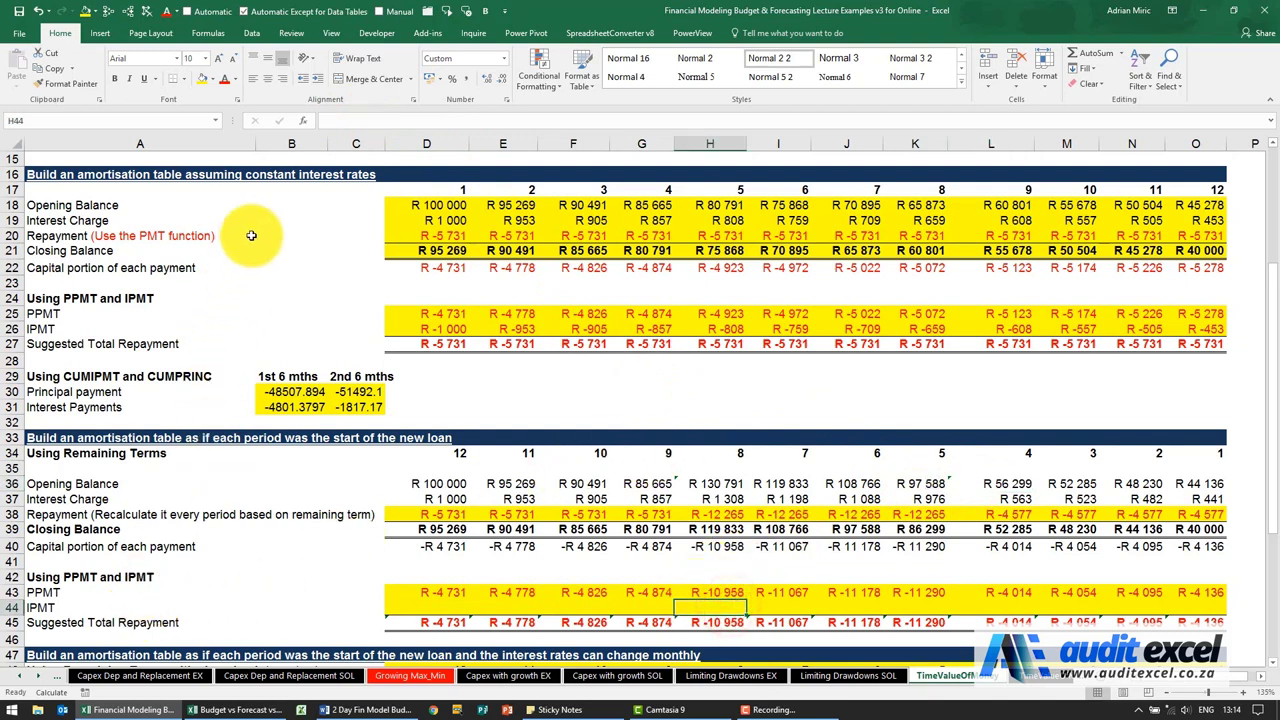
left_click(307, 125)
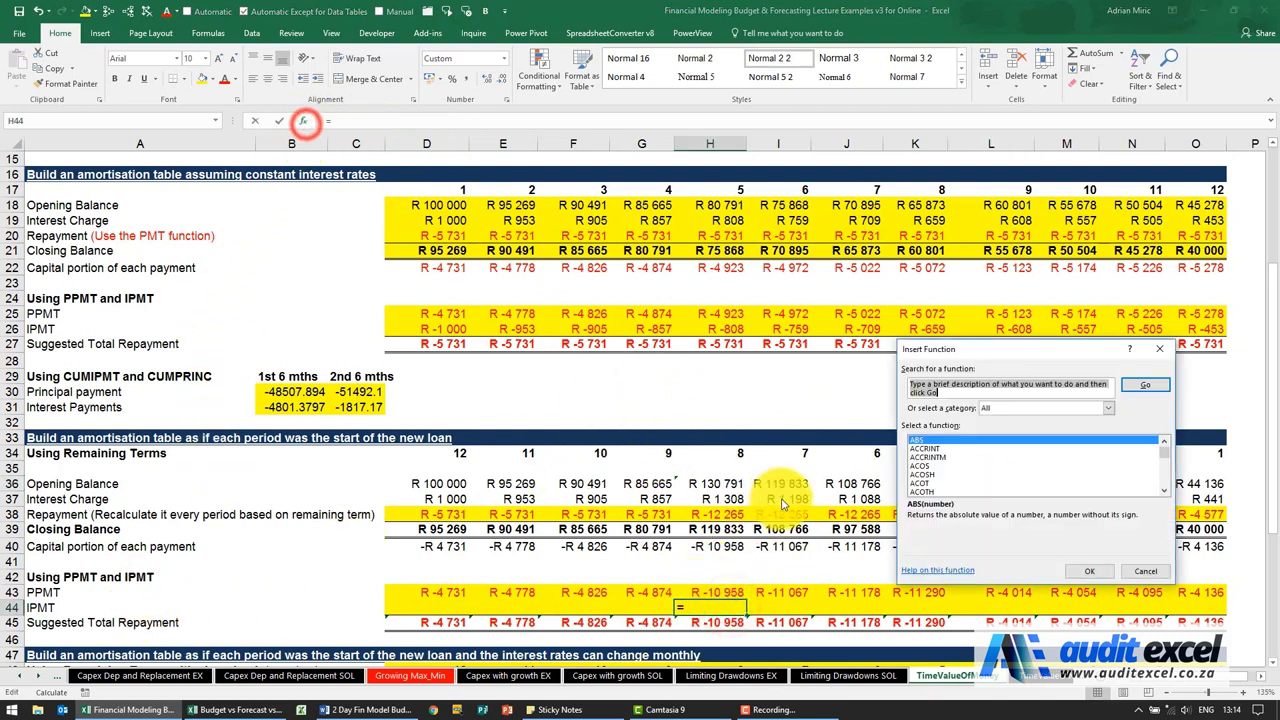
left_click(922, 483)
type("ipmt")
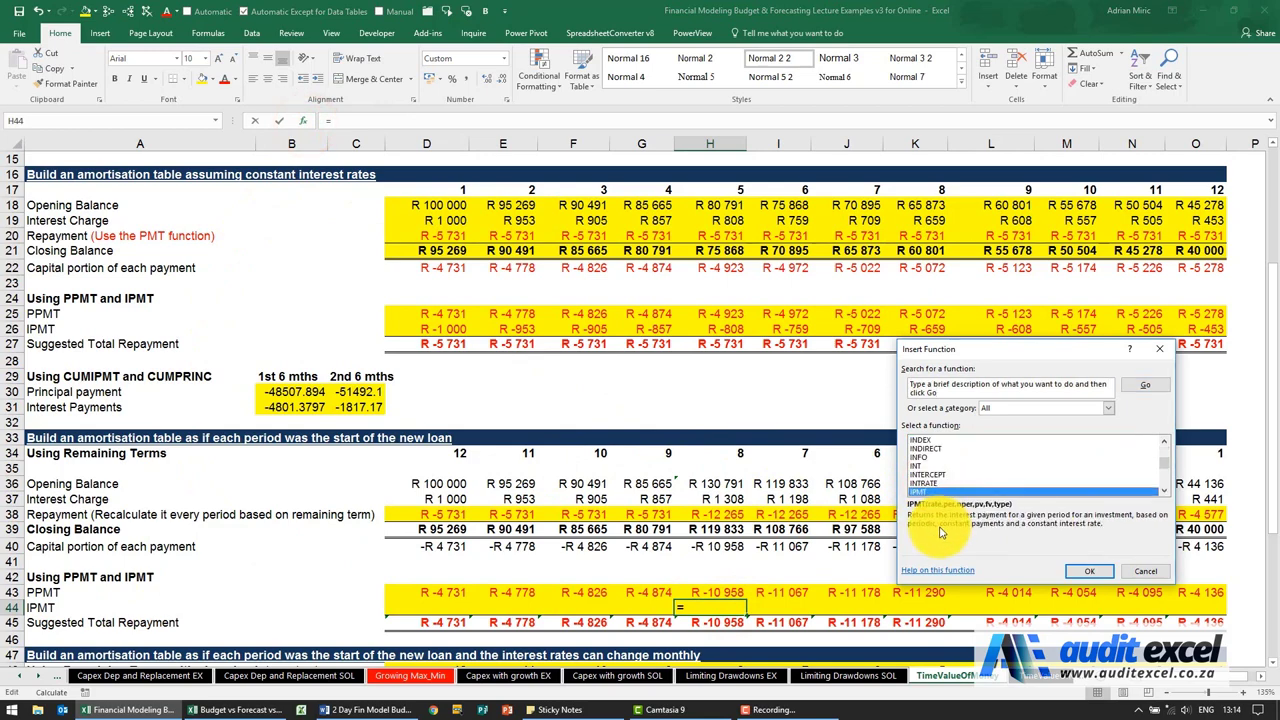
key("Return")
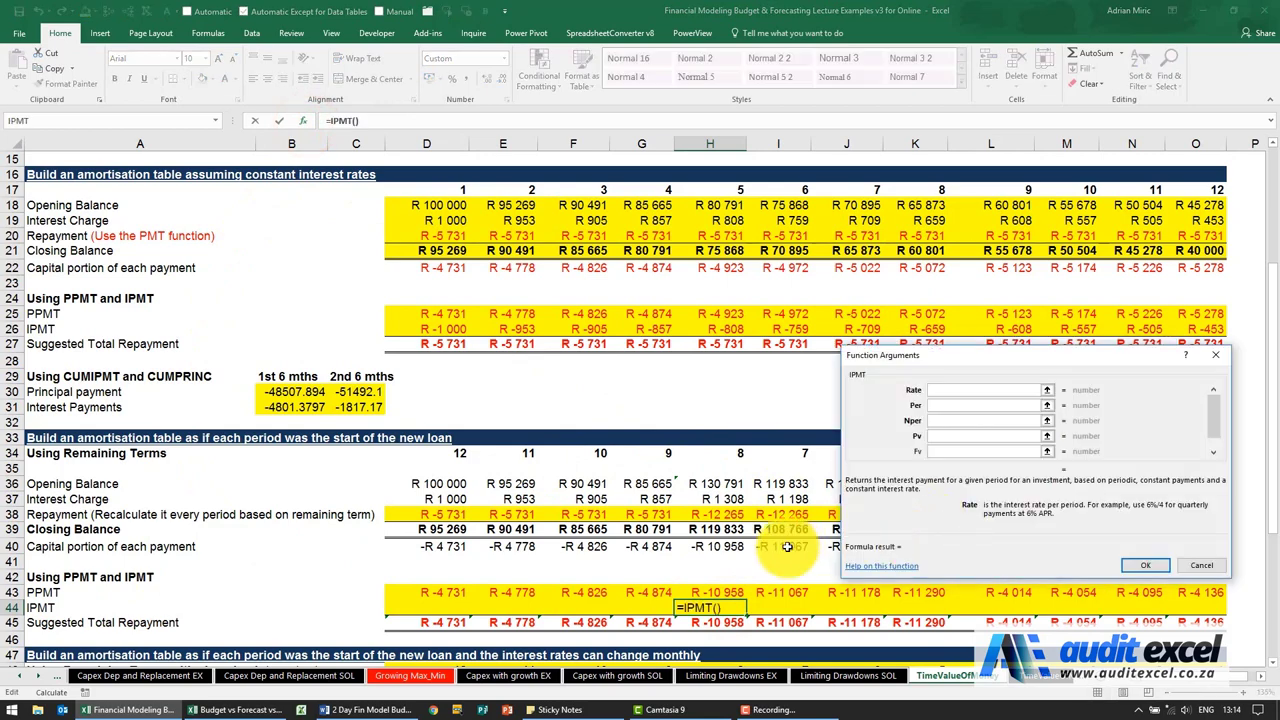
Set the IPMT arguments in H44 to Rate $B$10/12, Per 1, Nper H34, Pv H36, Fv -$B$13 and Type 0
scroll(600, 550, "up", 3)
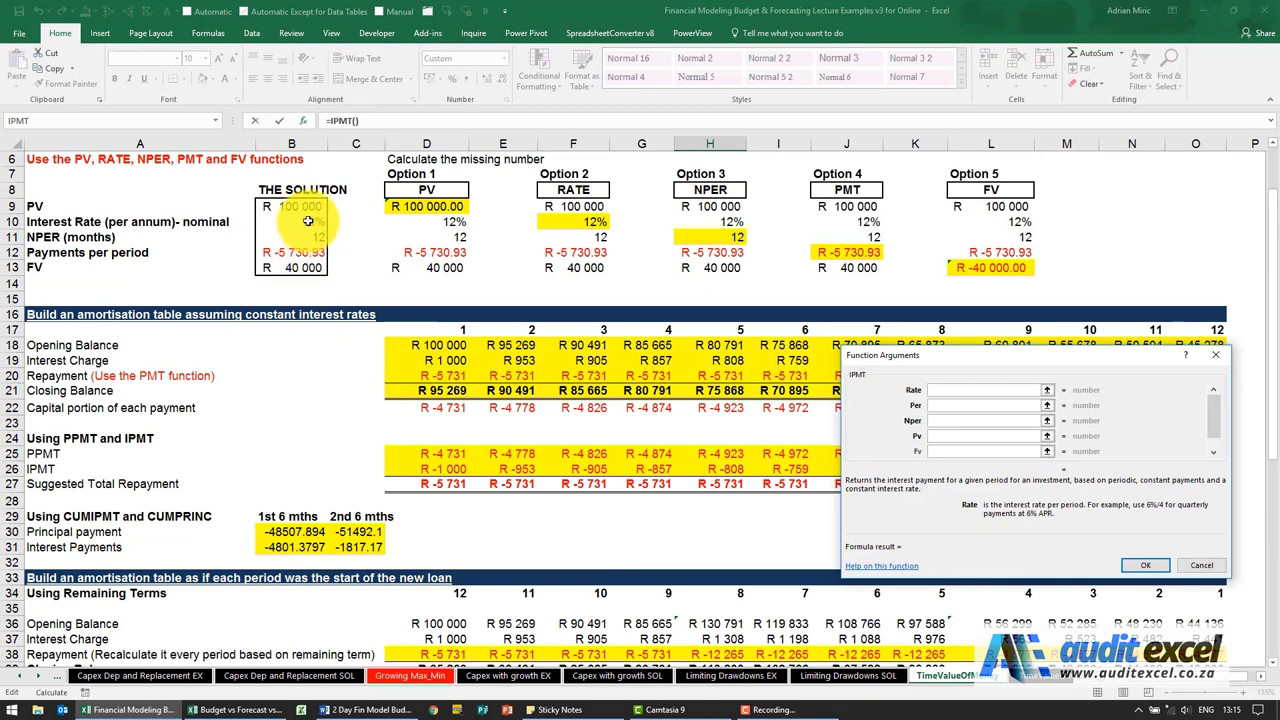
key("F4")
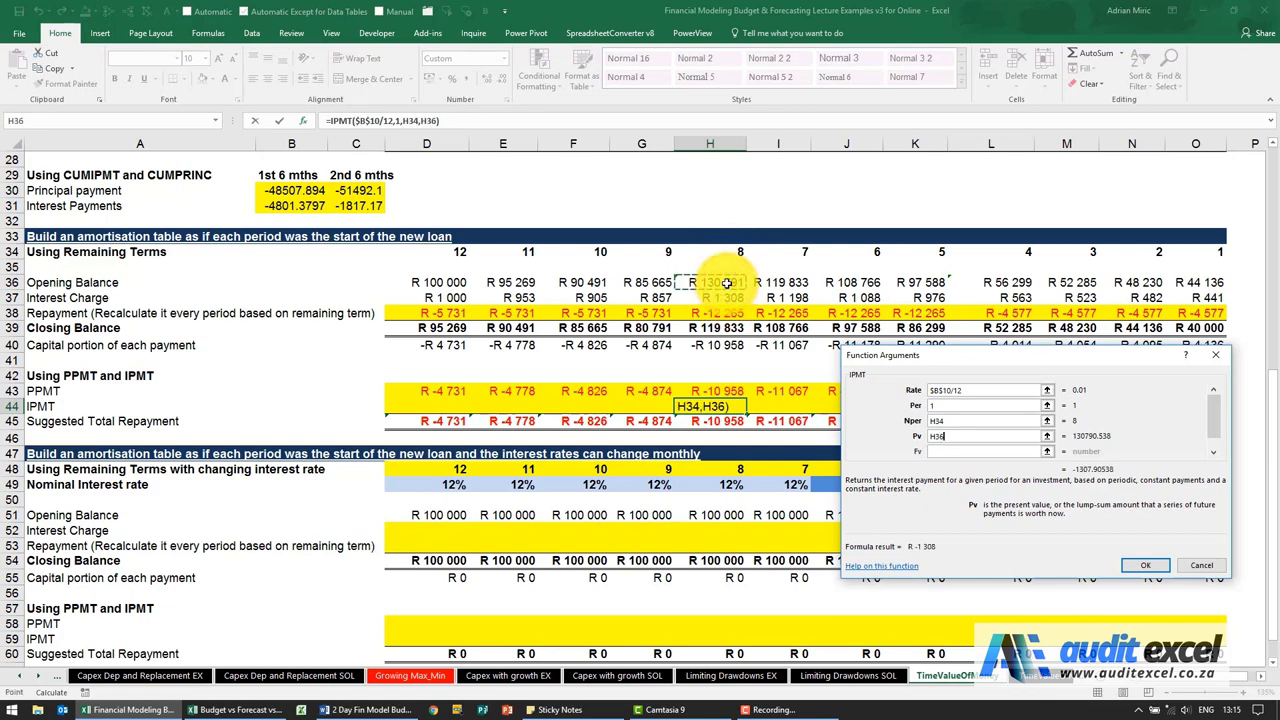
key("Tab")
type("-")
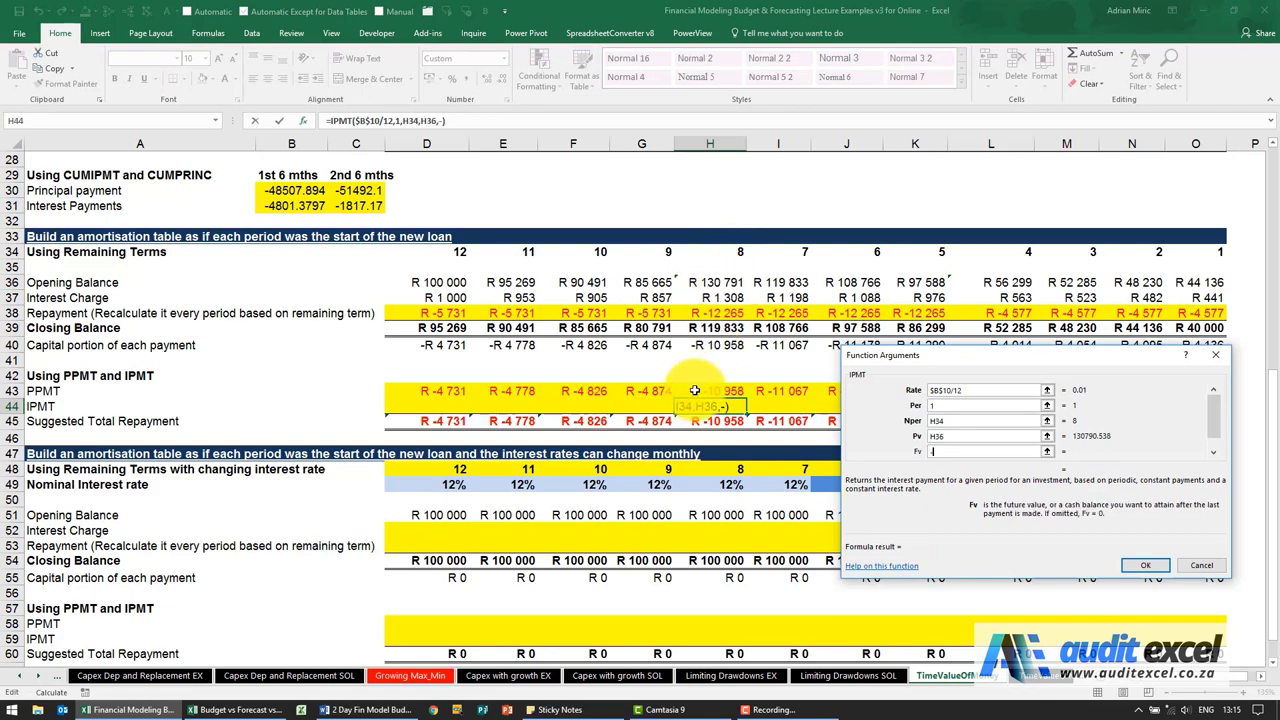
scroll(663, 306, "up", 9)
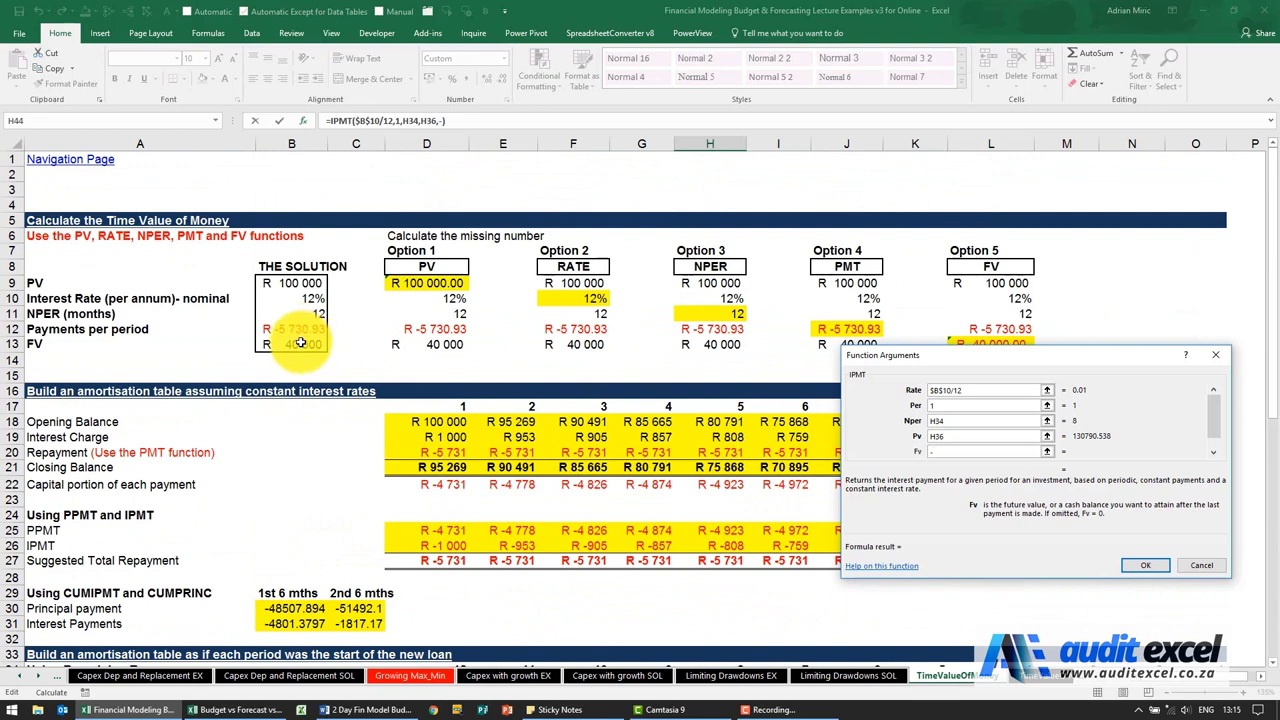
scroll(302, 343, "down", 9)
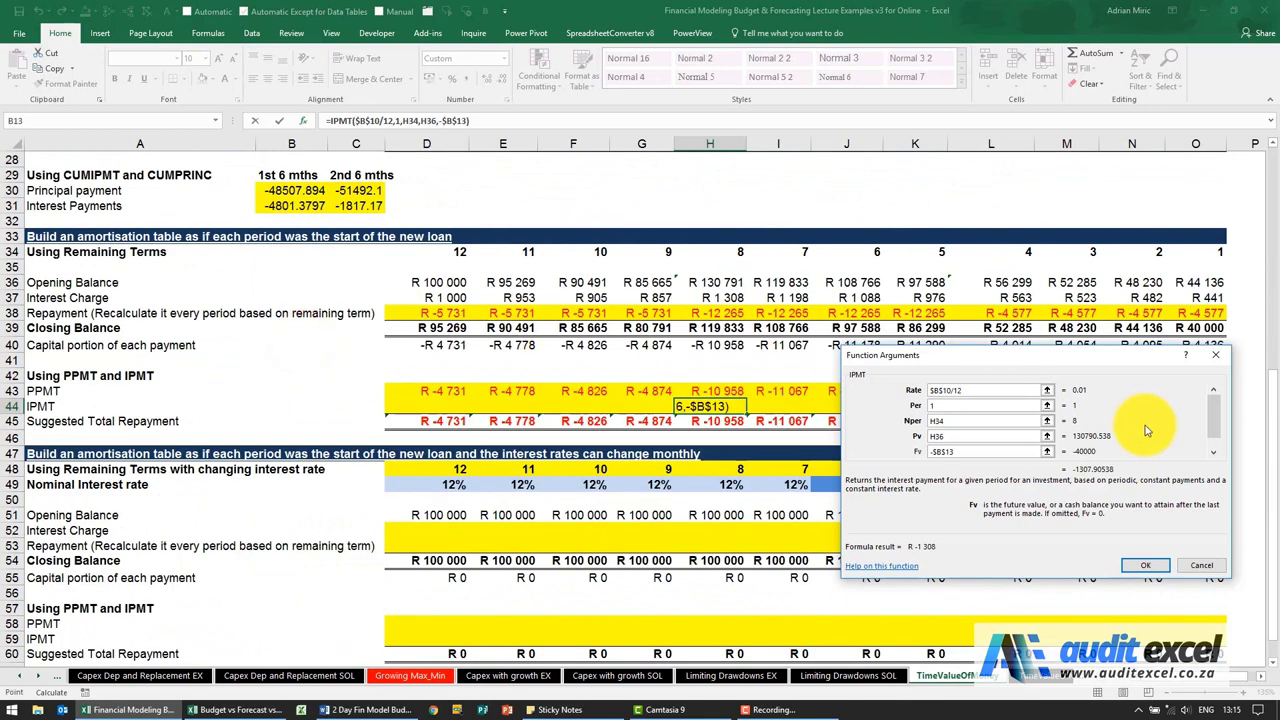
key("F4")
key("Tab")
type("0")
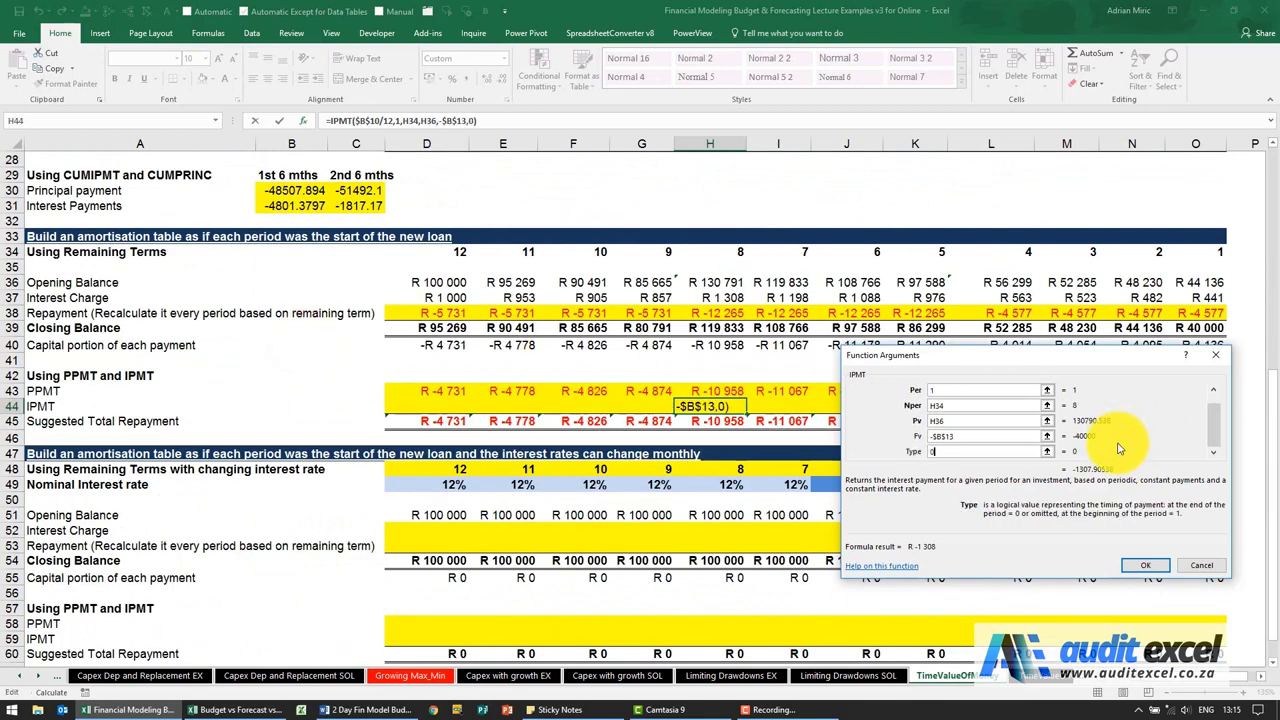
left_click(1140, 565)
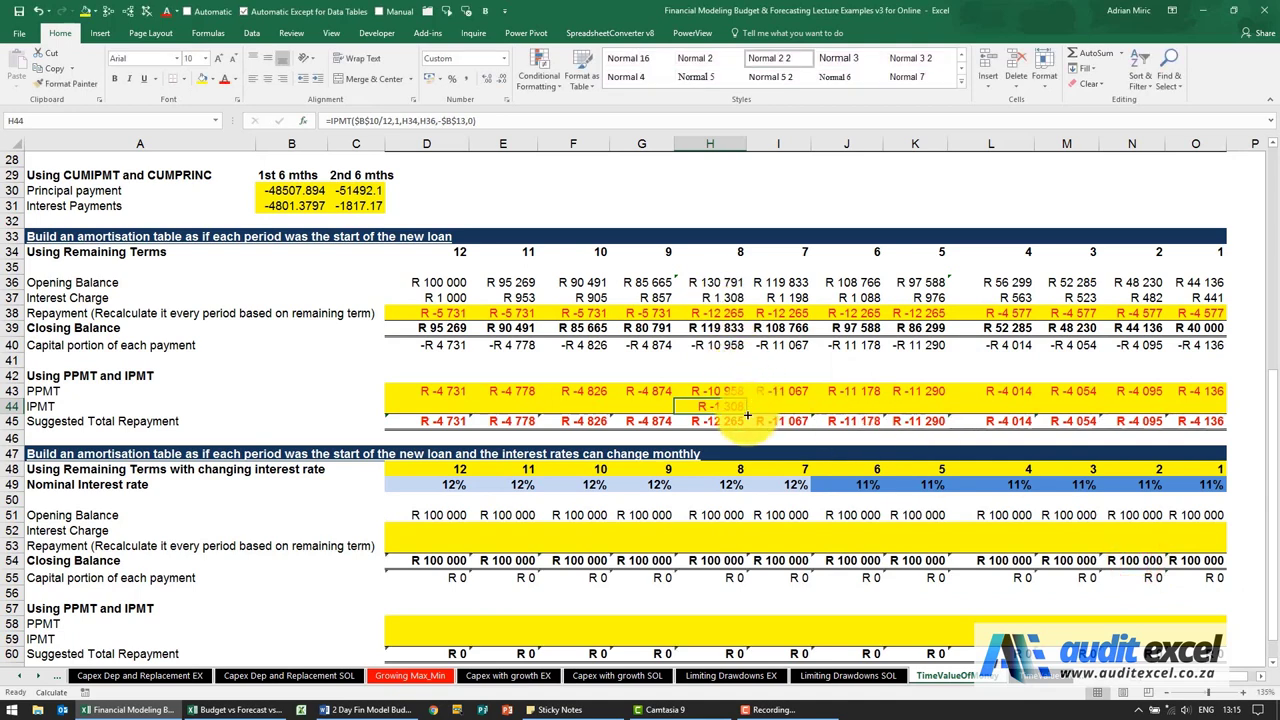
Fill the IPMT formula from H44 across row 44, from column D to column O
left_click_drag(747, 414, 1226, 420)
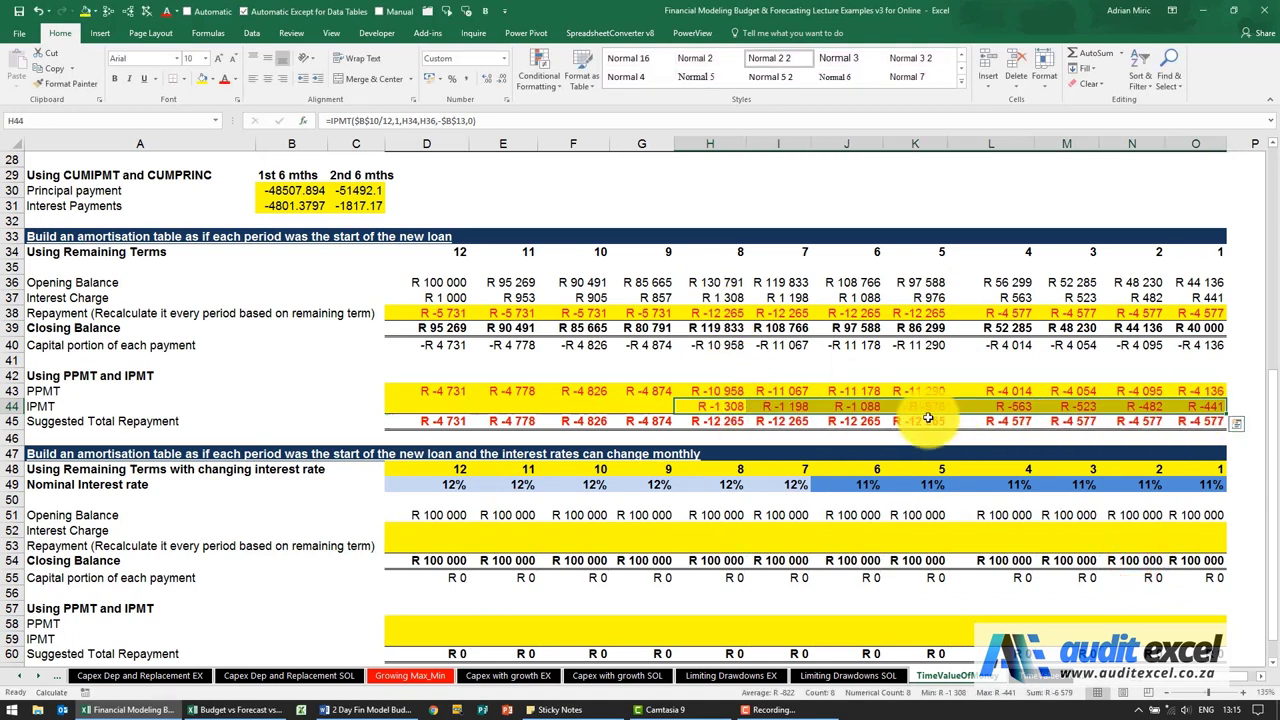
left_click(733, 410)
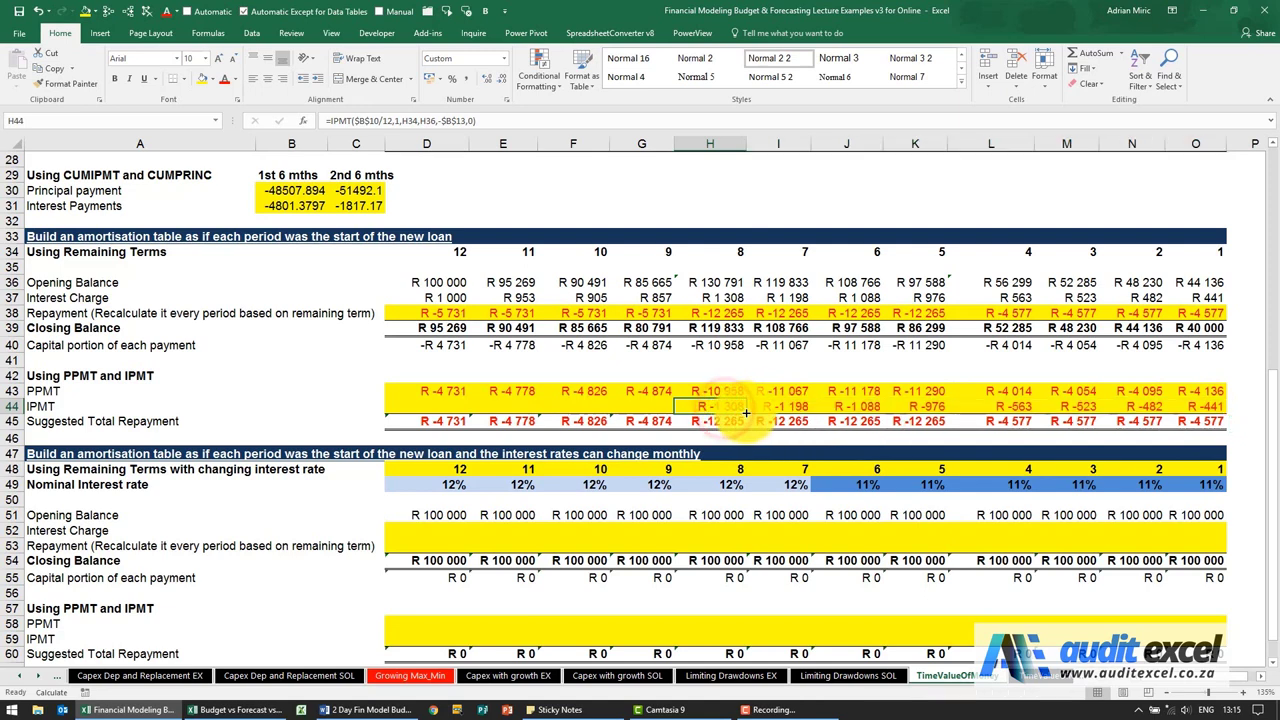
left_click_drag(746, 413, 440, 415)
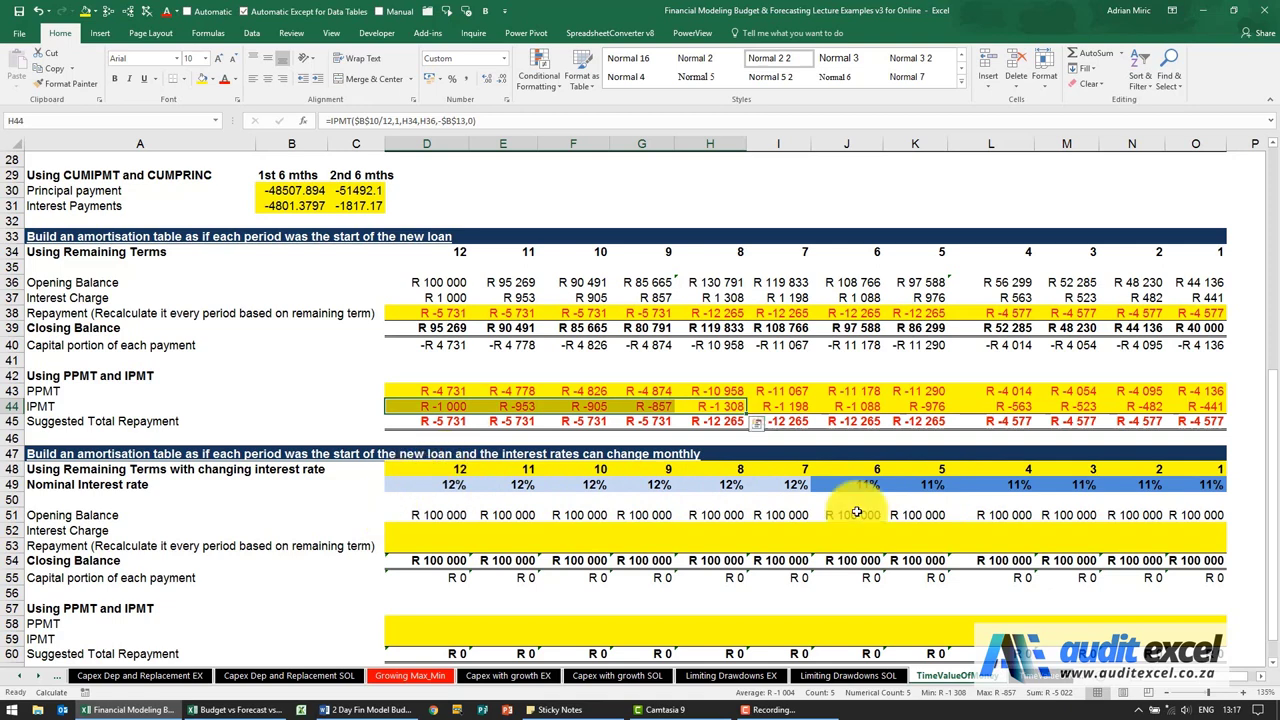
Trace the precedents of opening balance D51, check the closing balance formula in D54, and remove the tracer arrows
left_click(454, 514)
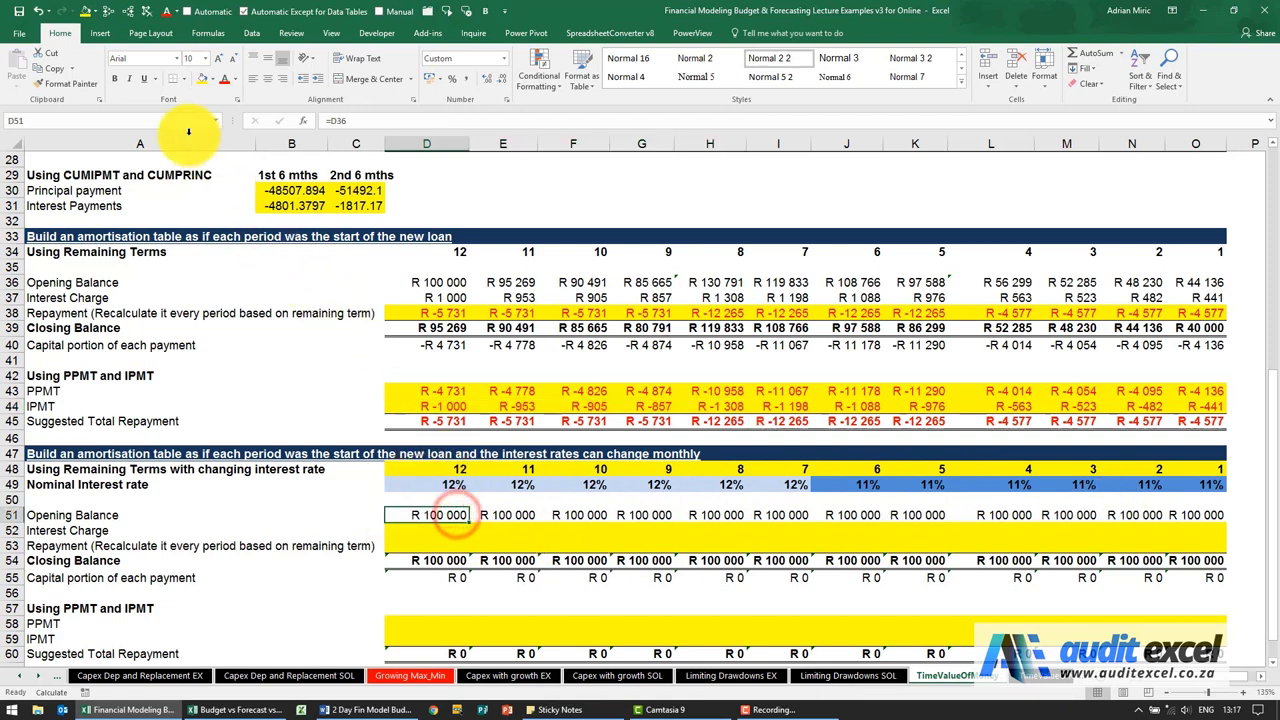
left_click(113, 10)
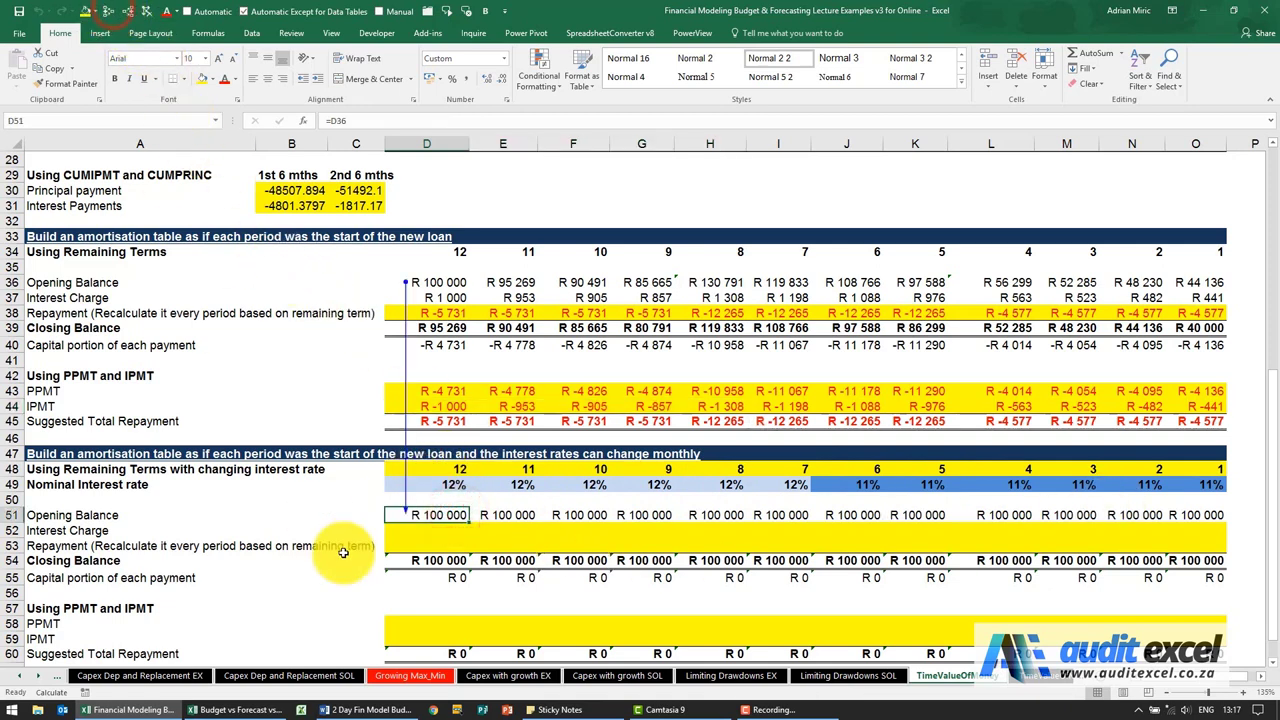
left_click(441, 561)
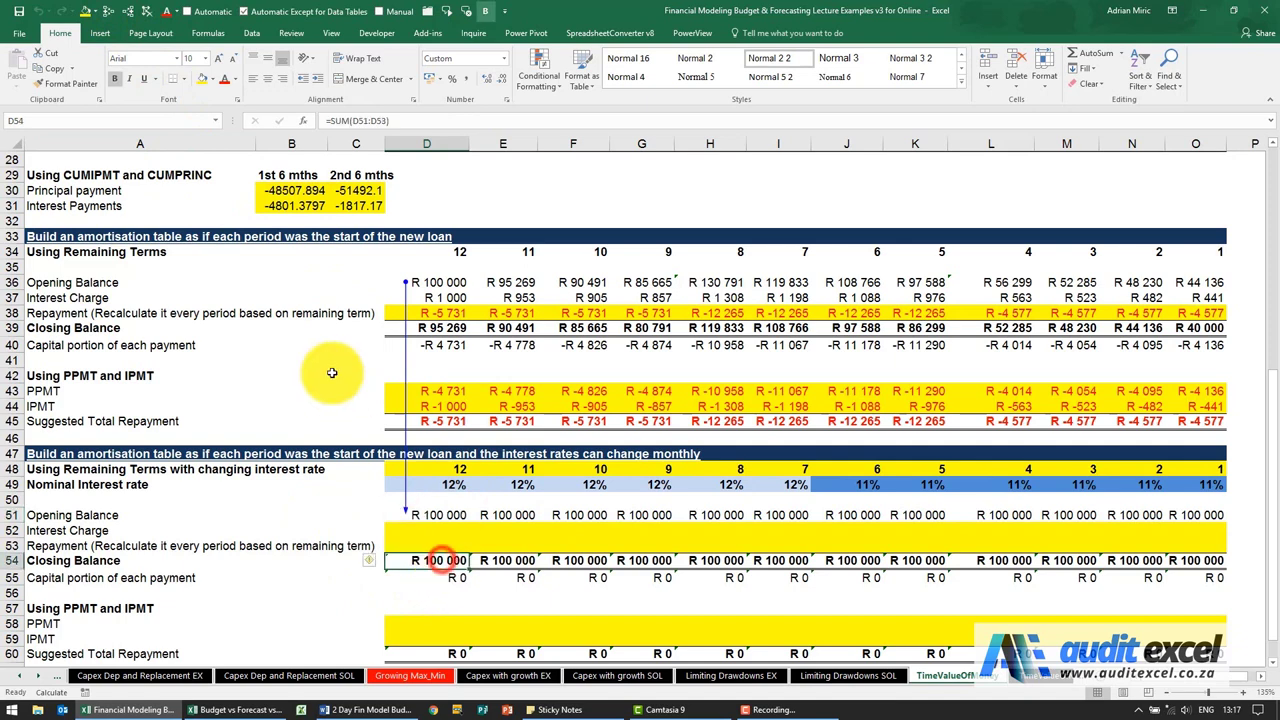
left_click(147, 11)
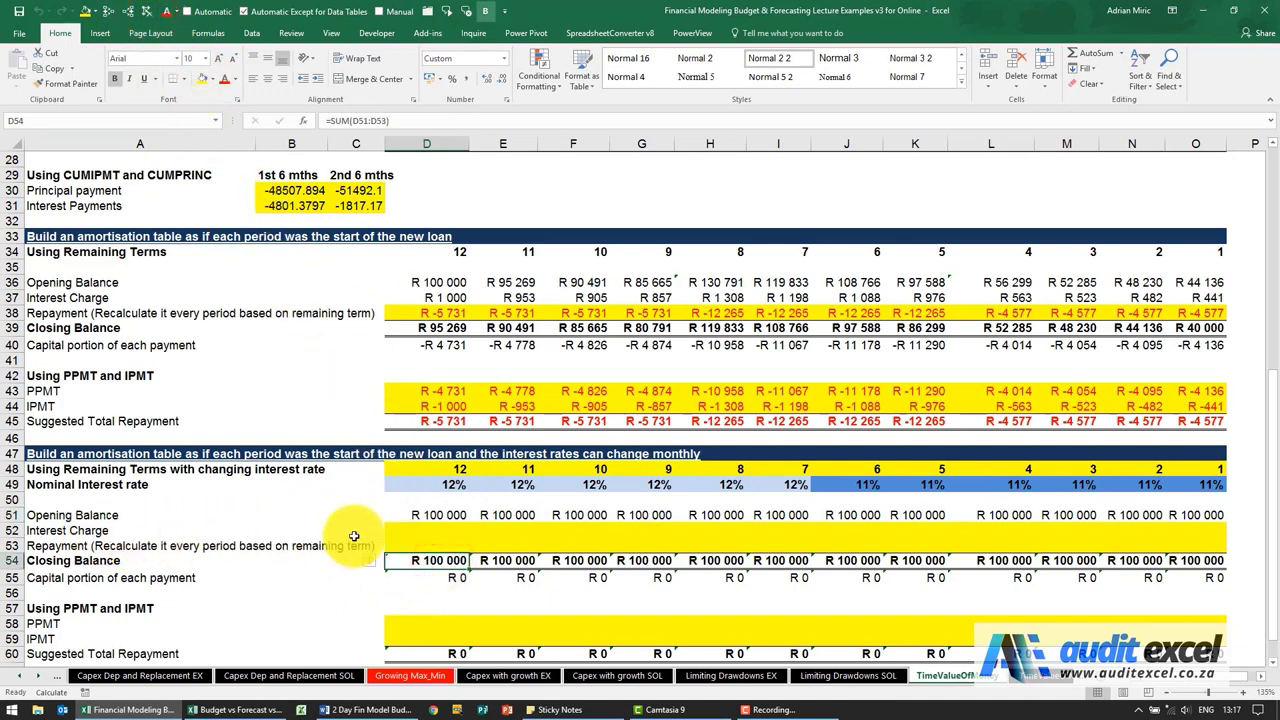
Calculate the interest charge in D52 with the formula =D51*D49/12
left_click(437, 528)
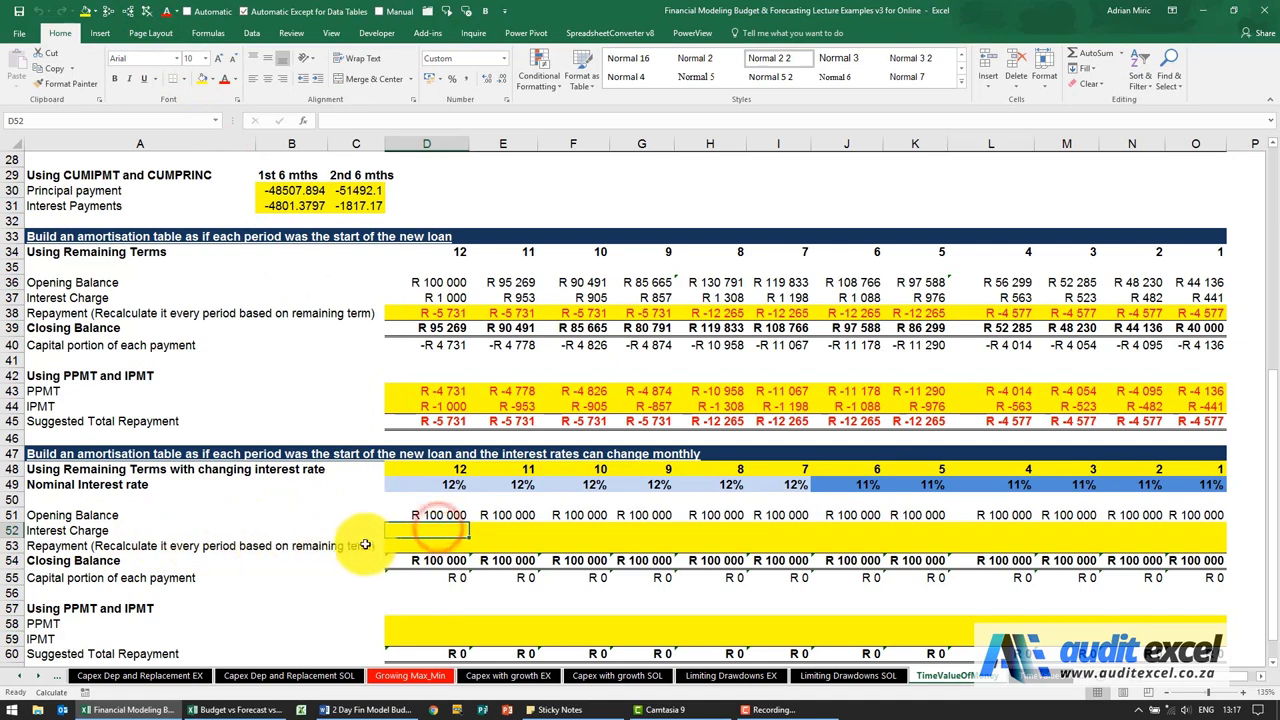
type("=")
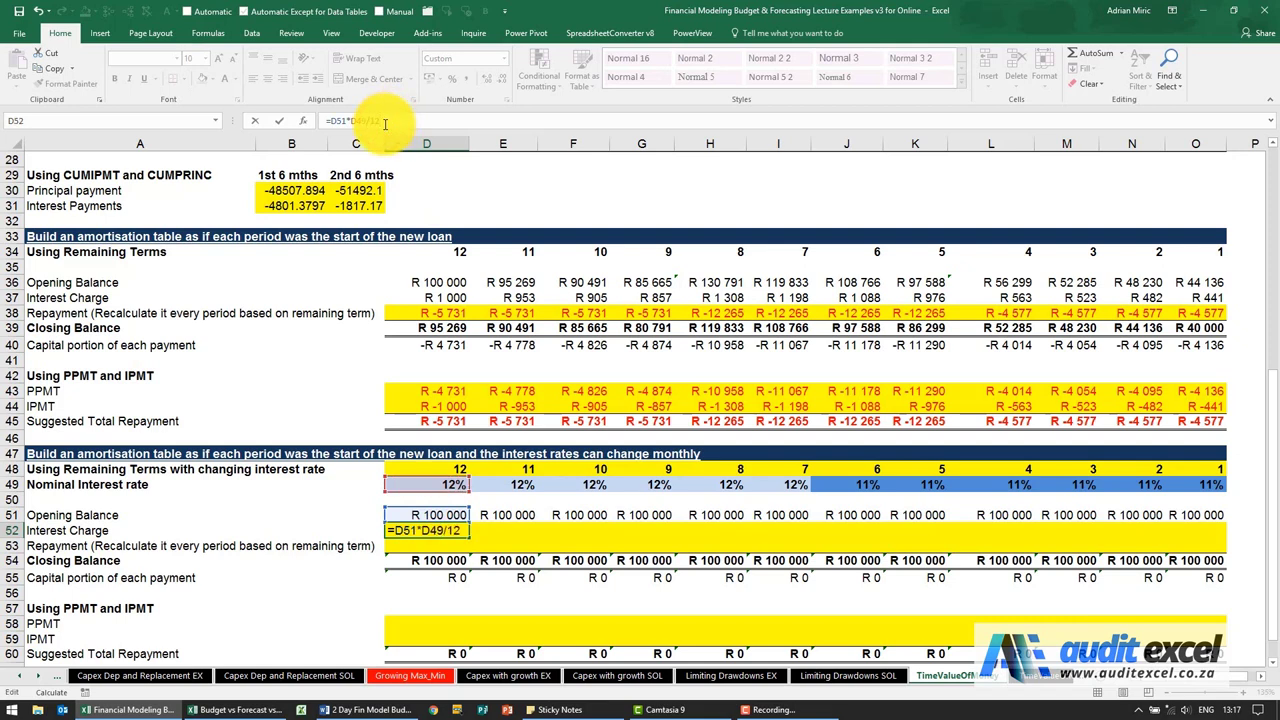
key("Return")
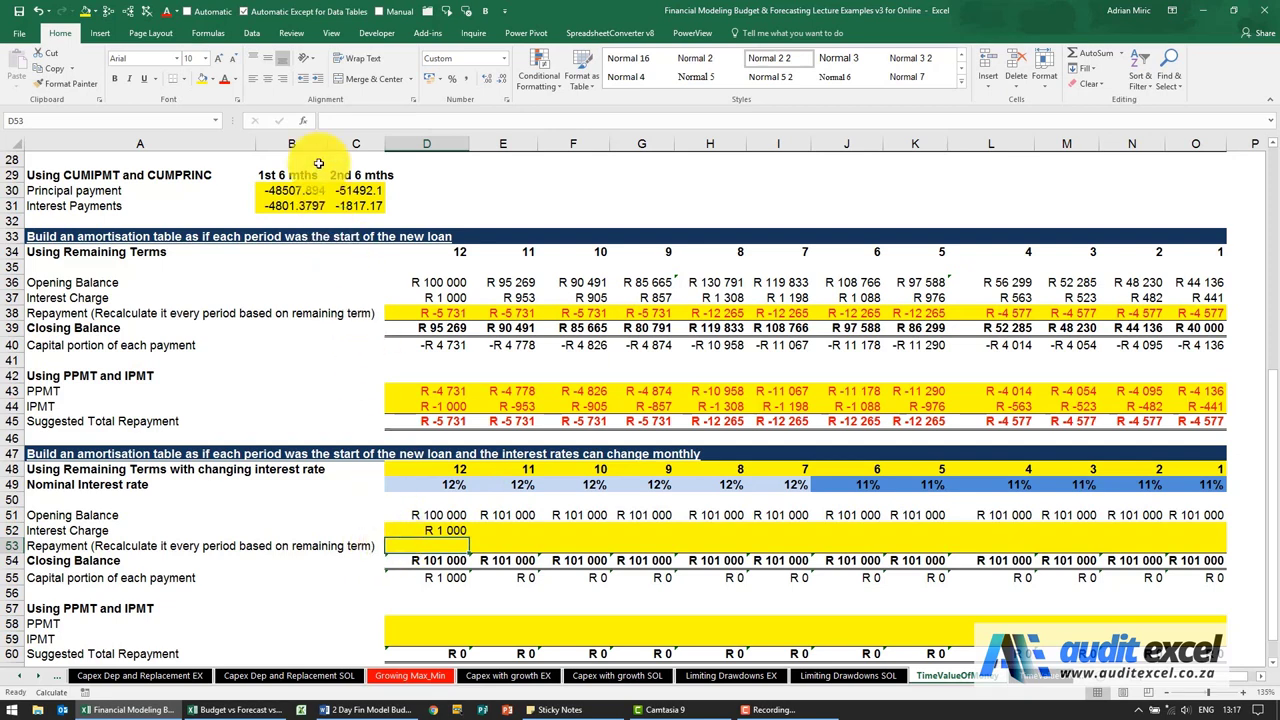
Insert the PMT function in repayment cell D53 with Rate D49/12
left_click(303, 120)
left_click(935, 443)
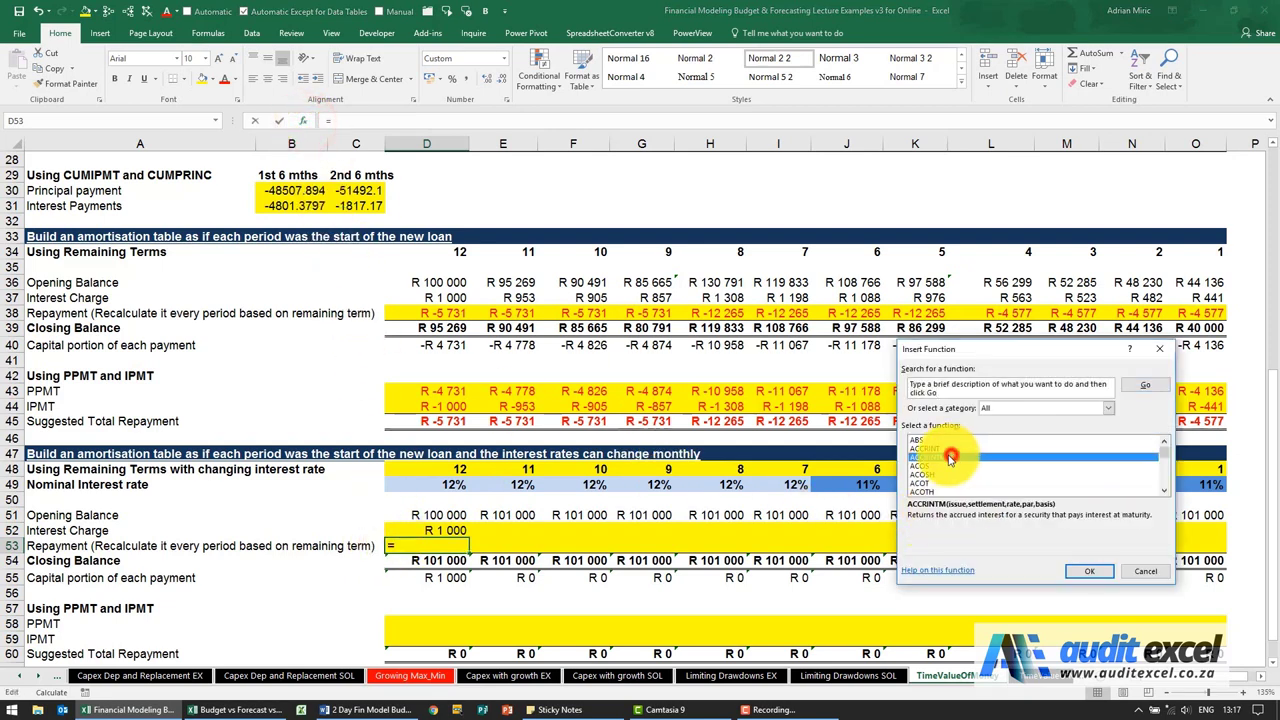
type("pmt")
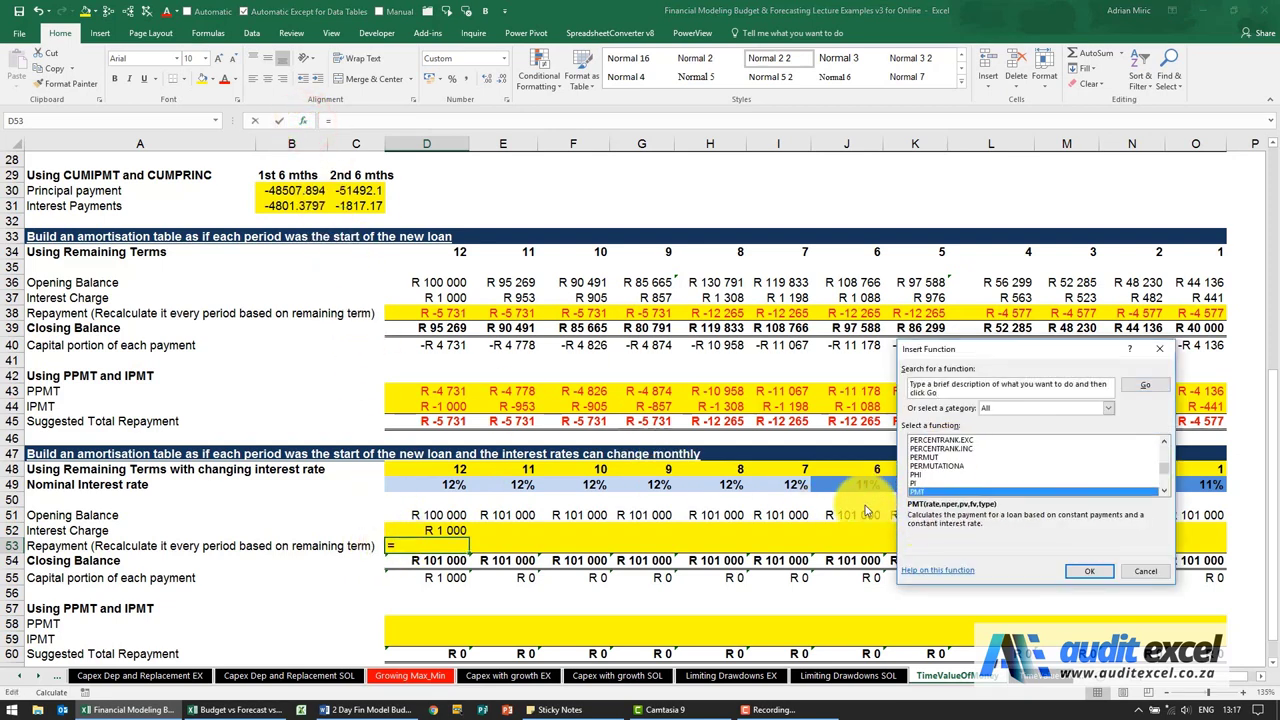
key("Return")
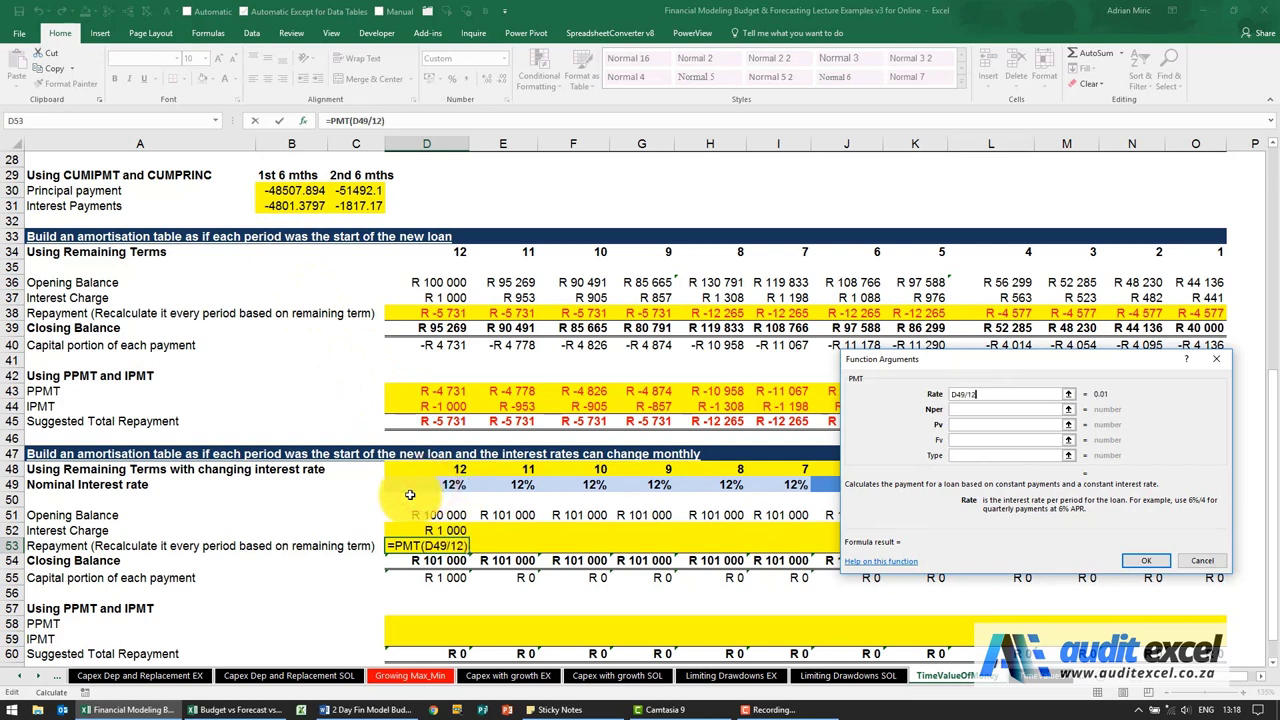
Set the PMT function's Nper argument to D48 and its Pv argument to opening balance D51
left_click(955, 412)
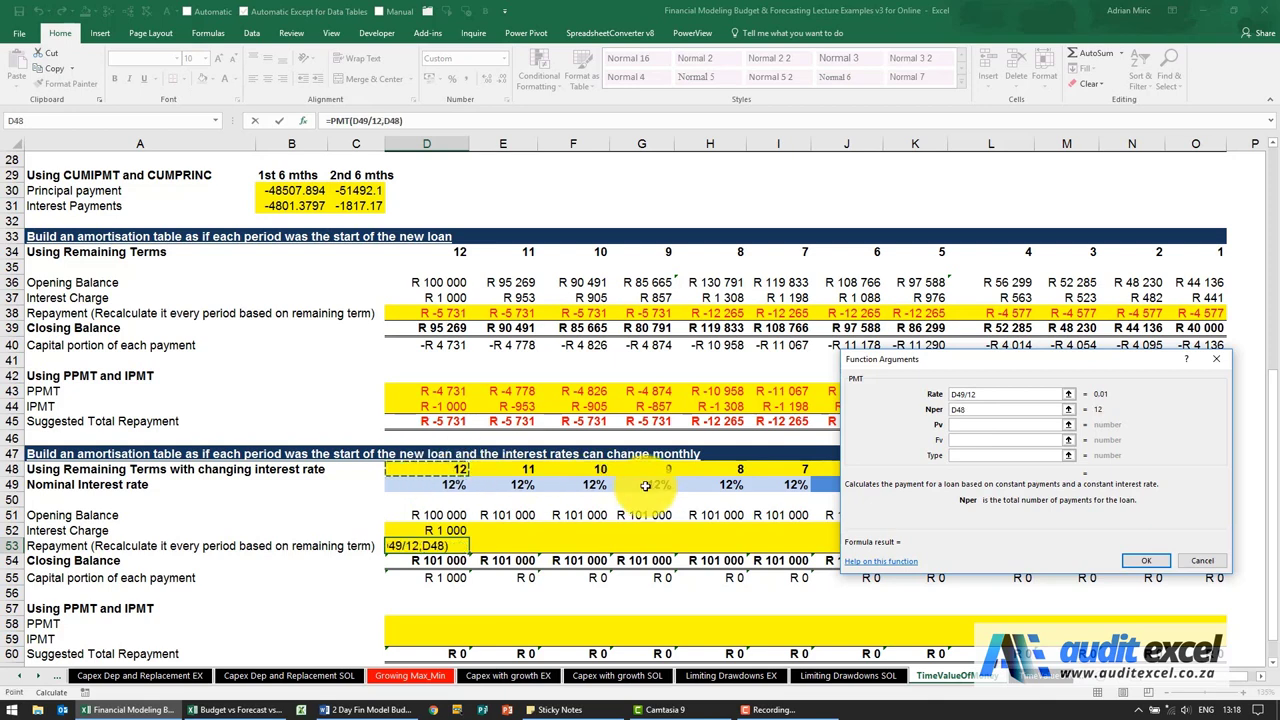
left_click(964, 426)
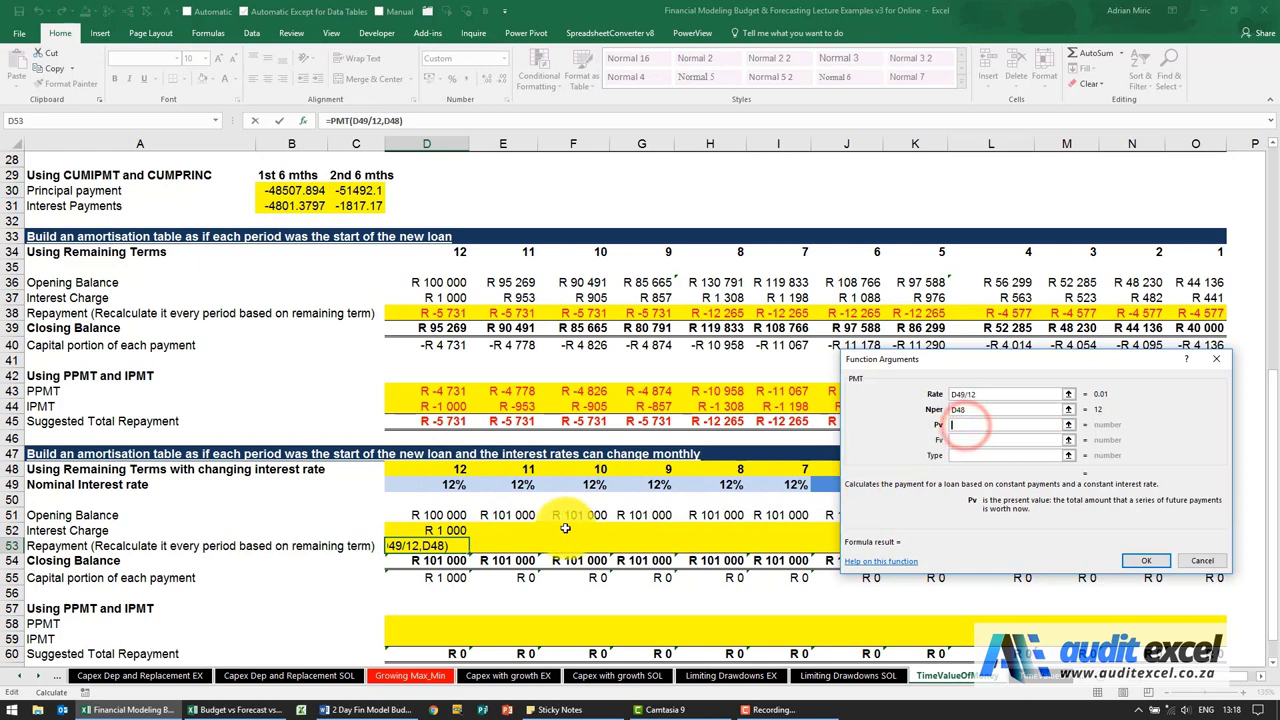
left_click(453, 515)
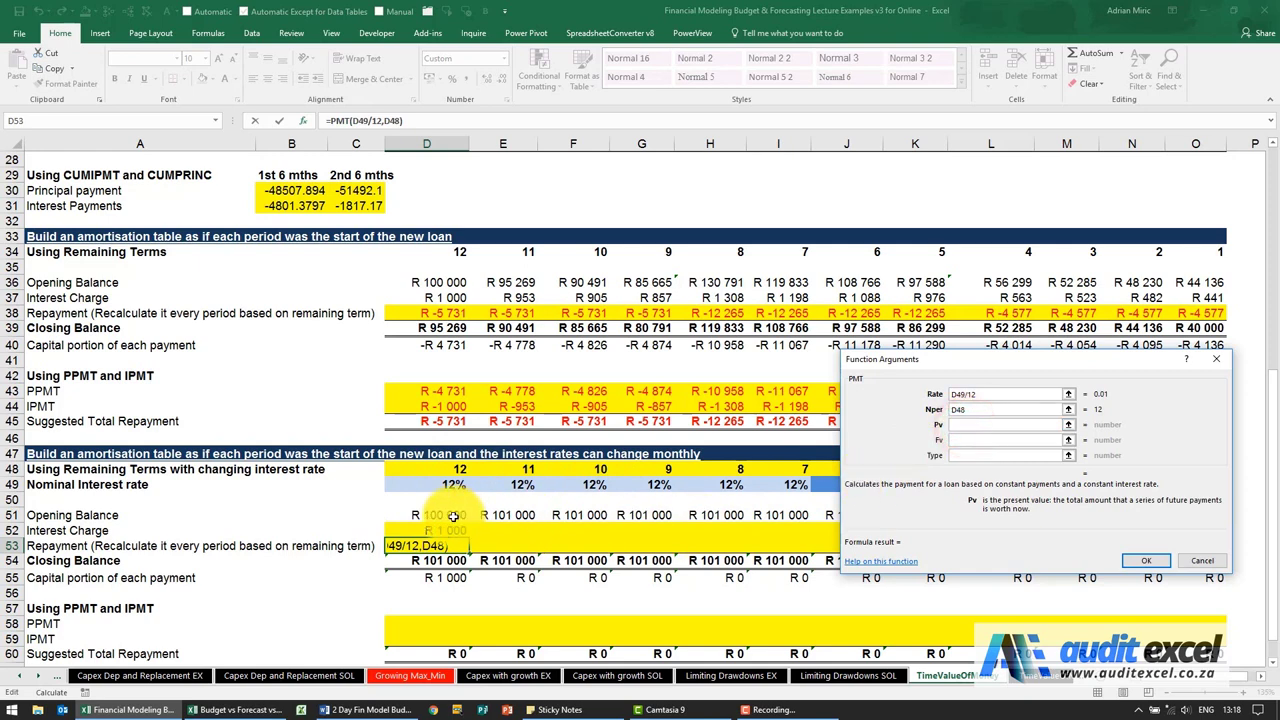
Set the PMT function's Fv to the absolute reference -$B$13 and Type to 0, completing the repayment formula in D53
left_click(960, 440)
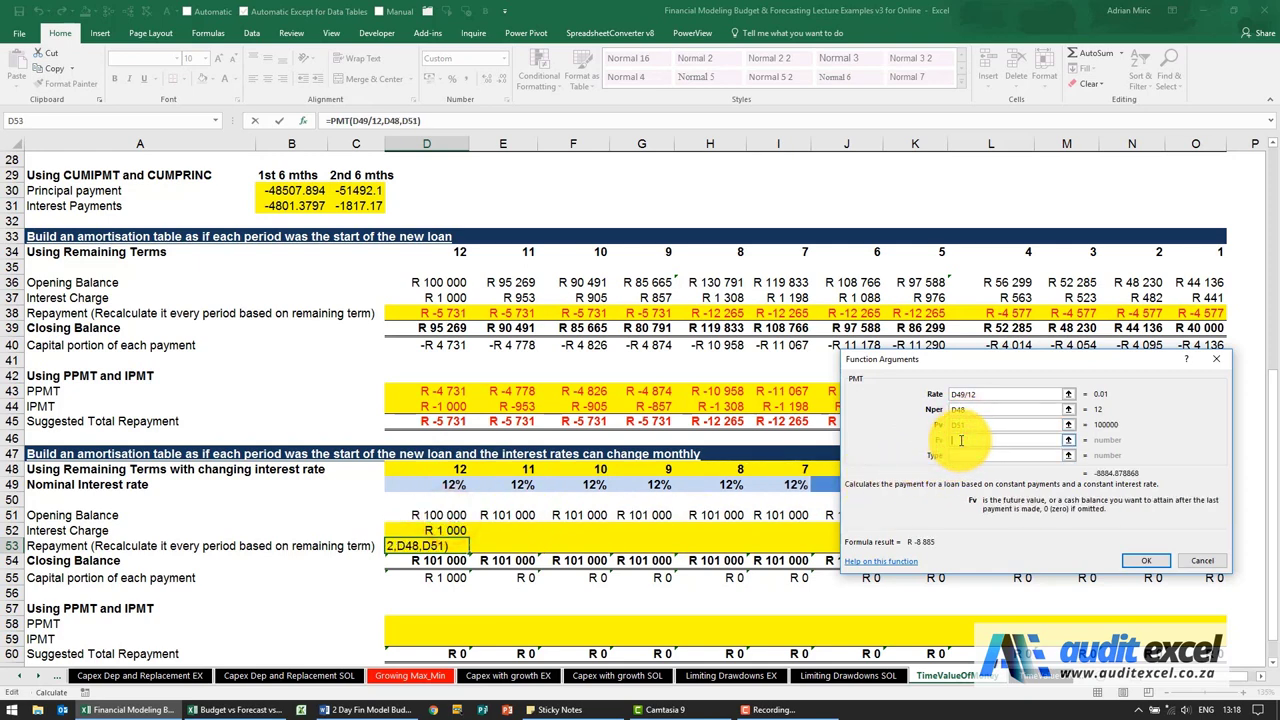
type("-")
scroll(540, 480, "up", 6)
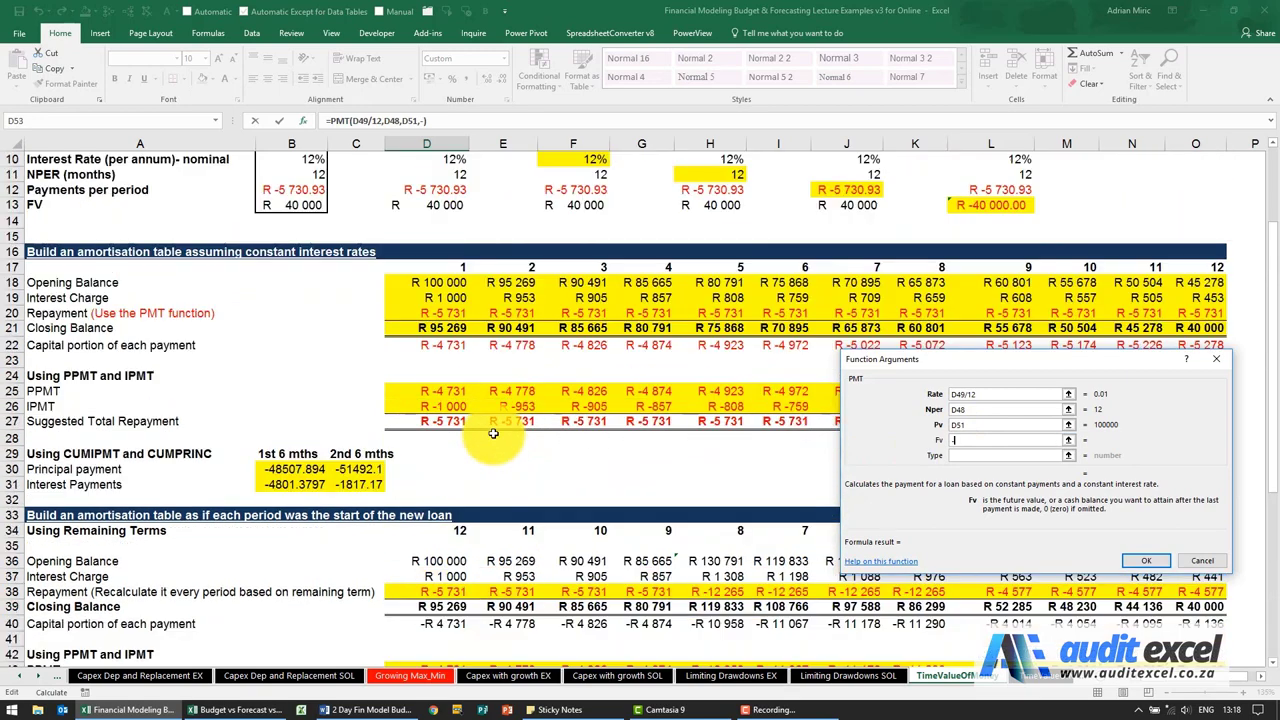
left_click(307, 207)
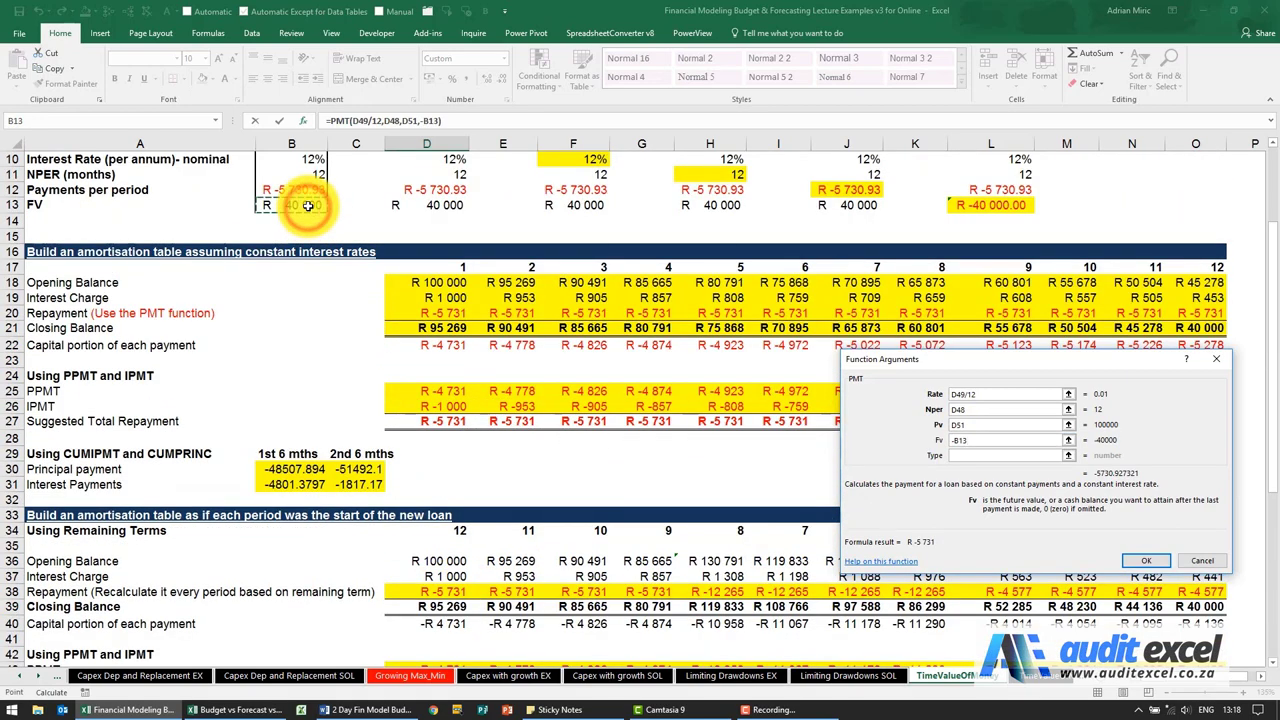
key("F4")
scroll(307, 207, "down", 9)
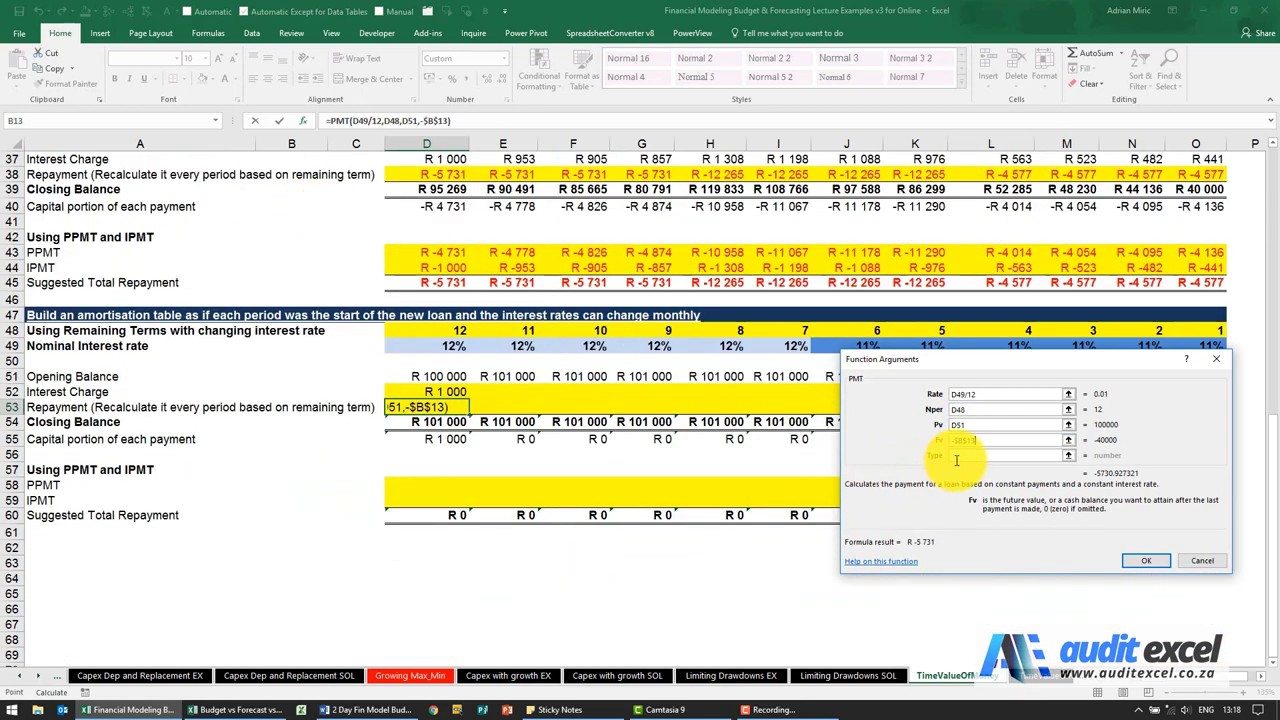
left_click(957, 457)
type("0")
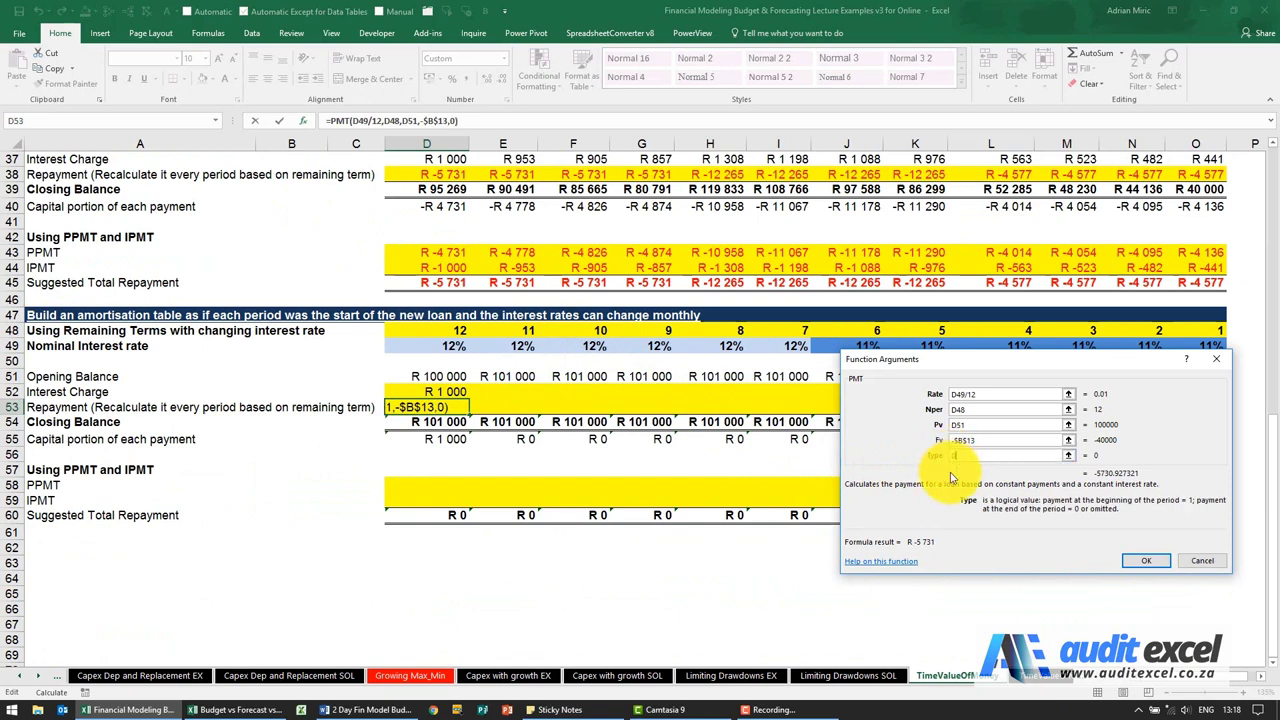
left_click(1128, 562)
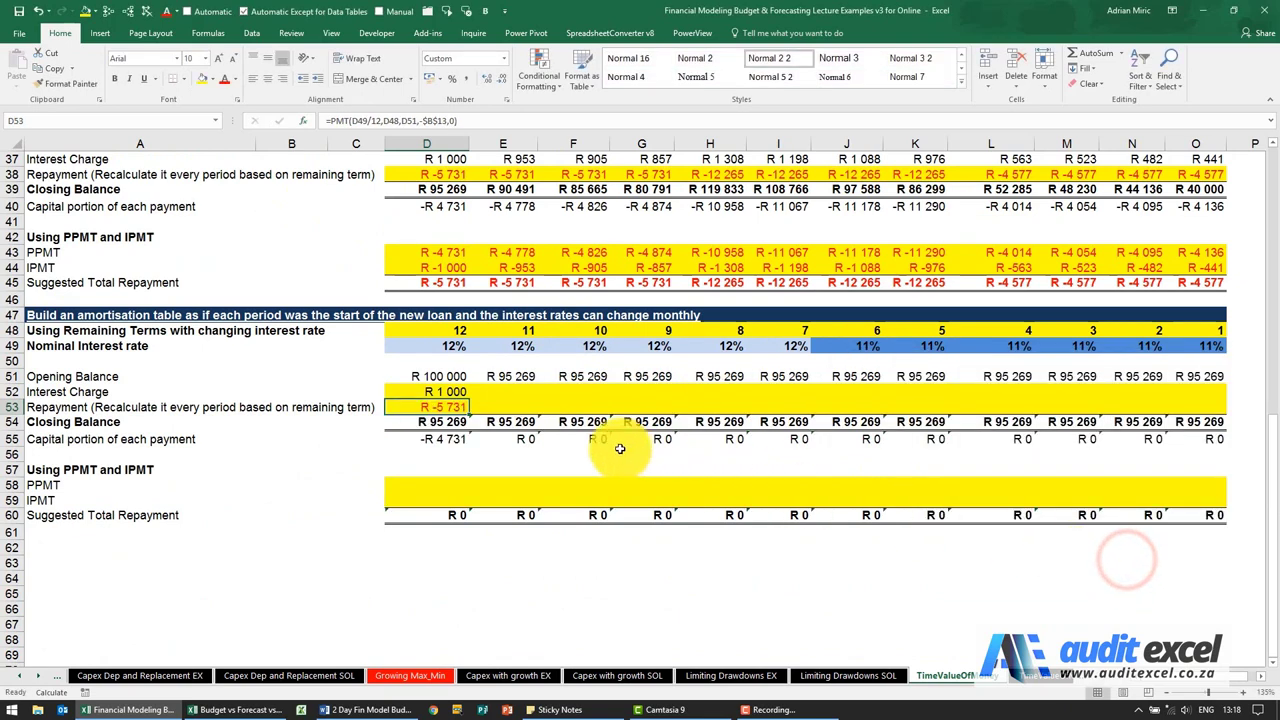
Fill the interest and repayment formulas from D52:D53 across to column I, and extend the interest charge from I52 to O52
scroll(510, 415, "up", 1)
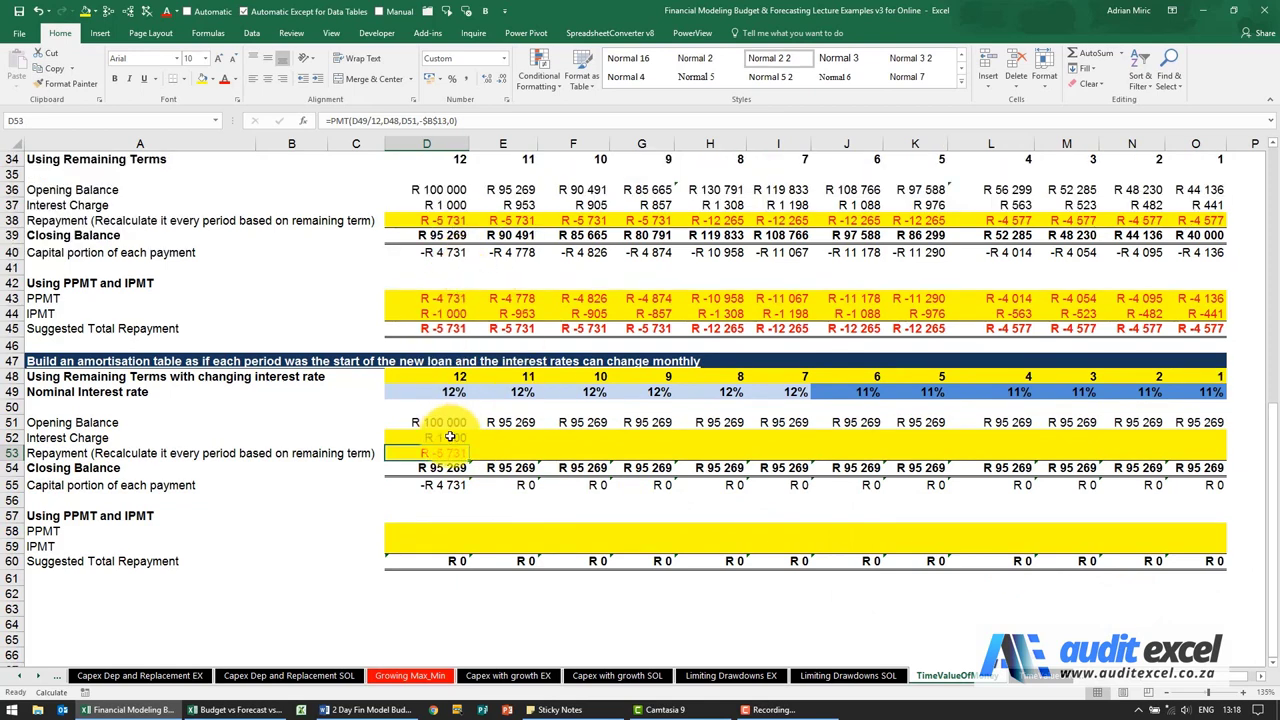
left_click_drag(450, 437, 783, 460)
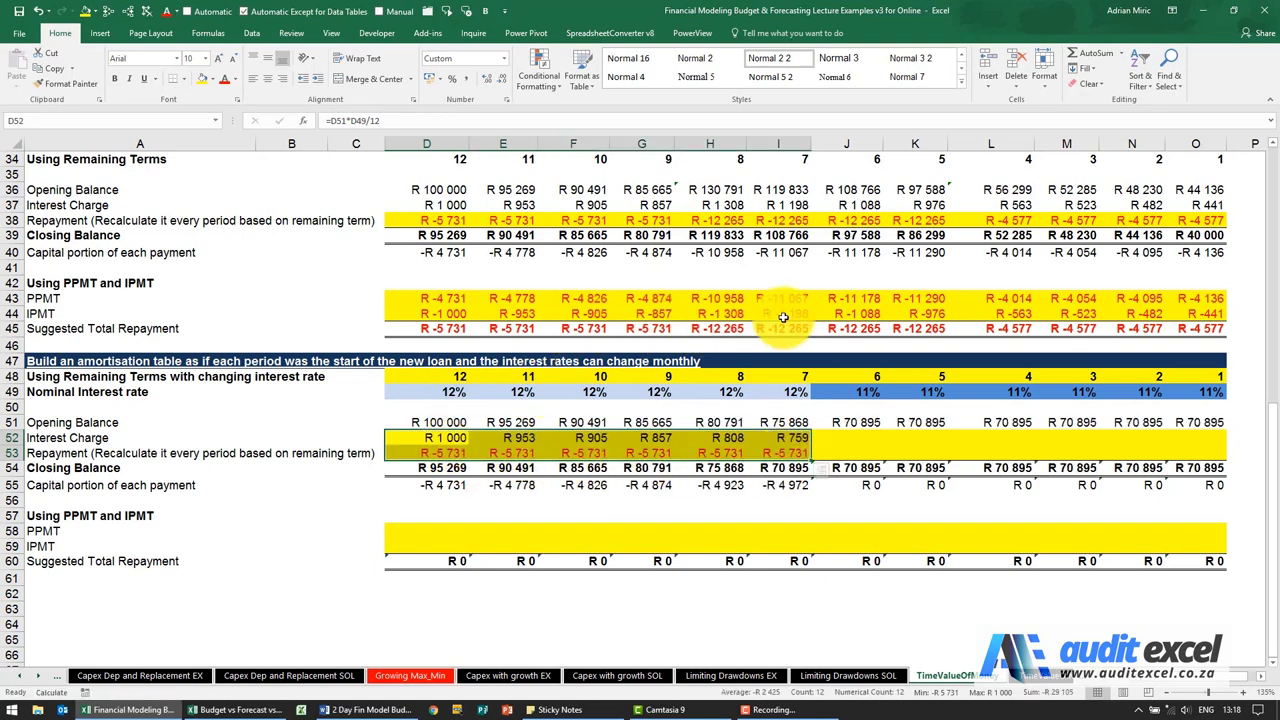
left_click(788, 440)
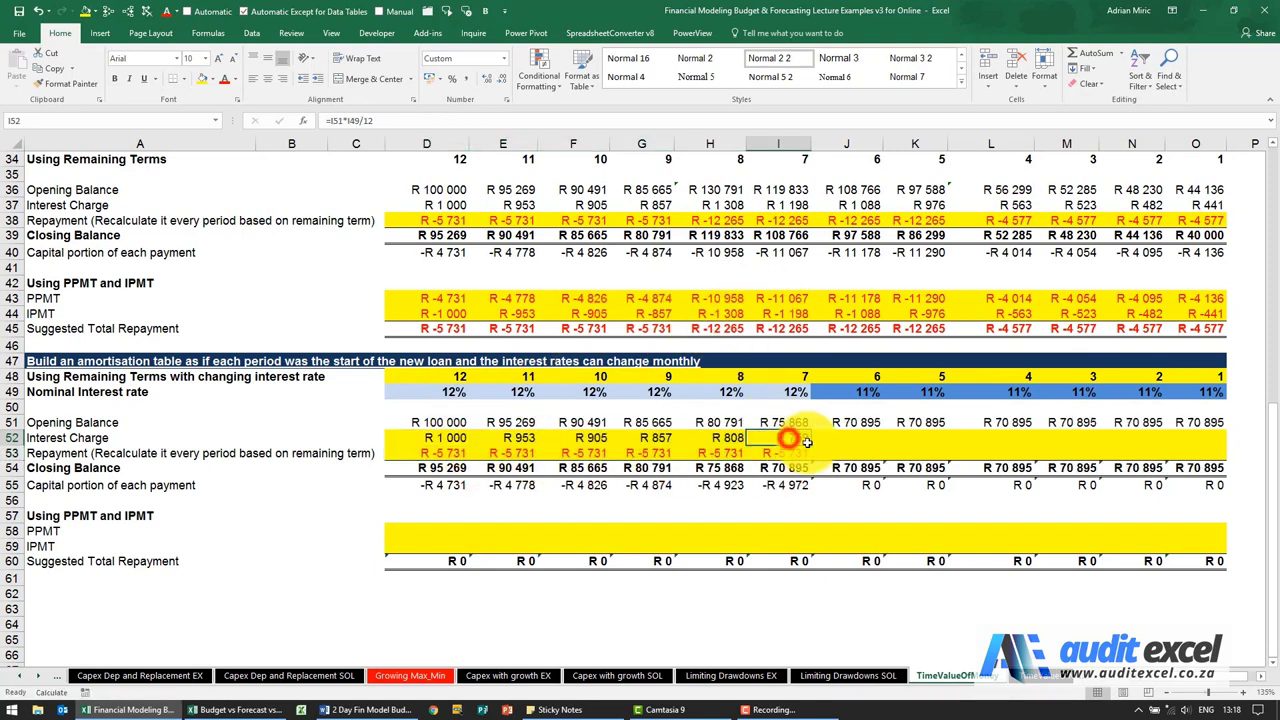
left_click_drag(812, 444, 1215, 448)
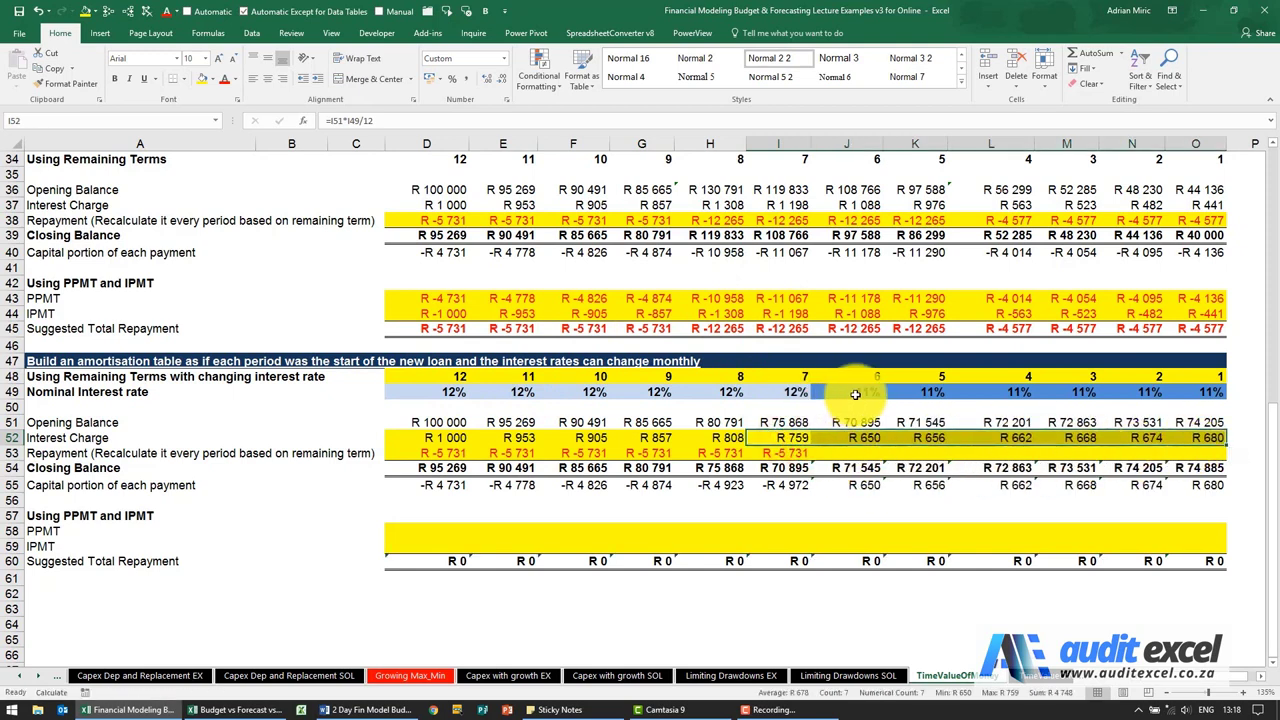
Copy the PMT repayment formula from I53 into each remaining month of row 53, one cell at a time from J53 to O53
left_click(801, 453)
key("ctrl+c")
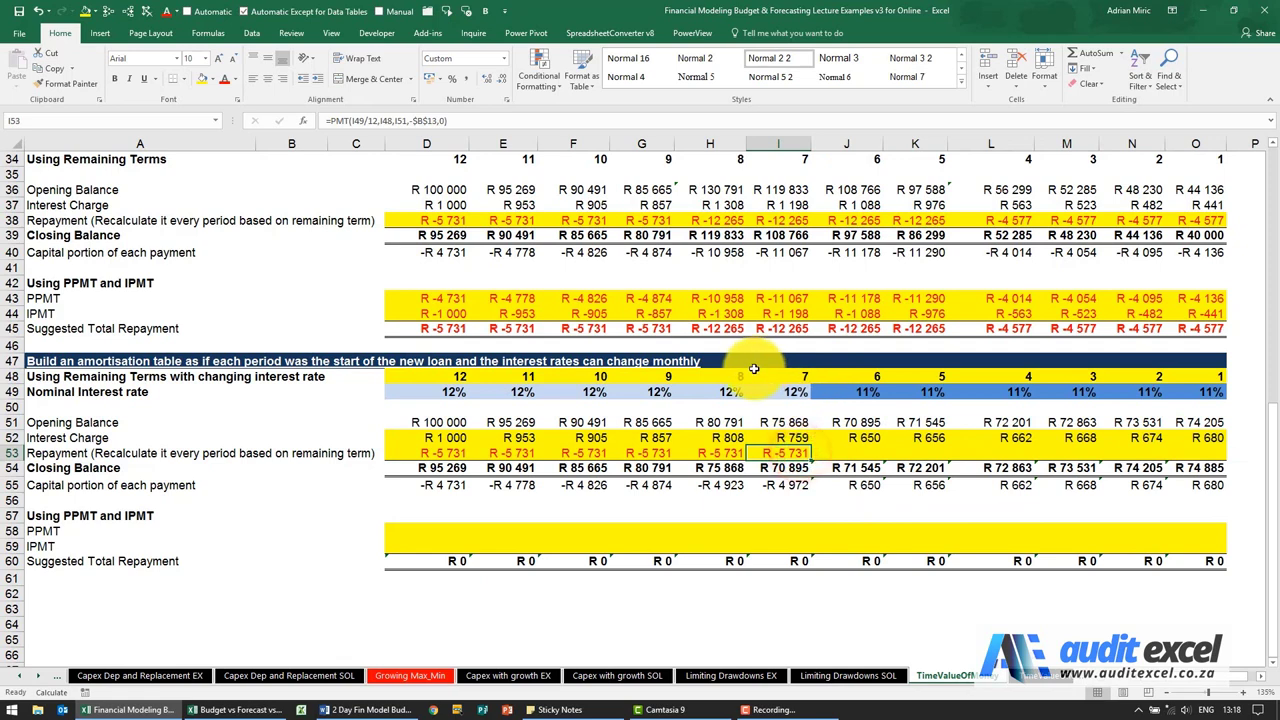
key("Right")
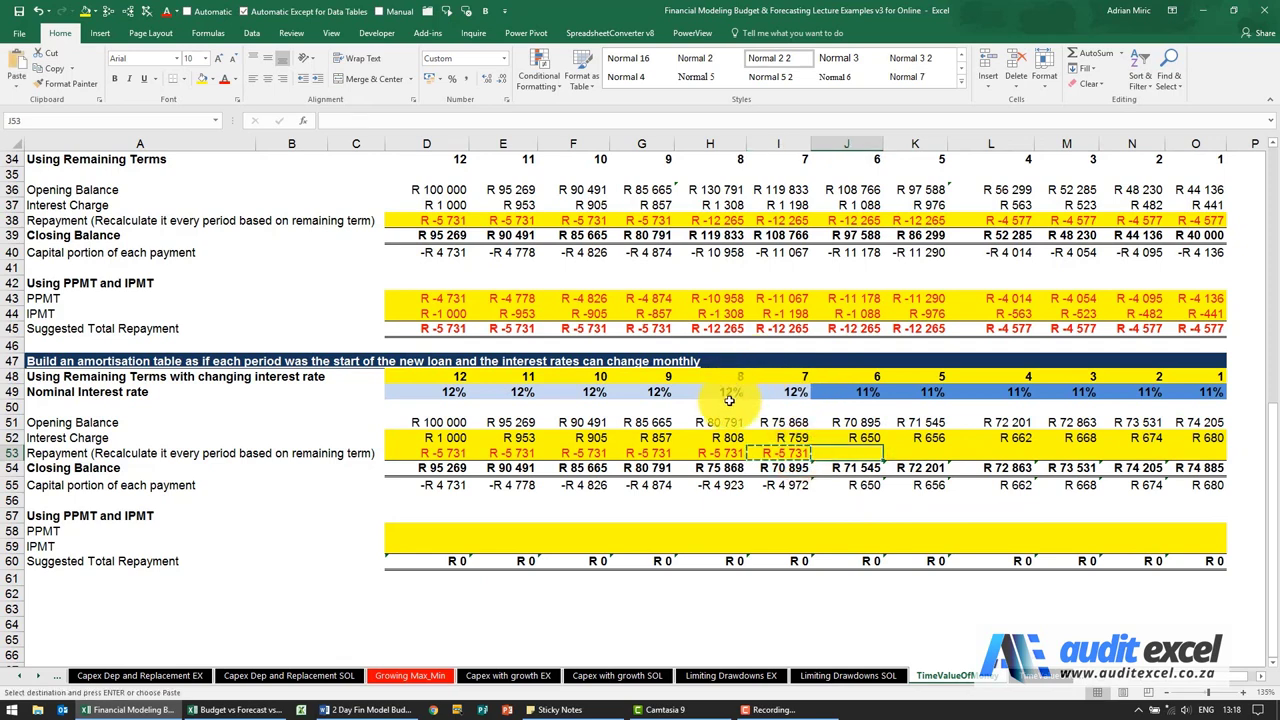
key("ctrl+v")
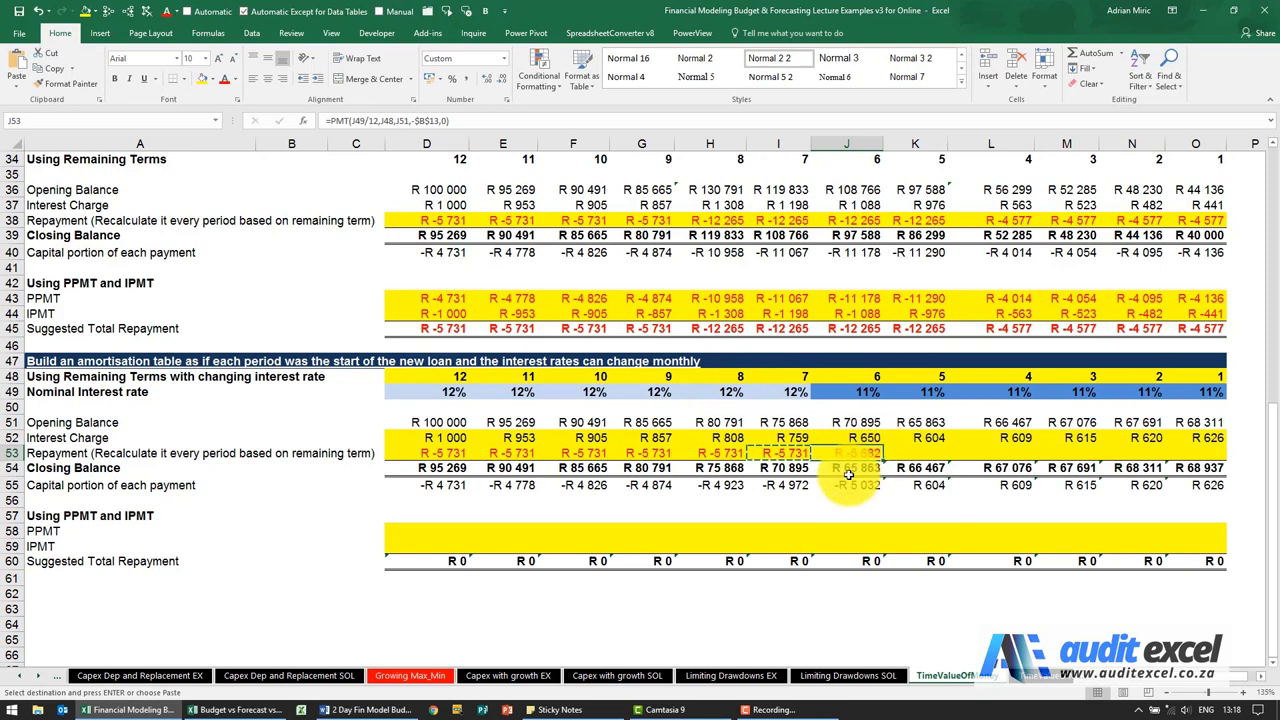
key("Right")
key("ctrl+v")
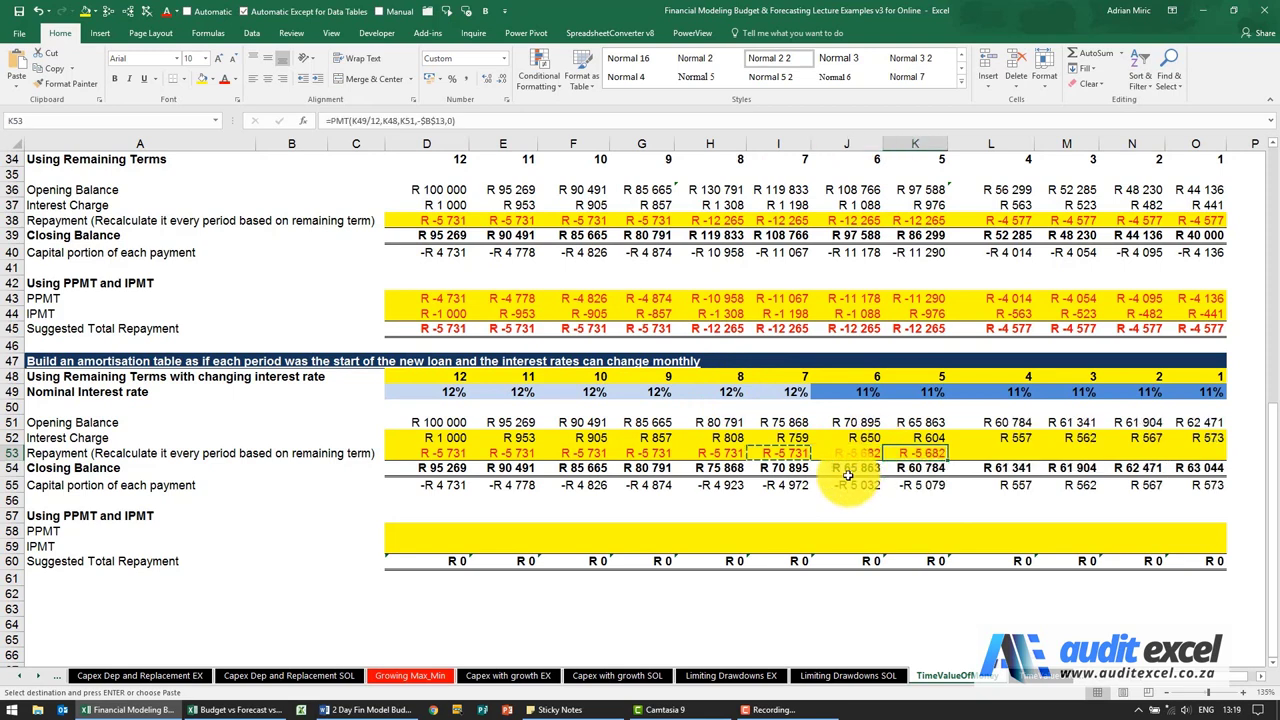
key("Right")
key("ctrl+v")
key("Right")
key("ctrl+v")
key("Right")
key("ctrl+v")
key("Right")
key("ctrl+v")
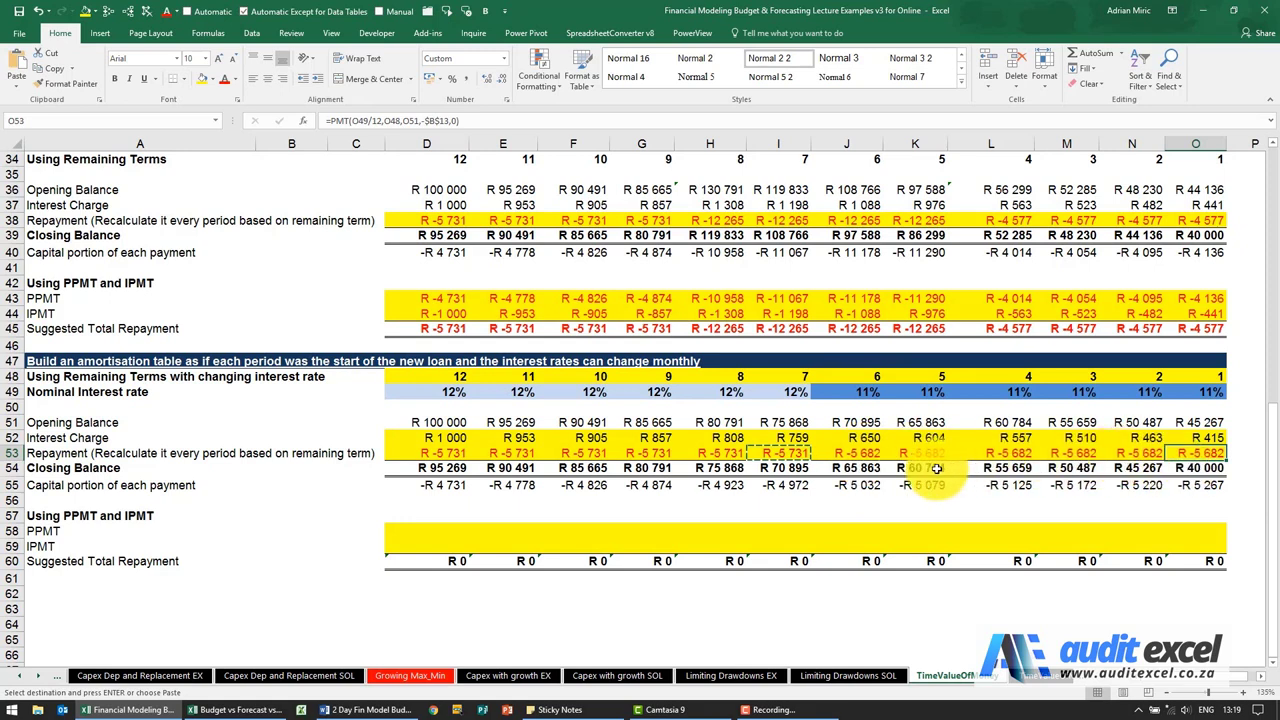
Set the nominal interest rates in K49 to O49 to 10%, 9%, 8%, 7% and 6% respectively
left_click(860, 454)
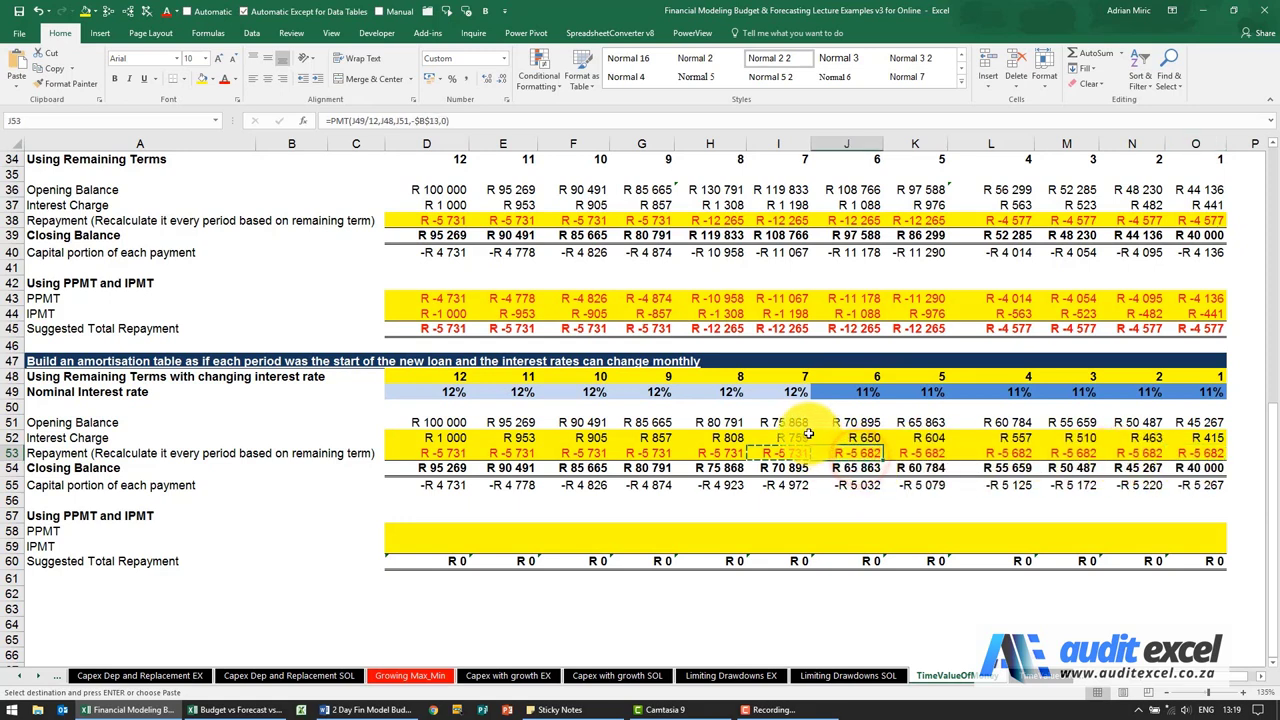
left_click(857, 391)
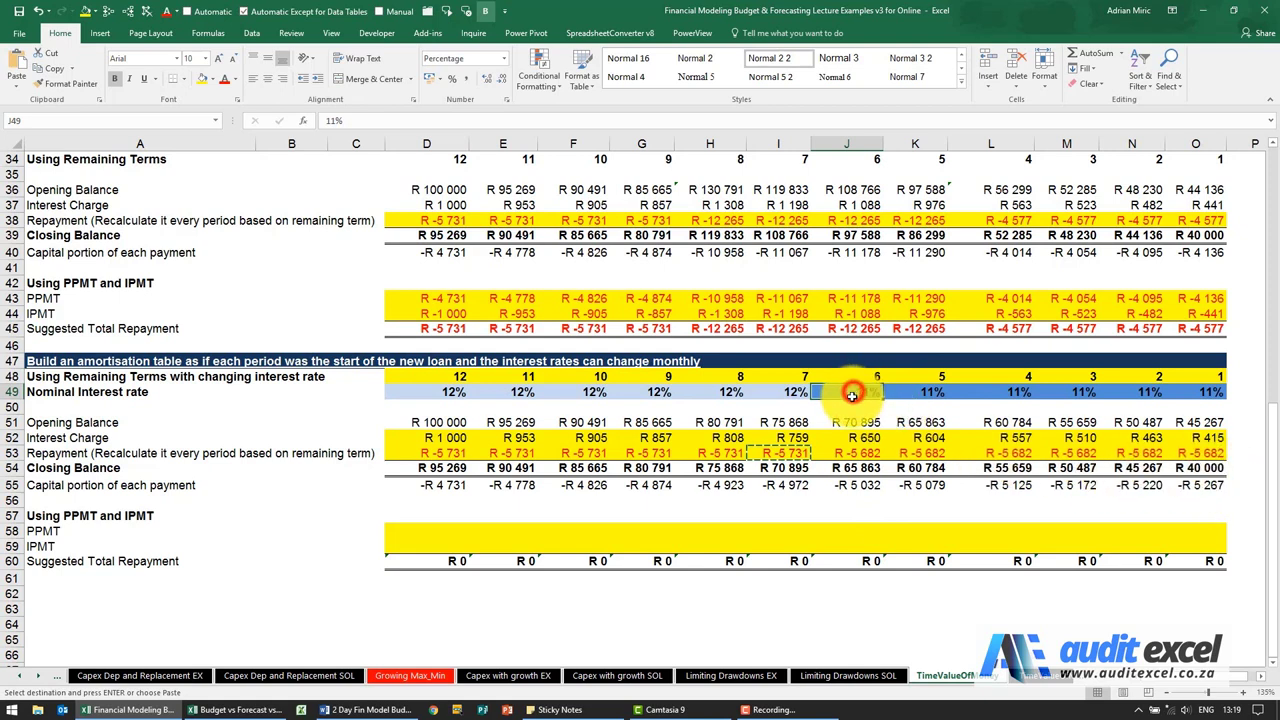
key("Right")
type("10")
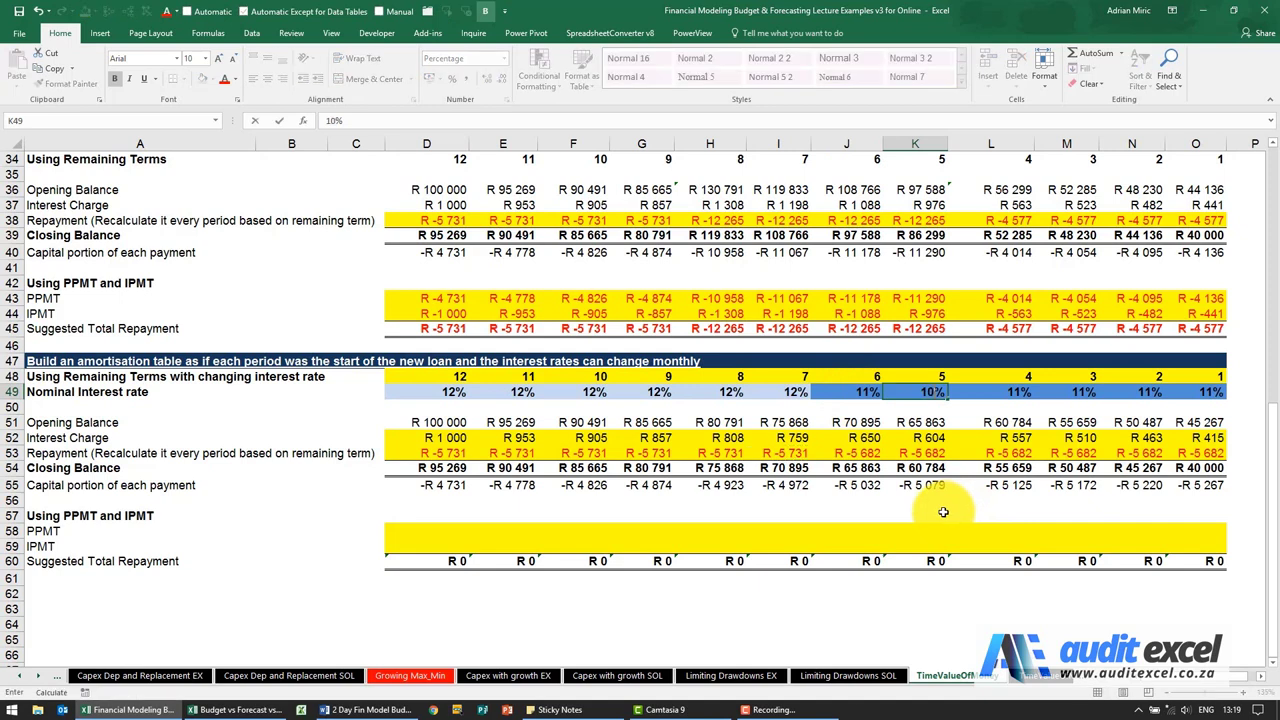
key("Right")
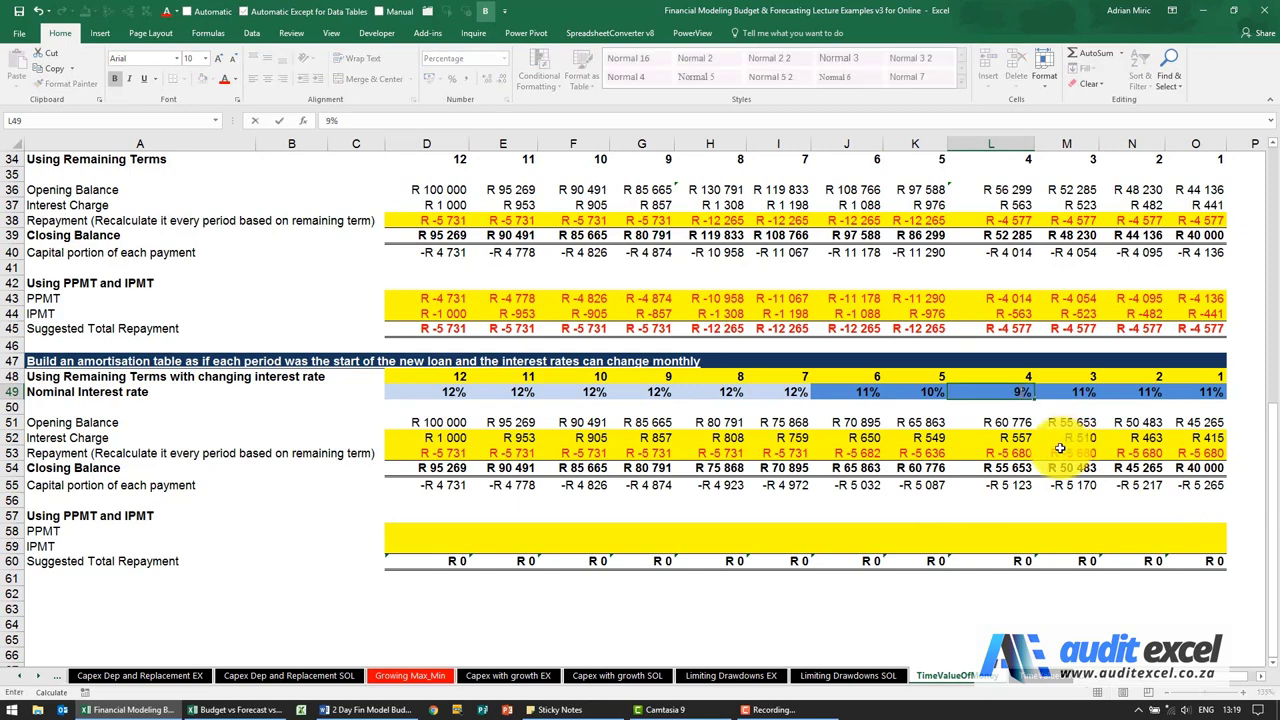
type("9")
key("Right")
type("8")
key("Right")
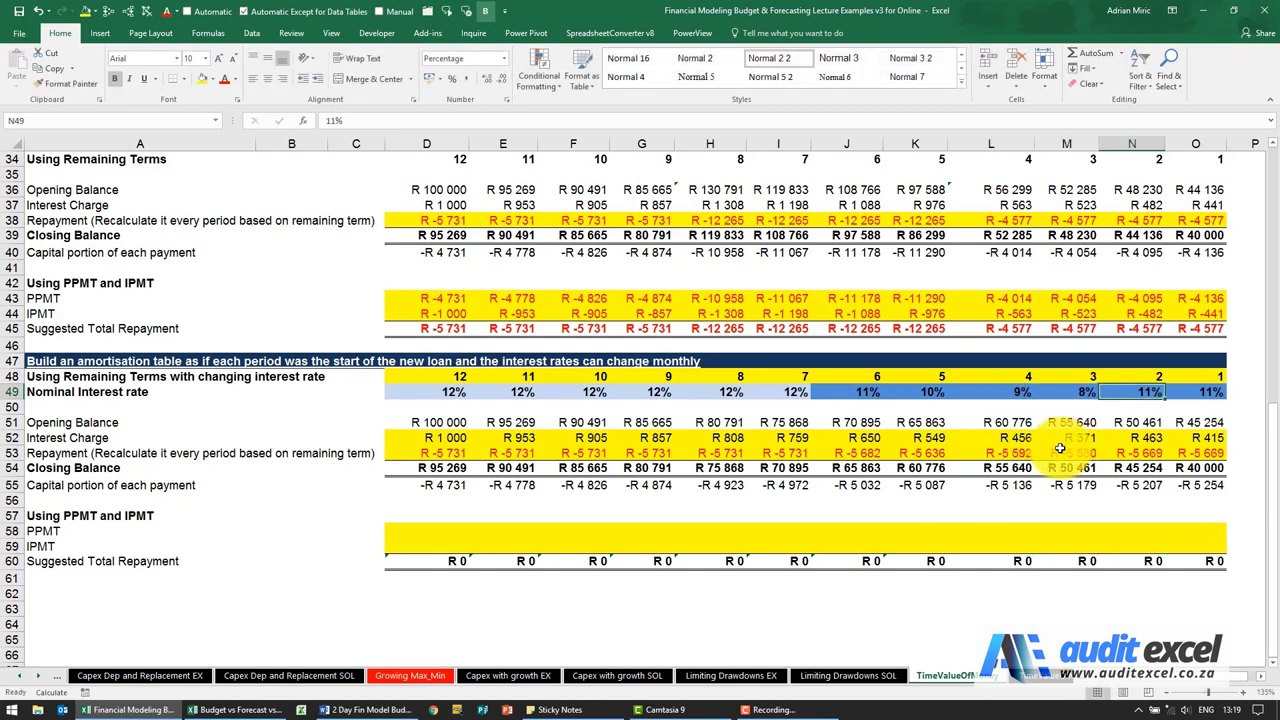
type("7")
key("Right")
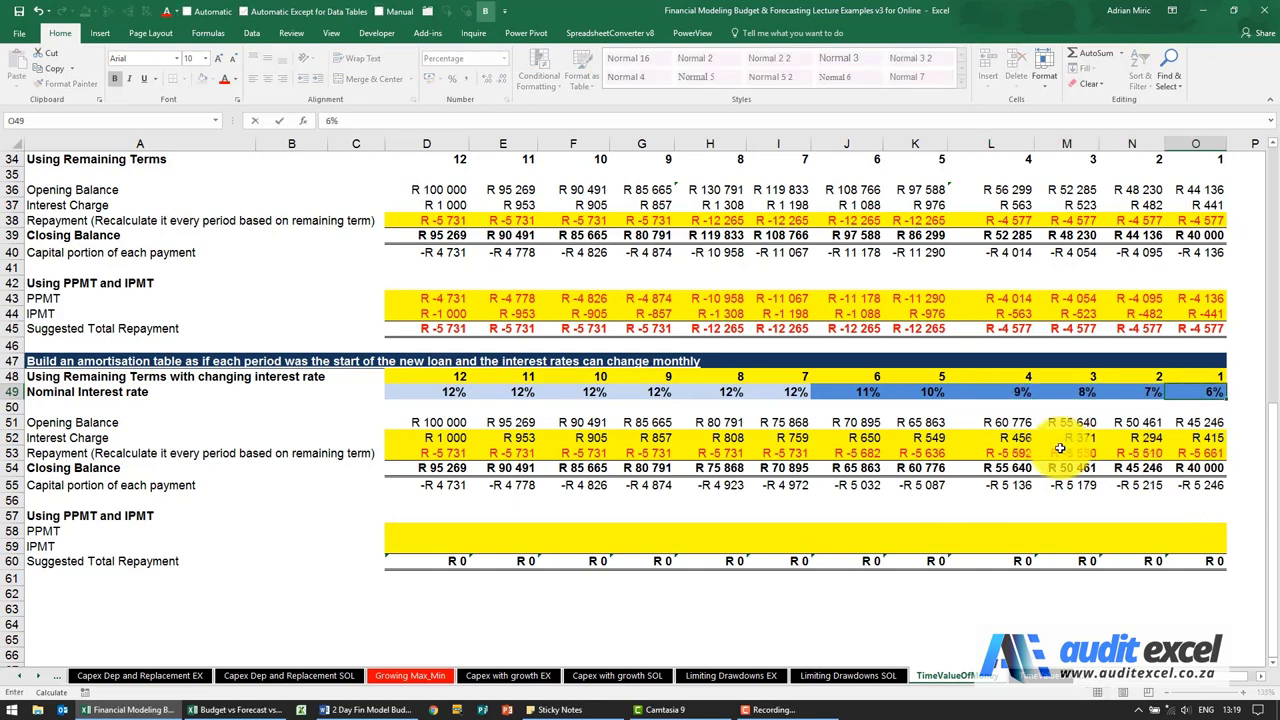
key("Up")
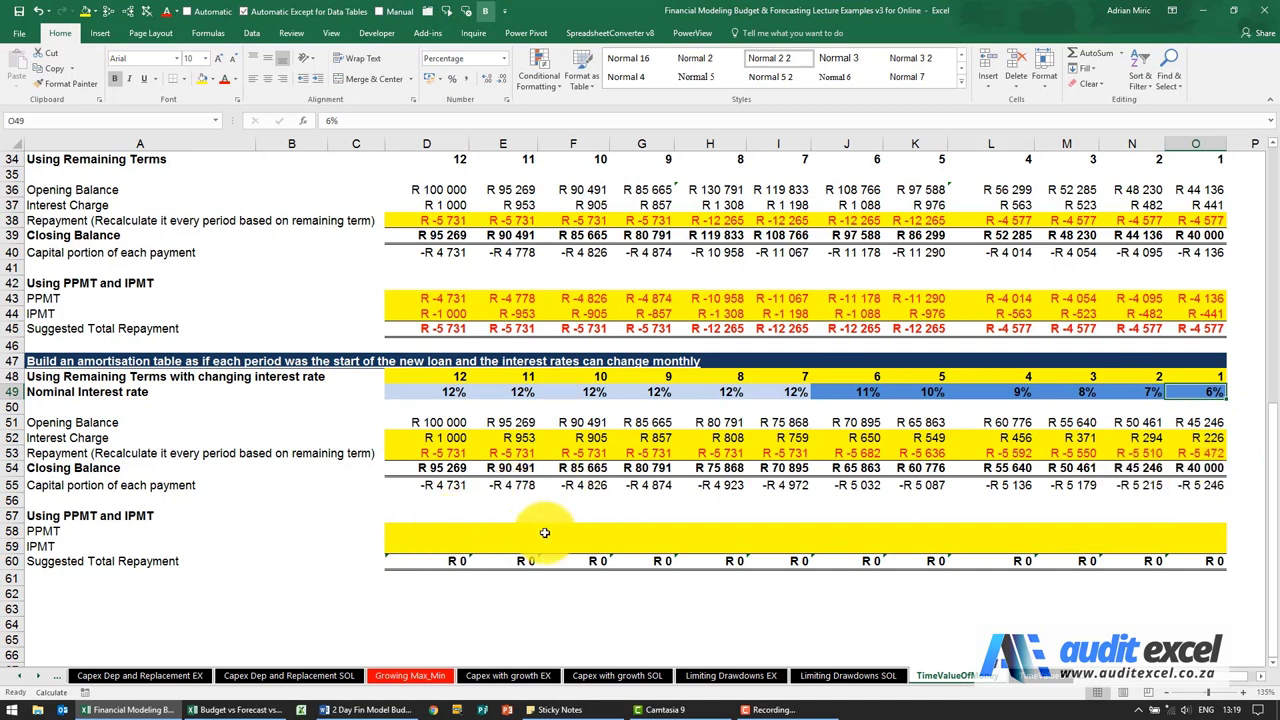
Insert a PPMT function in H58 with Rate H49/12, Per 1, Nper H48 and Pv H51
left_click(709, 531)
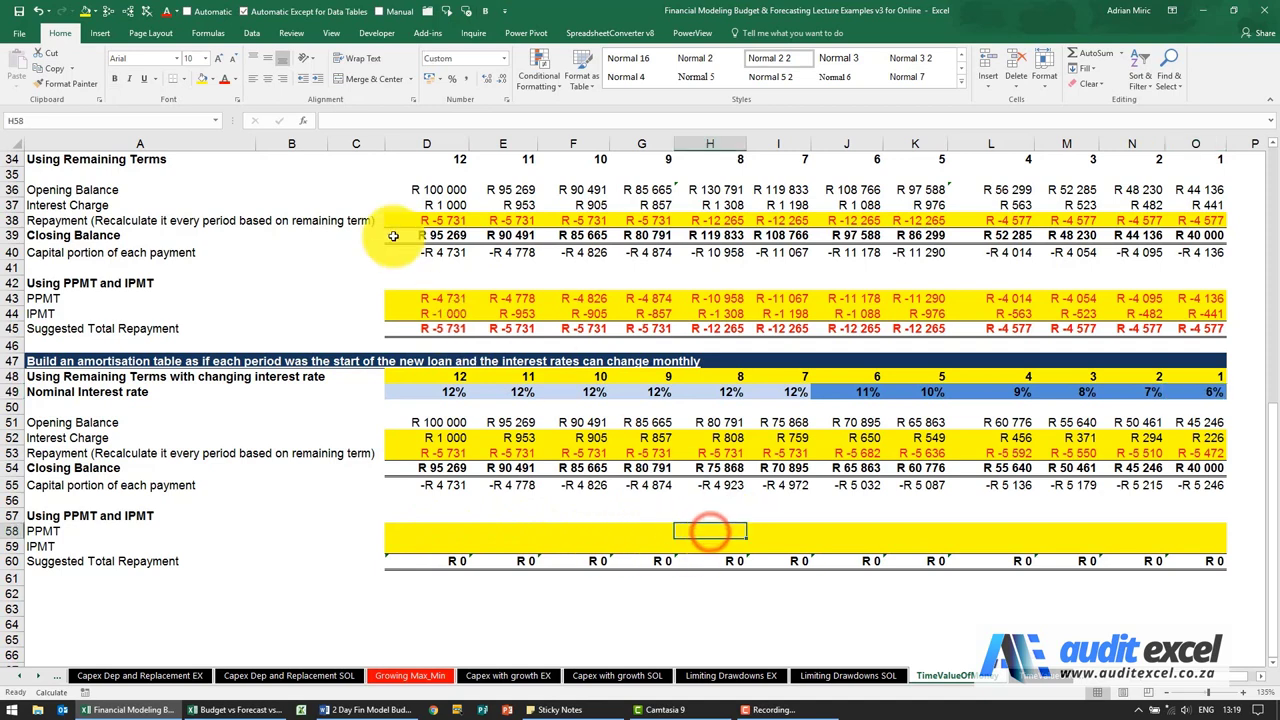
left_click(302, 121)
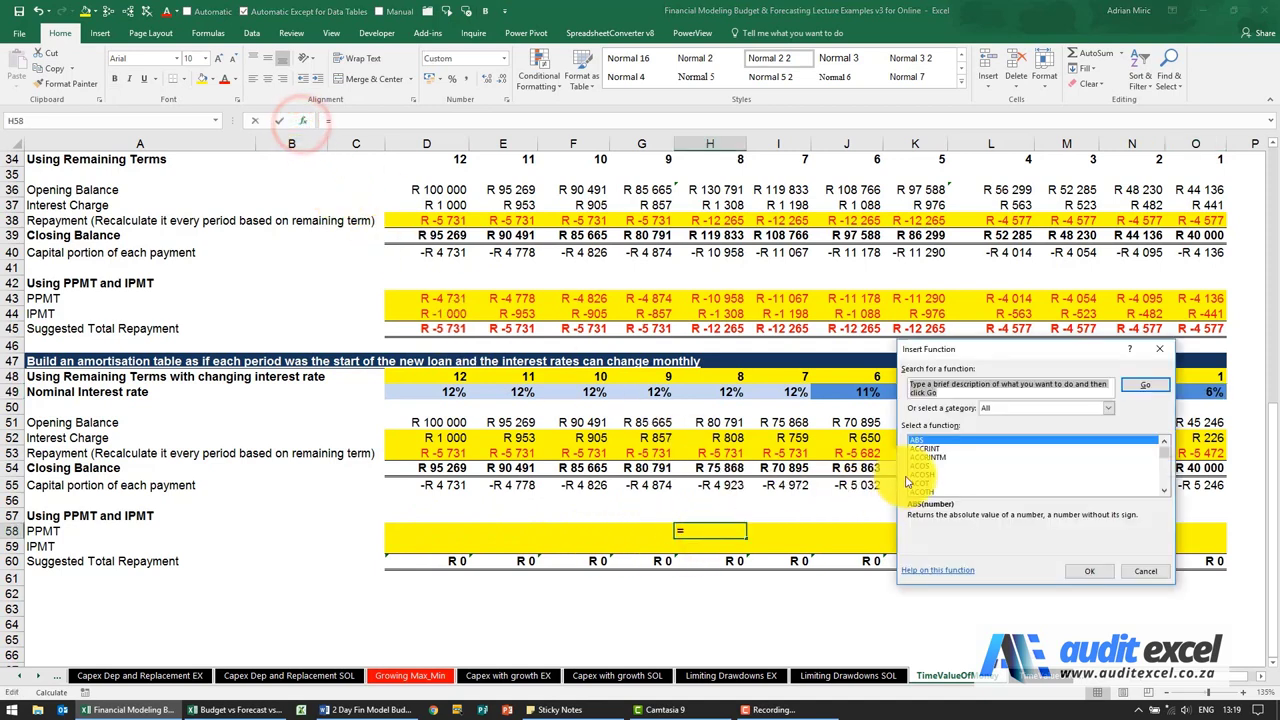
left_click(921, 474)
type("ppmt")
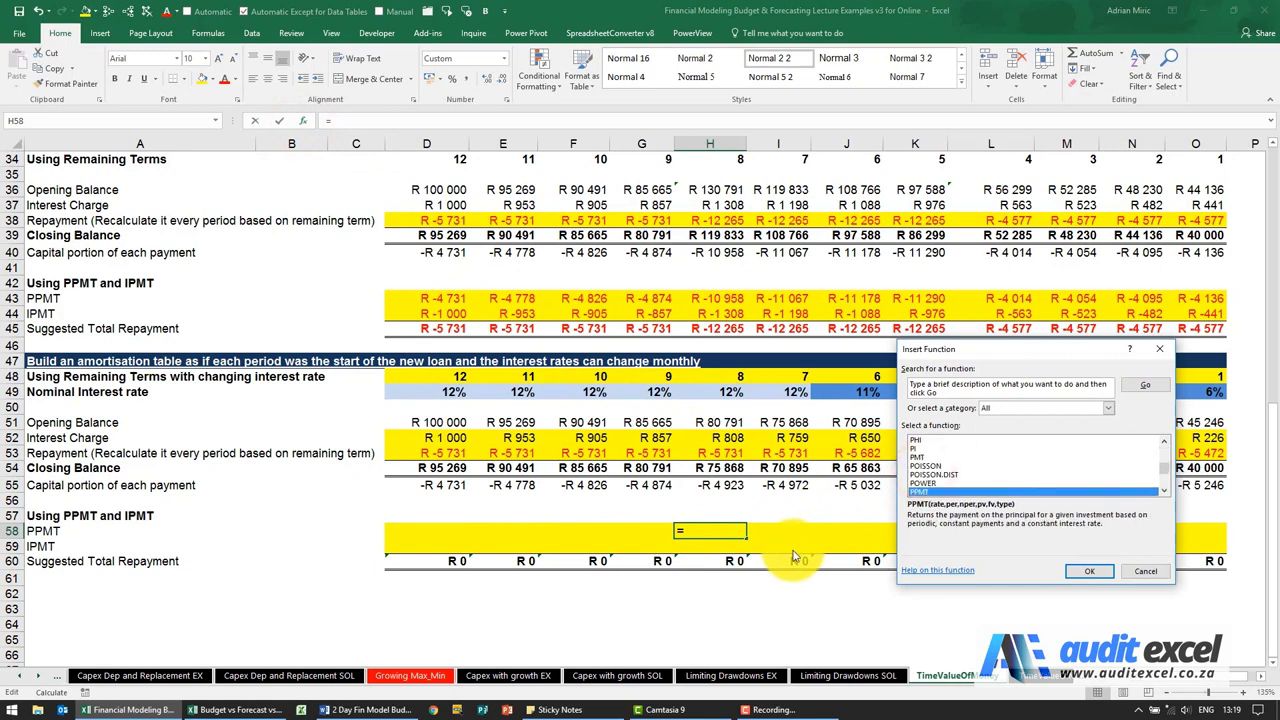
key("Return")
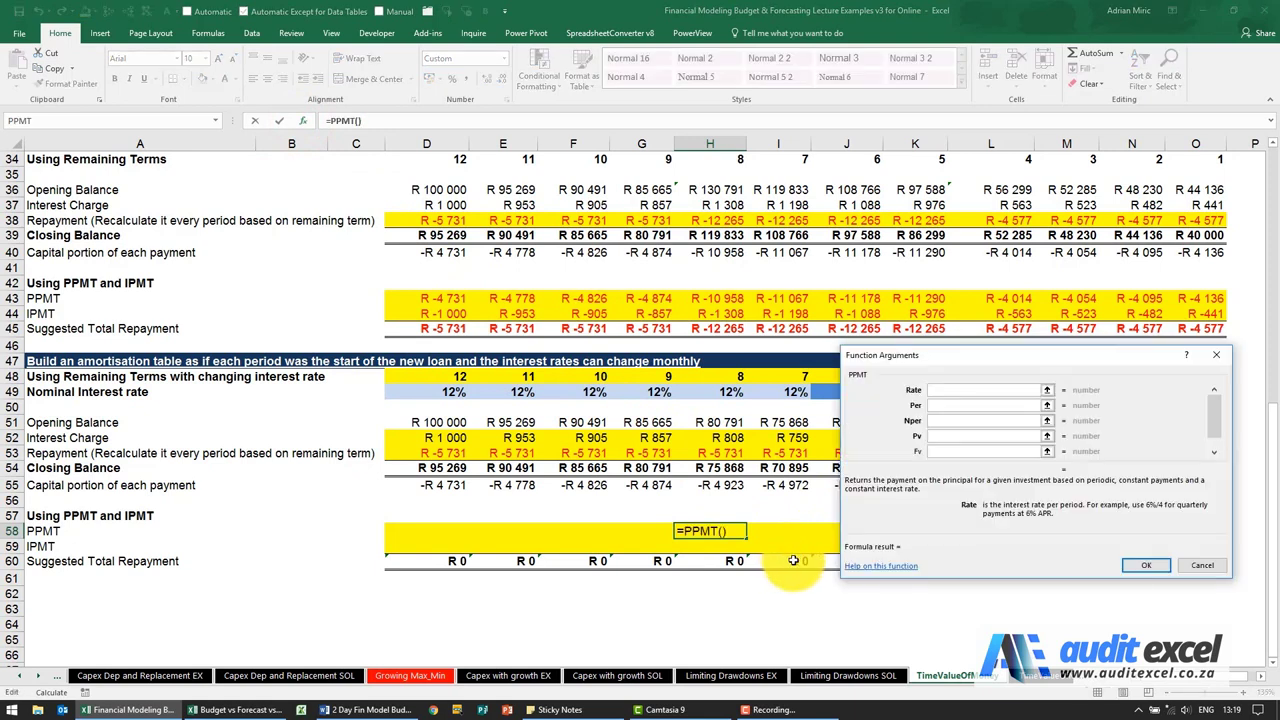
left_click(725, 392)
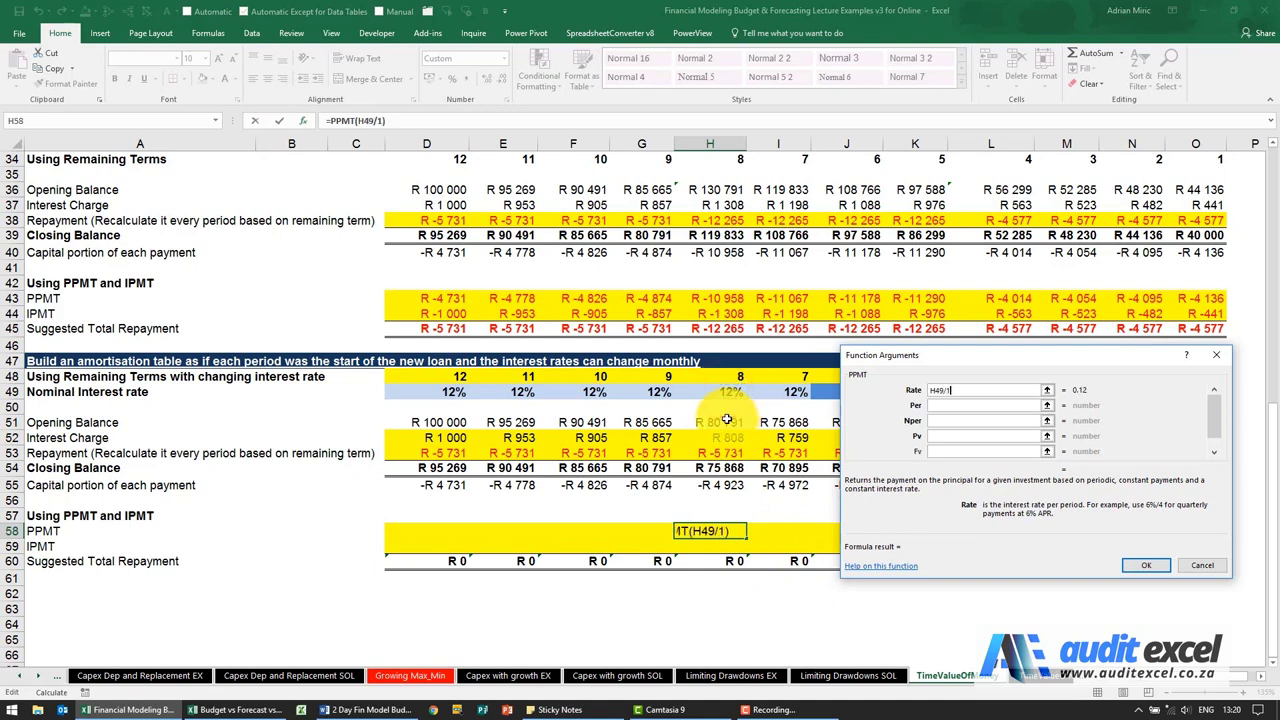
left_click(942, 405)
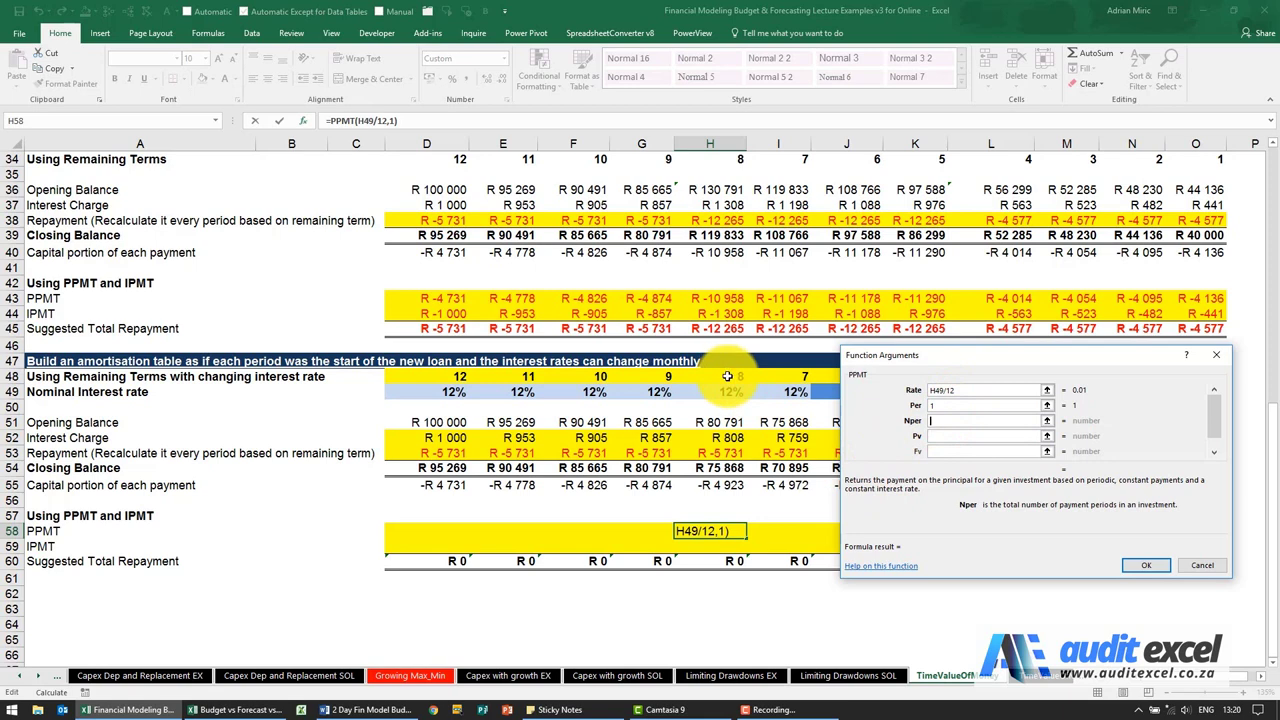
left_click(940, 437)
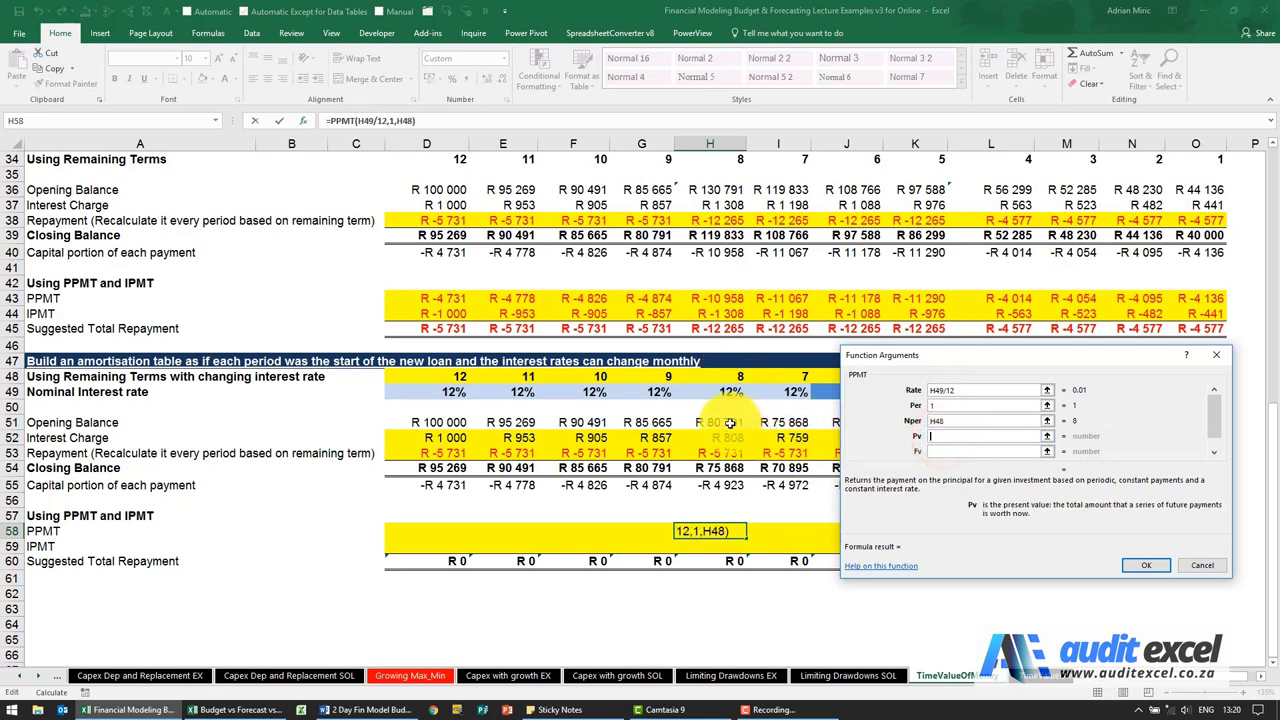
Complete the PPMT arguments in H58 with Fv -$B$13 as an absolute reference and Type 0
left_click(952, 452)
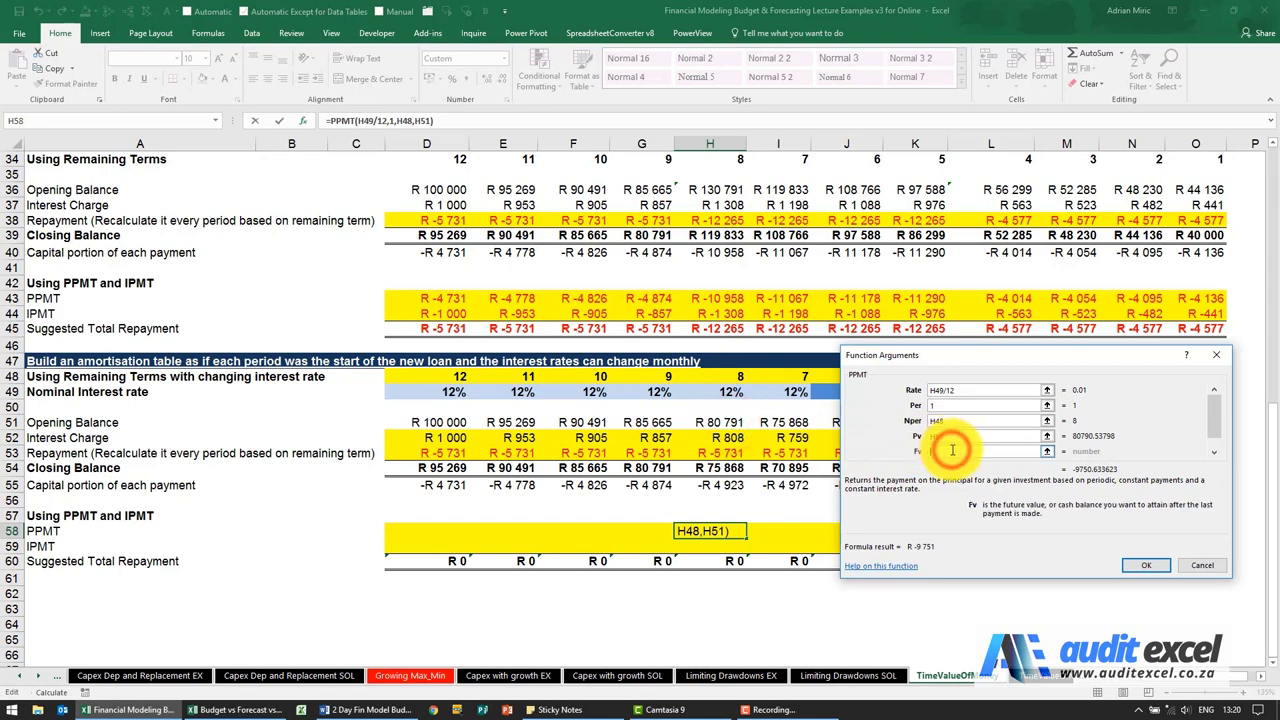
type("-")
scroll(834, 462, "up", 11)
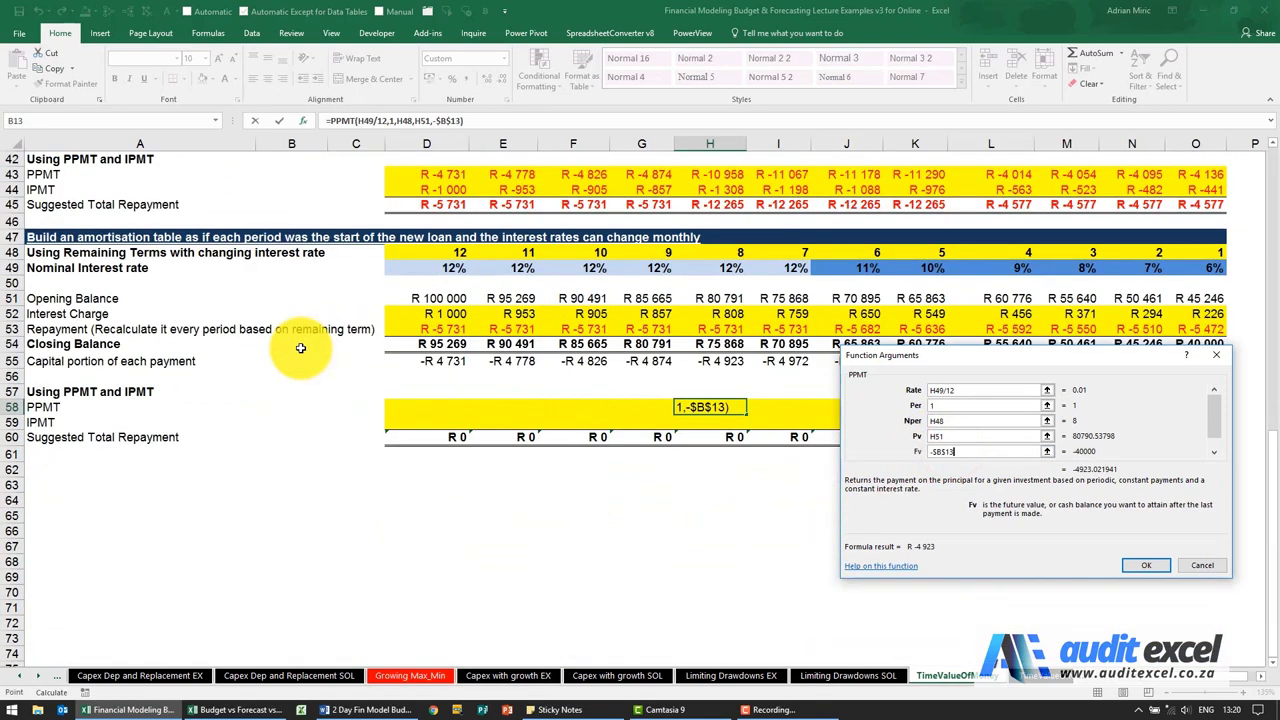
scroll(306, 346, "down", 14)
key("F4")
key("Tab")
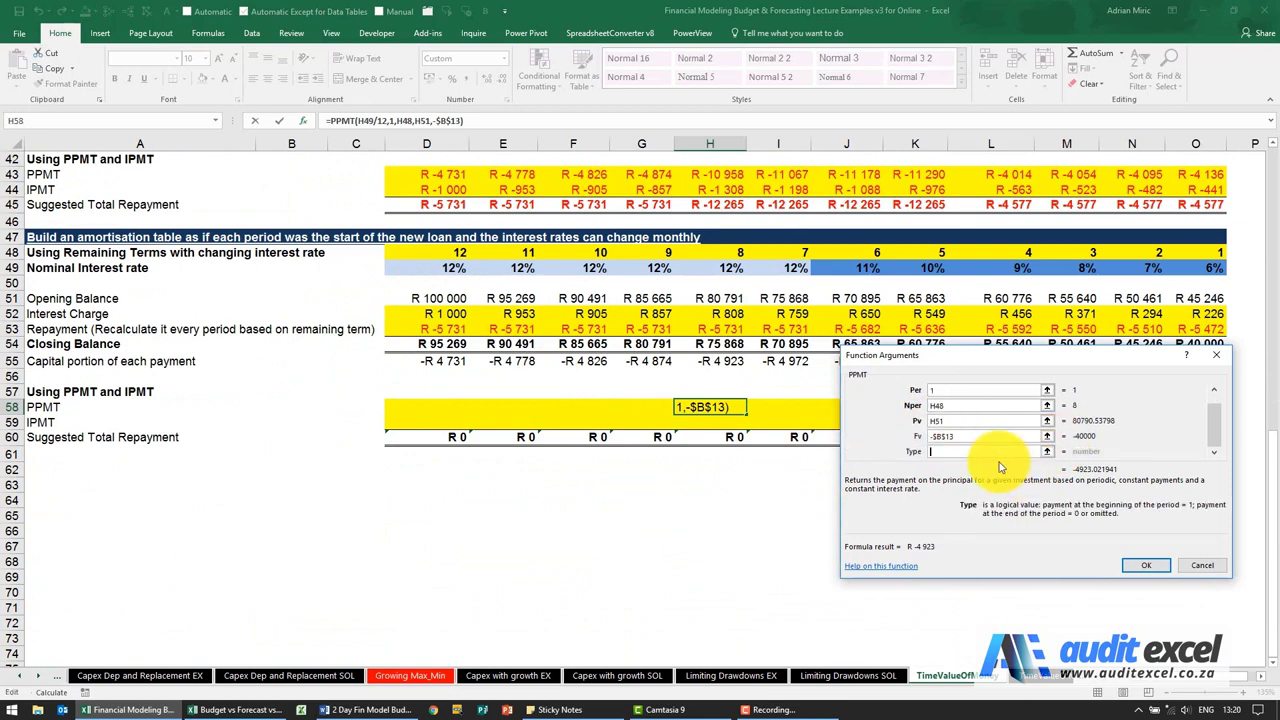
type("0")
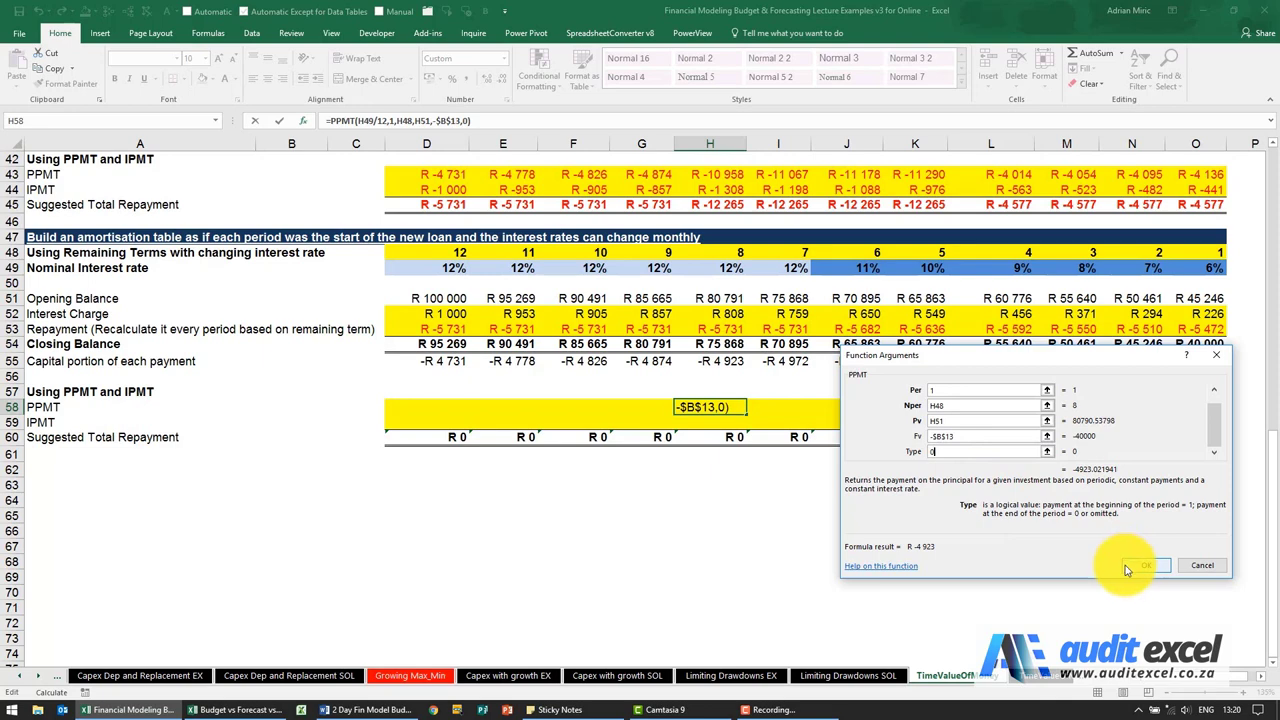
left_click(1125, 565)
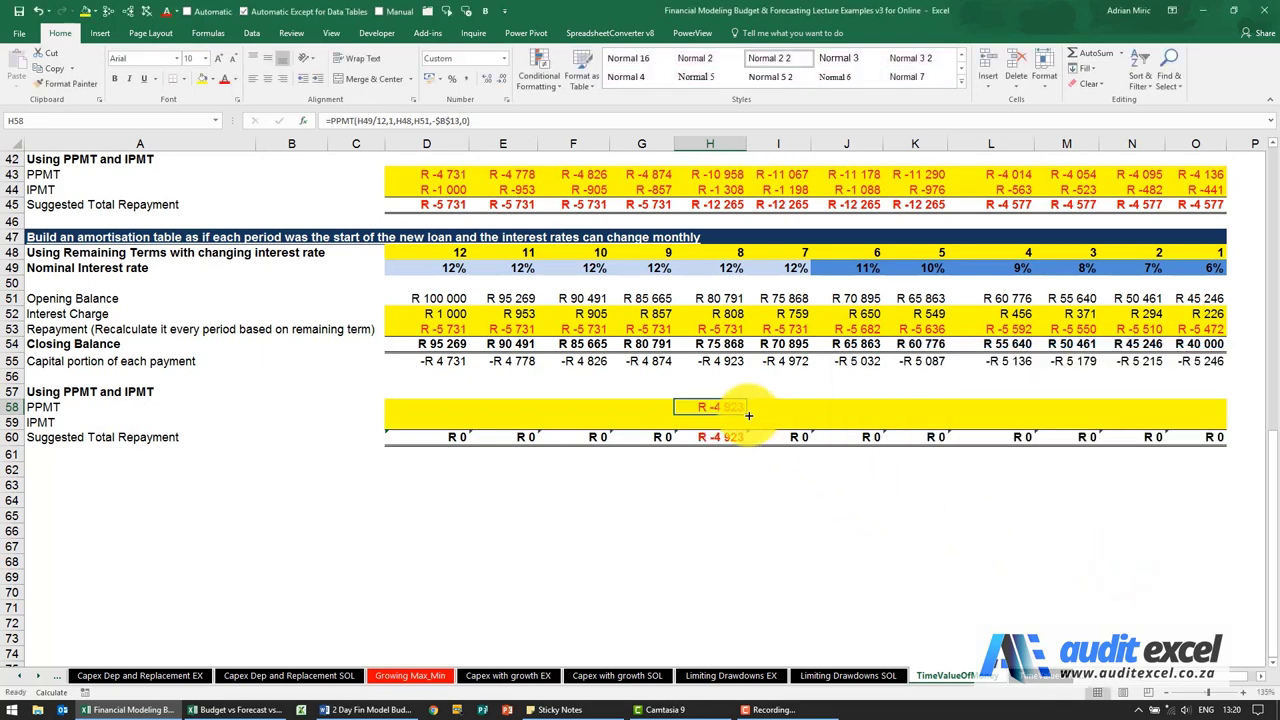
Fill the PPMT formula from H58 across the whole row, from D58 to O58
left_click_drag(748, 414, 1210, 408)
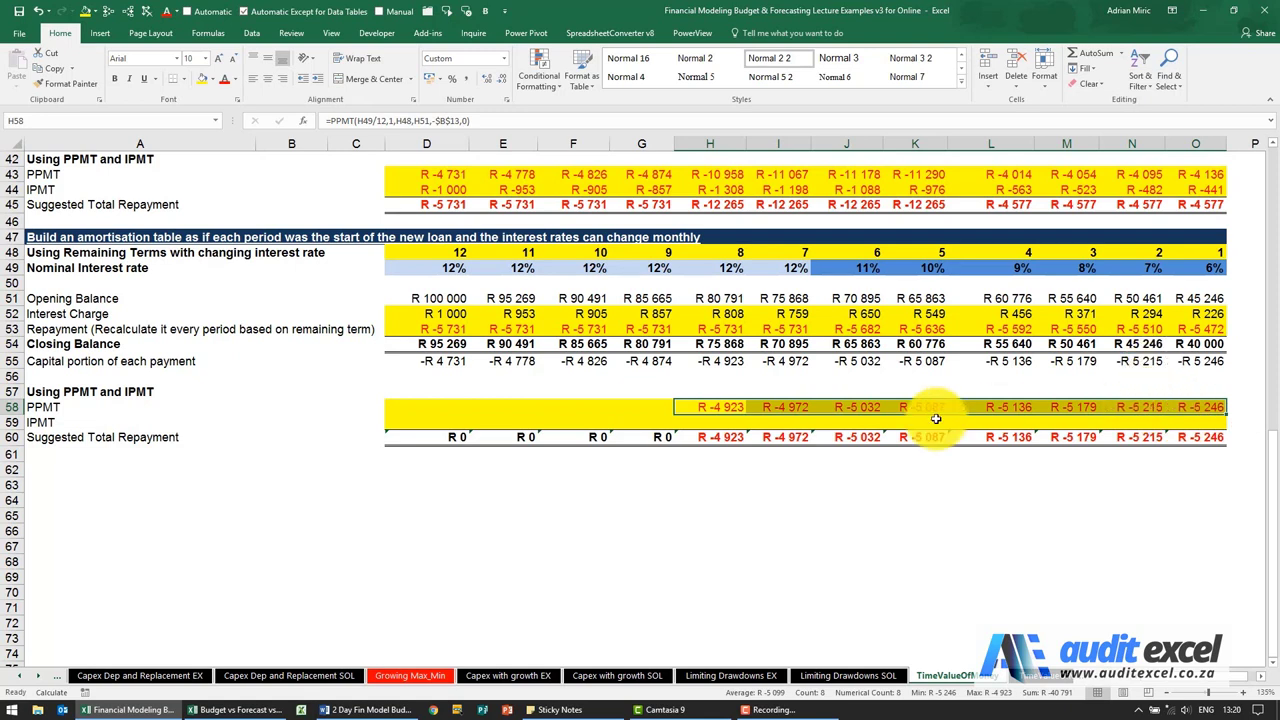
left_click(720, 407)
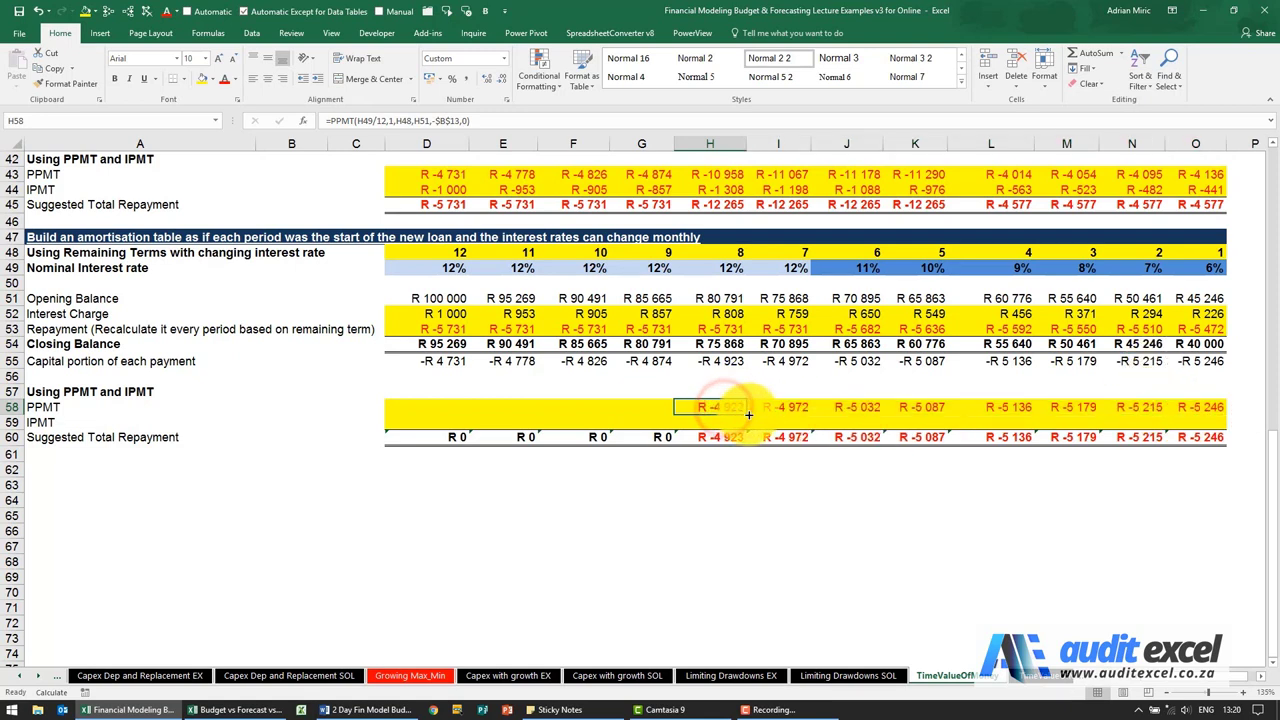
left_click_drag(748, 414, 426, 416)
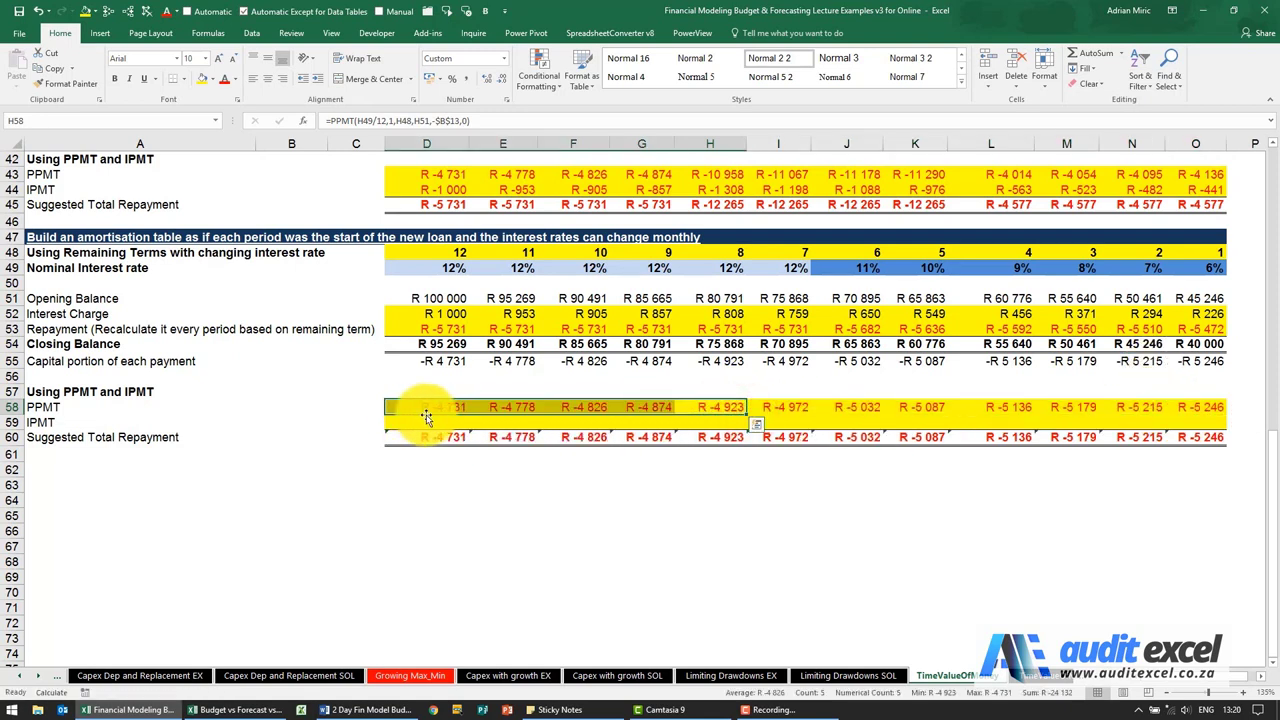
Reuse the H58 formula text in H59, changing the function to get =IPMT(H49/12,1,H48,H51,-$B$13,0)
left_click(722, 408)
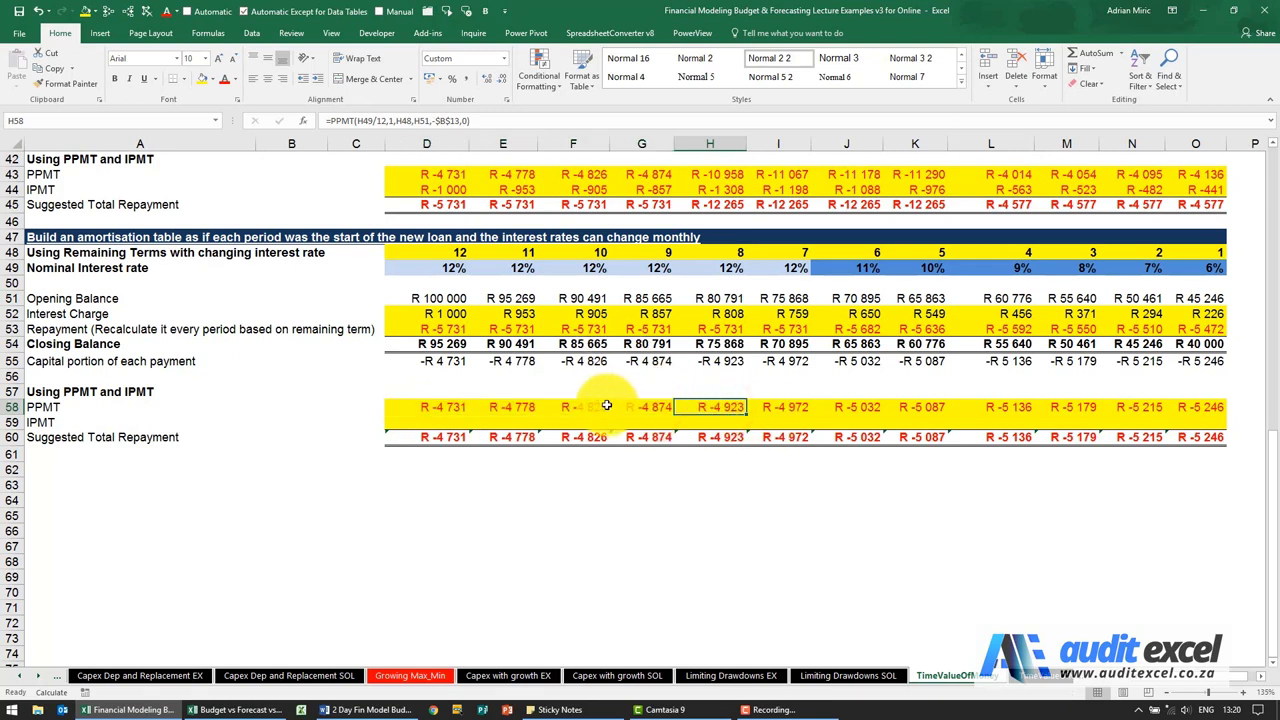
left_click(479, 122)
left_click_drag(479, 122, 332, 120)
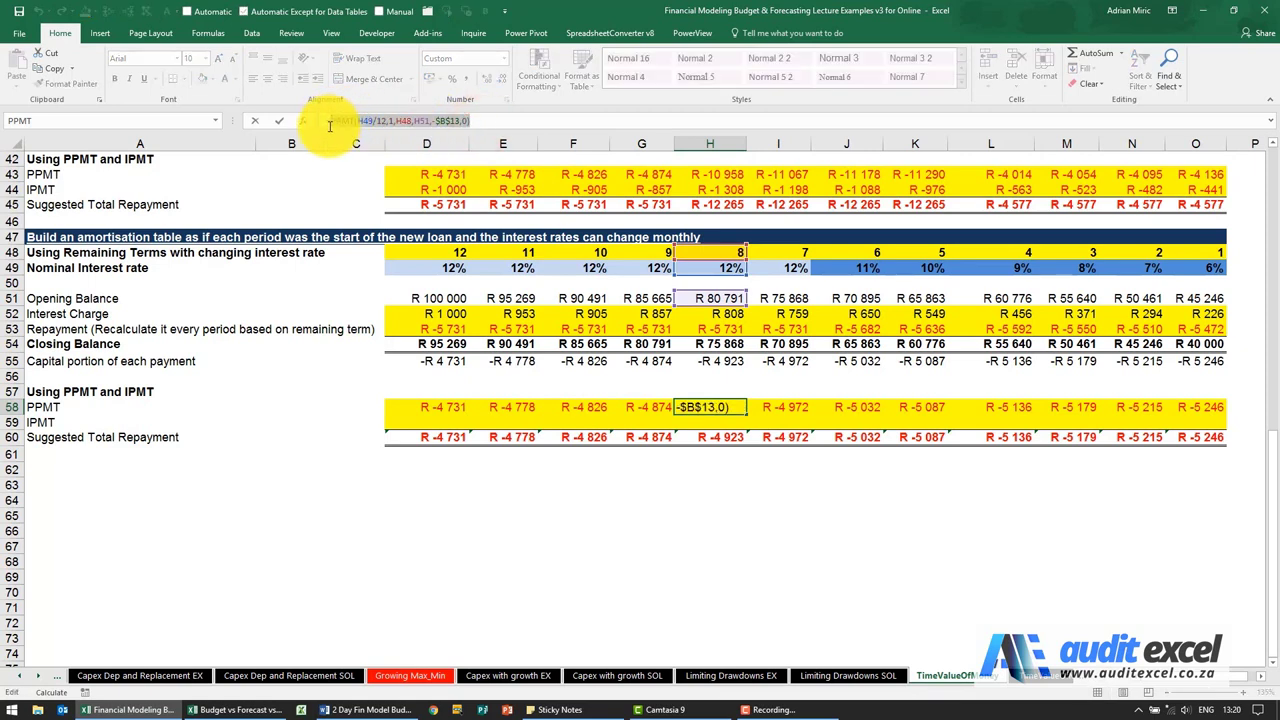
left_click(726, 424)
key("F2")
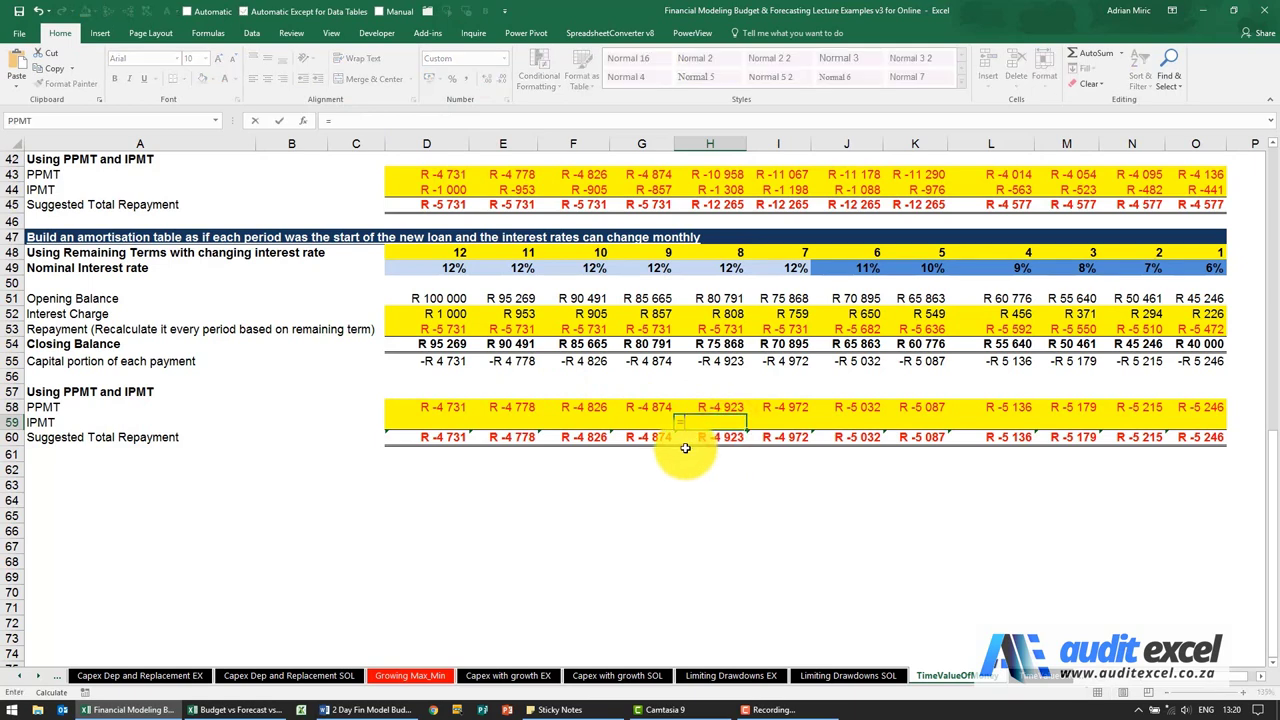
key("ctrl+v")
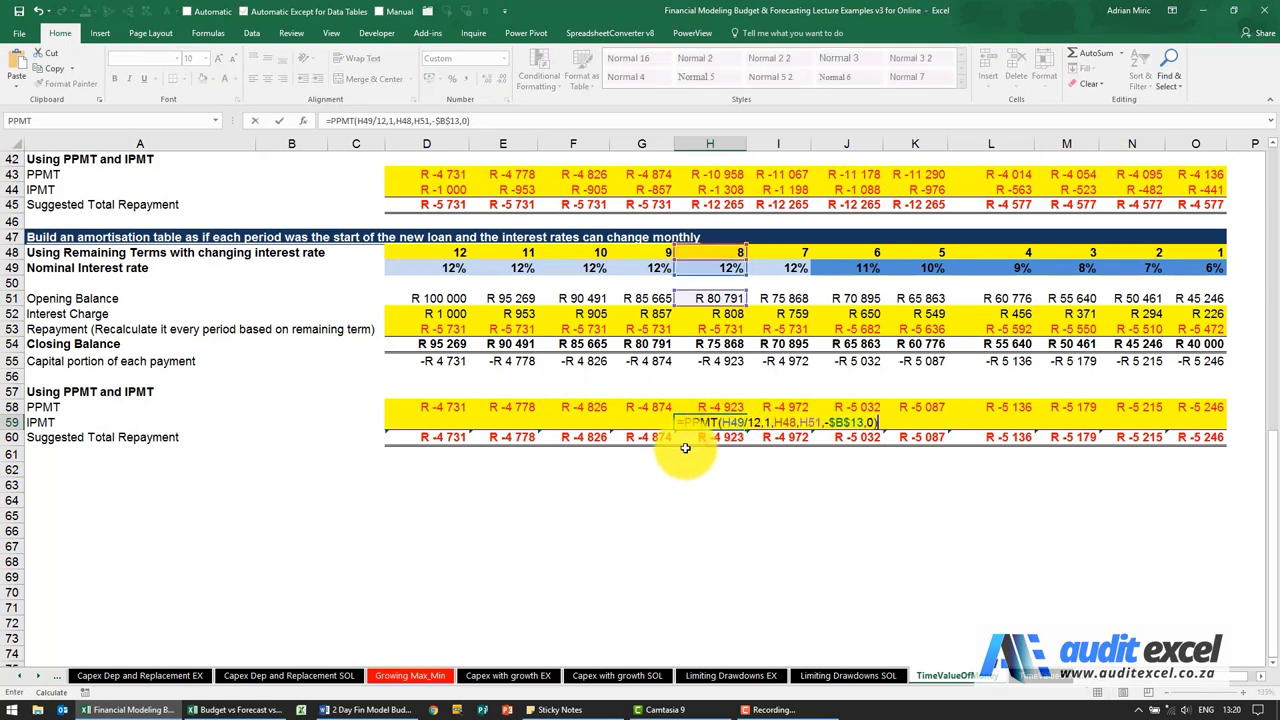
left_click(338, 120)
key("BackSpace")
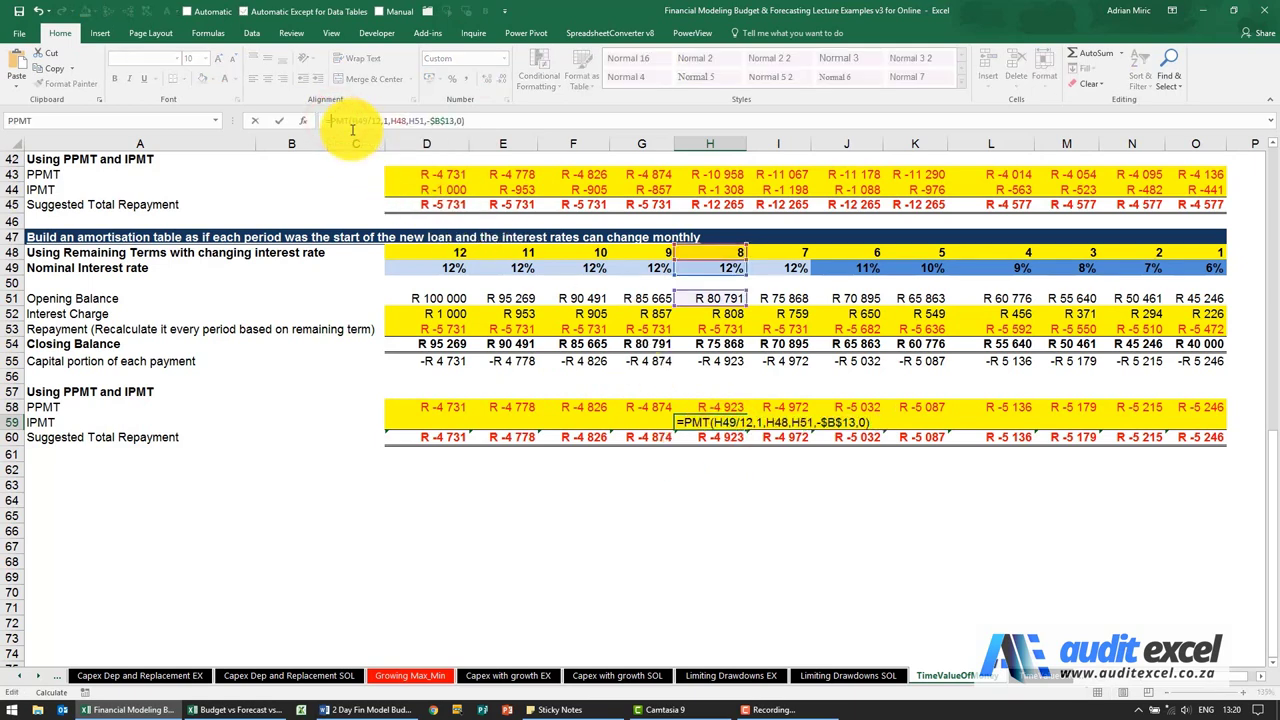
type("I")
key("ctrl+Return")
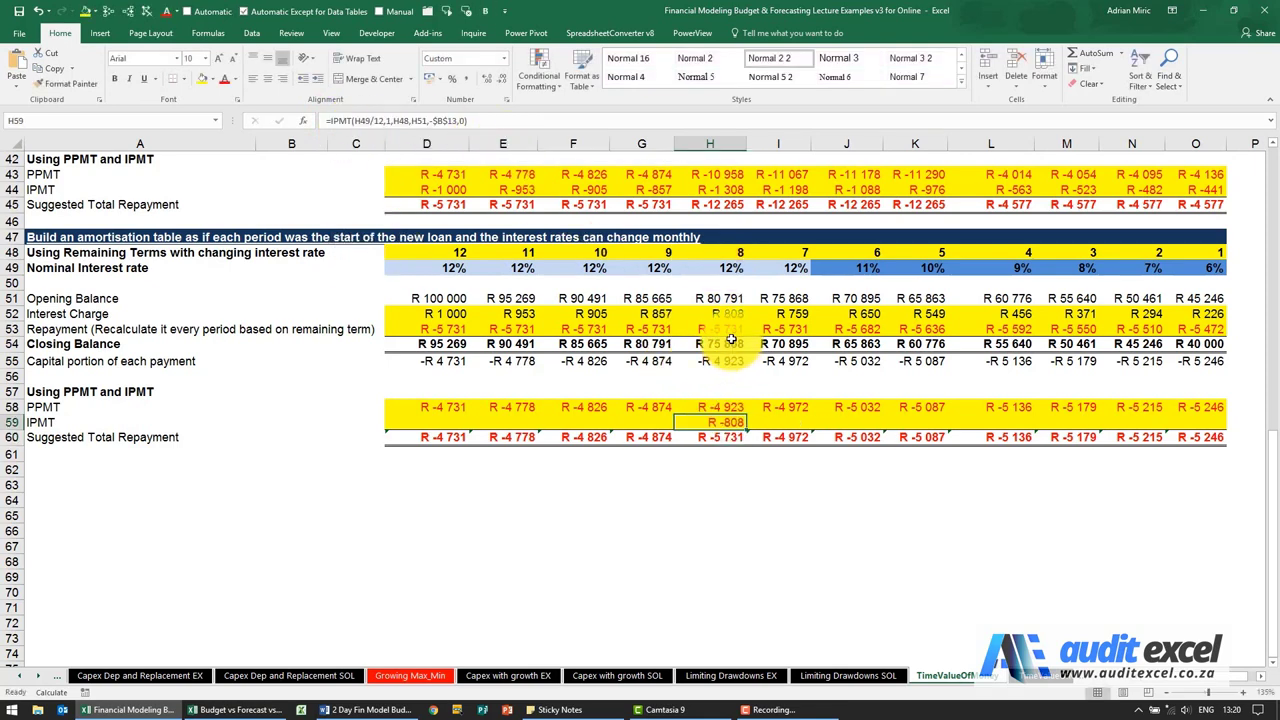
Copy the IPMT formula from H59 across the whole row, from D59 to O59
key("ctrl+c")
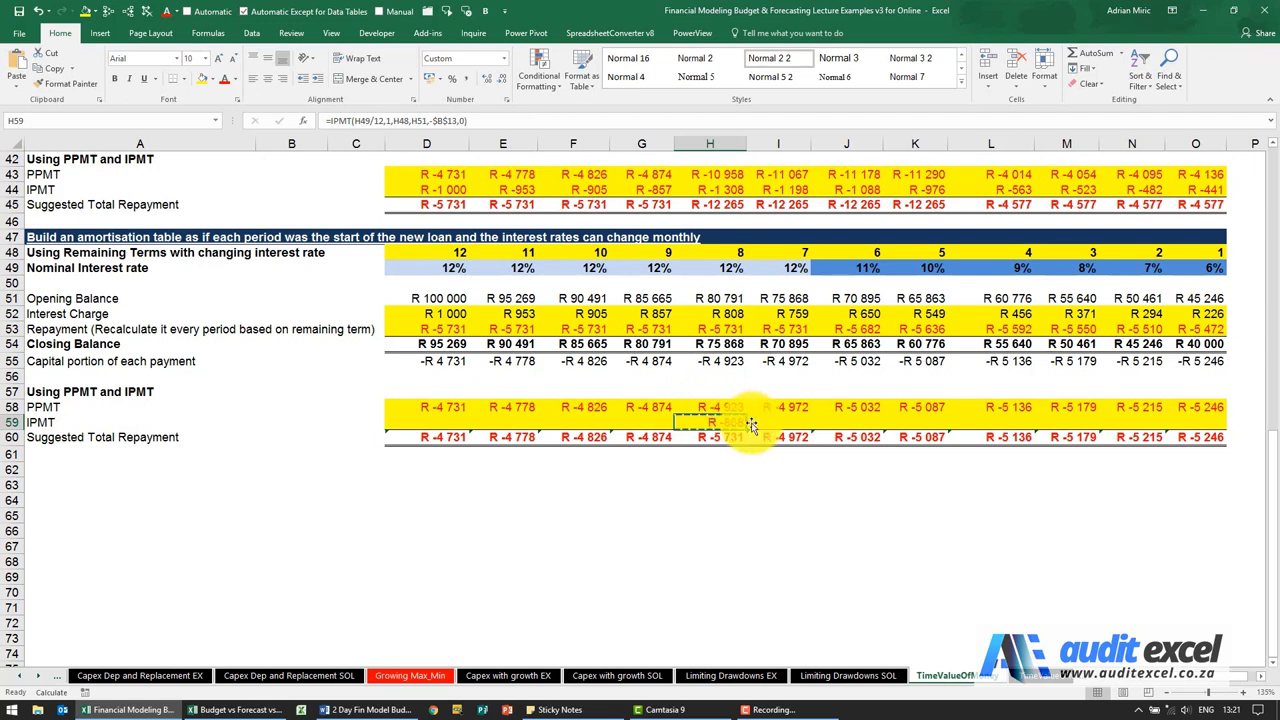
left_click_drag(1185, 422, 448, 418)
key("ctrl+v")
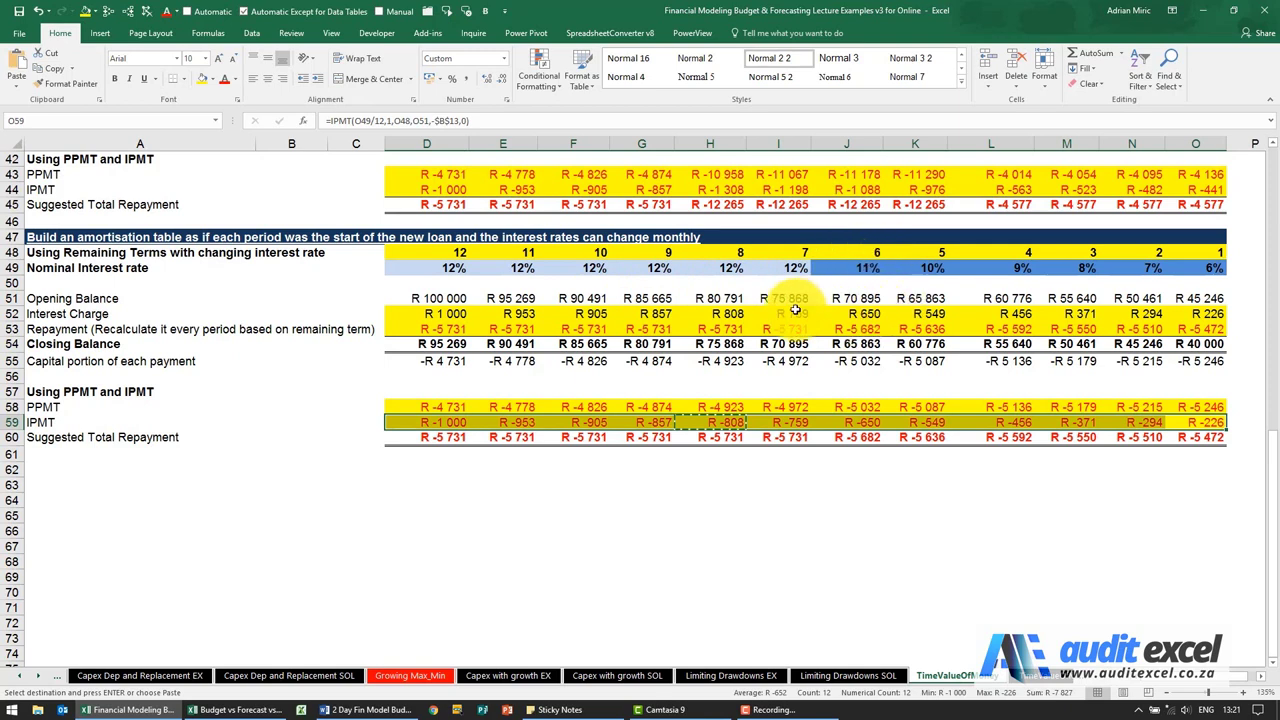
Add 50000 to the opening balance formula in H51 so it reads =G54+50000
left_click(729, 254)
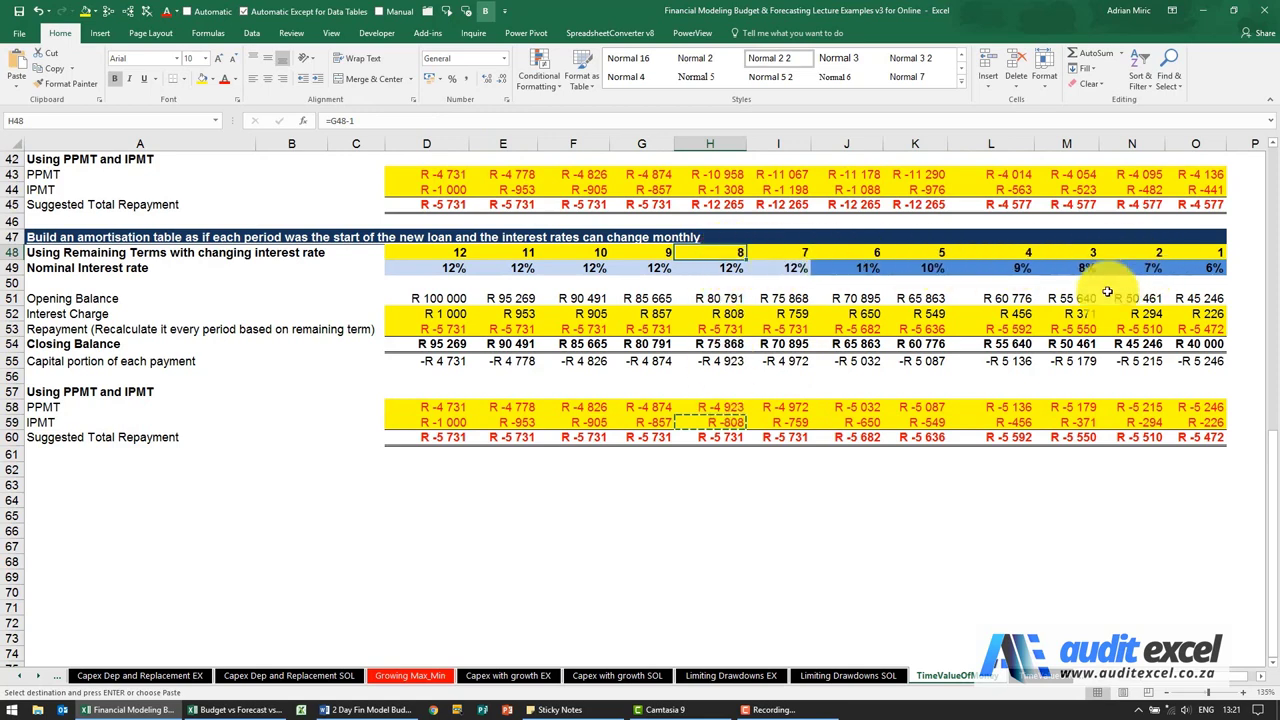
left_click(731, 298)
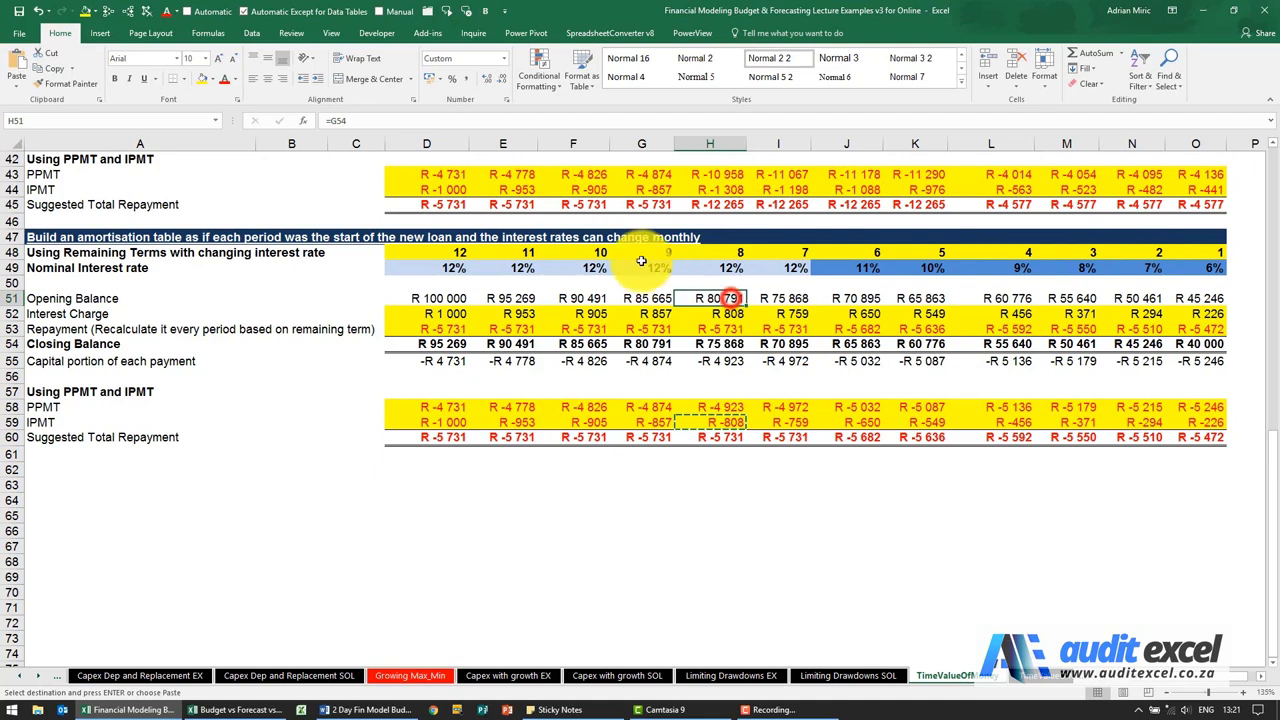
left_click(443, 122)
type("+50000")
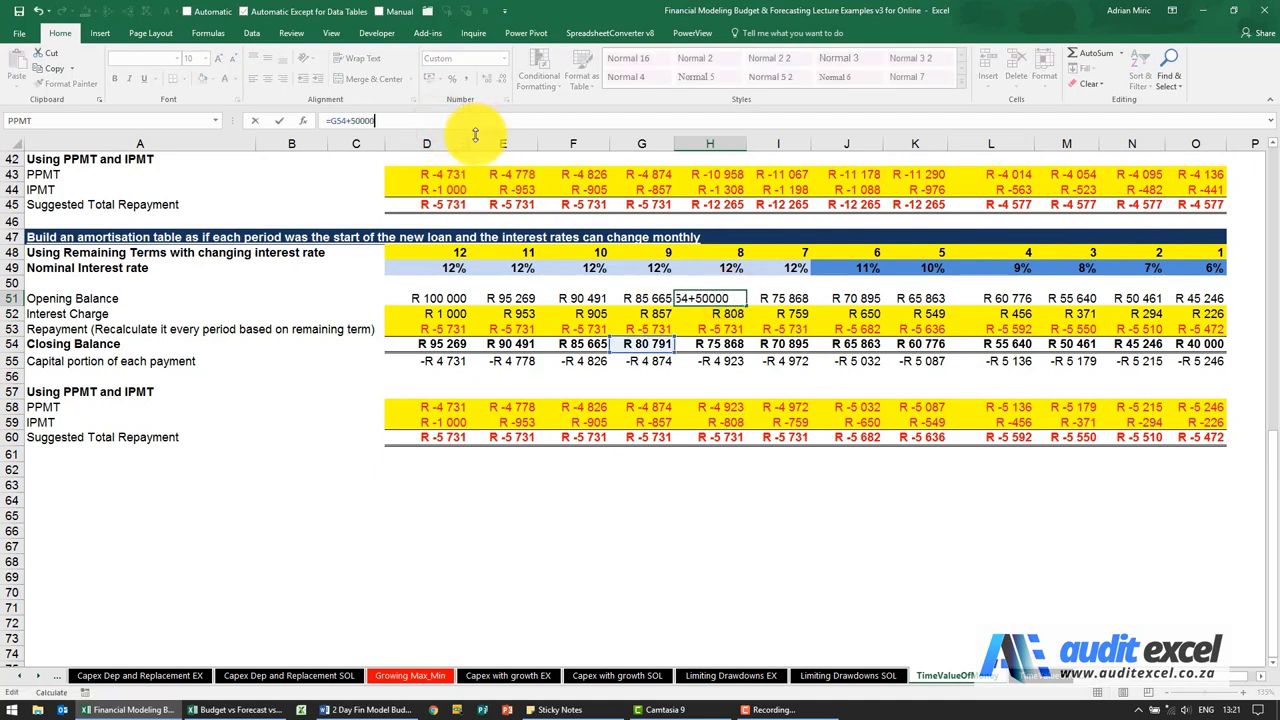
key("Return")
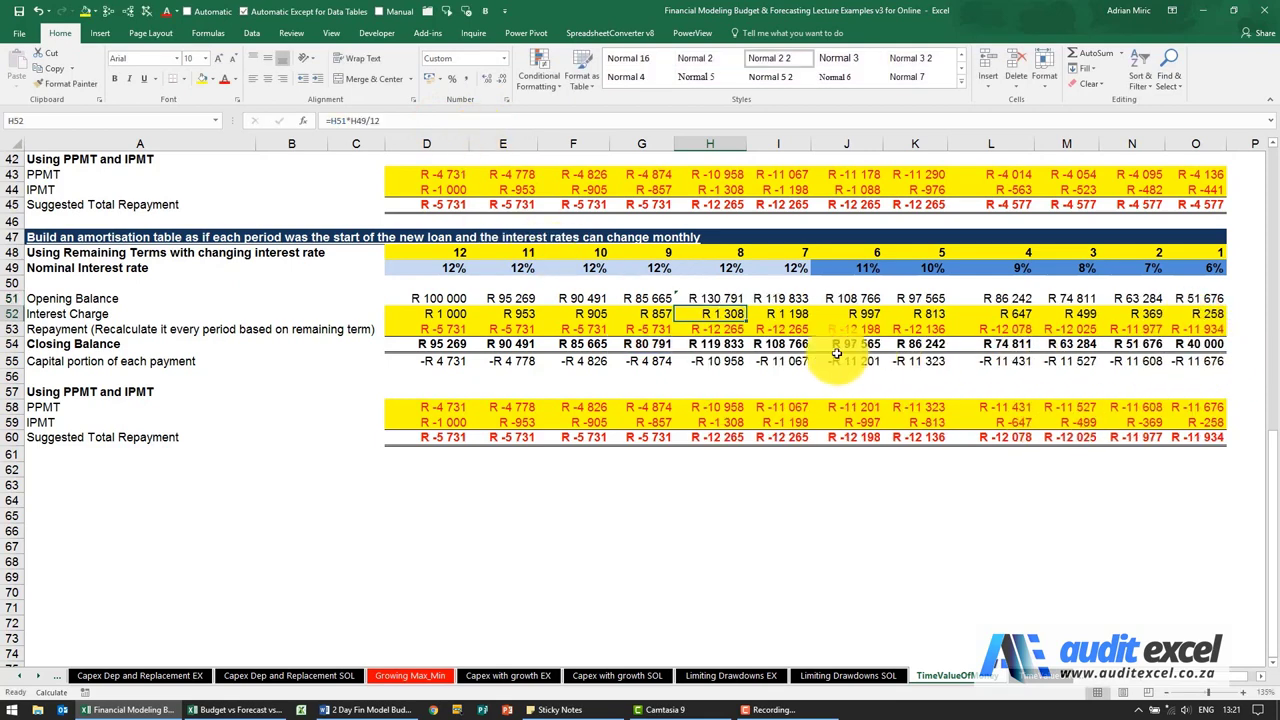
Subtract 50000 in the opening balance formula in L51 so it reads =K54-50000
left_click(1000, 298)
left_click(413, 123)
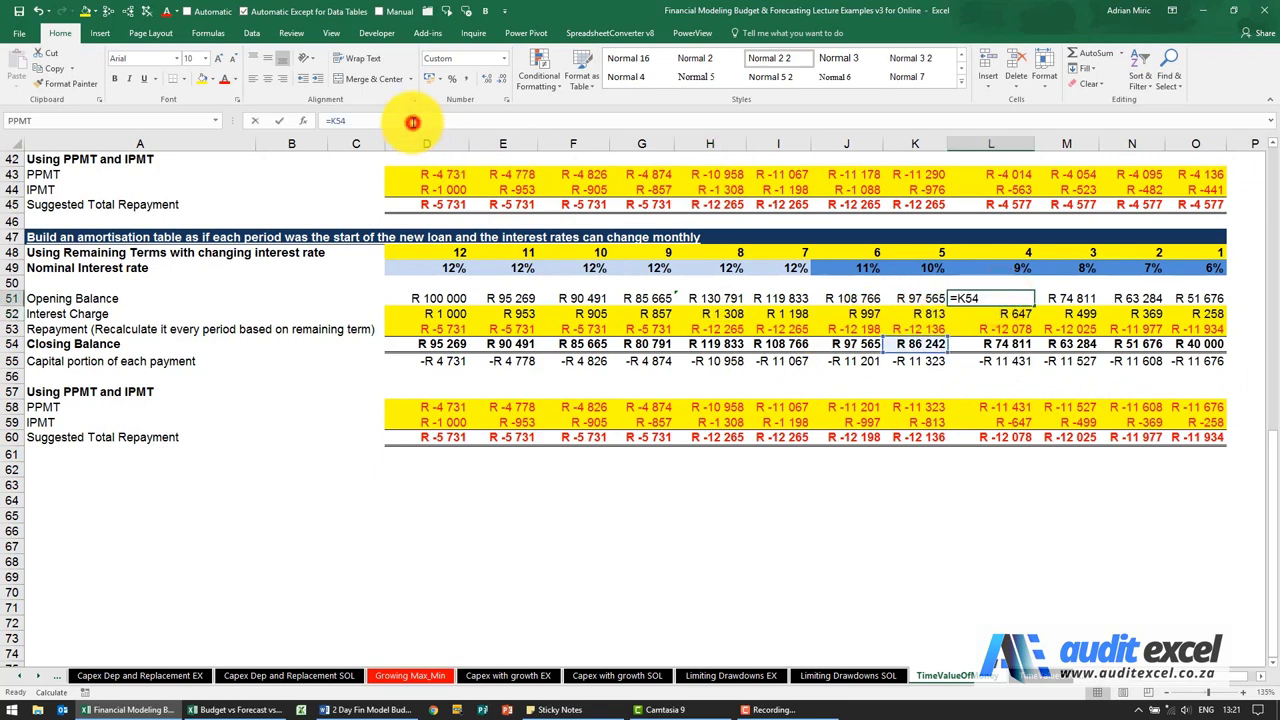
type("-50000")
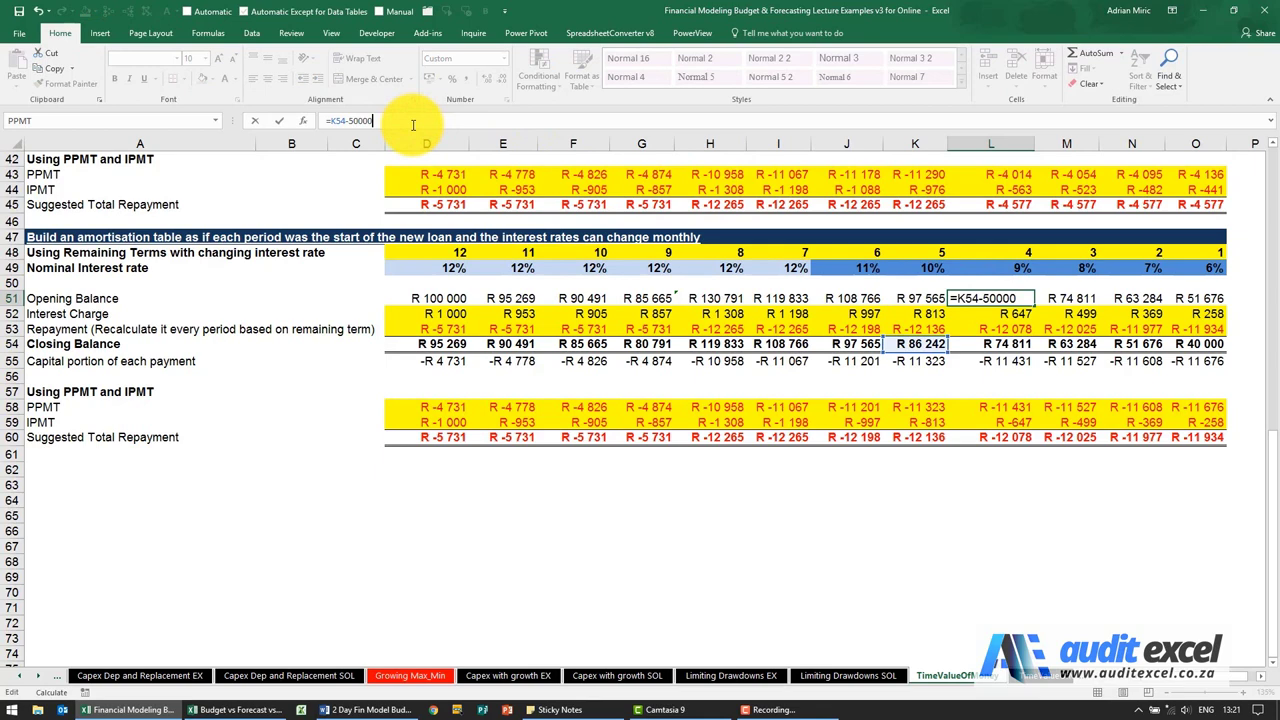
key("Return")
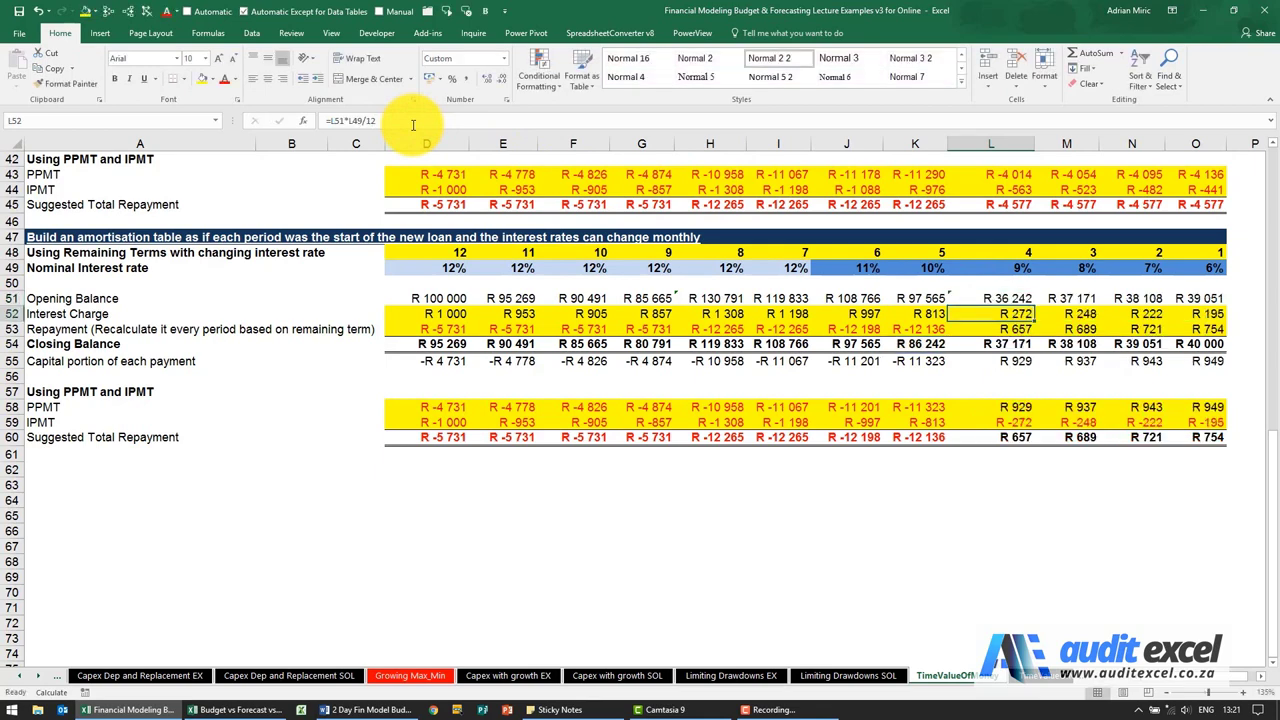
Reduce the amount subtracted in the L51 opening balance to 30000, making the formula =K54-30000
left_click(955, 298)
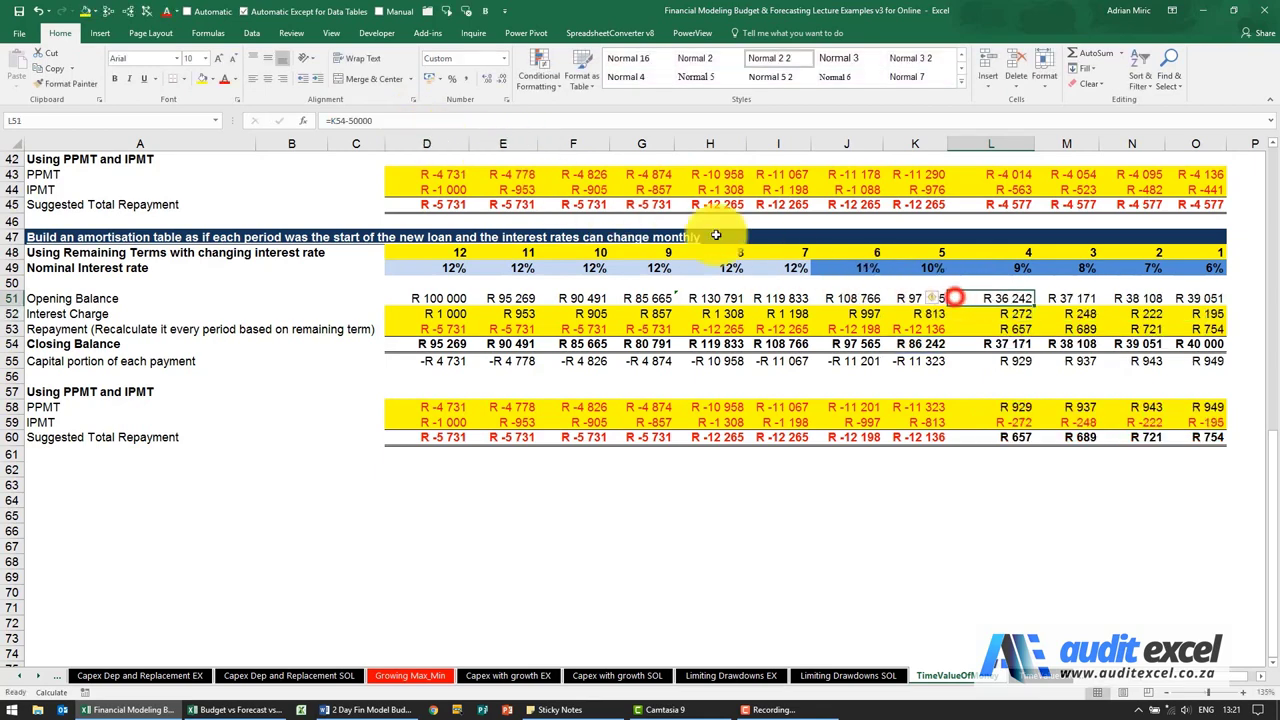
left_click(357, 120)
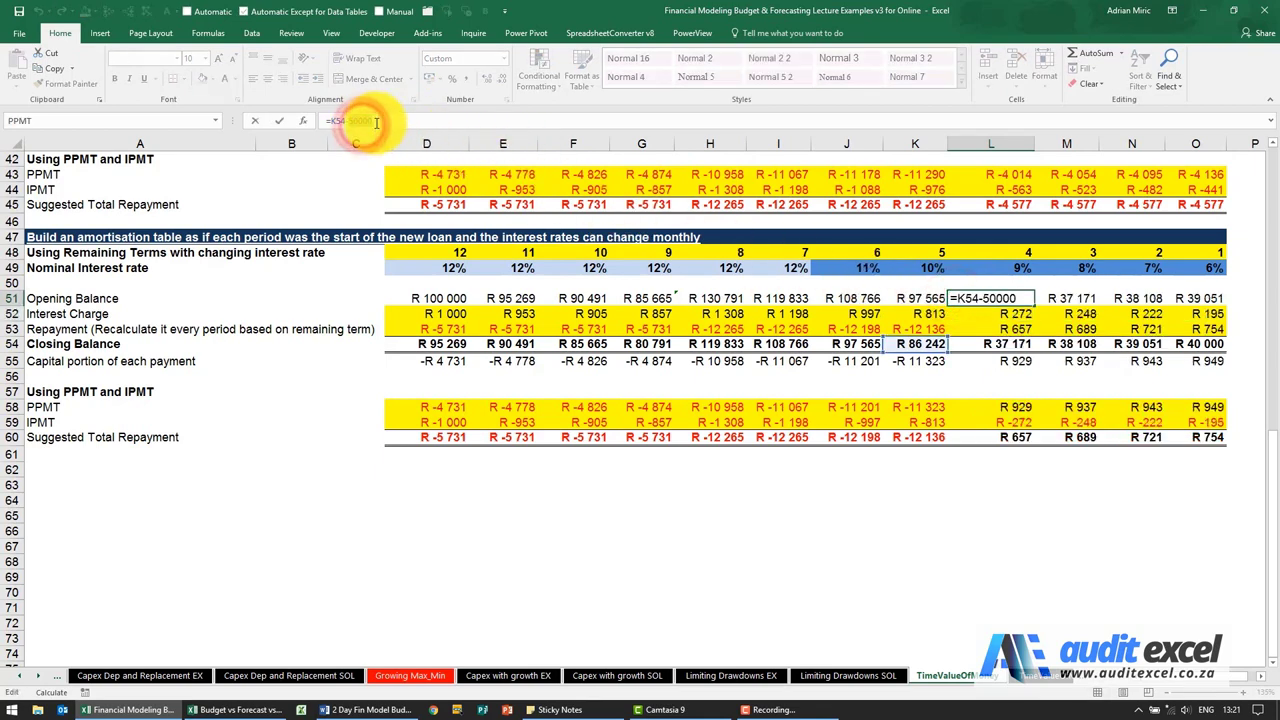
type("30")
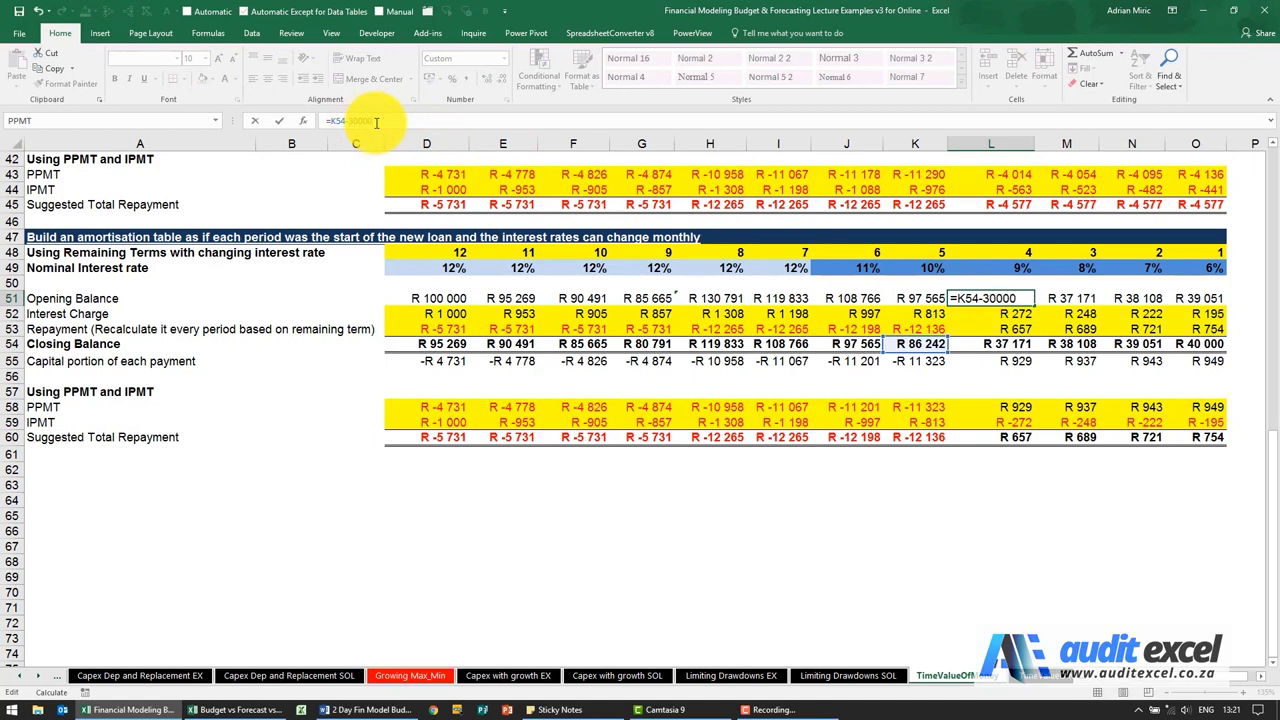
key("Return")
key("Up")
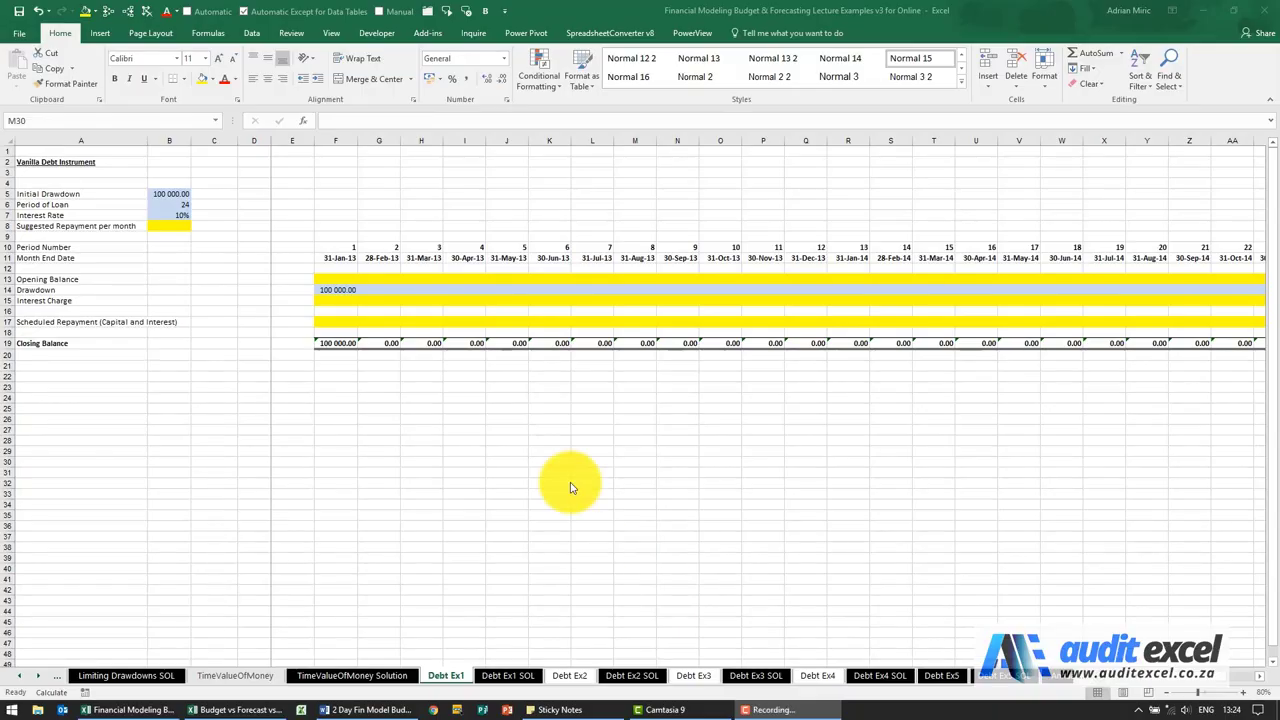
left_click(575, 455)
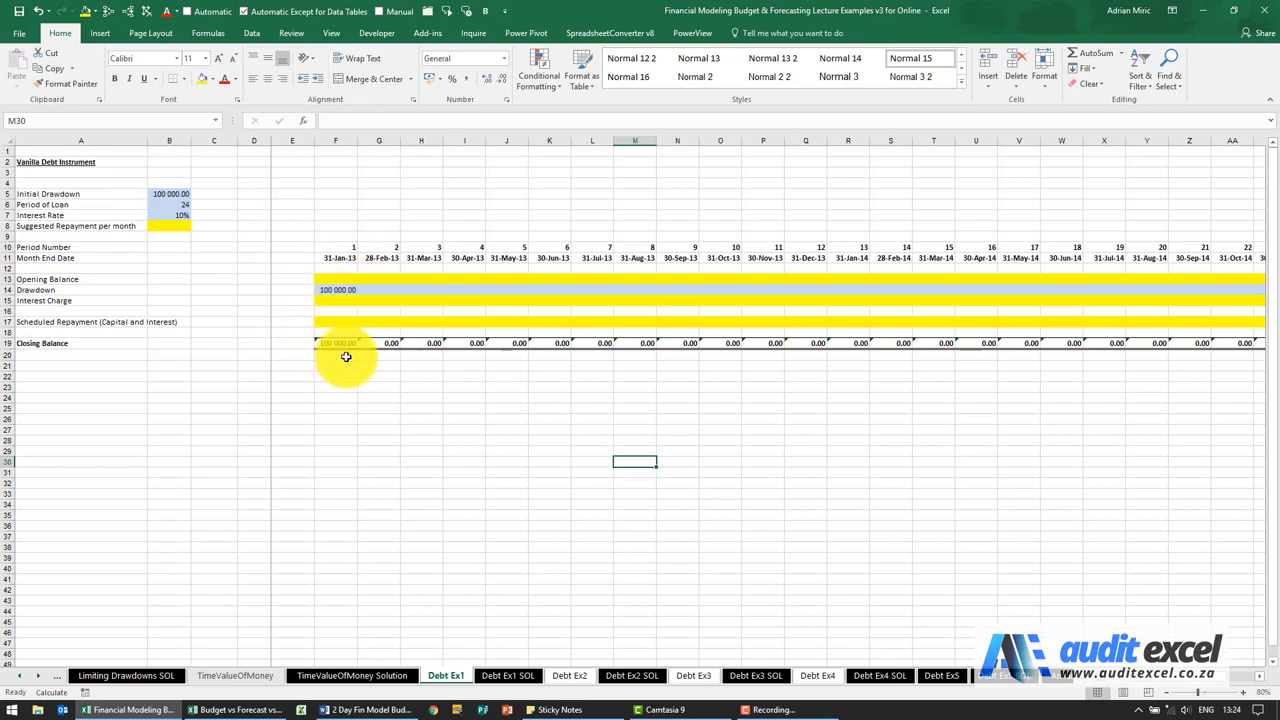
left_click(108, 279)
left_click(92, 289)
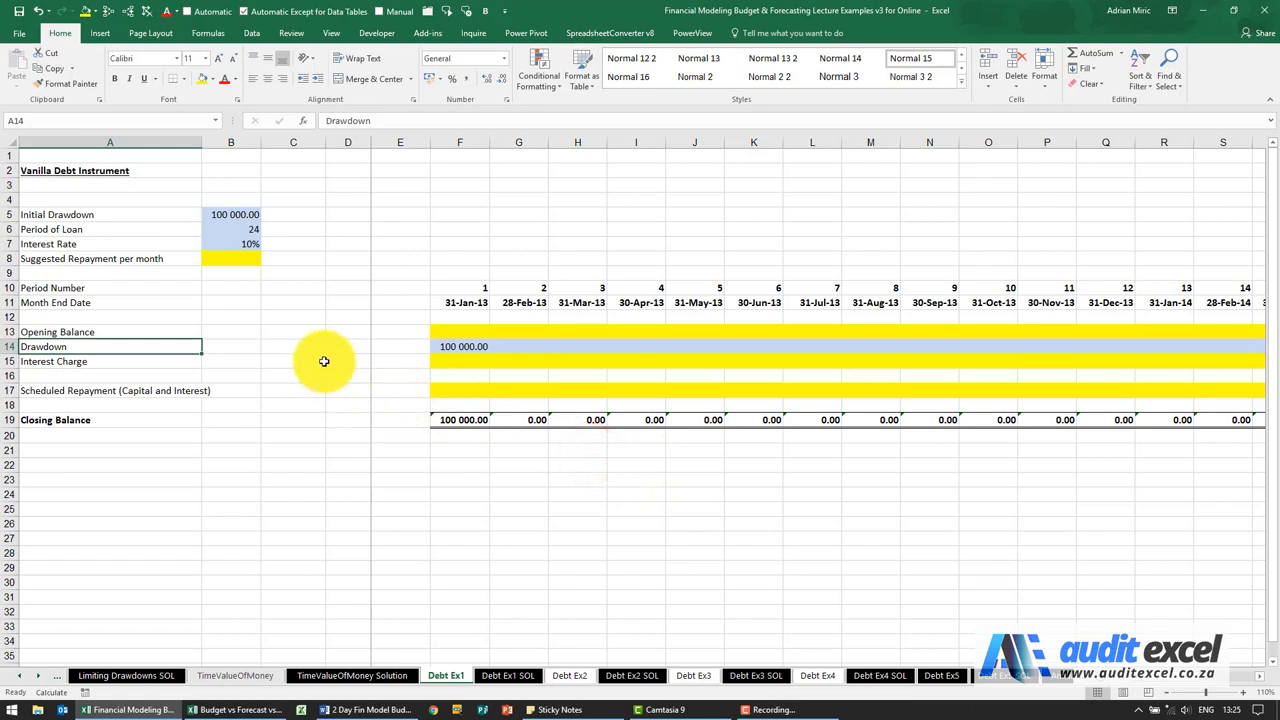
Insert the PMT function in the suggested monthly repayment cell B8, with B7/12 as its rate
left_click(244, 259)
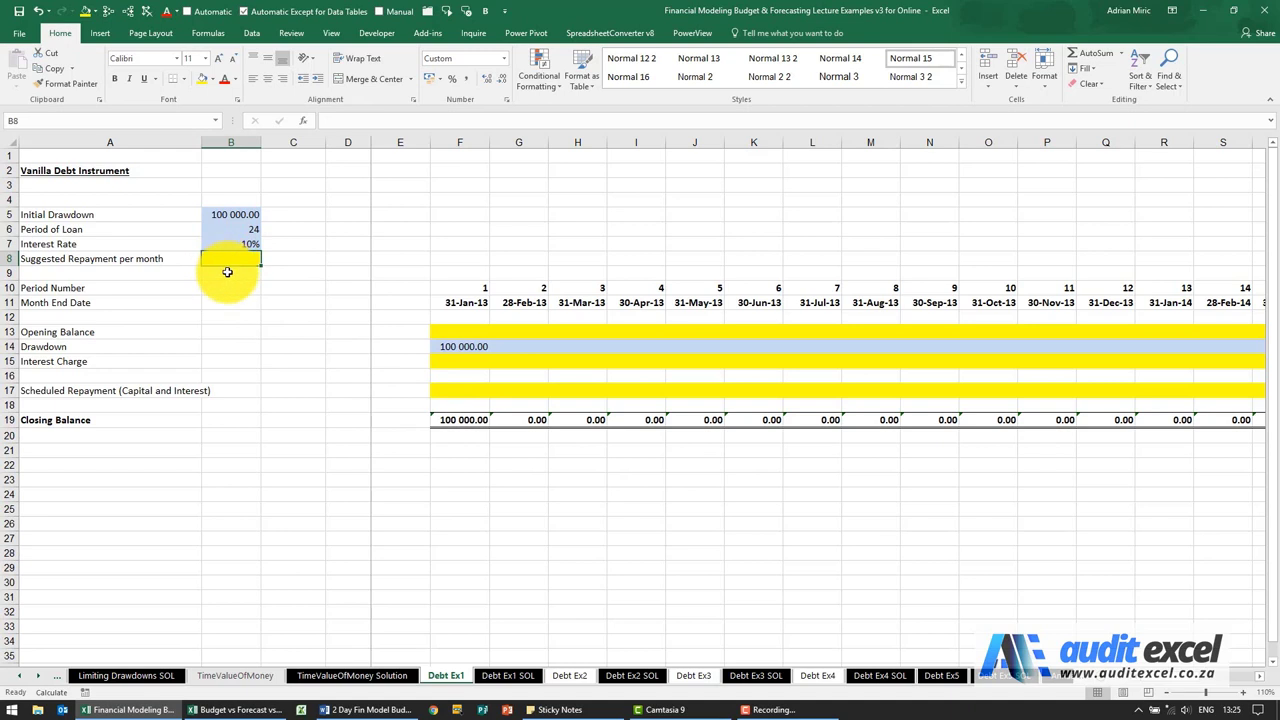
left_click(303, 121)
left_click(960, 466)
type("pmt")
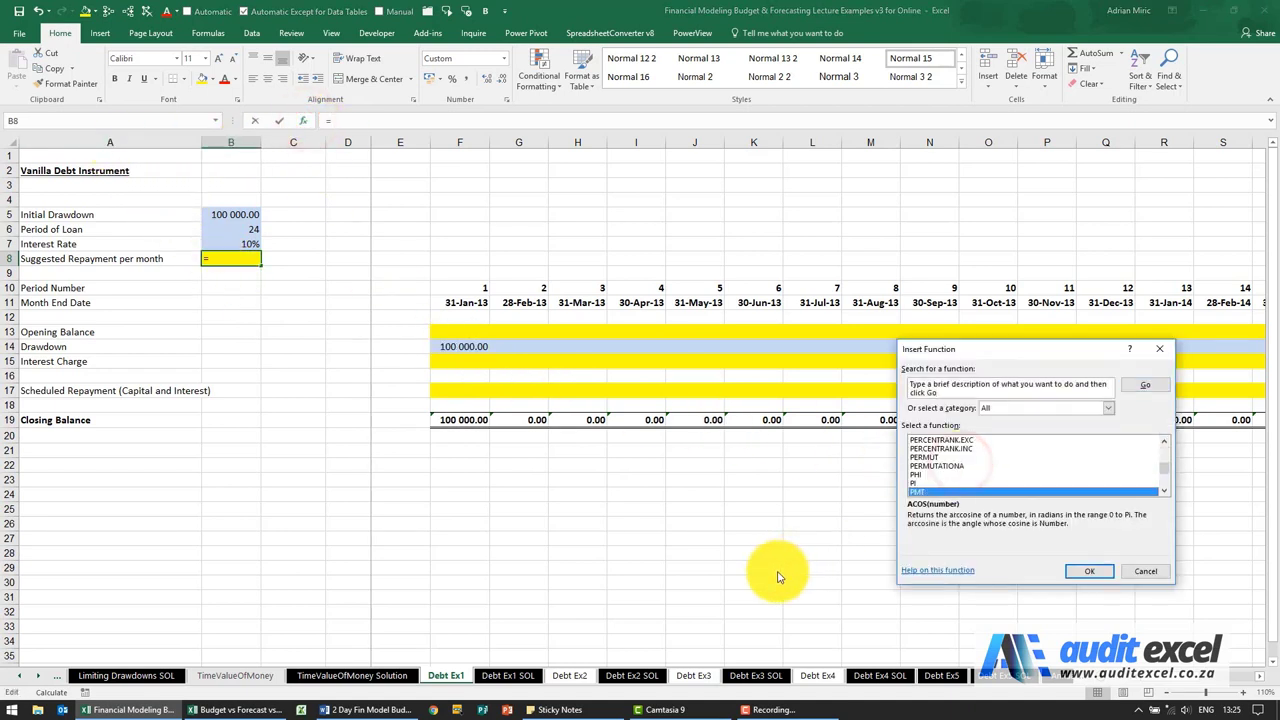
key("Return")
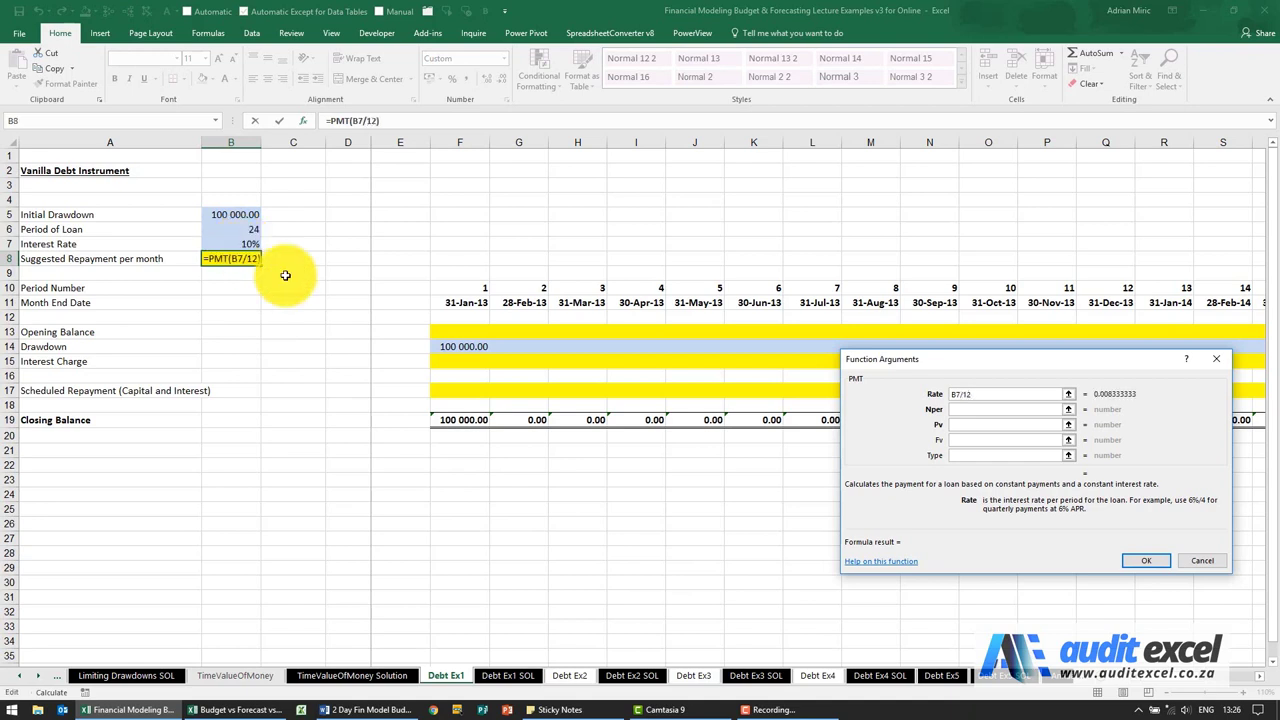
Complete the PMT arguments in B8 with B6 as number of periods, B5 as present value, future value 0 and type 0
left_click(961, 411)
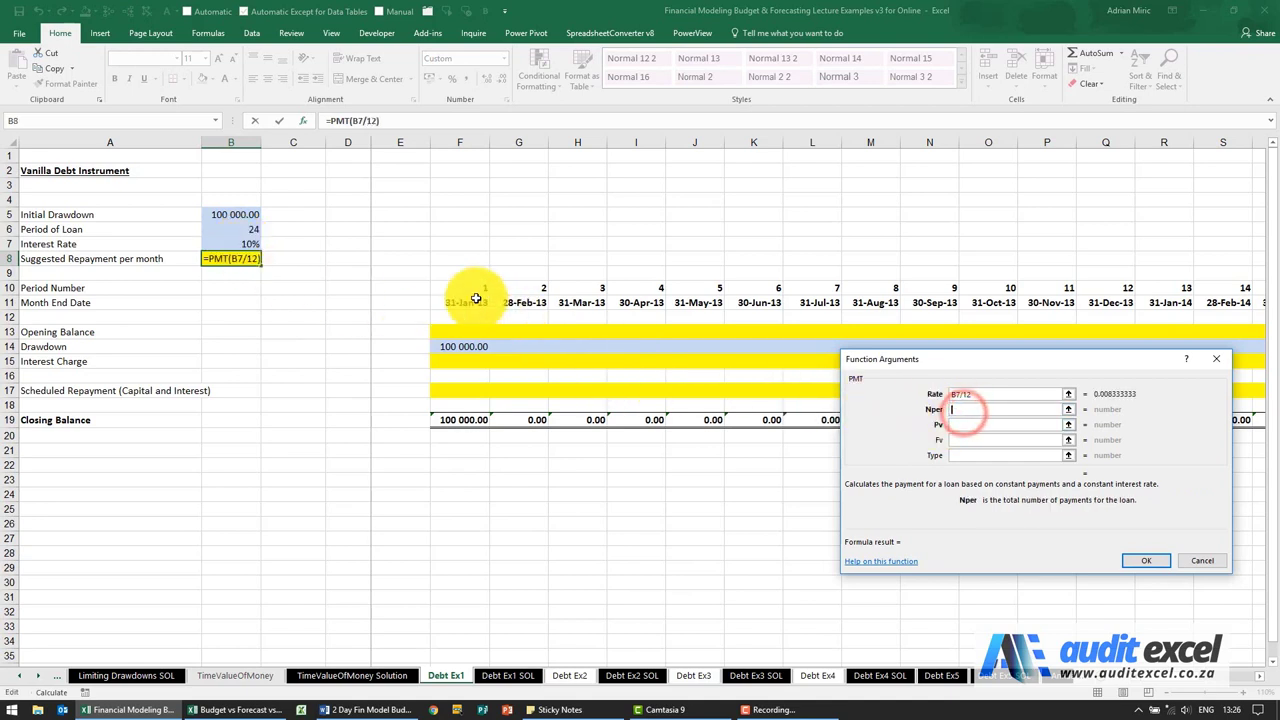
left_click(251, 231)
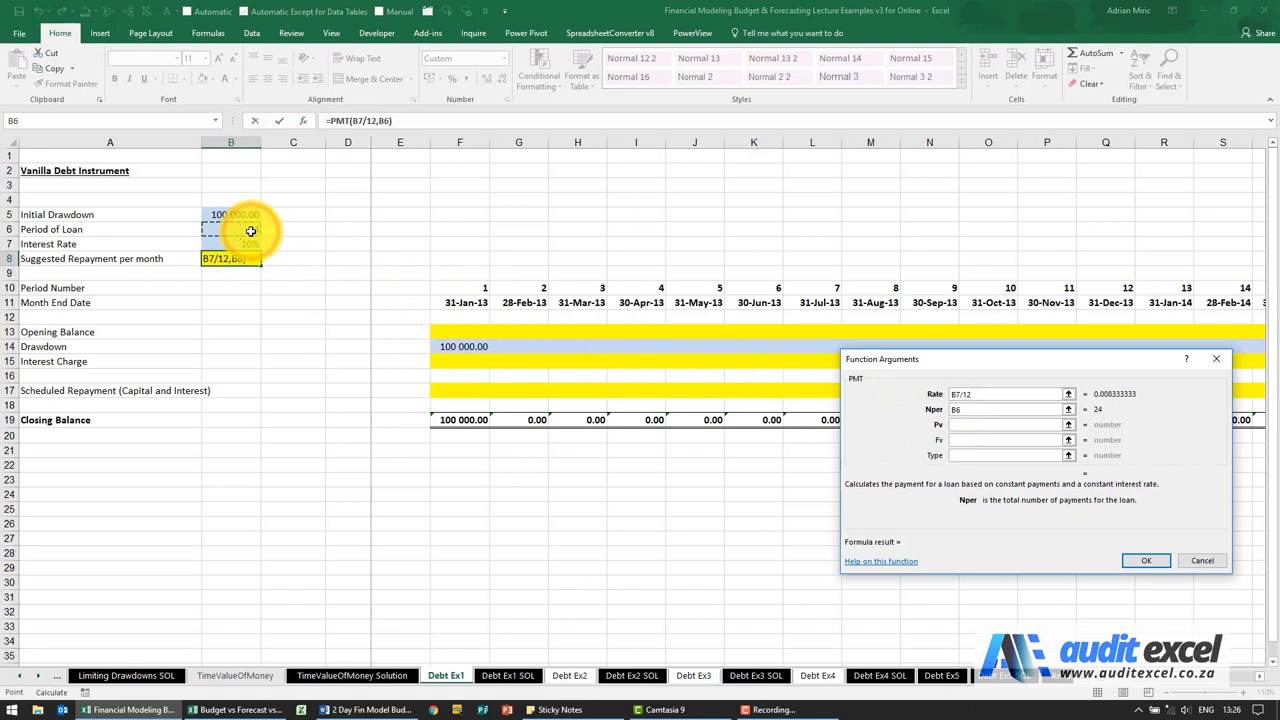
key("Tab")
left_click(245, 214)
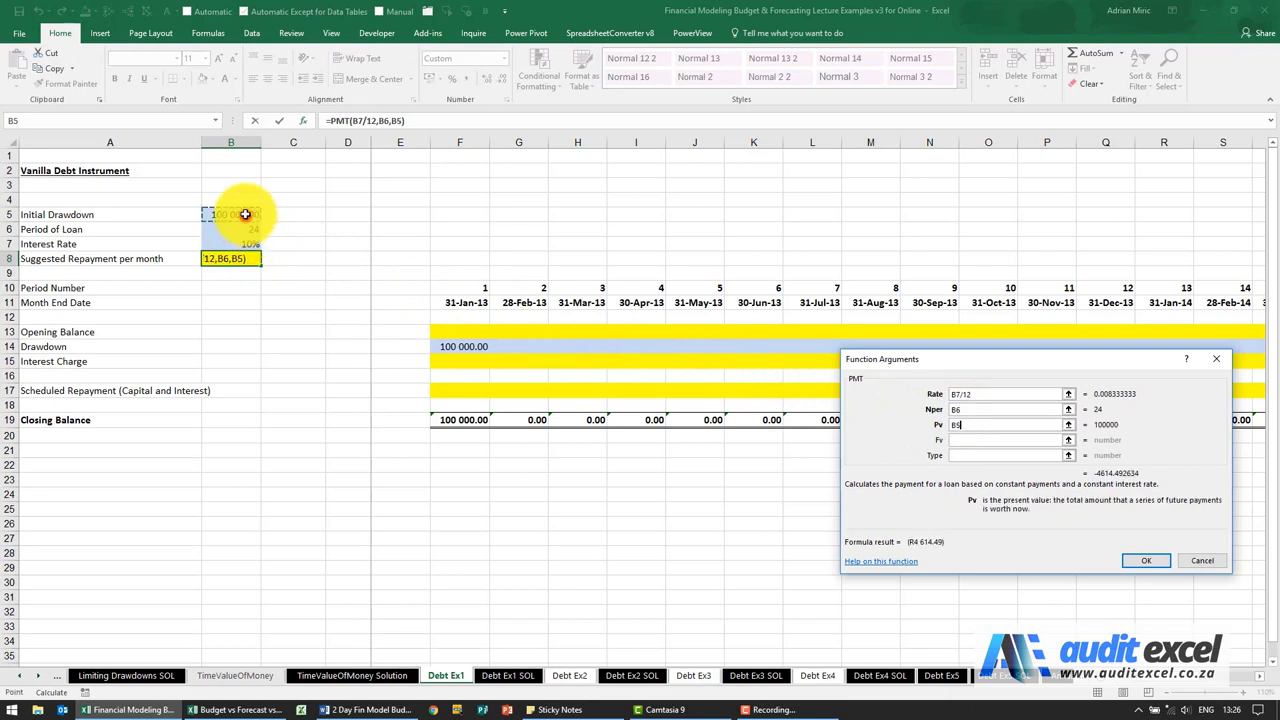
key("Tab")
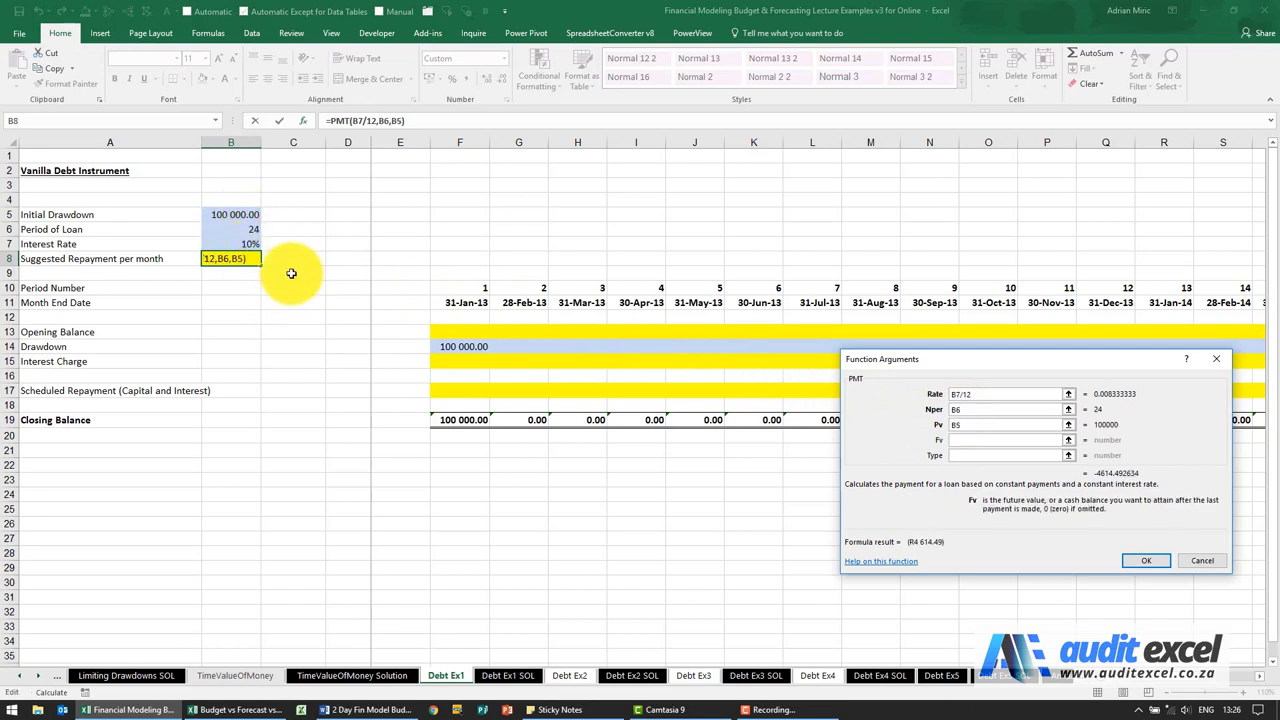
left_click(962, 441)
type("0")
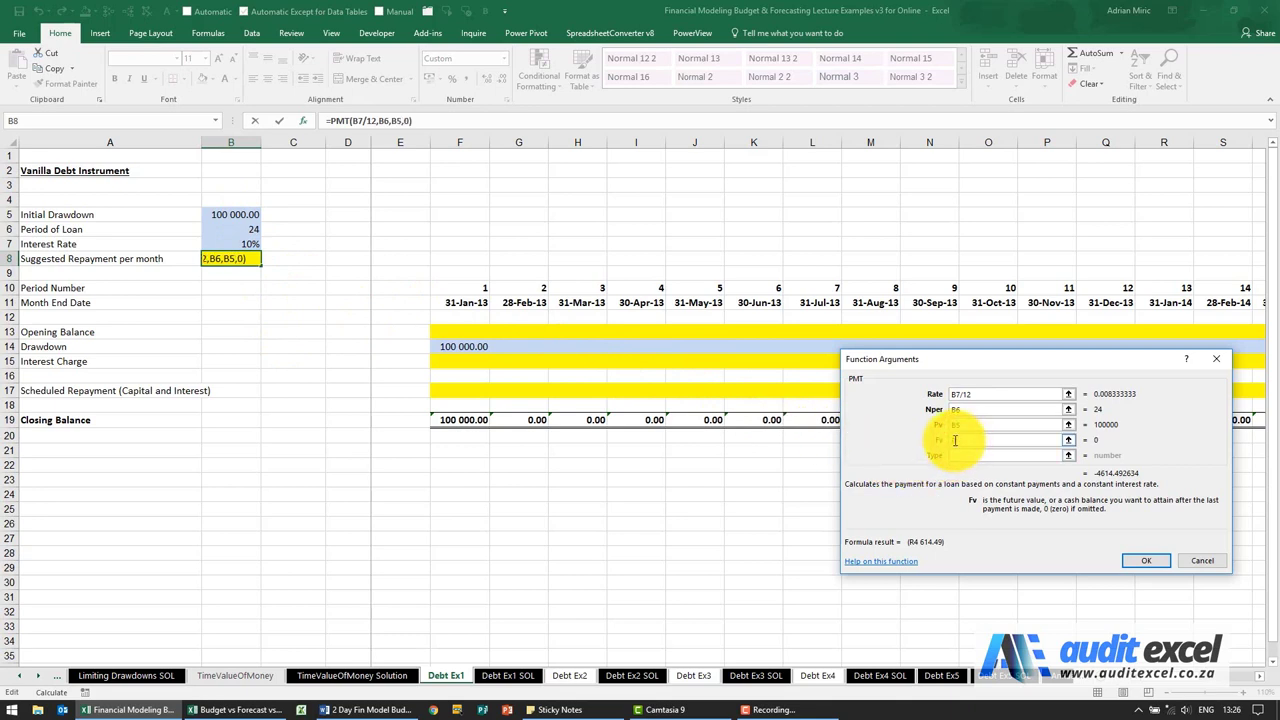
key("Tab")
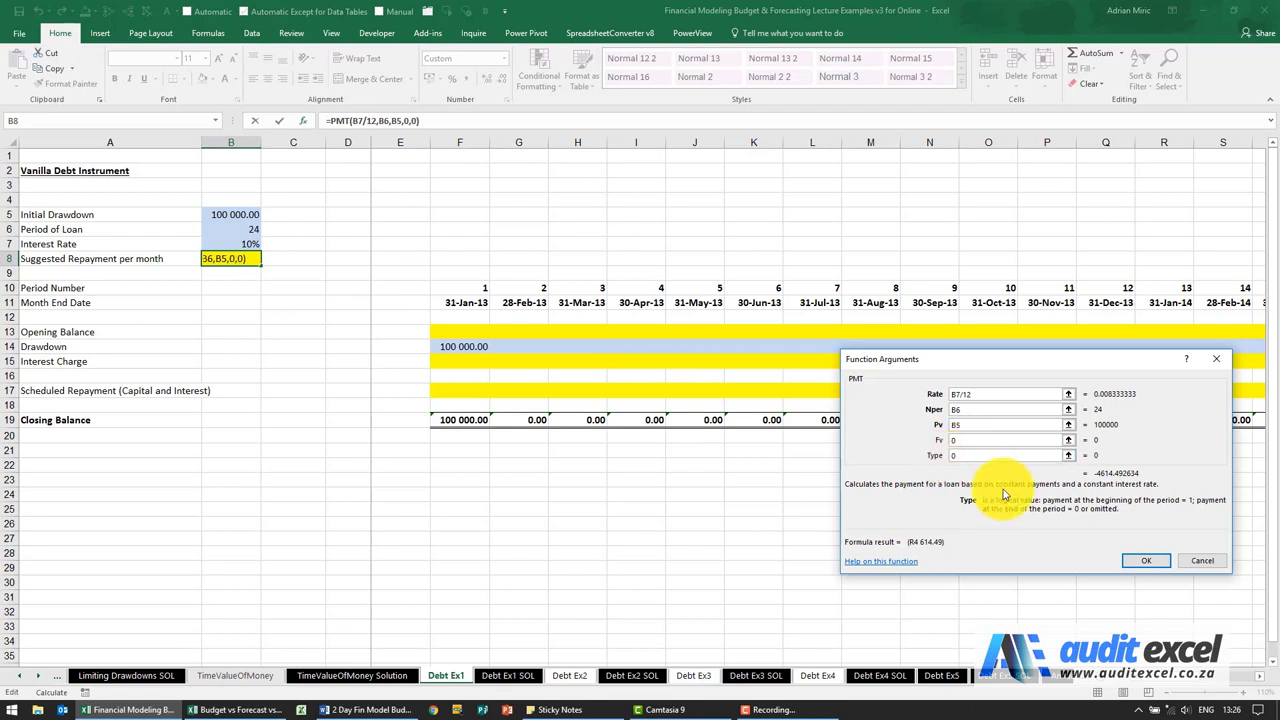
left_click(1140, 560)
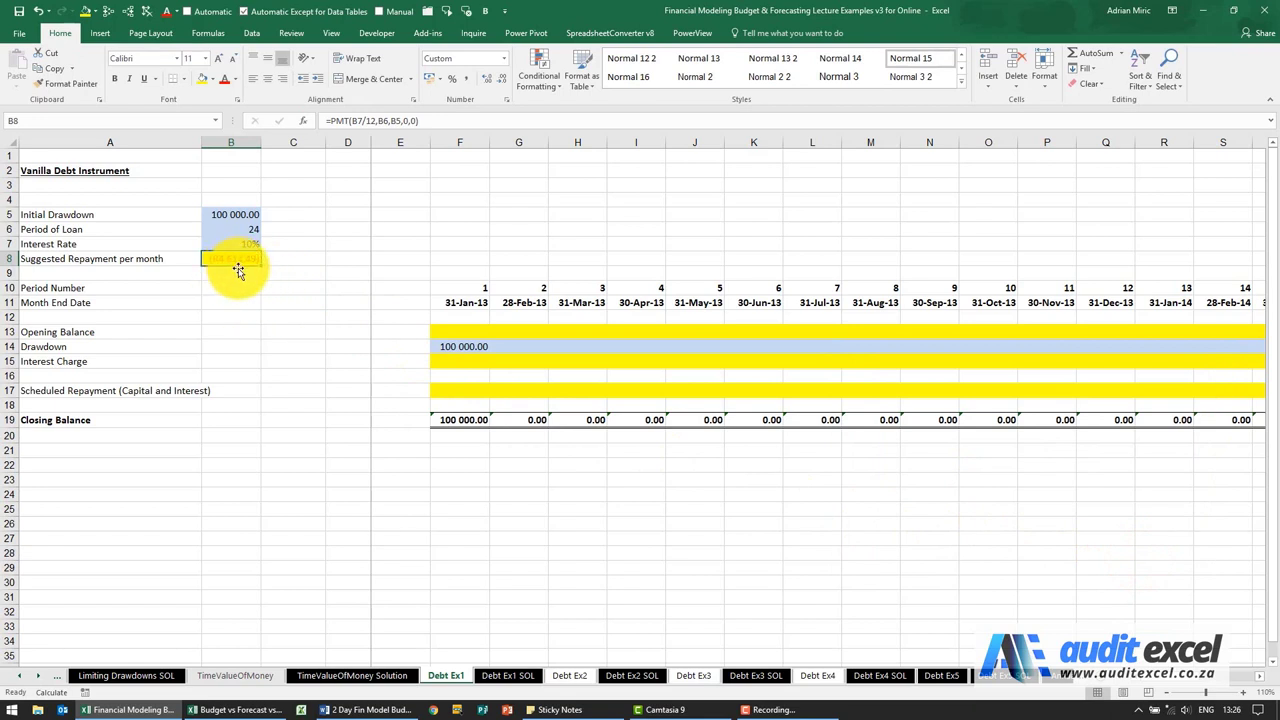
Enter 0 as the first period's opening balance in F13
left_click(472, 329)
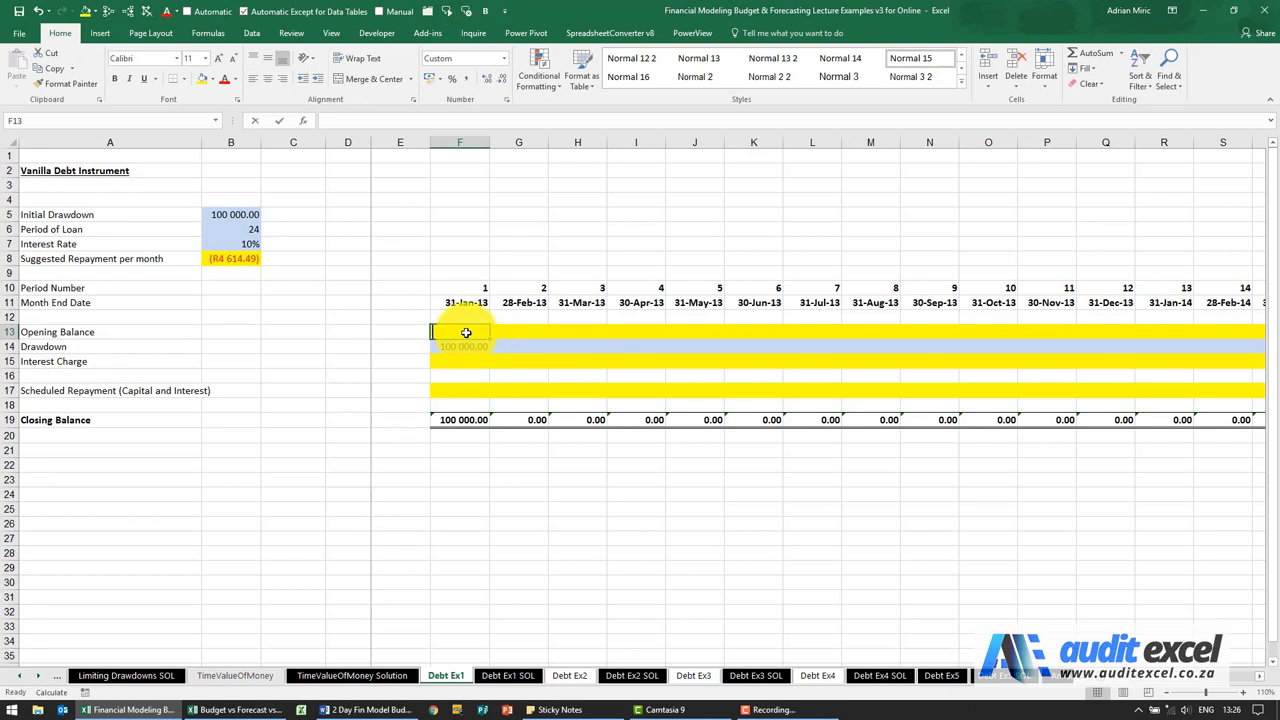
type("=")
left_click(414, 420)
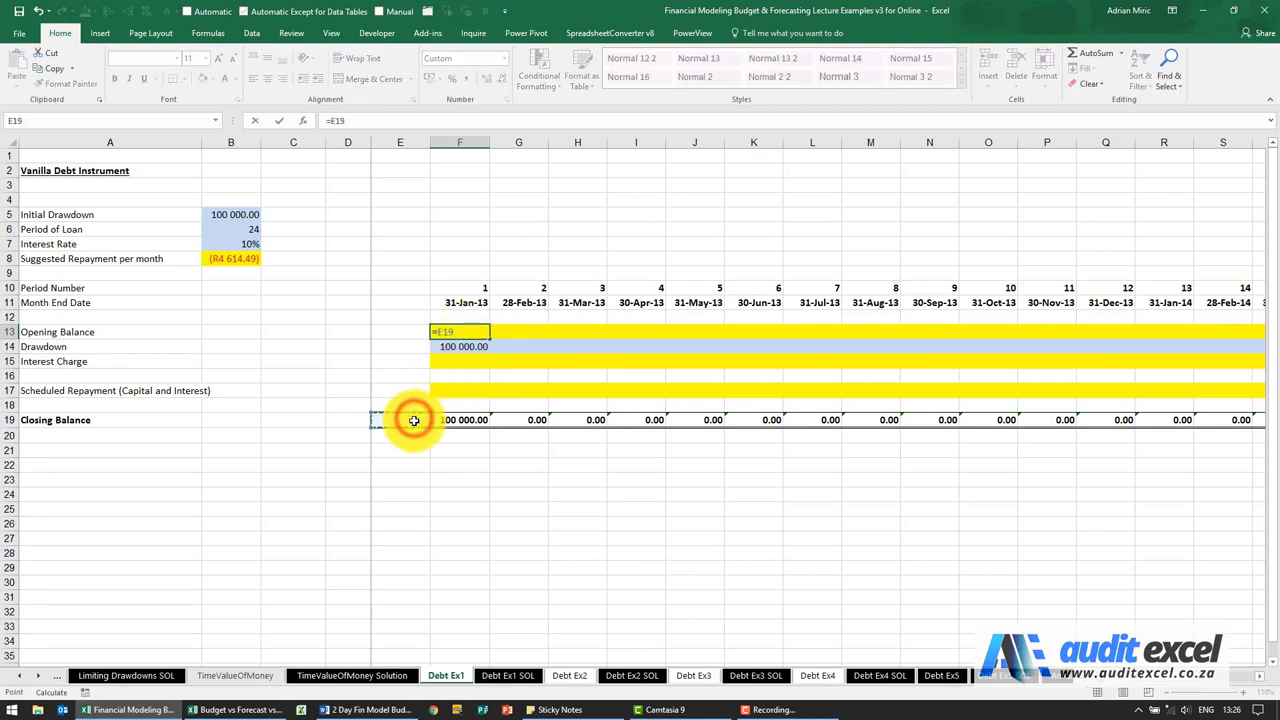
key("BackSpace")
key("BackSpace")
key("BackSpace")
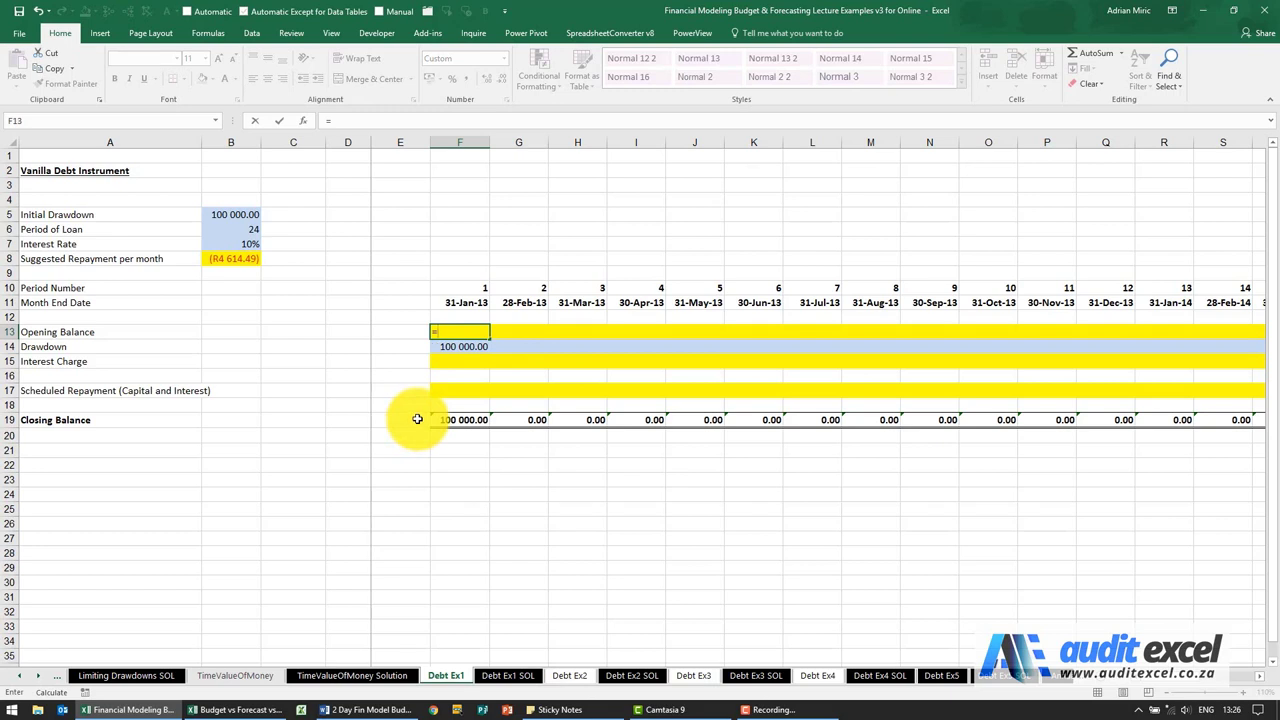
key("Return")
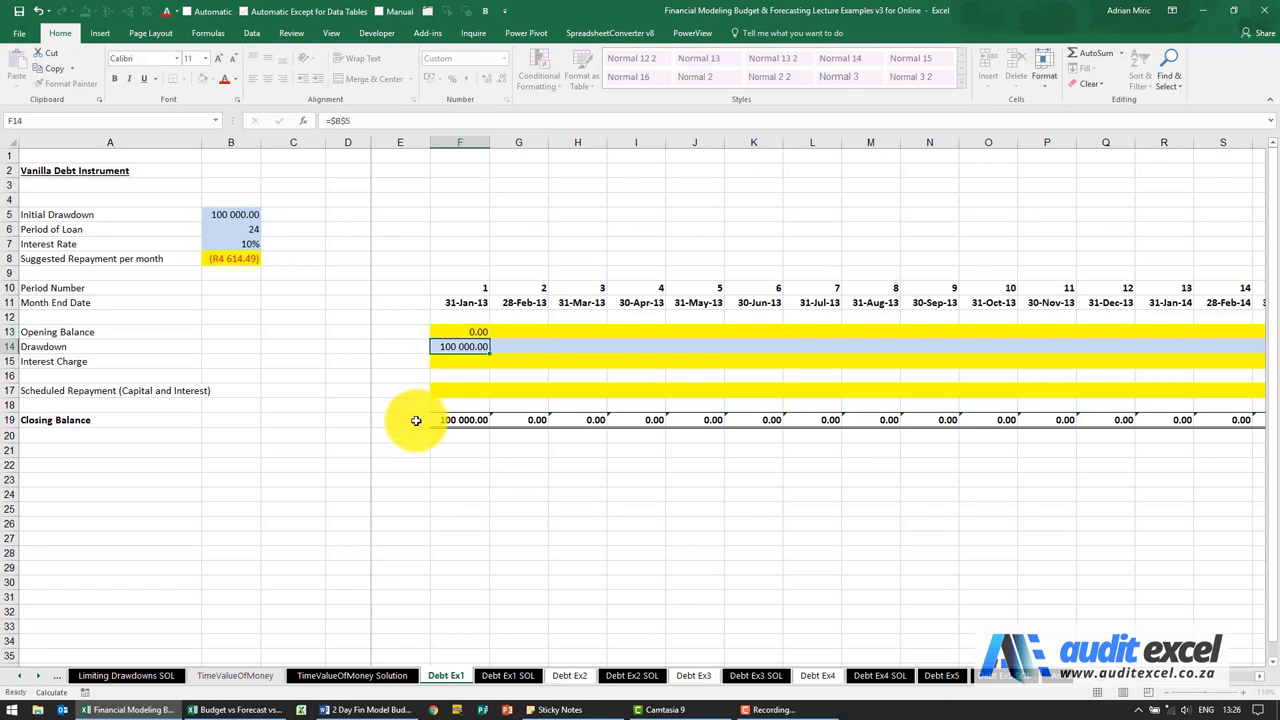
Calculate the first period's interest charge in F15 with the formula =(F13+F14)*$B$7/12
left_click_drag(488, 349, 465, 345)
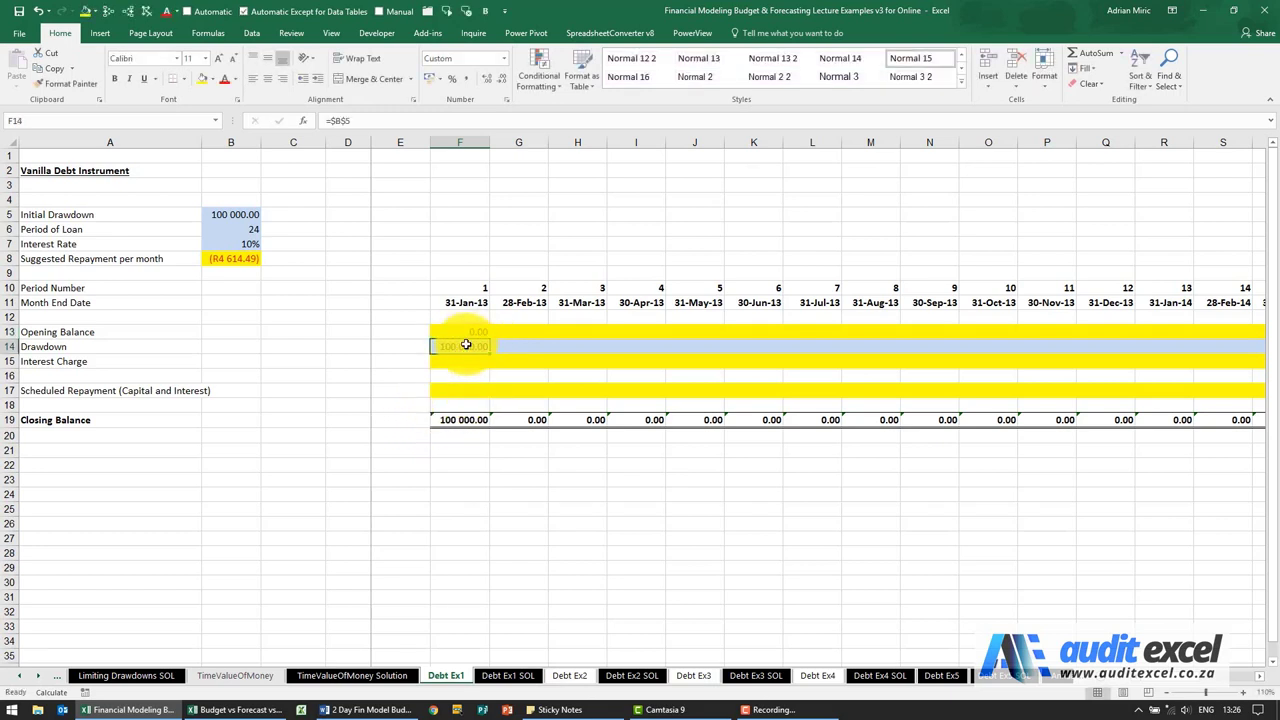
left_click(463, 360)
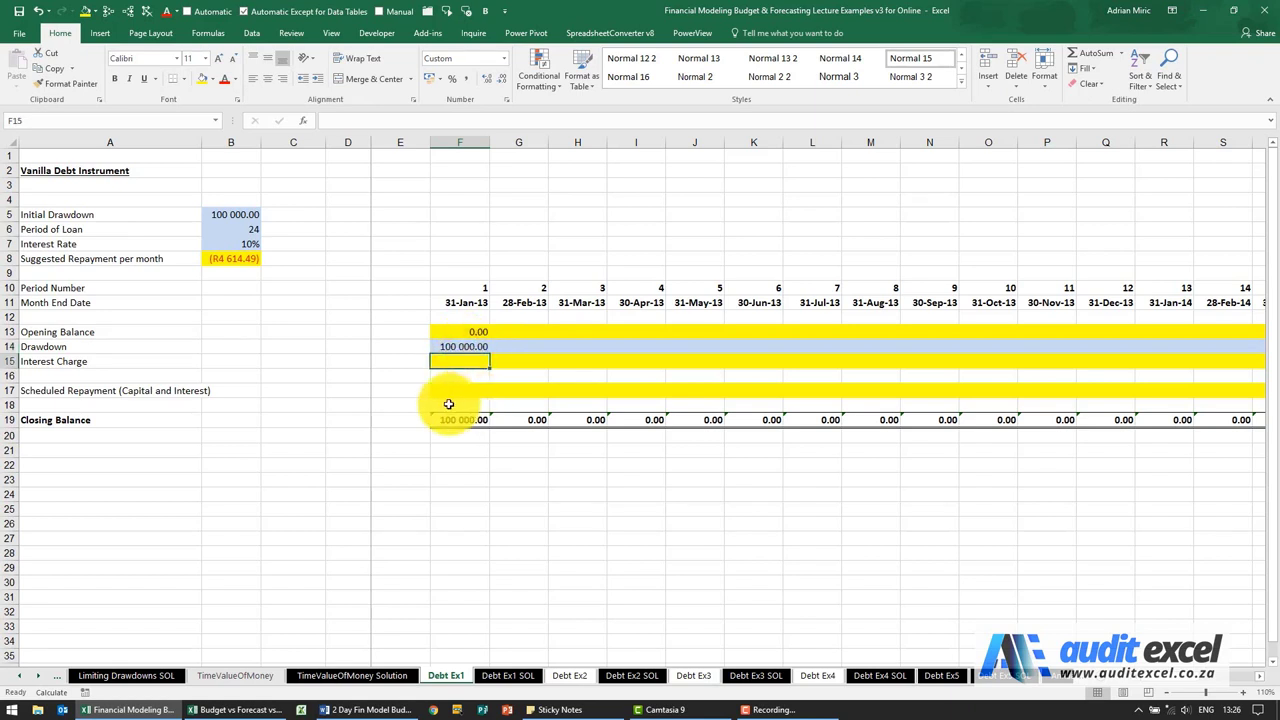
type("=(F13+")
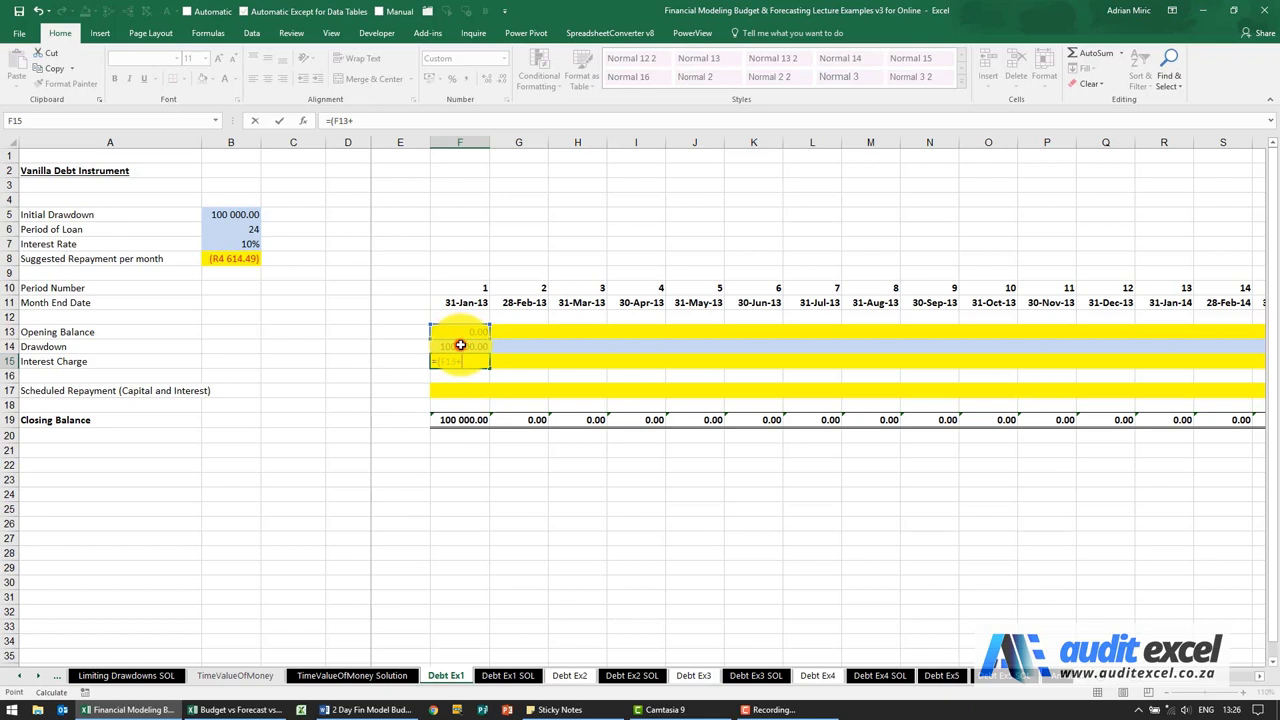
left_click(460, 345)
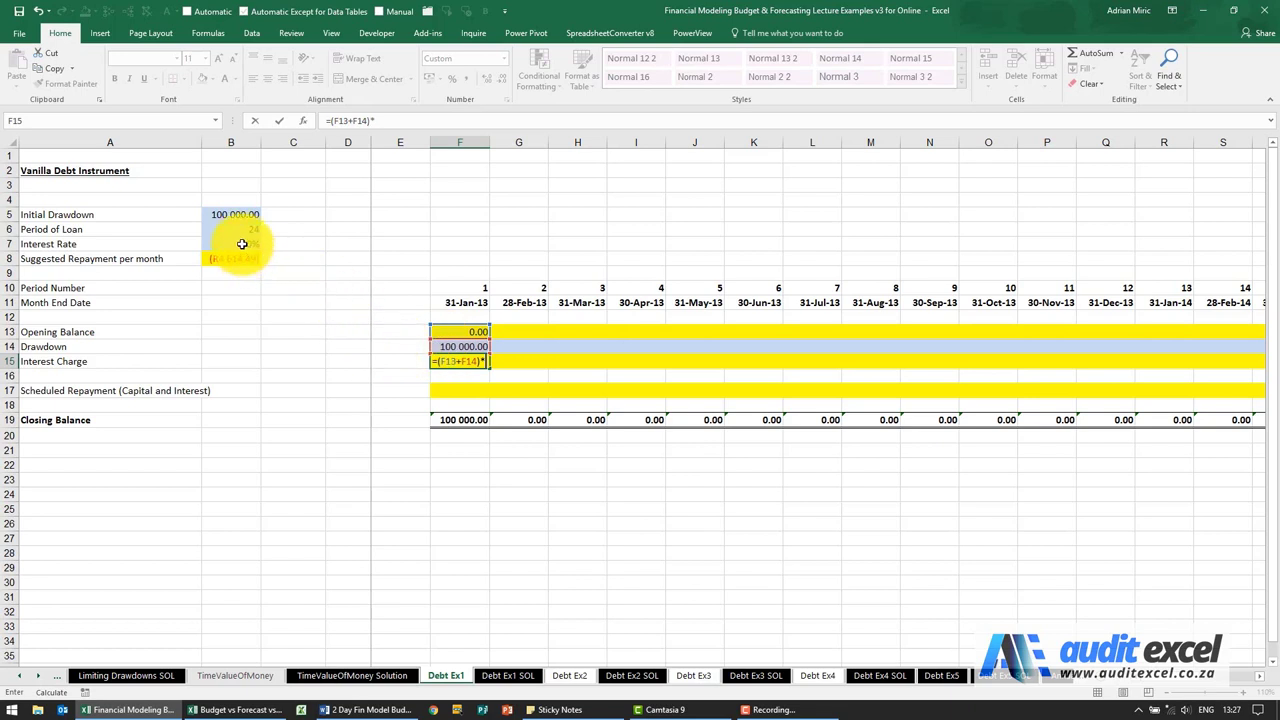
key("F4")
key("Return")
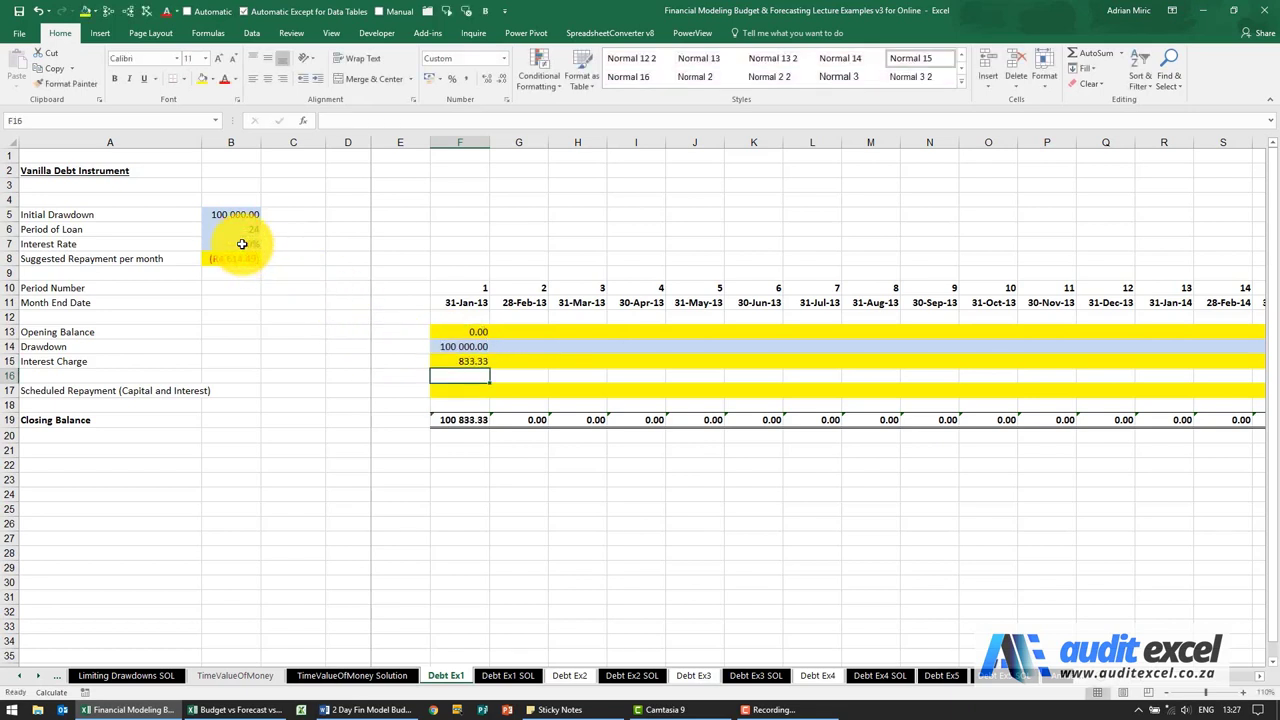
key("Up")
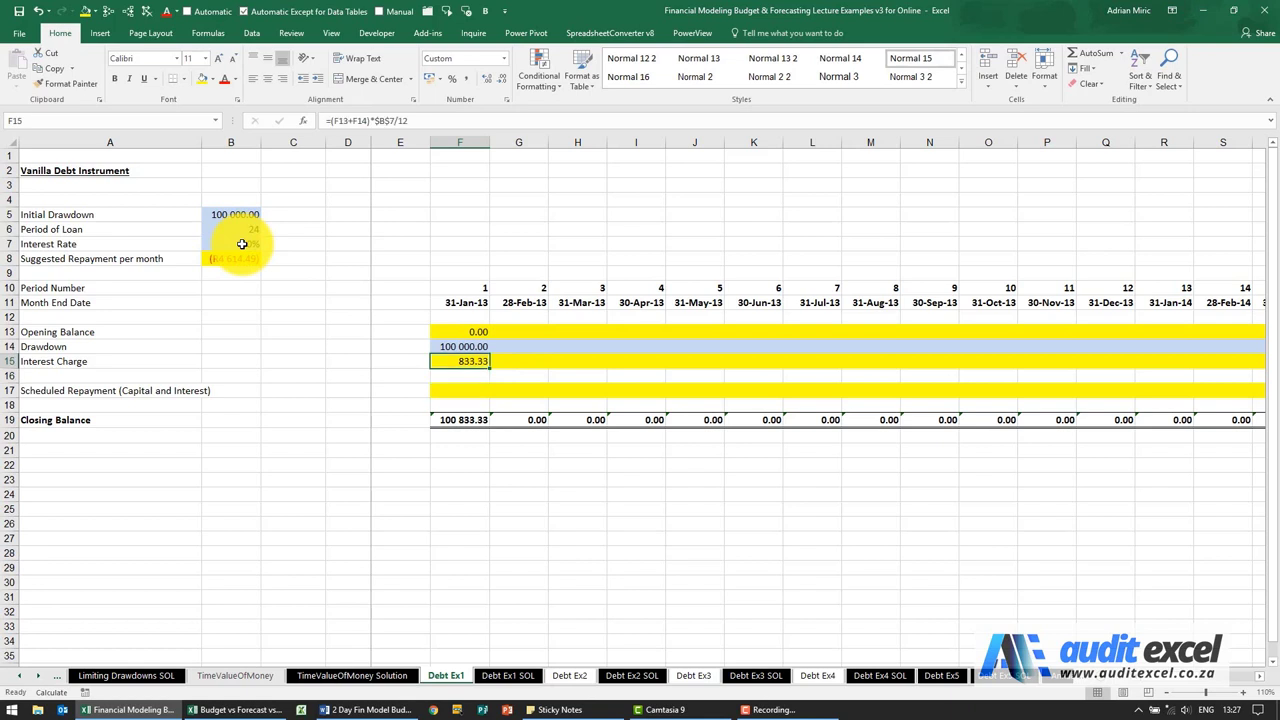
Link the first period's scheduled repayment in F17 to the suggested repayment with =$B$8, and check the closing balance formula in F19
left_click(446, 392)
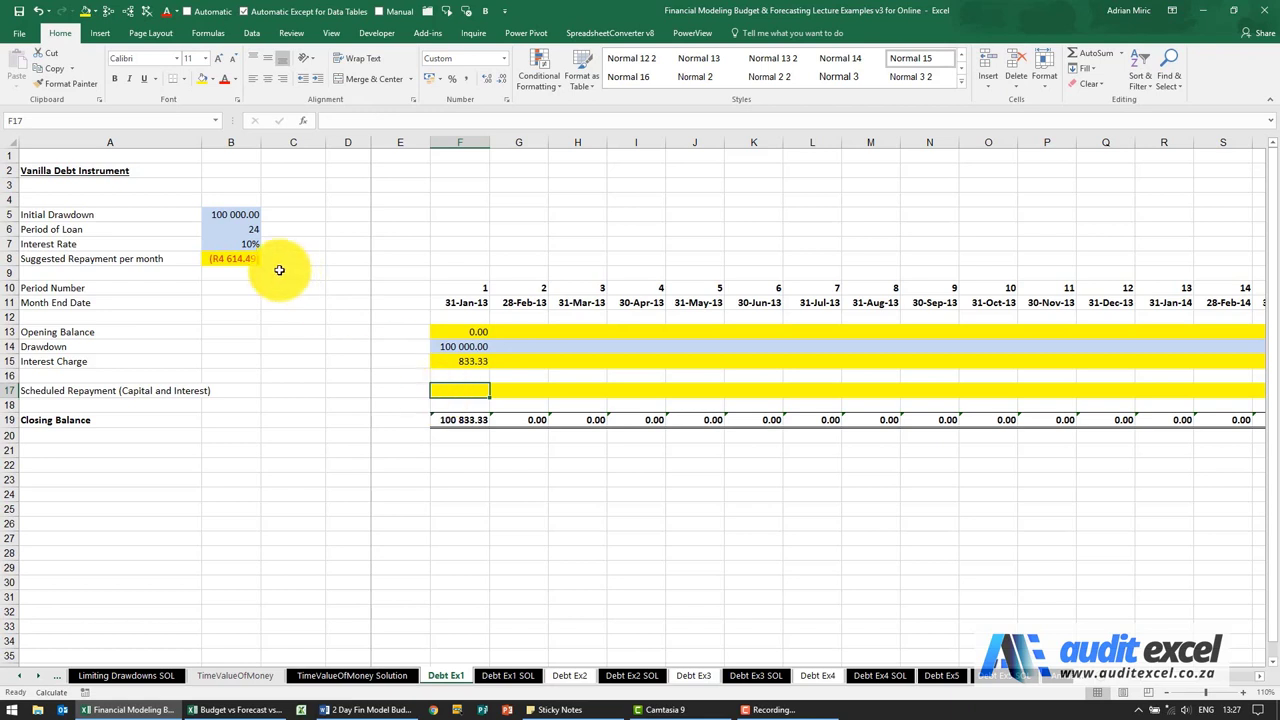
type("=")
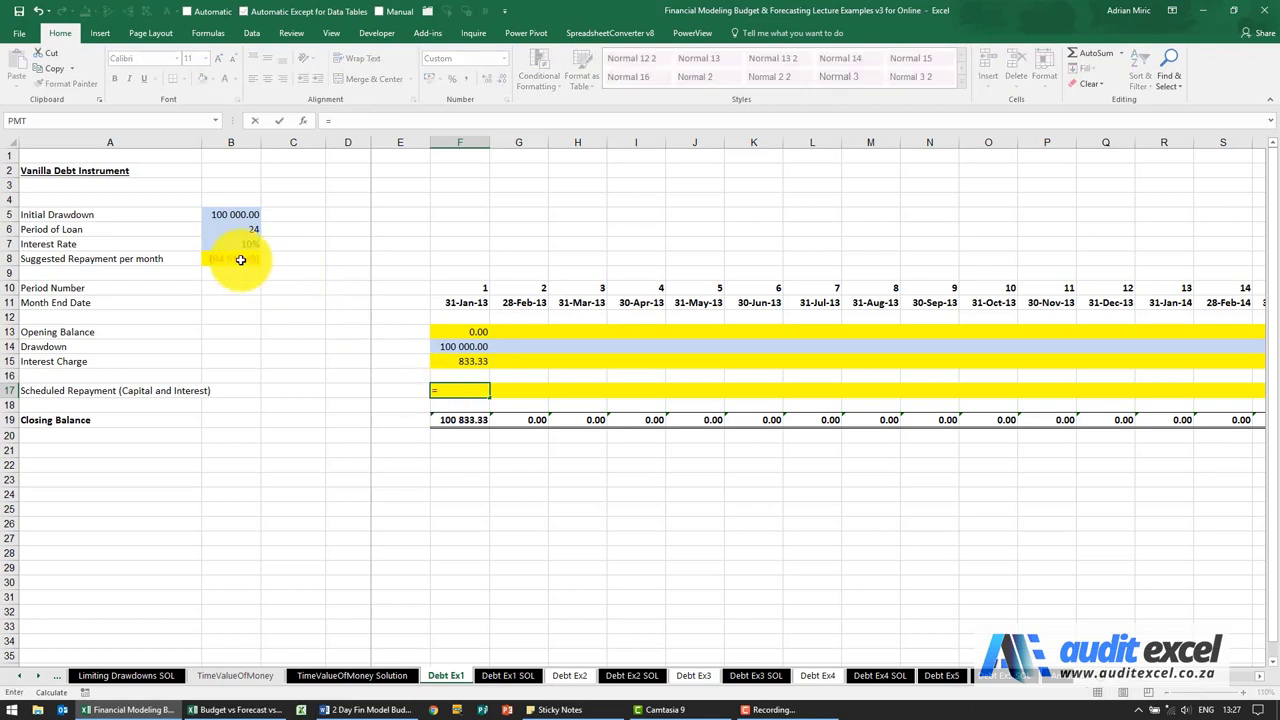
left_click(239, 259)
key("F4")
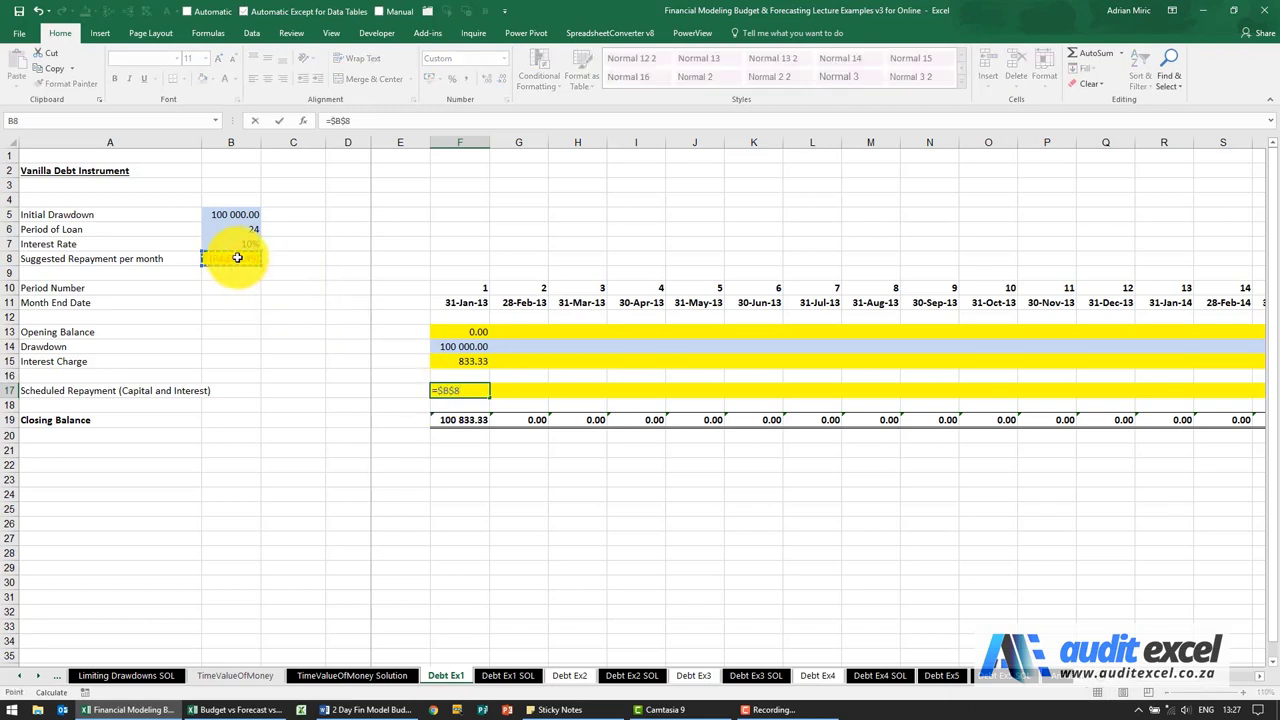
key("Return")
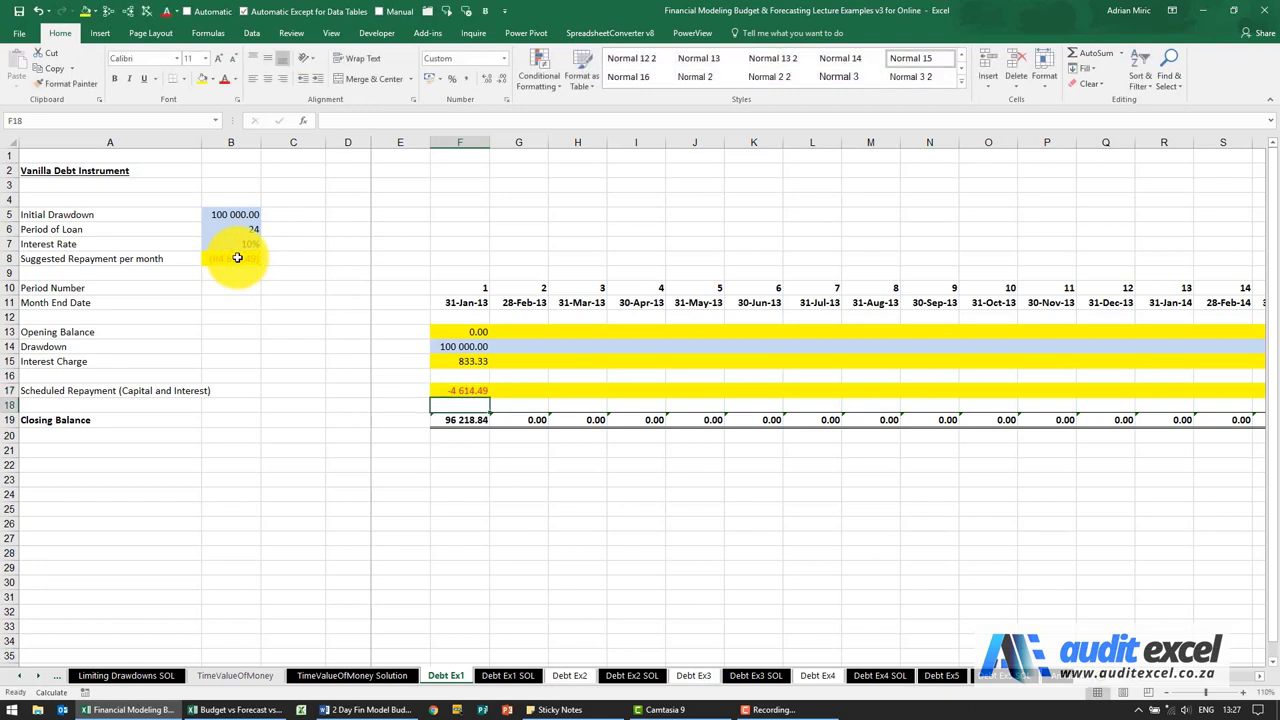
left_click(452, 422)
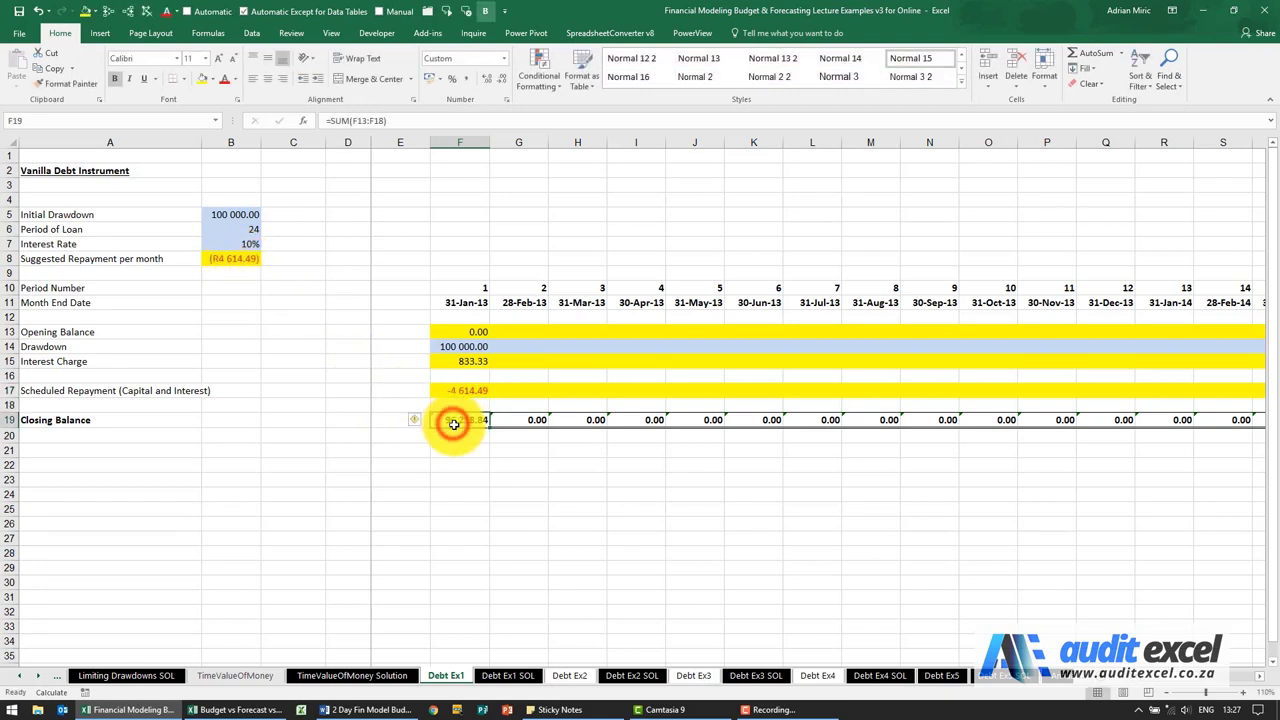
Link the second period's opening balance in G13 to the first period's closing balance with =F19
left_click(527, 332)
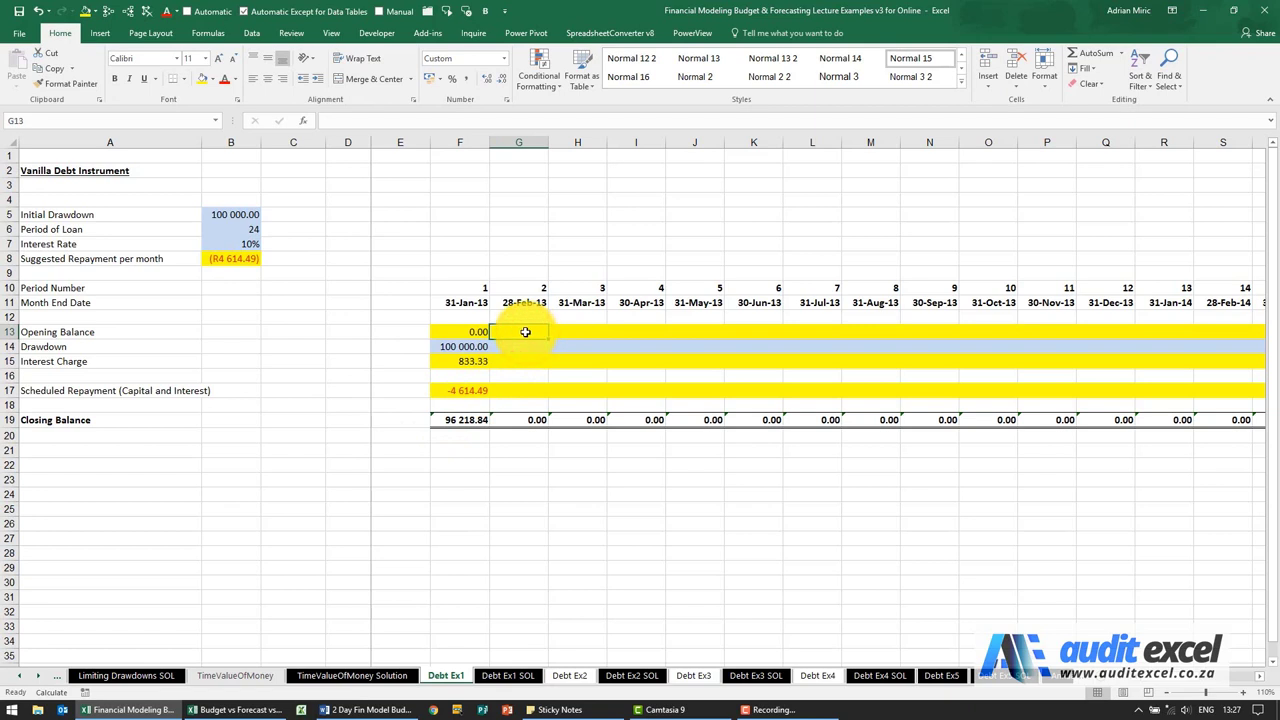
type("=")
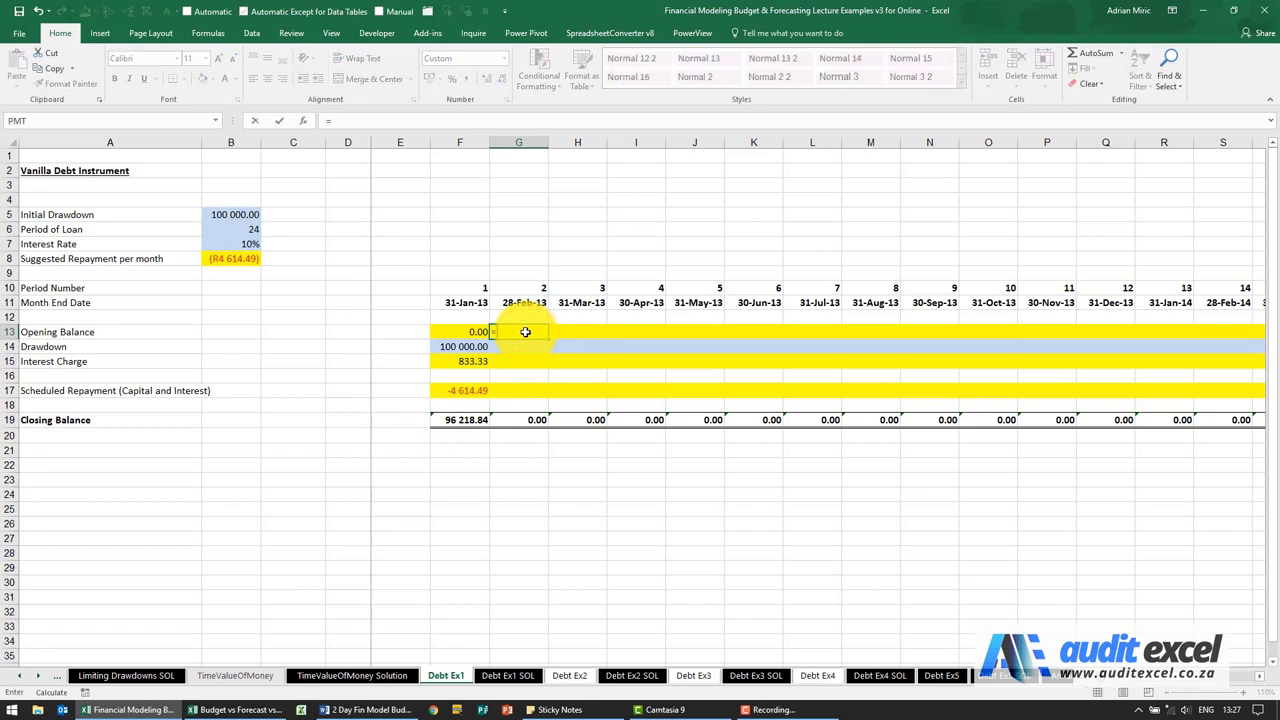
left_click(463, 419)
key("Return")
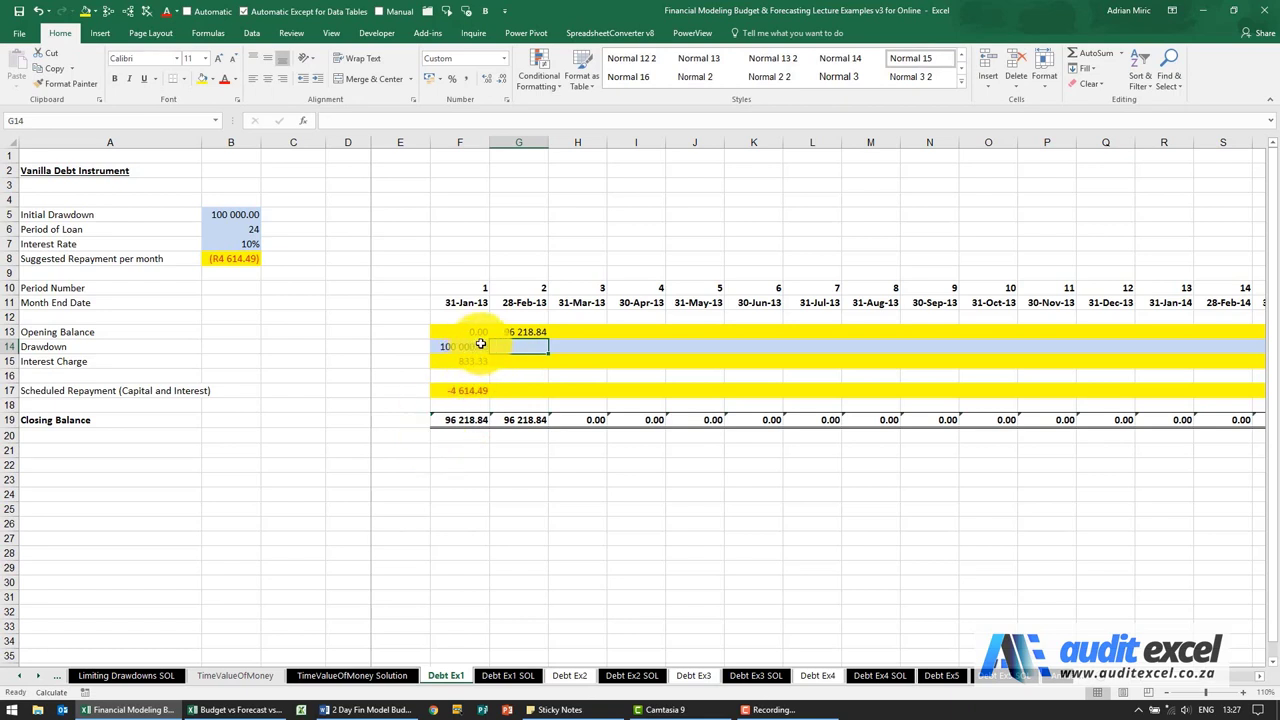
Copy the first period's interest charge and scheduled repayment formulas from F15:F17 into the second period at G15
left_click_drag(466, 358, 470, 390)
key("ctrl+c")
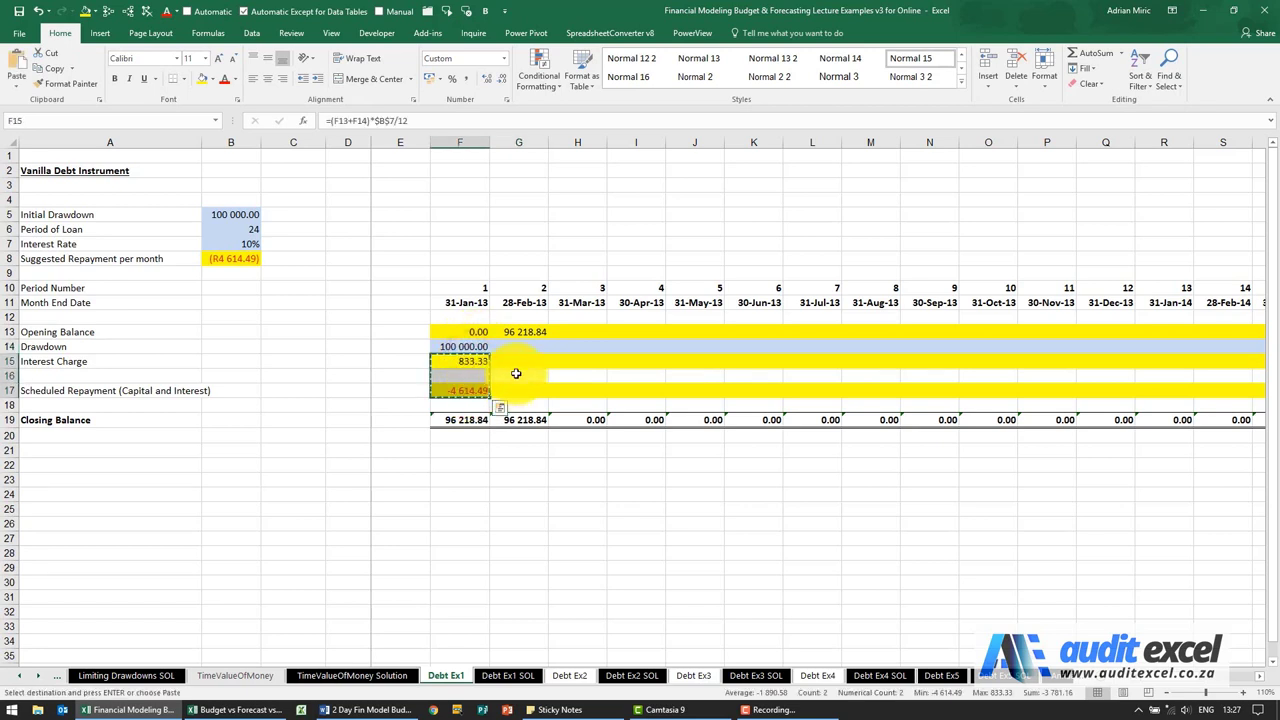
left_click(521, 363)
key("ctrl+v")
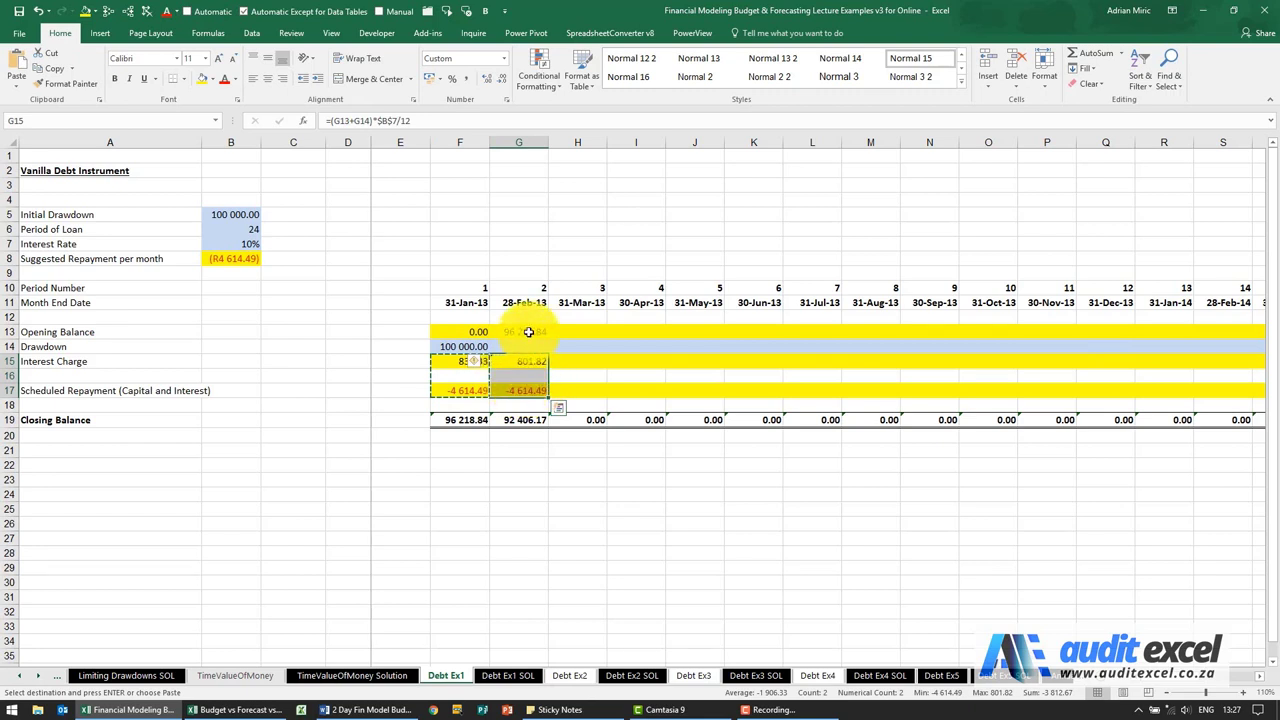
Copy the second period's formulas in G13:G17 across all remaining periods to column AC, and check the final closing balance in AC19
left_click_drag(528, 332, 528, 389)
key("ctrl+c")
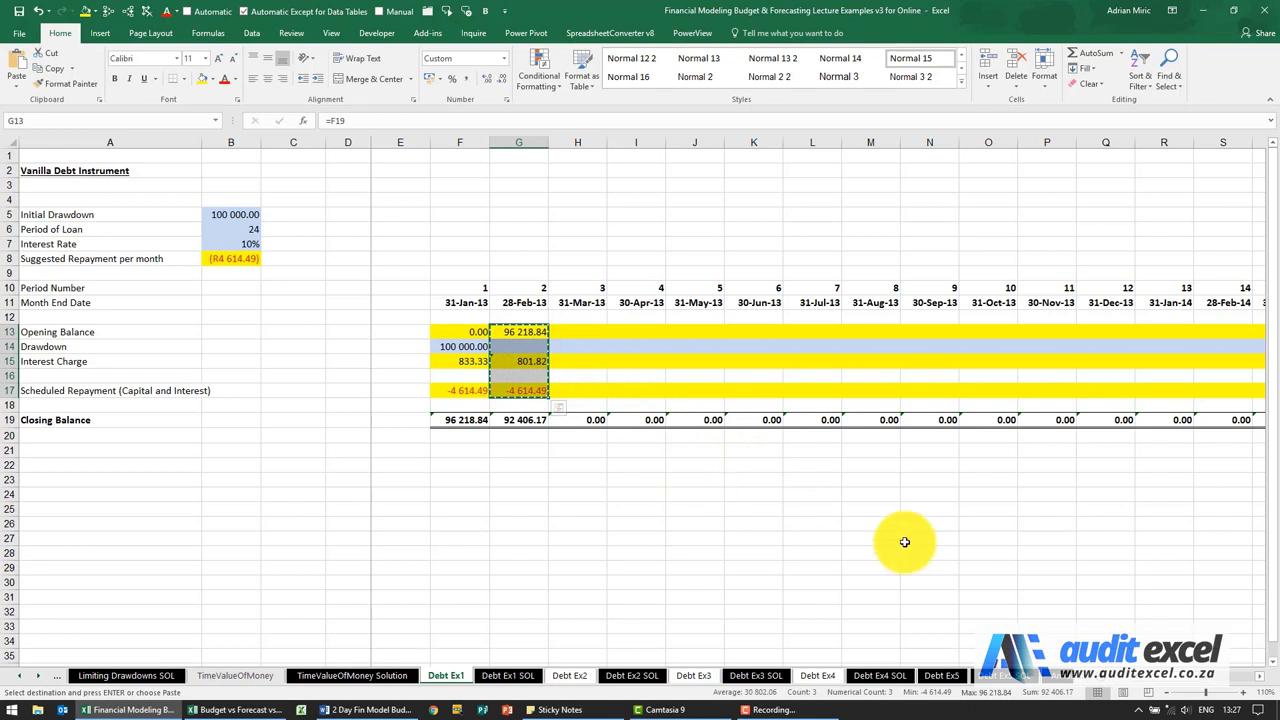
scroll(818, 426, "right", 5)
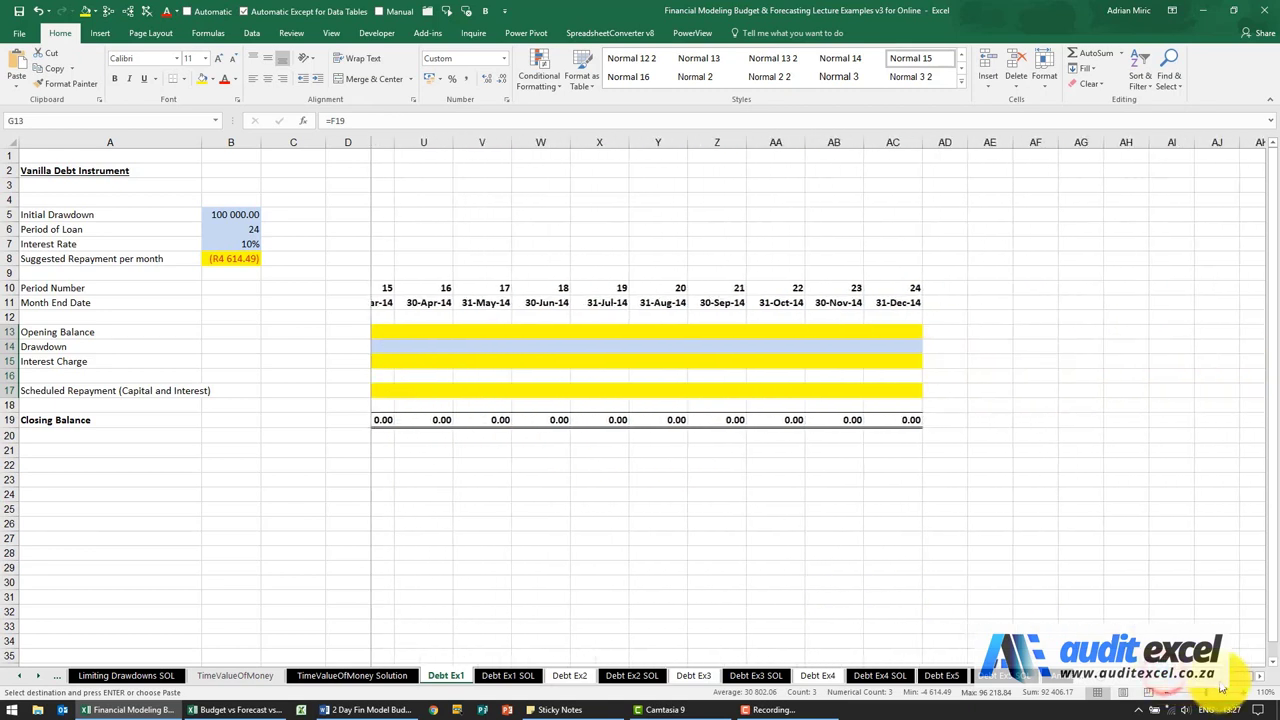
left_click_drag(881, 344, 867, 400)
key("ctrl+v")
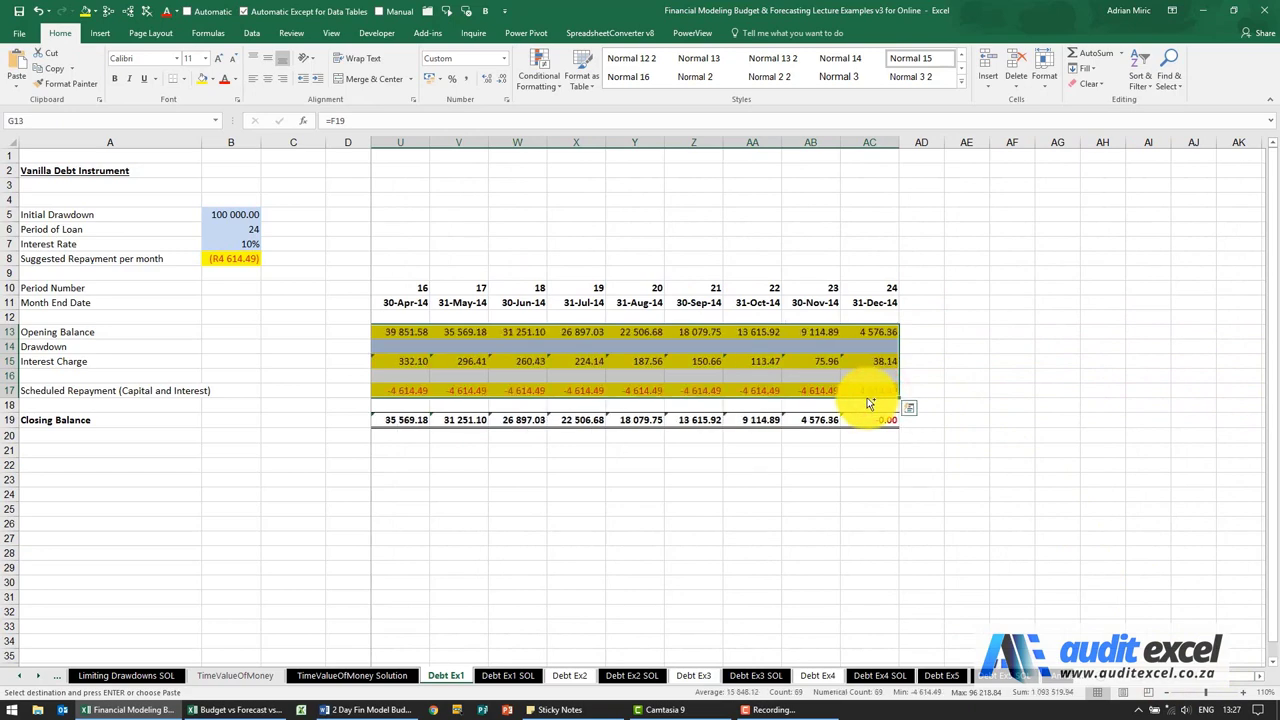
left_click_drag(1150, 690, 1110, 696)
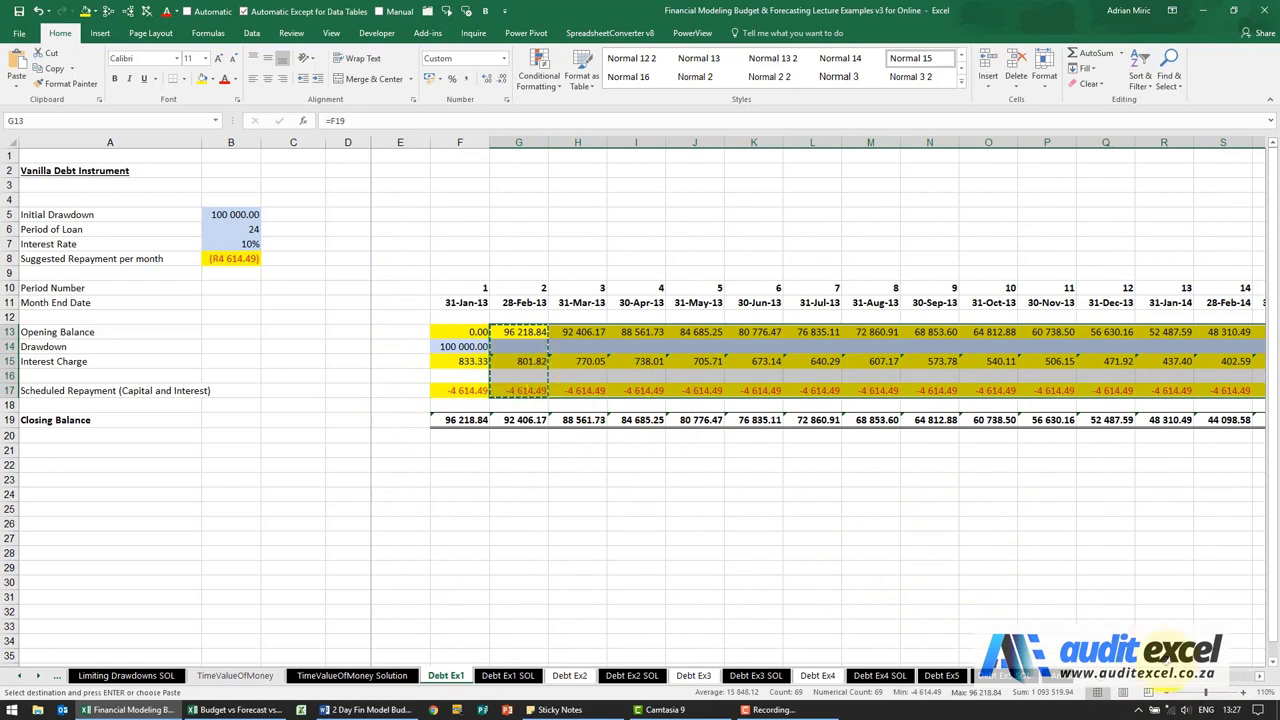
scroll(1140, 620, "right", 5)
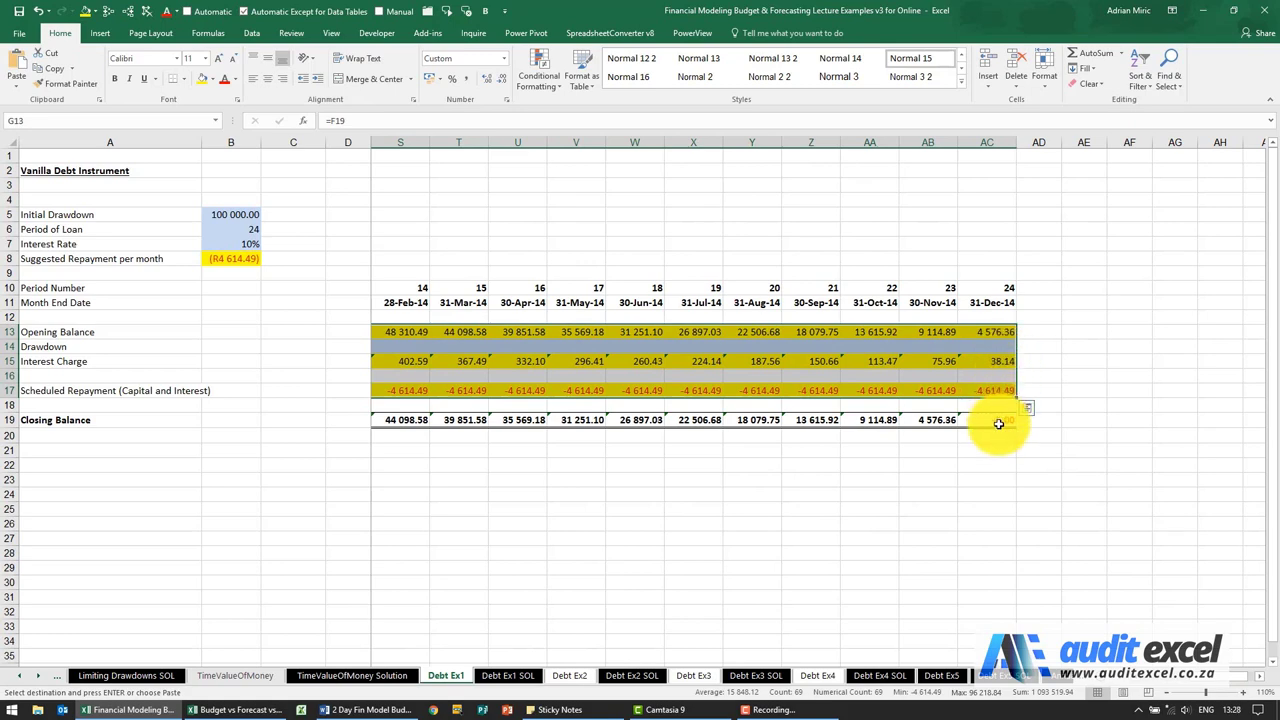
left_click(998, 420)
left_click_drag(1203, 682, 1143, 682)
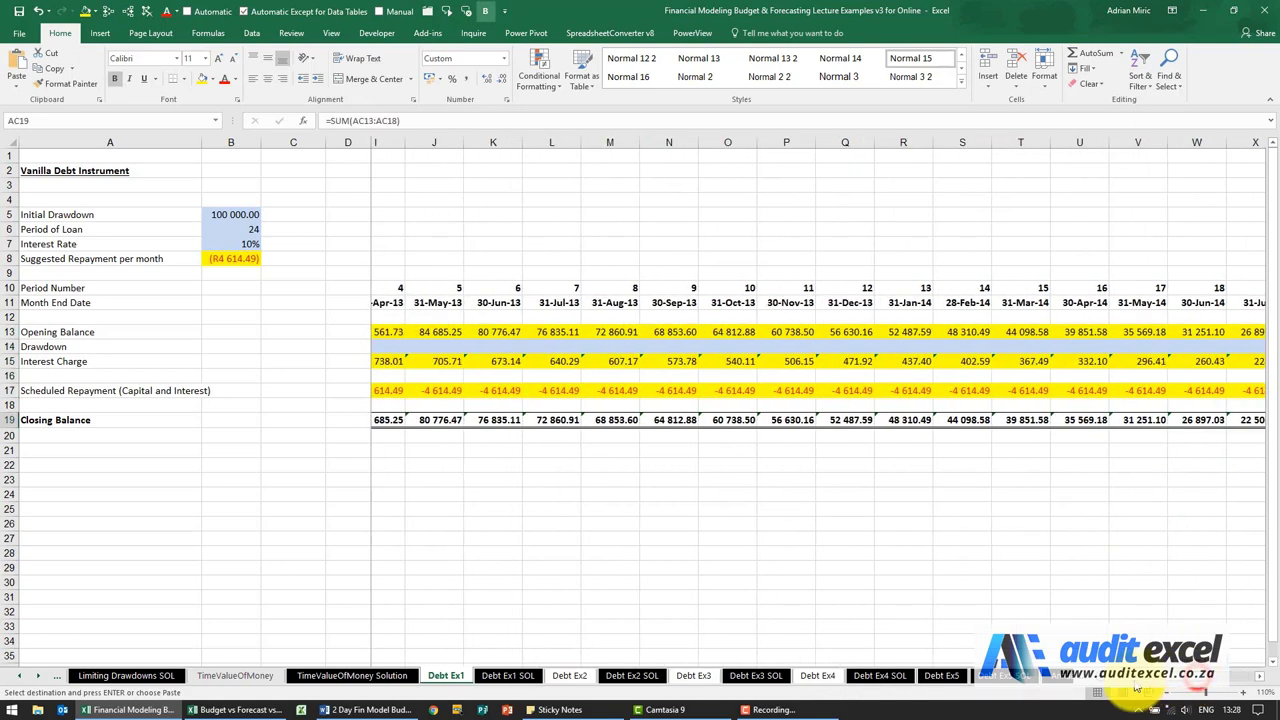
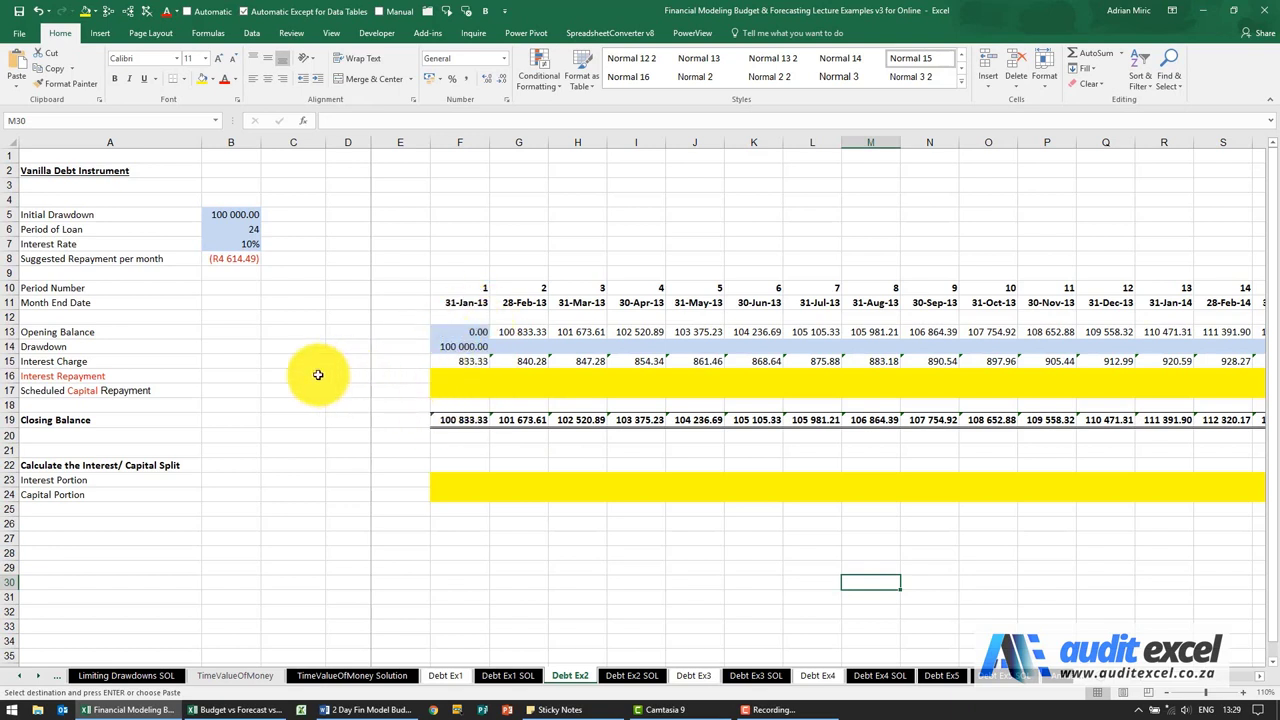
Examine the interest charge formula in F15 and the separate interest and scheduled capital repayment rows on Debt Ex2
left_click(109, 362)
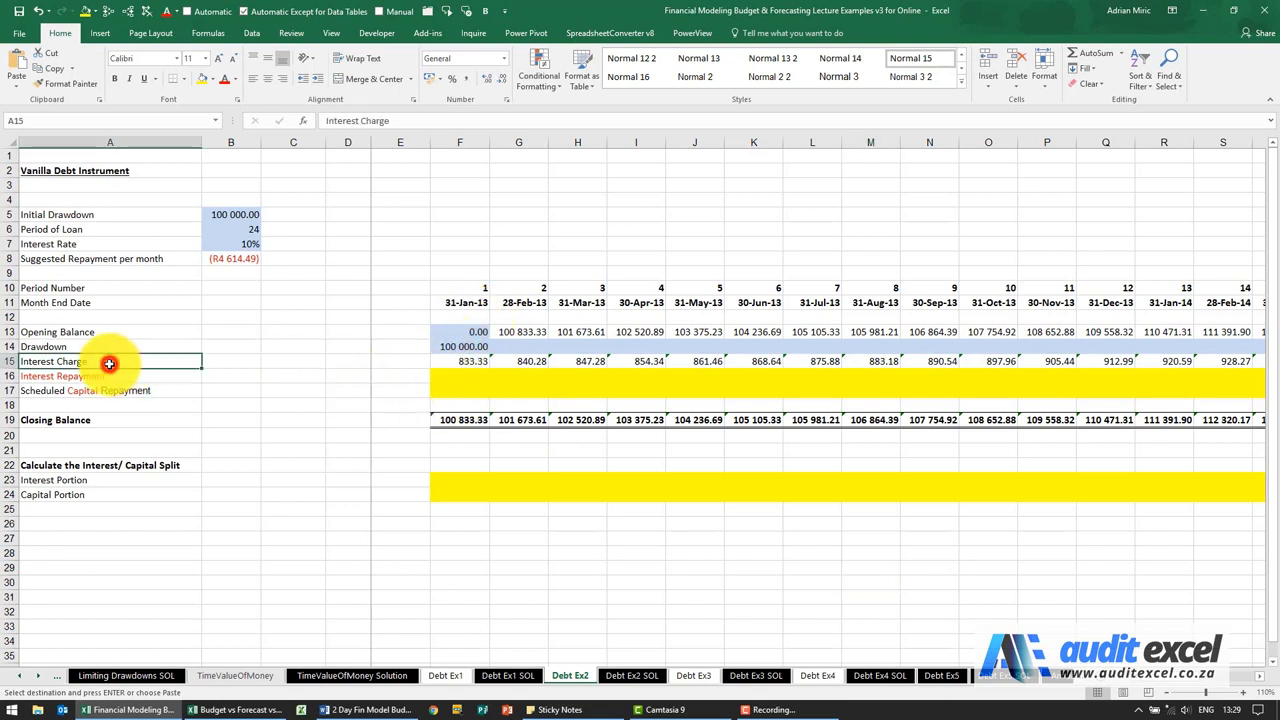
left_click(452, 362)
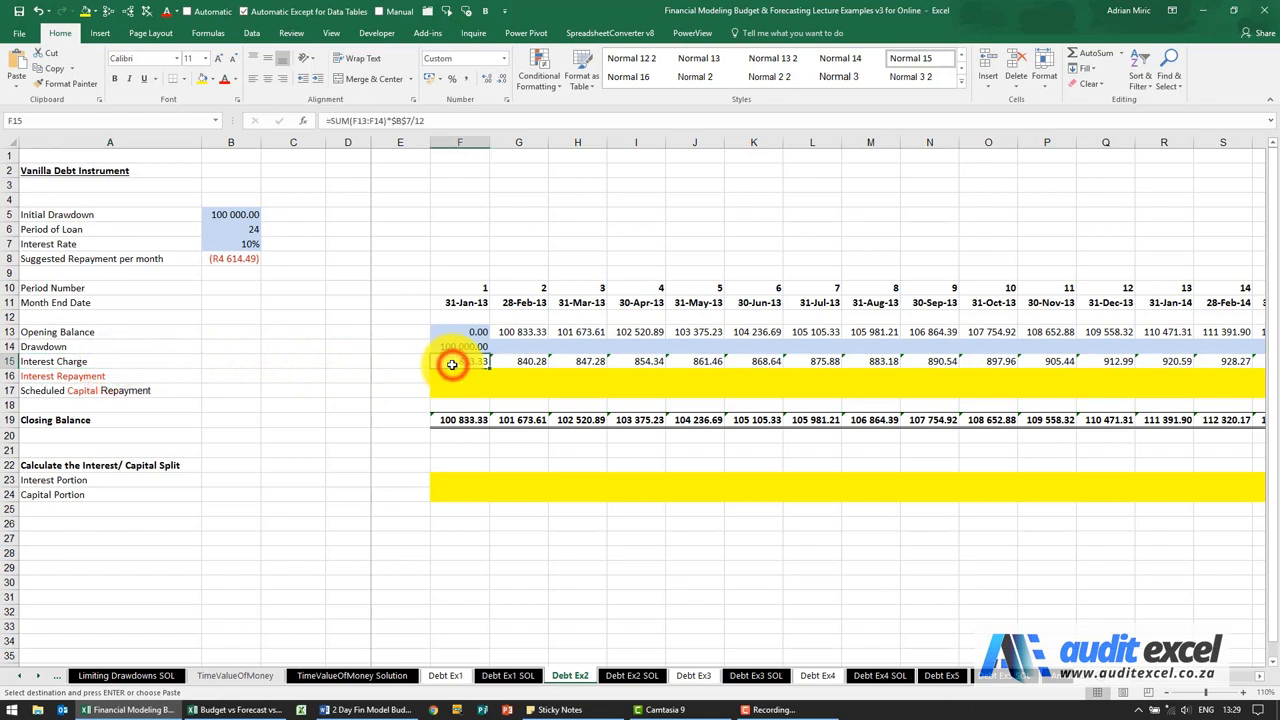
left_click(114, 375)
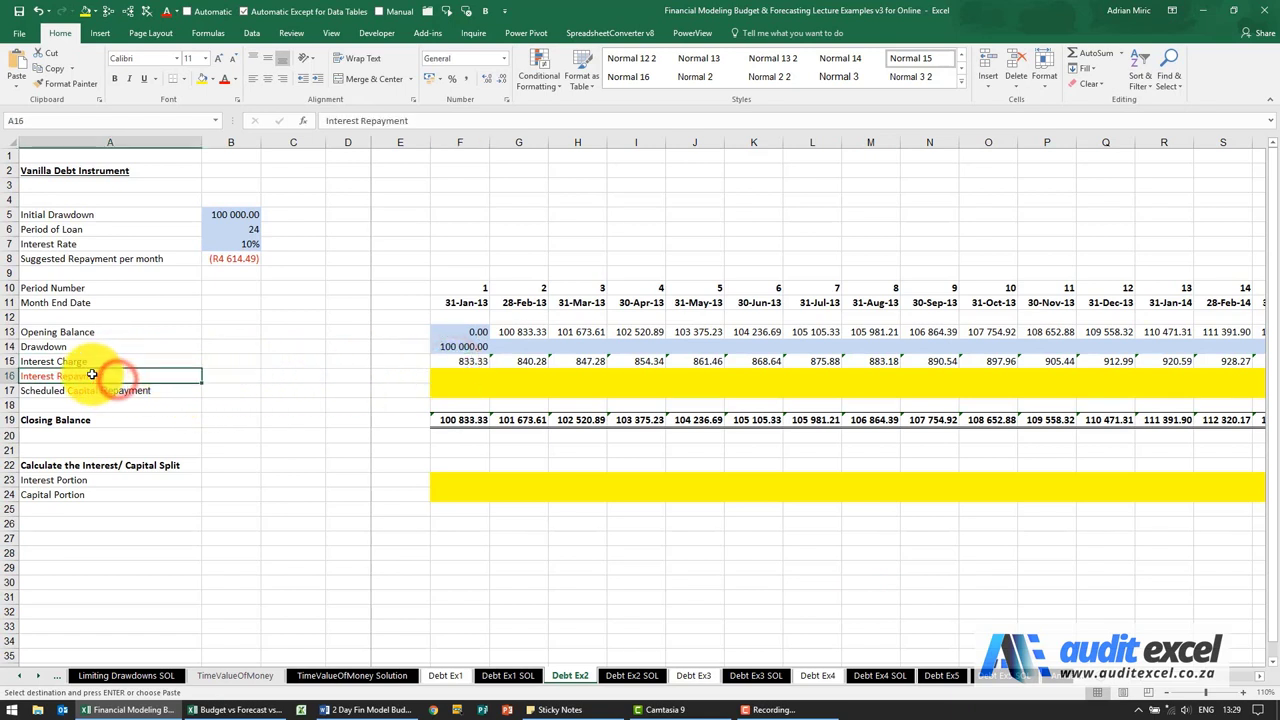
left_click(157, 391)
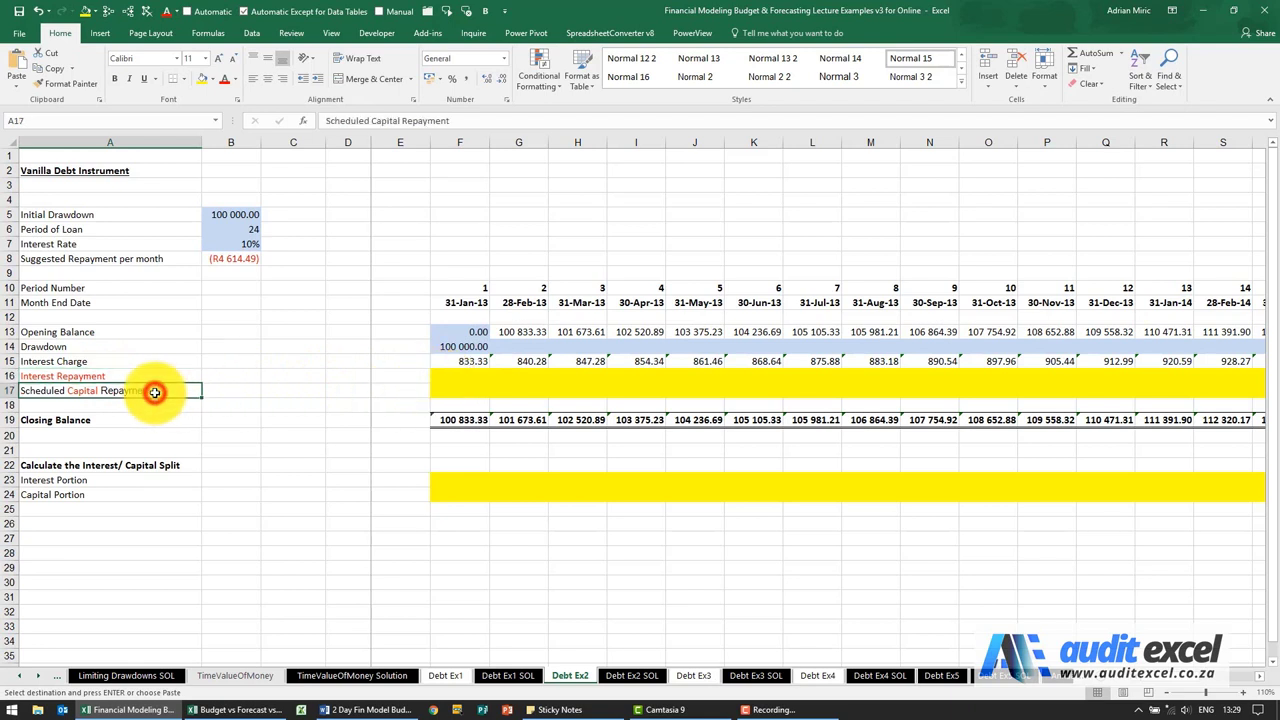
left_click(438, 390)
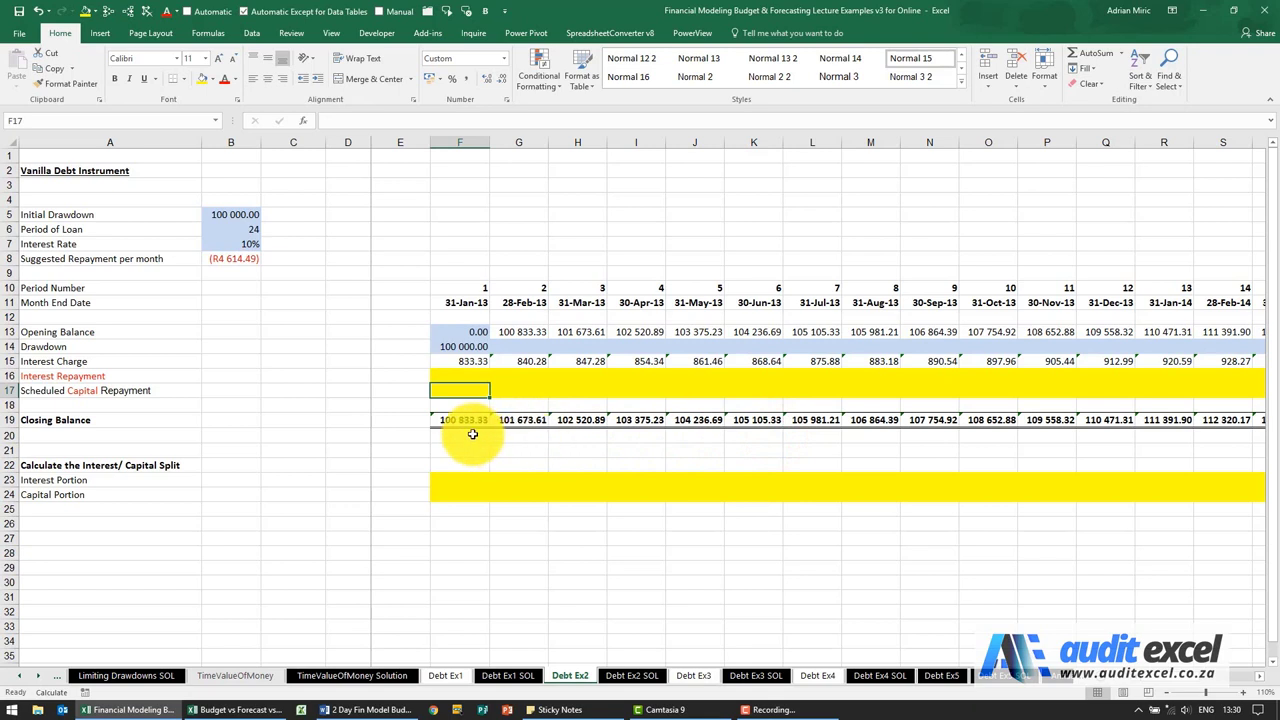
left_click(465, 374)
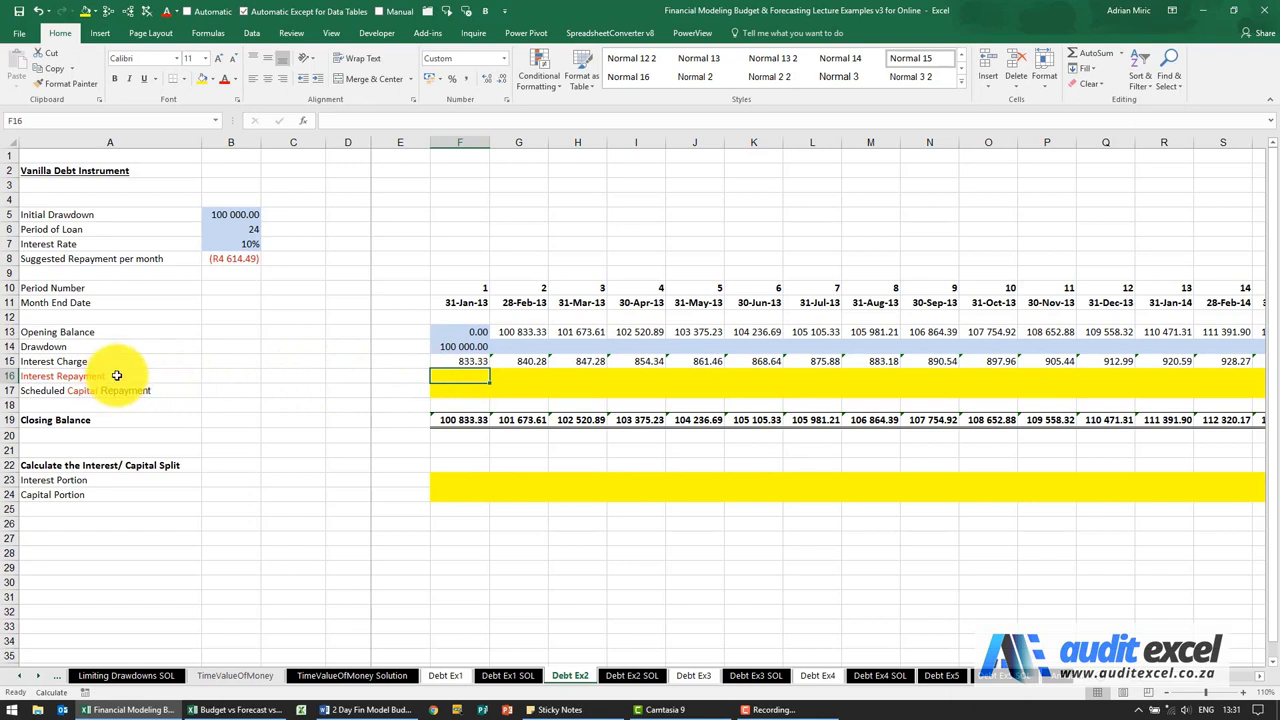
left_click(470, 361)
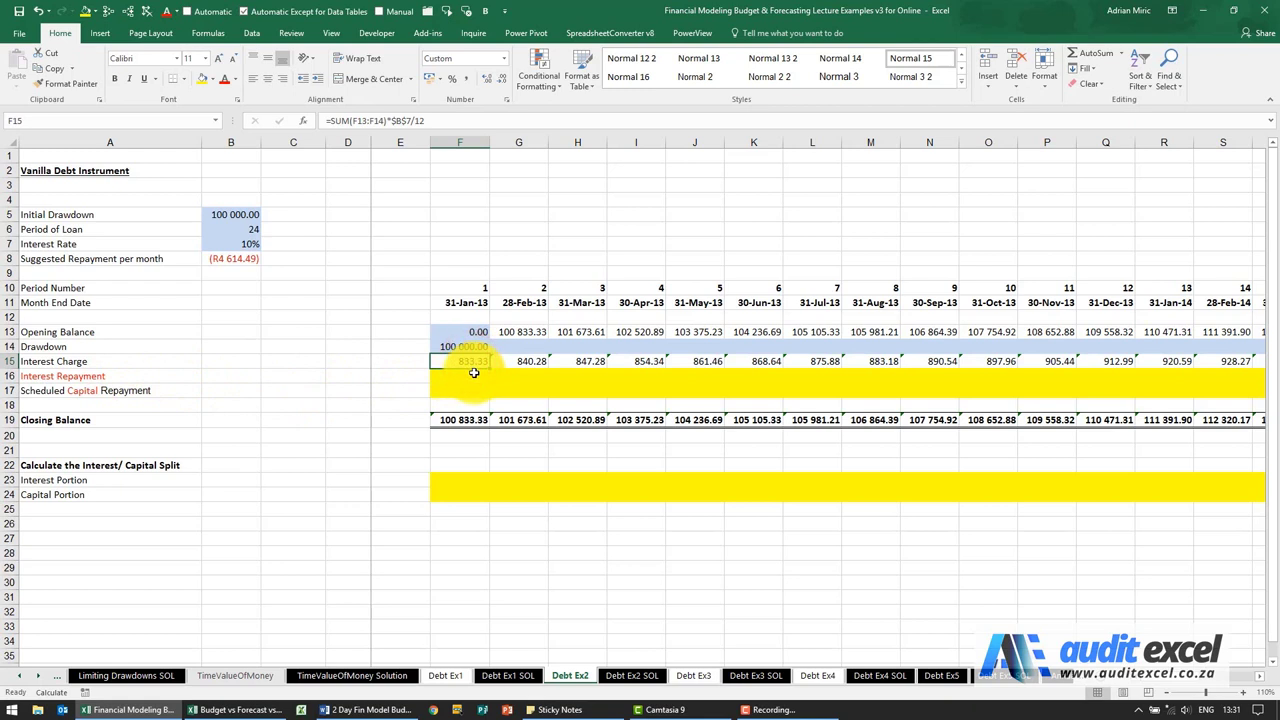
Set the first period's interest repayment in F16 to the negative of the interest charge with =-F15
left_click(473, 373)
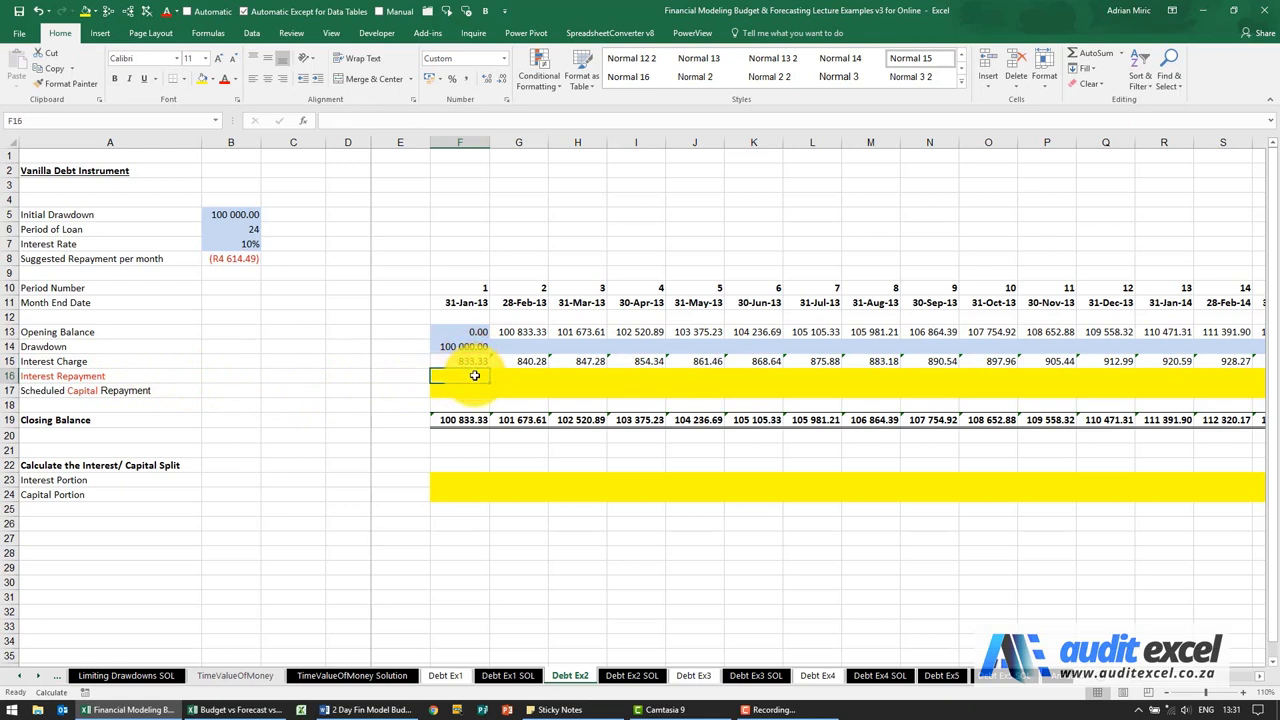
type("=")
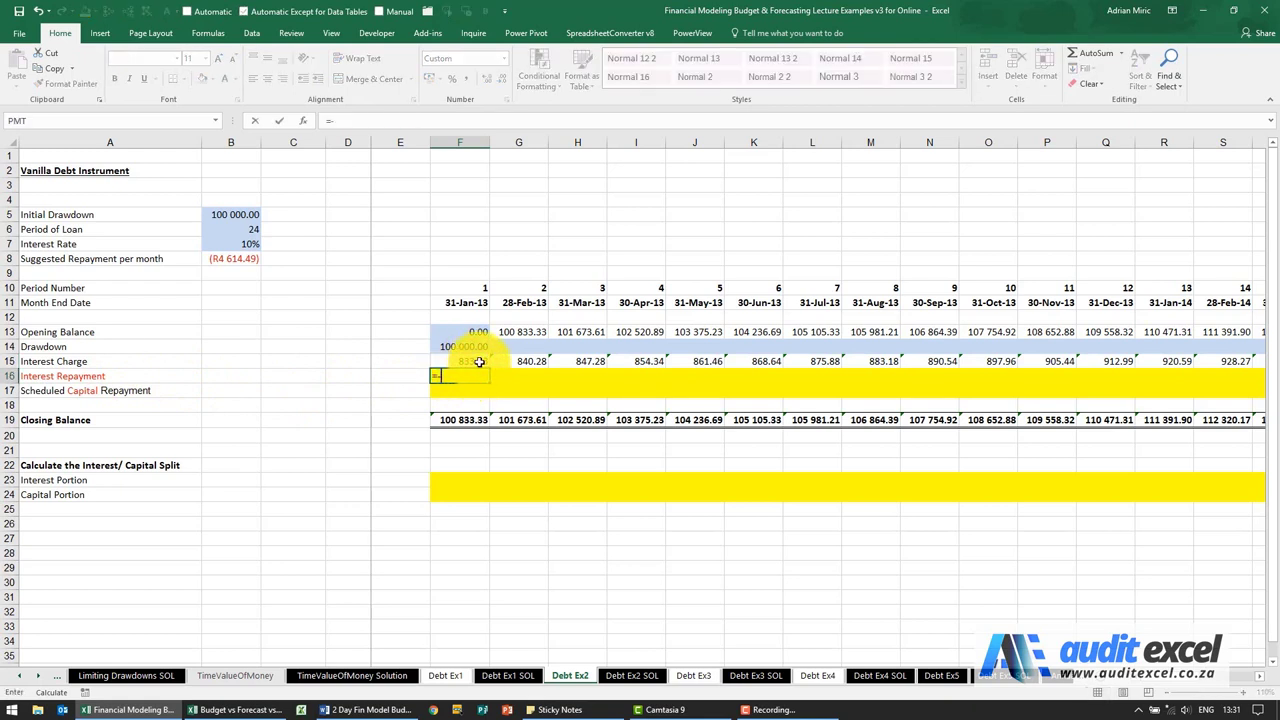
type("-")
left_click(479, 361)
key("Return")
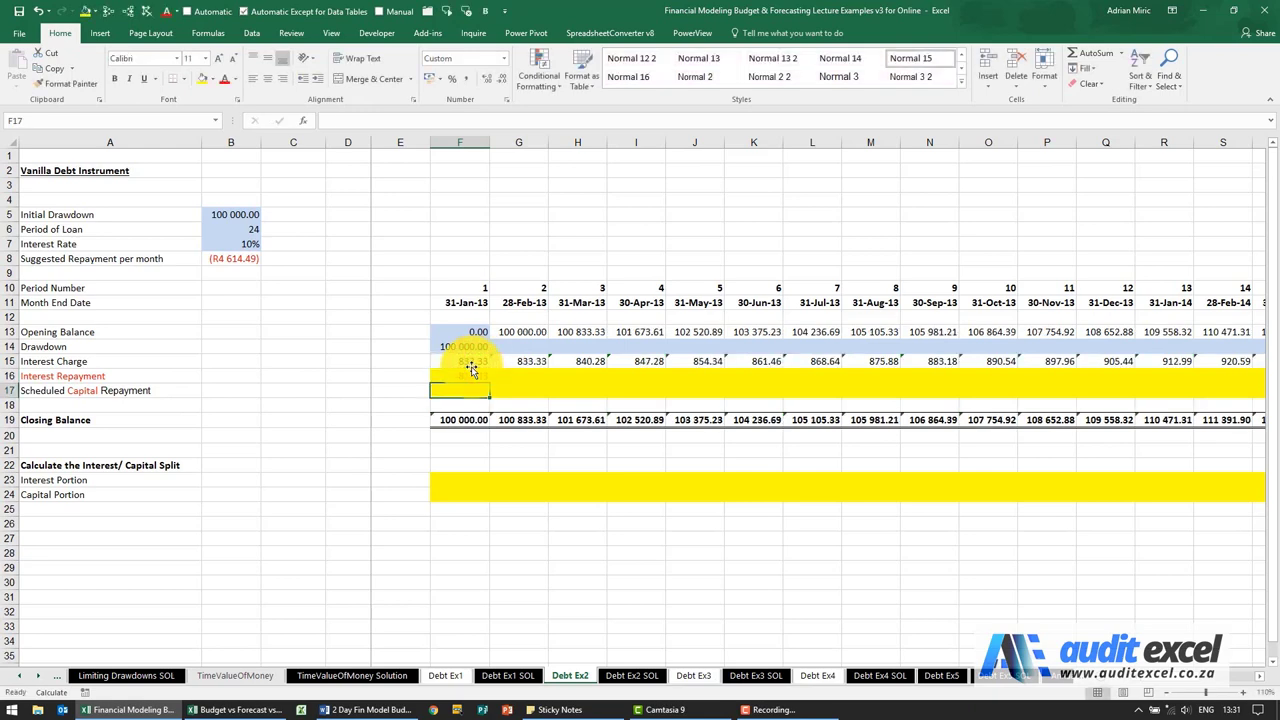
Copy the interest repayment formula from F16 across row 16 to period 24 in column AC
key("Up")
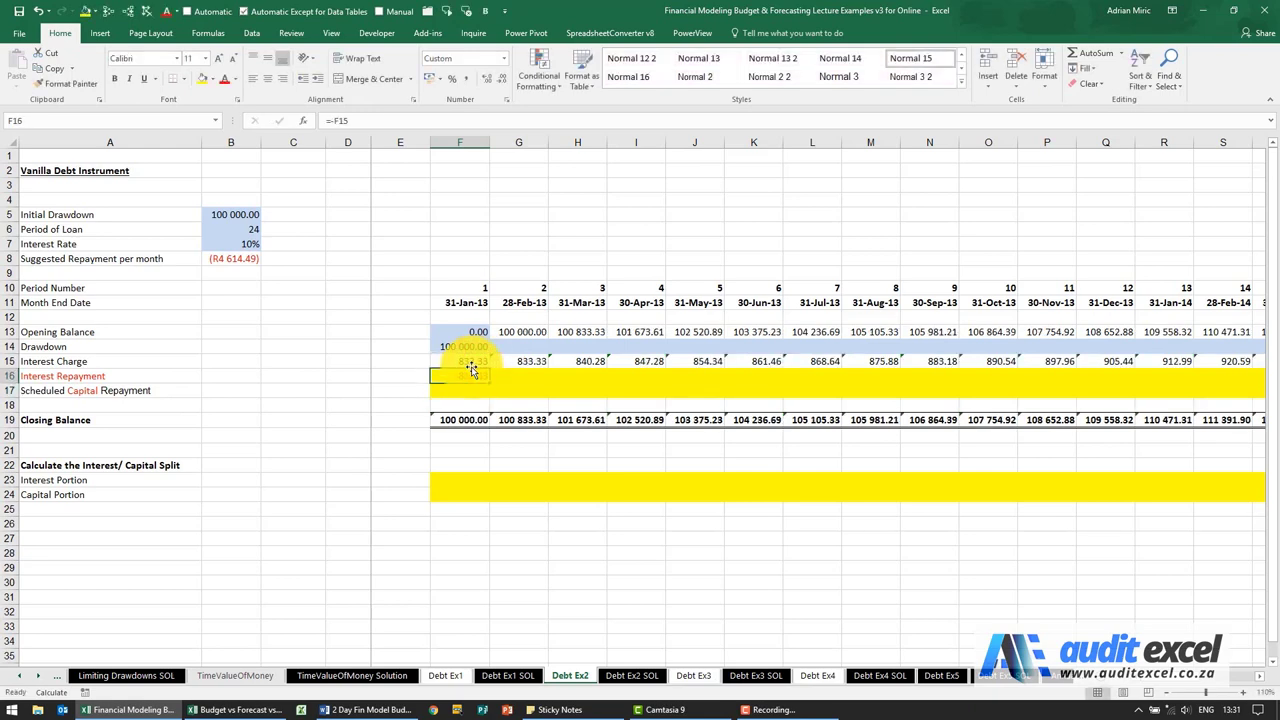
key("ctrl+c")
key("ctrl+shift+Right")
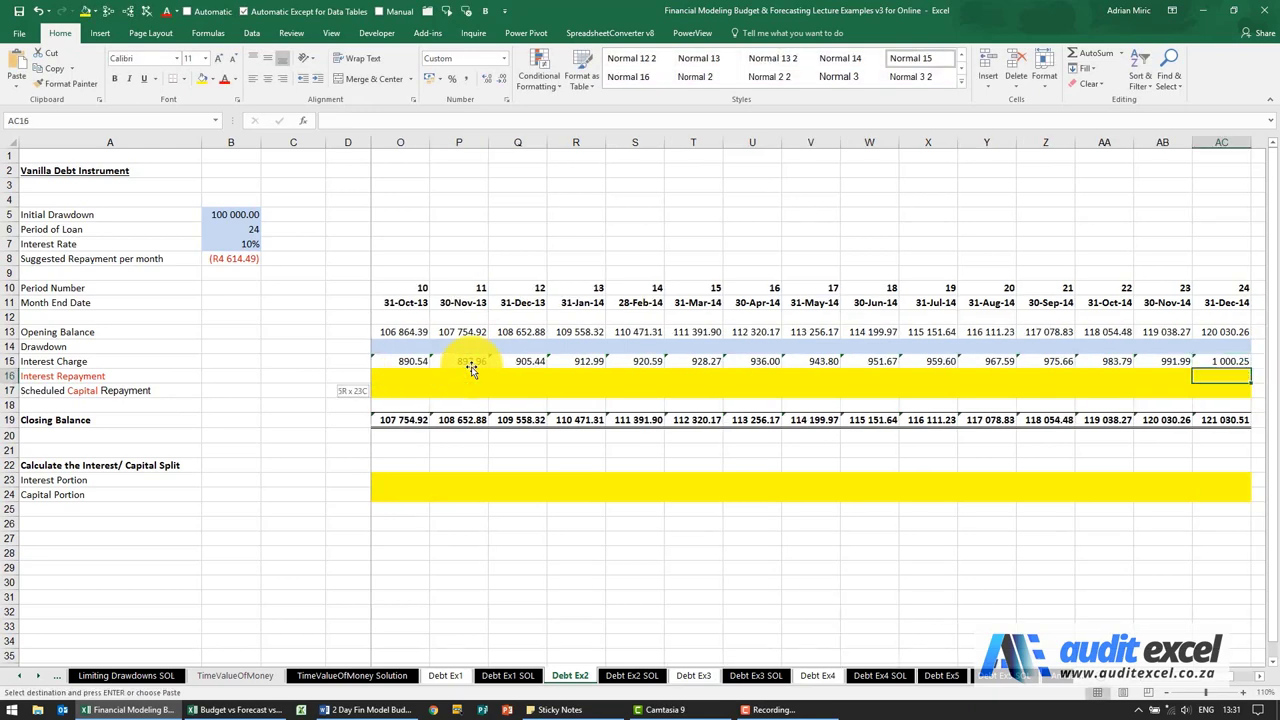
key("ctrl+BackSpace")
key("ctrl+v")
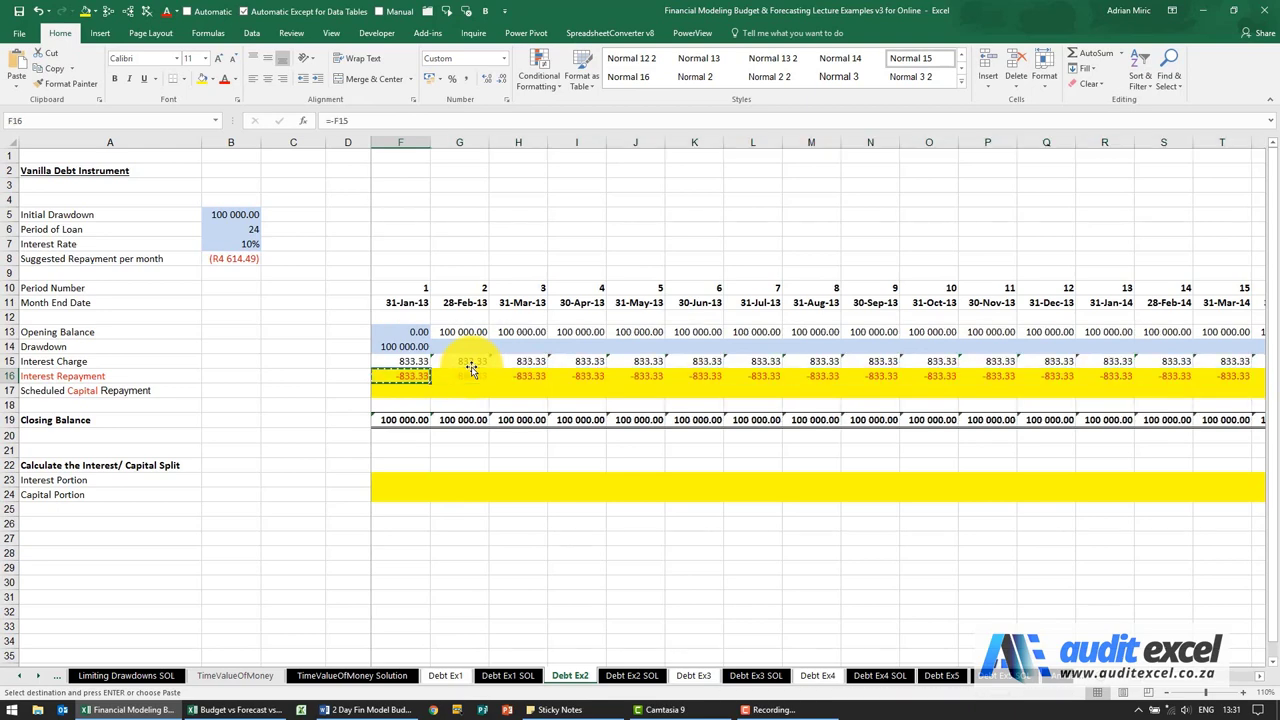
key("Left")
key("Right")
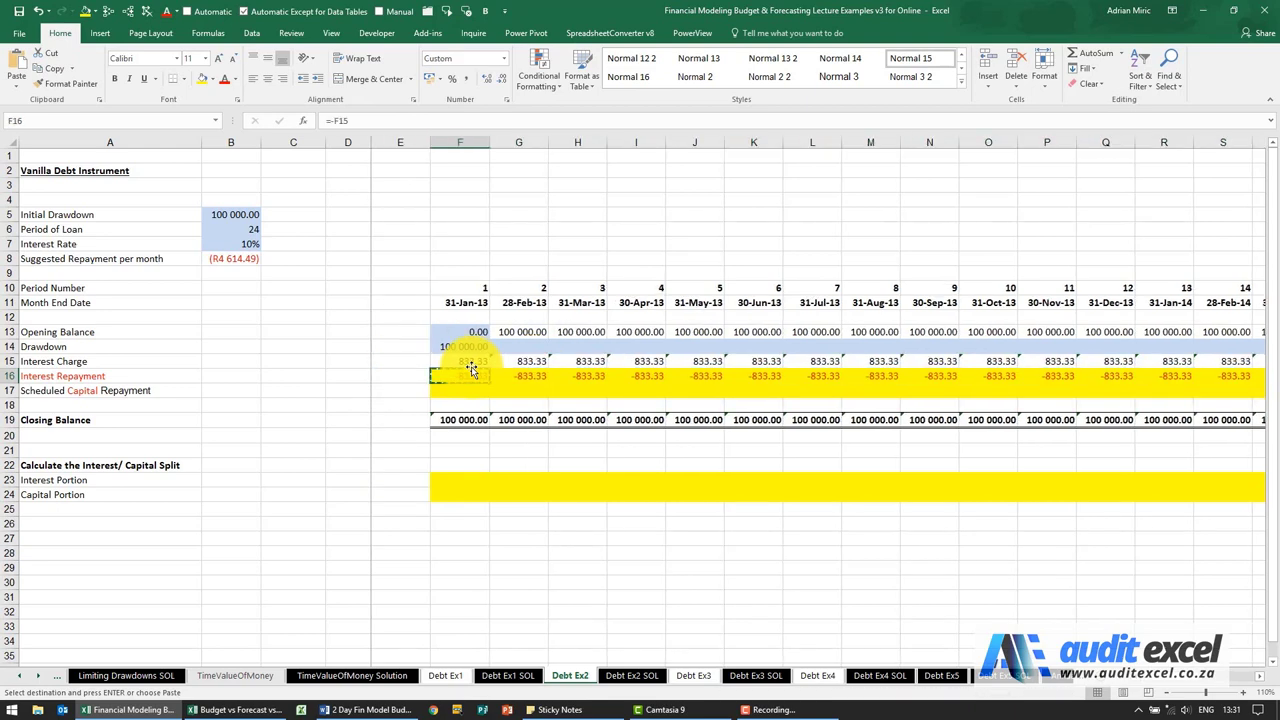
Calculate the first period's repayment split, entering =F16 for the interest portion in F23 and =$B$8-F23 for the capital portion in F24
left_click(476, 387)
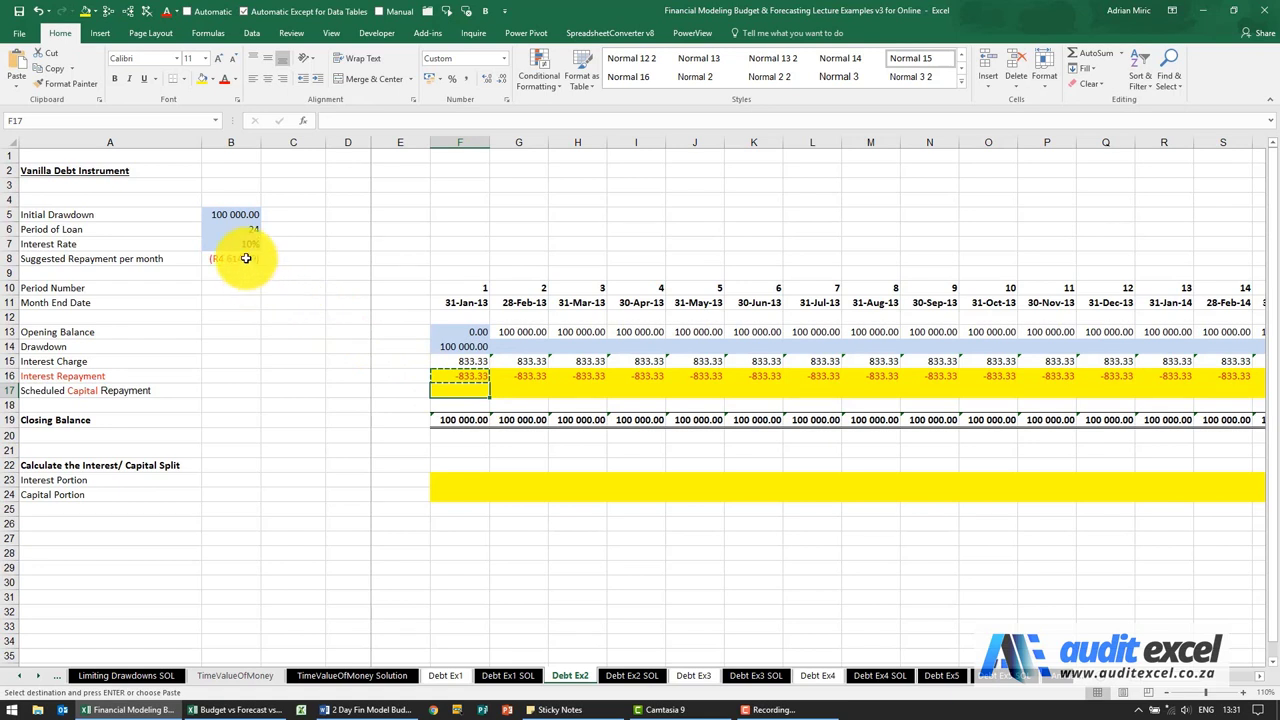
left_click(447, 478)
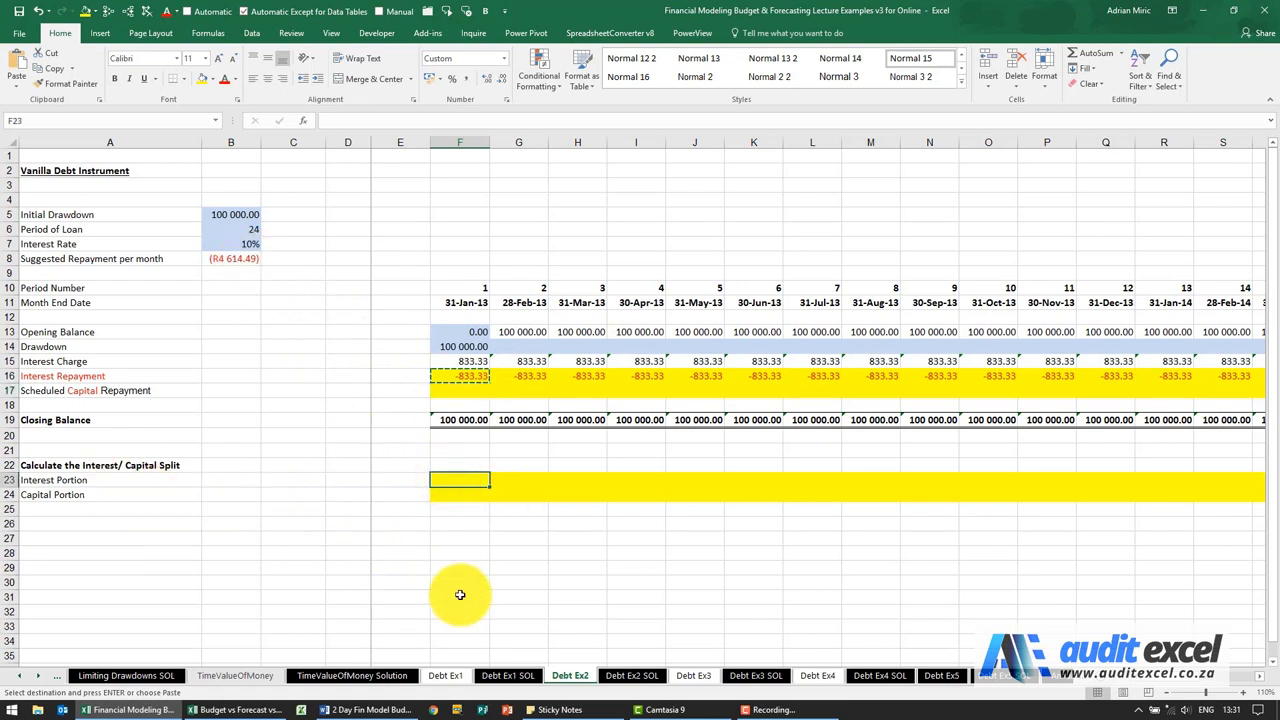
type("=")
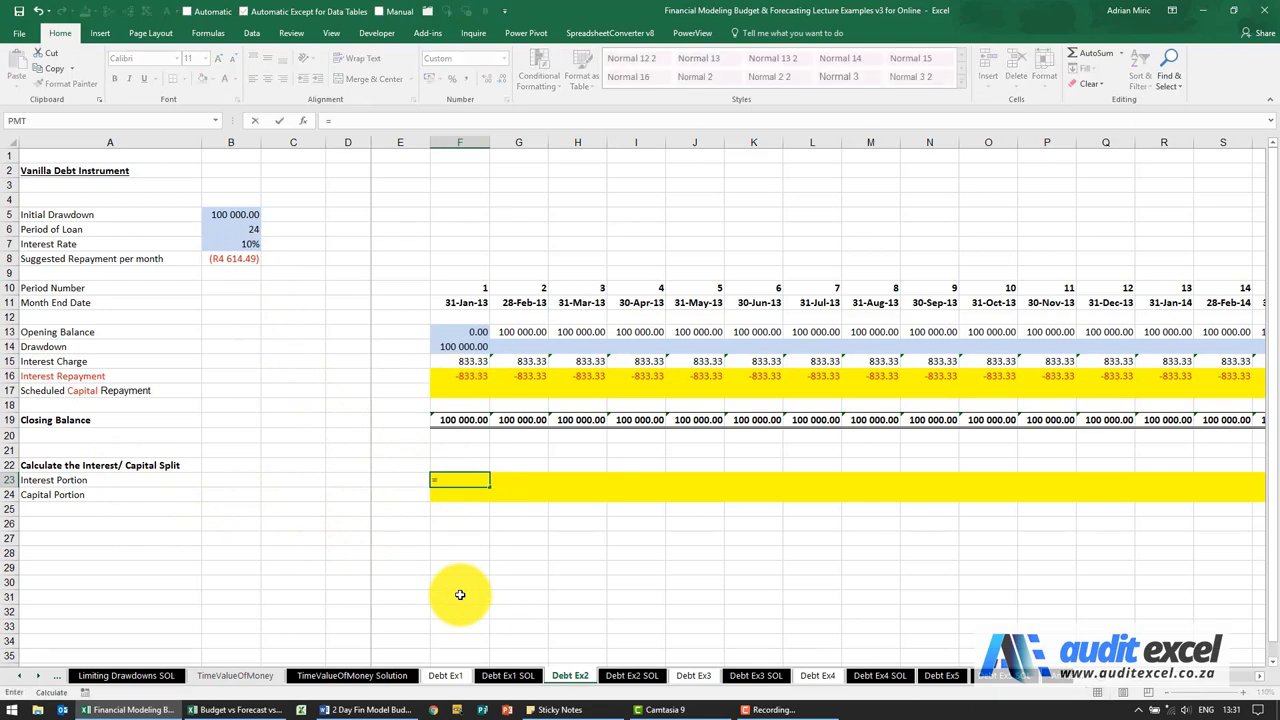
left_click(466, 376)
key("Return")
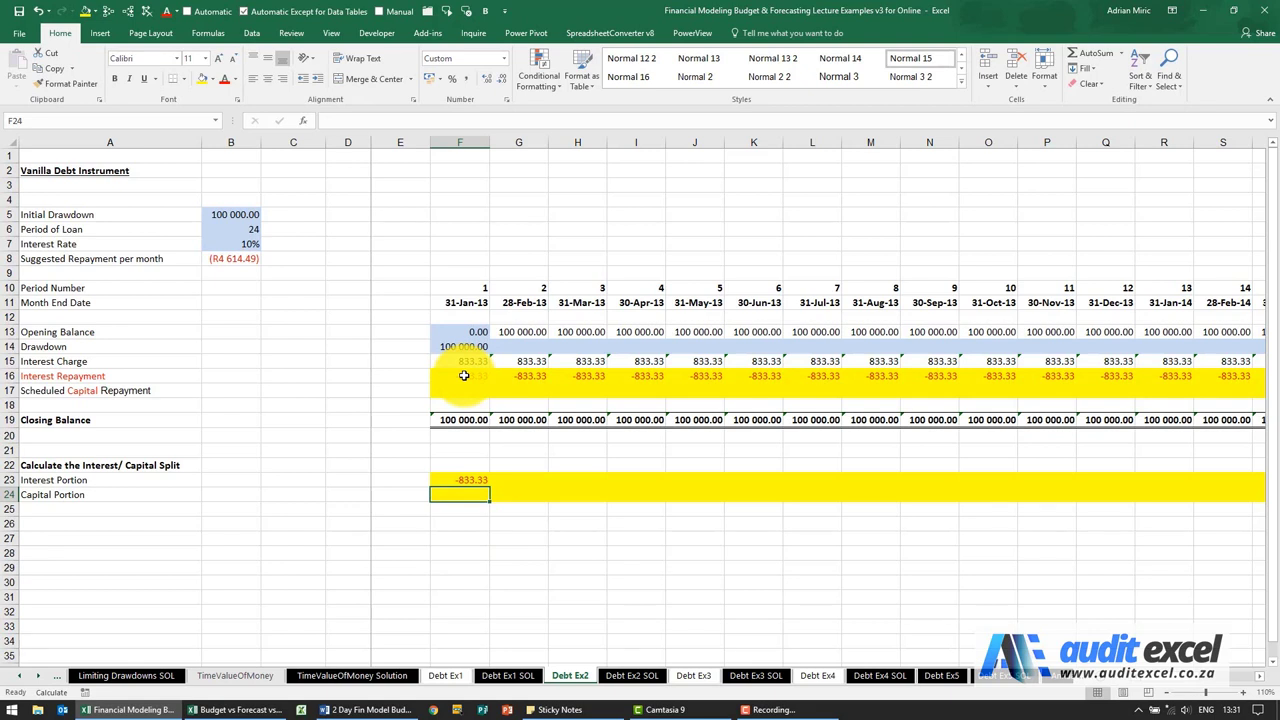
type("=")
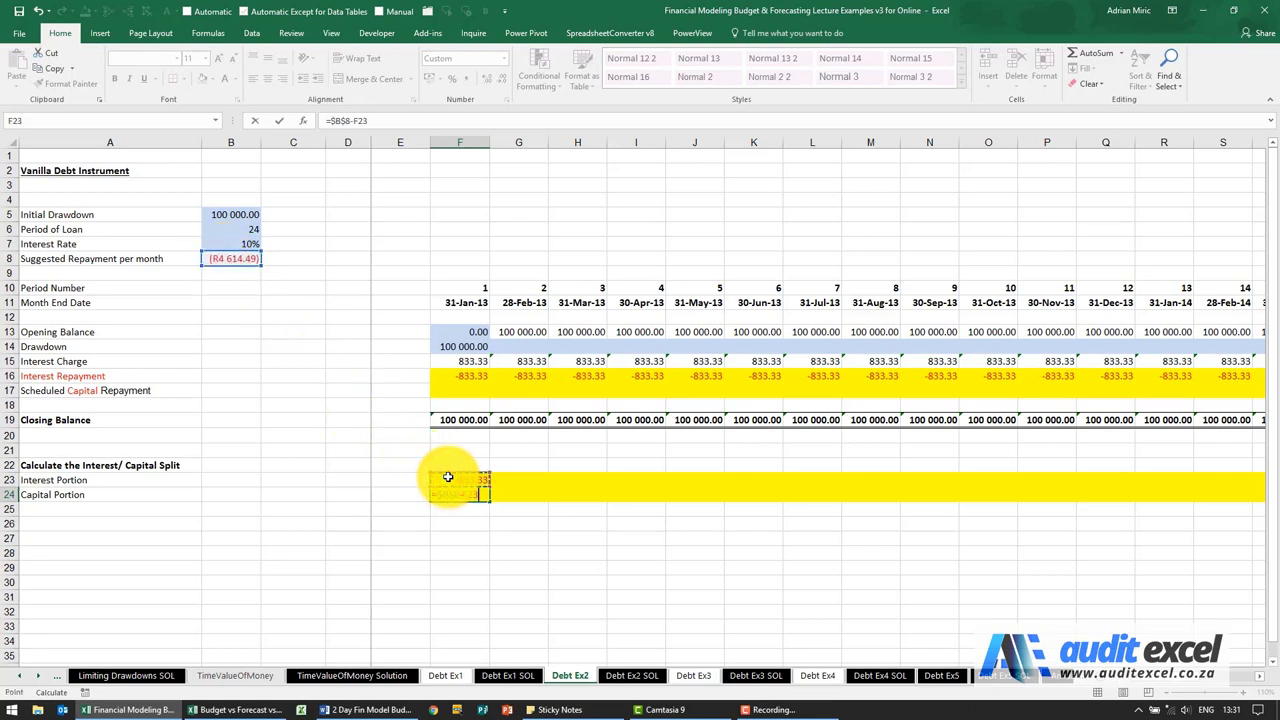
key("Return")
Copy the interest and capital portion formulas from F23:F24 across rows 23 and 24 to period 24 in column AC
left_click(448, 477)
key("shift+Down")
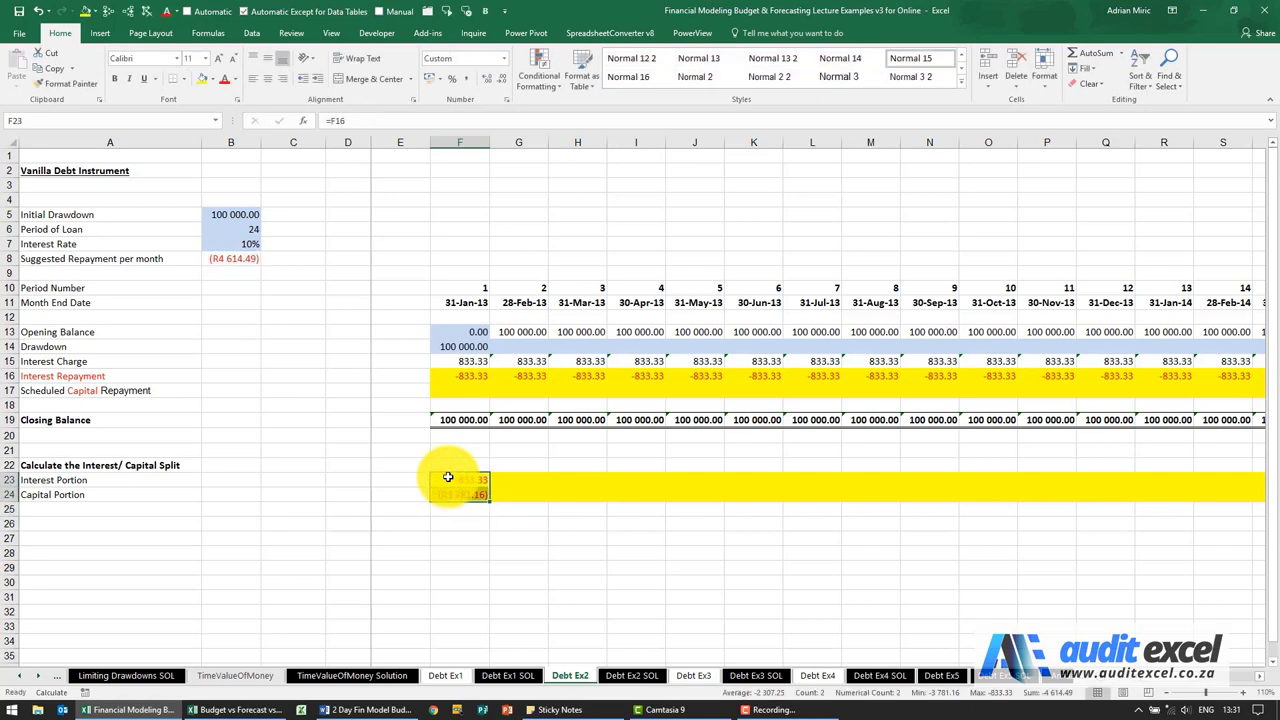
key("ctrl+c")
key("Up")
key("Up")
key("Up")
key("Up")
key("ctrl+Right")
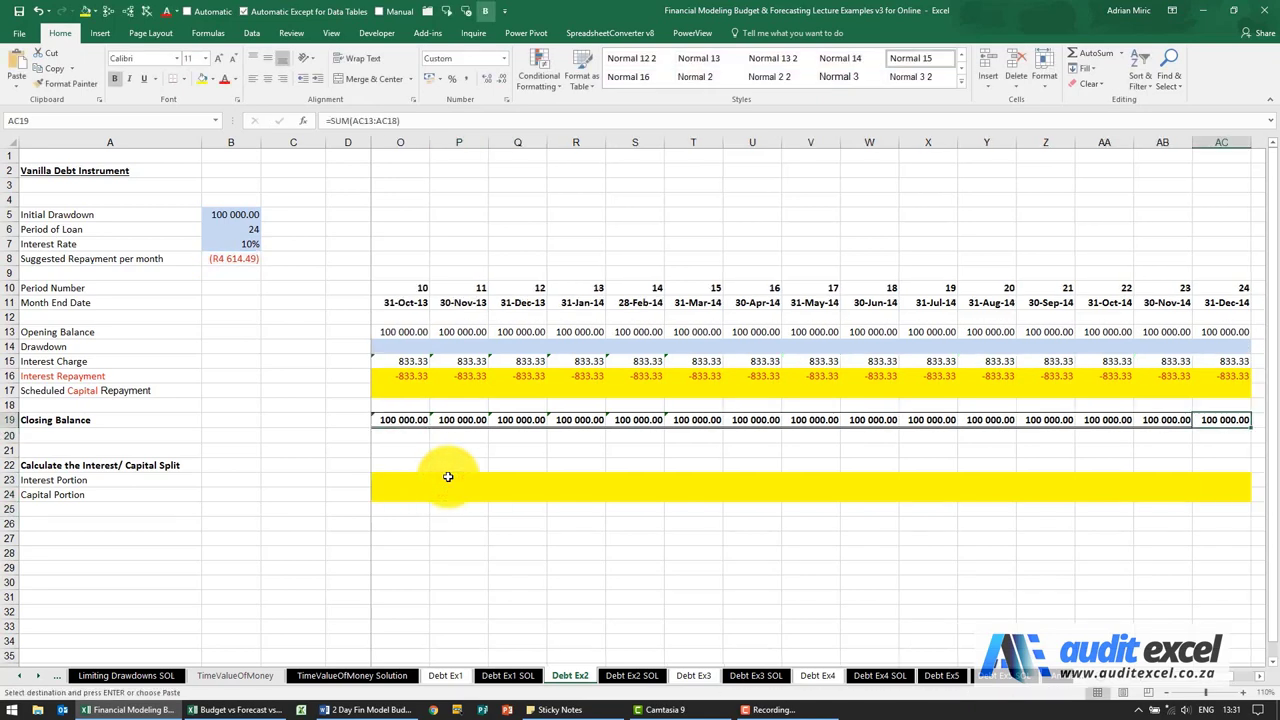
key("Down")
key("Down")
key("Down")
key("Down")
key("ctrl+shift+Left")
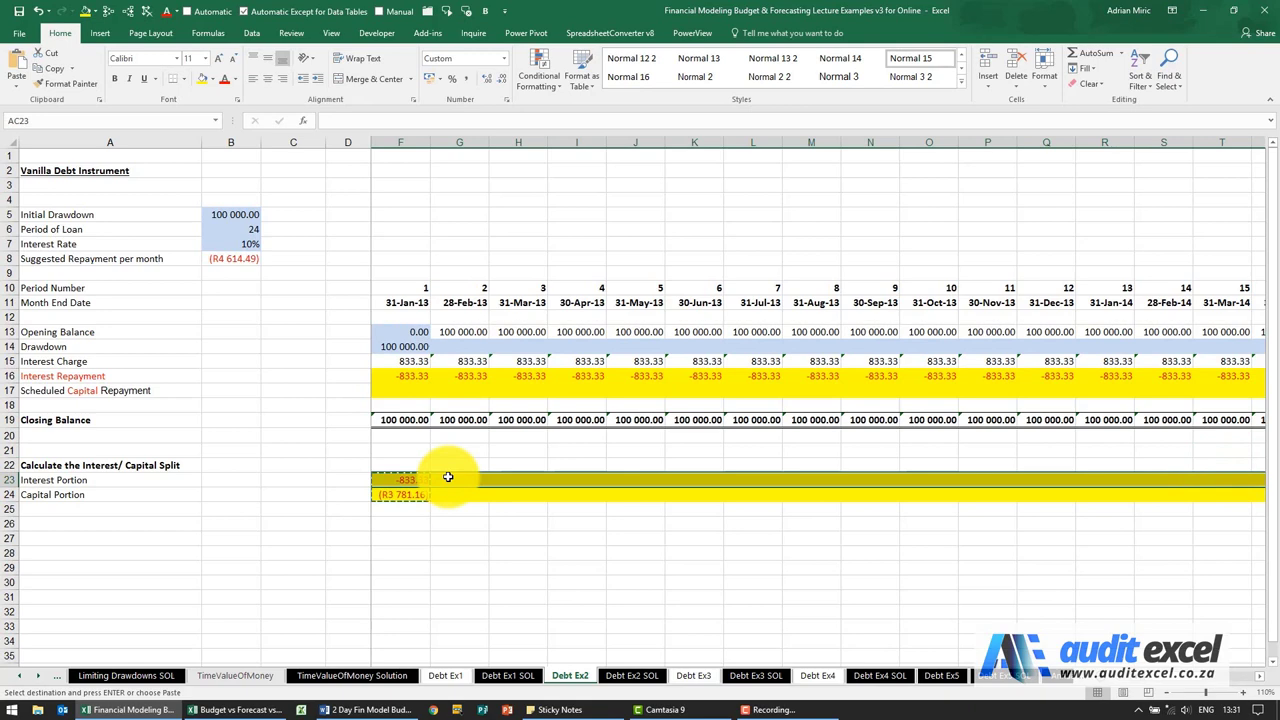
key("shift+Down")
key("ctrl+v")
key("Left")
key("Left")
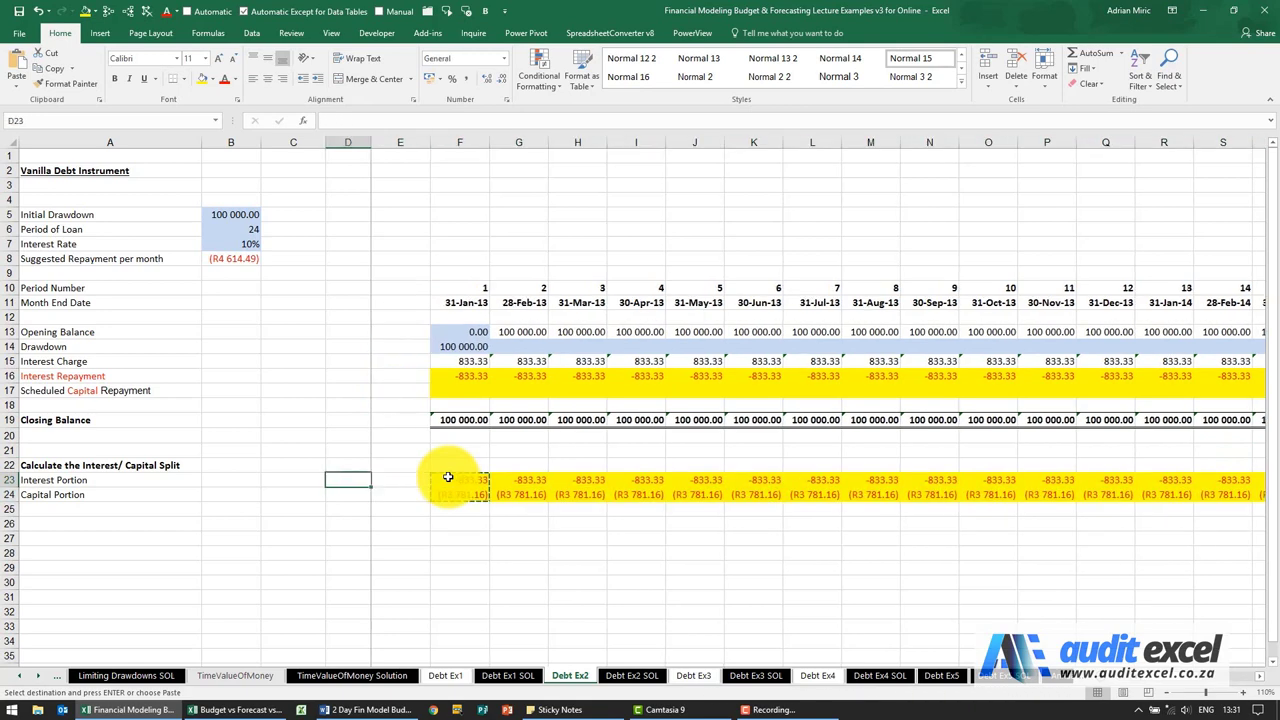
Review the interest portion formulas across row 23 for the first few periods
key("Right")
key("Right")
key("Right")
key("Right")
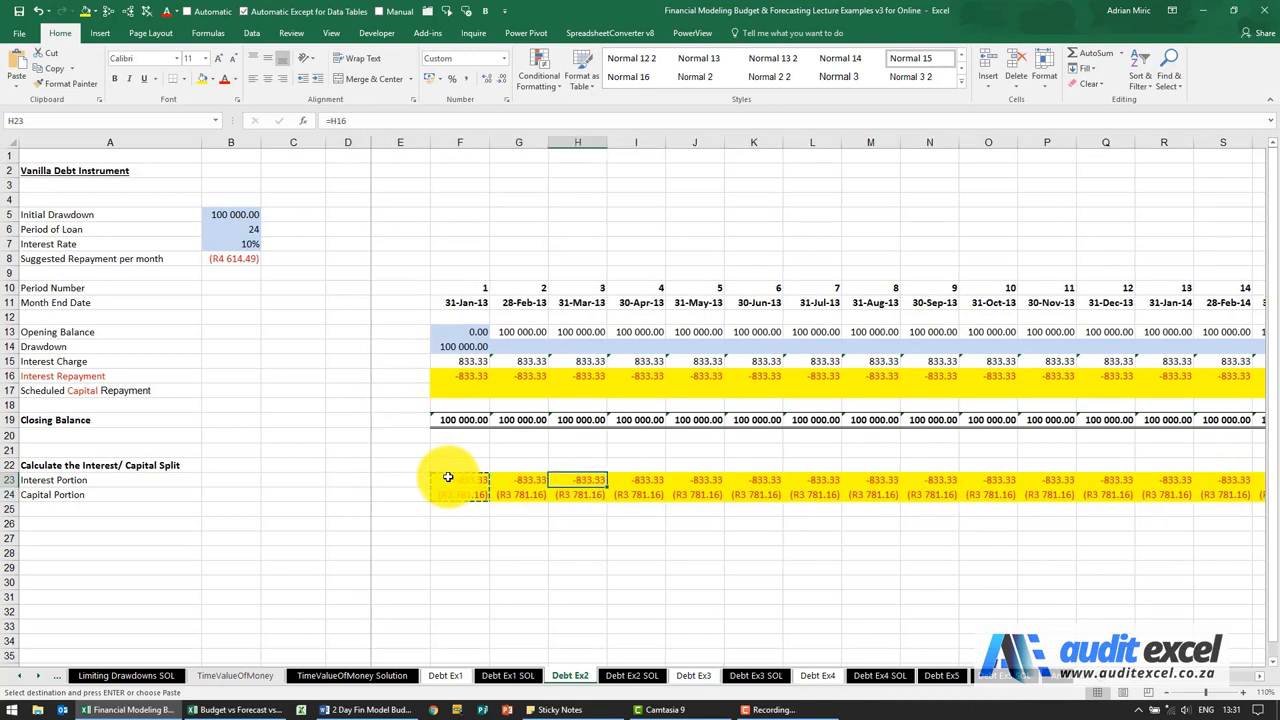
key("Right")
key("Right")
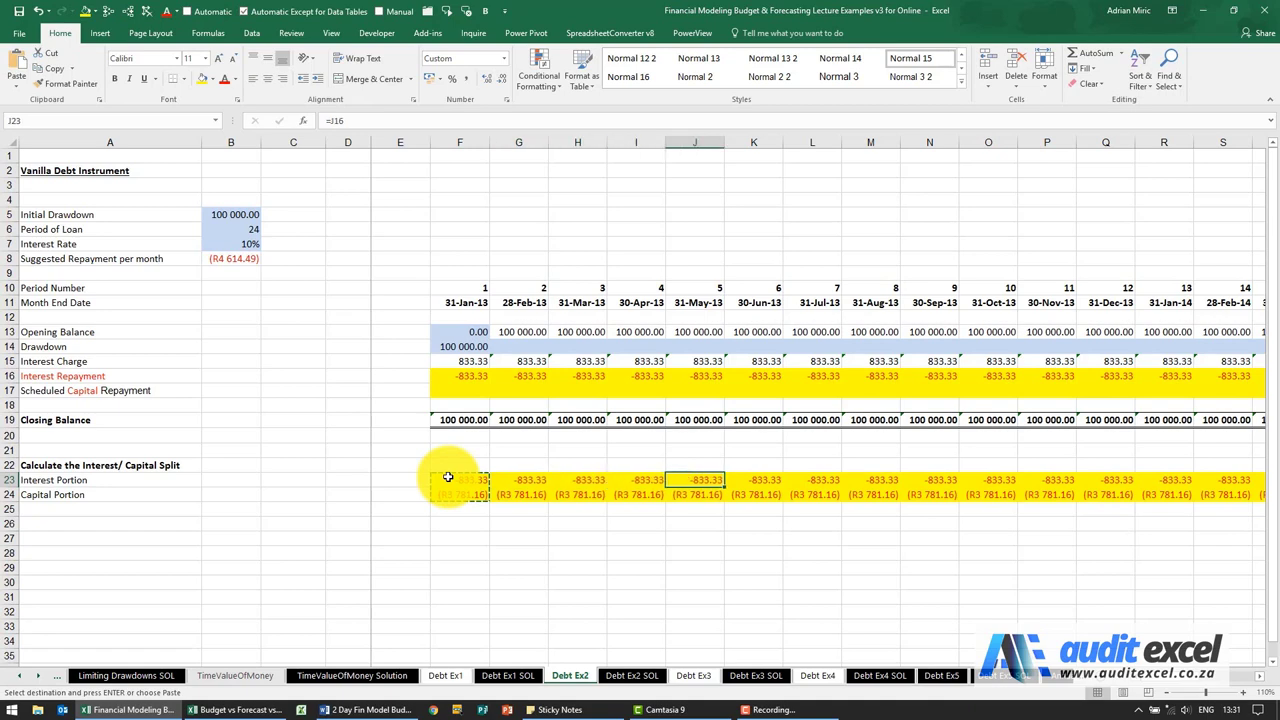
key("Right")
key("Left")
key("Left")
key("Left")
key("Left")
key("Left")
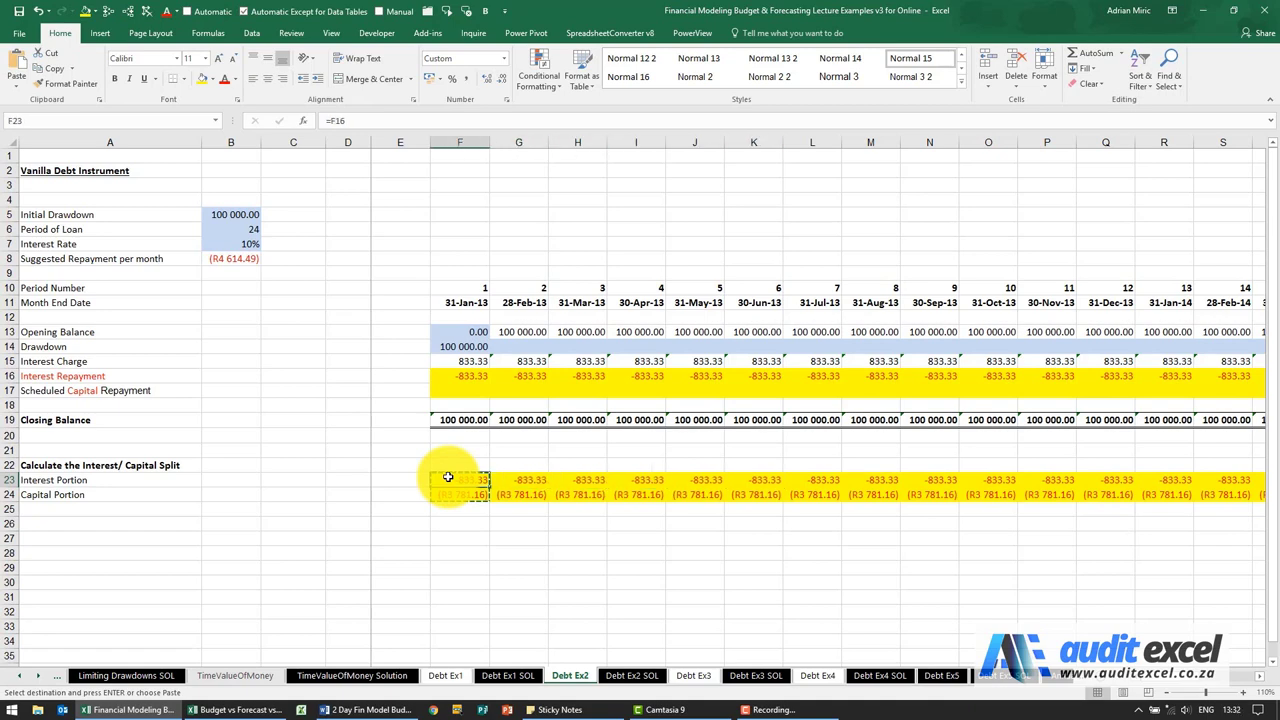
Link the first period's scheduled capital repayment in F17 to the capital portion with =F24
left_click(460, 390)
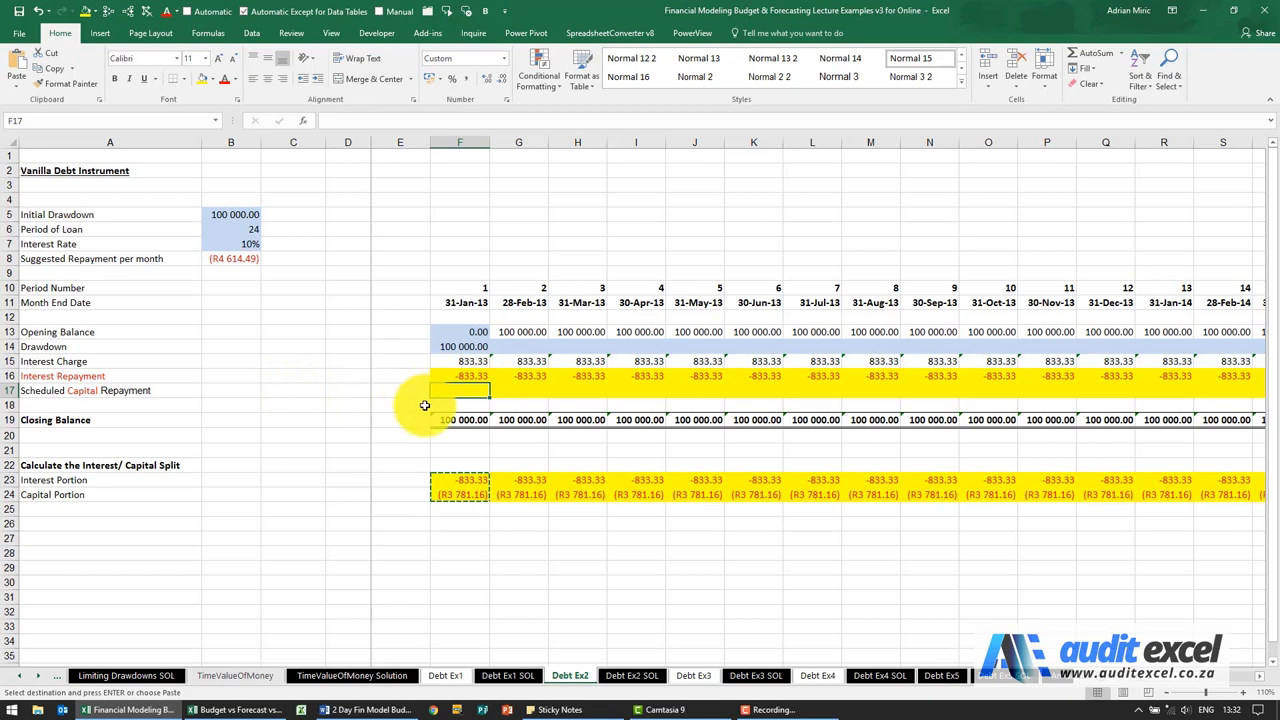
type("=")
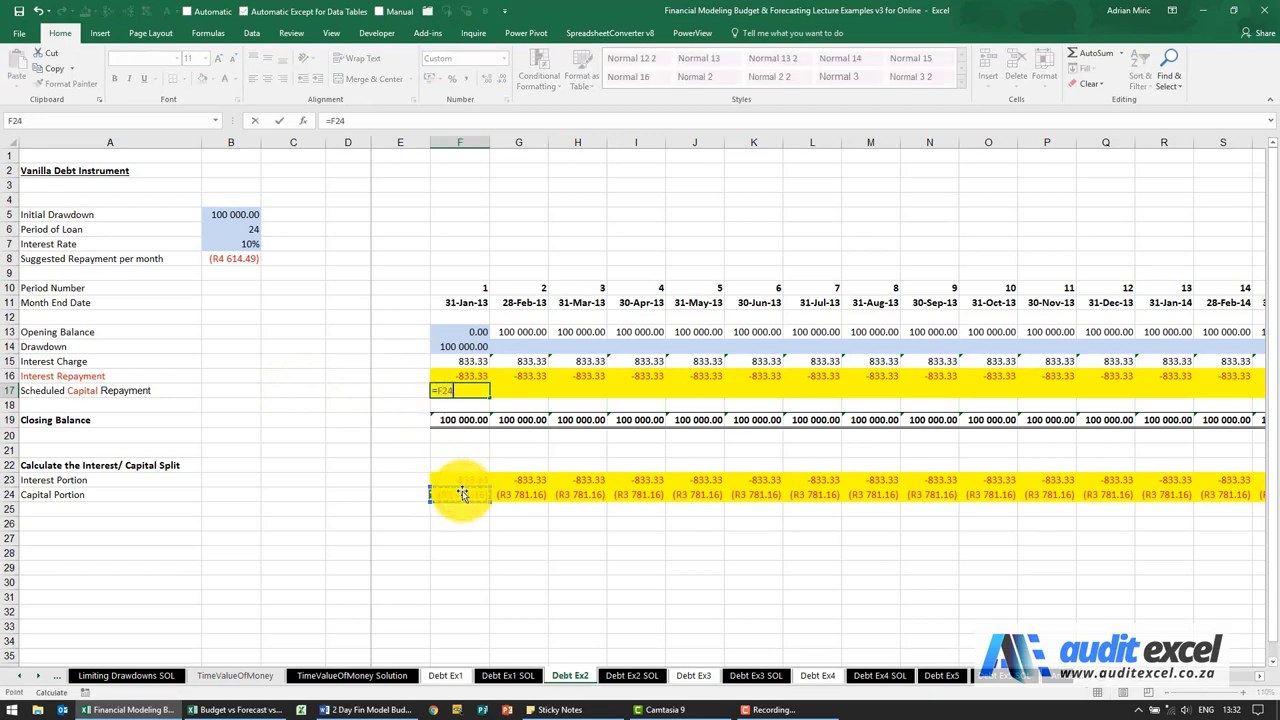
key("Return")
Copy the scheduled capital repayment formula from F17 across row 17 to period 24 in column AC
left_click(474, 391)
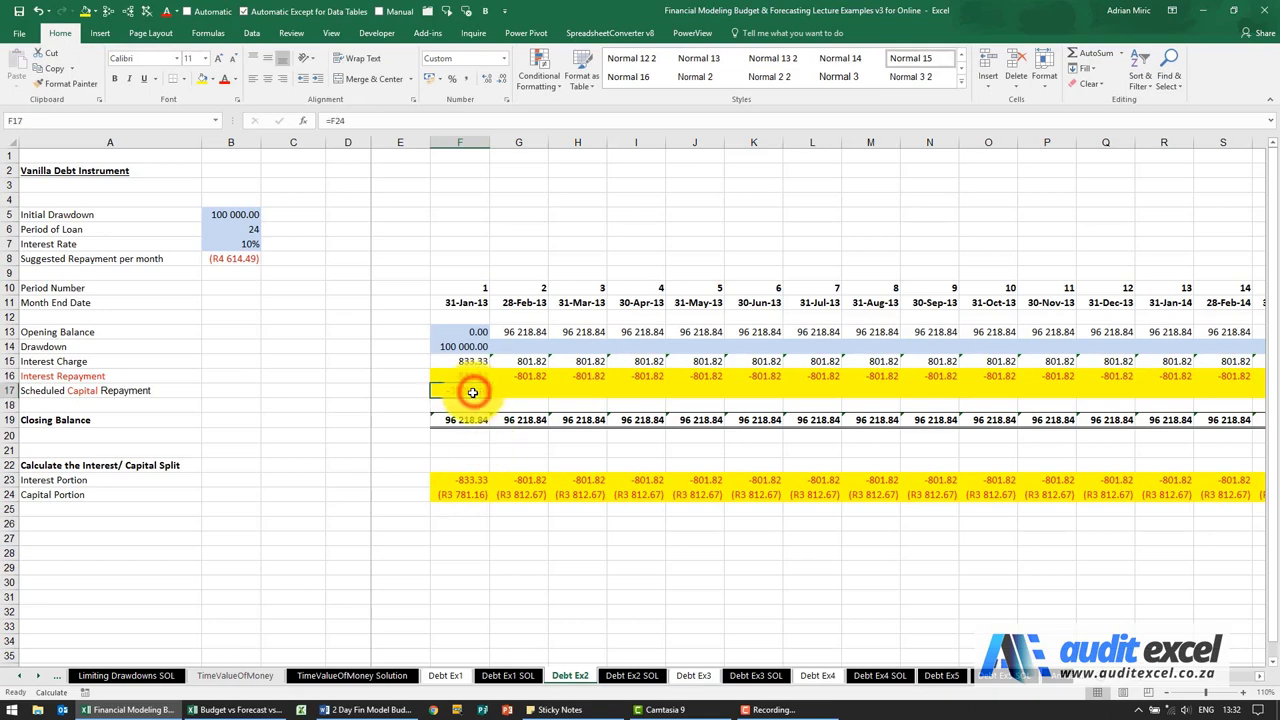
key("ctrl+c")
key("Up")
key("ctrl+Right")
key("Down")
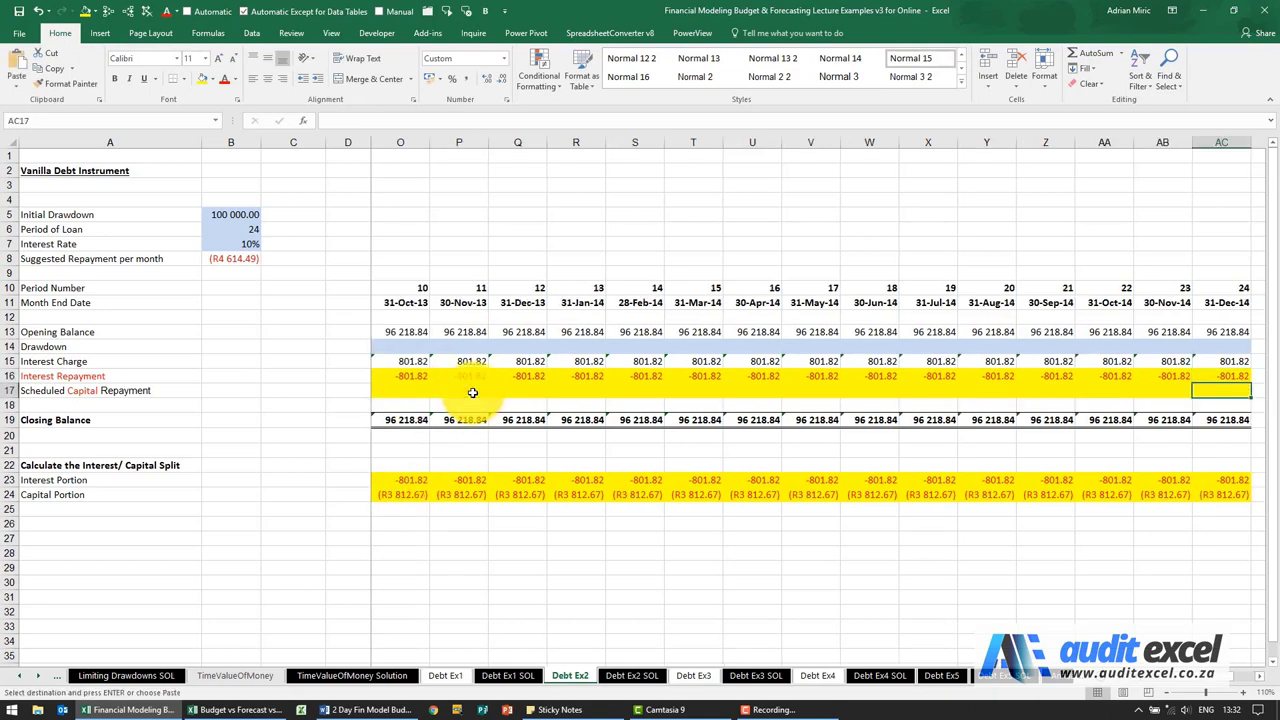
key("ctrl+shift+Left")
key("ctrl+v")
key("Home")
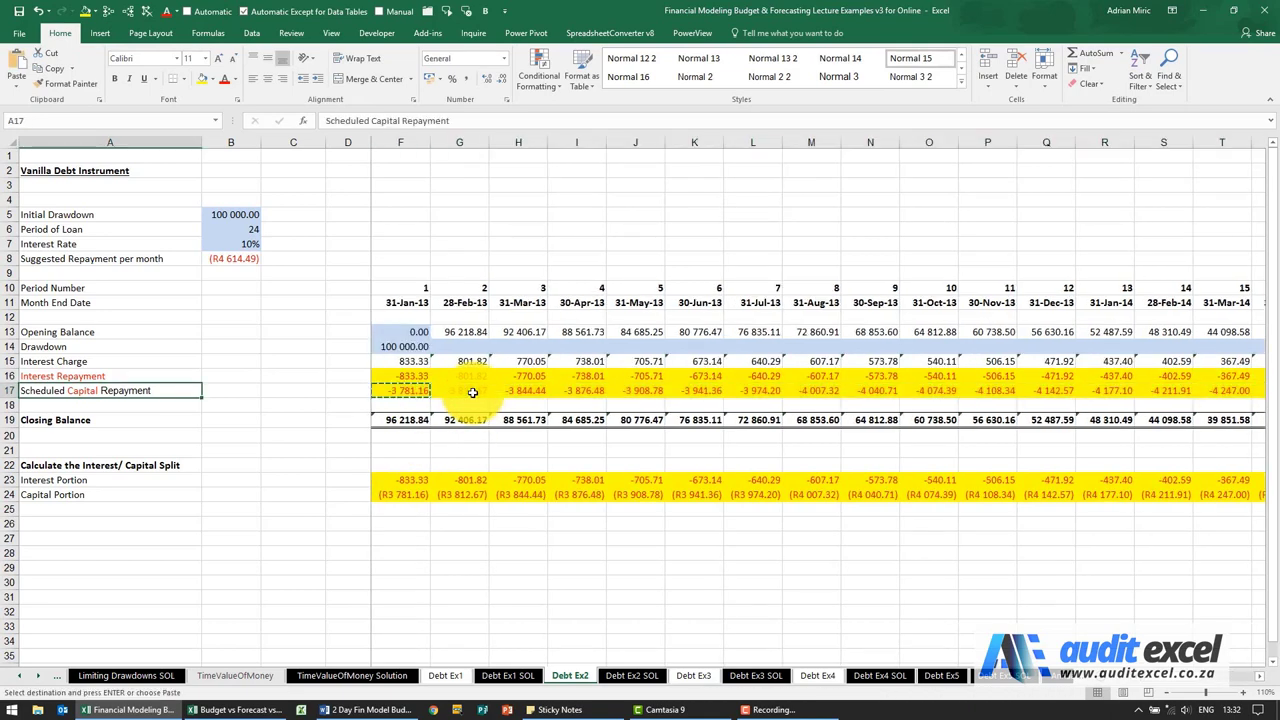
Check the capital repayment in F17 and the period 3 interest charge and repayment in H15 and H16, and switch to the Debt Ex3 sheet
key("Right")
key("Right")
key("Right")
key("Right")
key("Right")
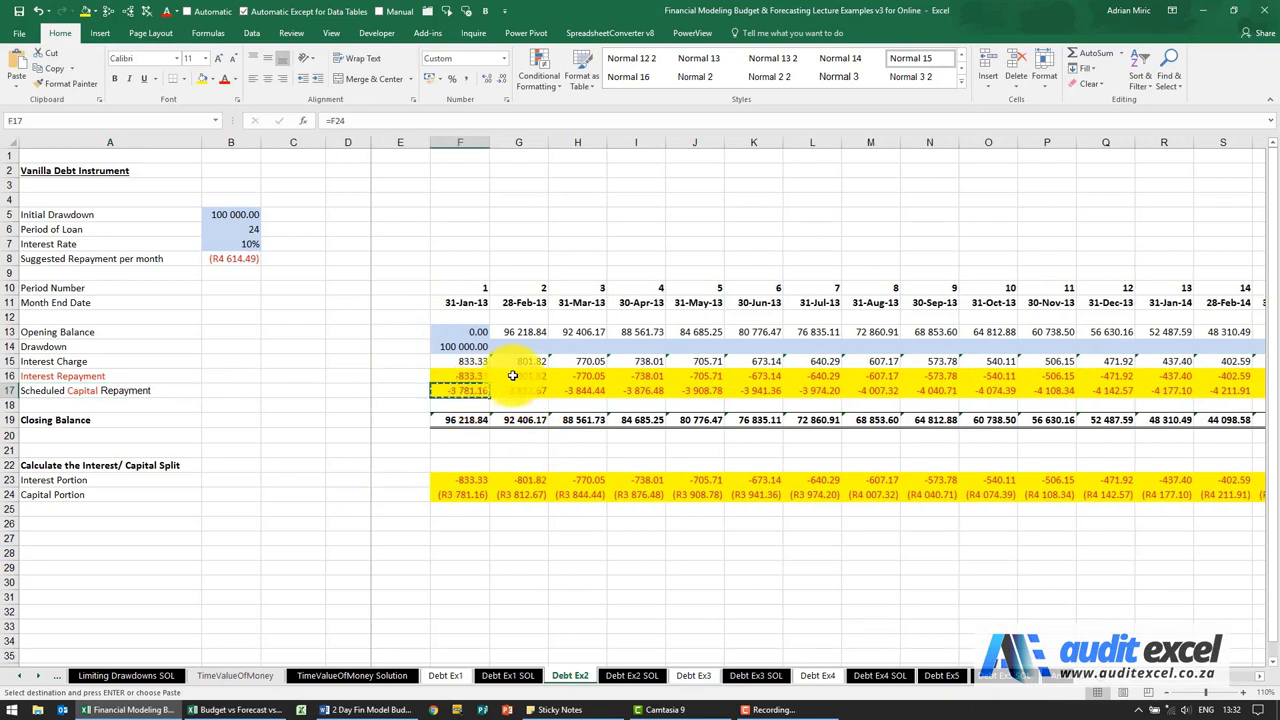
left_click(579, 358)
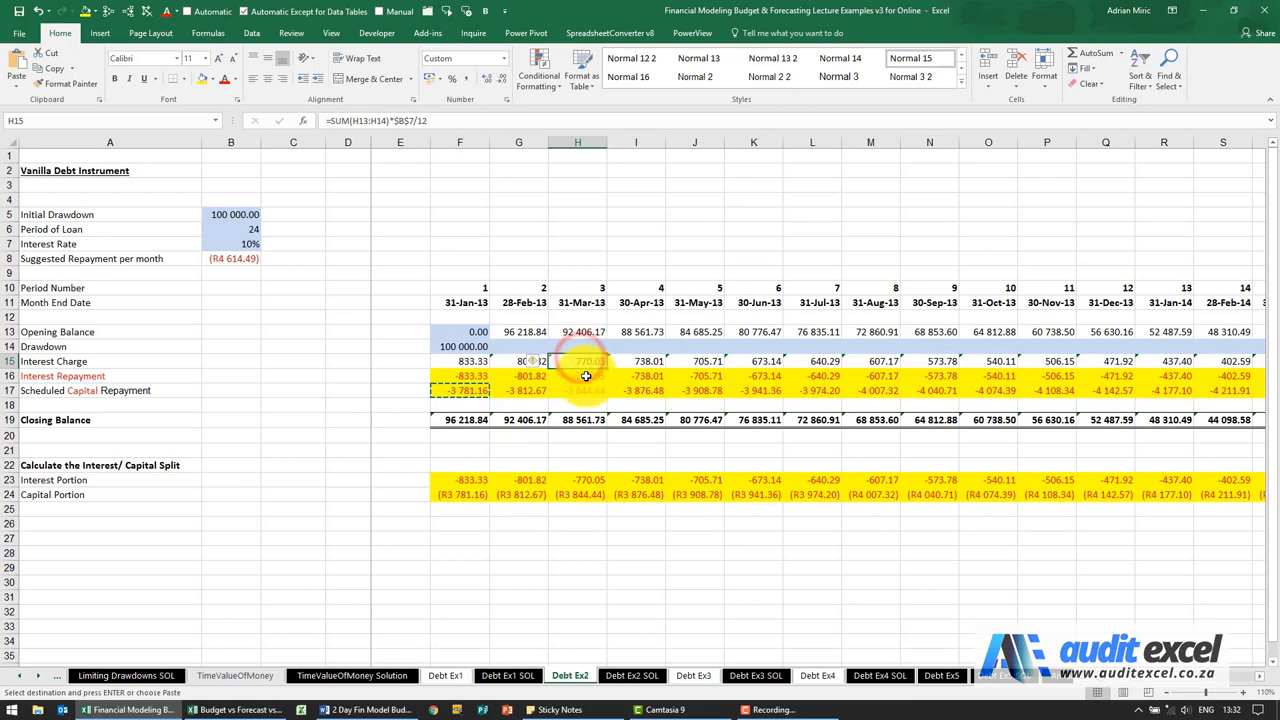
left_click(587, 375)
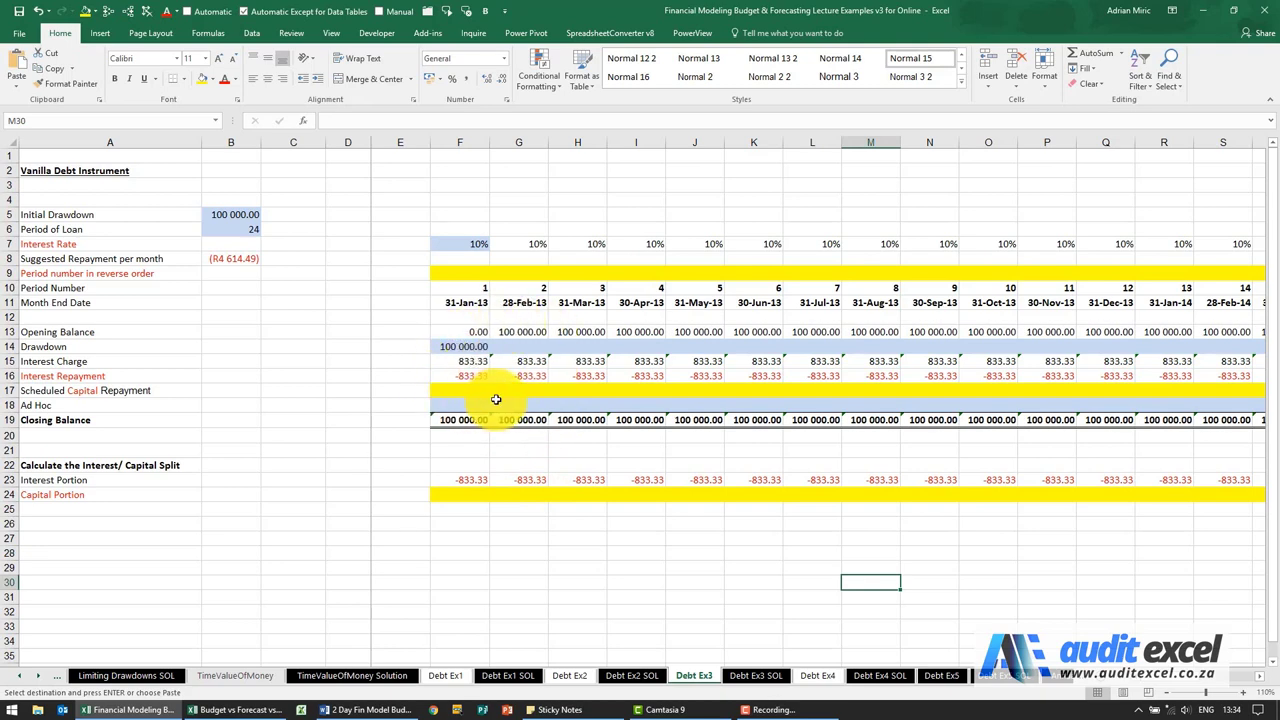
Examine the drawdown, ad hoc repayment and period number rows of the Debt Ex3 schedule
left_click(459, 345)
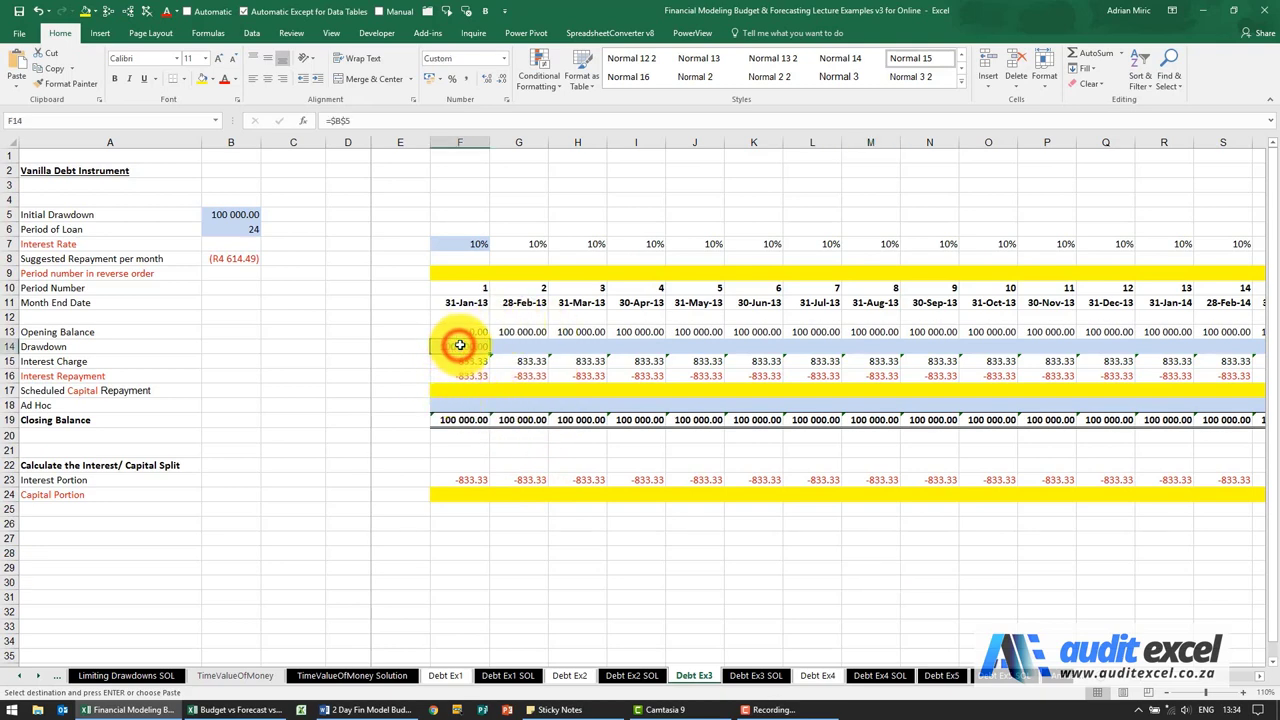
left_click(473, 403)
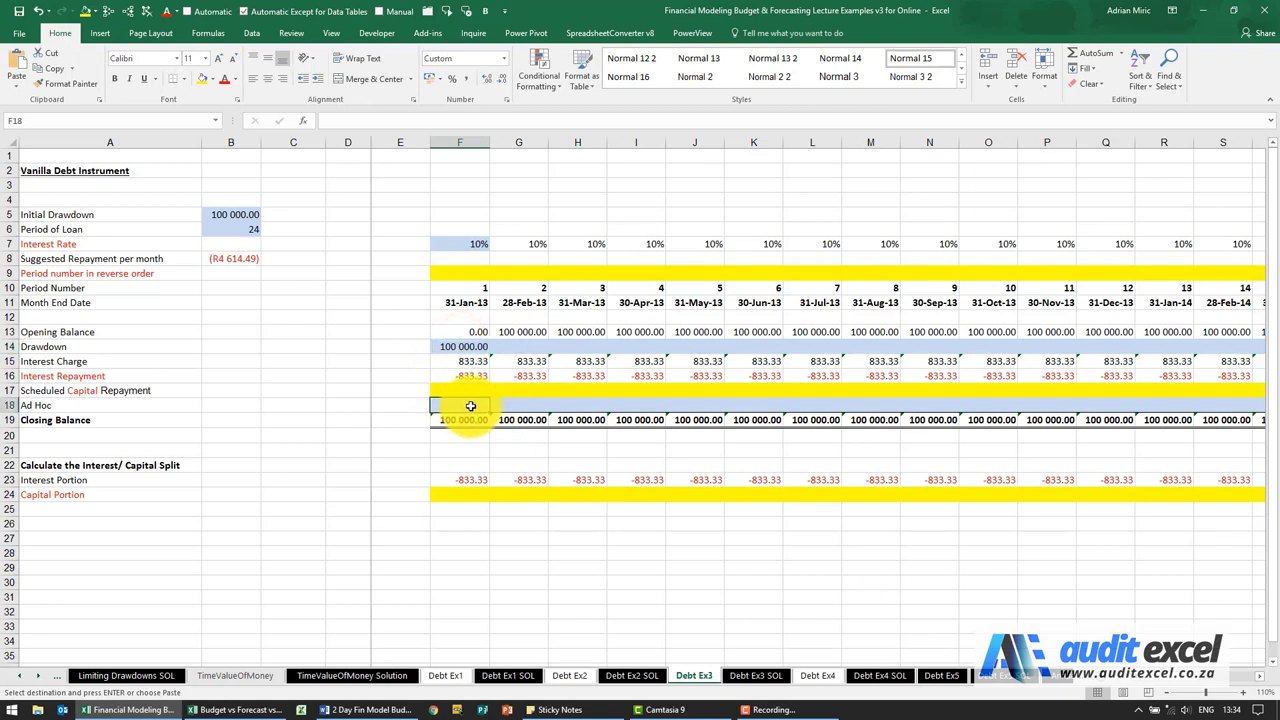
left_click(693, 405)
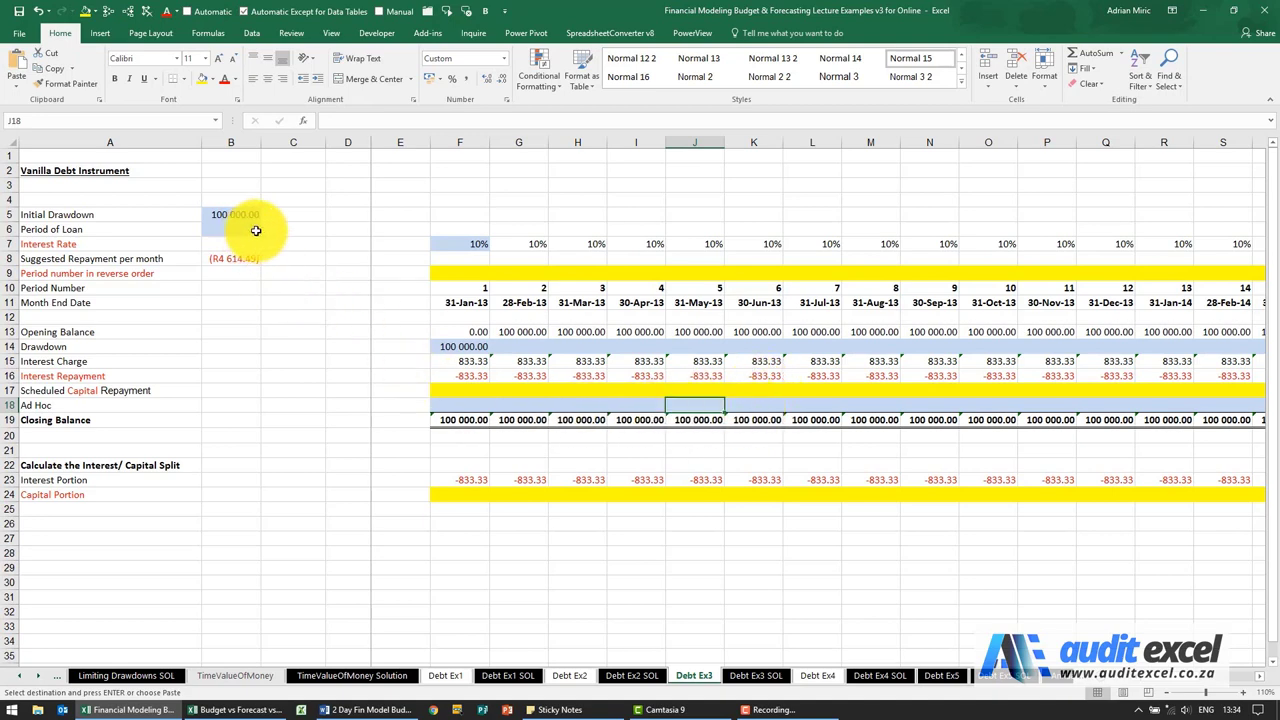
left_click(462, 406)
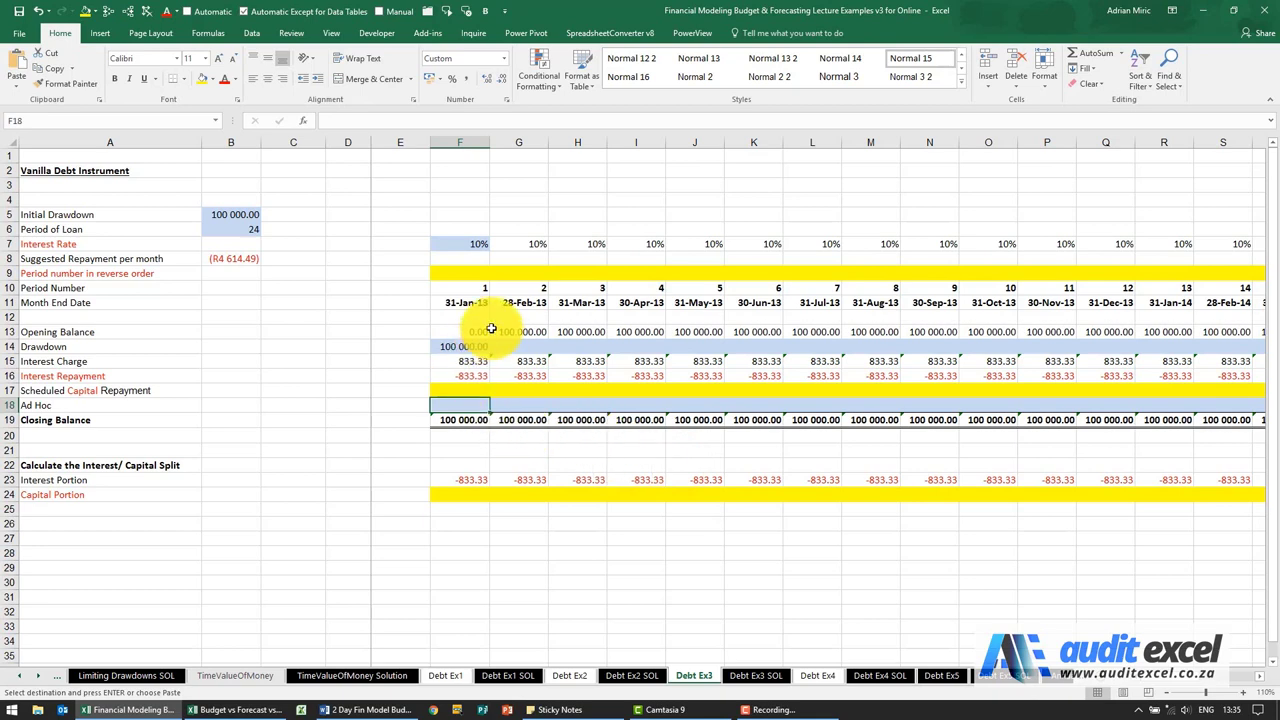
left_click(472, 292)
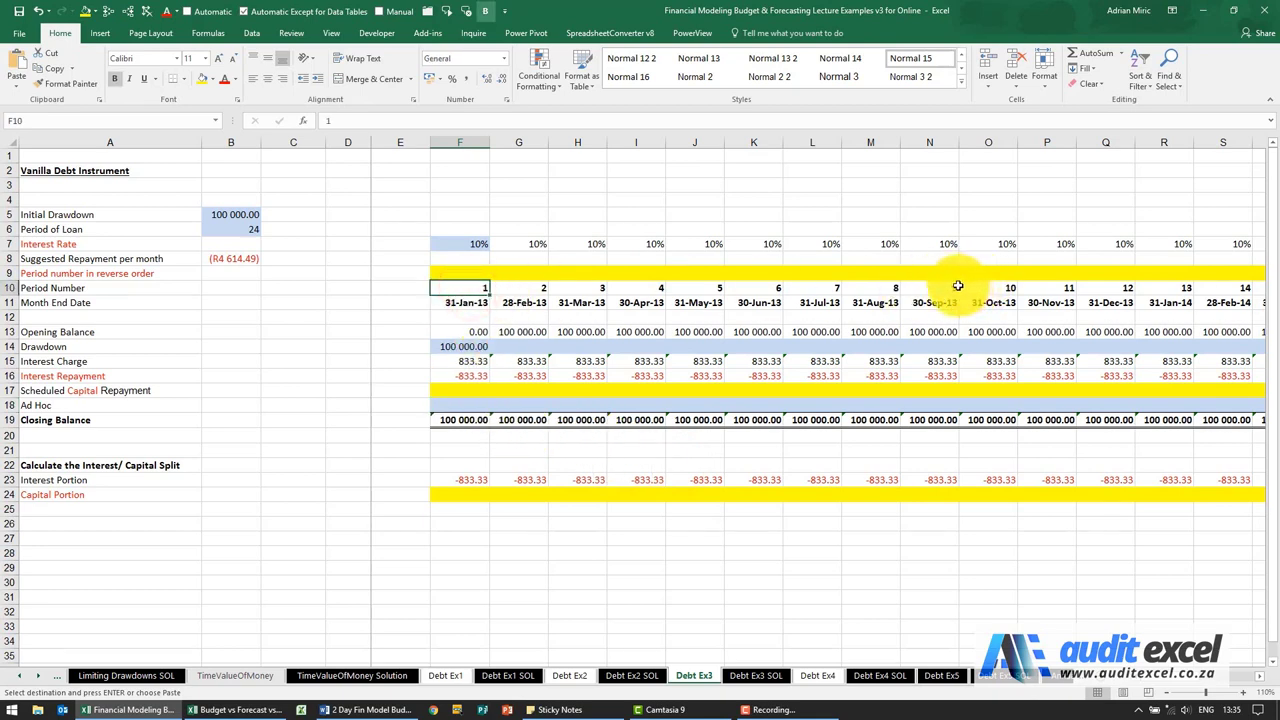
Start the reverse period numbering on Debt Ex3 with =$B$6 in F9 and =F9-1 in G9
left_click(477, 272)
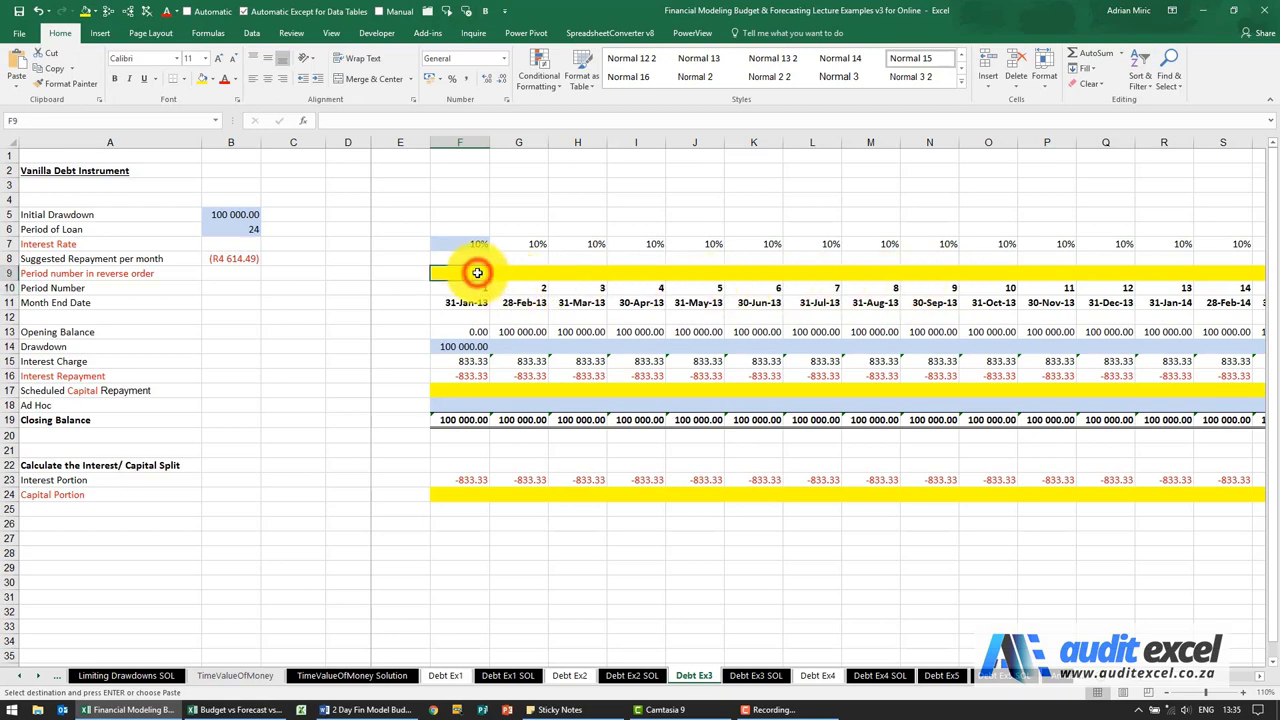
type("=")
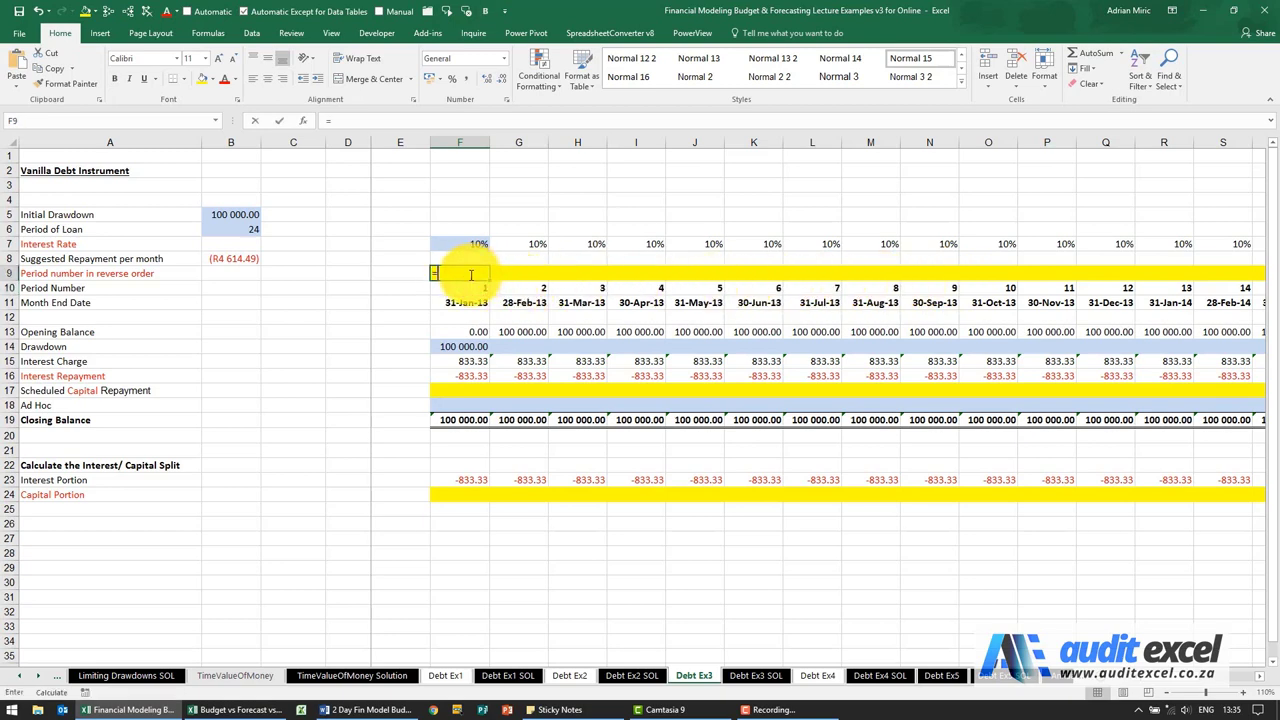
left_click(235, 229)
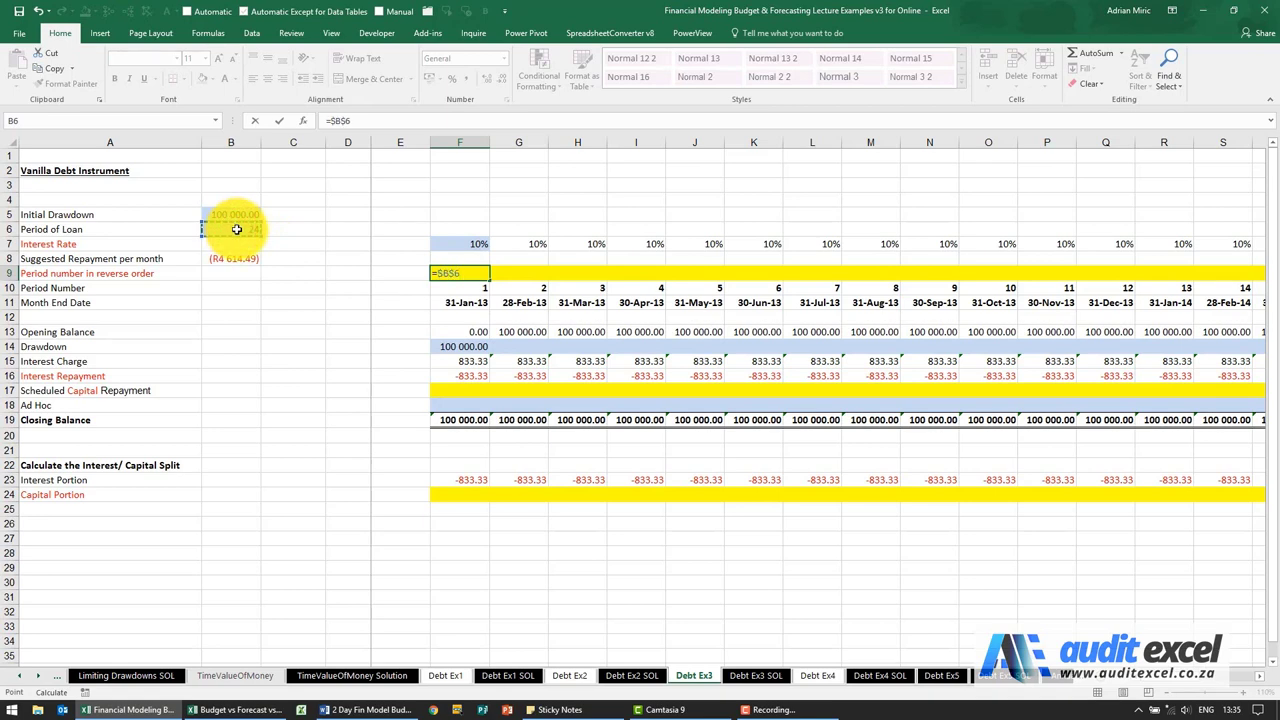
key("Return")
left_click(508, 273)
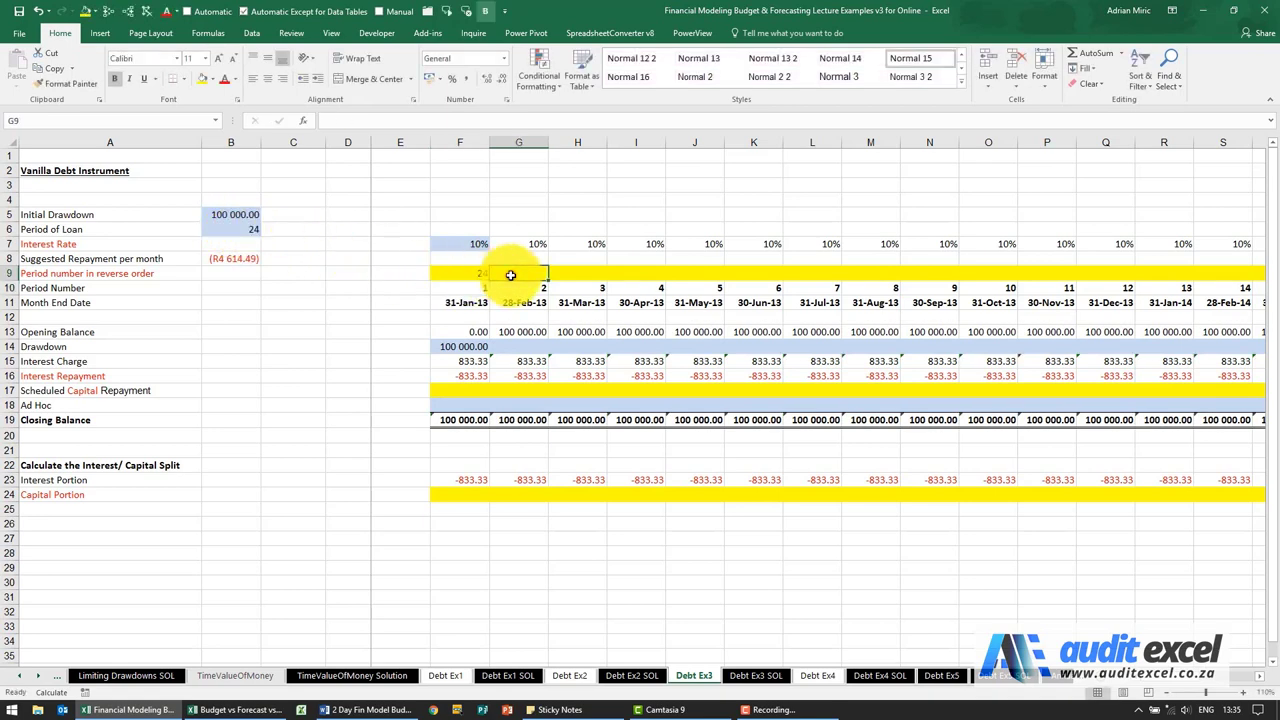
type("=")
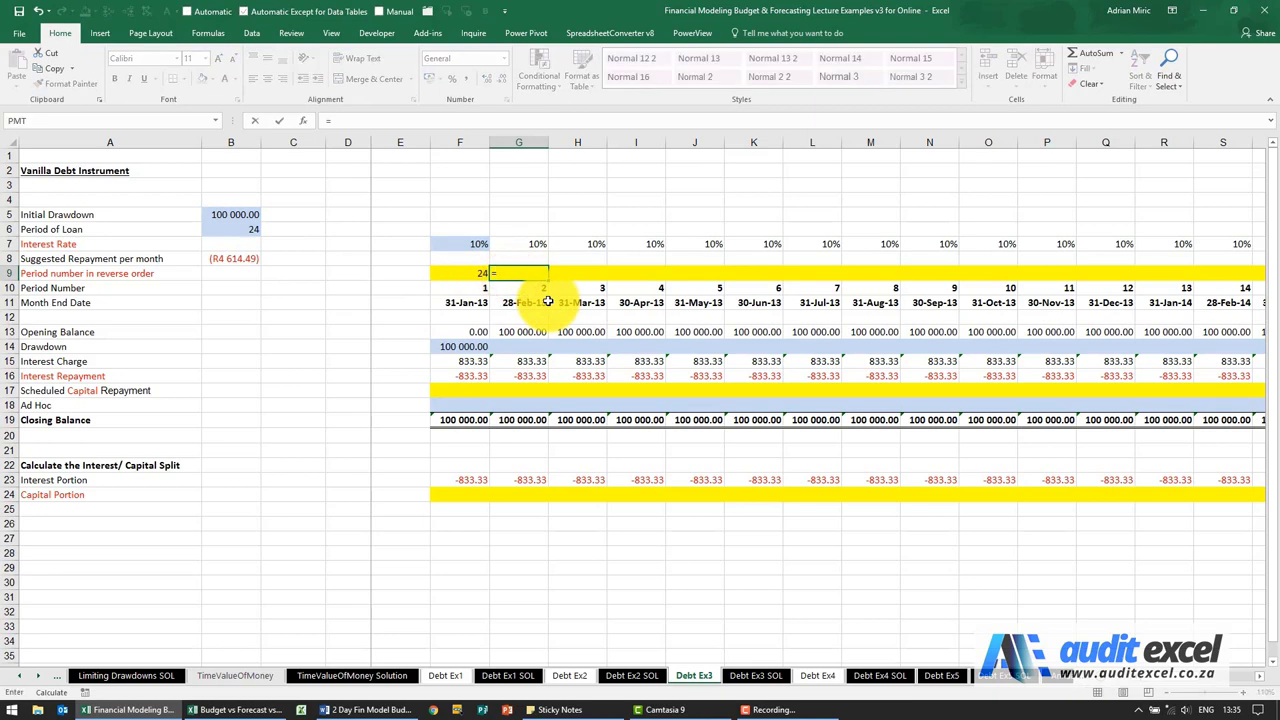
key("Left")
key("ctrl+Return")
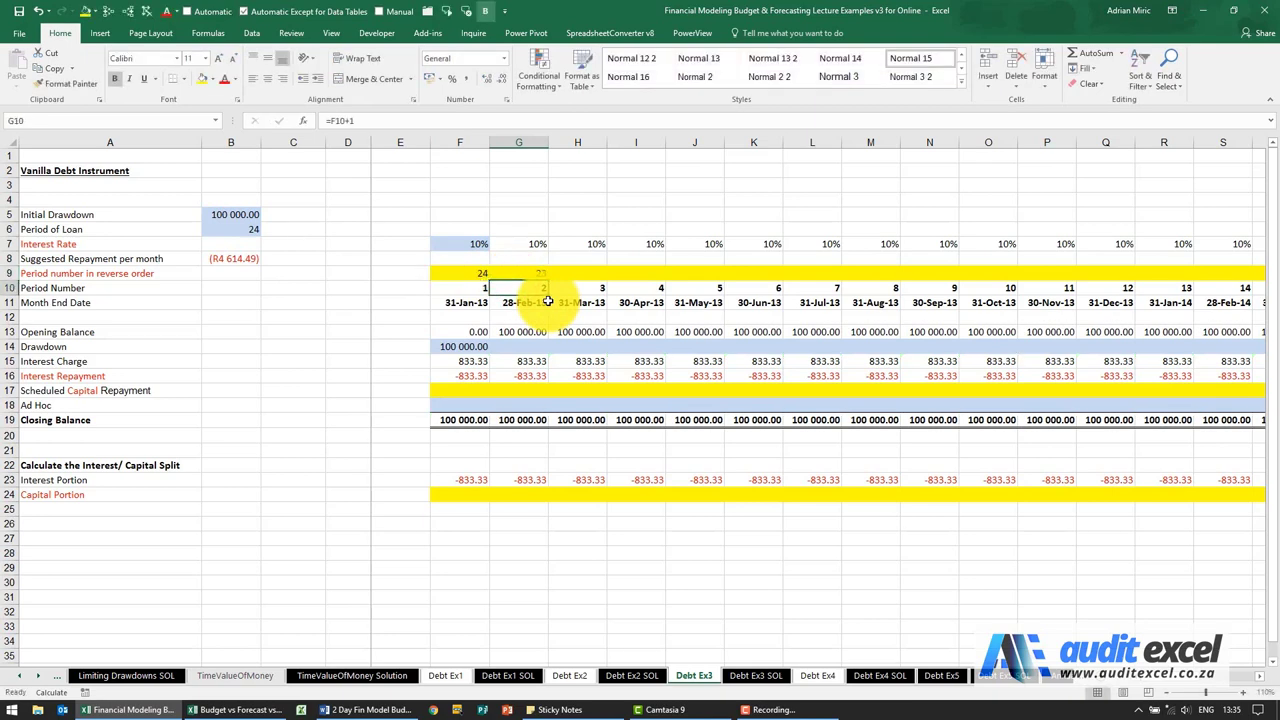
Copy the reverse period number formula from G9 across row 9 to period 24 in column AC
key("ctrl+c")
key("ctrl+shift+Right")
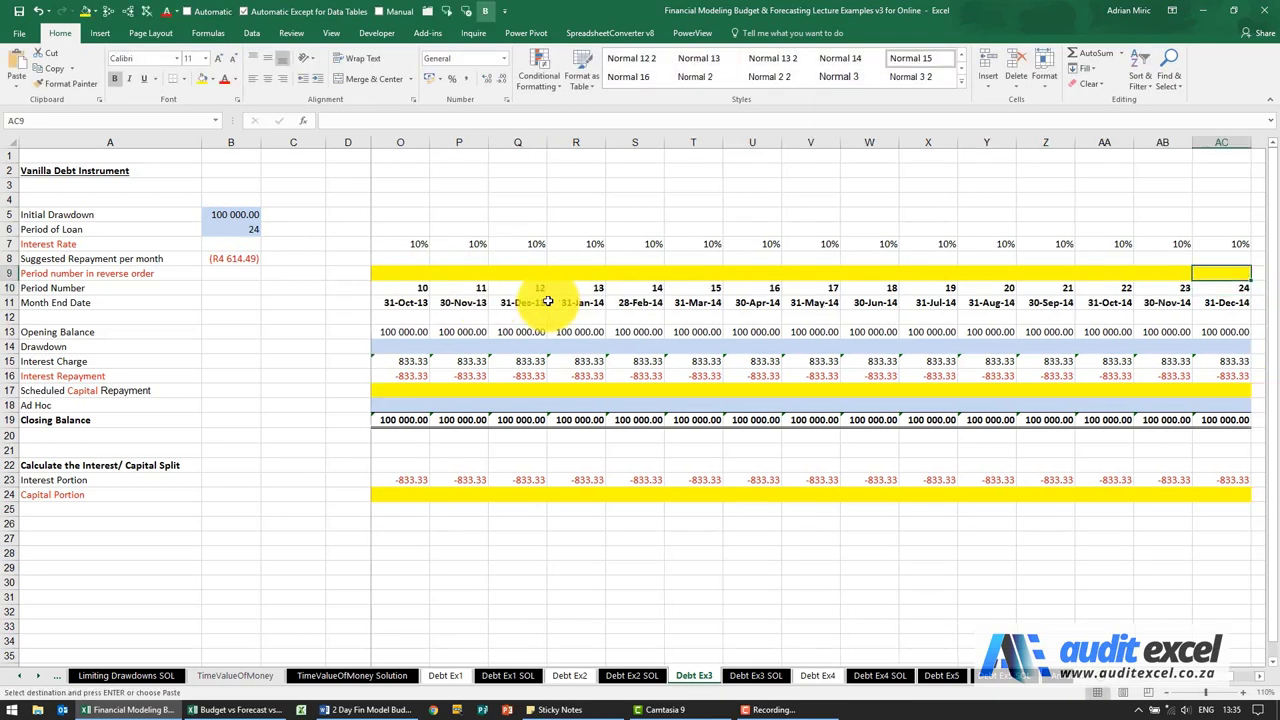
key("ctrl+v")
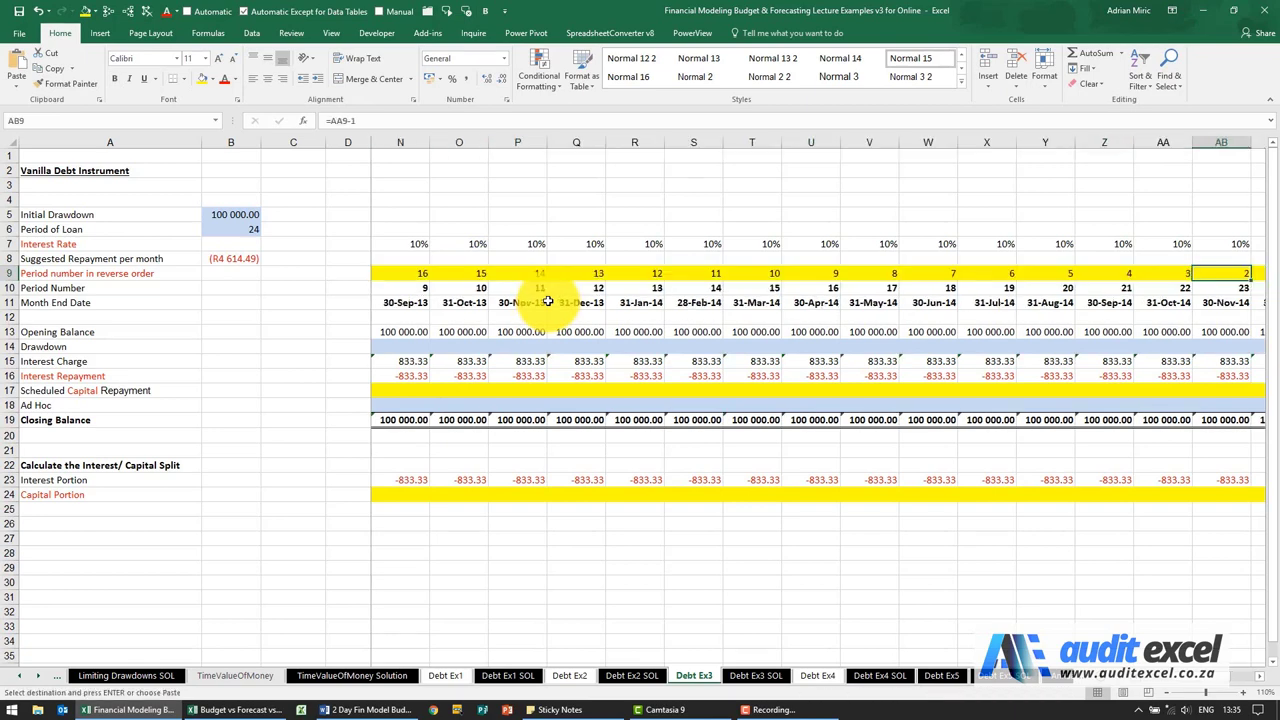
key("ctrl+Left")
key("Left")
key("Left")
key("Right")
key("Right")
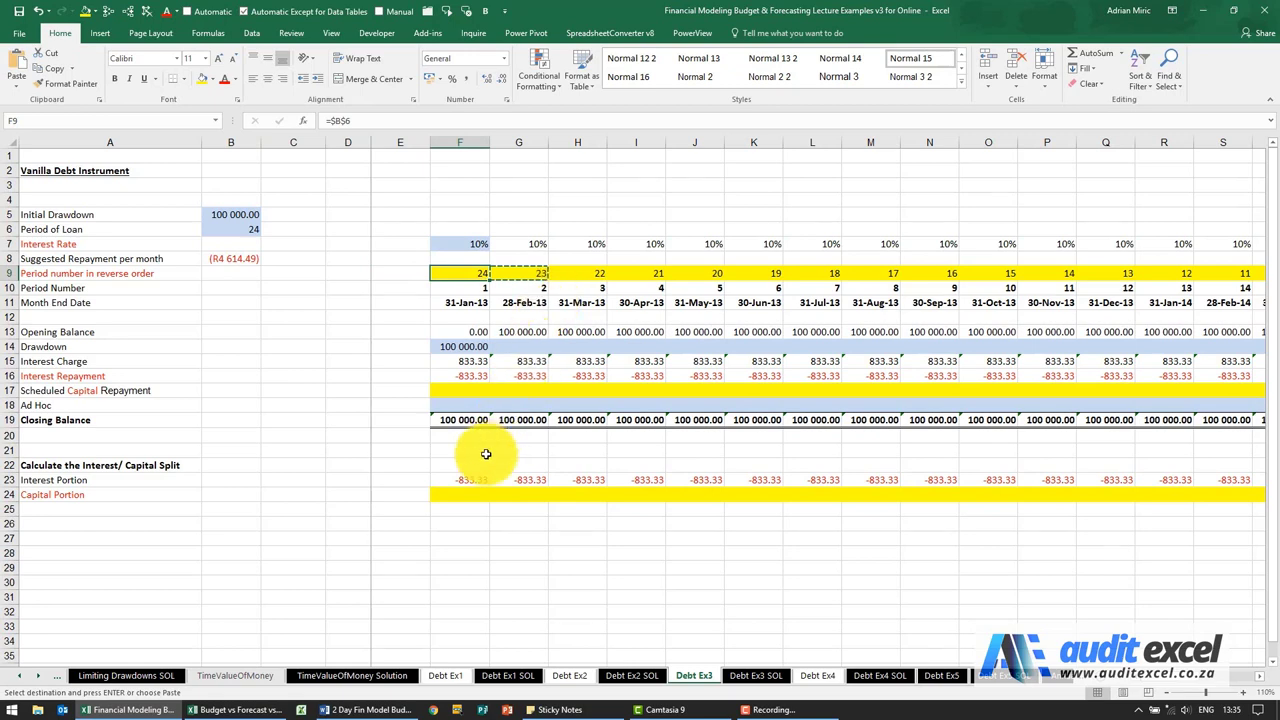
Insert a PPMT function for the first period's capital portion in F24, with the rate set to F7/12
left_click(470, 493)
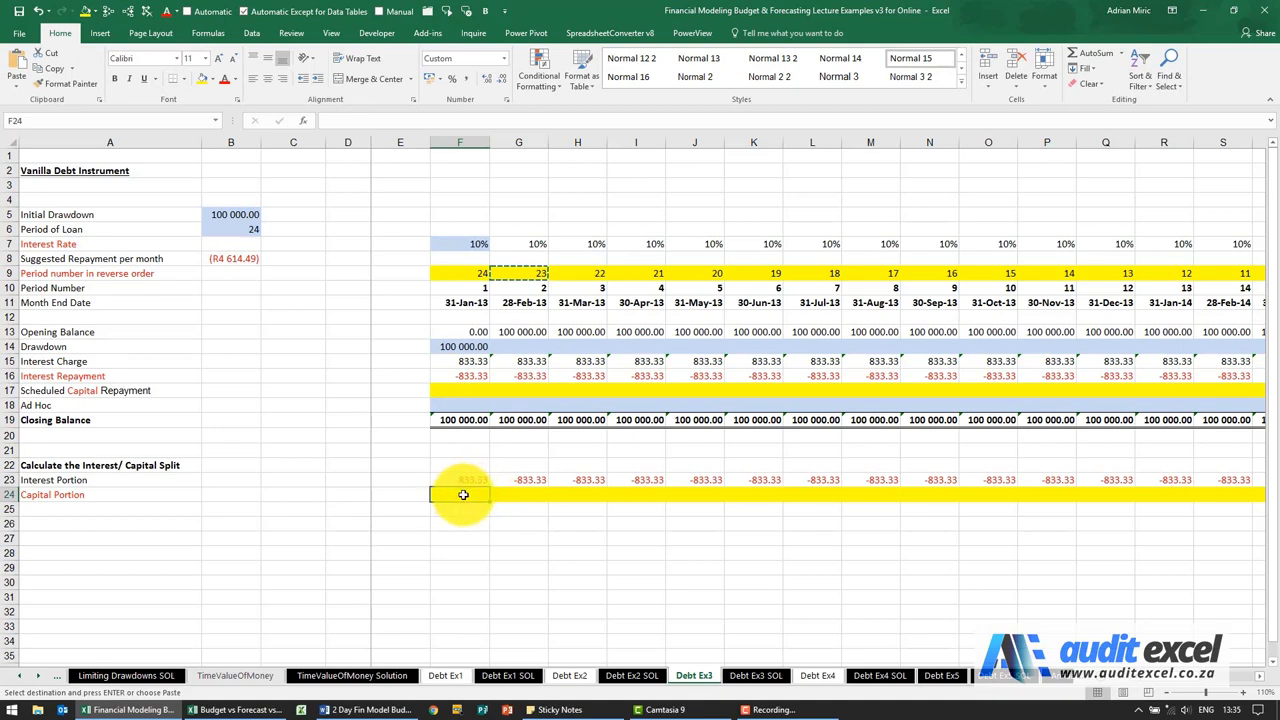
key("Escape")
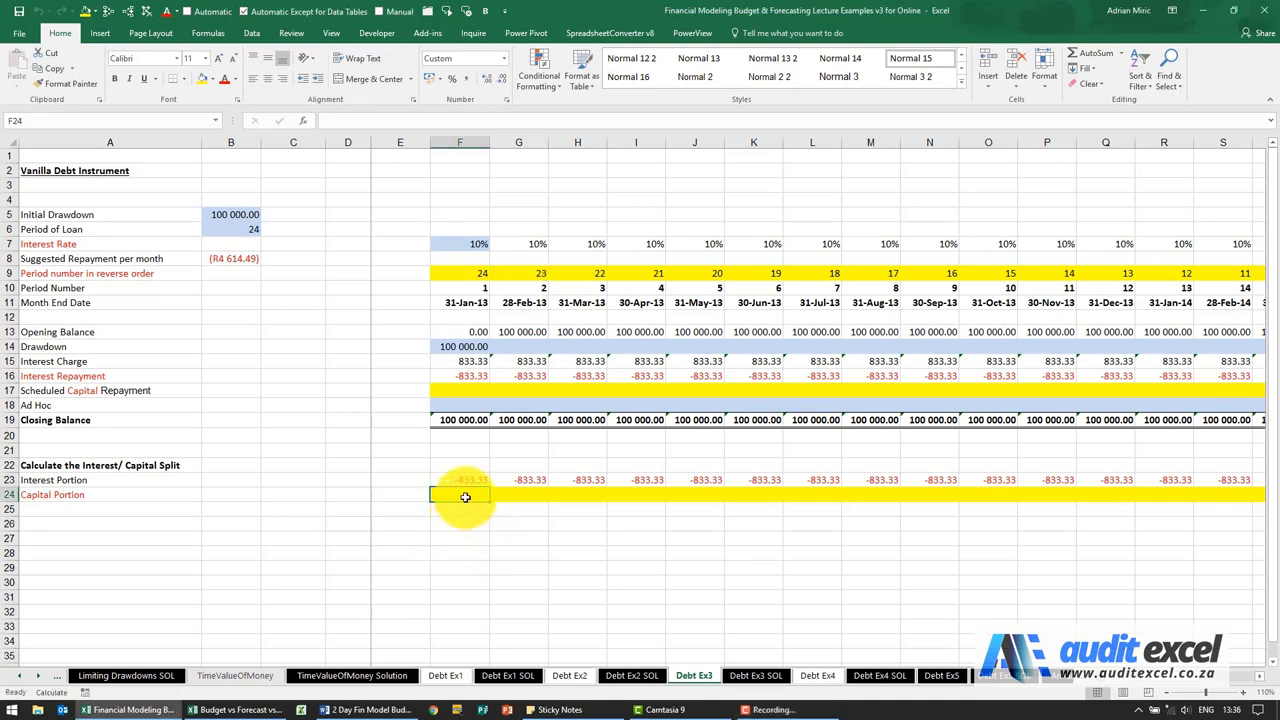
left_click(304, 121)
left_click(985, 474)
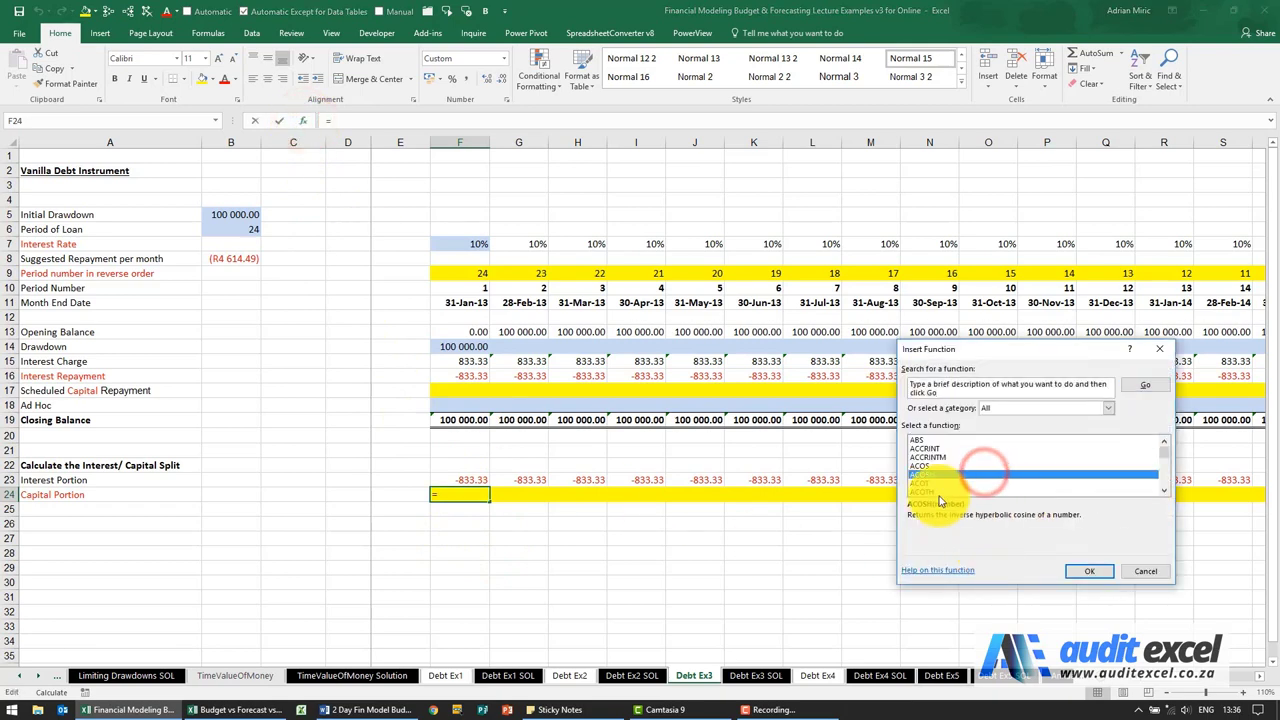
type("ppmt")
double_click(940, 497)
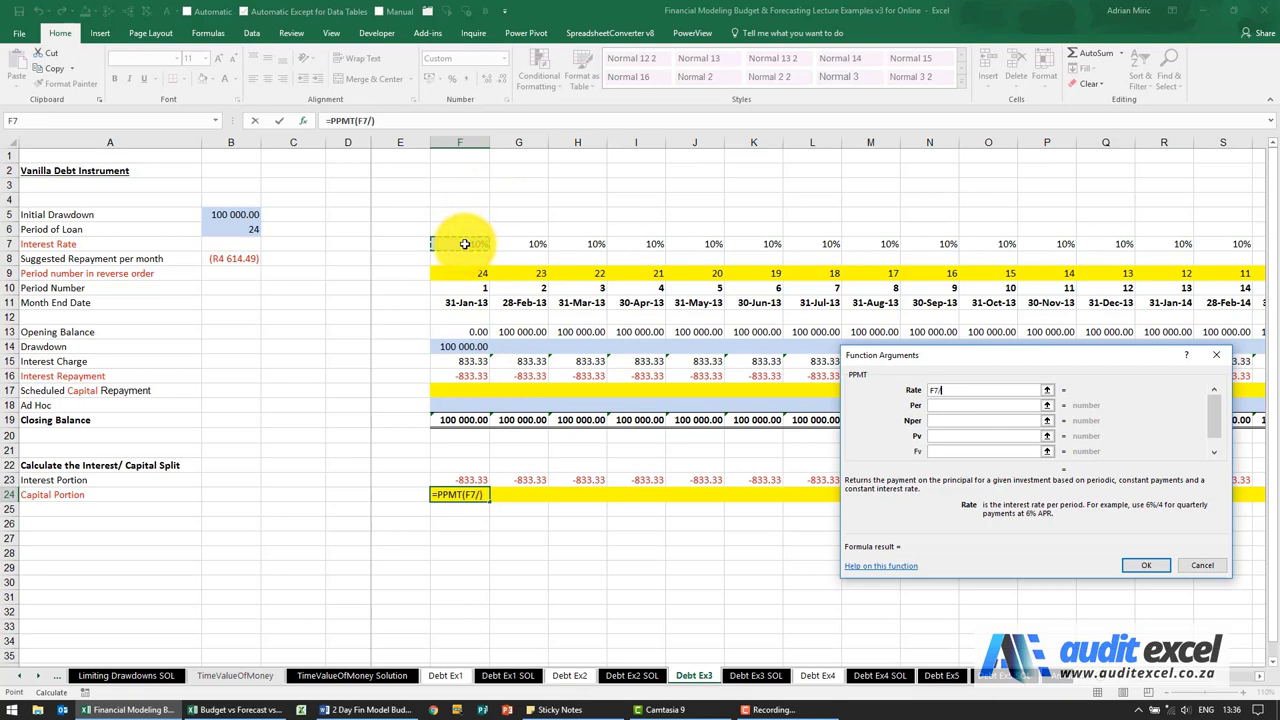
Set the PPMT period argument to 1 and its number of periods to the relative reference F9
left_click(942, 410)
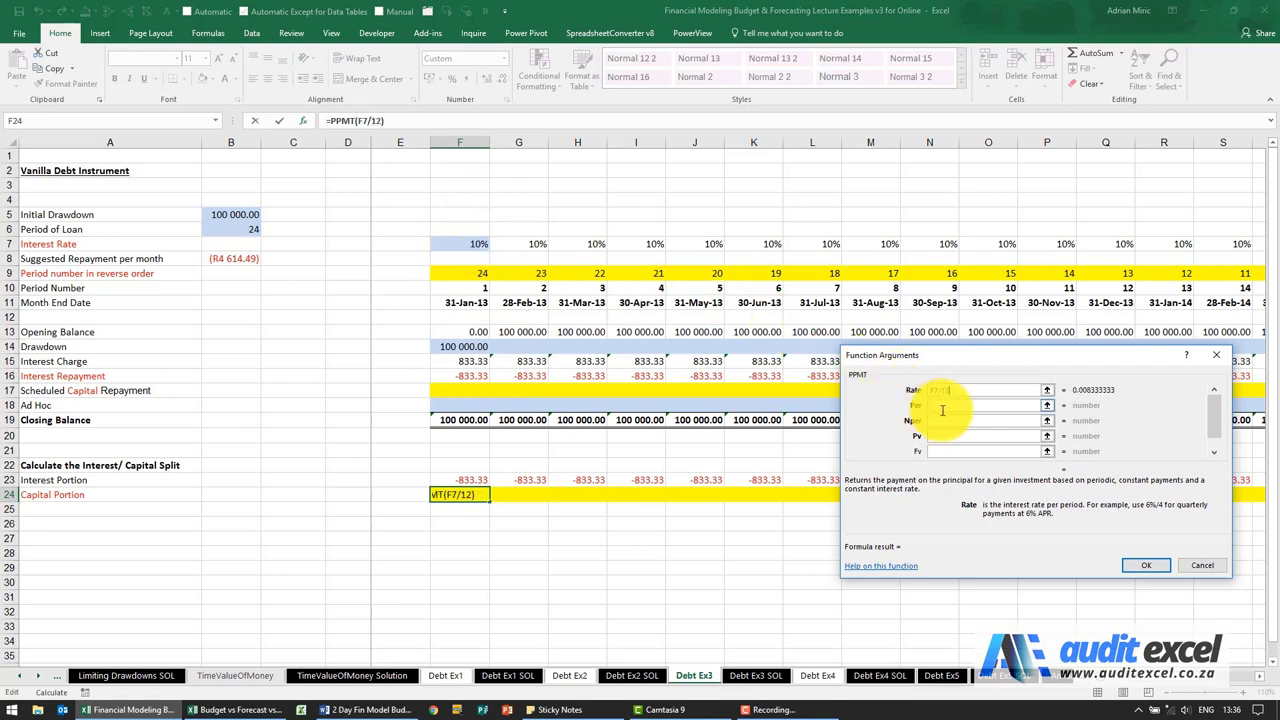
left_click(466, 272)
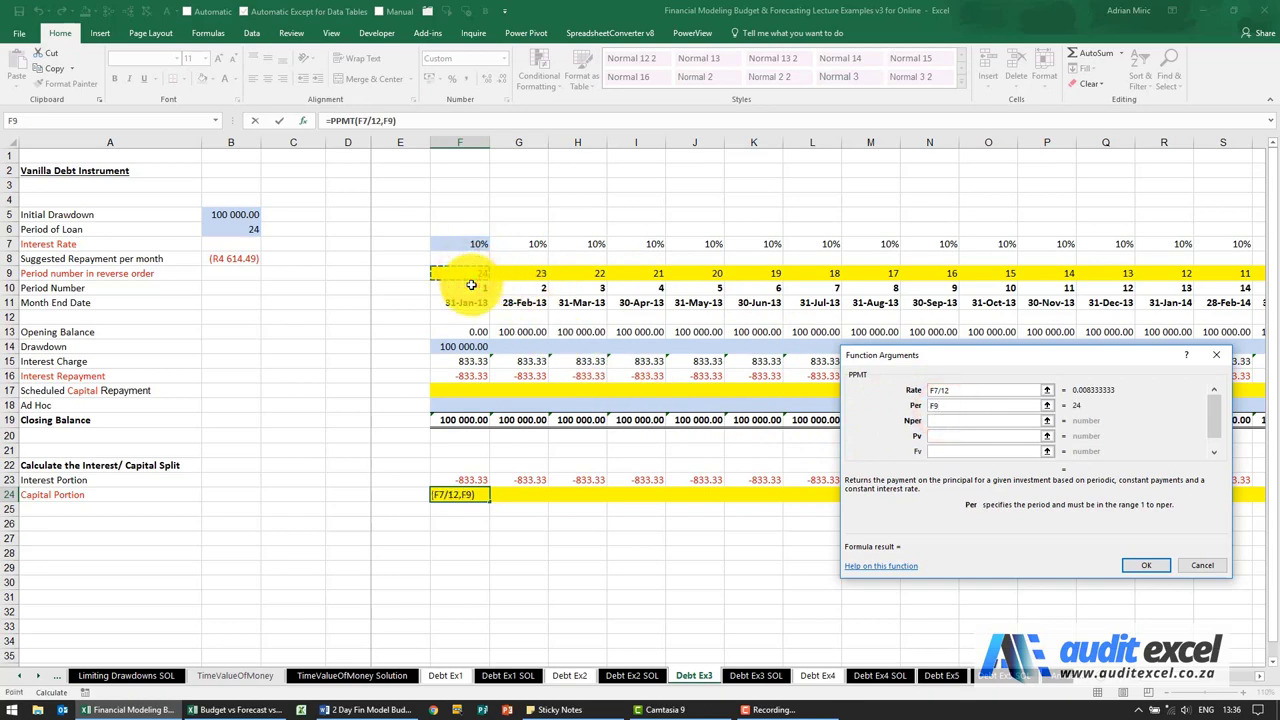
key("Tab")
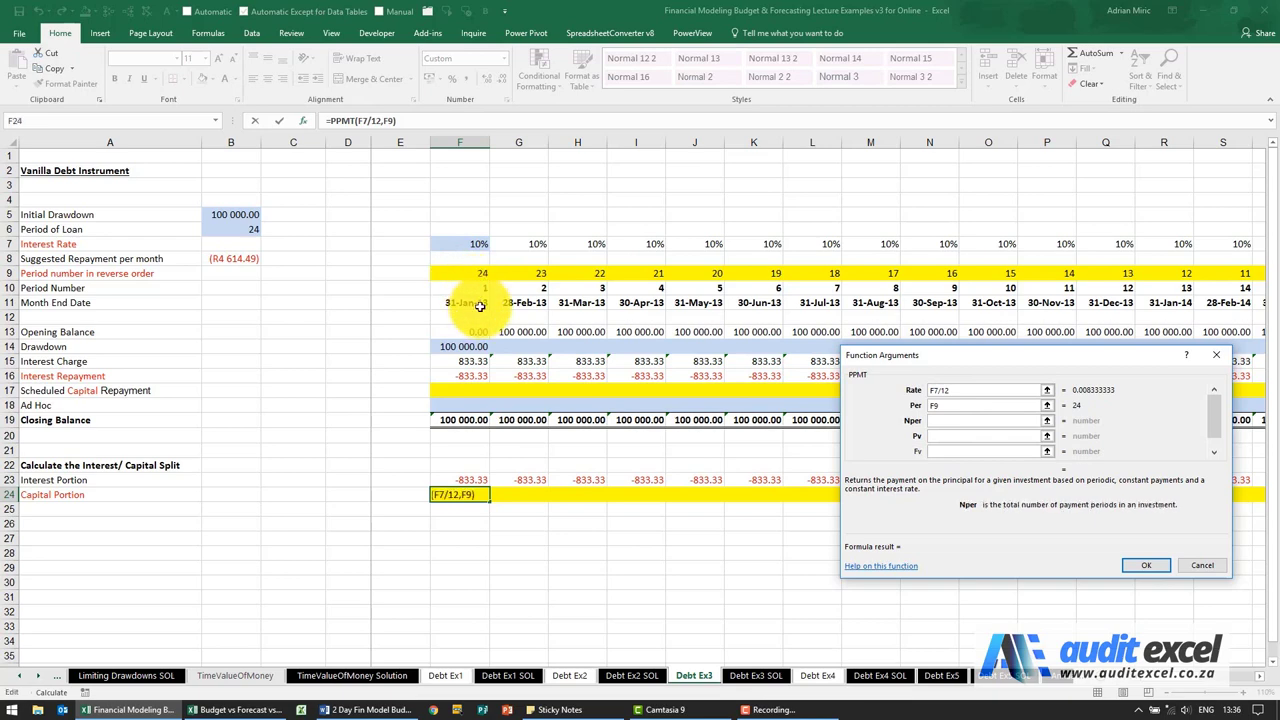
double_click(947, 405)
type("1")
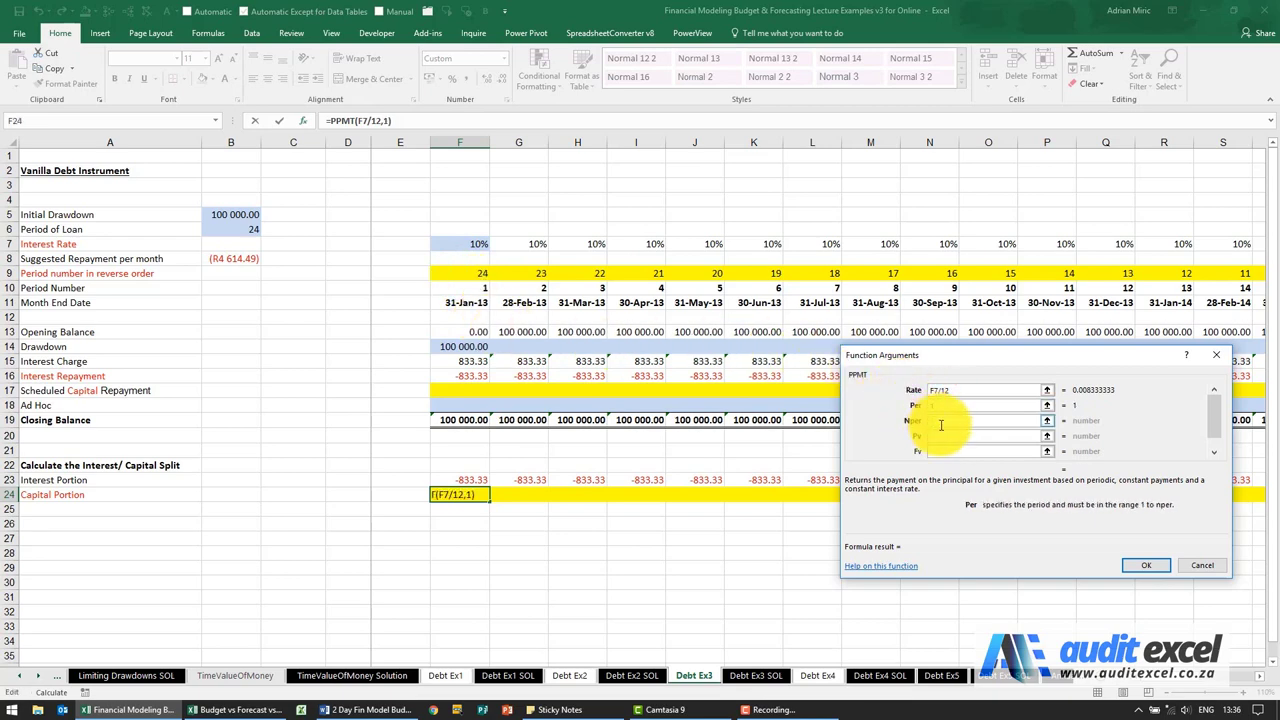
left_click(945, 420)
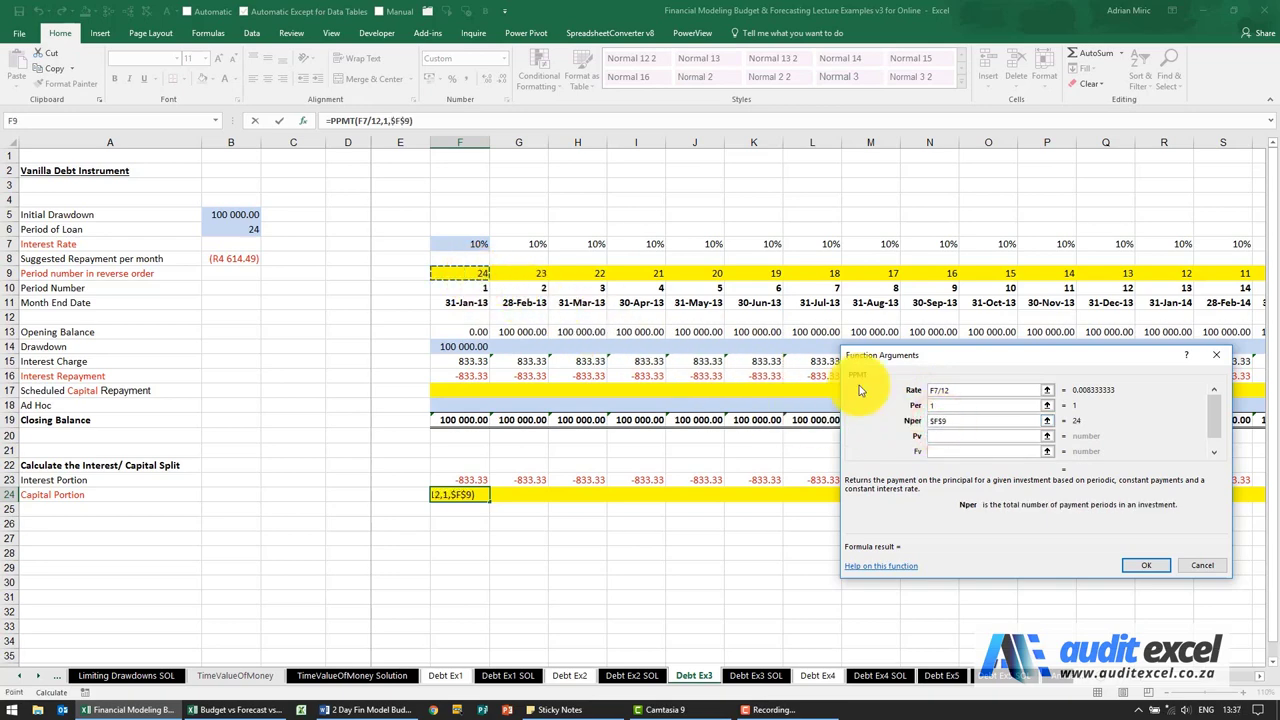
key("F4")
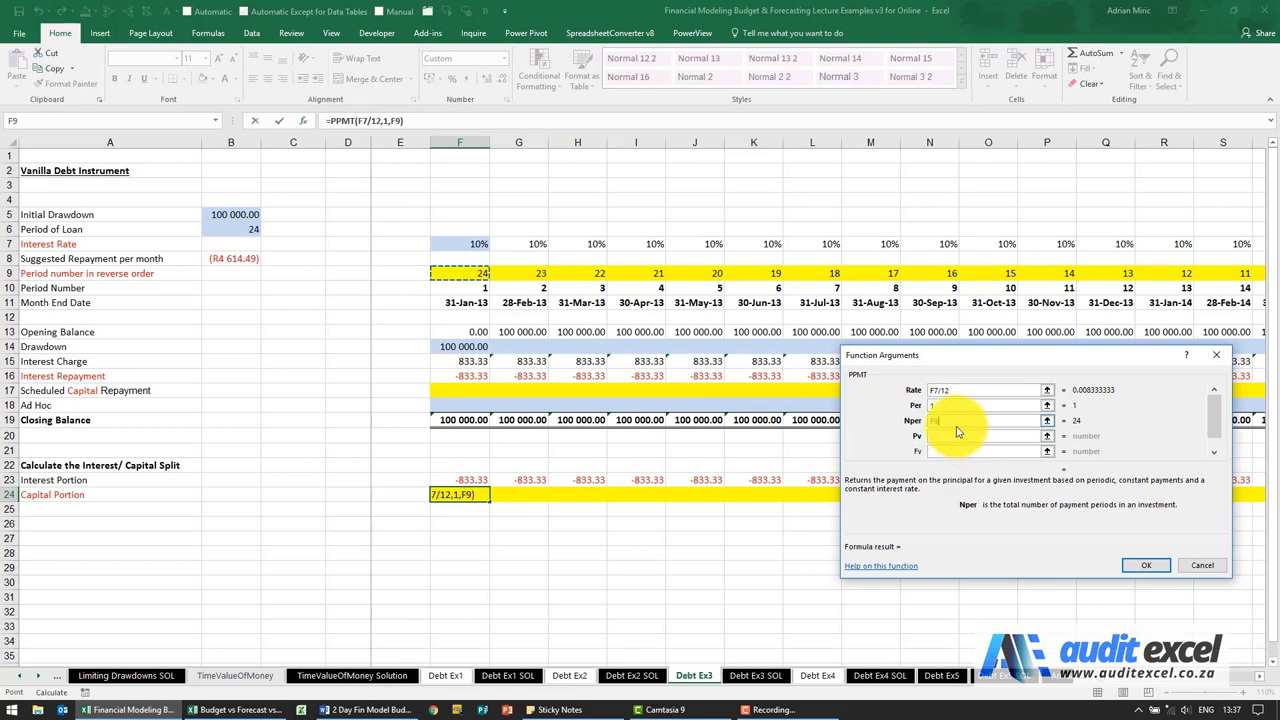
Complete the PPMT function in F24 with present value (F13+F14), future value 0 and type 0, and copy it across to AC24
left_click(945, 437)
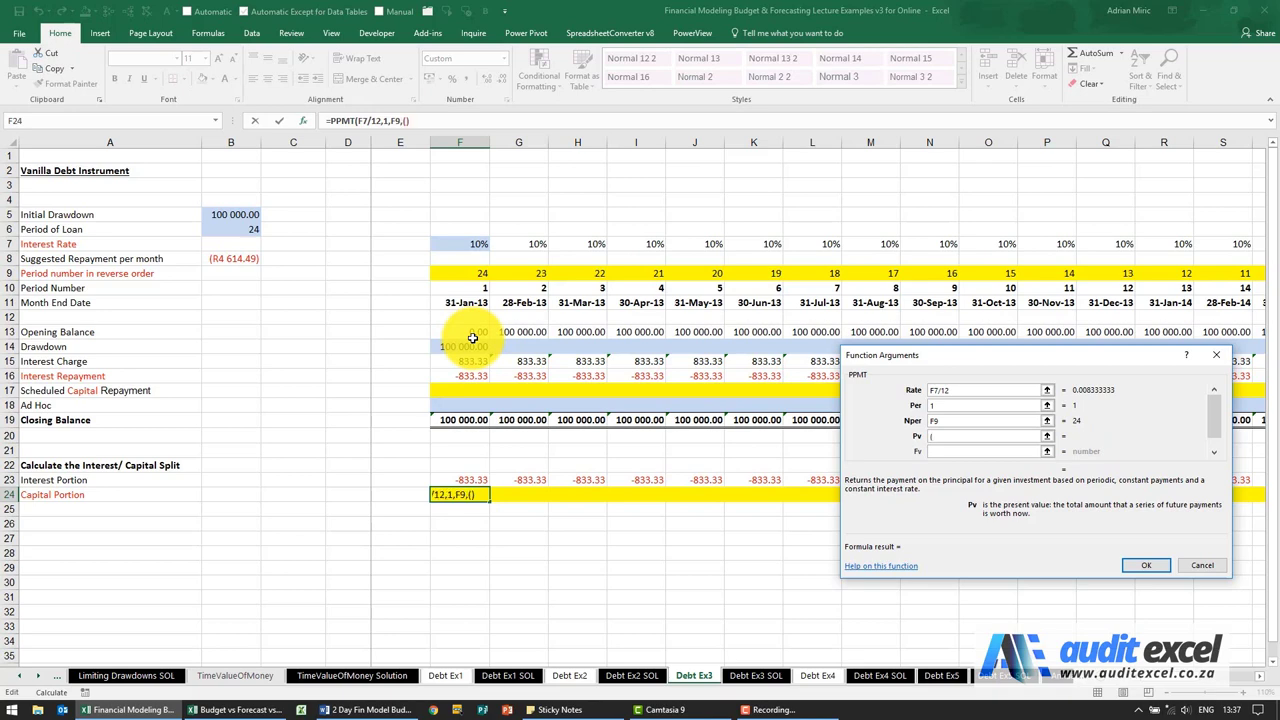
type("+")
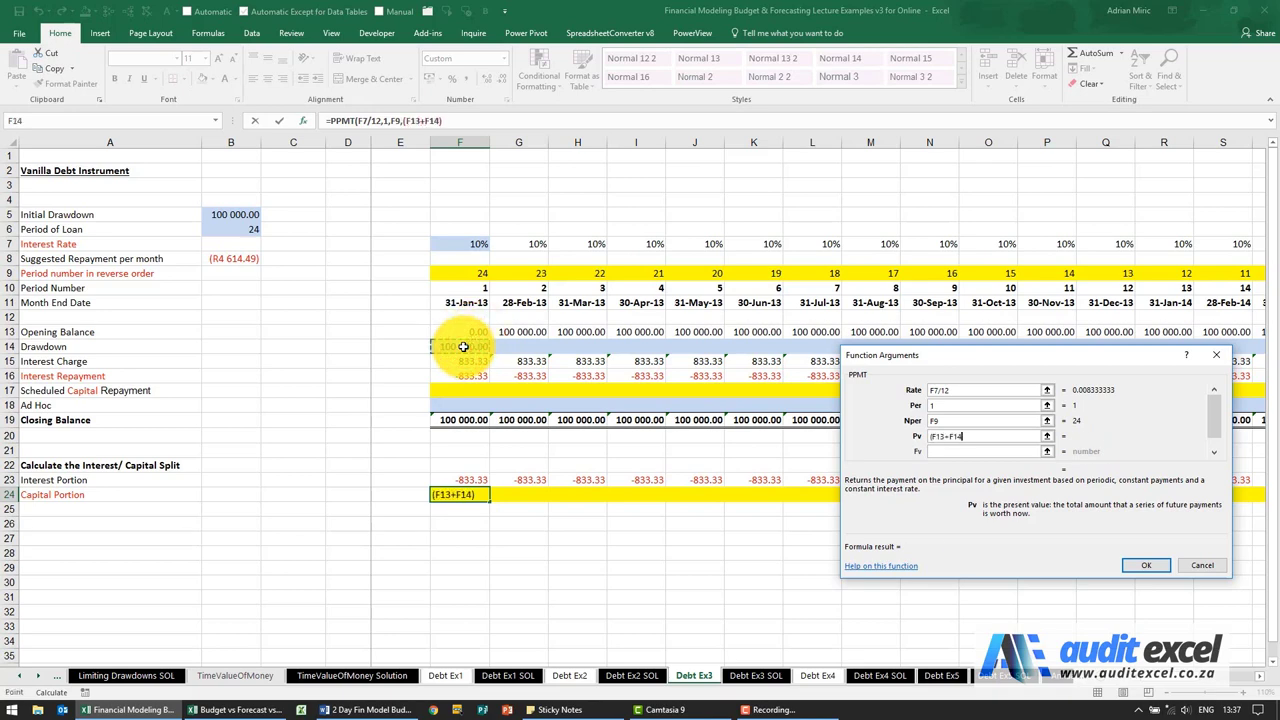
left_click(946, 453)
type("0")
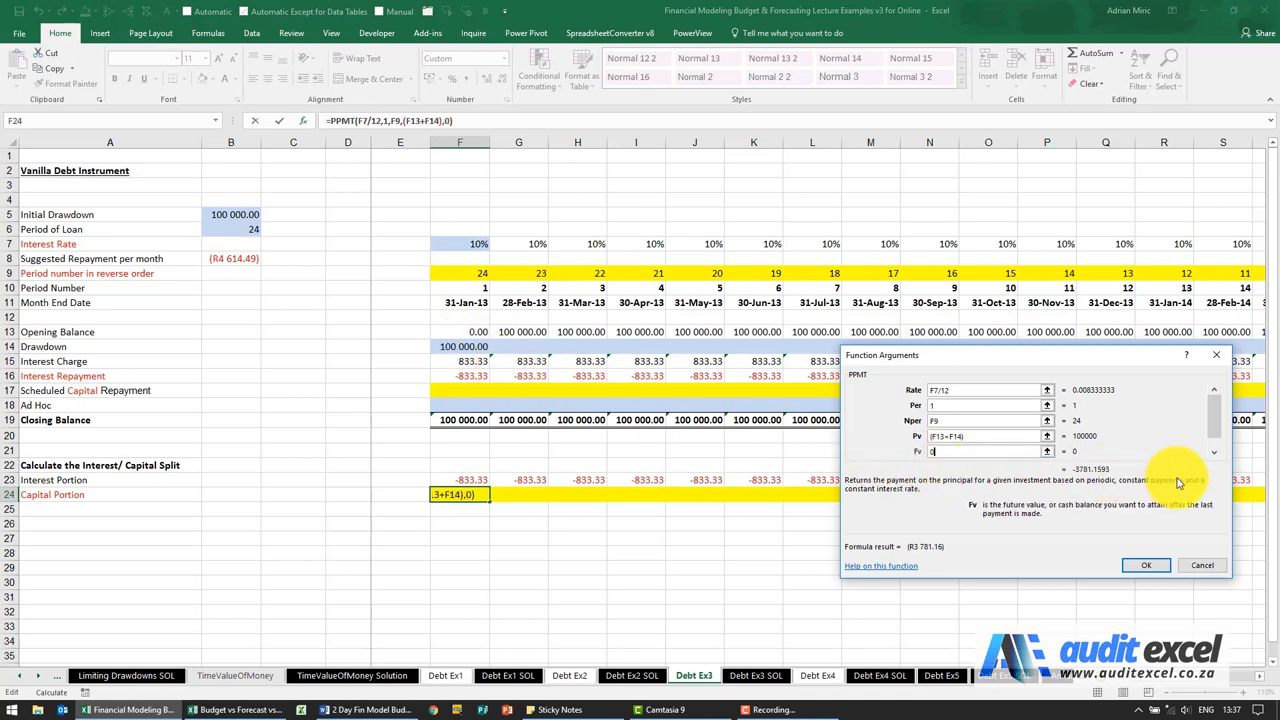
left_click(1214, 455)
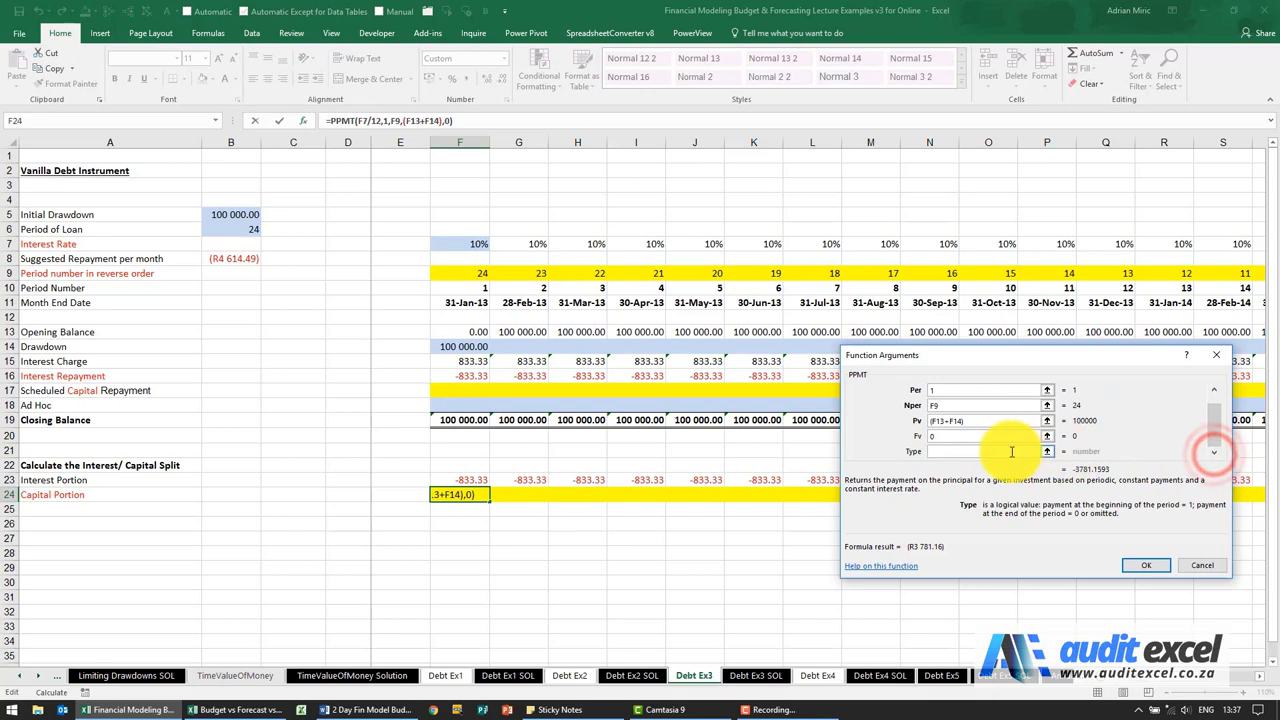
type("0")
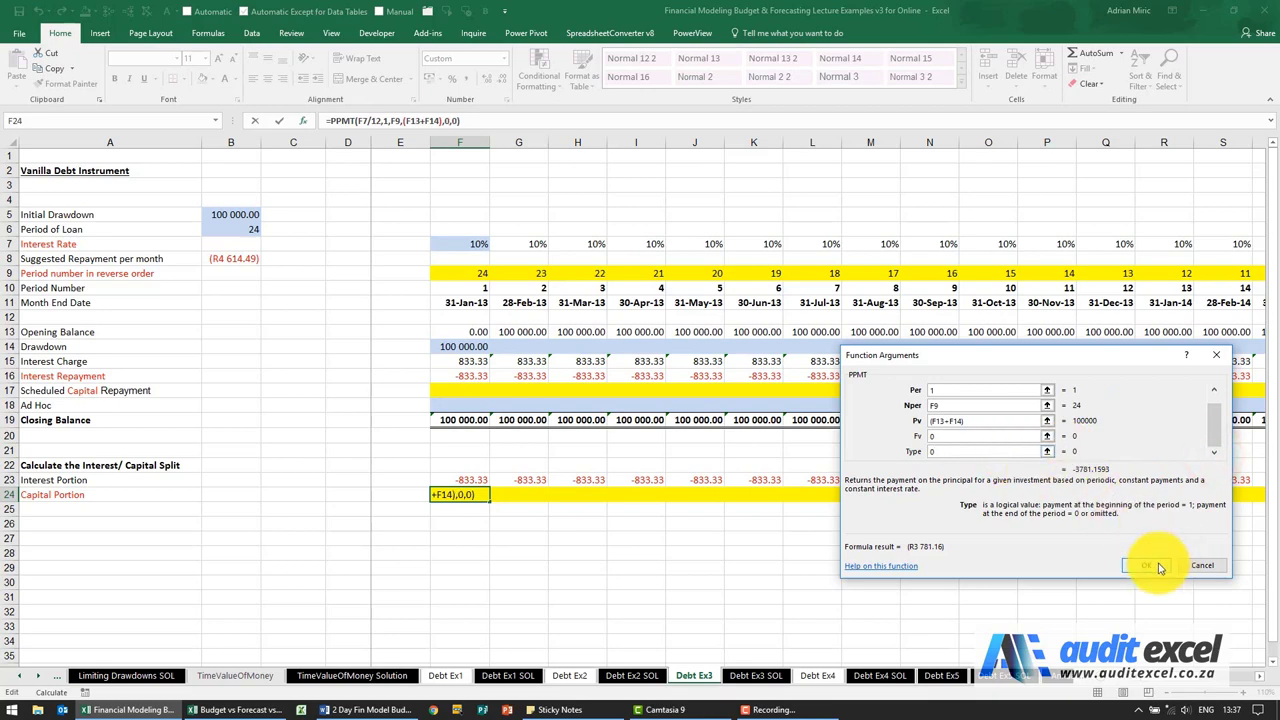
left_click(1148, 564)
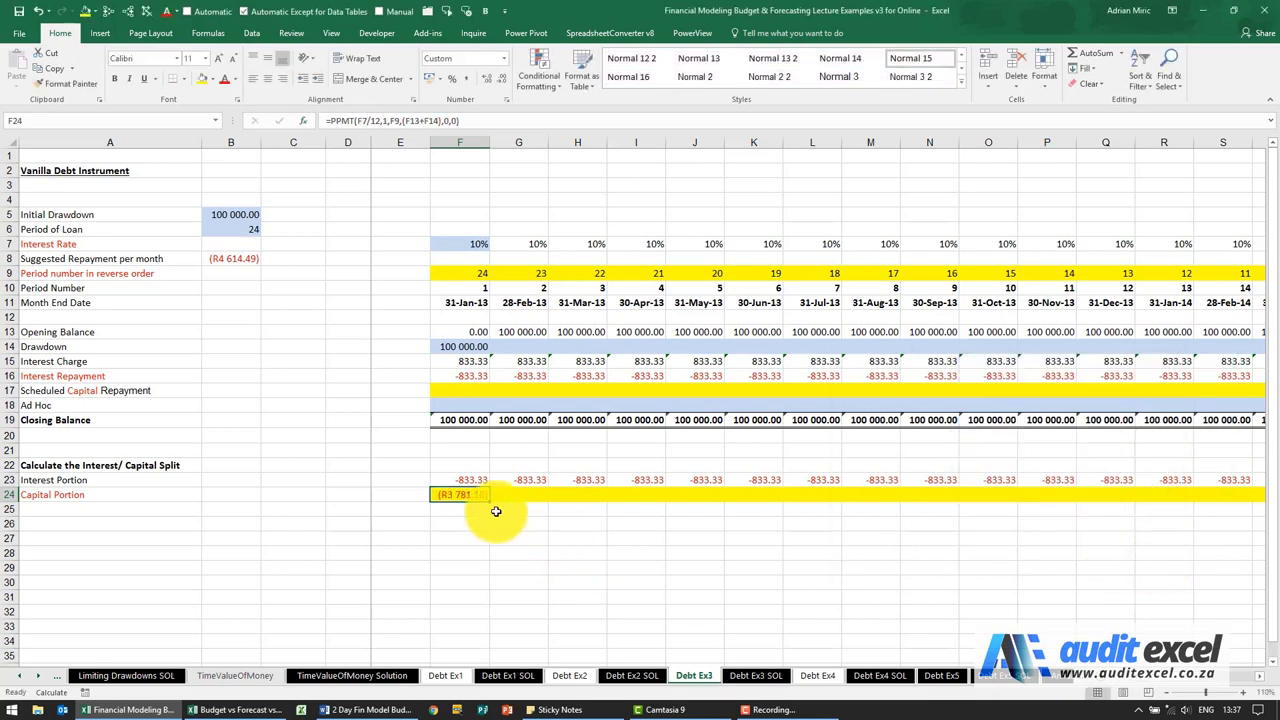
left_click_drag(490, 504, 1185, 500)
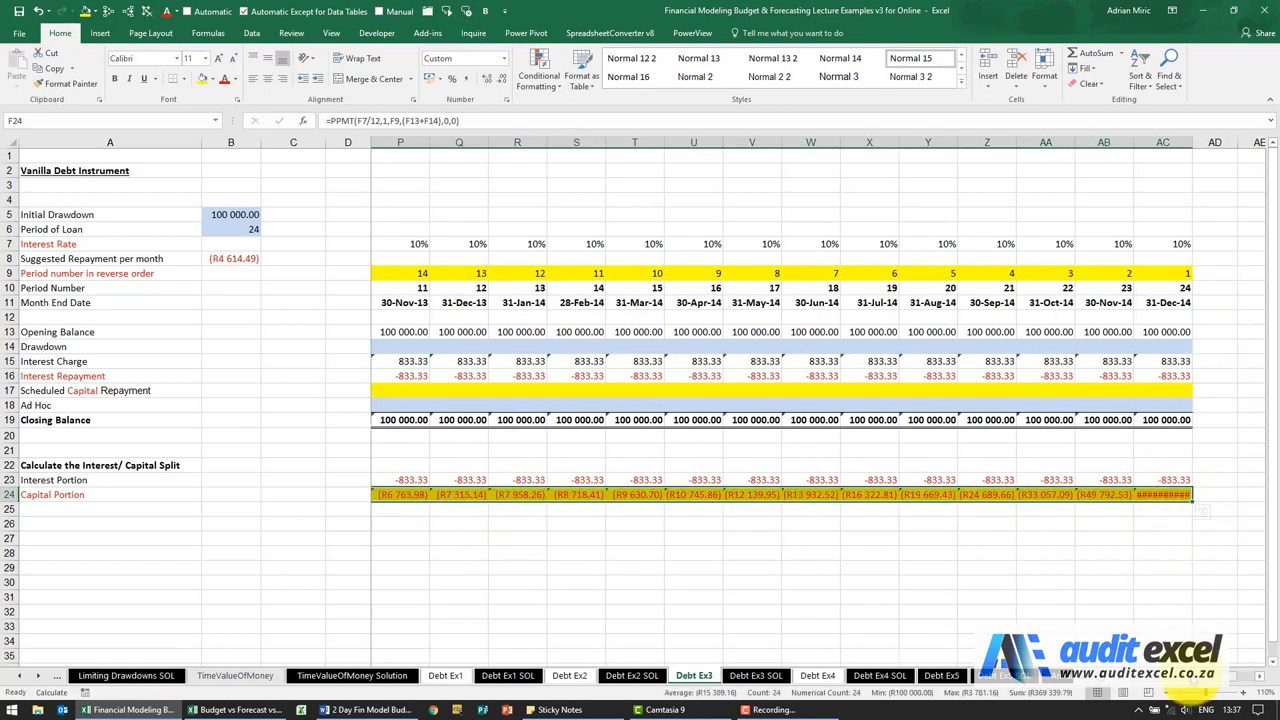
scroll(1177, 612, "left", 5)
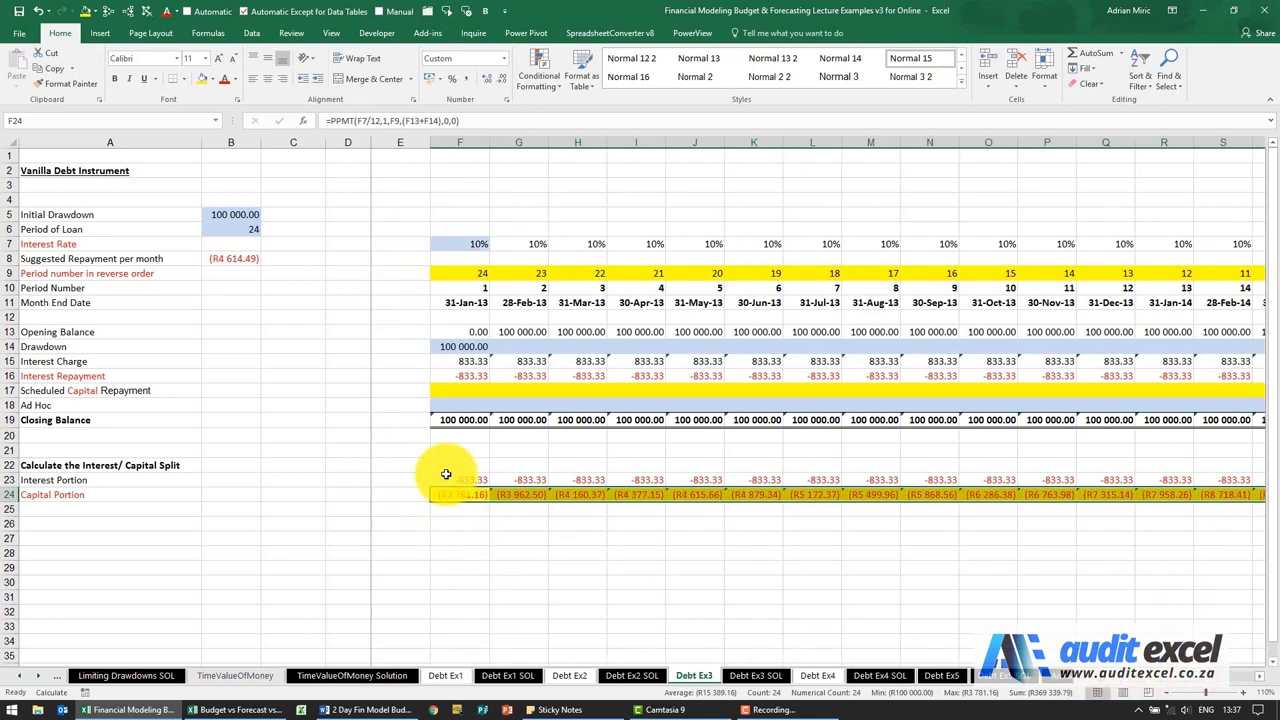
Link the scheduled capital repayment in F17 to the capital portion with =F24 and copy it across row 17 to AC
left_click(470, 390)
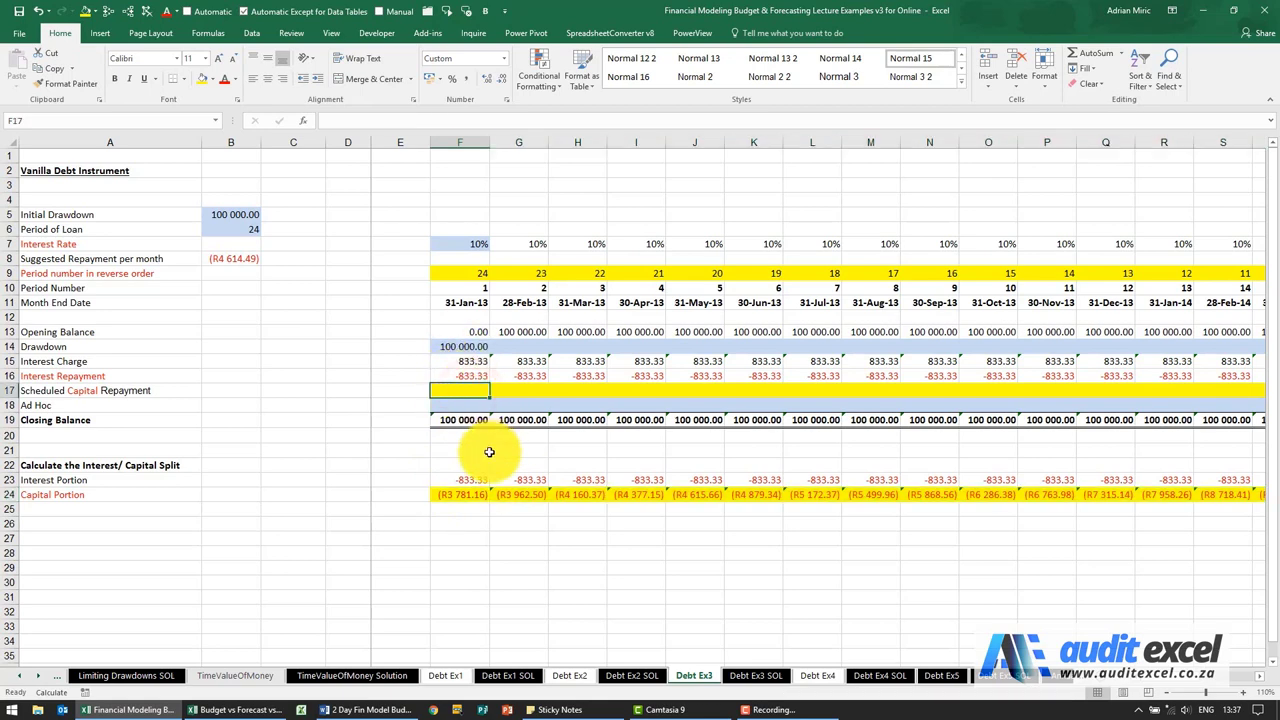
type("=")
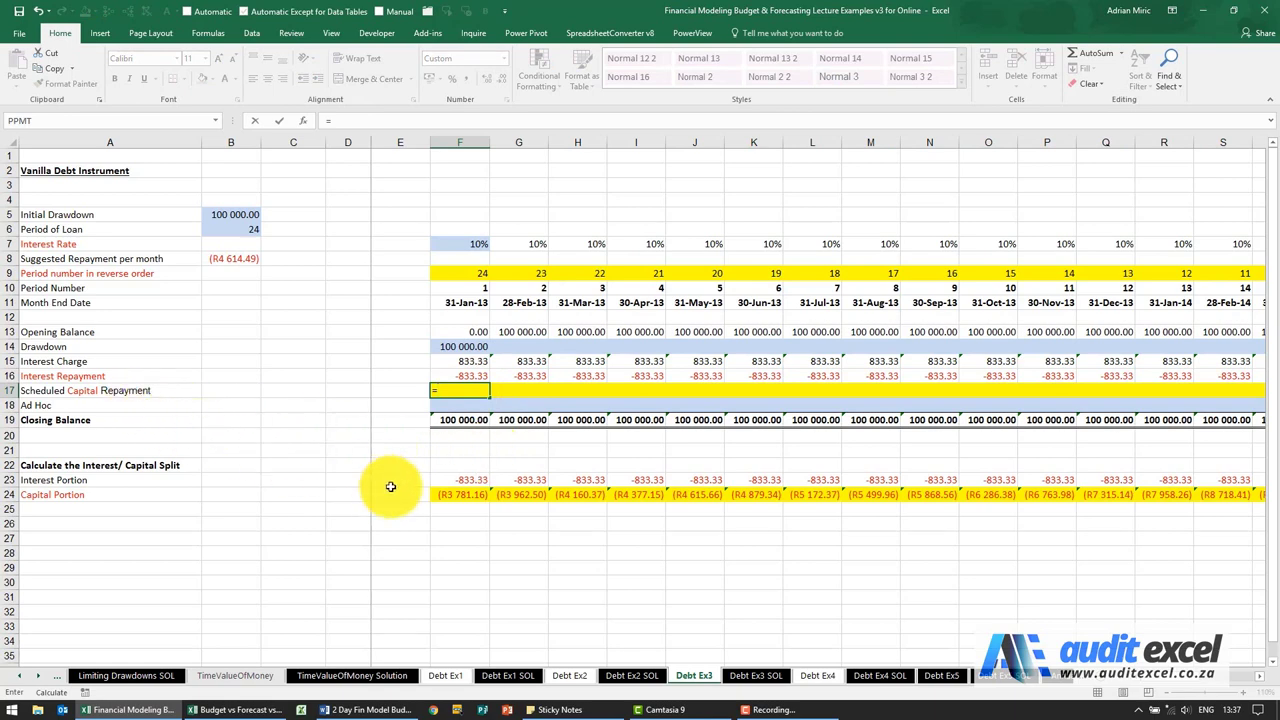
left_click(456, 494)
key("ctrl+Return")
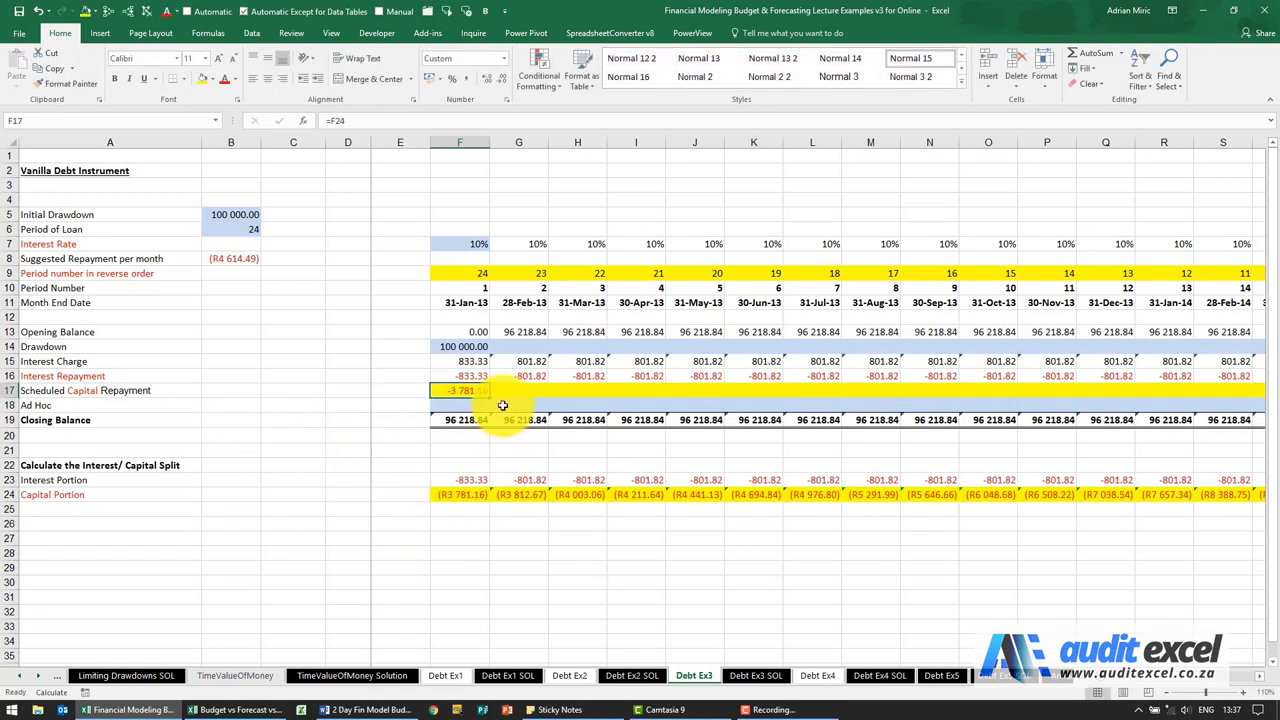
left_click_drag(489, 397, 1198, 400)
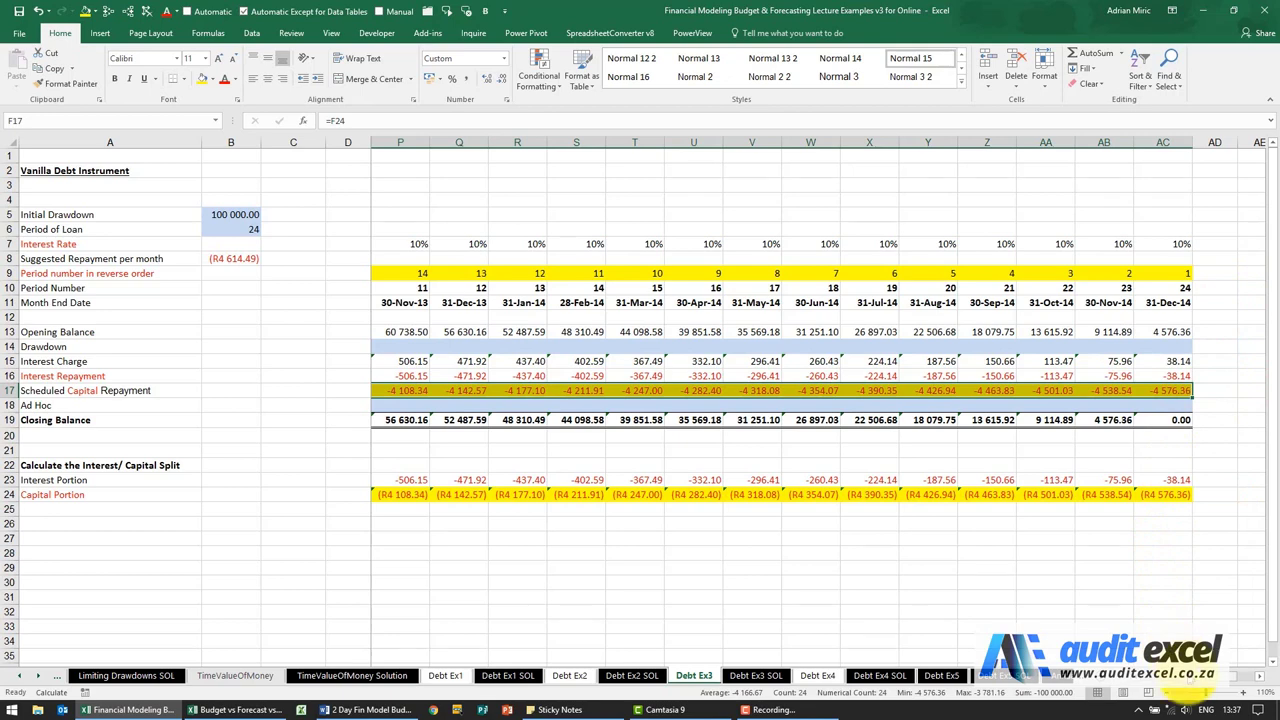
scroll(1195, 680, "left", 5)
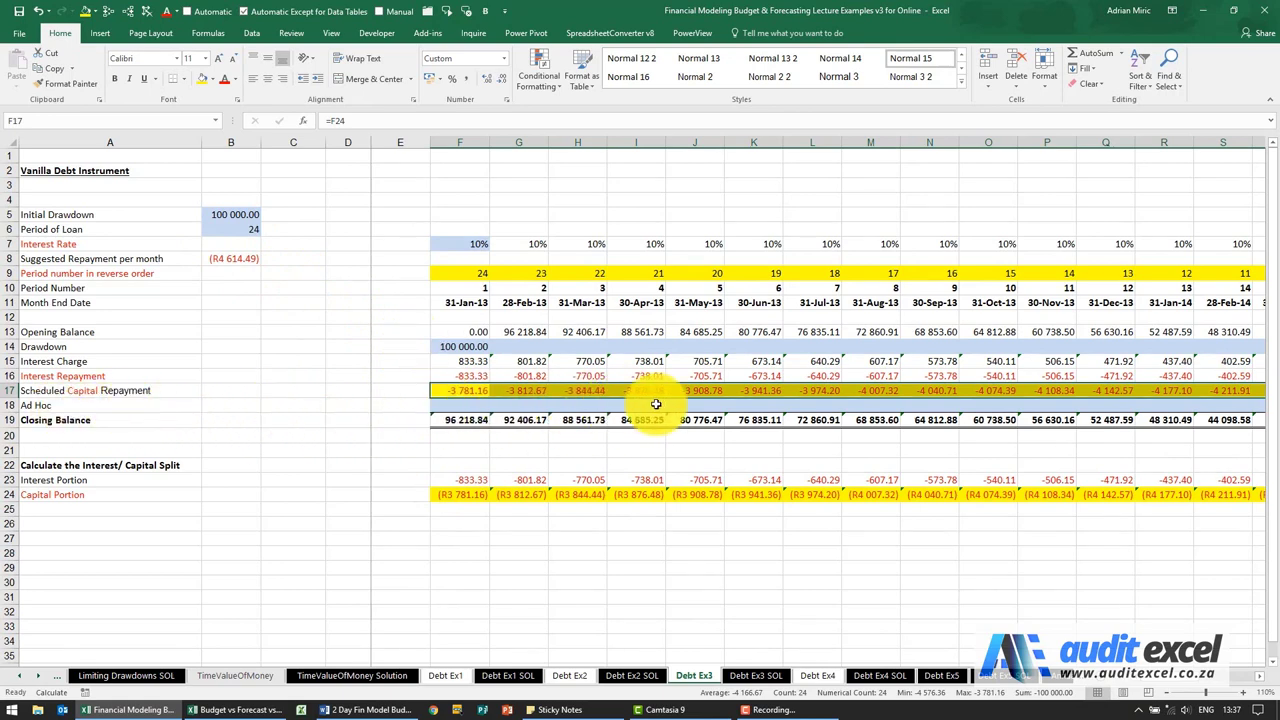
Enter an ad hoc repayment of -40000 for August 2013 in M18 and check the closing balances through period 24
left_click(872, 404)
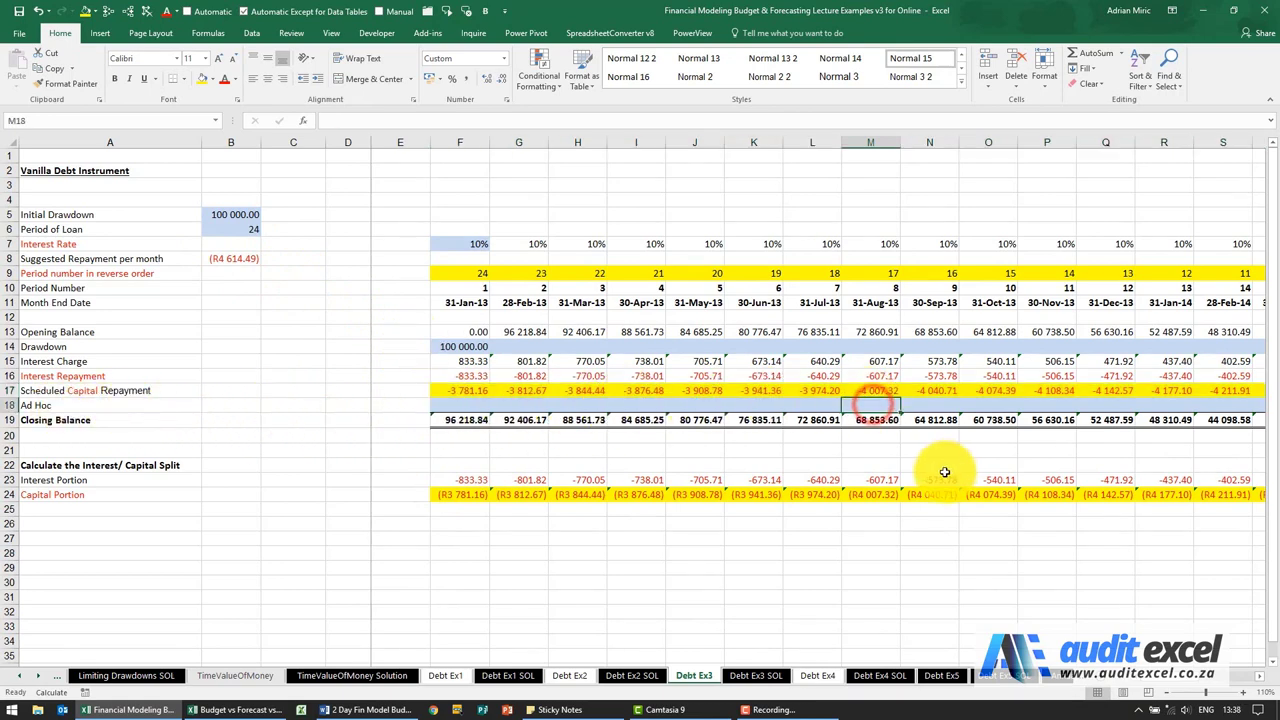
type("-40000")
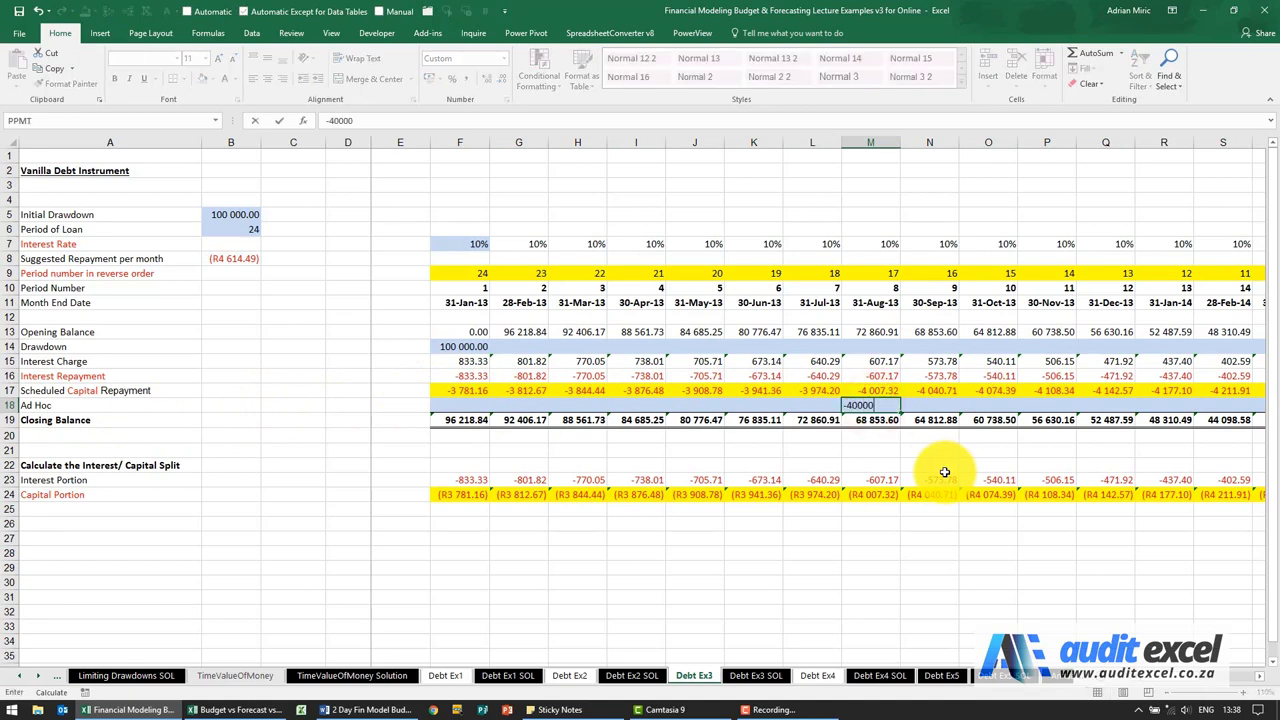
key("Return")
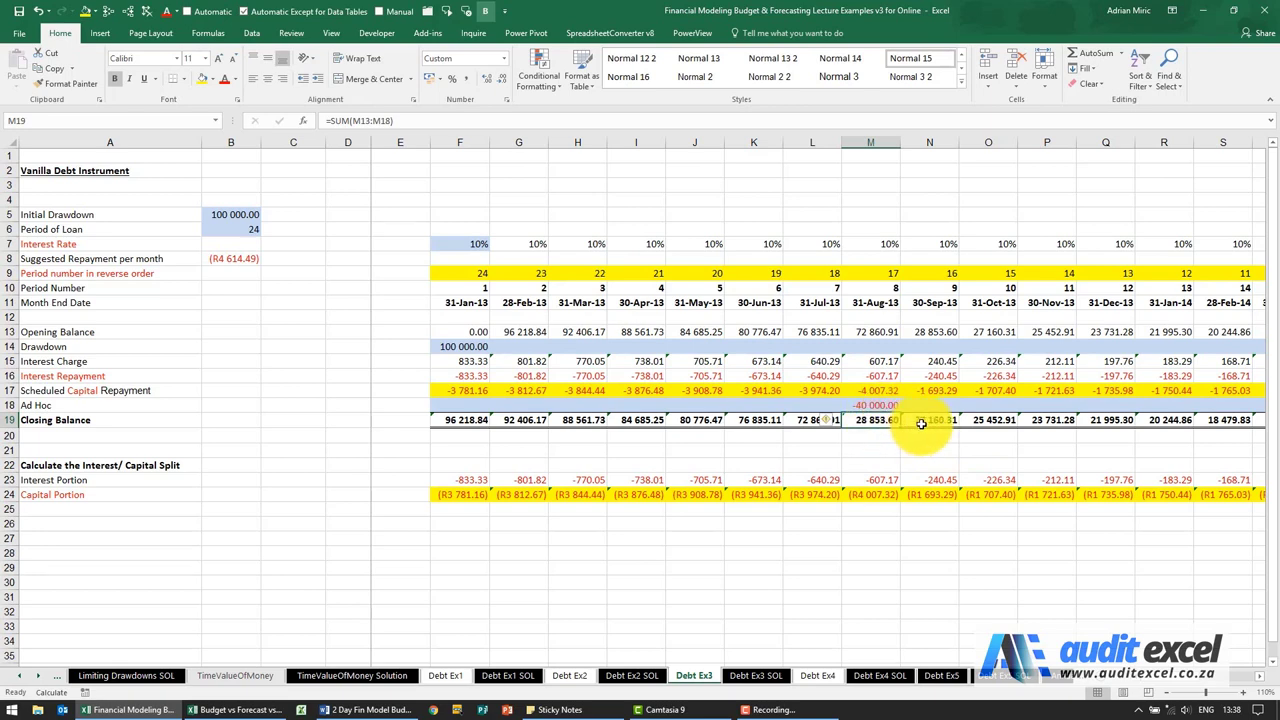
left_click(921, 421)
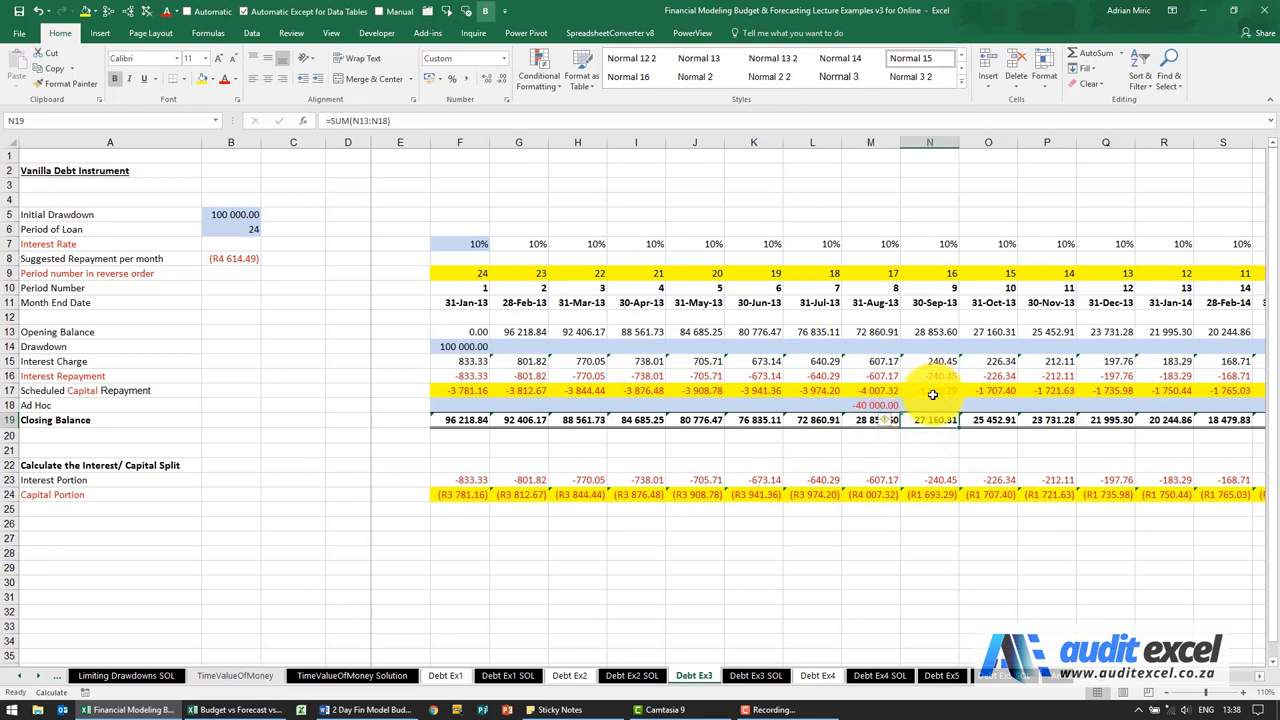
scroll(1260, 681, "right", 8)
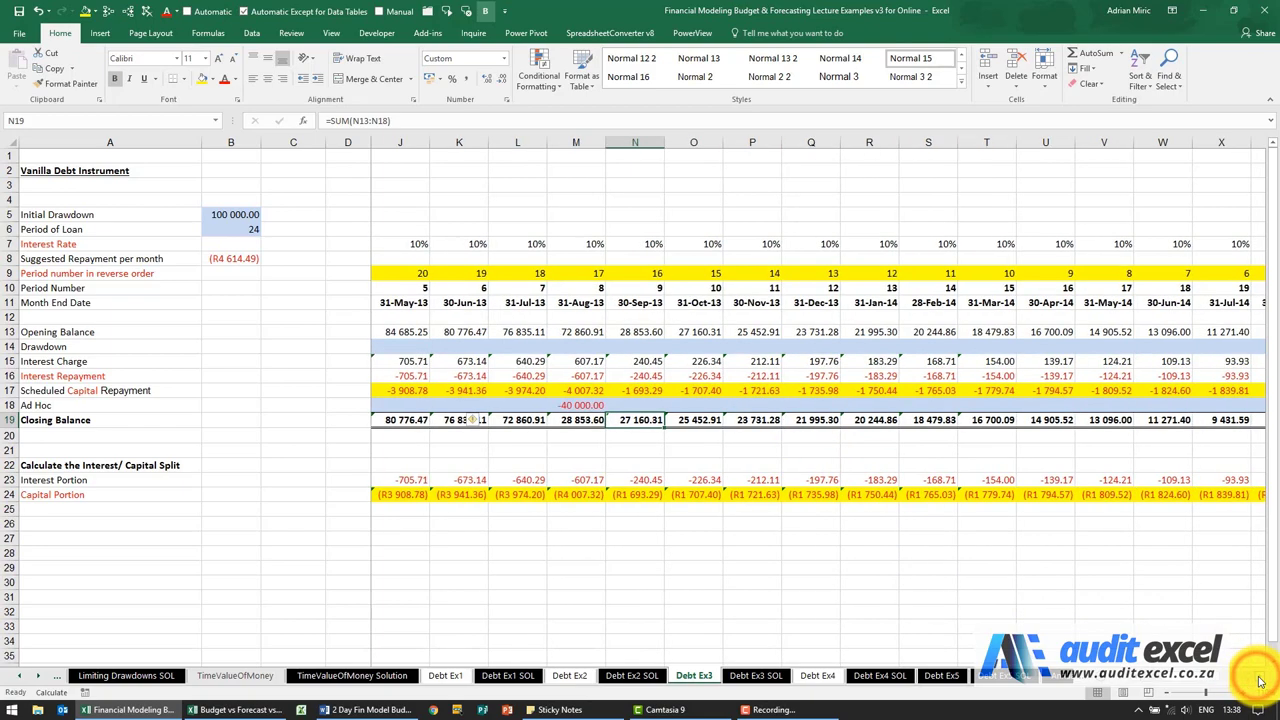
scroll(1260, 681, "right", 2)
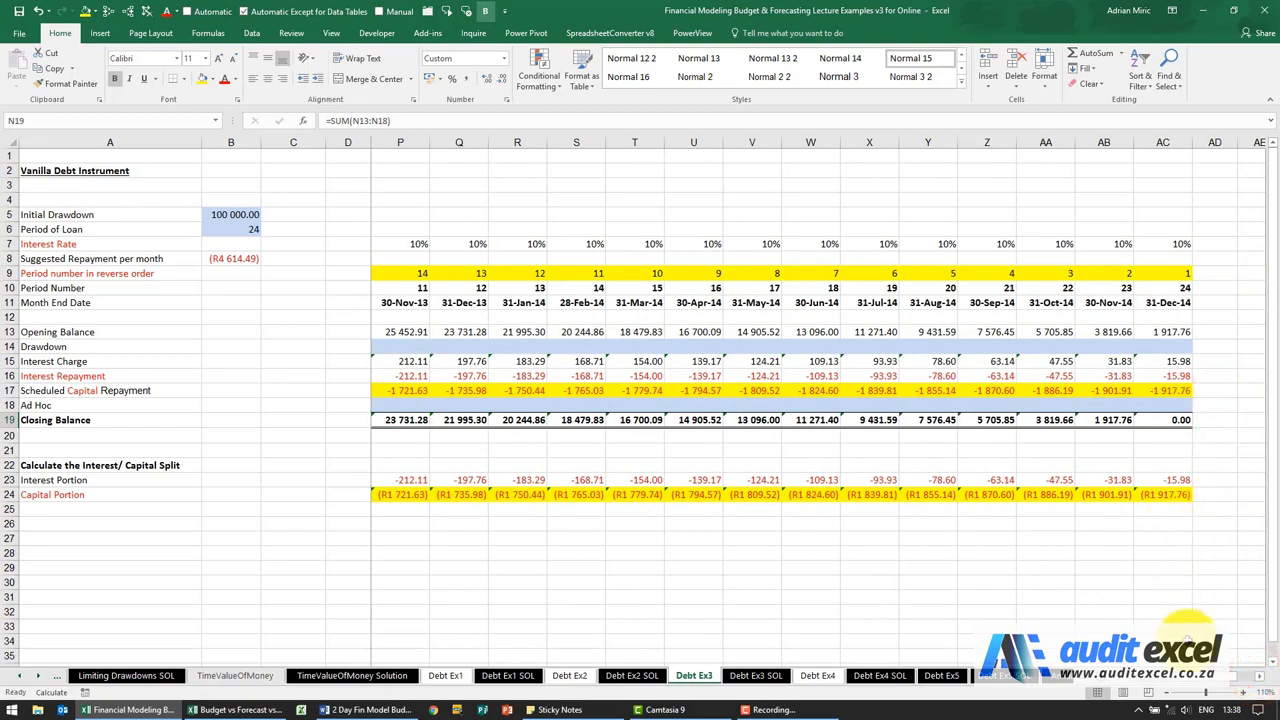
scroll(1195, 685, "left", 10)
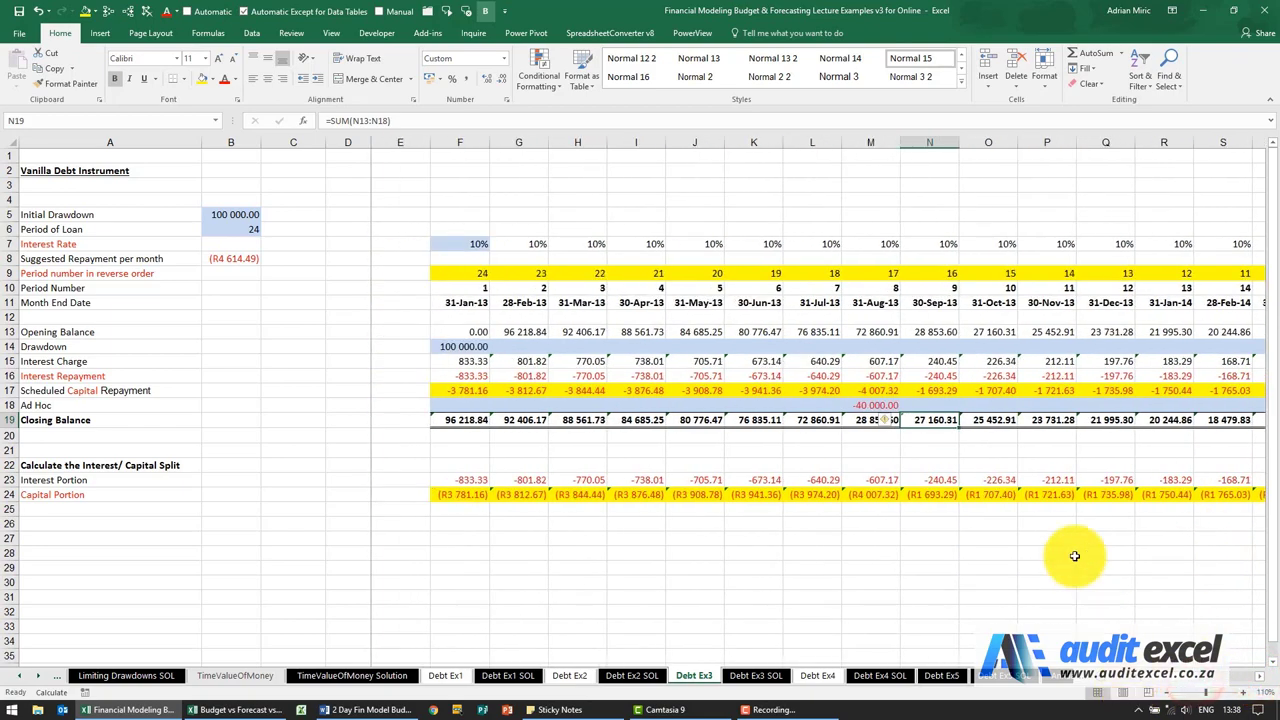
Enter an ad hoc repayment of -10000 for October 2013 in O18 and check the final period's closing balance
left_click(995, 407)
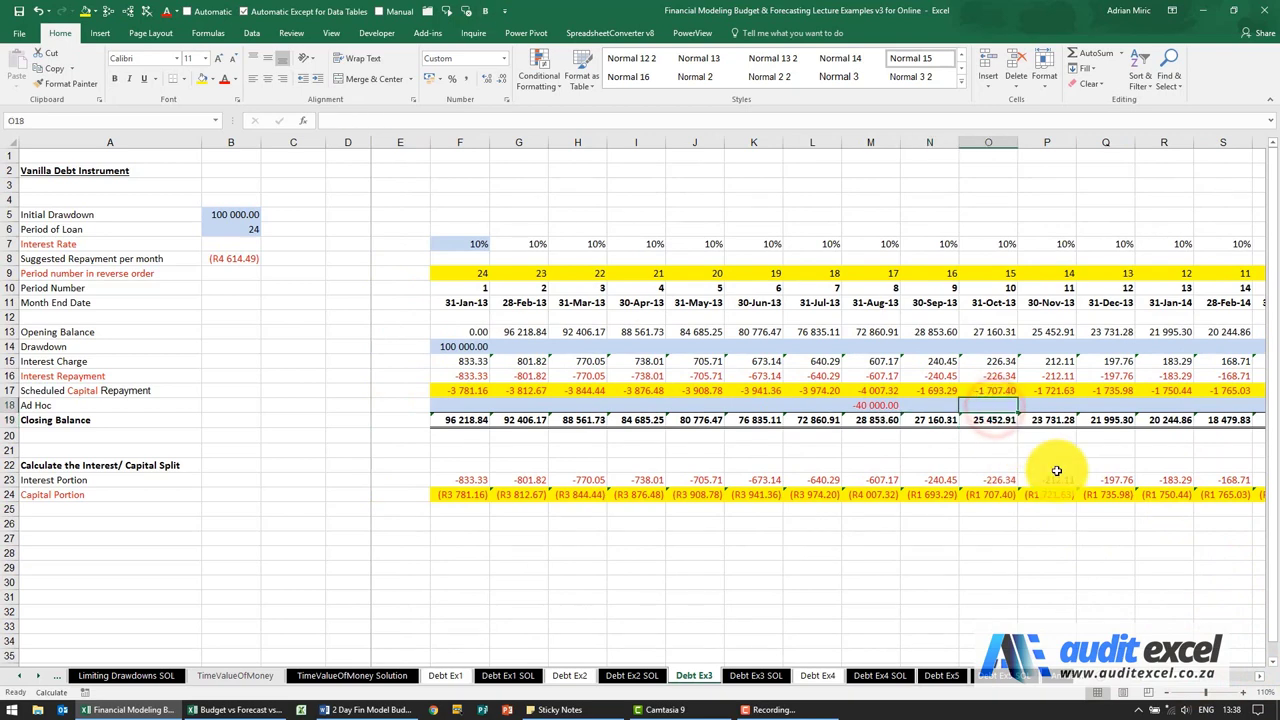
type("10000")
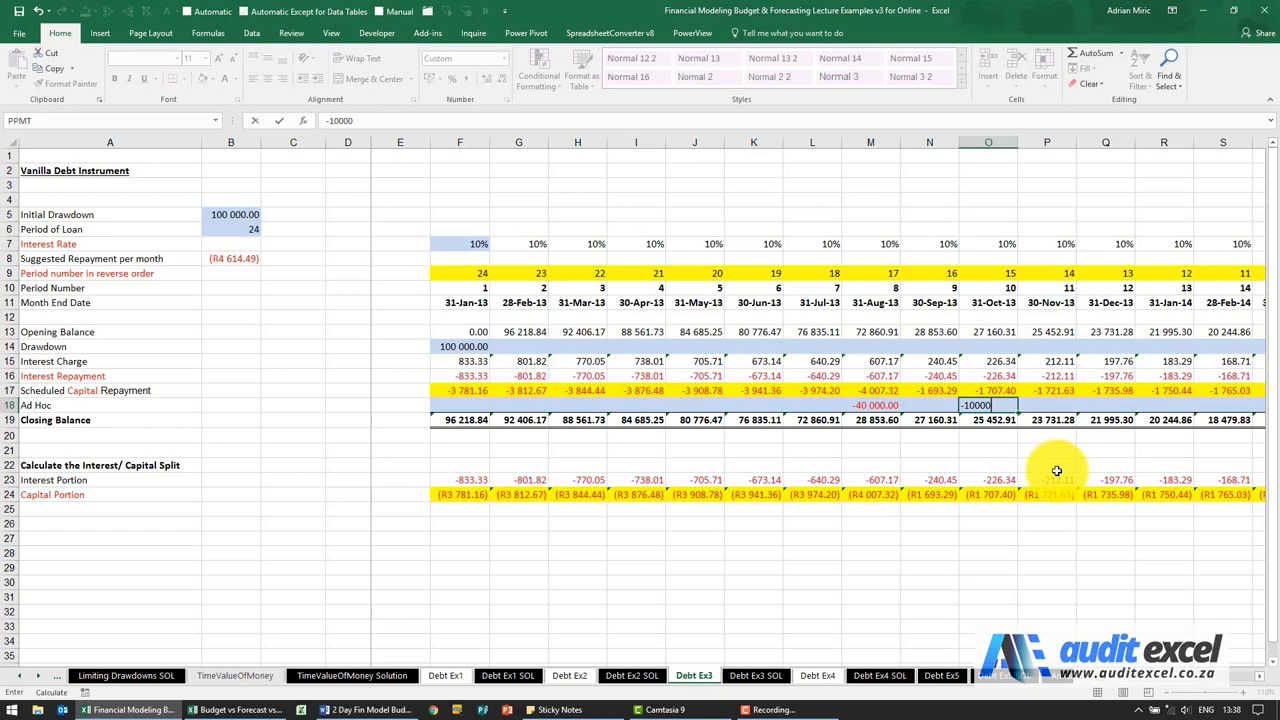
key("Return")
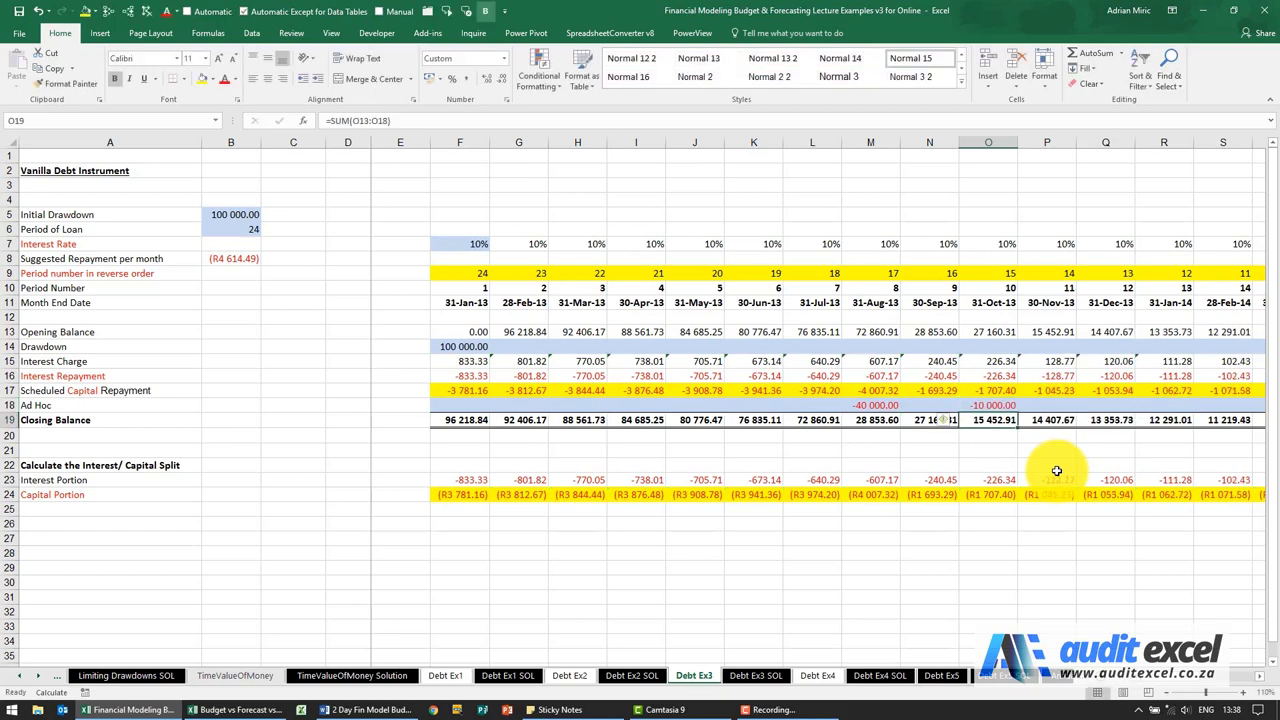
key("ctrl+Right")
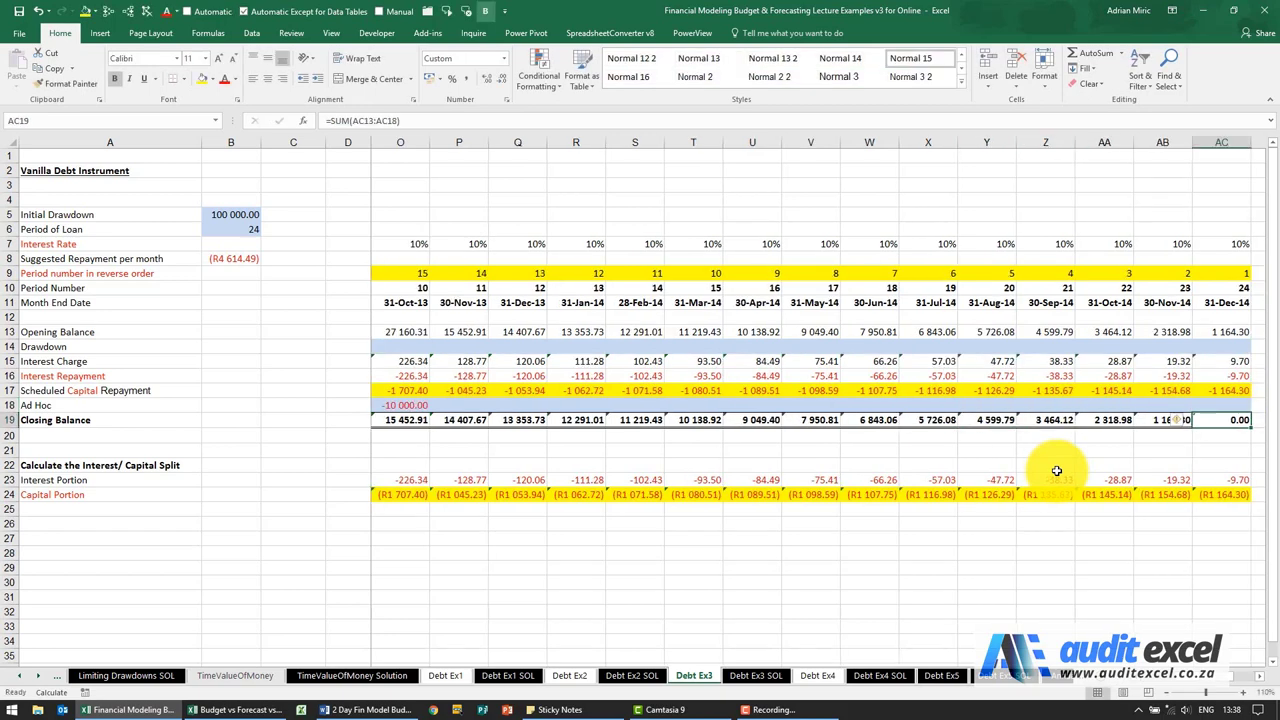
Enter an ad hoc increase of 20000 for February 2014 in S18
key("Left")
key("Left")
key("Left")
key("Left")
key("Left")
key("Left")
key("Left")
key("Left")
key("Left")
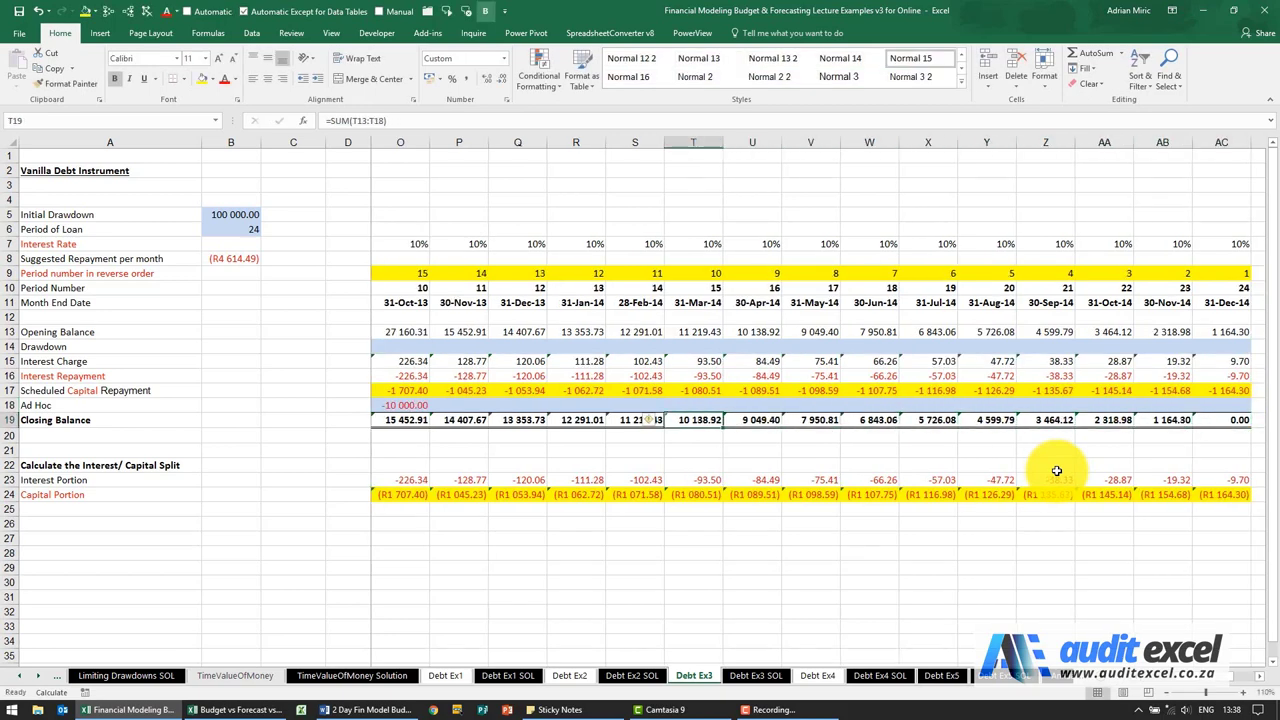
key("Left")
key("Up")
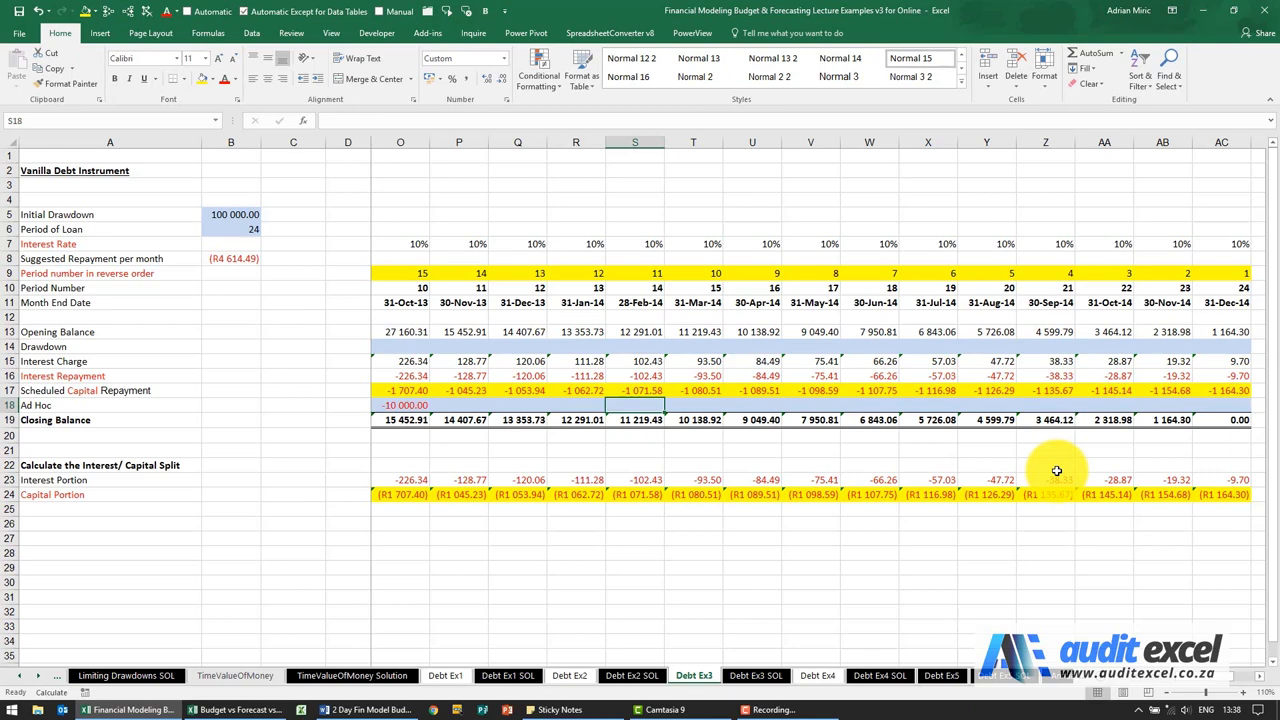
type("20000")
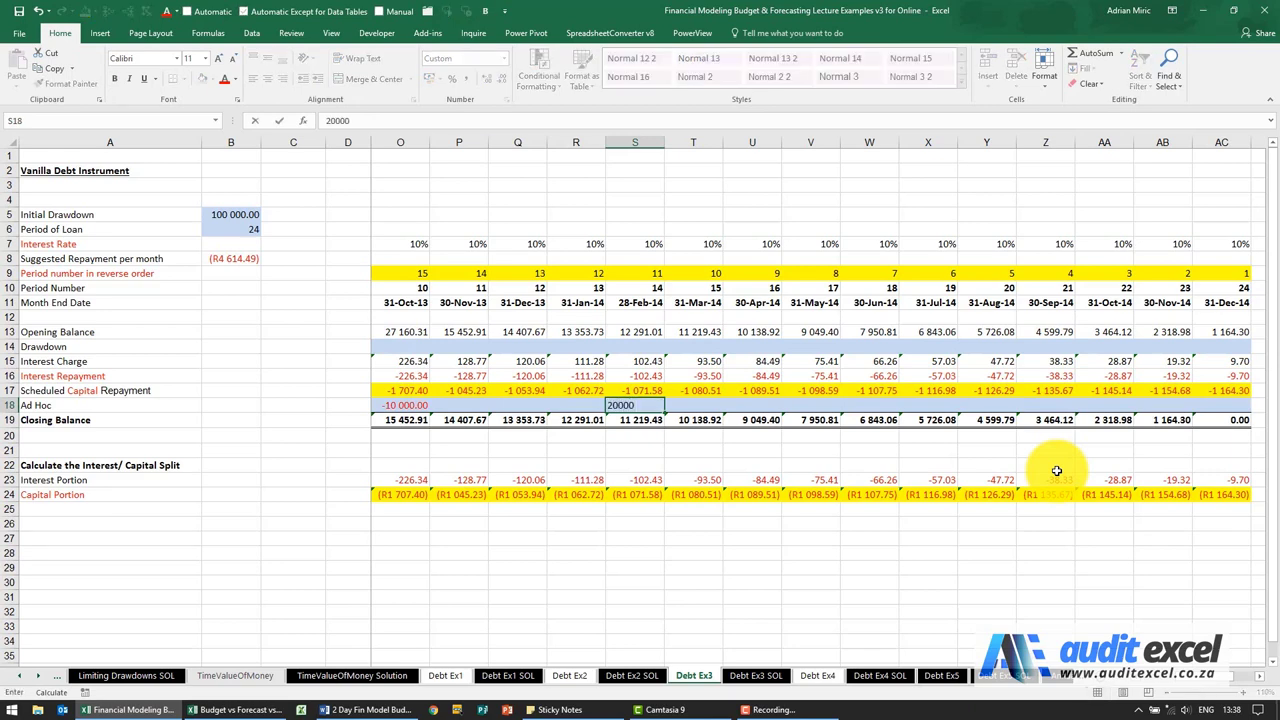
key("ctrl+Return")
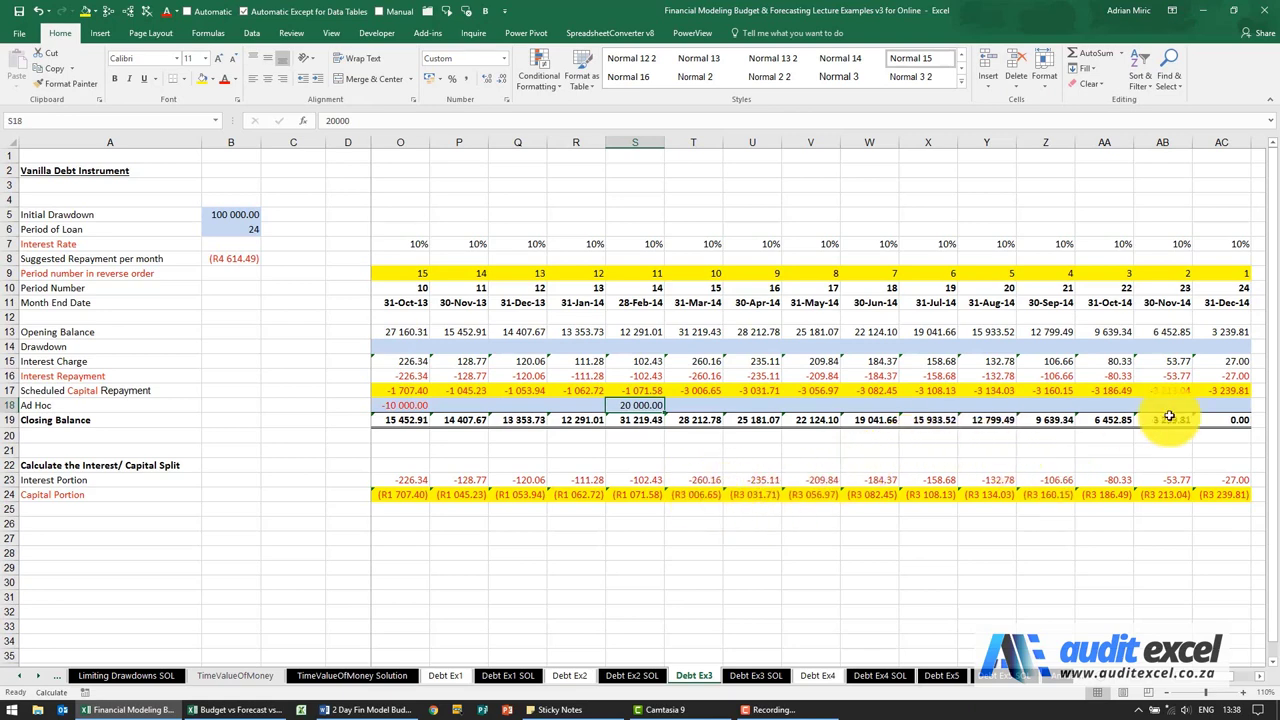
key("ctrl+Left")
key("ctrl+Left")
key("ctrl+Left")
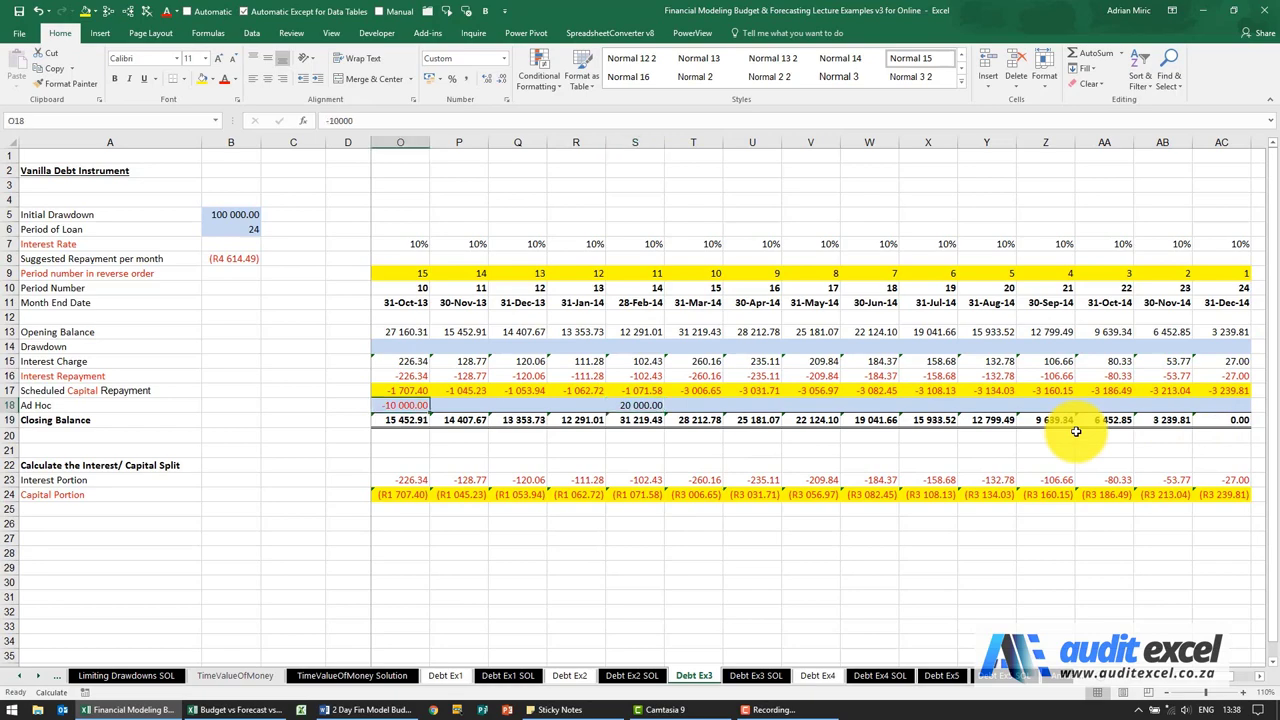
key("Right")
key("Right")
key("Right")
key("Right")
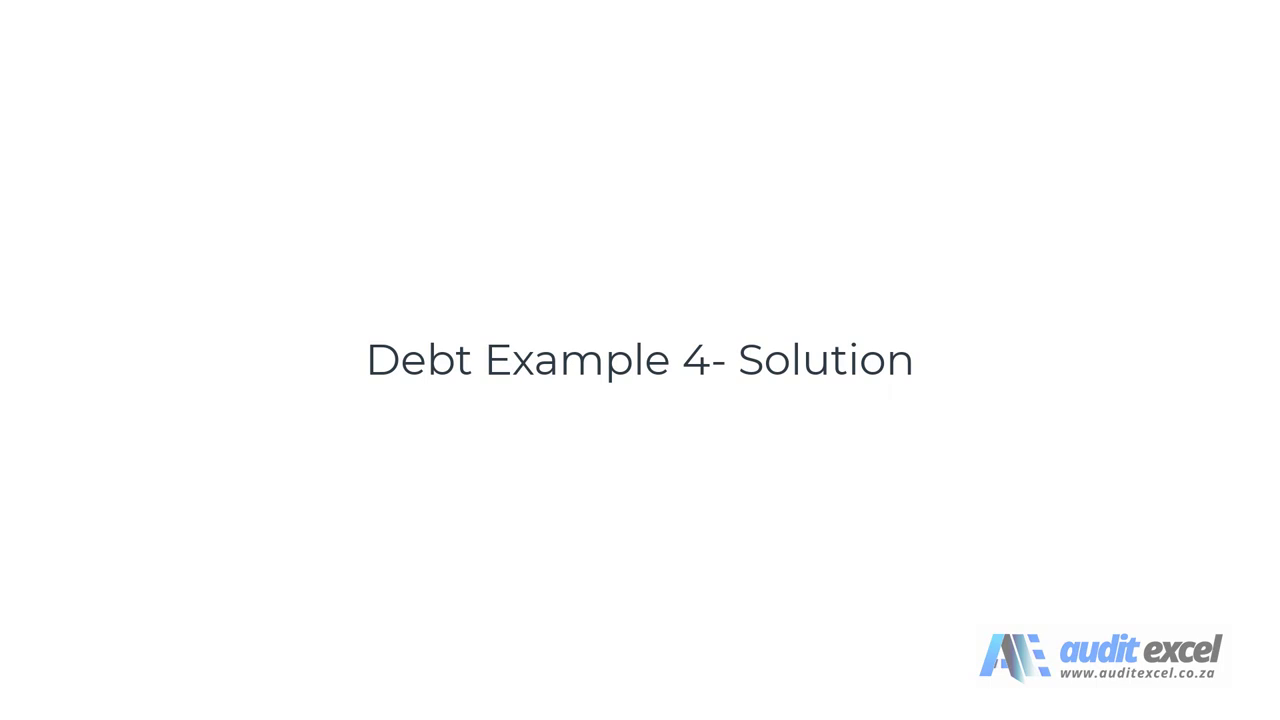
left_click(635, 420)
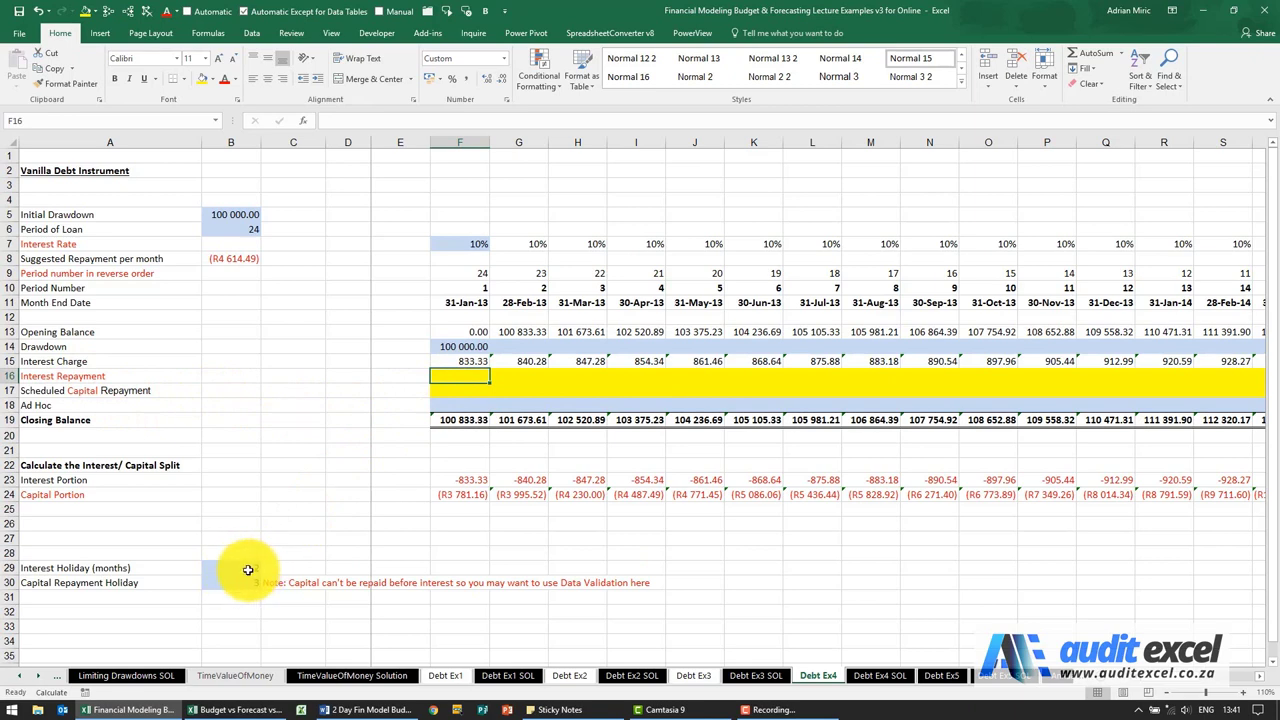
Enter the interest repayment formula =IF(F10>$B$29,-F15,0) in F16 and copy it across row 16 to AC
left_click(303, 120)
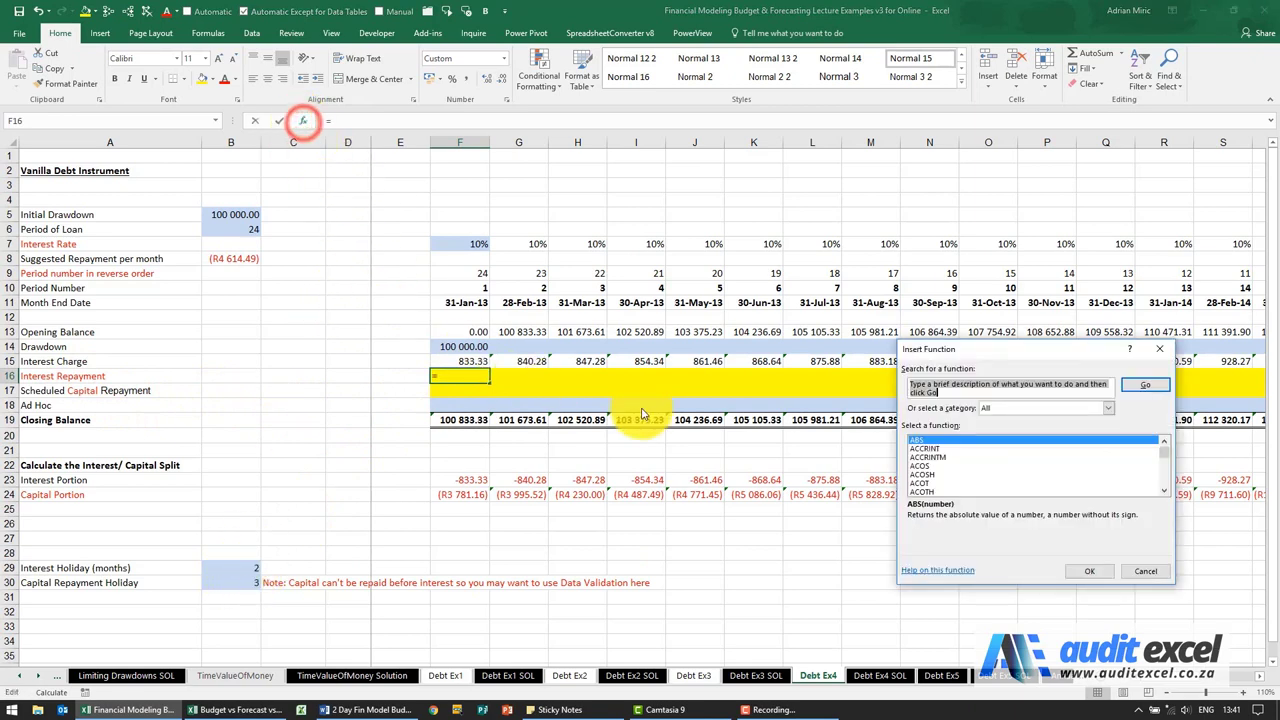
left_click(955, 465)
type("if")
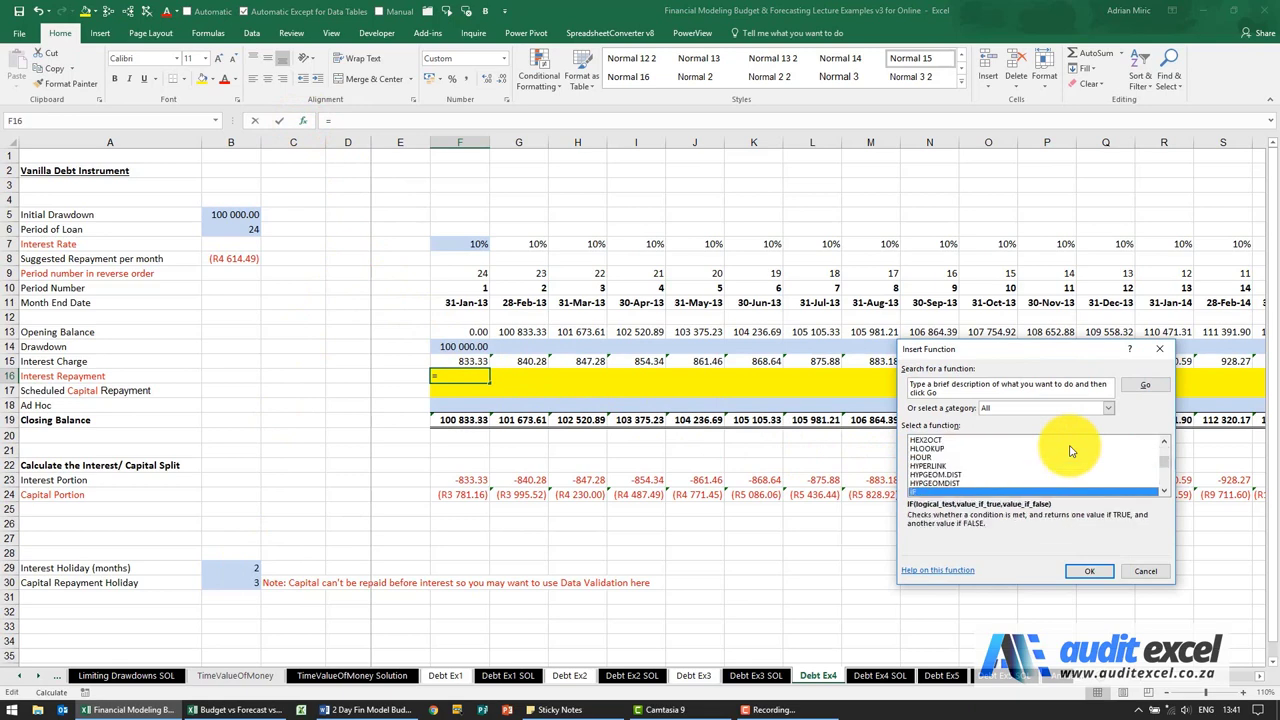
key("Return")
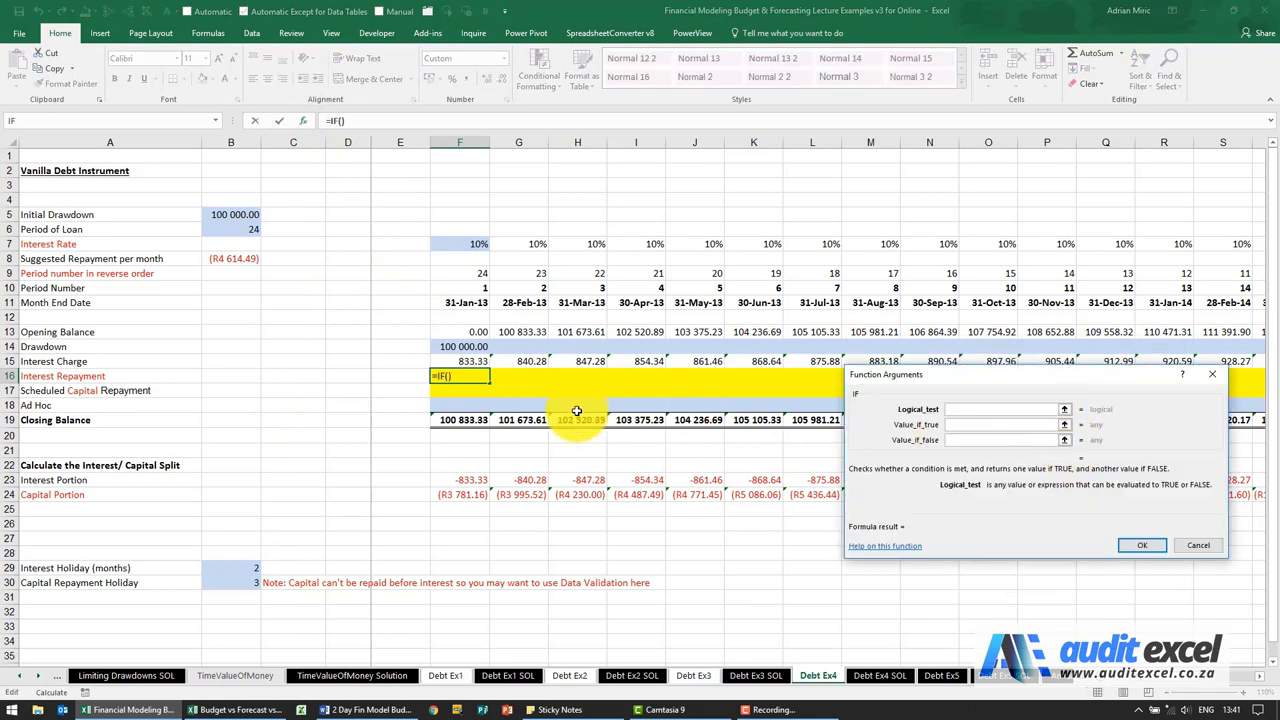
left_click(466, 288)
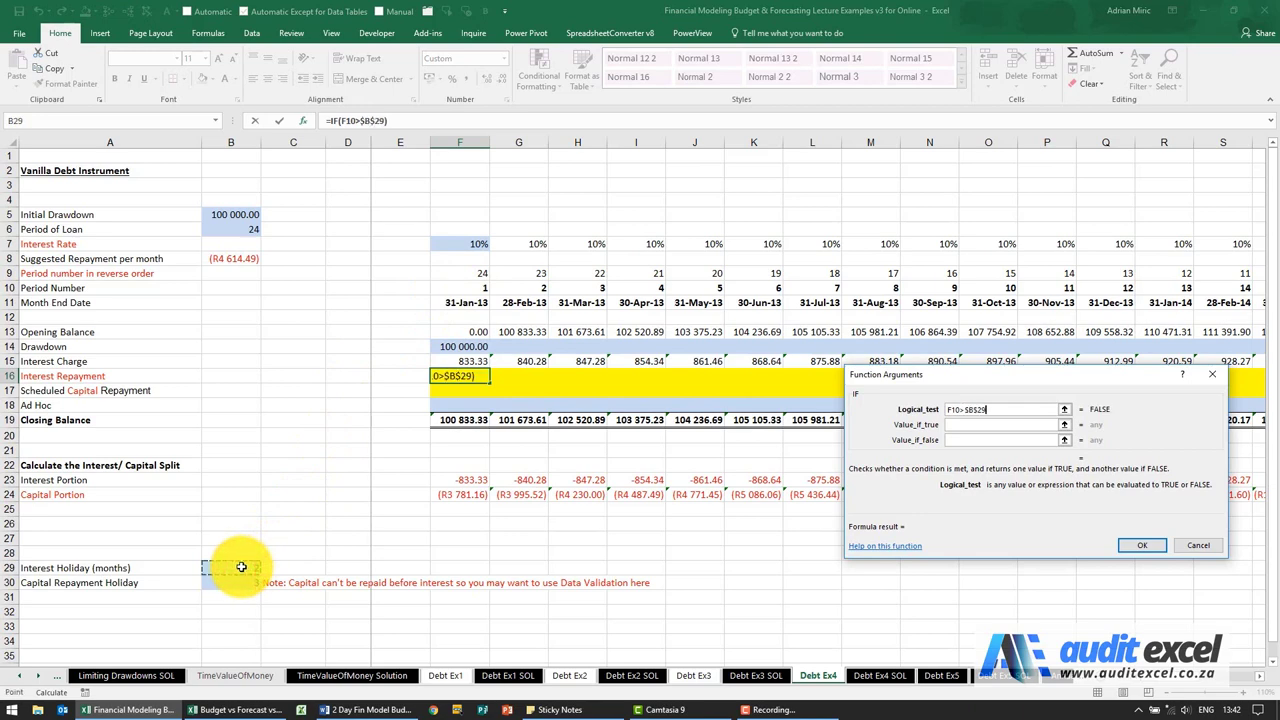
left_click(963, 425)
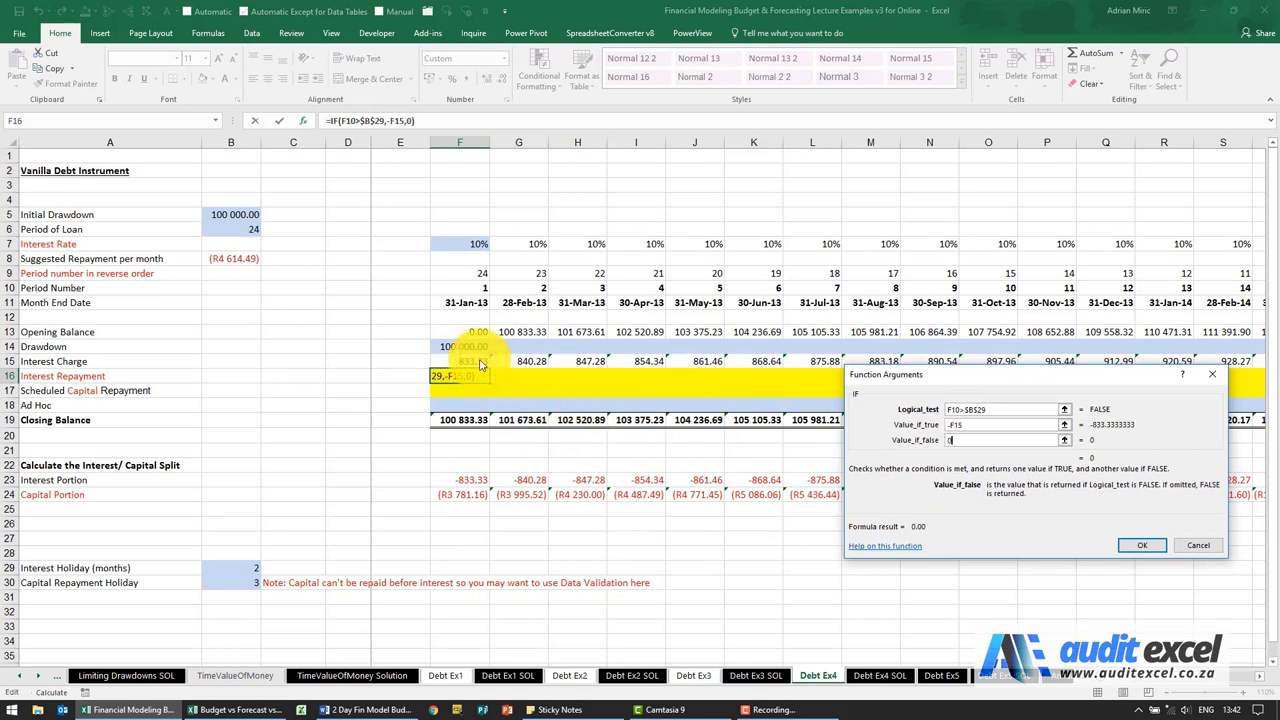
left_click(1133, 549)
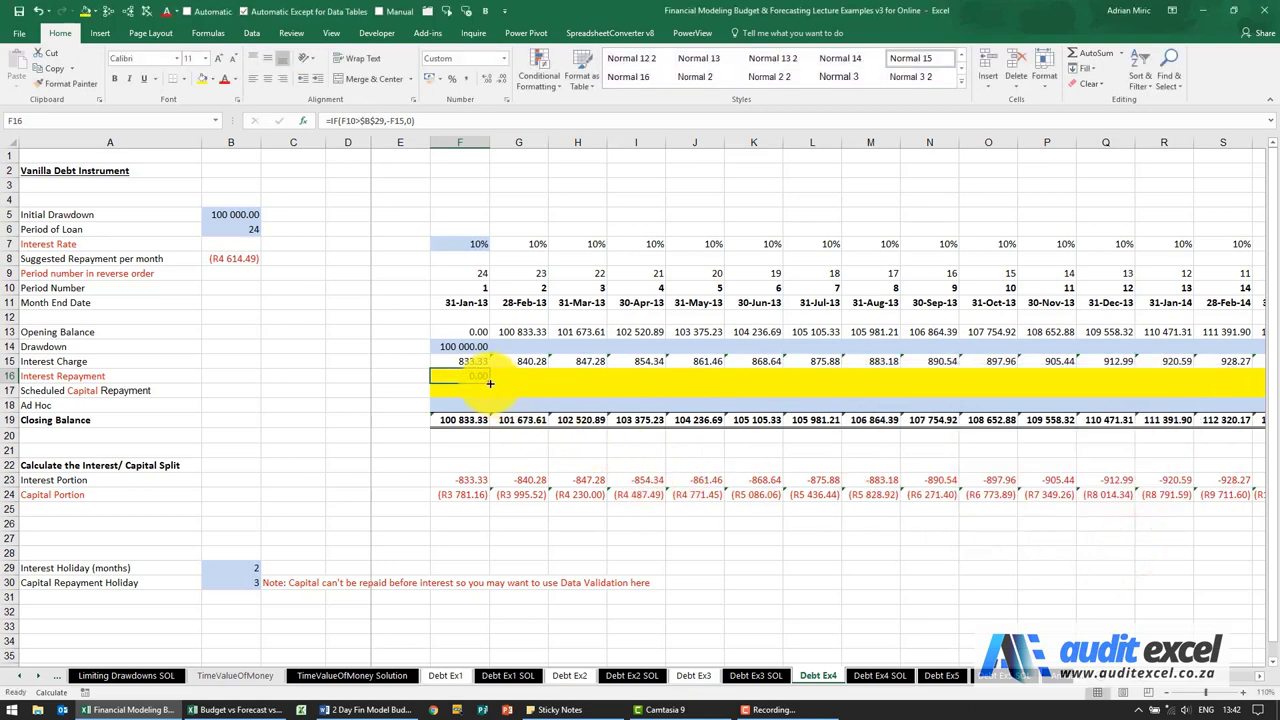
left_click_drag(490, 383, 1184, 386)
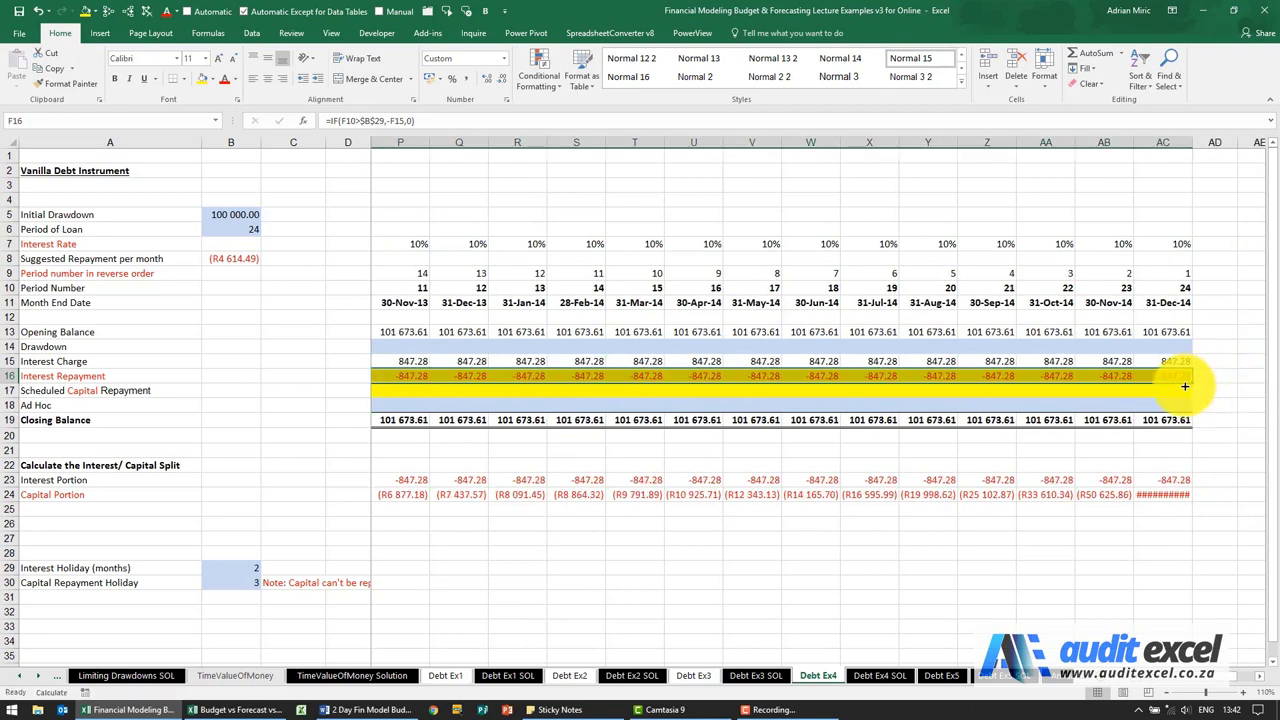
key("ctrl+BackSpace")
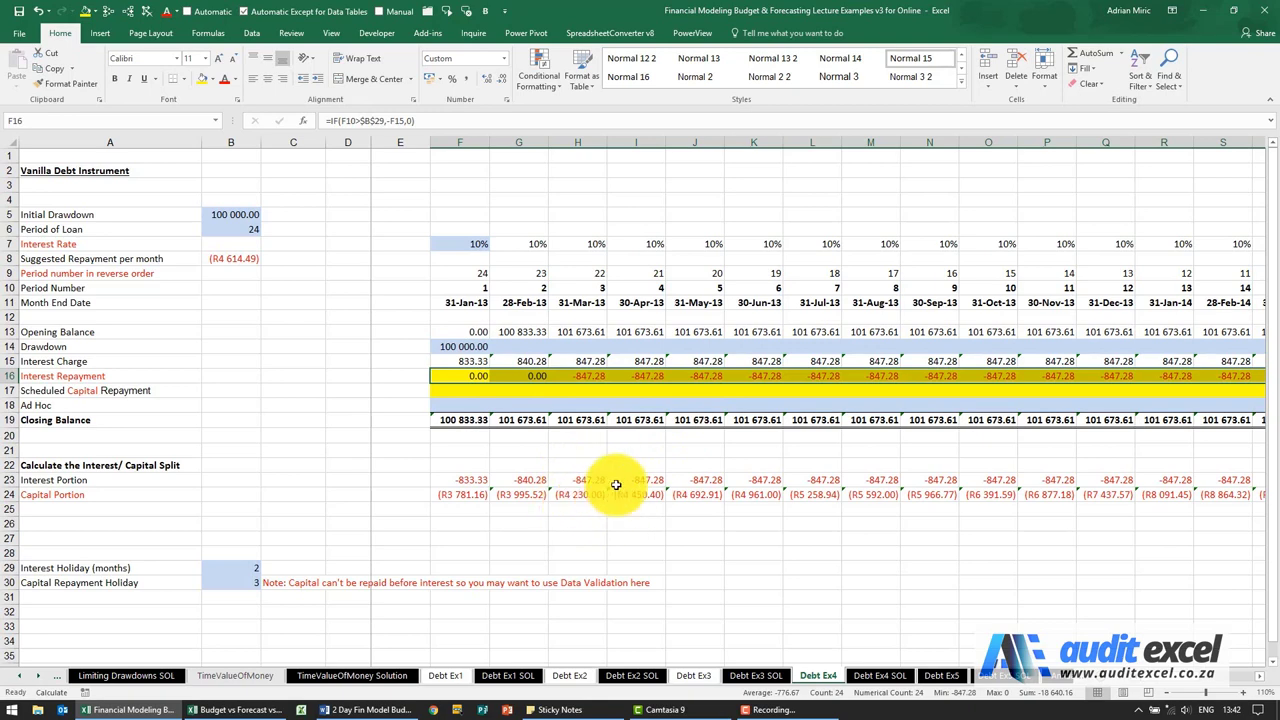
Enter the scheduled capital repayment formula =IF(F10>$B$30,F24,0) in F17
left_click(455, 390)
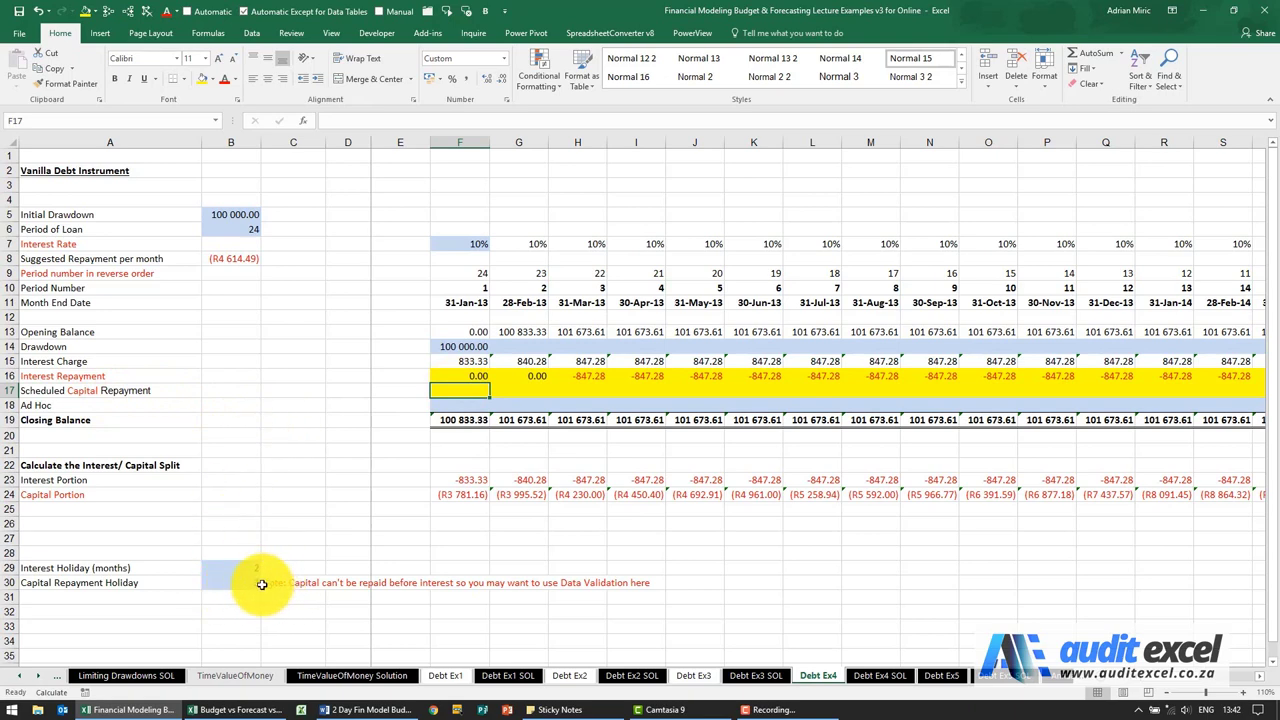
left_click(308, 121)
left_click(986, 486)
key("i")
key("f")
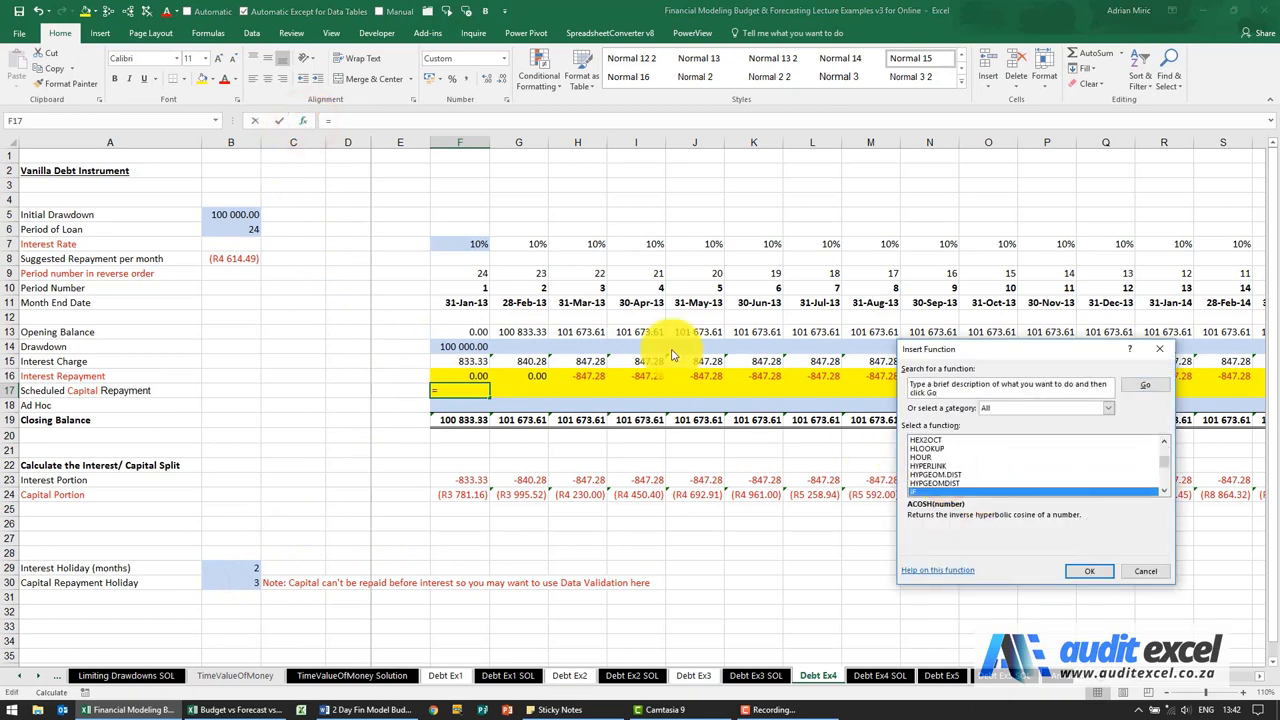
key("Return")
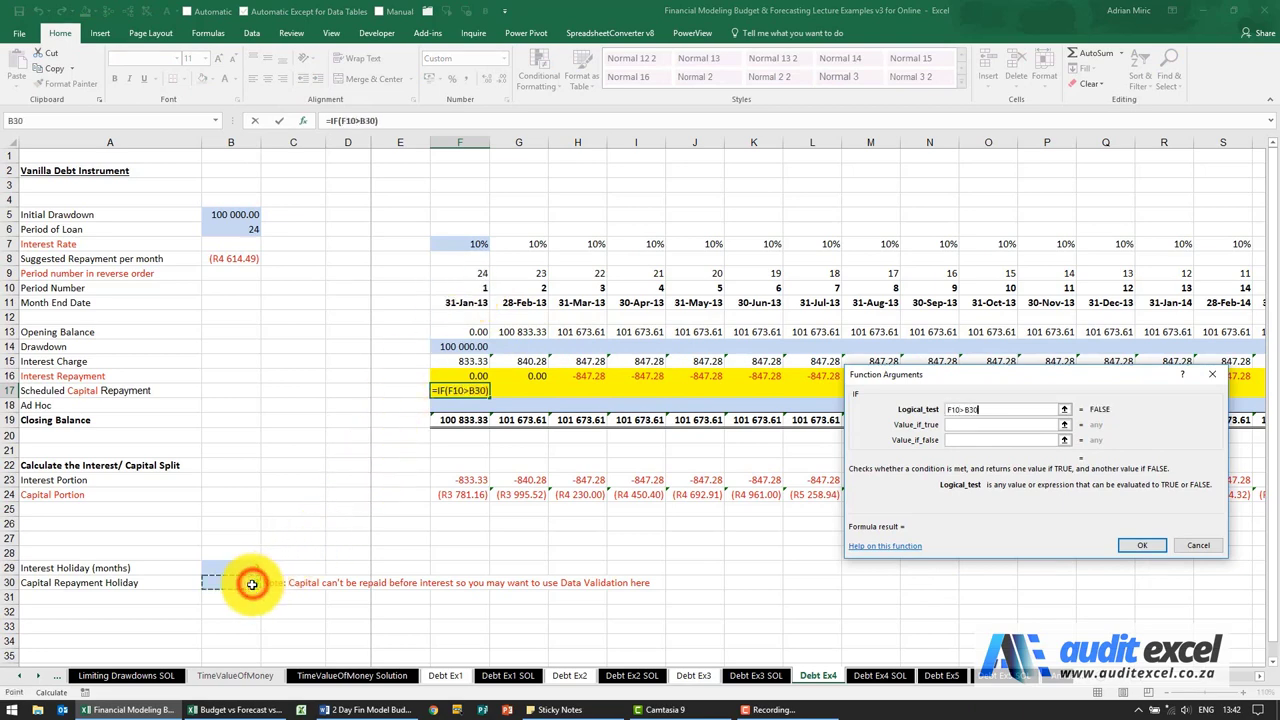
key("F4")
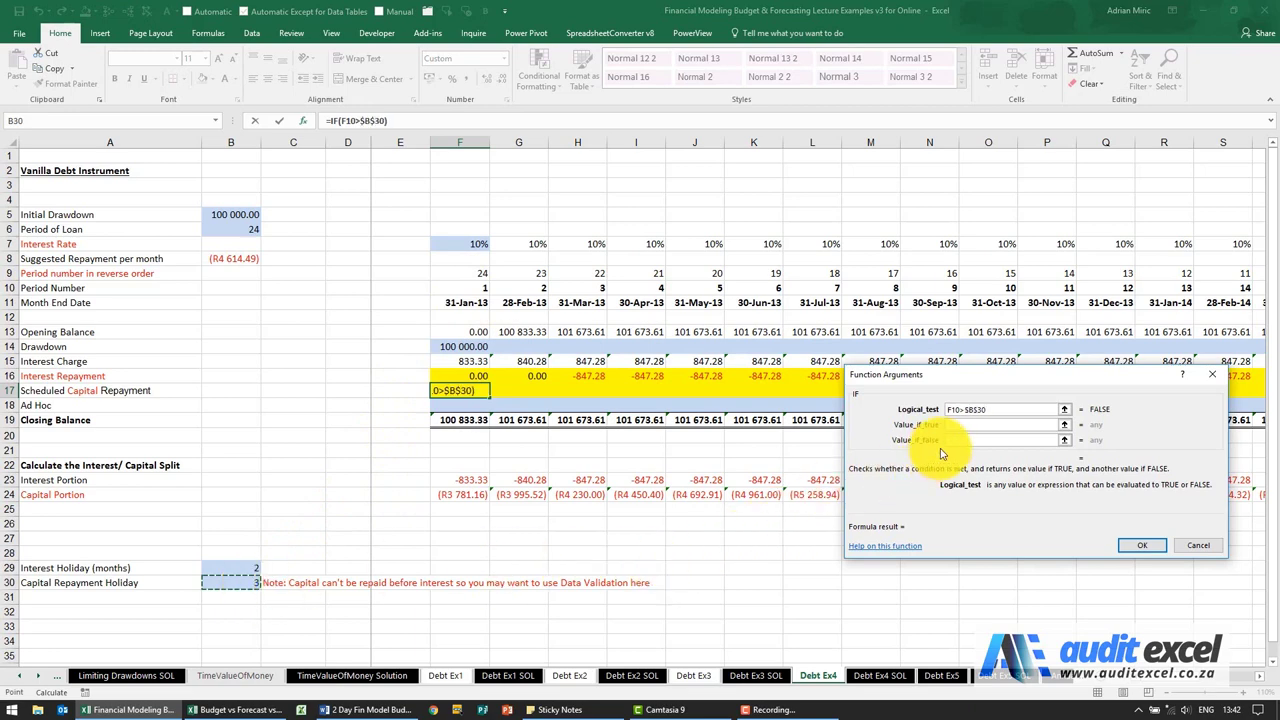
left_click(962, 426)
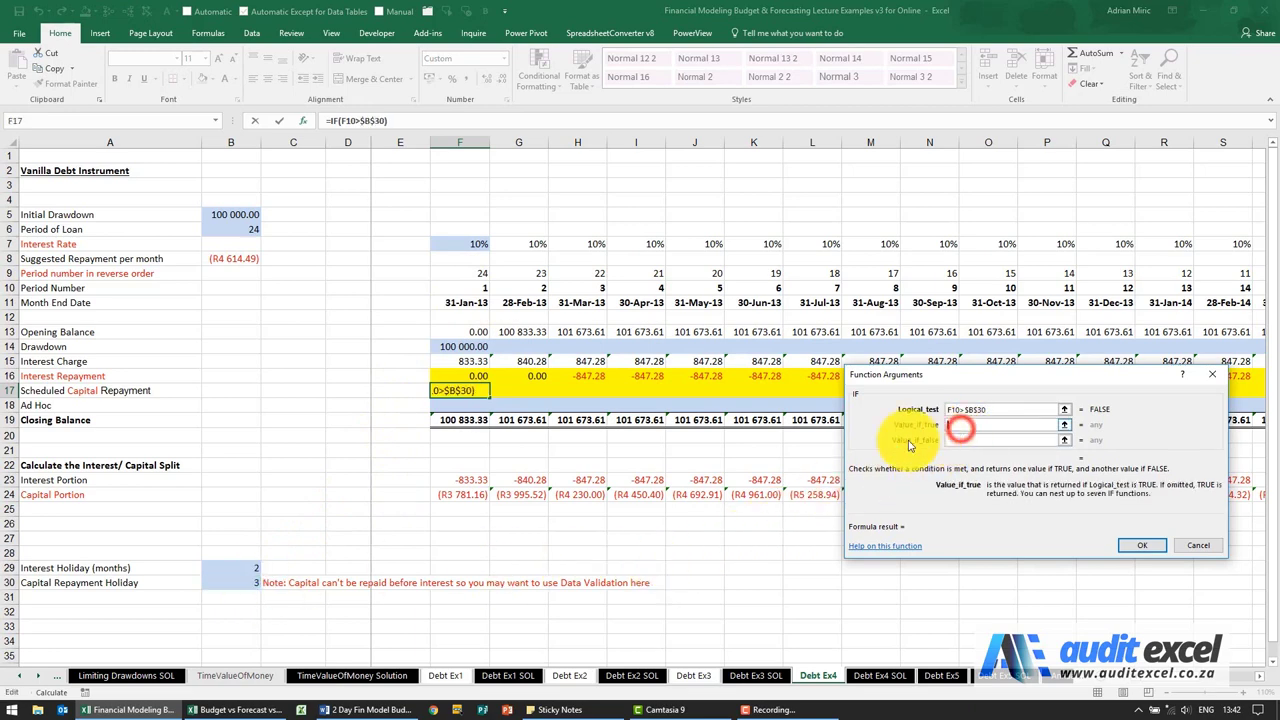
left_click(459, 494)
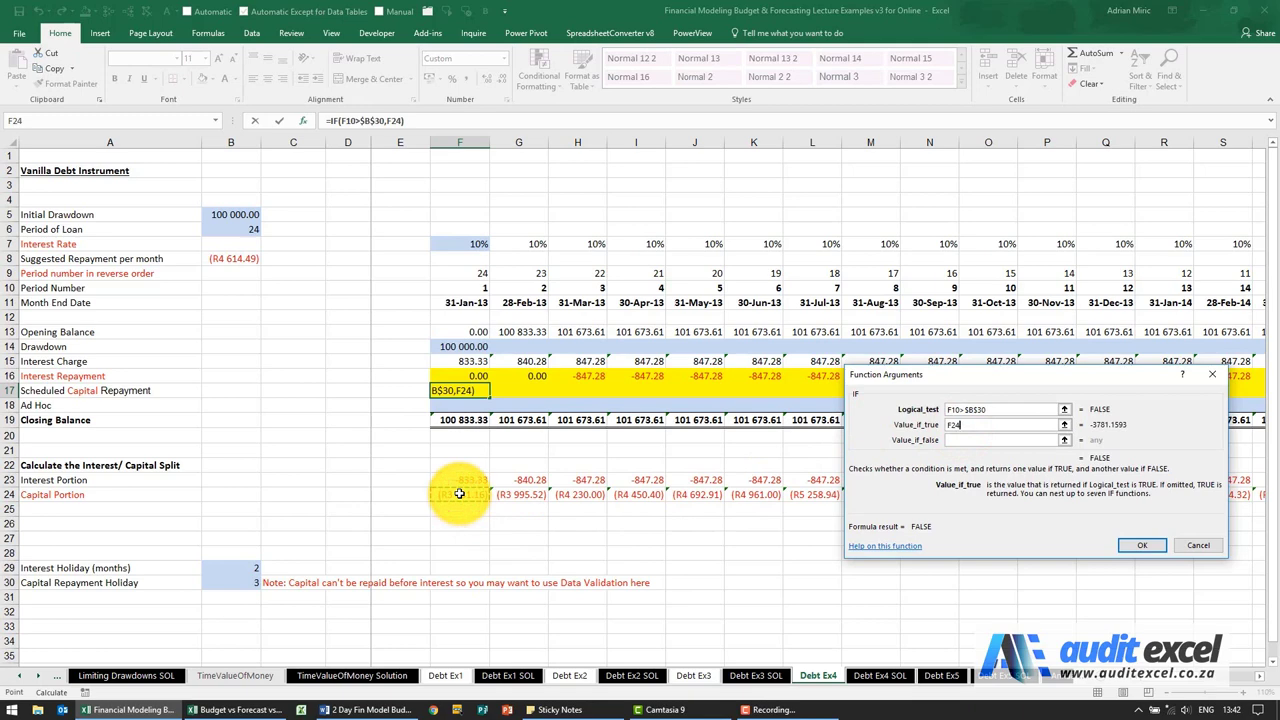
key("Tab")
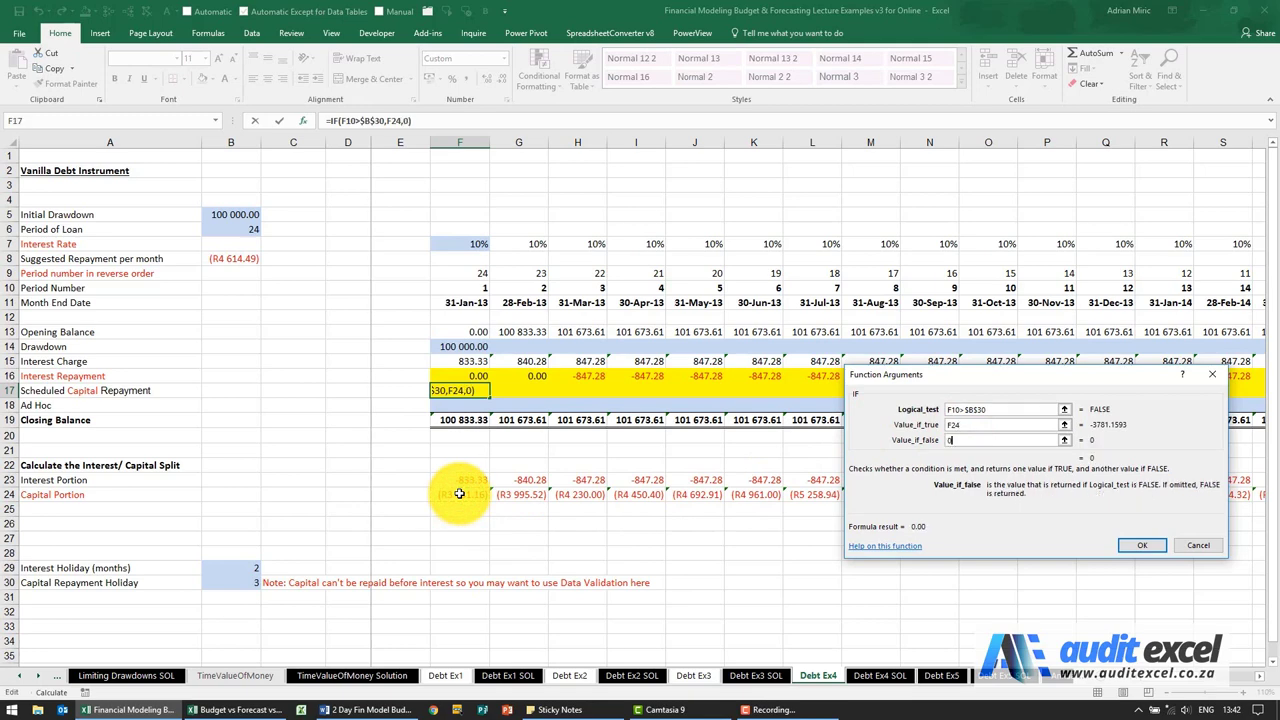
left_click(1122, 545)
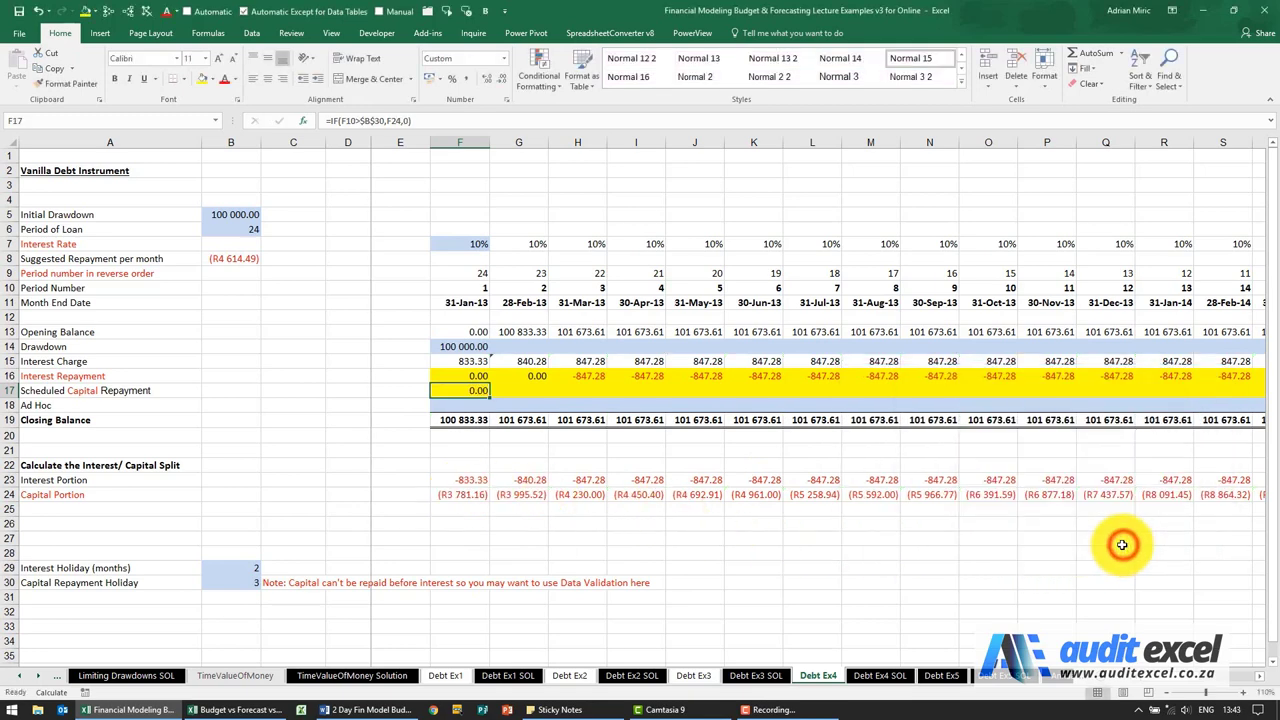
Copy the scheduled capital repayment formula across row 17 to AC and check the closing balances through period 24
left_click_drag(489, 397, 1195, 396)
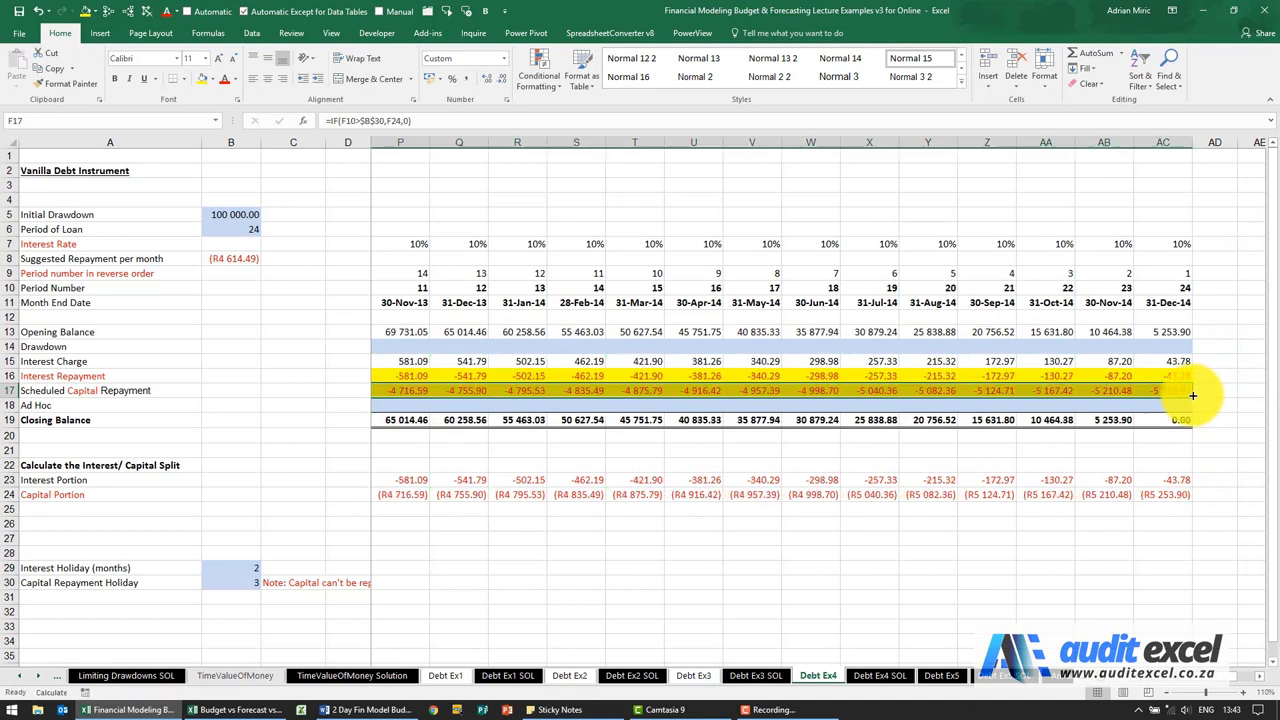
left_click(1190, 677)
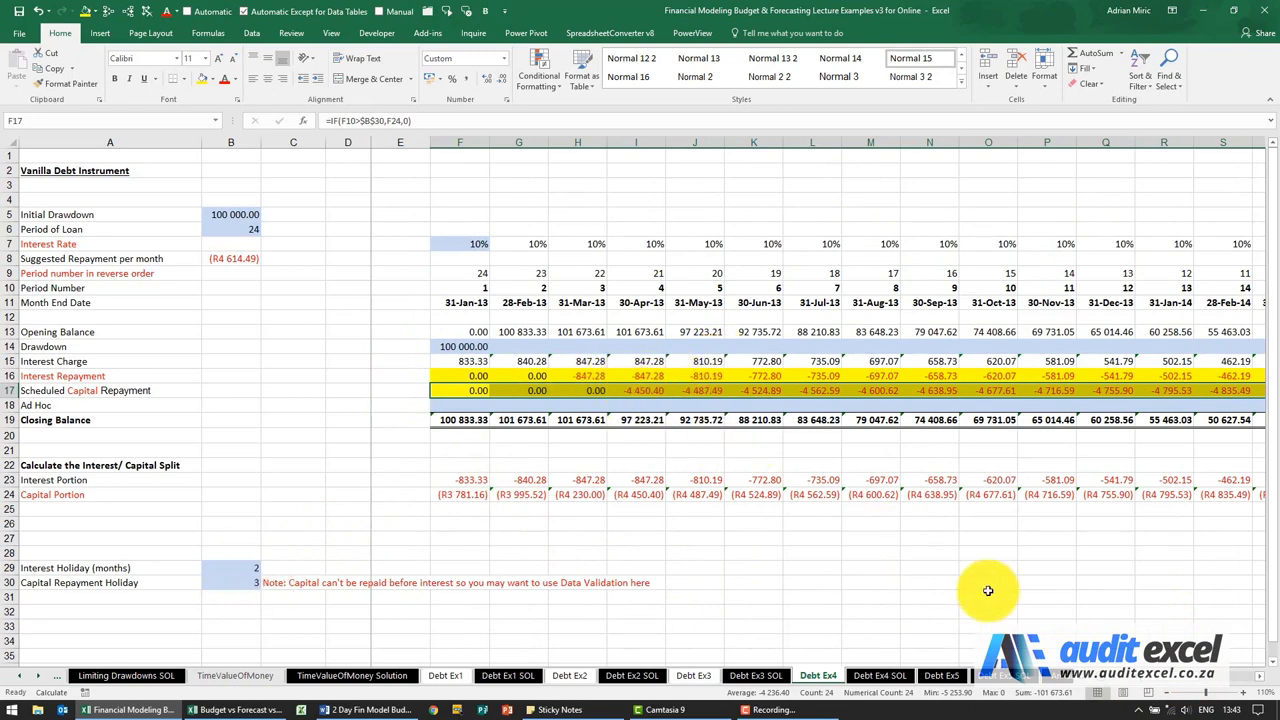
scroll(886, 331, "right", 6)
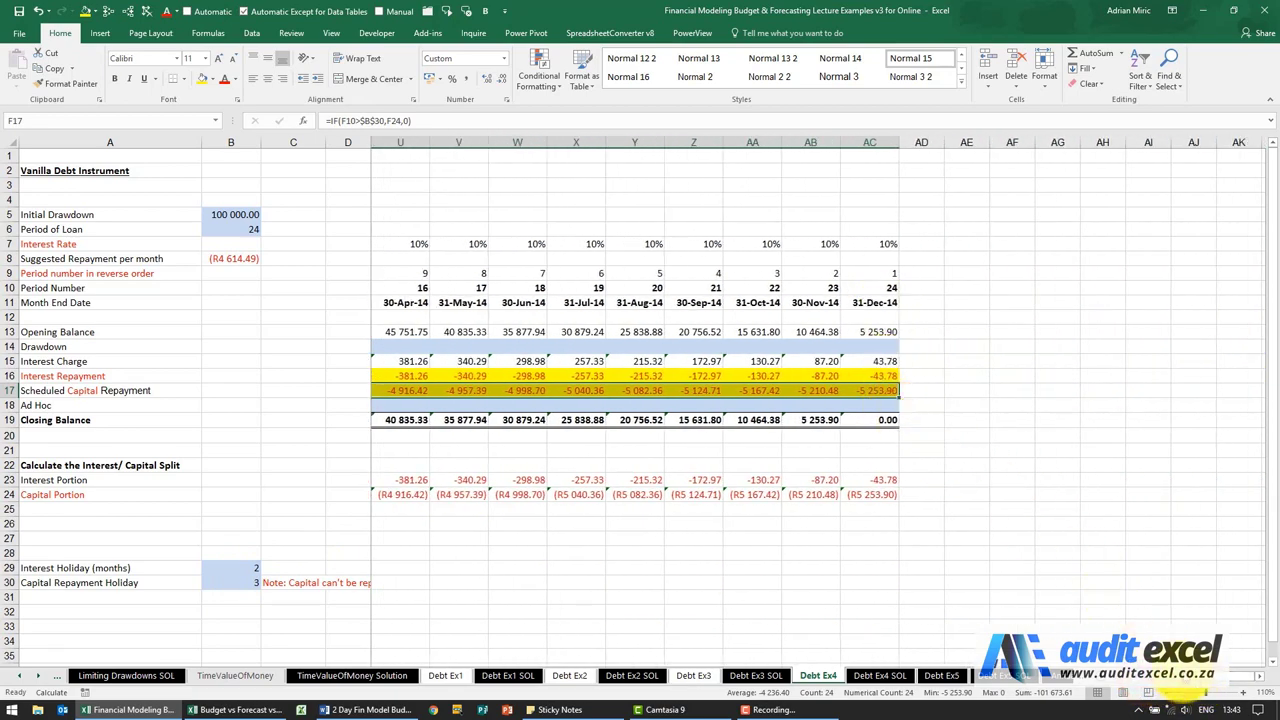
scroll(900, 500, "left", 6)
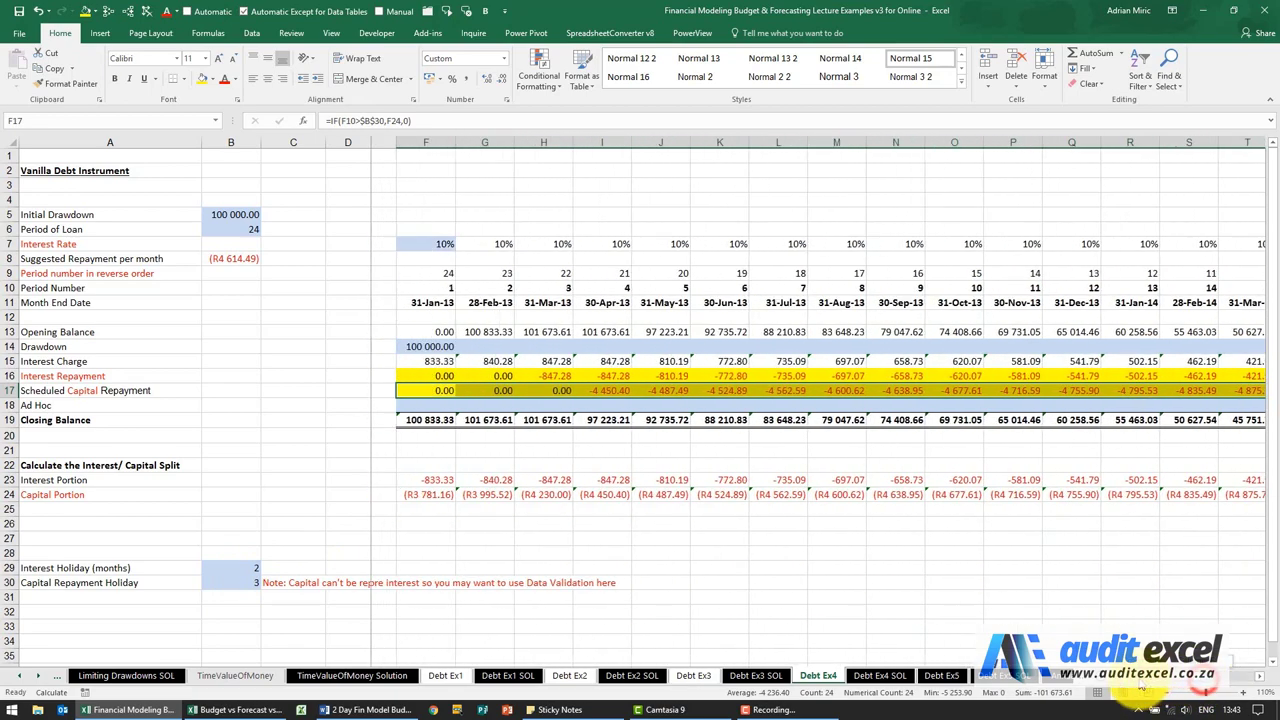
Set both the interest holiday in B29 and the capital repayment holiday in B30 to 0, and check the final closing balance
left_click(249, 567)
type("0")
key("Return")
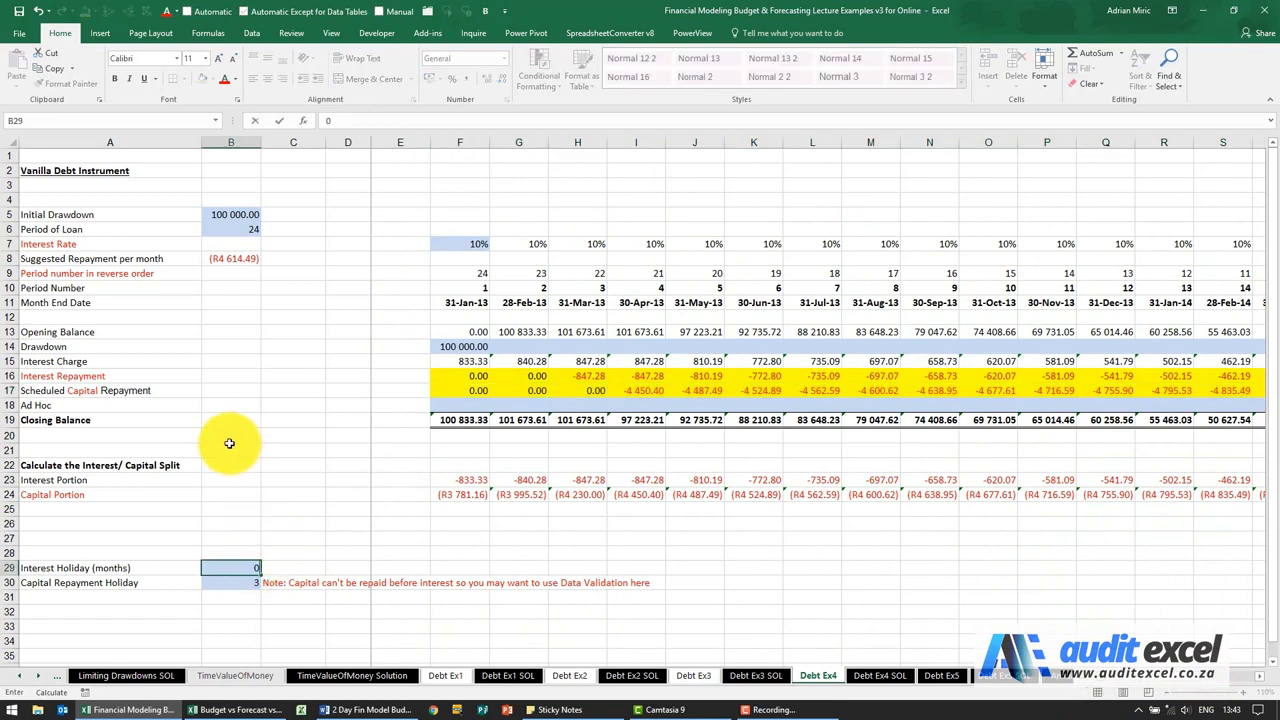
type("3")
key("BackSpace")
type("0")
key("Return")
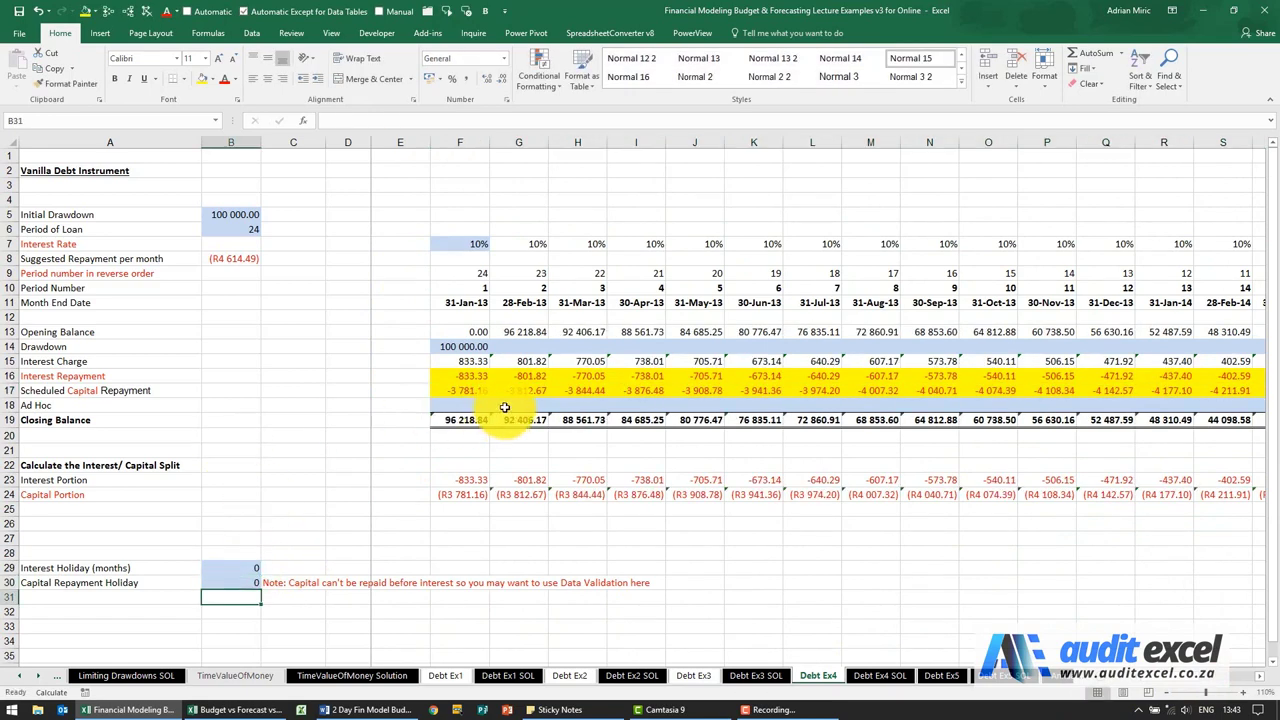
scroll(1150, 690, "right", 10)
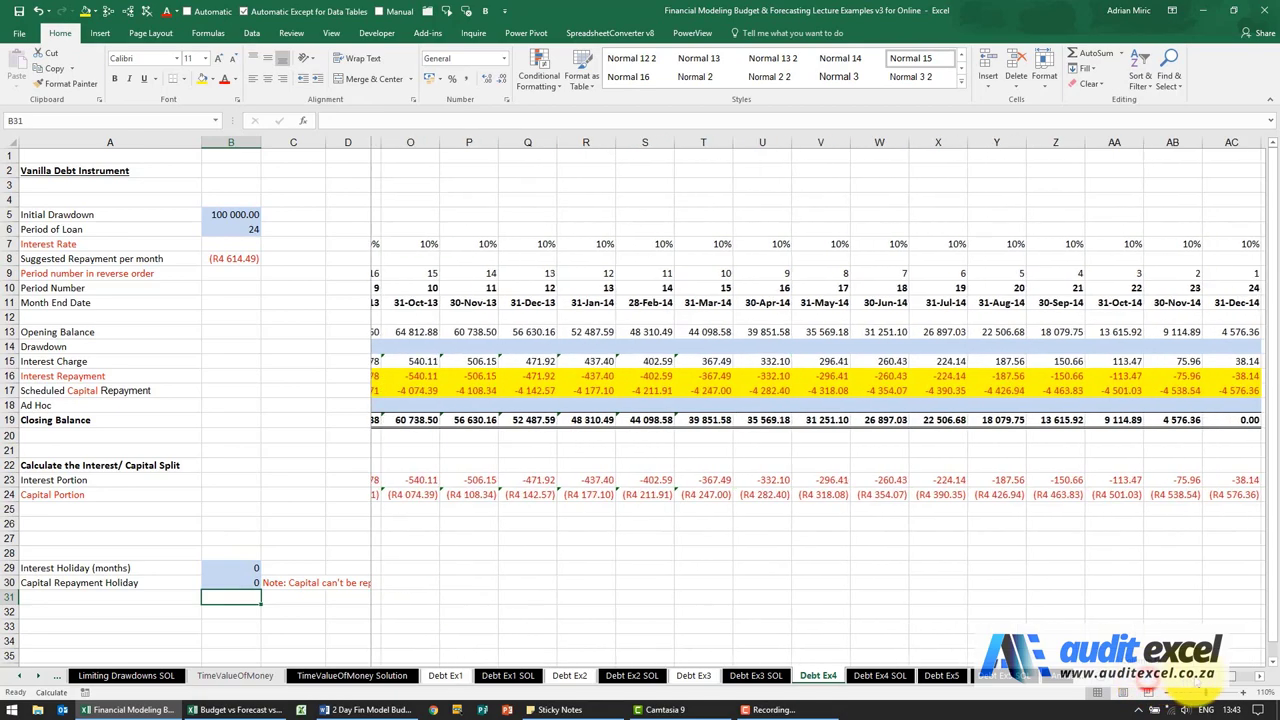
scroll(1140, 688, "left", 10)
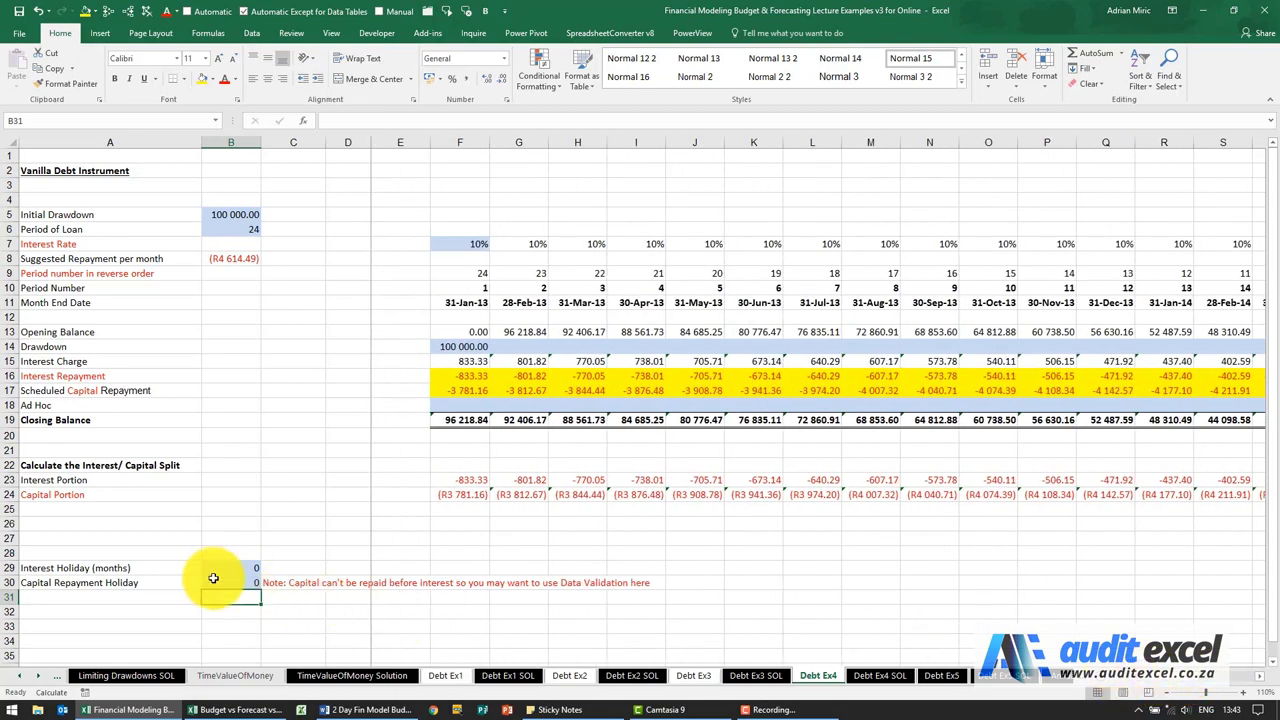
Set the capital repayment holiday in B30 to 6 months, keeping the interest holiday at 0, and check the final closing balance
left_click(215, 567)
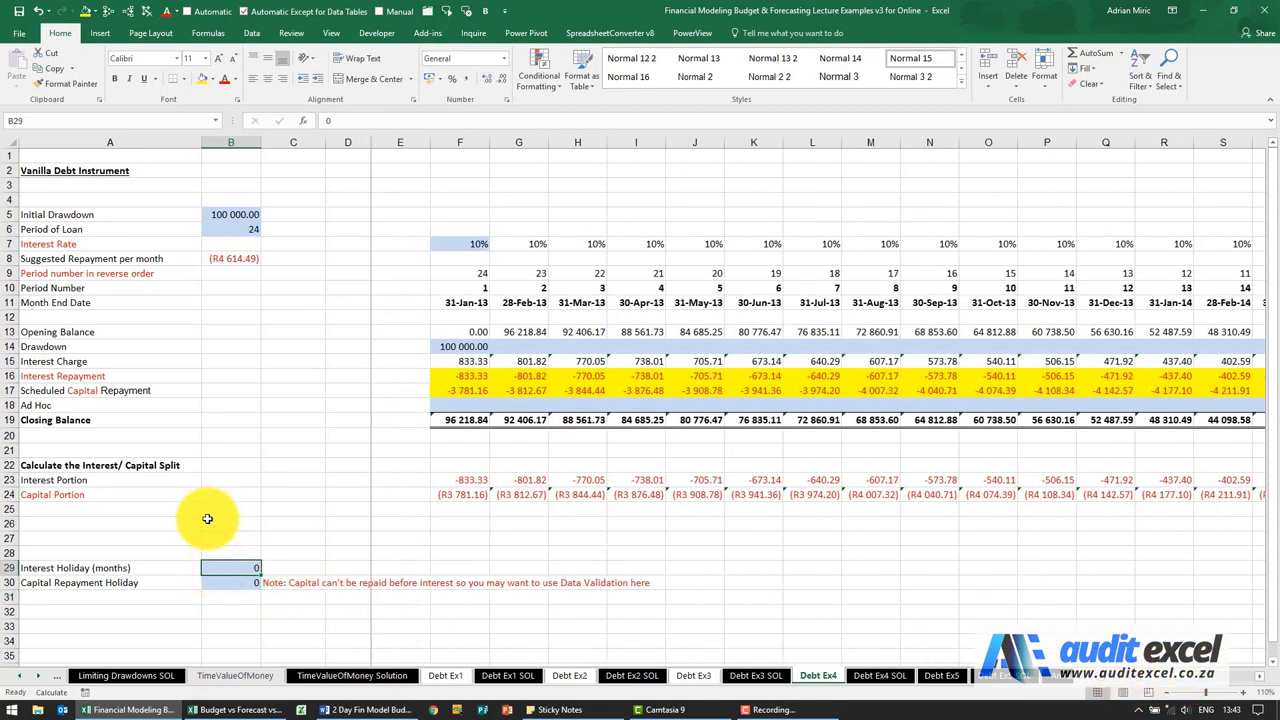
type("6")
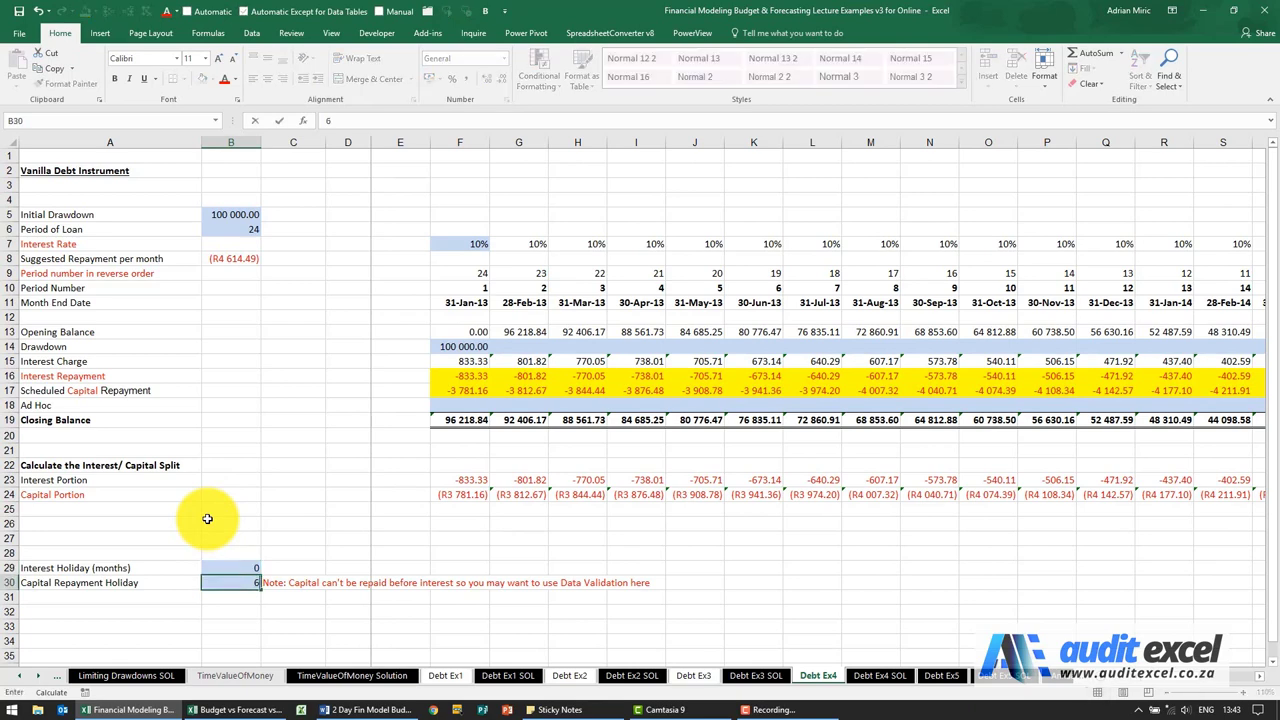
key("Return")
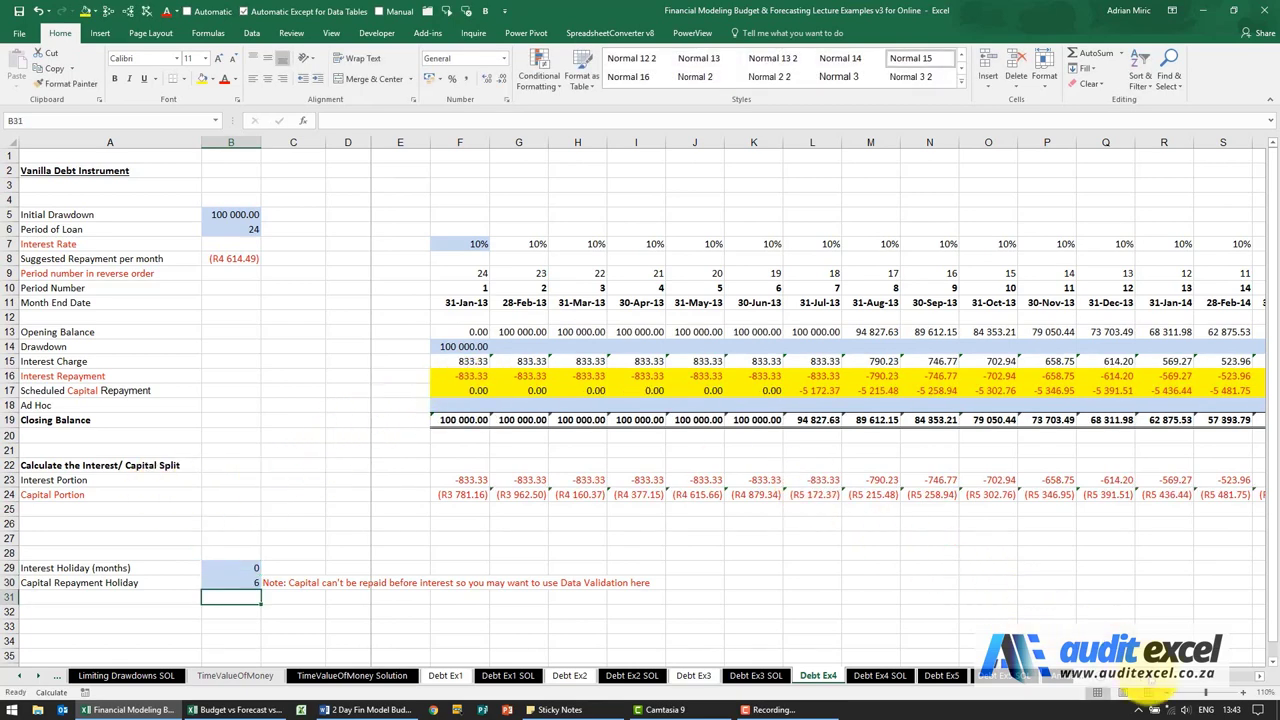
scroll(1155, 692, "right", 5)
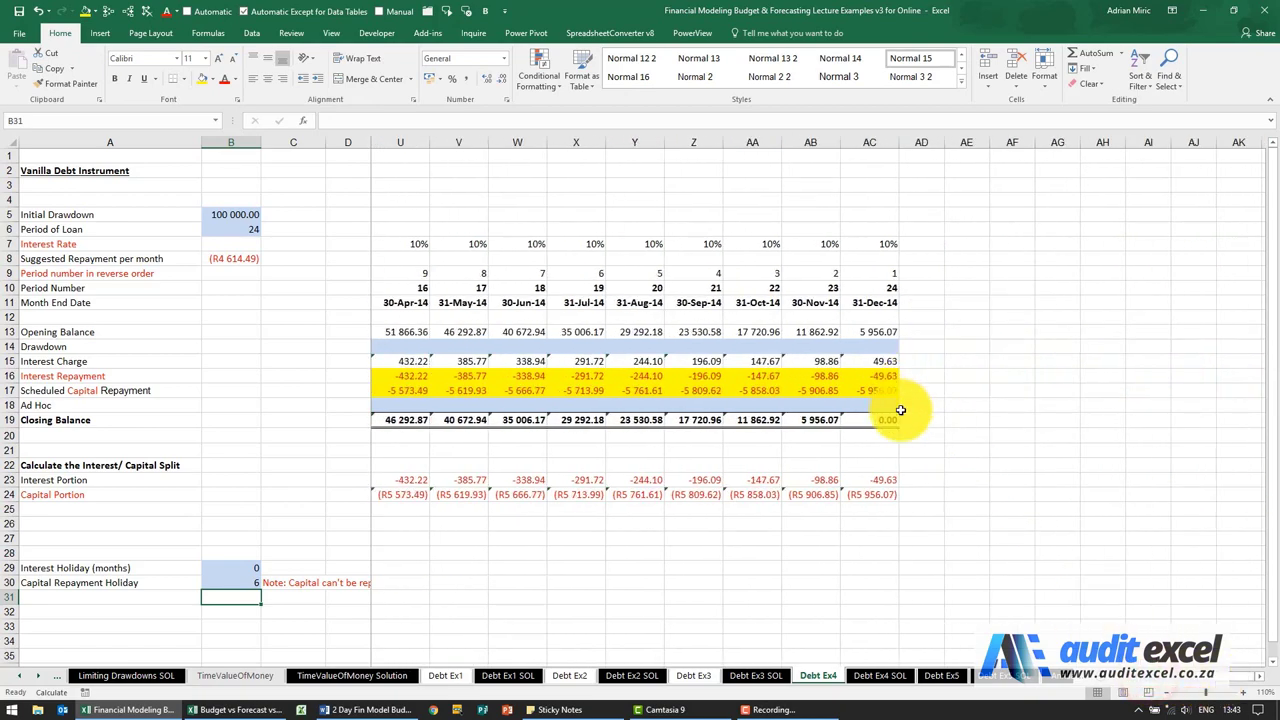
scroll(1215, 680, "left", 5)
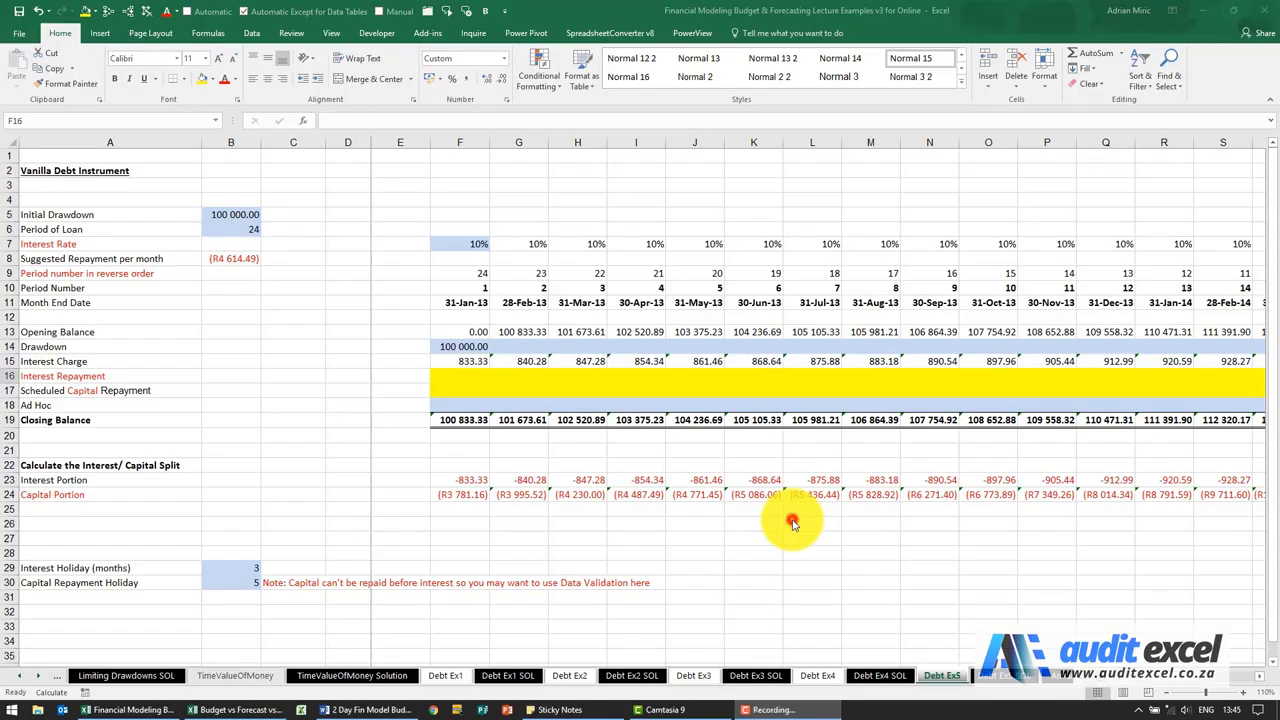
On the Debt Ex5 sheet, examine the interest holiday in B29 against the interest repayment cells and interest charges of the first four periods
left_click(792, 523)
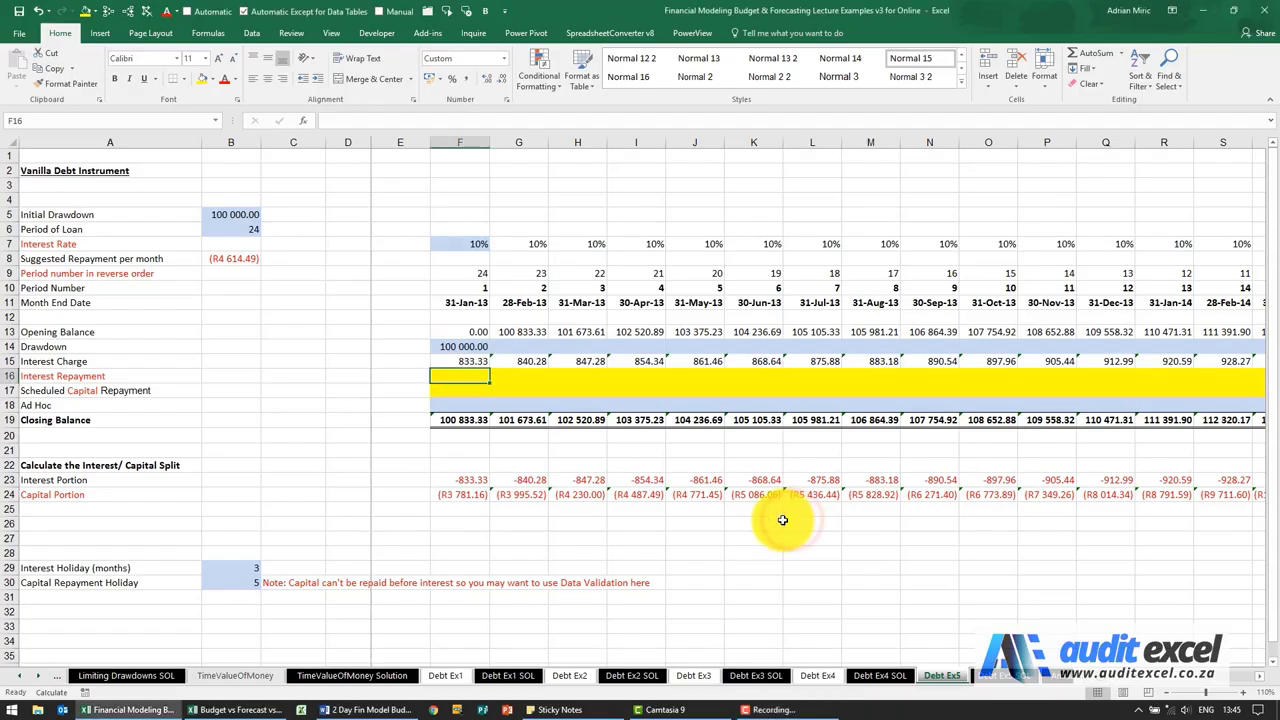
left_click(242, 568)
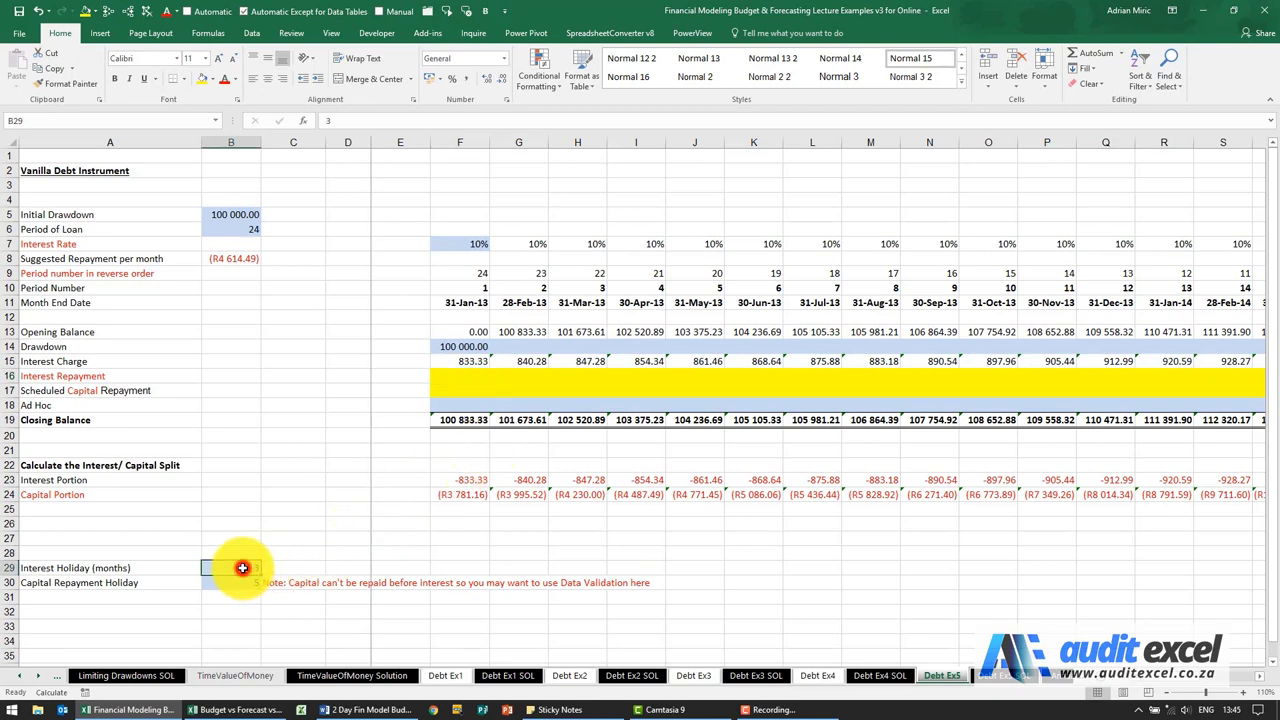
left_click(471, 374)
left_click(514, 372)
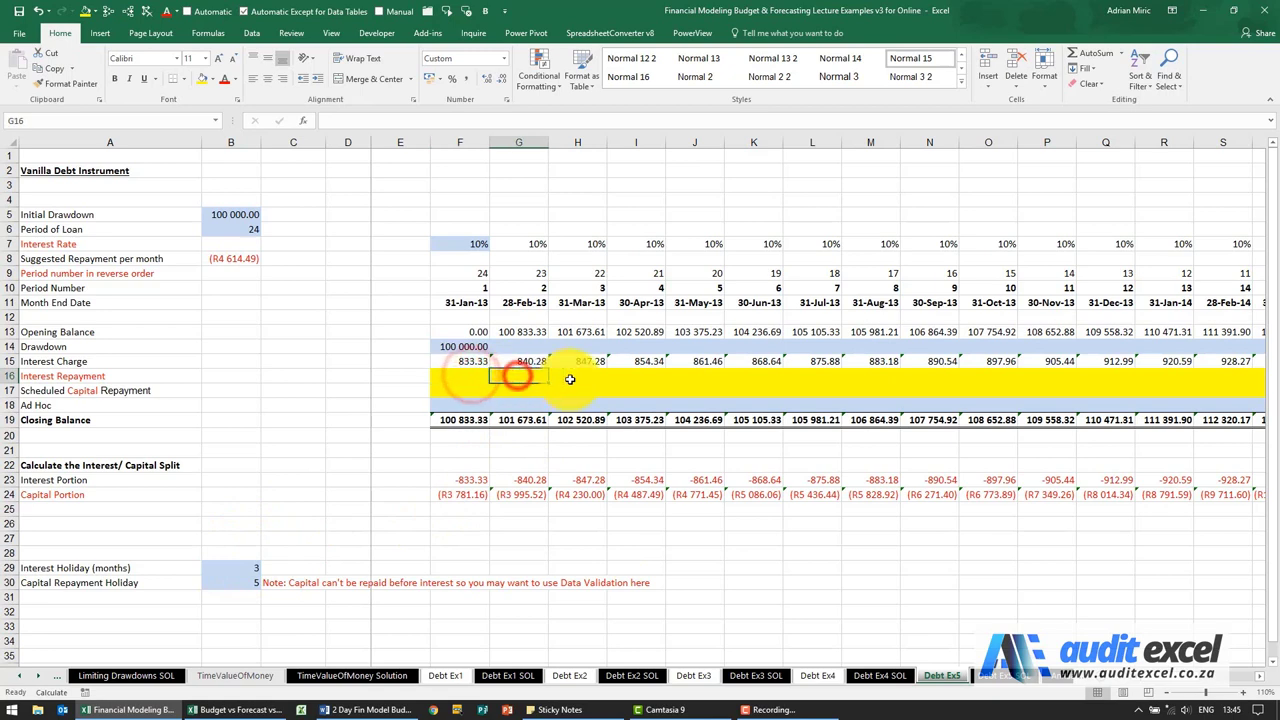
left_click(571, 374)
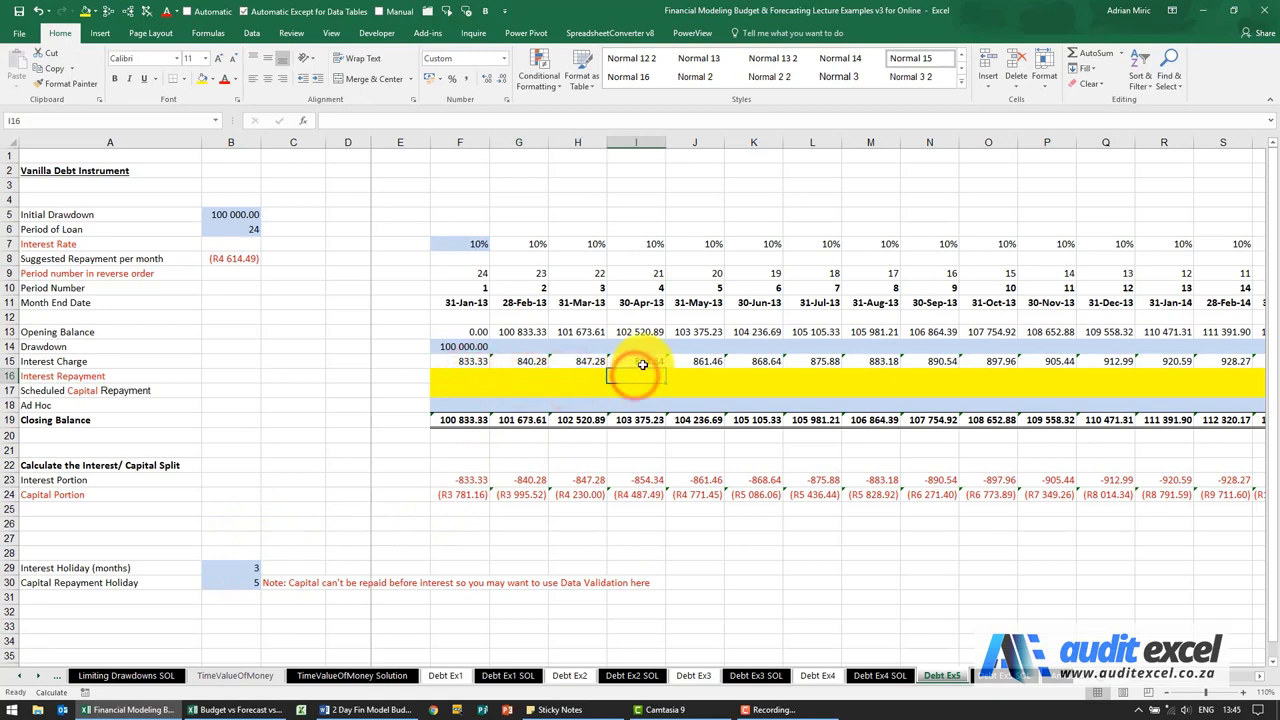
left_click_drag(643, 362, 461, 358)
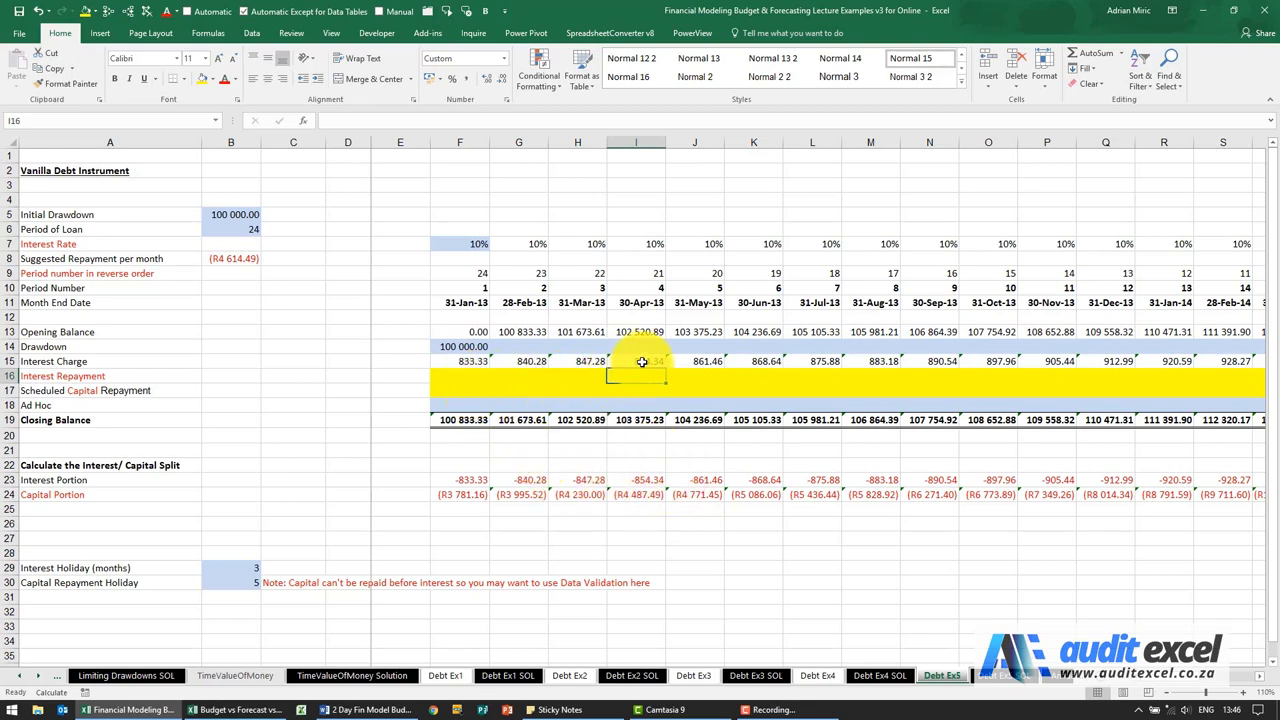
left_click_drag(642, 362, 474, 364)
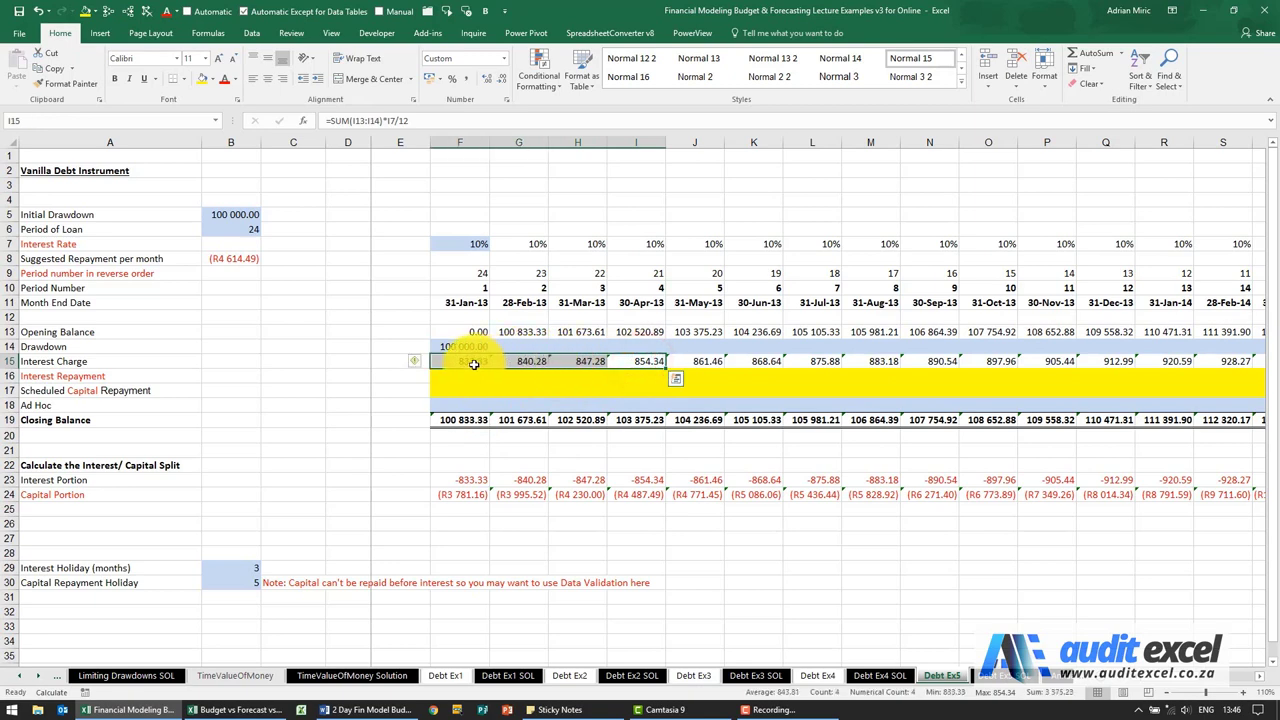
Examine the interest holiday in B29 against interest repayment cells F16:I16 and the accumulated interest charges in F15:I15
left_click(640, 374)
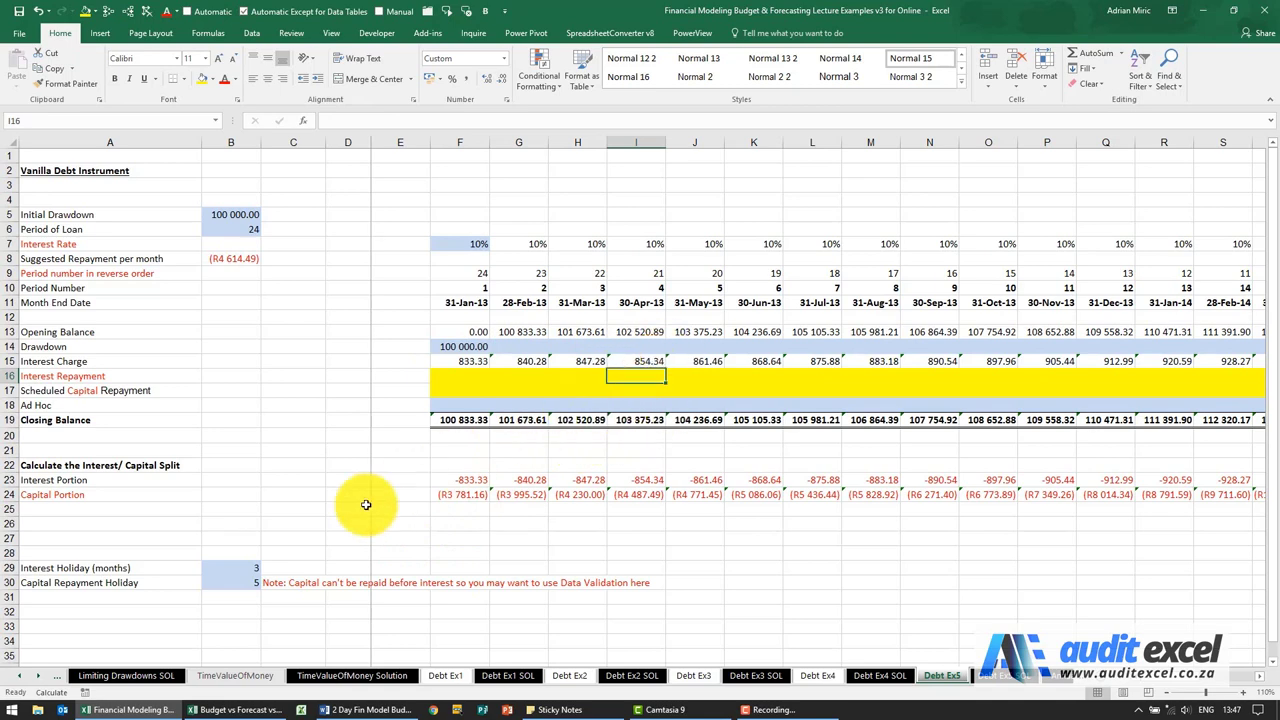
left_click(236, 568)
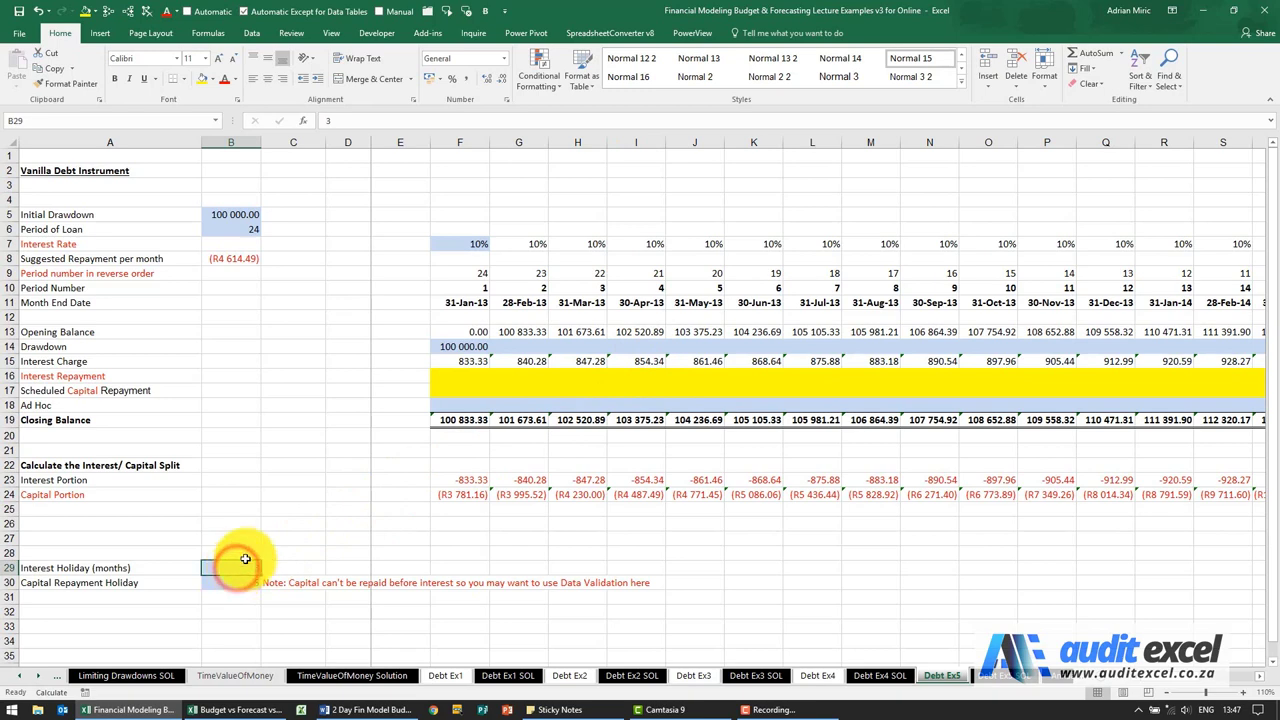
left_click(456, 376)
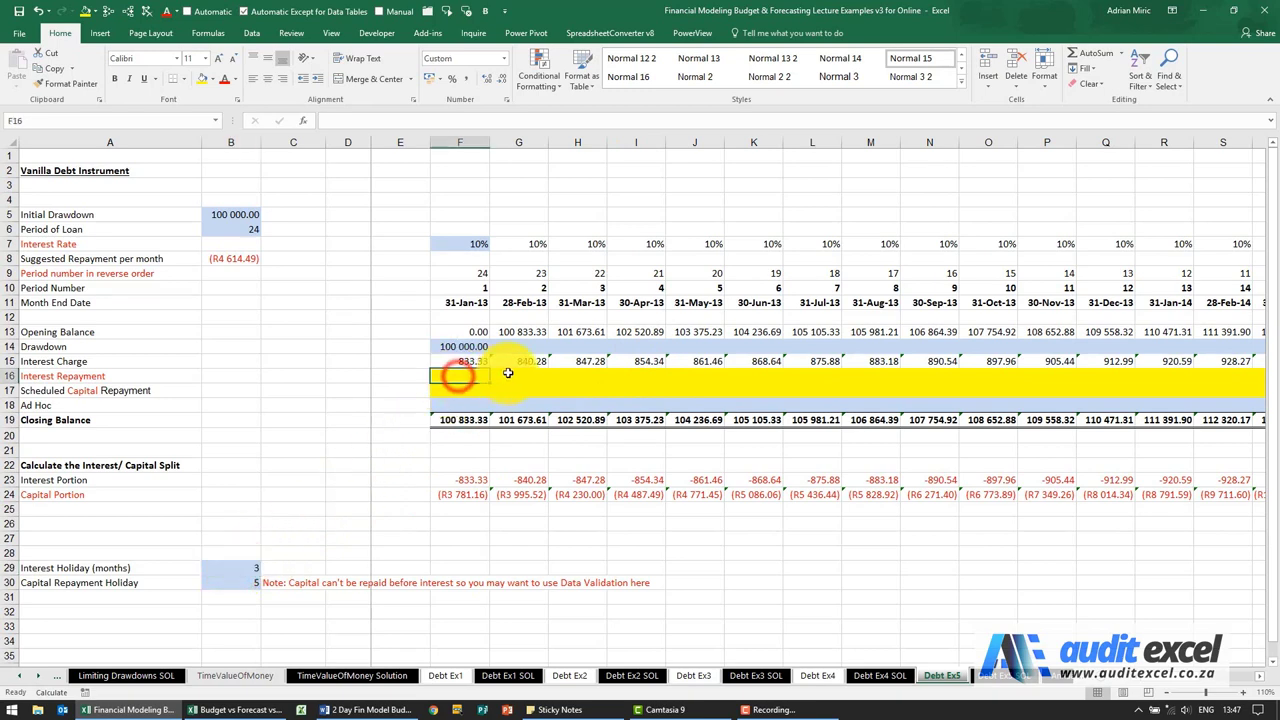
left_click(508, 375)
left_click(579, 376)
left_click(644, 377)
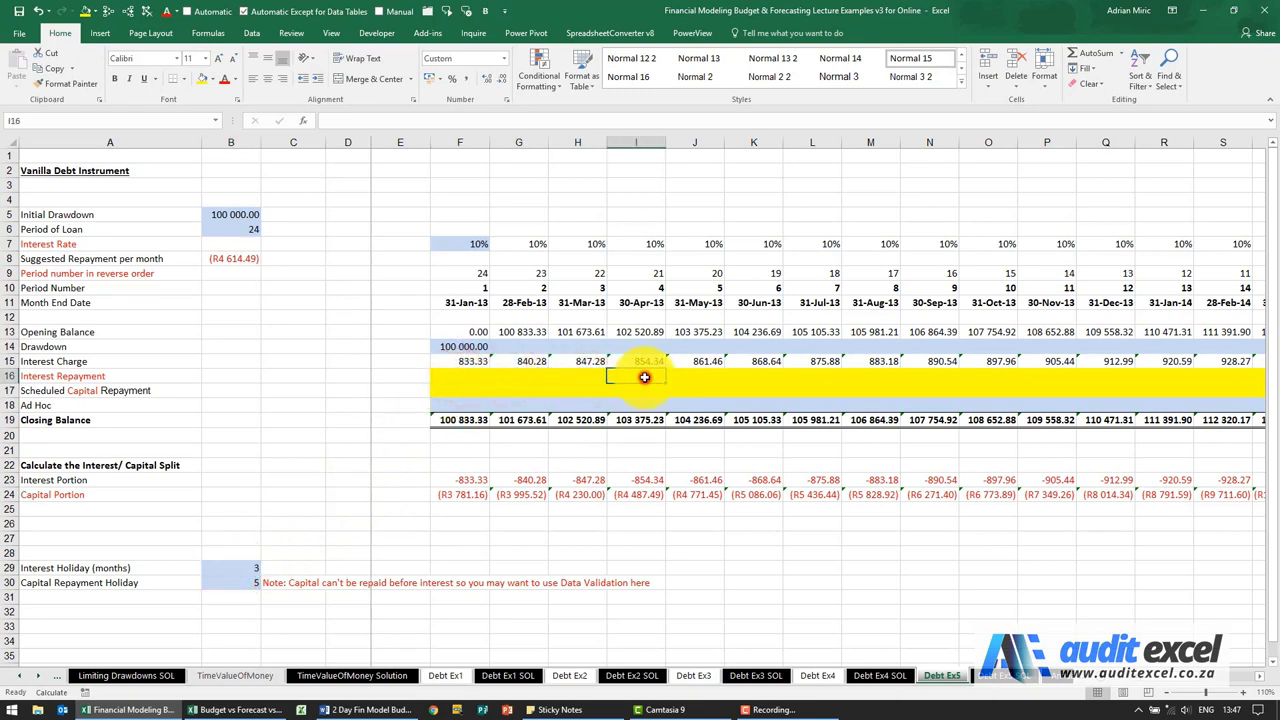
left_click_drag(648, 362, 476, 362)
Start an IF function in the period 4 interest repayment cell I16 with the logical test I10=$B$29+1
left_click(629, 380)
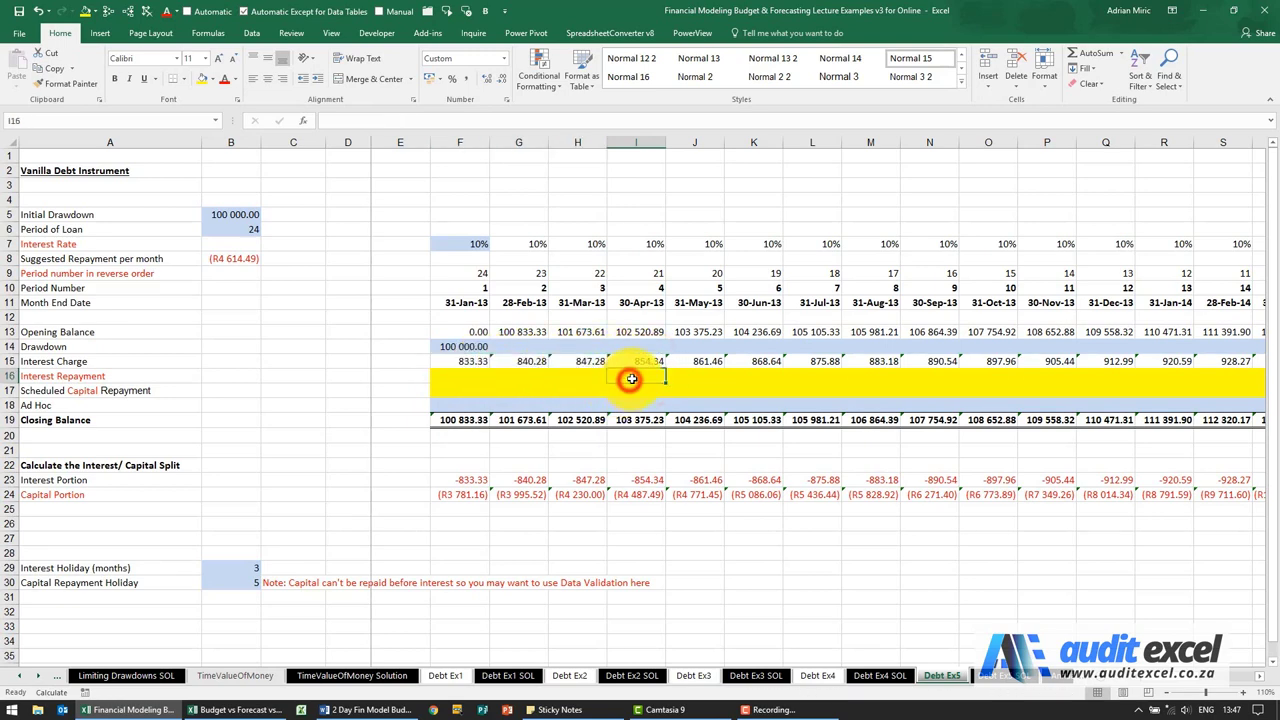
left_click(302, 121)
left_click(962, 457)
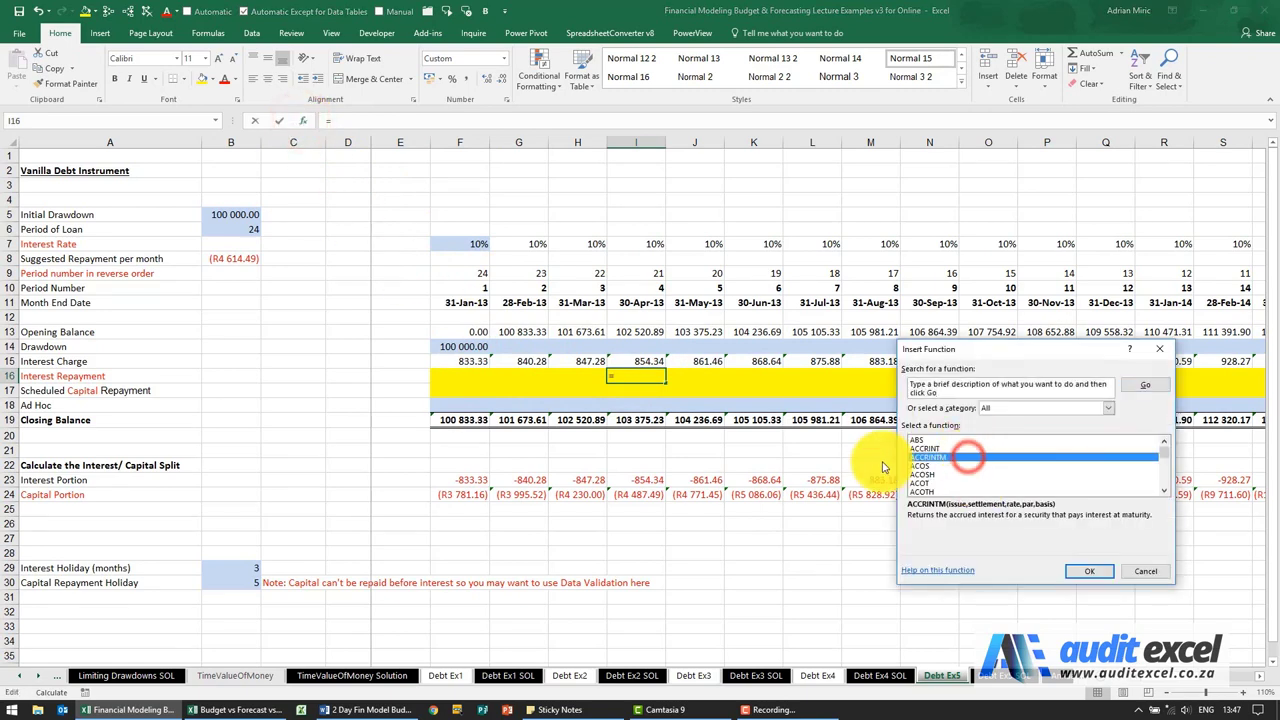
key("i")
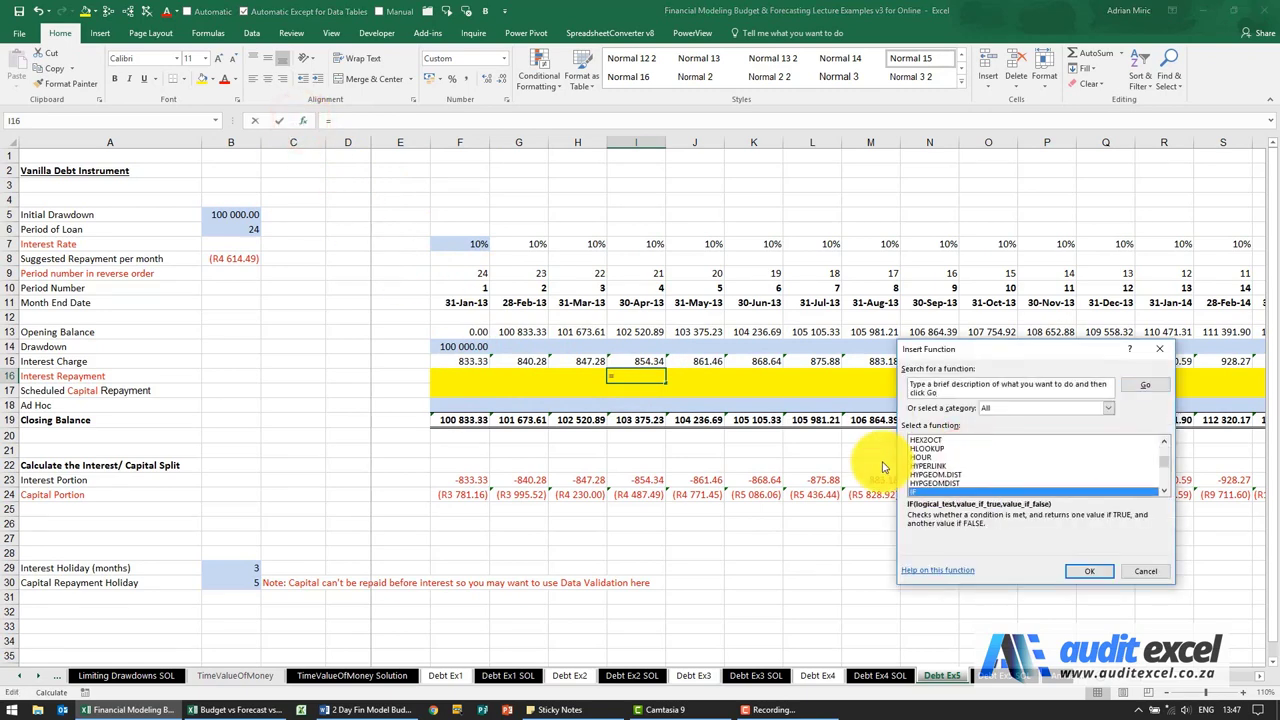
key("Return")
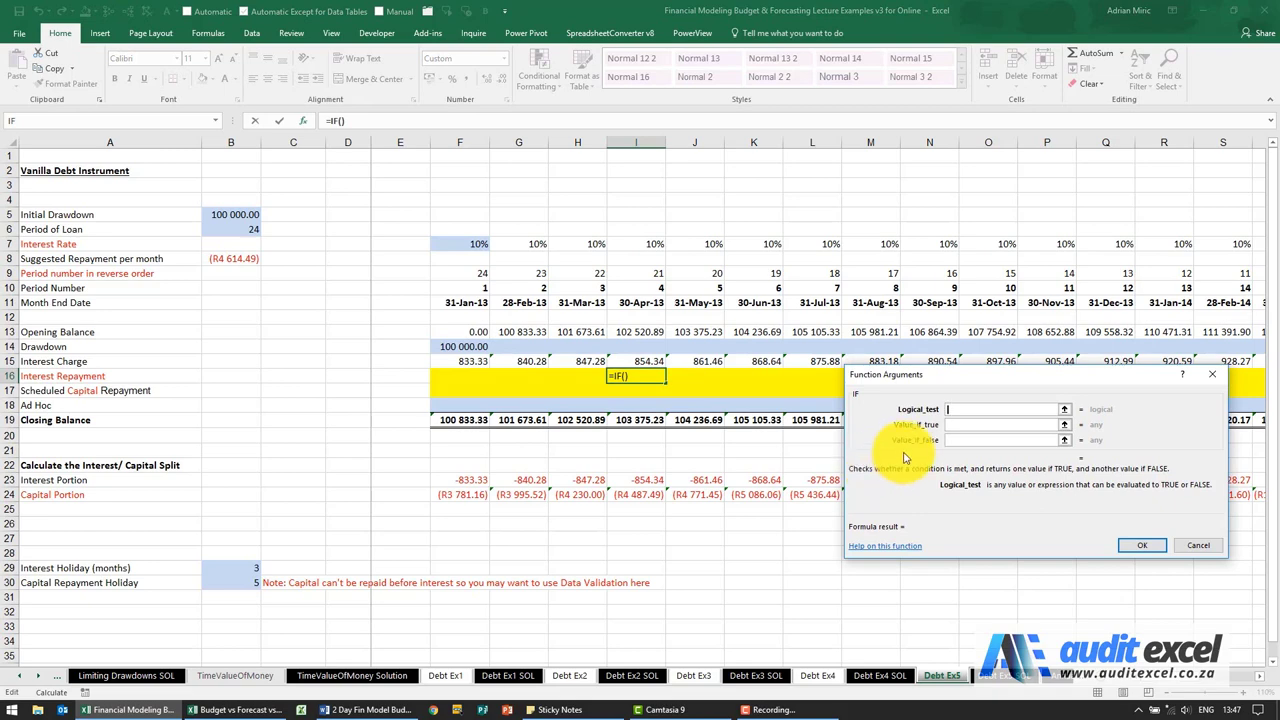
left_click_drag(940, 376, 853, 443)
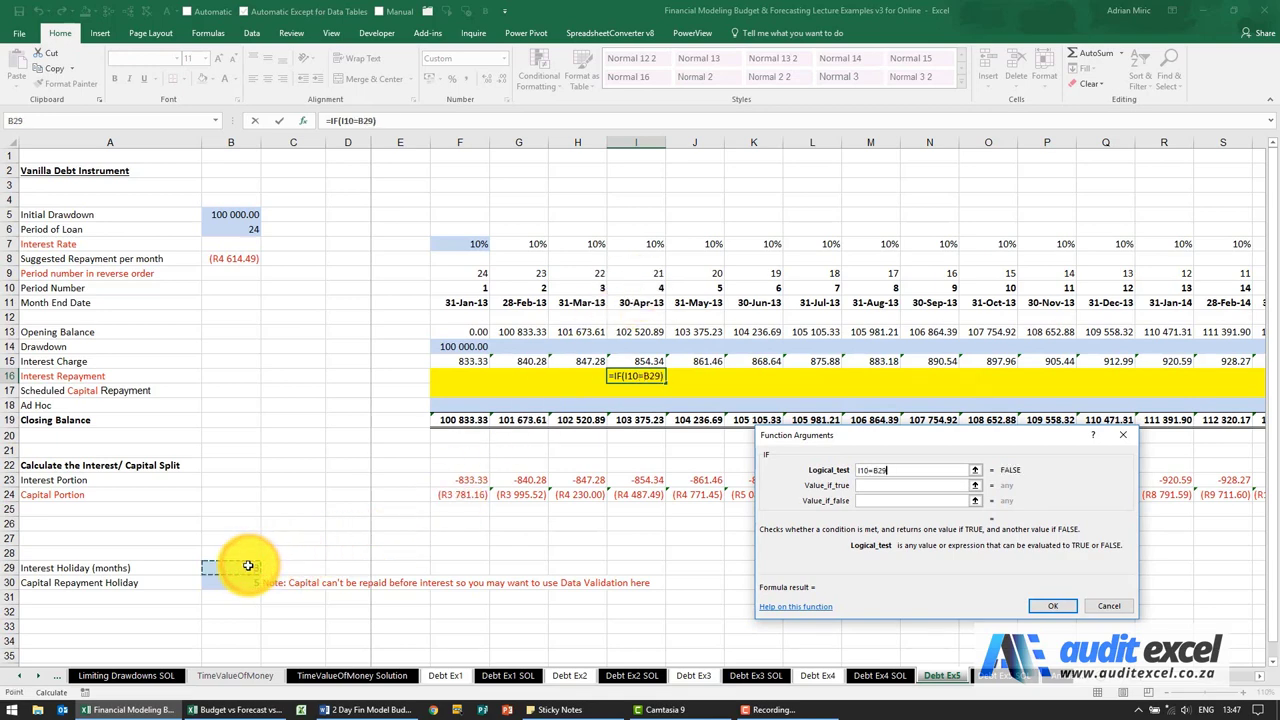
key("F4")
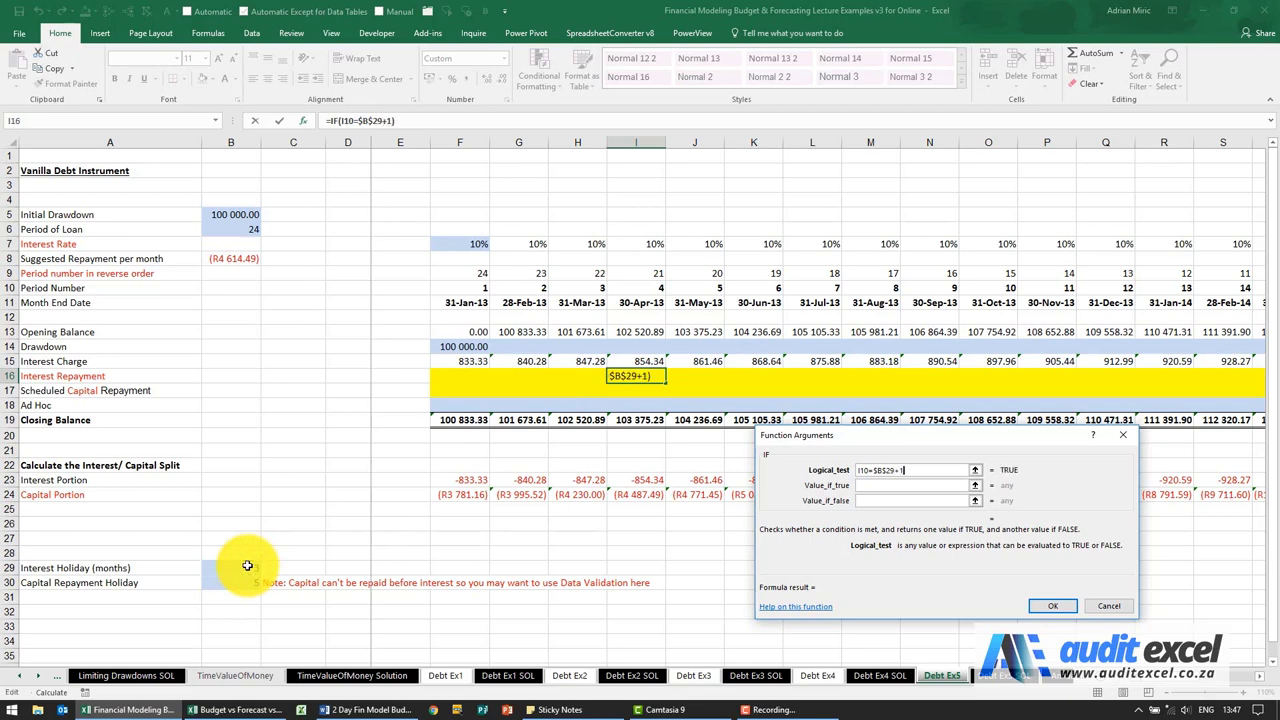
Complete the I16 IF function with SUM($F$15:I15) as the value if true and 0 as the value if false
left_click(876, 485)
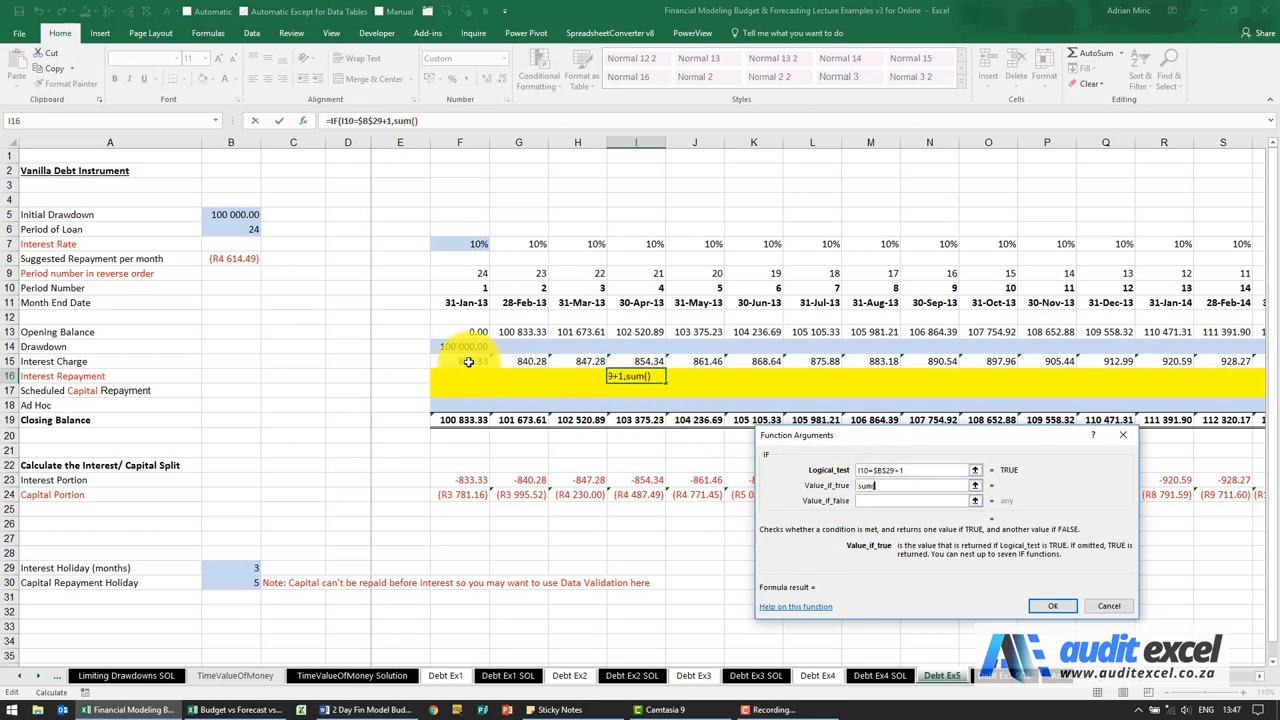
left_click_drag(471, 361, 614, 361)
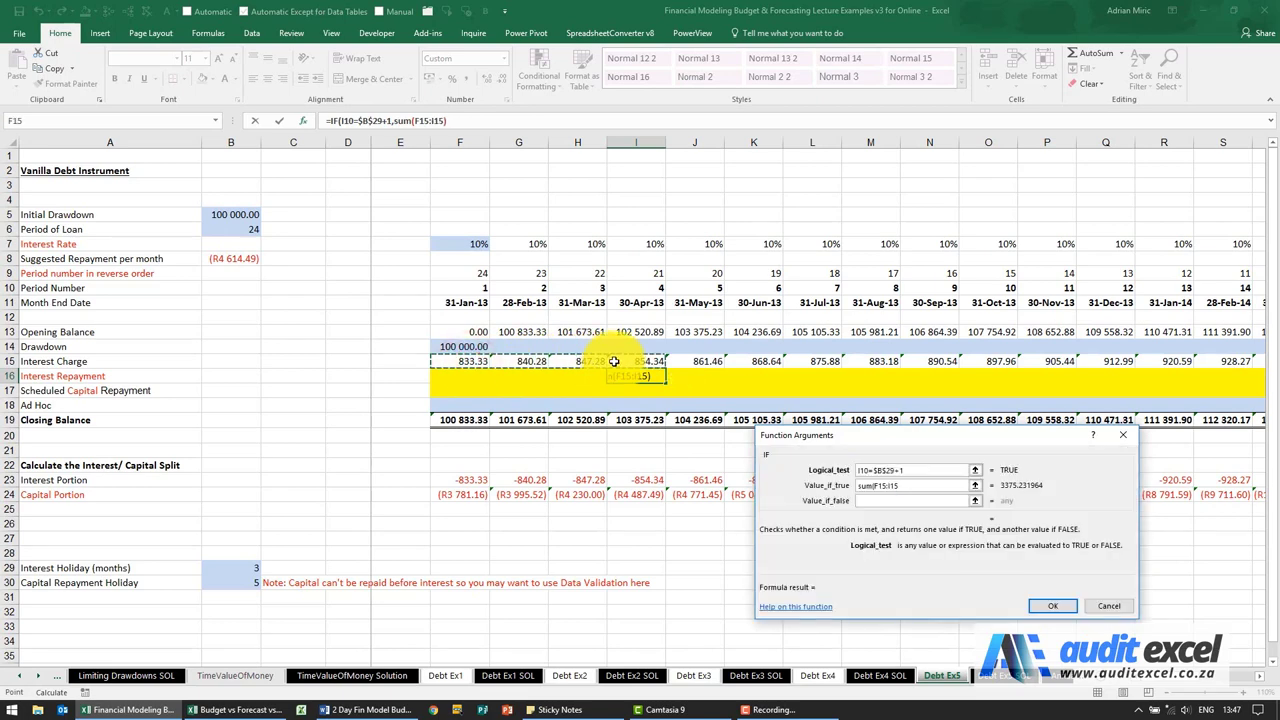
type(")")
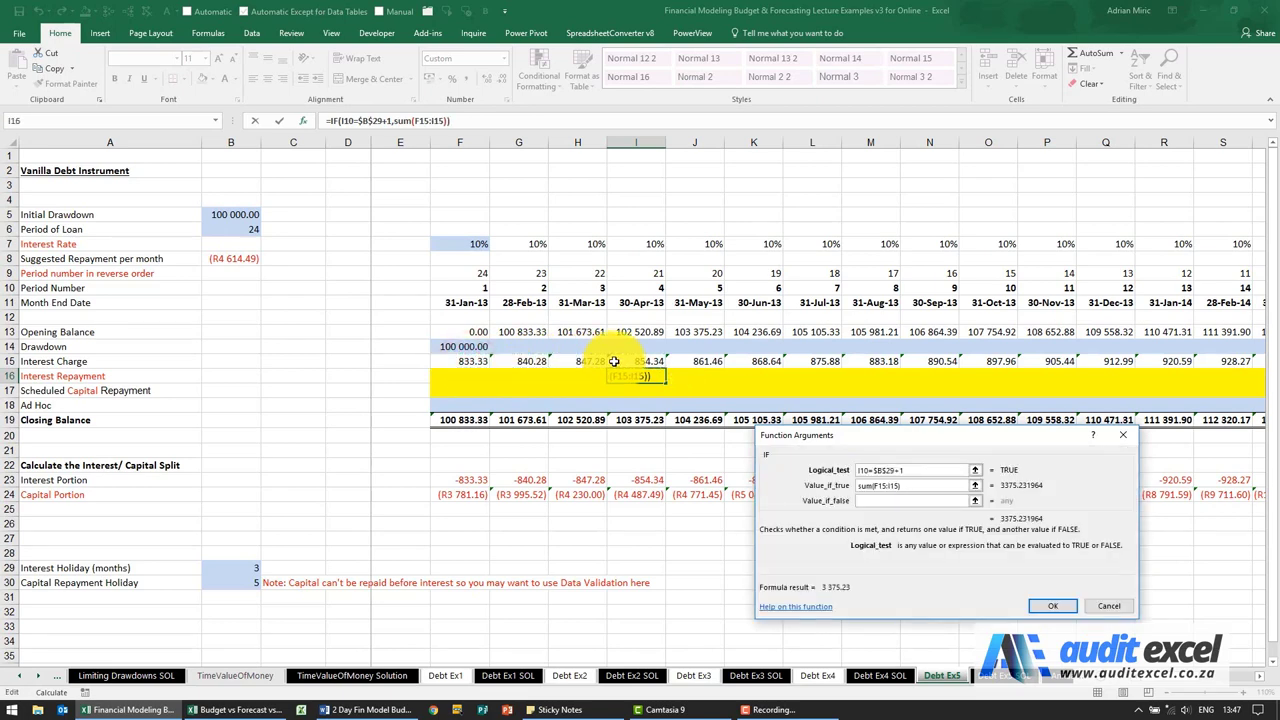
left_click(883, 498)
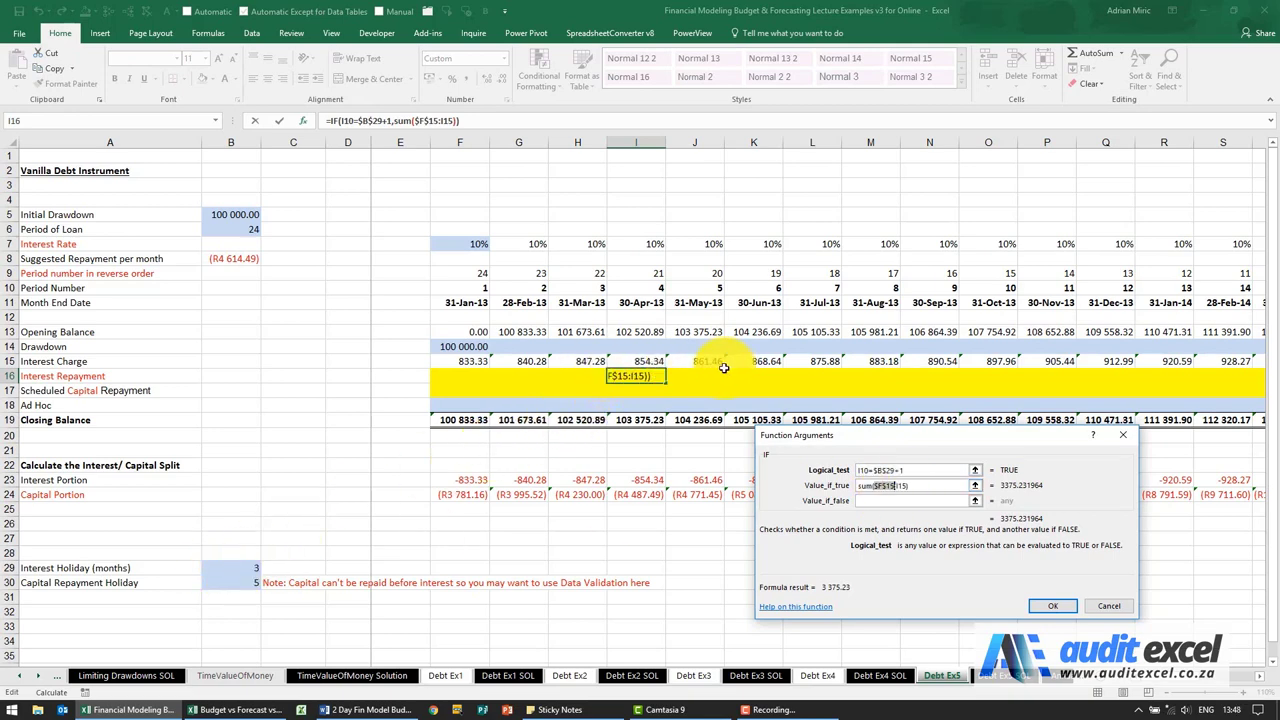
left_click(866, 502)
type("0")
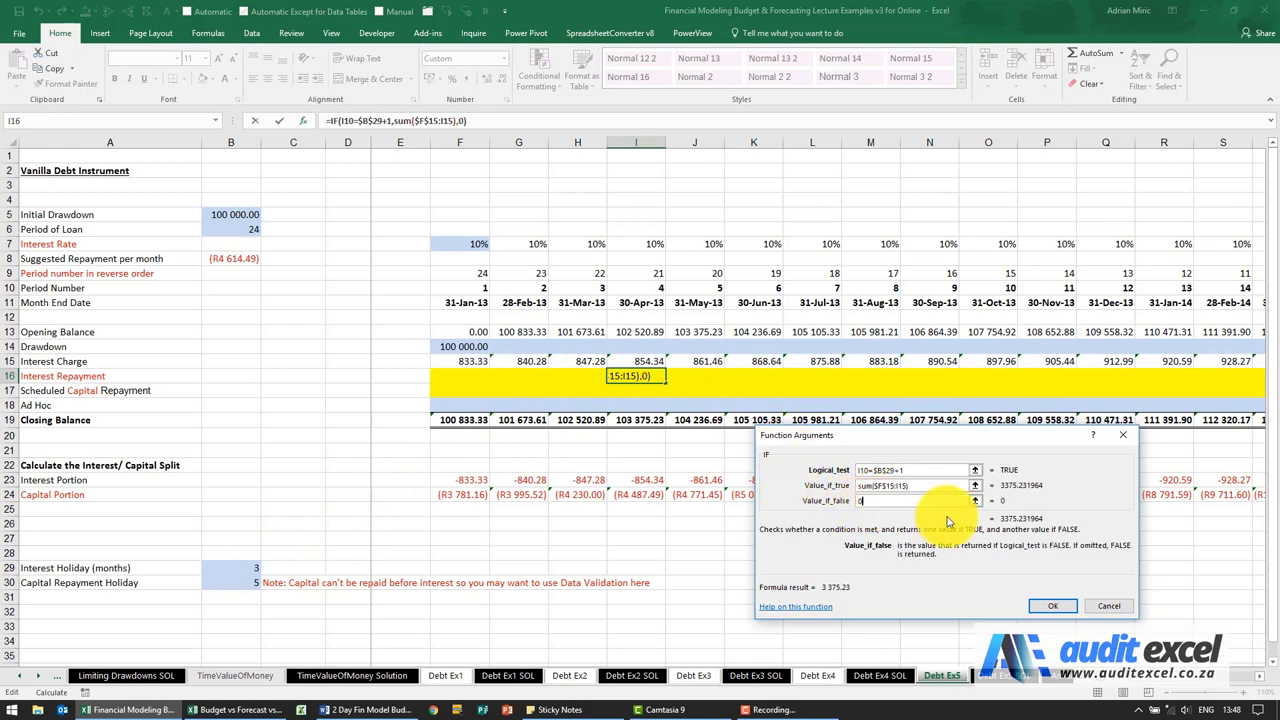
left_click(1052, 606)
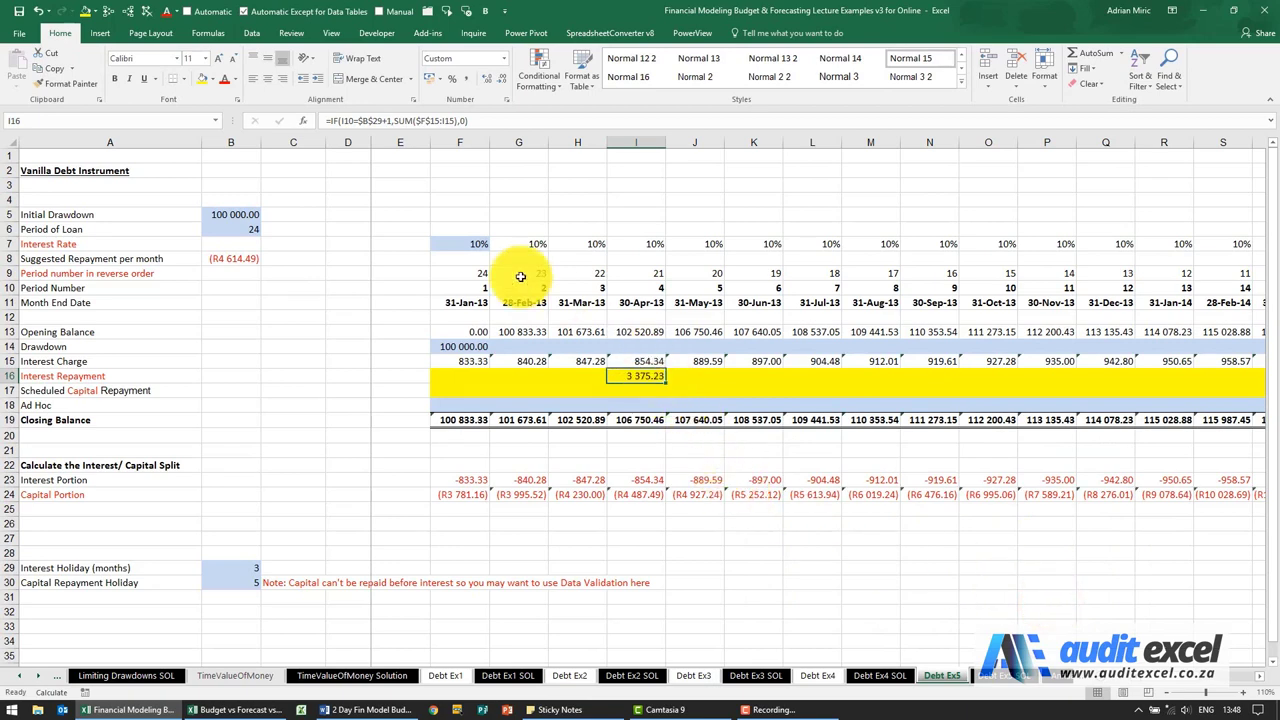
Negate the interest repayment formula in I16 by putting a minus sign before the IF
left_click(329, 121)
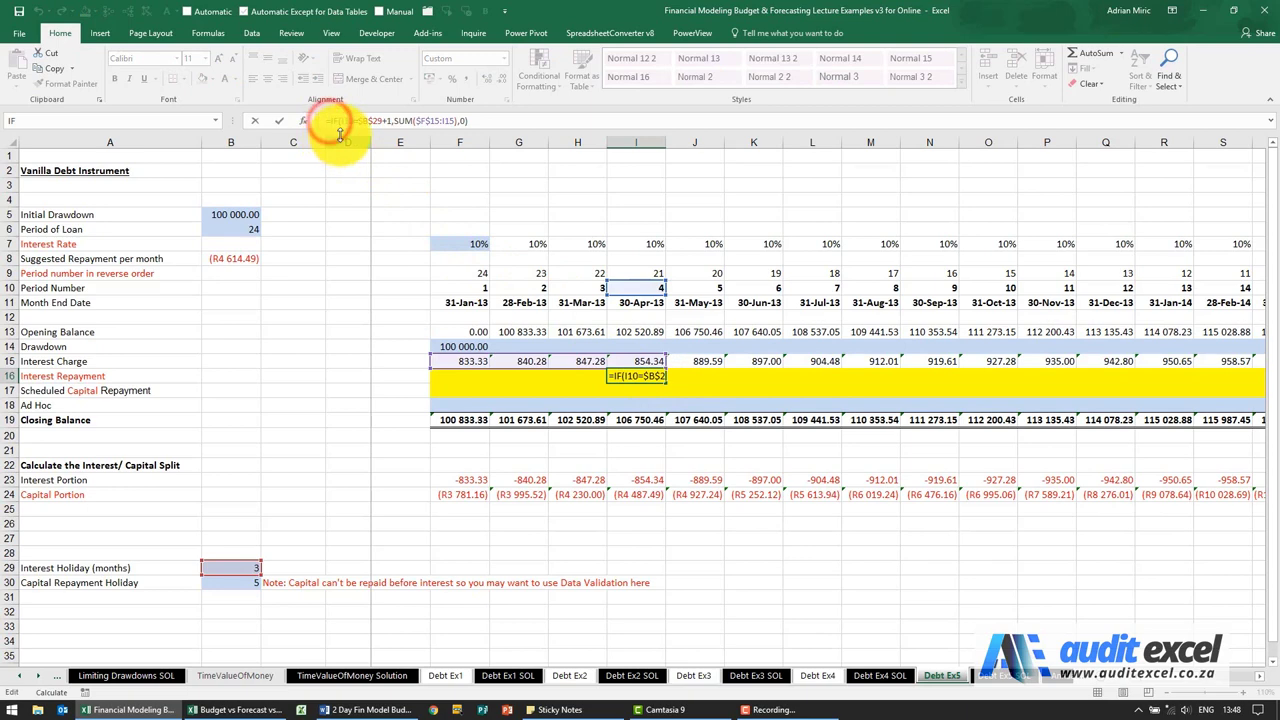
type("-")
key("Return")
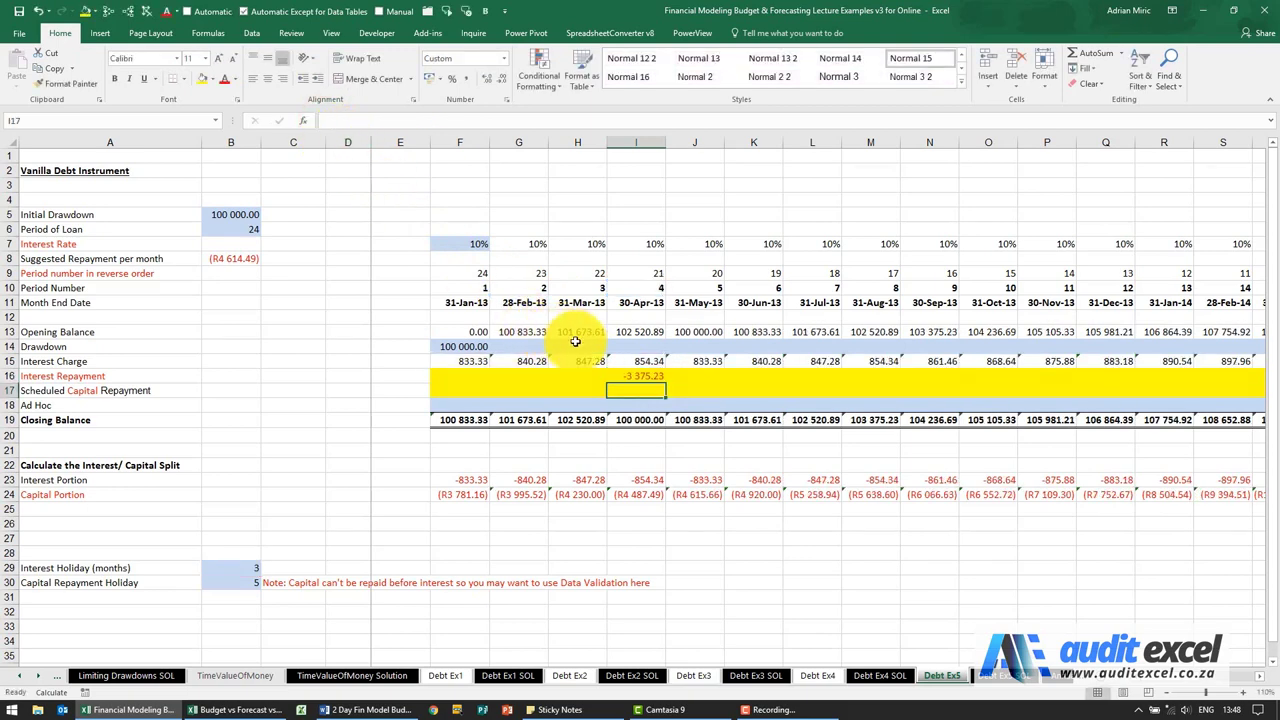
Fill the I16 interest repayment formula back to F16 and forward to N16
left_click(623, 376)
left_click_drag(665, 384, 456, 376)
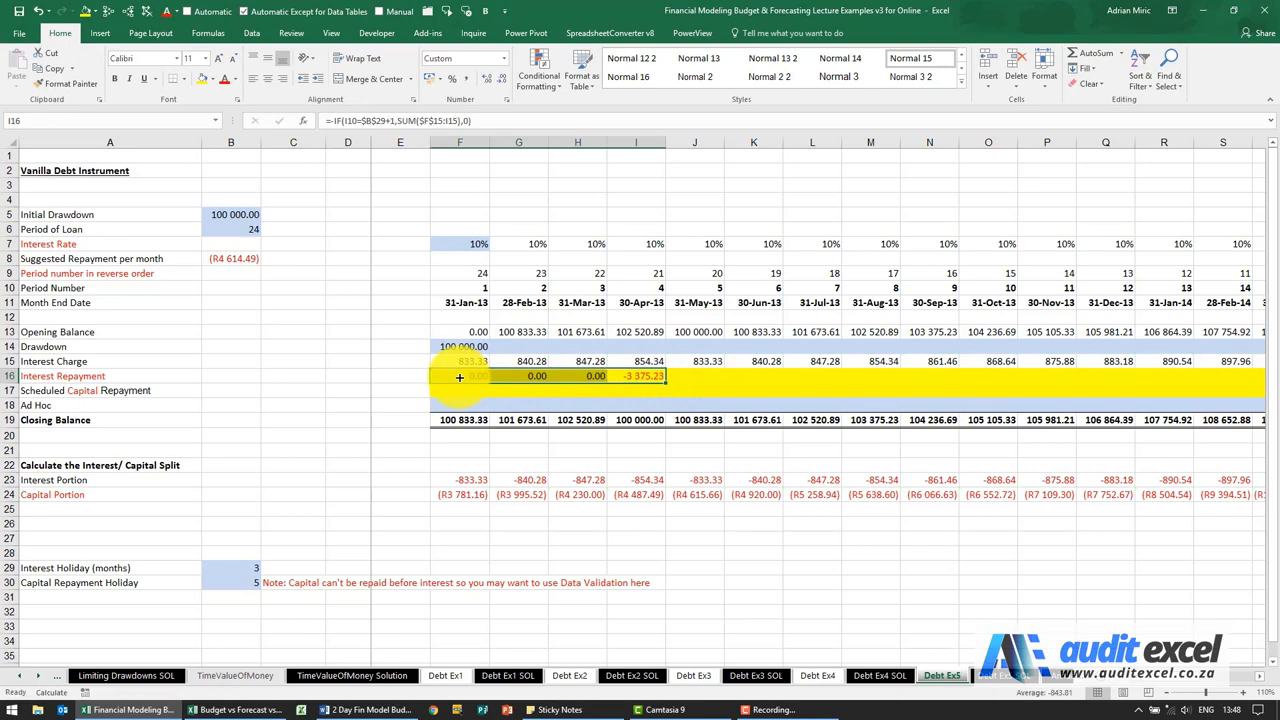
left_click(628, 375)
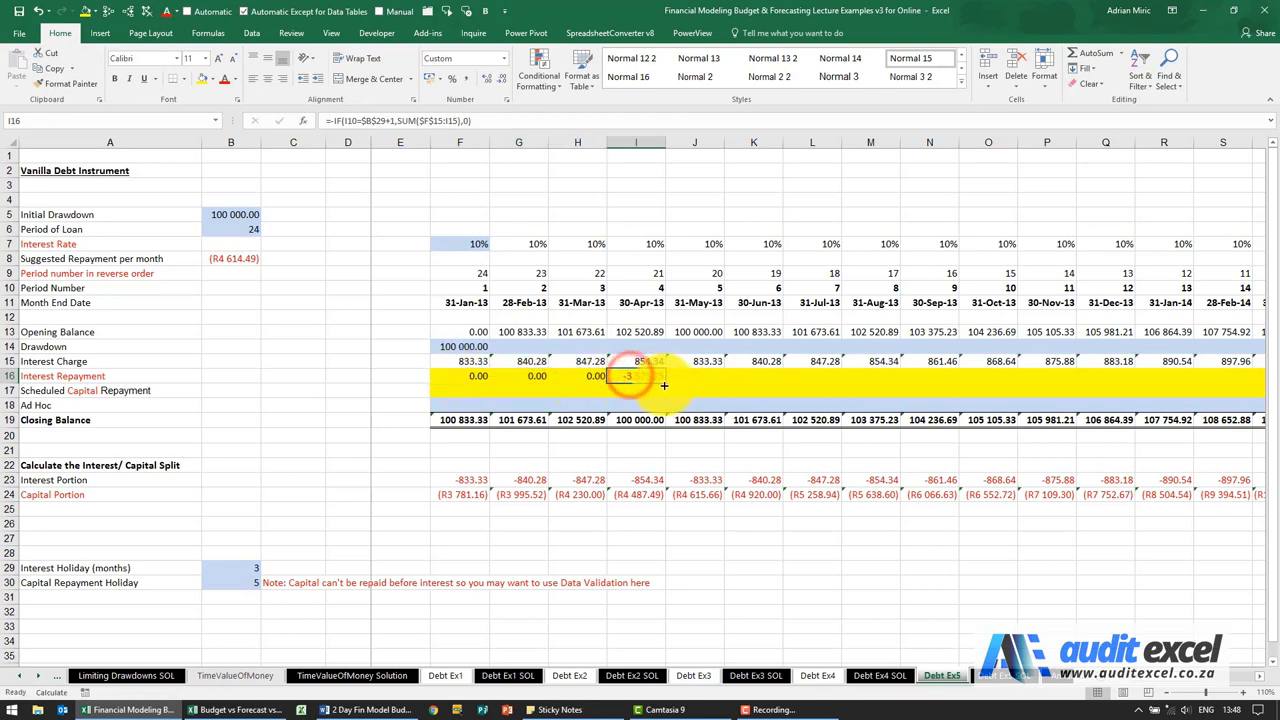
left_click_drag(664, 385, 935, 382)
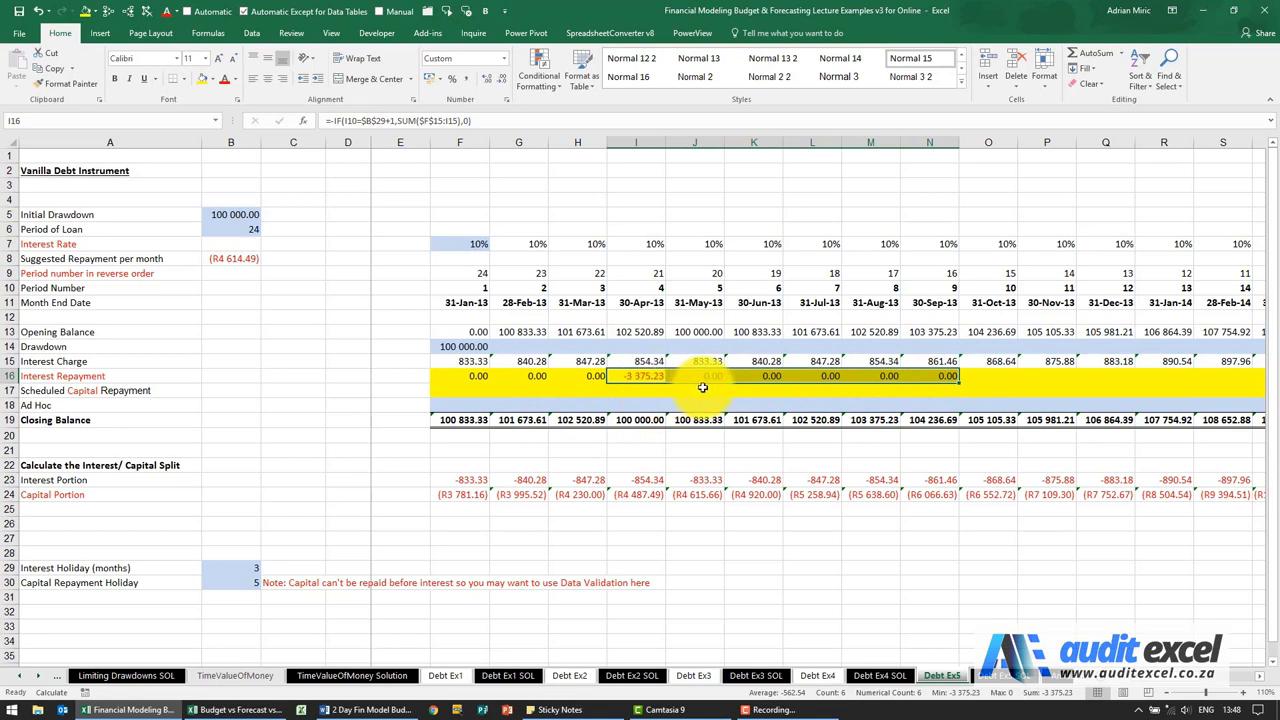
Replace the final 0 in I16's formula with the nested function IF(I10>$B$29+1,-I15,0)
left_click(648, 376)
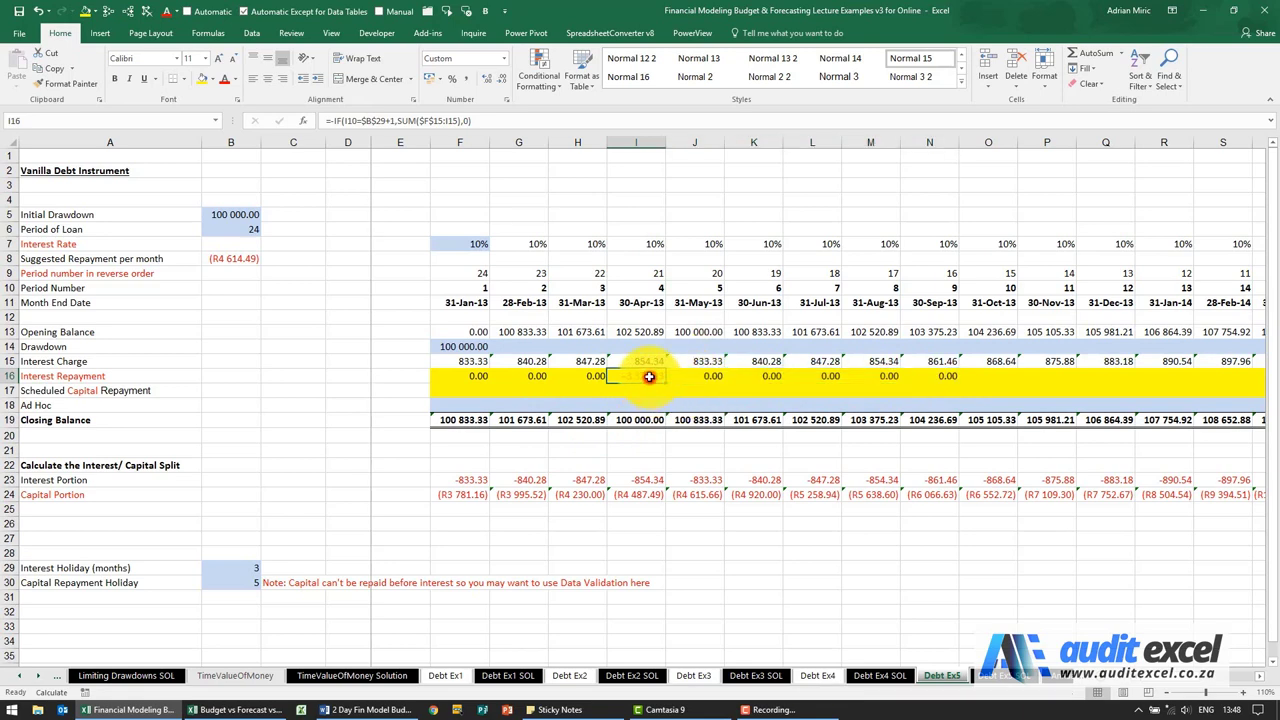
left_click(467, 120)
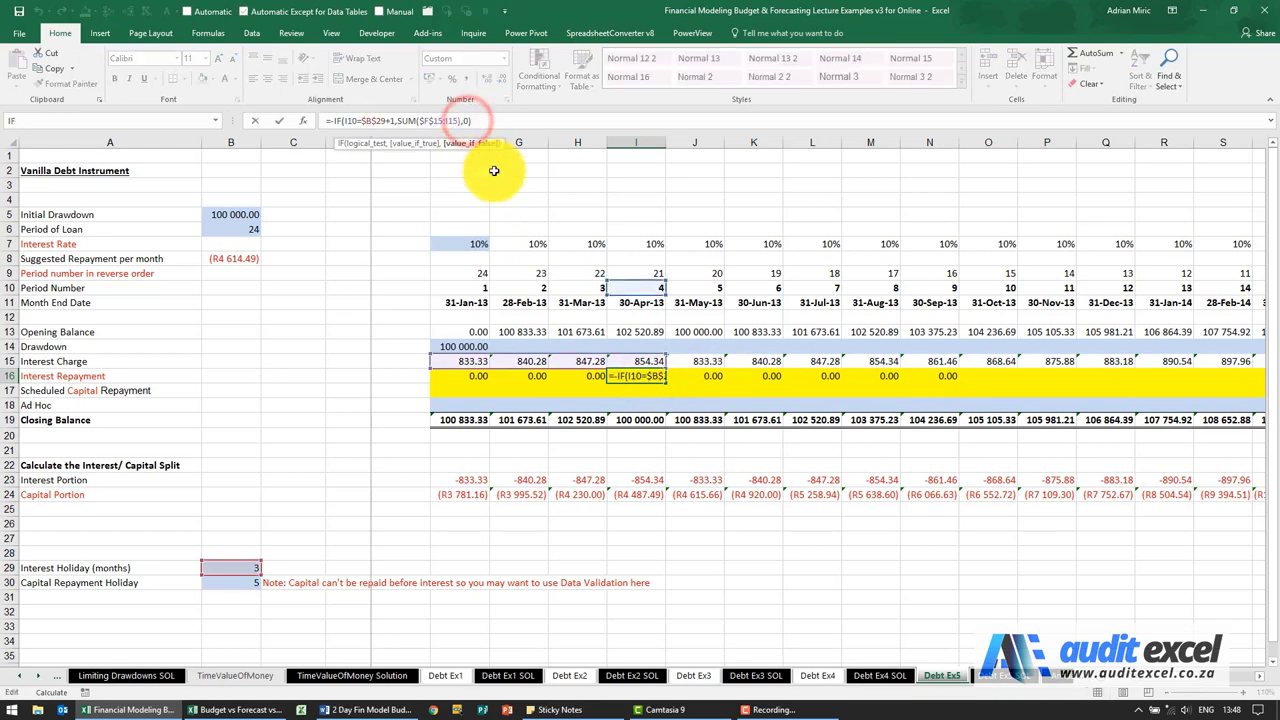
type("if")
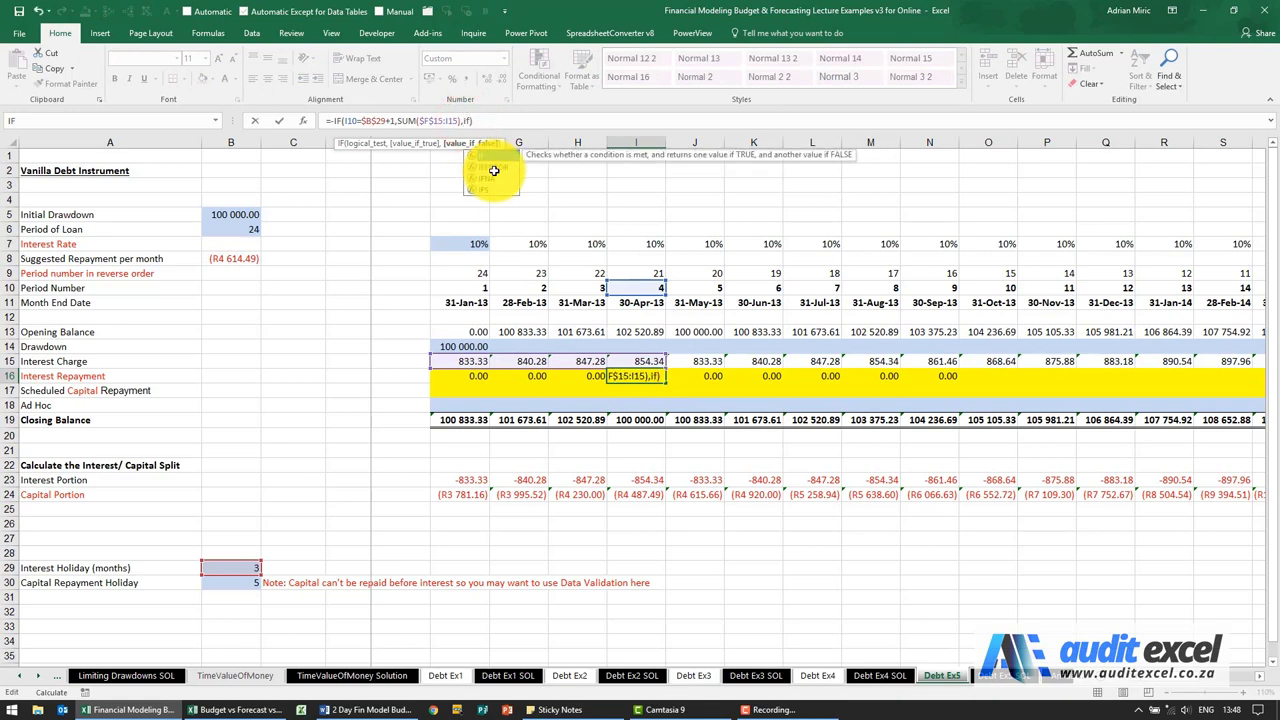
type("(")
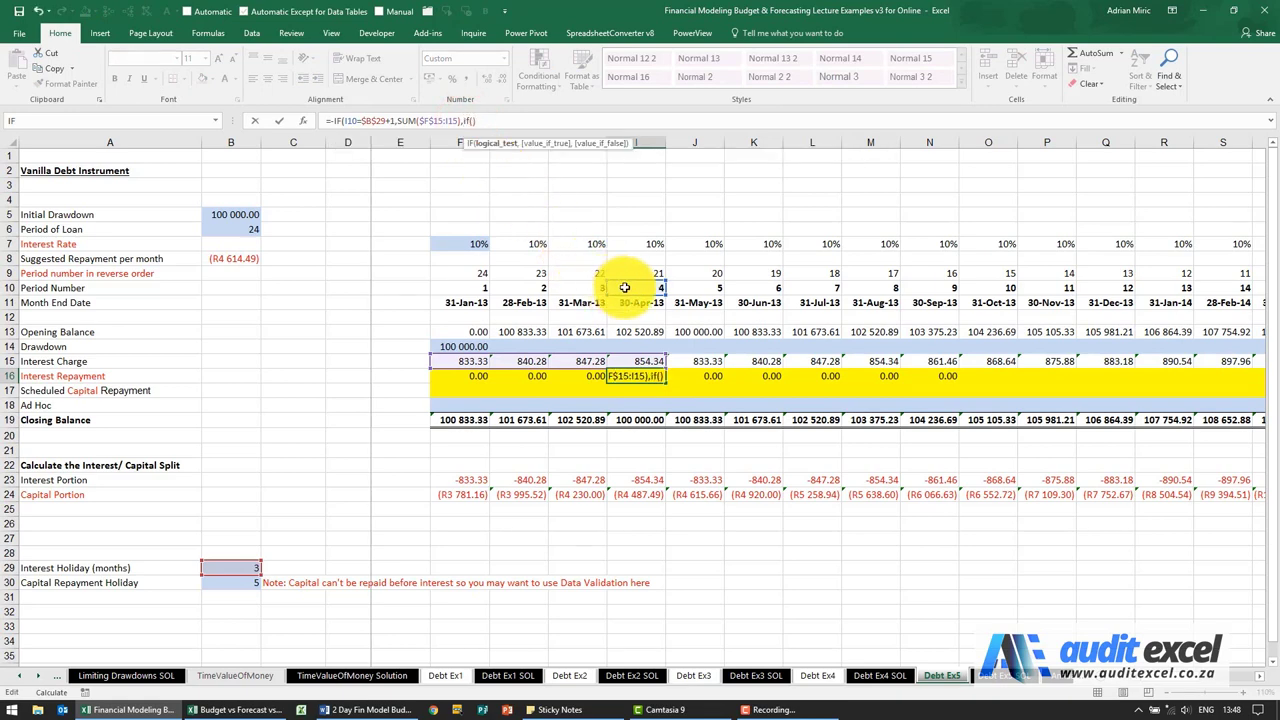
left_click(628, 288)
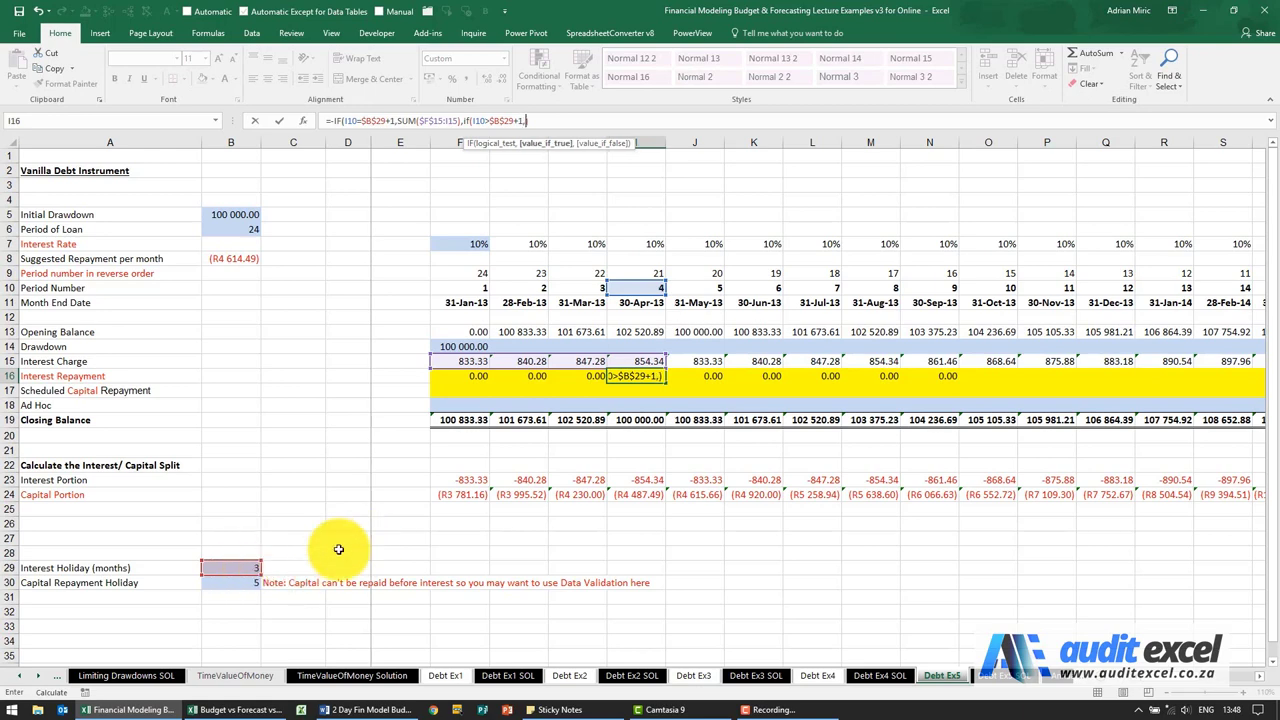
type("-I15")
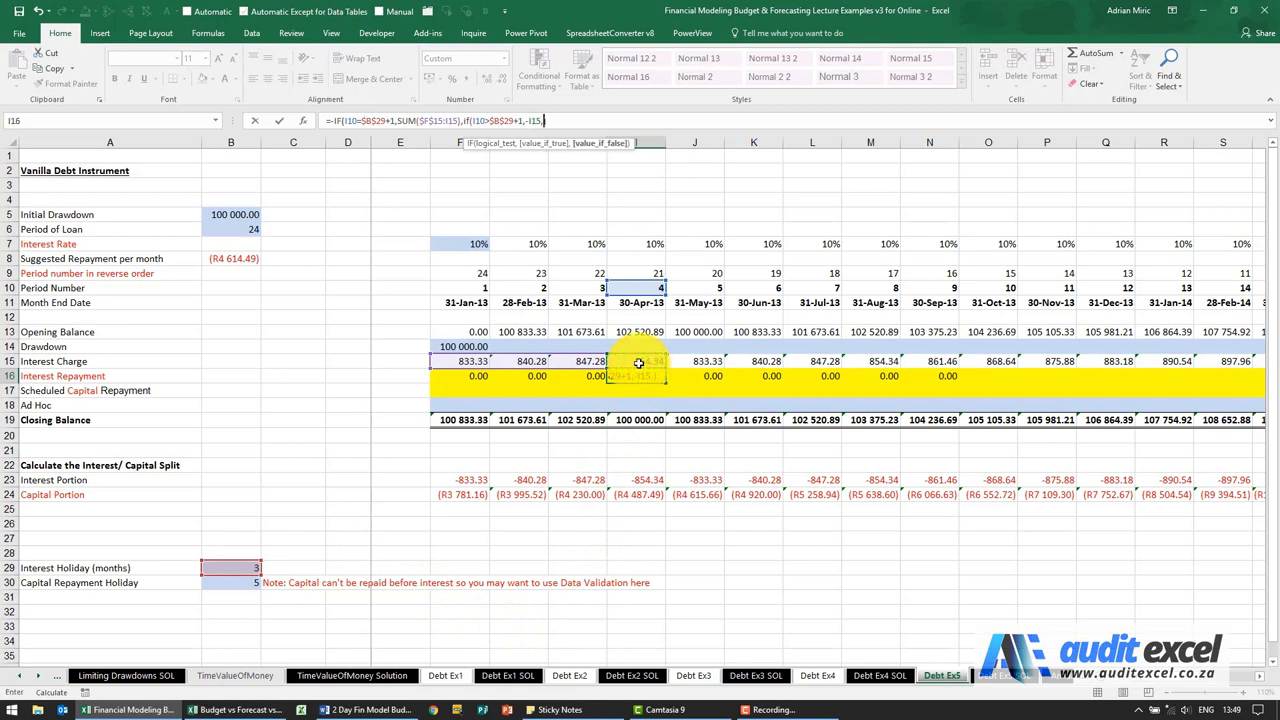
type(",0)")
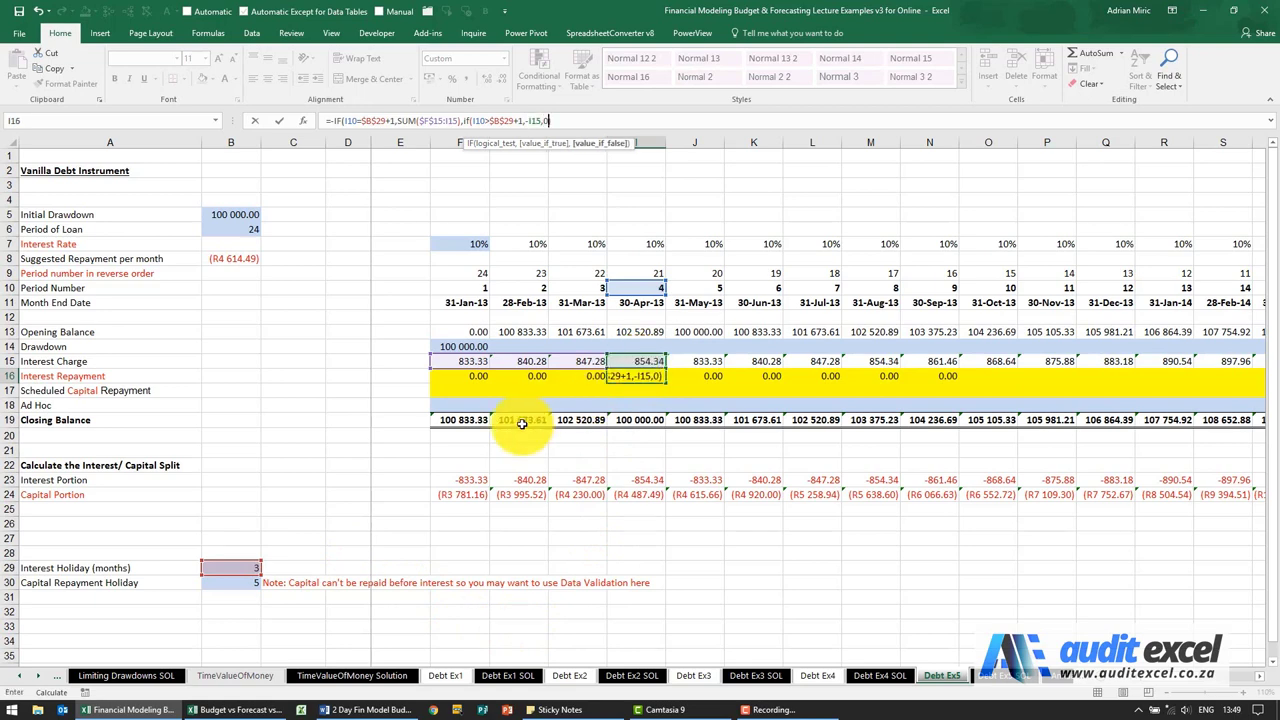
key("ctrl+Return")
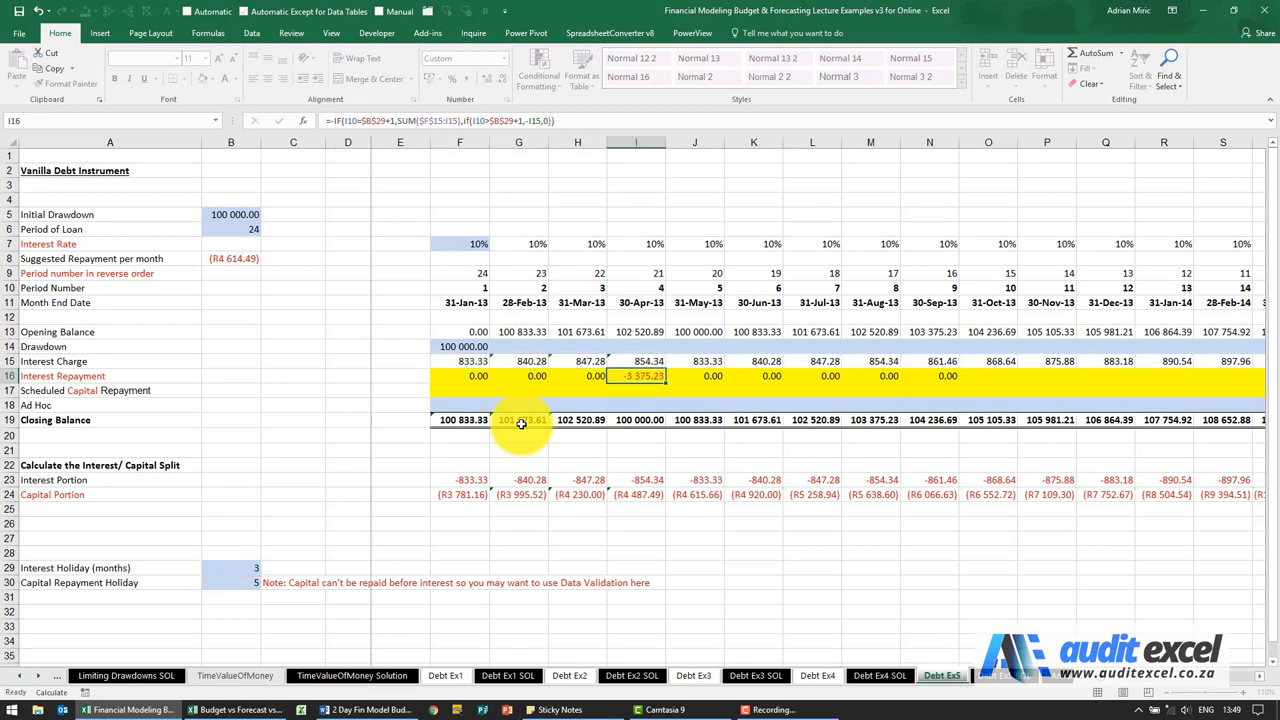
Copy the nested IF formula from I16 back into the holiday period cells F16:H16
key("ctrl+c")
key("Left")
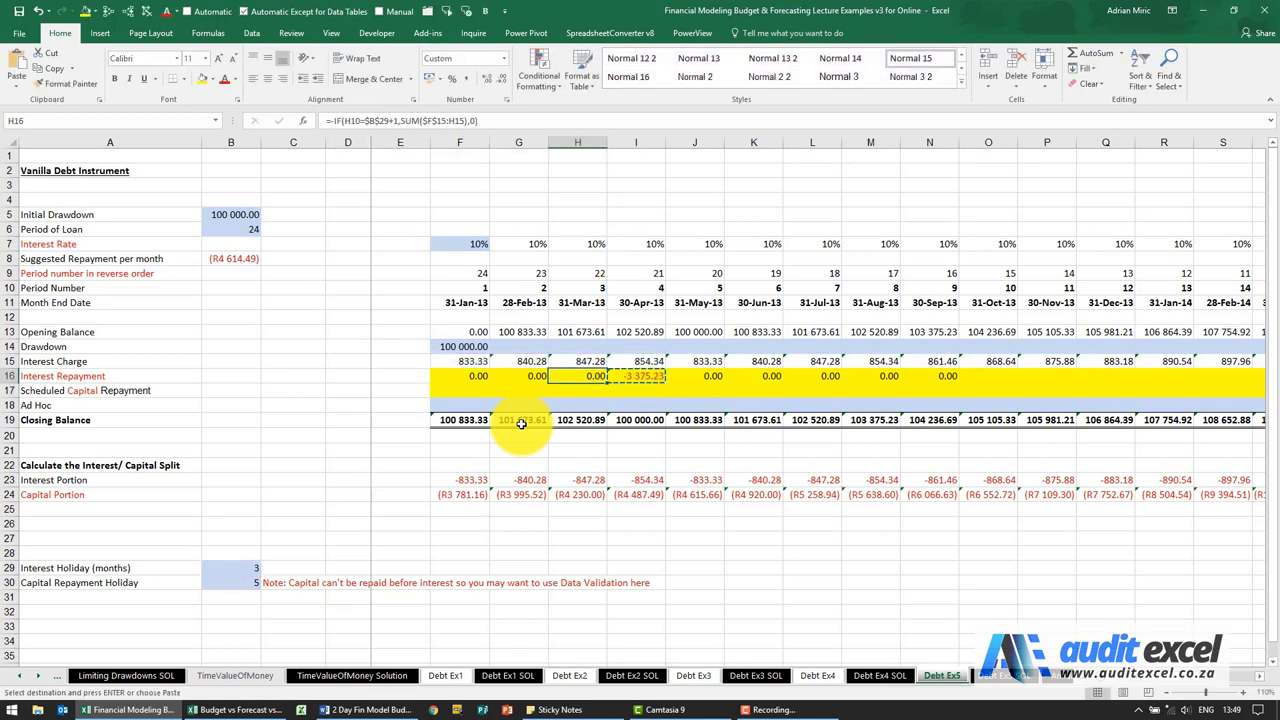
key("Left")
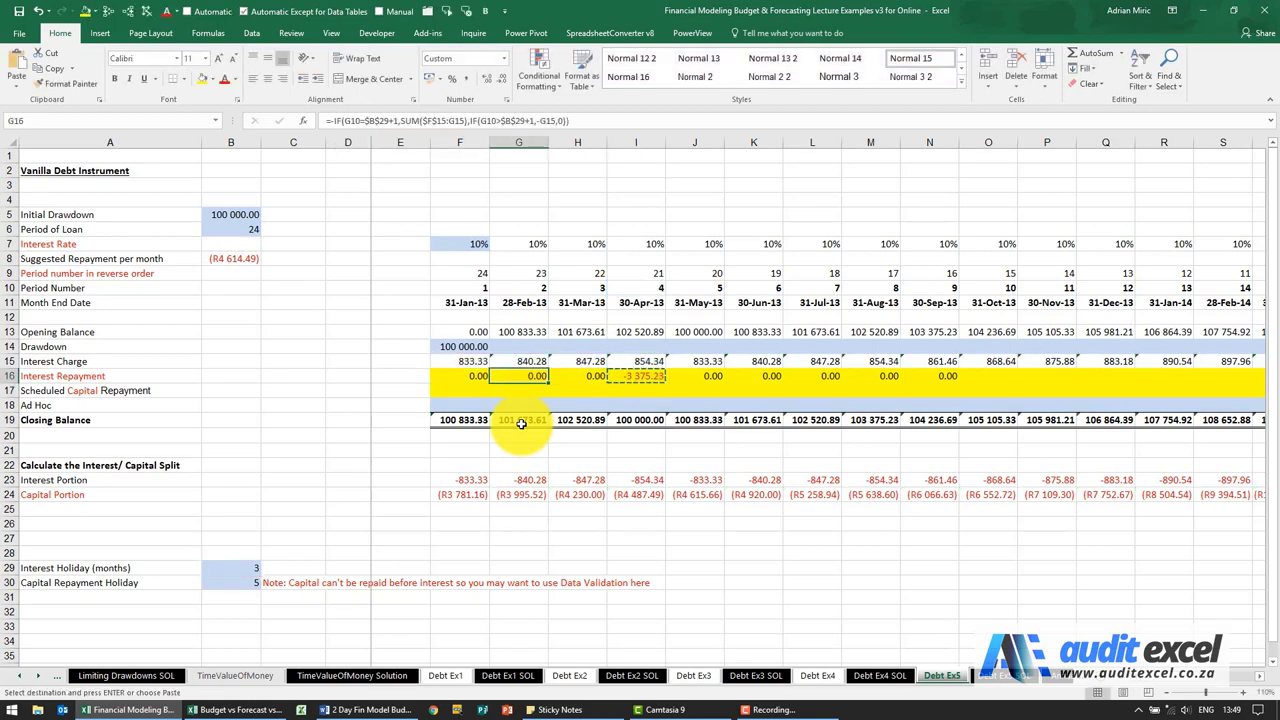
key("Left")
Paste the nested IF formula into J16 and remove the minus sign before J15 inside its nested IF
key("Right")
key("Right")
key("Right")
key("Right")
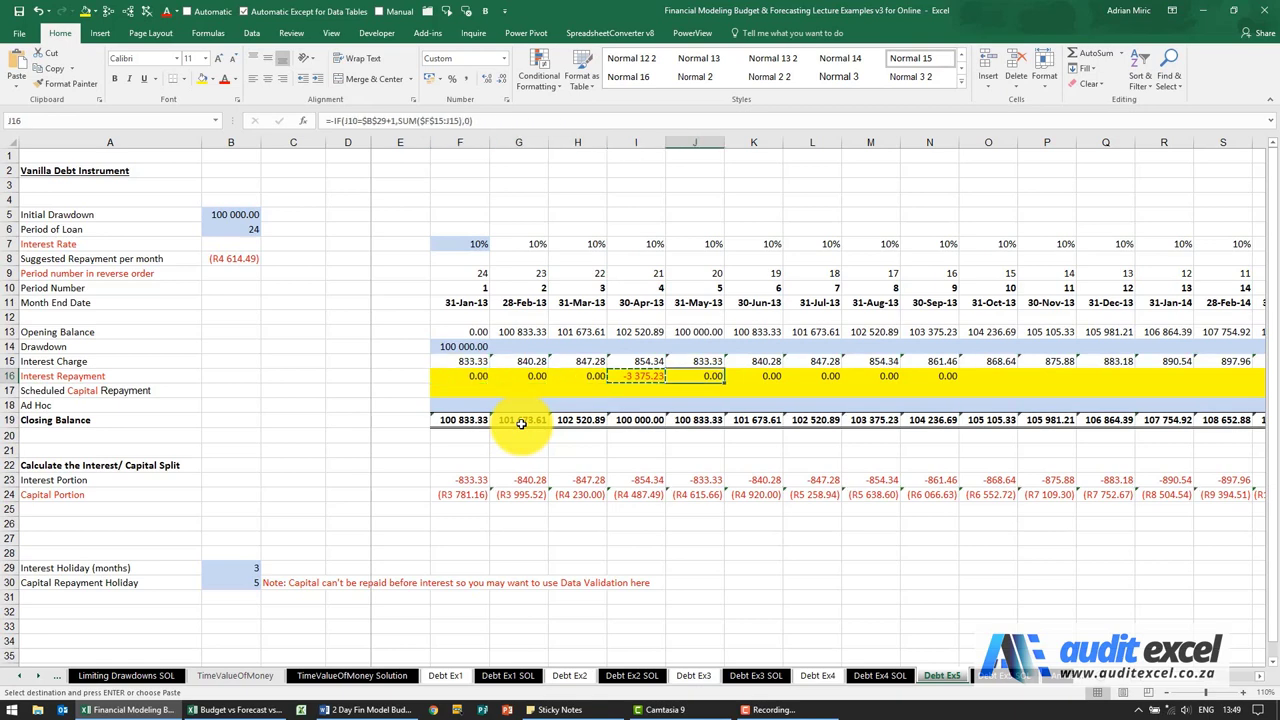
key("Right")
key("Left")
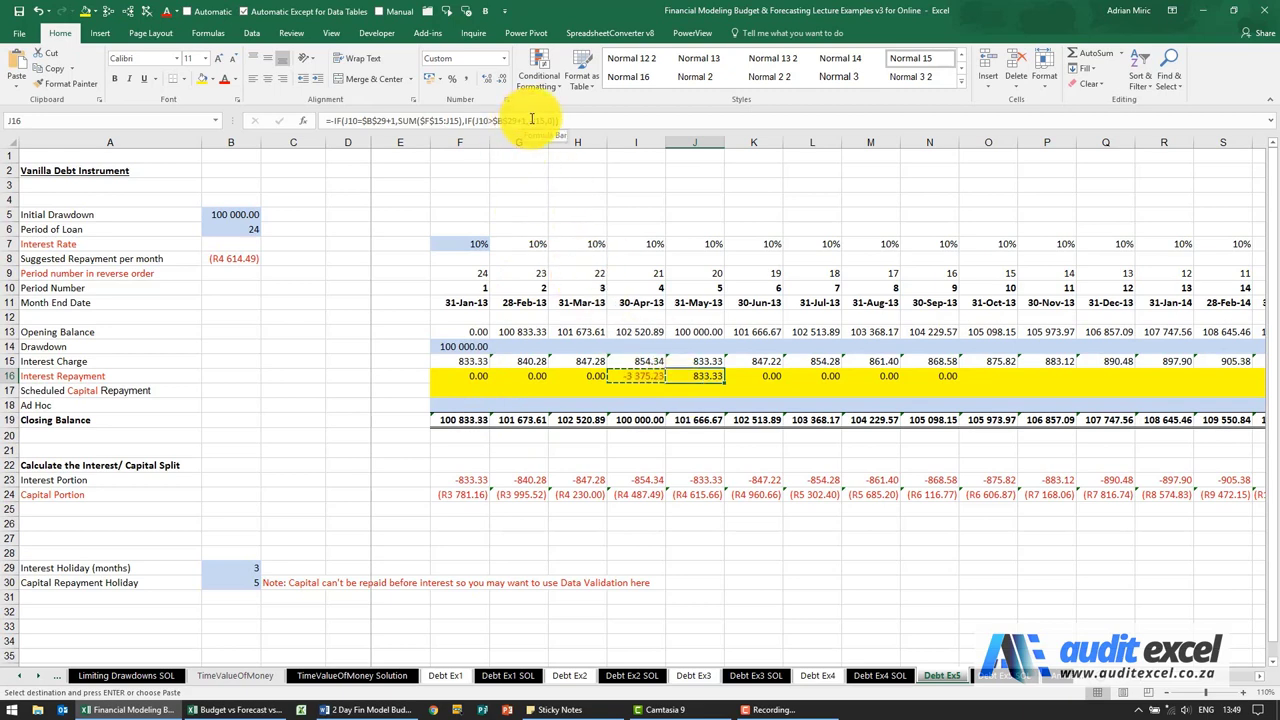
left_click(532, 119)
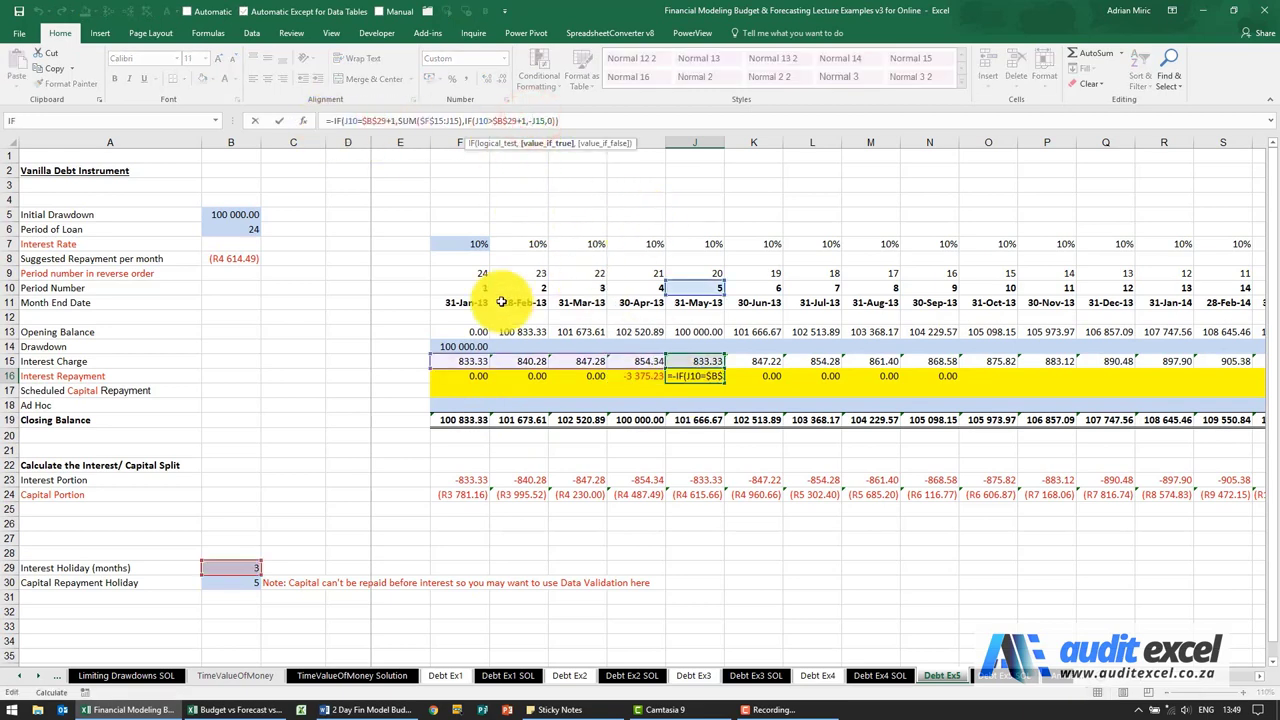
key("ctrl+Return")
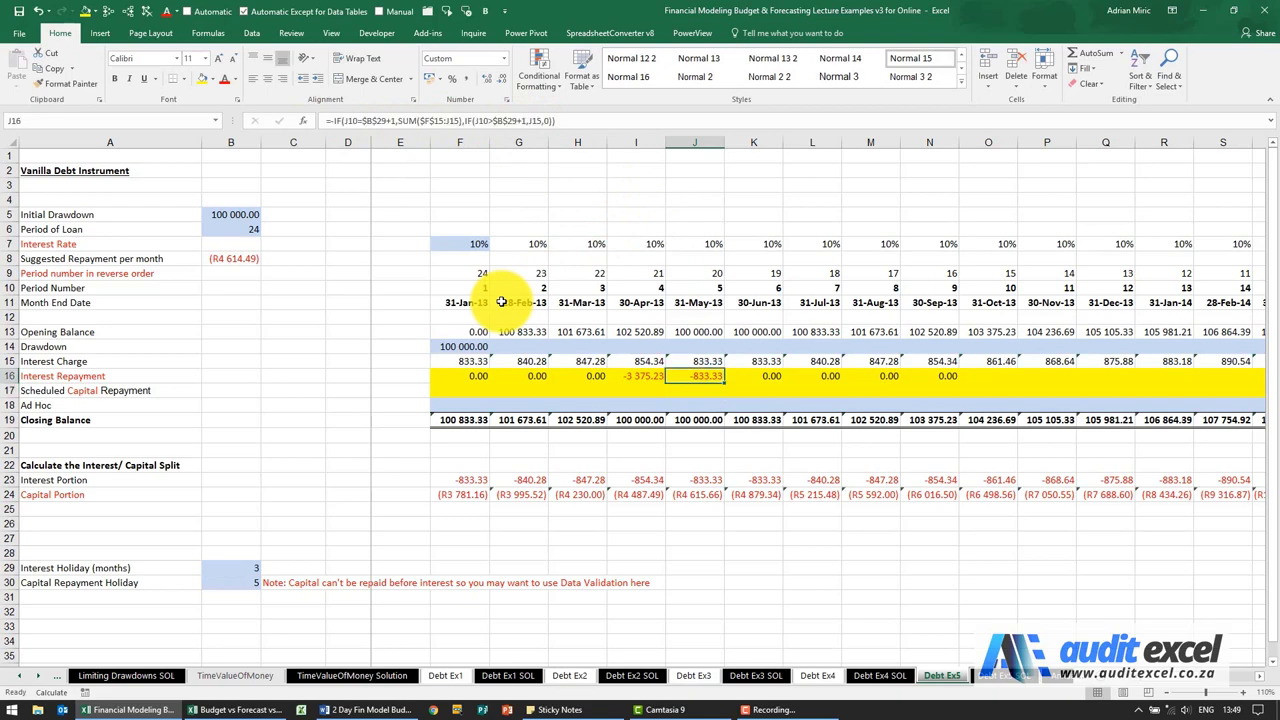
Copy J16's corrected nested IF formula across the whole Interest Repayment row, F16:AC16
key("ctrl+c")
key("Right")
key("ctrl+v")
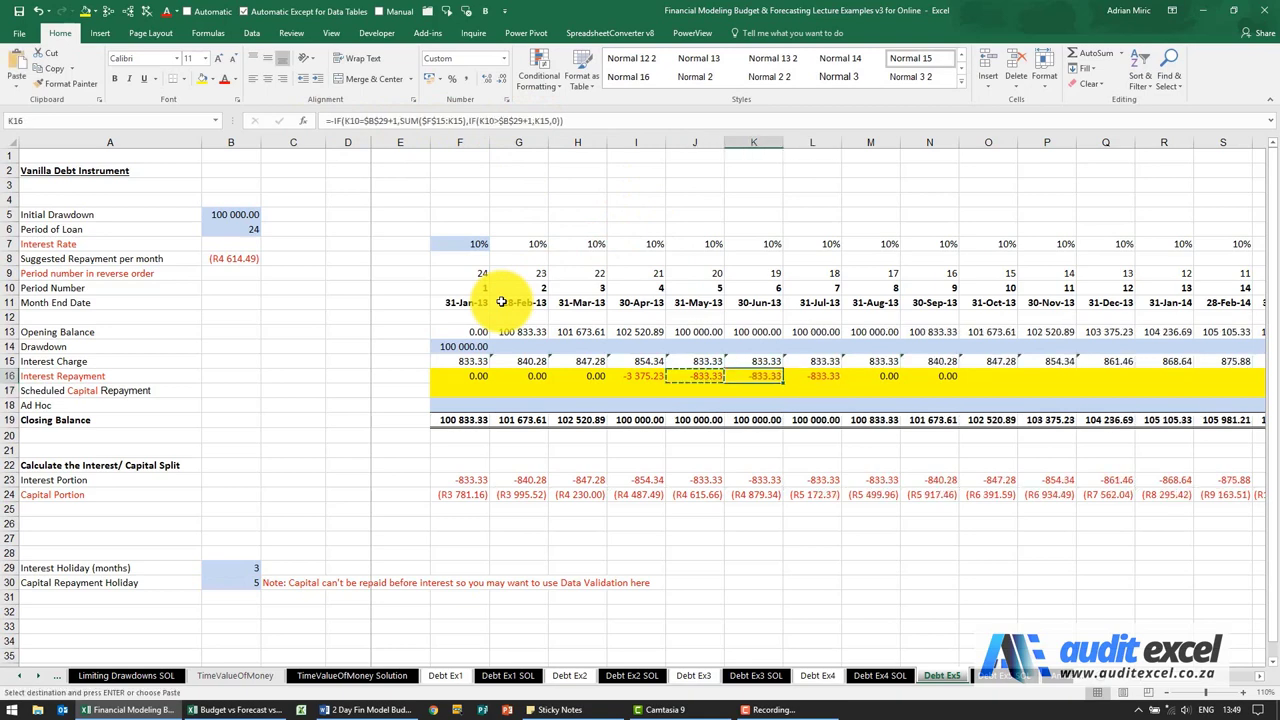
key("Left")
key("Left")
key("Left")
key("Left")
key("Left")
key("Up")
key("ctrl+Right")
key("Down")
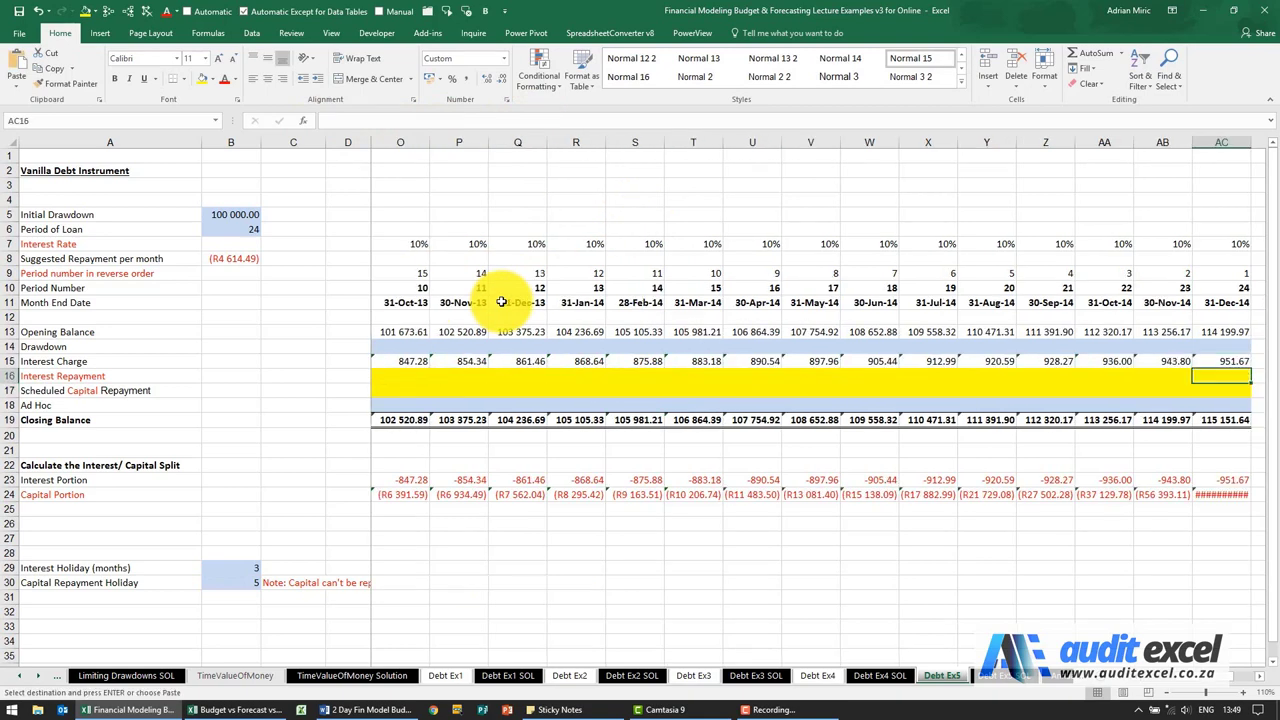
key("ctrl+shift+Left")
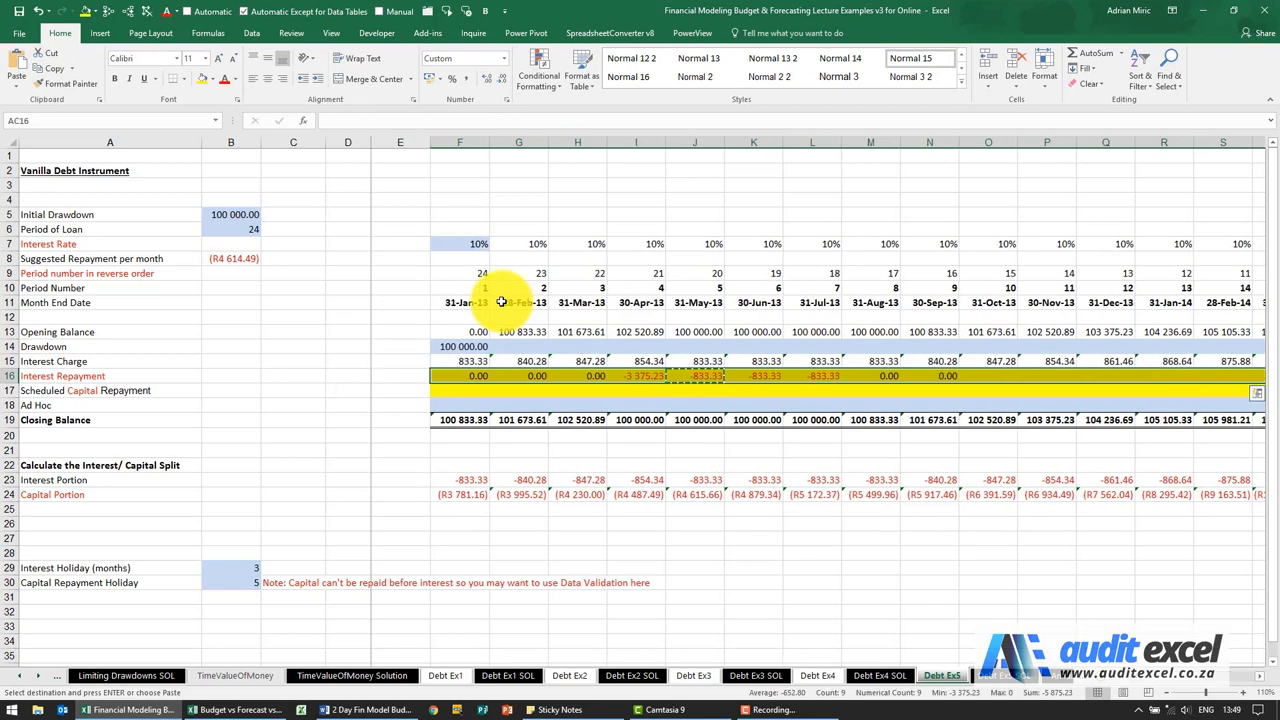
key("ctrl+v")
Examine the Interest Repayment formulas around the end of the interest holiday, from I16 to K16
key("ctrl+Left")
key("Right")
key("Right")
key("Right")
key("Right")
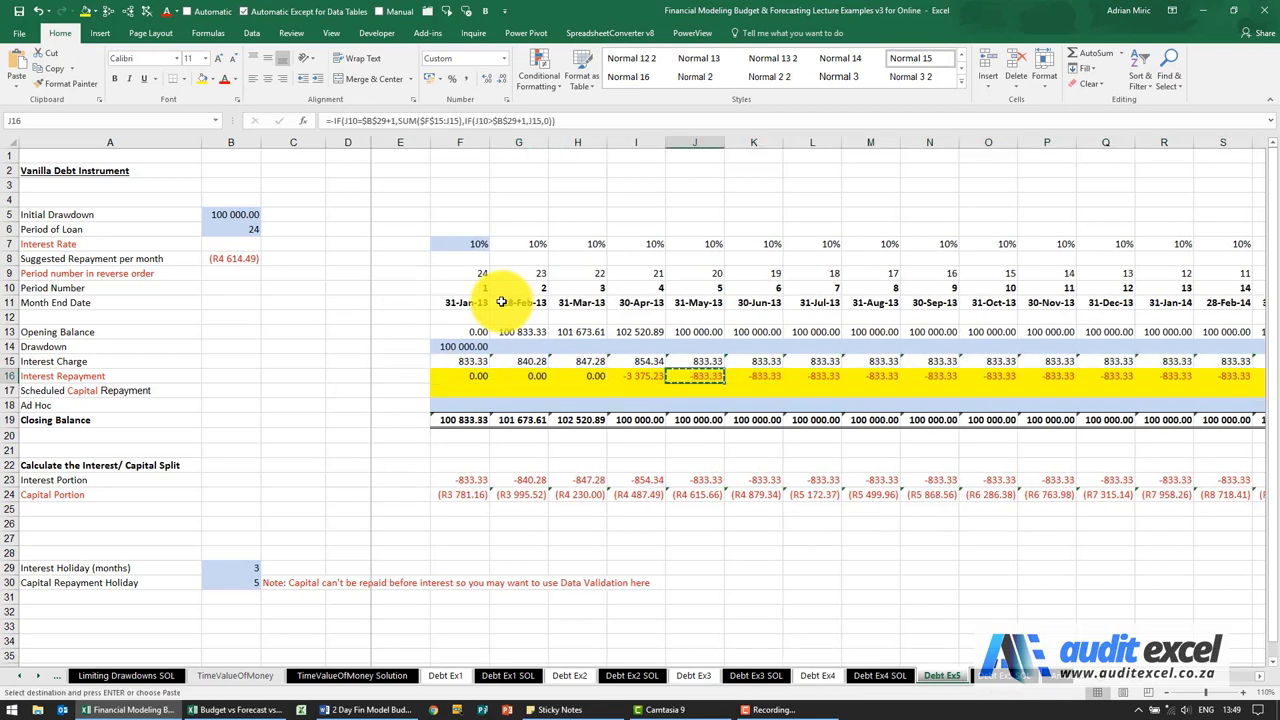
key("Right")
key("Left")
key("Left")
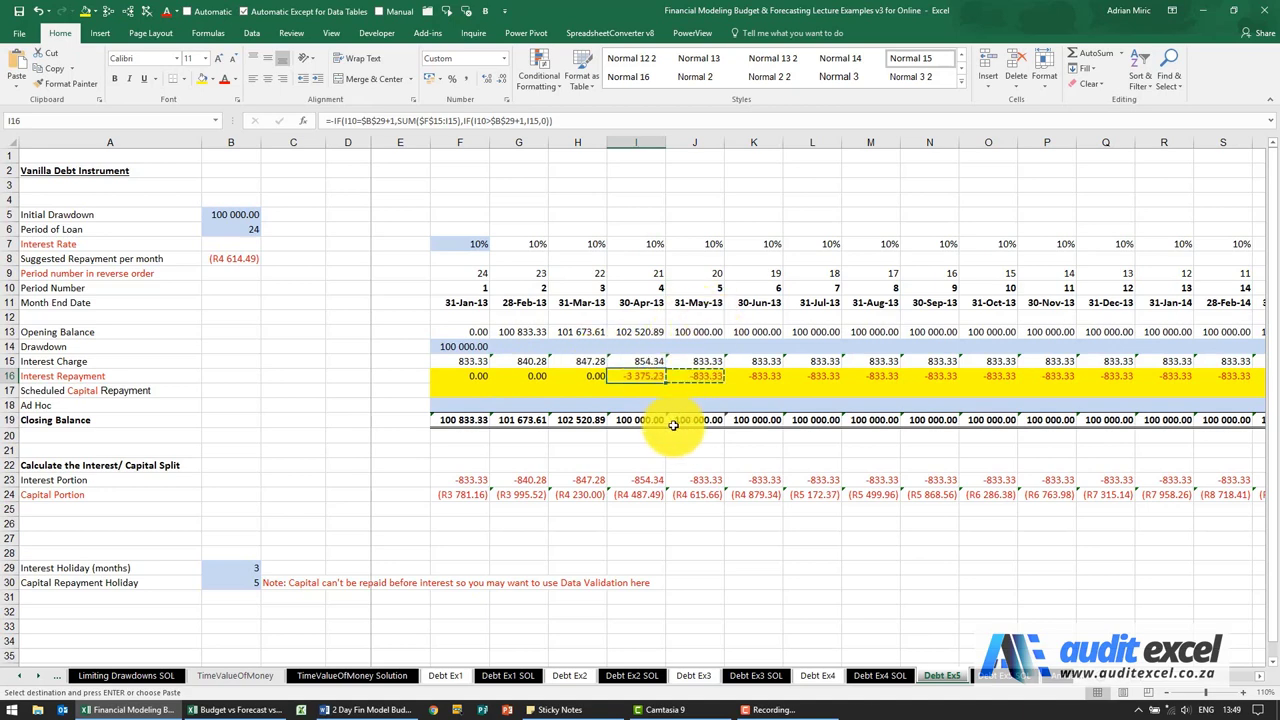
Link the Scheduled Capital Repayment in I17 to the Capital Portion with =I24
left_click(637, 389)
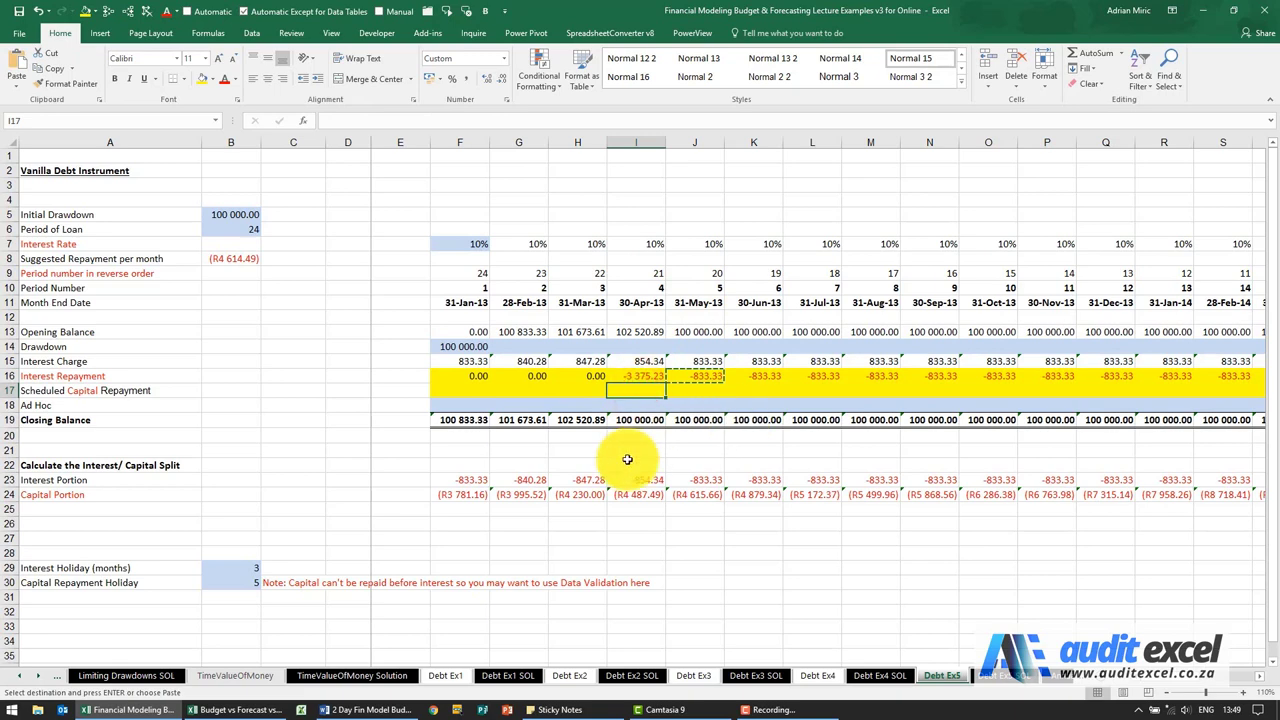
type("=")
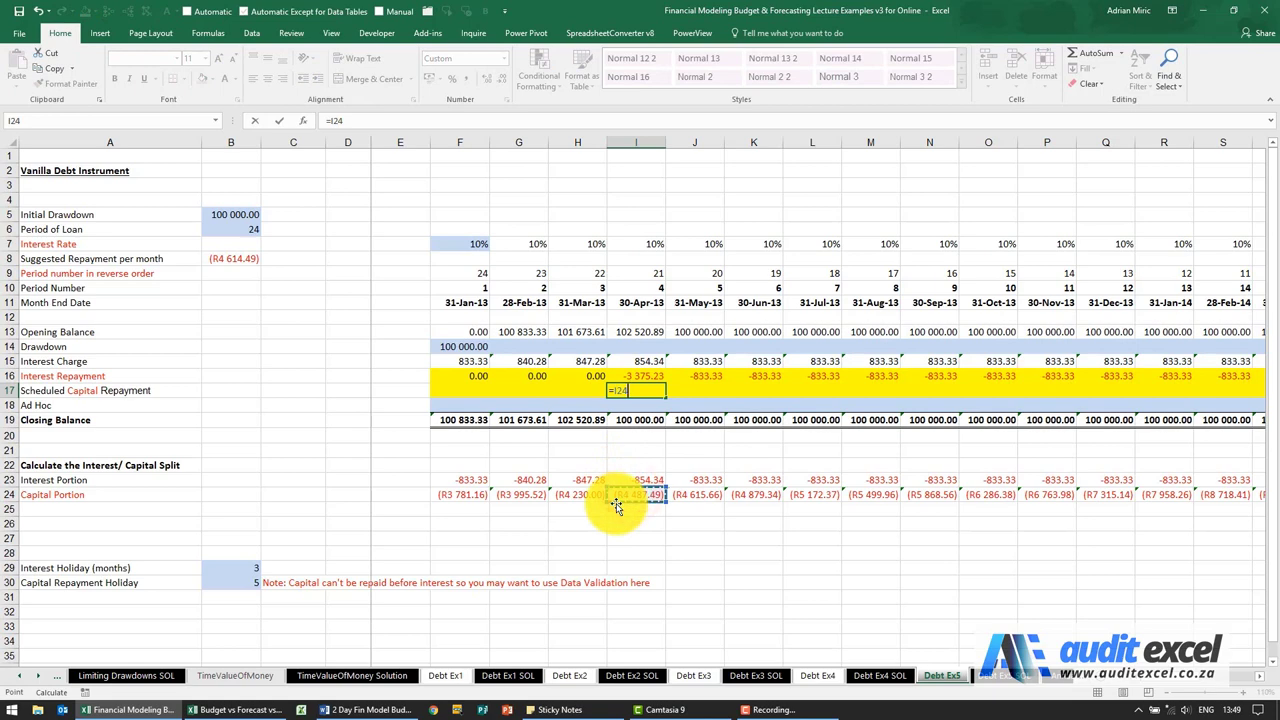
key("ctrl+Return")
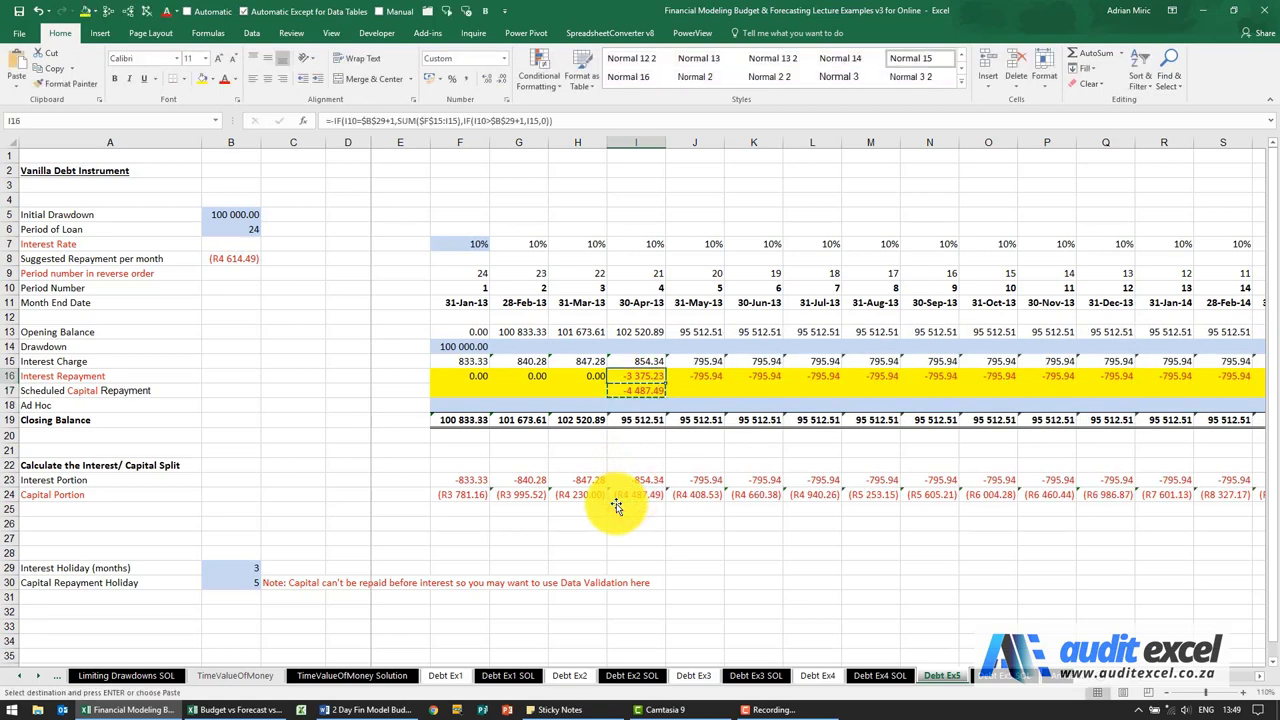
Copy I17's capital portion link across the whole Scheduled Capital Repayment row, F17:AC17
key("ctrl+shift+Right")
key("shift+Right")
key("shift+Right")
key("shift+Right")
key("shift+Right")
key("shift+Right")
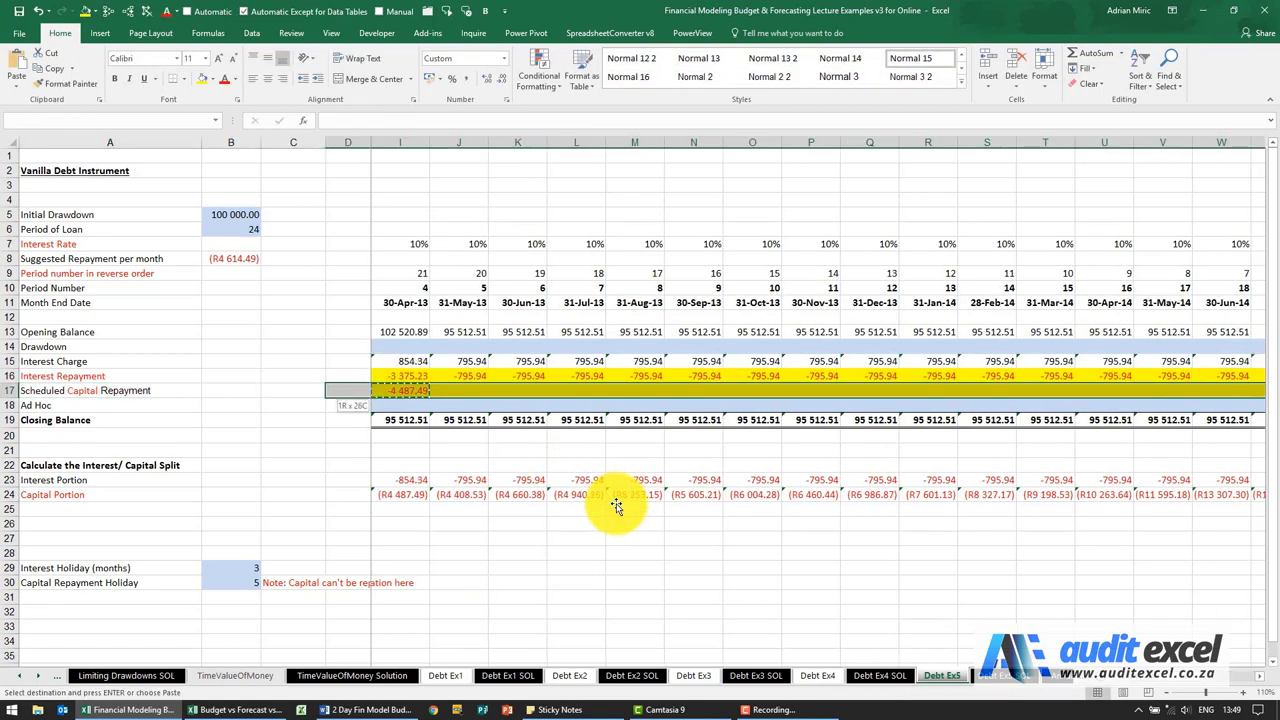
key("ctrl+v")
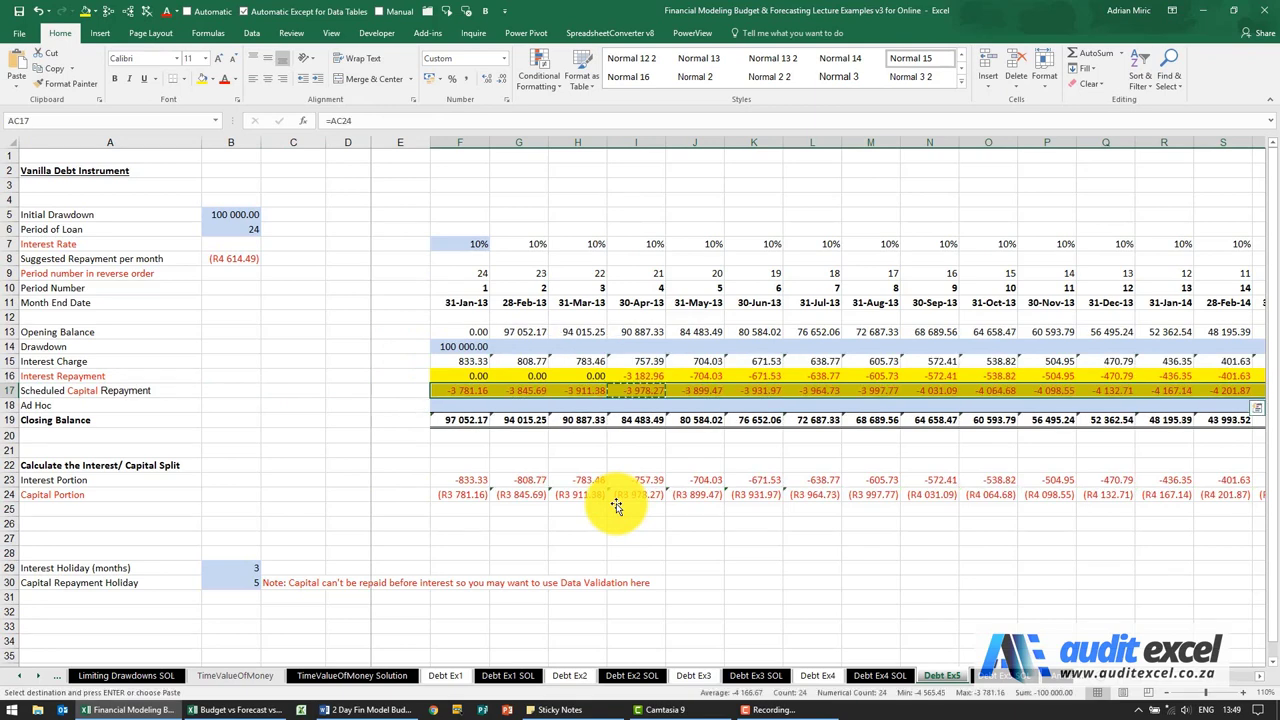
Change F17's formula to =IF(F10>$B$30,F24,0) so capital is repaid only after the capital repayment holiday
key("shift+BackSpace")
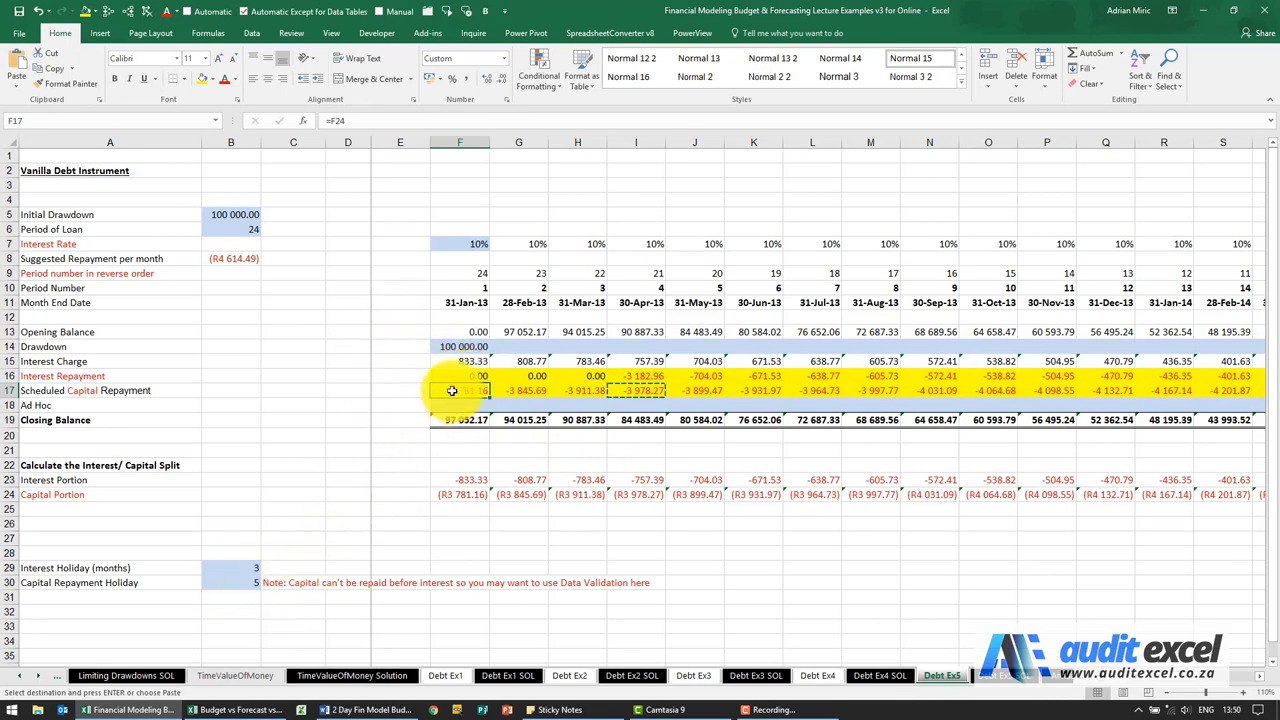
left_click(333, 121)
type("IF")
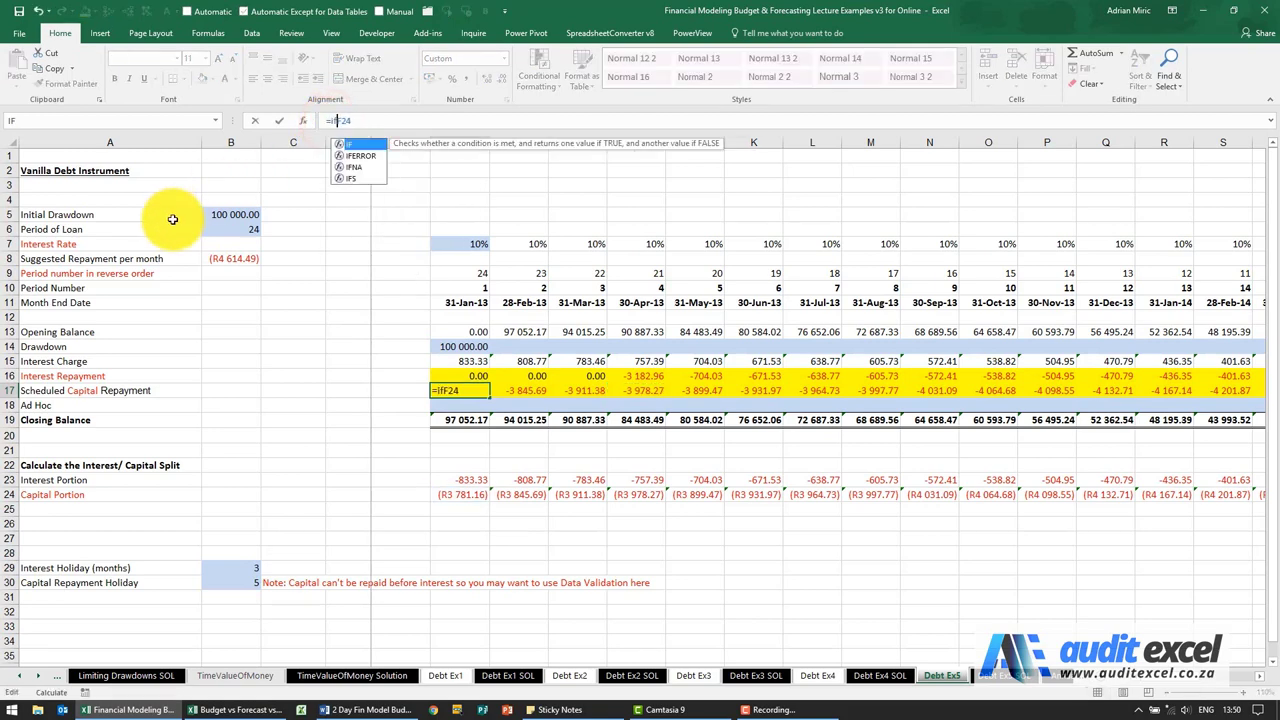
type("(")
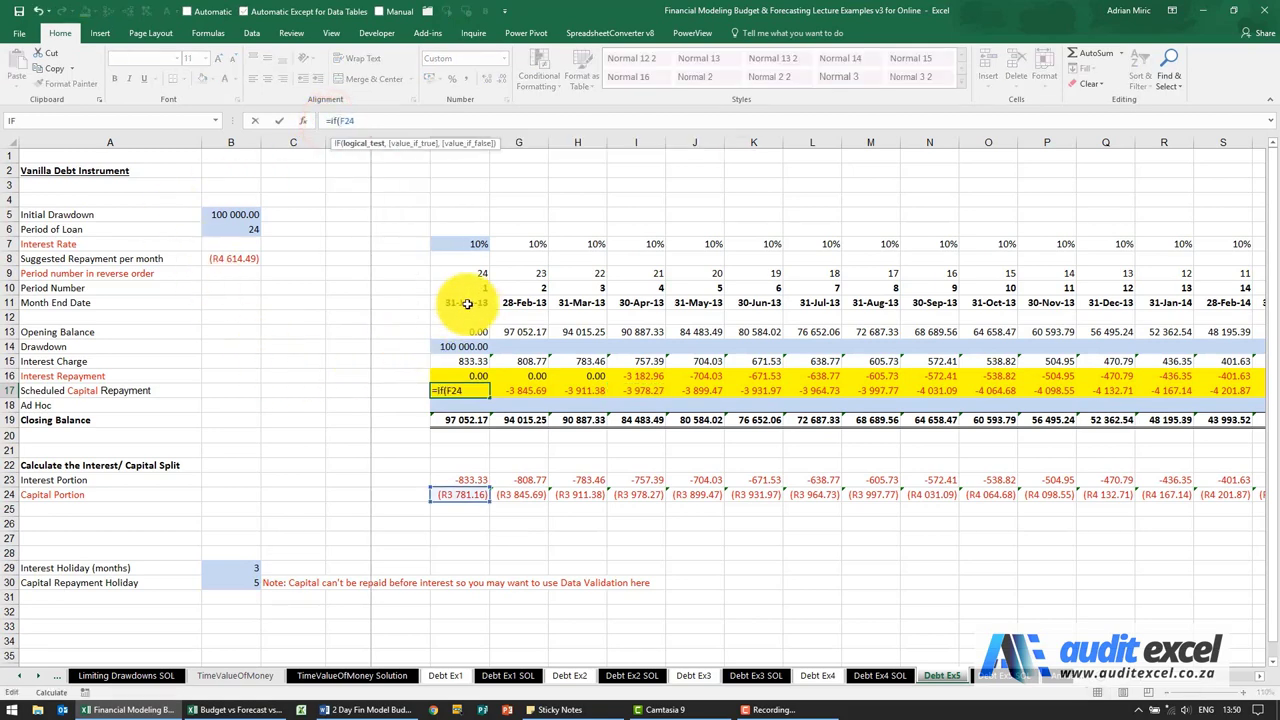
left_click(472, 289)
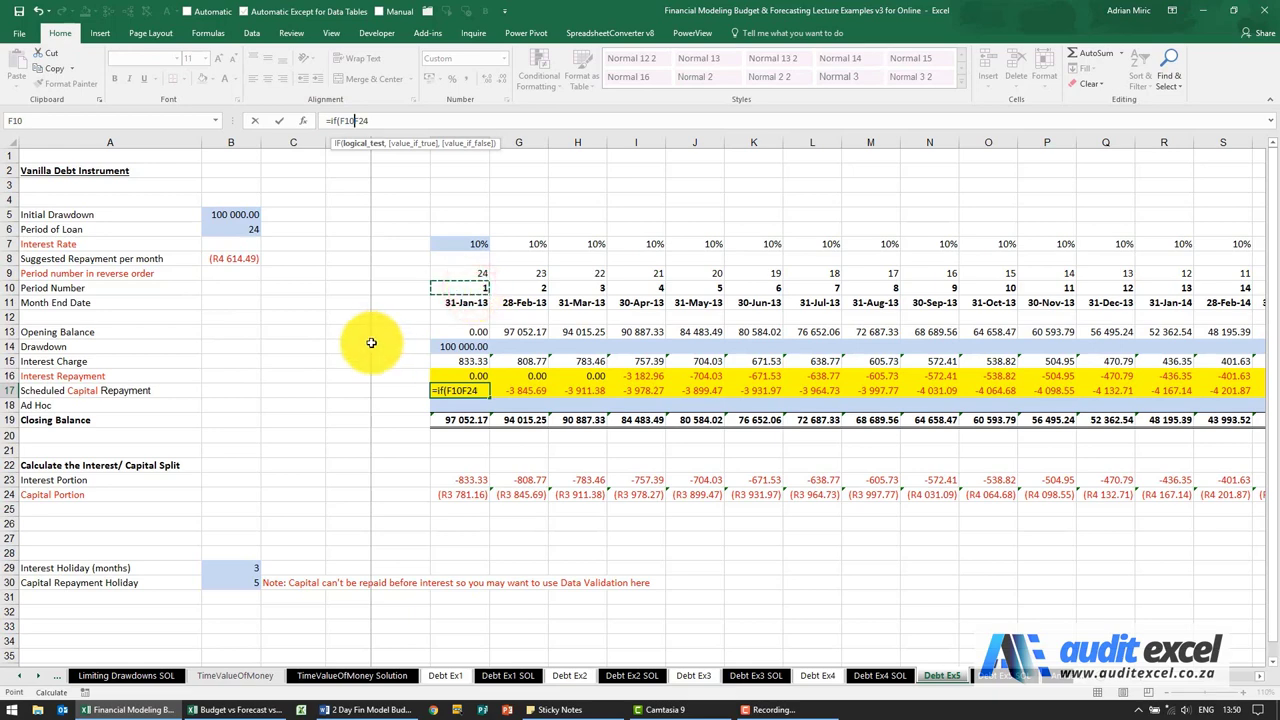
type(">")
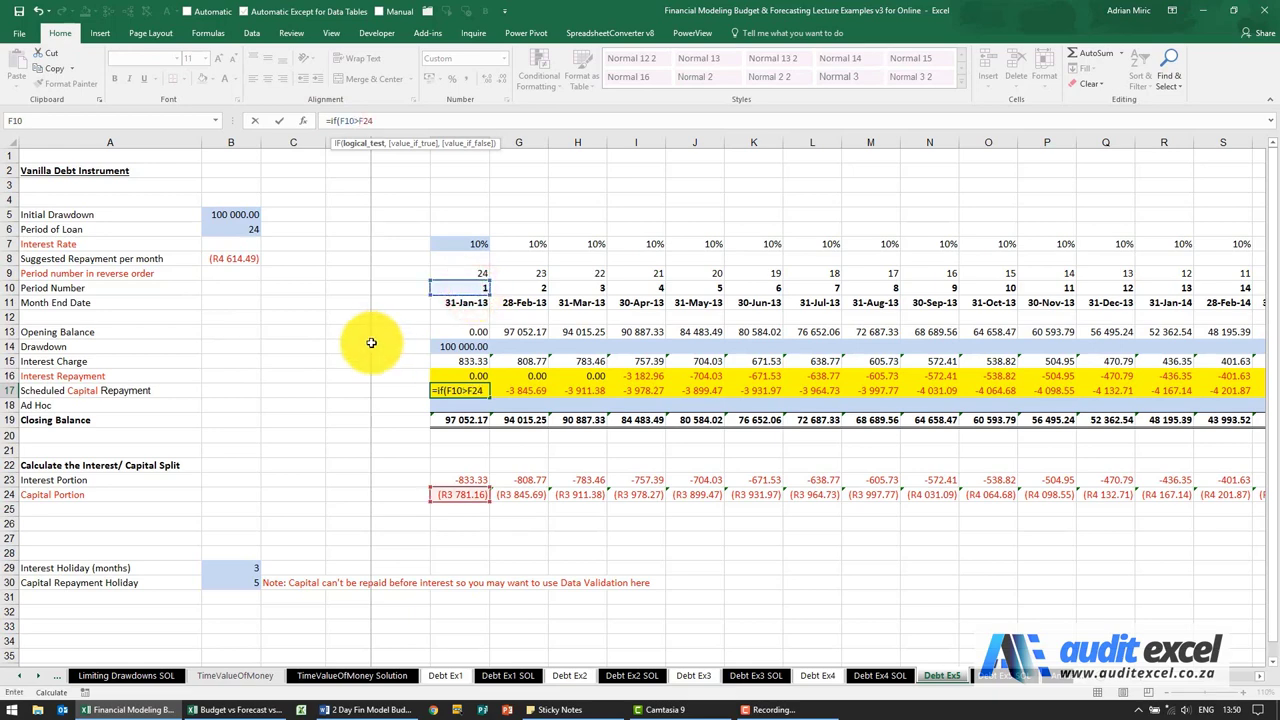
left_click(251, 581)
key("F4")
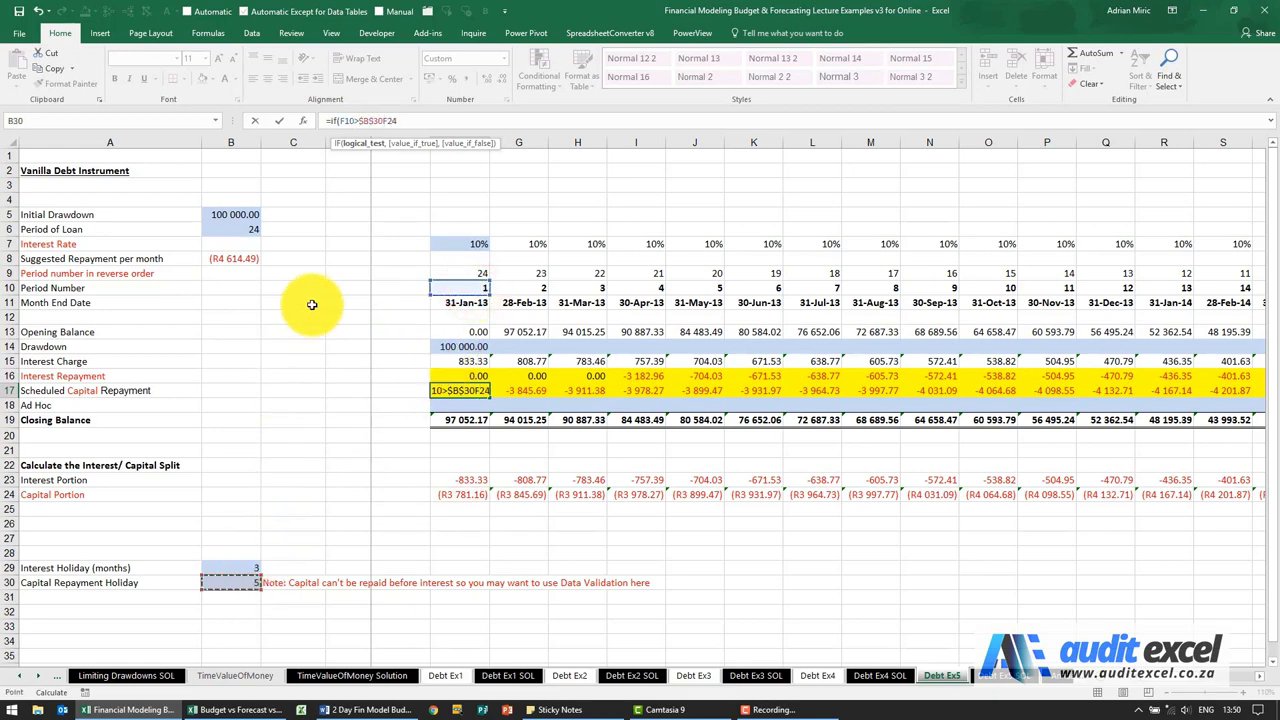
type(",")
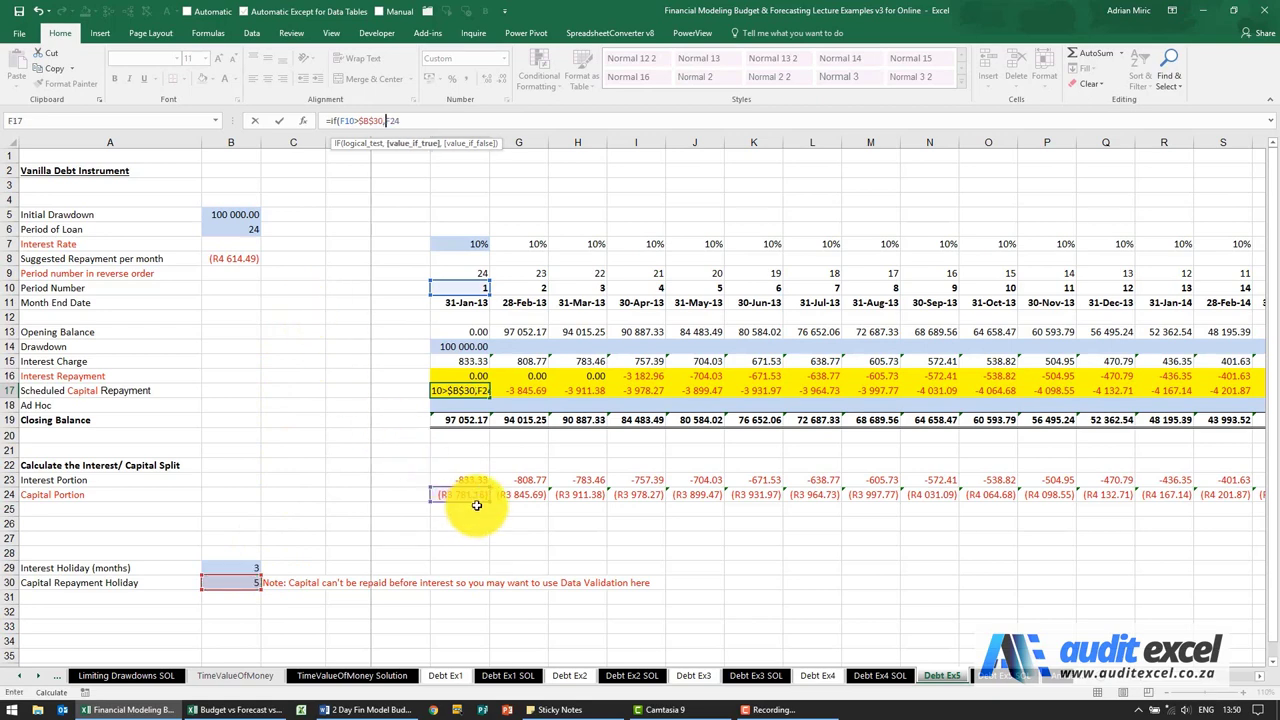
left_click(416, 121)
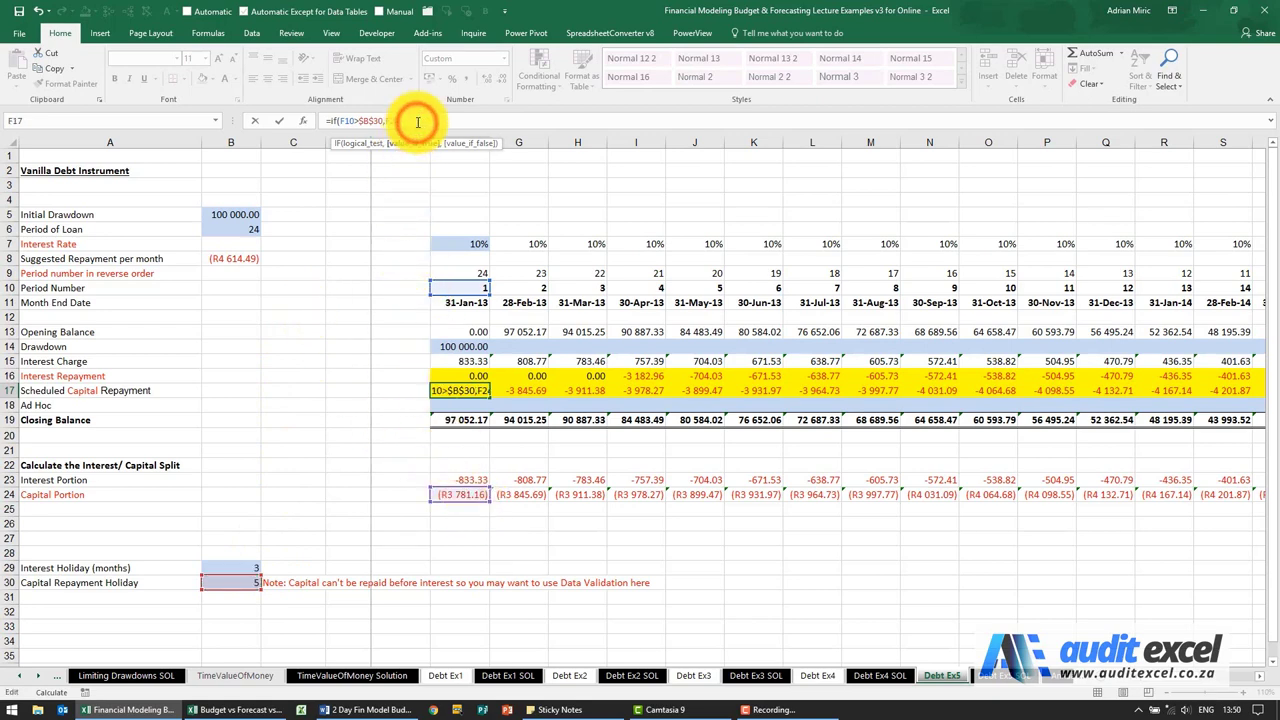
type(",0)")
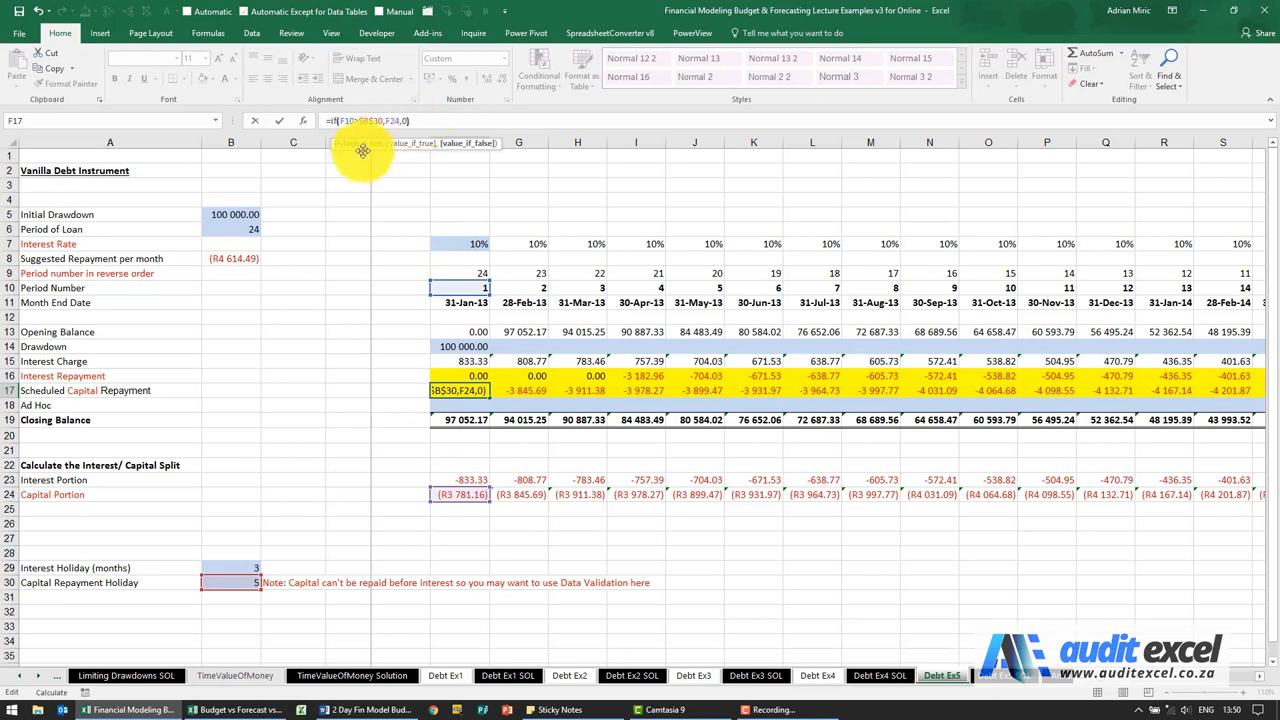
key("ctrl+Return")
Copy F17's capital holiday formula across the Scheduled Capital Repayment row to AC17
key("ctrl+c")
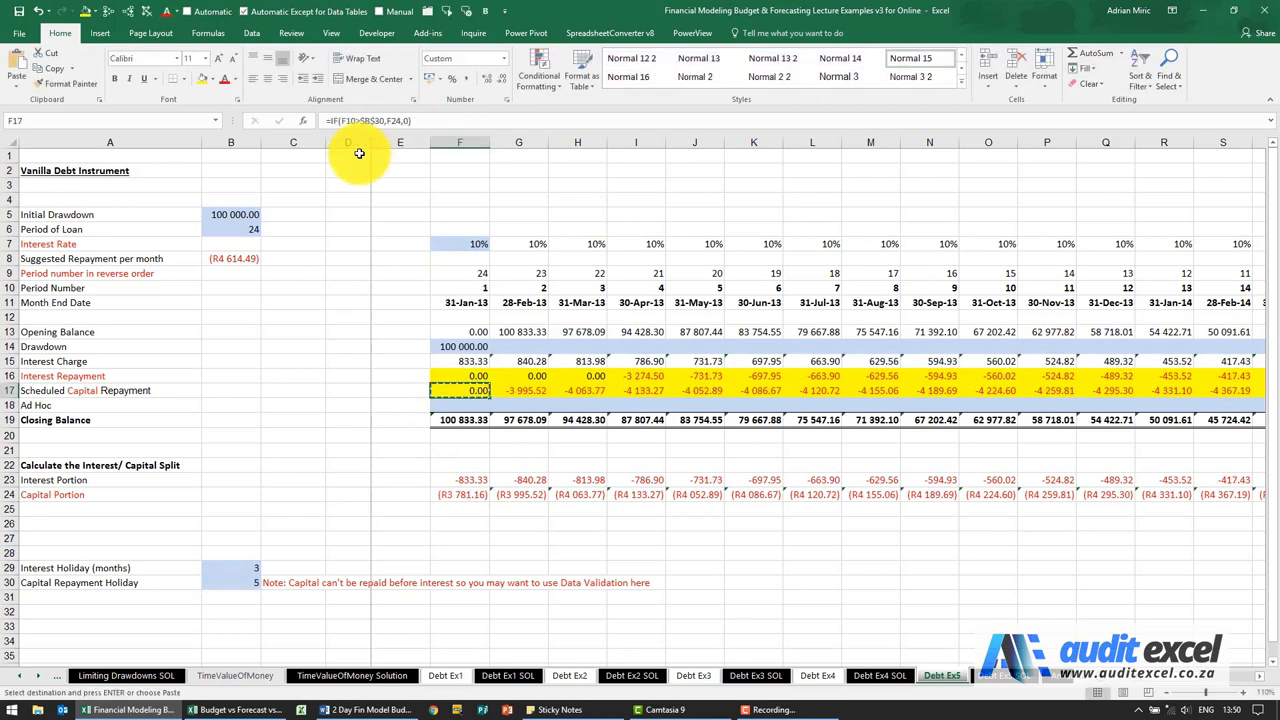
key("ctrl+shift+Right")
key("ctrl+v")
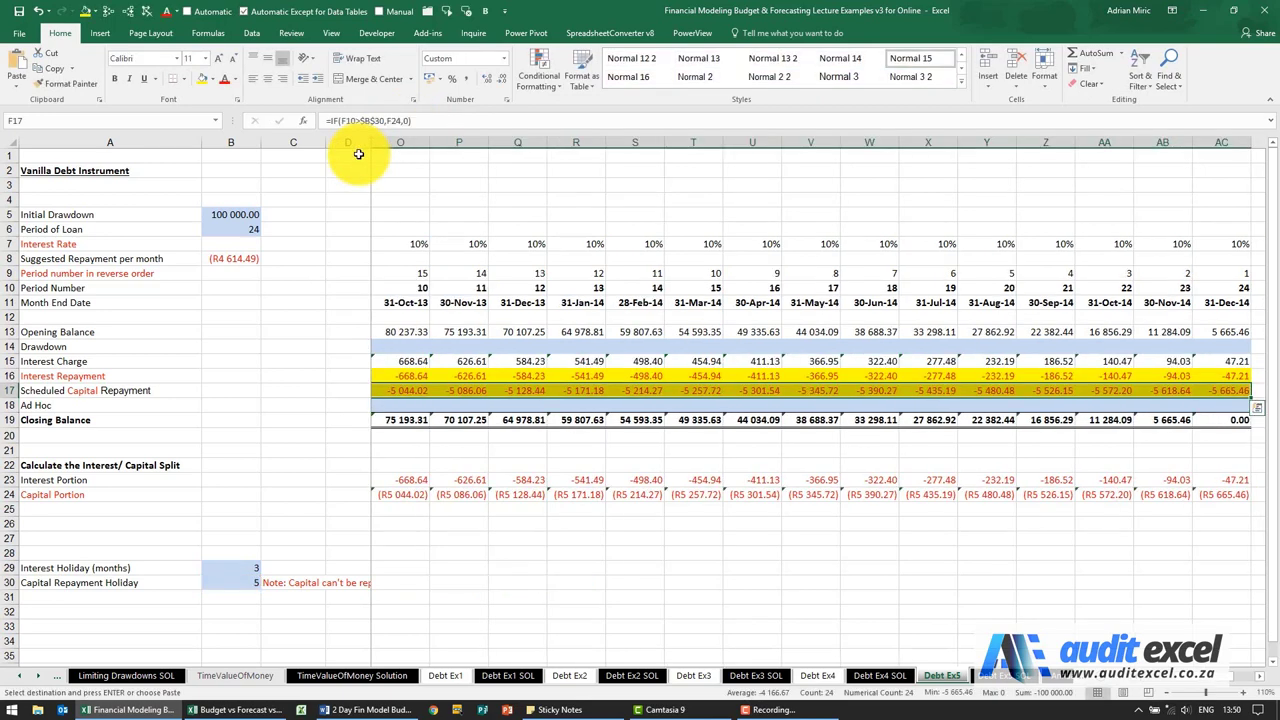
Review the interest and capital repayments after both holidays and the closing balance through period 24
key("ctrl+Left")
key("Right")
key("Right")
key("Right")
key("Right")
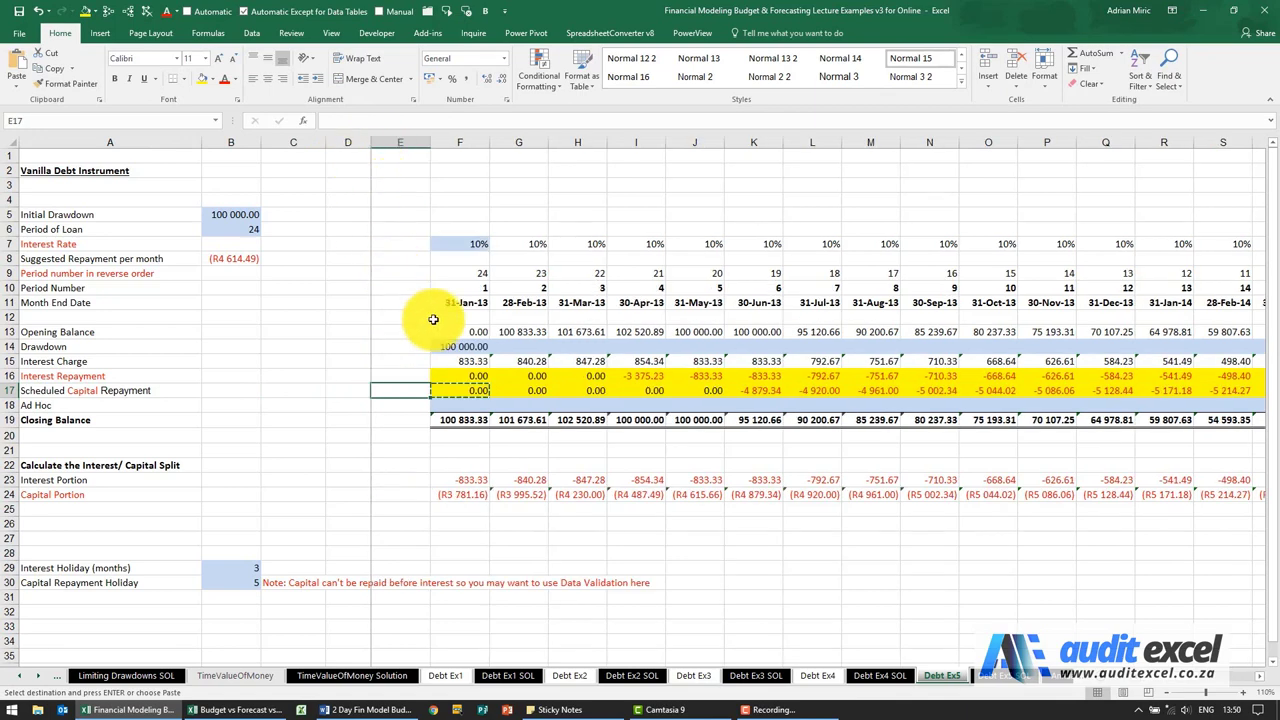
left_click(647, 375)
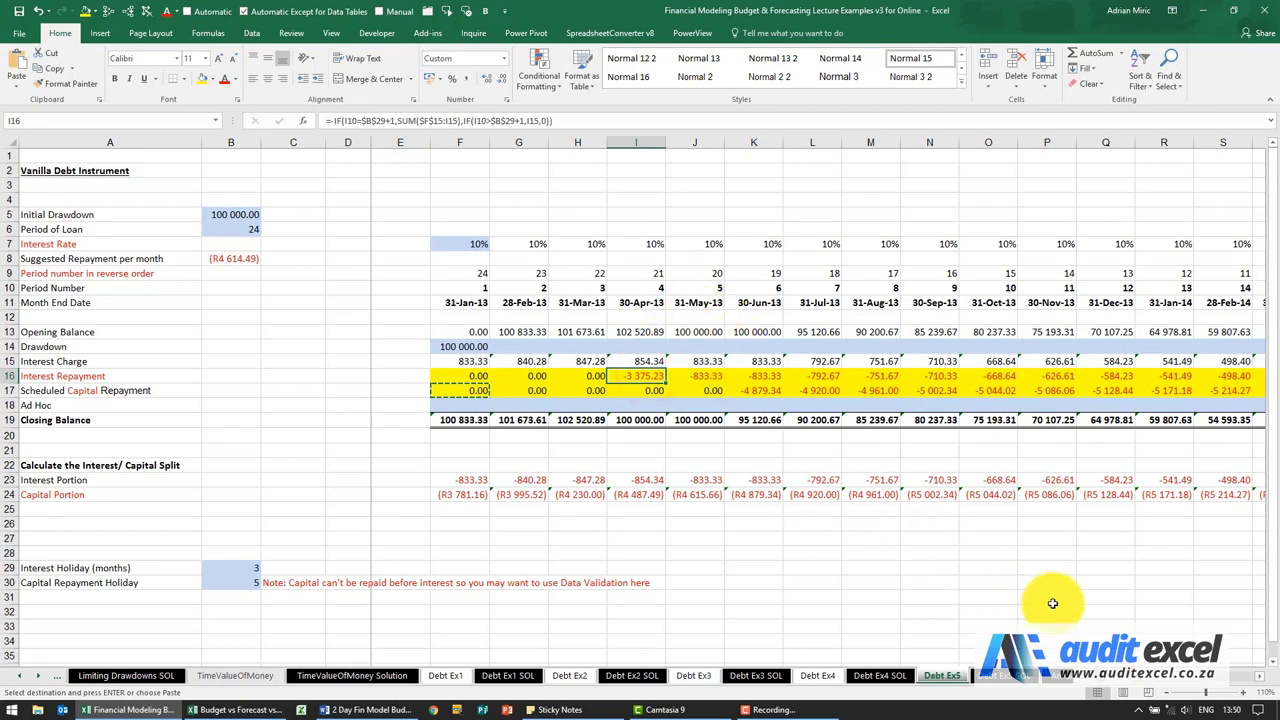
scroll(1150, 676, "right", 5)
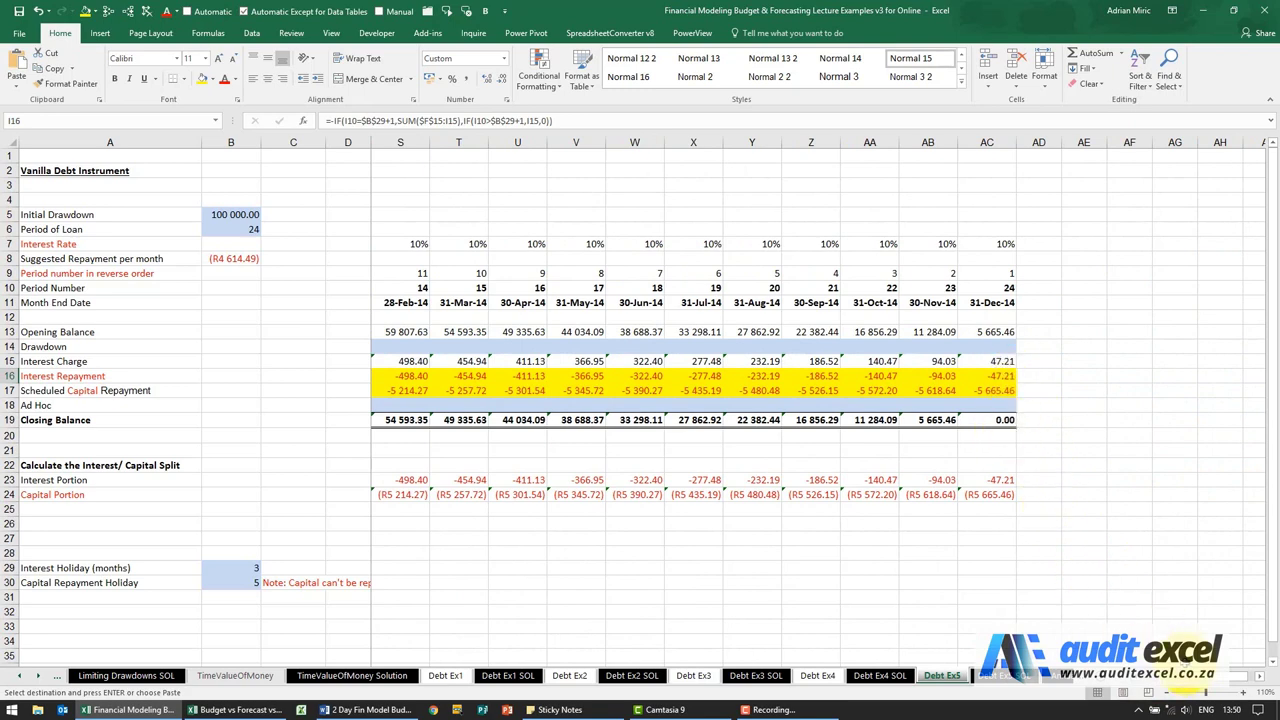
scroll(1190, 688, "left", 5)
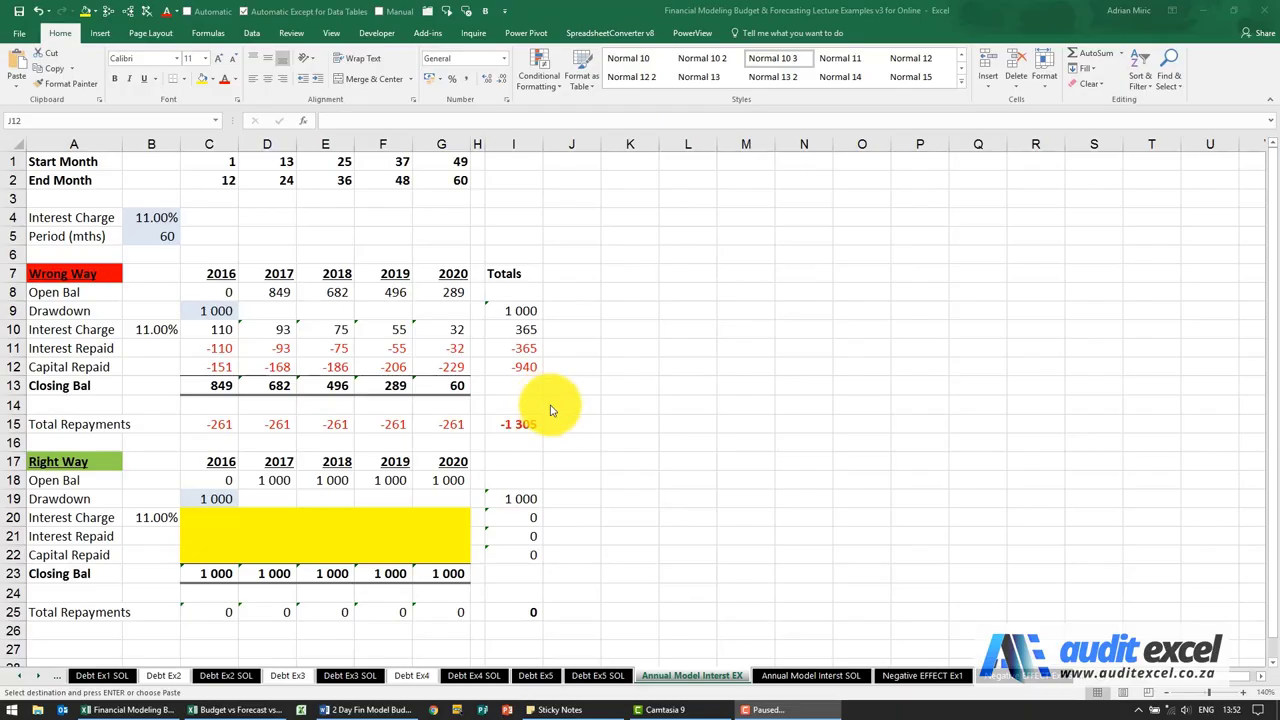
Inspect the Wrong Way 2016 Interest Charge, Interest Repaid and Capital Repaid formulas, tracing the precedents of C10 and C12
left_click(586, 420)
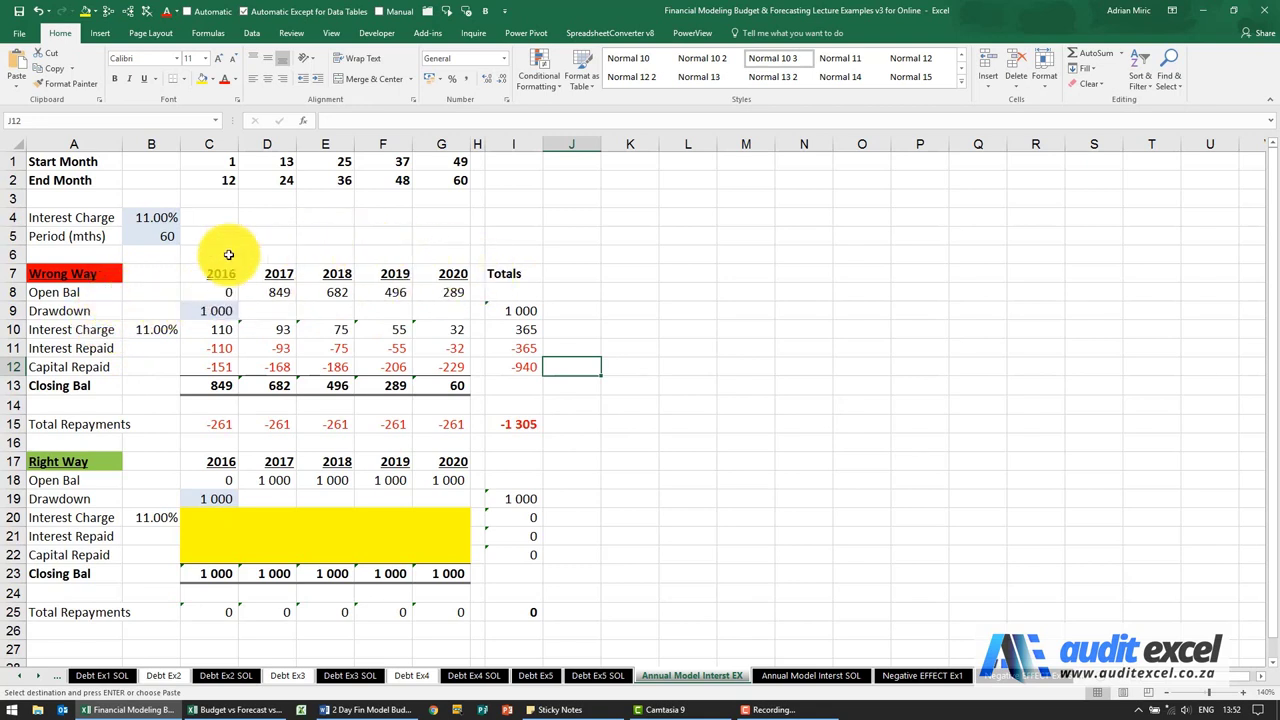
left_click(223, 322)
left_click(107, 13)
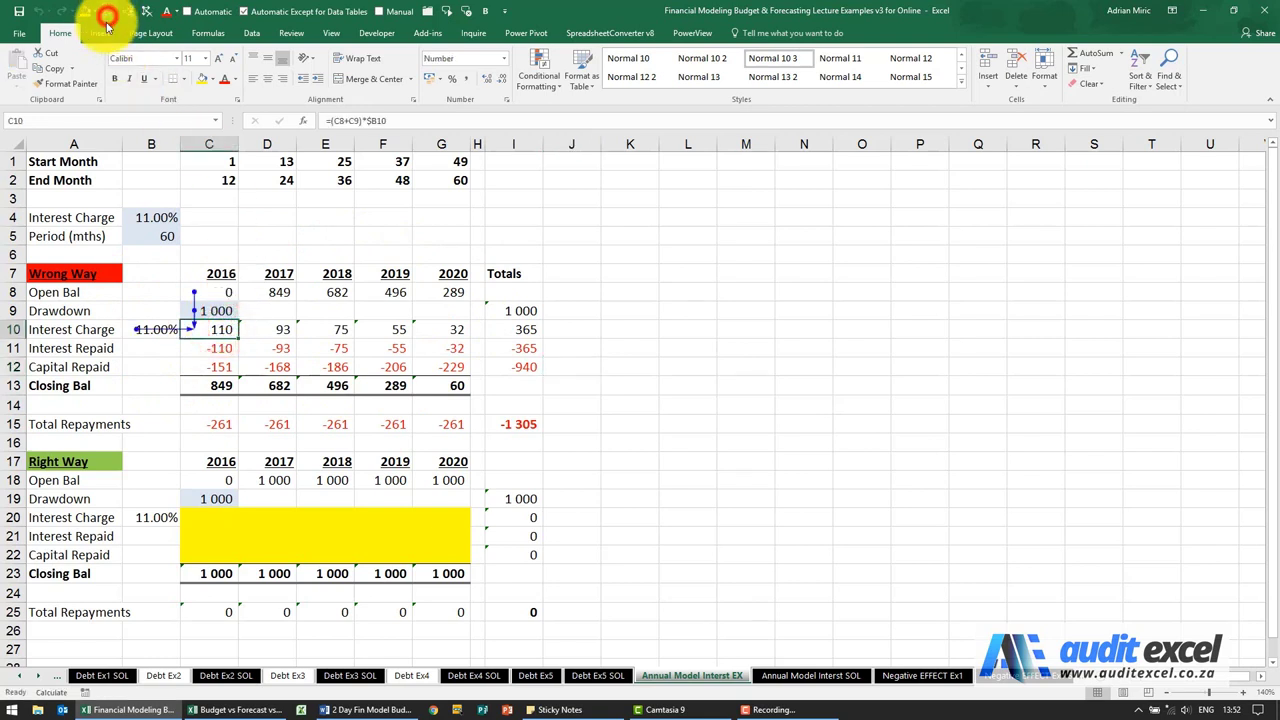
left_click(215, 345)
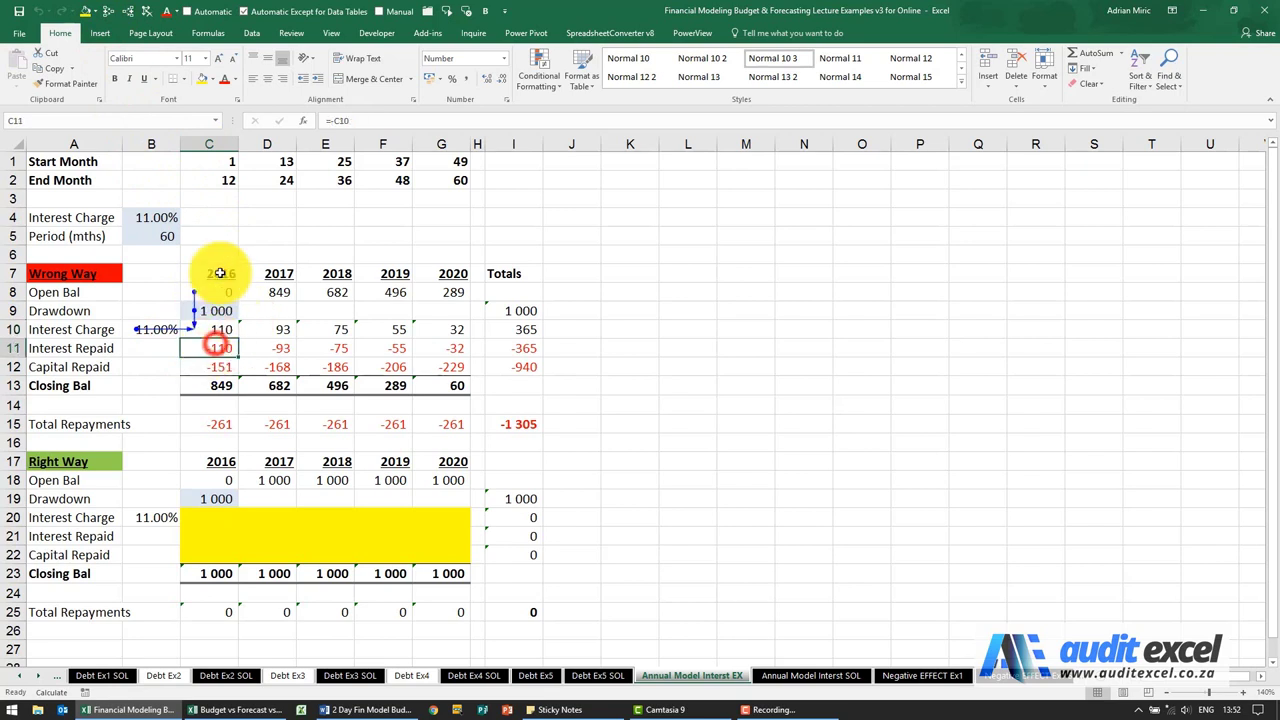
left_click(147, 12)
left_click(224, 364)
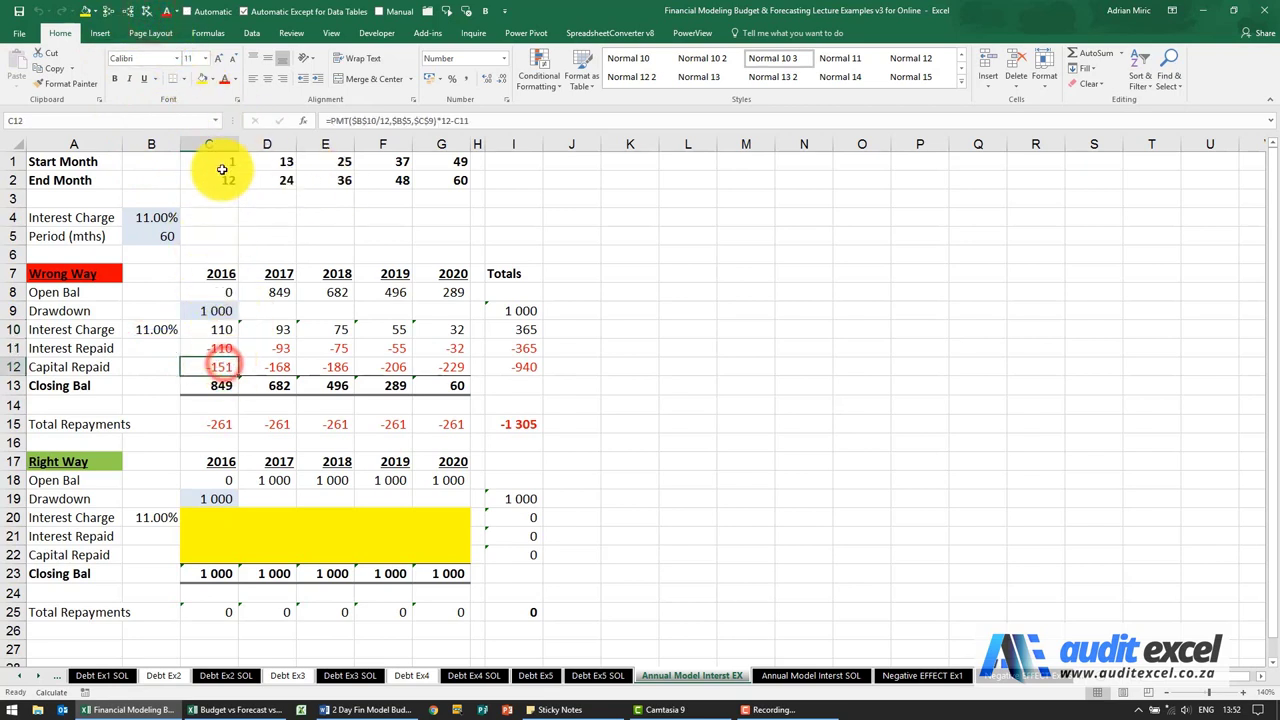
left_click(108, 12)
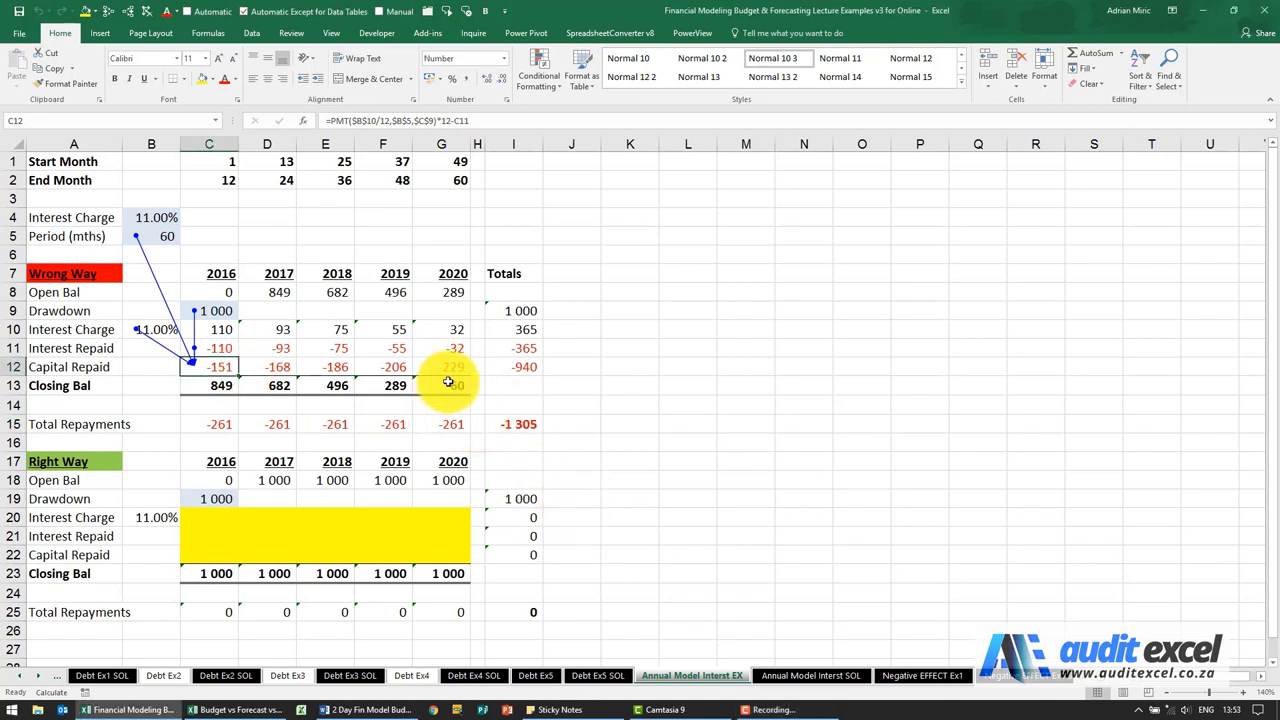
Check the empty Right Way Interest Charge cell C20 and the 2016 start and end months in C1 and C2
left_click(195, 515)
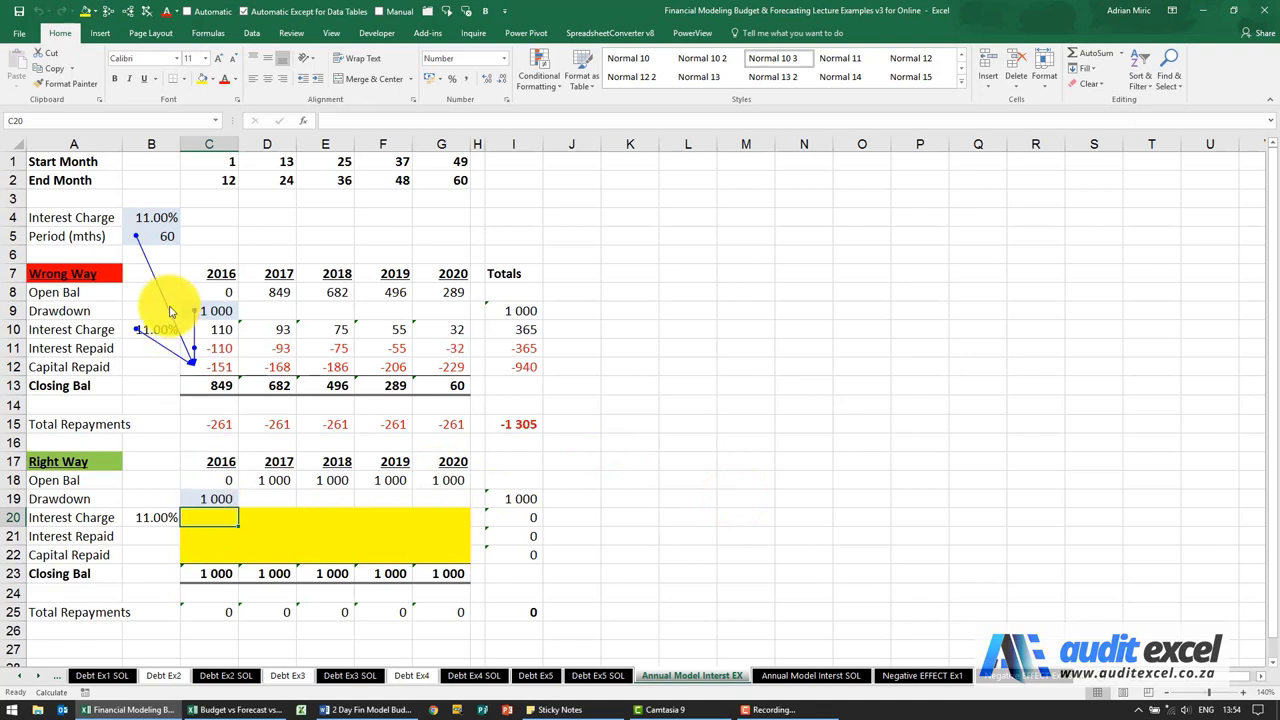
left_click(226, 161)
left_click(222, 176)
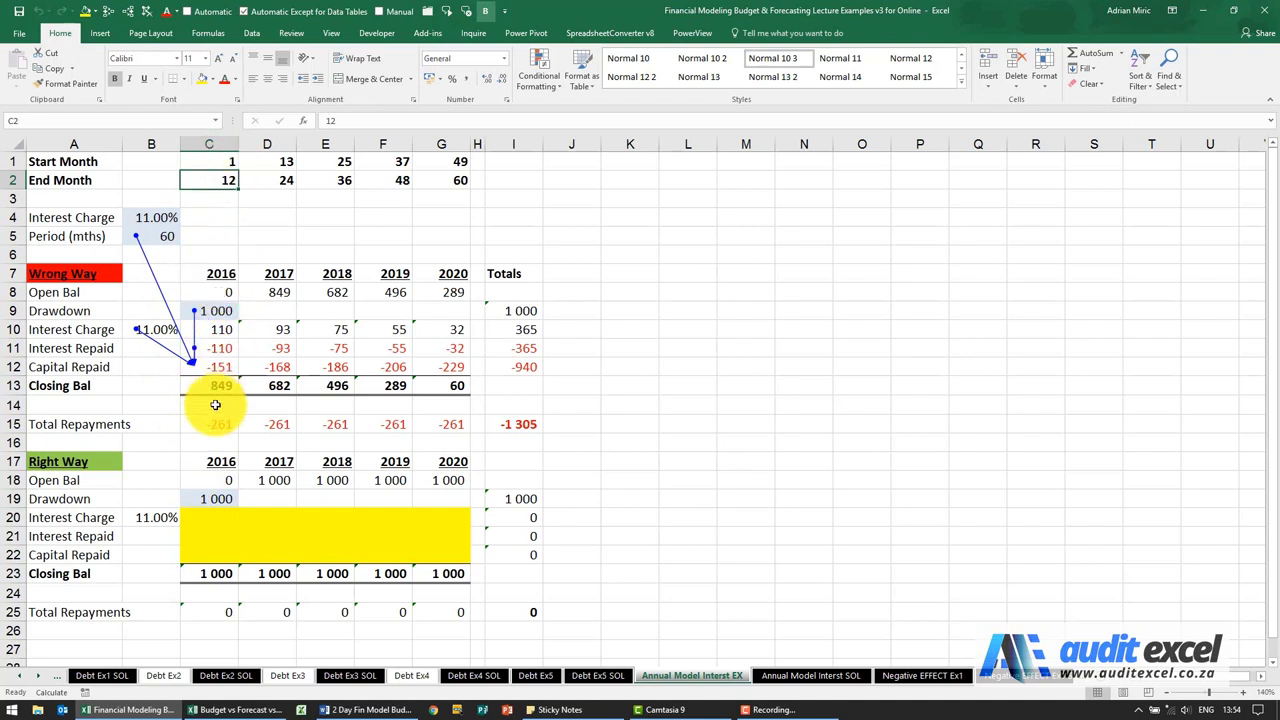
Remove the precedent arrows and start a CUMIPMT function in the Right Way 2016 Interest Charge cell C20
left_click(221, 517)
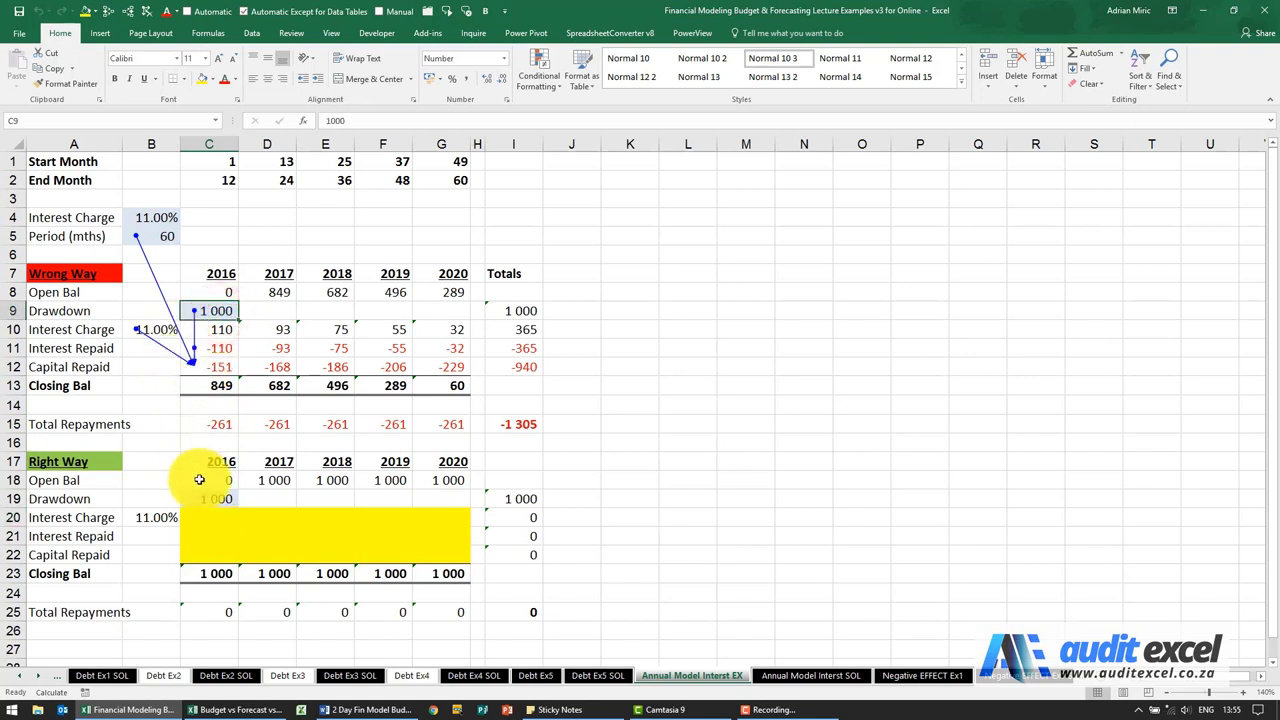
left_click(130, 11)
left_click(302, 122)
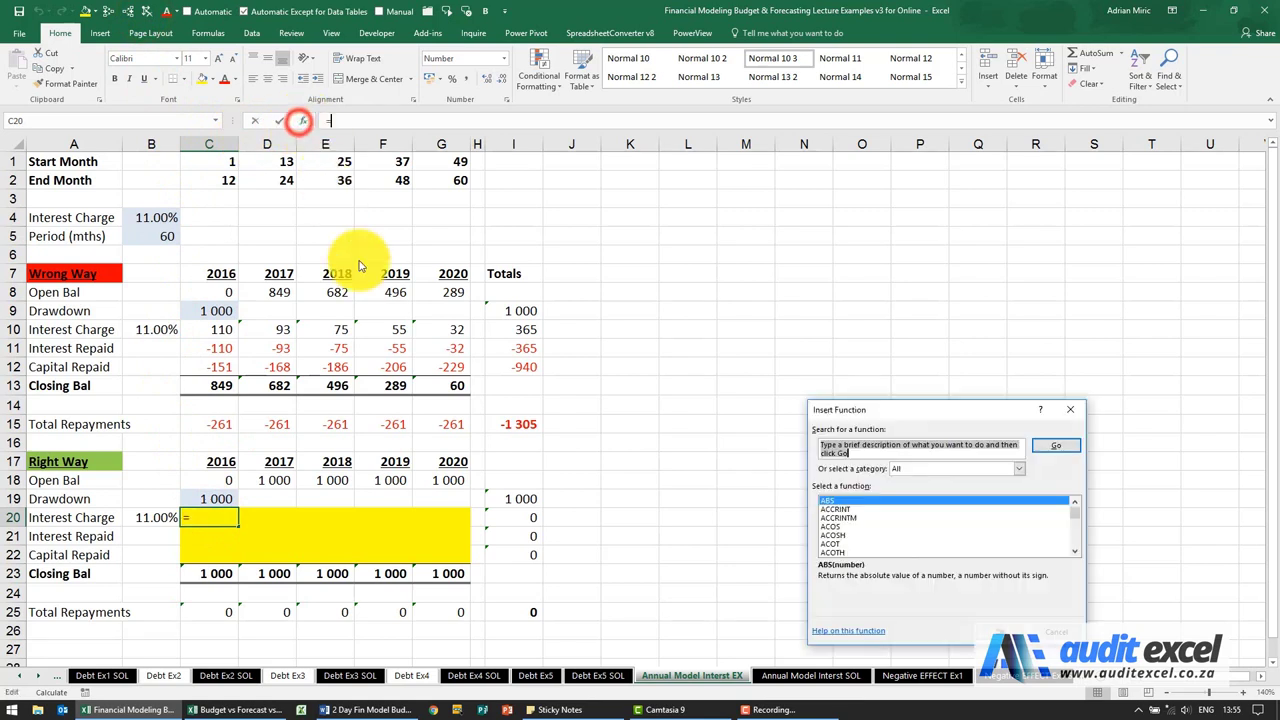
left_click(868, 510)
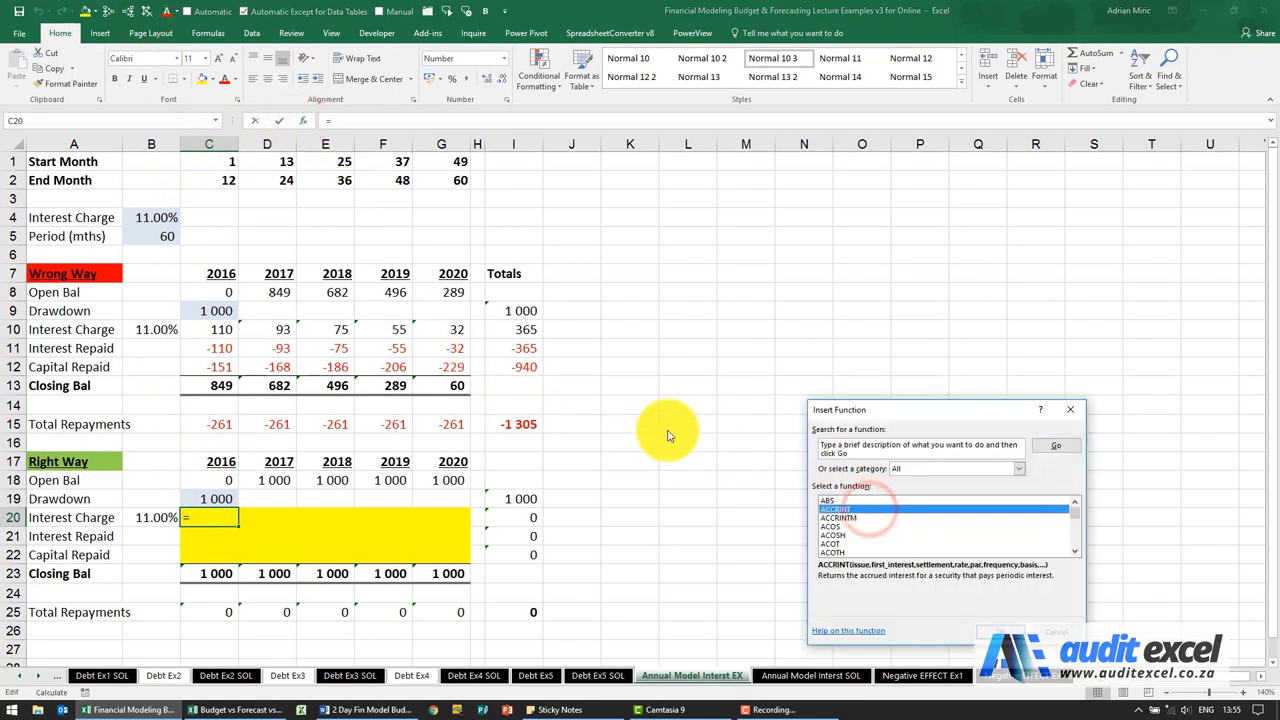
key("c")
key("u")
key("m")
key("Return")
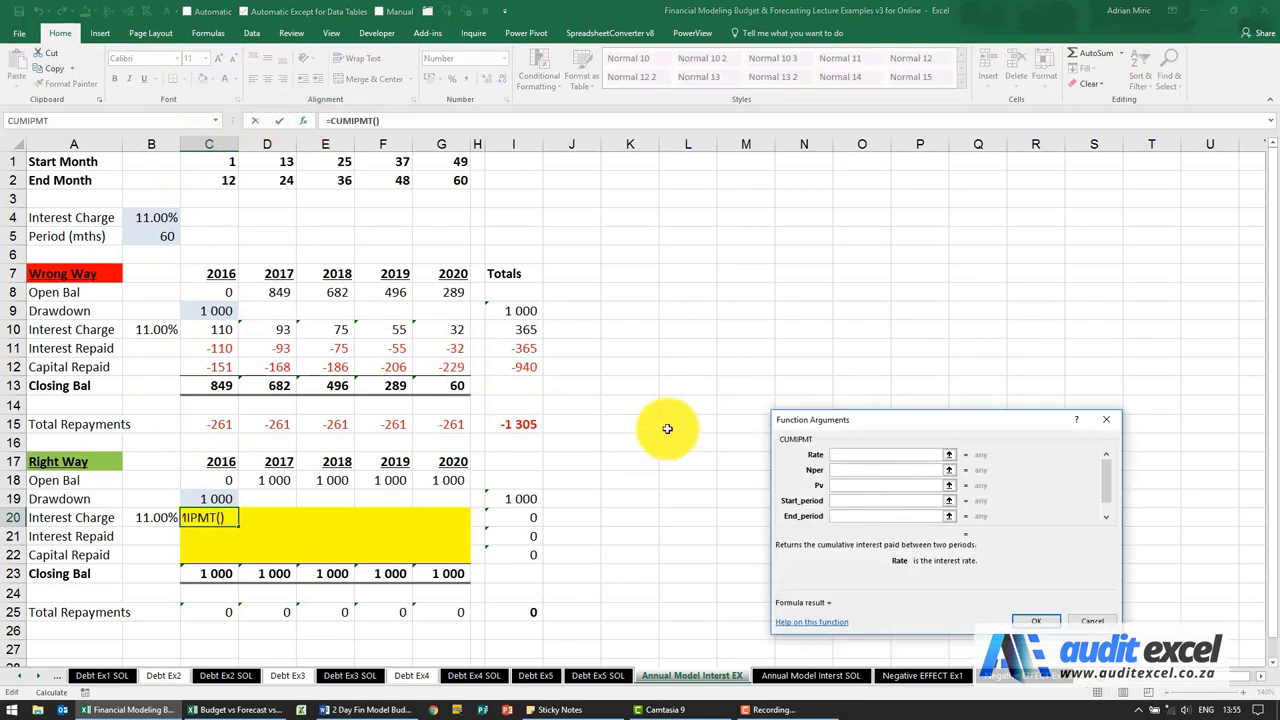
left_click_drag(812, 423, 644, 361)
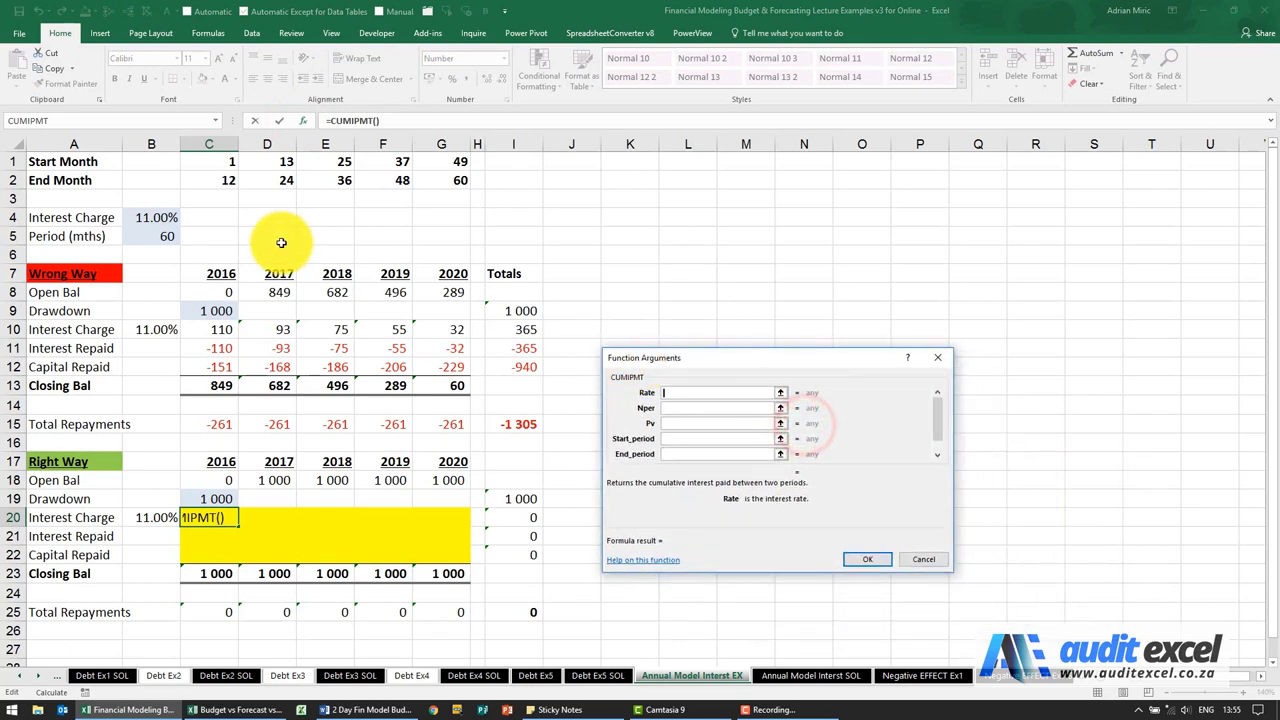
Set the CUMIPMT rate to $B$4/12, the number of periods to $B$5 and the present value to $C$9
key("F4")
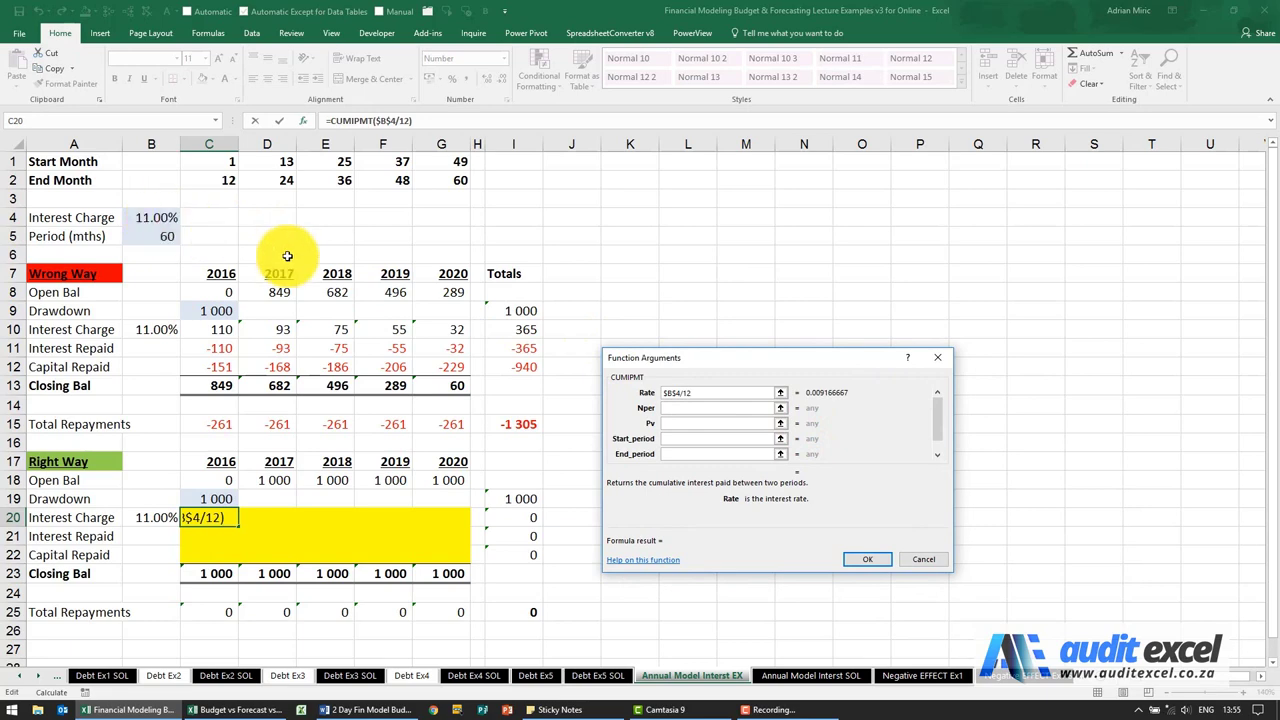
left_click(667, 407)
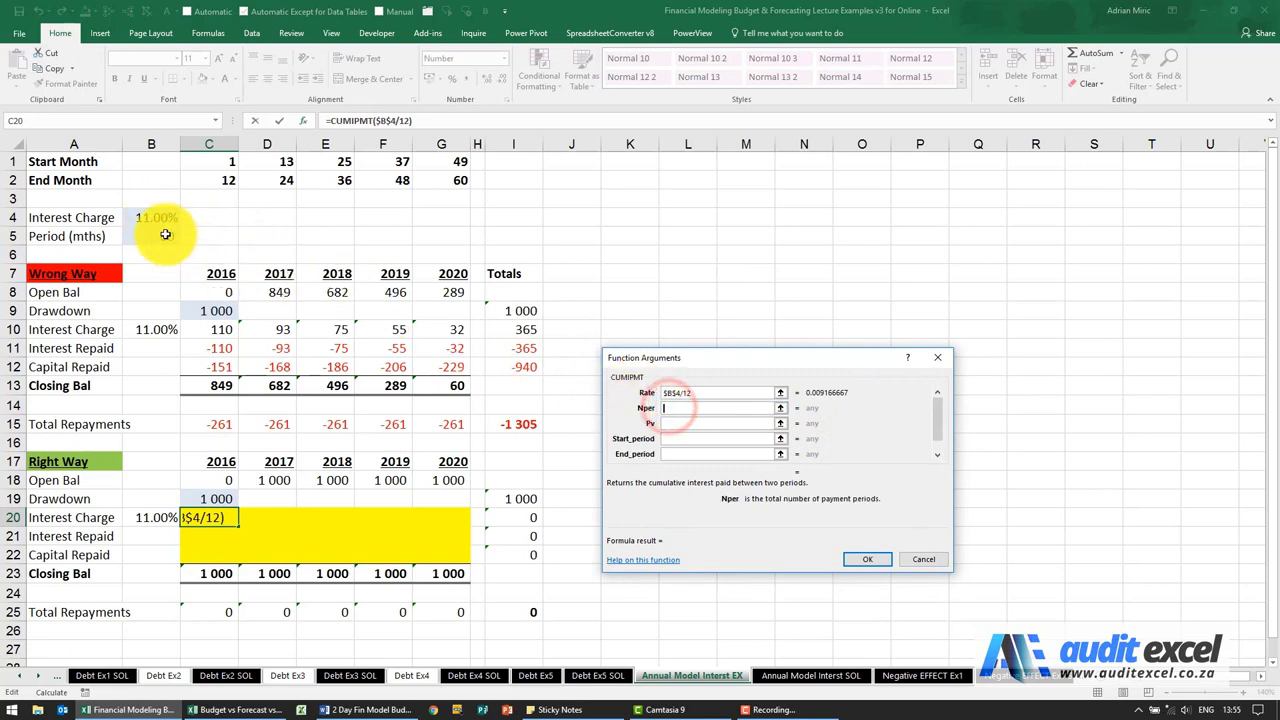
key("F4")
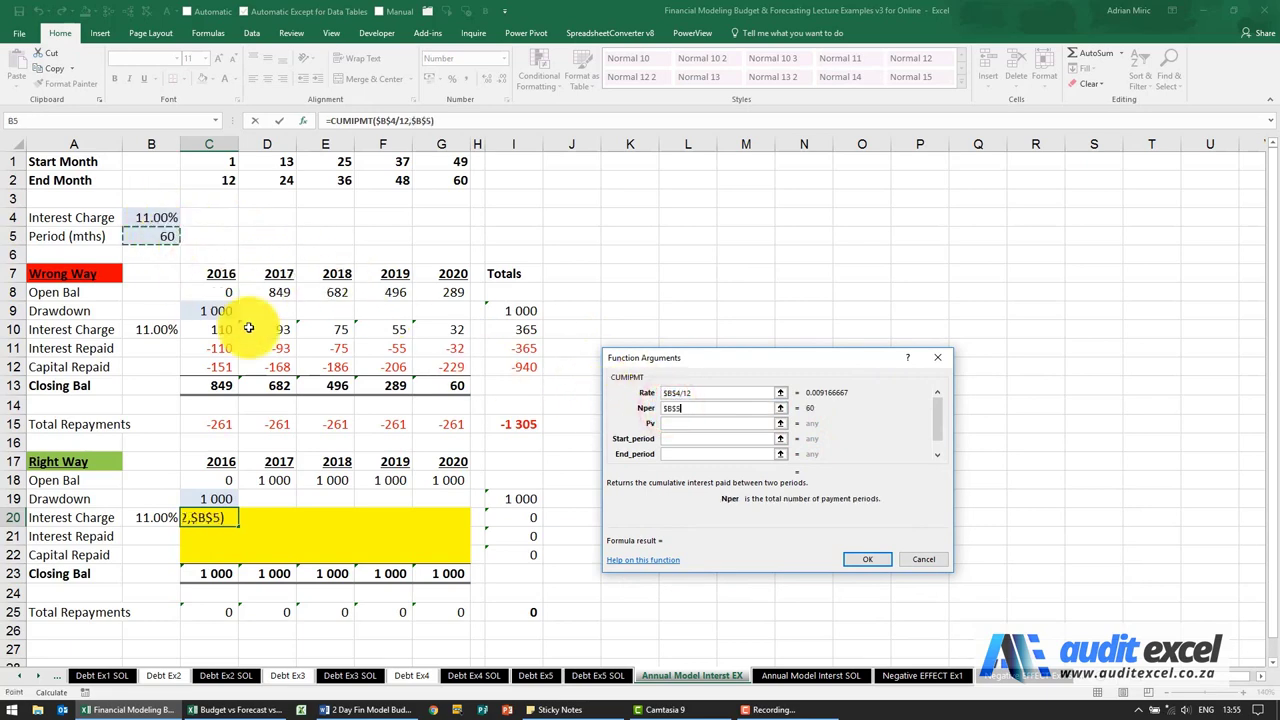
left_click(684, 426)
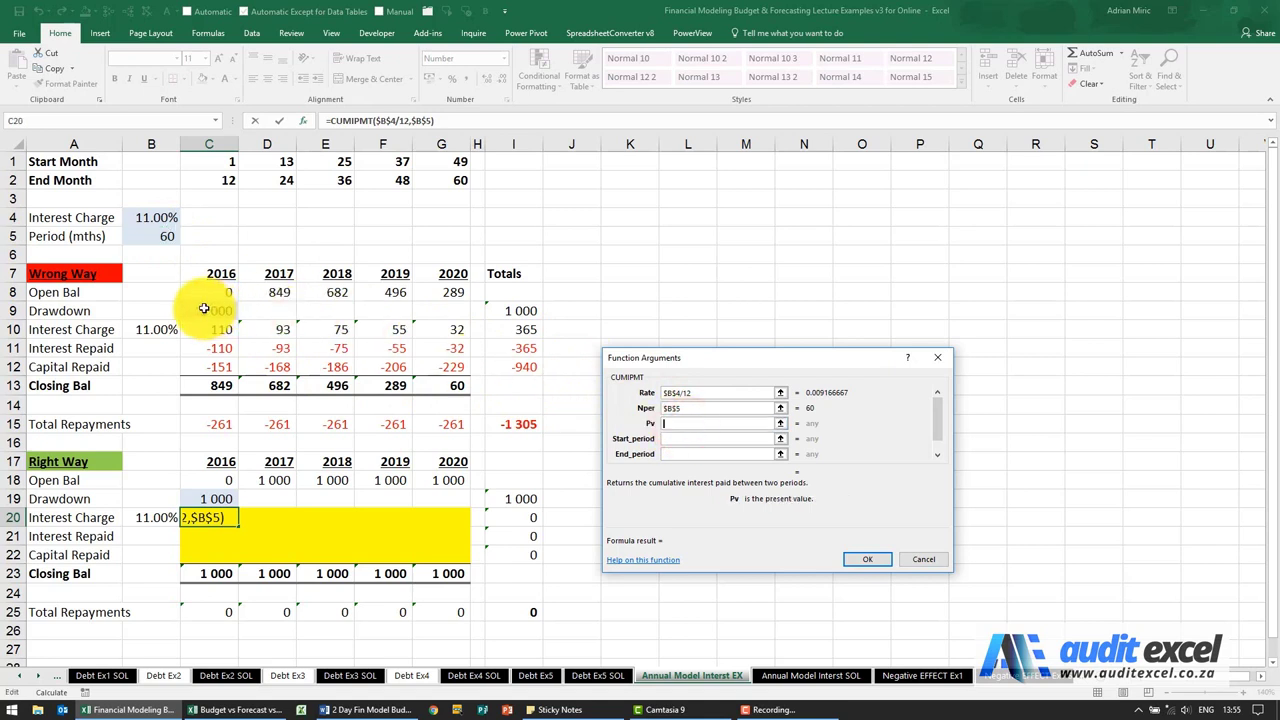
key("F4")
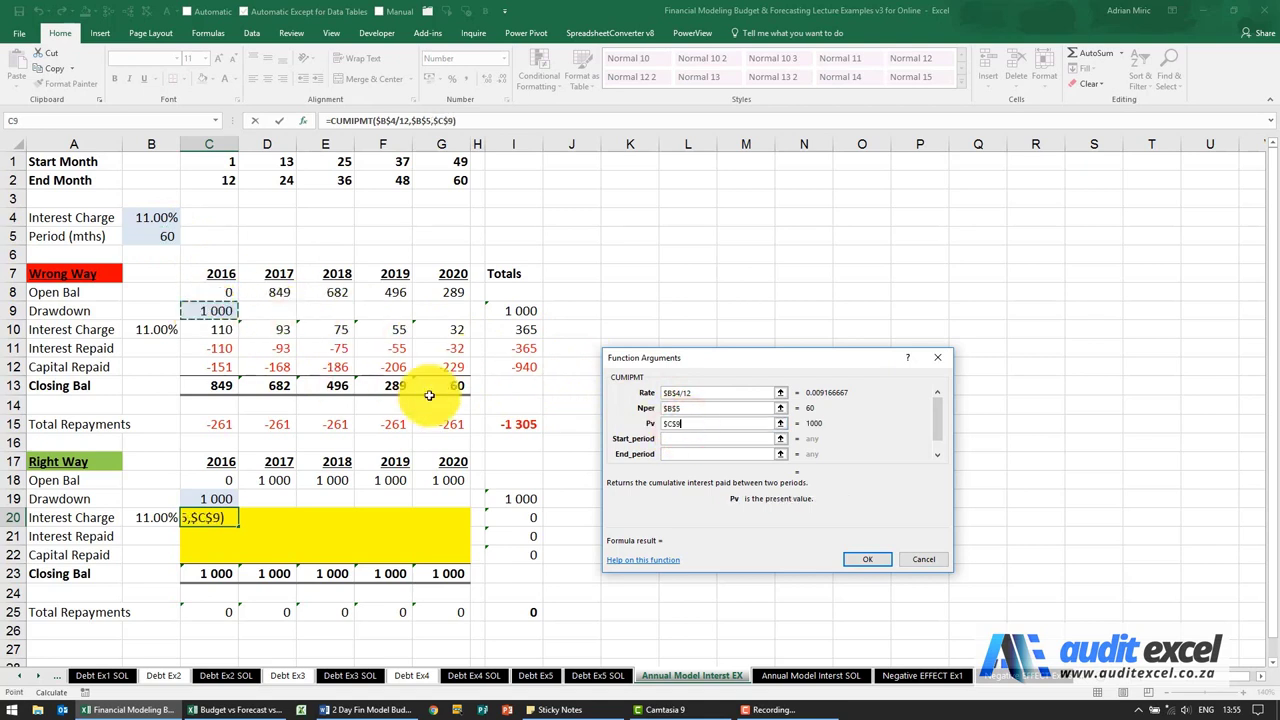
Complete C20's CUMIPMT with start period C1, end period C2 and type 0
left_click(681, 440)
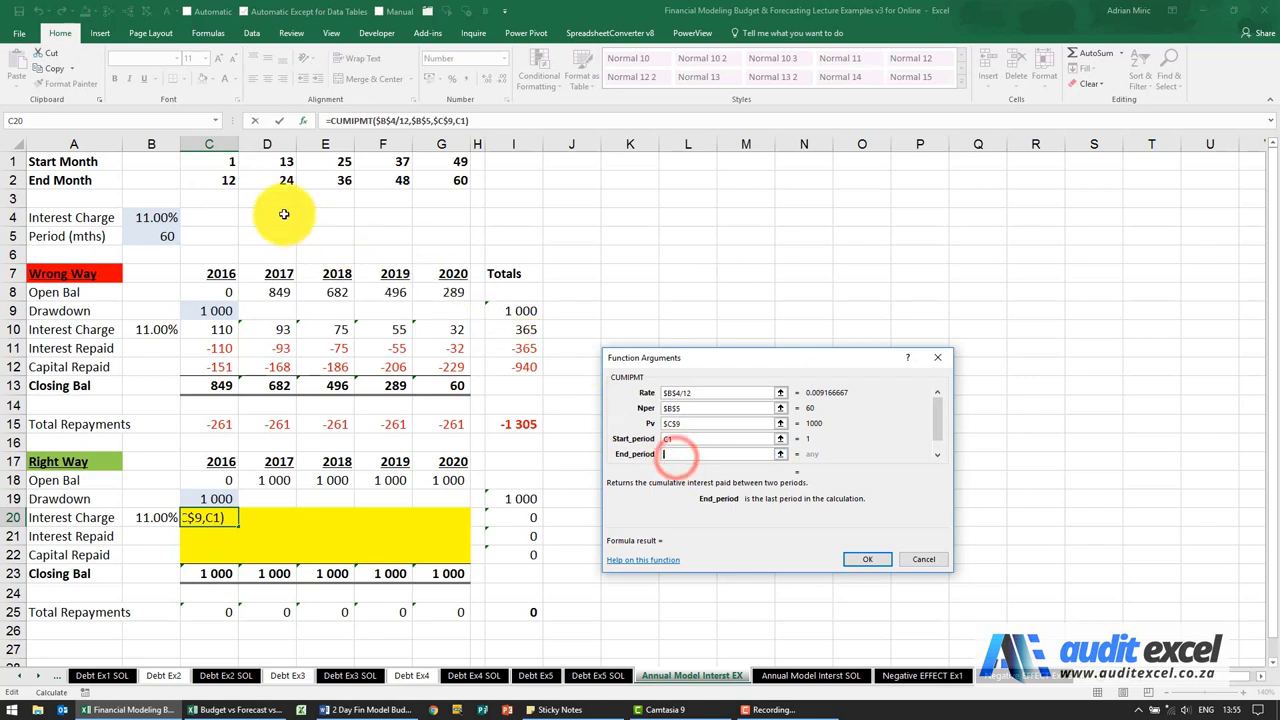
left_click(937, 455)
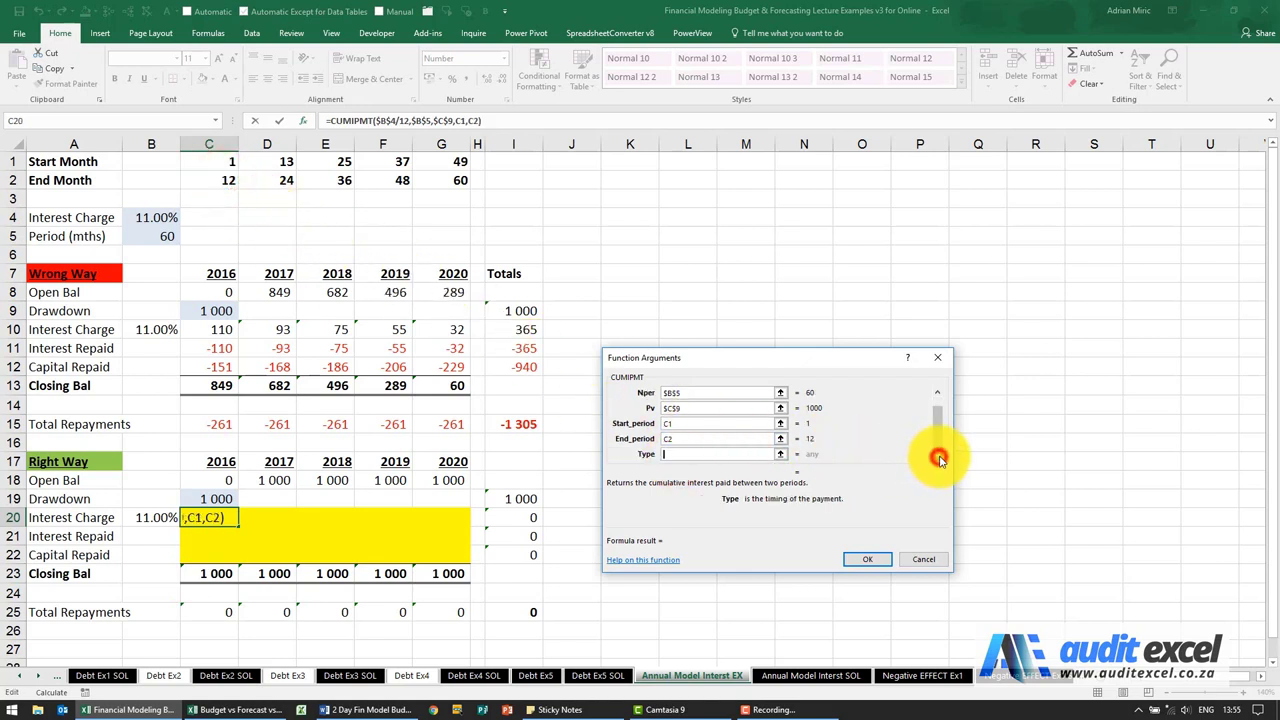
left_click(747, 456)
type("0")
left_click(852, 564)
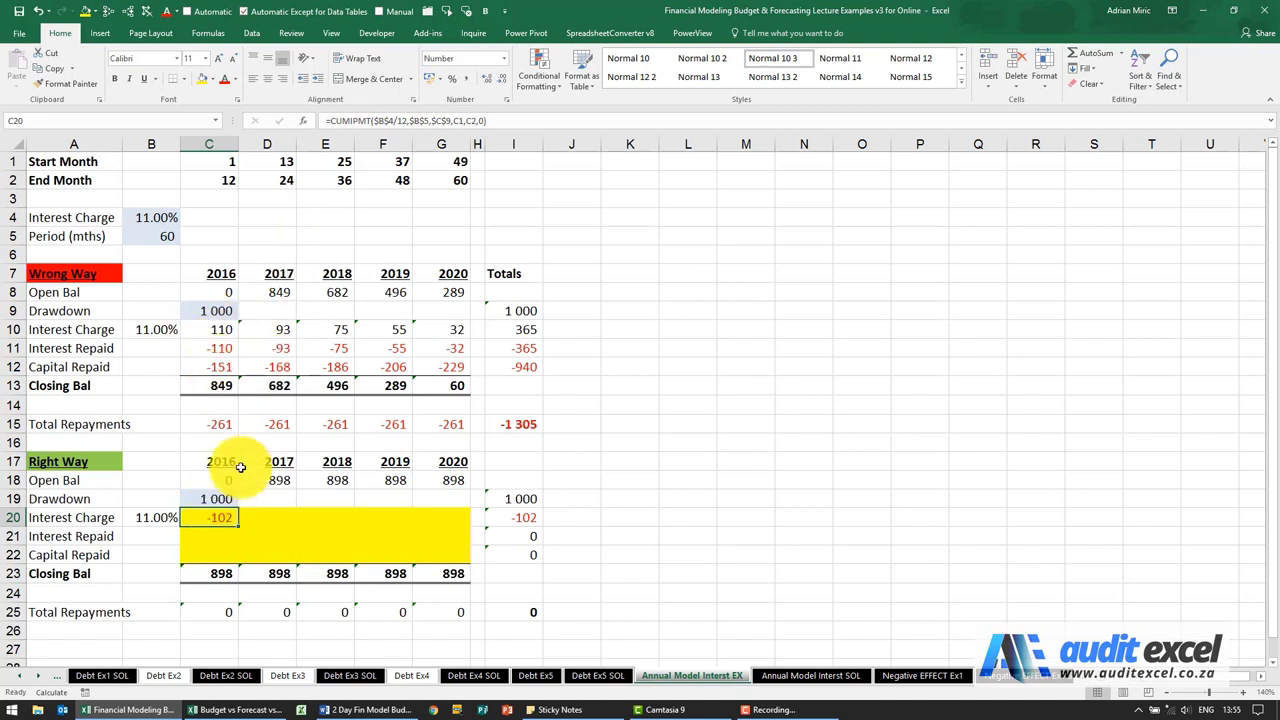
Put a minus sign before CUMIPMT in C20 and copy the formula across the Interest Charge row to G20
left_click(330, 121)
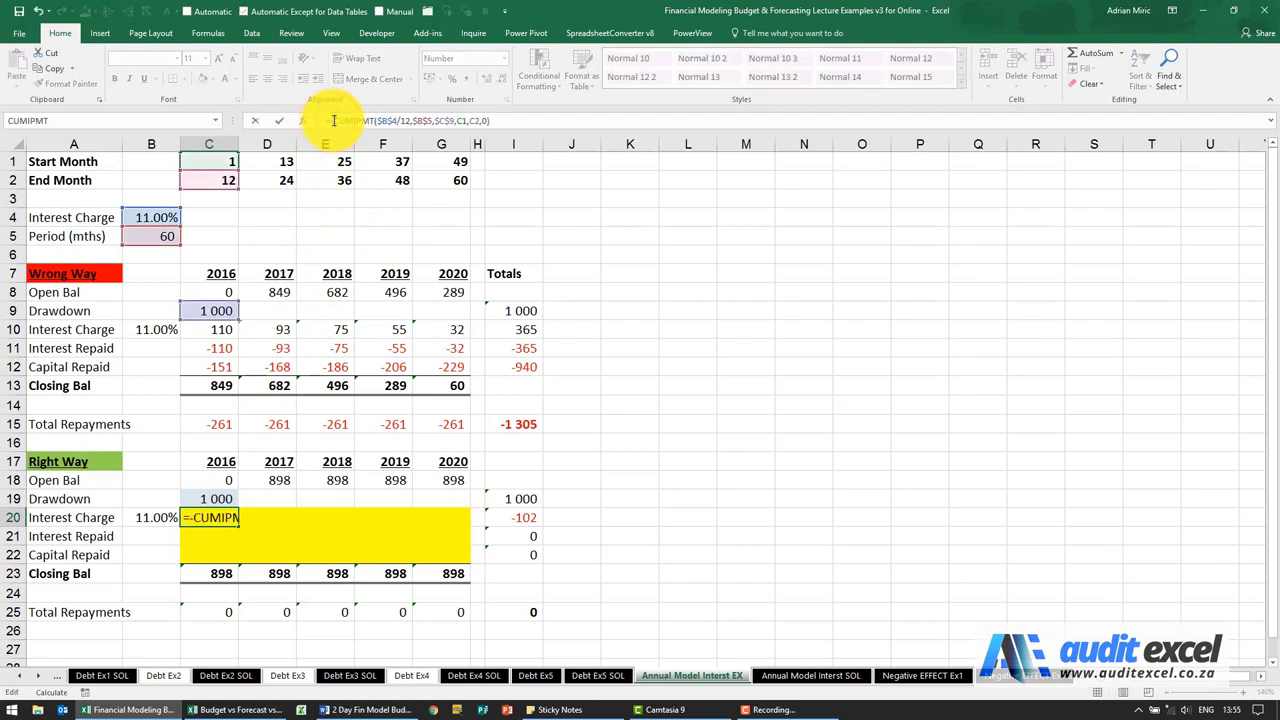
key("Return")
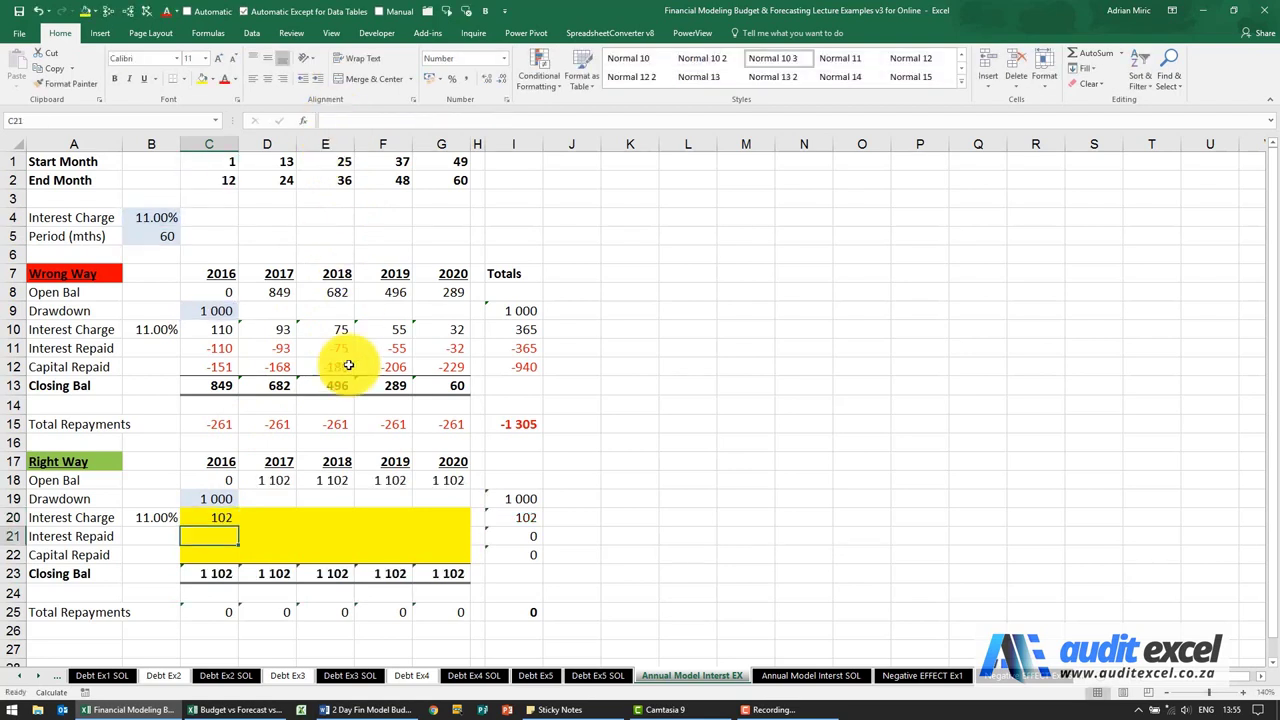
left_click(228, 517)
left_click_drag(238, 526, 449, 517)
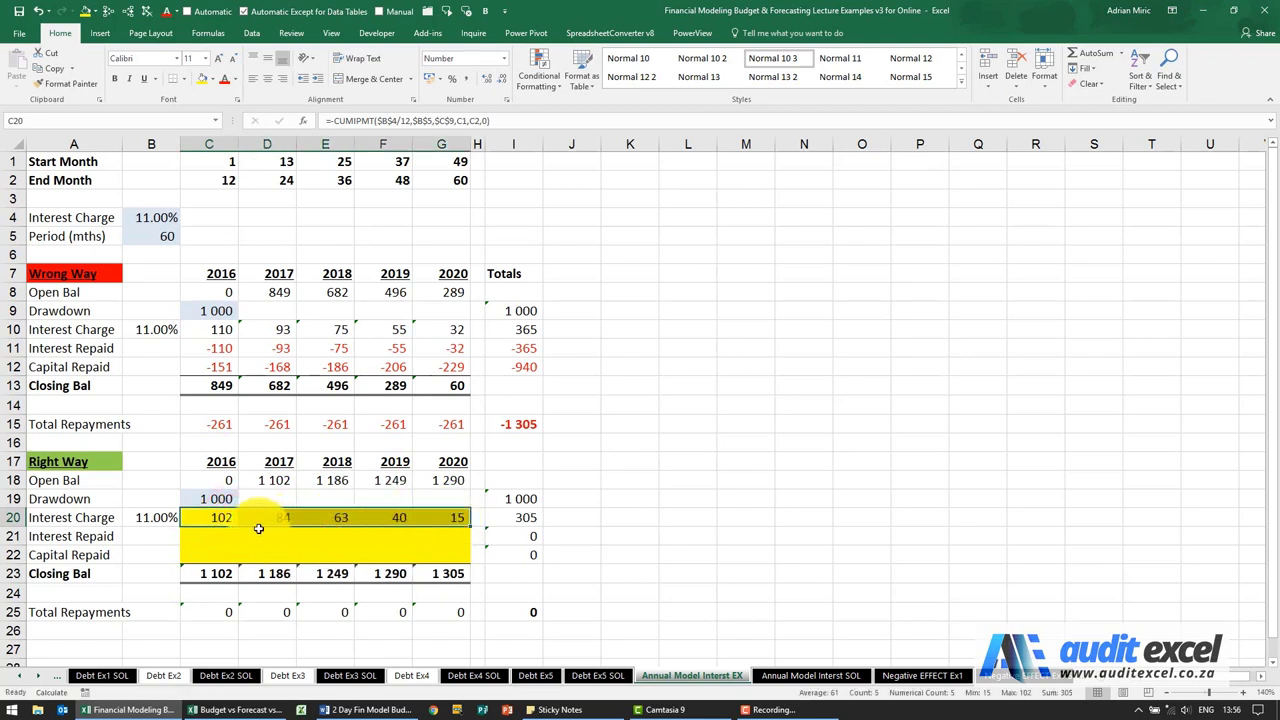
Enter =-C20 as the Right Way 2016 Interest Repaid in C21 and copy it across to G21
left_click(220, 535)
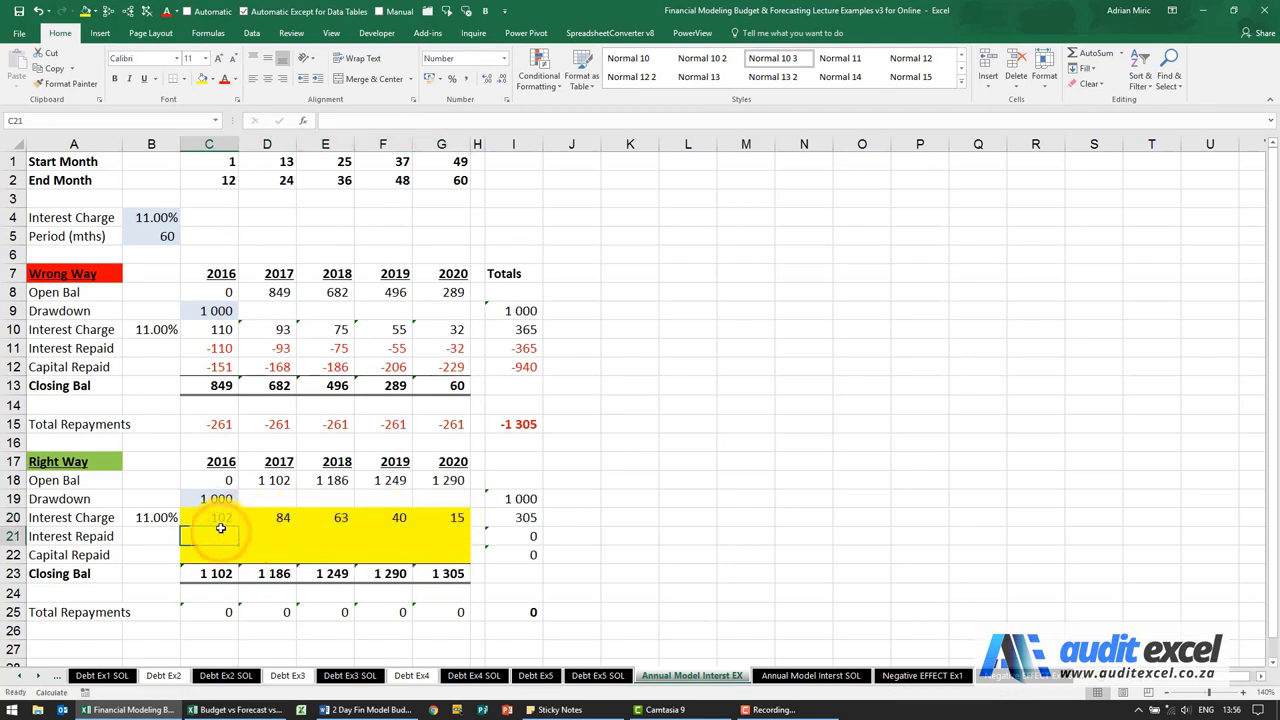
type("=-")
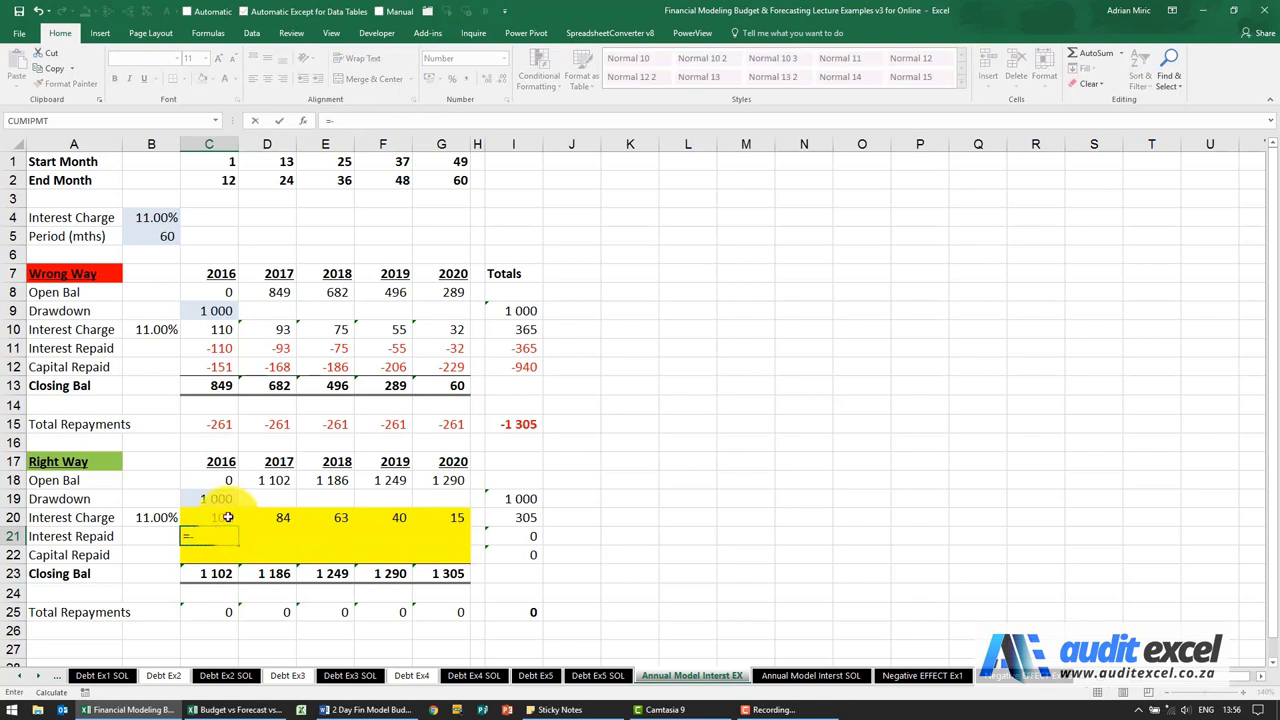
left_click(228, 517)
key("Return")
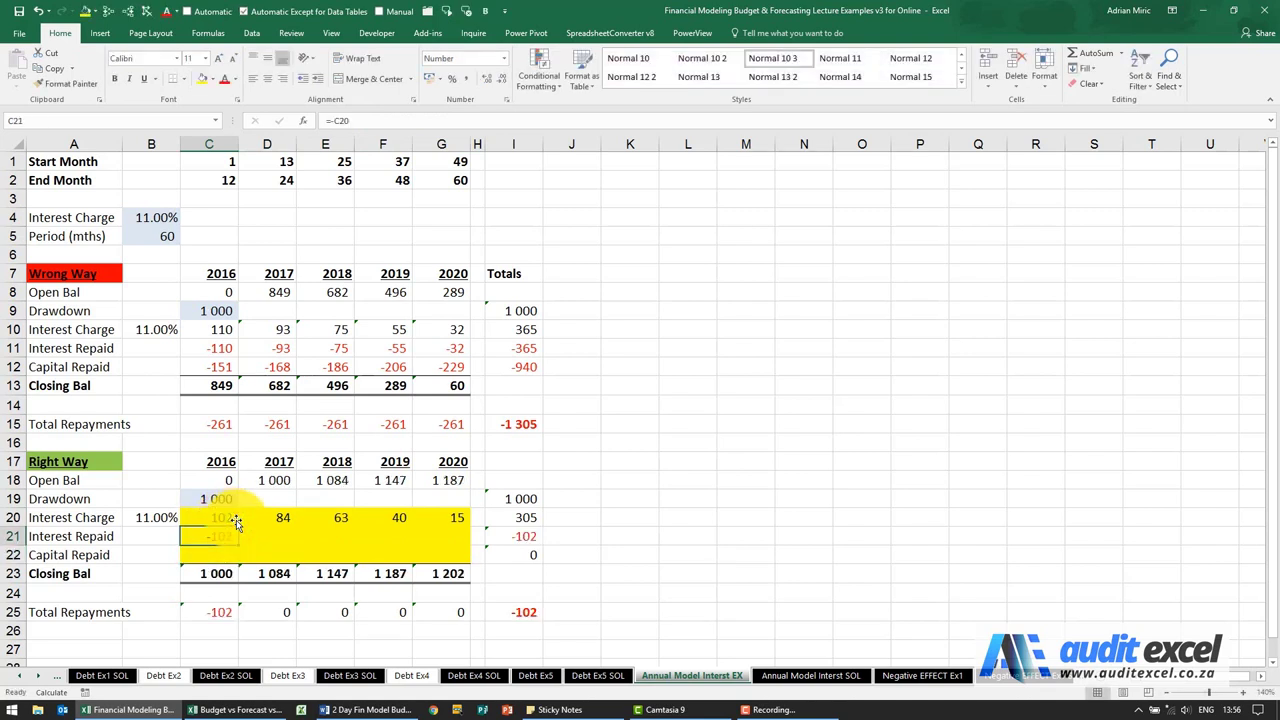
key("ctrl+c")
key("shift+Right")
key("shift+Right")
key("shift+Right")
key("shift+Right")
key("ctrl+v")
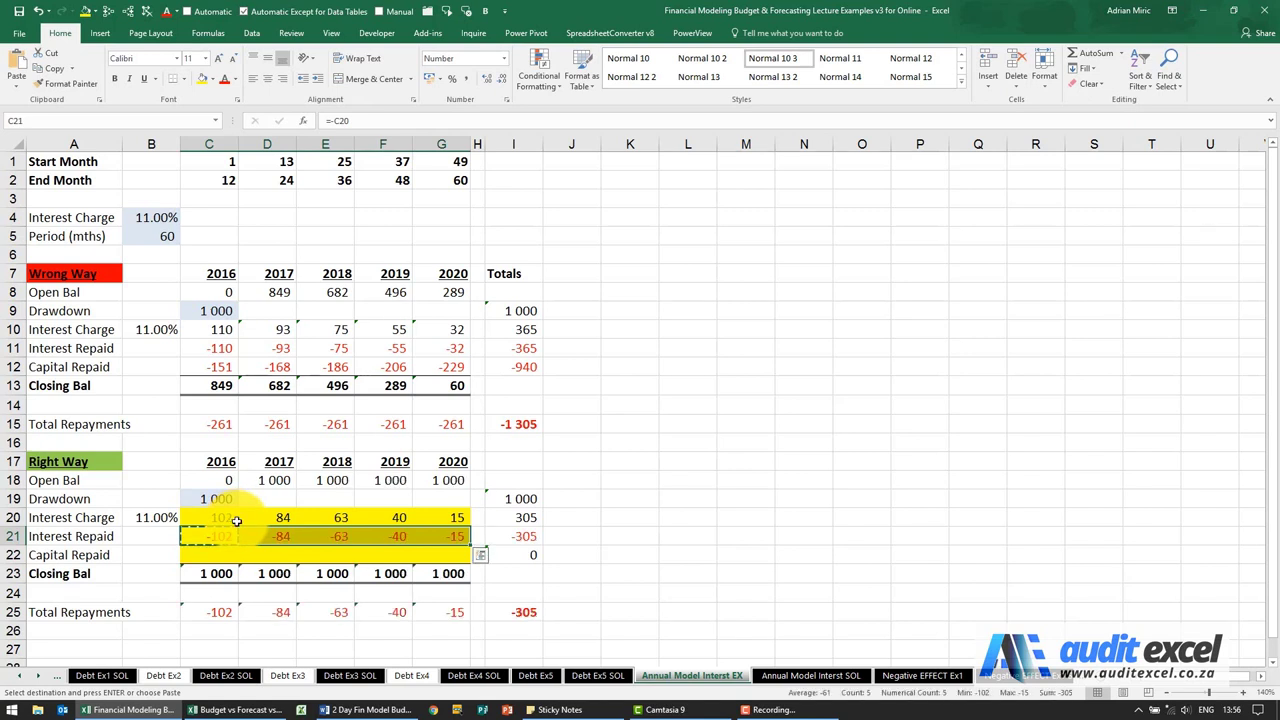
Start a CUMPRINC function in the Right Way 2016 Capital Repaid cell C22
left_click(222, 555)
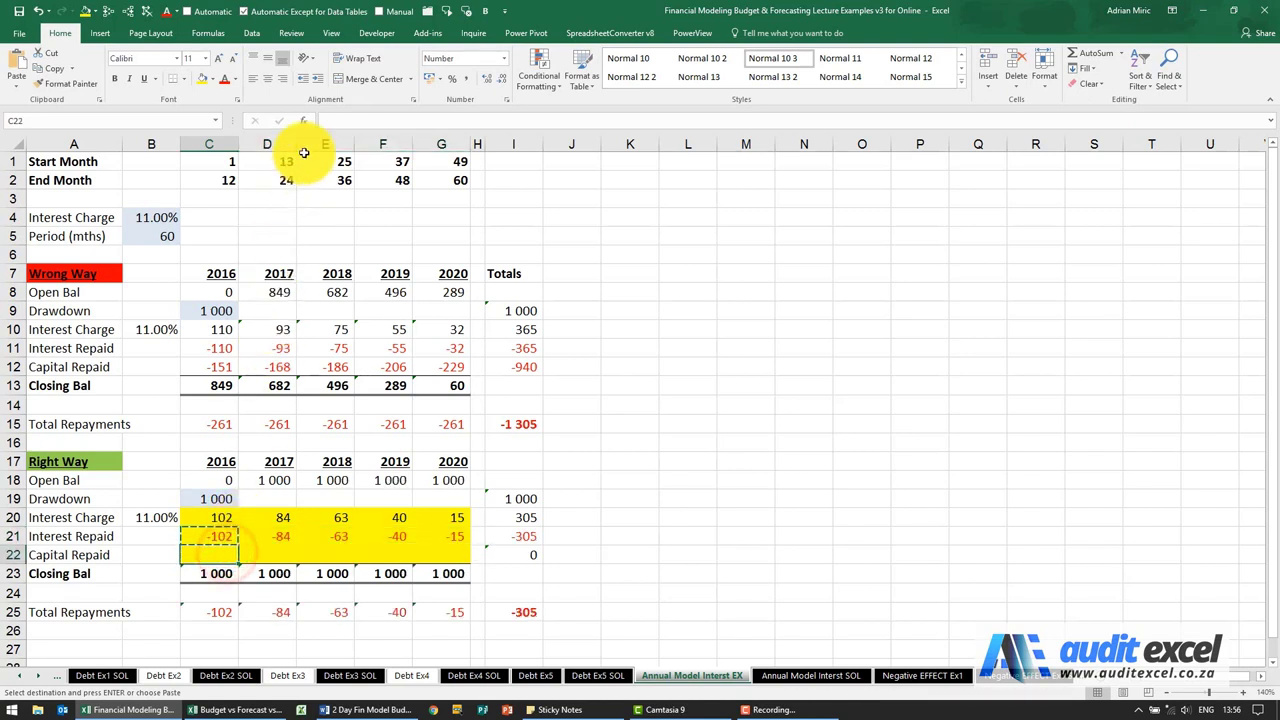
left_click(304, 121)
left_click(818, 465)
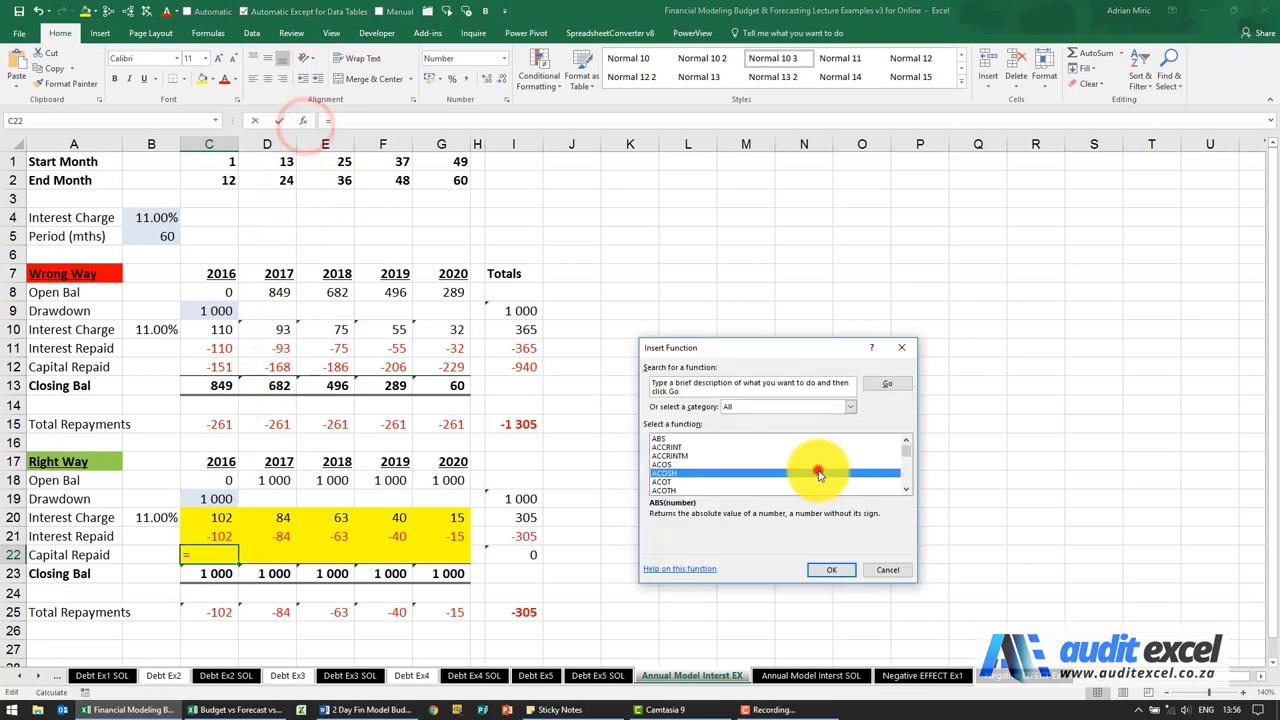
key("Down")
key("Down")
key("Down")
key("Down")
key("Down")
key("Down")
key("Down")
key("Down")
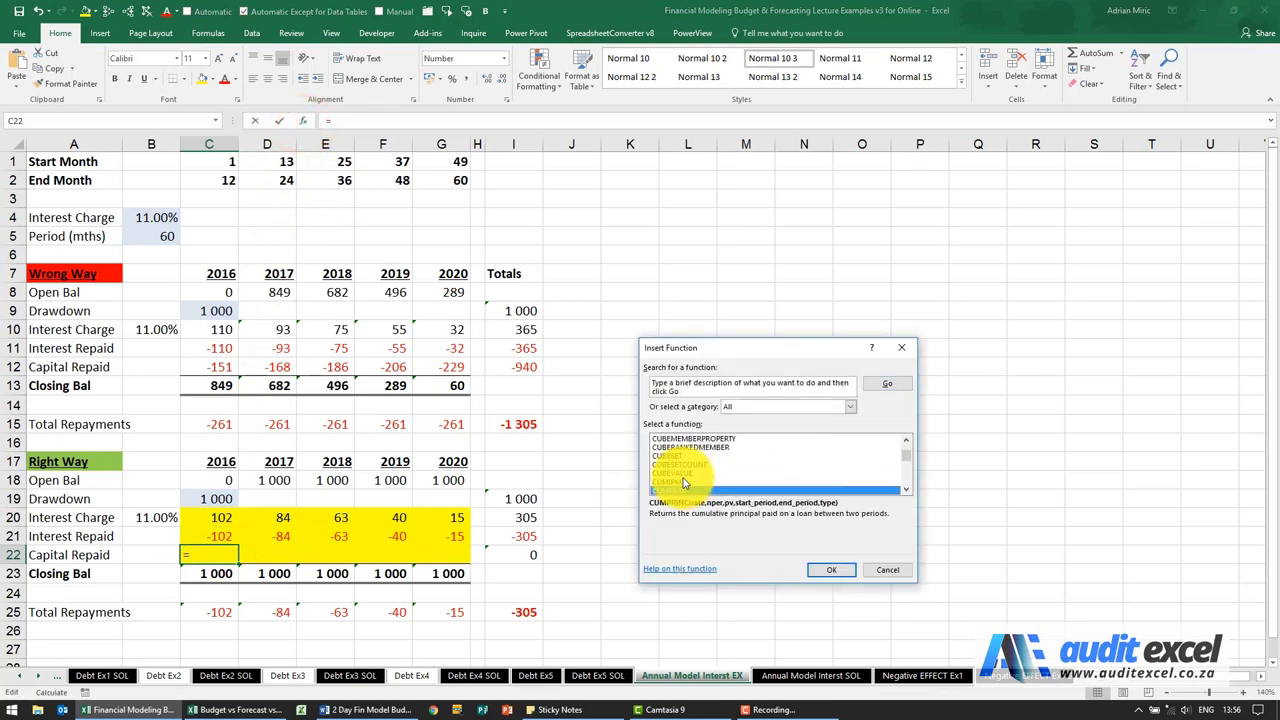
key("Return")
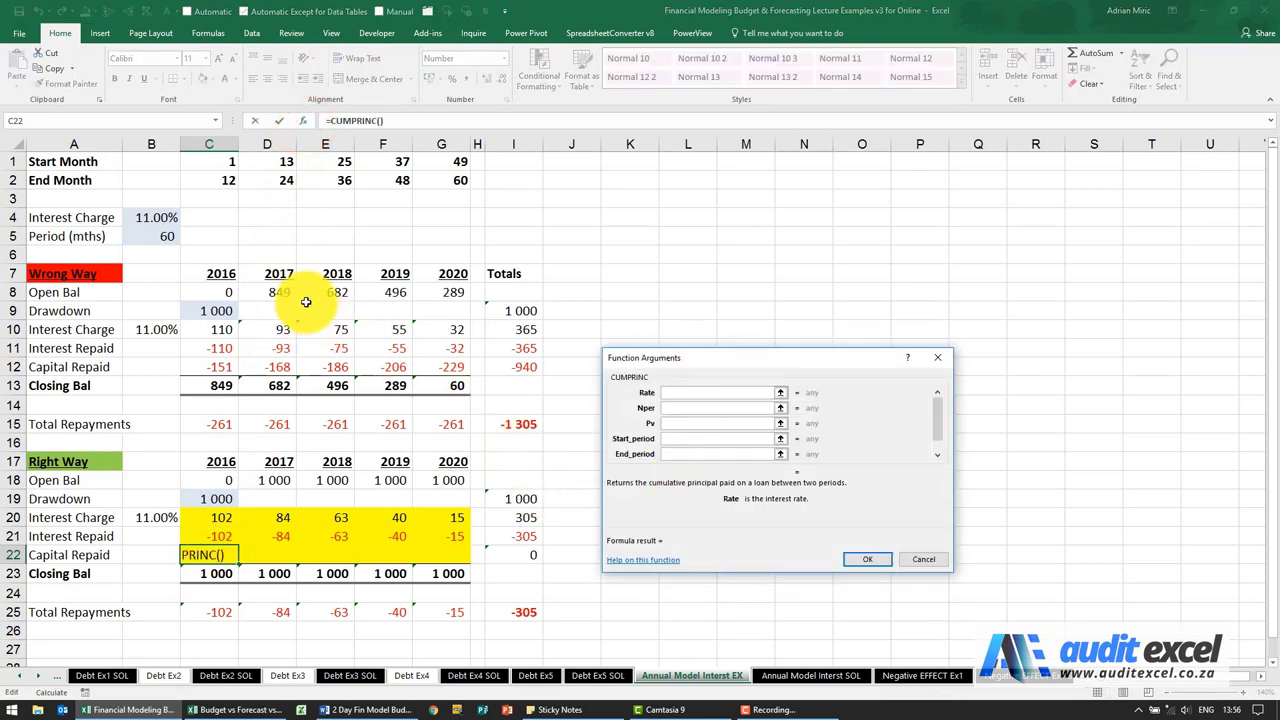
Set the CUMPRINC rate to $B$4/12, the number of periods to $B$5 and the present value to $C$19
left_click(165, 217)
key("F4")
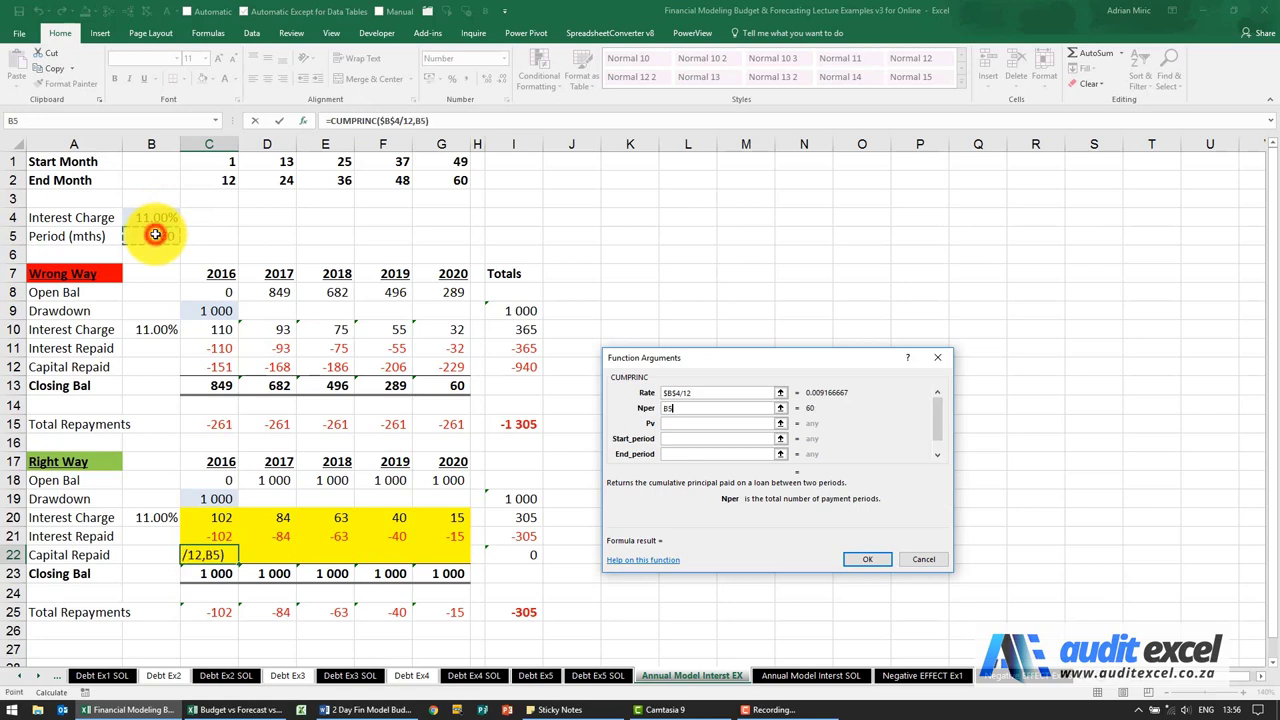
key("F4")
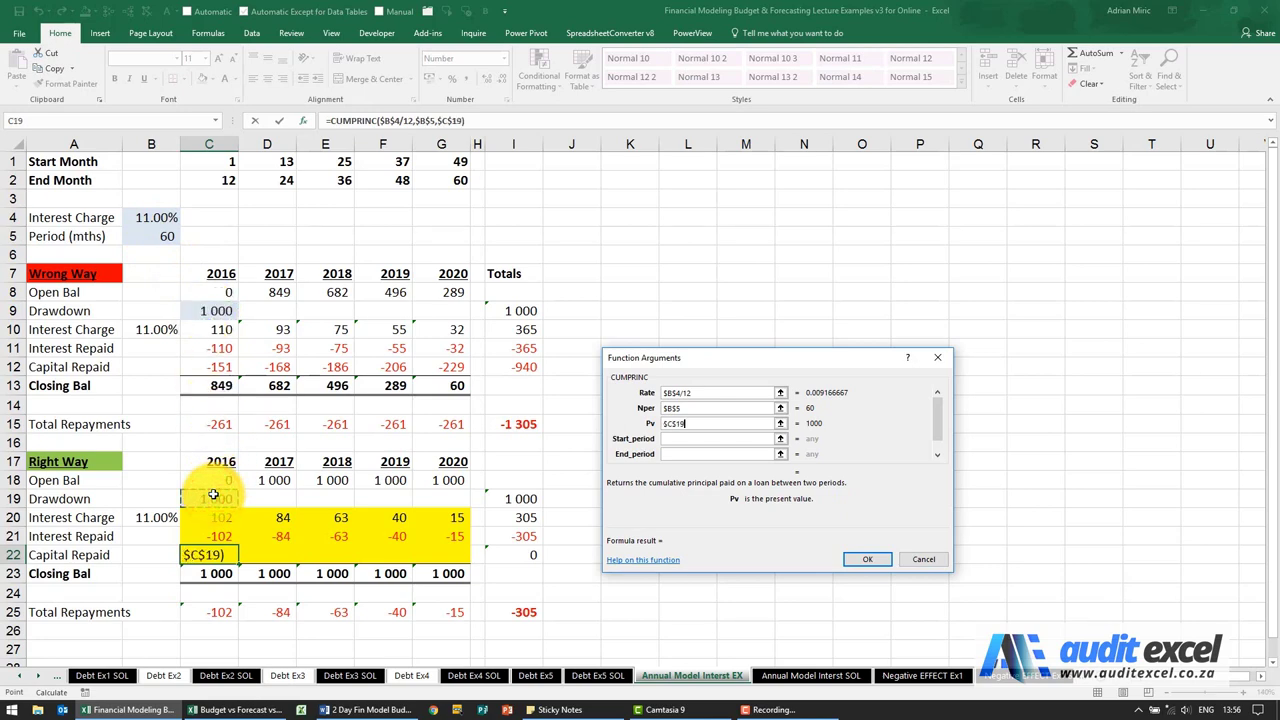
Complete C22's CUMPRINC with start period C1, end period C2 and type 0, and copy it across to G22
key("Tab")
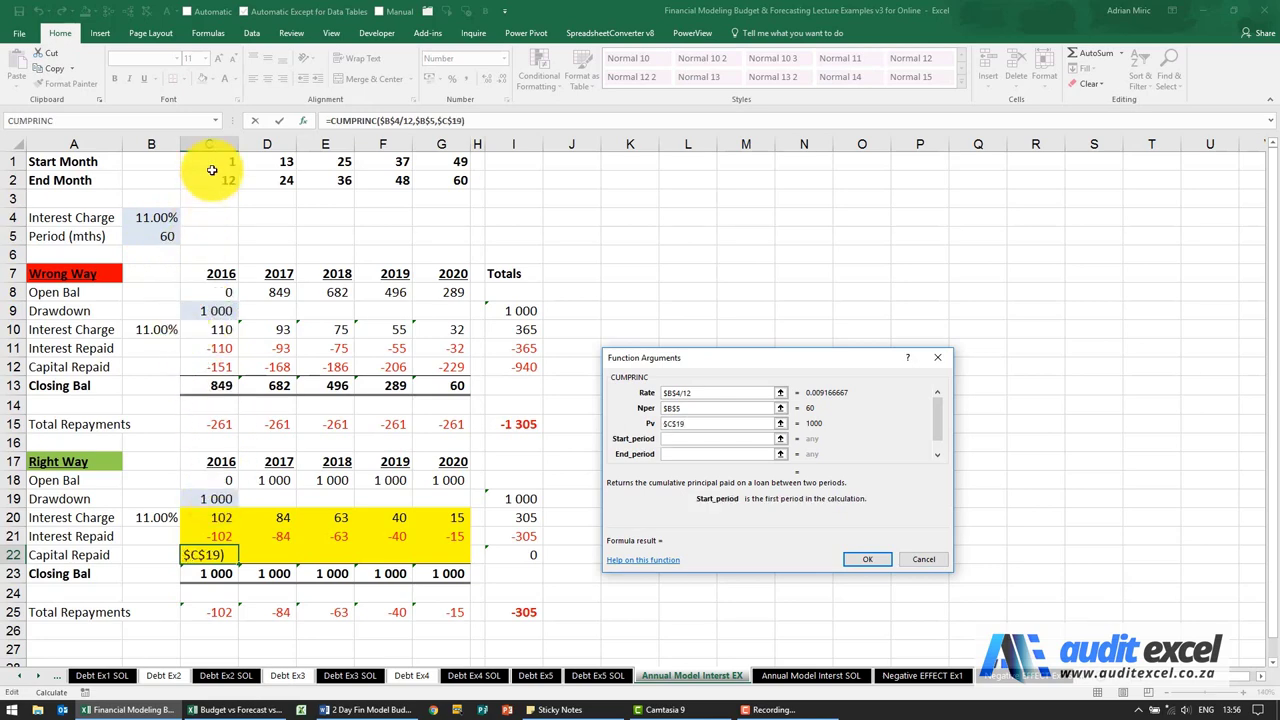
key("Tab")
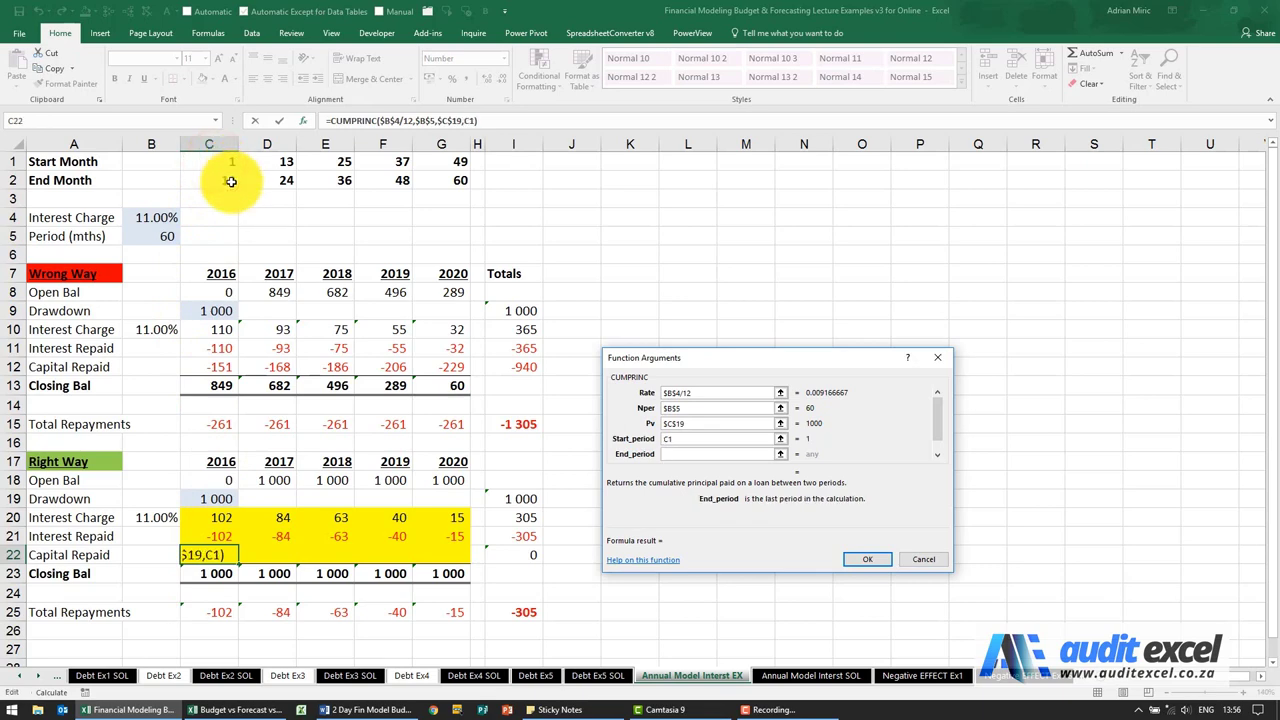
key("Tab")
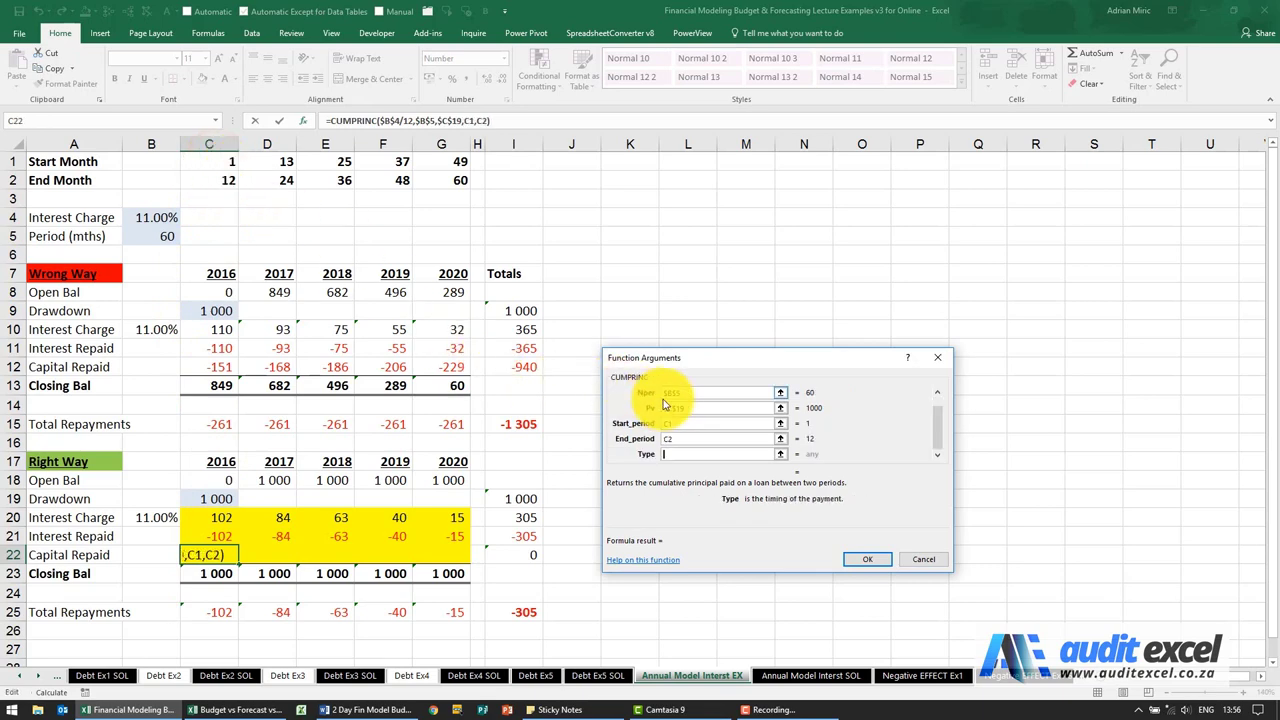
type("0")
left_click(860, 560)
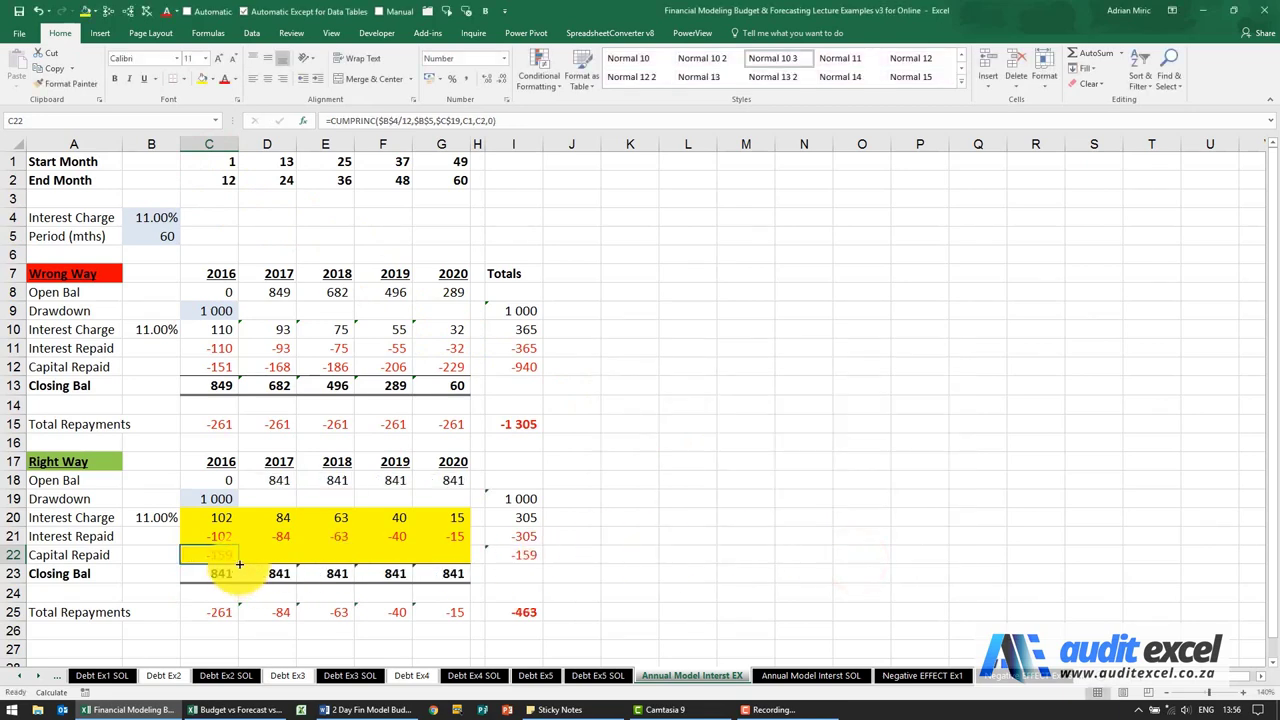
left_click_drag(239, 564, 448, 557)
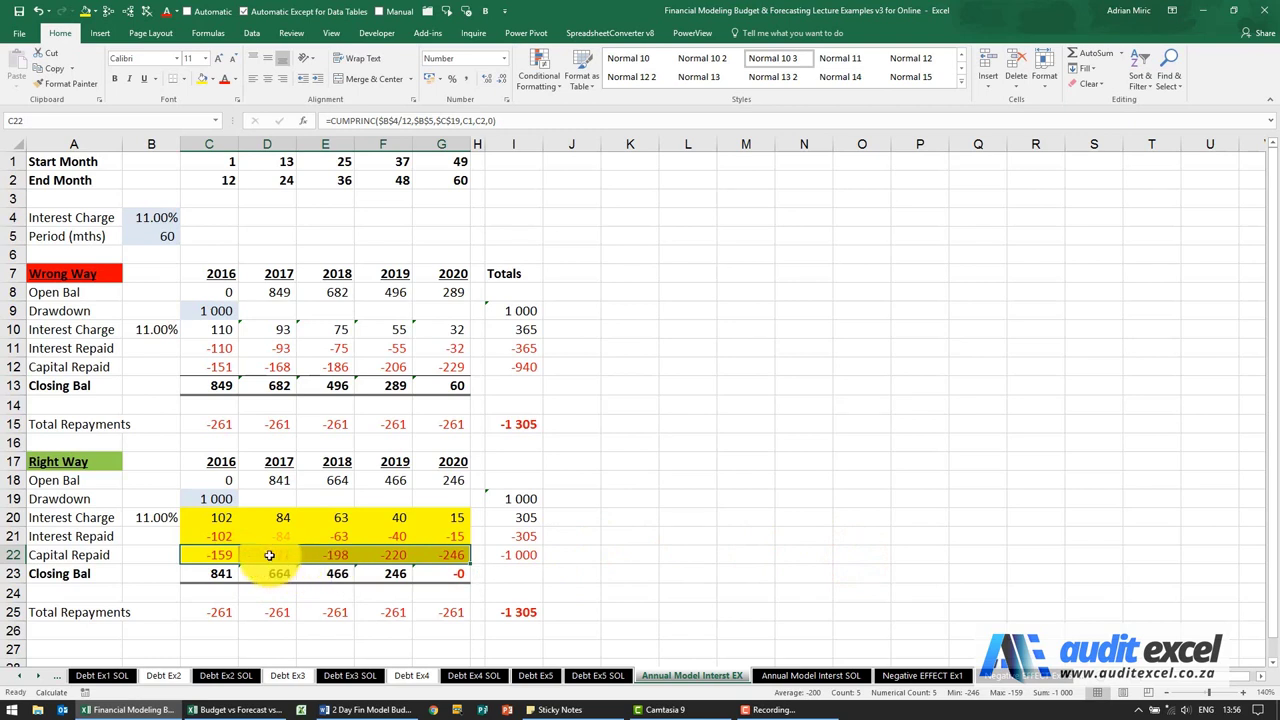
Check the Right Way 2020 closing balance and compare the 2016 and 2017 Total Repayments of both methods
left_click(210, 537)
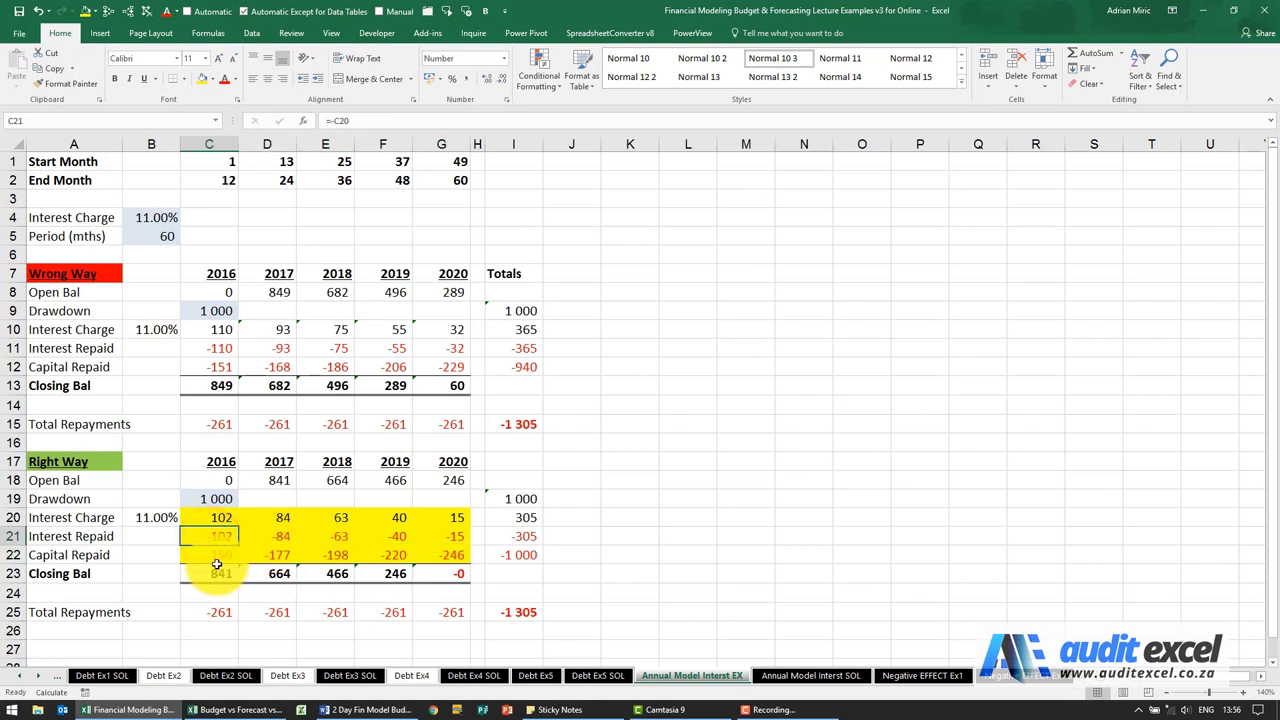
left_click(443, 573)
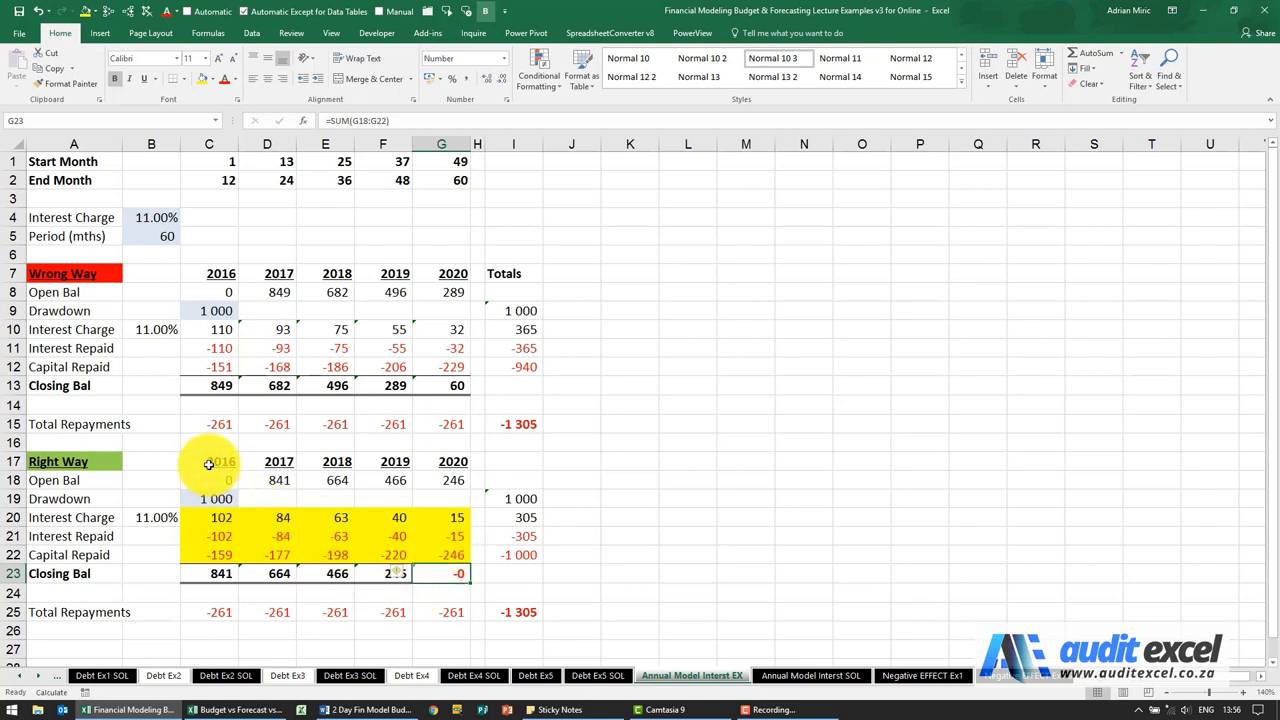
left_click(208, 428)
left_click(220, 612)
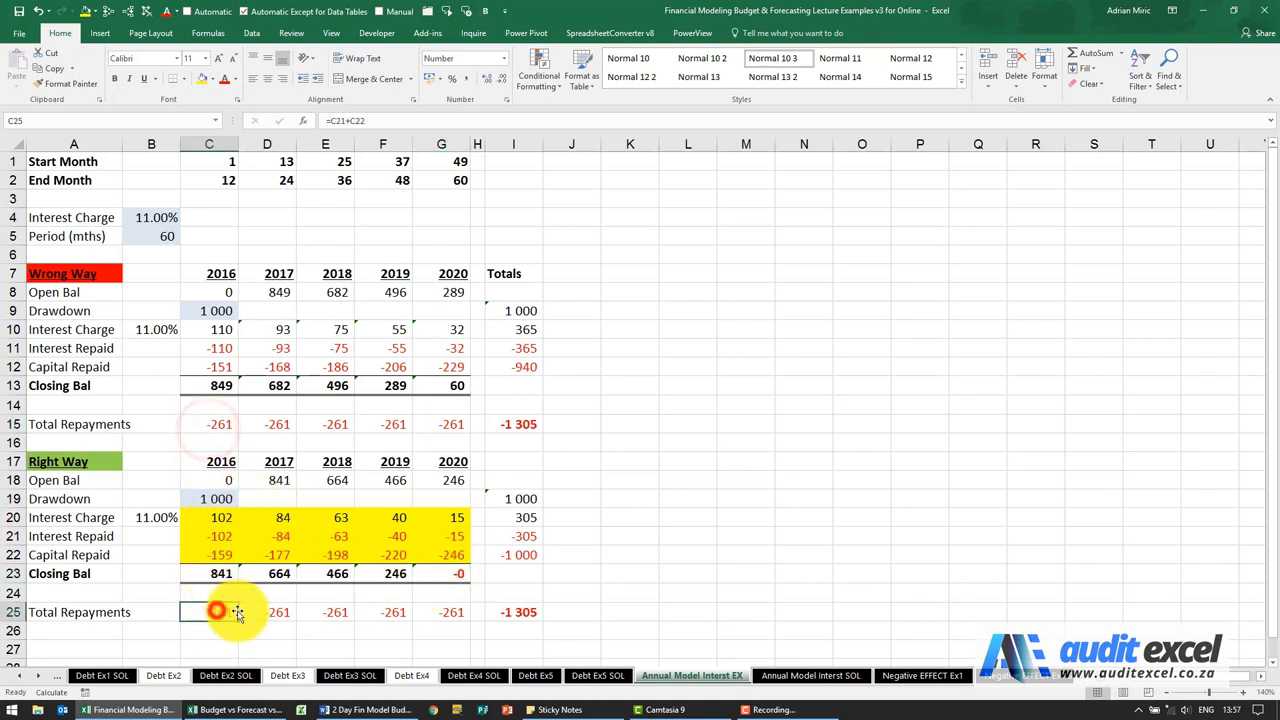
left_click(265, 612)
left_click(275, 432)
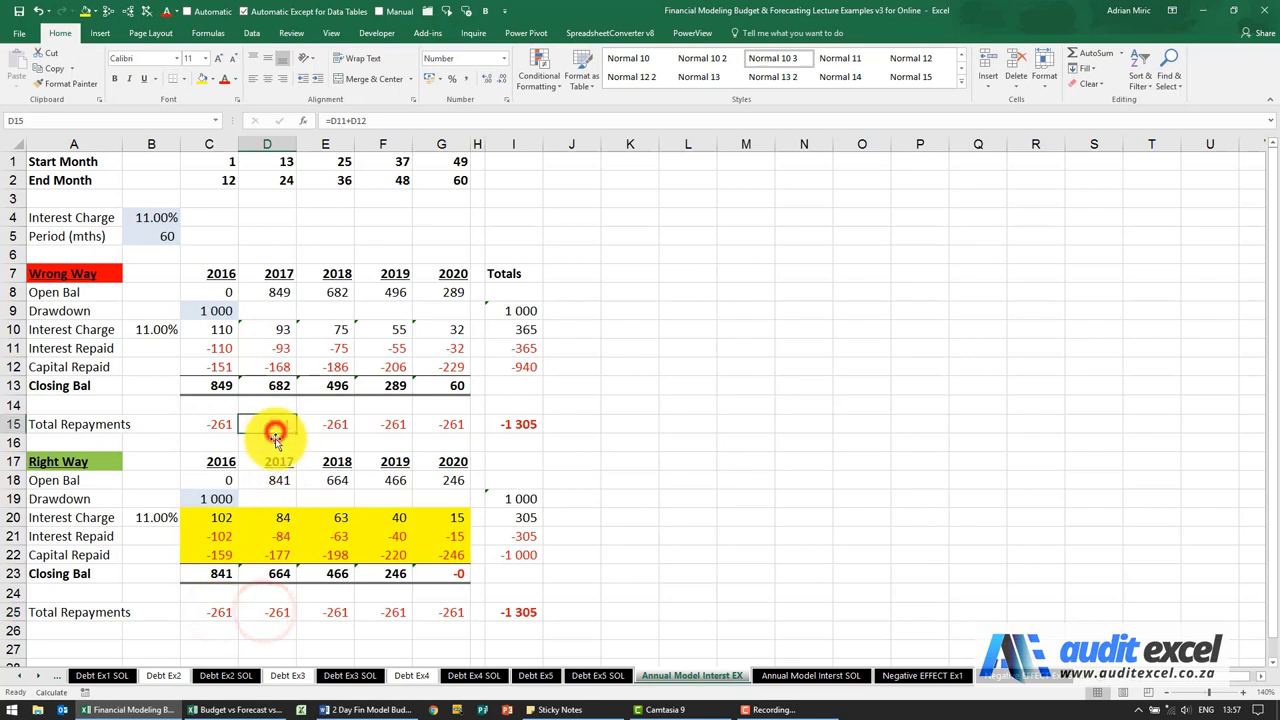
Compare the 2018 Total Repayments and the 2016 and 2017 Interest Charges of the Wrong Way and Right Way methods
left_click(329, 612)
left_click(328, 426)
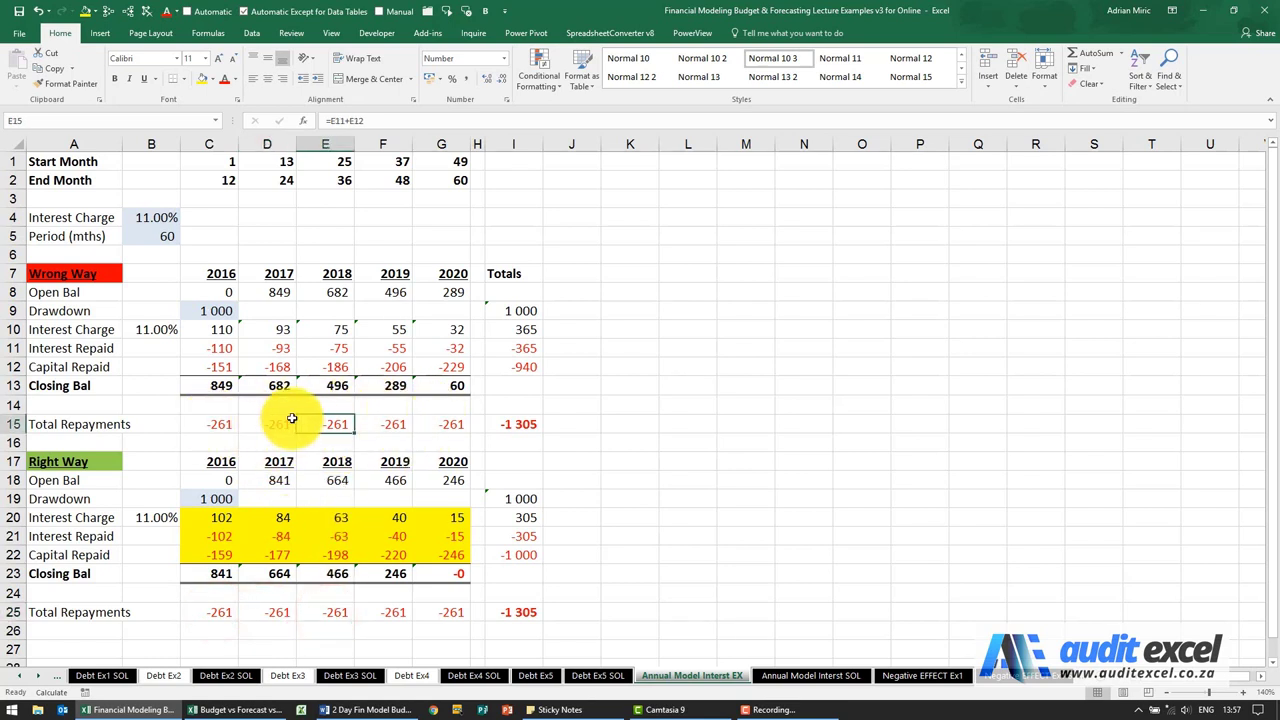
left_click(221, 330)
left_click(221, 517)
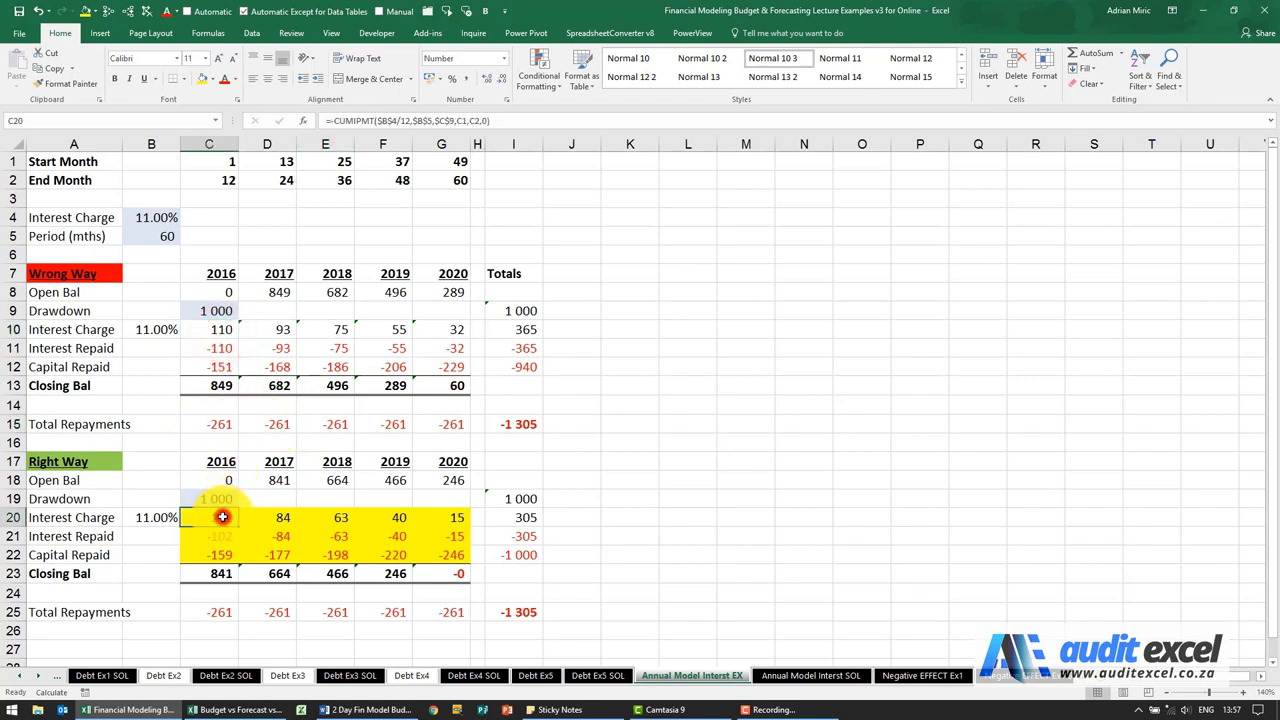
left_click(277, 329)
left_click(277, 517)
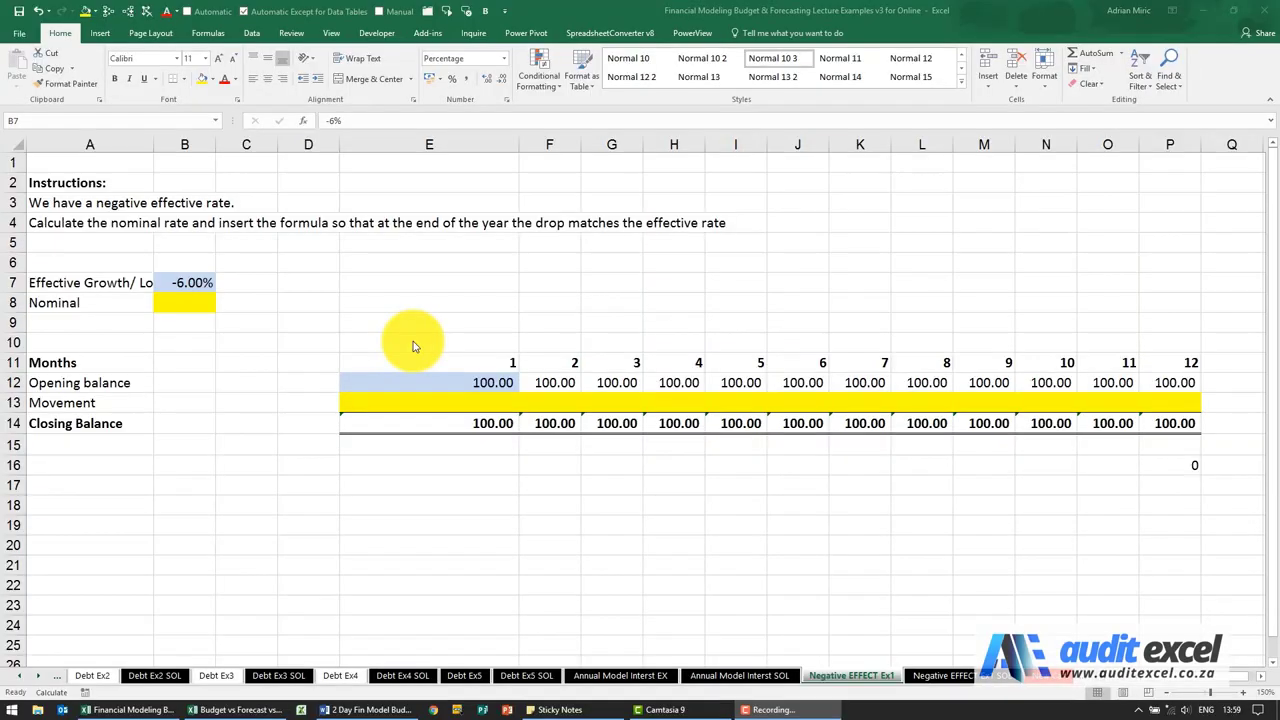
Start a NOMINAL function in the Nominal cell B8 of the Negative EFFECT Ex1 sheet
left_click(414, 340)
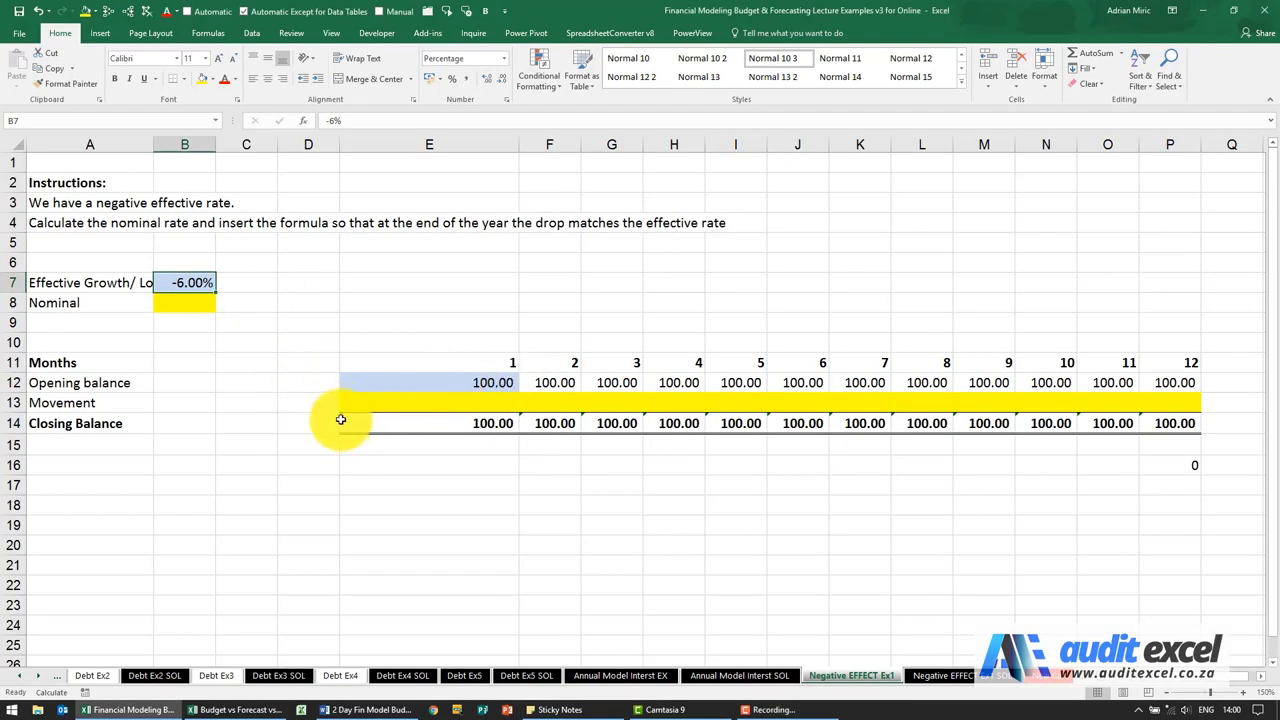
left_click(185, 302)
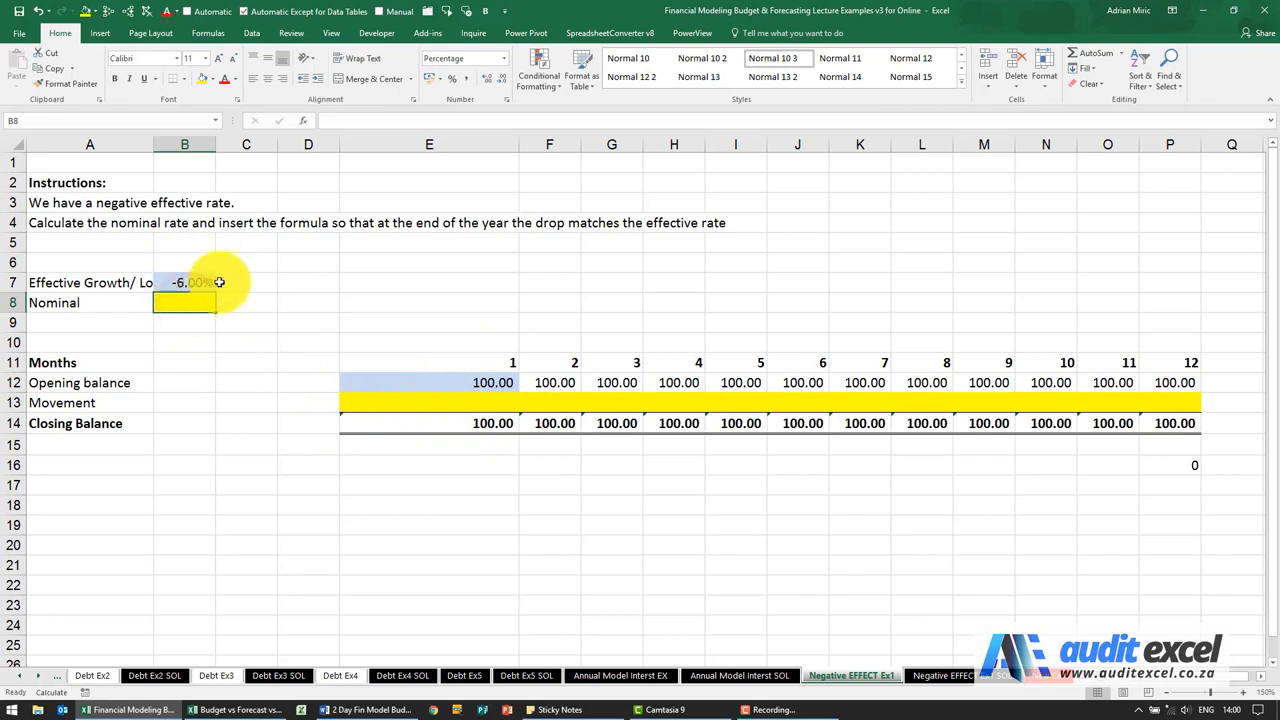
left_click(306, 122)
left_click(686, 457)
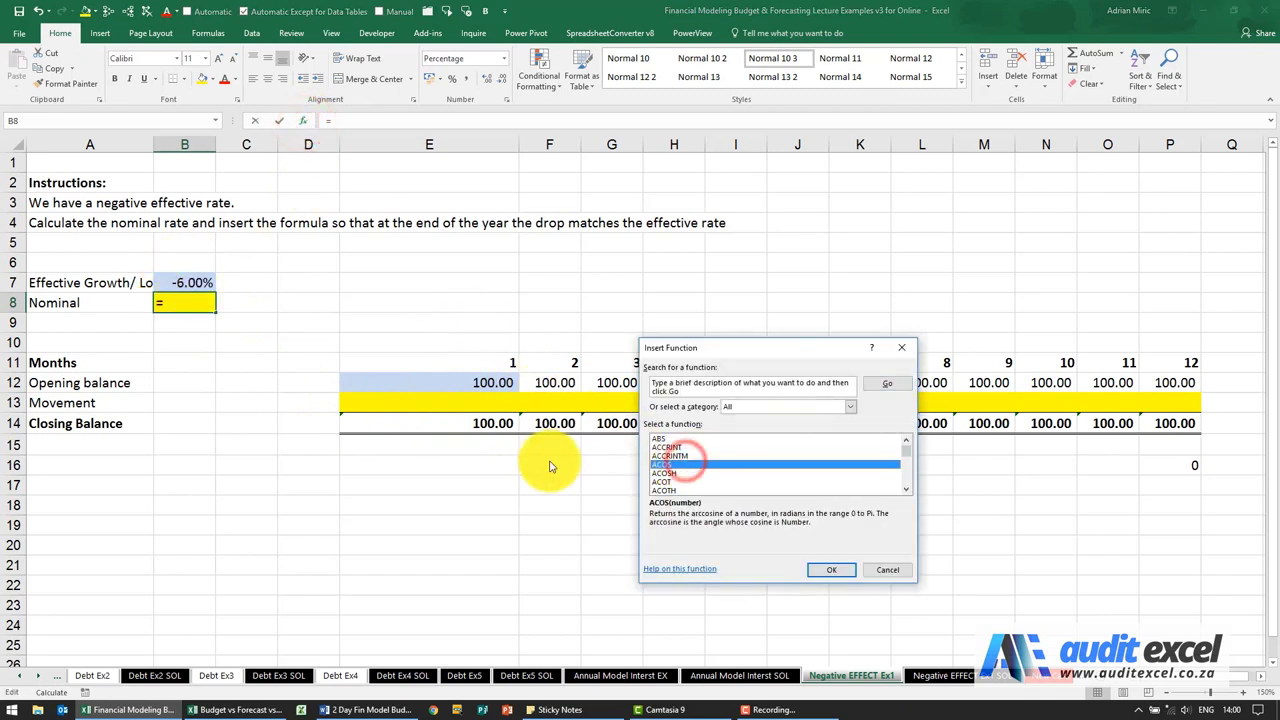
type("nom")
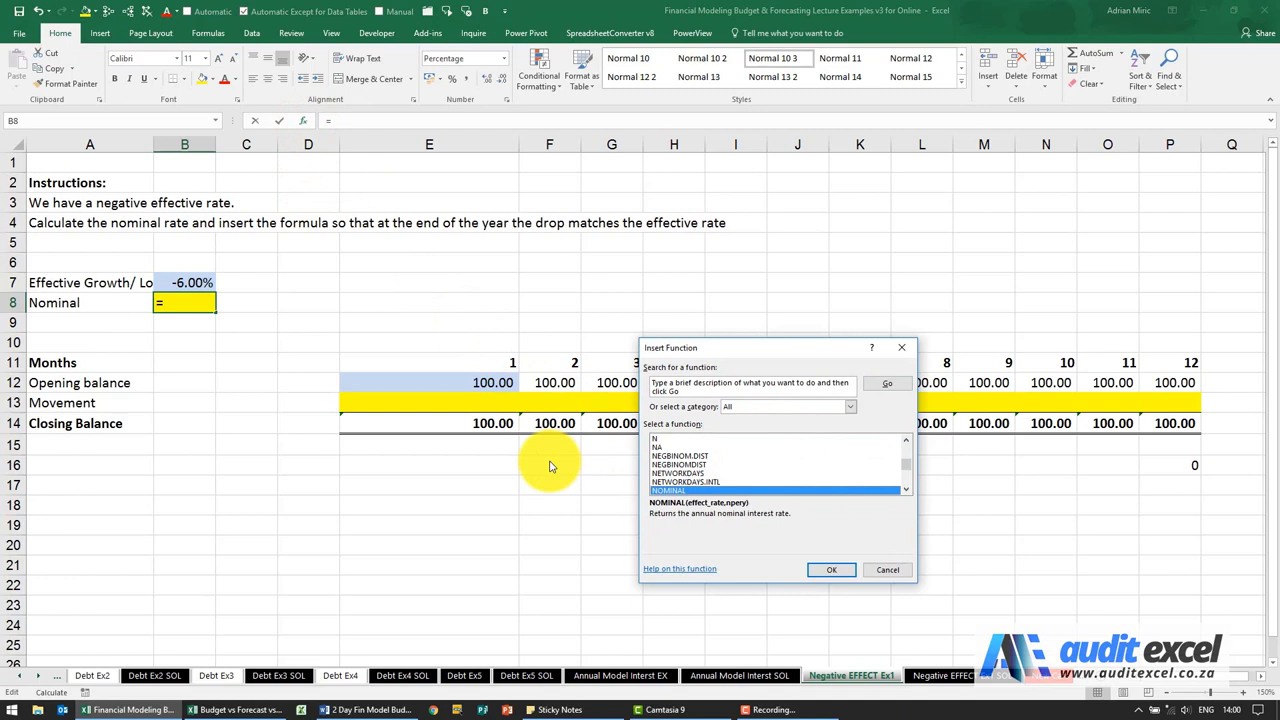
key("Return")
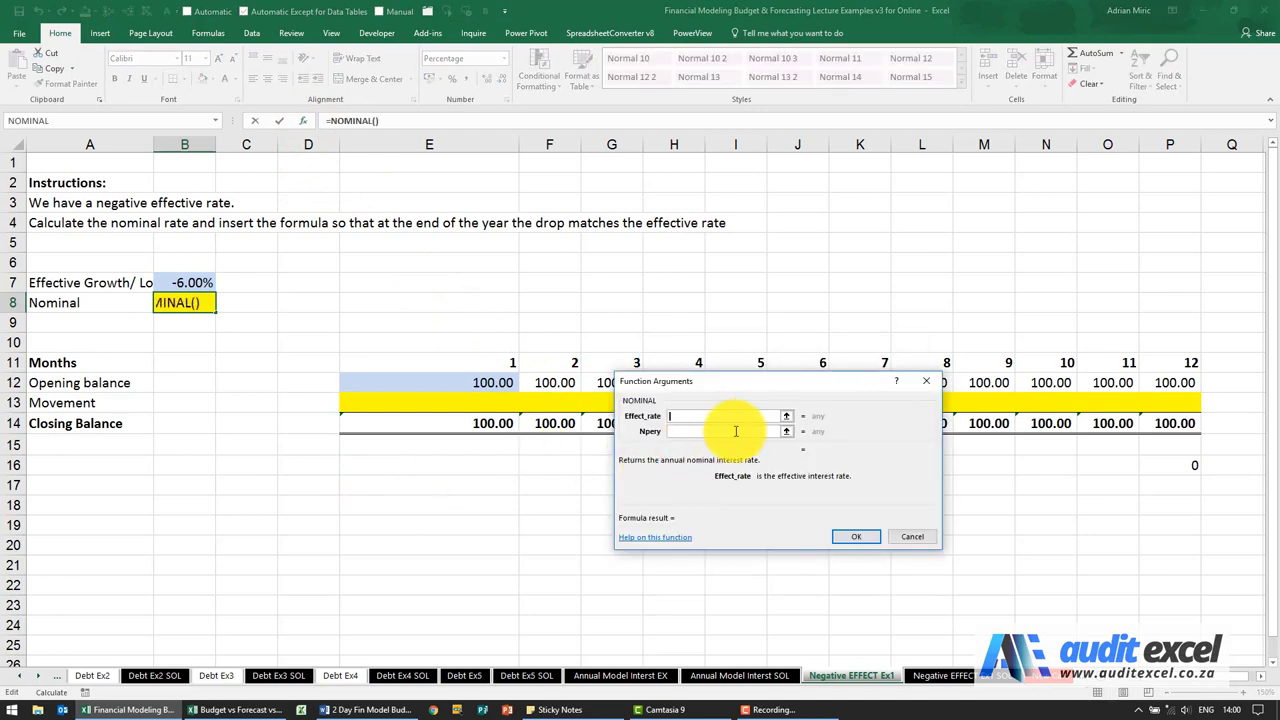
Try to calculate the nominal rate with NOMINAL, using B7 as the effective rate and 12 compounding periods per year
left_click_drag(651, 381, 209, 375)
left_click(197, 282)
key("Tab")
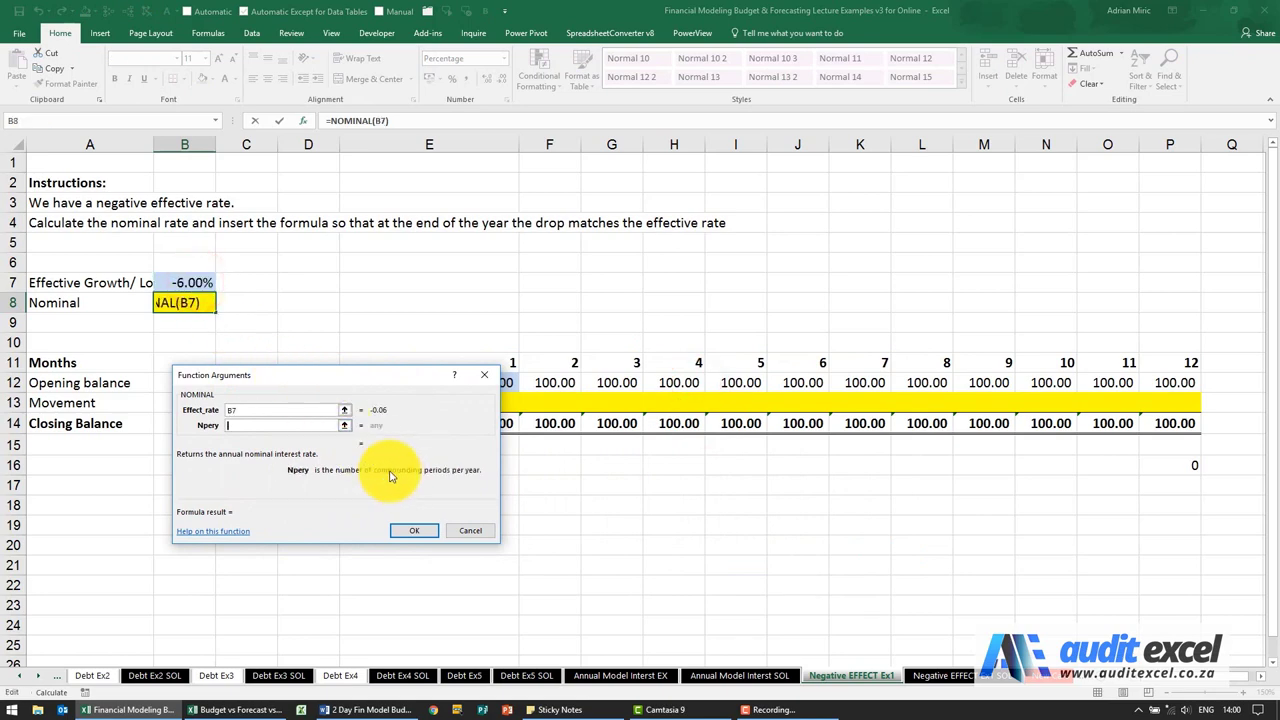
type("12")
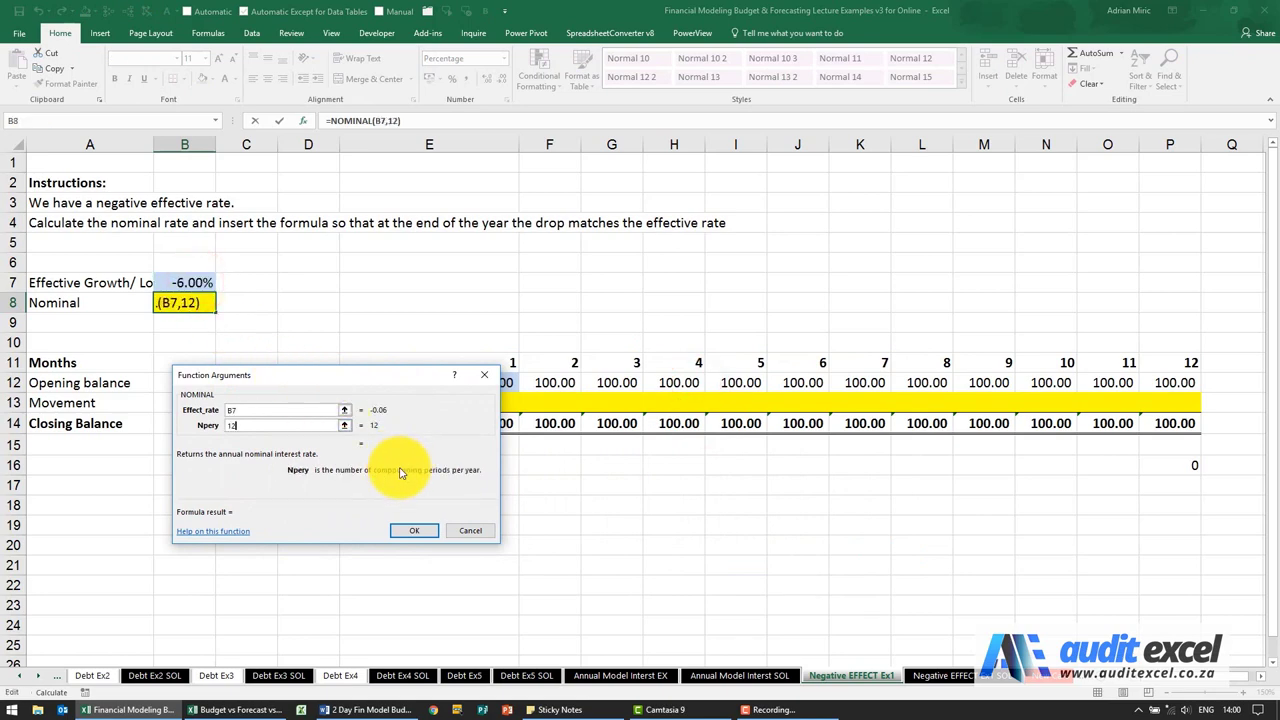
left_click(412, 530)
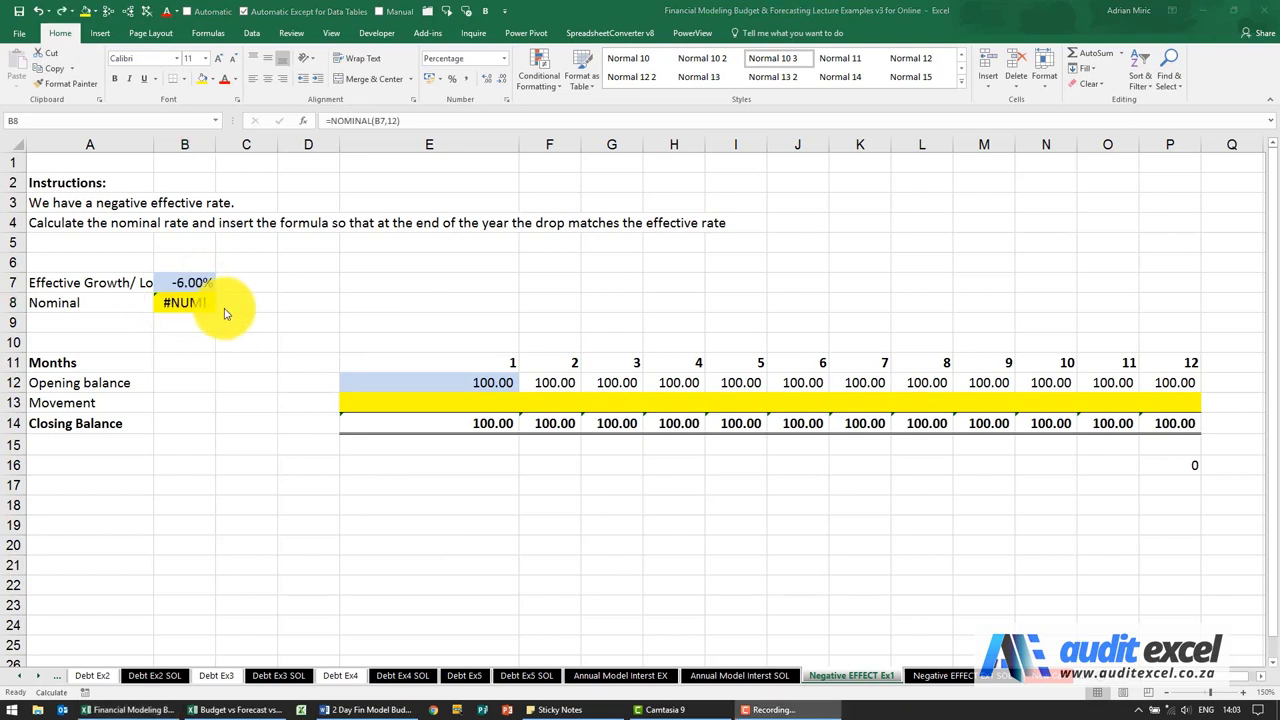
Replace the NOMINAL function in B8 with the formula =1-((1+$B$7)^(1/12))
left_click(200, 306)
key("Delete")
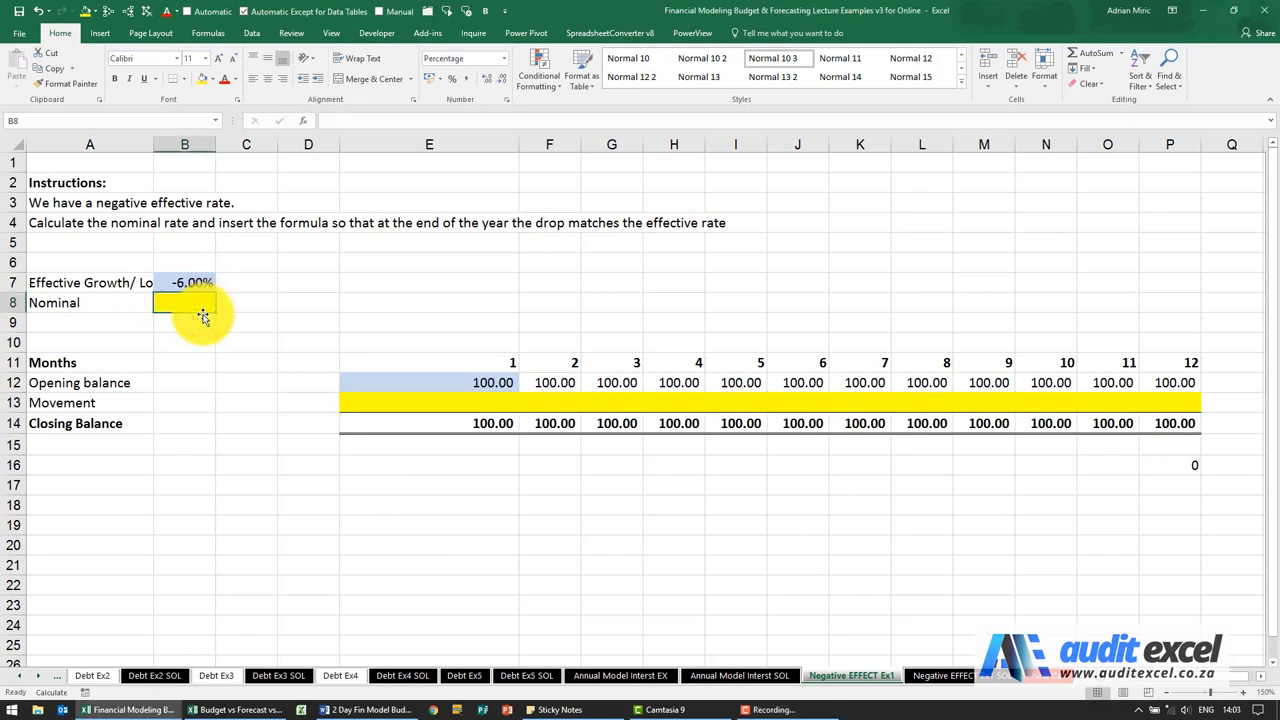
type("=1-((1+B7")
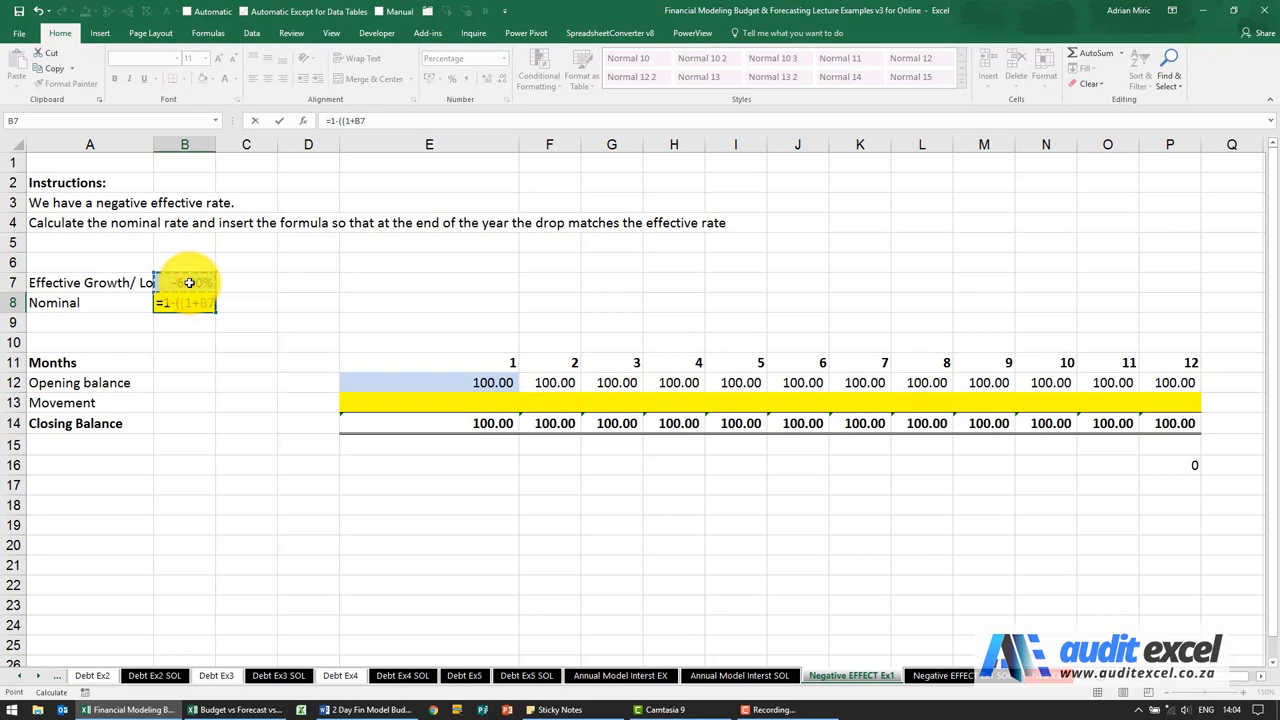
key("F4")
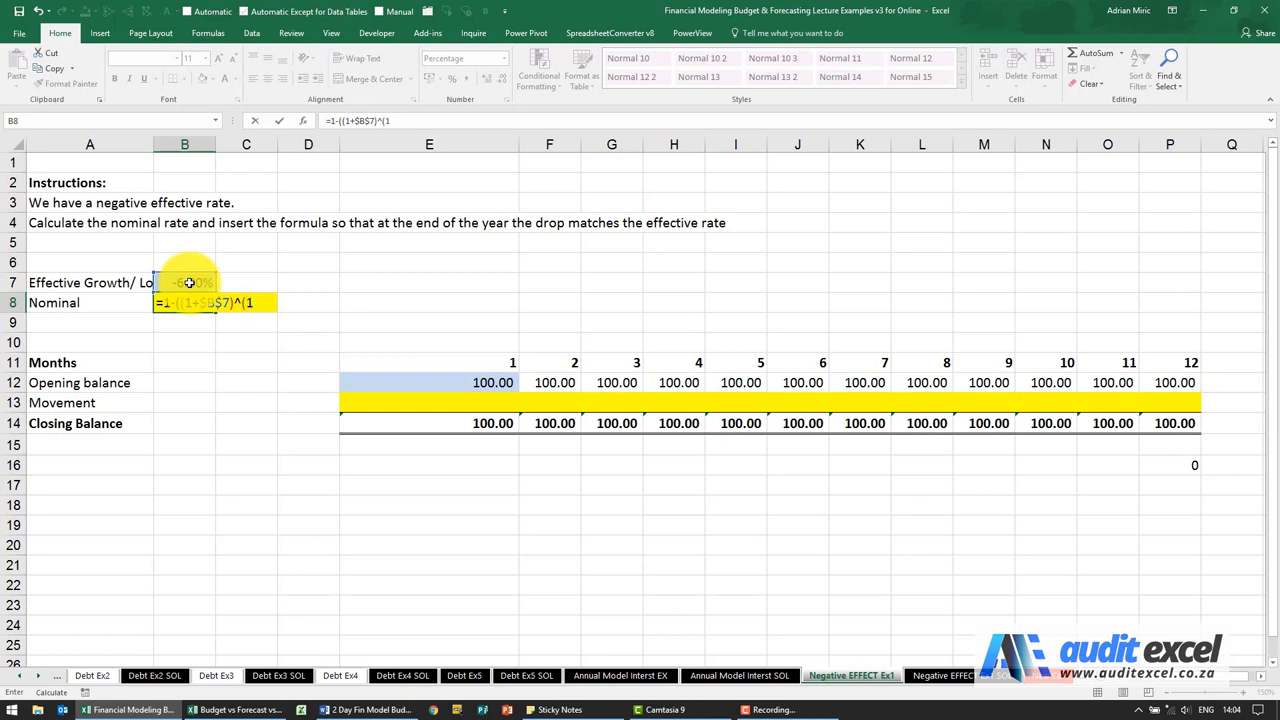
type(")")
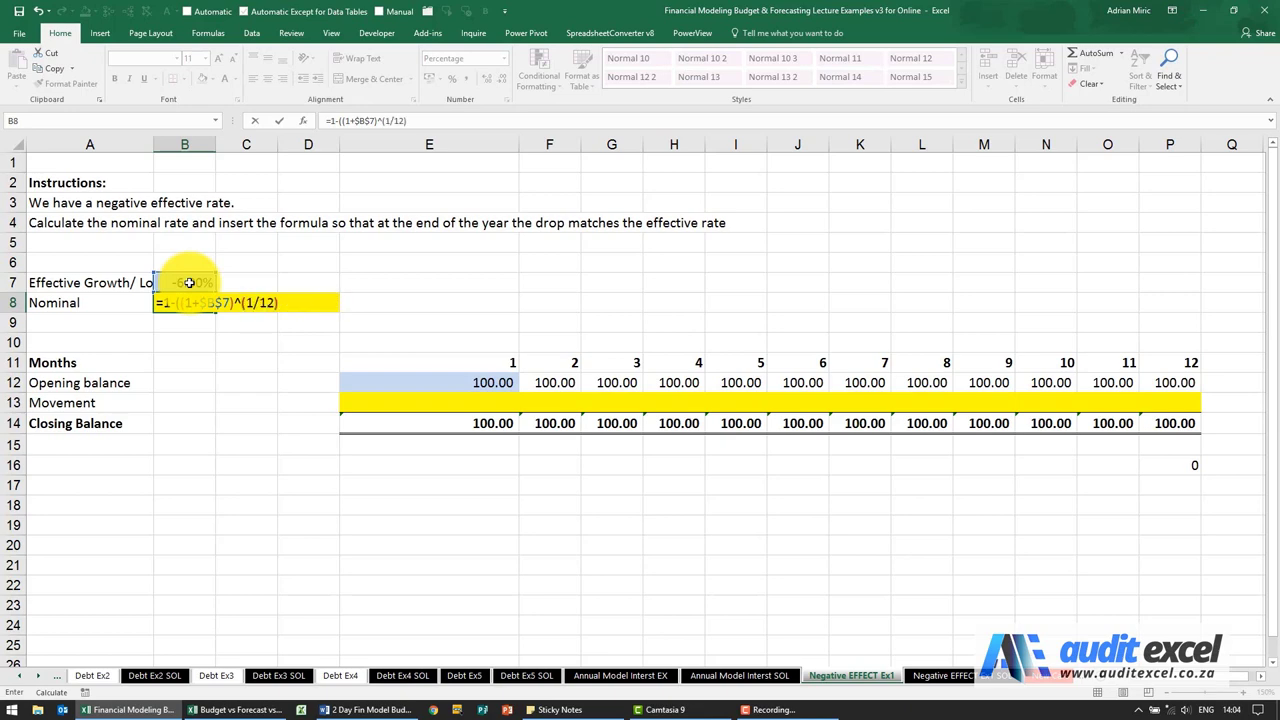
key("Return")
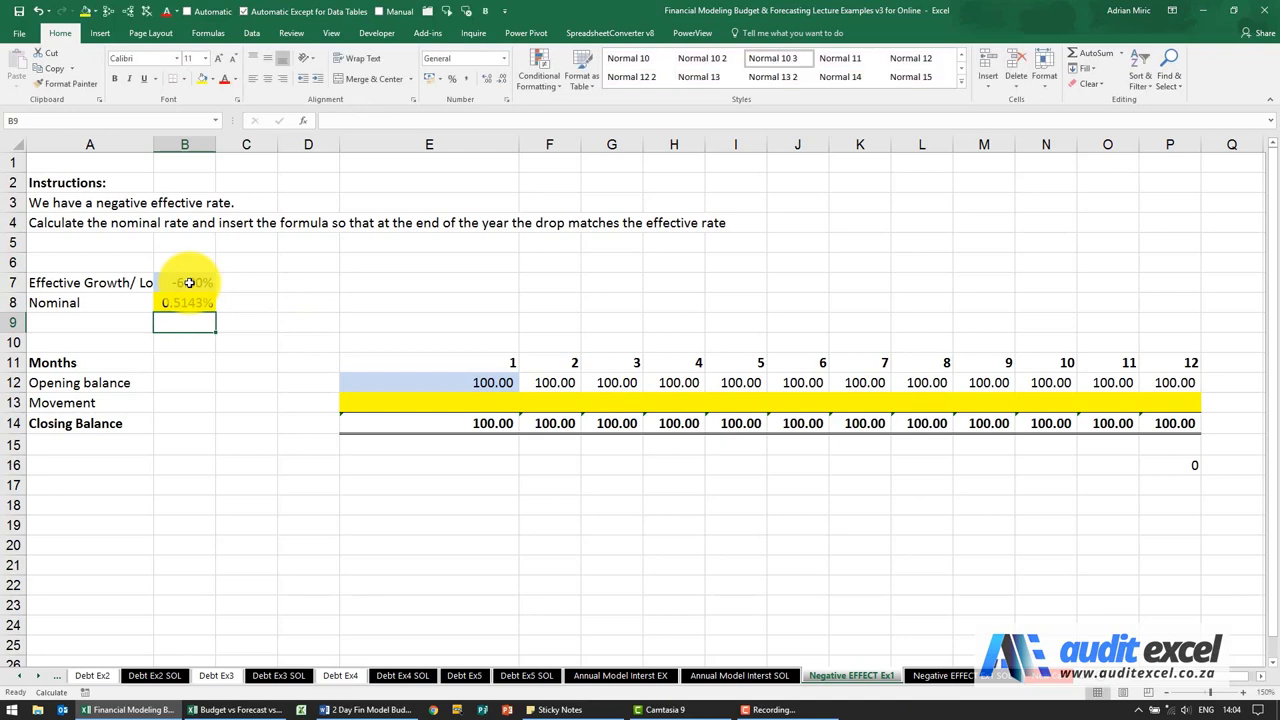
key("Up")
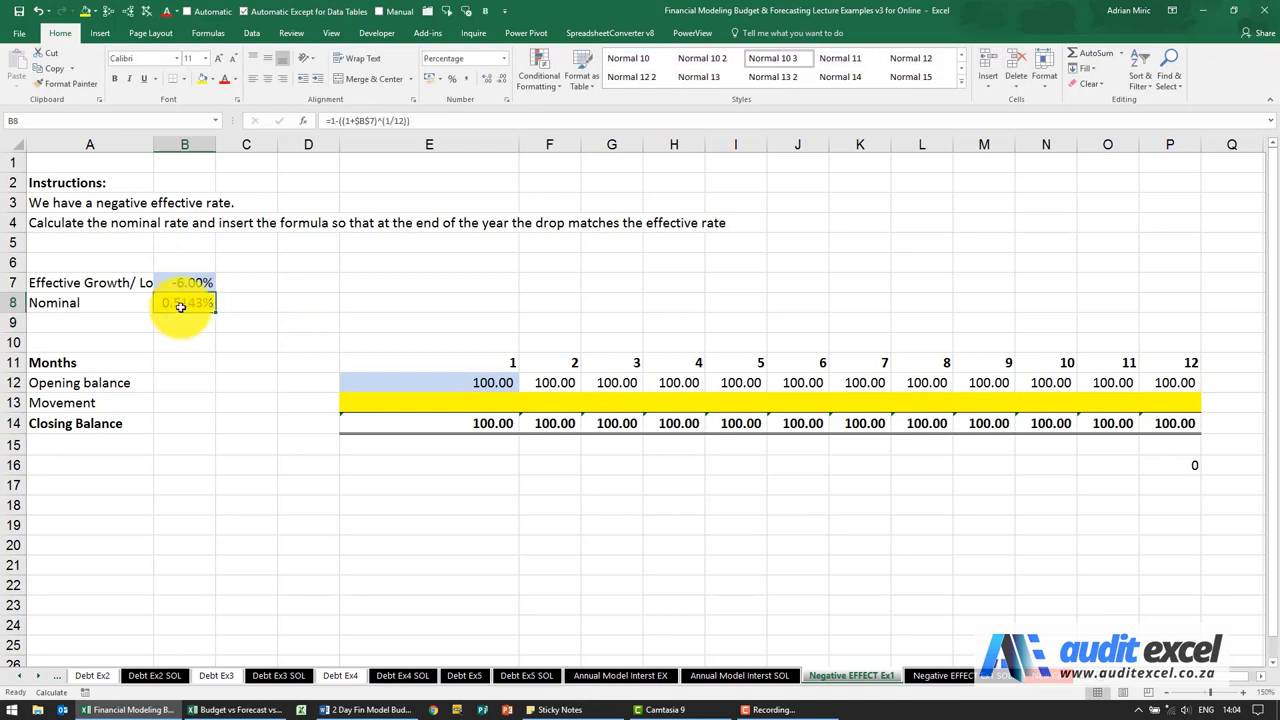
Enter =E12*-$B$8 as the month 1 Movement in E13 and trace the precedents of the month 2 opening balance in F12
left_click(405, 401)
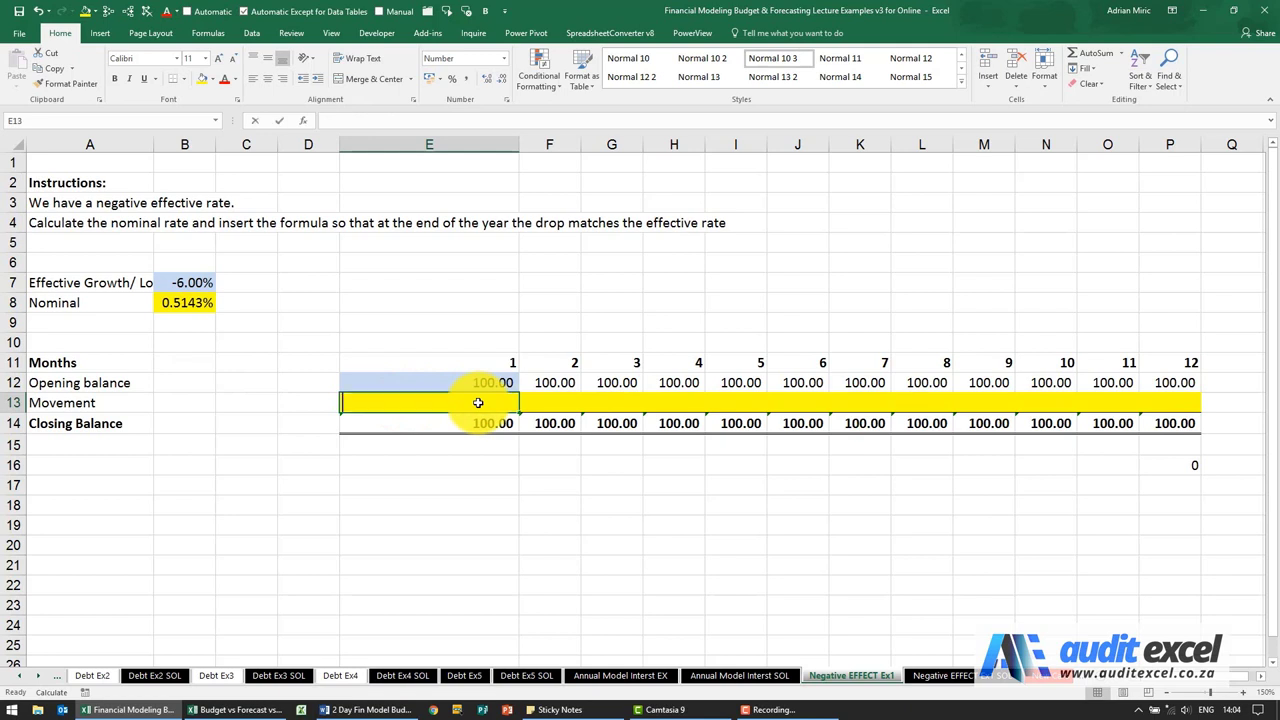
type("=")
left_click(470, 382)
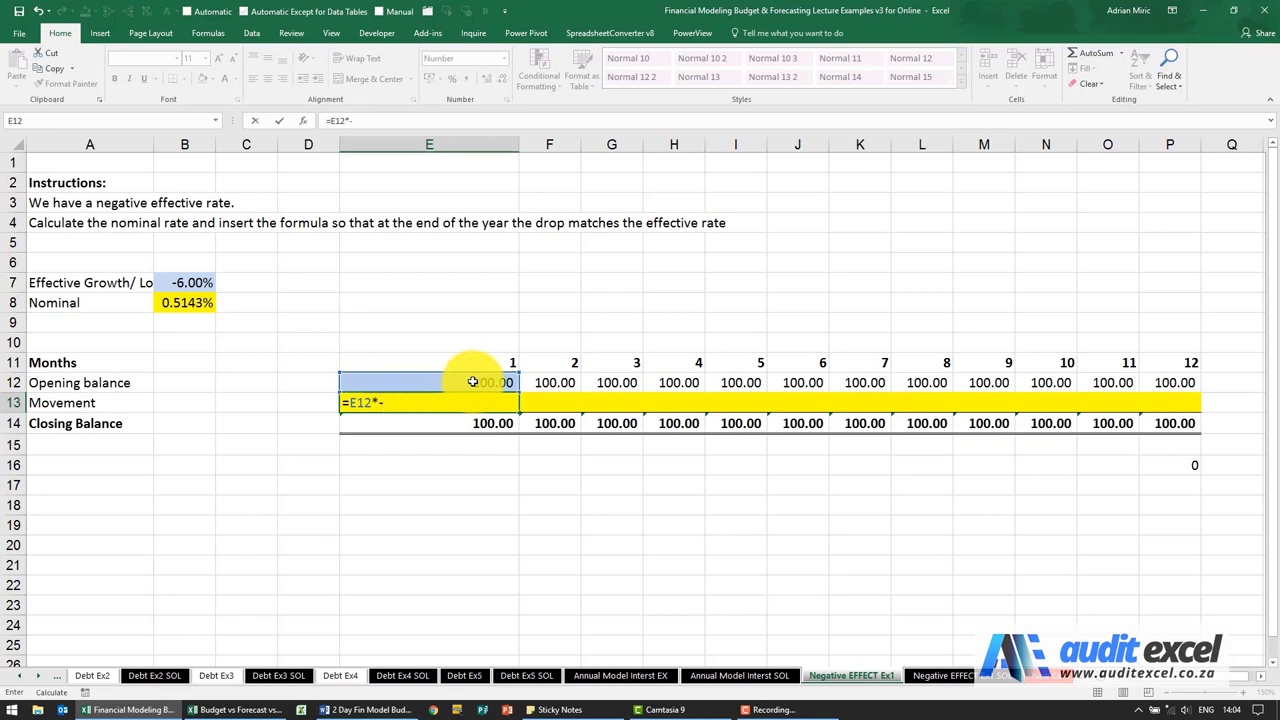
left_click(187, 302)
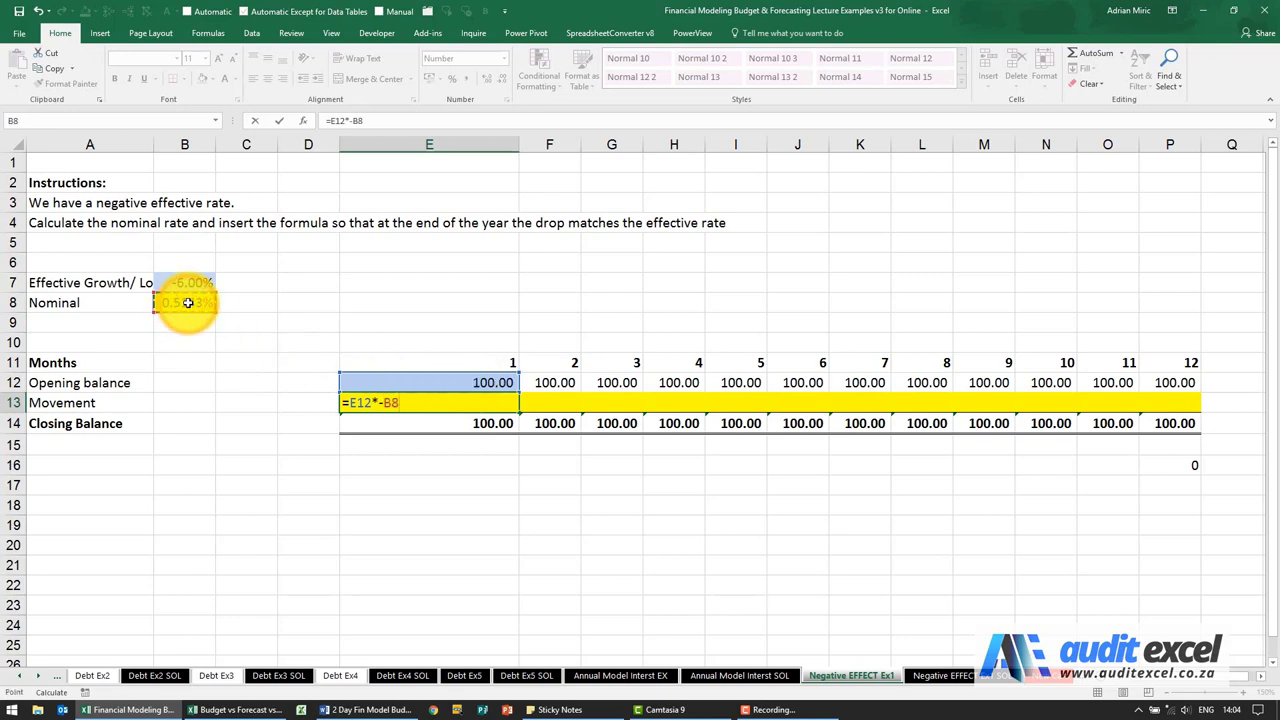
key("ctrl+Return")
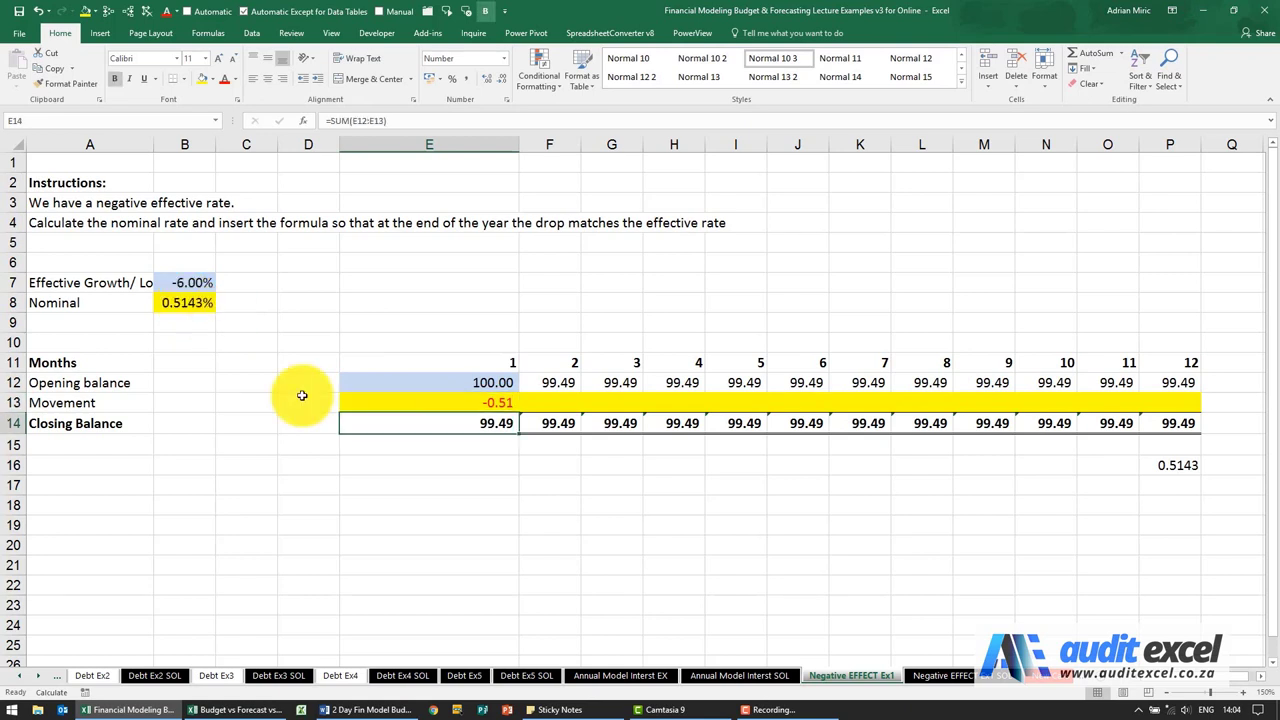
left_click(540, 383)
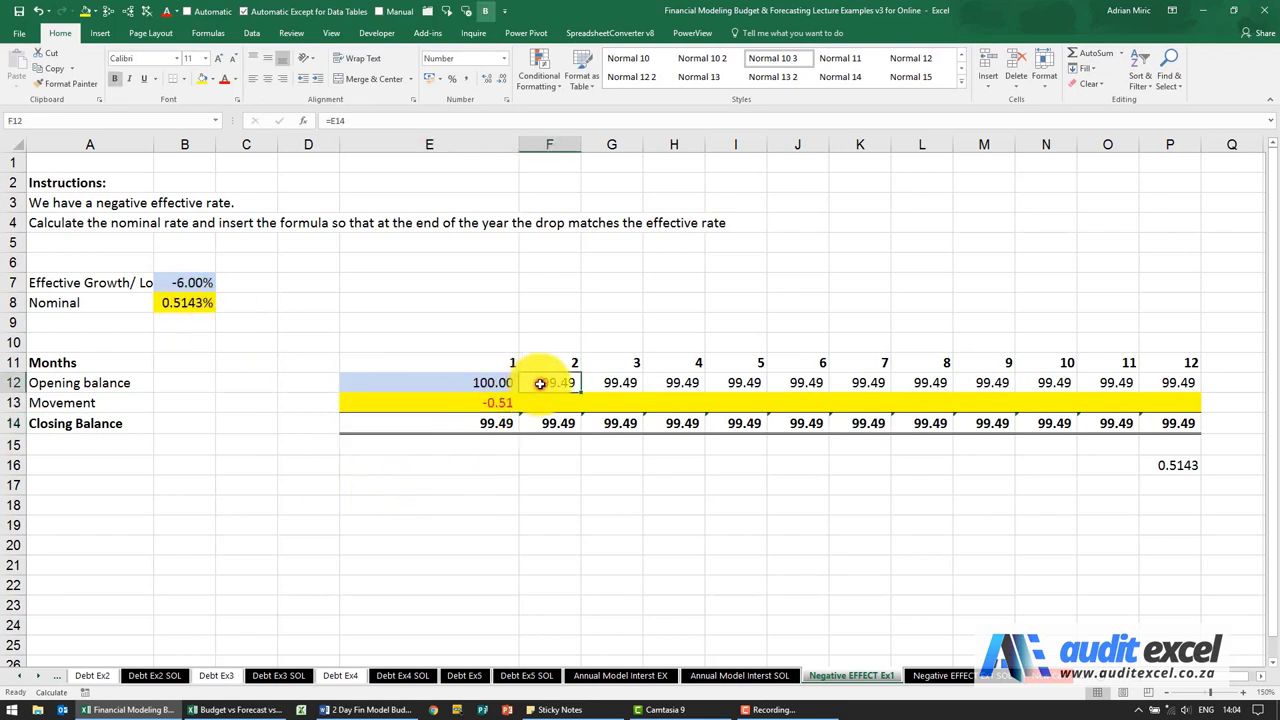
left_click(108, 10)
Copy the month 1 Movement formula from E13 across months 2 to 12 in F13:P13
left_click(430, 400)
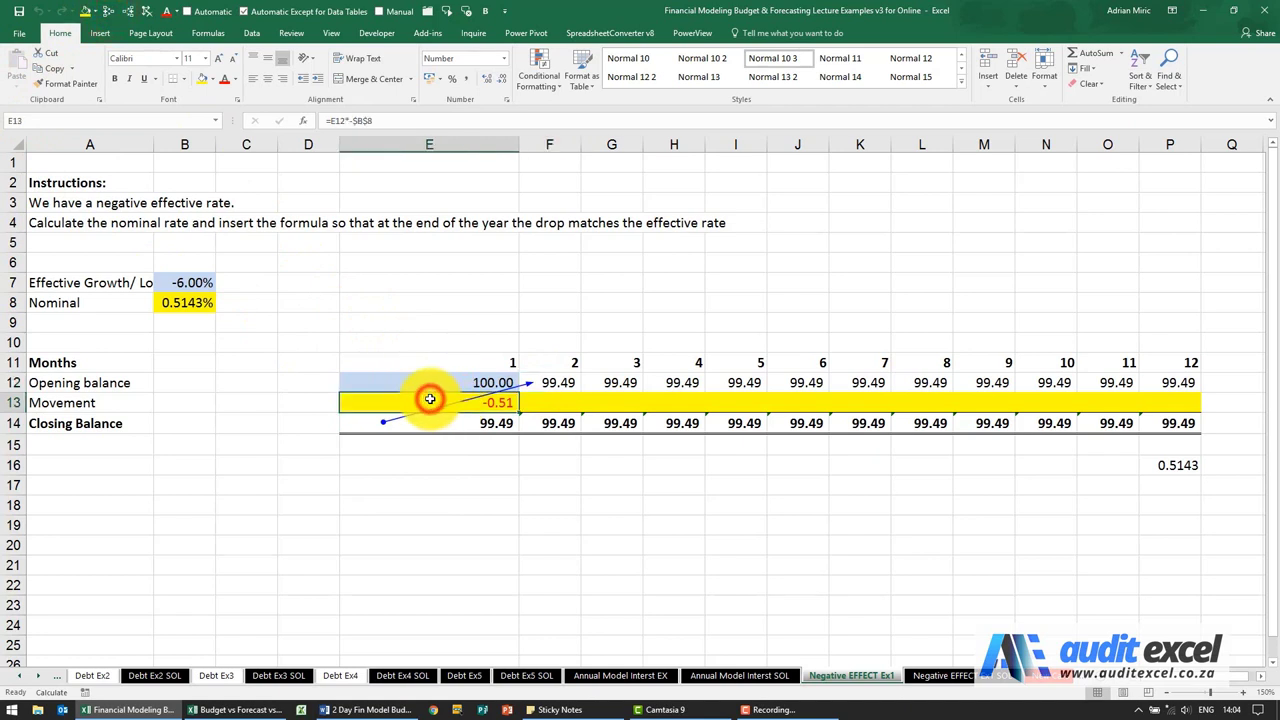
key("ctrl+c")
left_click_drag(430, 399, 549, 401)
key("shift+Right")
key("shift+Right")
key("shift+Right")
key("shift+Right")
key("shift+Right")
key("shift+Right")
key("shift+Right")
key("shift+Right")
key("shift+Right")
key("shift+Right")
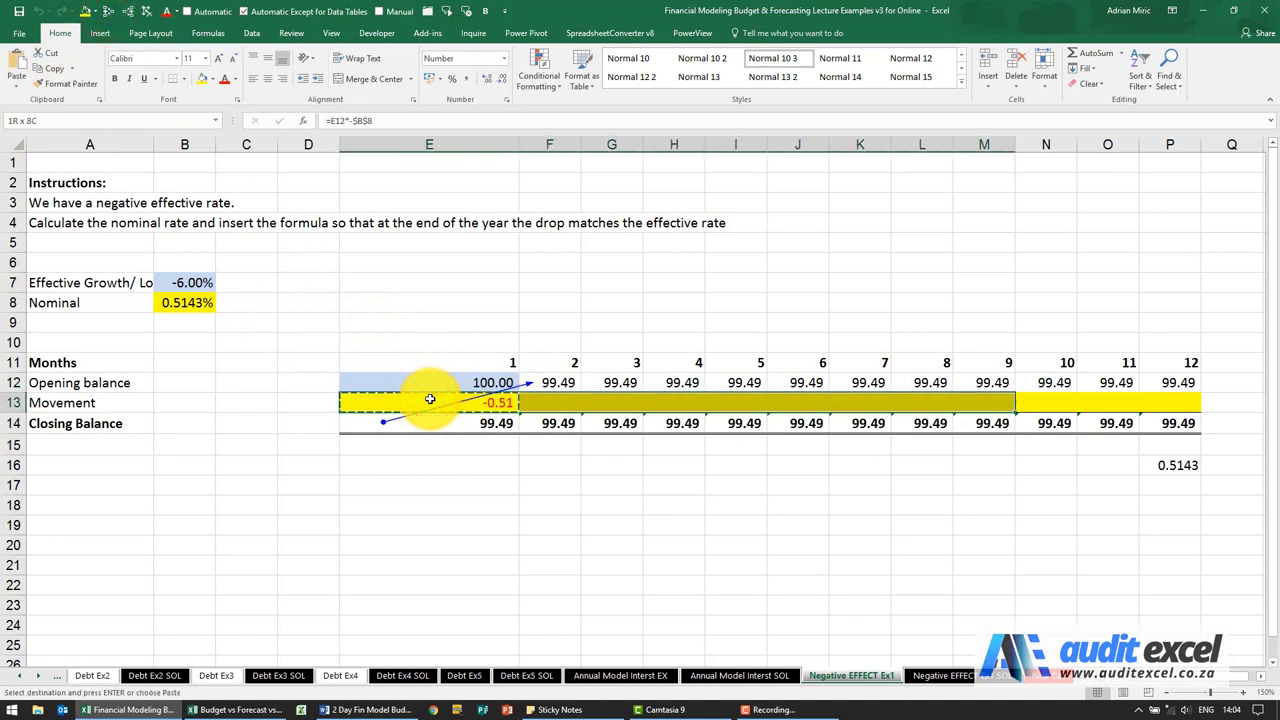
Paste the month 1 movement formula across the Movement row to P13, and remove the trace arrows
key("ctrl+v")
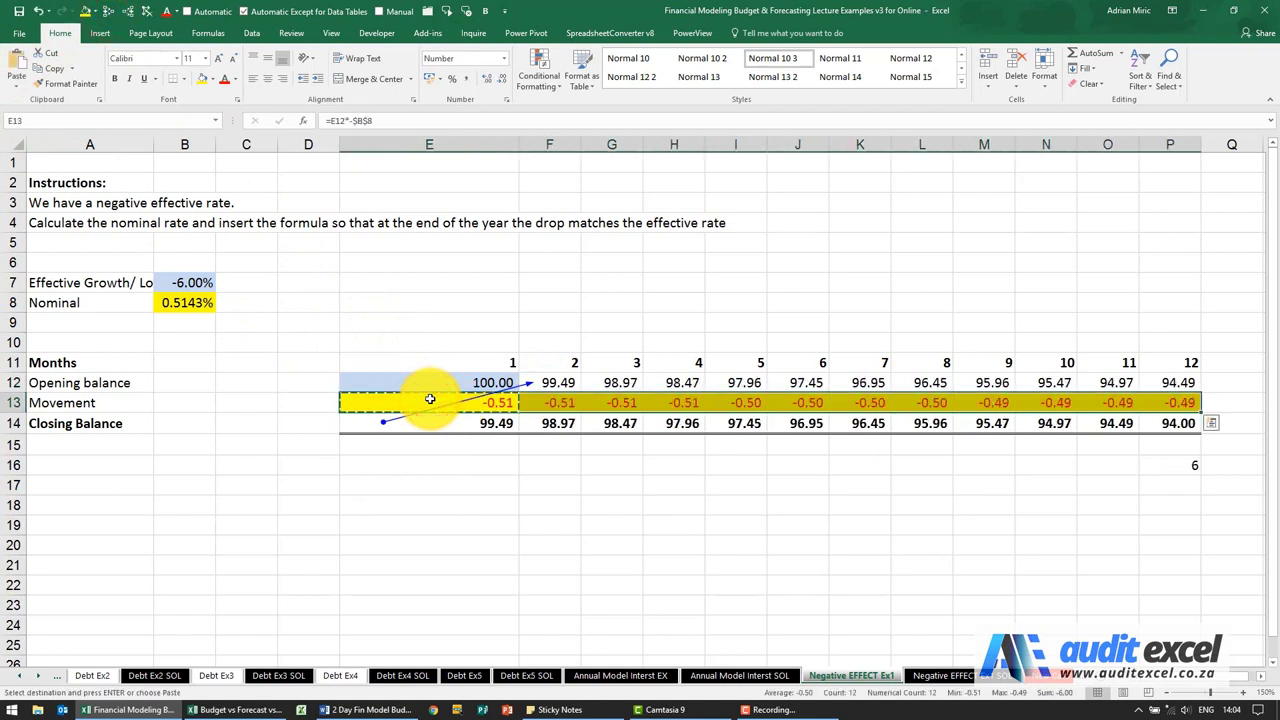
left_click(148, 12)
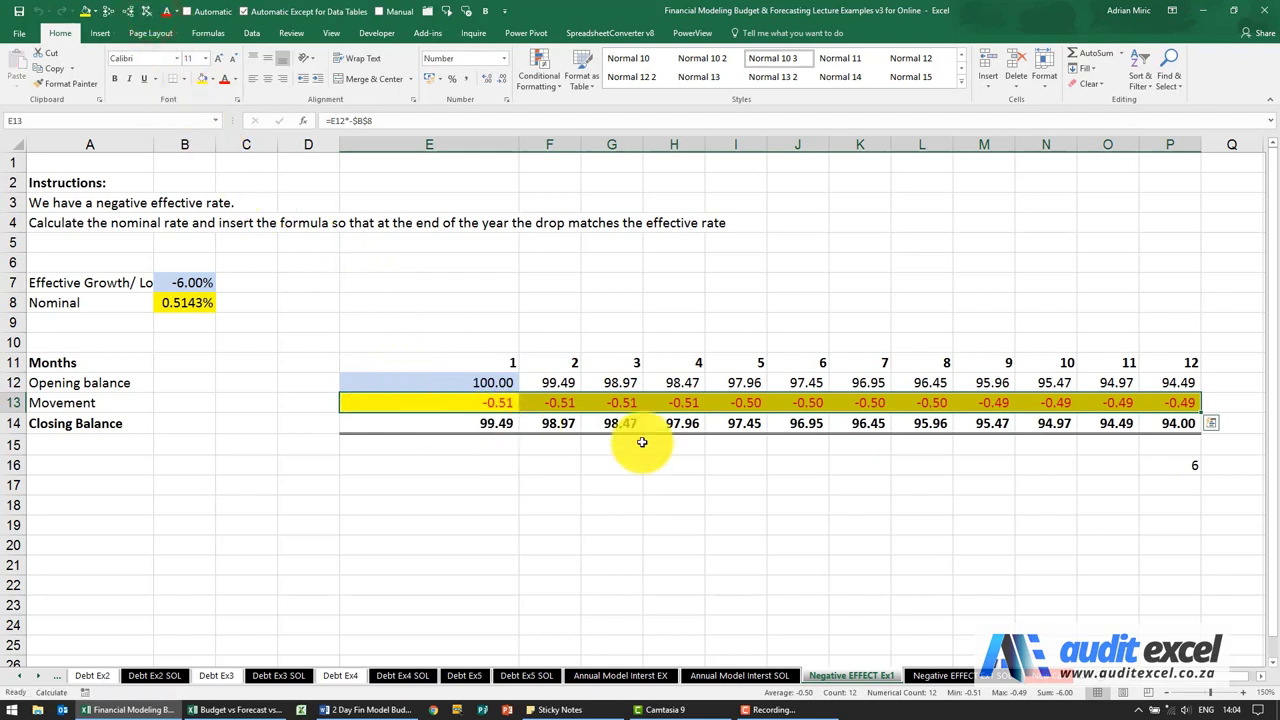
left_click(1178, 425)
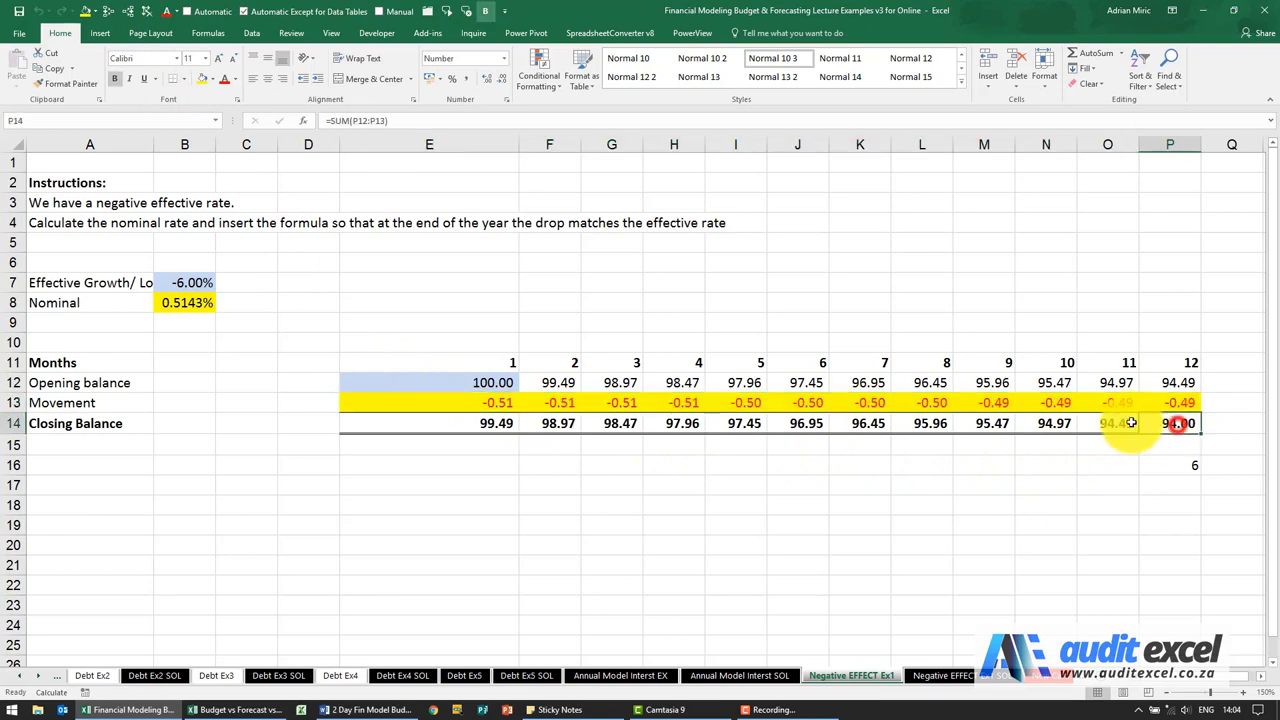
left_click(197, 283)
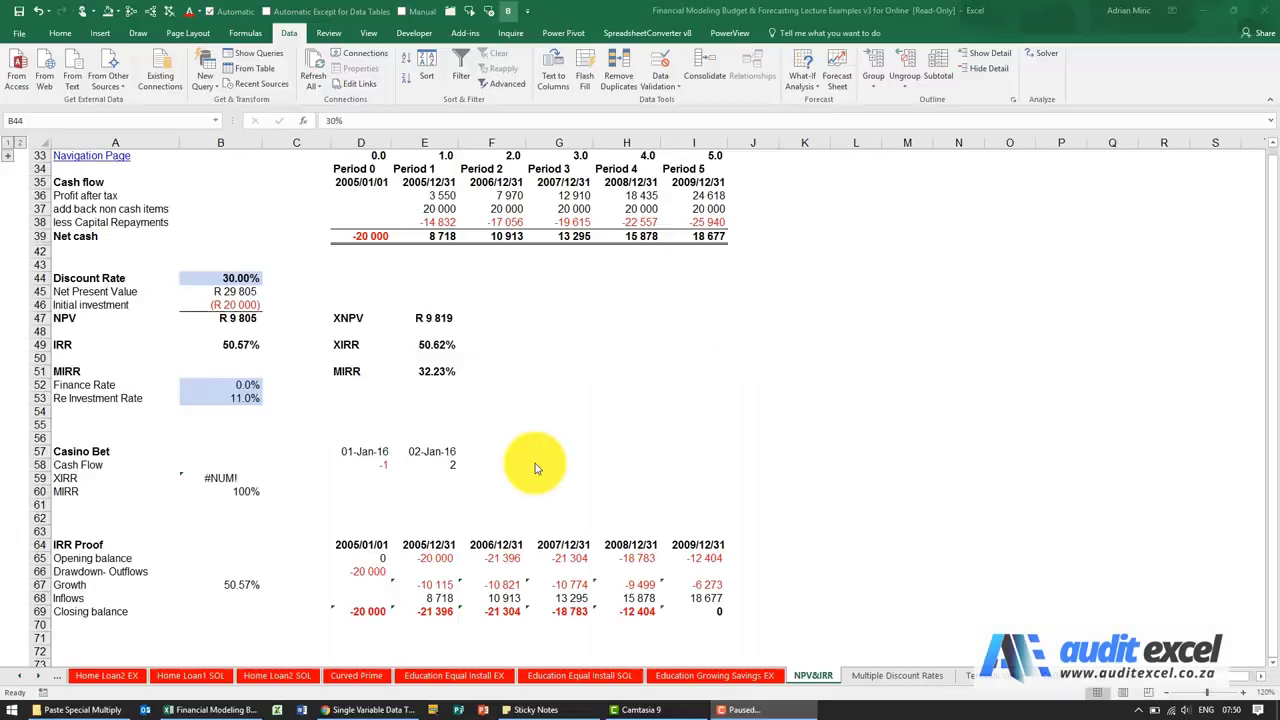
Examine the net cash flows in D39:I39, the initial outflow in D39 and the discount rate in B44
left_click(535, 463)
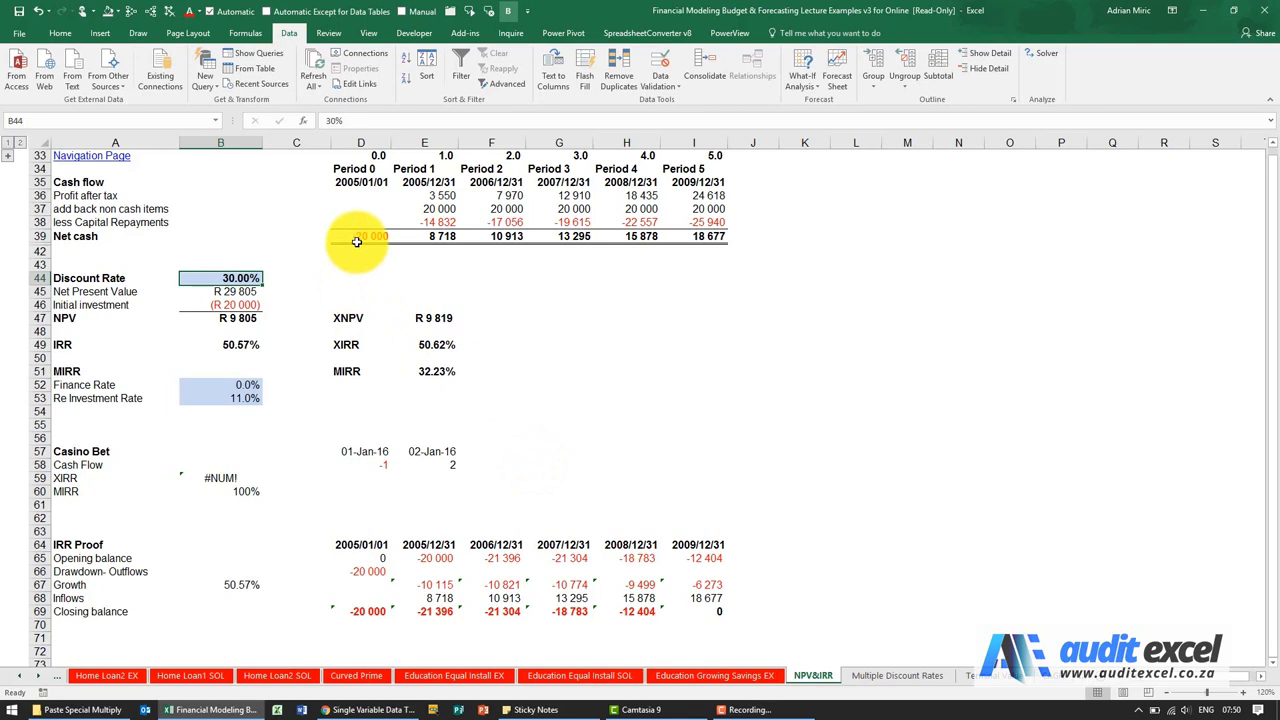
left_click_drag(357, 242, 708, 240)
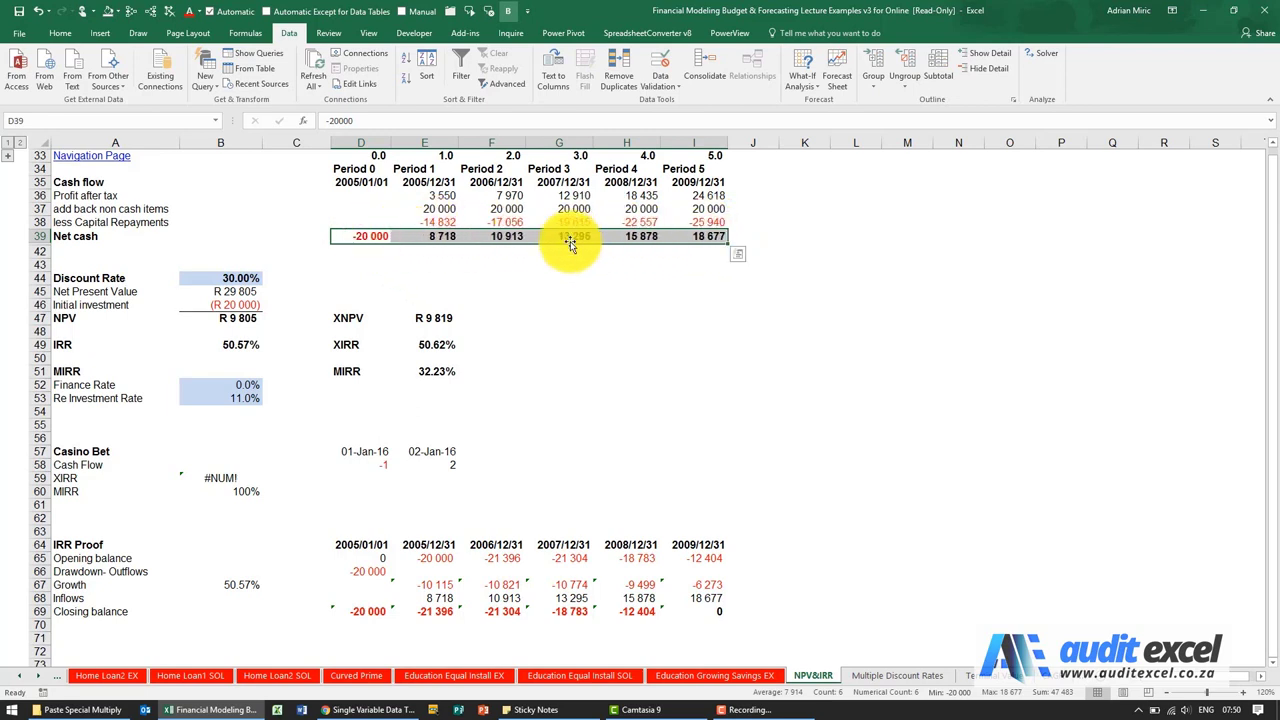
left_click(365, 234)
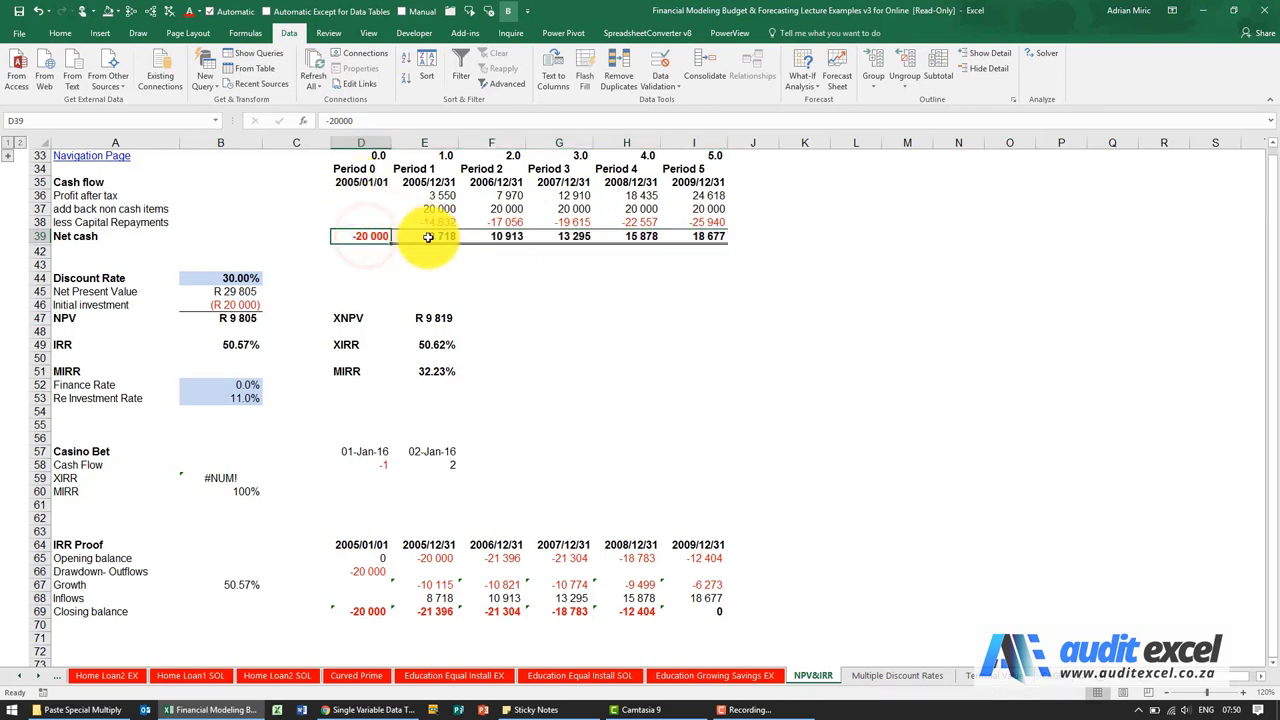
left_click(251, 277)
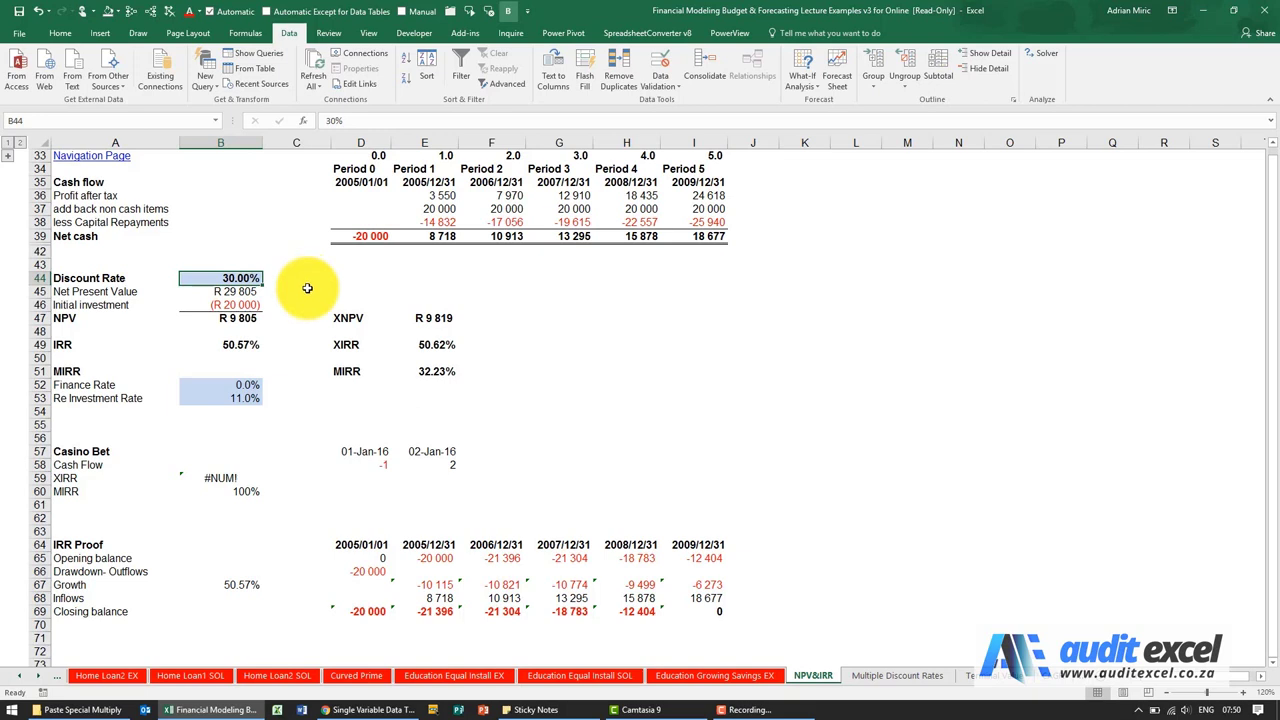
Insert the NPV function from the complete function list into C45, beside Net Present Value
left_click(299, 291)
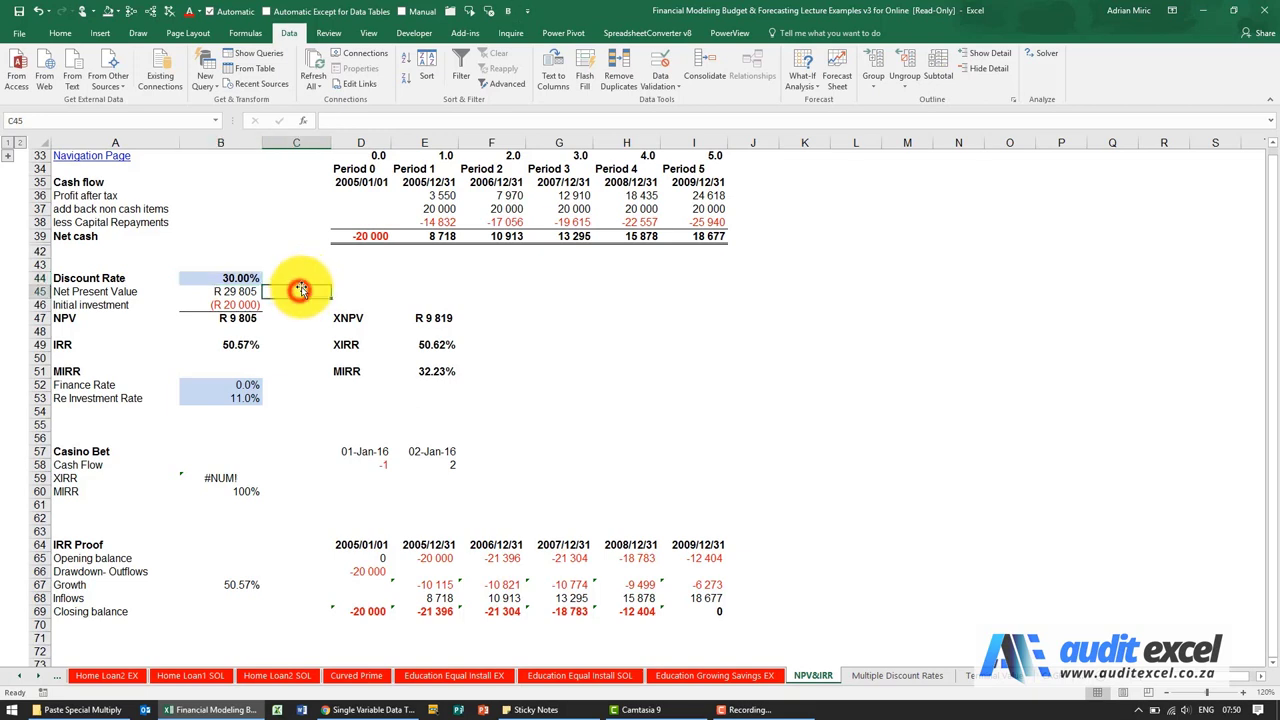
left_click(303, 120)
left_click(803, 347)
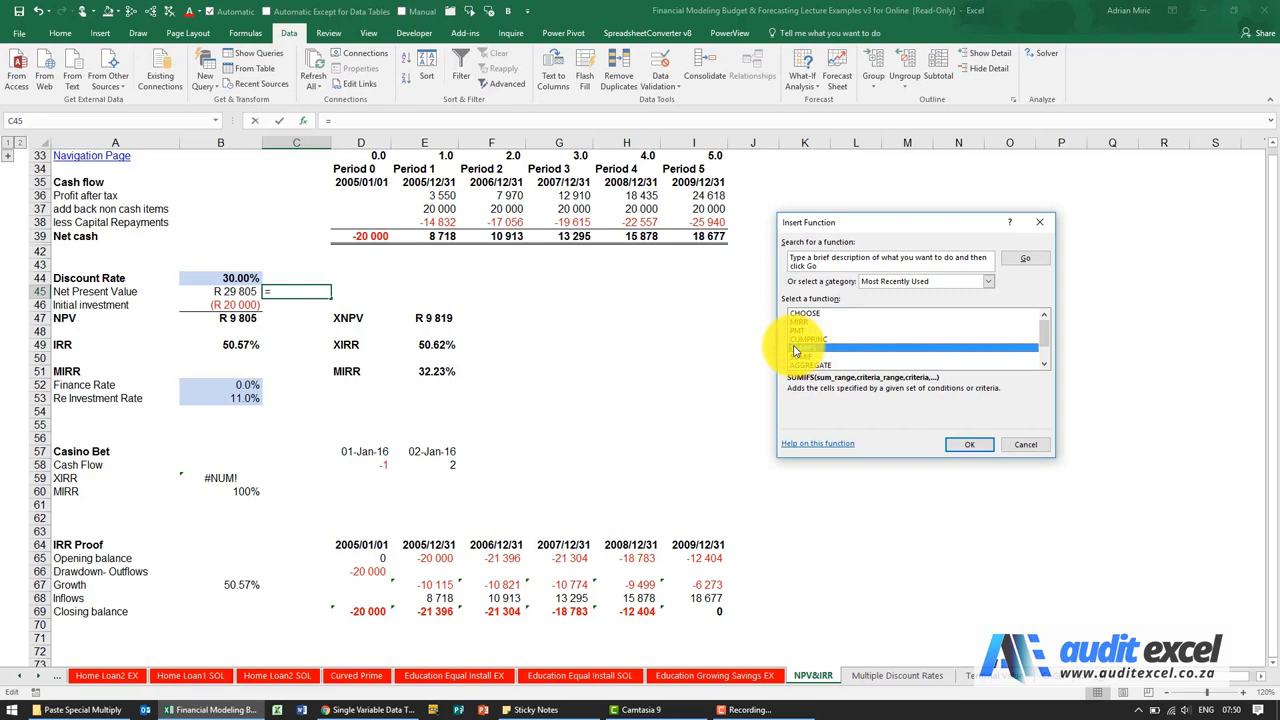
left_click(877, 281)
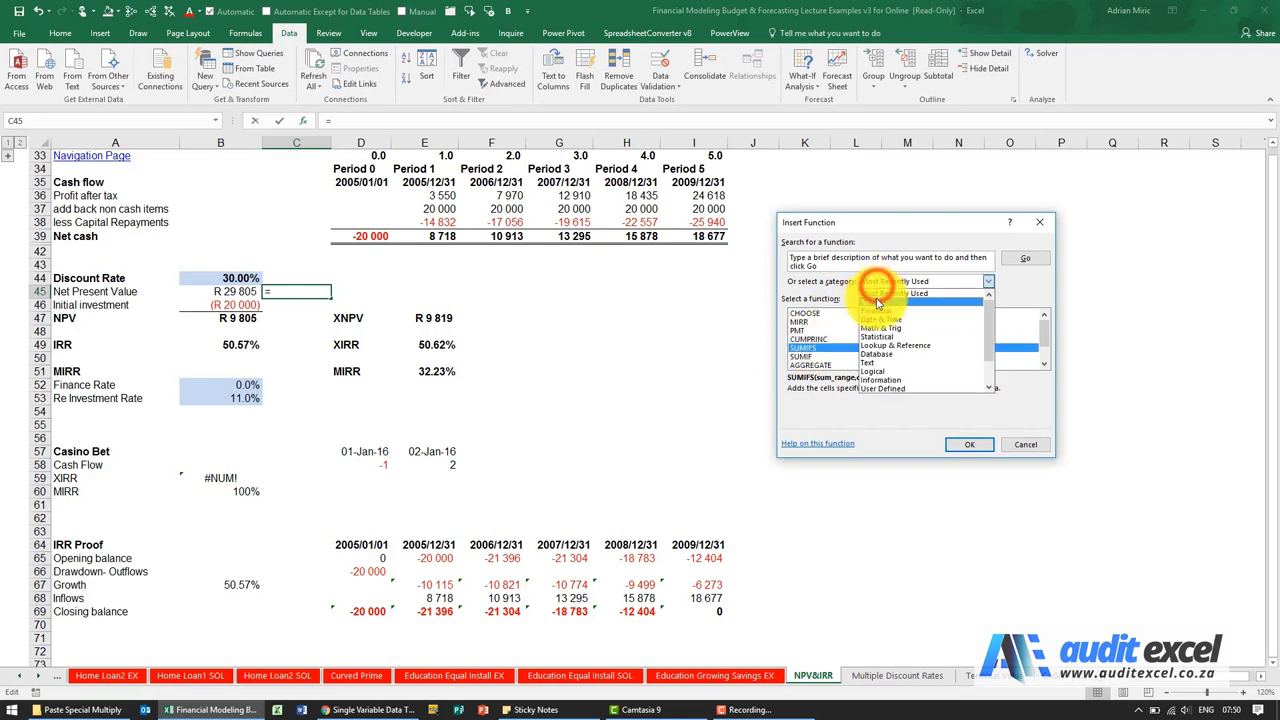
left_click(875, 297)
left_click(850, 350)
type("npv")
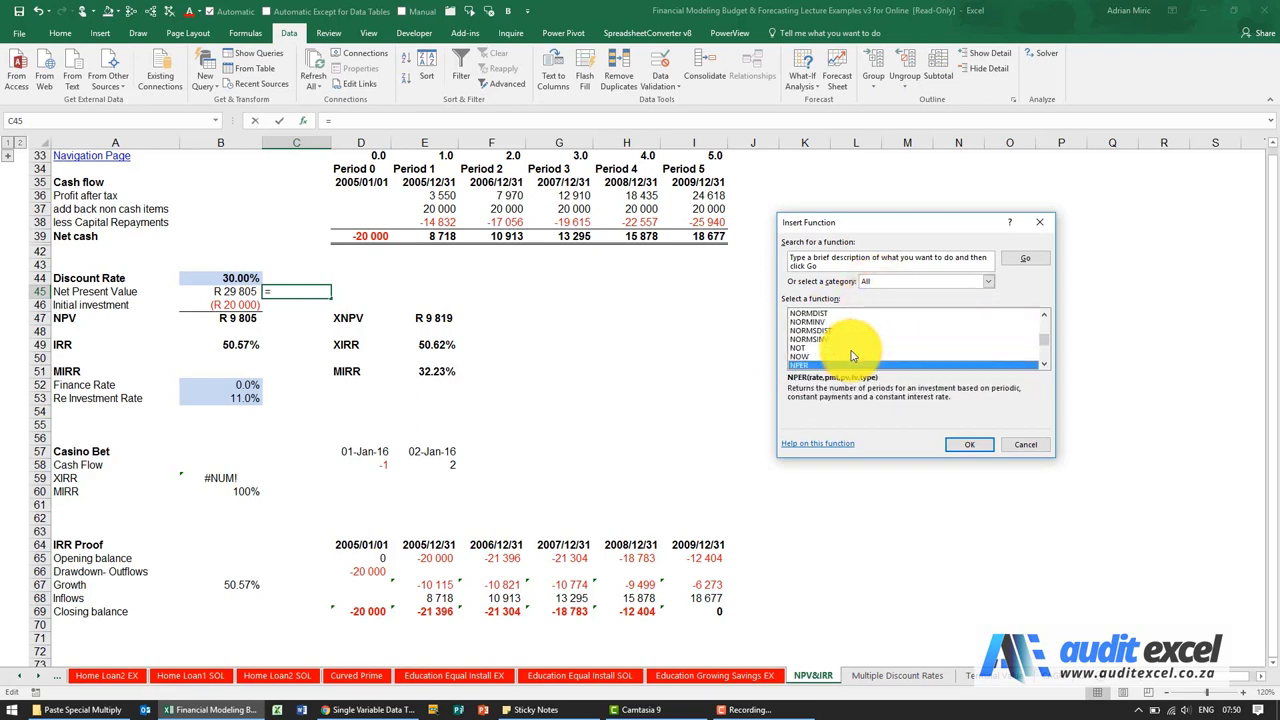
key("Return")
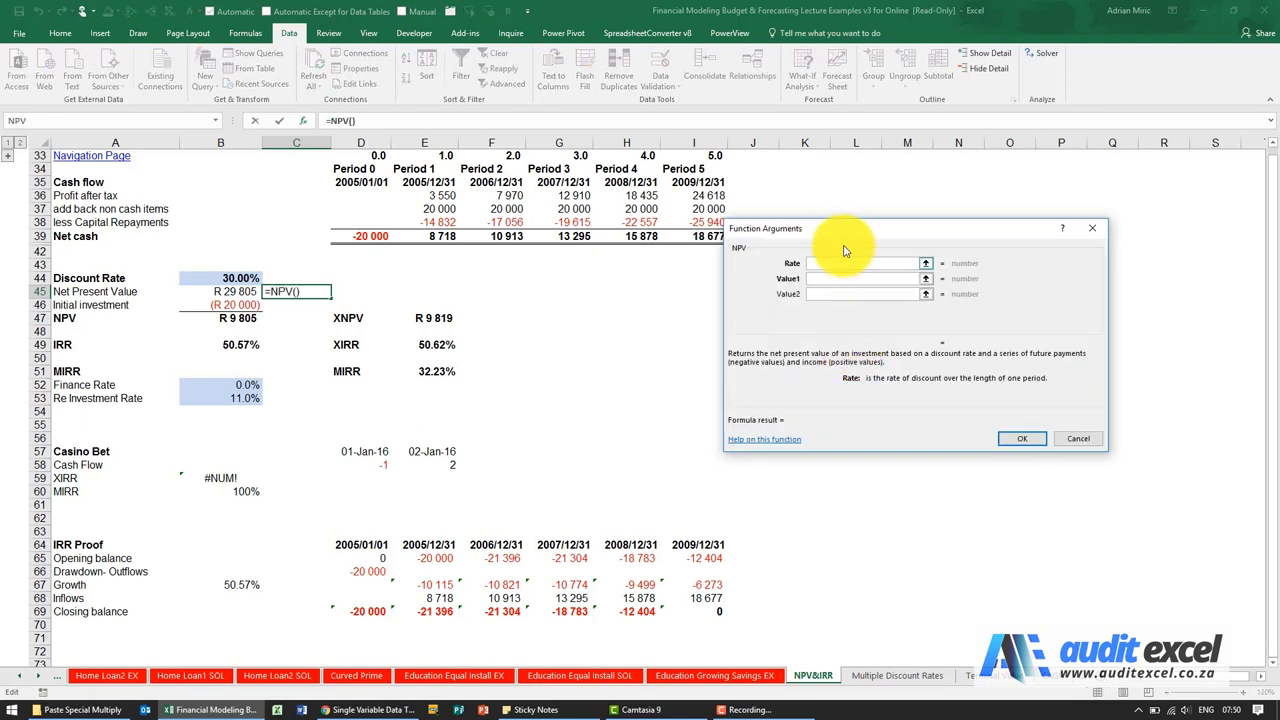
Set the NPV rate to B44 and its values to the period 1 to 5 cash flows E39:I39, and accept the formula
left_click_drag(836, 238, 609, 283)
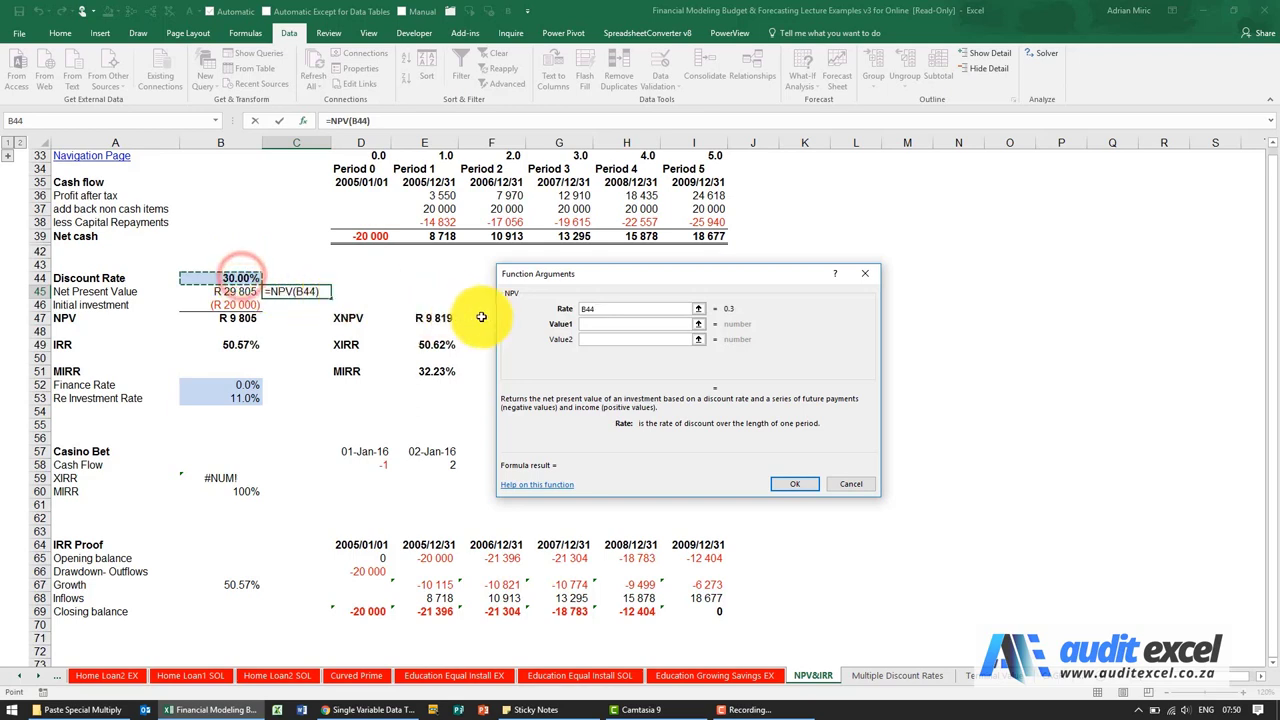
left_click(607, 327)
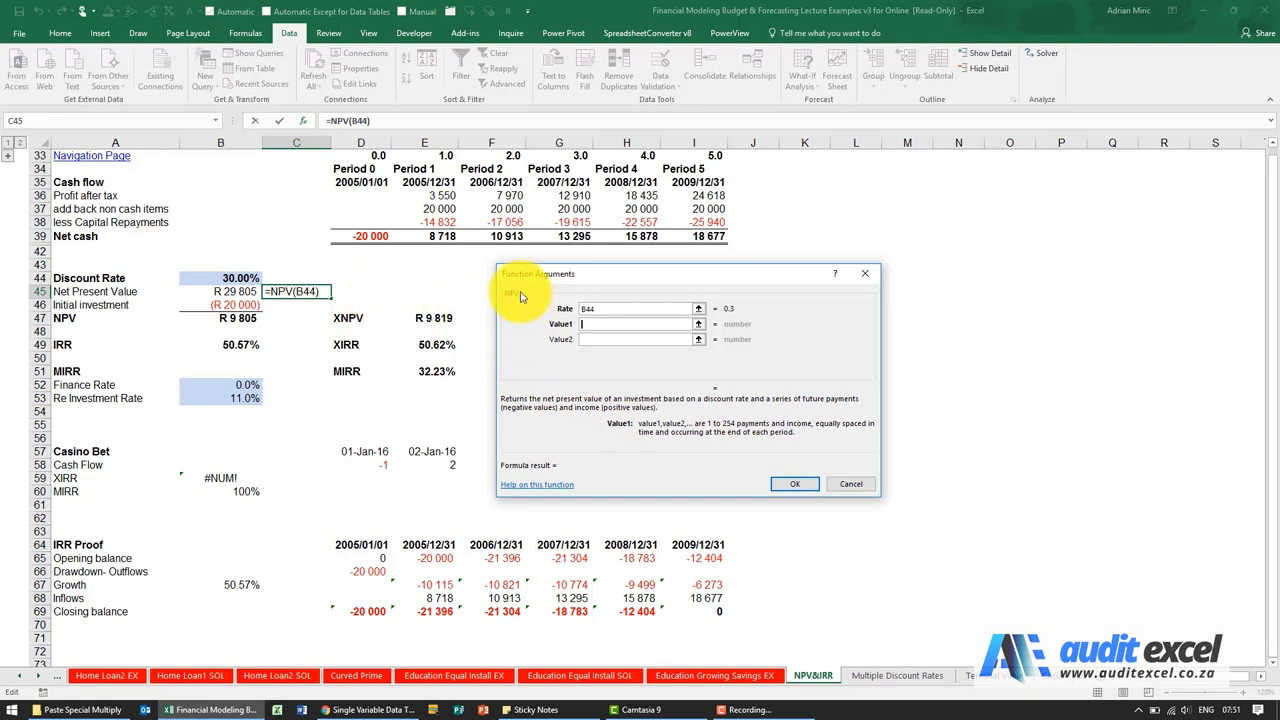
left_click_drag(368, 237, 685, 239)
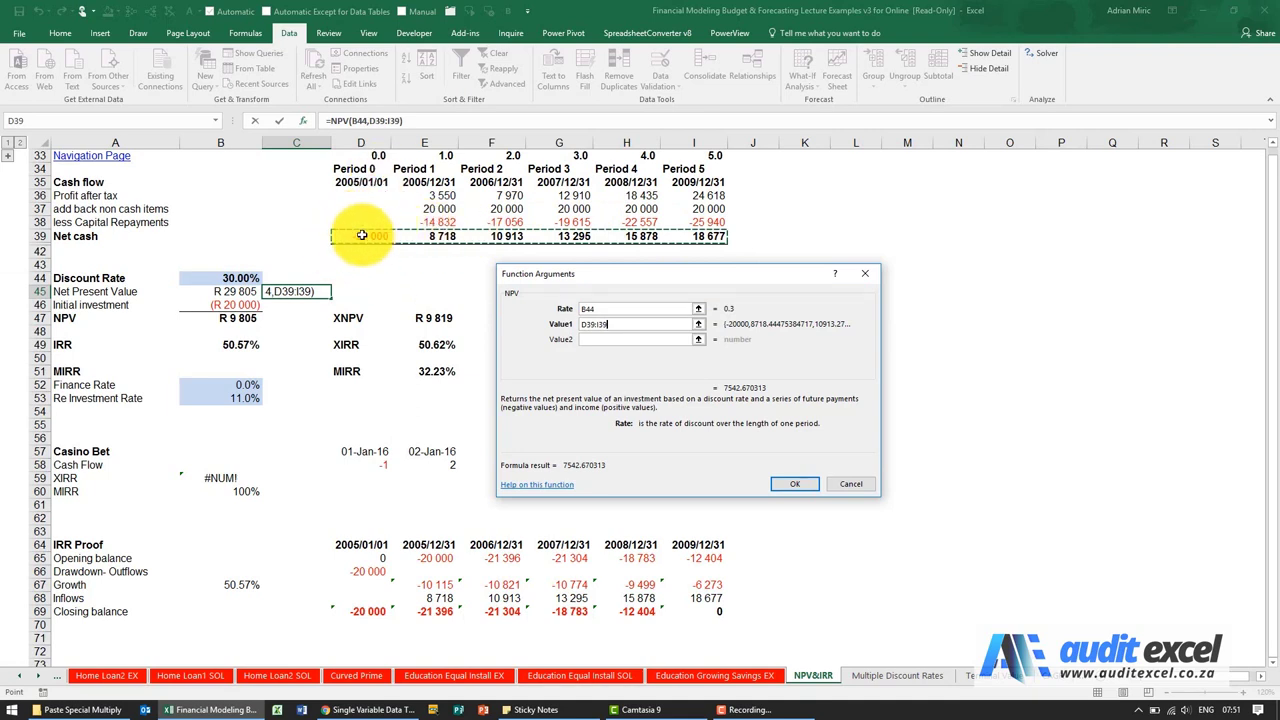
left_click(430, 237)
left_click_drag(430, 237, 682, 237)
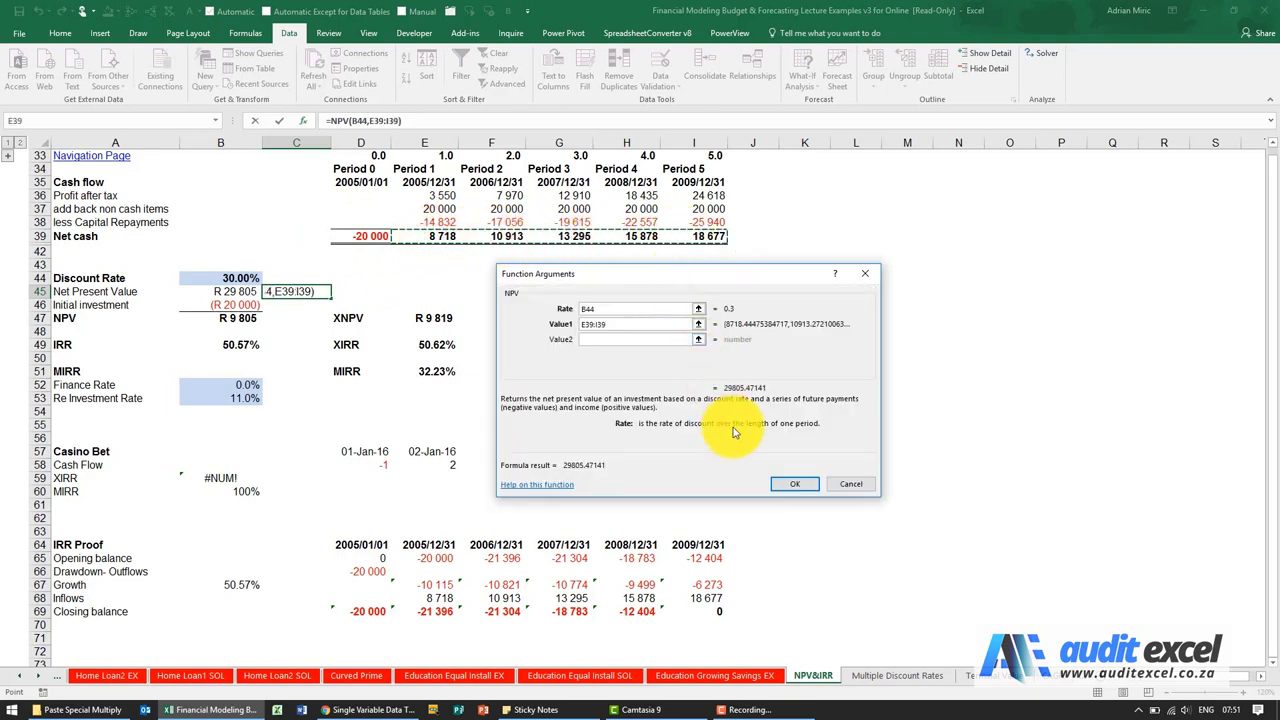
left_click(795, 484)
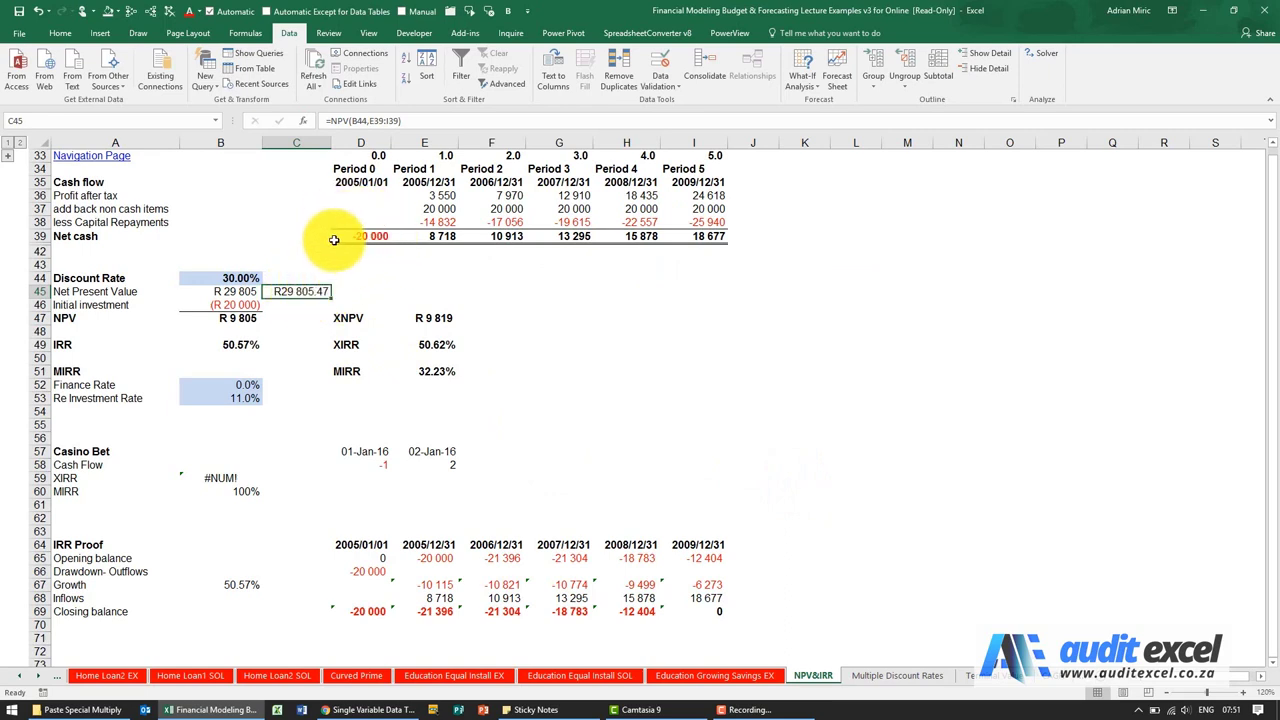
Link C46 to the initial investment with =D39 and calculate the NPV in C47 with =C45+C46
left_click(296, 306)
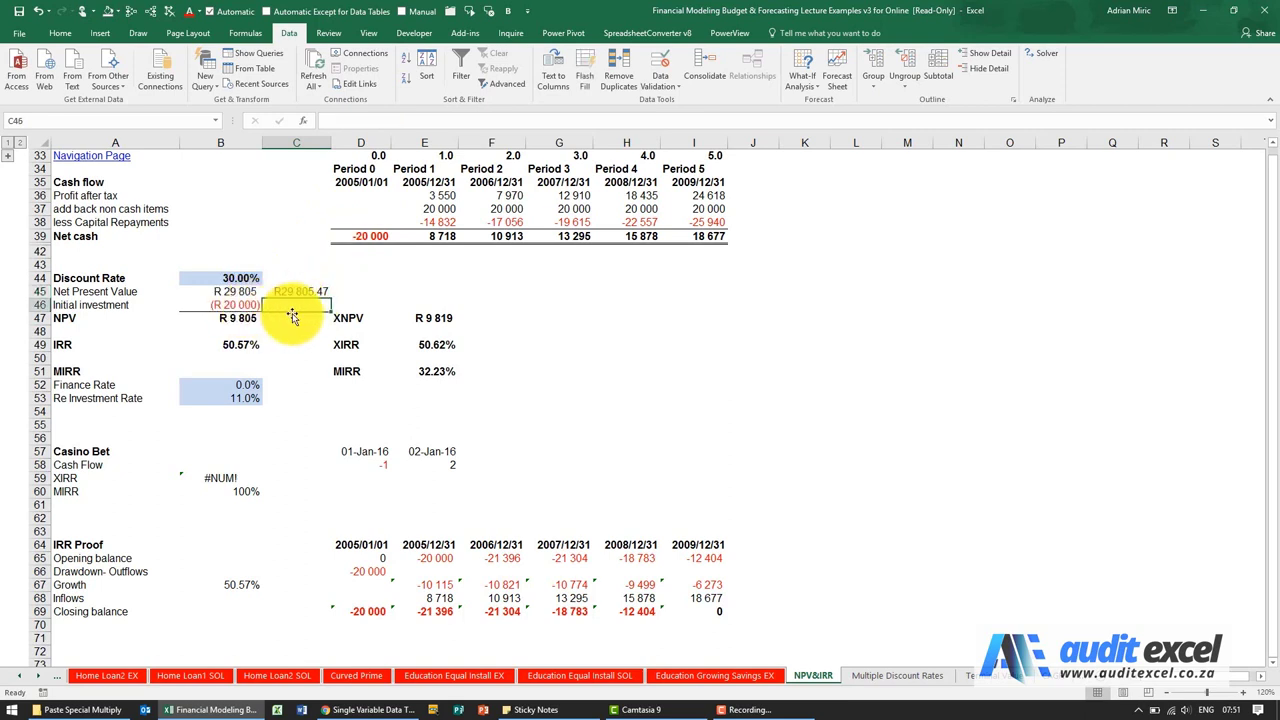
type("=")
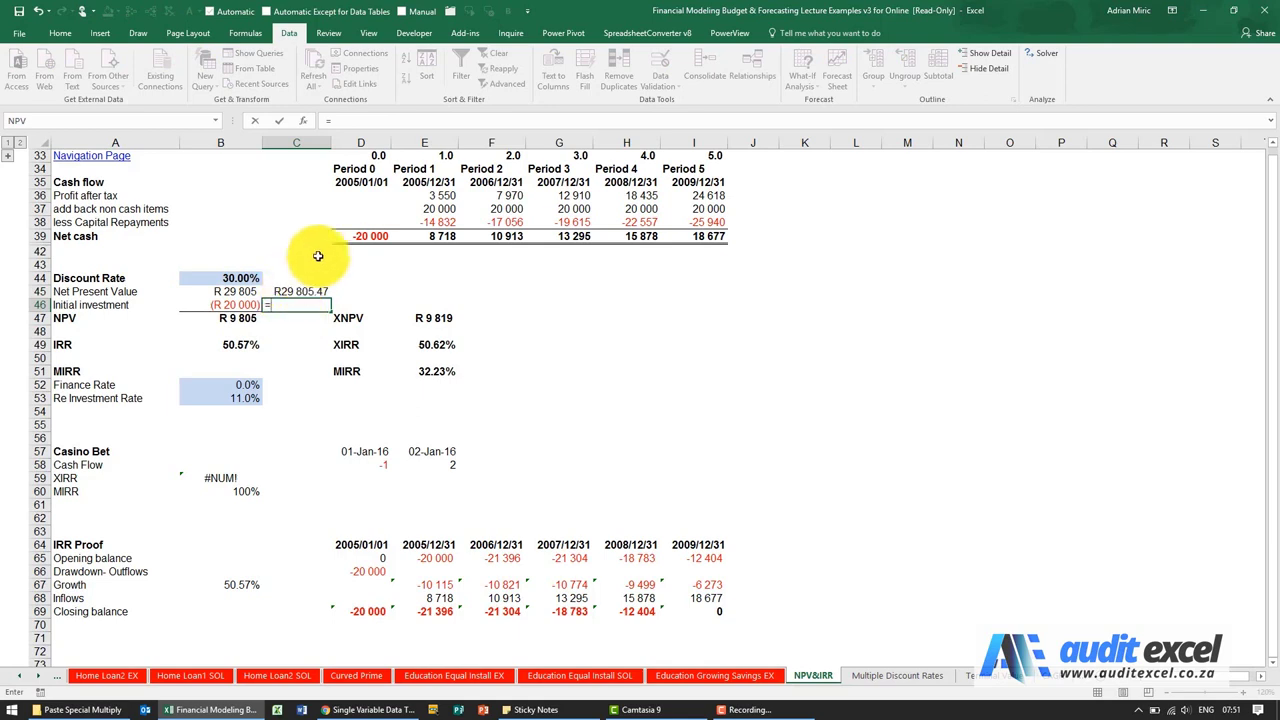
key("Return")
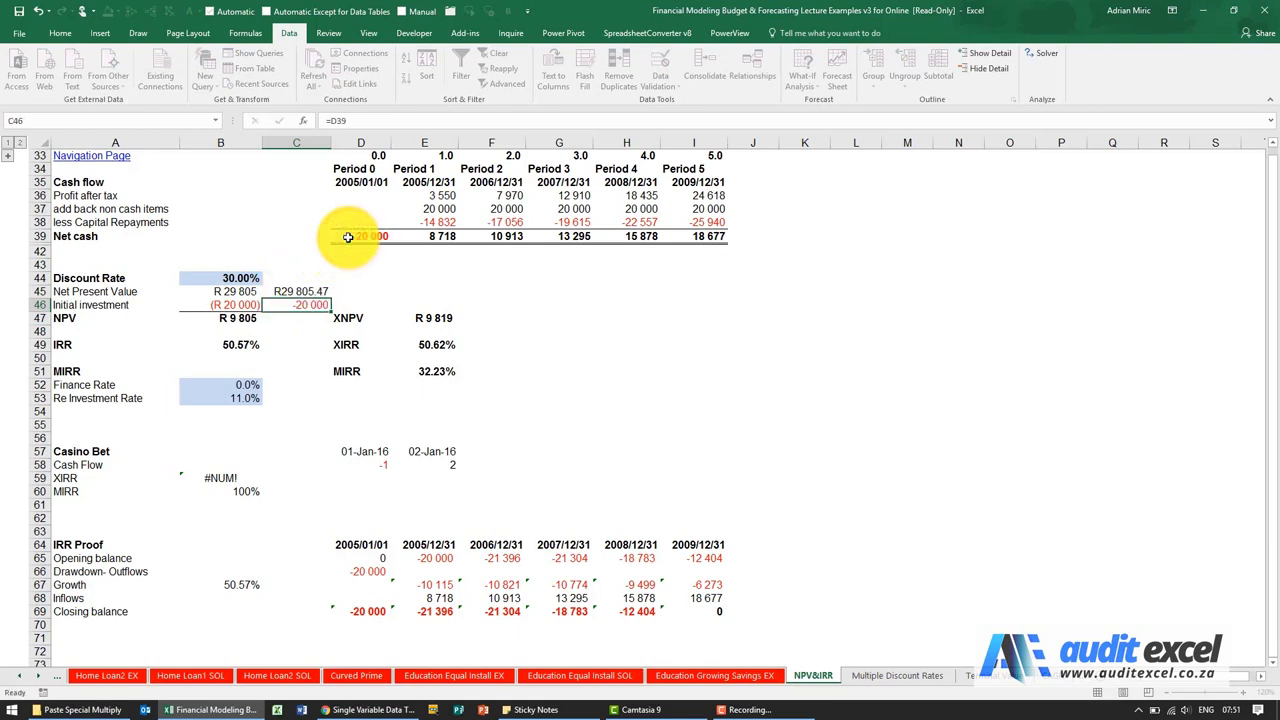
type("=")
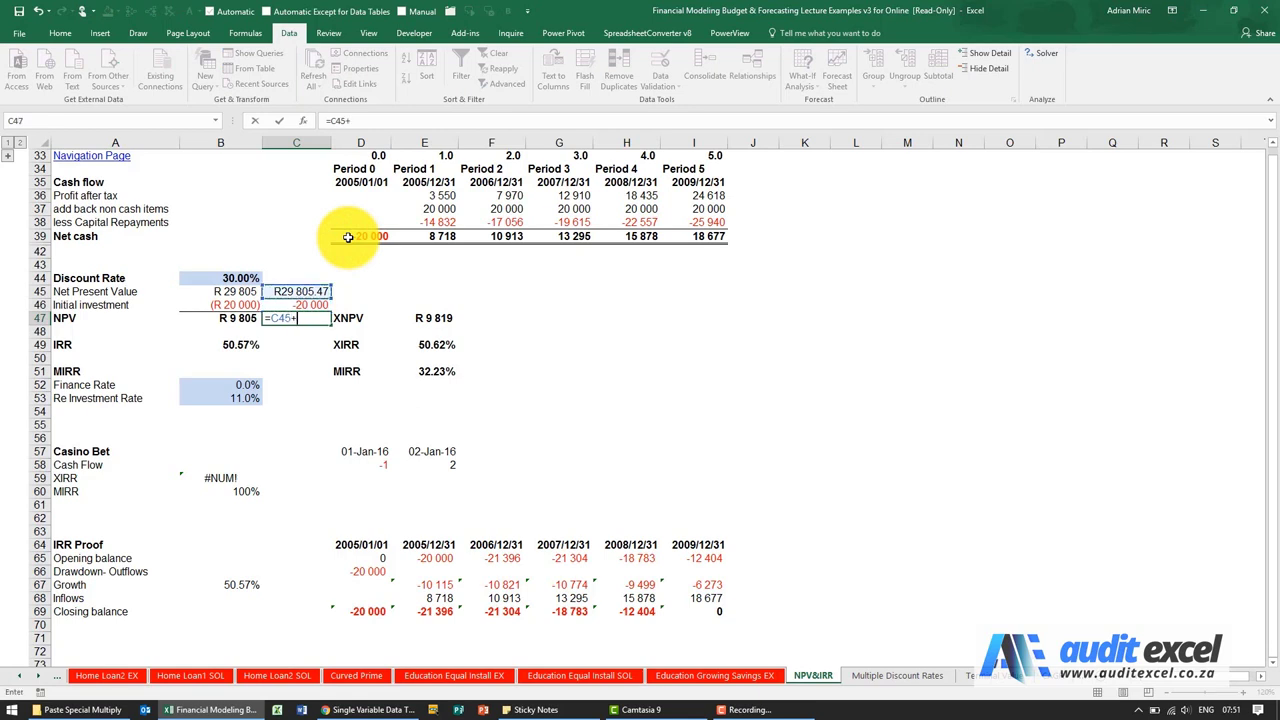
key("ctrl+Return")
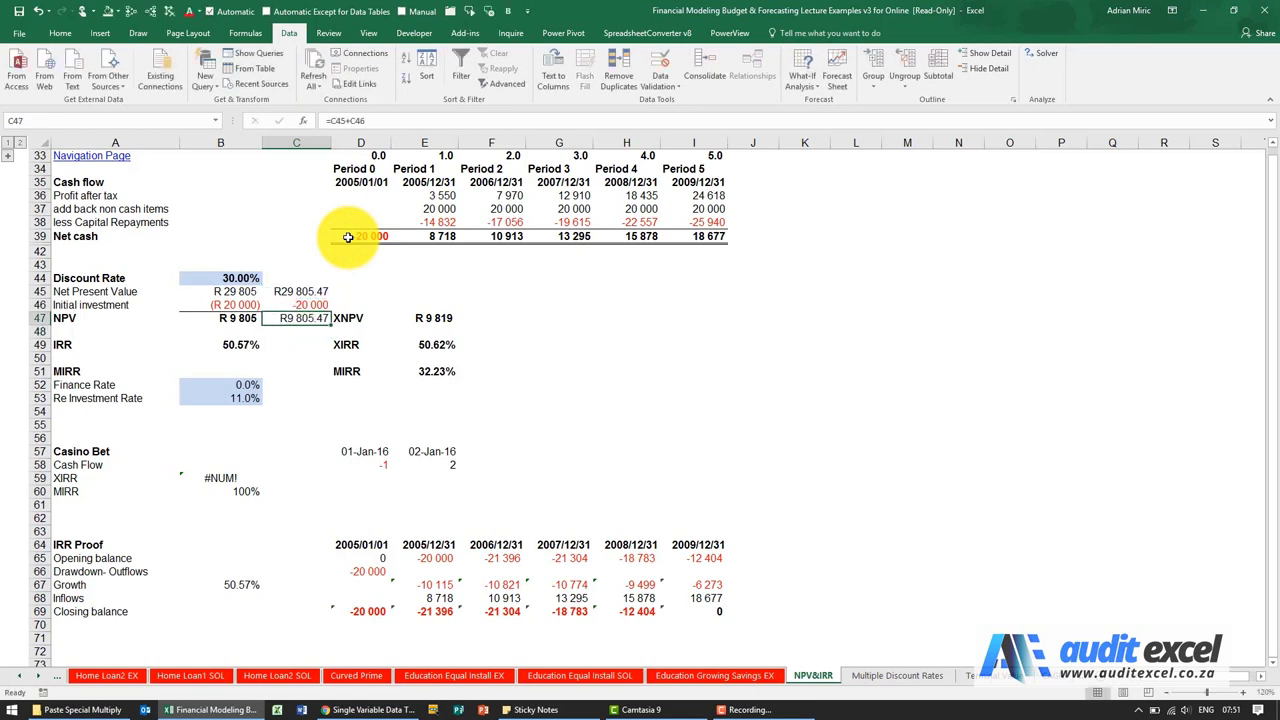
Clear the three trial formulas in C45:C47
key("Up")
key("Up")
key("shift+Down")
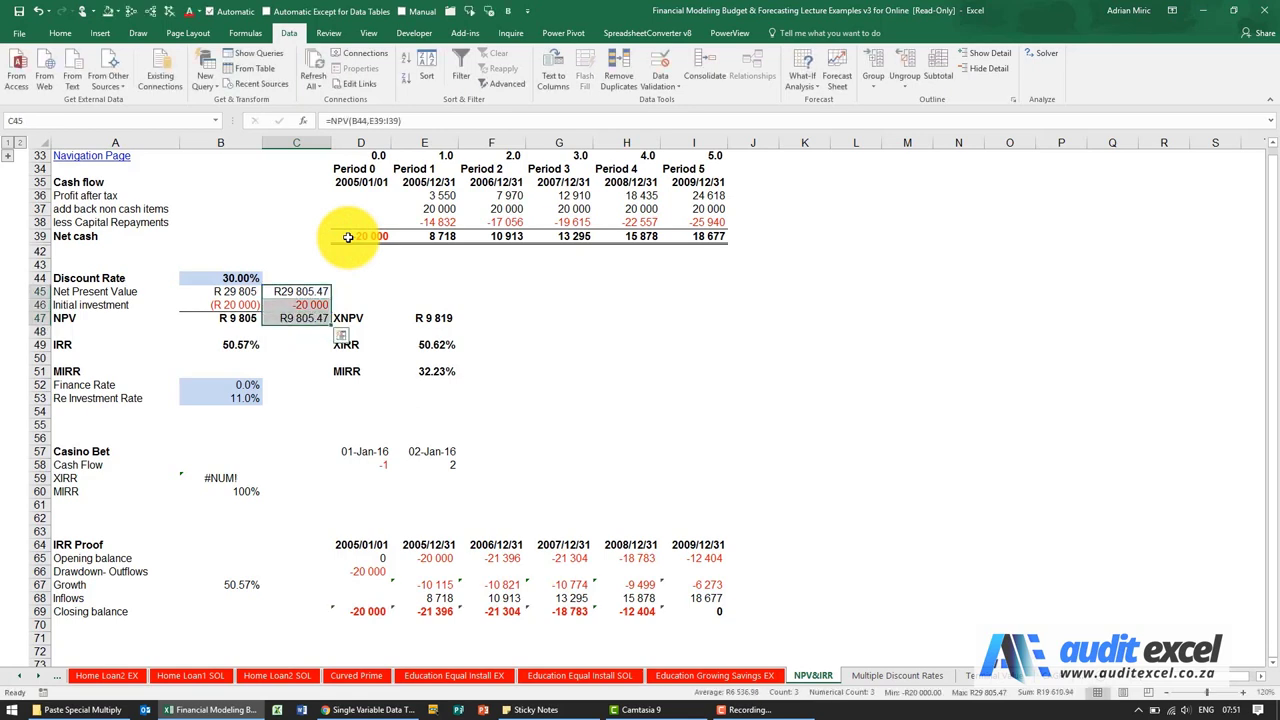
key("Delete")
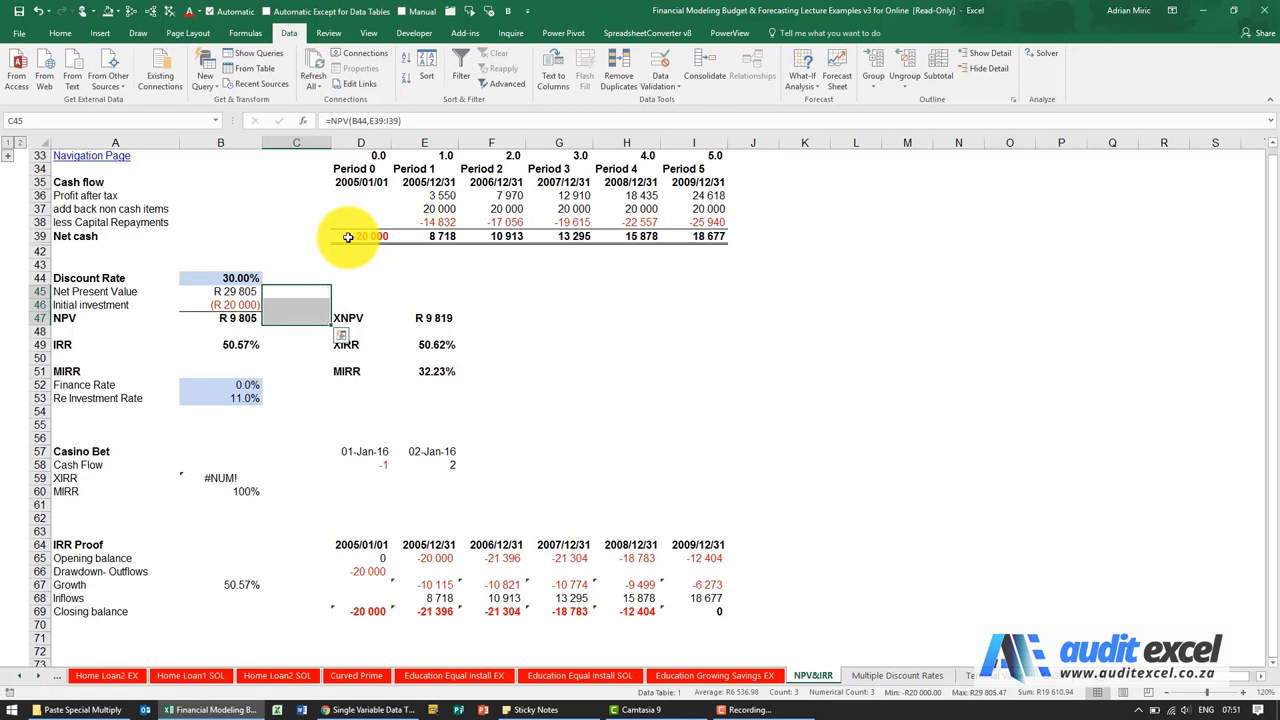
Insert an NPV function in C47 using rate B44 and all cash flows D39:I39, including the initial investment
left_click(298, 316)
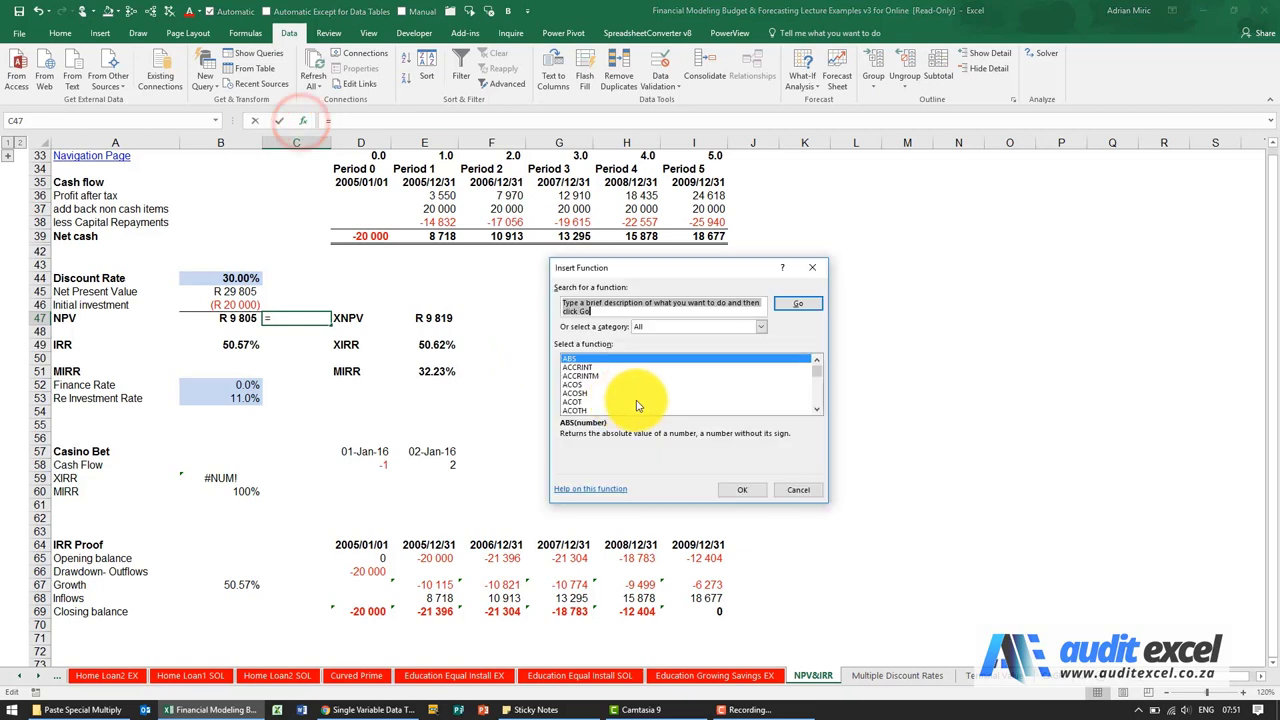
left_click(636, 401)
type("npv")
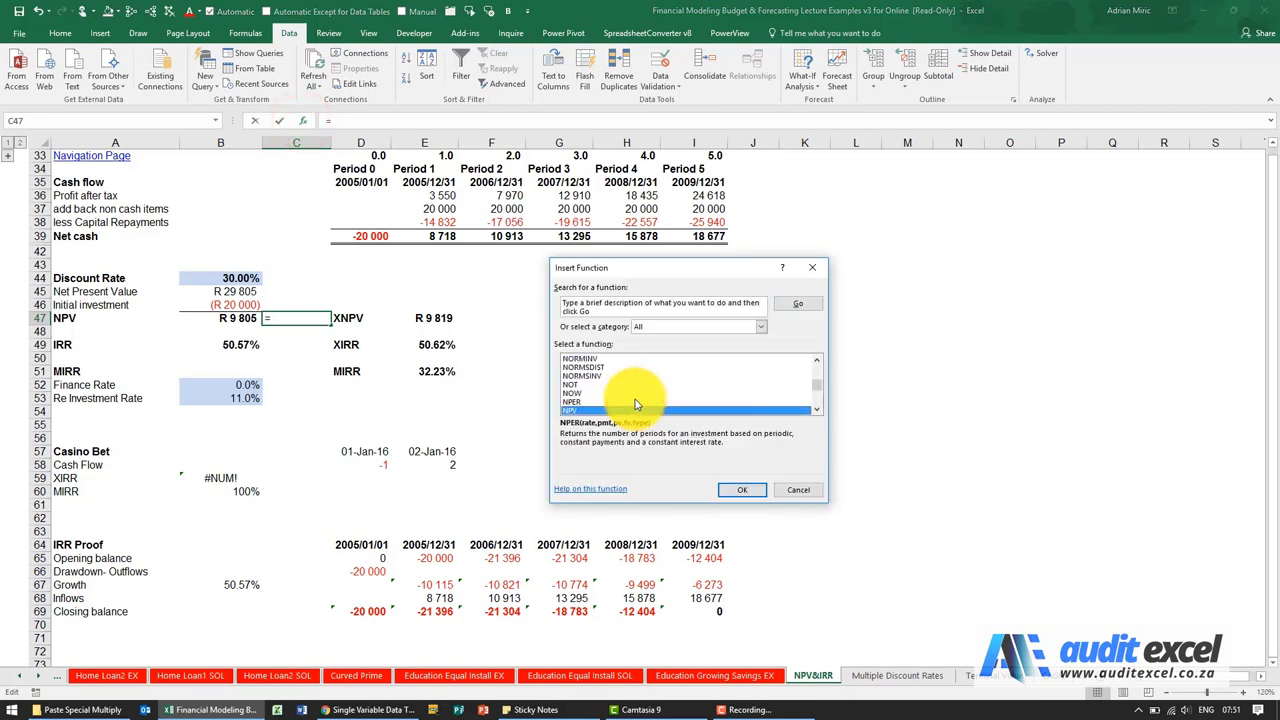
key("Return")
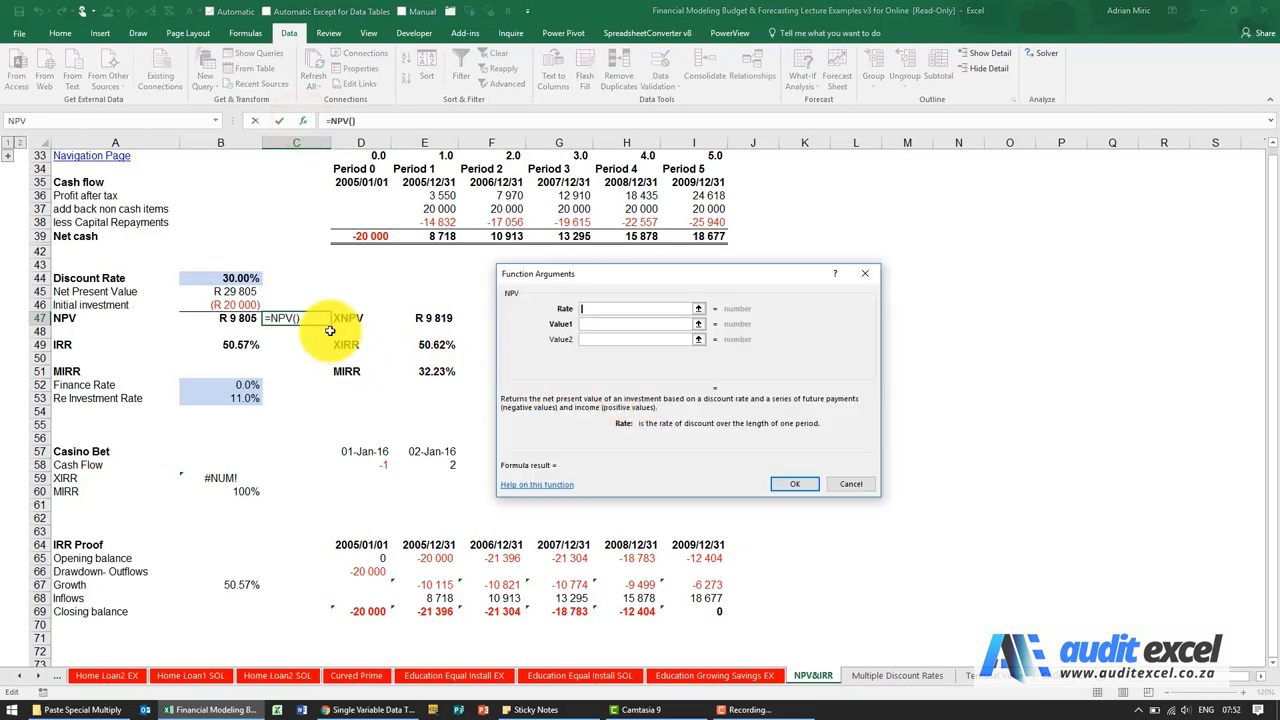
left_click(243, 278)
left_click(595, 323)
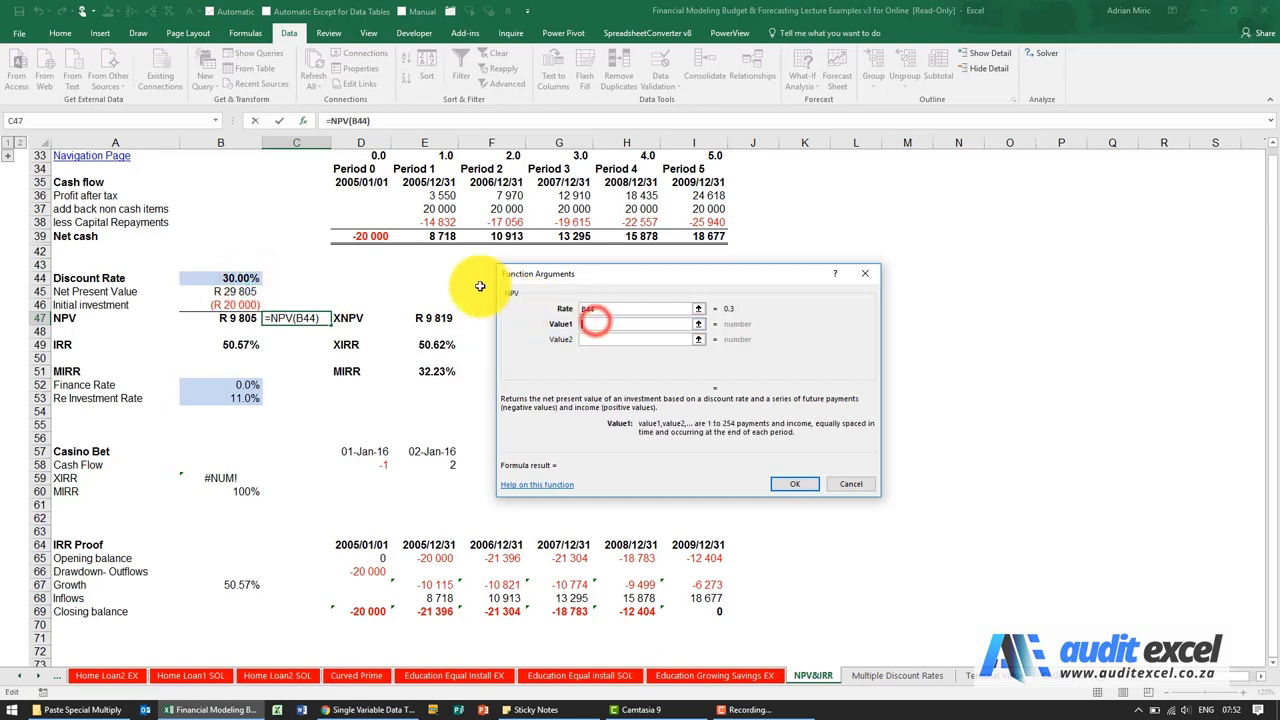
left_click_drag(370, 236, 672, 238)
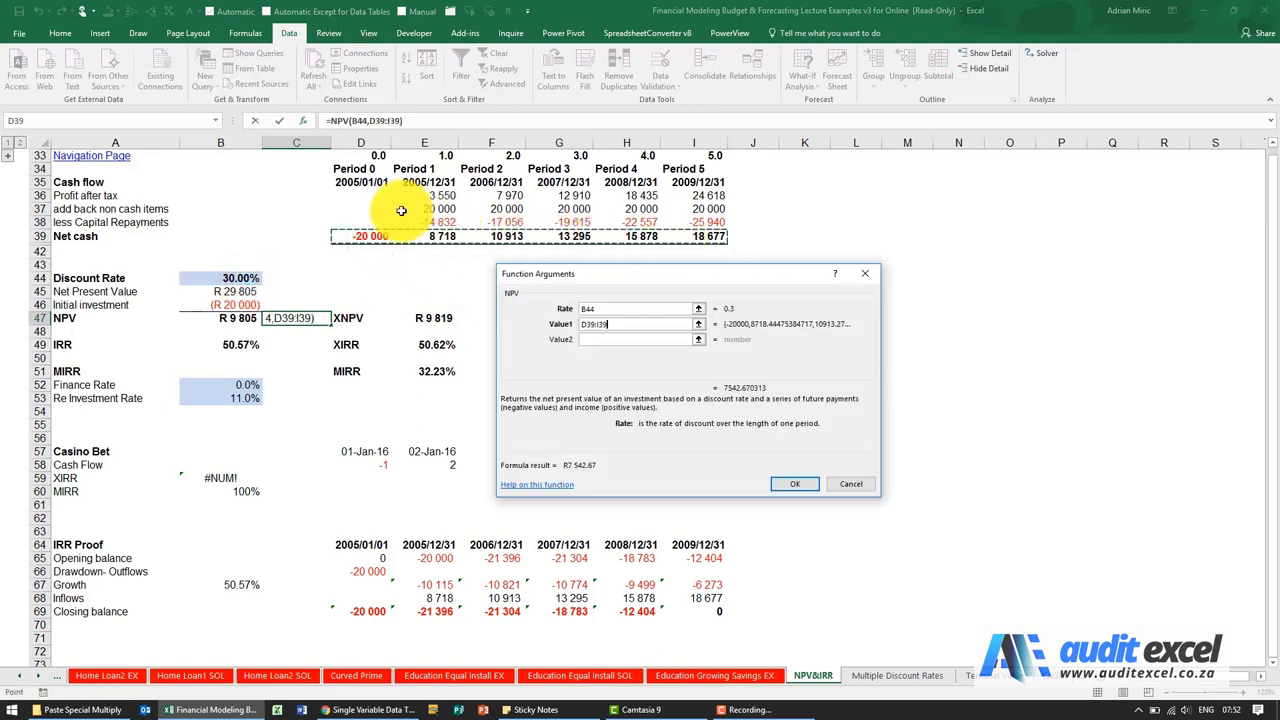
left_click(781, 485)
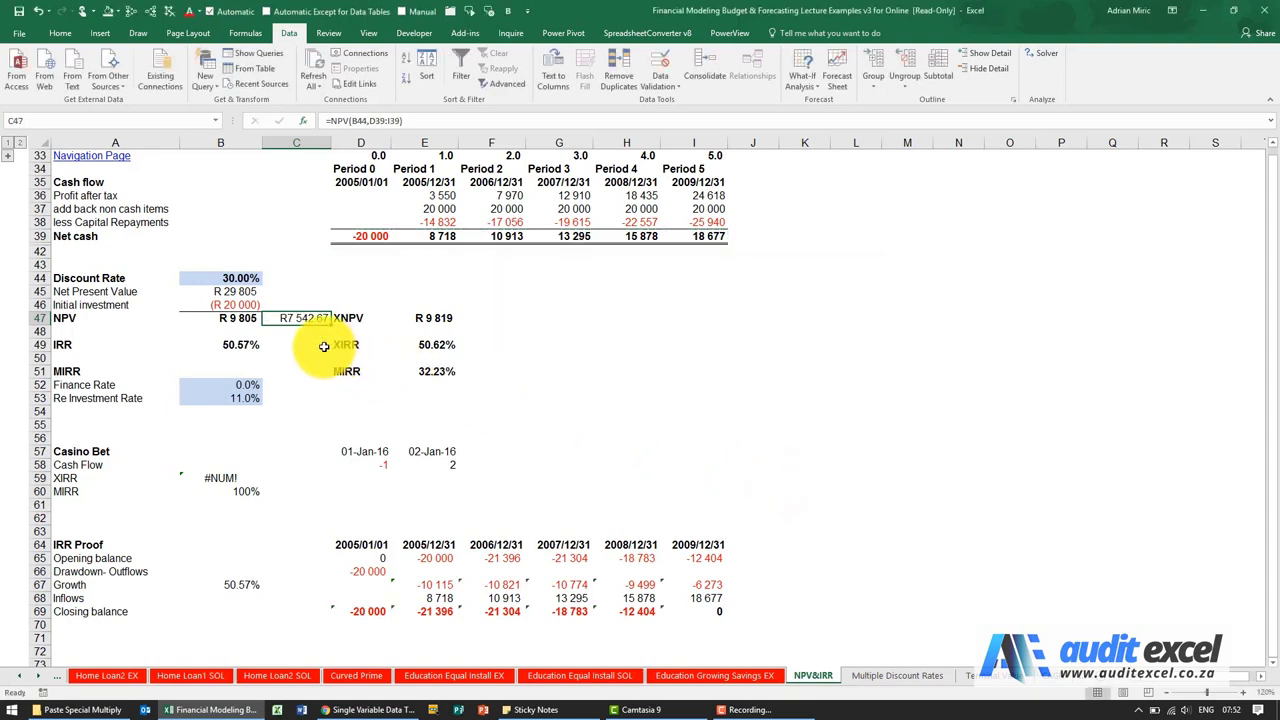
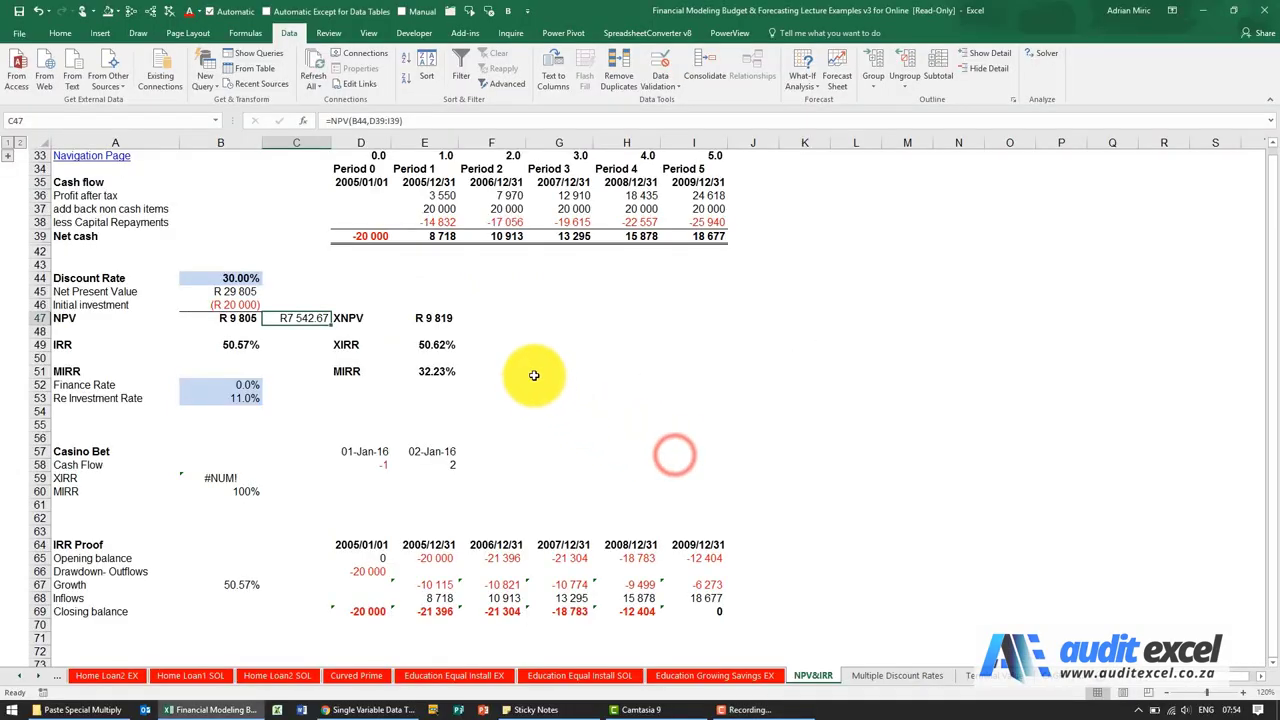
Insert an XNPV function in F47, beside the existing XNPV result
left_click(370, 317)
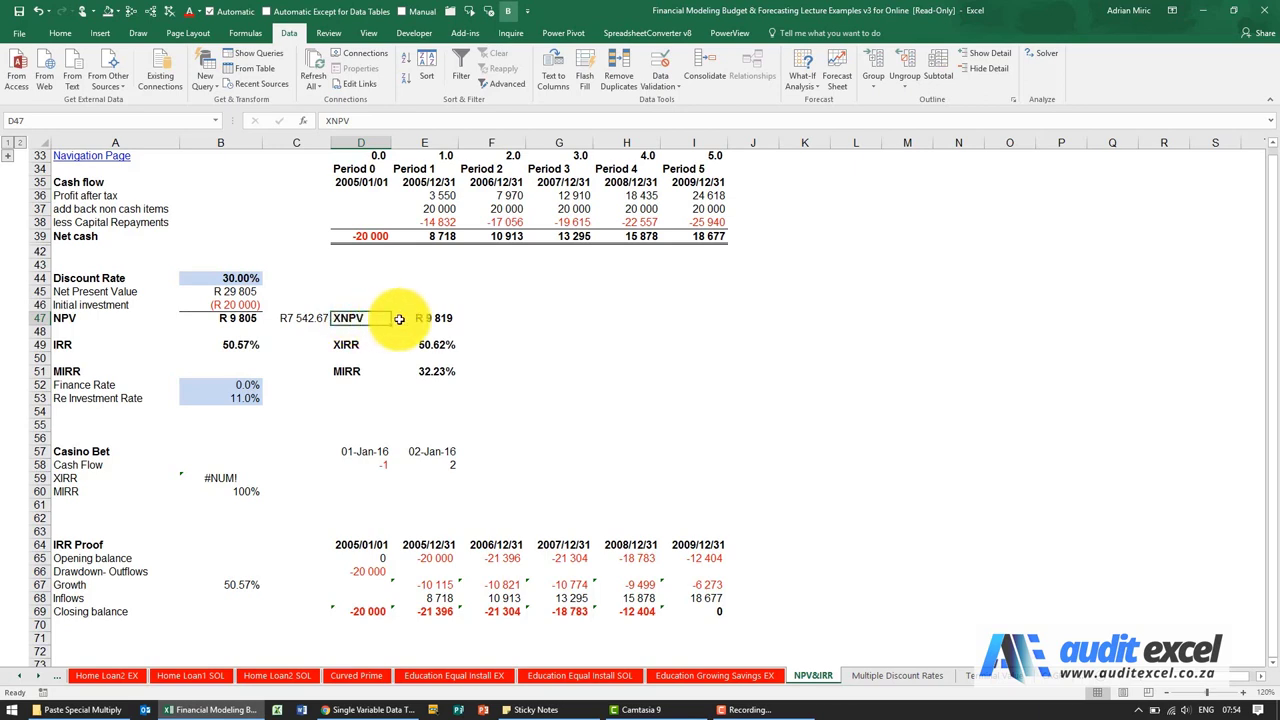
left_click(481, 316)
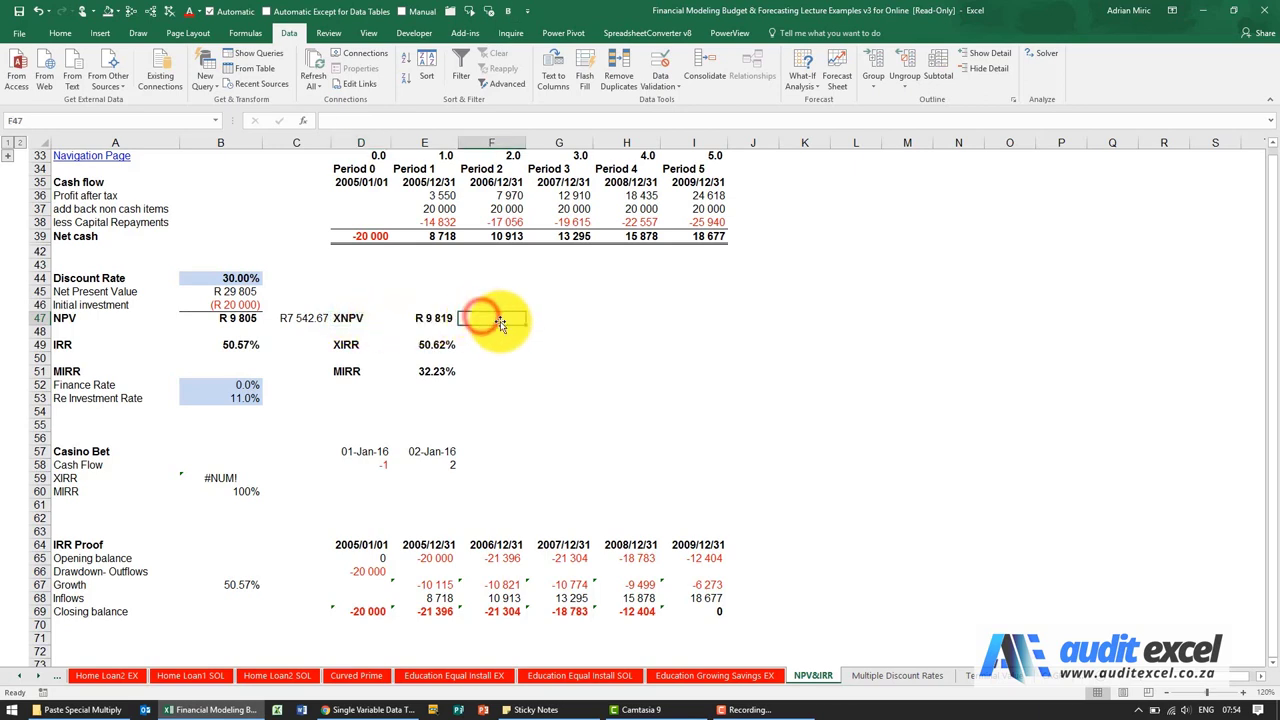
left_click(305, 120)
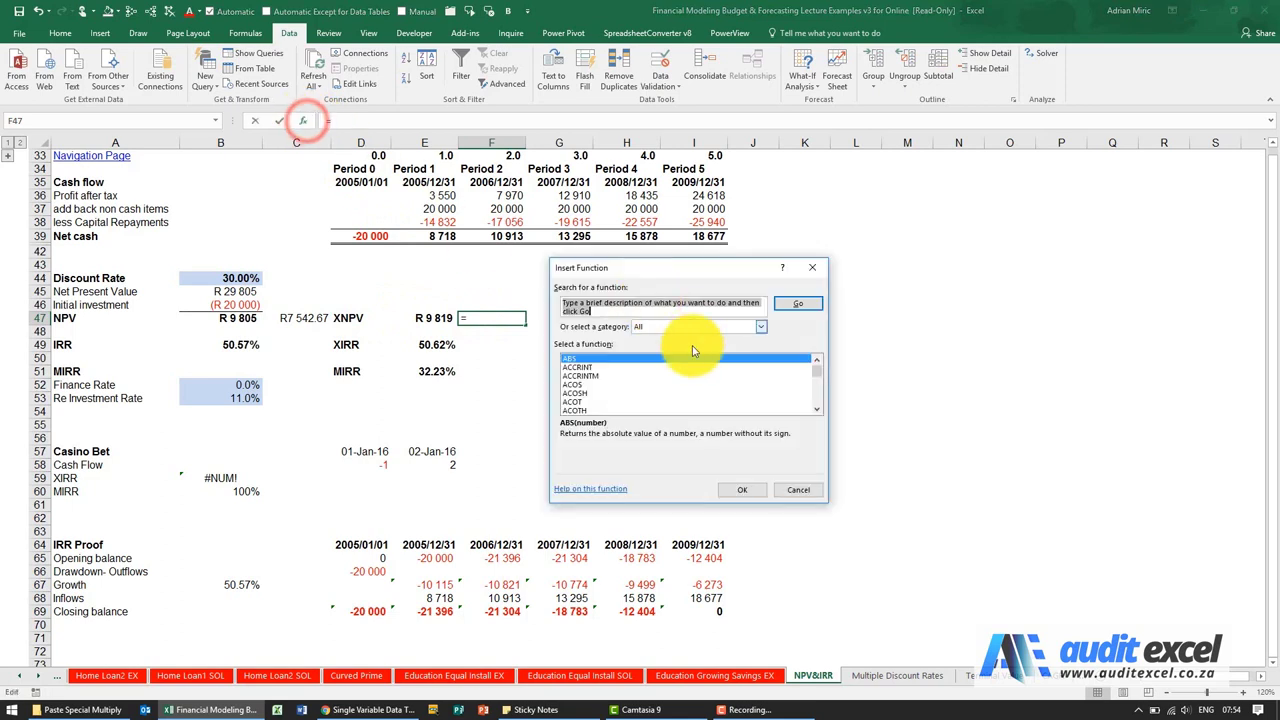
left_click(678, 370)
key("x")
key("n")
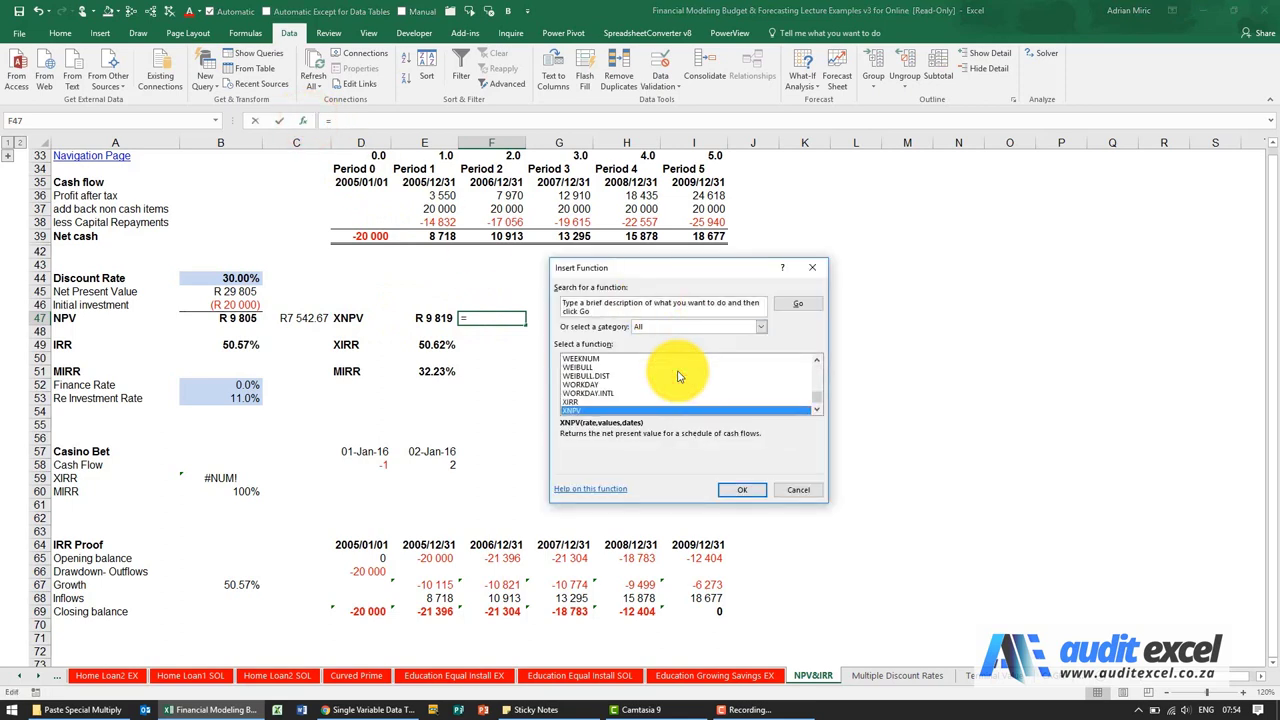
key("Return")
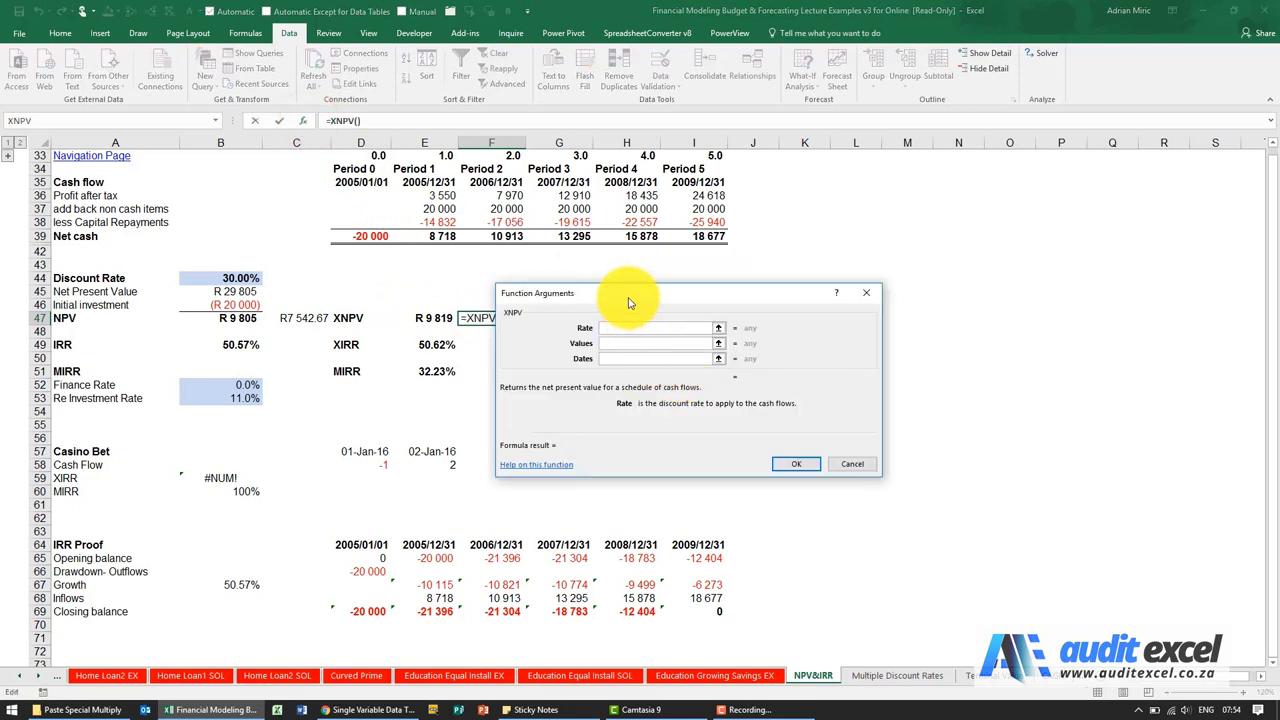
Set the XNPV rate to B44, its values to D39:I39 and its dates to D35:I35, and accept the formula
left_click_drag(630, 303, 706, 322)
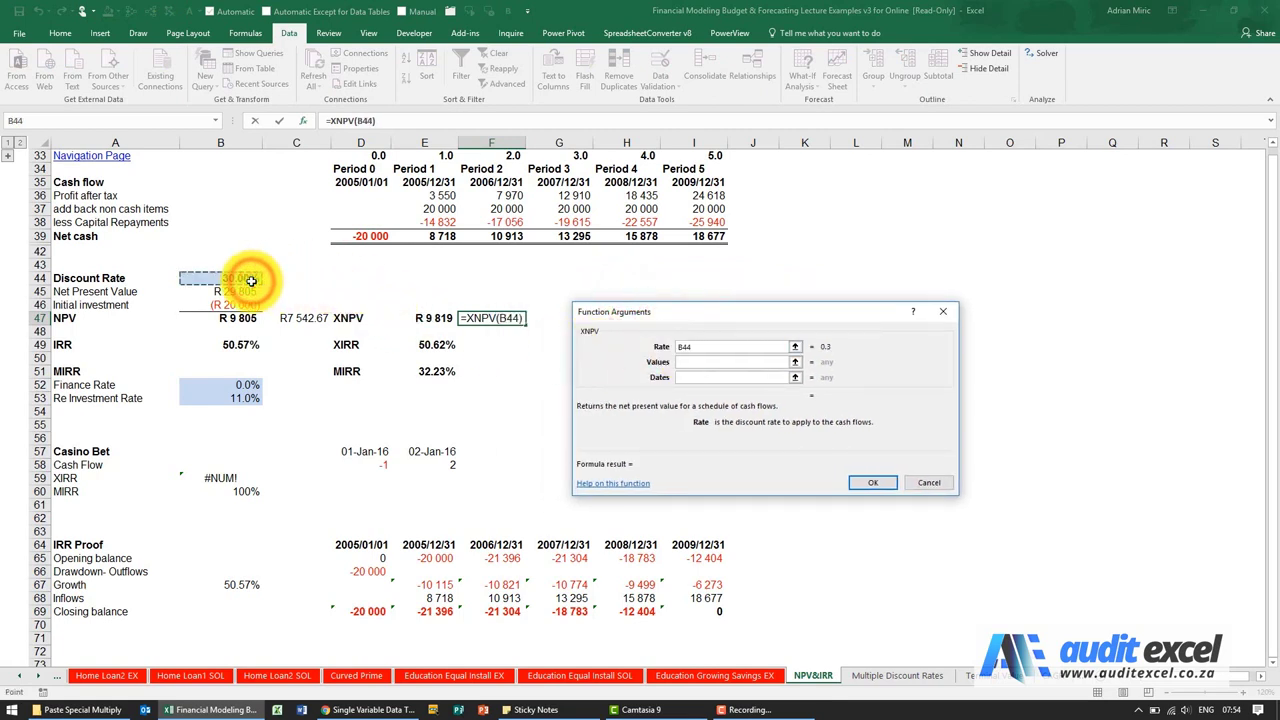
left_click(693, 362)
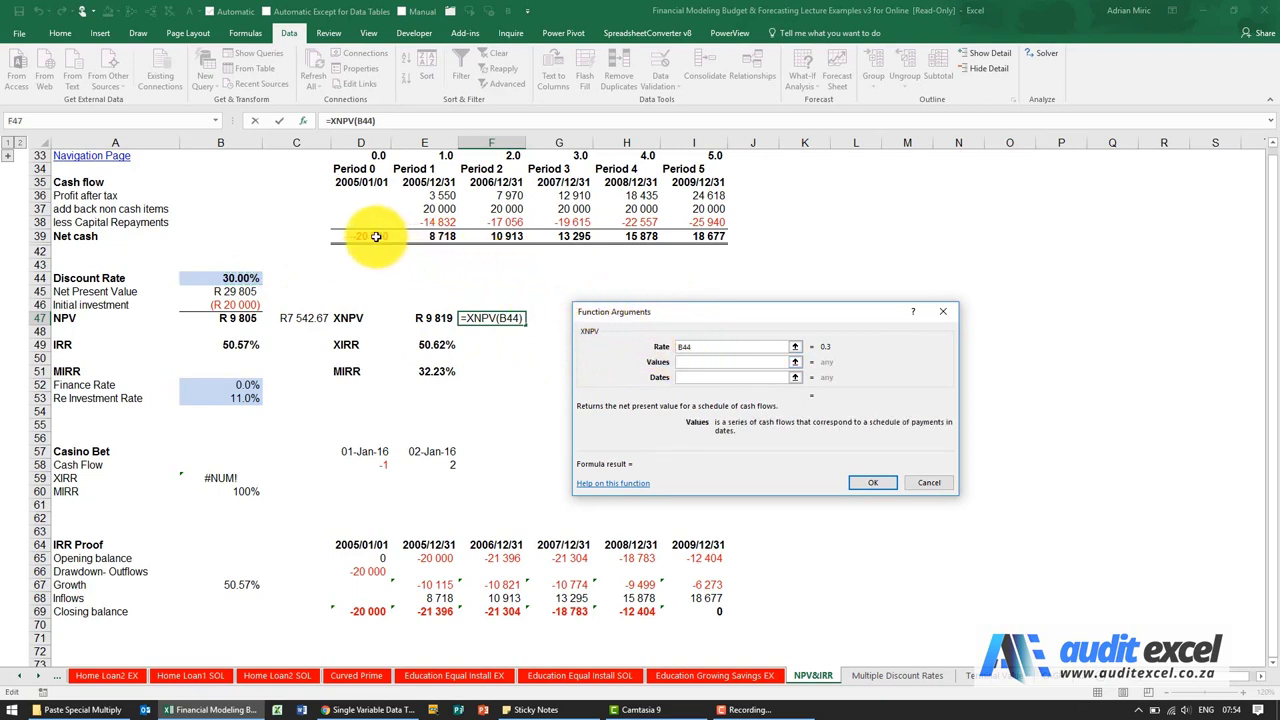
left_click_drag(376, 236, 709, 238)
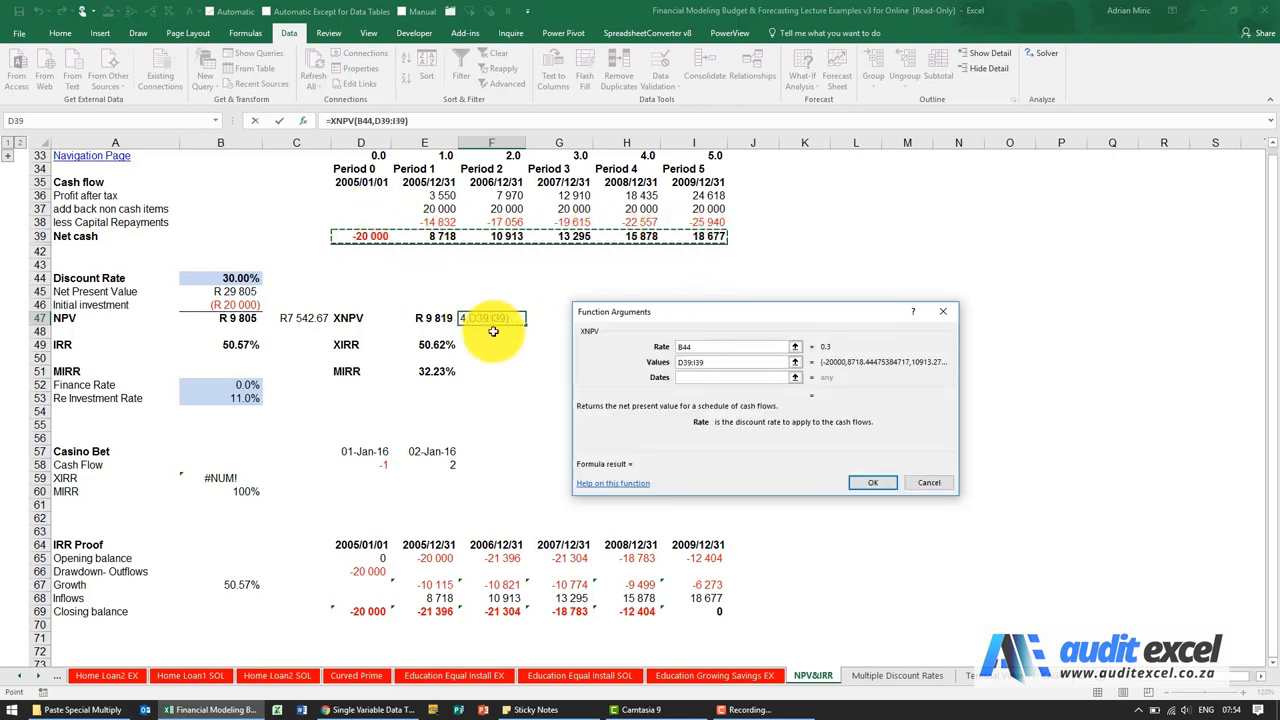
left_click(697, 377)
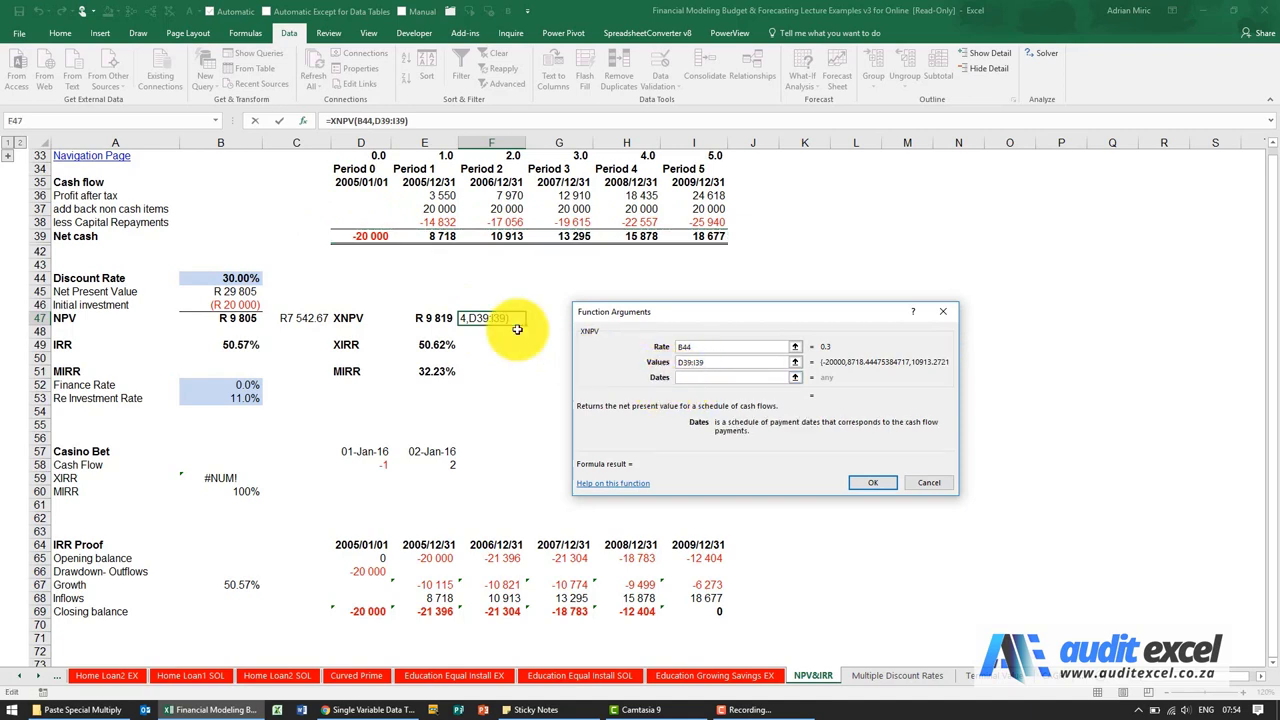
left_click_drag(364, 185, 667, 183)
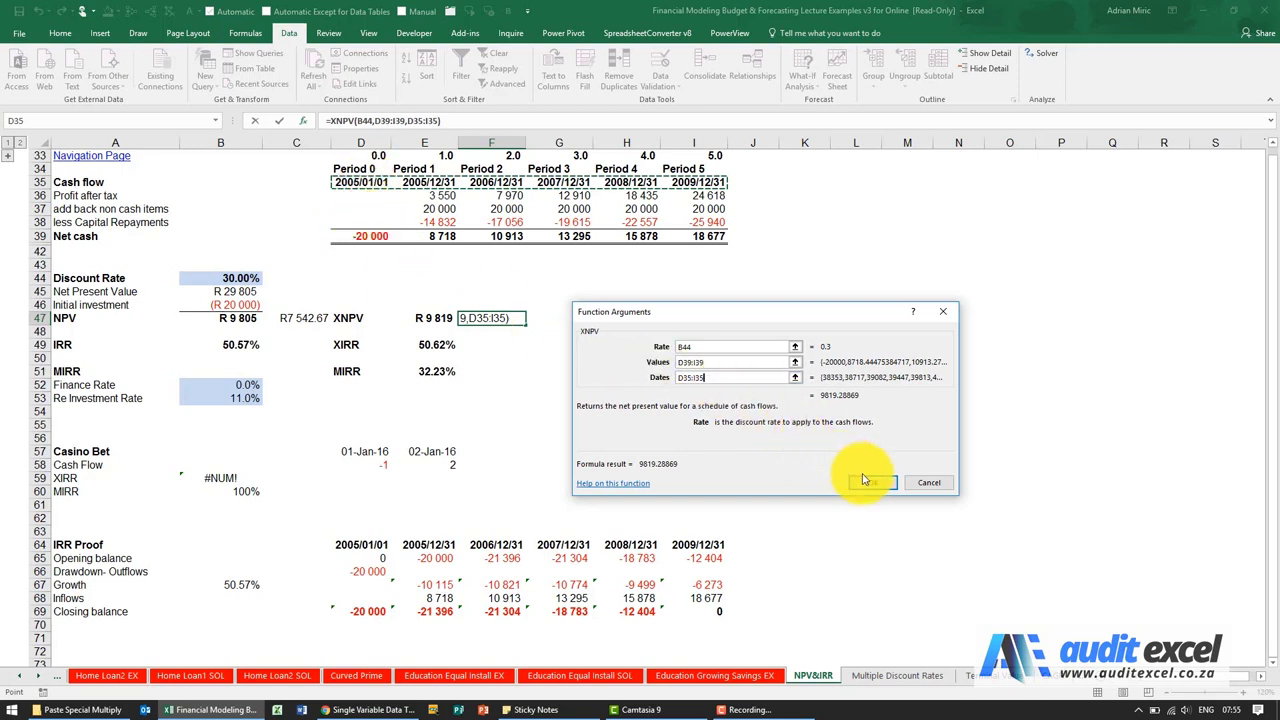
left_click(867, 486)
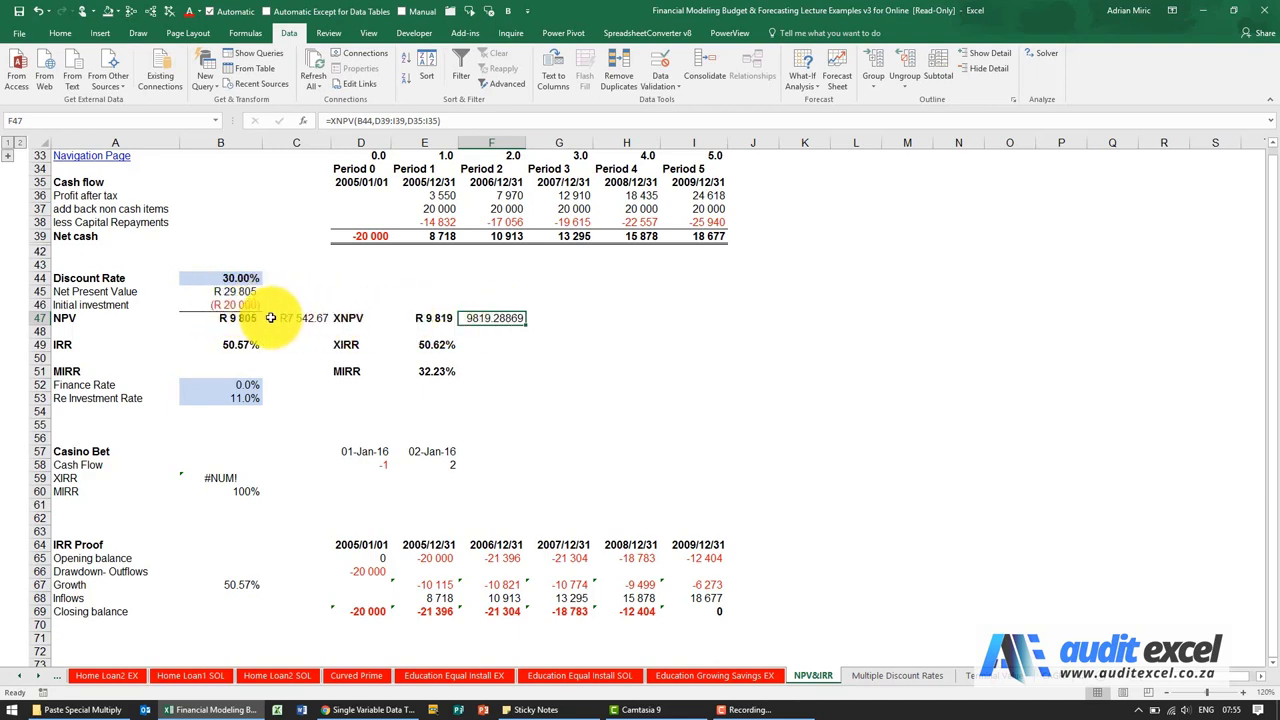
Compare the XNPV formulas in E47 and F47, and examine the period 1 discount factor formula in E40
left_click(430, 318)
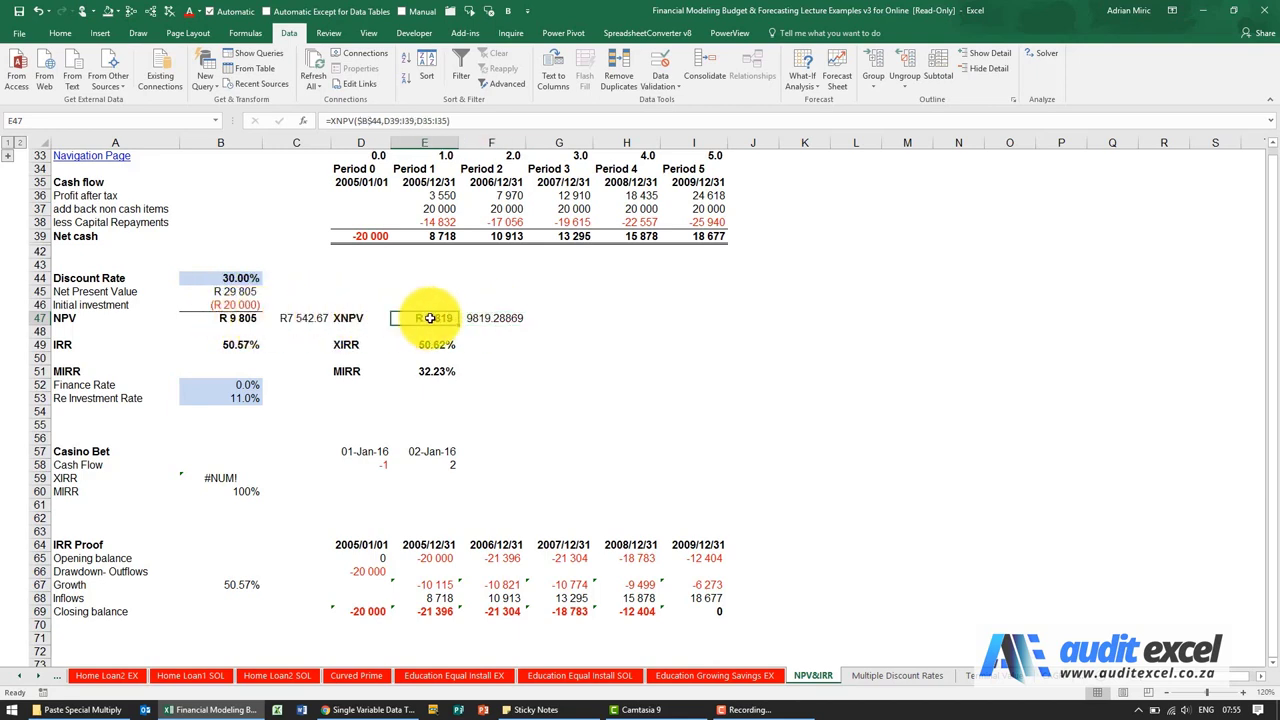
left_click(502, 318)
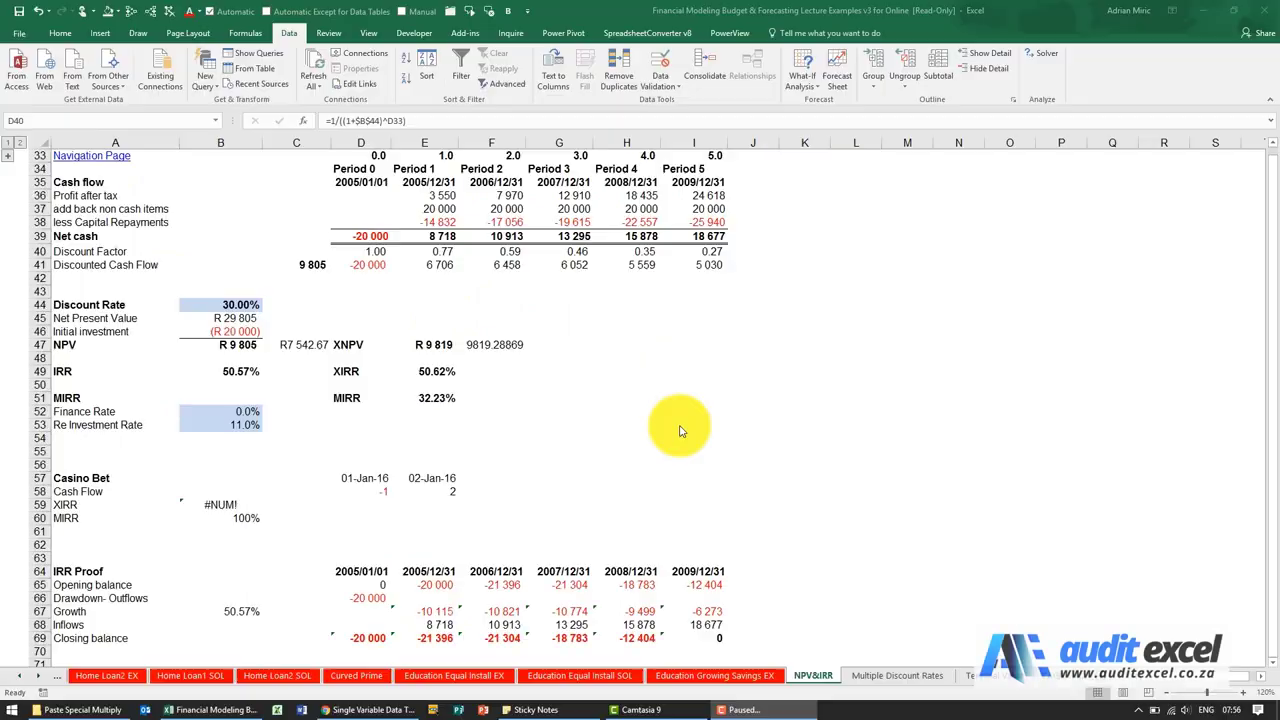
left_click(663, 425)
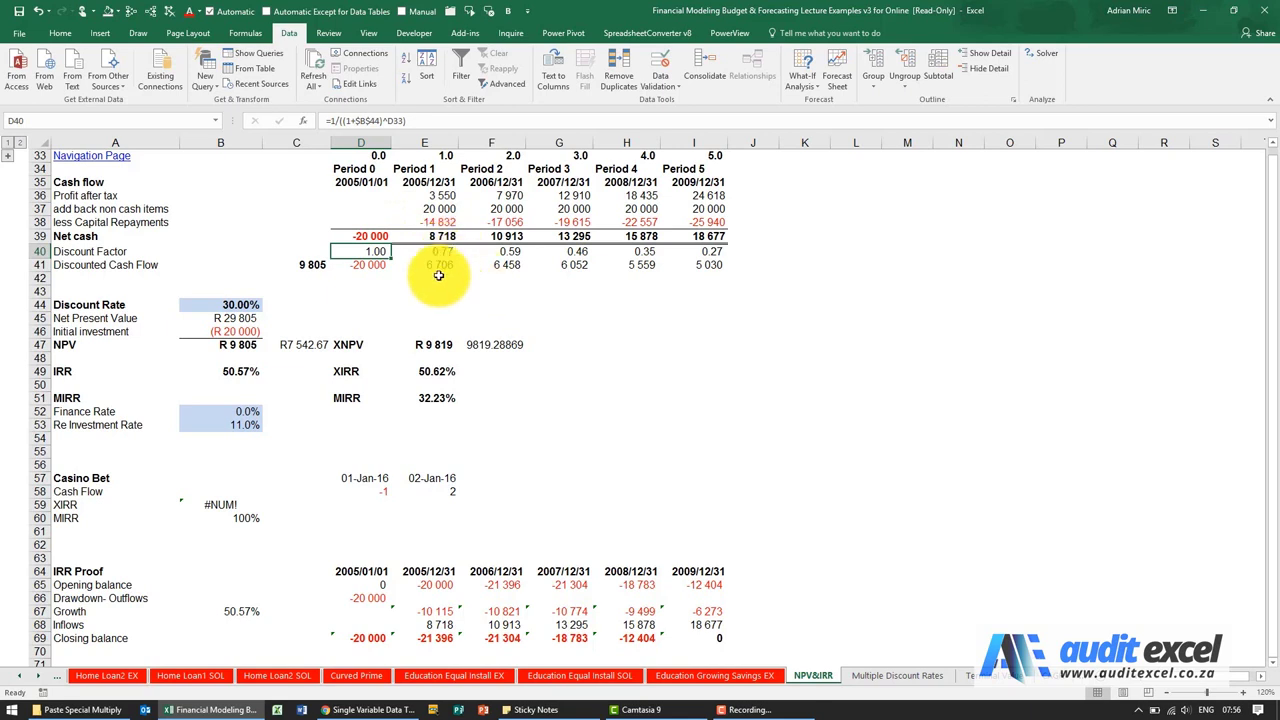
left_click(444, 252)
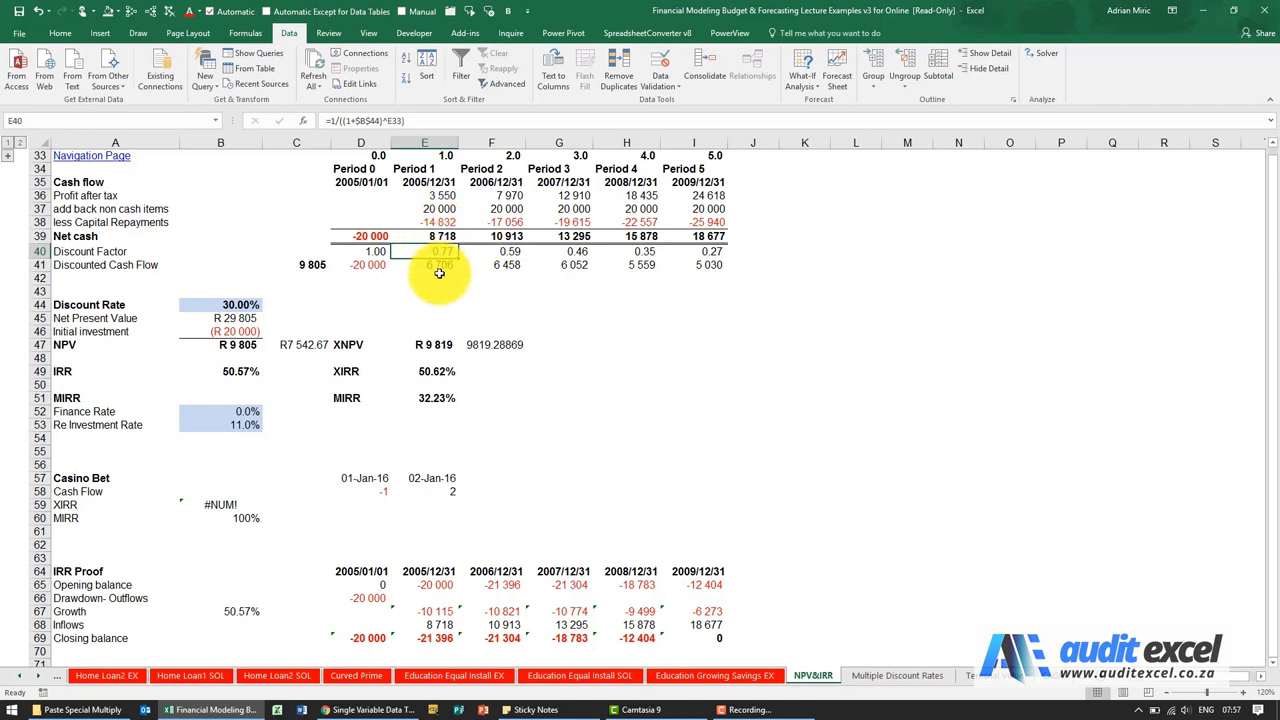
Insert a PV function in E42, below the period 1 discounted cash flow
left_click(432, 278)
left_click(303, 121)
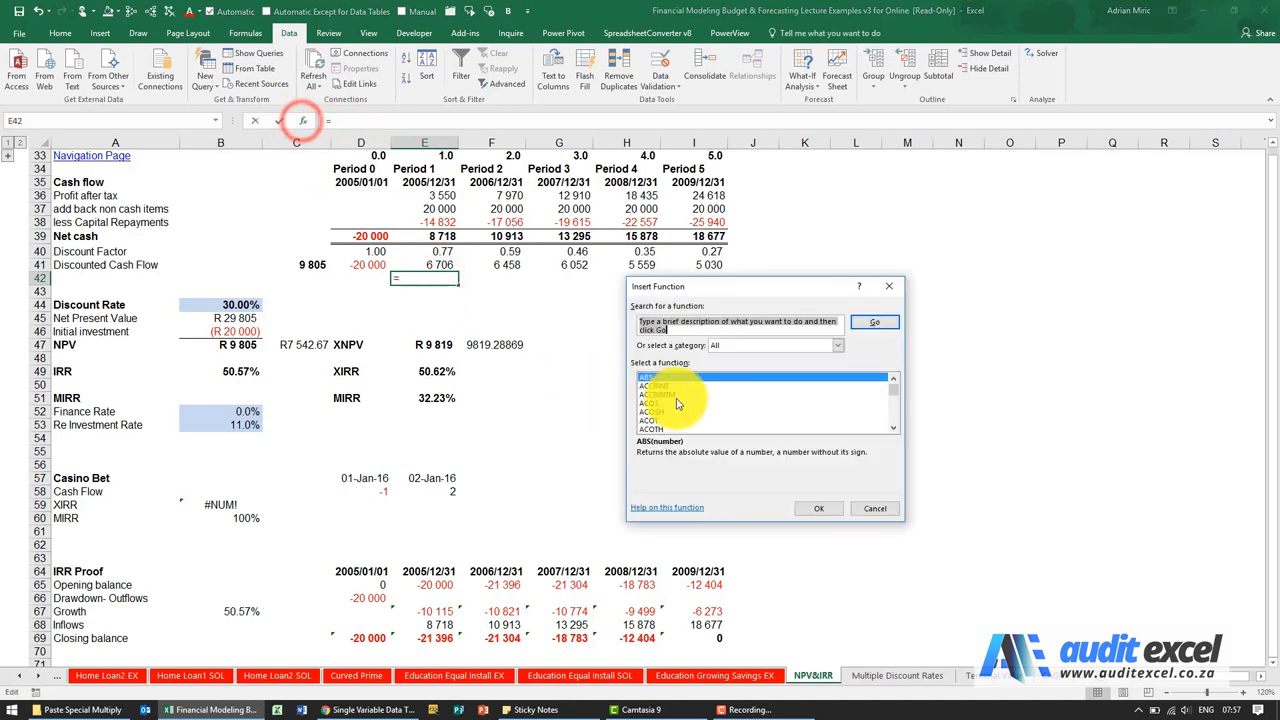
left_click(676, 396)
type("pv")
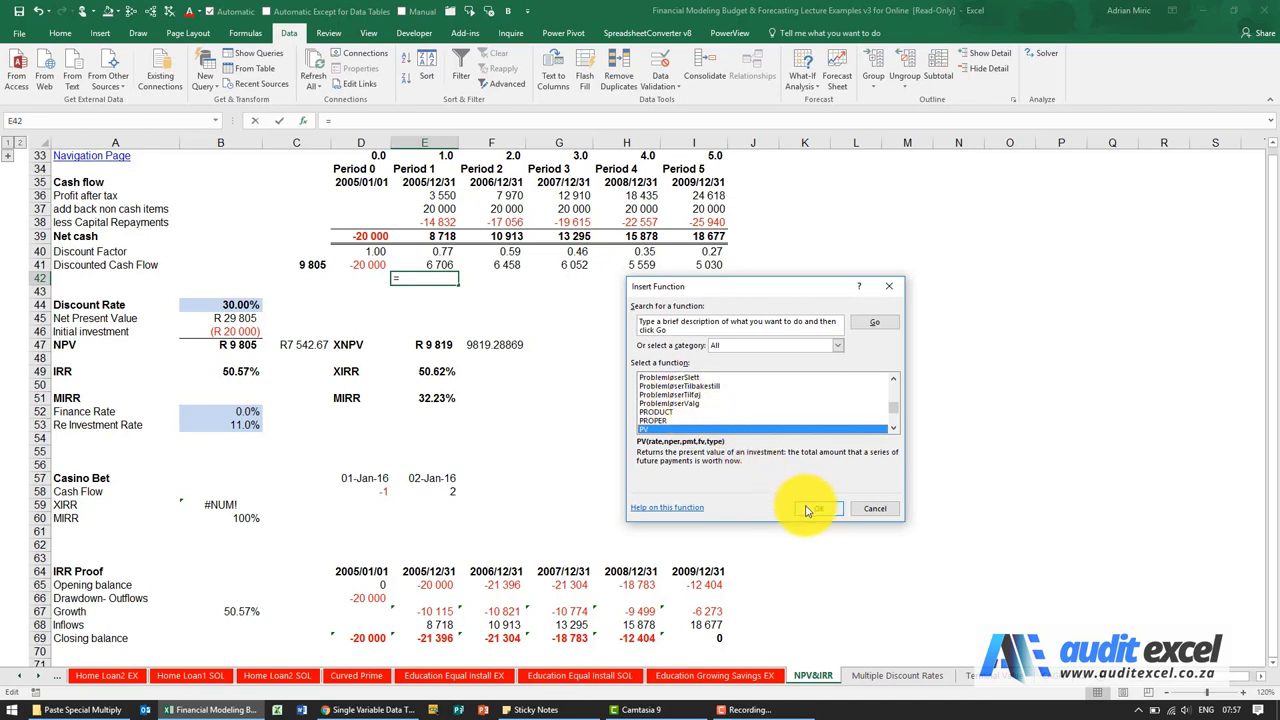
left_click(810, 507)
Set the PV arguments to rate B44, Nper E33, Fv 1 and Type 0, leaving Pmt empty, and accept the formula
left_click_drag(658, 296, 386, 320)
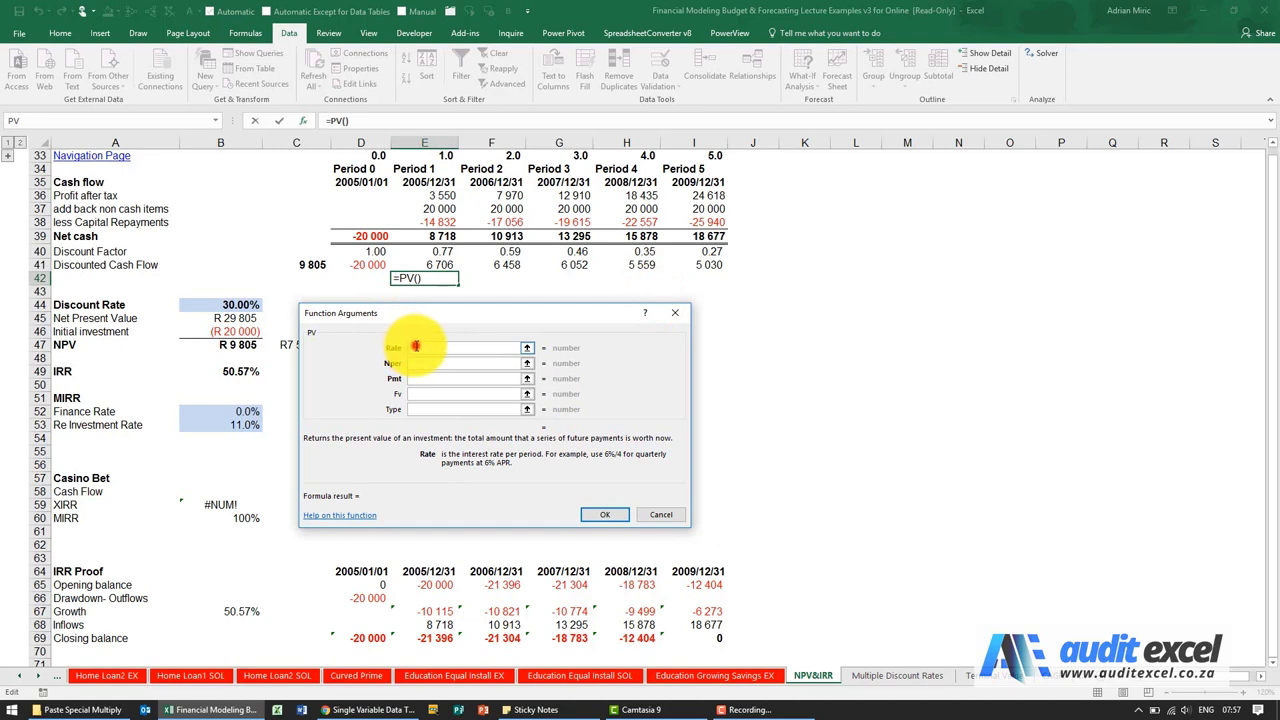
left_click(416, 346)
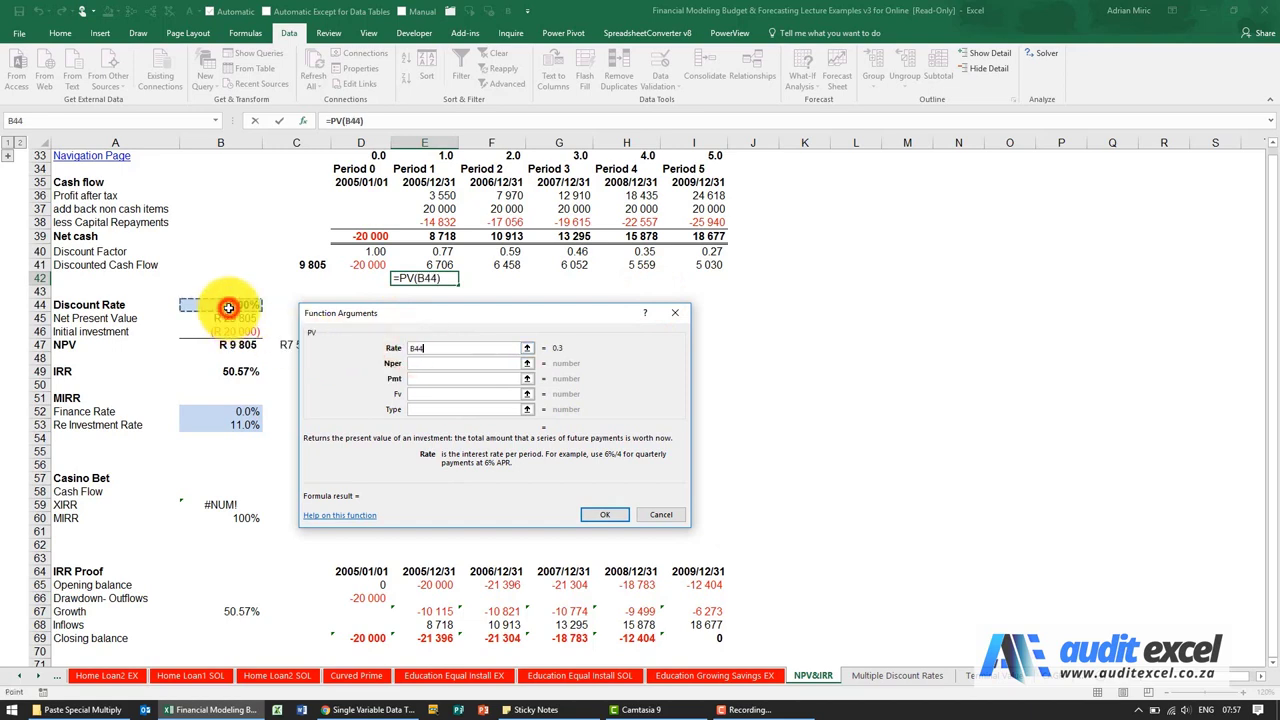
left_click(430, 366)
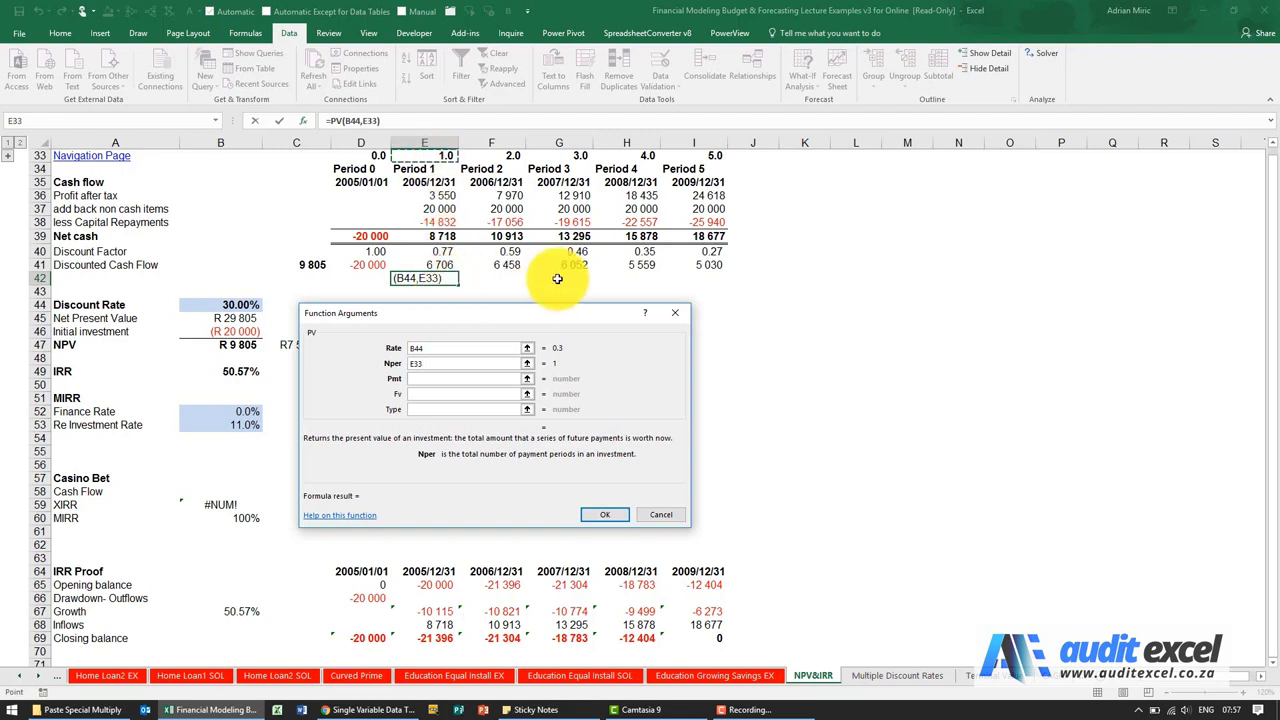
left_click(447, 378)
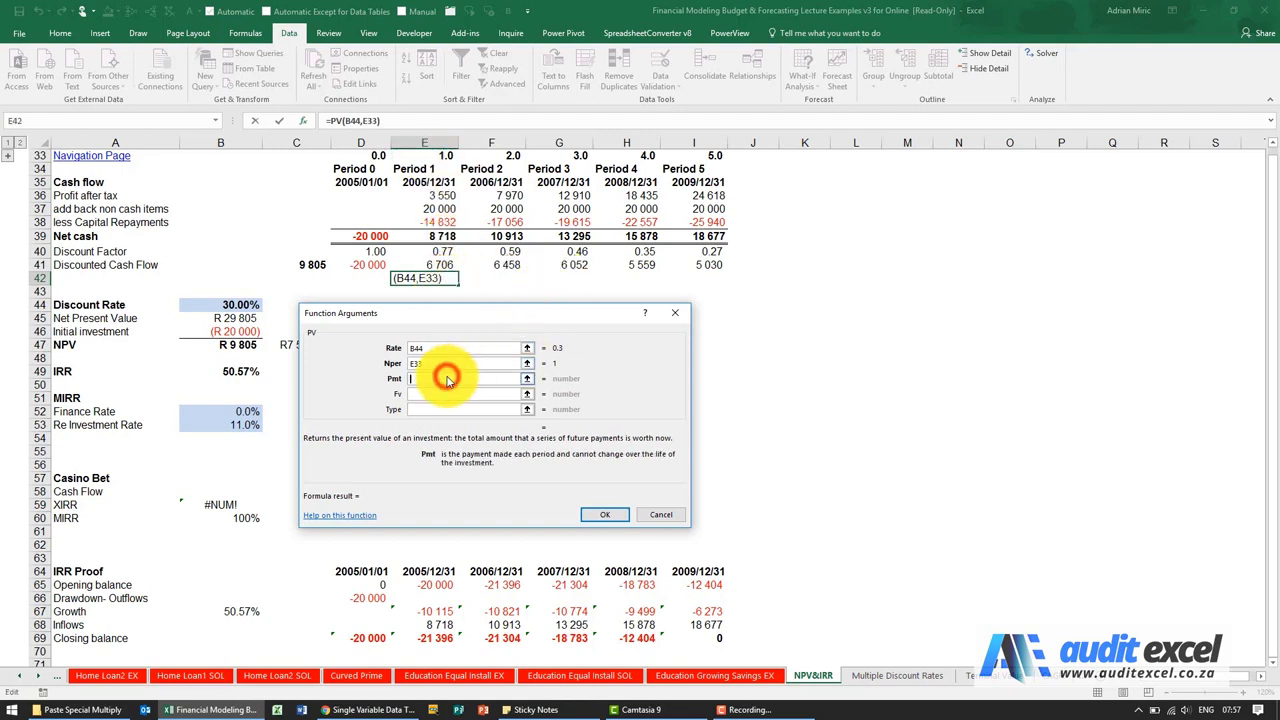
left_click(429, 393)
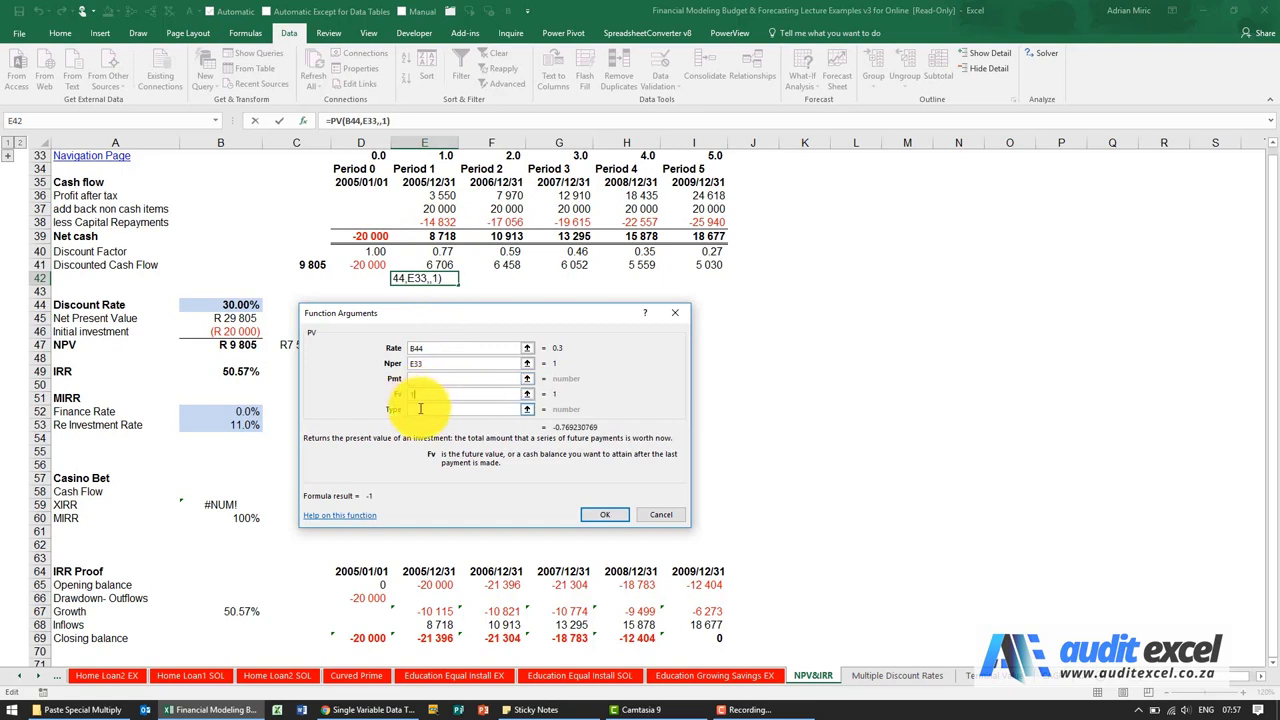
left_click(420, 410)
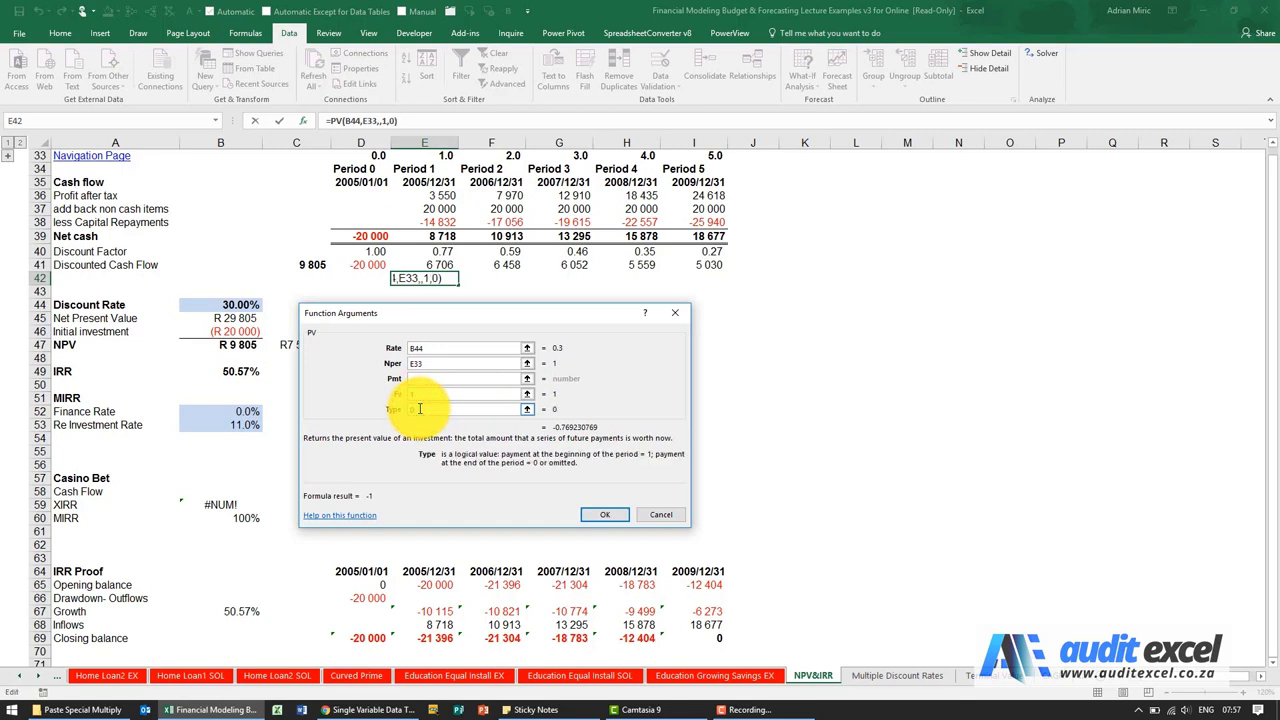
left_click(598, 514)
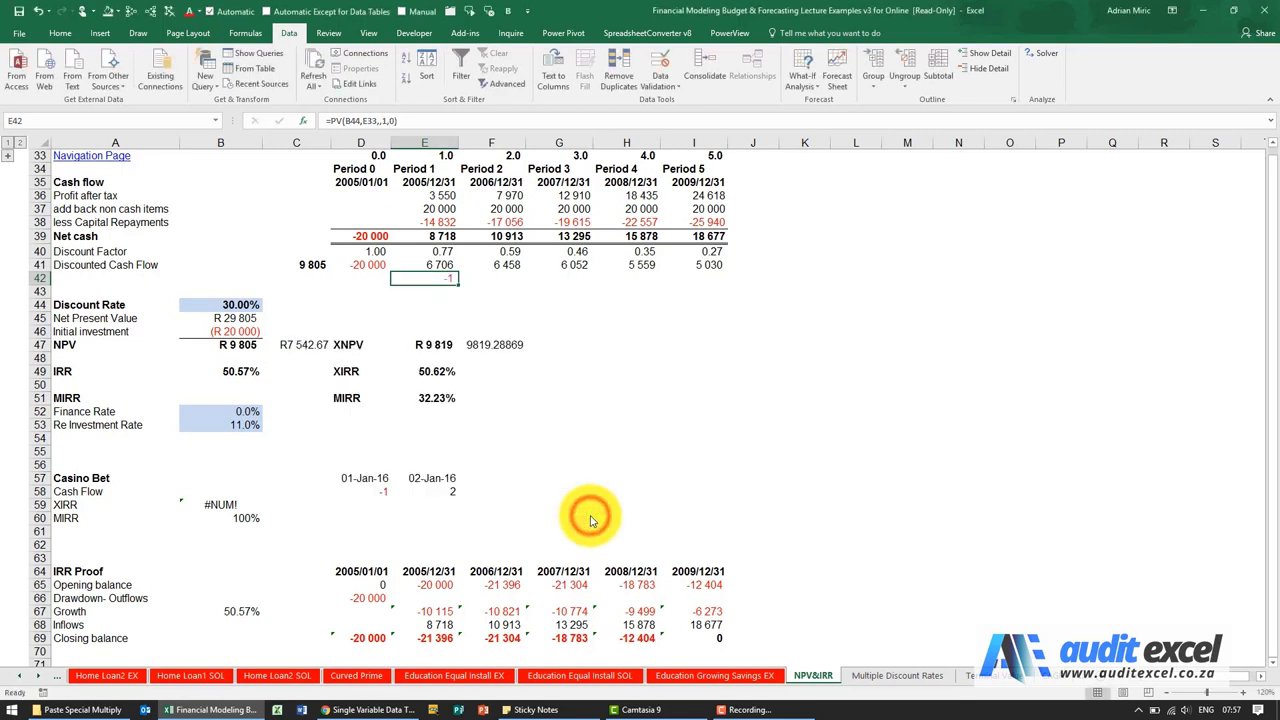
Show E42 with two decimals and put a minus sign before its PV function
left_click(66, 34)
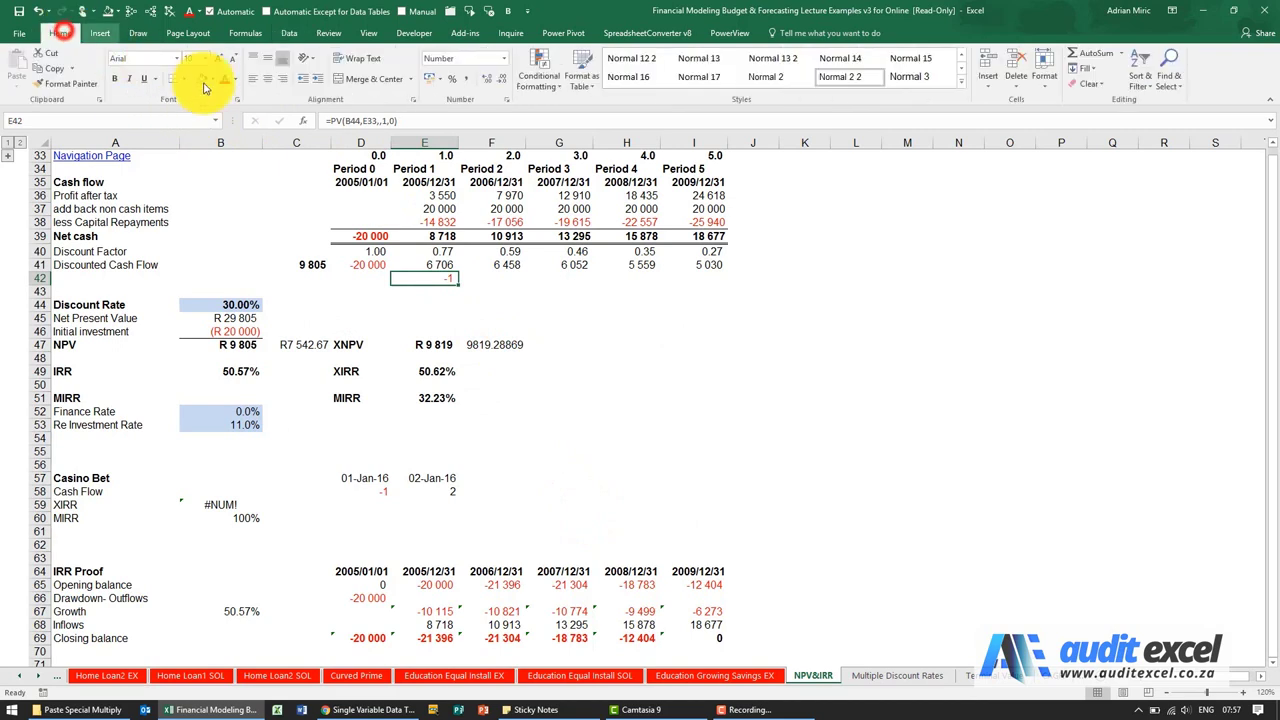
left_click(491, 80)
left_click(330, 120)
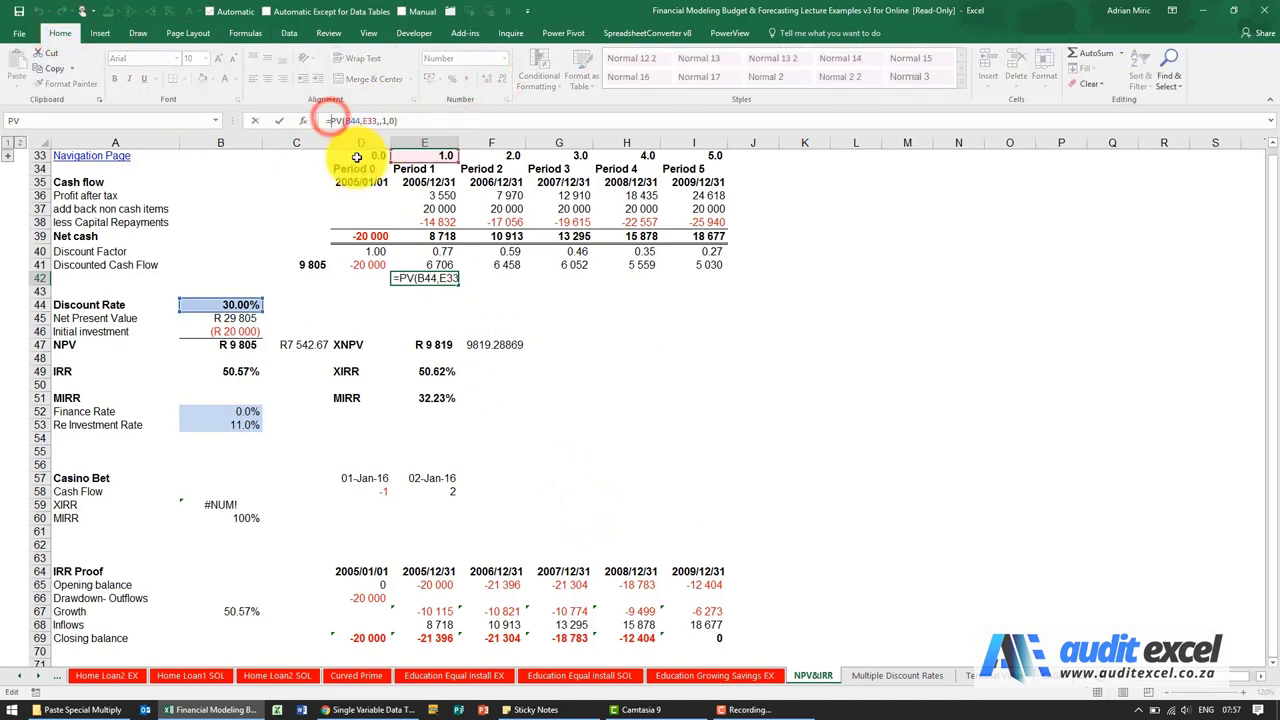
key("Return")
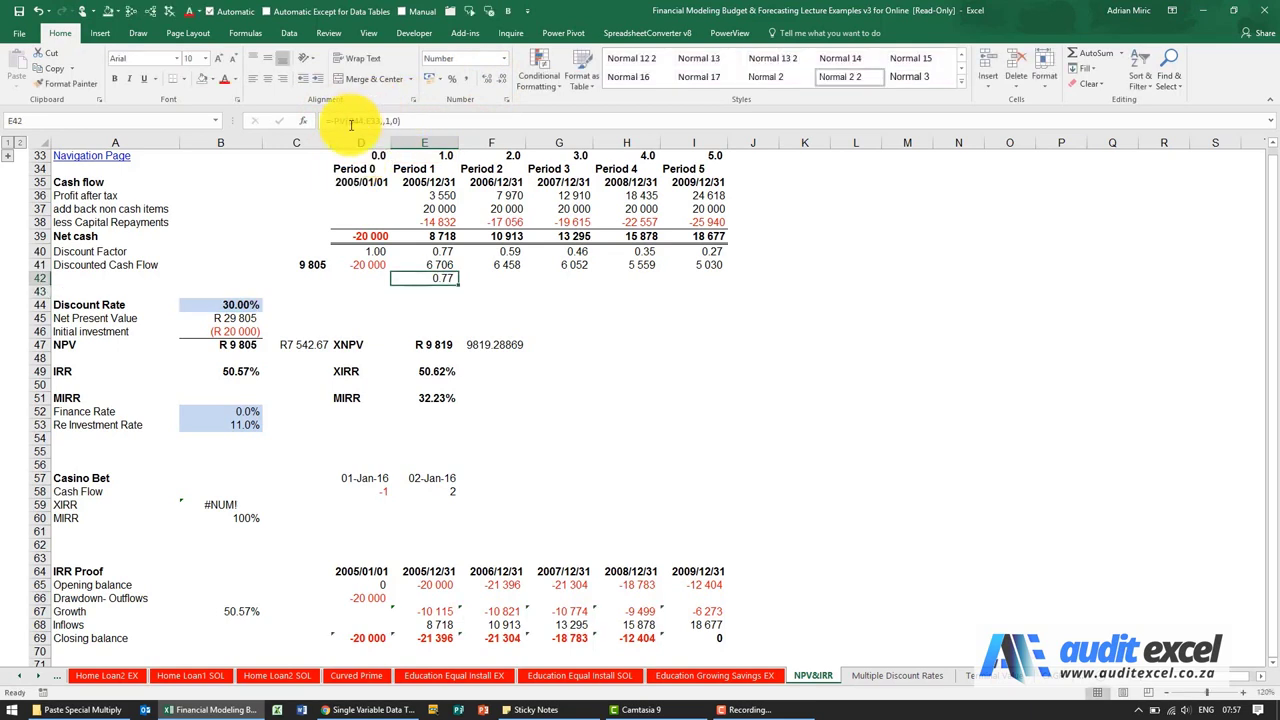
Make the PV rate in E42 absolute as $B$44 and fill the formula across to I42
left_click(303, 120)
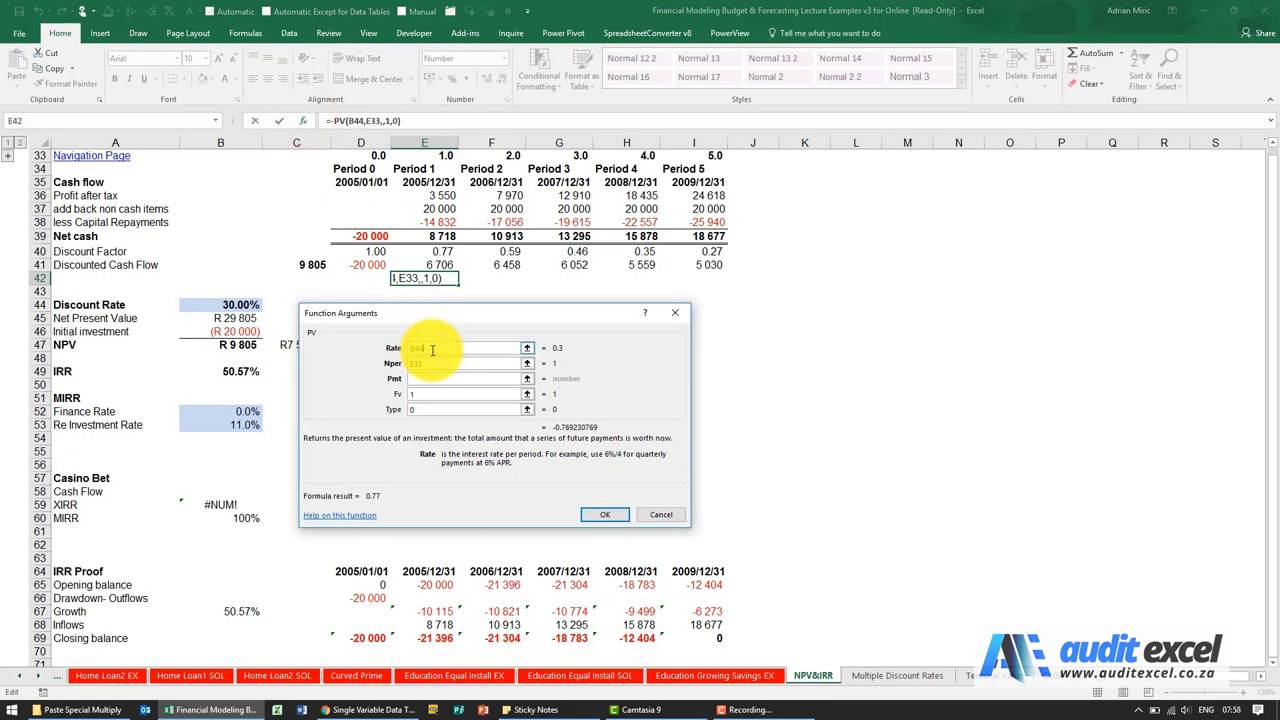
key("F4")
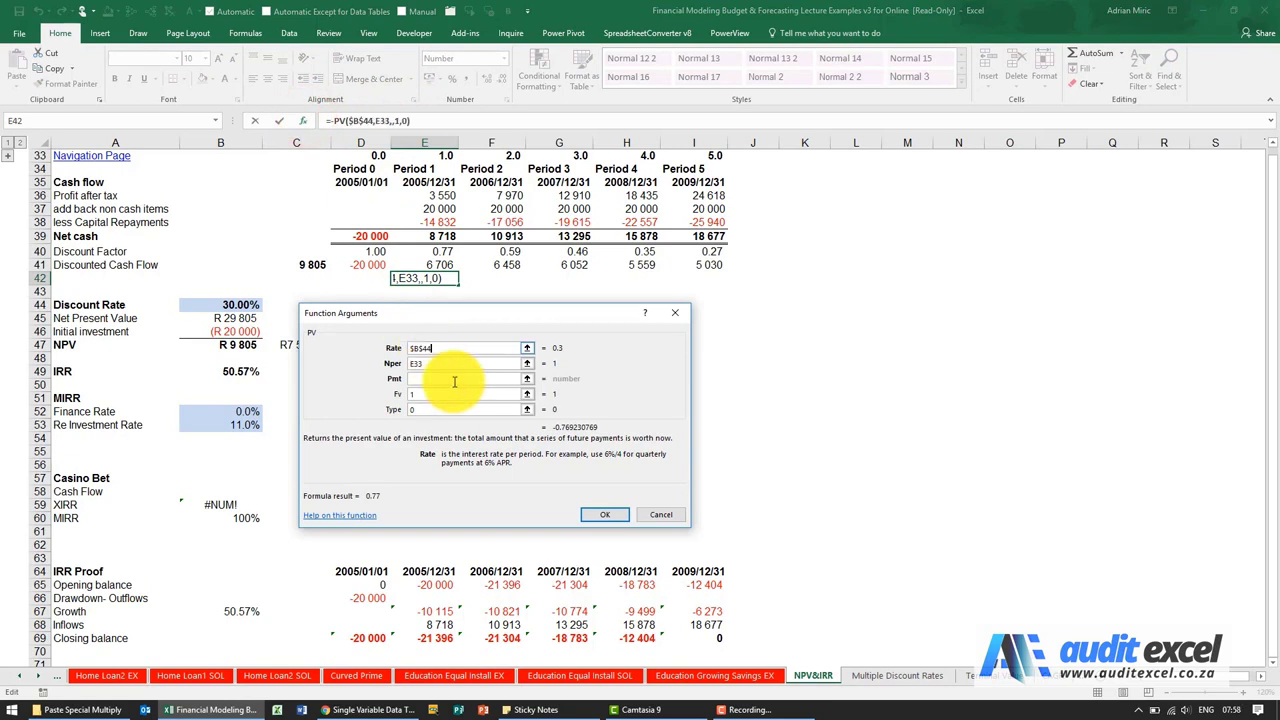
left_click(600, 515)
left_click_drag(458, 283, 705, 280)
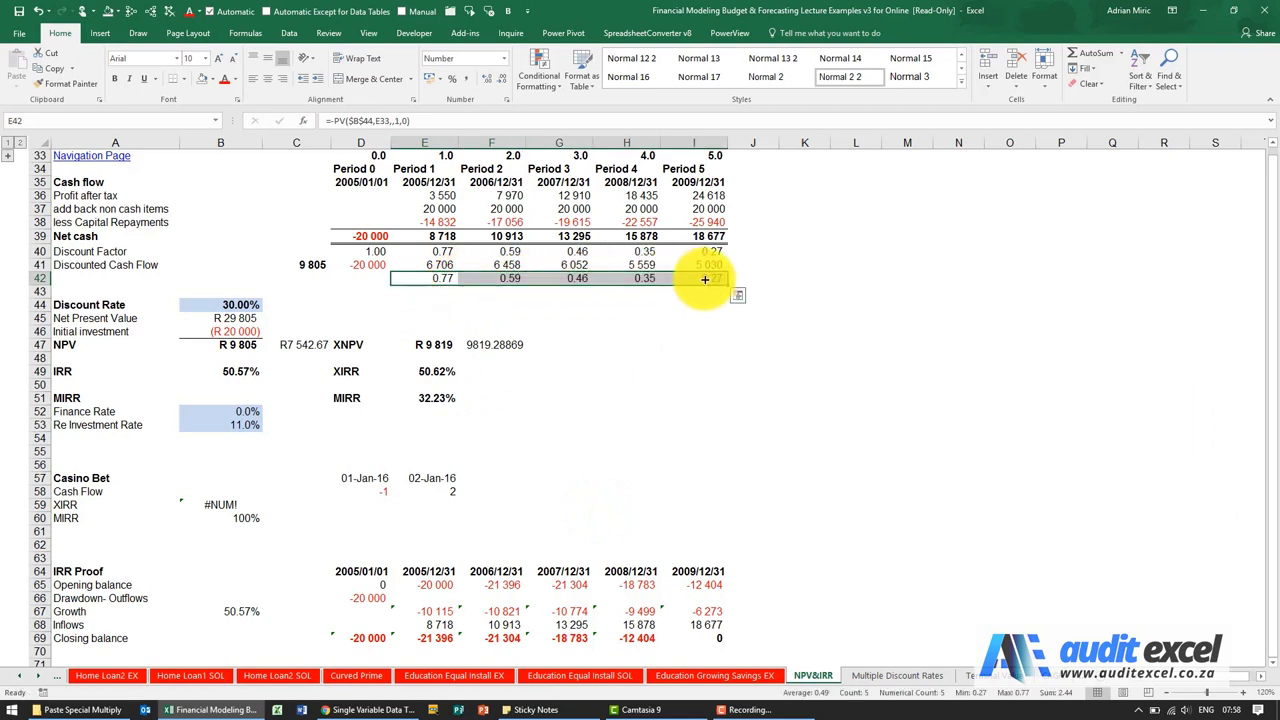
Trace the precedents of F42 and check the copied PV formulas in G42, H42 and E42
left_click(512, 278)
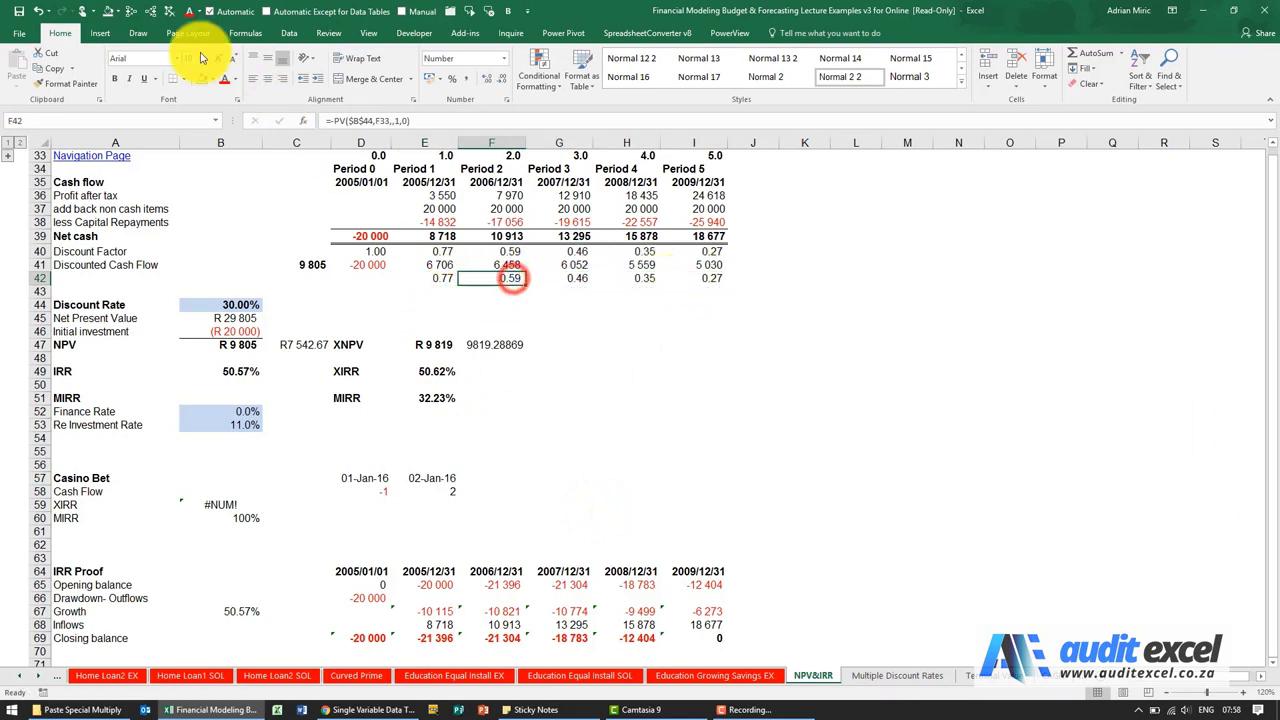
left_click(131, 11)
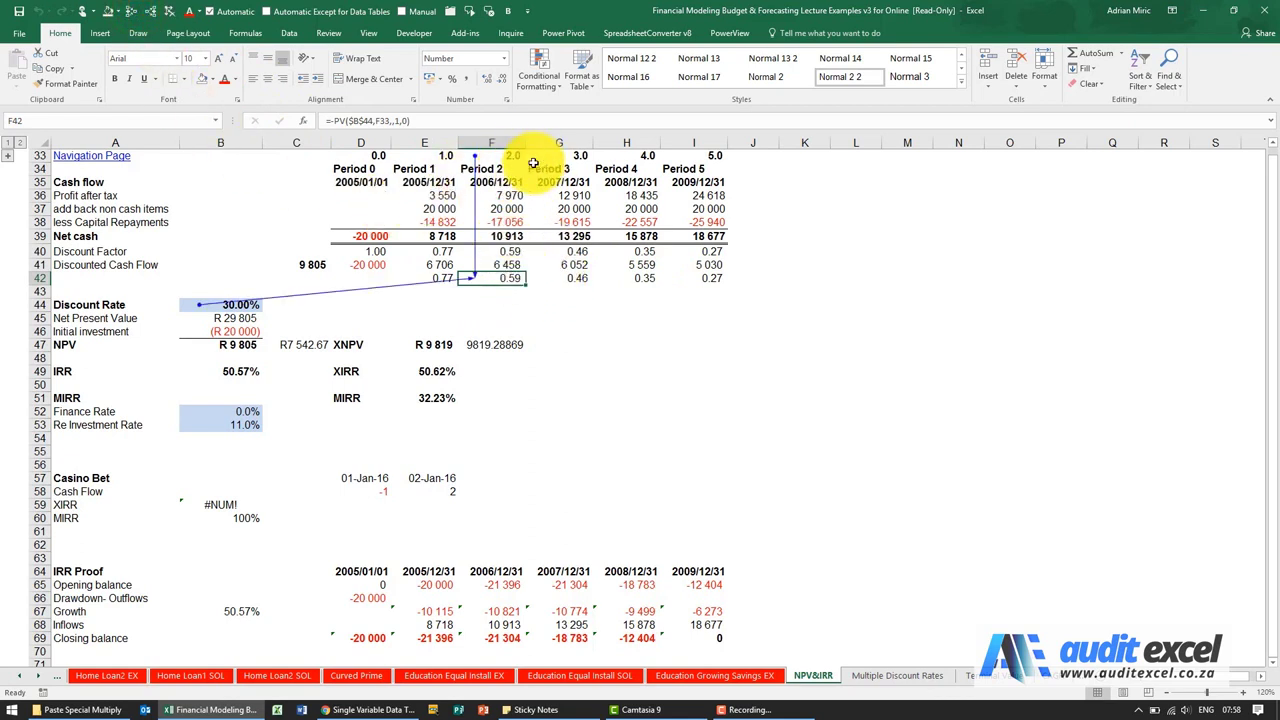
left_click(564, 276)
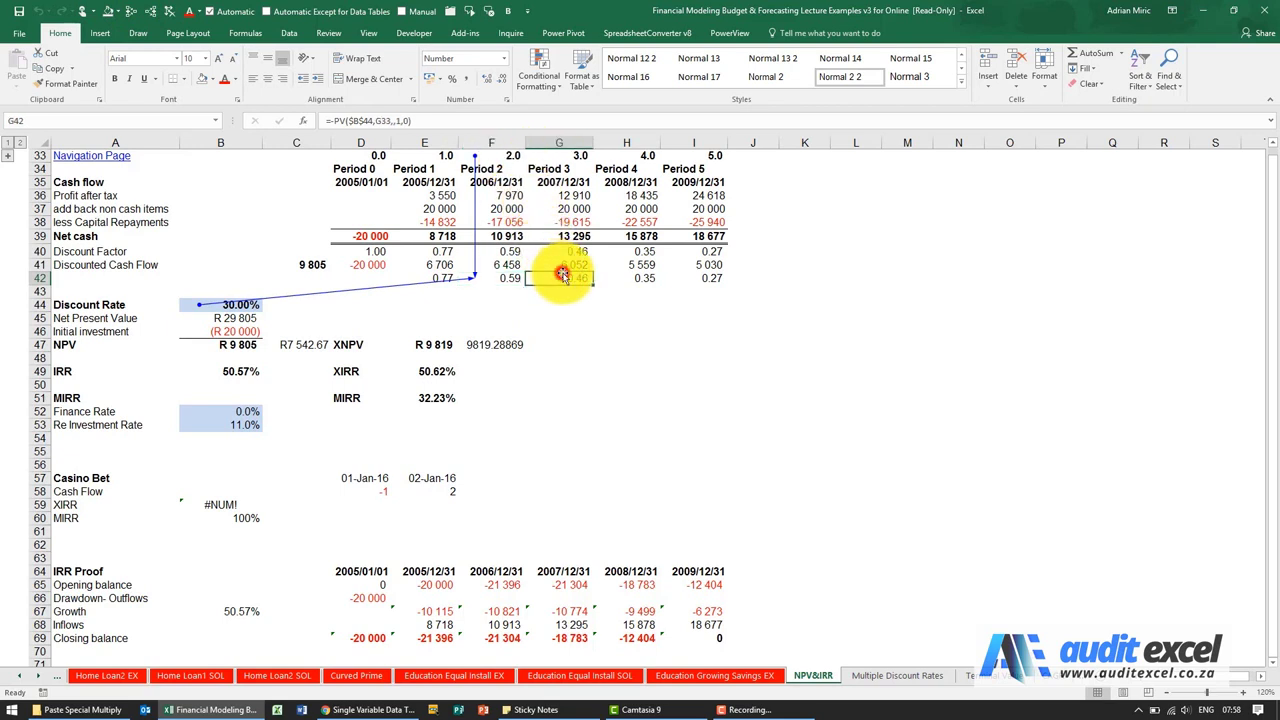
left_click(634, 279)
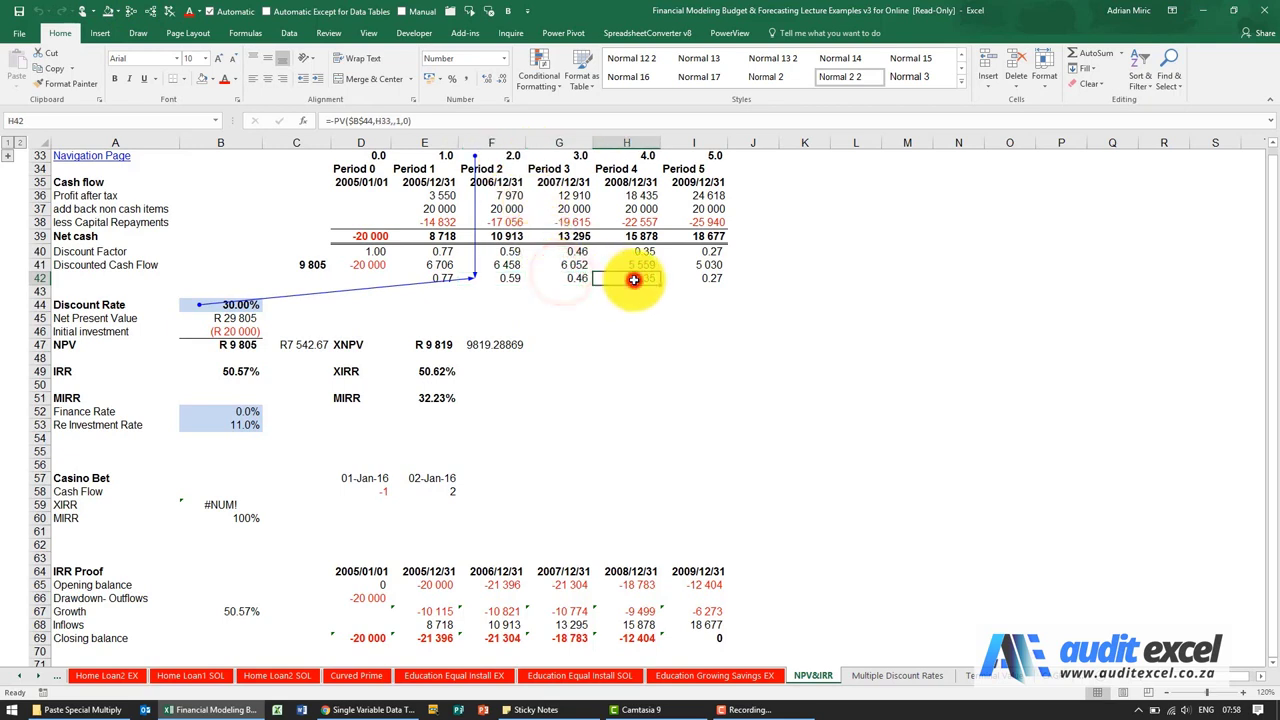
left_click(439, 274)
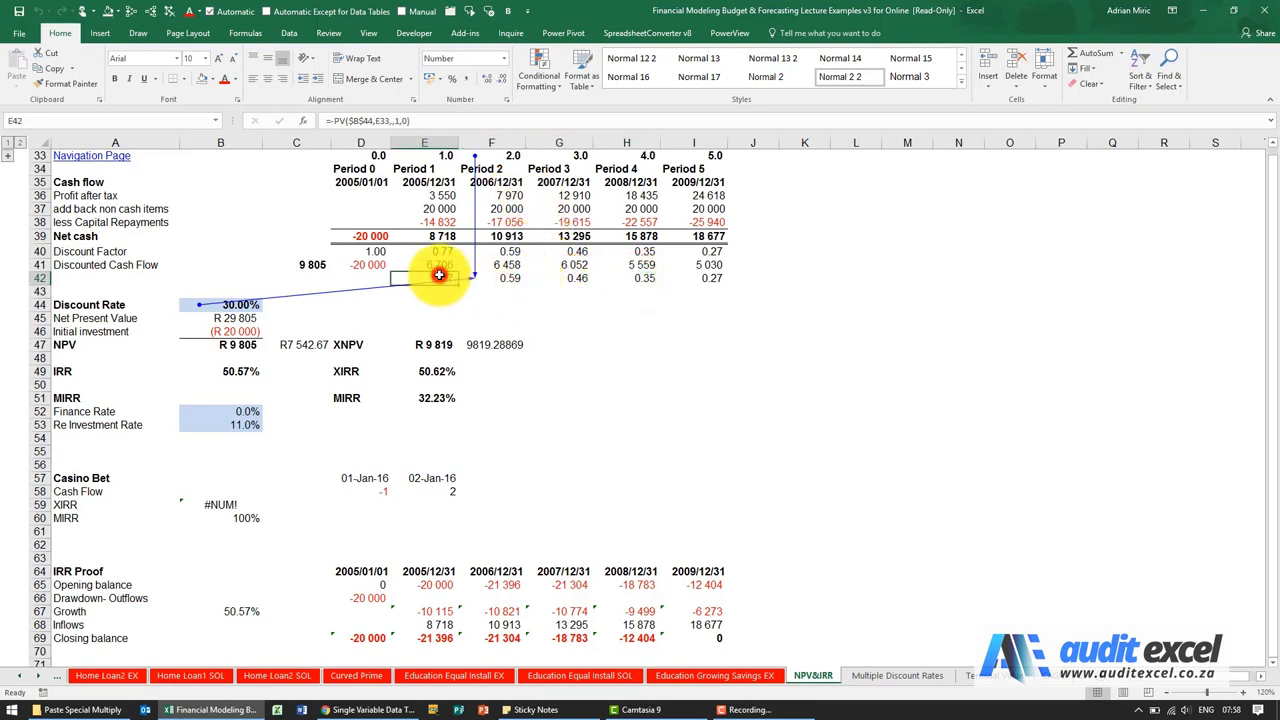
Copy the PV formula from E42 into D42 for Period 0 and remove the trace arrows
key("ctrl+c")
left_click(388, 277)
key("ctrl+v")
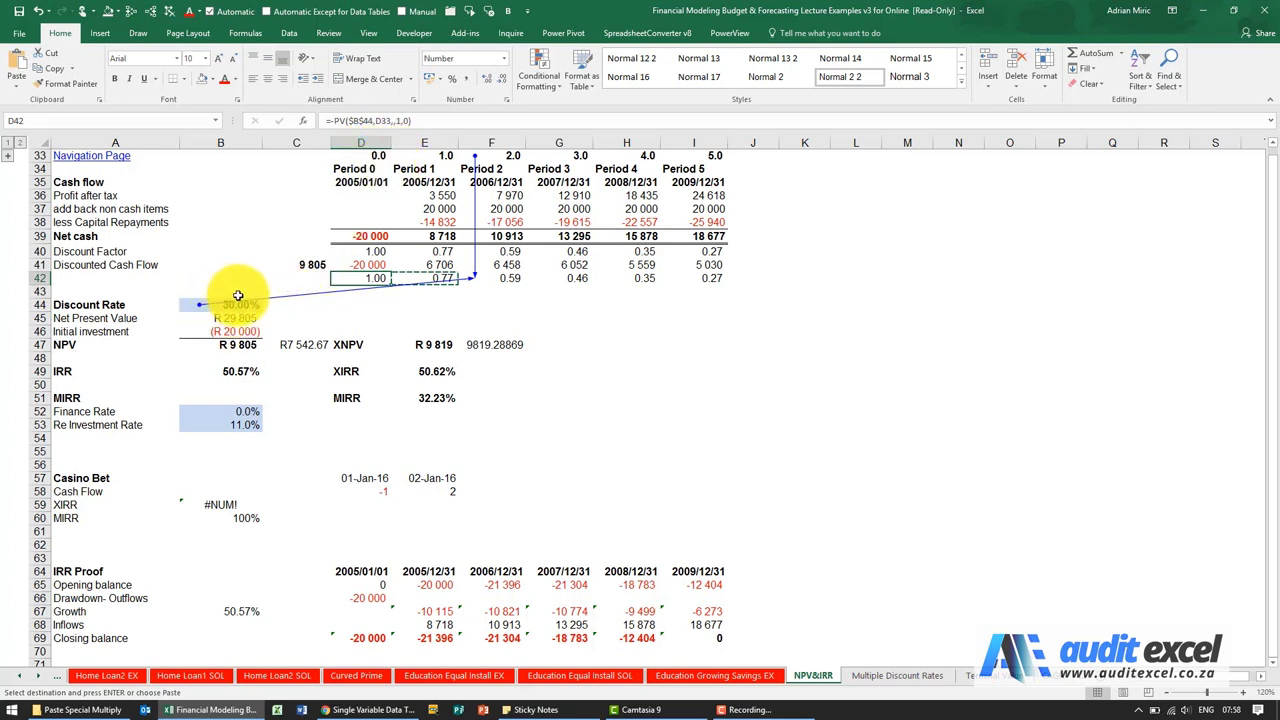
left_click(166, 16)
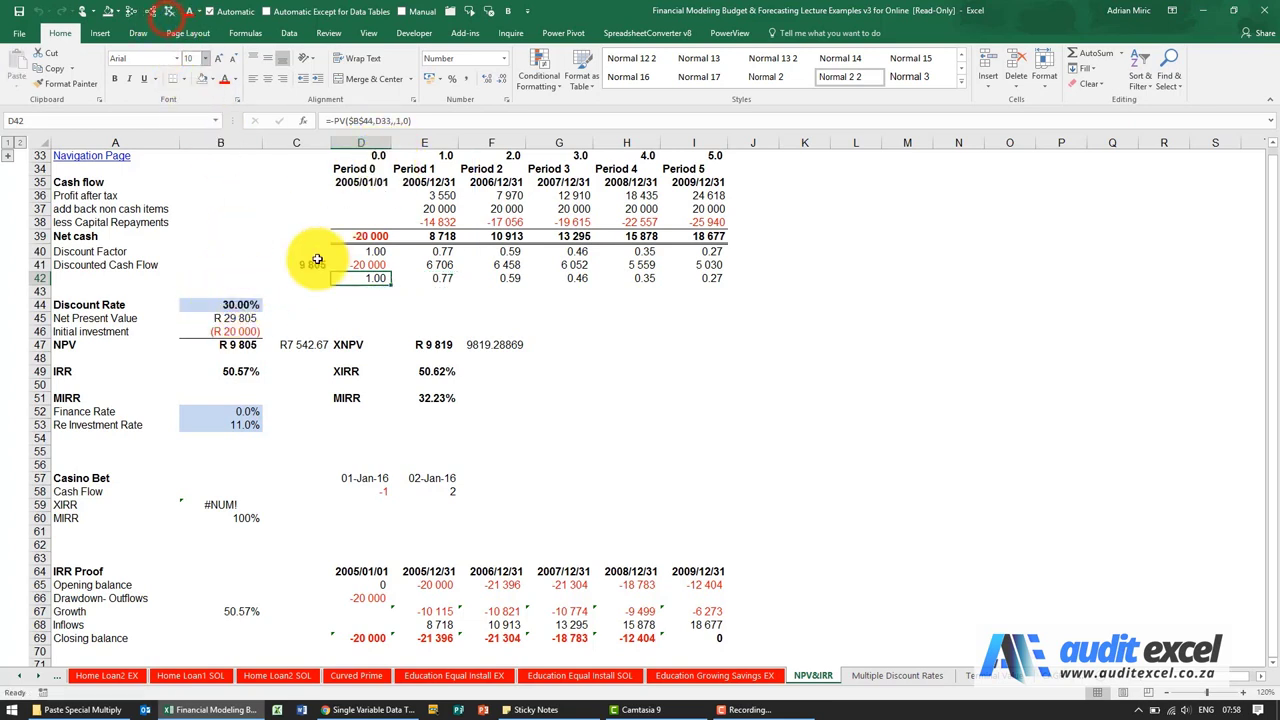
Enter =D42*D39 in D43 to discount the net cash and copy the formula across to I43
left_click(370, 292)
type("=")
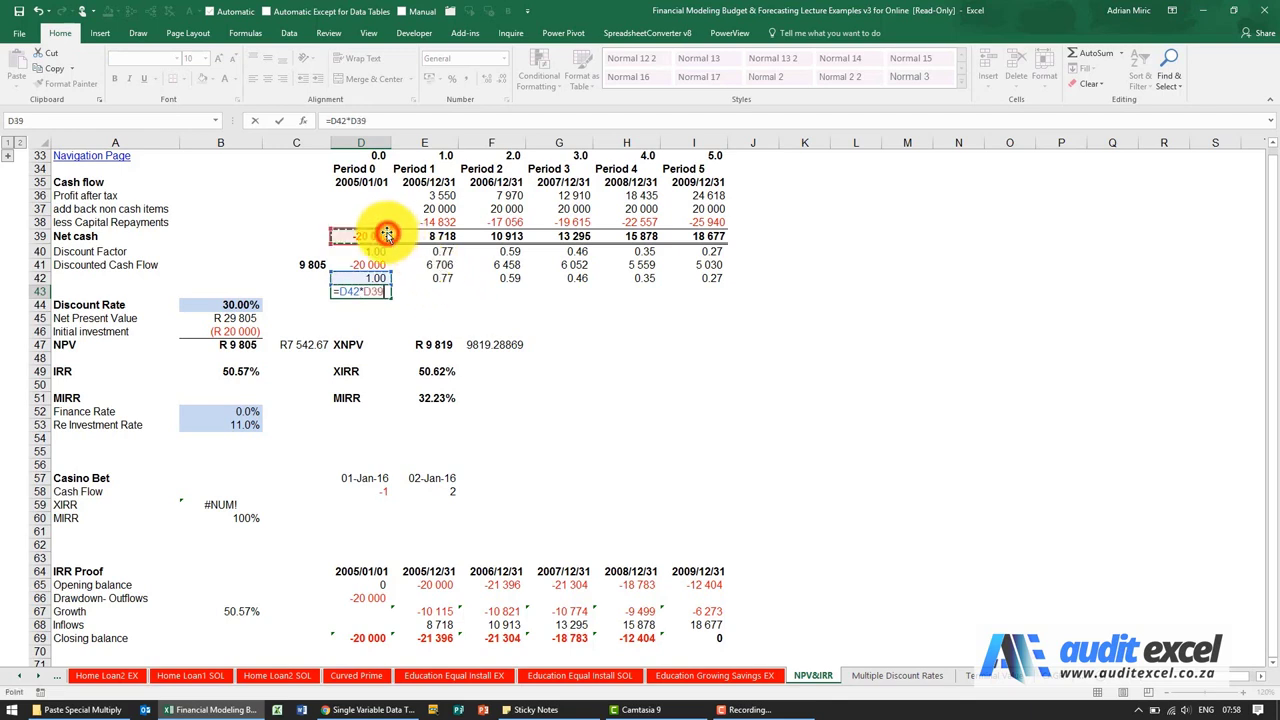
key("Return")
key("ctrl+c")
key("shift+Right")
key("shift+Right")
key("shift+Right")
key("shift+Right")
key("shift+Right")
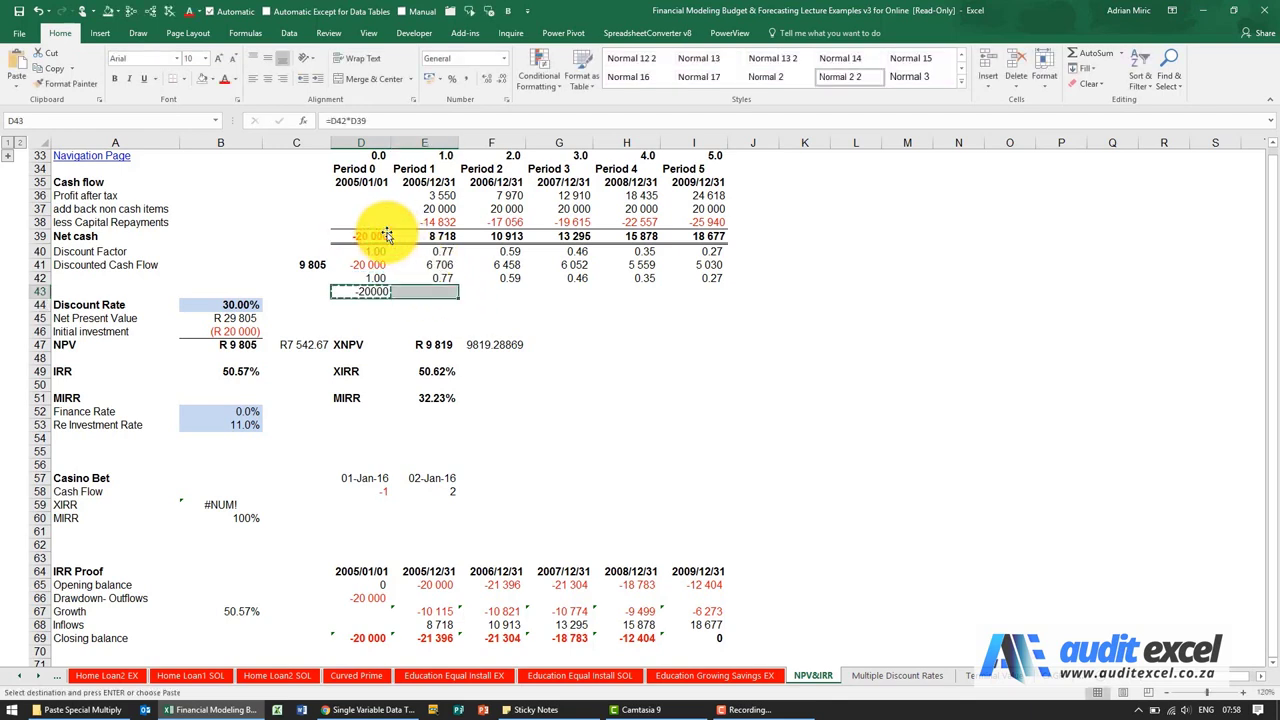
key("ctrl+v")
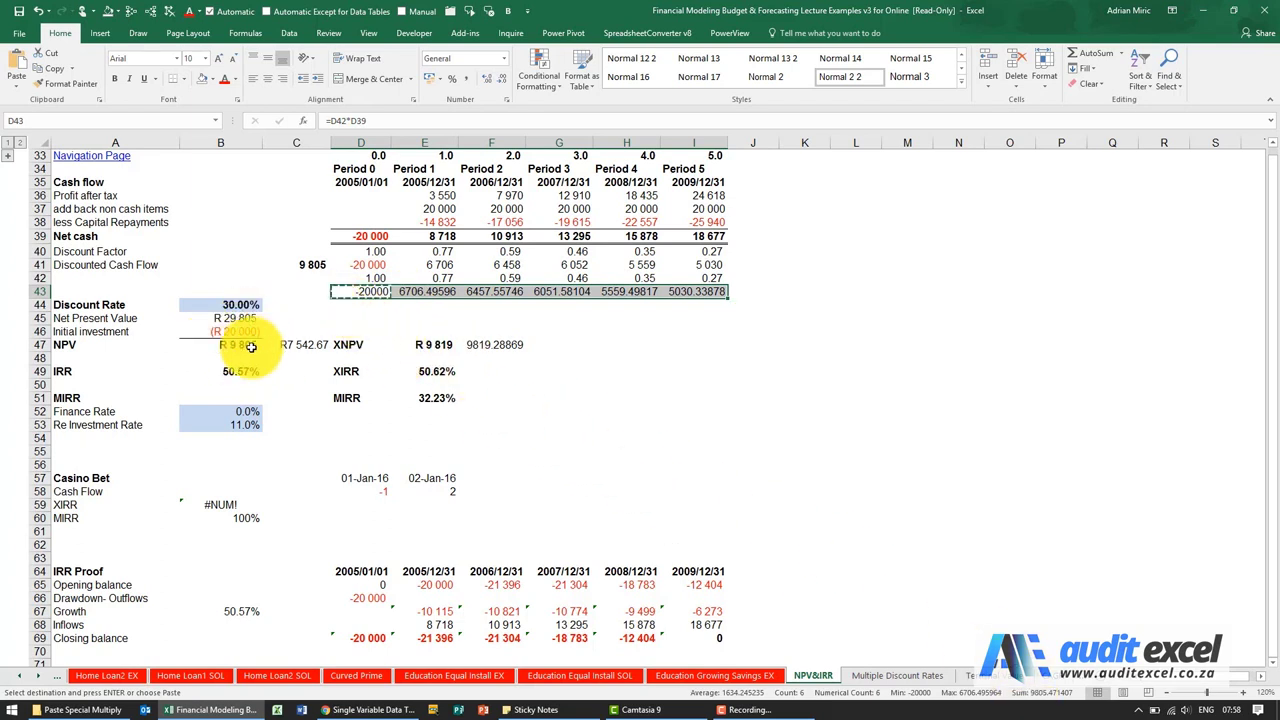
Clear the PV factors and discounted cash flows in D42:I43
left_click(355, 294)
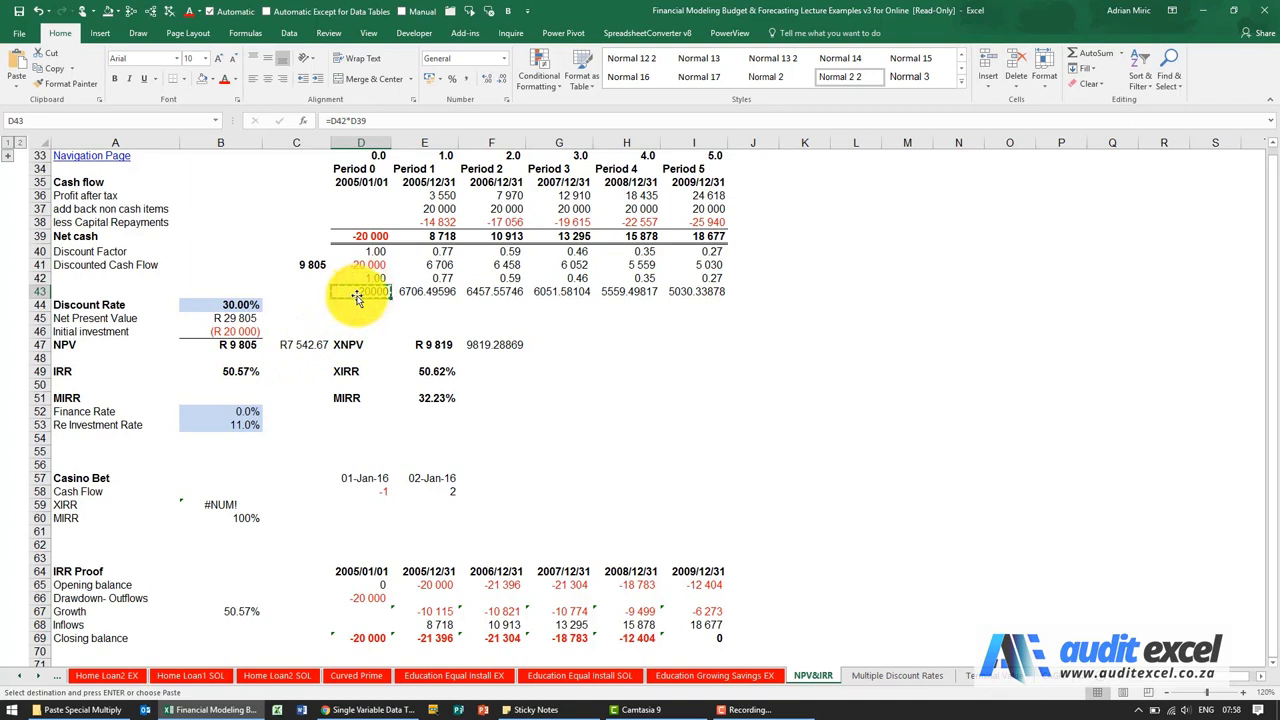
mouse_move(362, 278)
left_mouse_down()
mouse_move(766, 303)
mouse_move(705, 297)
left_mouse_up()
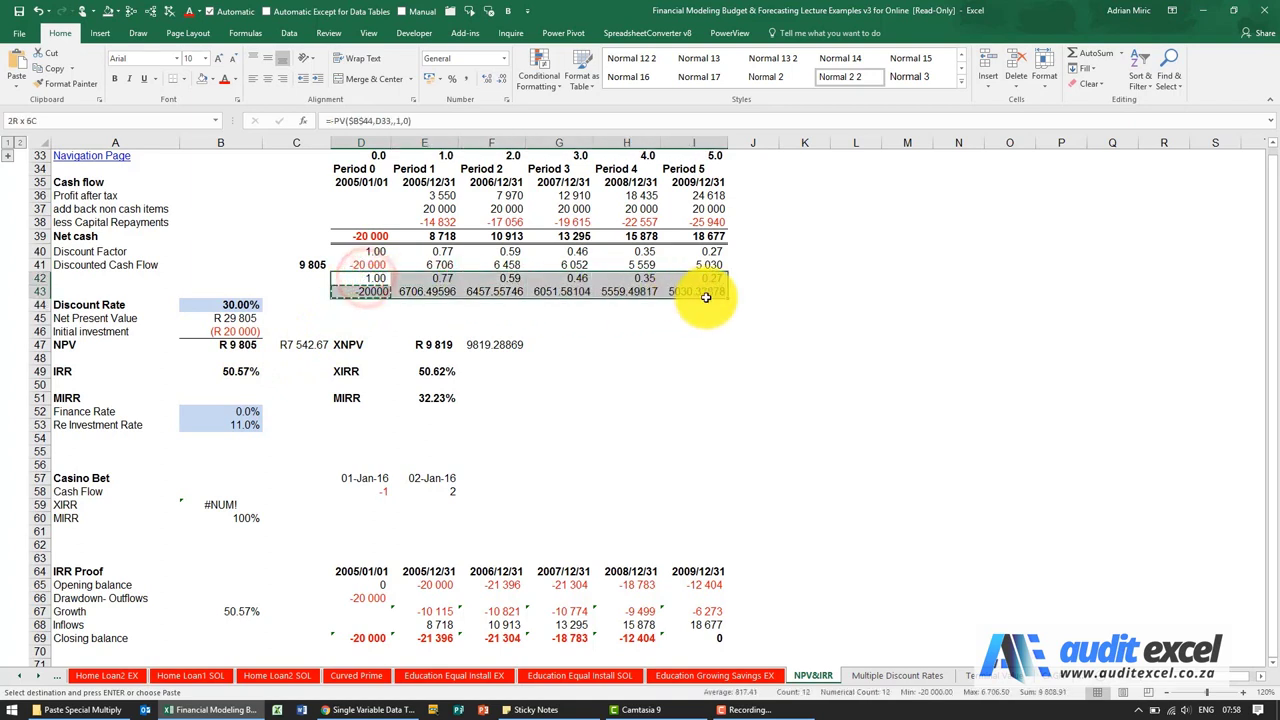
key("Delete")
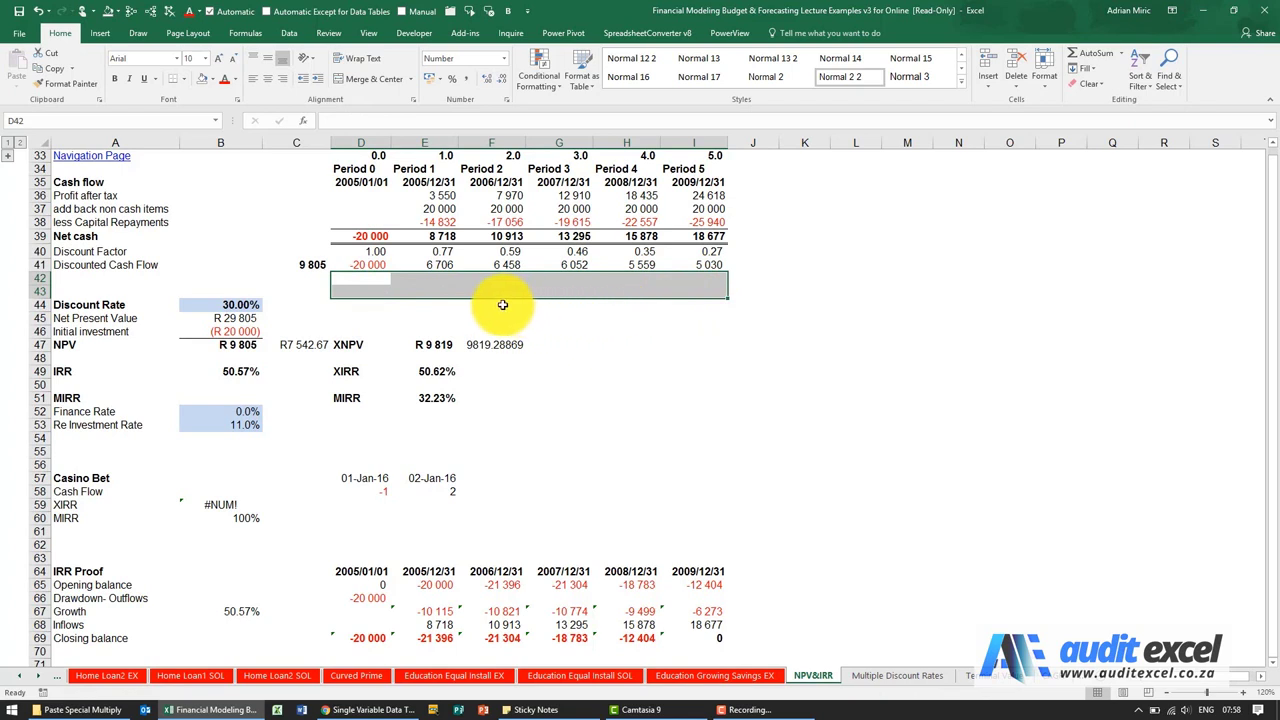
Check the Discount Factor formulas for Periods 1 to 5 in E40:I40
left_click(444, 253)
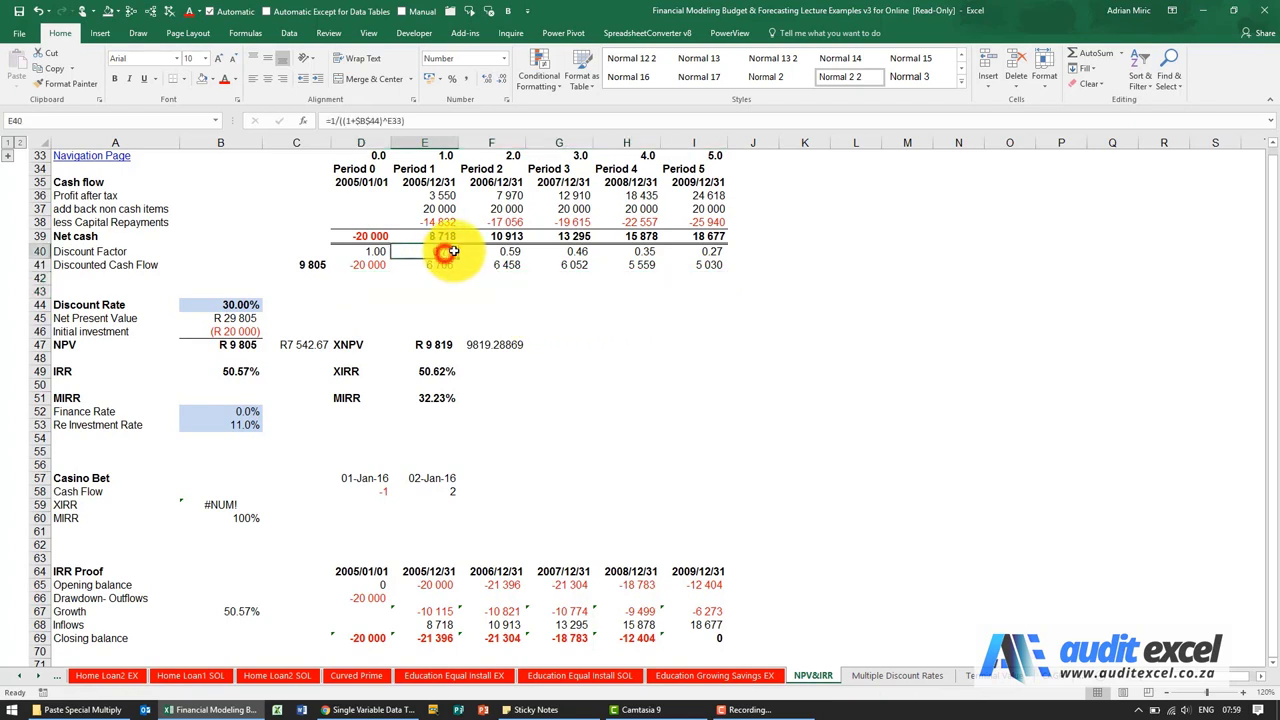
left_click(500, 252)
left_click(565, 252)
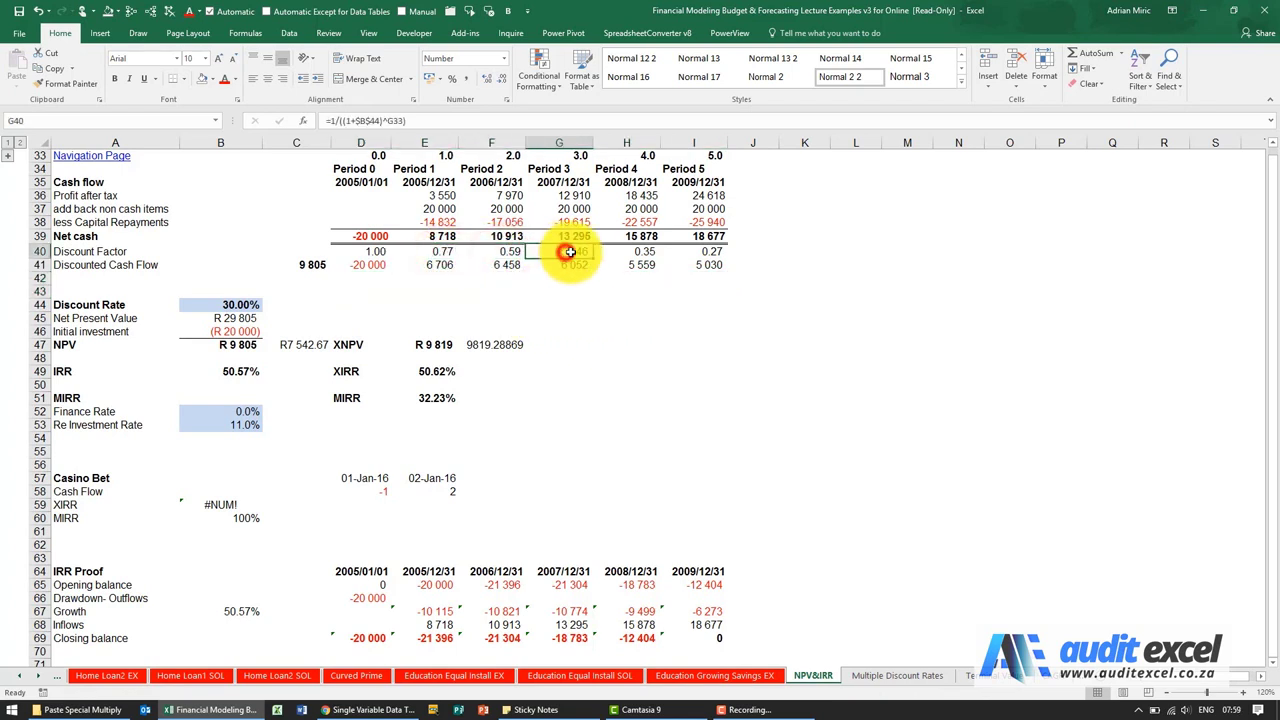
left_click(624, 252)
left_click(687, 253)
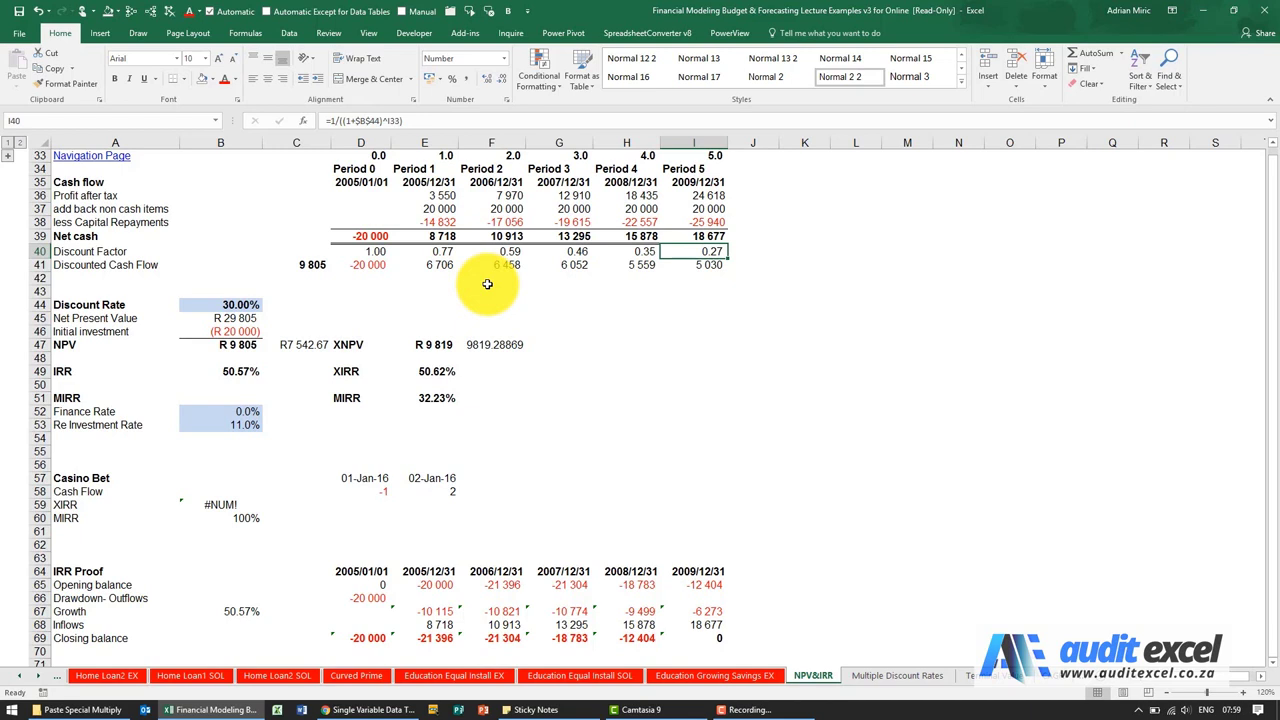
Set the Period 1 timing in E33 to 0.5 and check the dependent period, discount factor and discounted cash flow cells
left_click(450, 235)
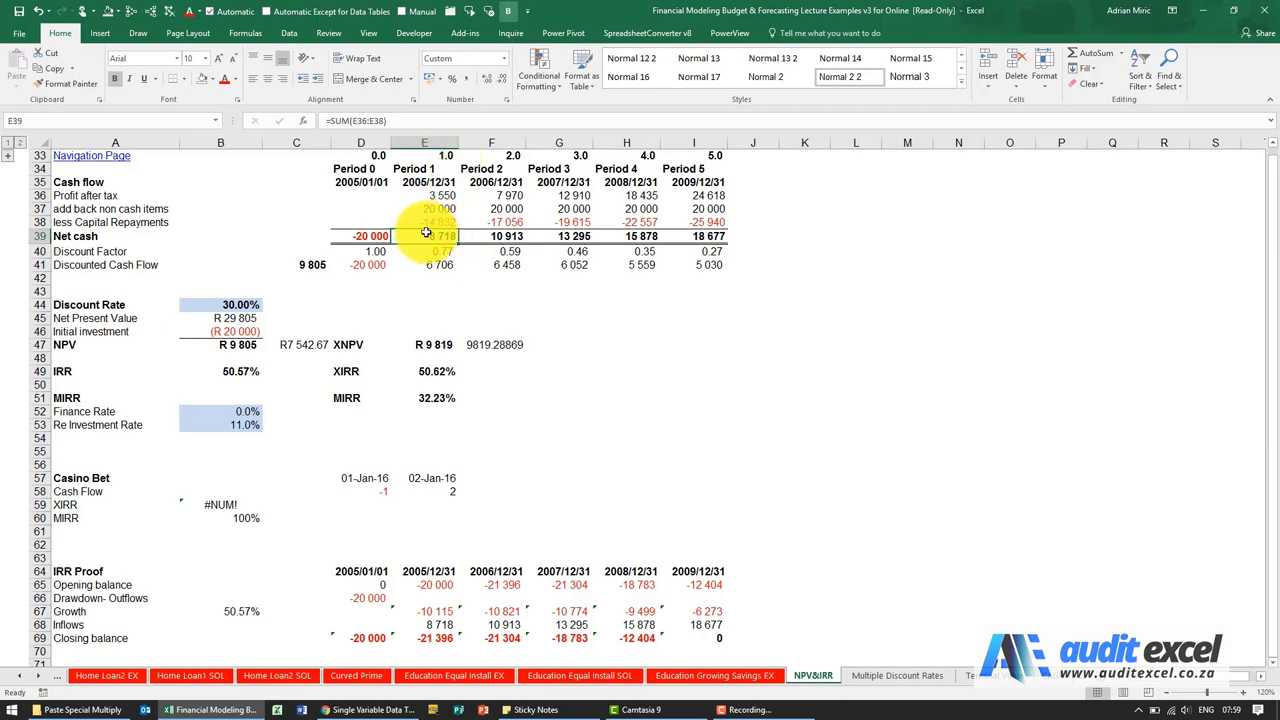
left_click(436, 155)
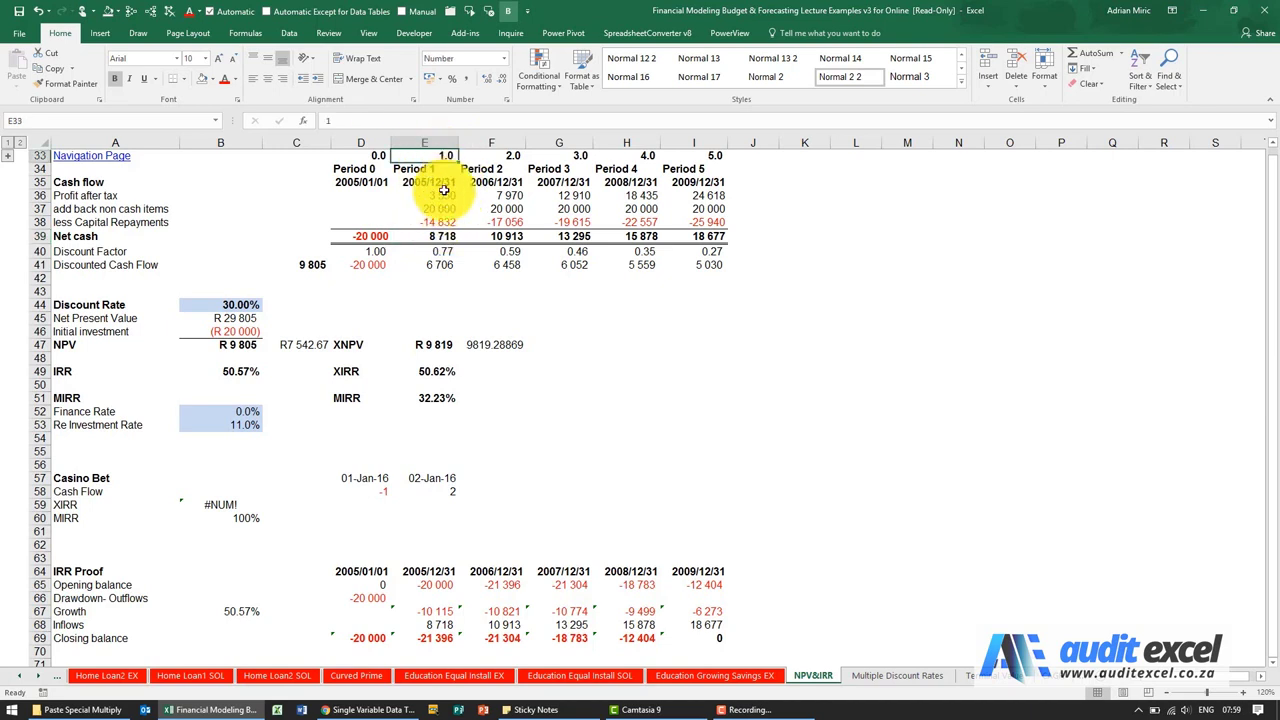
type(".5")
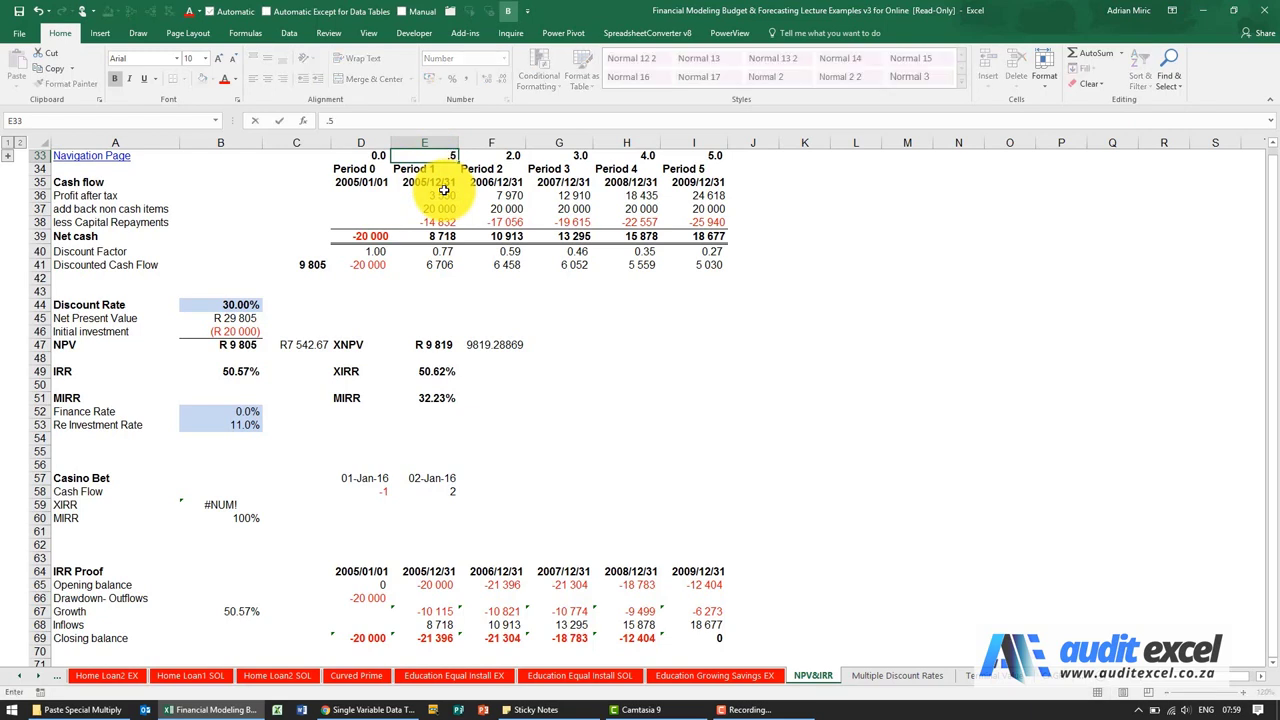
key("Return")
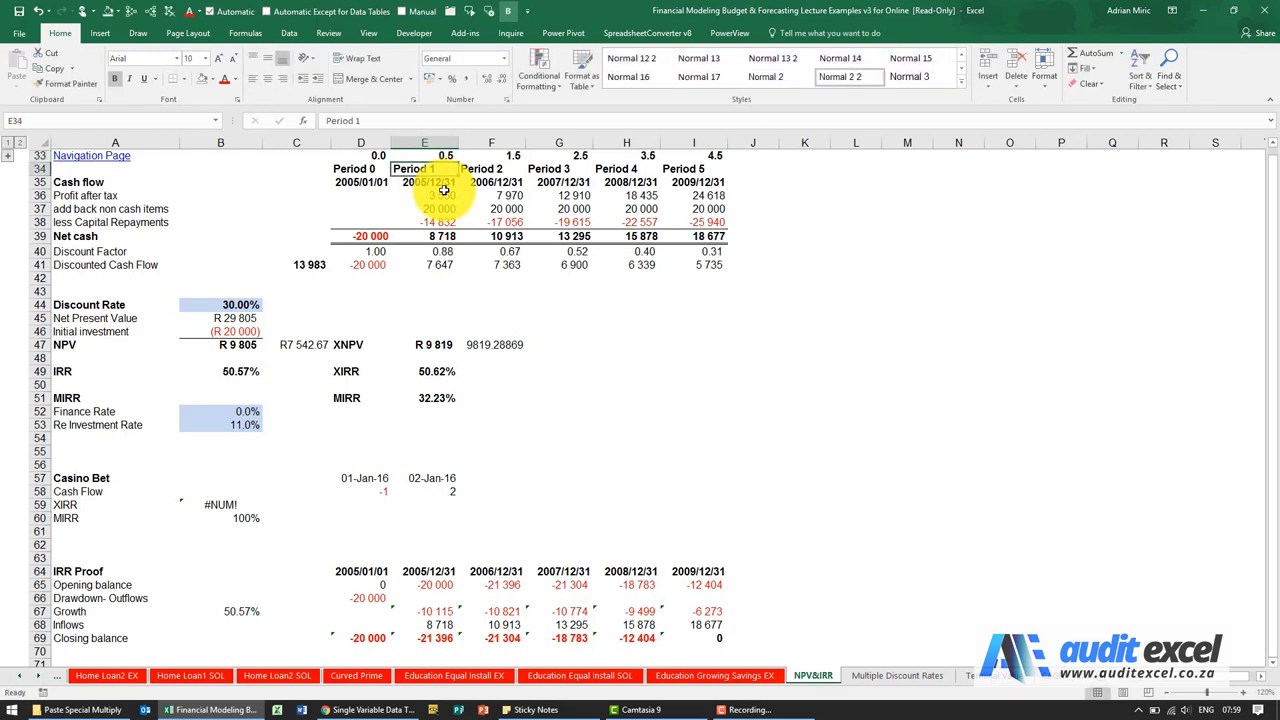
left_click(499, 153)
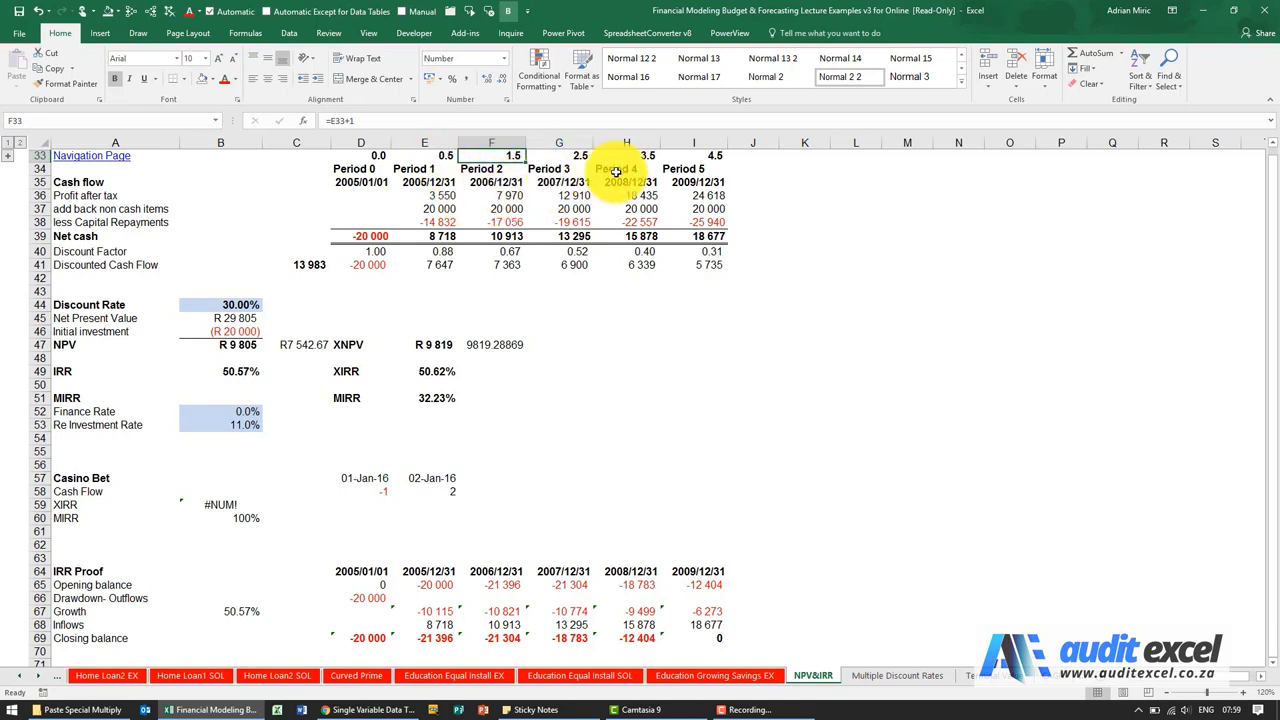
left_click(447, 255)
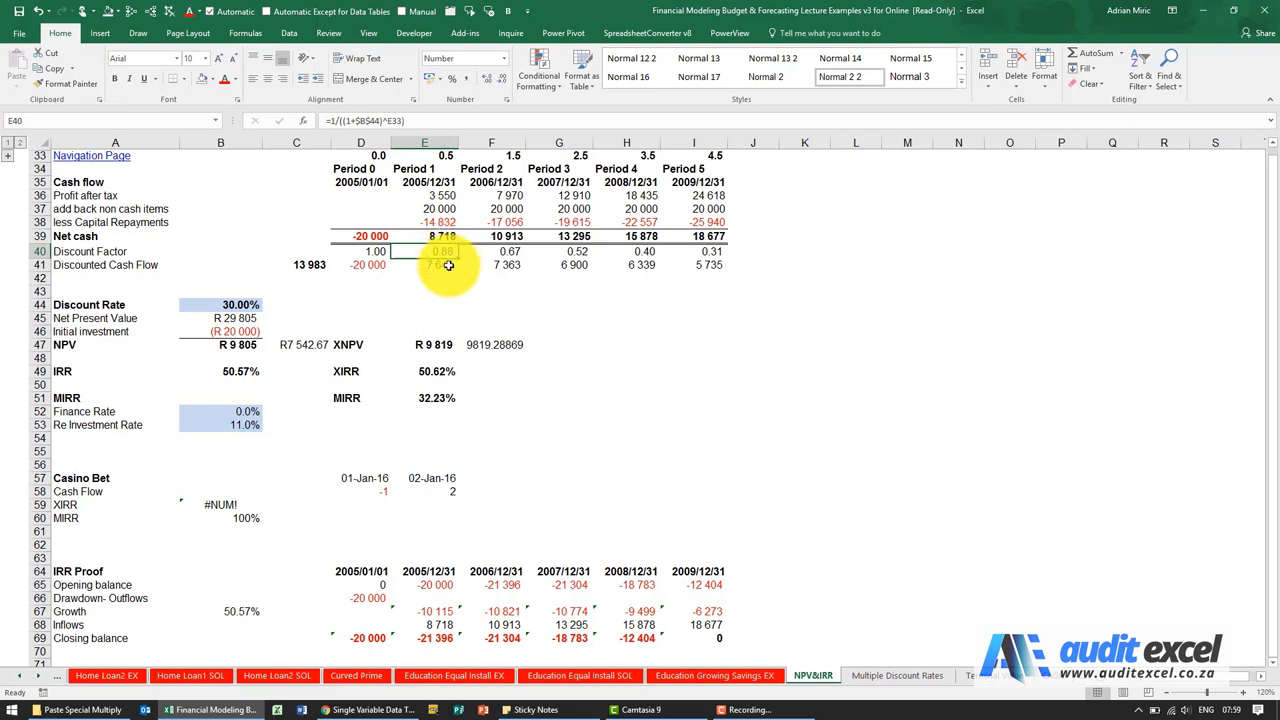
left_click(447, 265)
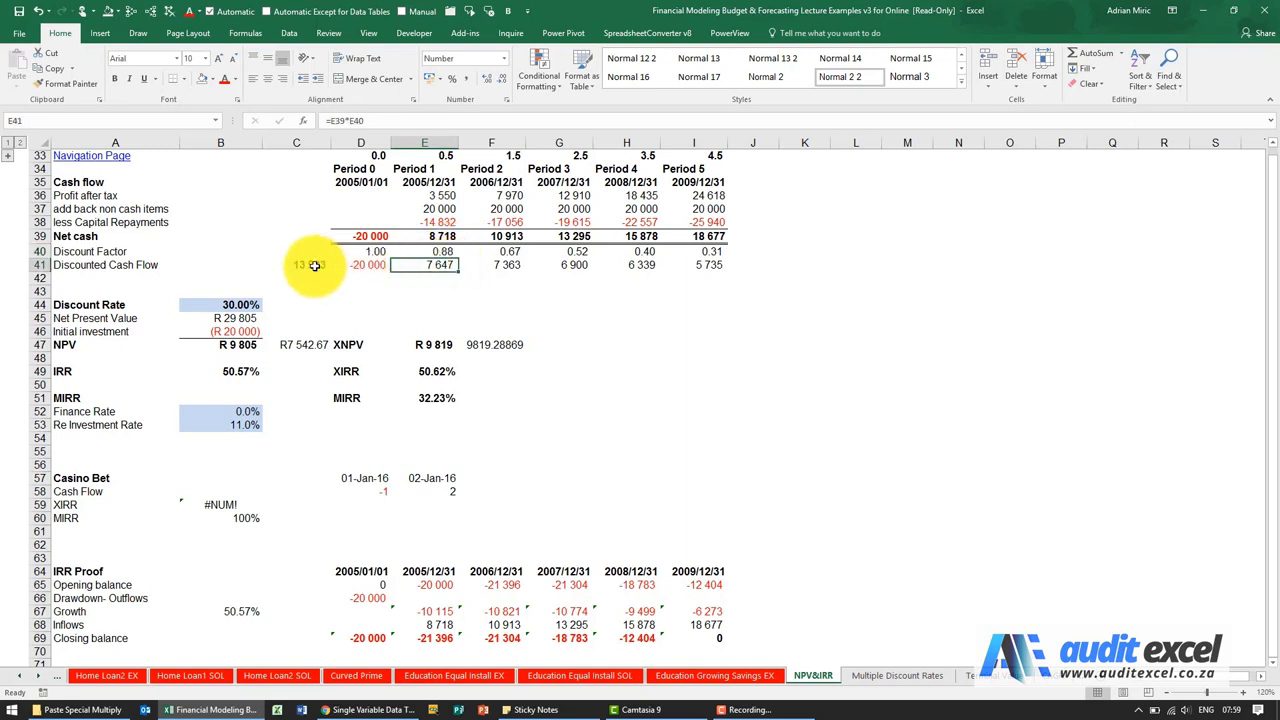
left_click(314, 265)
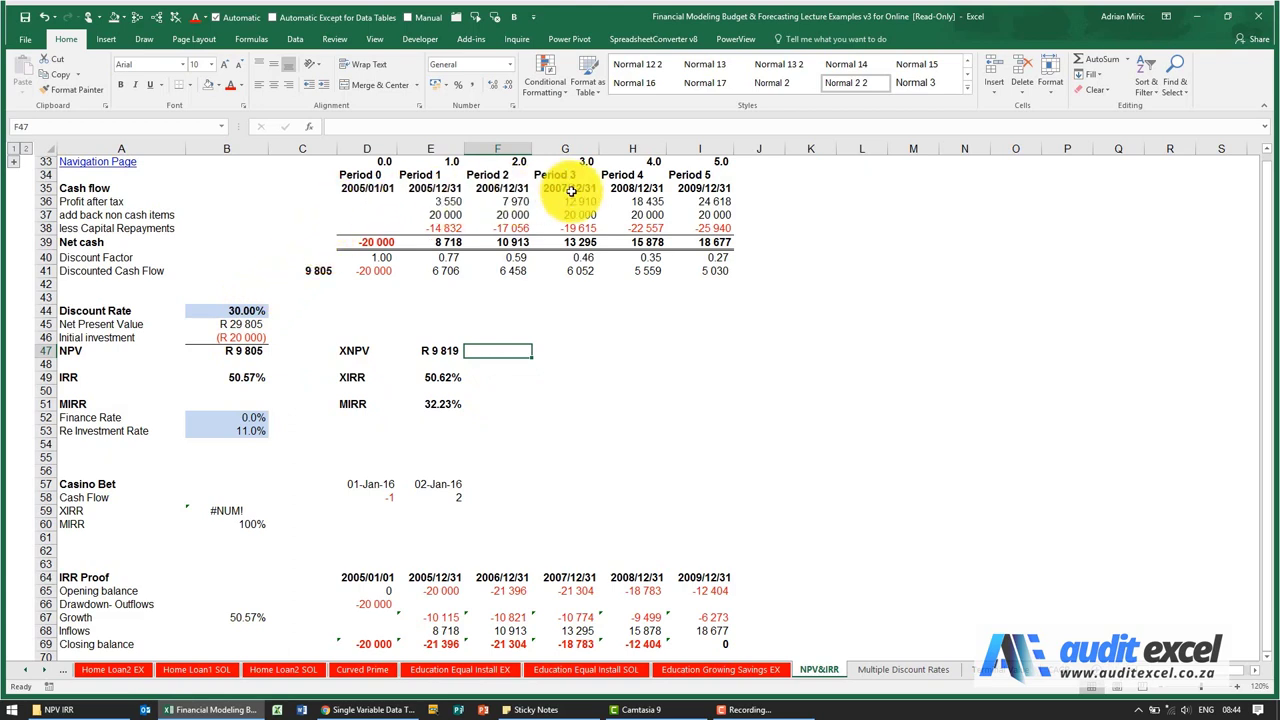
Use Goal Seek to bring the NPV in B47 to 0 by changing discount rate B44, and reset the rate to 30%
left_click(241, 351)
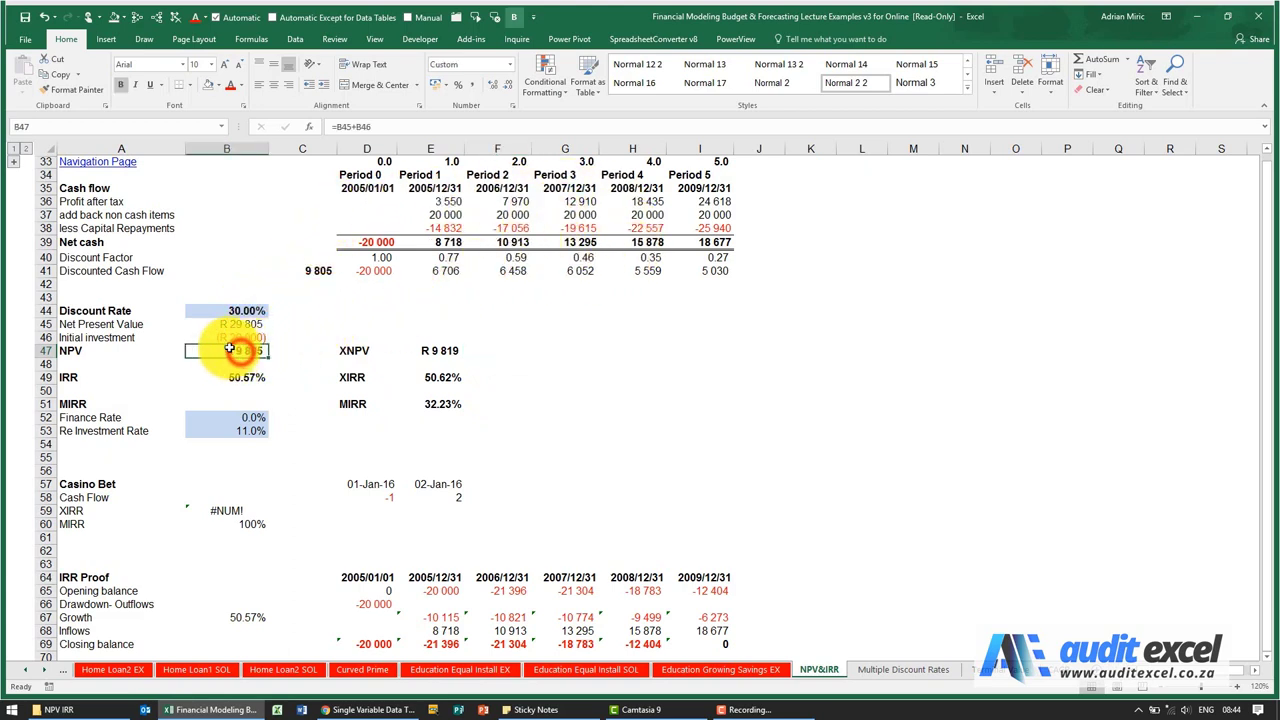
left_click(438, 349)
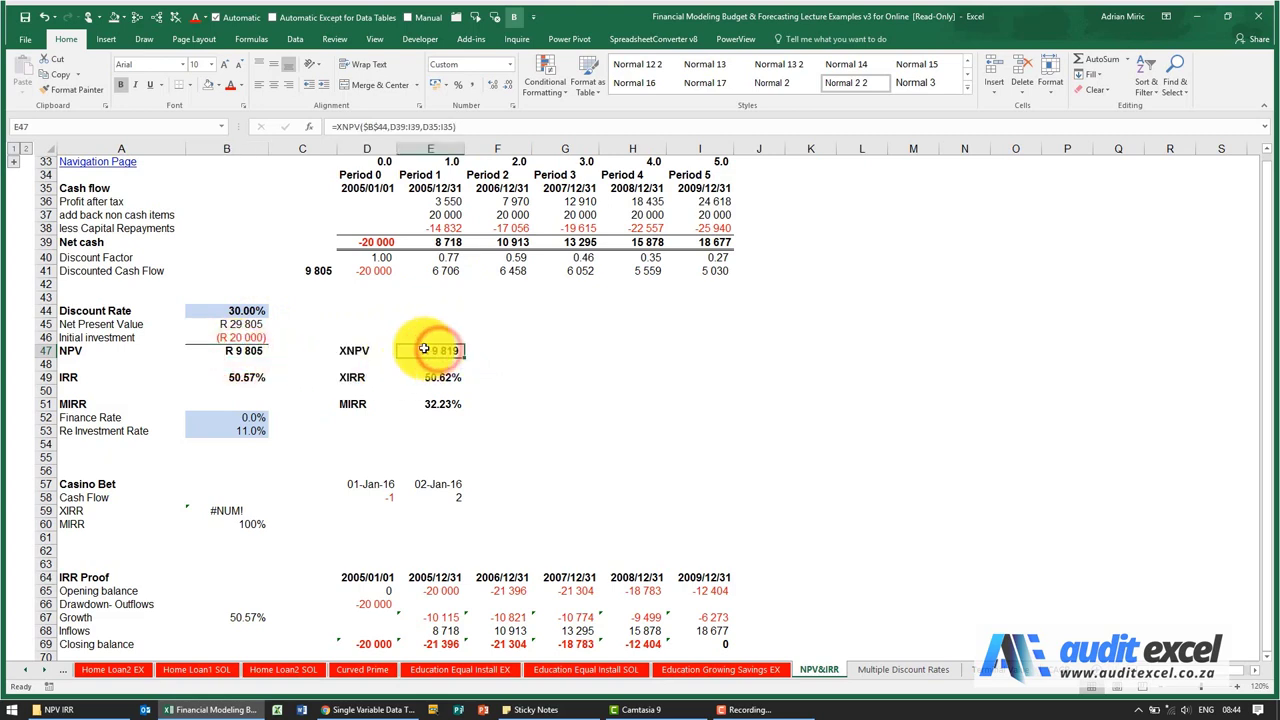
left_click(240, 351)
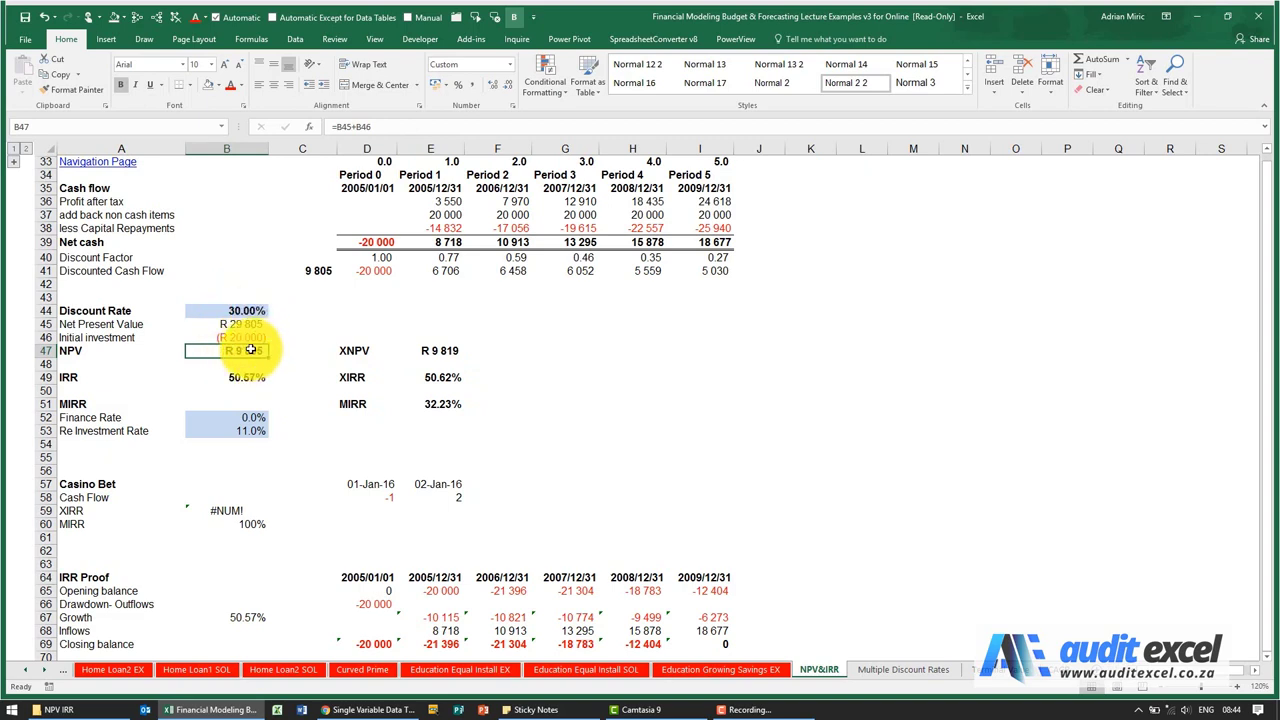
left_click(291, 42)
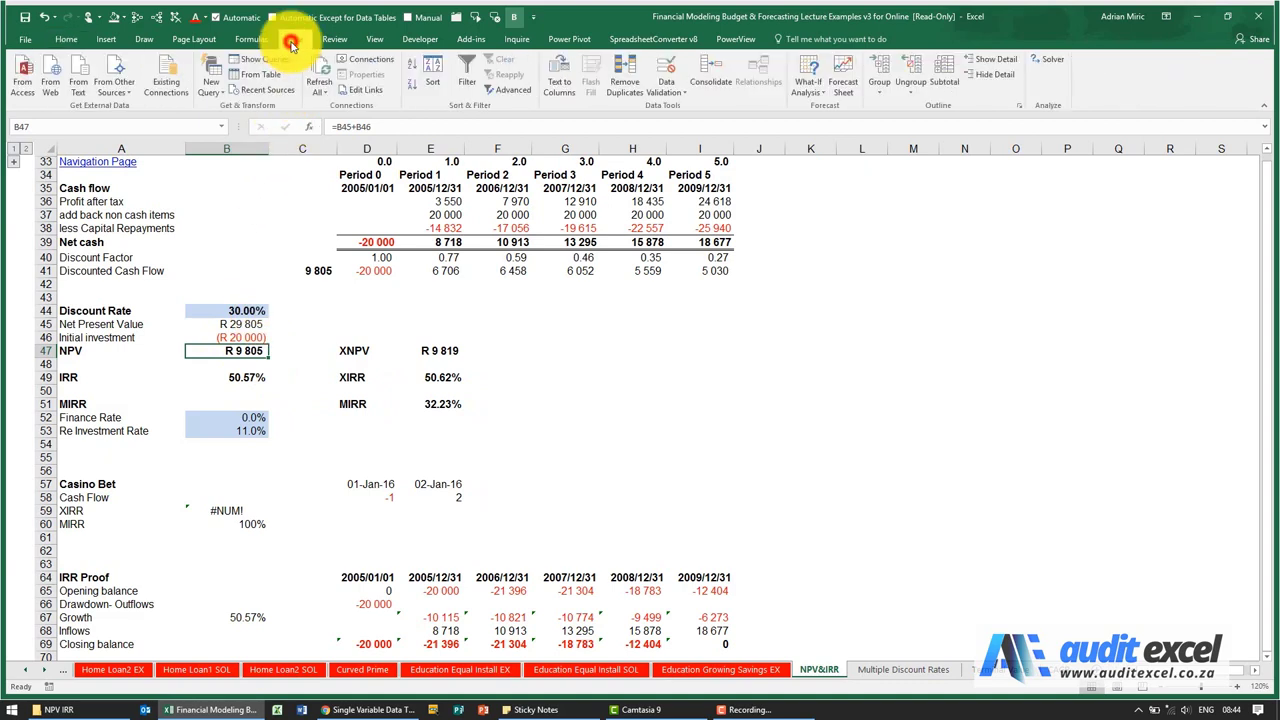
left_click(807, 84)
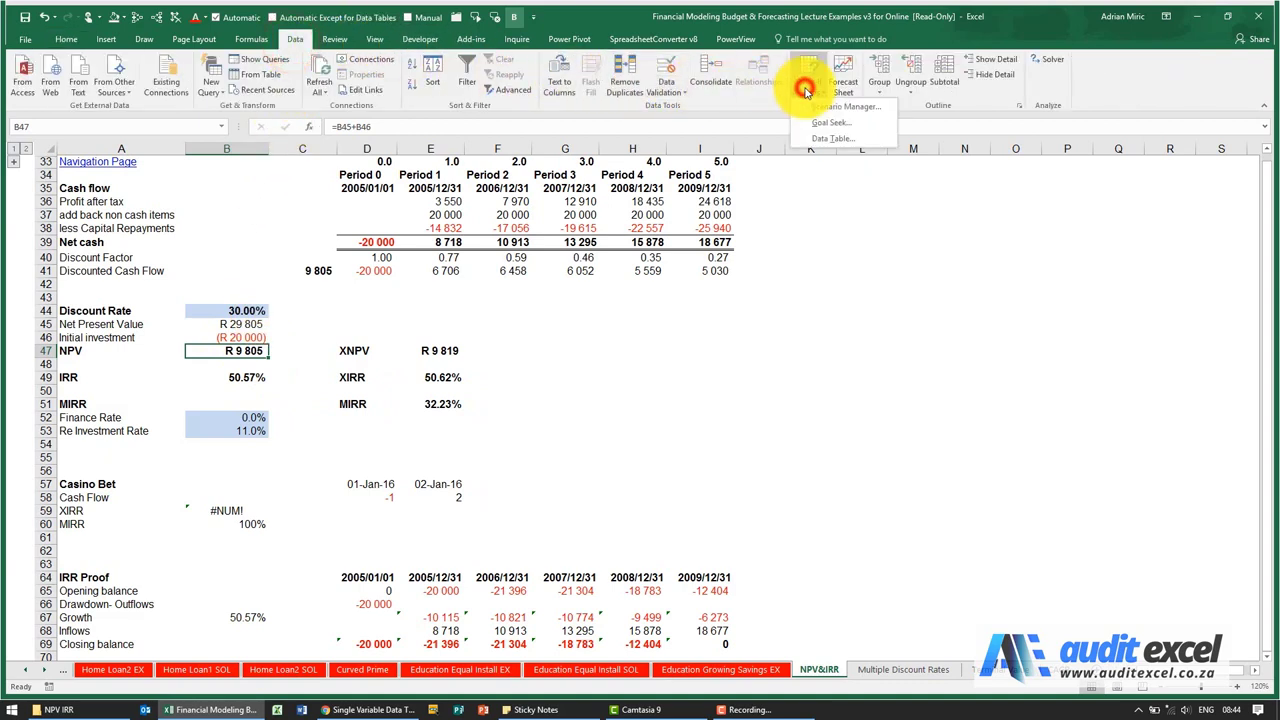
left_click(830, 122)
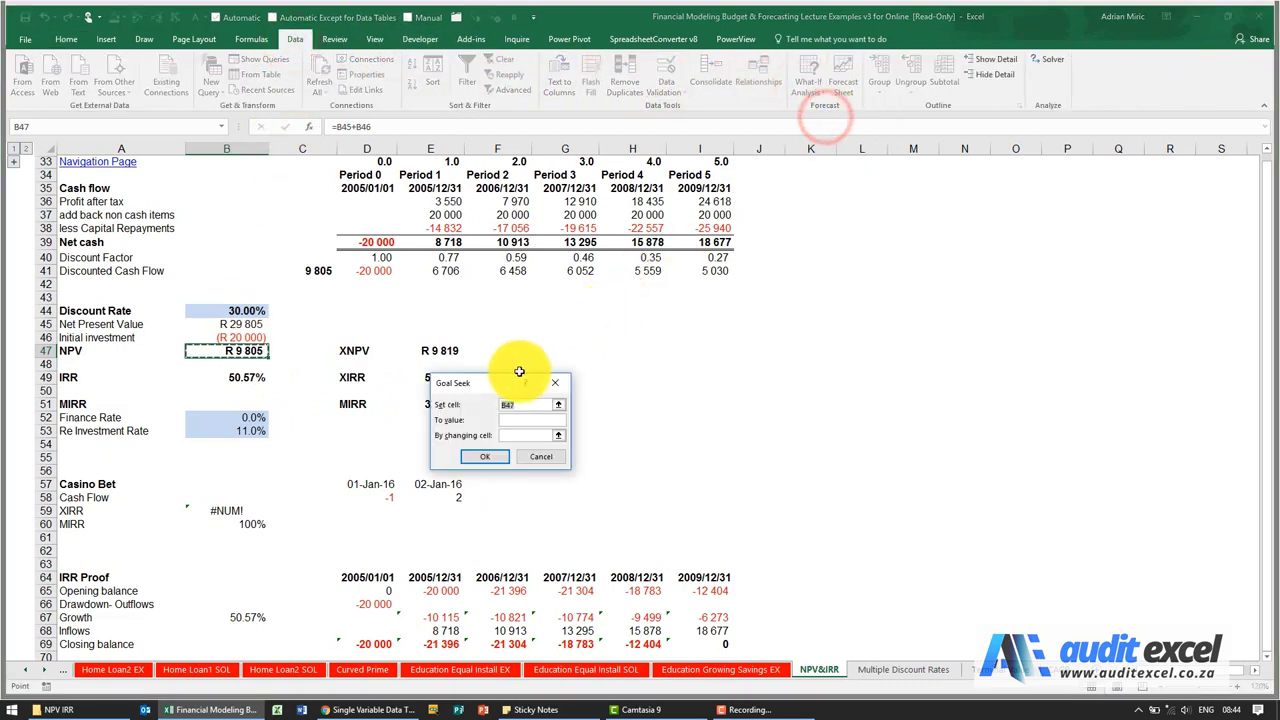
left_click_drag(501, 385, 413, 312)
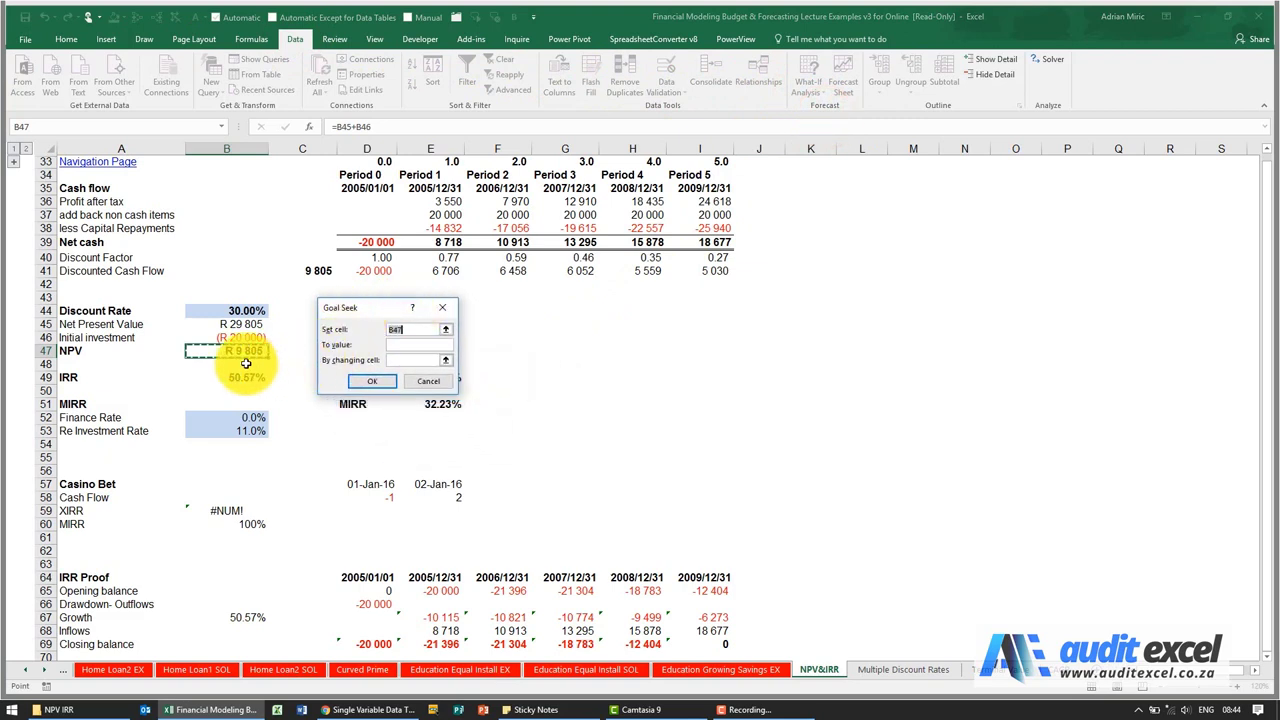
left_click(393, 346)
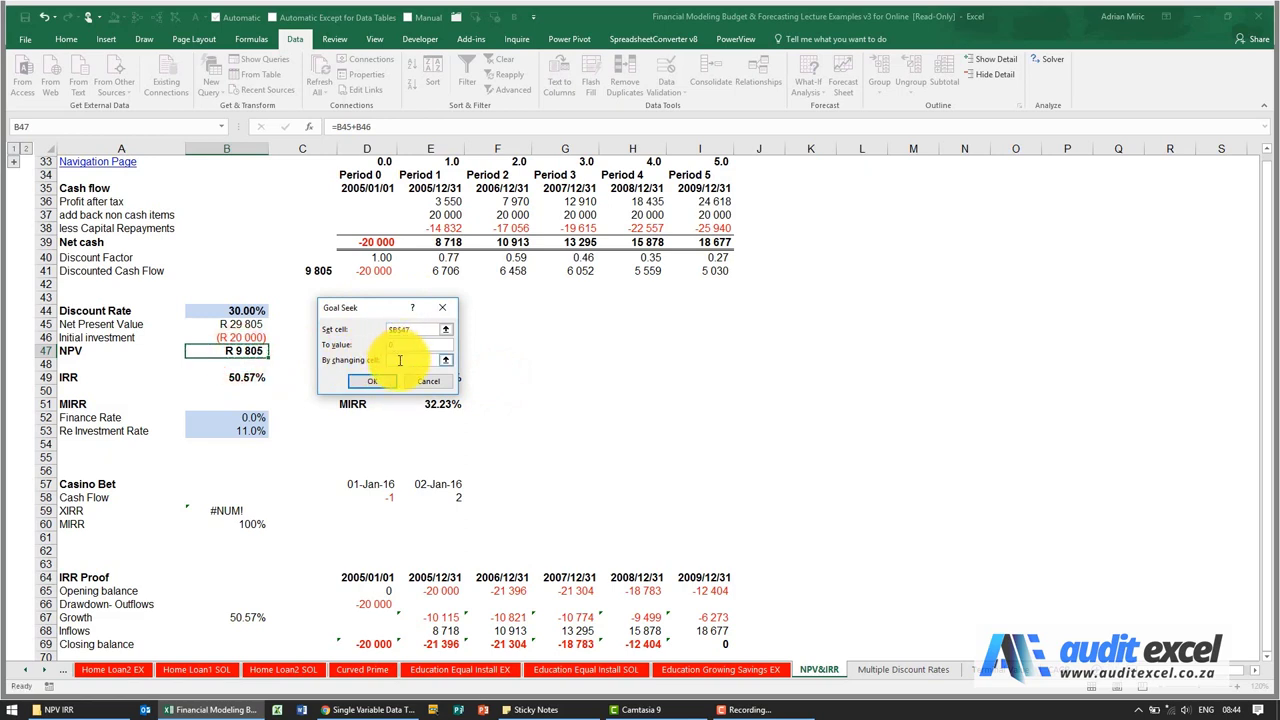
left_click(399, 360)
left_click(249, 312)
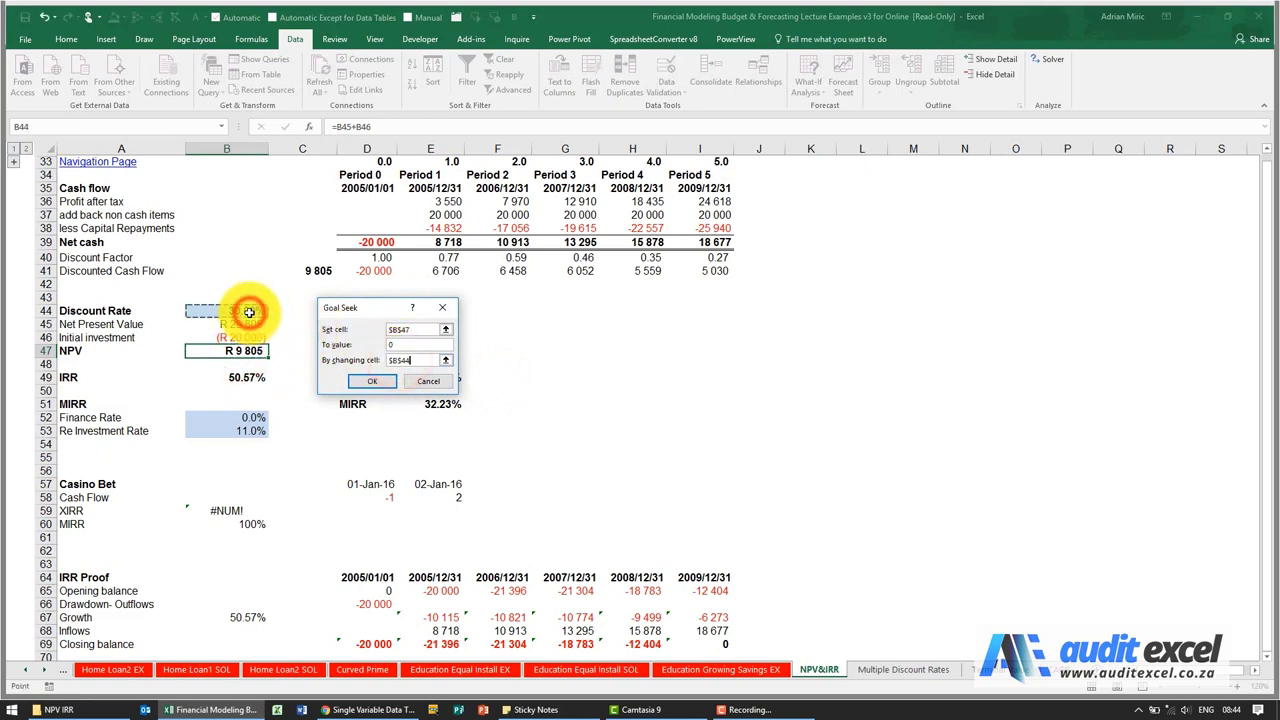
left_click(359, 383)
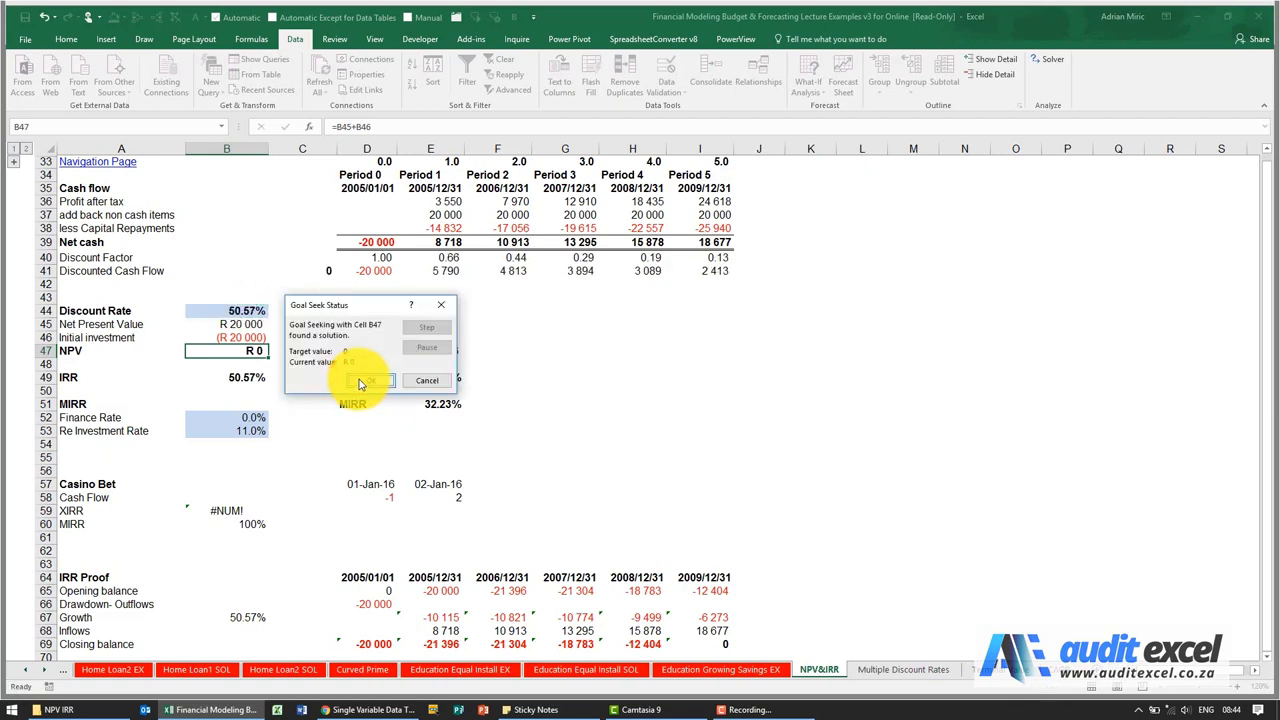
left_click(360, 383)
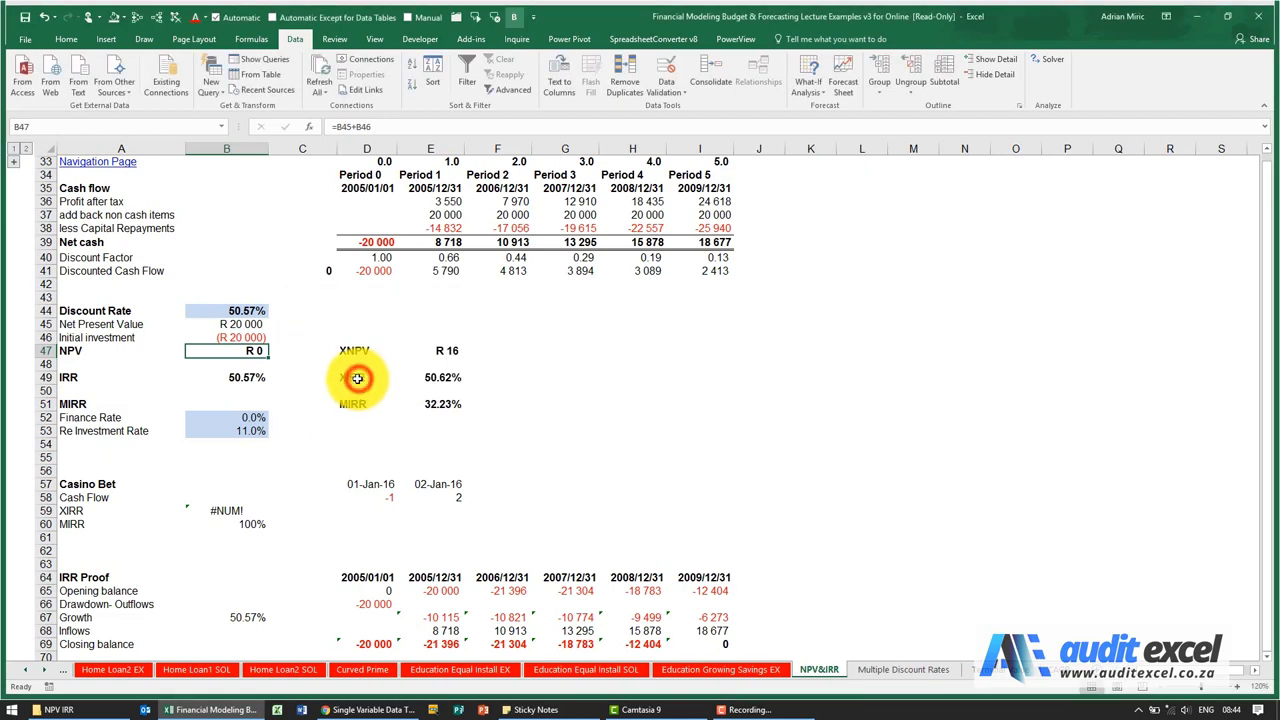
left_click(254, 311)
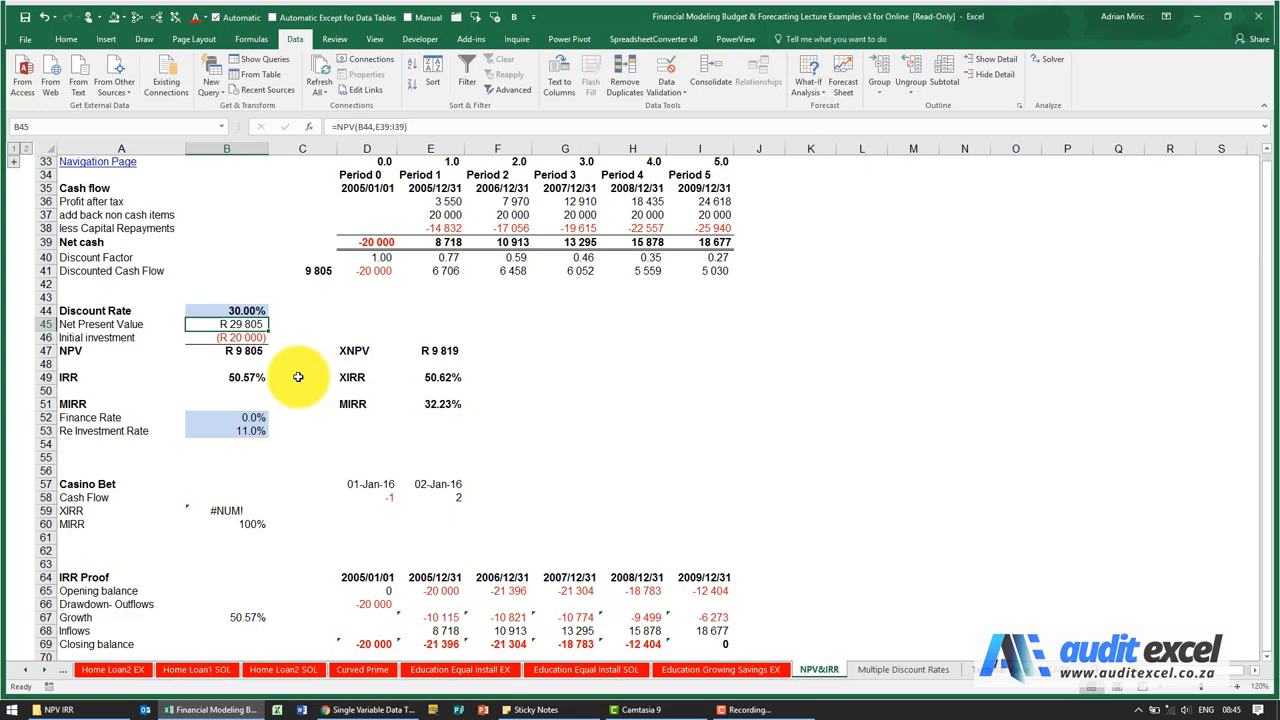
Insert an IRR function in C49 with the net cash flows D39:I39 as its values
left_click(298, 377)
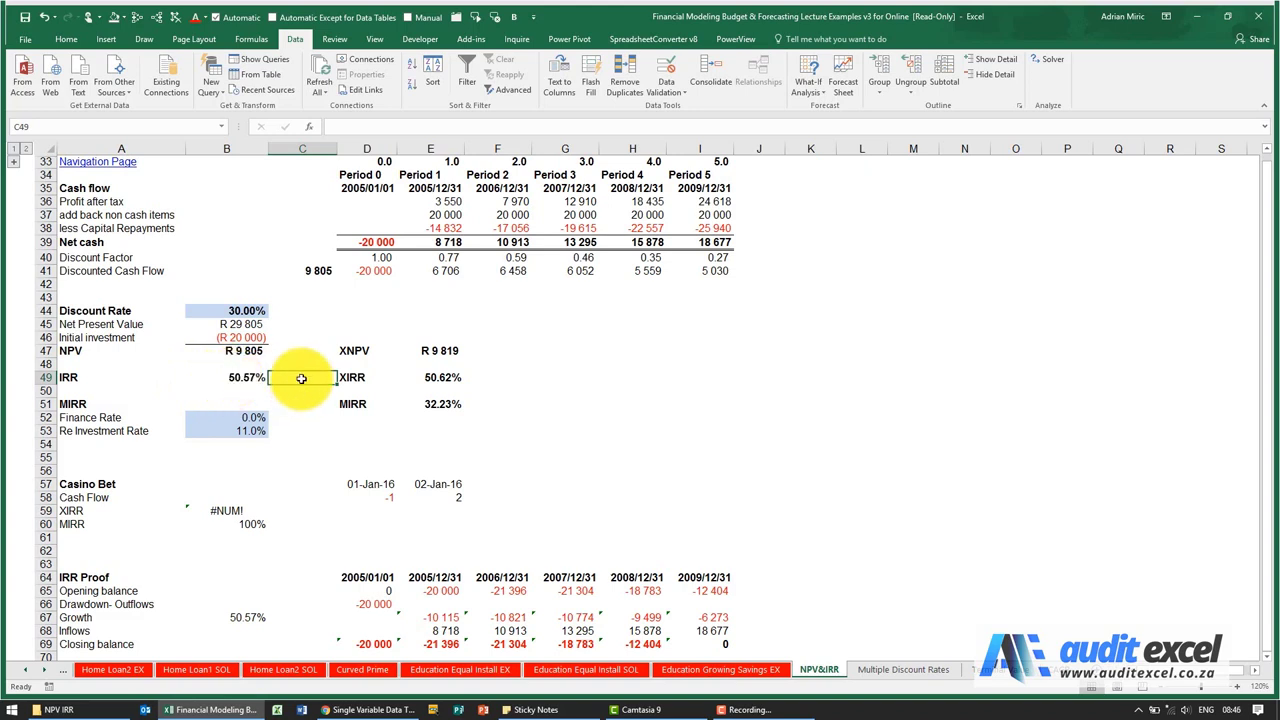
left_click(311, 130)
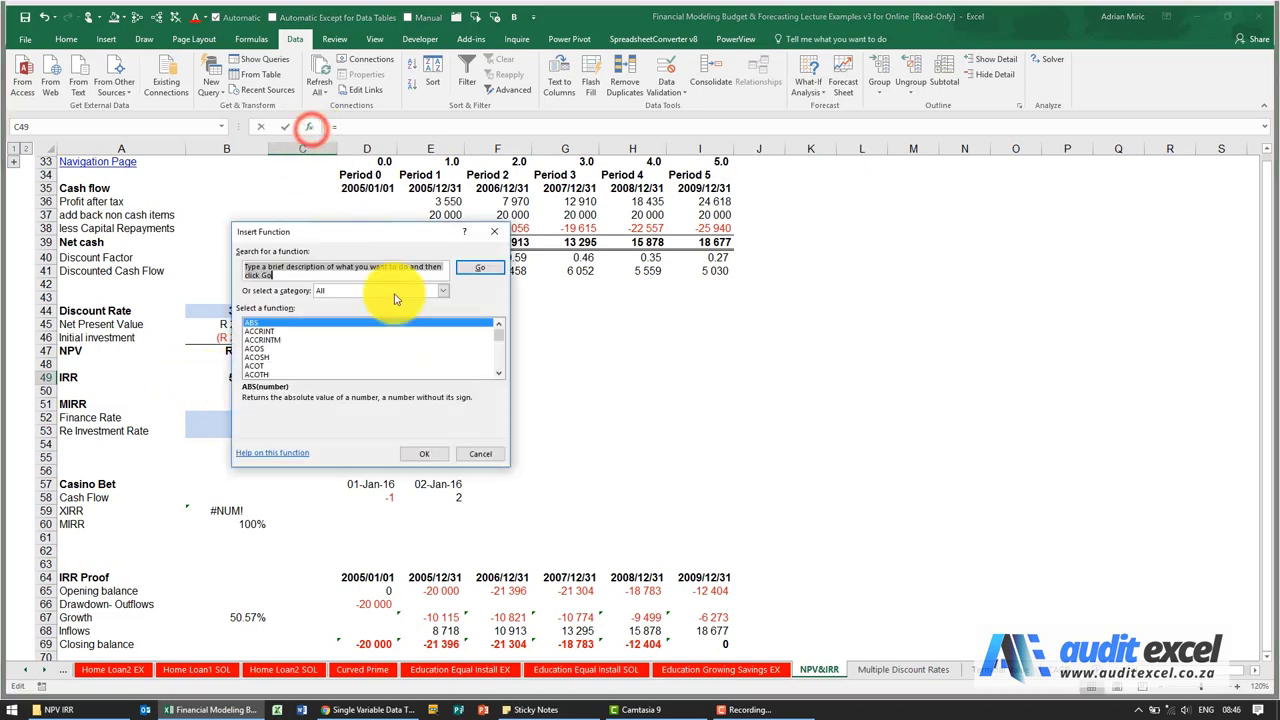
left_click(313, 349)
type("irr")
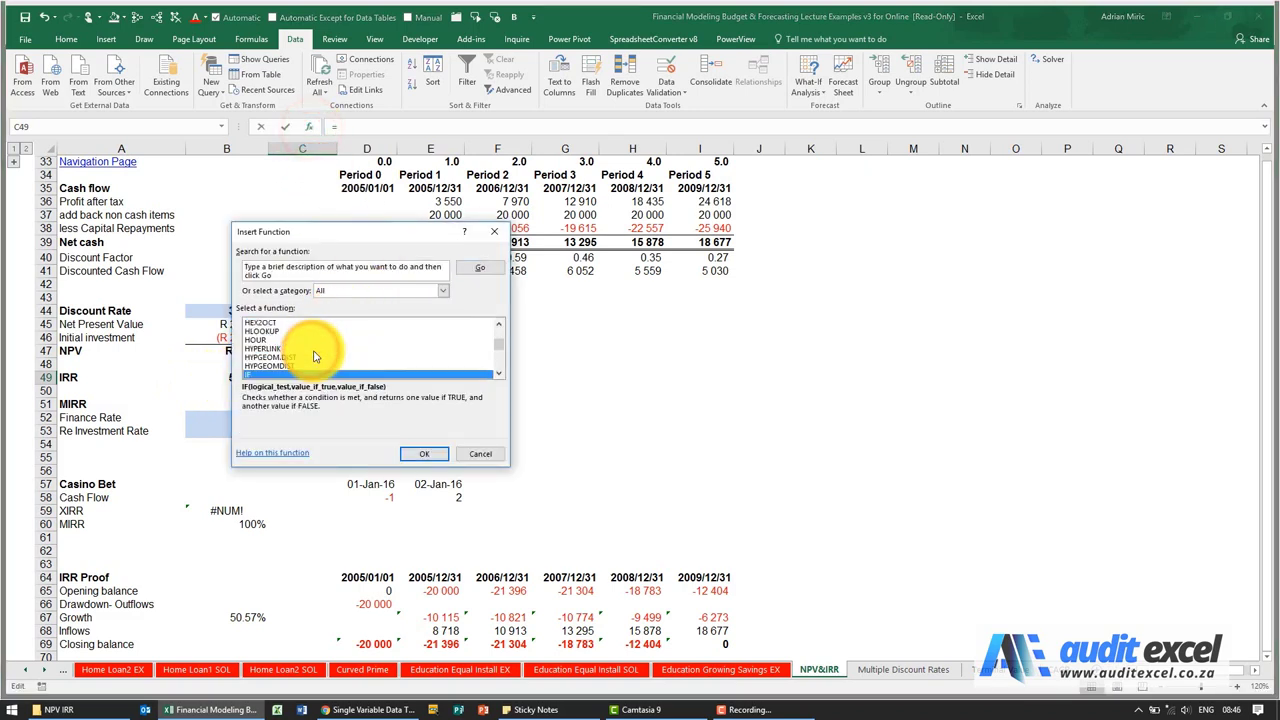
key("Return")
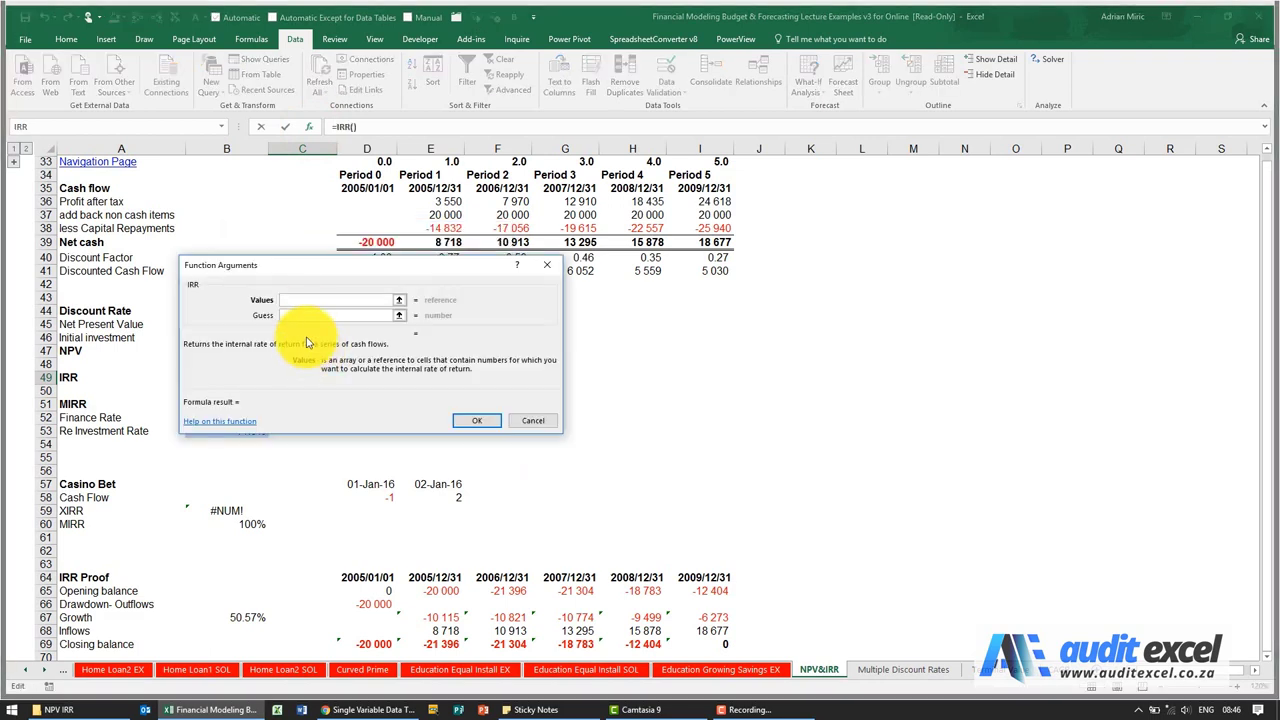
left_click_drag(296, 262, 541, 324)
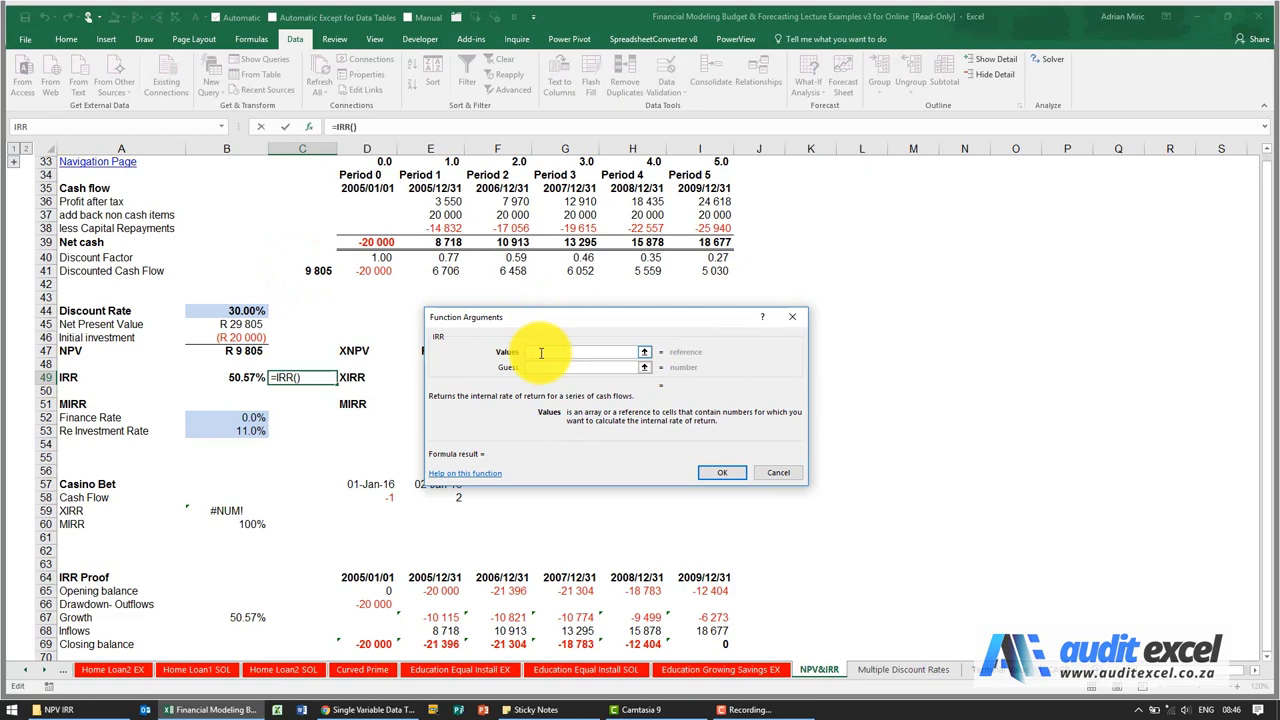
left_click(527, 351)
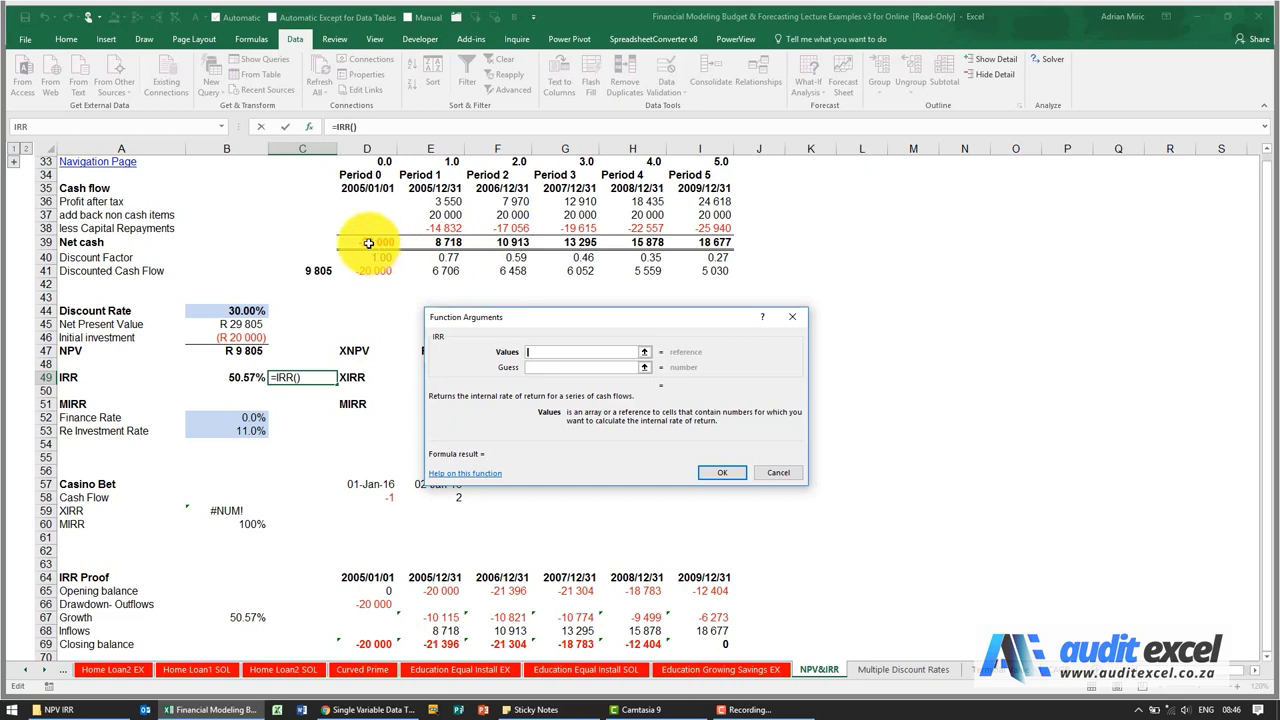
left_click_drag(368, 243, 699, 245)
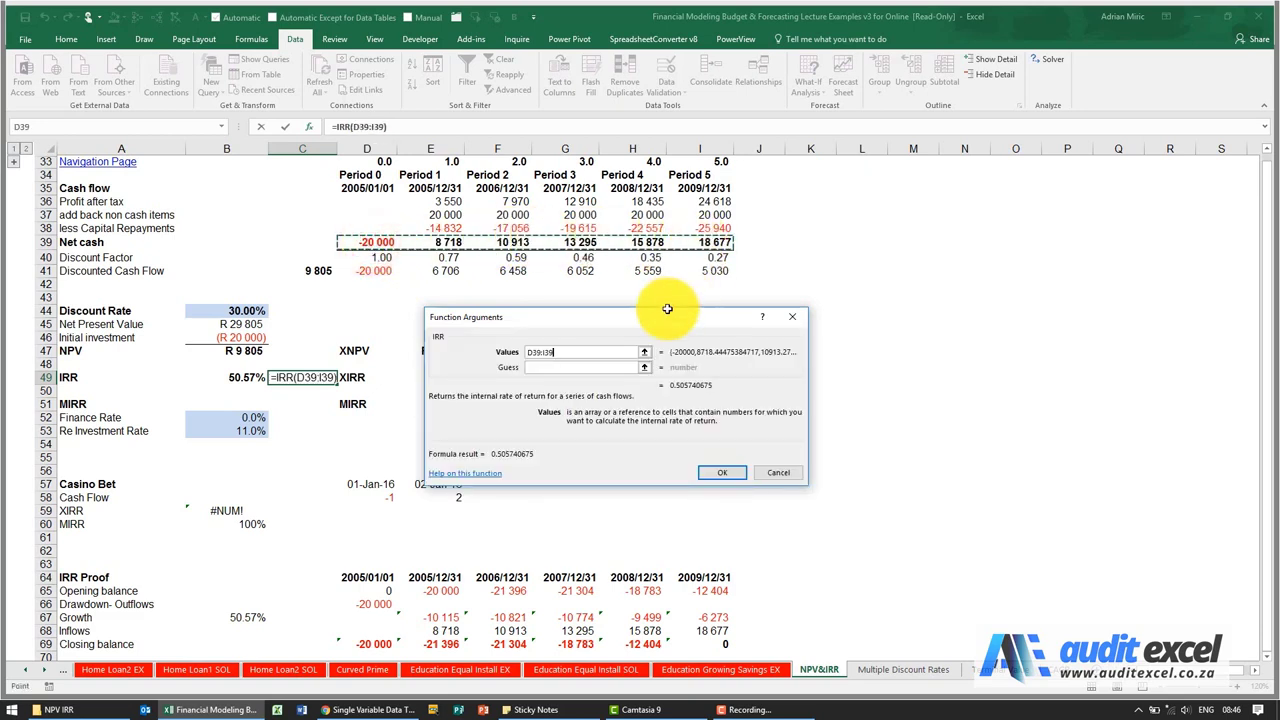
Complete the IRR formula in C49 without a guess and show the result with two decimal places
left_click(537, 370)
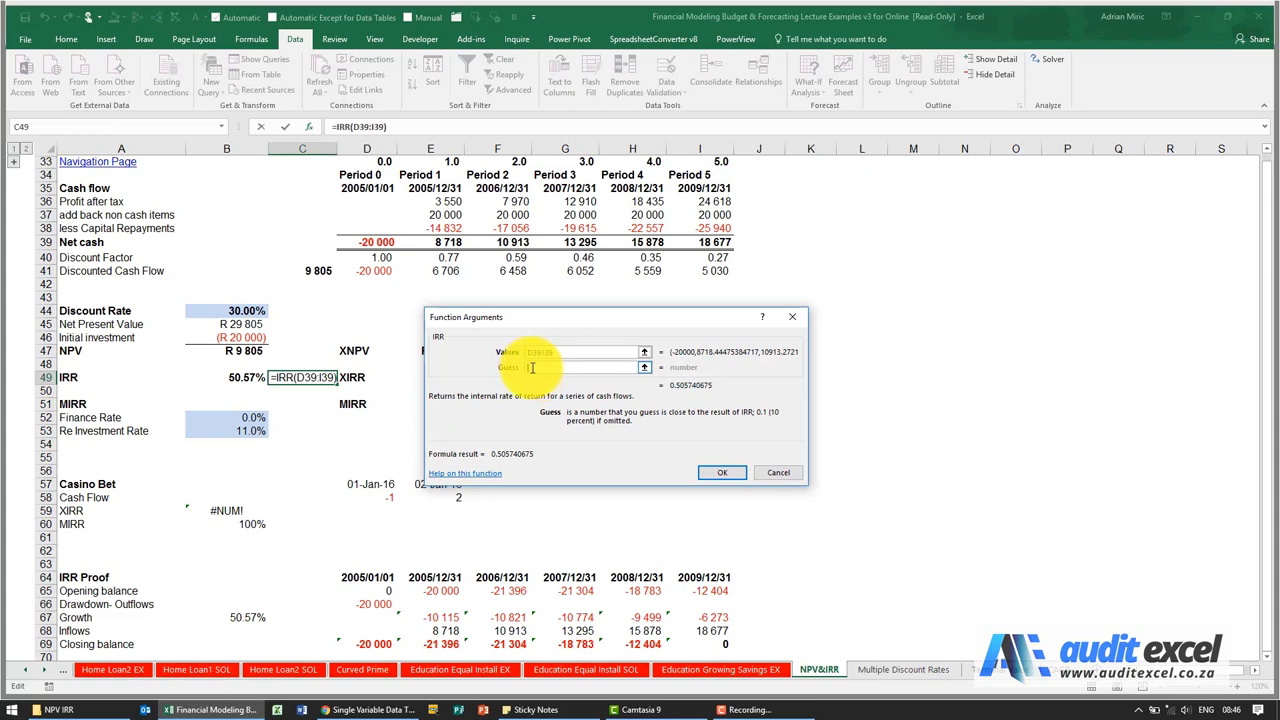
left_click(530, 367)
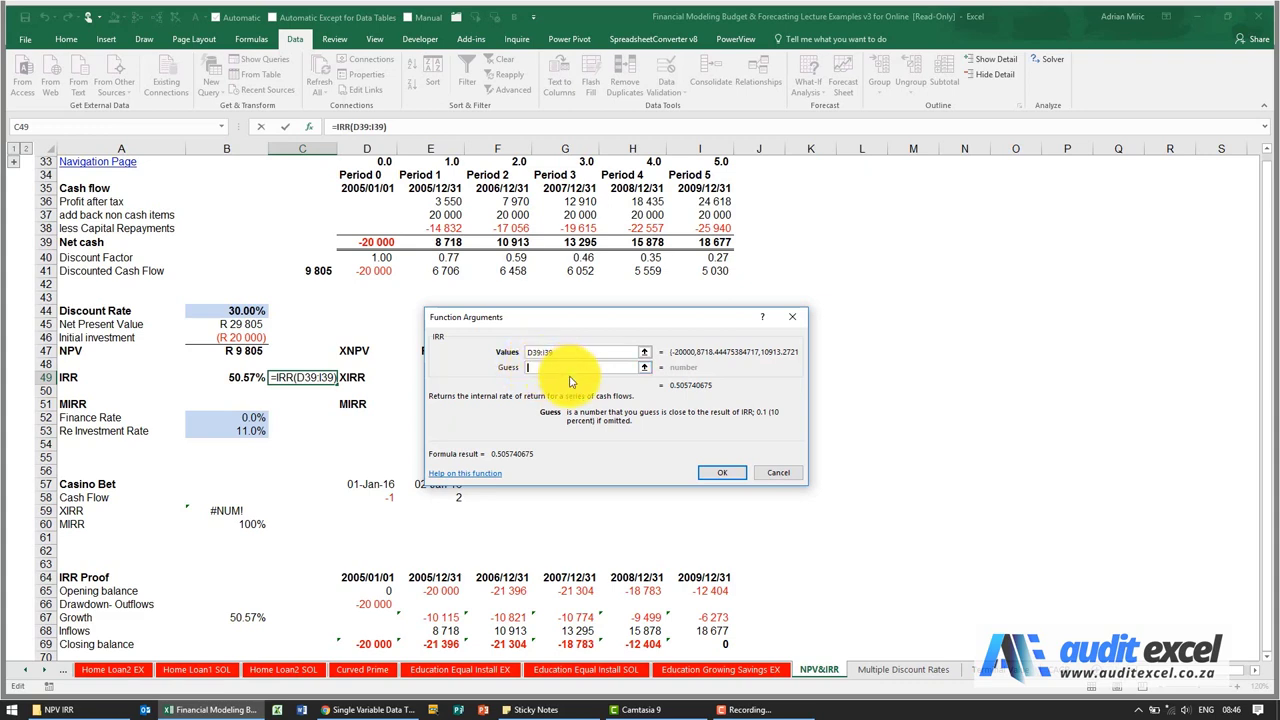
left_click(562, 352)
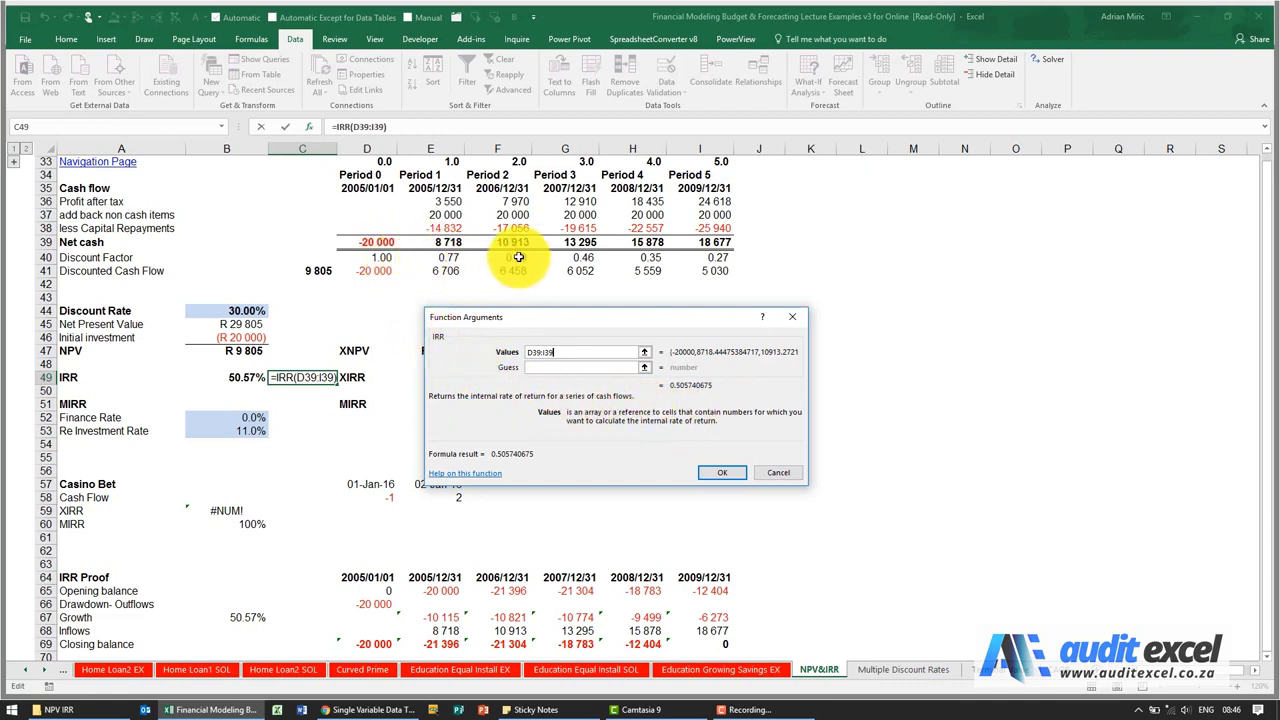
left_click(708, 470)
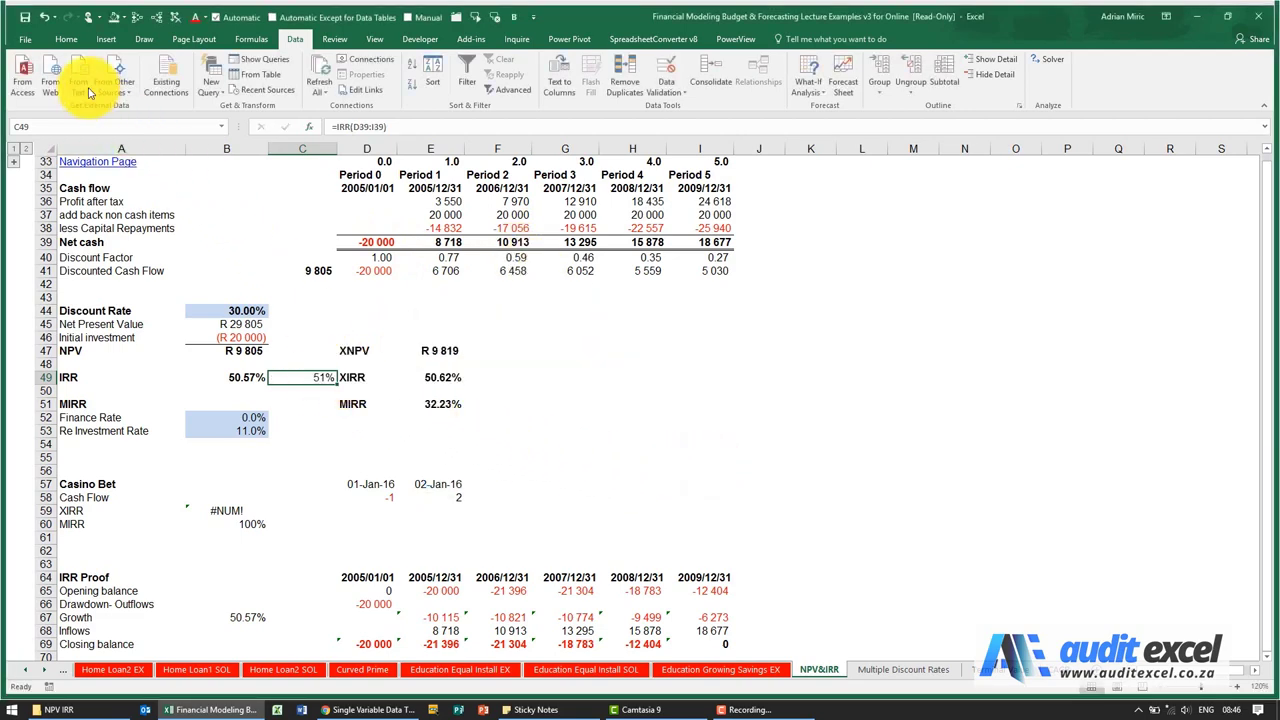
left_click(66, 39)
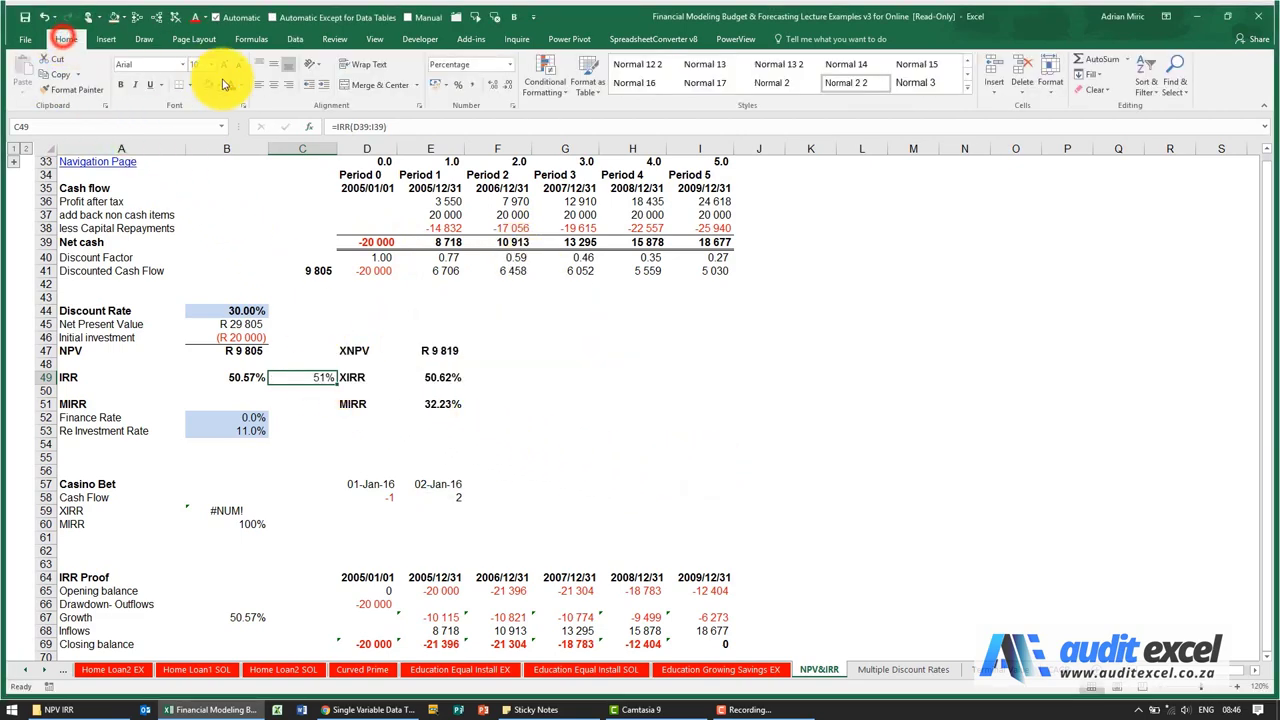
left_click(490, 87)
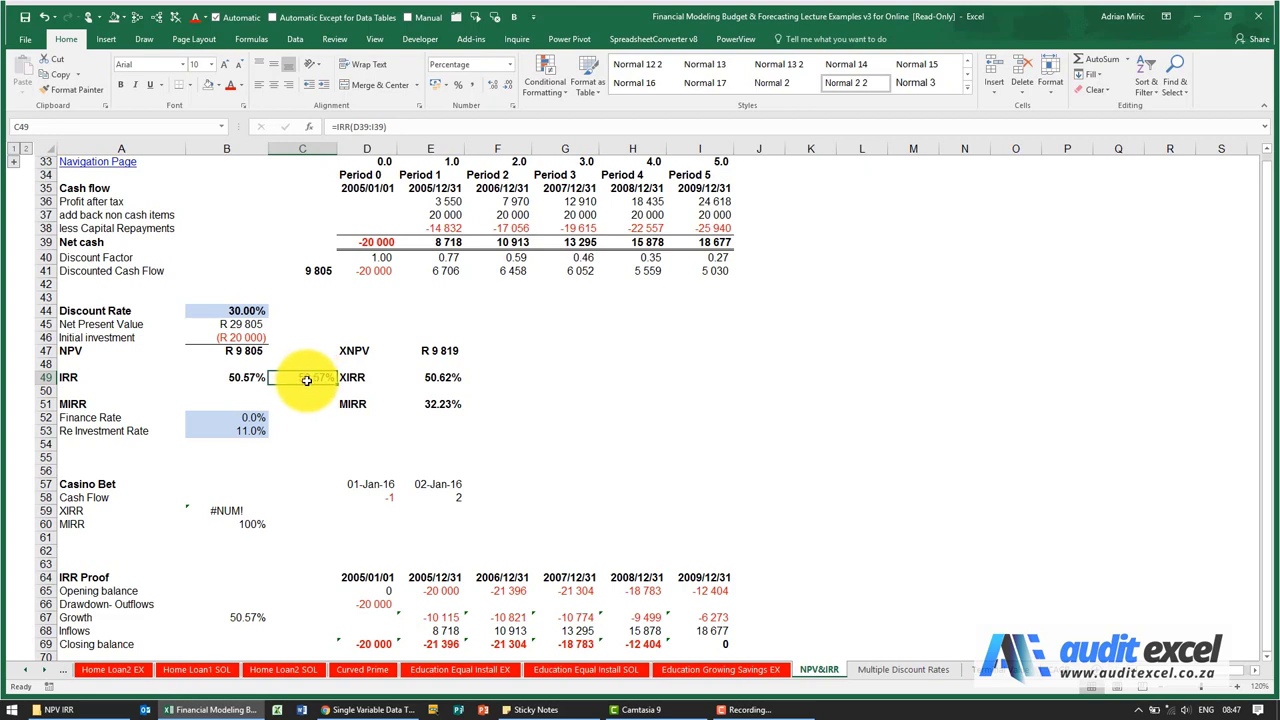
Try the IRR from C49 as a pasted value in discount rate B44 to test the NPV, and undo the paste
left_click_drag(375, 242, 700, 242)
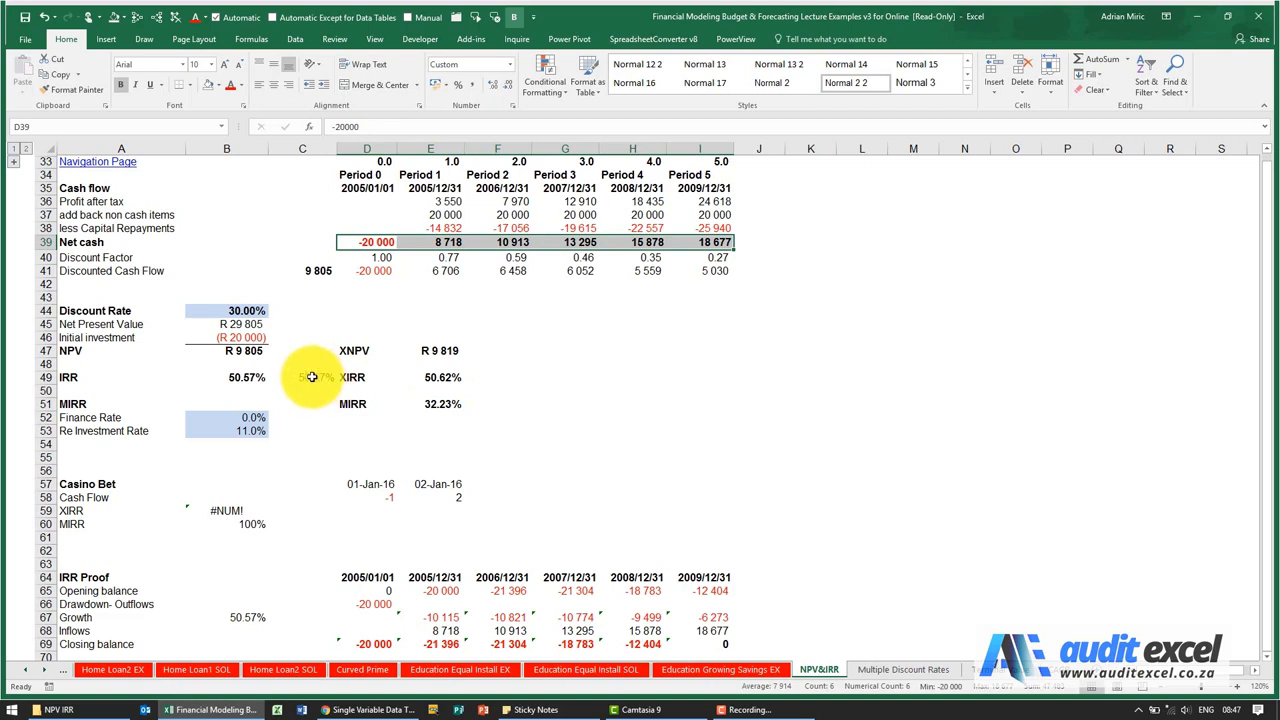
left_click(312, 376)
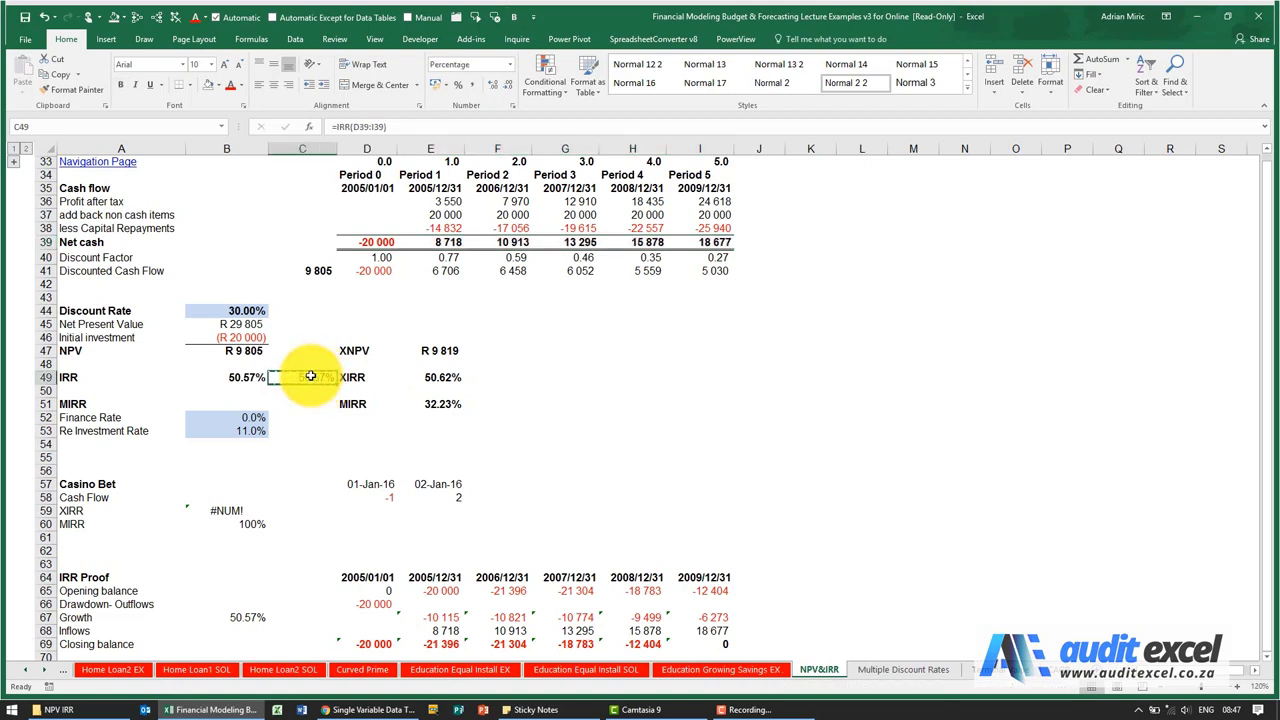
key("ctrl+c")
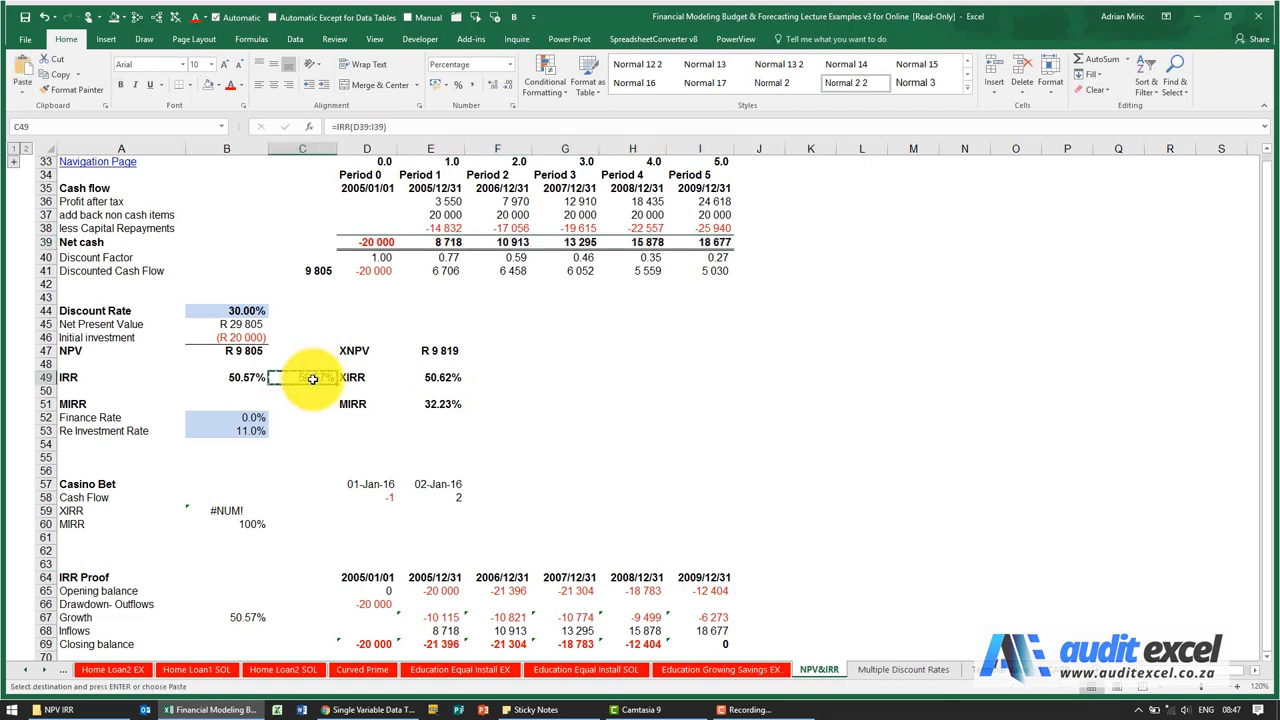
right_click(237, 313)
left_click(283, 371)
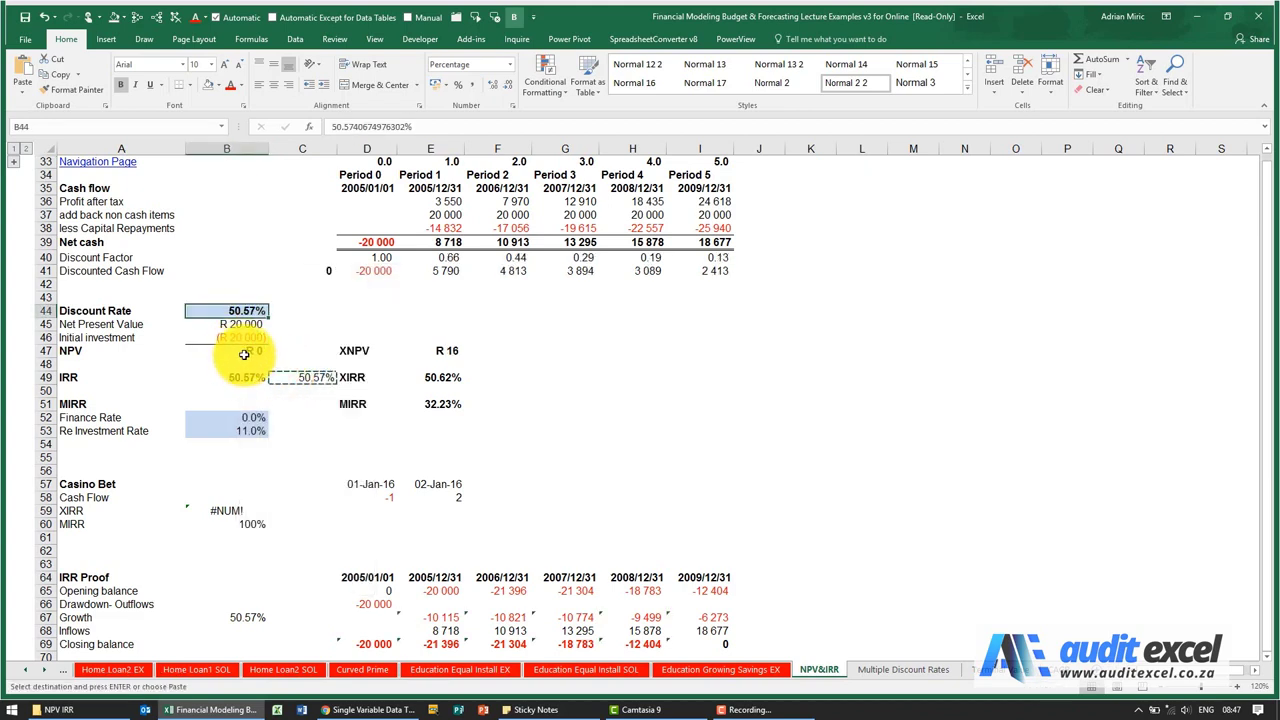
left_click(42, 20)
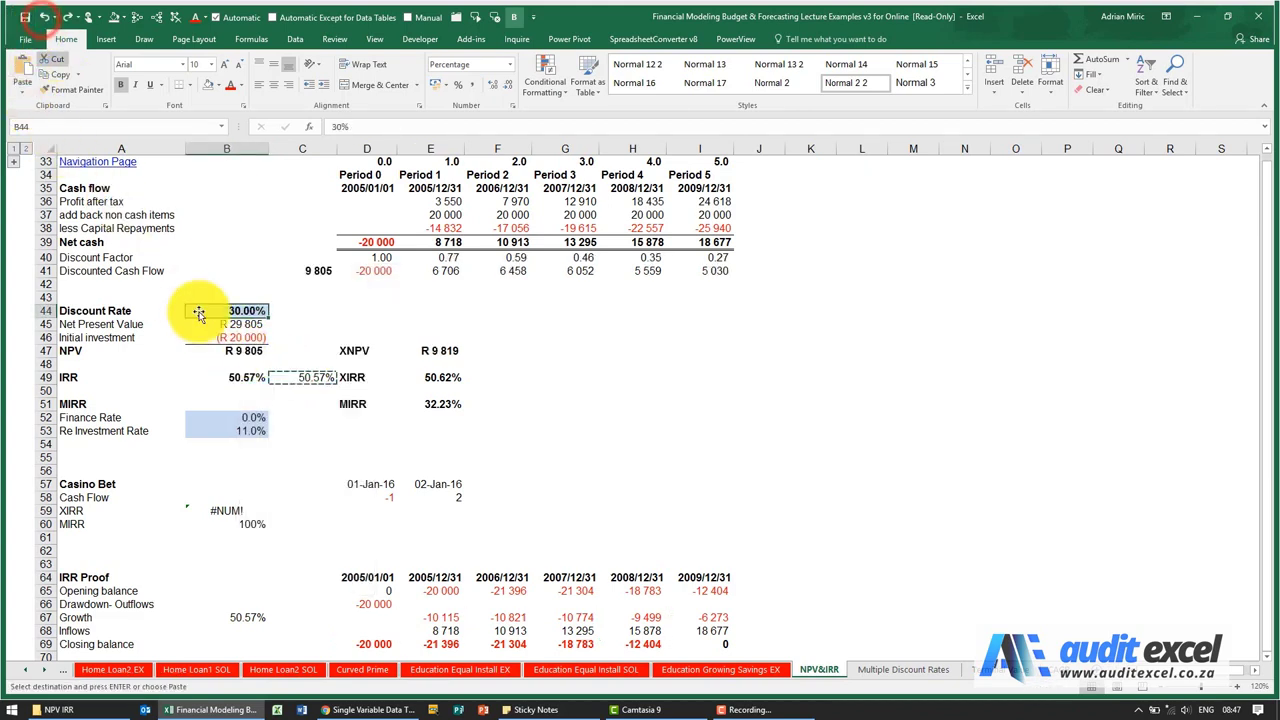
left_click(290, 377)
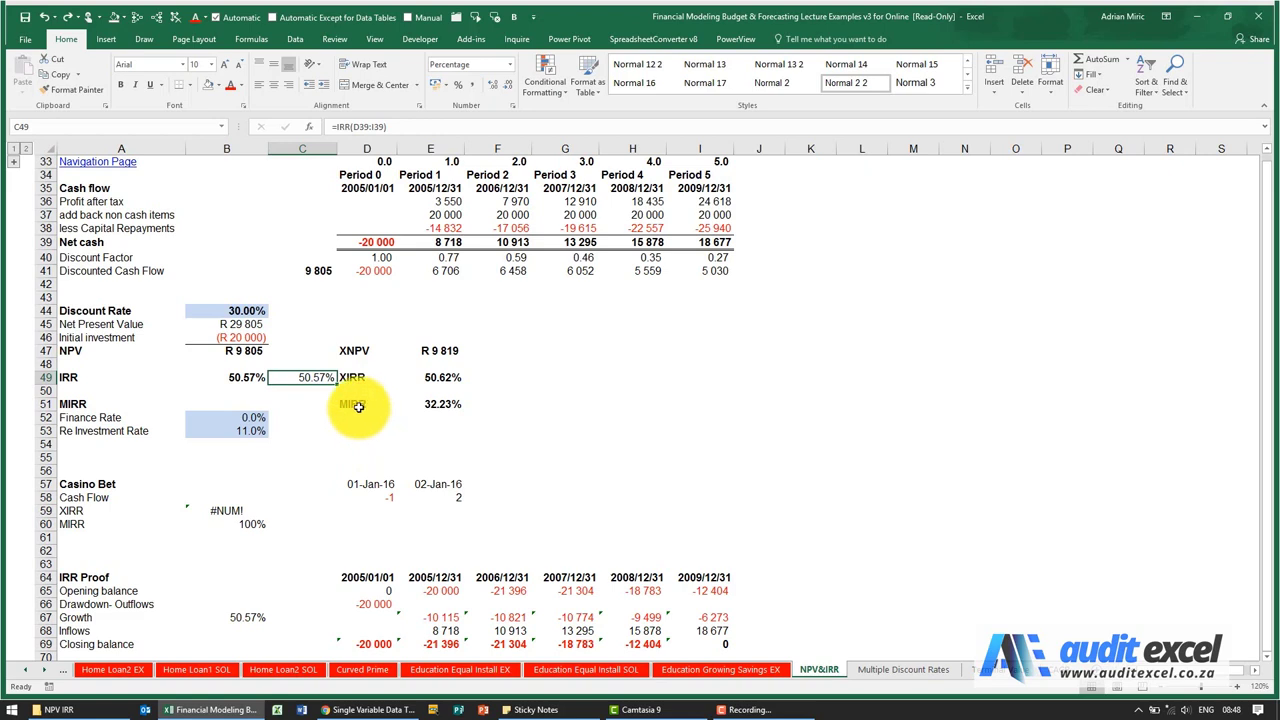
Insert an XIRR function in F49 with values D39:I39, dates D35:I35 and a guess of 0.1
left_click(513, 378)
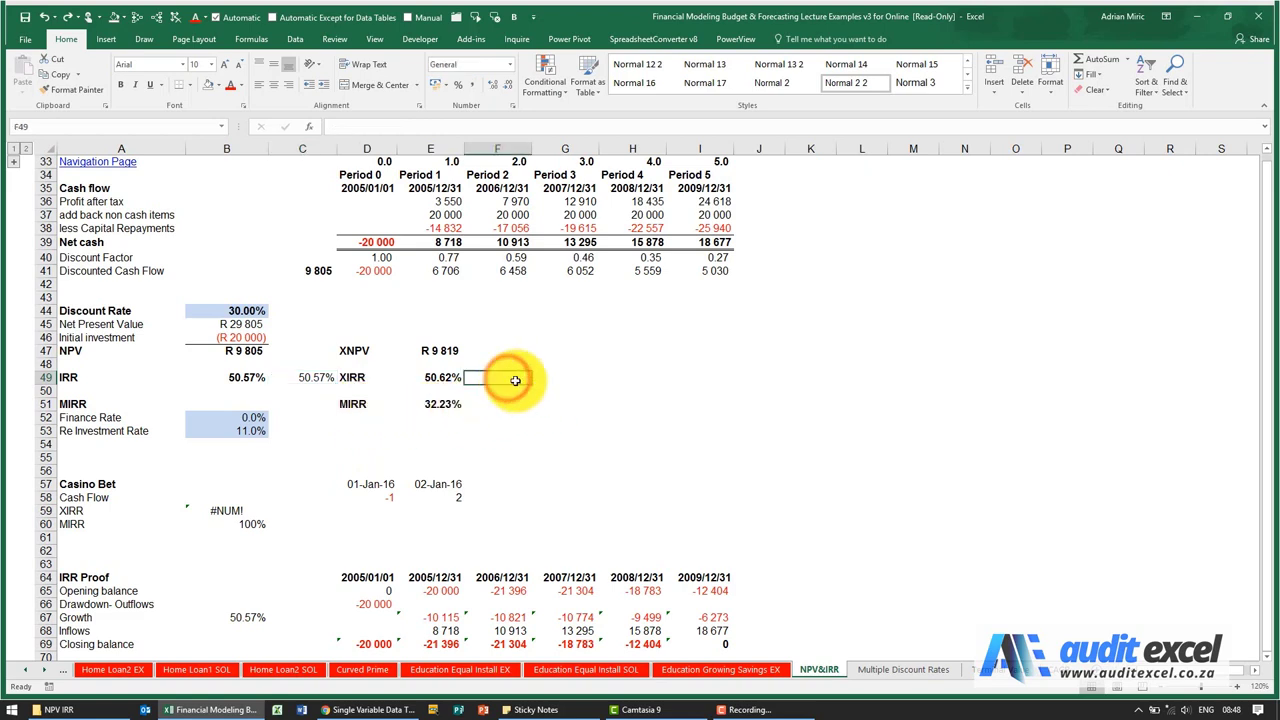
left_click(309, 126)
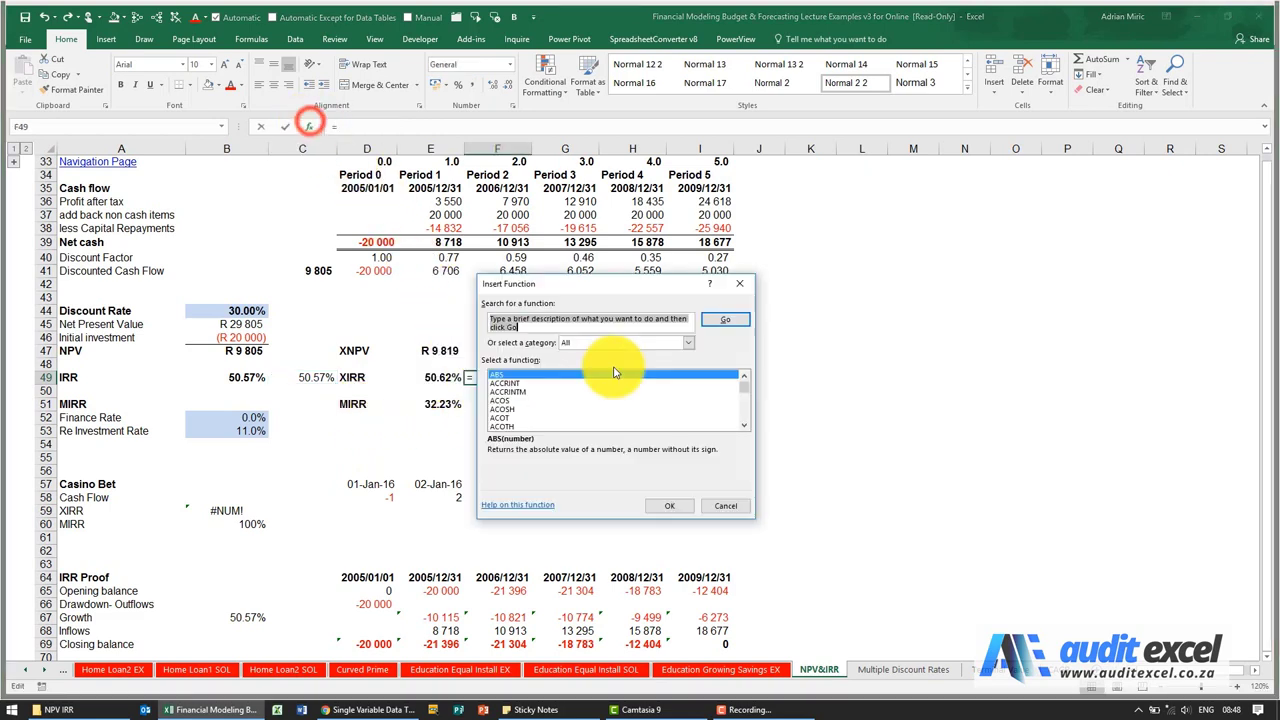
left_click(615, 376)
key("x")
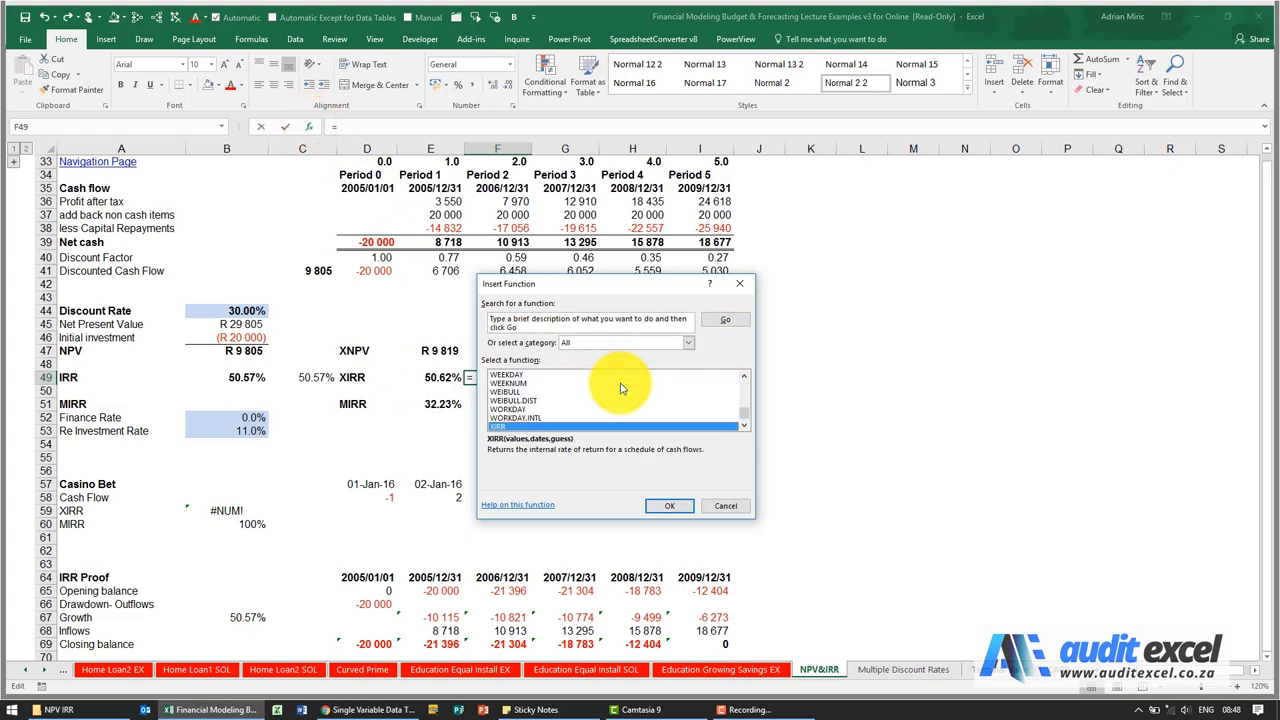
left_click(669, 505)
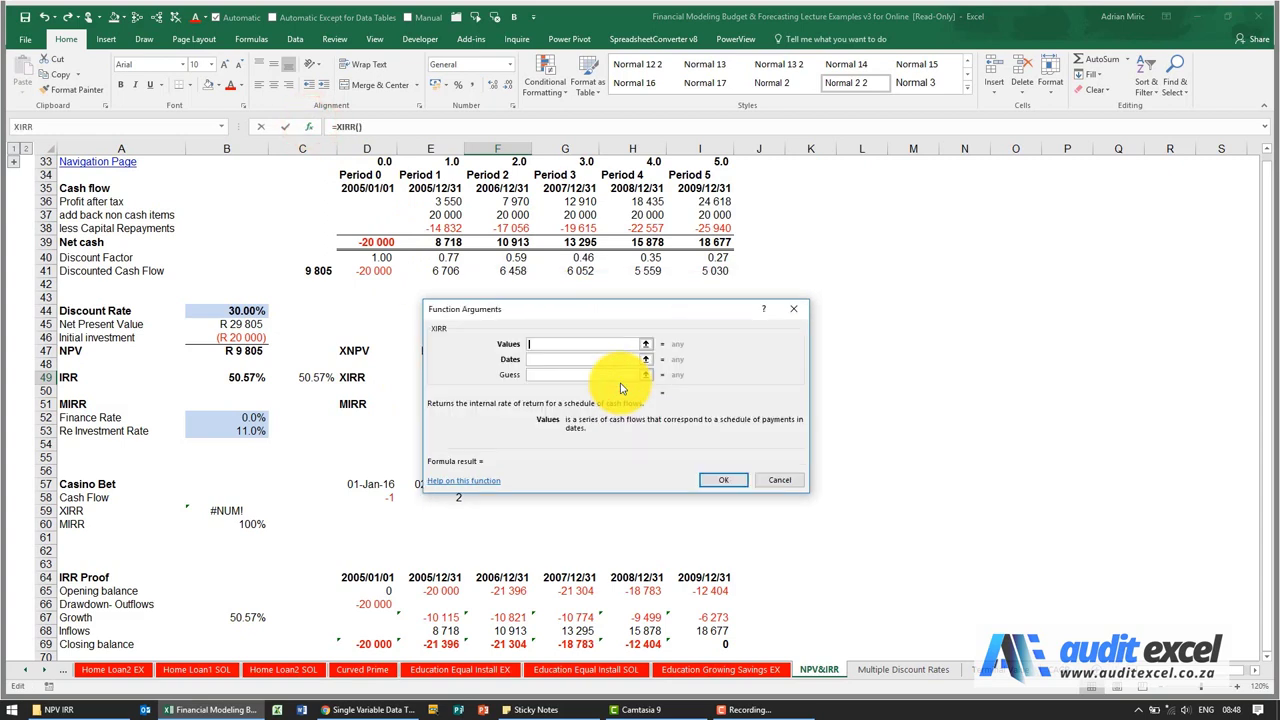
left_click_drag(545, 311, 650, 337)
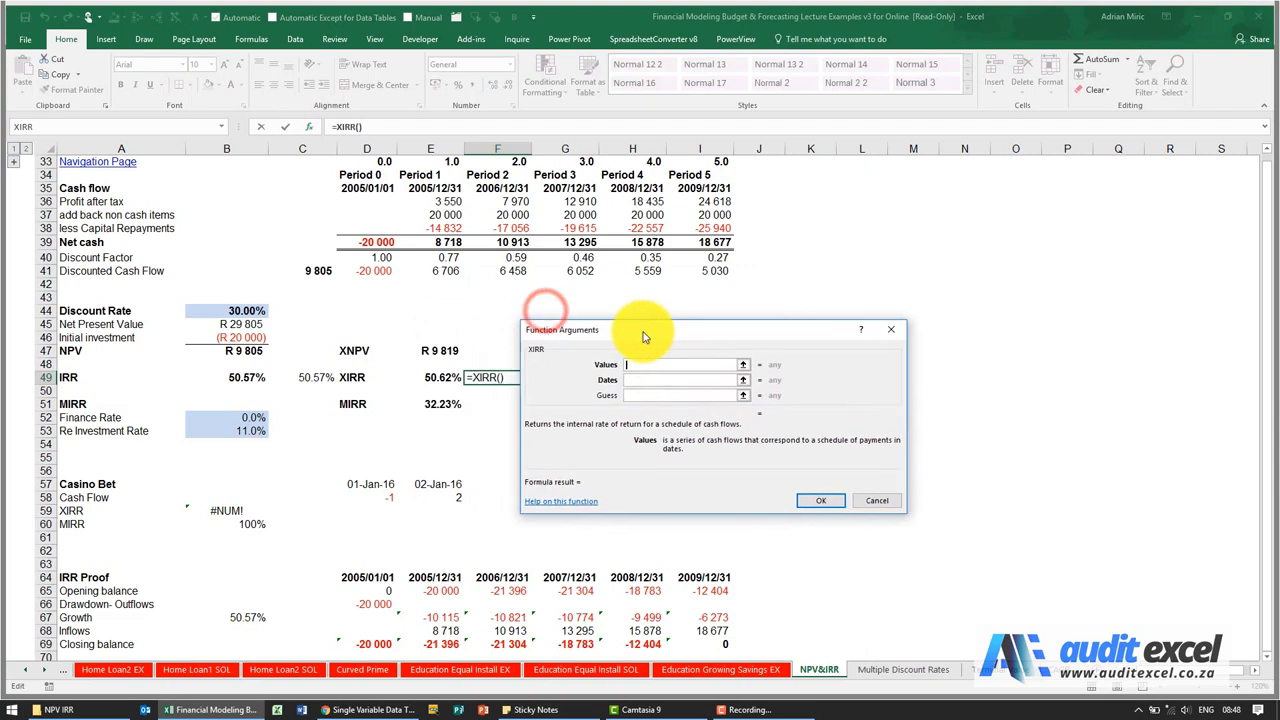
left_click_drag(375, 244, 707, 244)
left_click(658, 379)
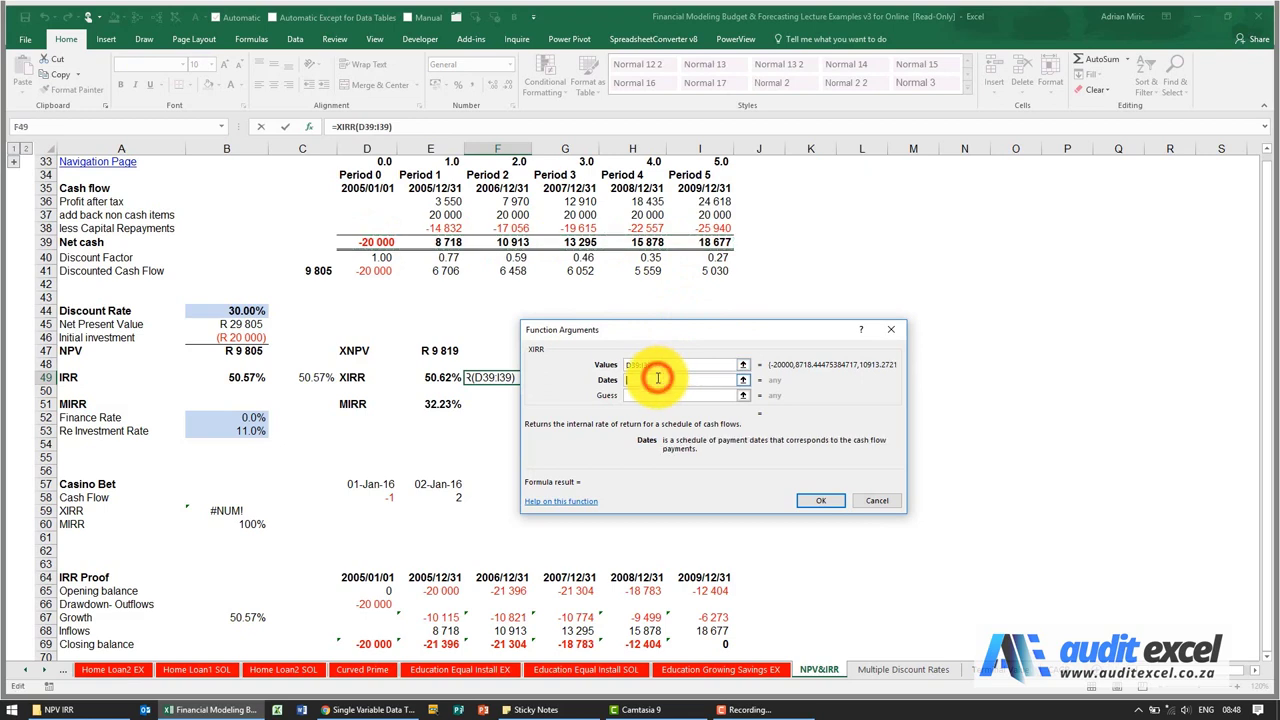
left_click_drag(375, 188, 695, 189)
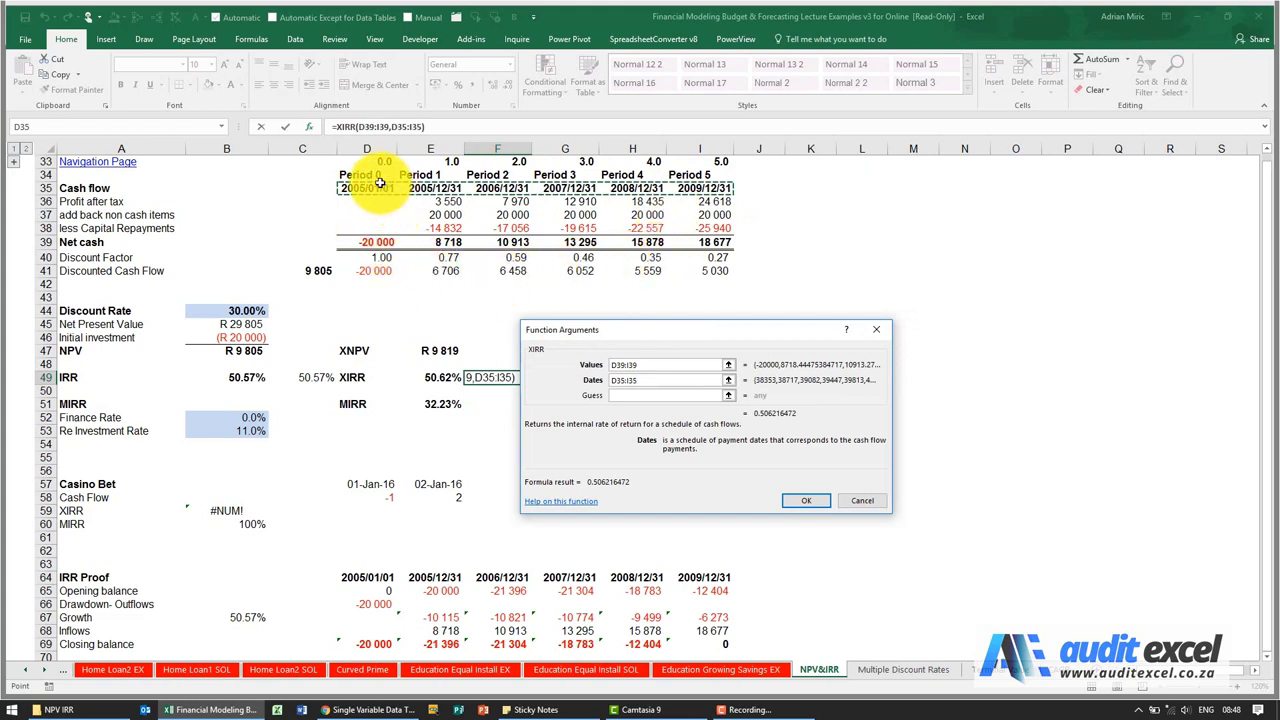
left_click(619, 397)
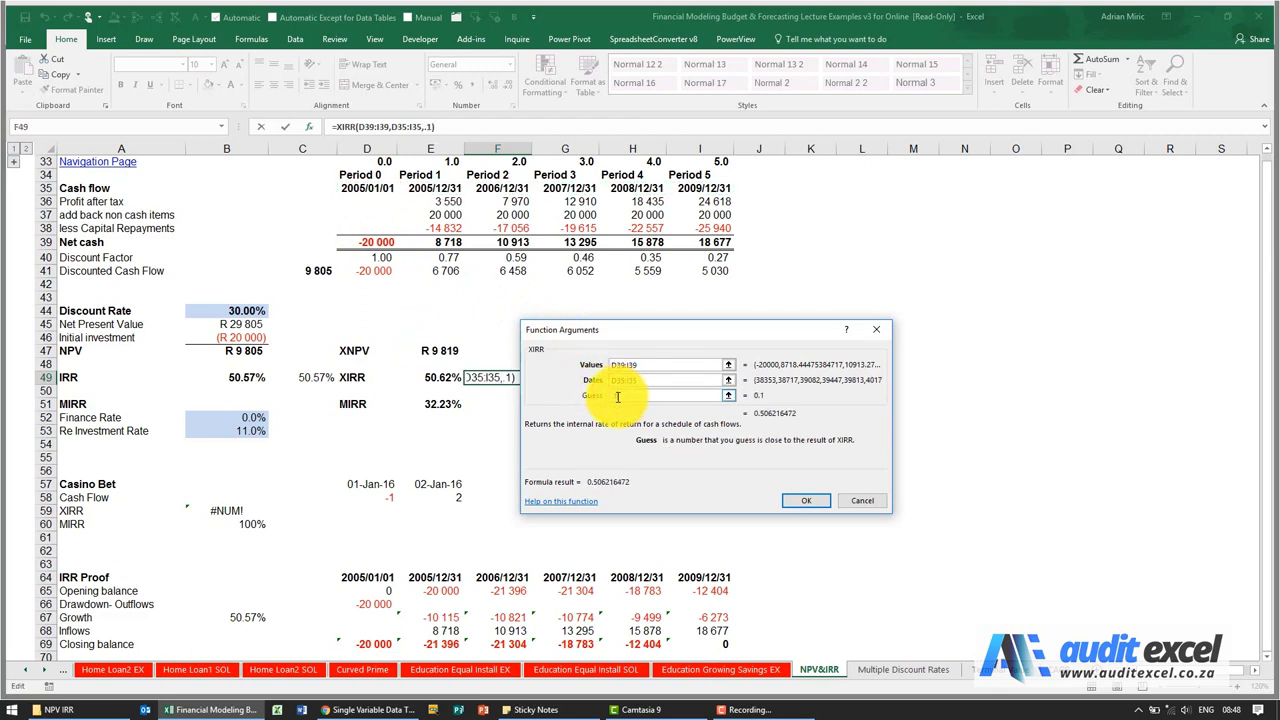
left_click(800, 500)
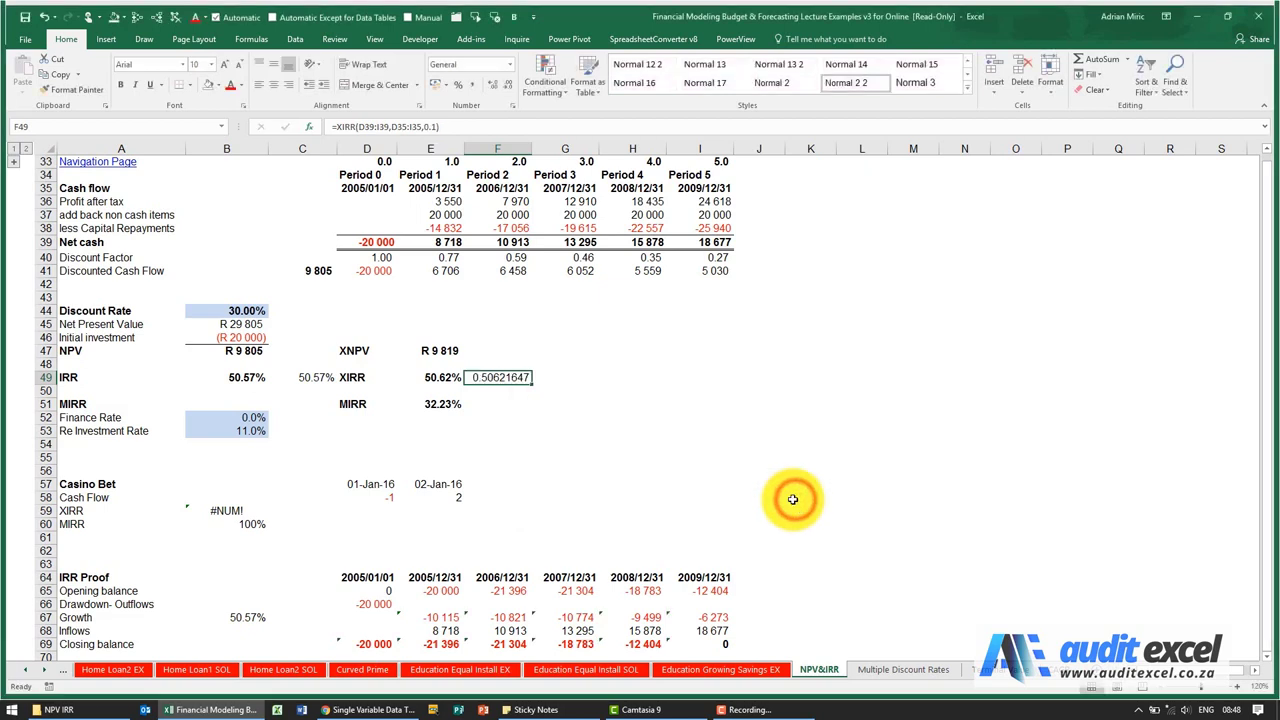
Format the XIRR result in F49 as a percentage with two decimal places
left_click(457, 84)
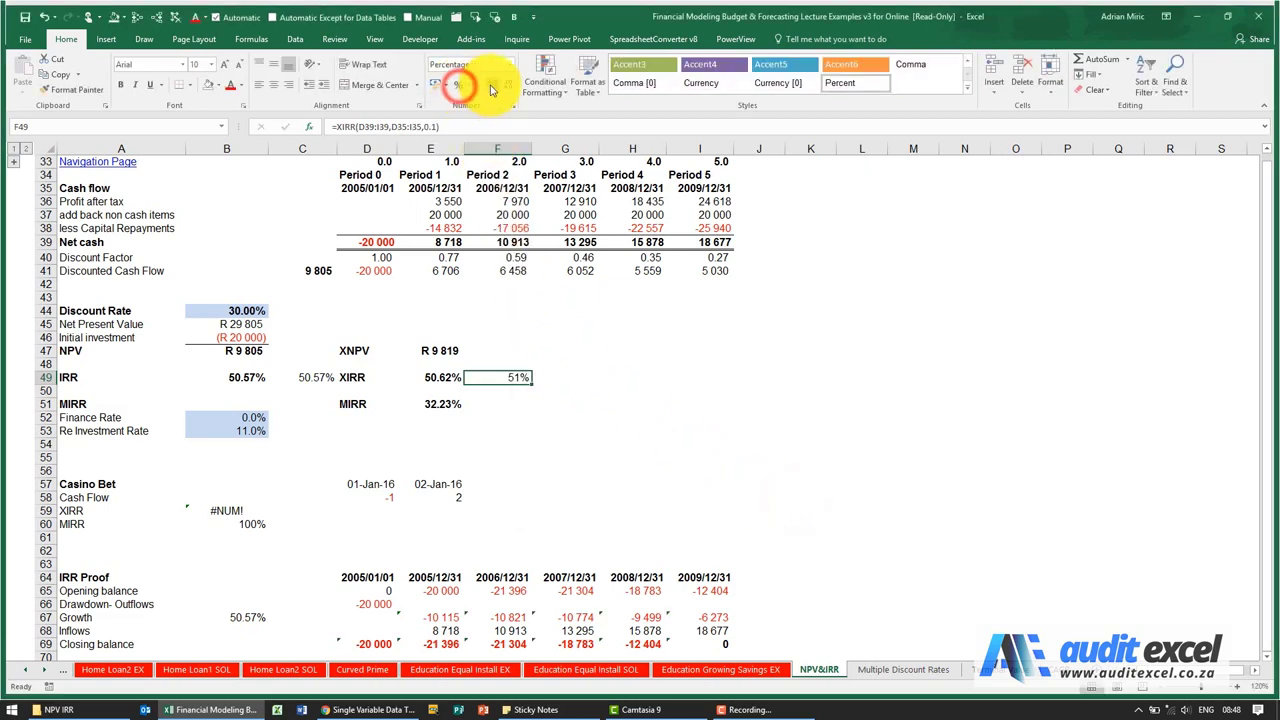
left_click(491, 86)
left_click(491, 86)
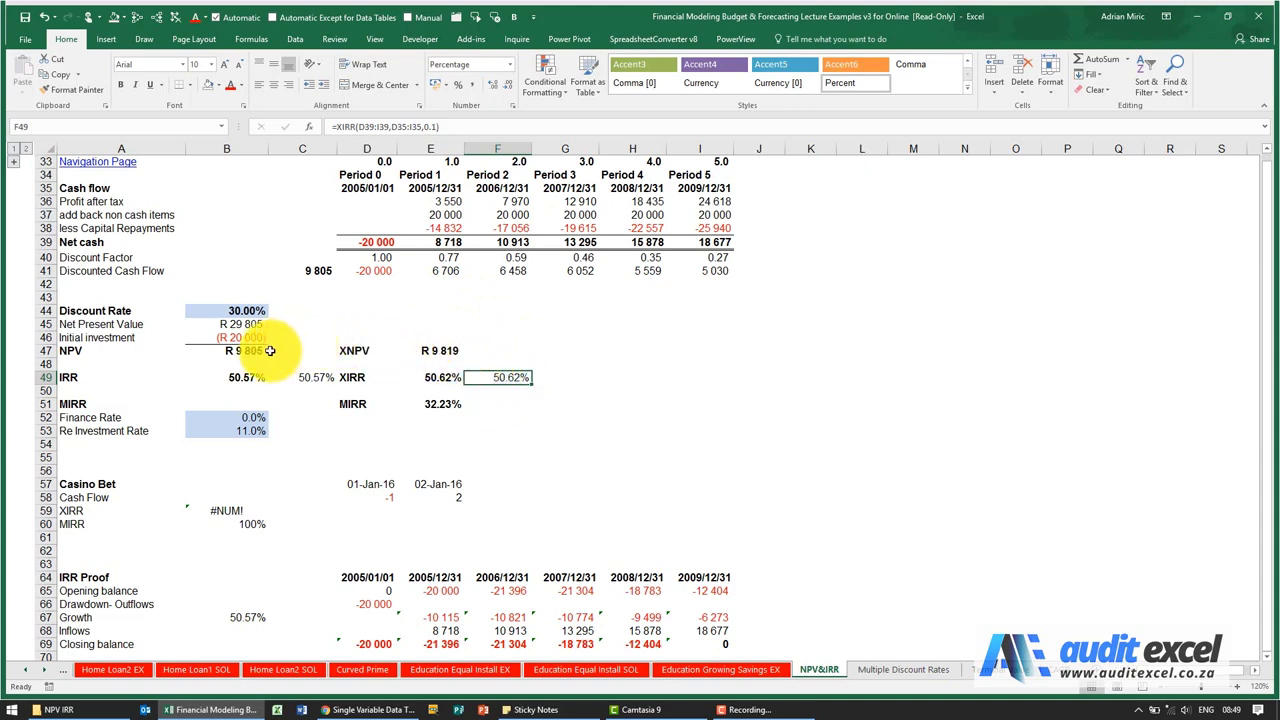
Compare the IRR formulas in B49 and C49 with the XIRR formula in F49
left_click(496, 379)
left_click(248, 377)
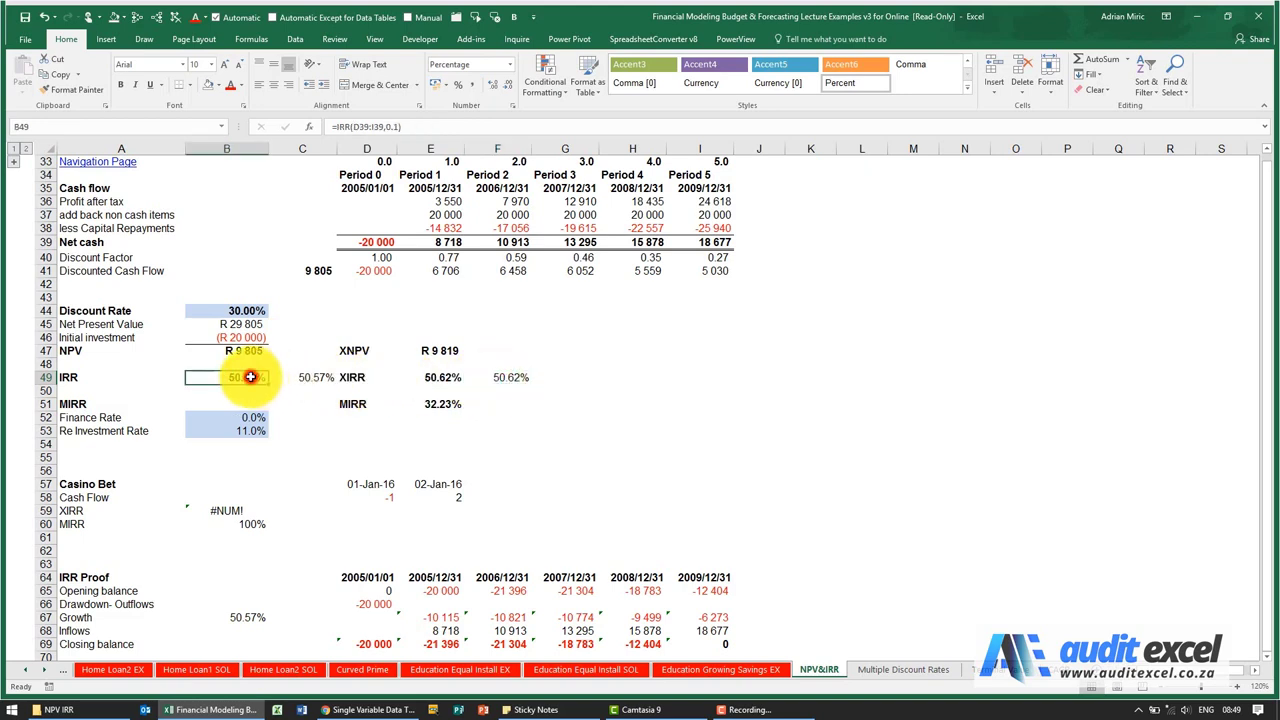
left_click(294, 377)
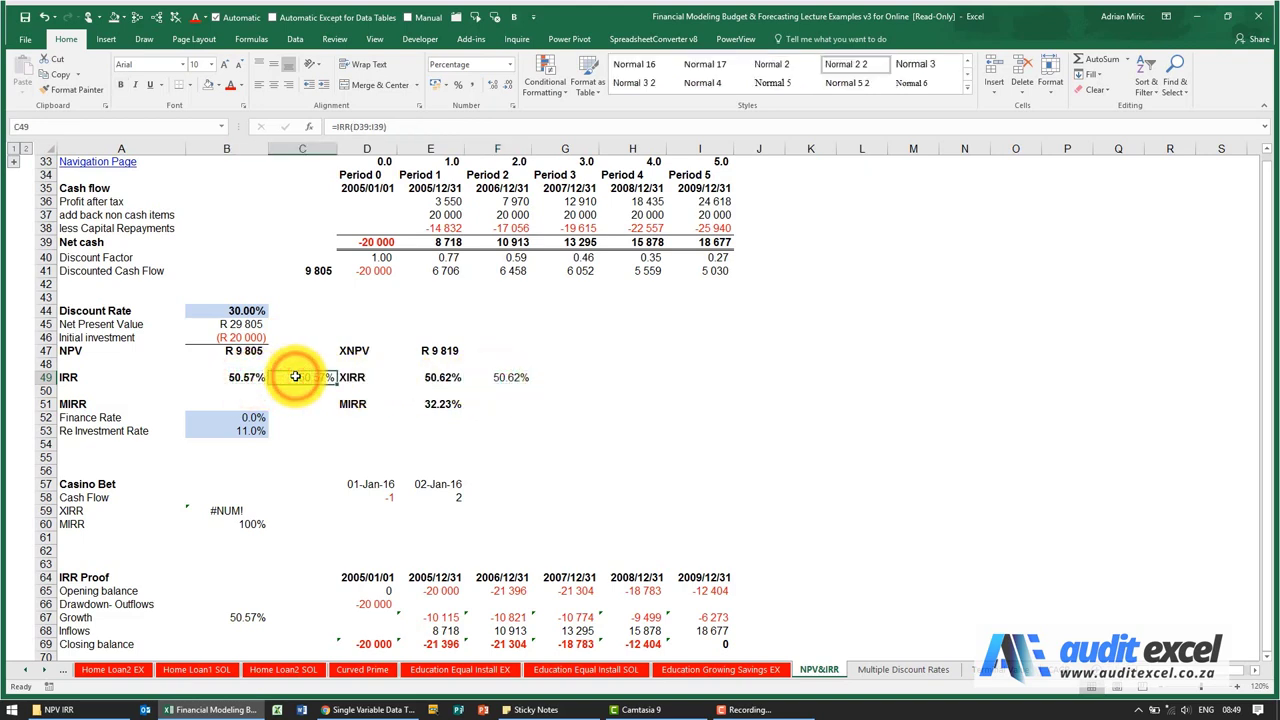
left_click(497, 377)
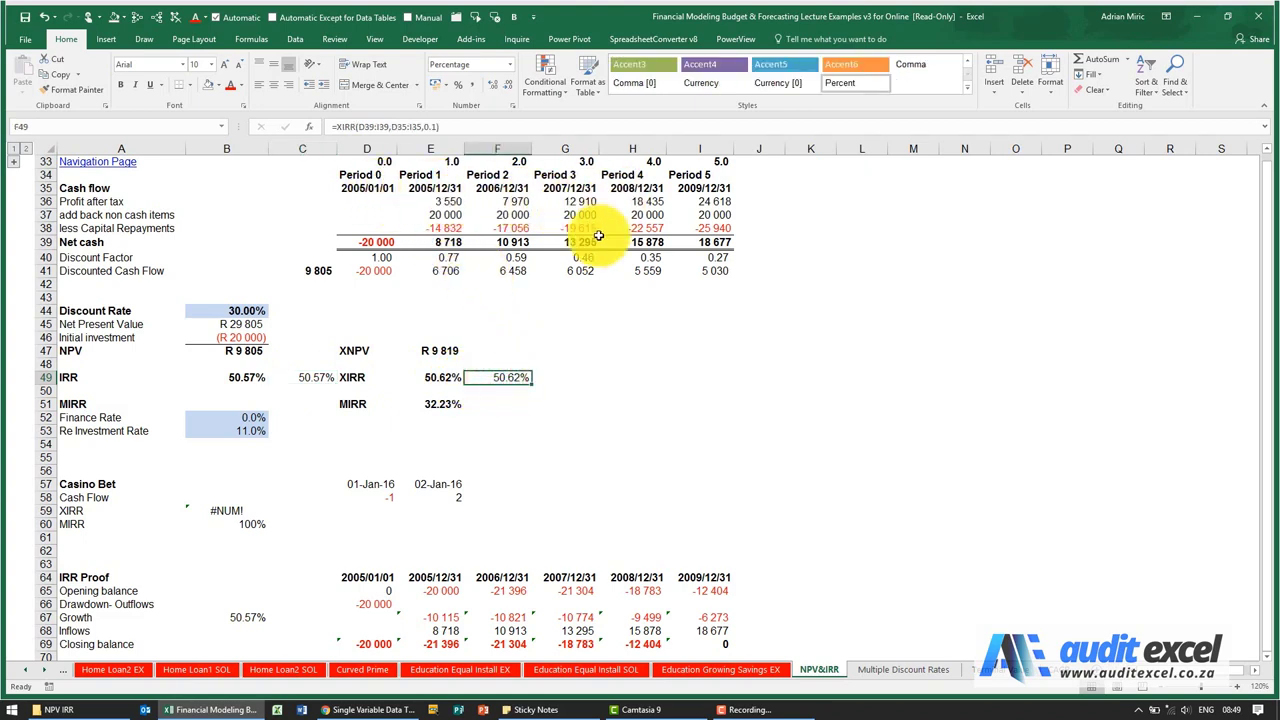
left_click(315, 377)
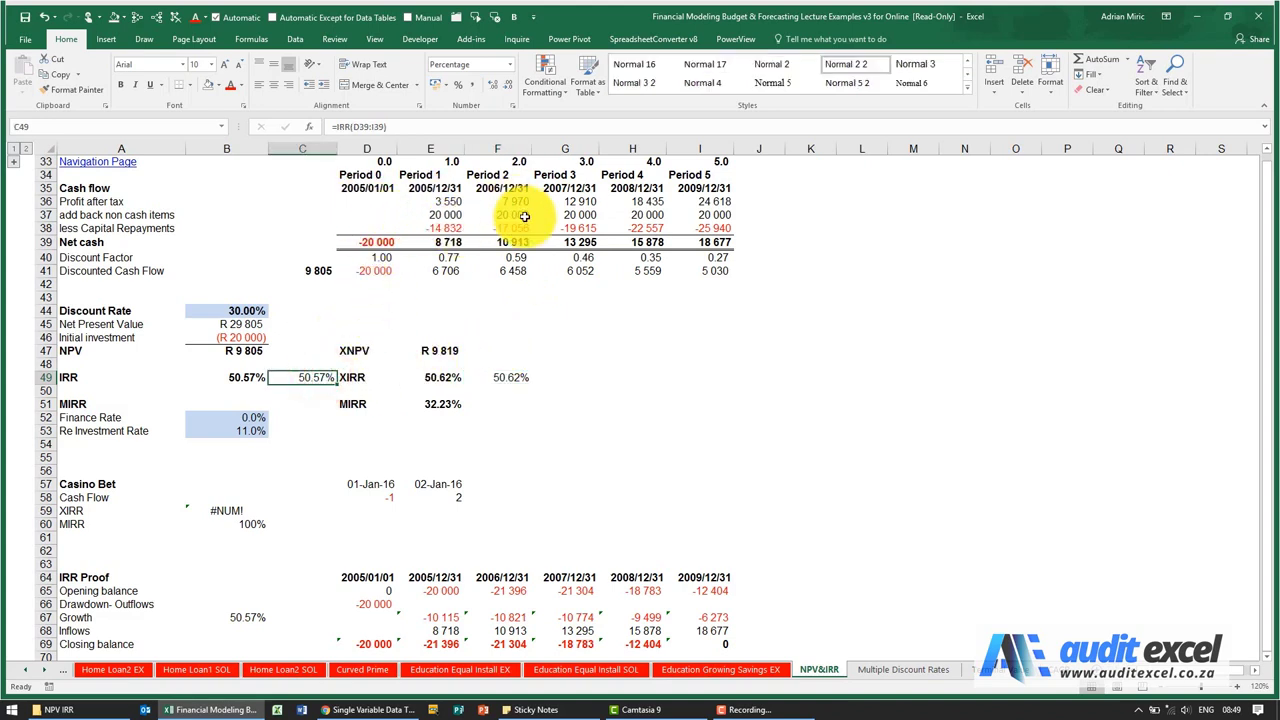
left_click(509, 377)
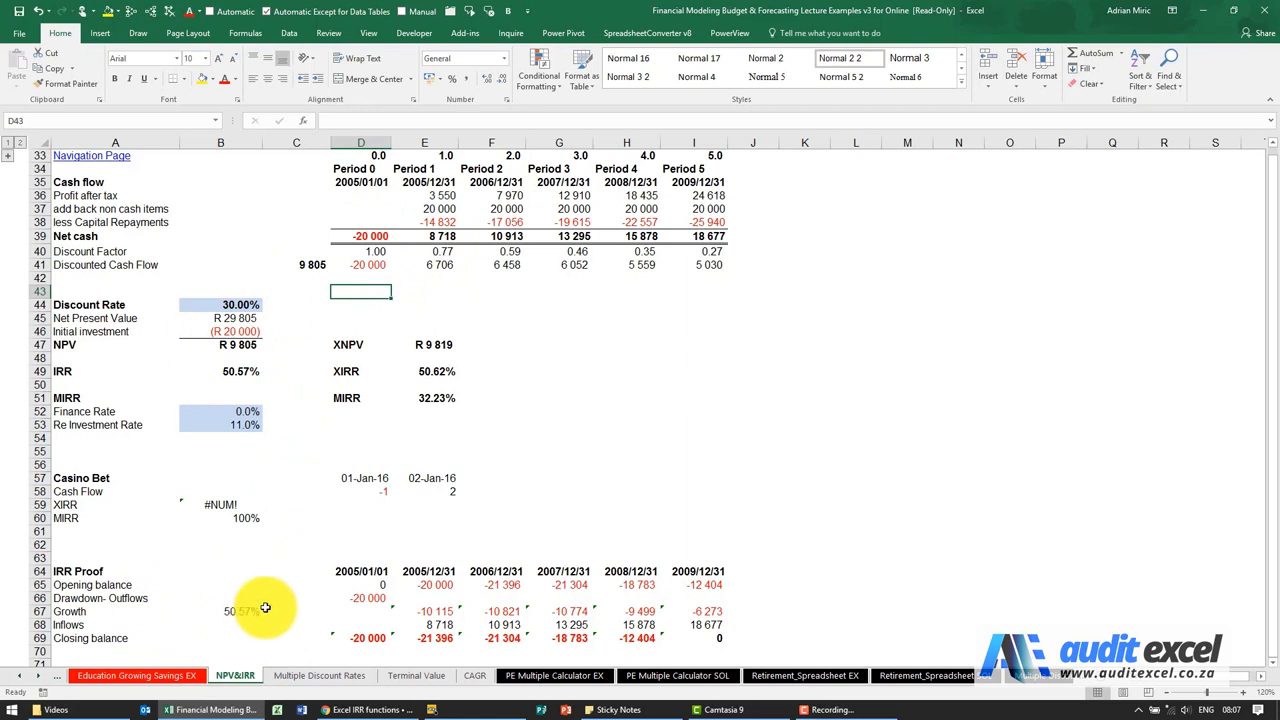
Hide rows 40 to 62 so the IRR Proof table sits directly beneath the Net cash row
left_click(42, 545)
left_click_drag(42, 545, 40, 248)
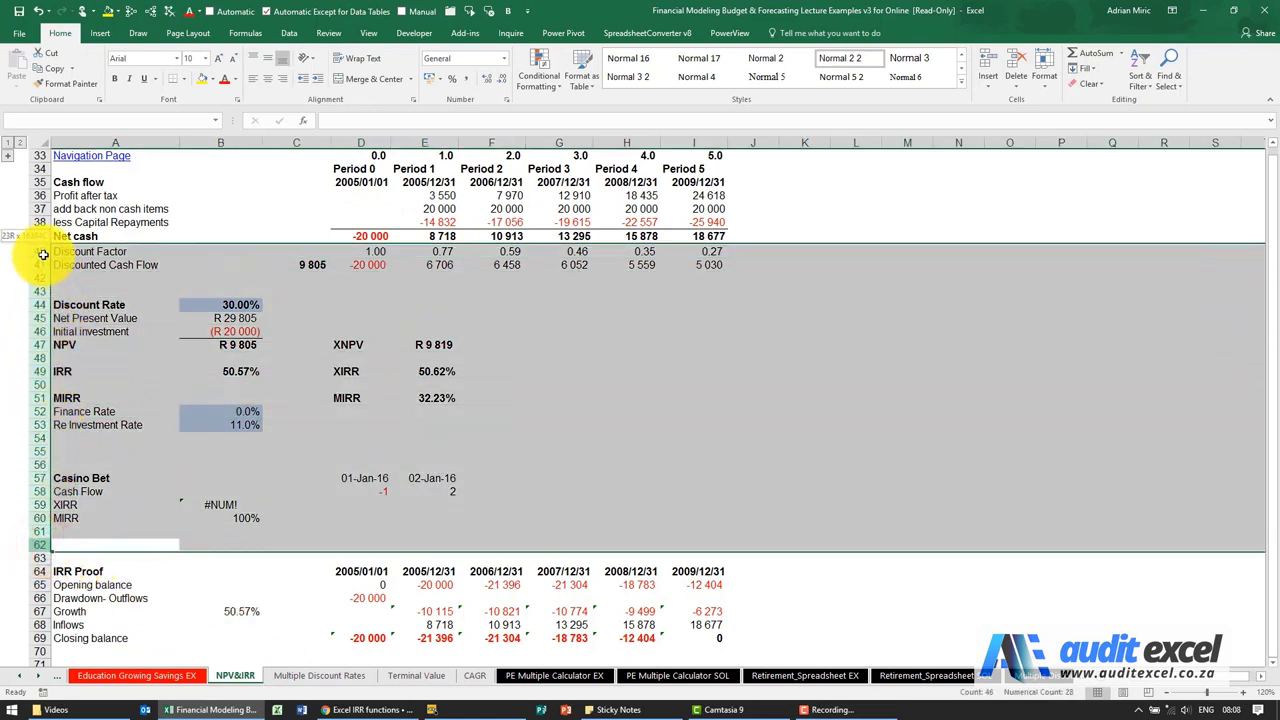
right_click(40, 248)
left_click(74, 428)
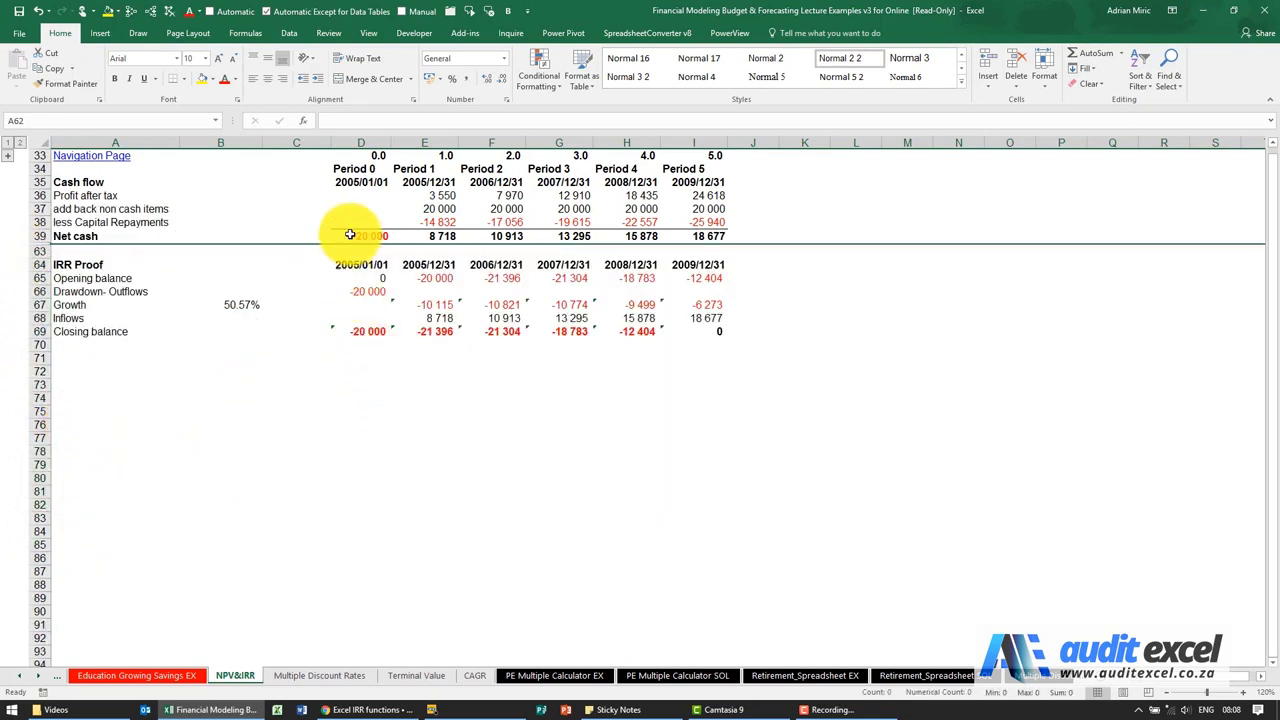
Review the net cash flow of each period from D39 to I39
left_click(372, 197)
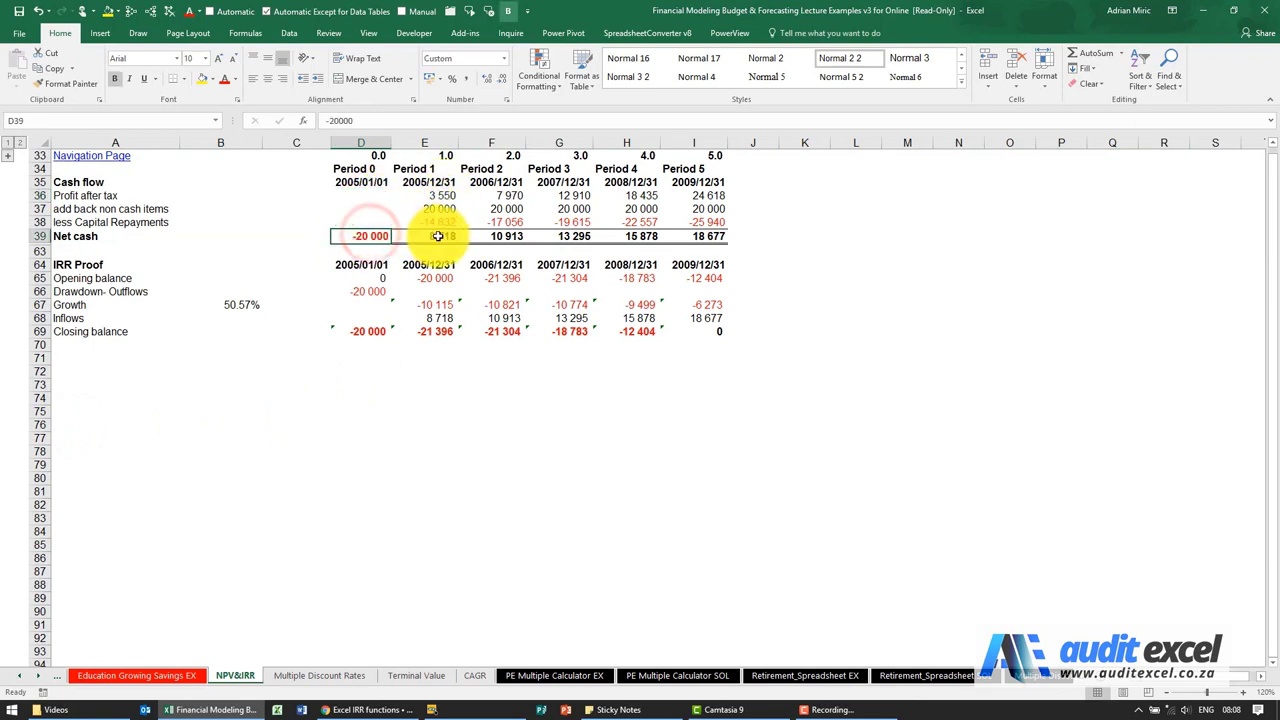
left_click(440, 237)
left_click(491, 237)
left_click(572, 237)
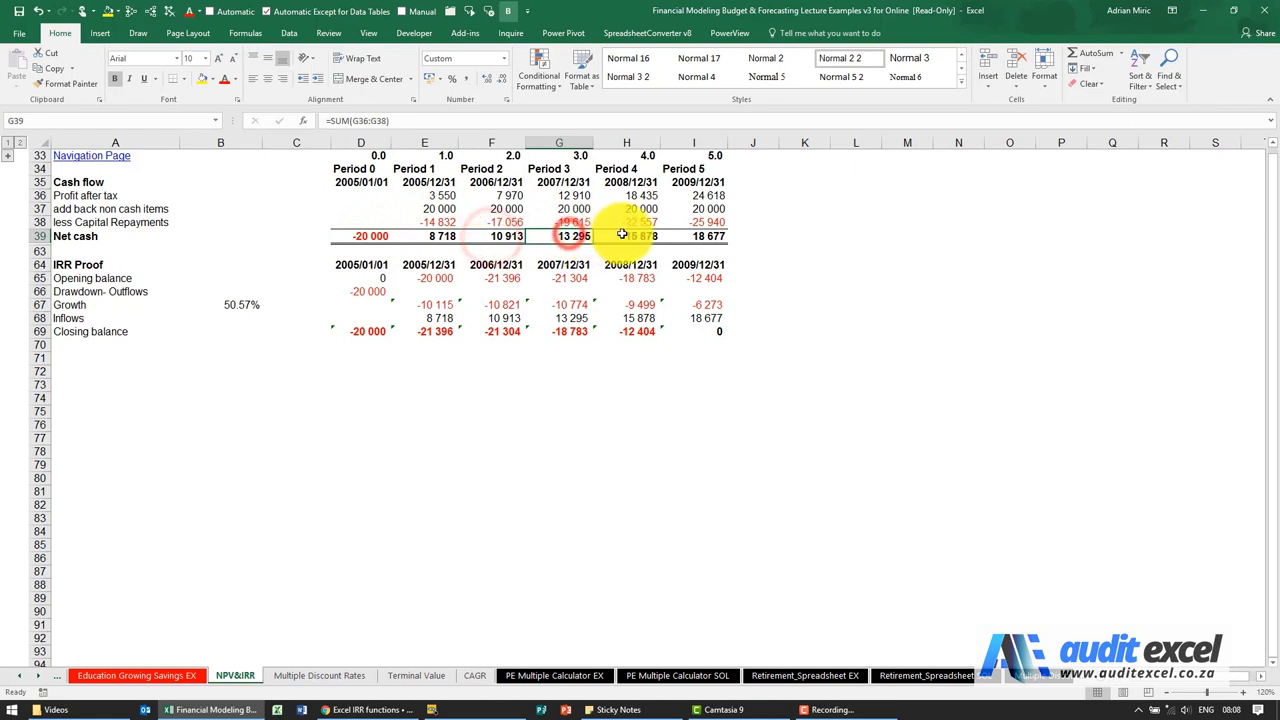
left_click(627, 237)
left_click(707, 235)
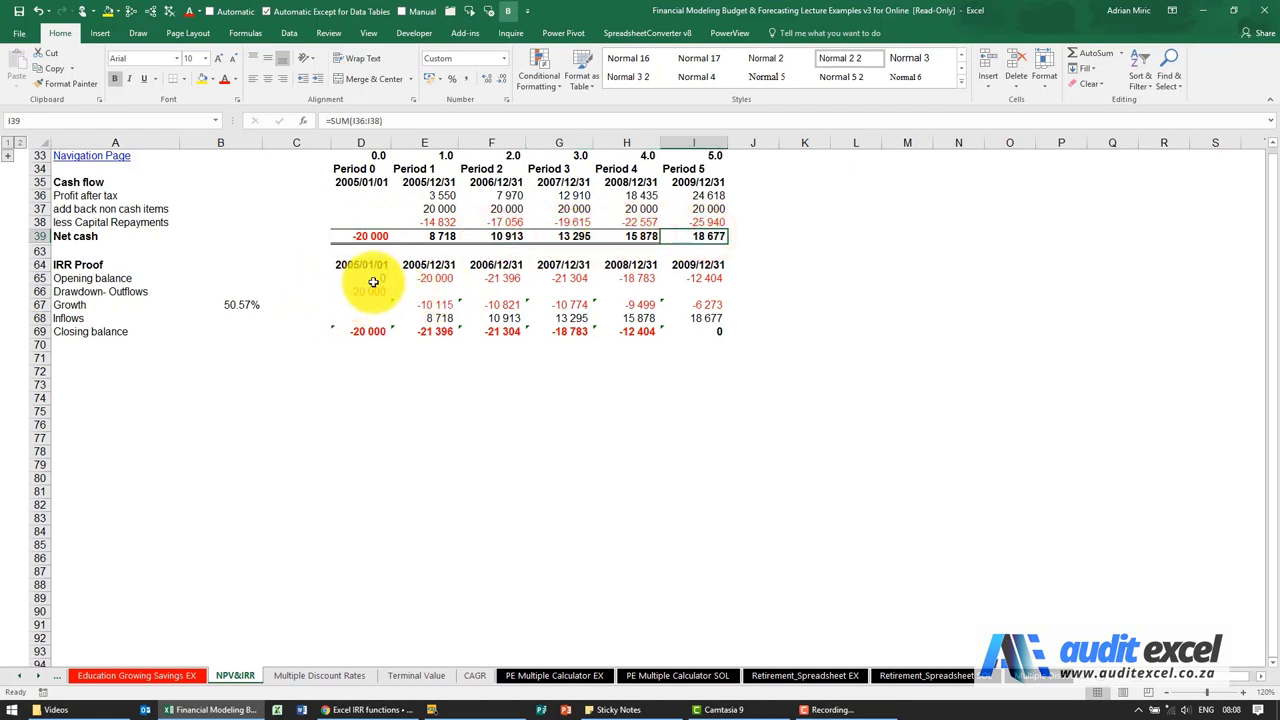
Inspect the IRR Proof drawdown D66 and growth rate B67, trace the precedents of D69 and E65, and remove the arrows
left_click(375, 280)
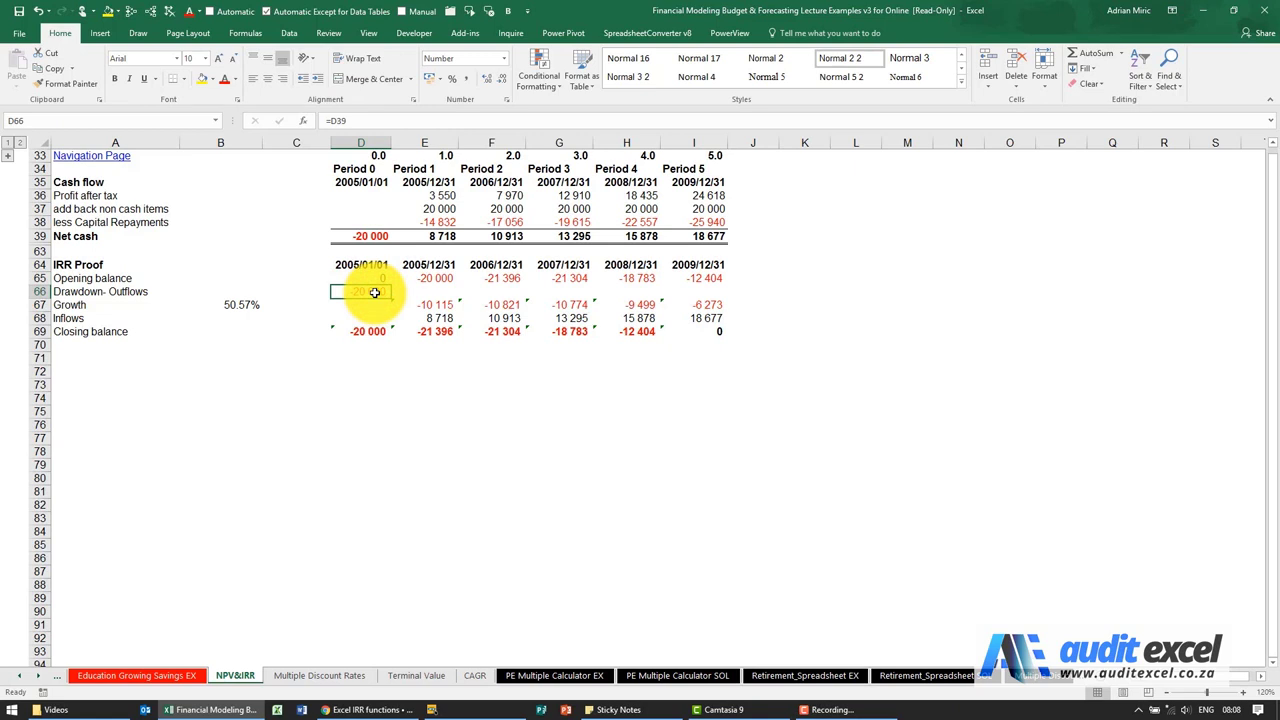
left_click(248, 305)
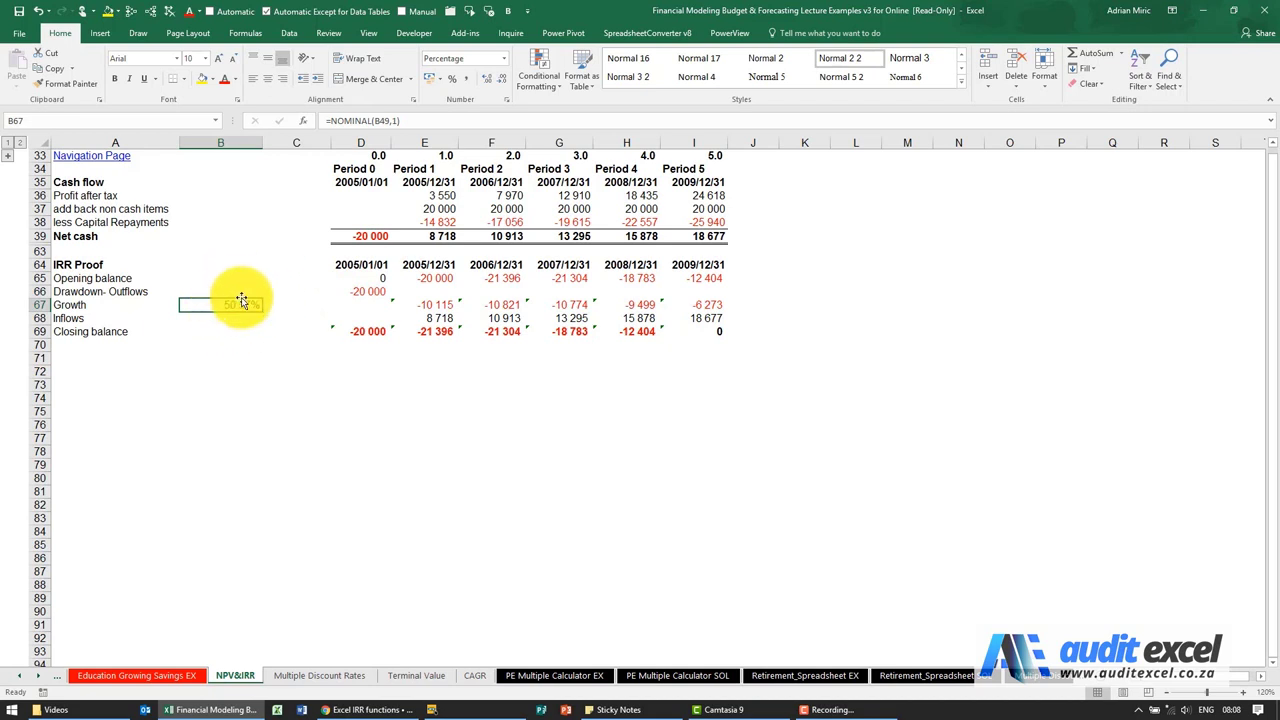
left_click(362, 331)
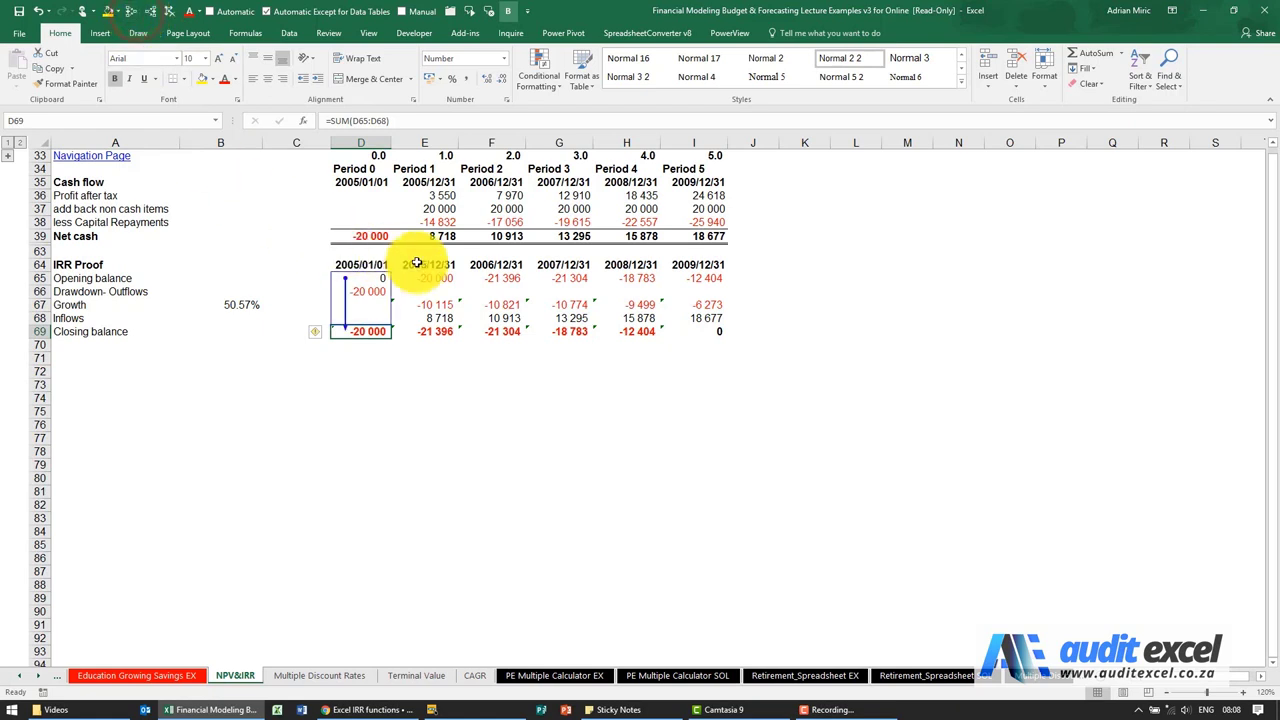
left_click(434, 280)
left_click(170, 12)
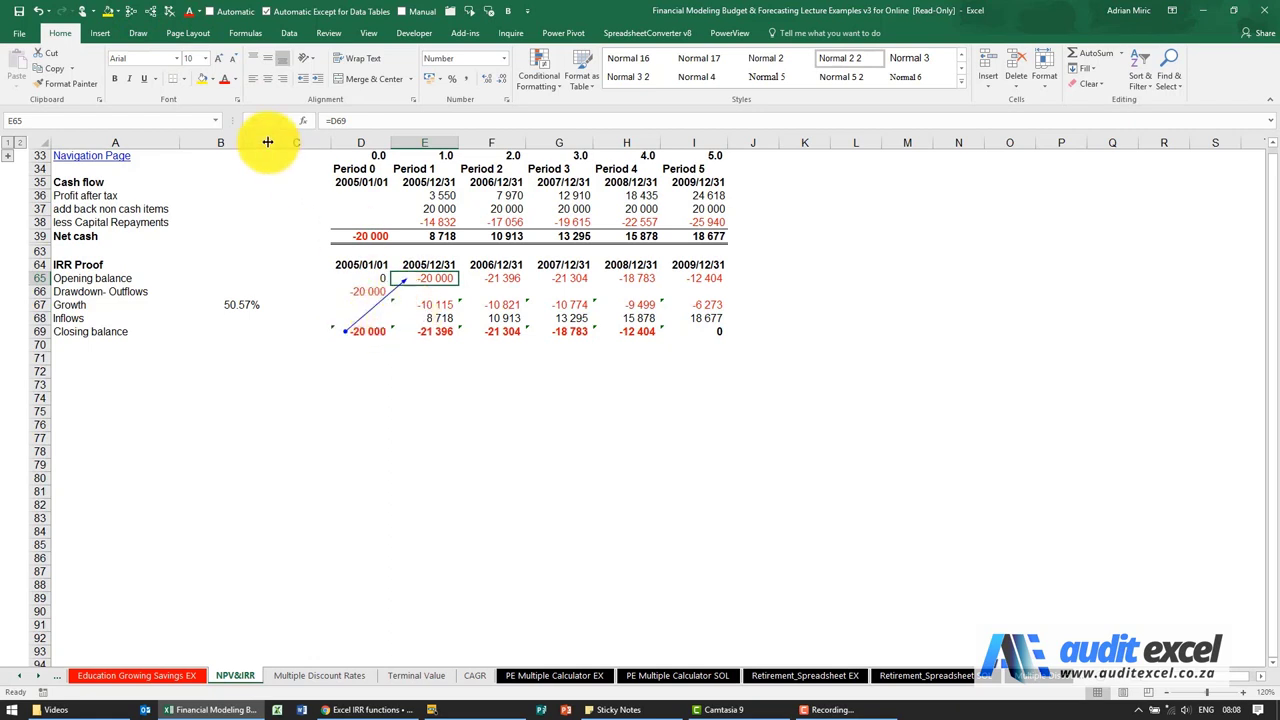
left_click(170, 12)
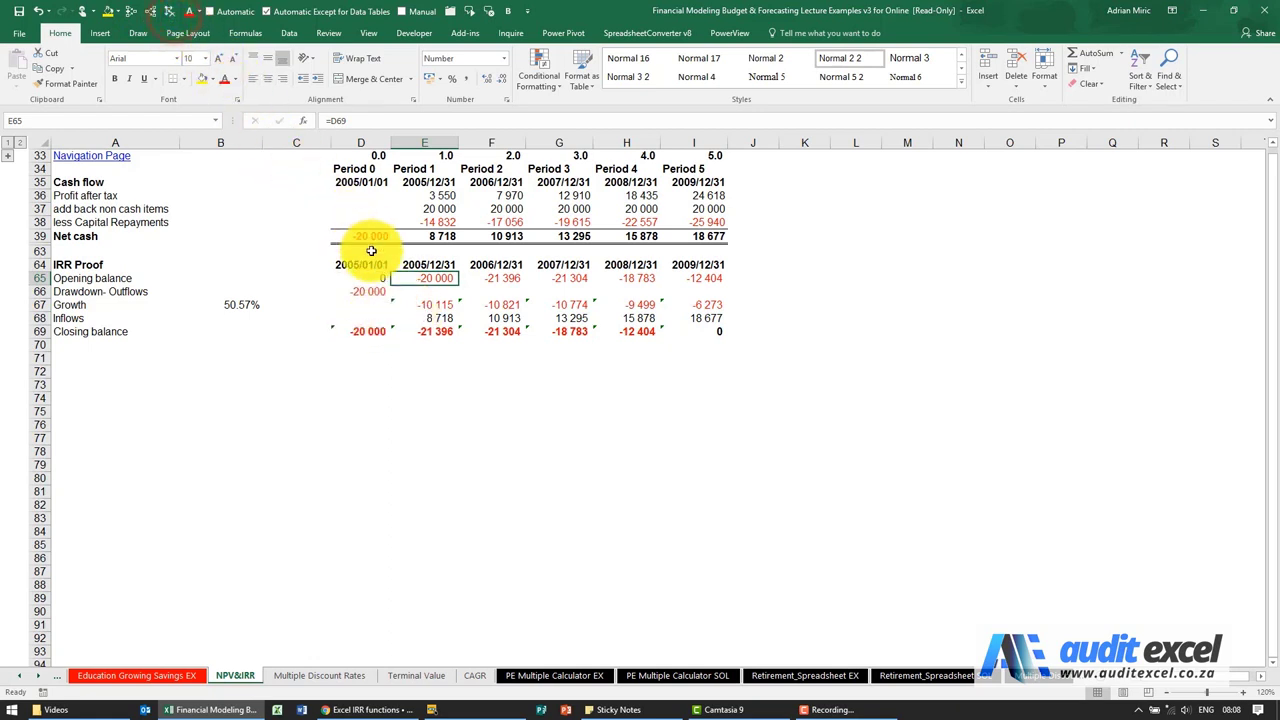
Trace the precedents of the Period 1 growth in E67 and the inflow in E68 of the IRR Proof table
left_click(445, 303)
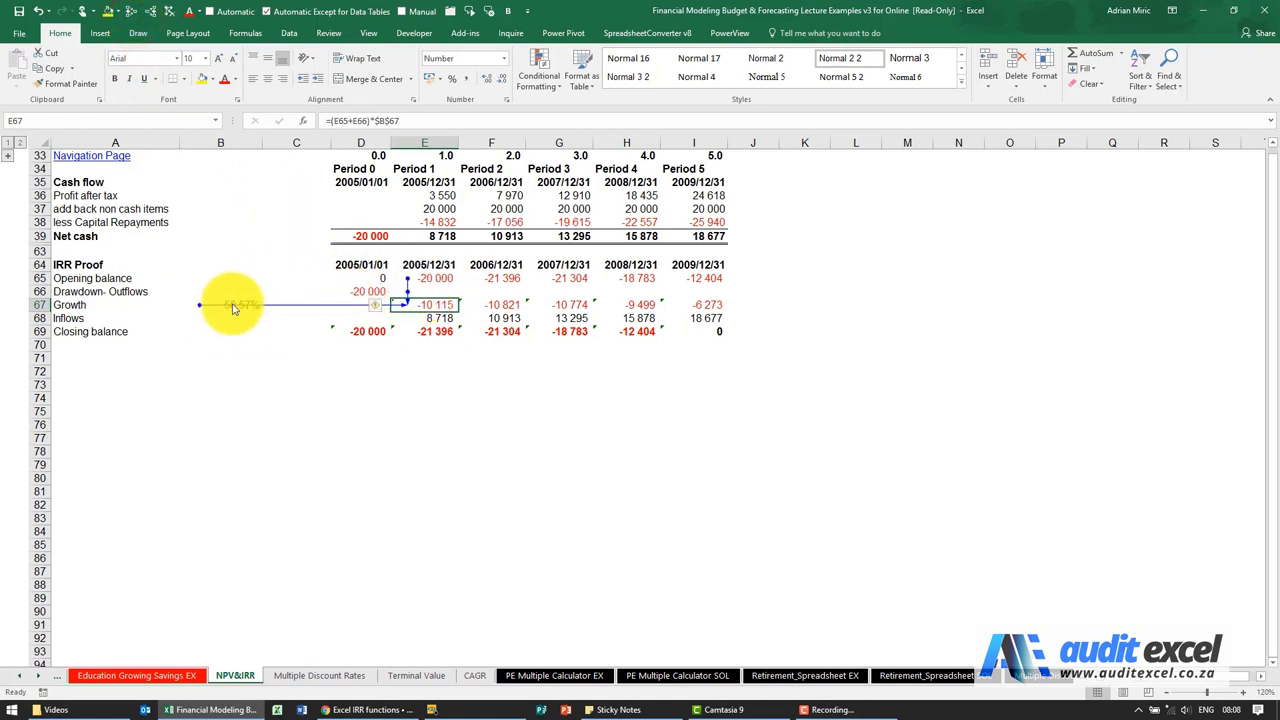
left_click(169, 11)
left_click(420, 318)
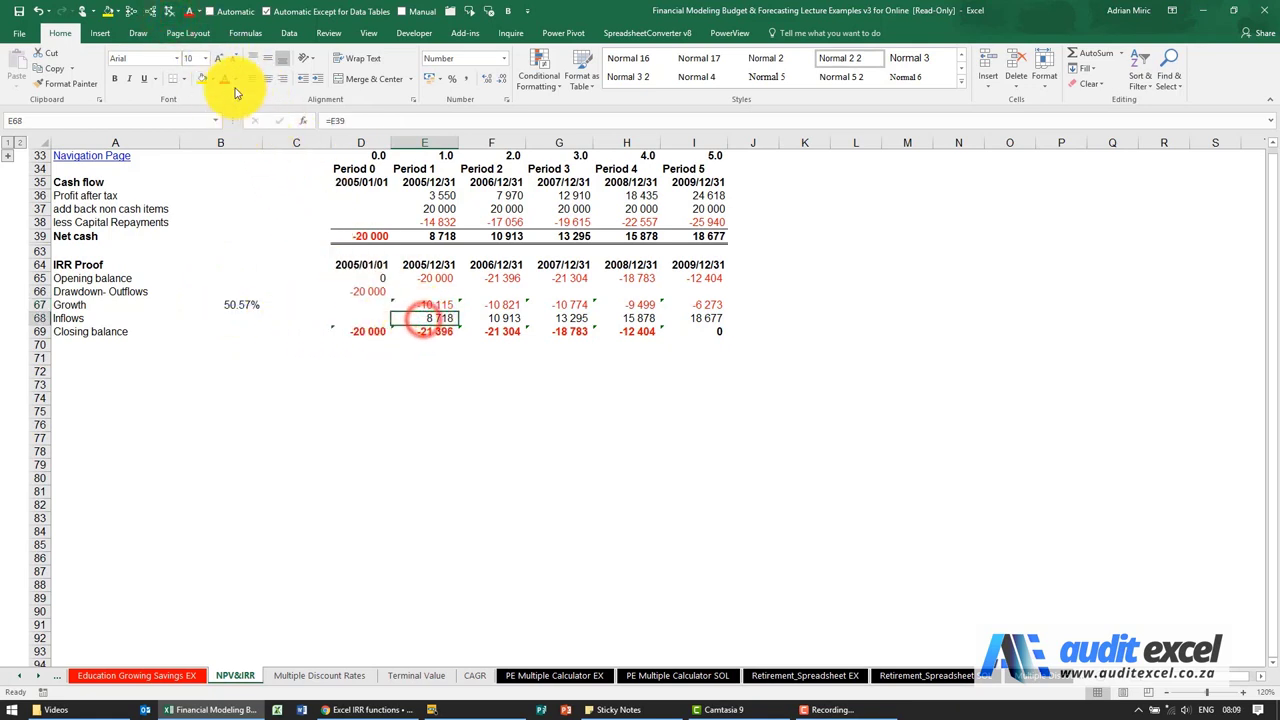
left_click(130, 15)
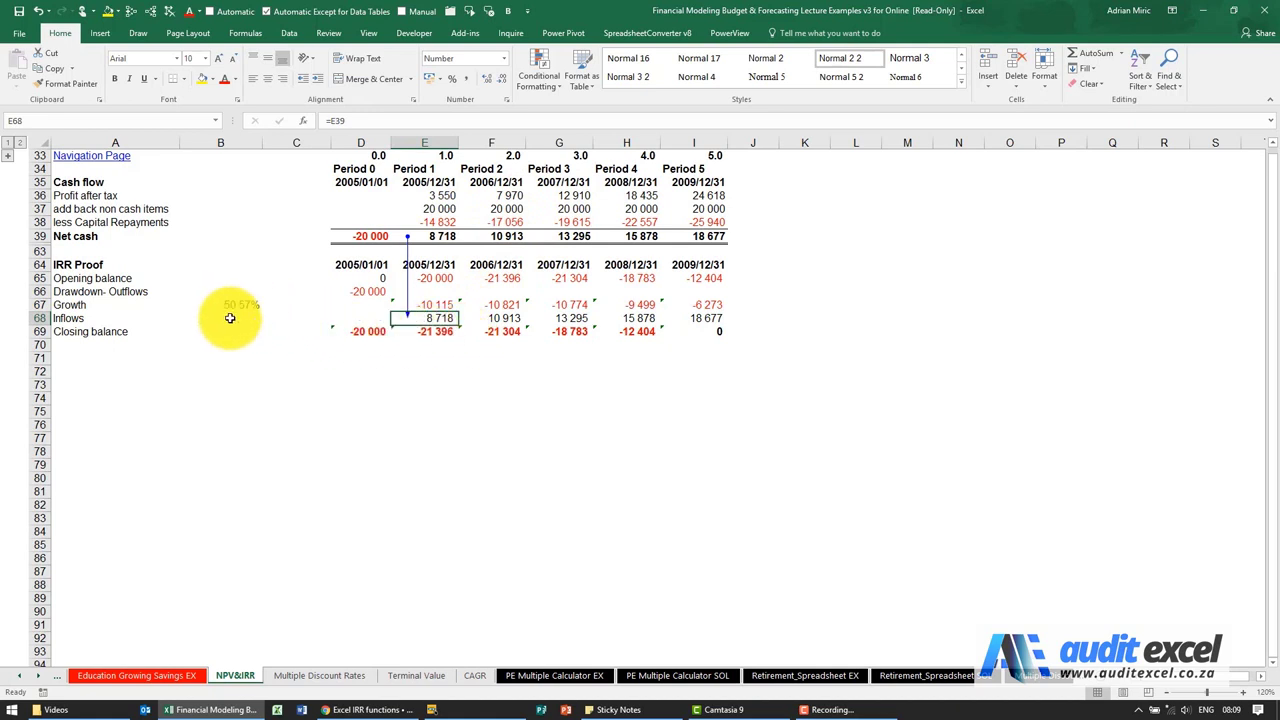
Check the Period 1 closing balance in E69 and the final inflow and closing balance in I68 and I69
left_click(440, 332)
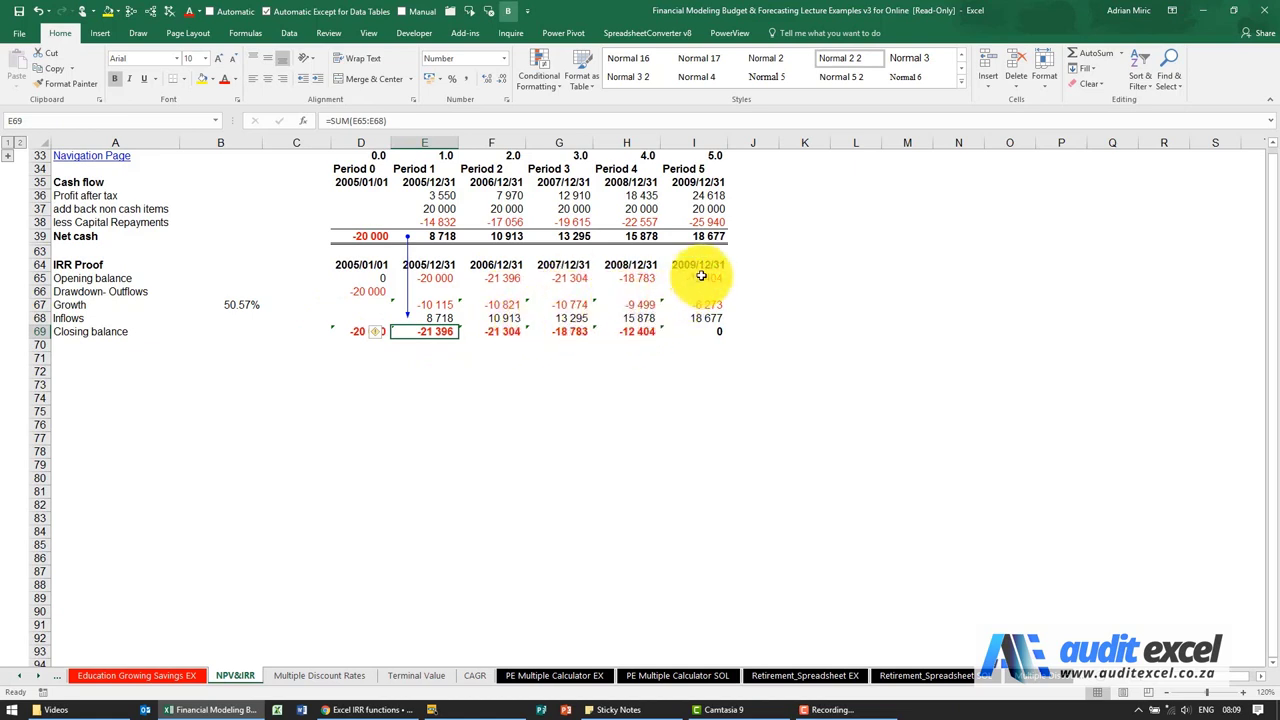
left_click(707, 316)
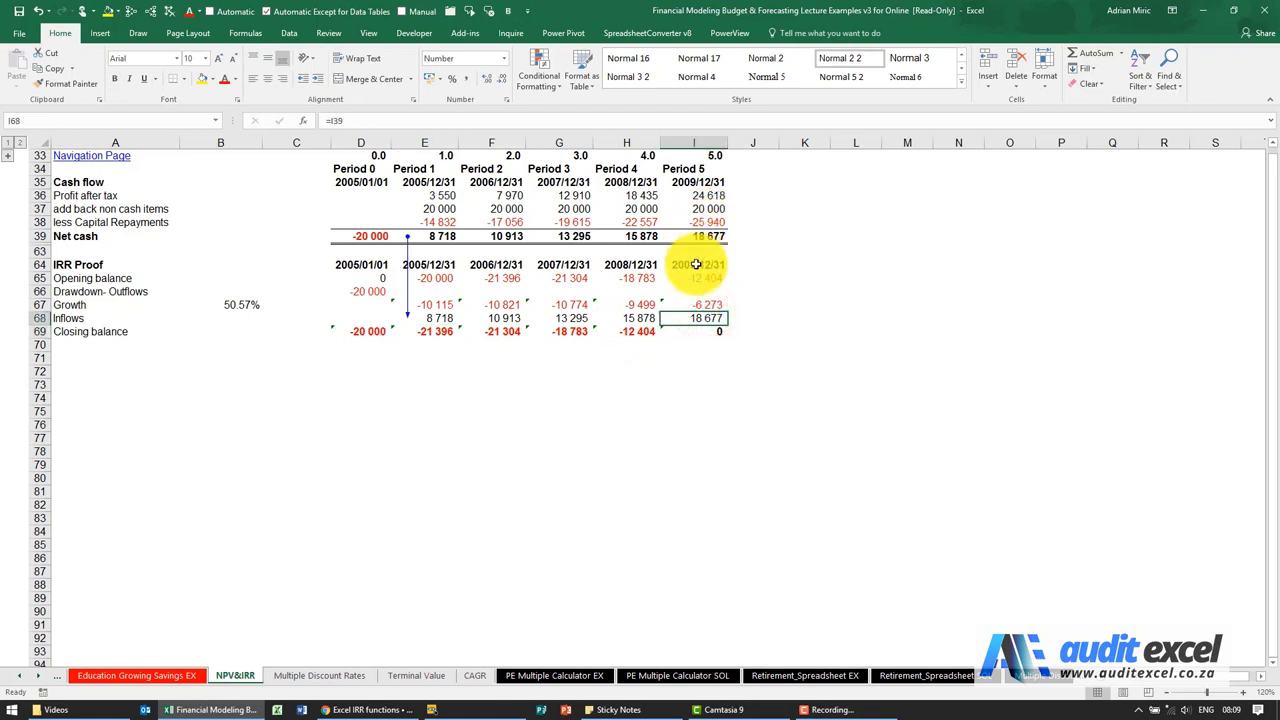
left_click(694, 331)
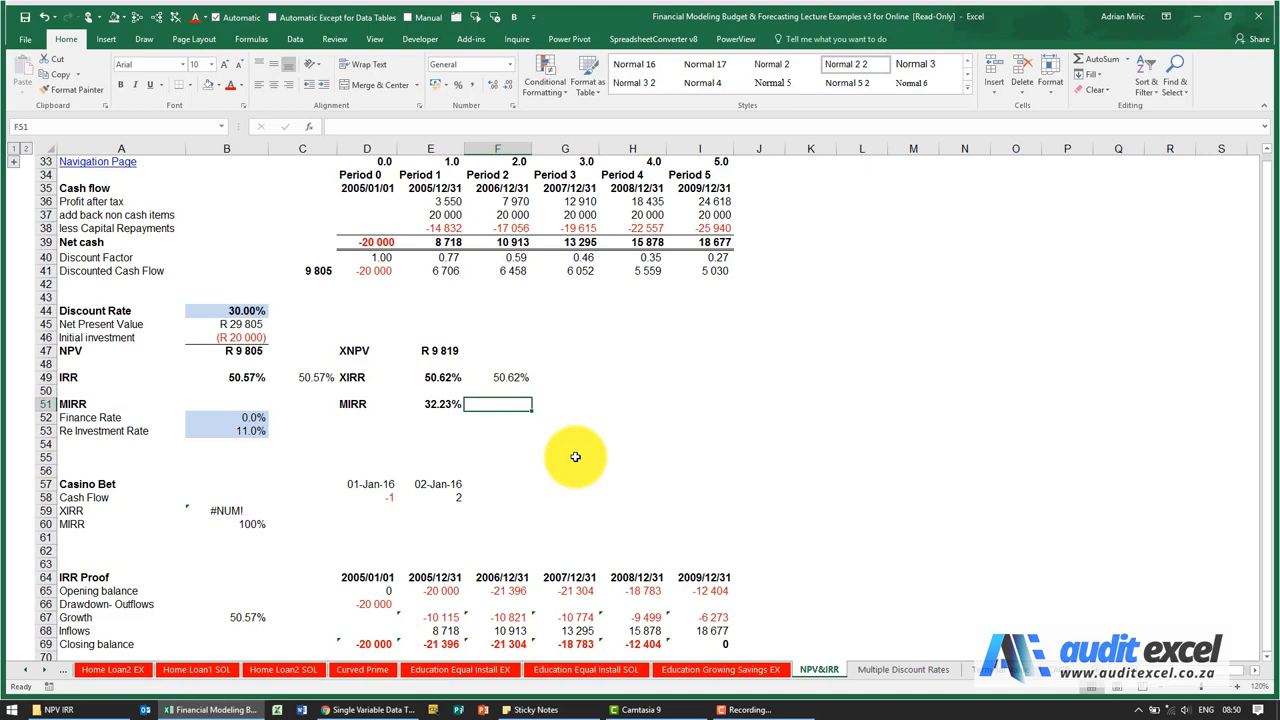
Review the XIRR formula in F49 and the MIRR finance and reinvestment rate inputs in B52 and B53
left_click(501, 378)
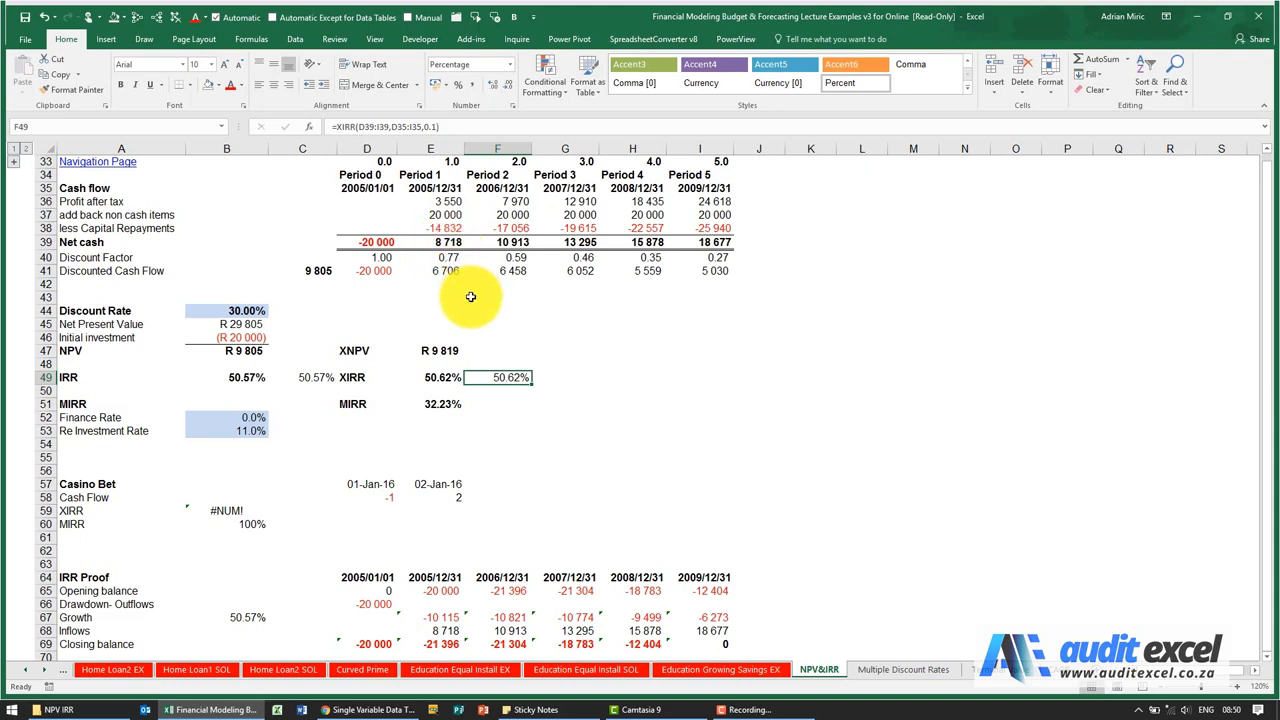
left_click(500, 405)
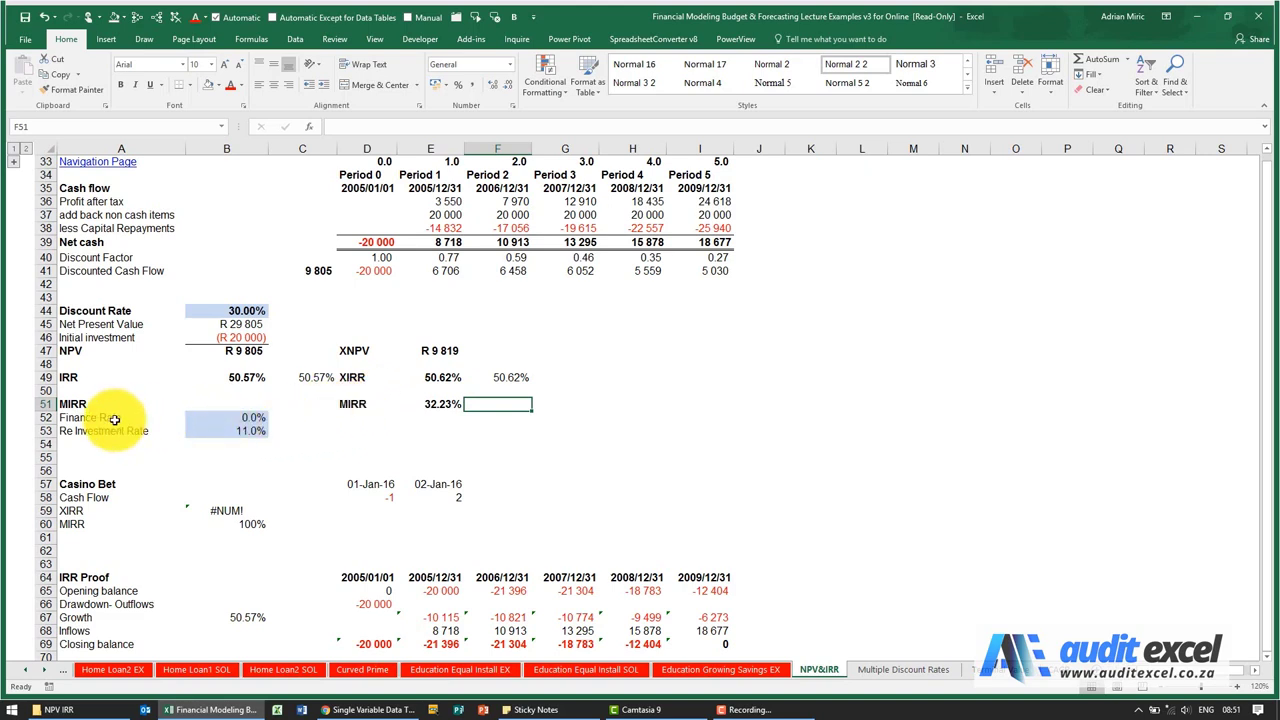
left_click(210, 420)
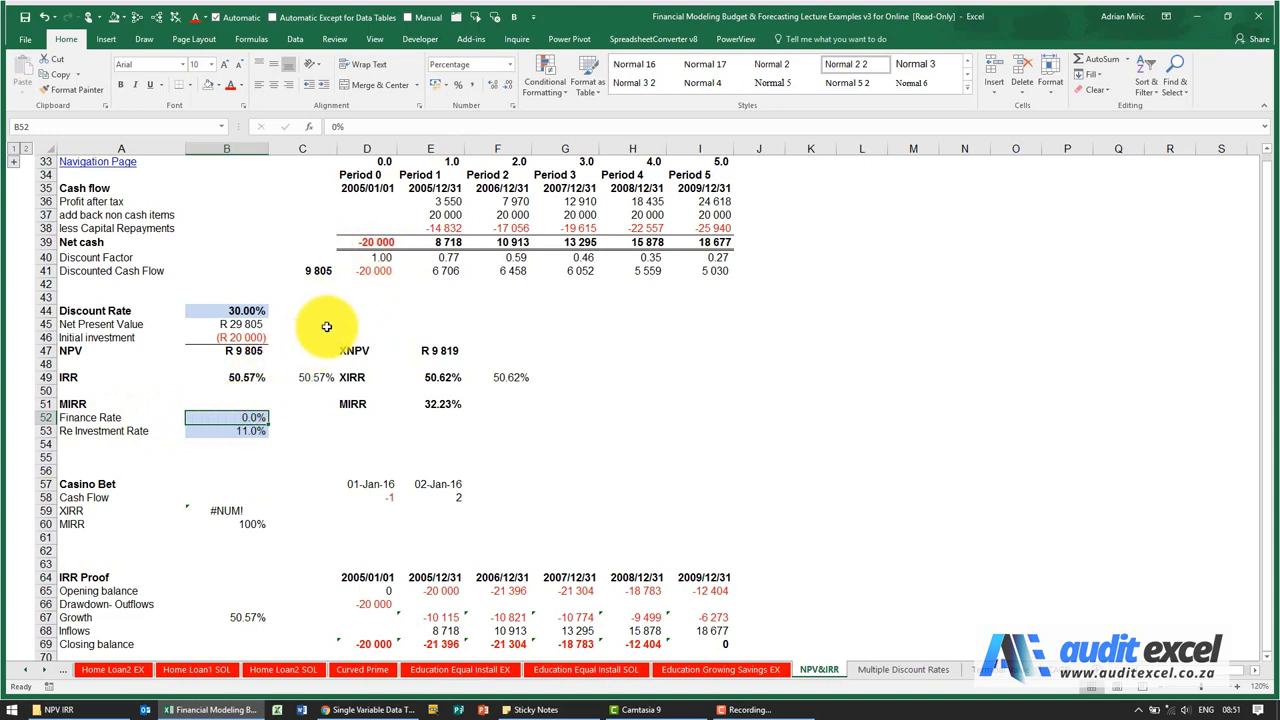
left_click(242, 431)
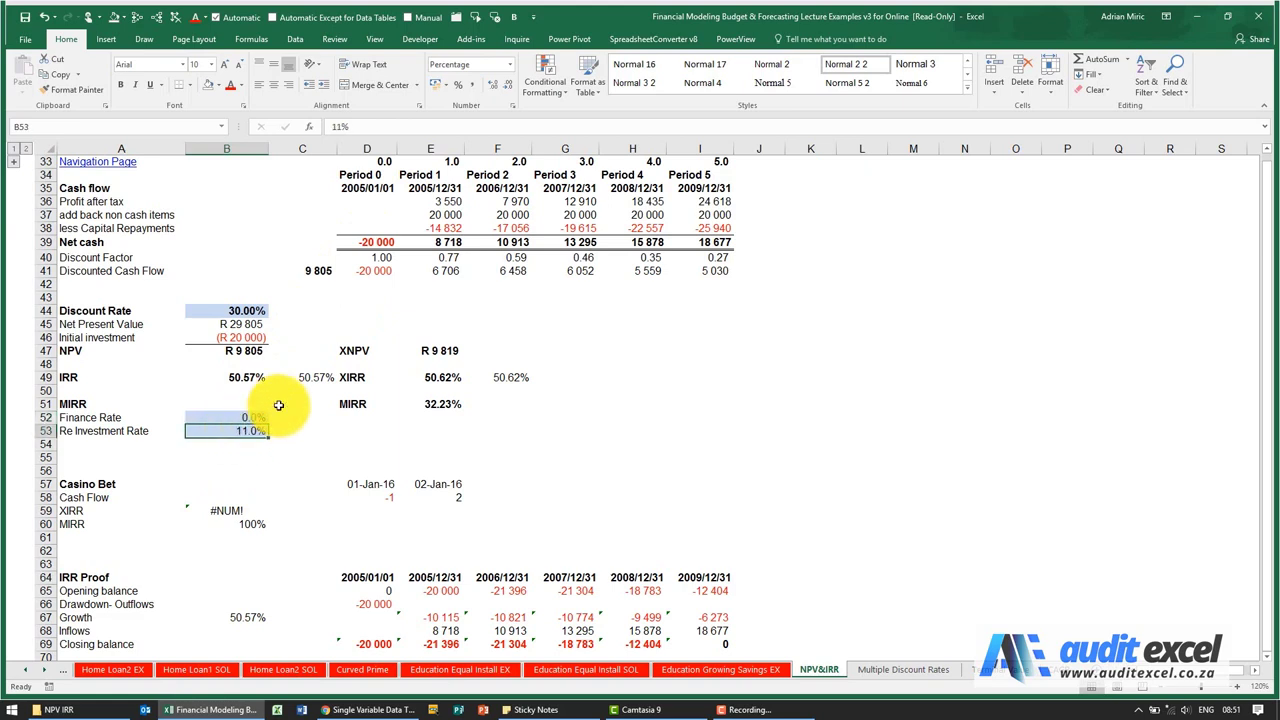
Start a MIRR function in cell F51 from the full function list
left_click(487, 406)
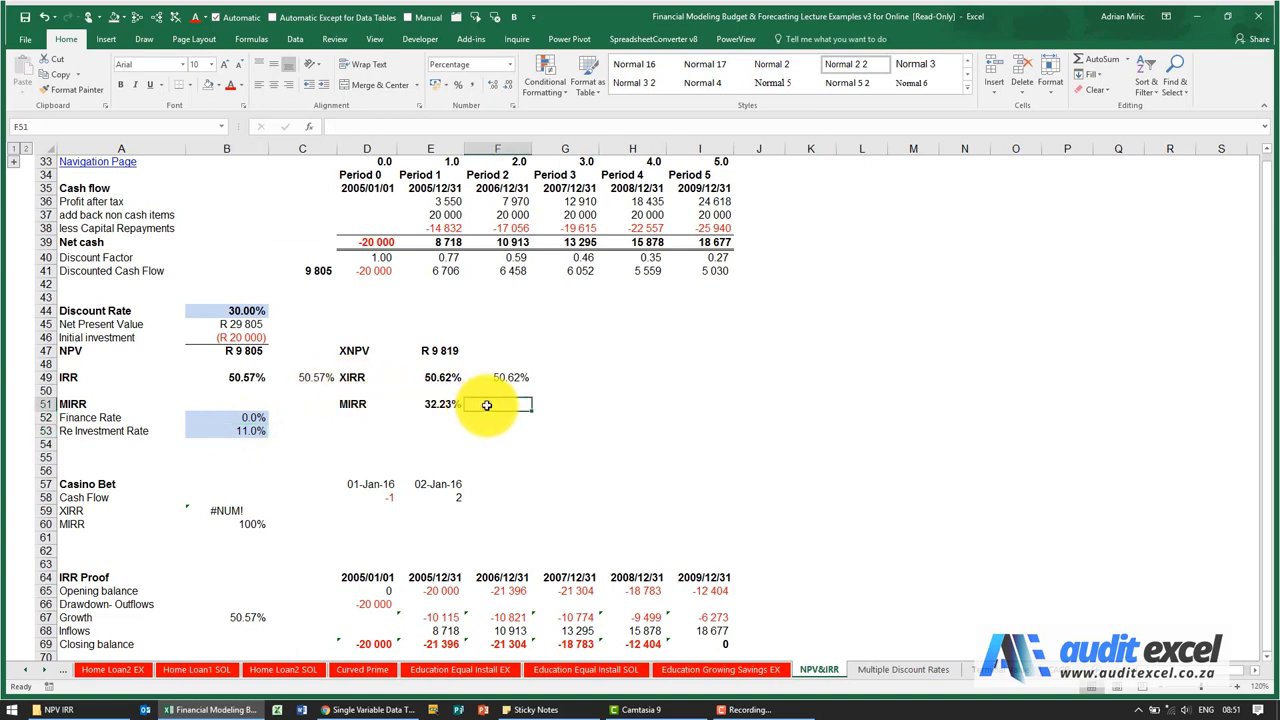
left_click(308, 126)
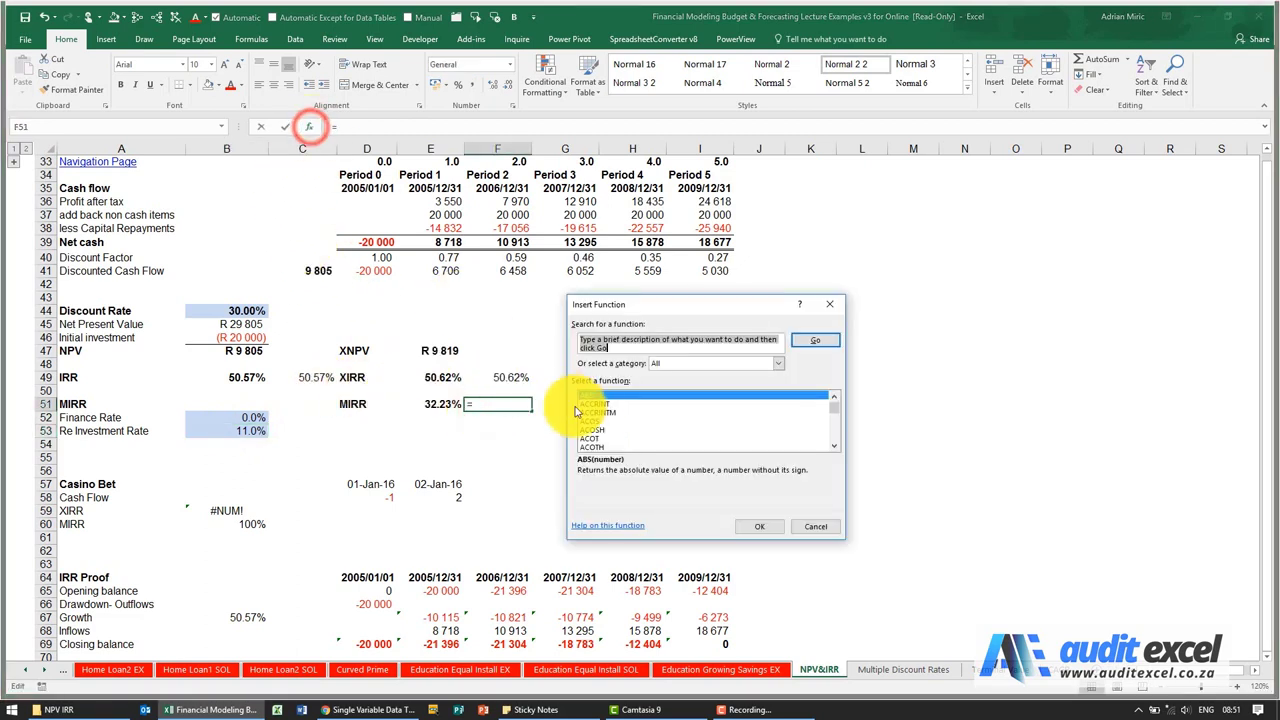
left_click(603, 425)
key("m")
key("i")
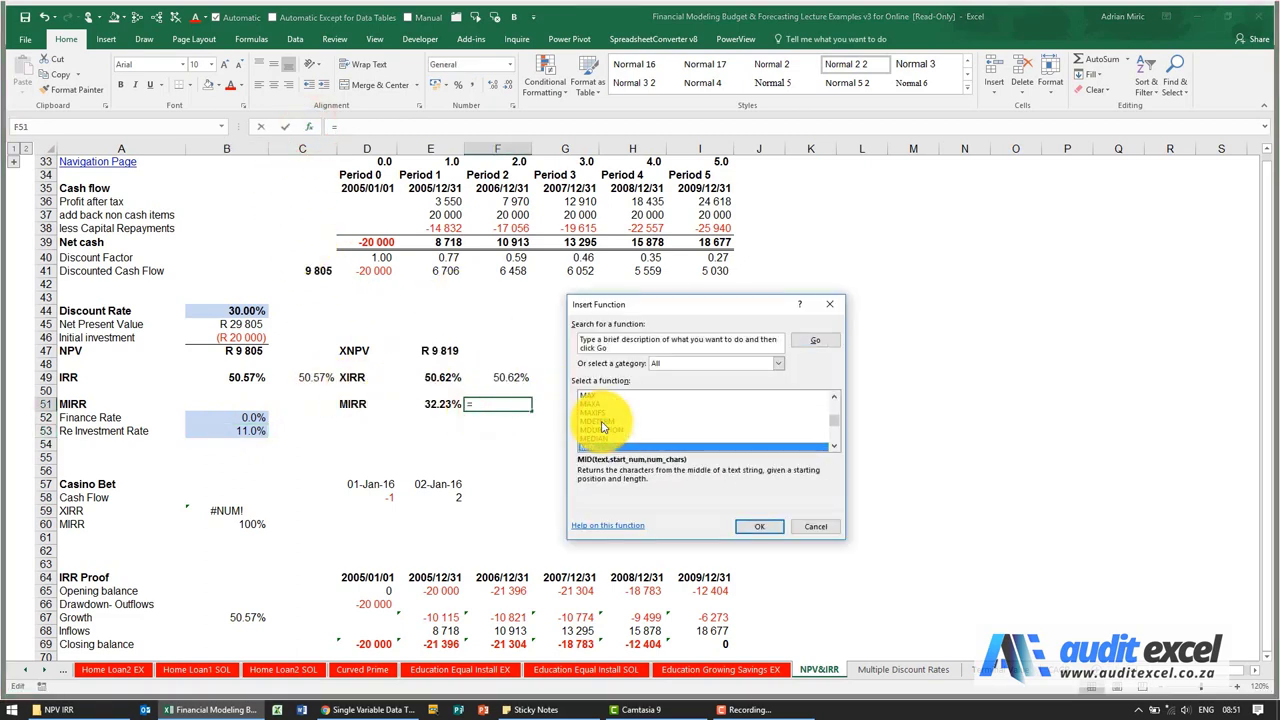
key("Down")
key("Down")
key("Down")
key("Down")
key("Down")
key("Down")
key("Down")
key("Down")
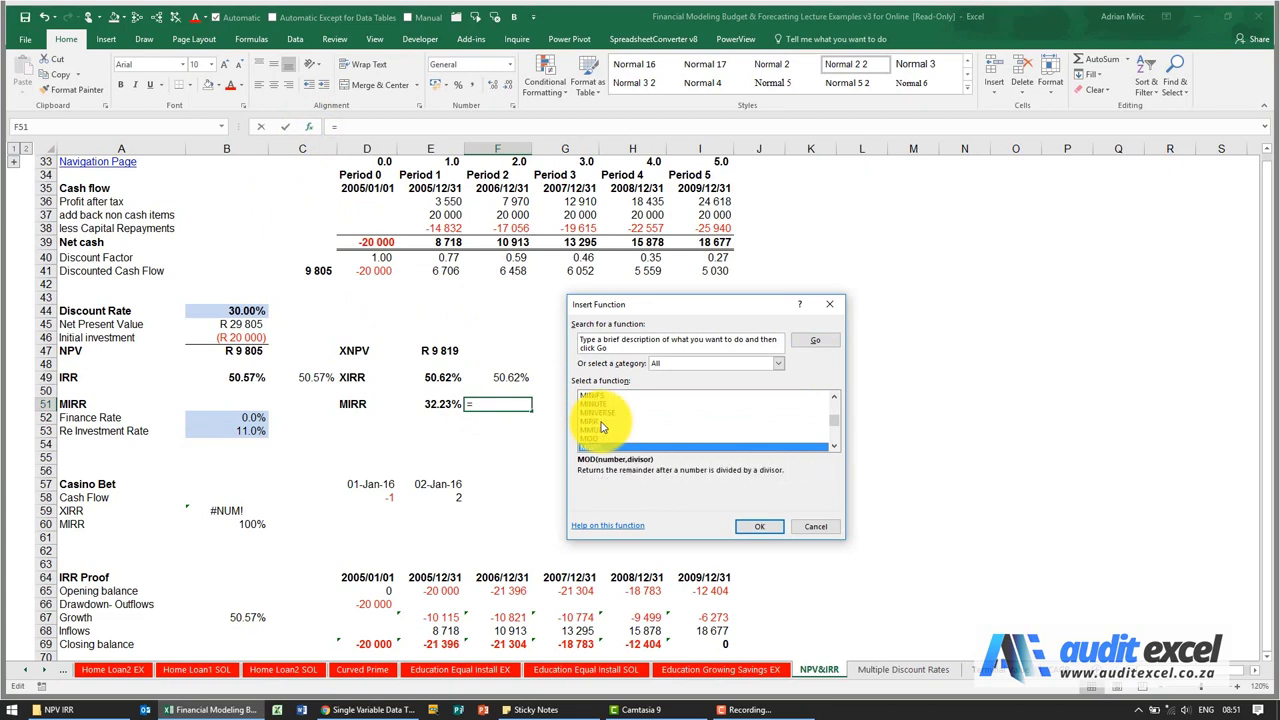
left_click(601, 429)
left_click(601, 422)
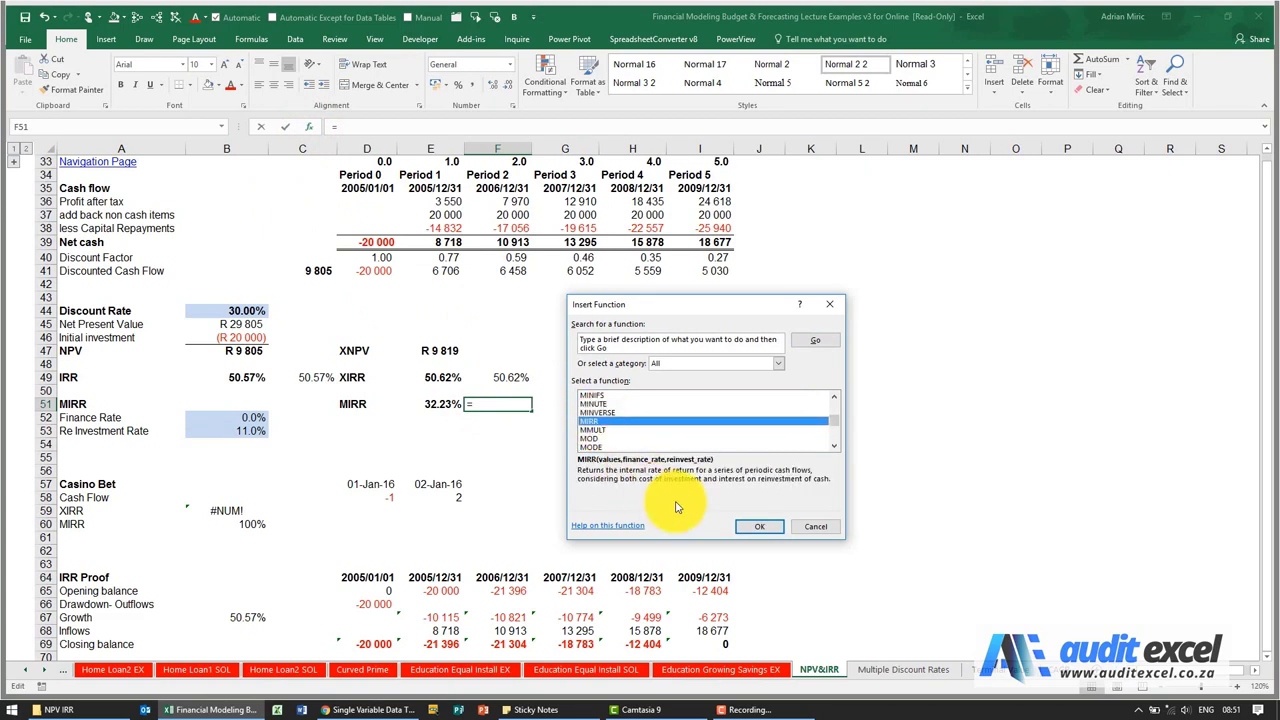
left_click(764, 526)
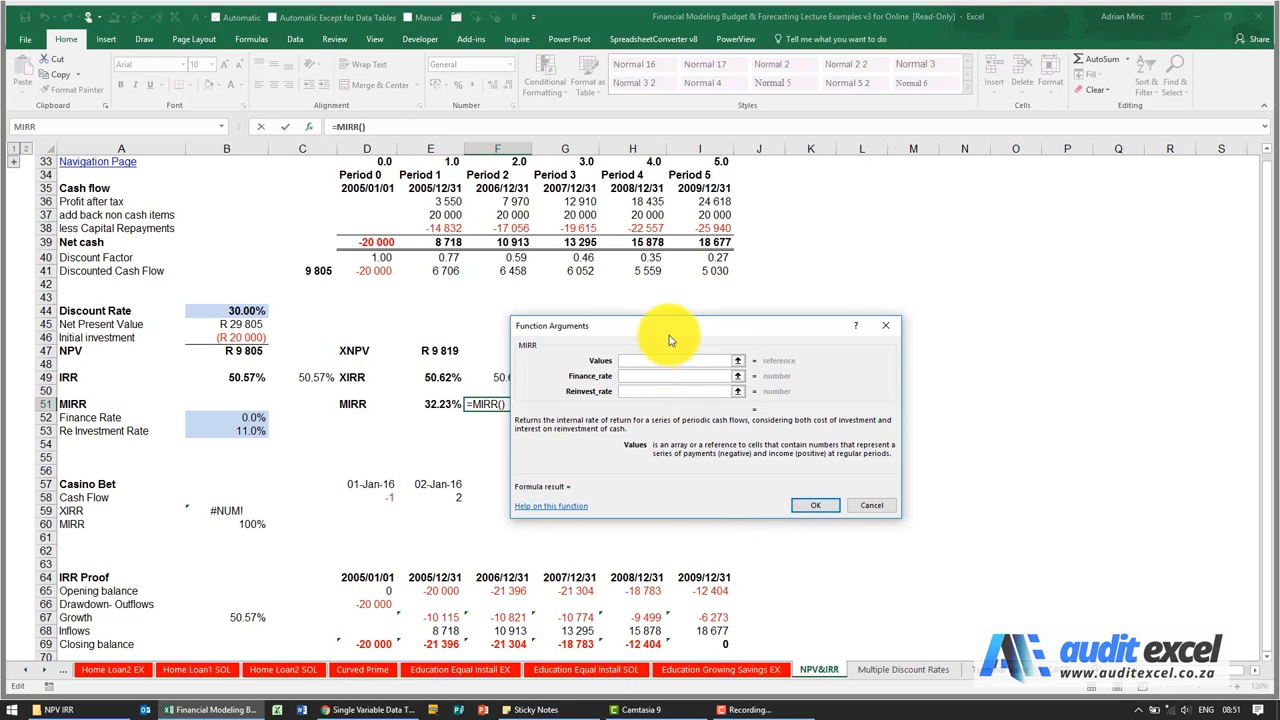
Complete the MIRR function in F51 with values D39:I39, finance rate B52 and reinvestment rate B53
left_click_drag(680, 326, 748, 330)
left_click_drag(376, 242, 694, 253)
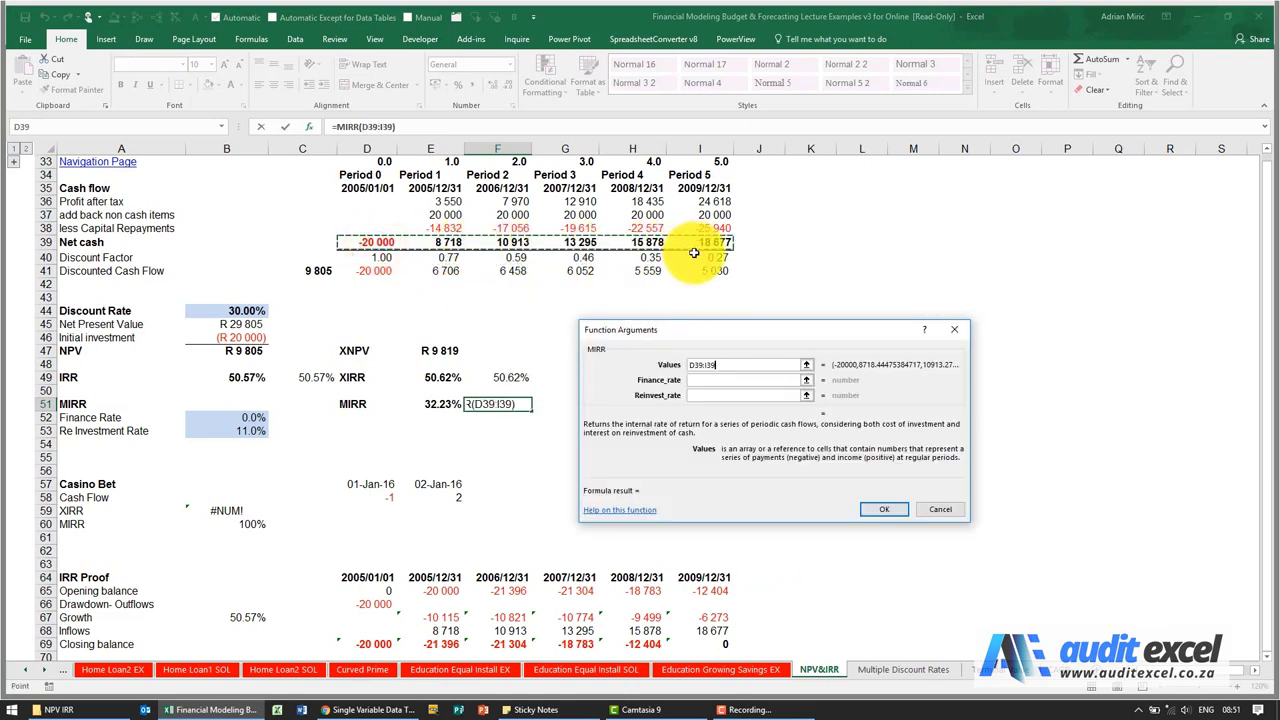
left_click(712, 379)
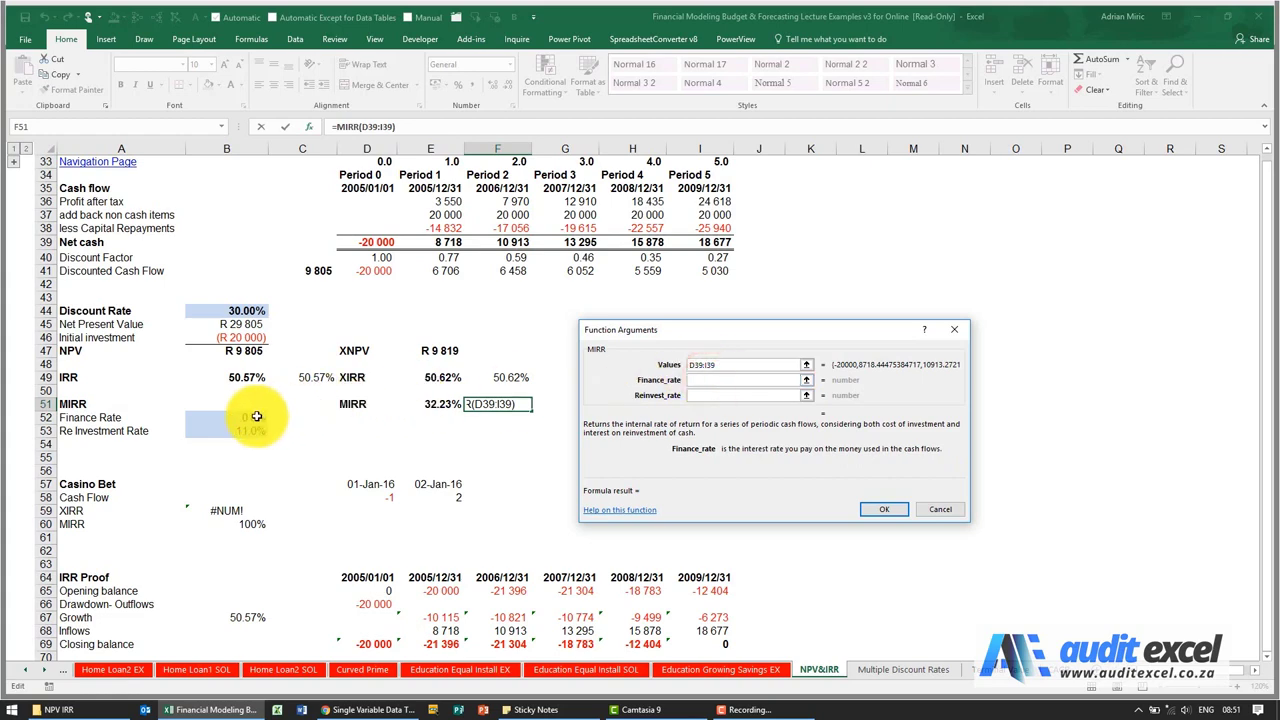
left_click(703, 395)
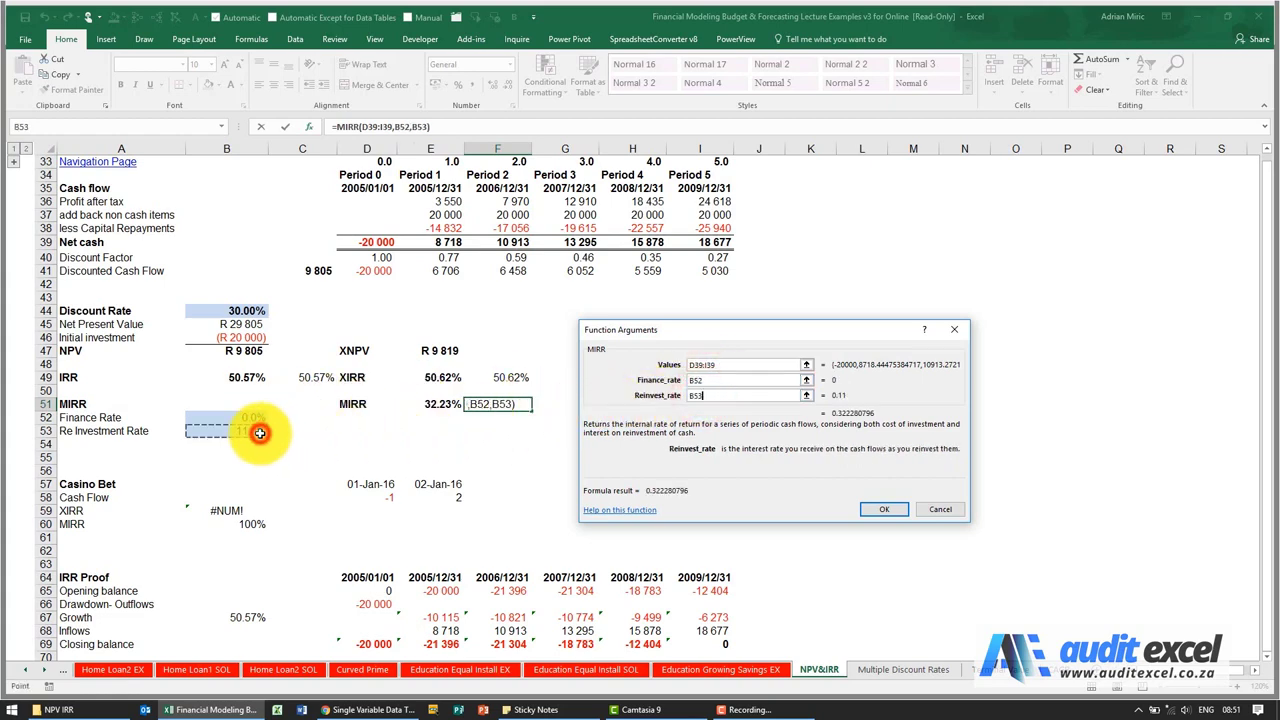
left_click(876, 509)
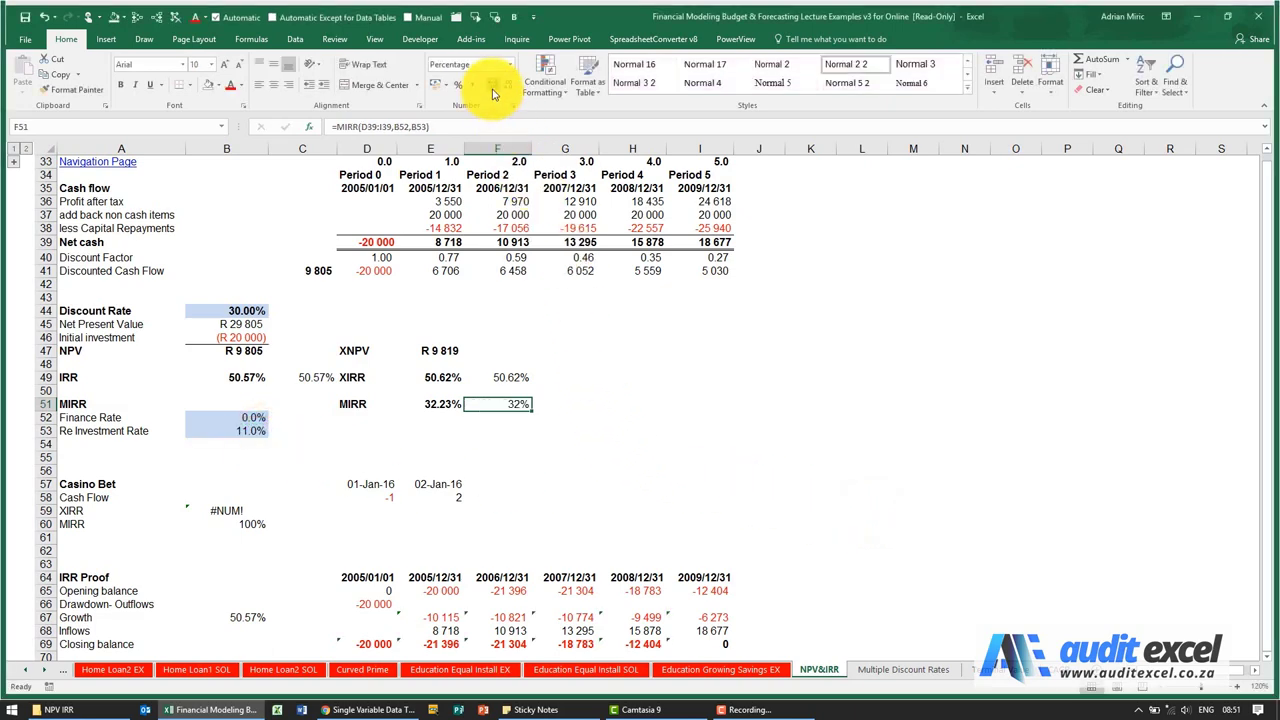
Format the MIRR result in F51 as a percentage with two decimal places and compare it with the XIRR in F49
left_click(492, 88)
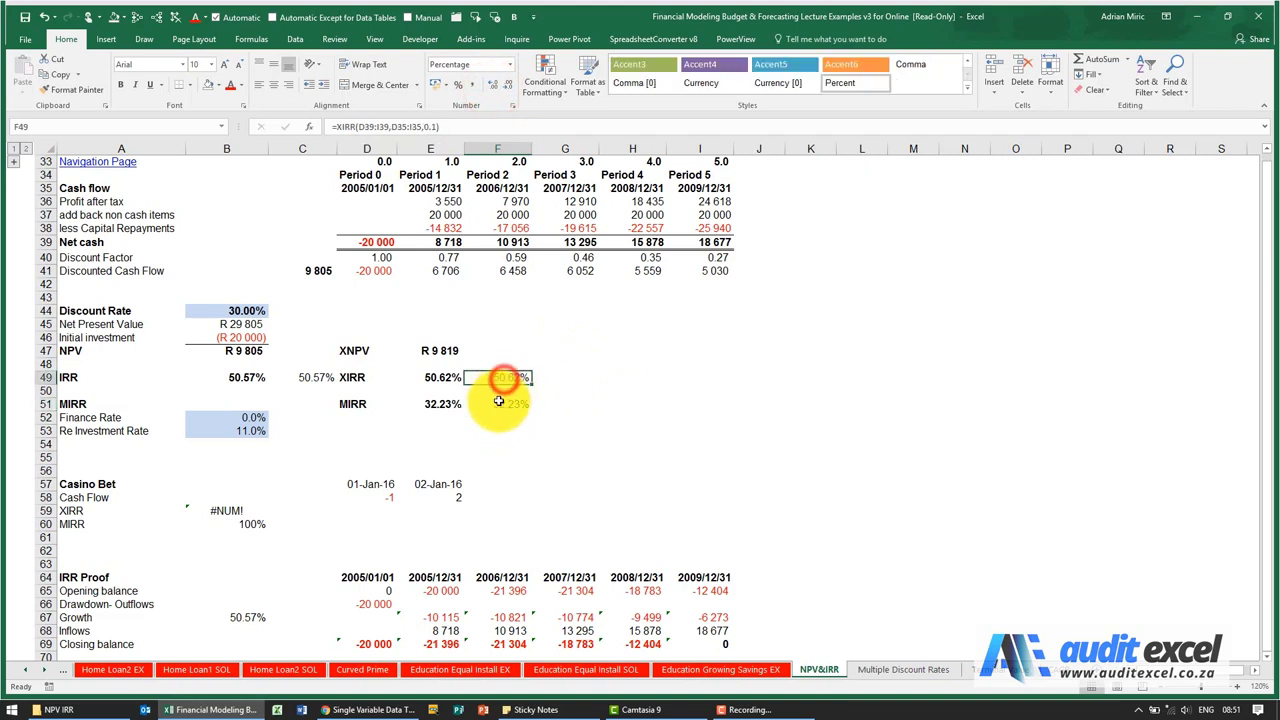
left_click(505, 406)
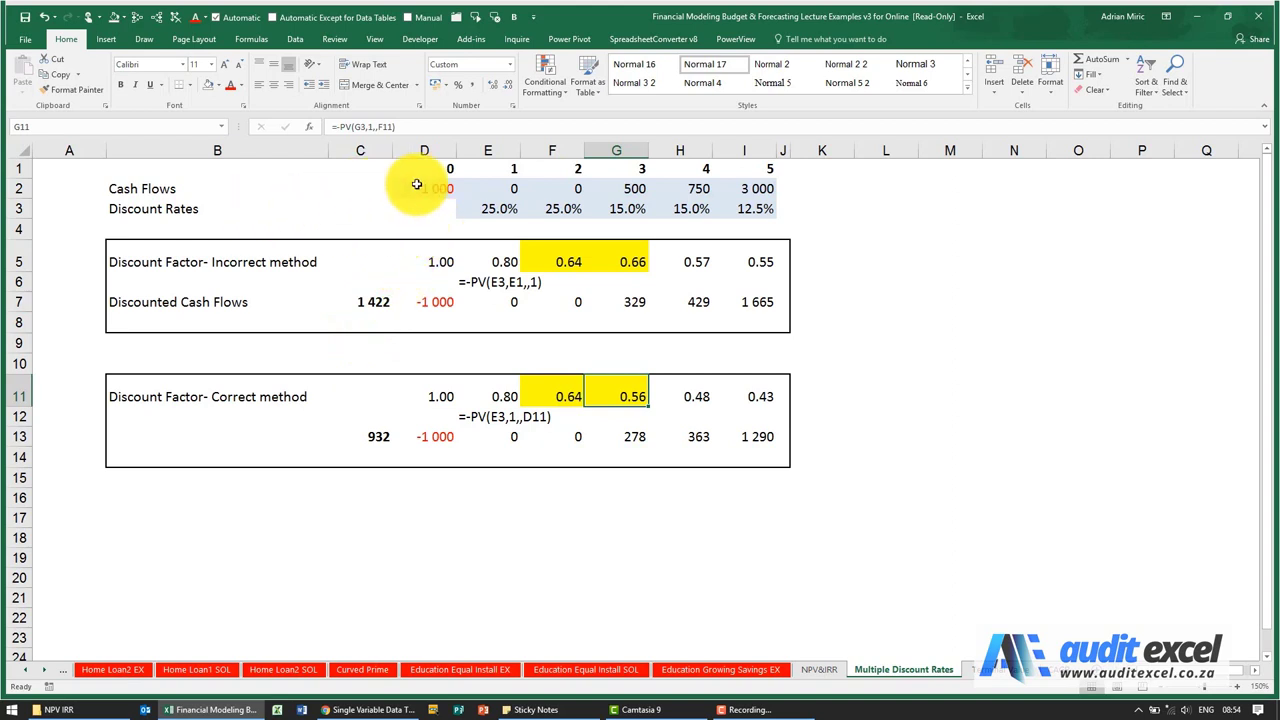
Examine the discount rates for periods 1 and 2 in E3 and F3 of the Multiple Discount Rates sheet
left_click(482, 208)
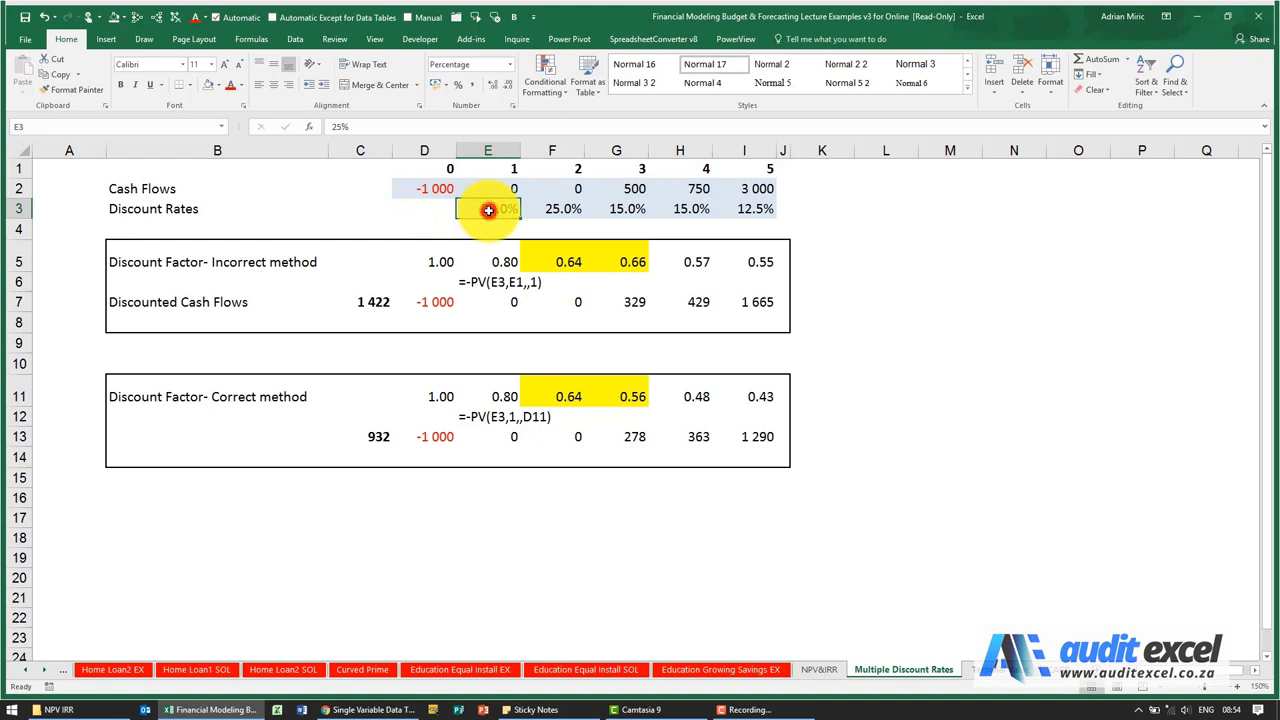
left_click(488, 210)
left_click(545, 210)
left_click(497, 215)
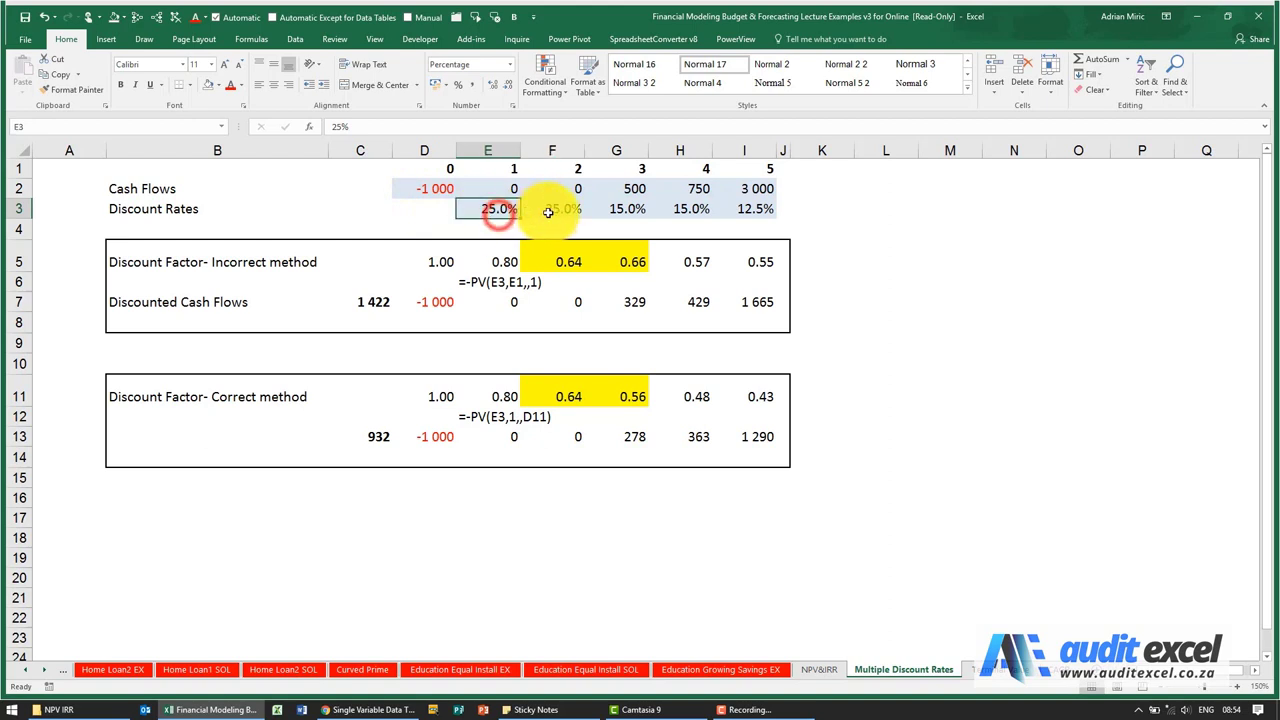
left_click(548, 212)
left_click(490, 212)
left_click(562, 212)
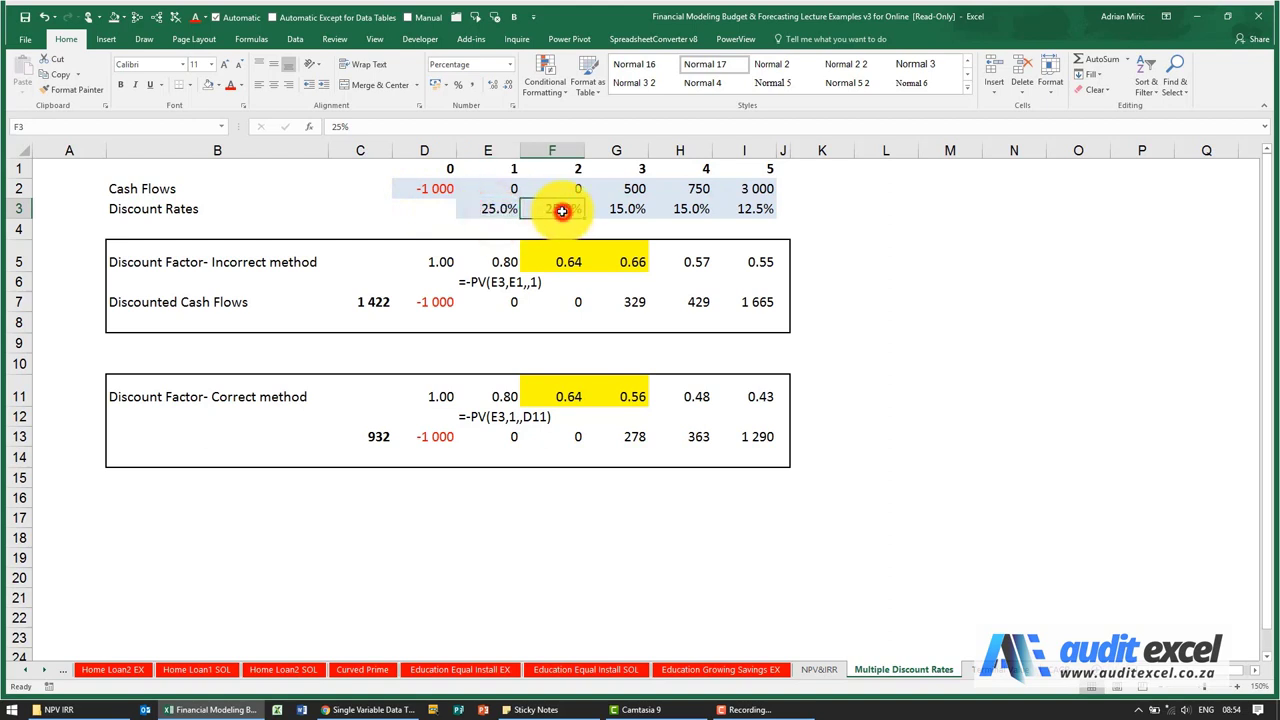
Examine the discount rates for periods 3 to 5 in cells G3, H3 and I3
left_click(624, 209)
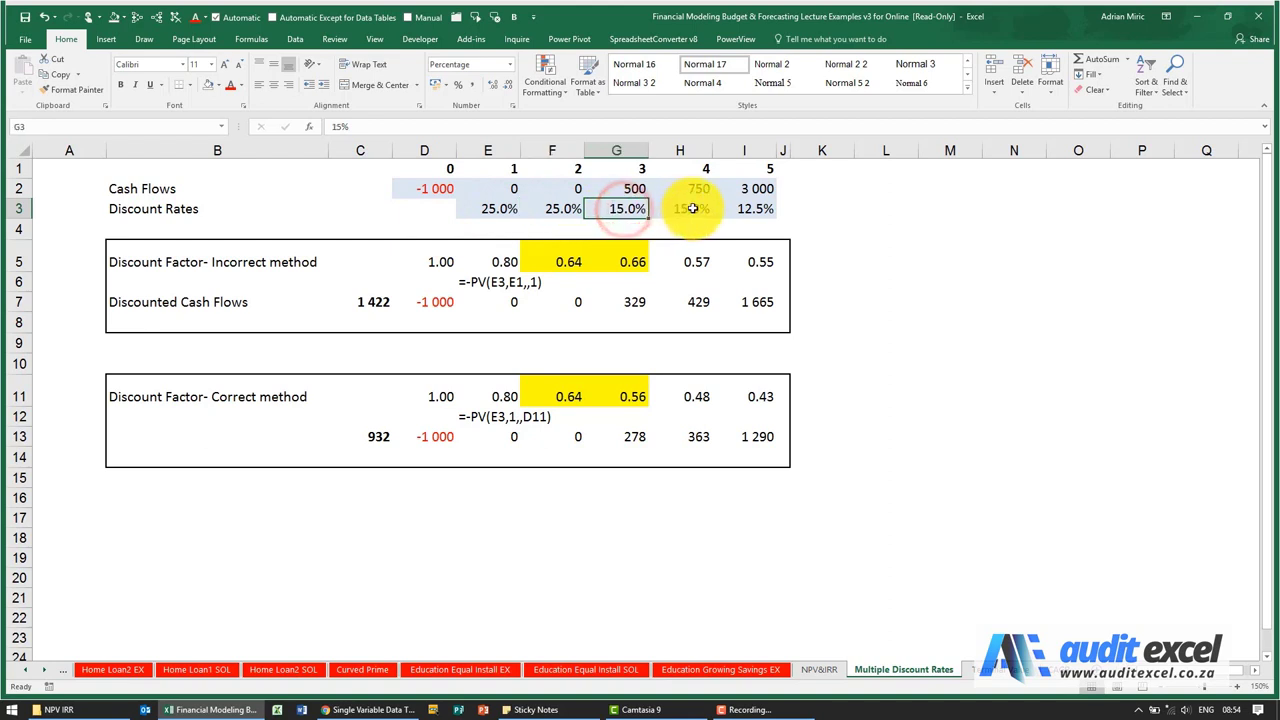
left_click(690, 208)
left_click(748, 206)
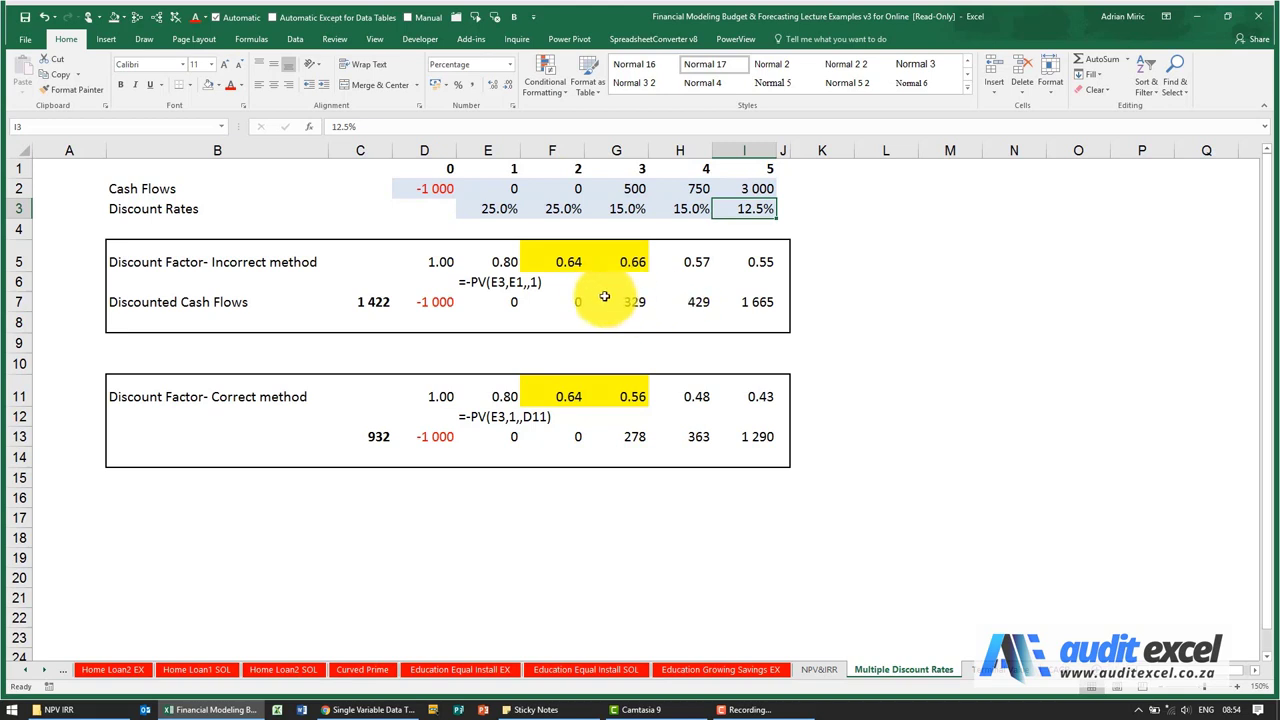
Trace the precedents of the incorrect-method discount factors in E5, F5 and G5, and review the PV arguments in G5
left_click(498, 261)
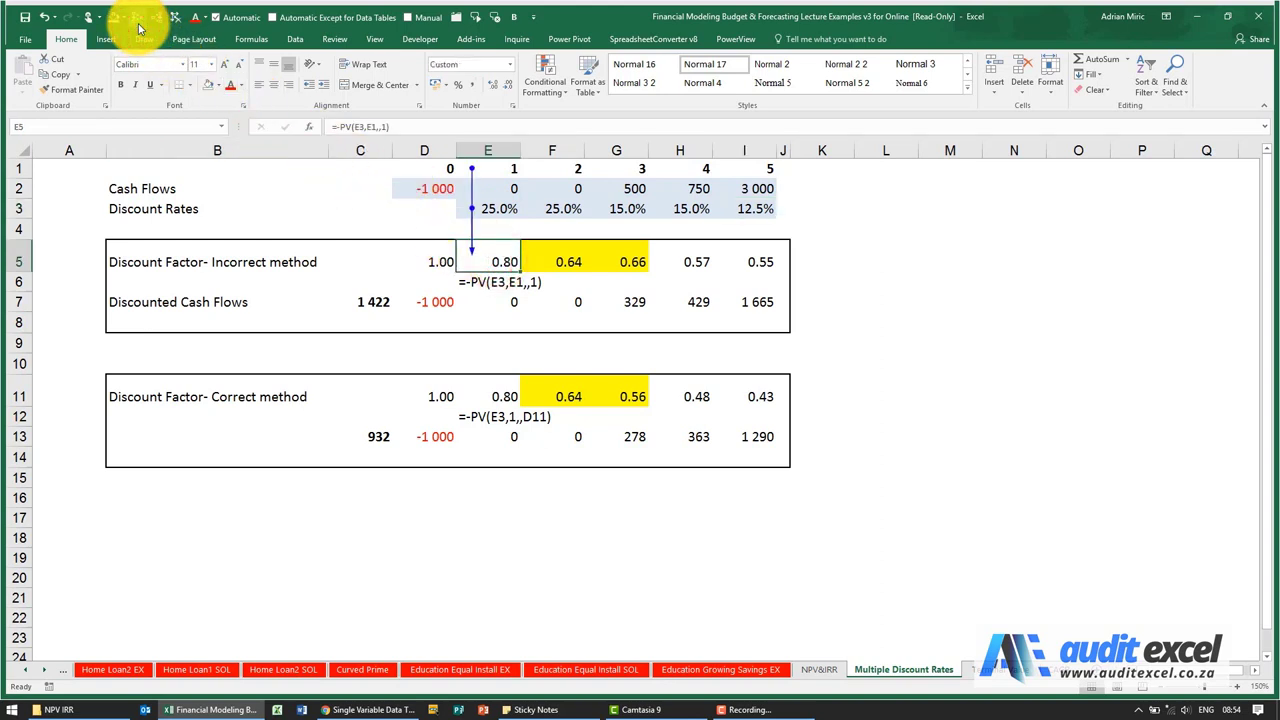
key("Right")
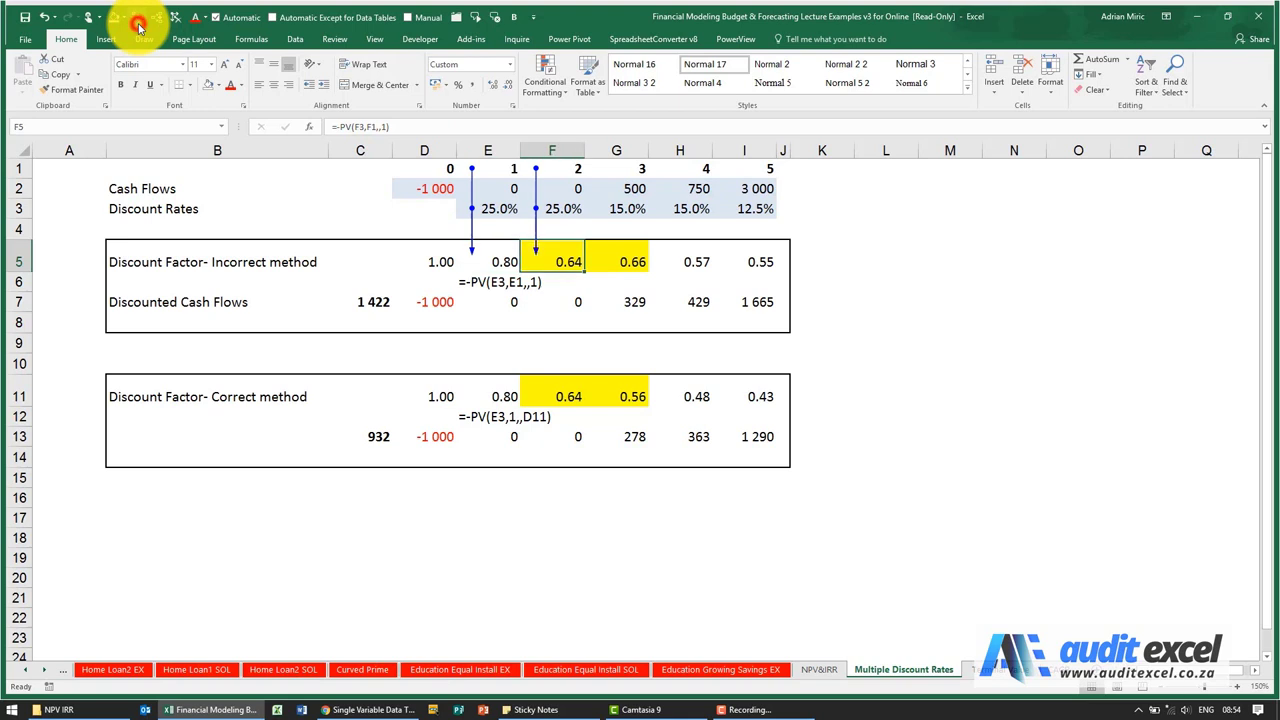
key("Right")
left_click(138, 25)
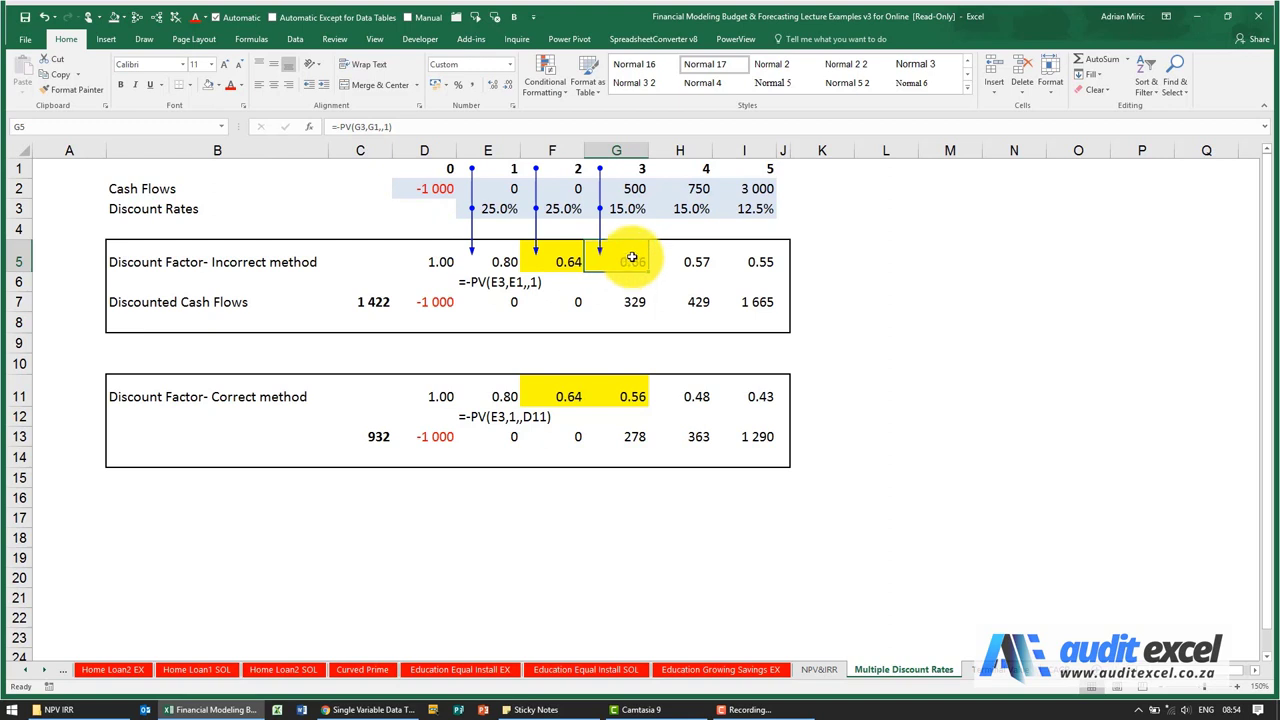
key("F4")
left_click(308, 127)
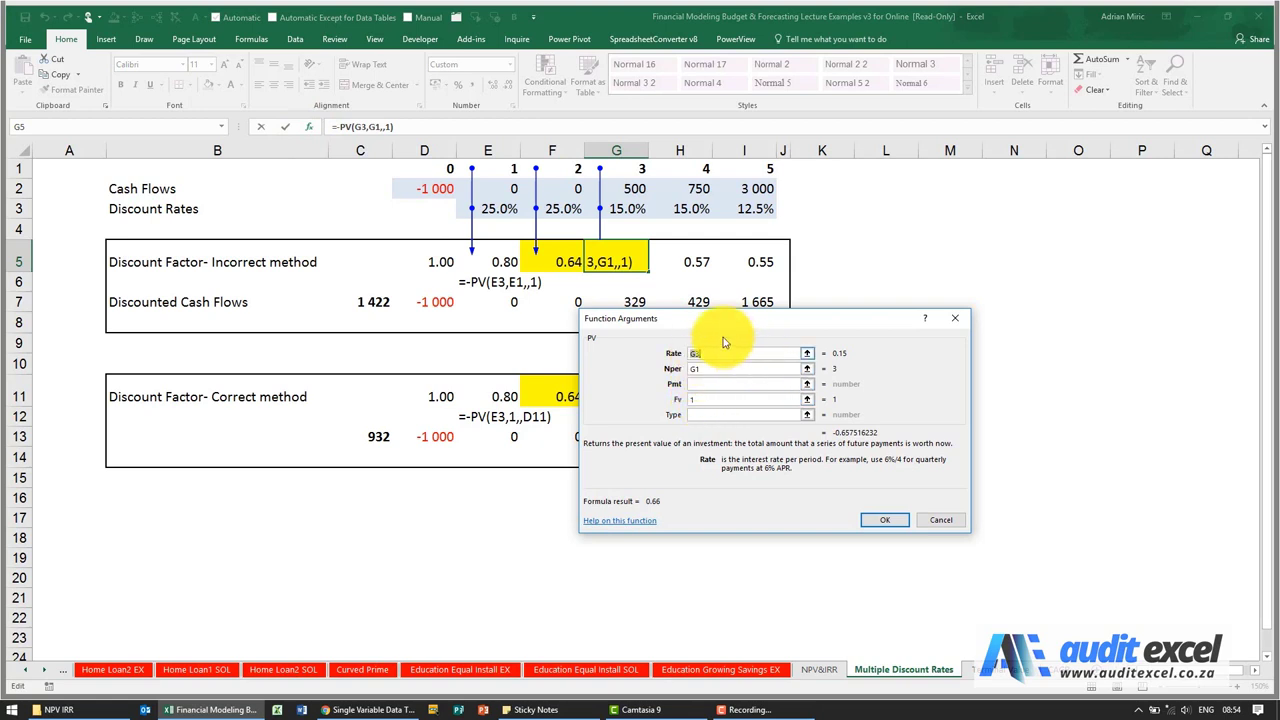
left_click(927, 517)
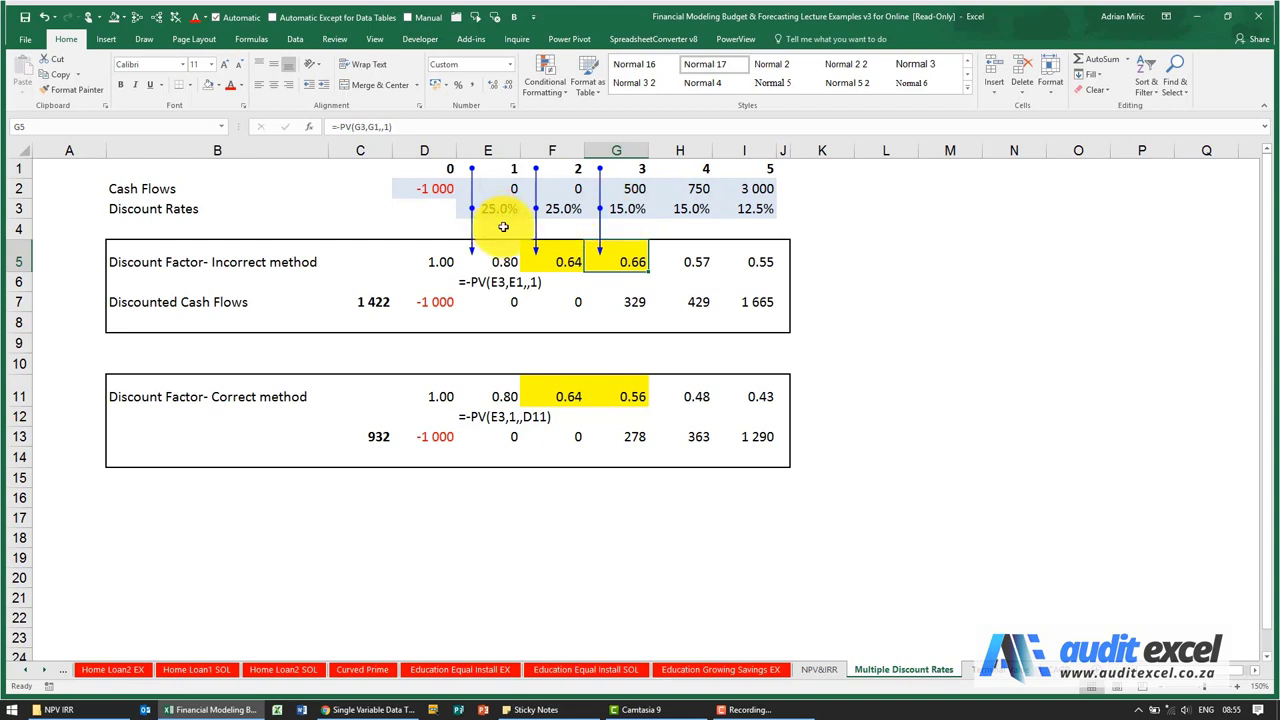
Compare the incorrect factors in F5 and G5 with the period 1 and 2 rates in E3 and F3, then remove the trace arrows
left_click(558, 262)
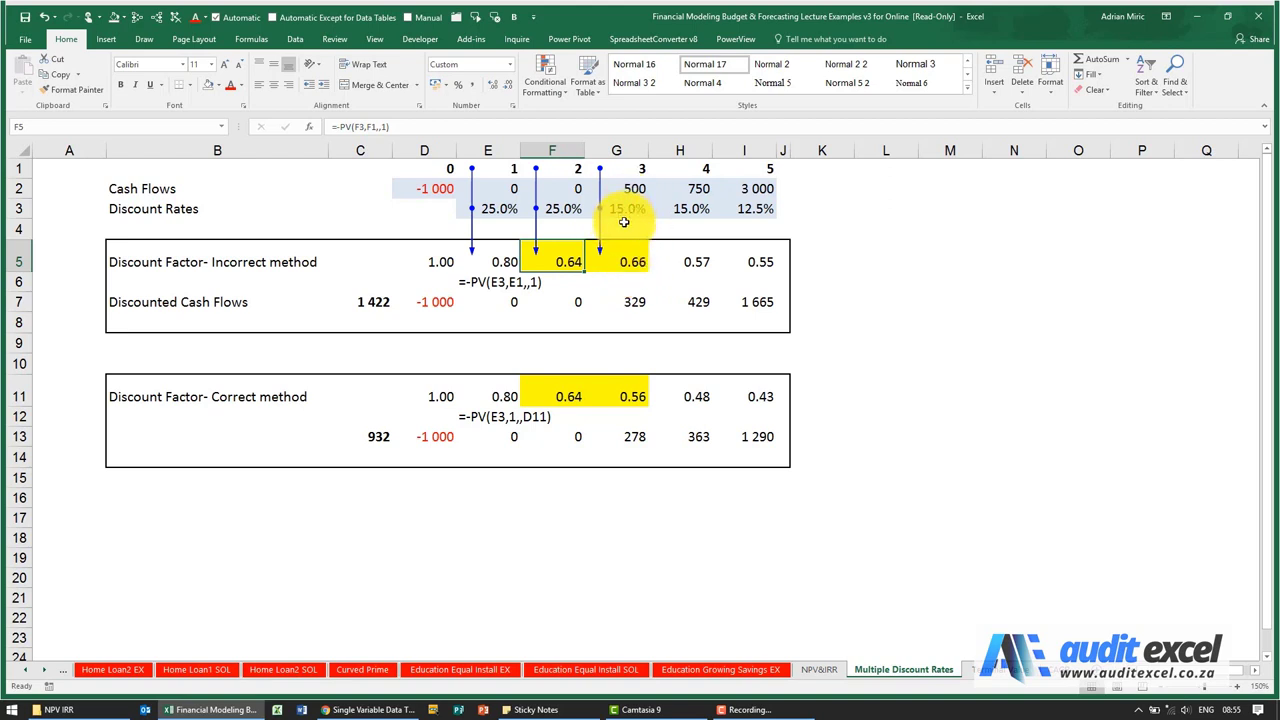
left_click(622, 255)
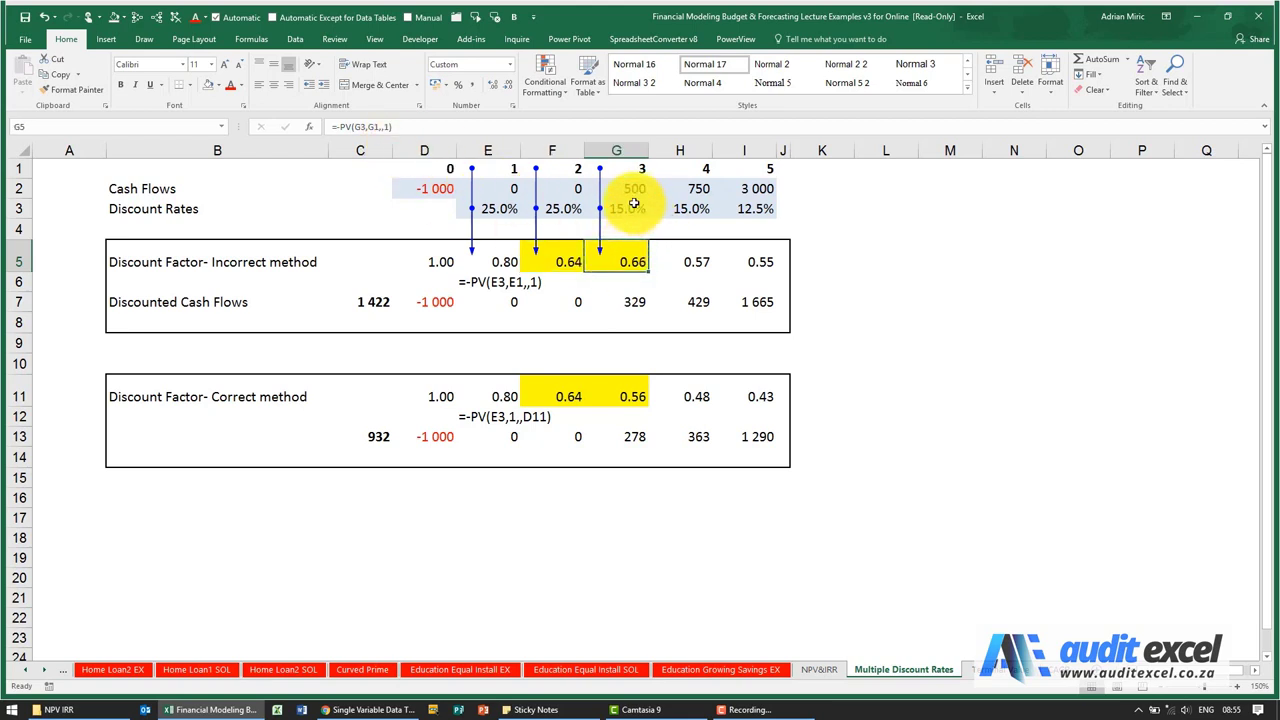
left_click(563, 208)
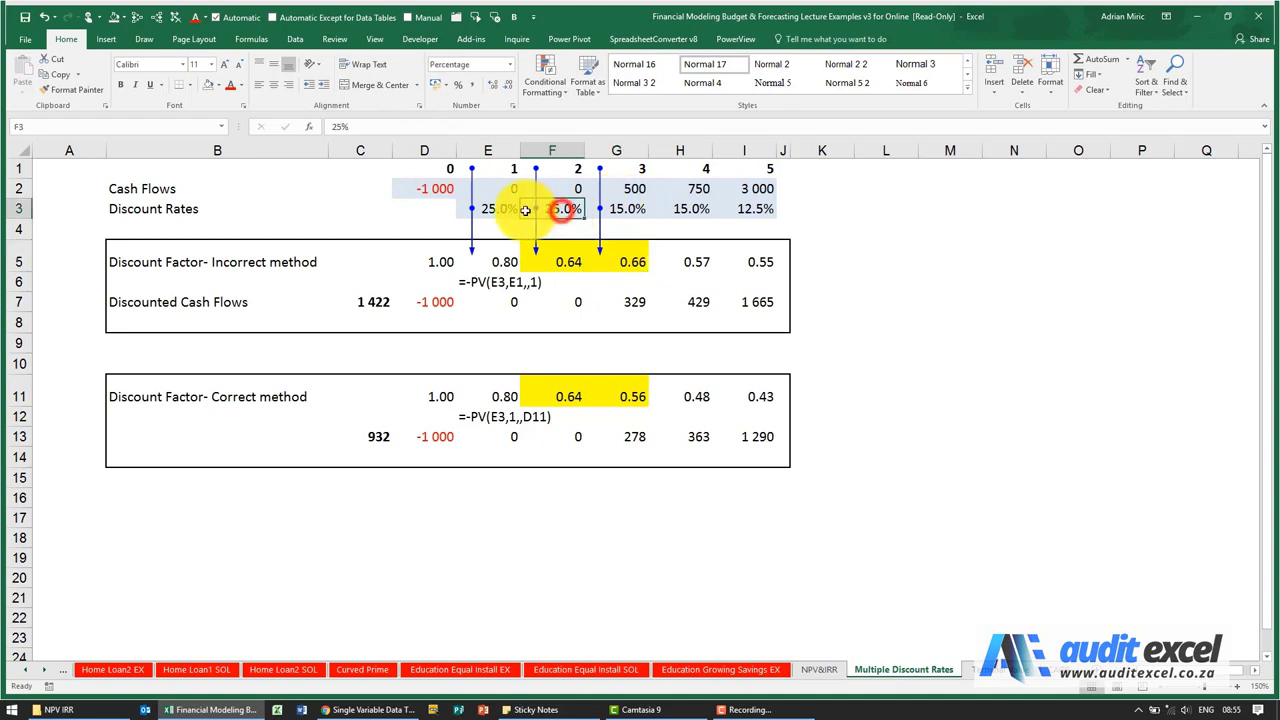
left_click(510, 208)
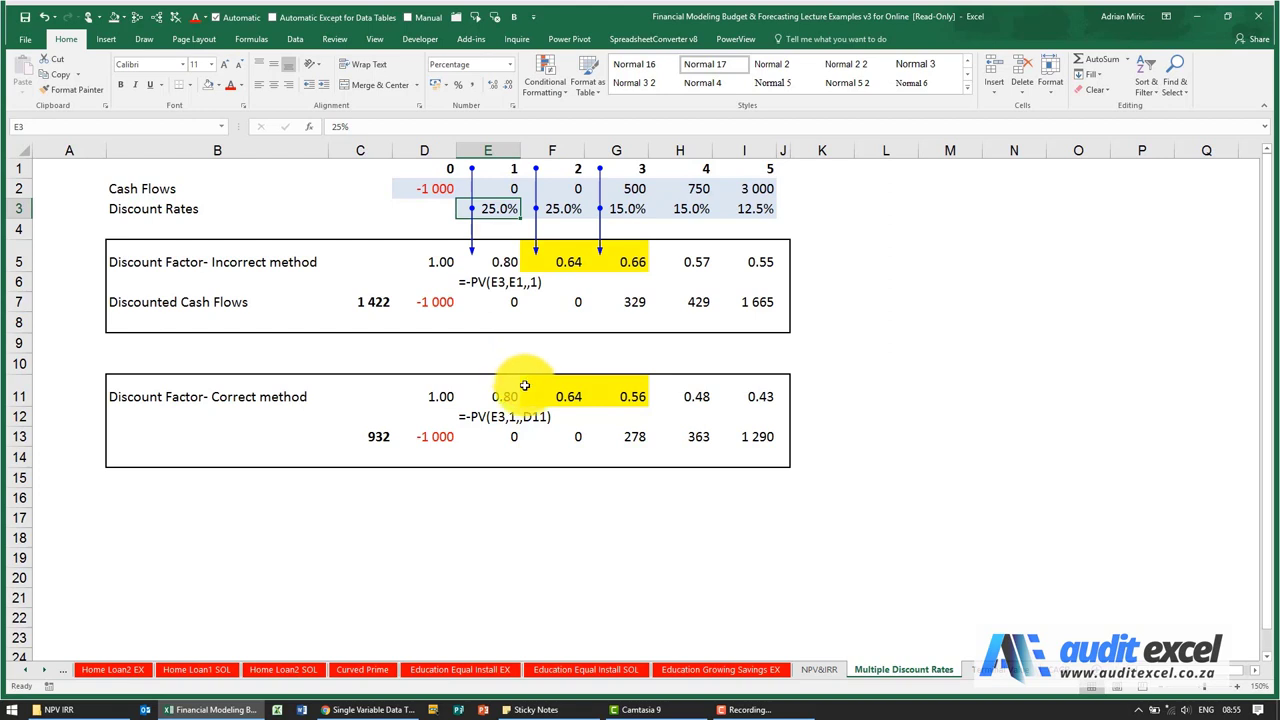
left_click(174, 22)
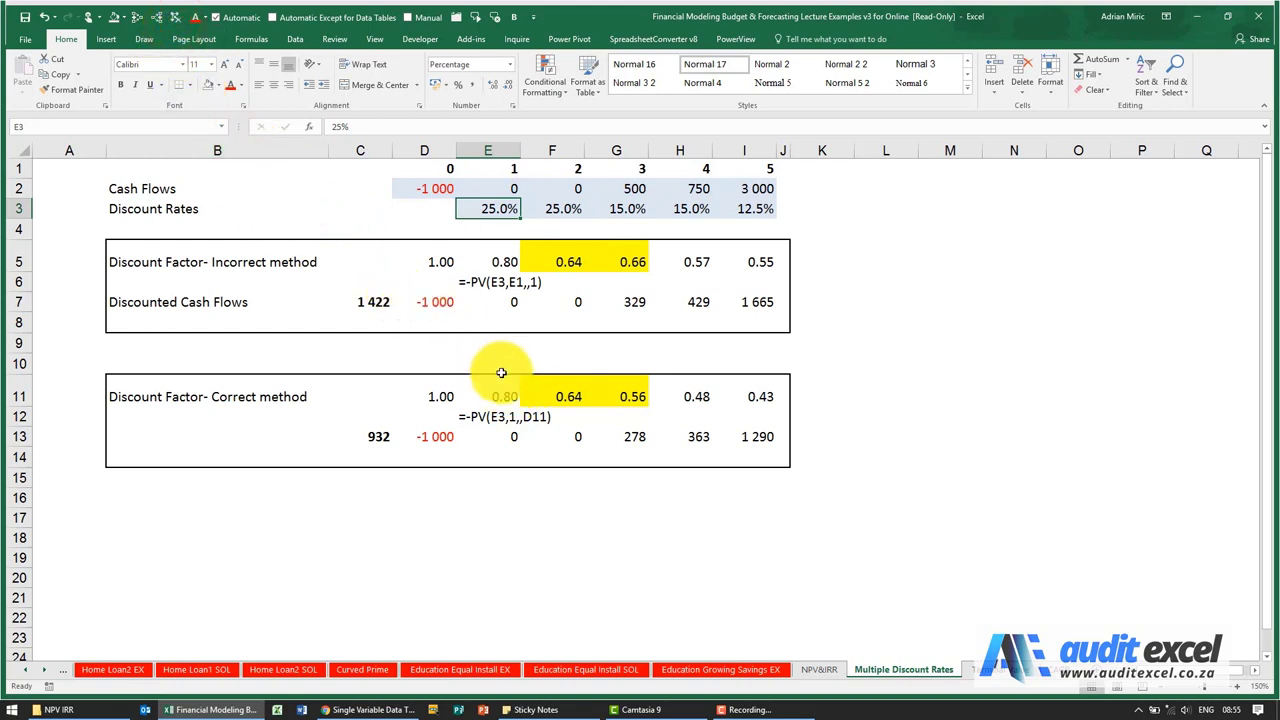
Trace the precedents of the correct-method discount factors in H11 and E11, and review the PV arguments in E11
left_click(695, 398)
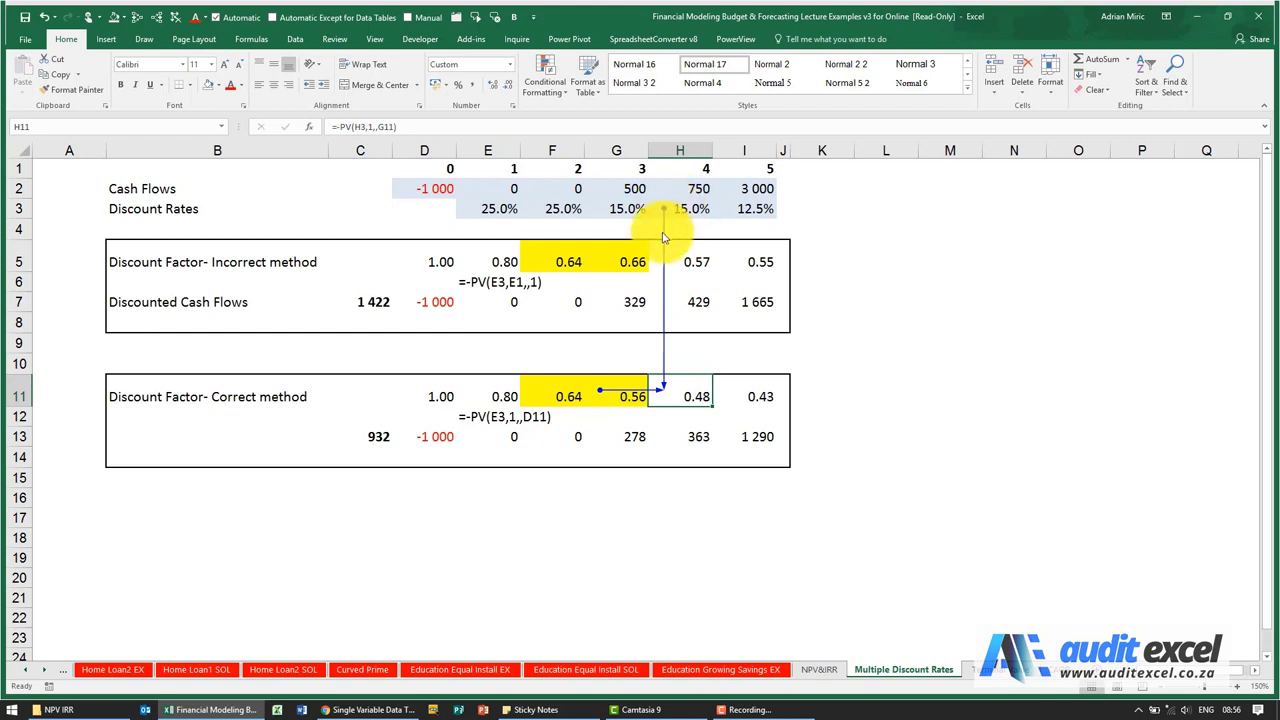
left_click(175, 17)
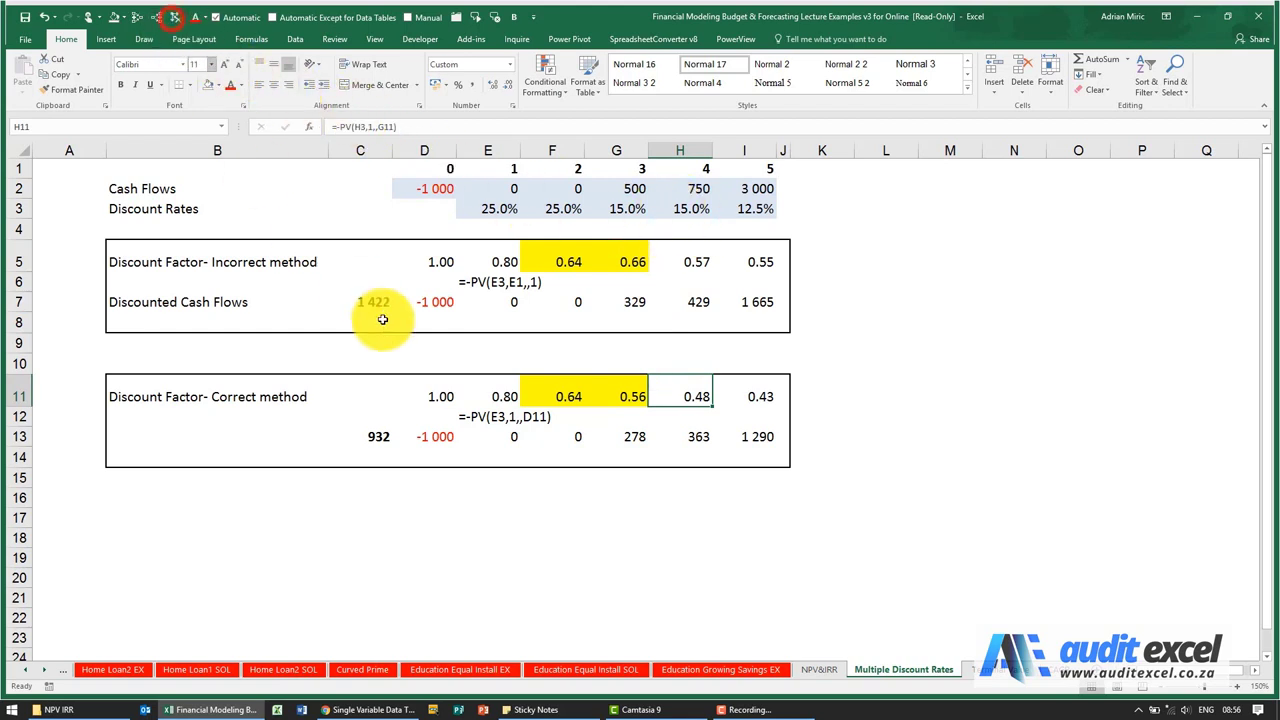
left_click(434, 394)
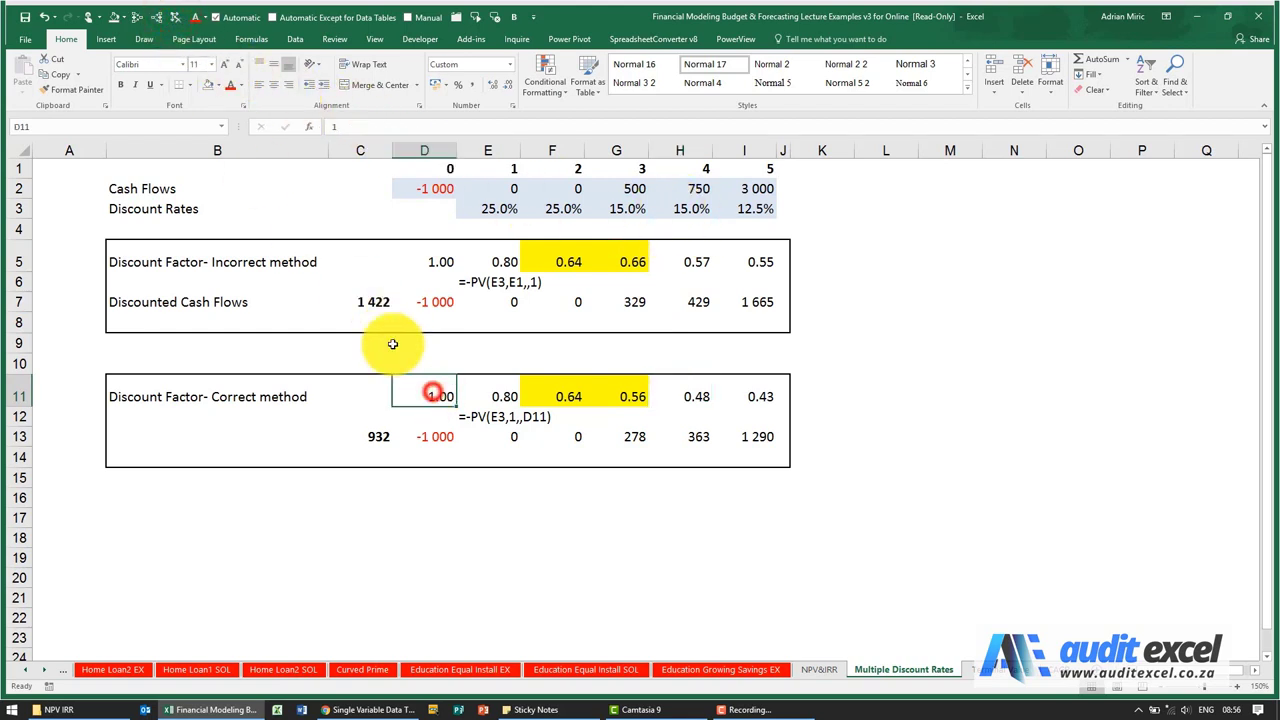
left_click(505, 393)
left_click(135, 17)
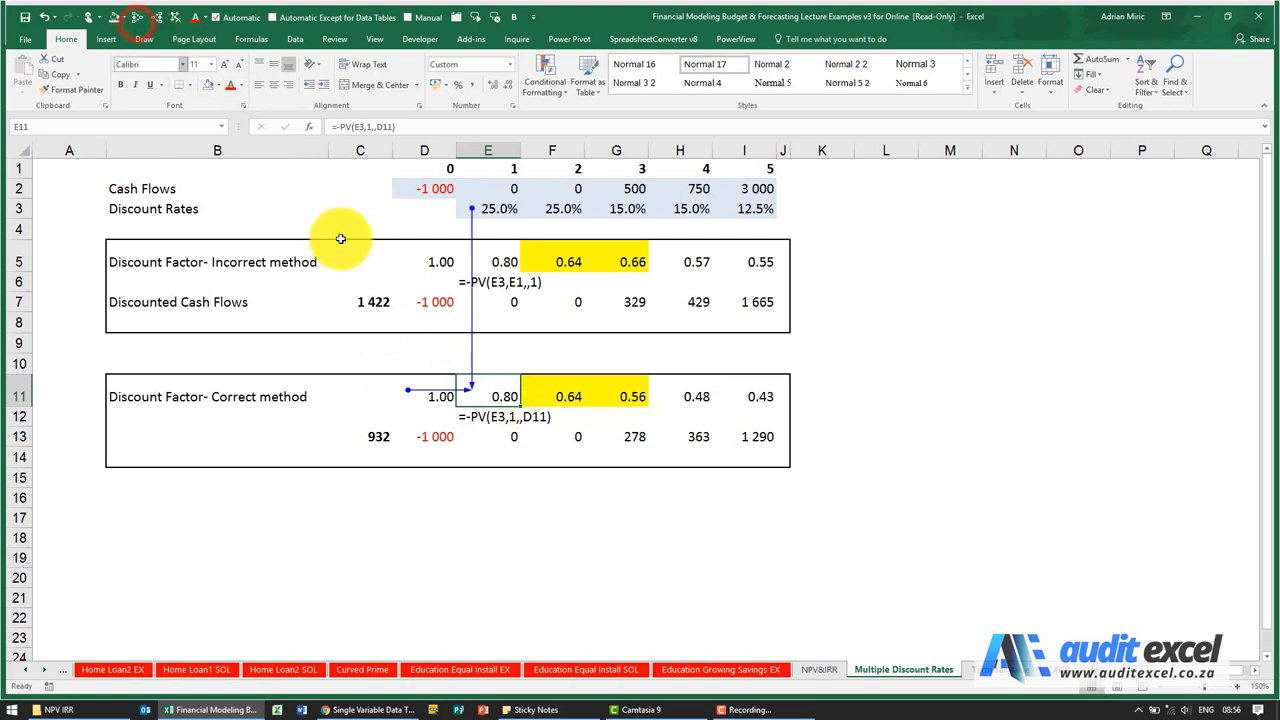
left_click(309, 131)
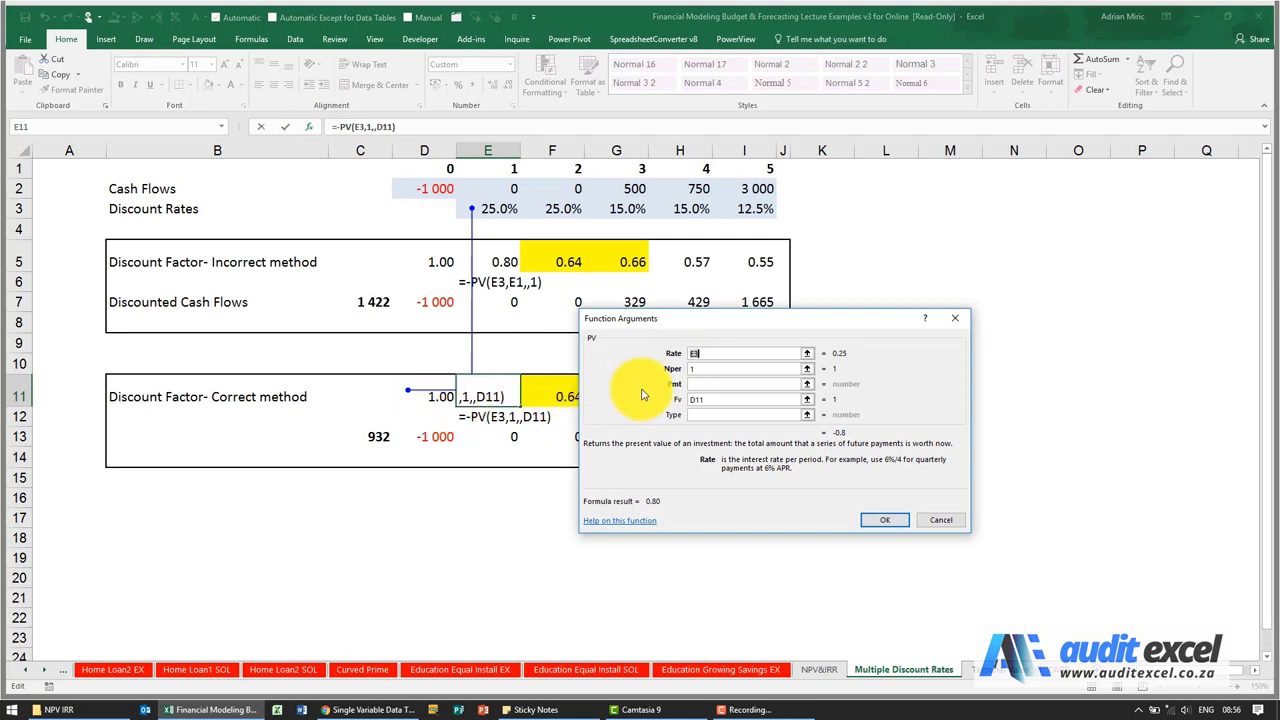
left_click(927, 524)
Trace the precedents of F11, review its PV arguments including the future value E11, and remove all trace arrows
left_click(568, 397)
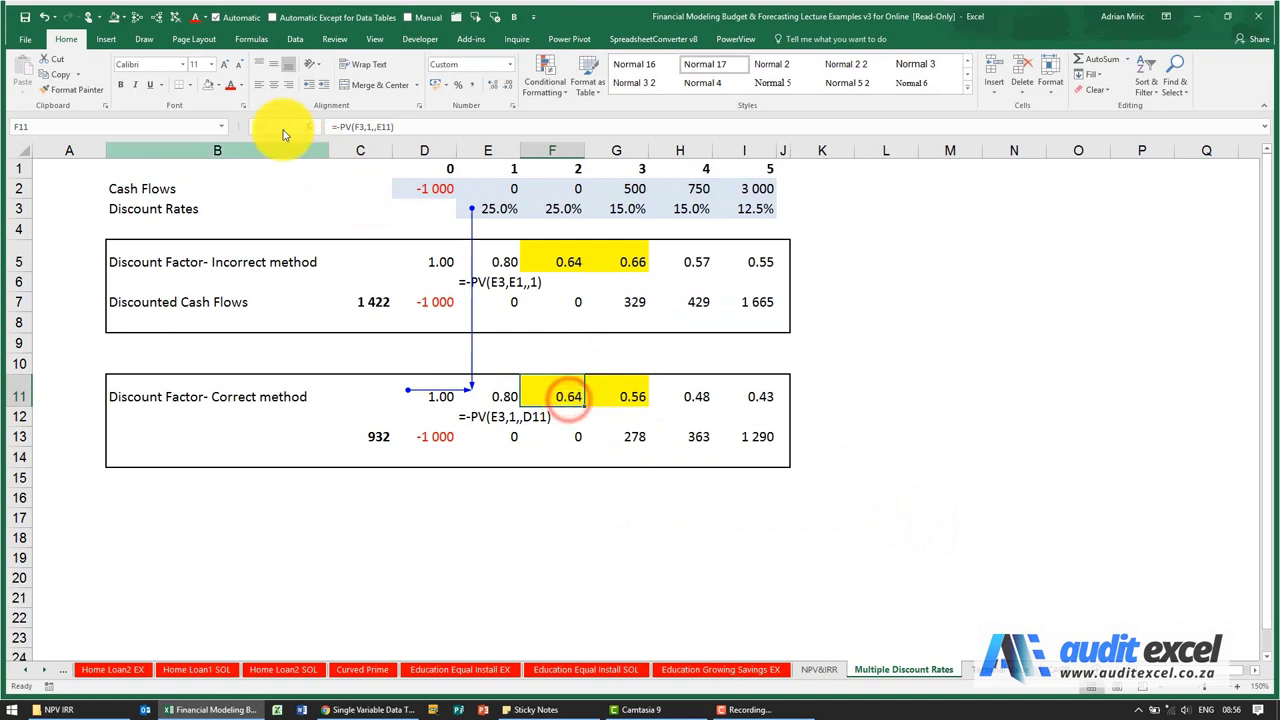
left_click(136, 17)
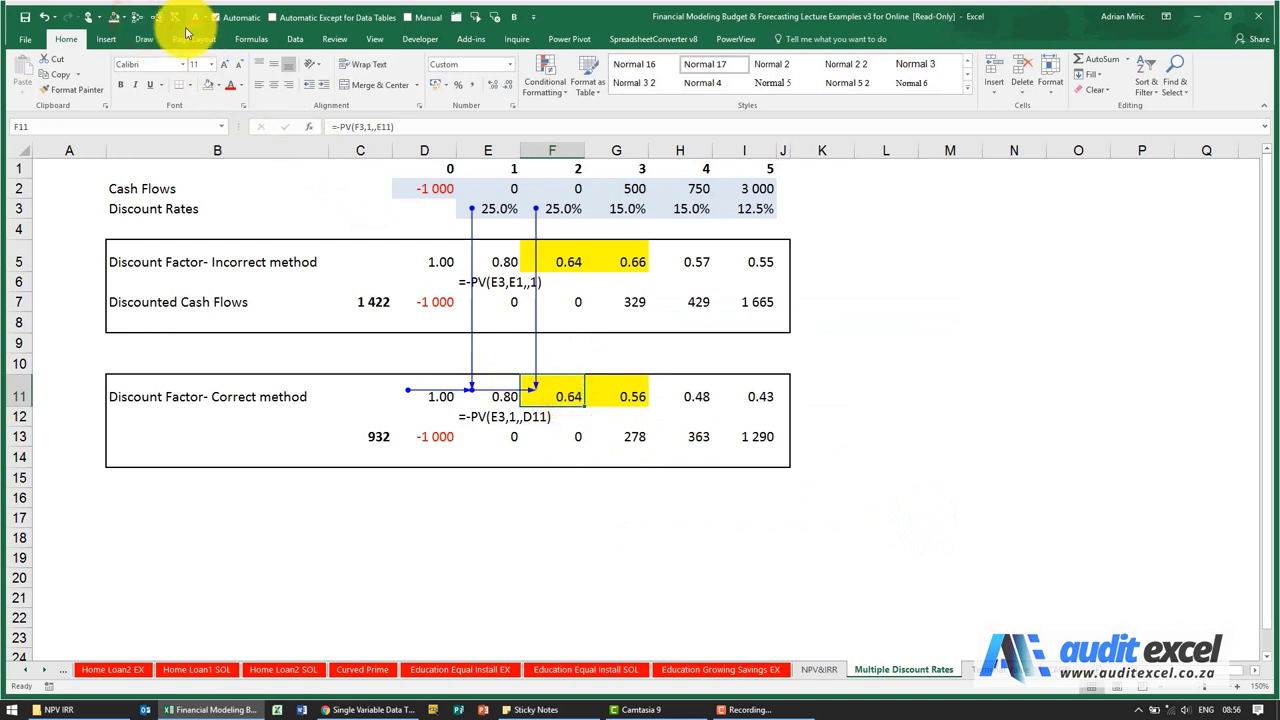
left_click(308, 128)
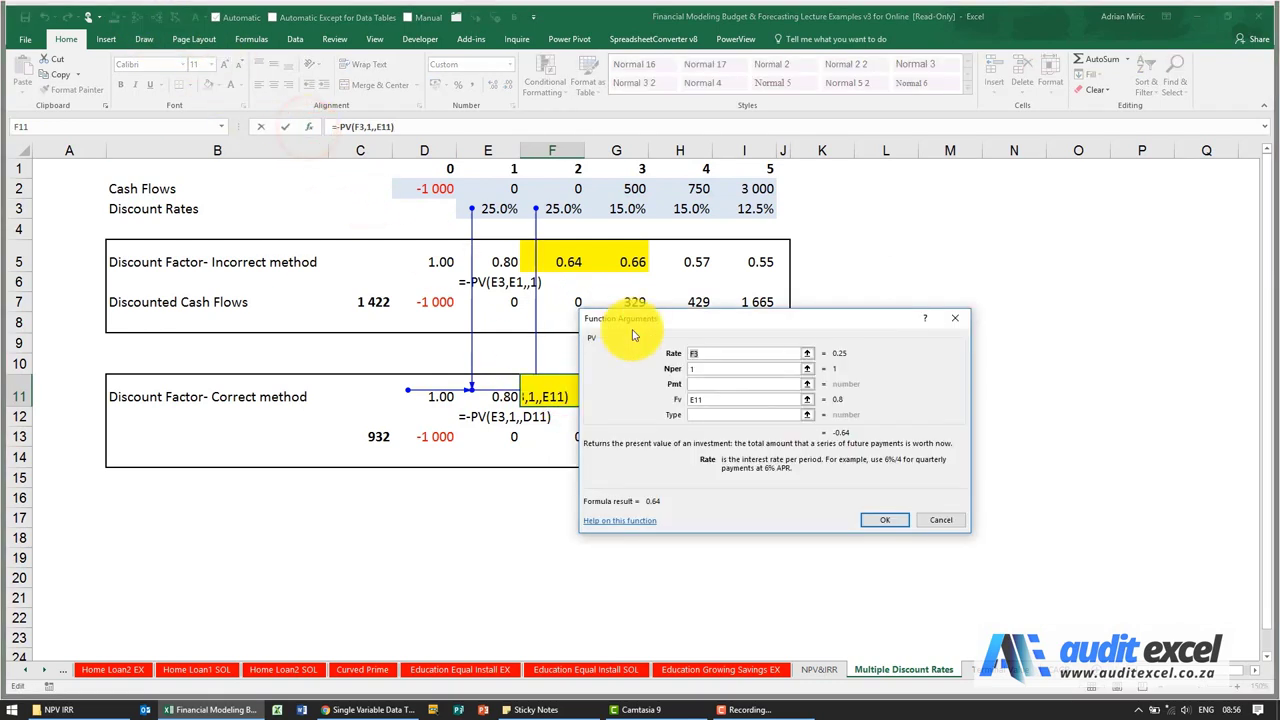
left_click(707, 398)
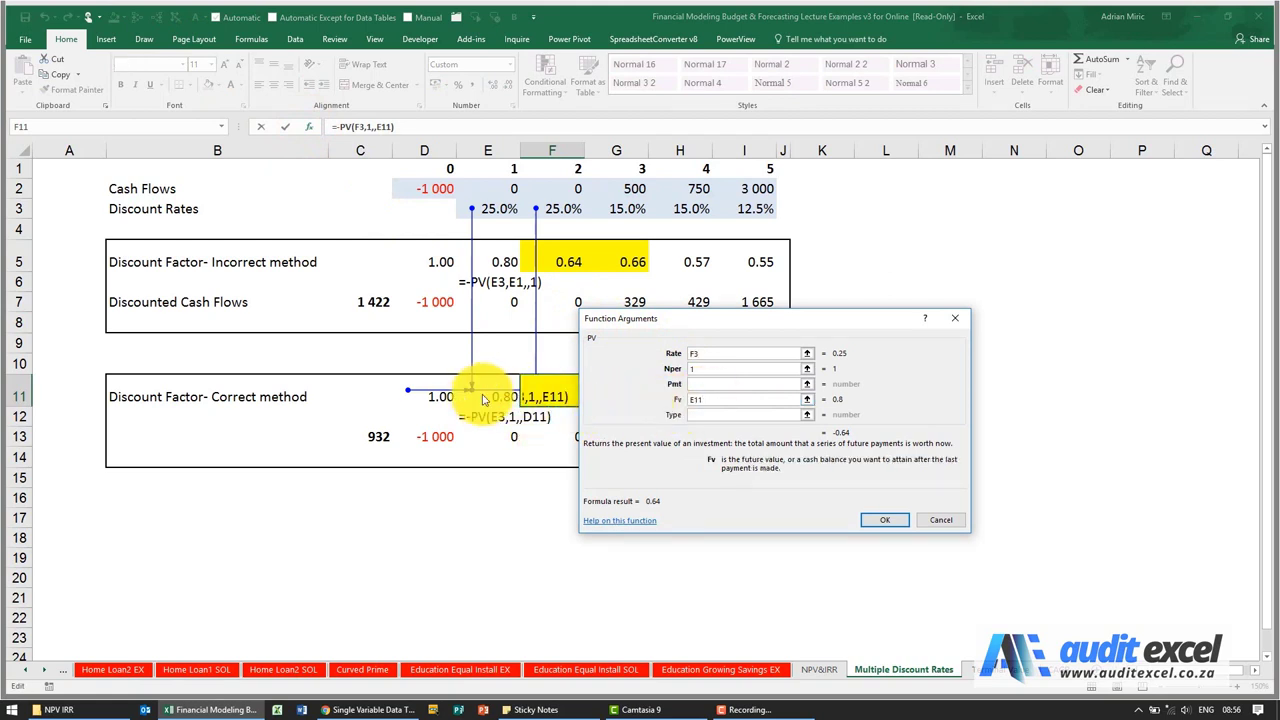
left_click(880, 521)
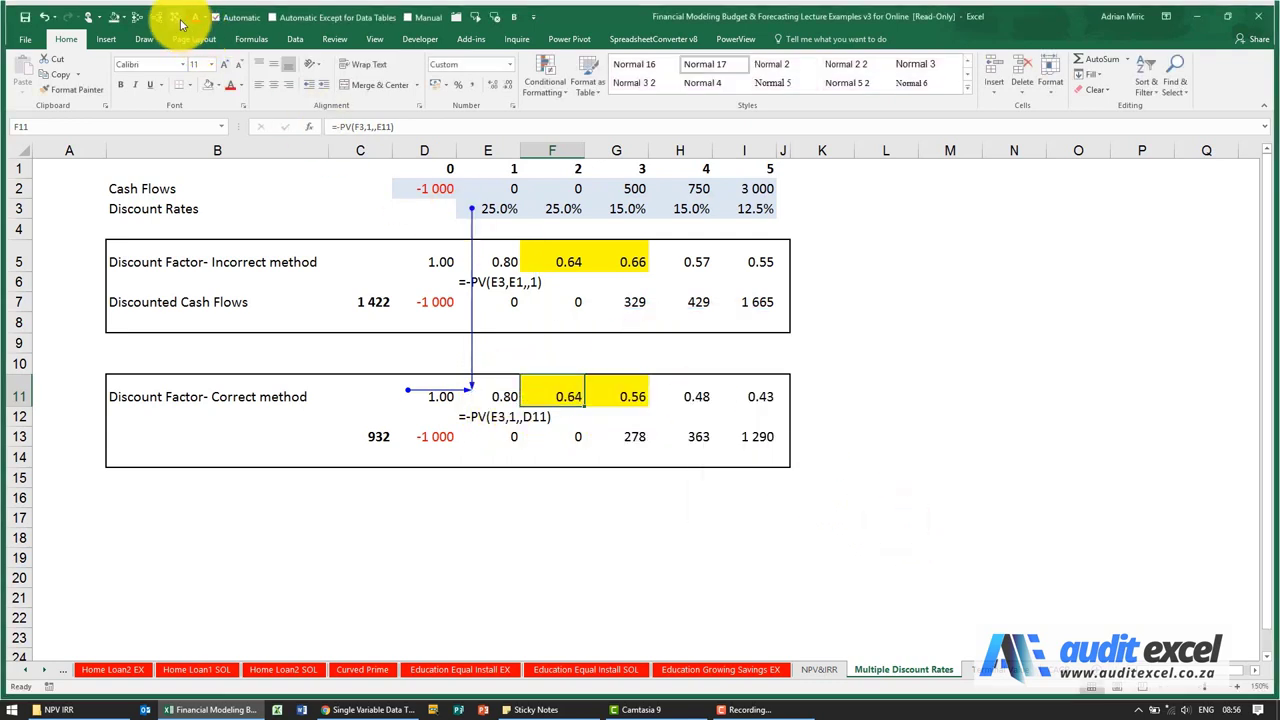
left_click(176, 17)
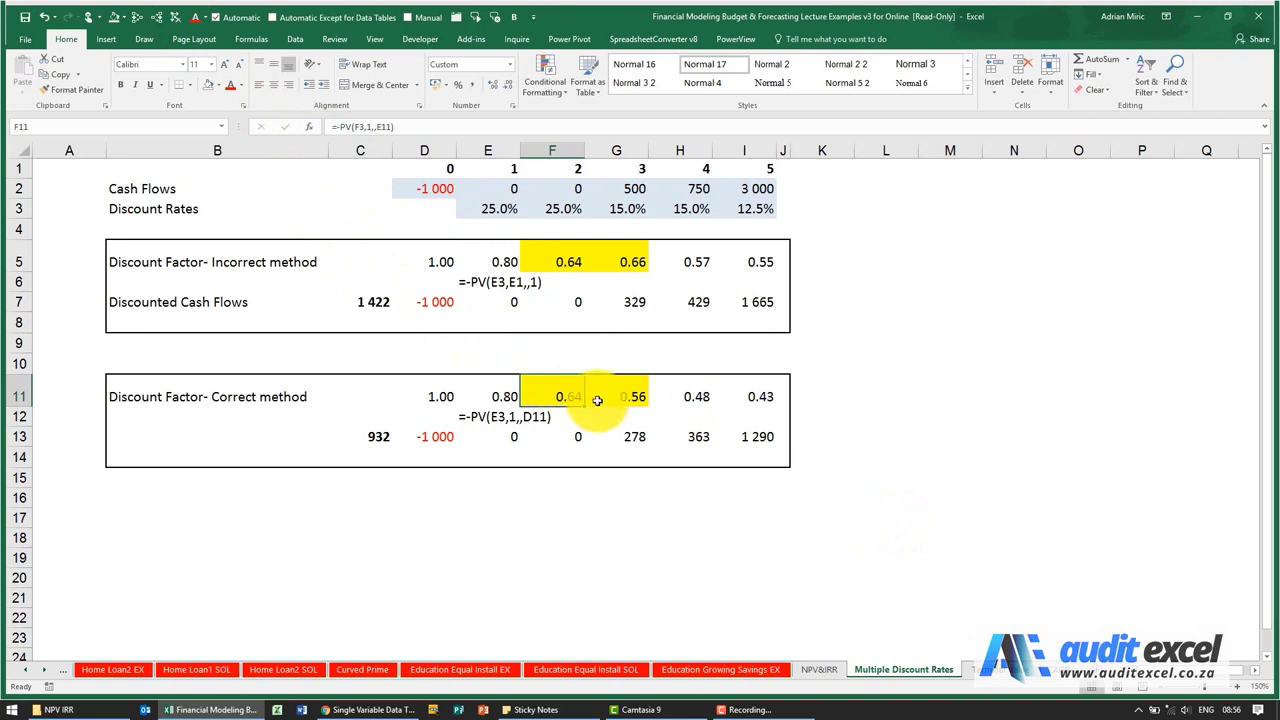
Step through the correct-method discount factors from D11 to I11 and check the incorrect method's discounted cash flow total in C7
left_click(444, 394)
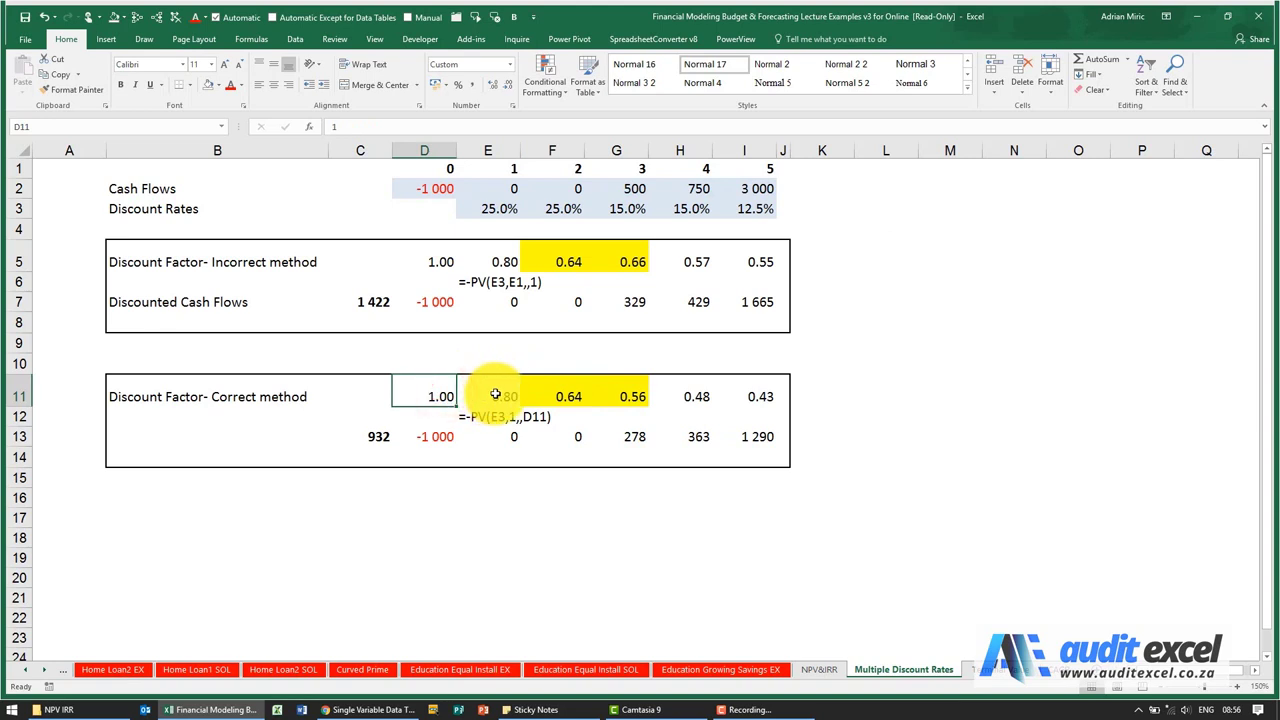
left_click(500, 394)
left_click(572, 393)
left_click(620, 393)
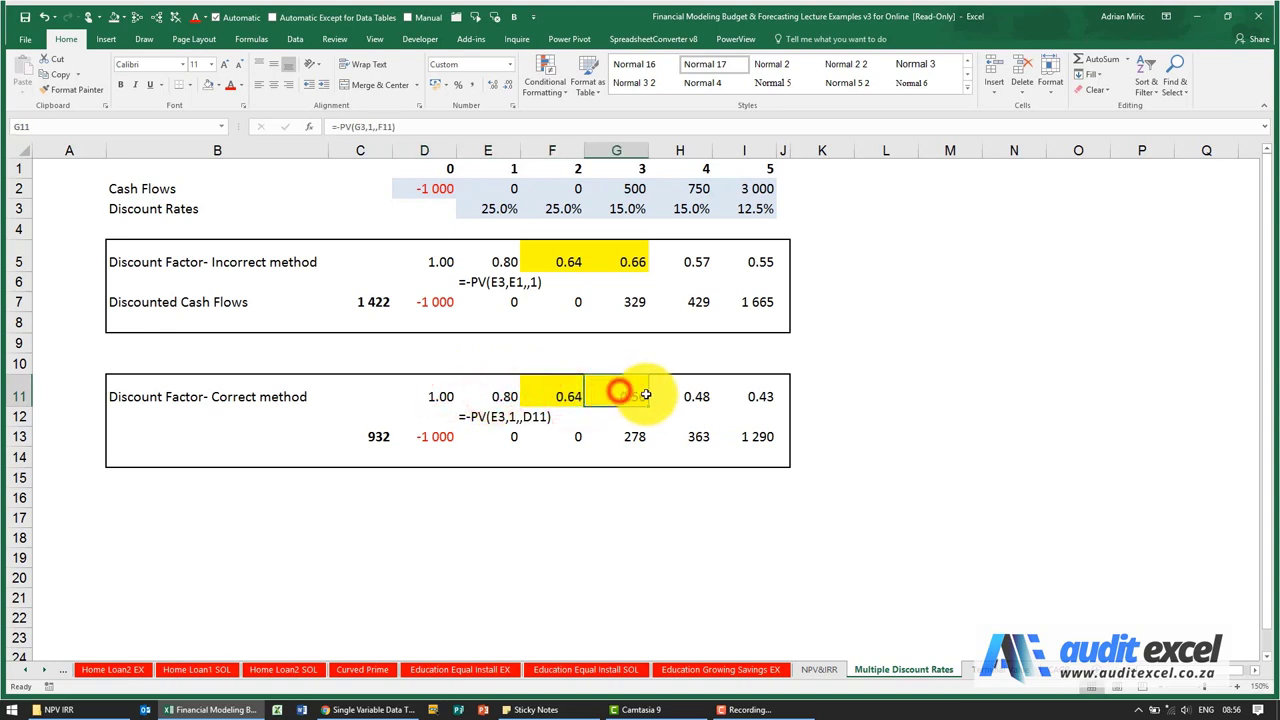
left_click(686, 396)
left_click(740, 396)
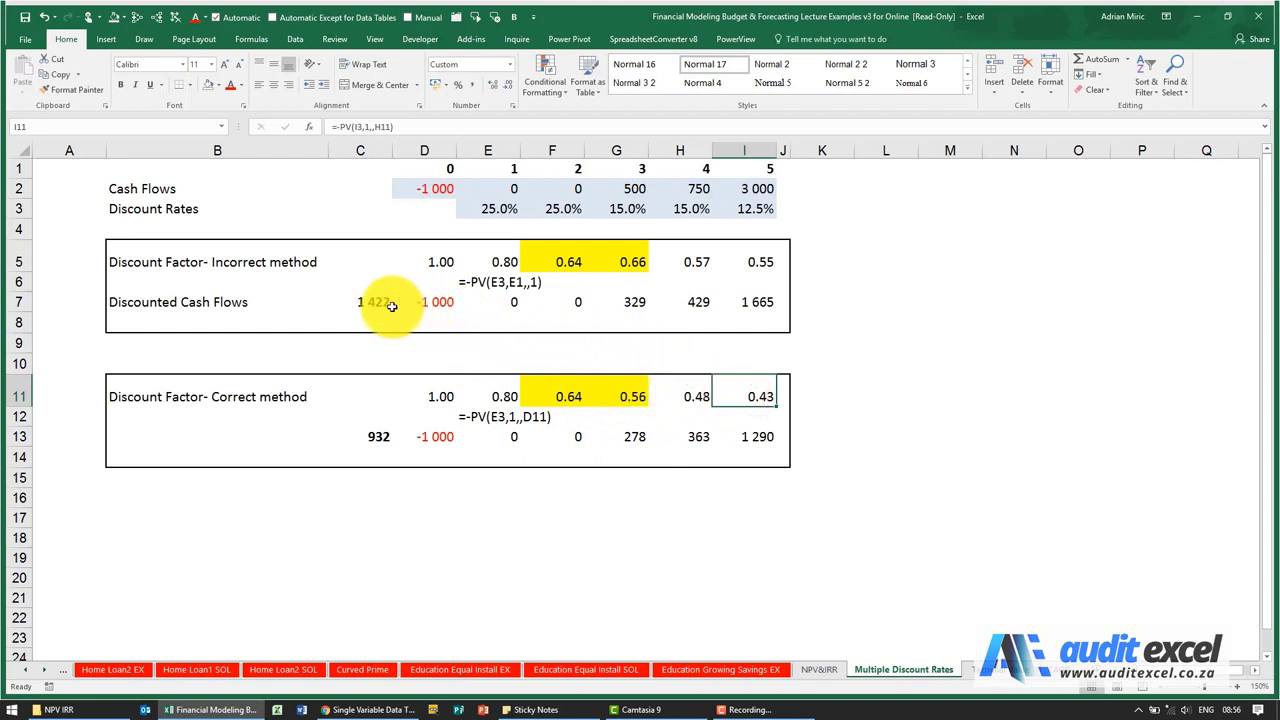
left_click(355, 302)
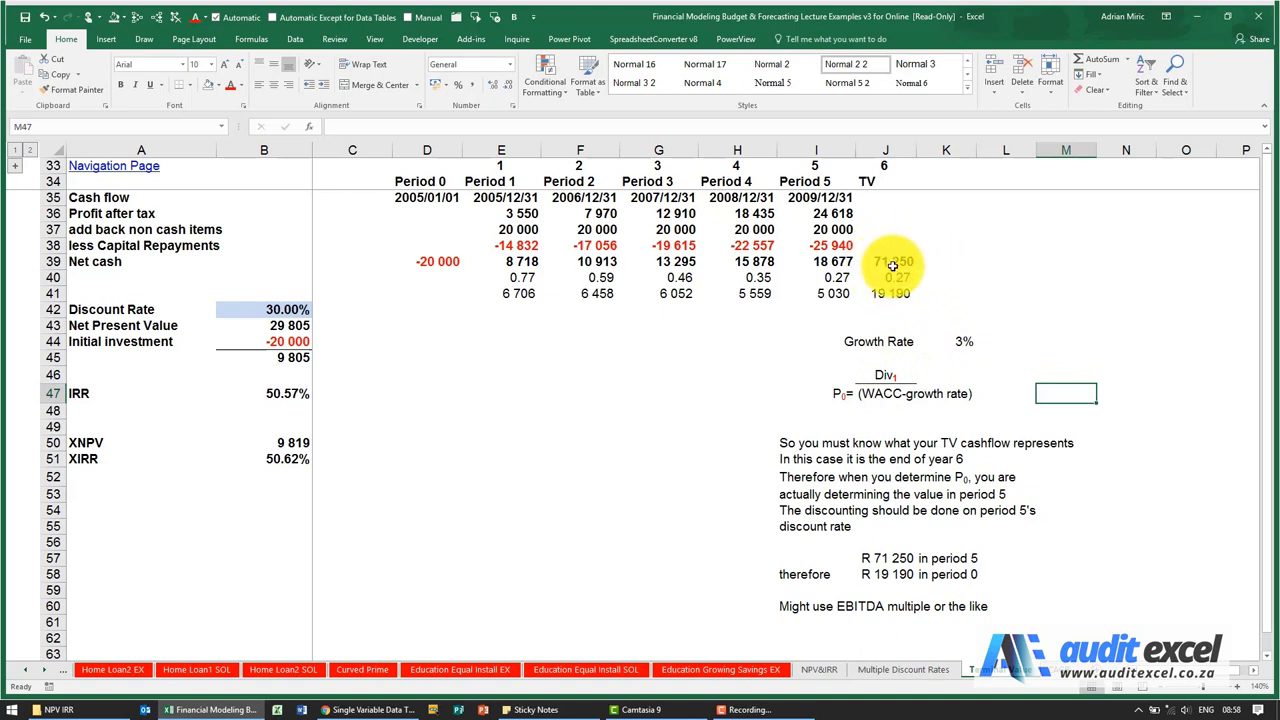
On the Terminal Value sheet, examine the initial outflow in D39, the Period 5 net cash in I39 and the terminal value formula in J39
left_click(424, 261)
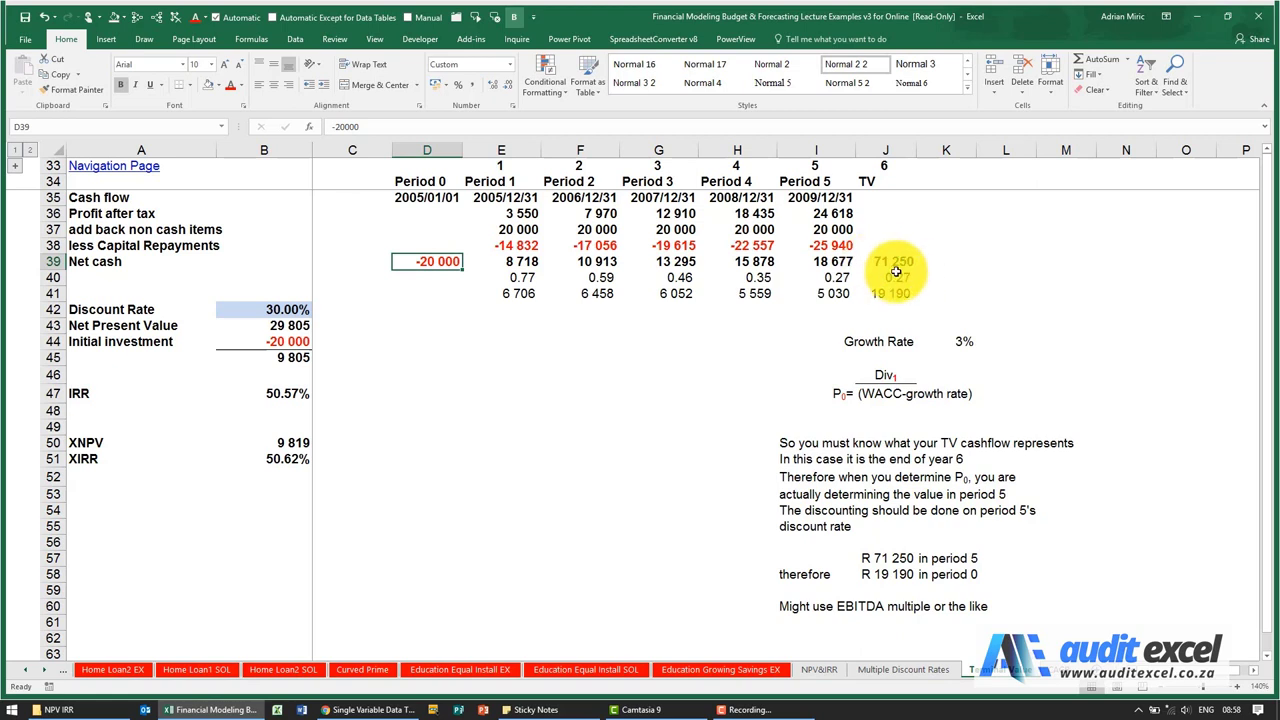
left_click(895, 262)
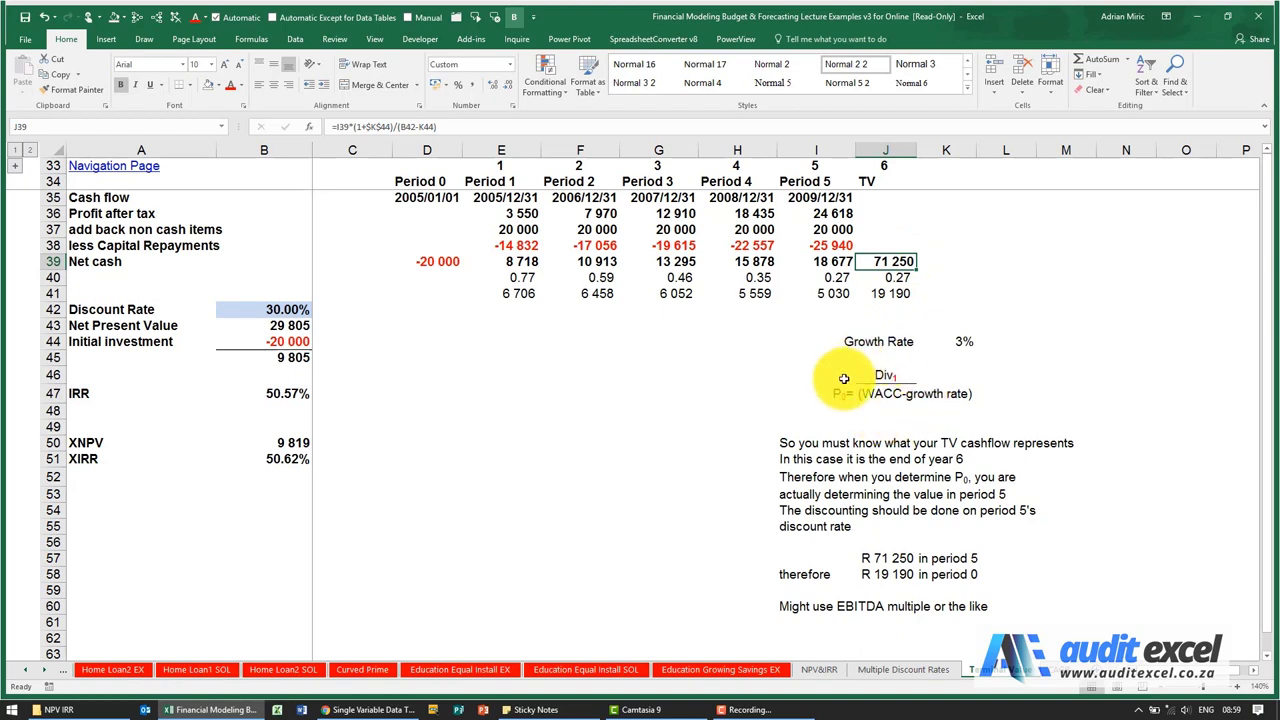
left_click(839, 261)
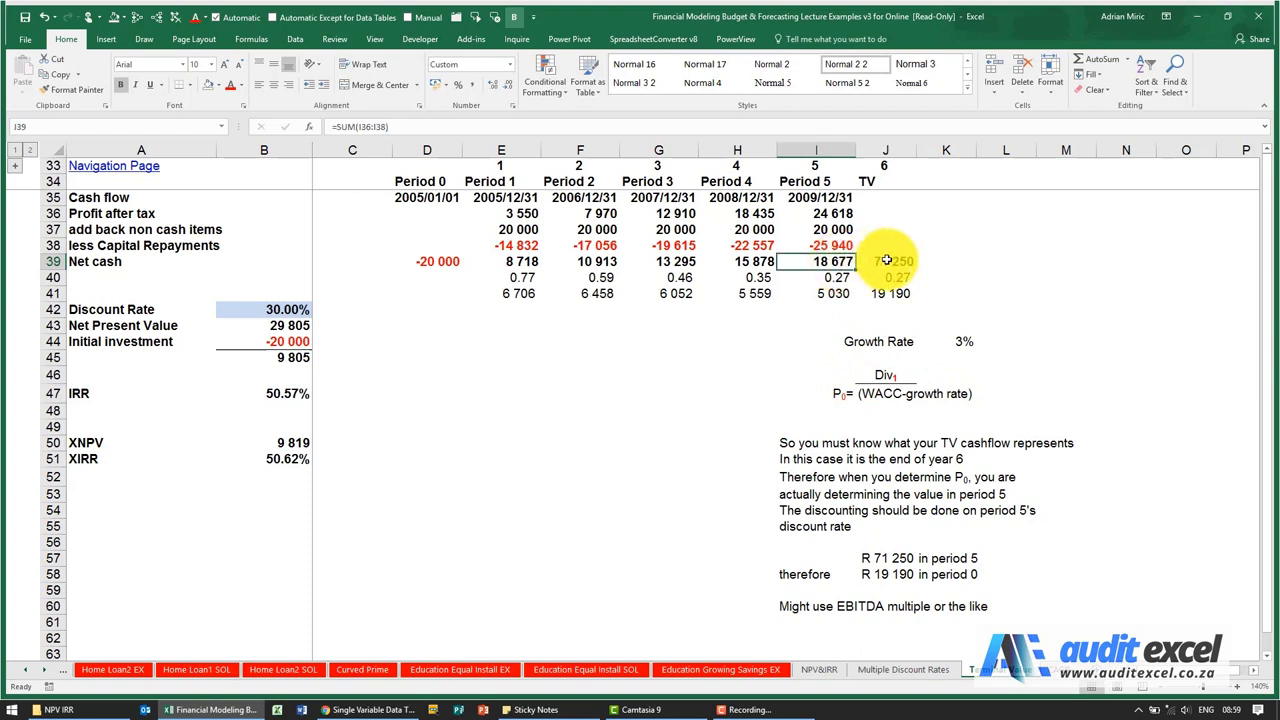
left_click(886, 260)
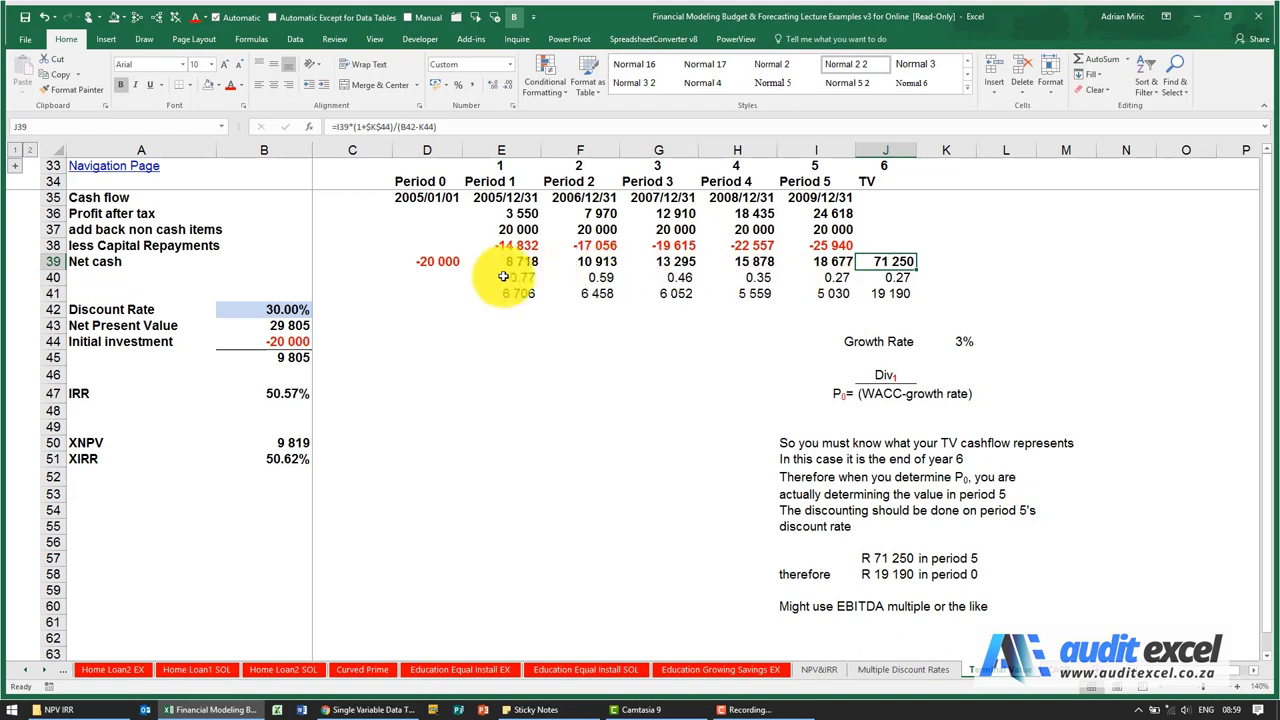
Compare the Period 5 discount factor in I40 with the factor in J40 applied to the terminal value in J39
left_click(842, 278)
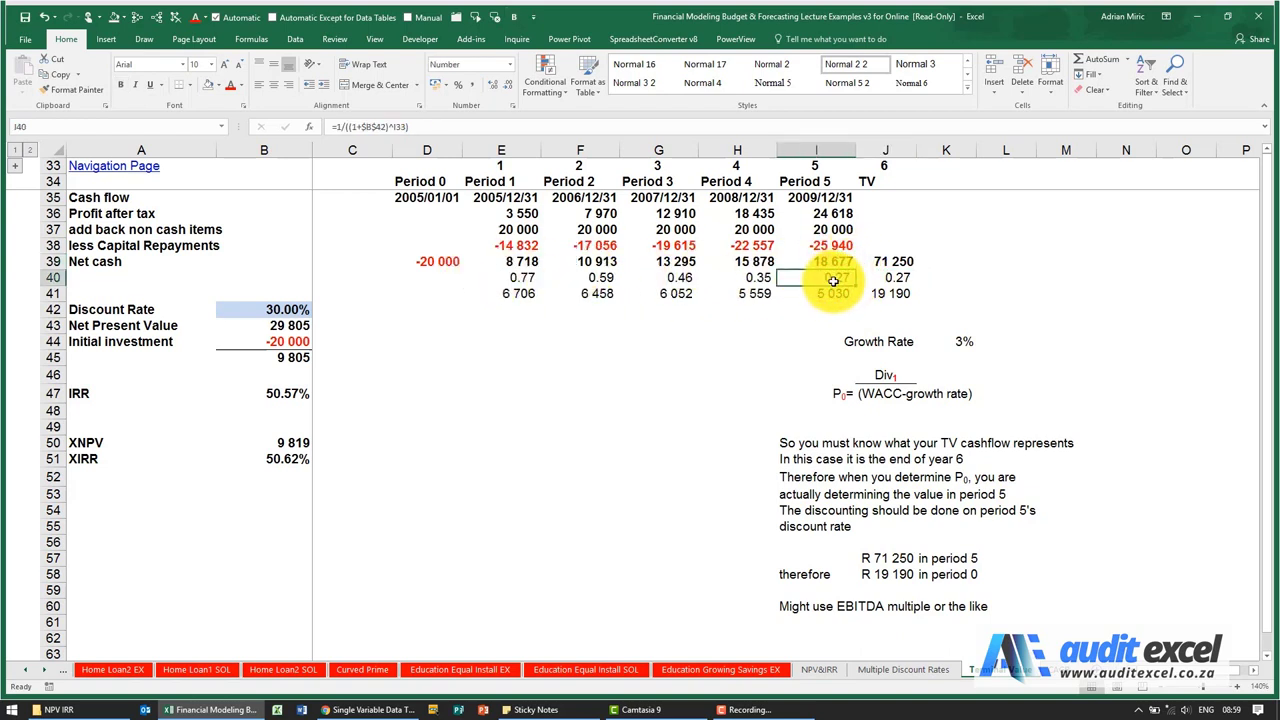
left_click(900, 277)
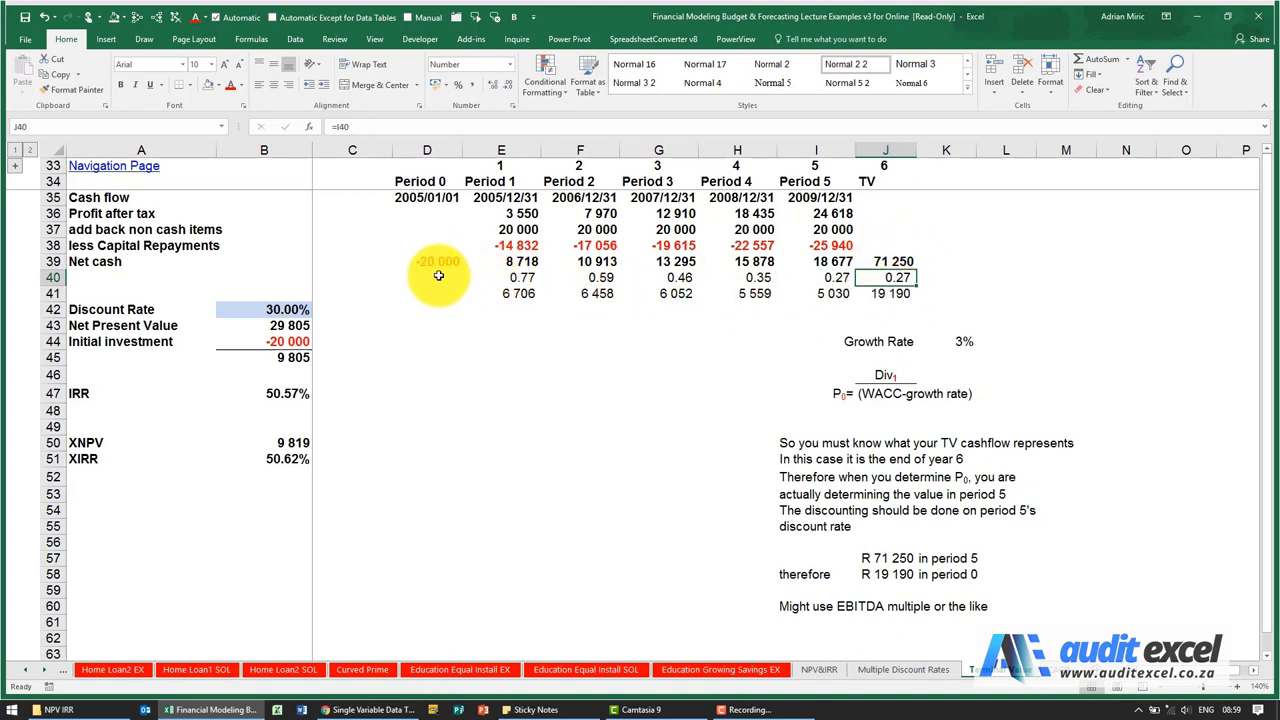
left_click(903, 261)
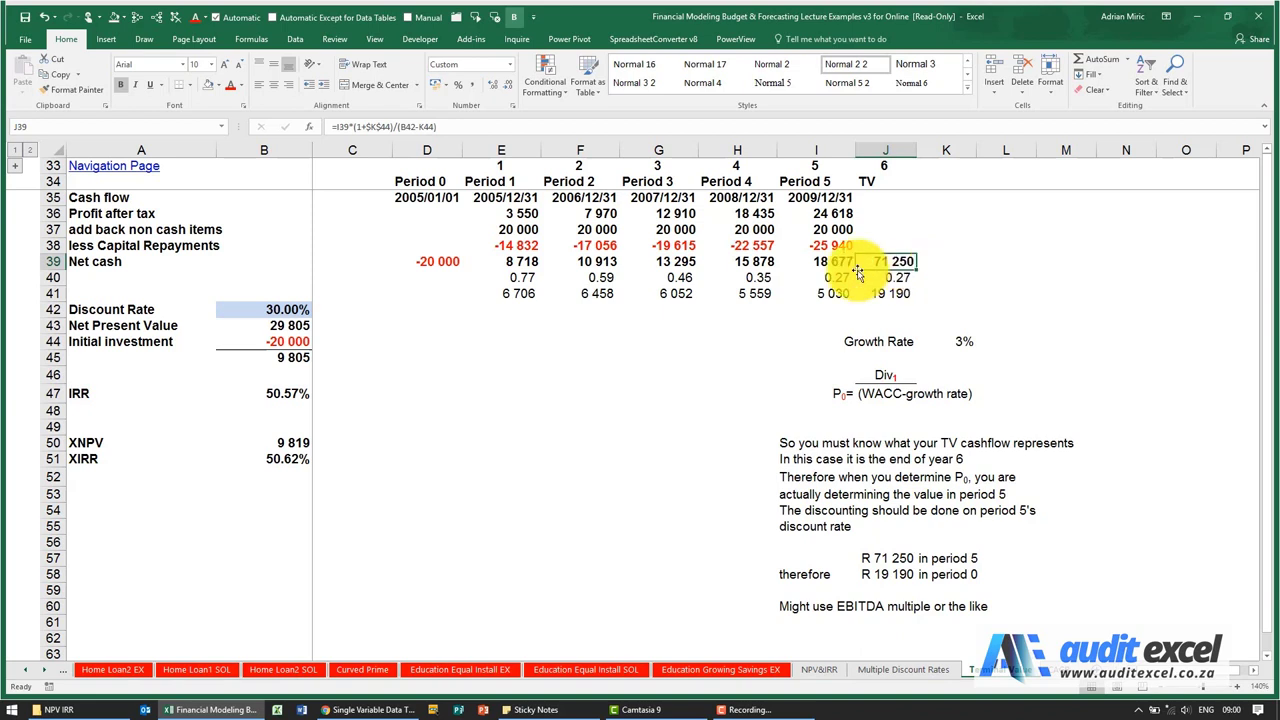
left_click(830, 276)
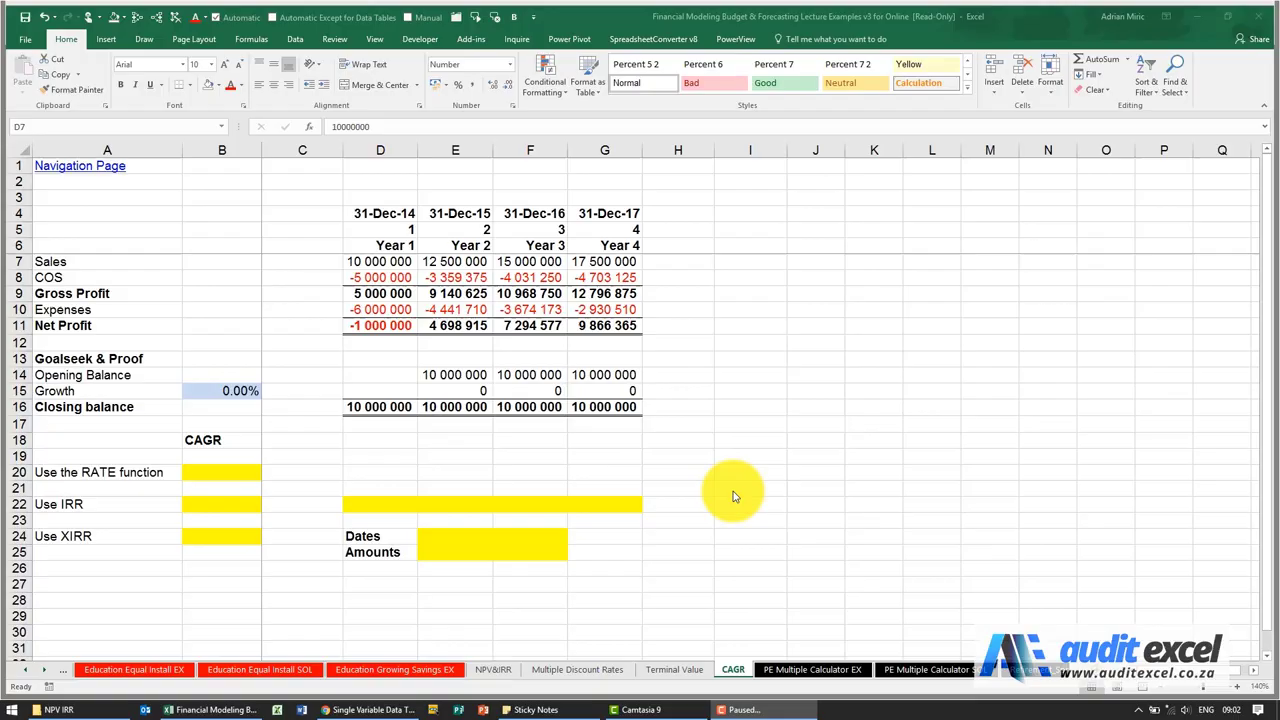
On the CAGR sheet, review the CAGR heading, the Year 1 sales in D7 and the closing balance formula in D16
left_click(730, 490)
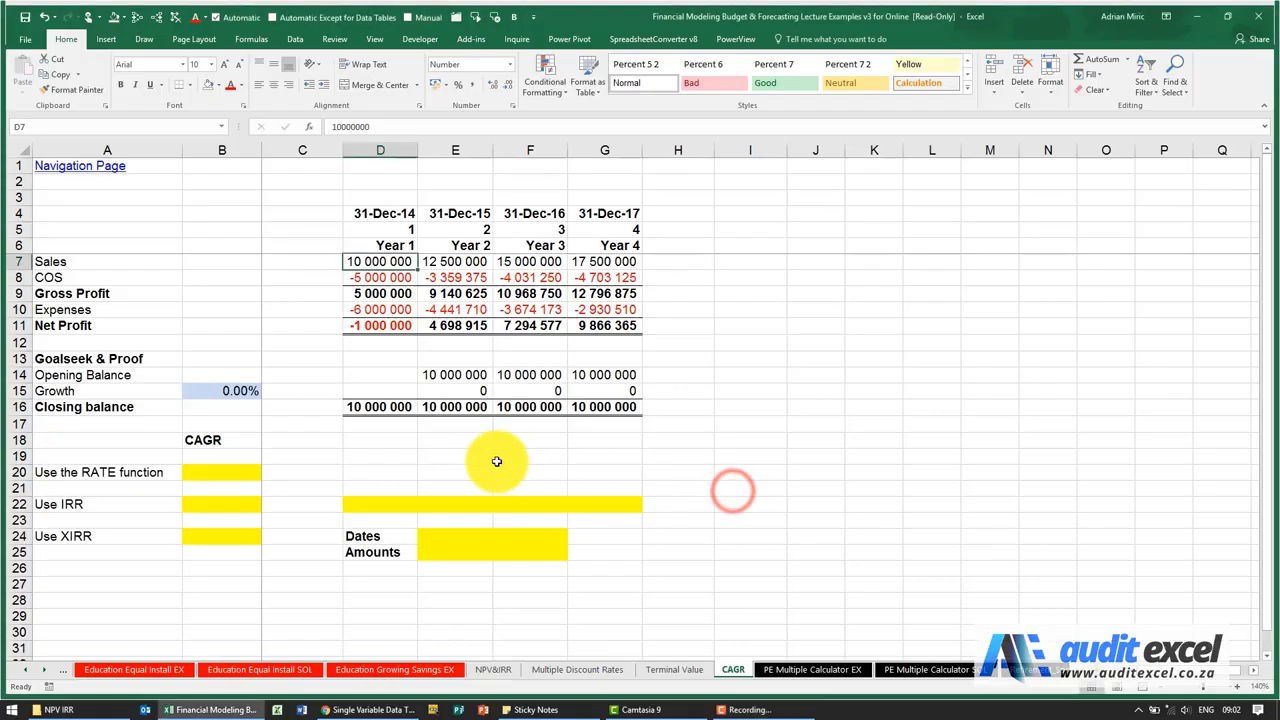
left_click(497, 459)
left_click(214, 440)
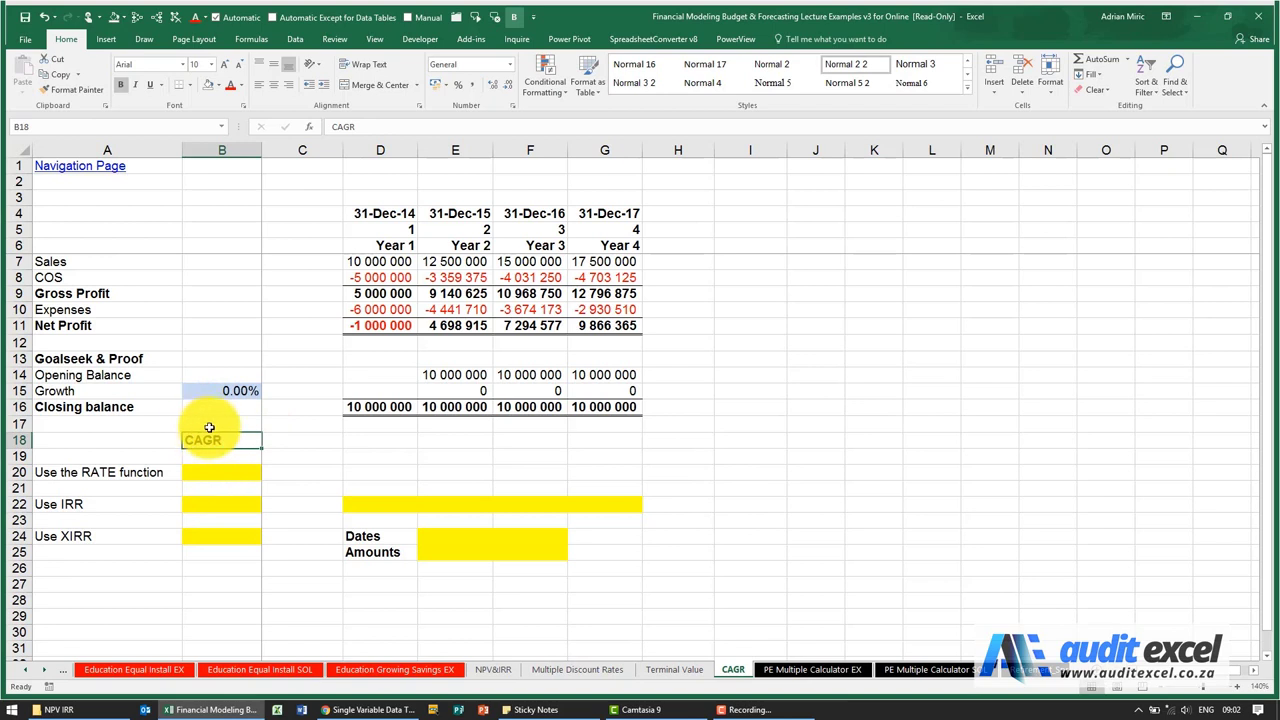
left_click(389, 261)
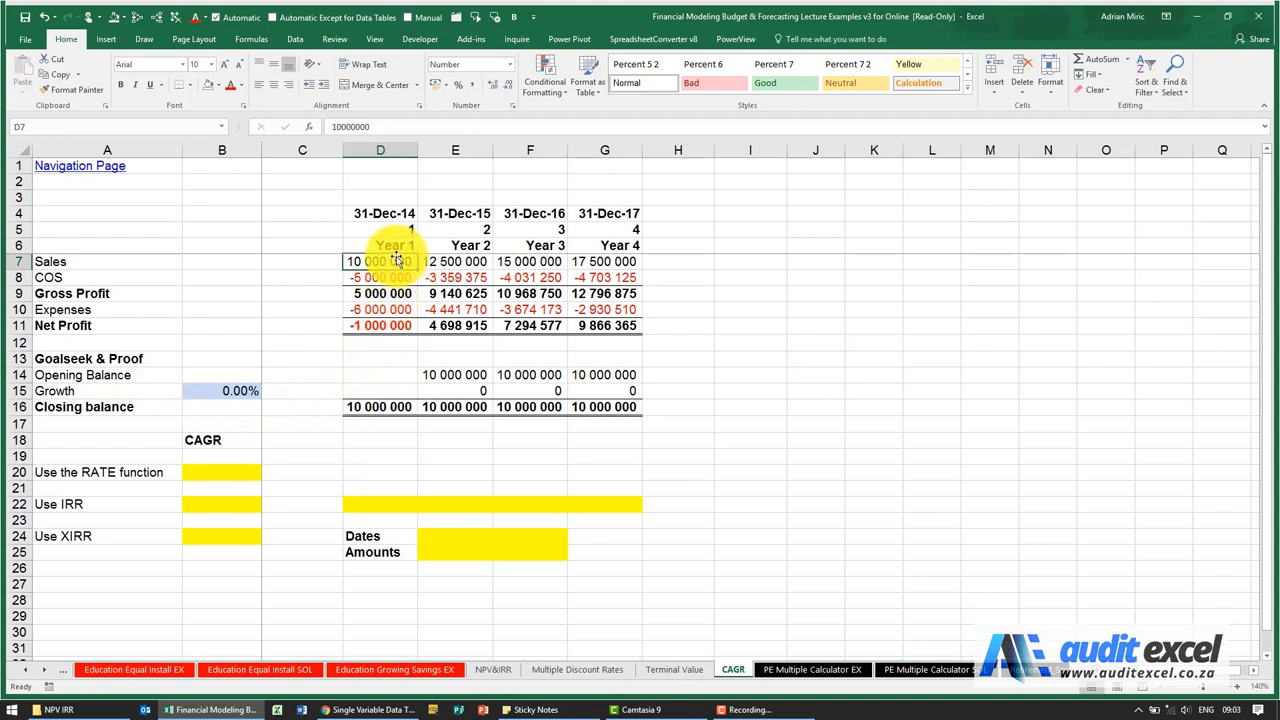
left_click(372, 407)
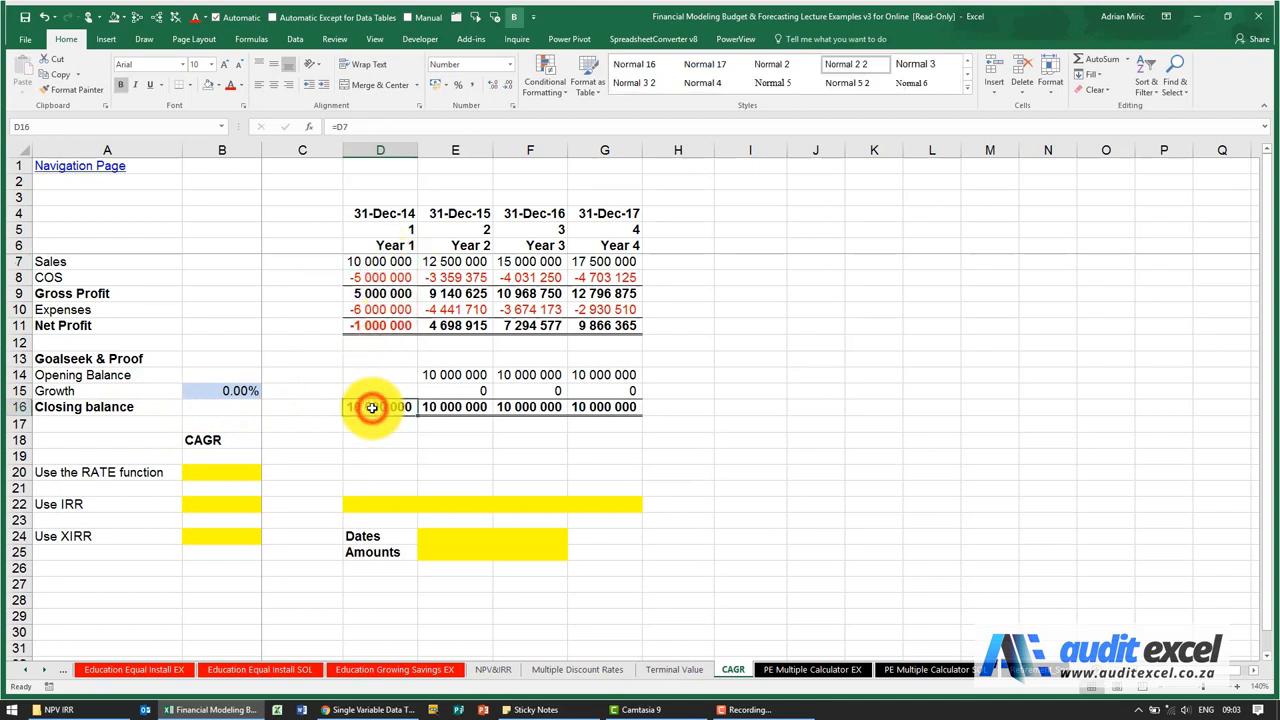
Trace the precedents of the Year 2 opening balance, growth and closing balance in E14:E16, clearing the arrows between traces
left_click(440, 375)
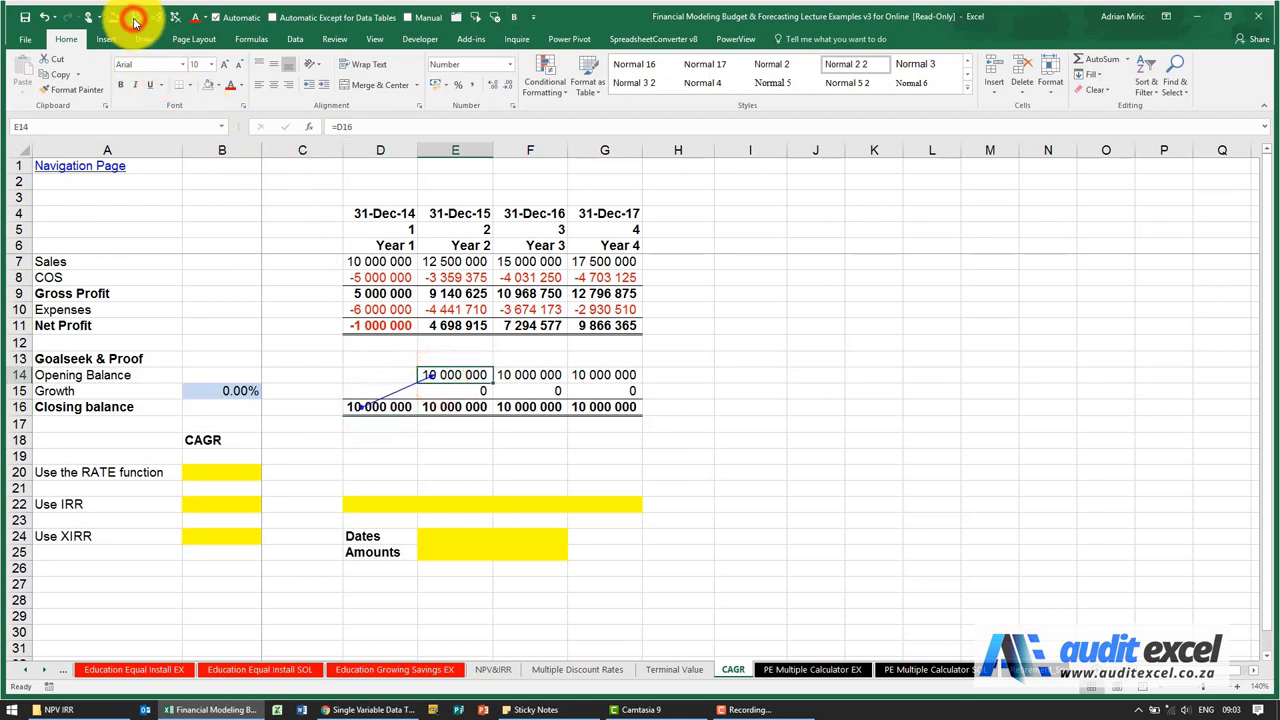
left_click(445, 390)
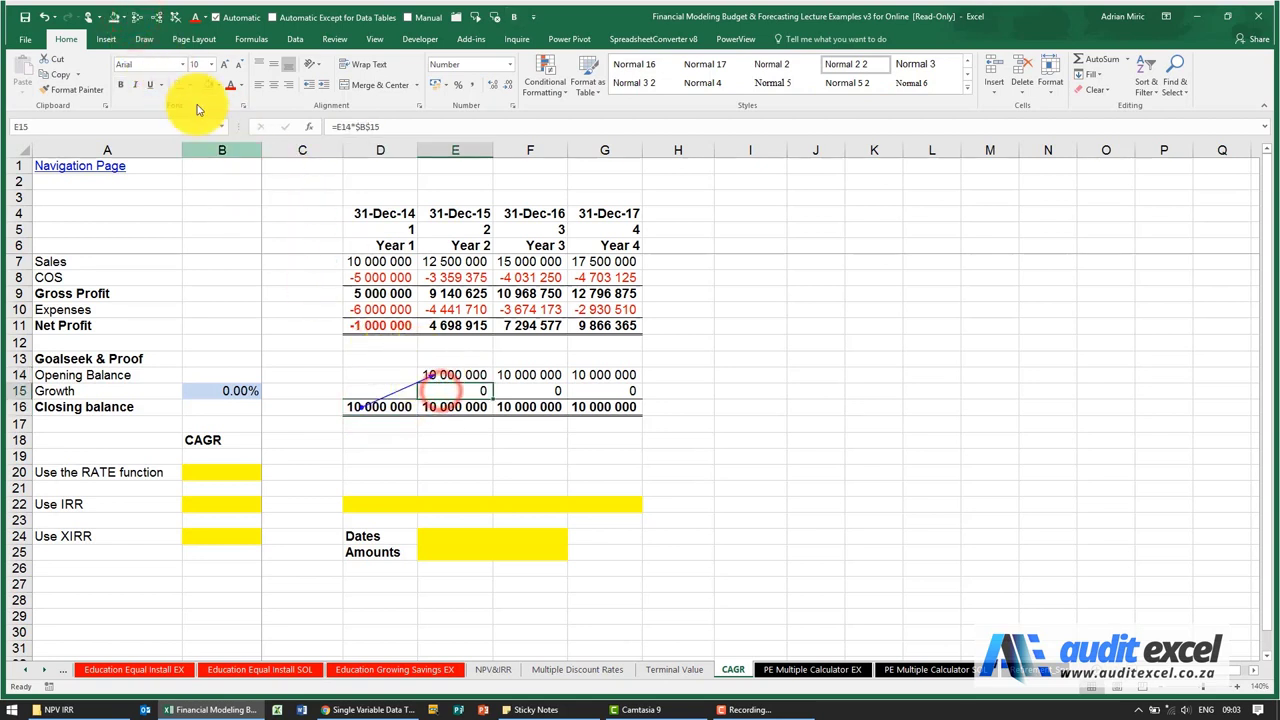
left_click(175, 17)
left_click(137, 17)
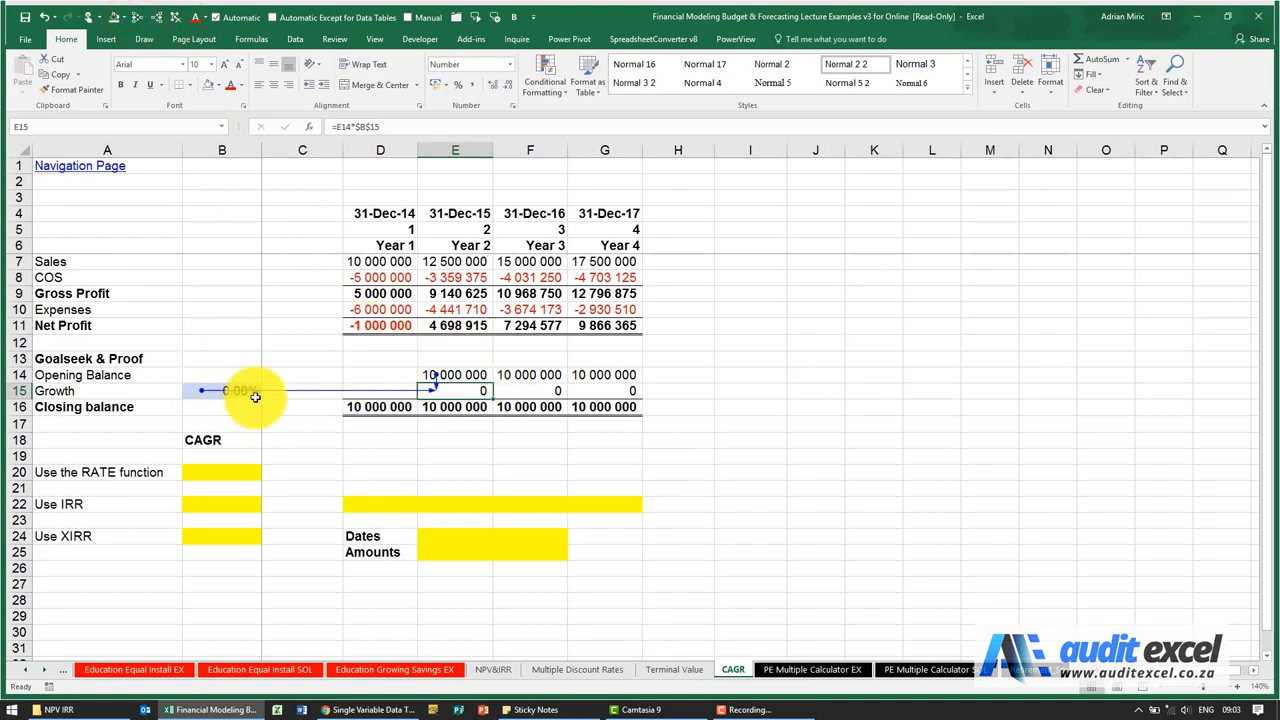
left_click(447, 406)
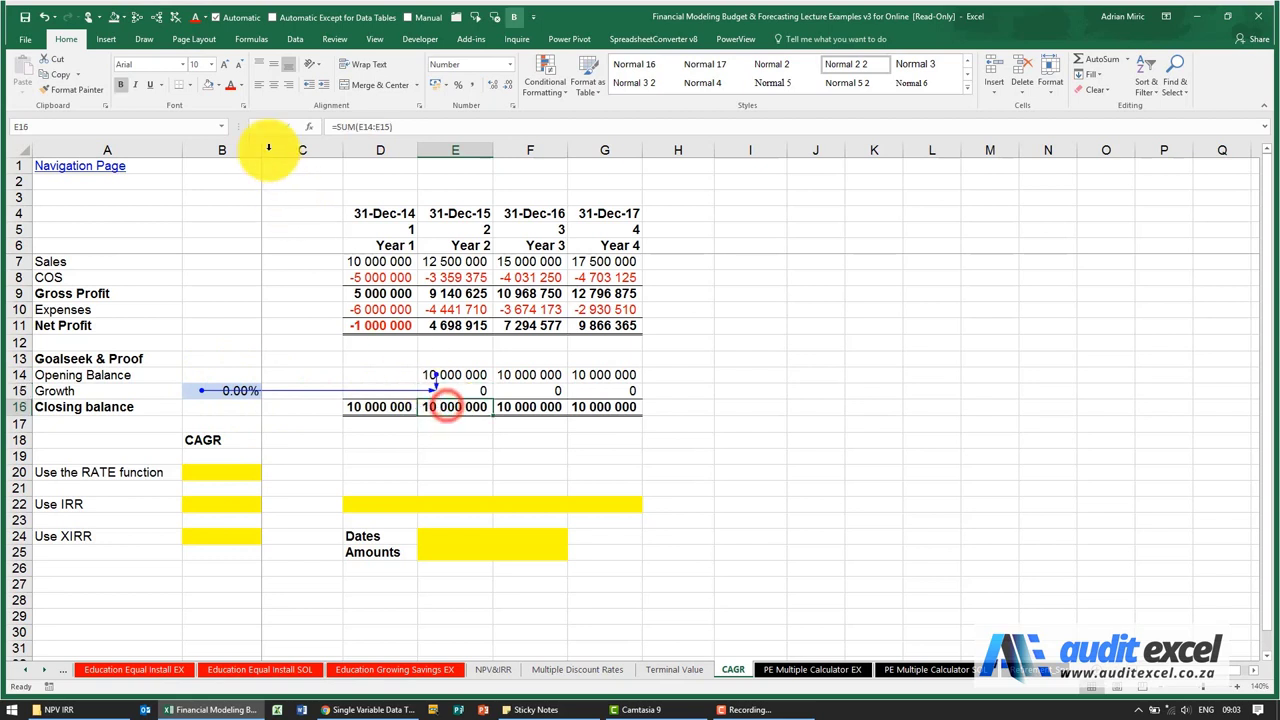
left_click(175, 17)
left_click(140, 17)
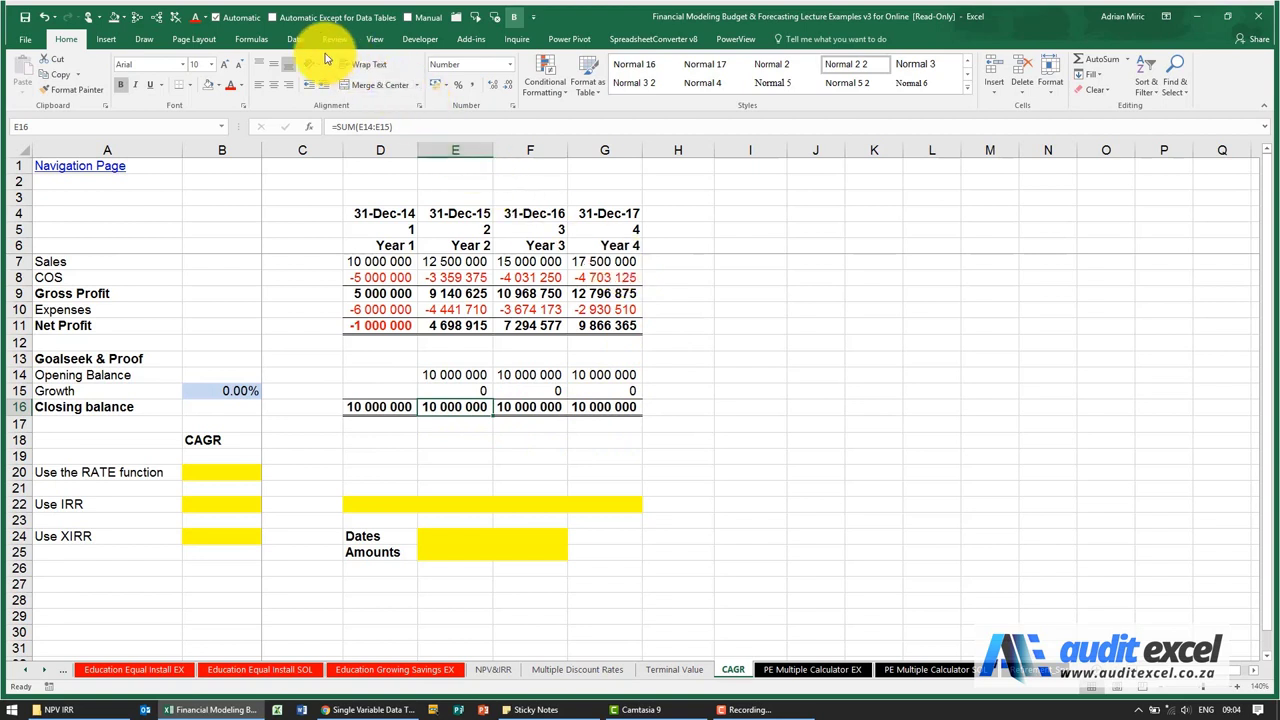
Goal seek the Year 4 closing balance G16 to 17500000 by changing the growth rate in B15, and check B15
left_click(295, 39)
left_click(808, 86)
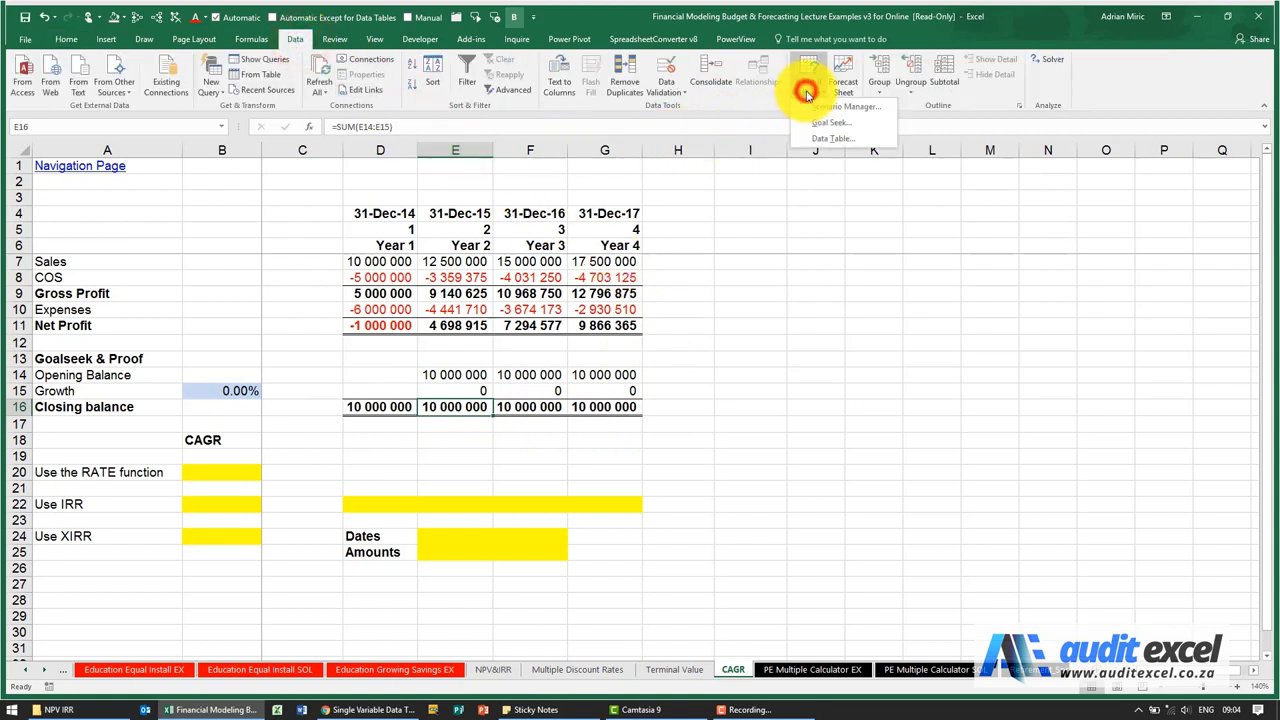
left_click(833, 127)
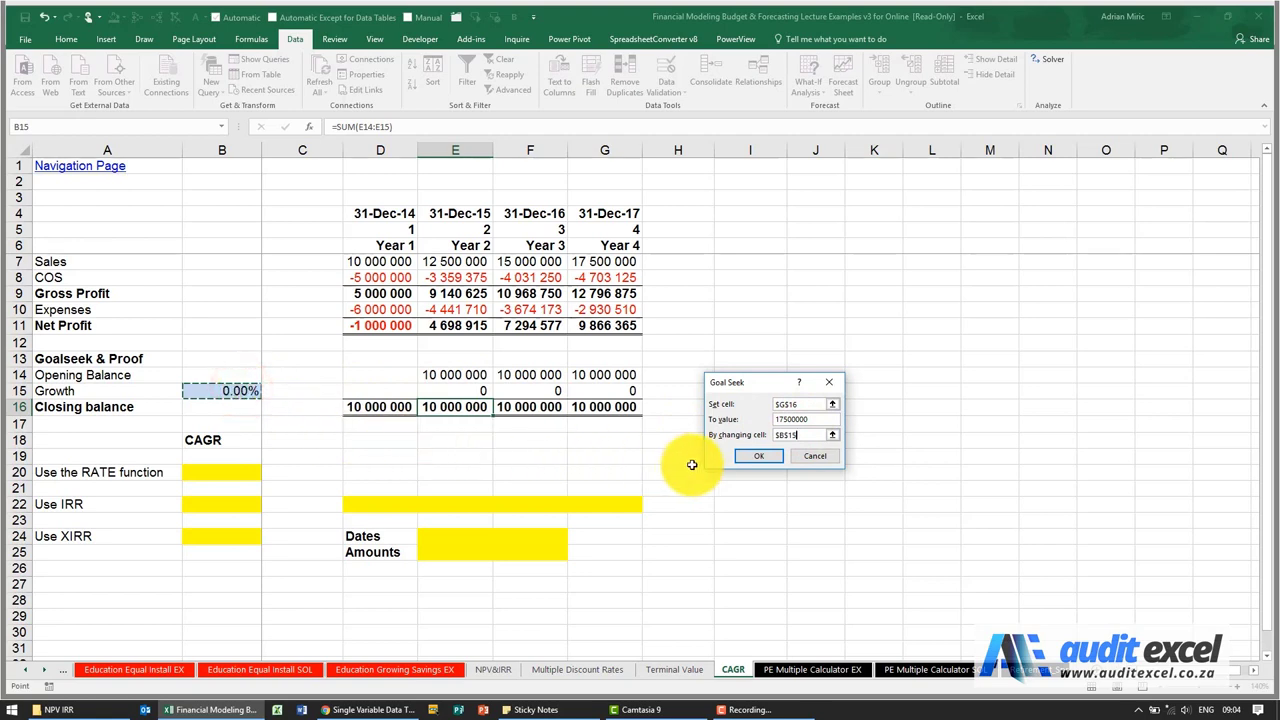
left_click(757, 457)
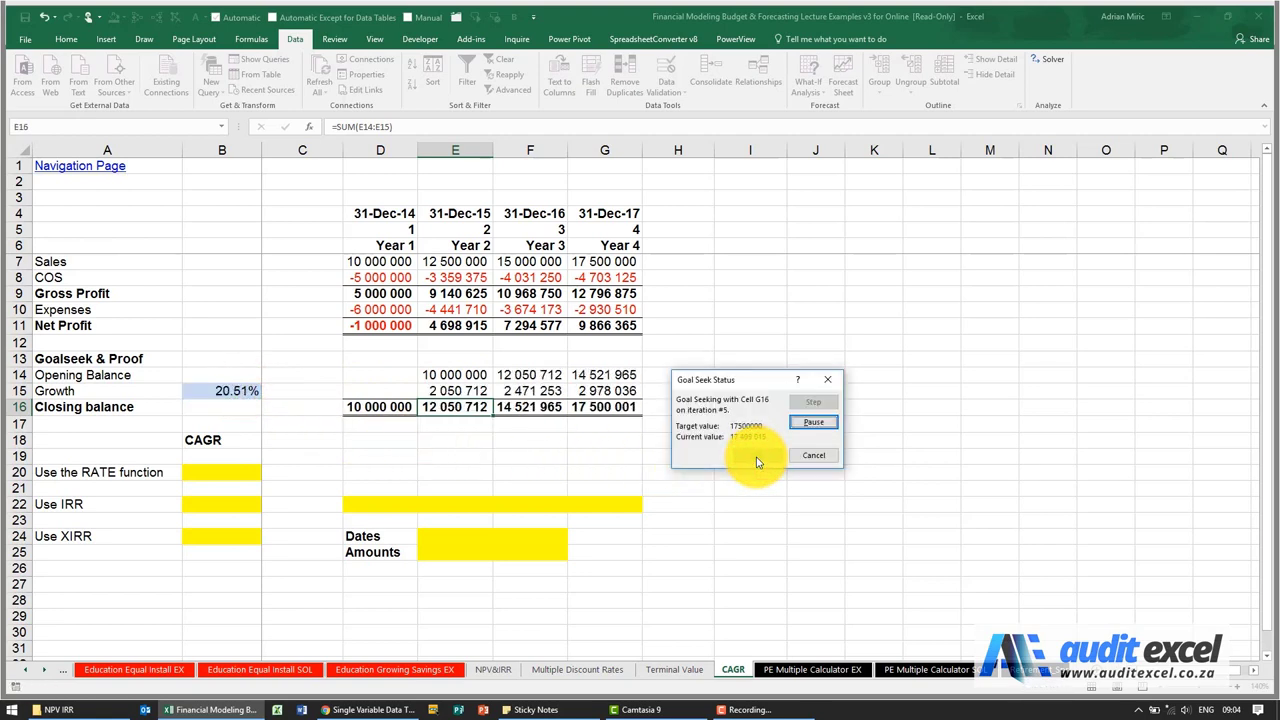
left_click(757, 458)
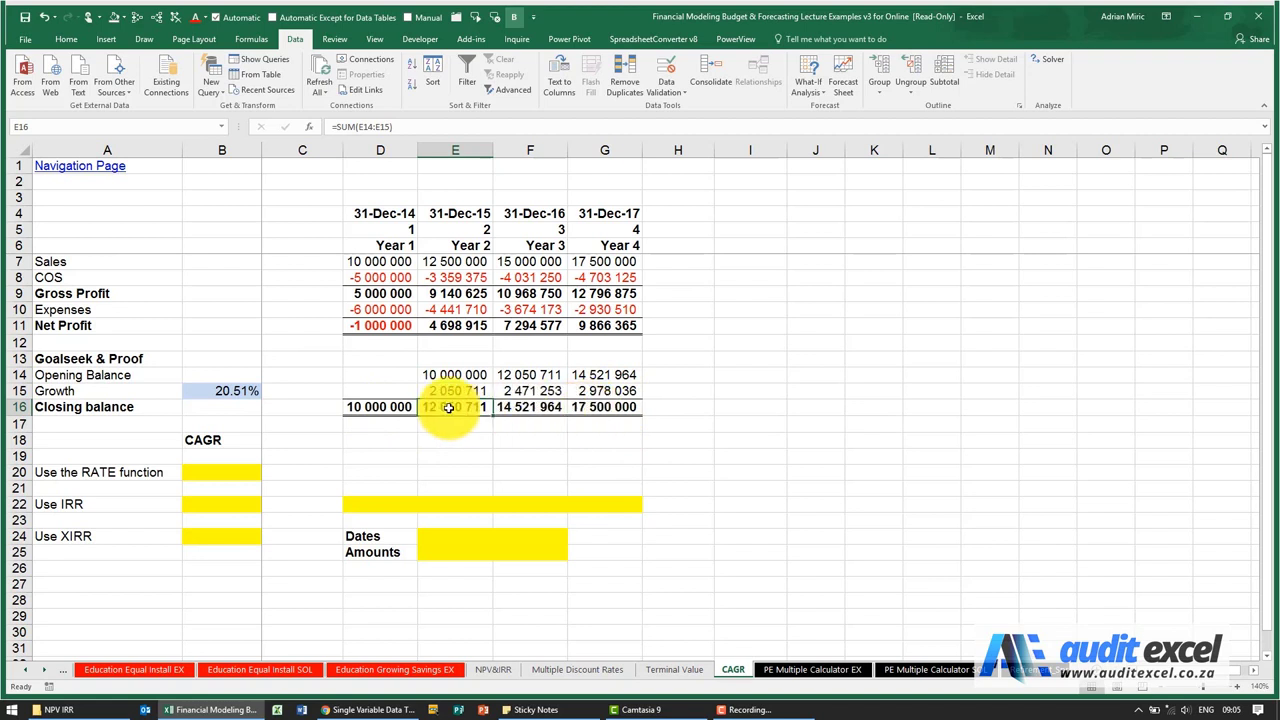
left_click(243, 389)
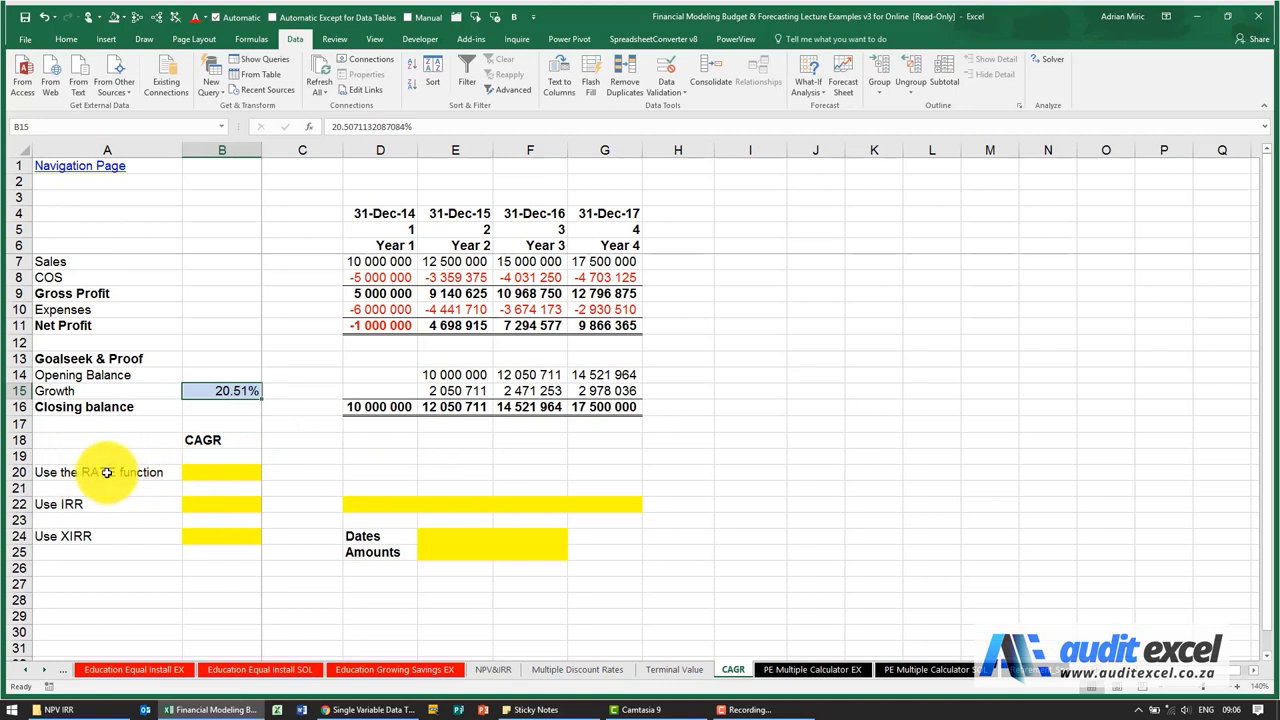
Insert the RATE function in B20 with Nper set to 3
left_click(218, 473)
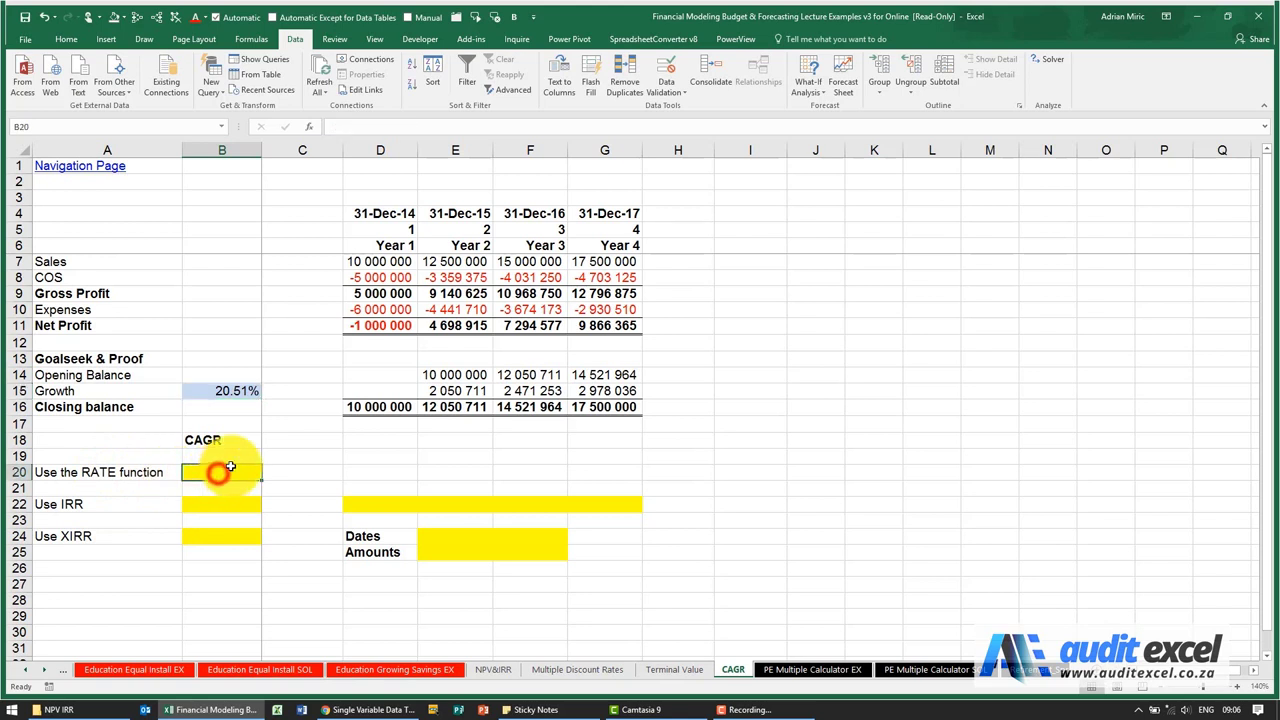
left_click(310, 127)
left_click(663, 414)
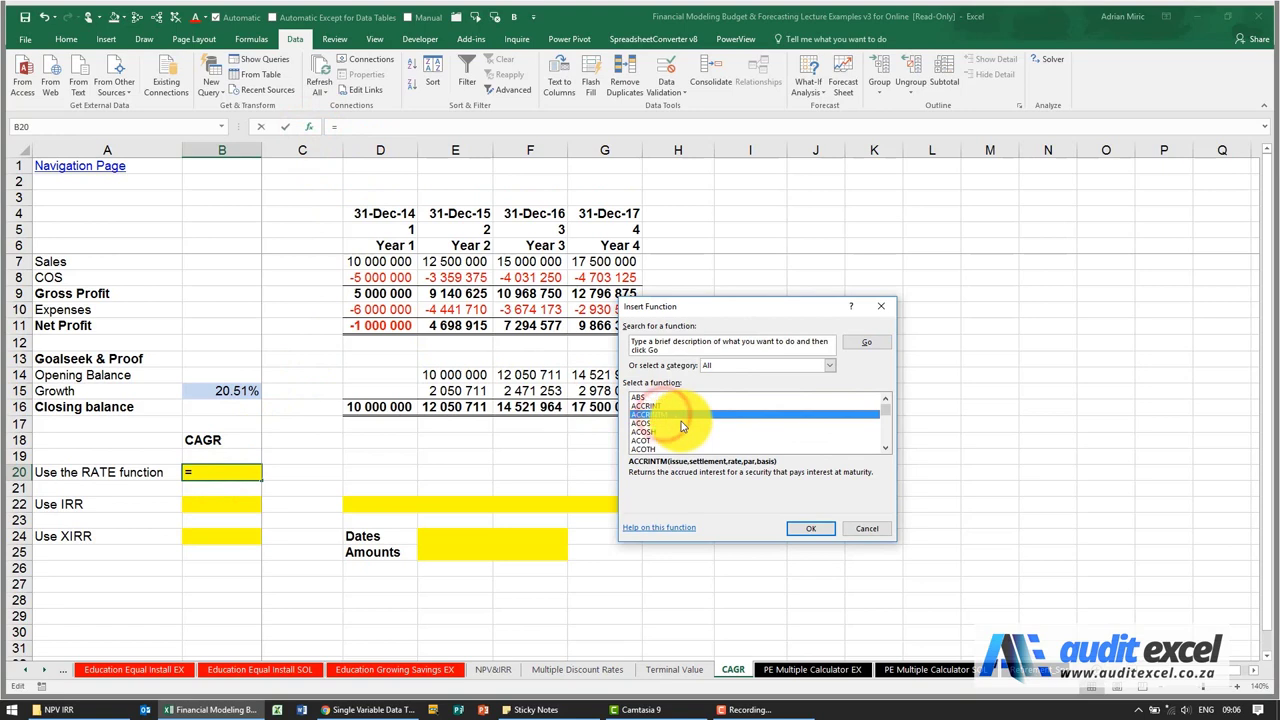
type("rate")
key("Return")
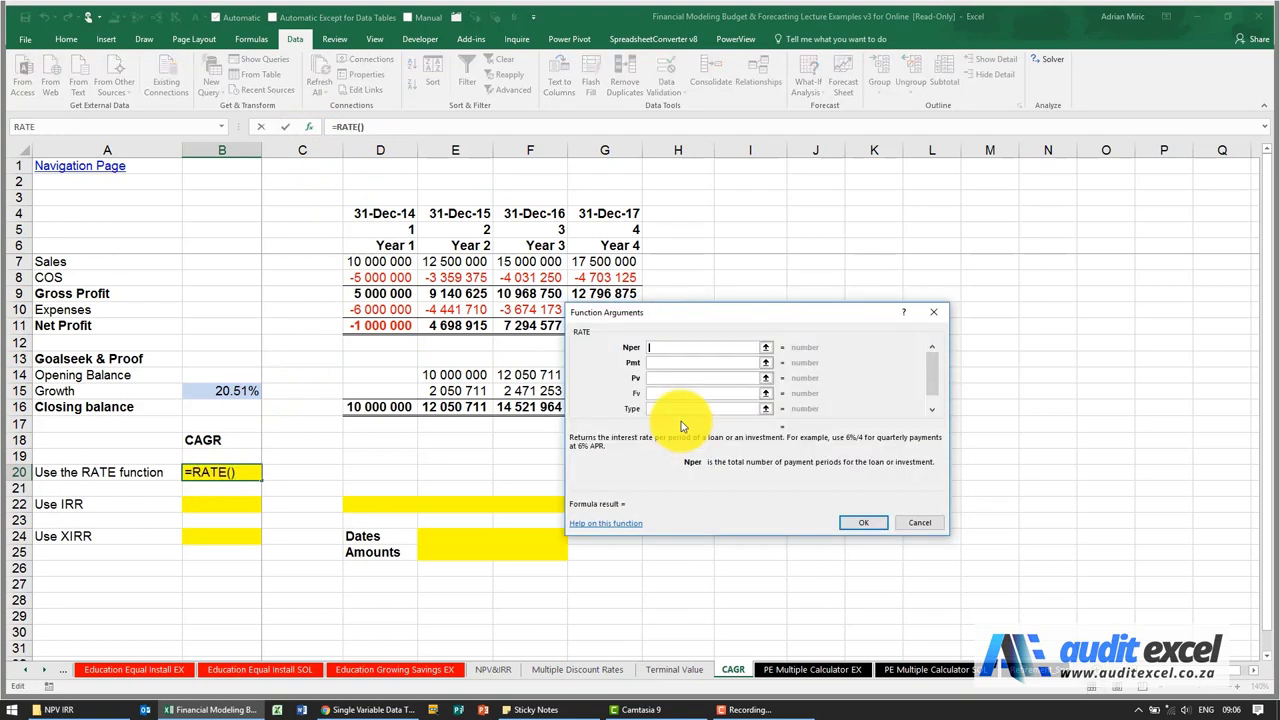
left_click_drag(676, 316, 421, 441)
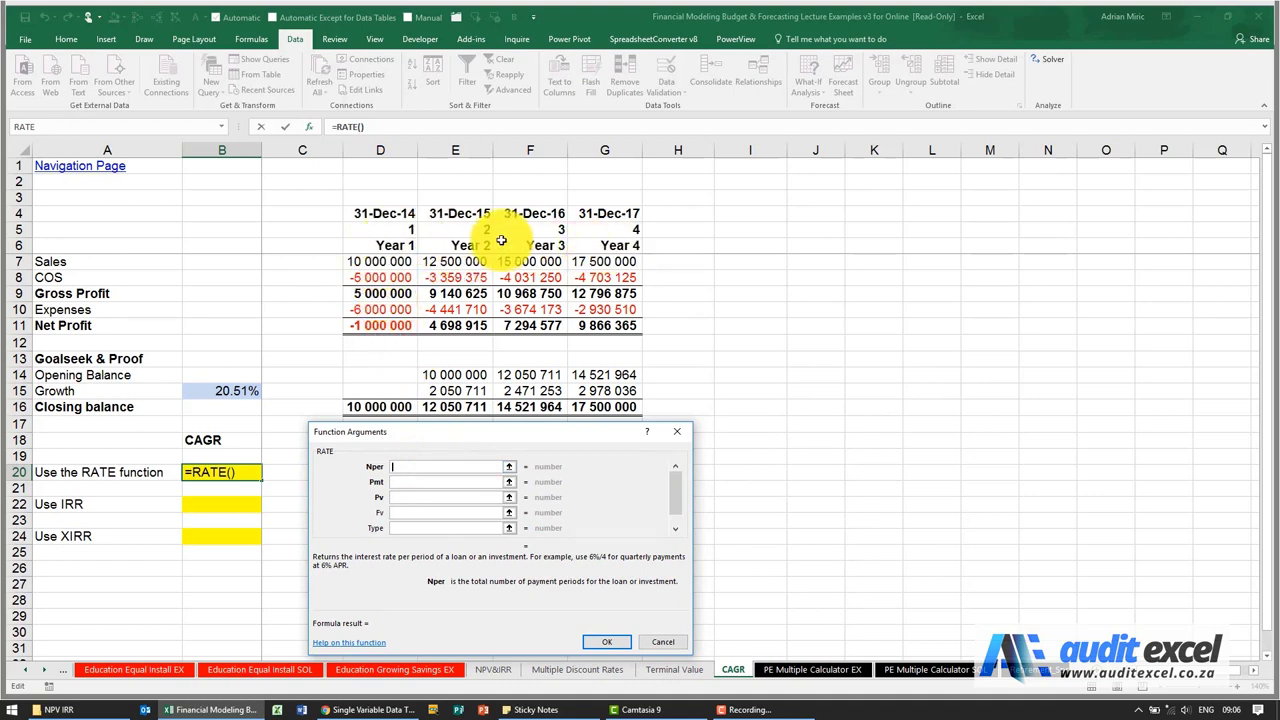
left_click_drag(482, 431, 482, 440)
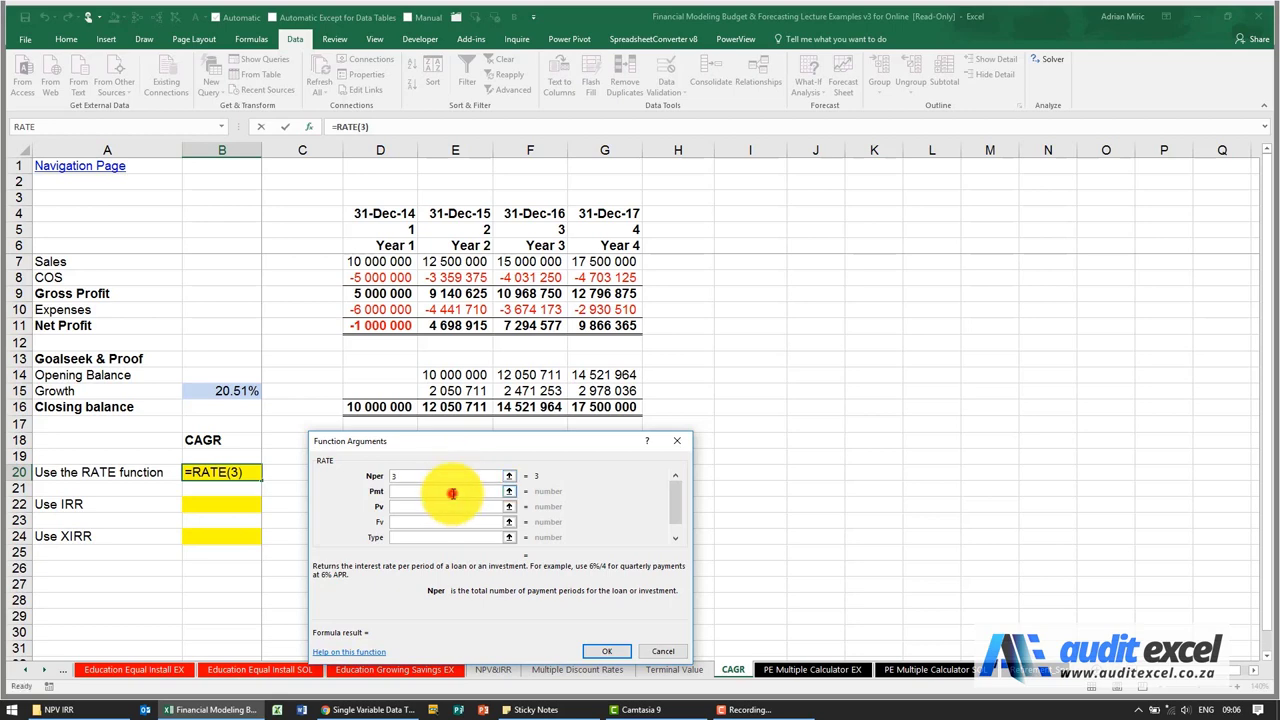
Complete the RATE arguments in B20 with Pmt blank, Pv as -D7, Fv as G7 and Type as 0
left_click(452, 491)
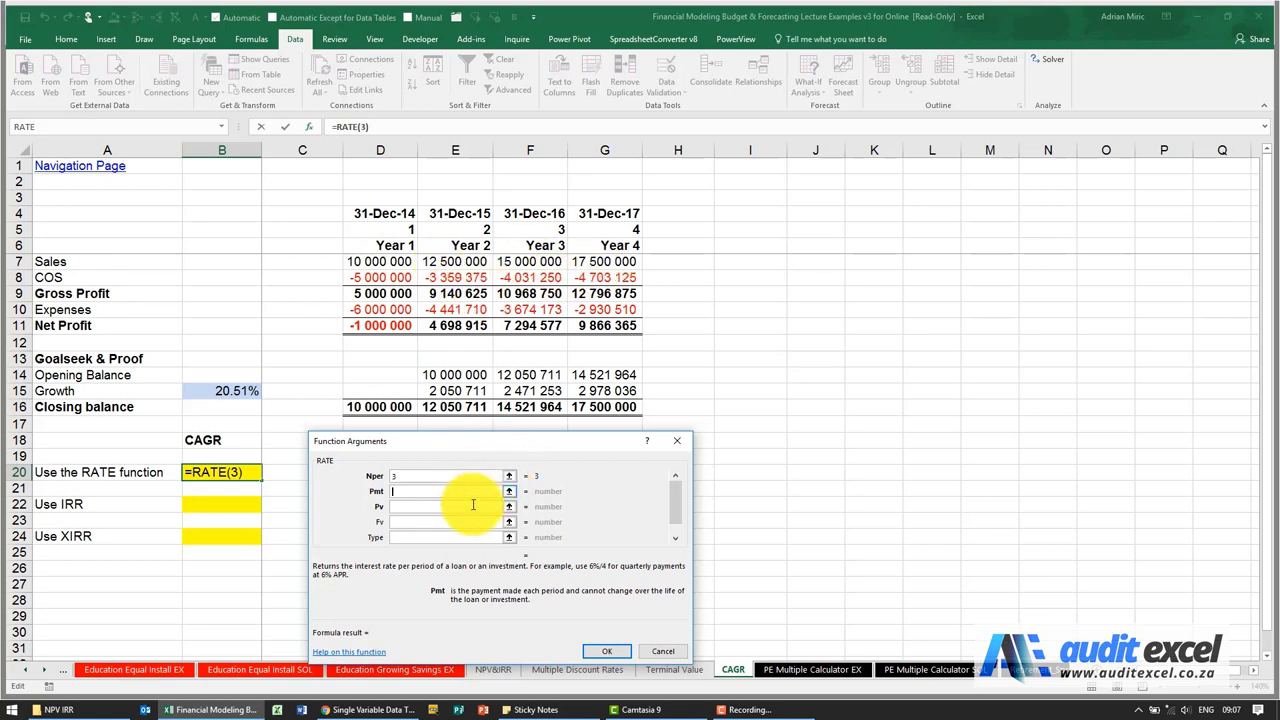
left_click(443, 507)
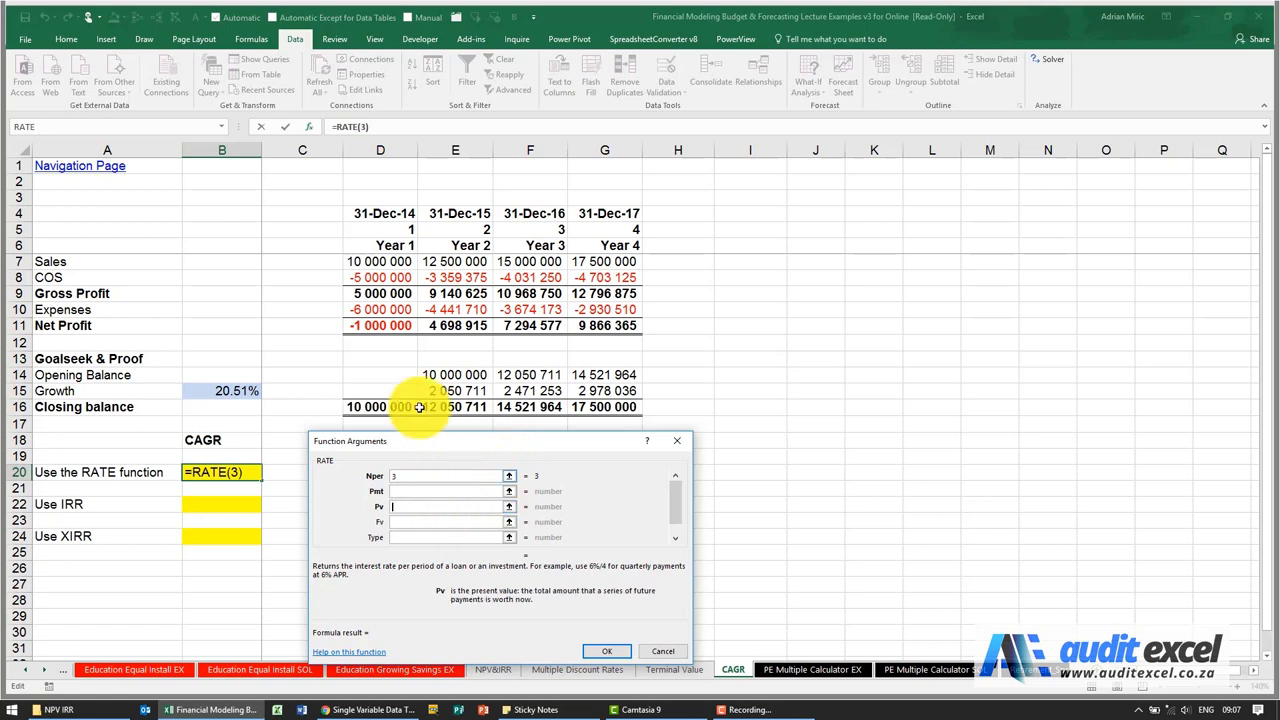
left_click(377, 261)
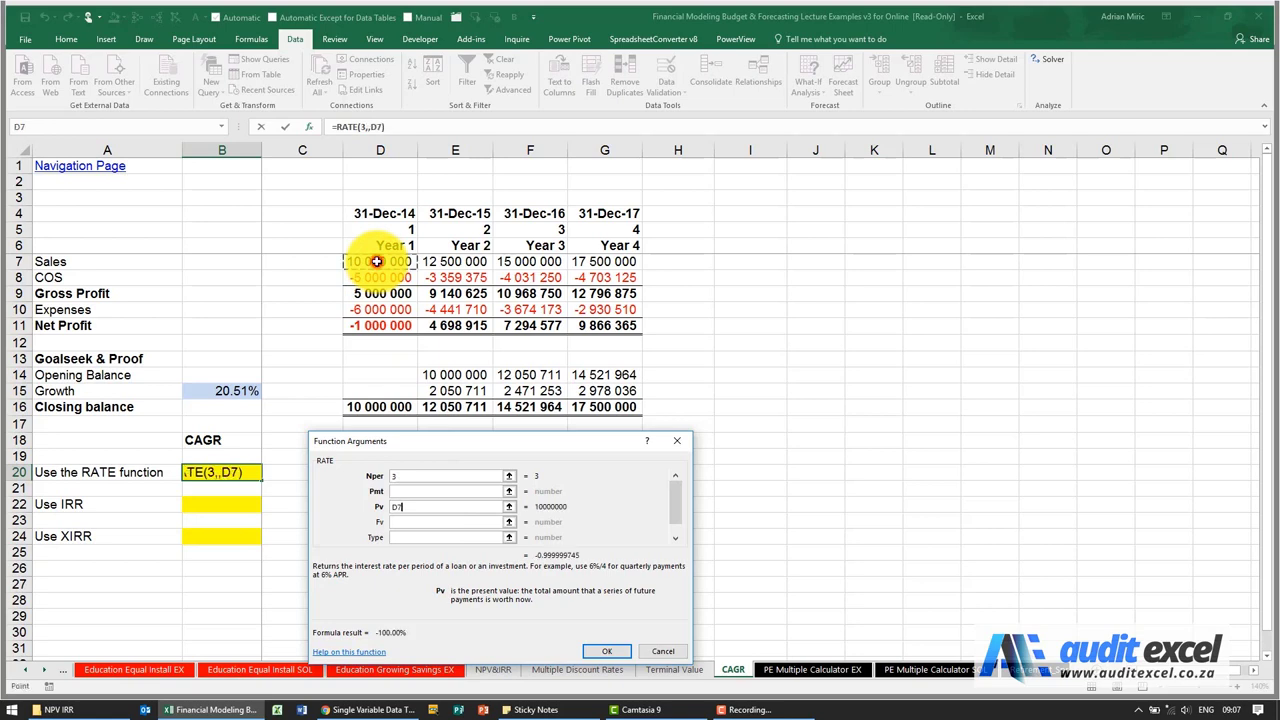
left_click(427, 520)
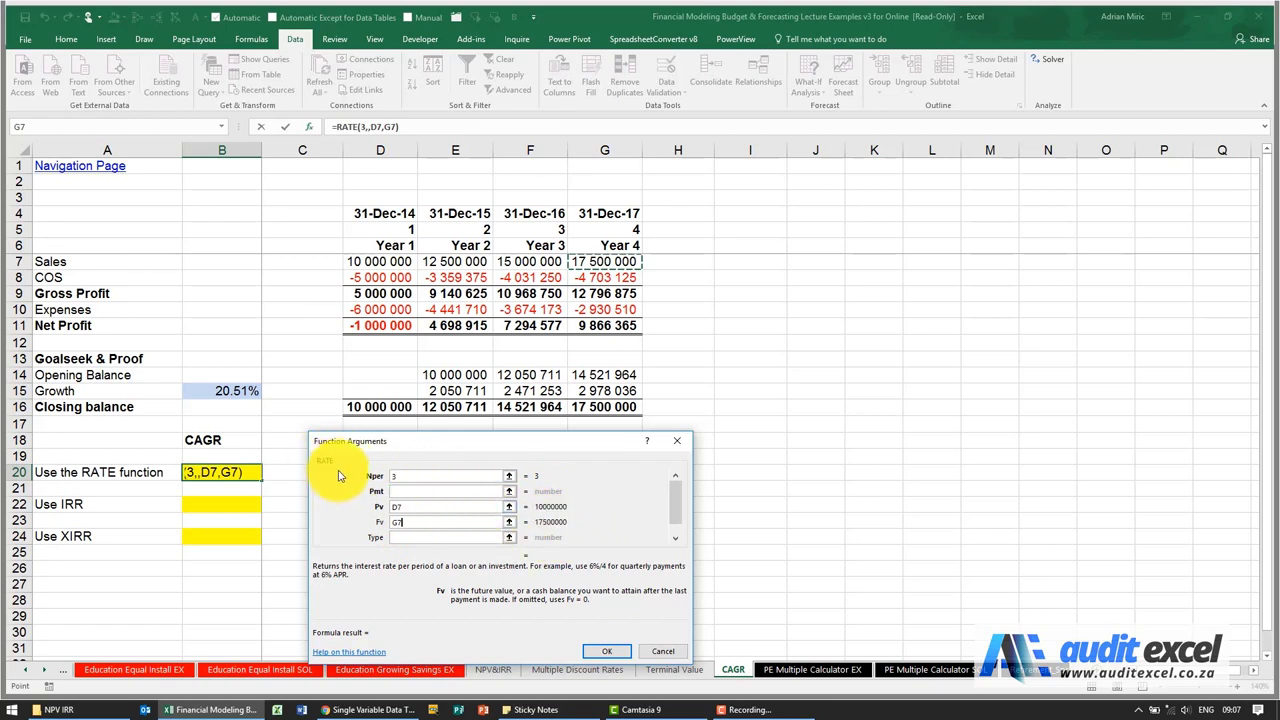
left_click(394, 506)
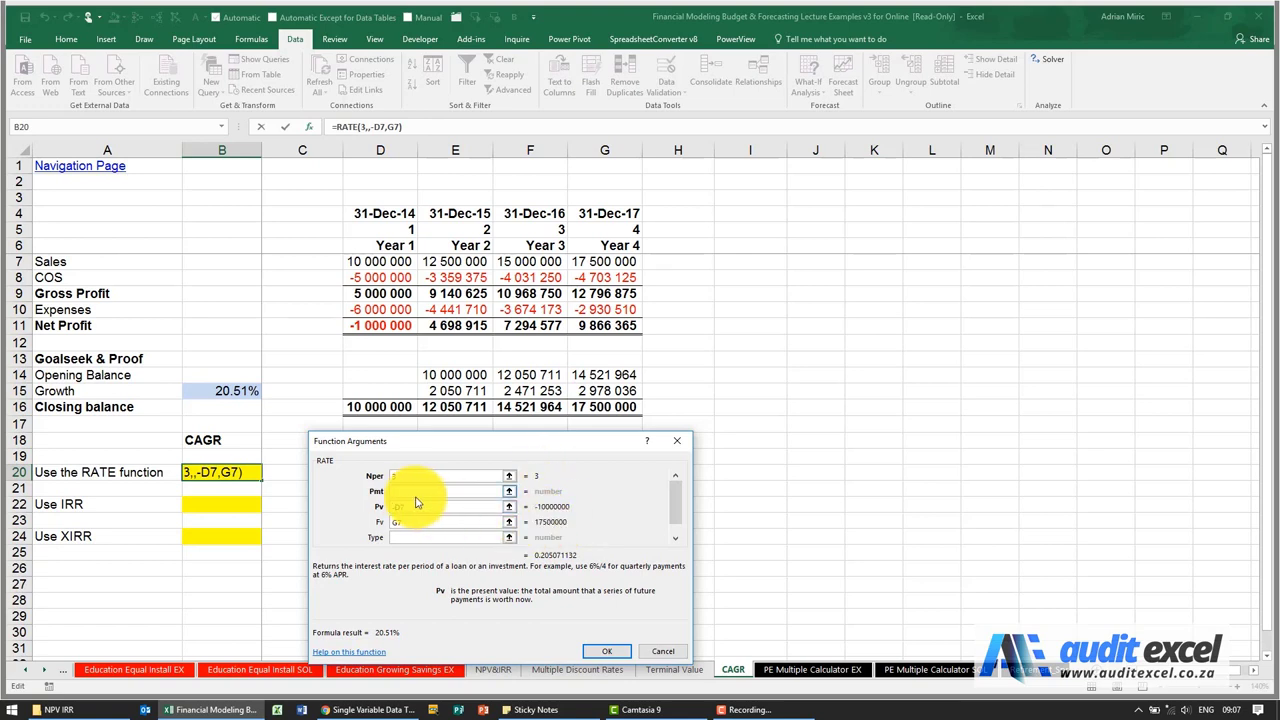
left_click(424, 537)
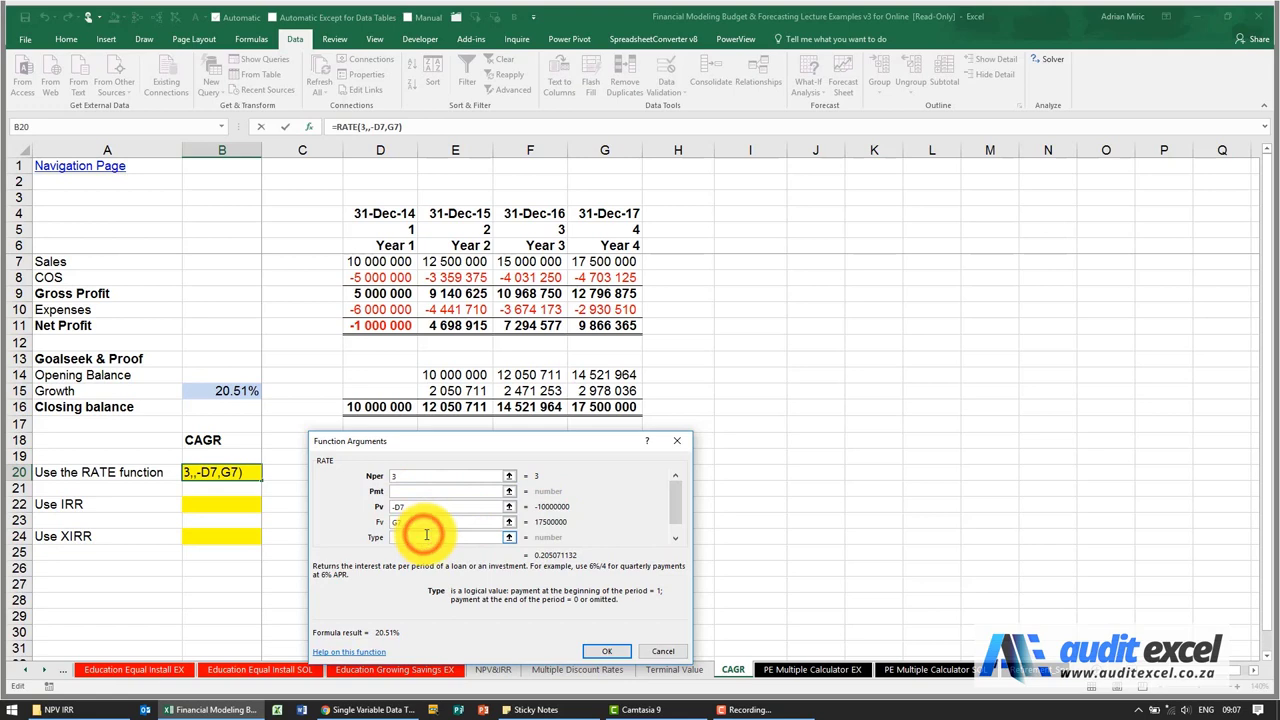
left_click(604, 651)
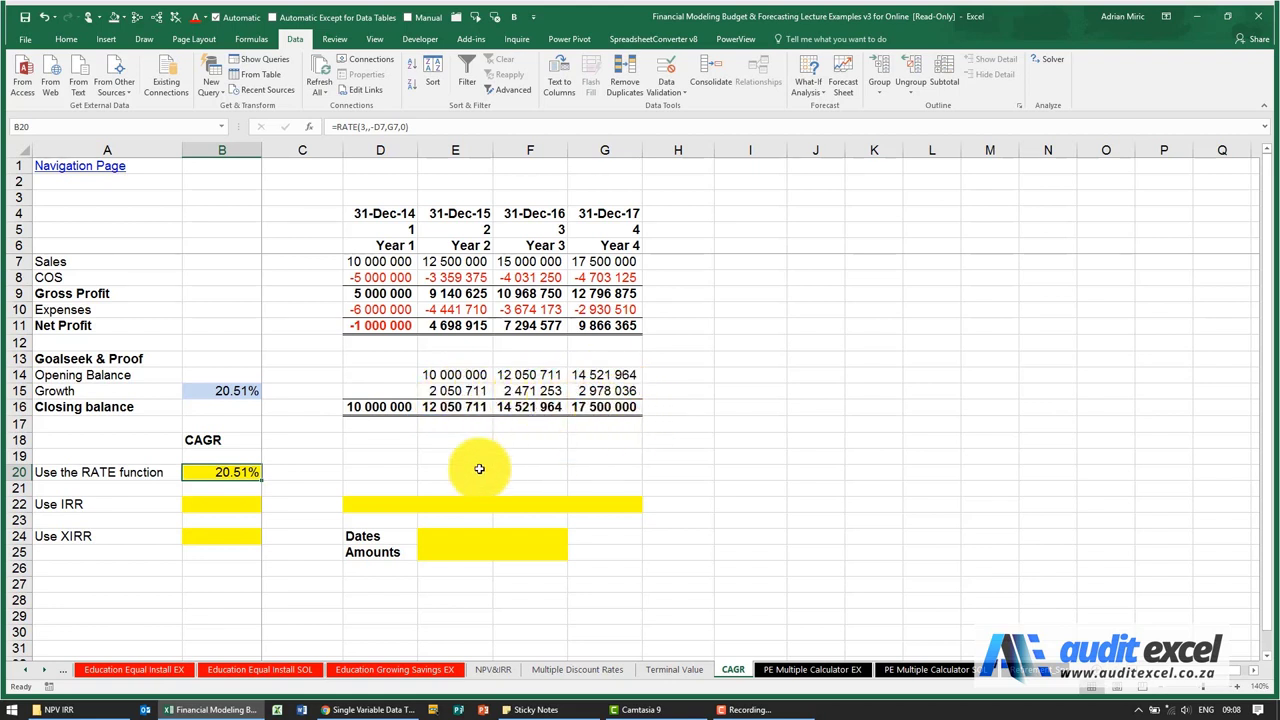
left_click(286, 471)
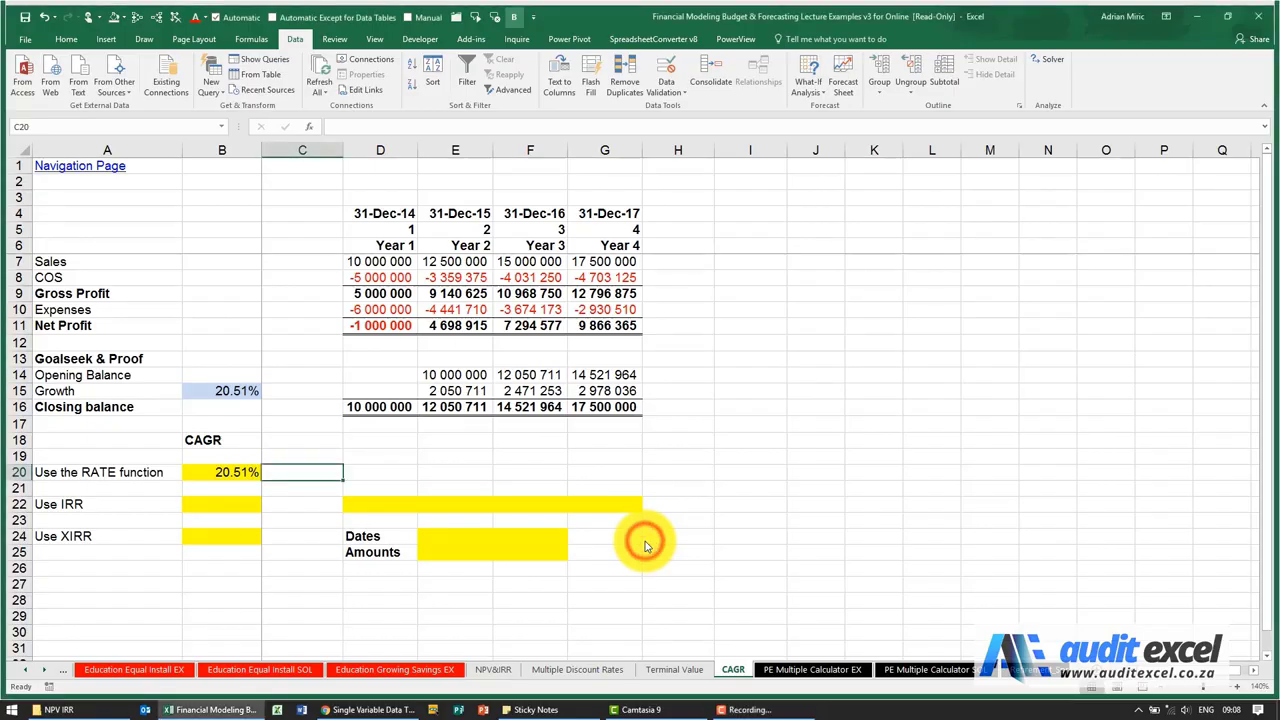
Enter the negative Year 1 sales as =-D7 in D22 of the IRR row and autofit column D
left_click(227, 501)
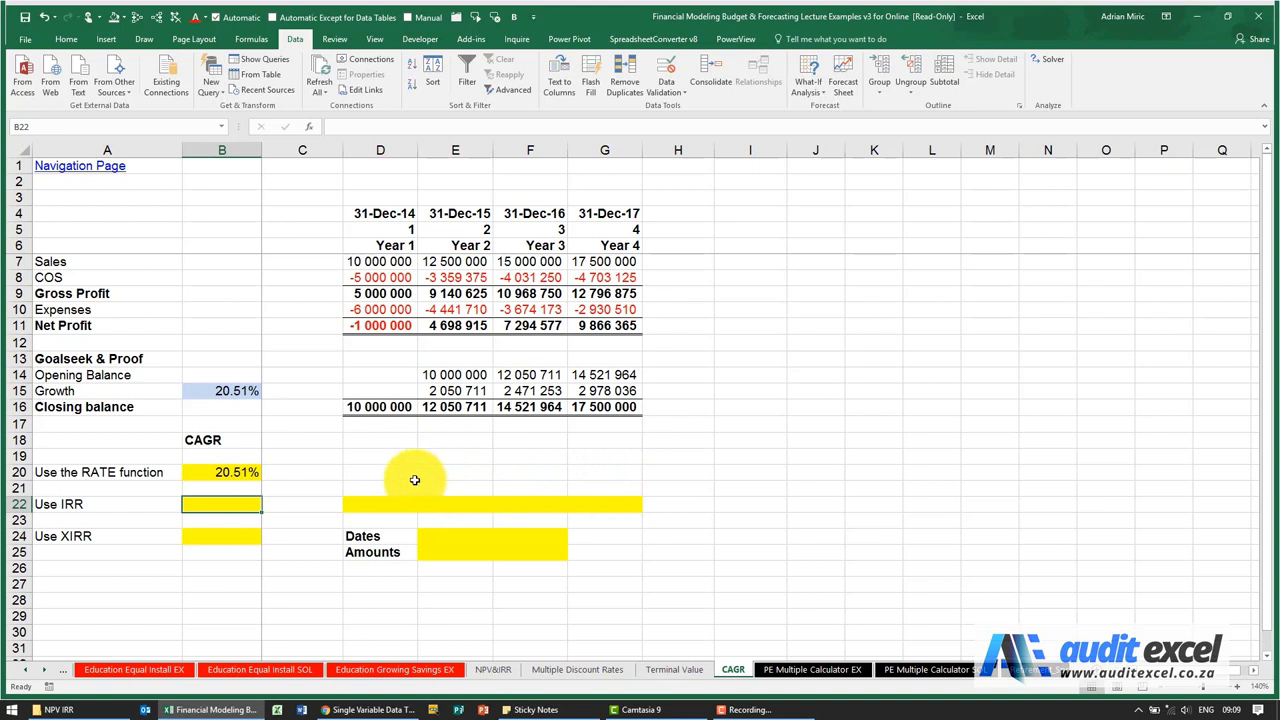
left_click(380, 505)
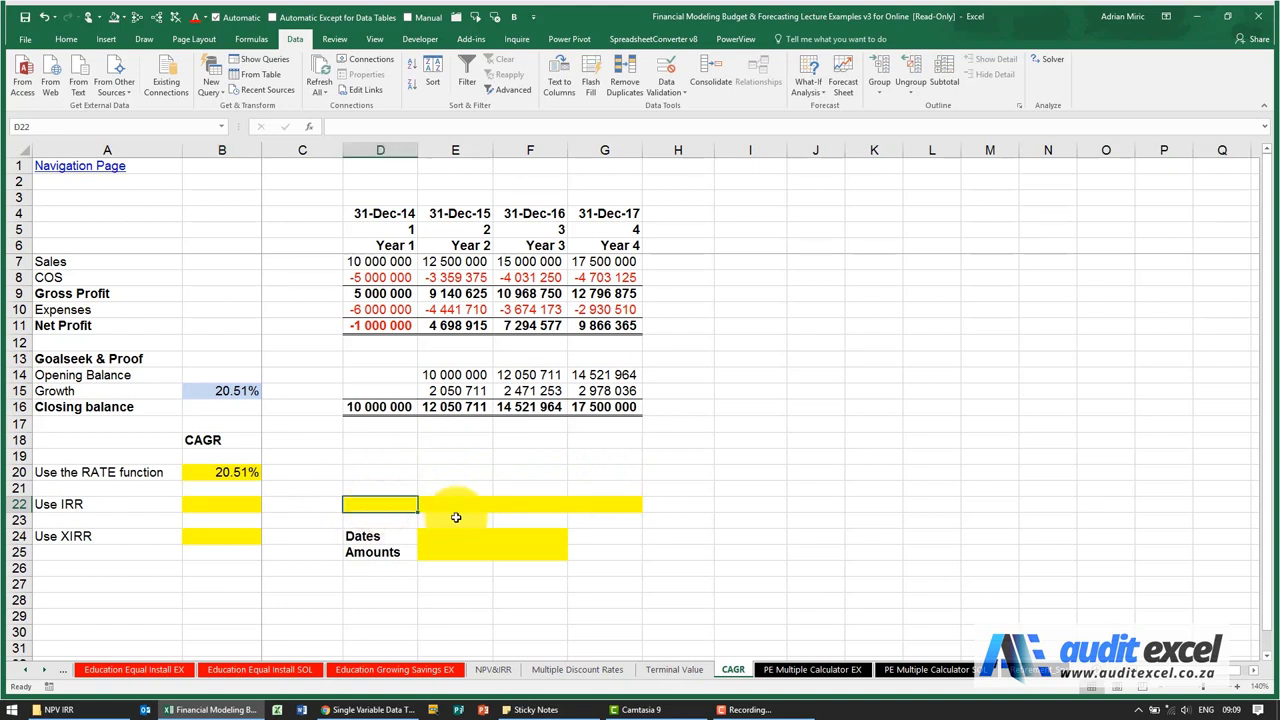
type("=")
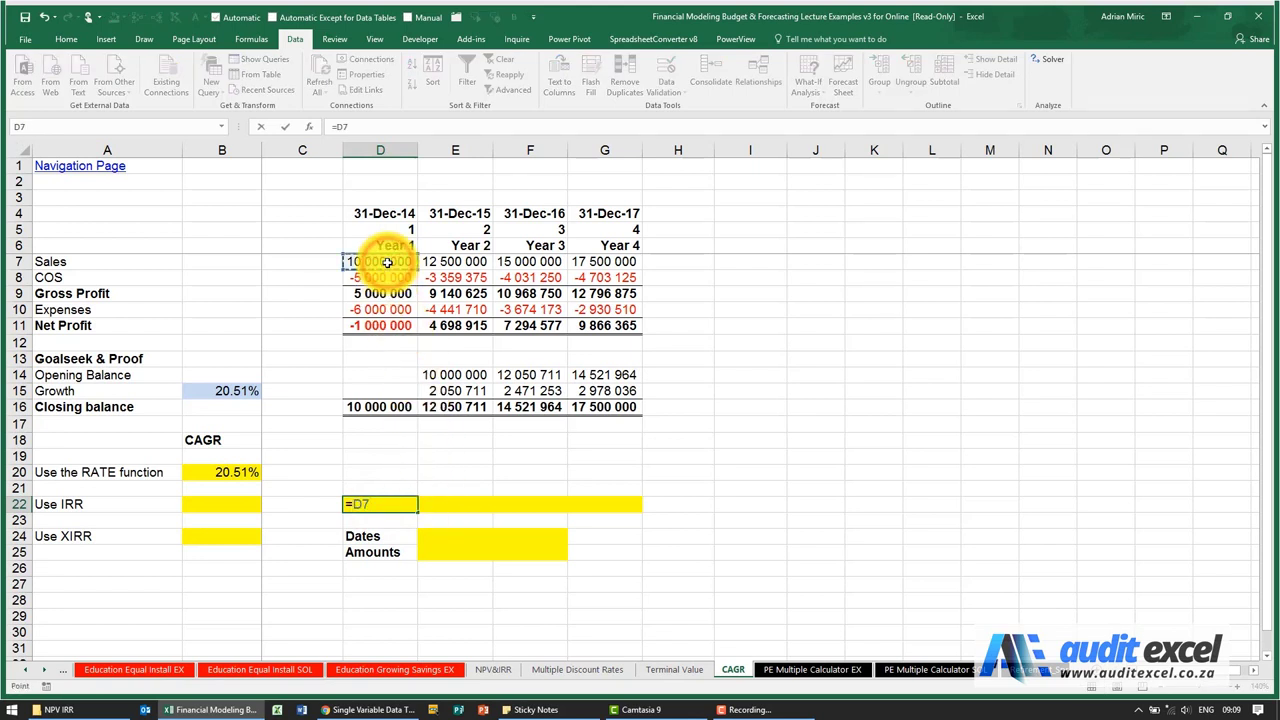
key("Return")
key("Up")
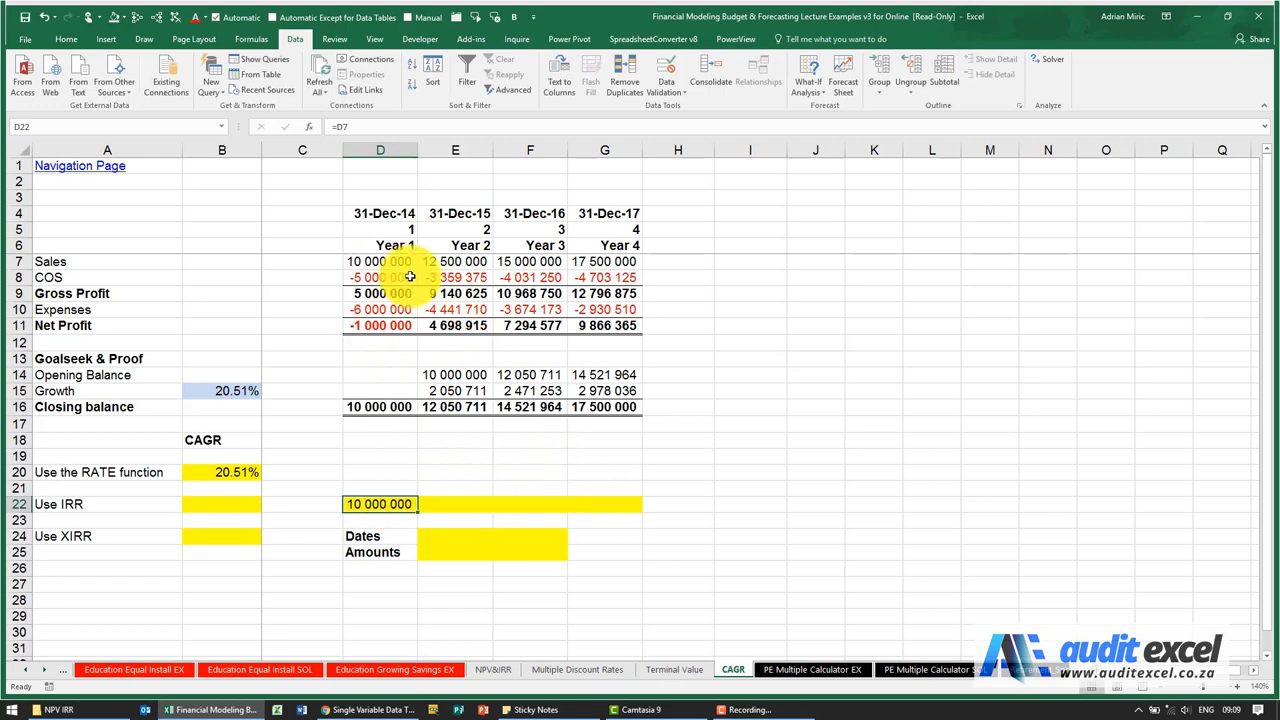
left_click(340, 126)
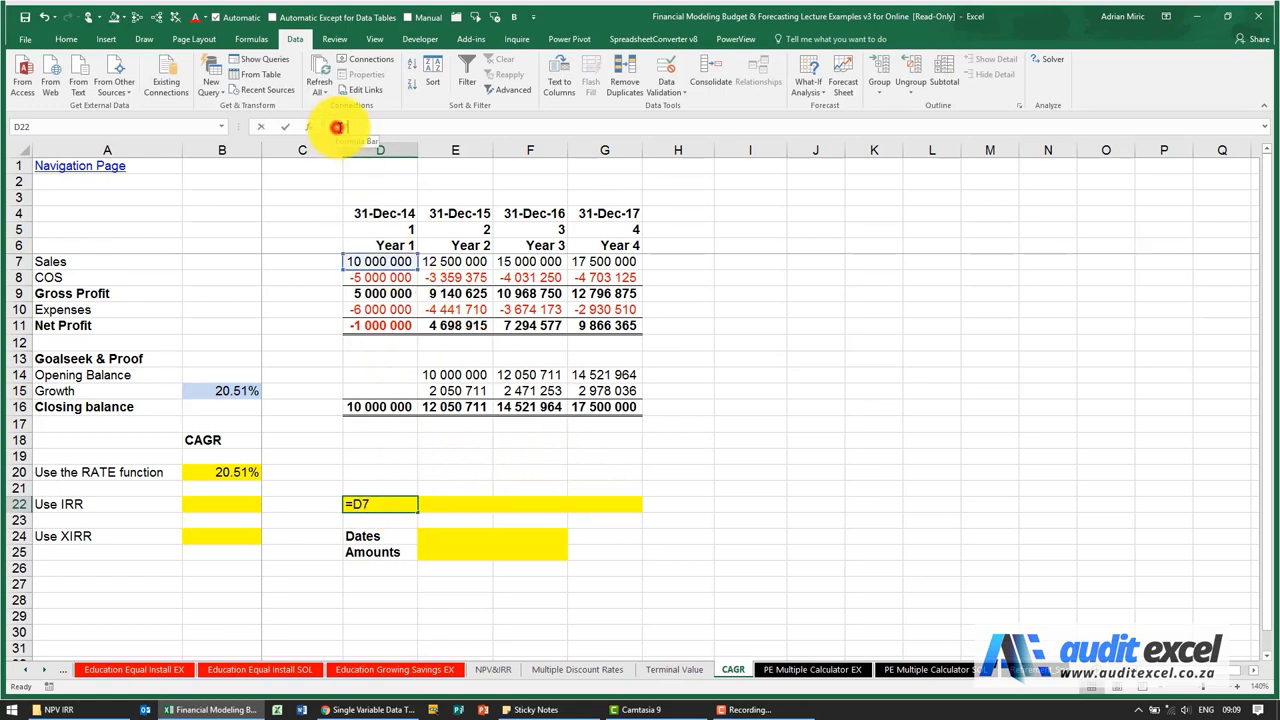
key("Return")
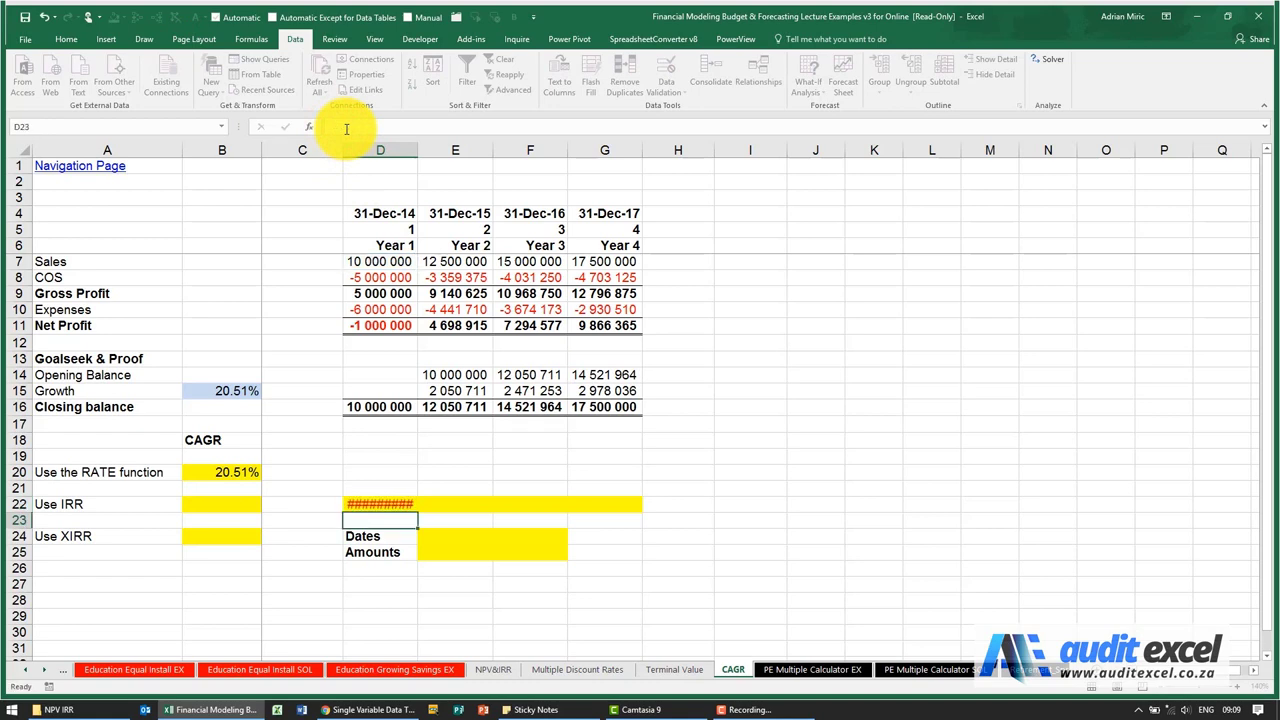
key("Up")
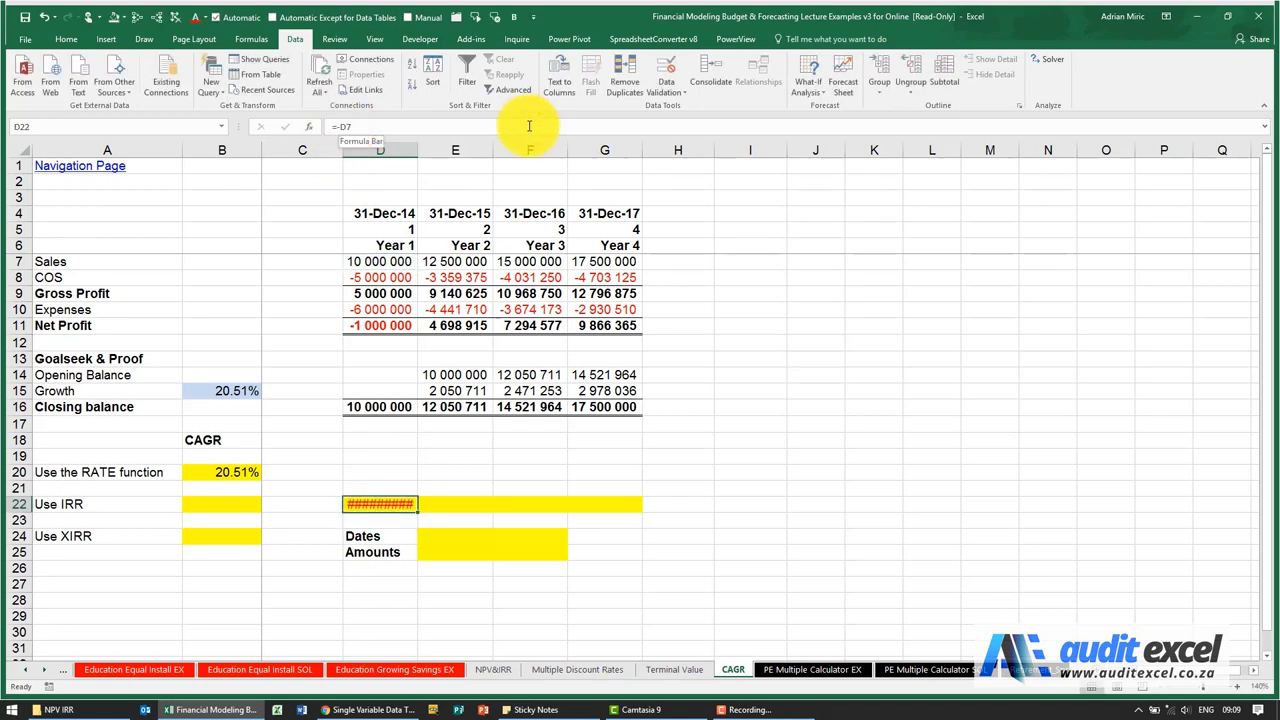
double_click(418, 149)
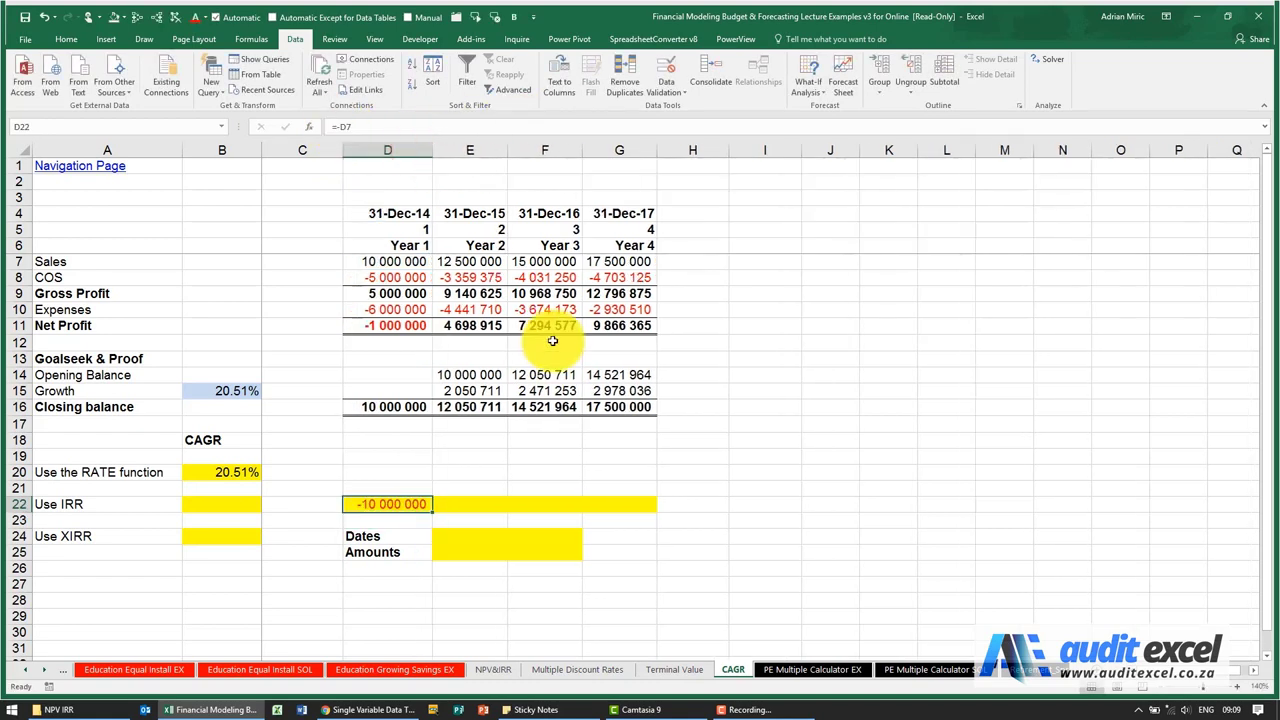
Complete the IRR cash flow row with 0 in E22 and F22 and the Year 4 sales as =G7 in G22
left_click(490, 503)
type("0")
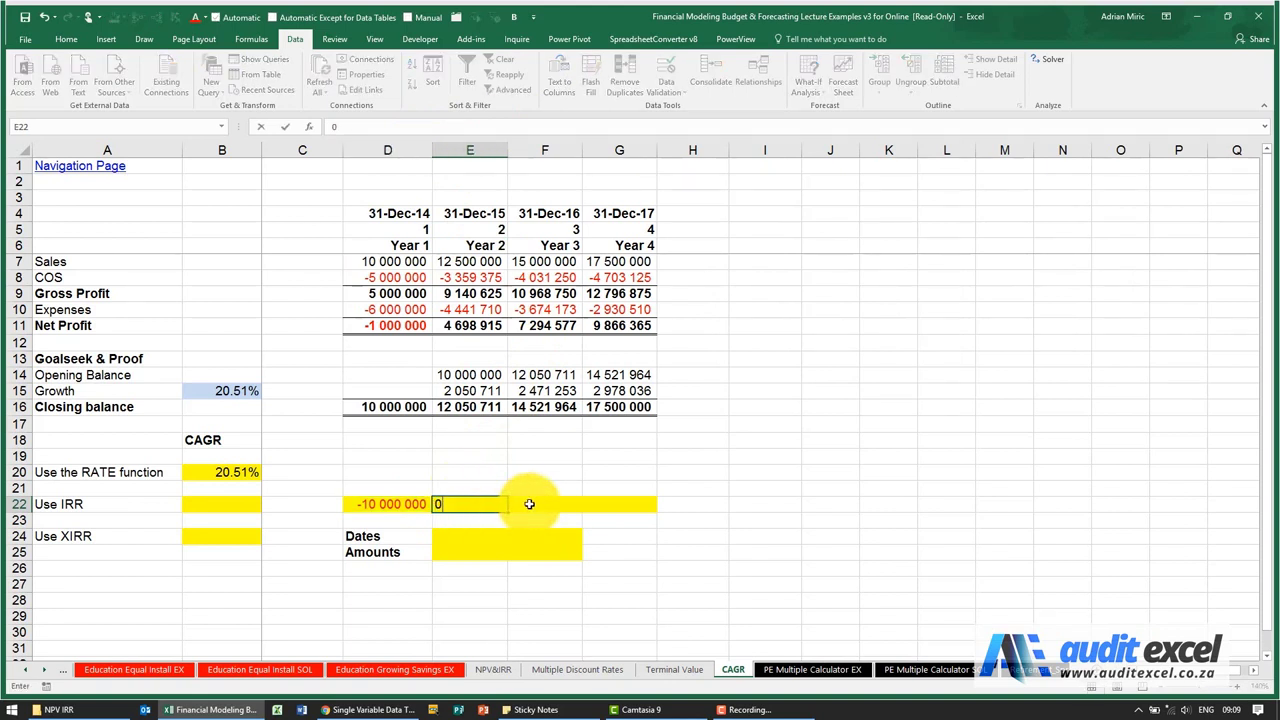
left_click(528, 503)
type("0")
left_click(550, 474)
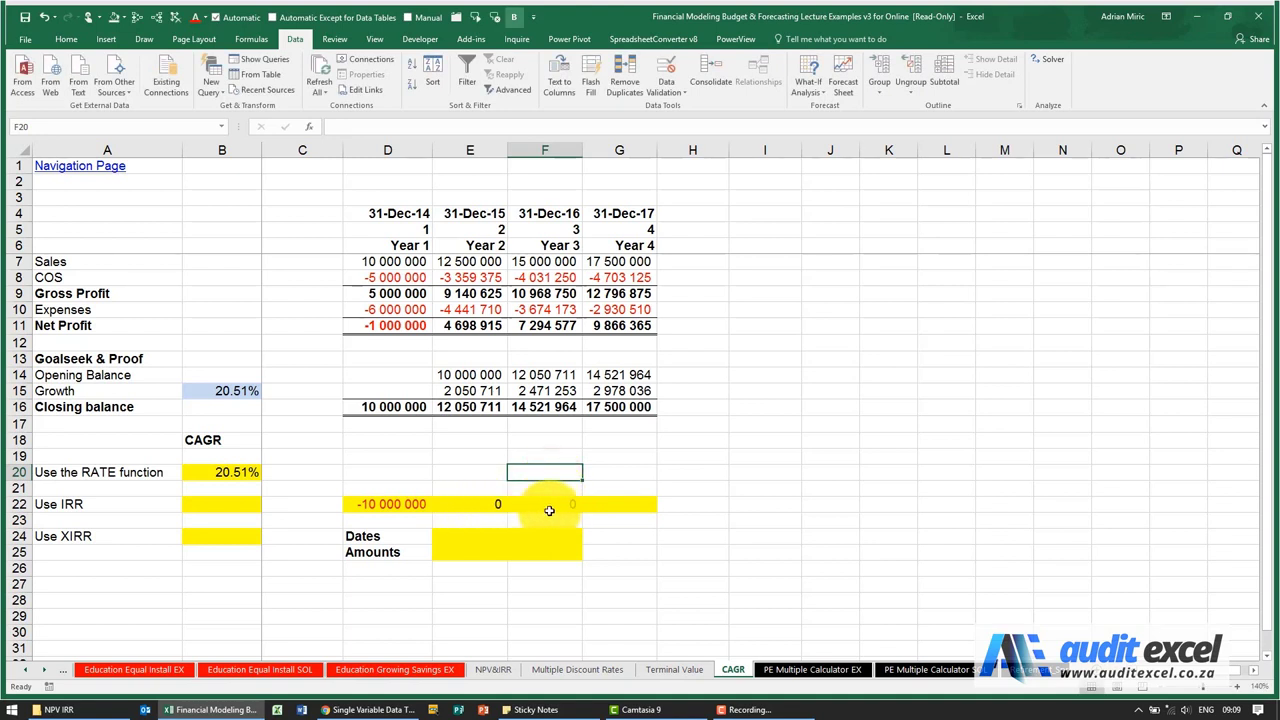
left_click(604, 503)
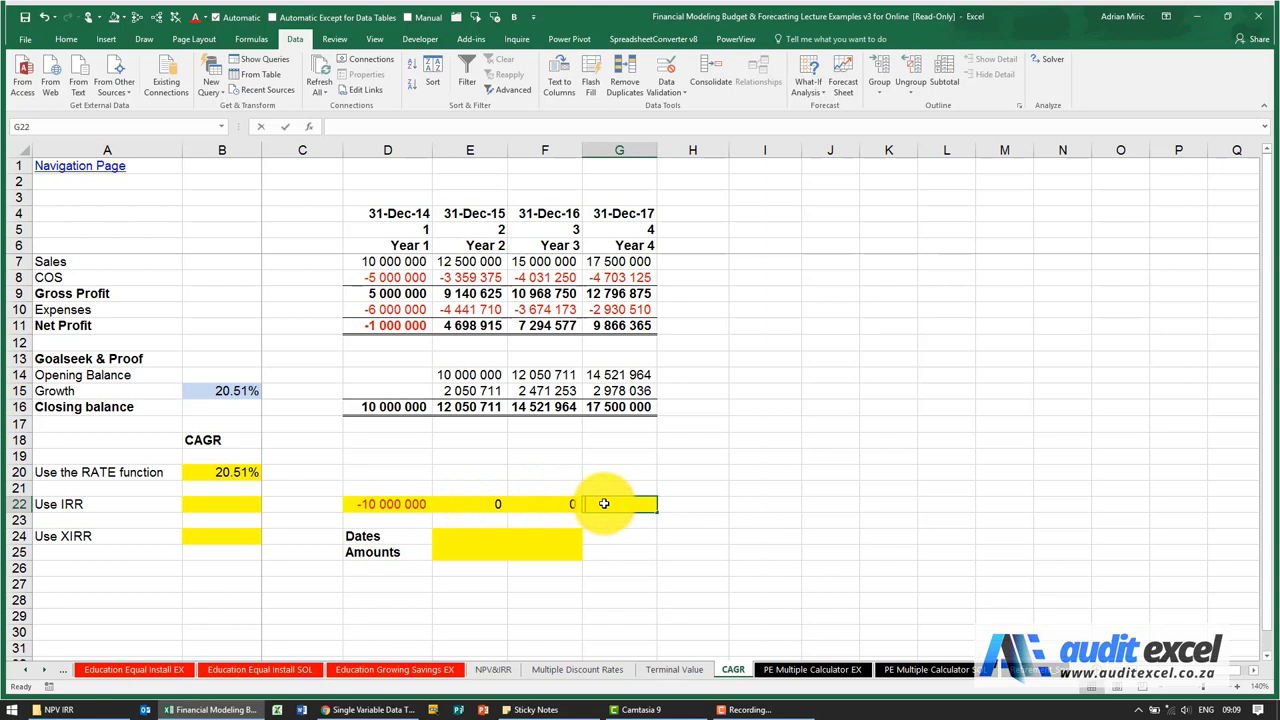
type("=")
left_click(632, 261)
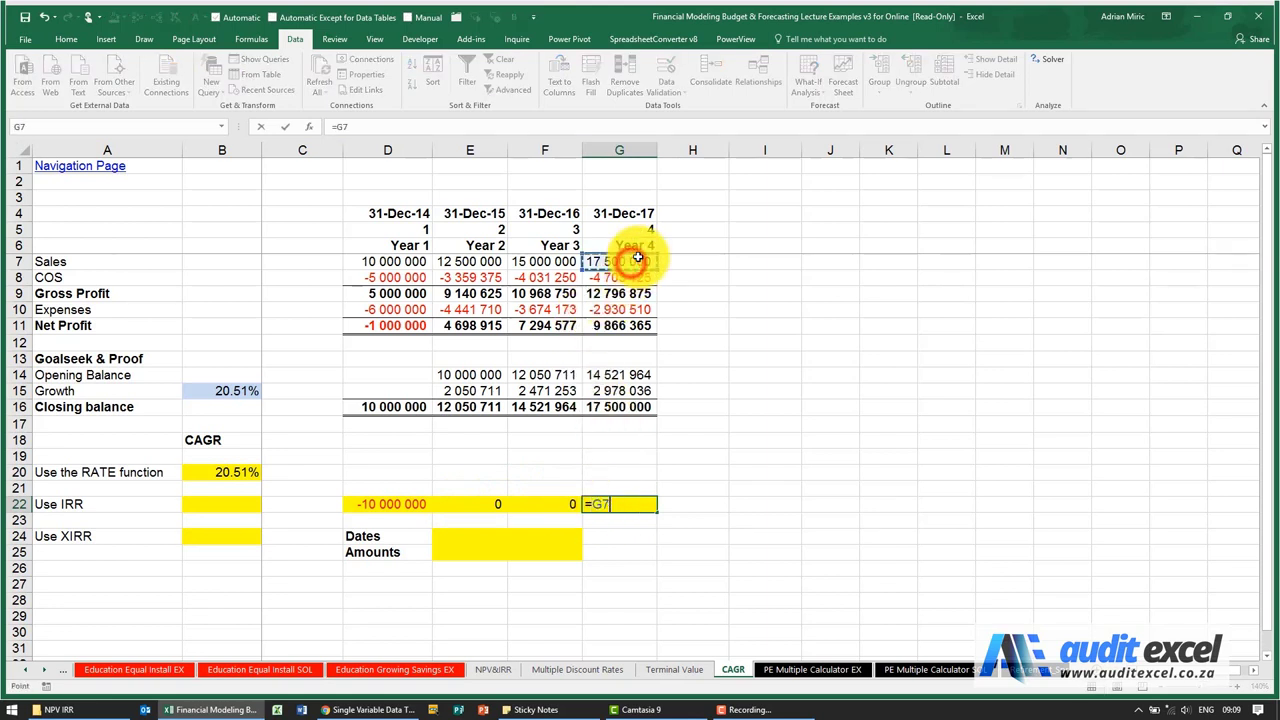
key("ctrl+Return")
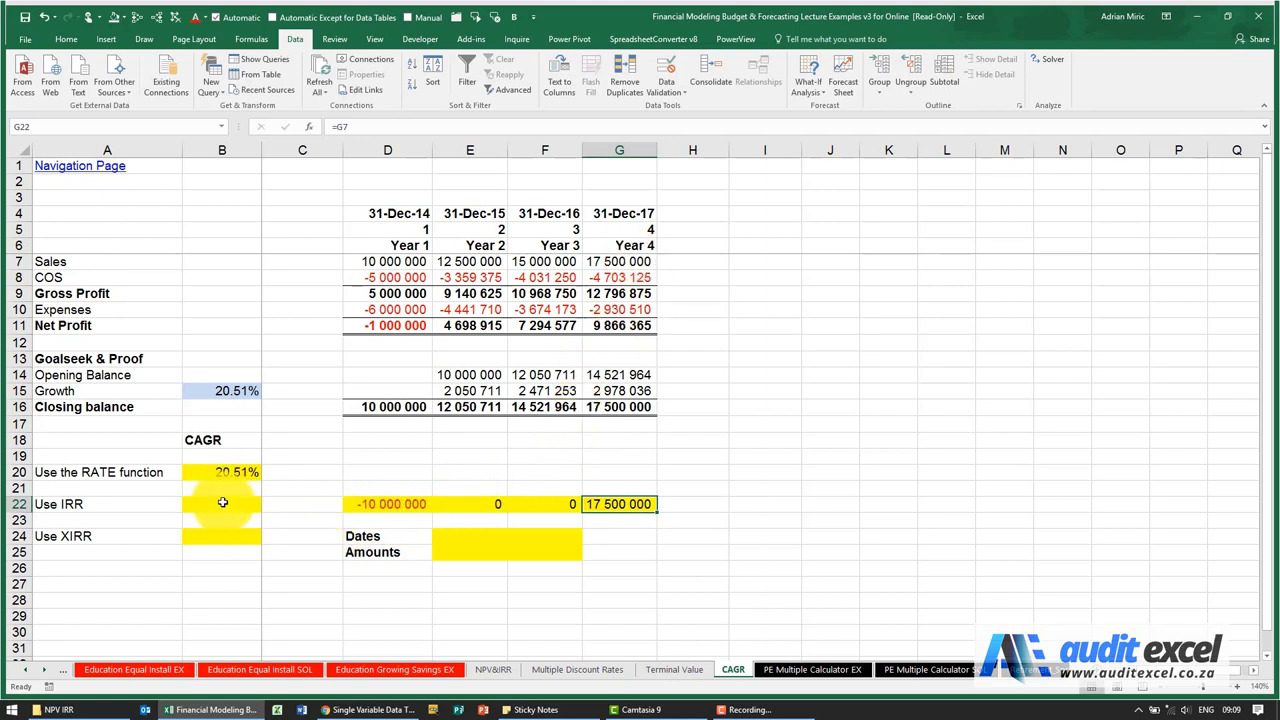
Insert the IRR function in B22 for the CAGR of the row 22 cash flows
left_click(380, 504)
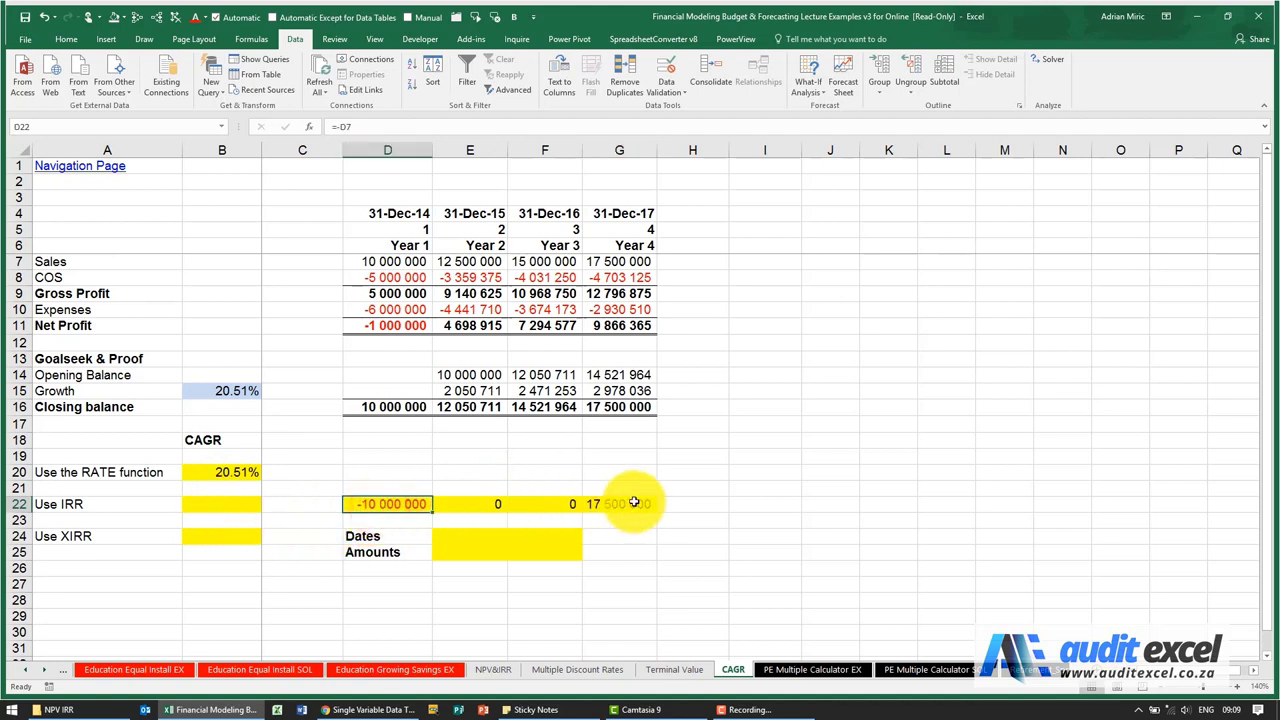
left_click(249, 504)
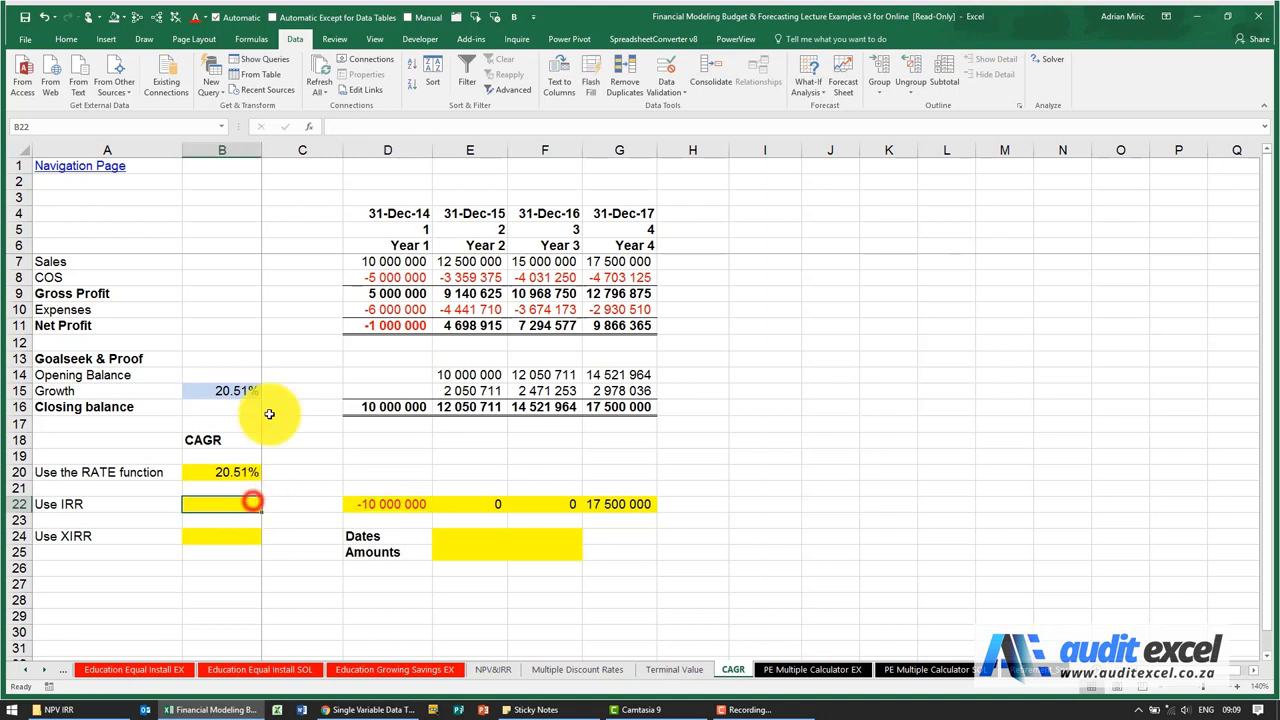
left_click(310, 126)
left_click(525, 577)
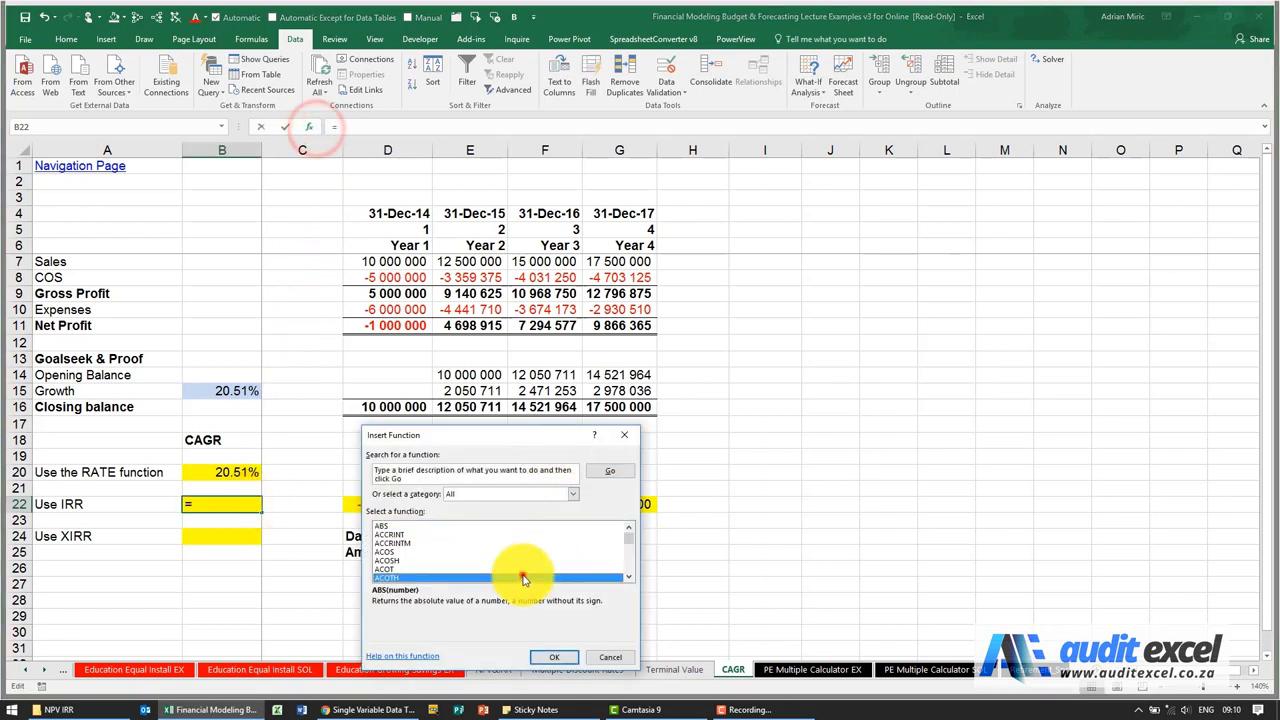
type("irr")
key("Return")
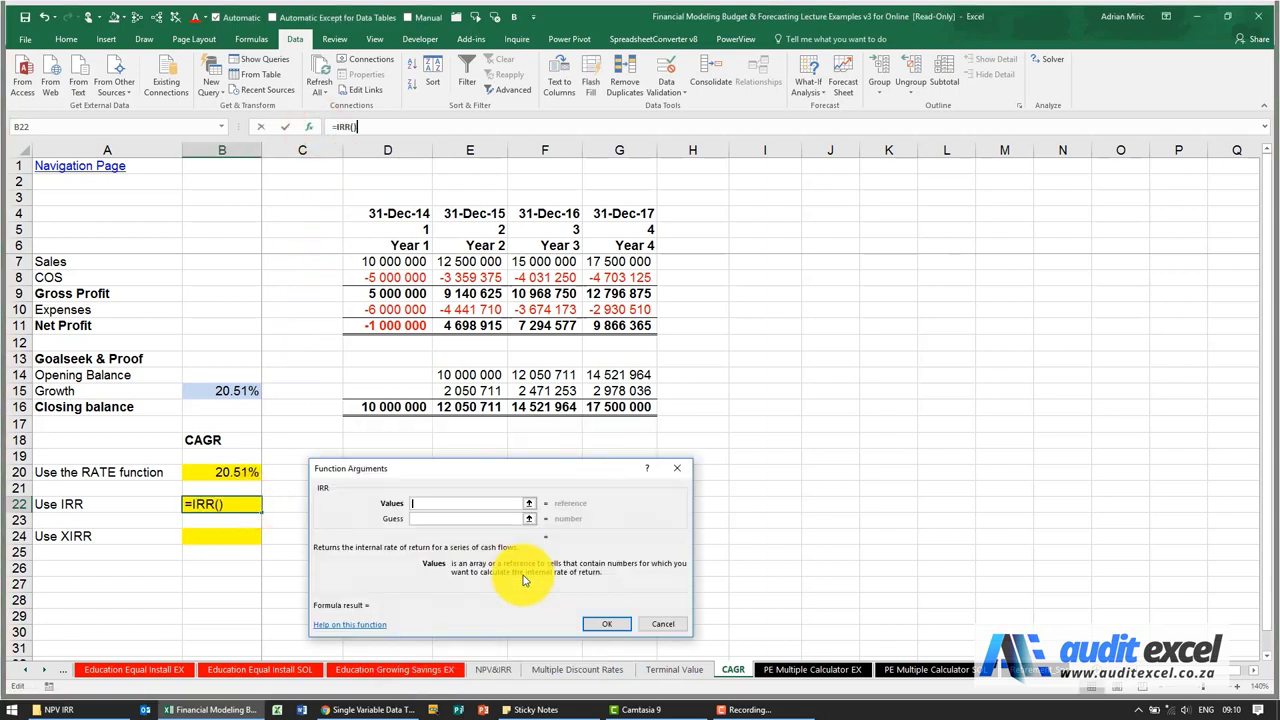
Set the IRR Values to D22:G22, and check the growth formulas in E15 and F15 and the closing balance in G16
left_click_drag(470, 468, 698, 298)
left_click_drag(392, 504, 594, 504)
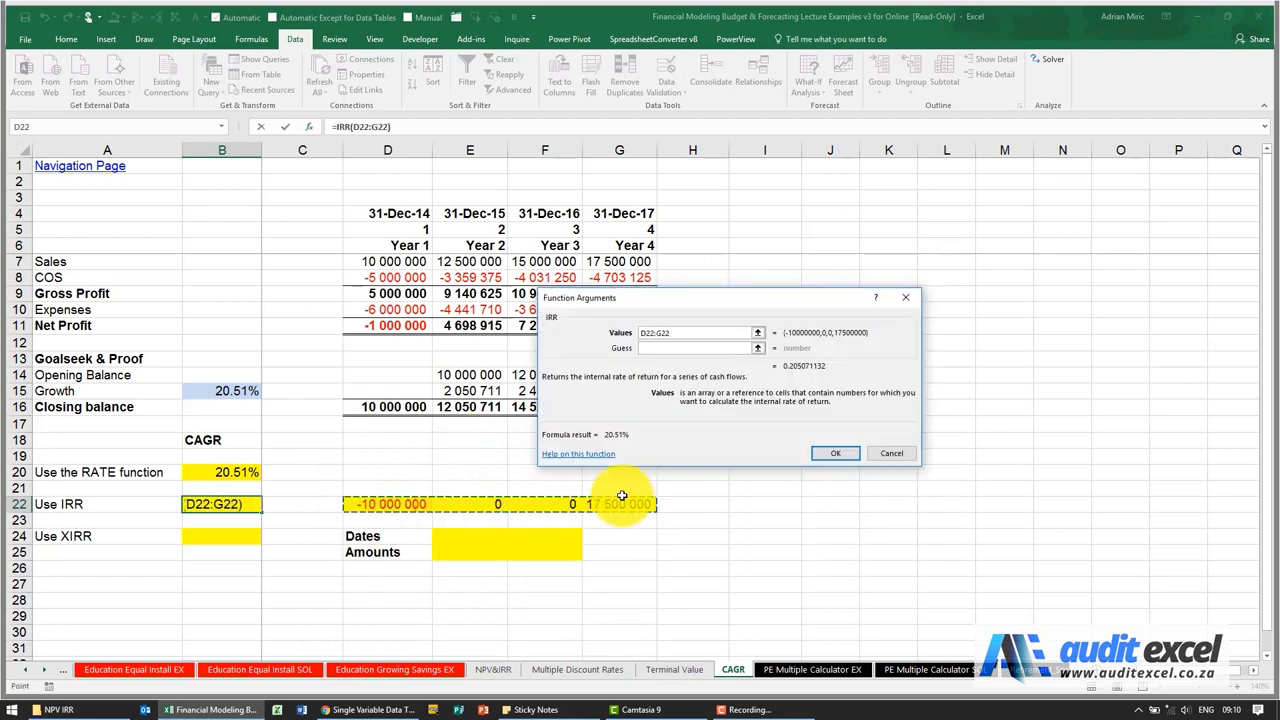
left_click(835, 456)
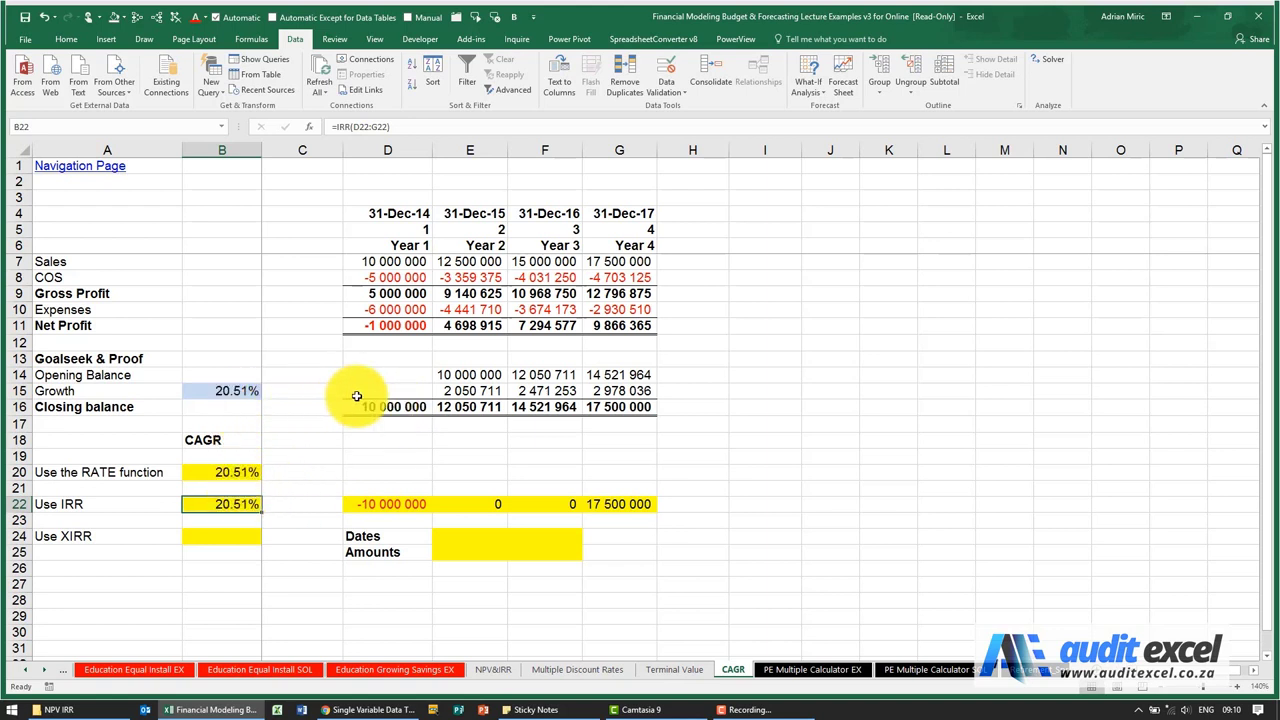
left_click(459, 391)
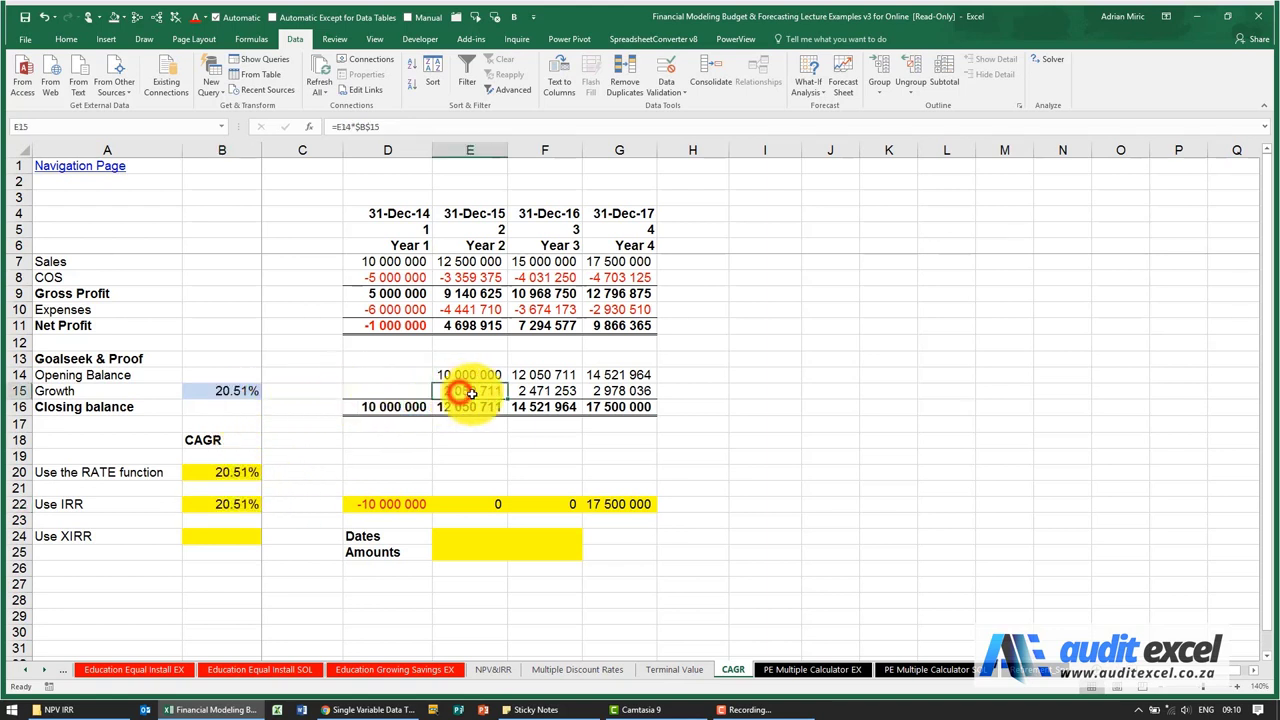
left_click(527, 393)
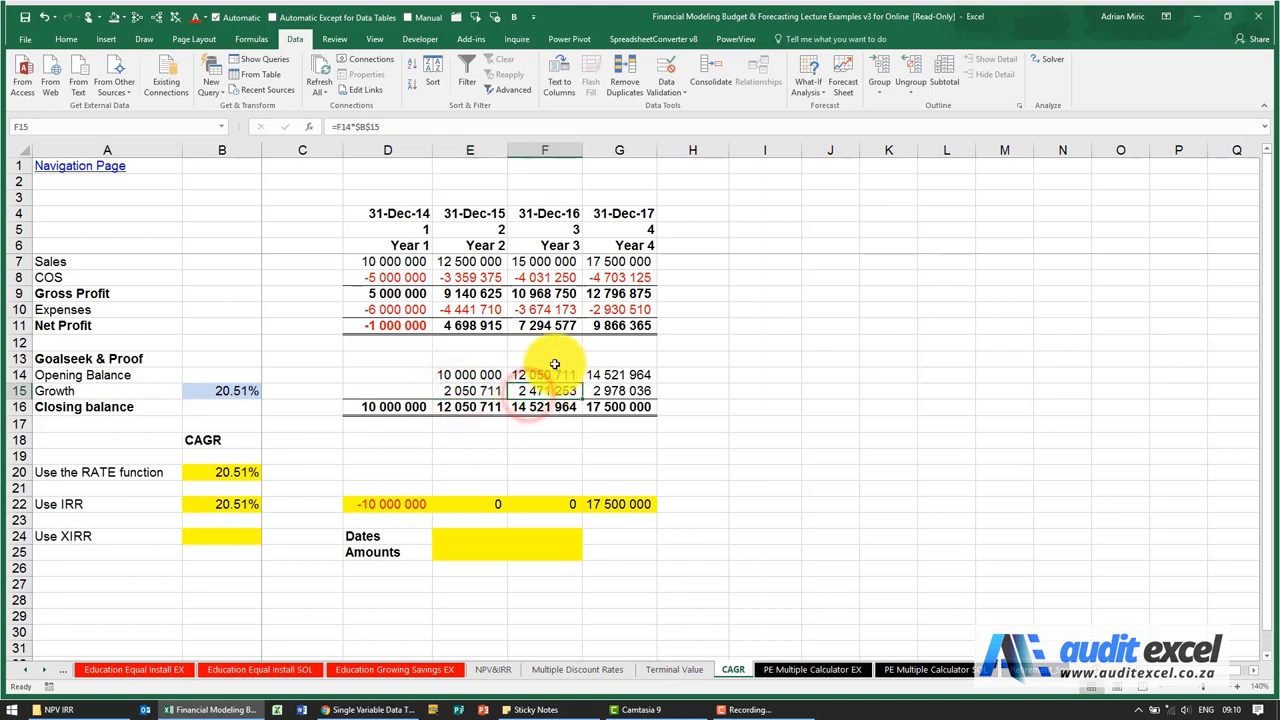
left_click(613, 407)
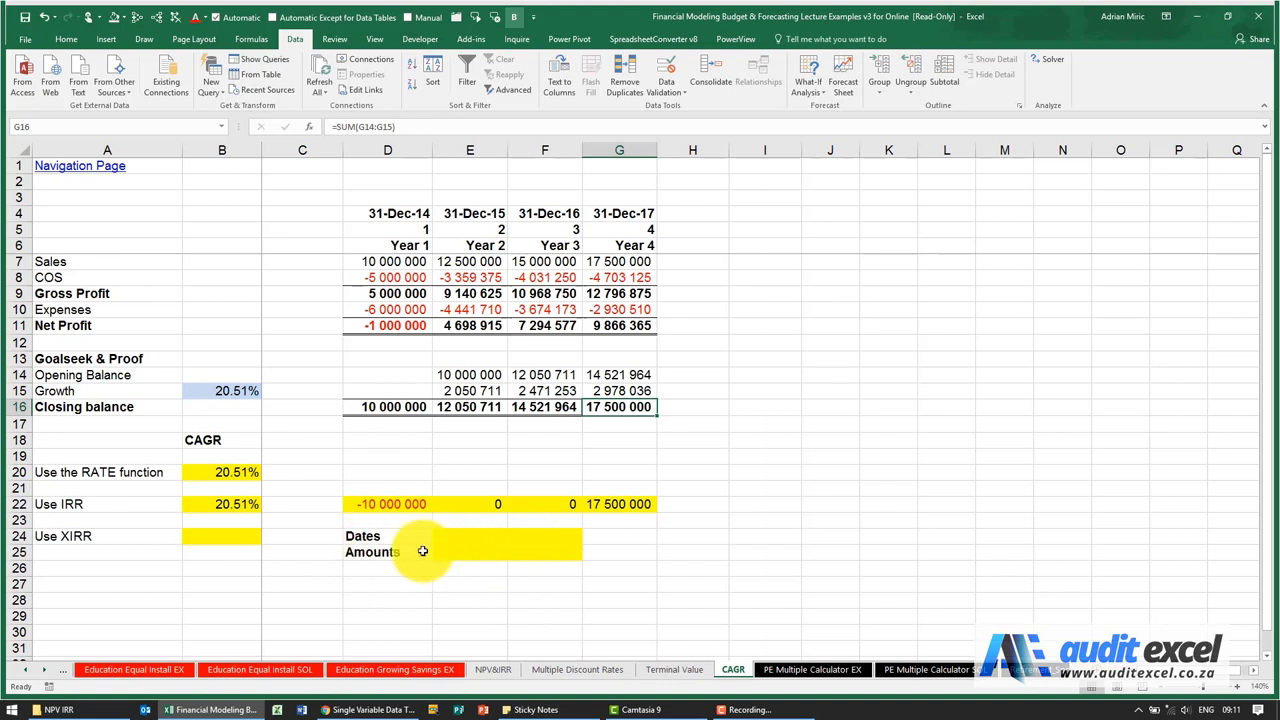
Link the XIRR amounts to the sales figures with =D7 in E25 and =G7 in F25
left_click(462, 555)
type("=")
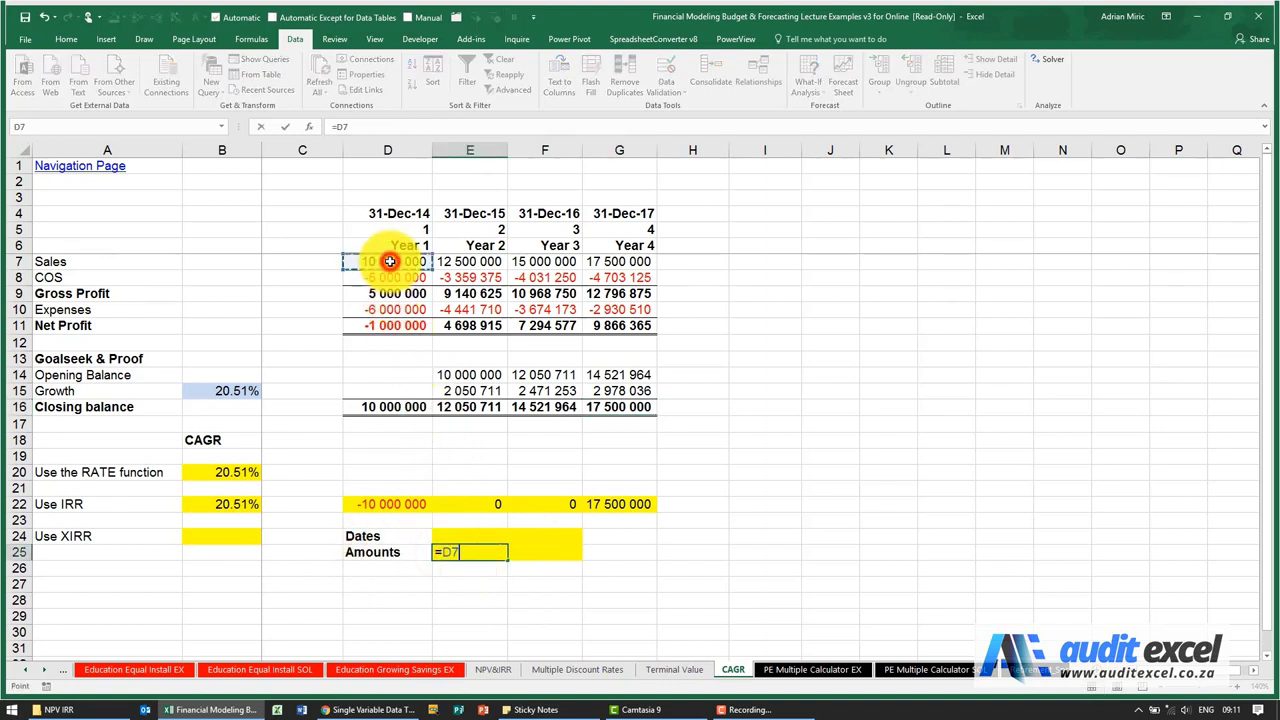
key("Return")
key("Up")
key("Right")
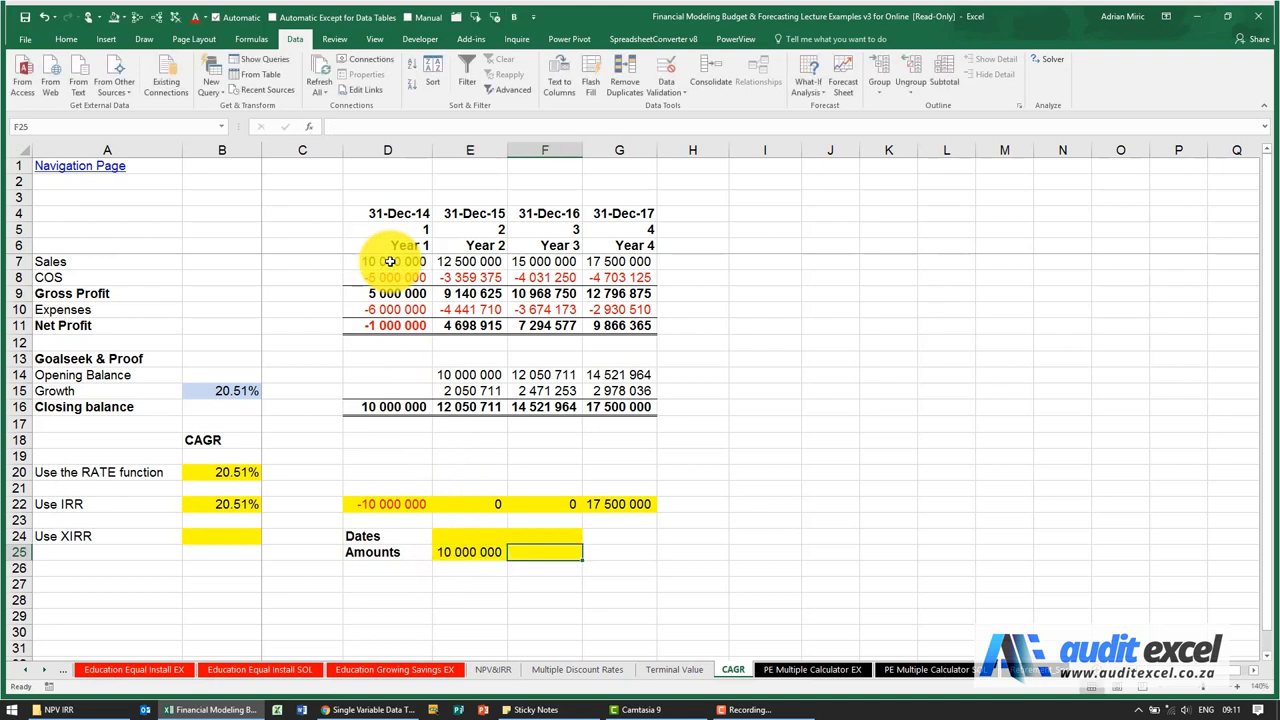
type("=")
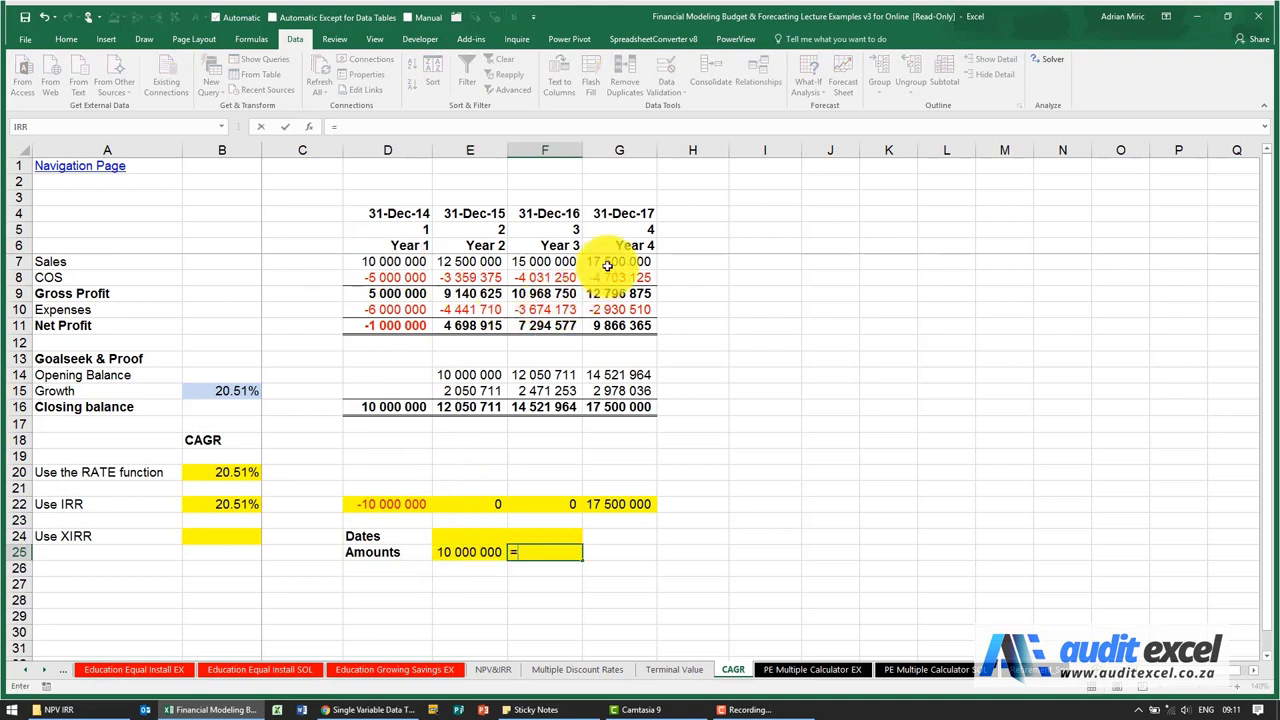
key("ctrl+Return")
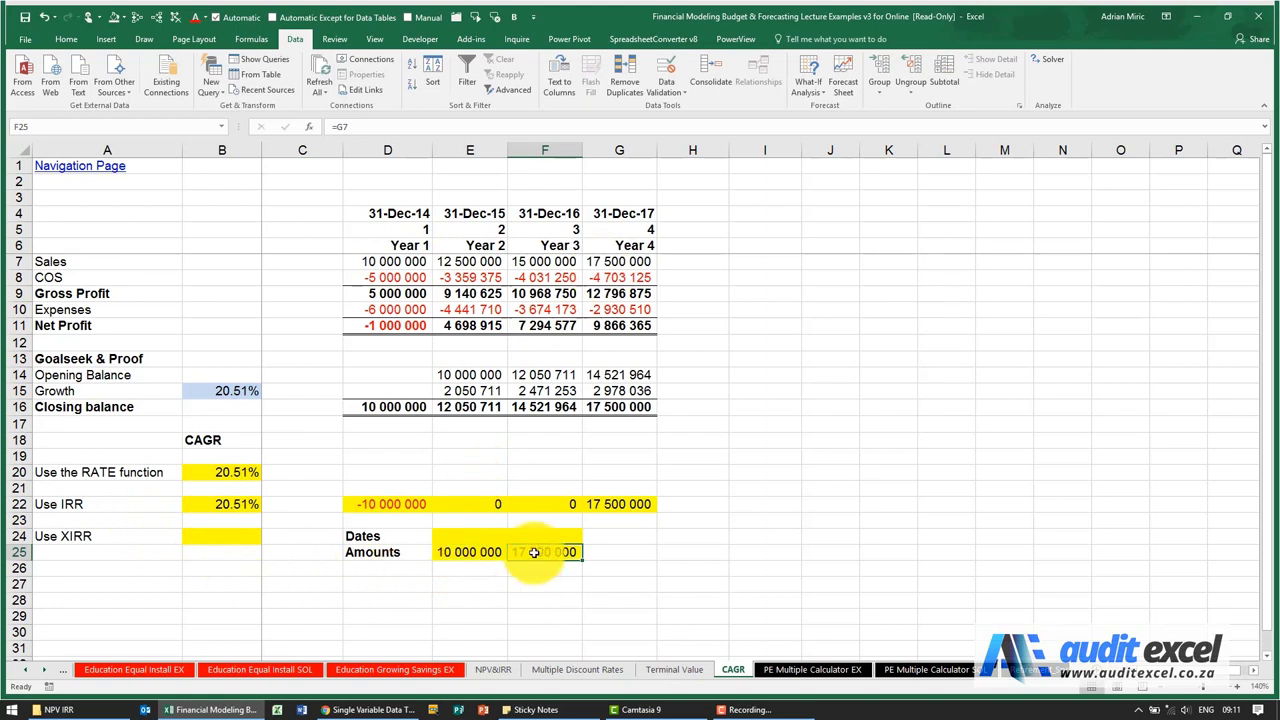
Make the first XIRR amount negative by changing E25 to =-D7, and autofit column E
left_click(470, 556)
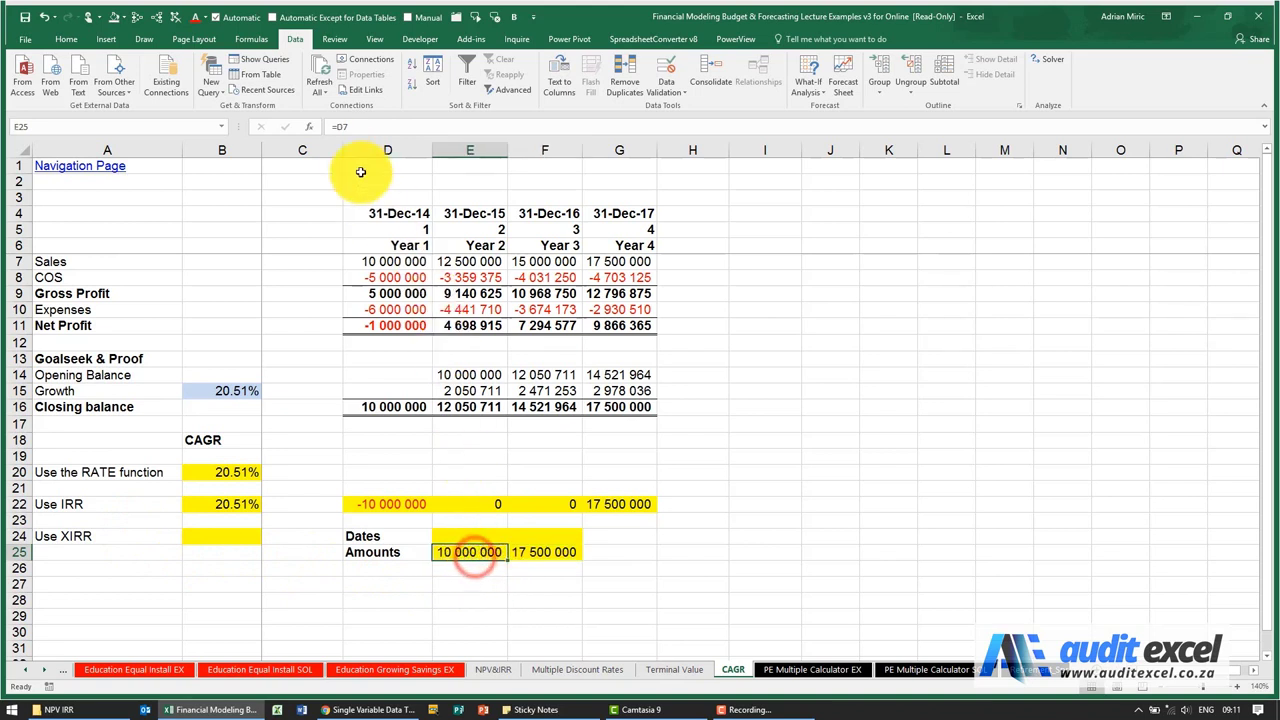
left_click(338, 128)
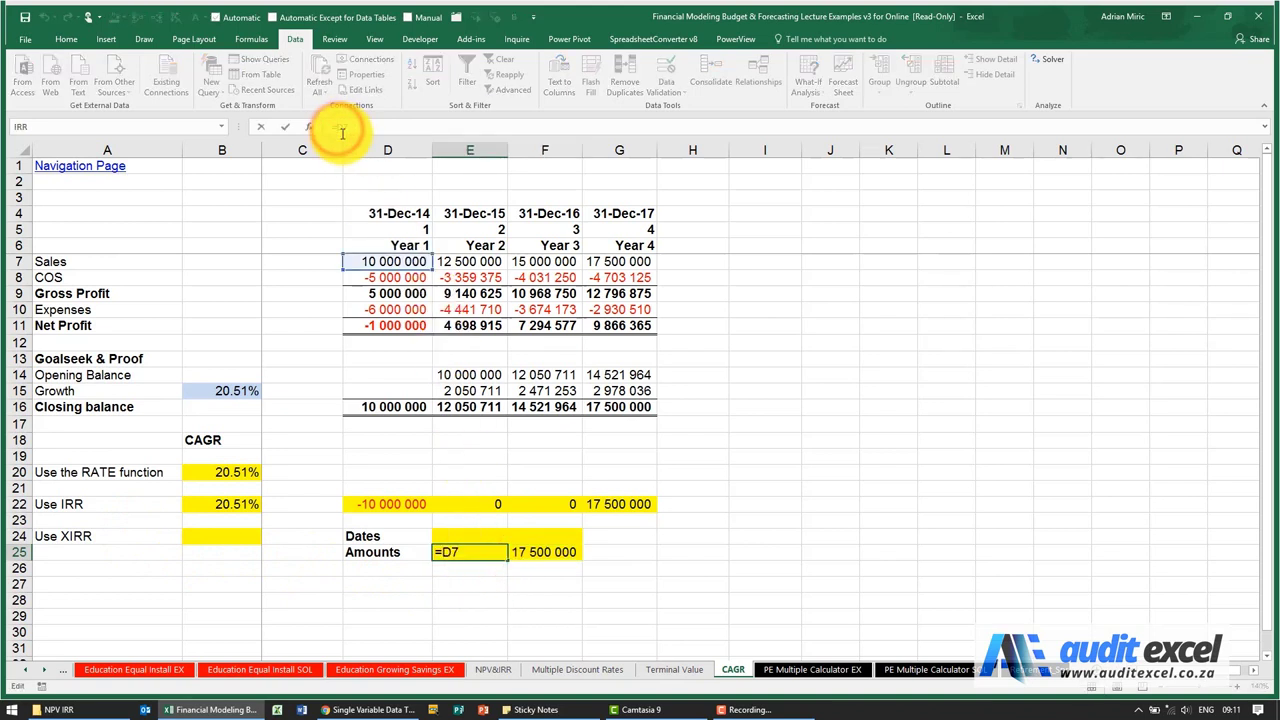
type("-")
key("Return")
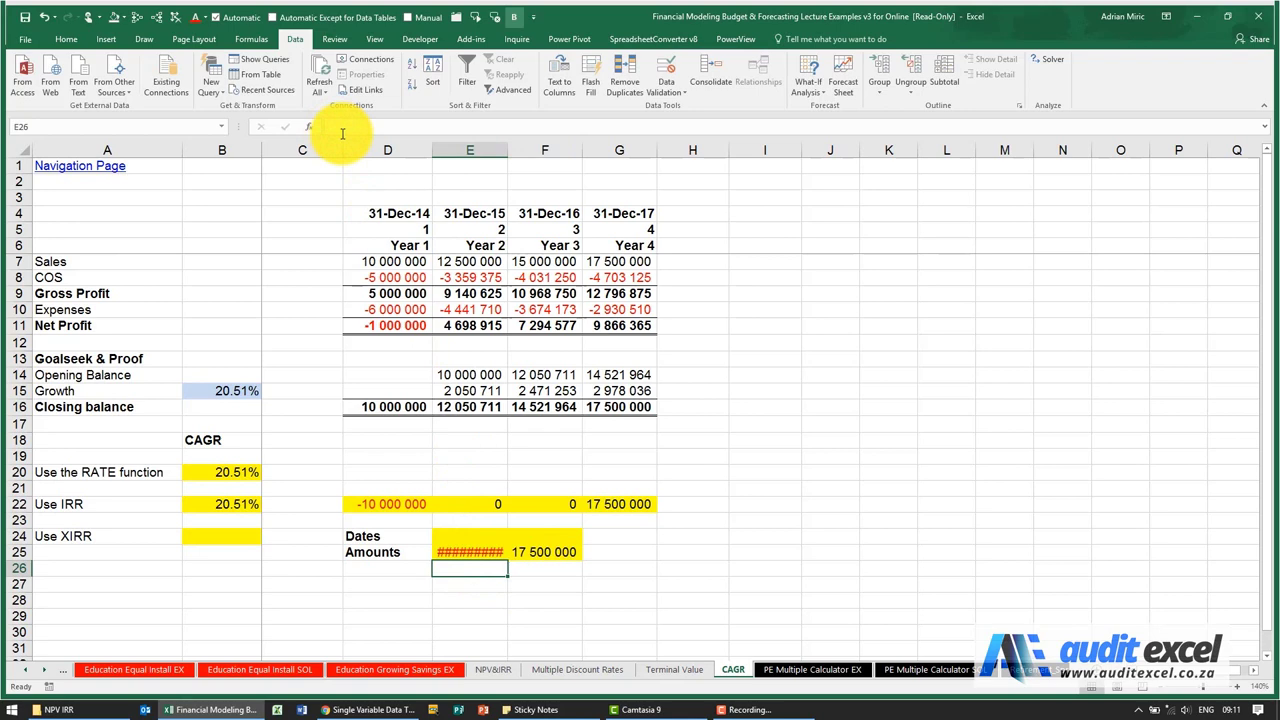
left_click_drag(509, 150, 509, 150)
double_click(509, 150)
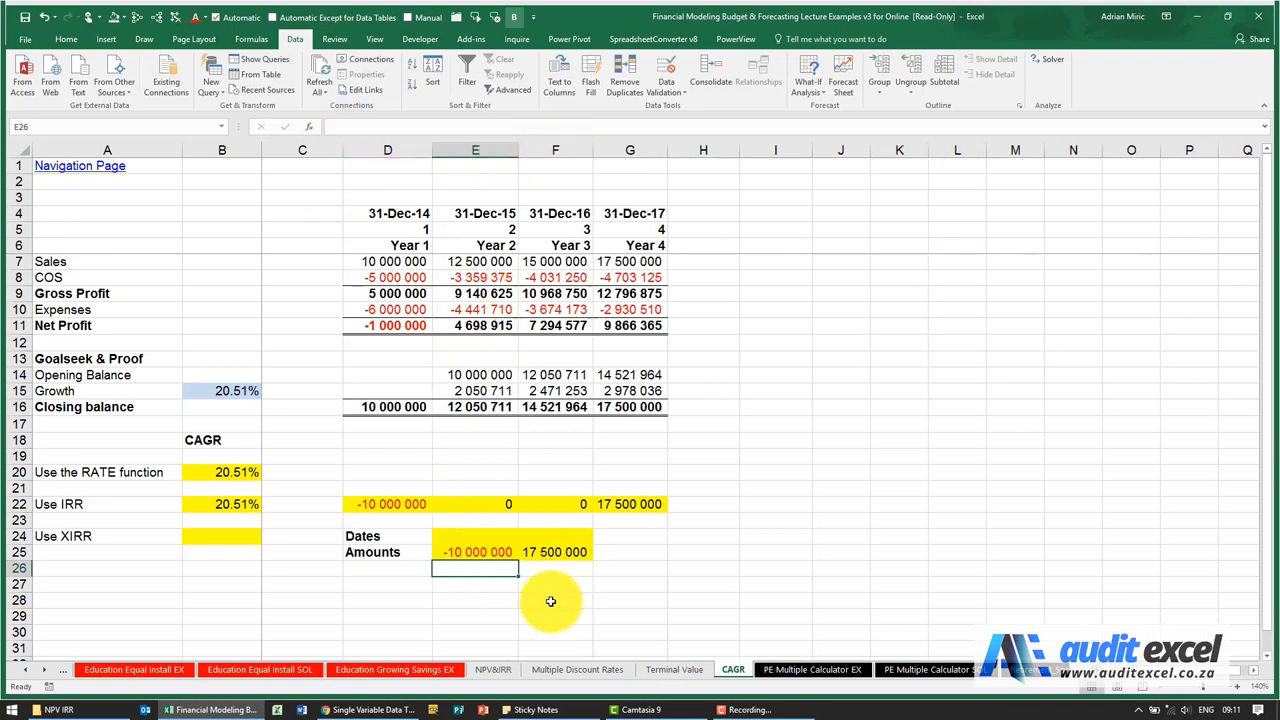
Link the XIRR dates to the Year 1 and Year 4 headings with =D4 in E24 and =G4 in F24
left_click(486, 537)
type("=")
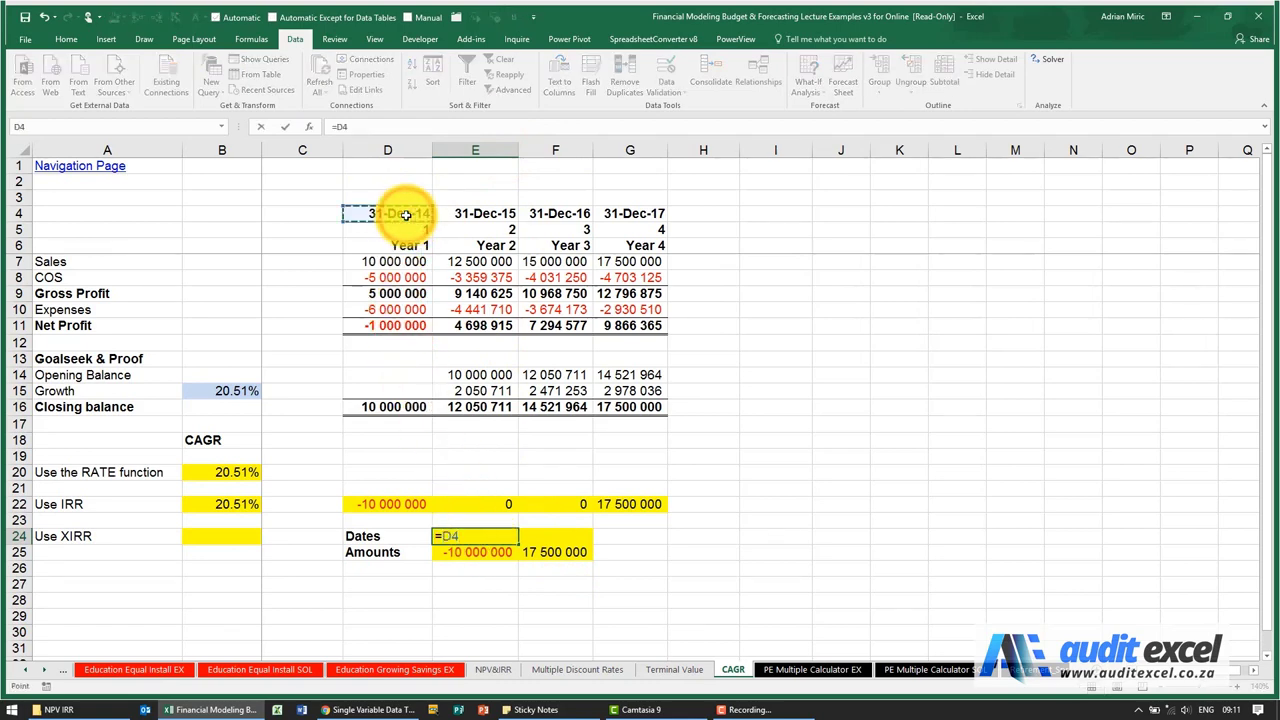
key("Return")
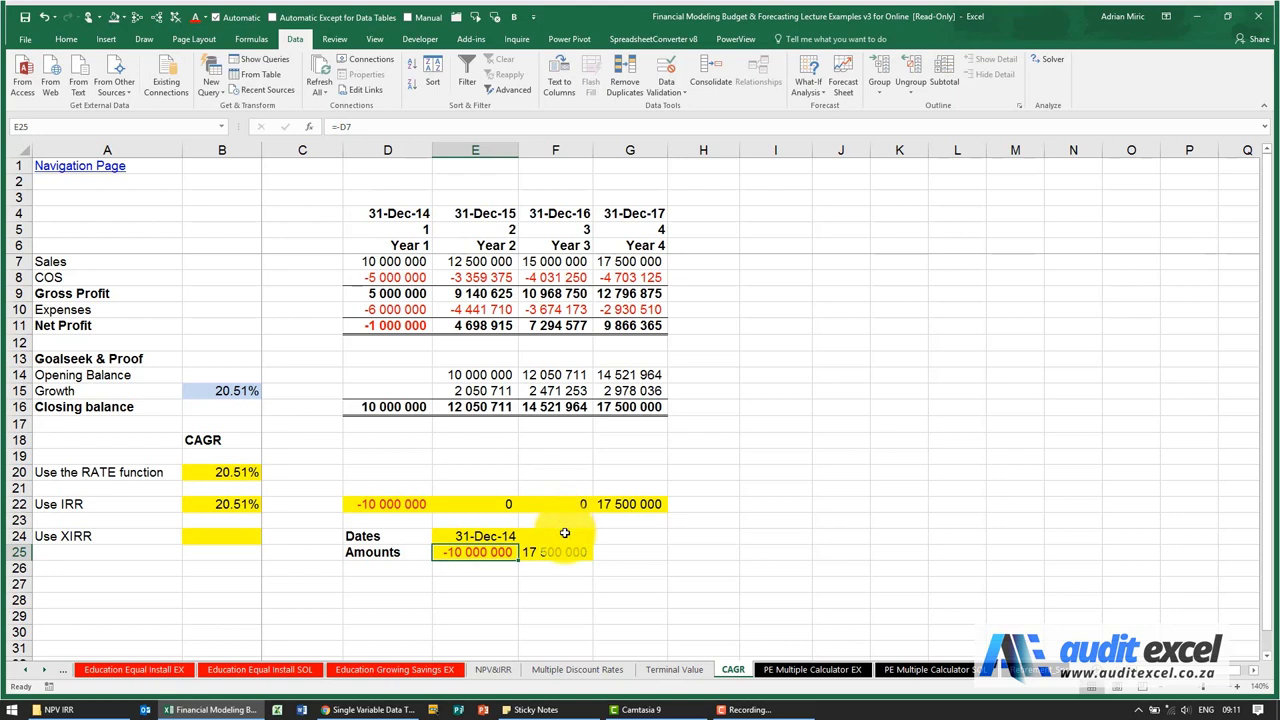
left_click(565, 533)
type("=")
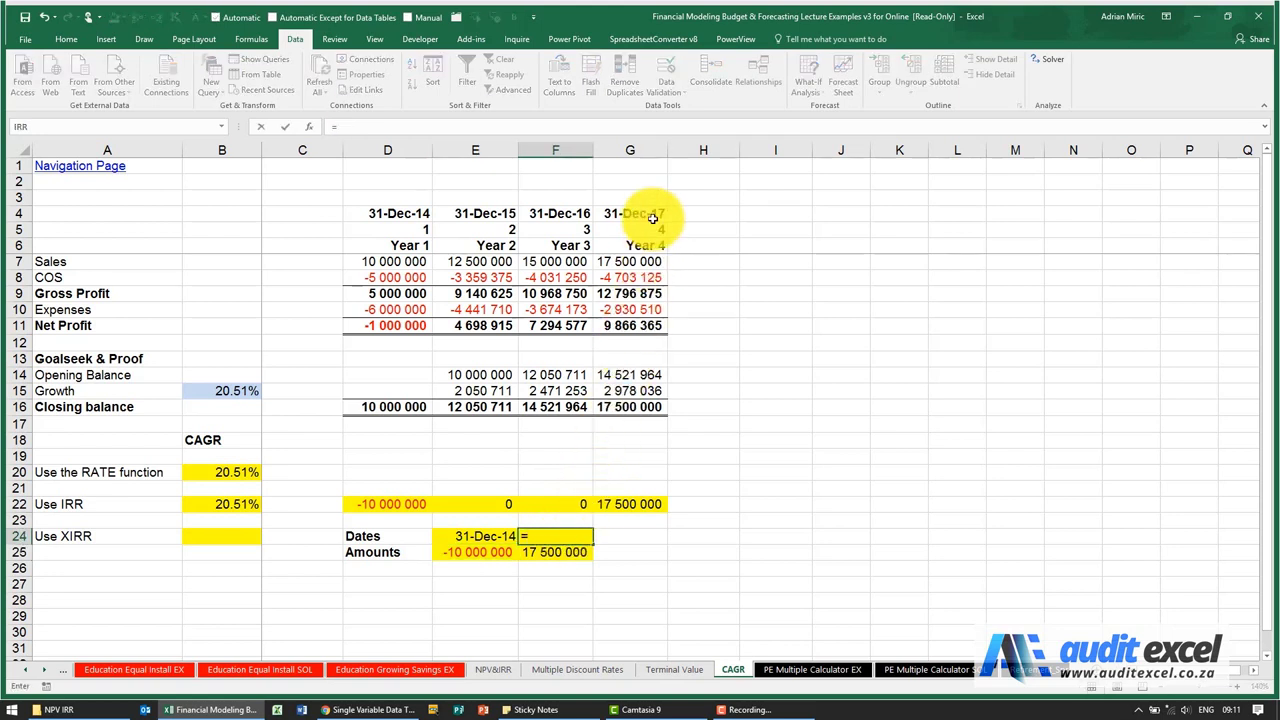
key("Return")
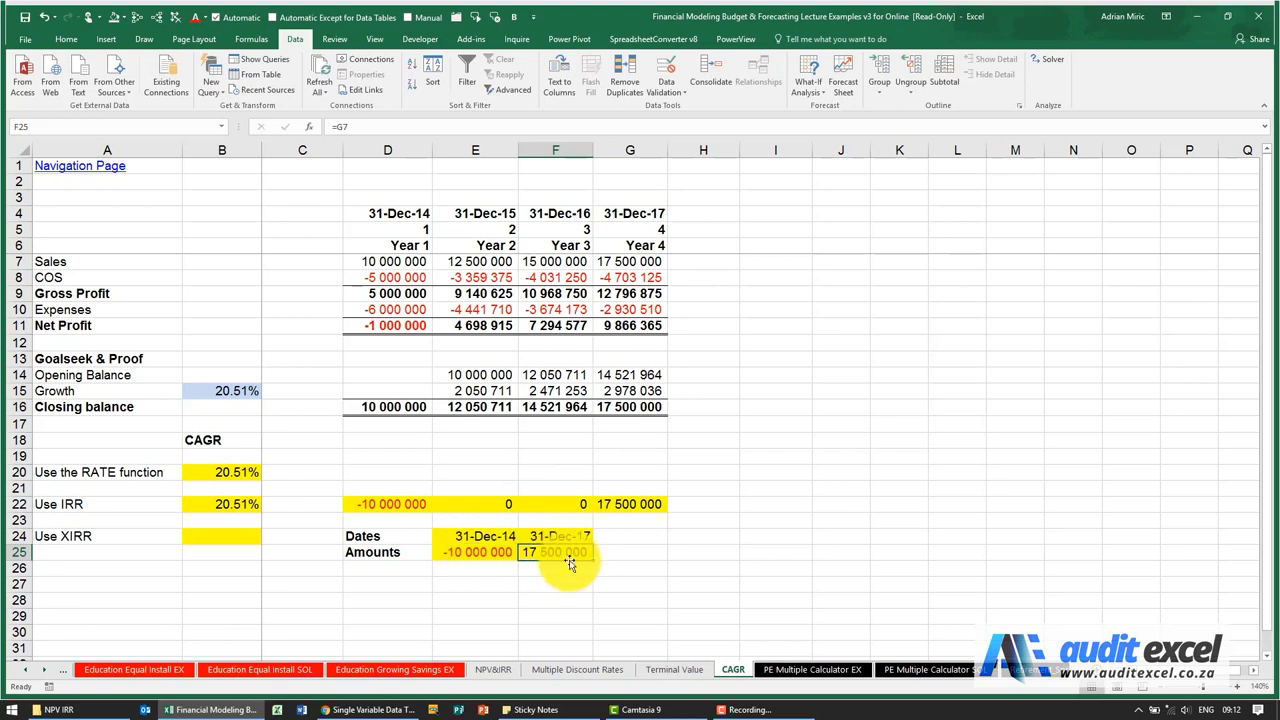
Insert the XIRR function in B24
left_click(233, 541)
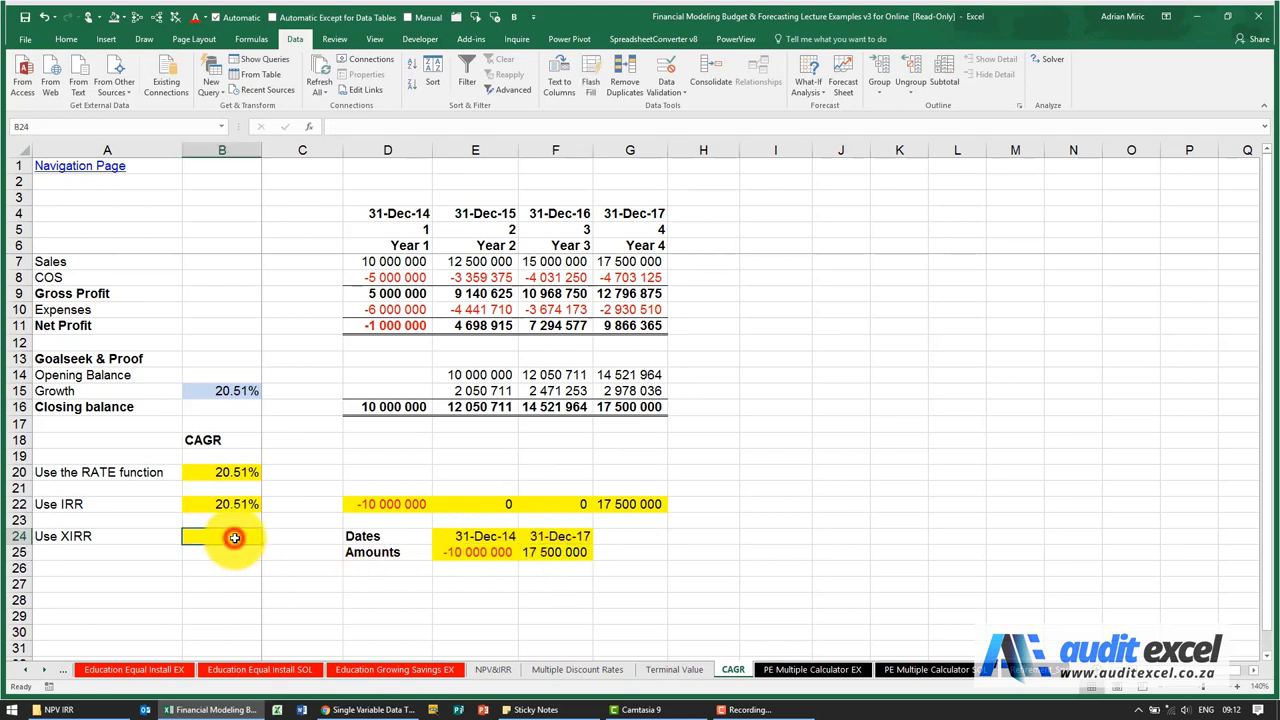
left_click(309, 127)
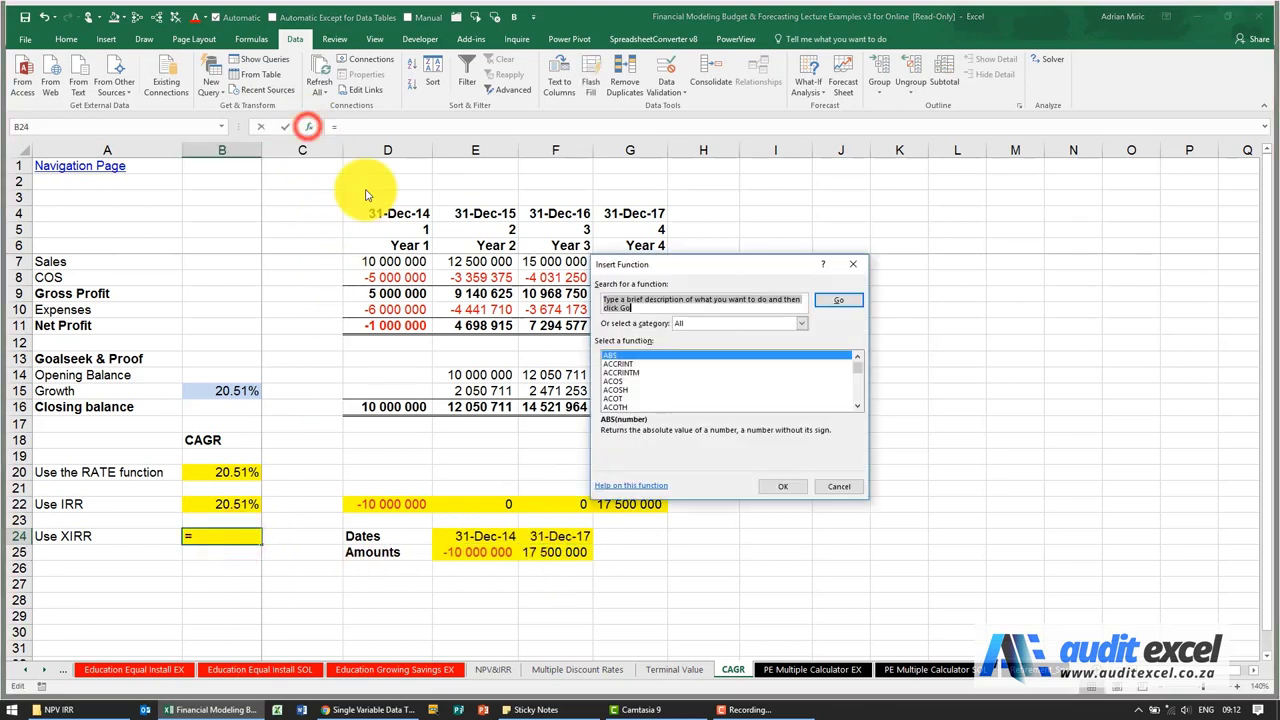
left_click(717, 397)
key("x")
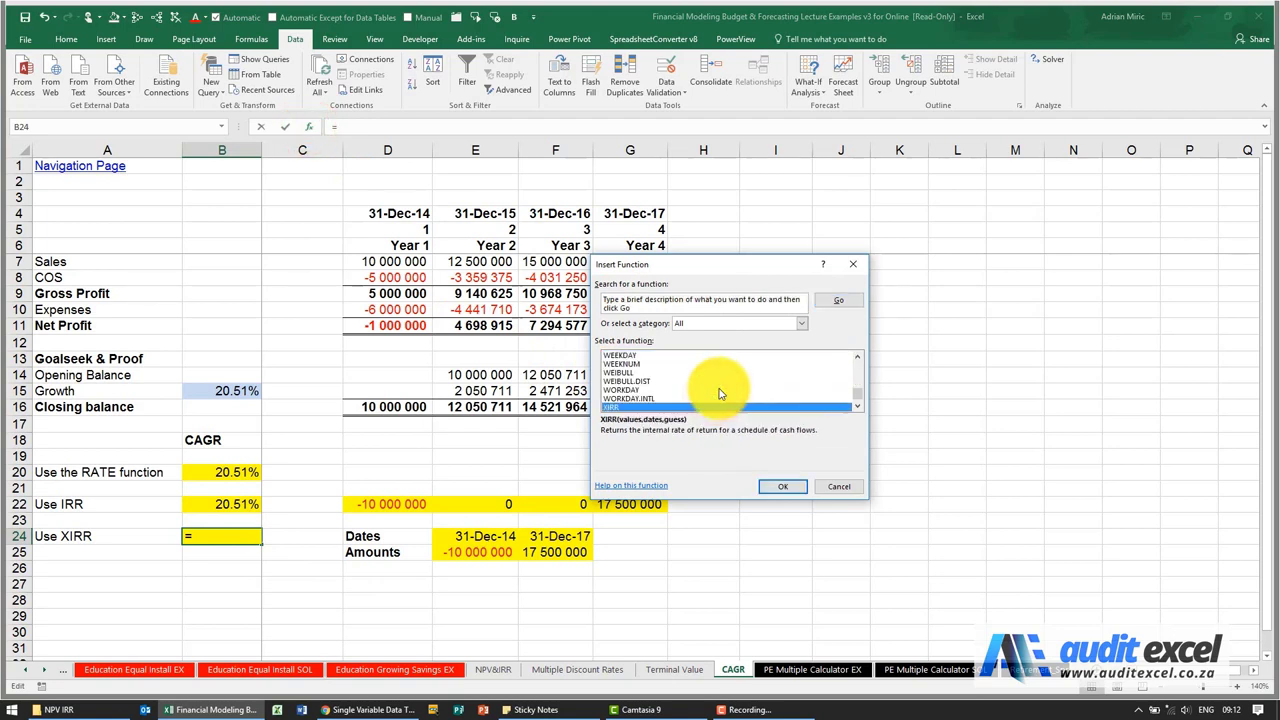
key("Return")
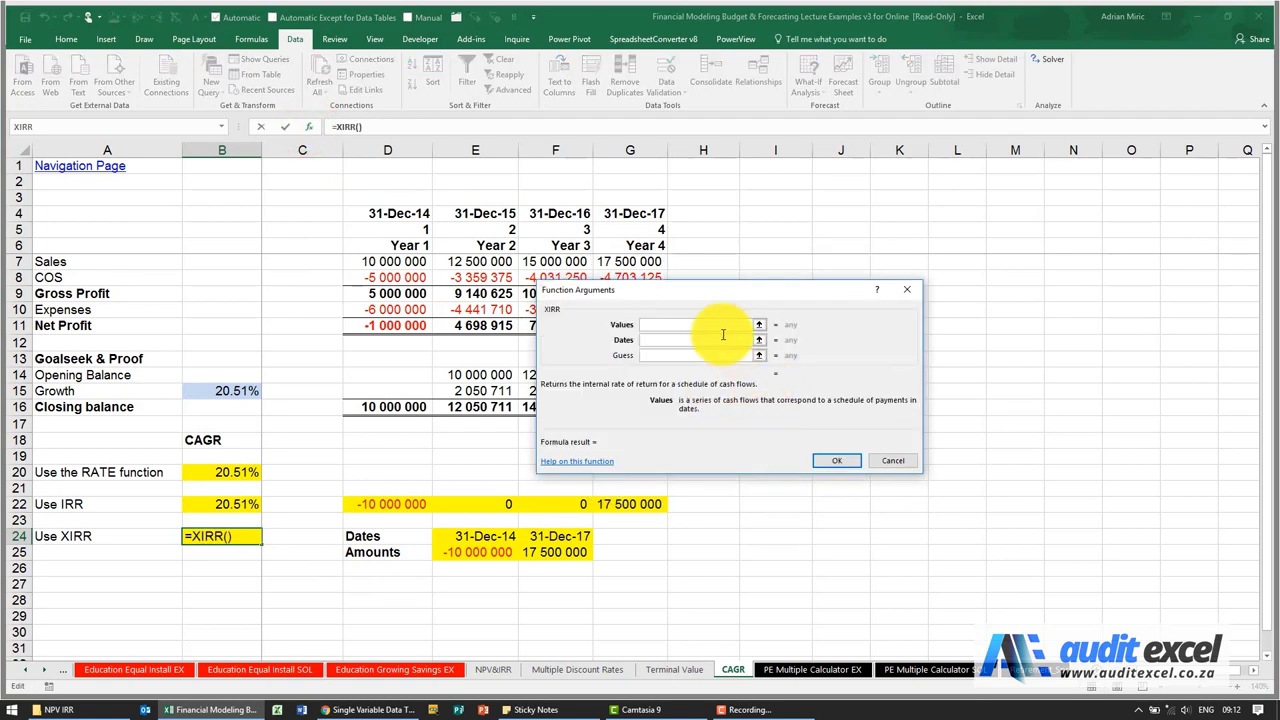
Complete the XIRR arguments in B24 with Values E25:F25 and Dates E24:F24
left_click_drag(731, 297, 871, 312)
left_click_drag(492, 552, 552, 536)
left_click(797, 358)
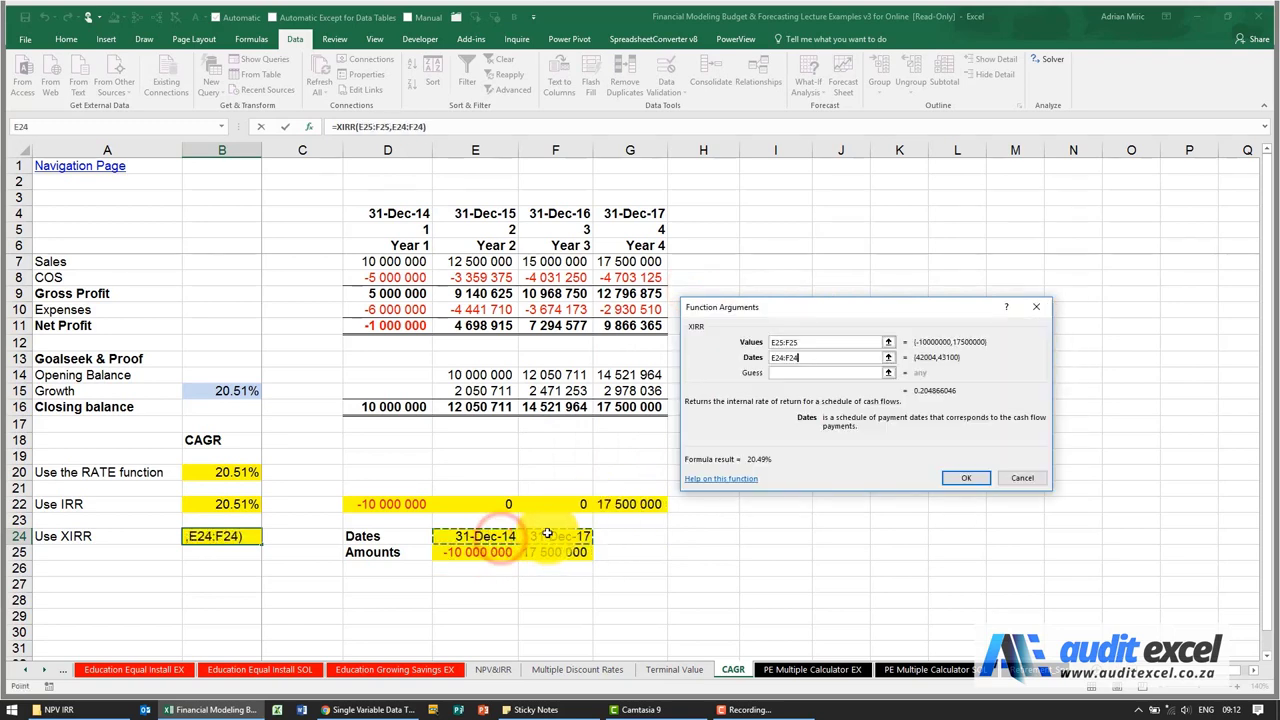
left_click(955, 480)
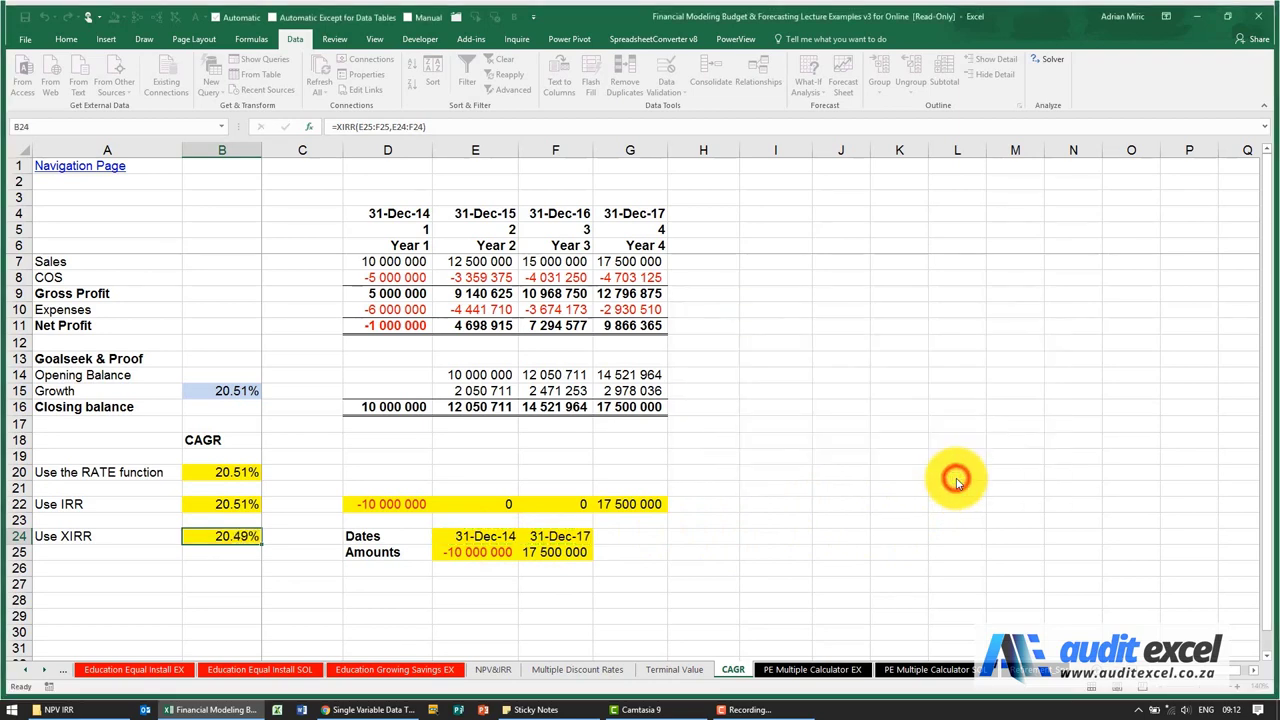
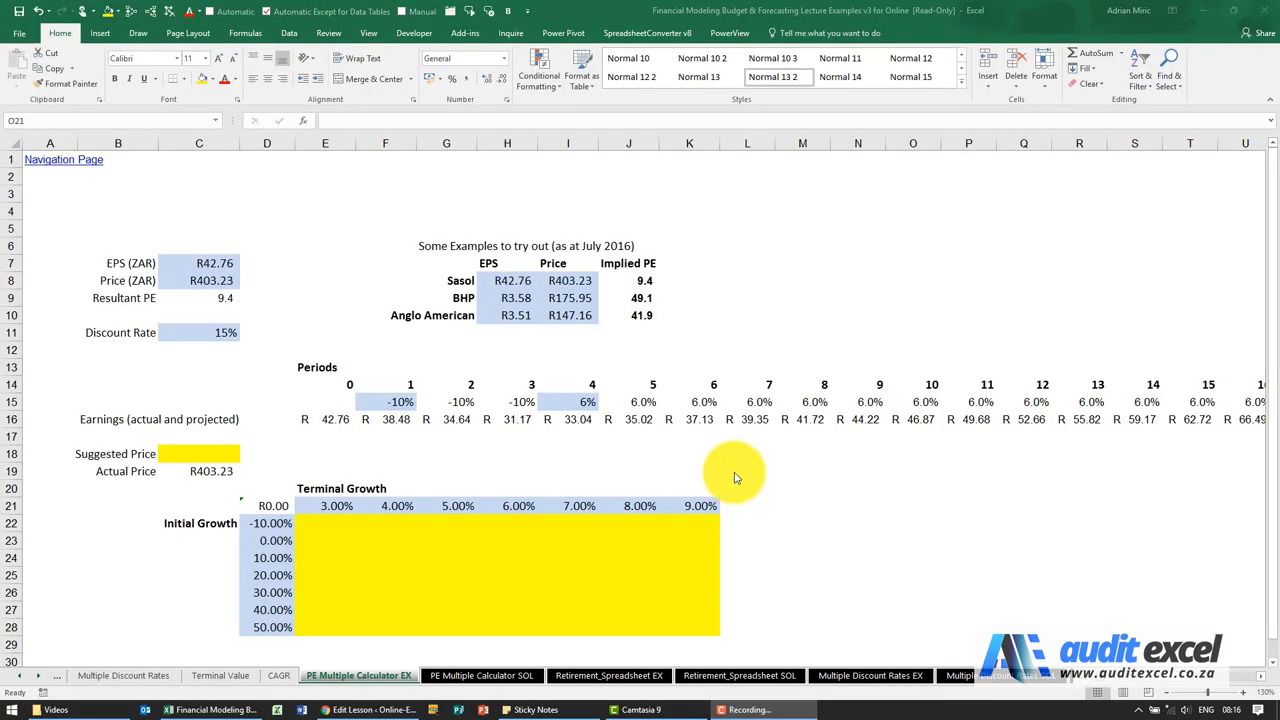
Review the EPS, price and discount rate inputs in C7, C8 and C11, and trace the precedents of the resultant PE in C9
left_click(735, 466)
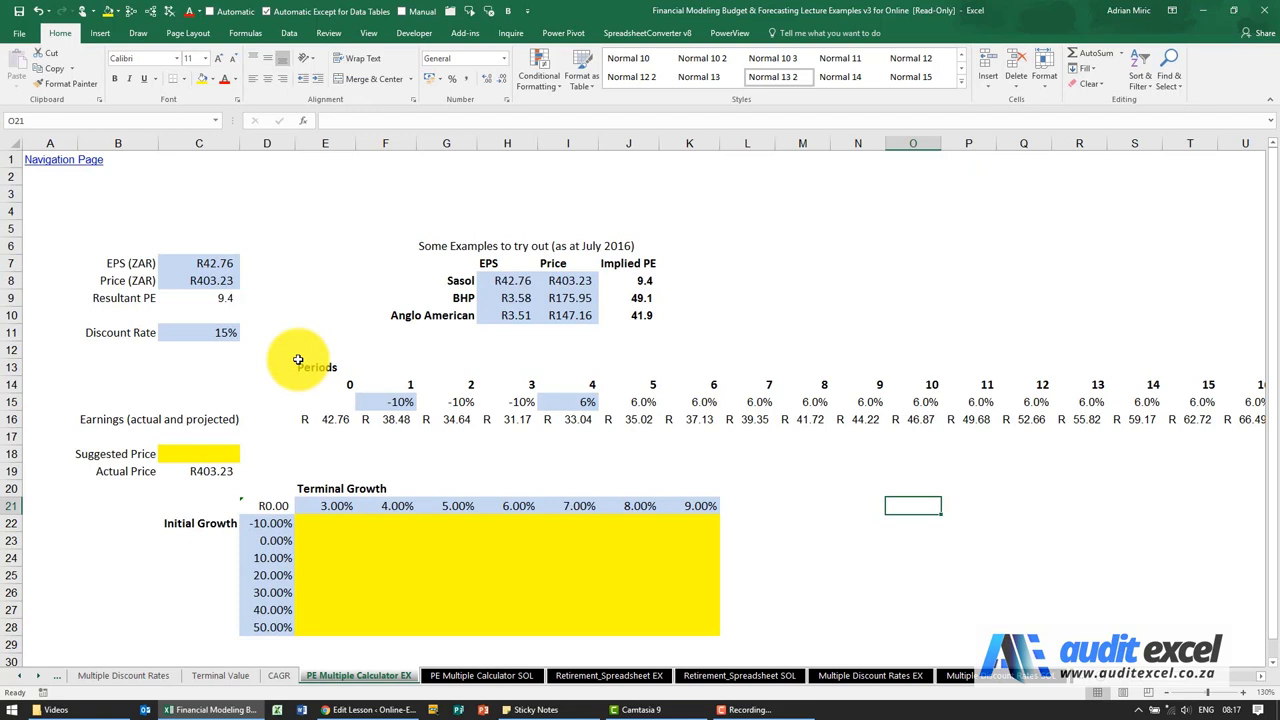
left_click(204, 261)
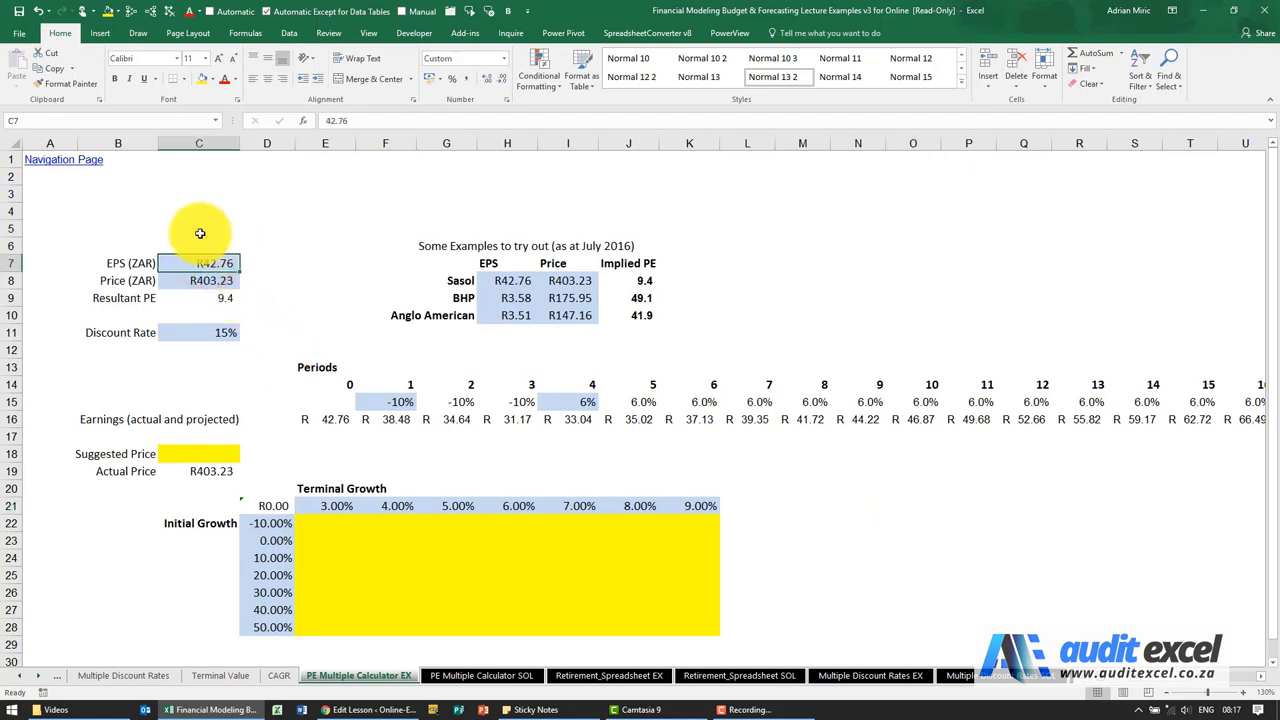
left_click(222, 282)
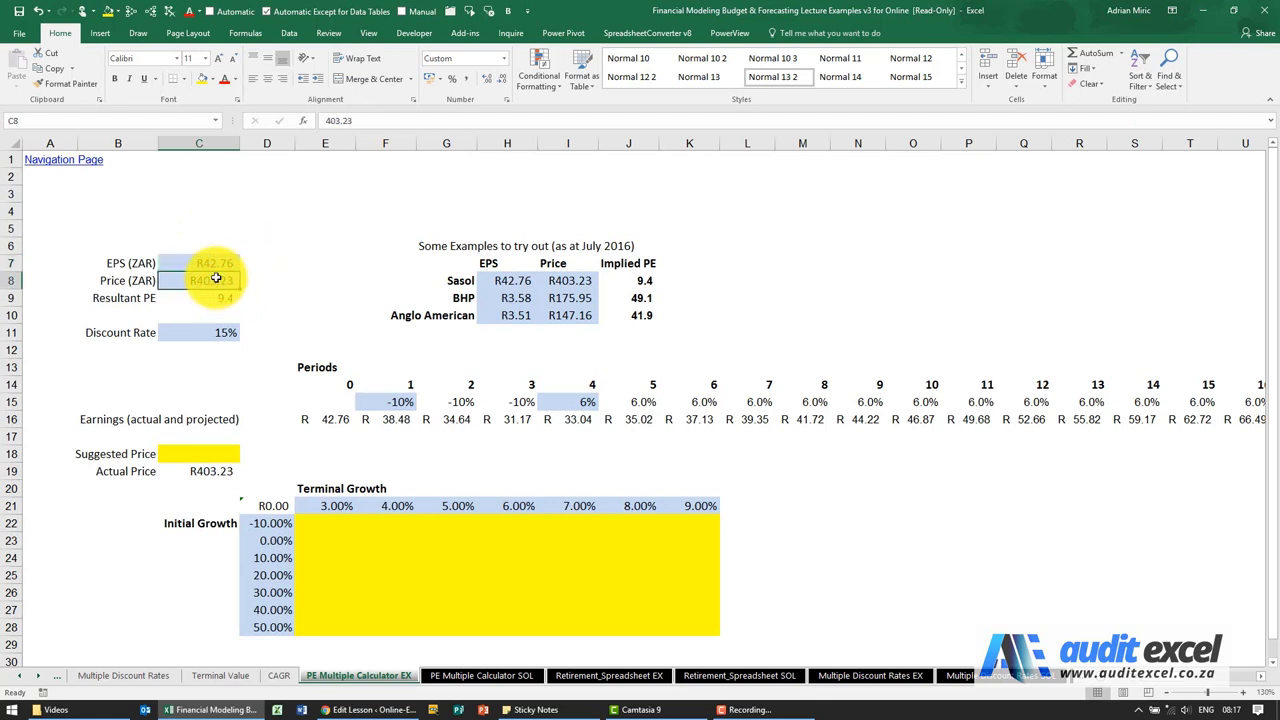
left_click(131, 12)
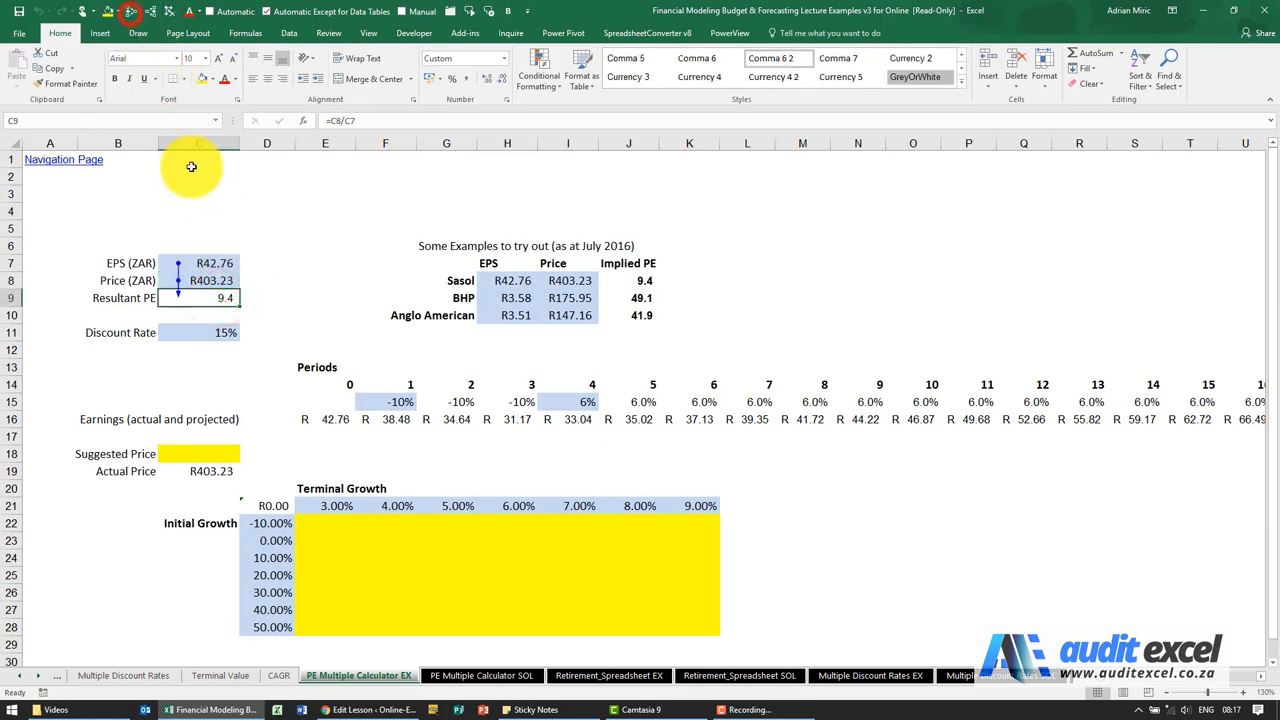
left_click(213, 332)
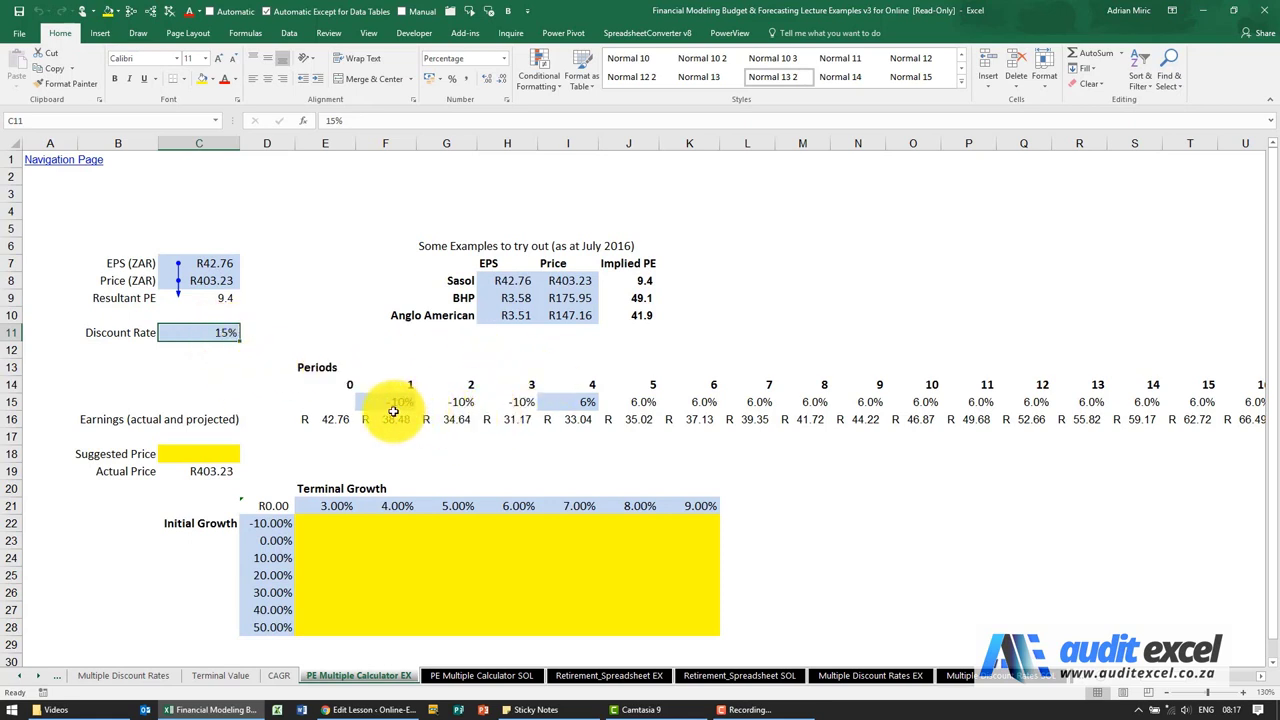
Examine the initial growth rate in F15, the terminal growth rate in I15 and the extent of the growth row through period 50
left_click(384, 405)
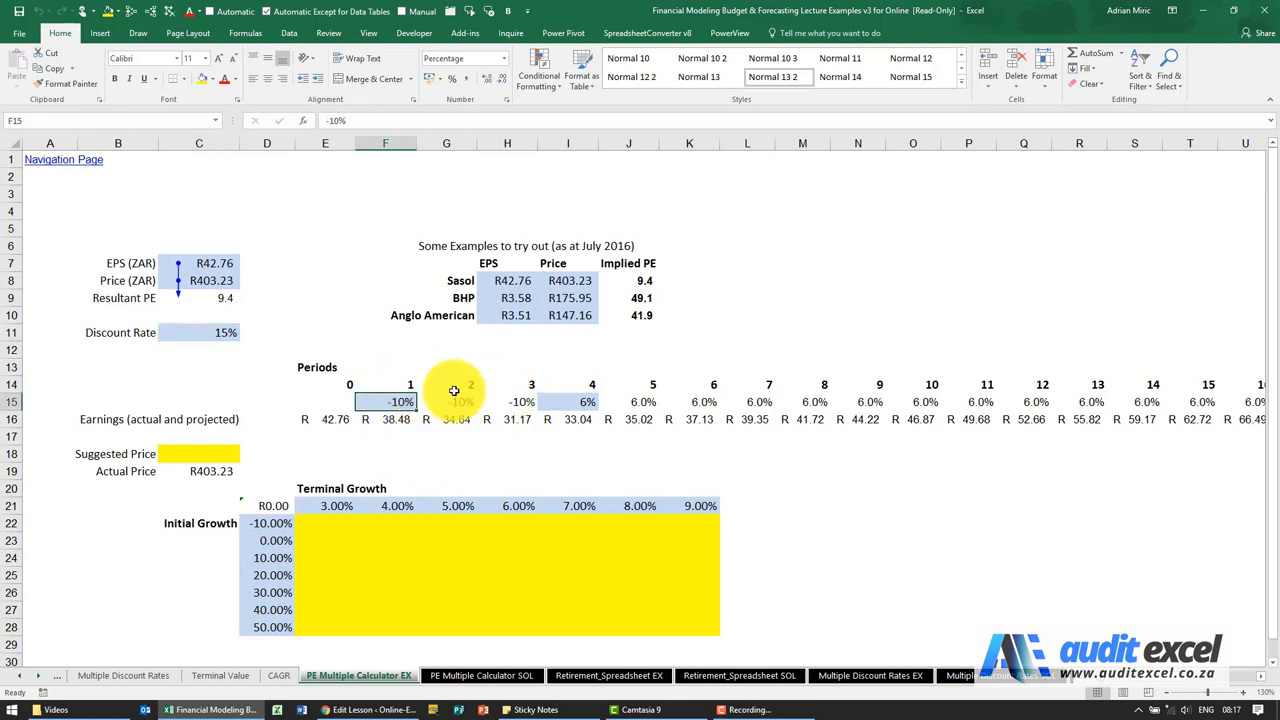
left_click(572, 398)
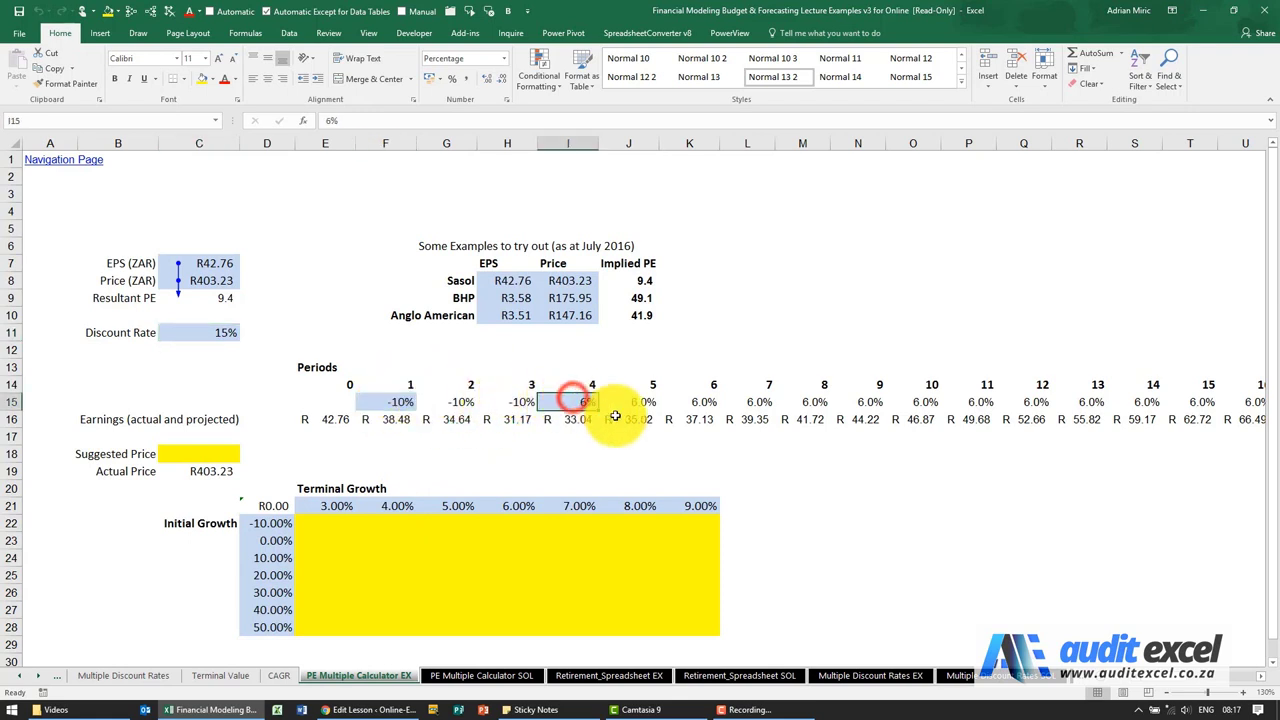
key("ctrl+Right")
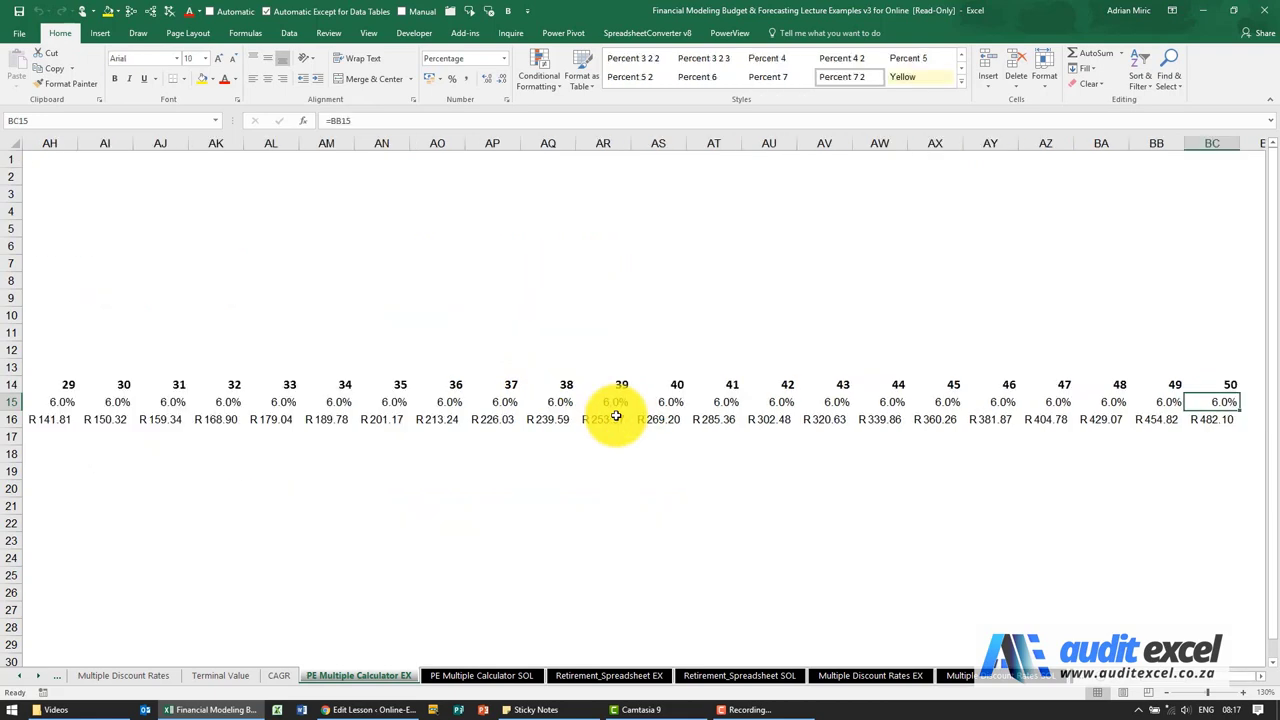
key("ctrl+Left")
key("ctrl+Left")
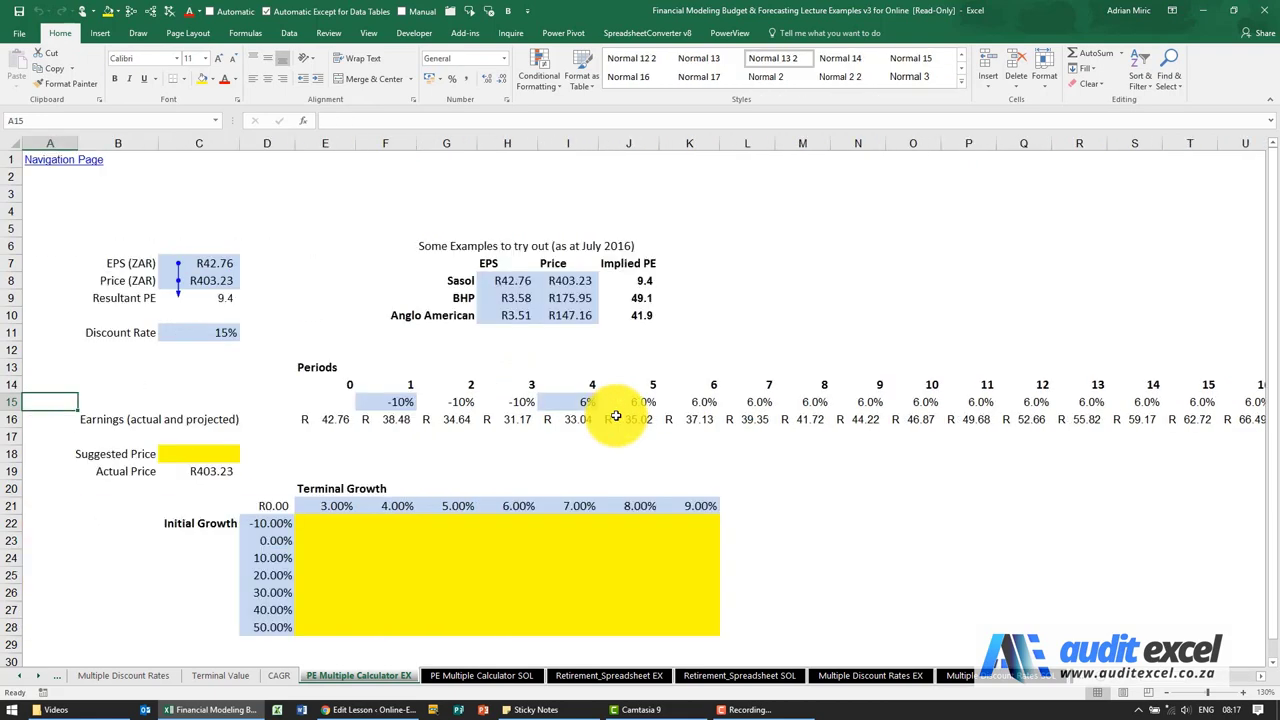
key("Right")
key("Right")
key("Right")
key("Right")
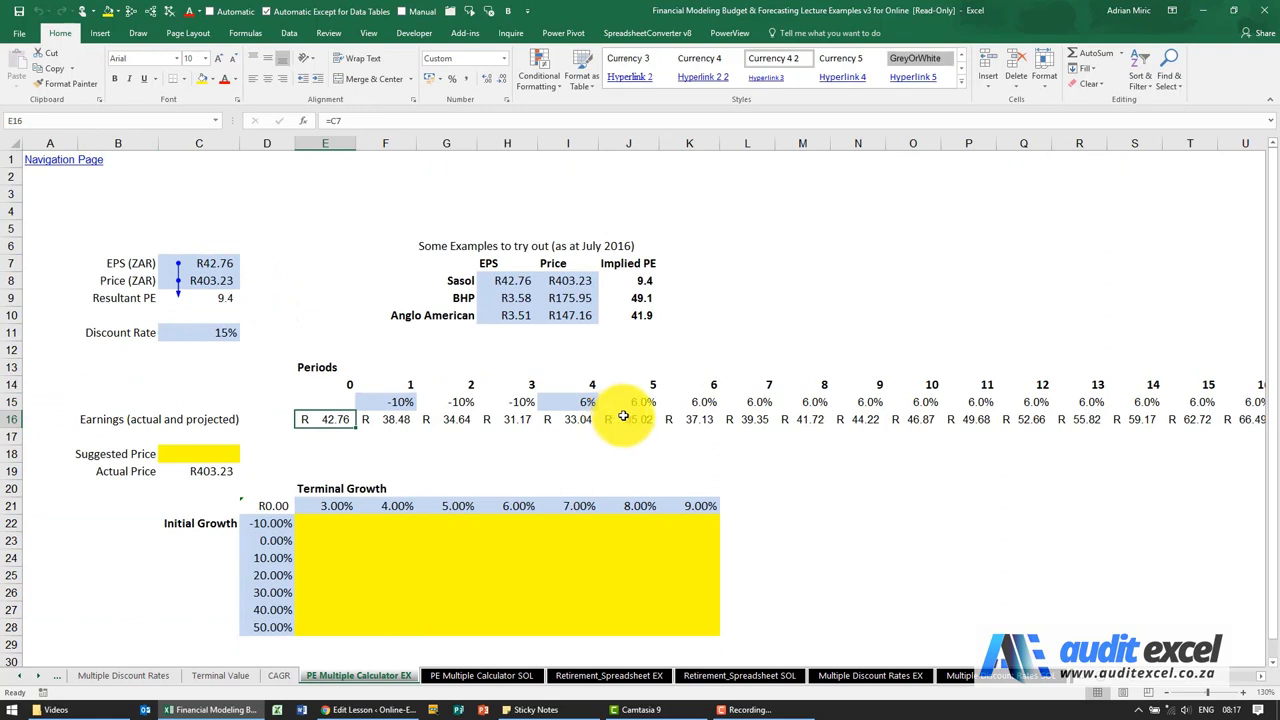
Trace the precedents of the earnings formulas in E16 and F16, and remove the trace arrows
left_click(133, 14)
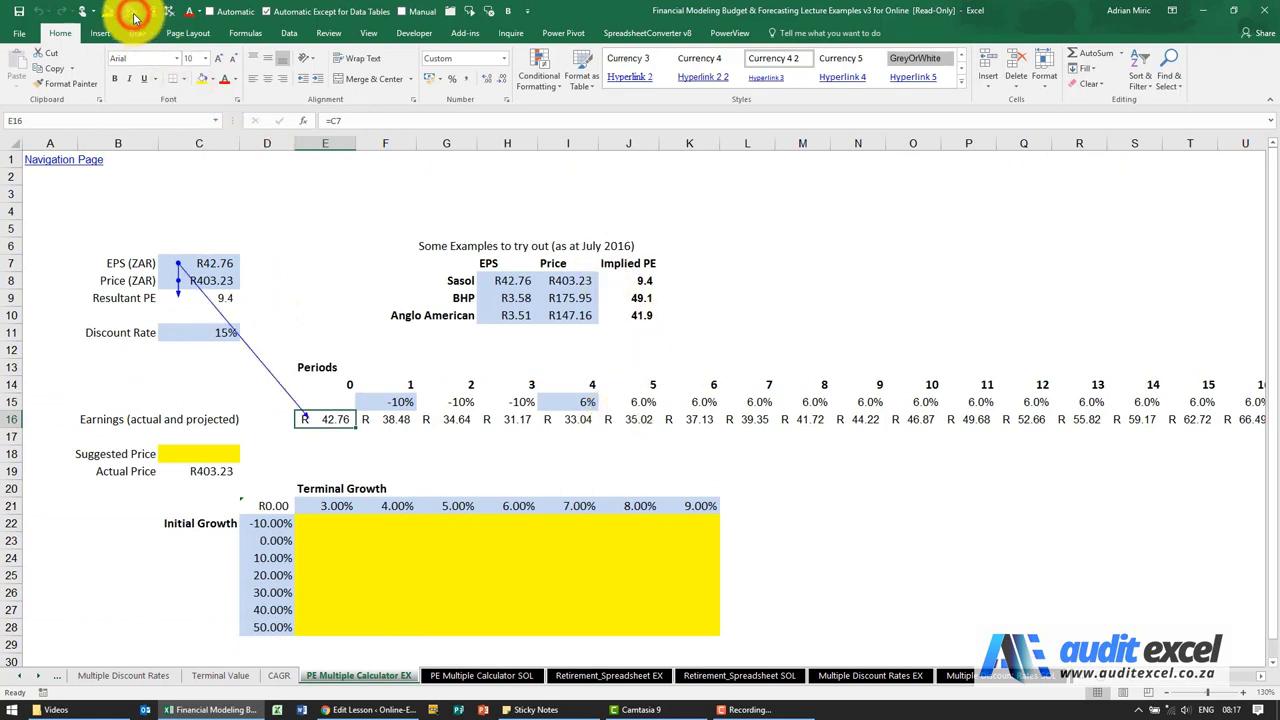
left_click(130, 14)
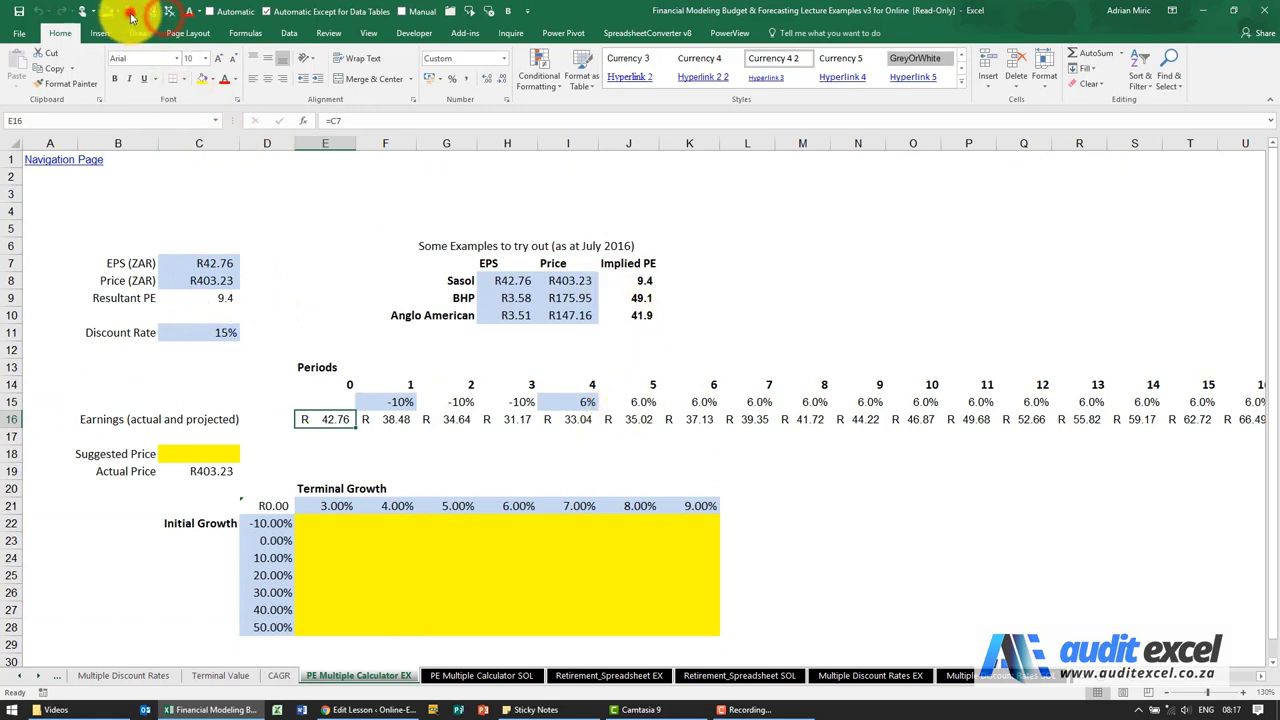
left_click(402, 420)
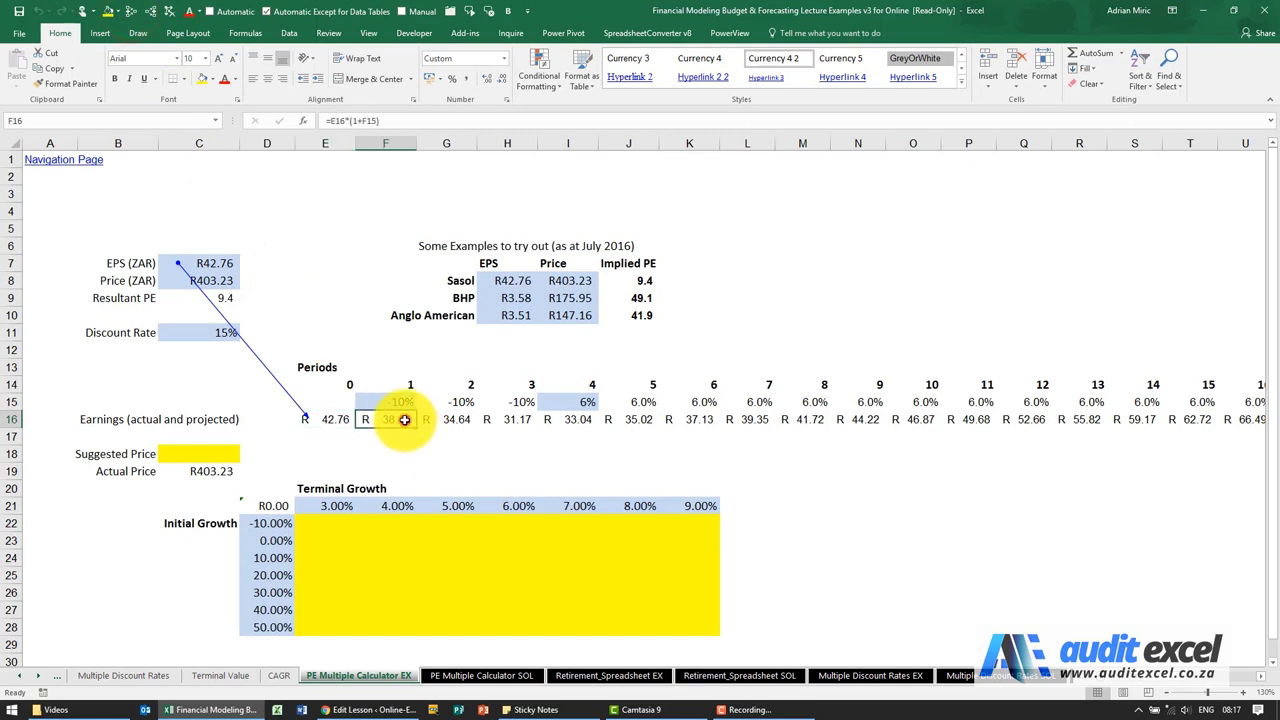
left_click(170, 14)
left_click(130, 14)
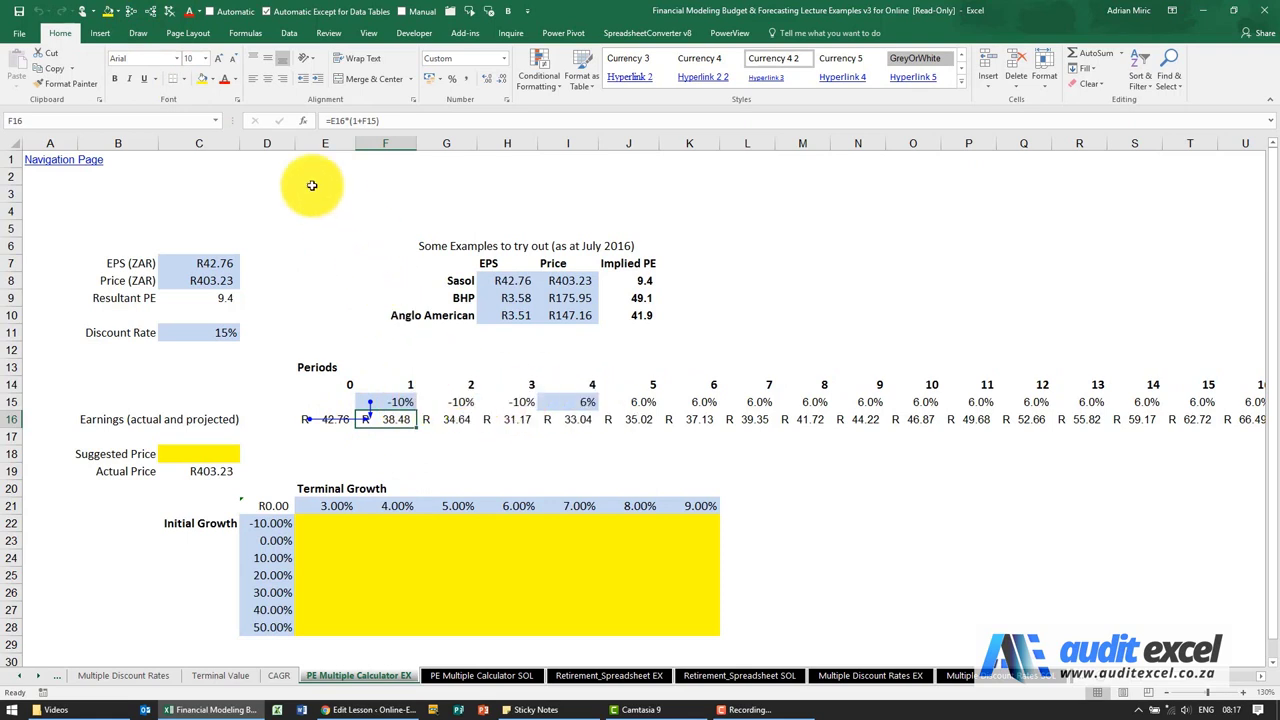
left_click(171, 14)
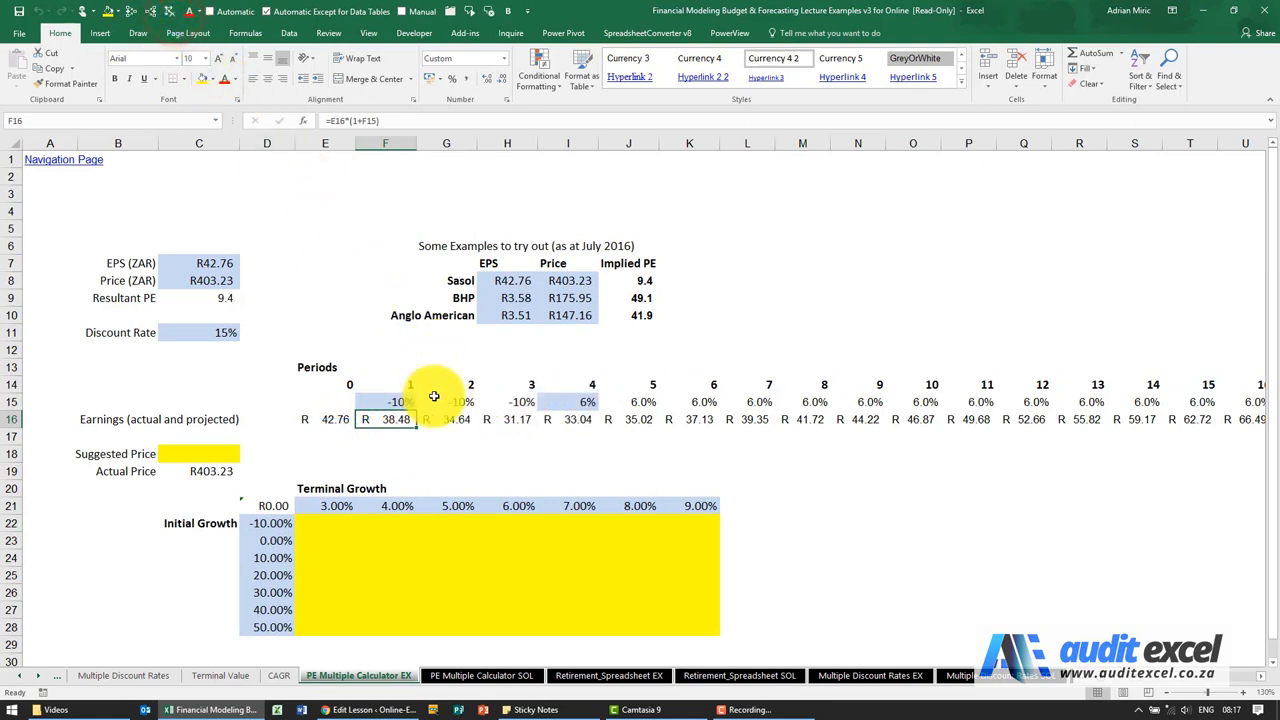
Review the Suggested Price cell and the growth table's headings, trace D21's precedents, and remove the trace arrow
left_click(208, 455)
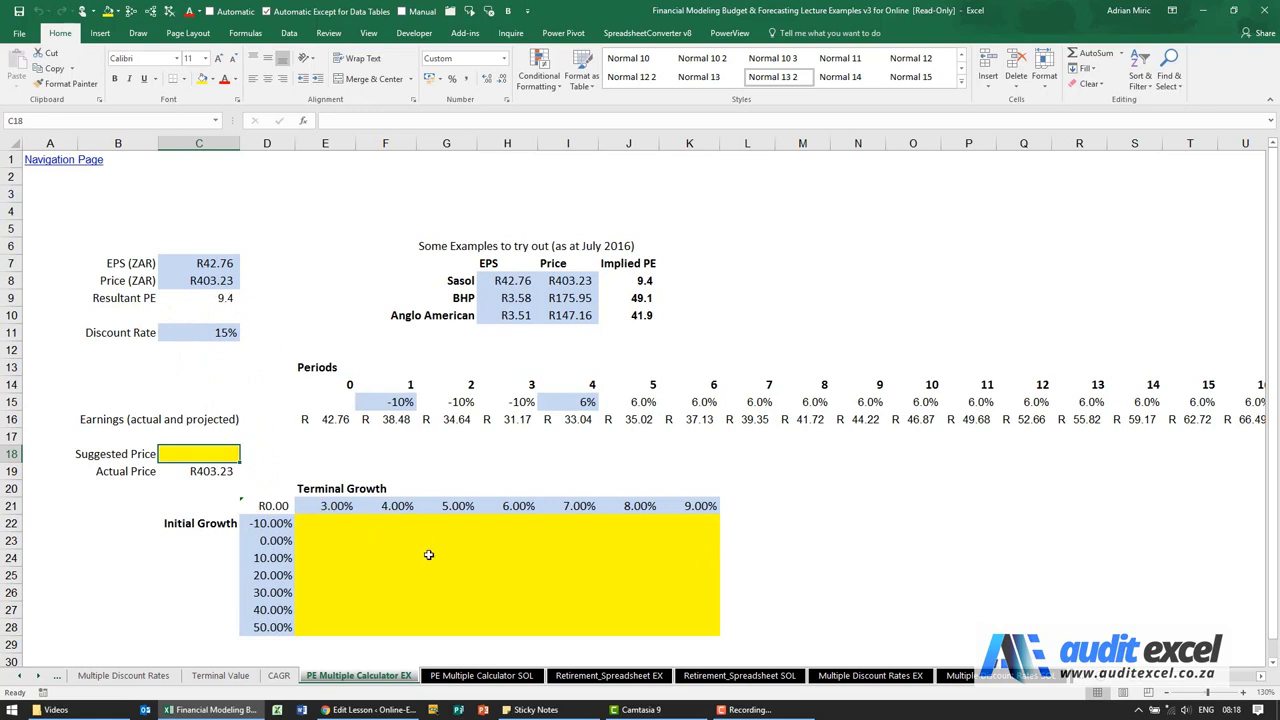
left_click(330, 508)
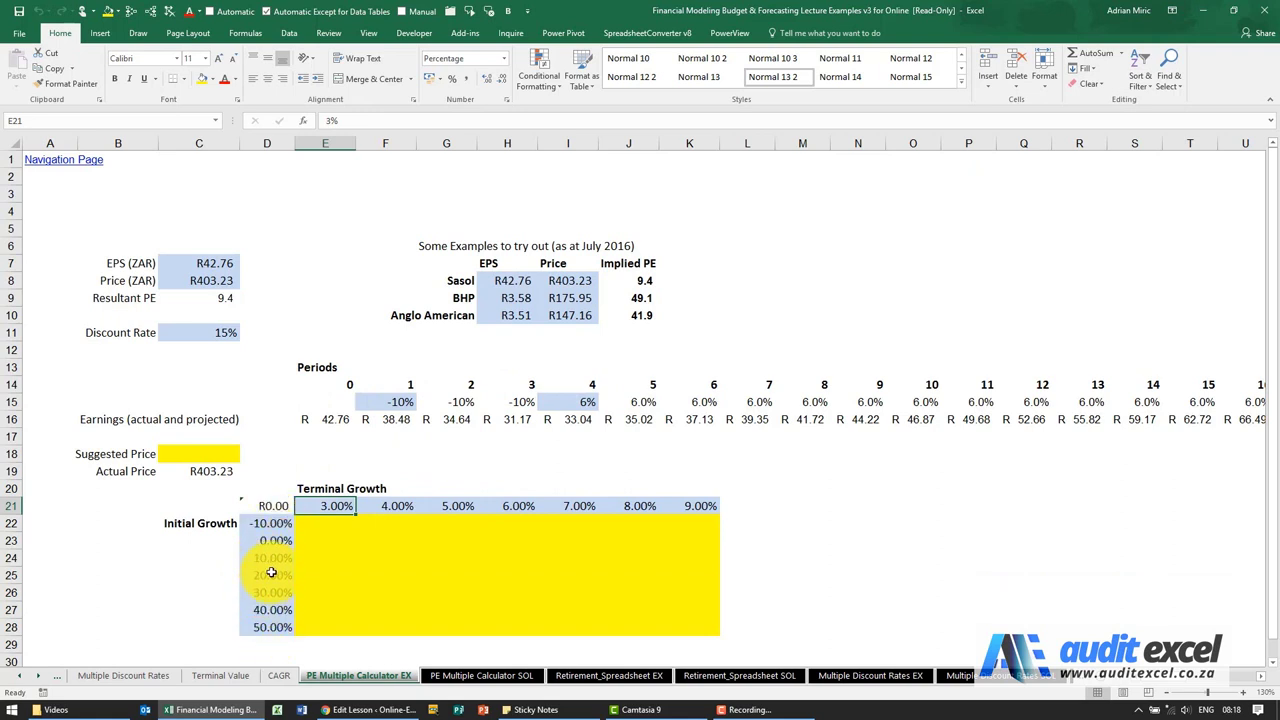
left_click(272, 505)
left_click(129, 13)
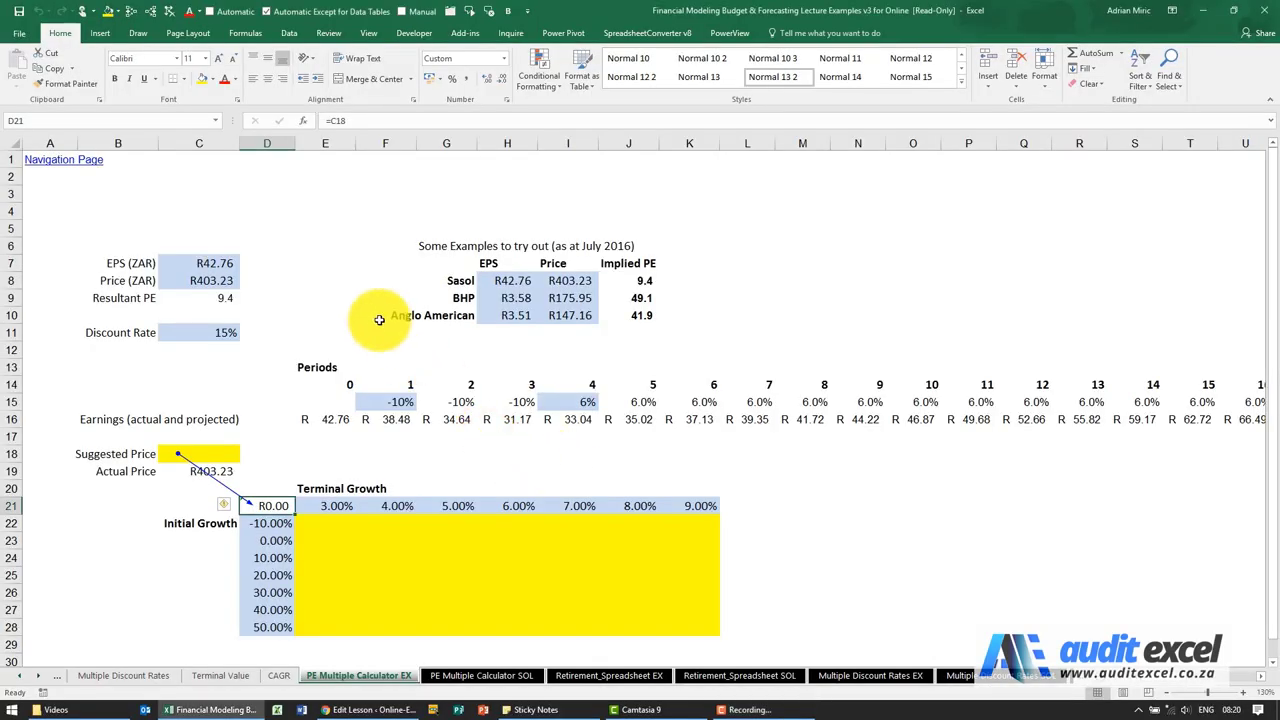
left_click(170, 11)
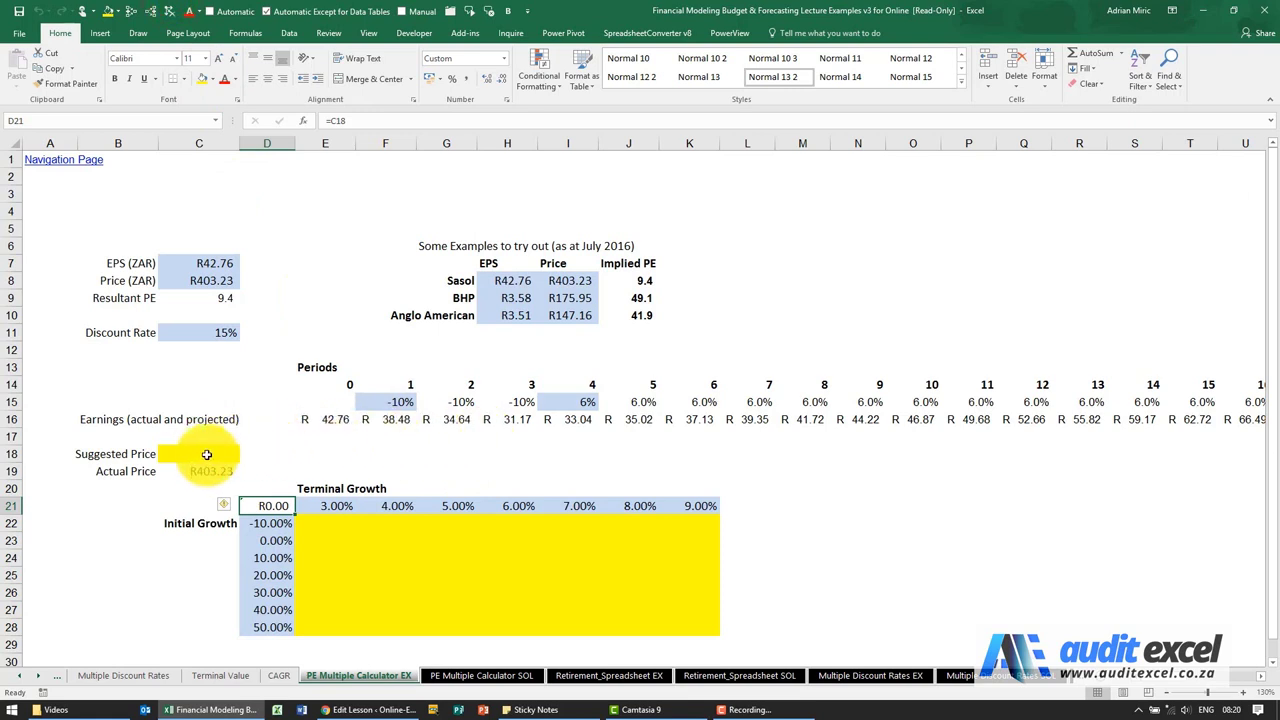
Insert the NPV function in the Suggested Price cell C18
left_click(206, 454)
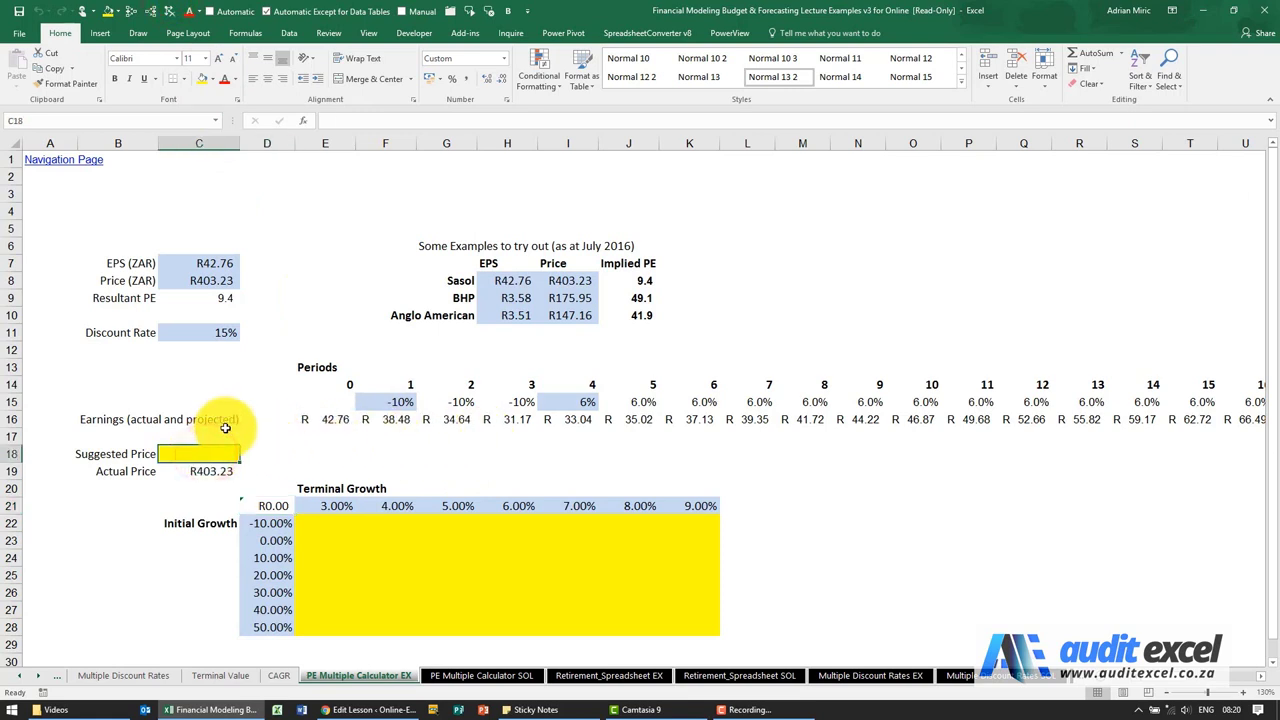
left_click(301, 126)
left_click(581, 287)
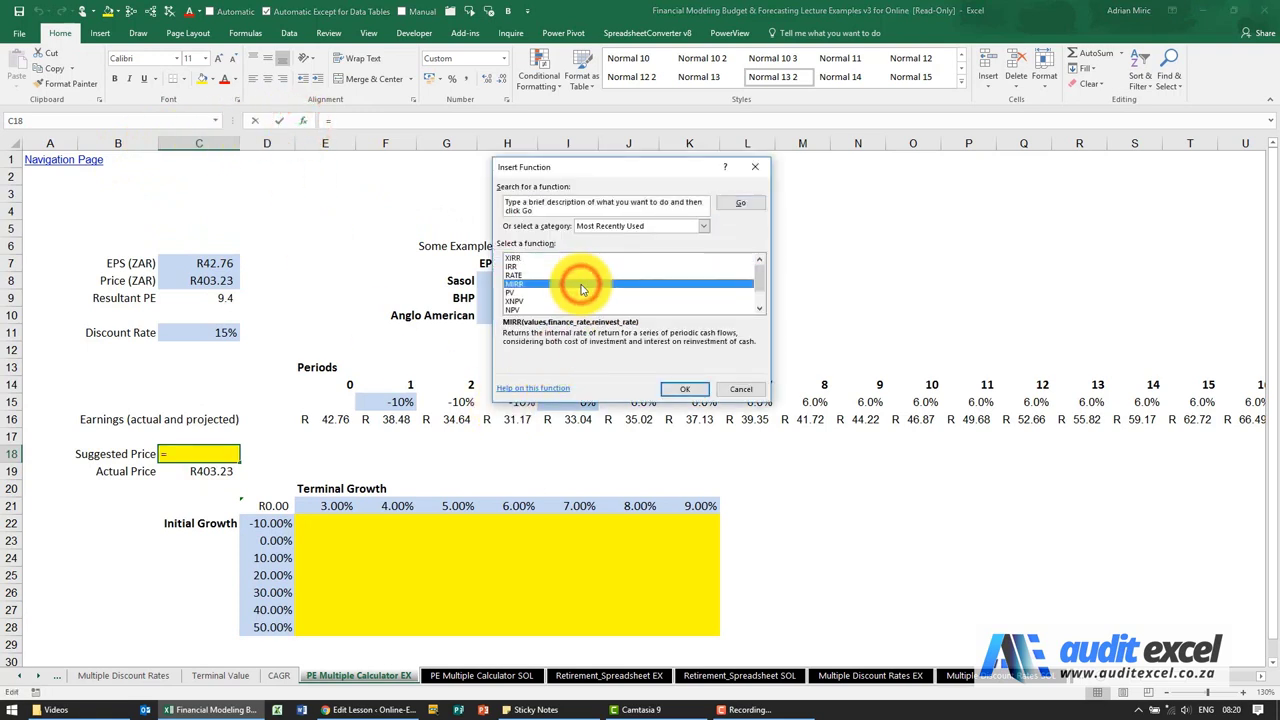
key("Down")
key("Down")
key("Down")
key("Return")
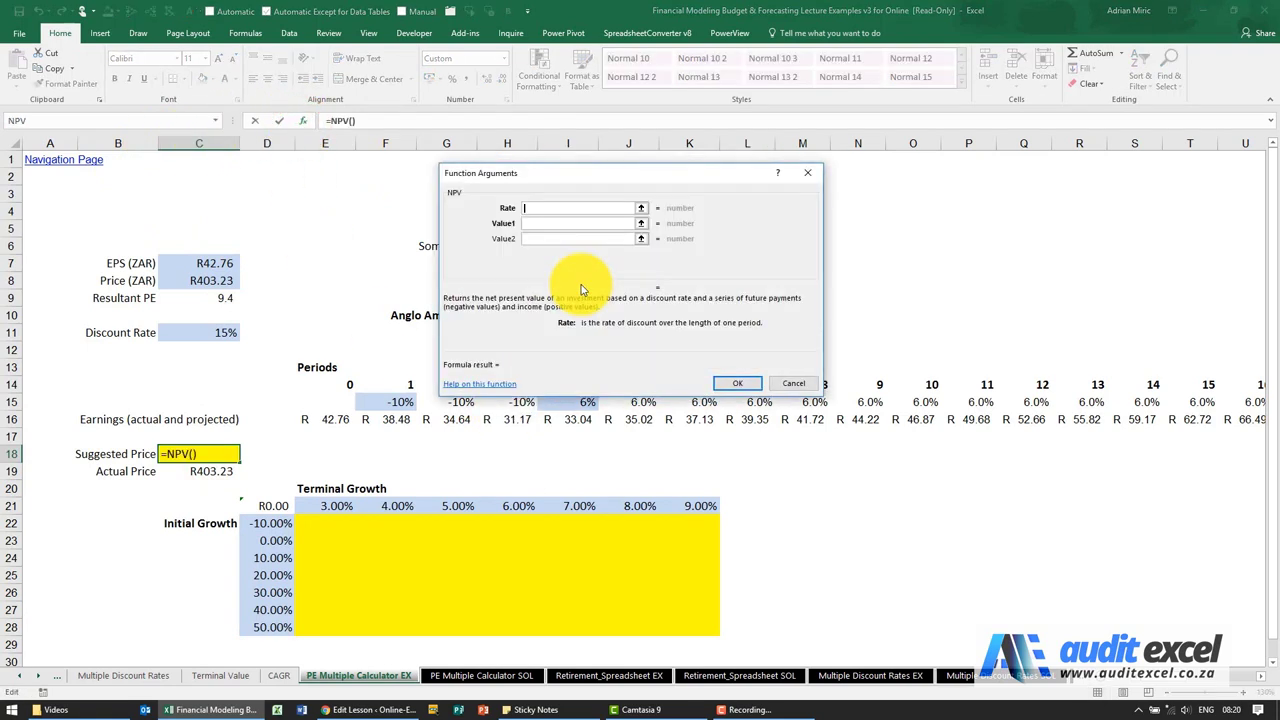
Complete the NPV arguments in C18 with Rate C11 and Value1 F16:BC16
left_click_drag(574, 173, 779, 378)
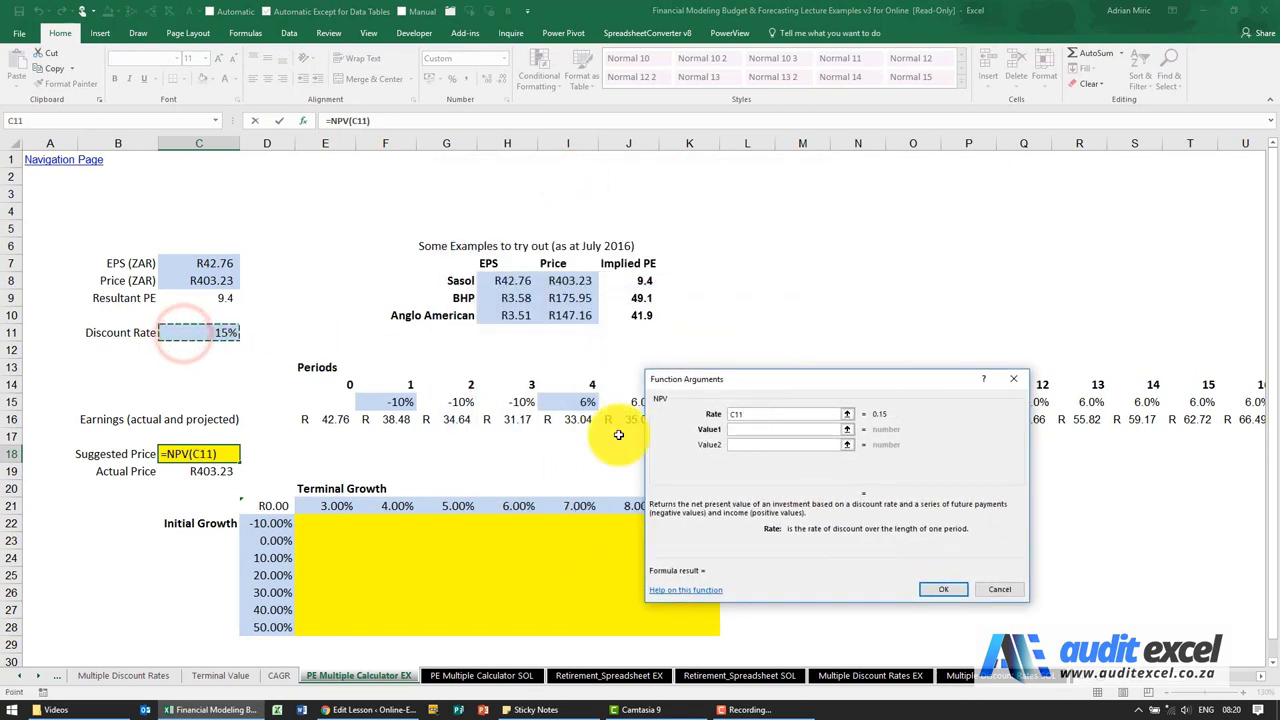
left_click(750, 429)
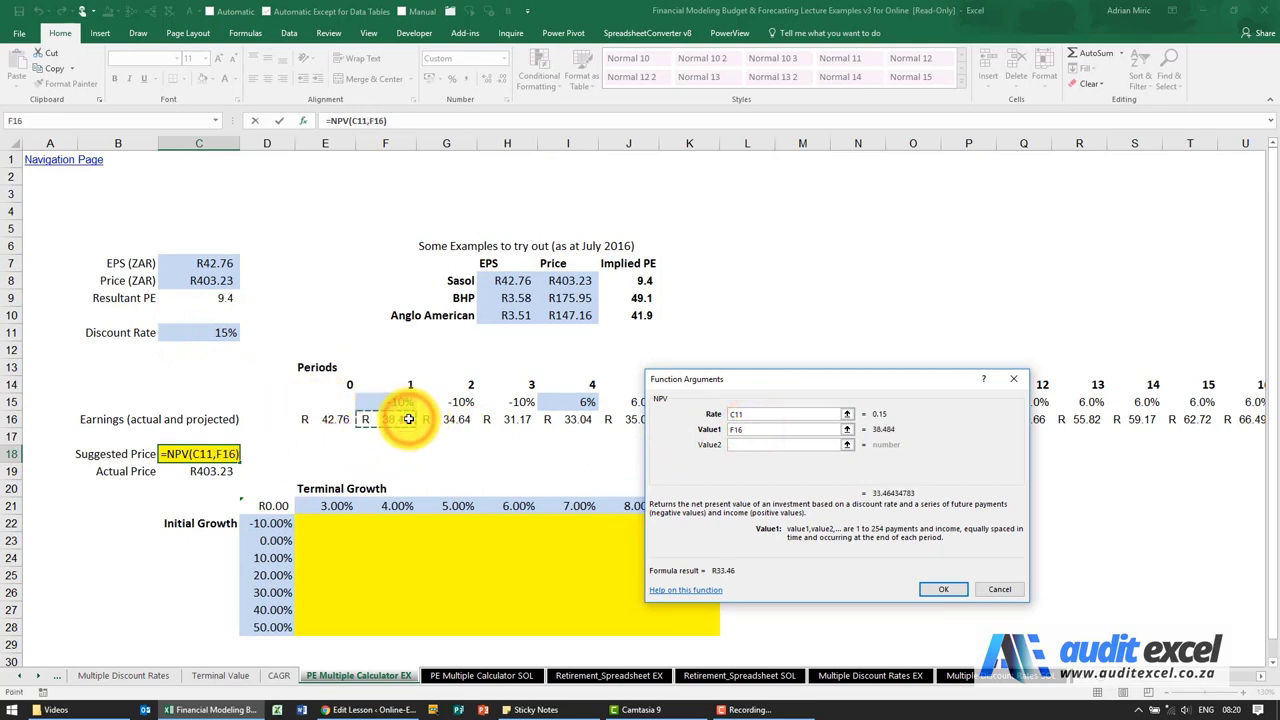
key("ctrl+shift+Right")
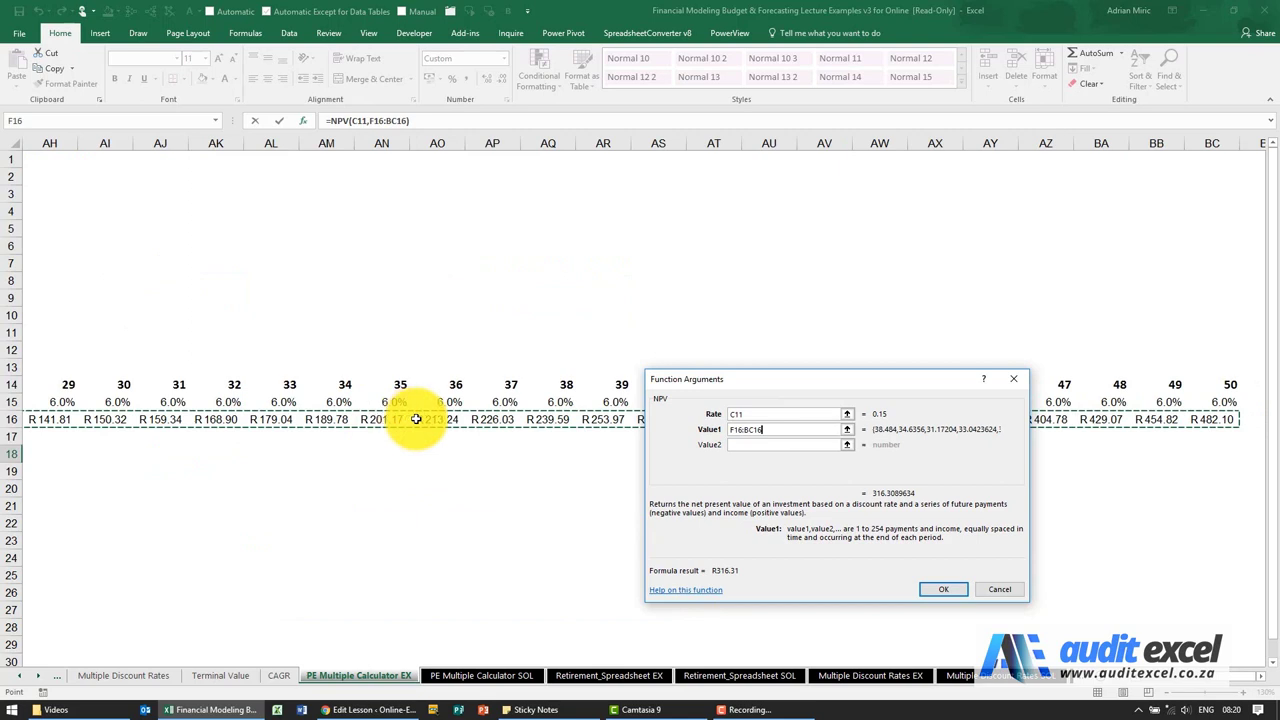
left_click(954, 588)
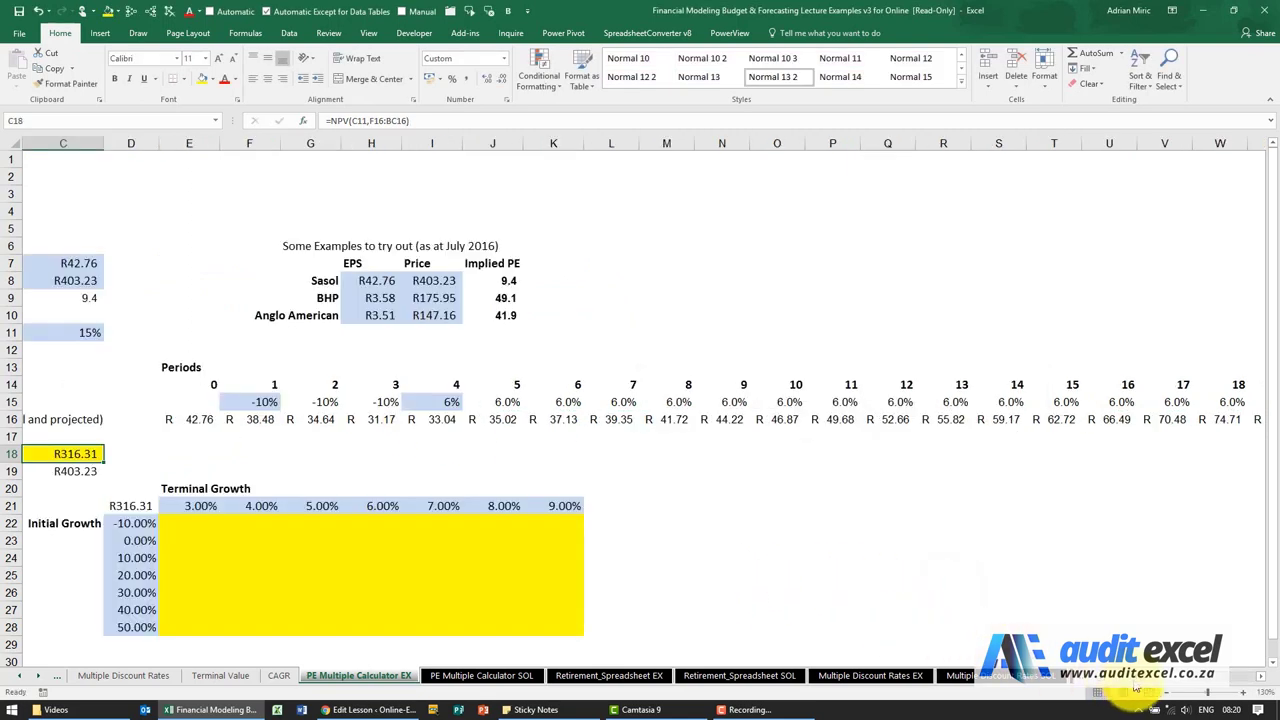
scroll(1137, 680, "left", 2)
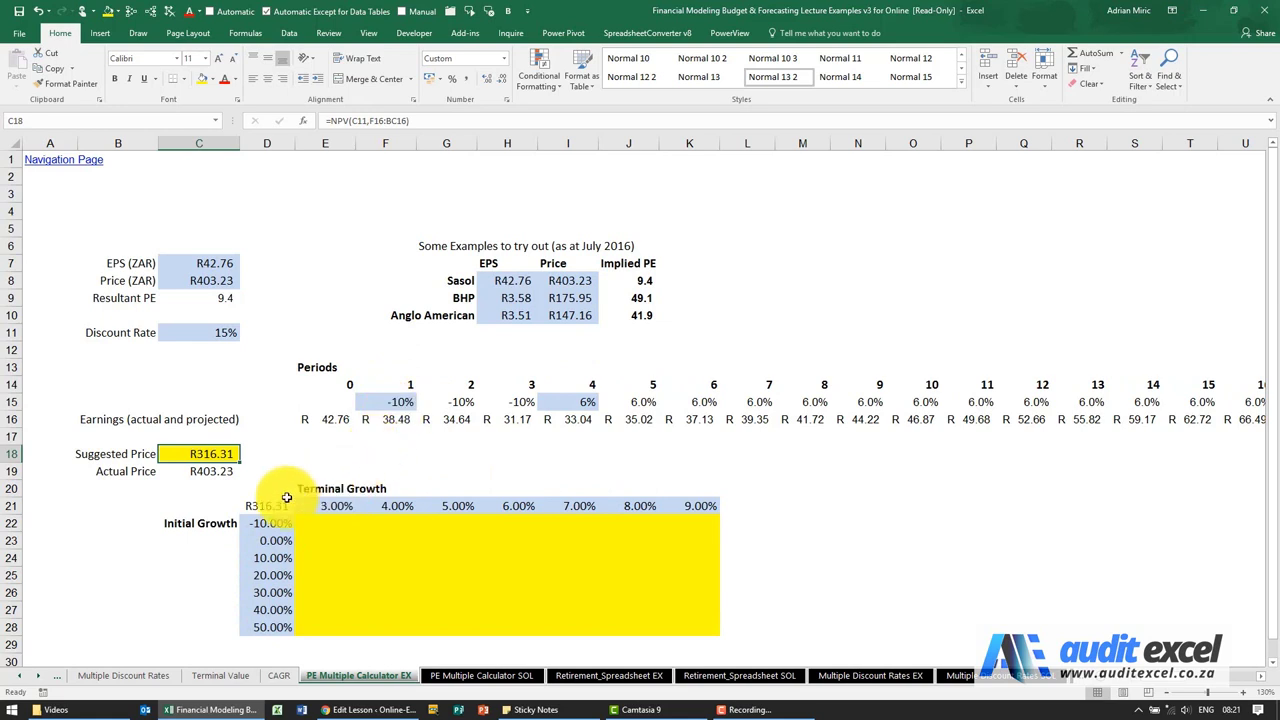
Create a what-if data table over D21:K28 with row input cell I15 and column input cell F15
left_click_drag(273, 503, 701, 628)
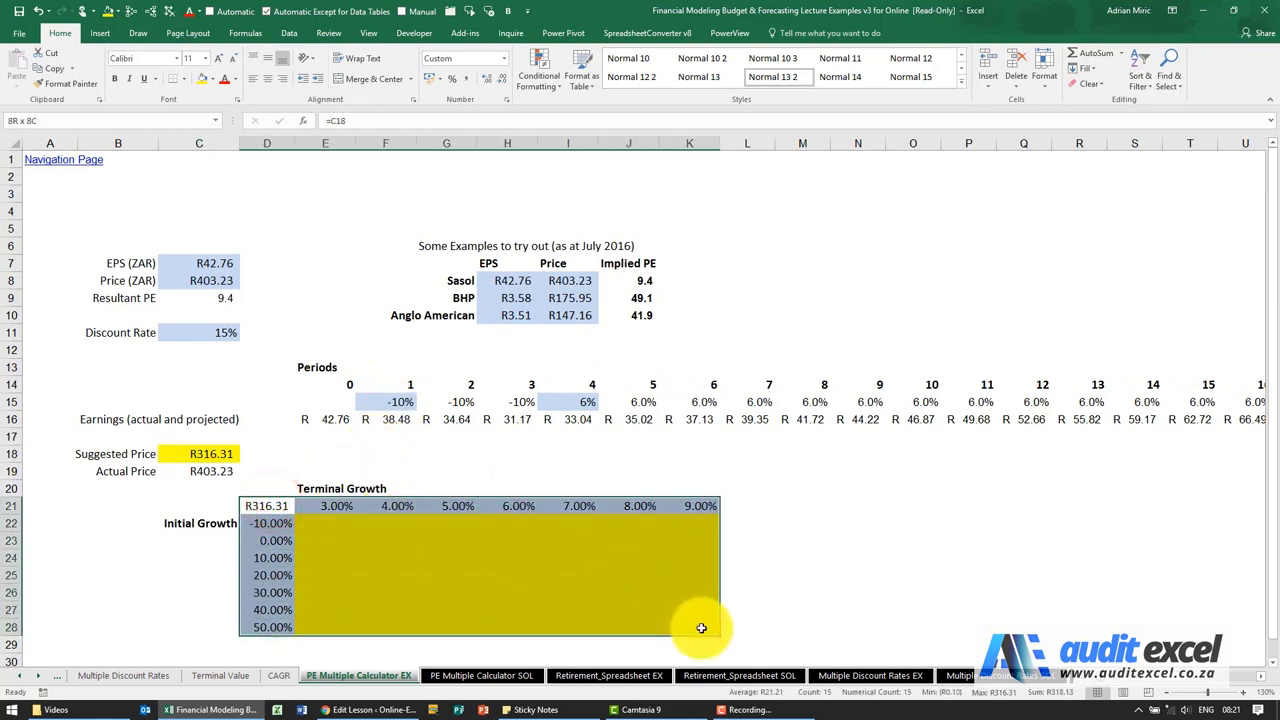
left_click(292, 34)
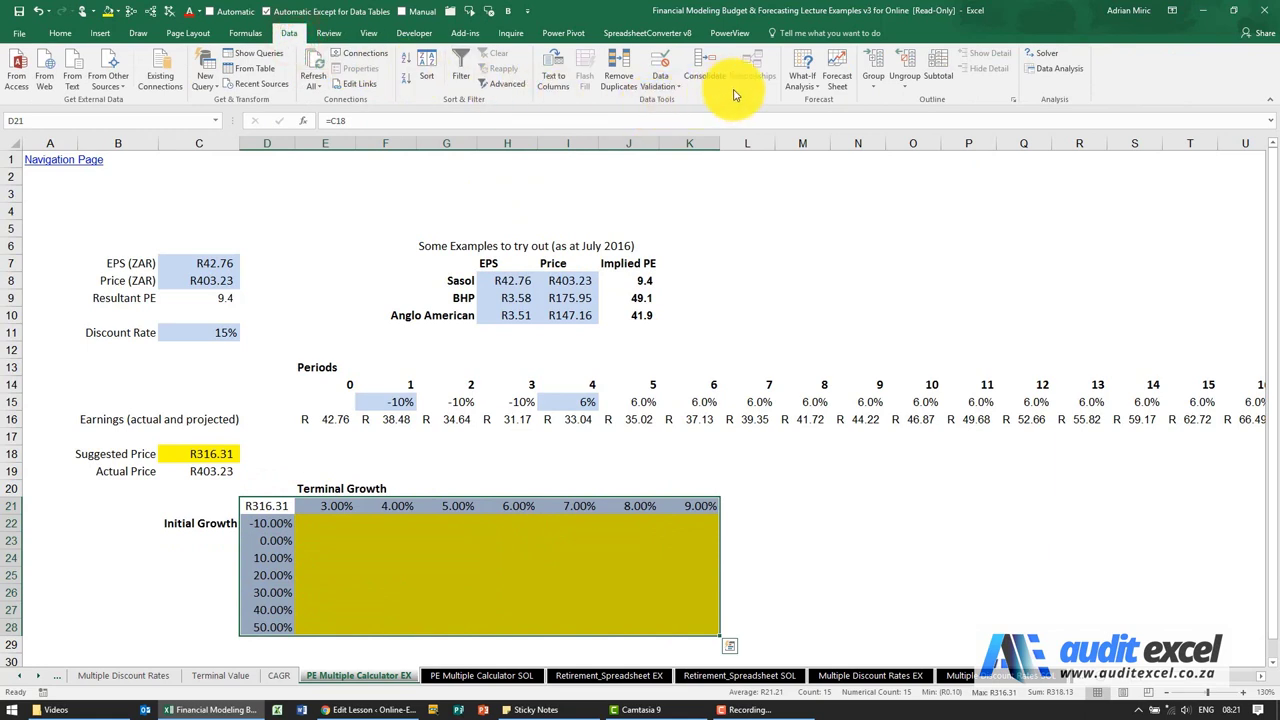
left_click(801, 80)
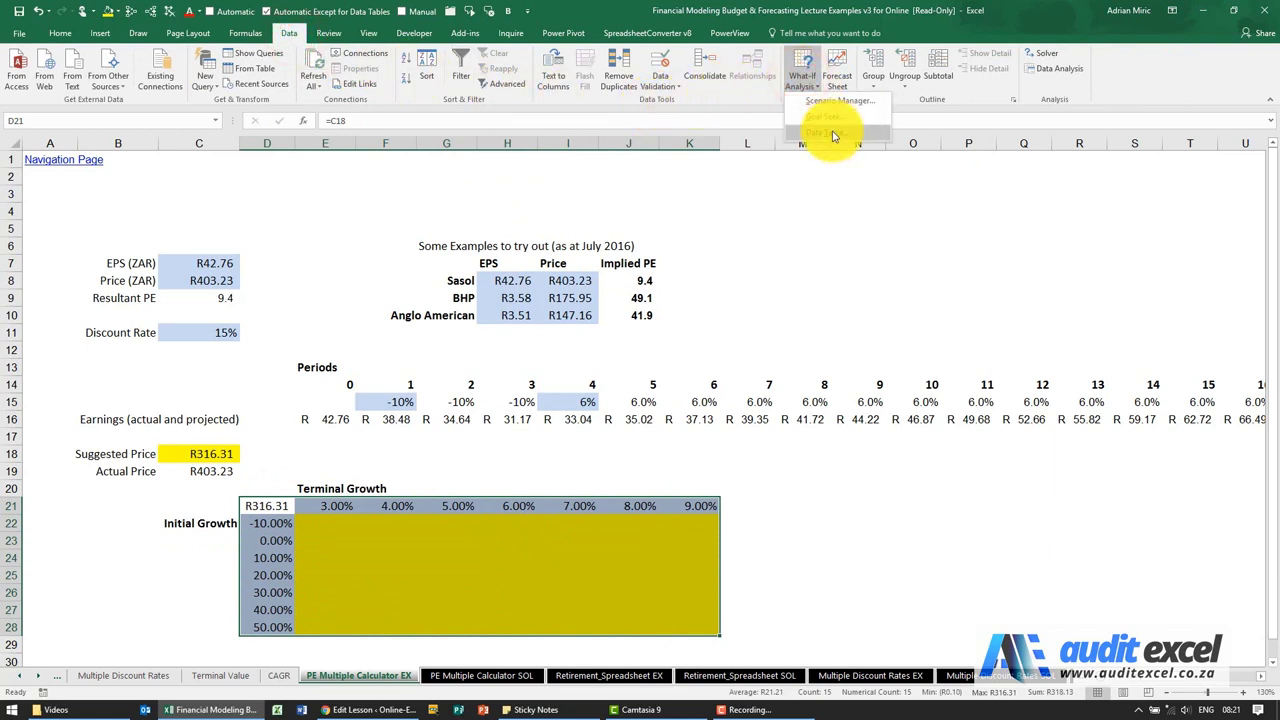
left_click(833, 135)
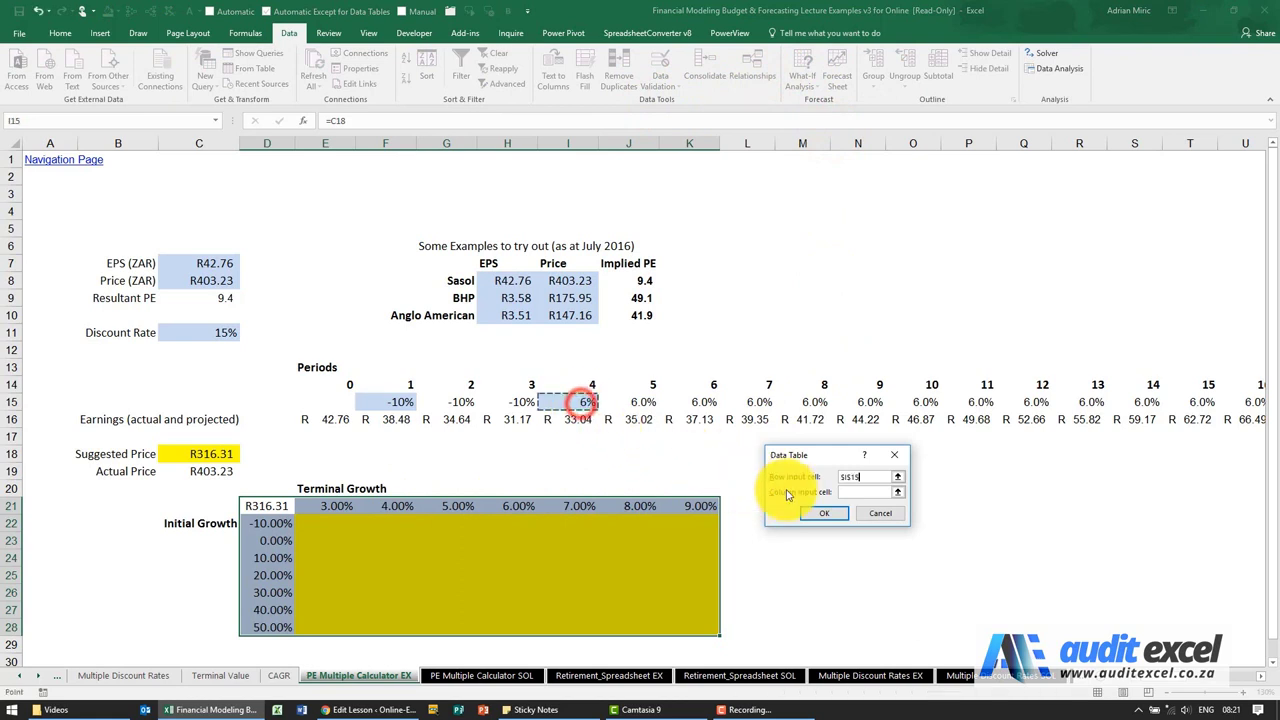
left_click(842, 492)
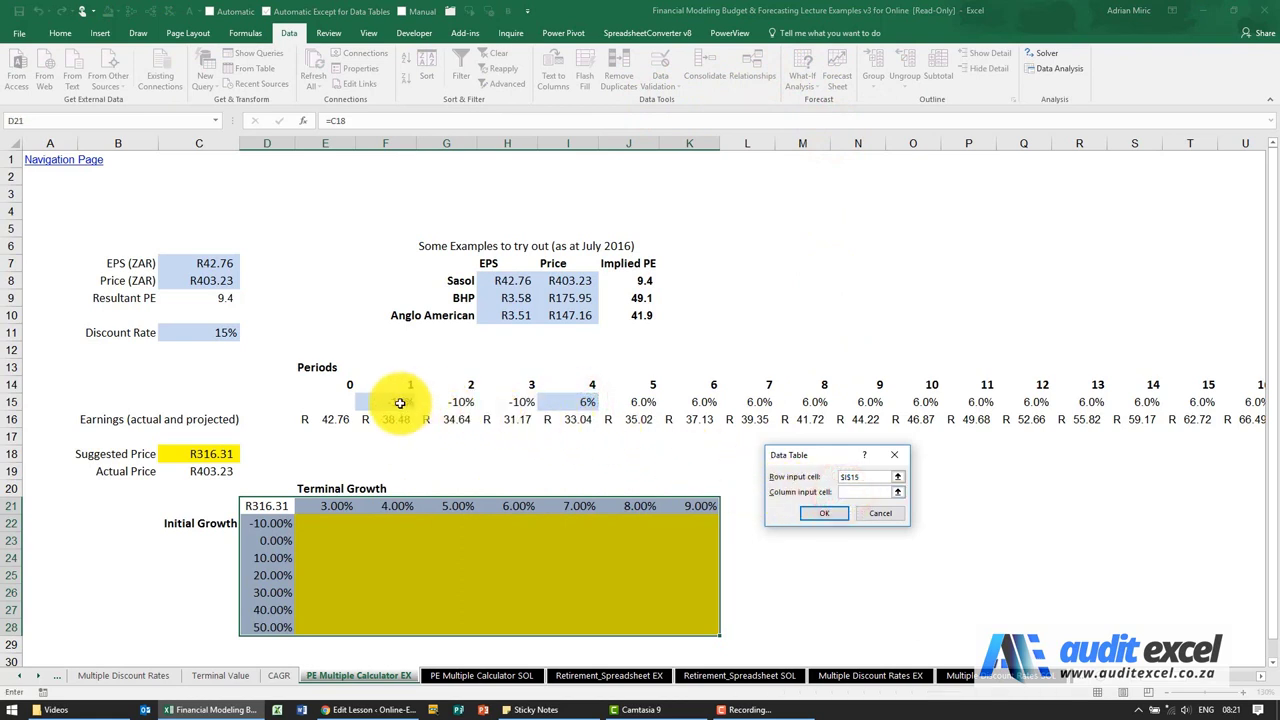
left_click(814, 518)
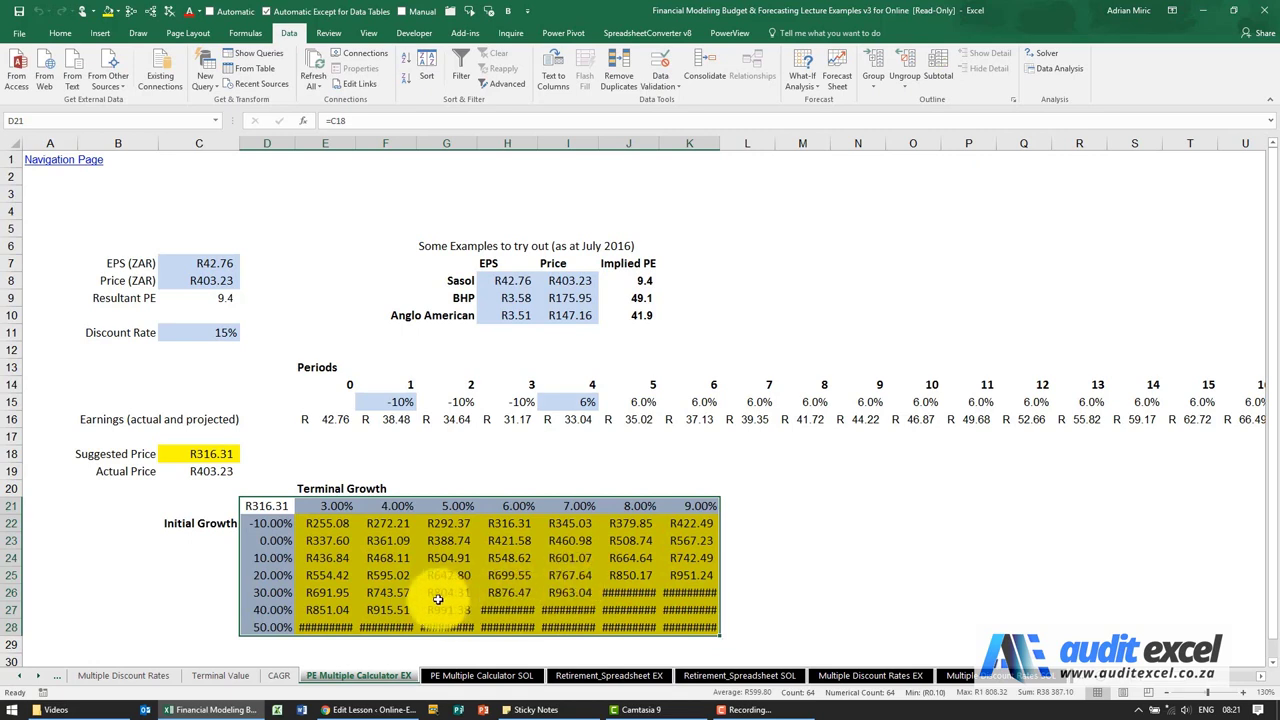
Widen columns E through K to fit the data table prices, and select E22 to inspect its formula
left_click_drag(322, 143, 732, 137)
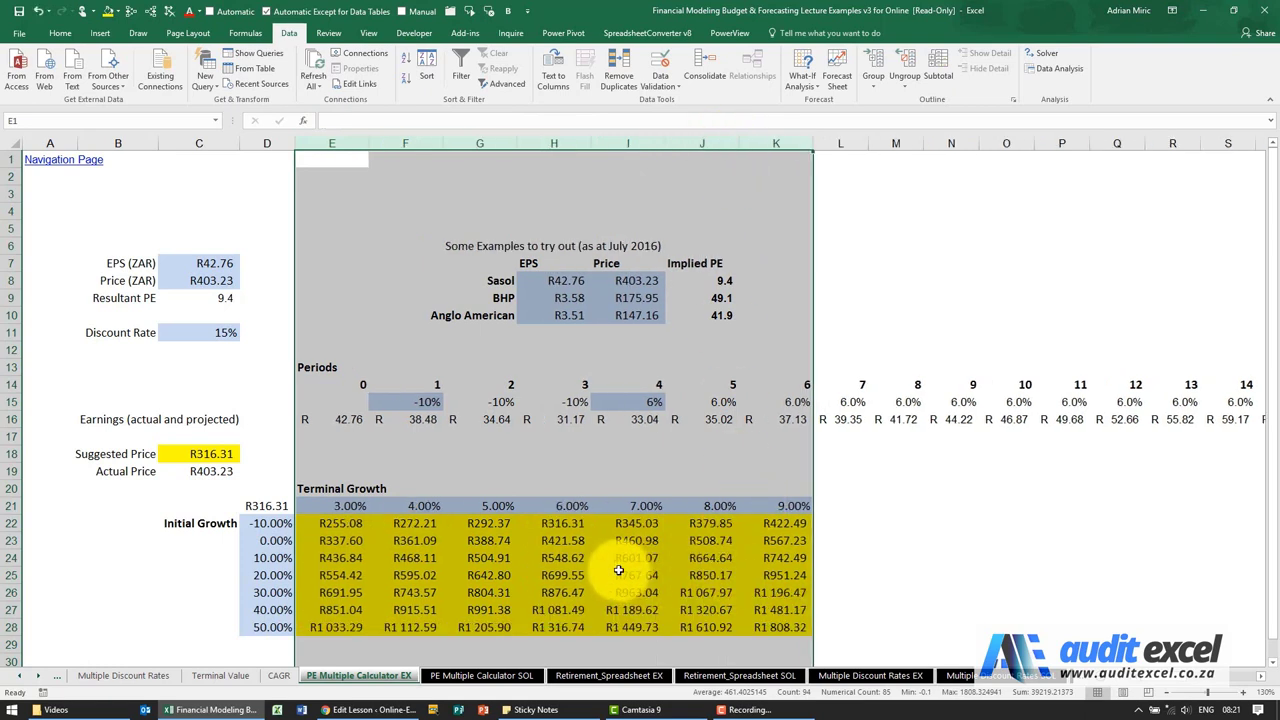
left_click(343, 524)
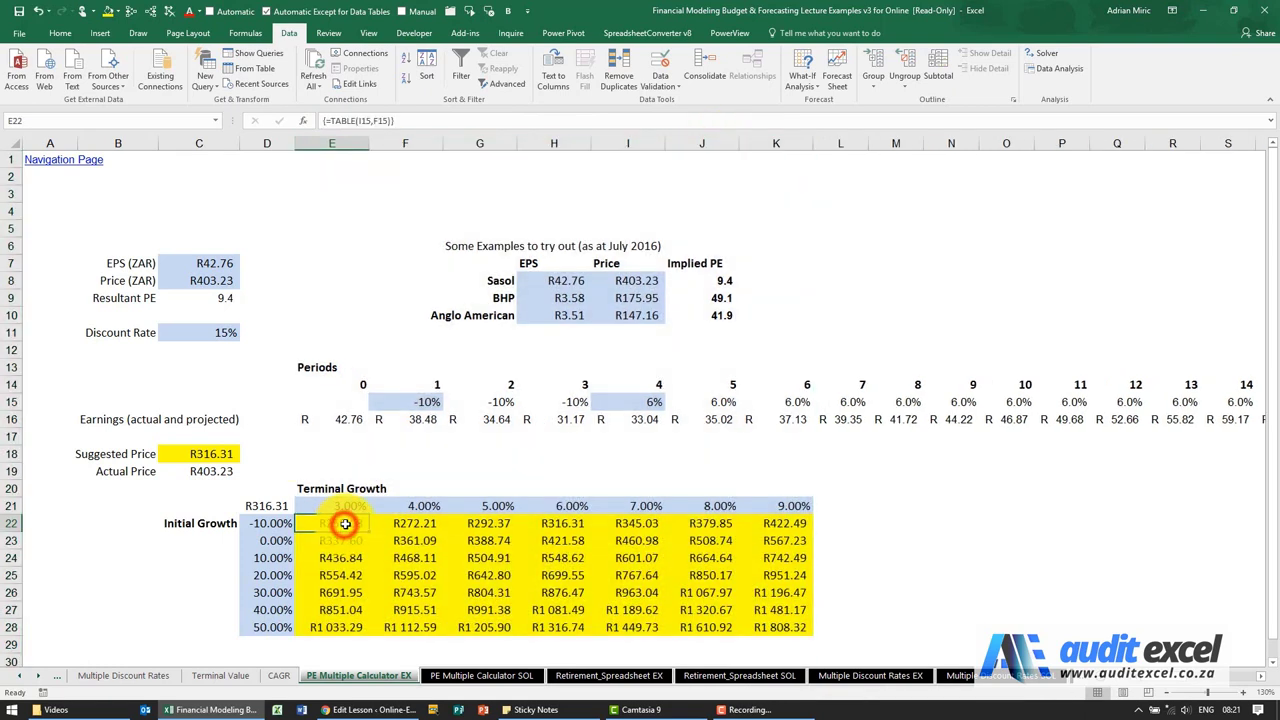
Recalculate the workbook and apply a three-color scale to E22:K28, with green for the lowest prices, yellow for the middle and red for the highest
left_click(572, 521)
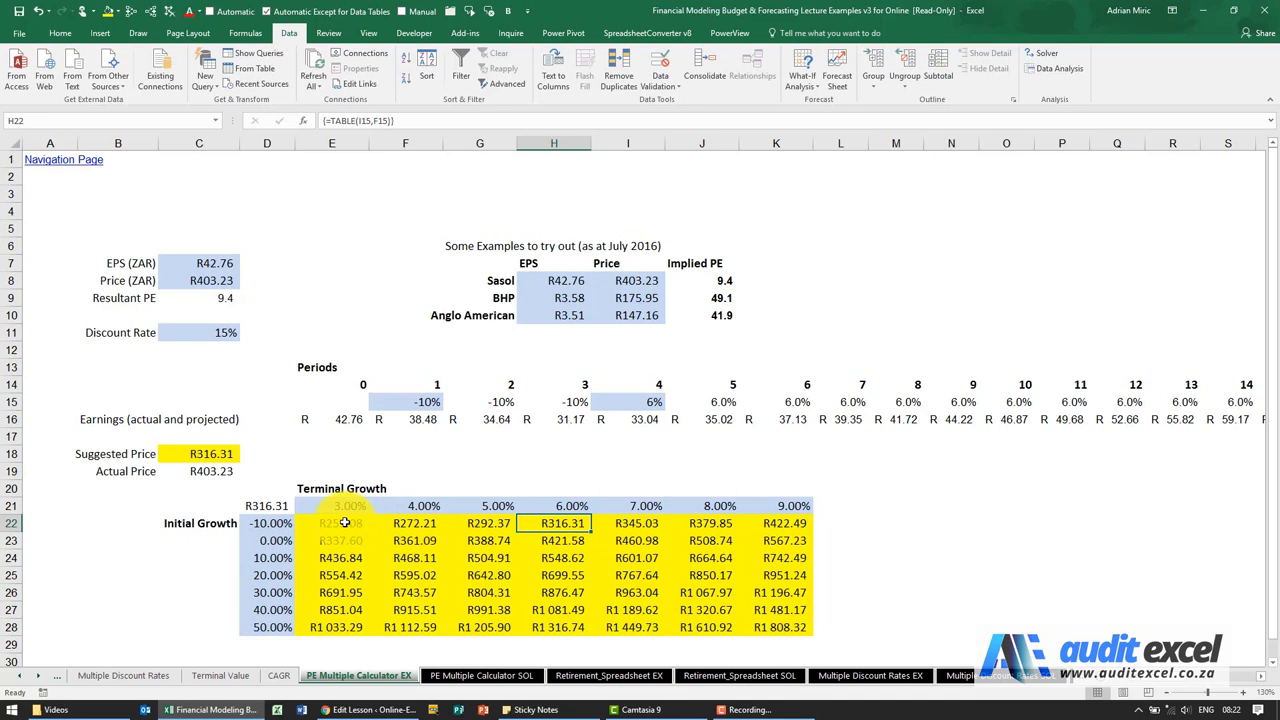
left_click_drag(344, 523, 776, 624)
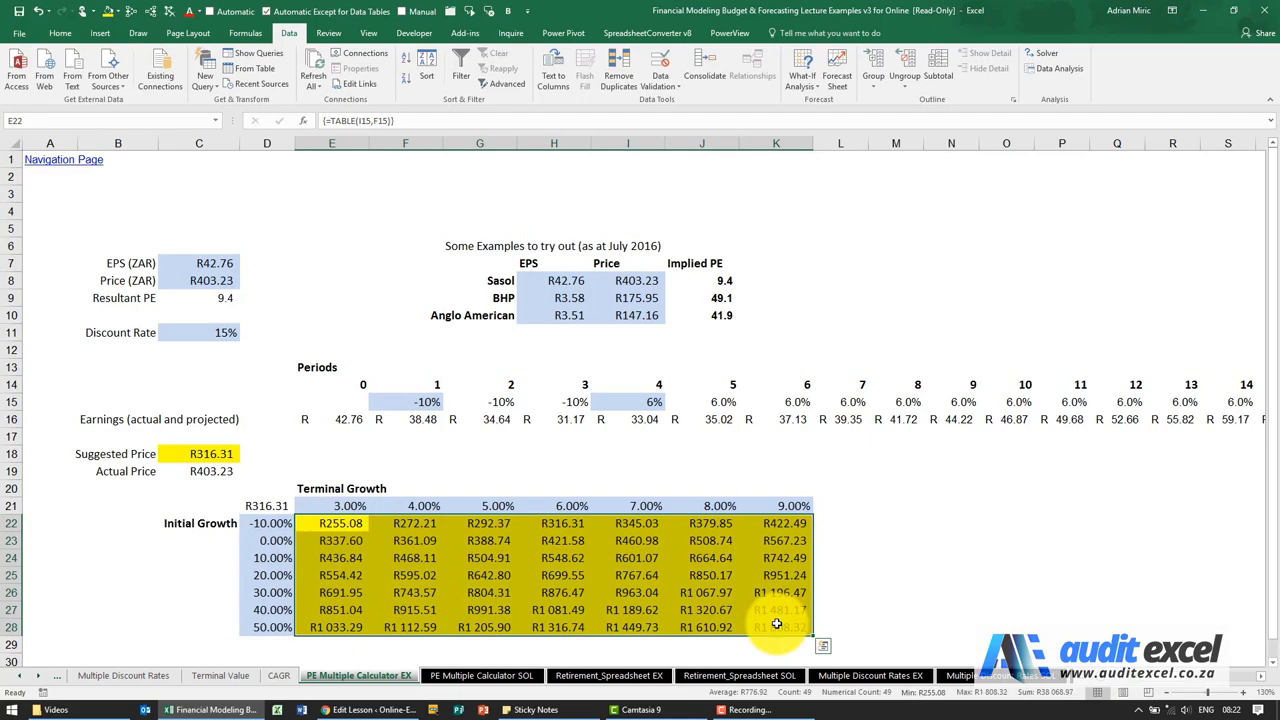
key("F9")
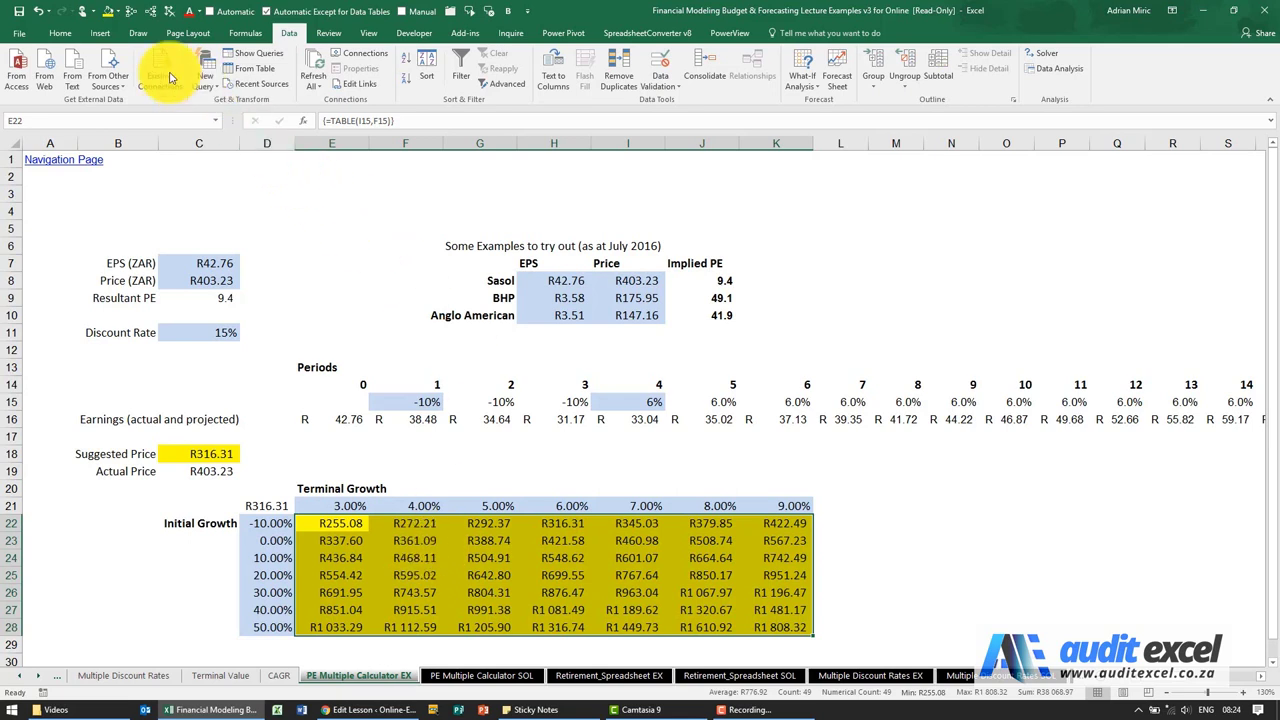
left_click(50, 33)
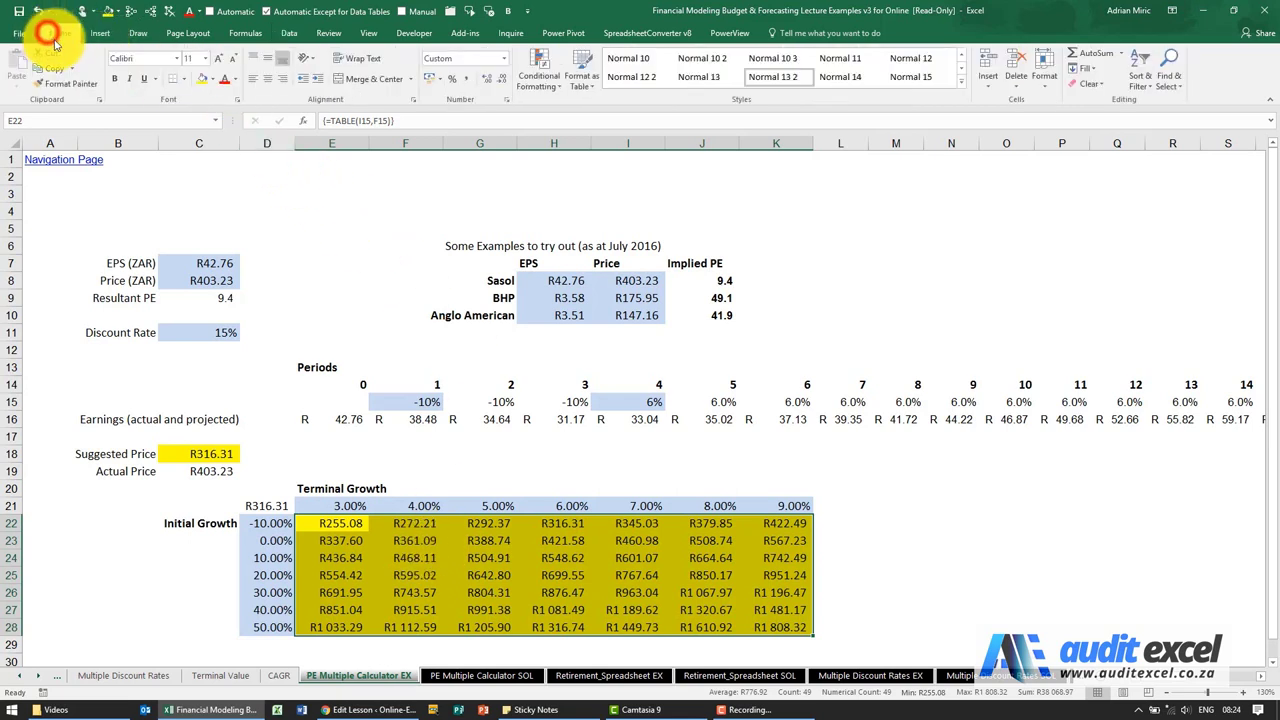
left_click(537, 80)
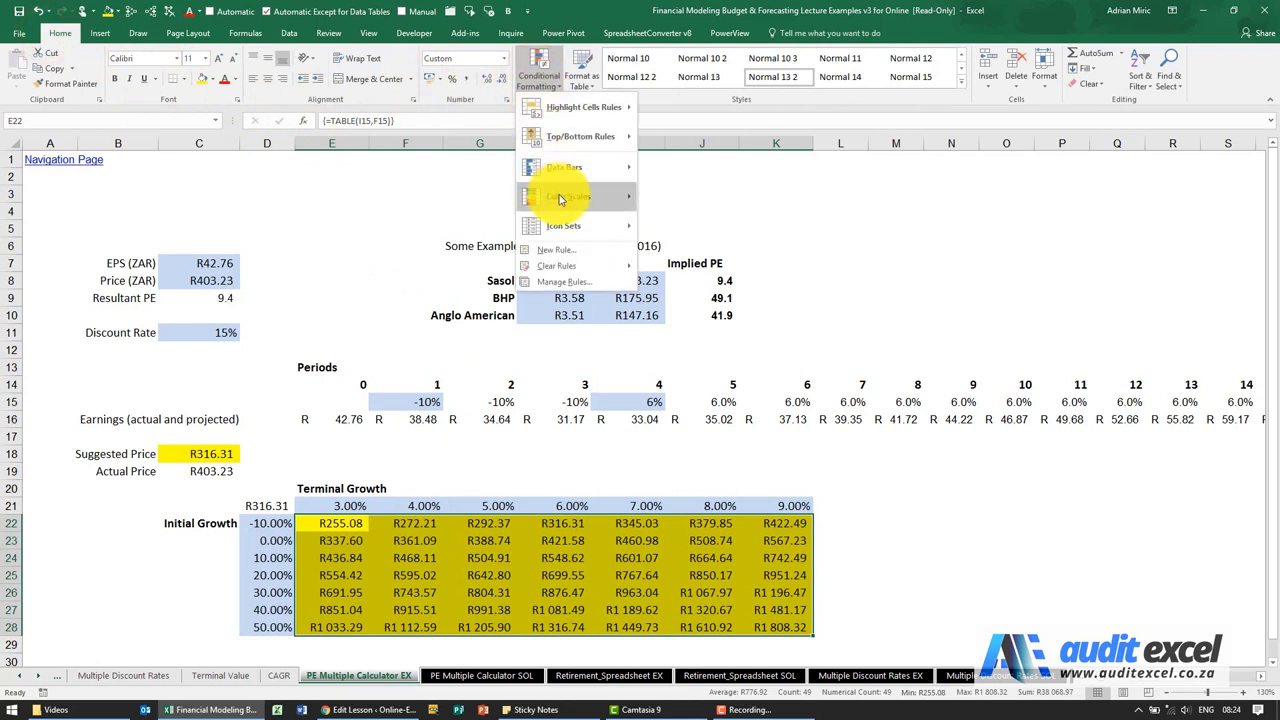
mouse_move(561, 199)
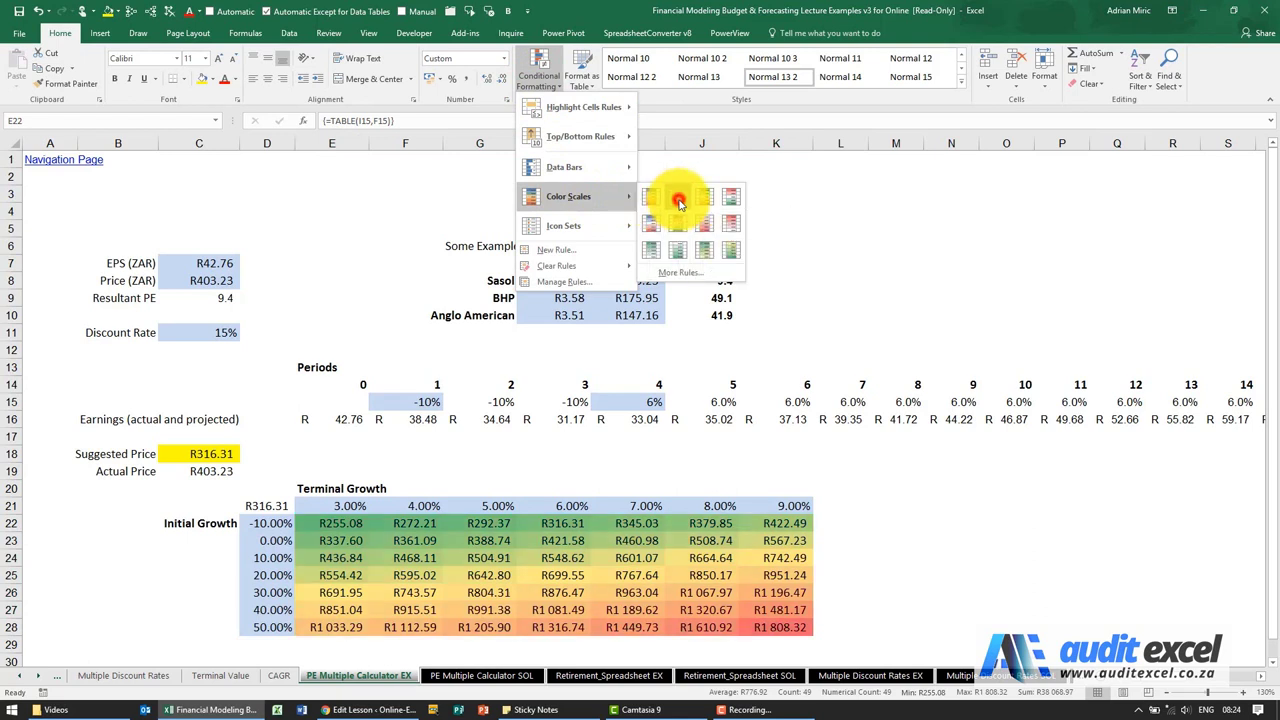
left_click(678, 199)
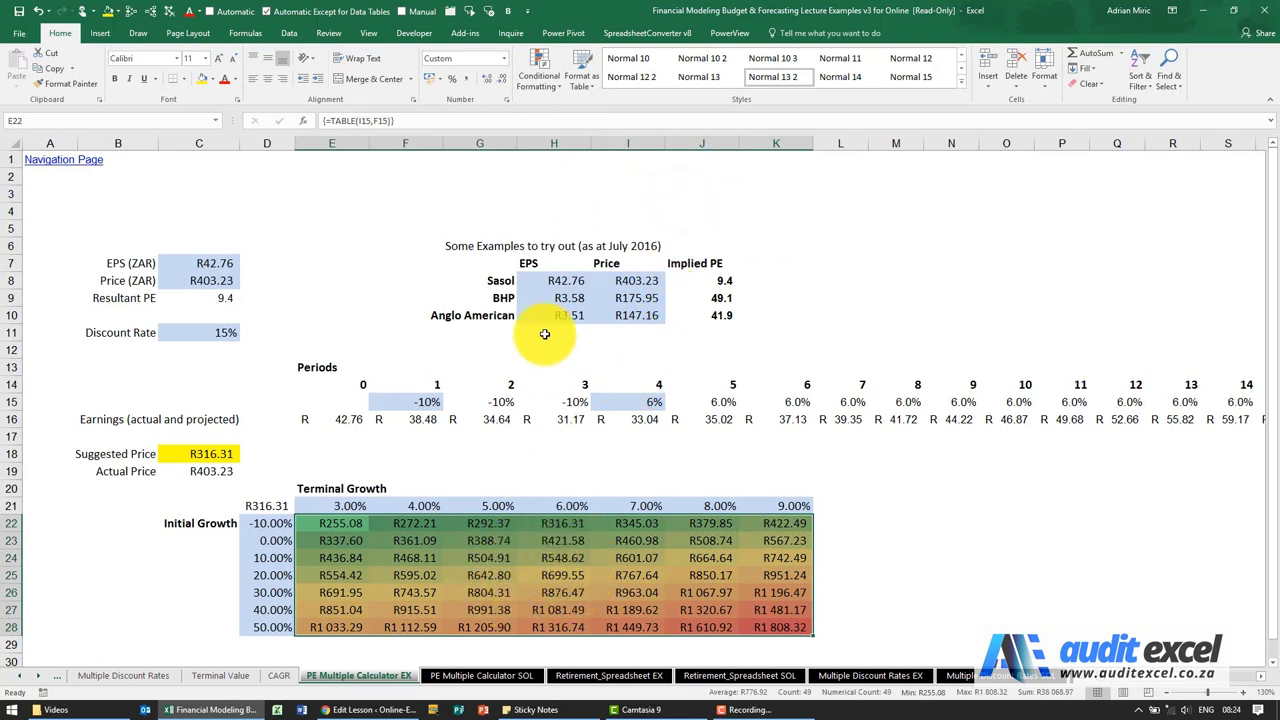
Edit the color scale rule on E22:K28 so its midpoint is a Number taken from the Suggested Price cell, =$C$18, and apply it
left_click(545, 80)
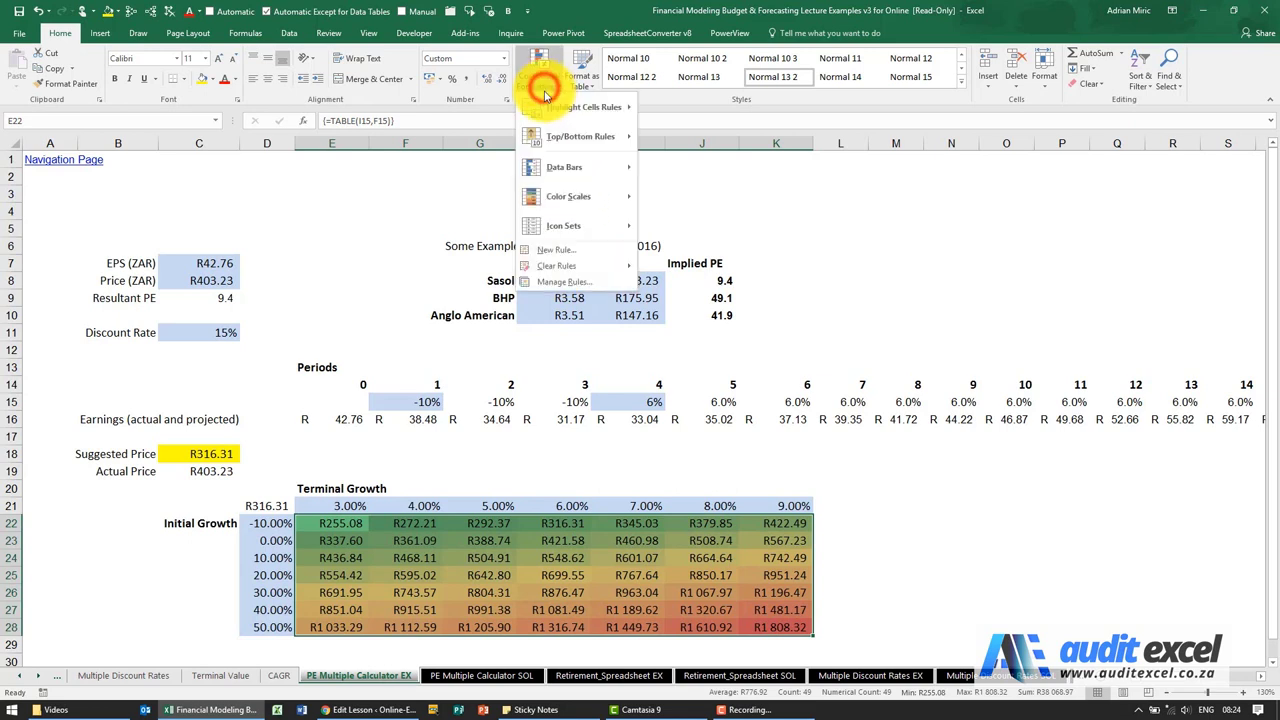
left_click(566, 282)
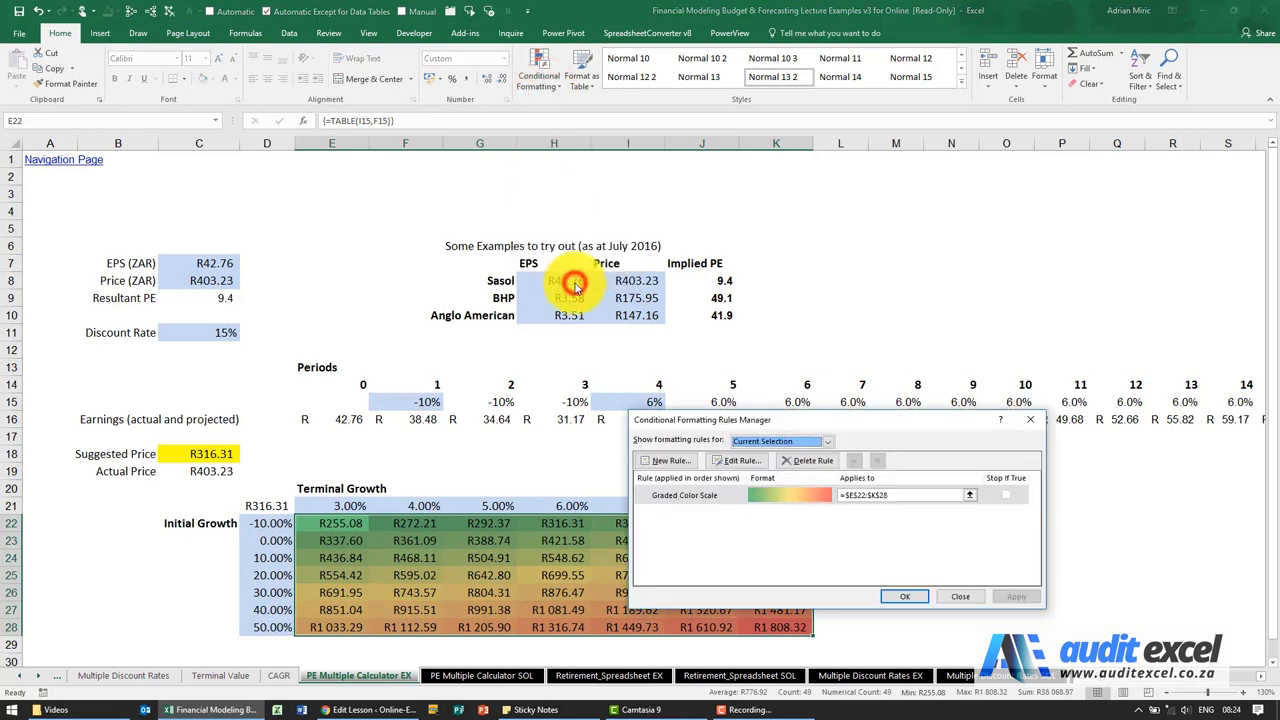
left_click(690, 495)
left_click(738, 461)
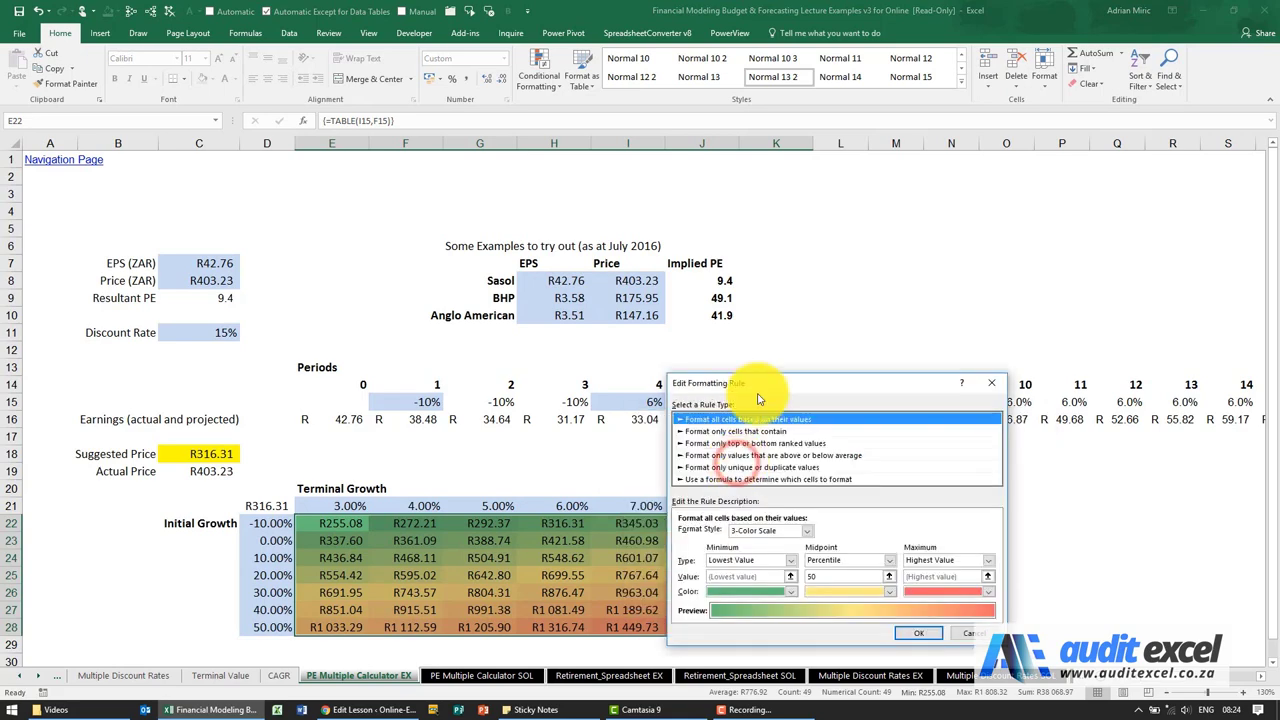
left_click_drag(764, 390, 724, 215)
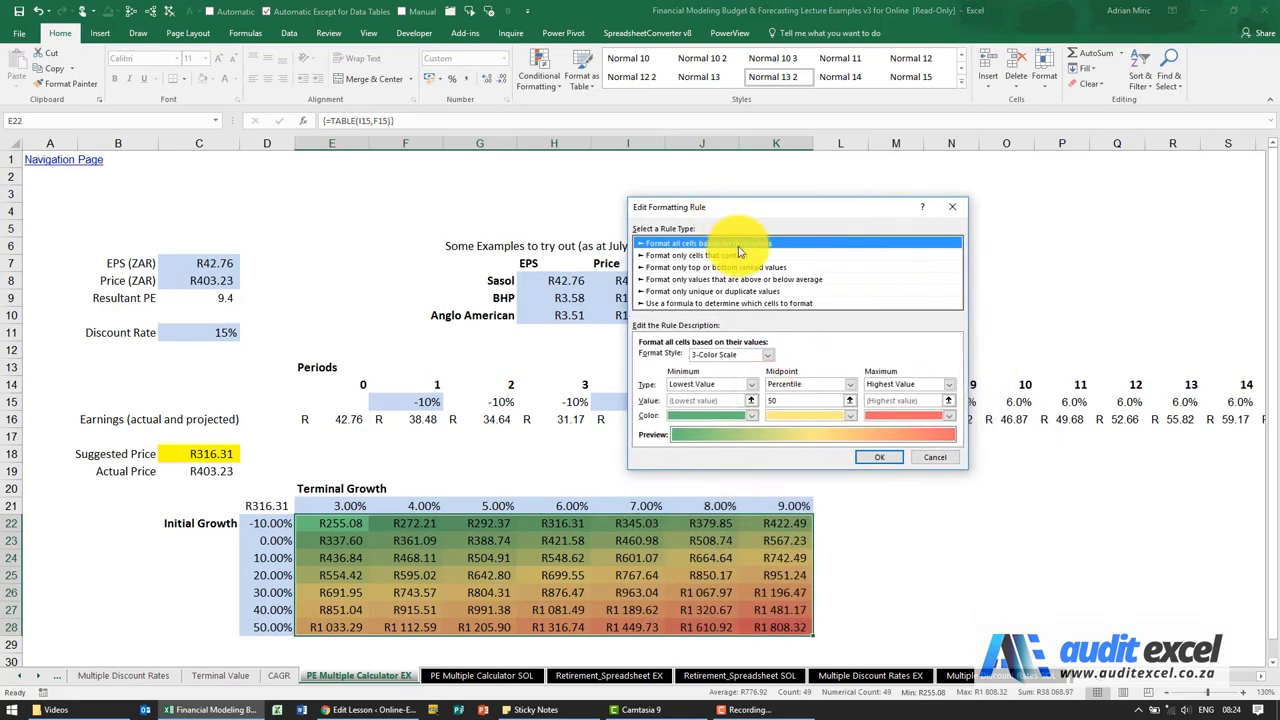
left_click(849, 386)
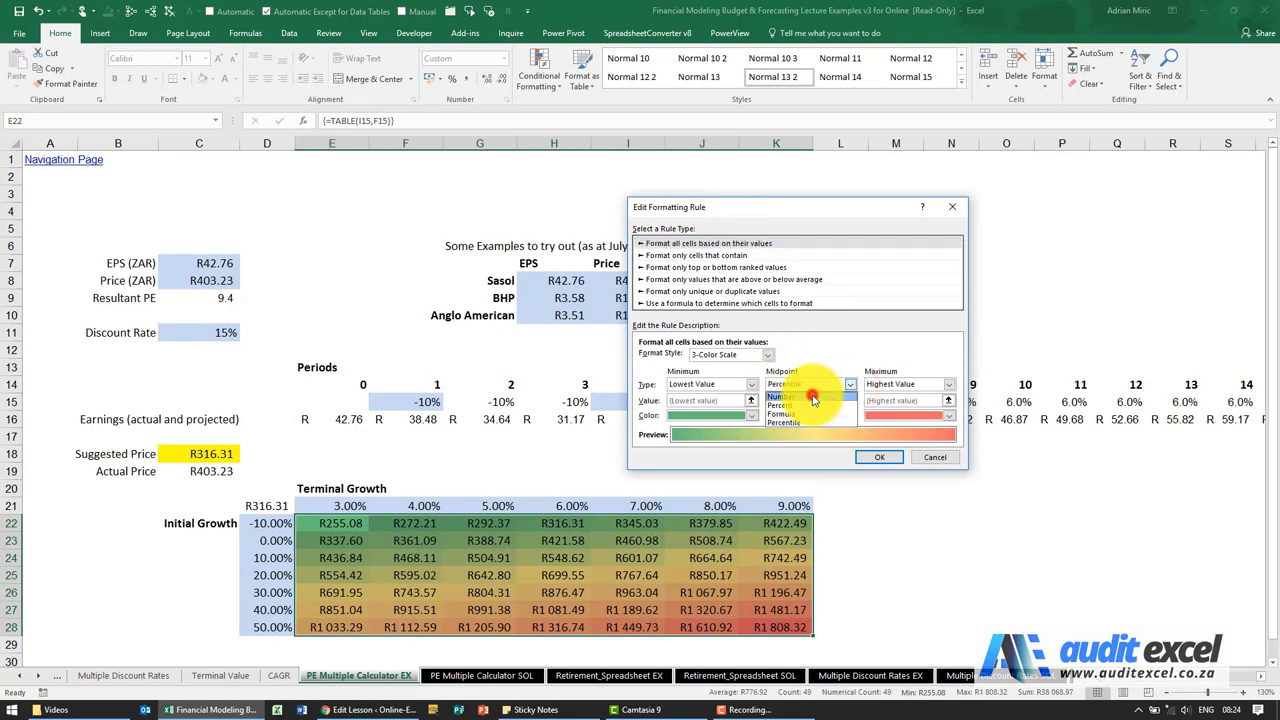
left_click(813, 398)
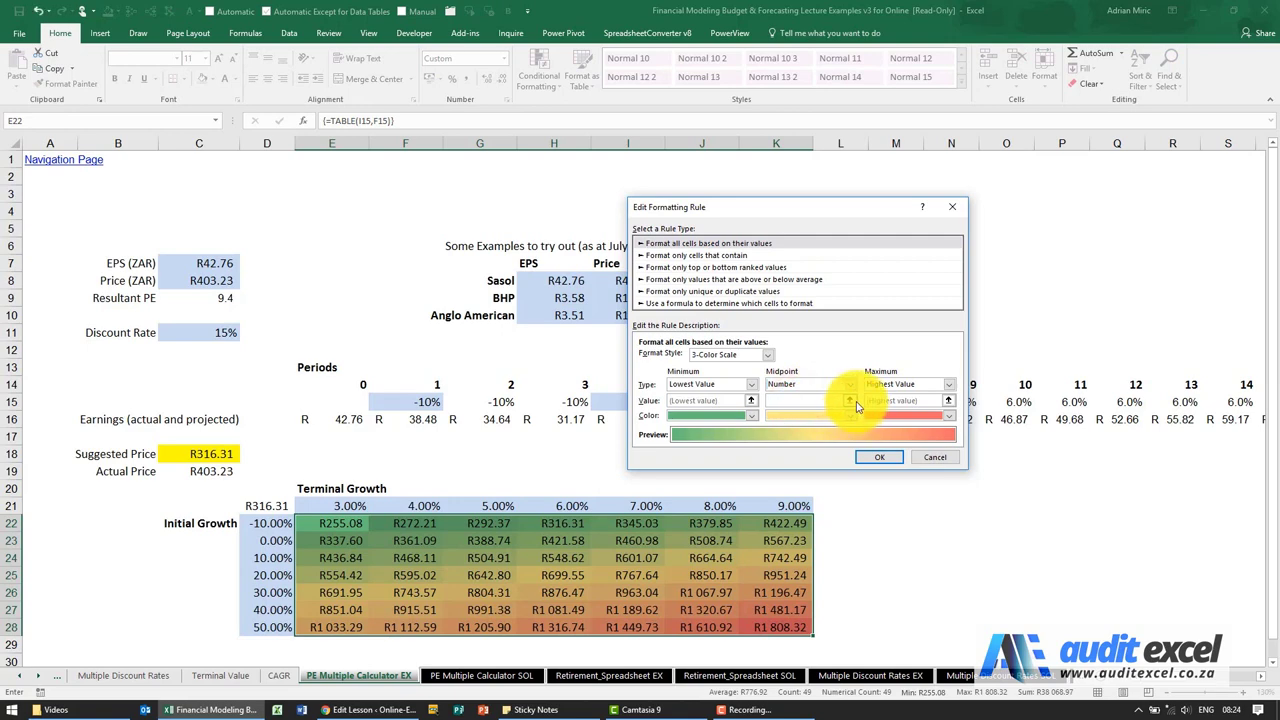
left_click(852, 401)
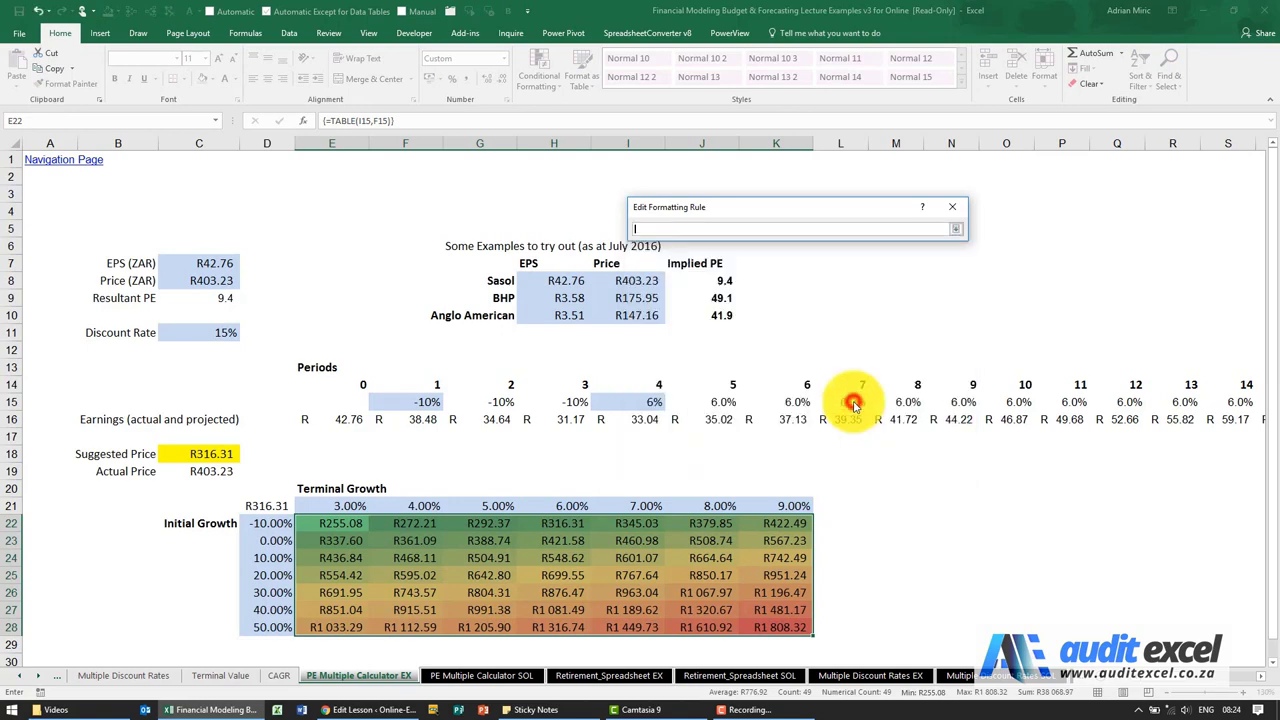
left_click(214, 453)
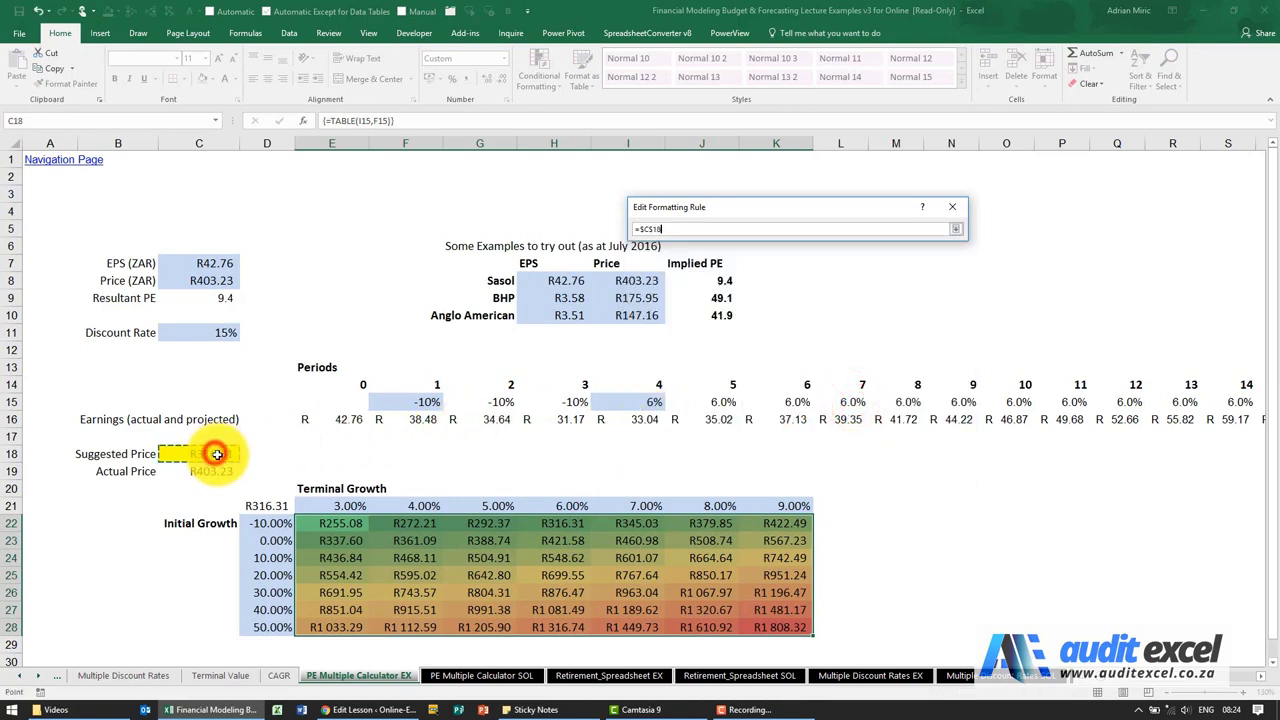
left_click(958, 232)
left_click(866, 457)
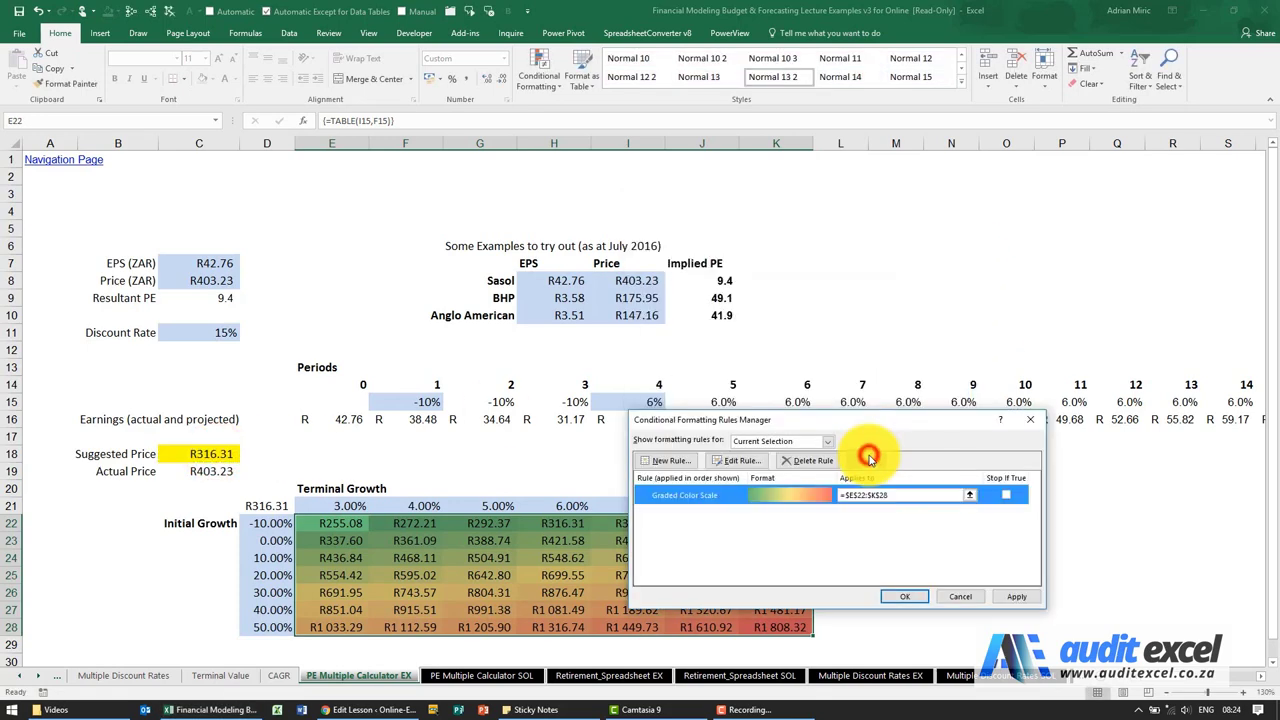
left_click(1016, 596)
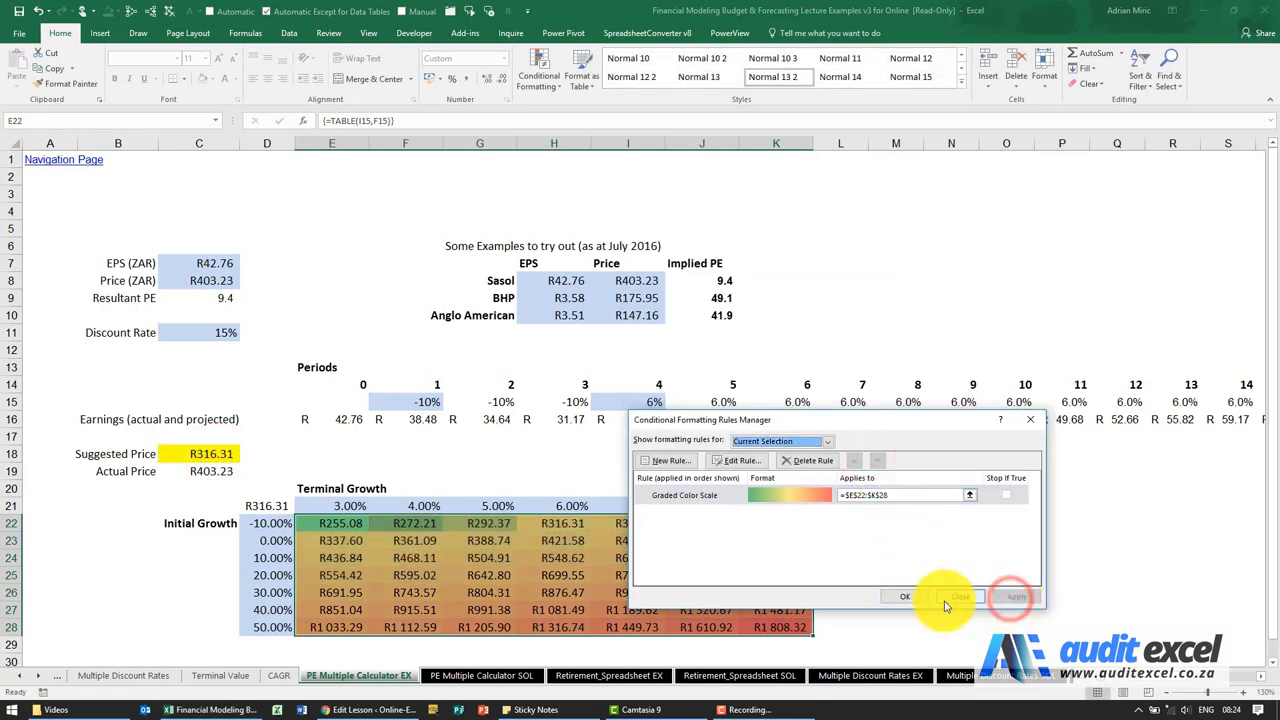
left_click(905, 597)
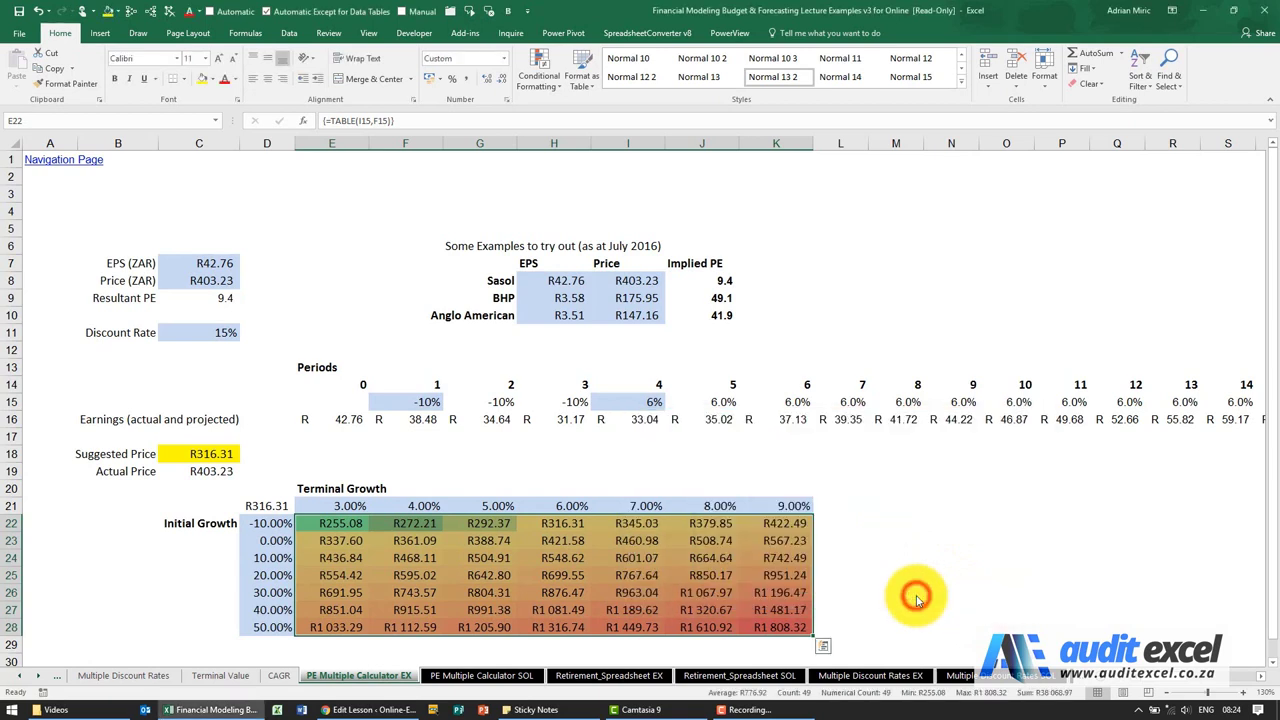
Start a Between highlight rule for the data table prices in E22:K28
left_click(568, 524)
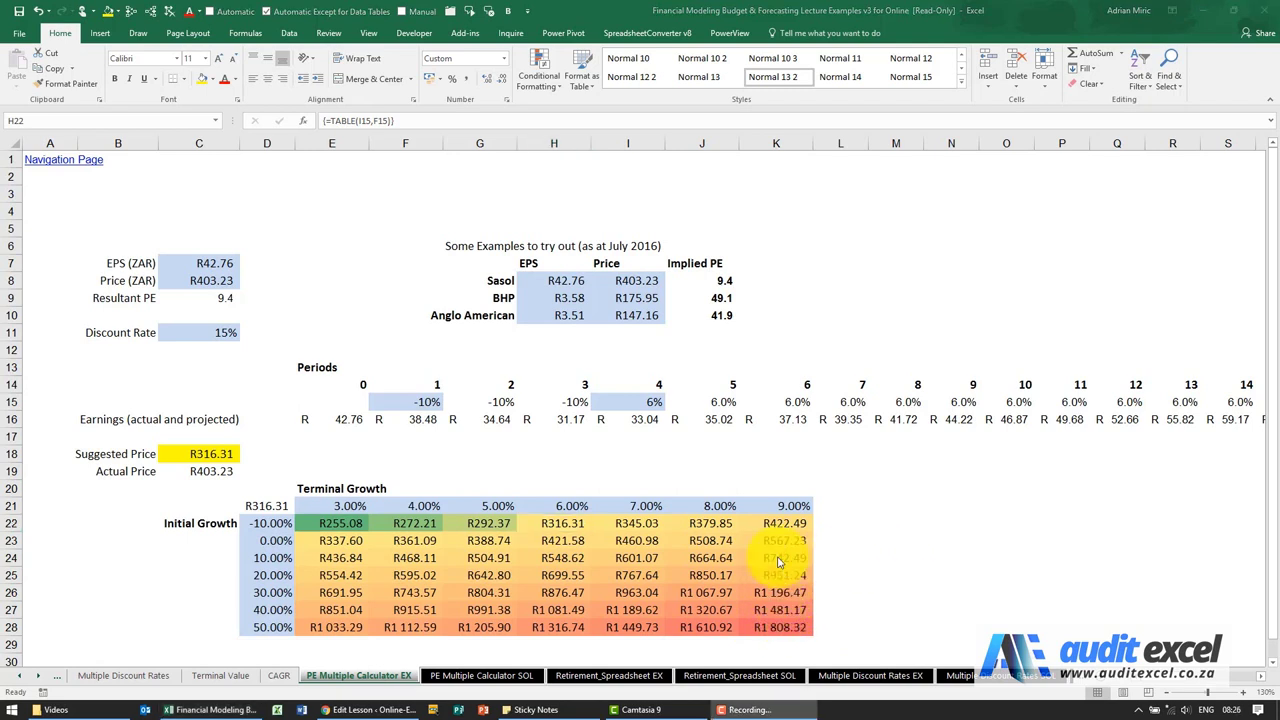
left_click(614, 560)
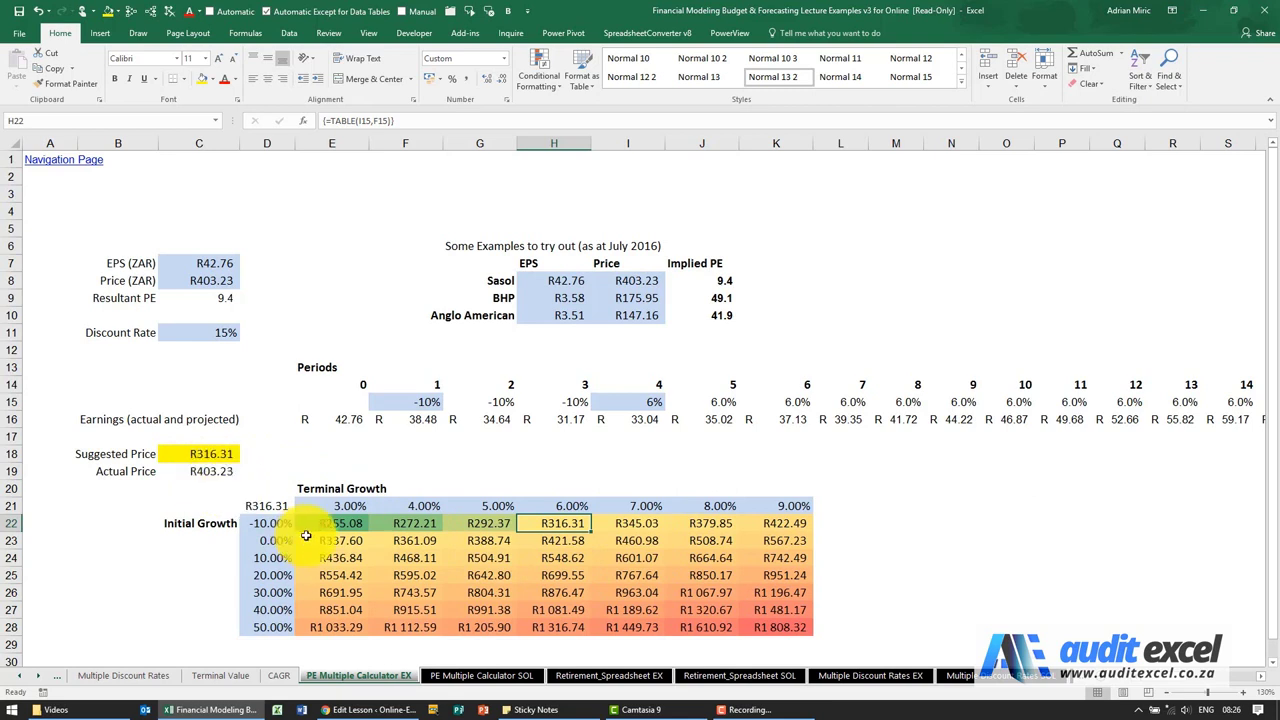
left_click_drag(313, 524, 768, 630)
left_click(538, 84)
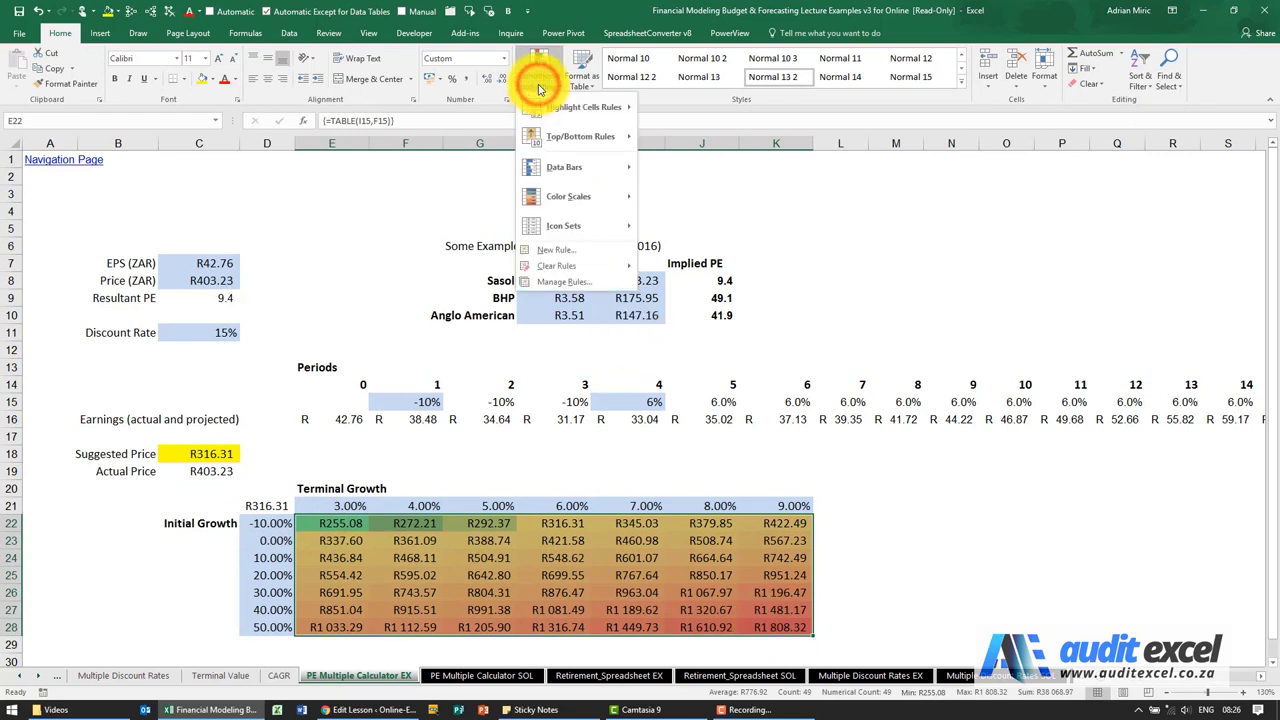
mouse_move(546, 107)
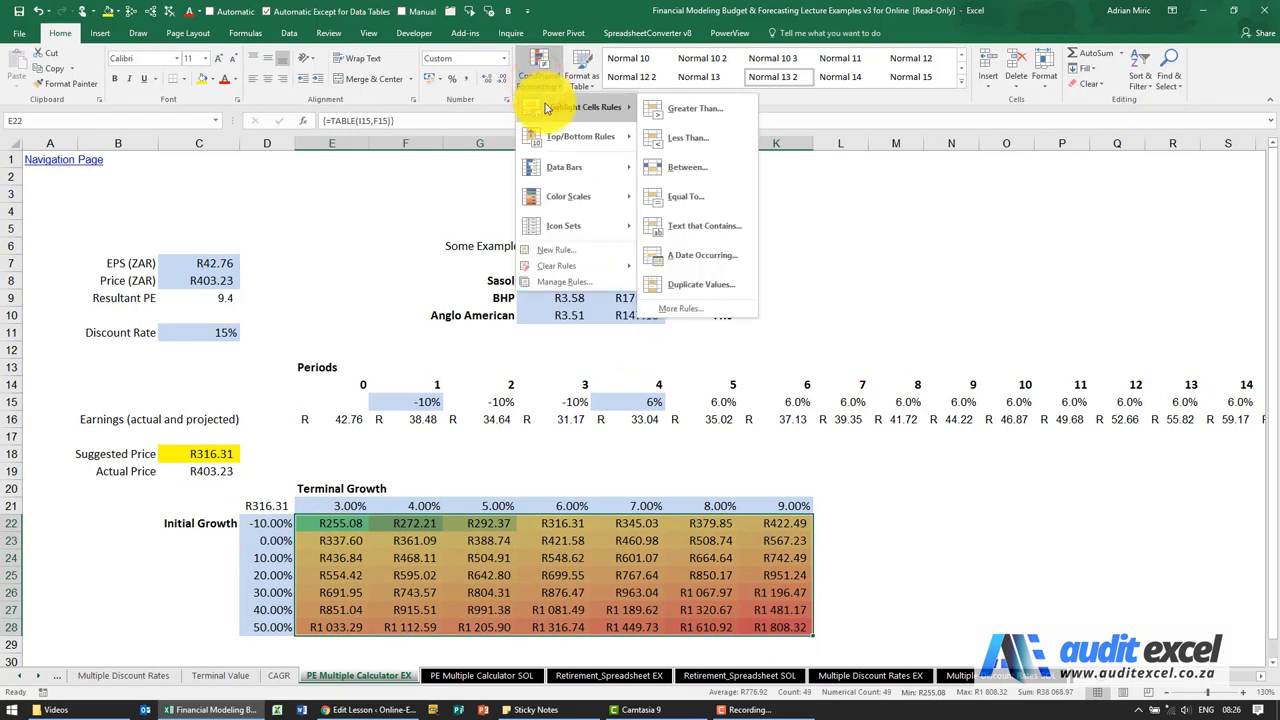
left_click(711, 172)
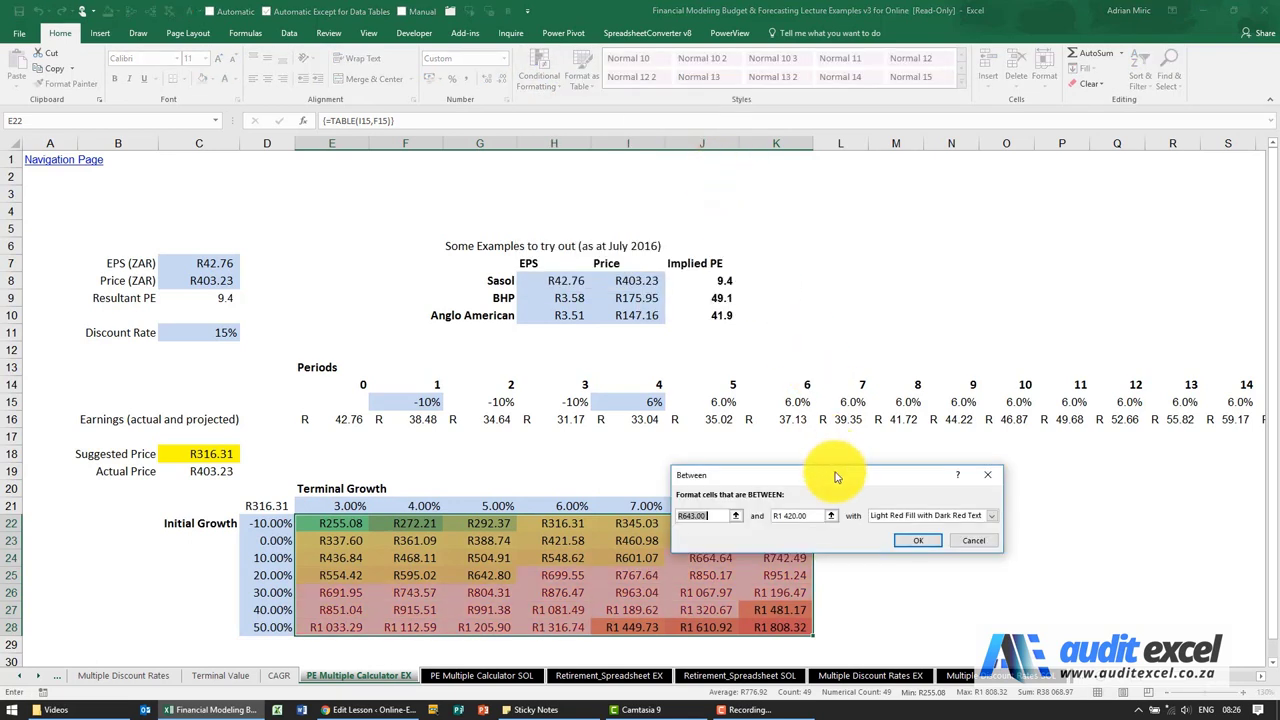
left_click_drag(836, 477, 849, 290)
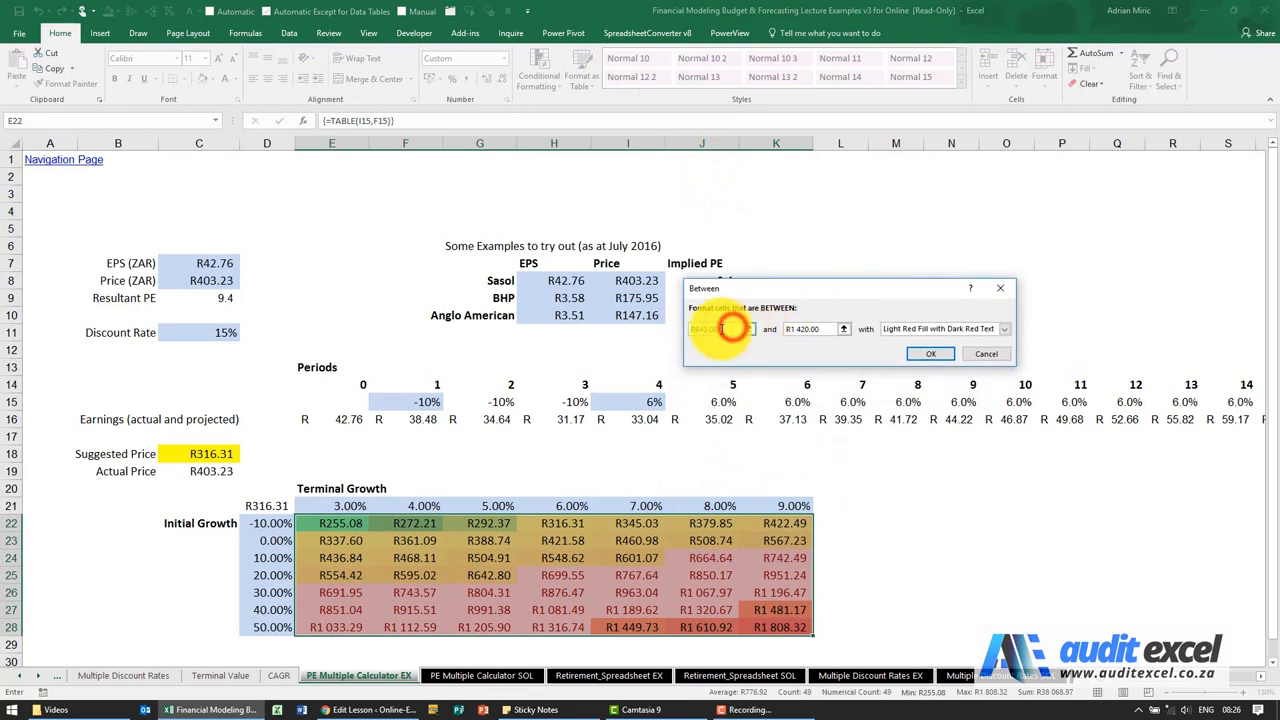
Set the between rule's lower limit to =$C$19*.9 and upper limit to =$C$19*1.1 for the growth data table
left_click_drag(731, 329, 675, 330)
type("=")
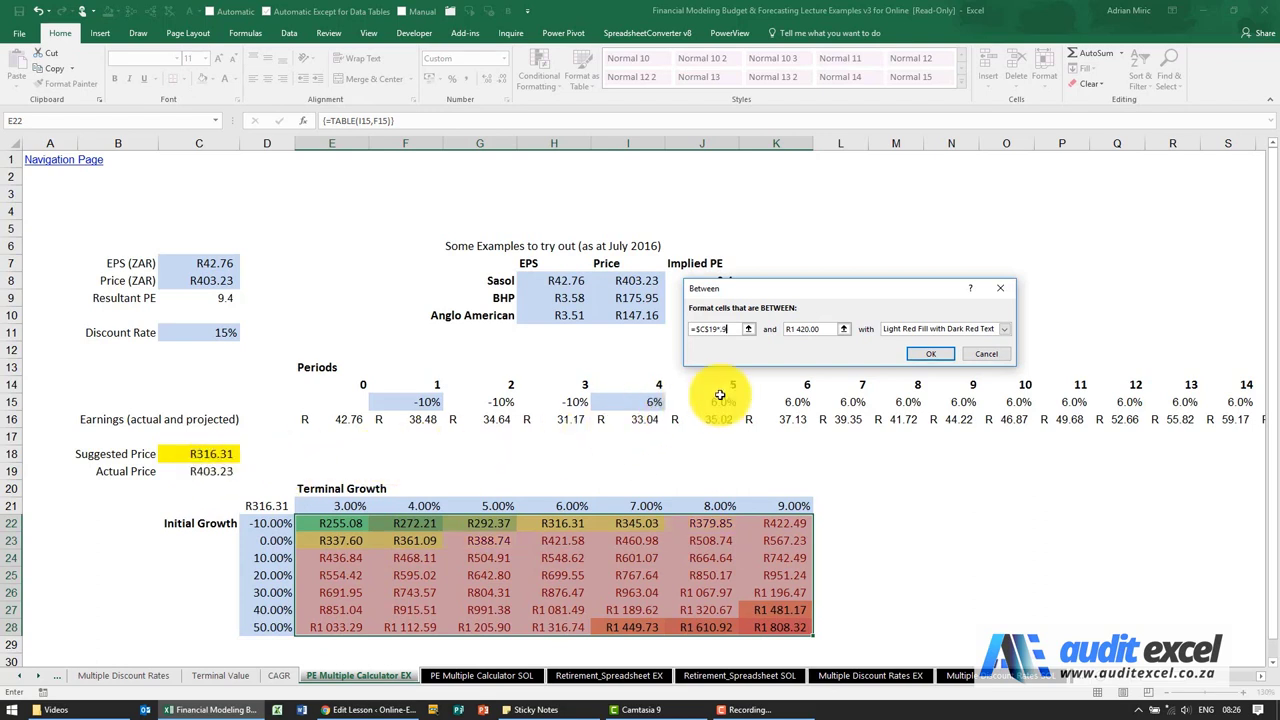
left_click_drag(826, 331, 766, 334)
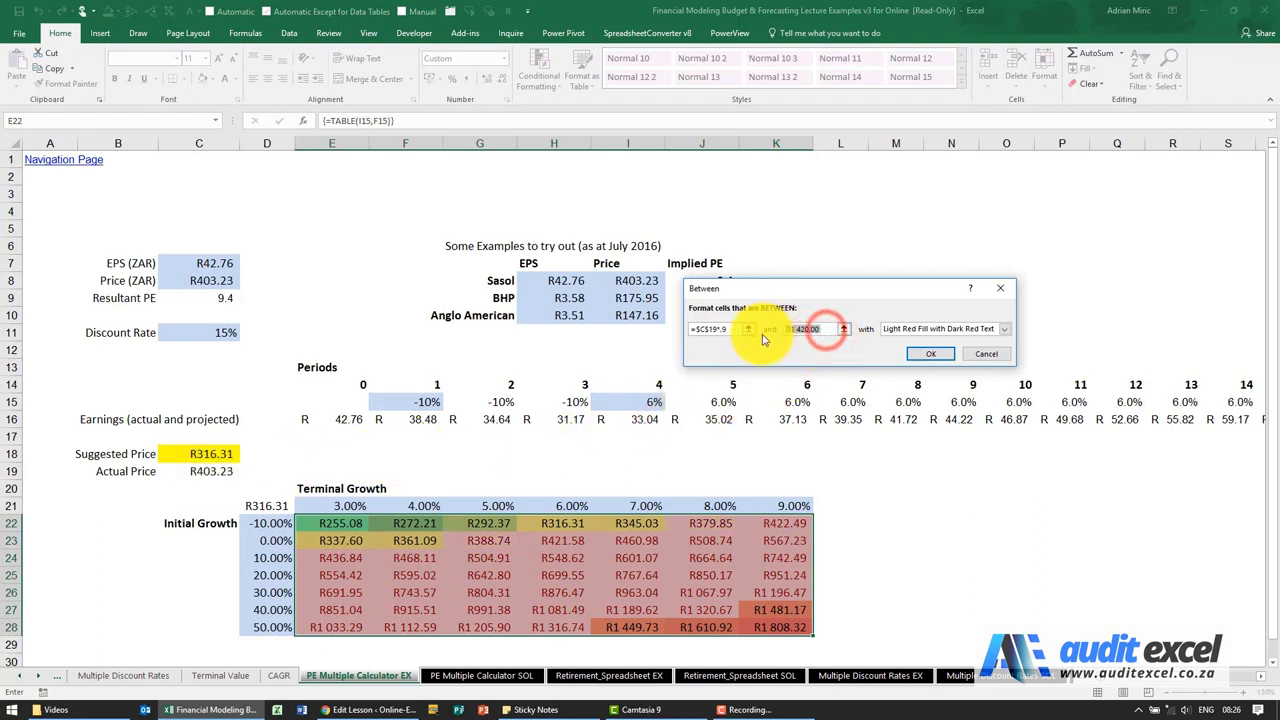
type("=")
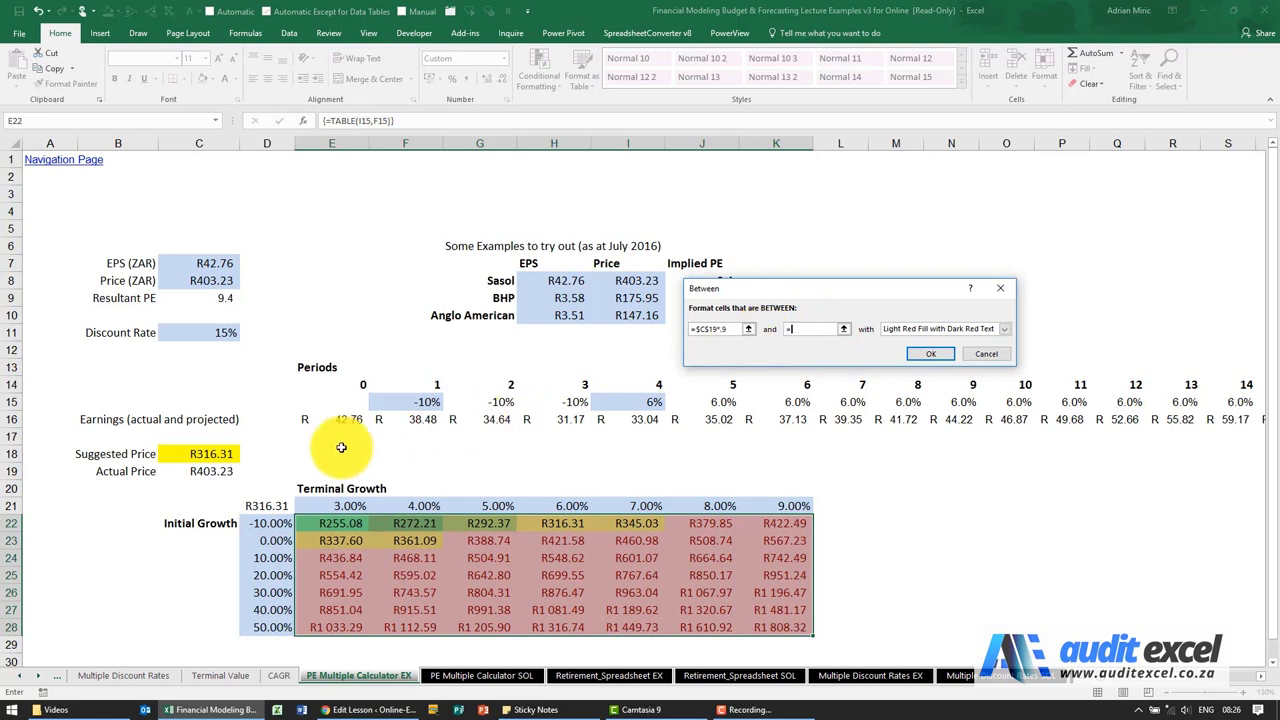
left_click(211, 471)
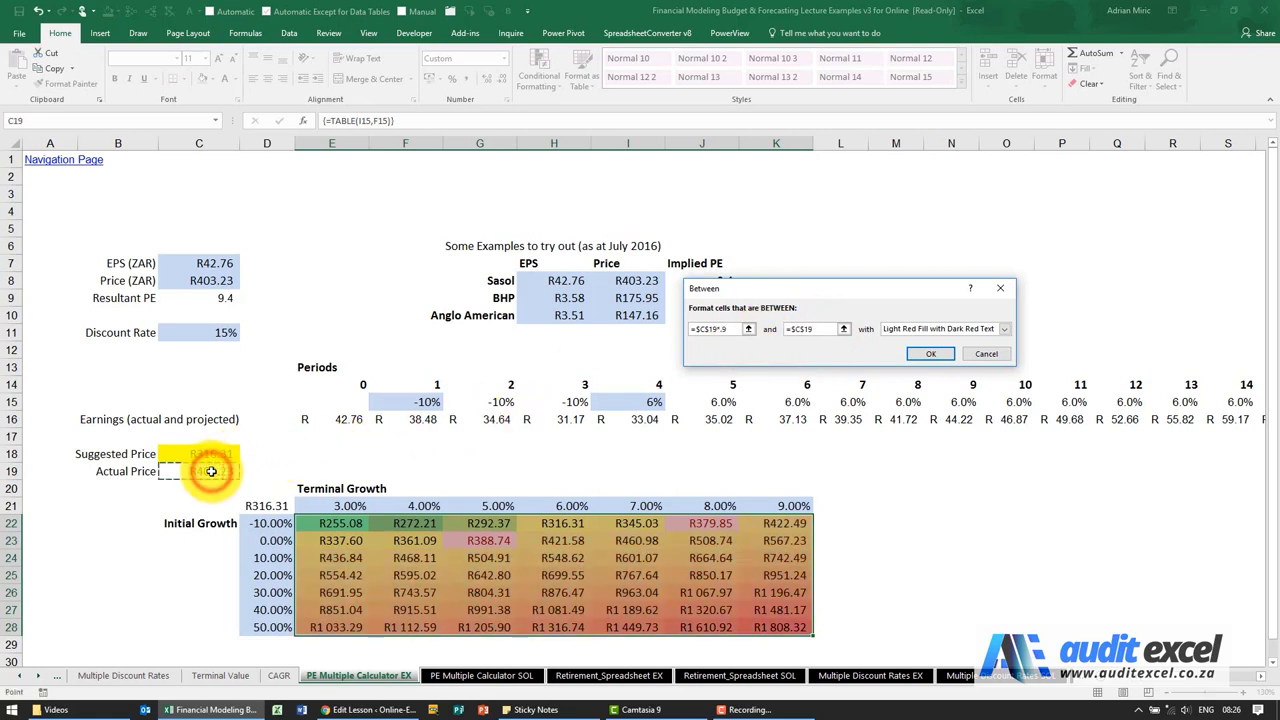
type("*")
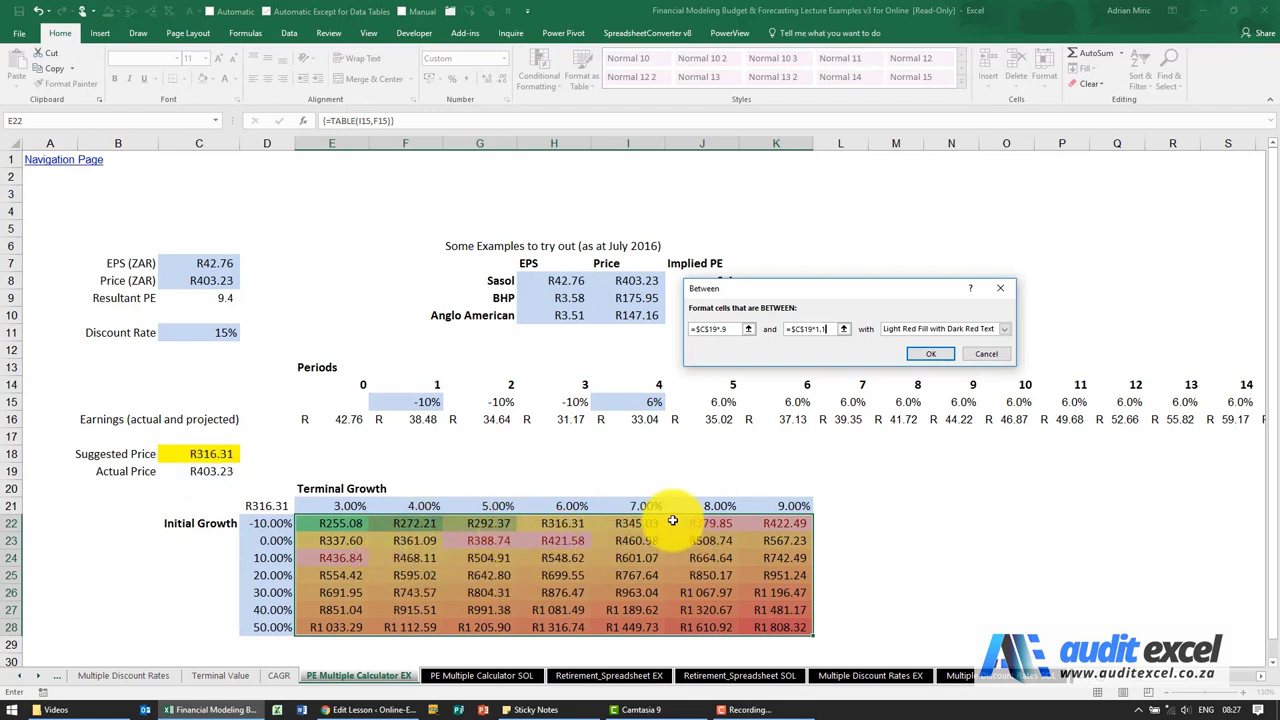
Choose a custom format for the between rule and give it a light dotted gray pattern fill
left_click(1004, 328)
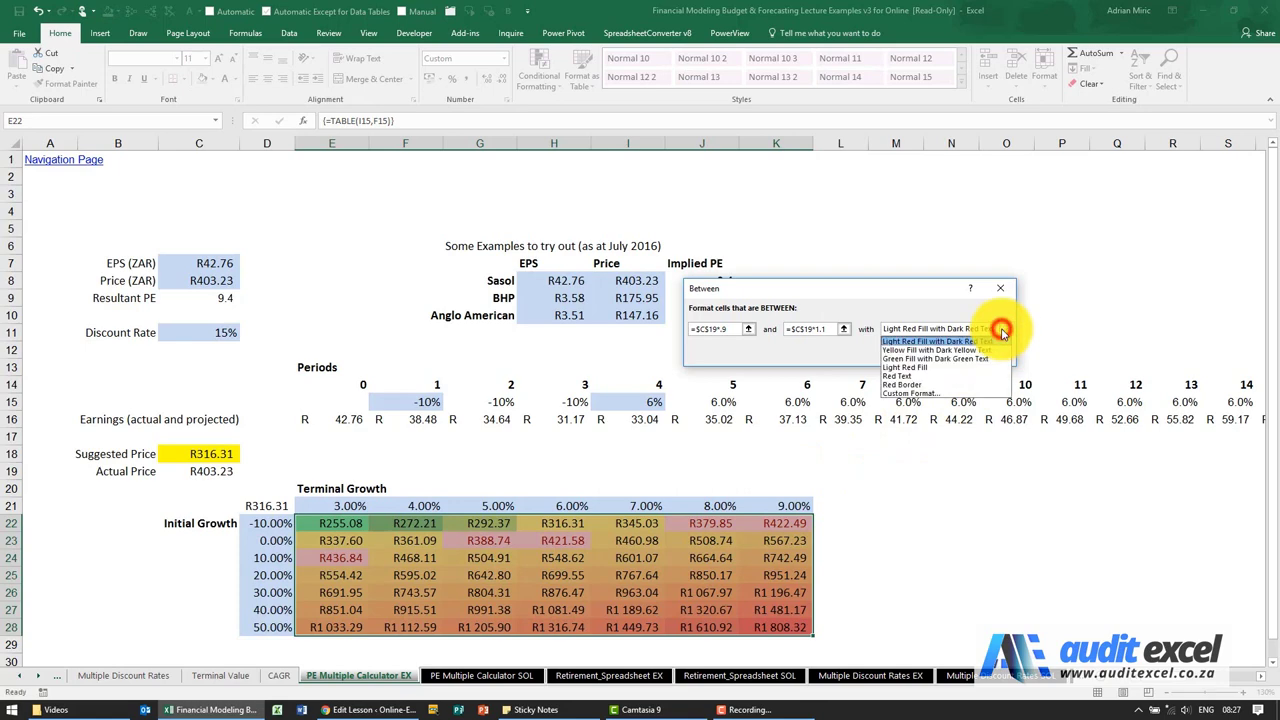
left_click(905, 393)
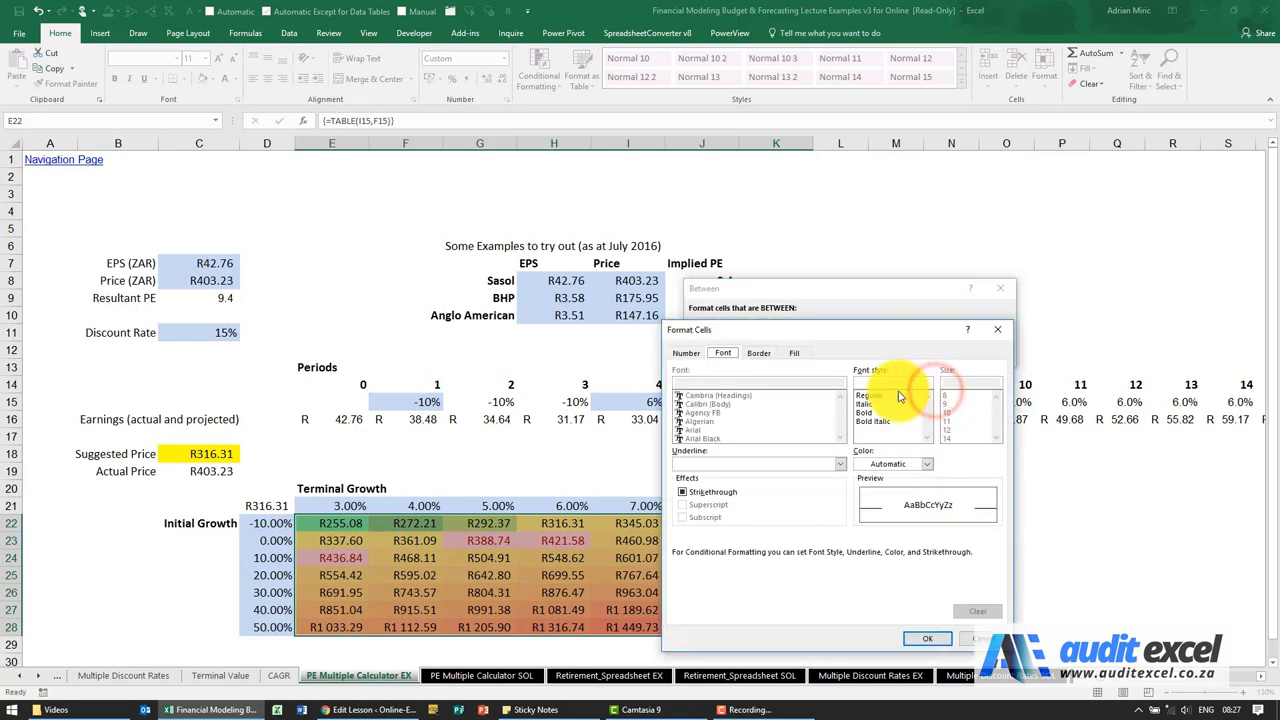
left_click(790, 356)
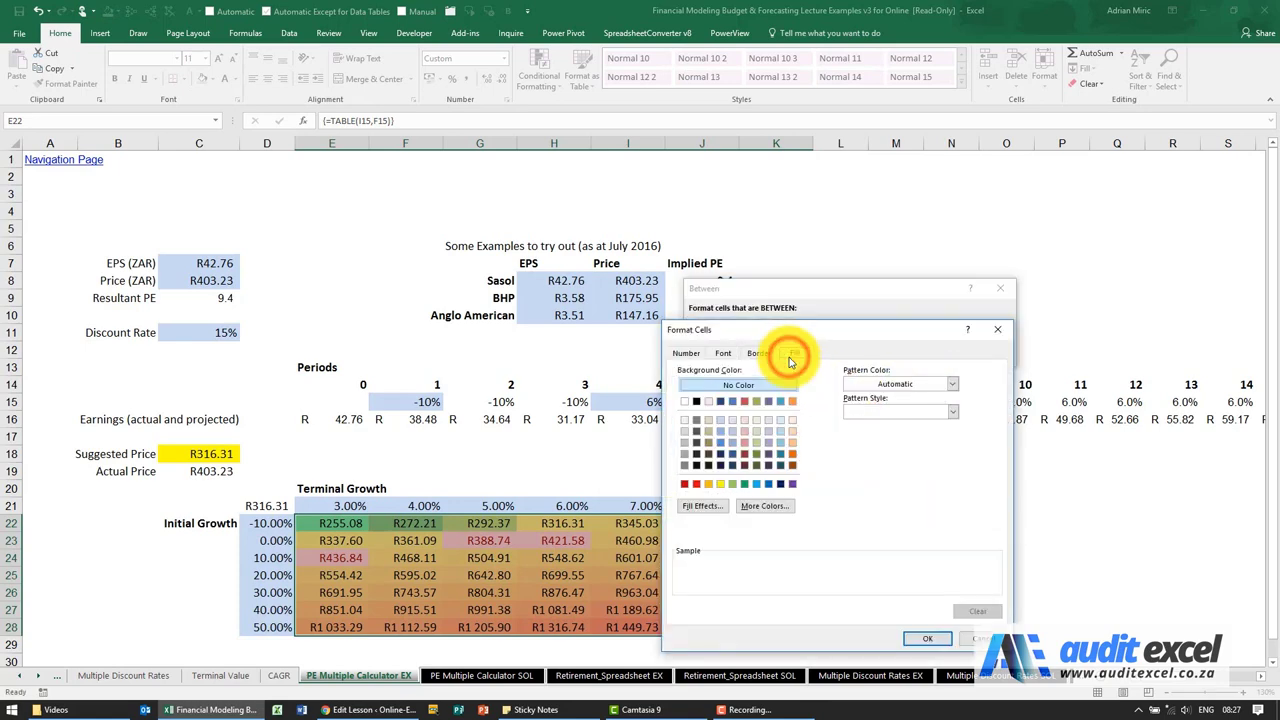
left_click(953, 412)
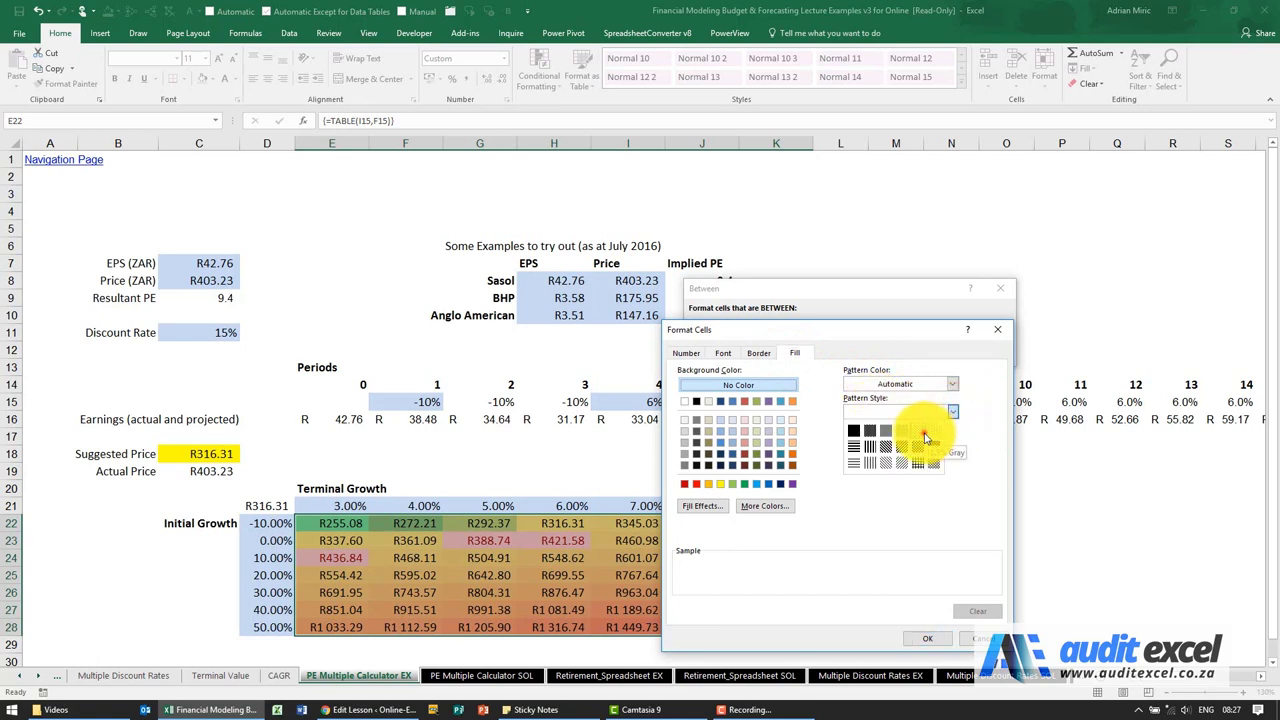
left_click(925, 437)
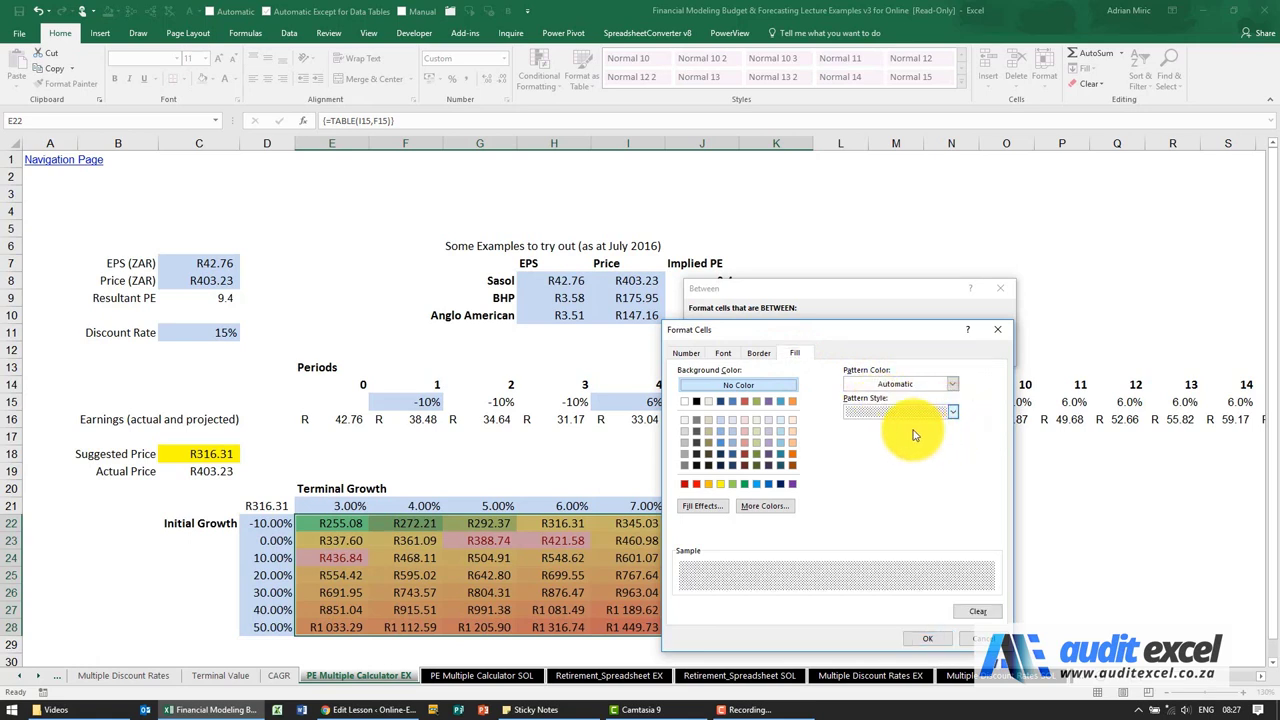
Add a border on all four sides to the custom format and apply the between rule to the data table
left_click(758, 353)
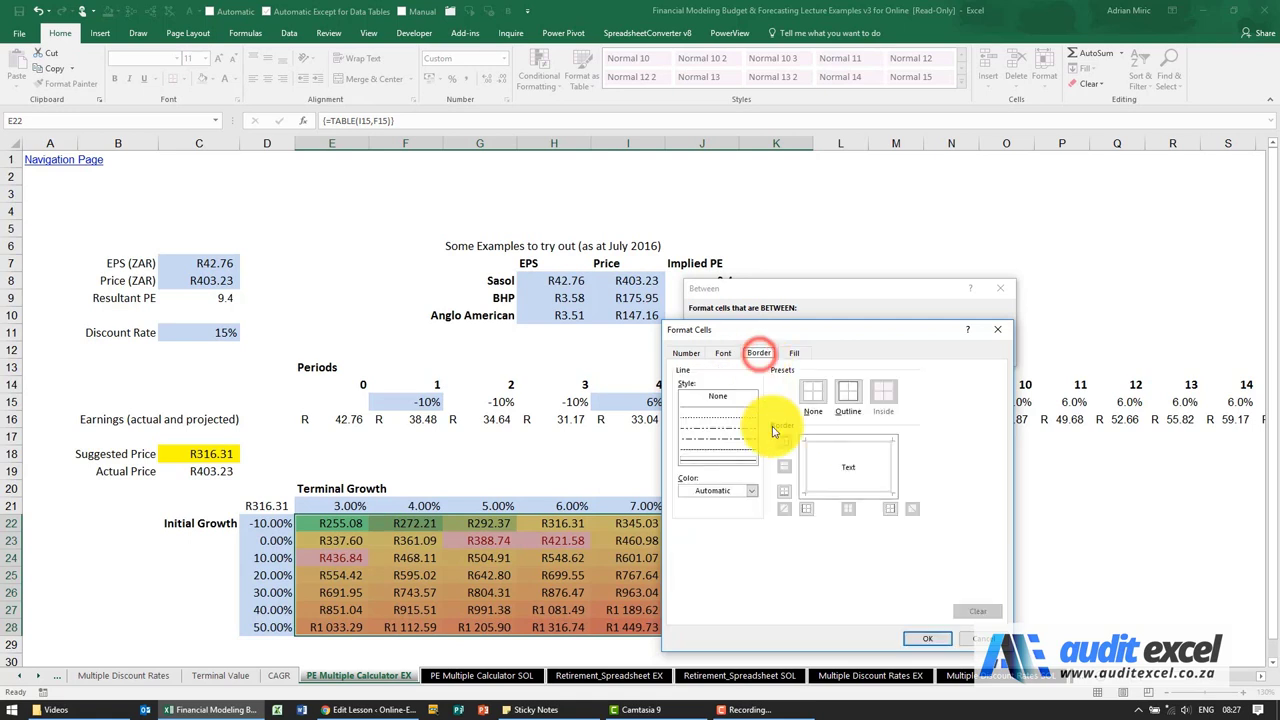
left_click(803, 468)
left_click(819, 443)
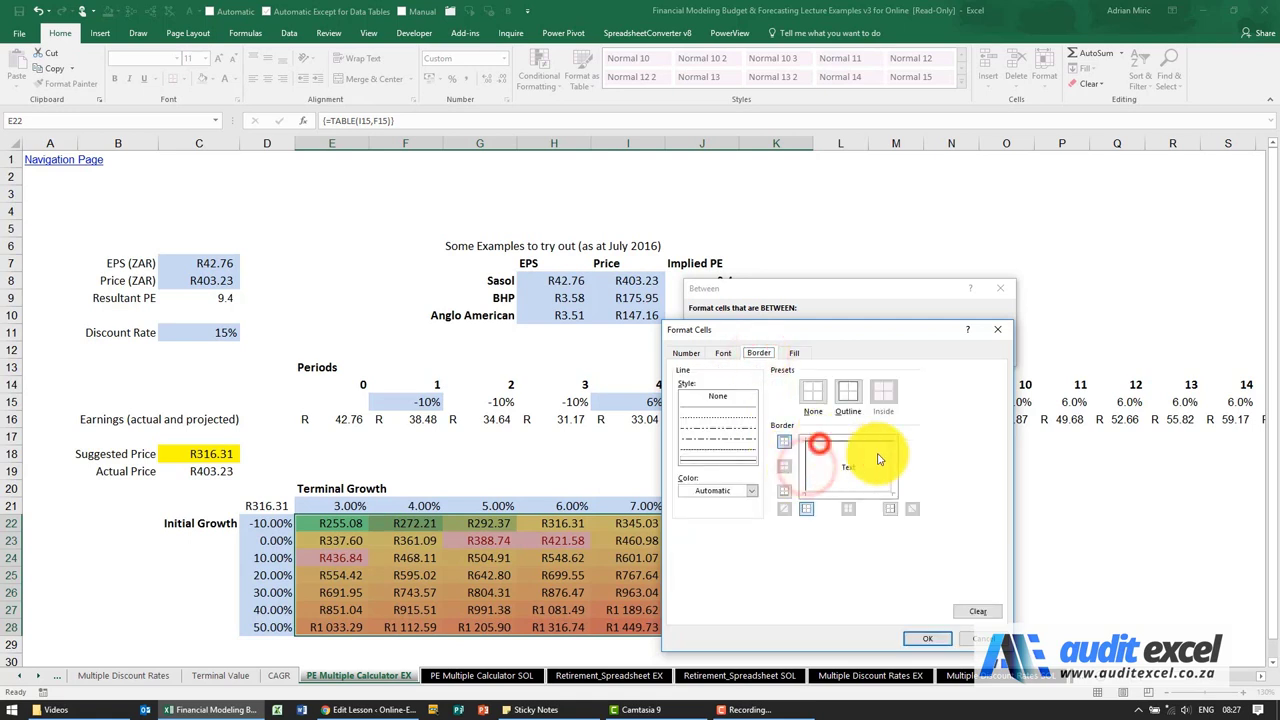
left_click(891, 463)
left_click(868, 491)
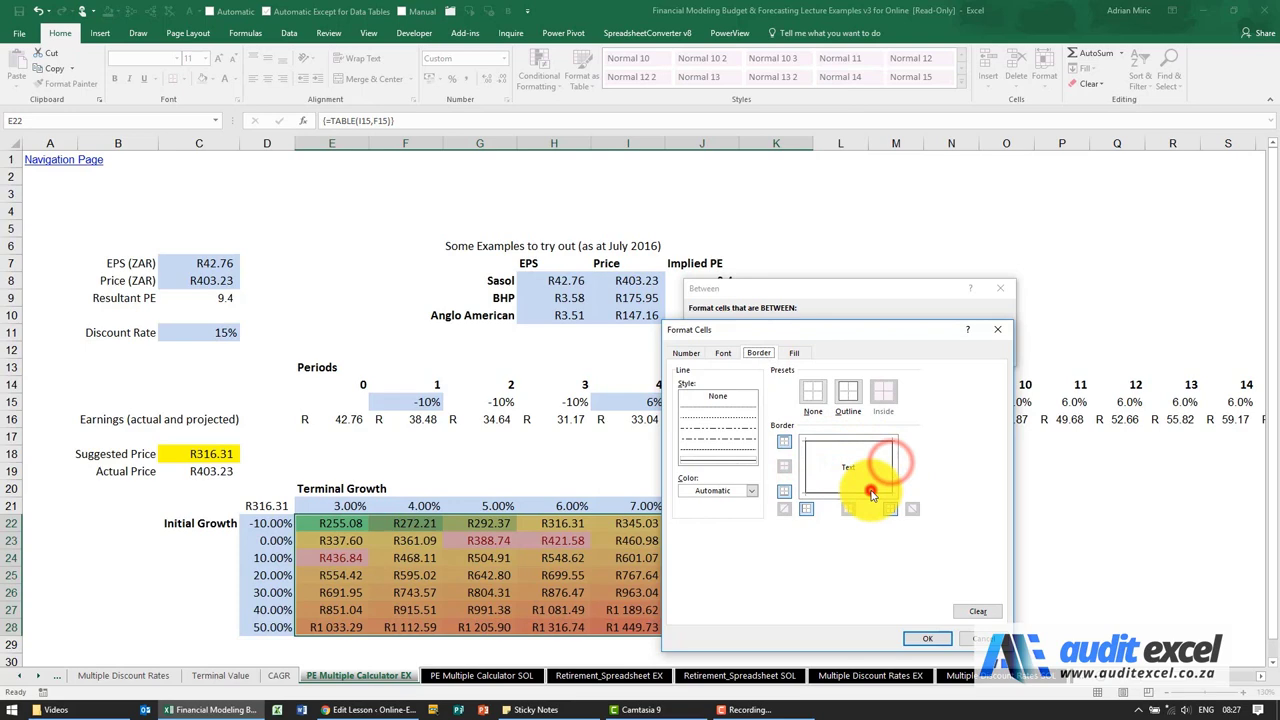
left_click(928, 638)
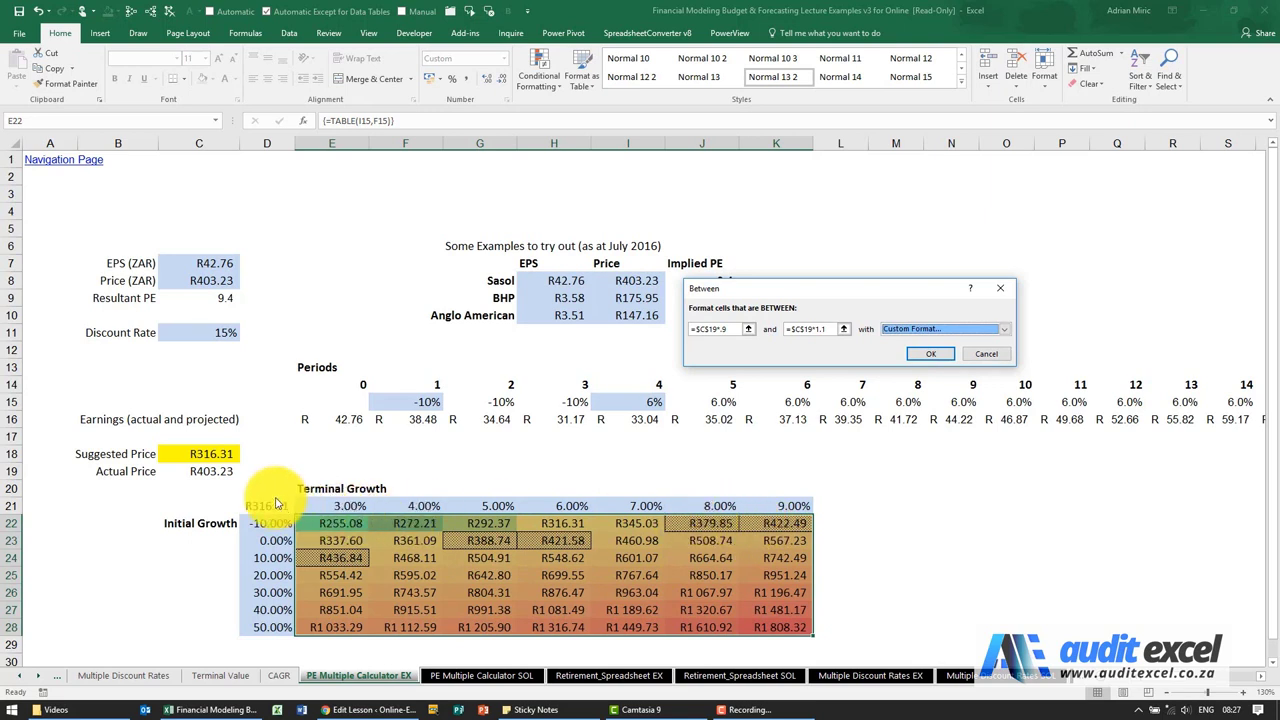
left_click(925, 353)
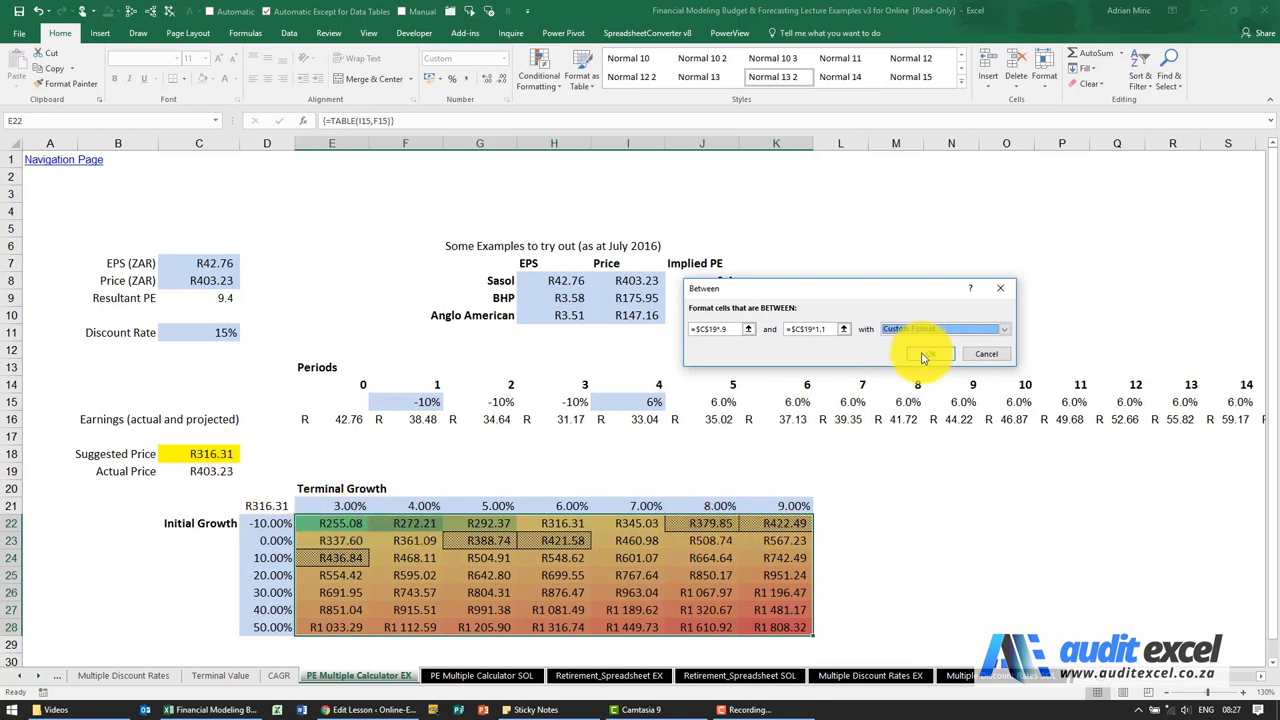
left_click(908, 504)
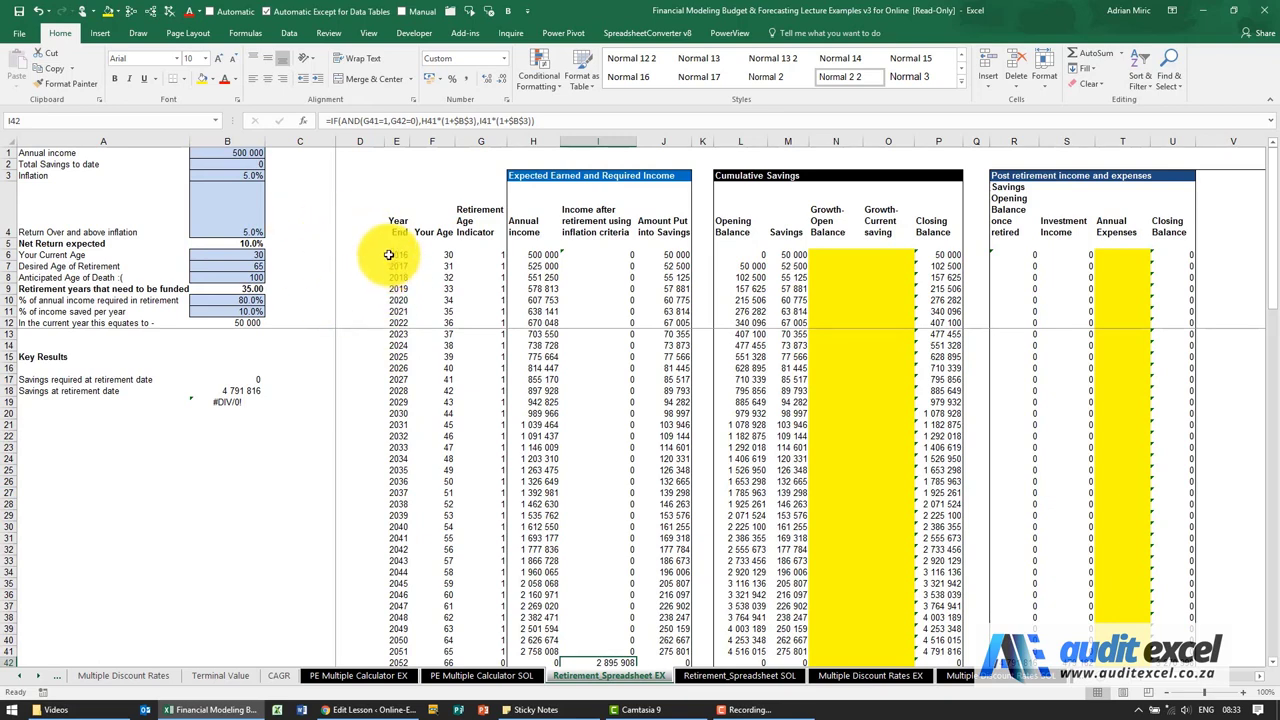
Examine the retirement assumptions in column B of the Retirement_Spreadsheet EX sheet, from annual income to retirement years and savings percentage
left_click(223, 151)
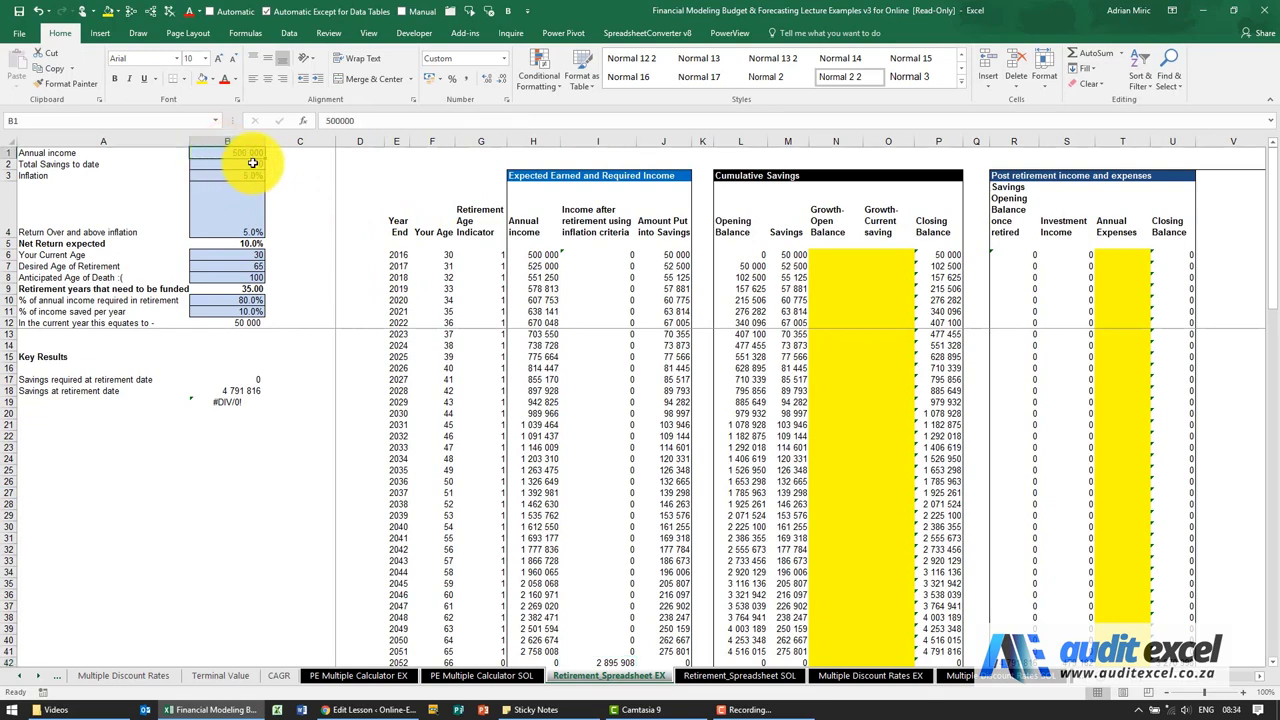
left_click(245, 222)
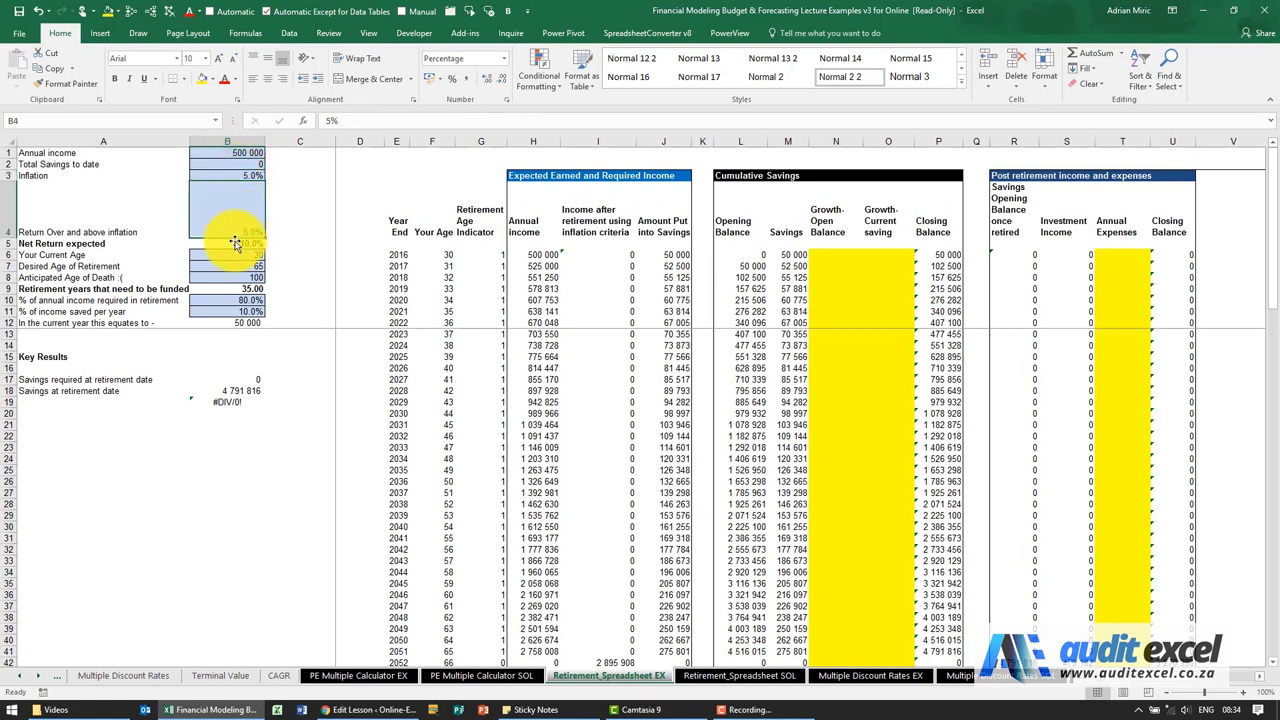
left_click(234, 243)
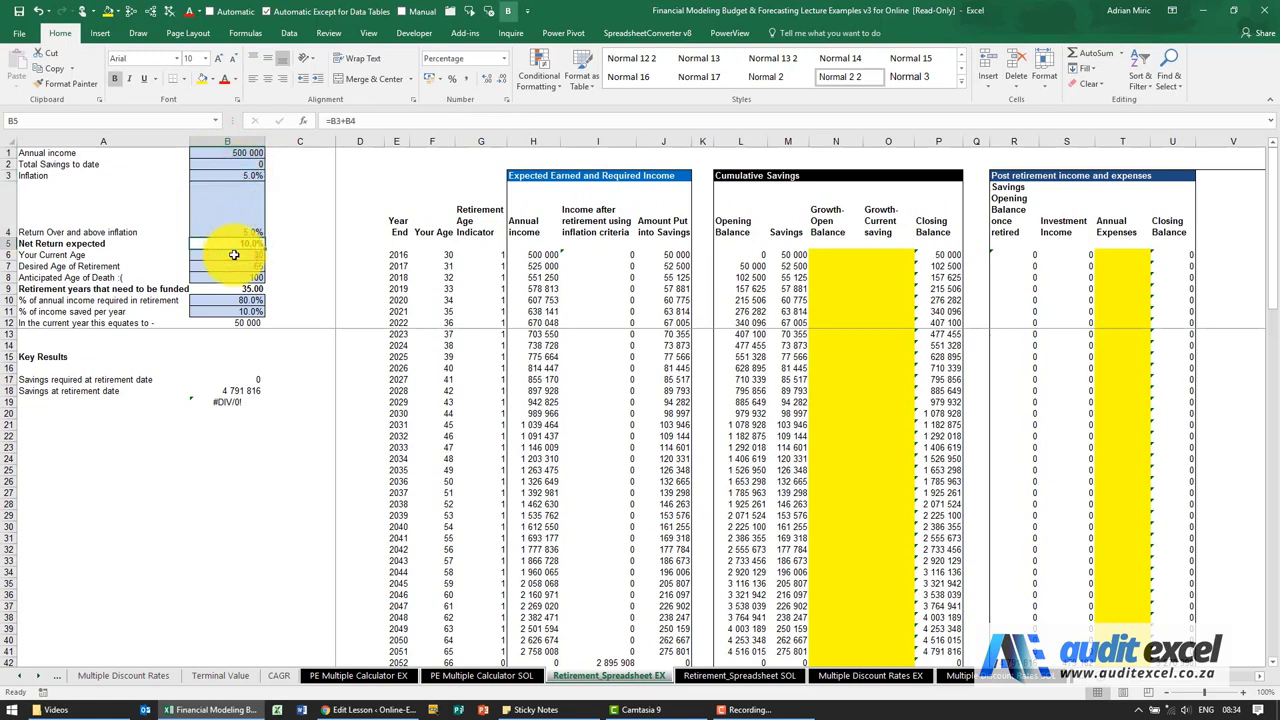
left_click(232, 257)
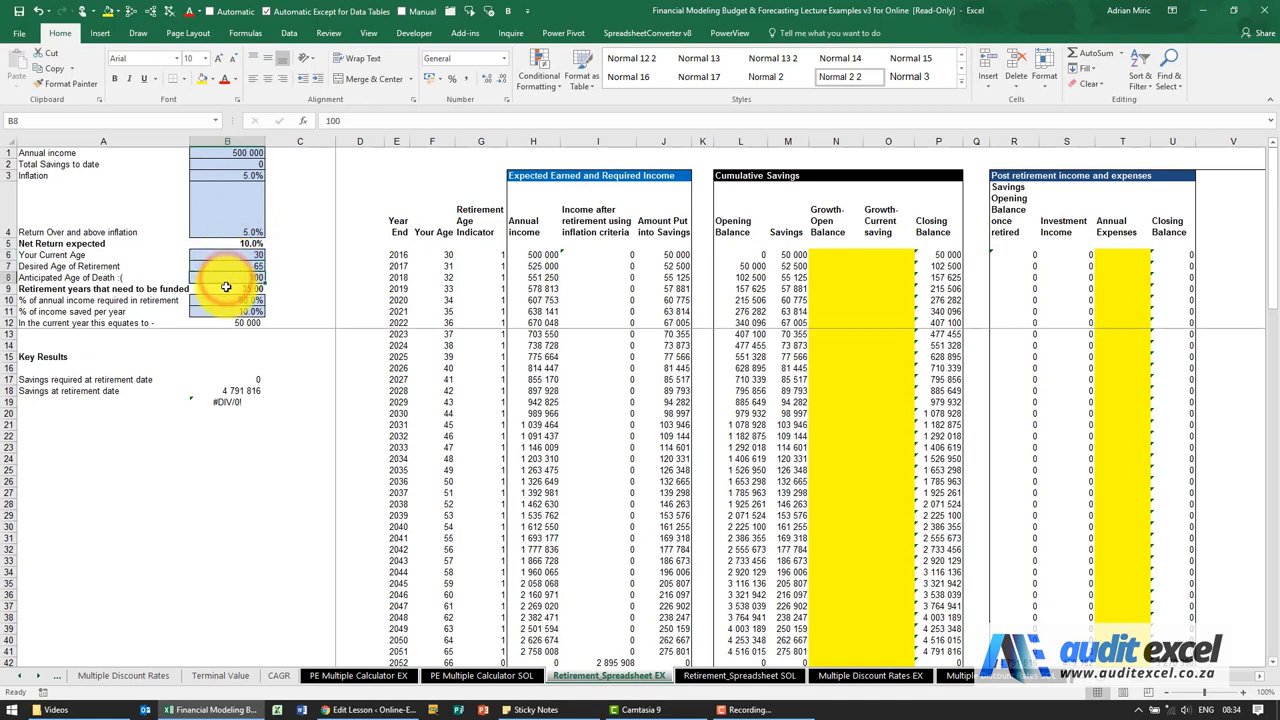
left_click(230, 289)
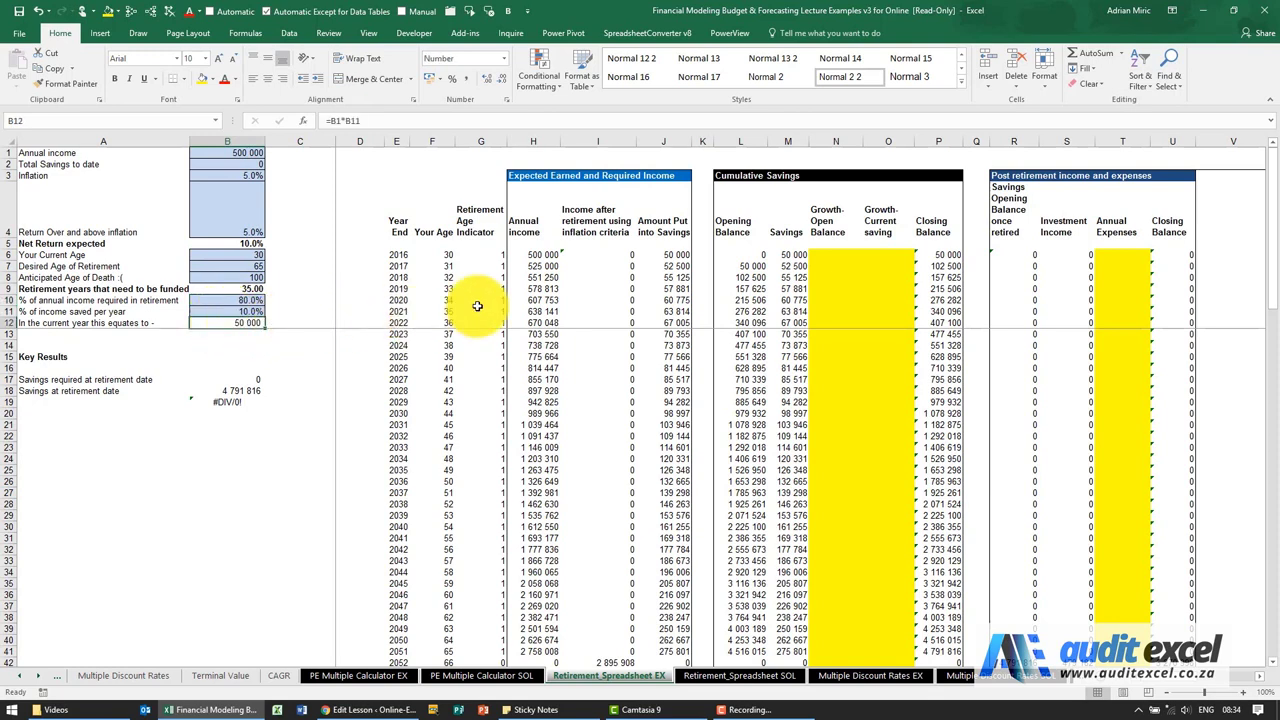
Review the formulas in the Year End, Your Age and Retirement Age Indicator columns, including the indicator at age 66
left_click(393, 256)
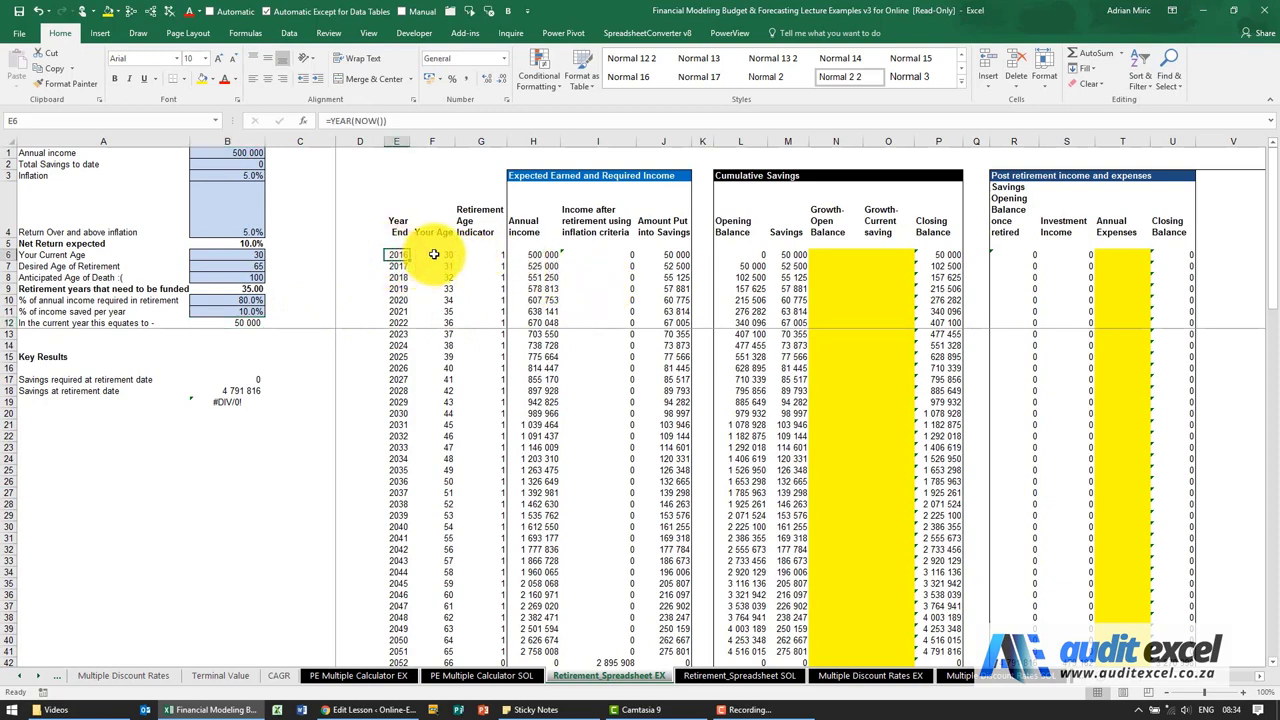
left_click(433, 254)
left_click(487, 255)
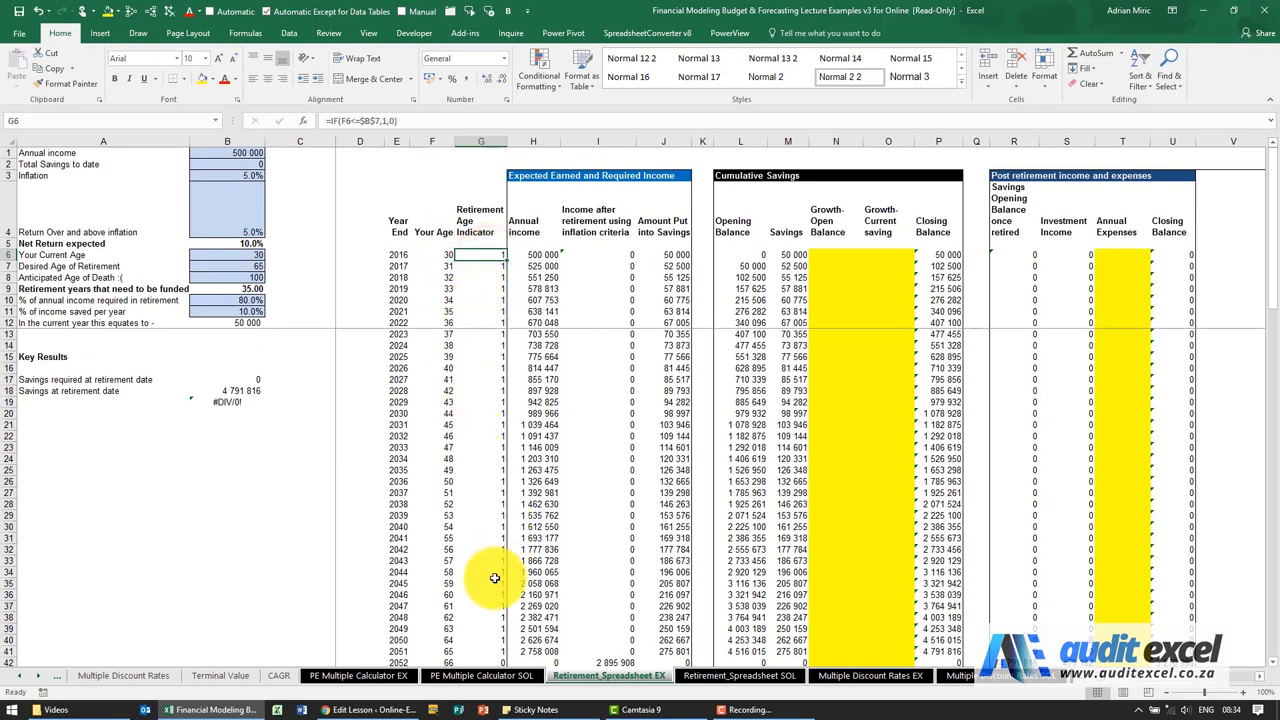
scroll(485, 645, "down", 1)
left_click(491, 631)
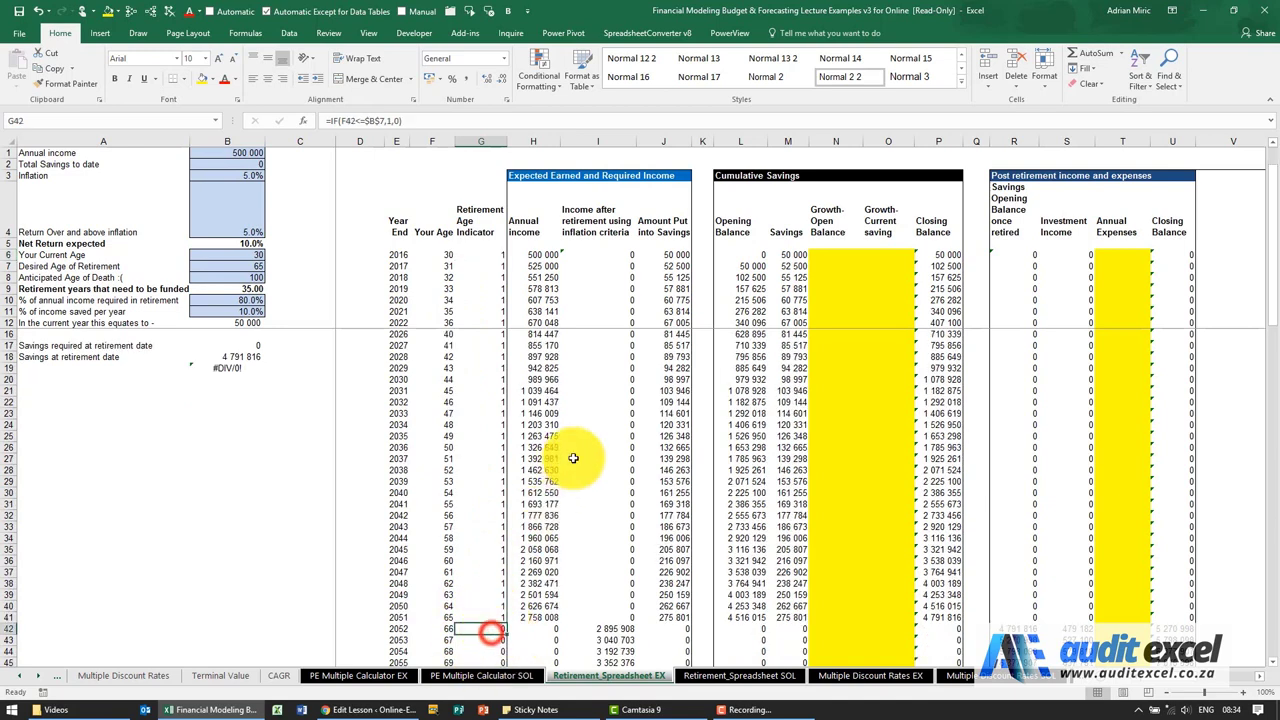
scroll(573, 458, "up", 1)
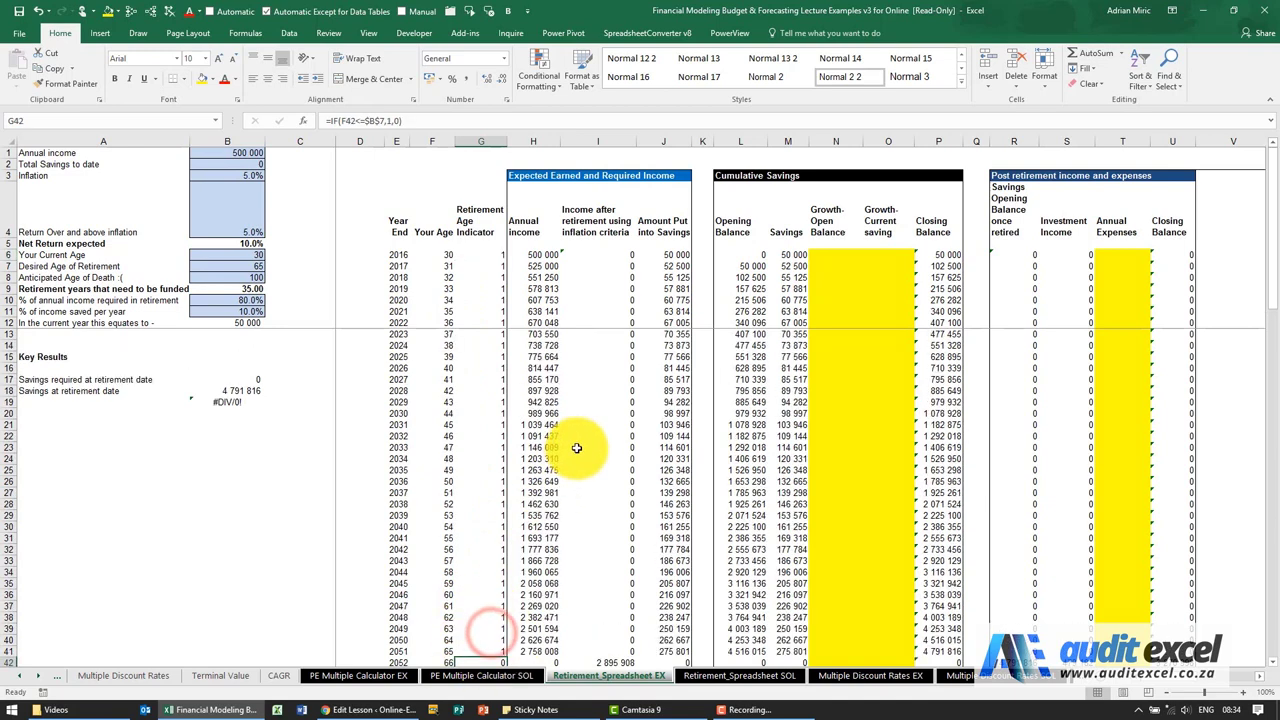
Examine the annual and post-retirement income columns and trace the precedents of the first Amount Put into Savings cell, J6
left_click(537, 256)
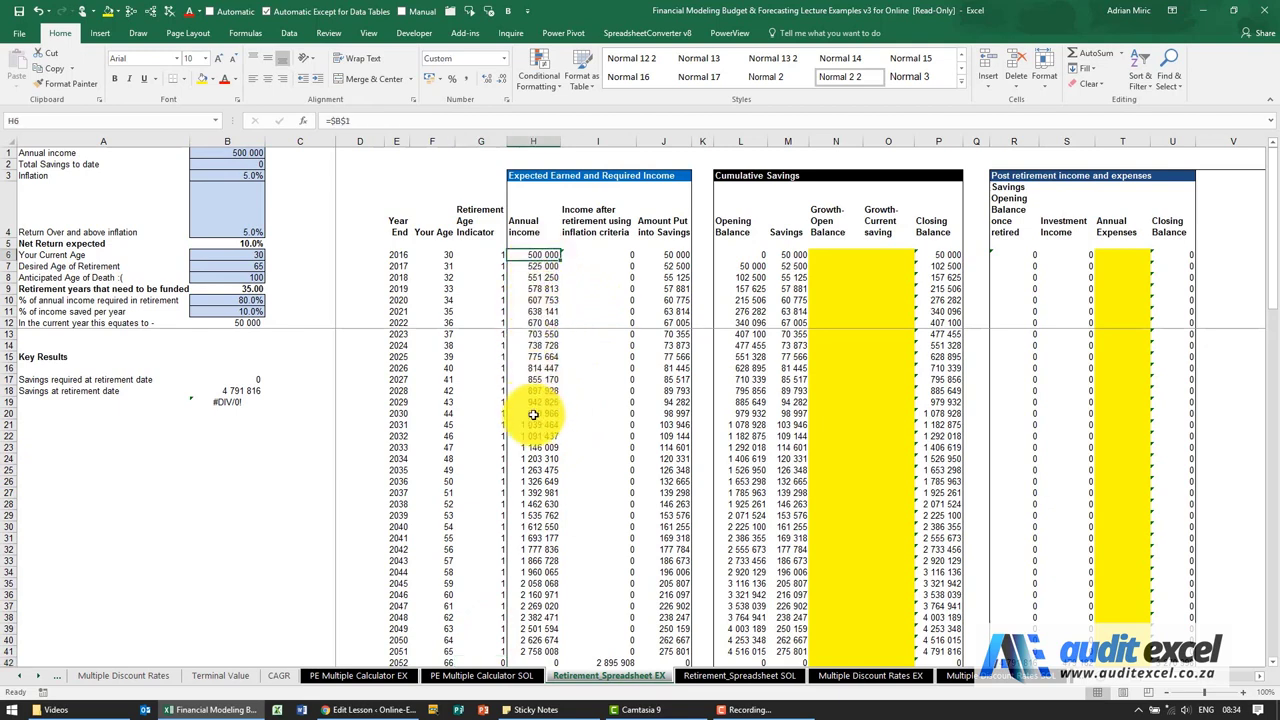
scroll(586, 369, "down", 2)
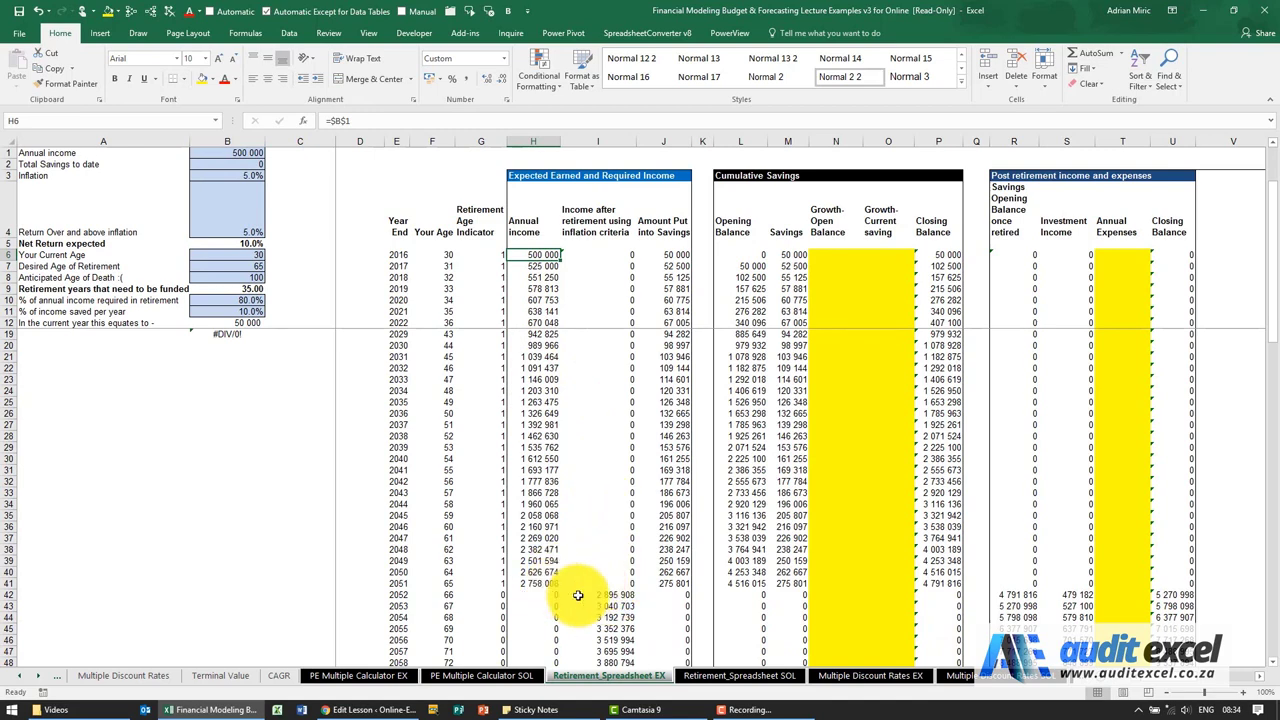
scroll(610, 540, "up", 1)
scroll(618, 516, "up", 1)
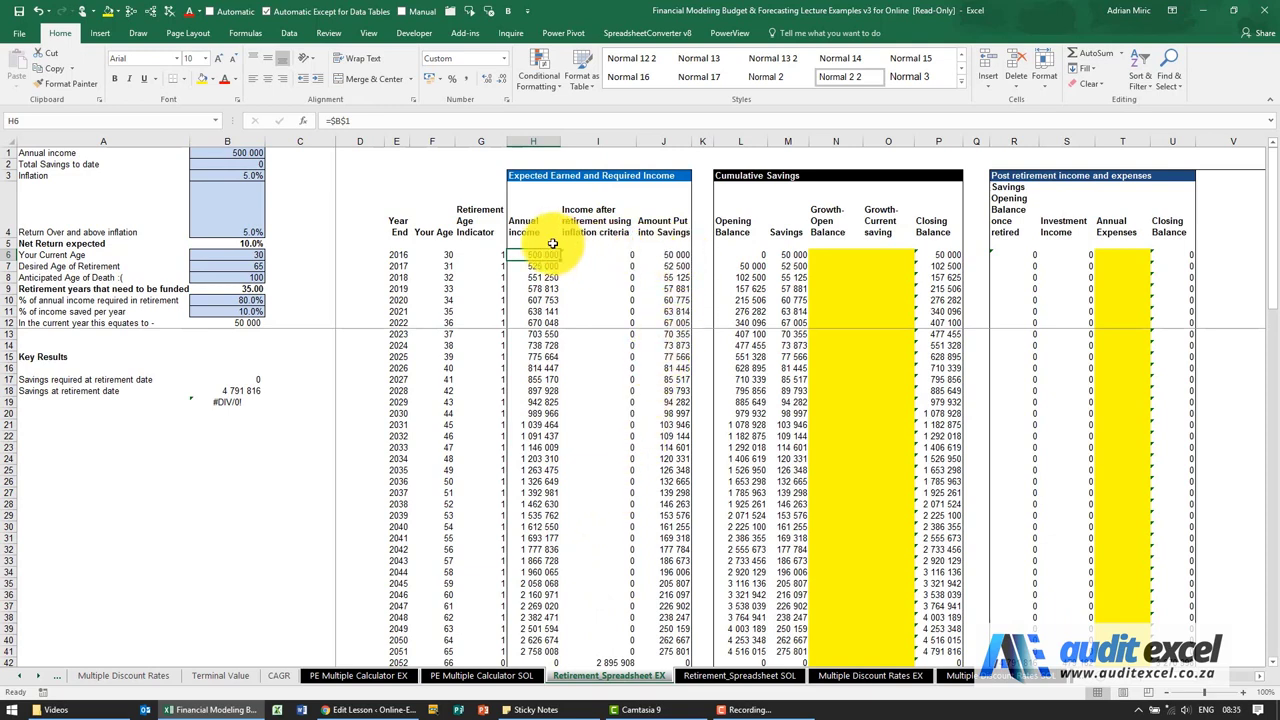
left_click(670, 254)
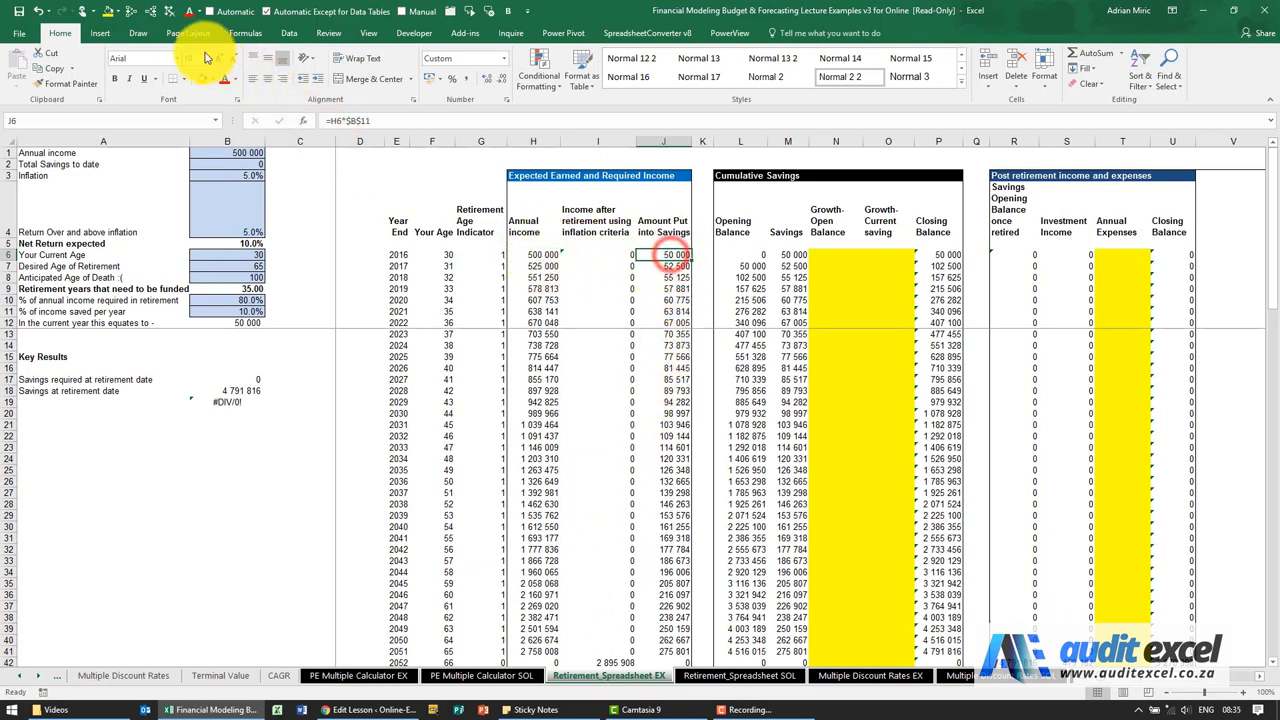
left_click(130, 11)
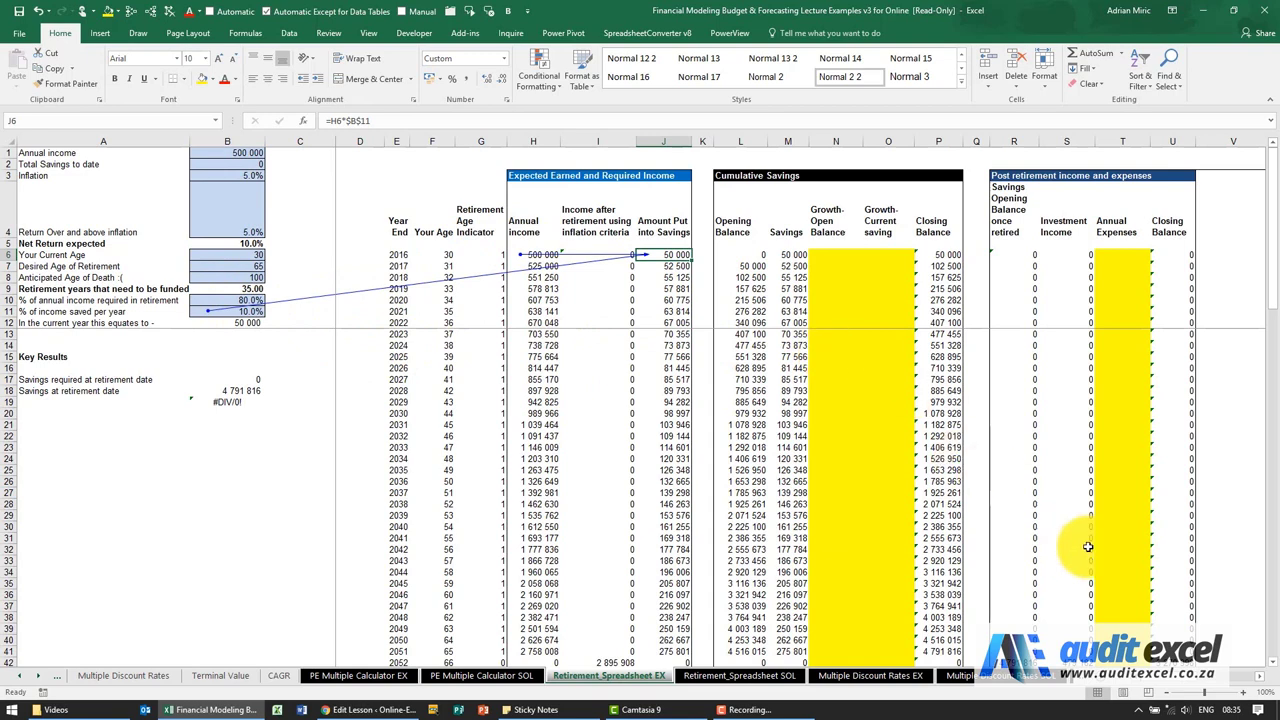
Inspect the Cumulative Savings section's opening balance and savings formulas and its empty yellow growth columns
left_click(1262, 683)
left_click(1262, 683)
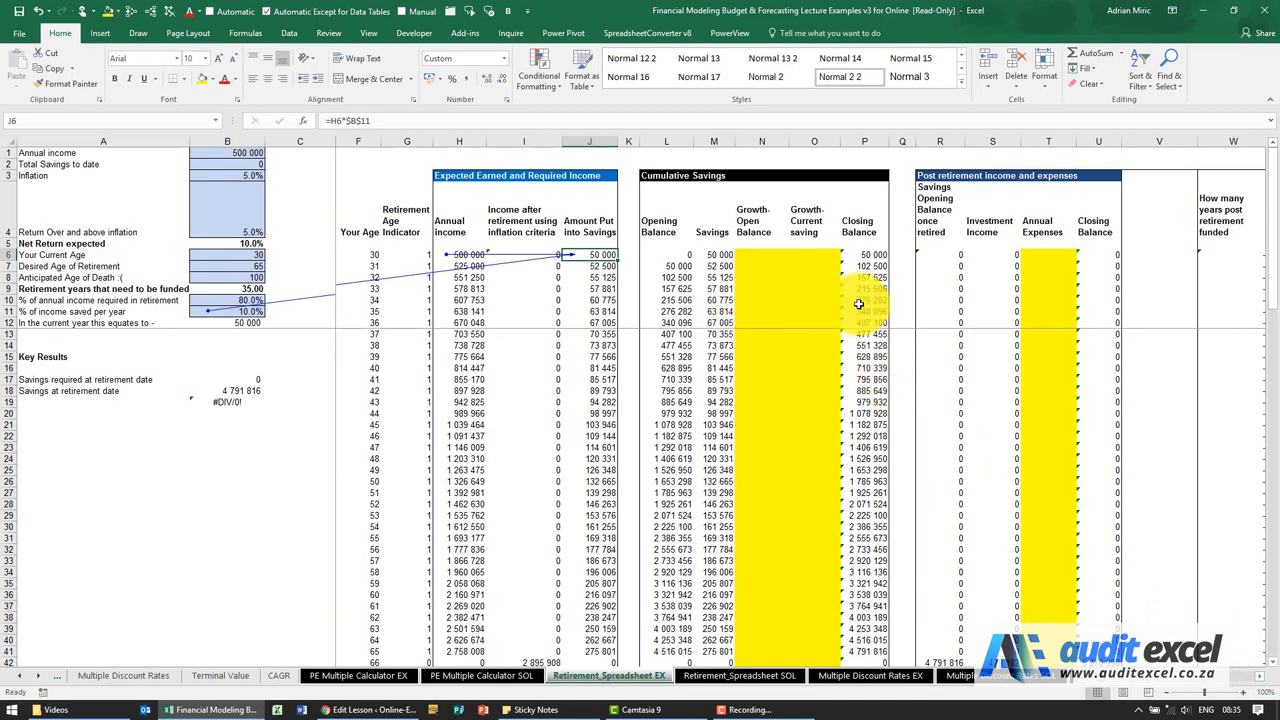
left_click(670, 254)
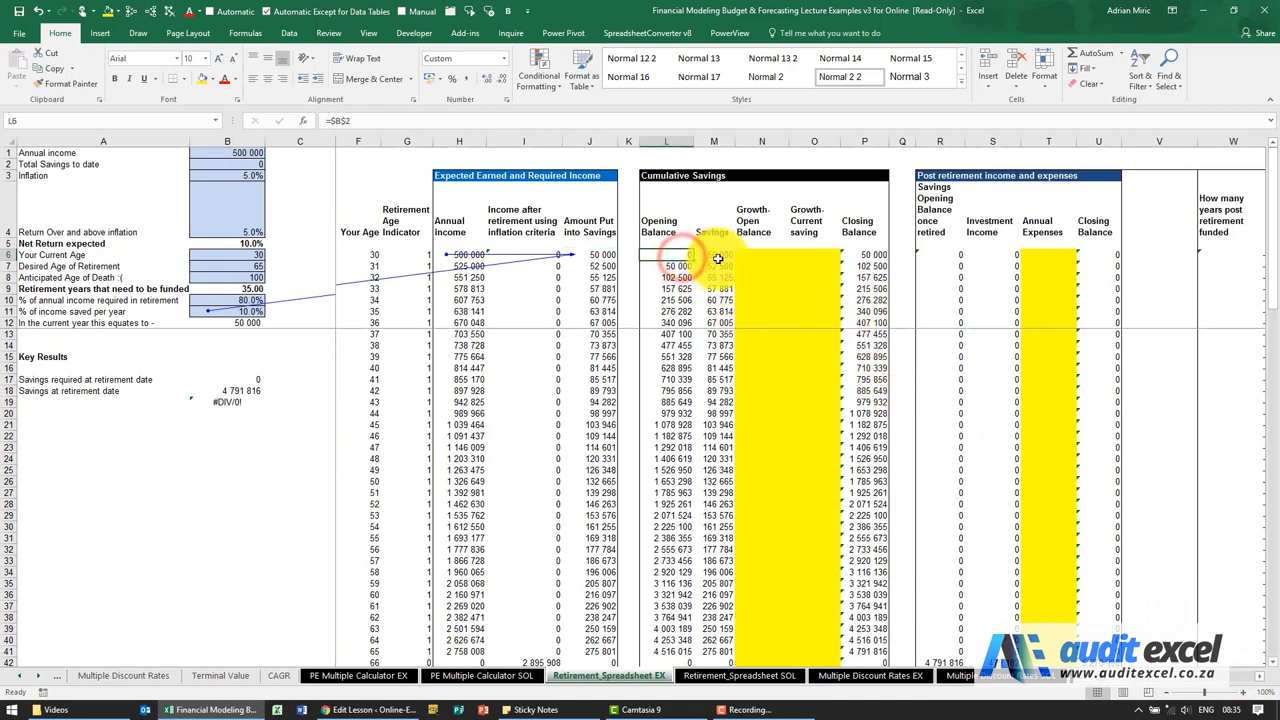
left_click(720, 254)
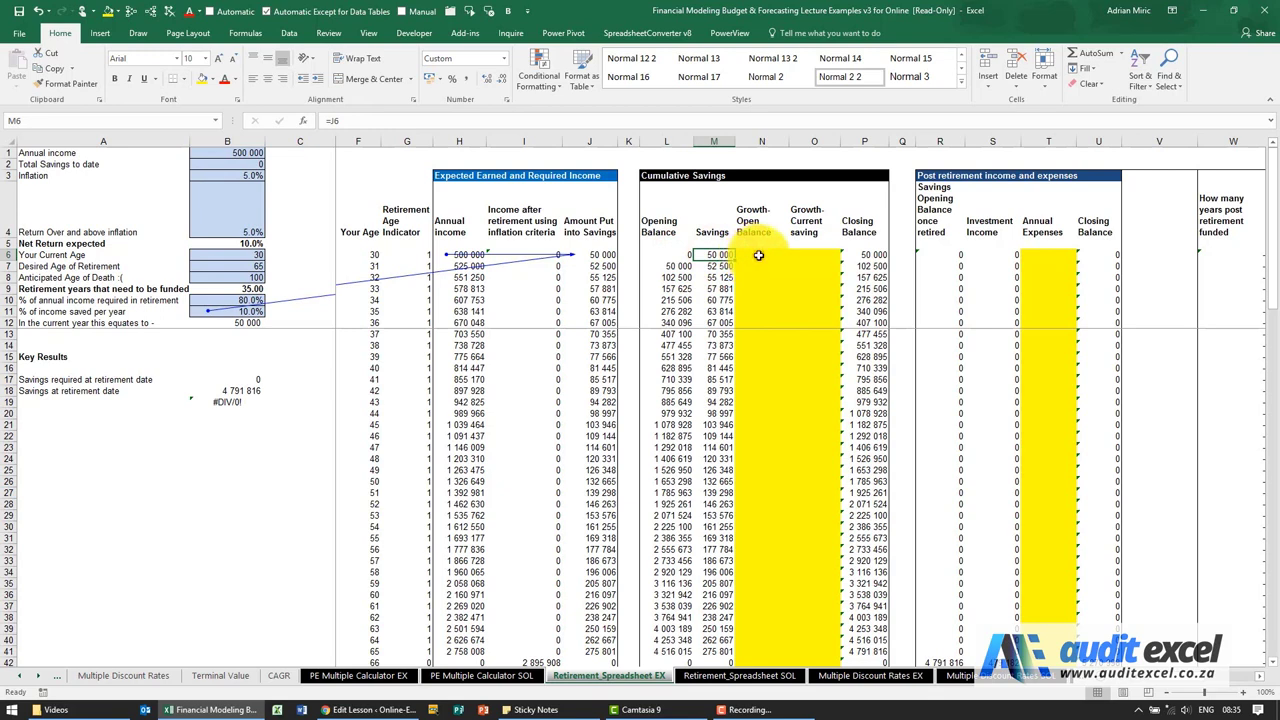
left_click(759, 254)
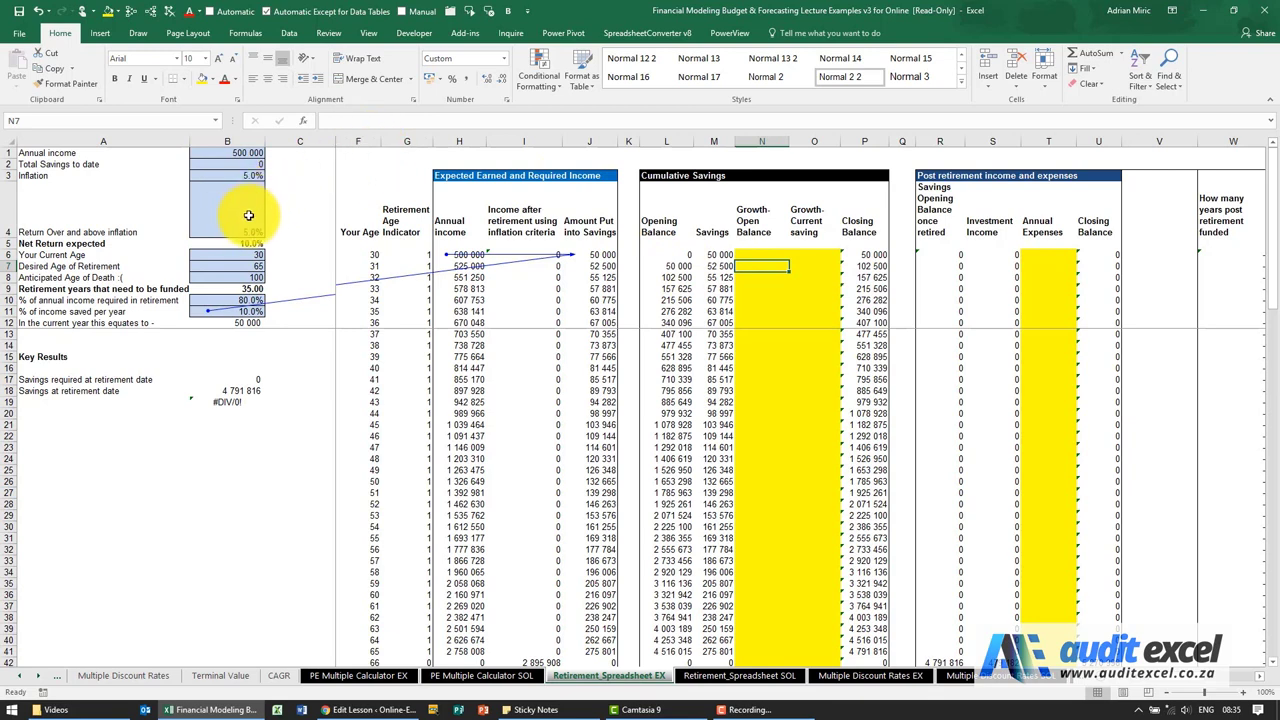
left_click(814, 266)
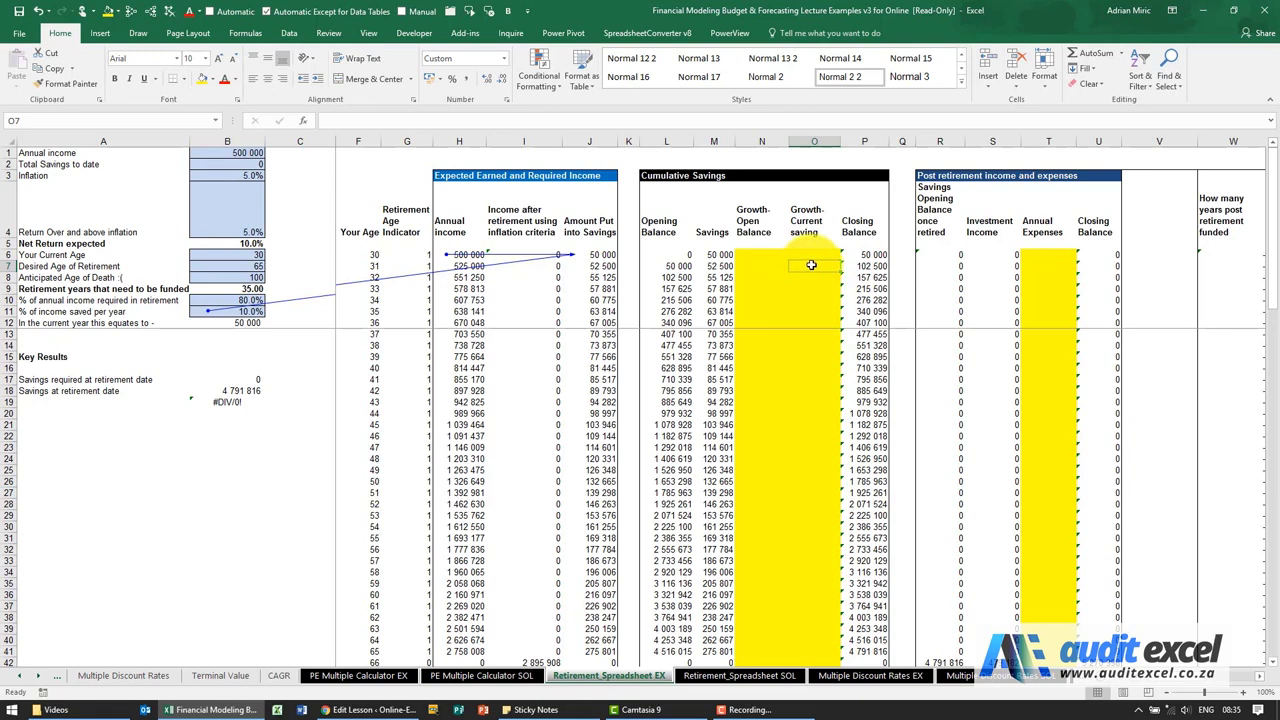
Trace the precedents of the Cumulative Savings closing balance in P7 and the post-retirement savings opening balance at age 66, R42
left_click(871, 266)
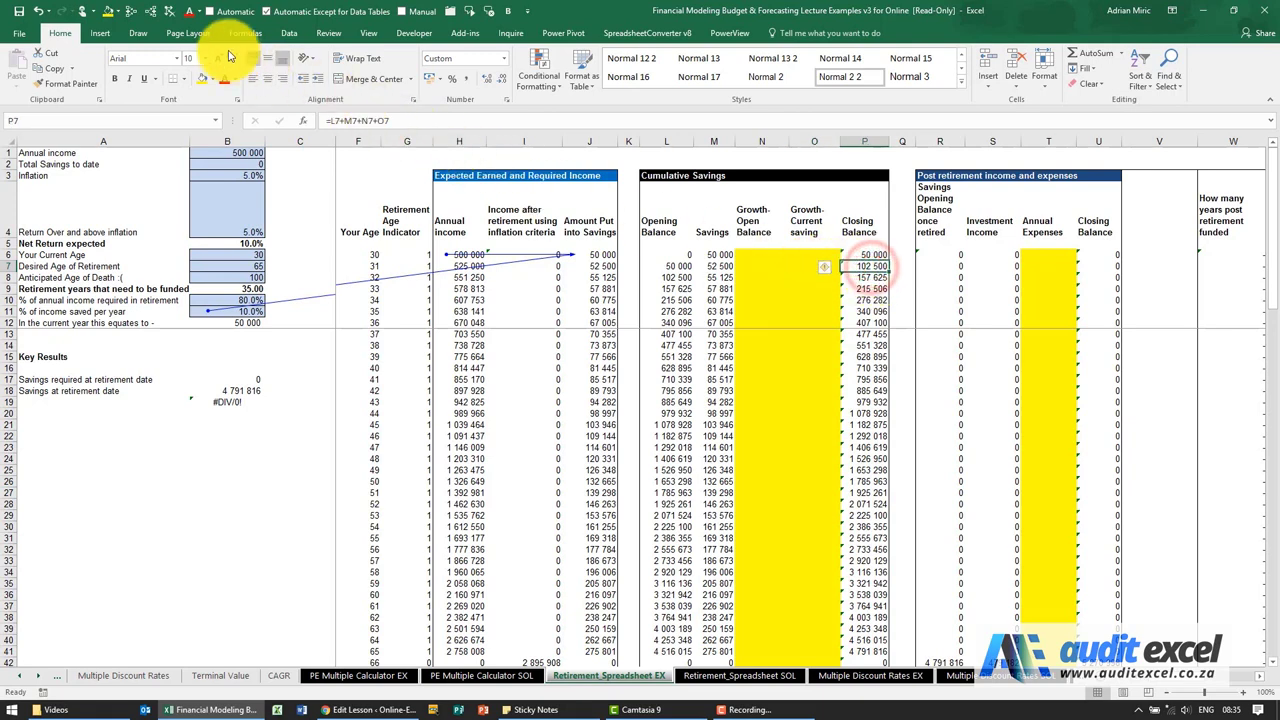
left_click(137, 13)
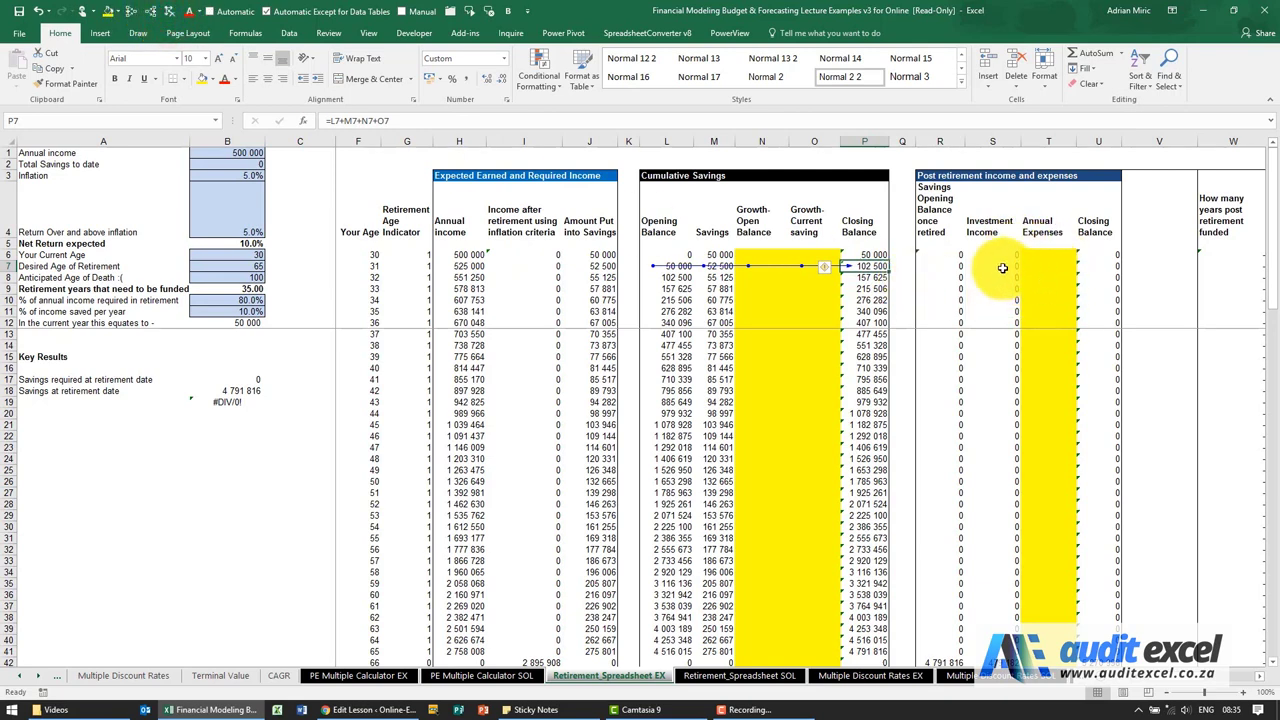
left_click(953, 289)
scroll(951, 312, "down", 6)
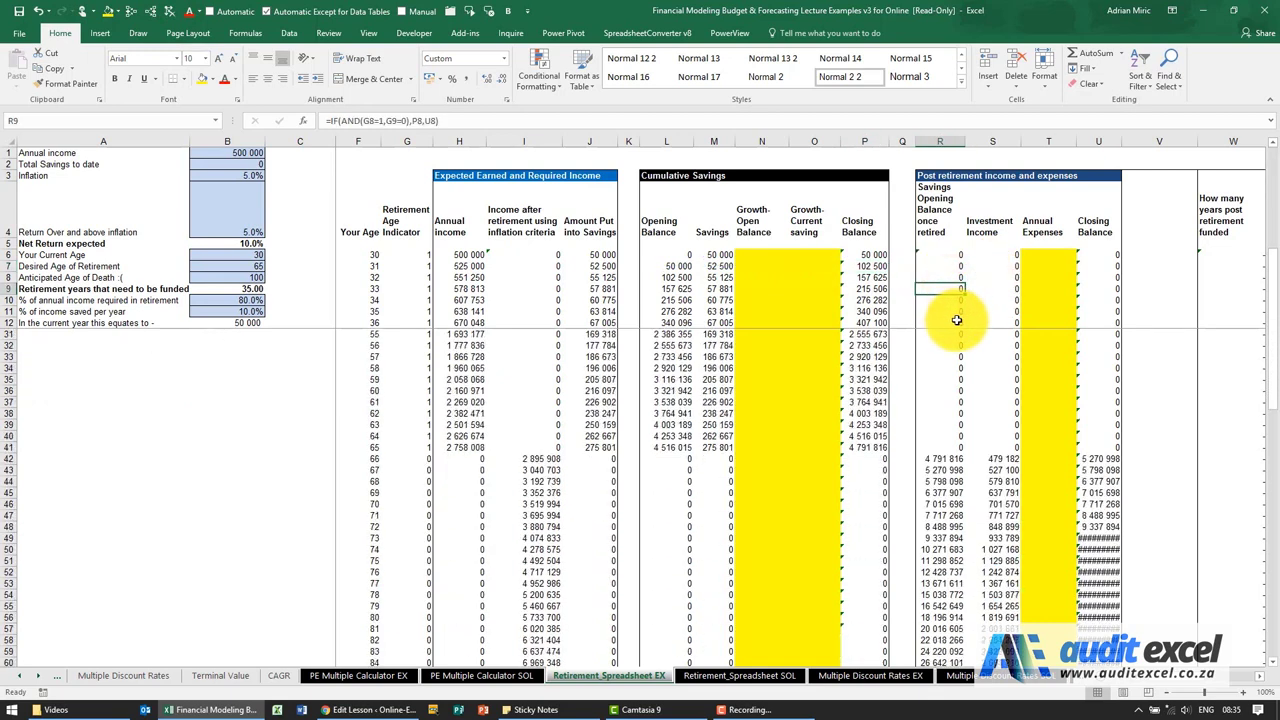
left_click(950, 459)
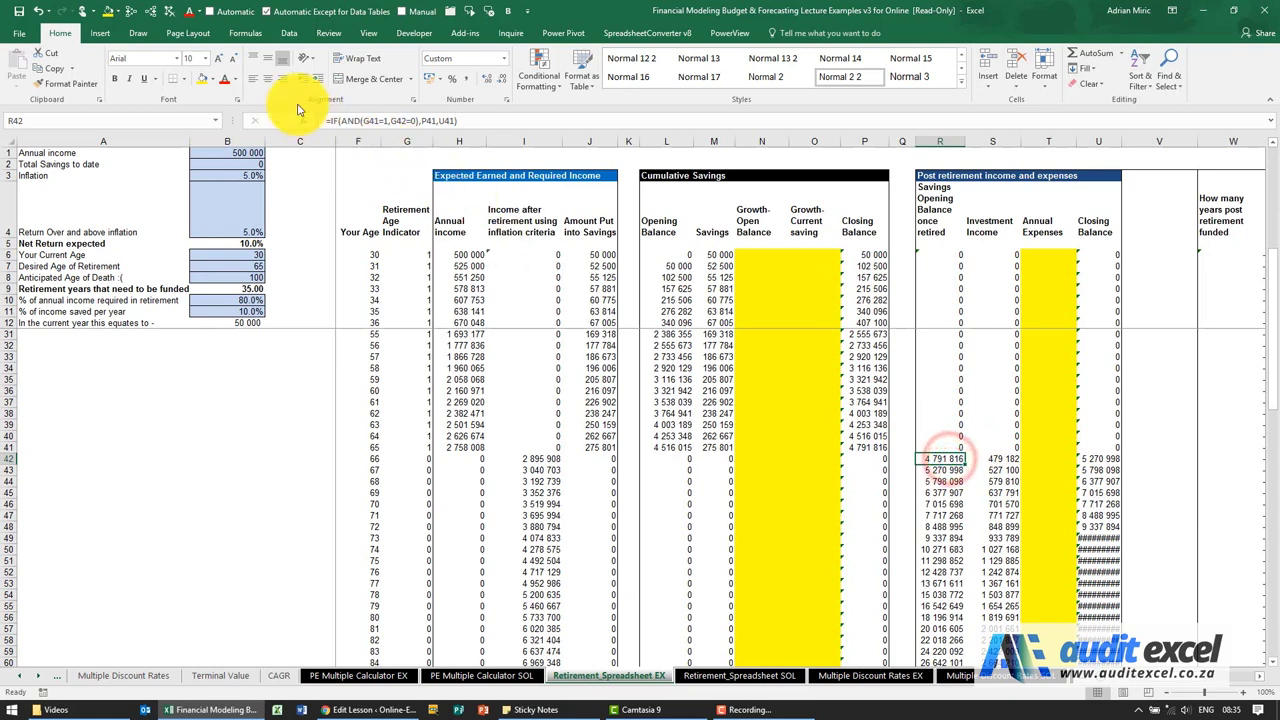
left_click(172, 20)
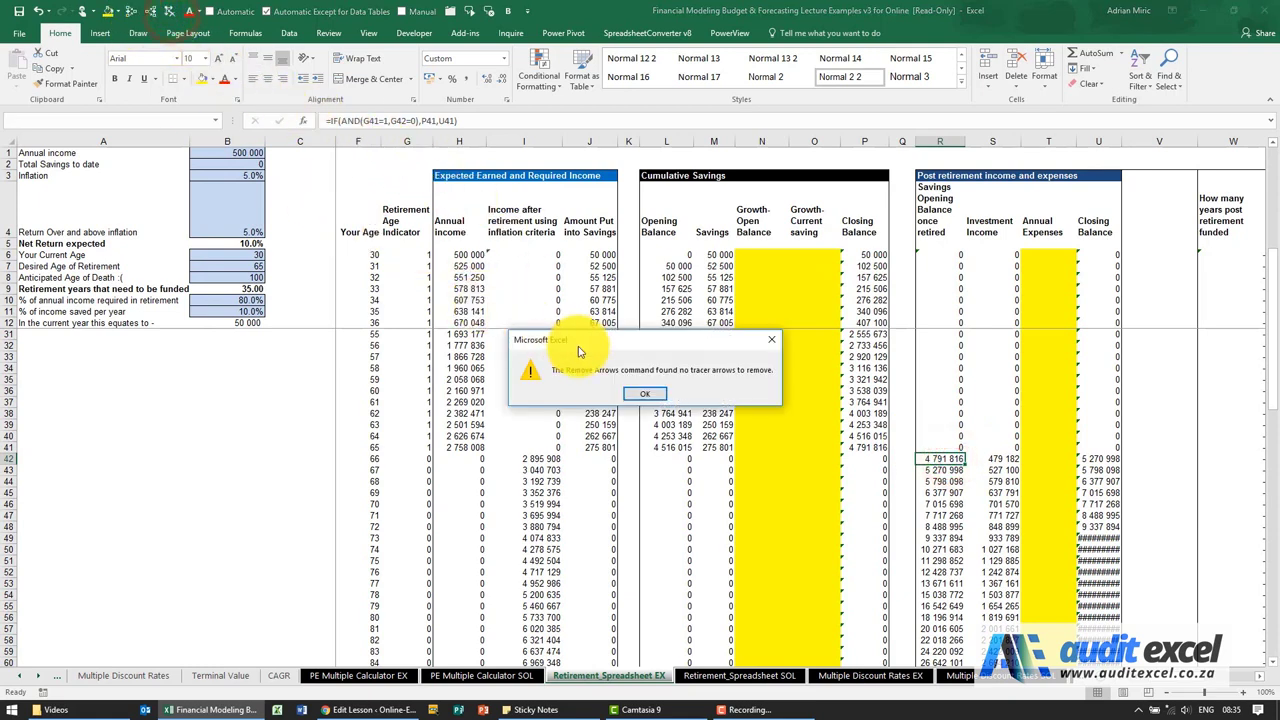
left_click(651, 400)
left_click(130, 11)
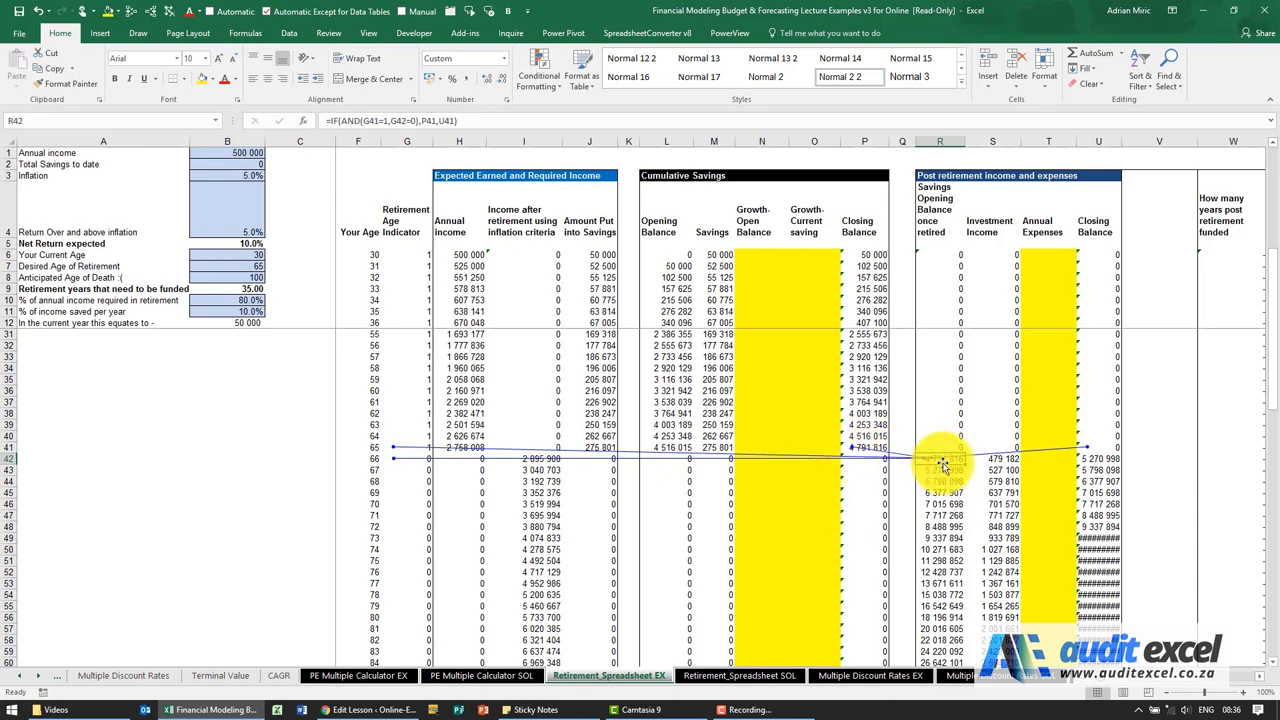
Clear the tracer arrows and review the Investment Income, Annual Expenses and Closing Balance cells for age 66 in row 42
left_click(1005, 462)
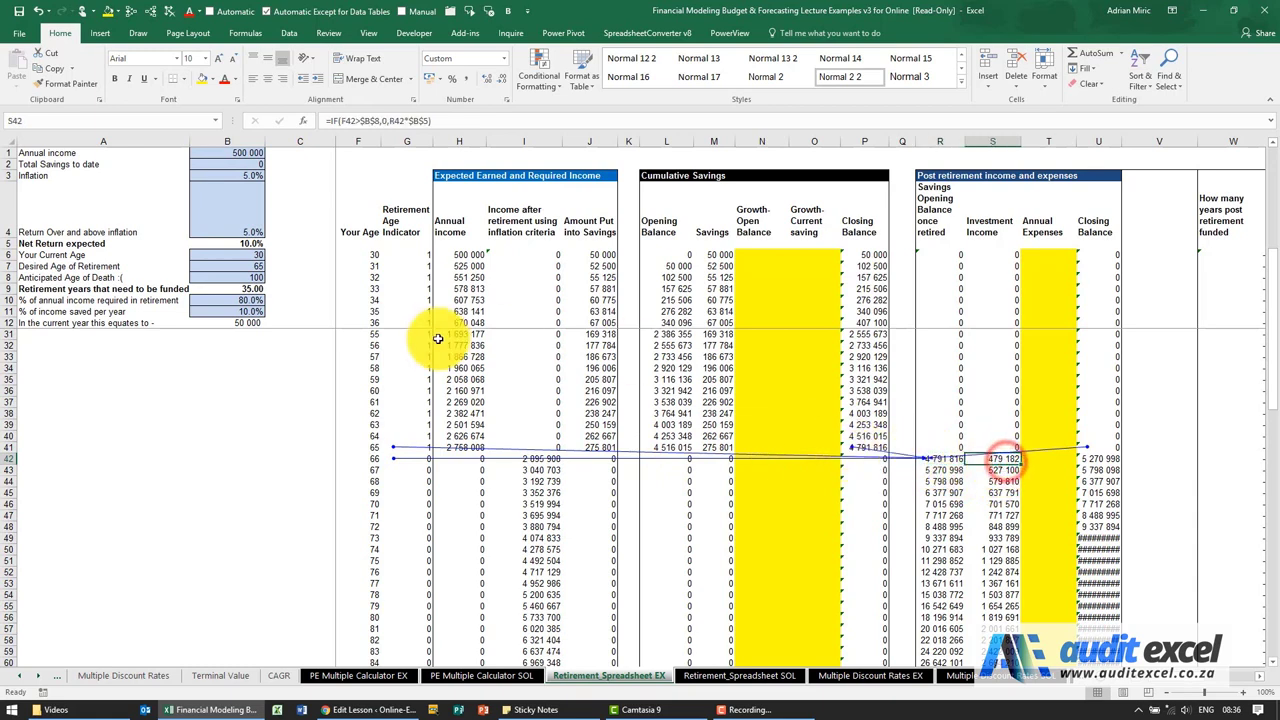
left_click(166, 12)
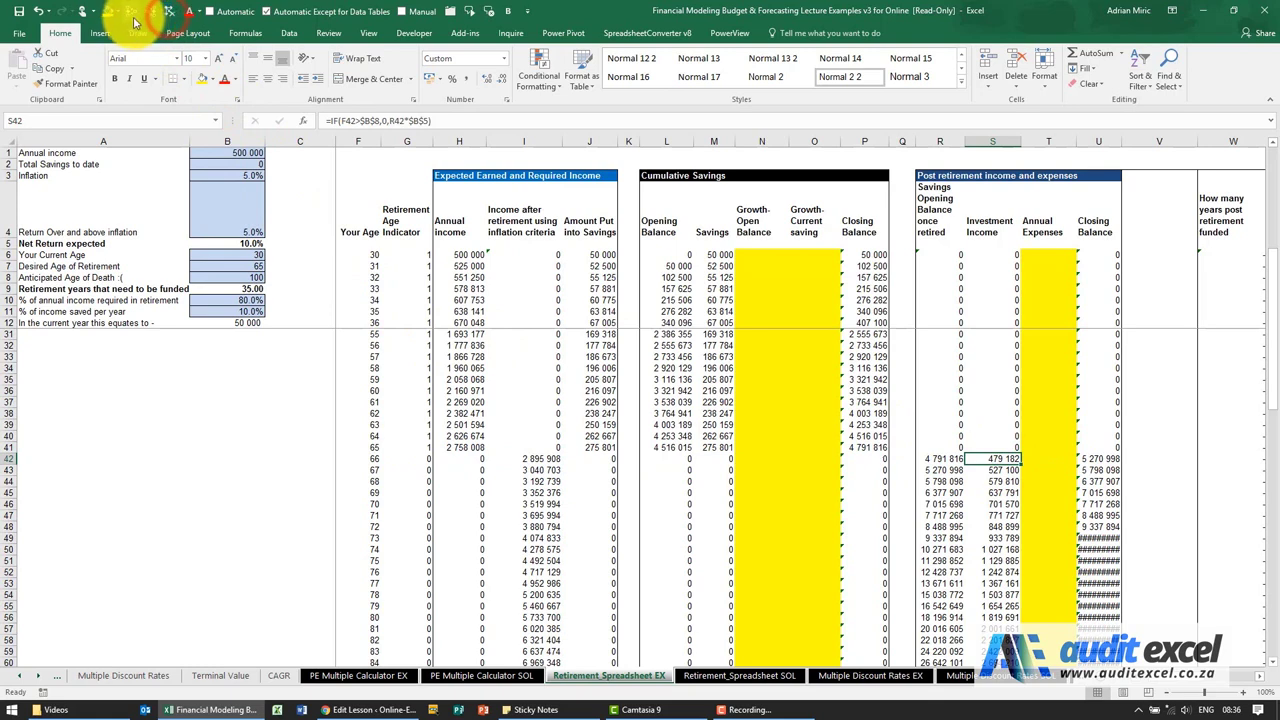
left_click(1037, 458)
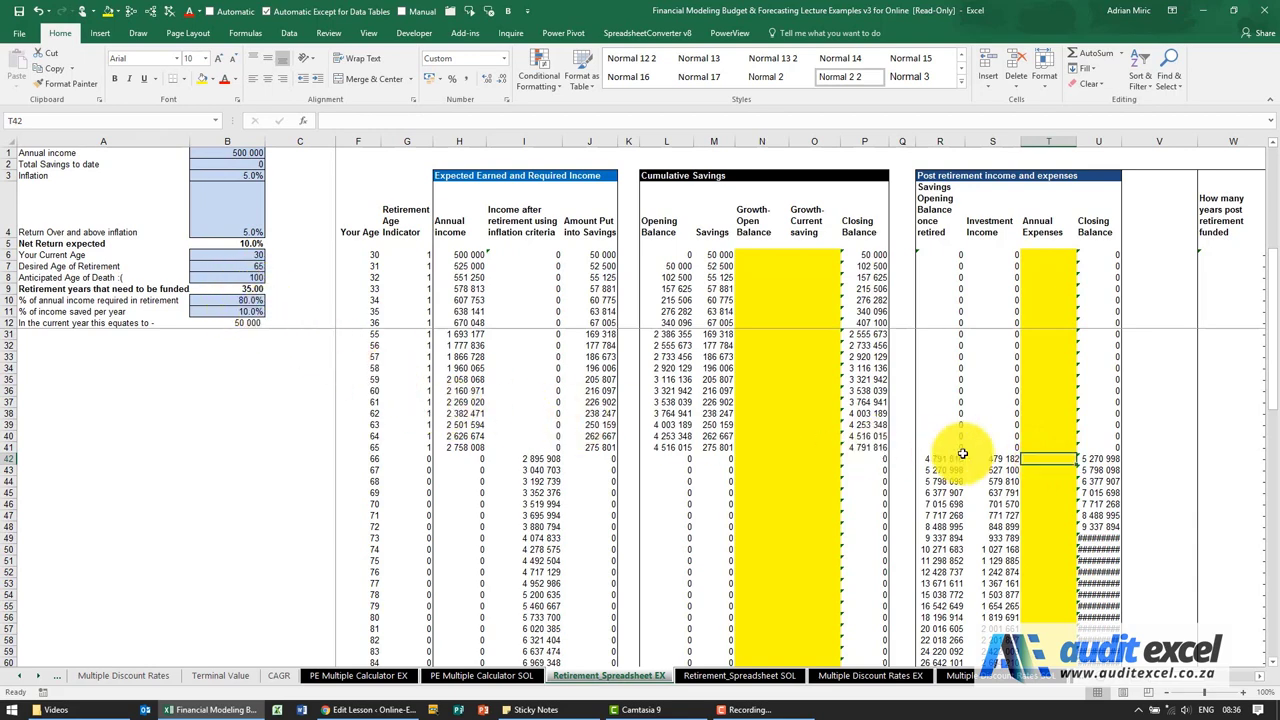
left_click(1095, 459)
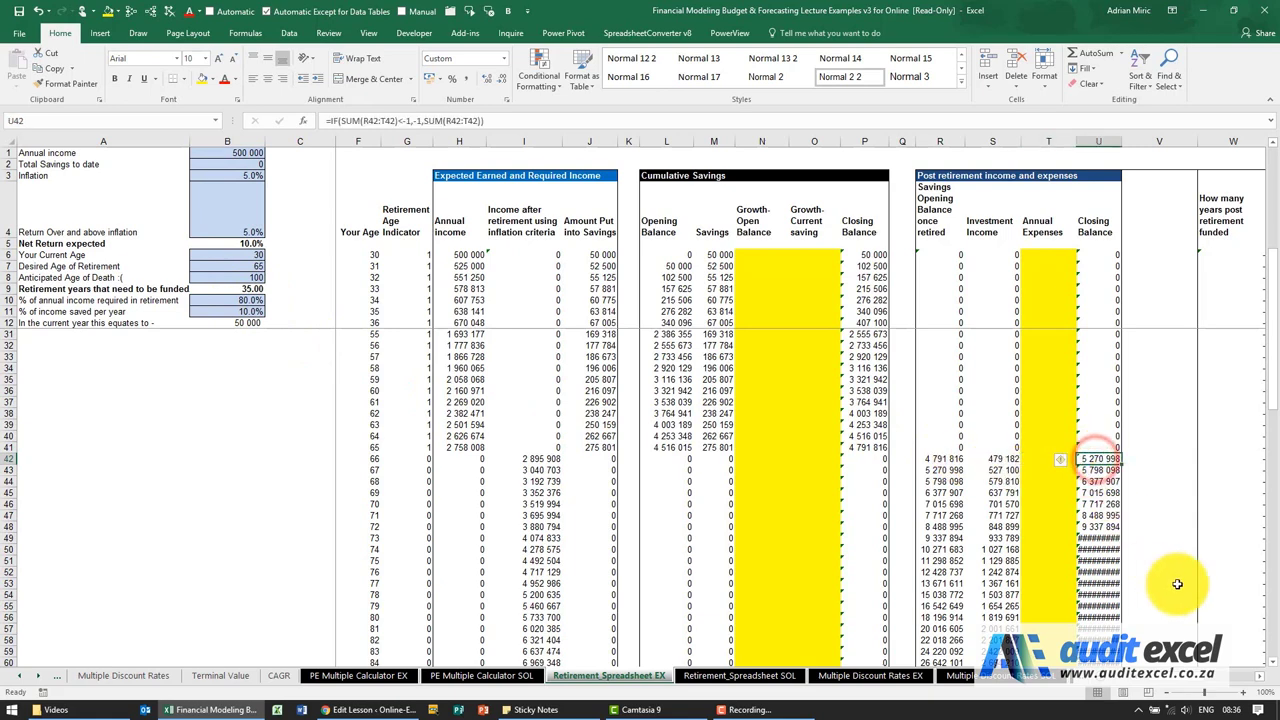
Examine the columns for years funded, savings at retirement date, retirement year, post-retirement expenses and savings required at retirement
left_click(1262, 678)
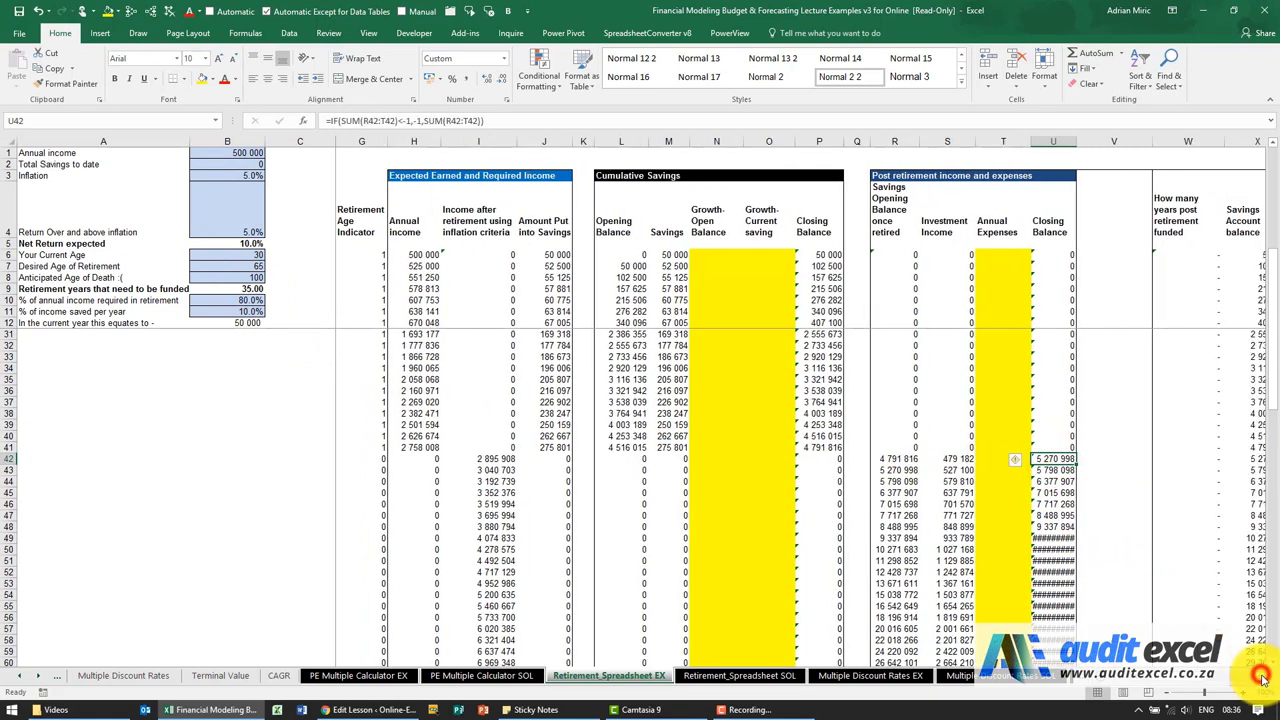
left_click(1262, 678)
left_click(1262, 678)
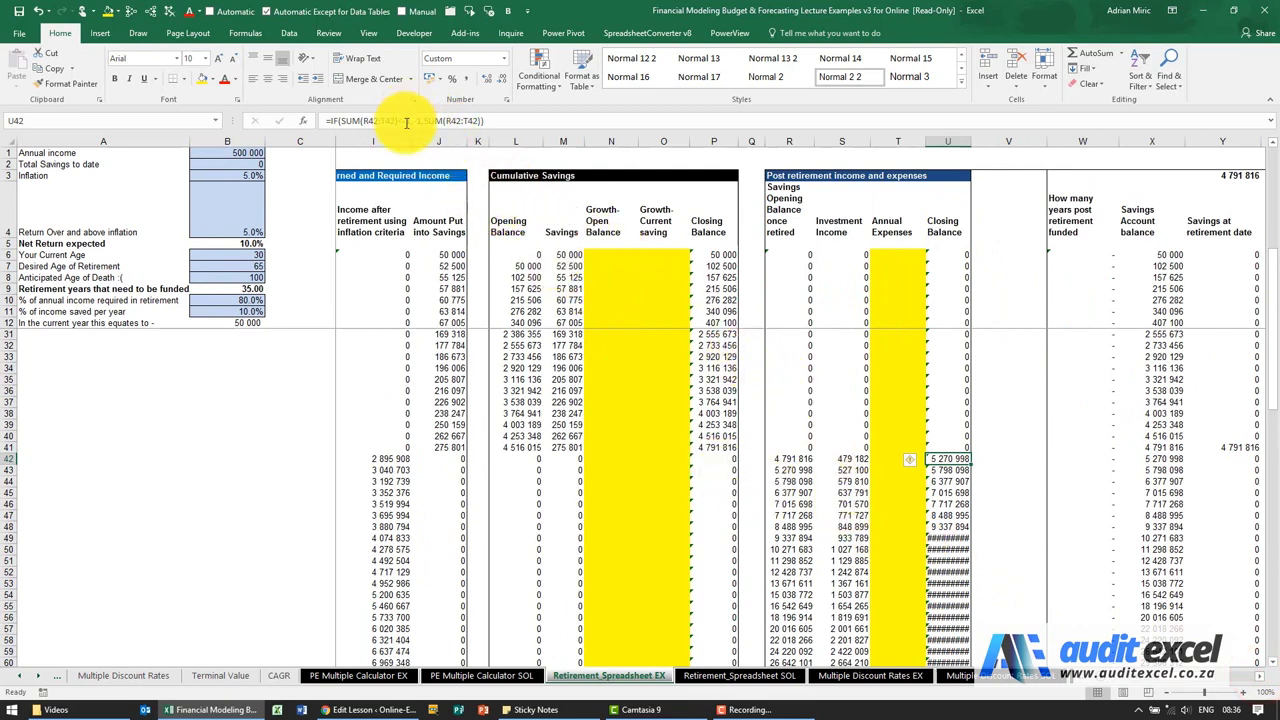
left_click(1266, 679)
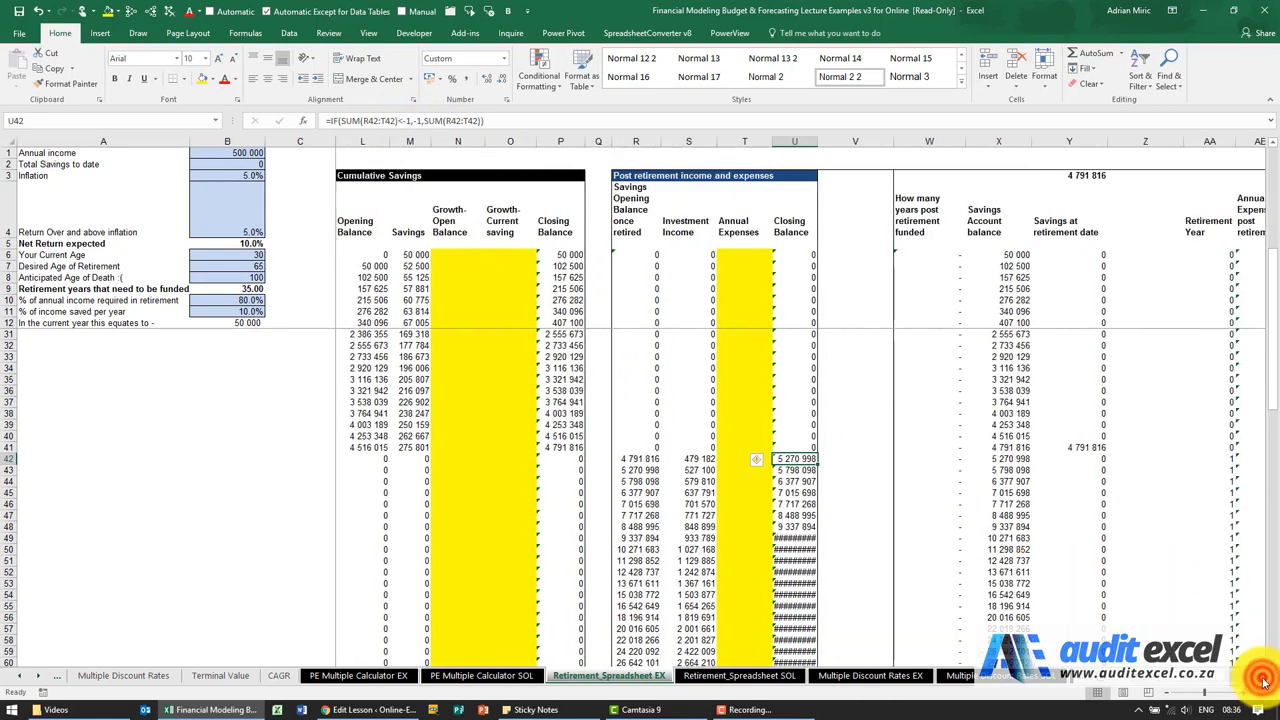
left_click(1264, 680)
left_click(1264, 680)
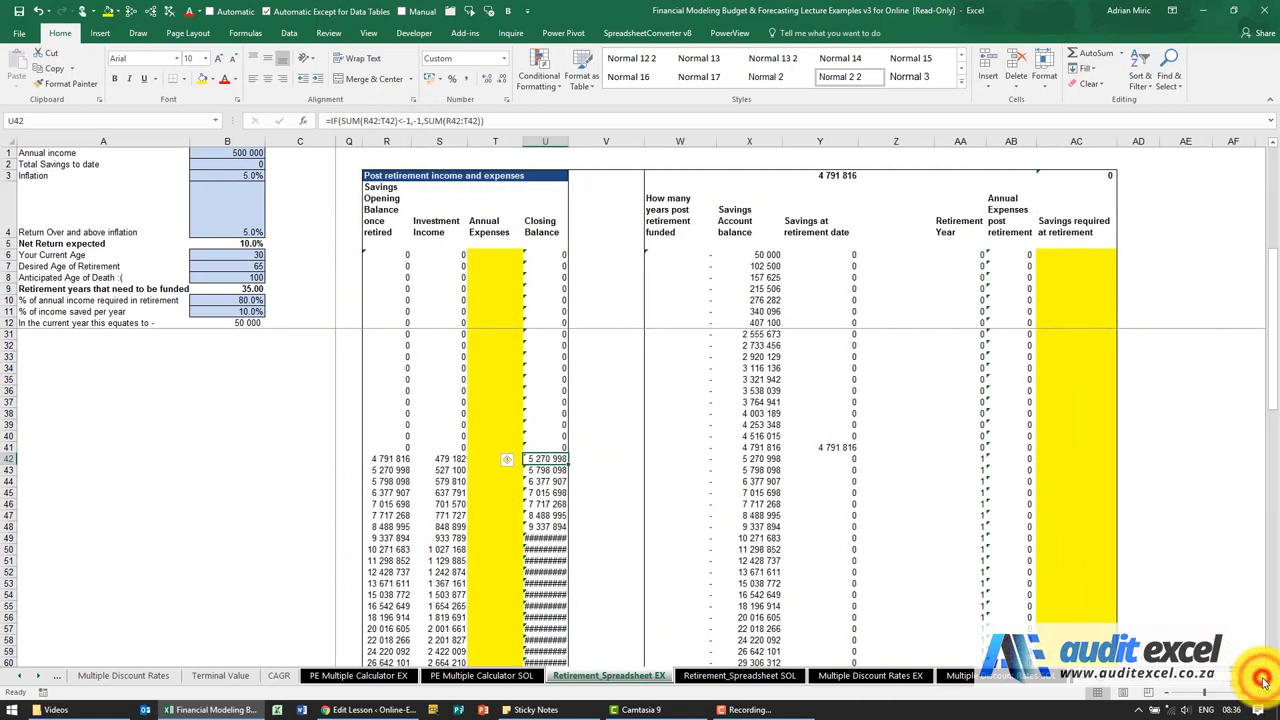
left_click(1264, 680)
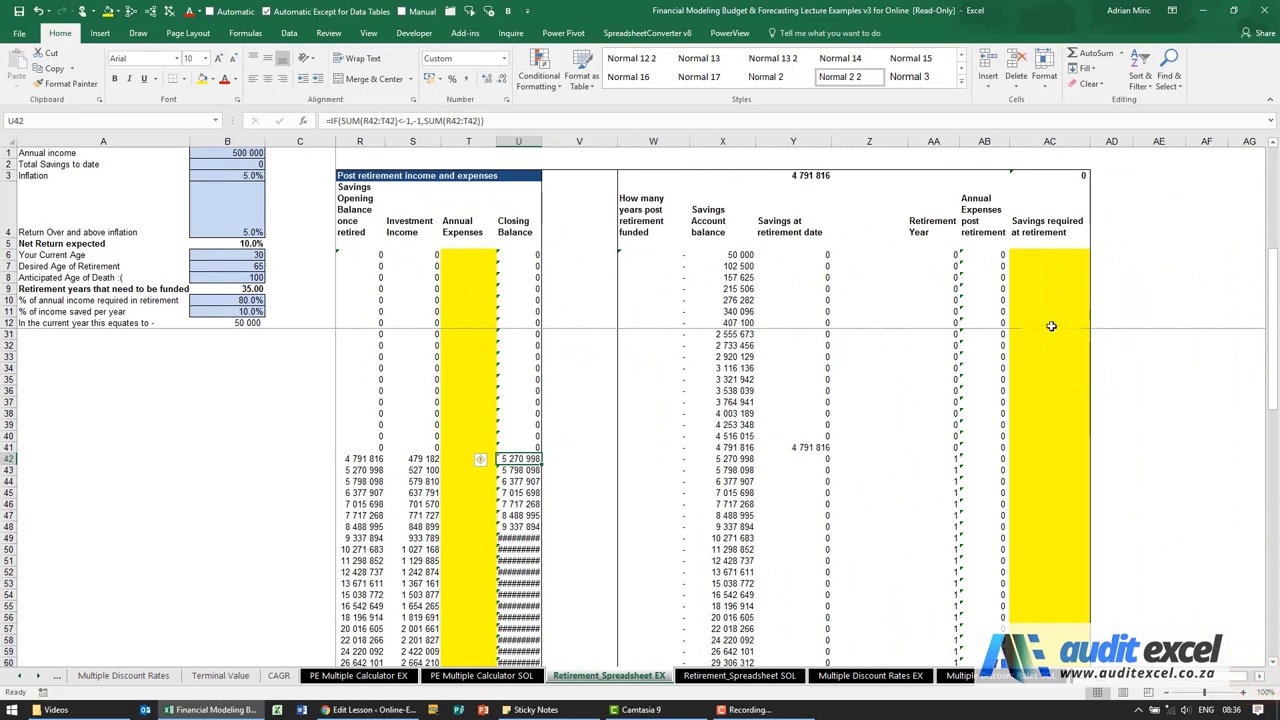
scroll(1063, 352, "down", 4)
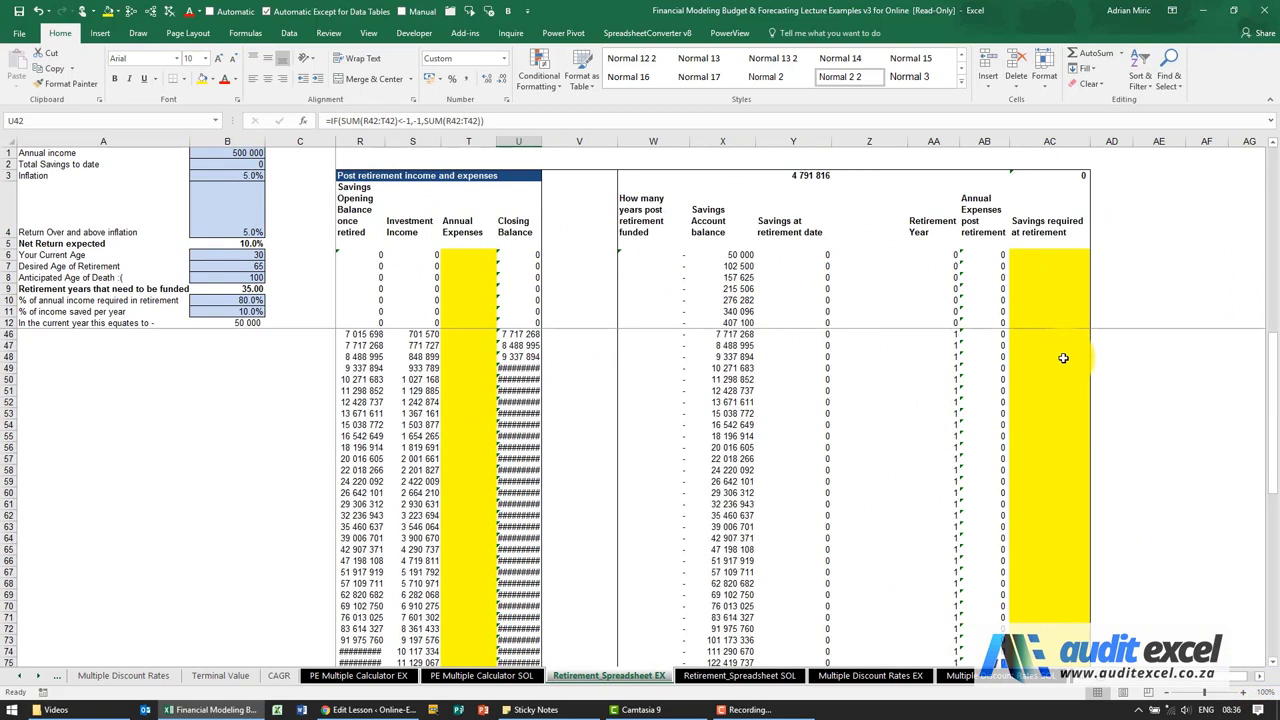
scroll(1063, 355, "up", 3)
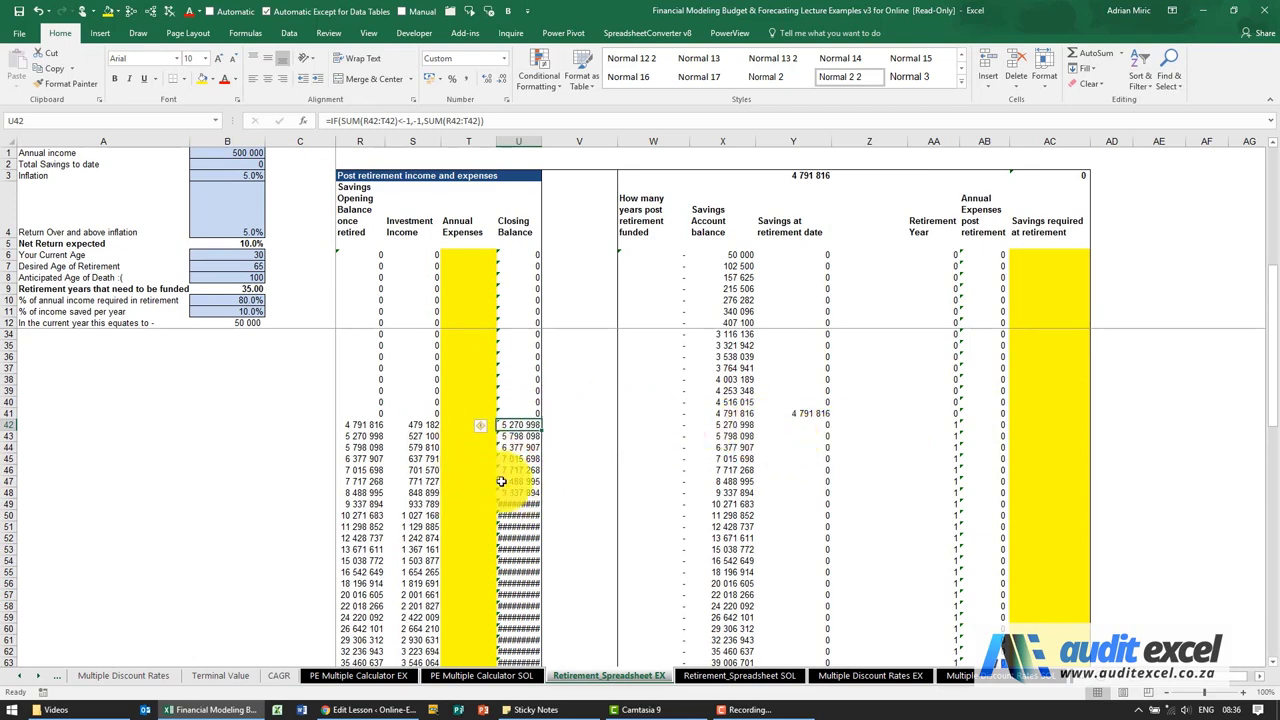
scroll(1120, 690, "left", 3)
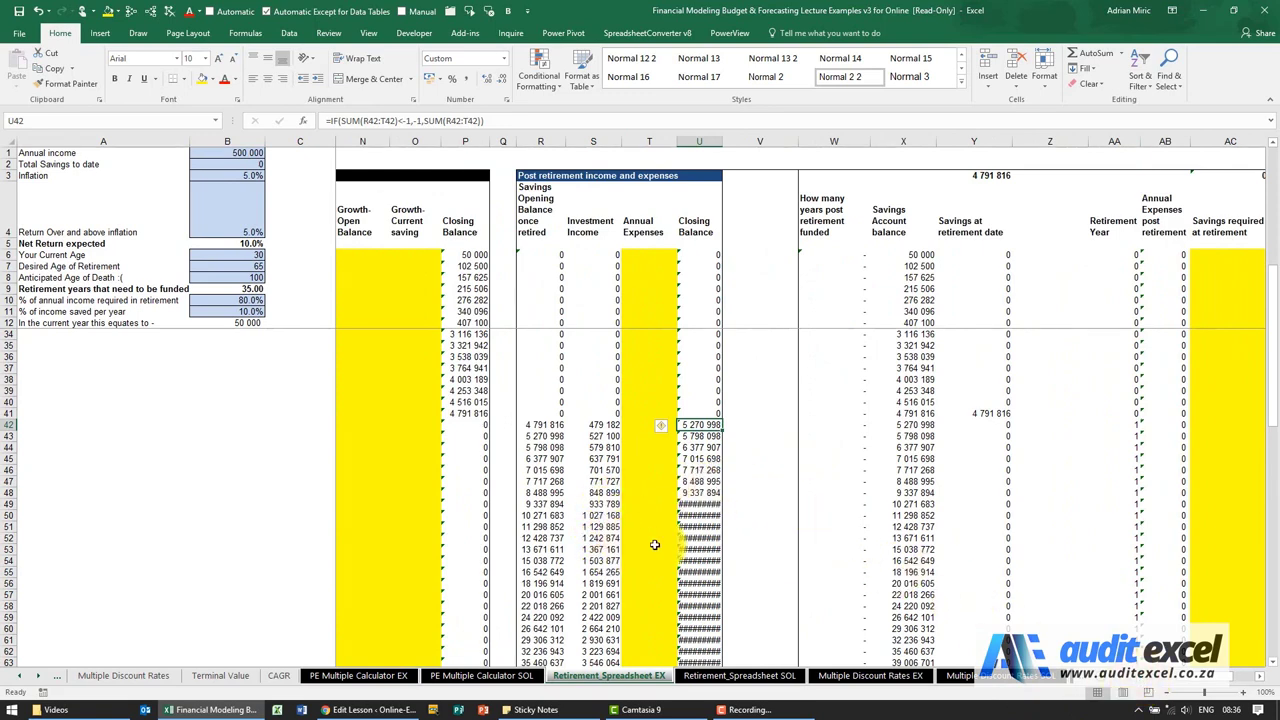
left_click(1260, 677)
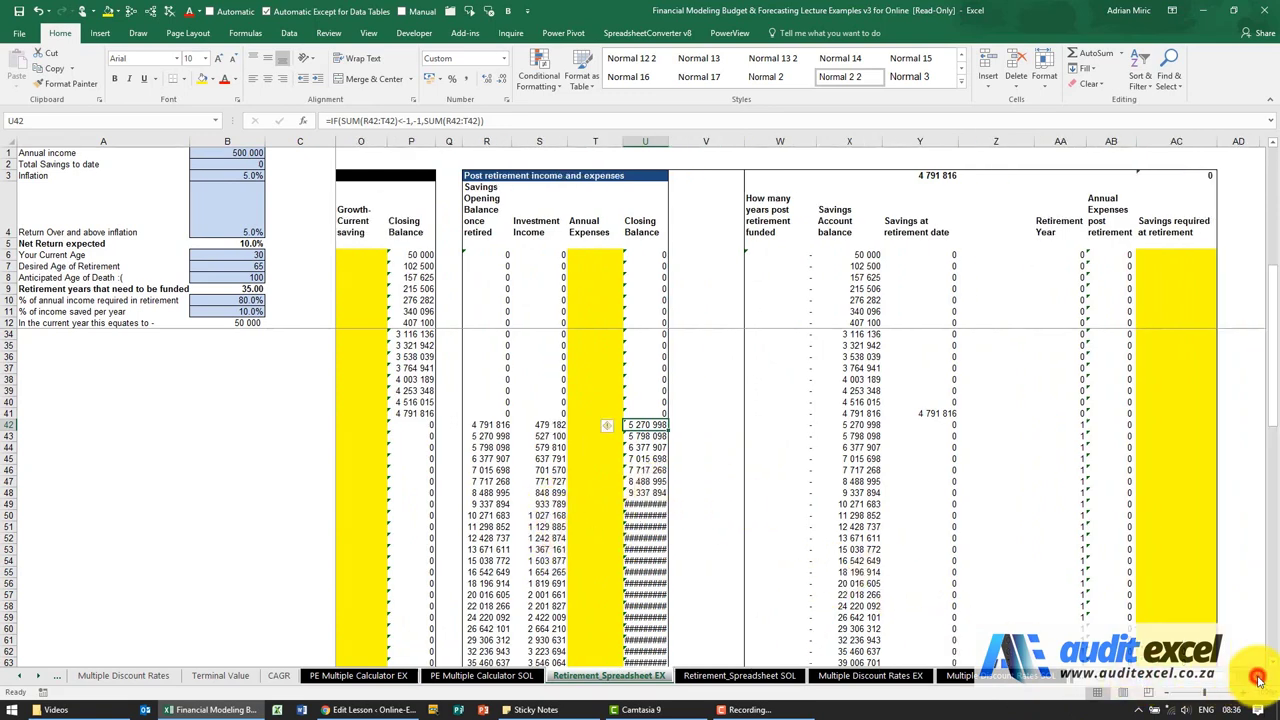
left_click(1258, 678)
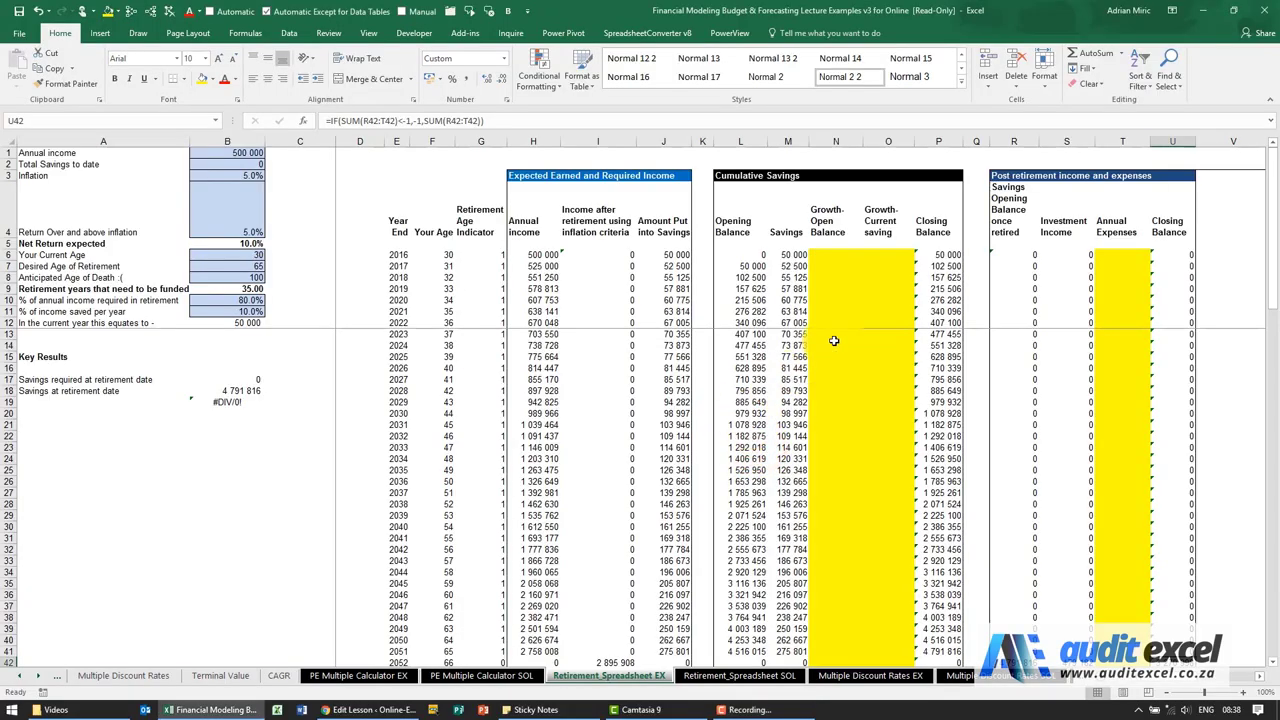
Enter =L6*$B$5 in N6 to calculate the growth on the opening balance from the net return expected
left_click(826, 255)
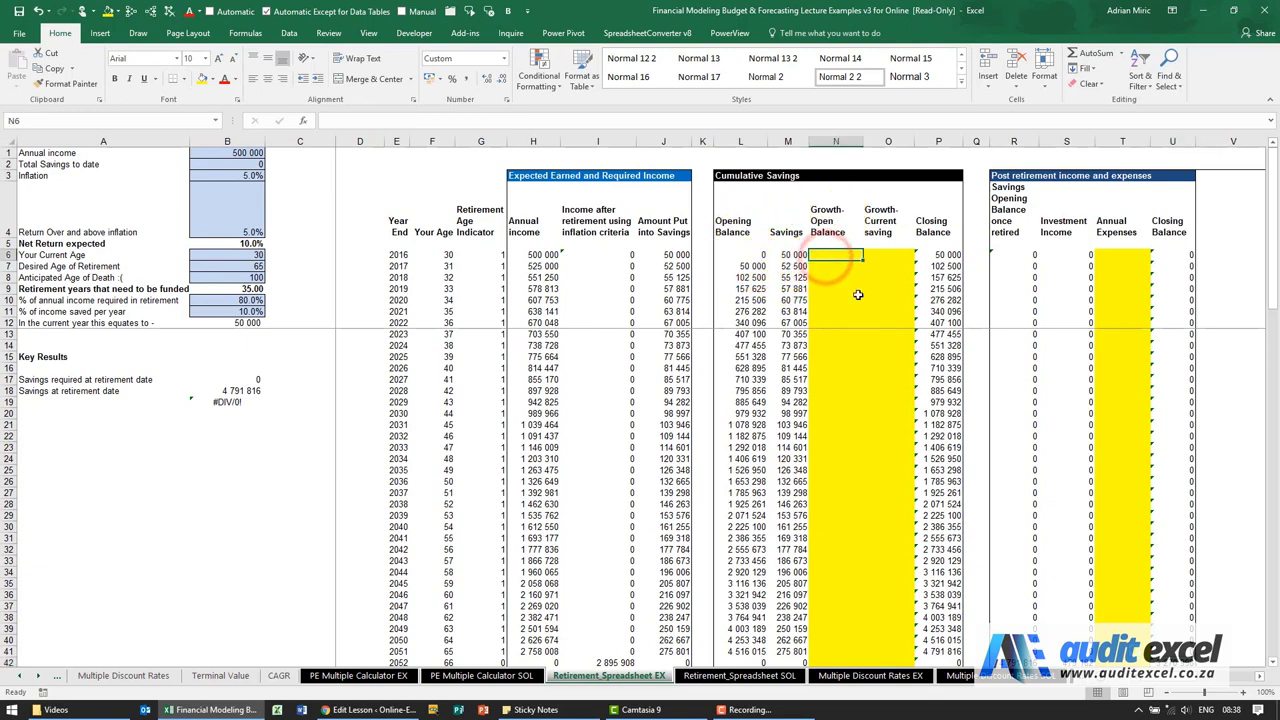
type("=")
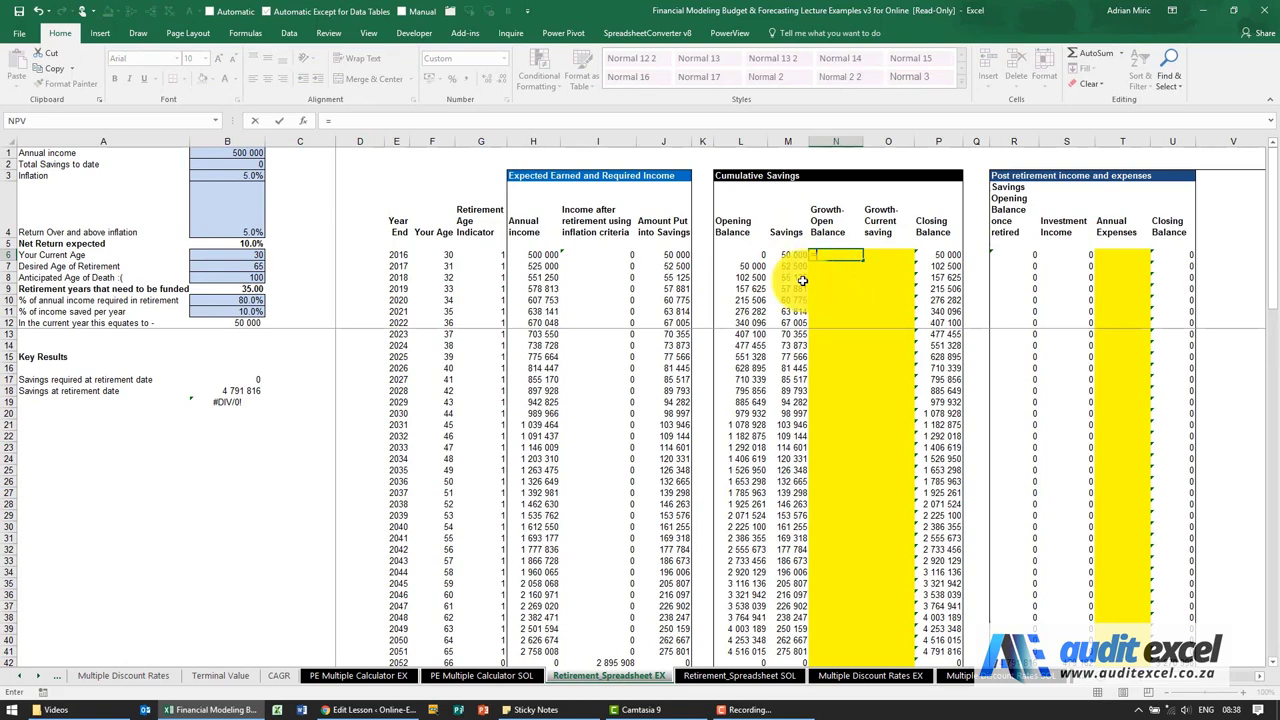
left_click(738, 258)
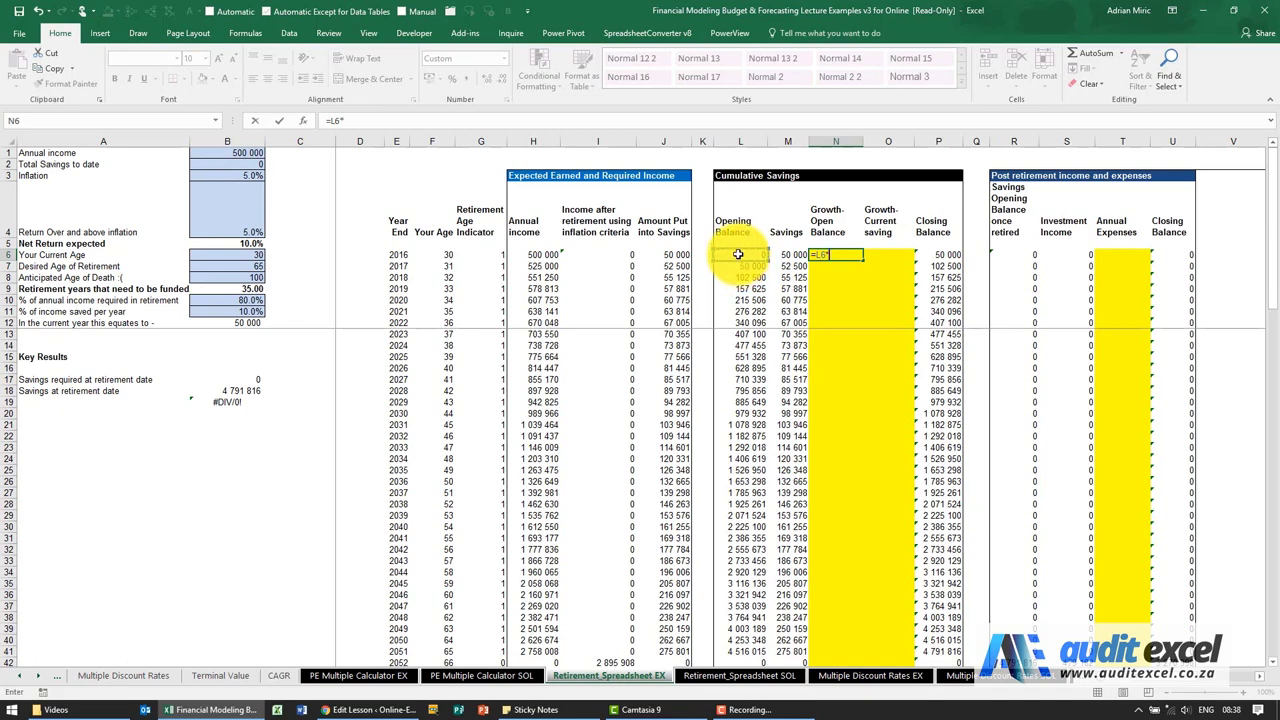
left_click(227, 242)
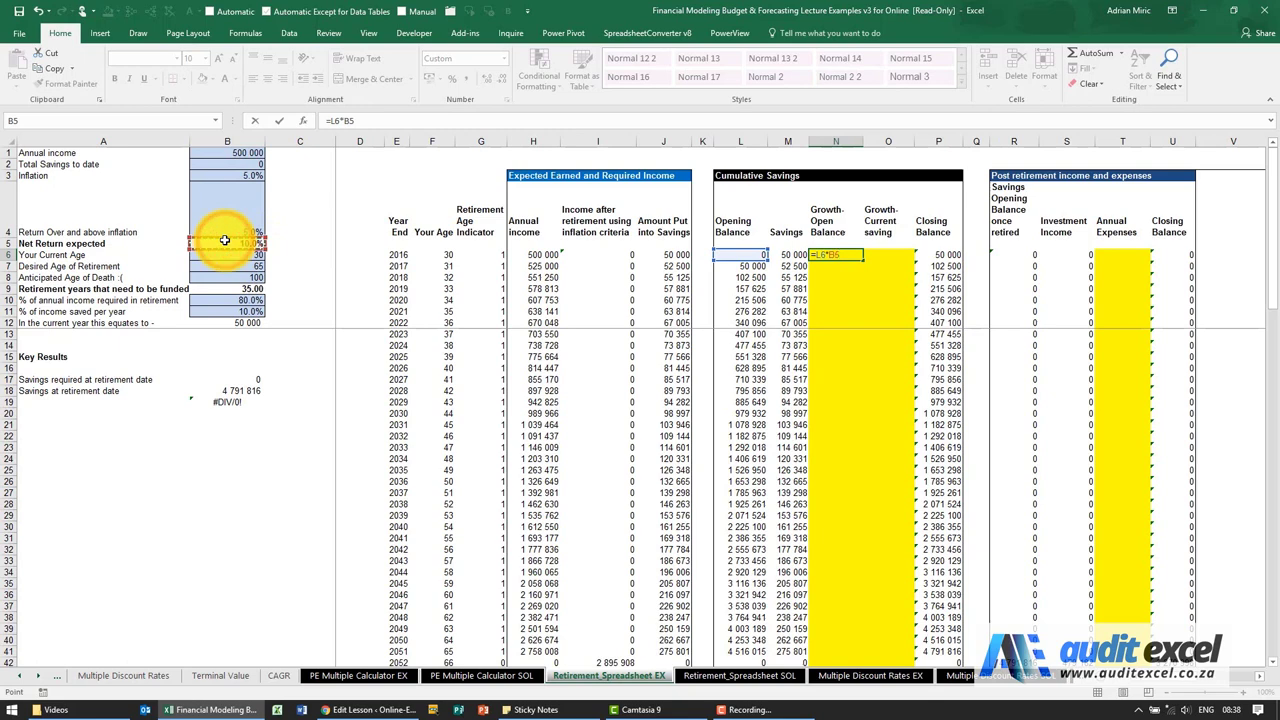
key("F4")
key("ctrl+Return")
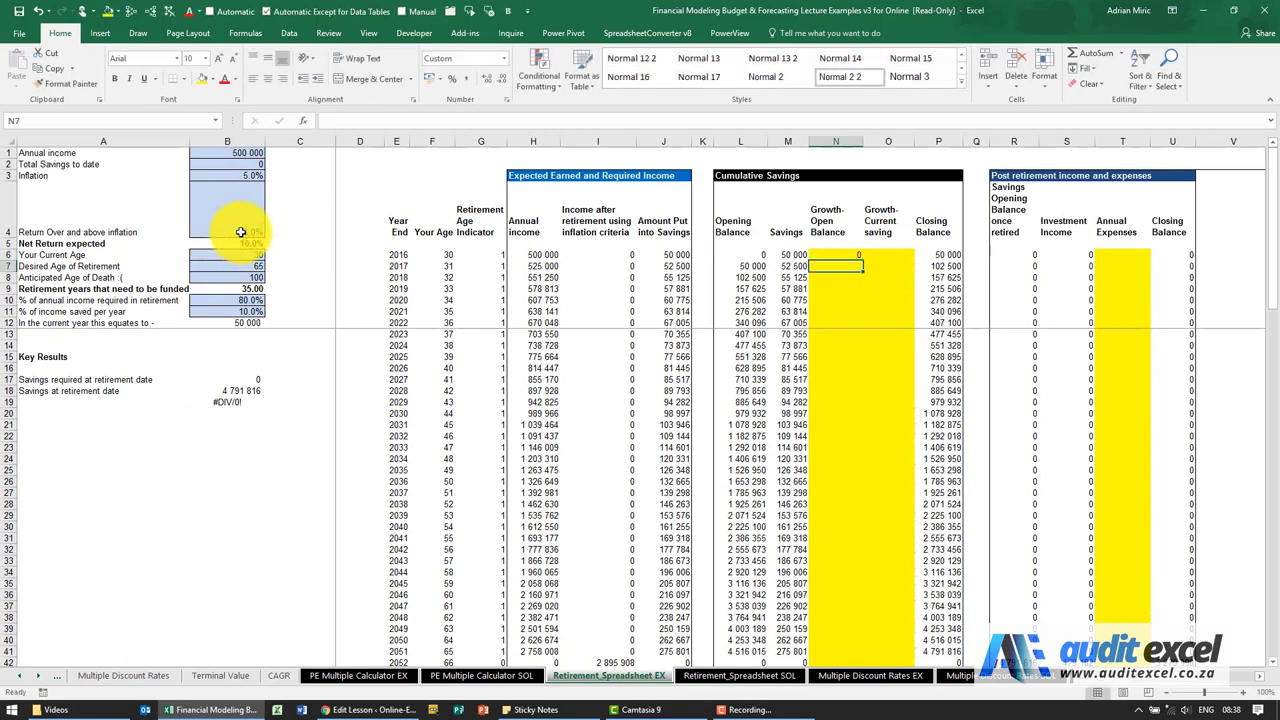
Copy the N6 formula down the Growth-Open Balance column to row 103 and check the filled cells
key("ctrl+c")
key("Left")
key("ctrl+Down")
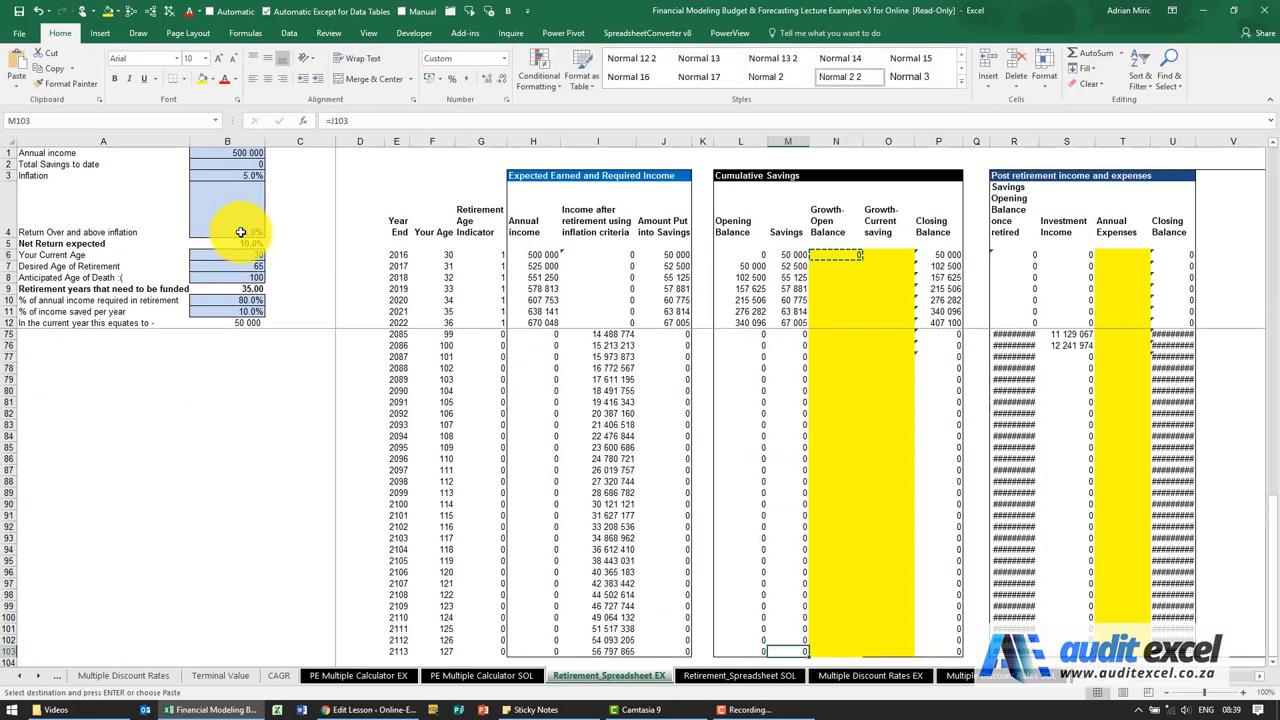
key("Right")
key("ctrl+shift+Up")
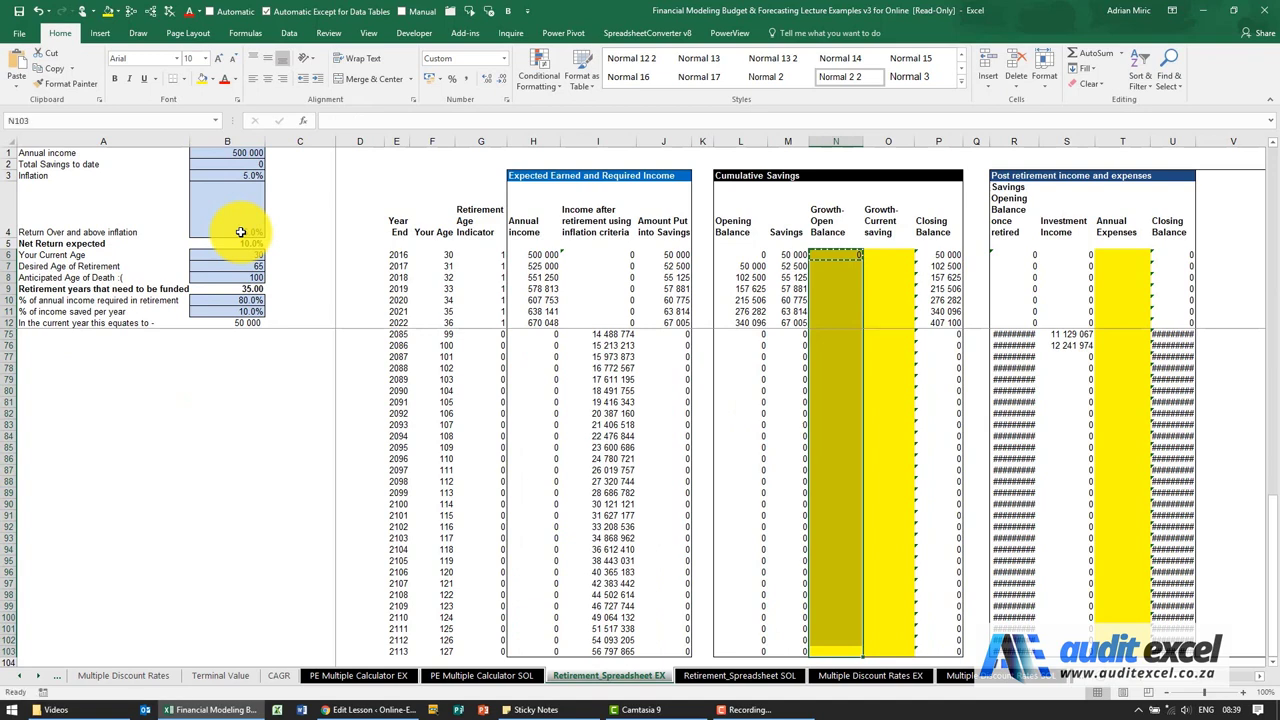
key("ctrl+v")
key("Down")
key("Down")
key("Down")
key("Down")
key("Down")
key("Down")
key("Down")
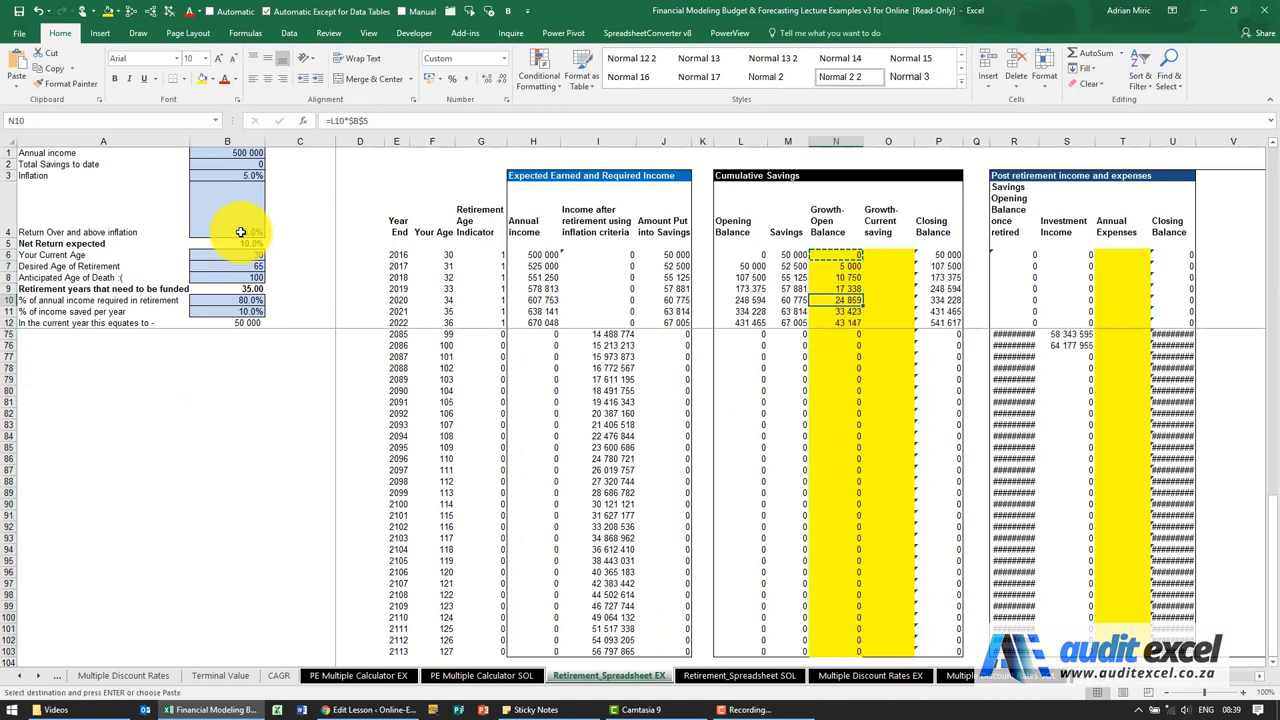
key("Up")
key("ctrl+Up")
key("Up")
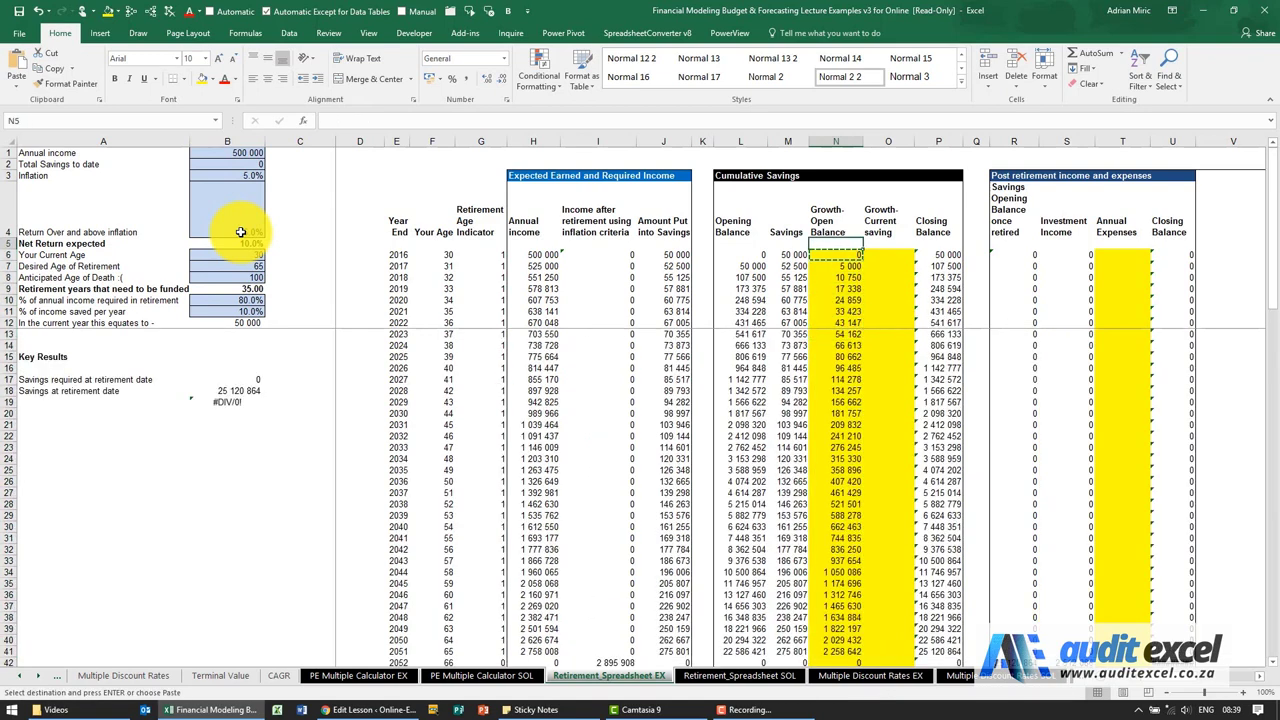
Enter =M6*$B$5/2 in O6 to calculate half a year's growth on the current savings
key("Down")
key("Right")
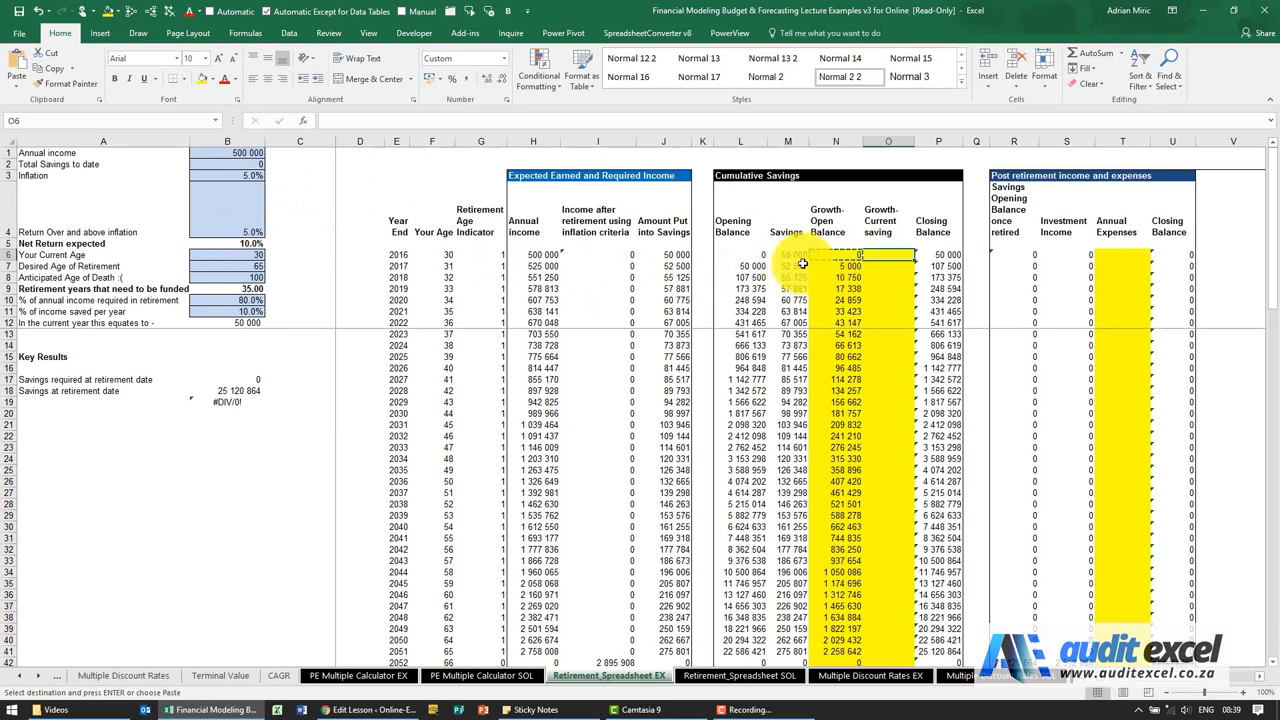
left_click(881, 254)
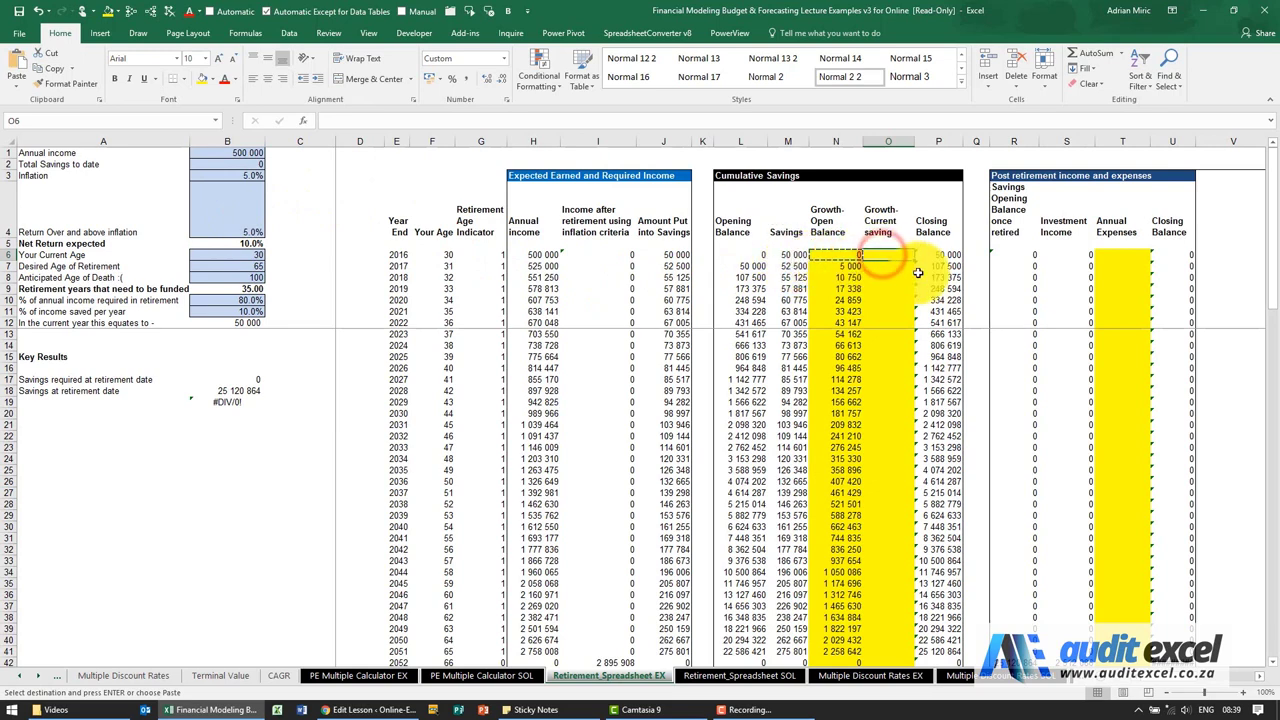
type("=")
key("Left")
key("Left")
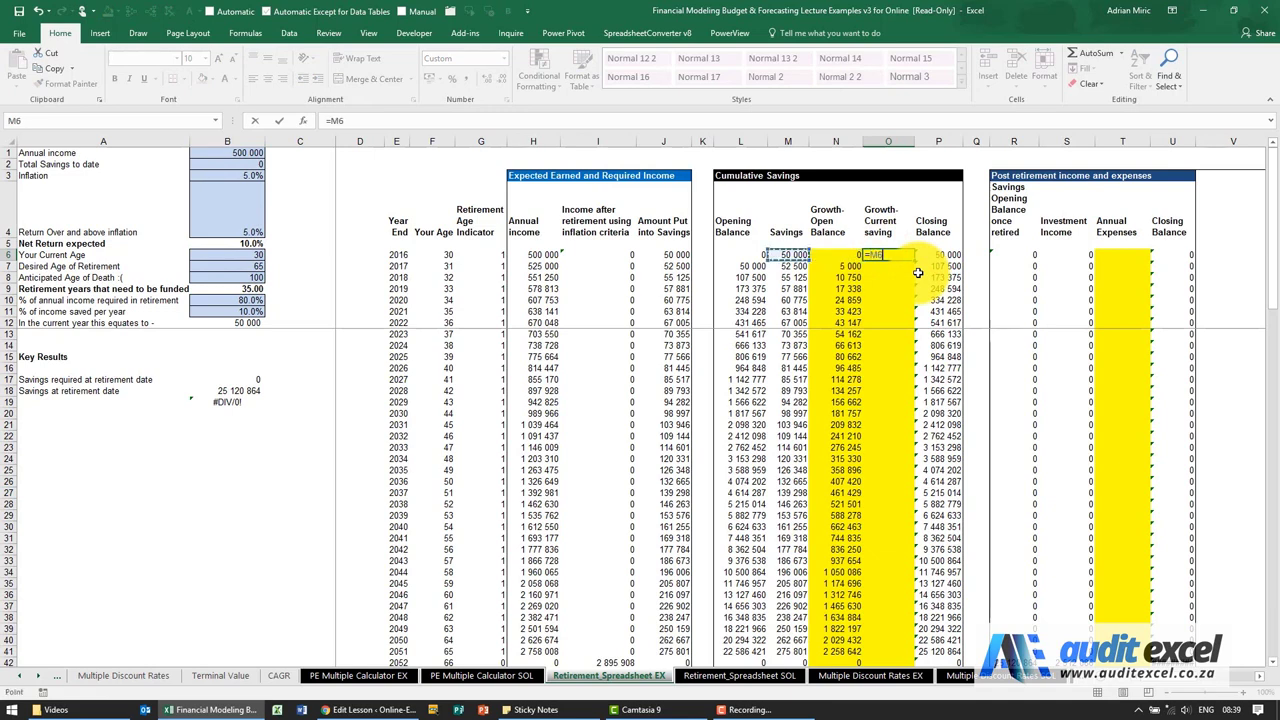
type("*")
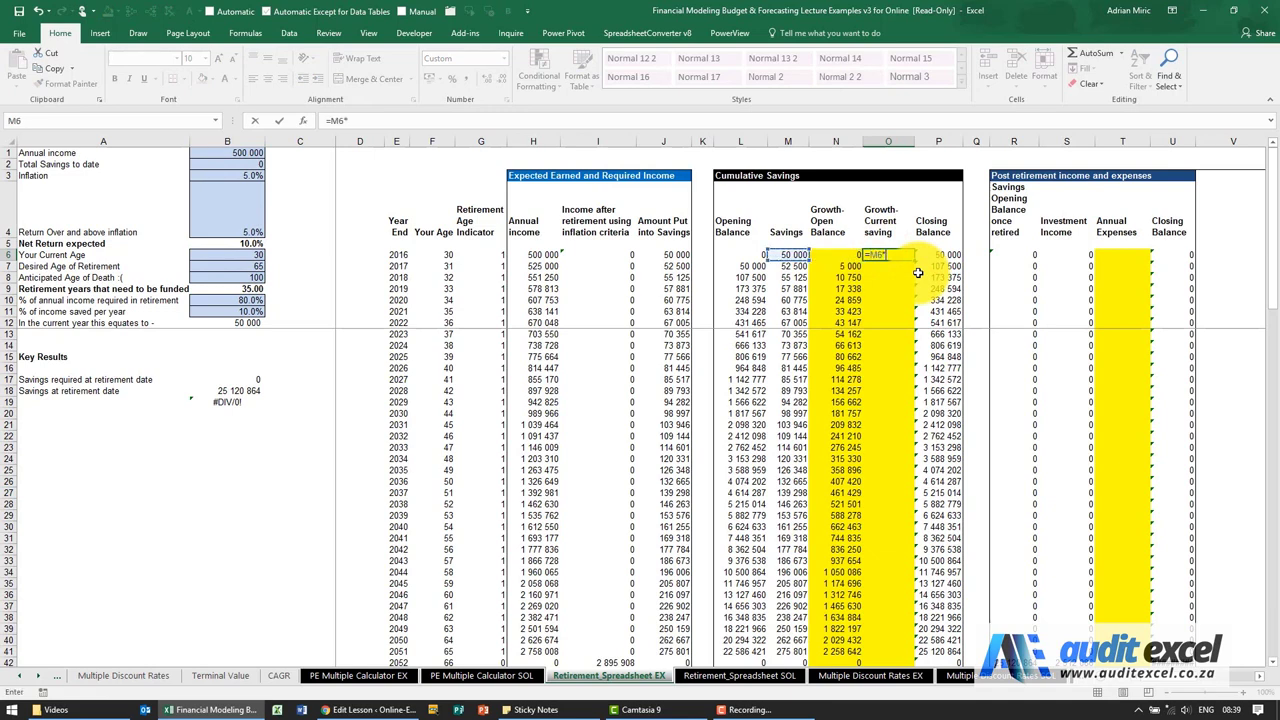
left_click(258, 243)
key("F4")
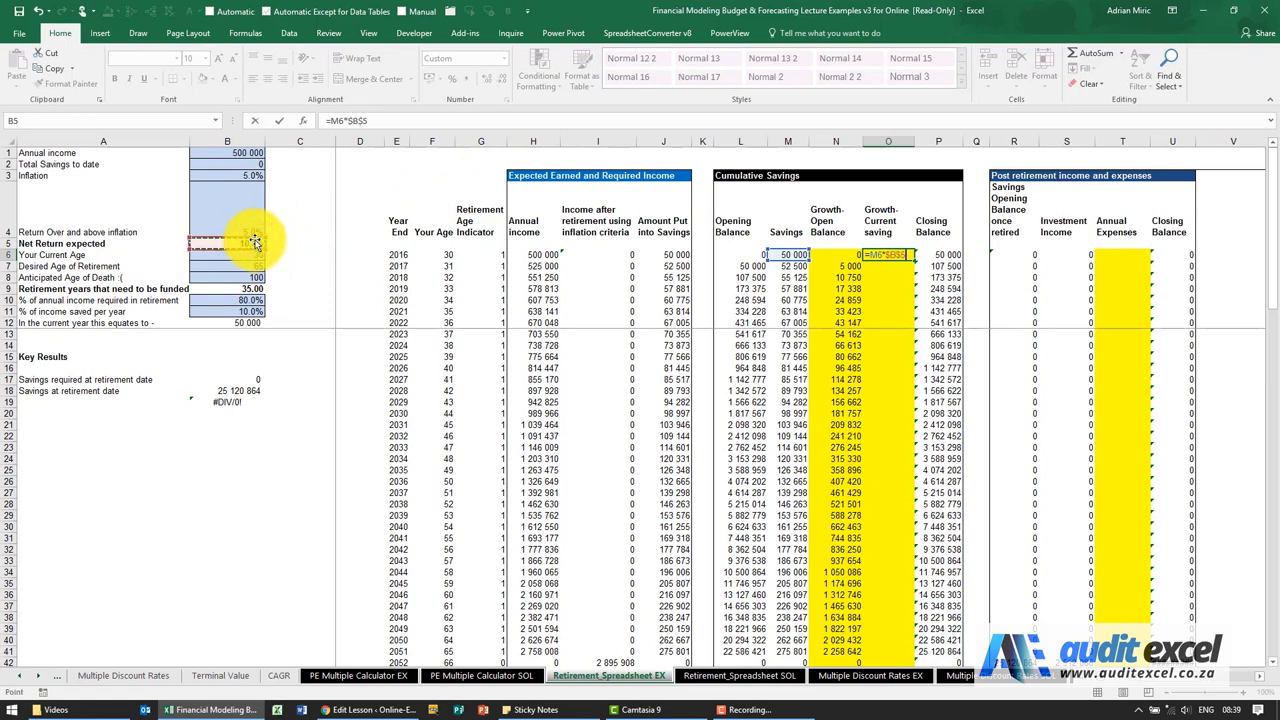
type("/2")
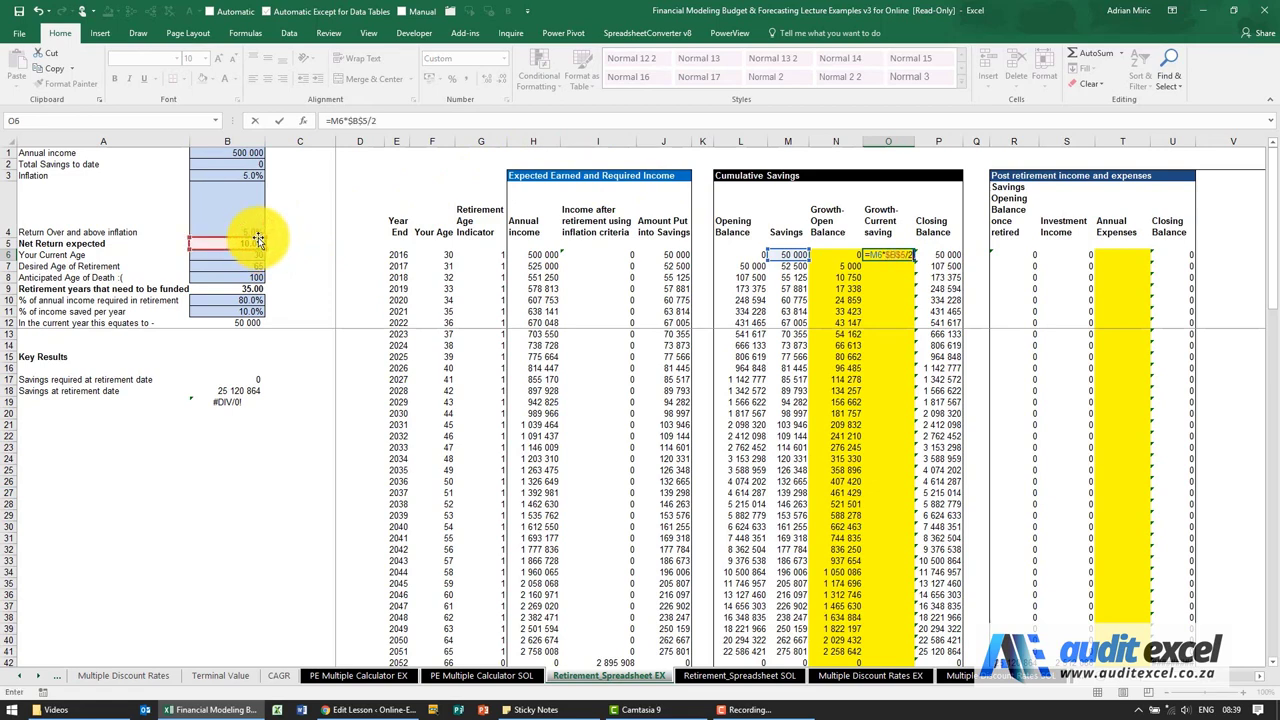
key("ctrl+Return")
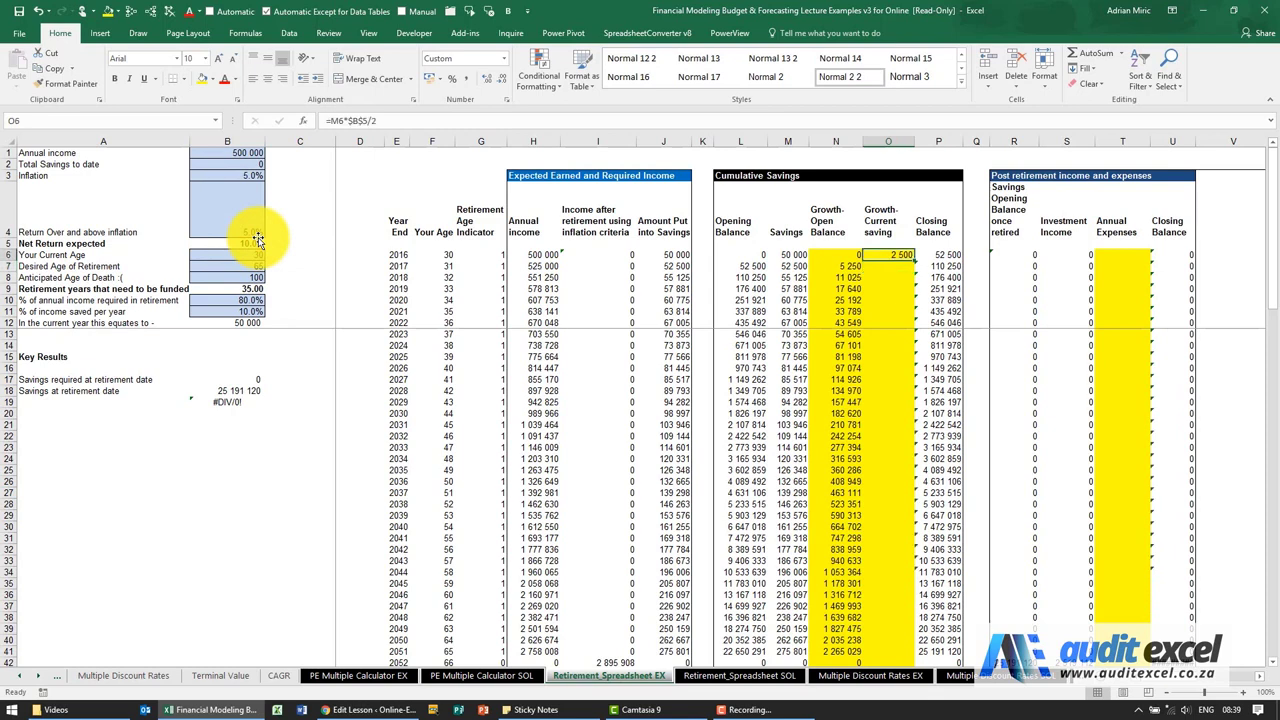
Copy the O6 formula down the Growth-Current saving column to row 103
key("ctrl+c")
key("Left")
key("ctrl+Down")
key("Right")
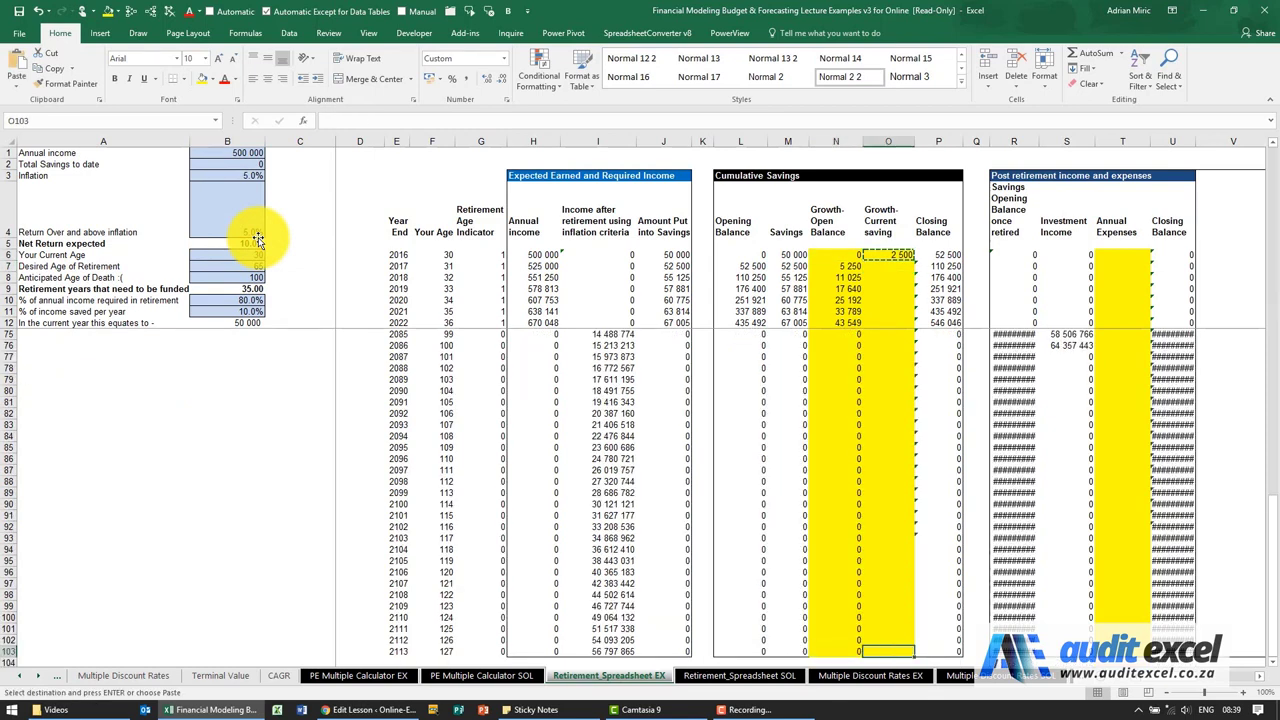
key("ctrl+shift+Up")
key("ctrl+v")
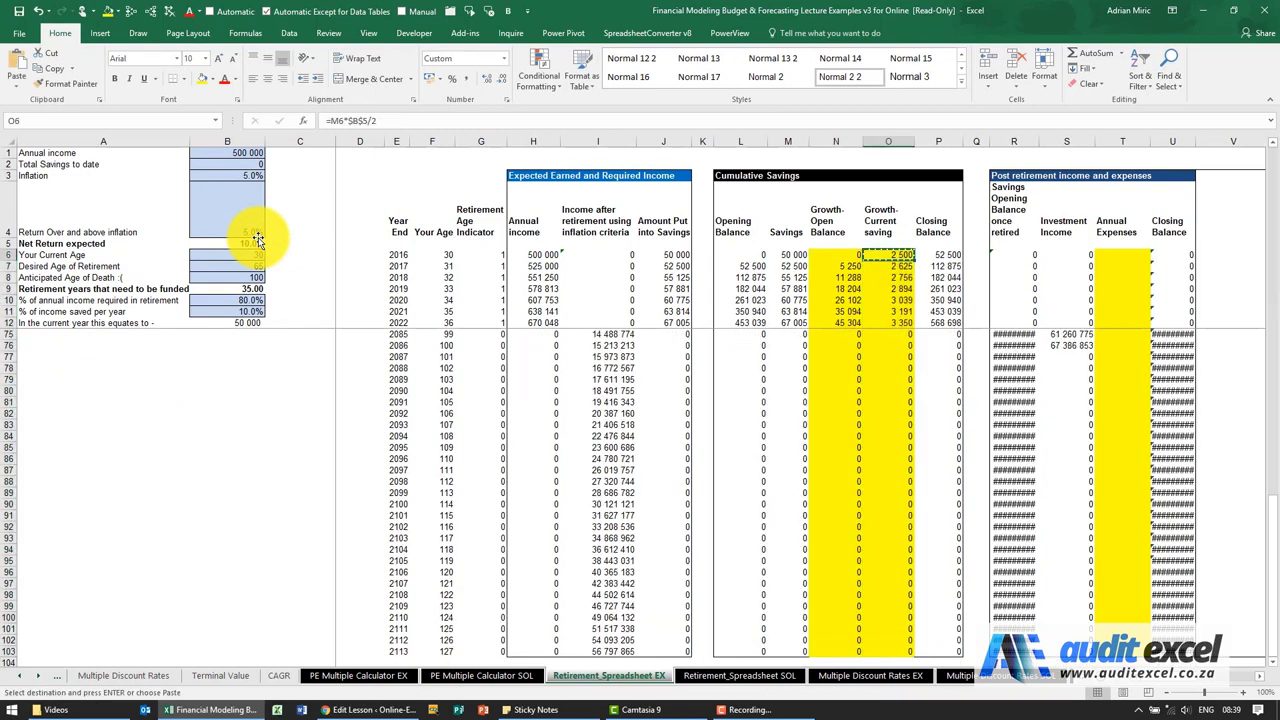
Check the filled Growth-Current saving cells and trace the precedents of the Closing Balance in P6
key("Down")
key("Down")
key("Down")
key("Down")
key("Down")
key("Down")
key("Down")
key("Up")
key("Up")
key("Up")
key("Up")
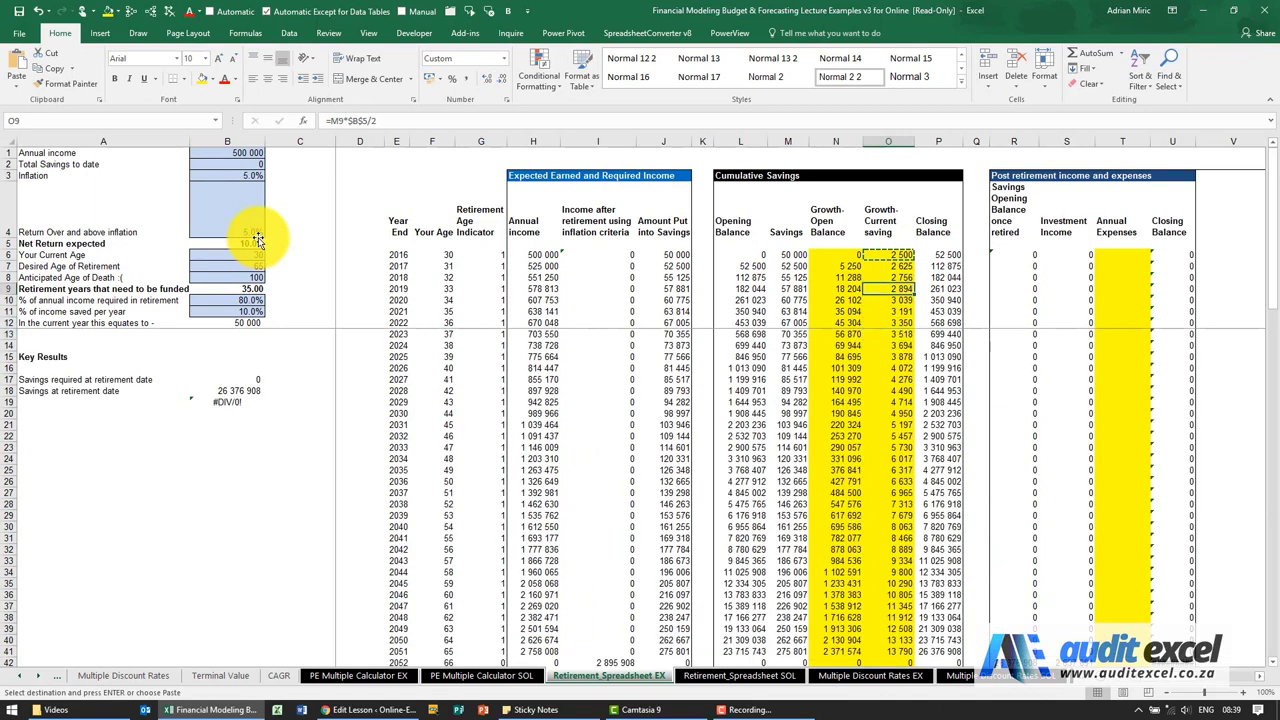
key("Up")
key("Right")
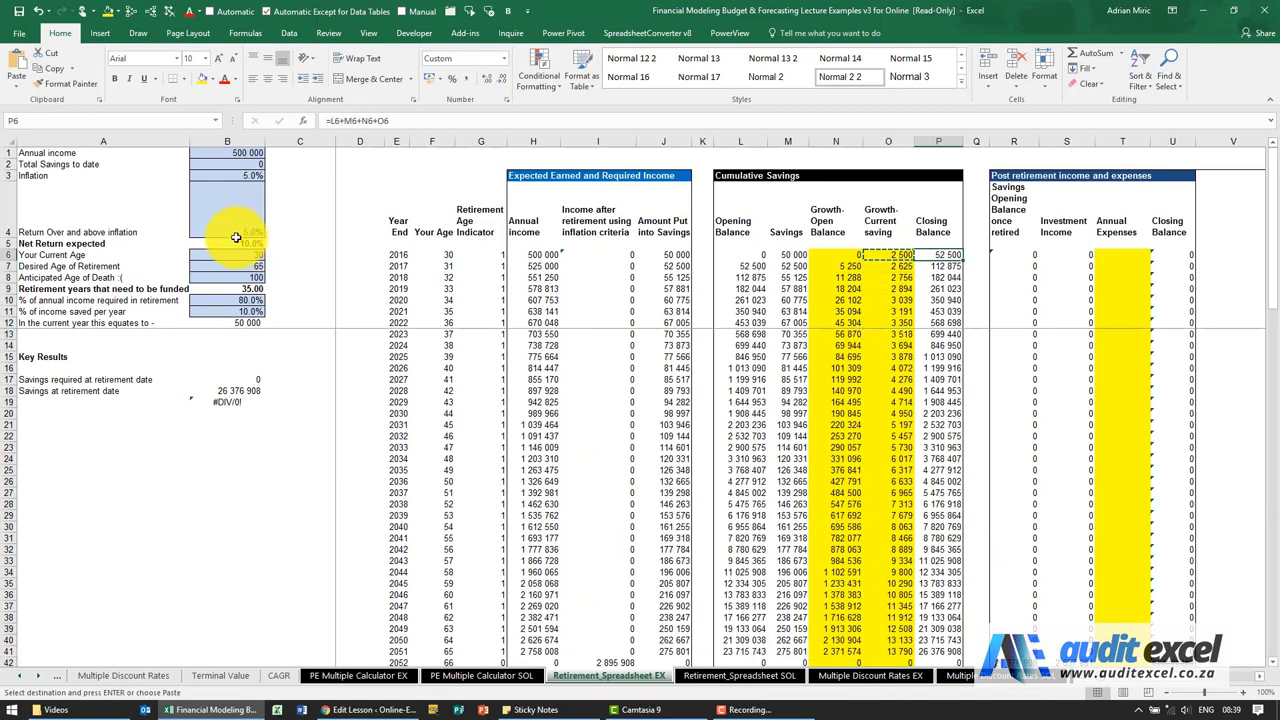
left_click(128, 11)
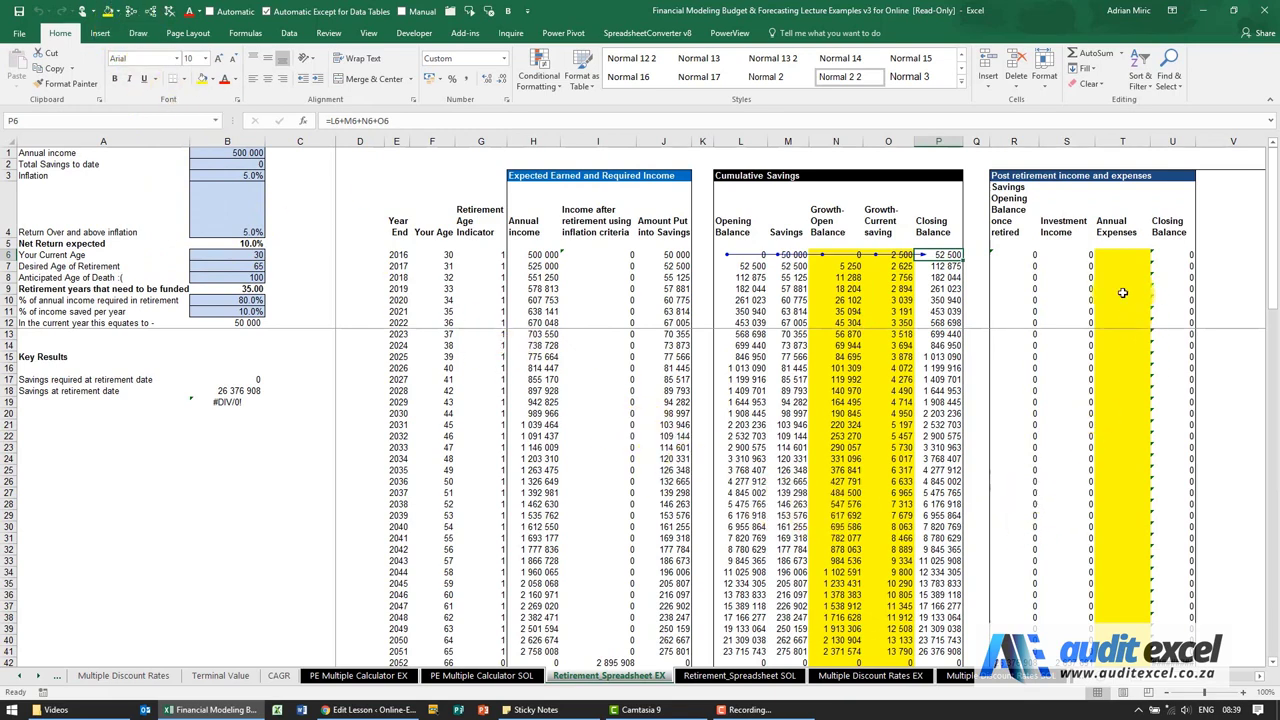
Enter =IF(I42>0,I42*$B$10,0) in T42 to calculate the annual expenses for age 66
left_click(1120, 257)
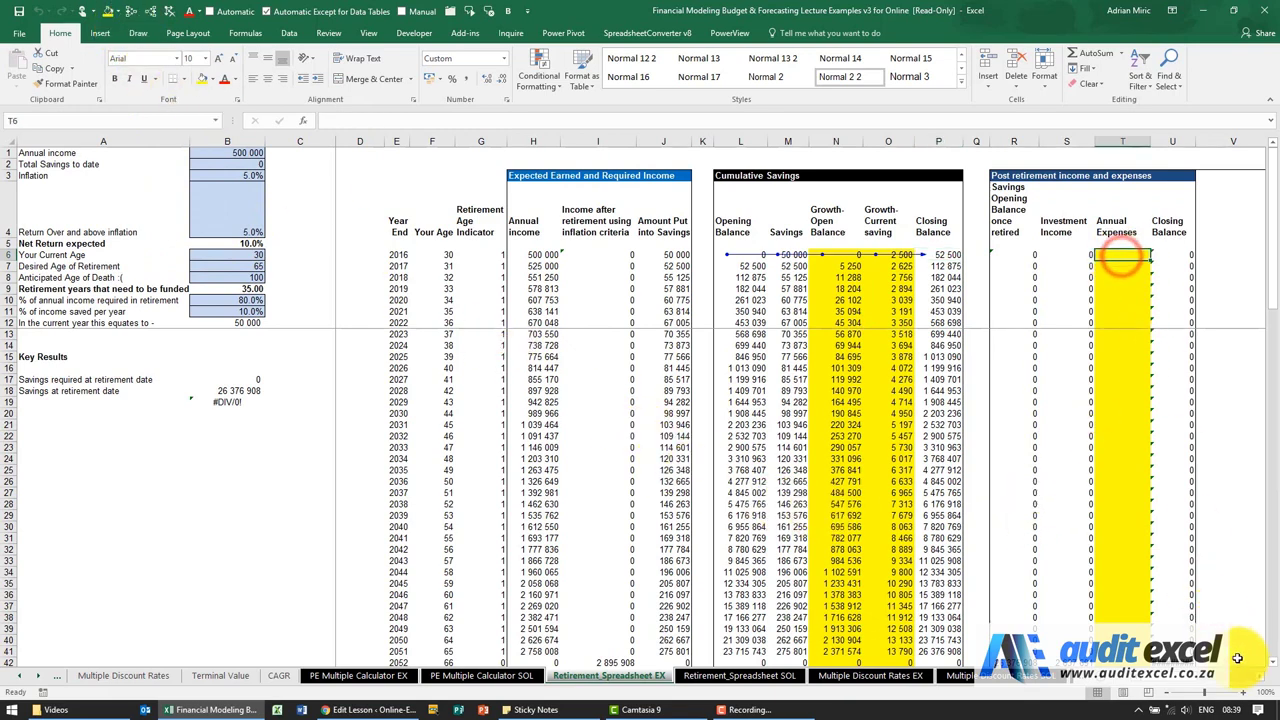
left_click(1258, 683)
left_click(1258, 683)
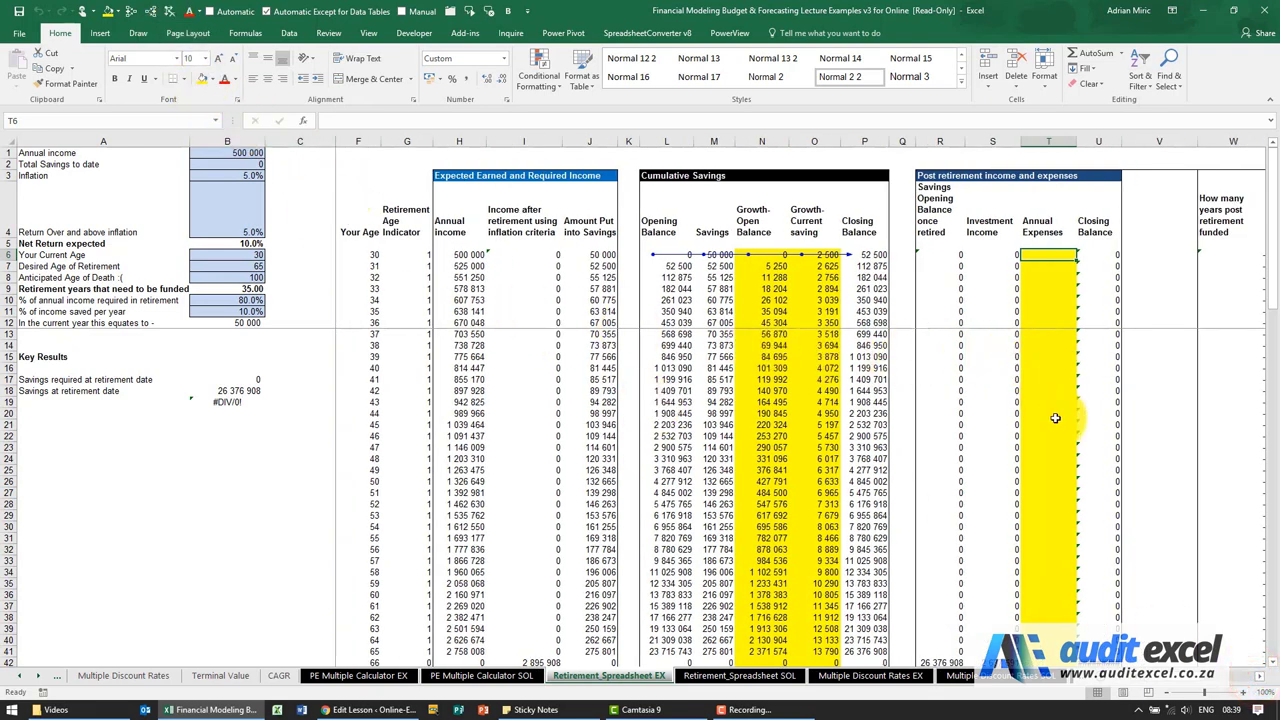
scroll(1053, 419, "down", 1)
scroll(1060, 500, "down", 1)
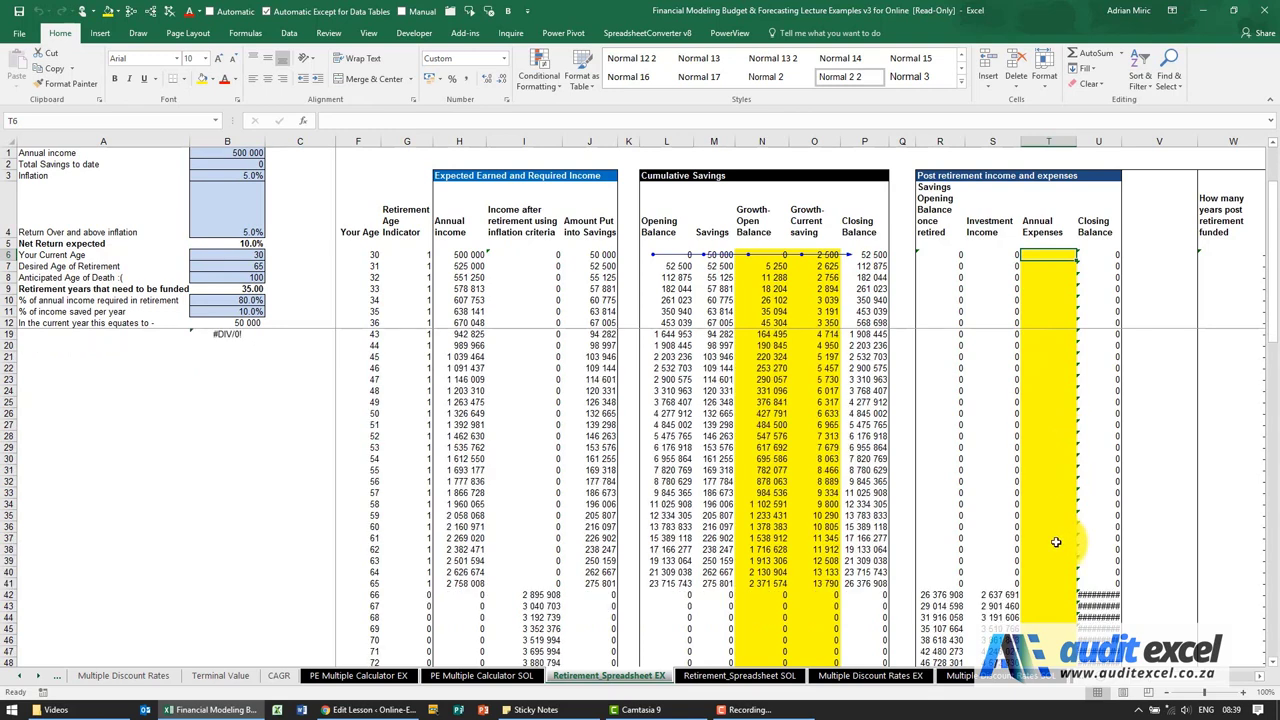
left_click(1046, 596)
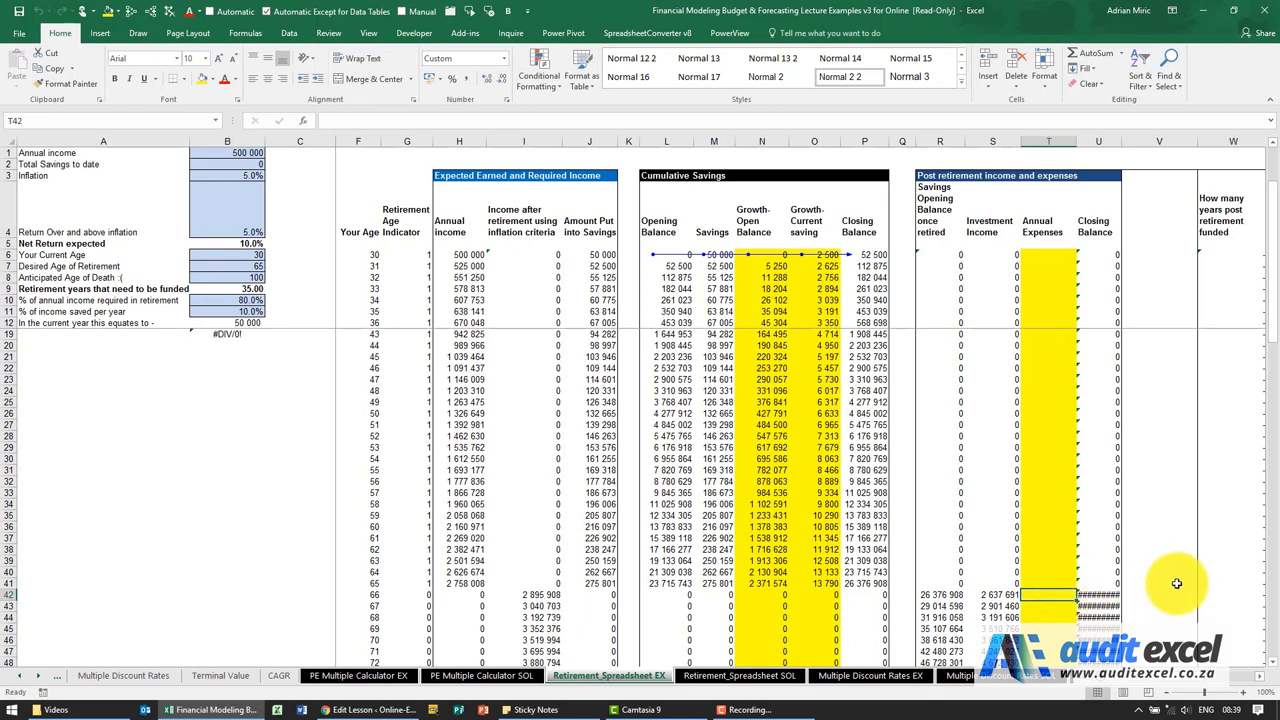
scroll(1171, 583, "down", 1)
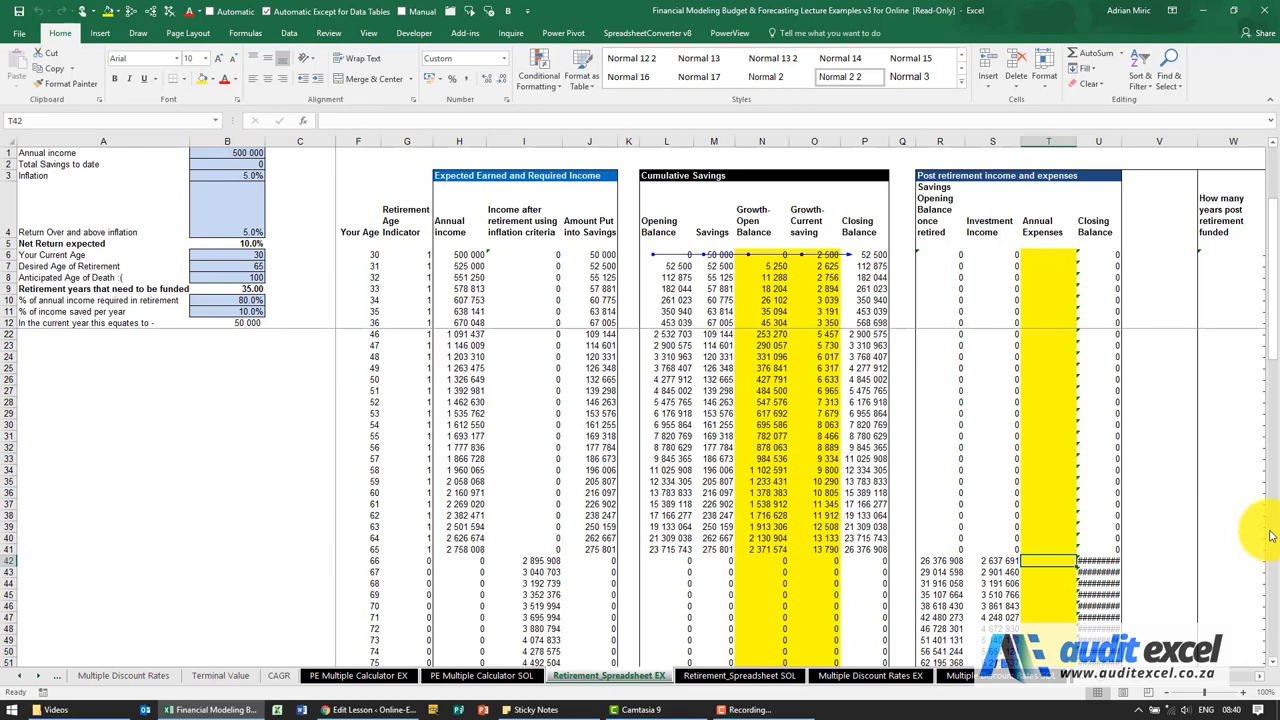
type("=if")
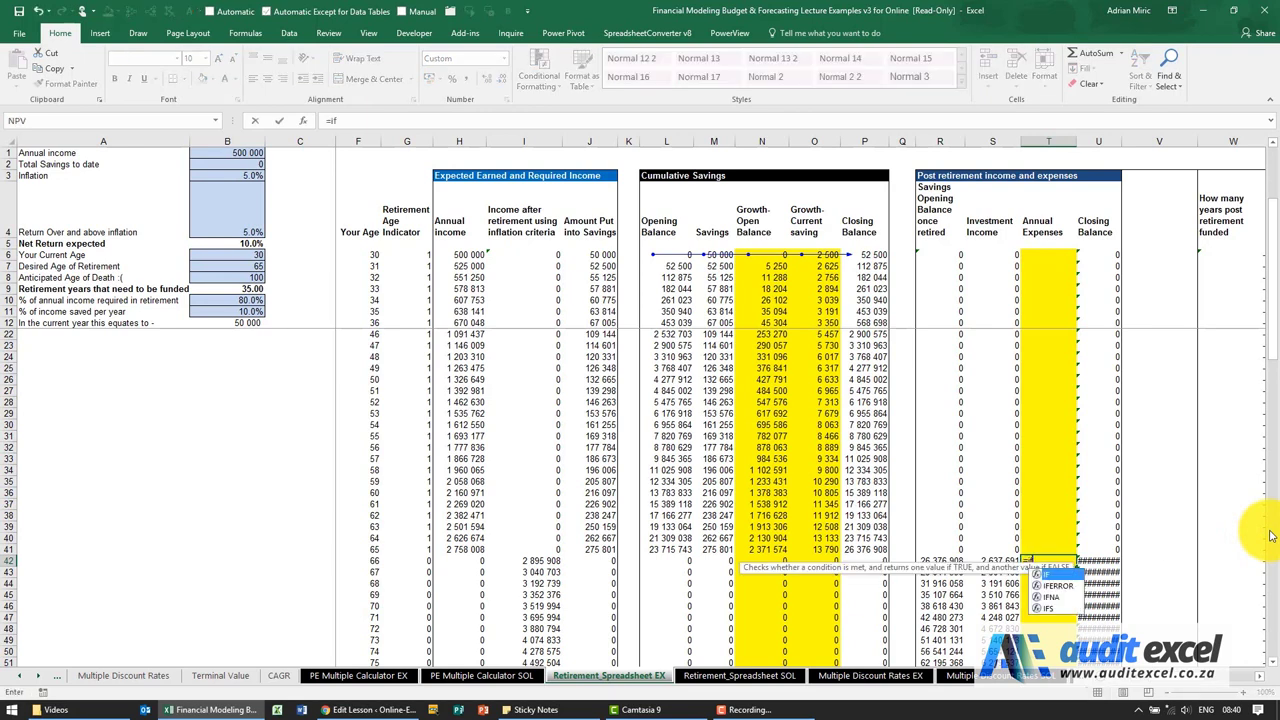
type("(")
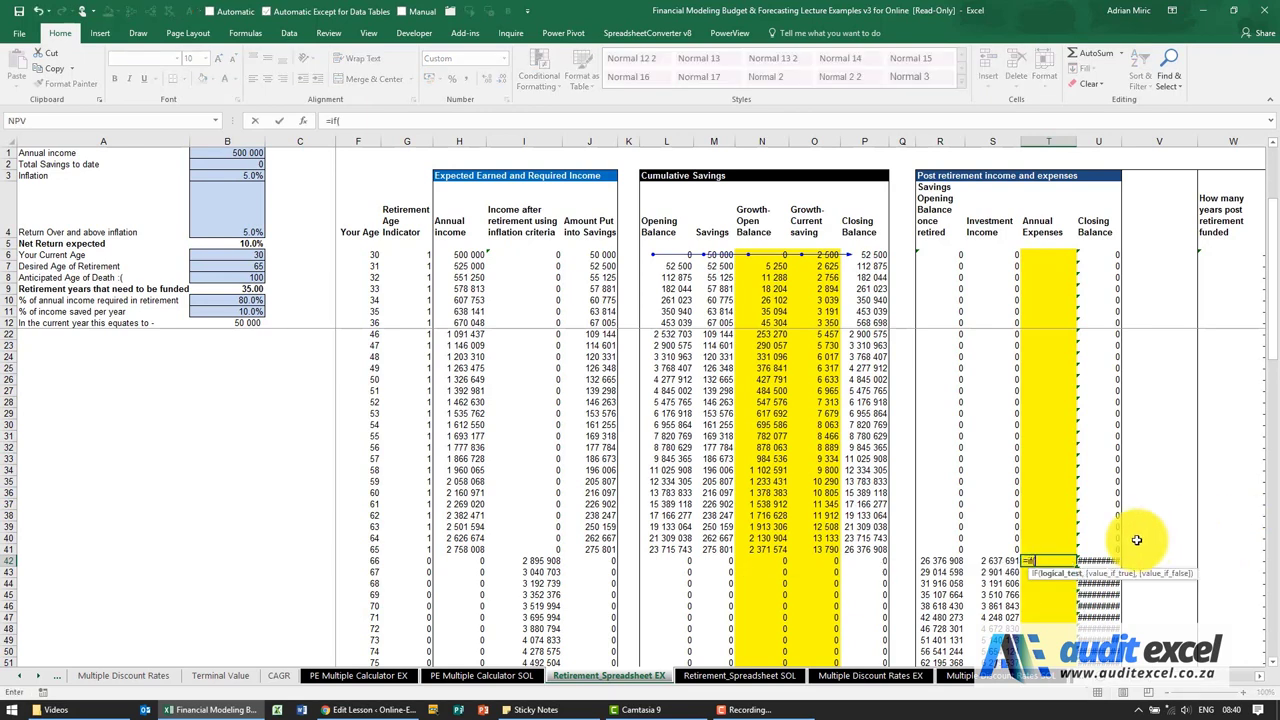
left_click(532, 561)
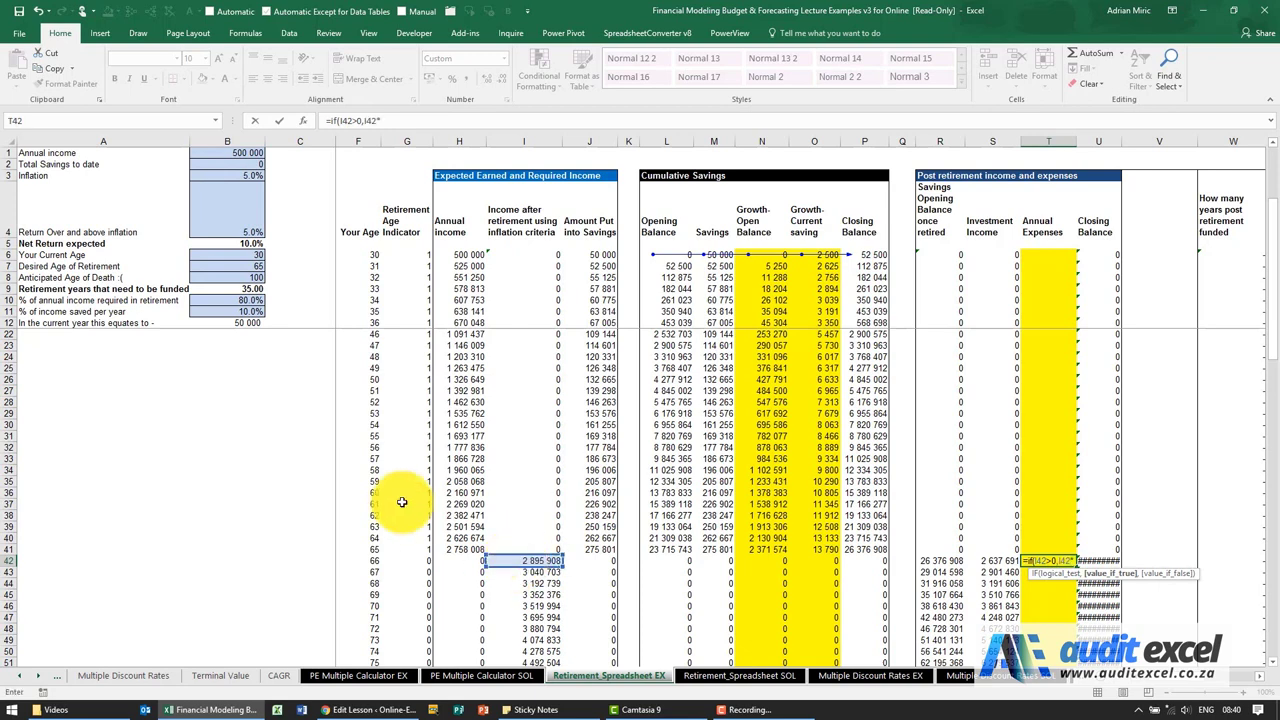
left_click(225, 298)
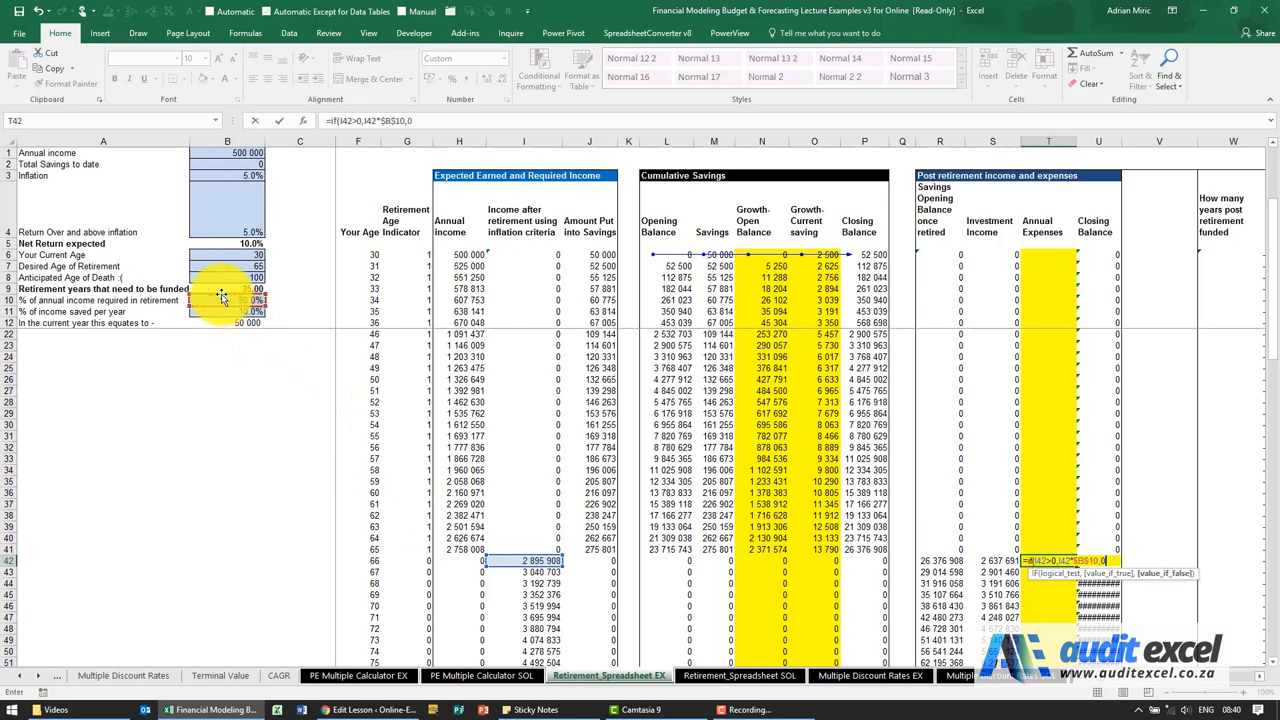
key("Return")
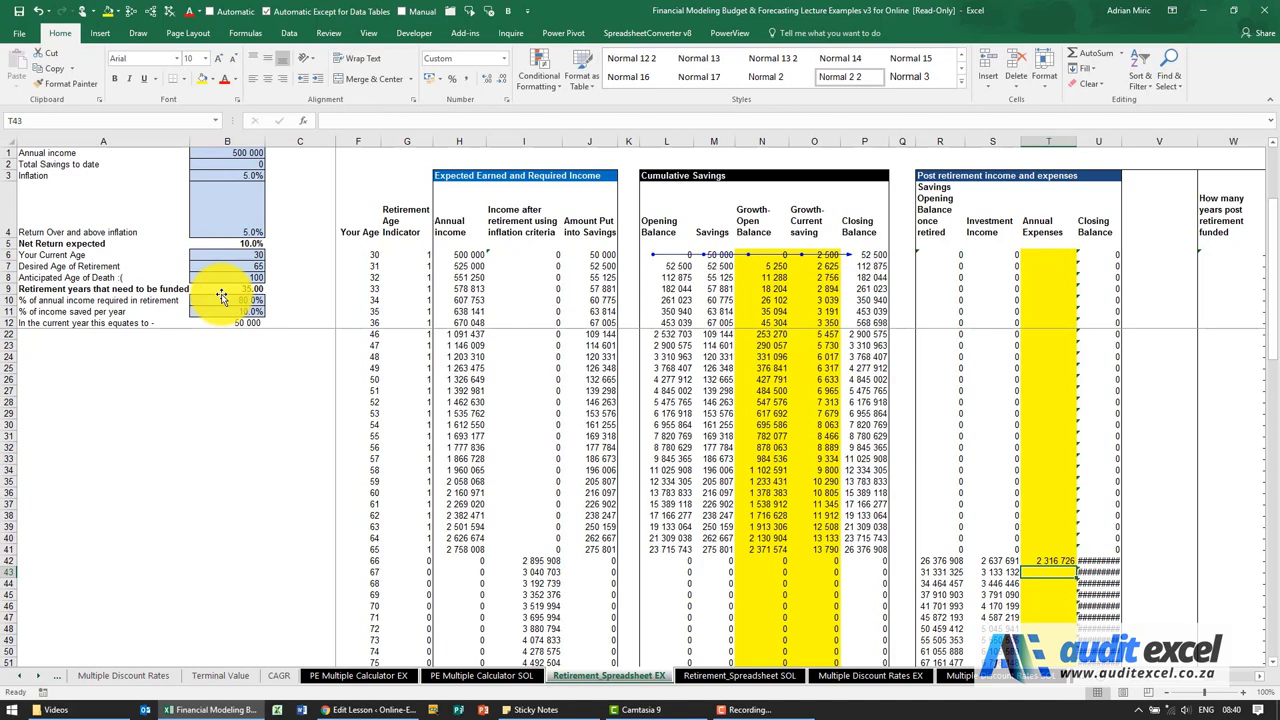
Make the annual expenses in T42 negative by changing the formula to =-IF(I42>0,I42*$B$10,0)
key("Up")
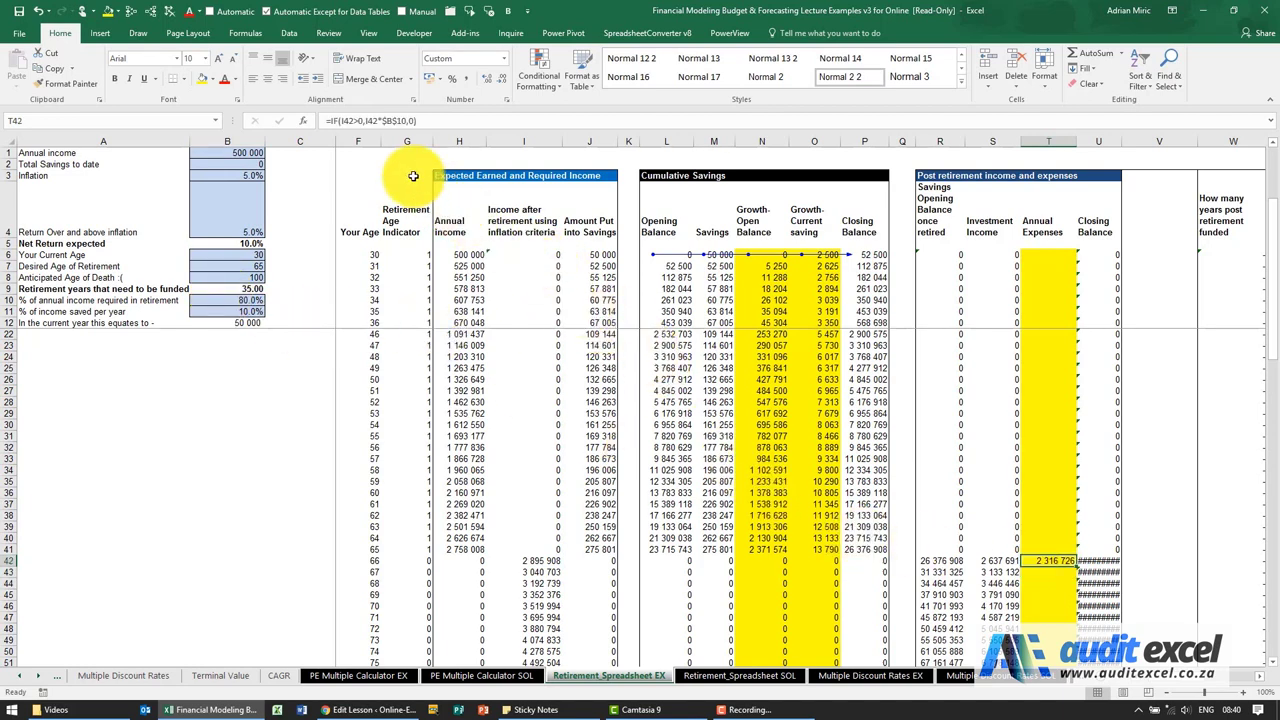
left_click(331, 121)
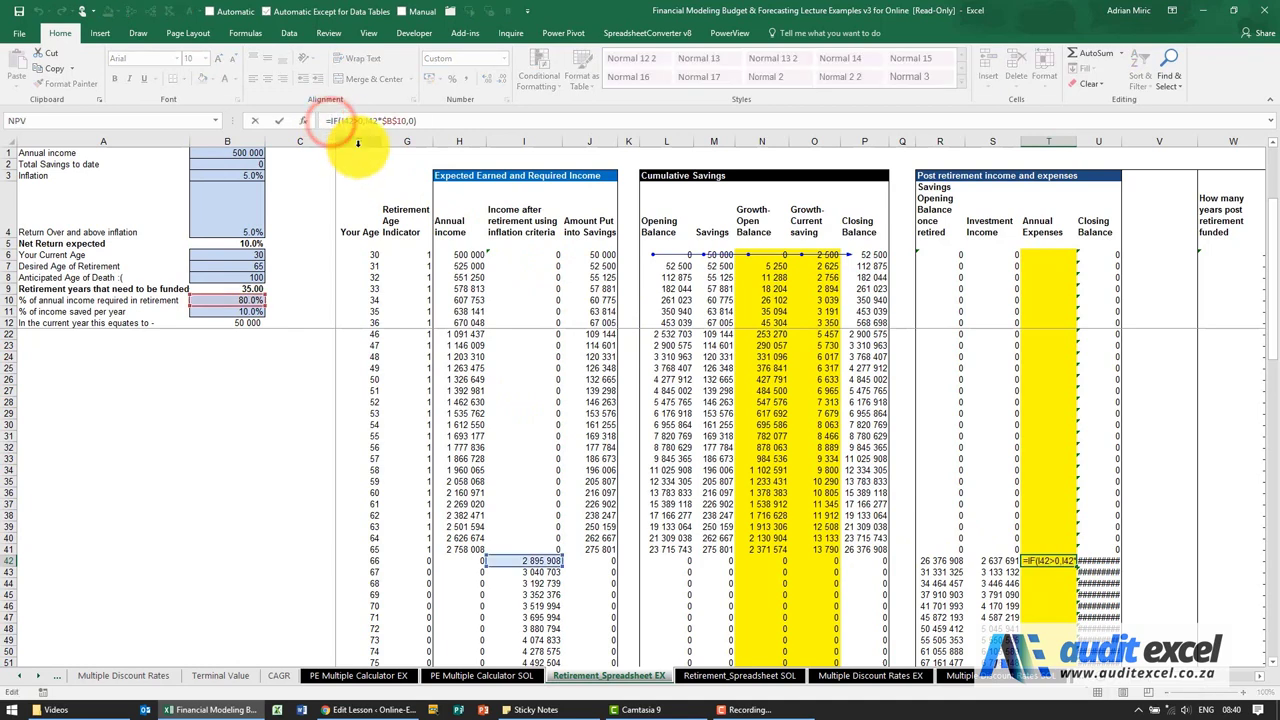
key("ctrl+Return")
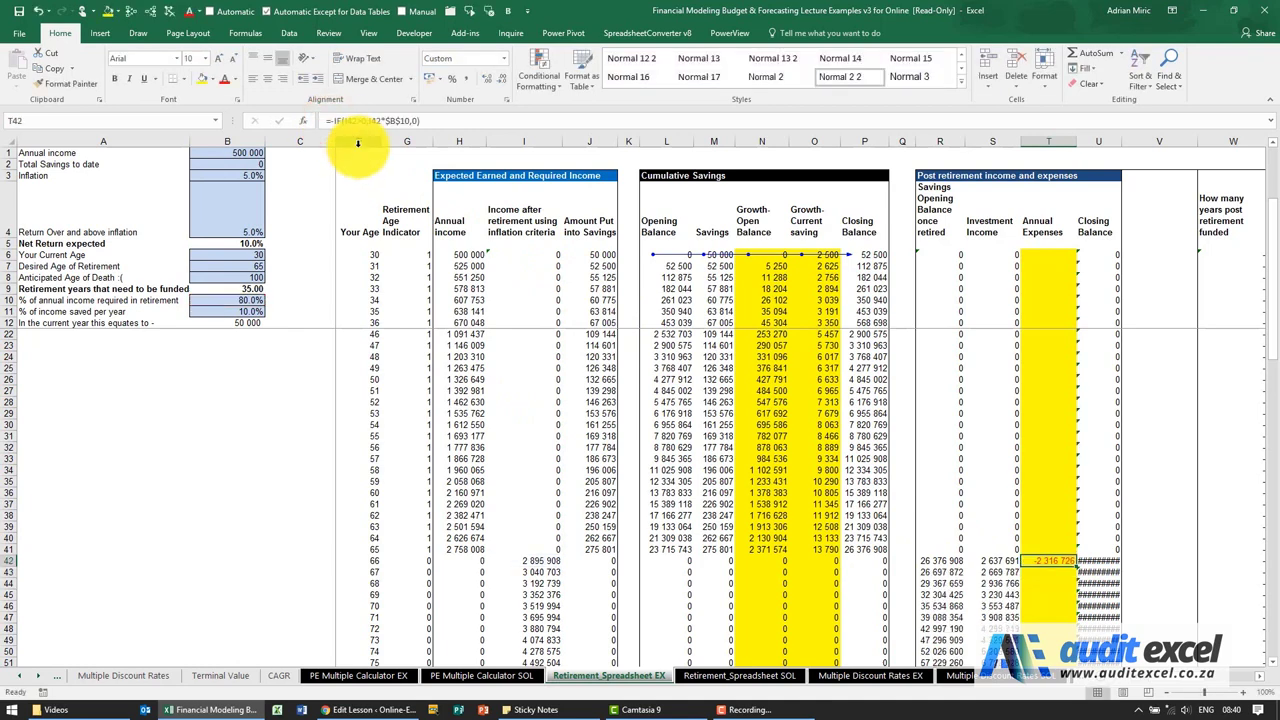
Copy the T42 formula into T41 and T43, and take T41 as the copy source
key("ctrl+c")
key("Up")
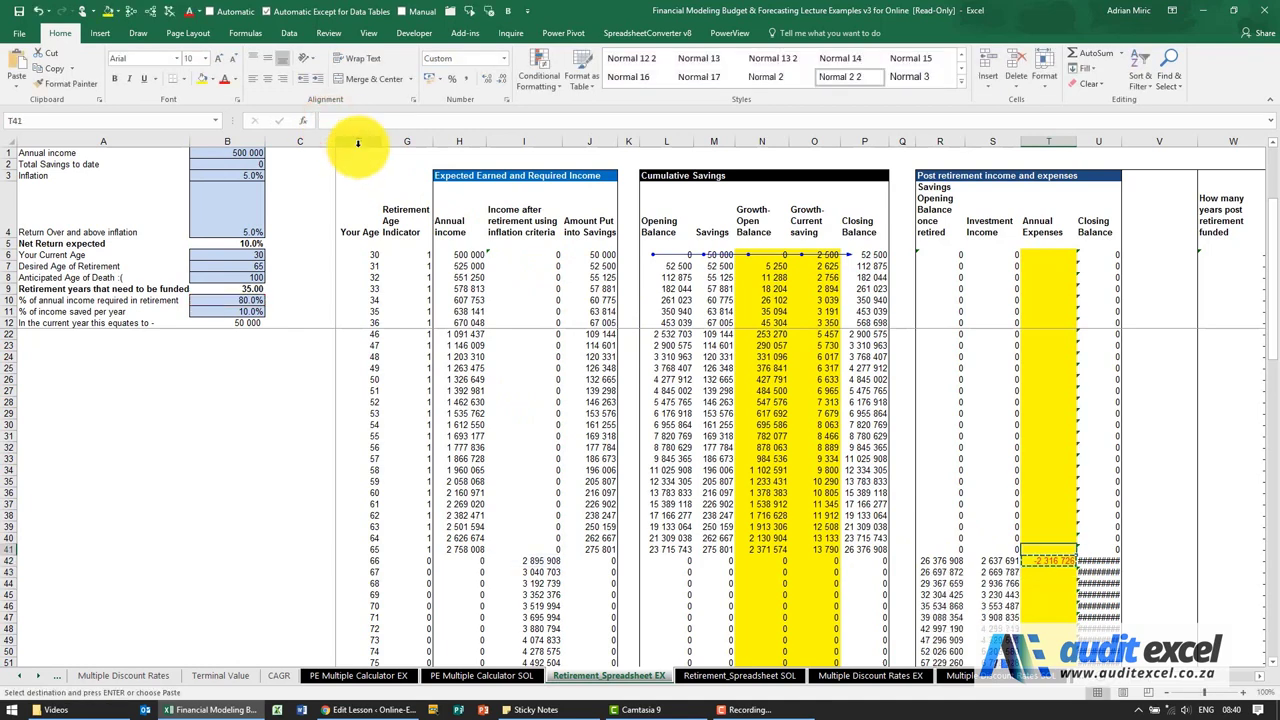
key("Down")
key("Down")
key("ctrl+v")
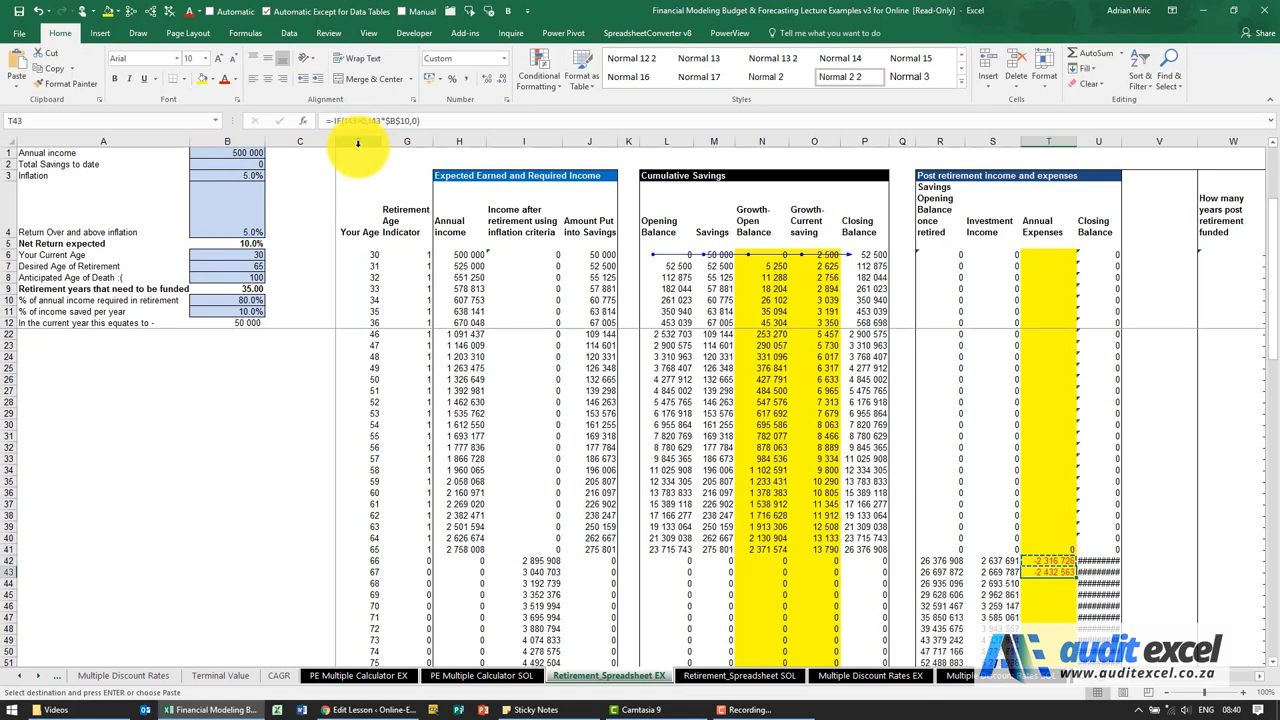
key("Up")
key("Up")
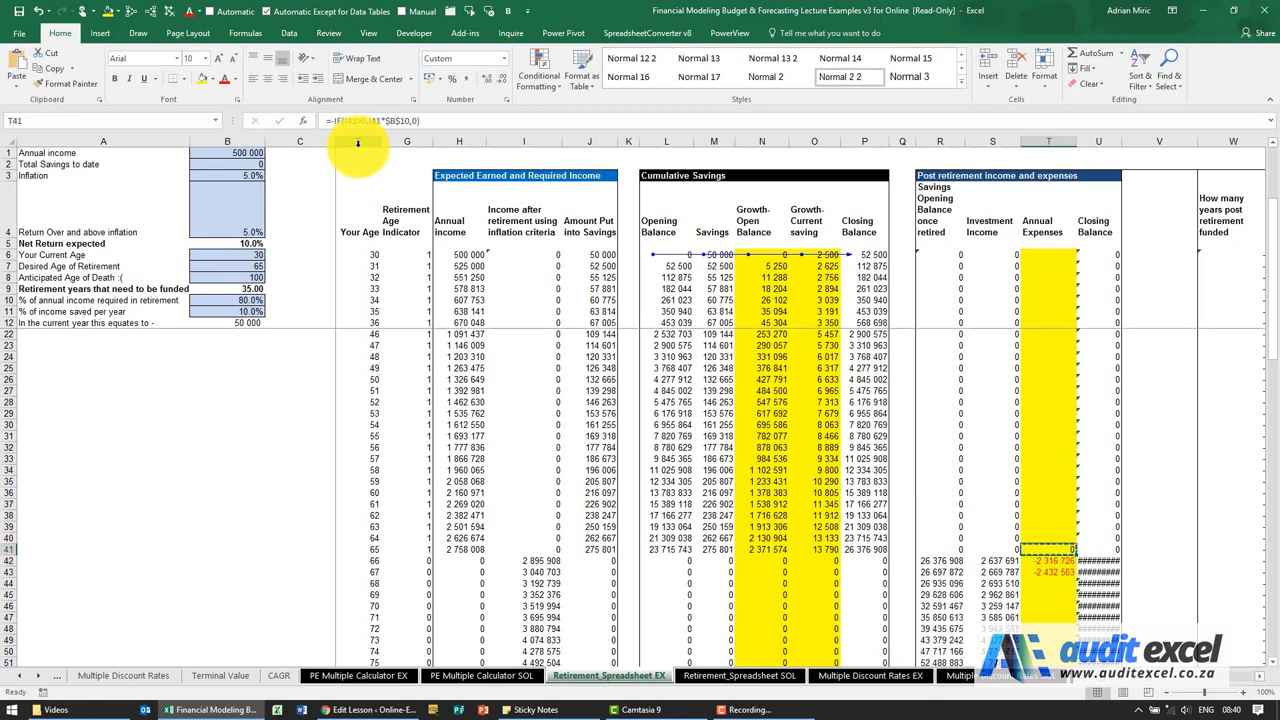
Fill the whole Annual Expenses column, T6 to T103, with the formula copied from T41
key("Left")
key("ctrl+Down")
key("Right")
key("ctrl+shift+Up")
key("ctrl+shift+Up")
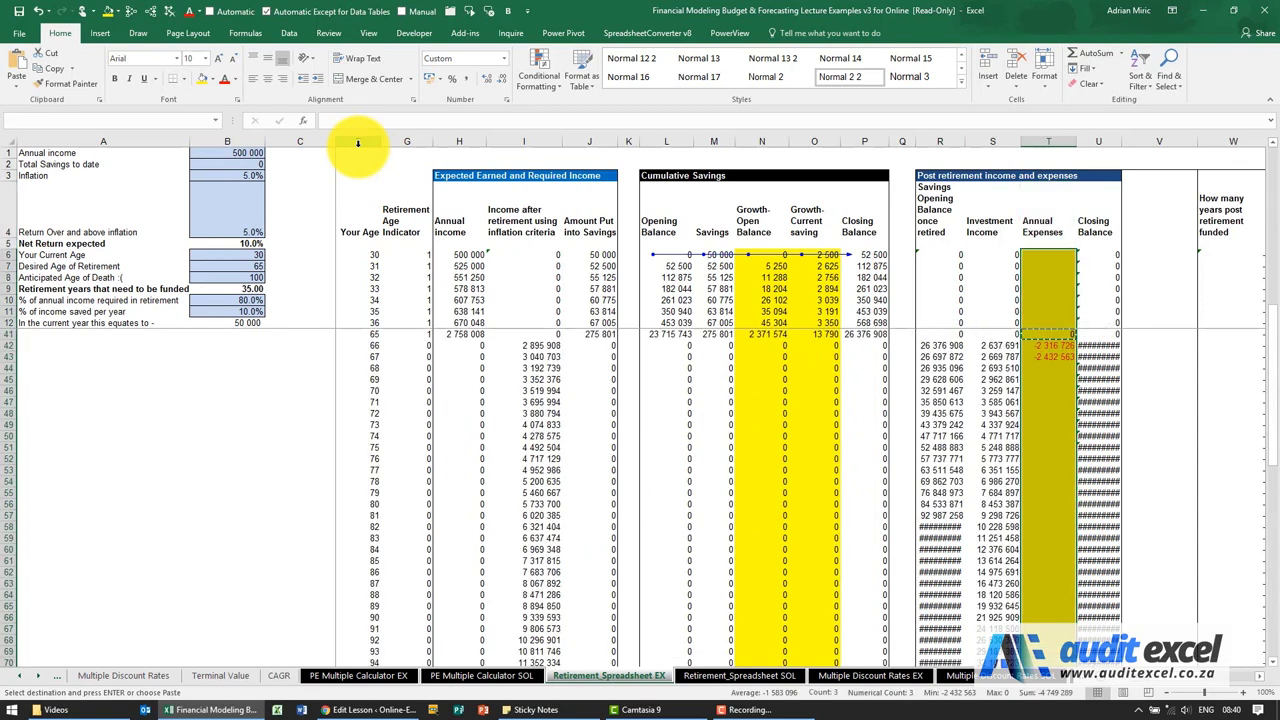
key("ctrl+v")
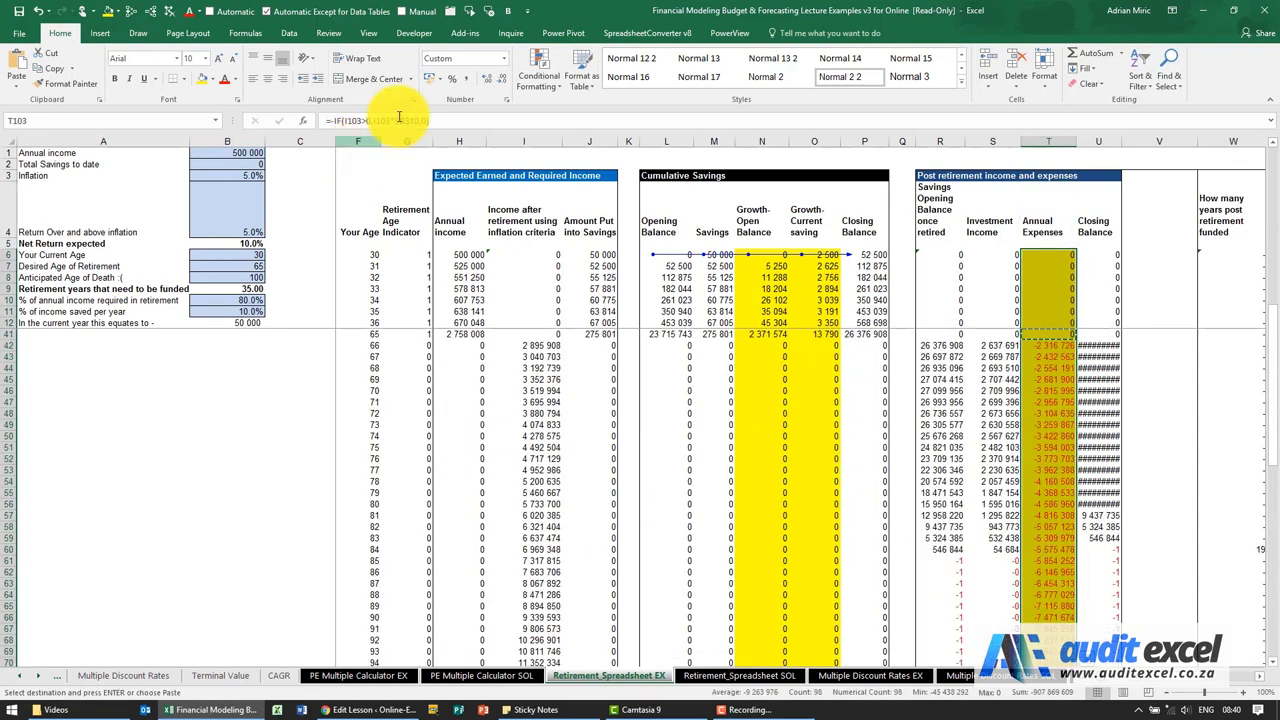
Review the filled Annual Expenses column and the row 42 formulas for savings opening balance, investment income and expenses
scroll(968, 412, "up", 7)
scroll(969, 409, "up", 2)
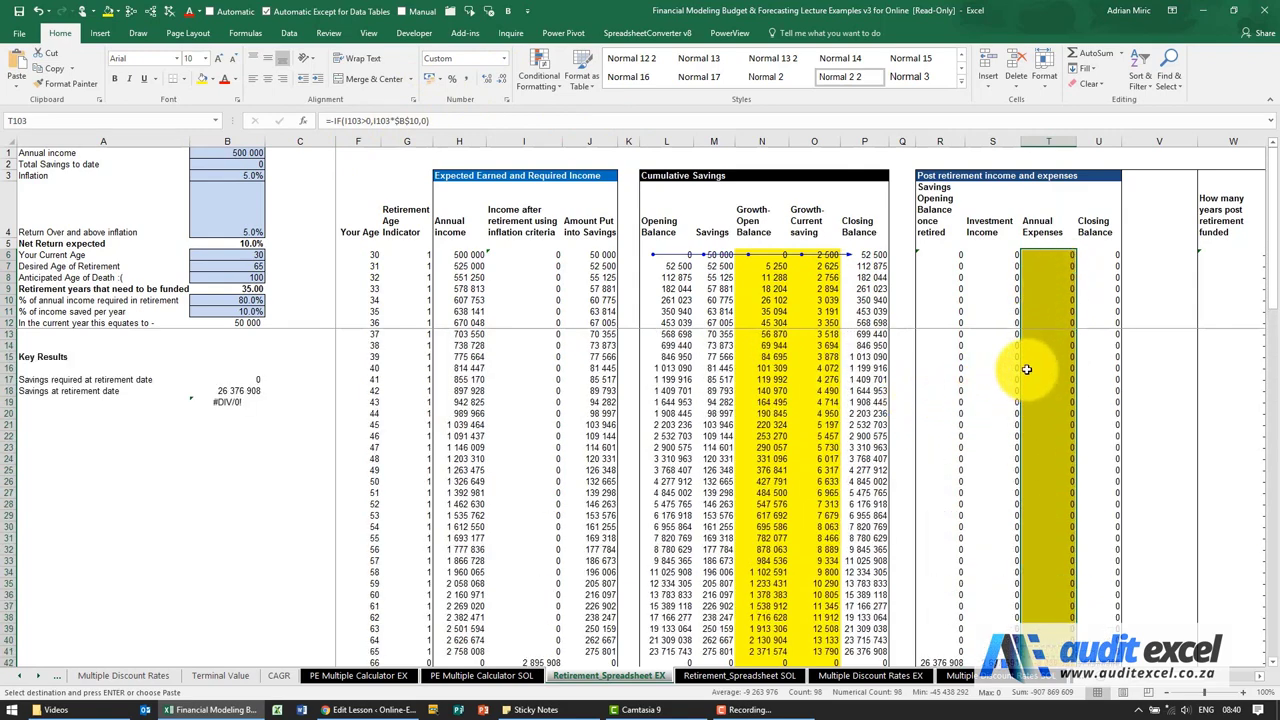
scroll(1036, 368, "down", 5)
scroll(1036, 368, "down", 1)
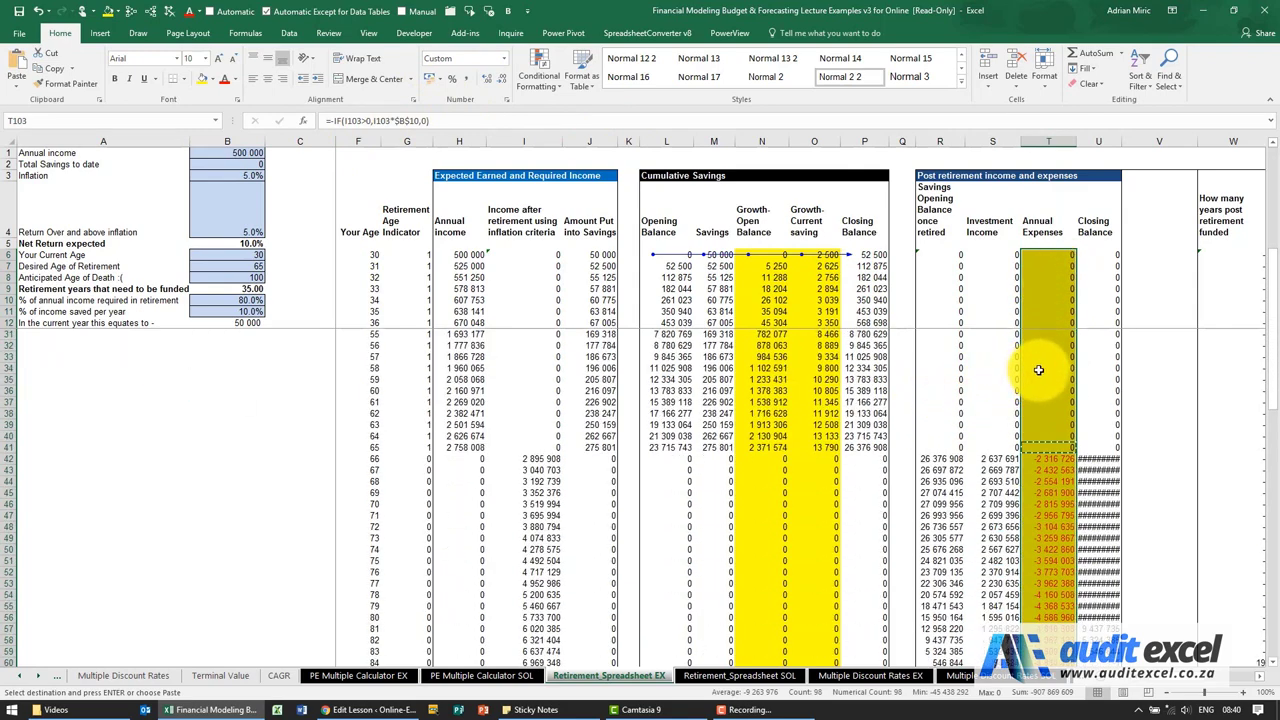
left_click(1042, 460)
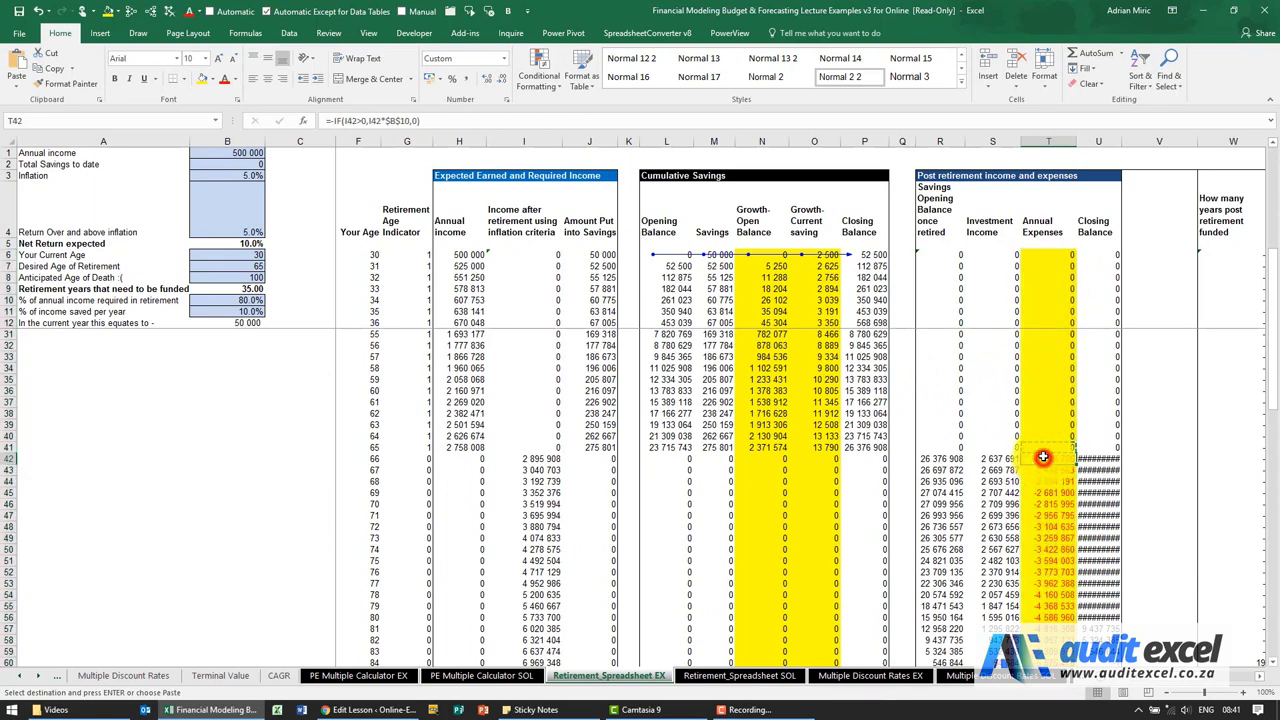
left_click(930, 464)
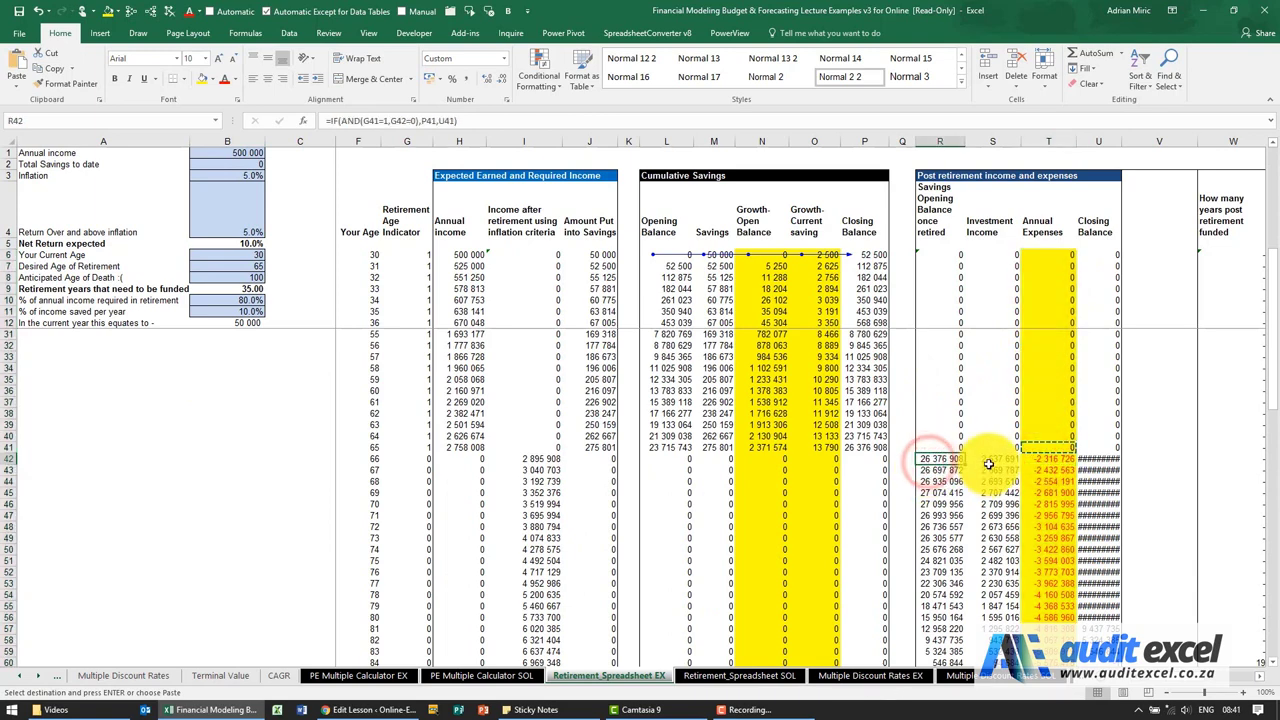
left_click(988, 459)
left_click(1051, 457)
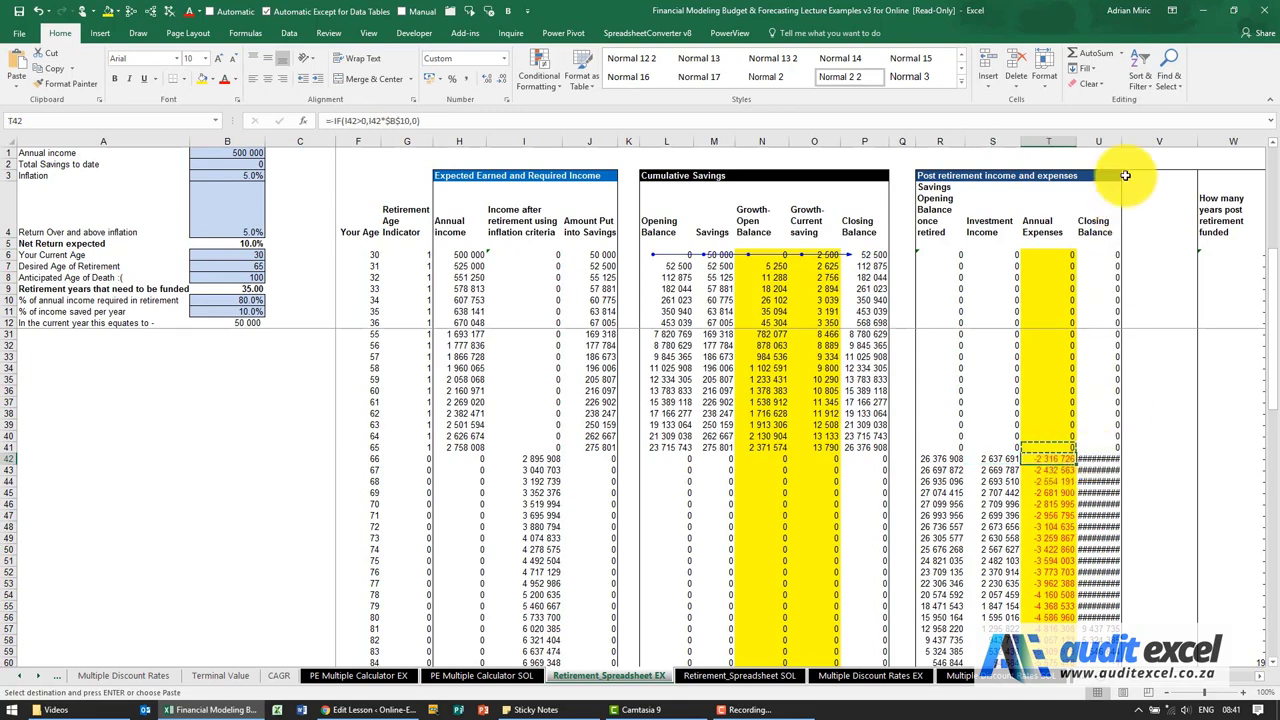
Widen column U so the post-retirement closing balances fit, and clear the pending copy selection
left_click_drag(1120, 146, 1131, 146)
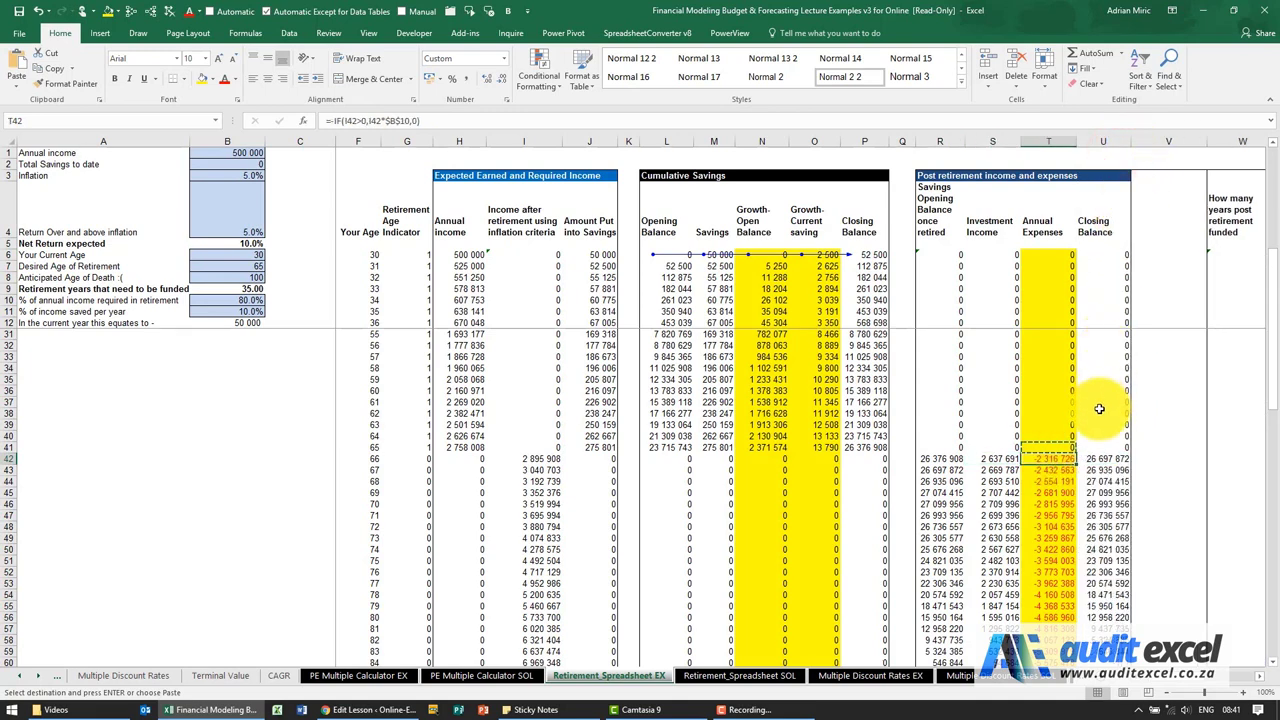
key("Escape")
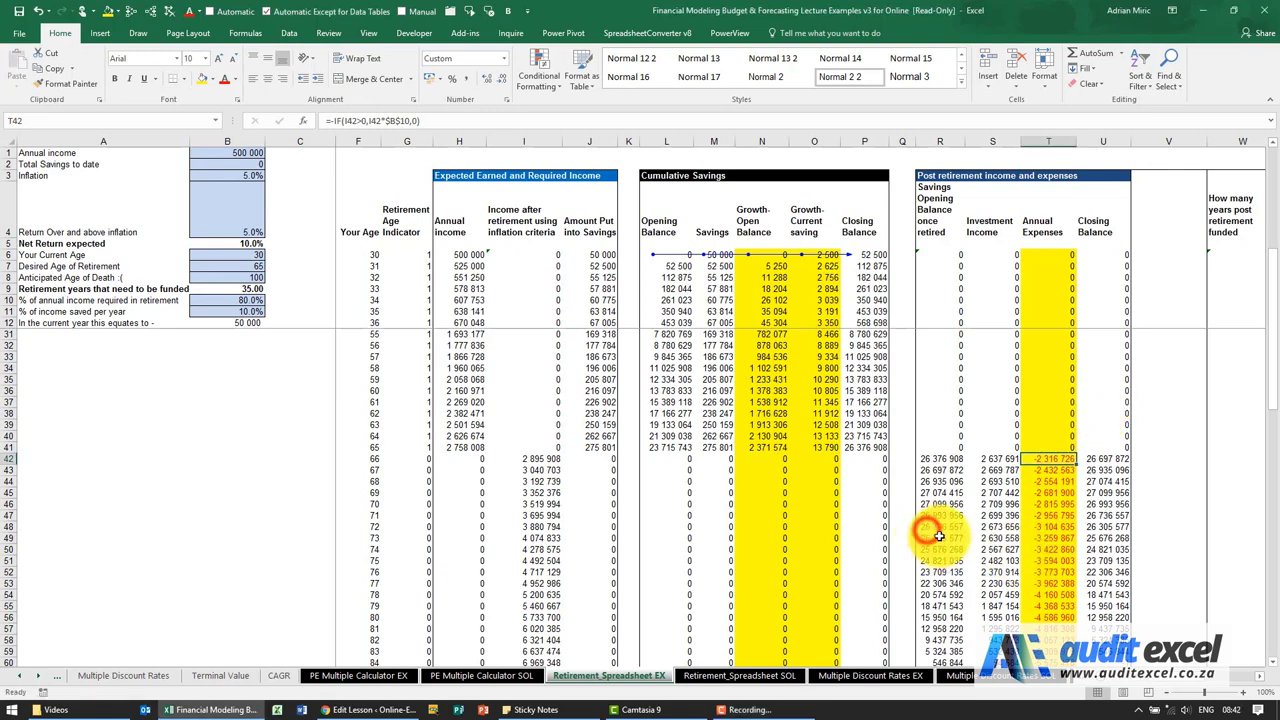
Review the retirement funding columns W to AC, from years post retirement funded through Savings required at retirement
left_click(1262, 680)
left_click(1262, 680)
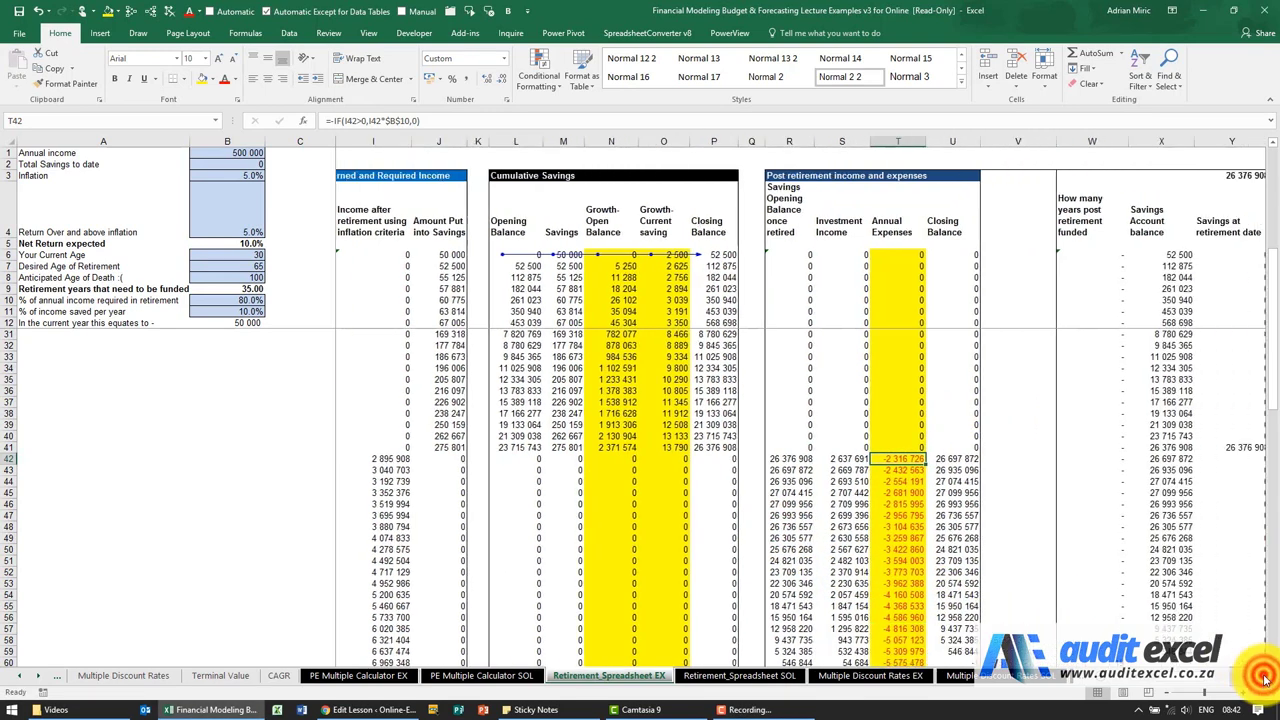
left_click(1262, 680)
scroll(947, 520, "down", 1)
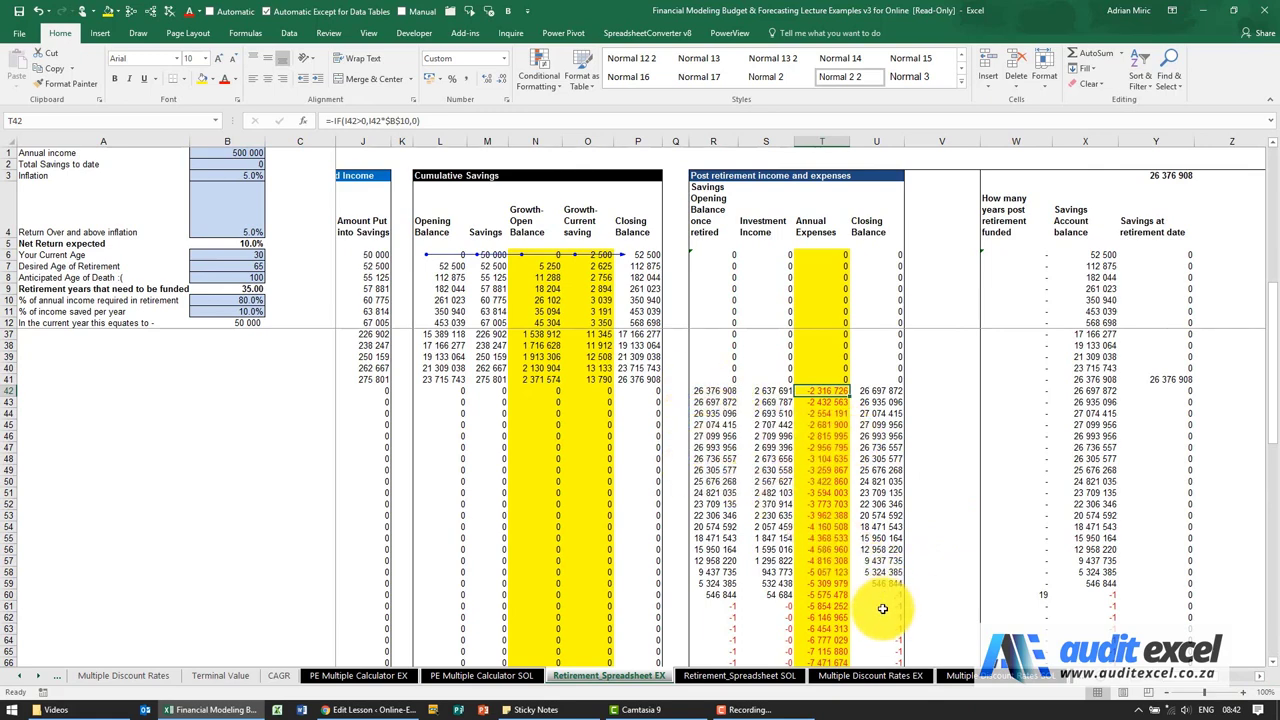
left_click(1262, 680)
left_click_drag(1261, 682, 1261, 680)
scroll(996, 497, "up", 3)
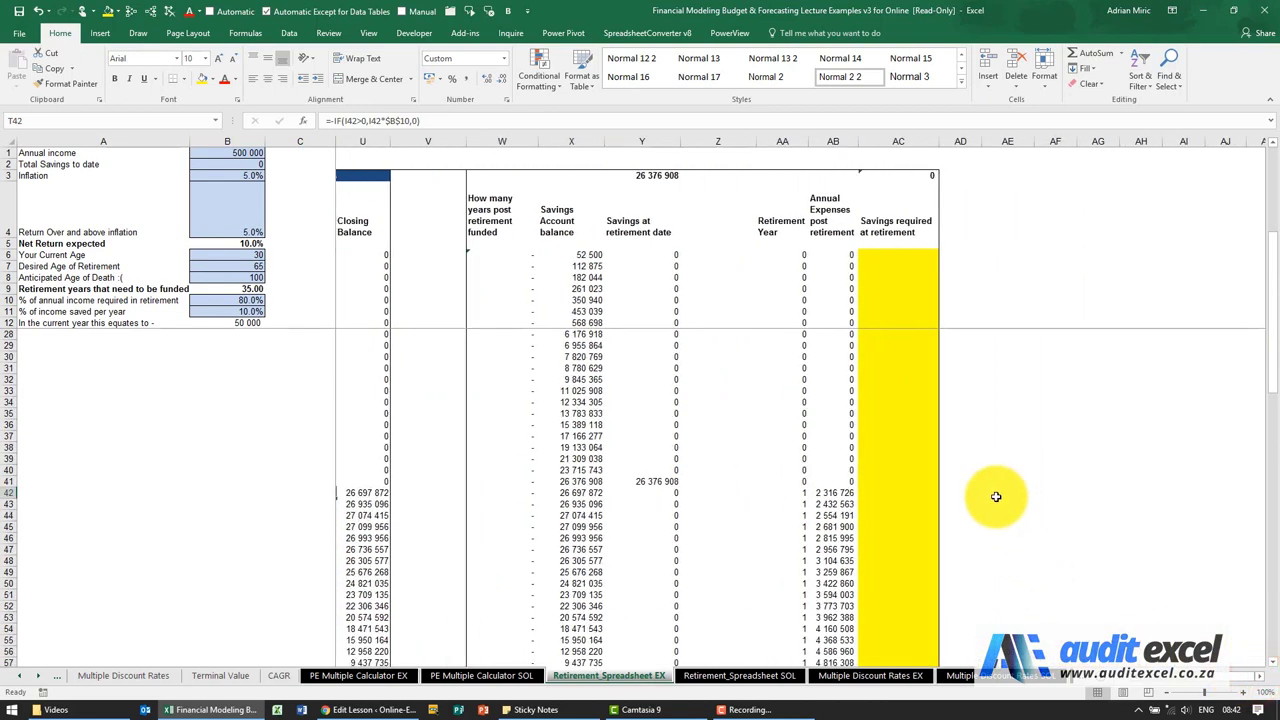
scroll(987, 491, "up", 5)
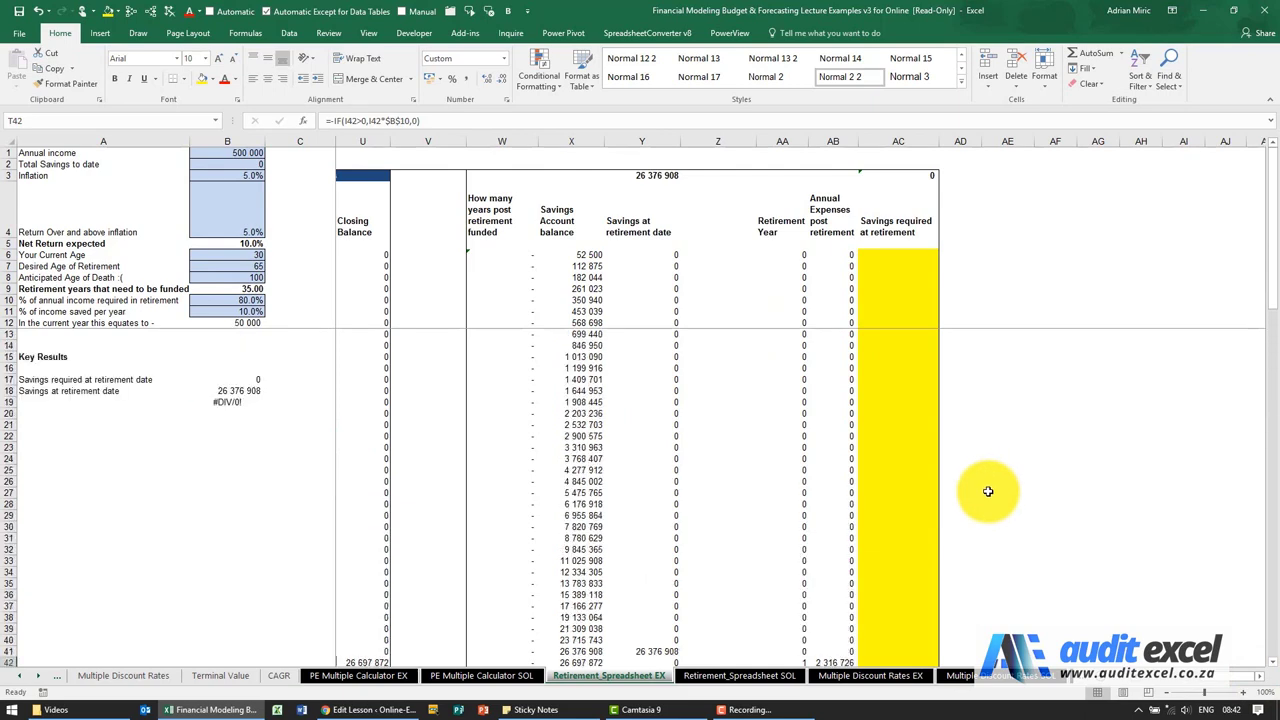
scroll(986, 485, "down", 4)
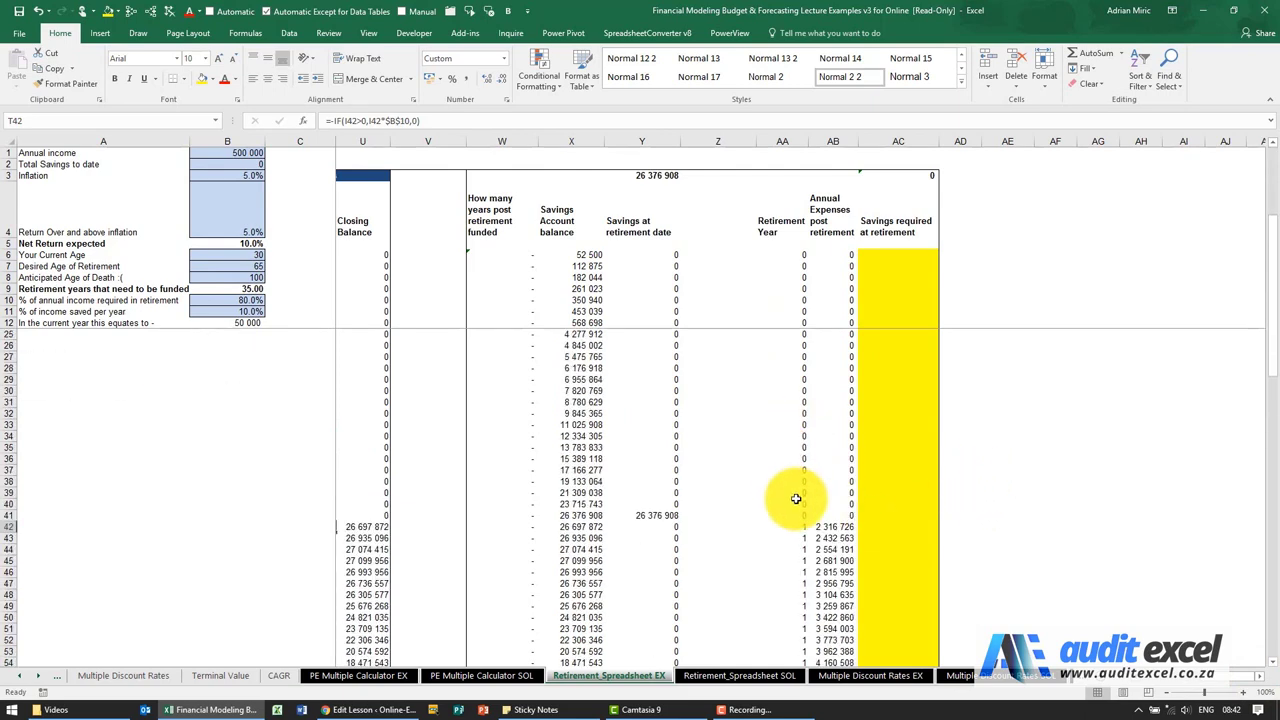
Trace the precedents of the Retirement Year formula in AA40, and examine the AA42 formula and the flags below it
left_click(795, 499)
left_click(131, 11)
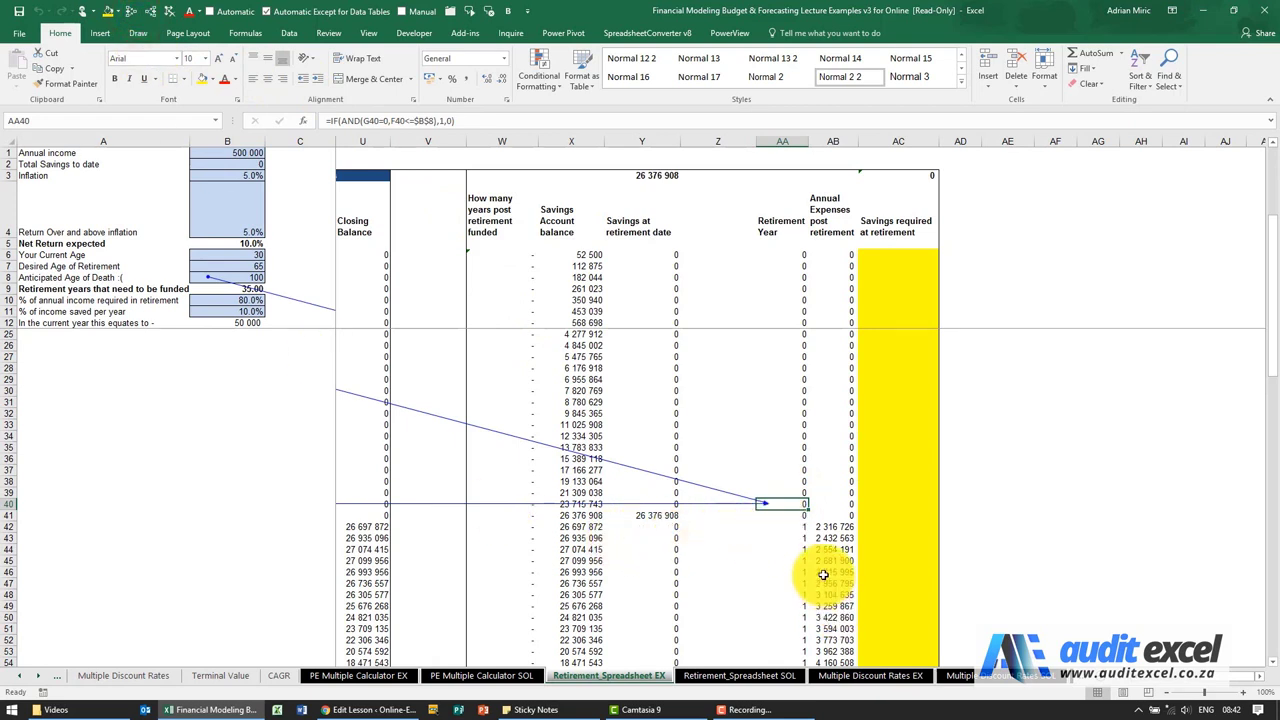
scroll(815, 520, "down", 2)
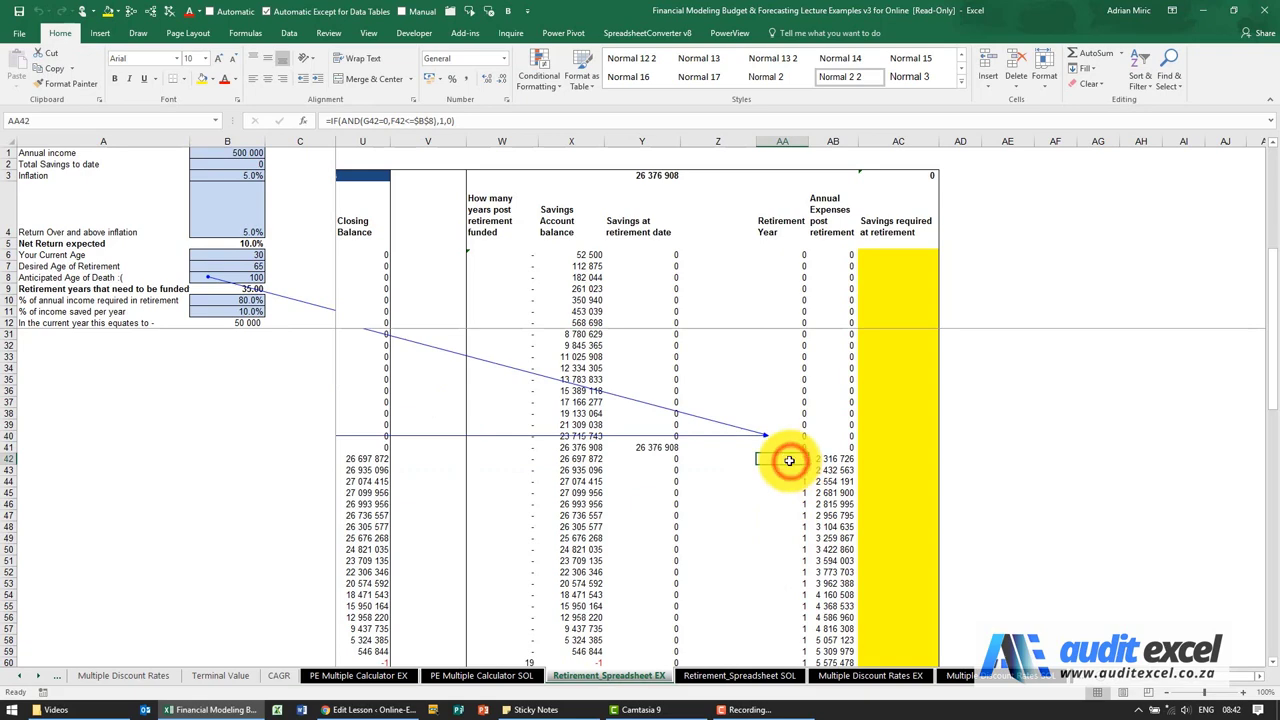
scroll(789, 460, "down", 9)
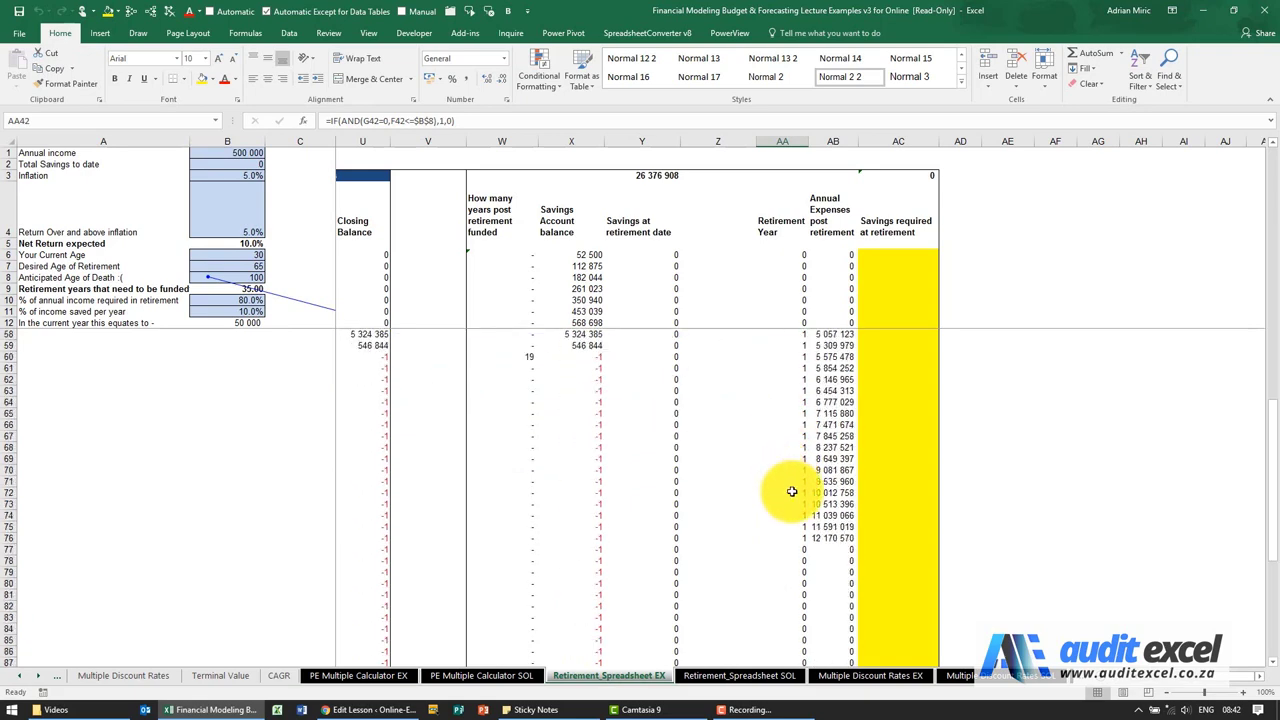
scroll(795, 490, "up", 8)
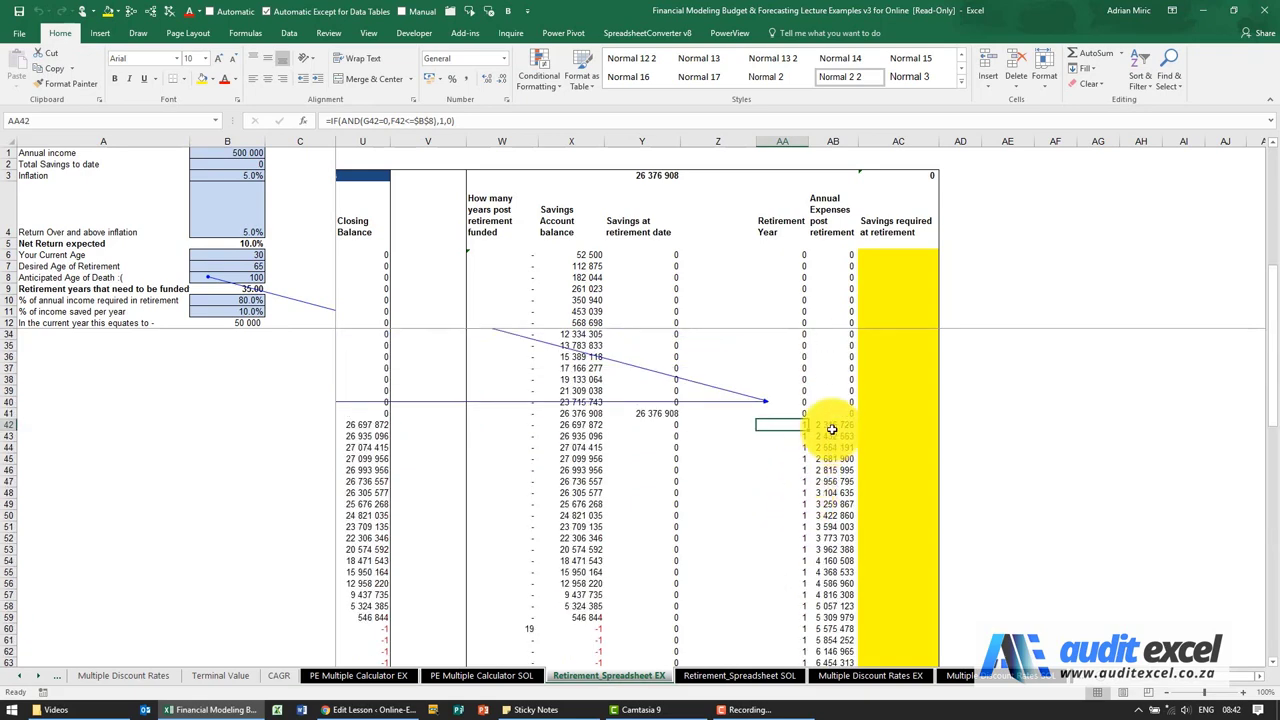
Trace the precedents of the post-retirement annual expenses formula in AB42 back to column T, then remove the arrows
left_click(831, 425)
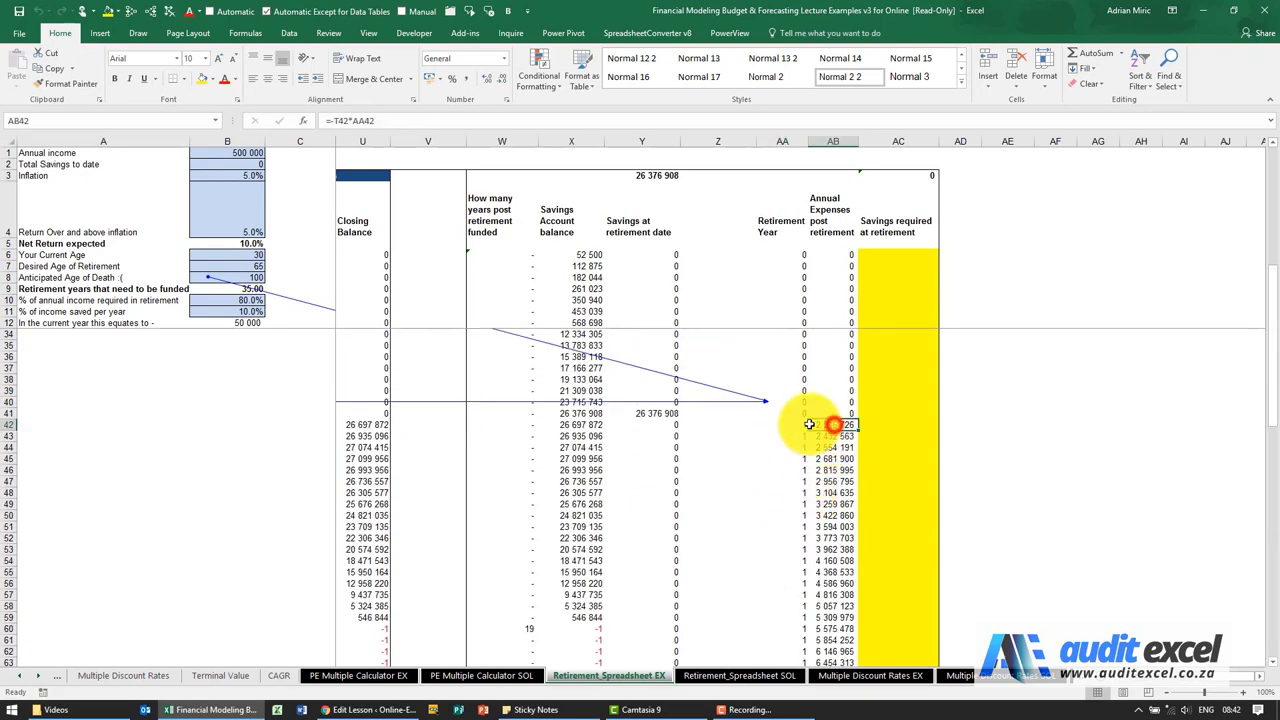
left_click(172, 18)
left_click(108, 10)
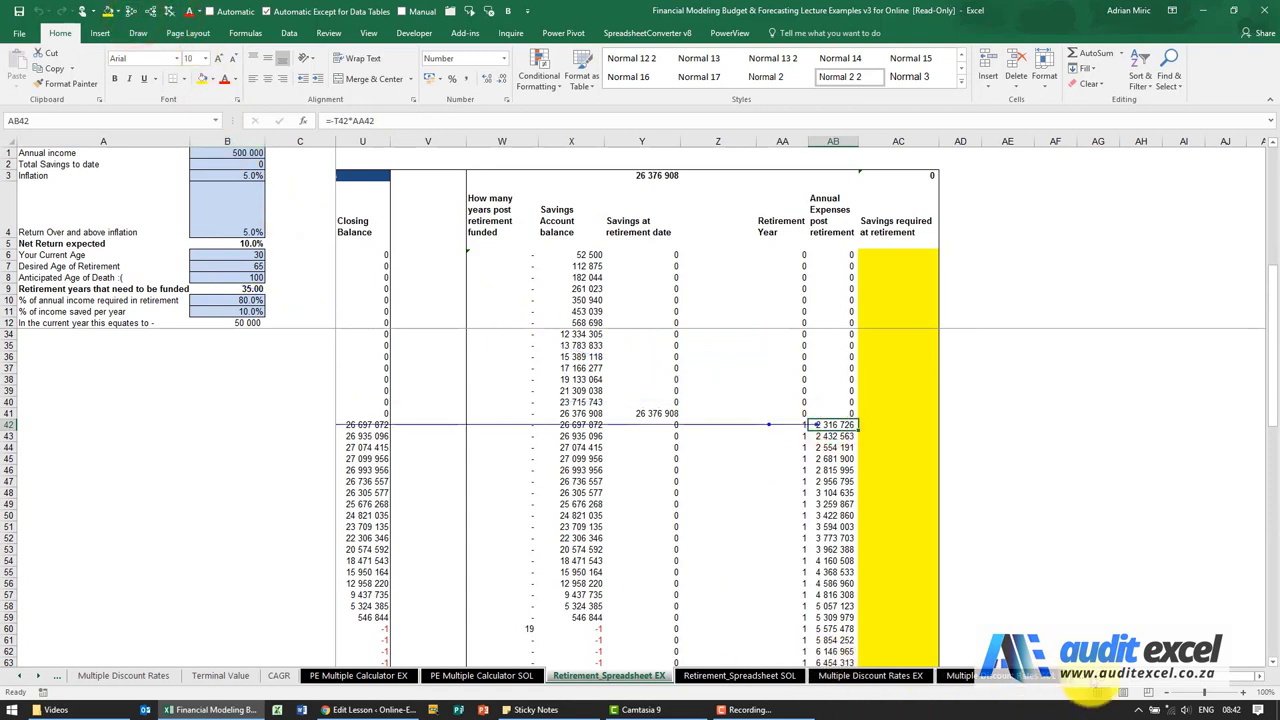
scroll(1140, 700, "left", 3)
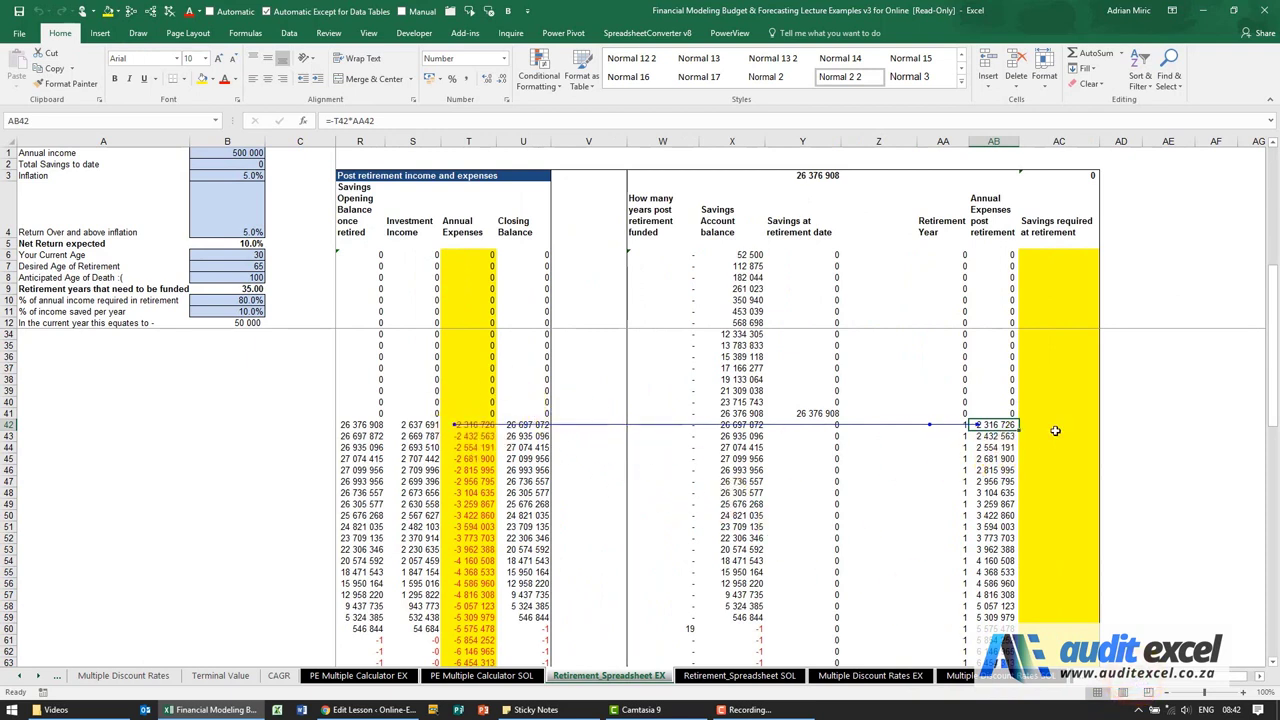
left_click(1260, 678)
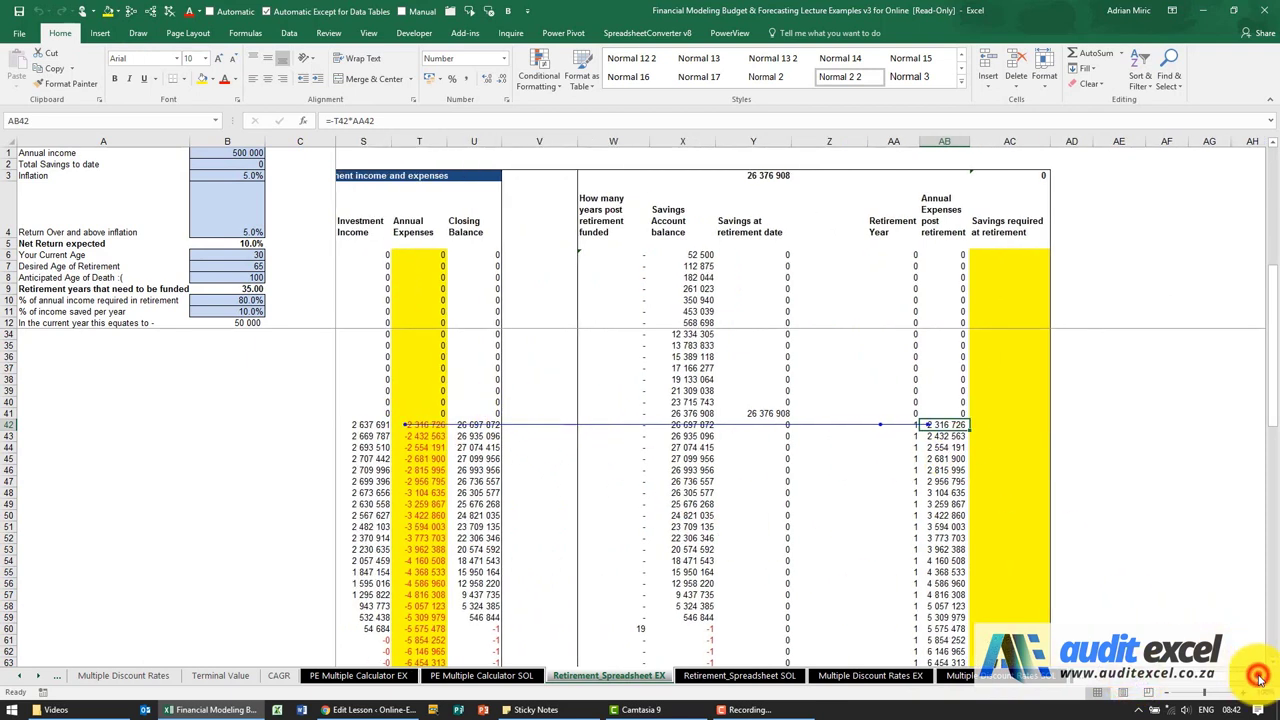
left_click(1260, 678)
left_click(1260, 678)
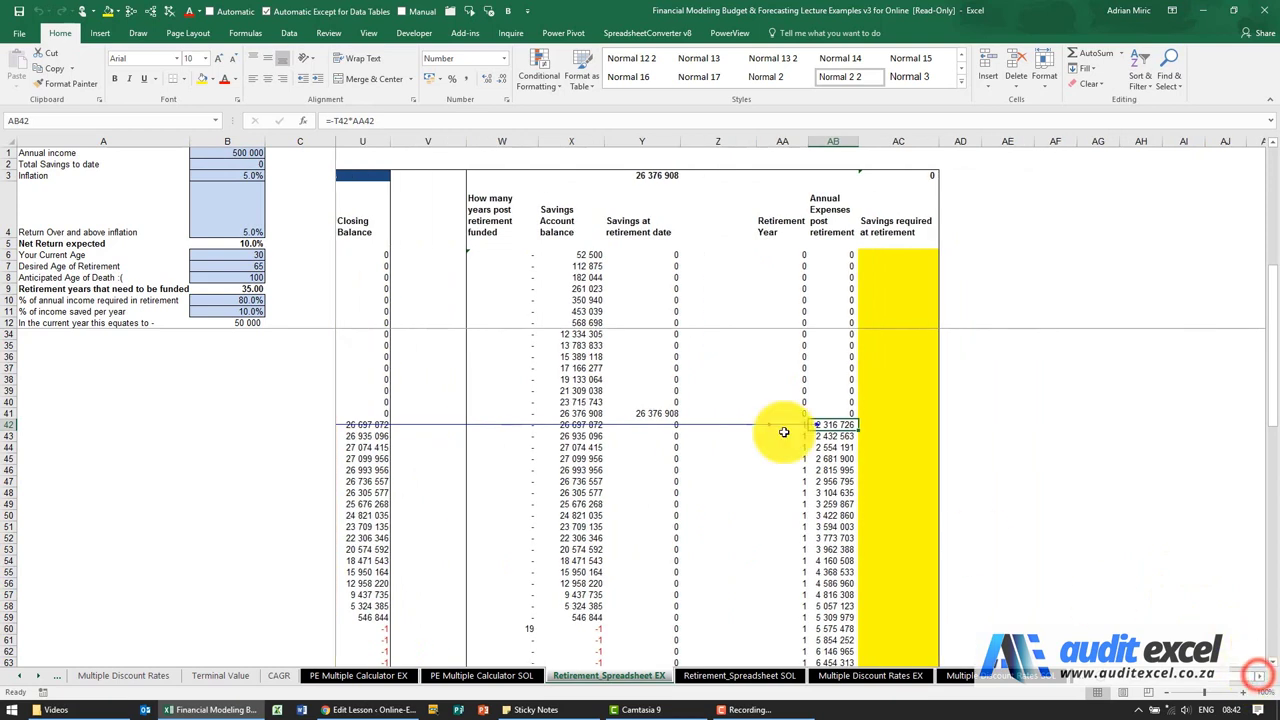
left_click(170, 15)
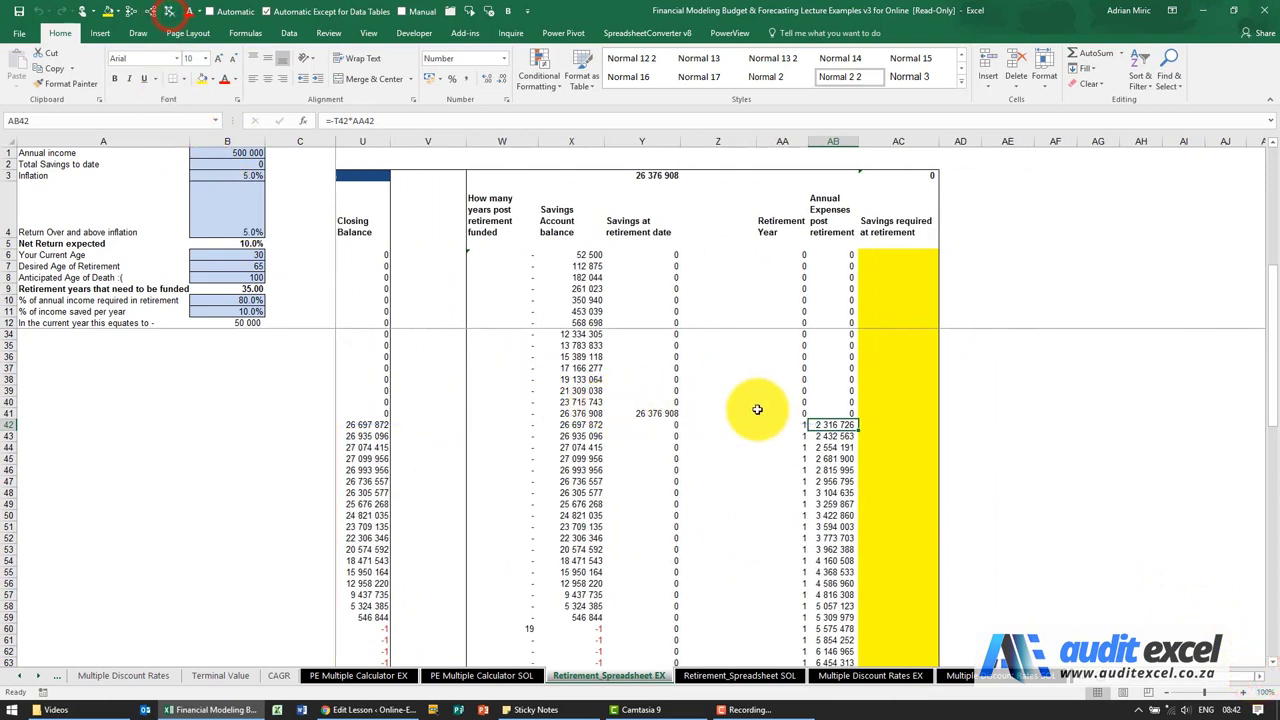
Start an NPV function in AC42 for the savings required at retirement, using net return cell $B$5 as the rate
left_click(877, 426)
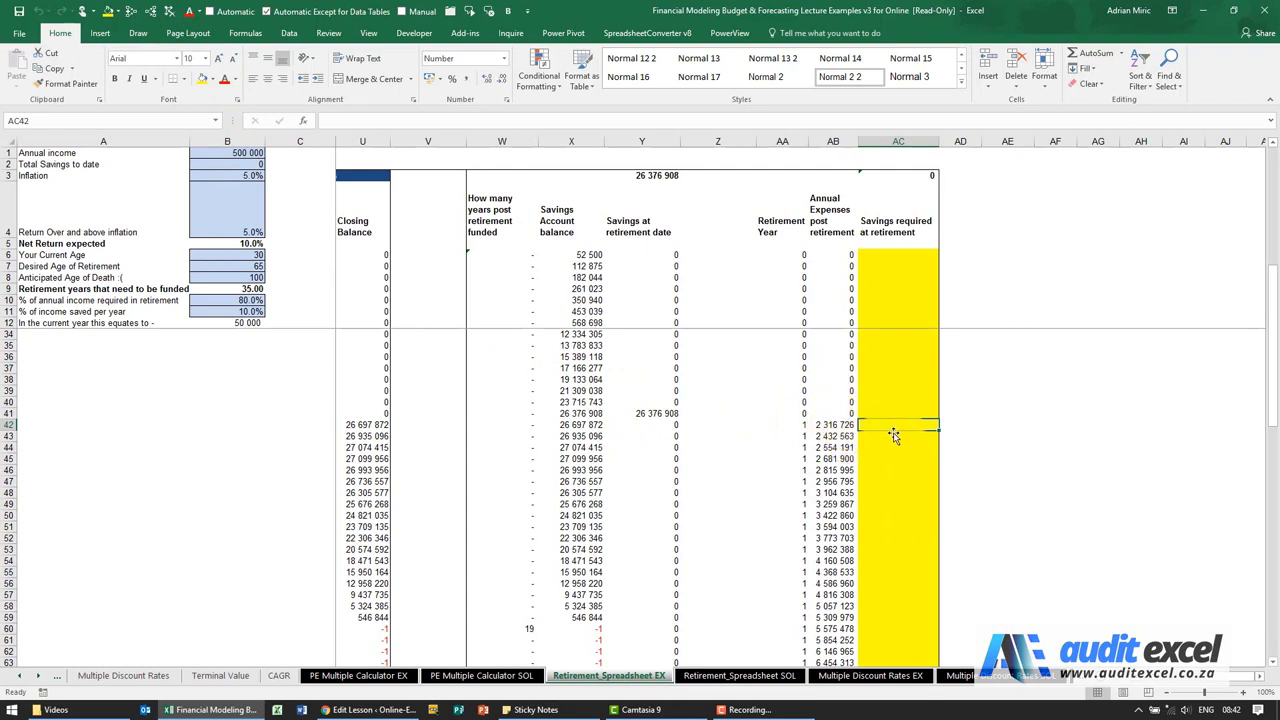
scroll(893, 435, "down", 3)
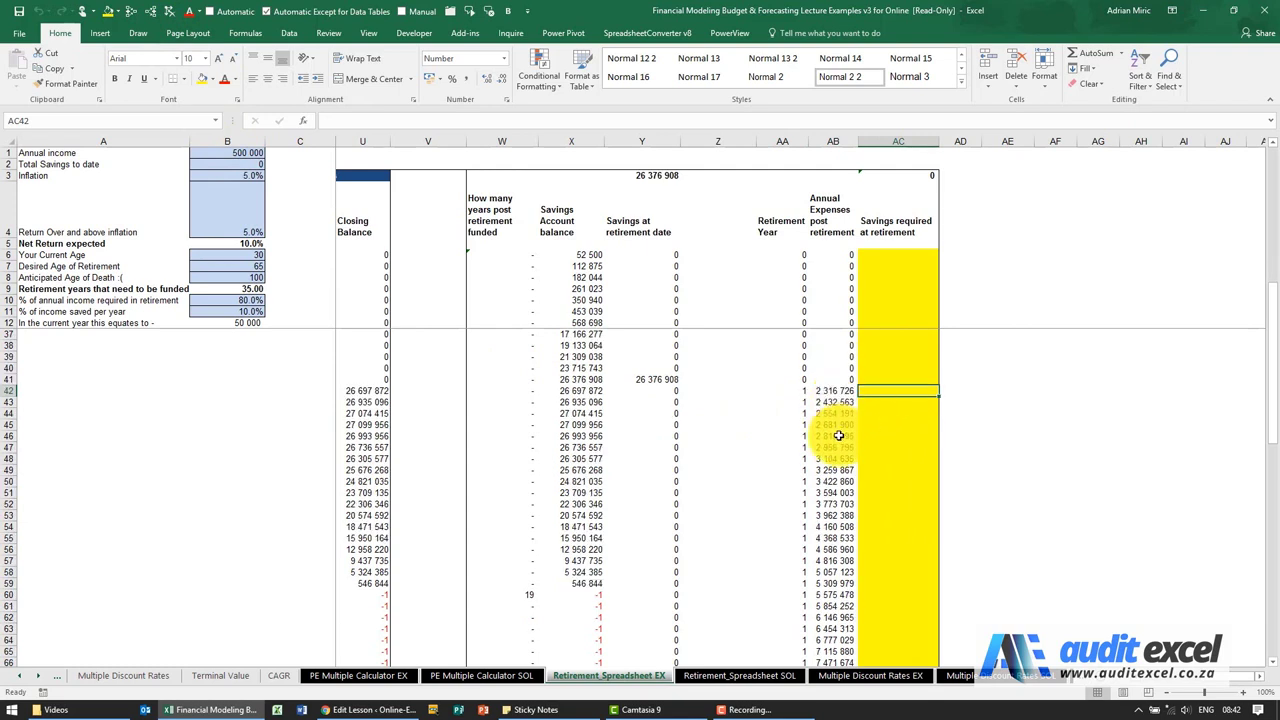
scroll(837, 480, "up", 2)
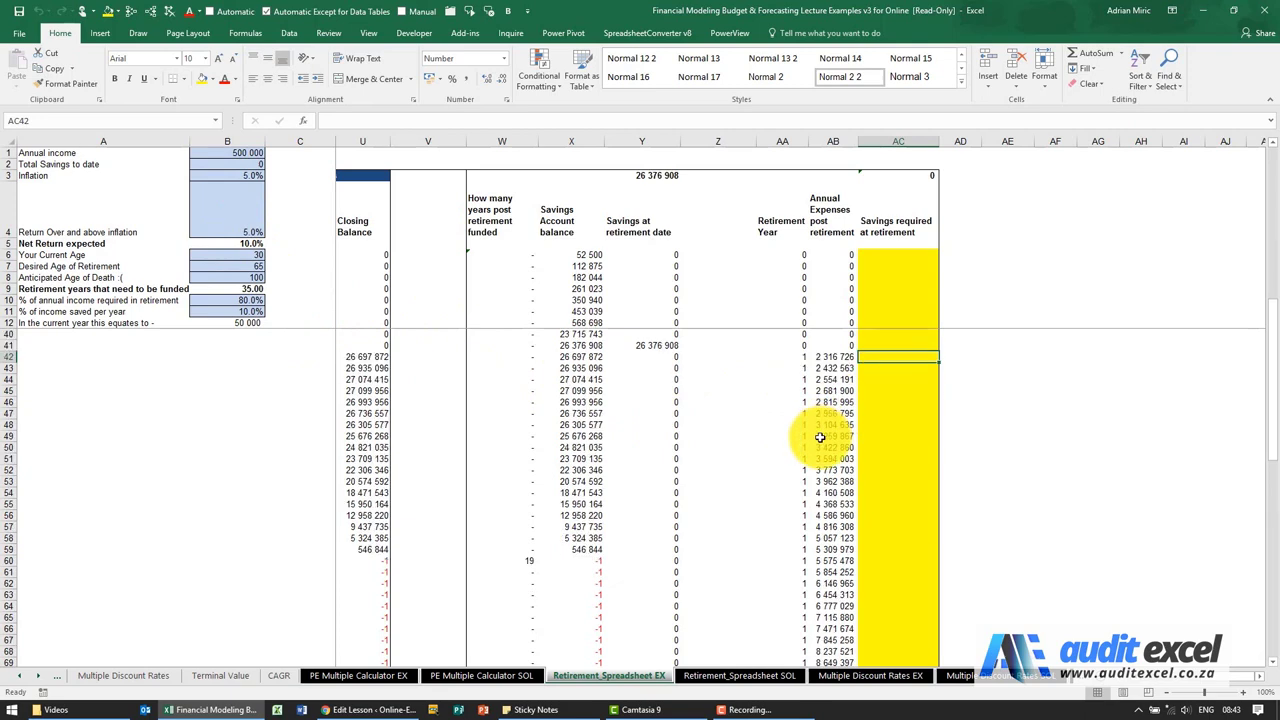
scroll(828, 550, "down", 5)
scroll(830, 540, "up", 5)
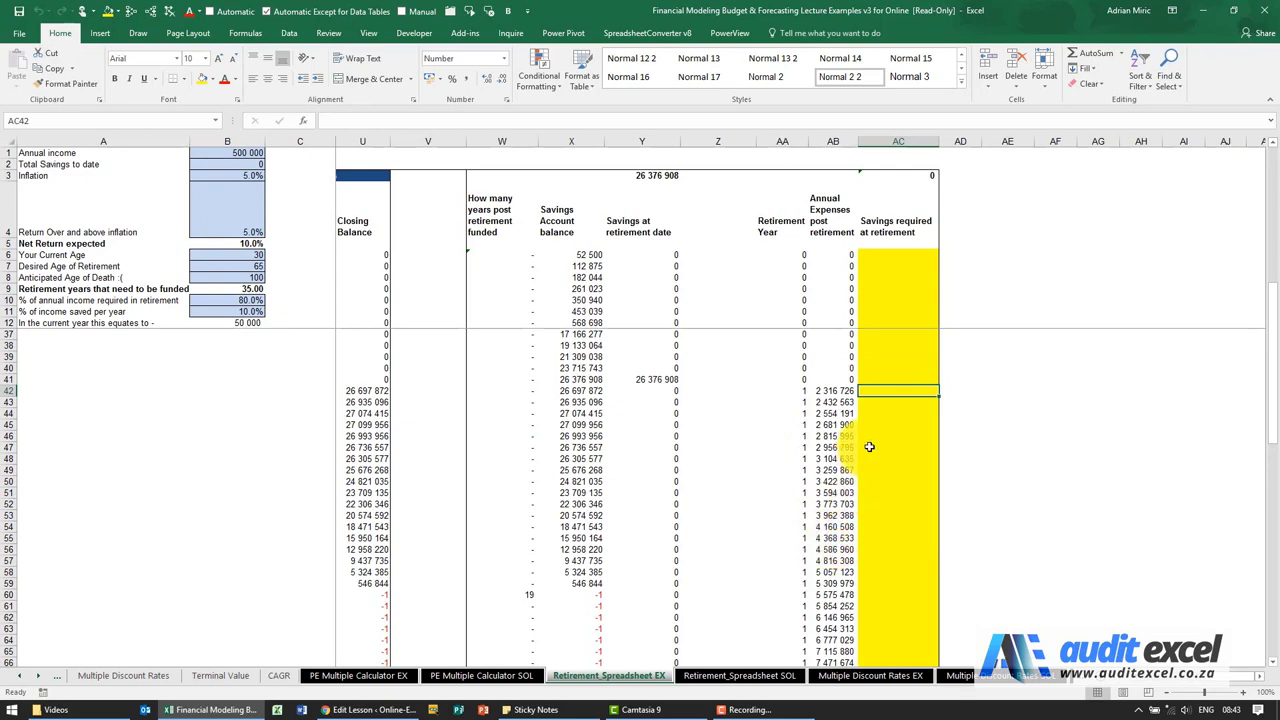
scroll(860, 434, "down", 5)
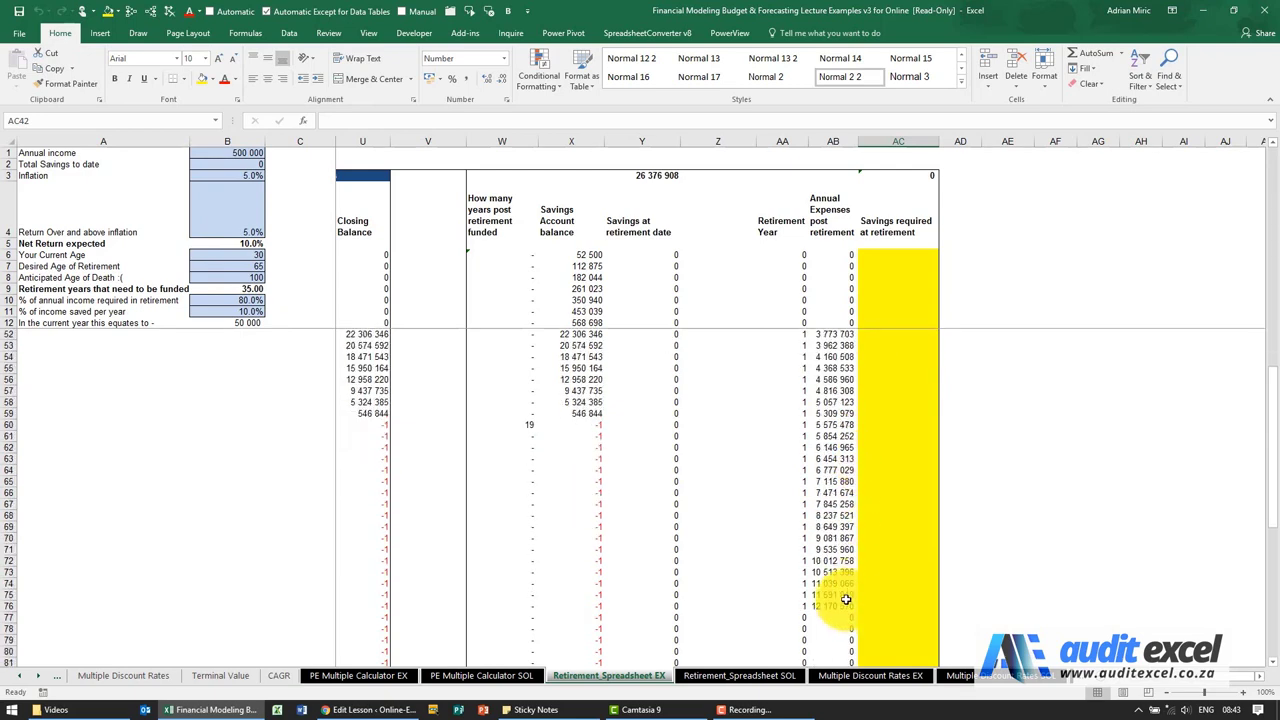
scroll(890, 550, "up", 6)
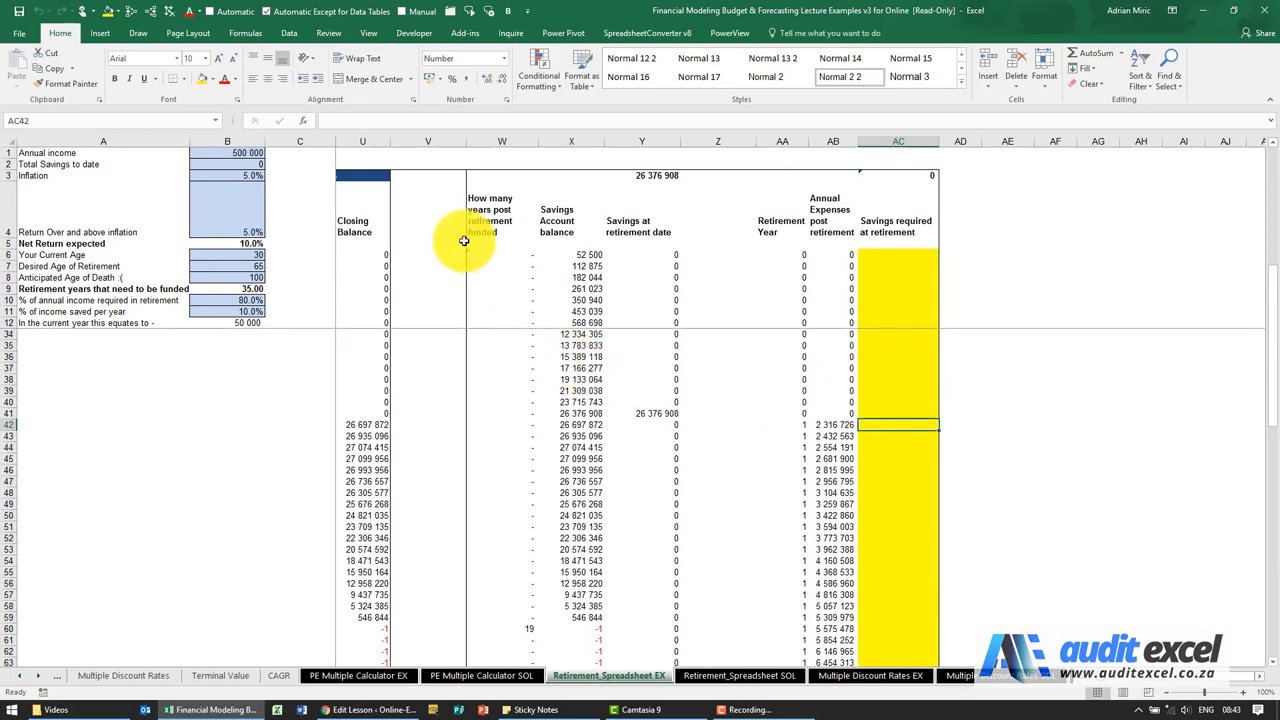
left_click(303, 120)
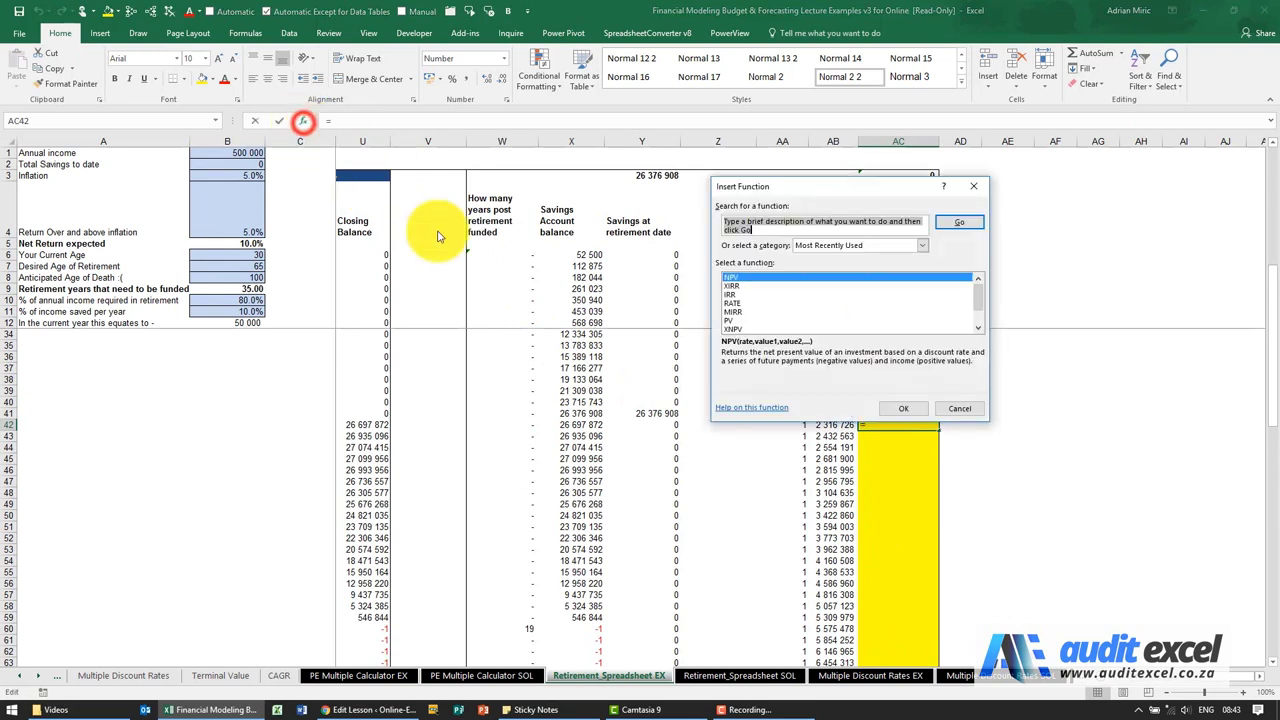
left_click(757, 306)
key("Home")
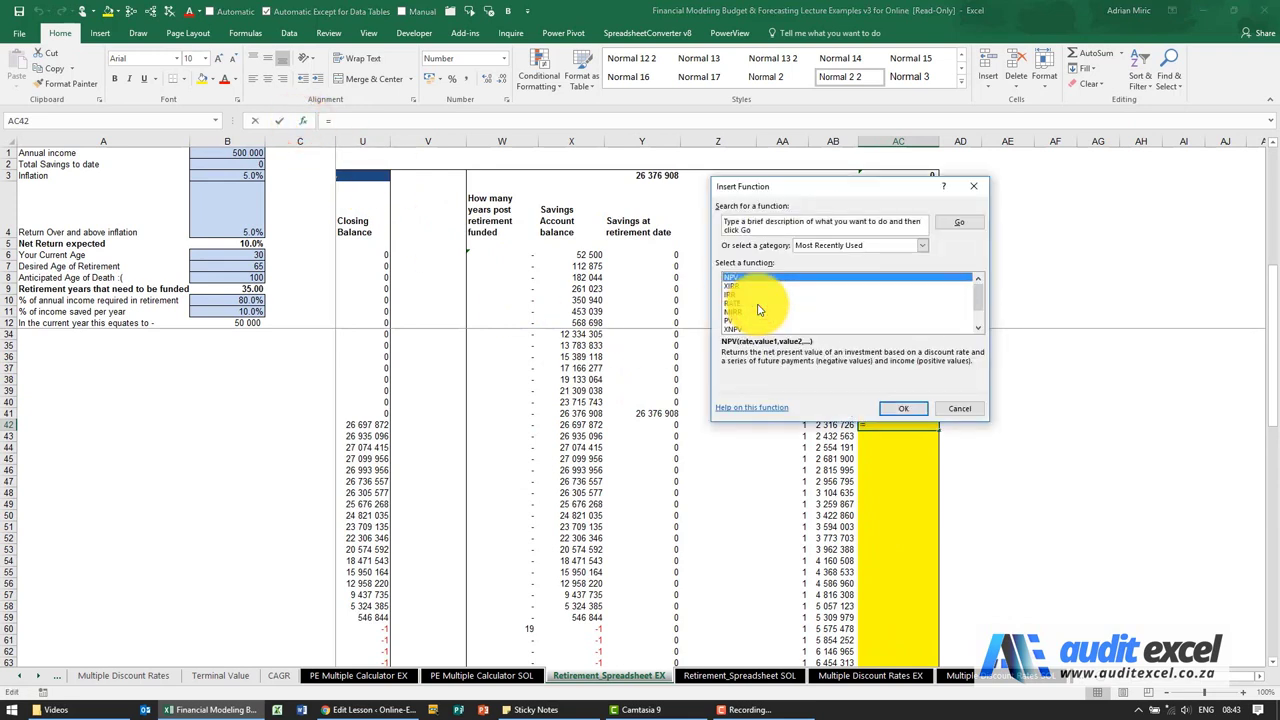
key("Return")
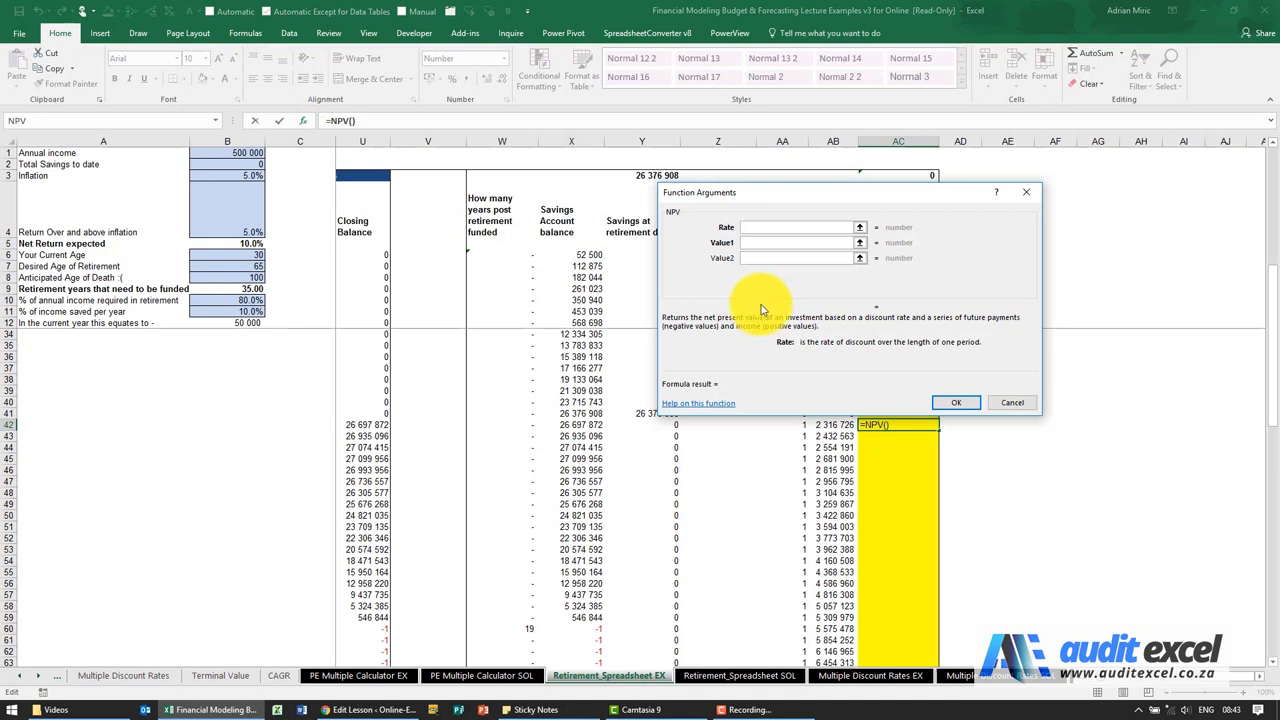
left_click(763, 227)
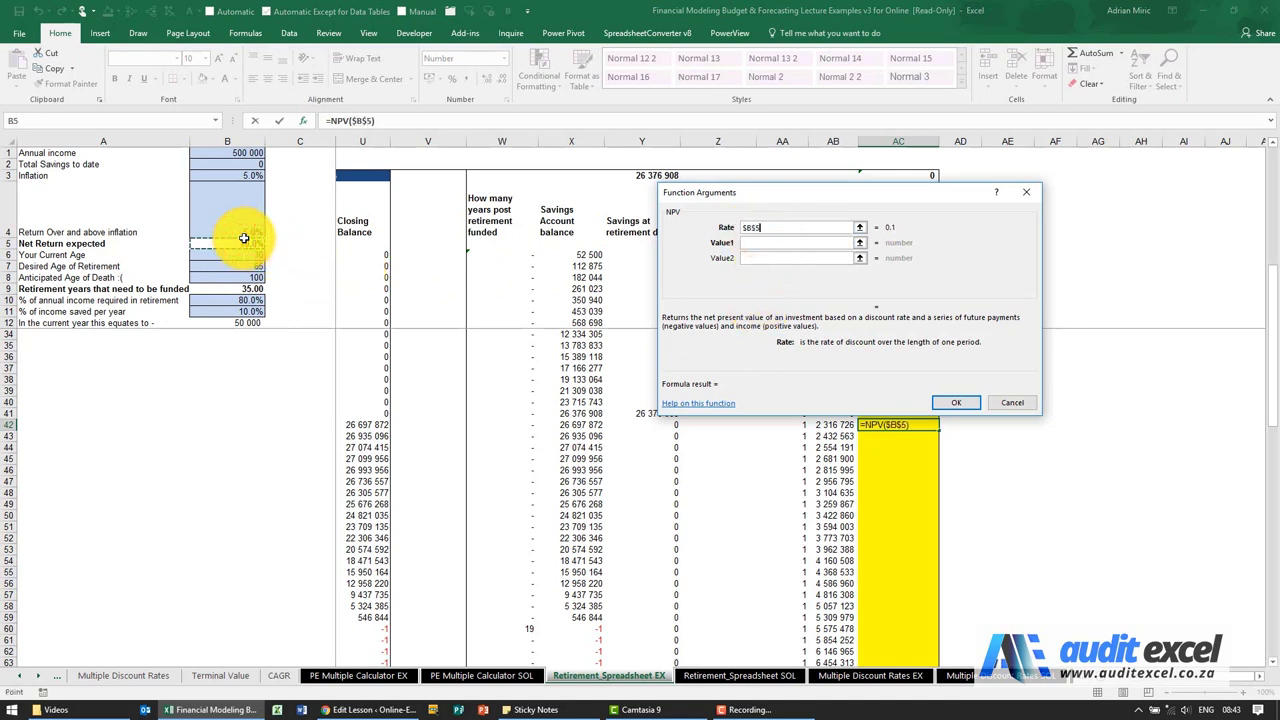
Set the NPV's first value range to AB42:$AB$103 and complete the AC42 formula =NPV($B$5,AB42:$AB$103)
left_click(773, 243)
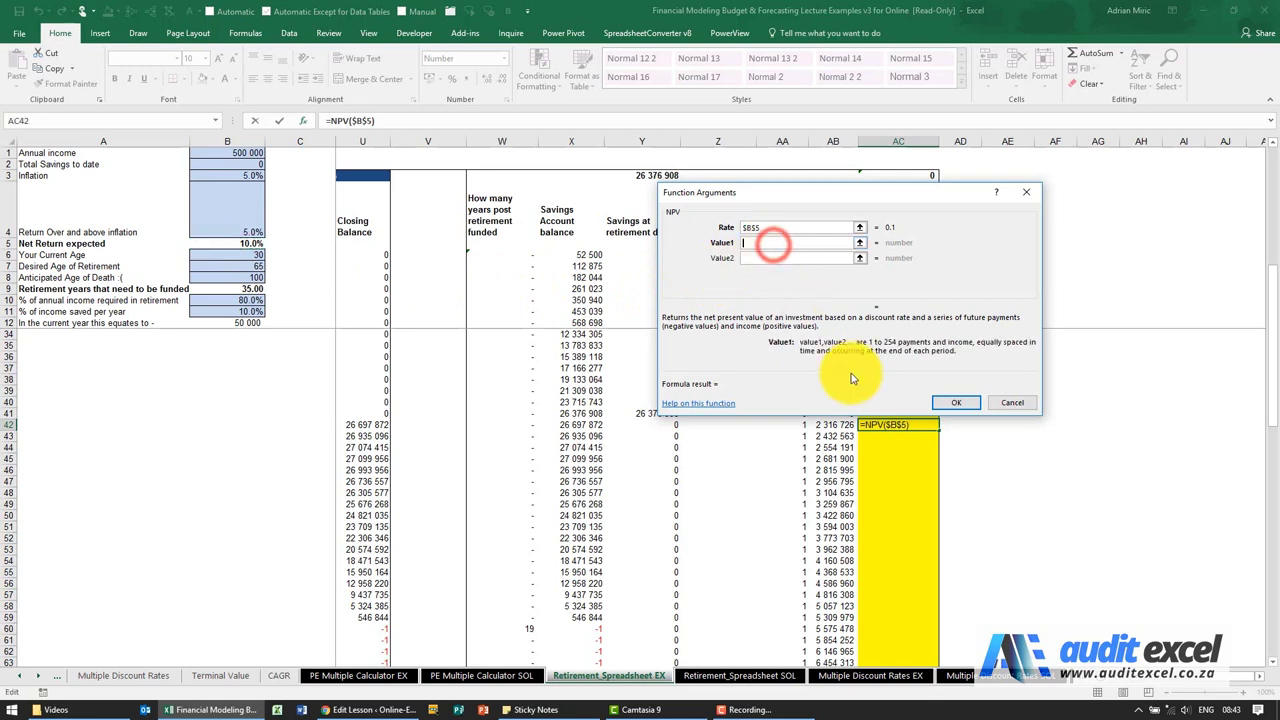
left_click_drag(857, 188, 857, 147)
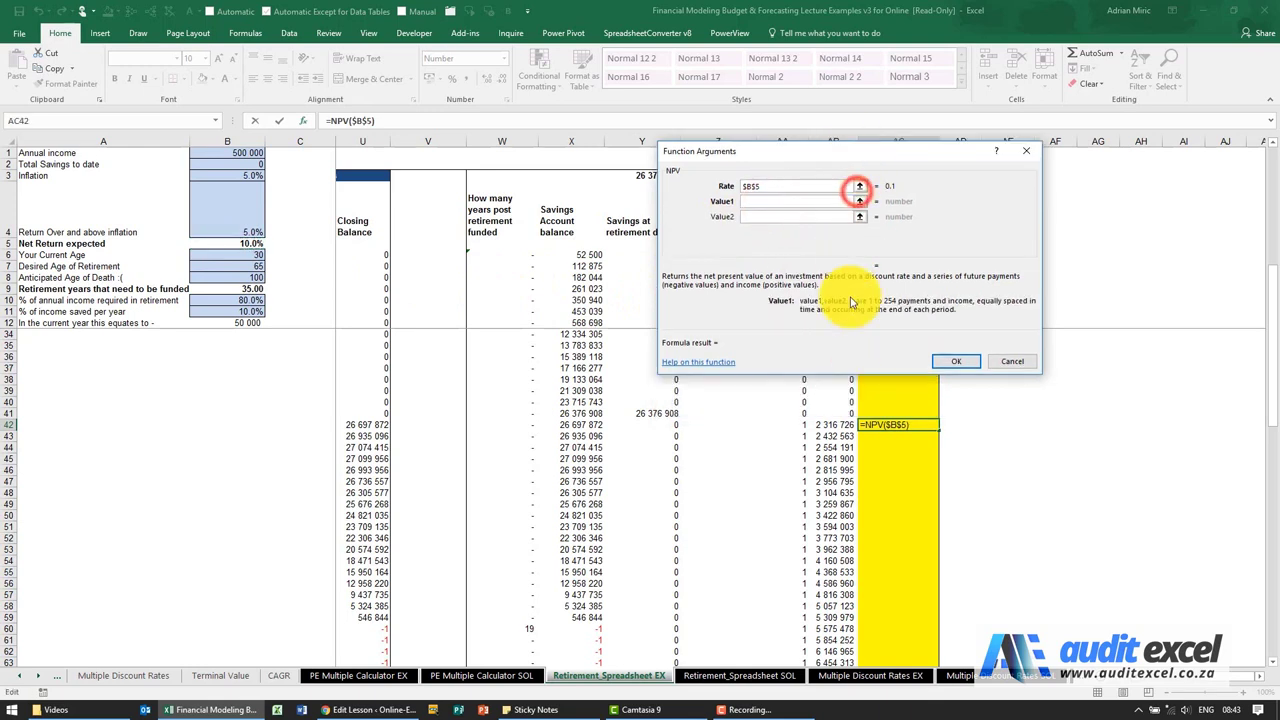
left_click(840, 422)
key("ctrl+shift+Down")
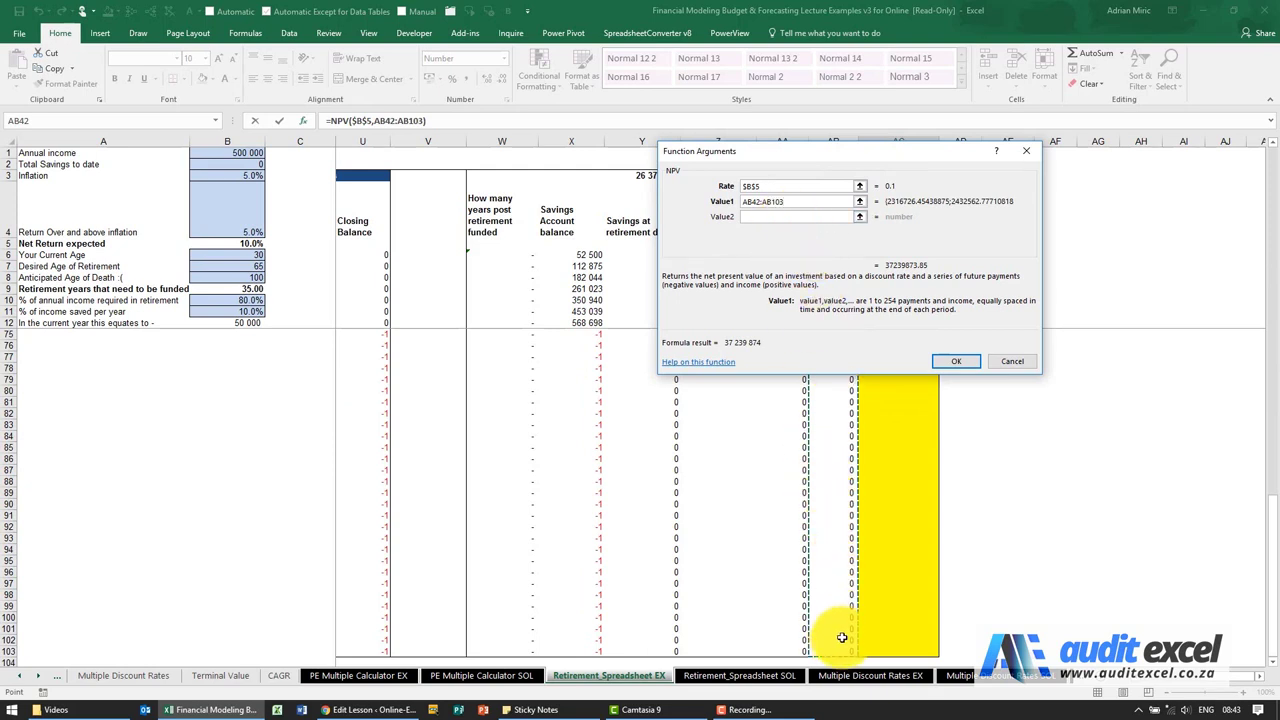
left_click(773, 202)
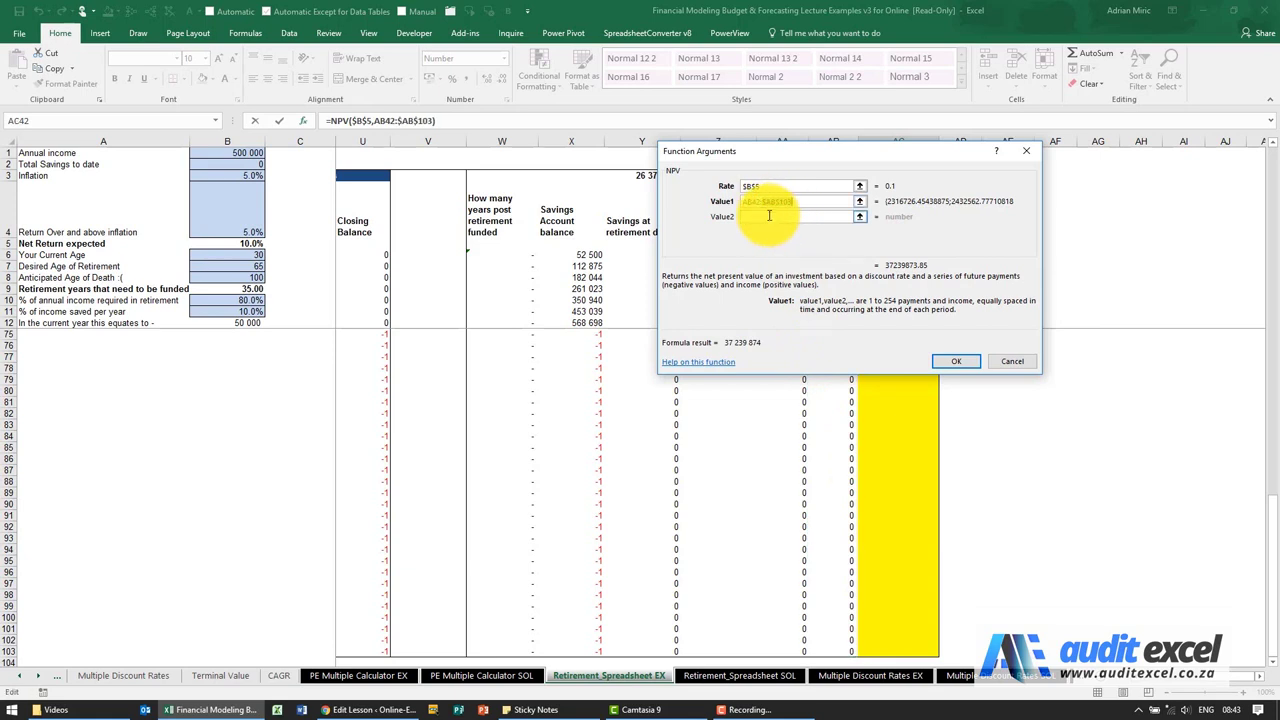
left_click(960, 366)
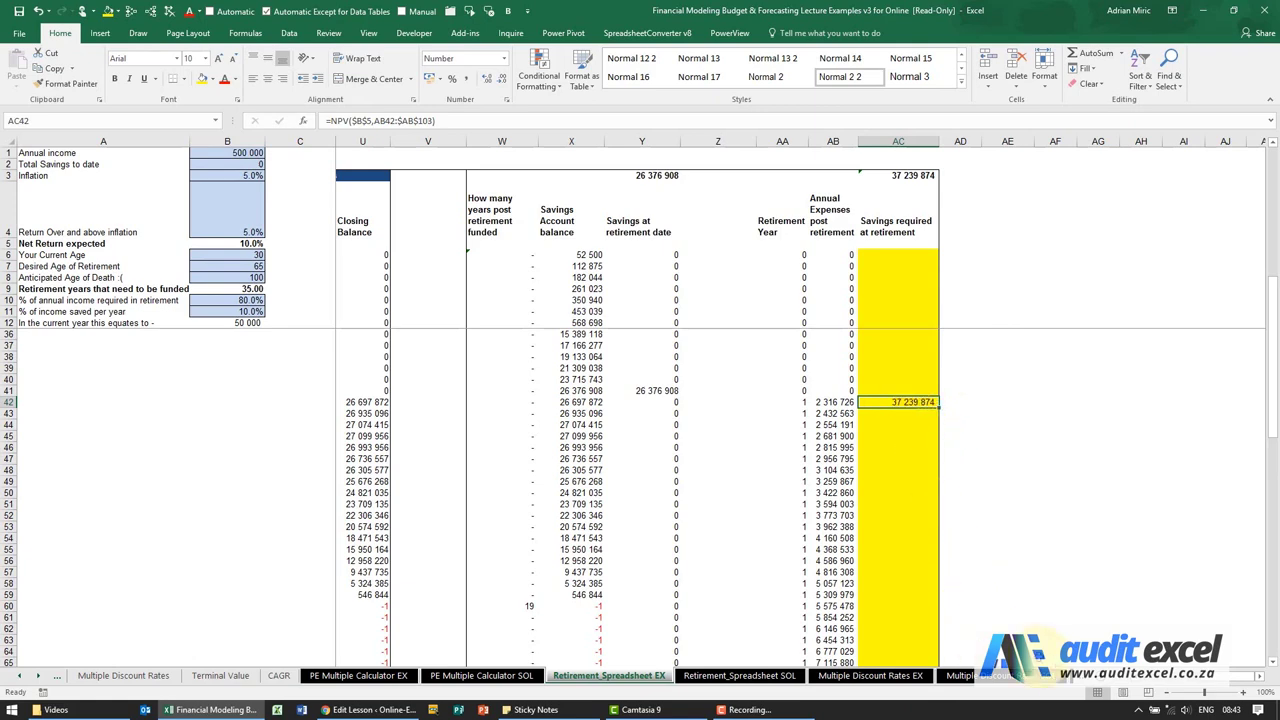
Fill the NPV formula from AC42 up into AC41
scroll(1140, 695, "left", 5)
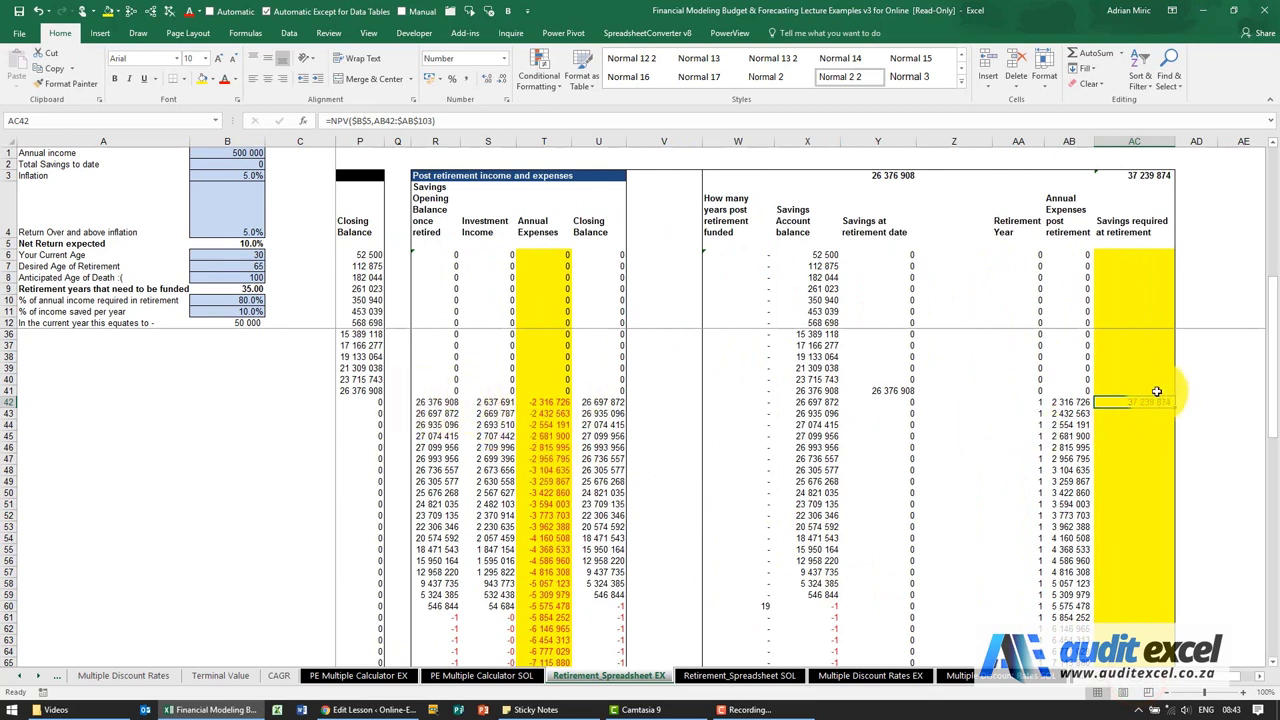
left_click(1262, 680)
left_click(1262, 680)
left_click(1262, 680)
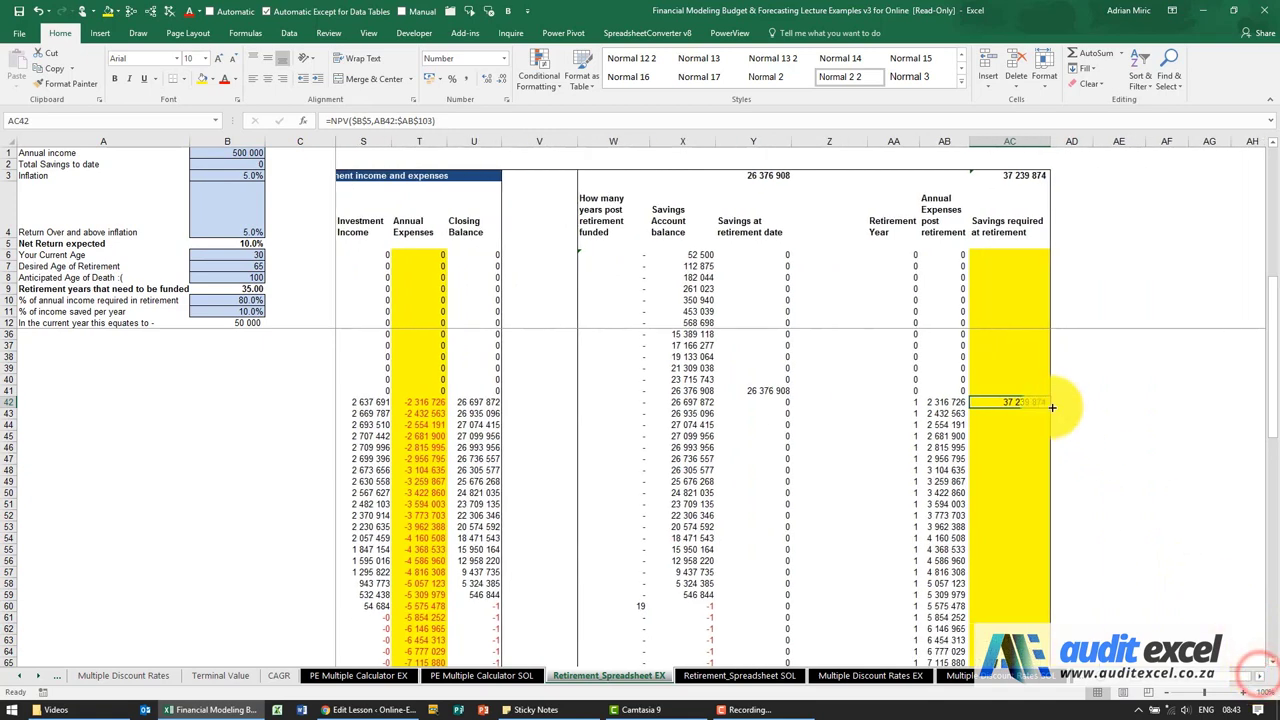
left_click_drag(1046, 402, 1041, 390)
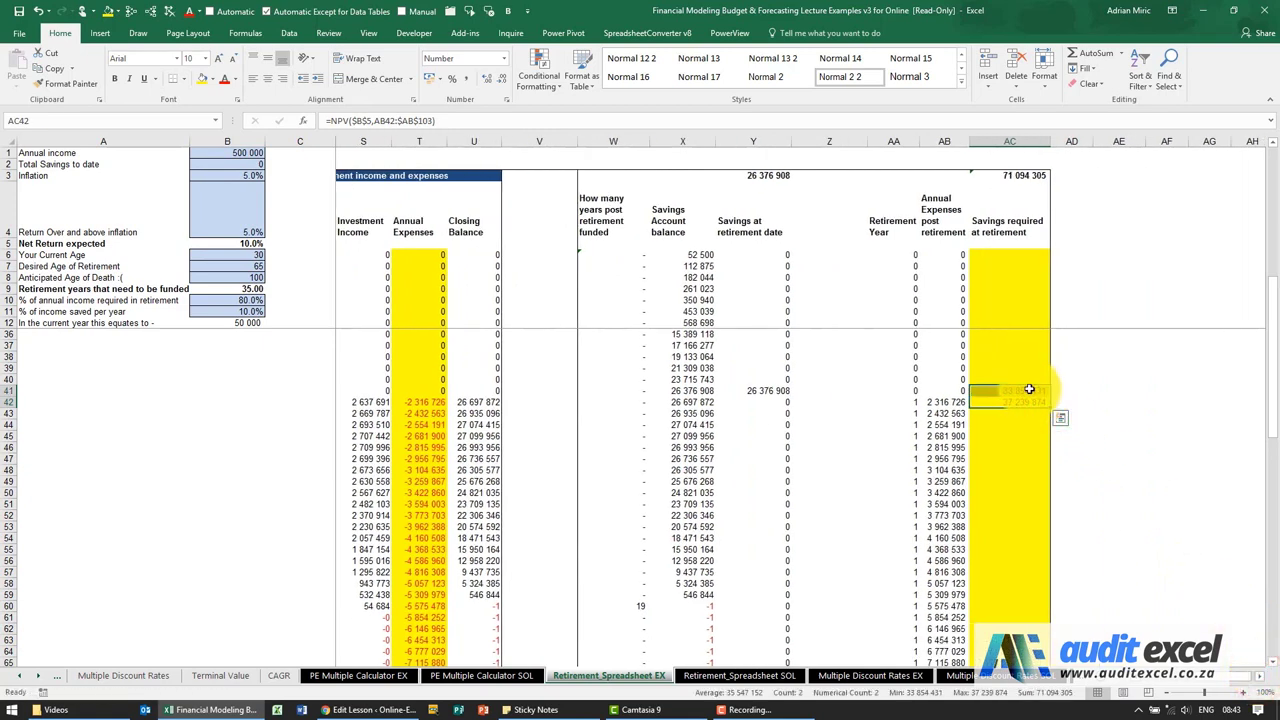
Wrap the NPV formula in AC42 in an IF whose test is AND(AA41=0,AA42=1)
left_click(1029, 389)
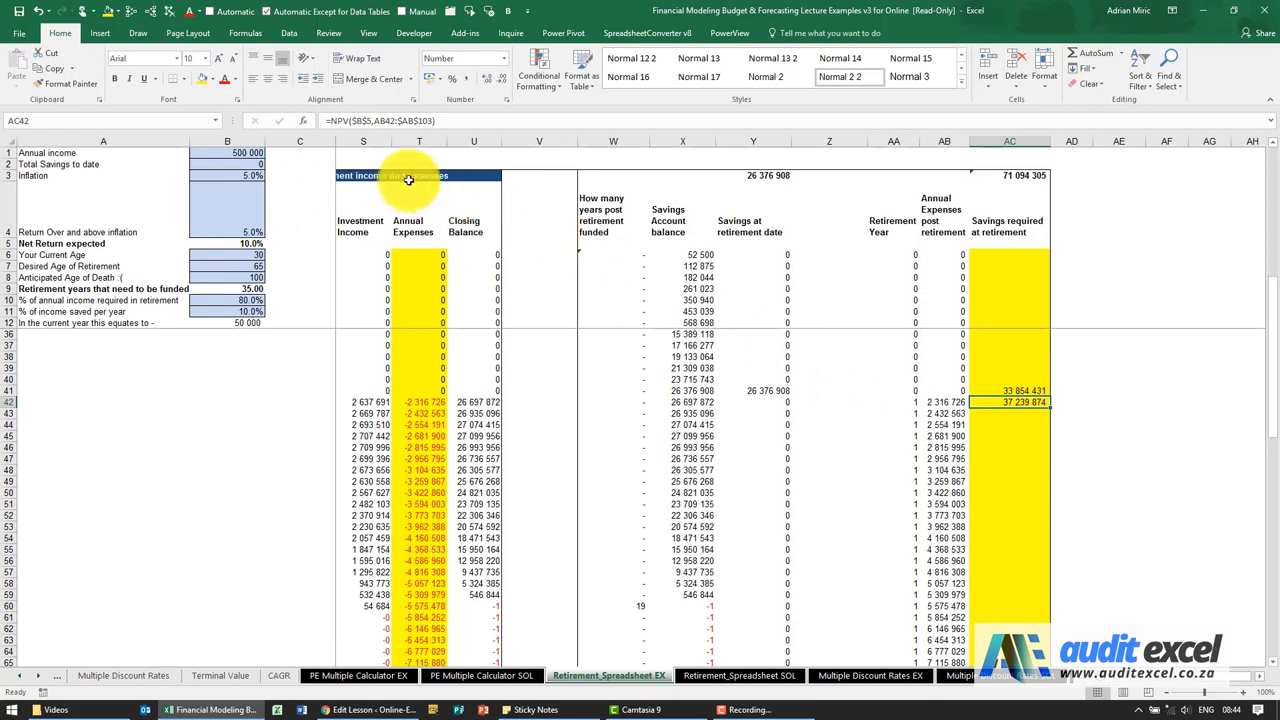
left_click(331, 121)
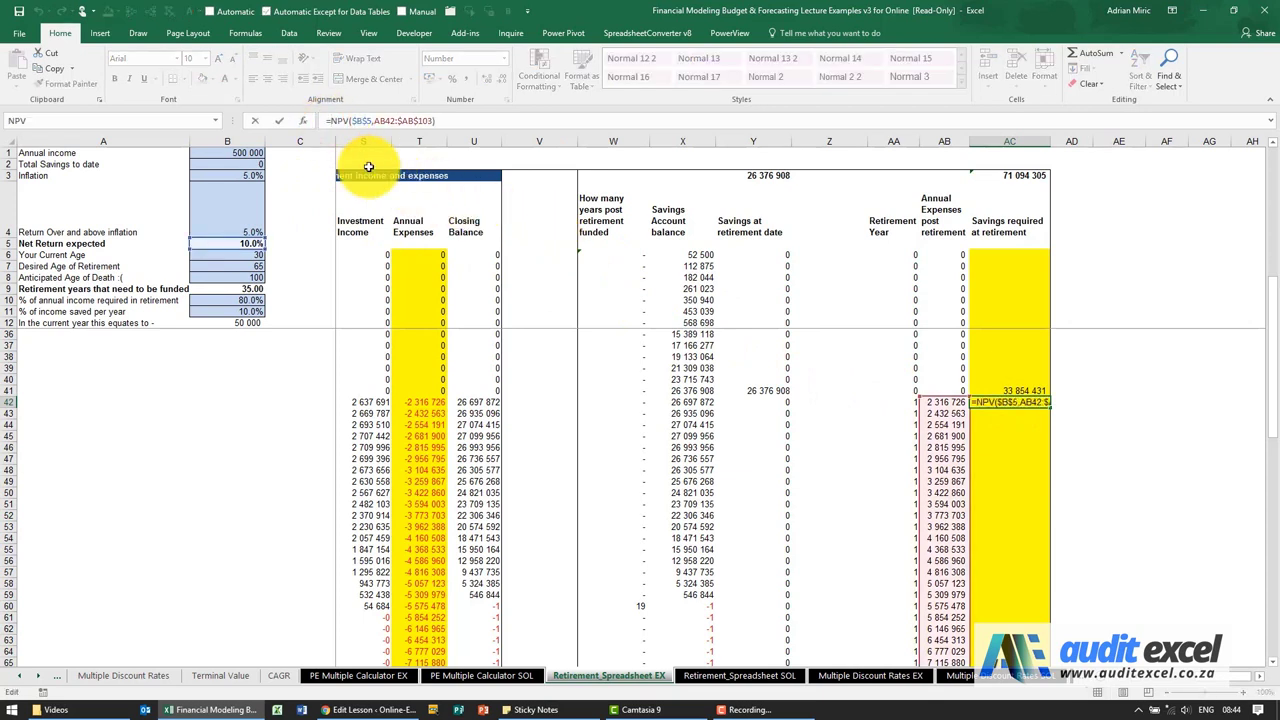
type("if")
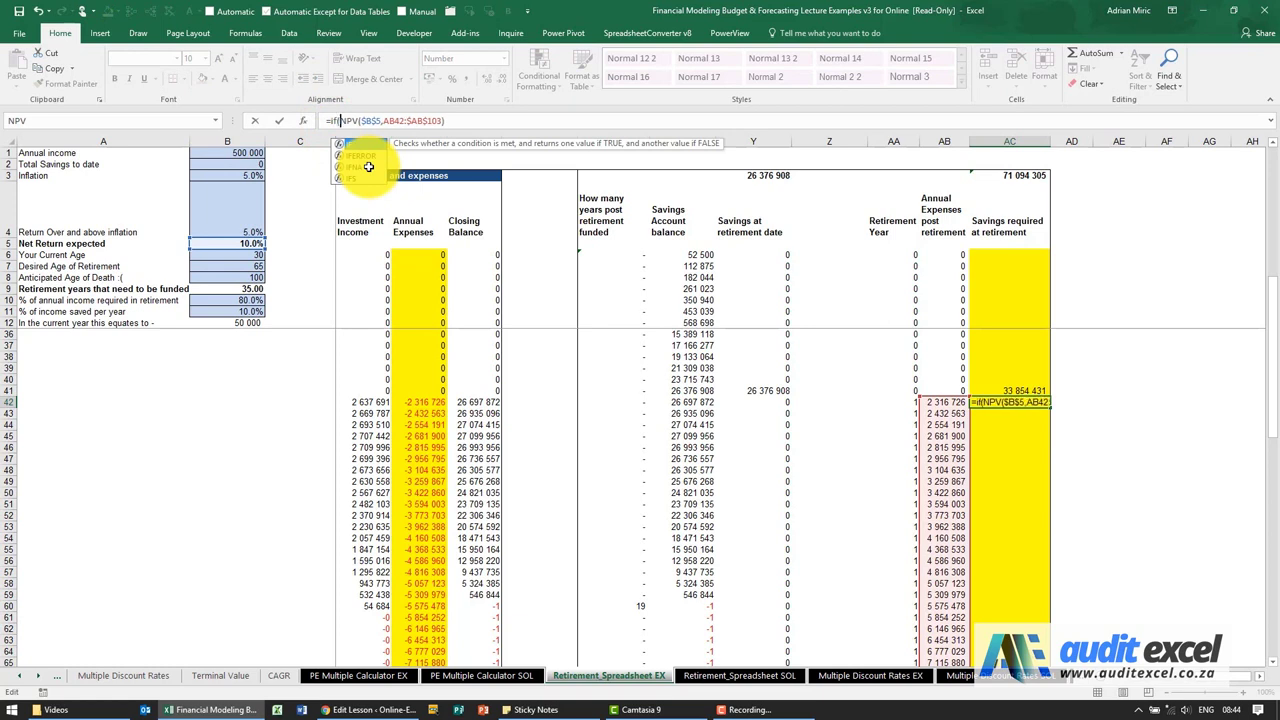
type("(and")
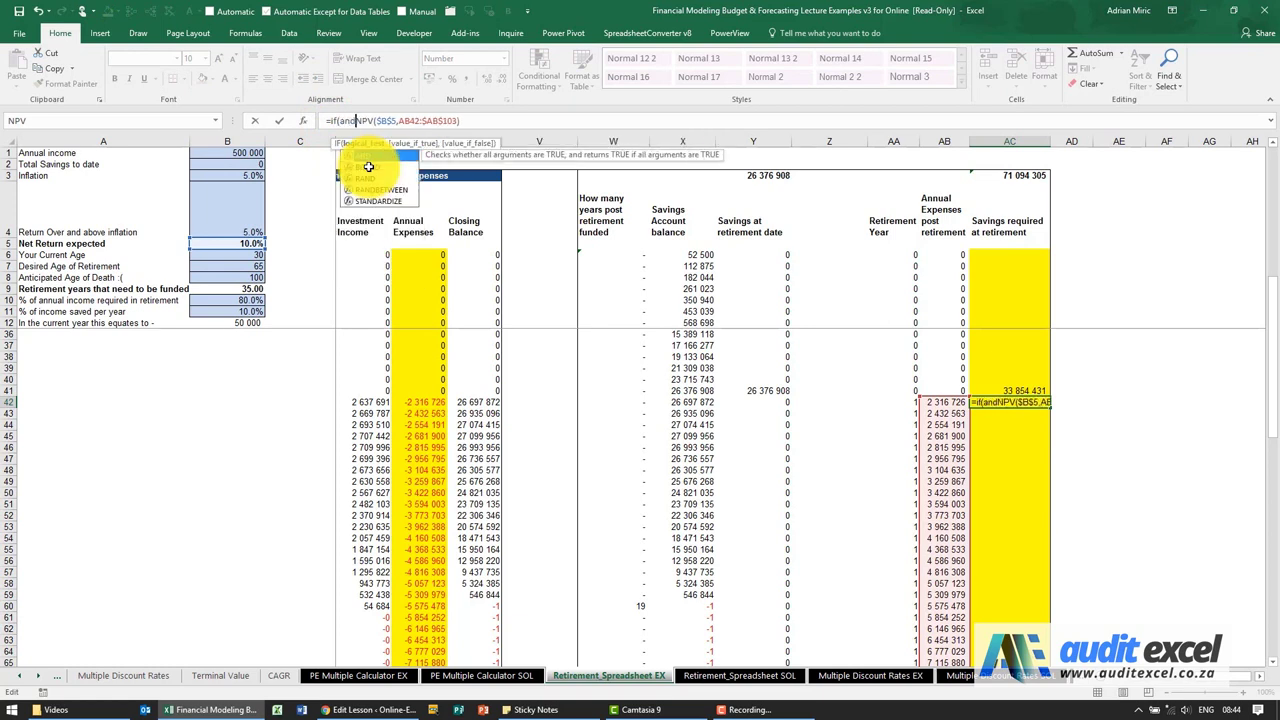
type("(")
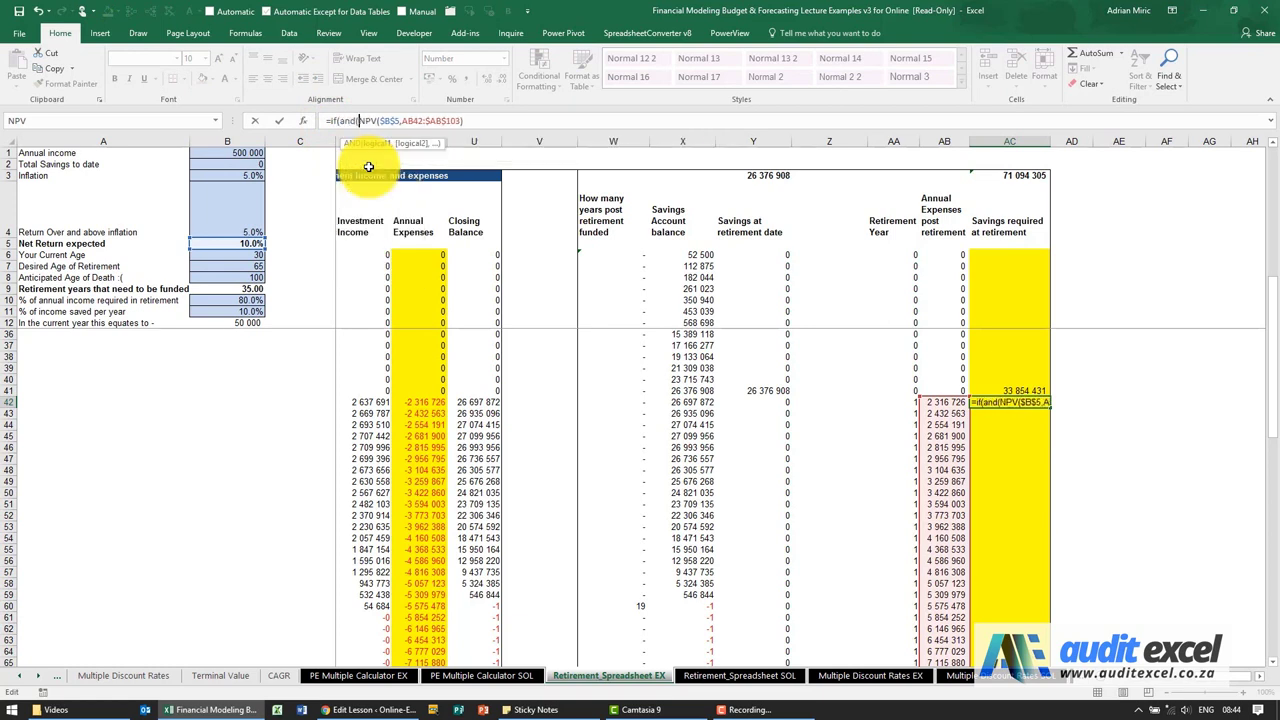
left_click(894, 389)
type("=")
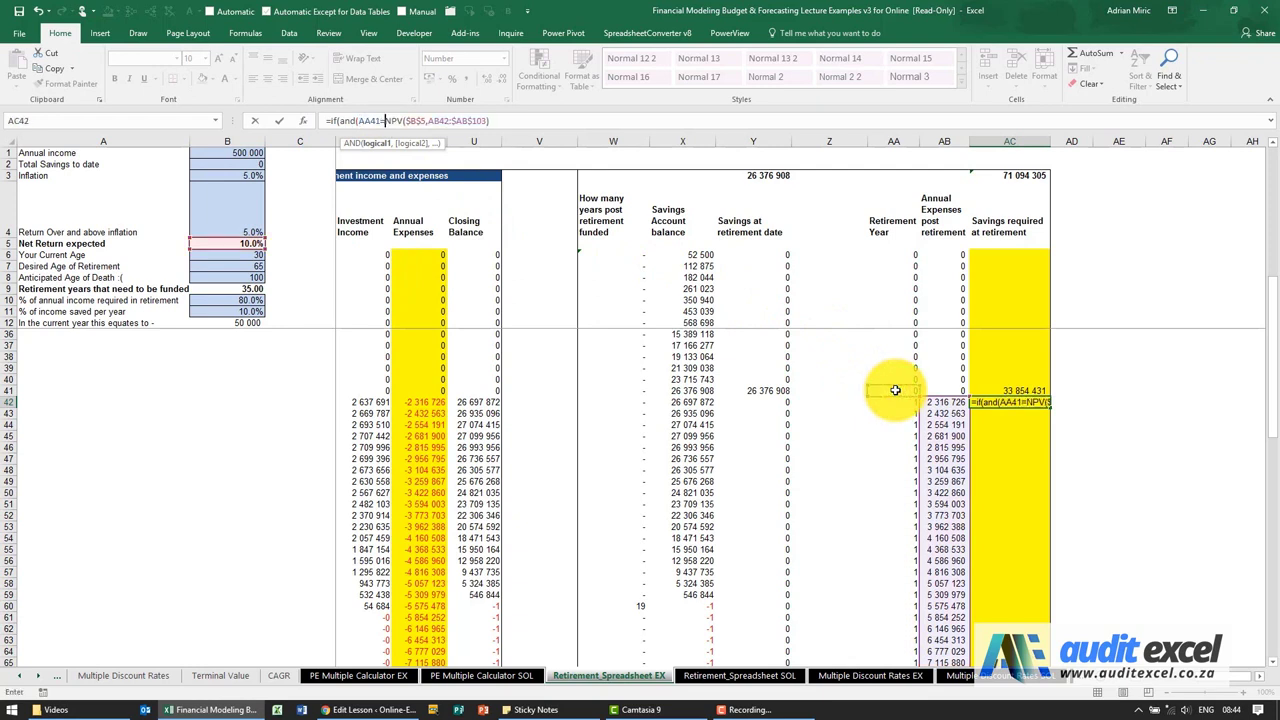
type("0,")
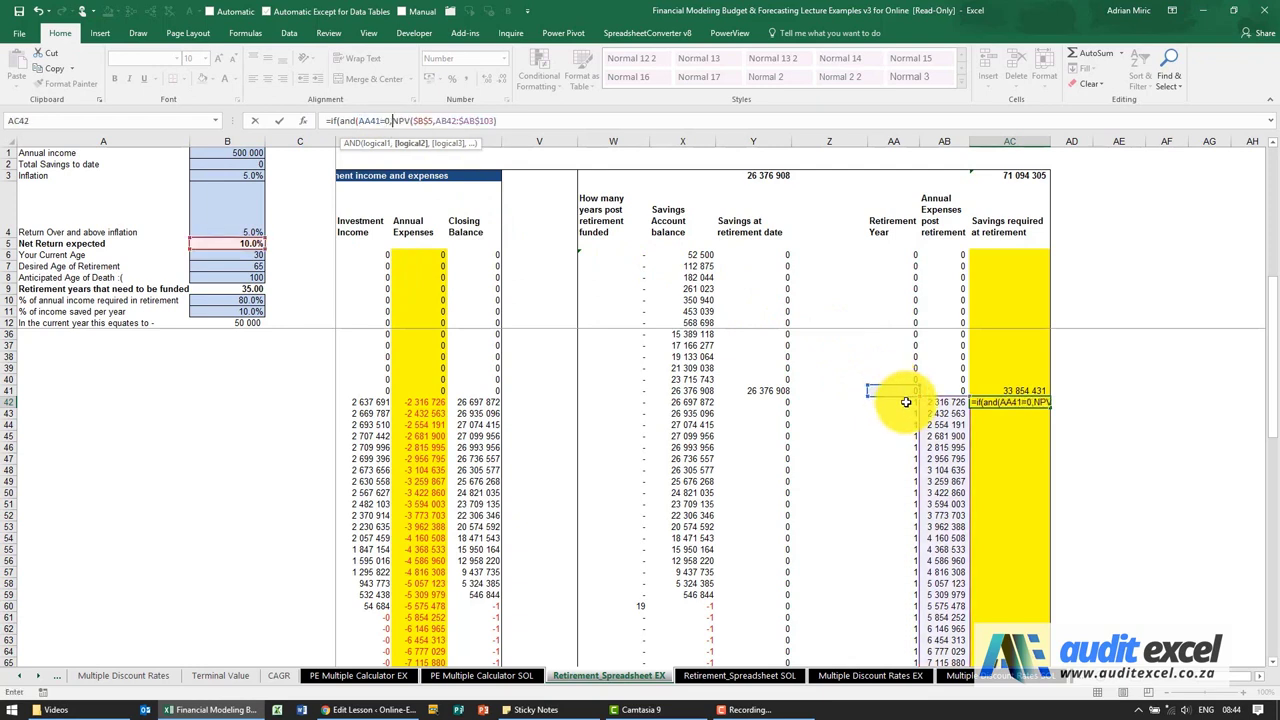
left_click(905, 402)
type("=1")
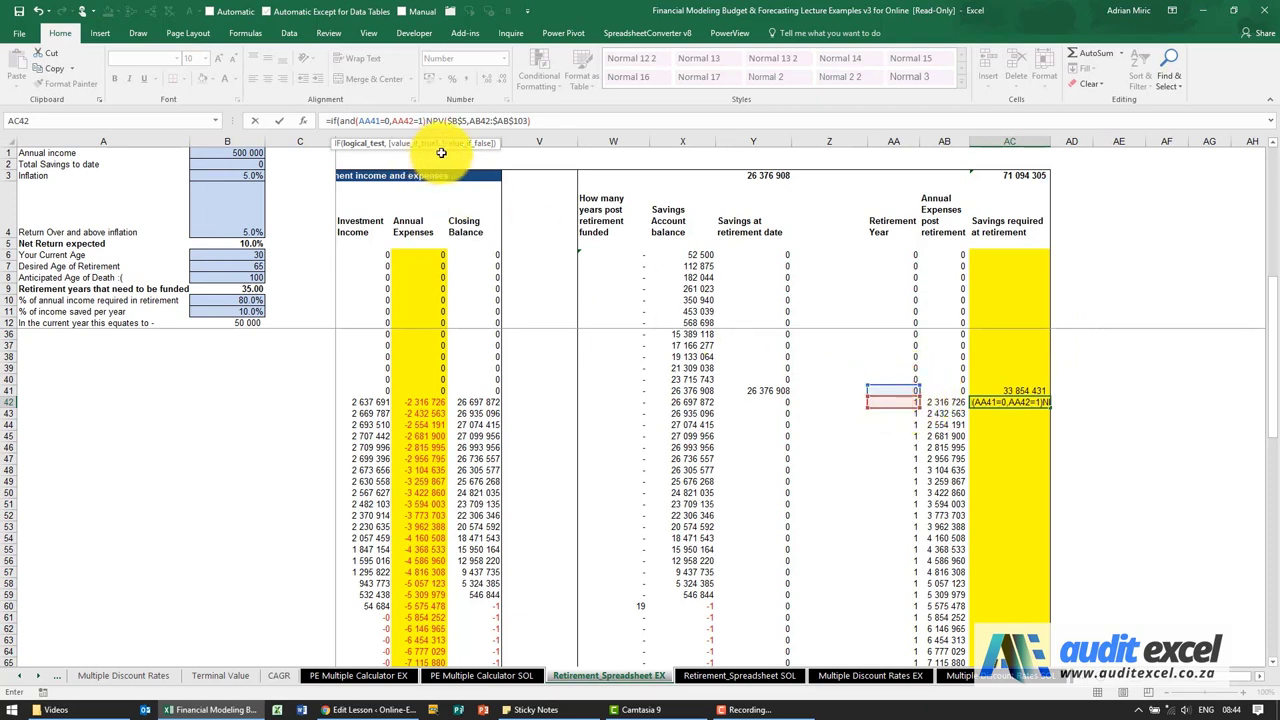
Complete the AC42 IF formula with the NPV as the true result and 0 as the false result
type(",")
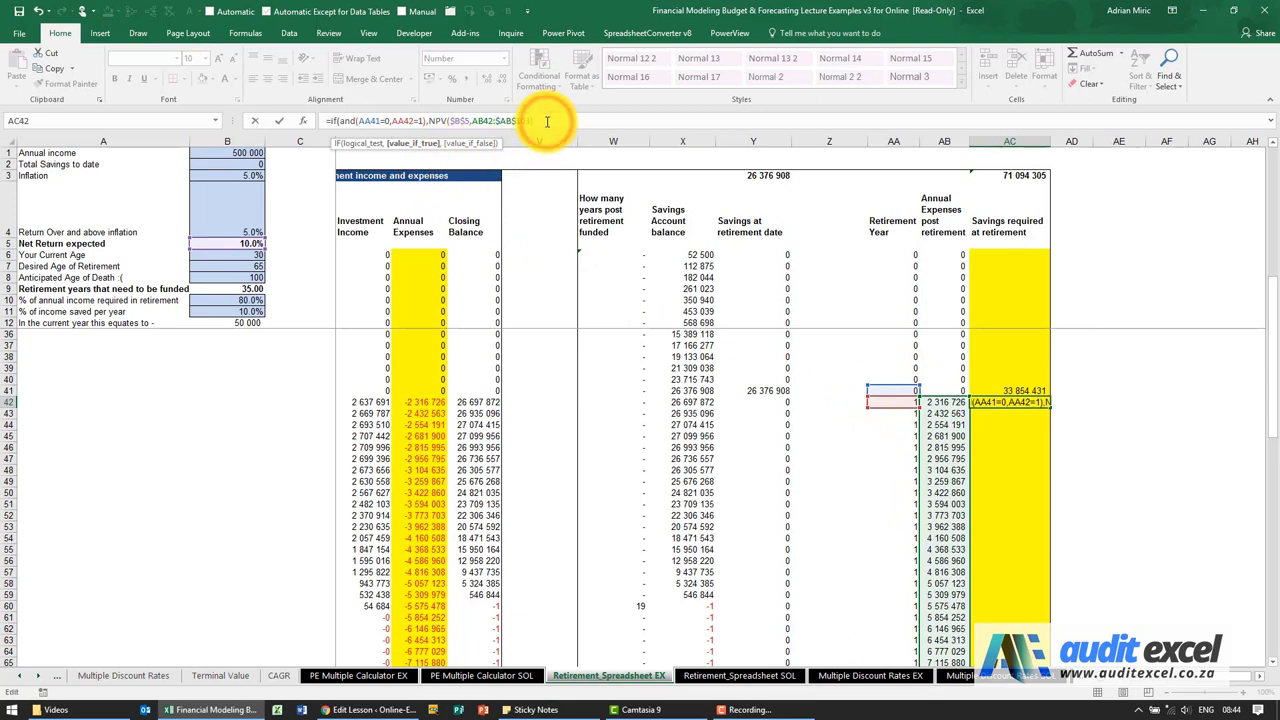
type("),0")
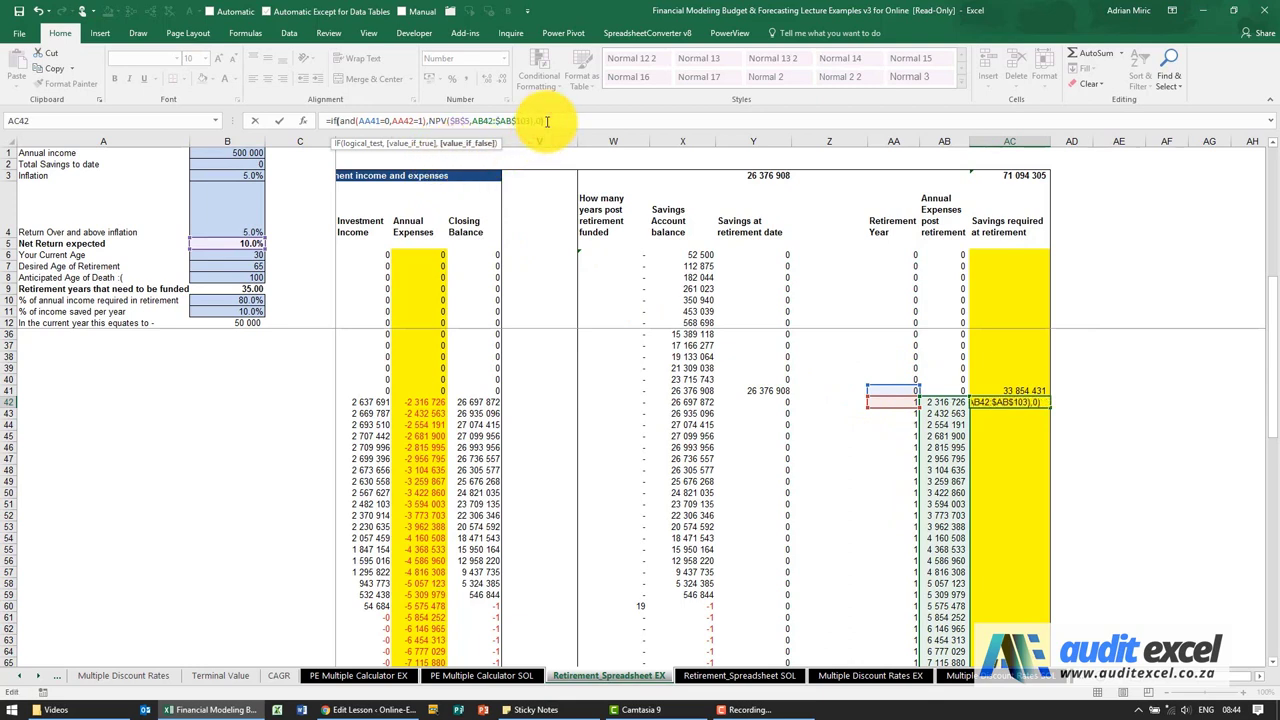
key("ctrl+Return")
Copy the AC42 IF formula to the rest of the savings-required column, covering AC6:AC103
key("Up")
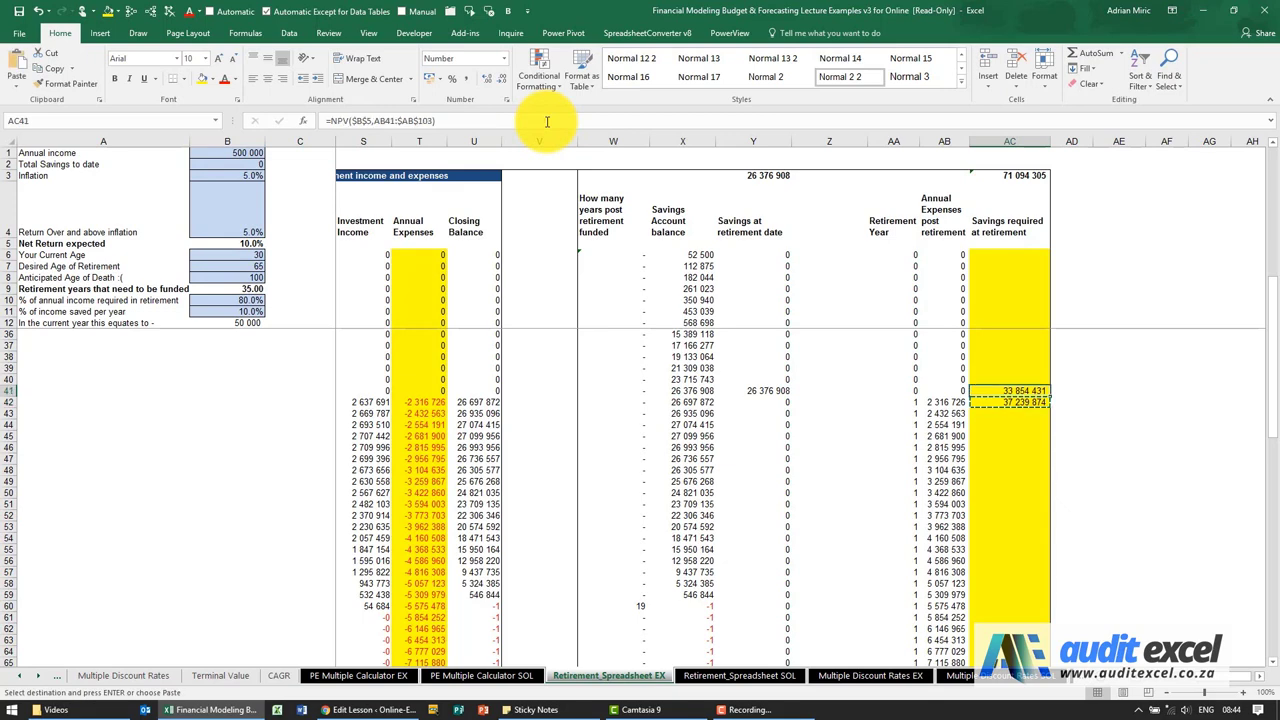
key("ctrl+v")
key("Down")
key("Down")
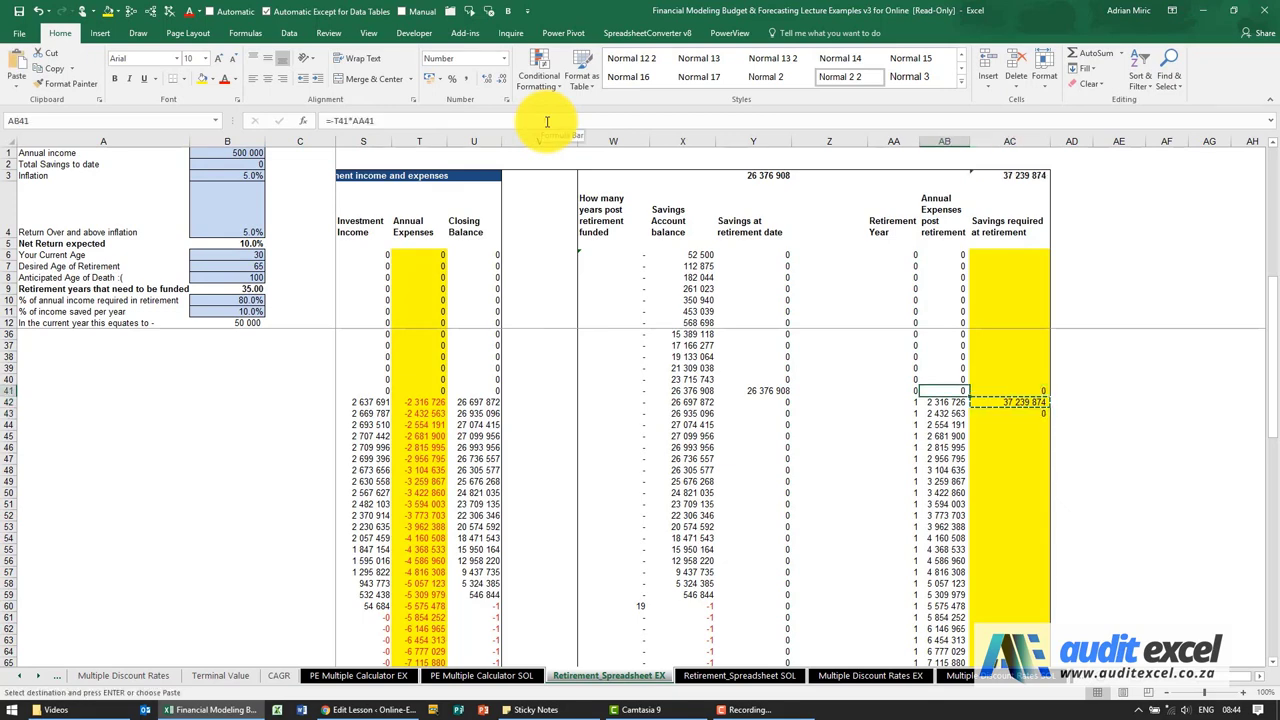
key("ctrl+shift+Up")
key("shift+Down")
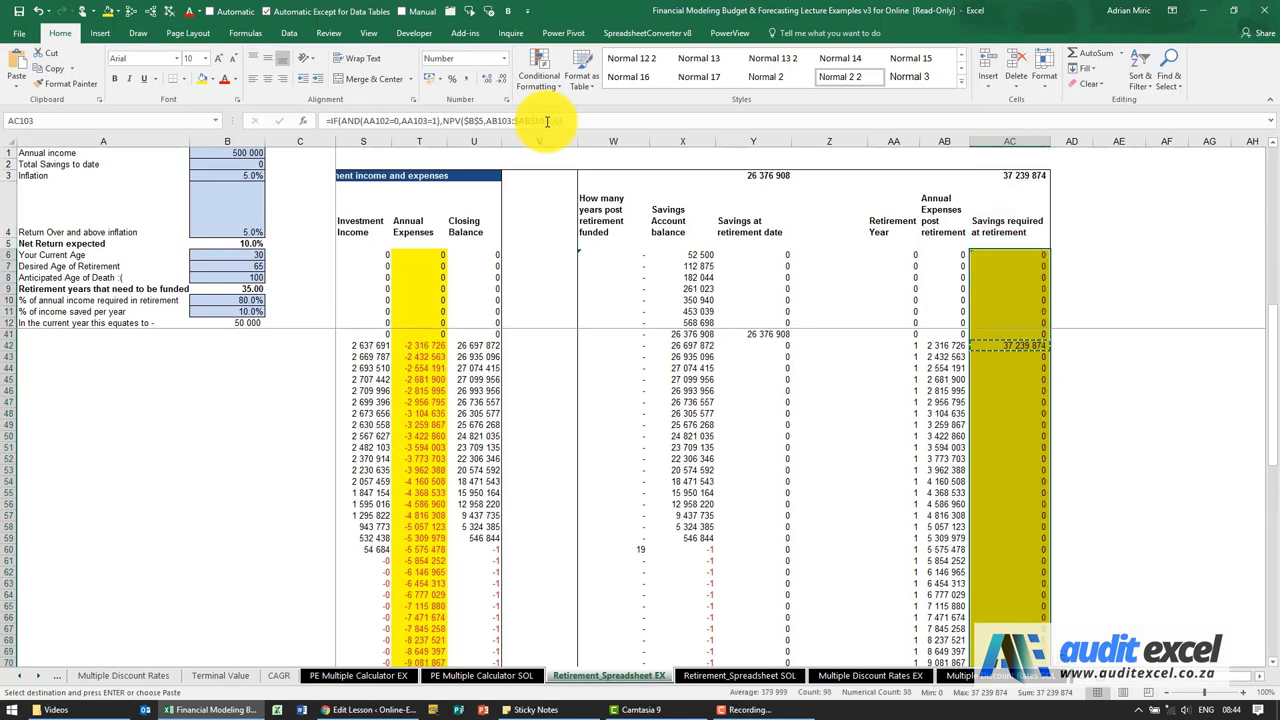
scroll(951, 337, "up", 3)
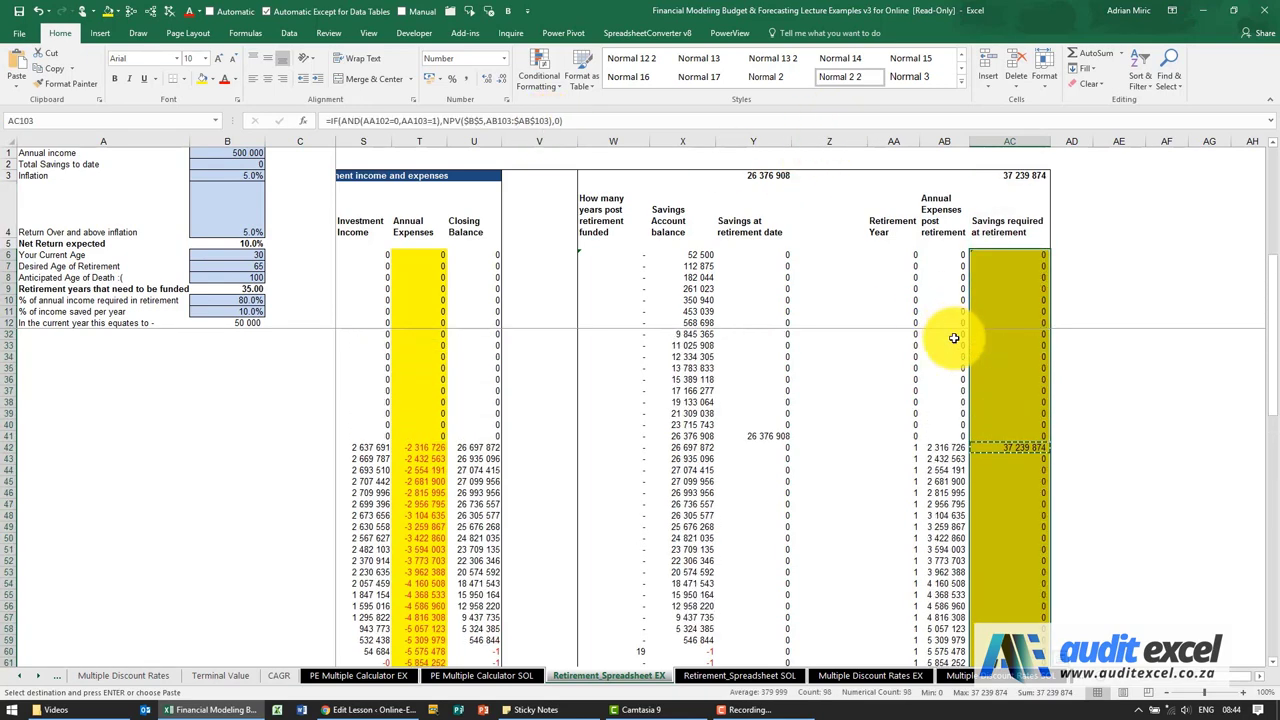
Trace the precedents of the savings-required total in AC3 and inspect the AC42 formula feeding it
left_click(1014, 446)
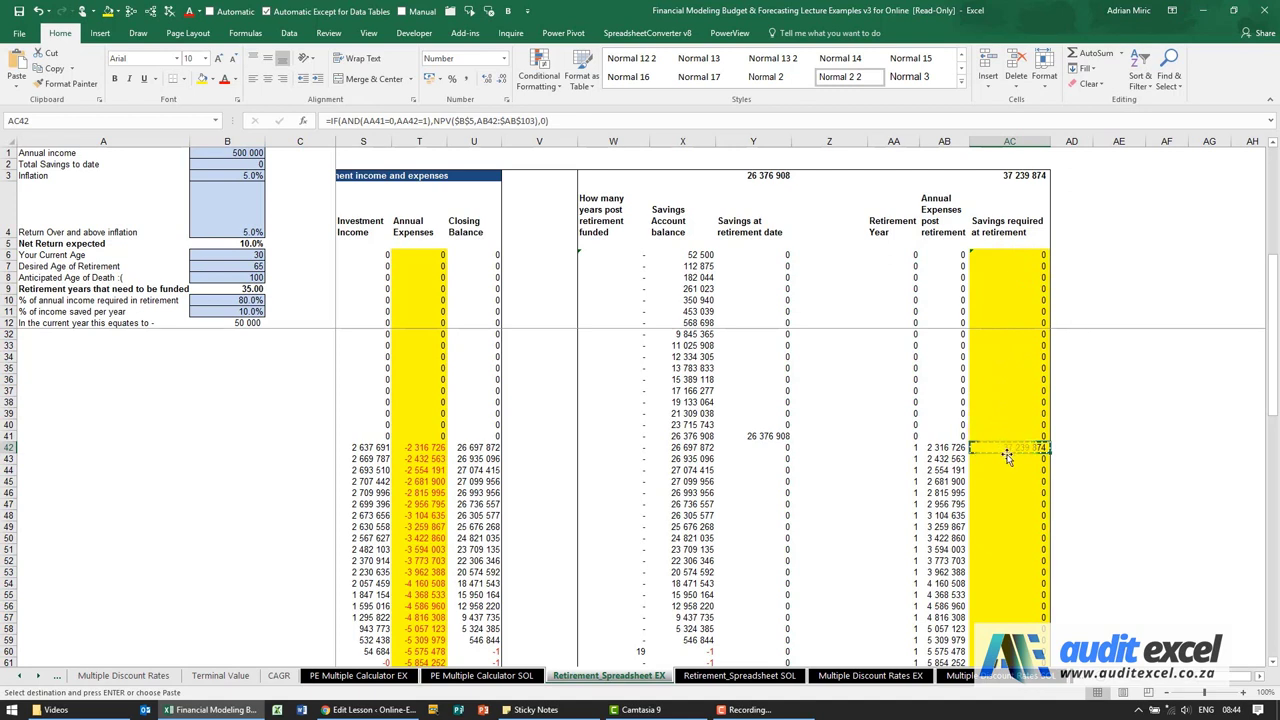
left_click(1020, 175)
left_click(114, 11)
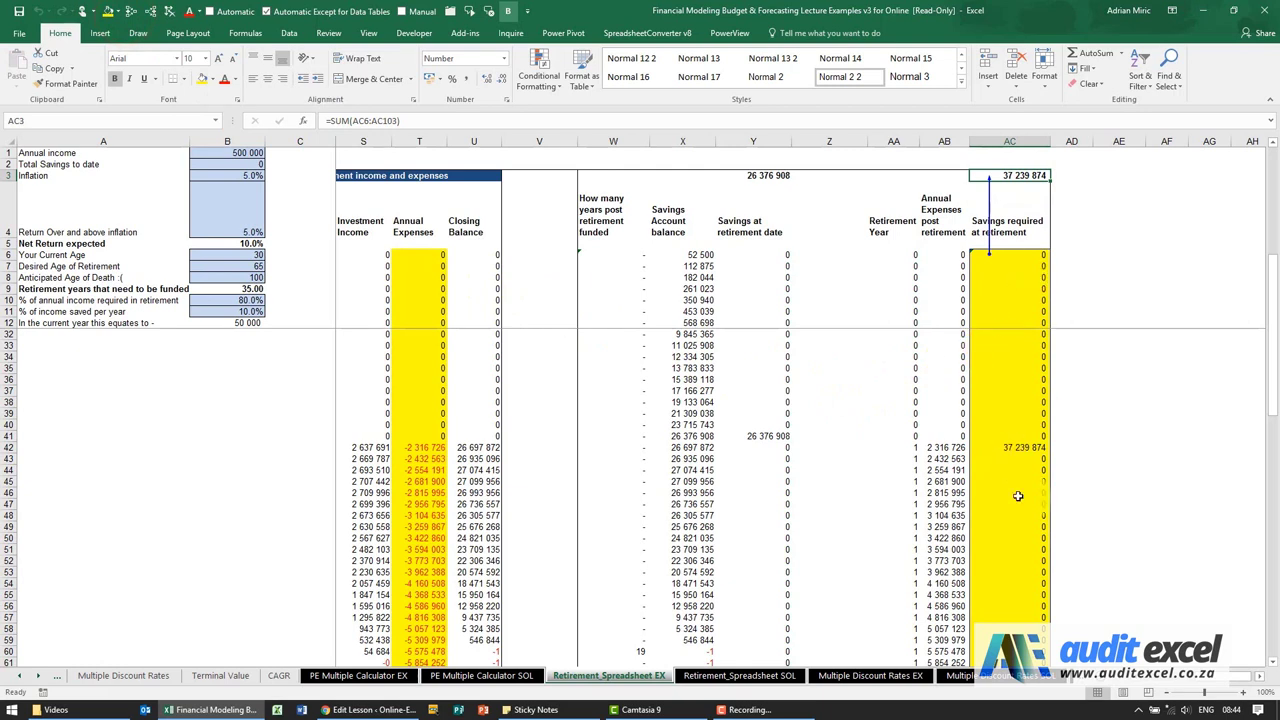
left_click(1017, 445)
scroll(1040, 416, "up", 6)
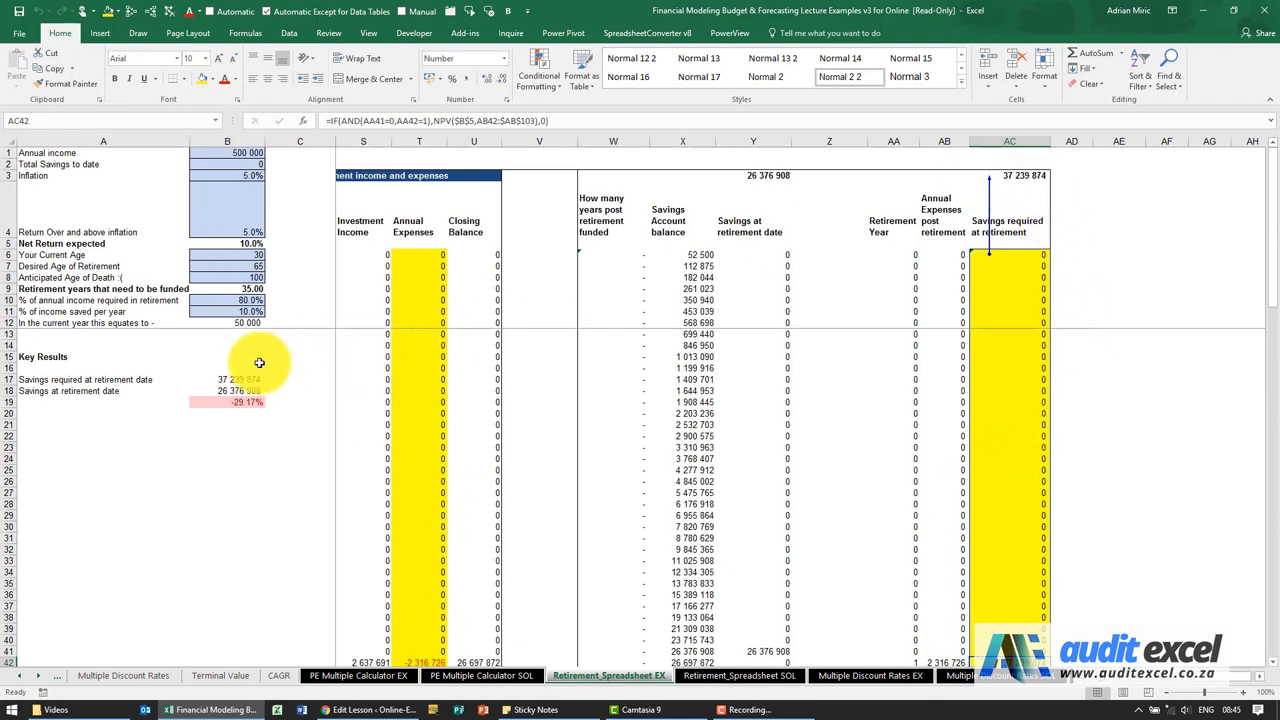
Trace the precedents of the key results in B17 and B18, clearing earlier arrows, and select the percentage in B19
left_click(242, 378)
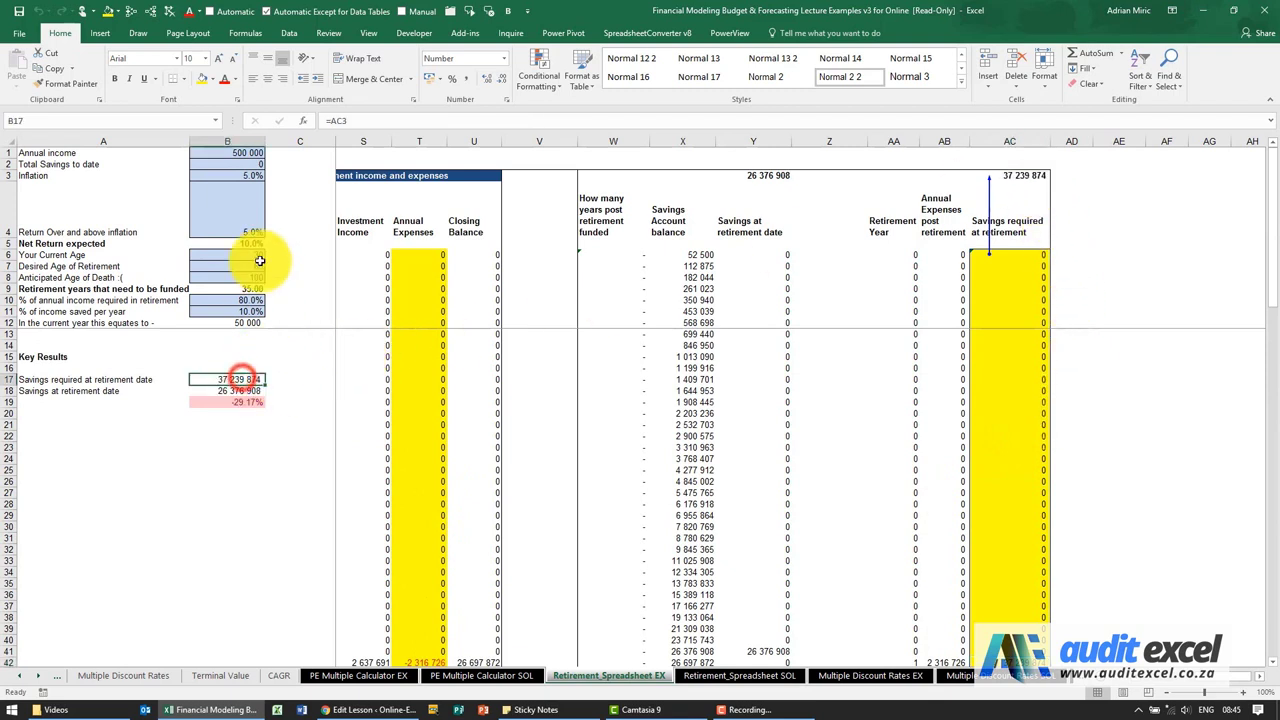
left_click(135, 17)
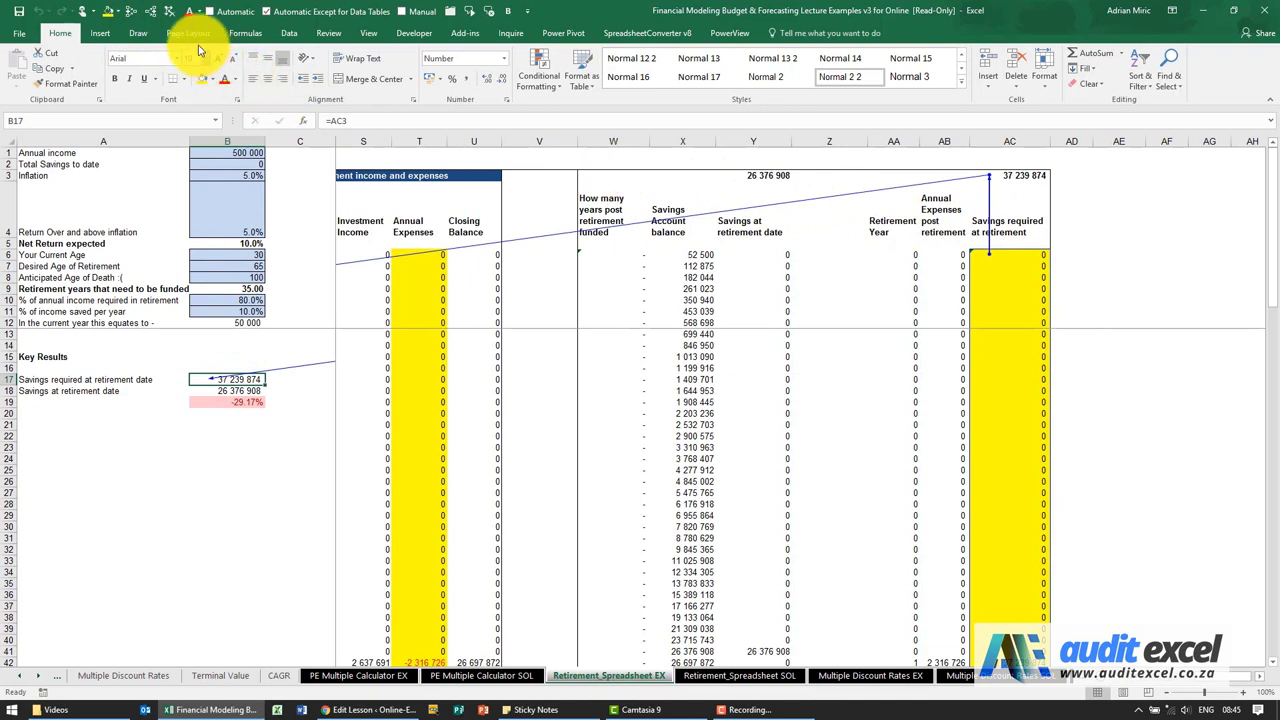
left_click(169, 12)
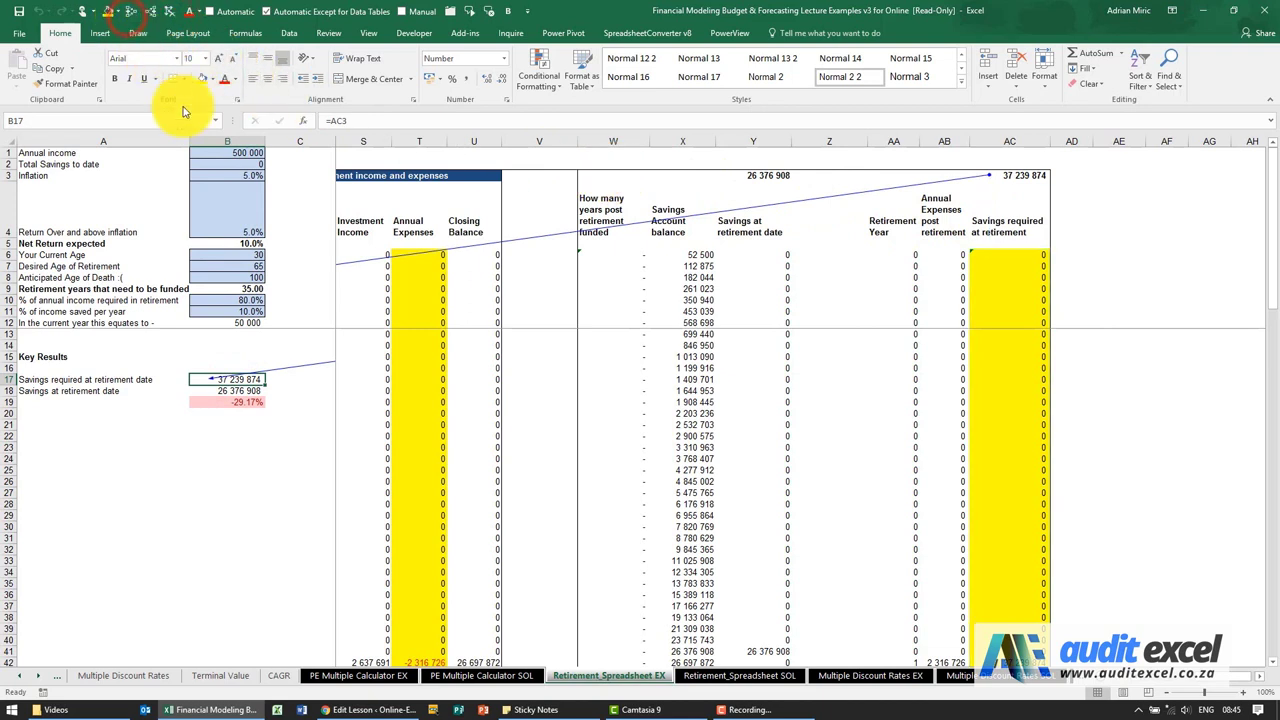
left_click(241, 390)
left_click(133, 14)
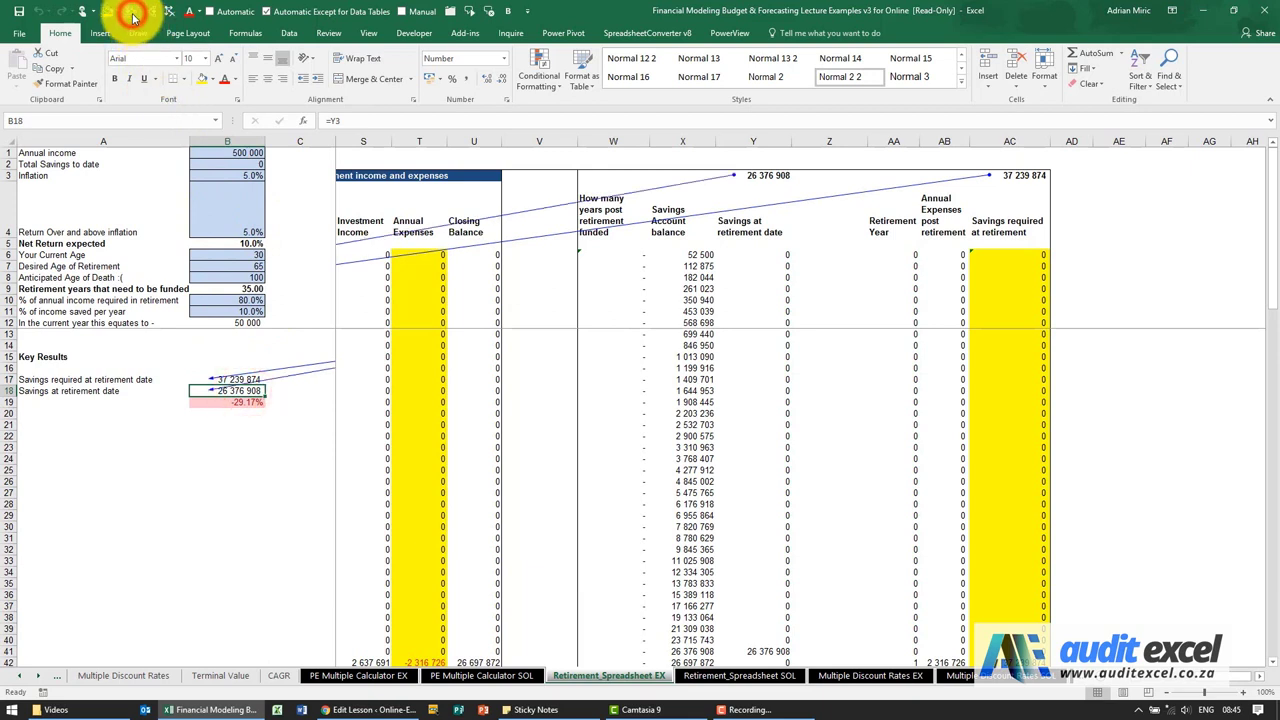
left_click(250, 401)
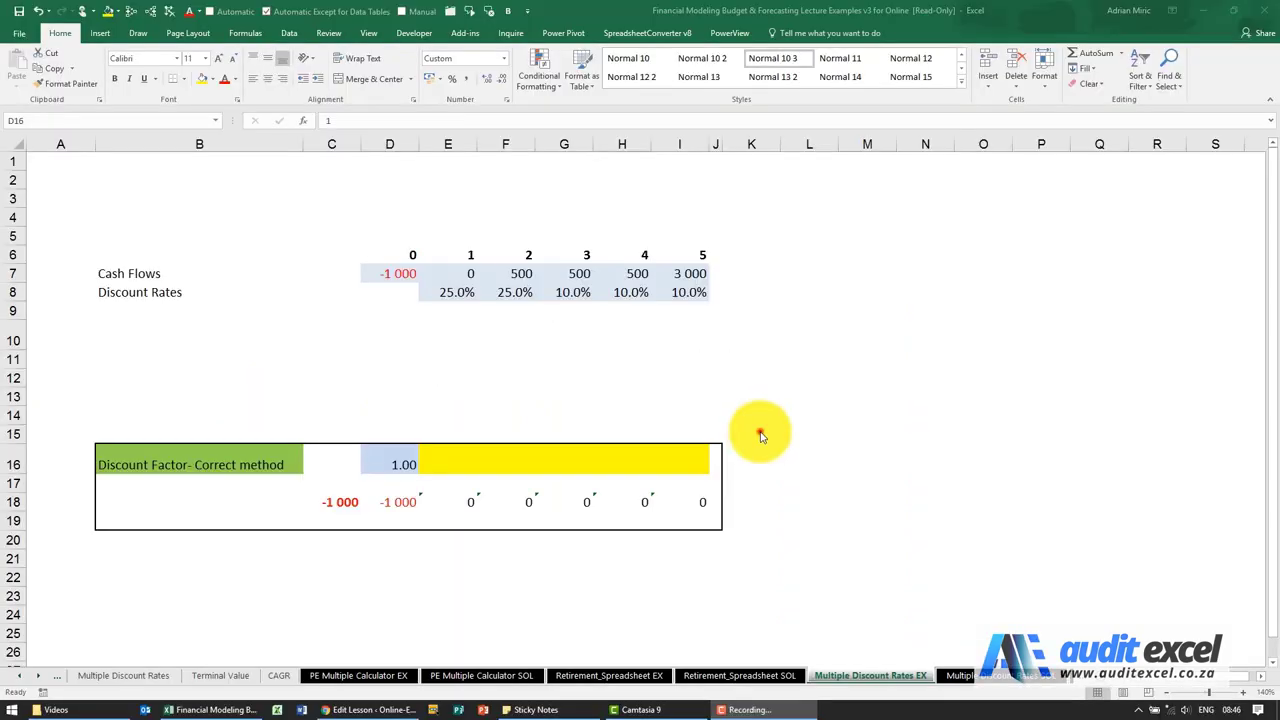
On the Multiple Discount Rates EX sheet, examine the cash flows in D7:I7 and the yearly discount rates in E8:I8
left_click(759, 431)
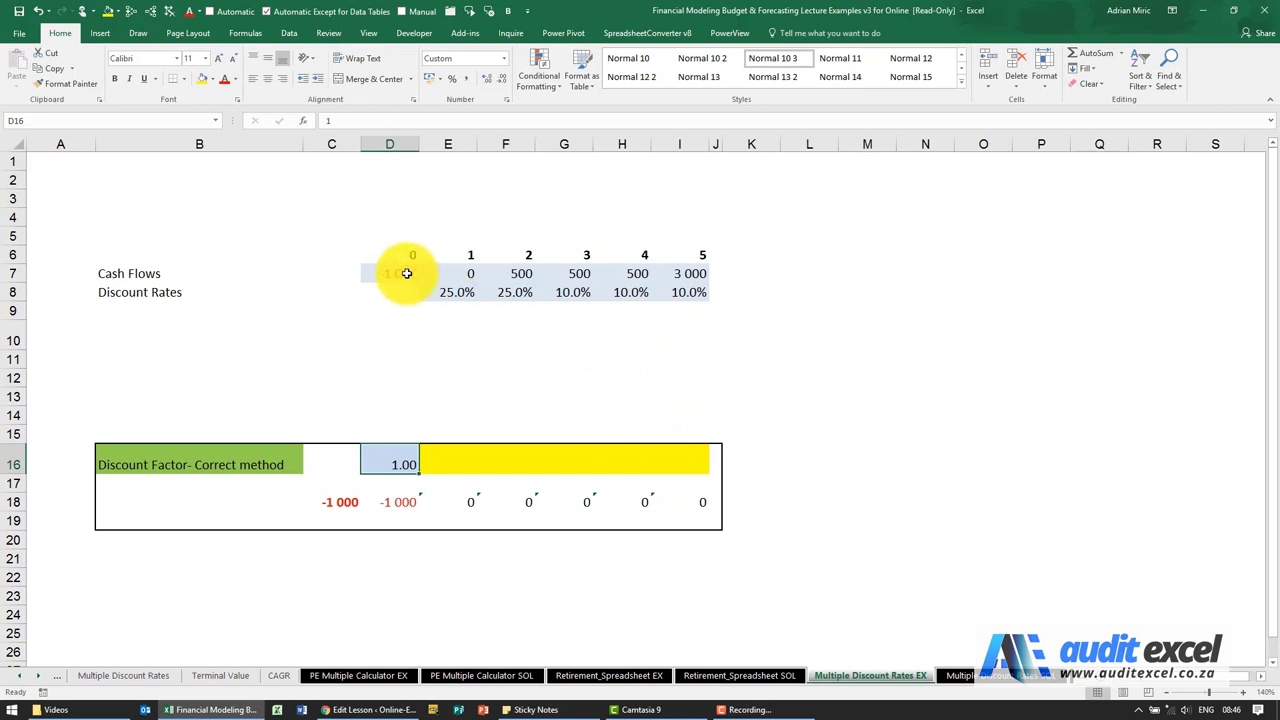
left_click_drag(405, 273, 682, 280)
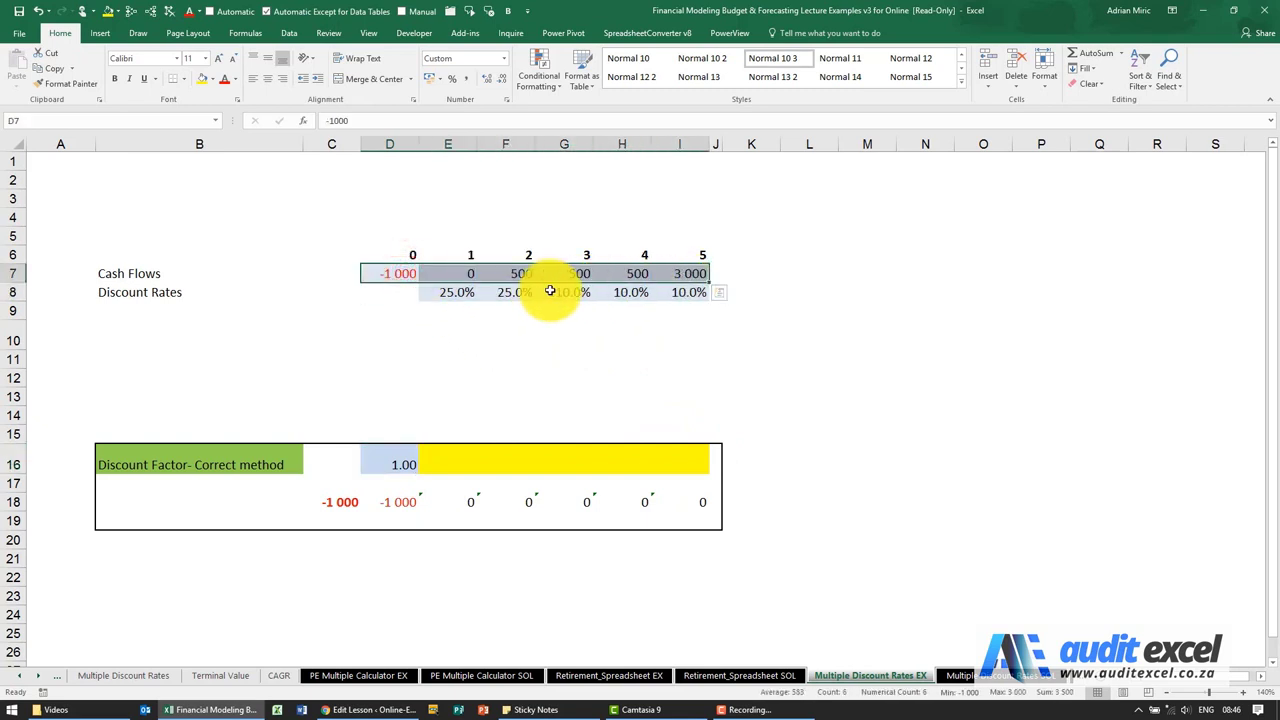
left_click(455, 291)
left_click(510, 292)
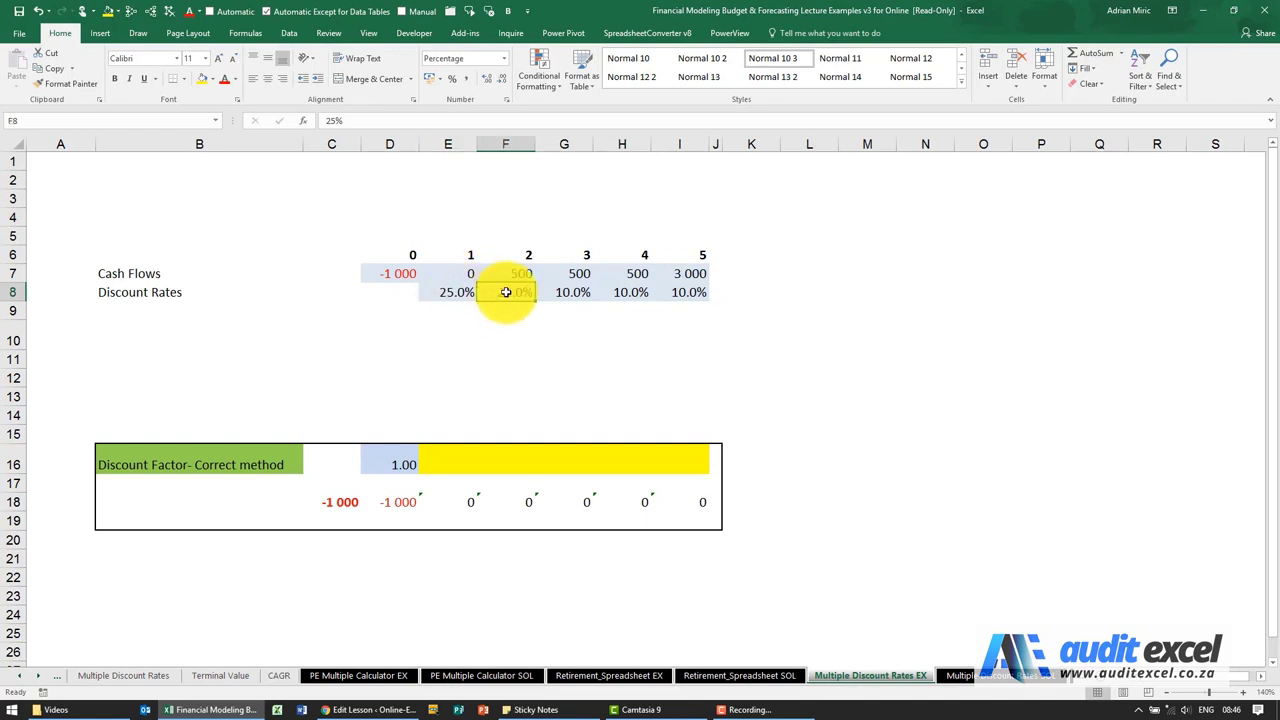
left_click(572, 292)
left_click(625, 292)
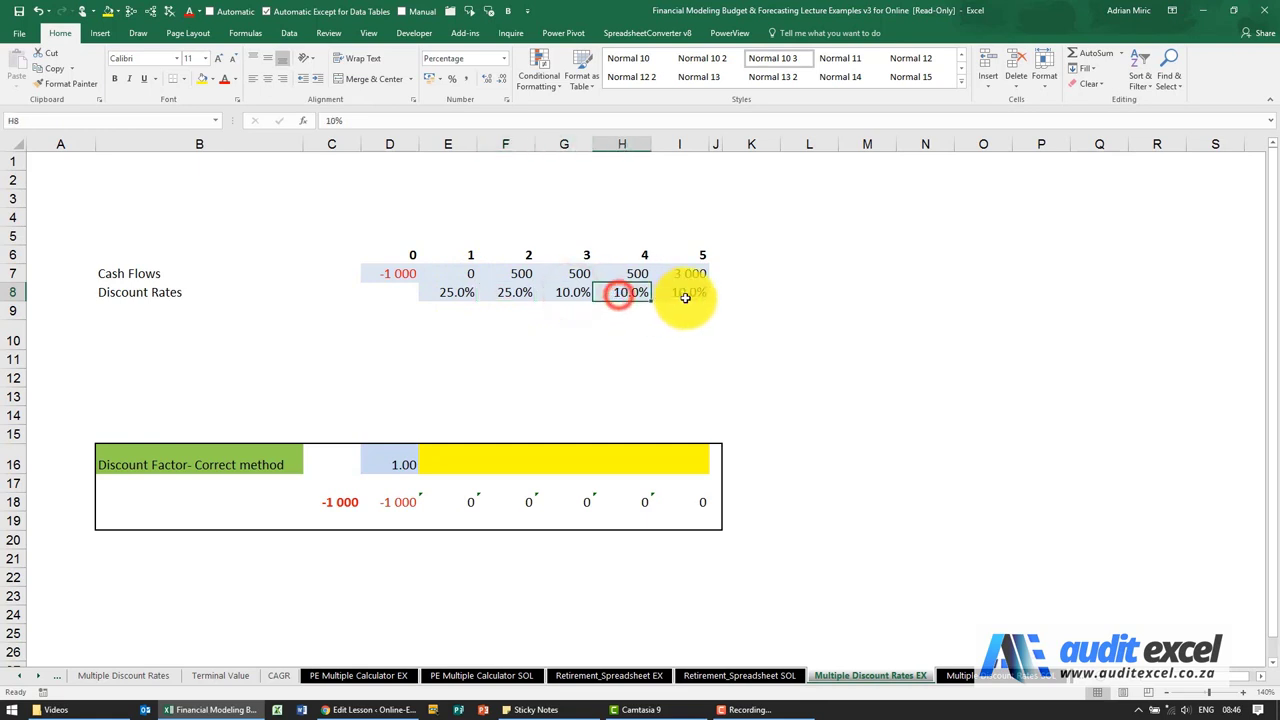
left_click(686, 292)
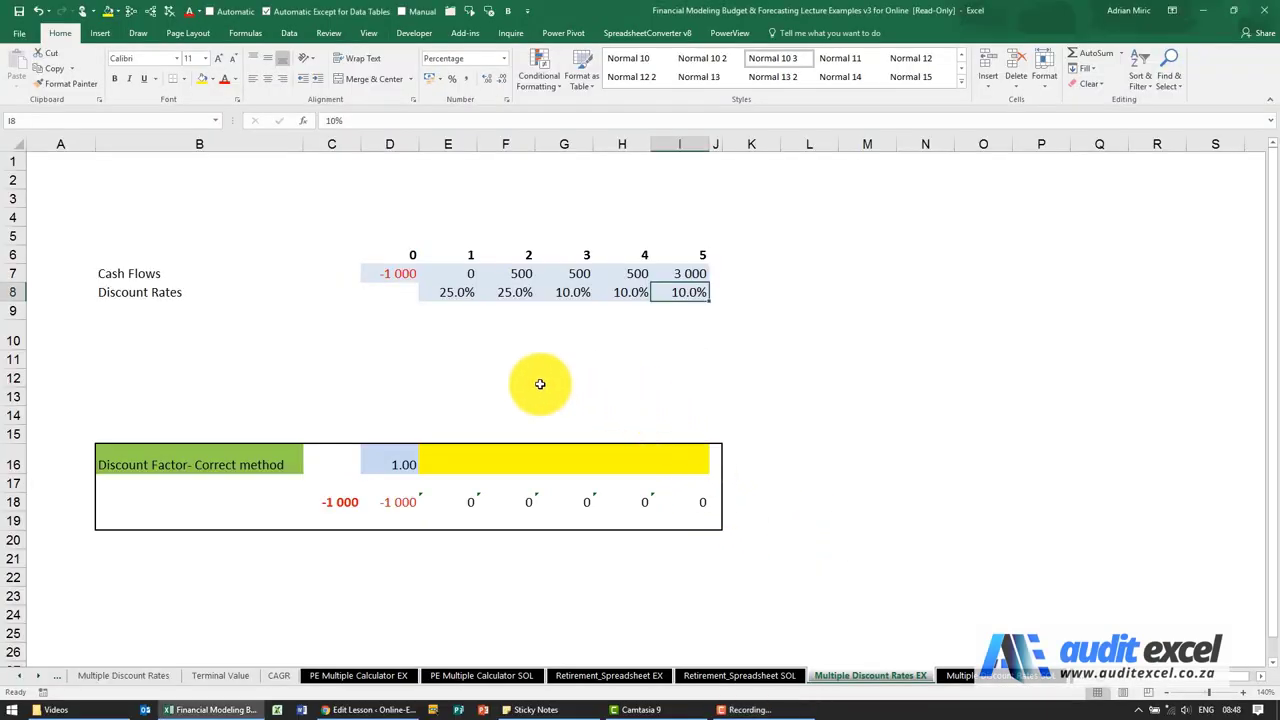
Start a PV function in E16 for the year 1 discount factor, using E8 as the rate
left_click(469, 457)
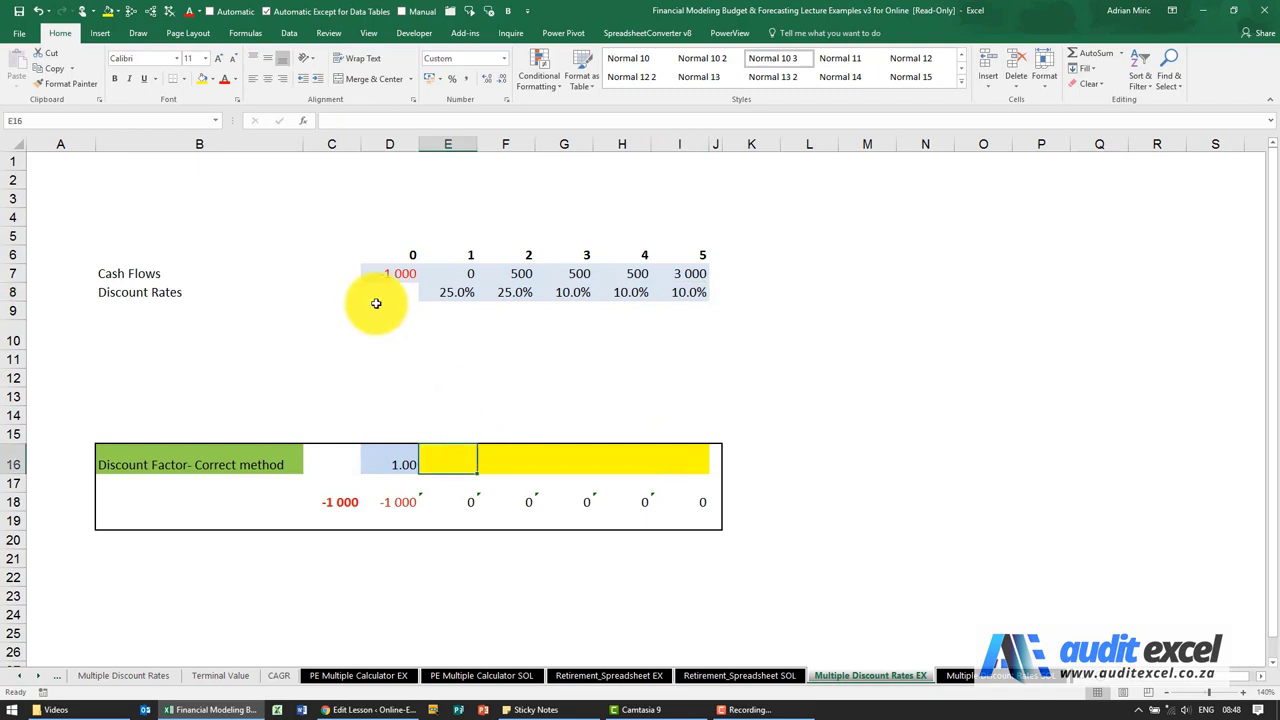
left_click(305, 124)
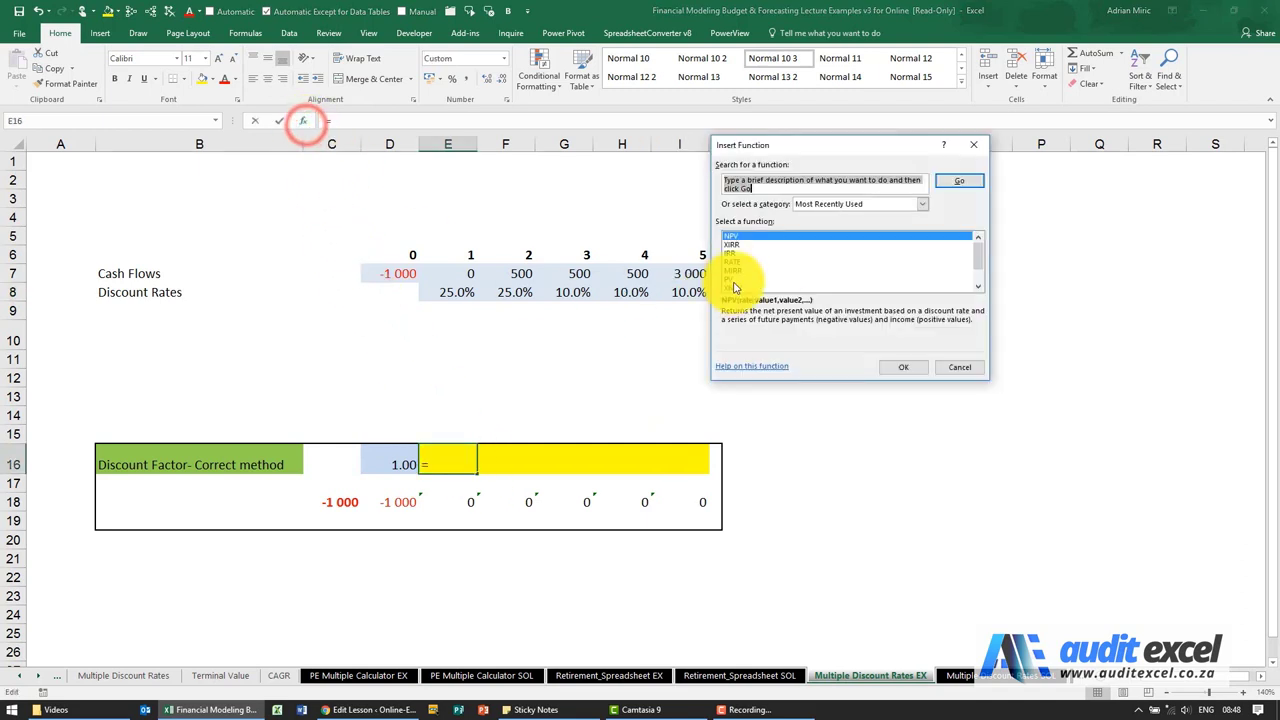
left_click(764, 280)
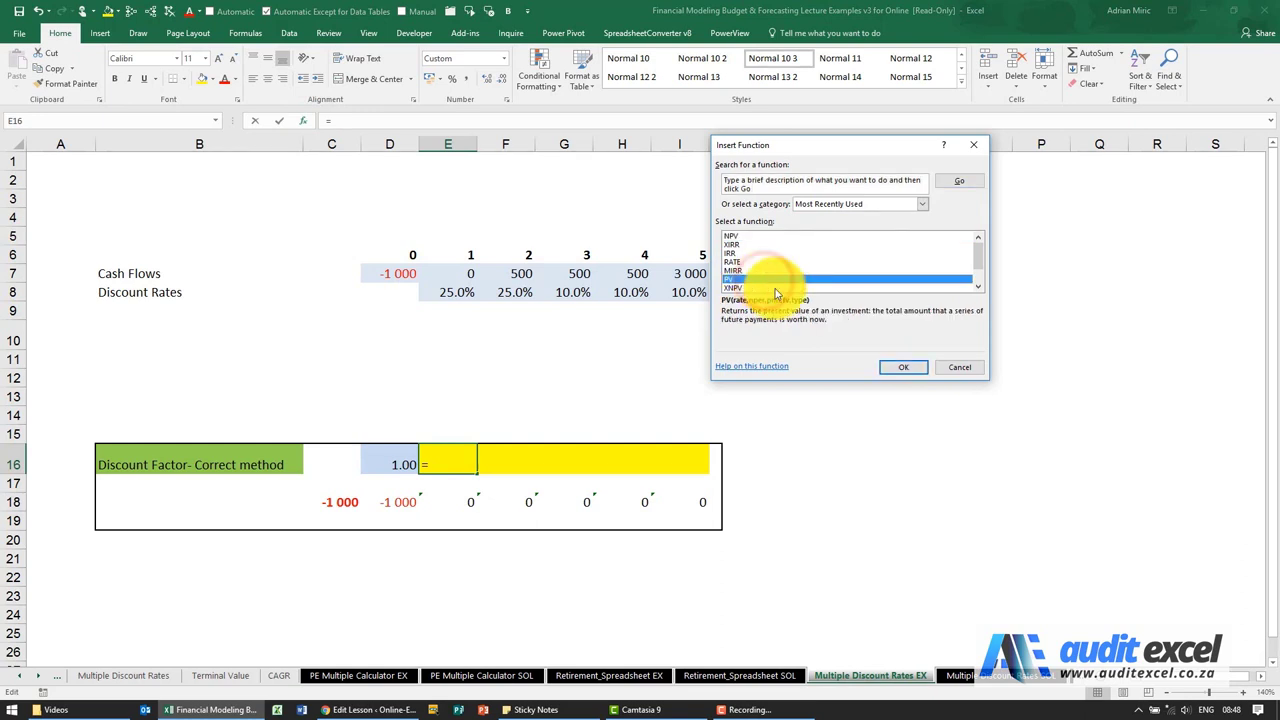
left_click(903, 366)
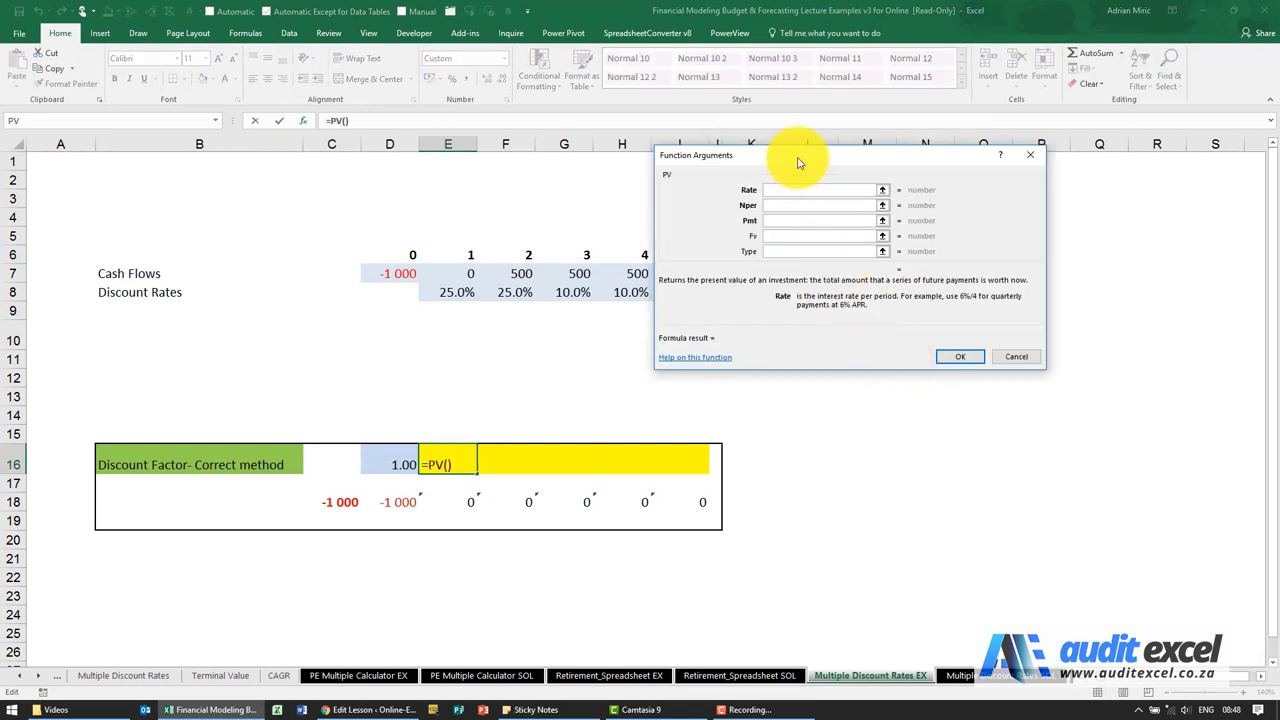
left_click_drag(800, 157, 813, 287)
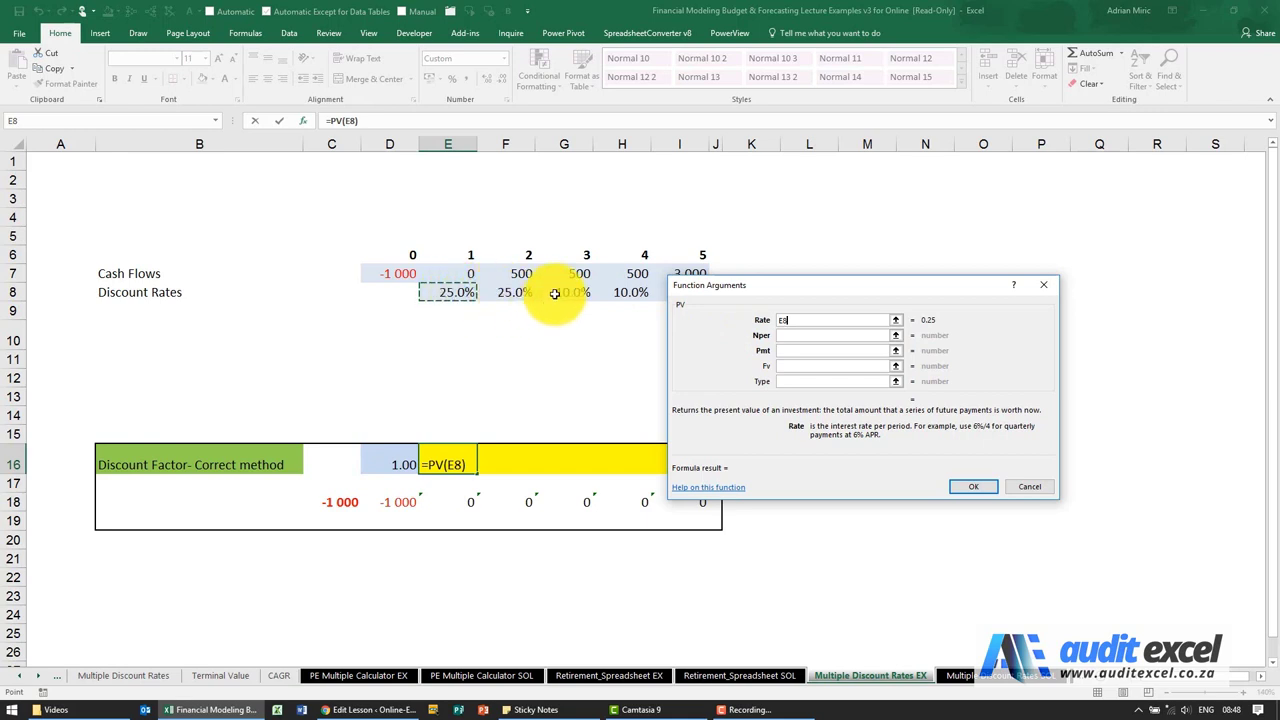
Complete the E16 PV function with 1 period, no payment, future value D16 and type 0
left_click(791, 335)
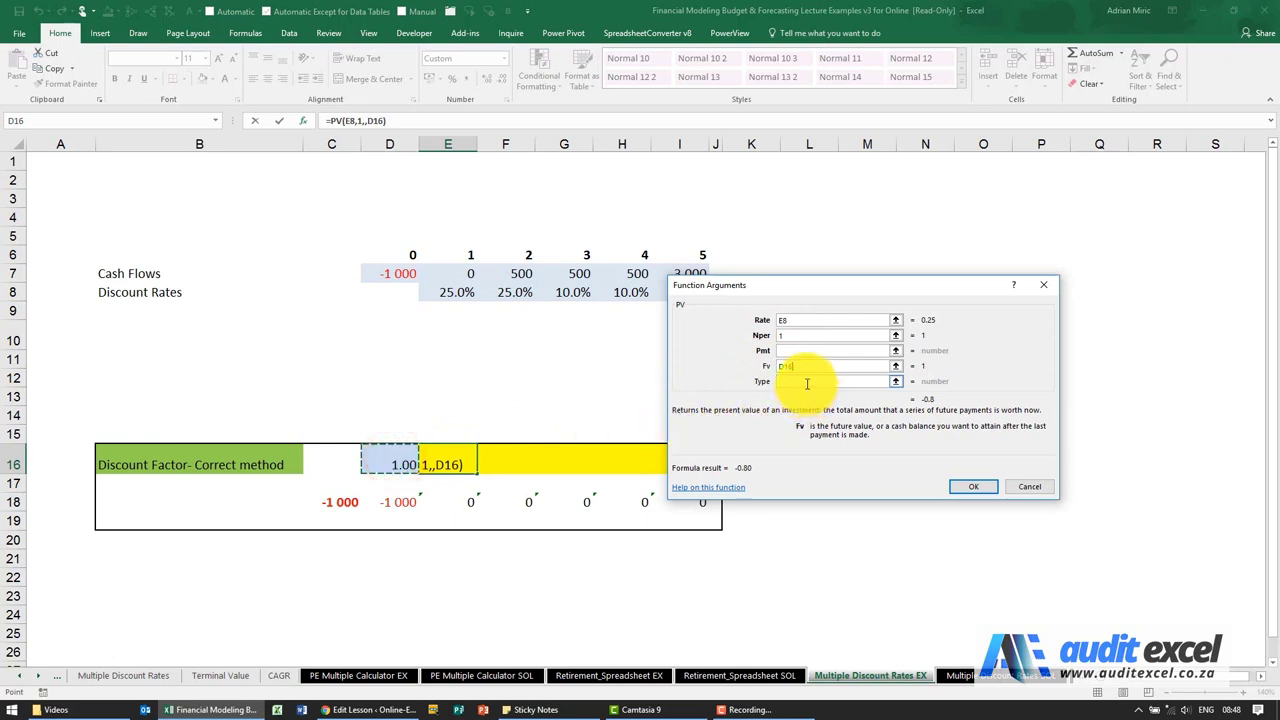
left_click(807, 382)
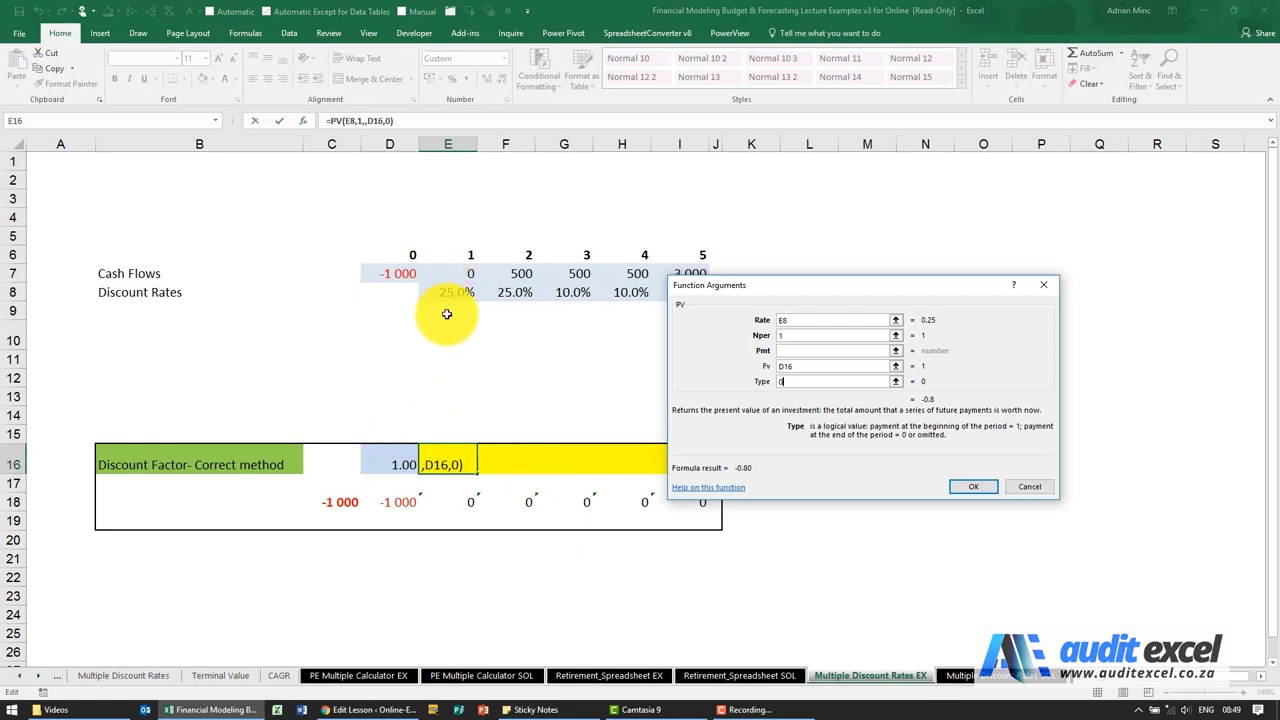
left_click(962, 488)
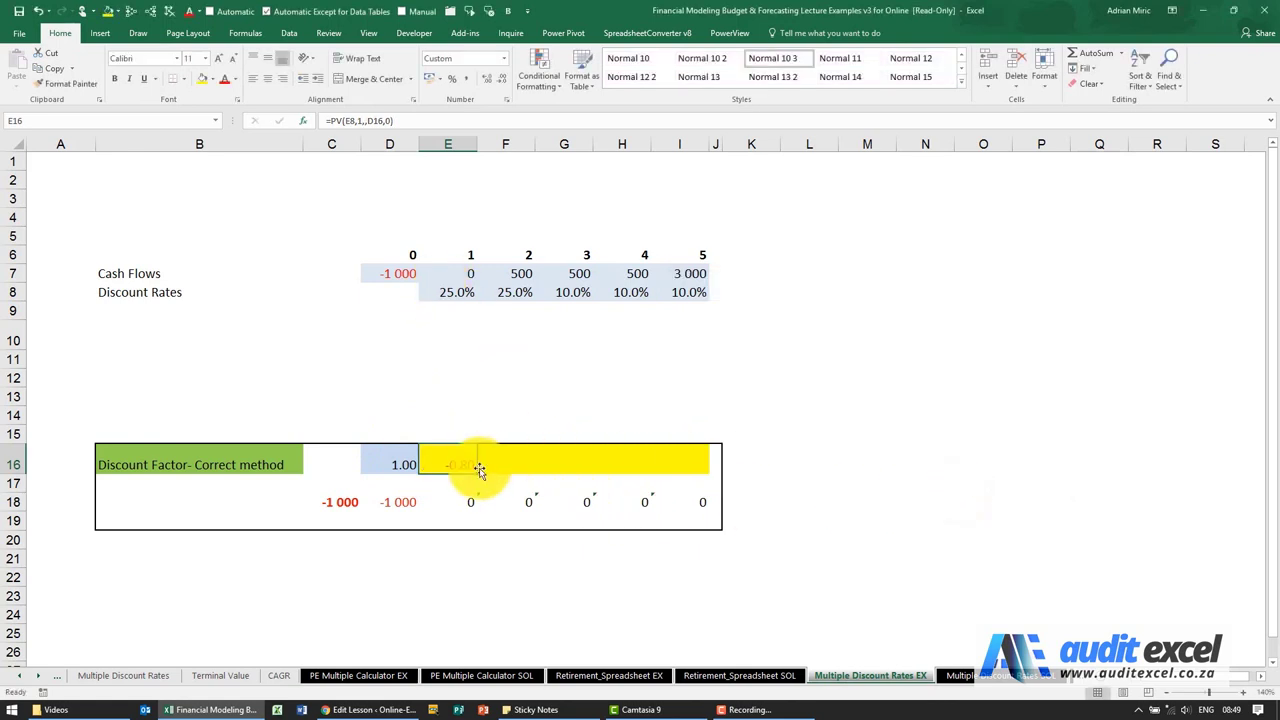
Negate the PV formula in E16 so the discount factor is positive, and copy it across to F16:I16
left_click(331, 120)
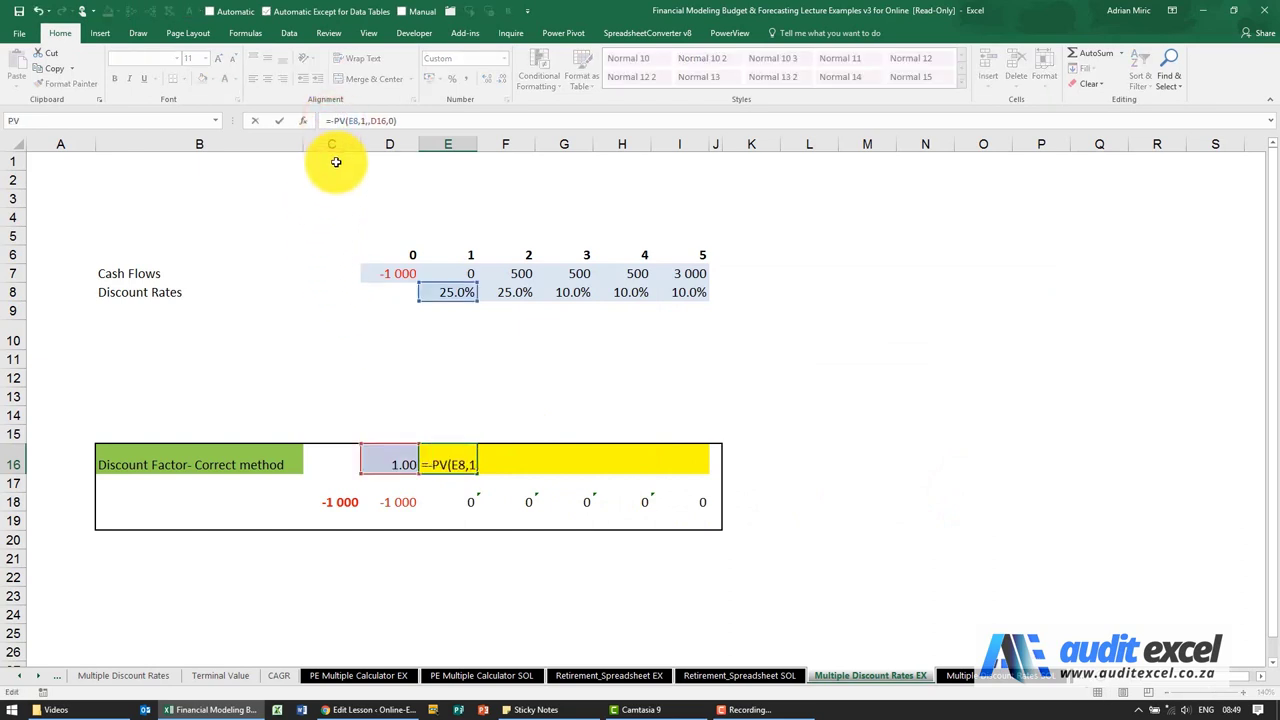
key("Return")
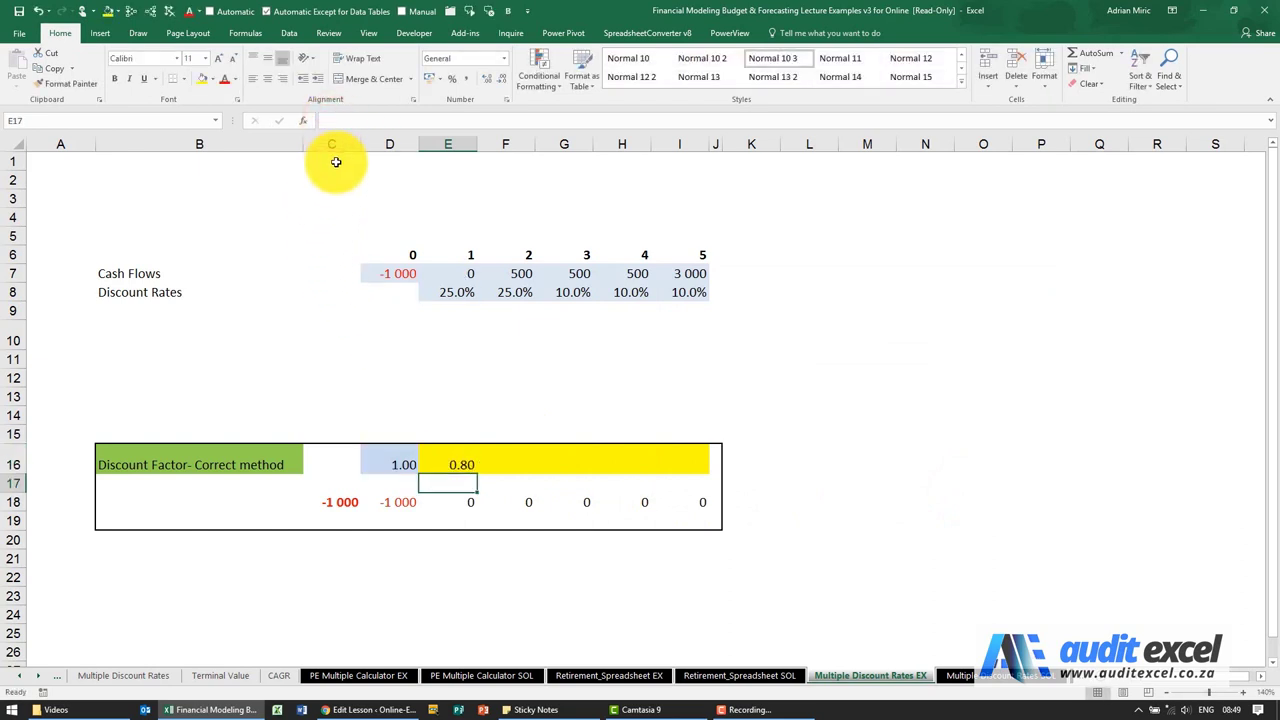
left_click(468, 456)
left_click_drag(477, 473, 518, 478)
left_click(518, 464)
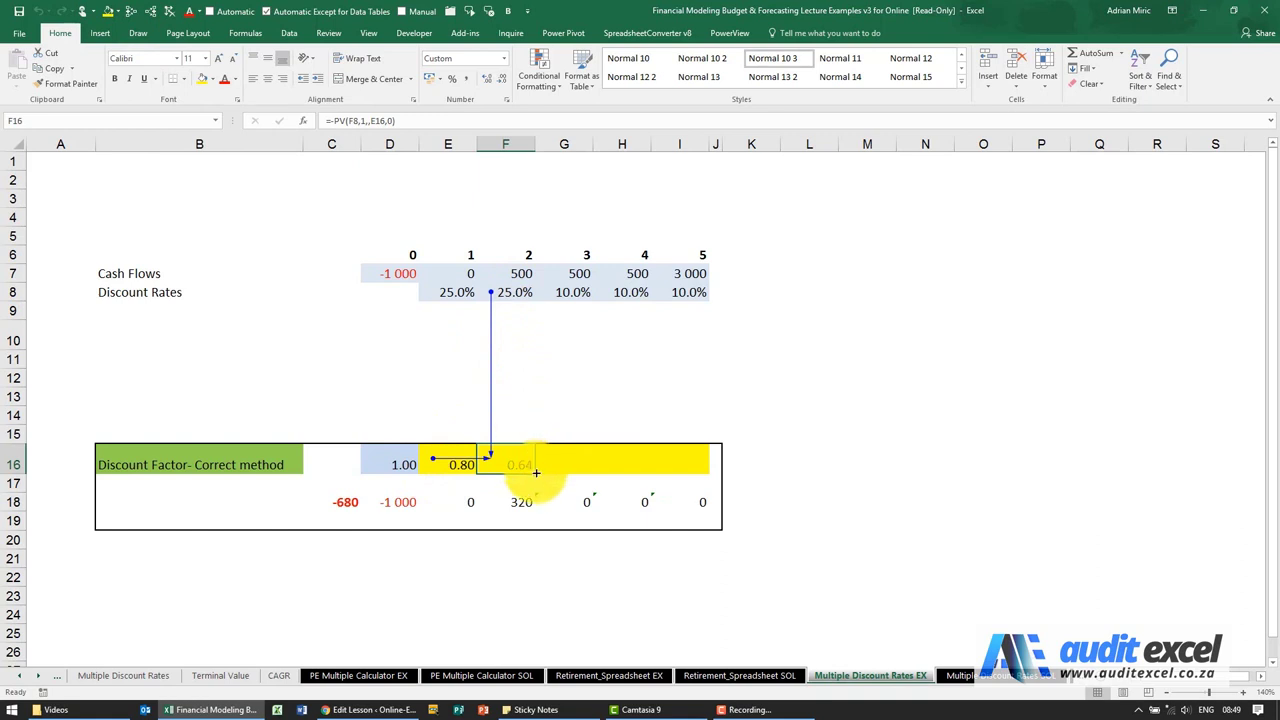
left_click_drag(536, 472, 688, 470)
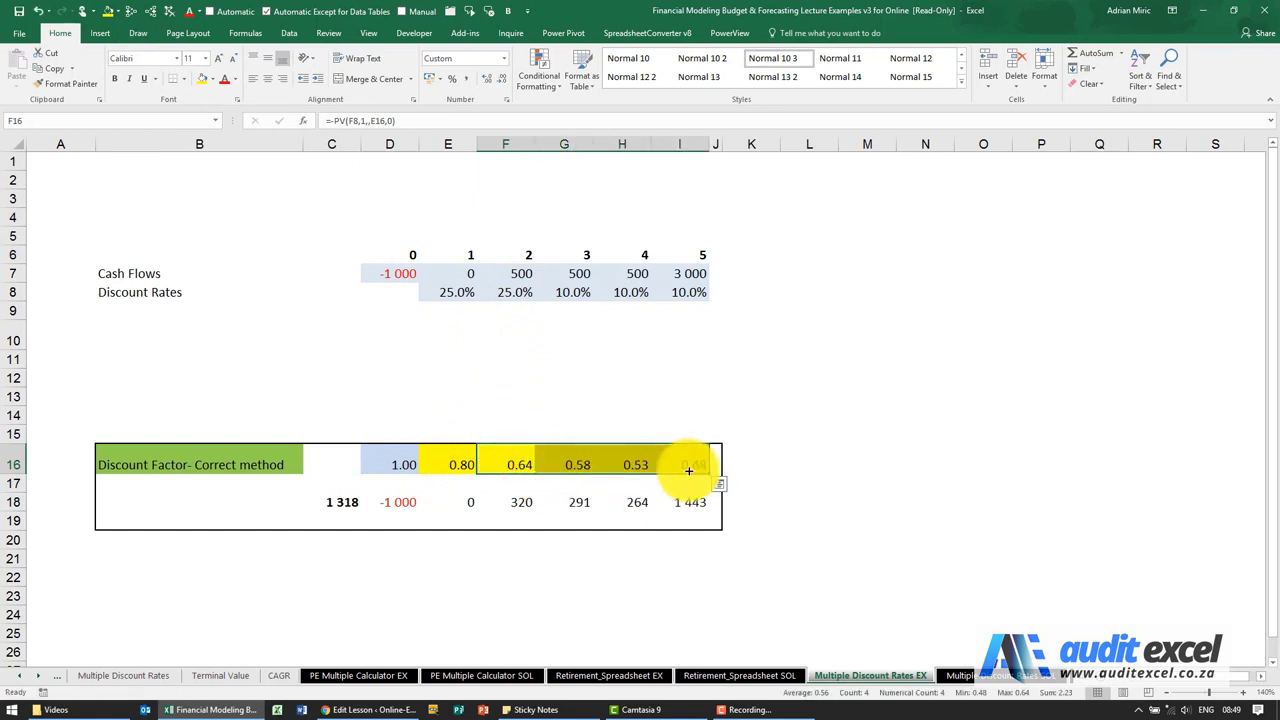
Trace the precedents of the discount factors in G16 and H16, and clear the arrows
left_click(569, 463)
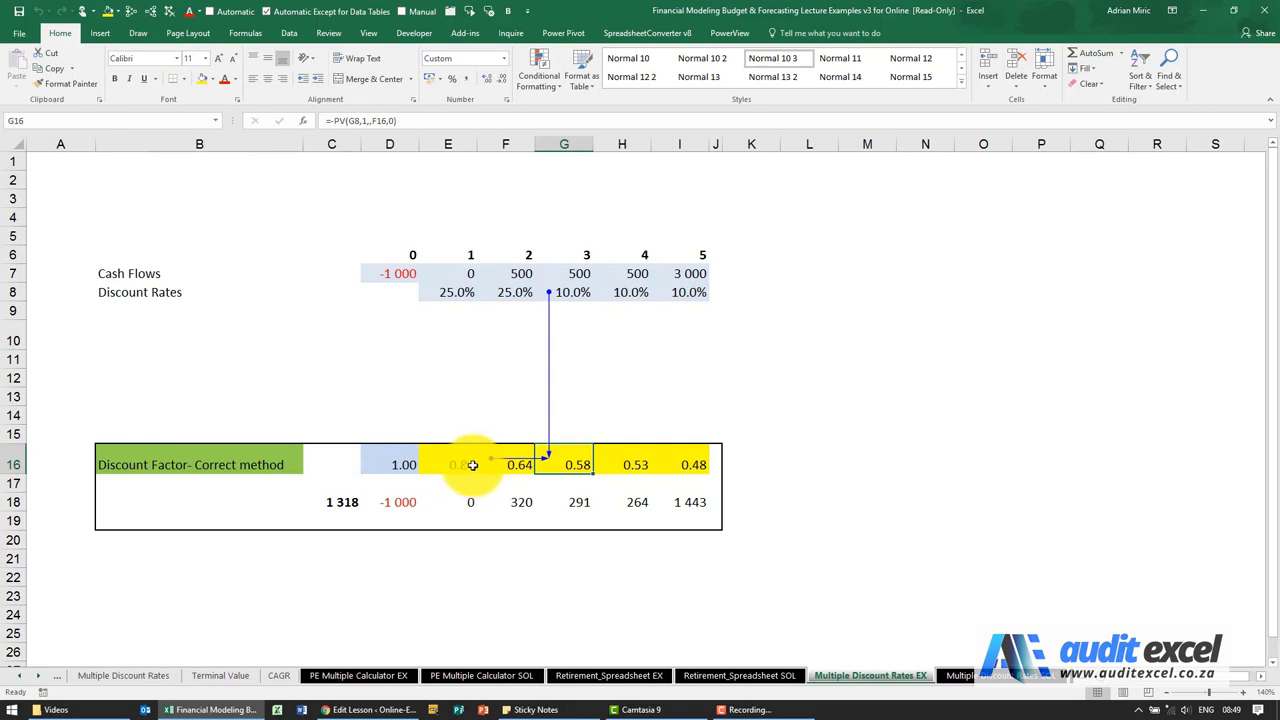
key("Right")
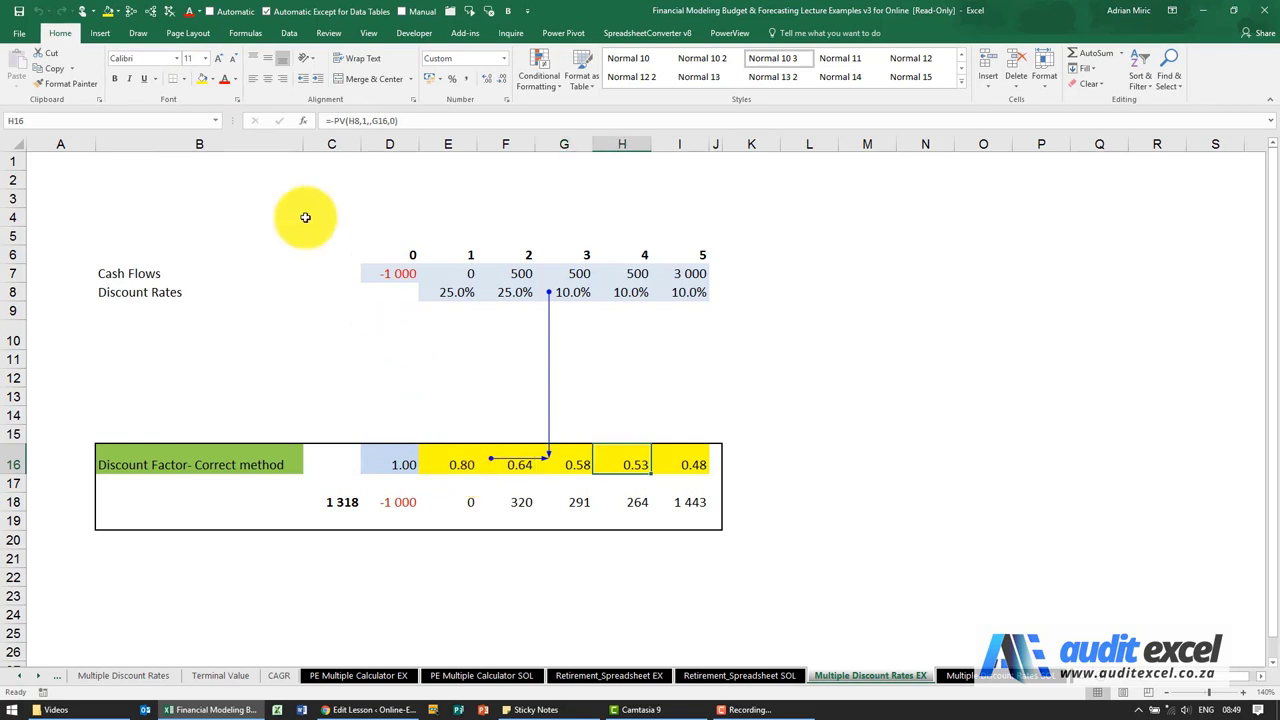
left_click(130, 11)
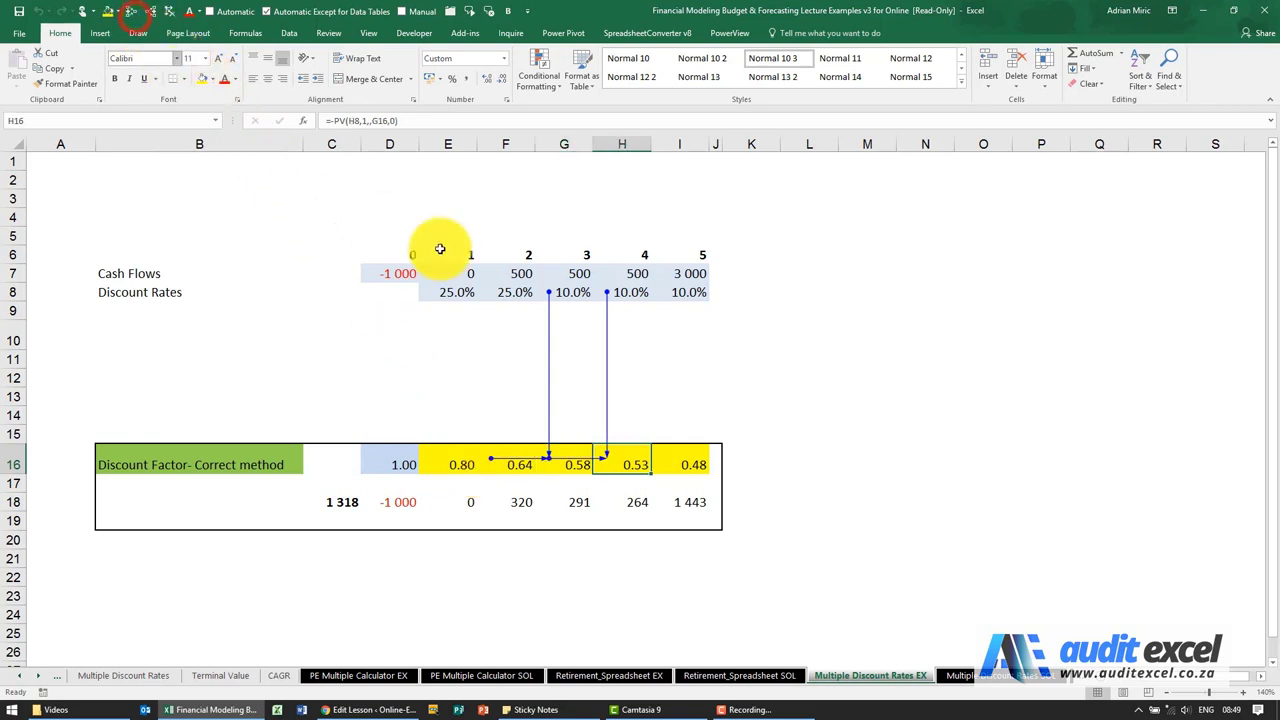
left_click(170, 15)
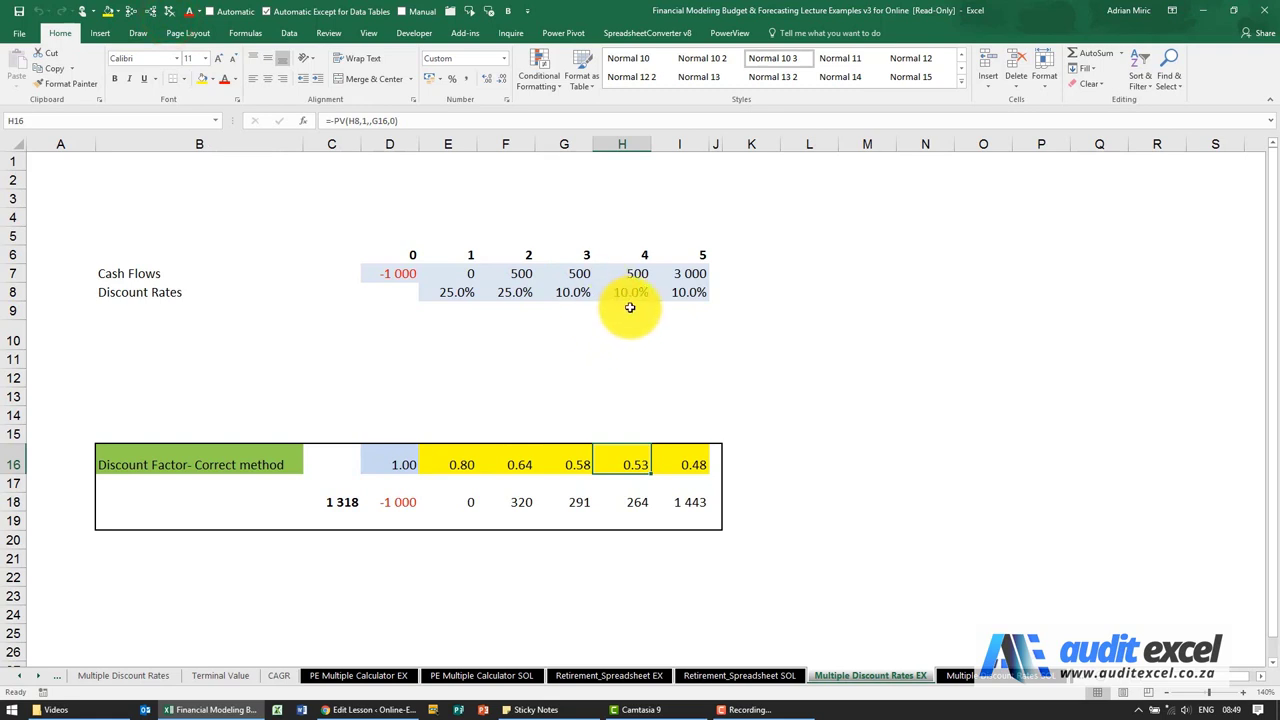
Trace the precedents of the discounted cash flow in F18 and the total in C18, clearing the arrows each time
left_click(482, 502)
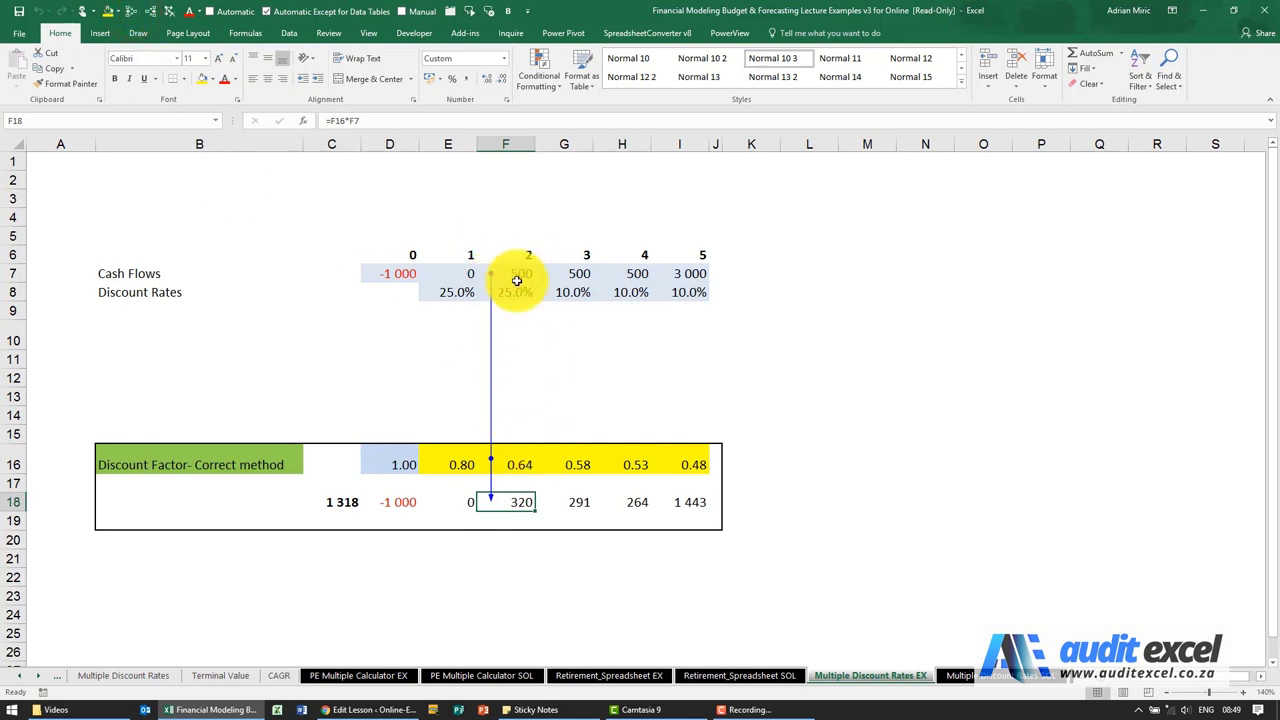
left_click(350, 502)
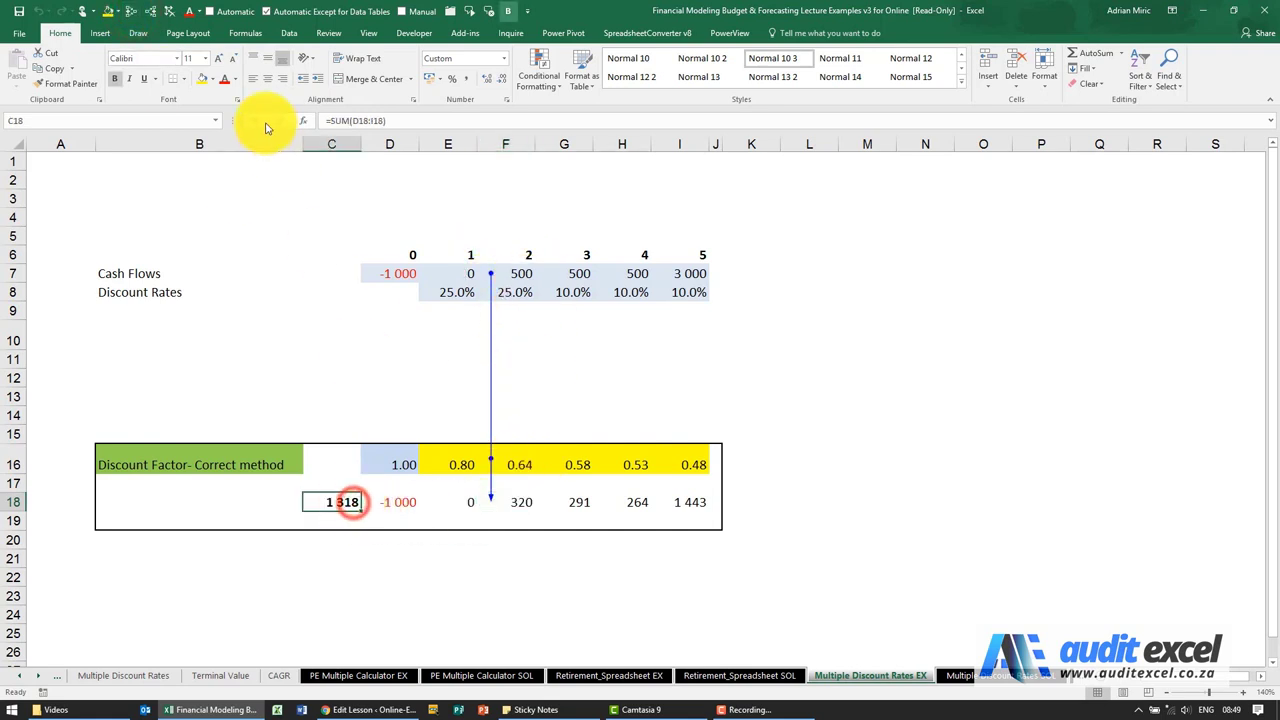
left_click(168, 18)
left_click(137, 20)
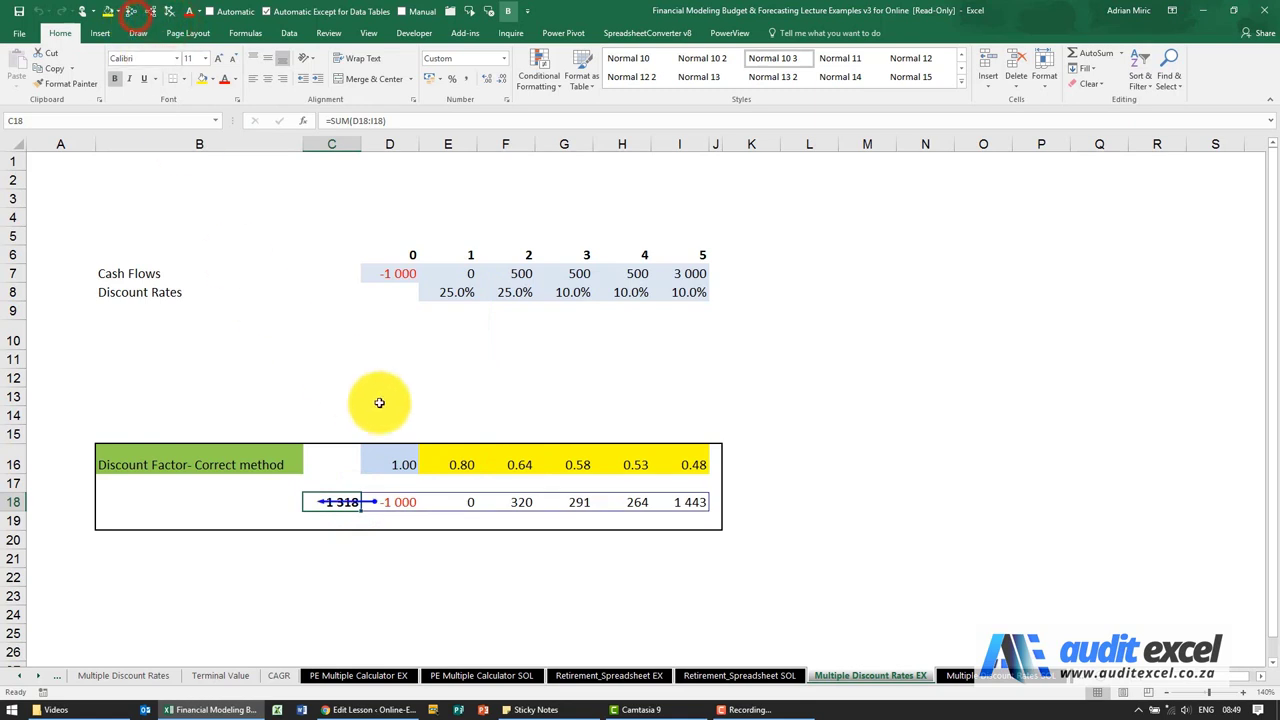
left_click(170, 18)
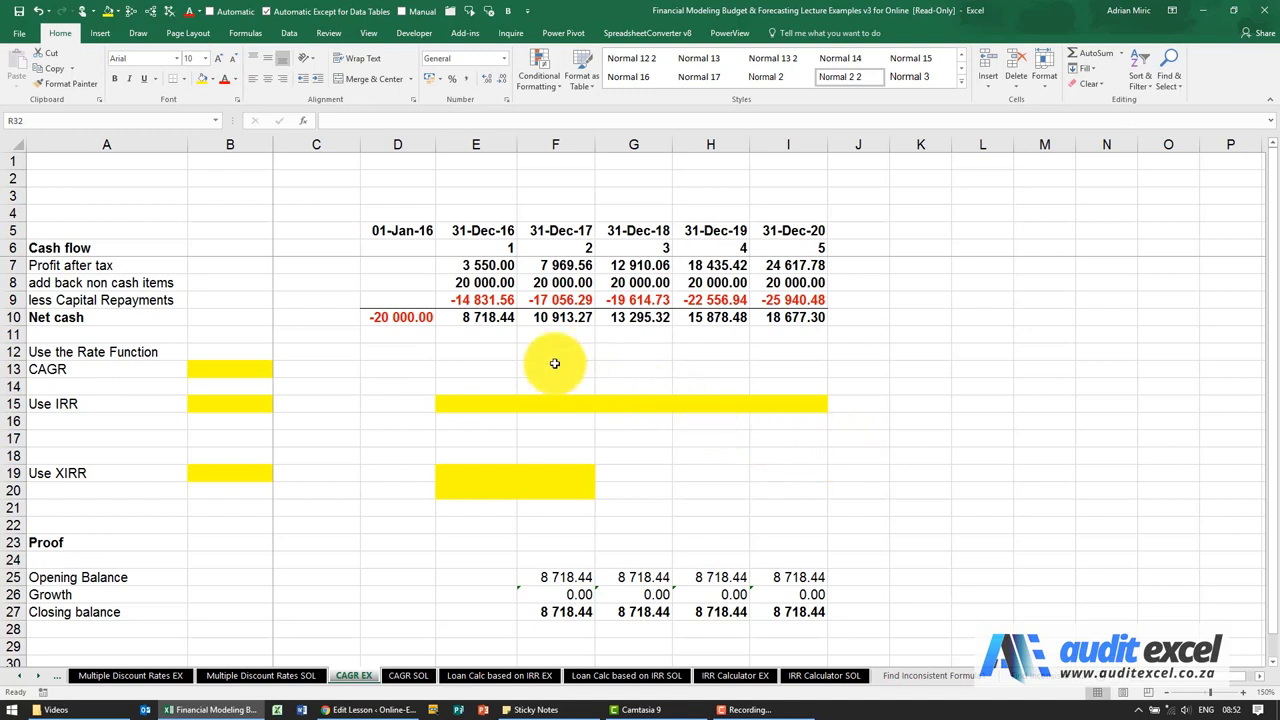
On the CAGR EX sheet, examine the net cash in E10 and I10, the closing balance in I27 and the empty CAGR, IRR and XIRR cells
left_click(489, 317)
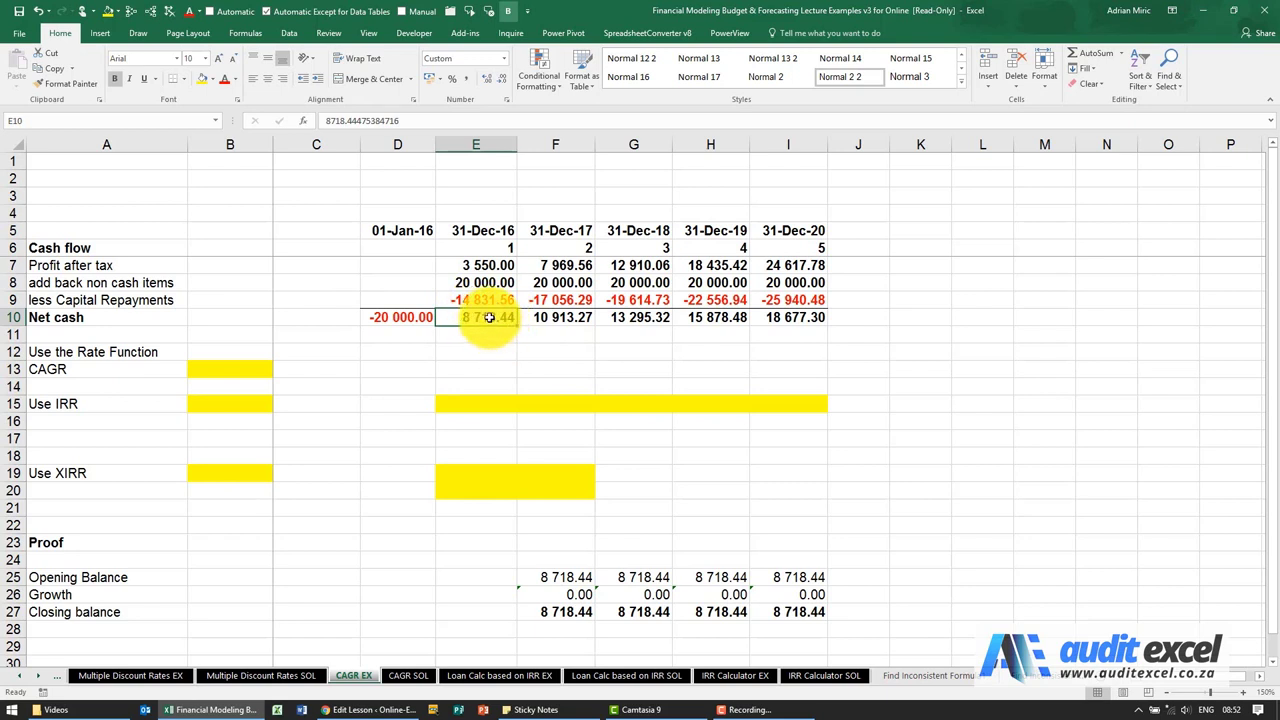
left_click(786, 316)
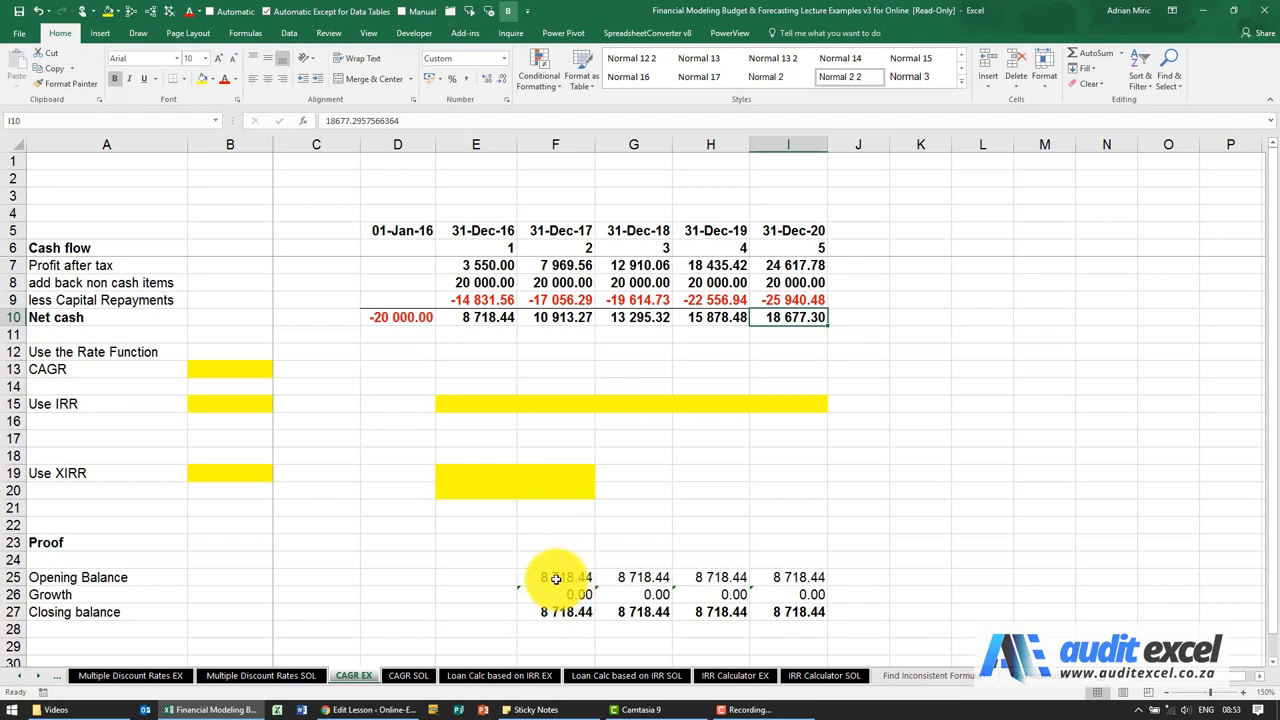
left_click(222, 372)
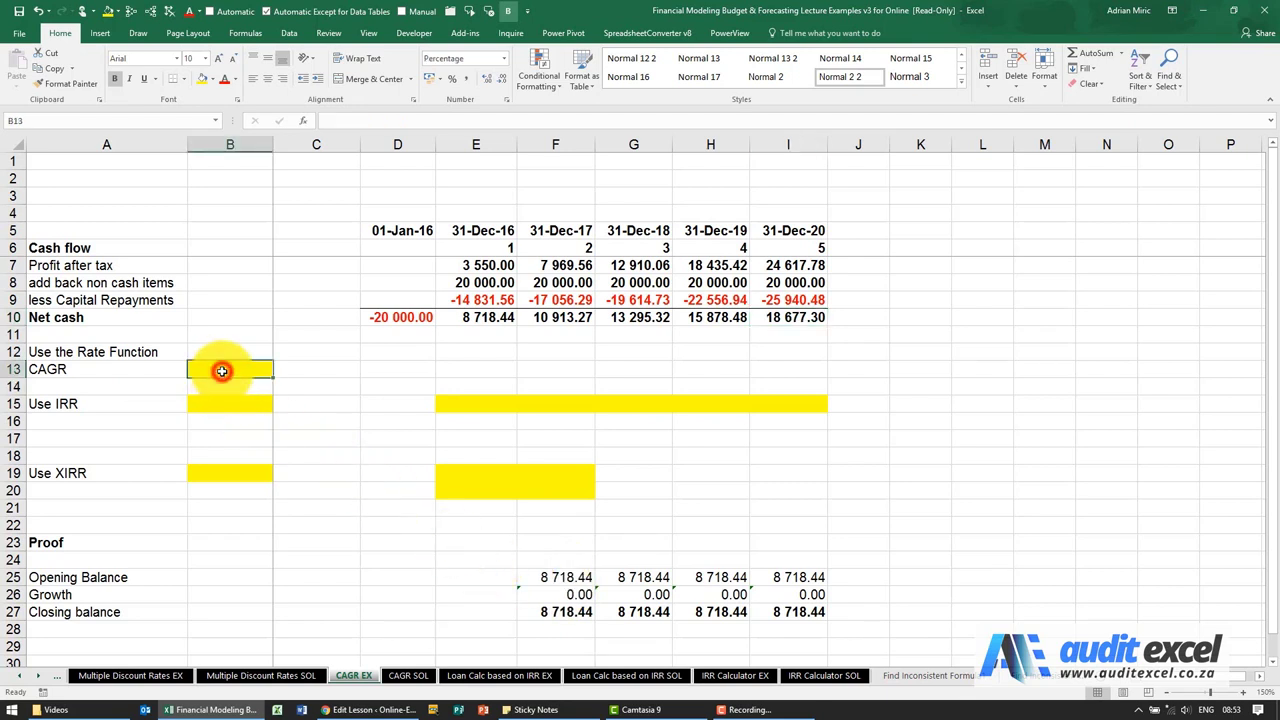
left_click(786, 609)
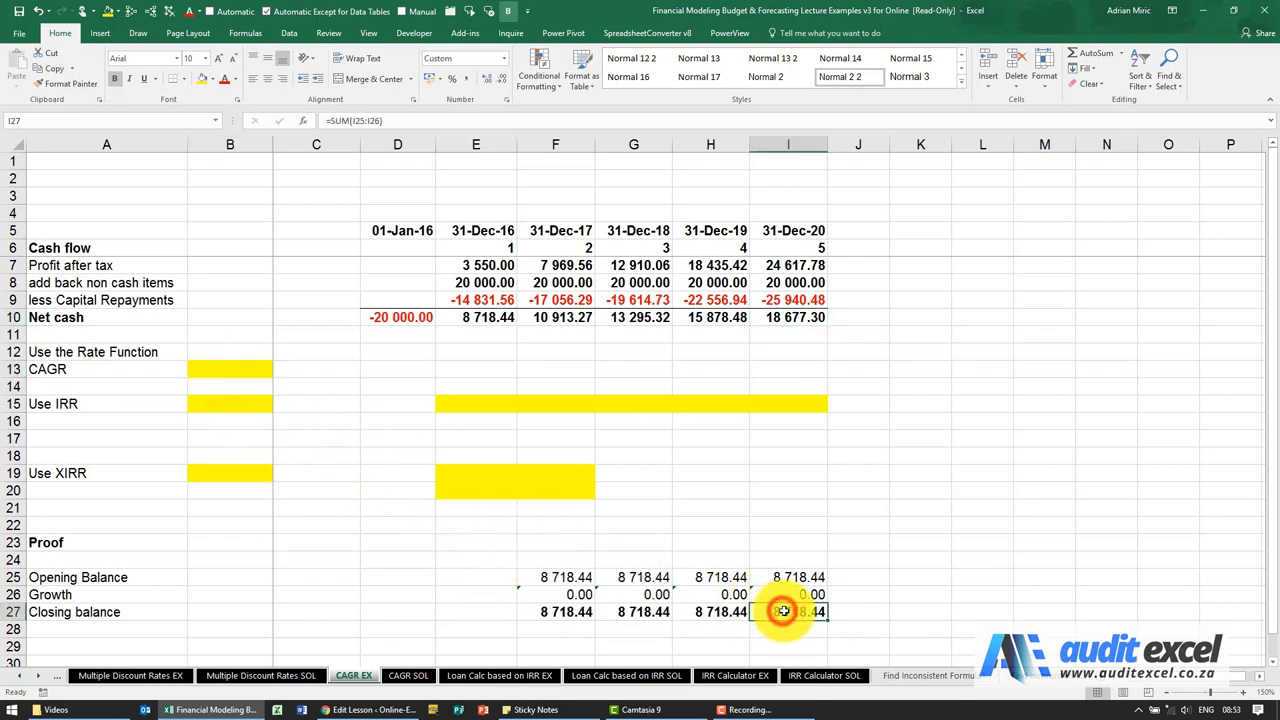
left_click(225, 372)
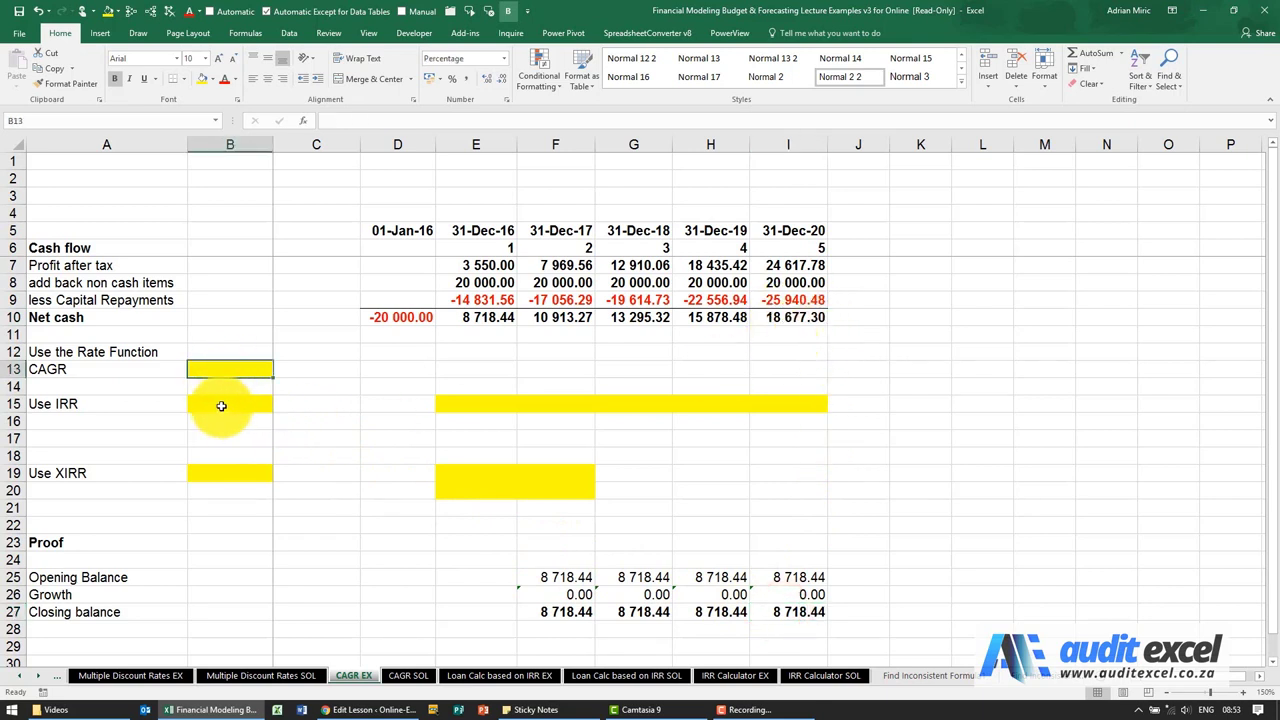
left_click(221, 405)
left_click(229, 472)
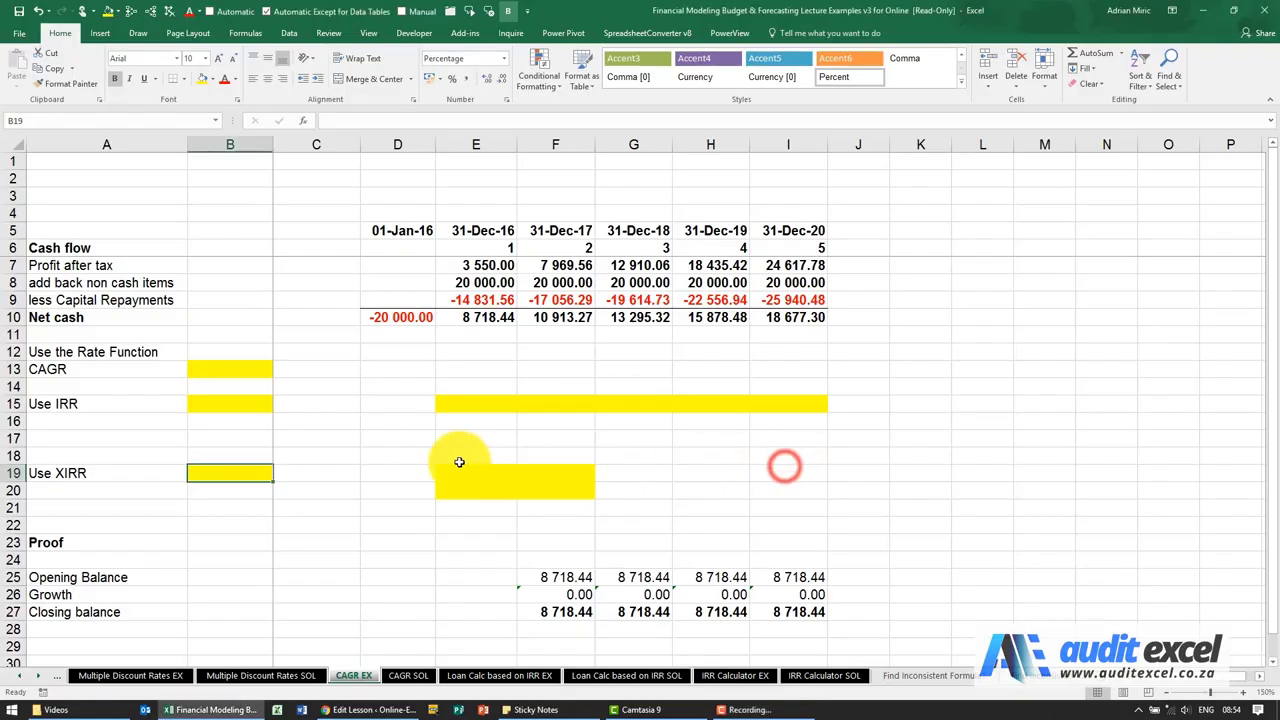
Start a RATE function in the CAGR cell B13, picking it from all functions, and move its arguments dialog clear of the cash flow data
left_click(253, 371)
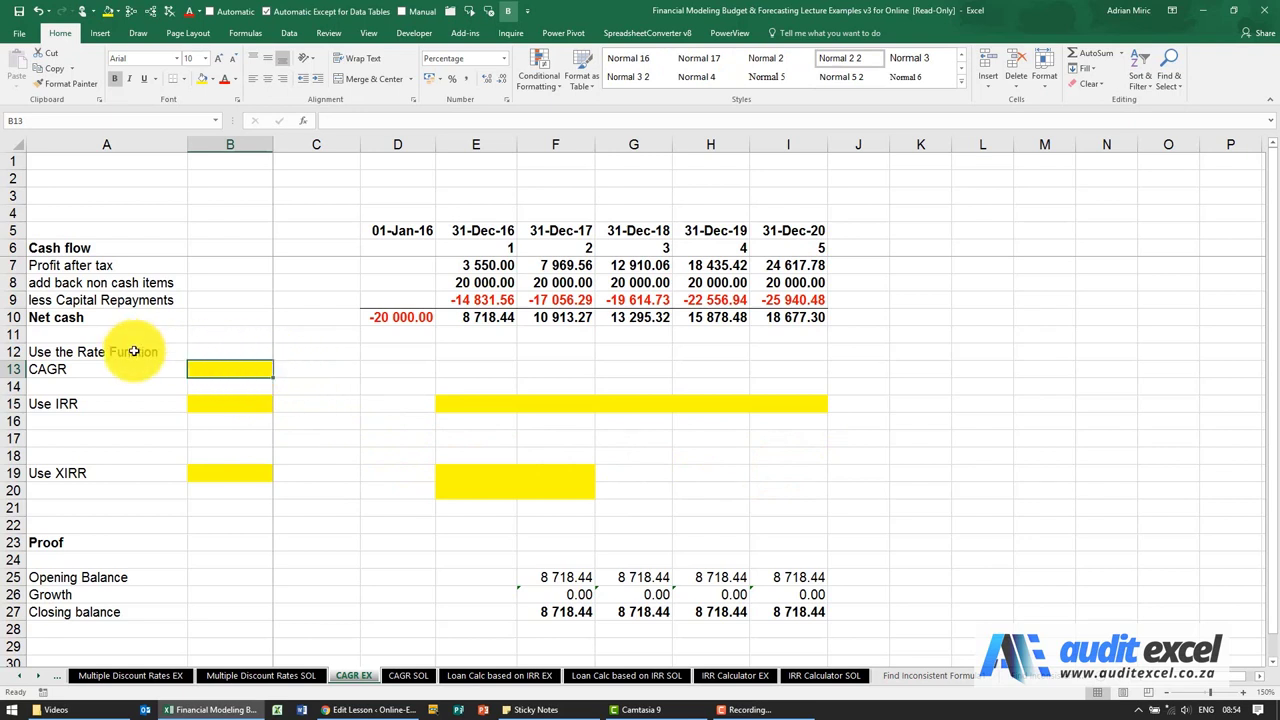
left_click(305, 126)
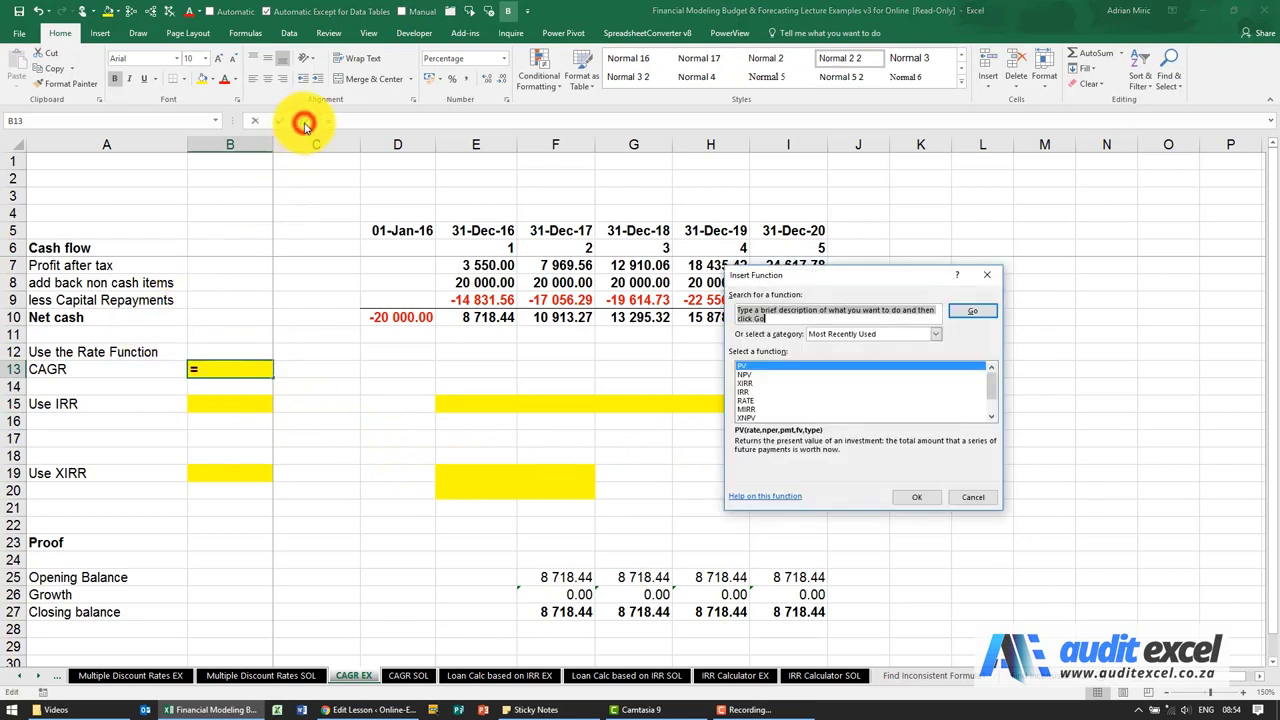
left_click(857, 336)
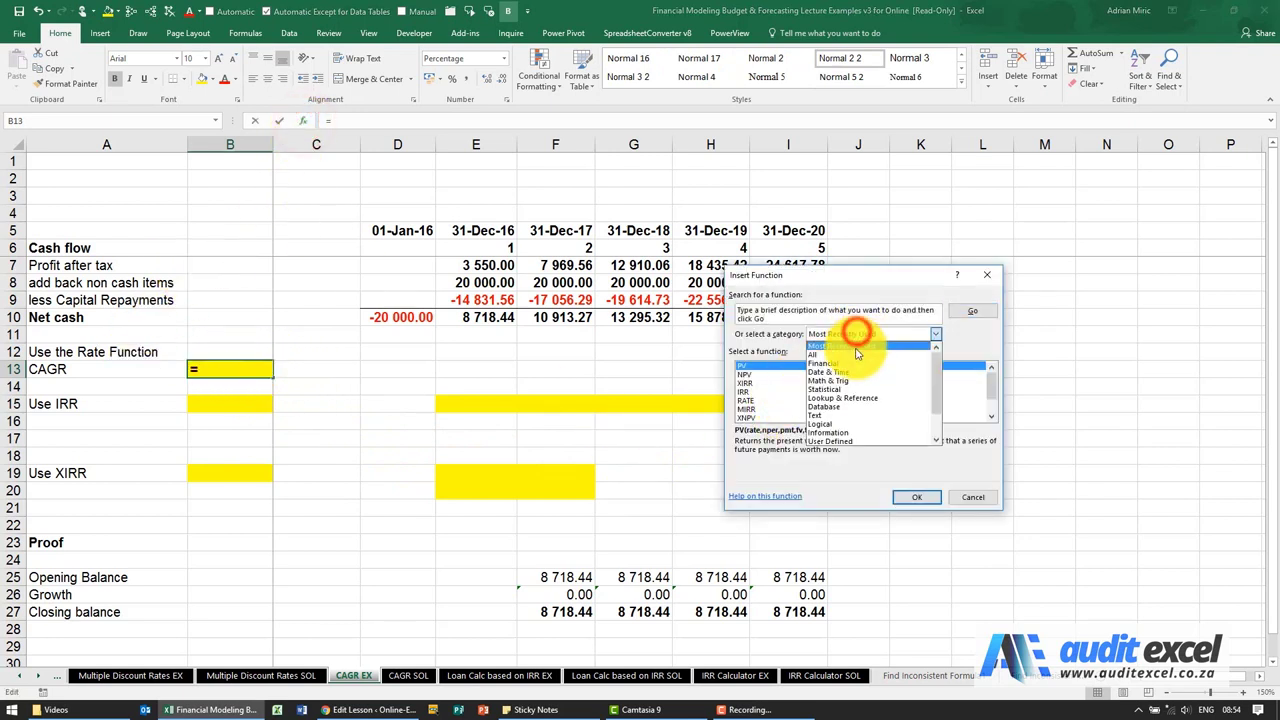
left_click(845, 348)
left_click(857, 392)
type("rate")
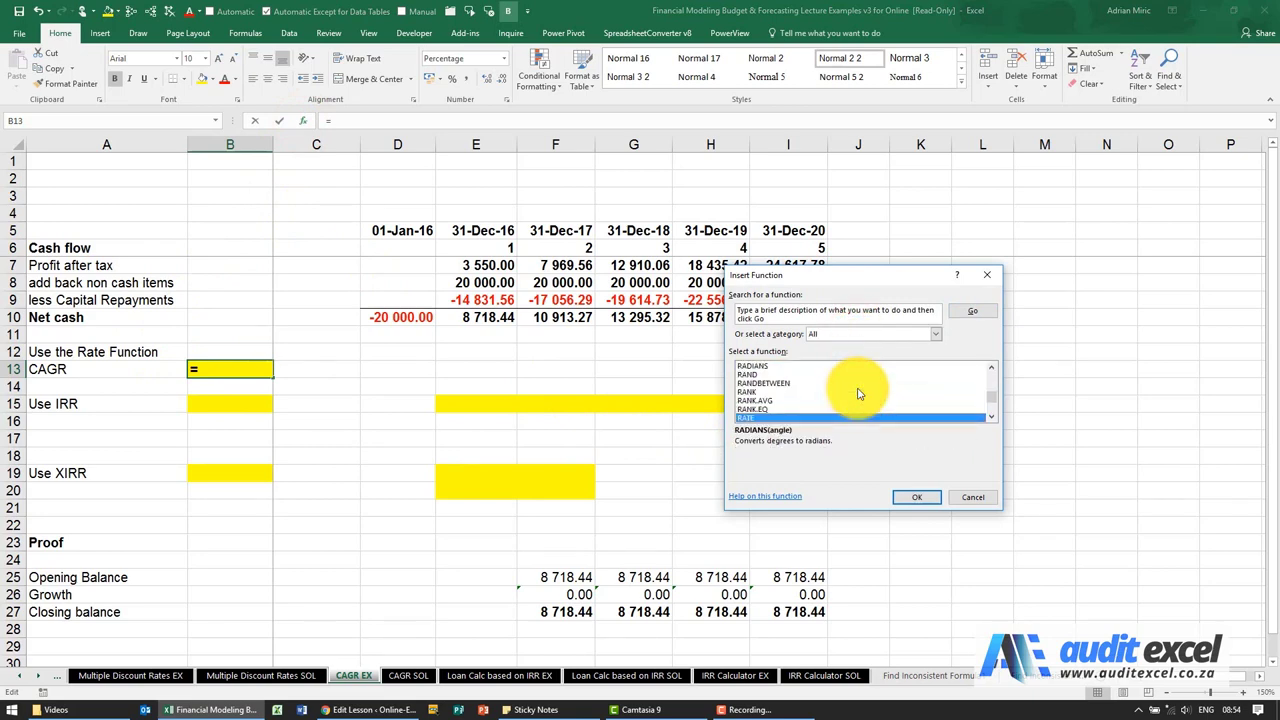
key("Return")
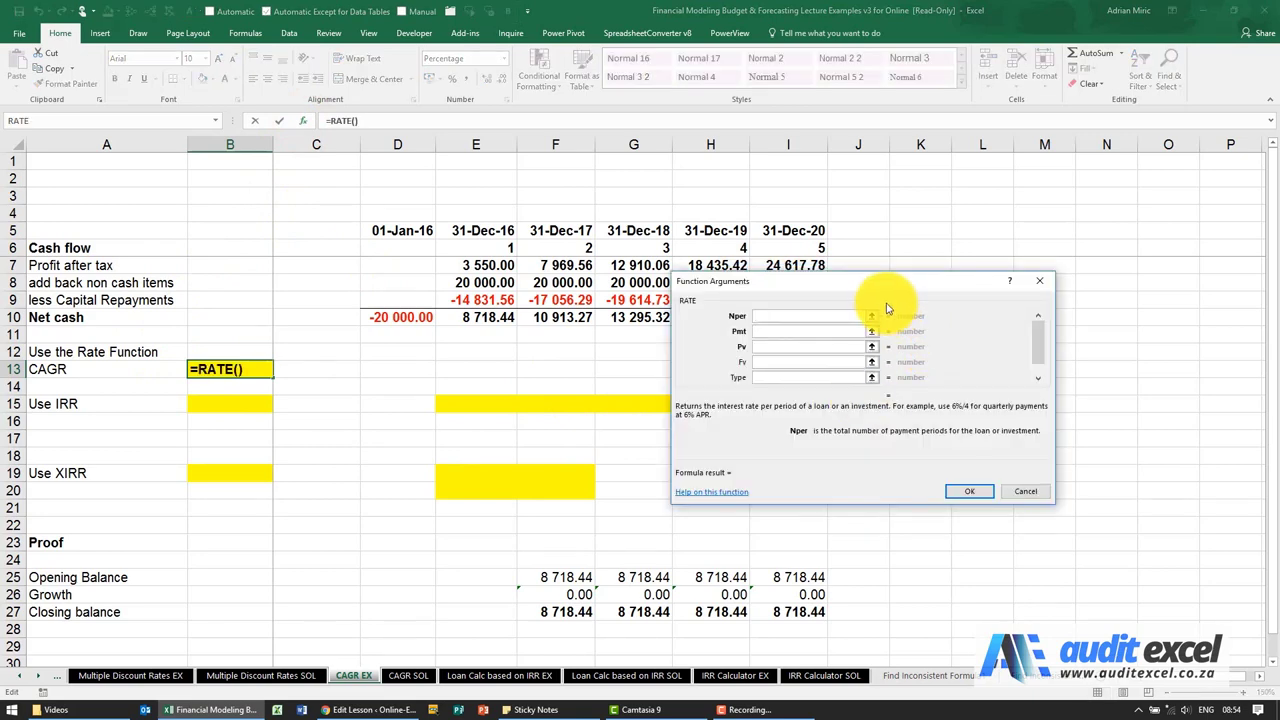
left_click_drag(878, 284, 570, 372)
left_click_drag(530, 380, 518, 396)
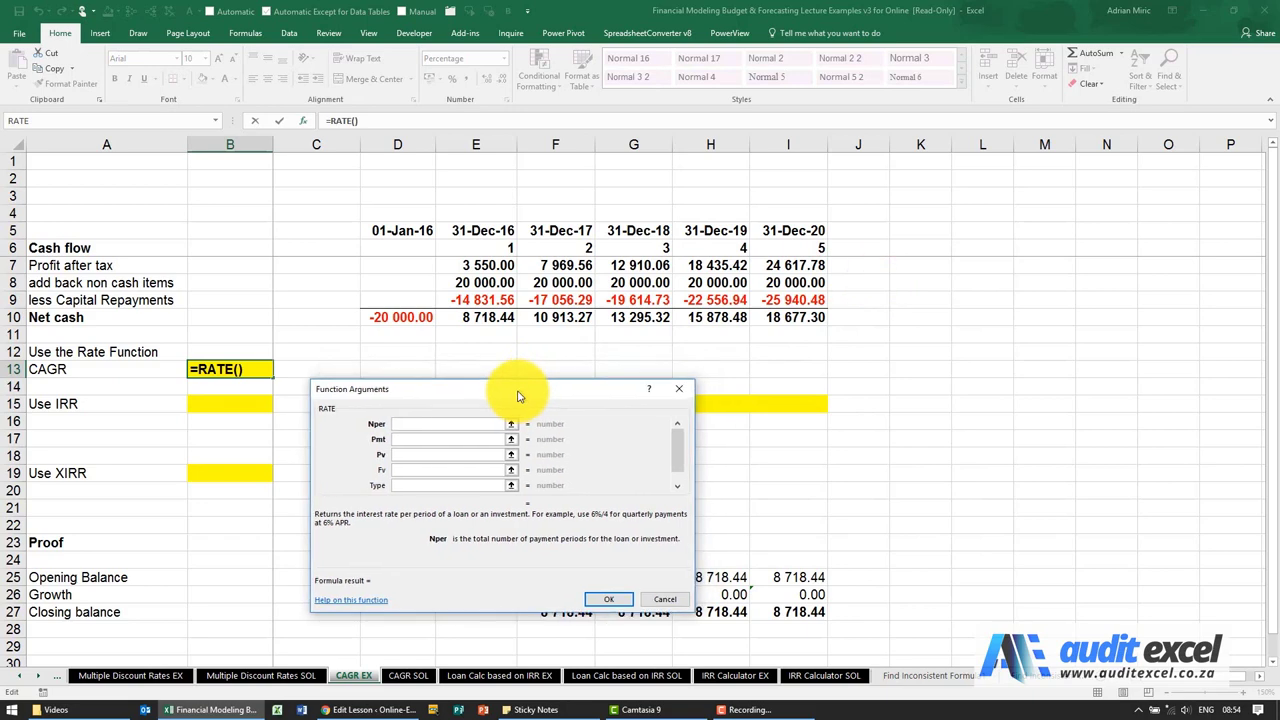
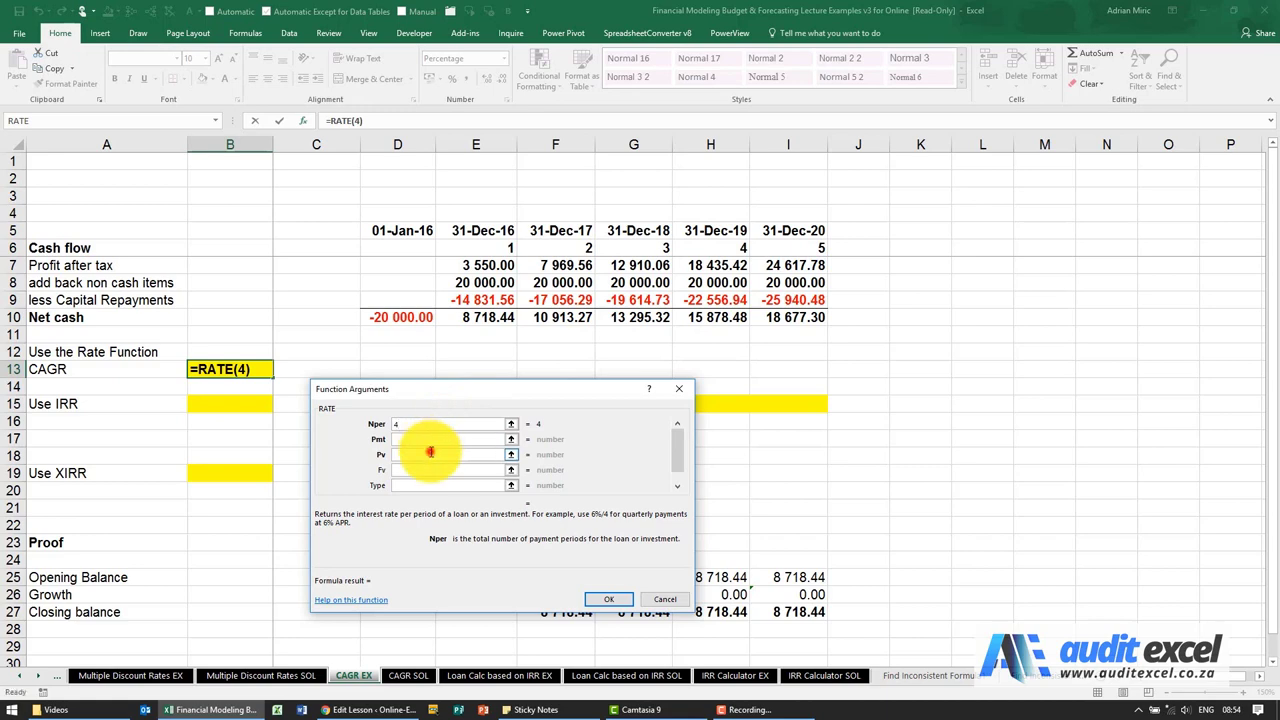
Complete the B13 RATE function with 4 periods, no payment, present value -E10, future value I10 and type 0
left_click(430, 453)
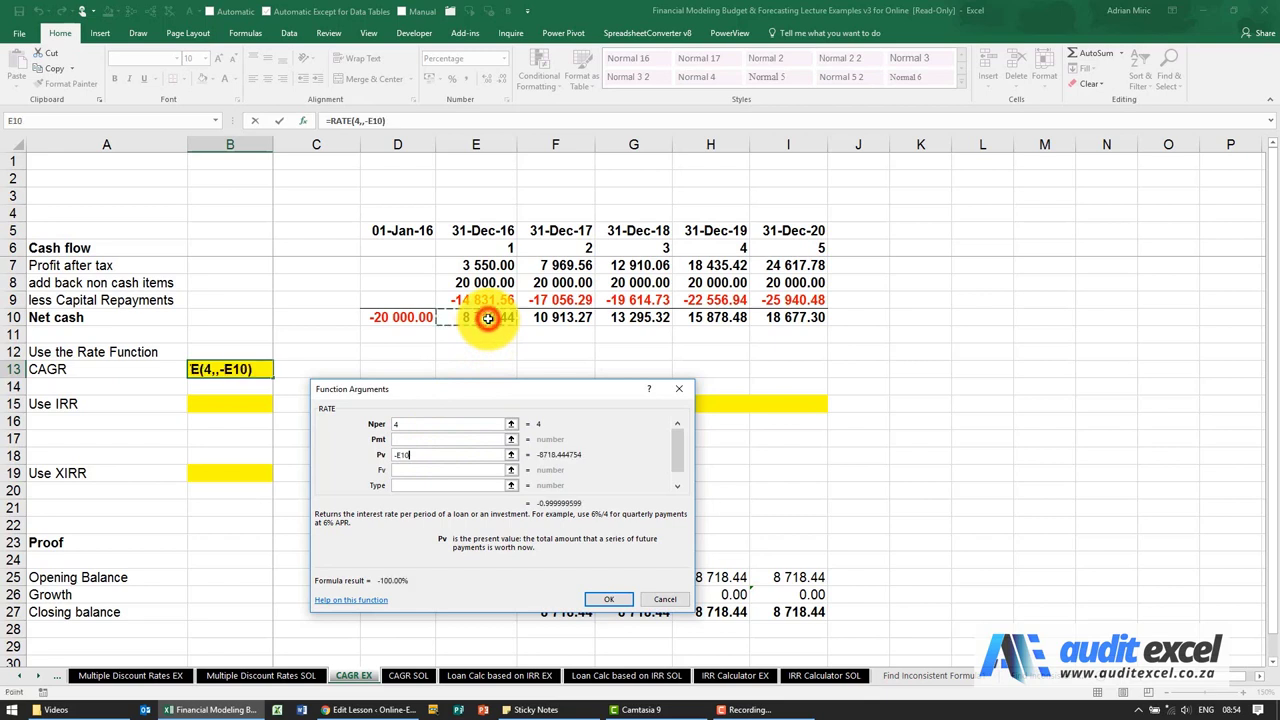
left_click(438, 472)
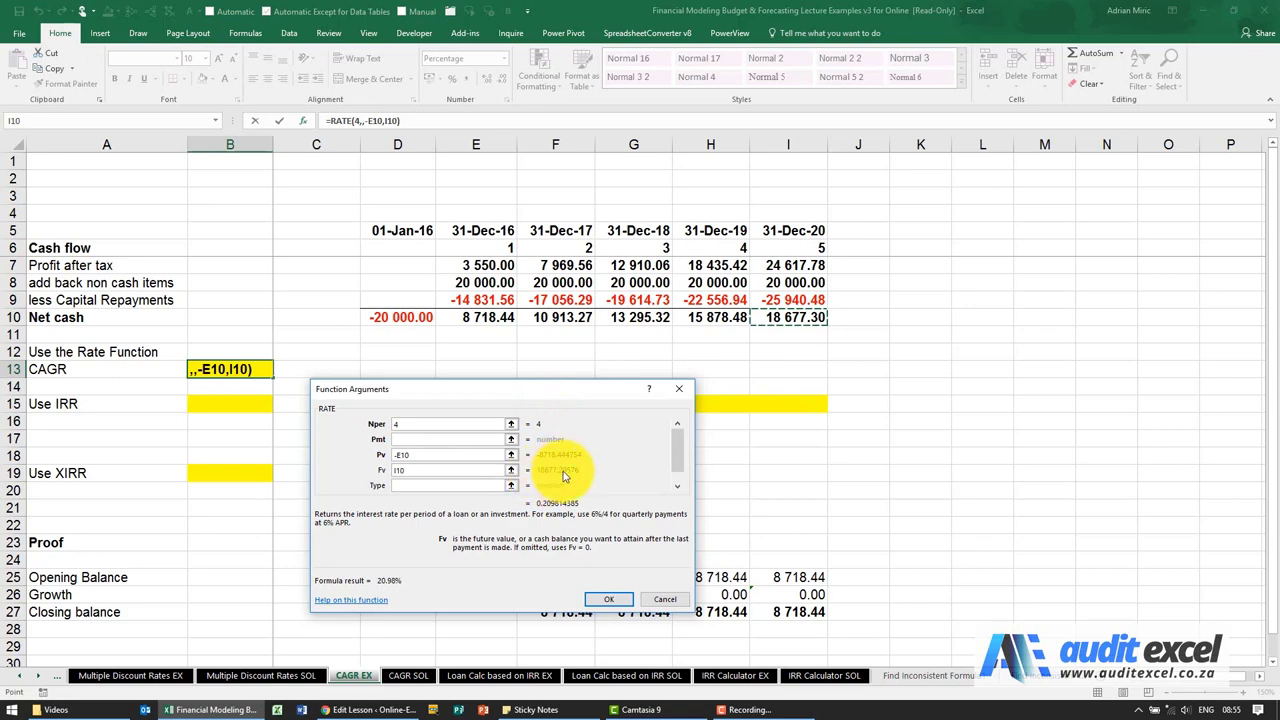
left_click(481, 486)
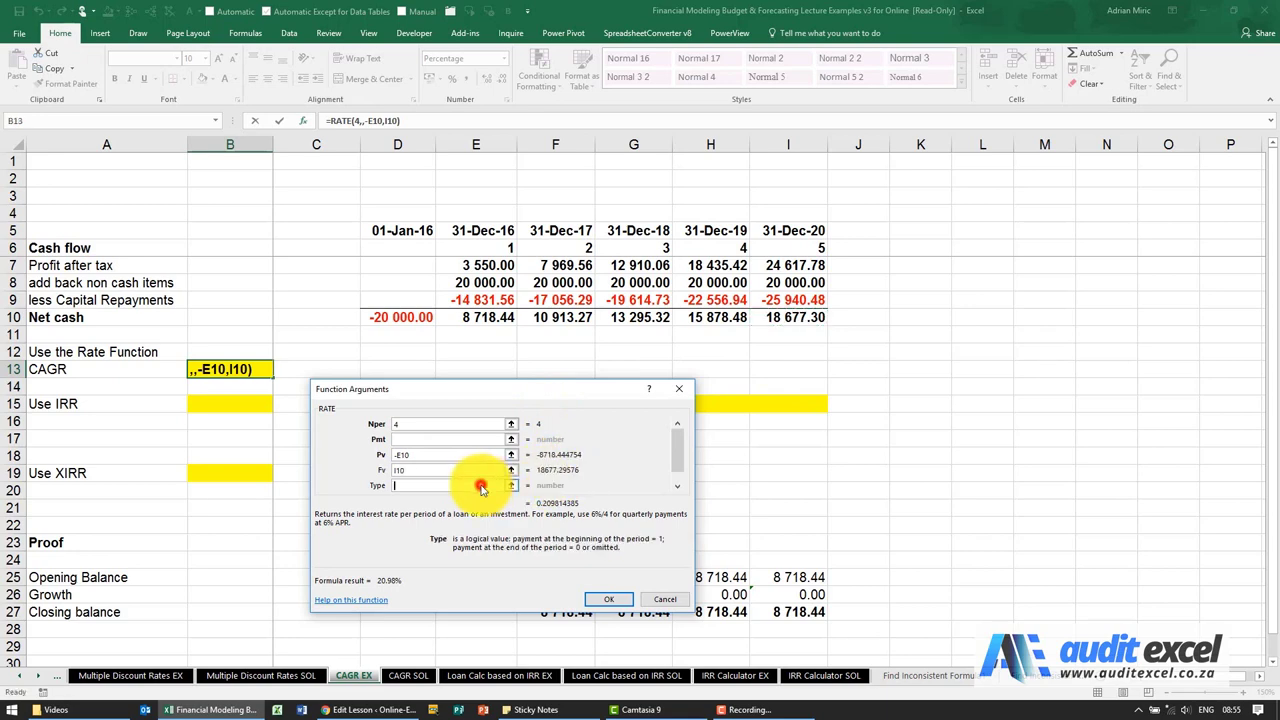
type("0")
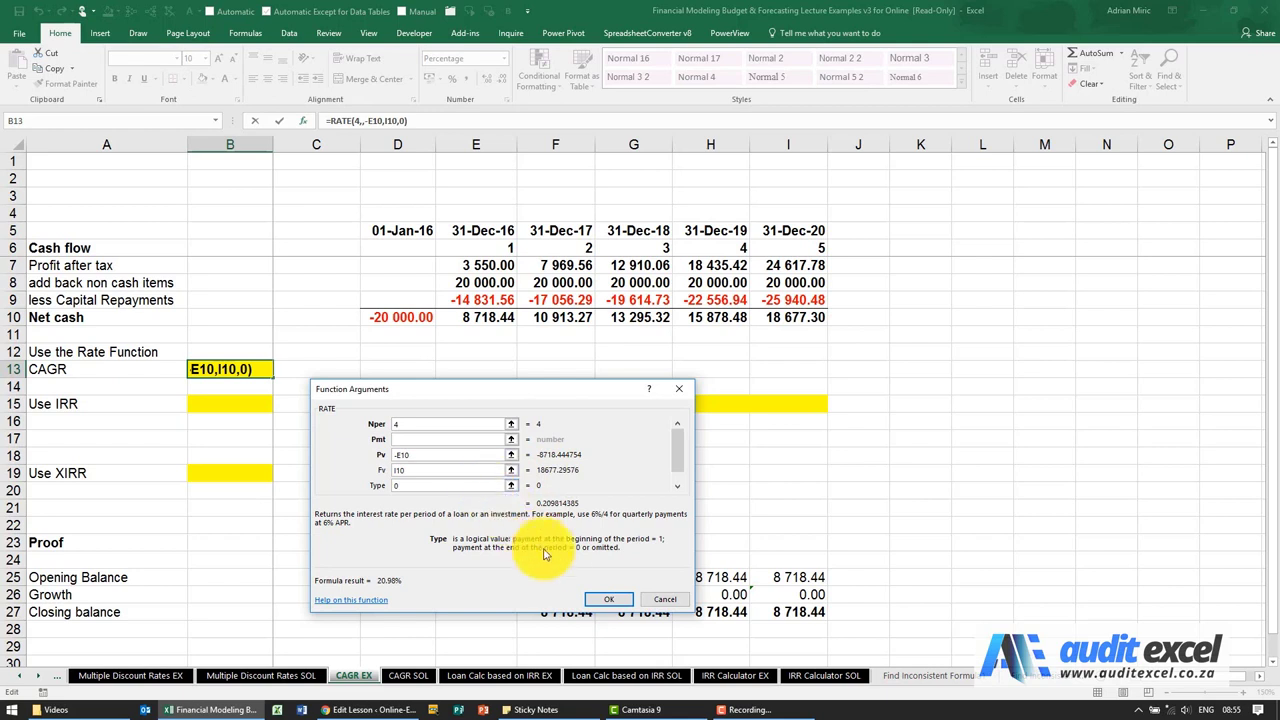
left_click(608, 599)
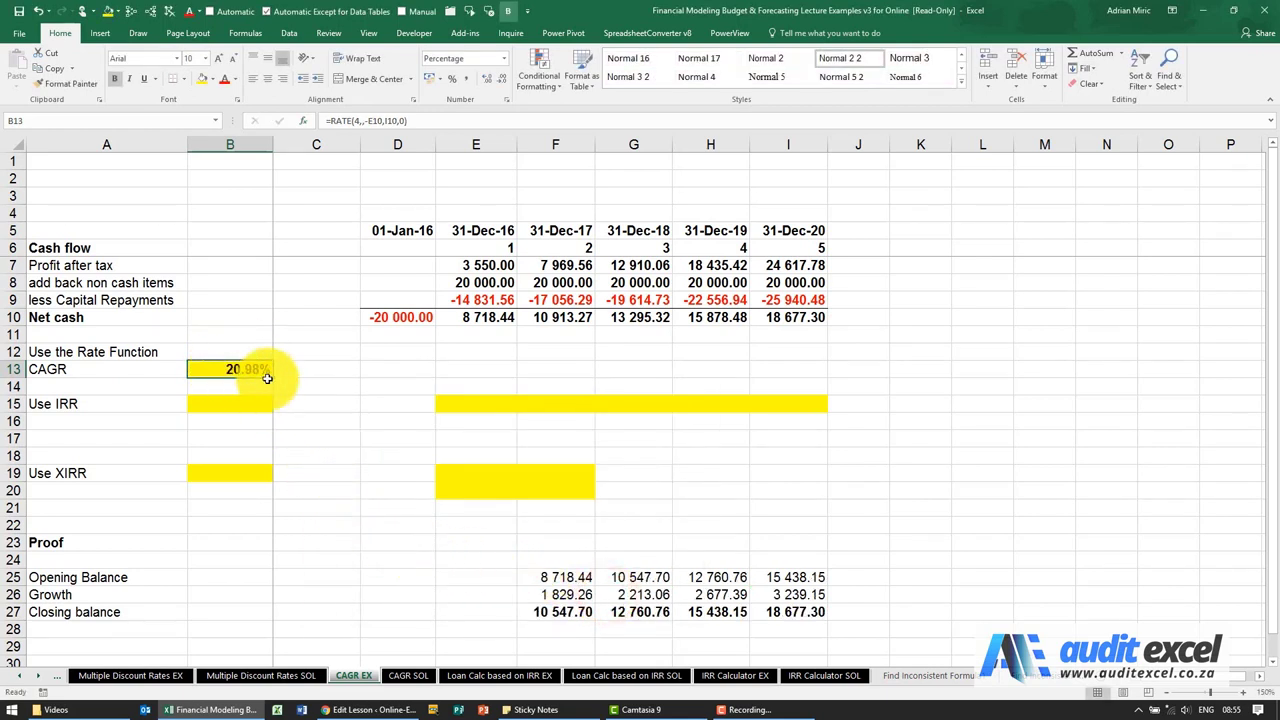
Trace the precedents of the proof's first opening balance, growth and closing balance in F25:F27, clearing the arrows
left_click(550, 579)
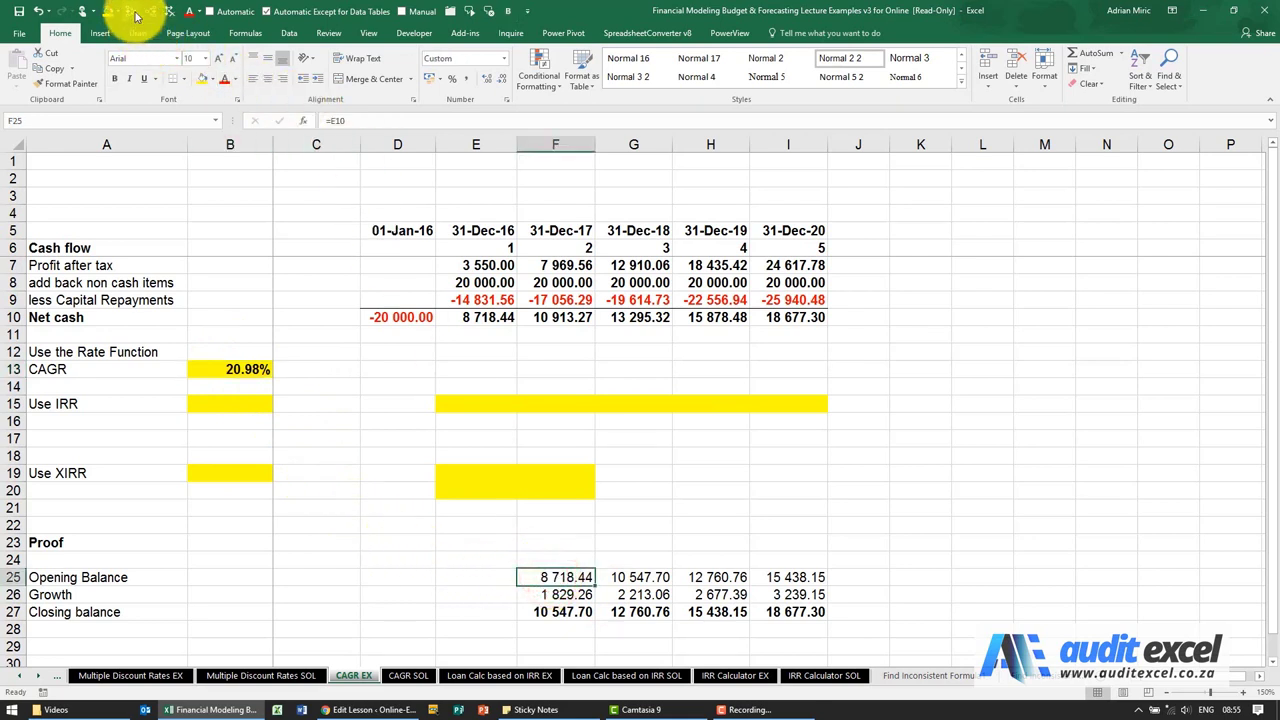
key("Down")
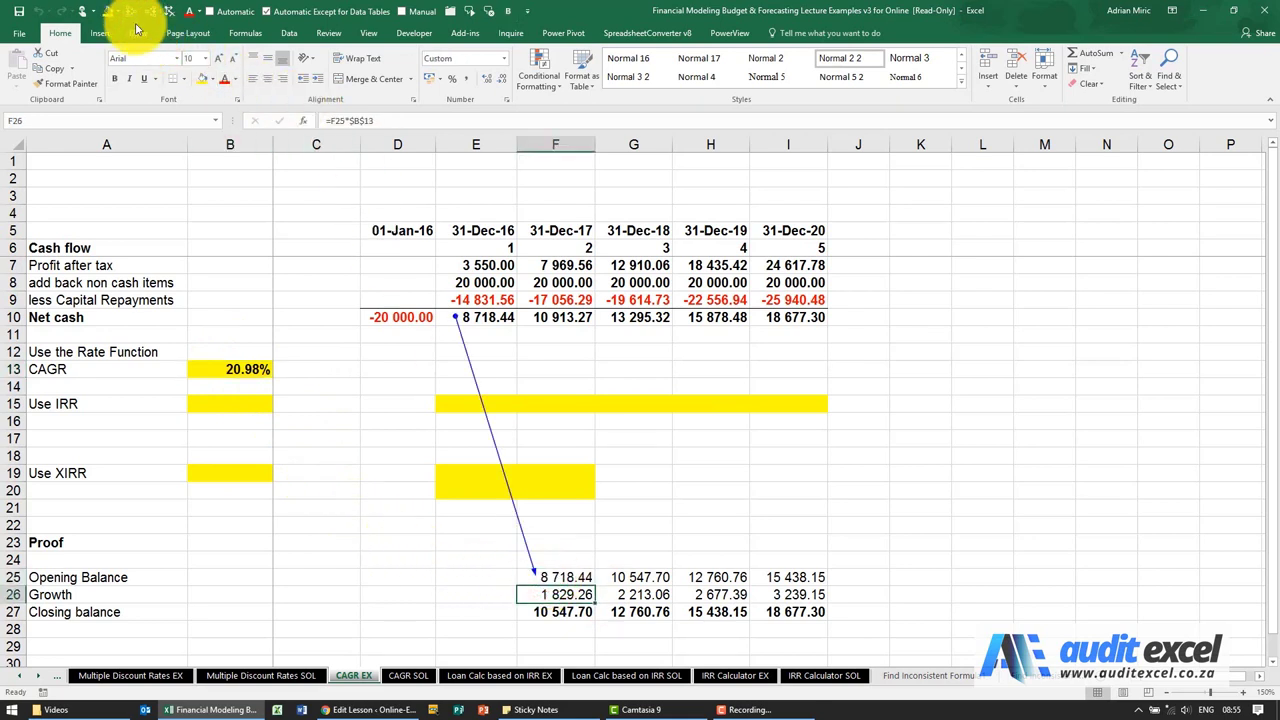
left_click(168, 20)
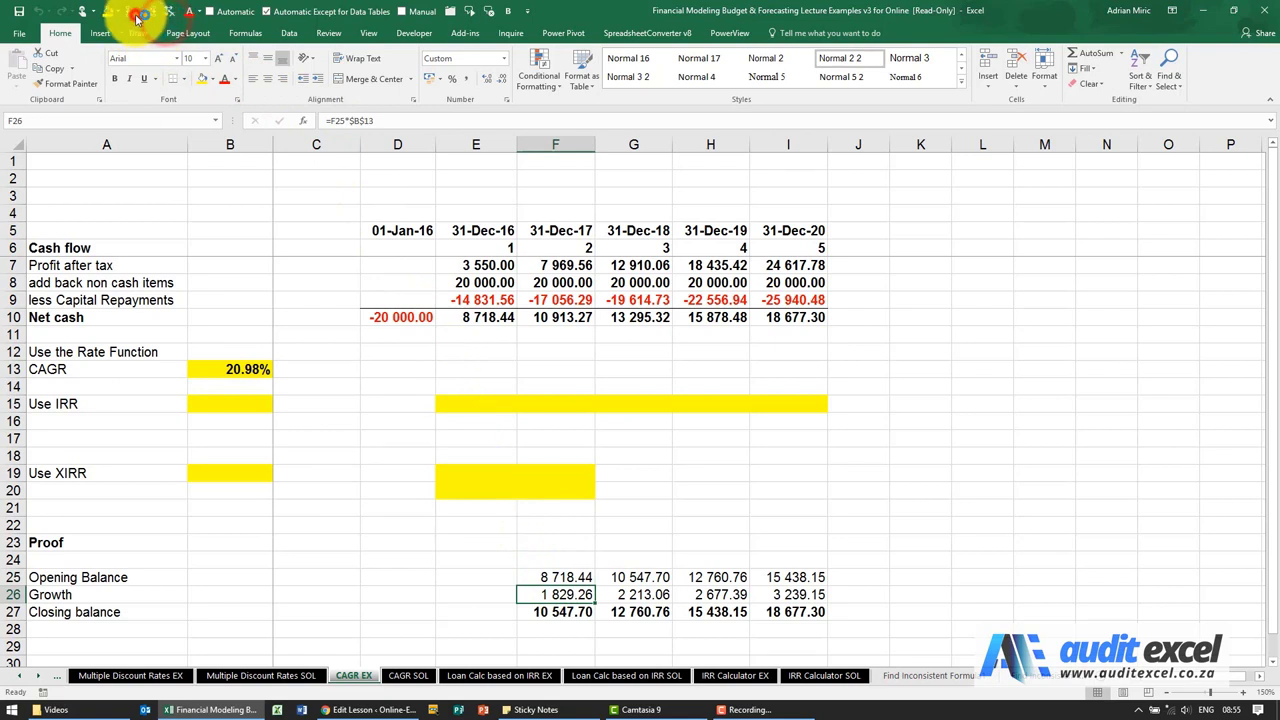
left_click(136, 16)
key("Down")
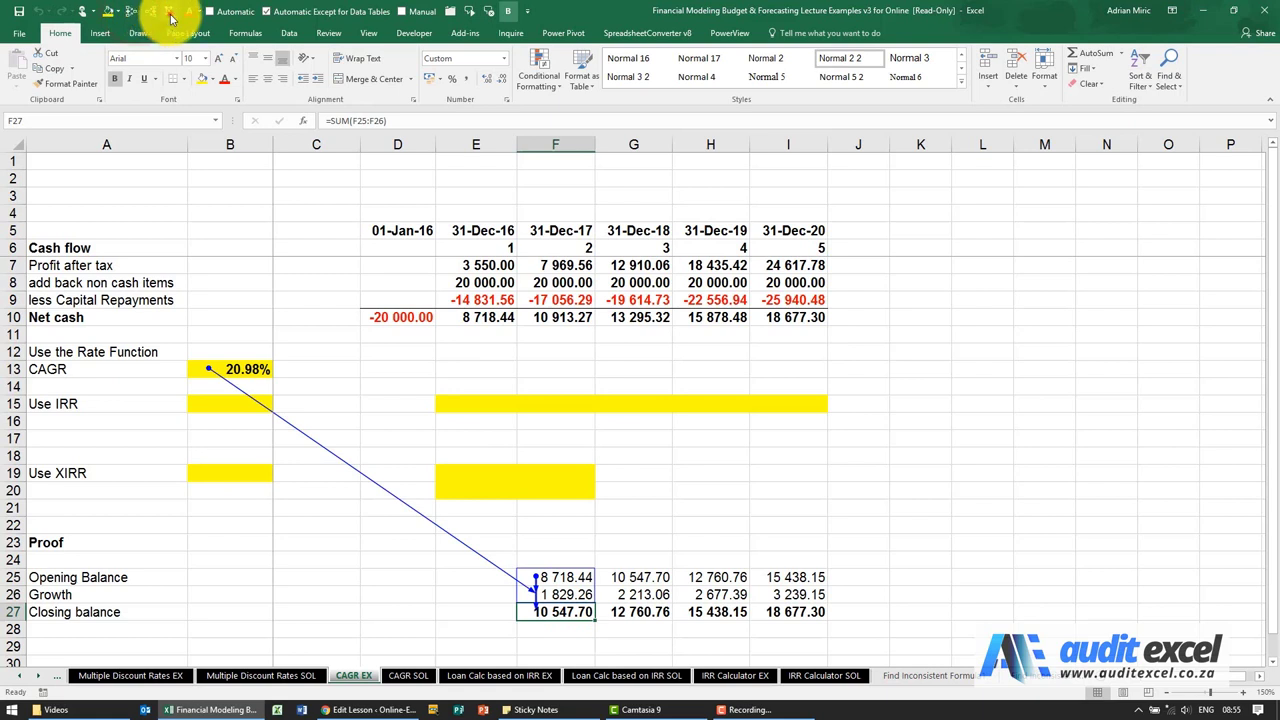
left_click(167, 14)
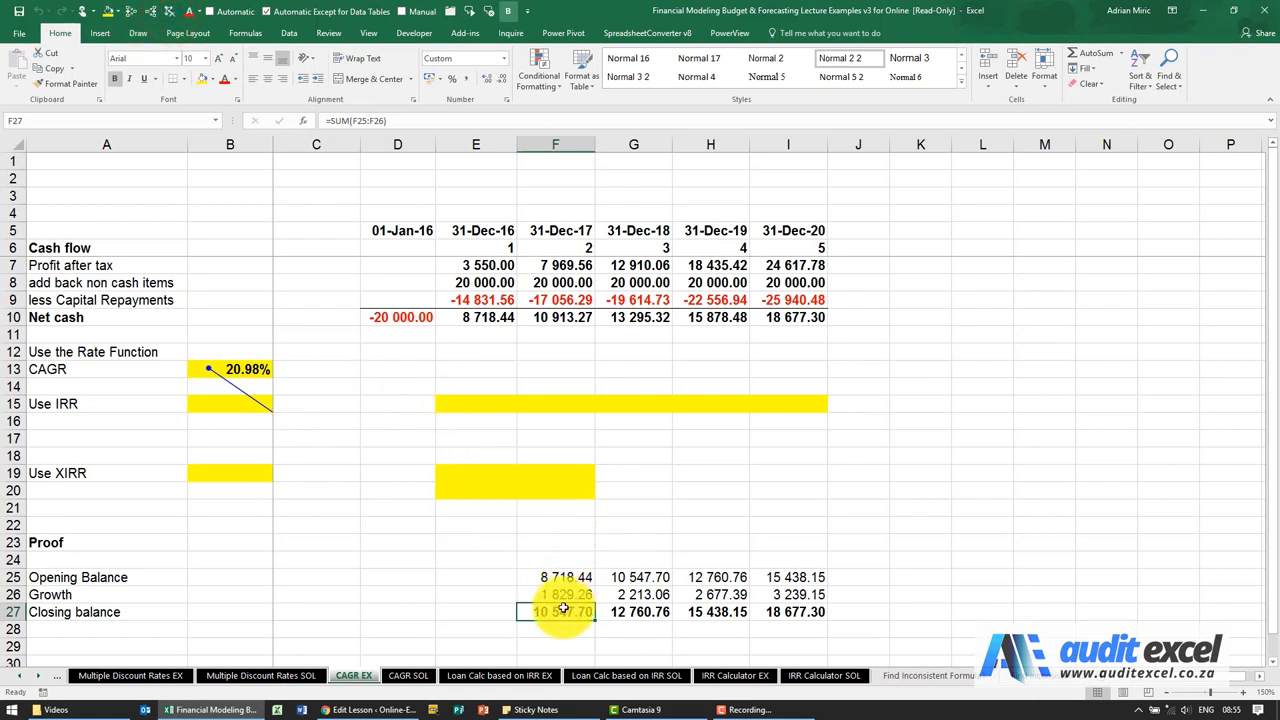
Clear the remaining precedent arrows on the CAGR EX sheet and review the RATE formula in B13
left_click(800, 318)
left_click(168, 18)
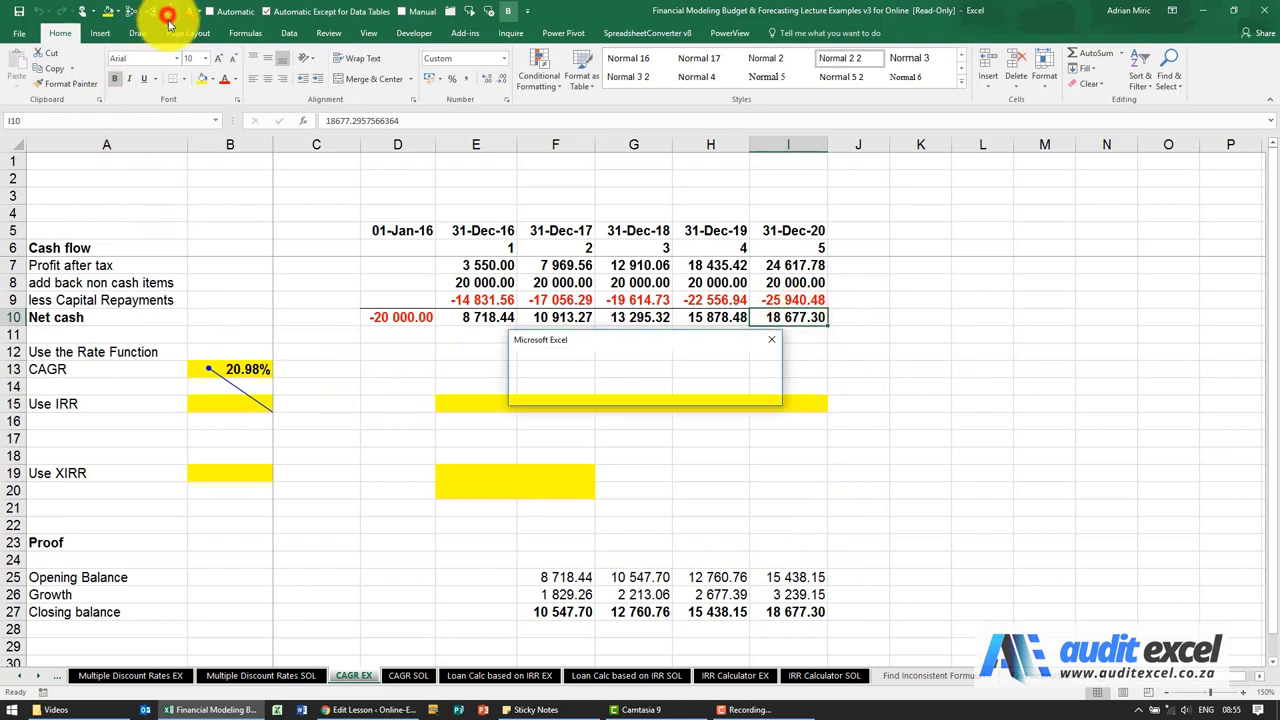
left_click(629, 395)
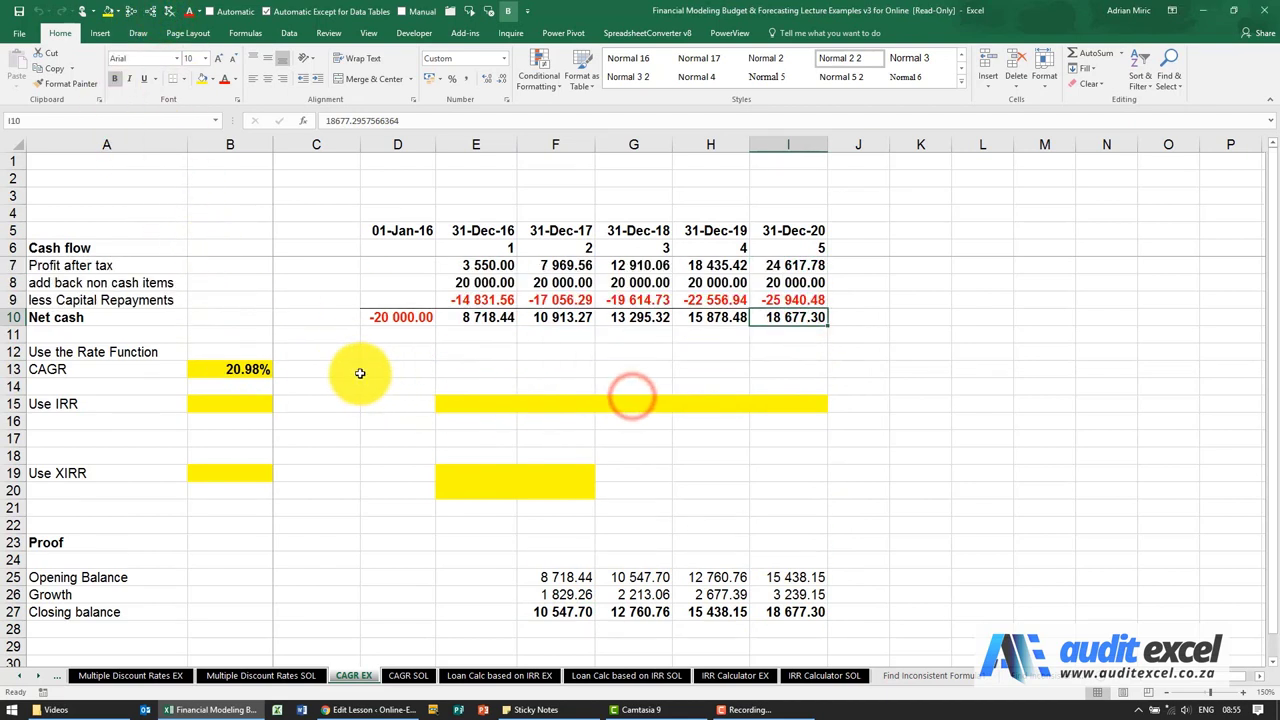
left_click(242, 368)
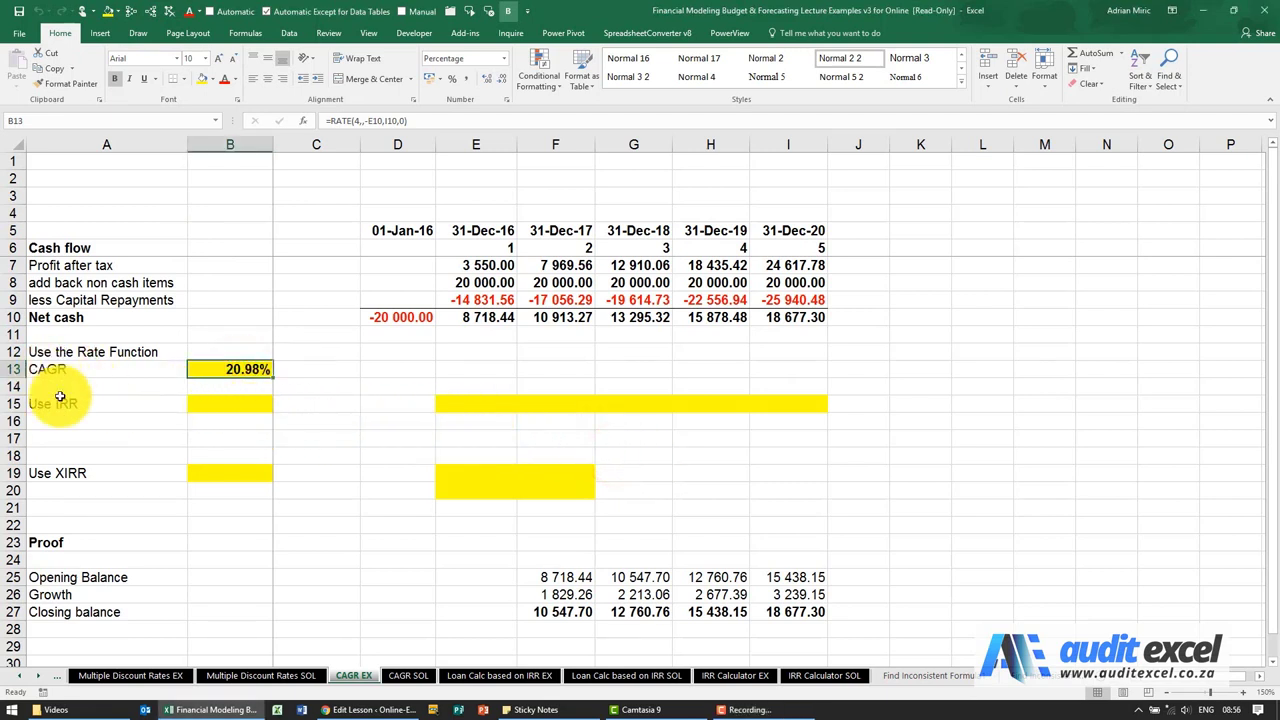
In the IRR cash flow row, set E15 to =-E10 and link I15 to the final net cash in I10
left_click(493, 407)
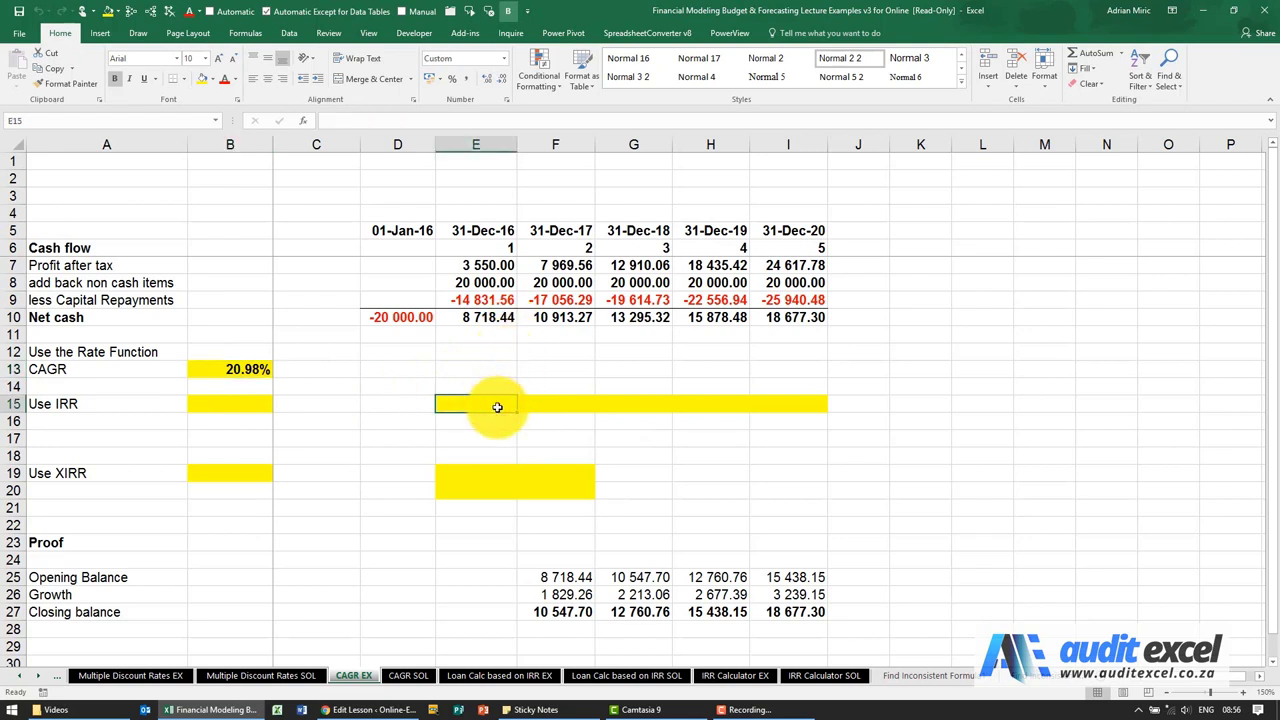
type("=-E10")
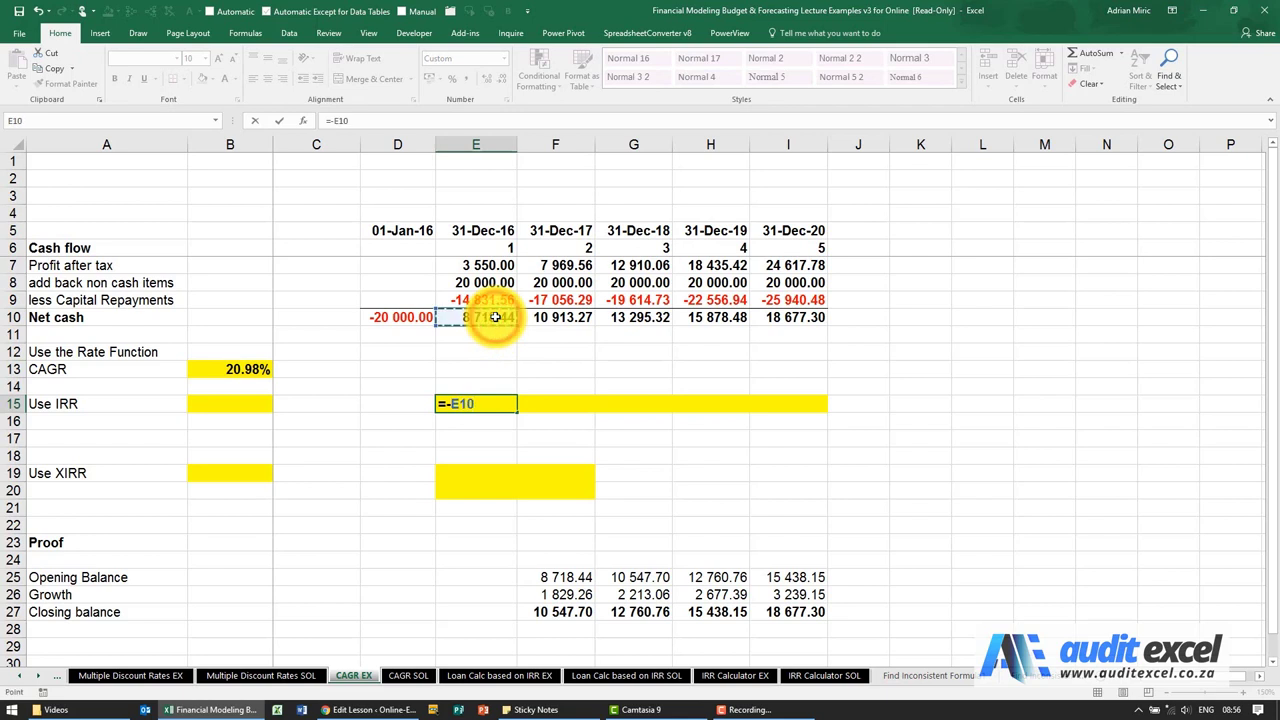
key("Return")
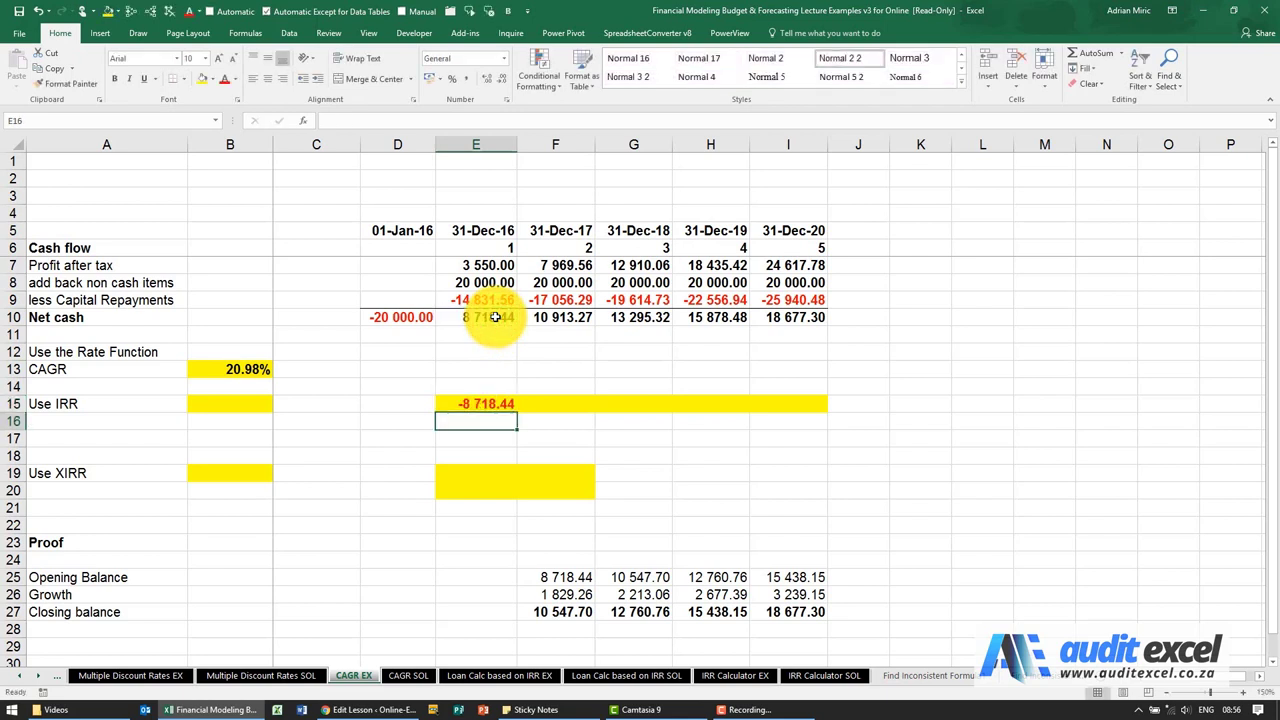
left_click(786, 407)
type("=")
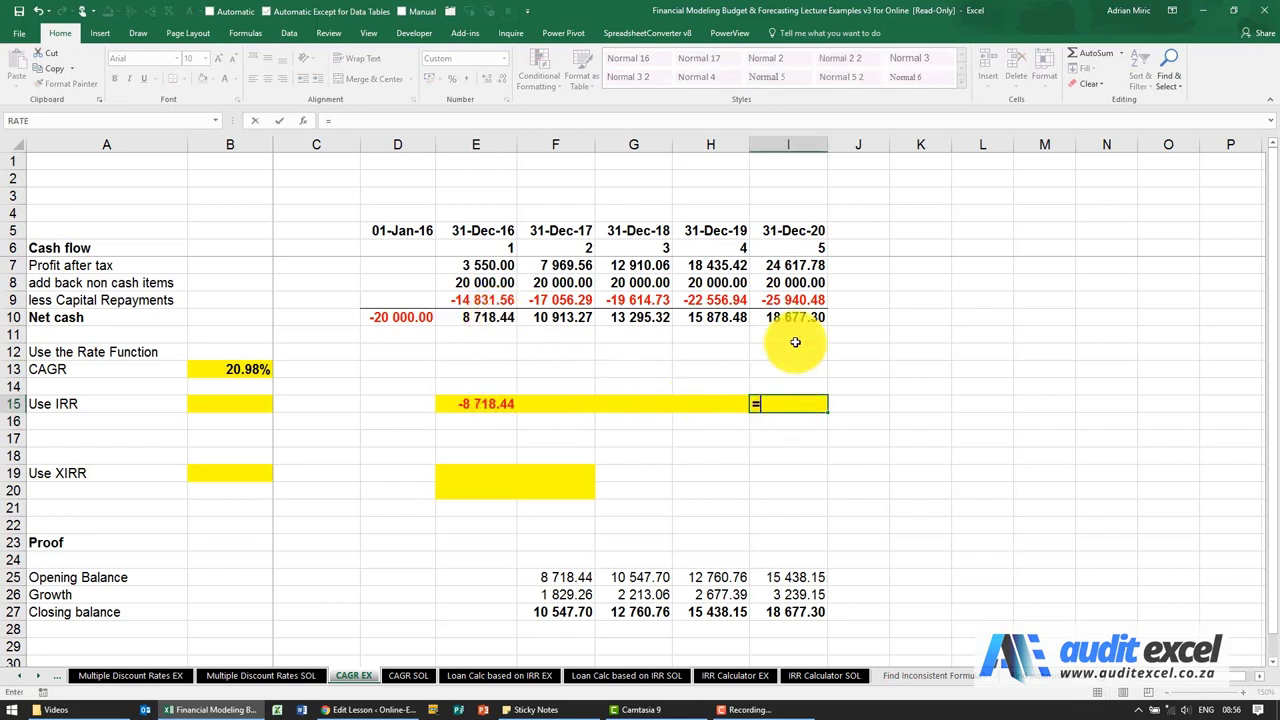
key("Return")
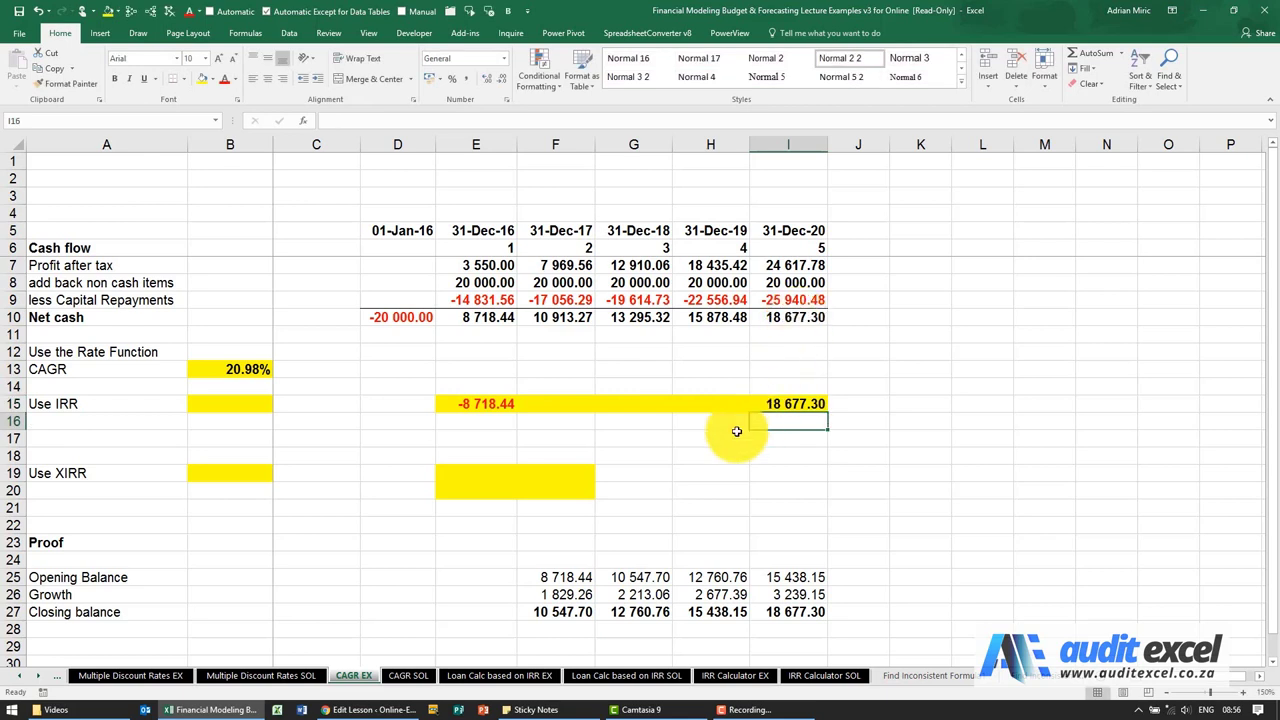
Fill the in-between IRR cash flow cells F15:H15 with 0
left_click(585, 403)
left_click_drag(588, 403, 684, 403)
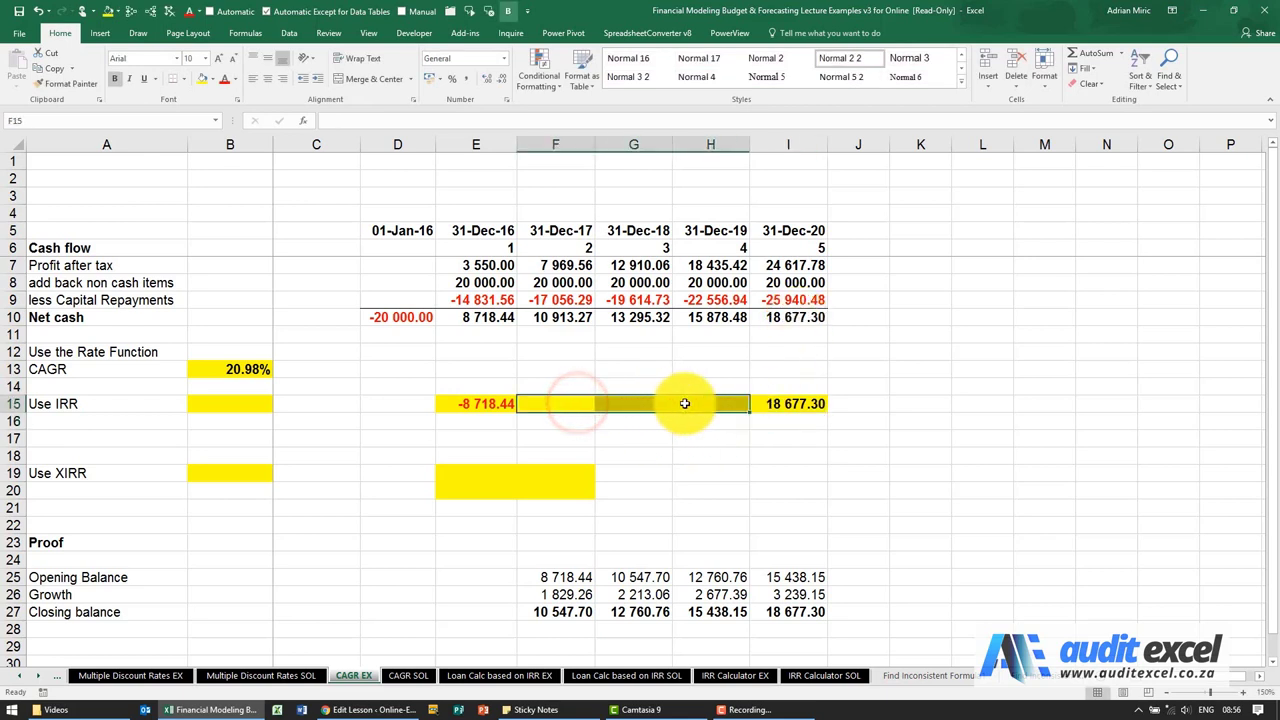
type("0")
key("ctrl+Return")
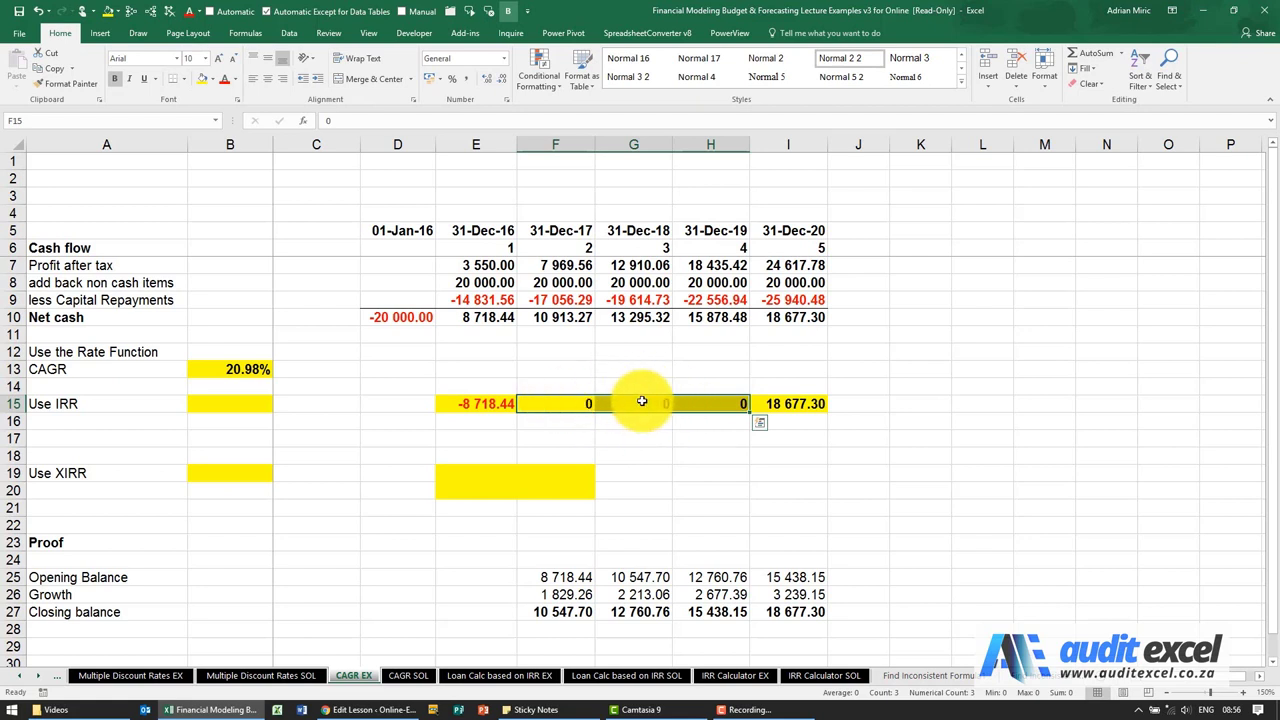
Insert an IRR function in B15 with the values E15:I15 and no guess
left_click(231, 403)
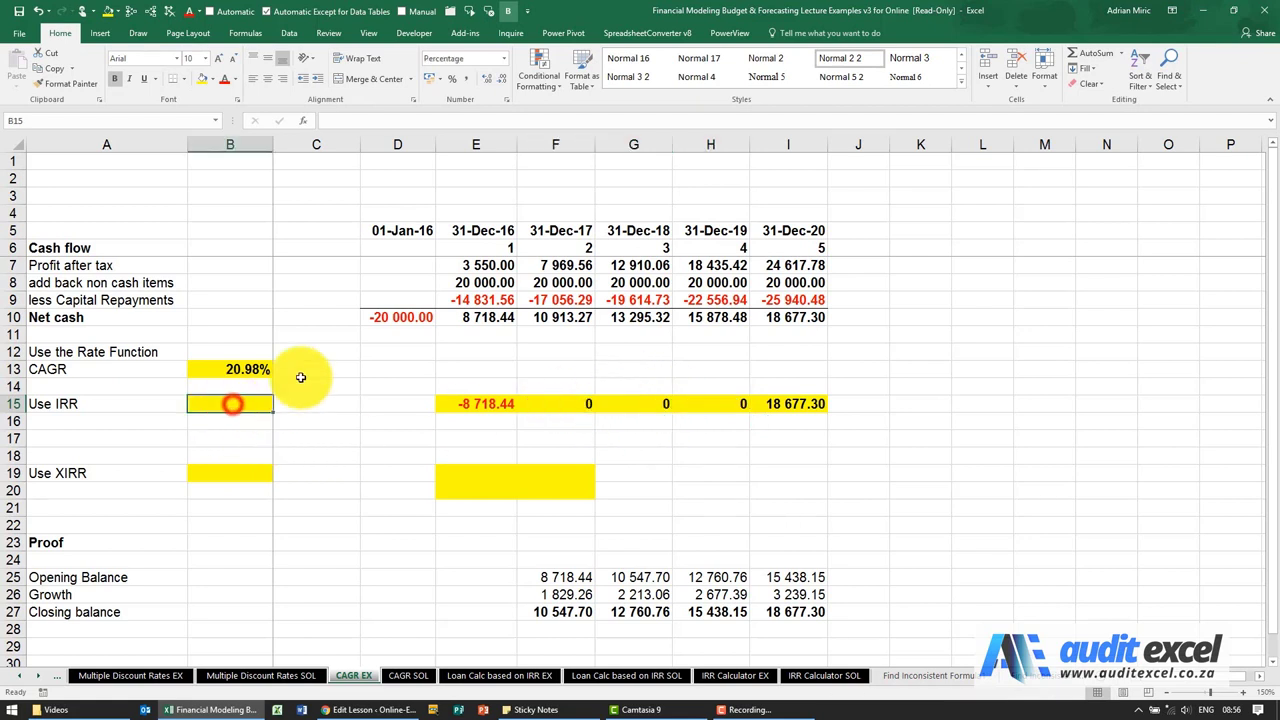
left_click(305, 120)
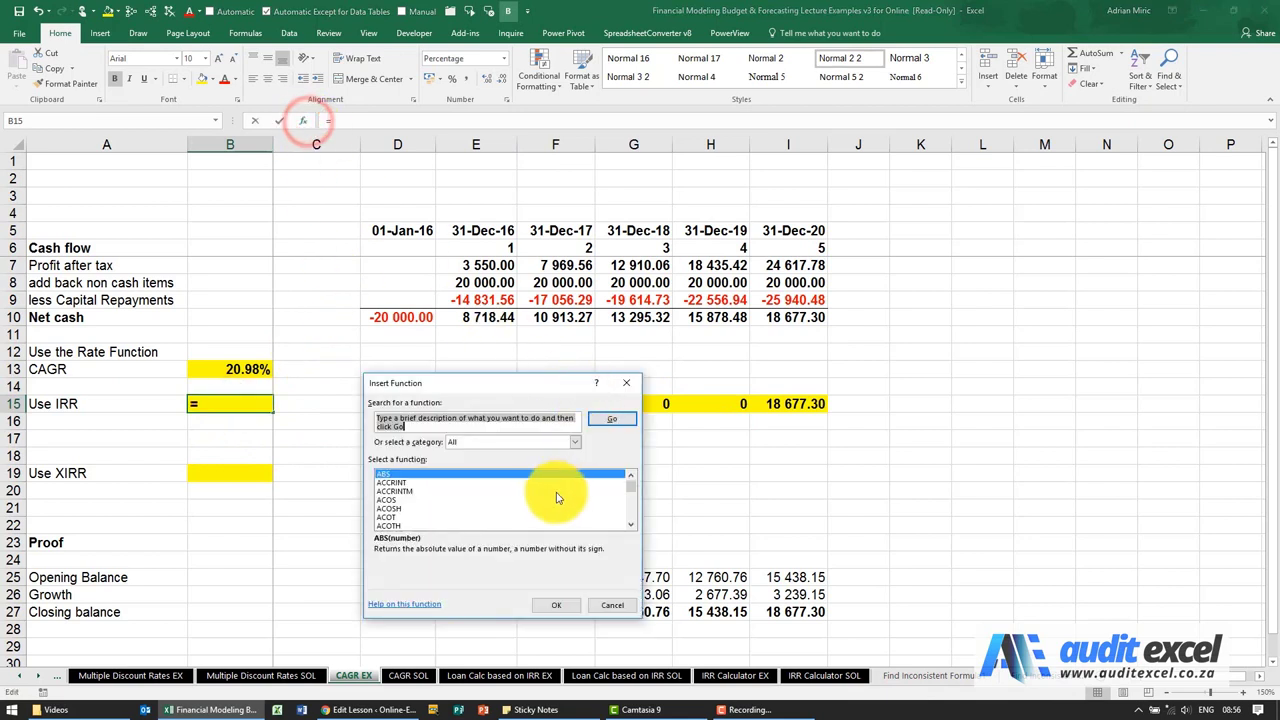
left_click(547, 498)
type("irr")
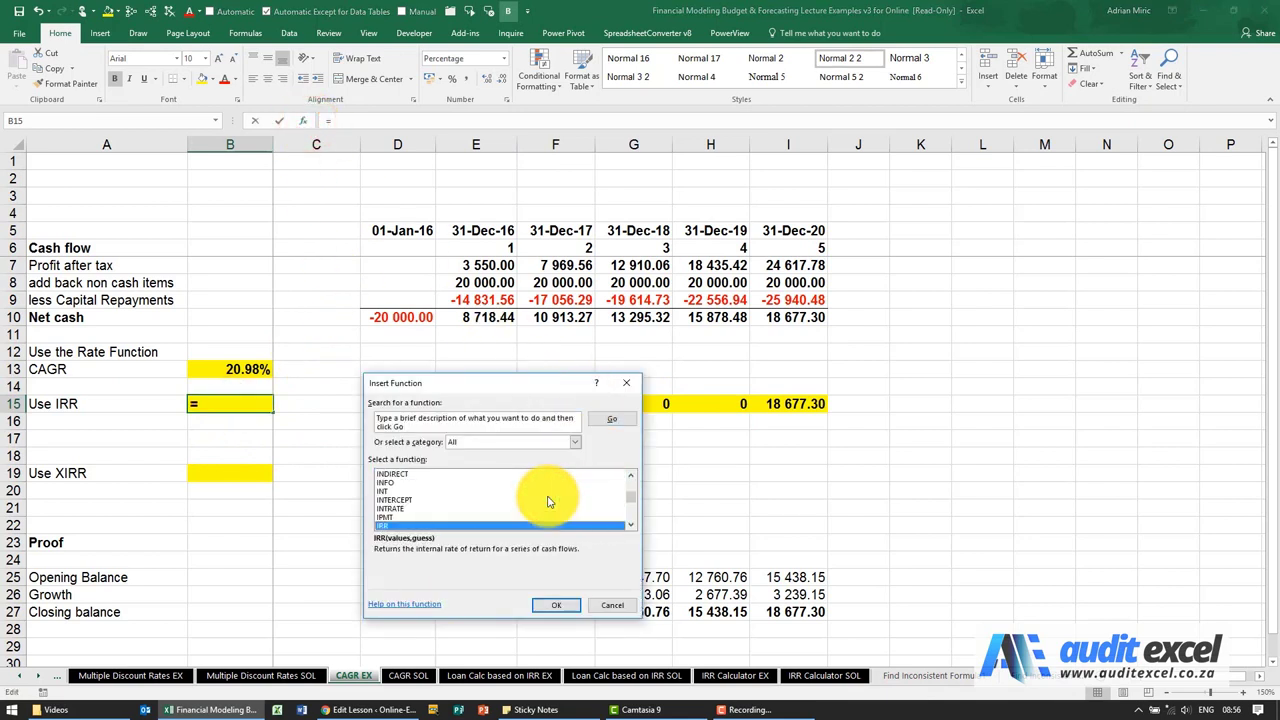
key("Return")
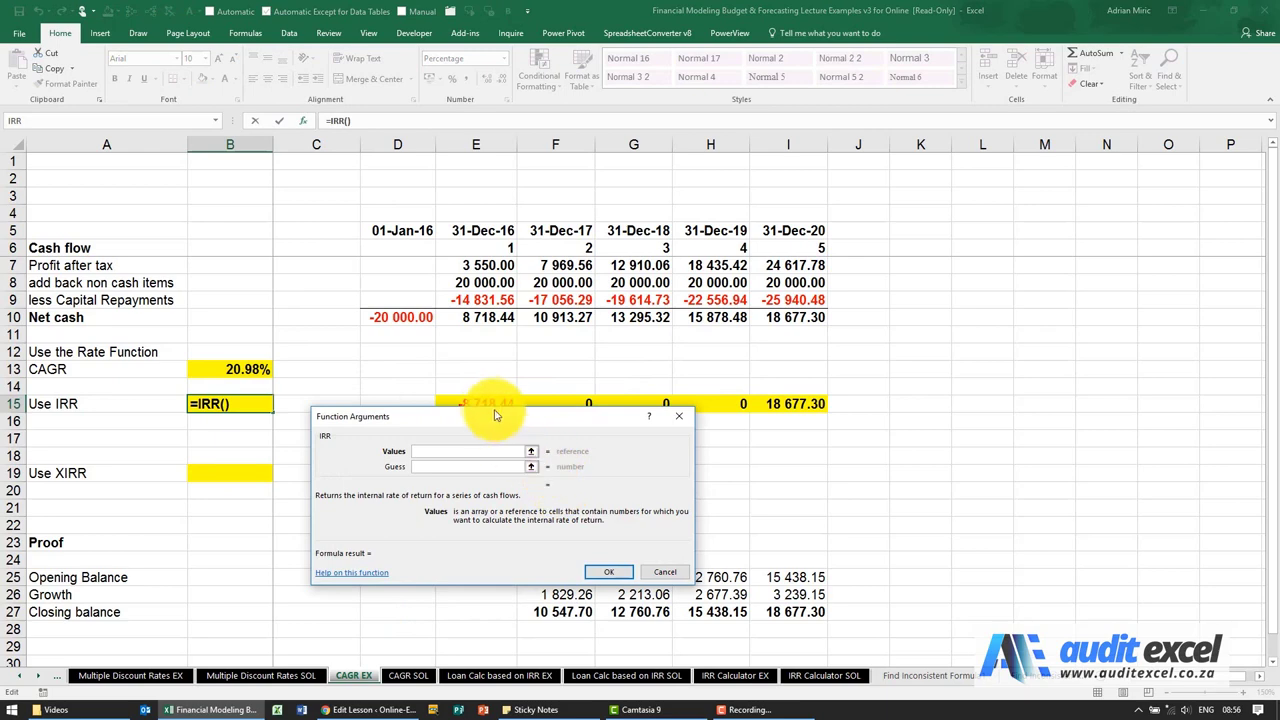
key("ctrl+shift+Right")
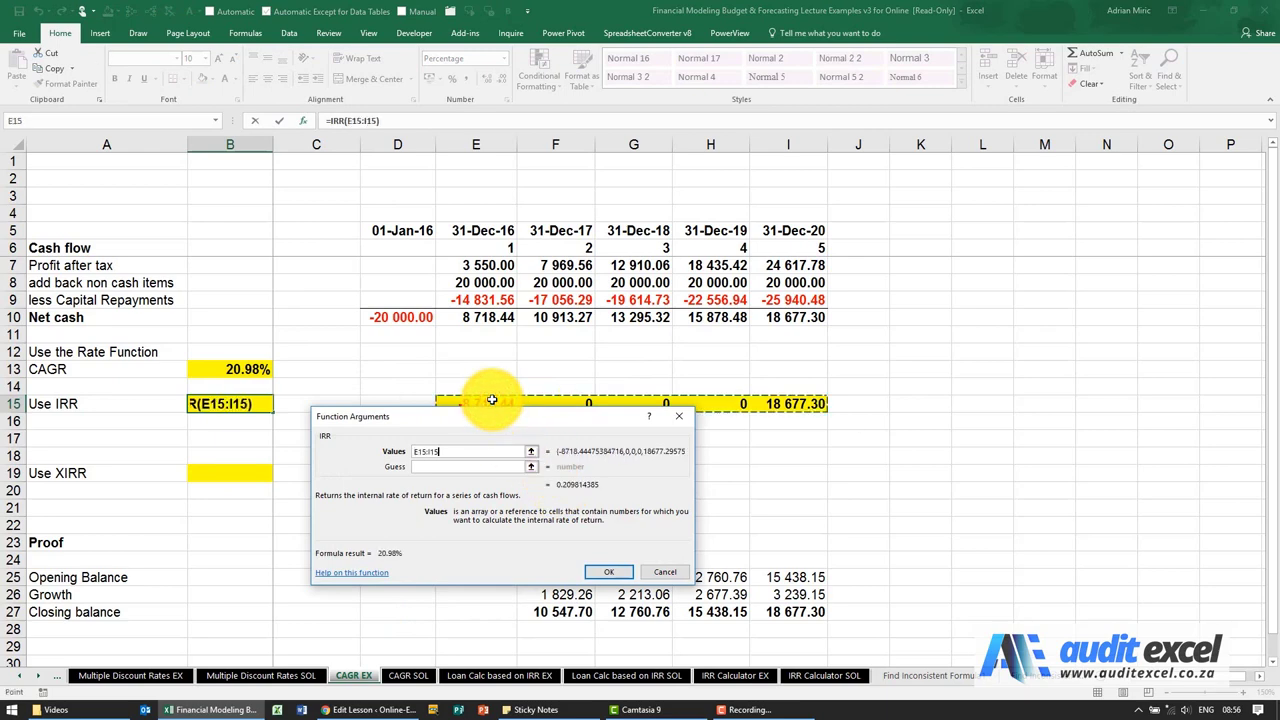
left_click_drag(500, 418, 506, 434)
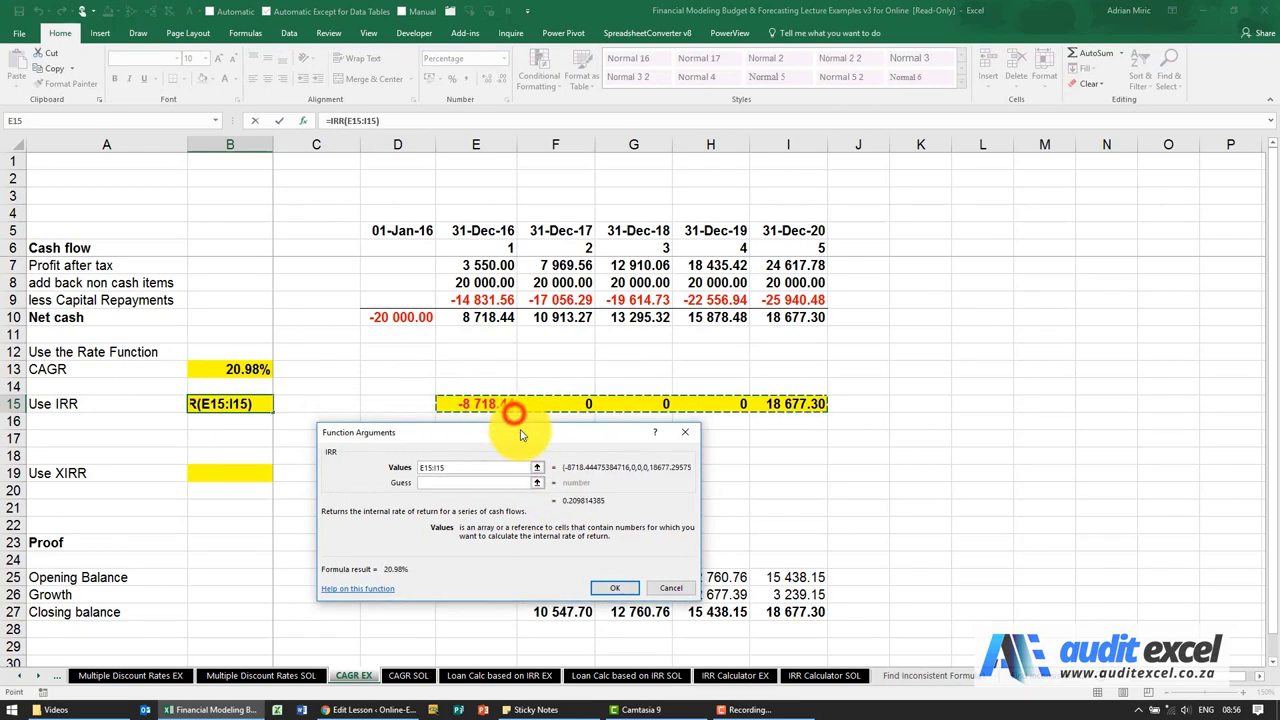
left_click(606, 574)
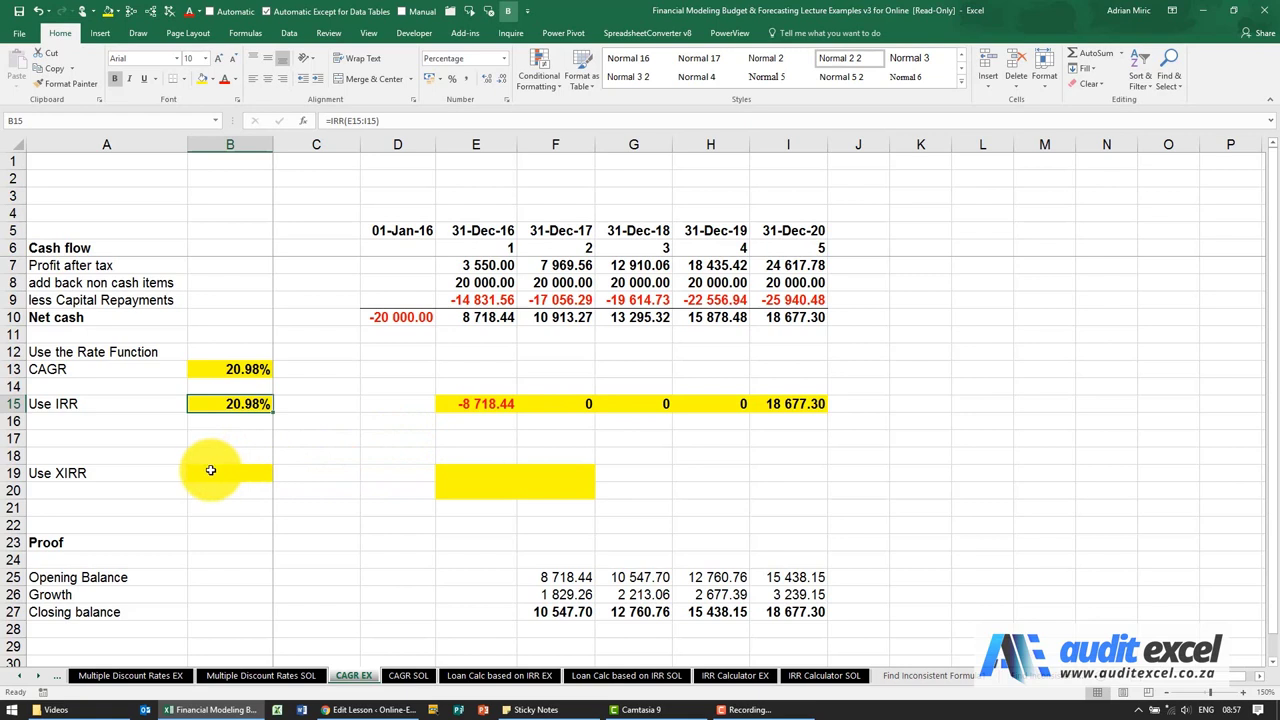
Link the XIRR dates in E19 and F19 to the cash flow dates in E5 and I5
left_click(455, 467)
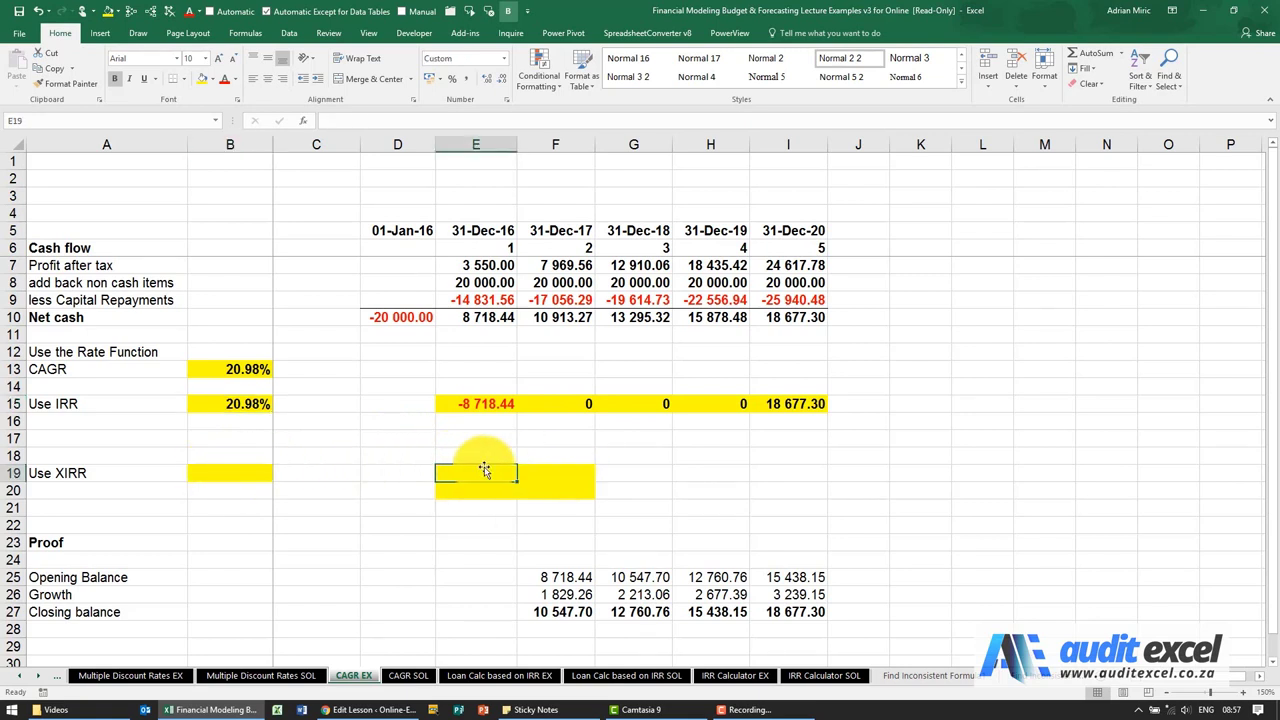
type("=")
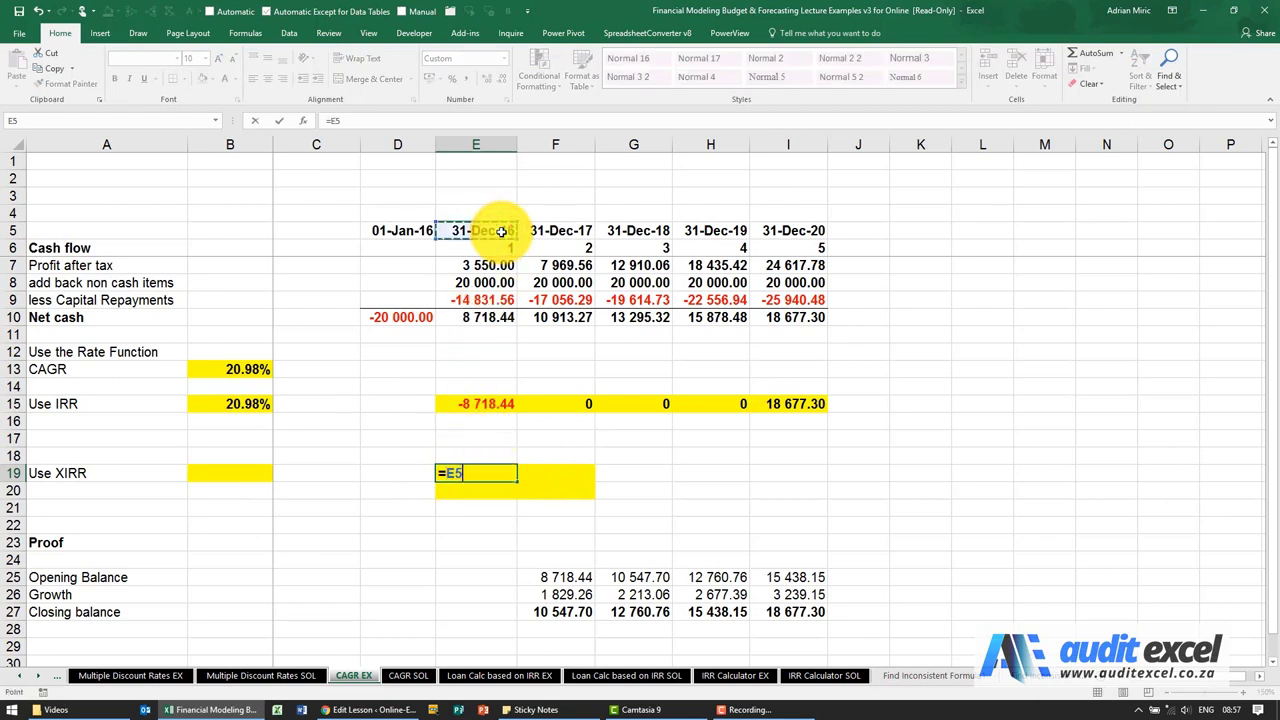
key("Return")
left_click(548, 471)
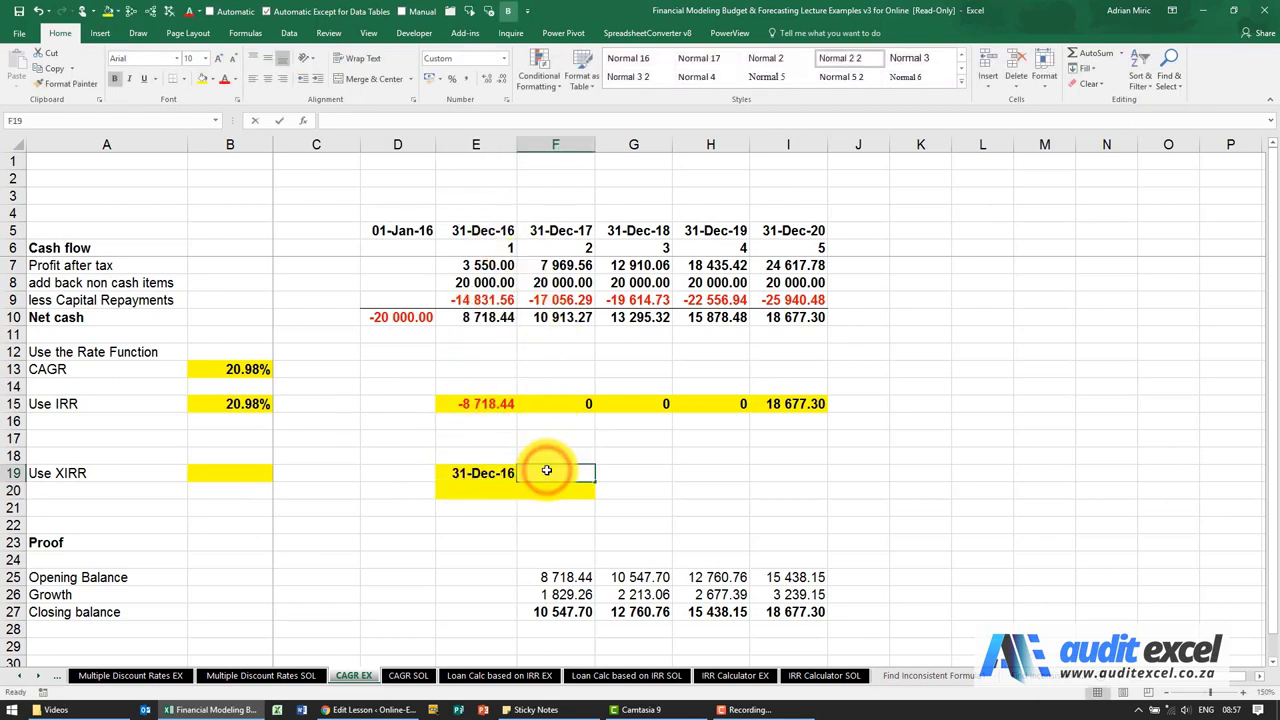
type("=")
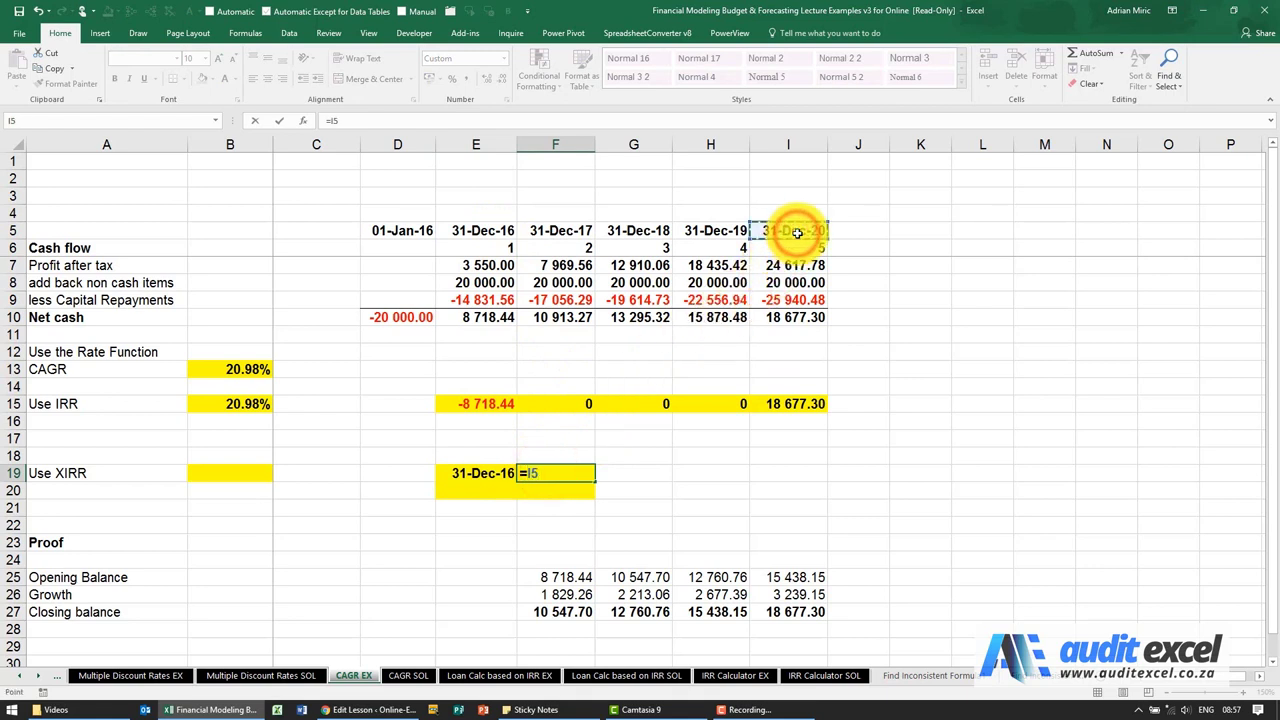
key("Return")
Enter the XIRR cash flows beneath the dates, with =-E10 in E20 and =I10 in F20
left_click(483, 487)
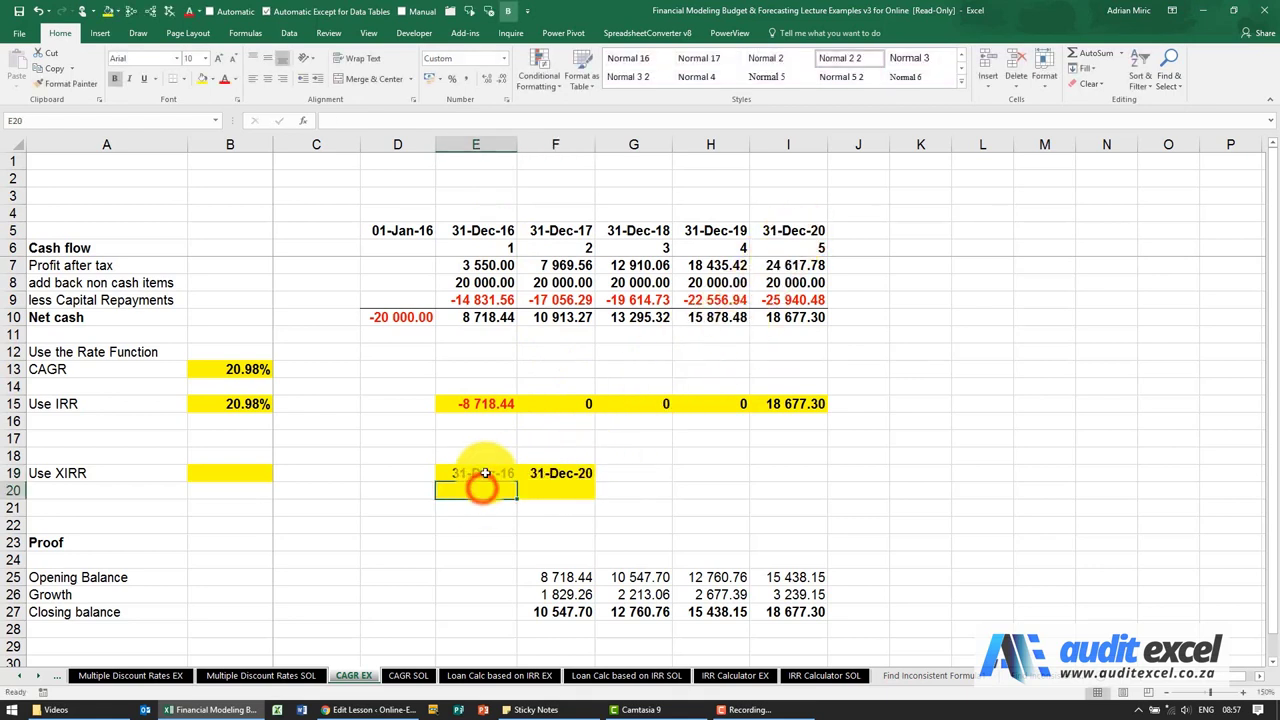
type("=")
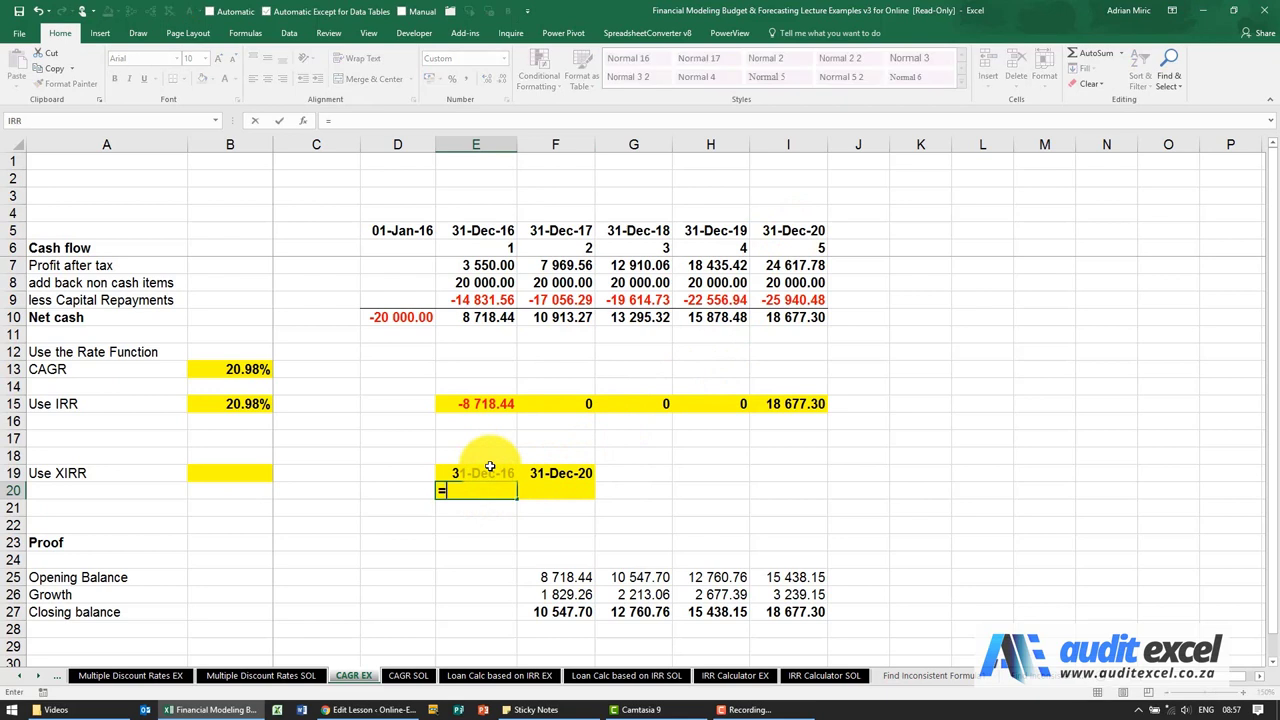
type("-")
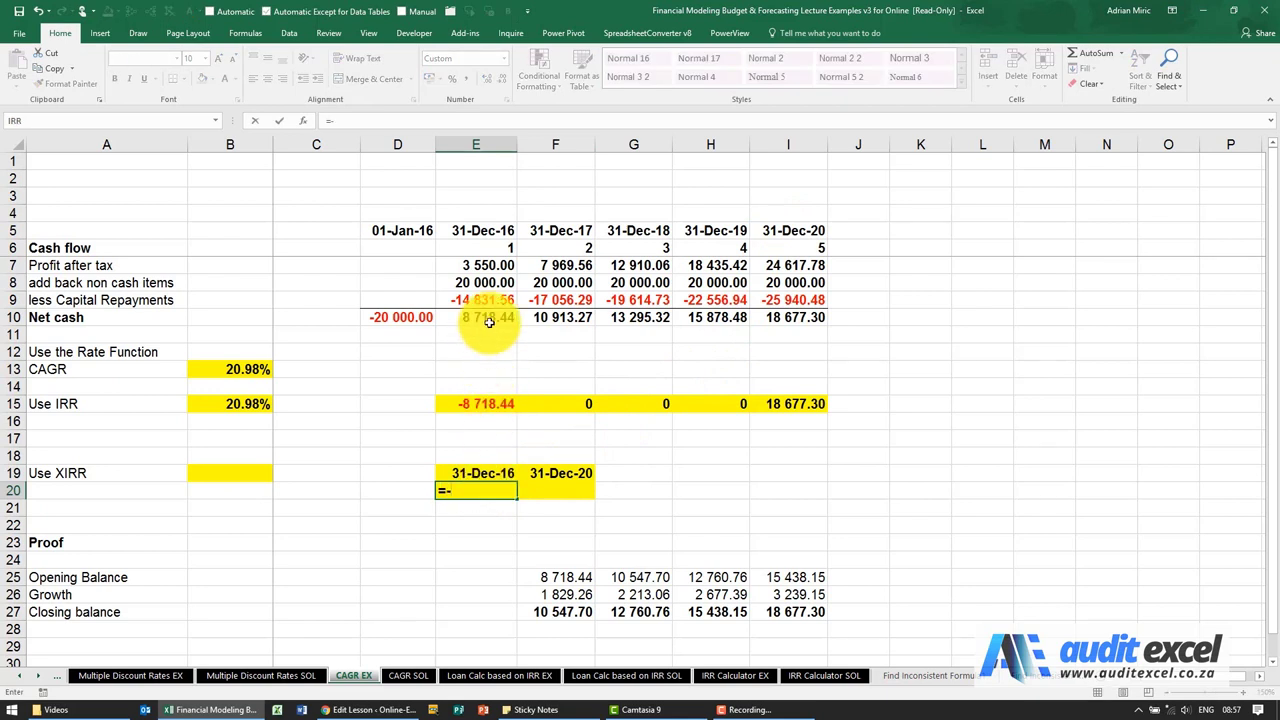
left_click(485, 318)
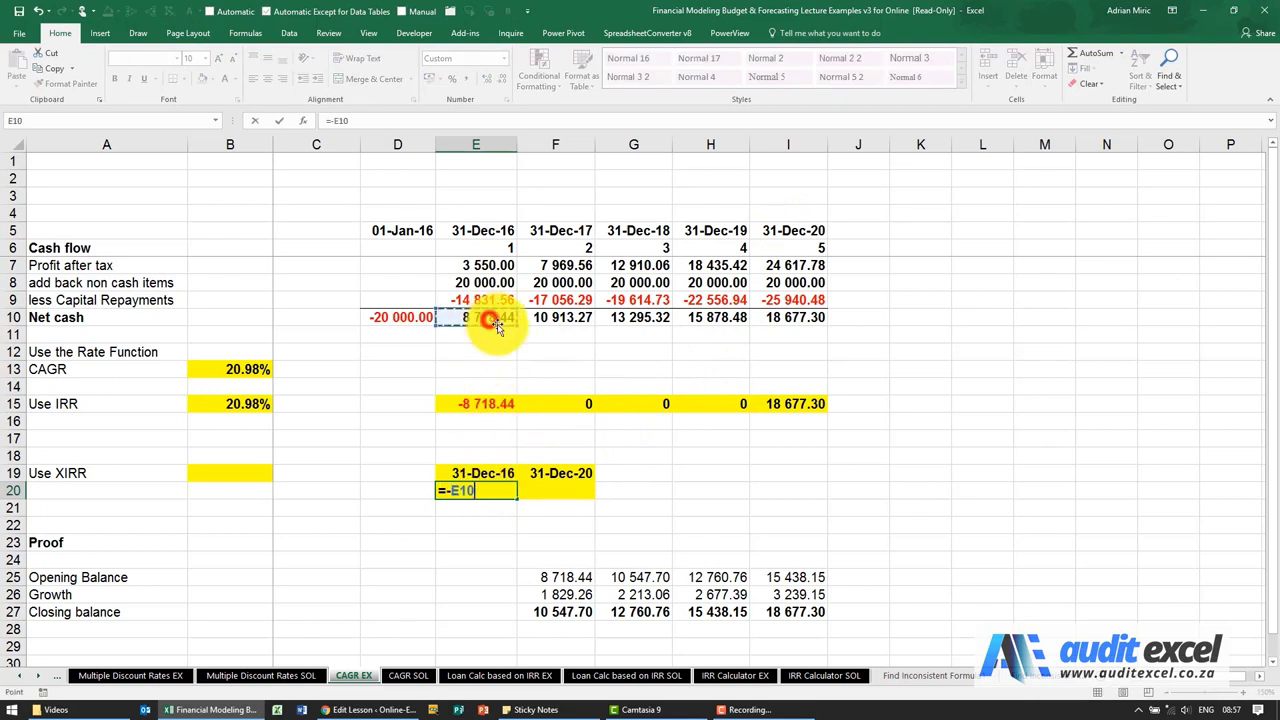
key("Return")
left_click(546, 490)
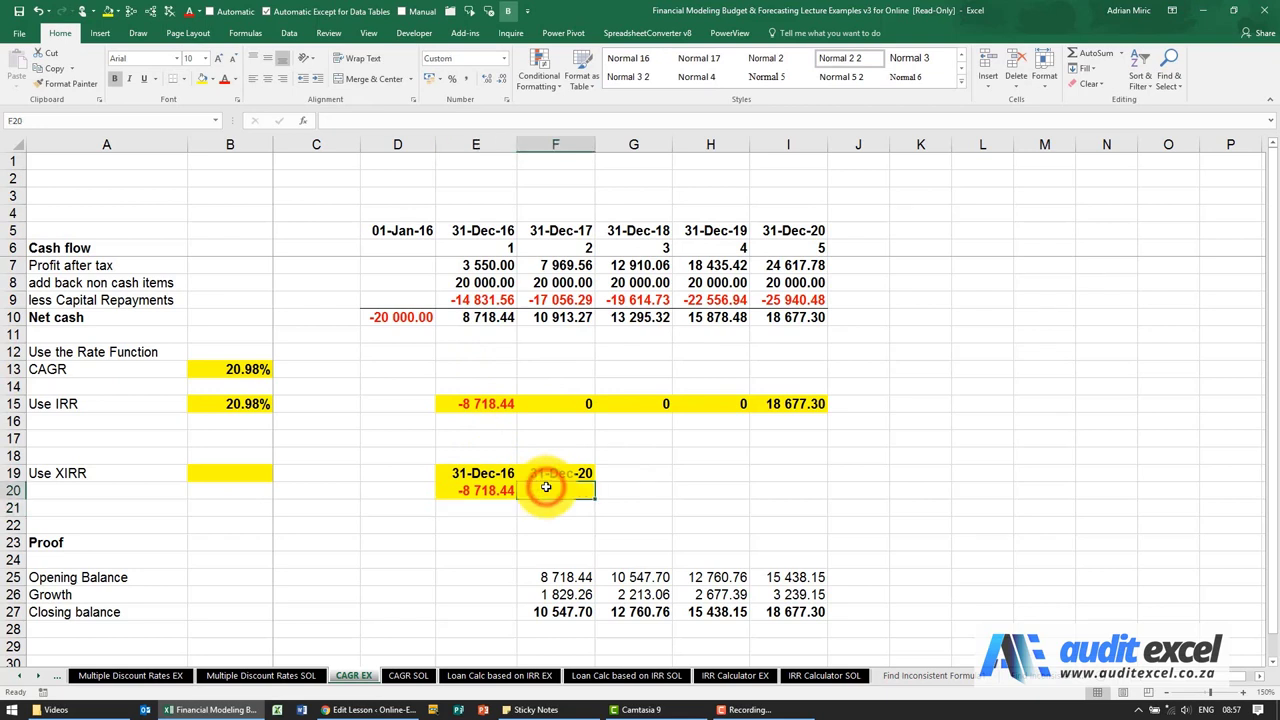
type("=")
left_click(806, 320)
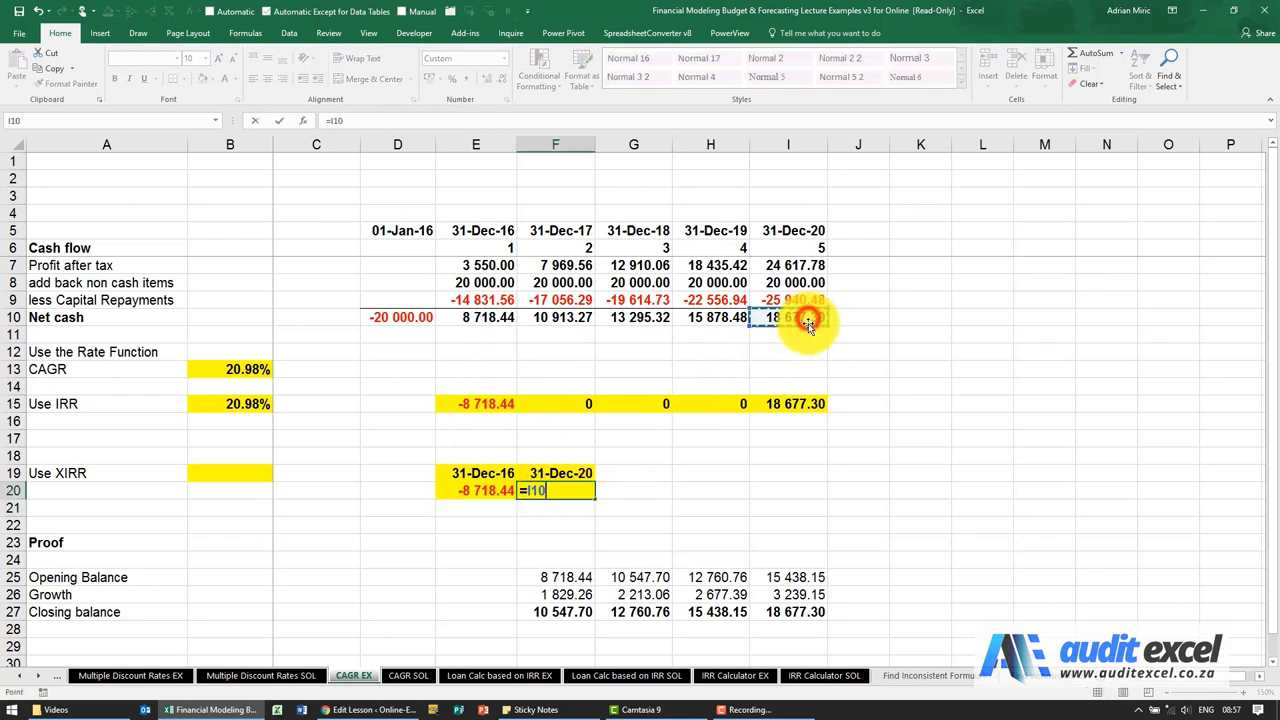
key("Return")
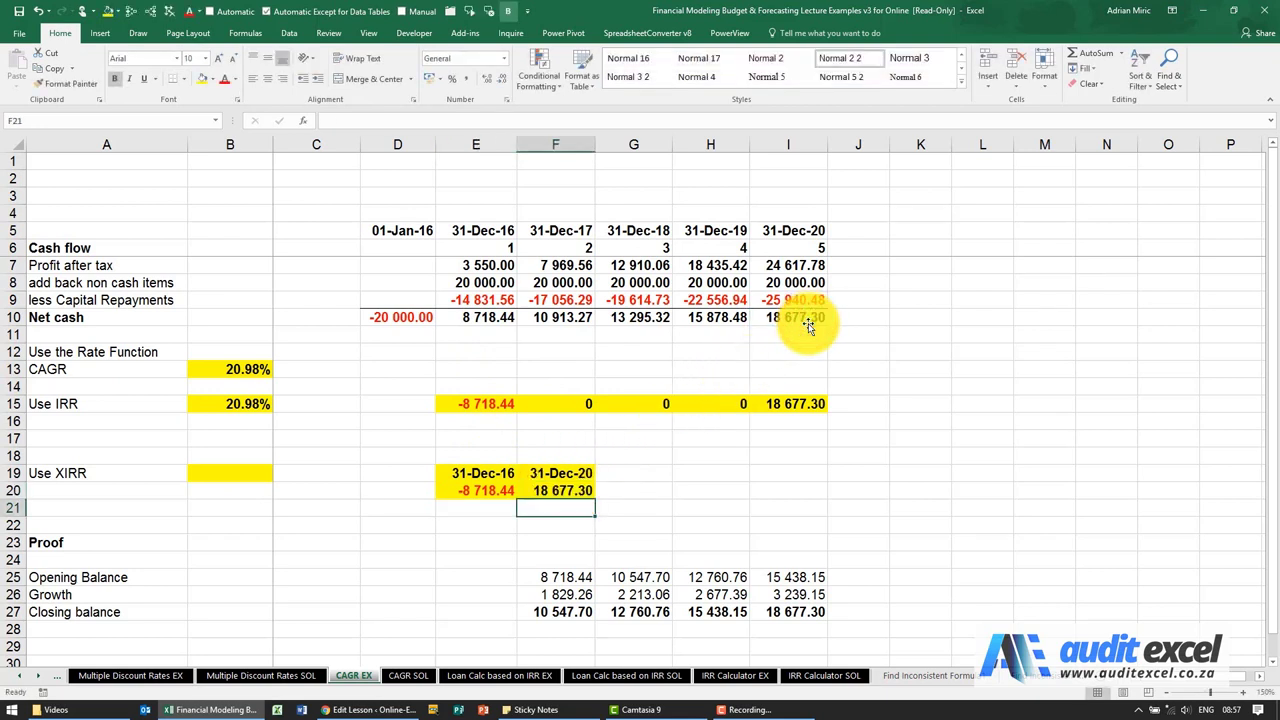
Insert an XIRR function in B19 with values E20:F20, dates E19:F19 and no guess
left_click(240, 474)
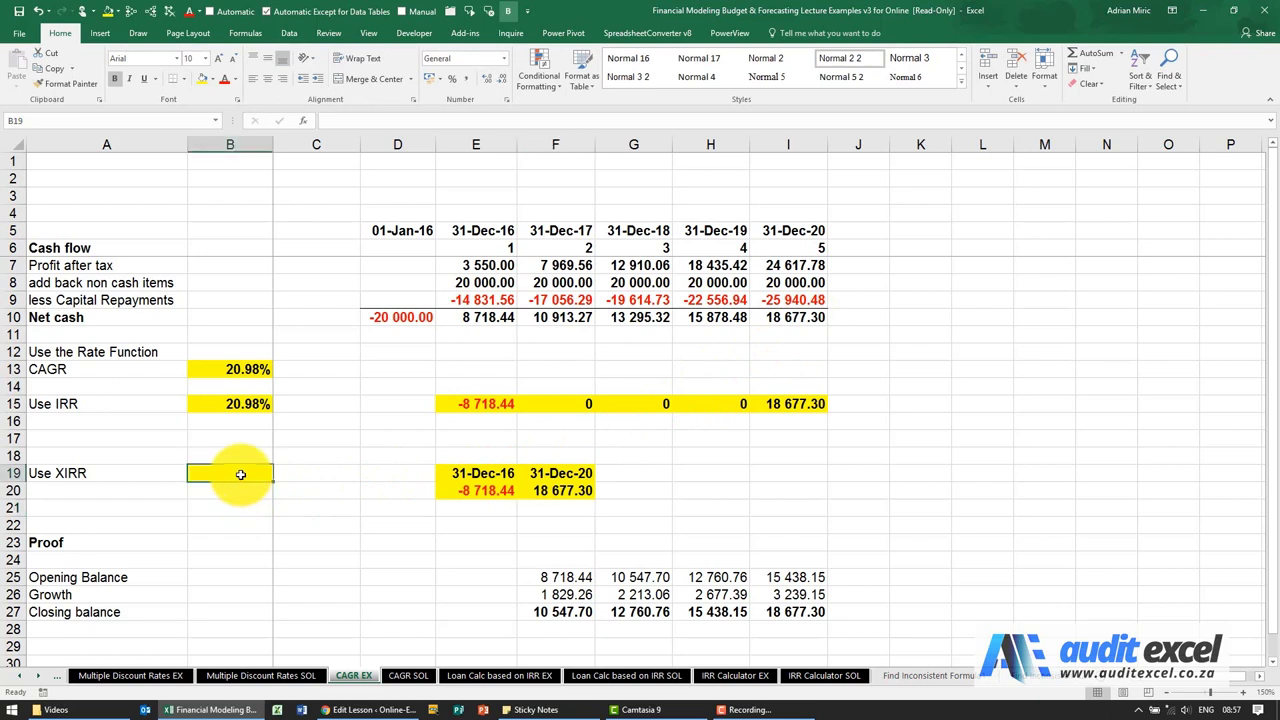
left_click(302, 120)
left_click(494, 505)
key("x")
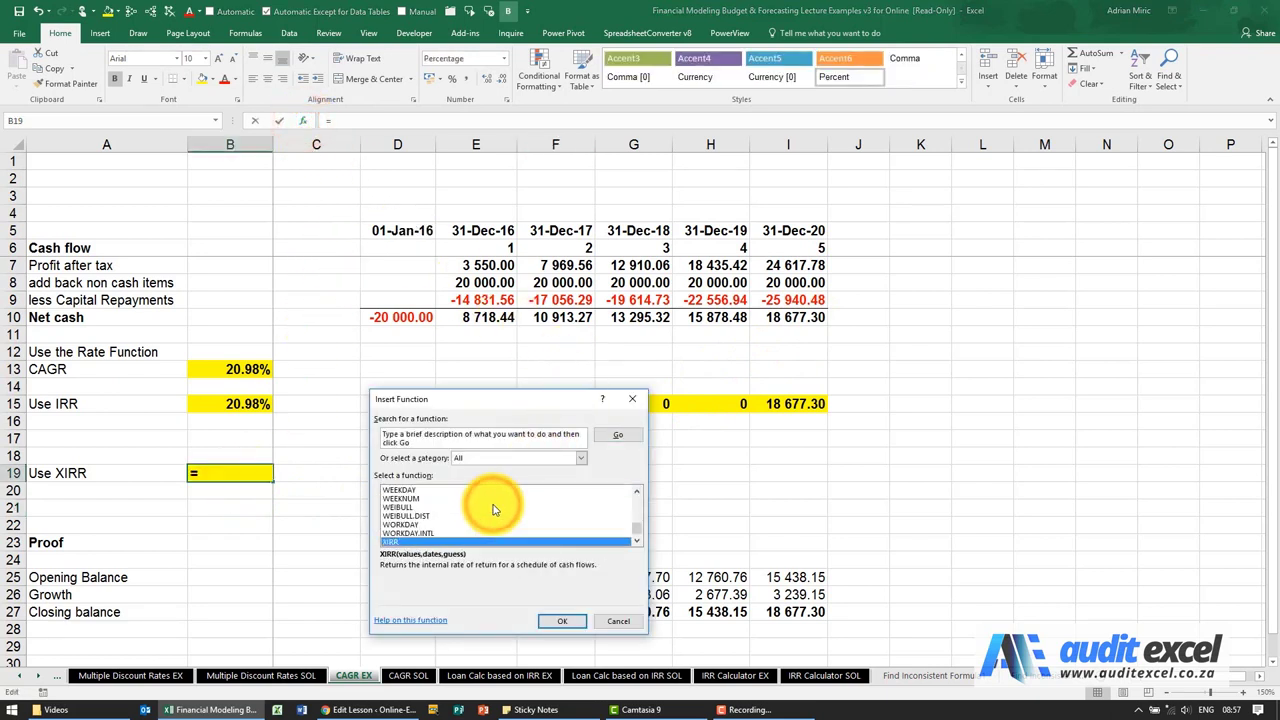
key("Return")
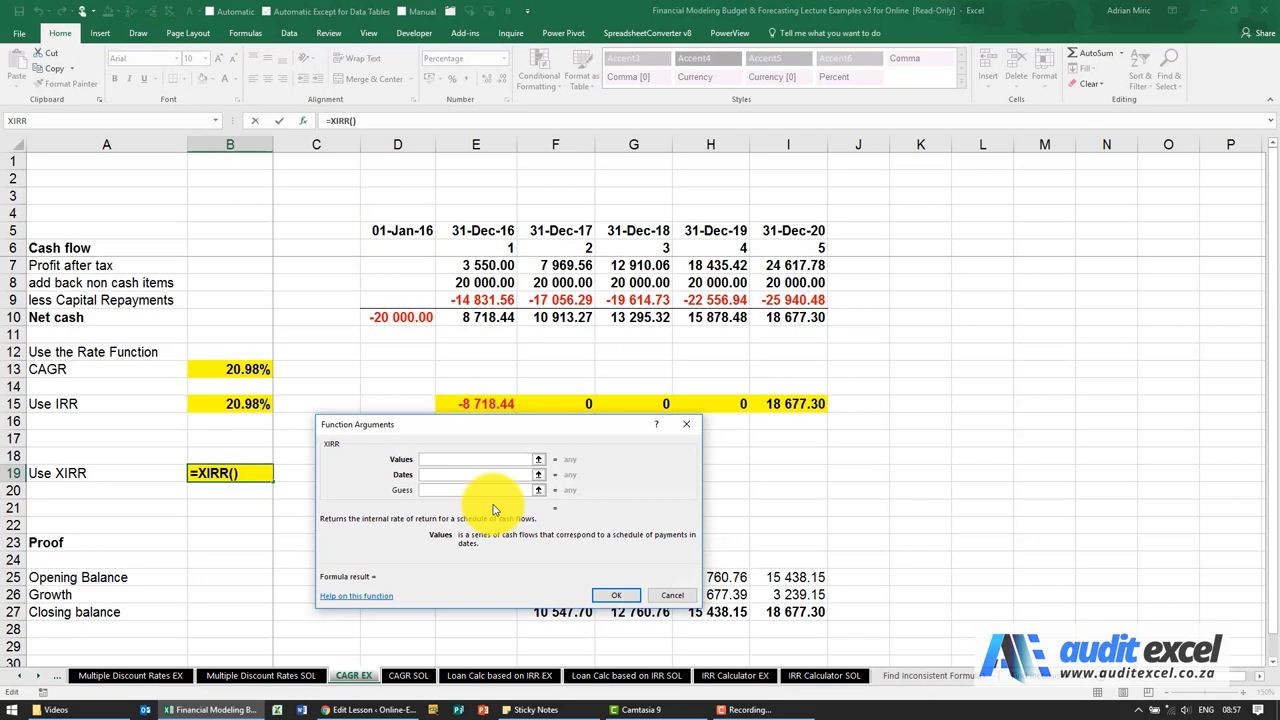
left_click_drag(480, 425, 555, 491)
left_click(441, 568)
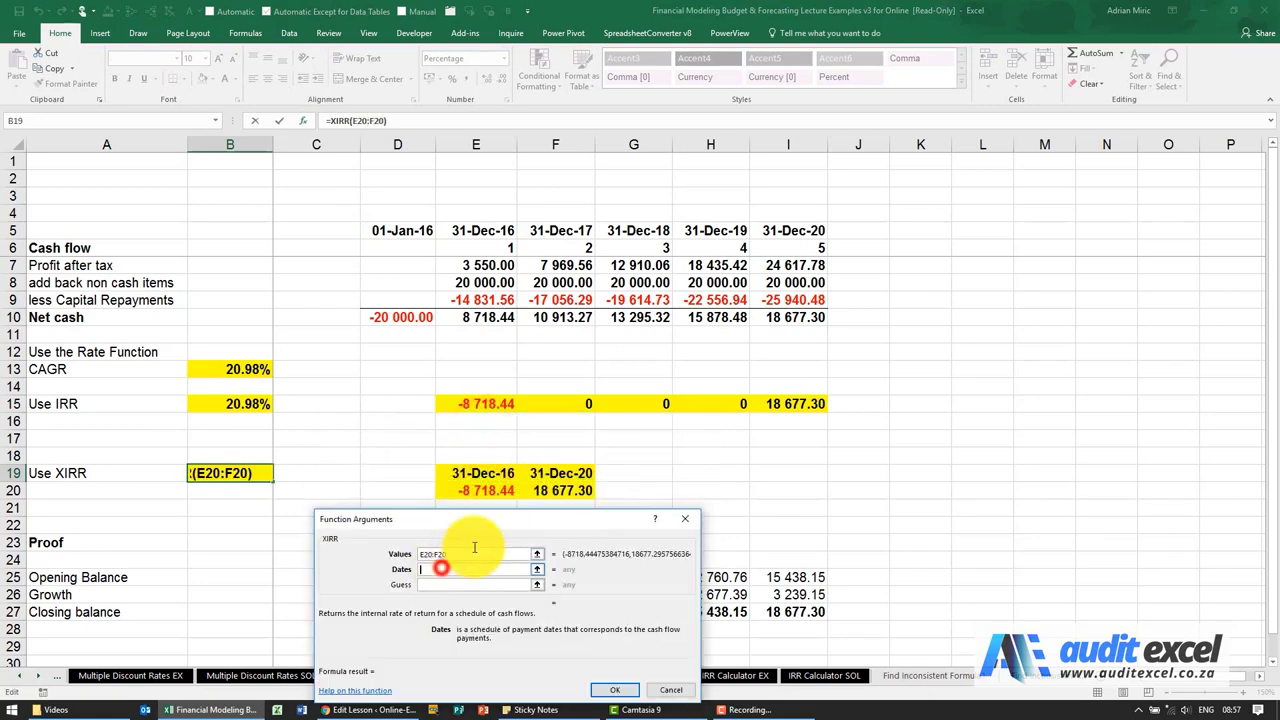
left_click_drag(482, 473, 555, 473)
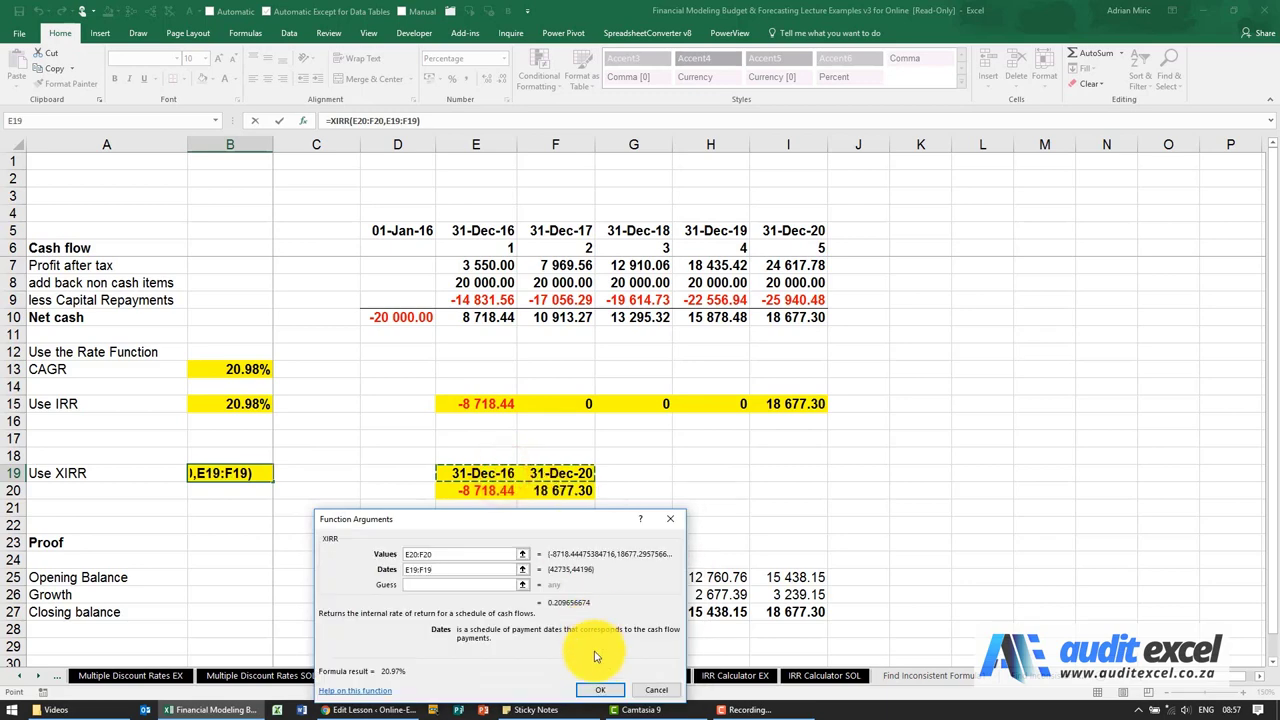
left_click(600, 690)
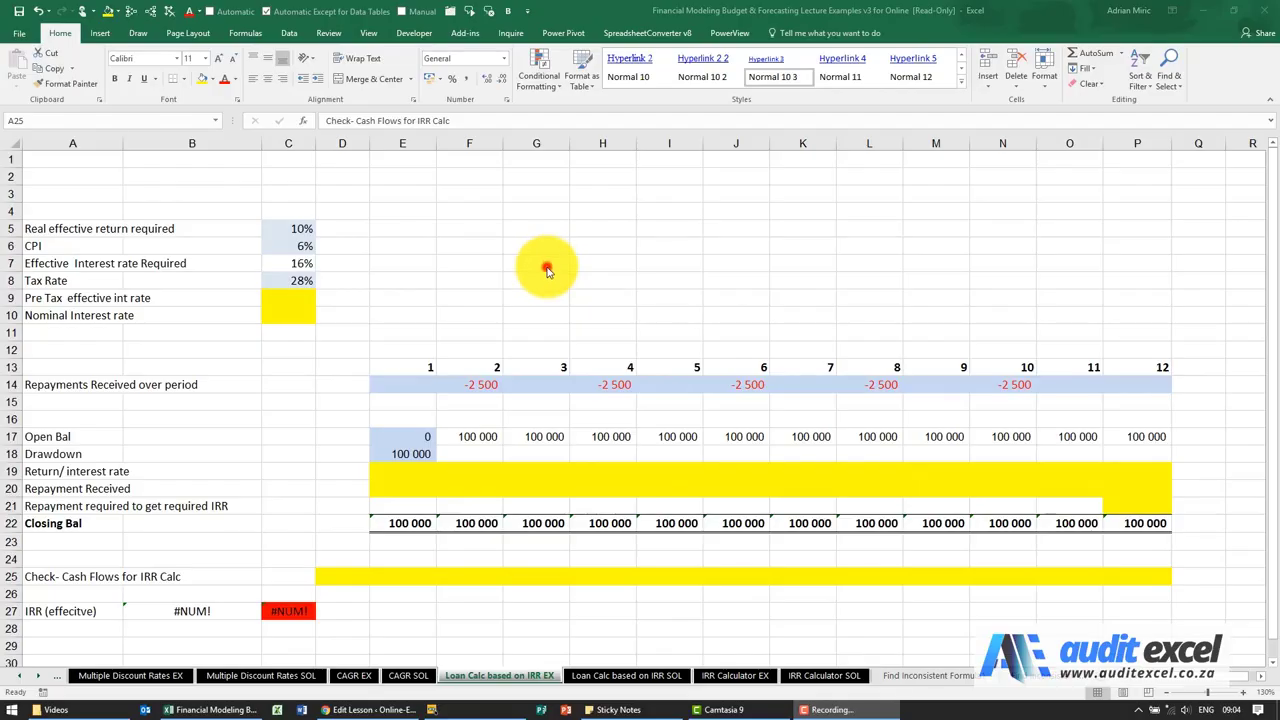
left_click(547, 270)
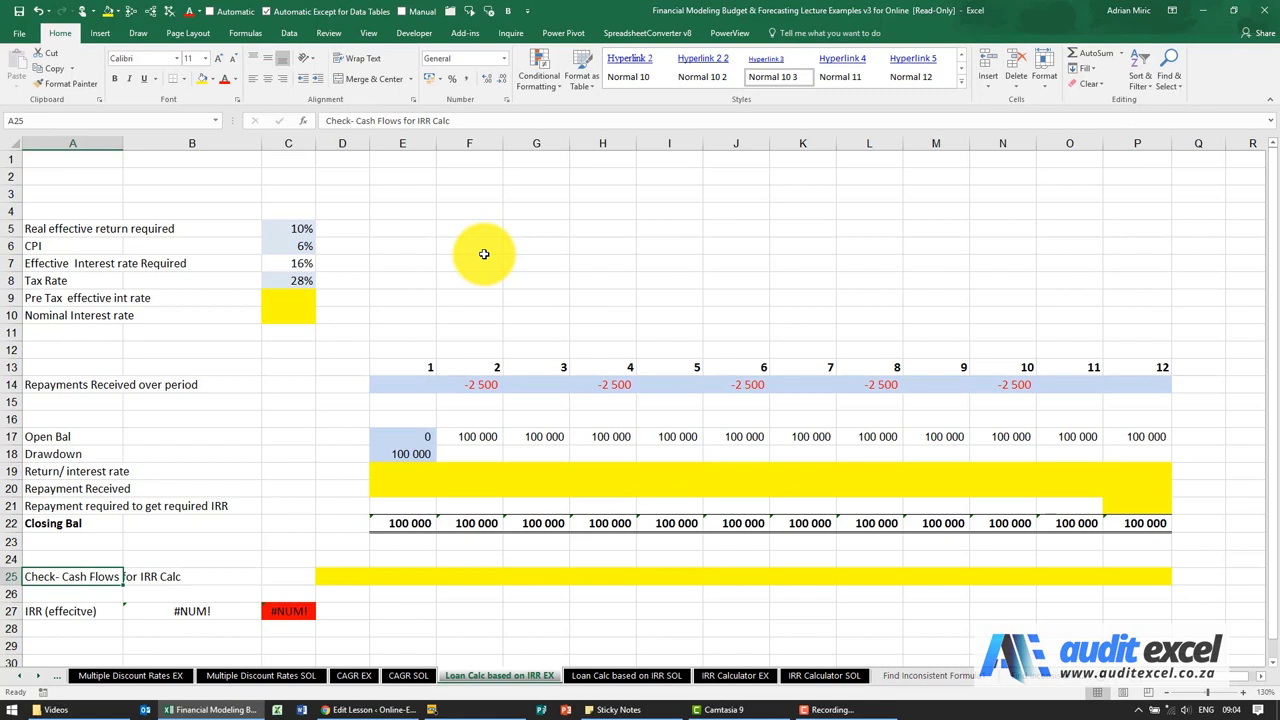
Review the rate inputs in C5:C10, the repayments in E14:P14 and the empty loan calculation cells in rows 19 to 21
left_click(297, 228)
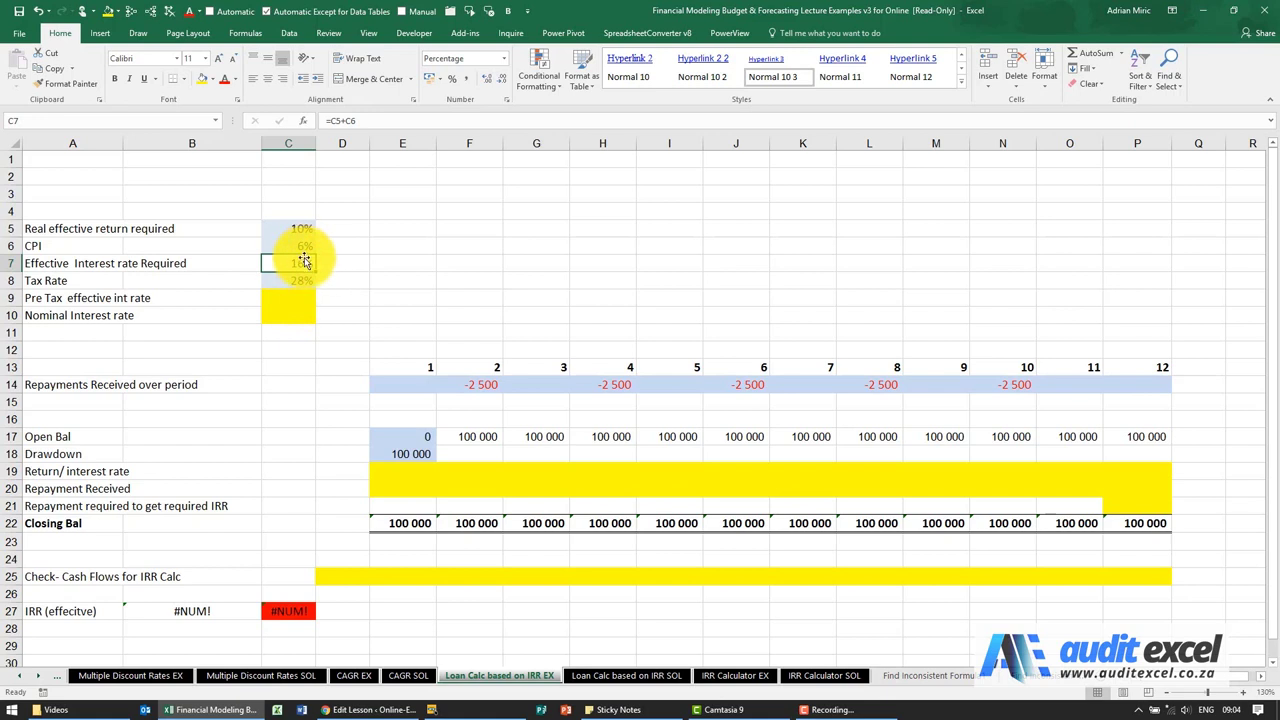
left_click(300, 311)
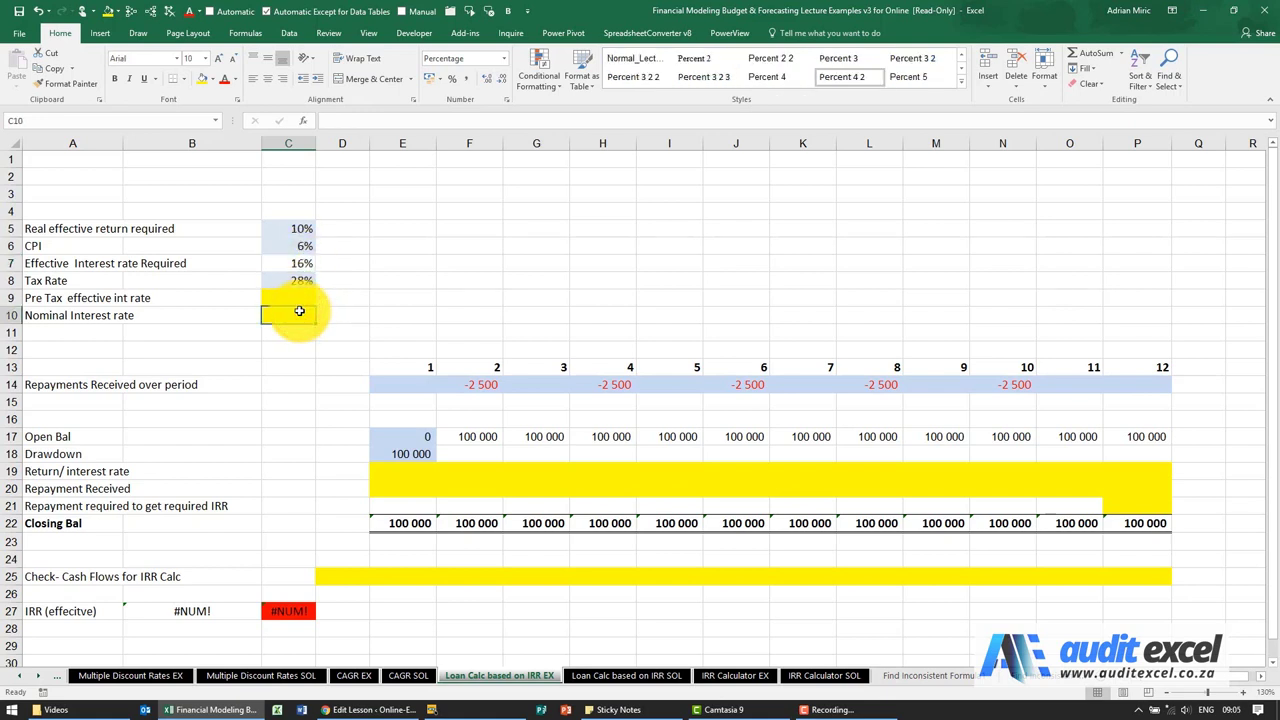
left_click(391, 385)
left_click_drag(391, 385, 1125, 381)
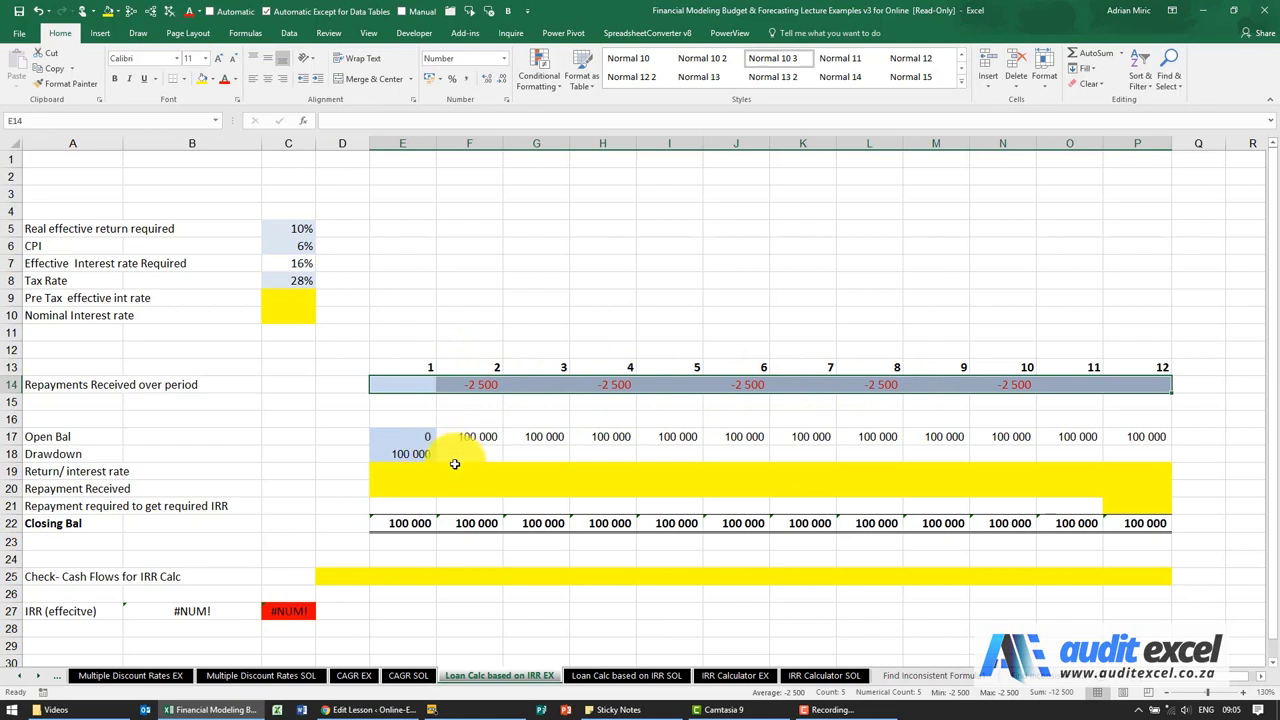
left_click(408, 469)
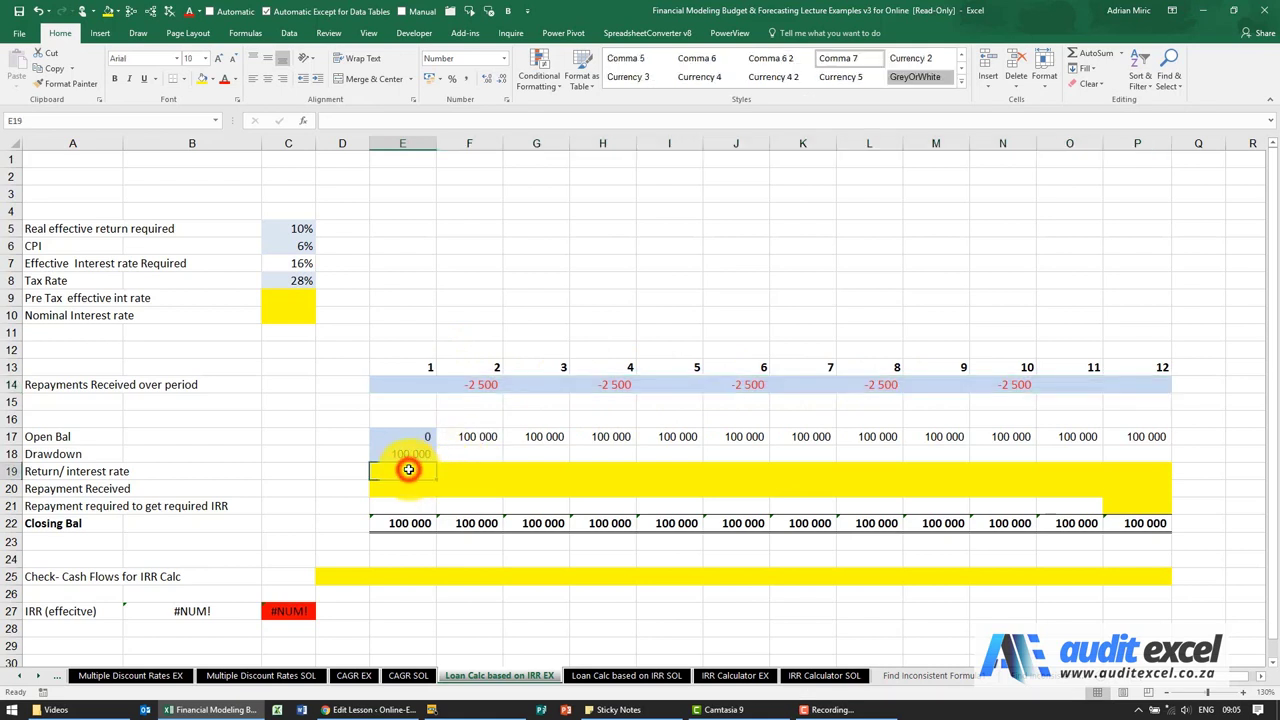
left_click(463, 471)
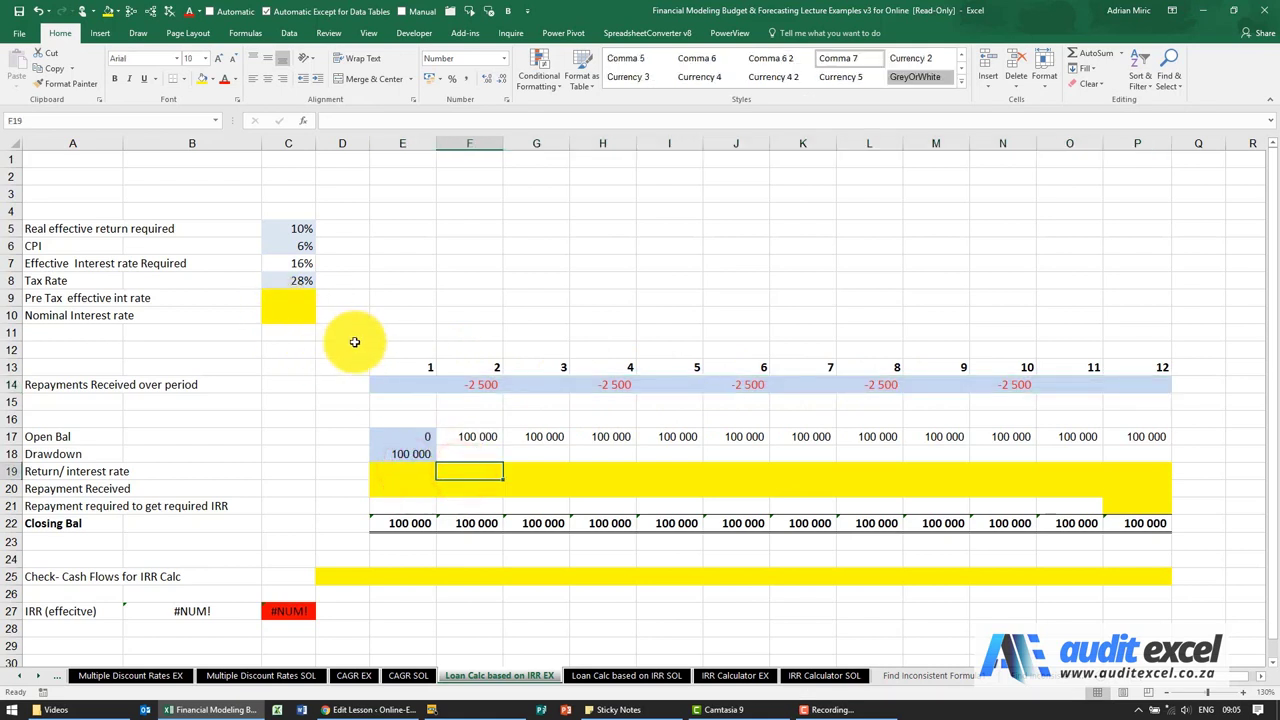
left_click(420, 484)
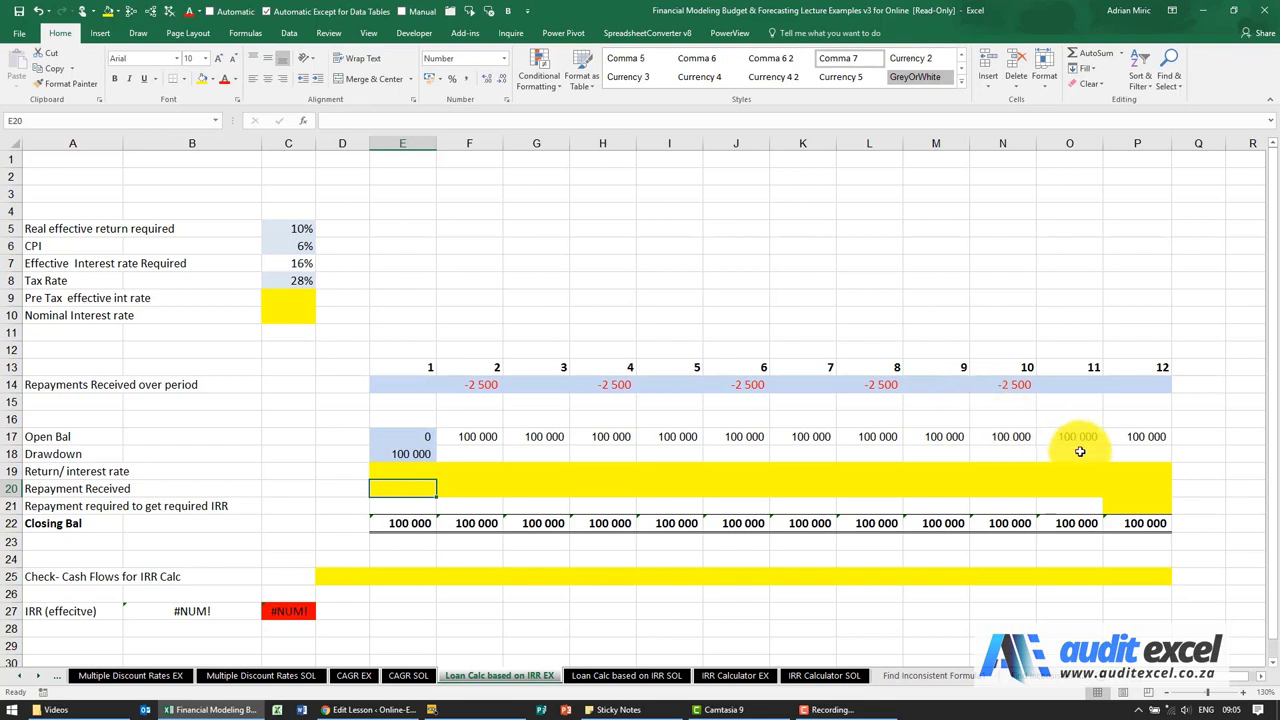
left_click(1124, 506)
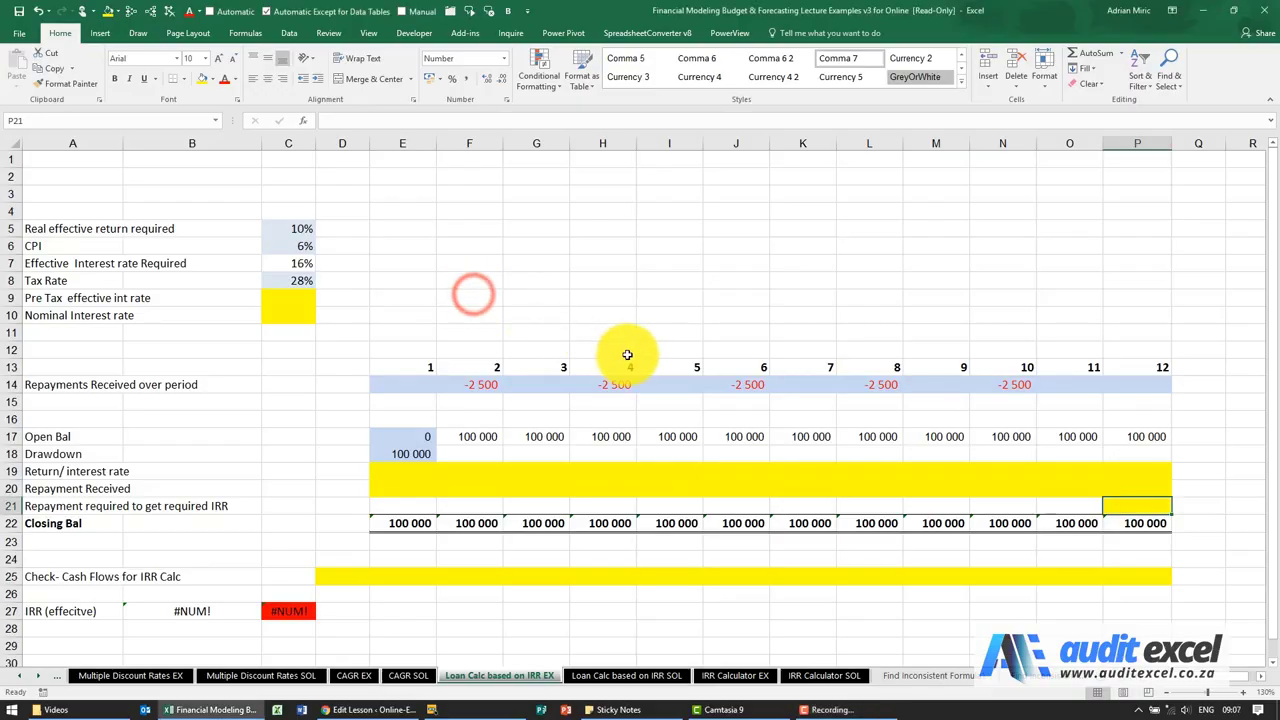
Calculate the pre-tax effective interest rate in C9 with =C7/(1-C8)
left_click(303, 294)
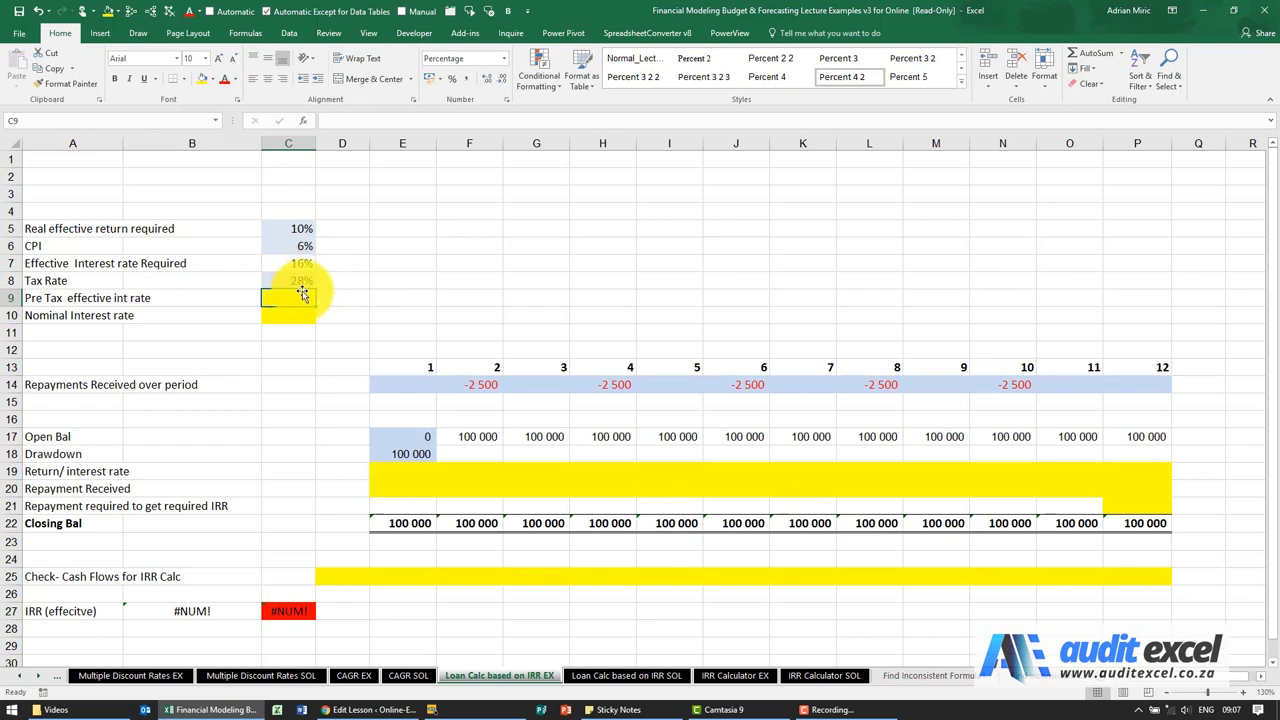
type("=")
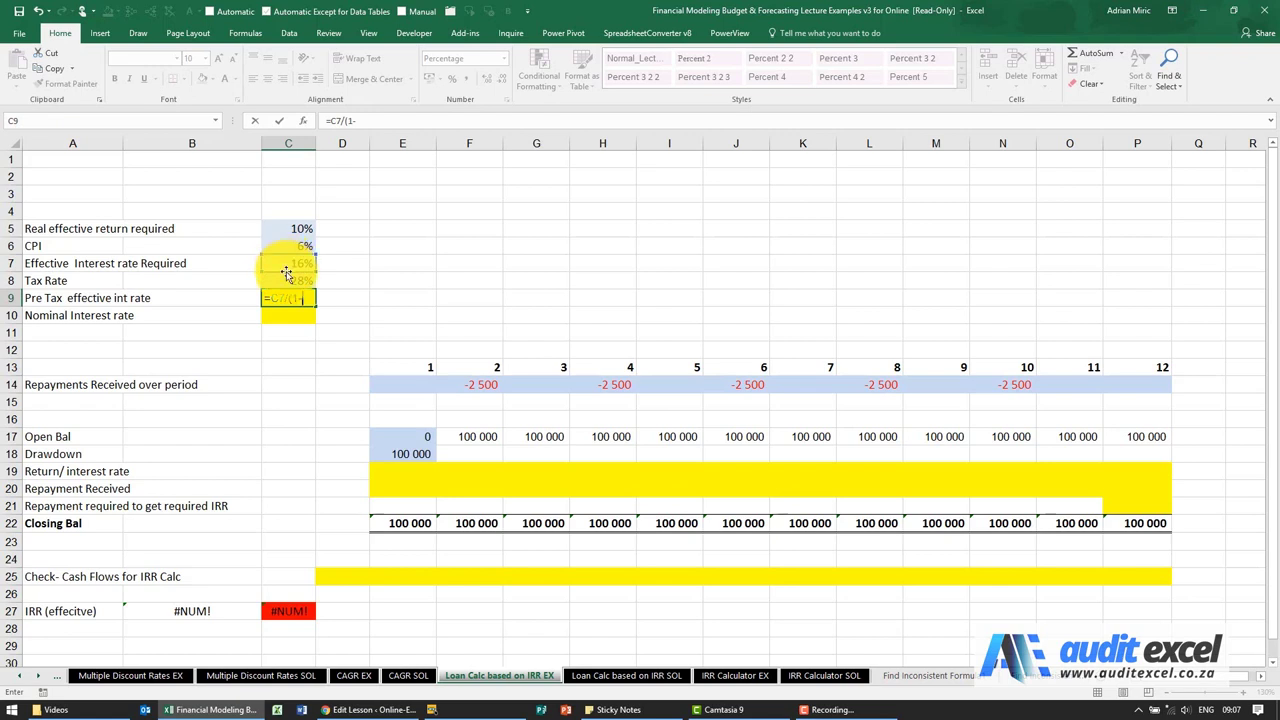
left_click(289, 277)
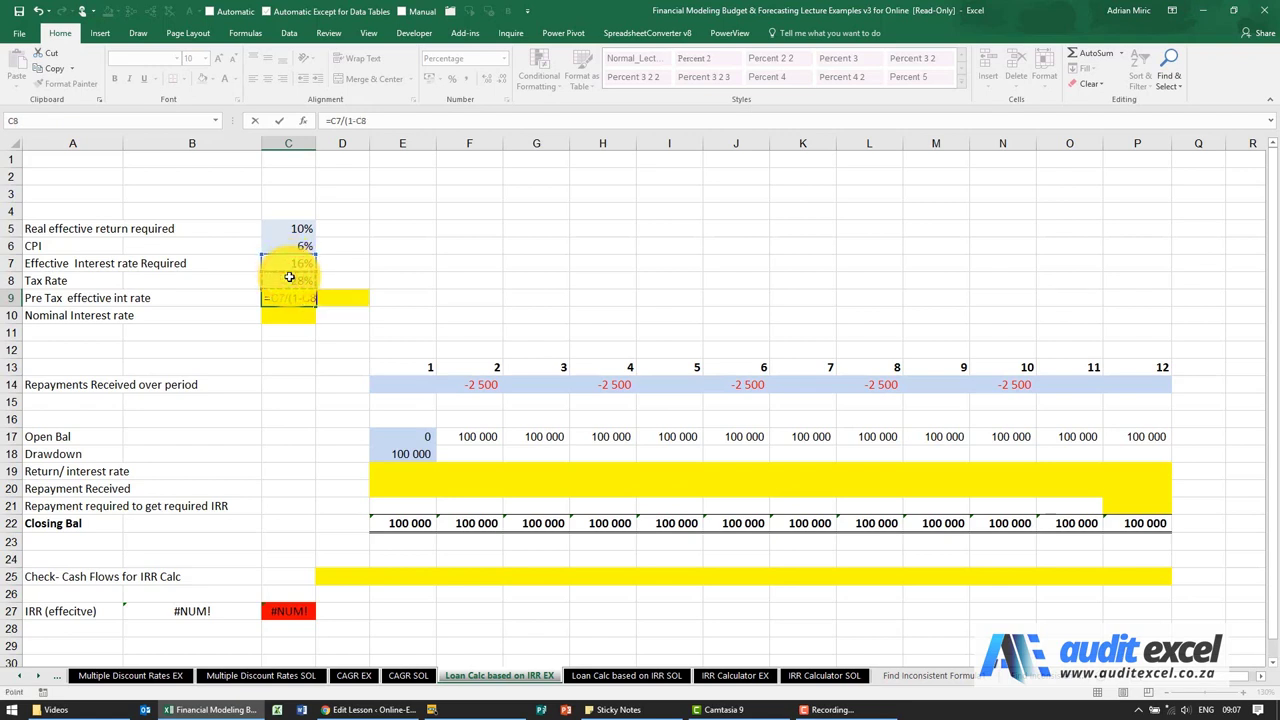
key("Return")
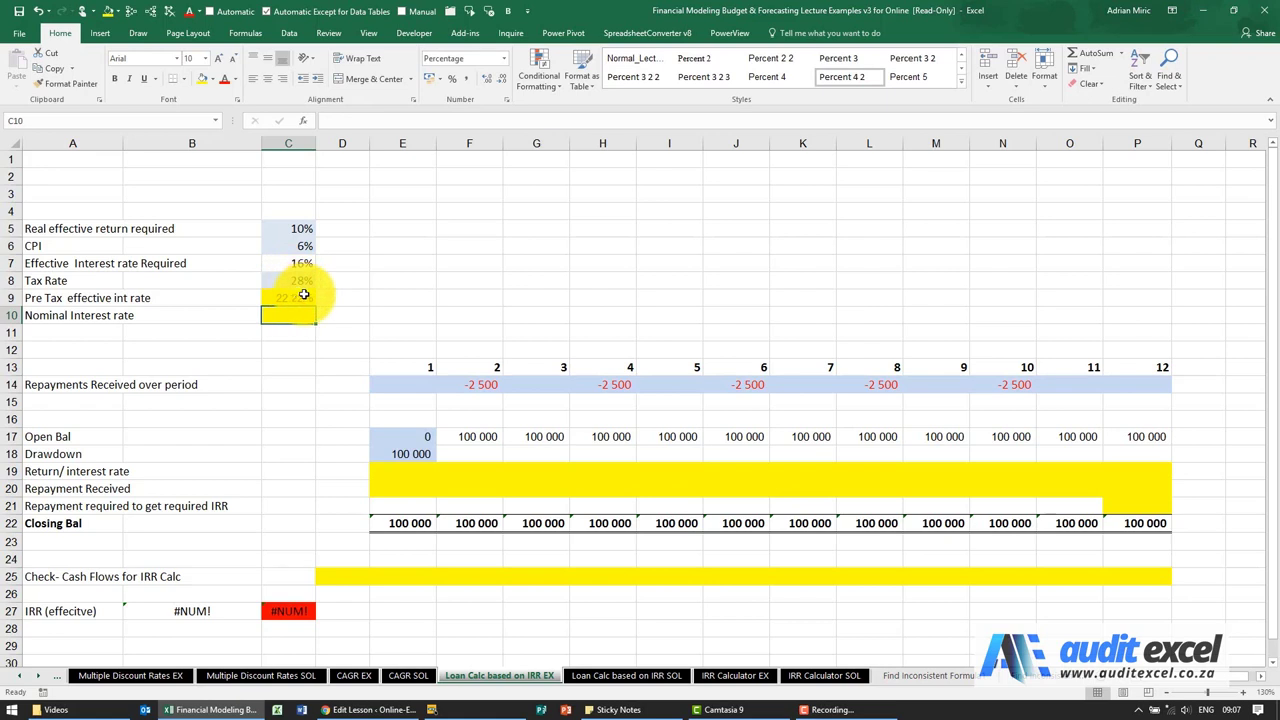
Check the pre-tax rate with a temporary formula =C9*(1-C8) in E9, and clear that cell
left_click(390, 299)
type("=")
key("Left")
key("Left")
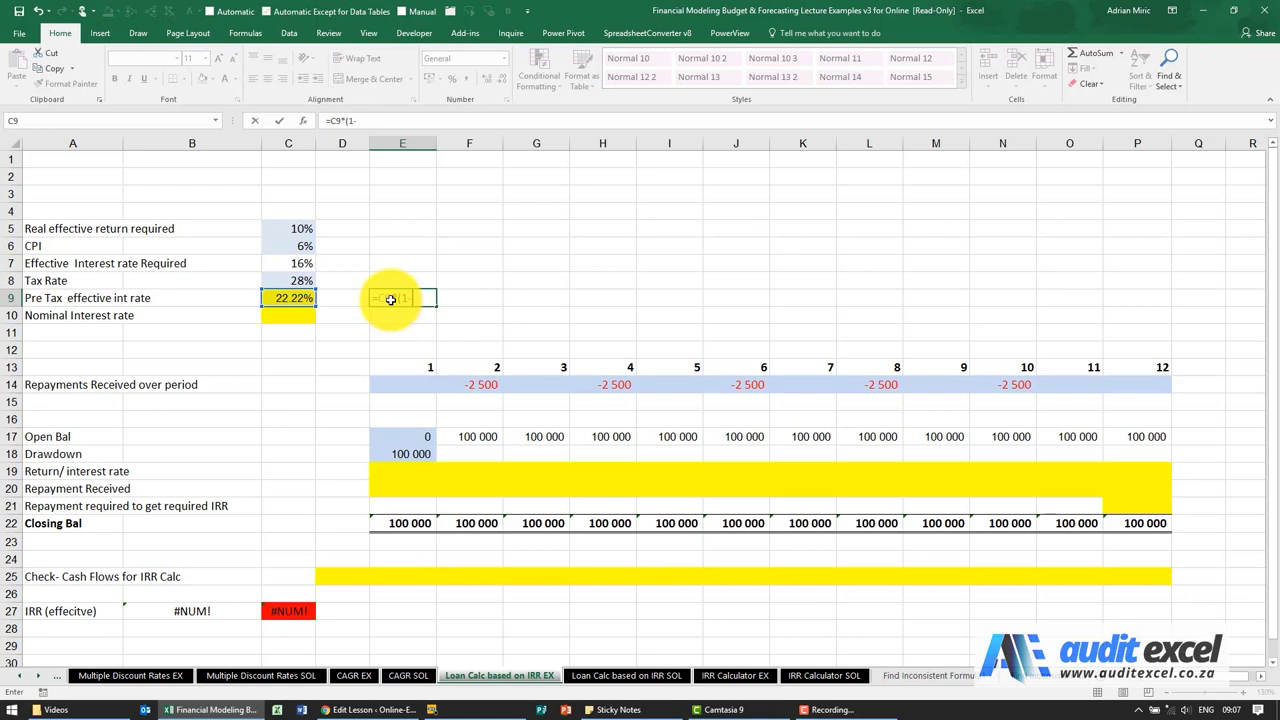
left_click(298, 280)
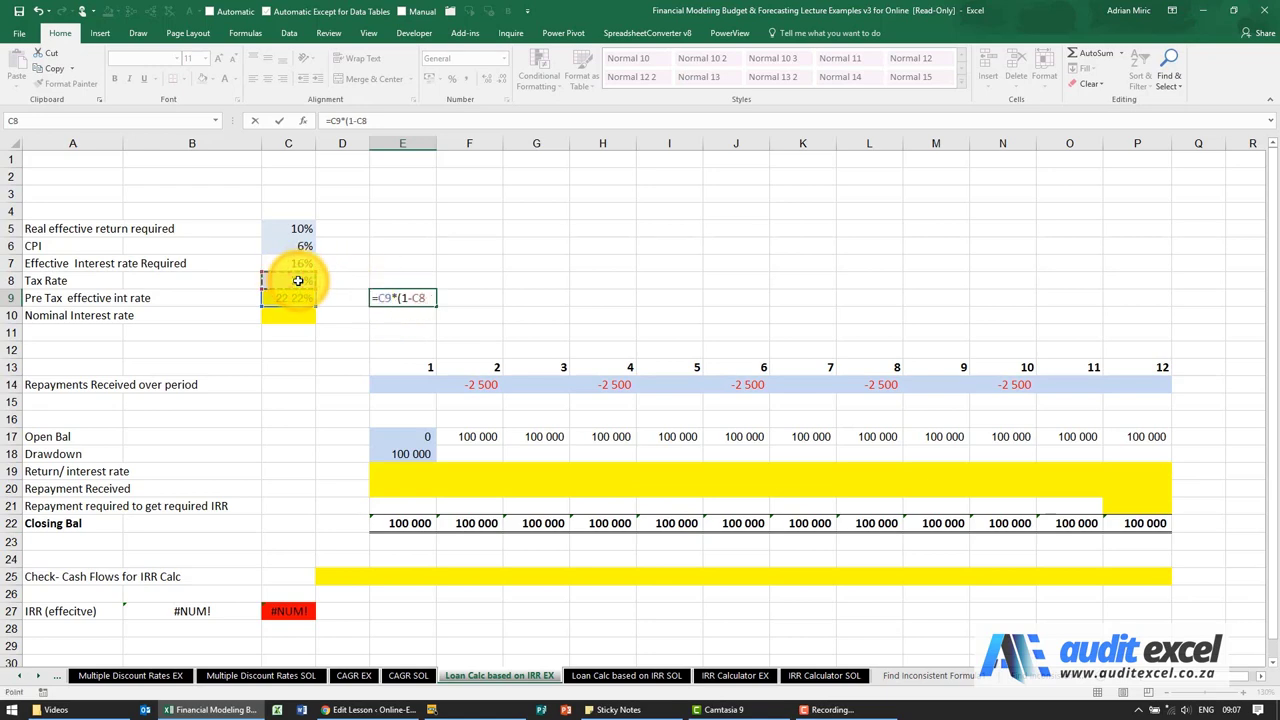
type(")")
key("Return")
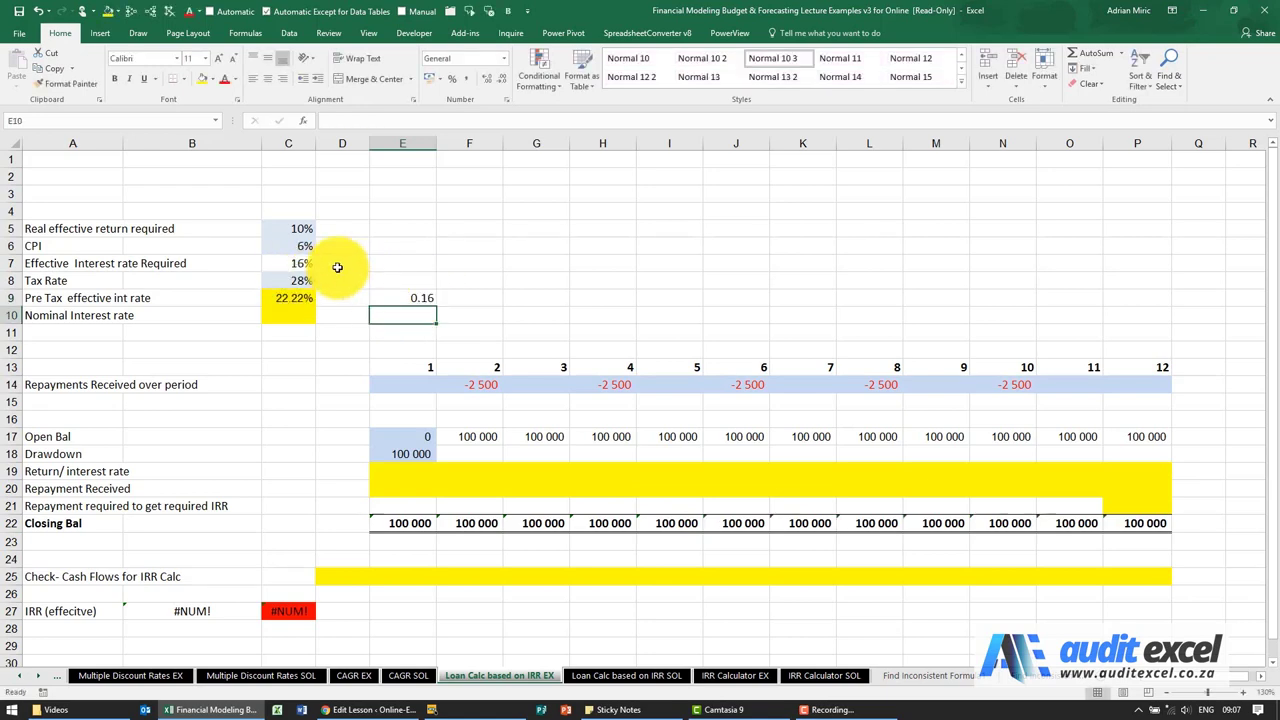
left_click(393, 297)
key("Delete")
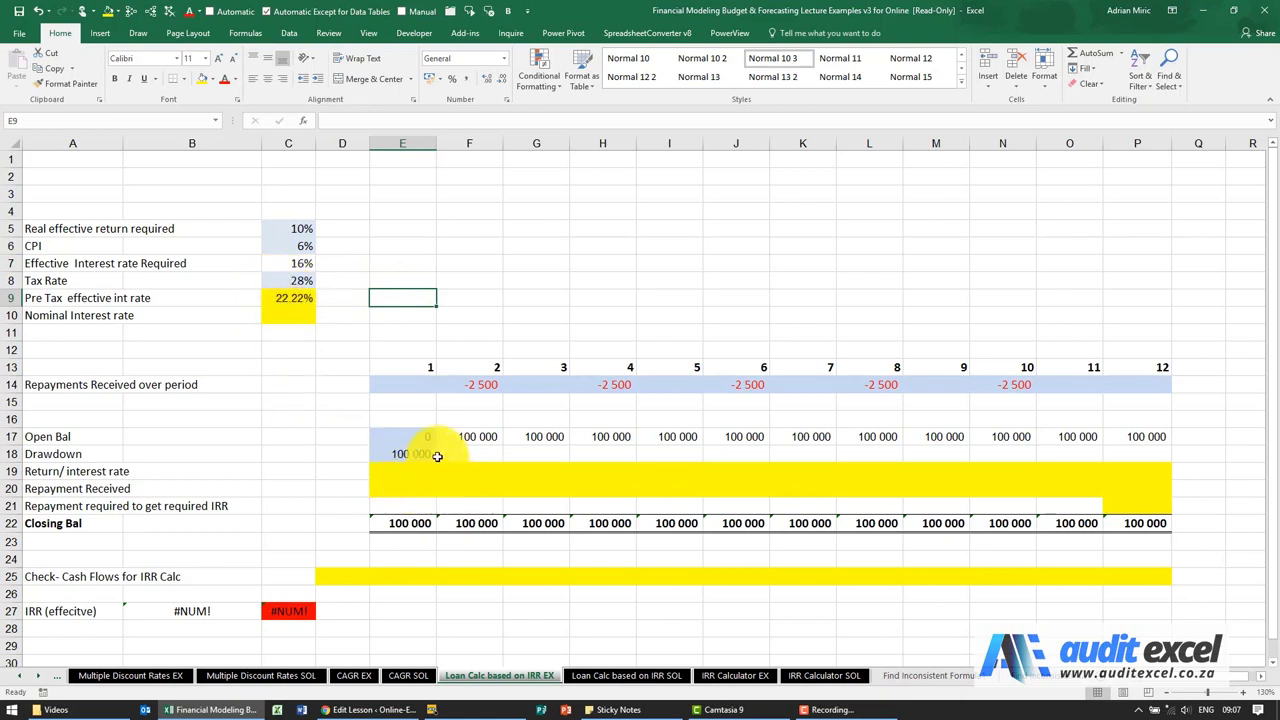
Insert a NOMINAL function in C10 with effective rate C9 and 12 compounding periods per year
left_click(286, 316)
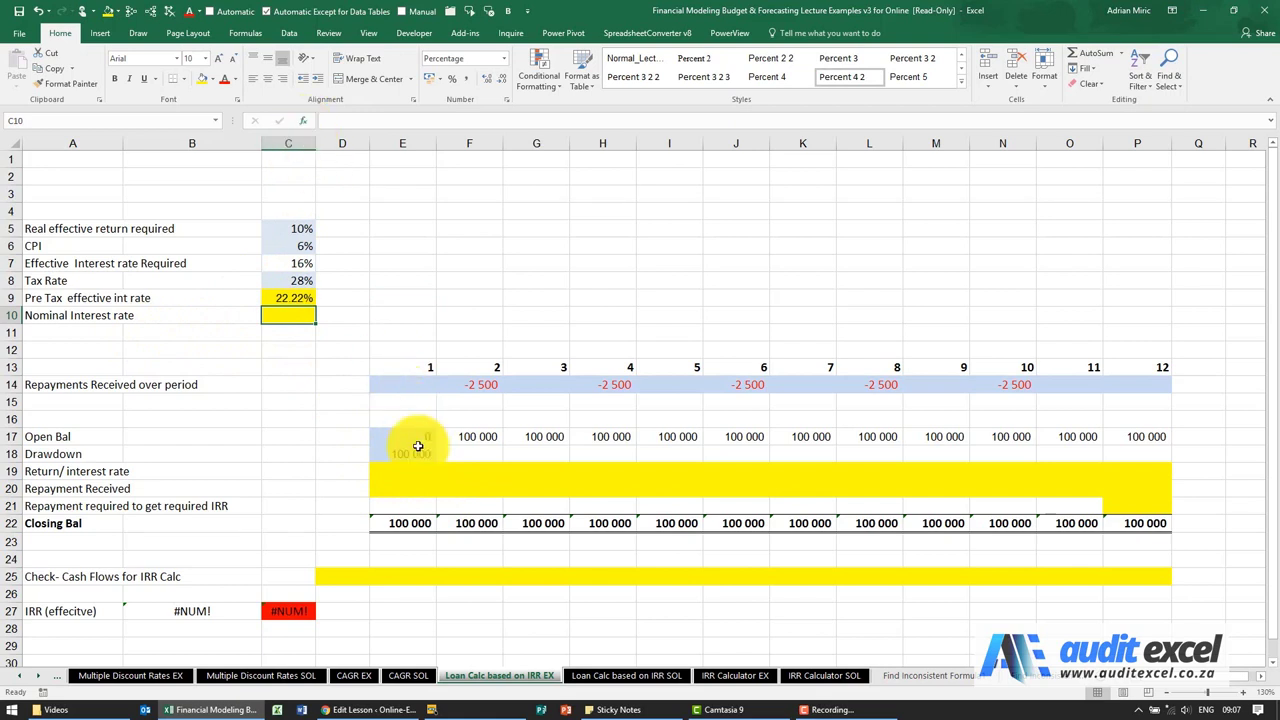
left_click(308, 124)
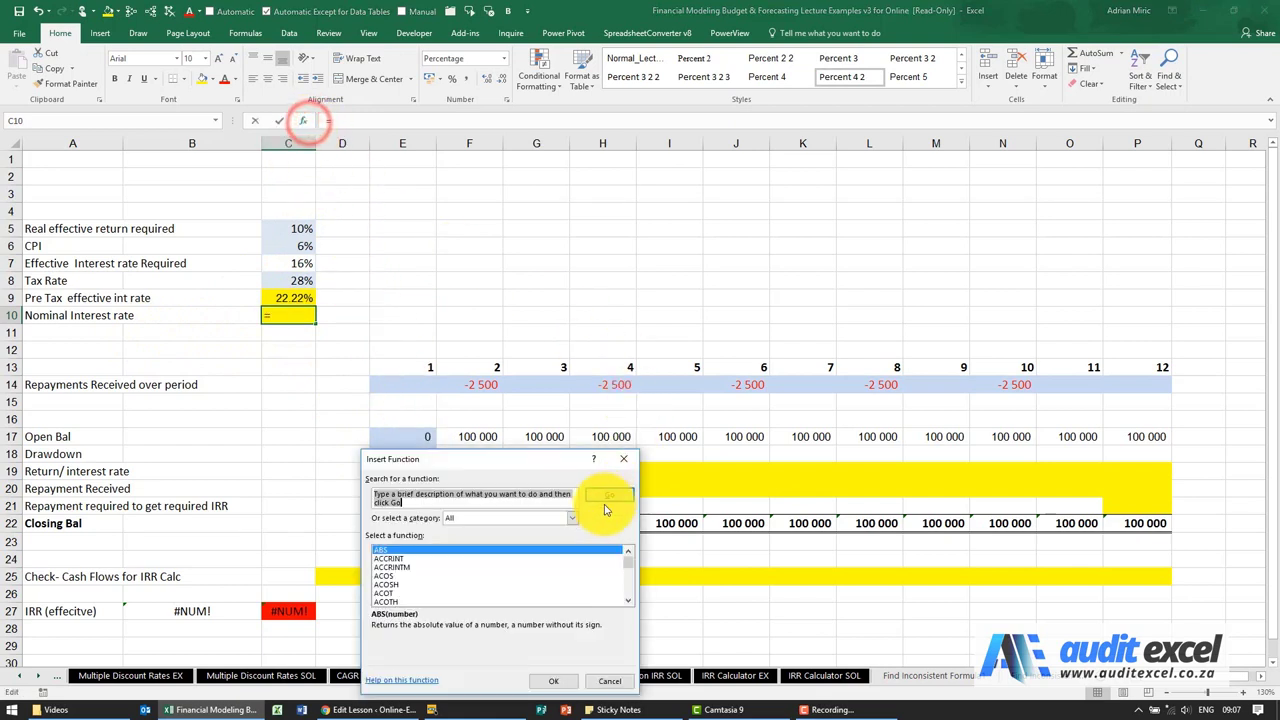
left_click(525, 567)
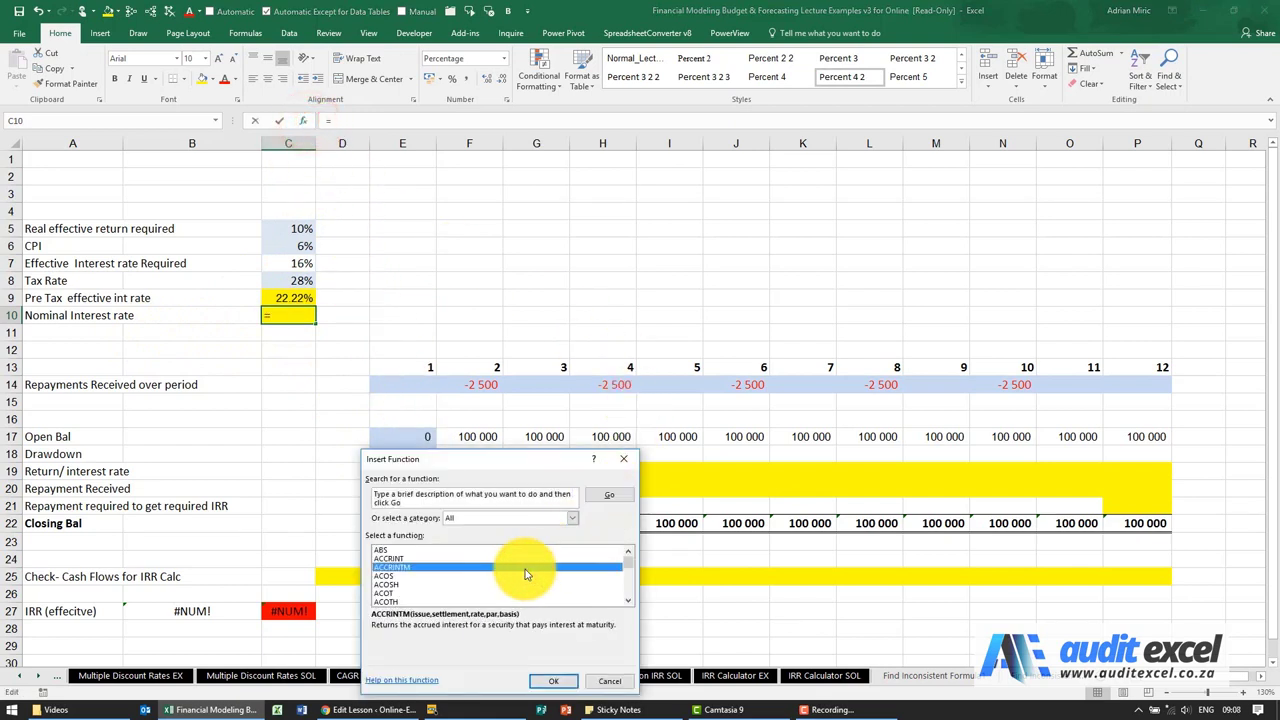
type("nom")
key("Return")
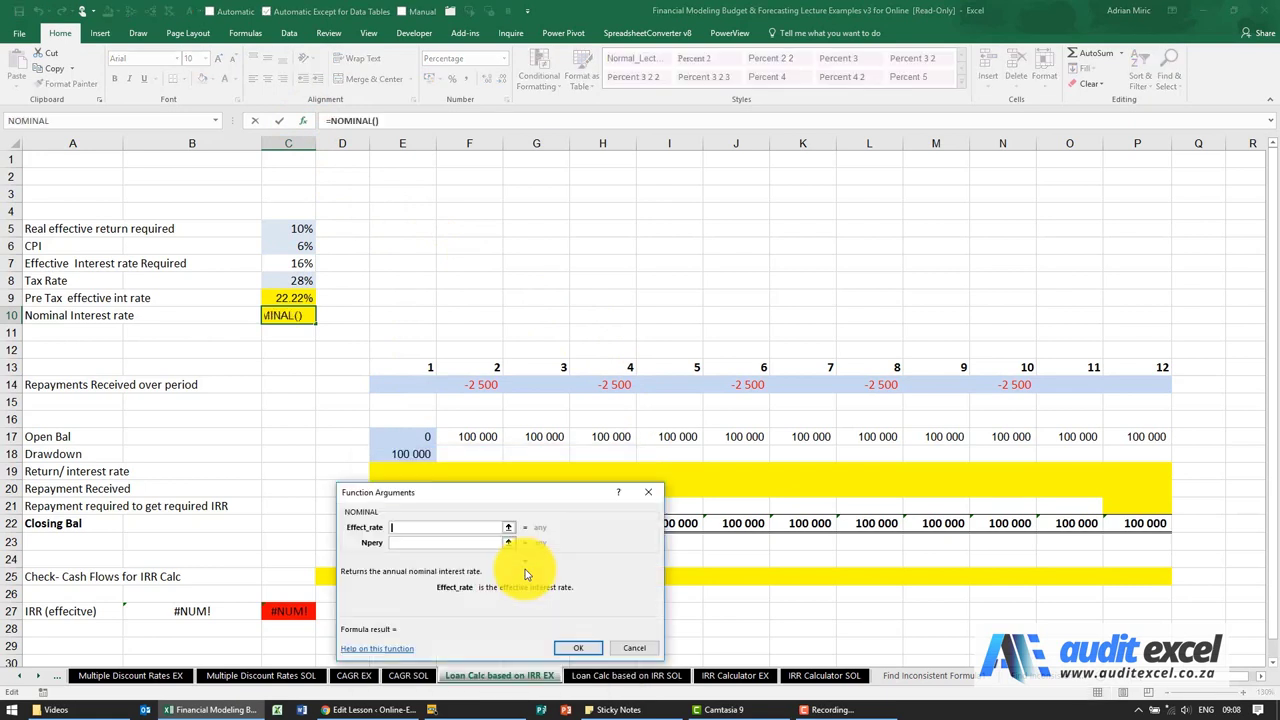
left_click_drag(495, 495, 545, 209)
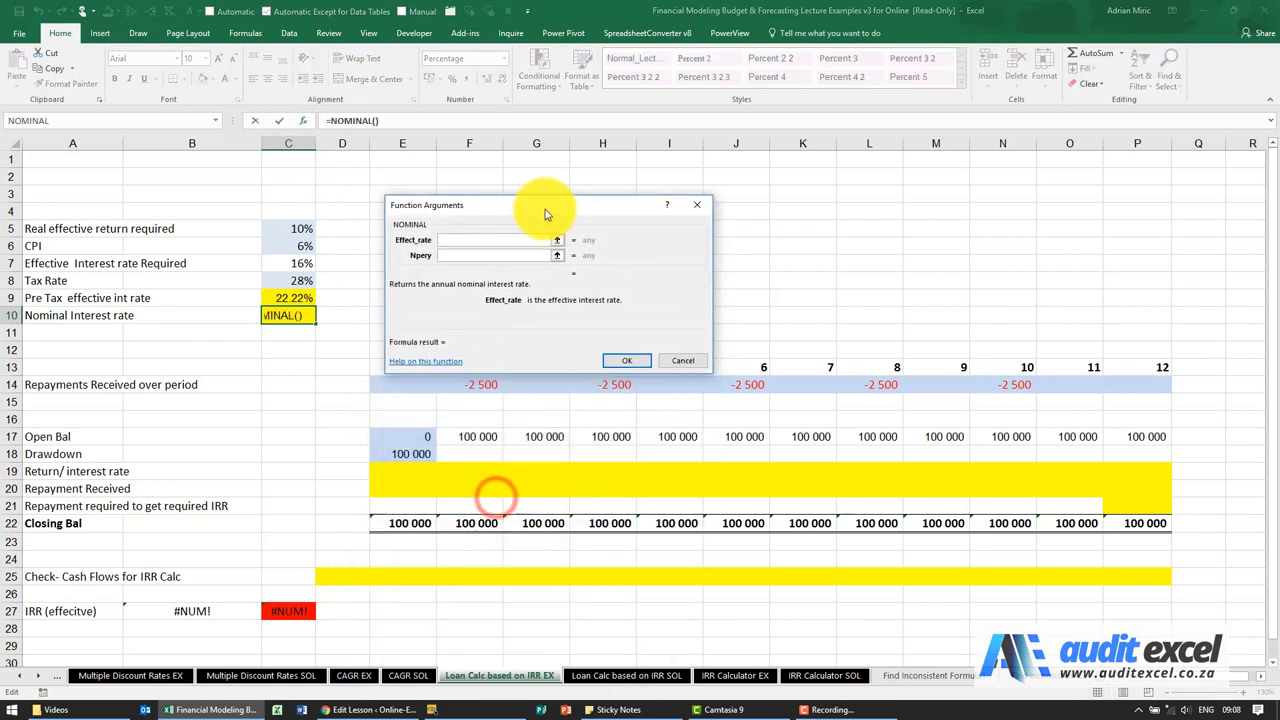
left_click(295, 293)
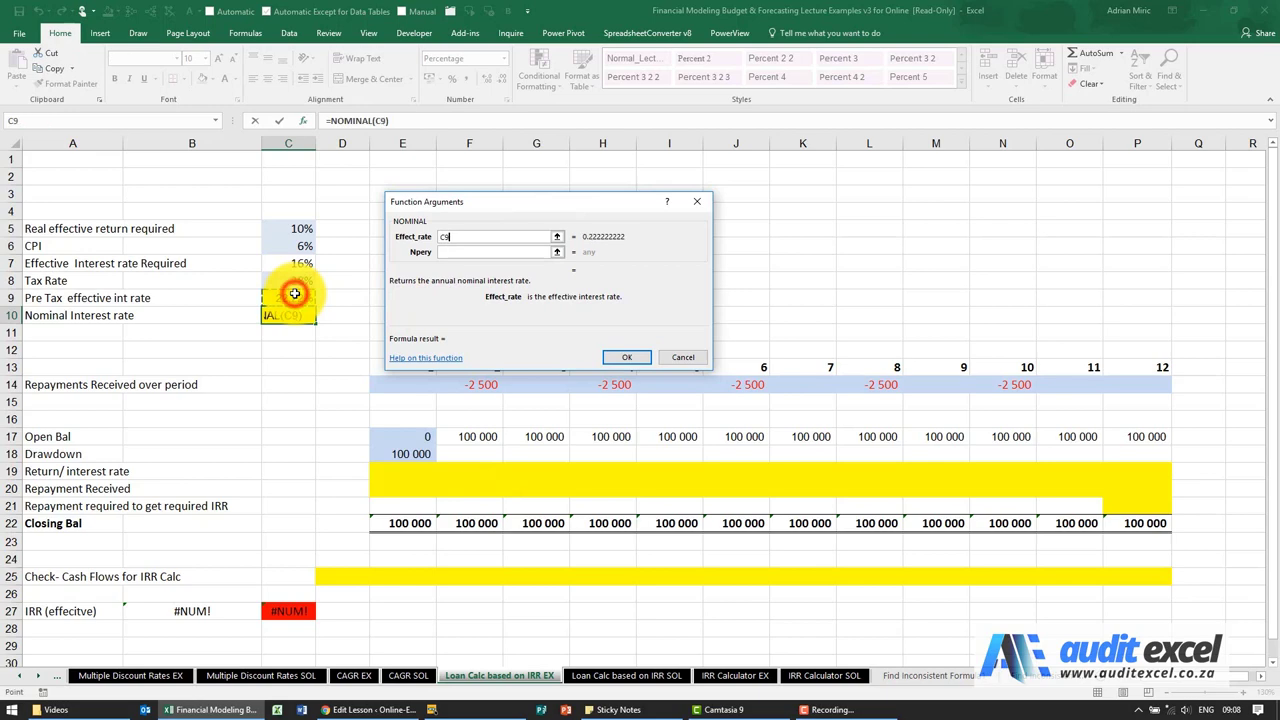
left_click(453, 251)
type("12")
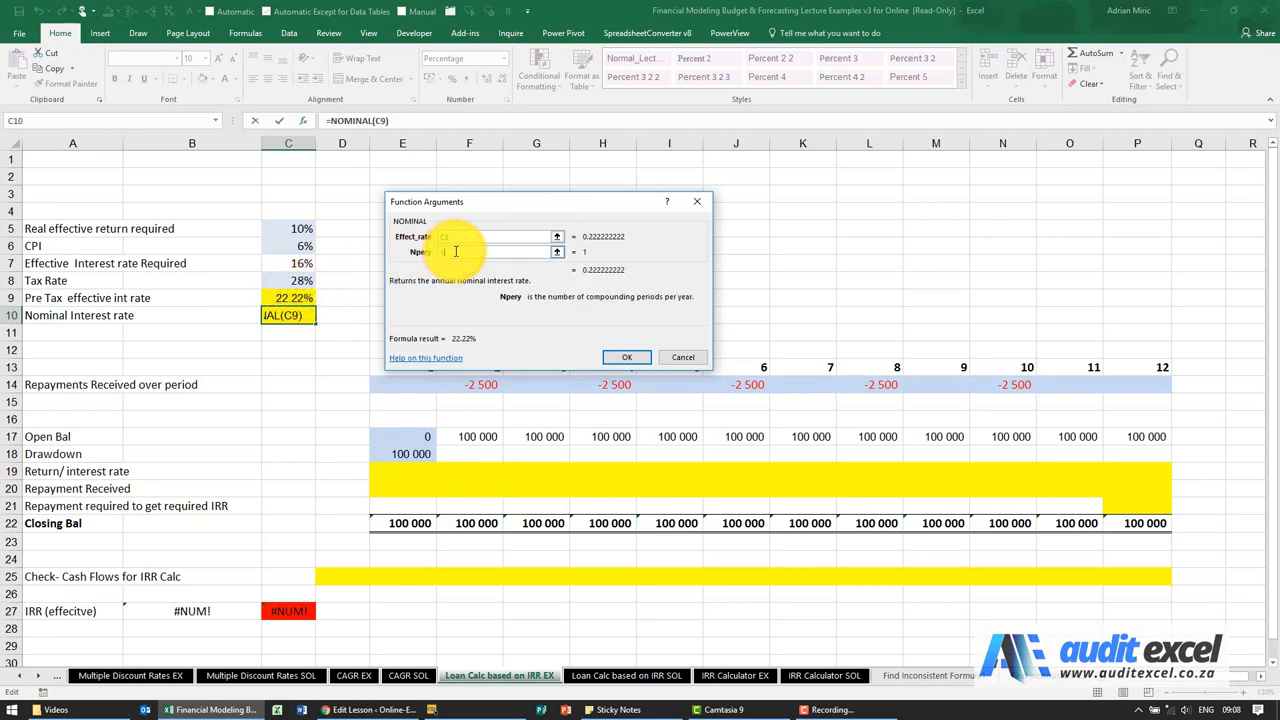
left_click(614, 356)
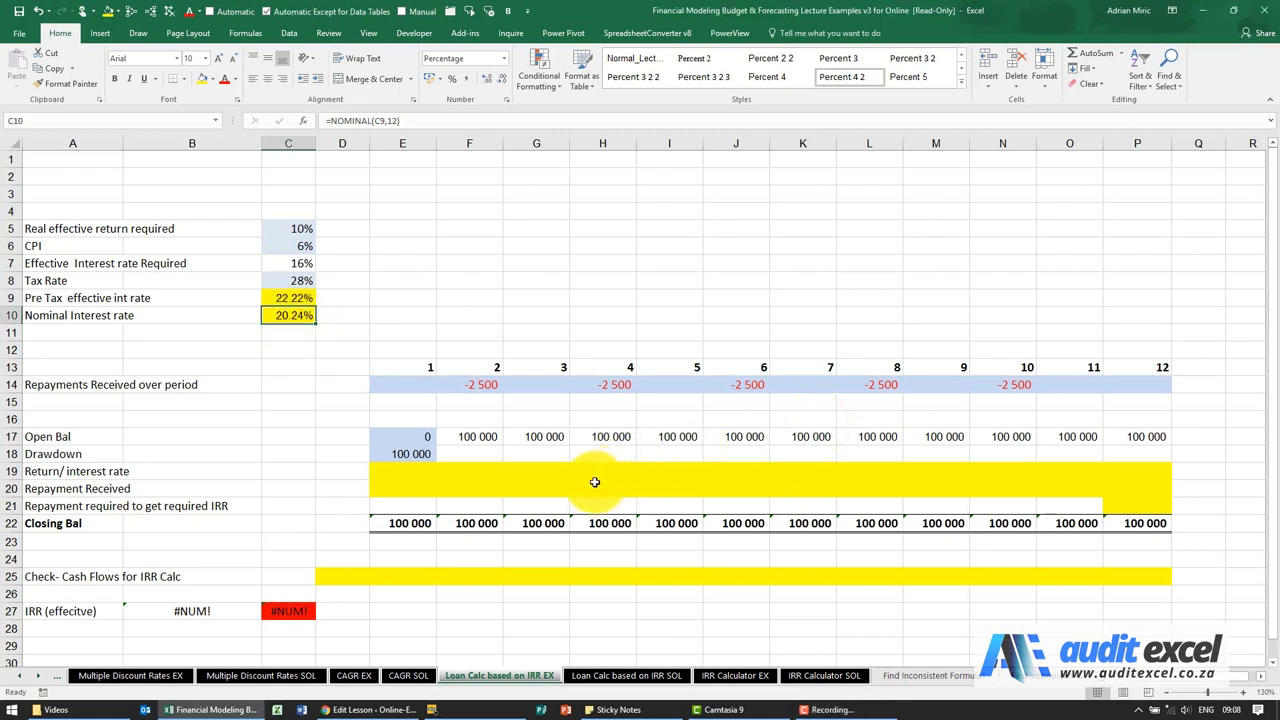
Calculate the monthly interest in E19 with =(E17+E18)*$C$10/12 and fill the formula across to P19
left_click(487, 433)
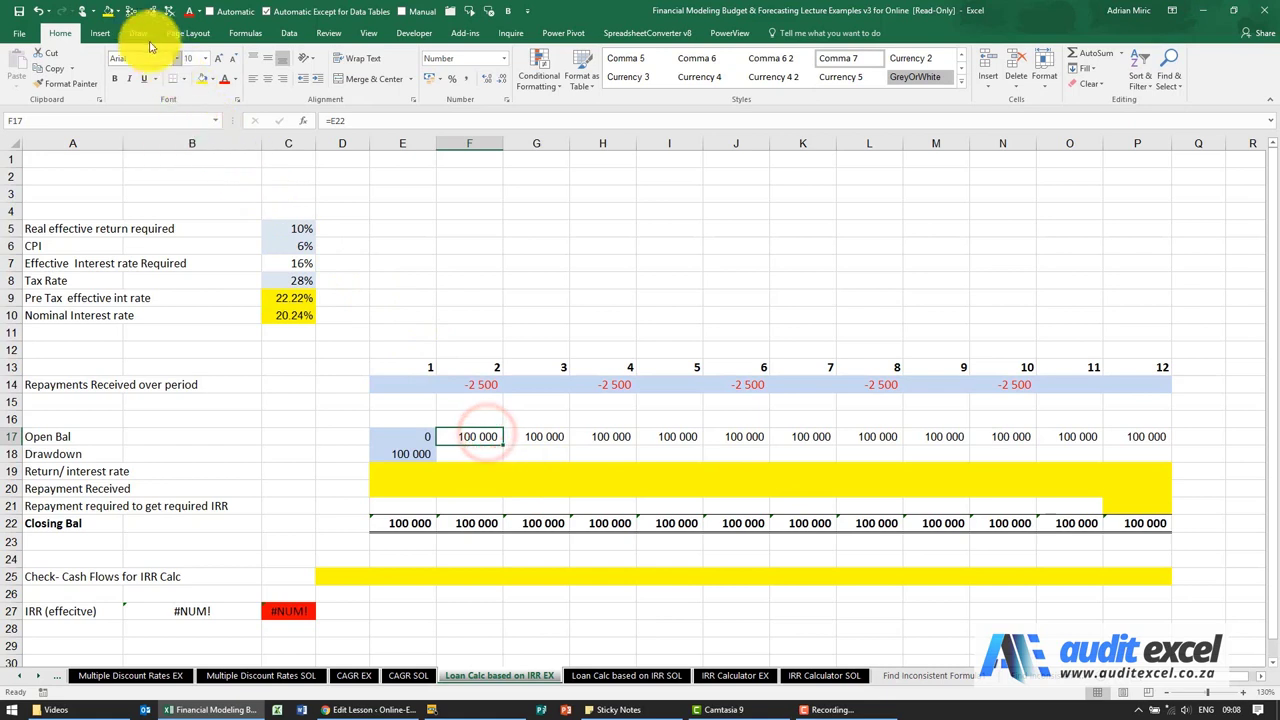
left_click(404, 456)
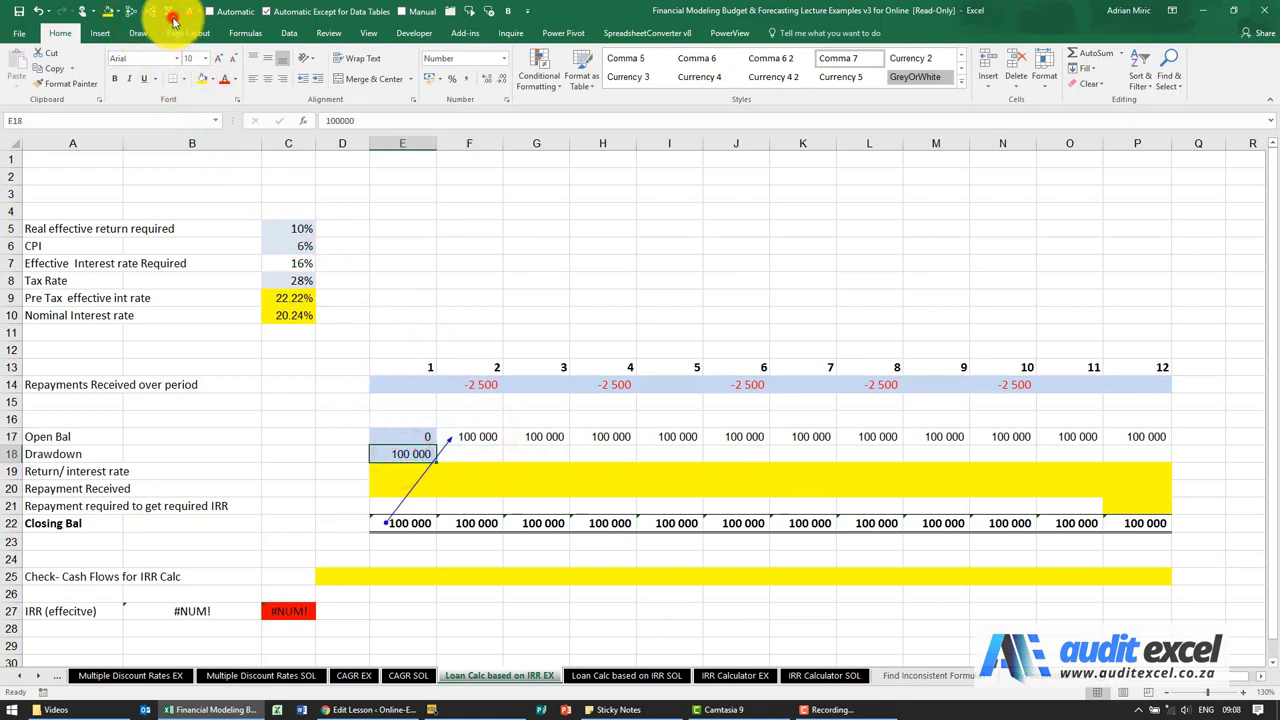
left_click(410, 468)
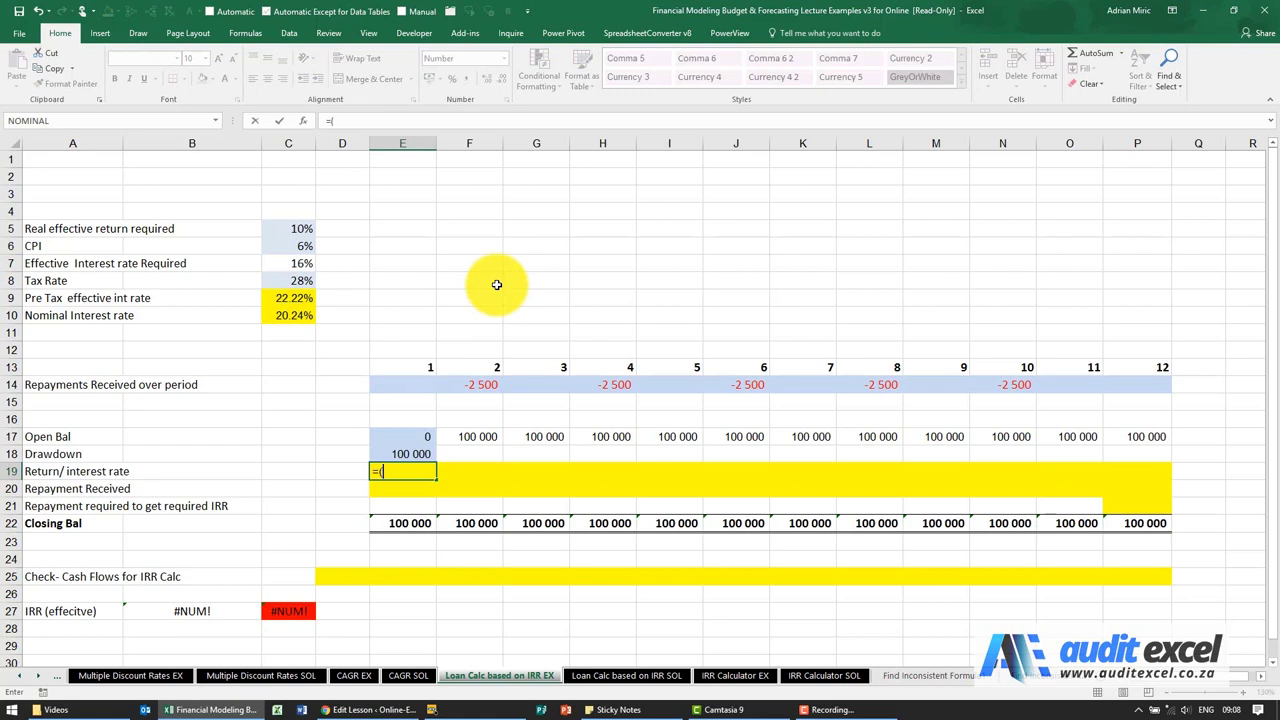
left_click(416, 437)
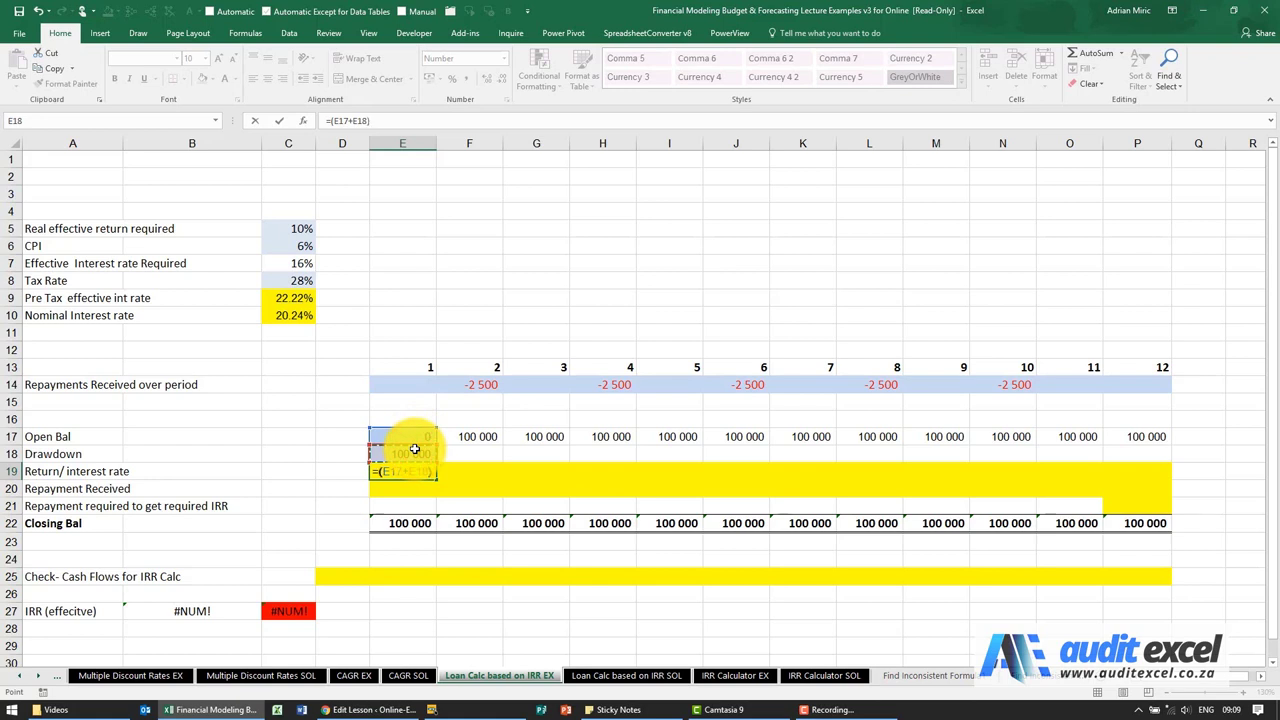
type("*")
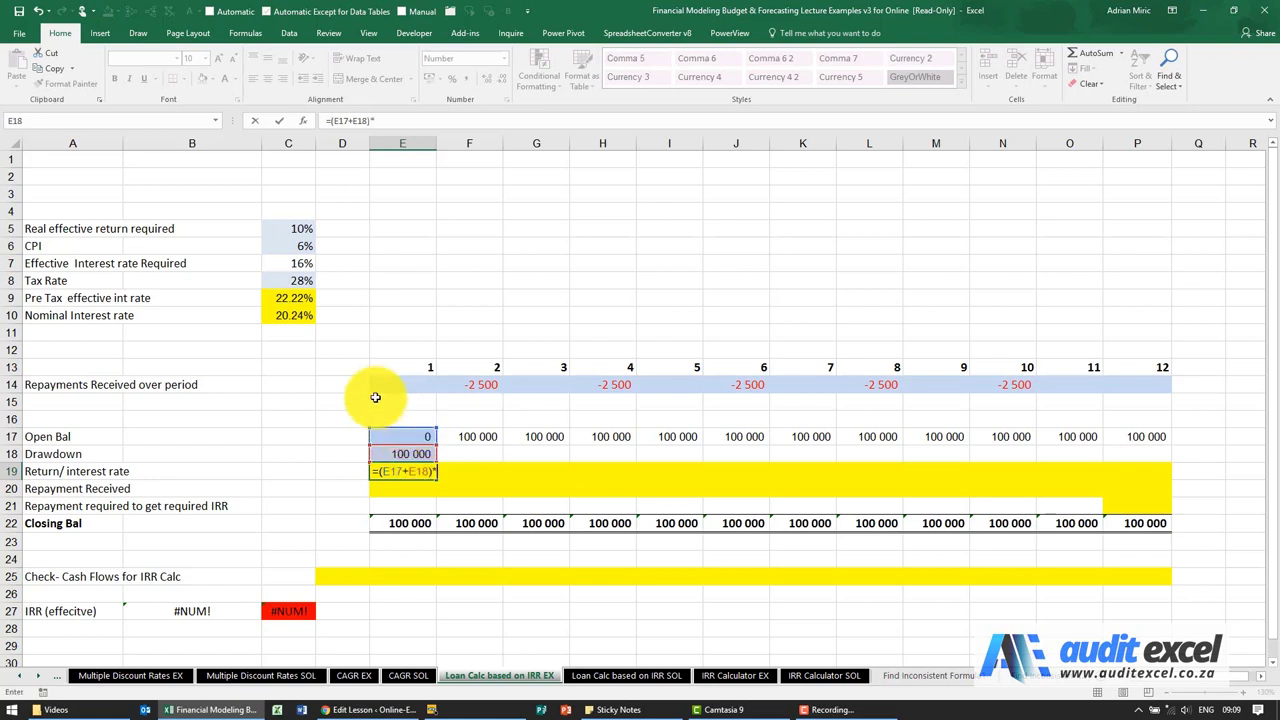
left_click(303, 315)
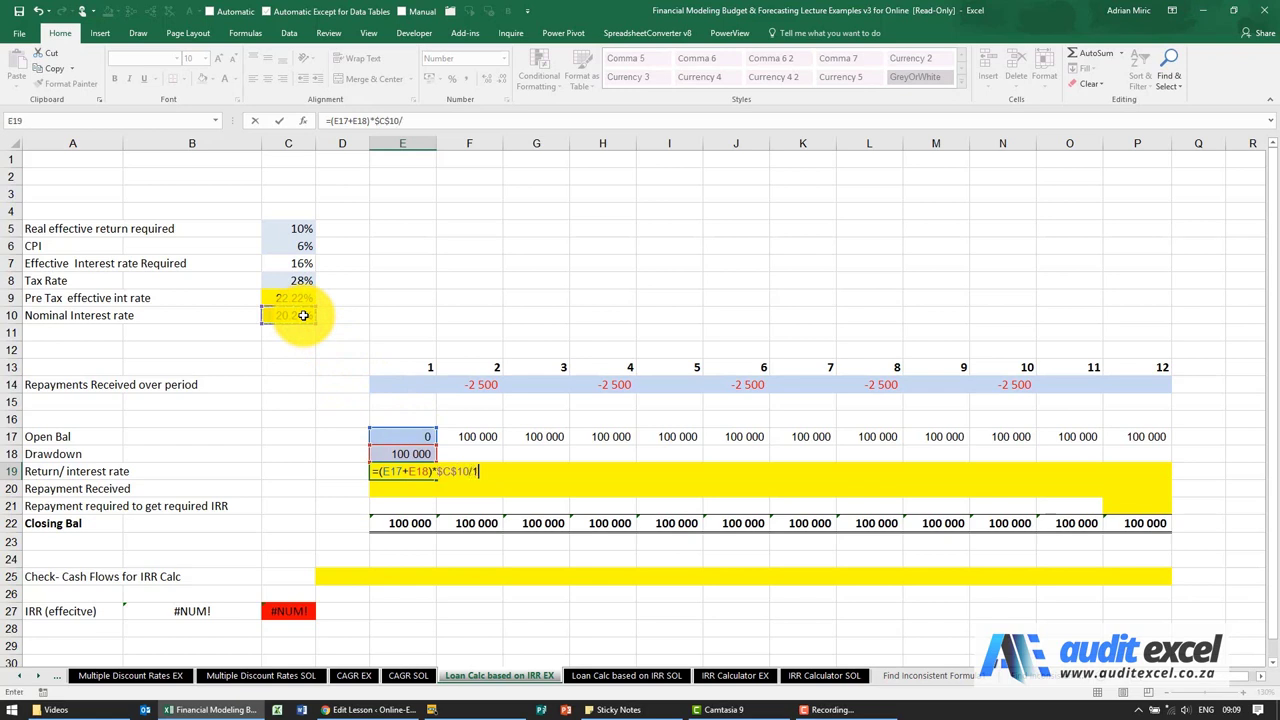
type("/12")
key("Return")
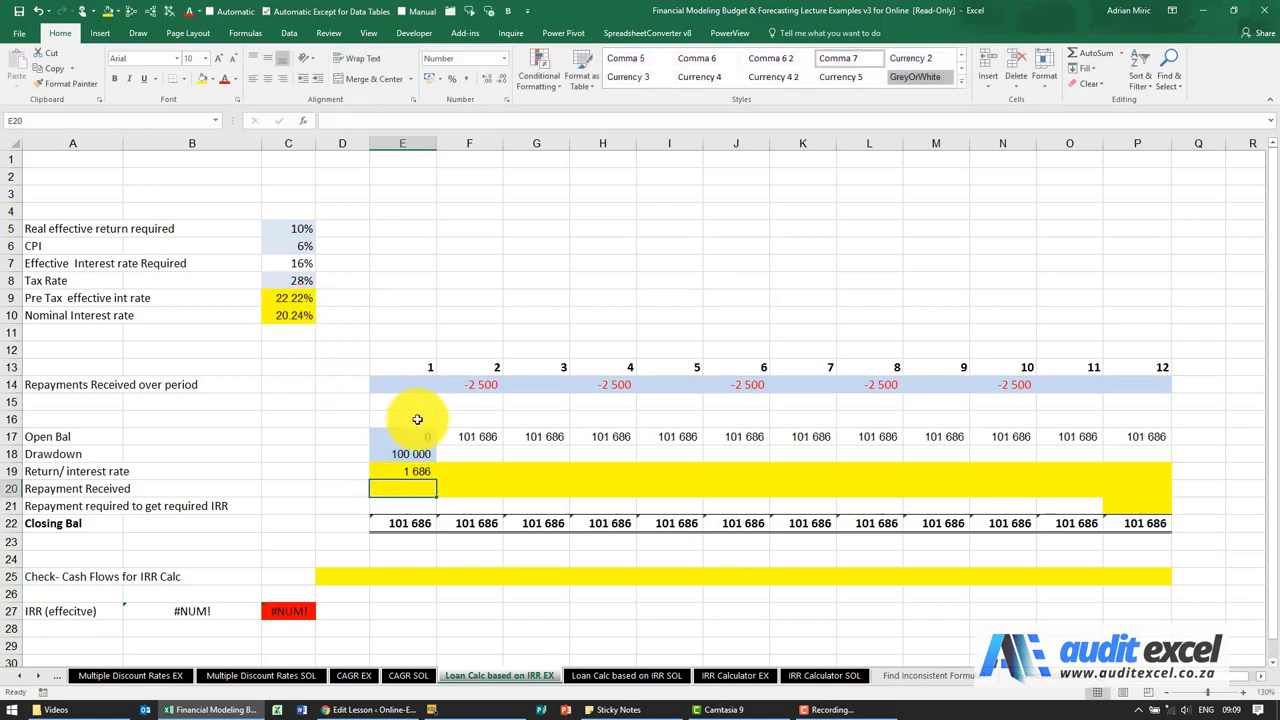
left_click(428, 475)
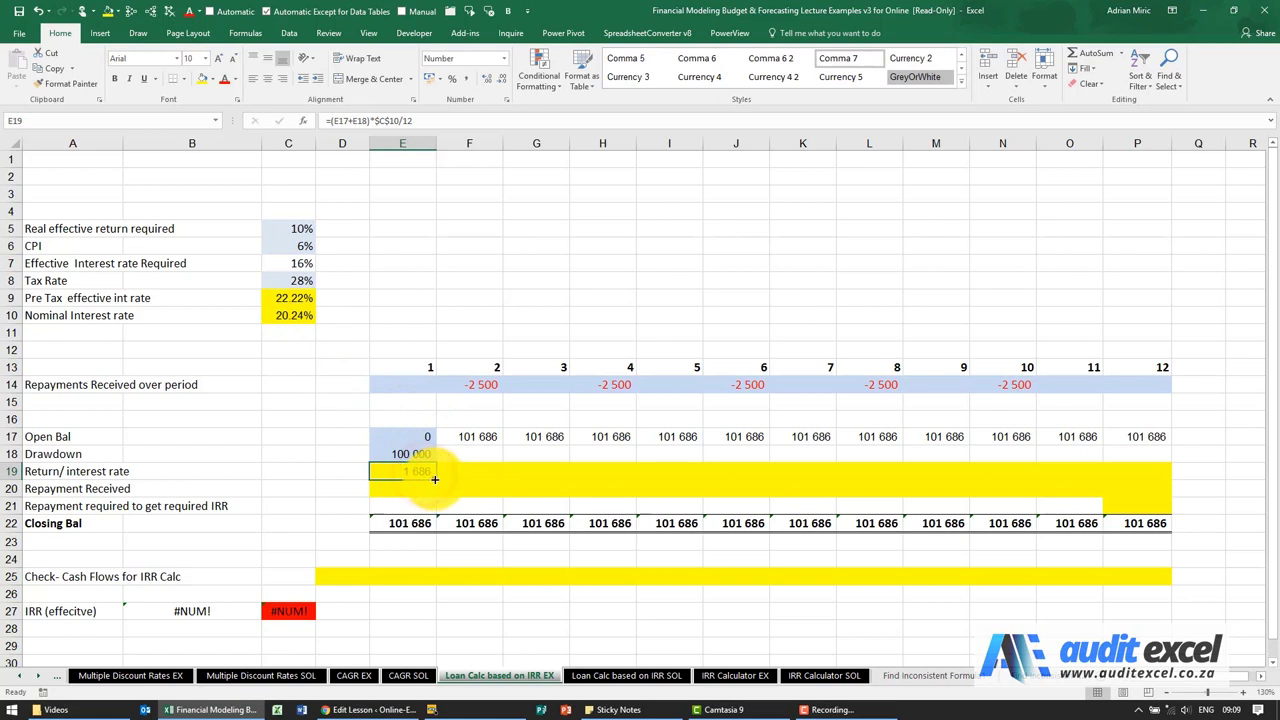
left_click_drag(436, 479, 1143, 477)
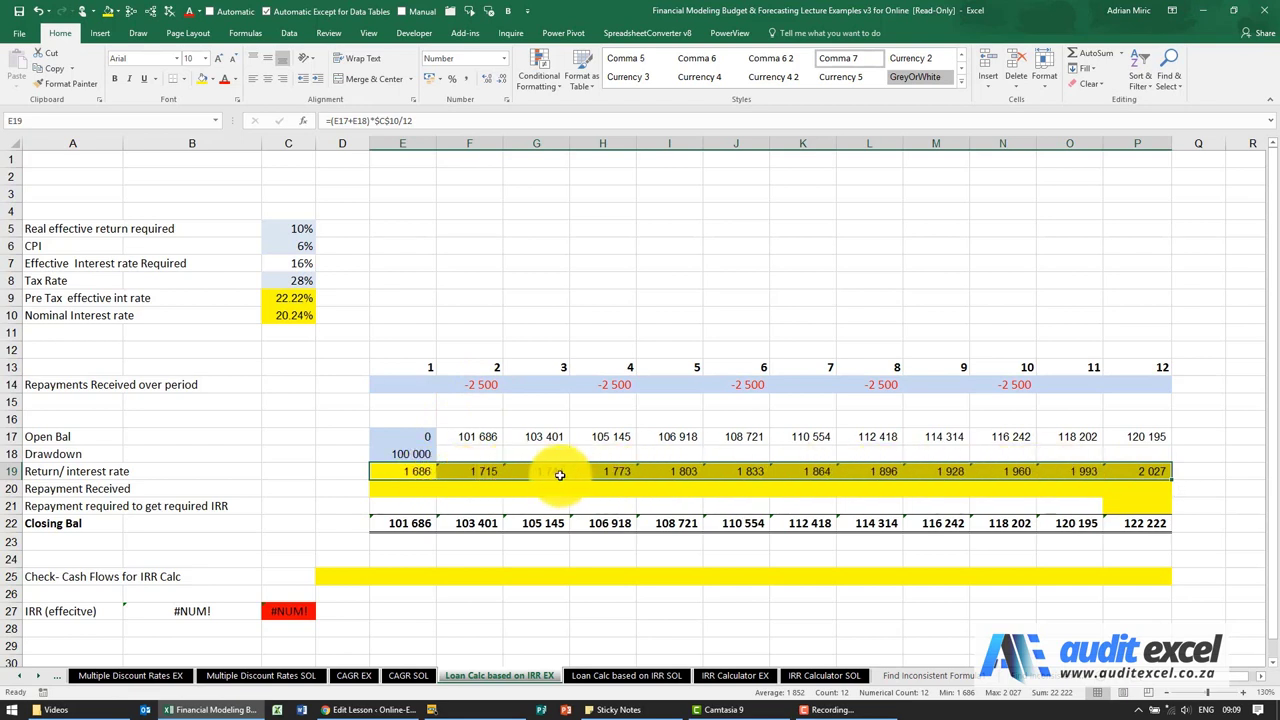
Link the first Repayment Received cell, E20, to the period 1 repayment with =E14
left_click(402, 488)
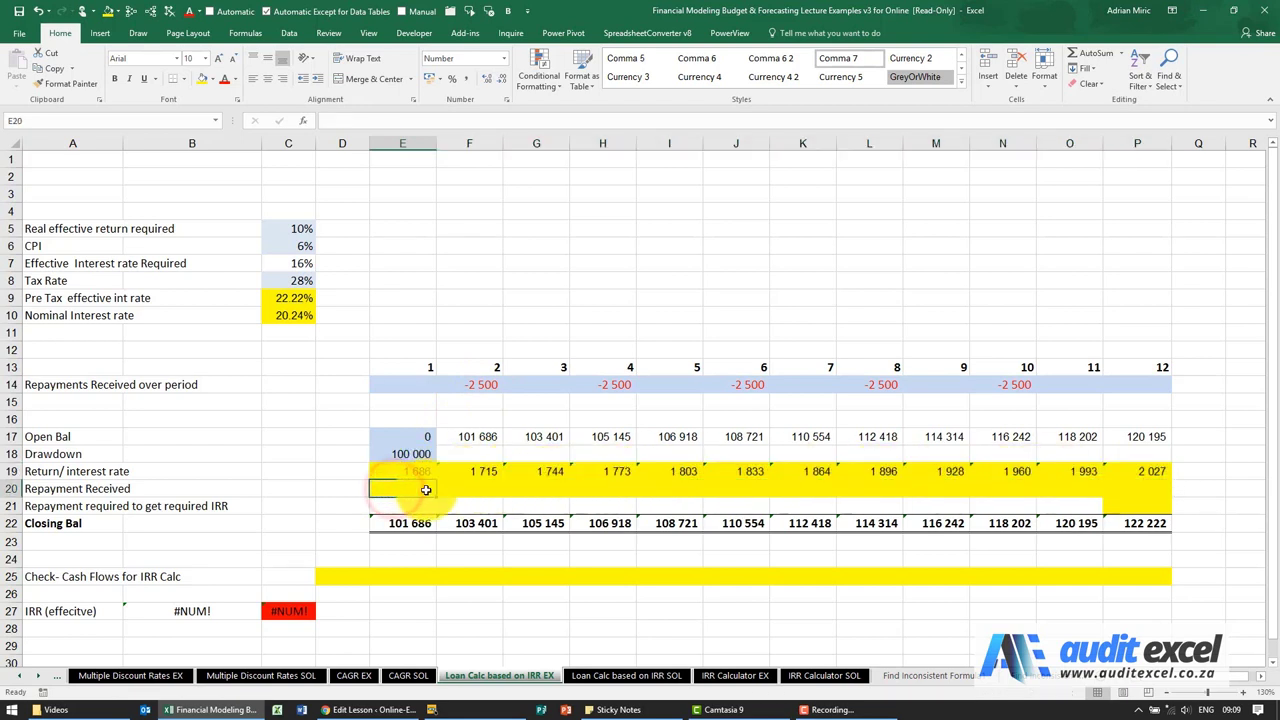
type("=")
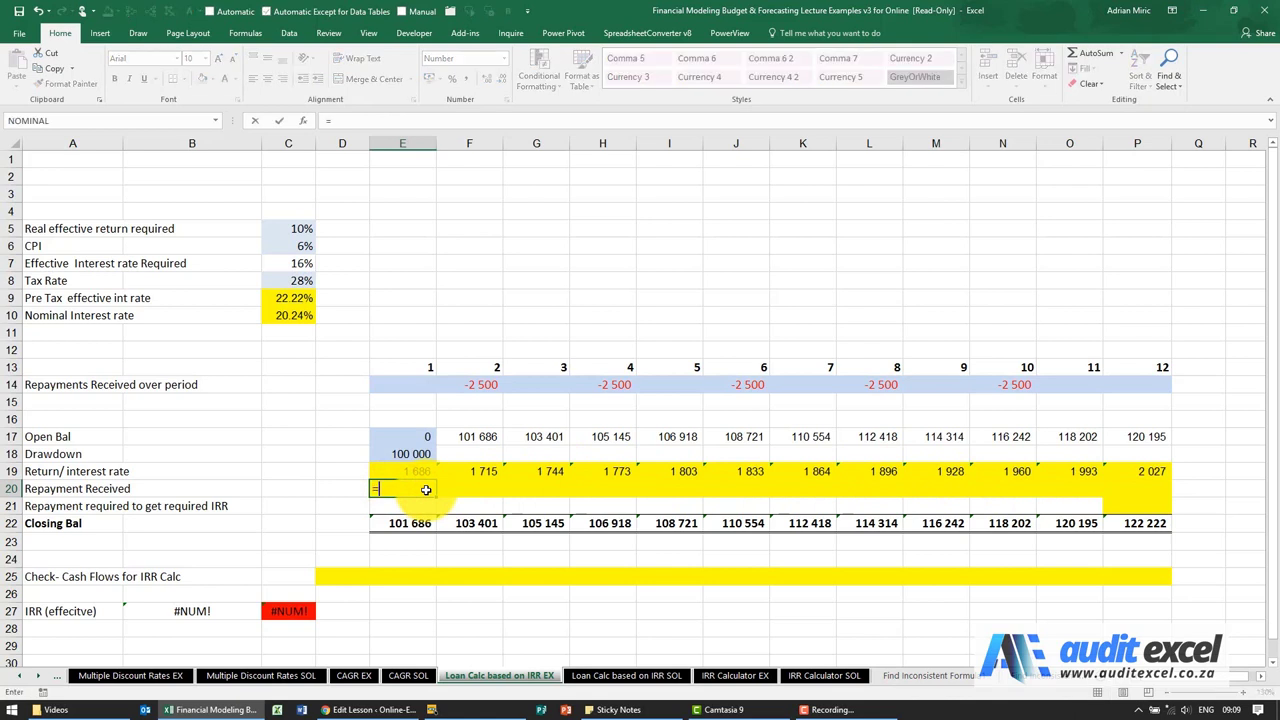
left_click(431, 387)
key("ctrl+Return")
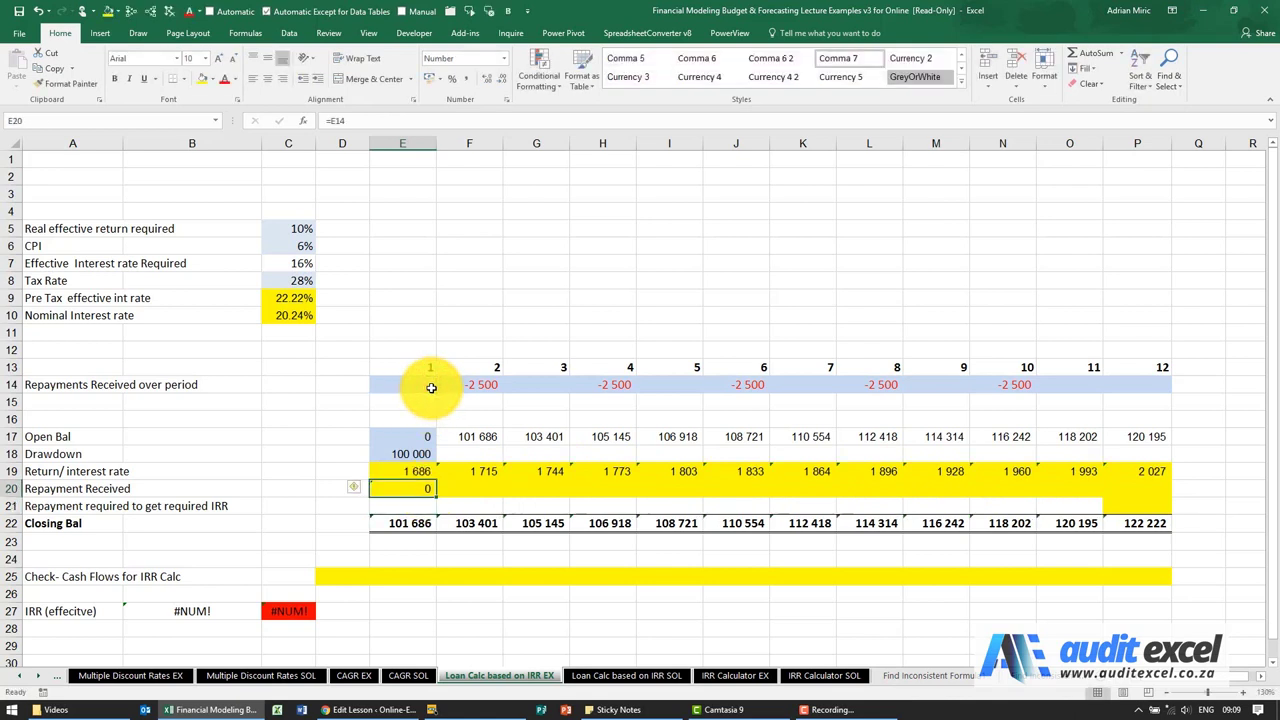
Copy the Repayment Received formula from E20 across to P20
key("ctrl+c")
key("shift+Right")
key("shift+Right")
key("shift+Right")
key("shift+Right")
key("shift+Right")
key("shift+Right")
key("shift+Right")
key("shift+Right")
key("shift+Right")
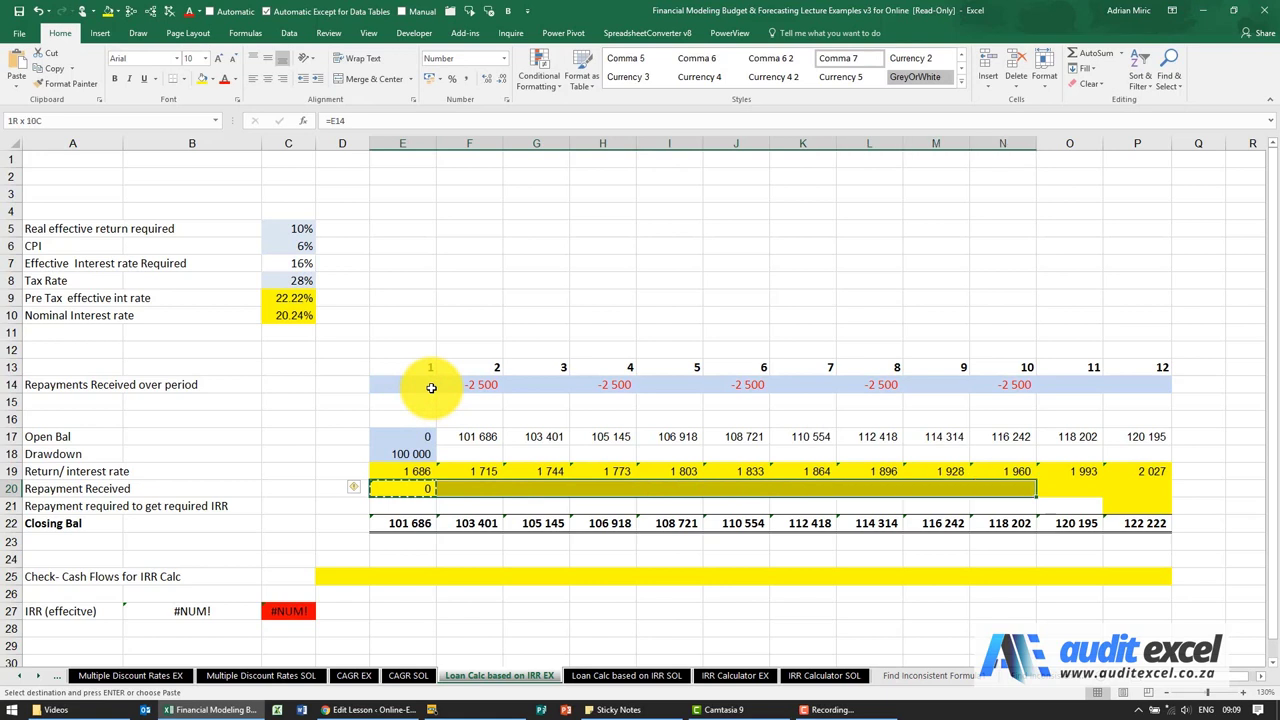
key("shift+Right")
key("shift+Right")
key("ctrl+v")
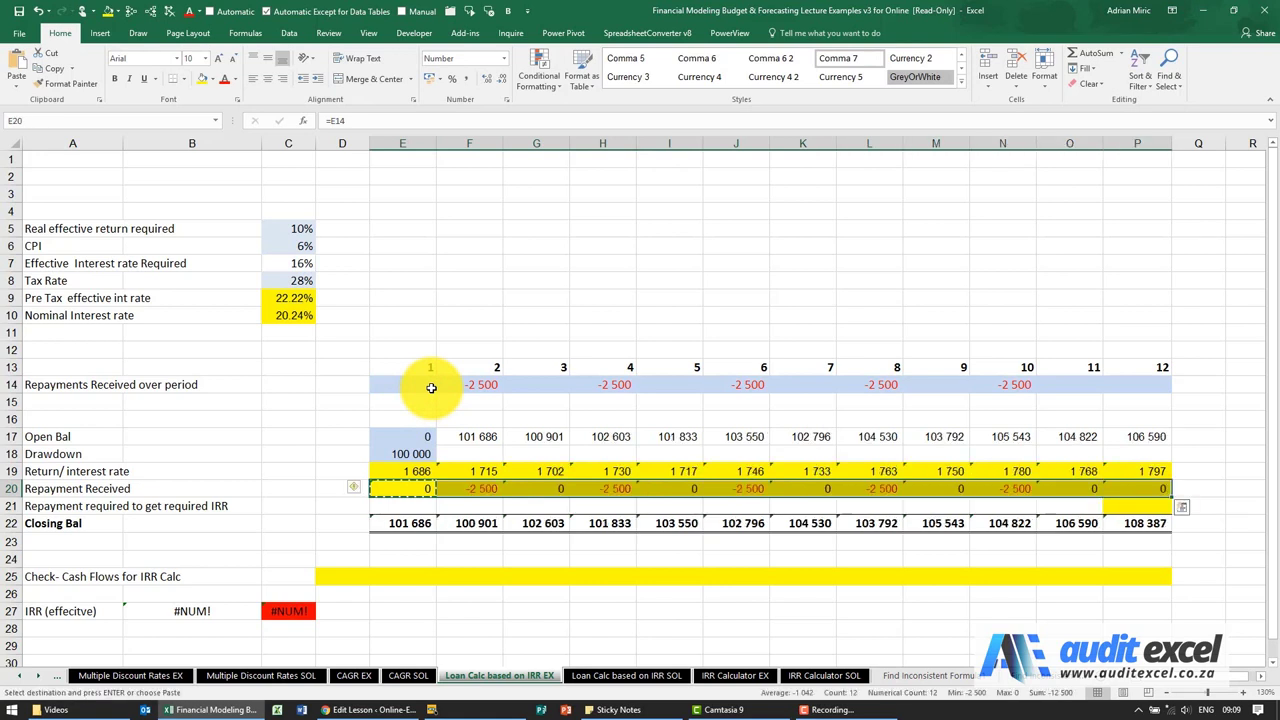
key("shift+BackSpace")
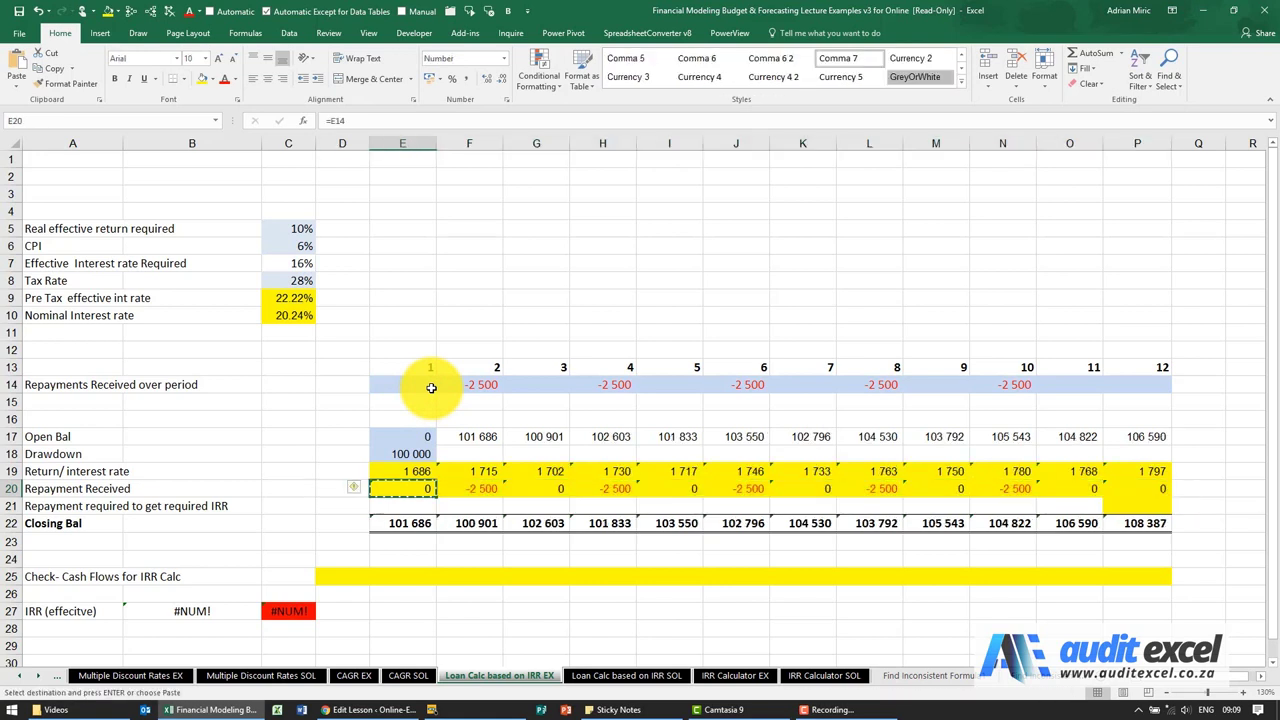
left_click(486, 487)
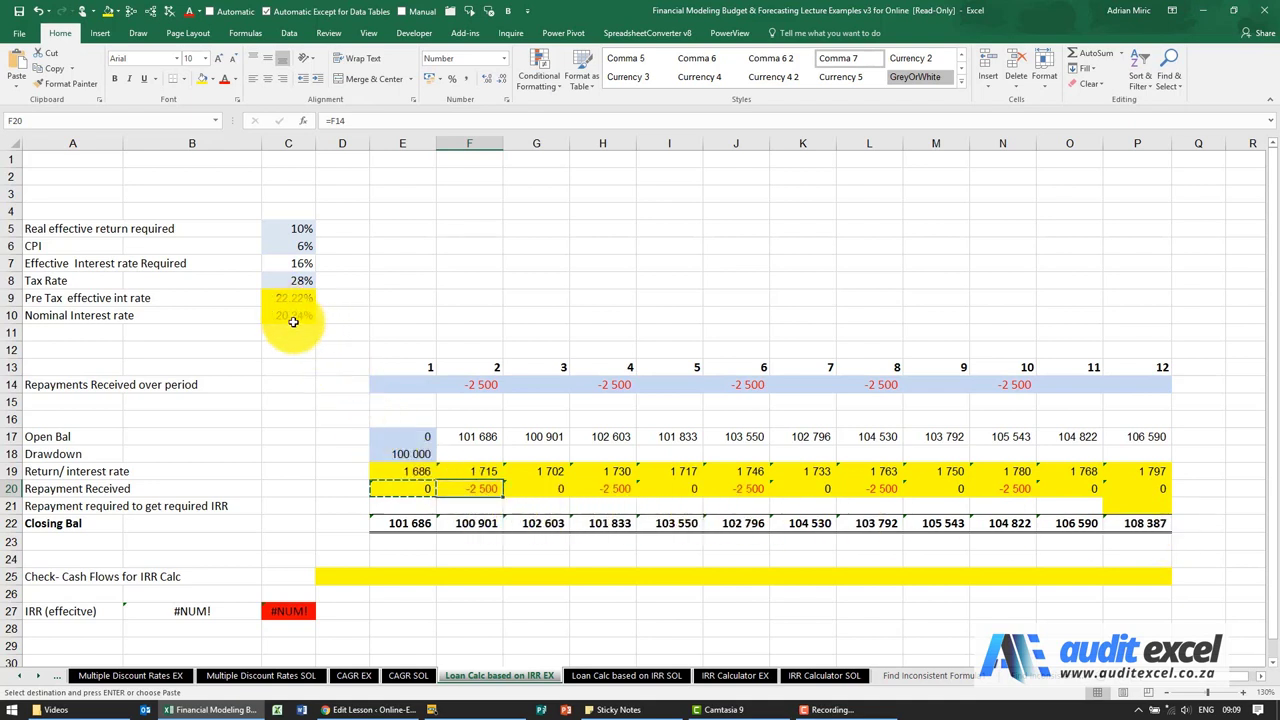
Calculate the repayment required to get the required IRR in P21 with =-(P17+P19+P20)
left_click(1150, 505)
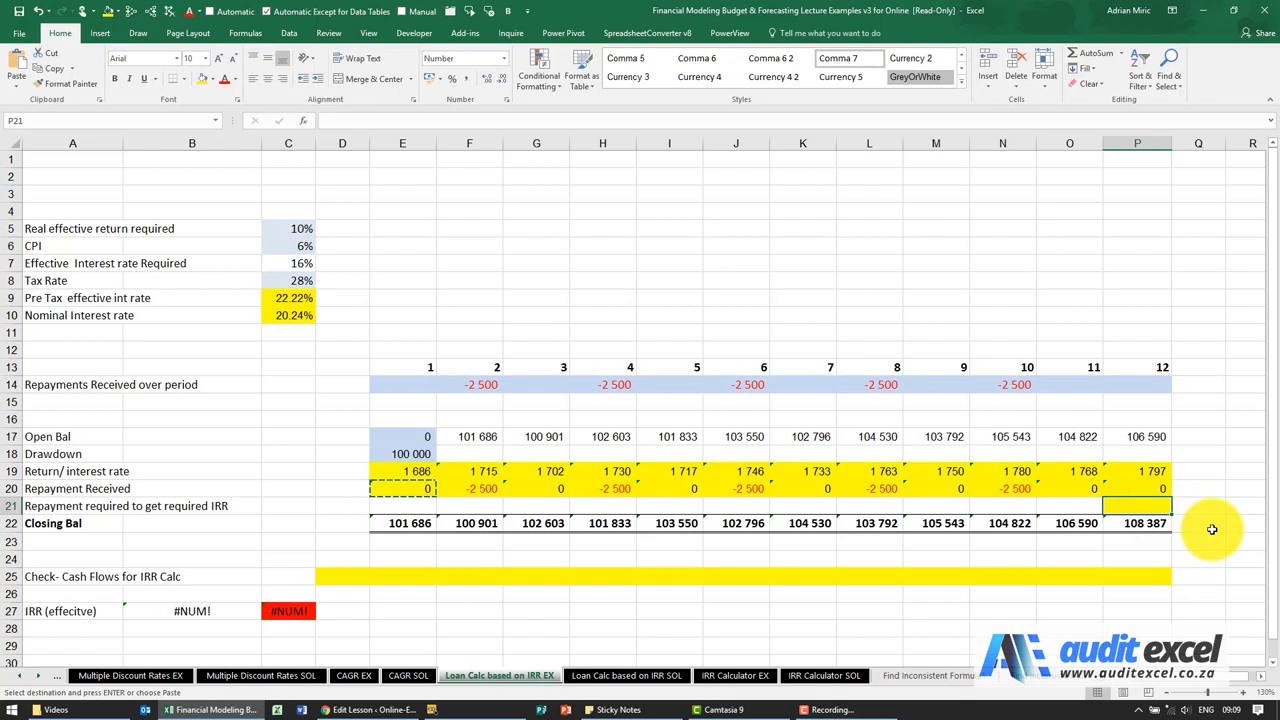
type("=-(")
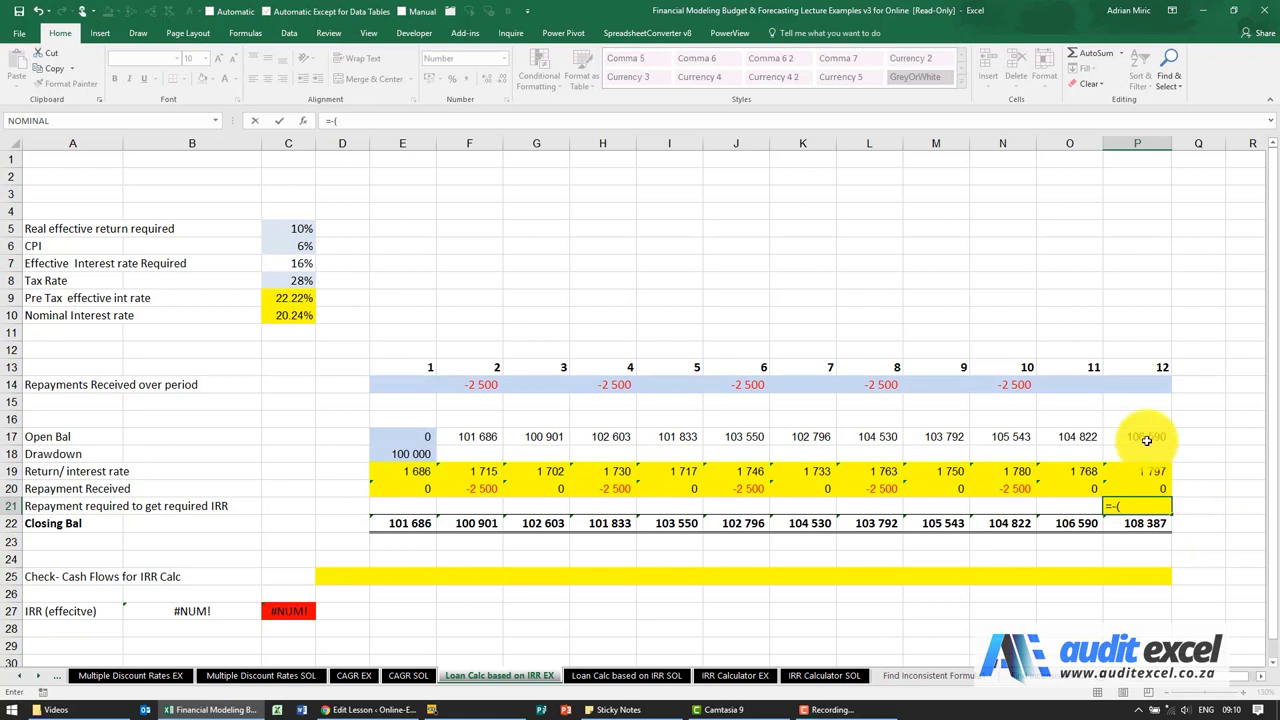
type("+")
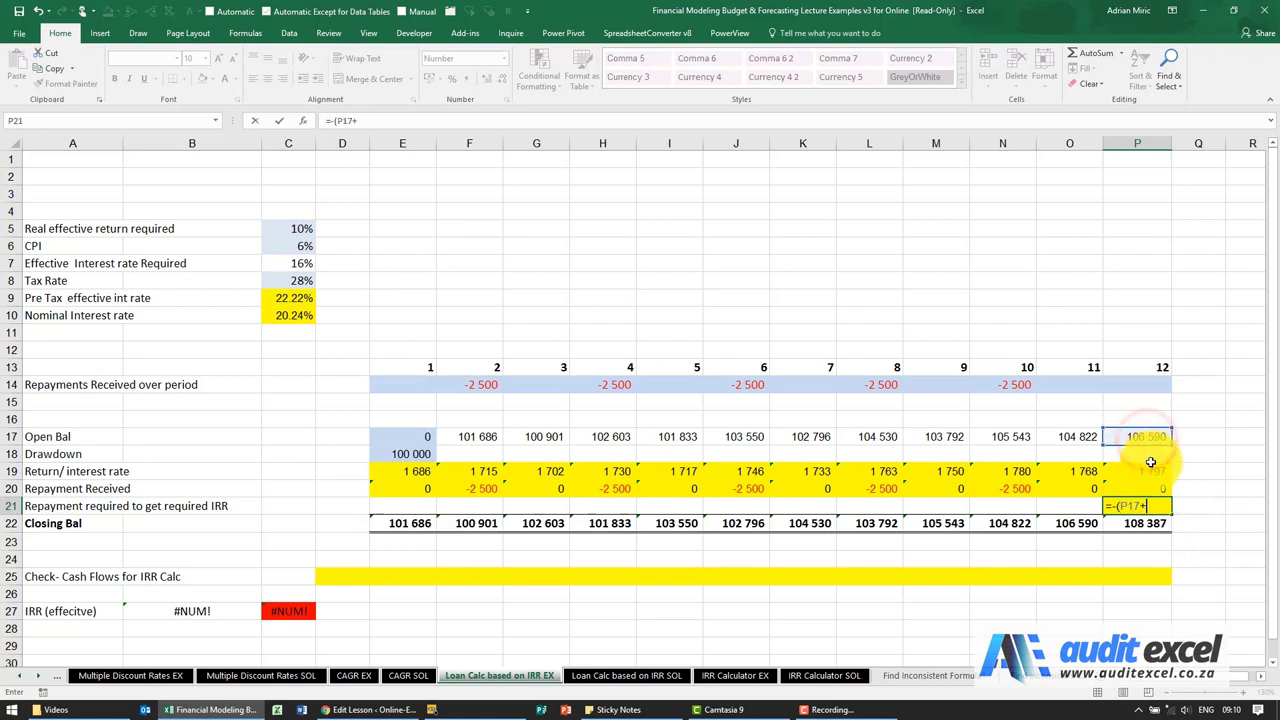
left_click(1150, 469)
type("+")
left_click(1164, 484)
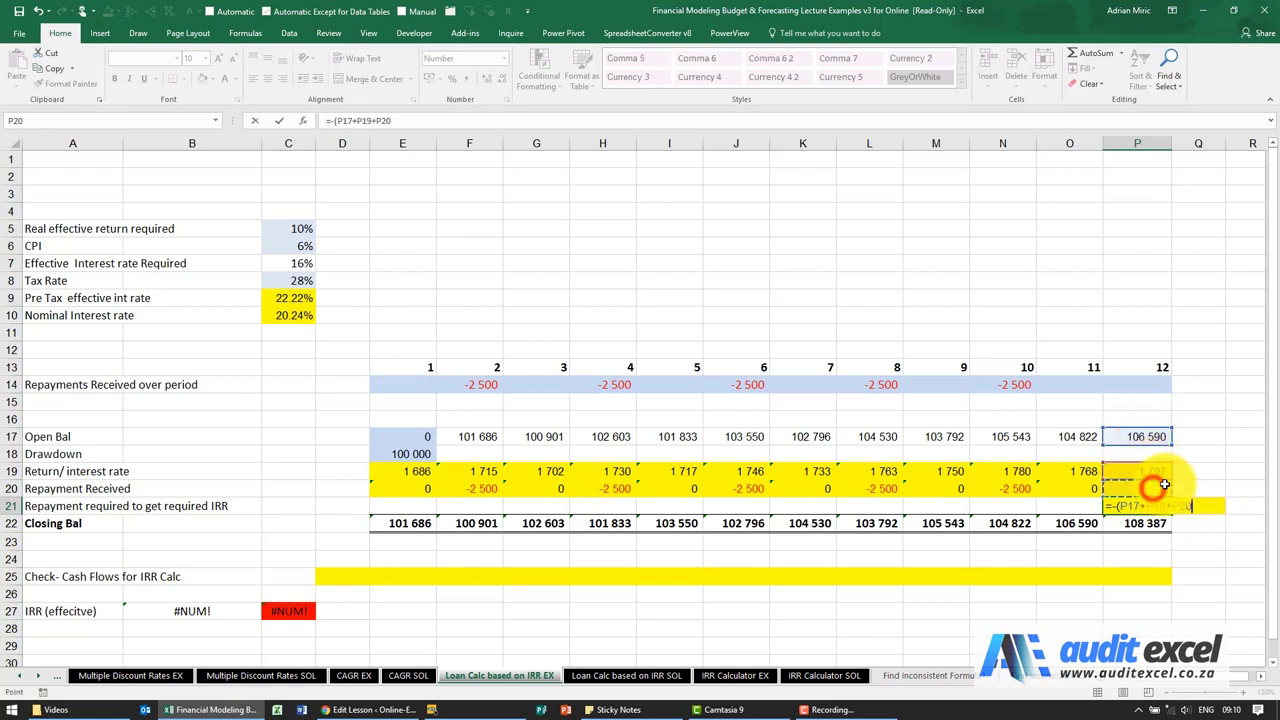
type(")")
key("Return")
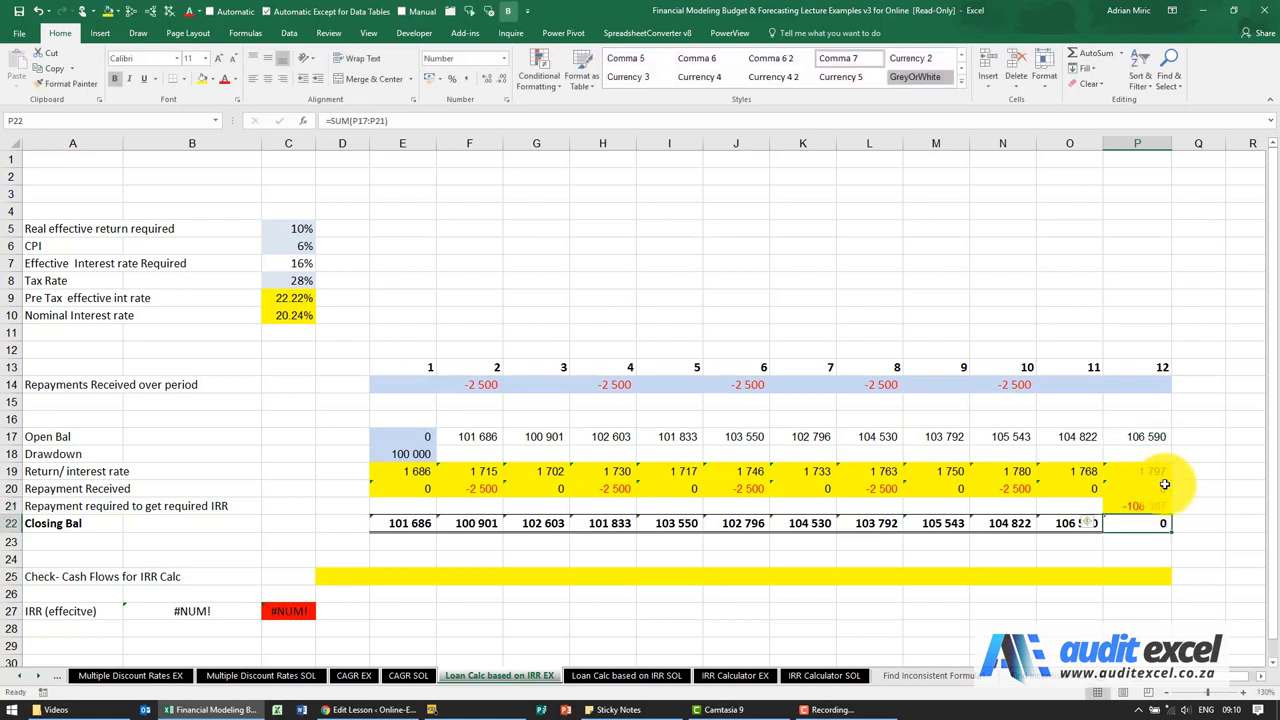
key("Up")
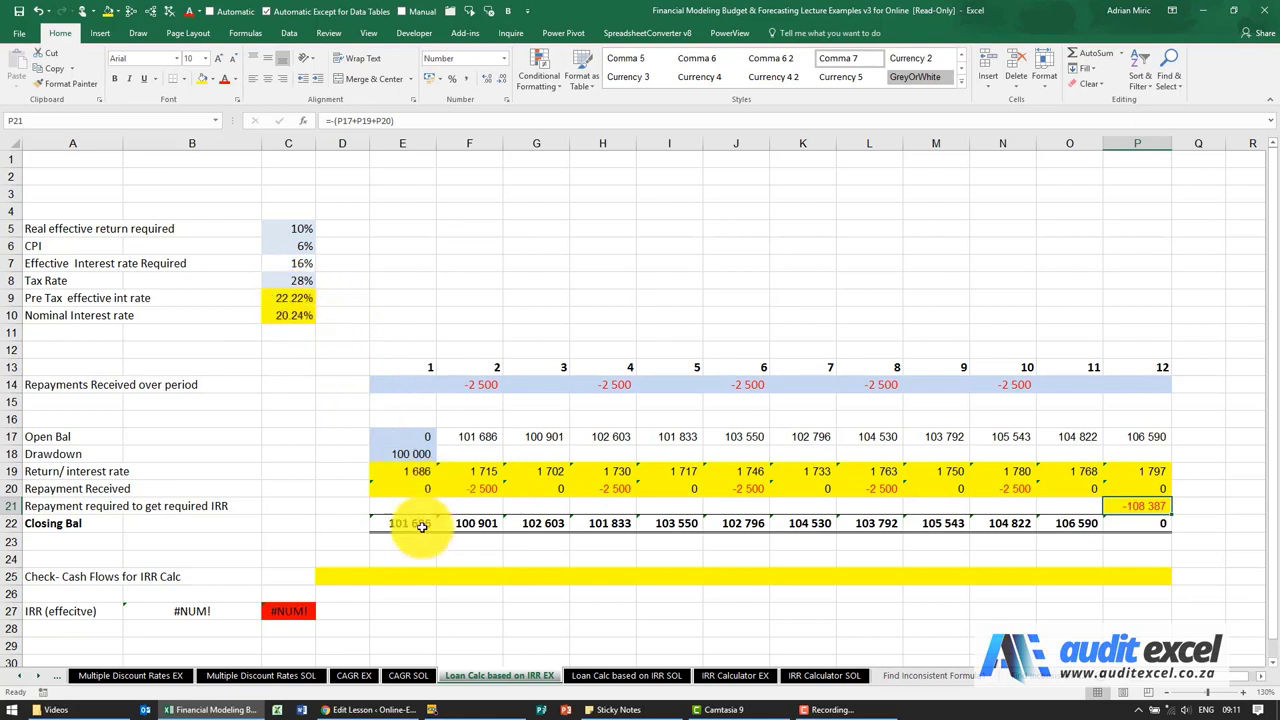
Enter the period 12 check cash flow in P25 with =-(P21+P20)
left_click(347, 576)
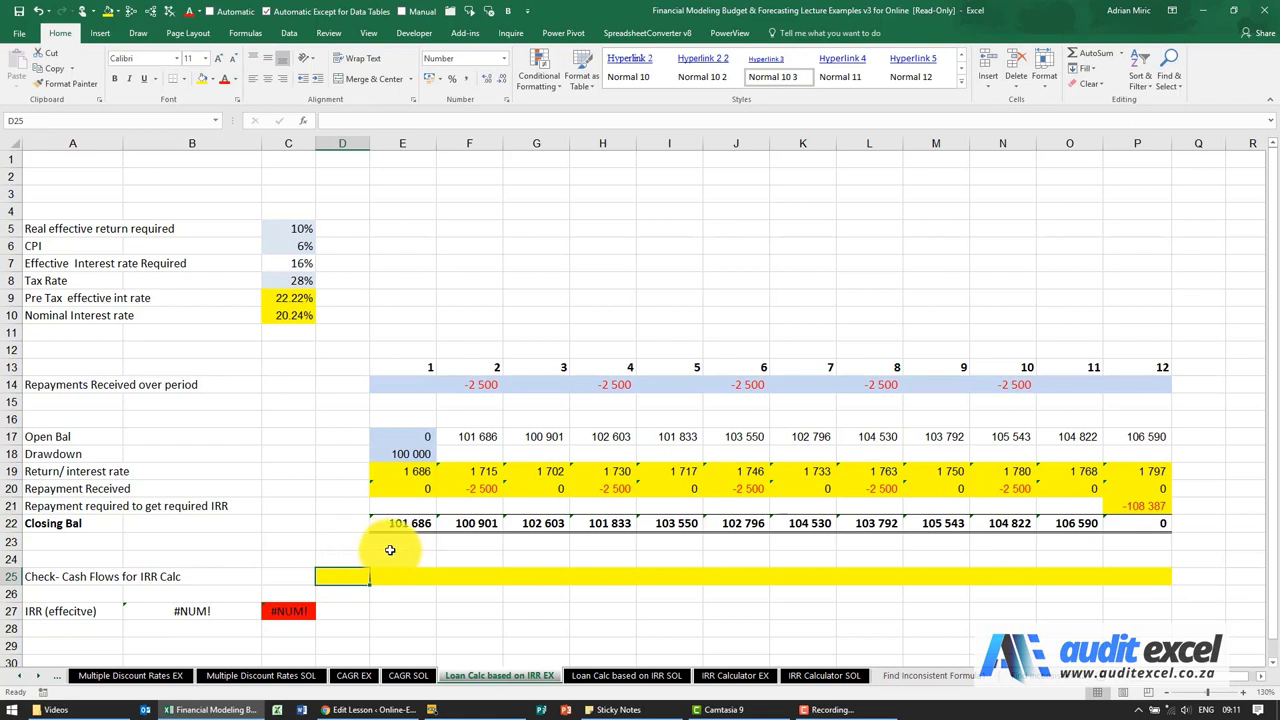
left_click(405, 573)
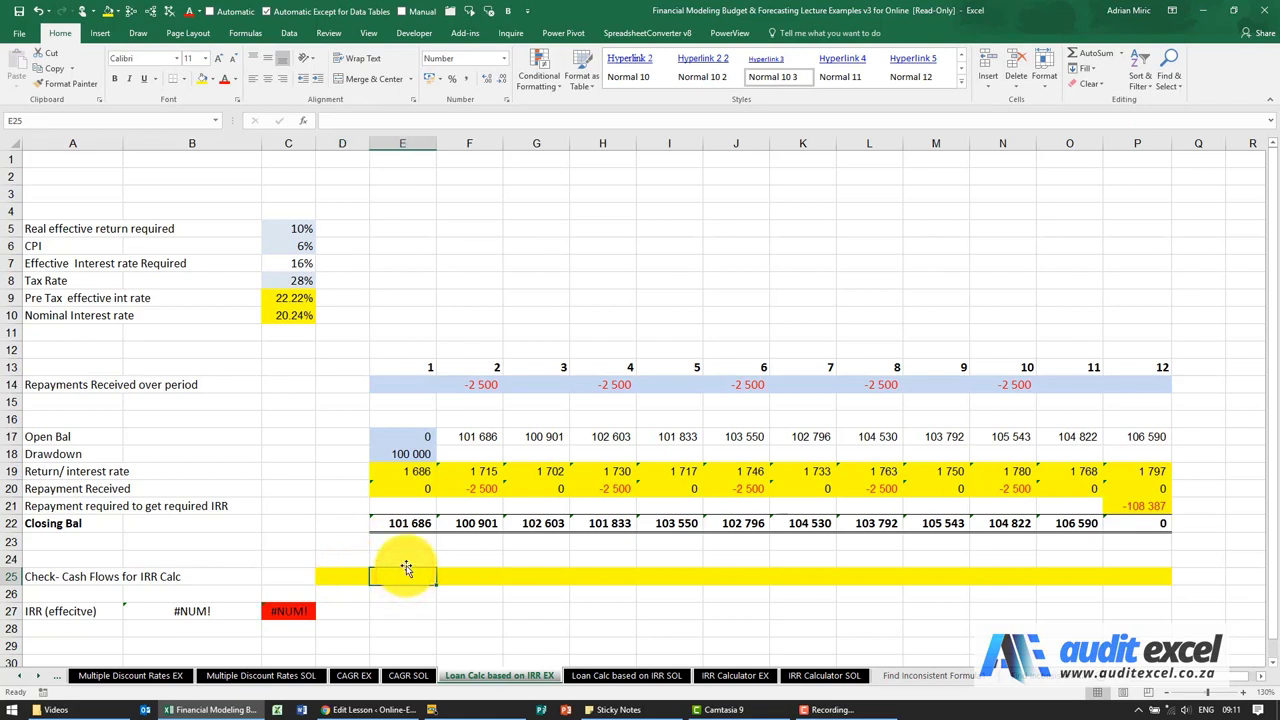
left_click(1129, 577)
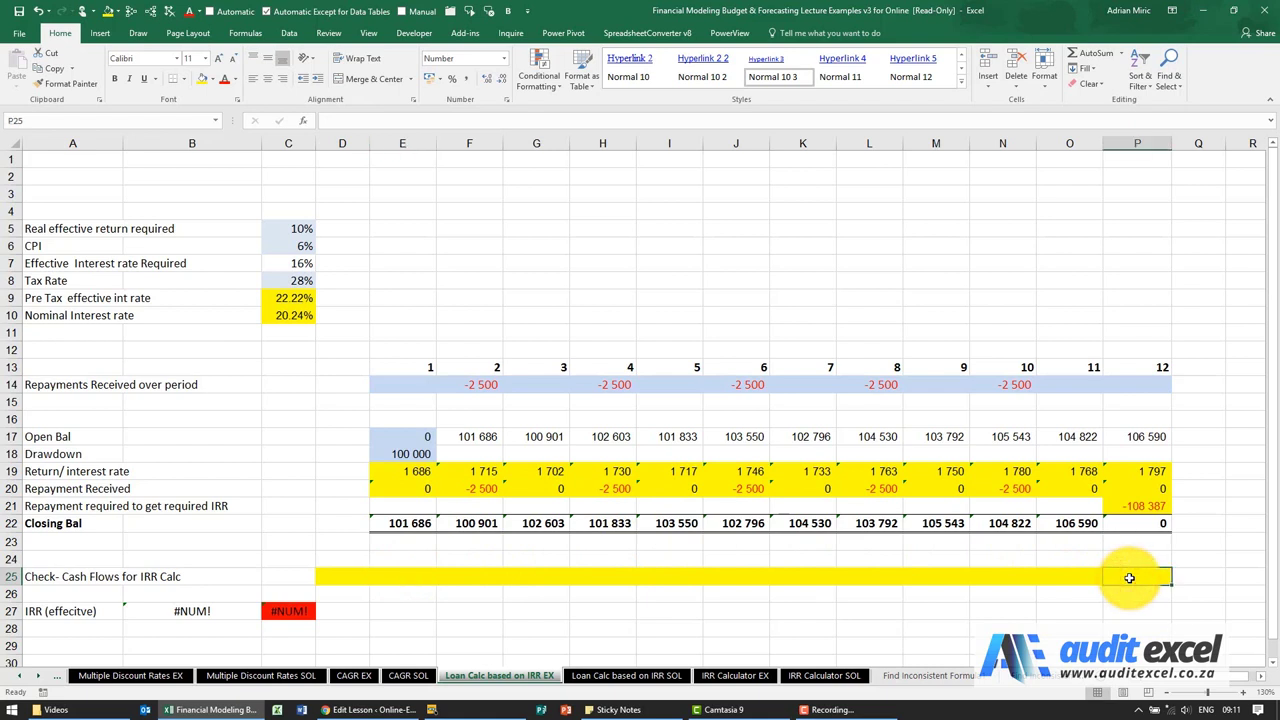
type("=-(")
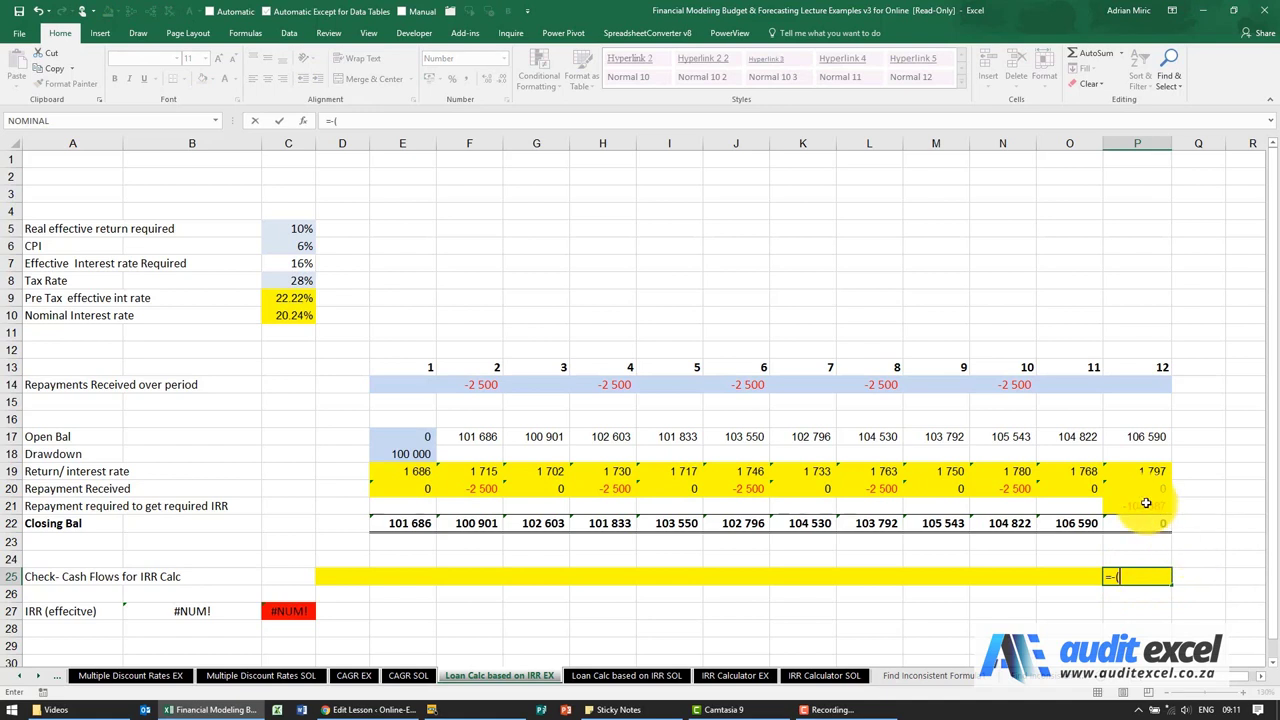
type("+")
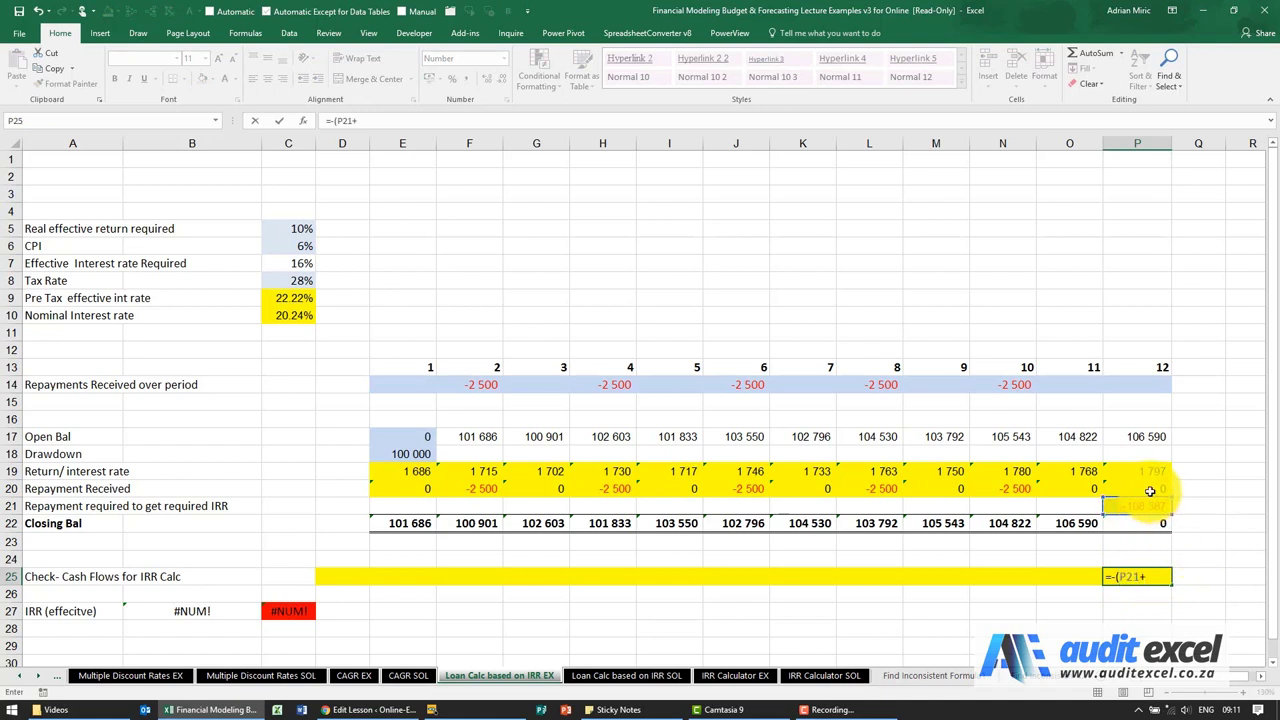
key("Return")
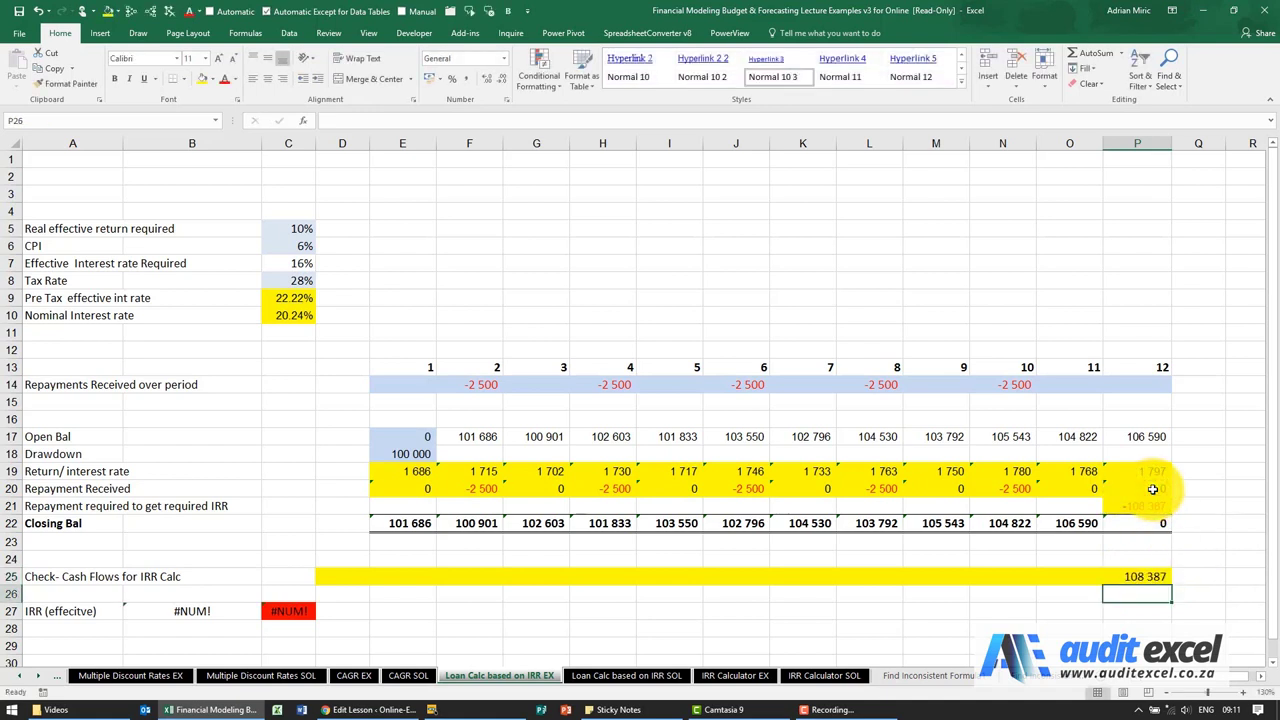
Copy the check cash flow formula from P25 back across the row to E25
key("ctrl+c")
key("shift+Left")
key("shift+Left")
key("shift+Left")
key("shift+Left")
key("shift+Left")
key("shift+Left")
key("shift+Left")
key("shift+Left")
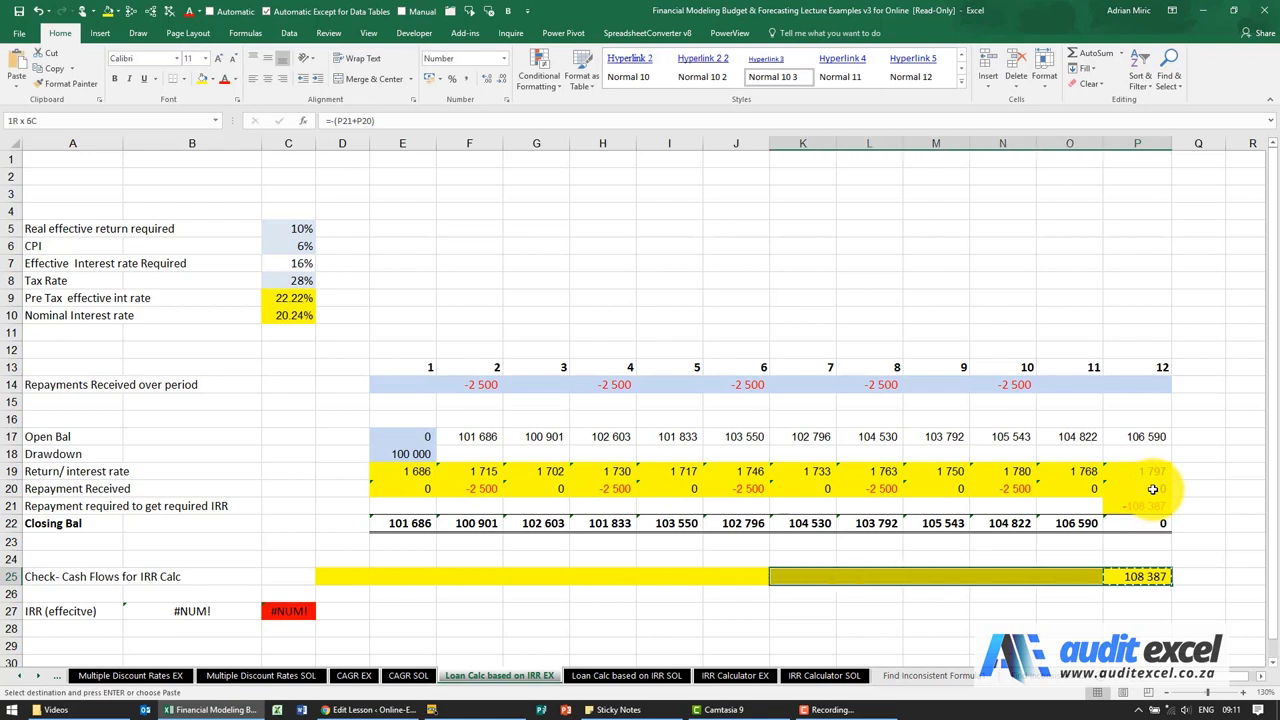
key("shift+Left")
key("shift+Left")
key("shift+Left")
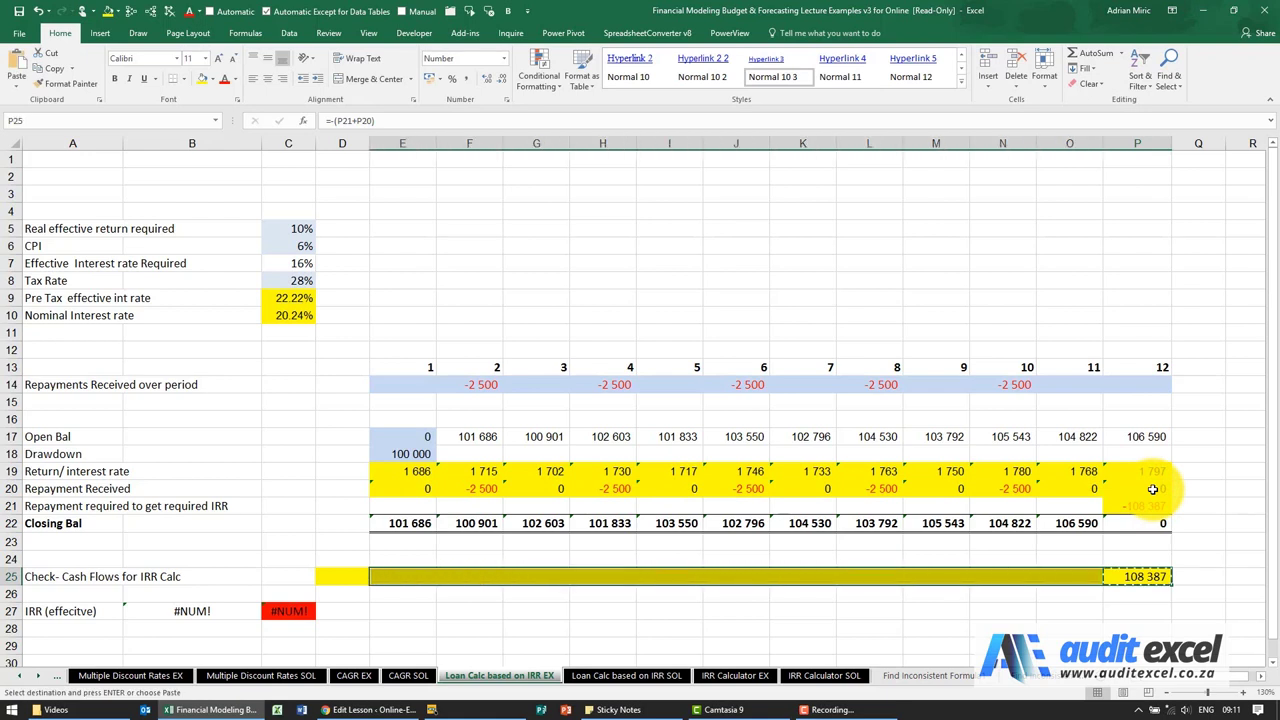
key("ctrl+v")
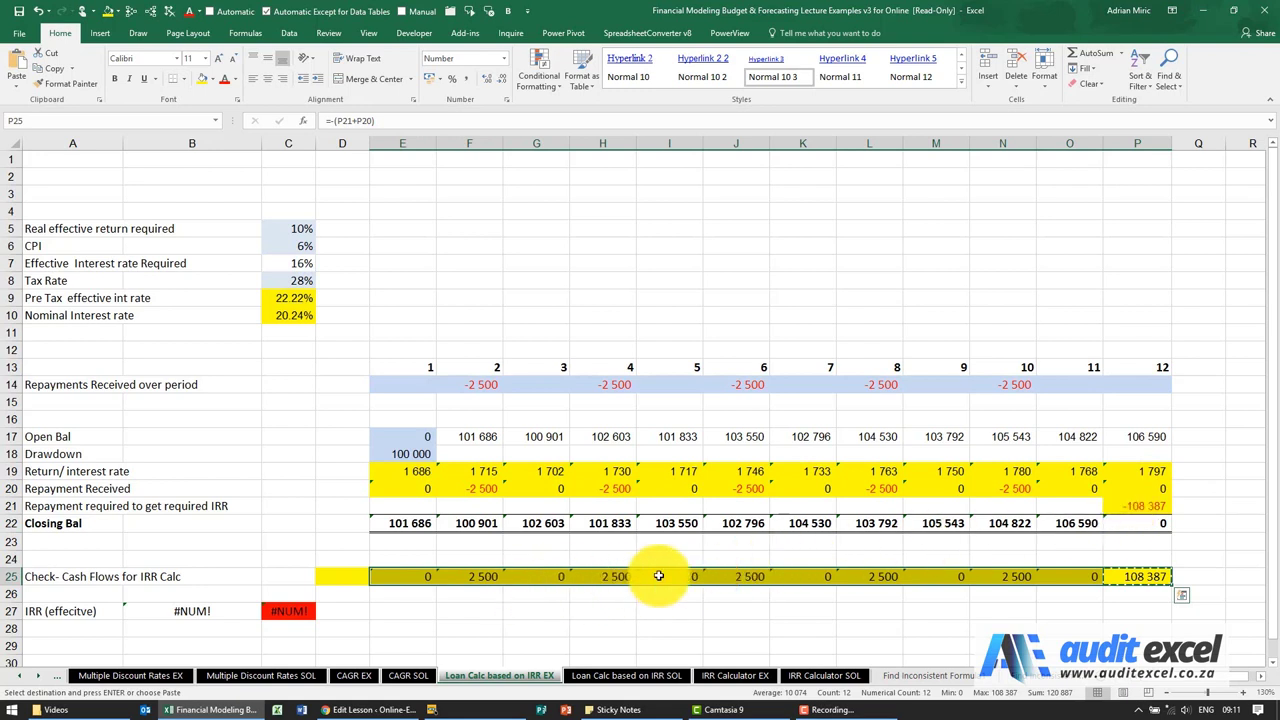
Try including the drawdown in E25 with =-(E21+E20+E18), and restore the formula to =-(E21+E20)
left_click(428, 578)
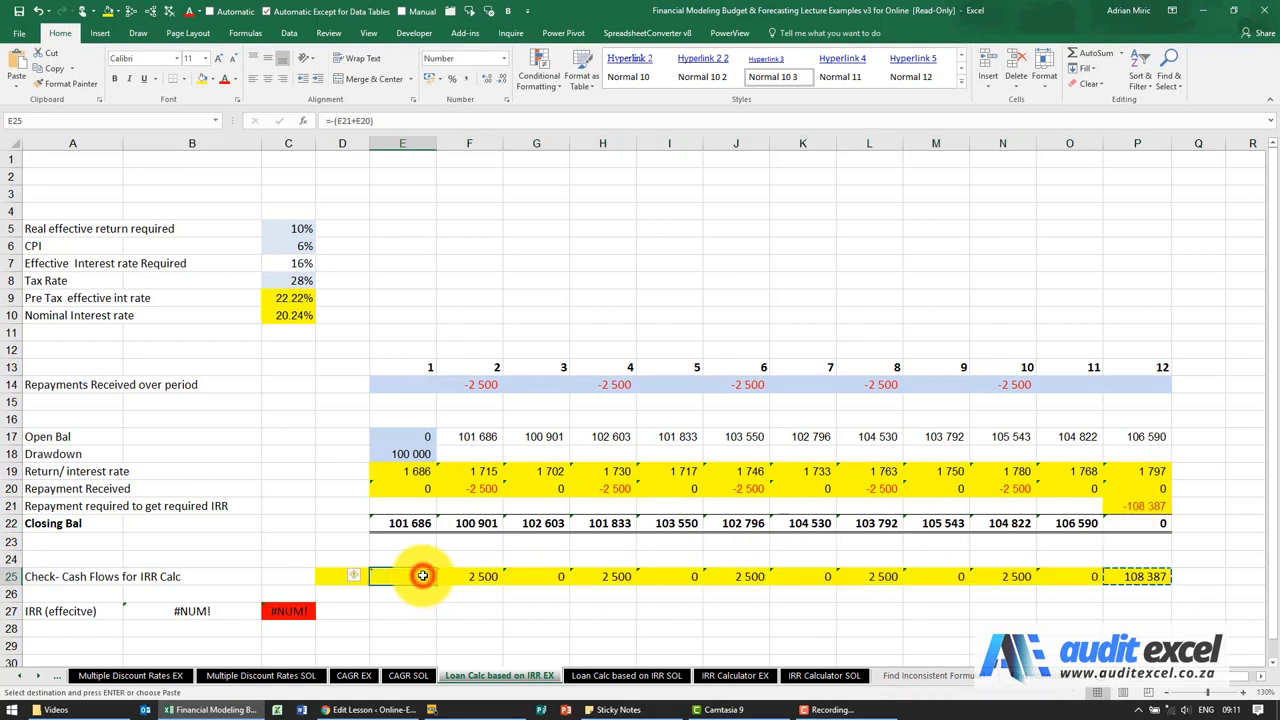
left_click(370, 121)
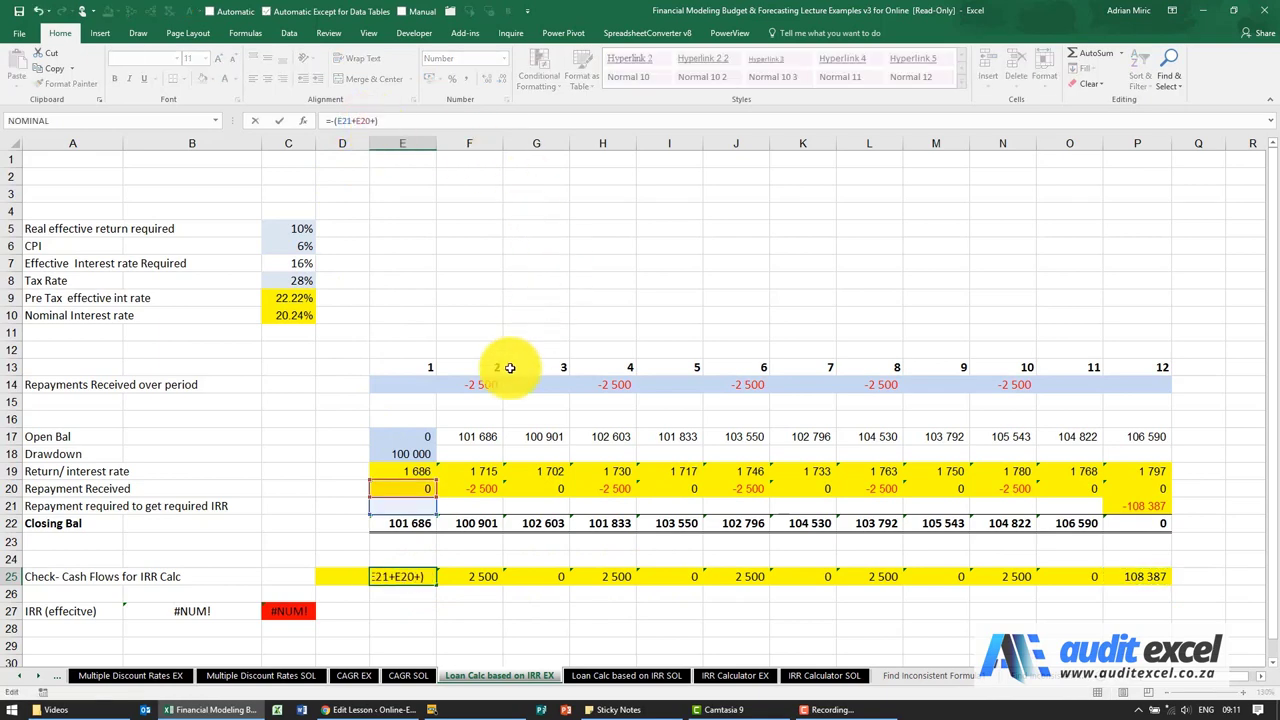
left_click(428, 455)
key("ctrl+Return")
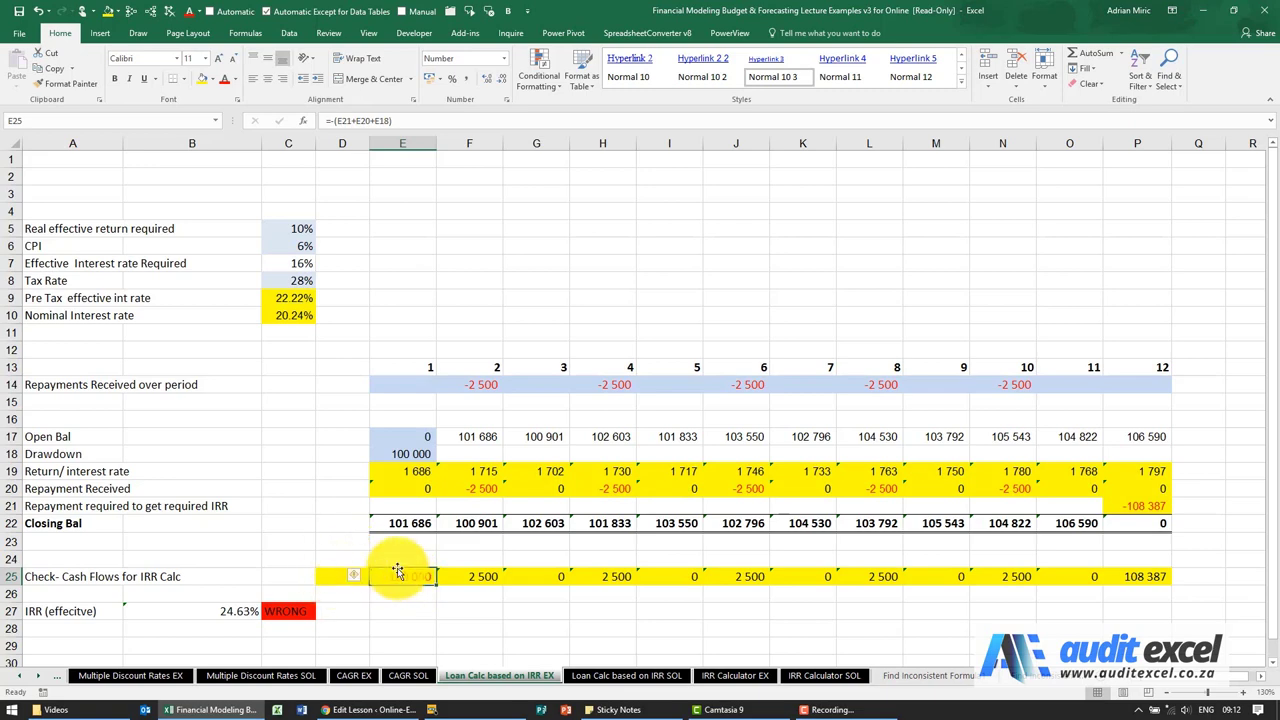
left_click(385, 120)
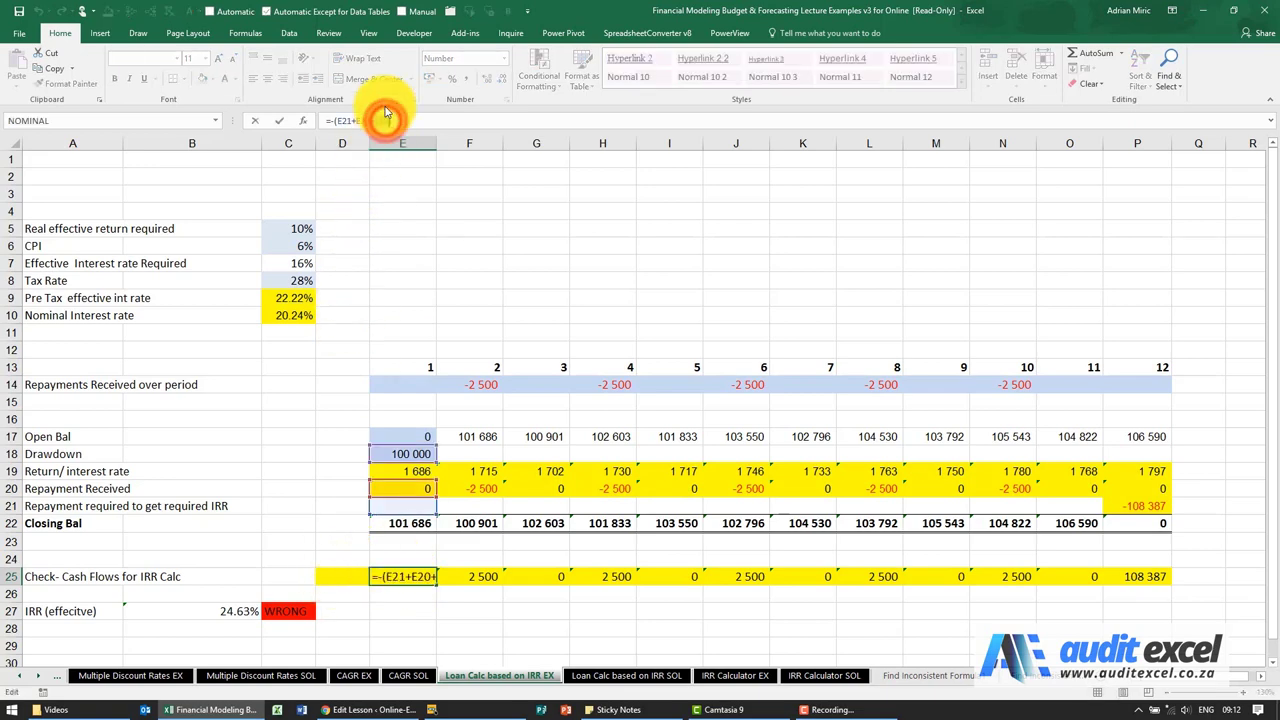
key("Return")
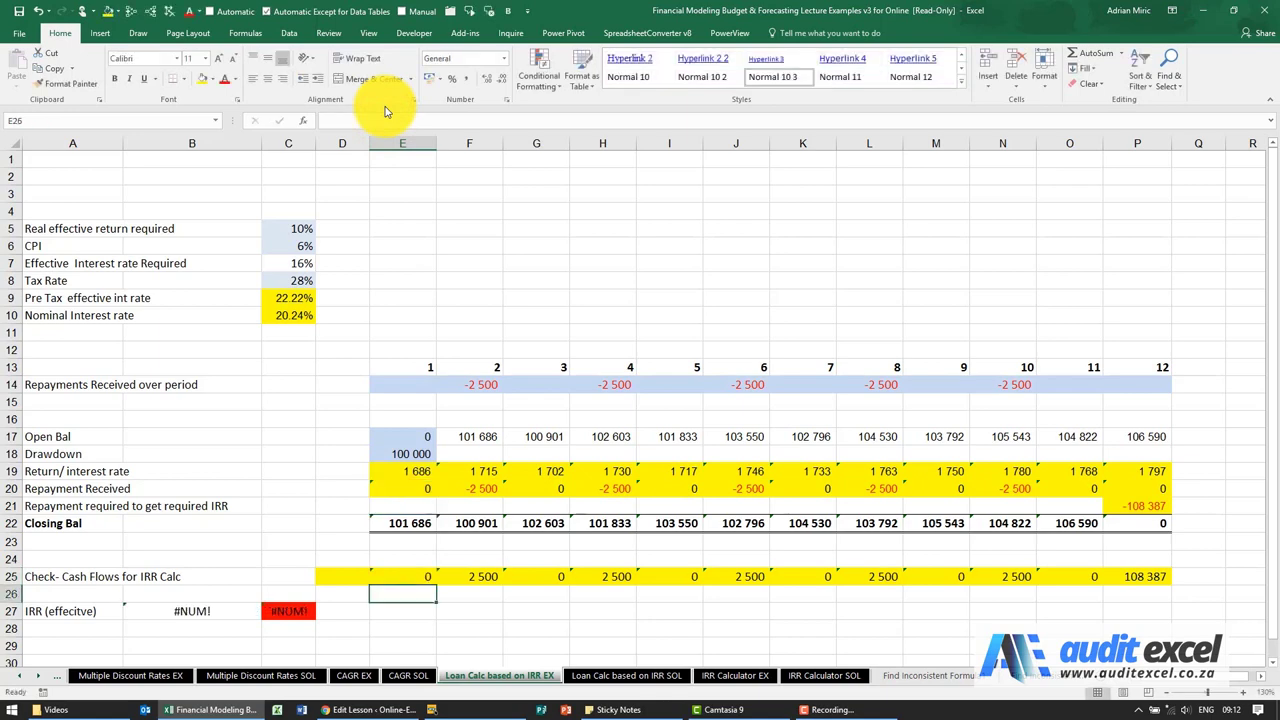
Enter the drawdown as the opening cash outflow in D25 with =-E18, and review the cash flow formulas in E25 to H25
left_click(342, 572)
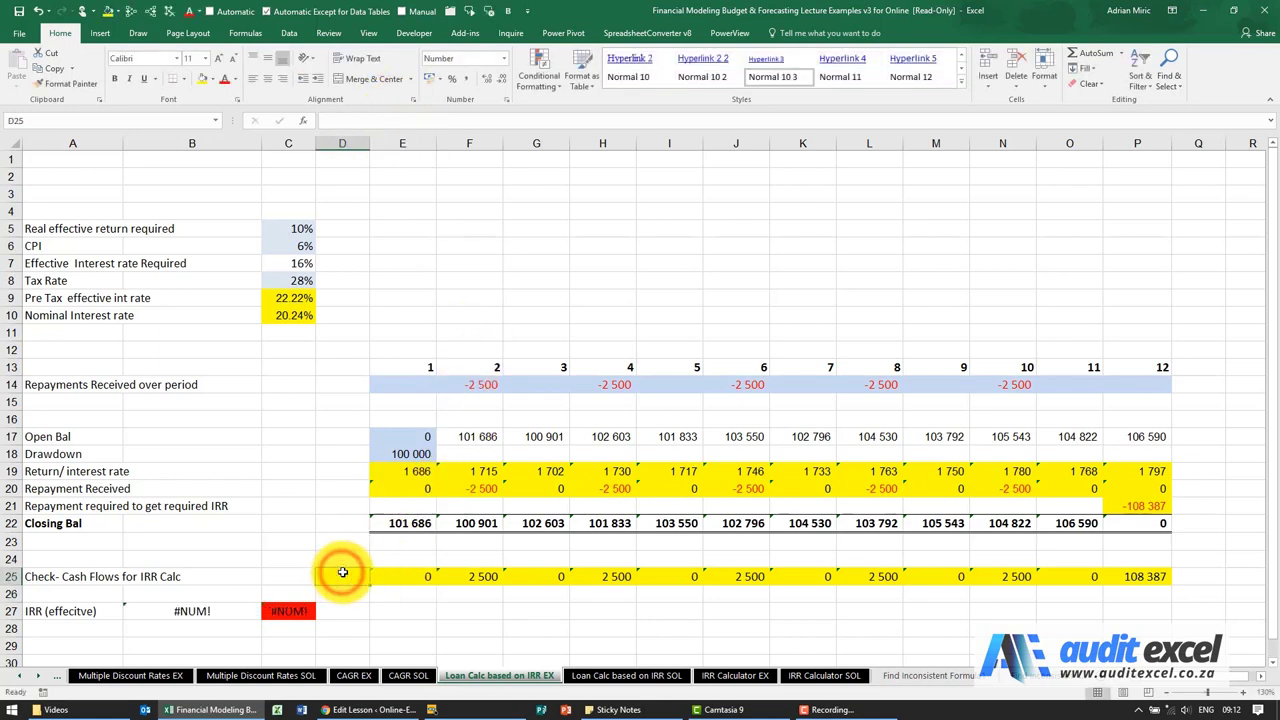
type("=-")
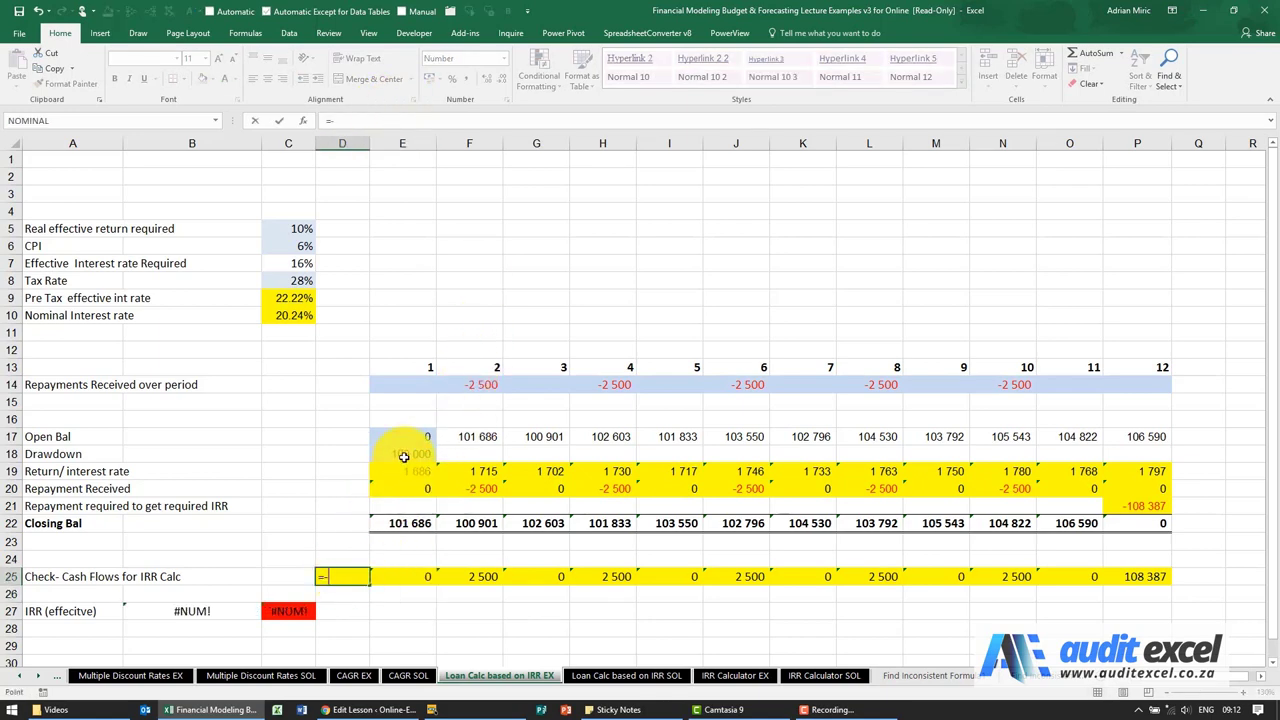
key("ctrl+Return")
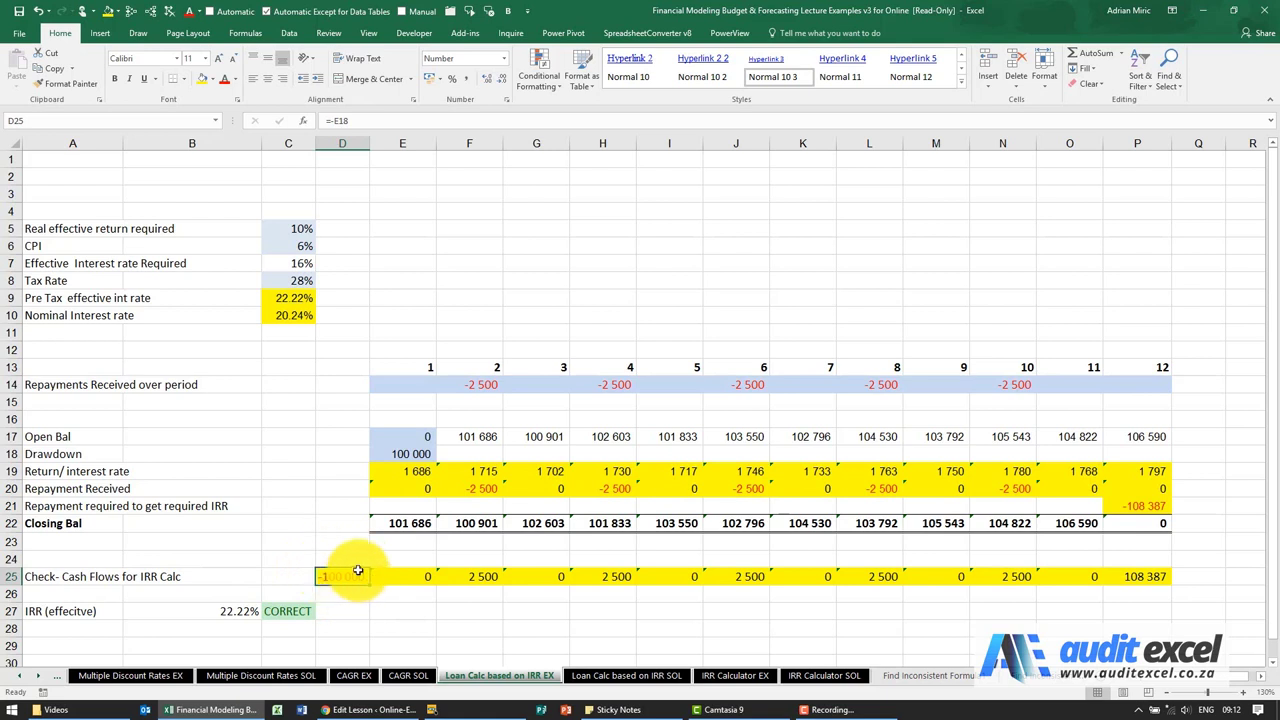
left_click(394, 577)
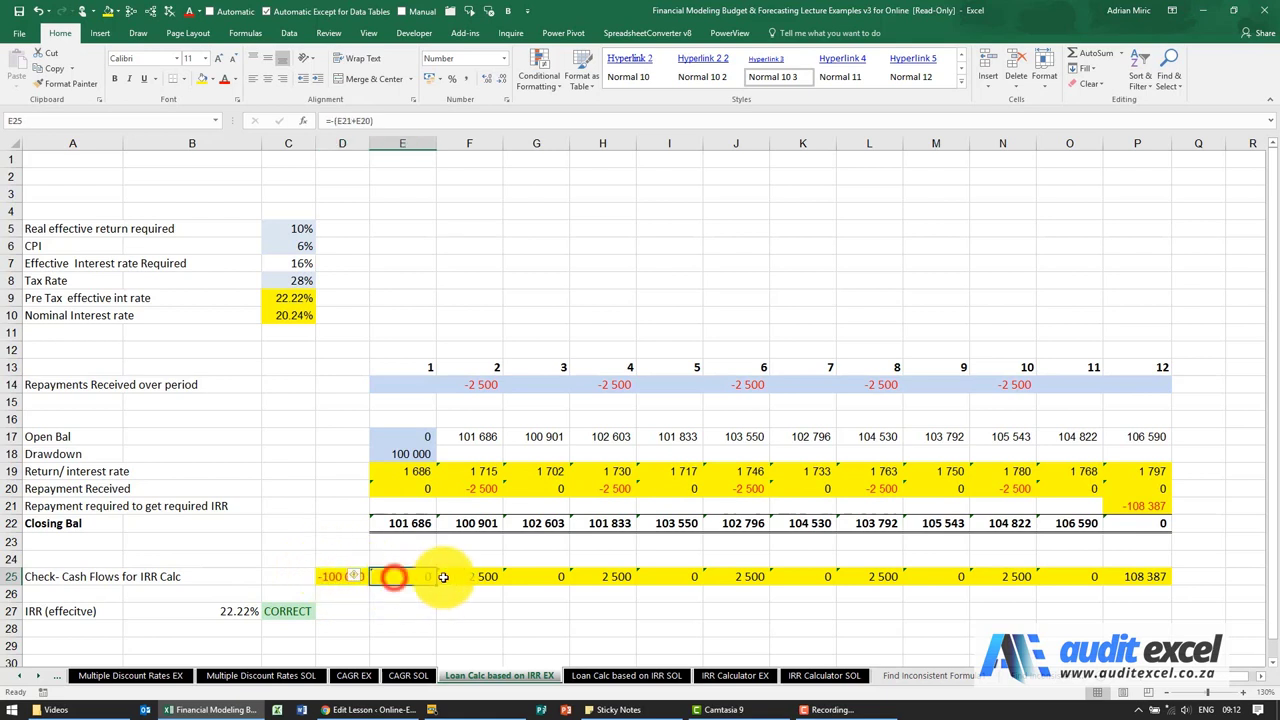
left_click(474, 577)
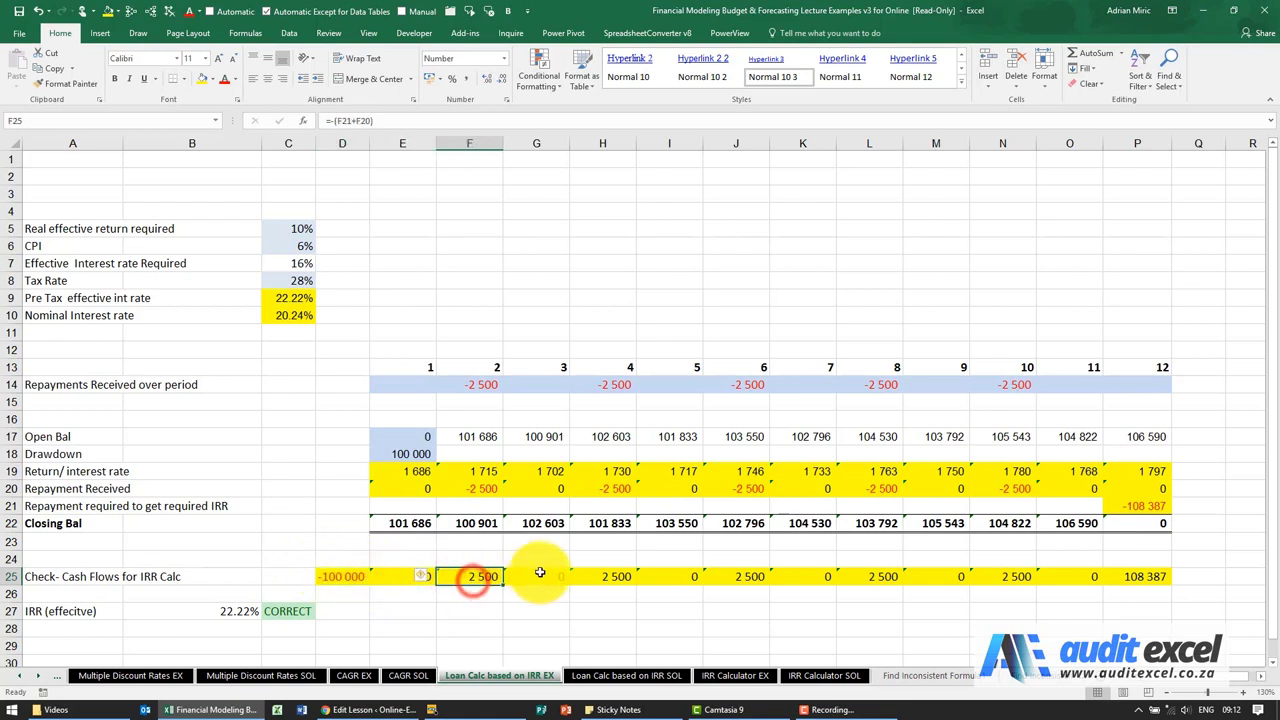
left_click(538, 577)
left_click(588, 577)
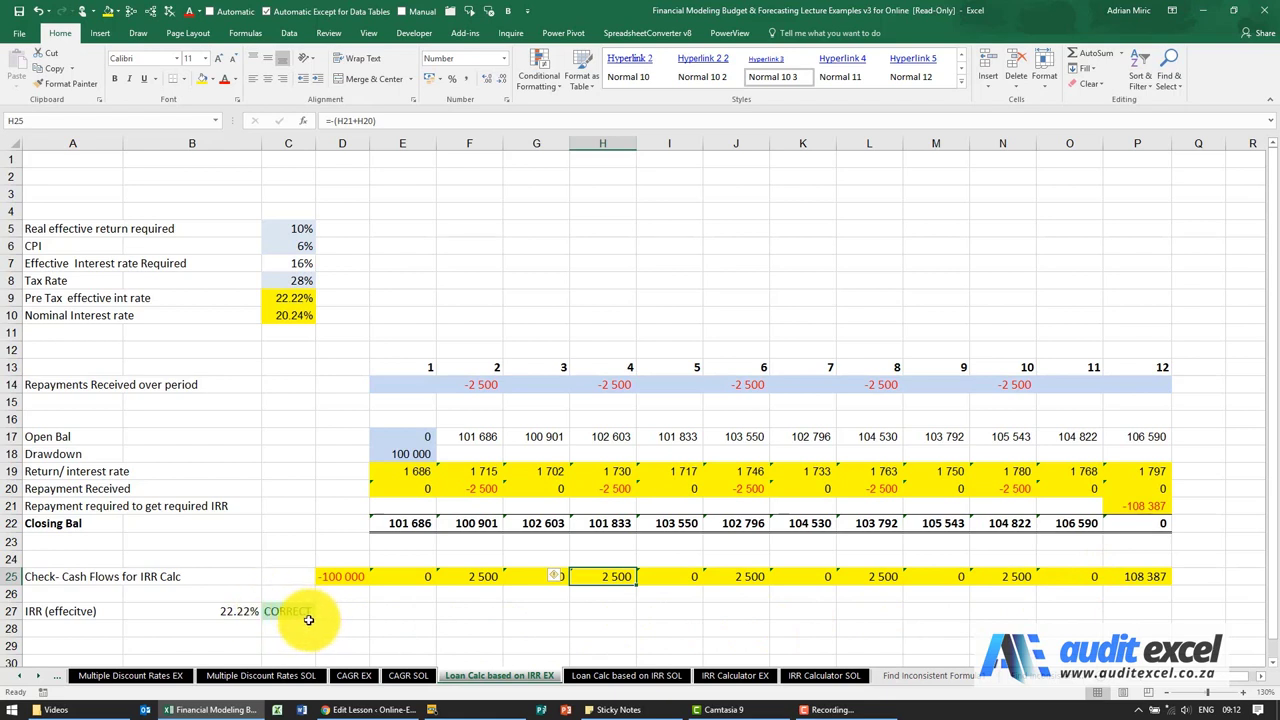
Calculate the periodic IRR of the check cash flows in B28 with =IRR(D25:P25), shown as a percentage with two decimals
left_click(225, 625)
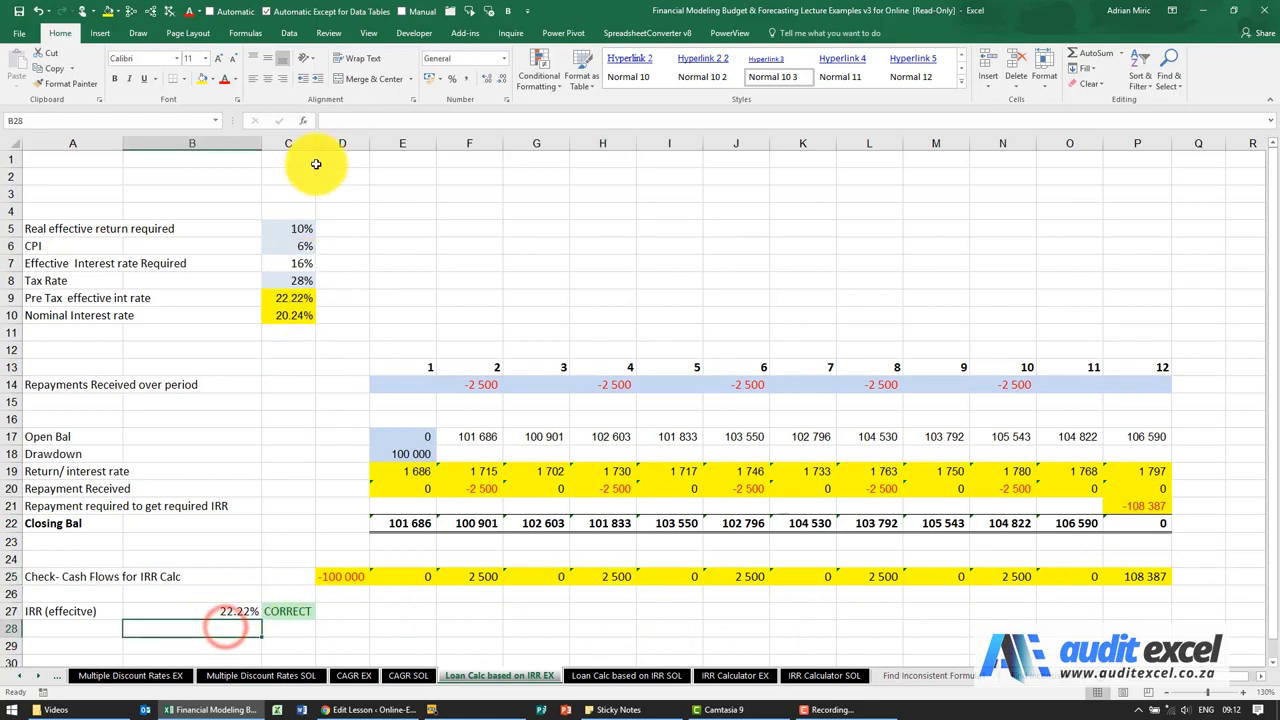
left_click(304, 120)
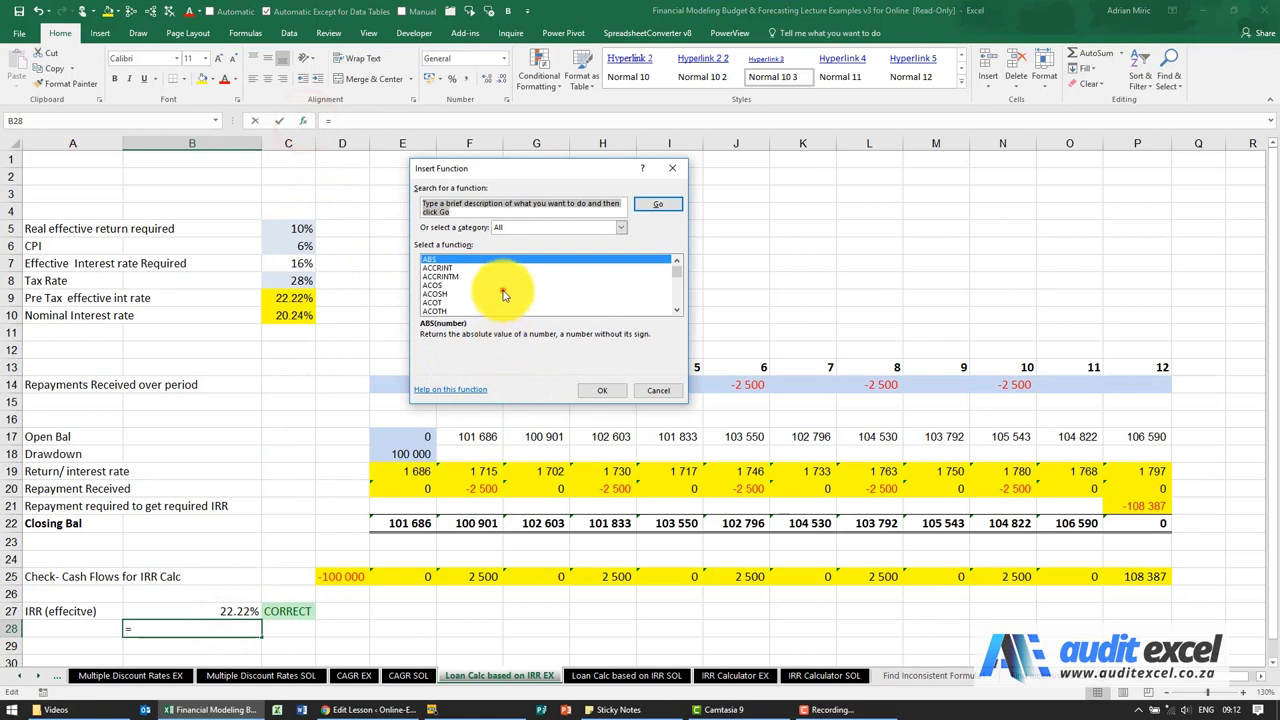
left_click(505, 294)
type("irr")
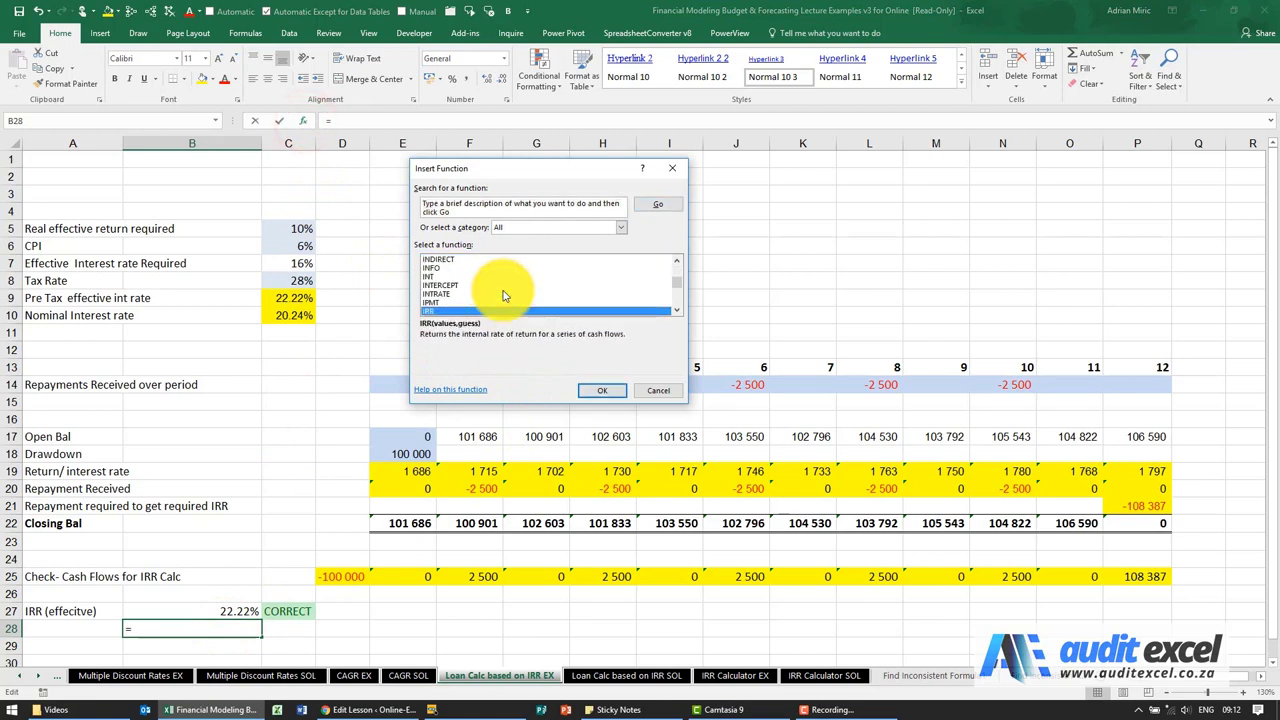
key("Return")
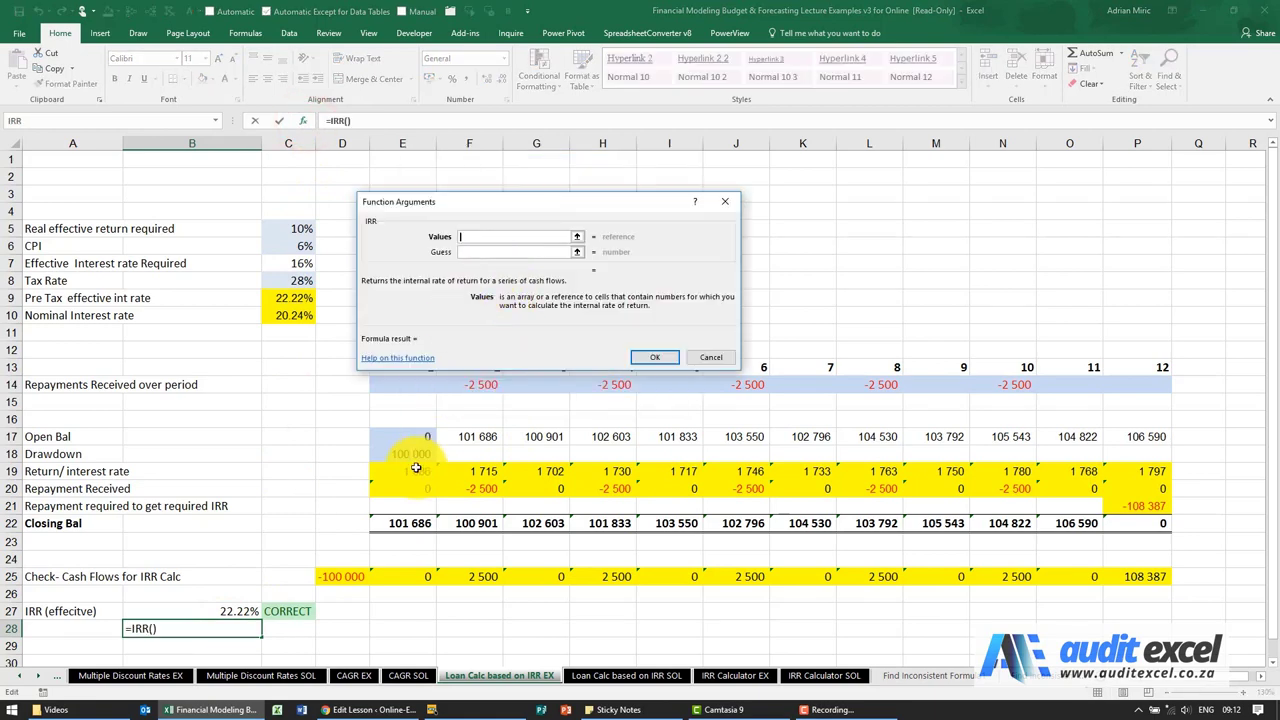
left_click(353, 575)
key("ctrl+shift+Right")
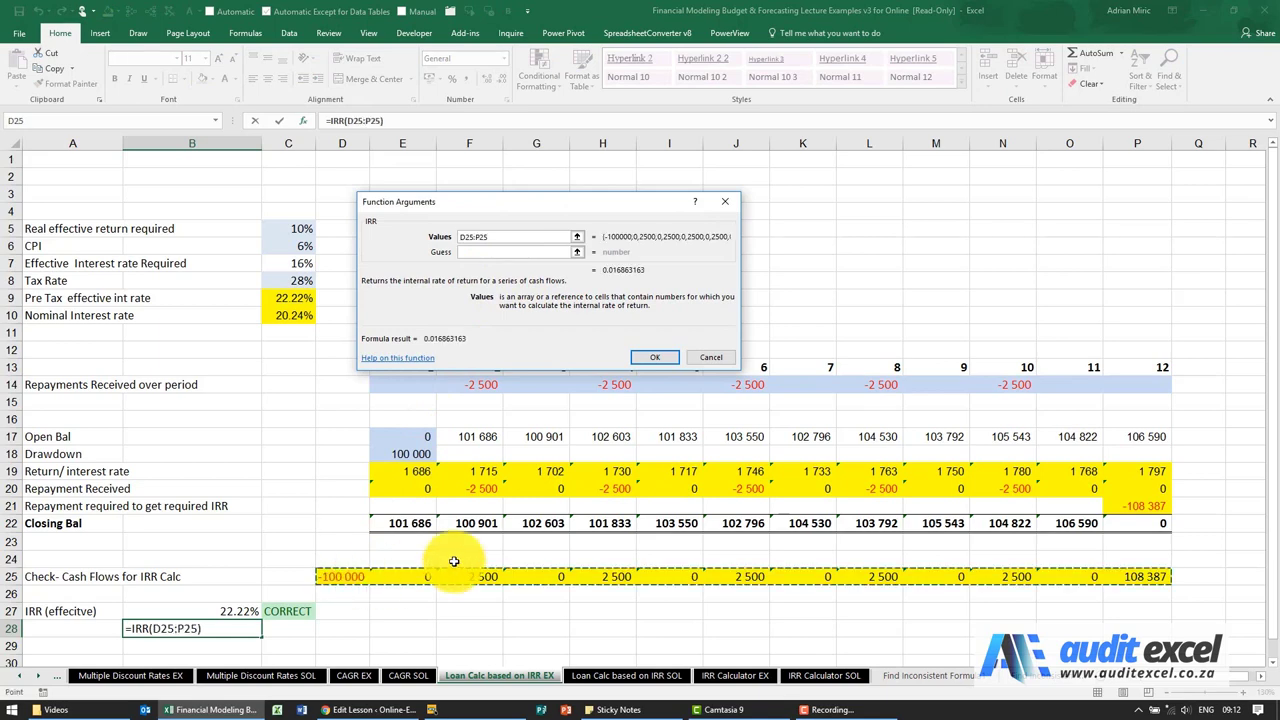
left_click(657, 360)
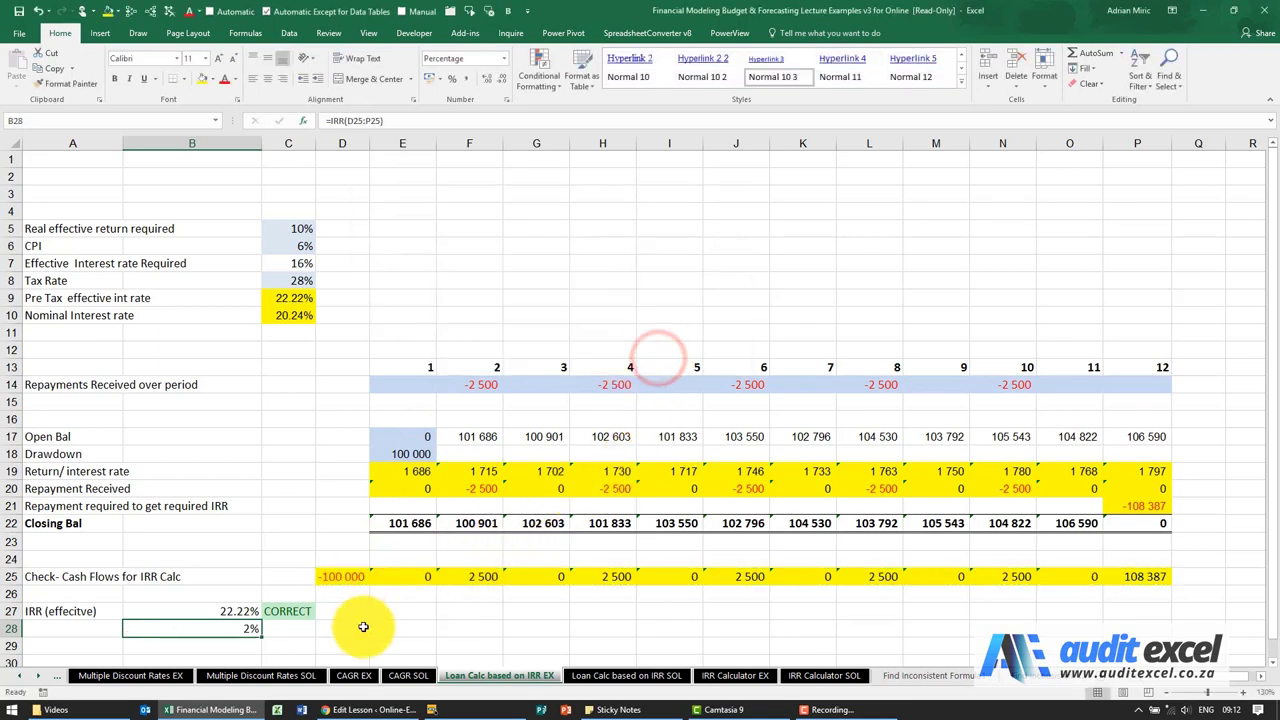
left_click(487, 83)
left_click(487, 83)
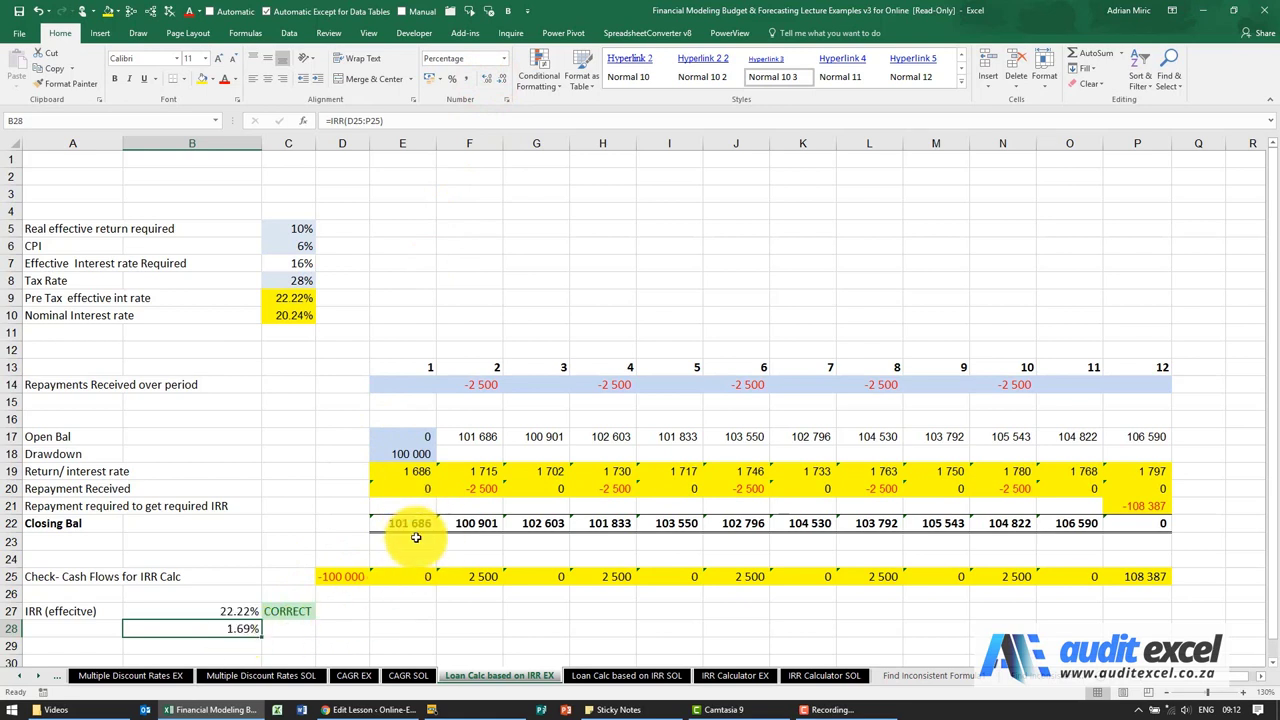
Convert the B28 result to an effective annual rate with =(1+IRR(D25:P25))^12-1
left_click(330, 122)
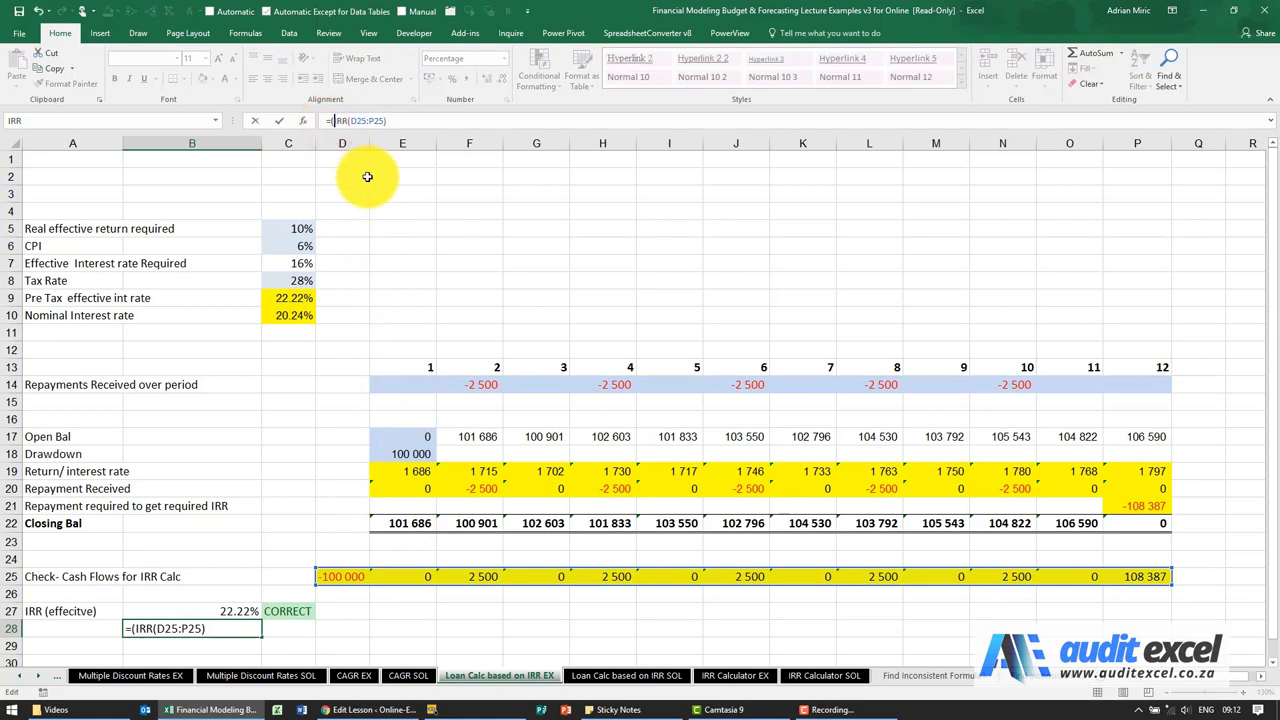
type("(1+")
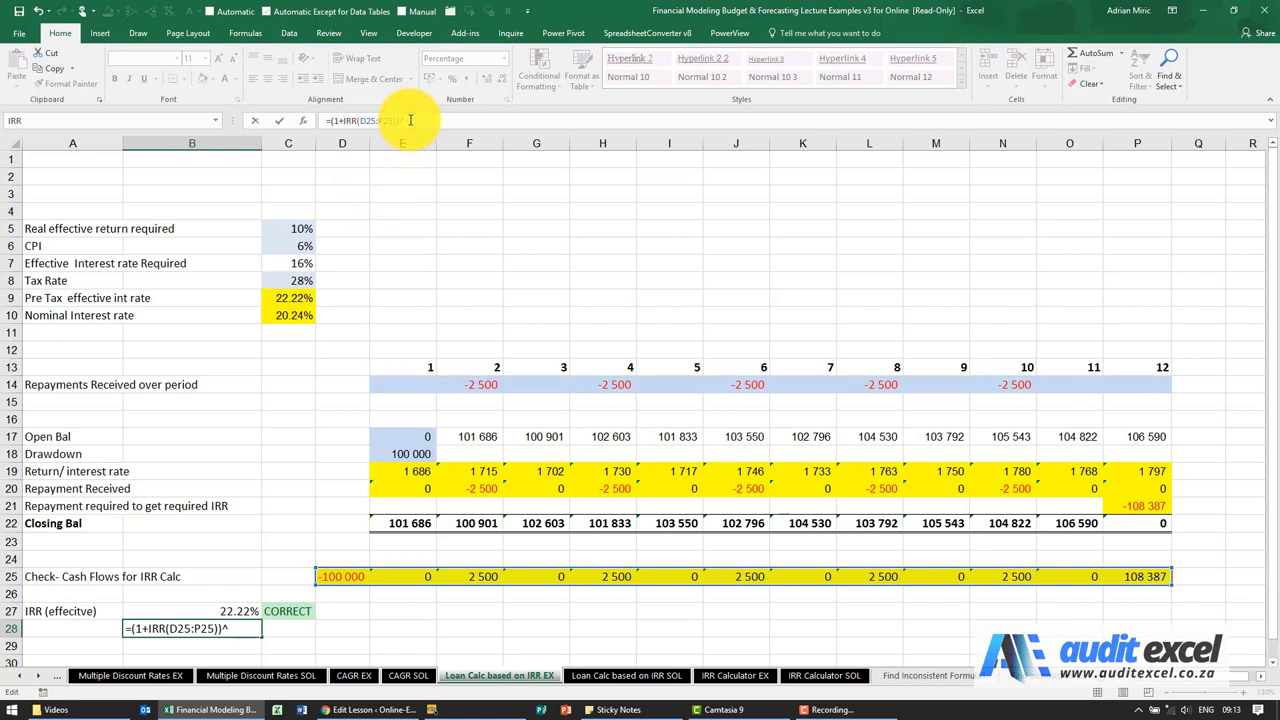
key("ctrl+Return")
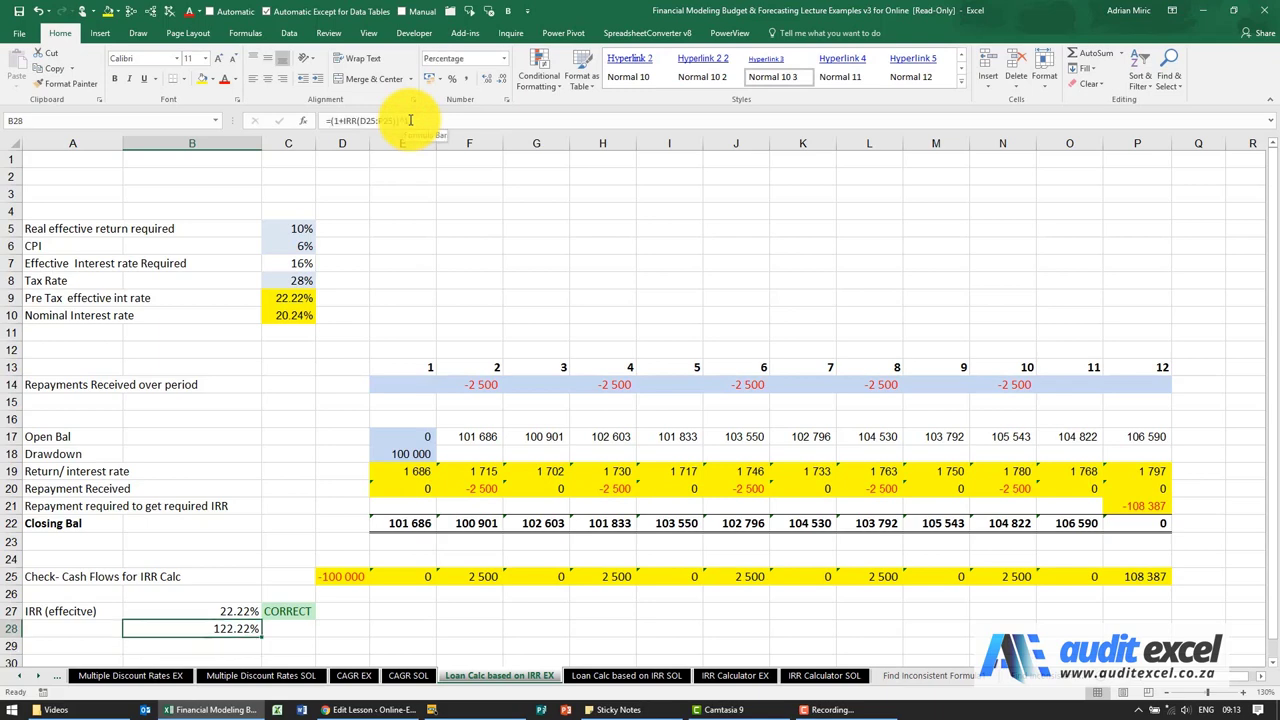
left_click(423, 120)
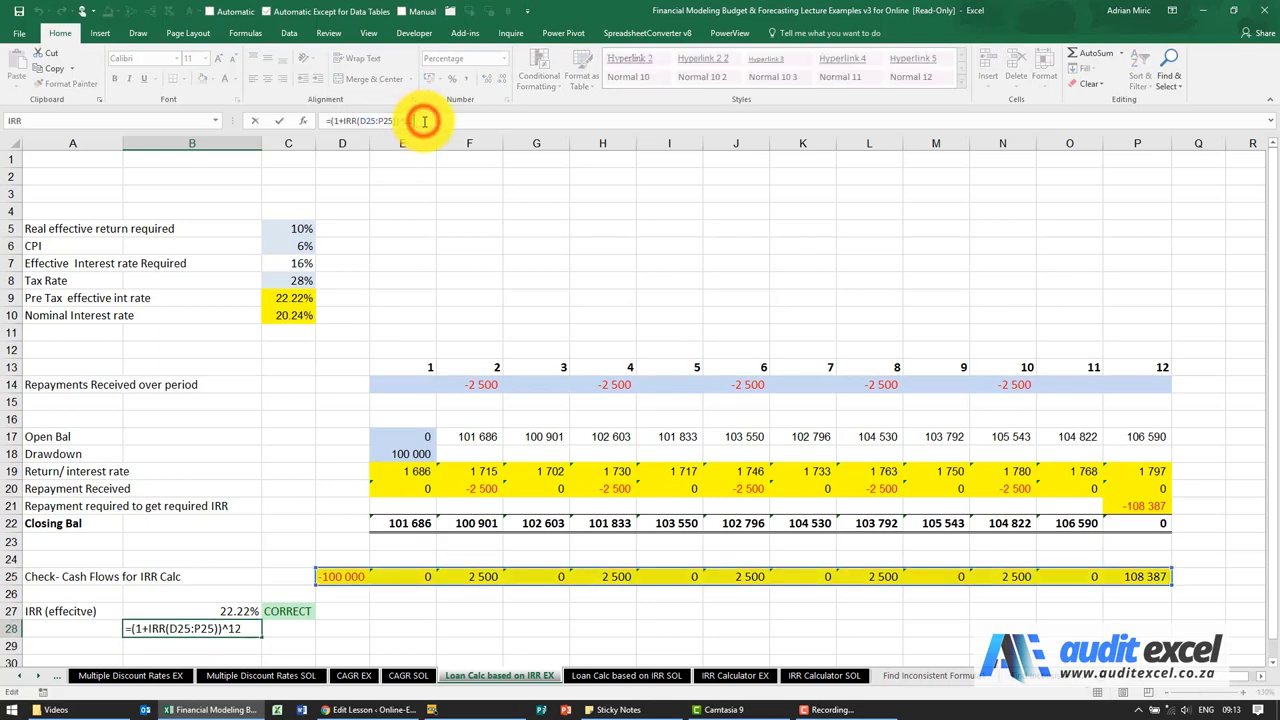
type("-1")
key("ctrl+Return")
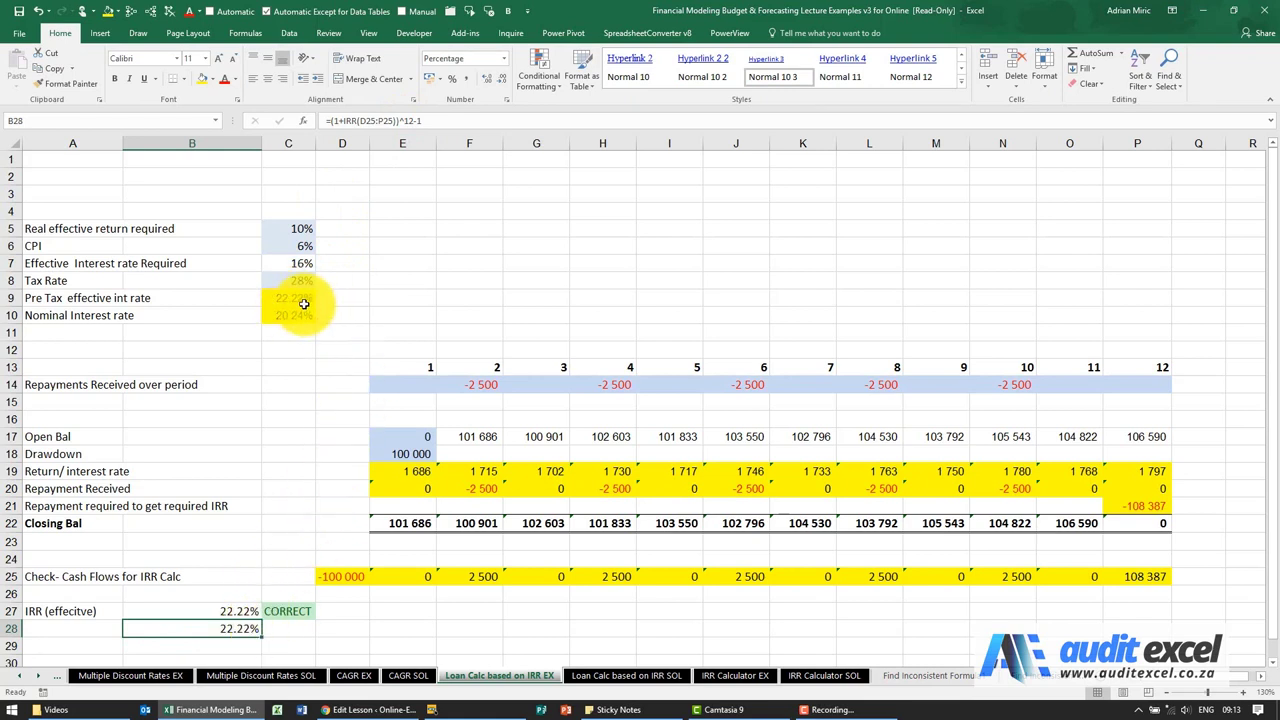
key("Return")
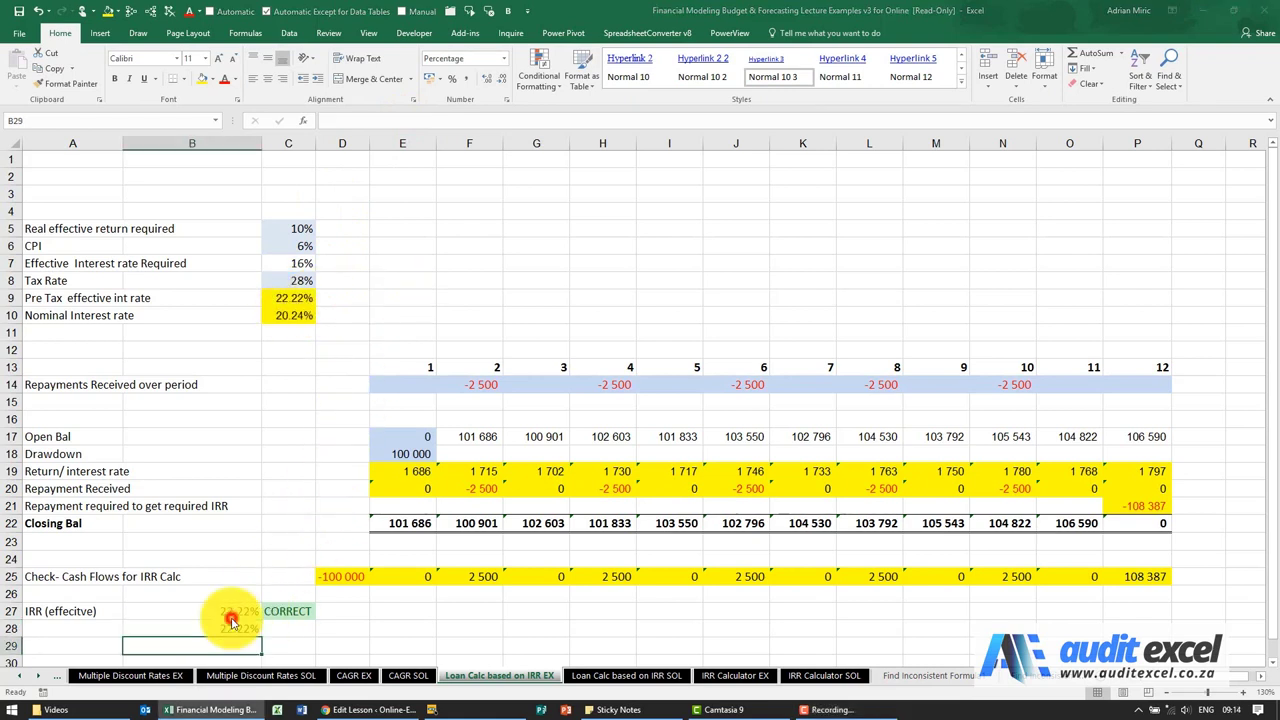
left_click(234, 625)
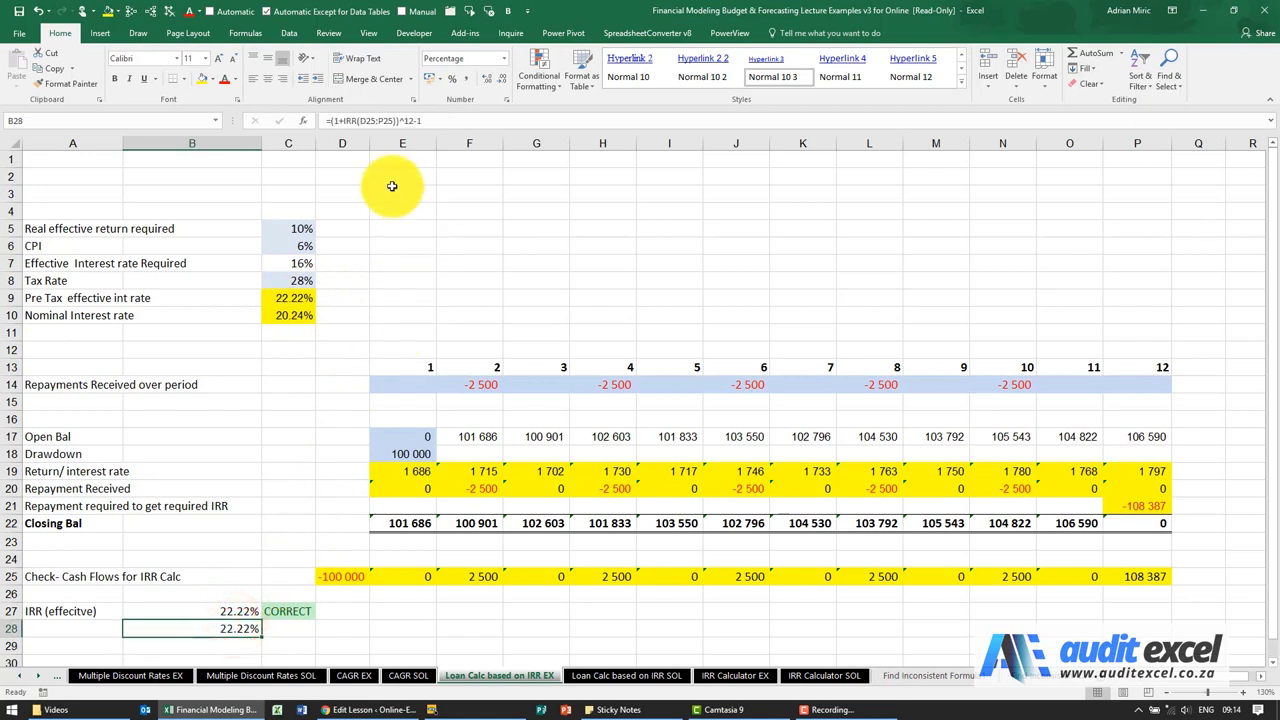
Enter a second periodic IRR calculation in B29 with =IRR(D25:P25)
left_click(243, 645)
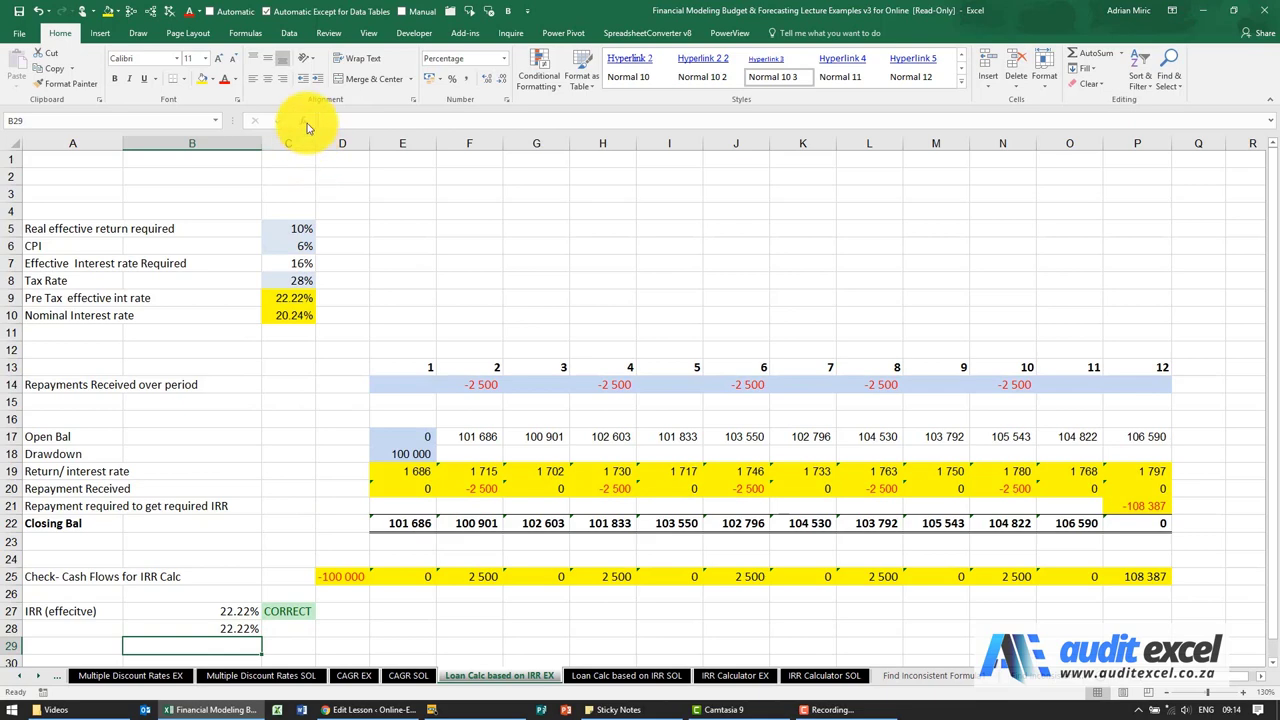
left_click(303, 120)
left_click(523, 297)
type("irr")
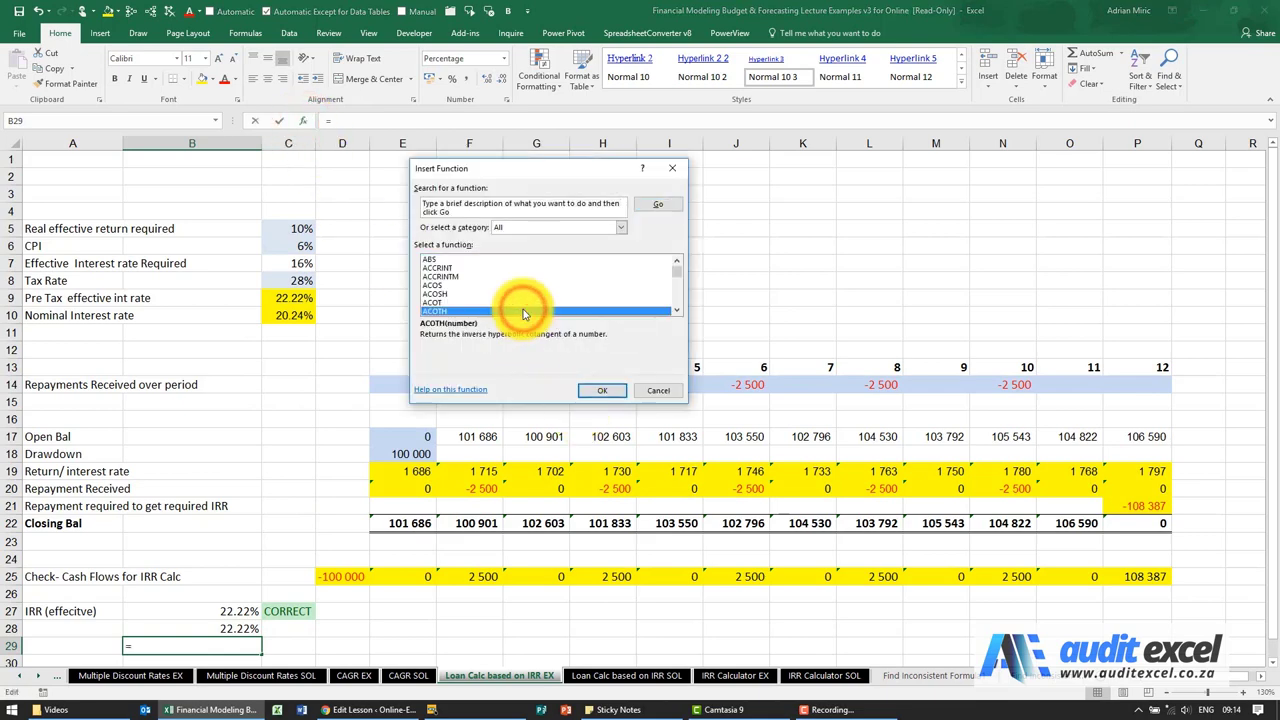
double_click(523, 312)
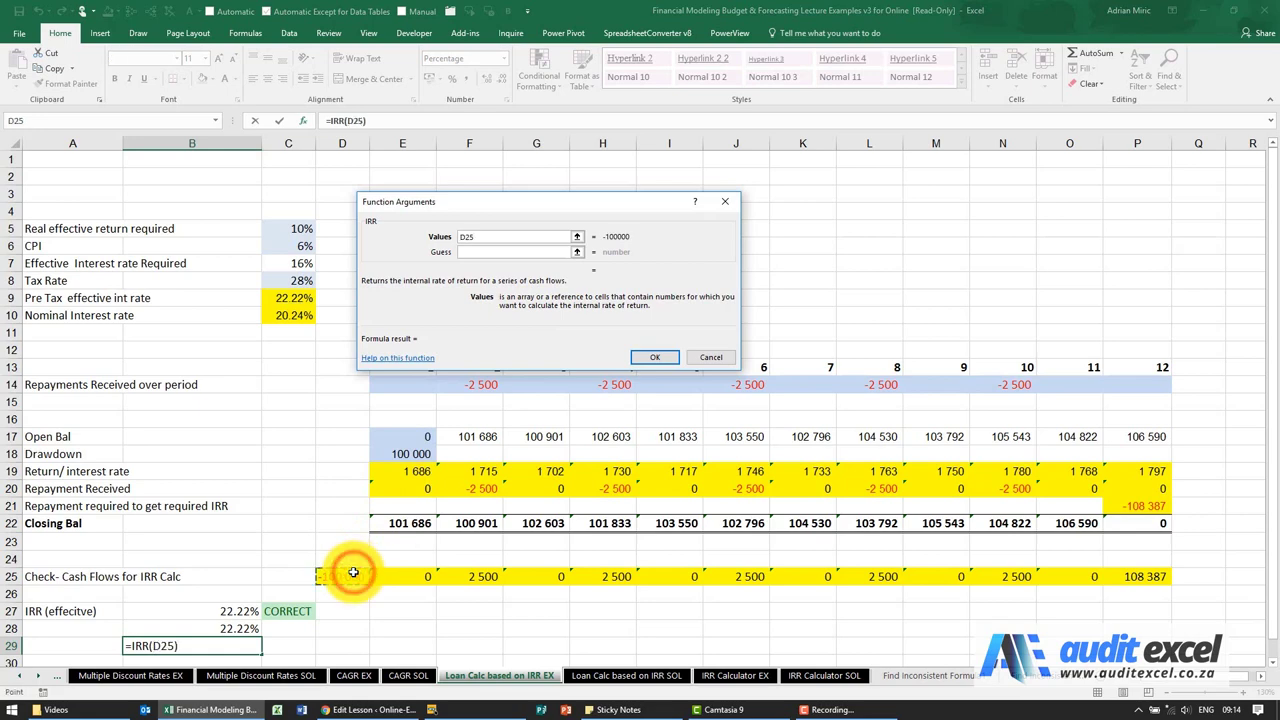
key("ctrl+shift+Right")
key("Return")
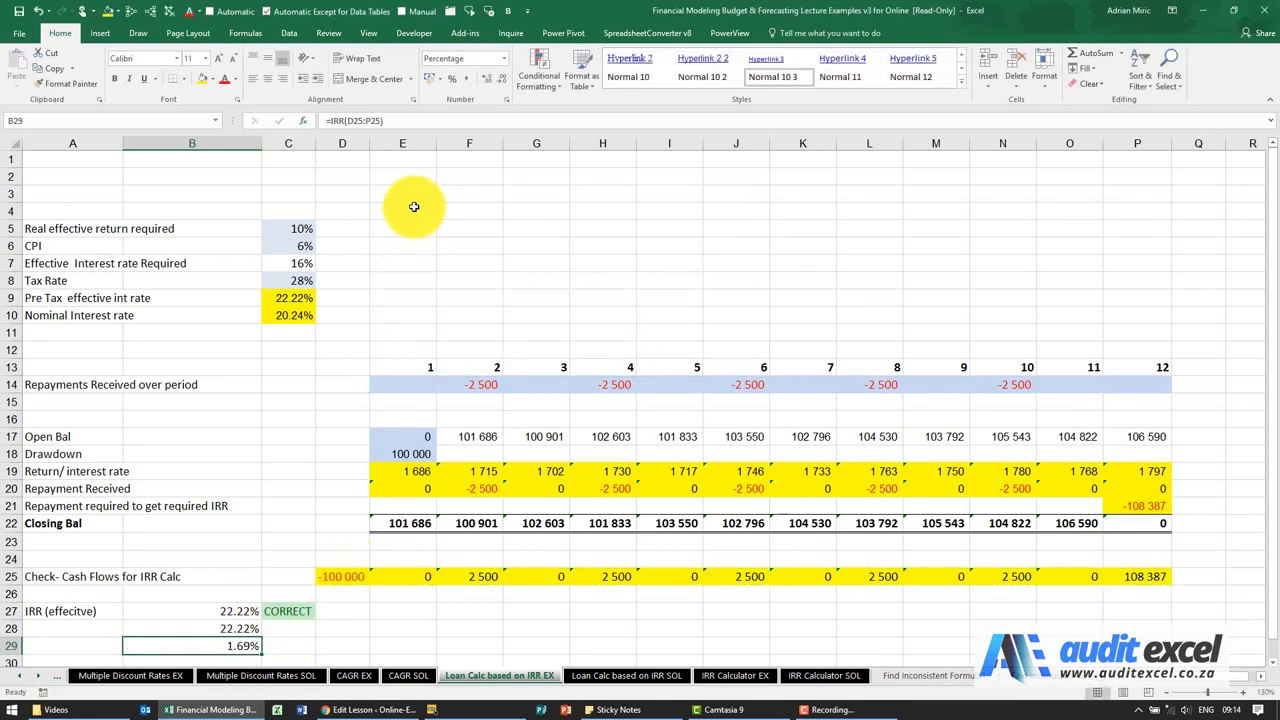
Annualise the B29 rate to a nominal rate by extending the formula to =IRR(D25:P25)*12
left_click(415, 121)
type("*")
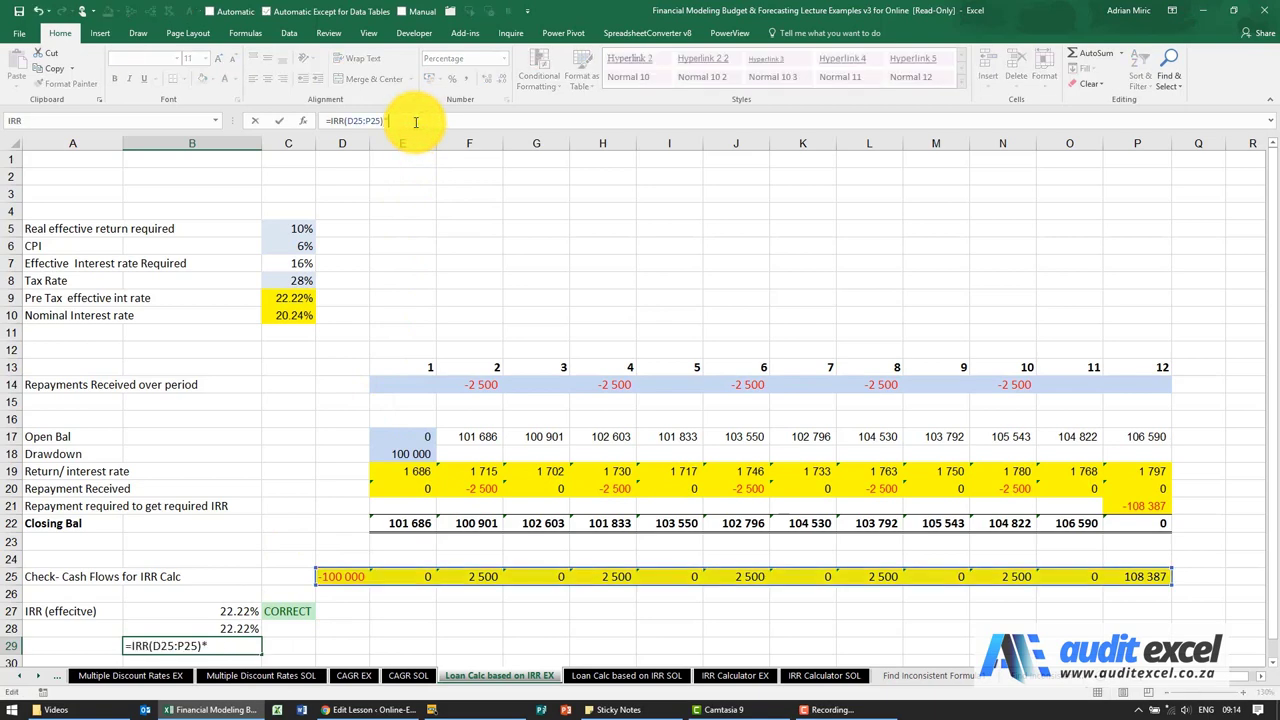
key("Return")
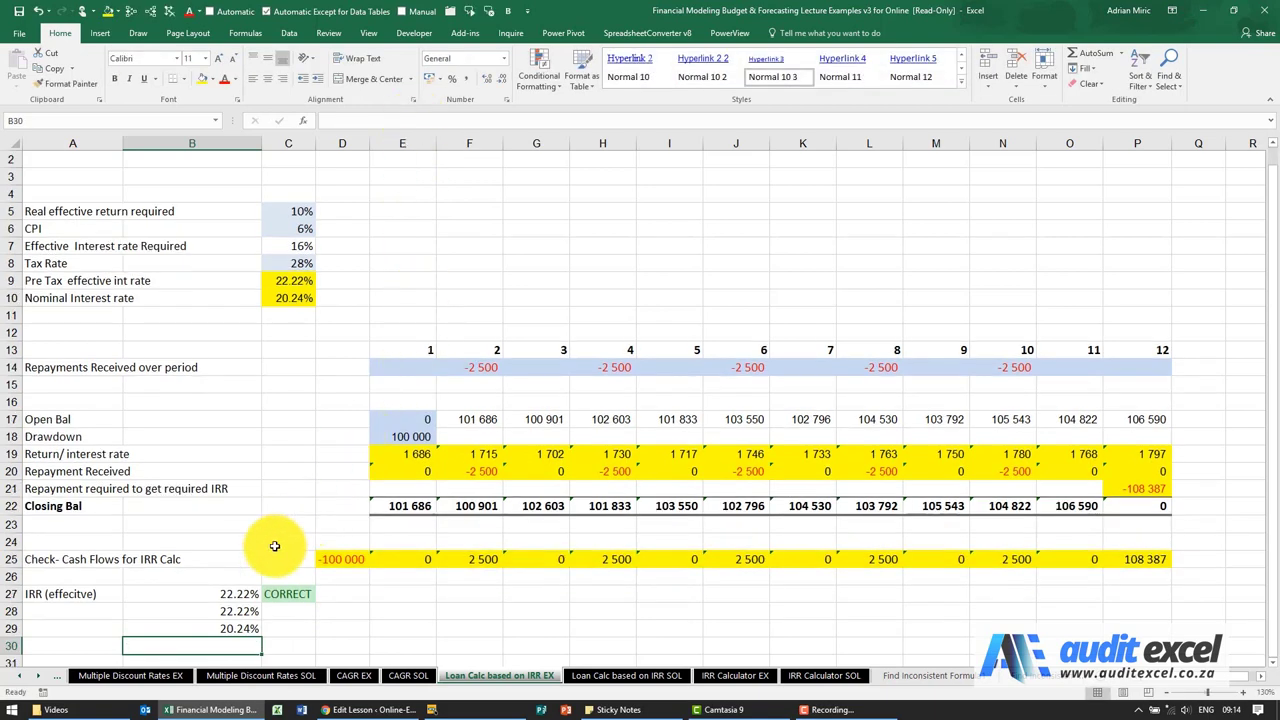
Wrap the nominal rate formula in B29 in the EFFECT function as =EFFECT(IRR(D25:P25)*12,12)
left_click(251, 630)
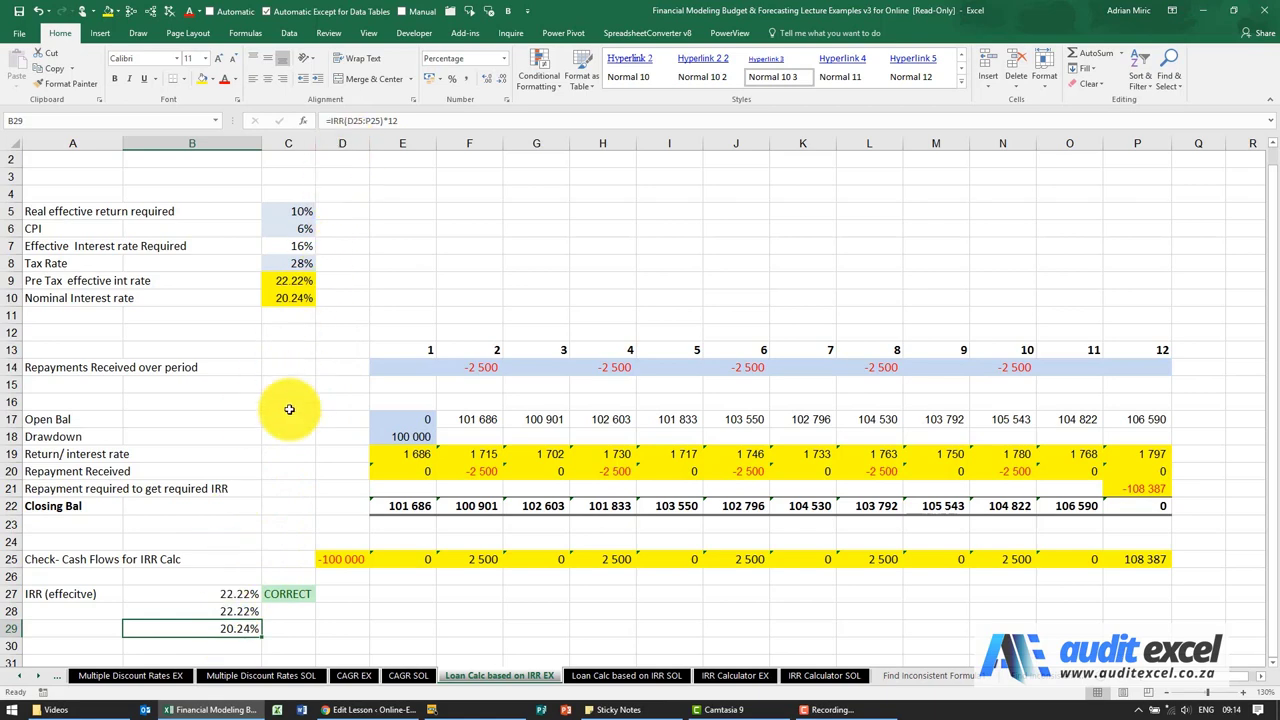
left_click(329, 120)
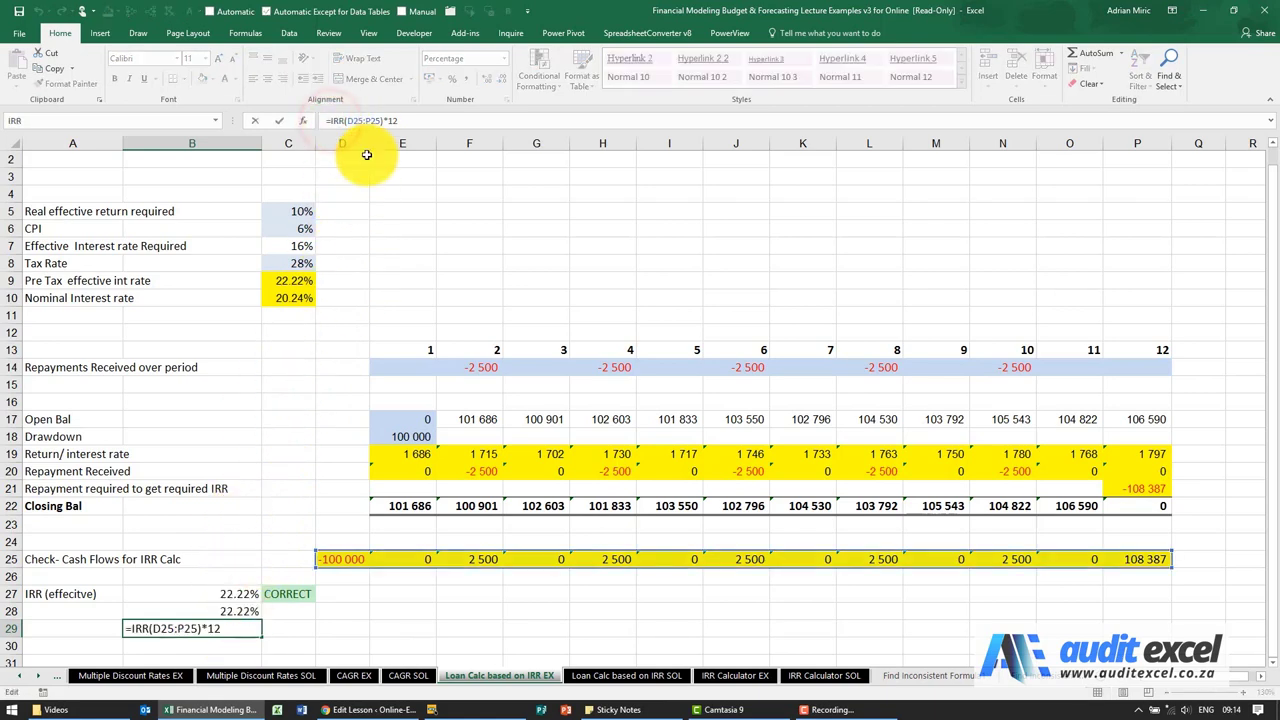
type("effect")
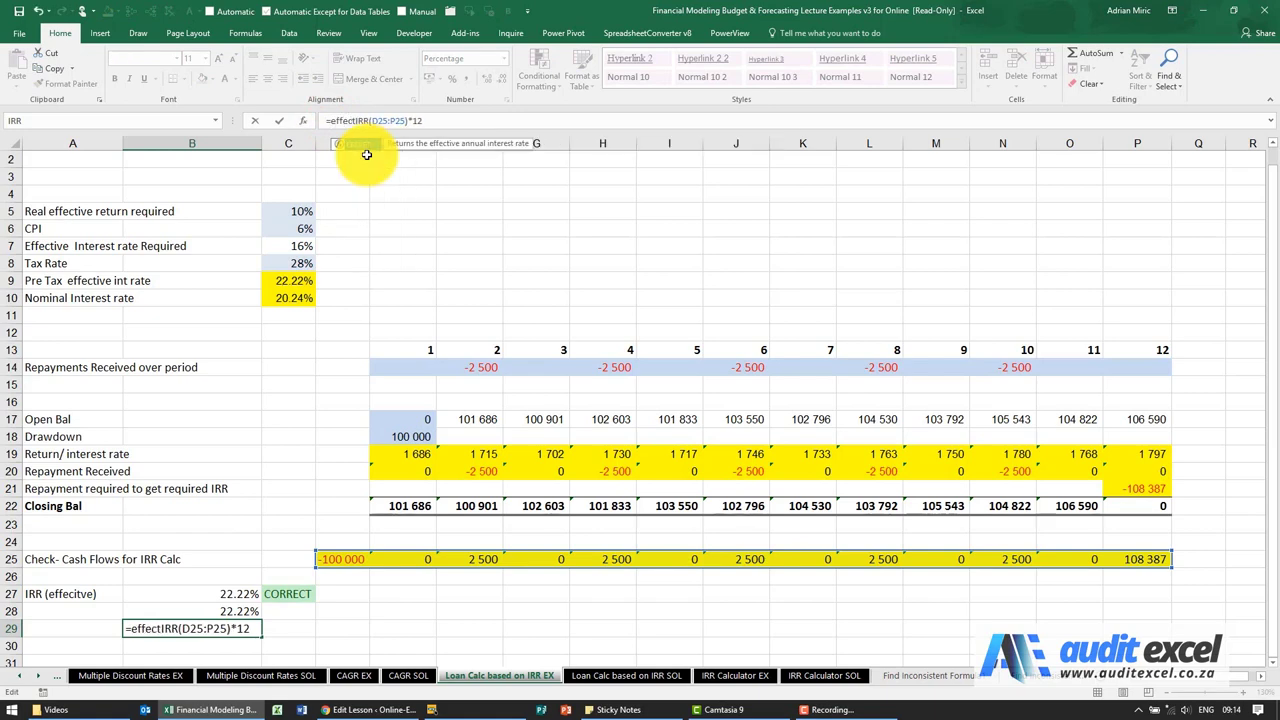
type("(")
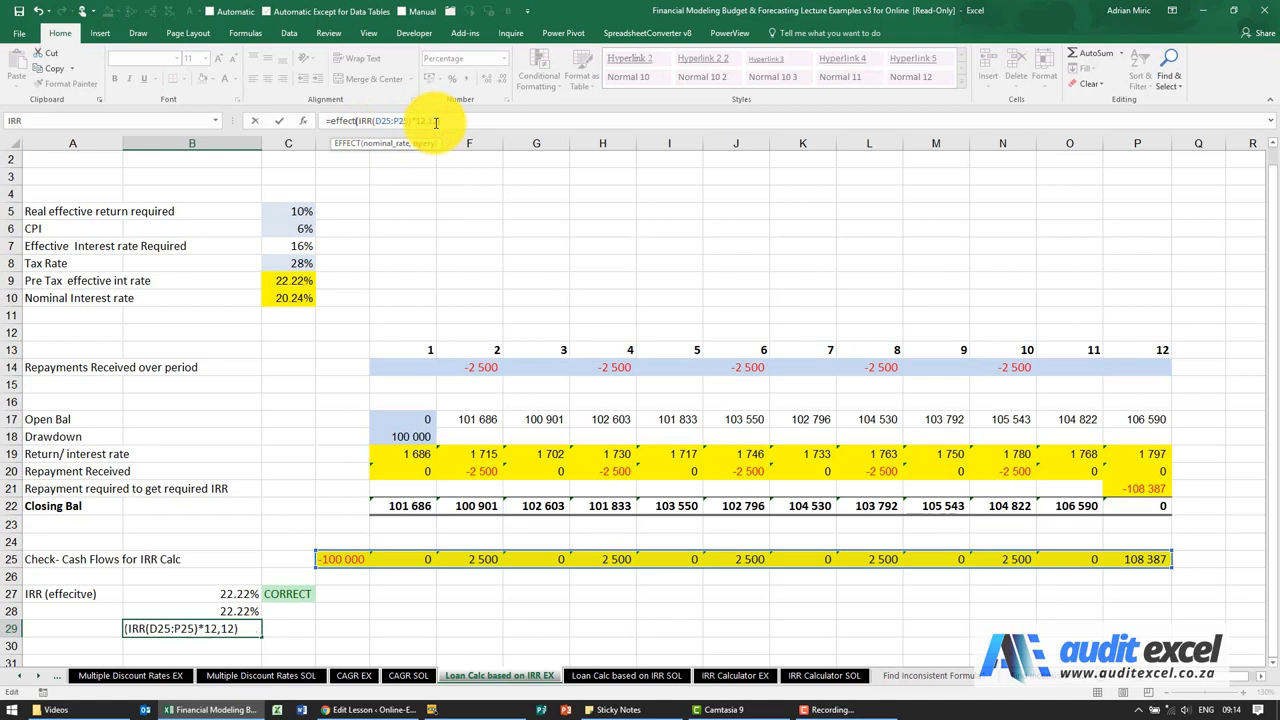
key("Return")
key("Up")
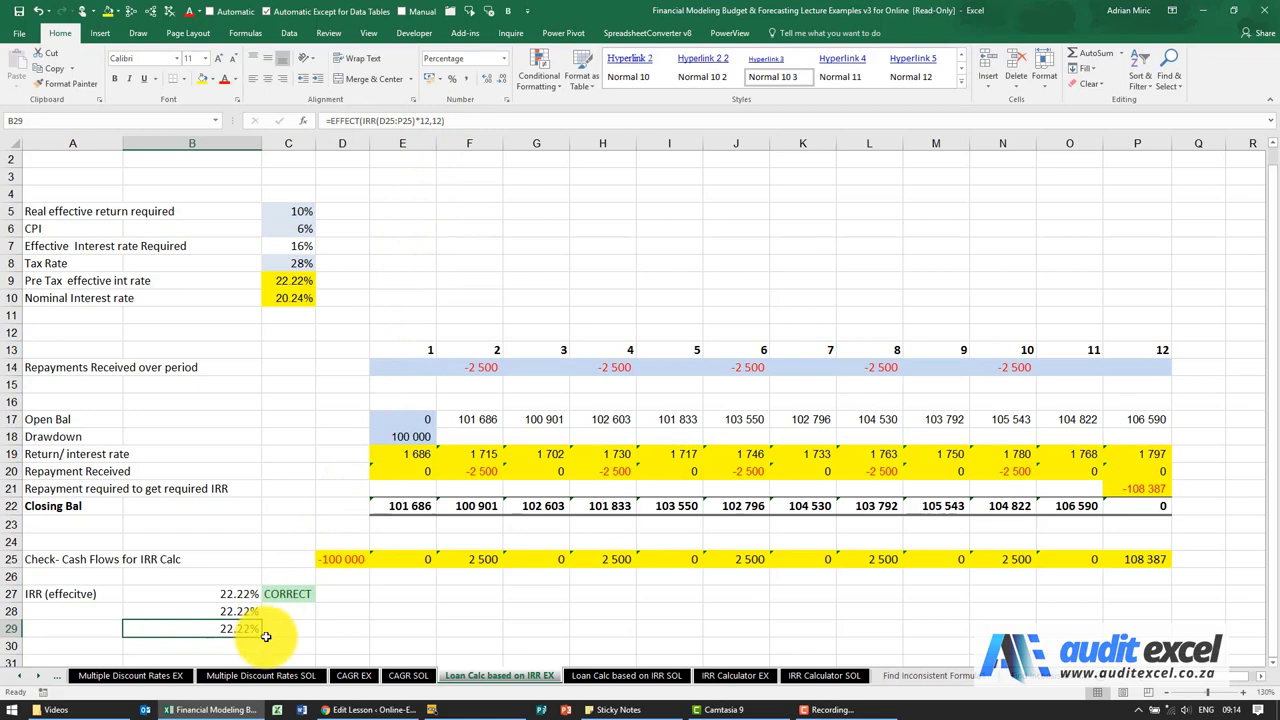
scroll(424, 505, "up", 1)
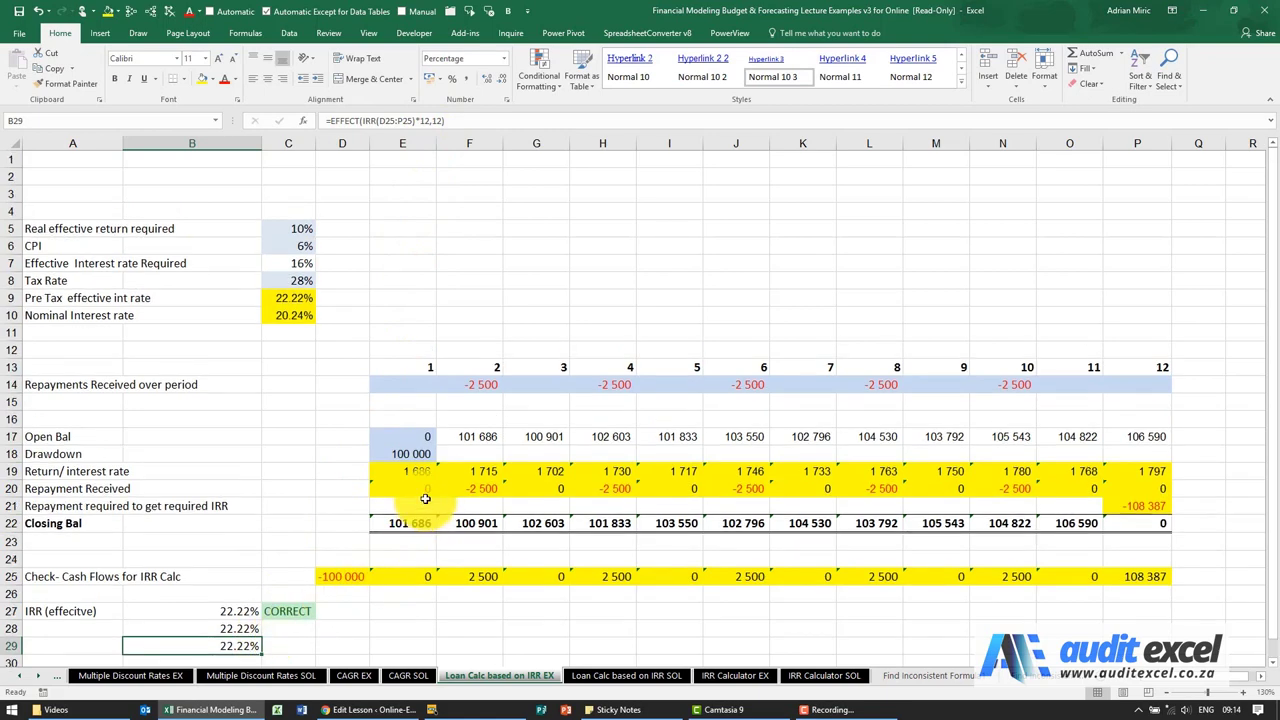